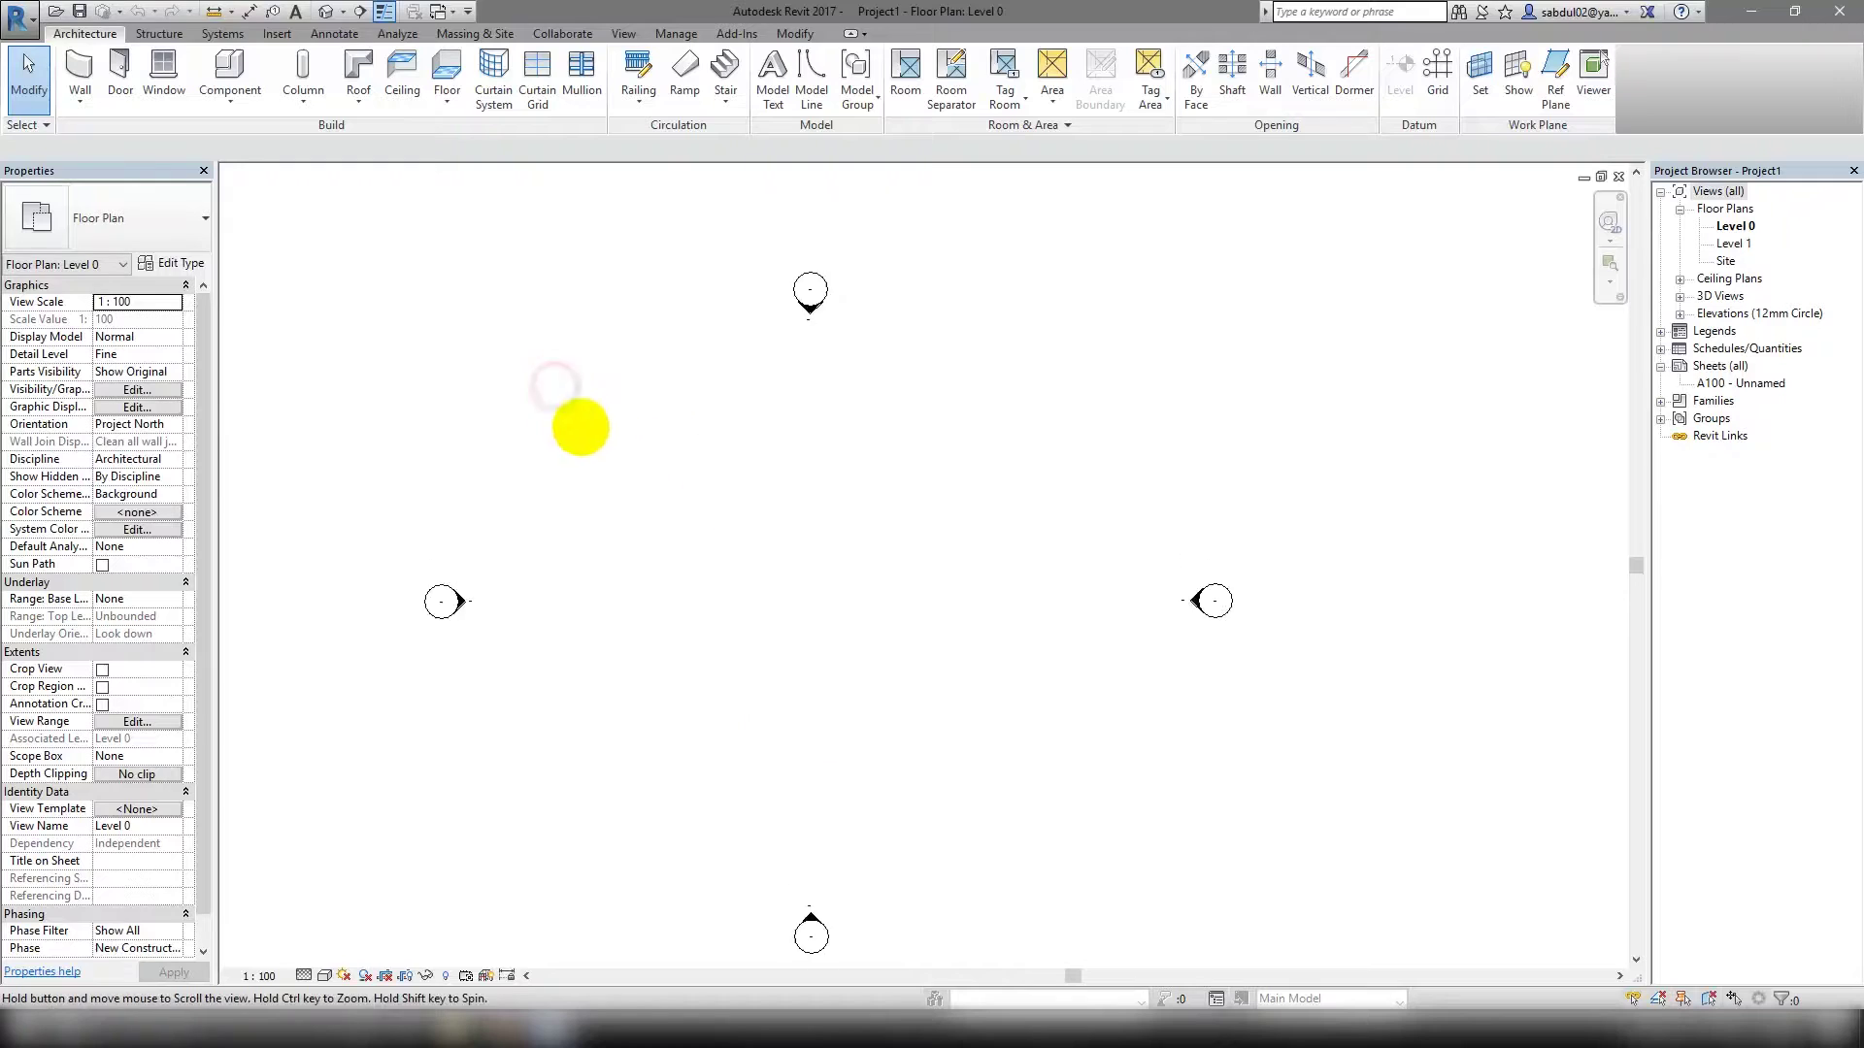
# Sketch a rectangle of model lines on the Level 0 plan.
pyautogui.click(810, 85)
pyautogui.click(1074, 347)
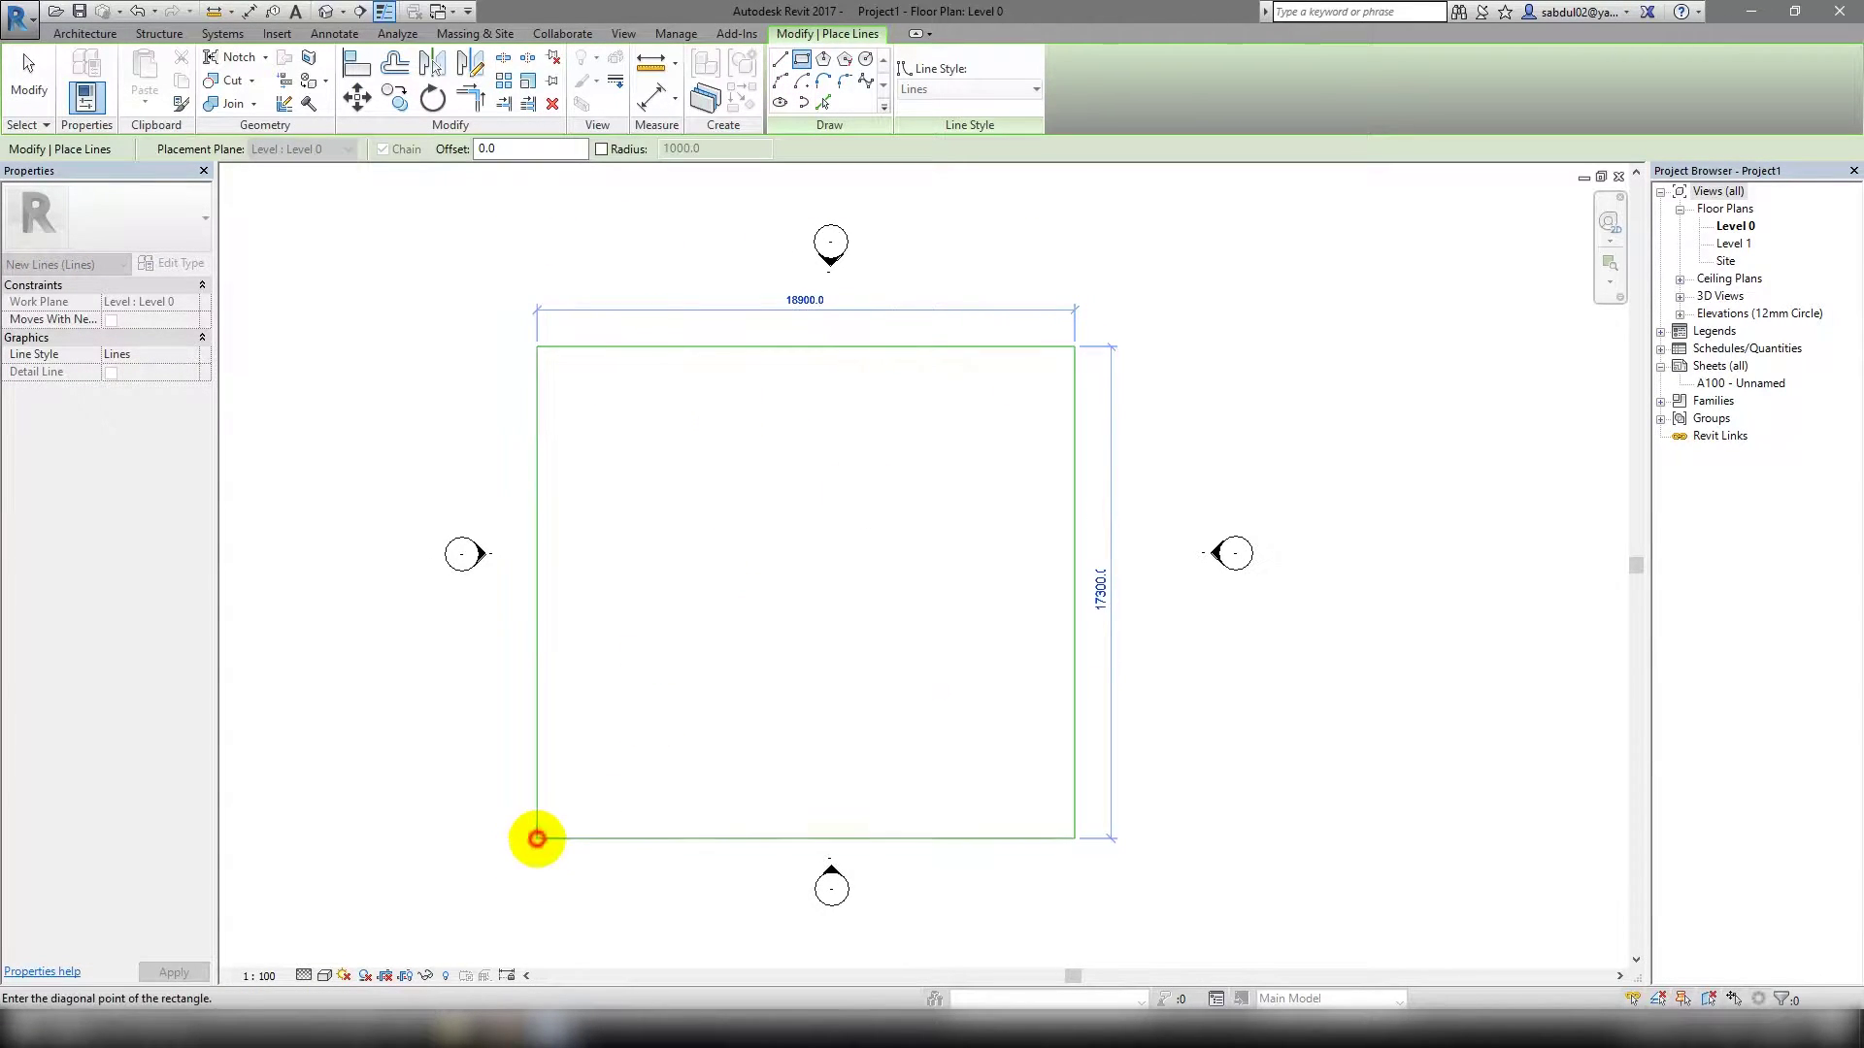
pyautogui.click(537, 837)
pyautogui.press('Escape')
pyautogui.press('Escape')
# Set the rectangle's right side and bottom line lengths to 30000.
pyautogui.click(861, 347)
pyautogui.click(1104, 583)
pyautogui.write('30000')
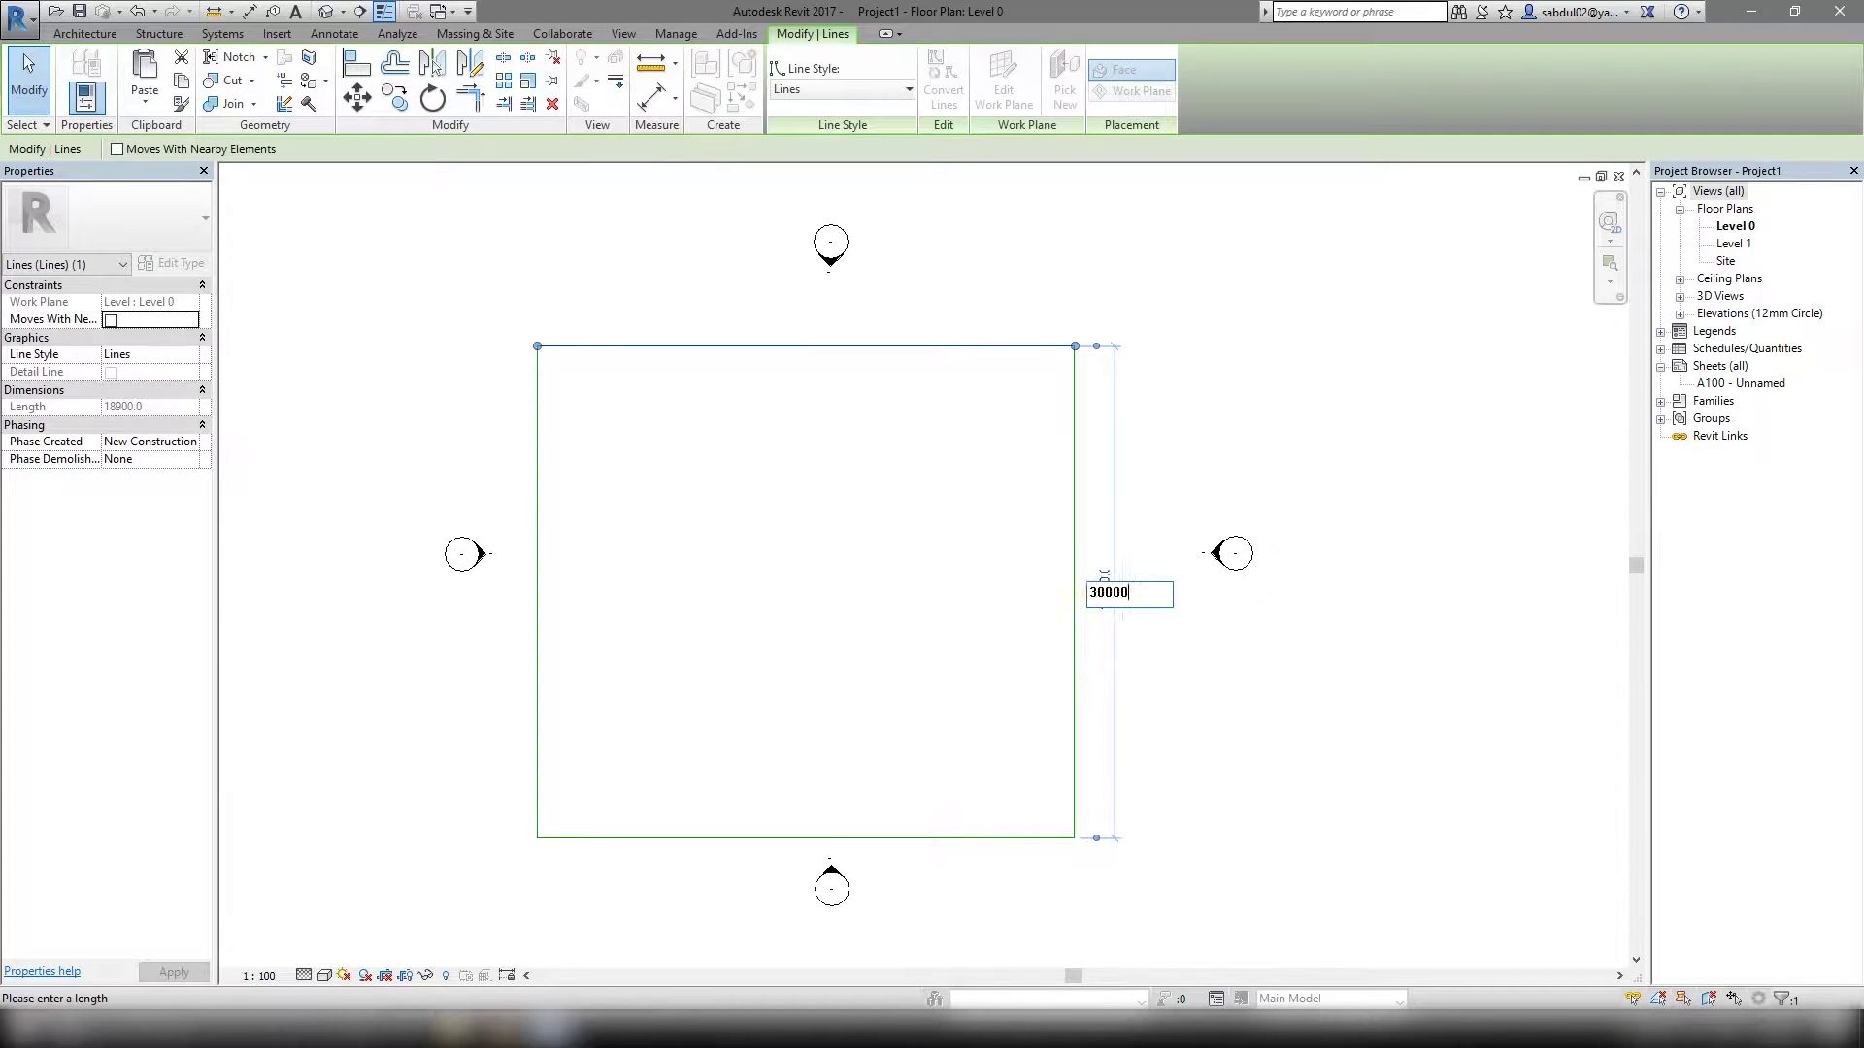
pyautogui.press('Return')
pyautogui.click(999, 820)
pyautogui.scroll(-2, 1068, 796)
pyautogui.click(924, 808)
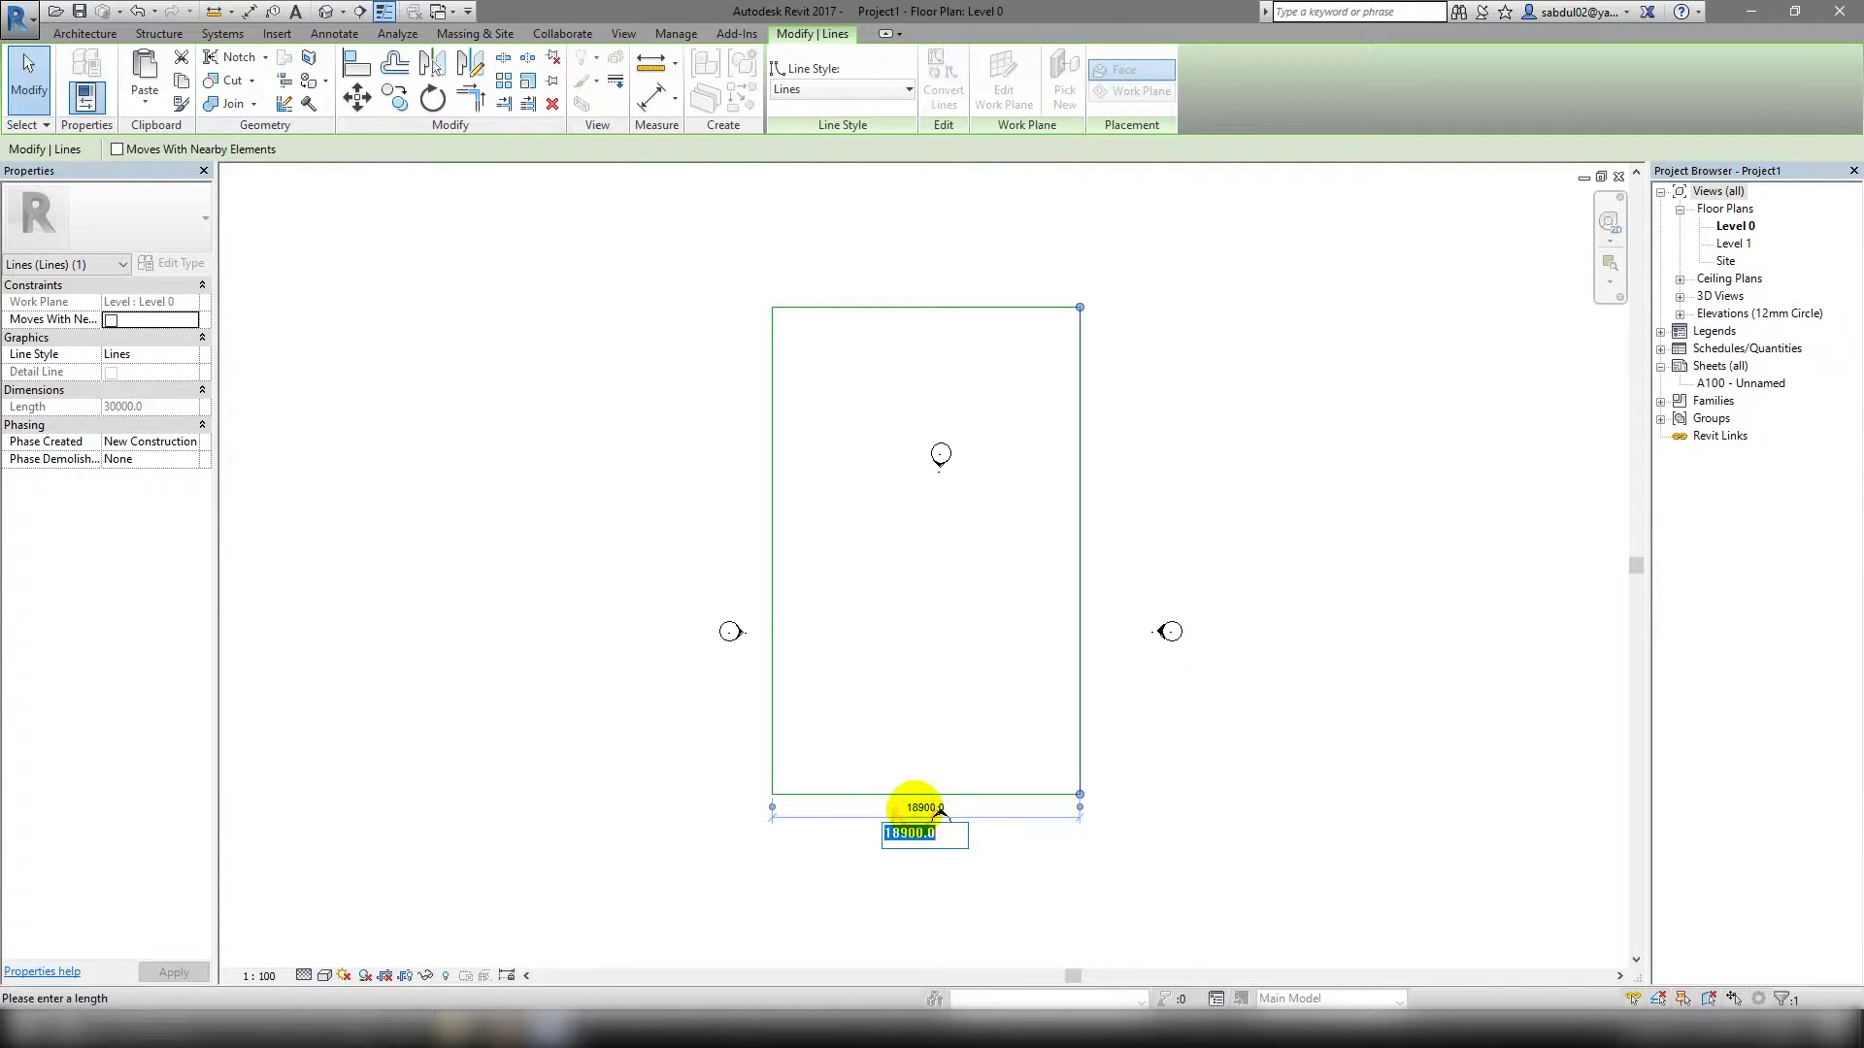
pyautogui.write('000')
pyautogui.press('Return')
# Drag the elevation markers outside the square and recentre the view on it.
pyautogui.click(1234, 695)
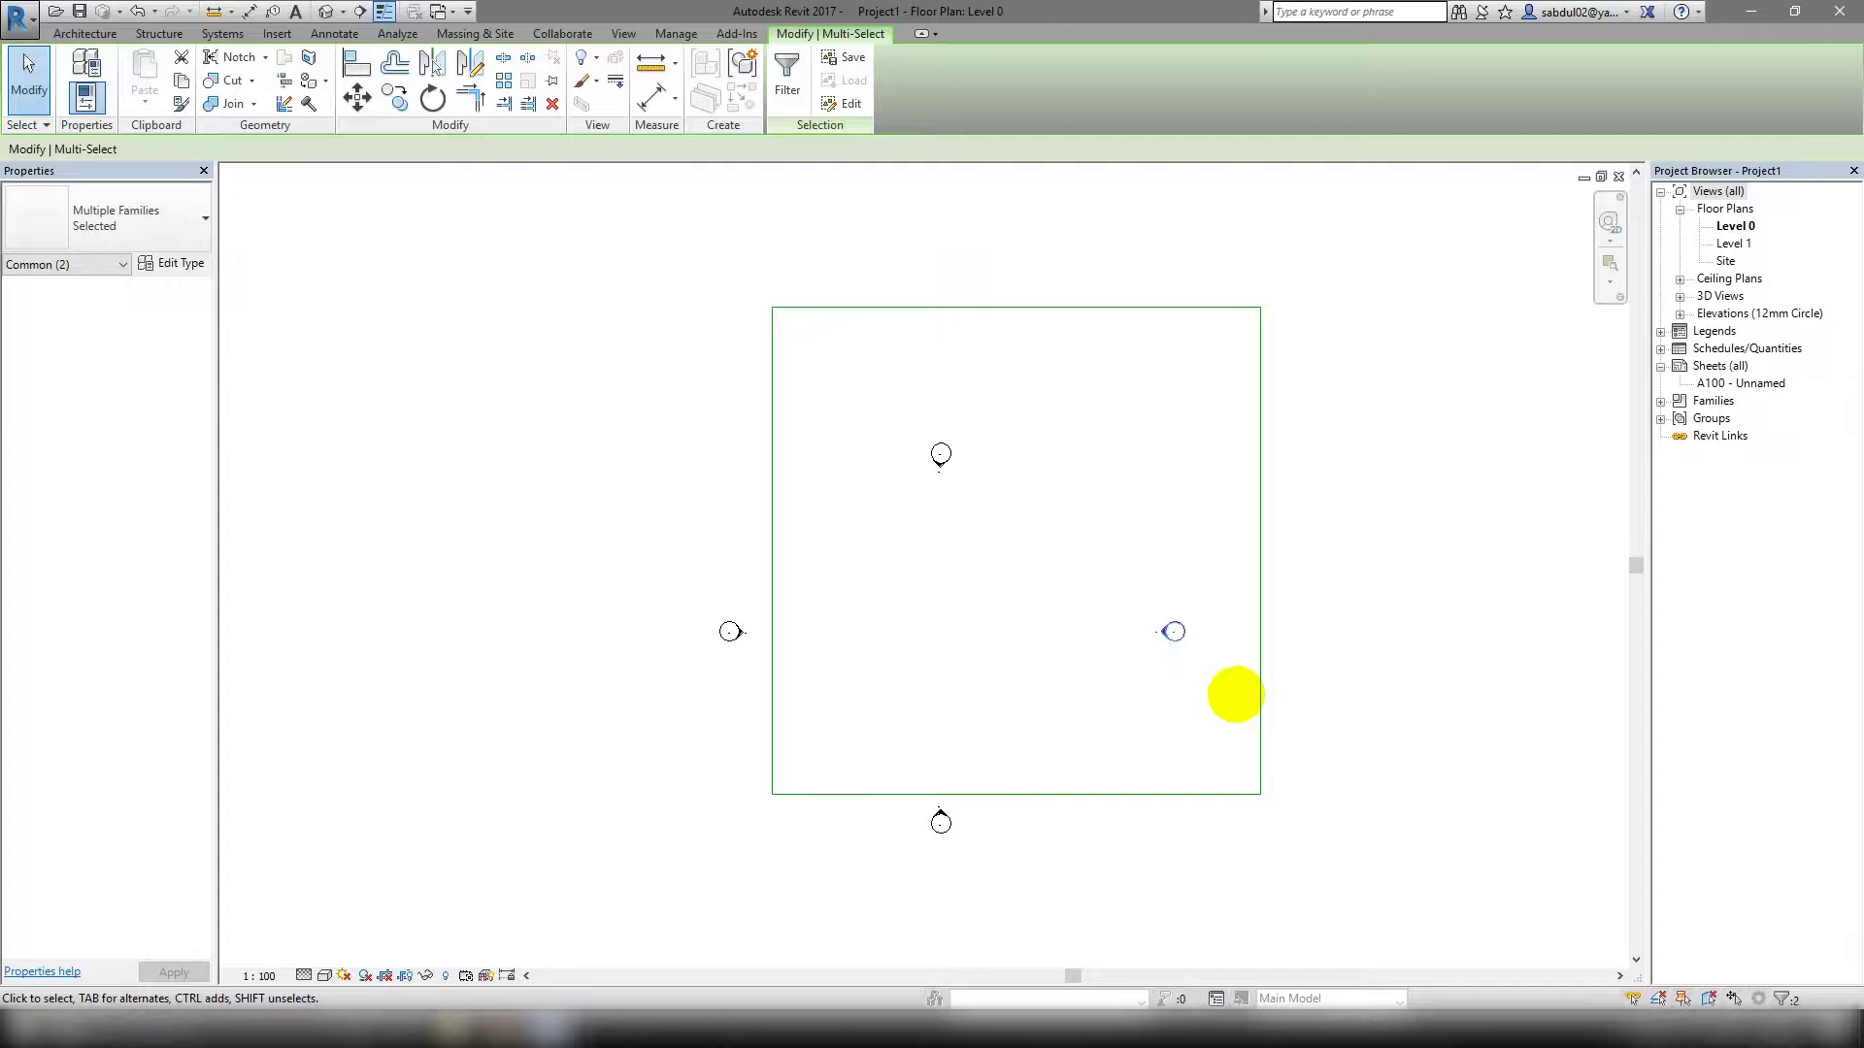
pyautogui.moveTo(807, 354); pyautogui.dragTo(983, 527)
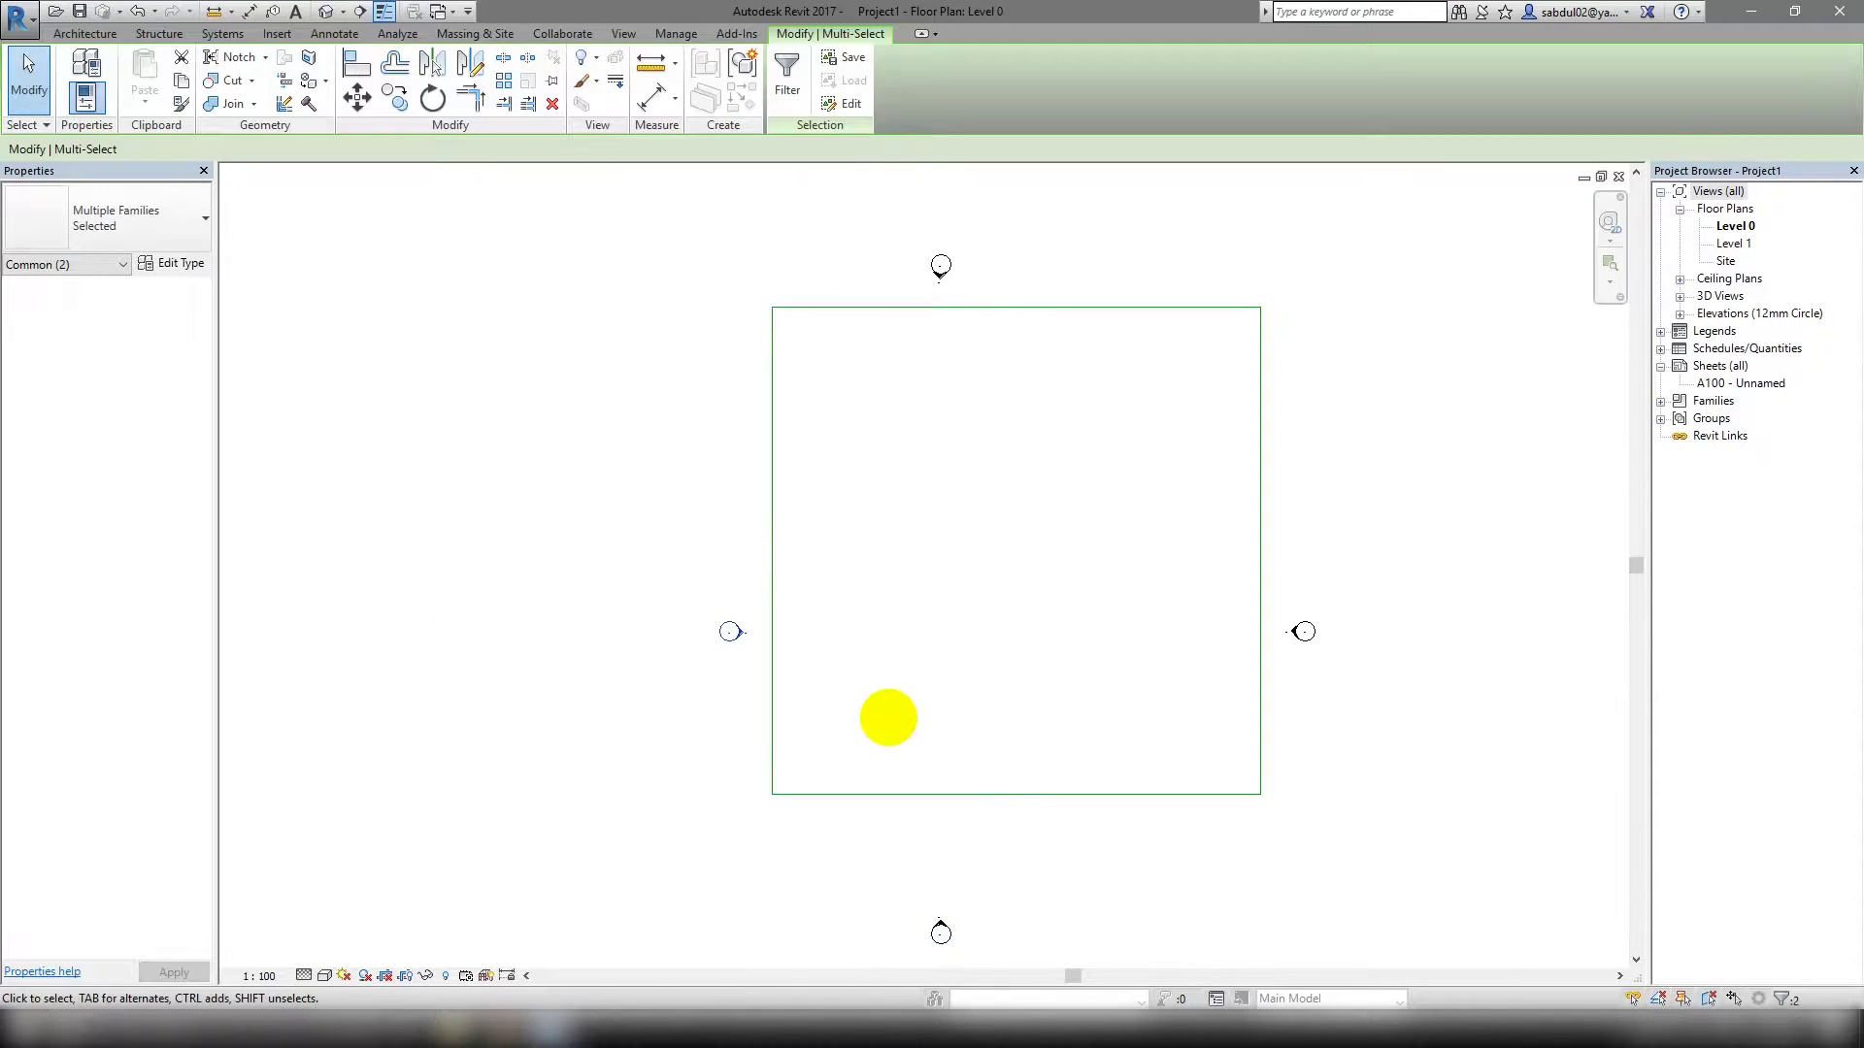
pyautogui.click(954, 308)
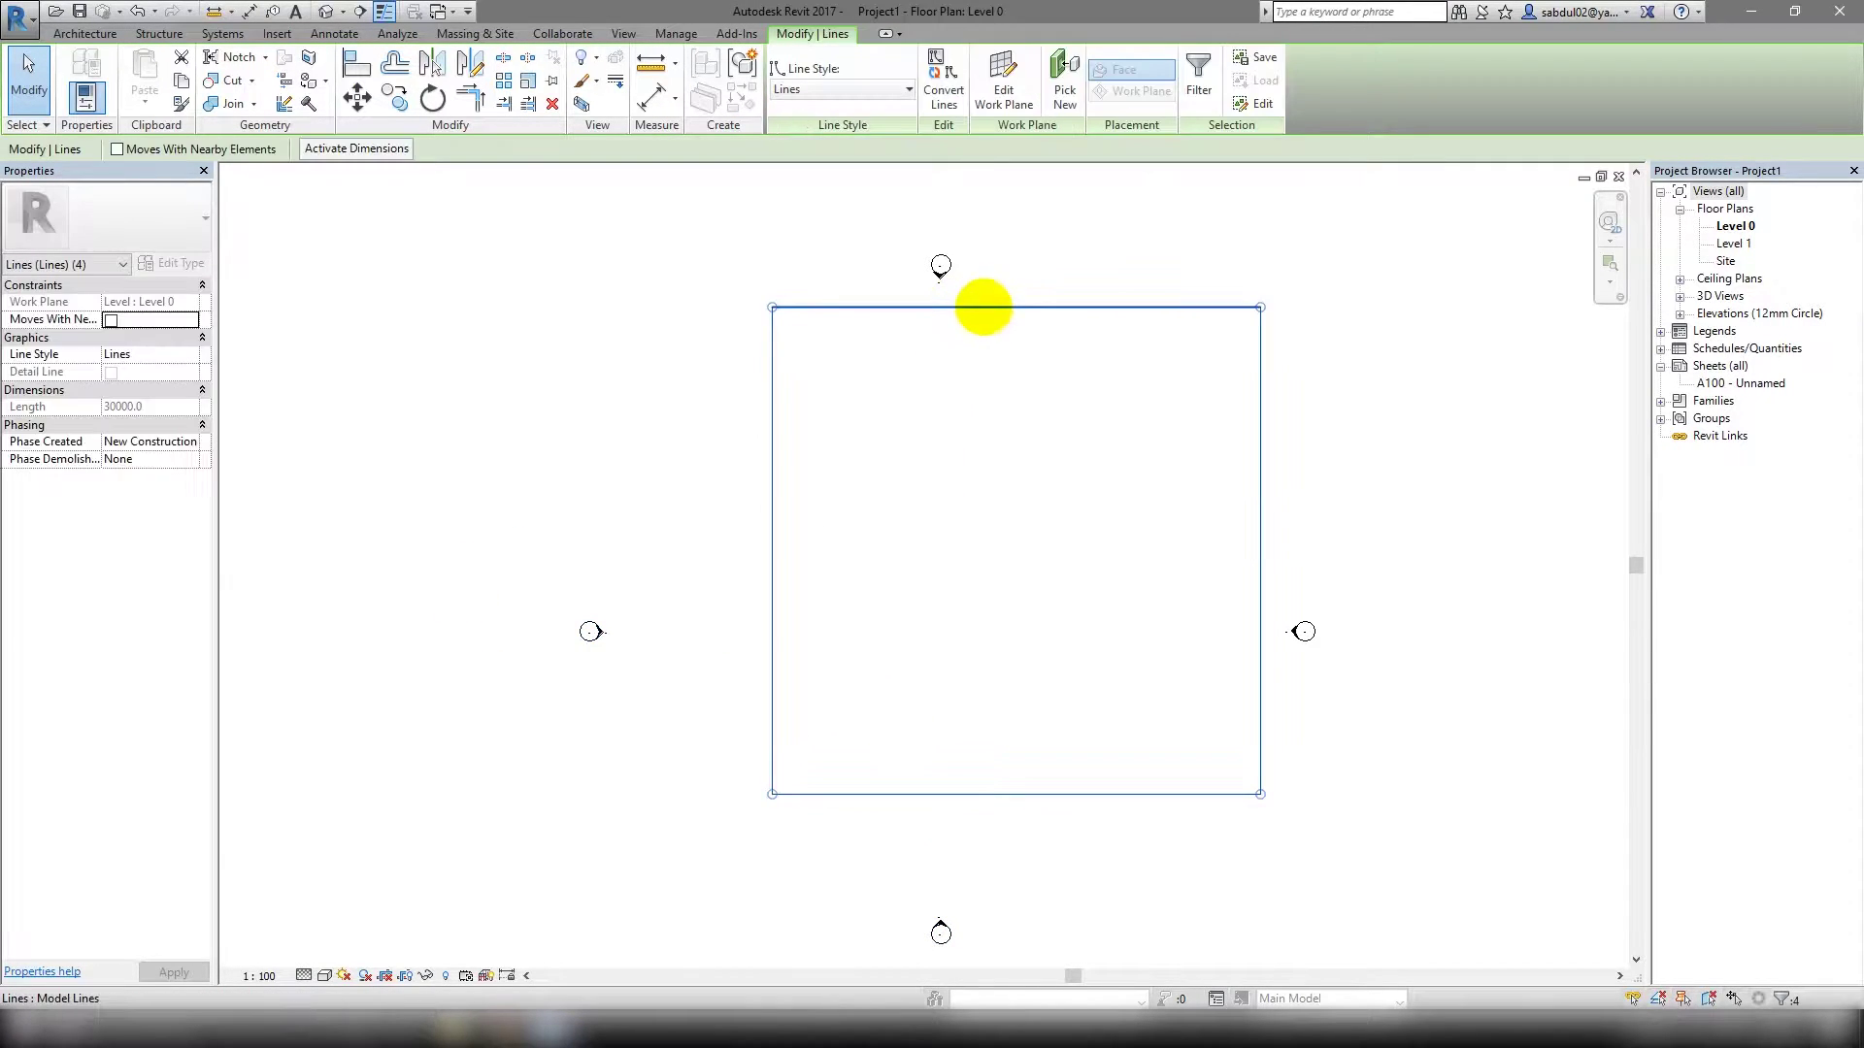
pyautogui.moveTo(982, 304); pyautogui.dragTo(907, 424)
pyautogui.moveTo(907, 424)
pyautogui.mouseDown(button='middle')
pyautogui.moveTo(754, 424)
pyautogui.moveTo(826, 534)
pyautogui.mouseUp(button='middle')
pyautogui.press('Escape')
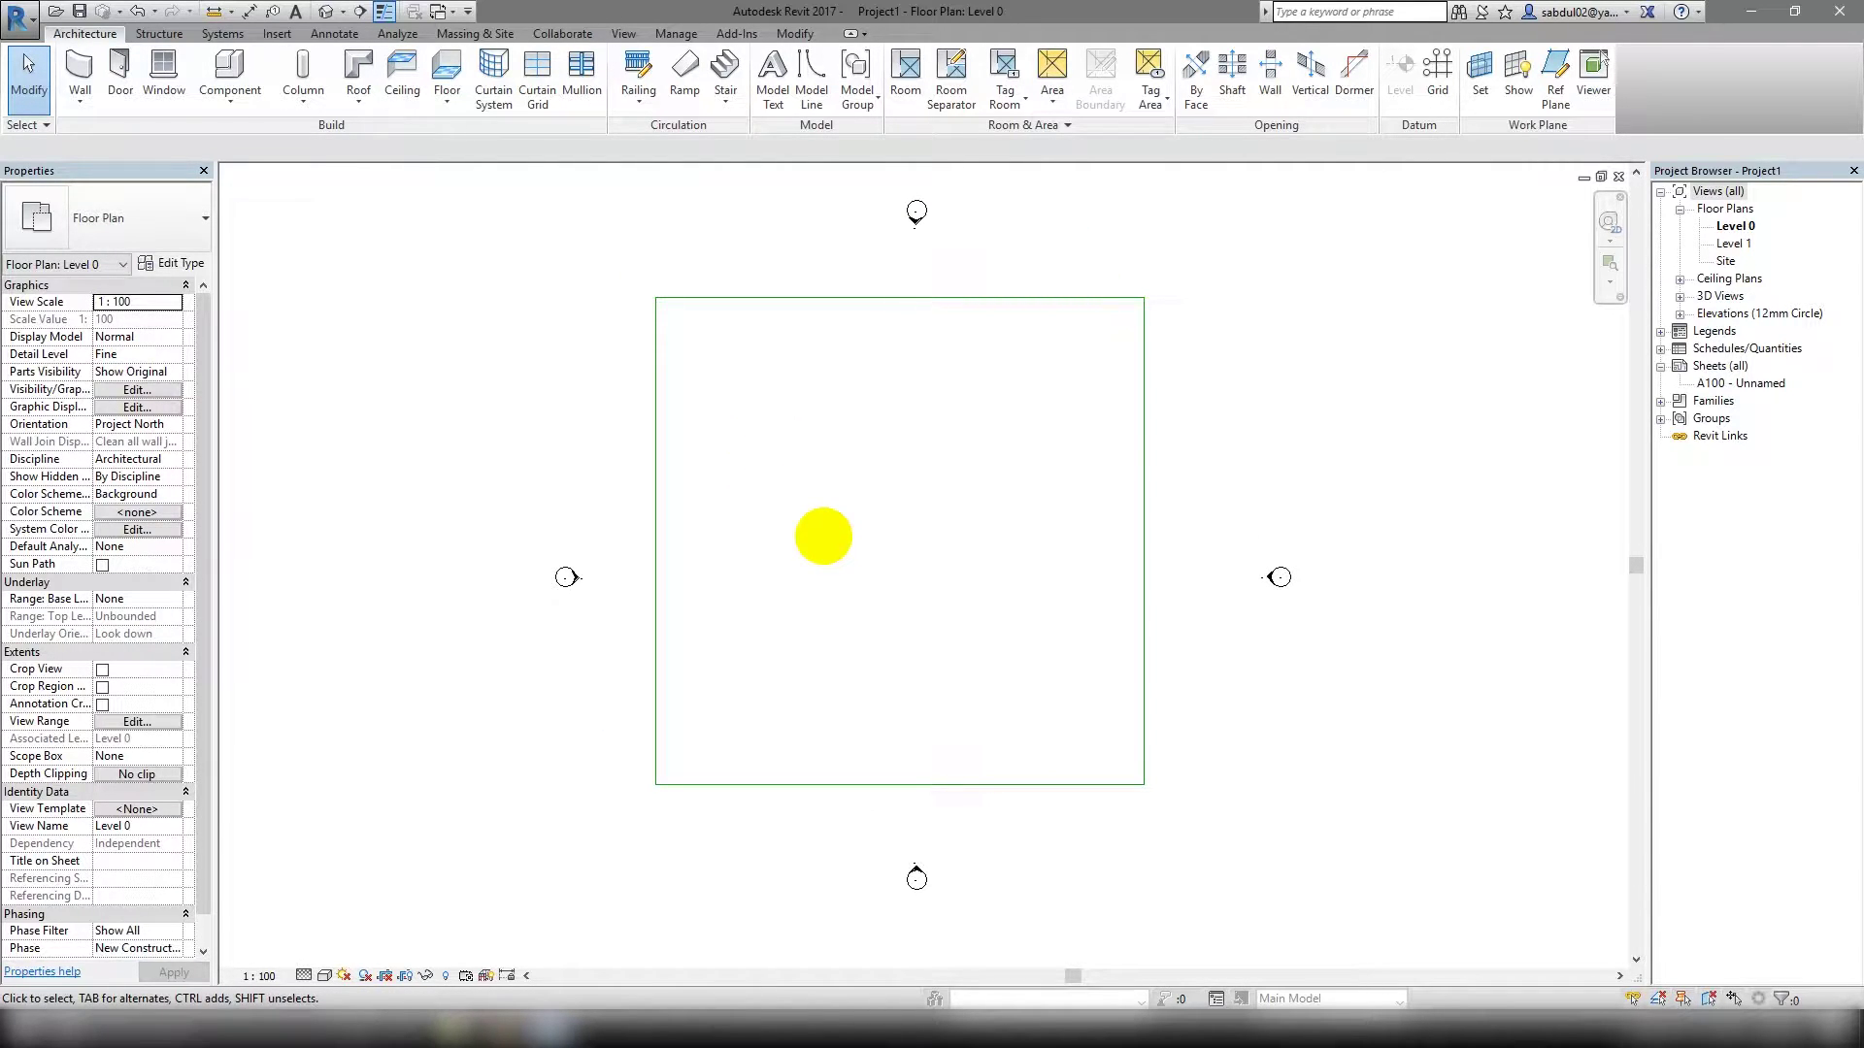
pyautogui.moveTo(823, 536); pyautogui.dragTo(607, 501, button='middle')
pyautogui.scroll(1, 832, 530)
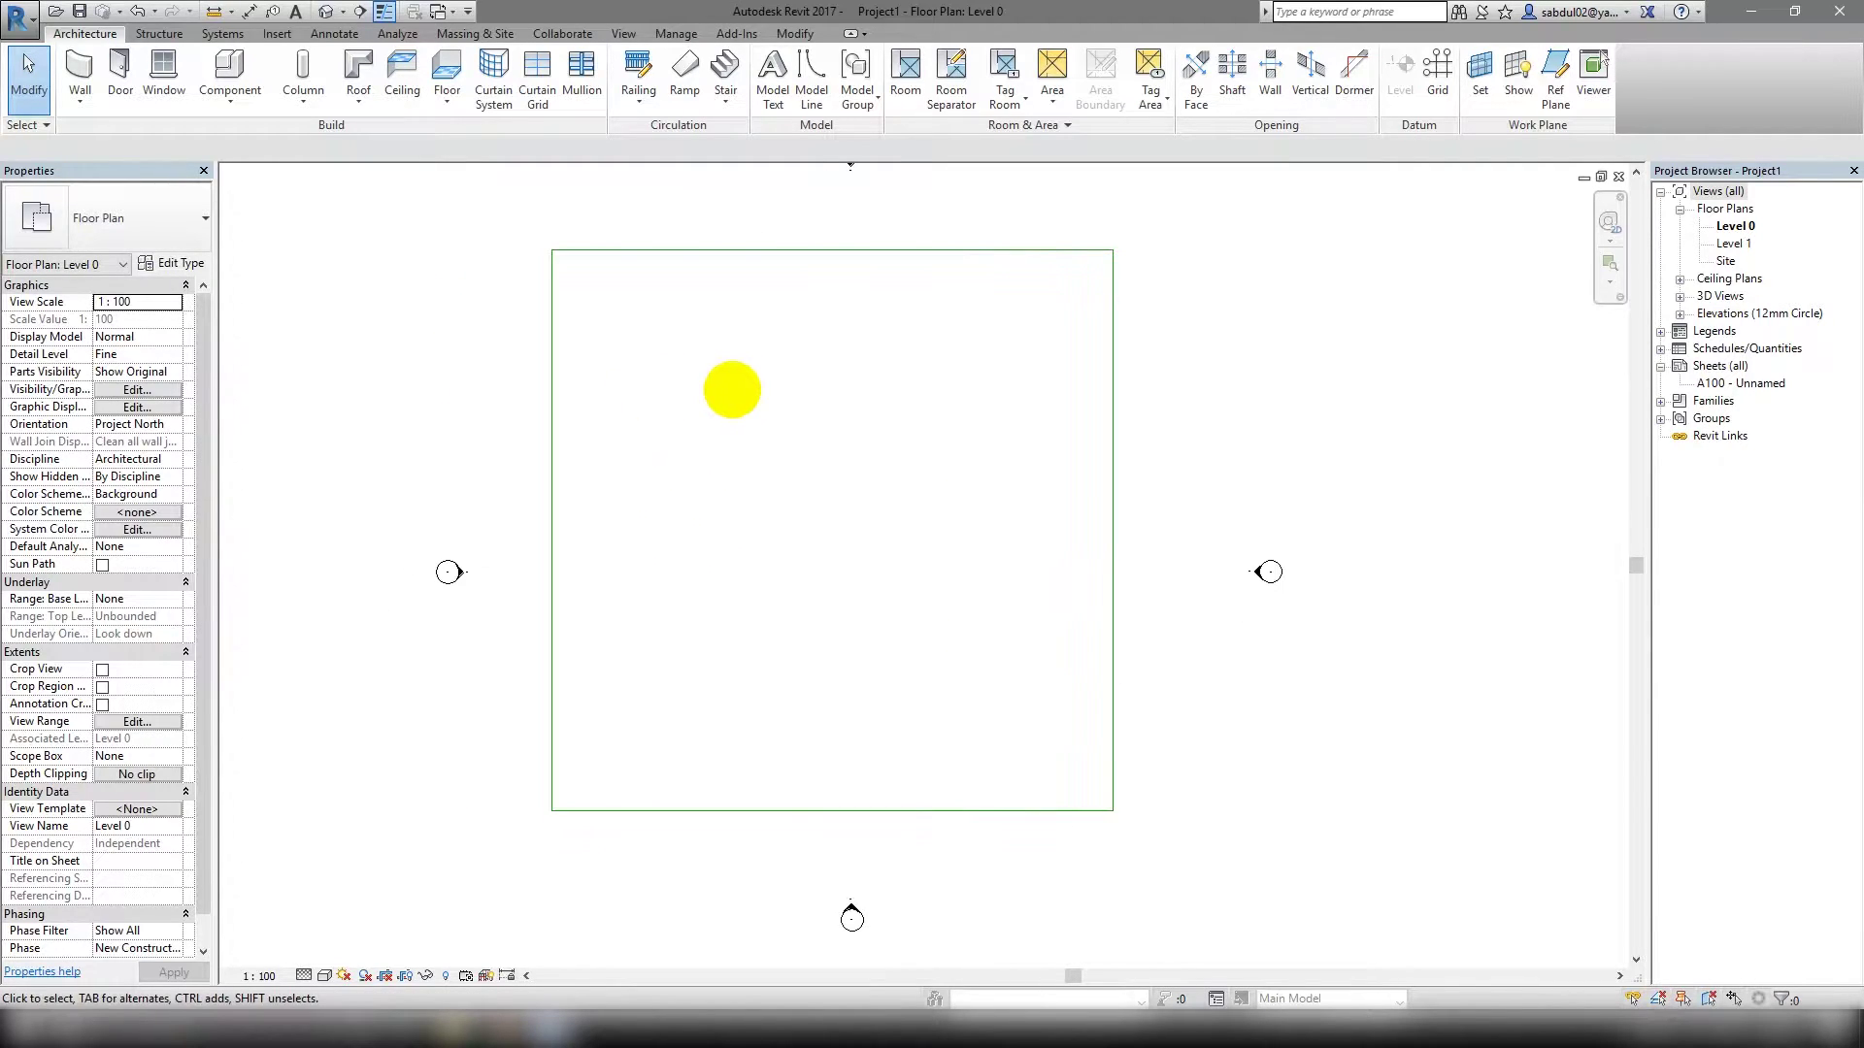
# With the WA wall tool, trial-remove the type's brick, insulation and plaster layers, then back out.
pyautogui.press('w')
pyautogui.press('a')
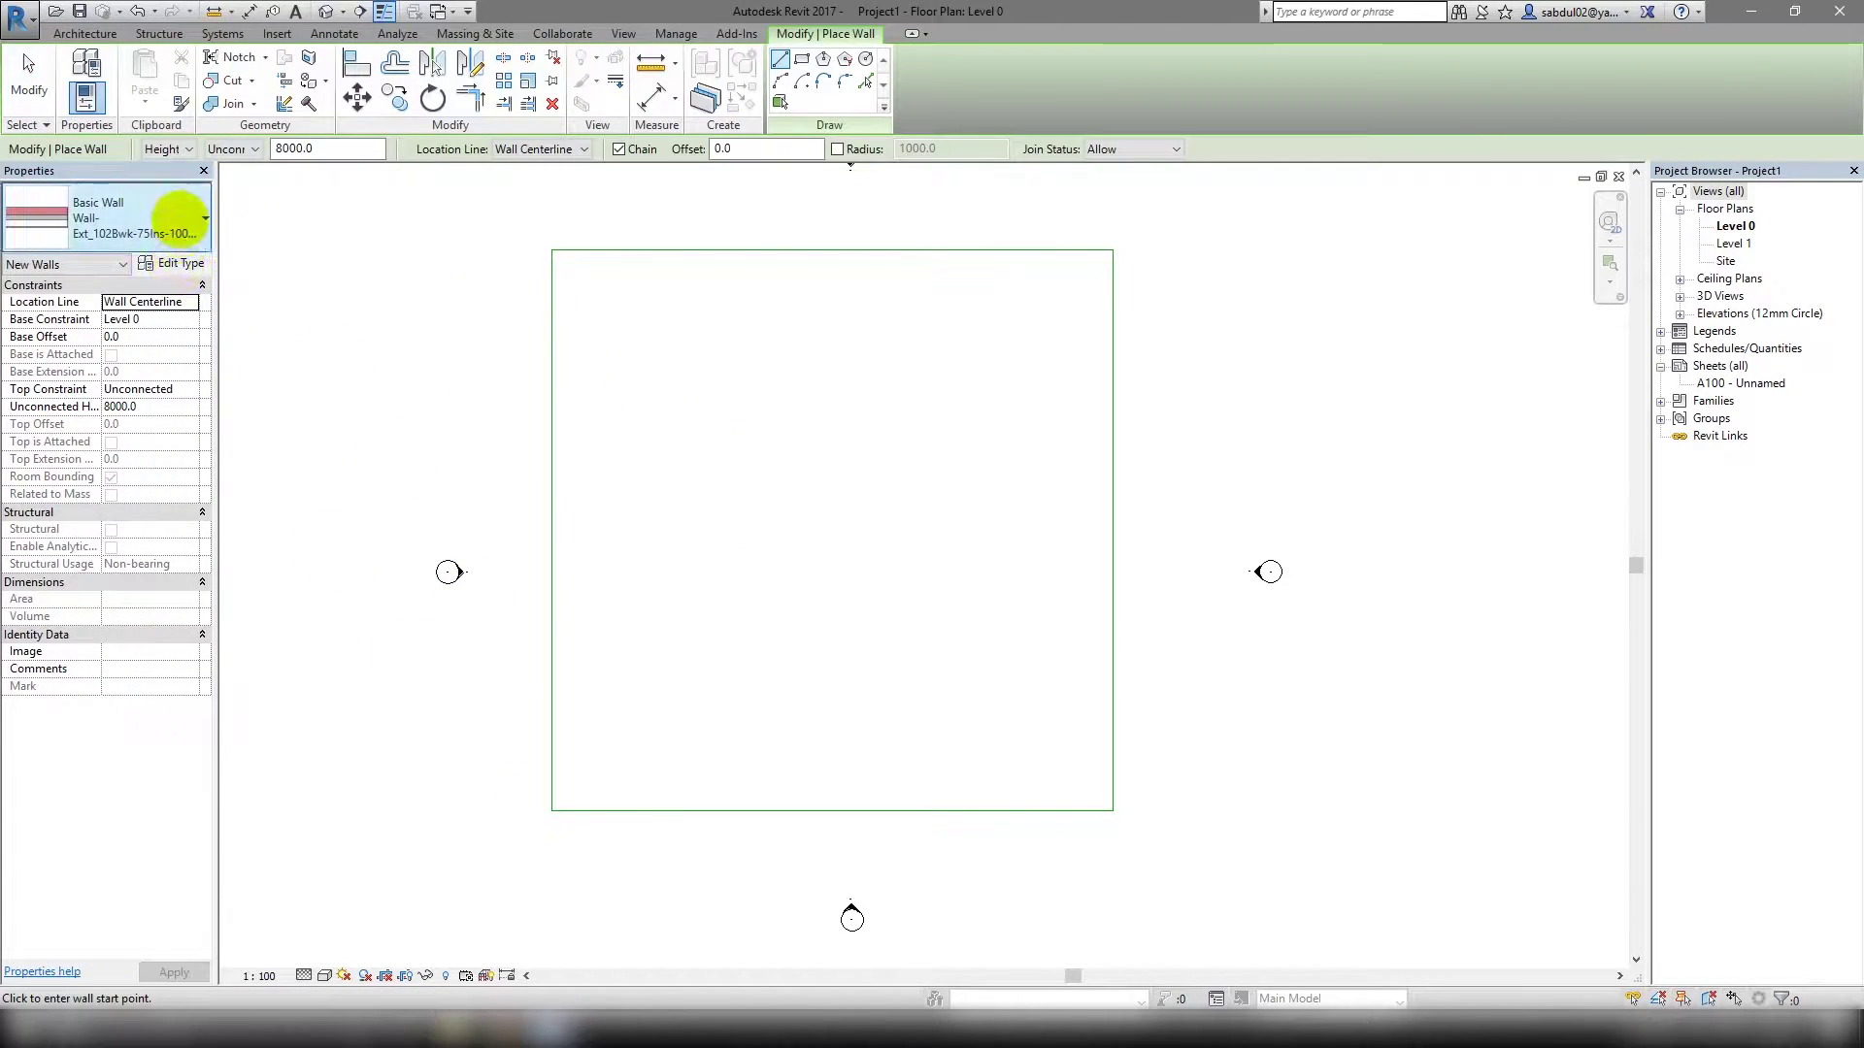
pyautogui.click(172, 263)
pyautogui.click(1068, 415)
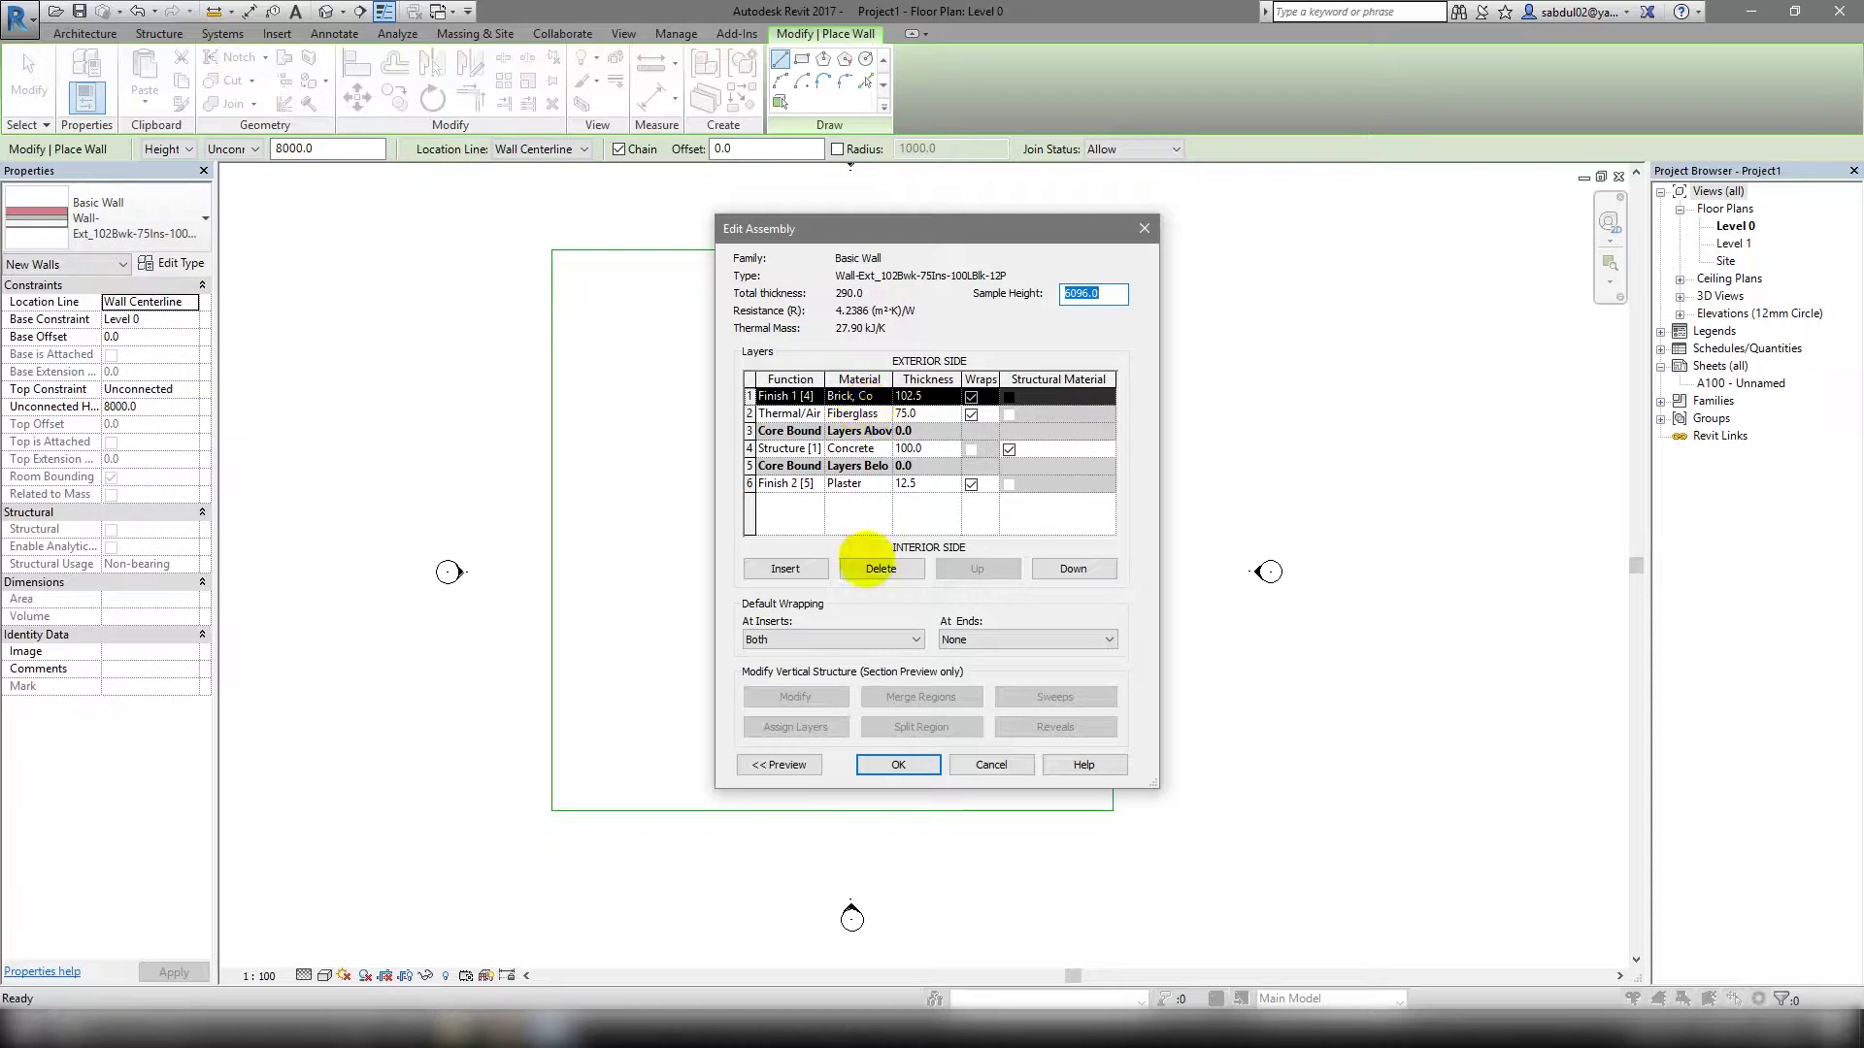
pyautogui.click(867, 568)
pyautogui.click(866, 568)
pyautogui.click(762, 447)
pyautogui.click(884, 568)
pyautogui.click(930, 414)
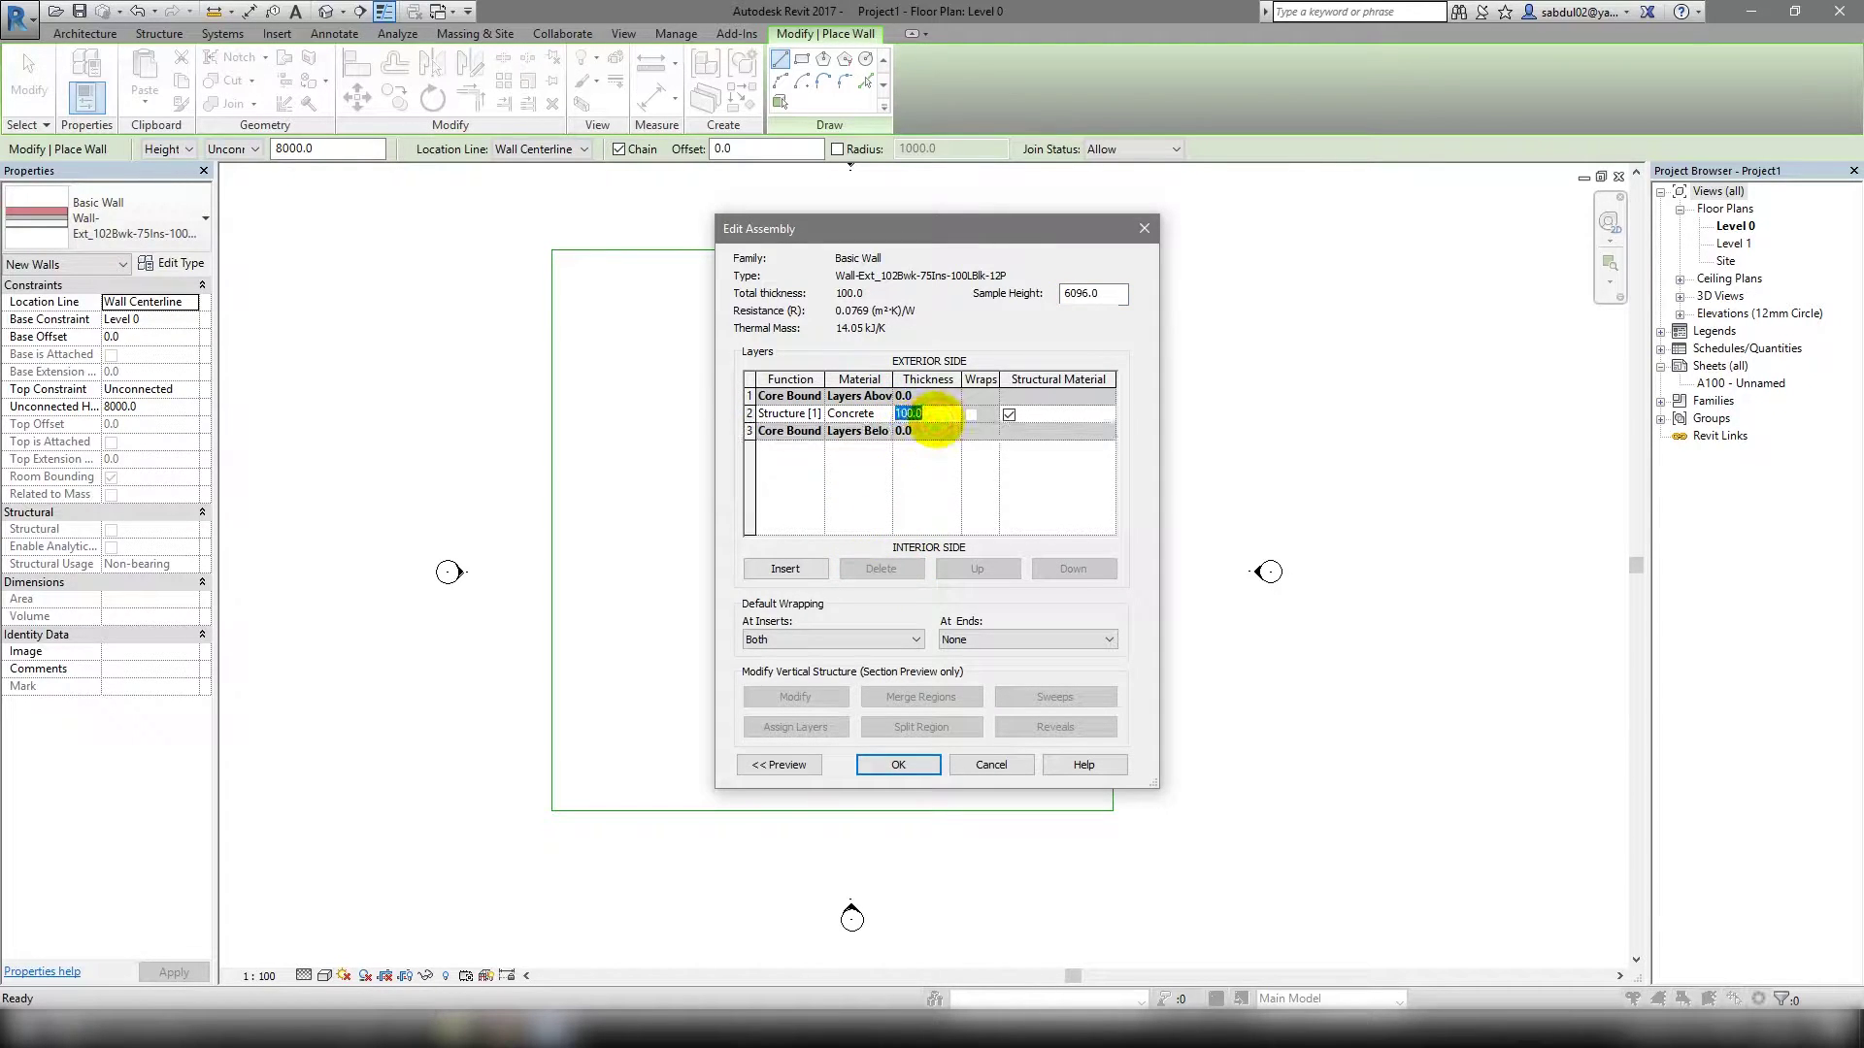
pyautogui.click(899, 765)
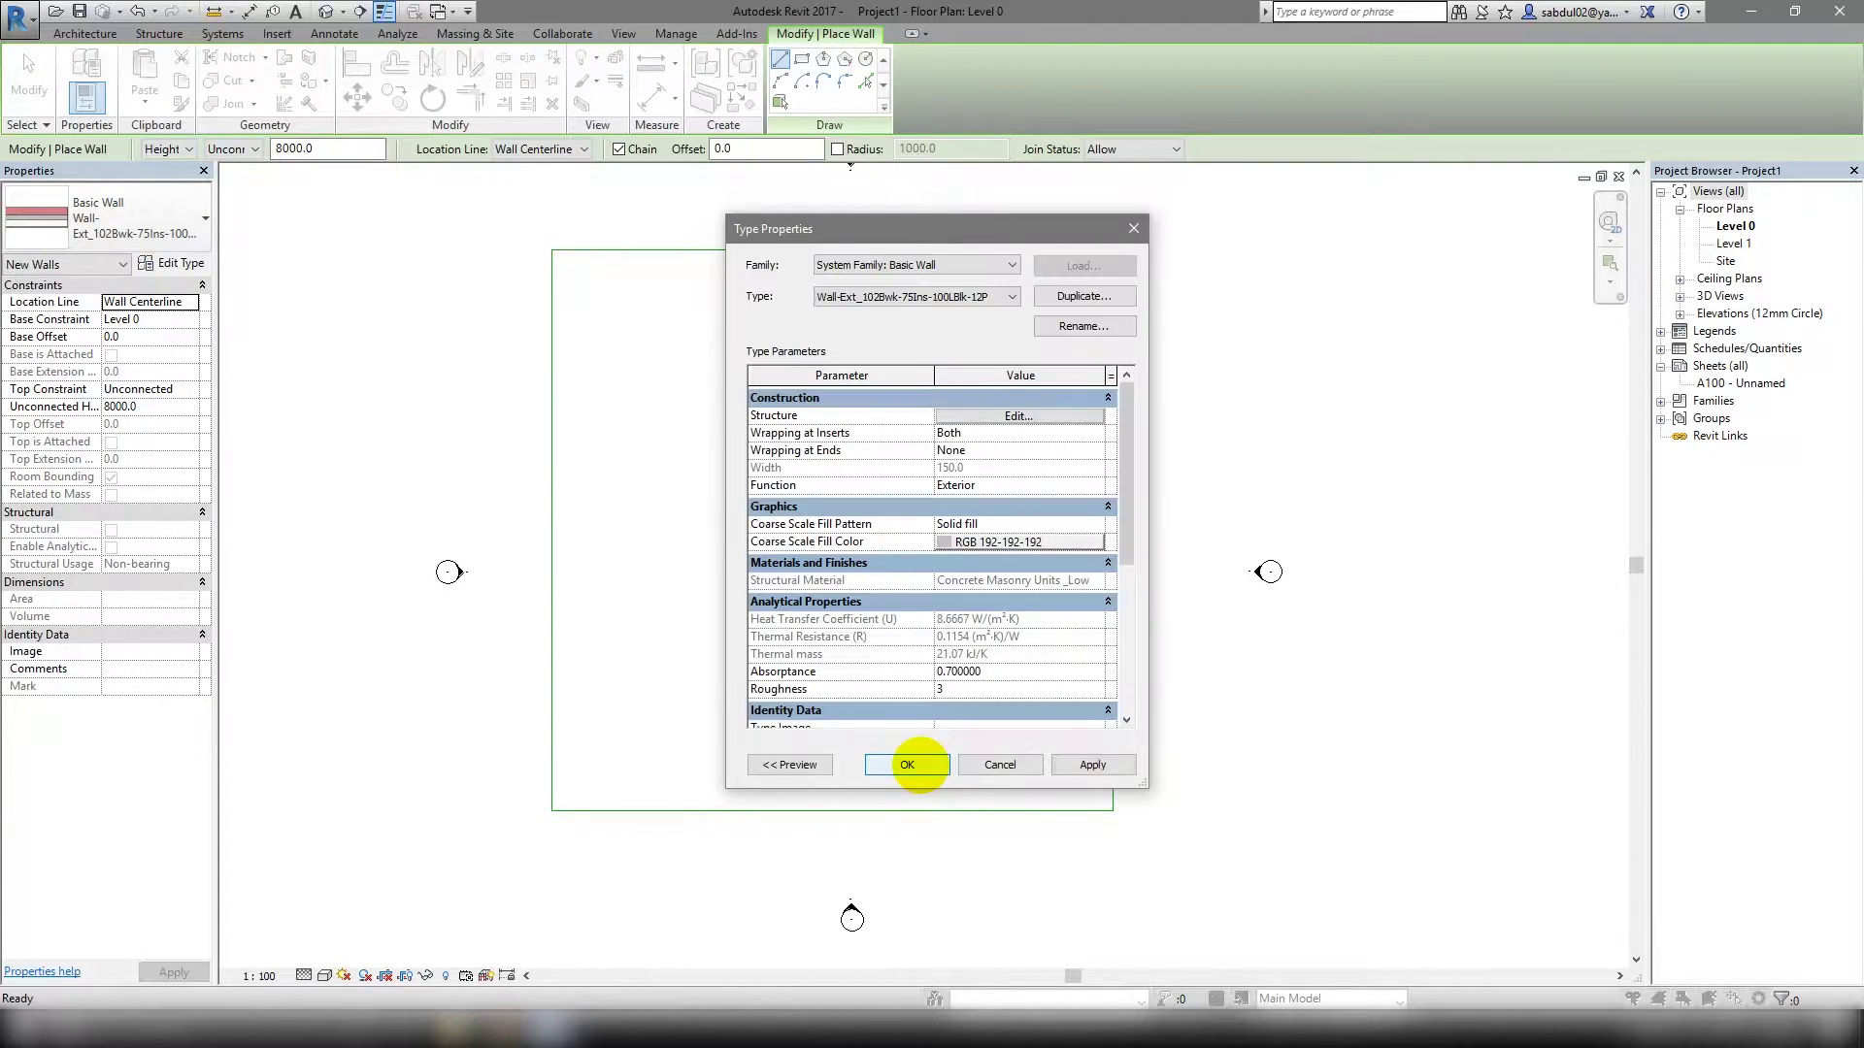
pyautogui.click(907, 765)
# Duplicate the wall type as generic_wall_150mm and remove its brick, plaster and insulation layers.
pyautogui.click(171, 263)
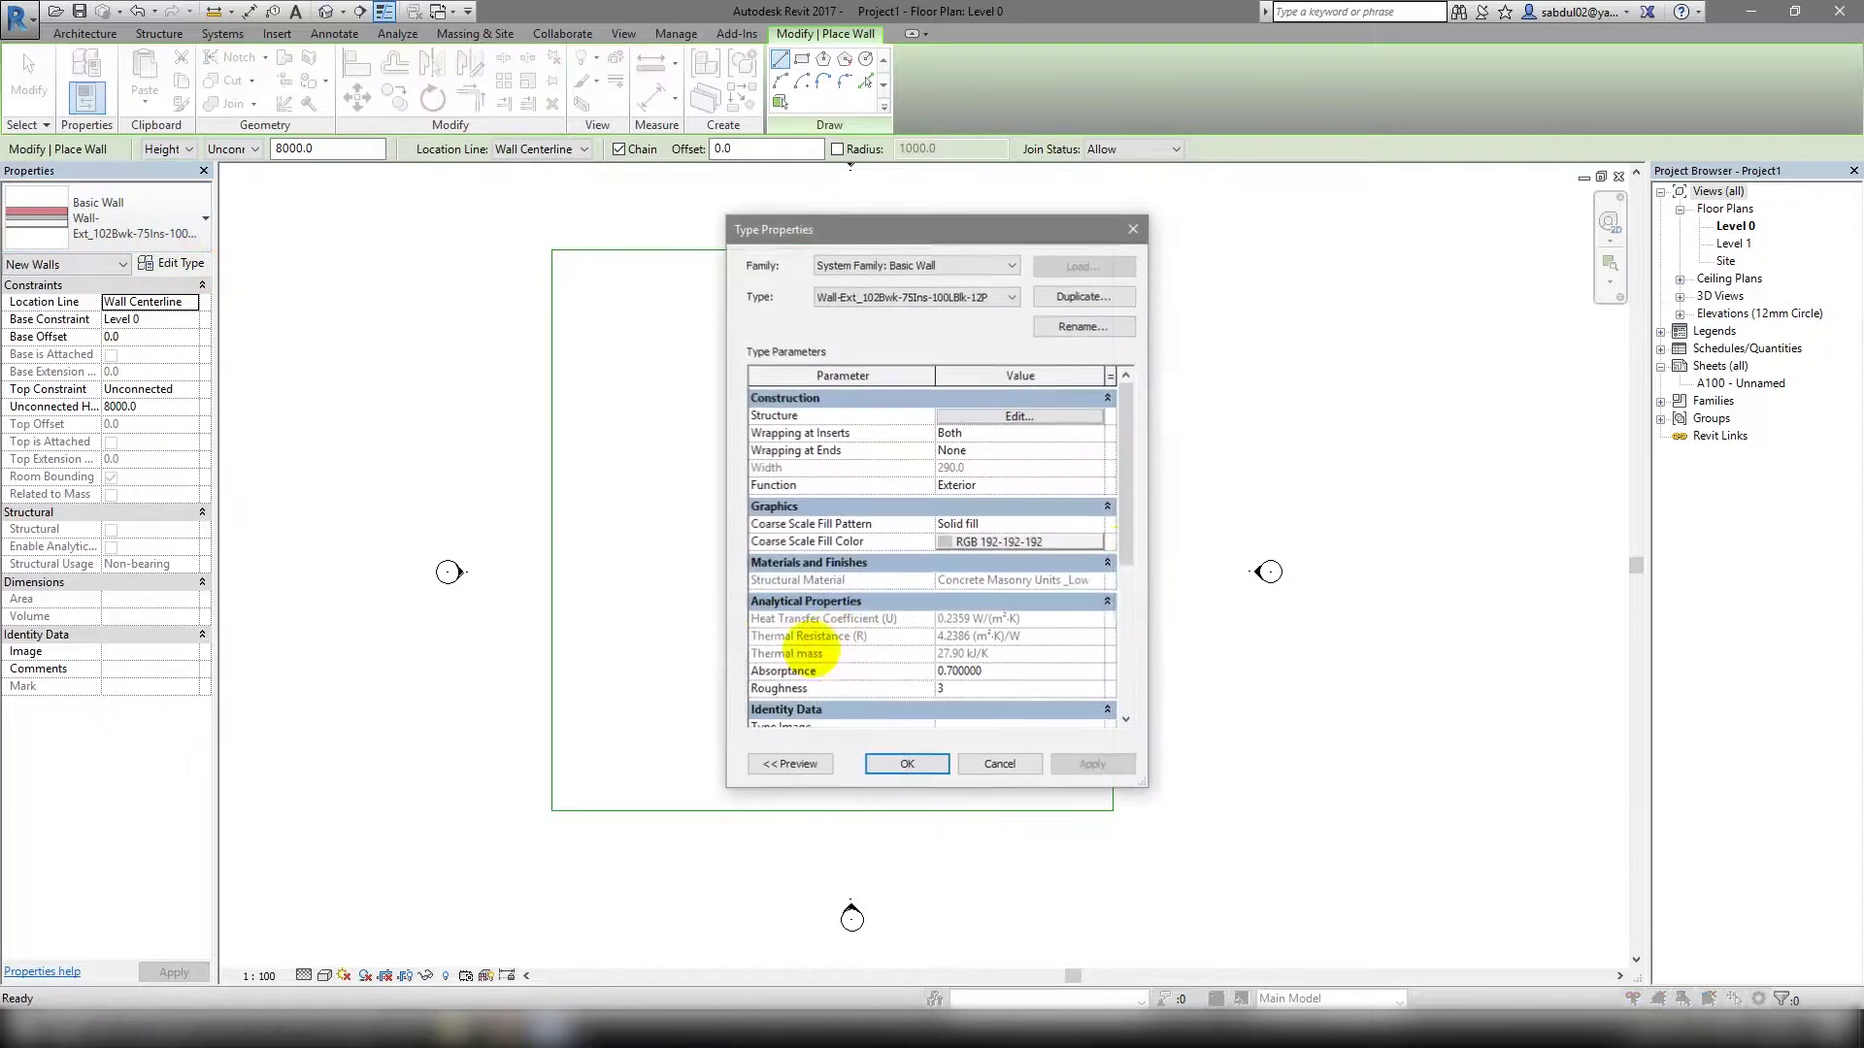
pyautogui.click(1084, 296)
pyautogui.write('generic_wall_150mm')
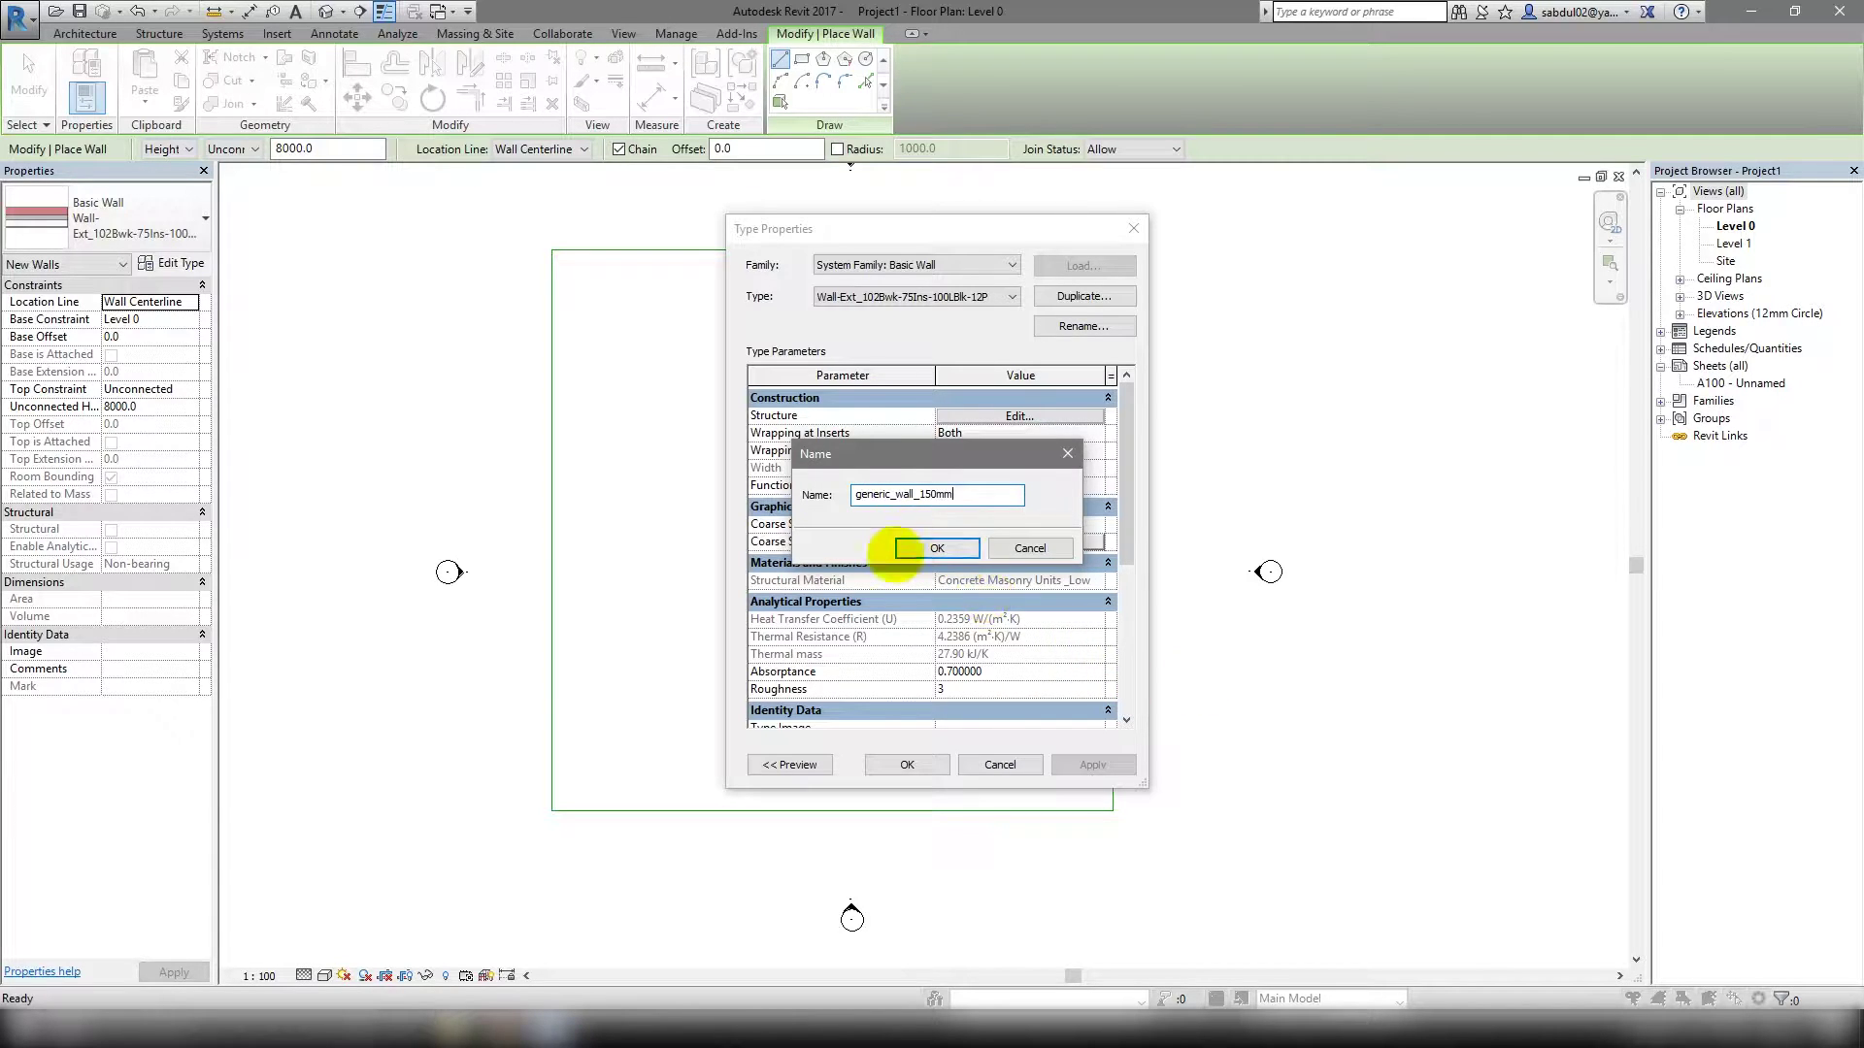
pyautogui.click(908, 548)
pyautogui.click(1019, 416)
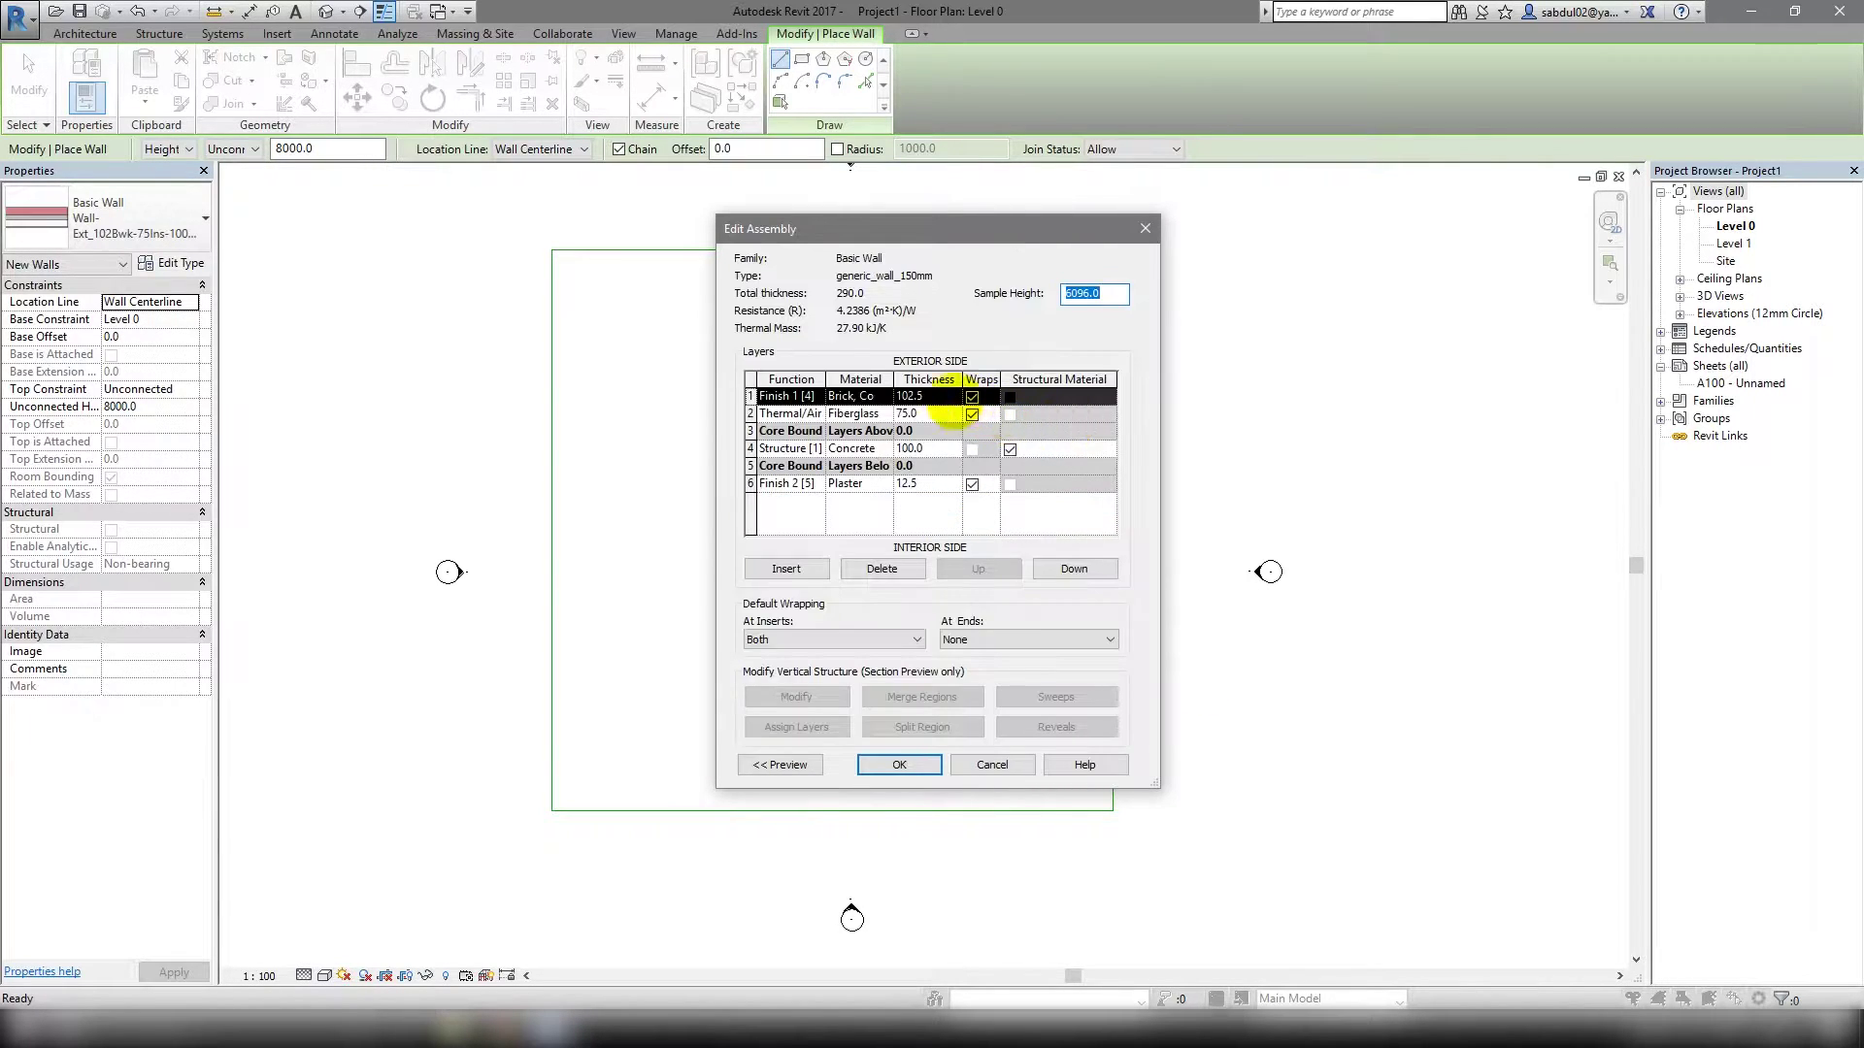
pyautogui.click(882, 569)
pyautogui.click(882, 569)
pyautogui.click(749, 447)
pyautogui.click(883, 568)
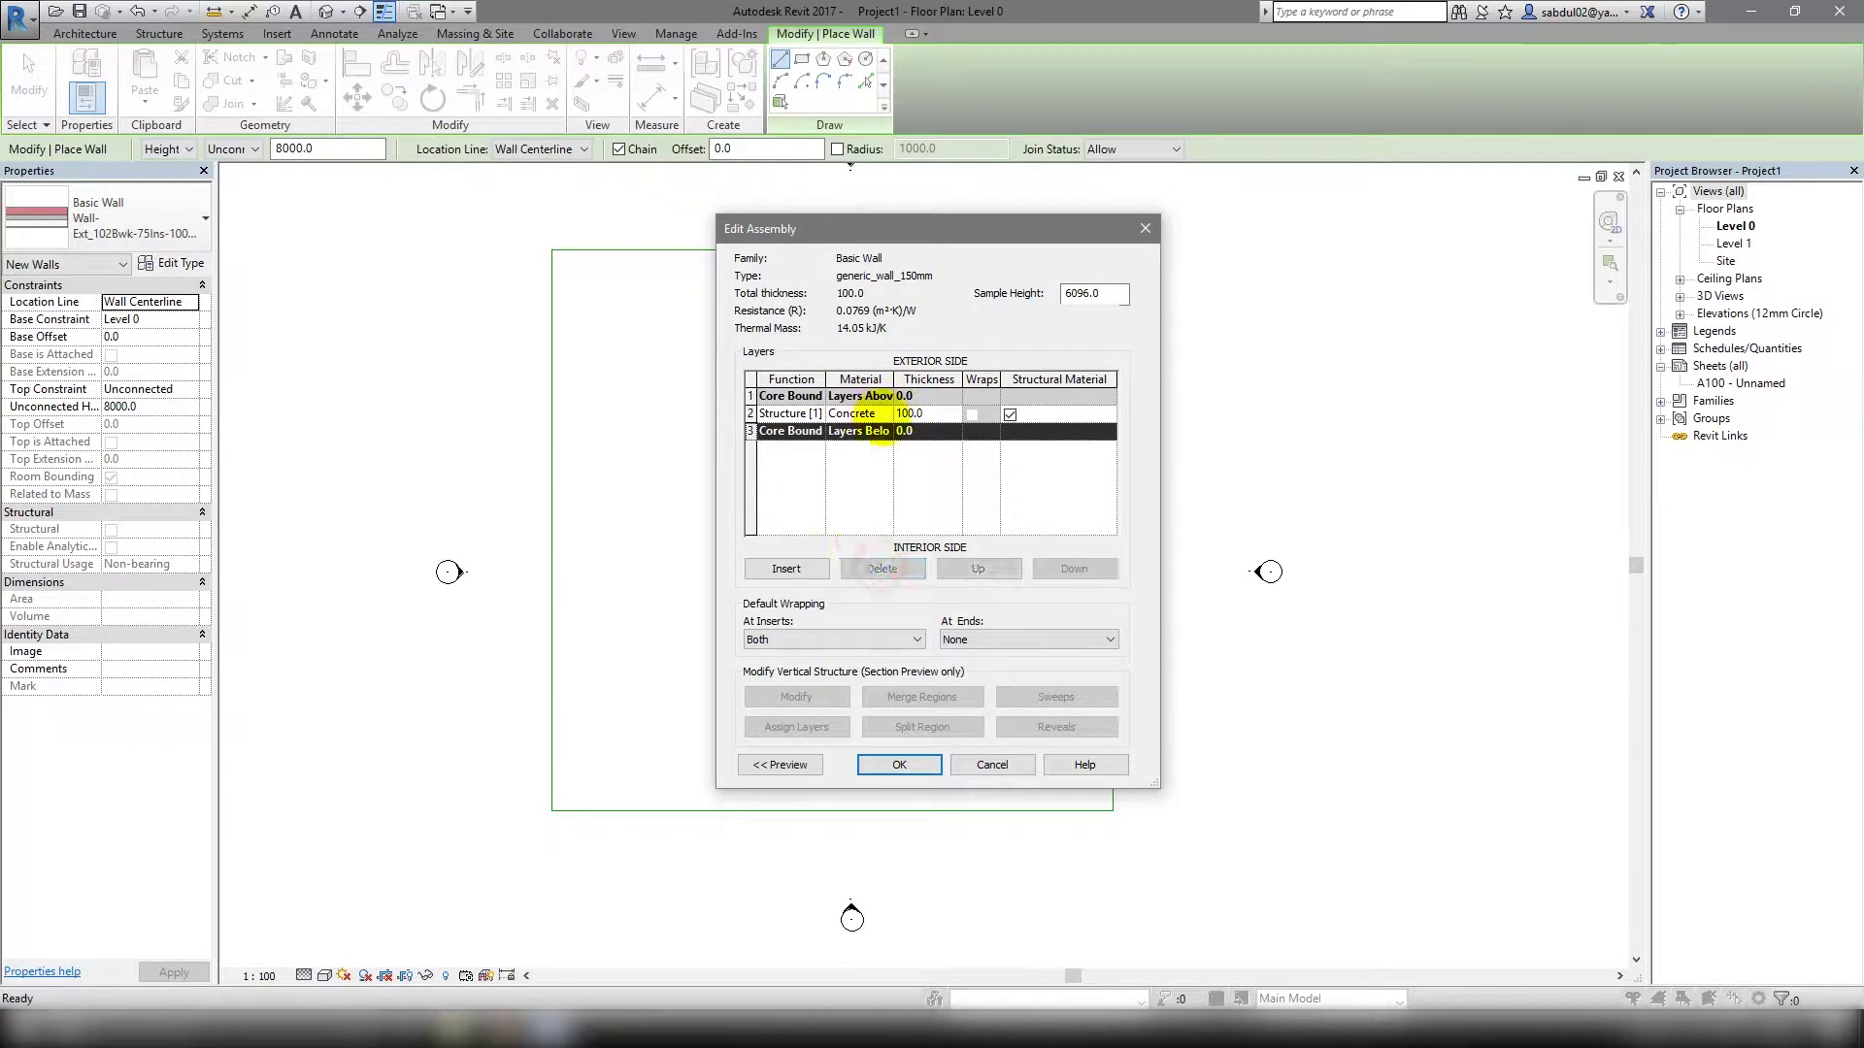
# Make the single concrete layer 150.0 thick, accept, and start a wall at the bottom-left corner.
pyautogui.click(918, 415)
pyautogui.click(883, 765)
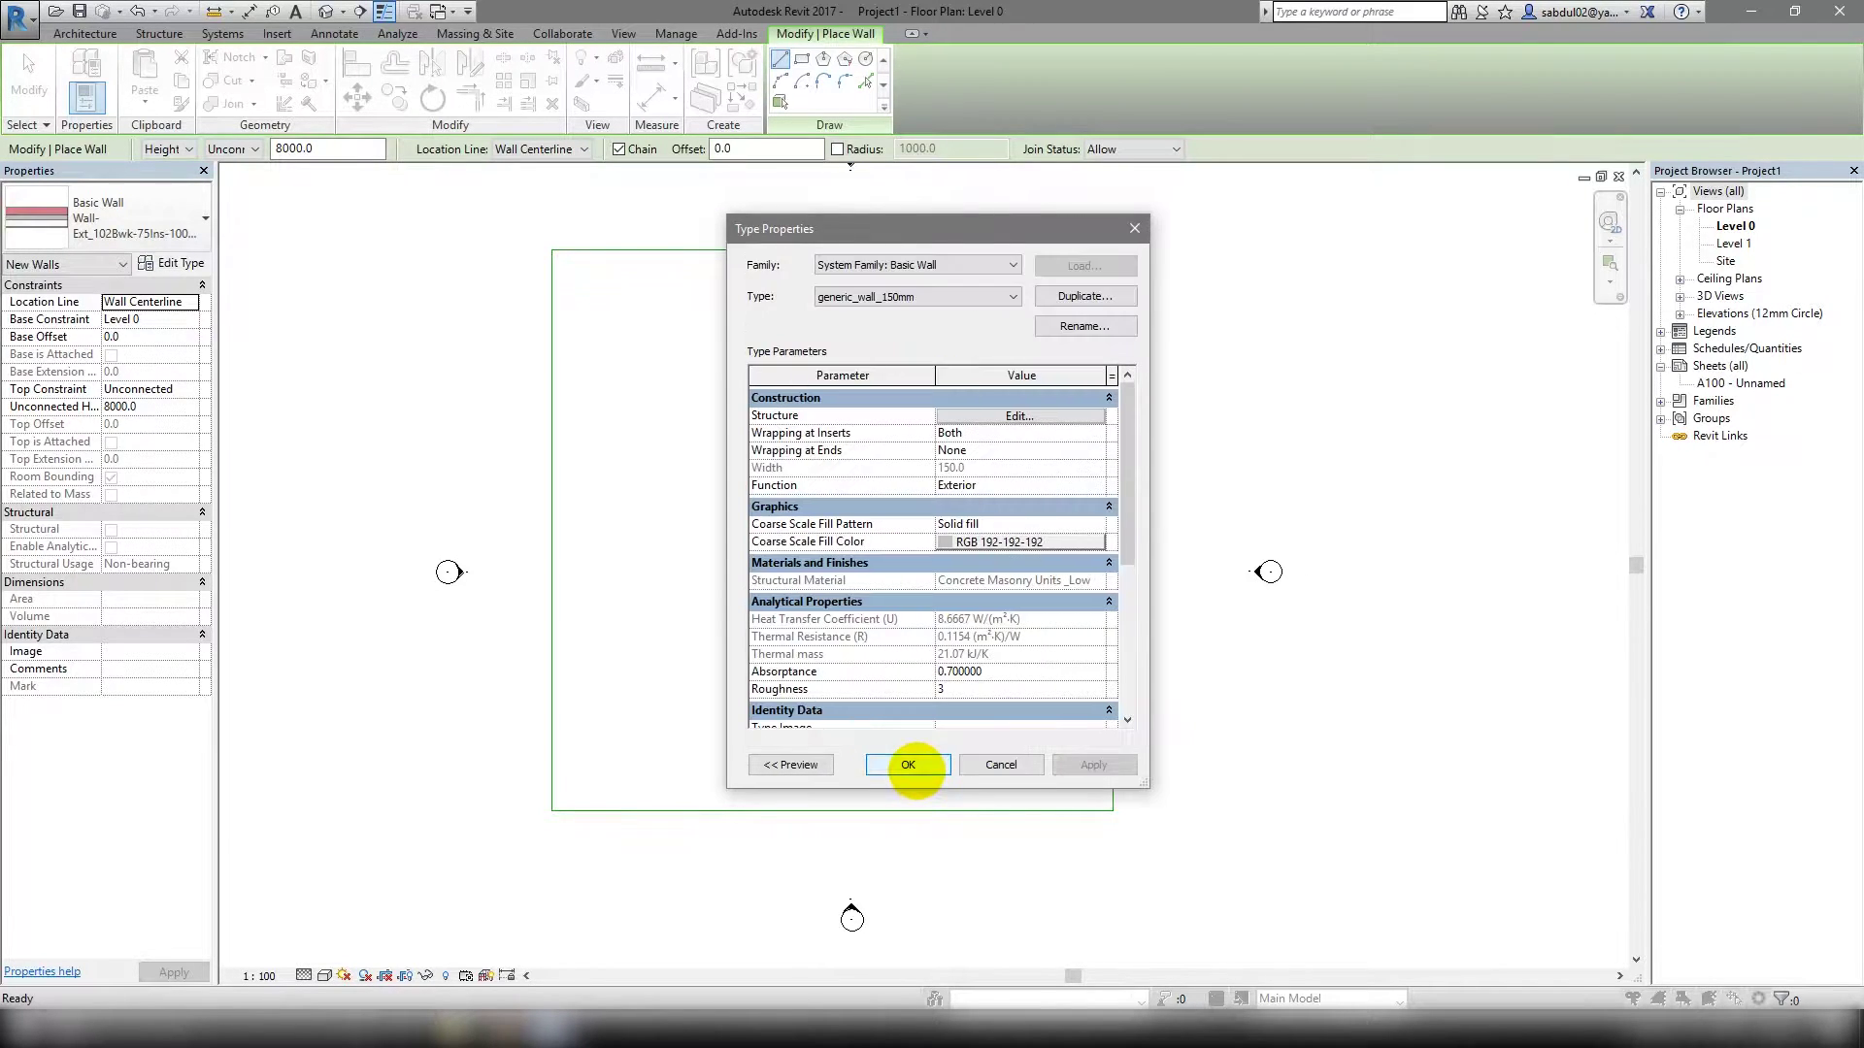
pyautogui.click(910, 765)
pyautogui.click(553, 811)
# Run walls along the square's bottom, right, top and left sides, closing the loop.
pyautogui.click(1114, 811)
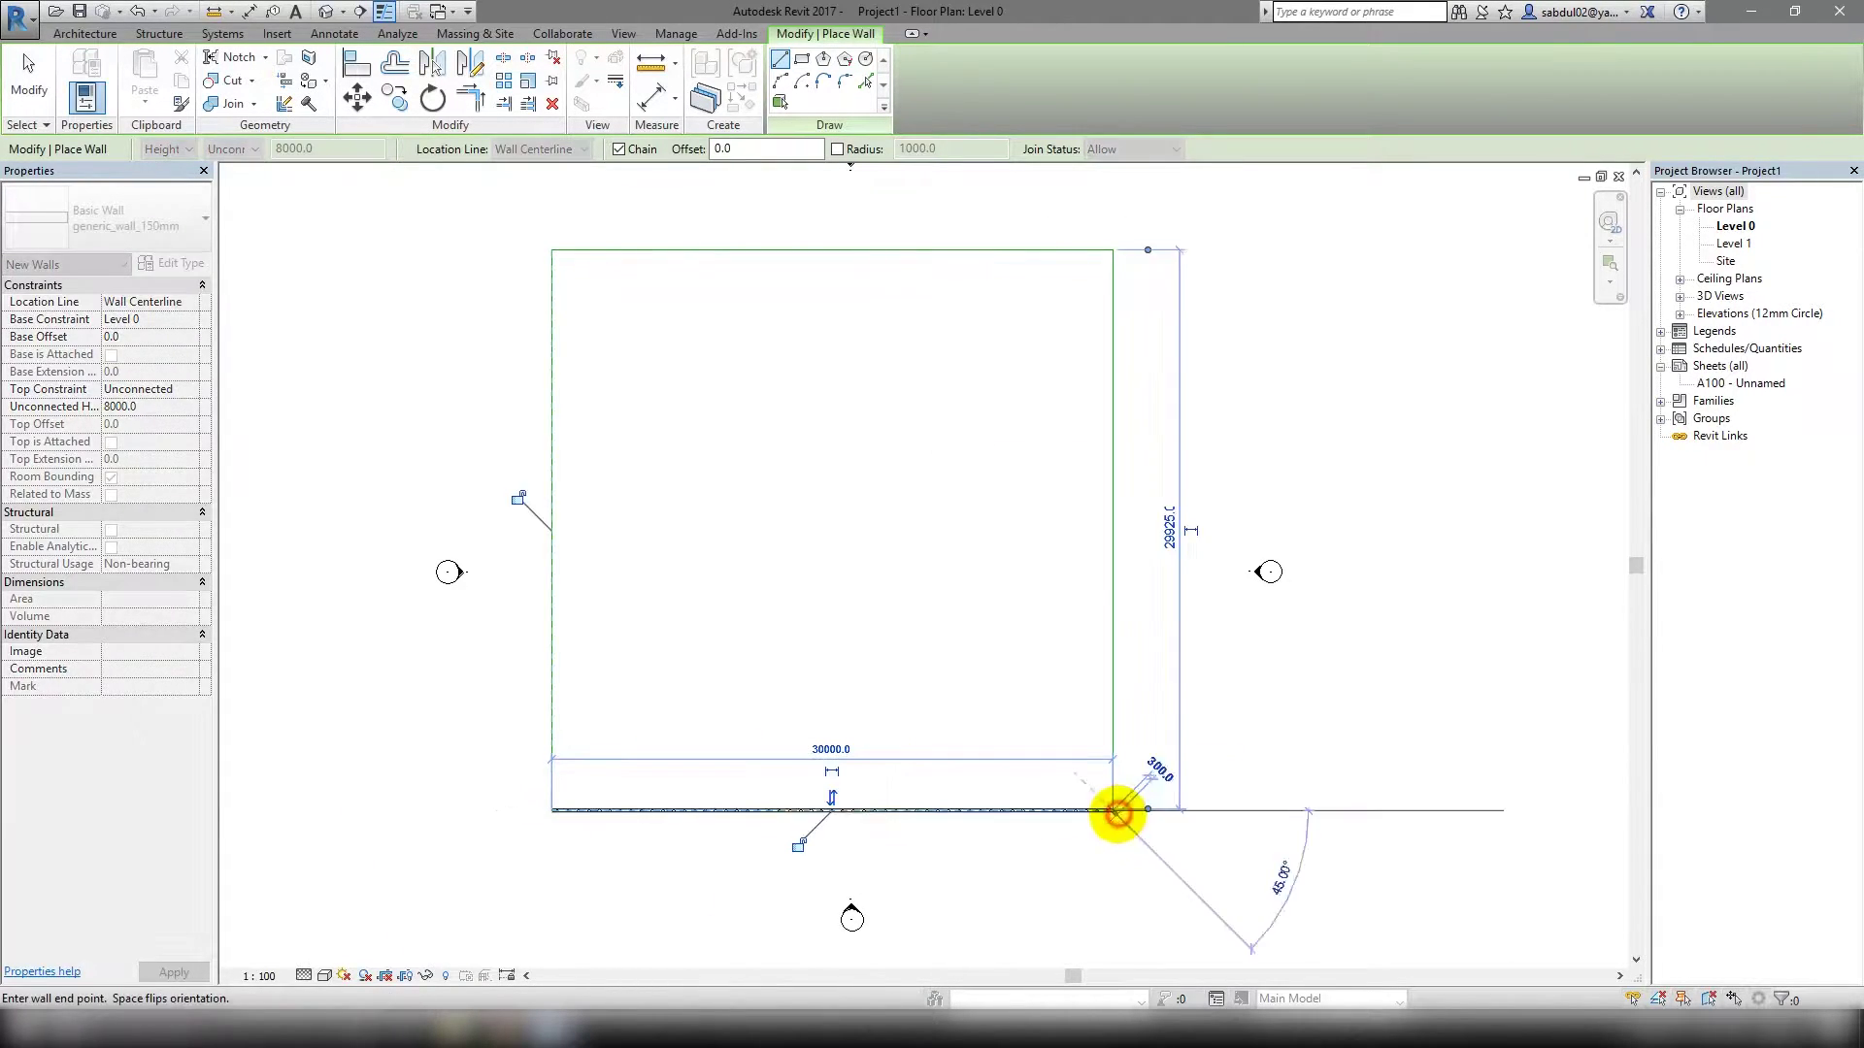
pyautogui.scroll(4, 1114, 810)
pyautogui.scroll(-4, 1114, 809)
pyautogui.click(1114, 385)
pyautogui.click(689, 386)
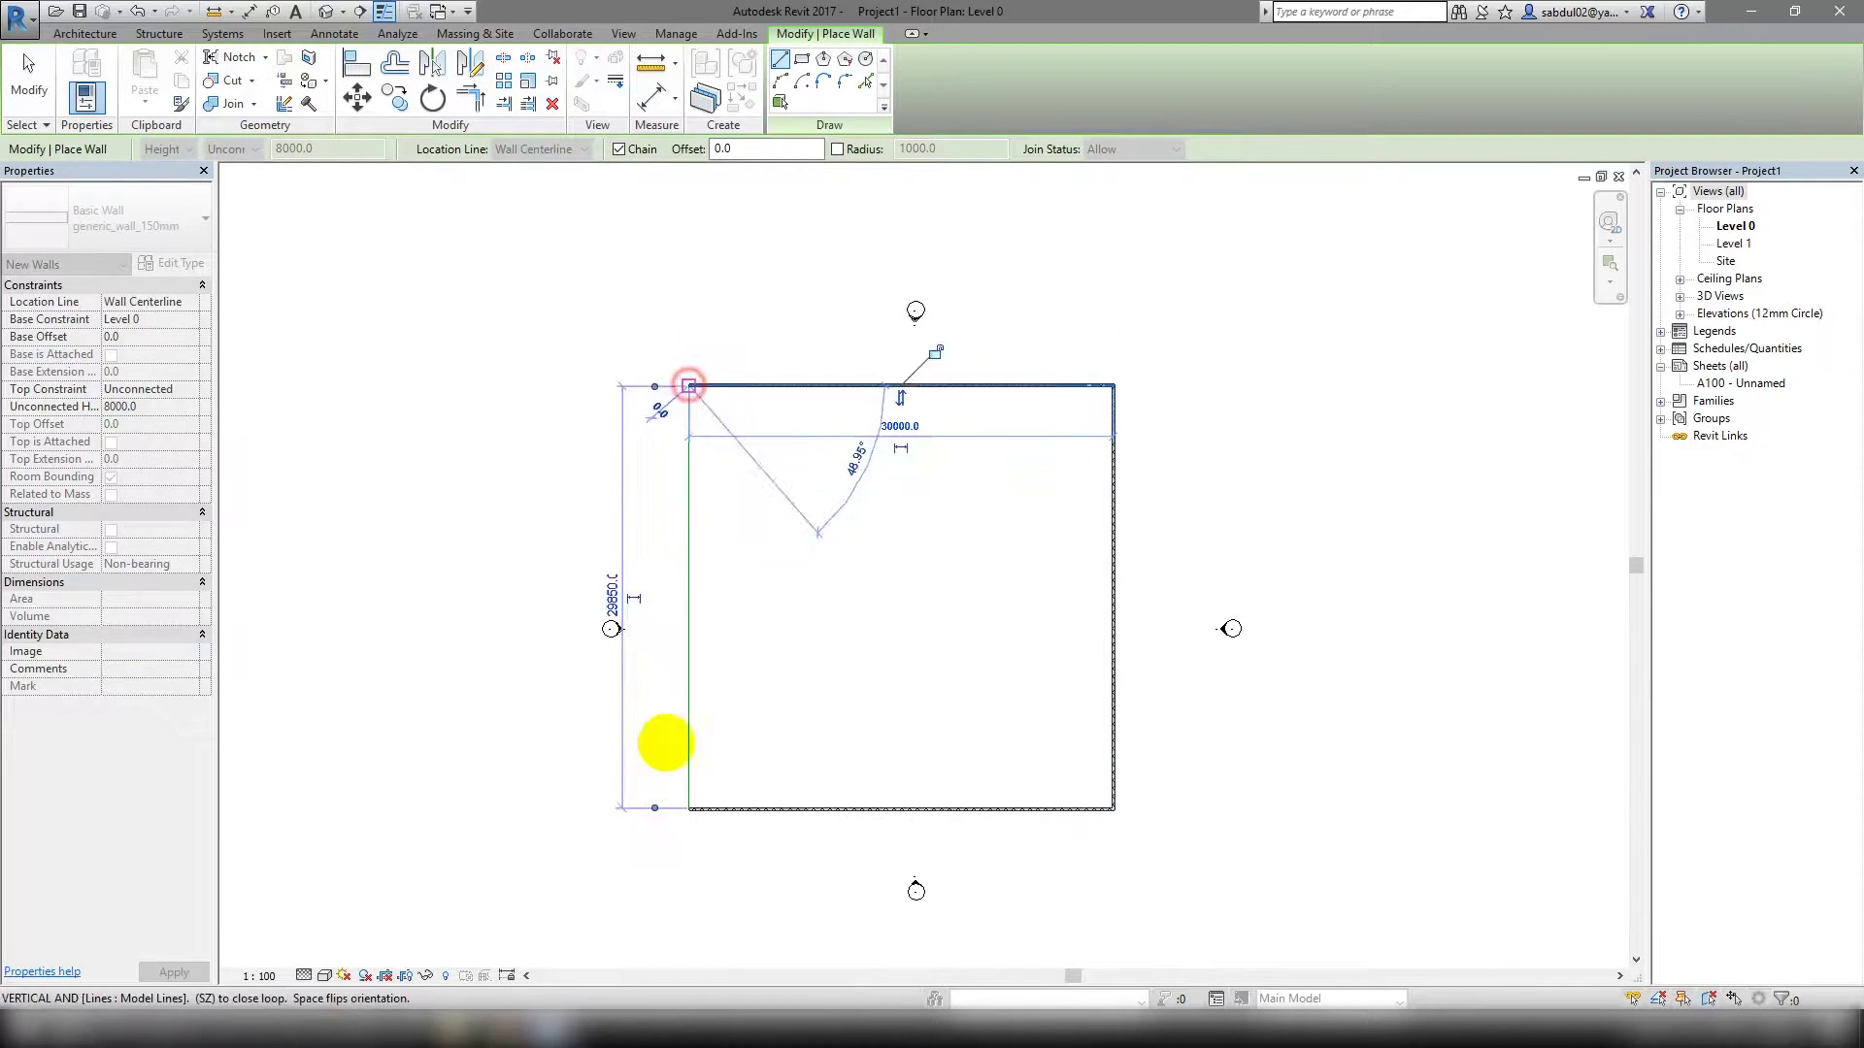
pyautogui.click(689, 809)
pyautogui.scroll(4, 689, 810)
pyautogui.press('Escape')
pyautogui.press('Escape')
pyautogui.press('Tab')
# Select the chain of four walls, then clear the selection.
pyautogui.click(678, 781)
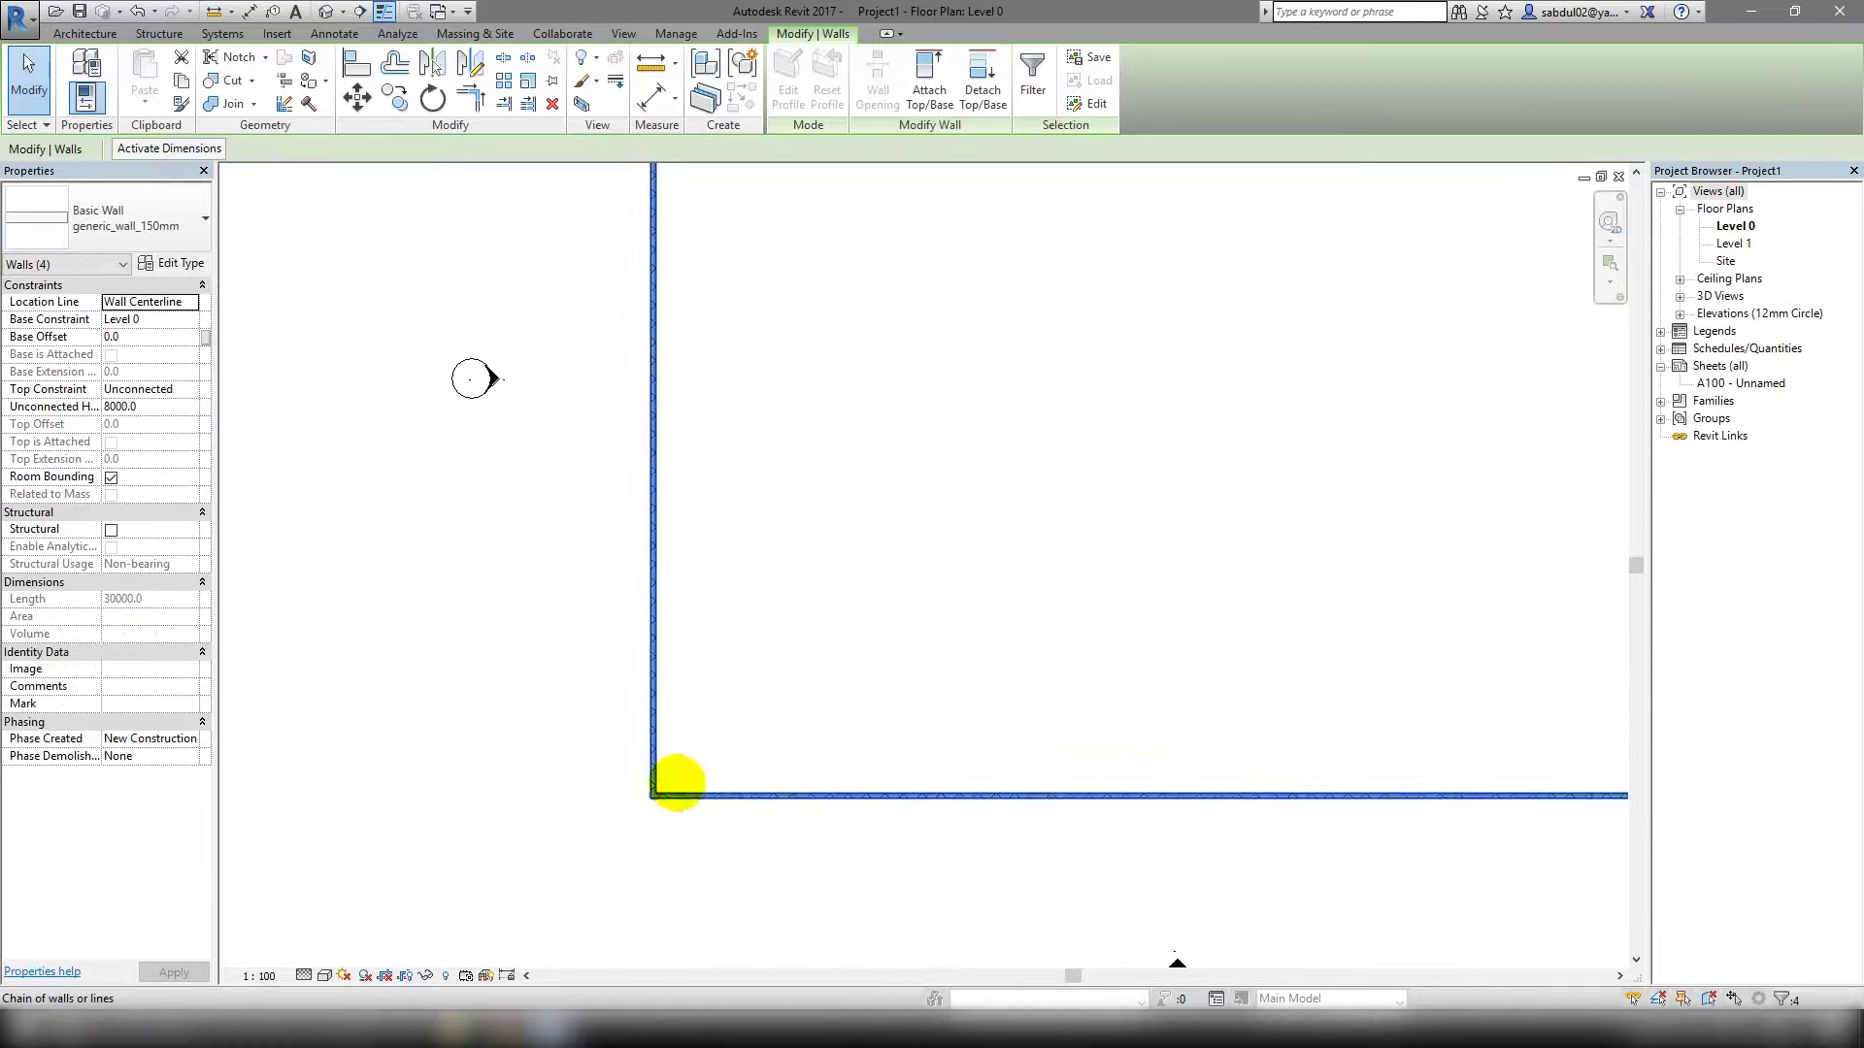
pyautogui.click(141, 408)
pyautogui.click(343, 582)
pyautogui.scroll(-4, 344, 583)
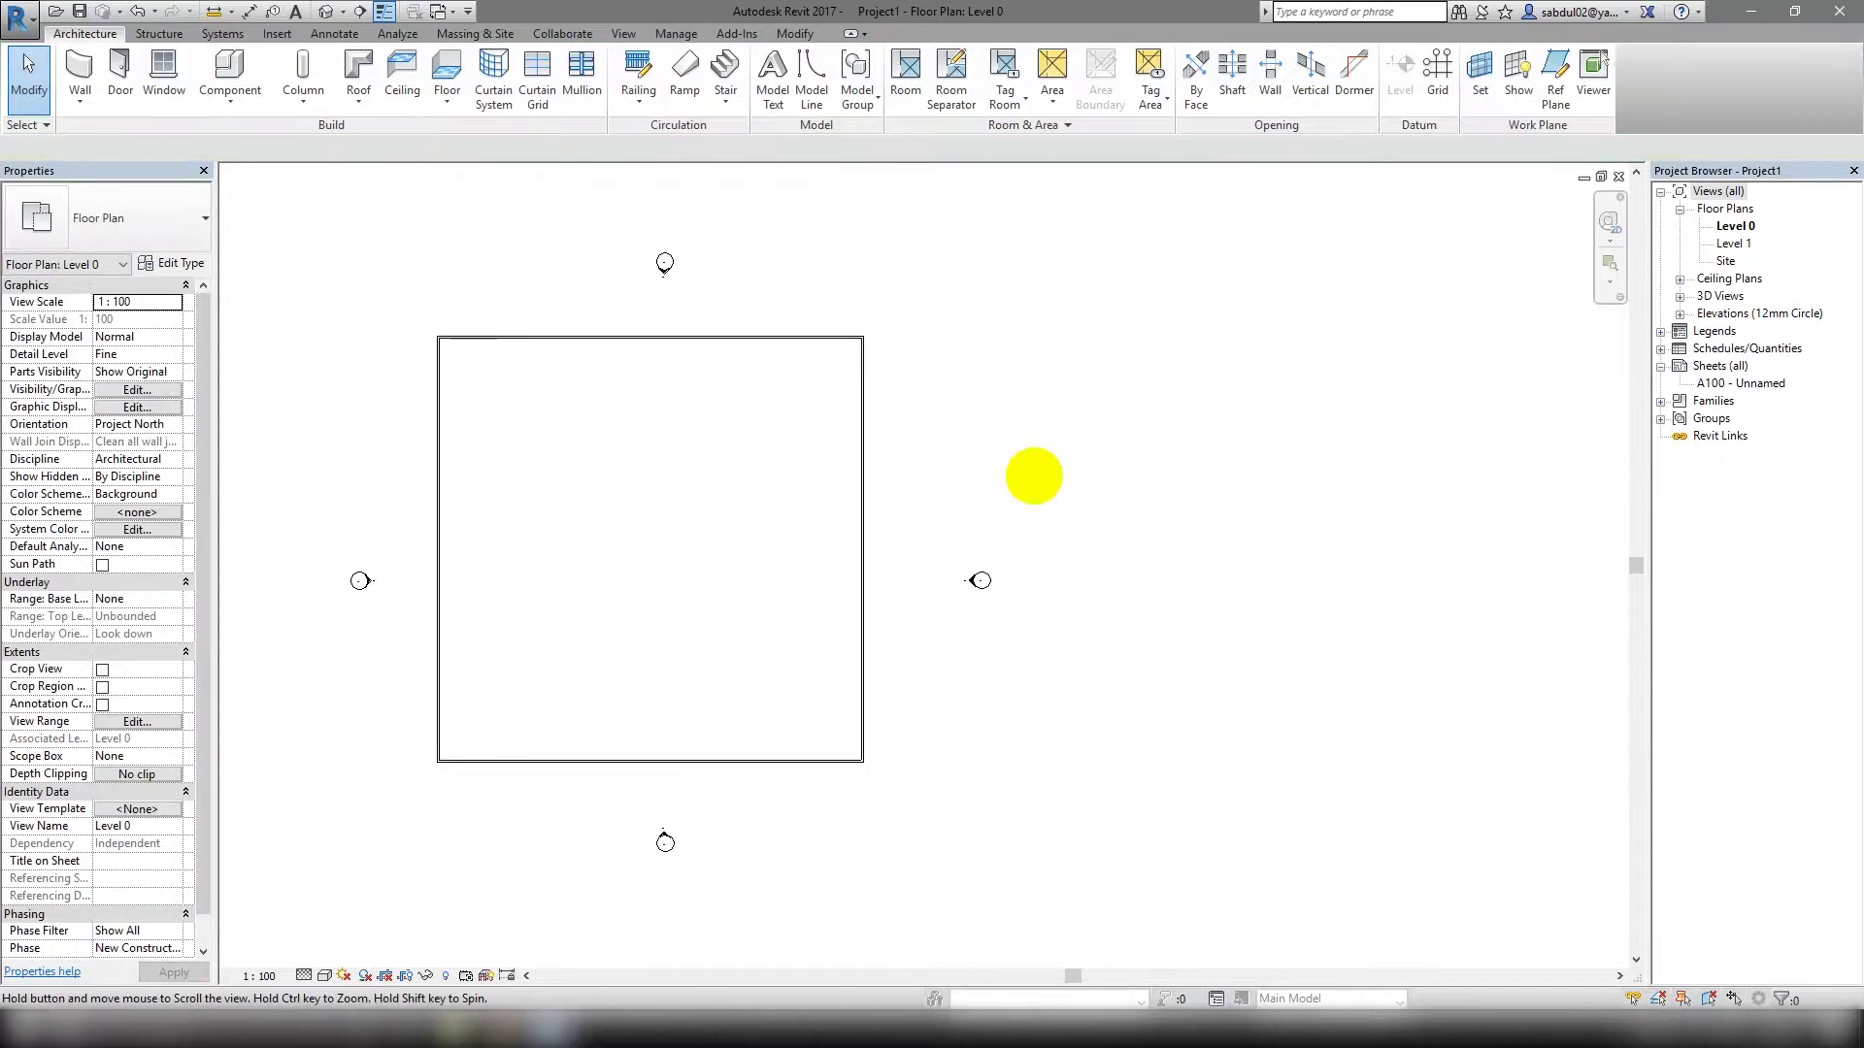
pyautogui.scroll(2, 809, 505)
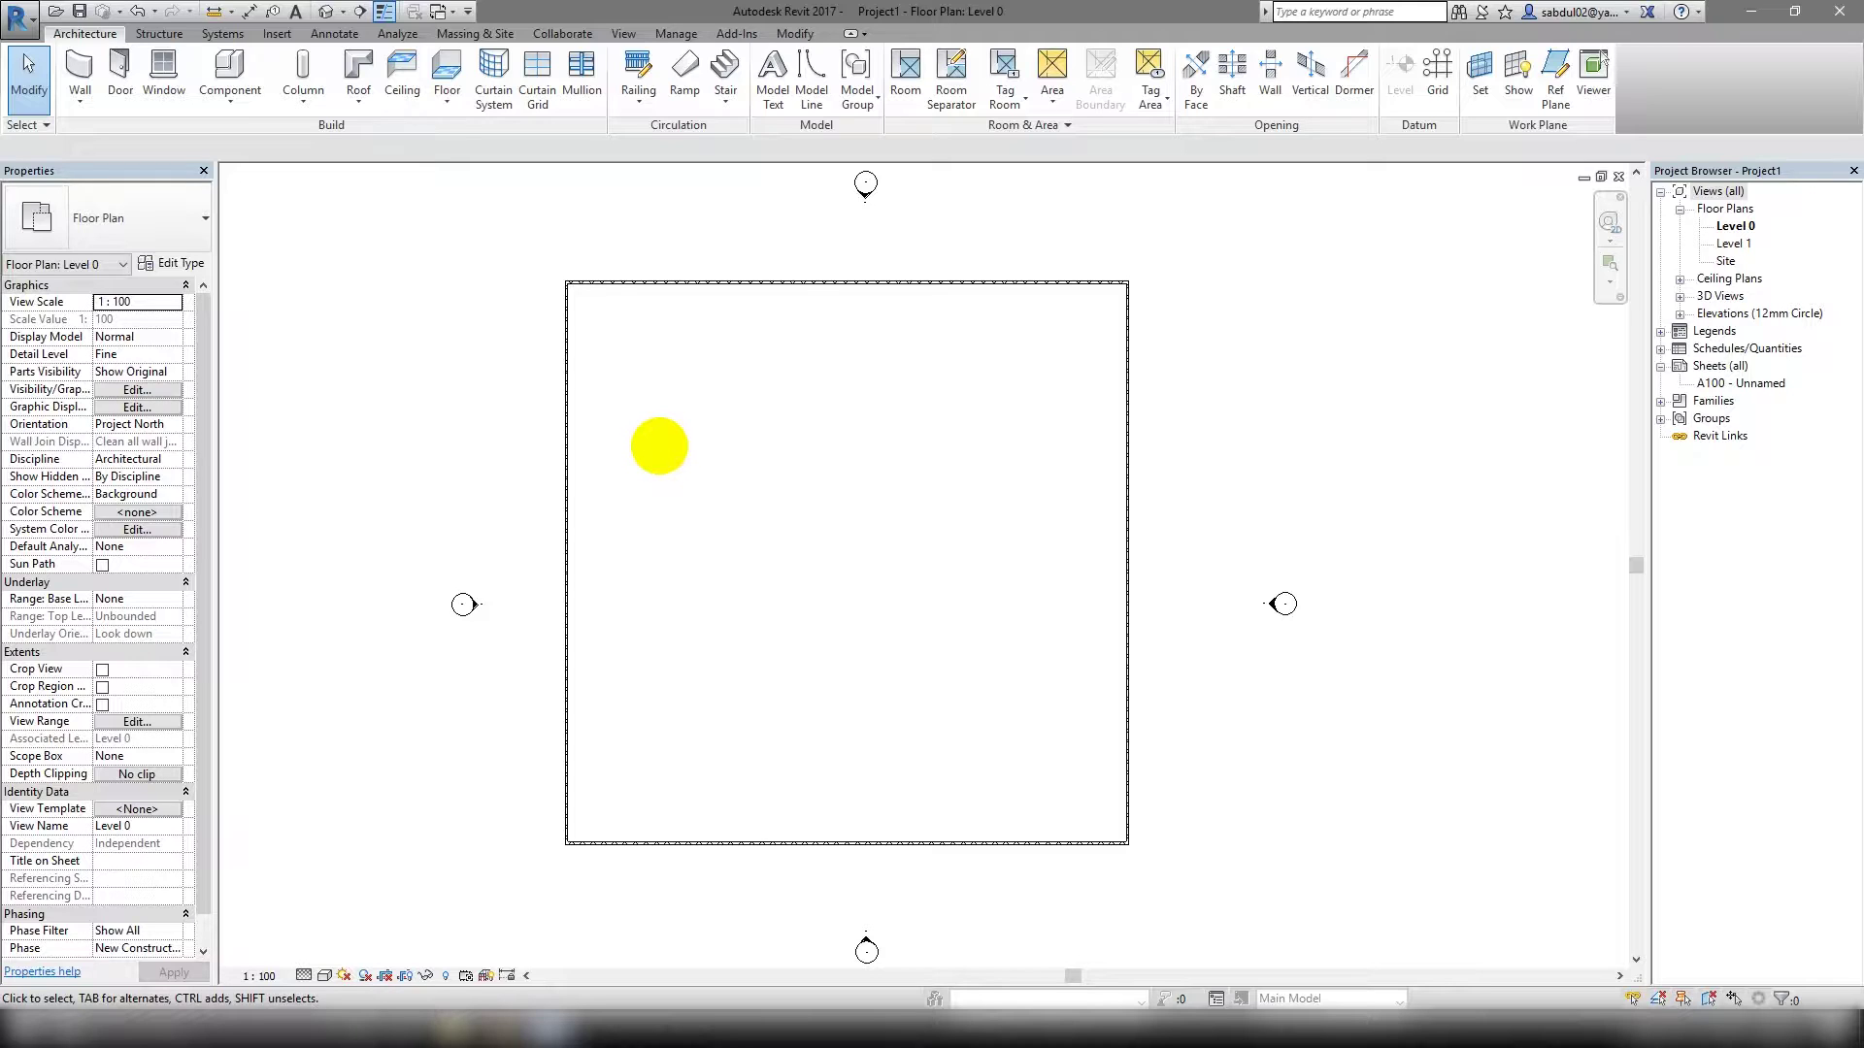
# Draw a rectangle of walls for the inner room inside the enclosure.
pyautogui.press('a')
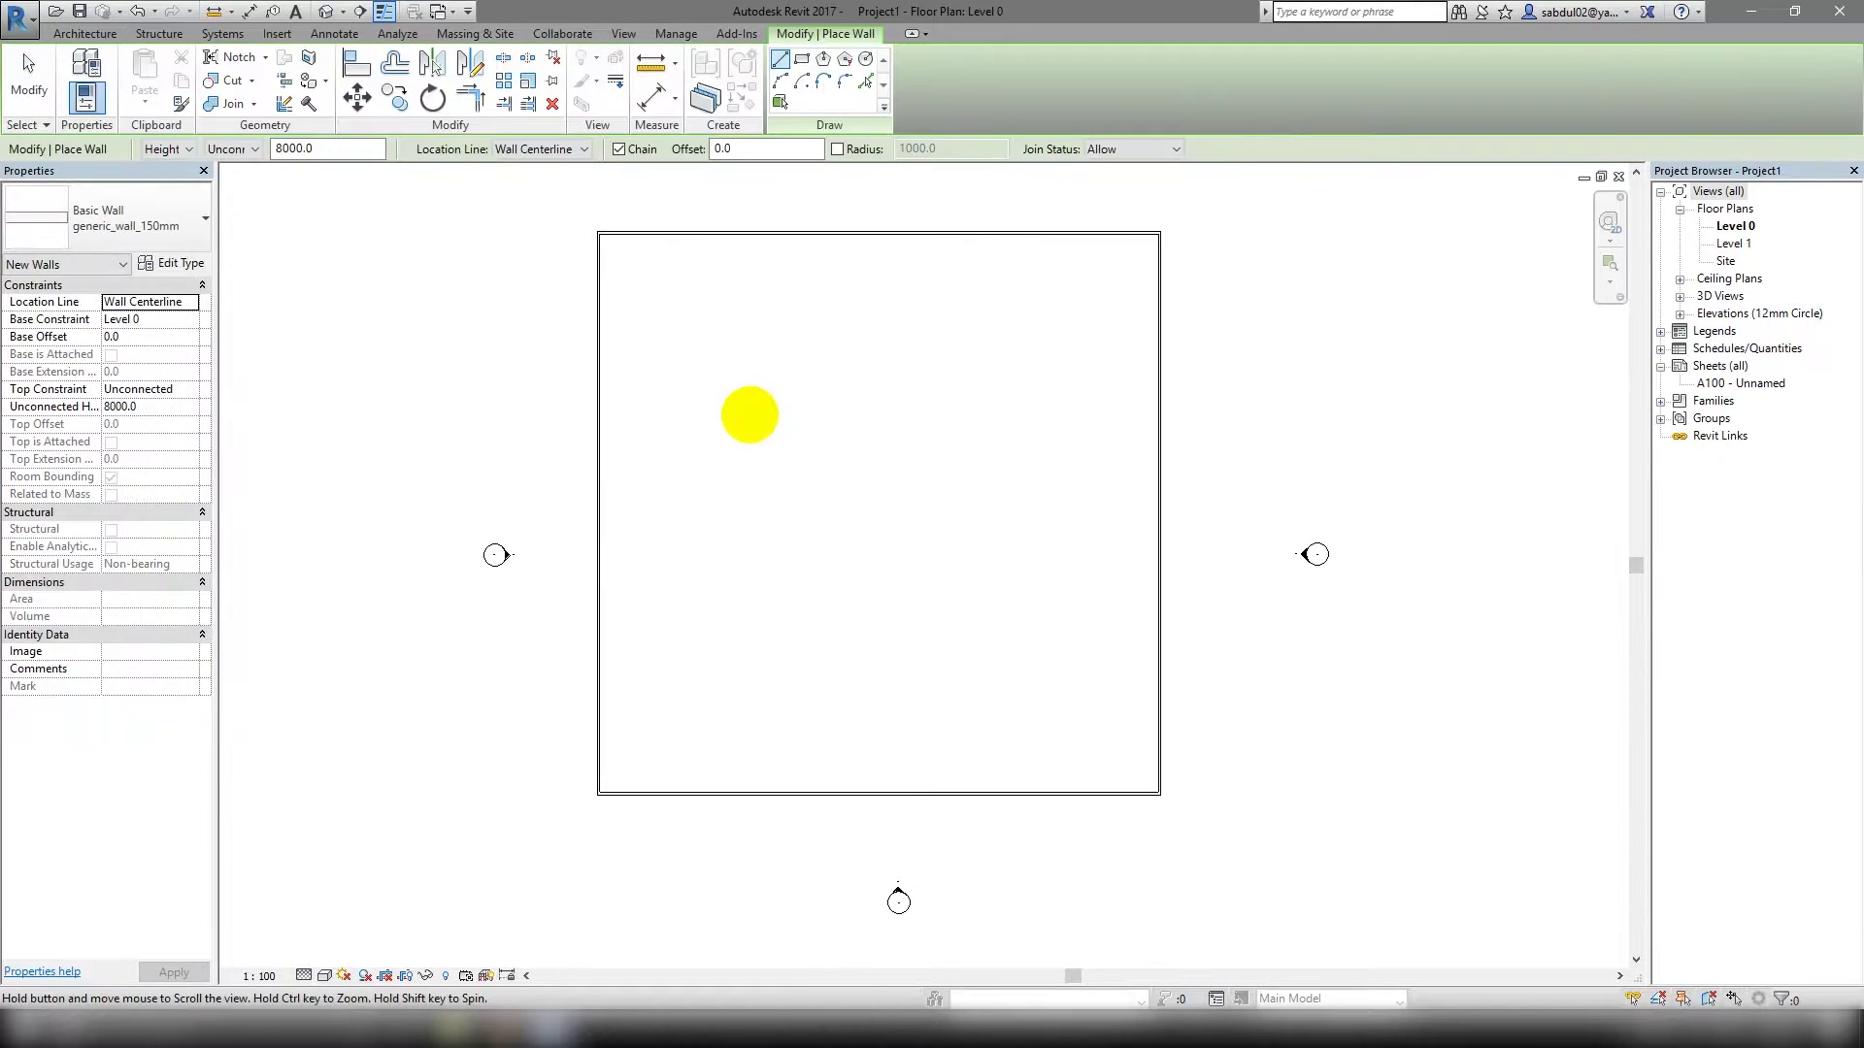
pyautogui.click(801, 59)
pyautogui.click(668, 296)
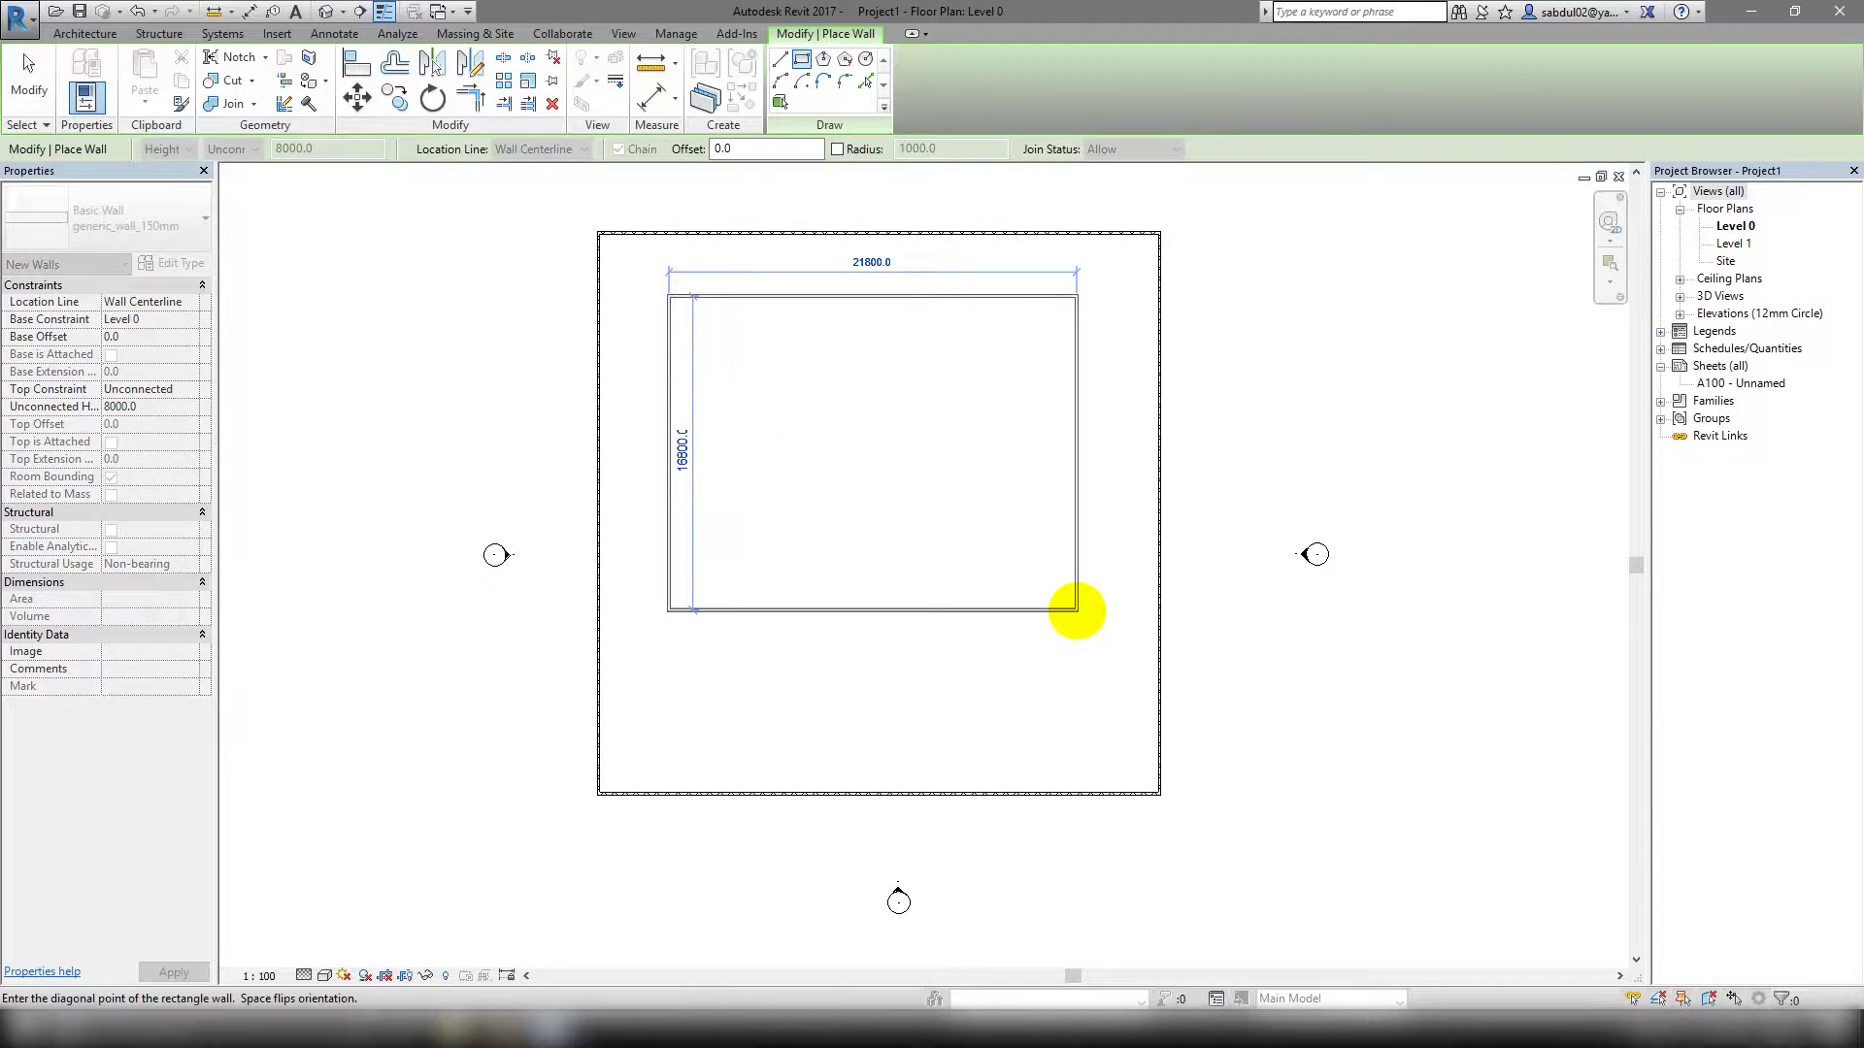
pyautogui.click(1076, 611)
pyautogui.press('Escape')
pyautogui.press('Escape')
# Change the inner room's 21800.0 dimension to 18000.
pyautogui.click(1077, 549)
pyautogui.scroll(3, 1090, 615)
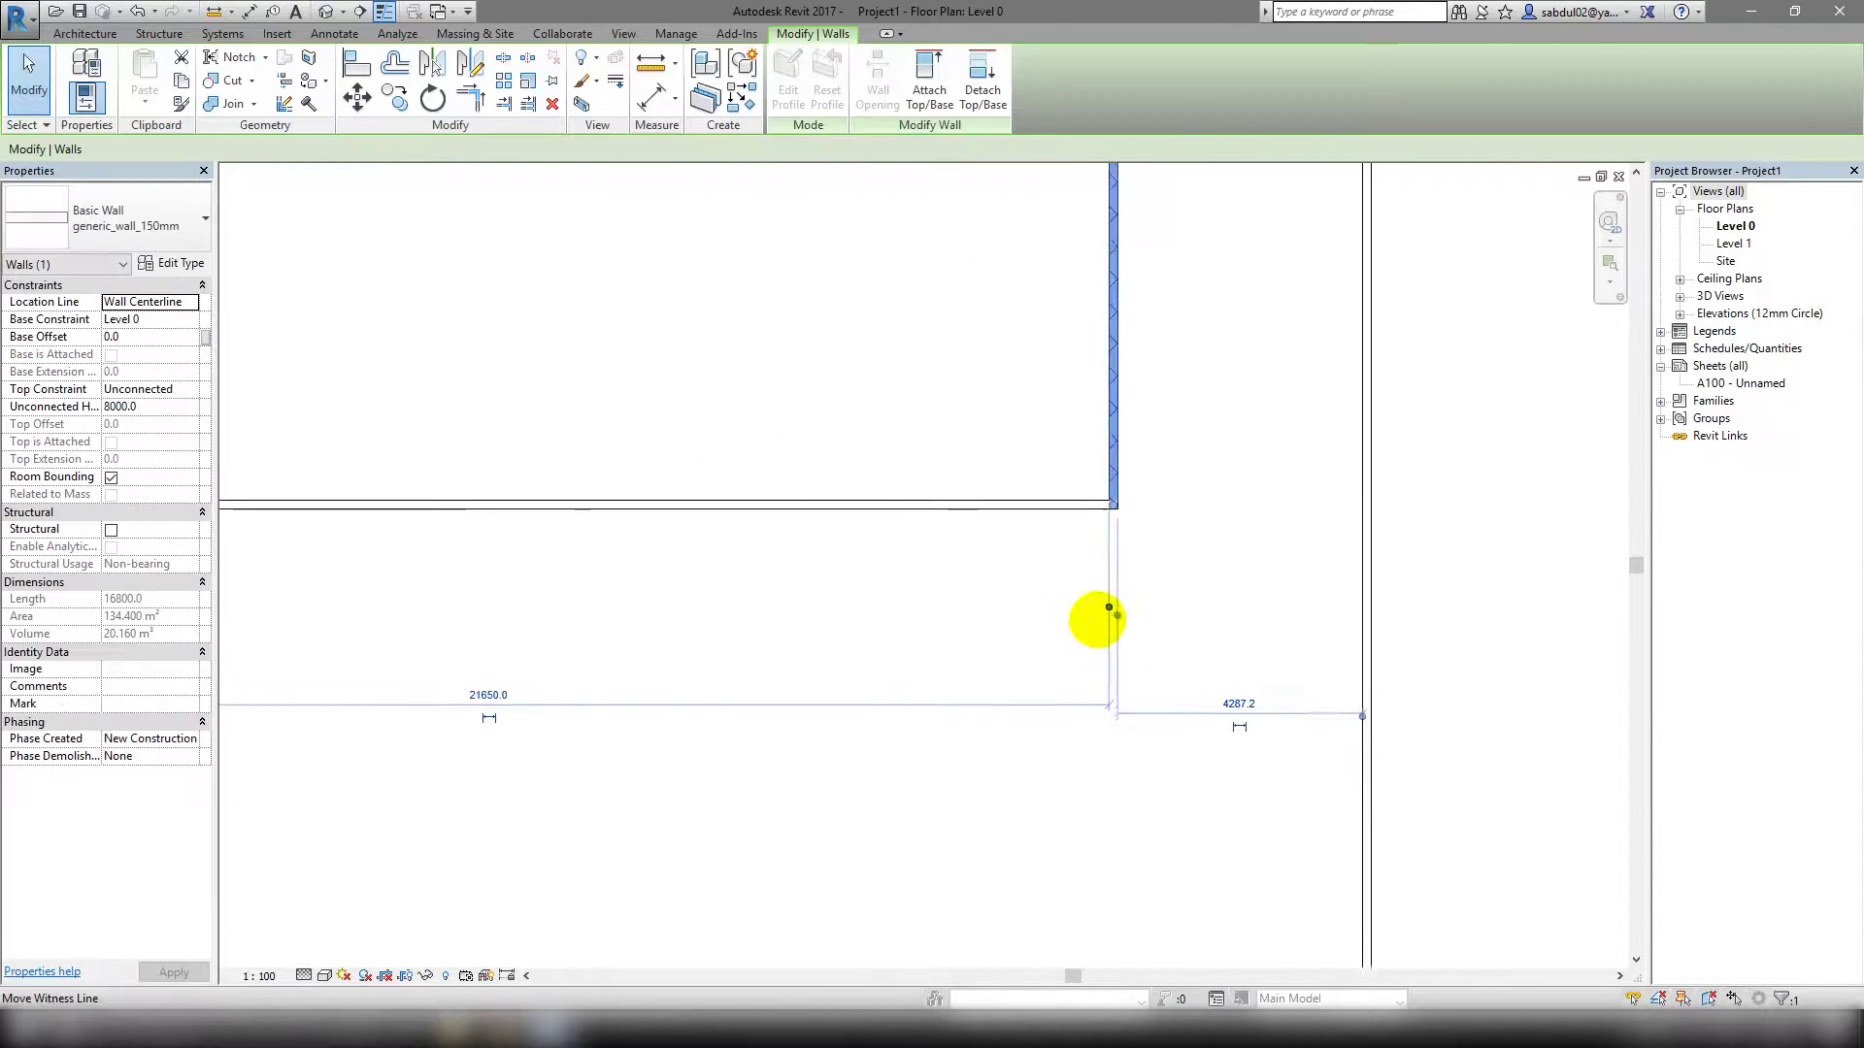
pyautogui.scroll(2, 1113, 602)
pyautogui.scroll(2, 1131, 367)
pyautogui.scroll(-3, 658, 504)
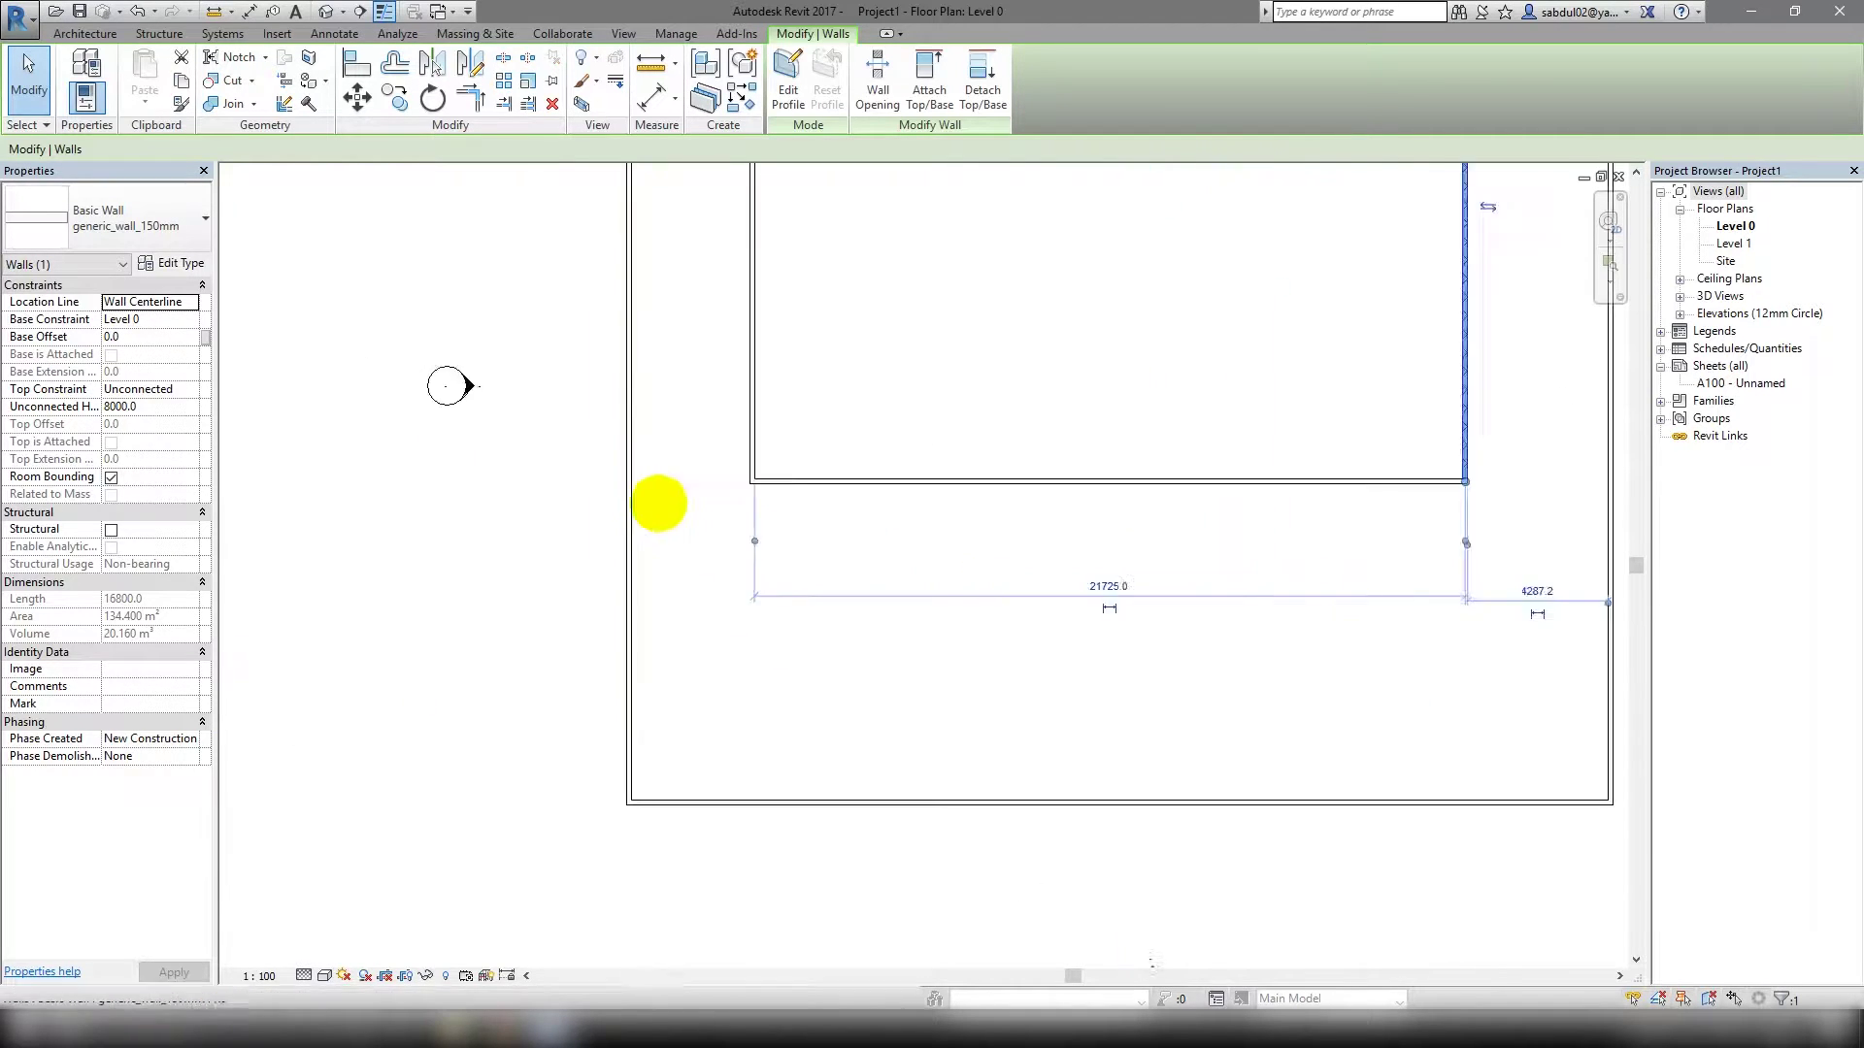
pyautogui.scroll(4, 820, 701)
pyautogui.scroll(-3, 874, 238)
pyautogui.scroll(-2, 931, 292)
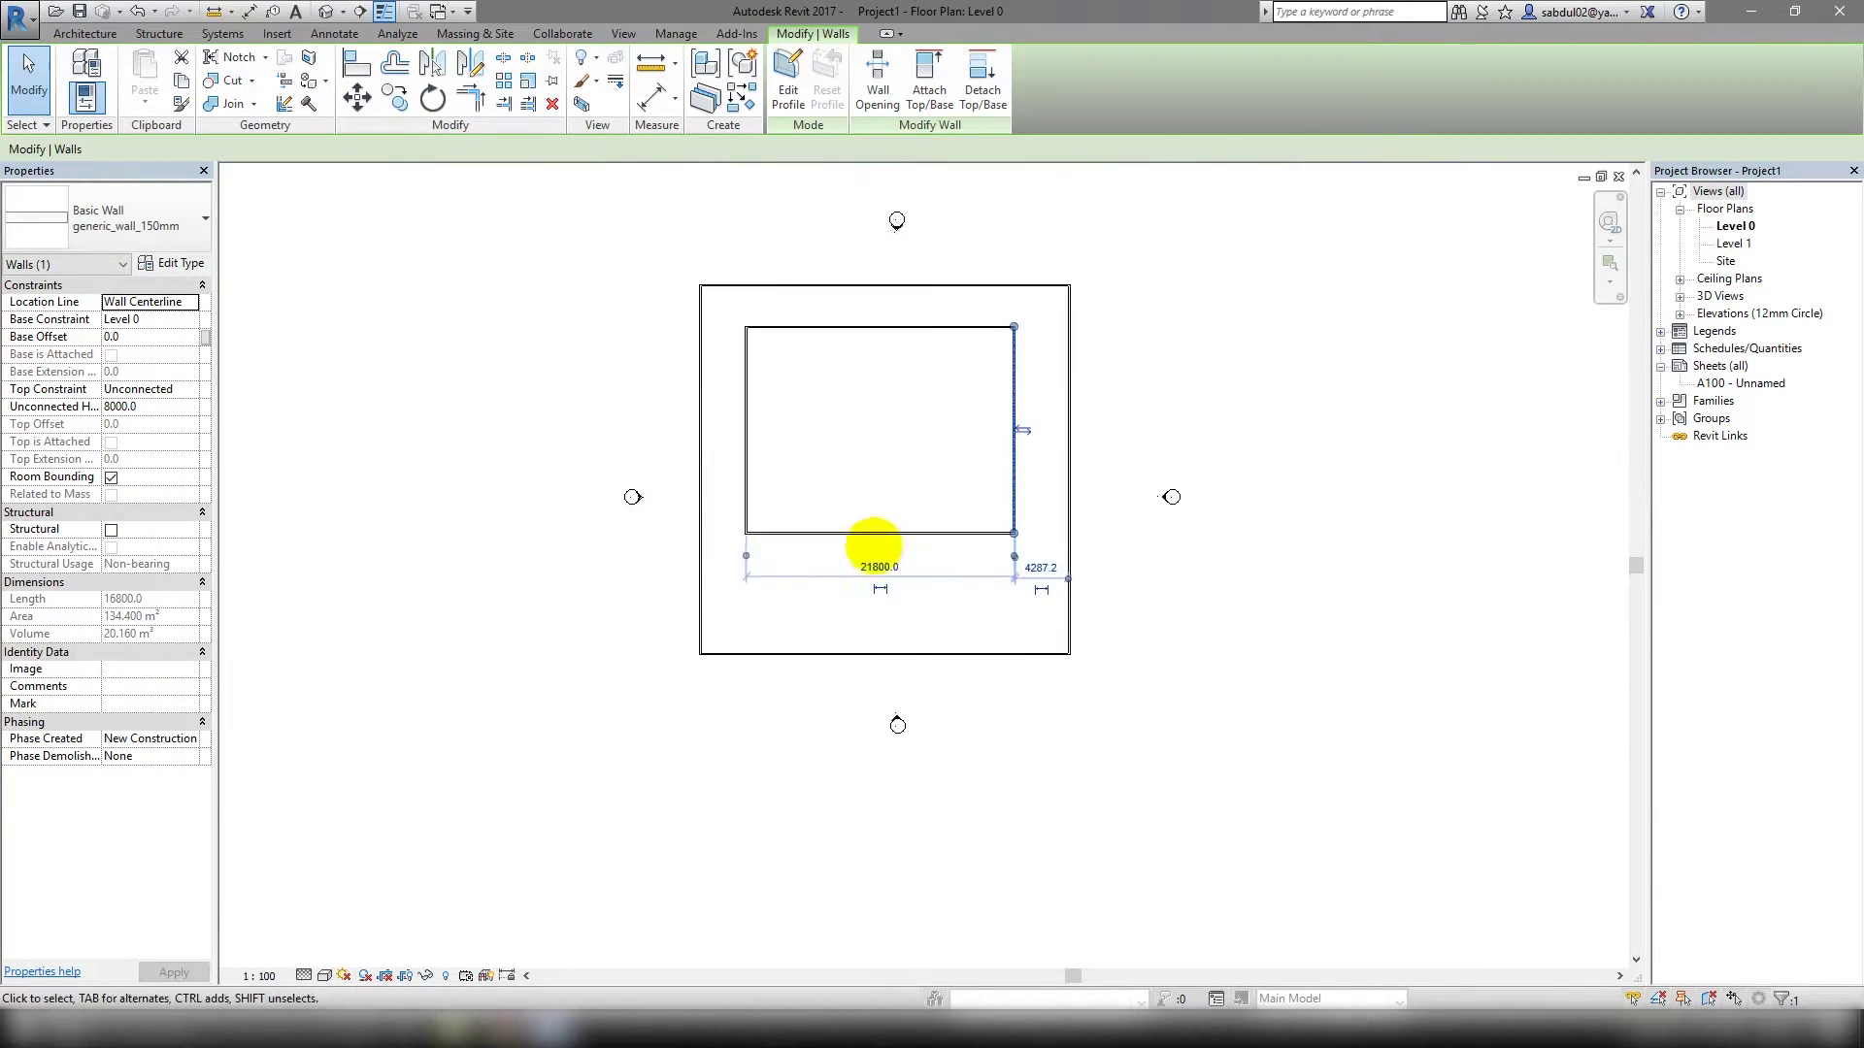
pyautogui.scroll(1, 873, 558)
pyautogui.click(879, 566)
pyautogui.write('18000')
pyautogui.press('Return')
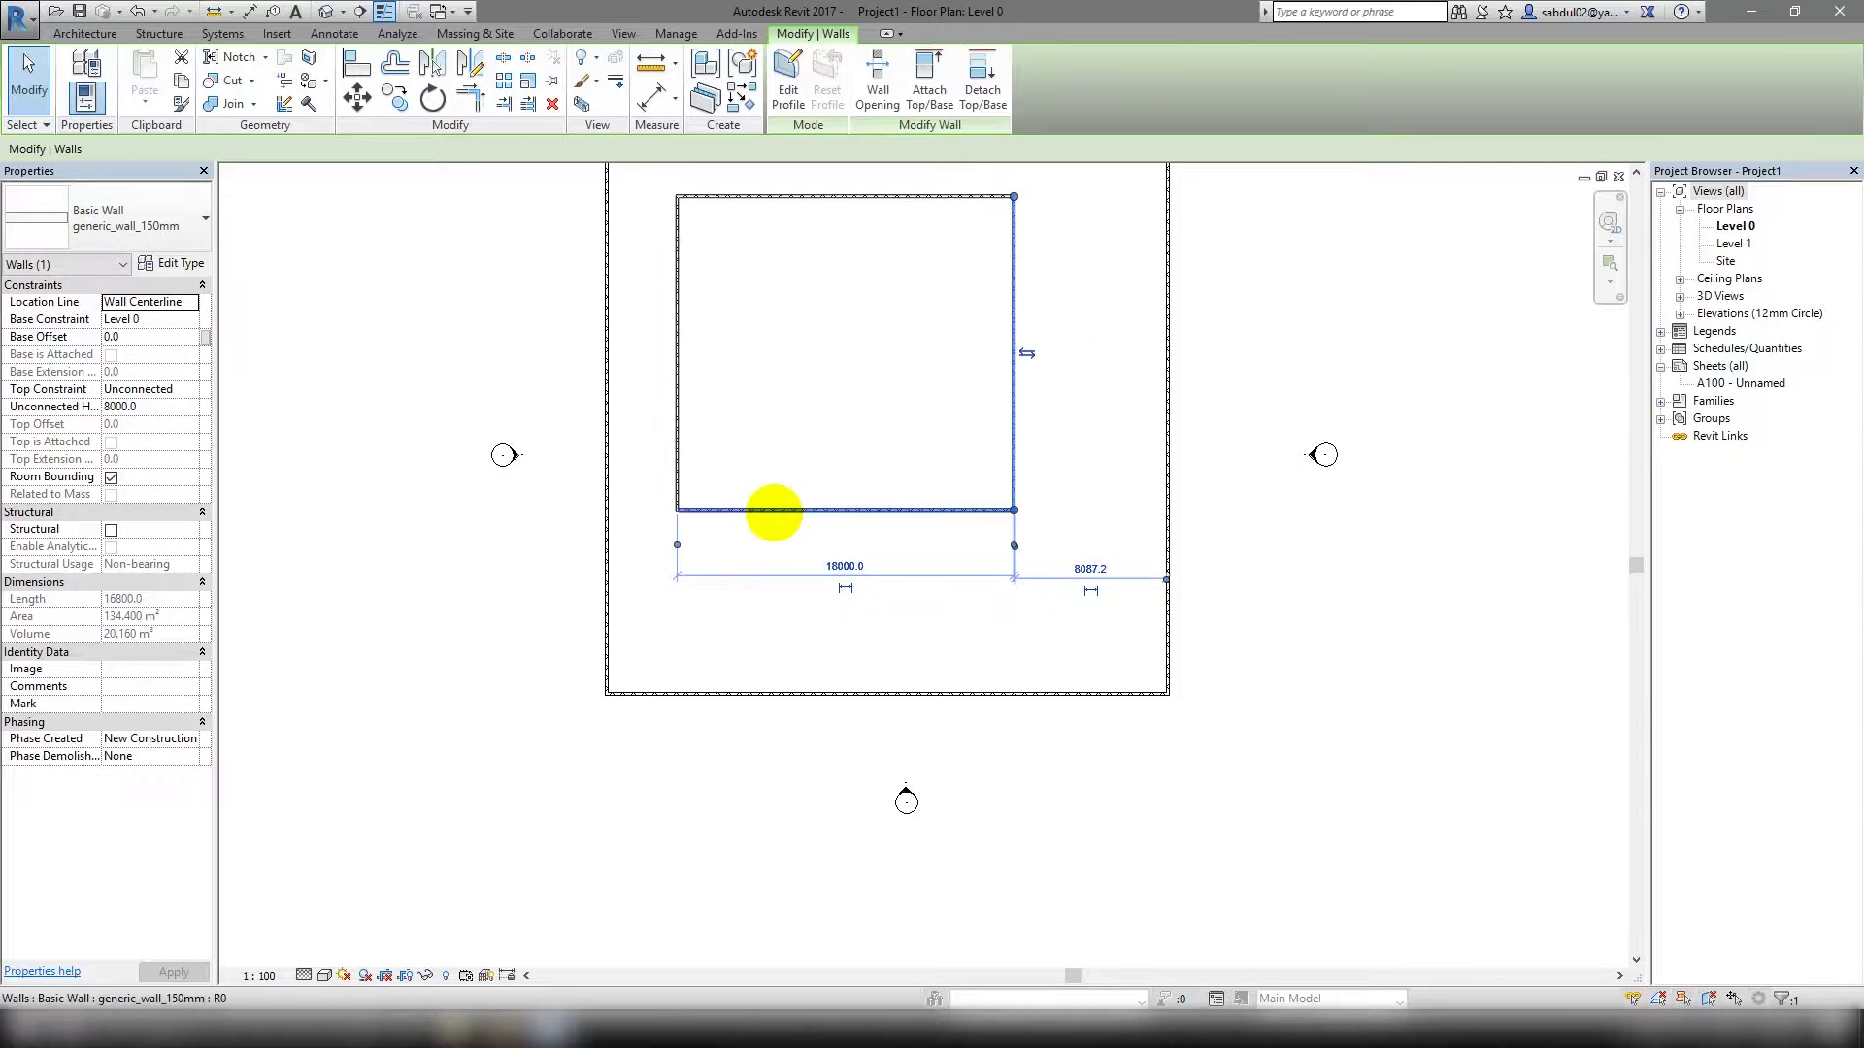
# Set the inner rectangle's width to 18000 mm as well.
pyautogui.scroll(-1, 757, 291)
pyautogui.scroll(3, 944, 362)
pyautogui.scroll(2, 994, 412)
pyautogui.scroll(2, 995, 412)
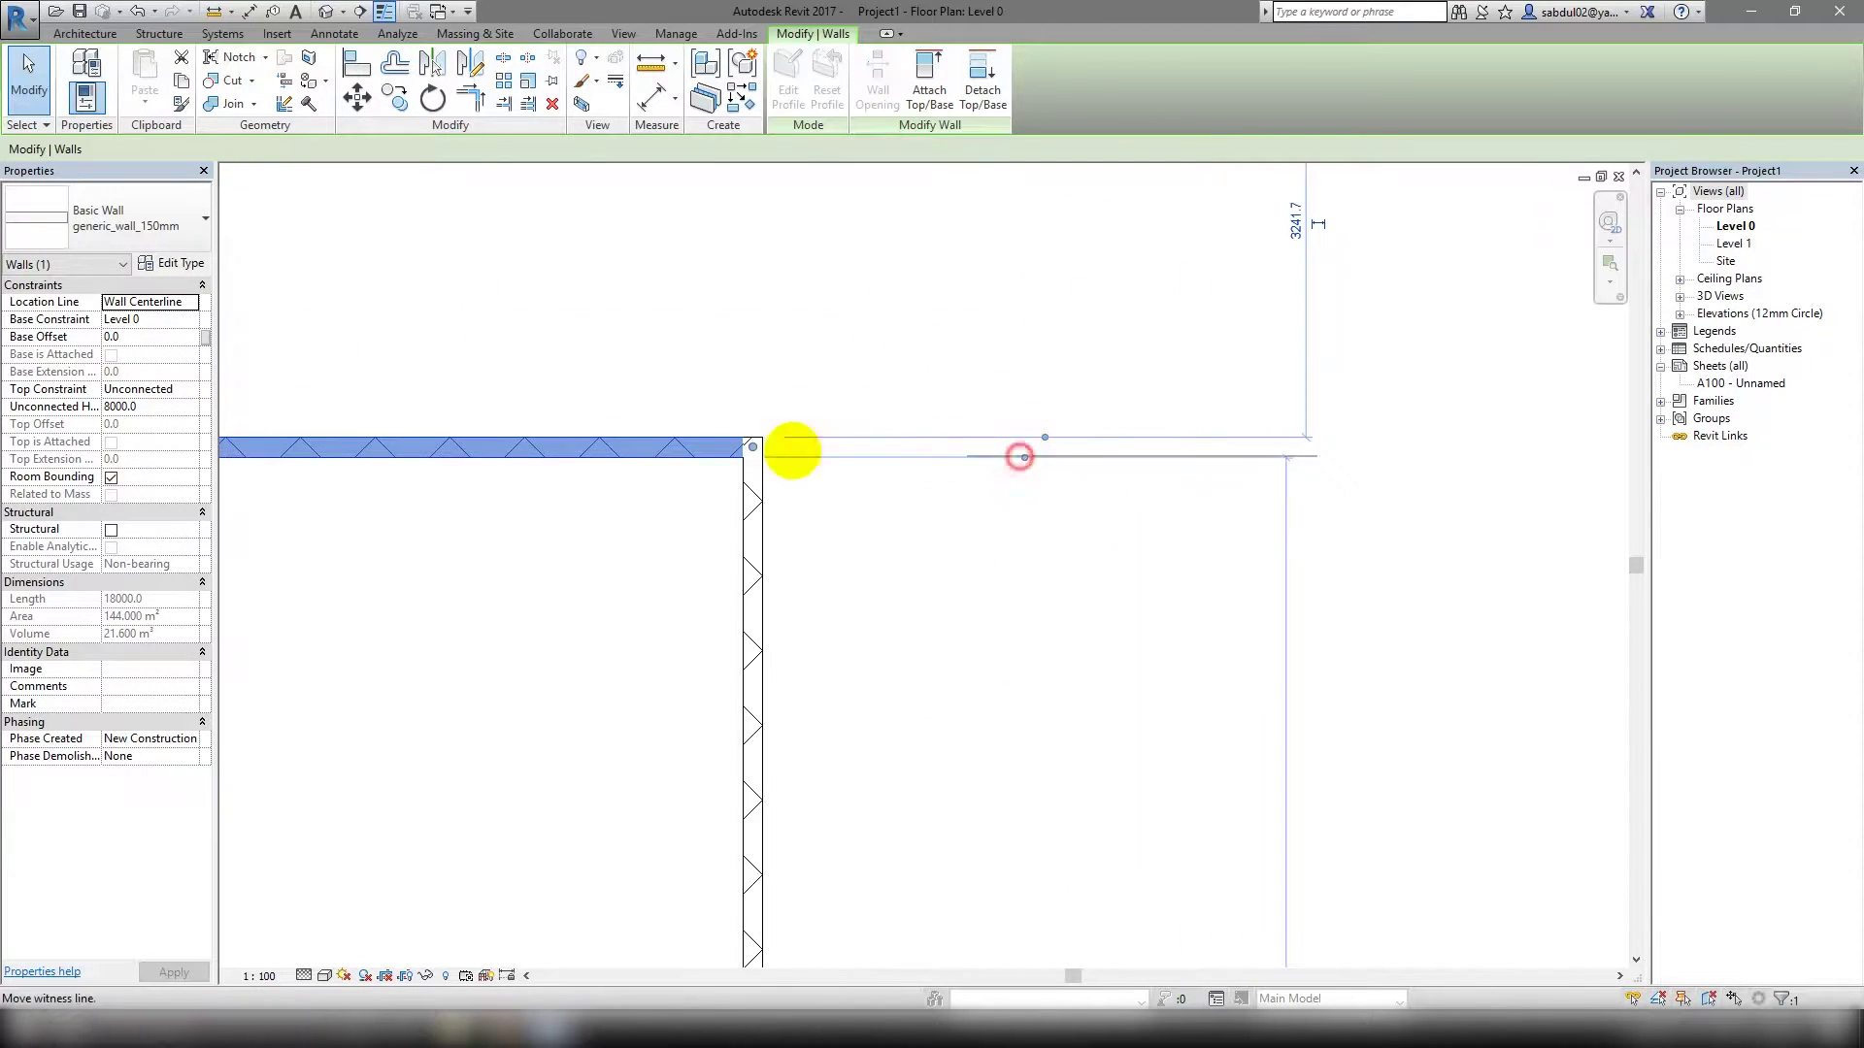
pyautogui.scroll(-2, 553, 445)
pyautogui.scroll(3, 698, 471)
pyautogui.scroll(-2, 985, 420)
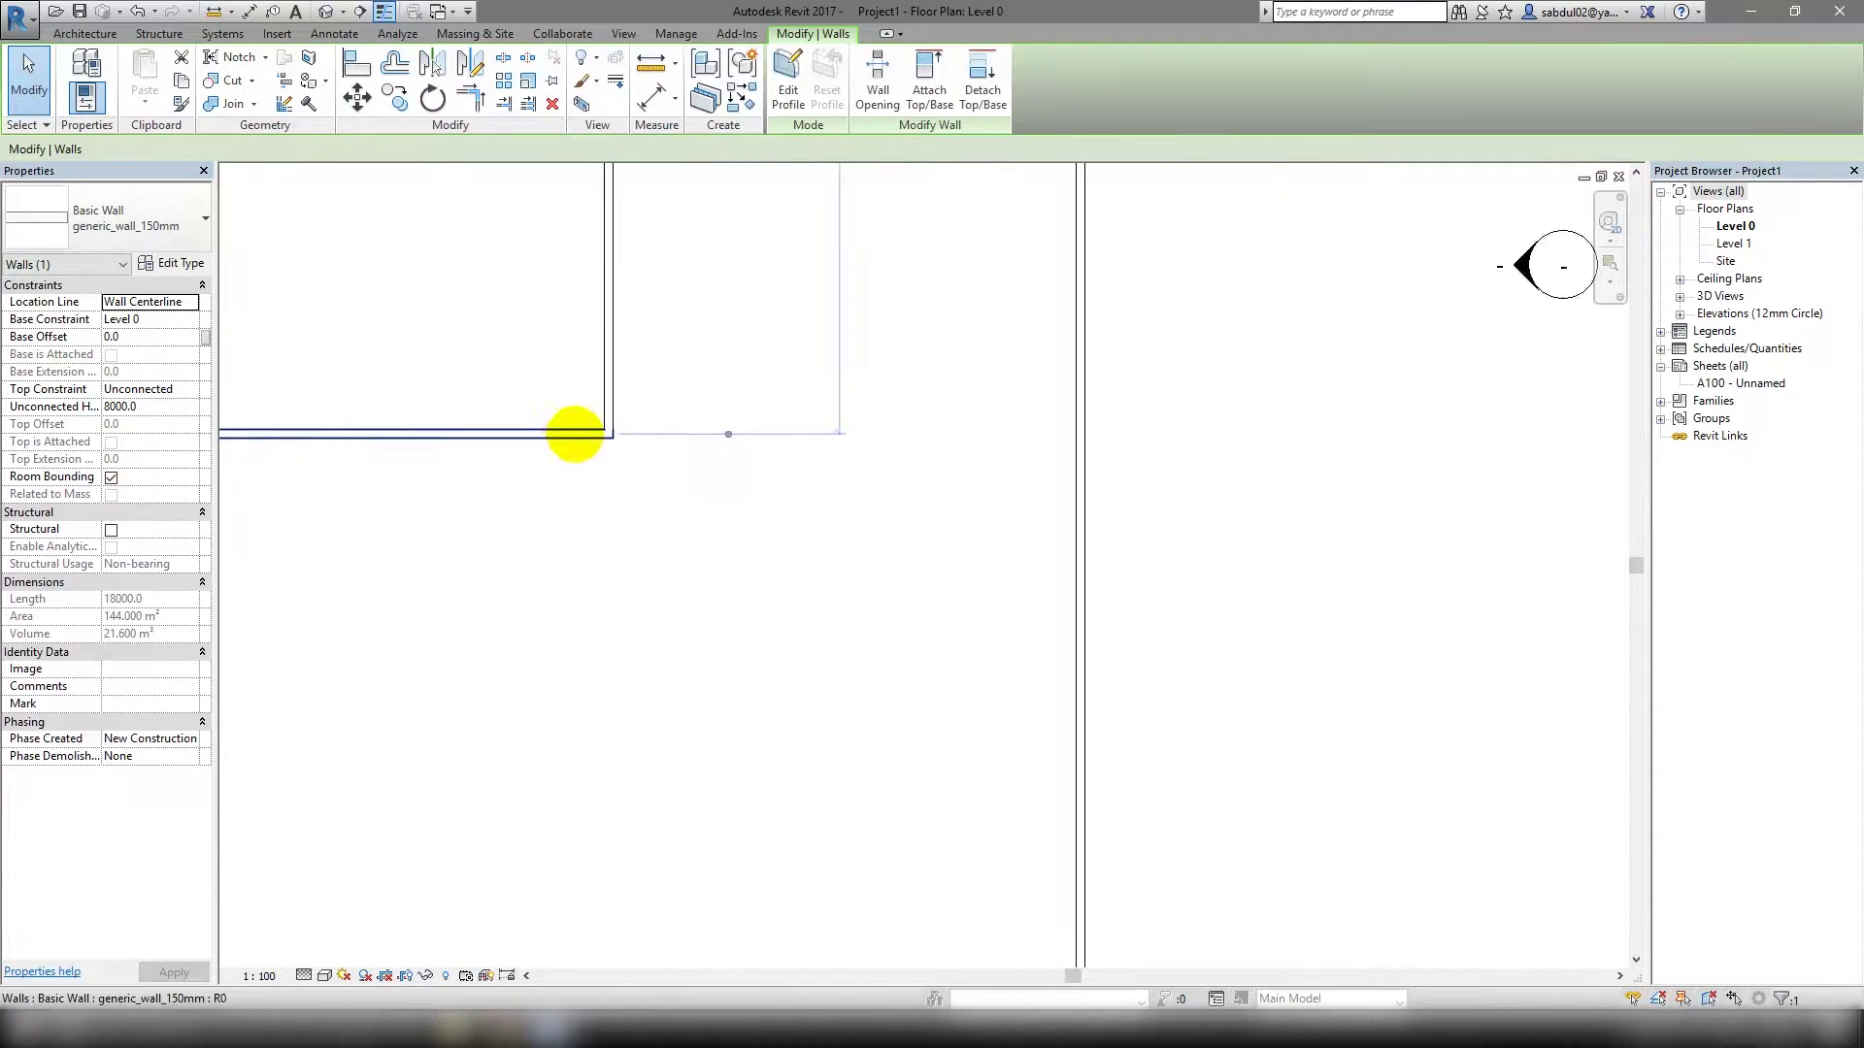
pyautogui.scroll(-2, 570, 428)
pyautogui.click(859, 406)
pyautogui.press('BackSpace')
pyautogui.press('Return')
pyautogui.scroll(-1, 861, 404)
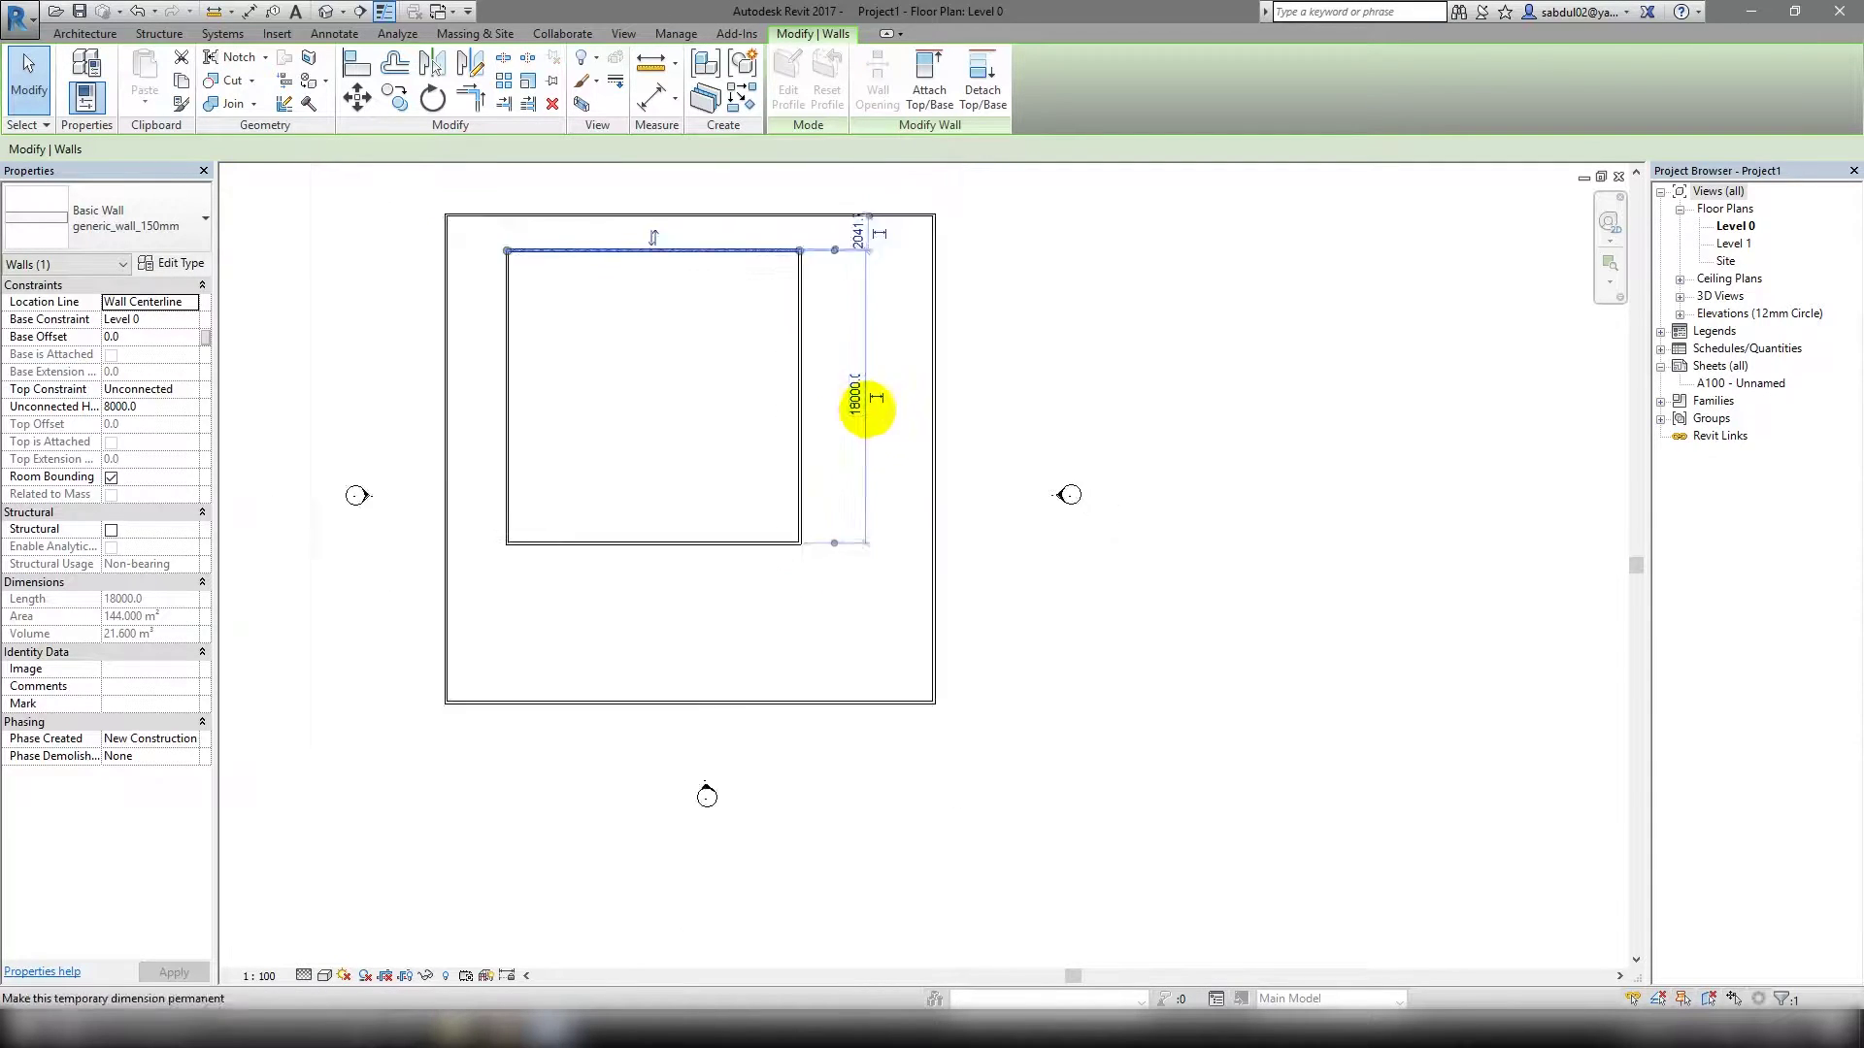
# Move the four inner walls toward the top right inside the outer walls.
pyautogui.press('Tab')
pyautogui.click(786, 563)
pyautogui.moveTo(787, 563); pyautogui.dragTo(868, 556)
pyautogui.scroll(2, 606, 583)
pyautogui.scroll(-1, 623, 623)
pyautogui.scroll(1, 631, 622)
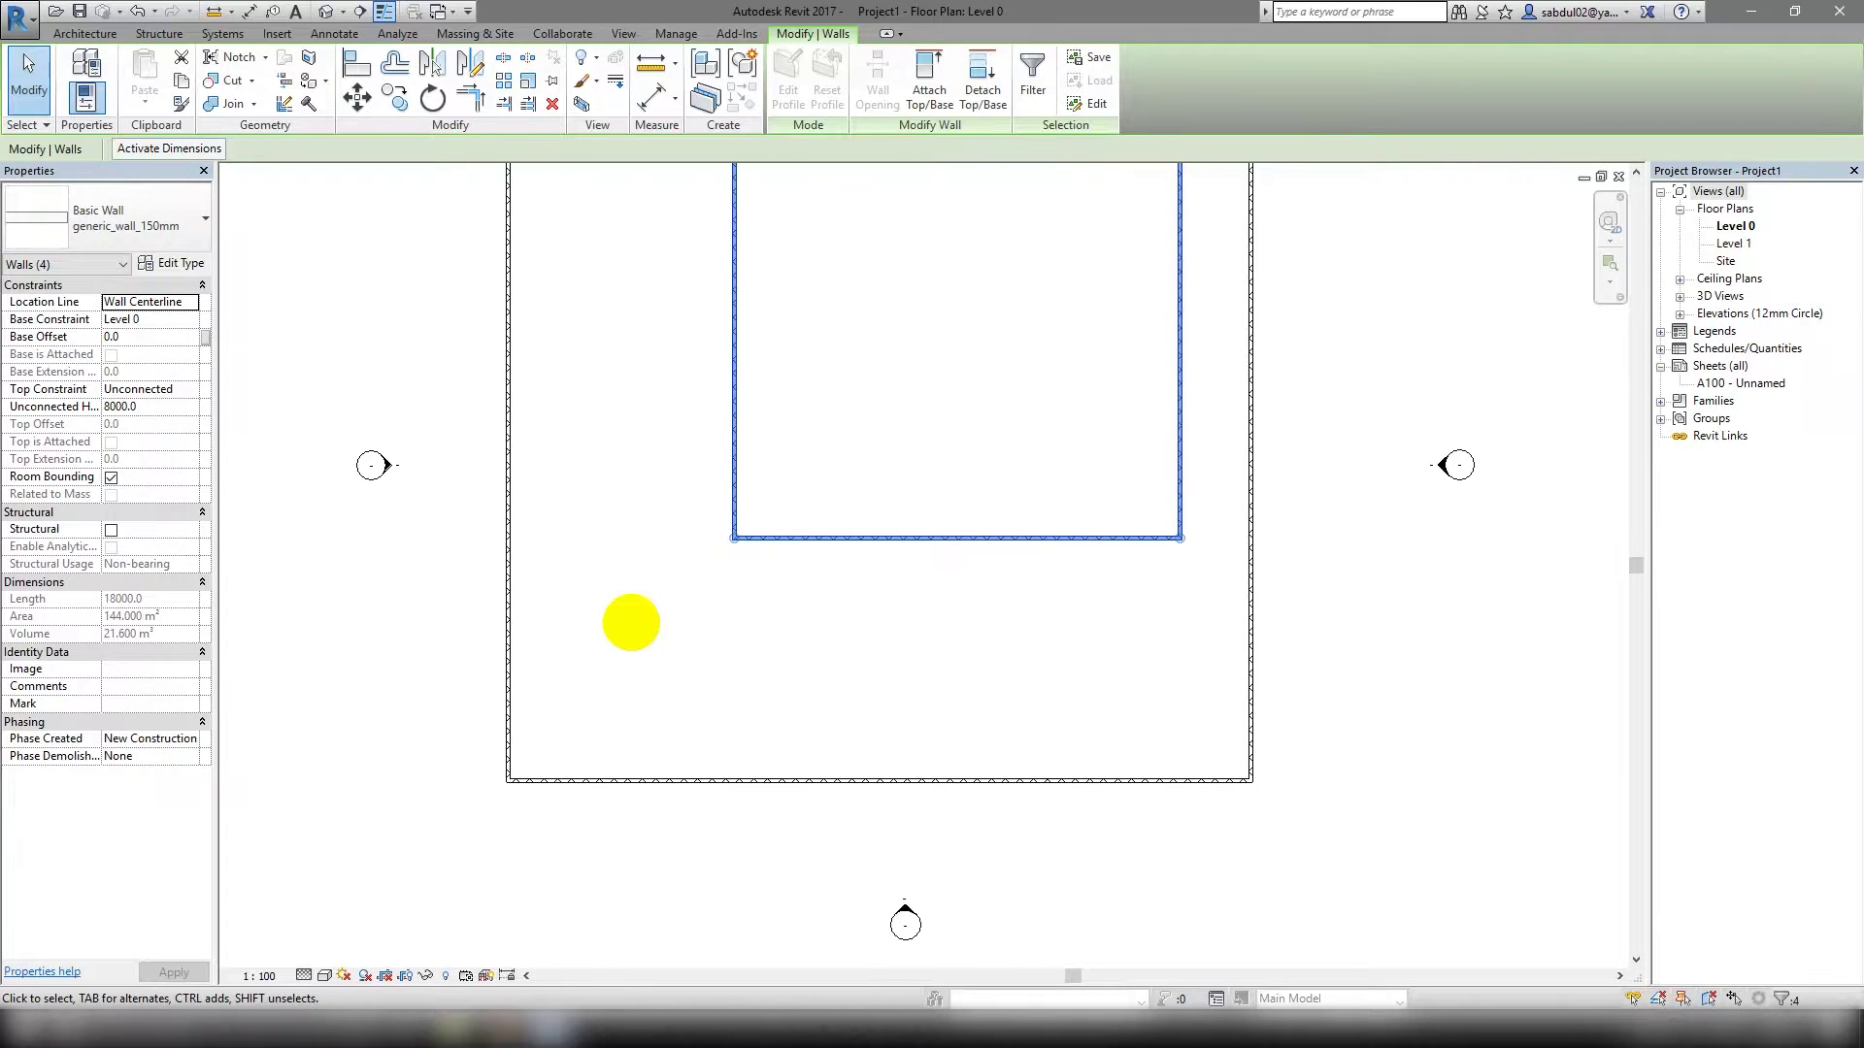
# Draw a horizontal wall near the bottom-left corner, just inside the outer wall.
pyautogui.press('w')
pyautogui.press('a')
pyautogui.click(528, 753)
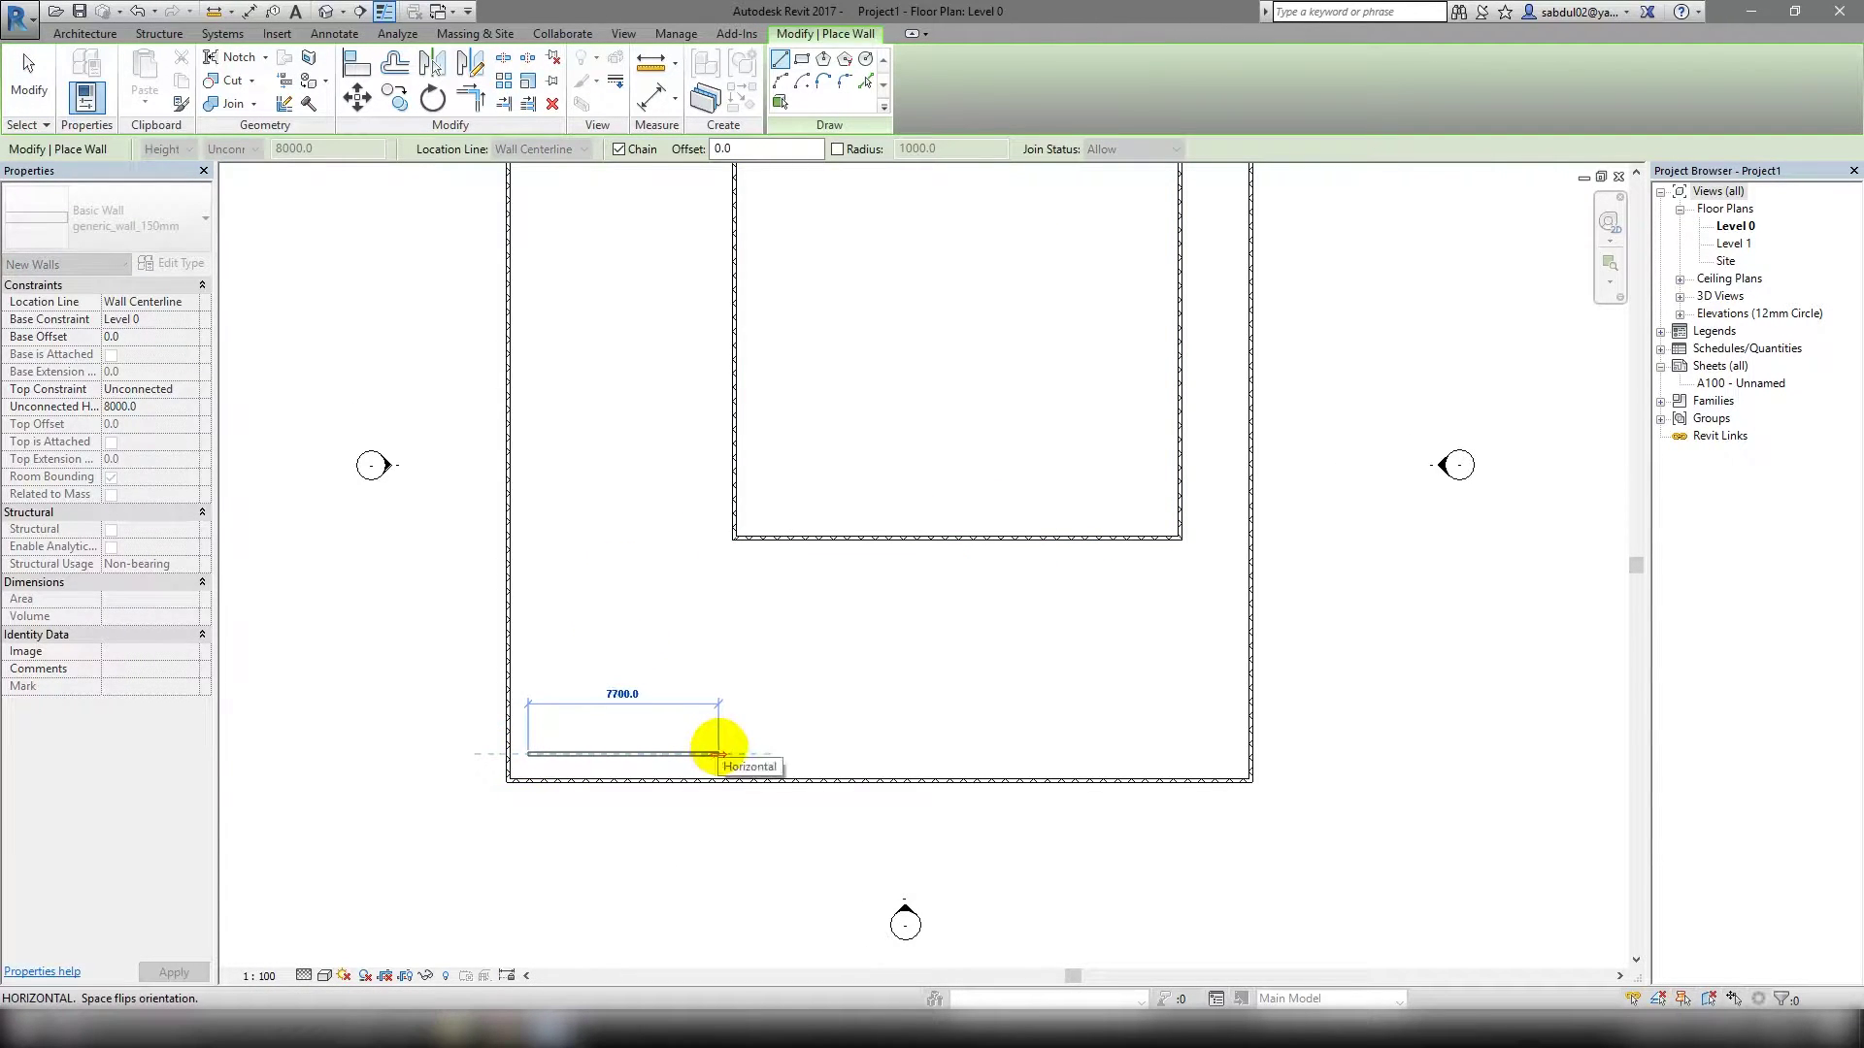
pyautogui.click(735, 753)
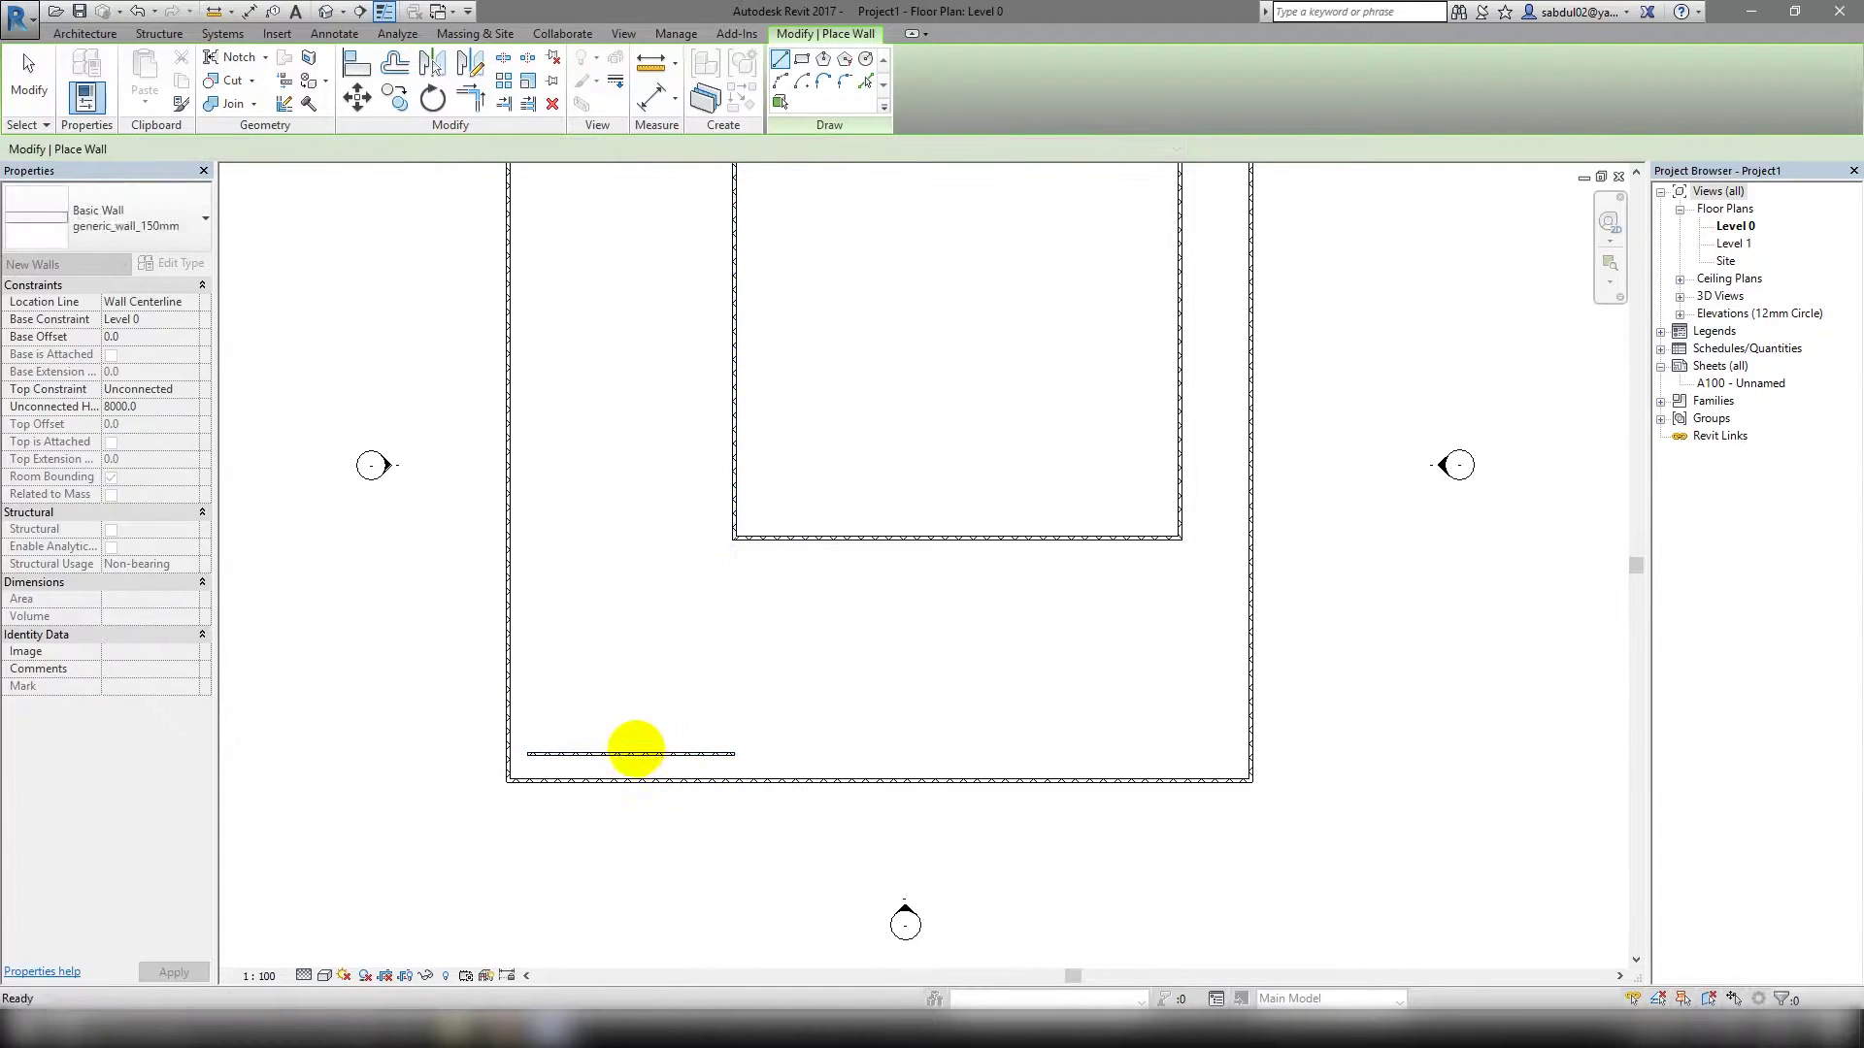
pyautogui.press('Escape')
pyautogui.press('Escape')
pyautogui.scroll(2, 626, 751)
# Set the new wall's length to 7000 mm and deselect it.
pyautogui.click(622, 649)
pyautogui.write('7000')
pyautogui.press('Return')
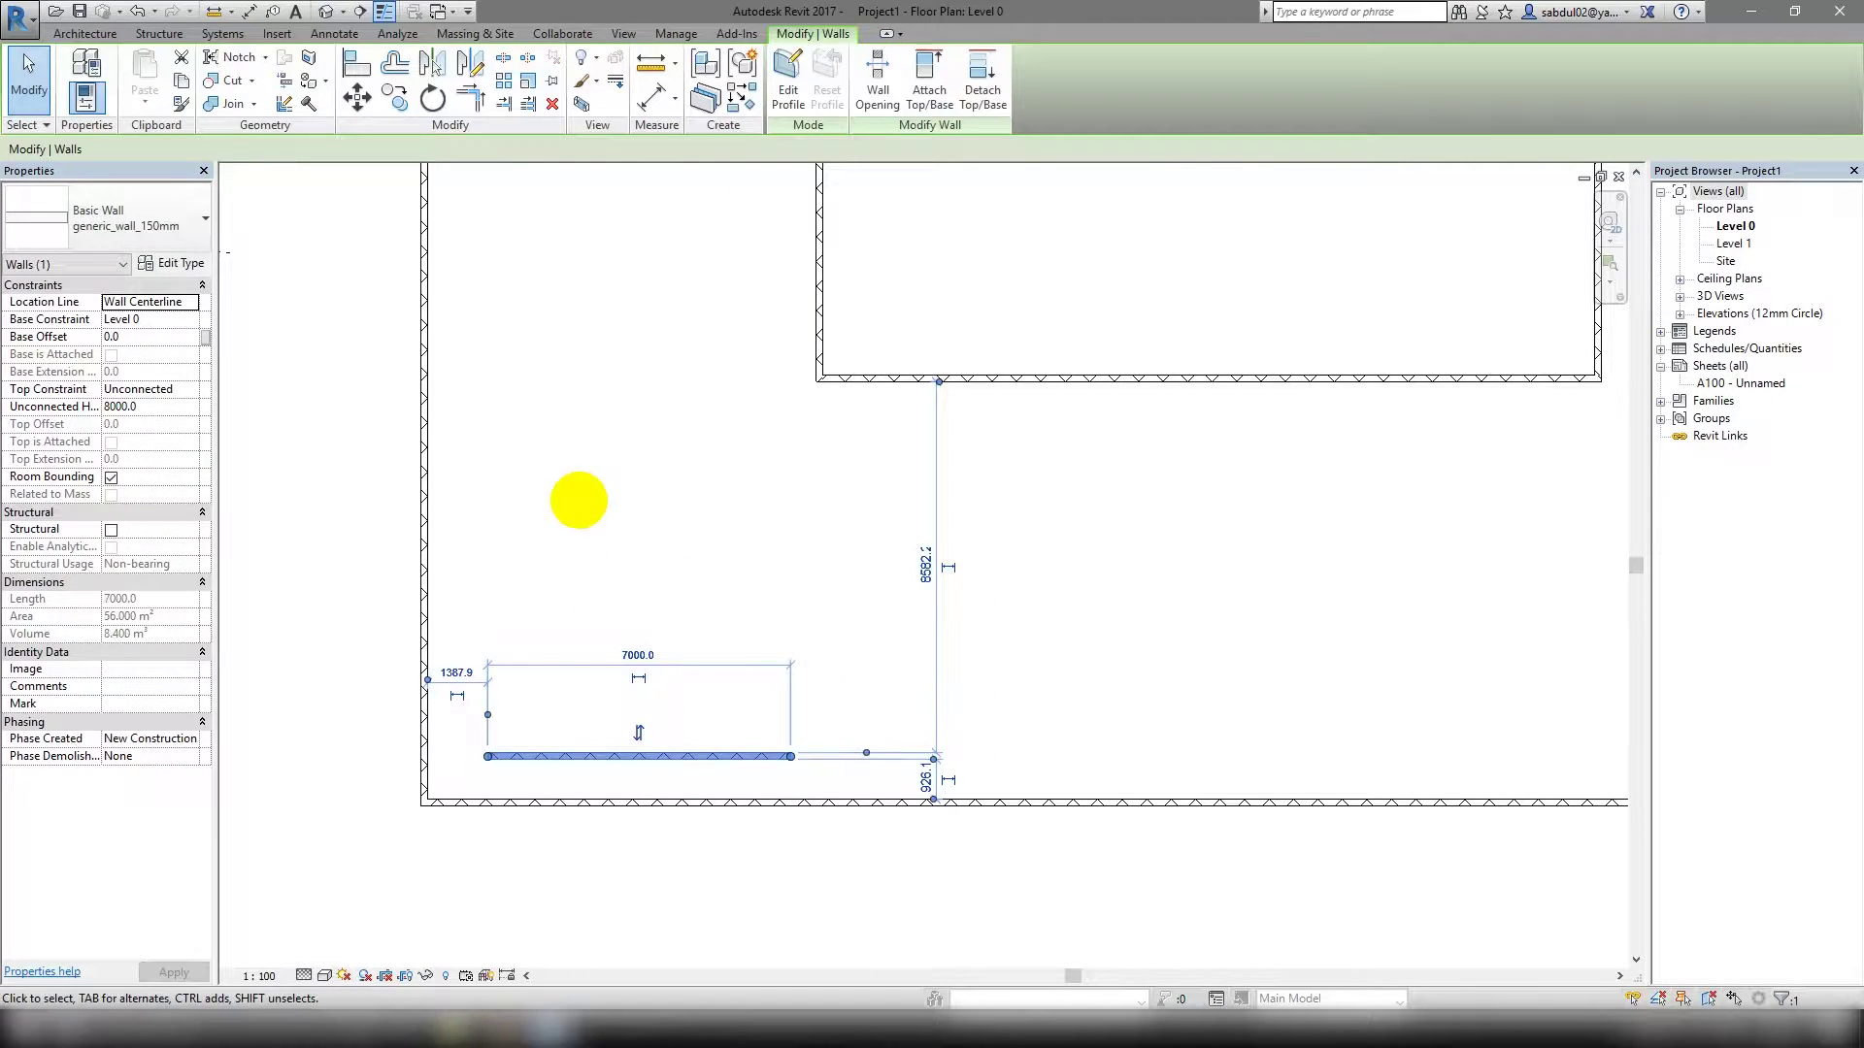
pyautogui.press('Escape')
pyautogui.click(670, 757)
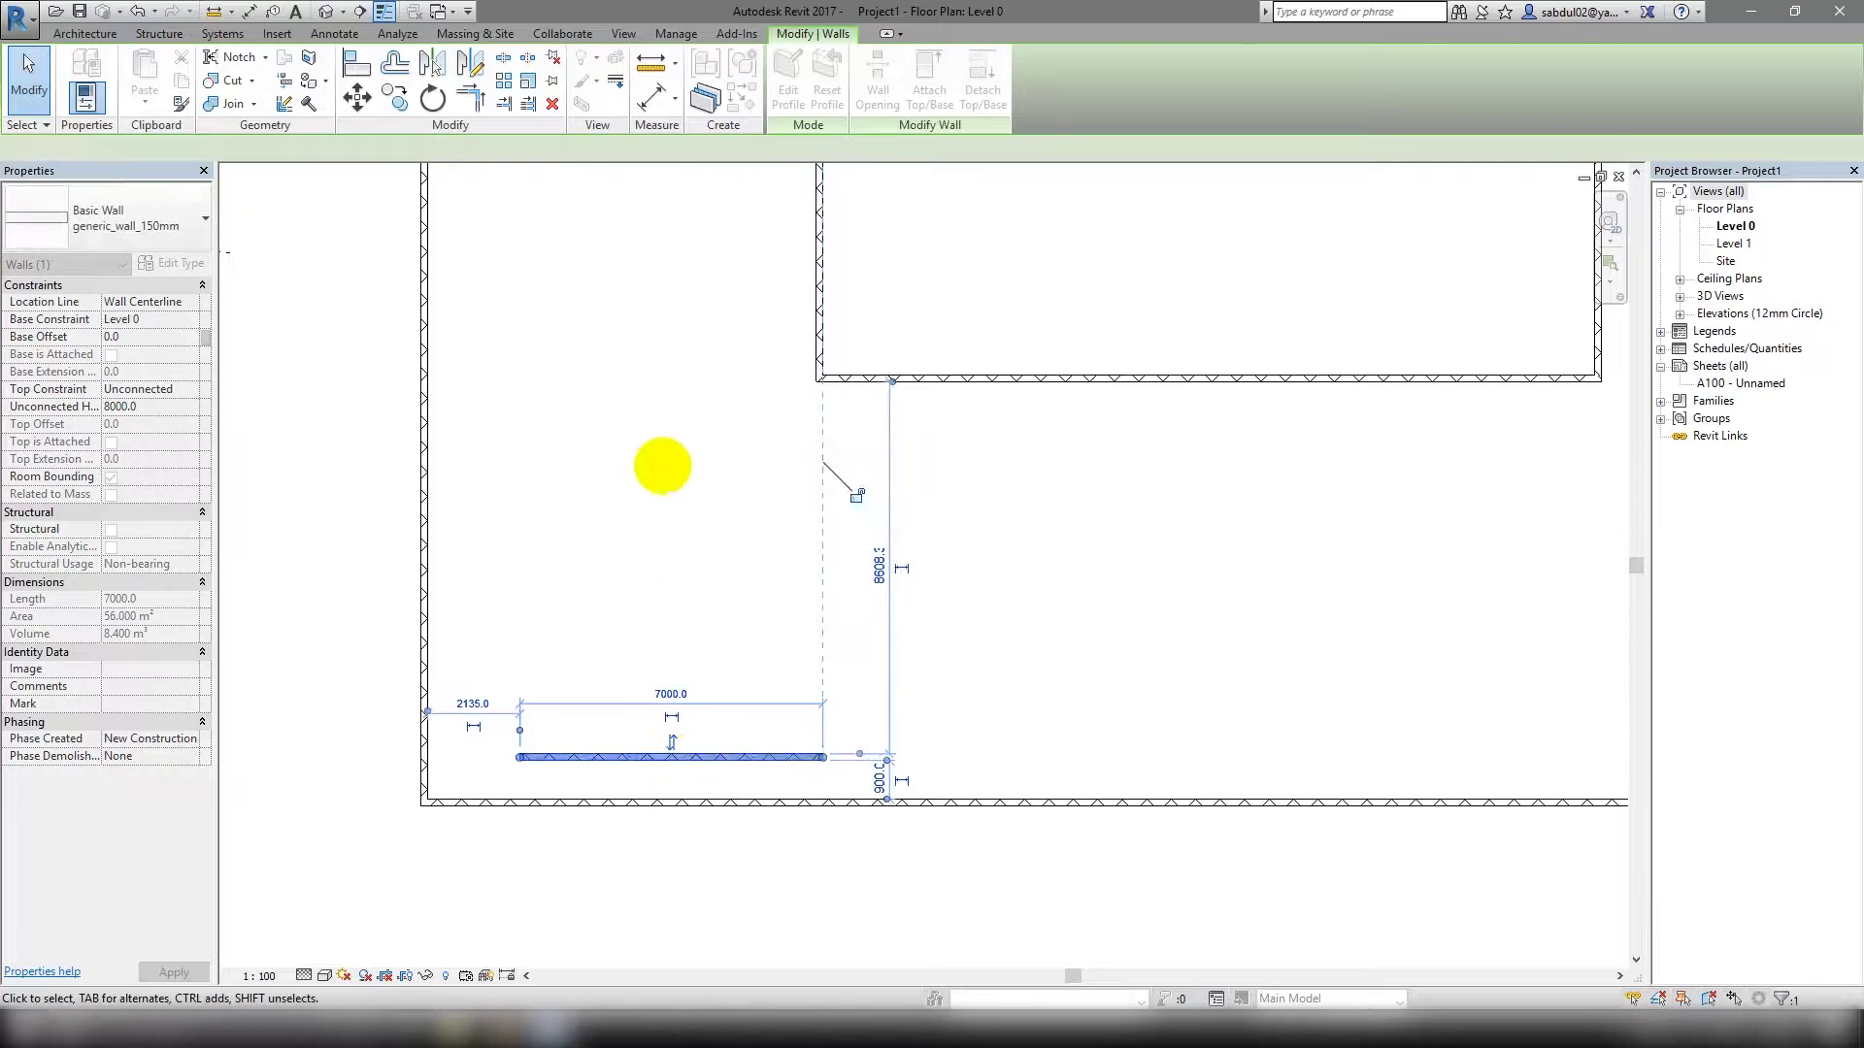
pyautogui.press('Escape')
pyautogui.scroll(-3, 666, 619)
pyautogui.scroll(1, 682, 474)
pyautogui.scroll(1, 682, 473)
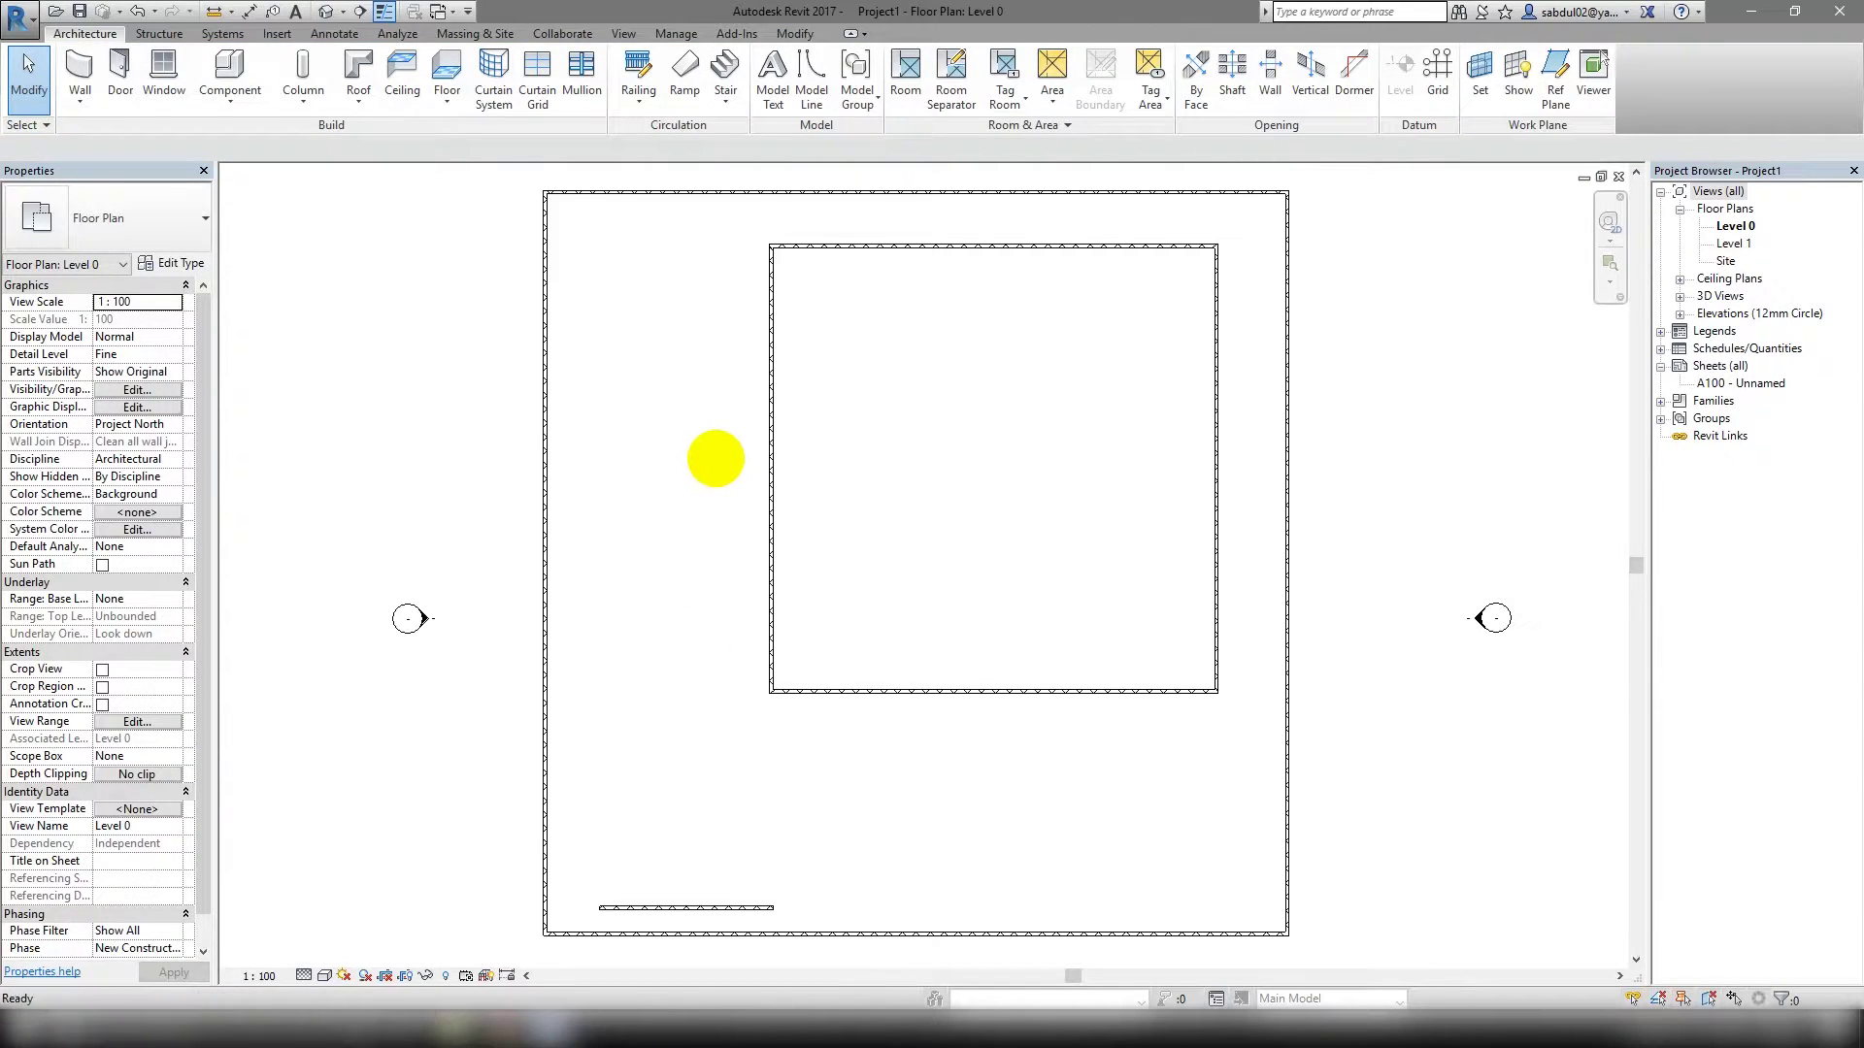
# Draw a 7000 mm wall starting from the inner square's left wall.
pyautogui.press('w')
pyautogui.press('a')
pyautogui.click(770, 469)
pyautogui.write('7000')
pyautogui.press('Return')
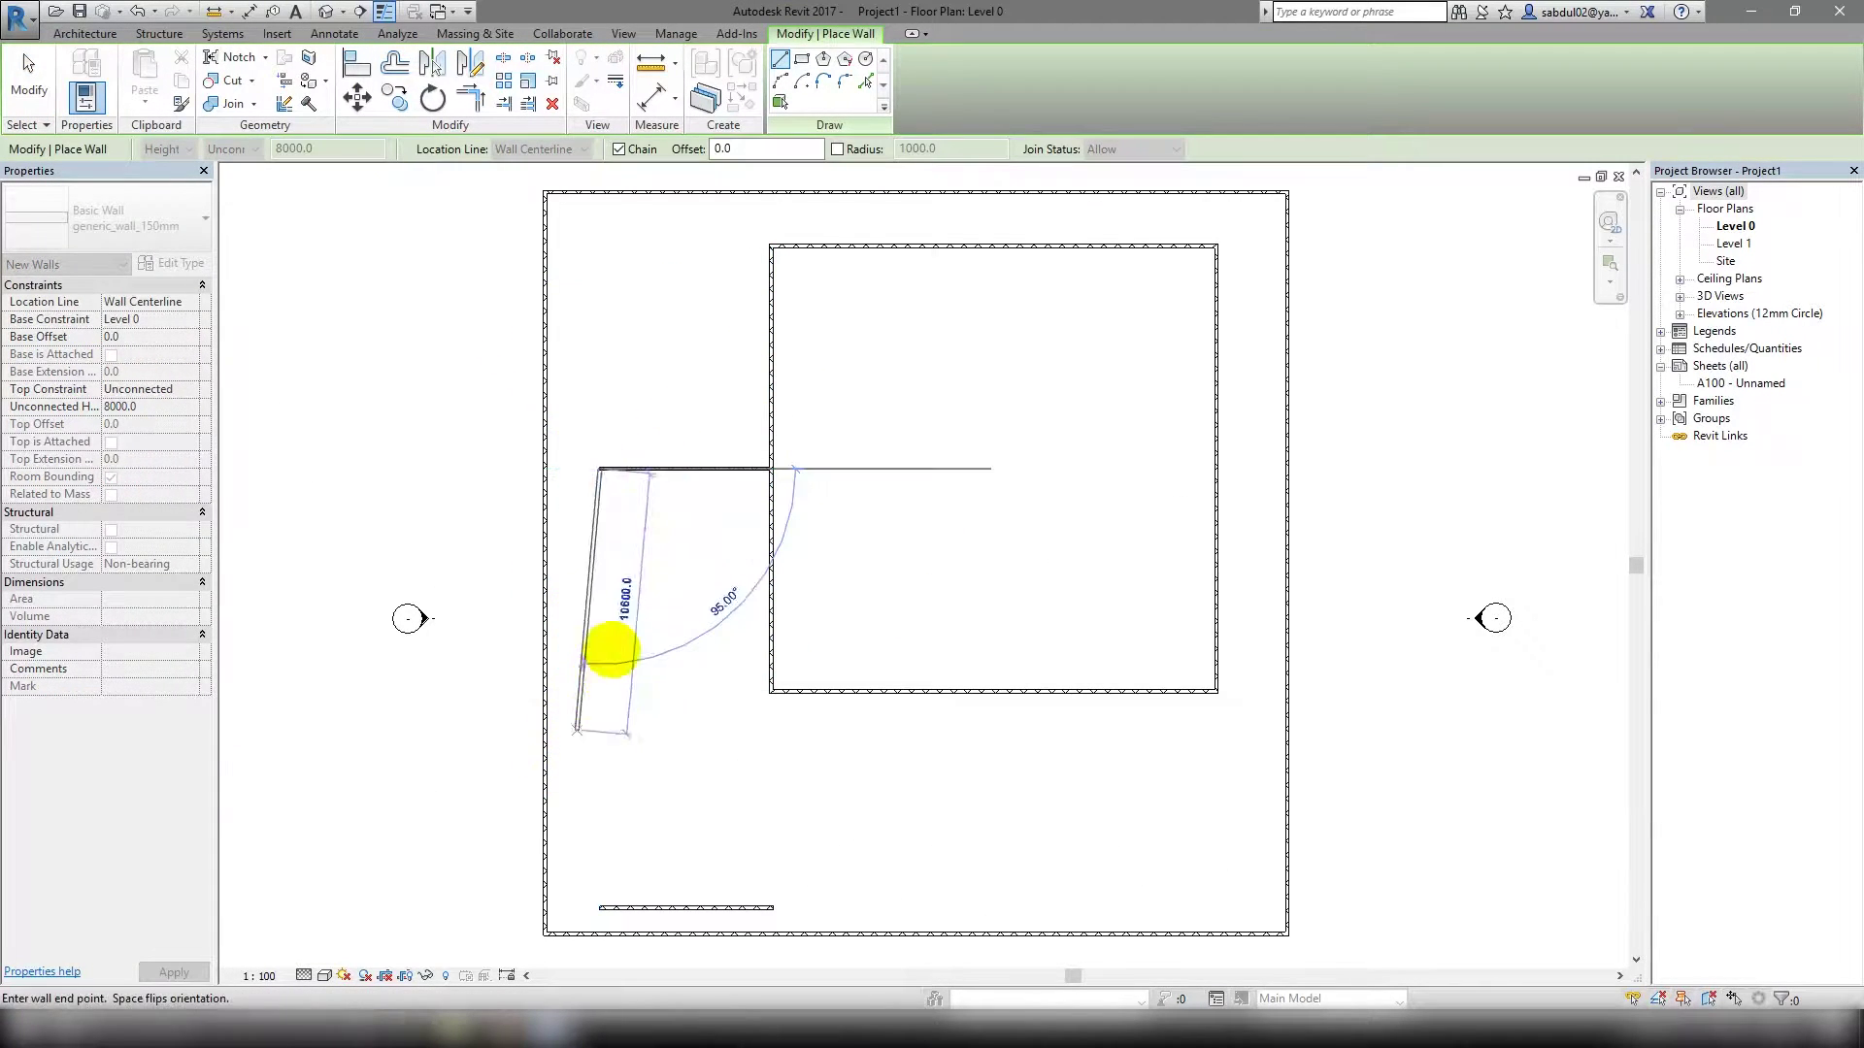
pyautogui.press('Escape')
pyautogui.scroll(1, 692, 550)
pyautogui.scroll(-1, 711, 573)
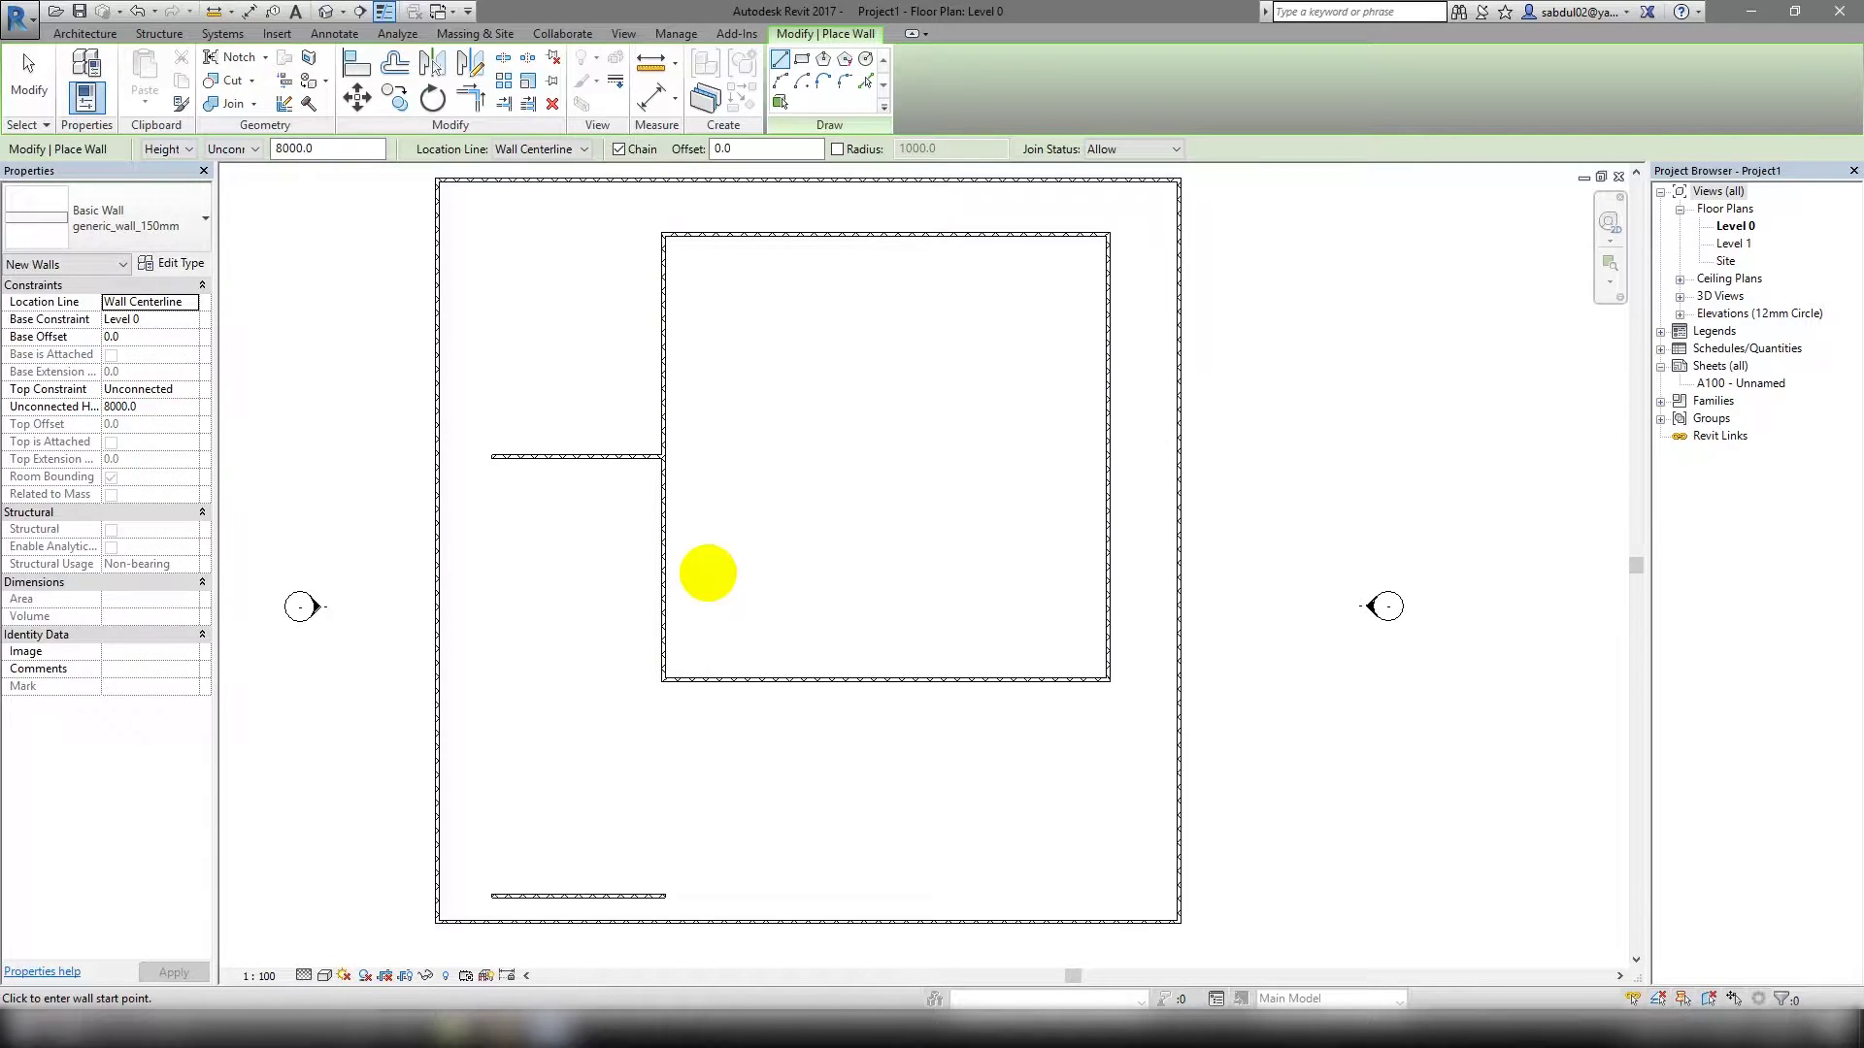
pyautogui.scroll(1, 708, 573)
# Extend the inner square's bottom wall left and add a vertical wall closing a small room.
pyautogui.moveTo(804, 652); pyautogui.dragTo(949, 657, button='middle')
pyautogui.press('Escape')
pyautogui.press('Escape')
pyautogui.click(922, 634)
pyautogui.moveTo(917, 634); pyautogui.dragTo(690, 634)
pyautogui.press('Escape')
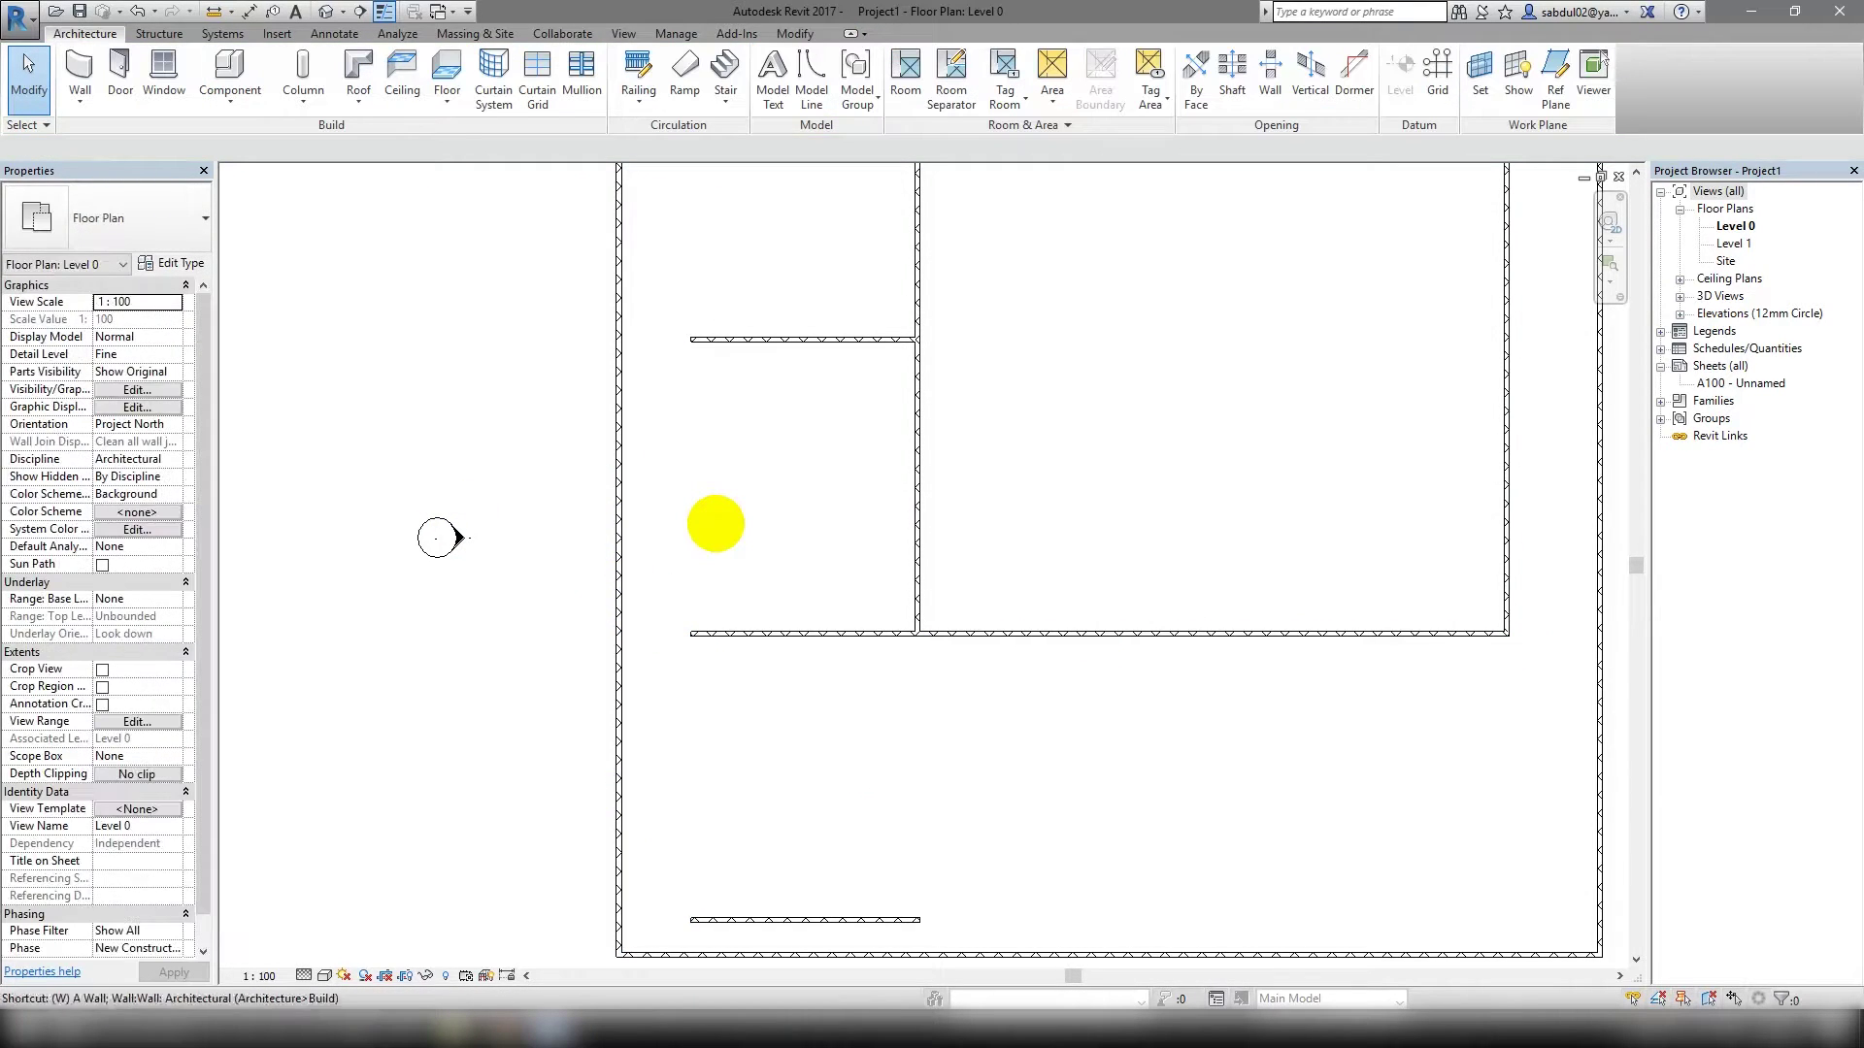
pyautogui.press('w')
pyautogui.press('a')
pyautogui.click(691, 633)
pyautogui.click(690, 339)
pyautogui.press('Escape')
pyautogui.scroll(-1, 891, 611)
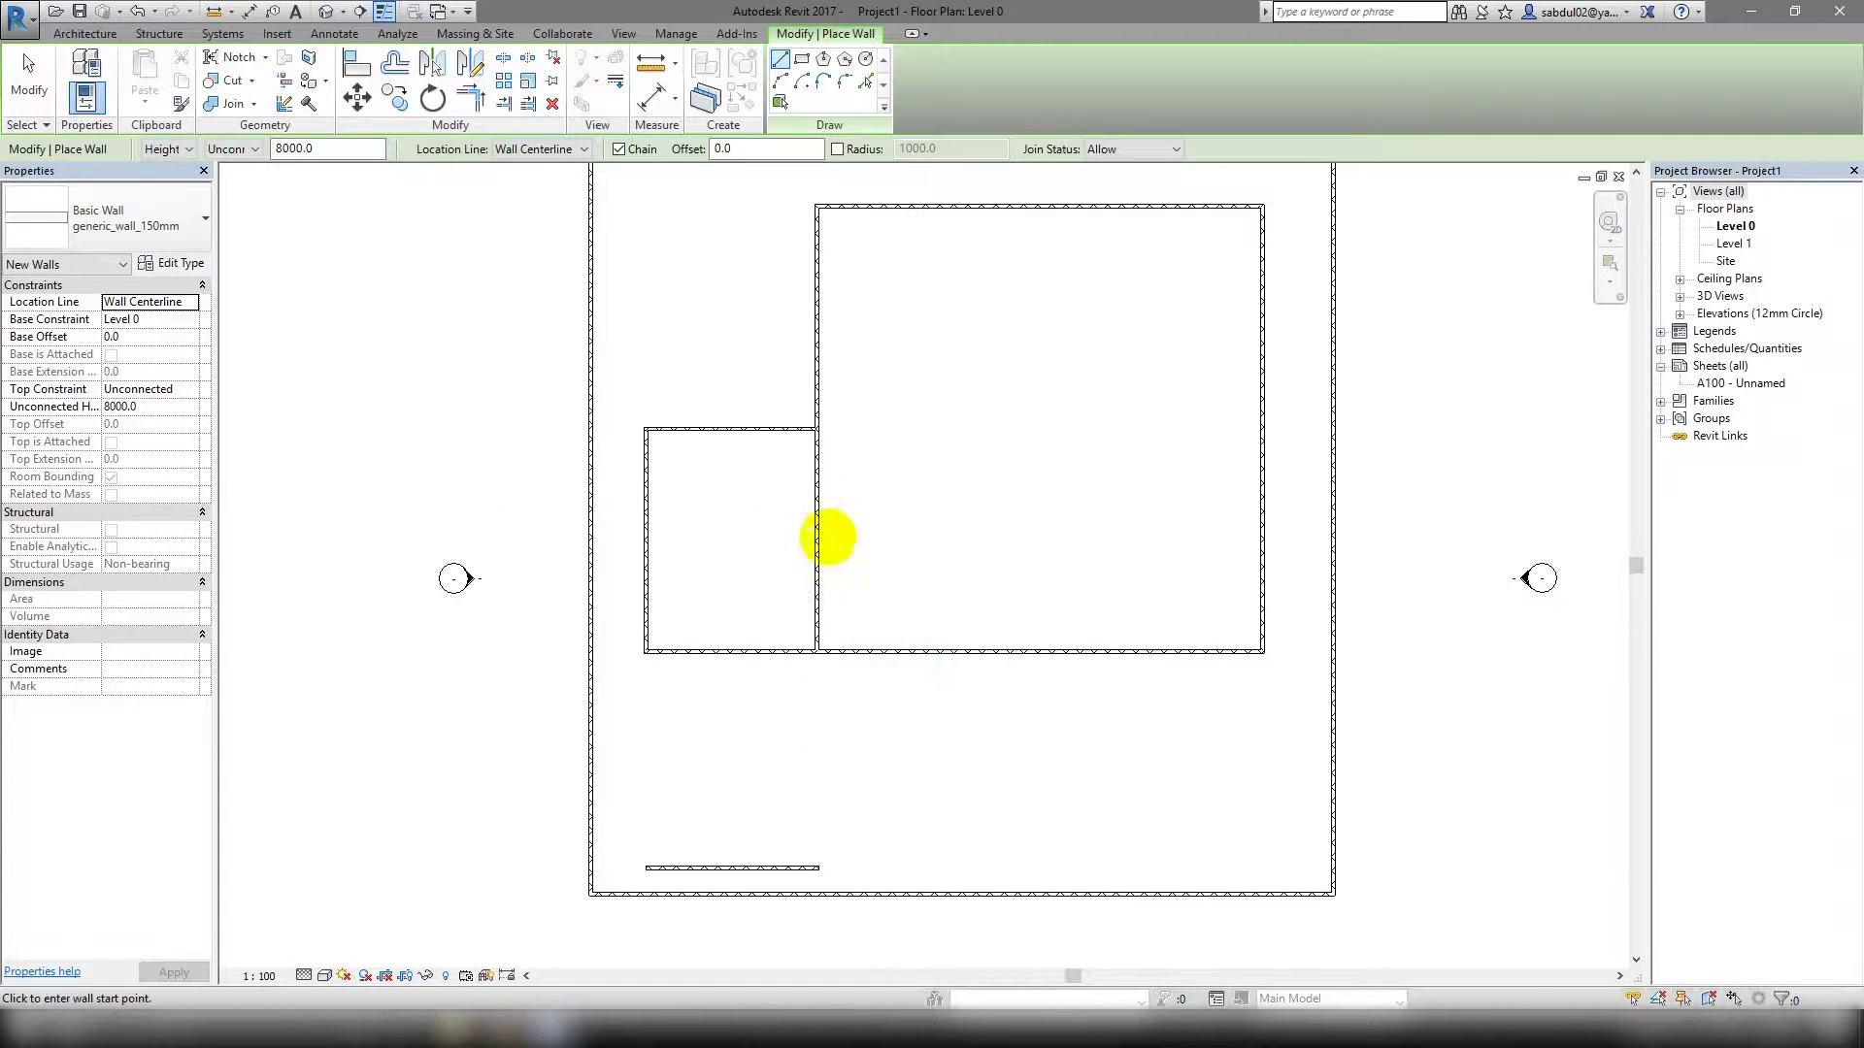
pyautogui.press('Escape')
# Set the small room's depth dimension to 6000.
pyautogui.click(748, 419)
pyautogui.scroll(2, 612, 444)
pyautogui.scroll(2, 645, 299)
pyautogui.scroll(2, 940, 348)
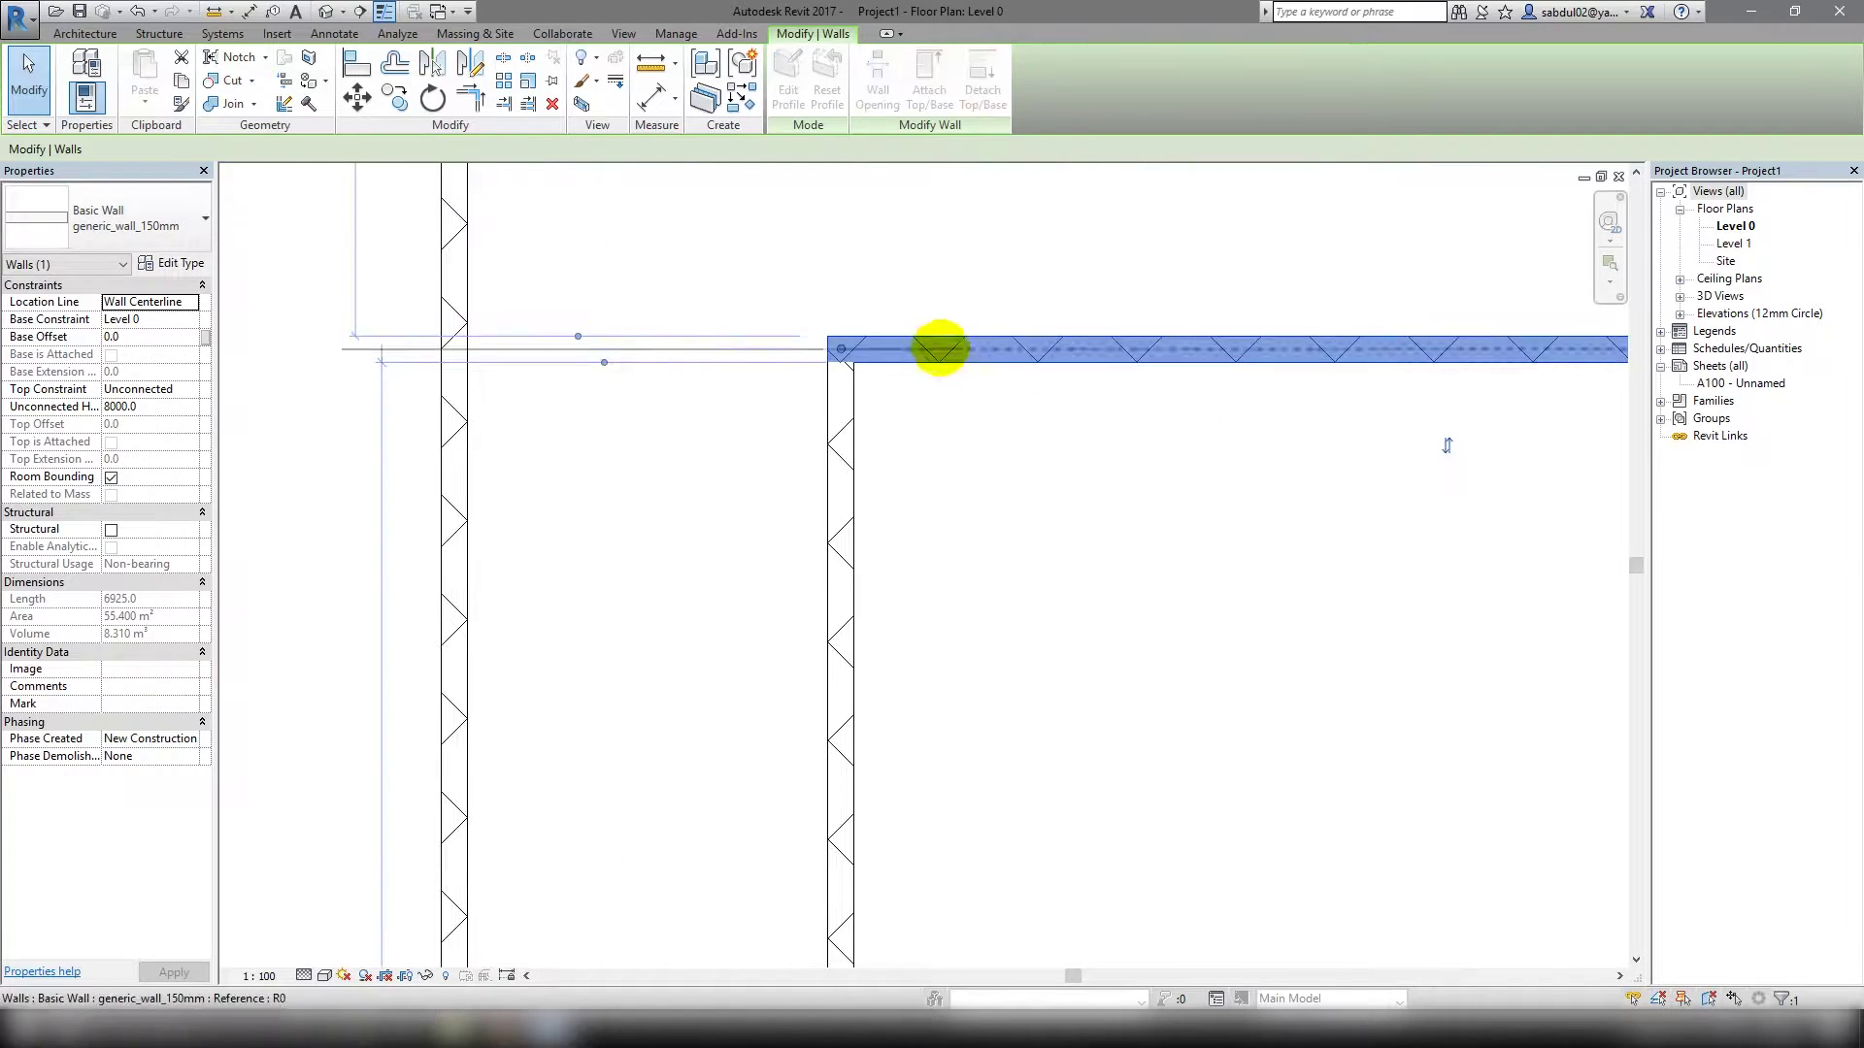
pyautogui.scroll(-2, 940, 347)
pyautogui.moveTo(782, 471); pyautogui.dragTo(949, 645, button='middle')
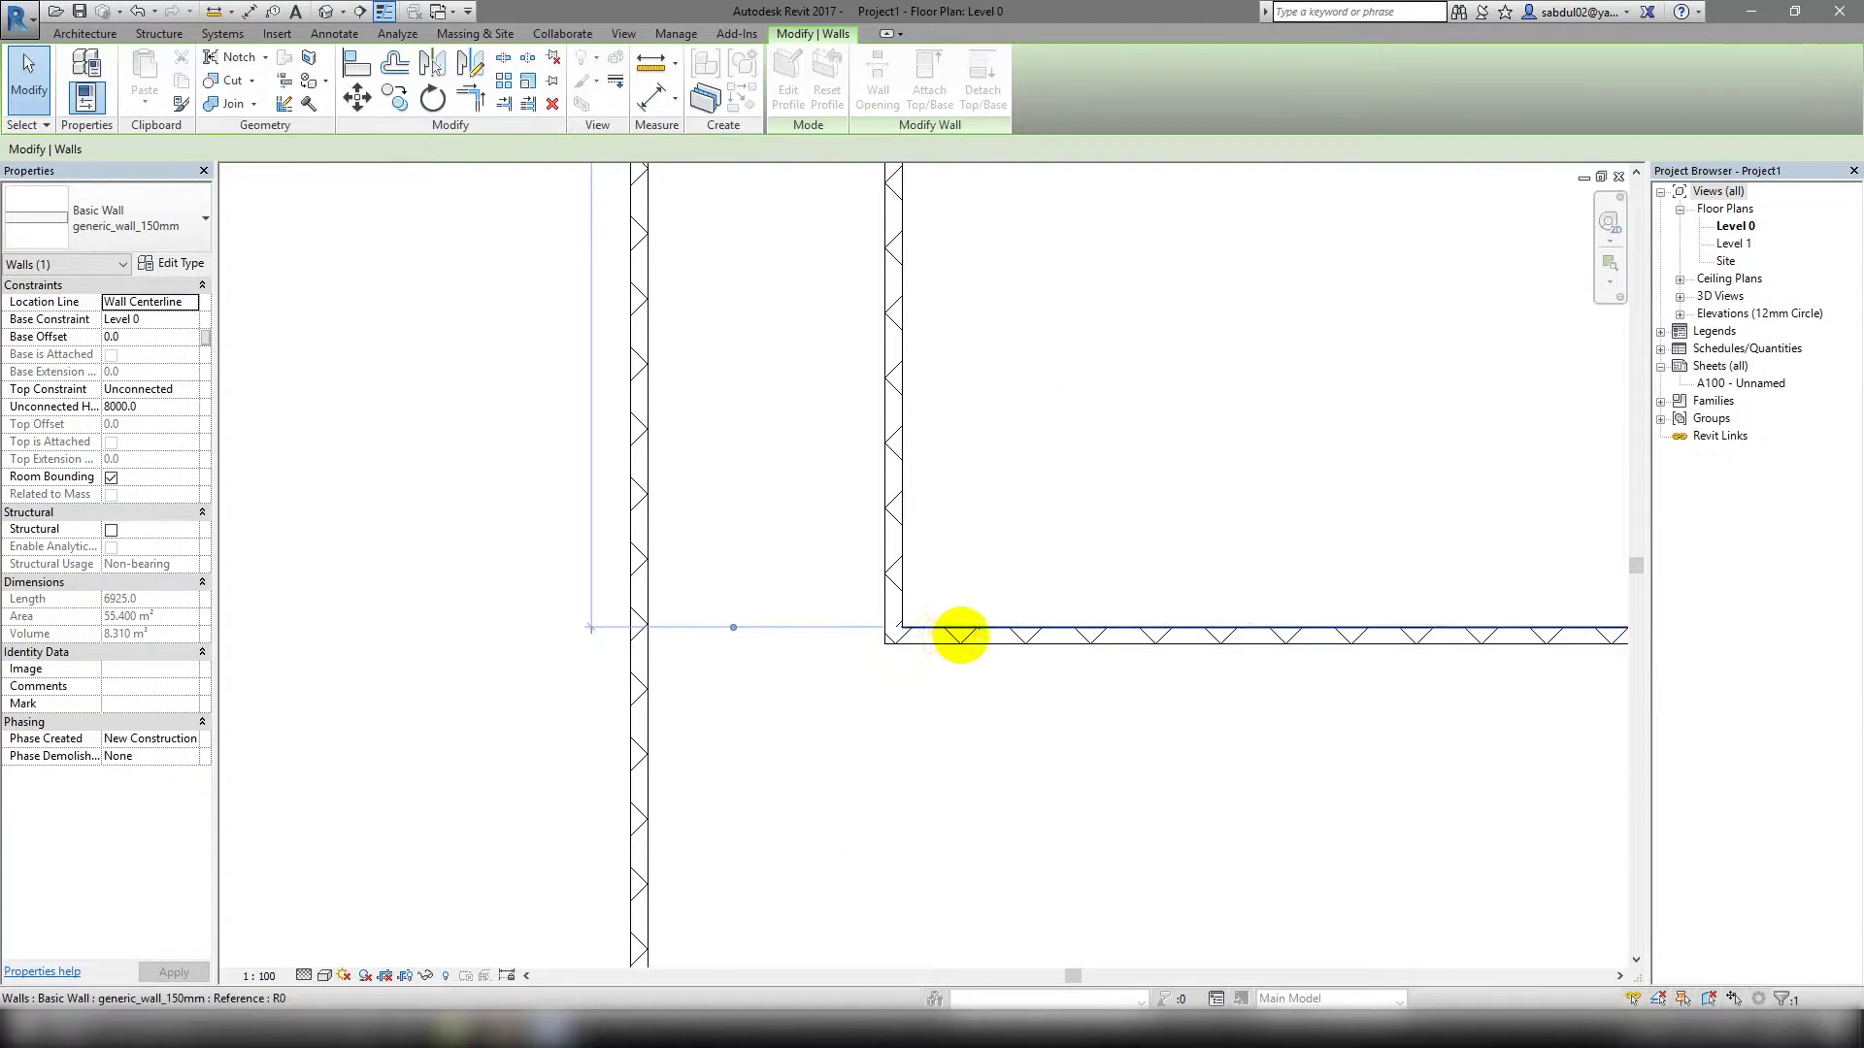
pyautogui.scroll(-3, 960, 636)
pyautogui.click(811, 430)
pyautogui.write('000')
pyautogui.press('Return')
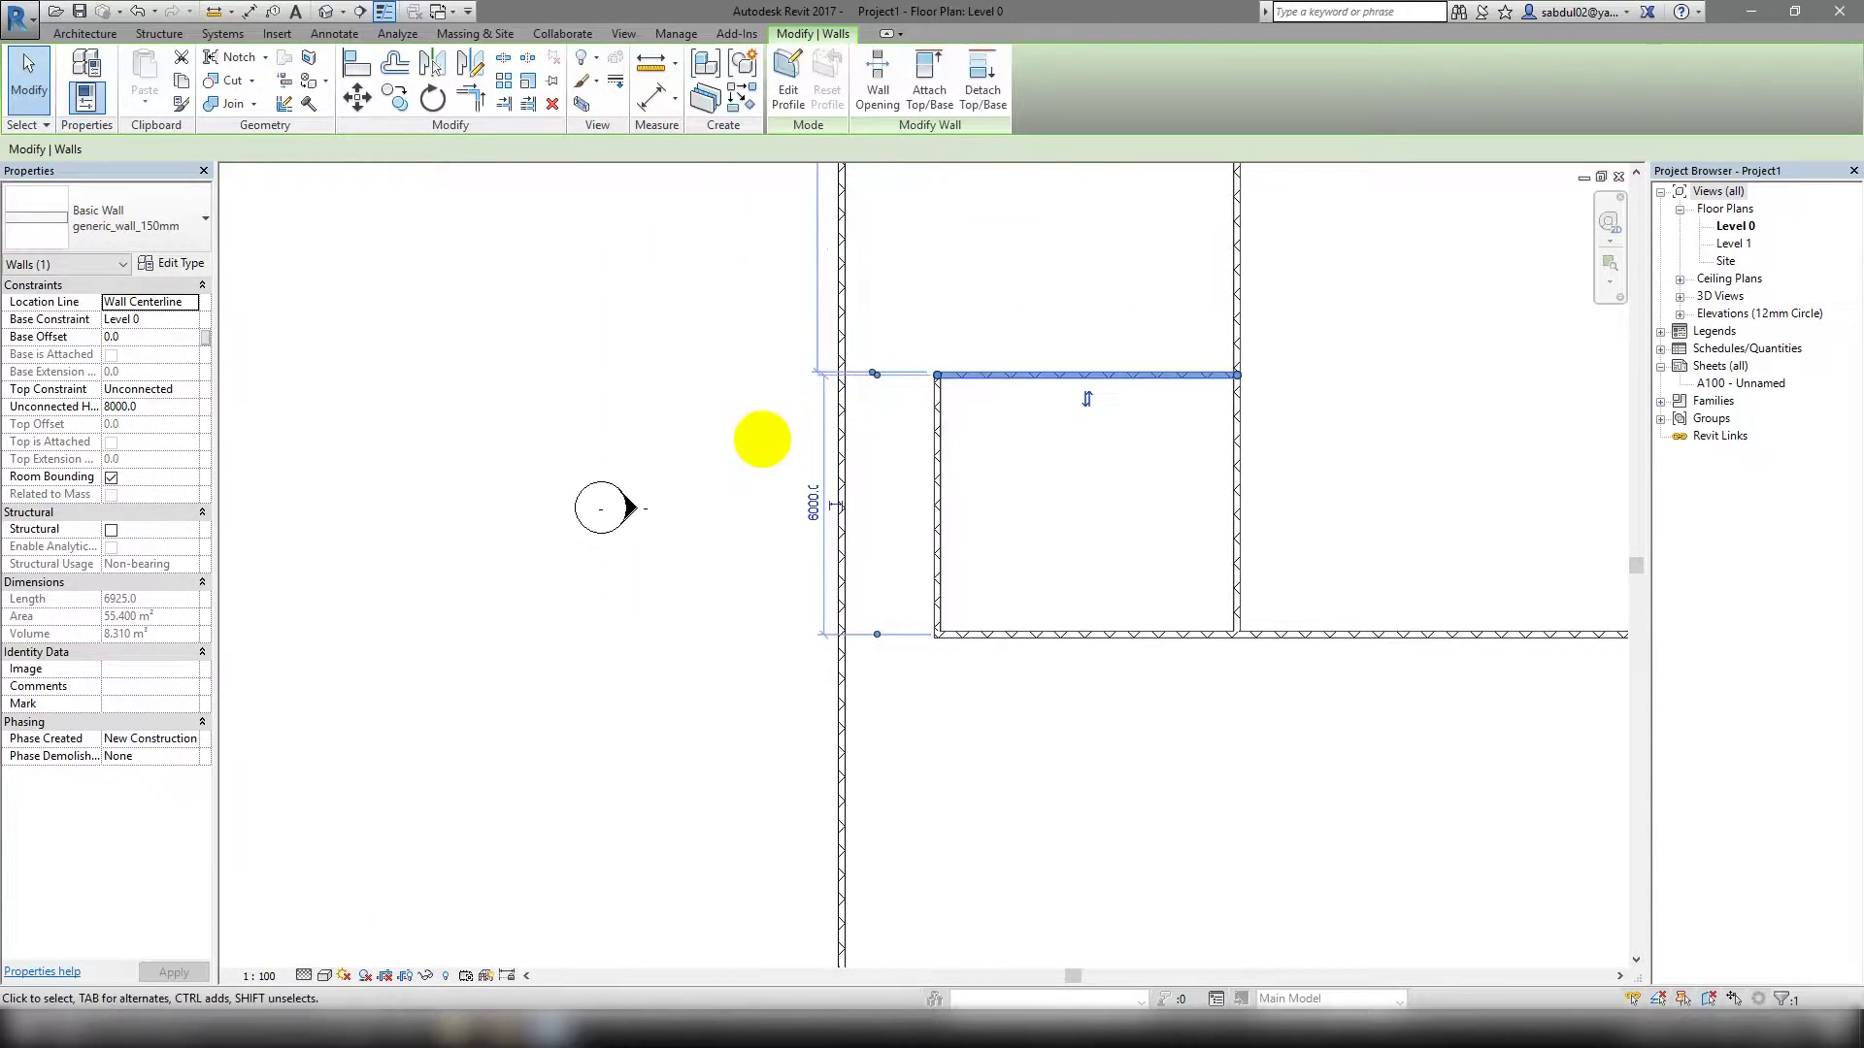
pyautogui.scroll(-2, 1027, 404)
pyautogui.scroll(-2, 1003, 600)
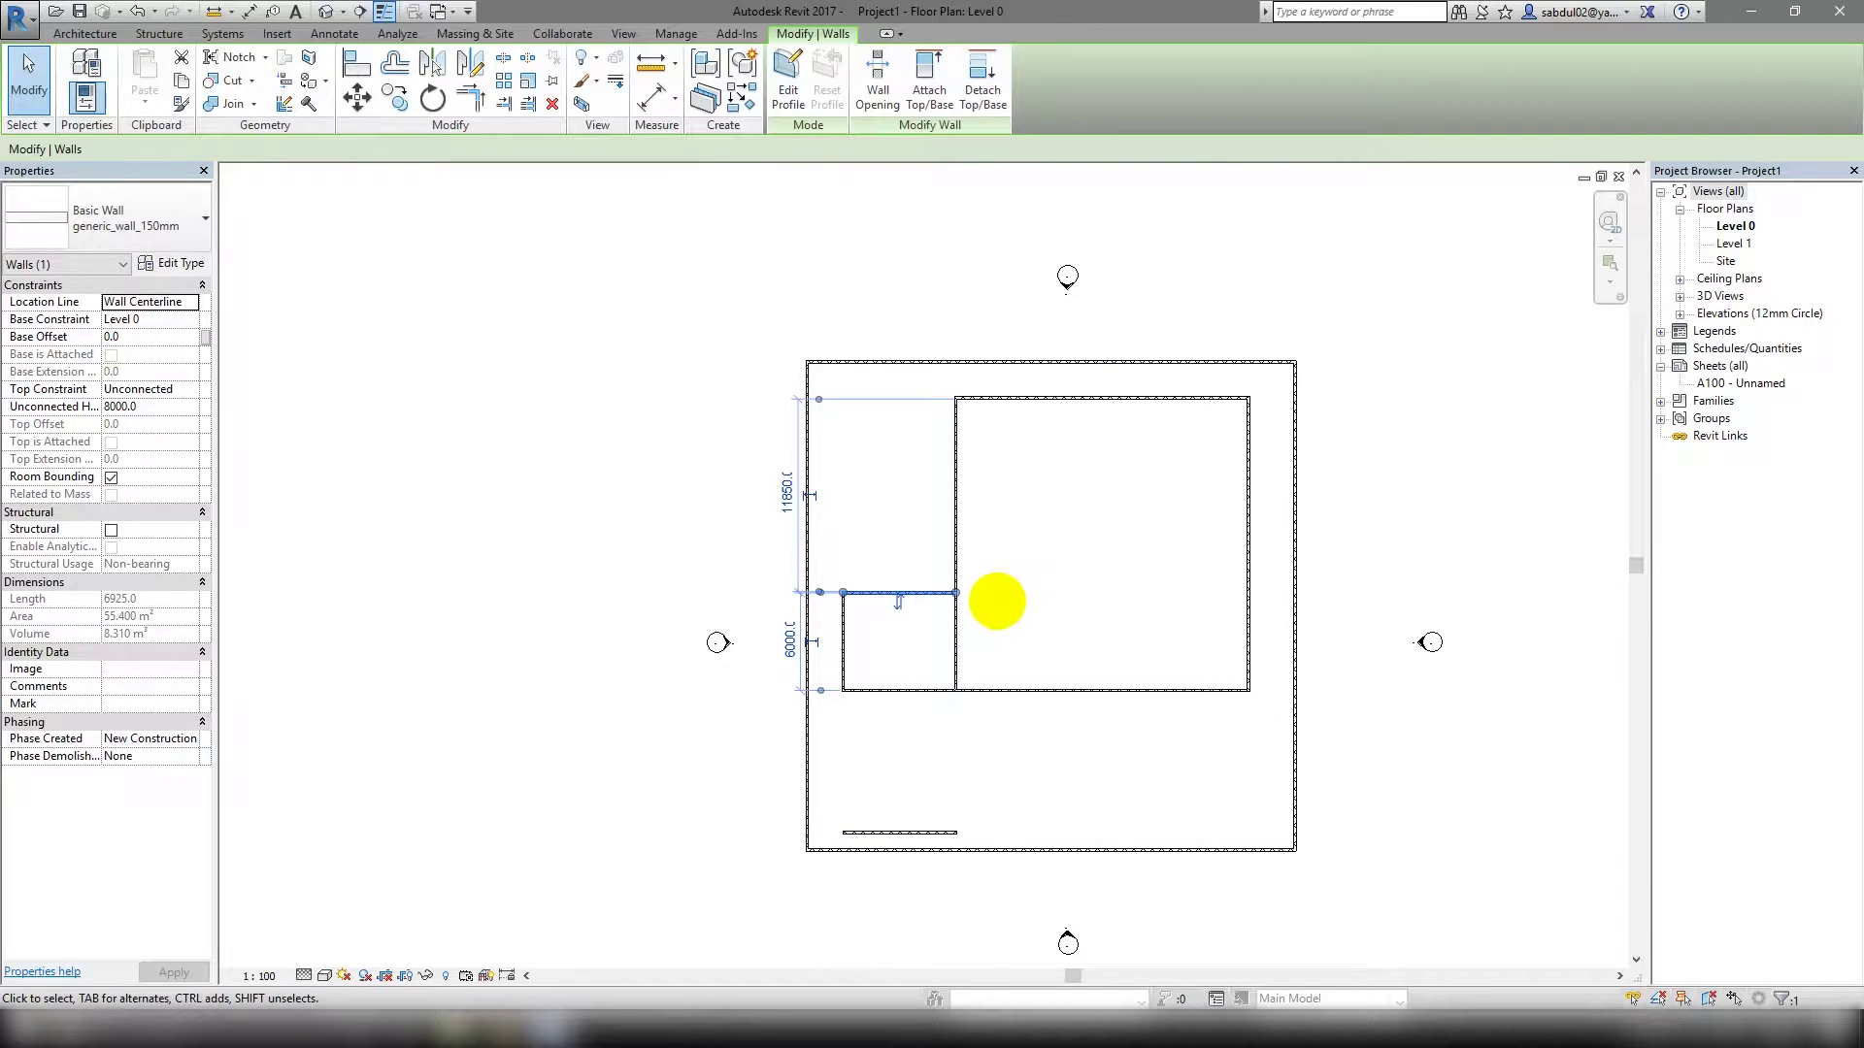
pyautogui.scroll(1, 997, 601)
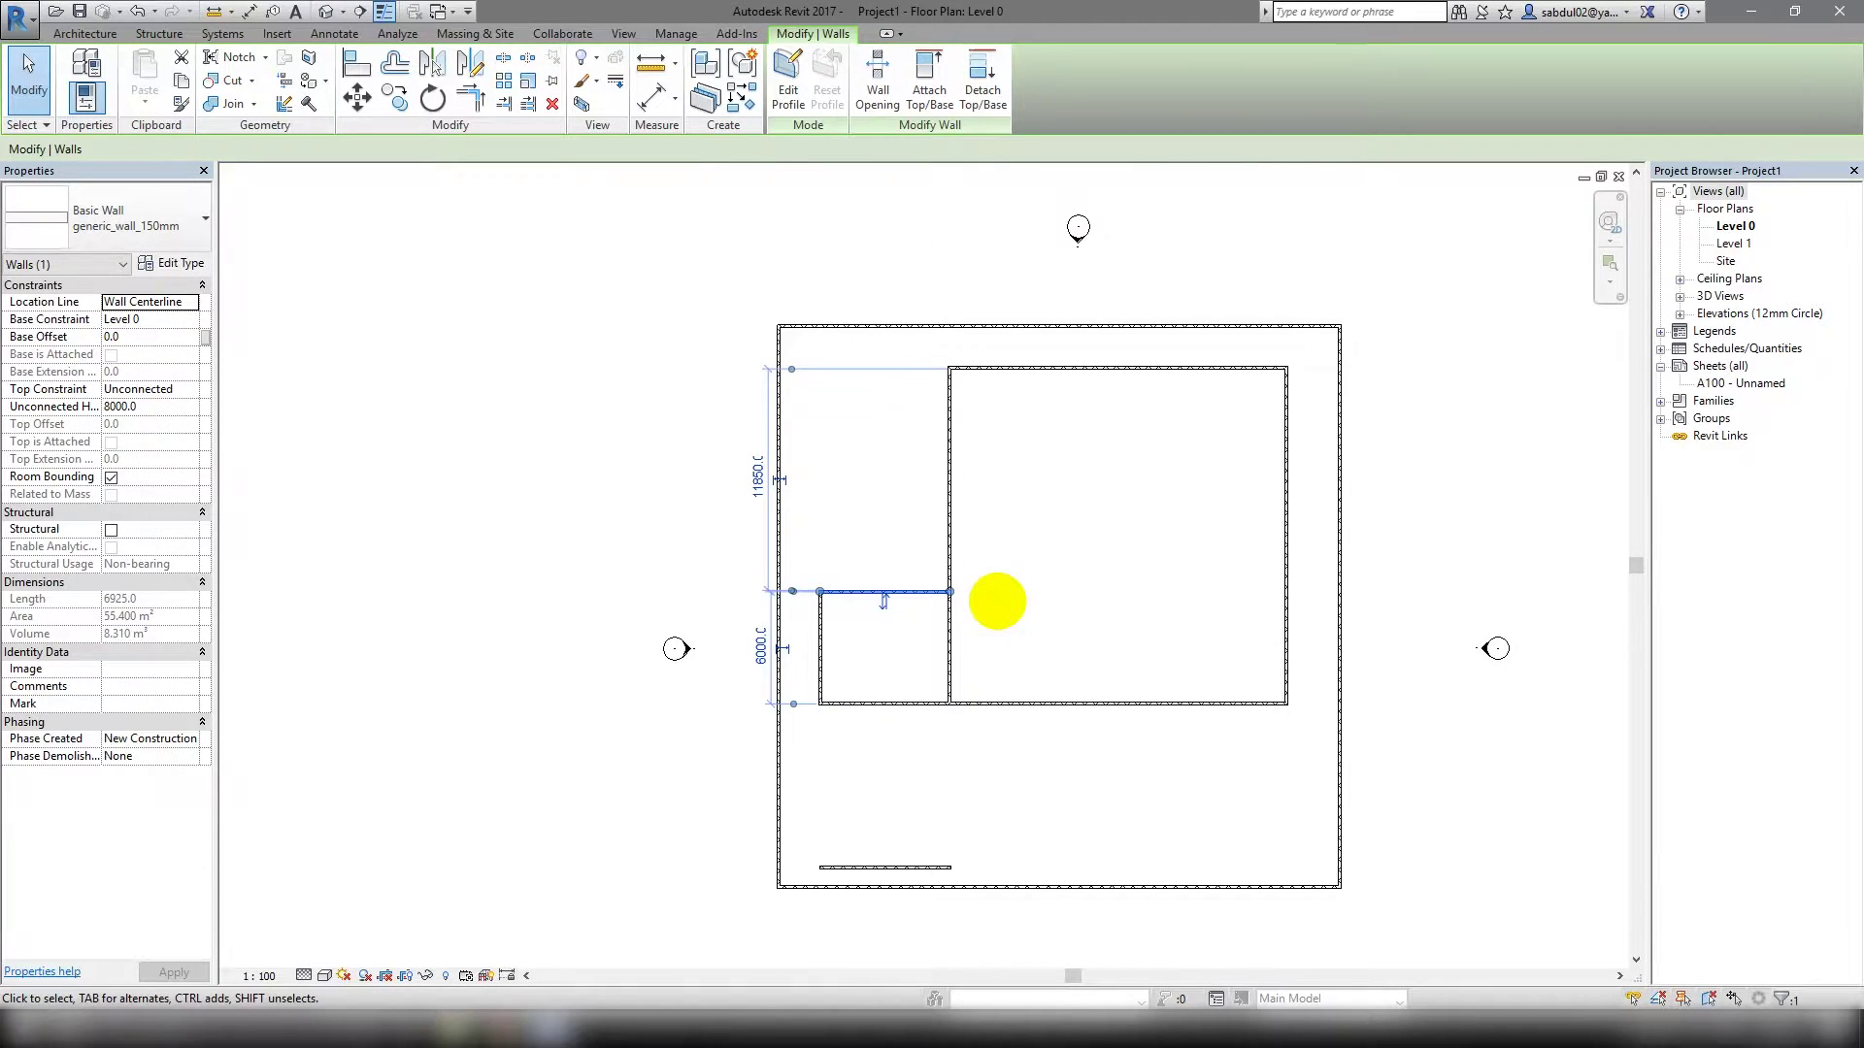
# Draw a short 1600 mm wall near the top-left.
pyautogui.press('Escape')
pyautogui.scroll(1, 819, 511)
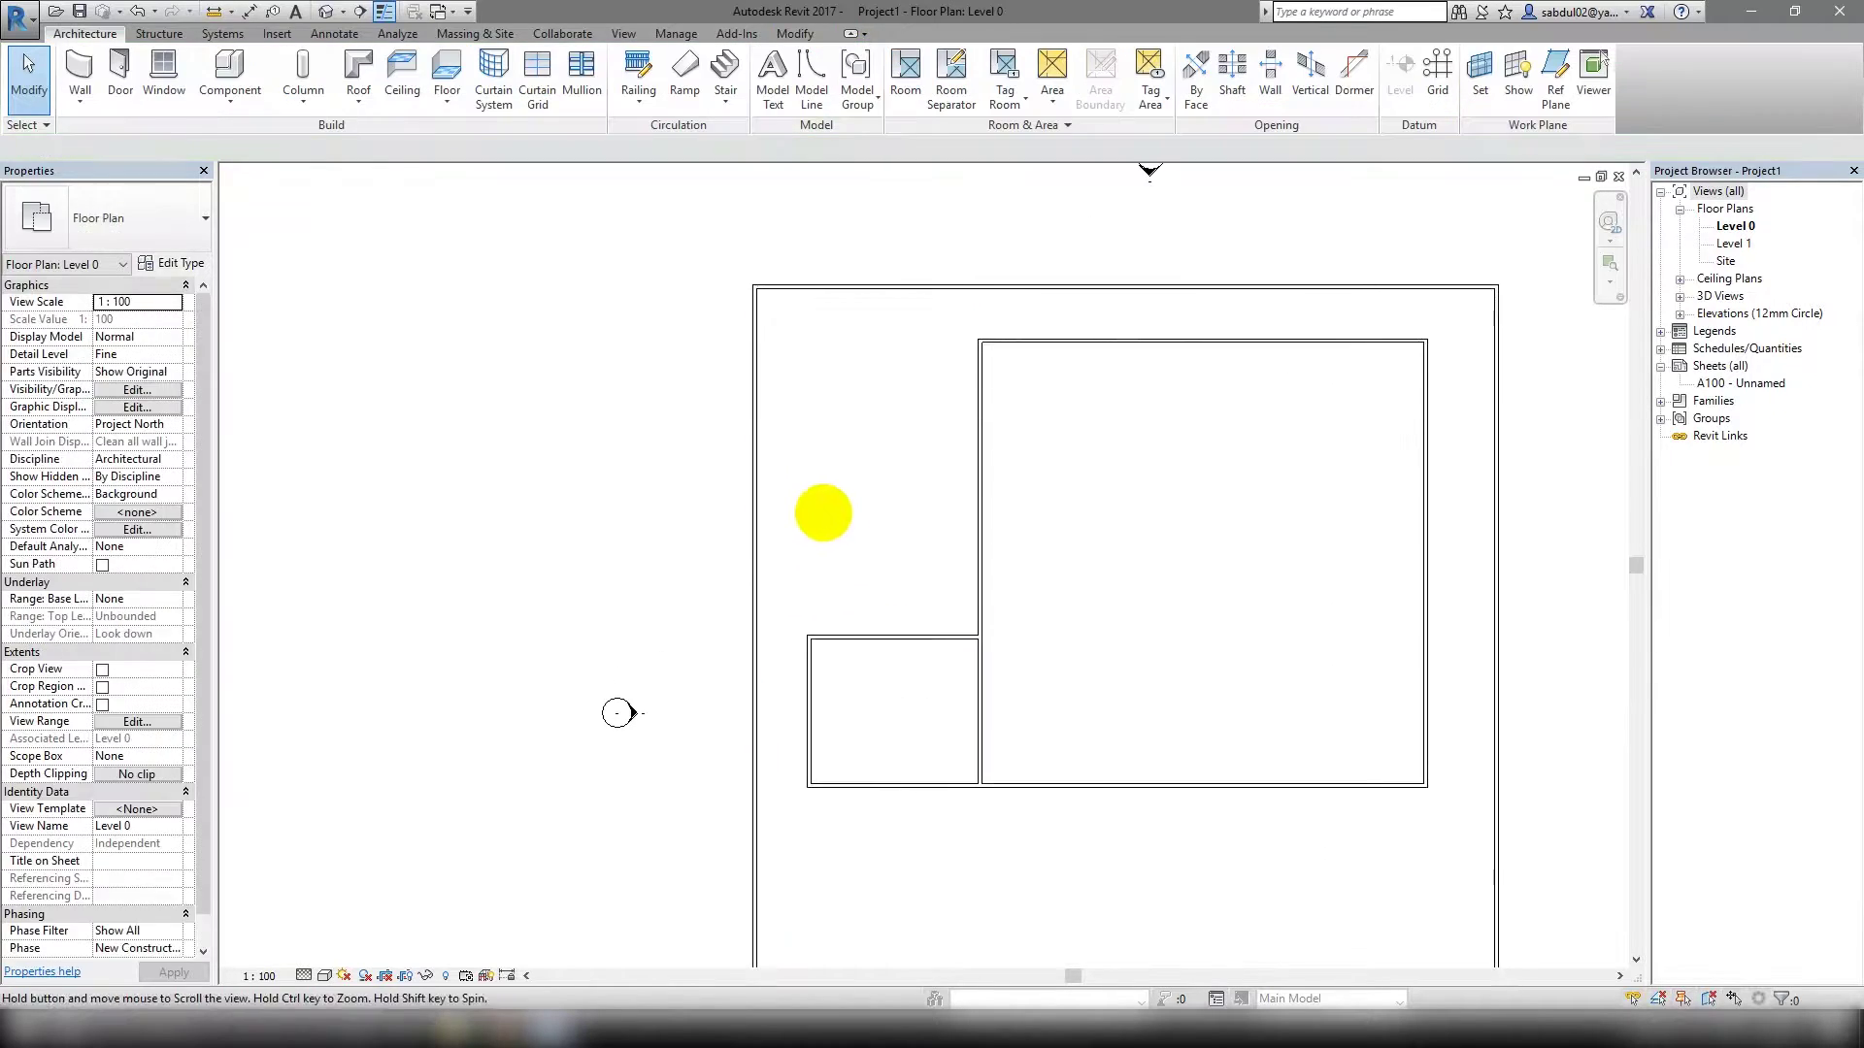
pyautogui.press('w')
pyautogui.press('a')
pyautogui.scroll(2, 783, 346)
pyautogui.click(837, 318)
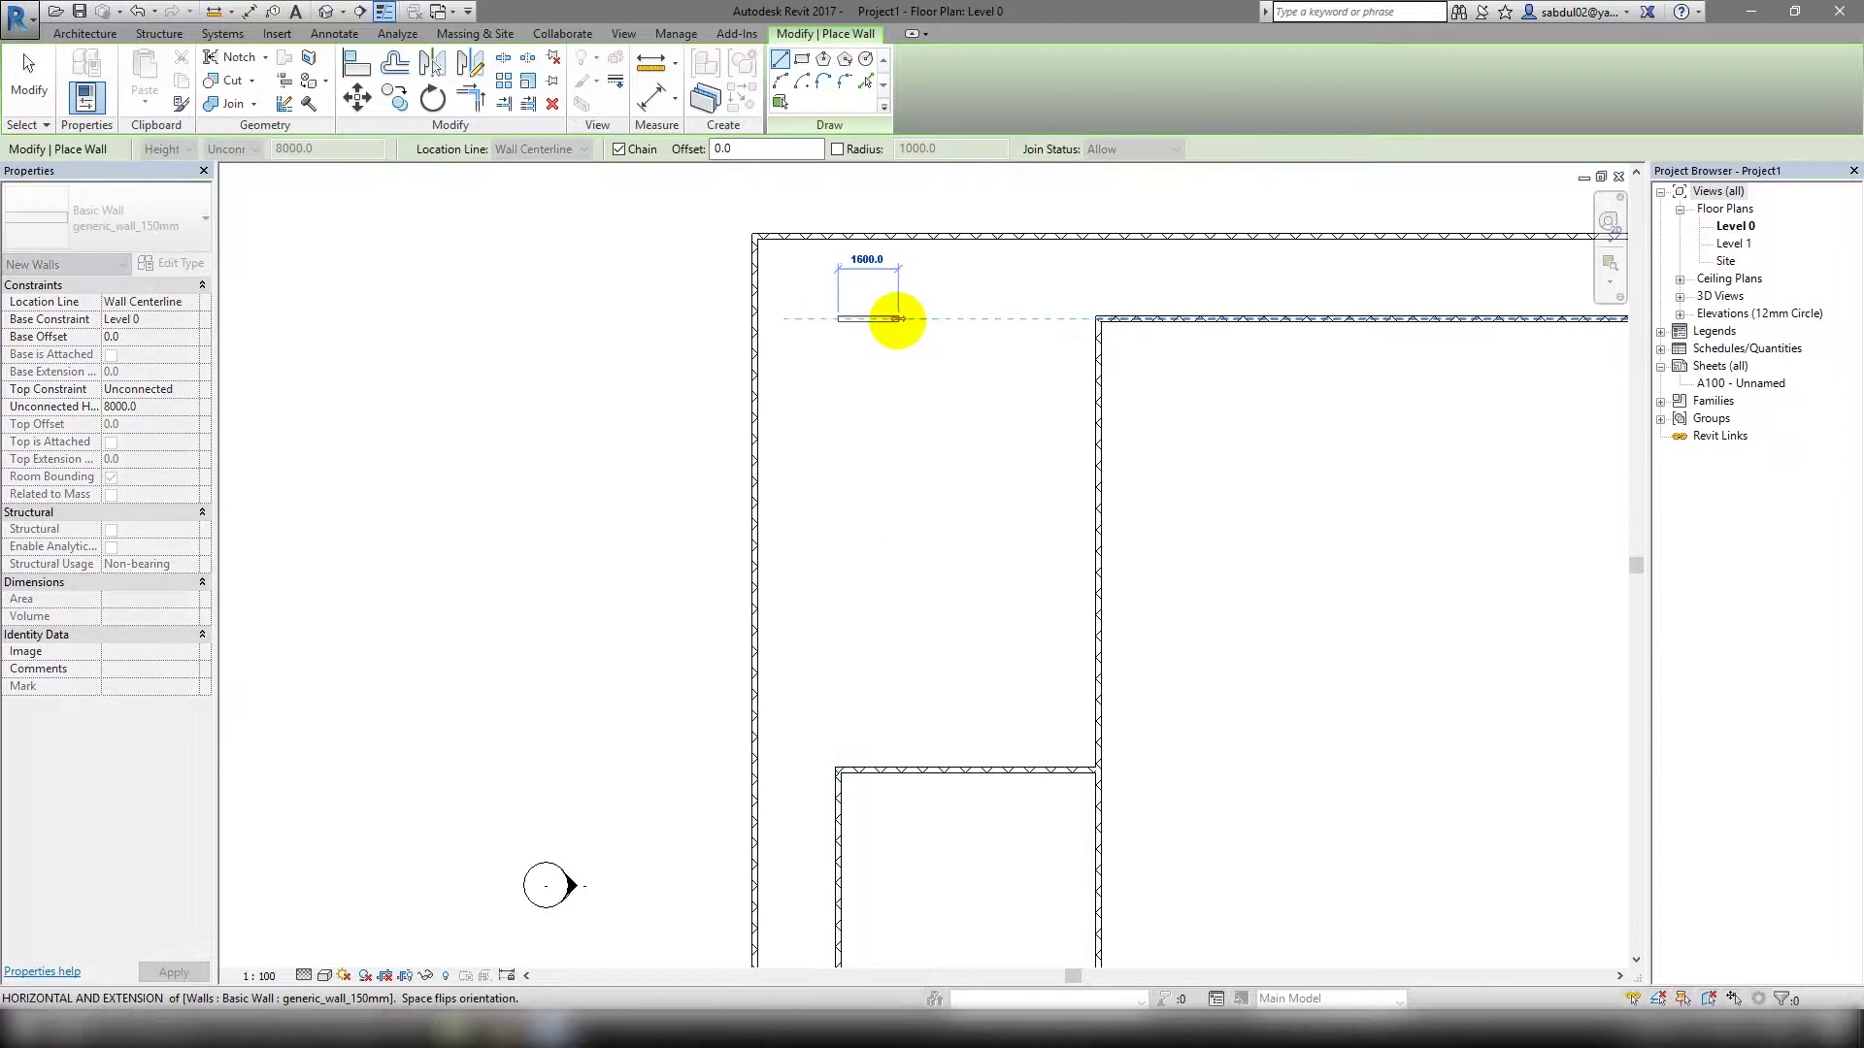
pyautogui.click(897, 318)
pyautogui.scroll(-3, 895, 450)
pyautogui.scroll(-1, 720, 646)
pyautogui.press('Escape')
pyautogui.press('Escape')
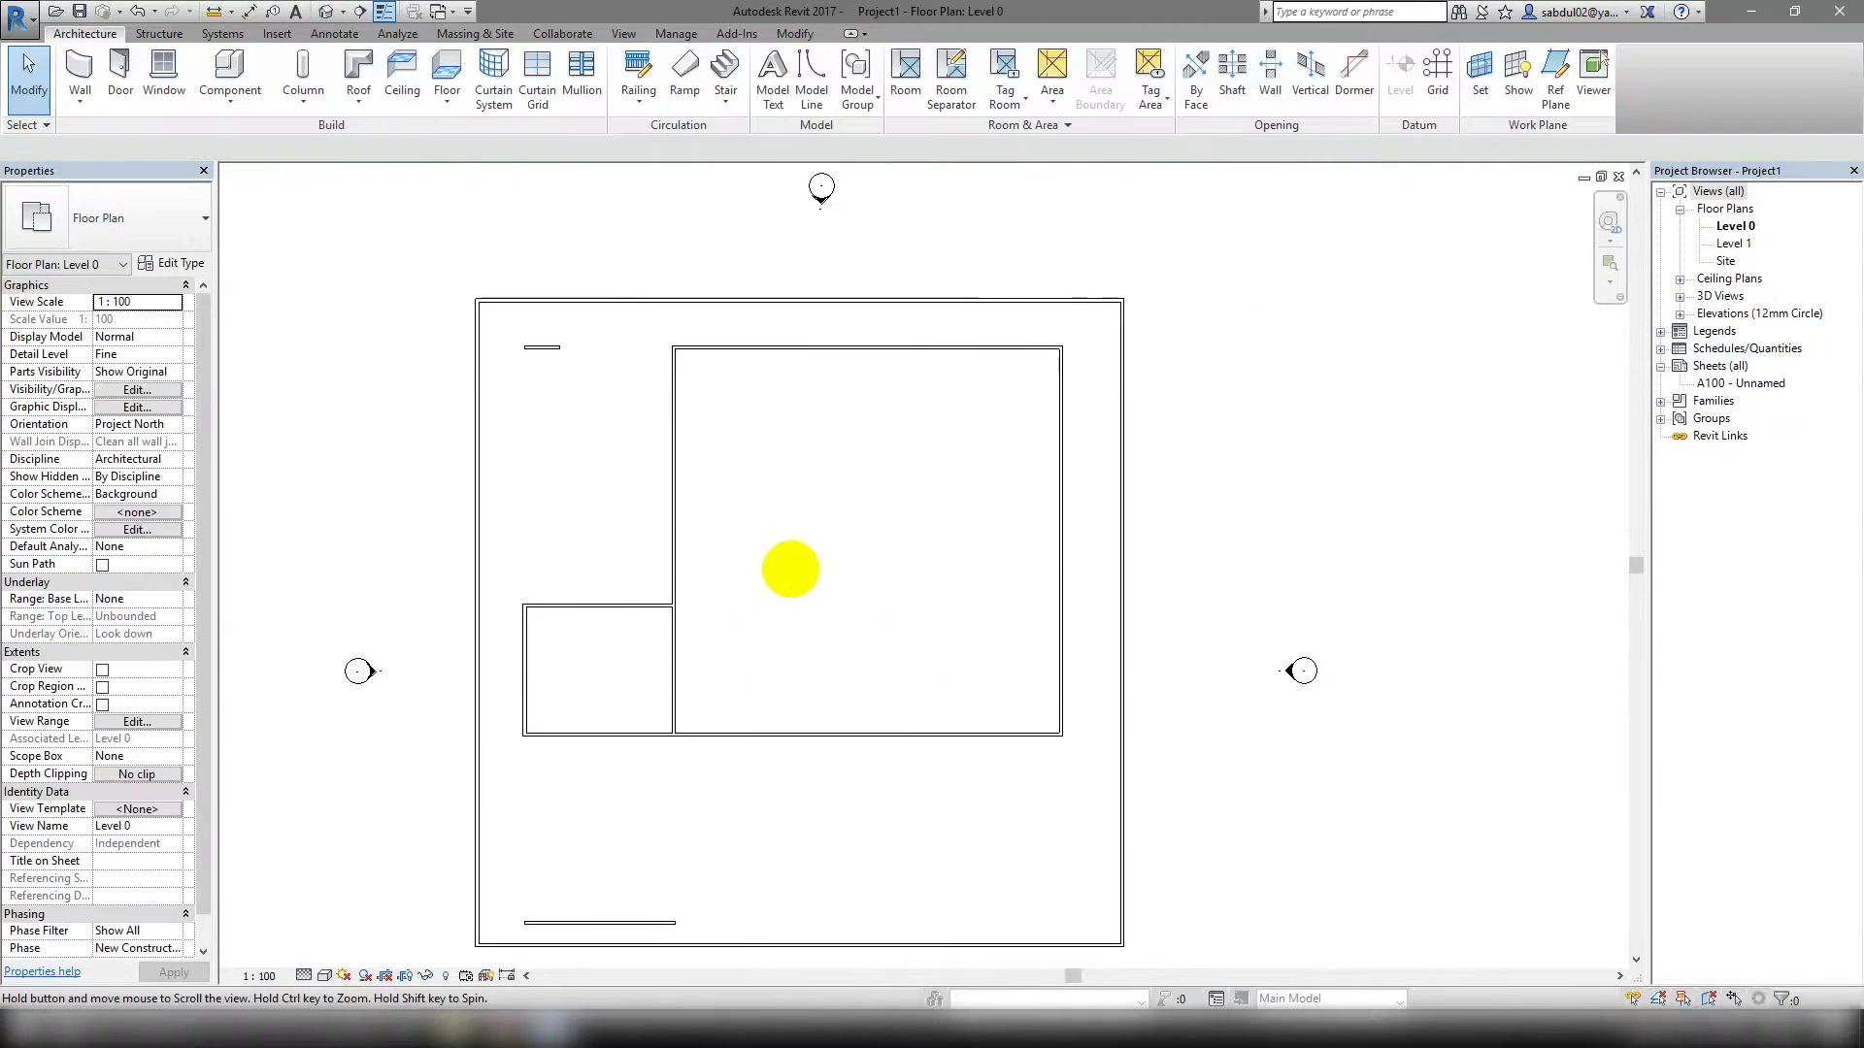
# Draw walls from the small room's top-left corner up and across to the inner square.
pyautogui.press('w')
pyautogui.press('a')
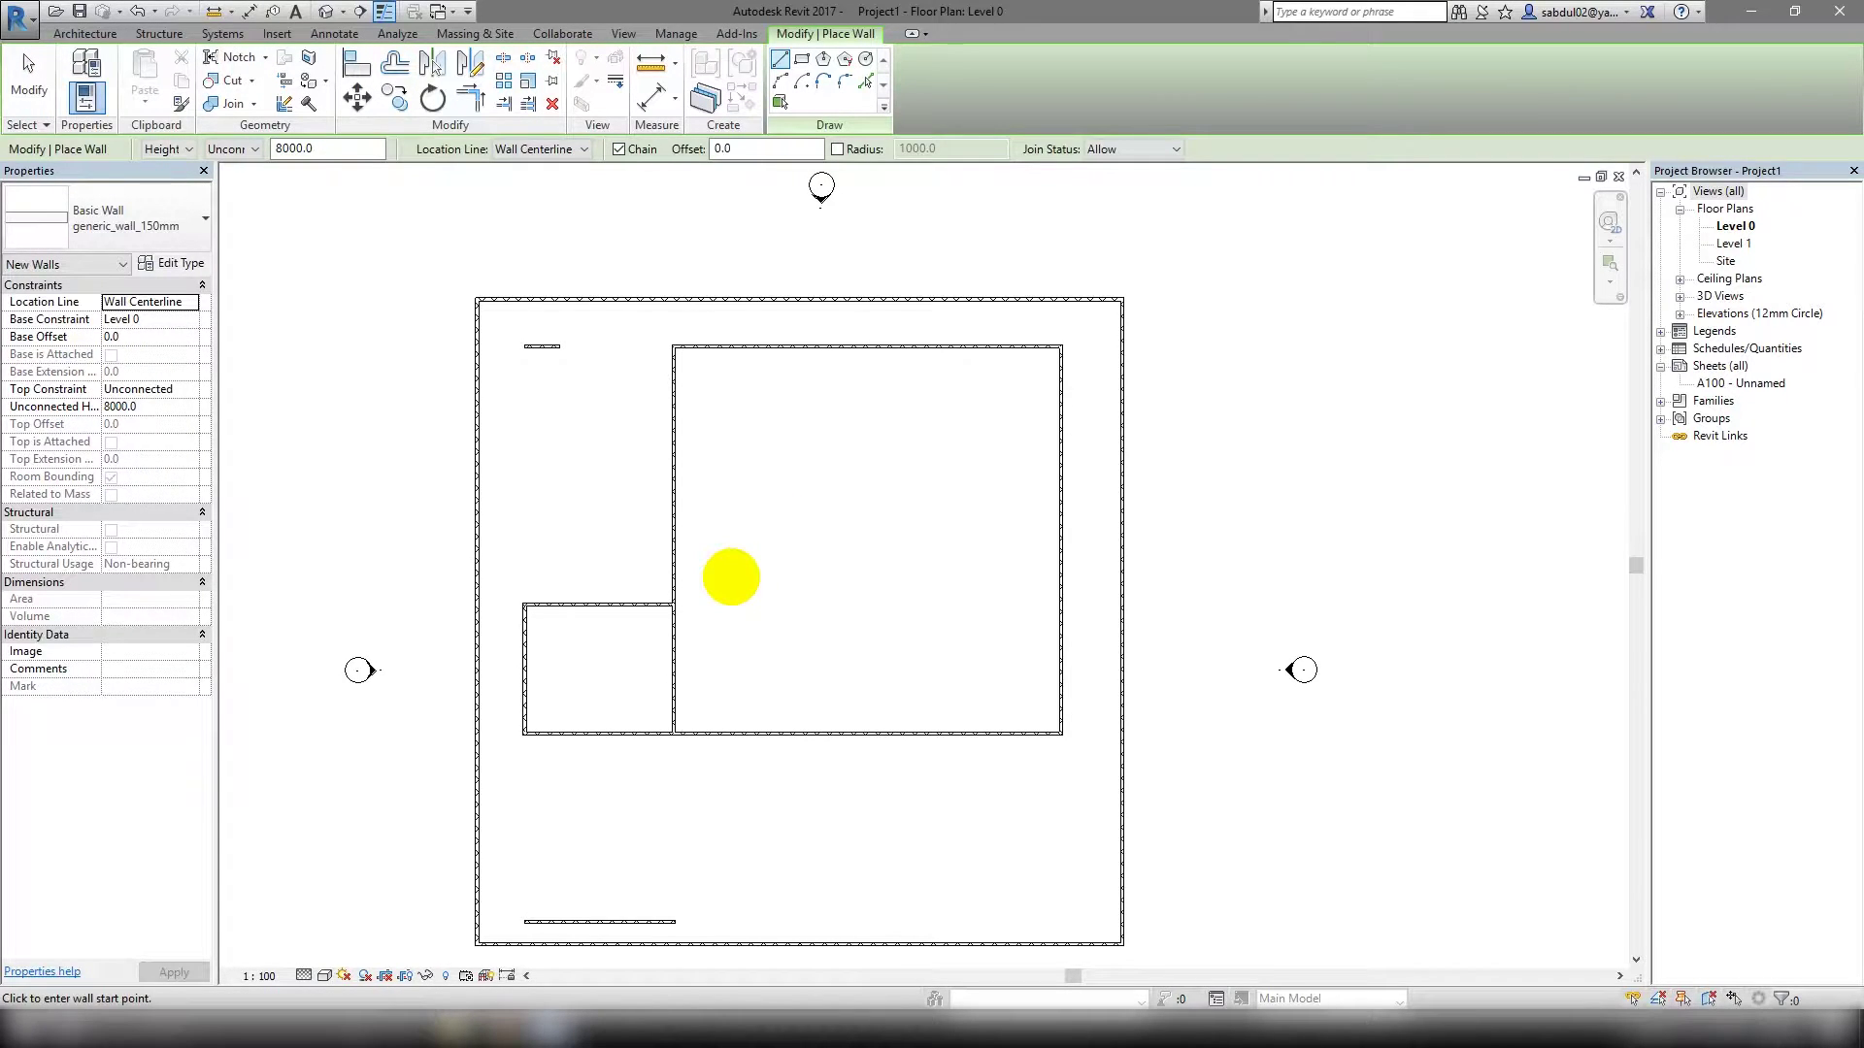
pyautogui.click(524, 604)
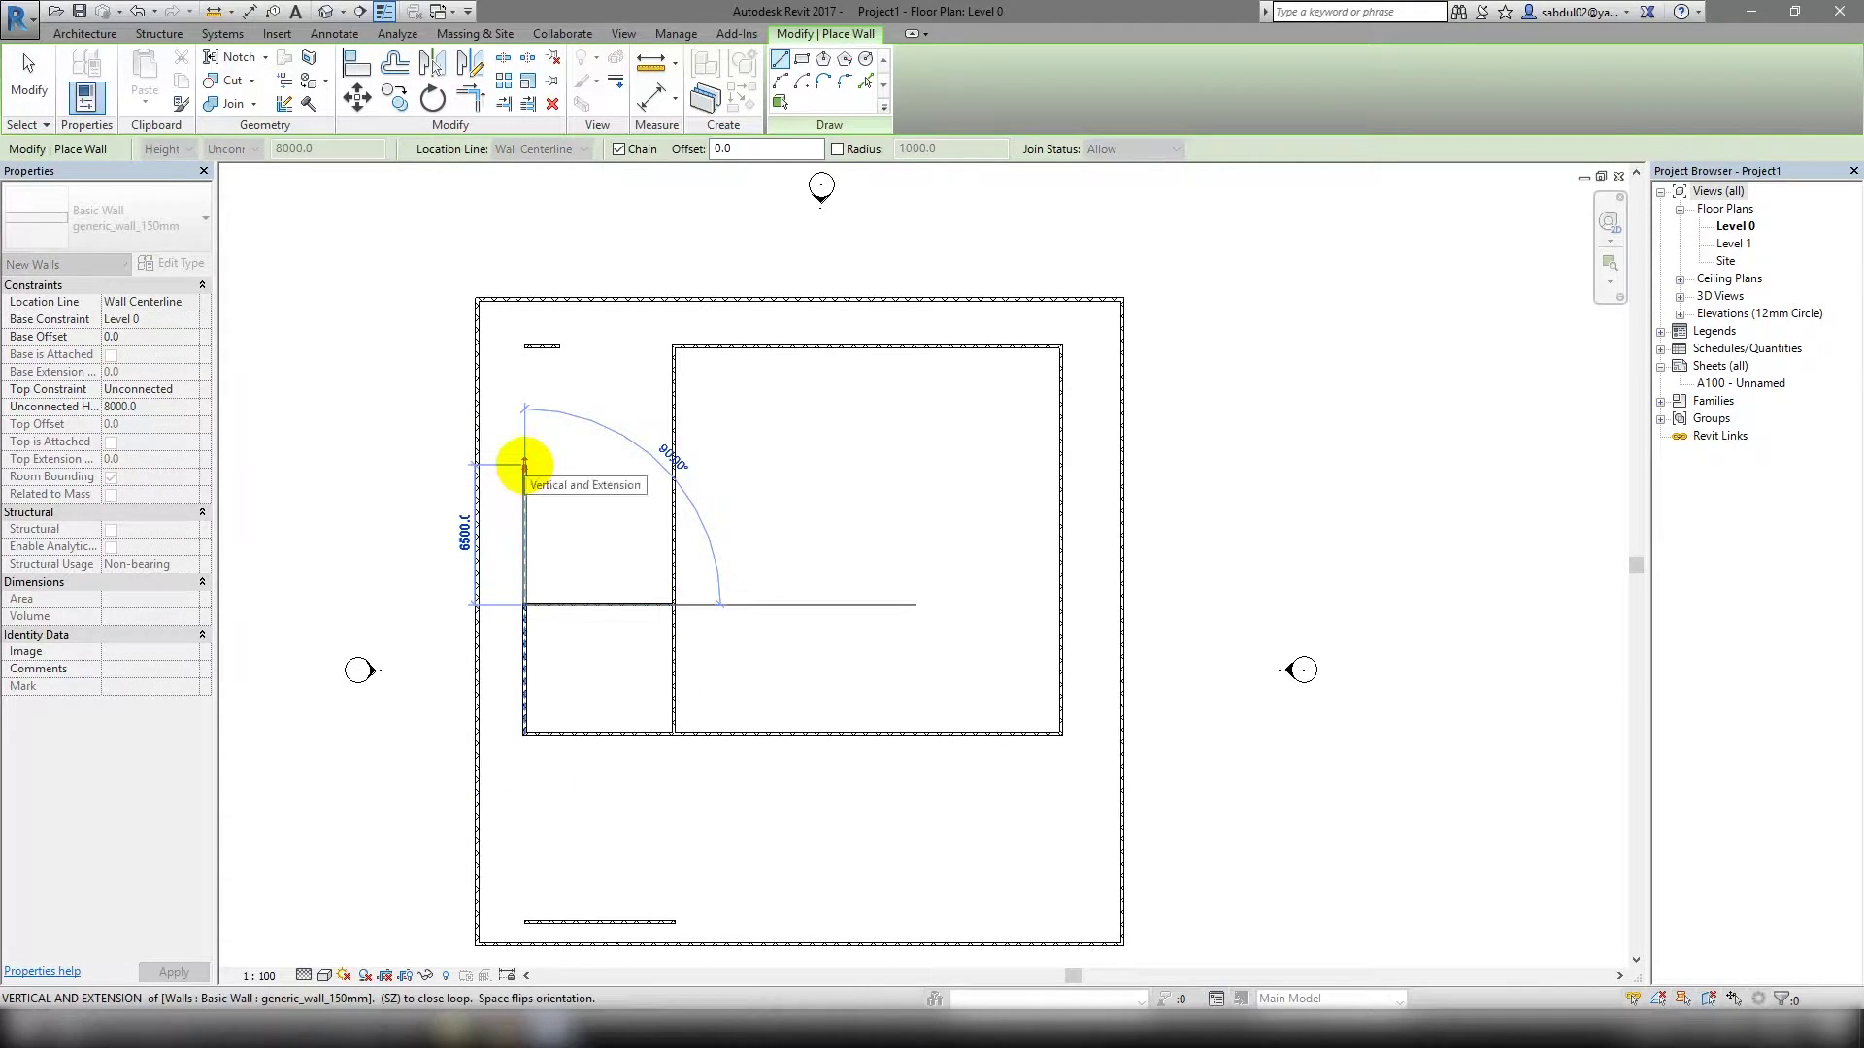
pyautogui.click(525, 477)
pyautogui.click(673, 477)
pyautogui.scroll(2, 582, 543)
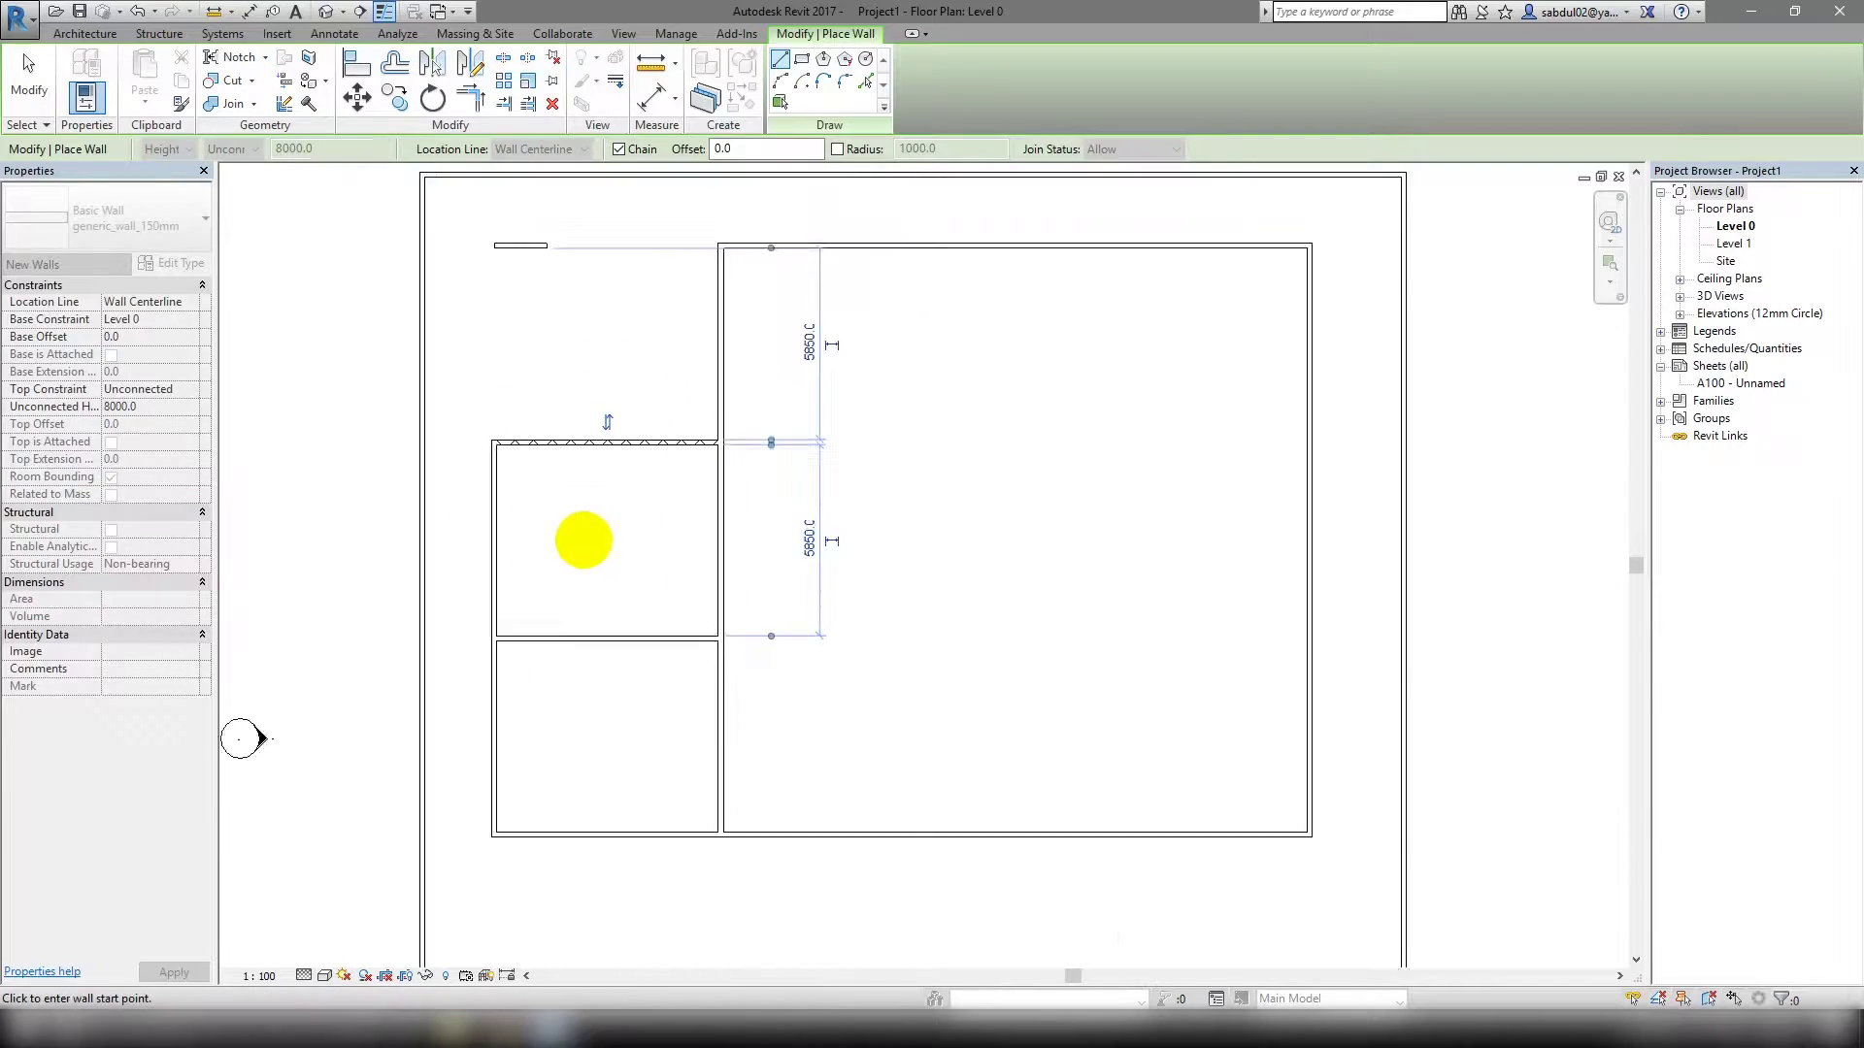
pyautogui.press('Escape')
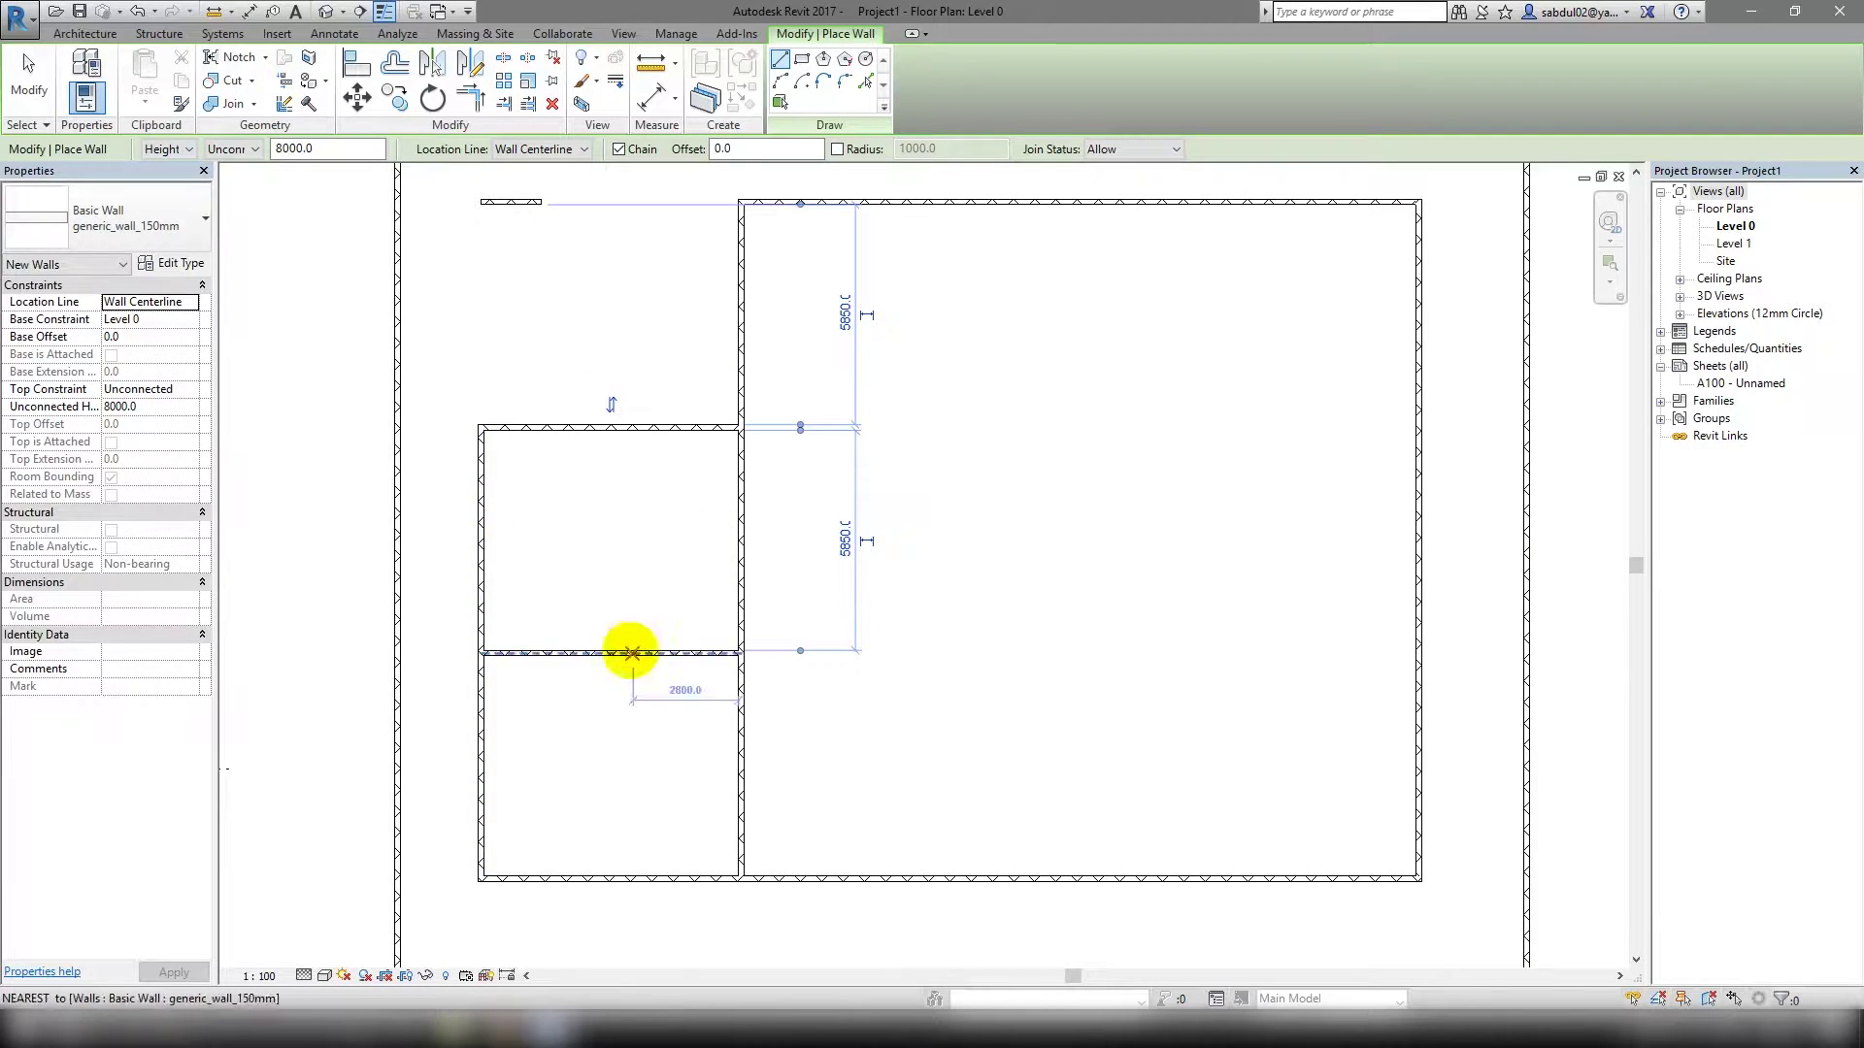
# Add a vertical dividing wall and a horizontal wall inside the upper-left room.
pyautogui.click(613, 654)
pyautogui.click(611, 428)
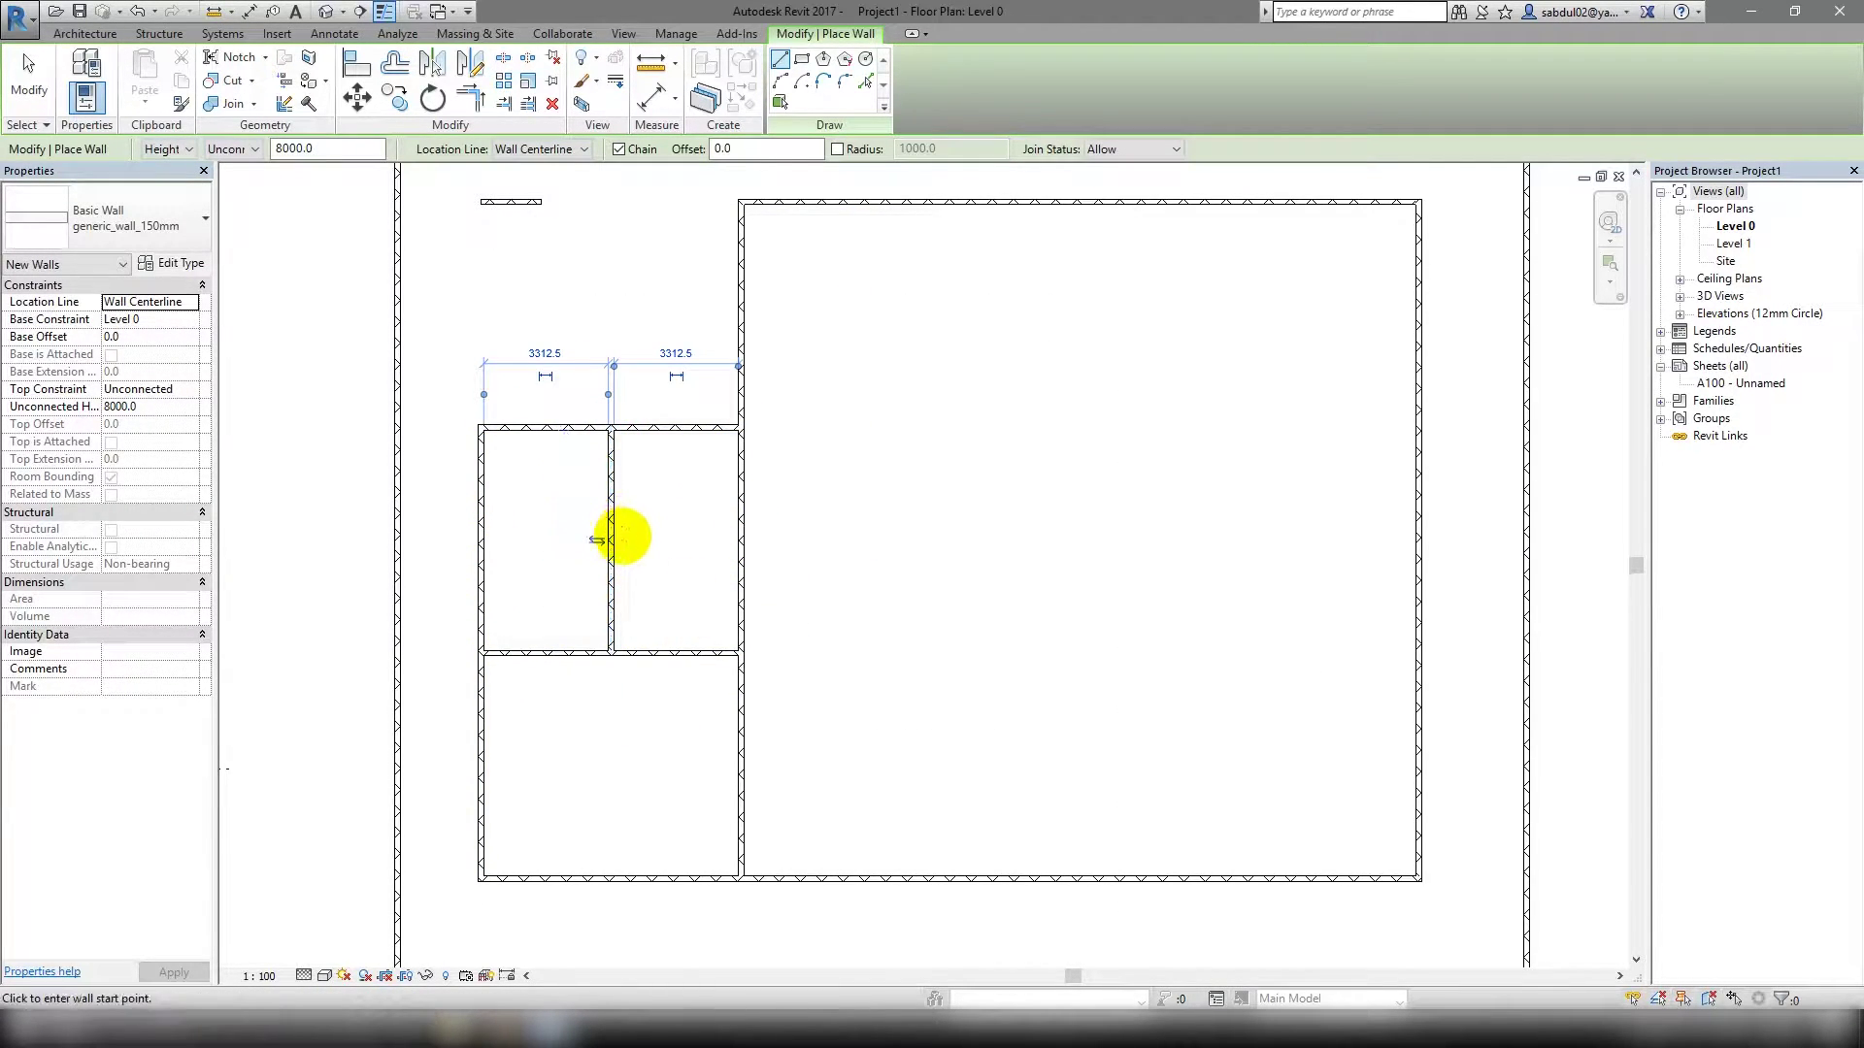
pyautogui.scroll(2, 596, 540)
pyautogui.click(603, 541)
pyautogui.click(350, 545)
pyautogui.press('Escape')
pyautogui.press('Escape')
# Move the dividing wall right and shorten the lower wall to meet it.
pyautogui.click(610, 603)
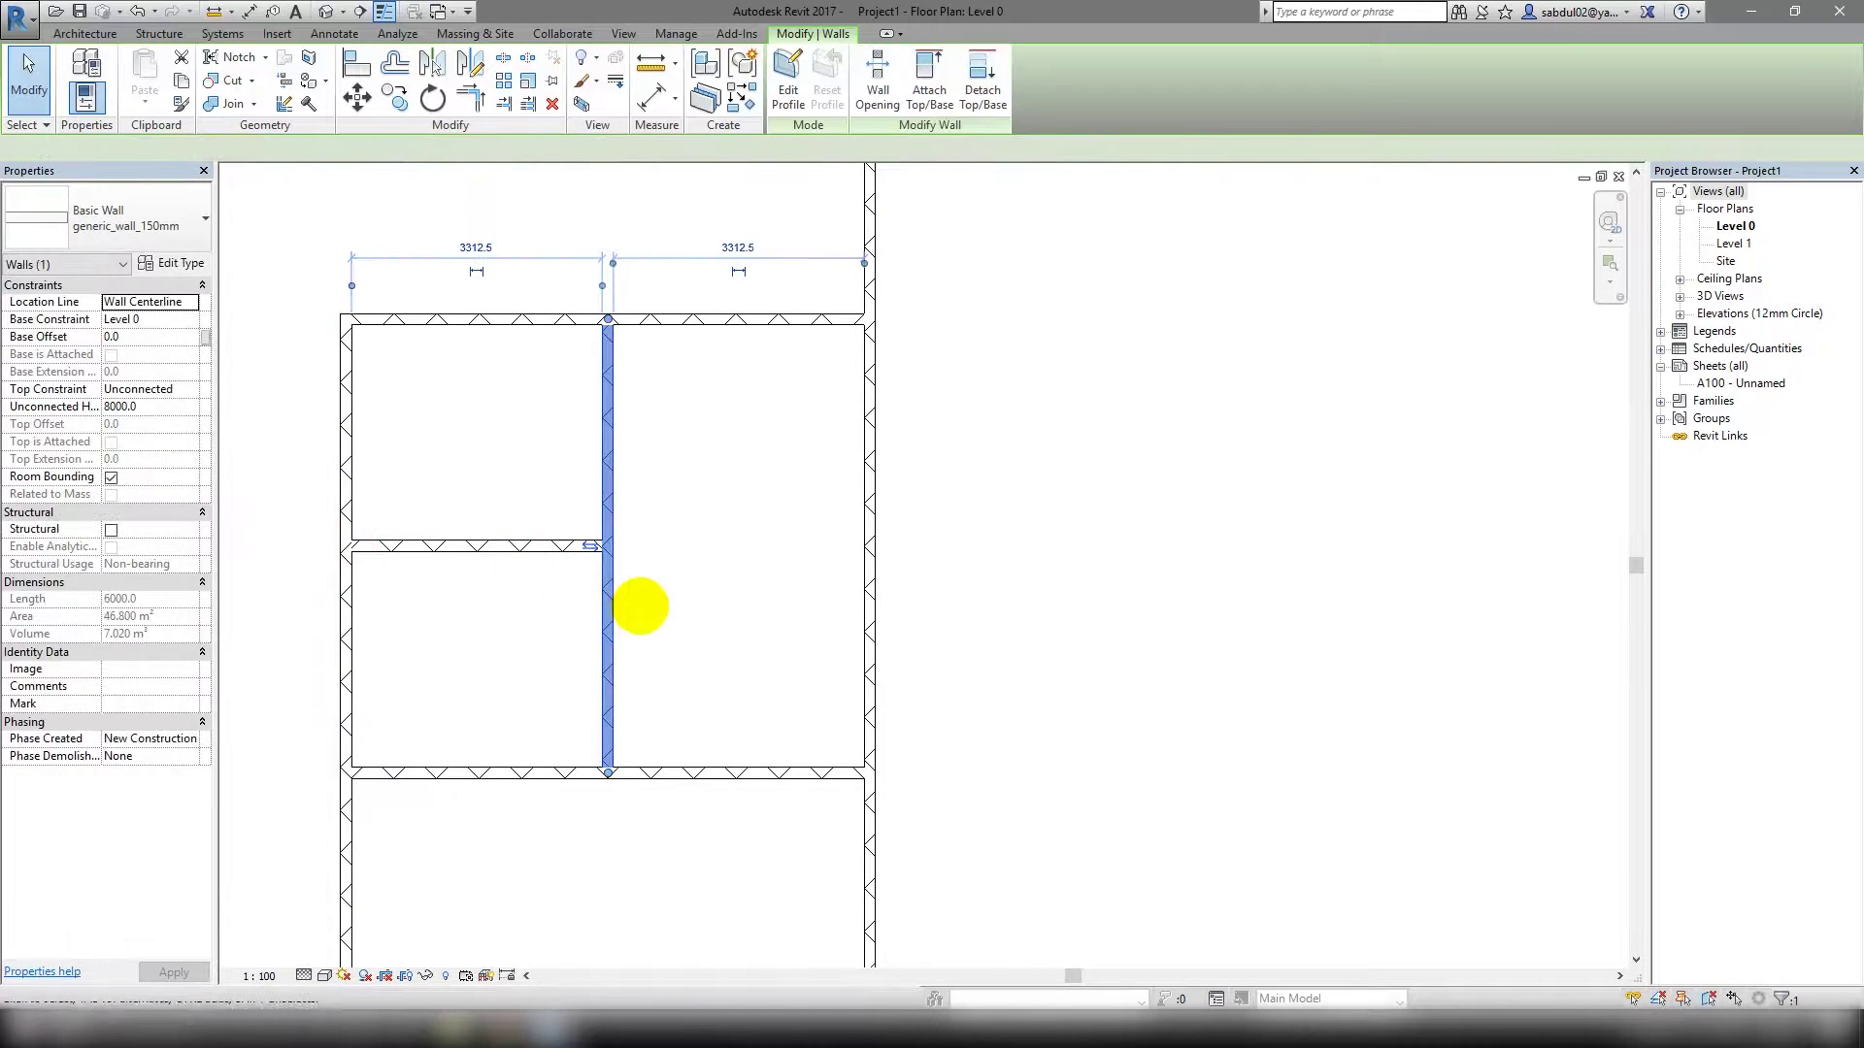
pyautogui.moveTo(640, 607); pyautogui.dragTo(529, 617, button='middle')
pyautogui.moveTo(529, 616); pyautogui.dragTo(611, 633)
pyautogui.scroll(-2, 661, 616)
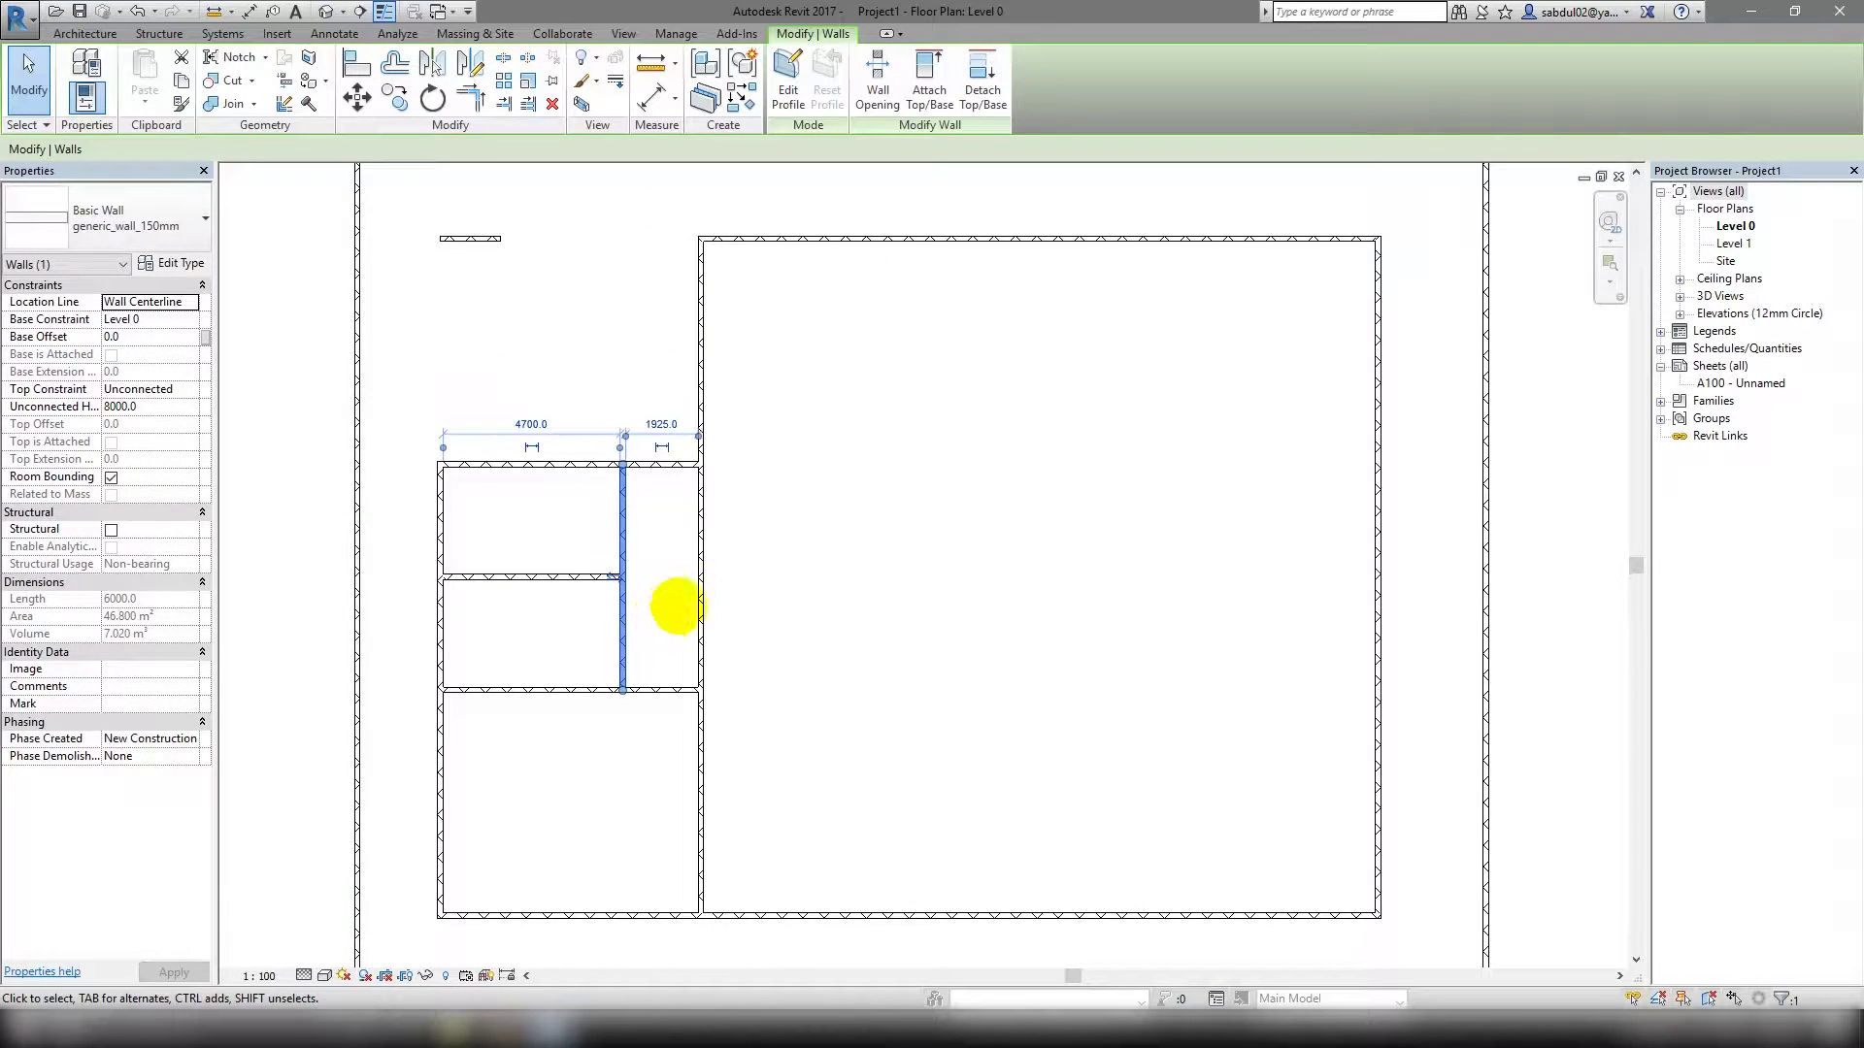
pyautogui.scroll(2, 670, 660)
pyautogui.click(691, 694)
pyautogui.moveTo(699, 695); pyautogui.dragTo(604, 687)
# Remove a segment of the interior wall with SL (Split with Gap) to create an opening.
pyautogui.press('Escape')
pyautogui.scroll(-2, 557, 635)
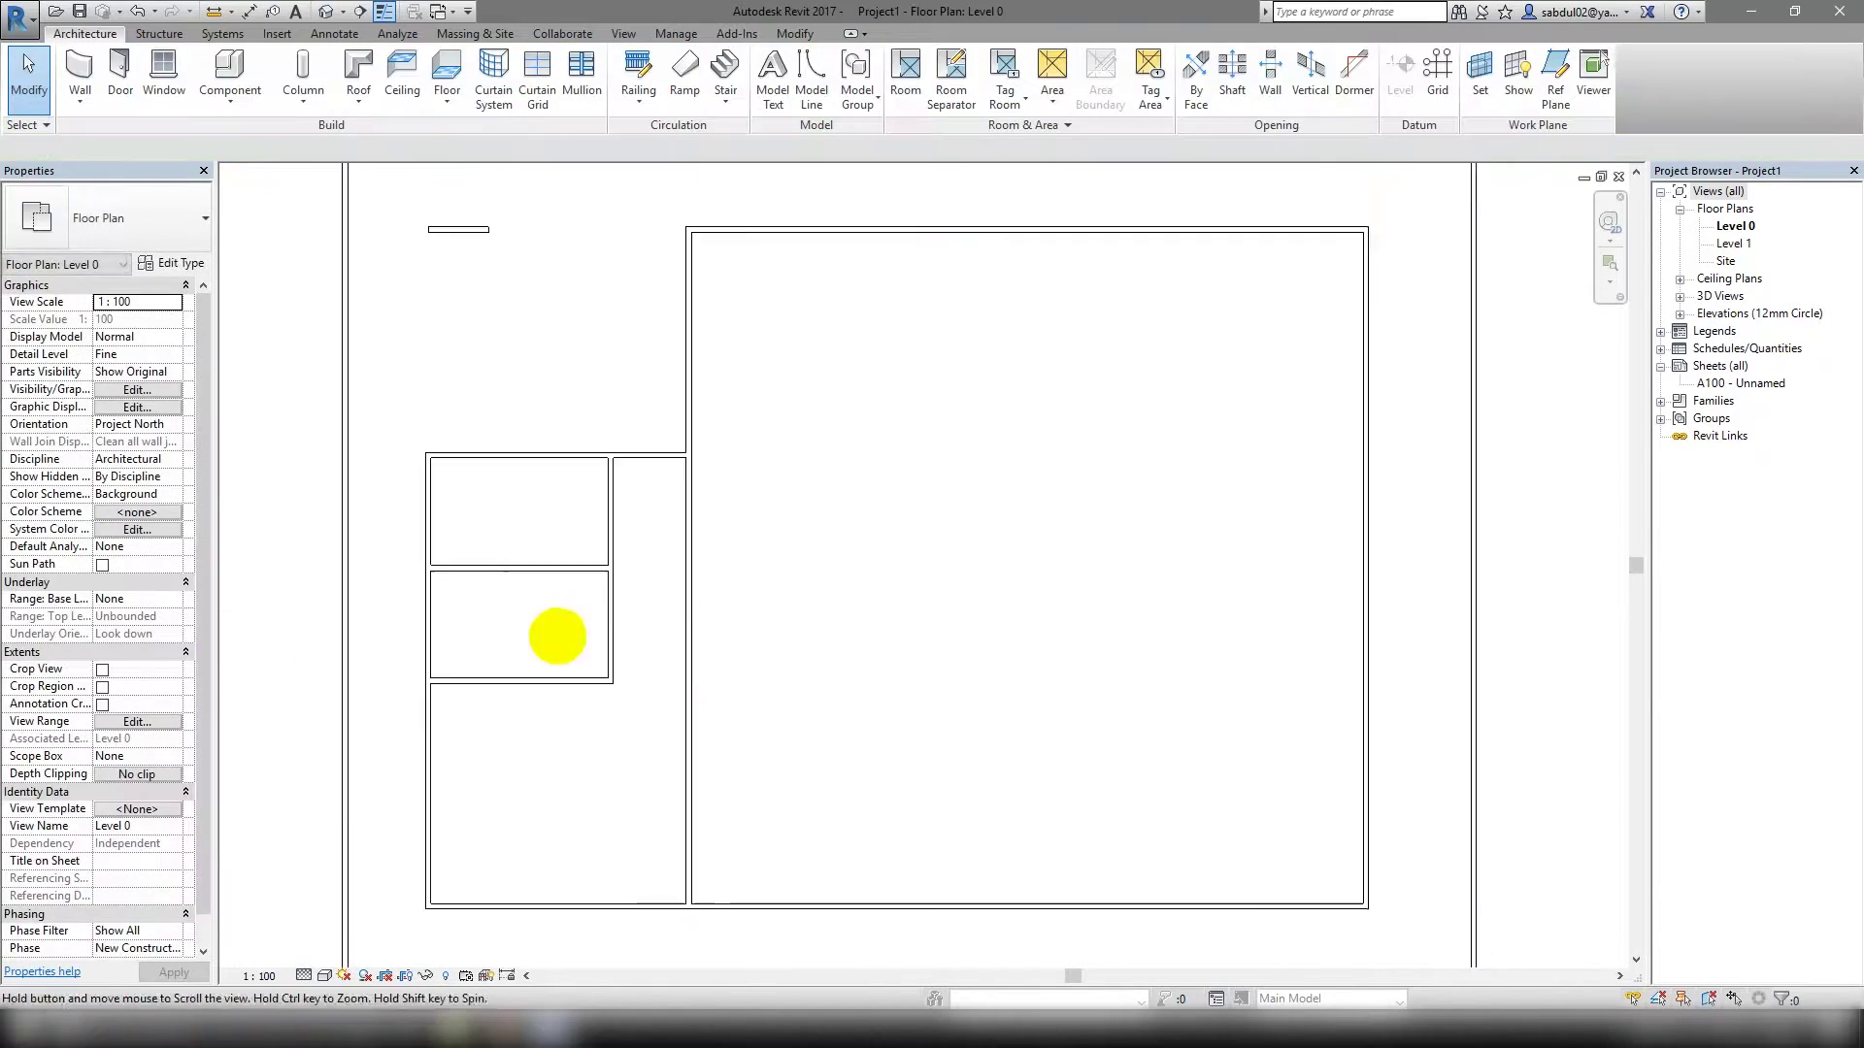
pyautogui.moveTo(557, 636); pyautogui.dragTo(400, 621, button='middle')
pyautogui.press('s')
pyautogui.press('l')
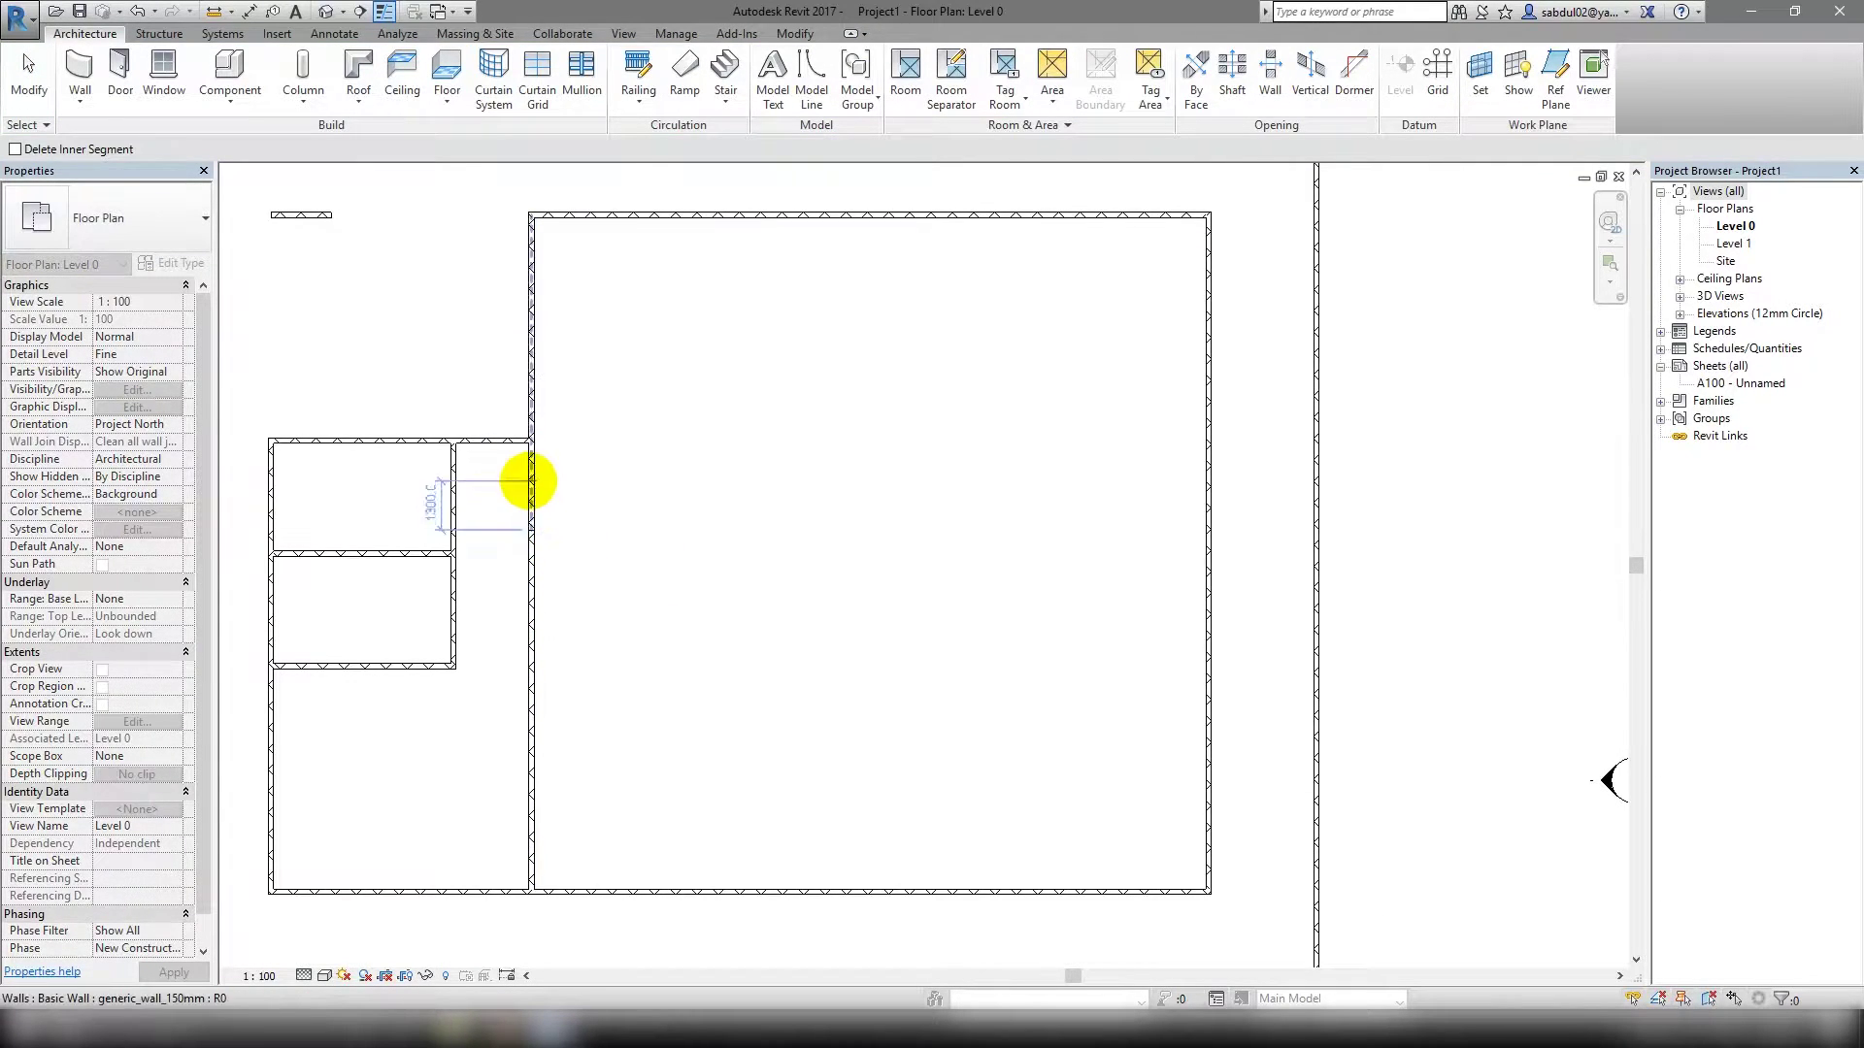
pyautogui.click(529, 481)
pyautogui.press('Delete')
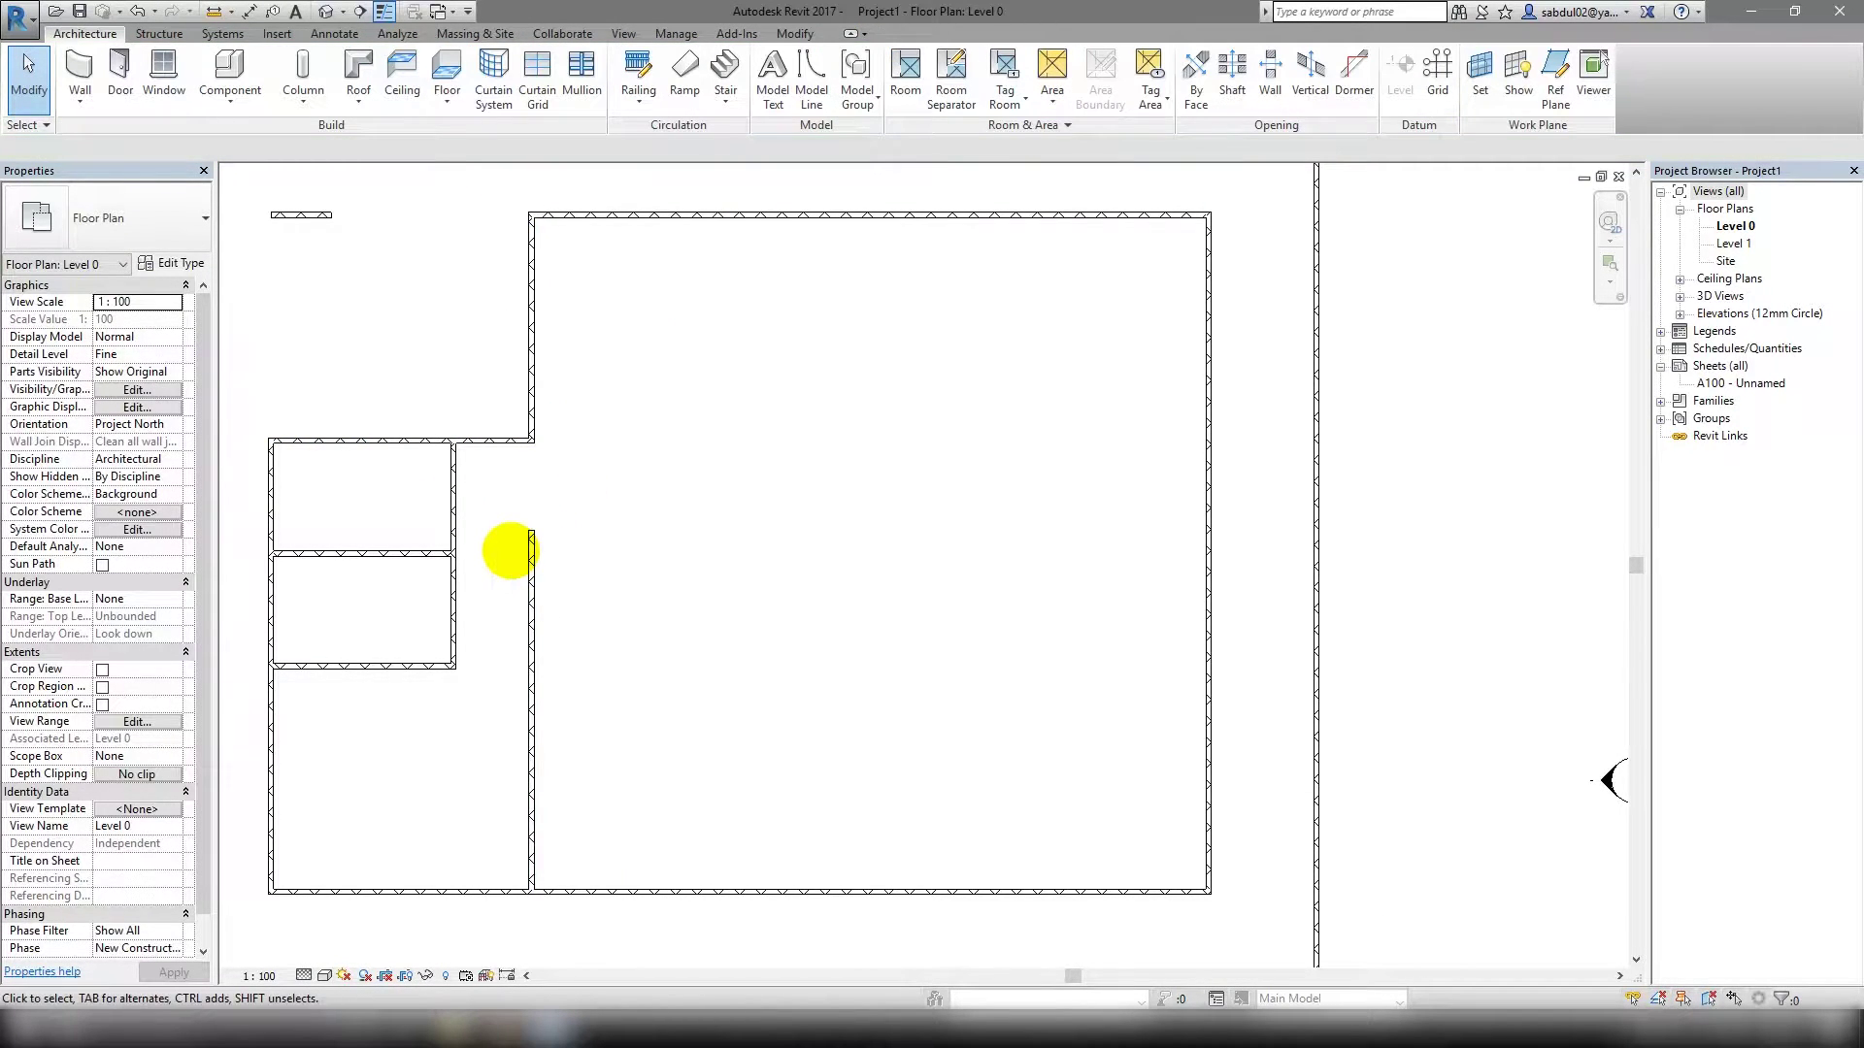
pyautogui.scroll(-2, 509, 550)
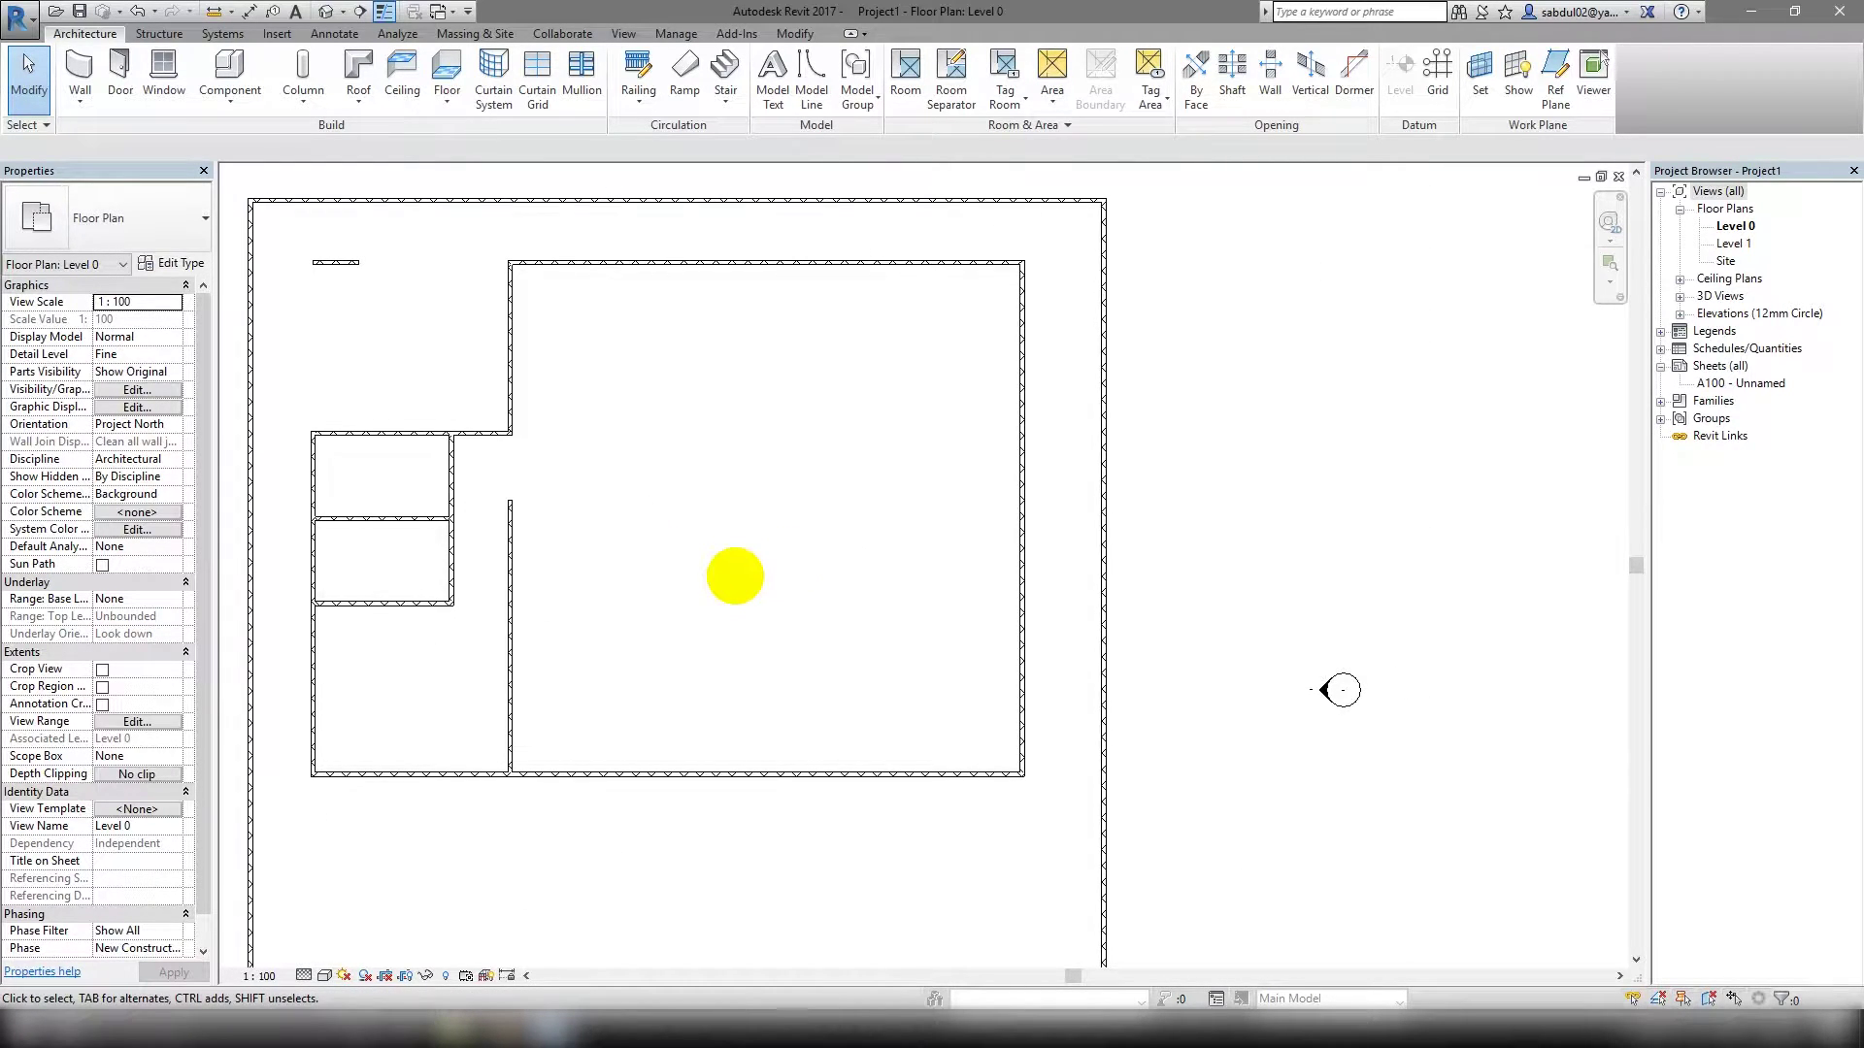
pyautogui.scroll(-1, 805, 521)
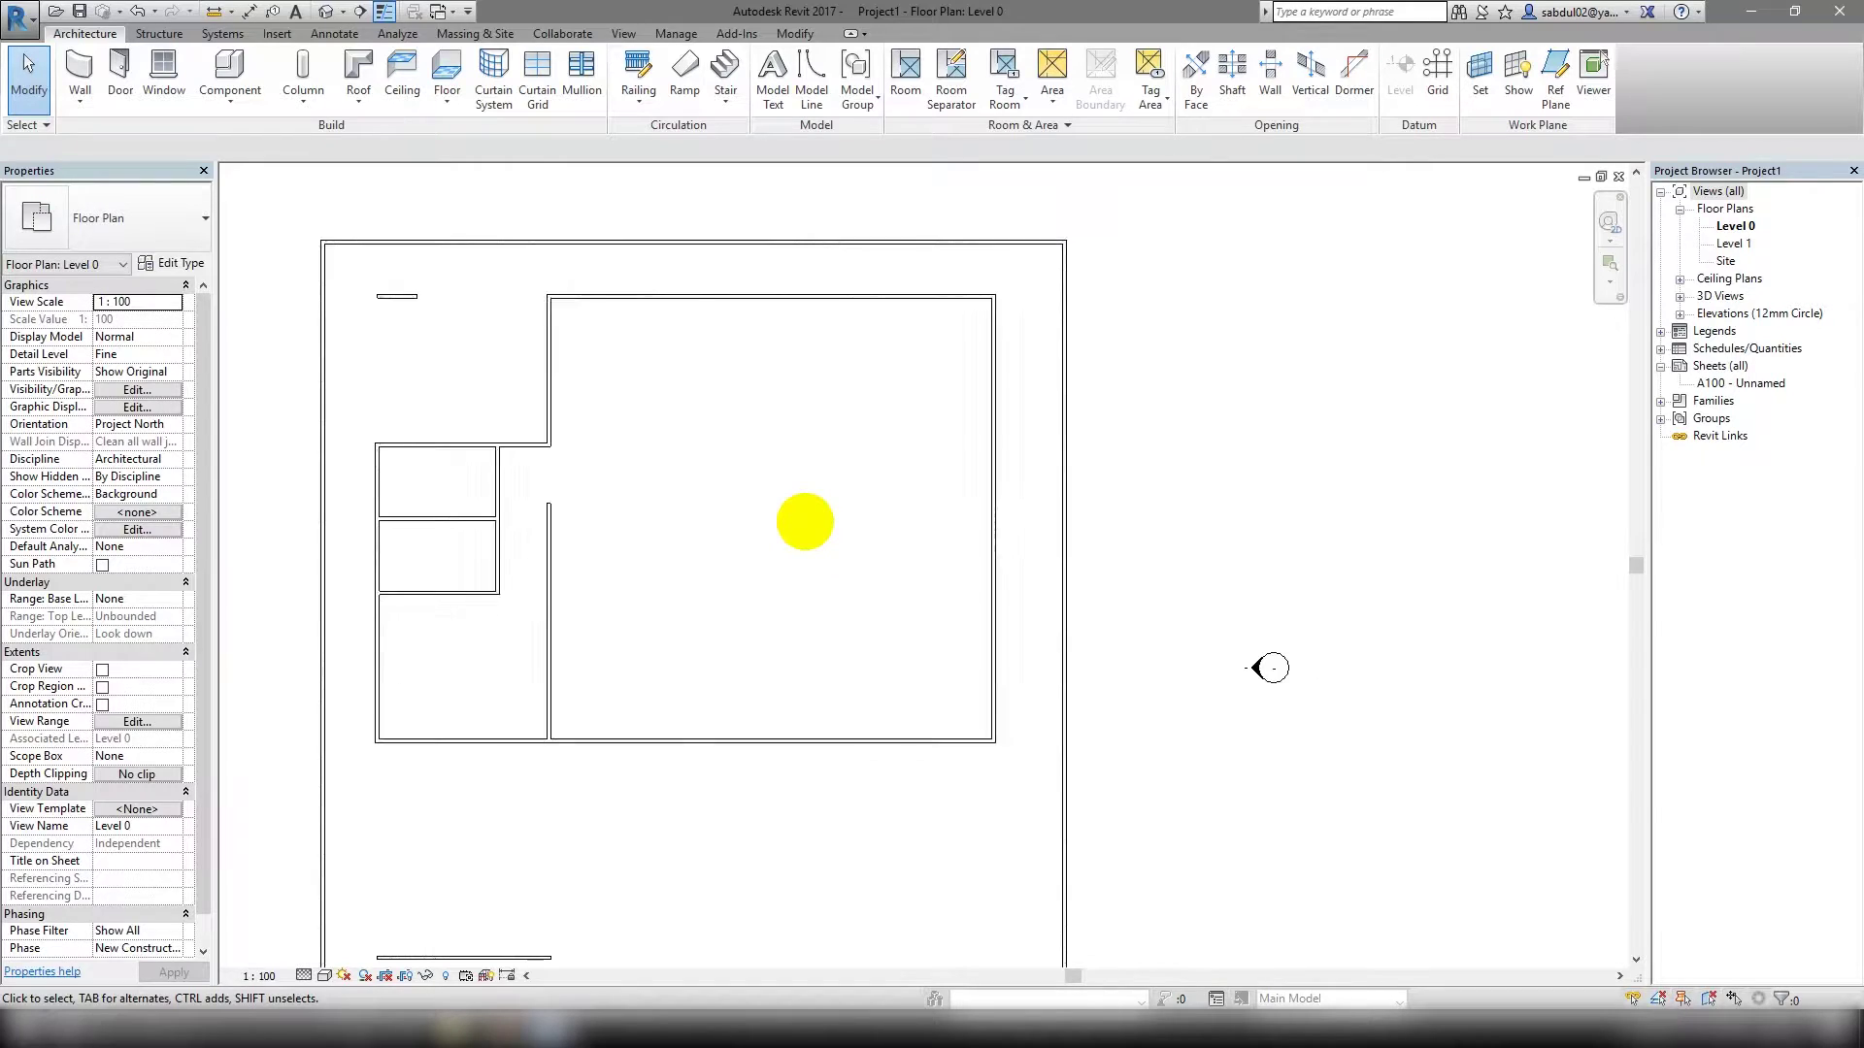
# Select the outer wall chain plus interior and short walls and change their top constraint level.
pyautogui.moveTo(732, 692); pyautogui.dragTo(844, 652, button='middle')
pyautogui.press('Tab')
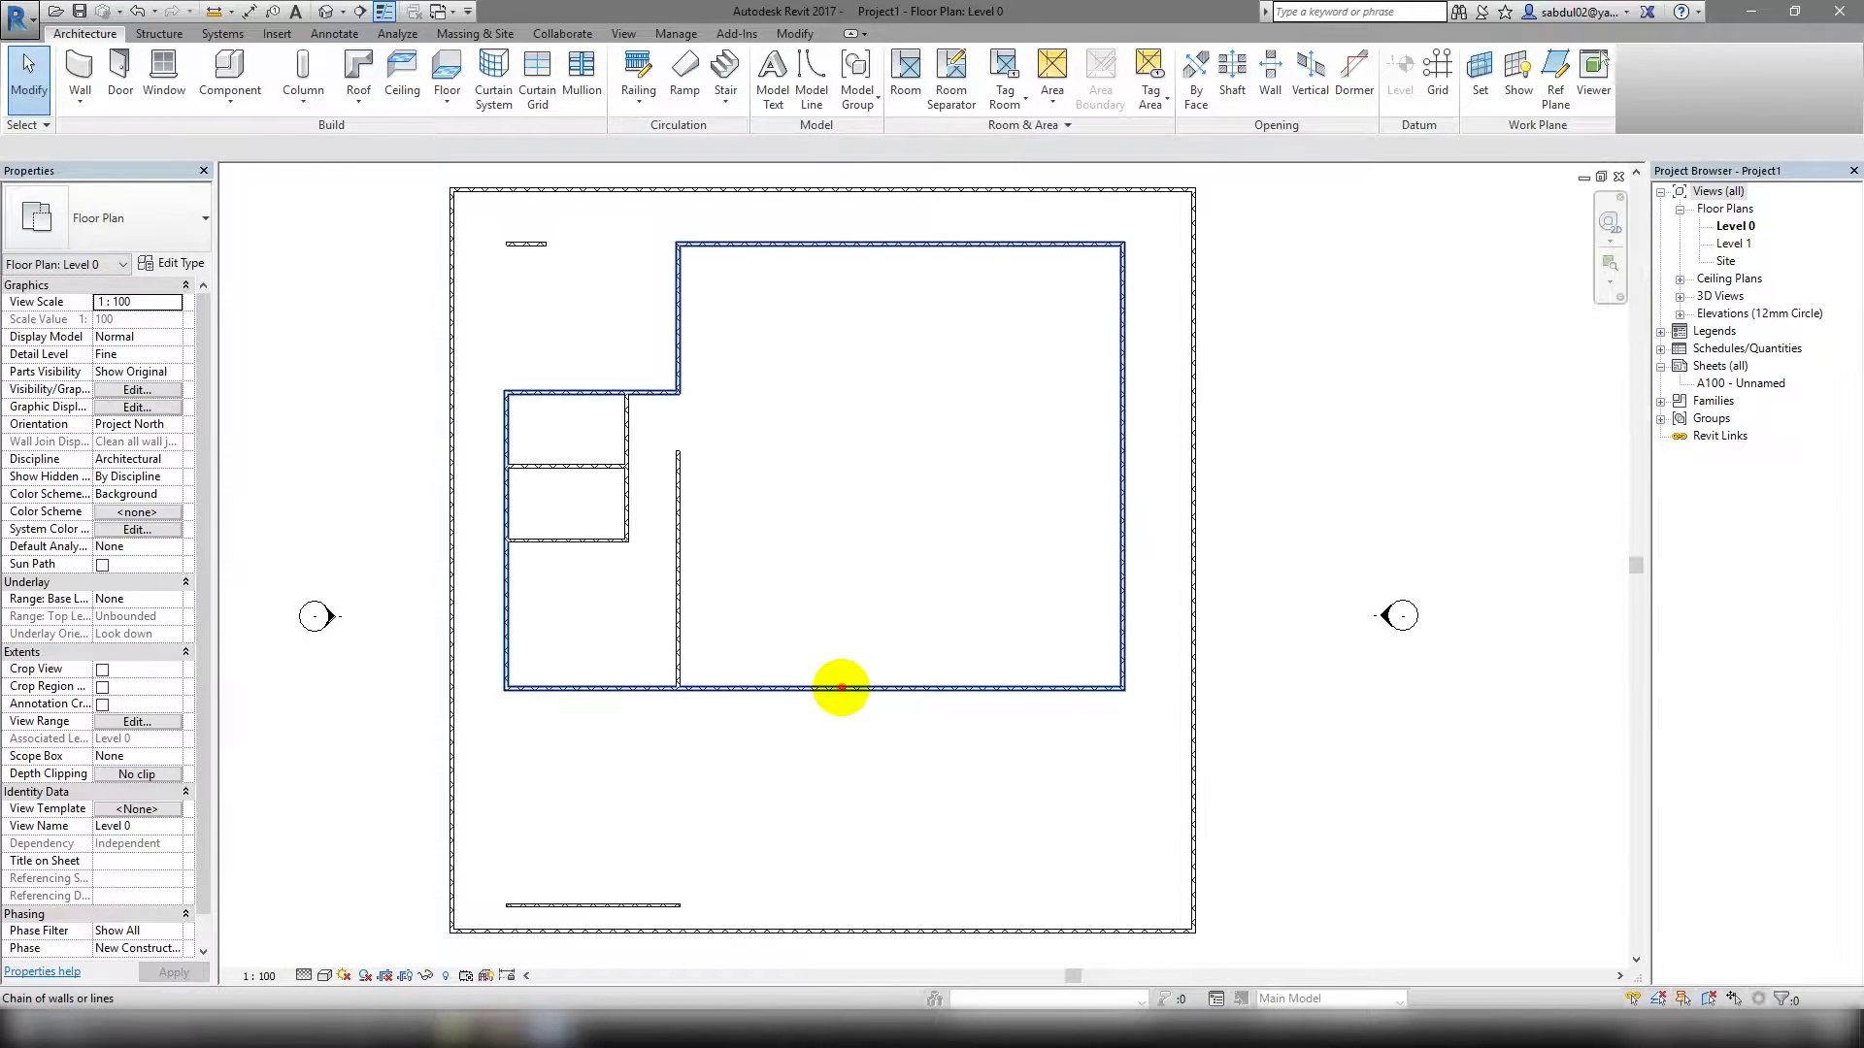
pyautogui.click(842, 689)
pyautogui.keyDown('ctrl'); pyautogui.click(678, 567); pyautogui.keyUp('ctrl')
pyautogui.keyDown('ctrl'); pyautogui.click(595, 540); pyautogui.keyUp('ctrl')
pyautogui.keyDown('ctrl'); pyautogui.click(612, 466); pyautogui.keyUp('ctrl')
pyautogui.keyDown('ctrl'); pyautogui.click(626, 428); pyautogui.keyUp('ctrl')
pyautogui.scroll(-2, 761, 428)
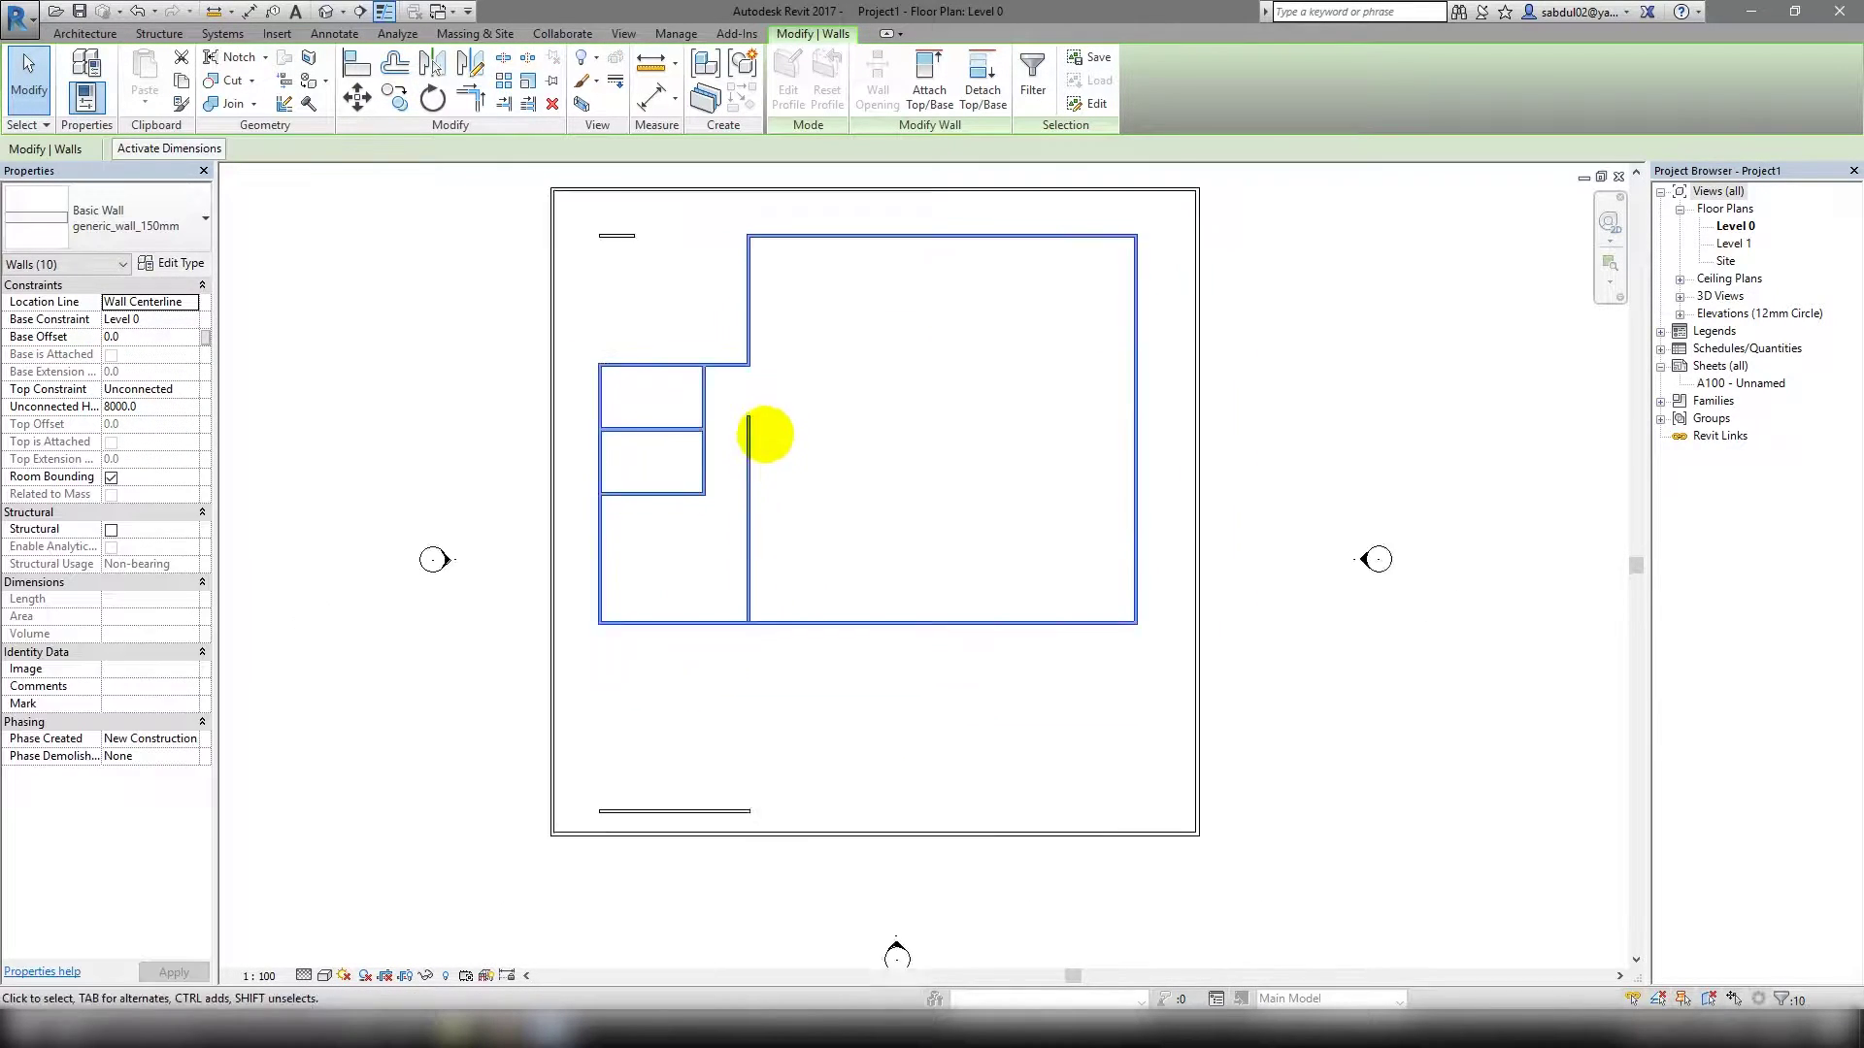
pyautogui.scroll(1, 799, 704)
pyautogui.keyDown('ctrl'); pyautogui.click(689, 749); pyautogui.keyUp('ctrl')
pyautogui.keyDown('ctrl'); pyautogui.click(629, 174); pyautogui.keyUp('ctrl')
pyautogui.moveTo(405, 385); pyautogui.dragTo(409, 462, button='middle')
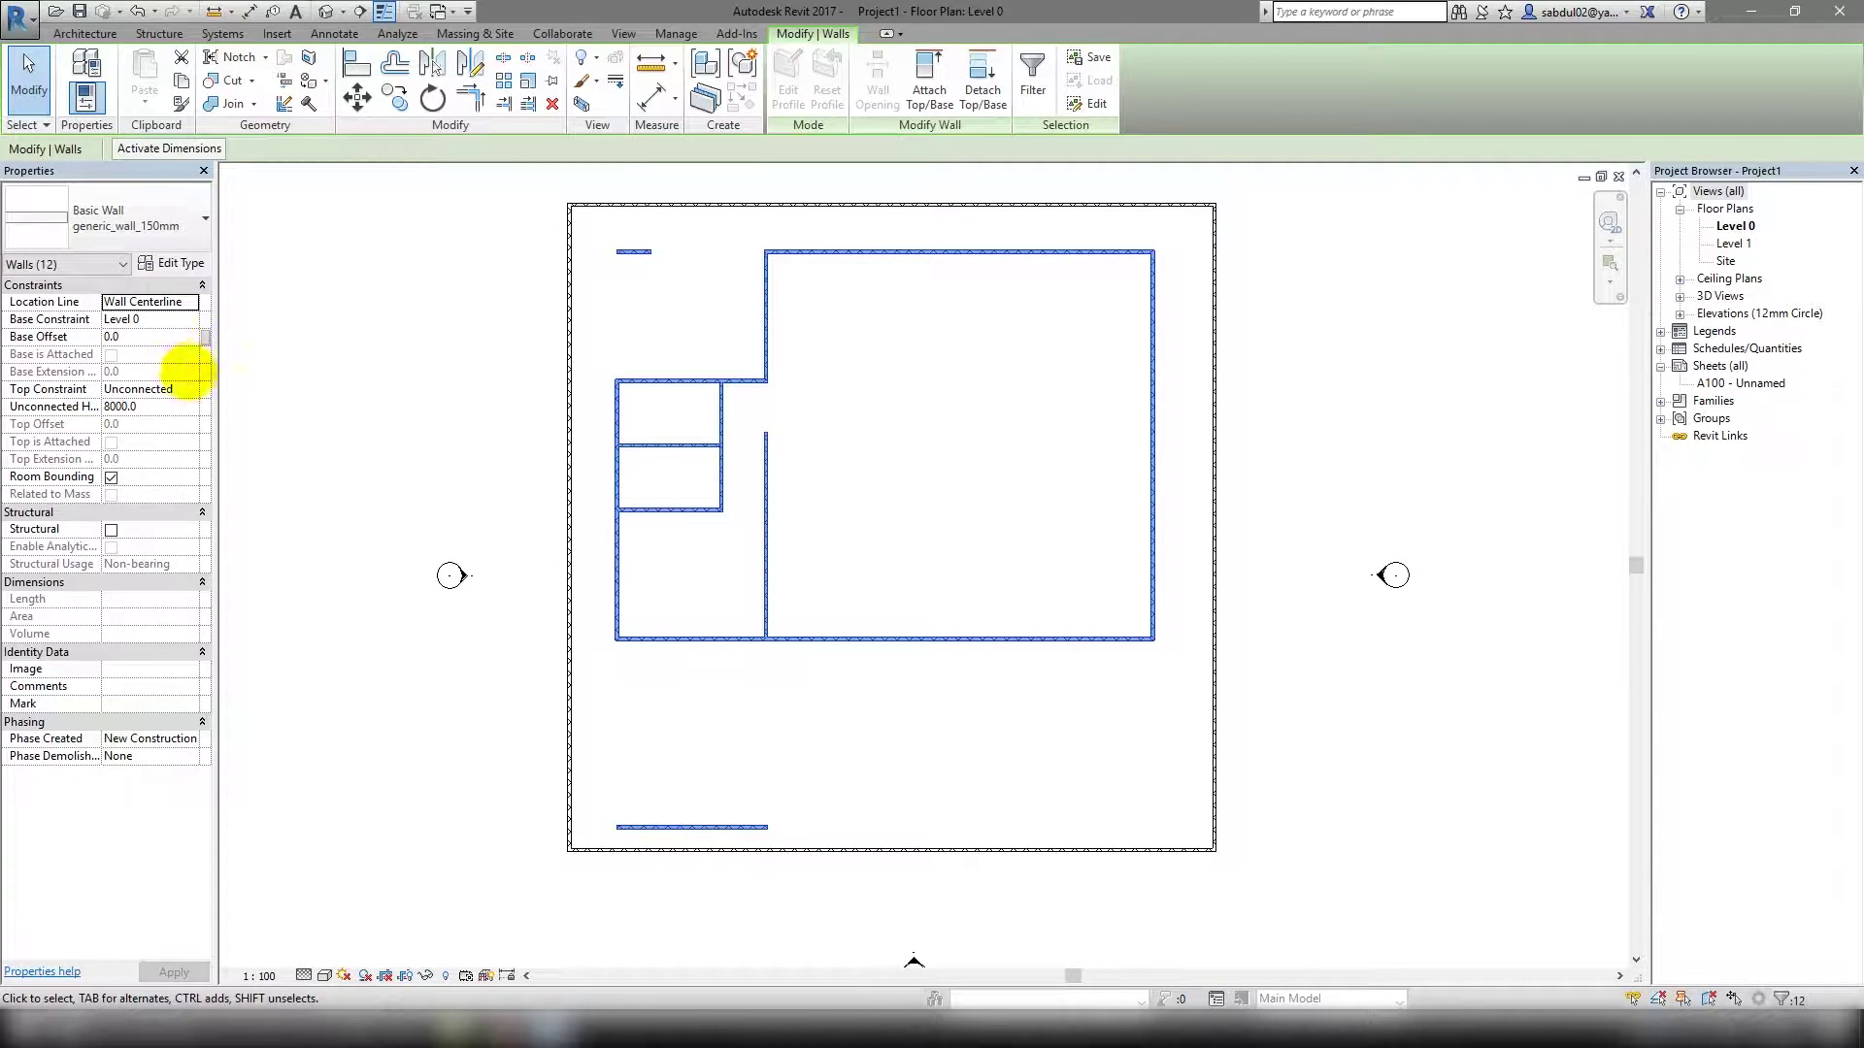
pyautogui.click(186, 388)
pyautogui.click(160, 427)
pyautogui.click(466, 450)
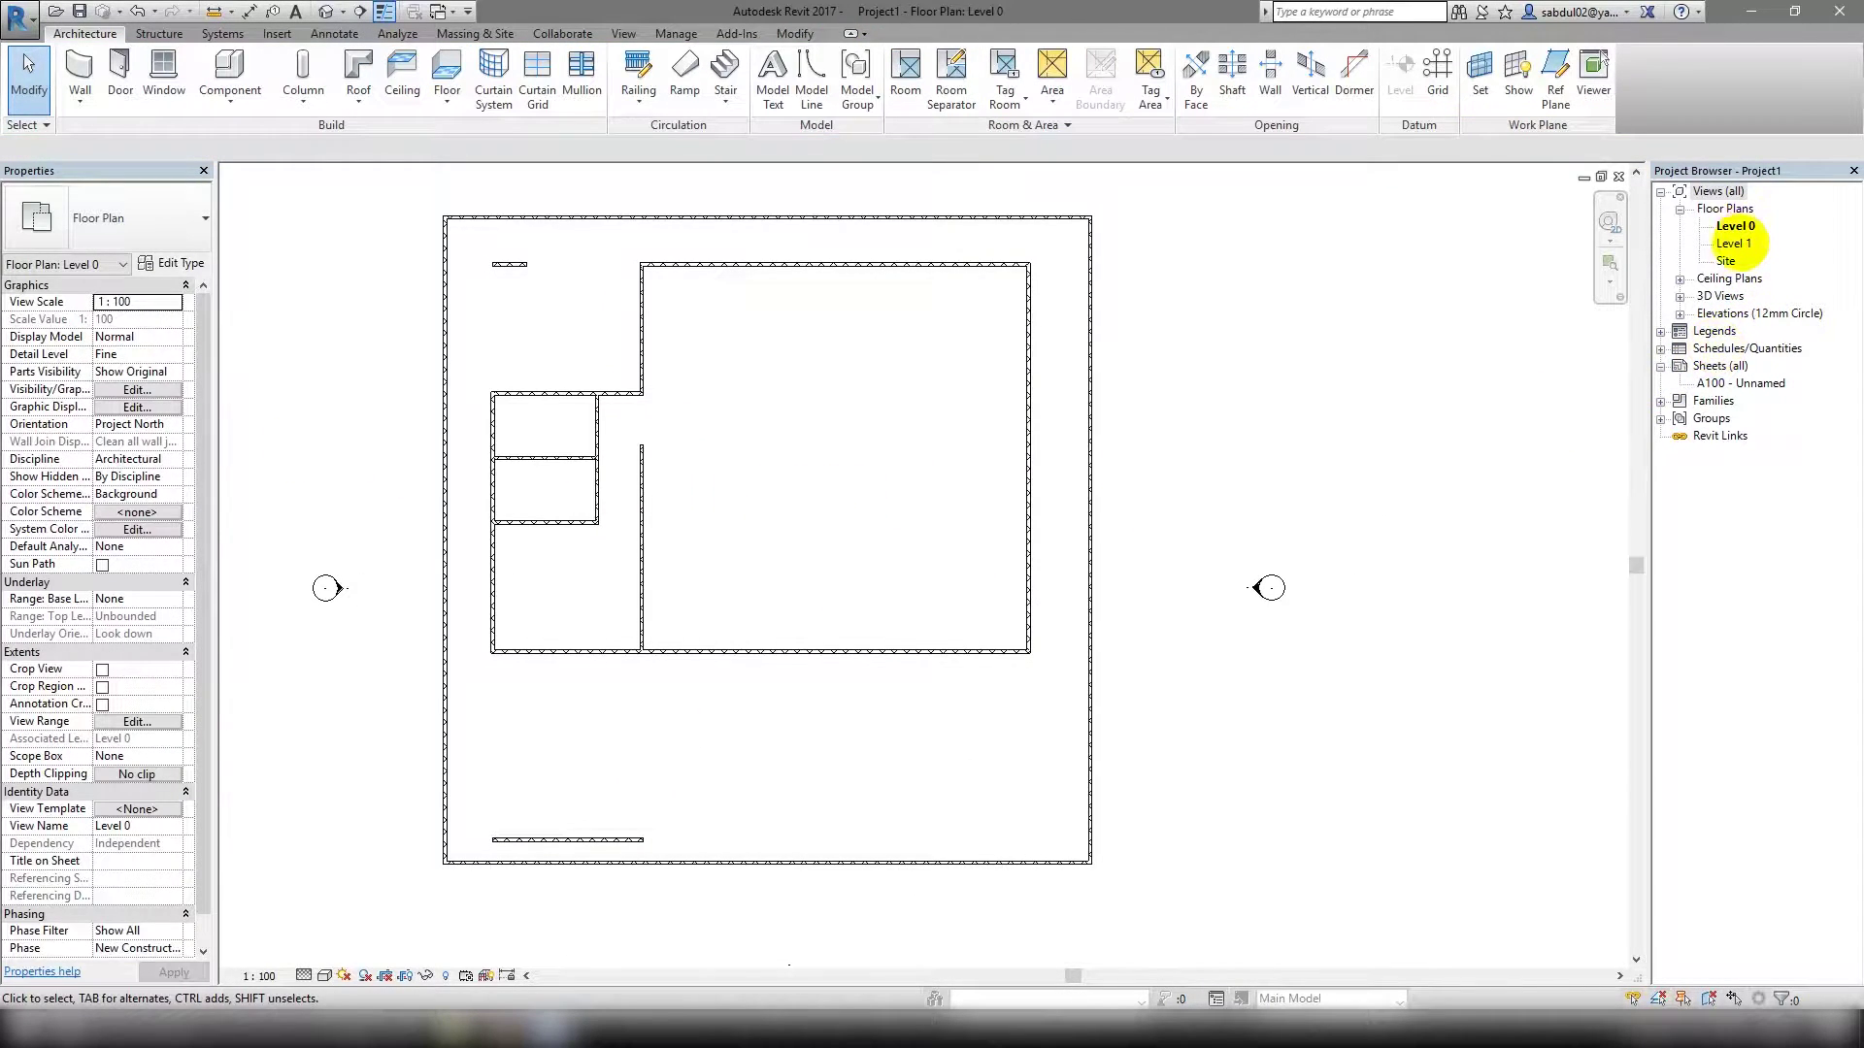
# Open the Level 1 floor plan, then the South elevation.
pyautogui.doubleClick(1731, 243)
pyautogui.click(1679, 296)
pyautogui.click(1679, 296)
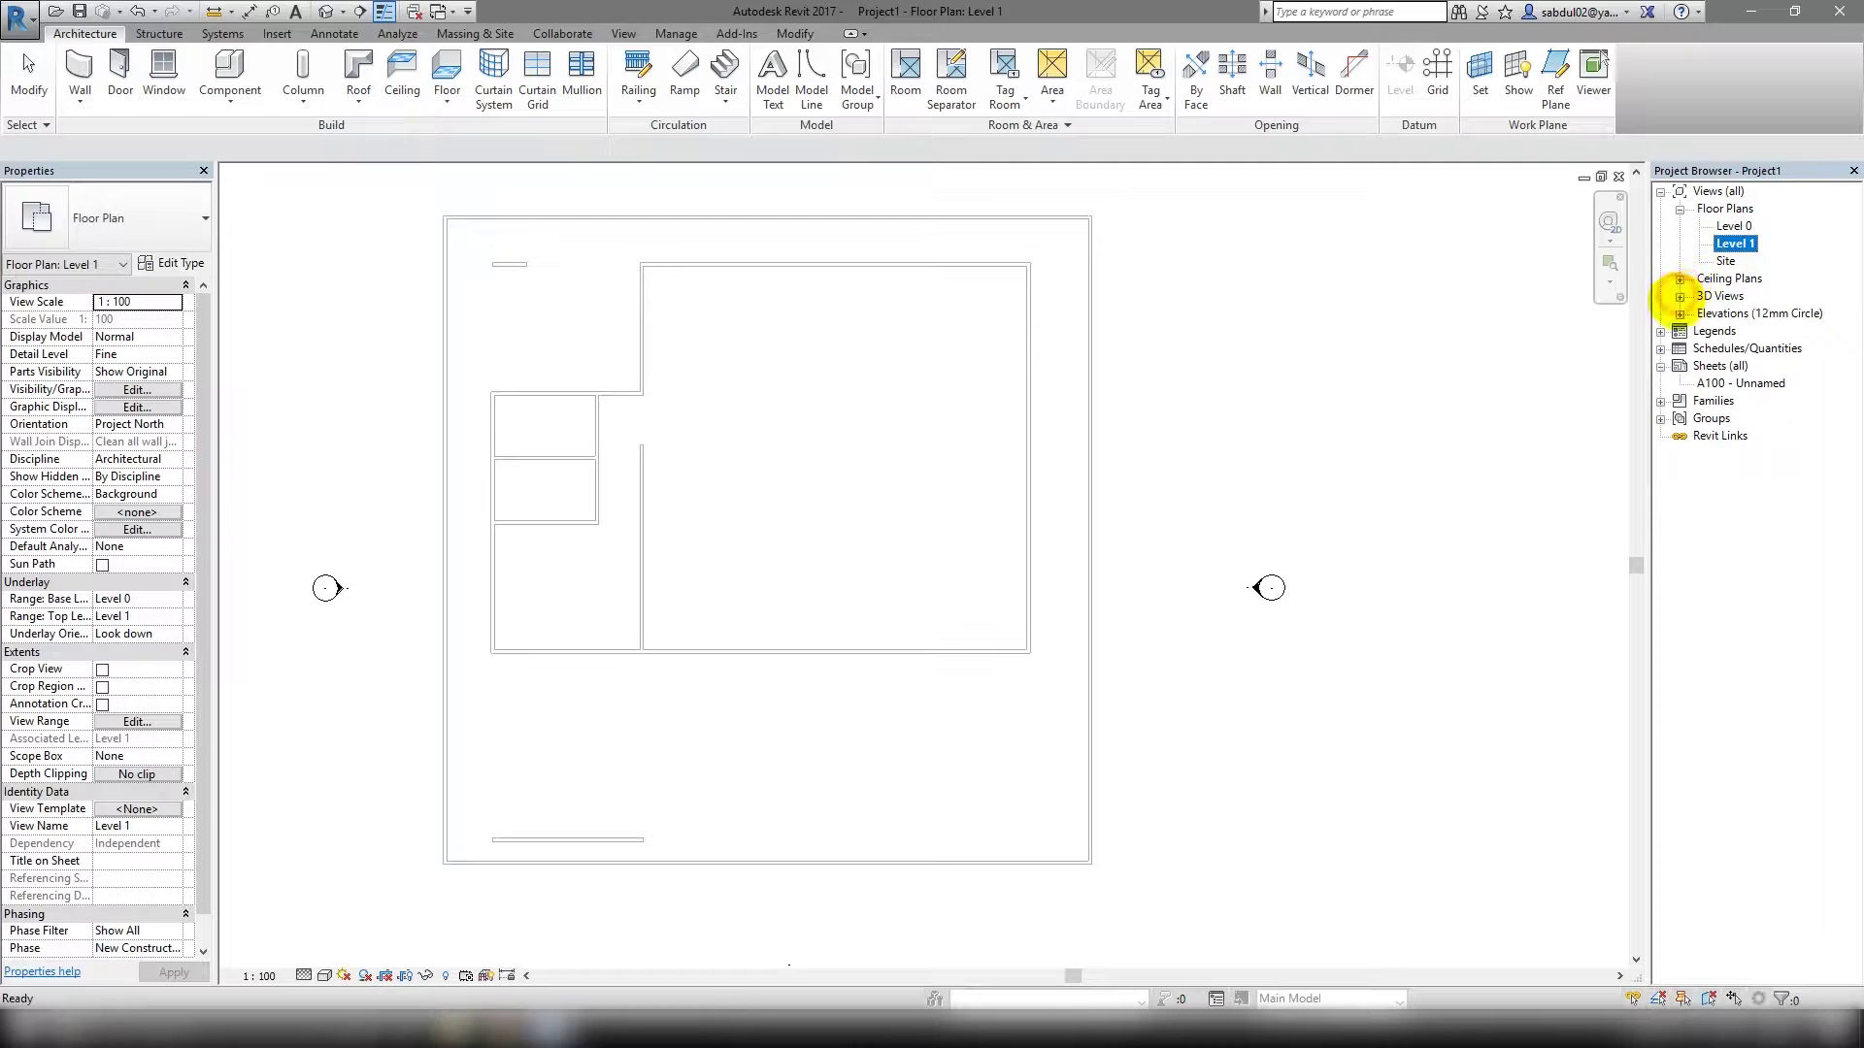
pyautogui.doubleClick(1732, 365)
# Drag the Level 1 level heads further left in the South elevation.
pyautogui.scroll(1, 772, 372)
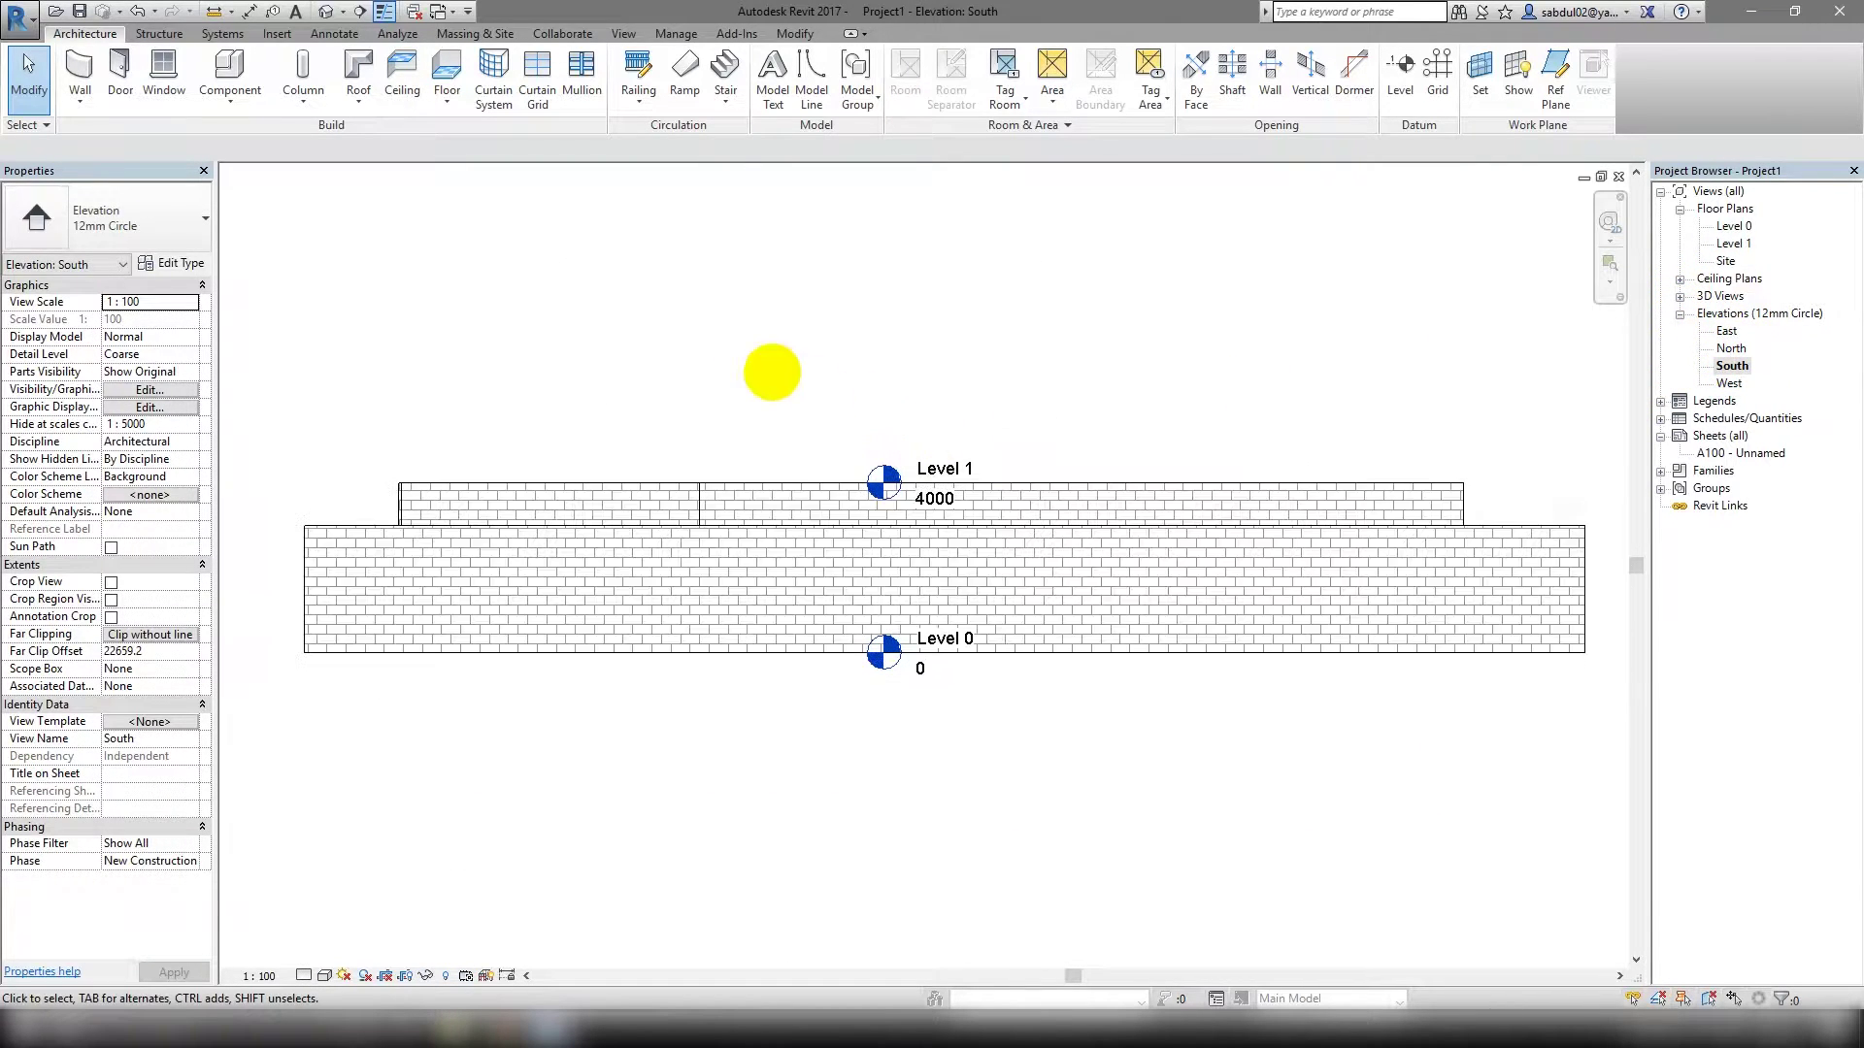
pyautogui.click(884, 480)
pyautogui.moveTo(874, 479); pyautogui.dragTo(249, 479)
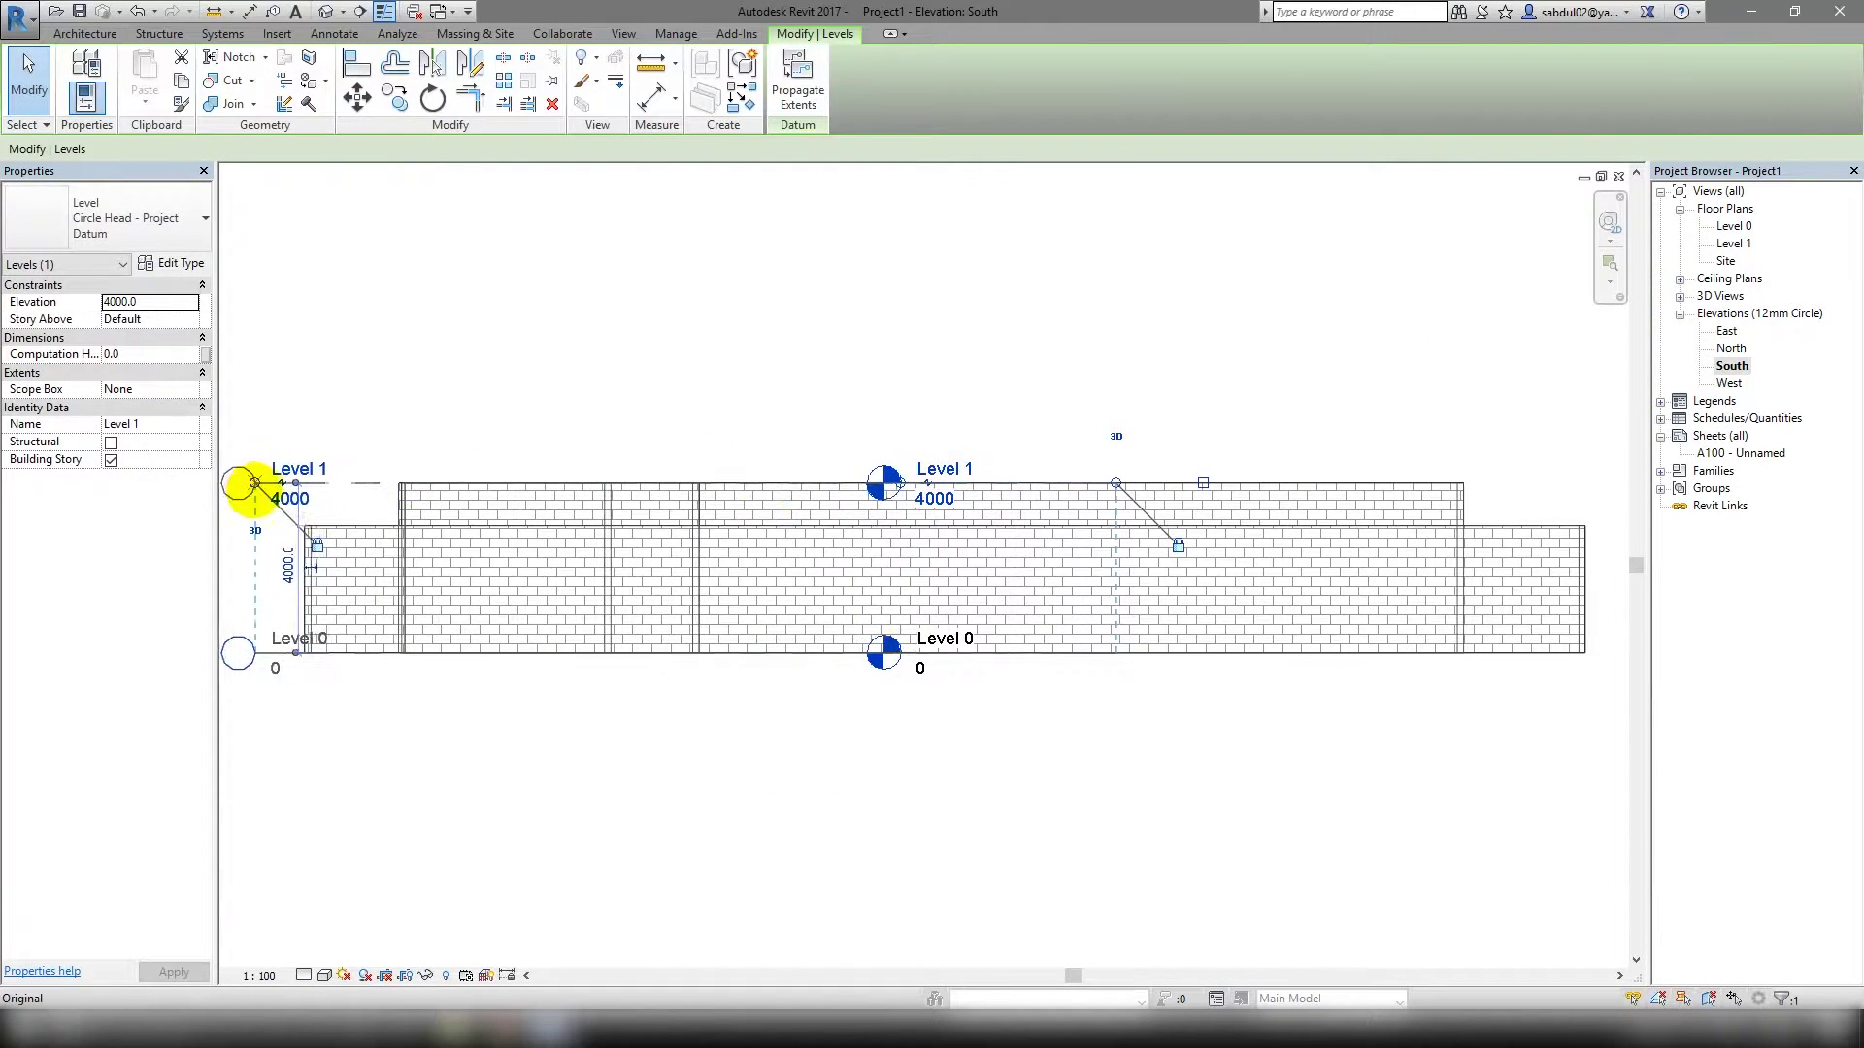
pyautogui.moveTo(250, 479); pyautogui.dragTo(1101, 403, button='middle')
pyautogui.click(1115, 333)
pyautogui.scroll(-2, 1039, 366)
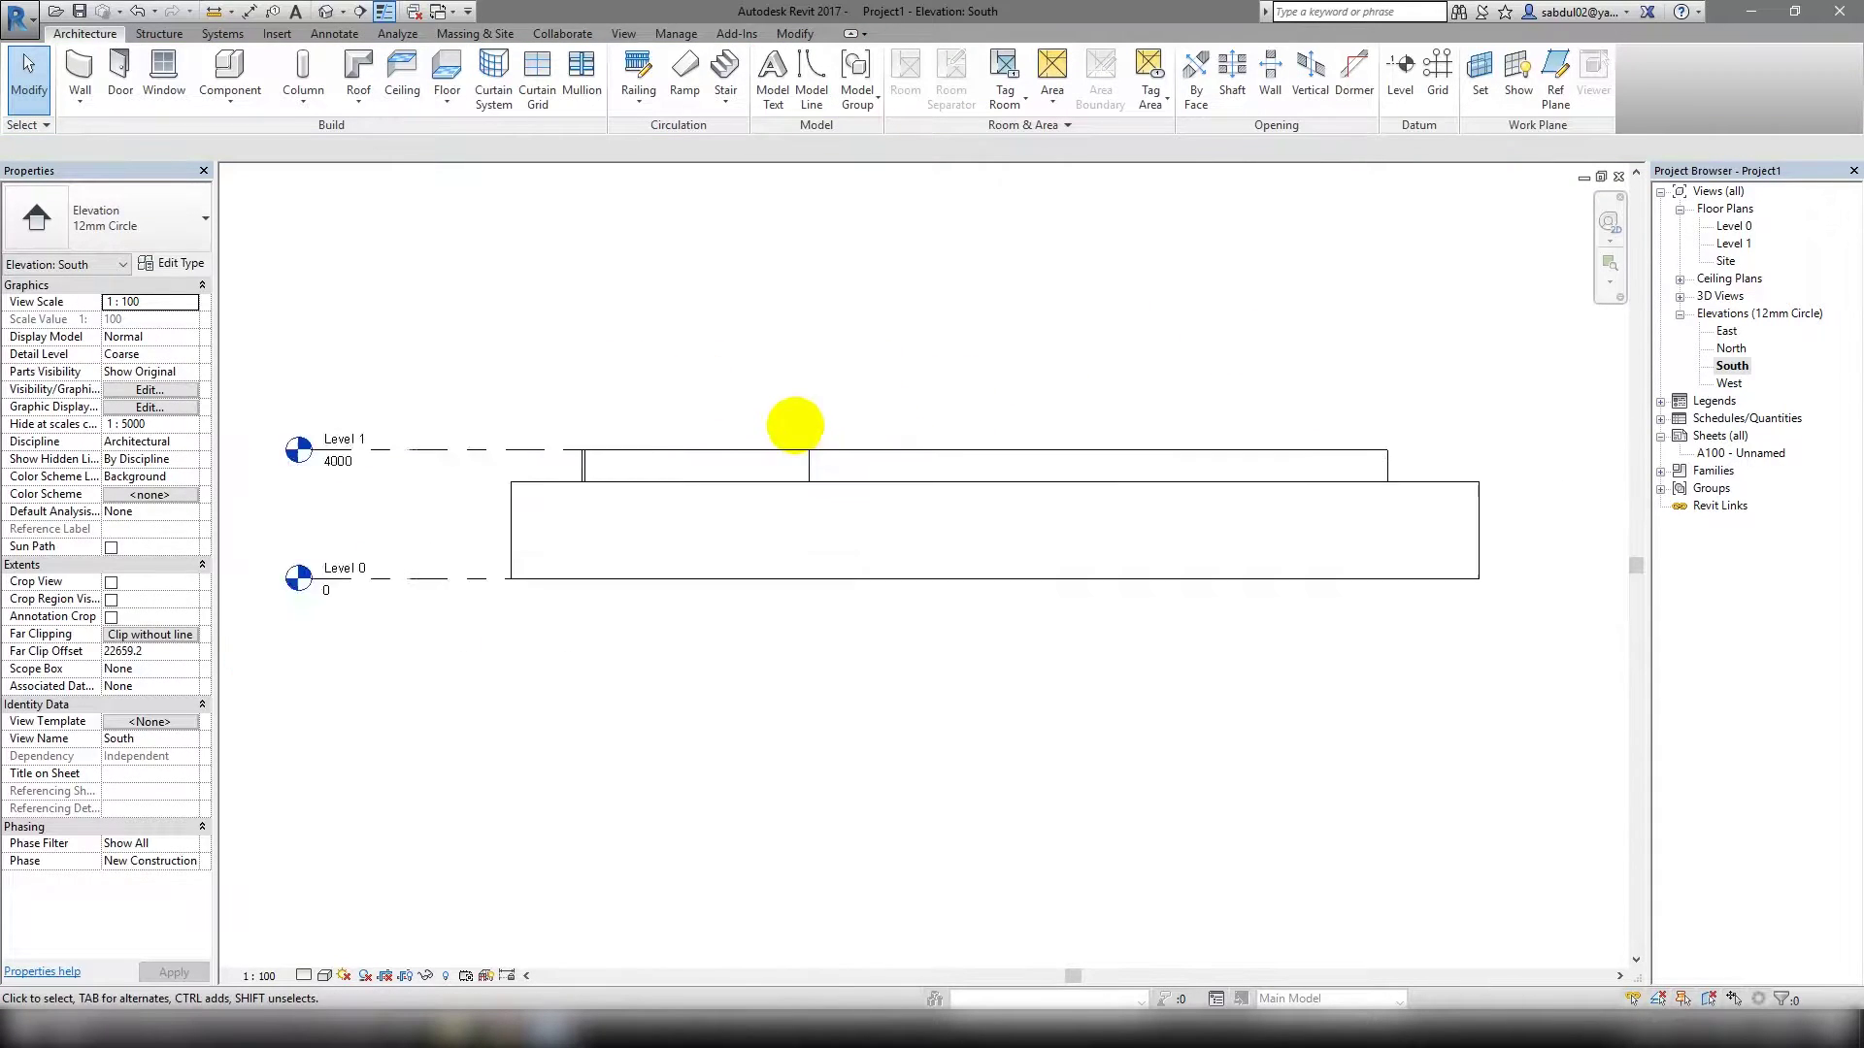
pyautogui.click(444, 453)
pyautogui.moveTo(776, 477); pyautogui.dragTo(1052, 449, button='middle')
pyautogui.click(843, 387)
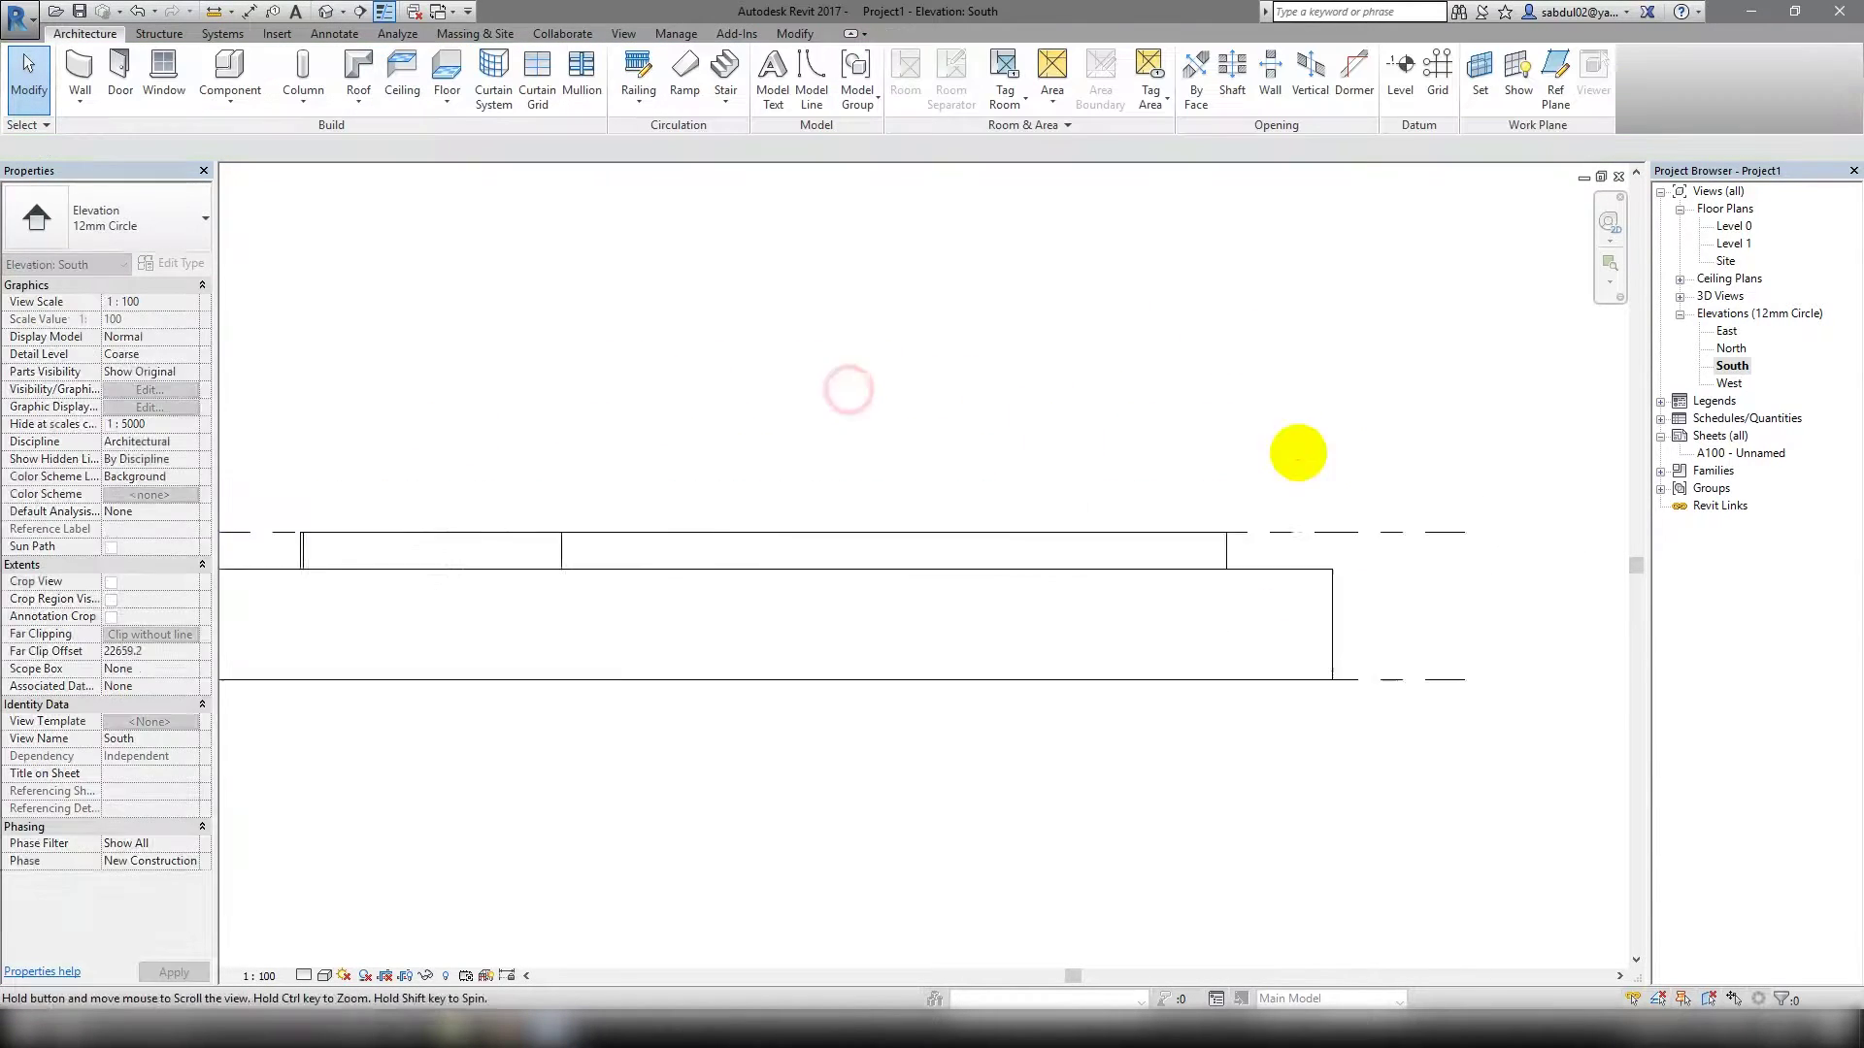
pyautogui.scroll(-1, 1295, 448)
# Add new levels using Level with Pick Lines.
pyautogui.click(1405, 75)
pyautogui.click(801, 60)
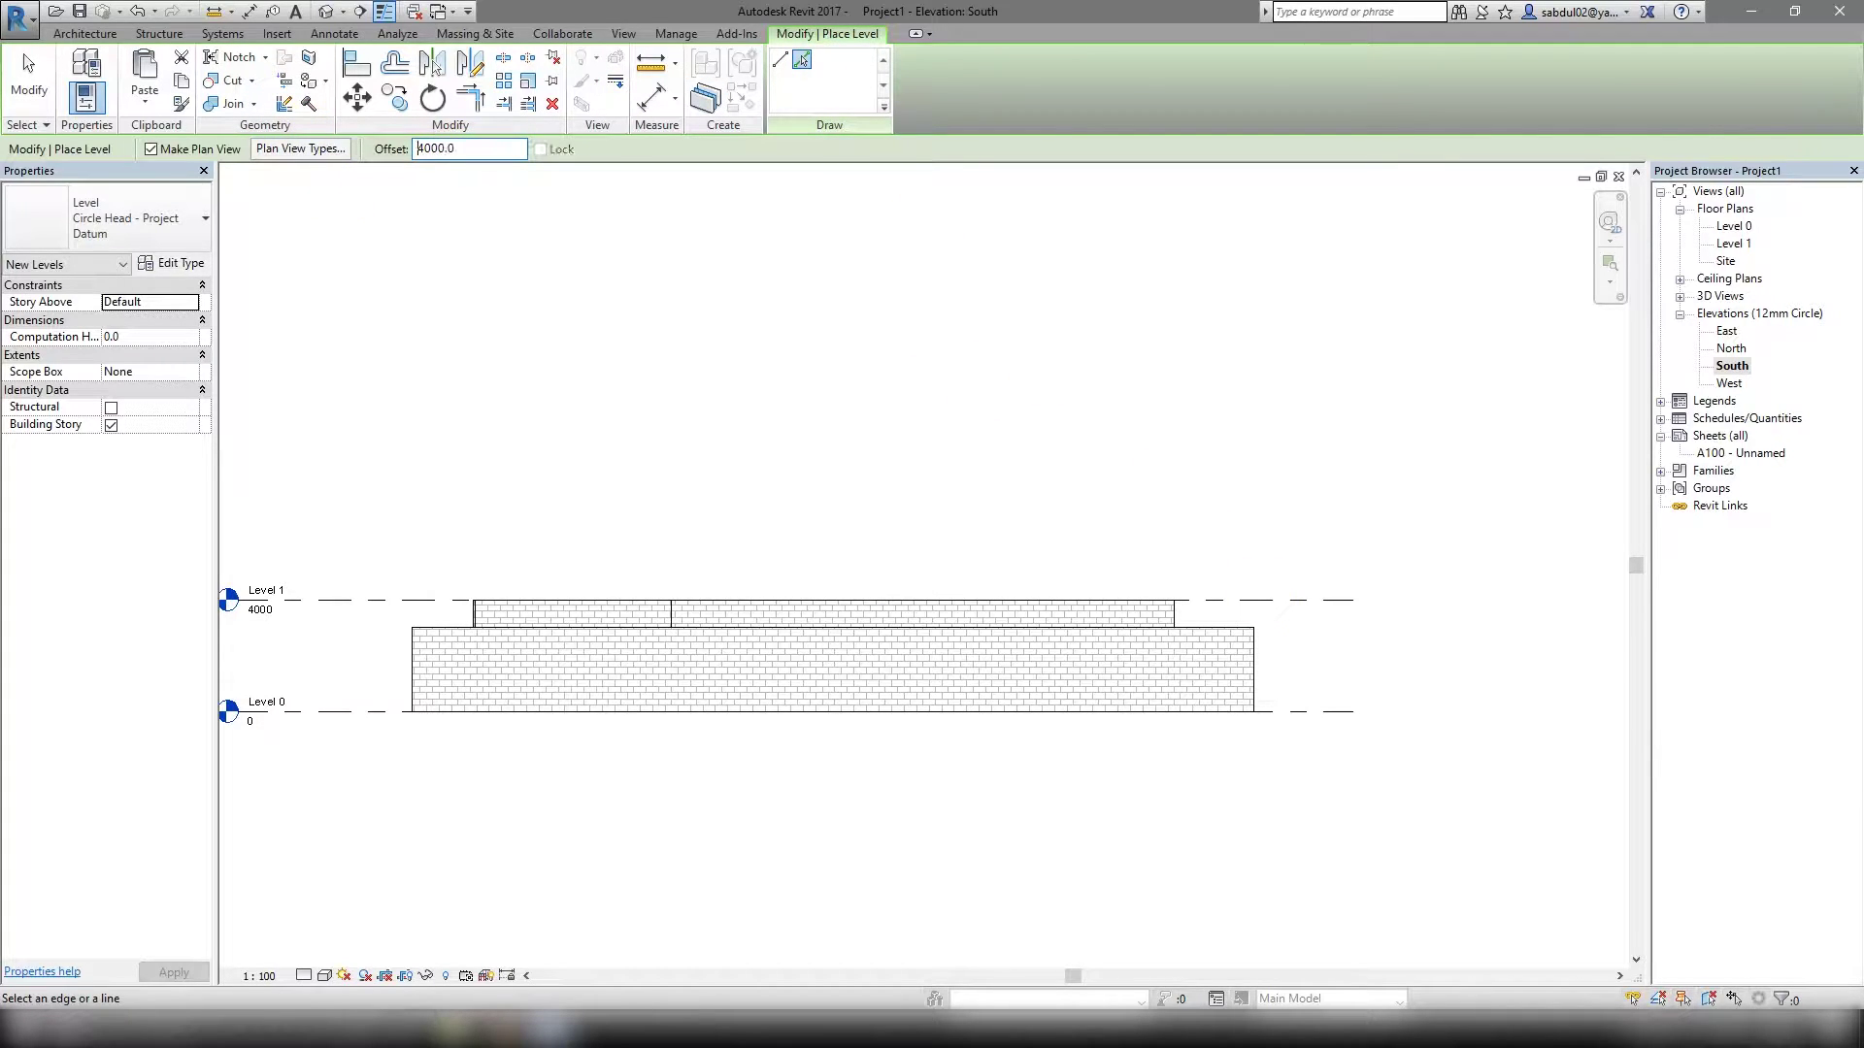
pyautogui.click(1318, 599)
pyautogui.moveTo(884, 539); pyautogui.dragTo(1086, 525, button='middle')
pyautogui.click(470, 597)
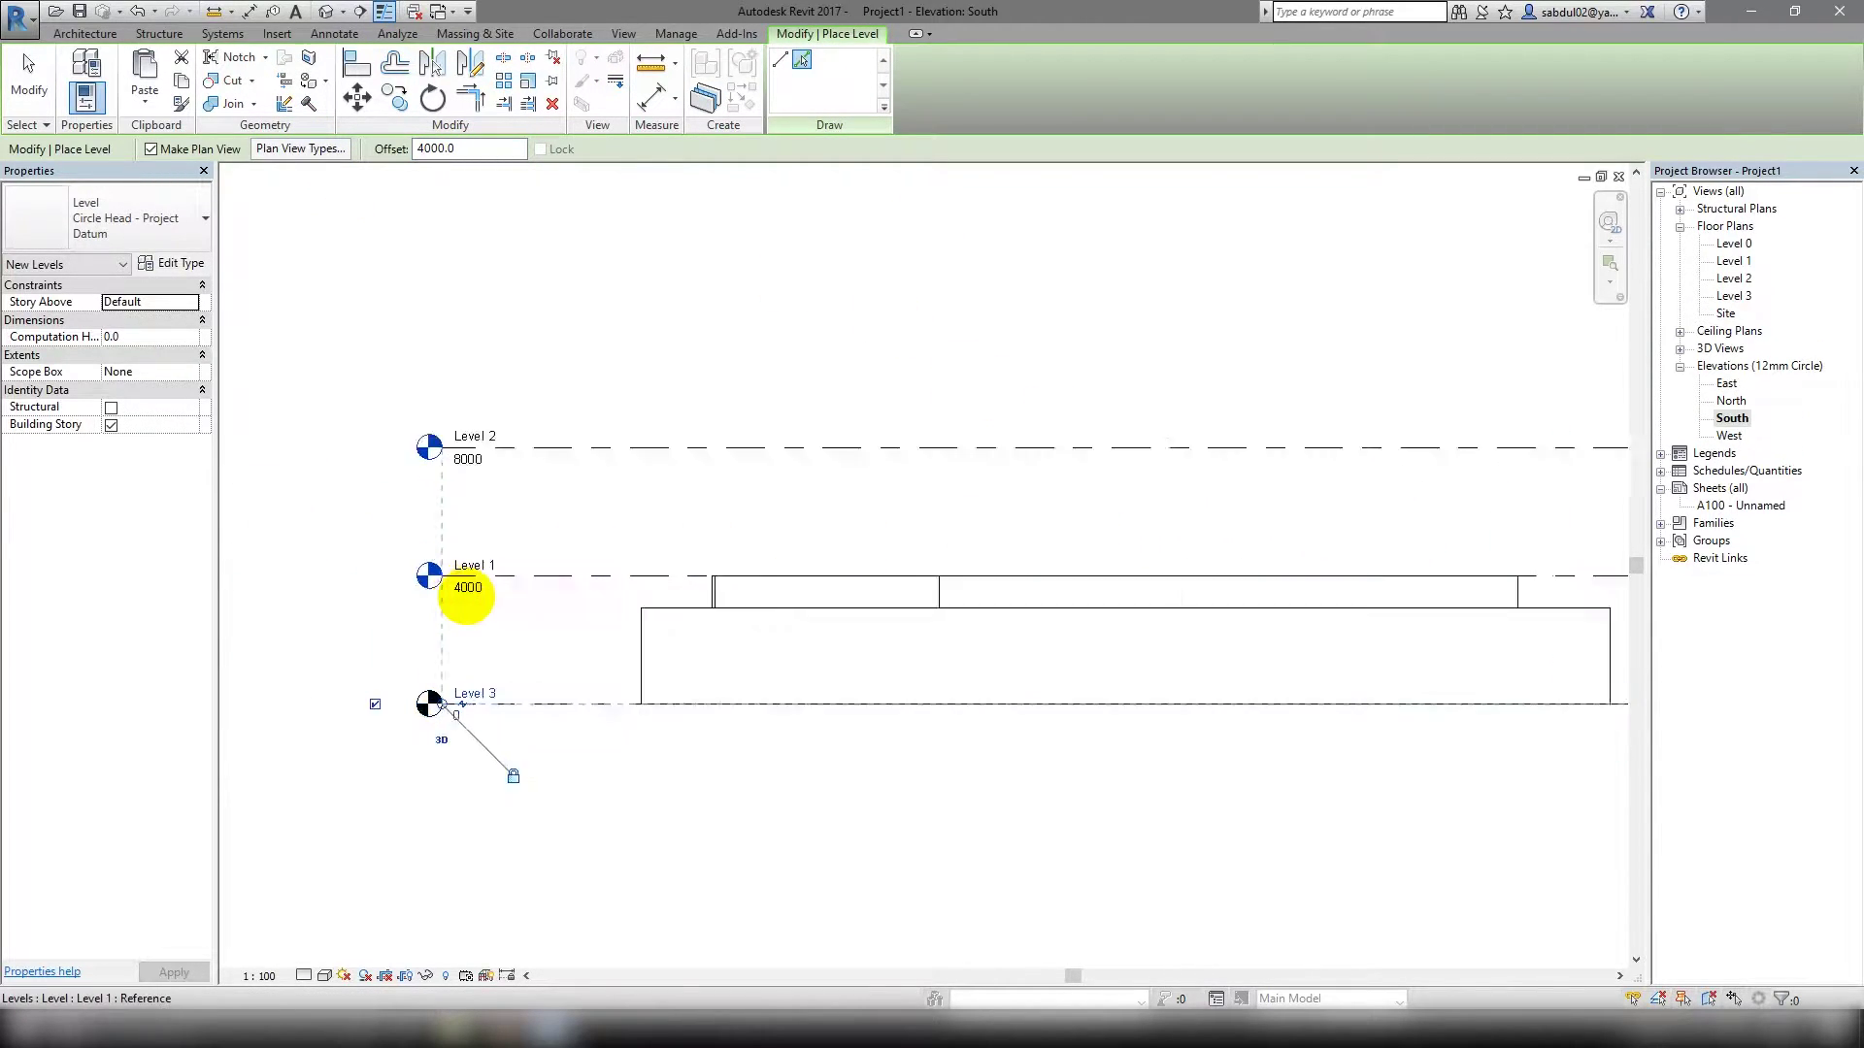
pyautogui.click(467, 597)
pyautogui.scroll(2, 470, 558)
# Set Level 1's elevation to 3000 and Level 2's to 6000.
pyautogui.press('Escape')
pyautogui.doubleClick(470, 583)
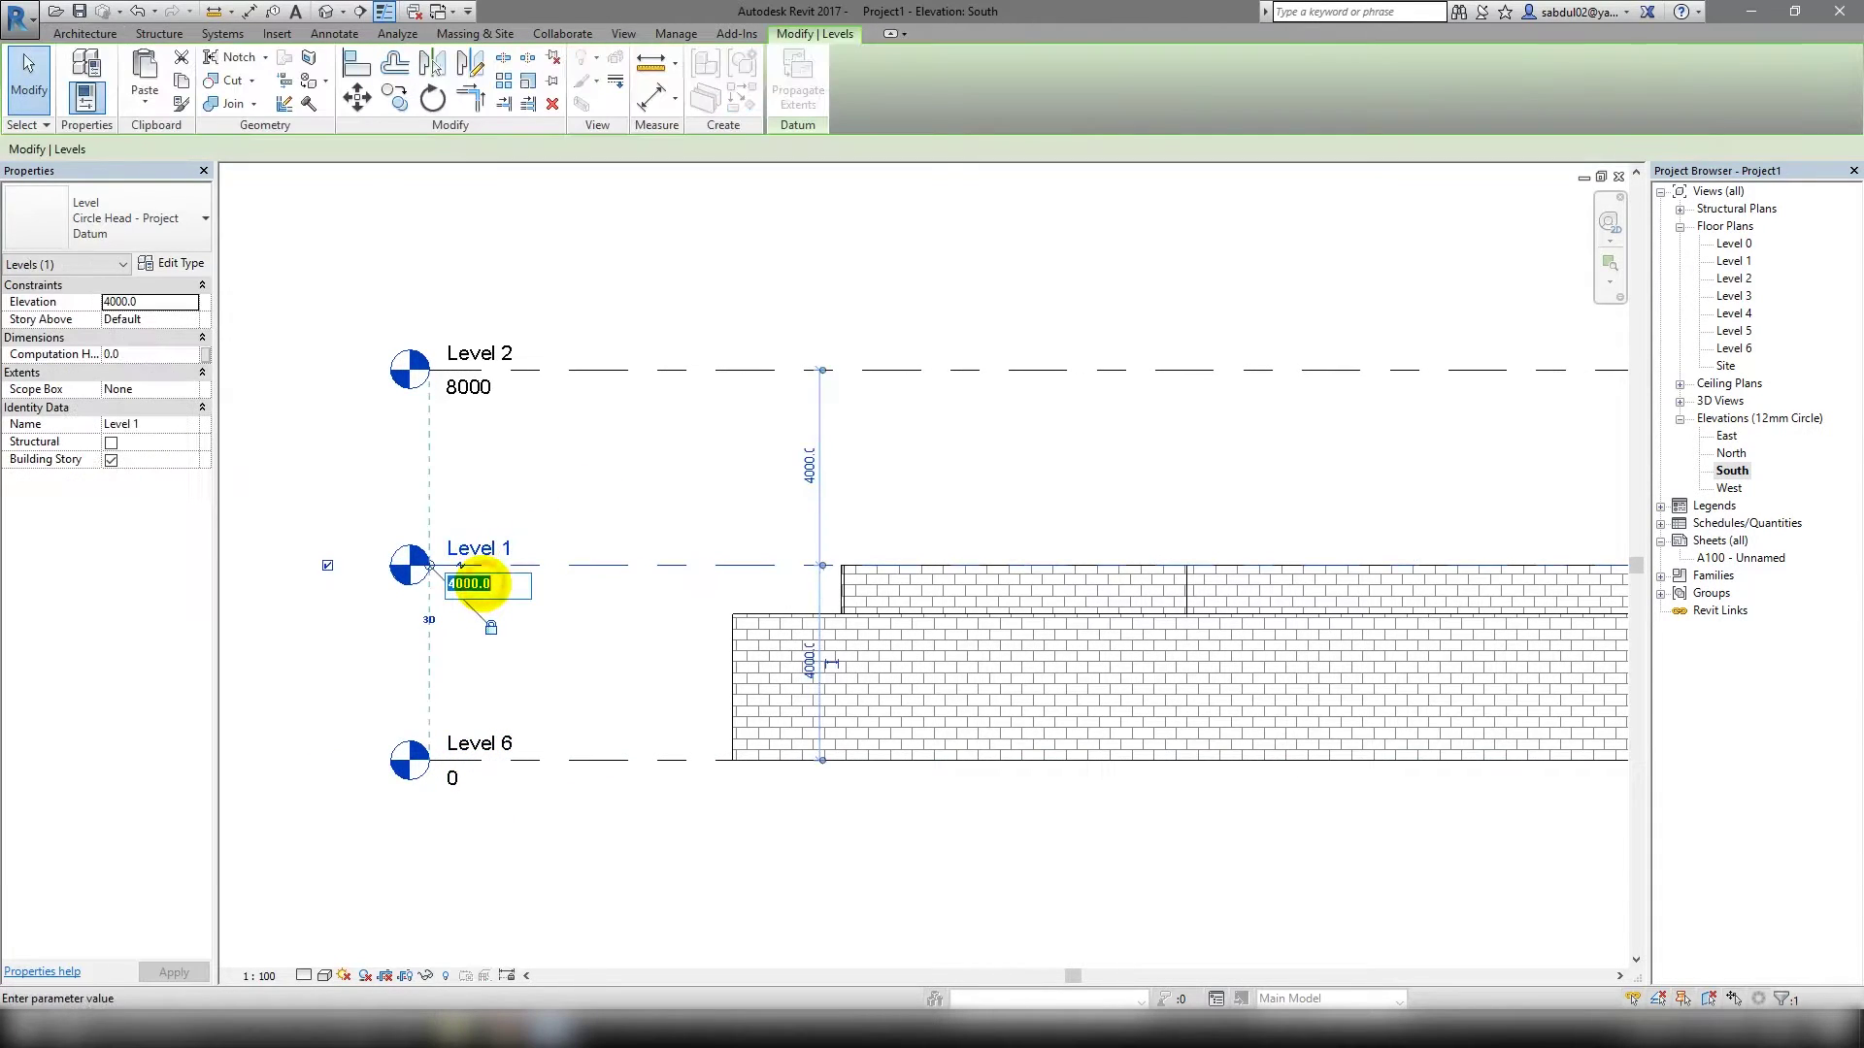
pyautogui.write('00')
pyautogui.press('Return')
pyautogui.scroll(-2, 732, 533)
pyautogui.scroll(-1, 467, 596)
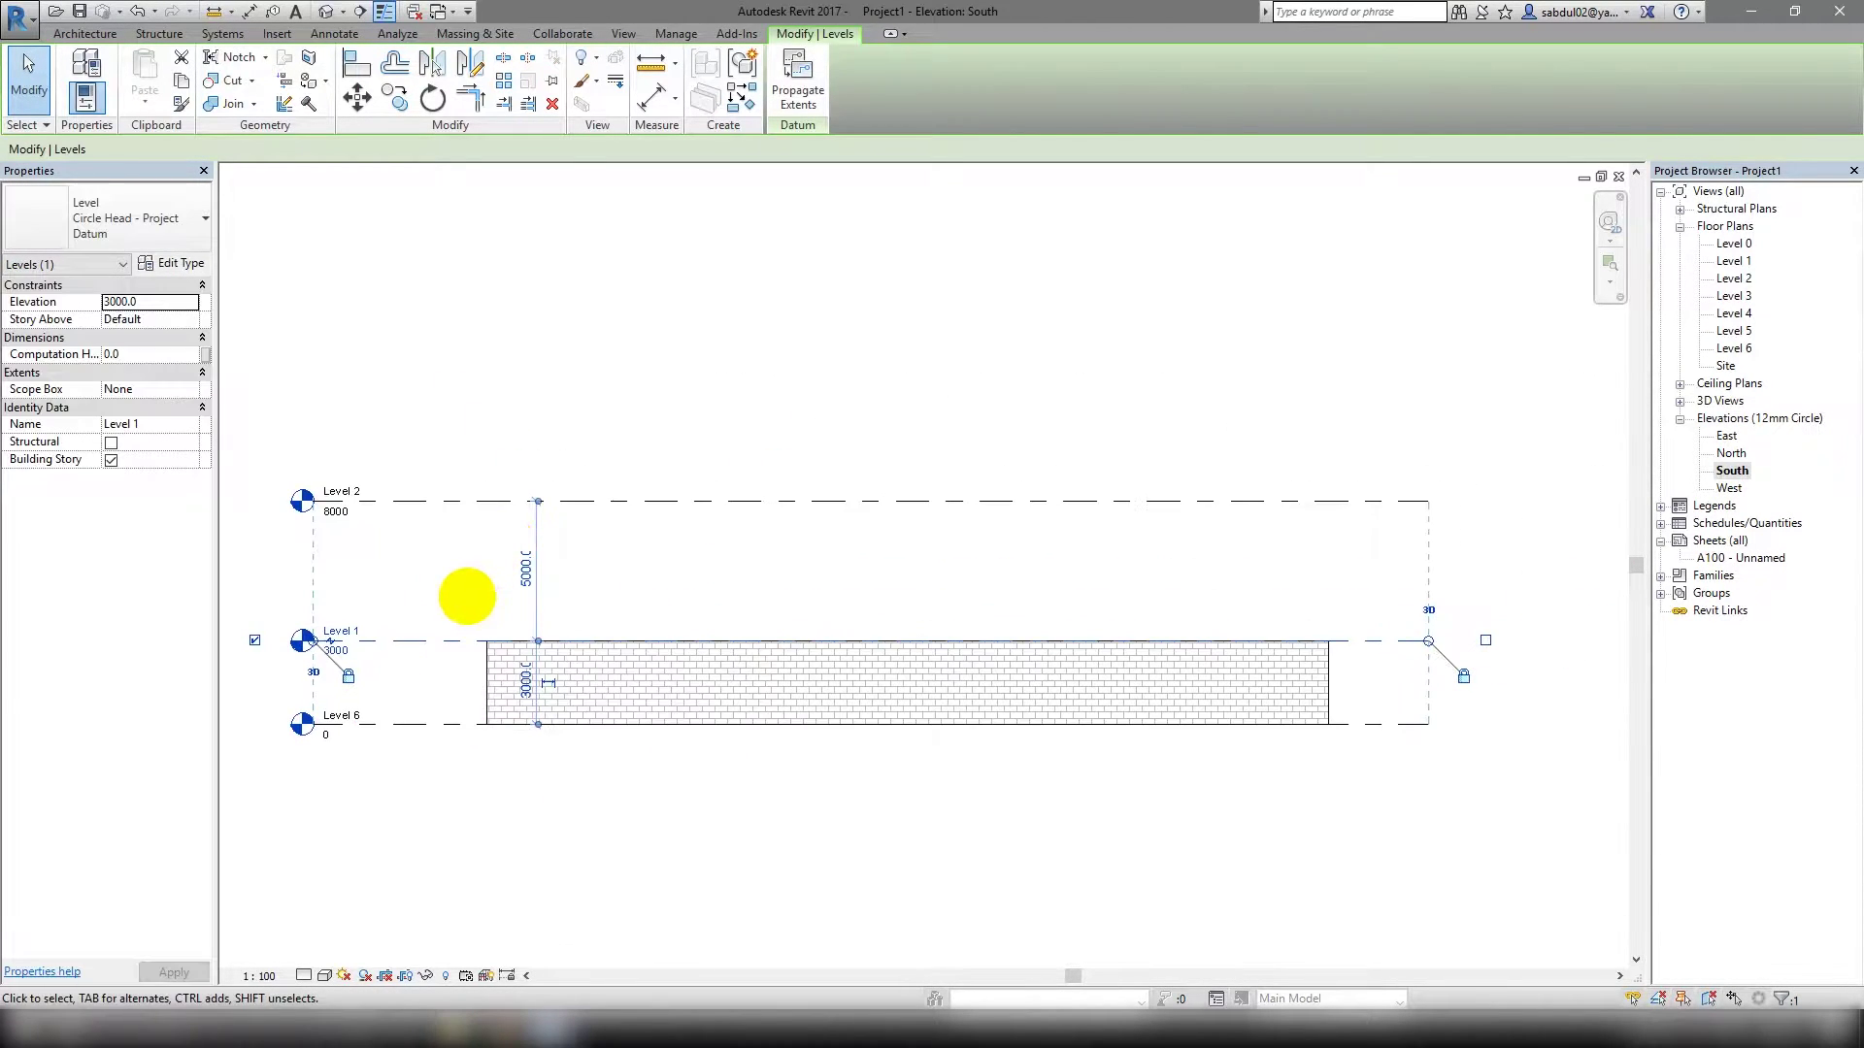
pyautogui.scroll(1, 301, 560)
pyautogui.doubleClick(360, 487)
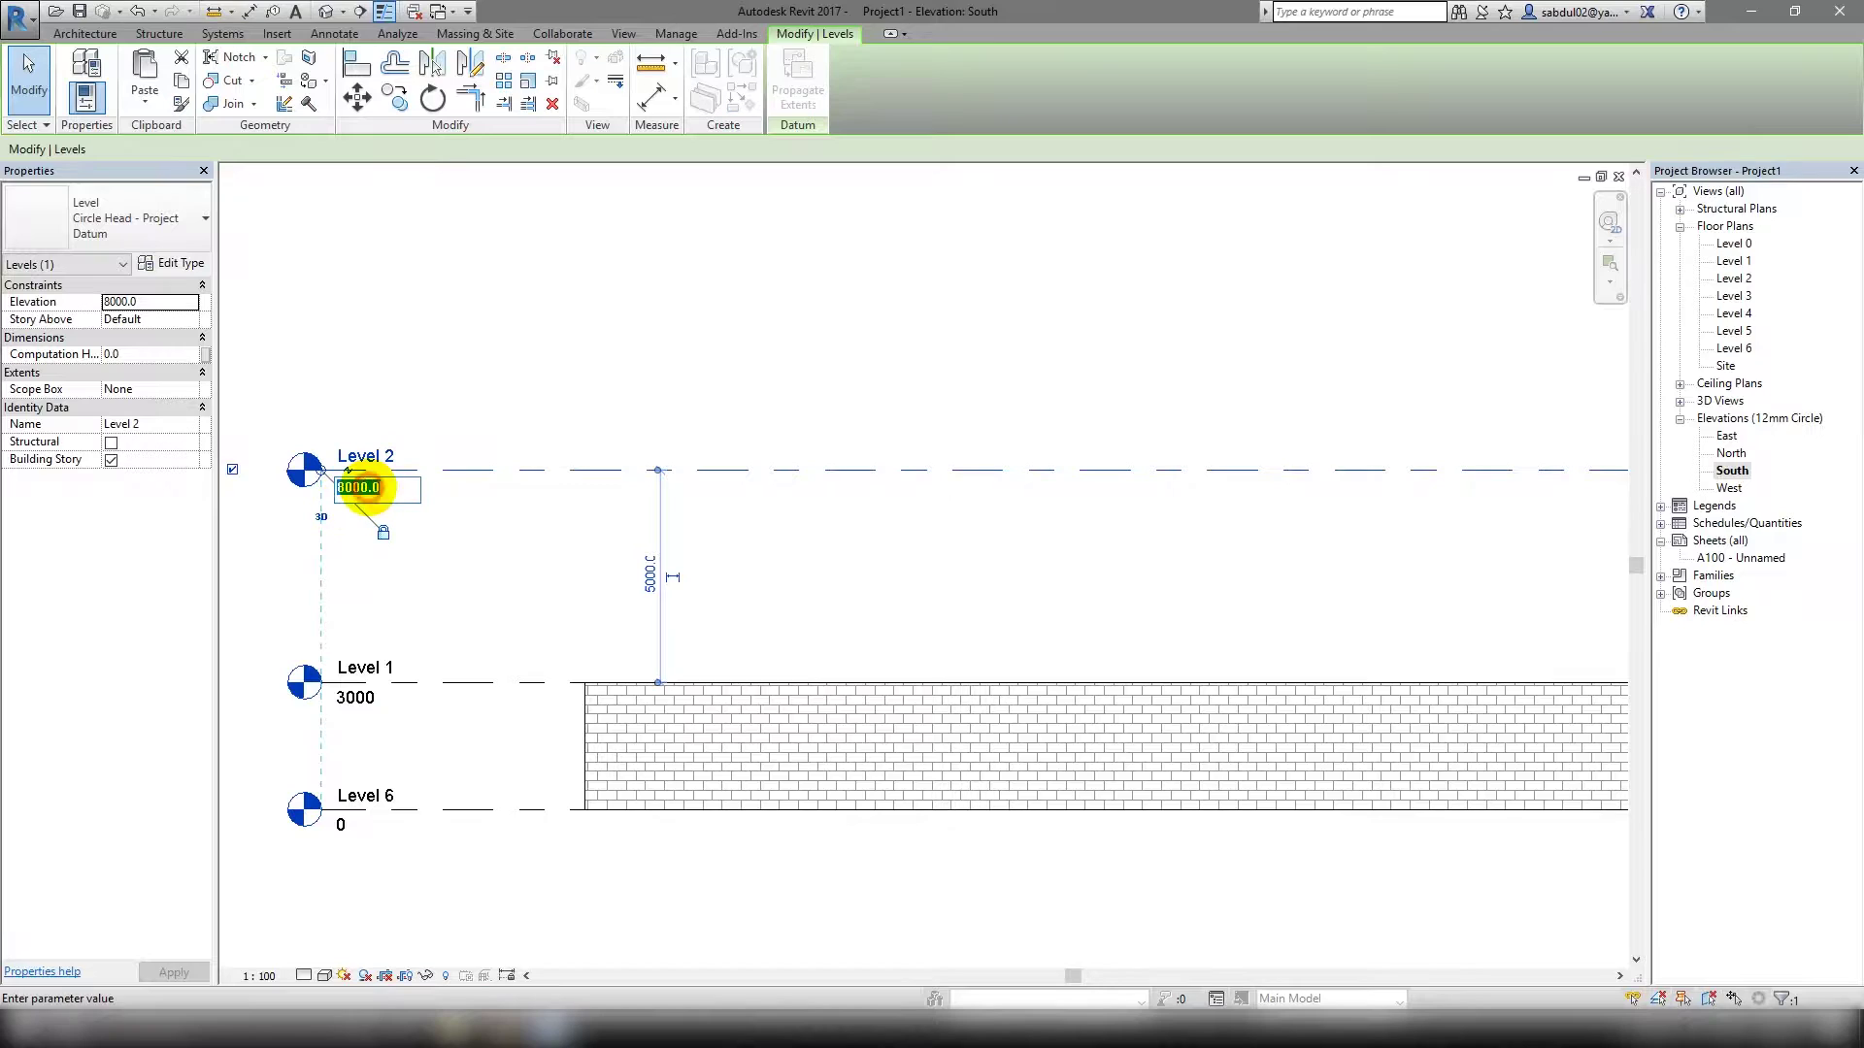
pyautogui.write('000')
pyautogui.press('Return')
pyautogui.scroll(-3, 366, 491)
pyautogui.press('Escape')
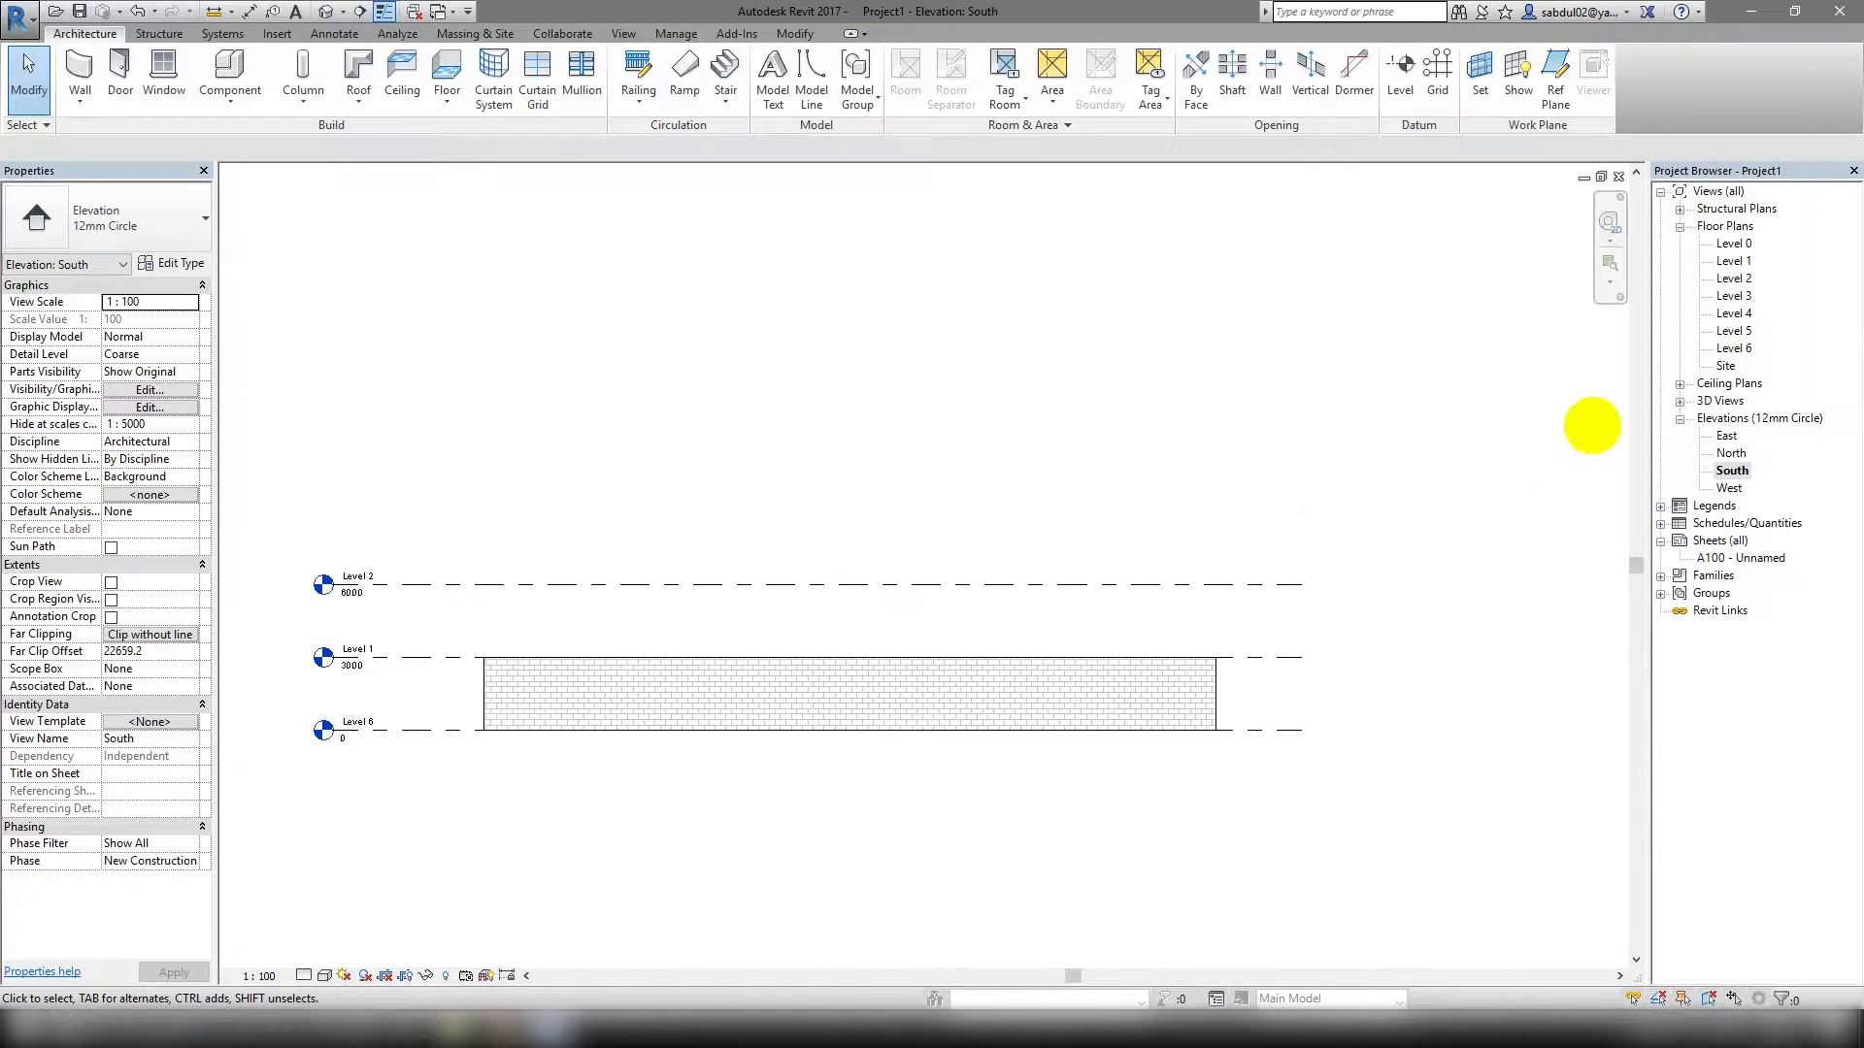
# Delete the Level 3–6 floor plans and open the Level 0 plan.
pyautogui.click(1732, 244)
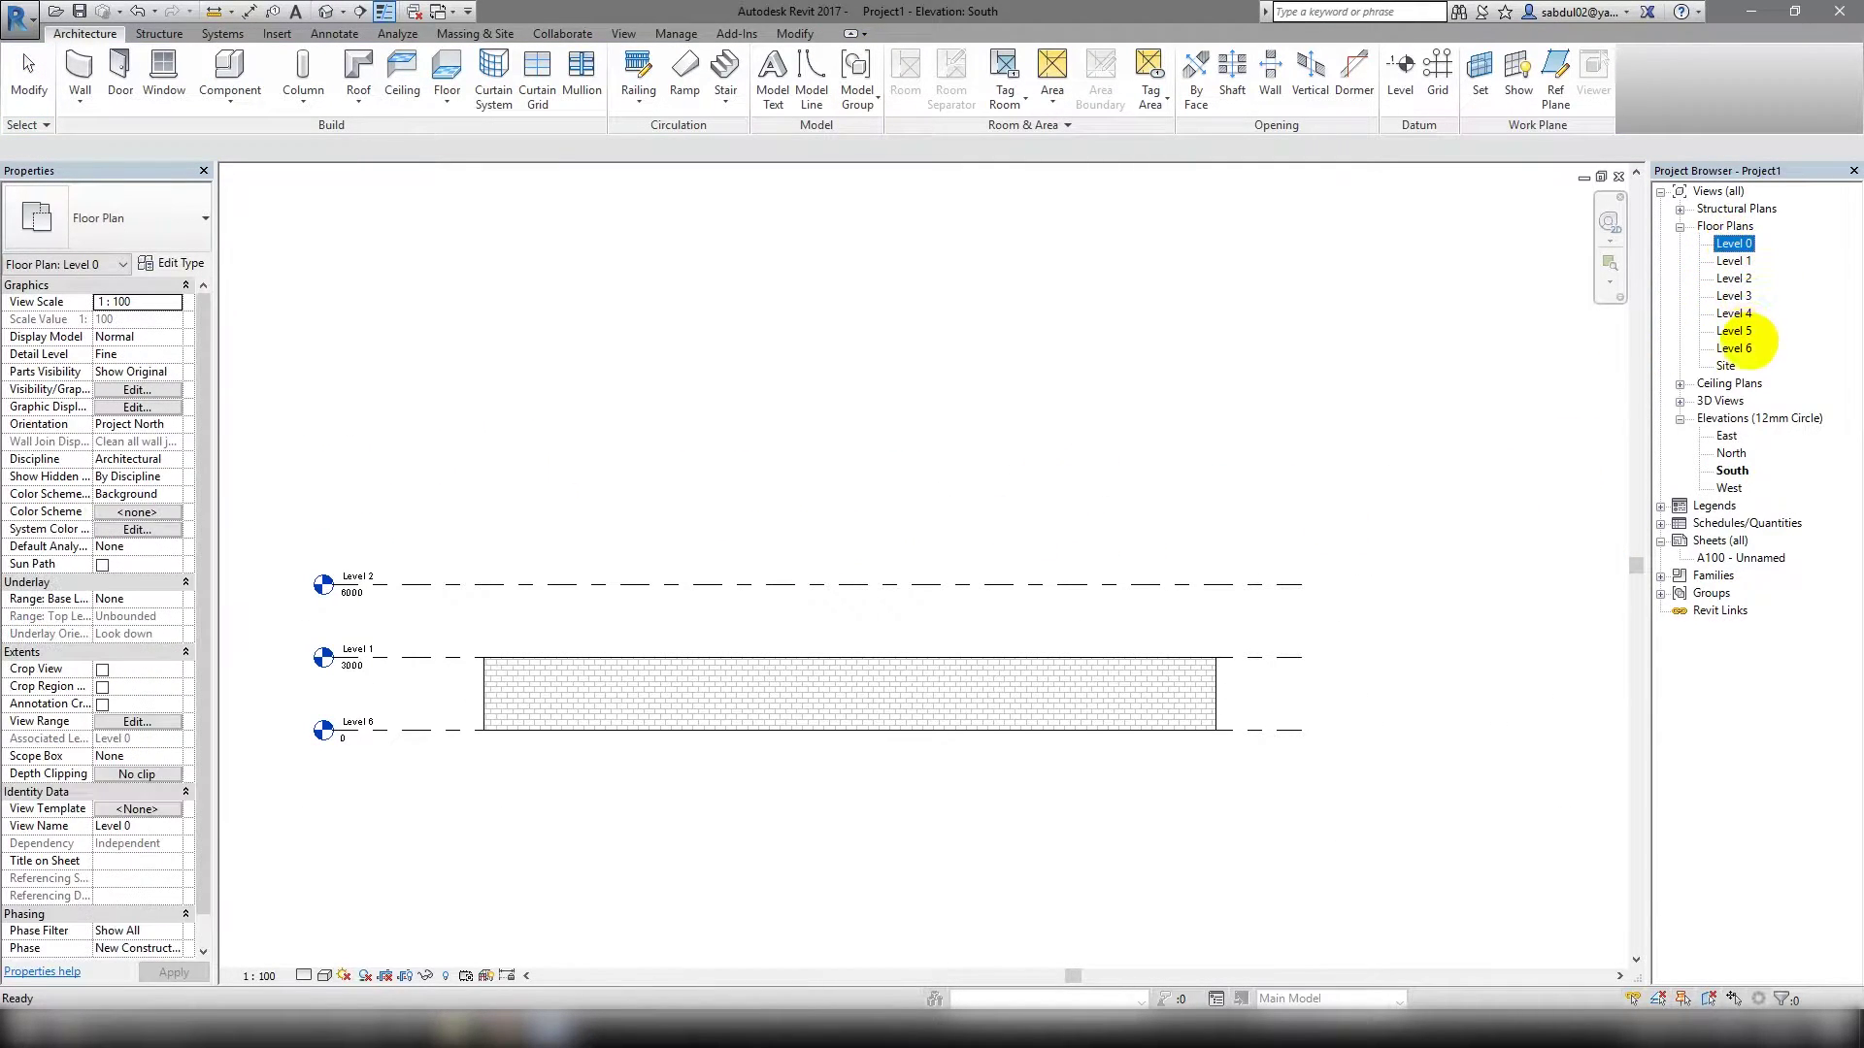
pyautogui.press('Delete')
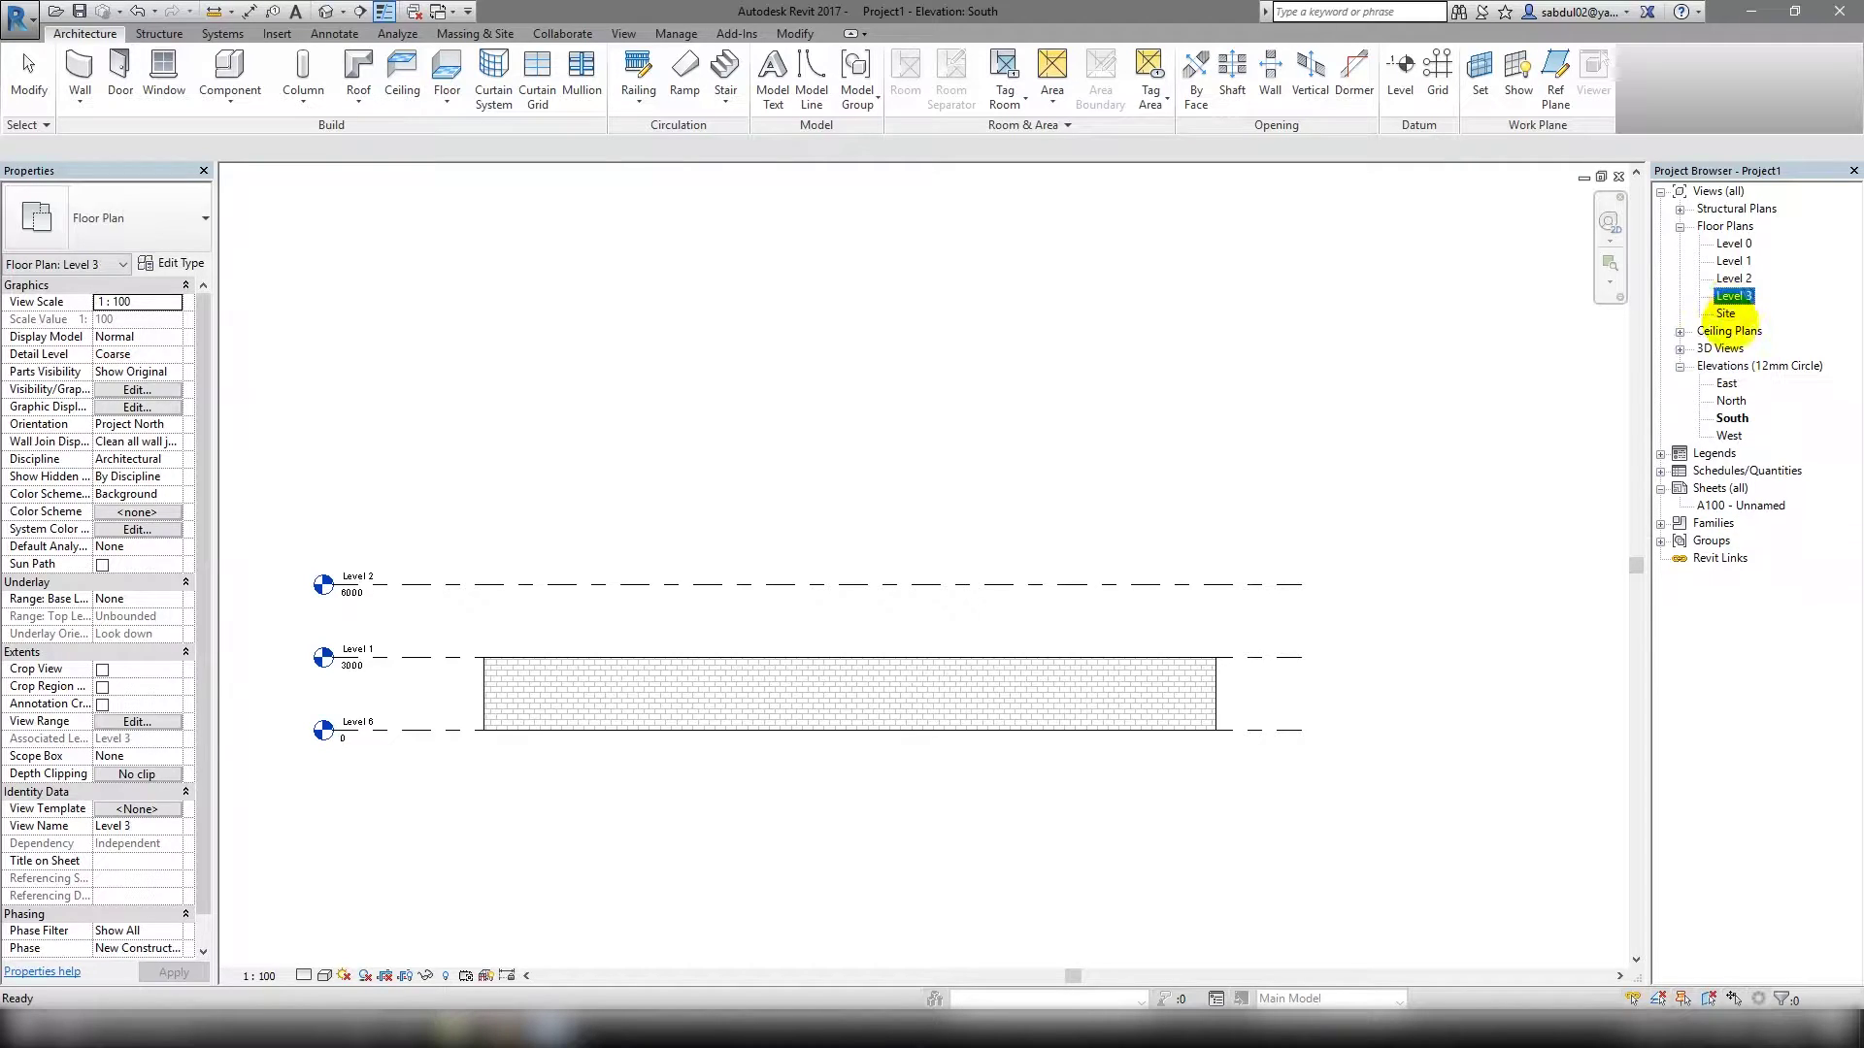
pyautogui.moveTo(1388, 583); pyautogui.dragTo(1282, 532, button='middle')
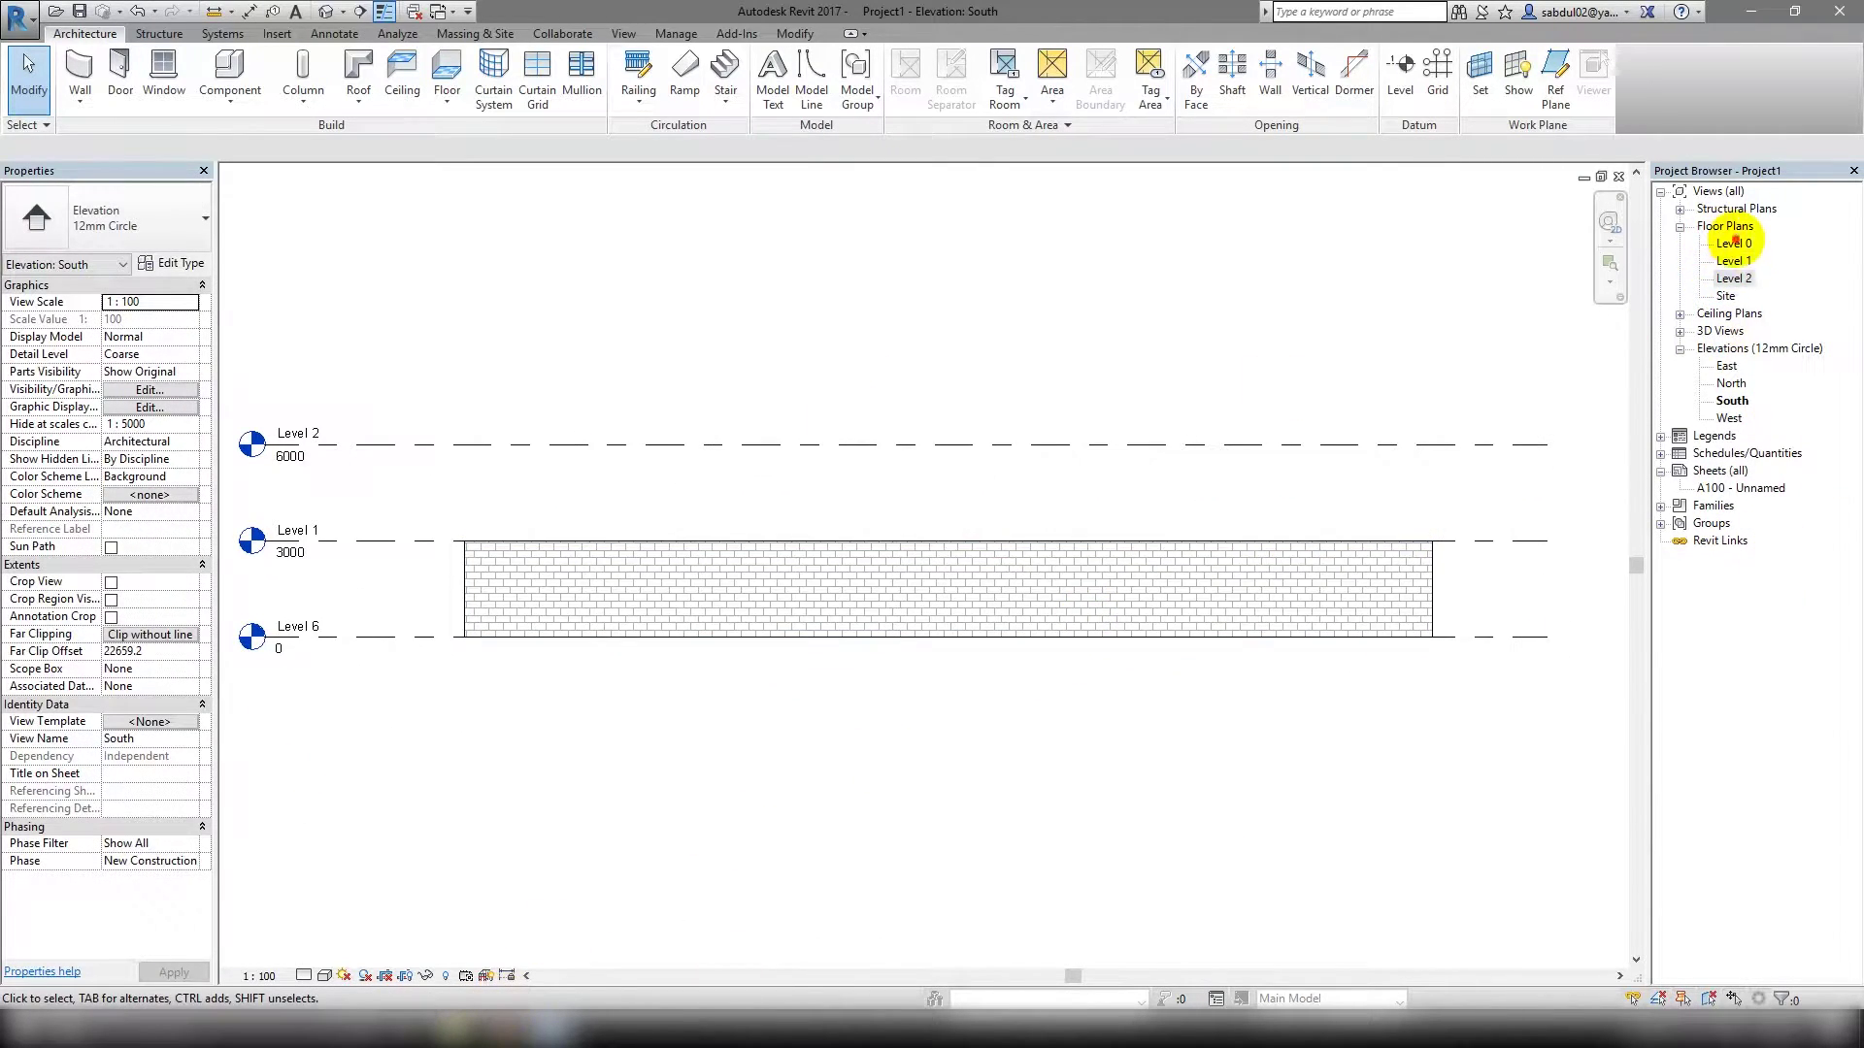
pyautogui.doubleClick(1732, 243)
# Measure the 8608.3 distance between walls on the Level 0 plan.
pyautogui.scroll(3, 665, 533)
pyautogui.click(214, 12)
pyautogui.scroll(2, 460, 376)
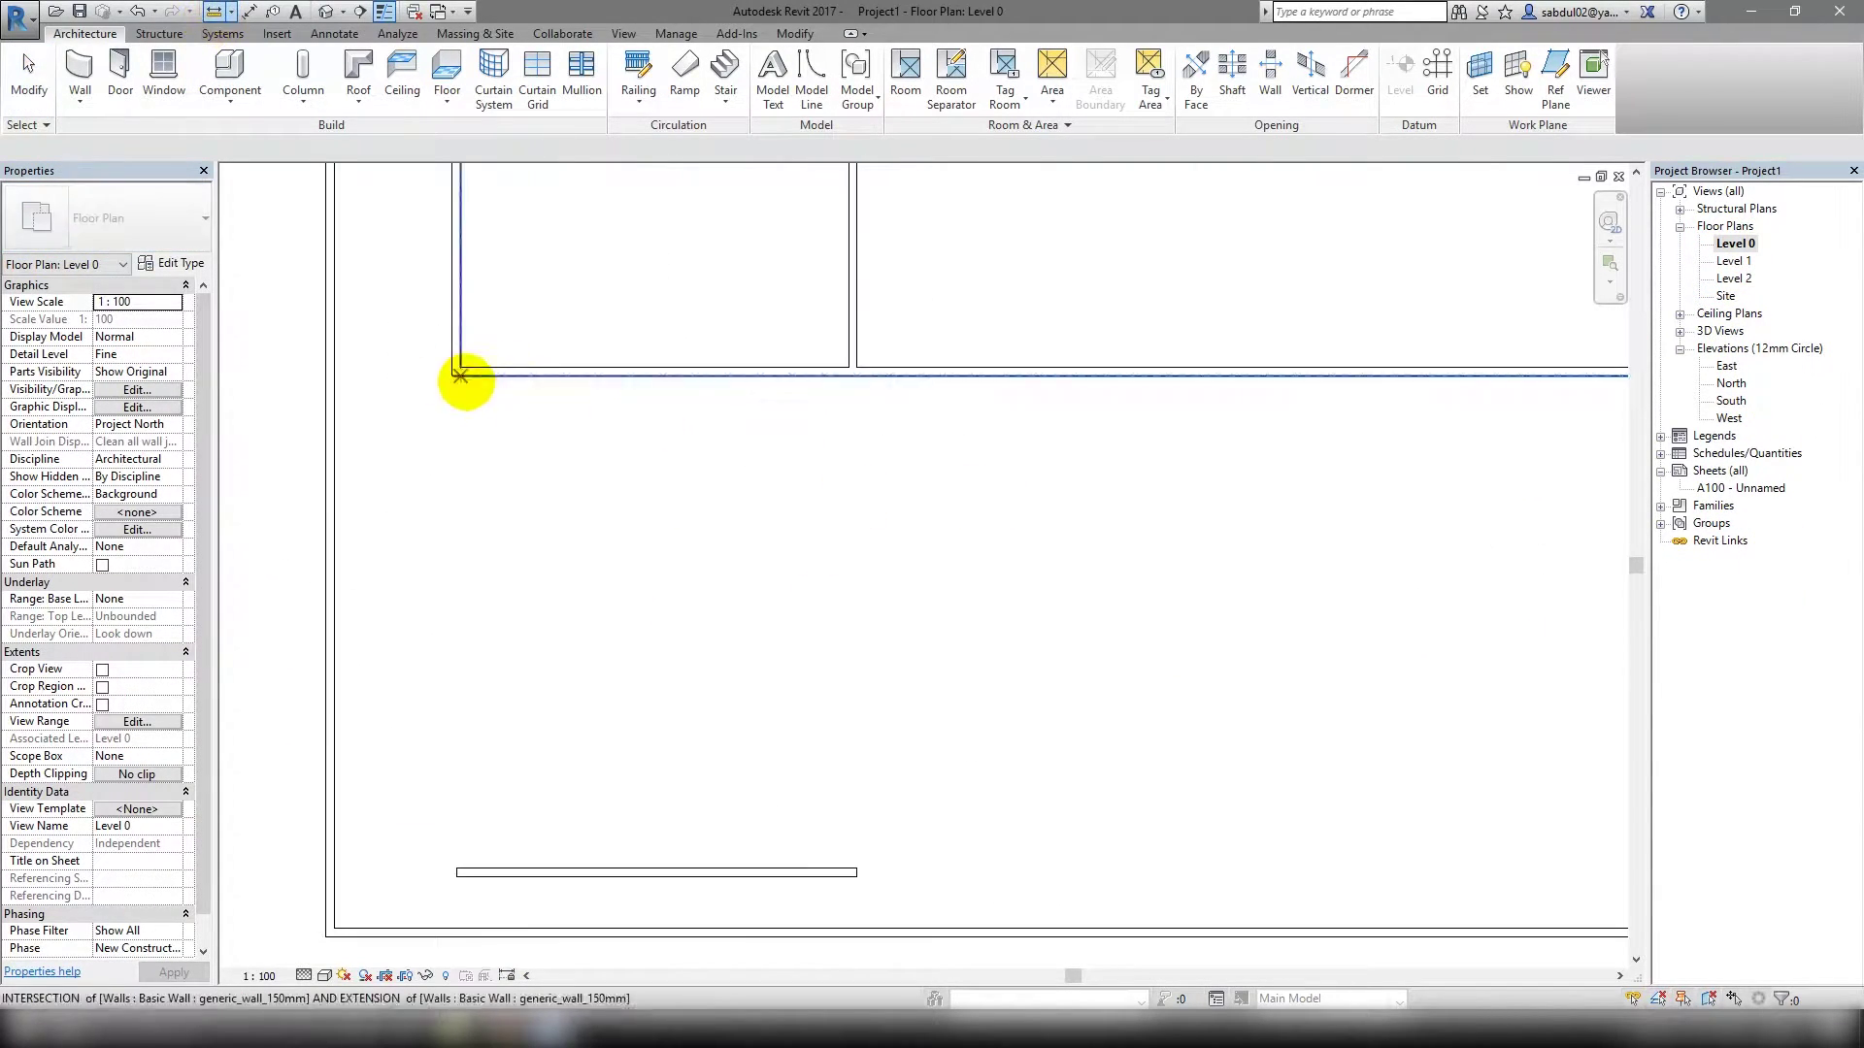
pyautogui.click(461, 377)
pyautogui.moveTo(460, 376); pyautogui.dragTo(439, 250, button='middle')
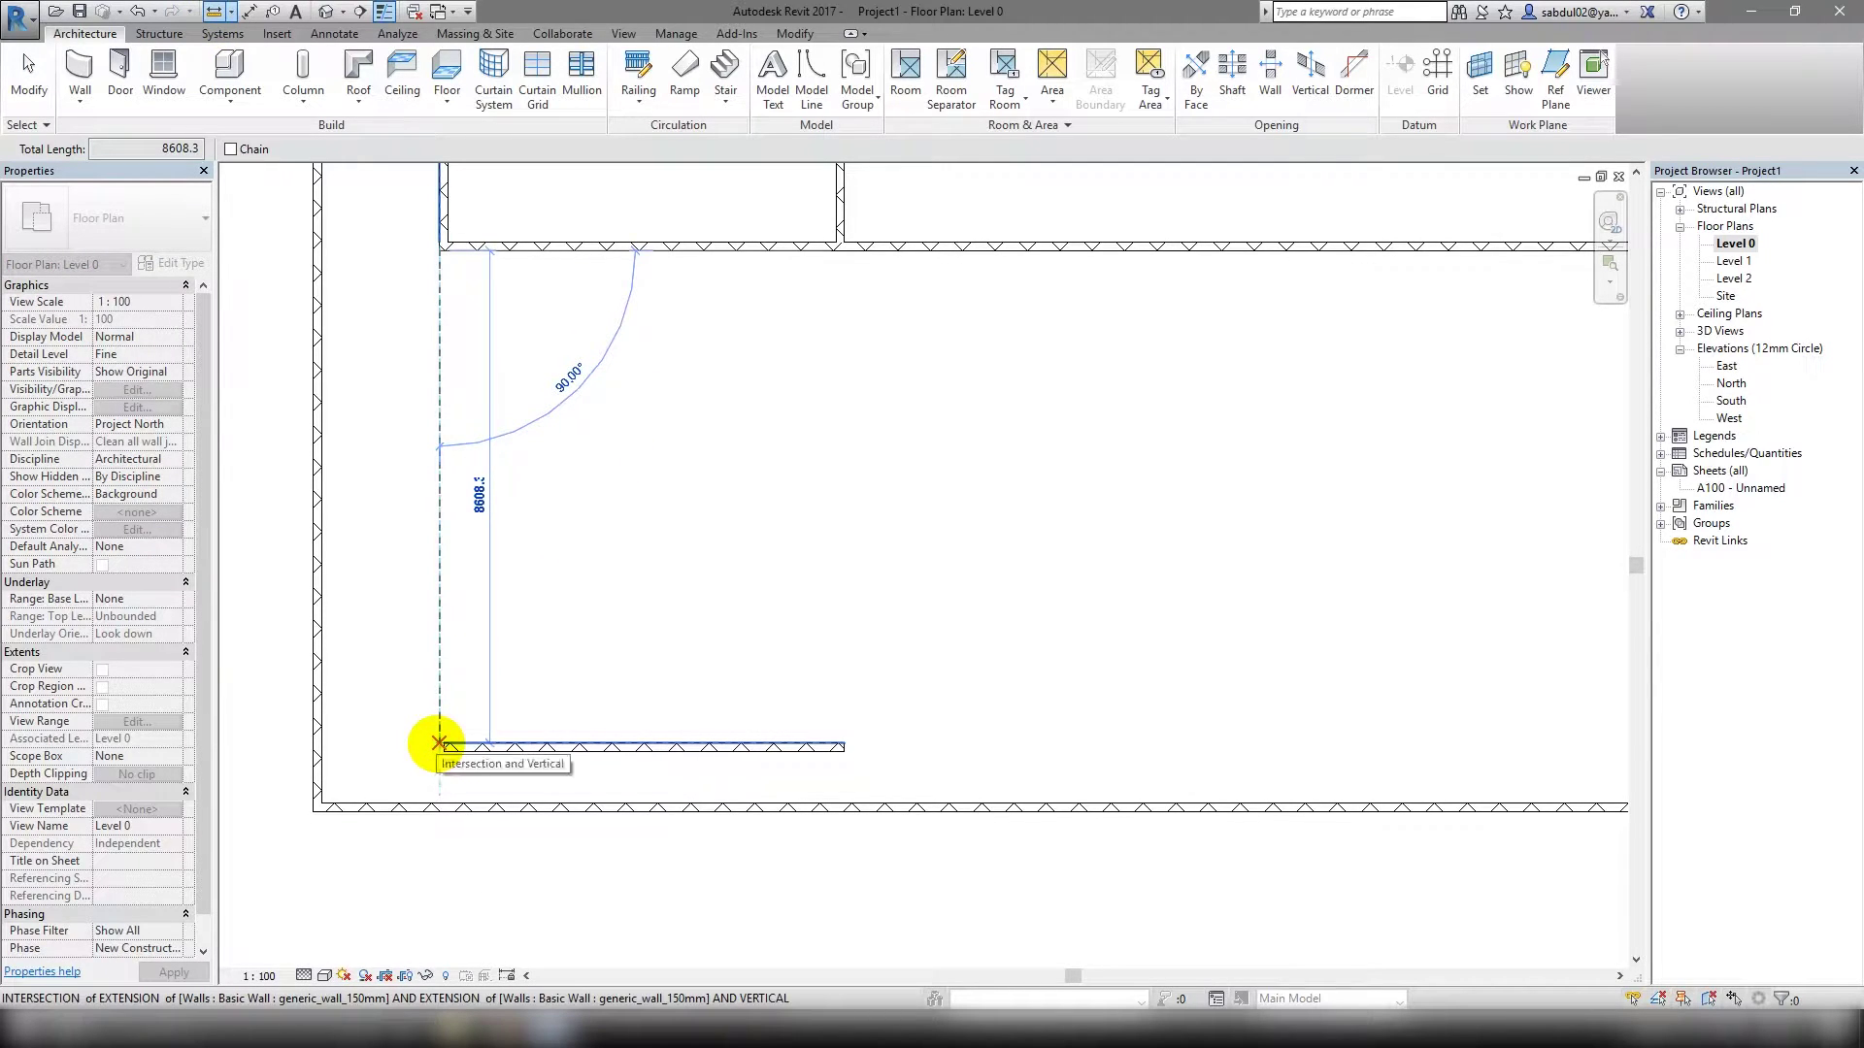
pyautogui.click(439, 743)
pyautogui.scroll(-2, 835, 689)
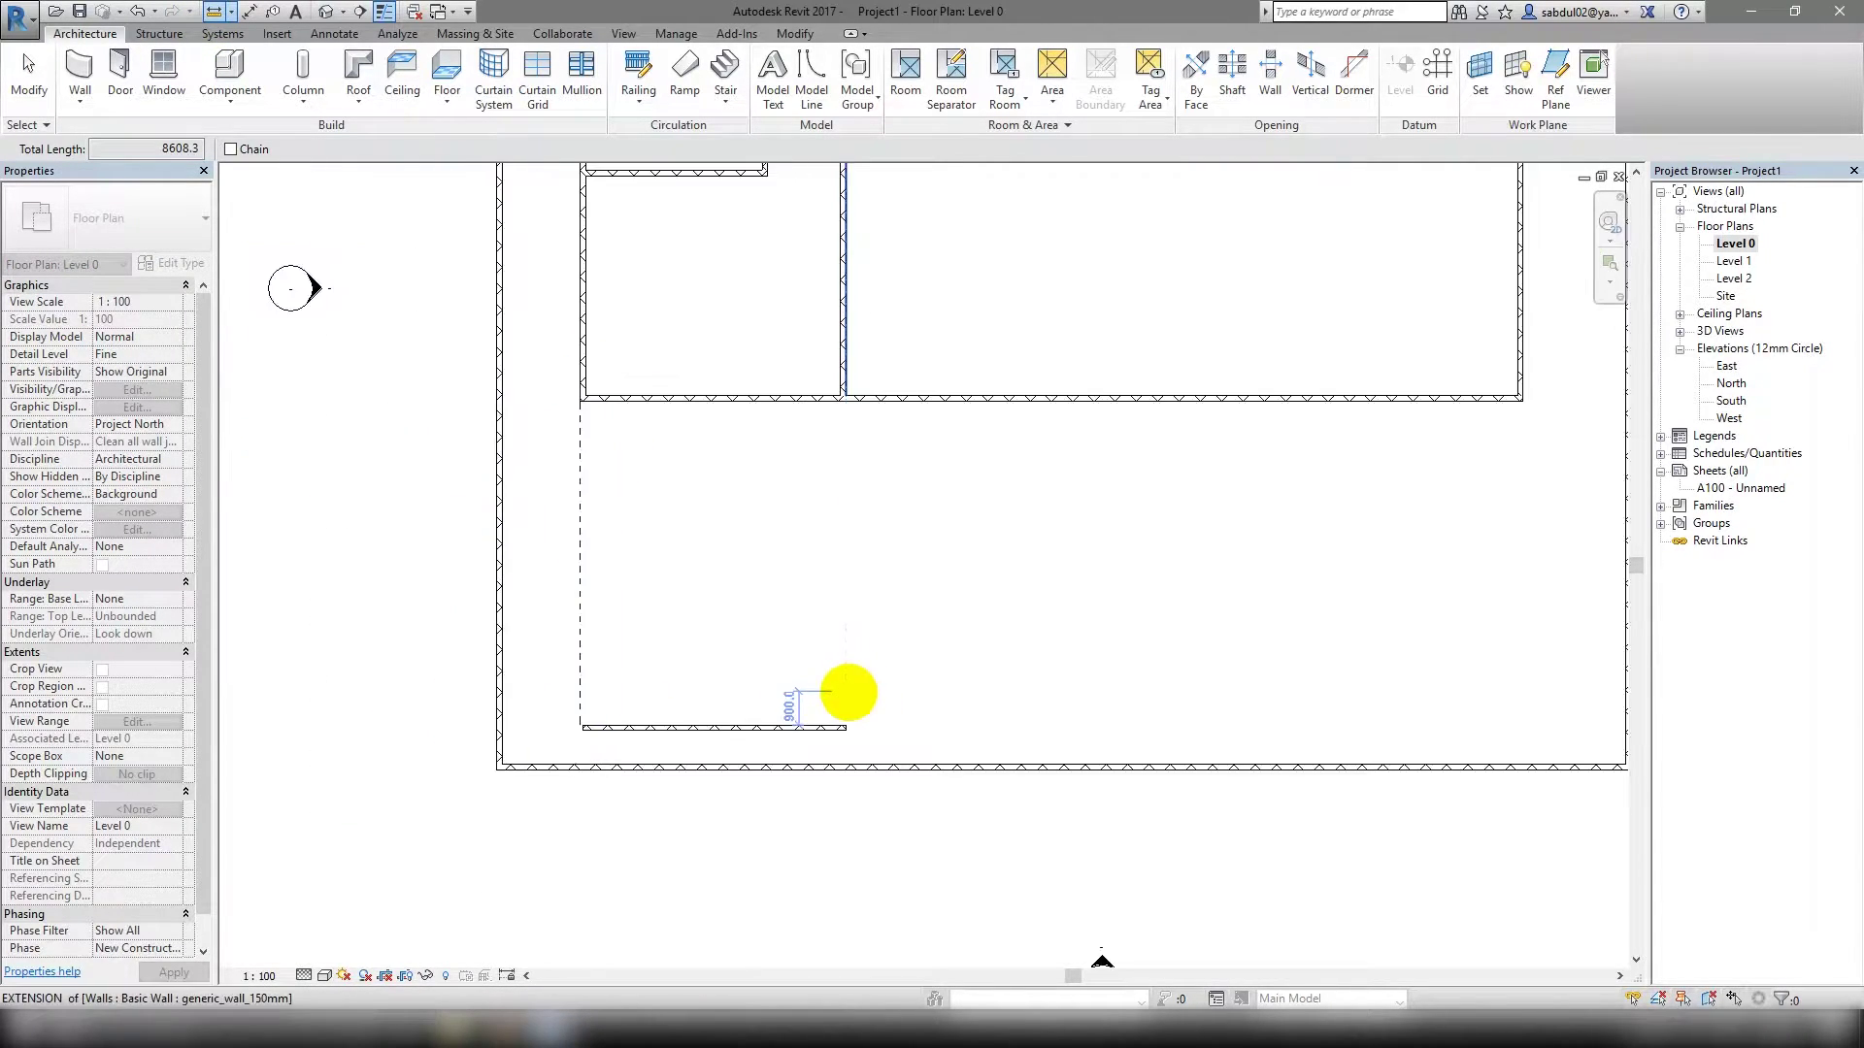
pyautogui.scroll(-1, 680, 738)
pyautogui.press('Escape')
pyautogui.click(605, 799)
pyautogui.press('Escape')
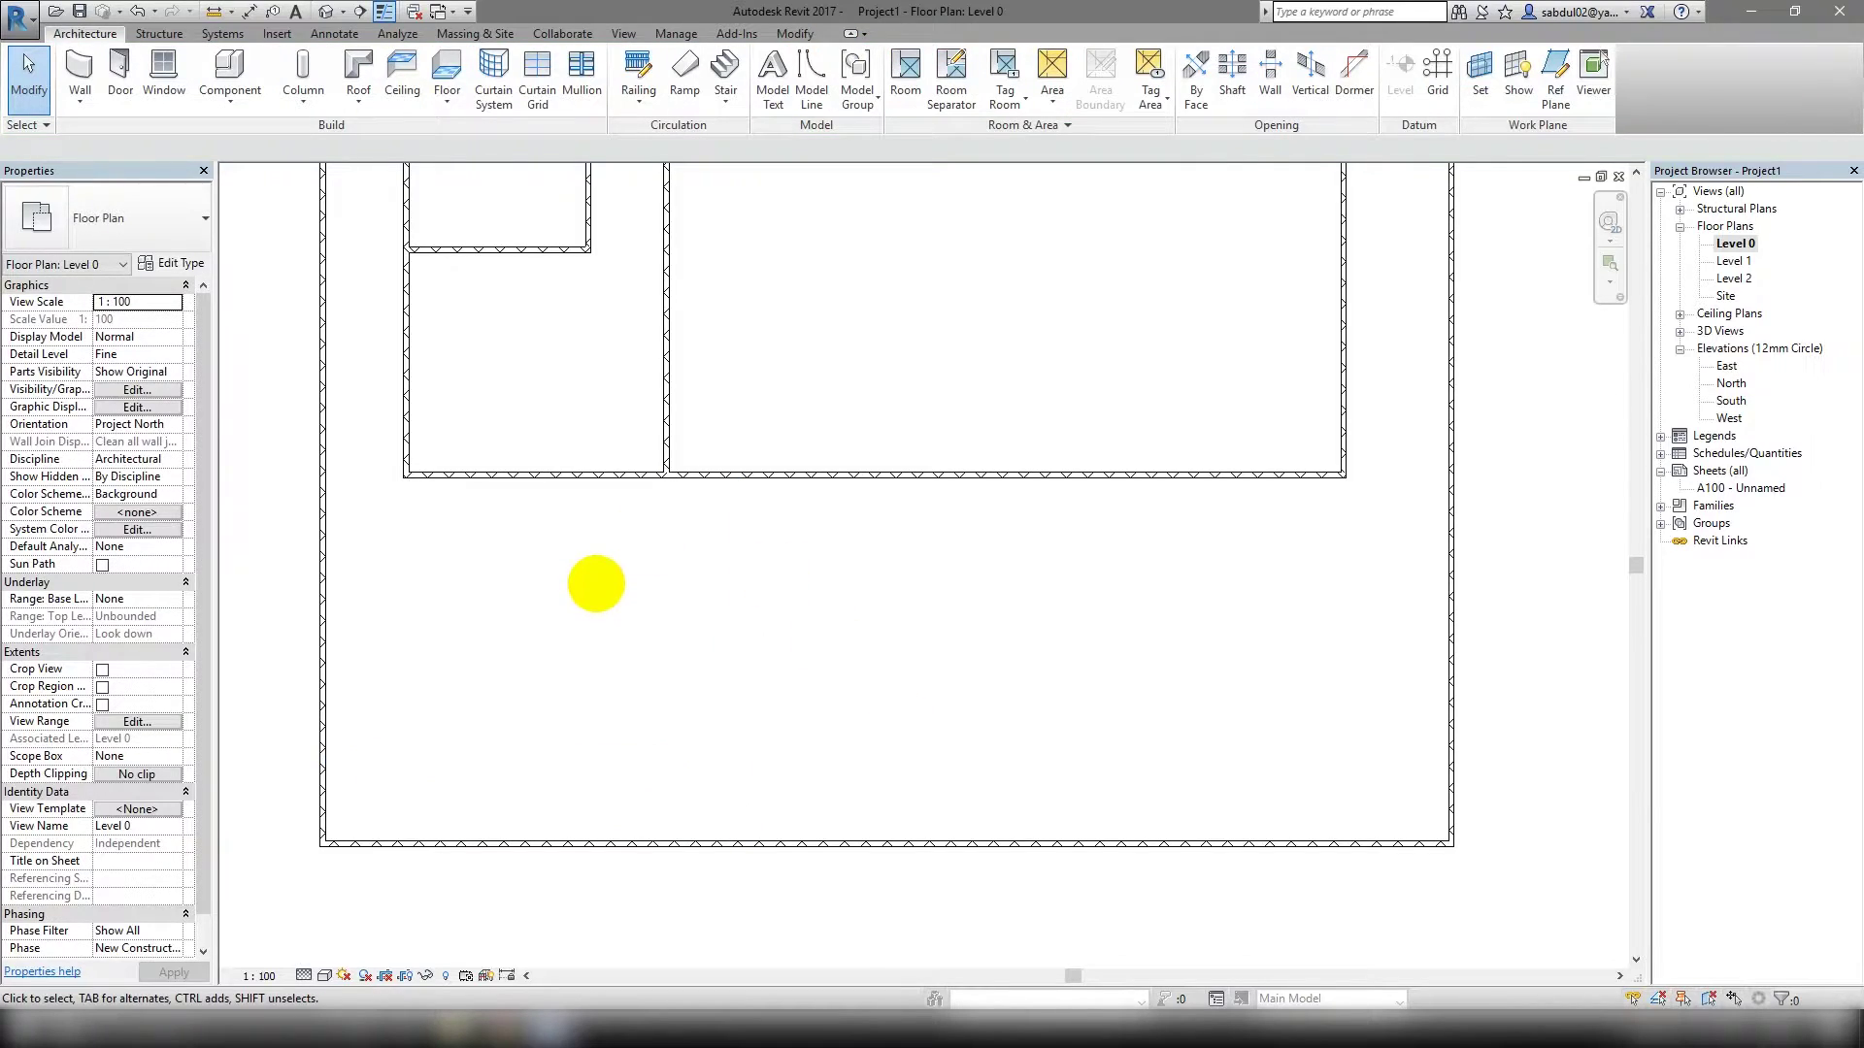
pyautogui.scroll(-2, 595, 582)
pyautogui.scroll(1, 791, 786)
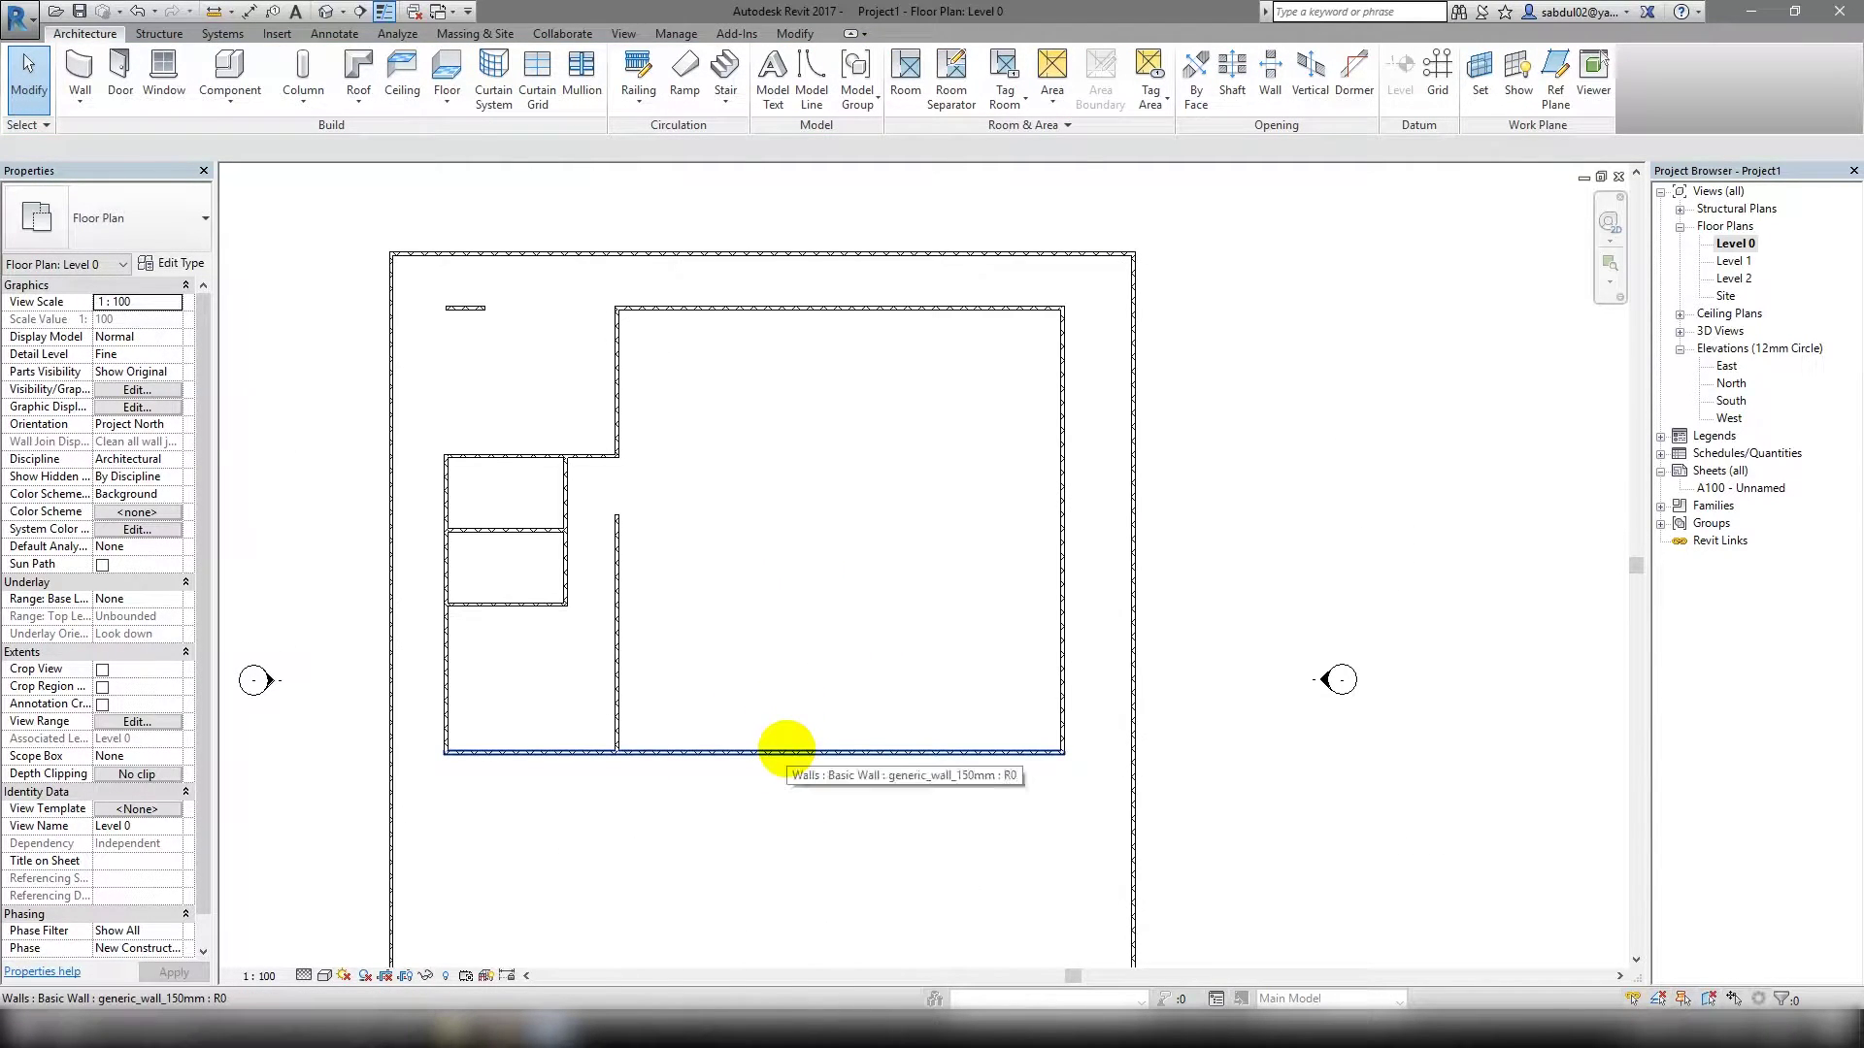
pyautogui.press('Tab')
pyautogui.click(786, 749)
pyautogui.rightClick(789, 747)
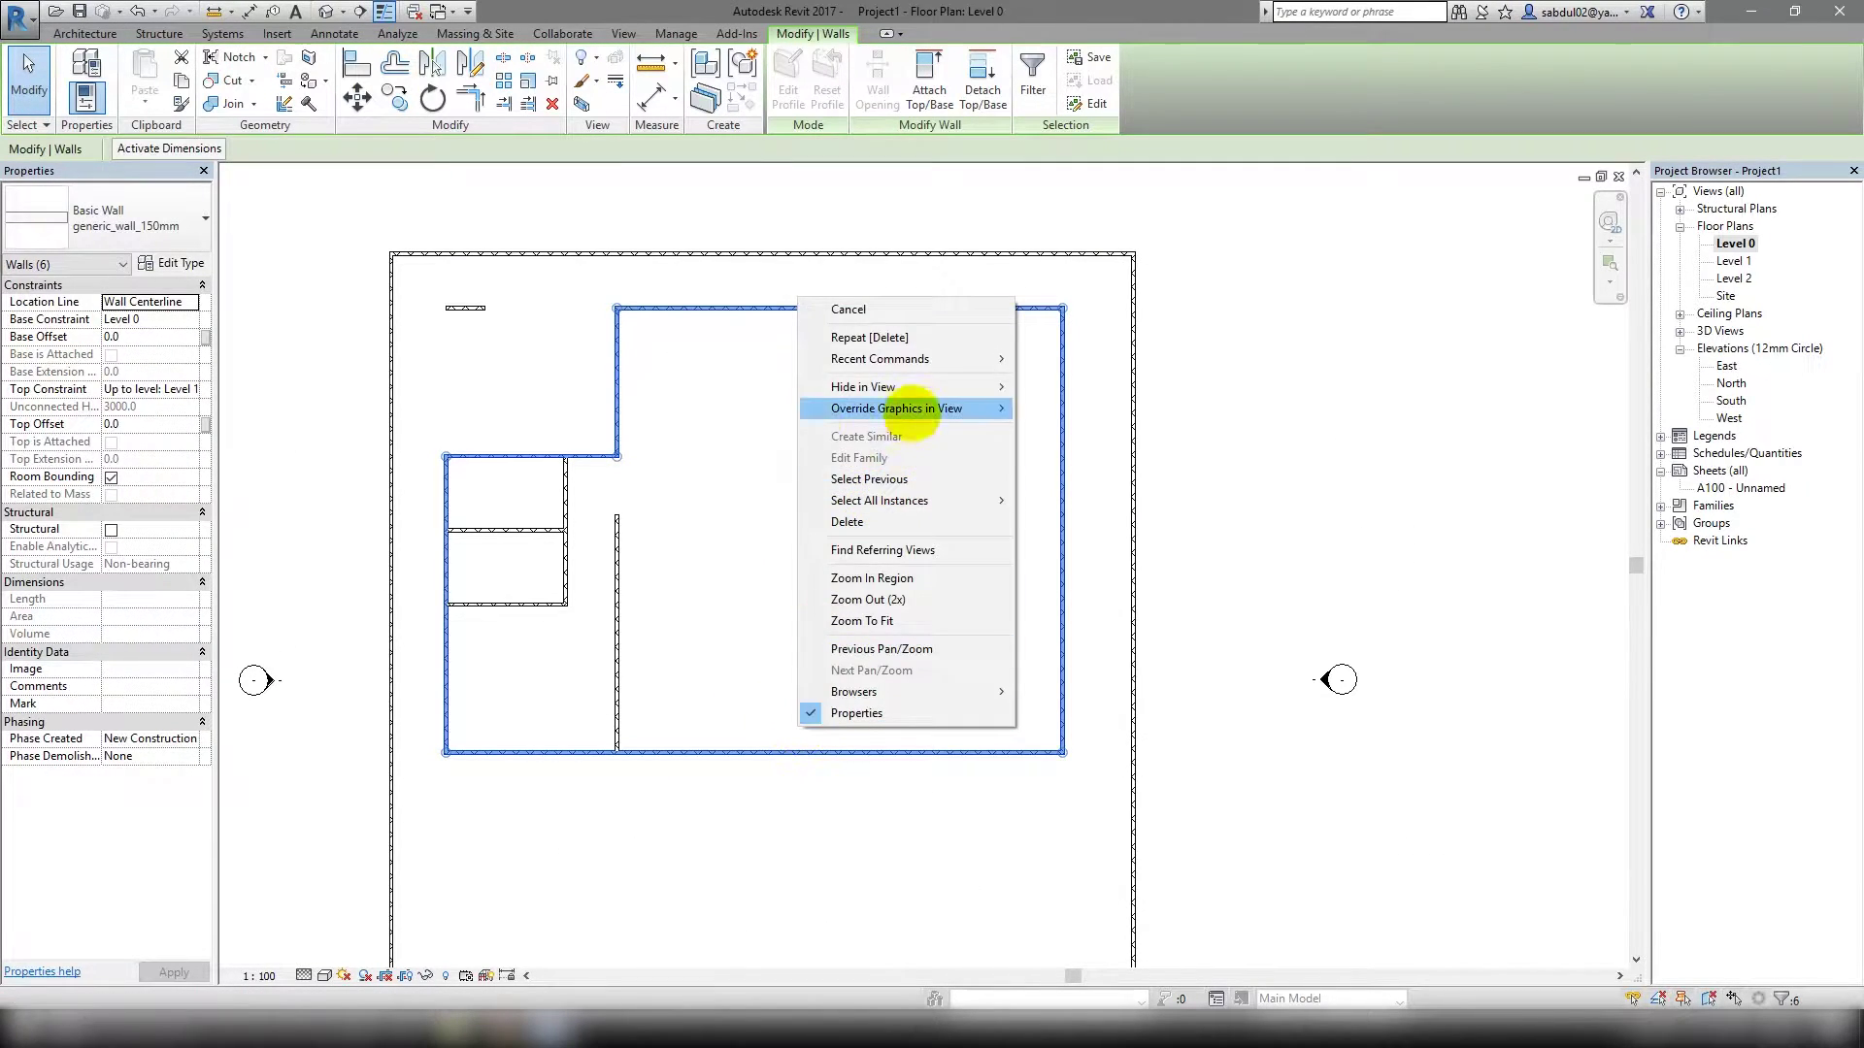
pyautogui.click(176, 387)
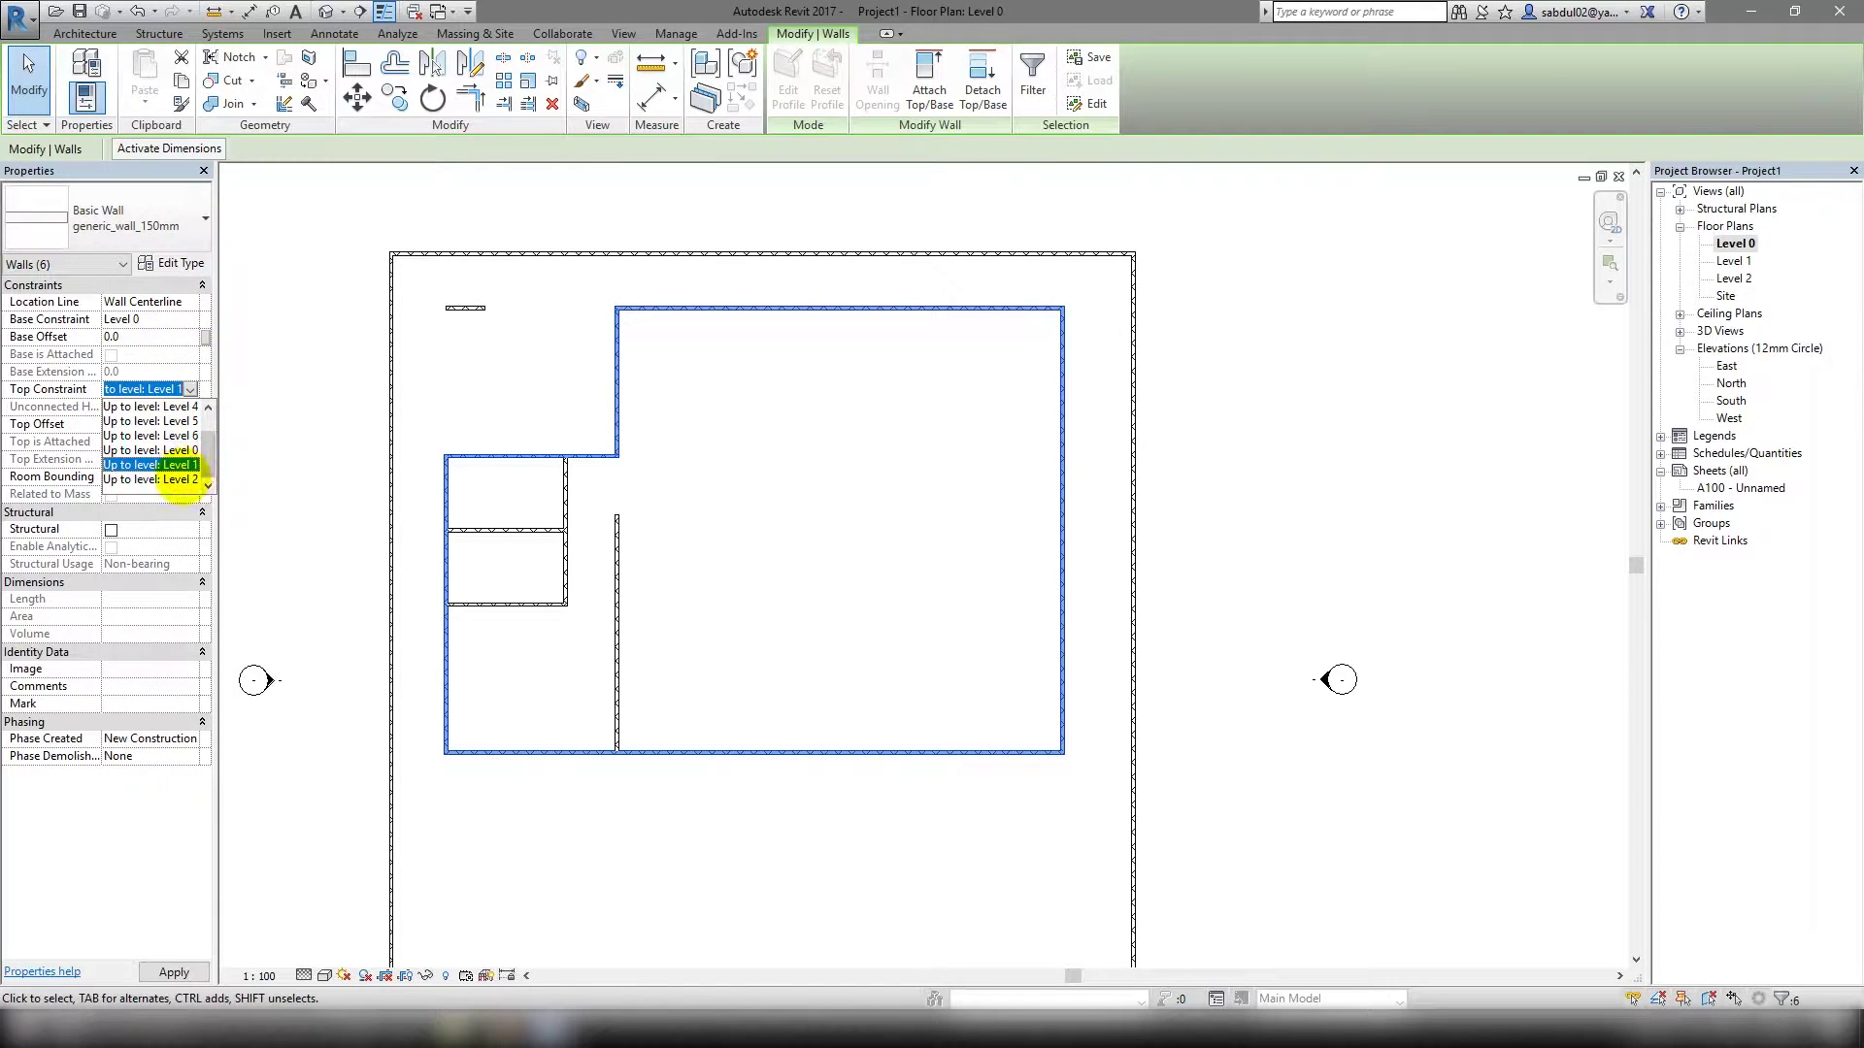
pyautogui.click(848, 491)
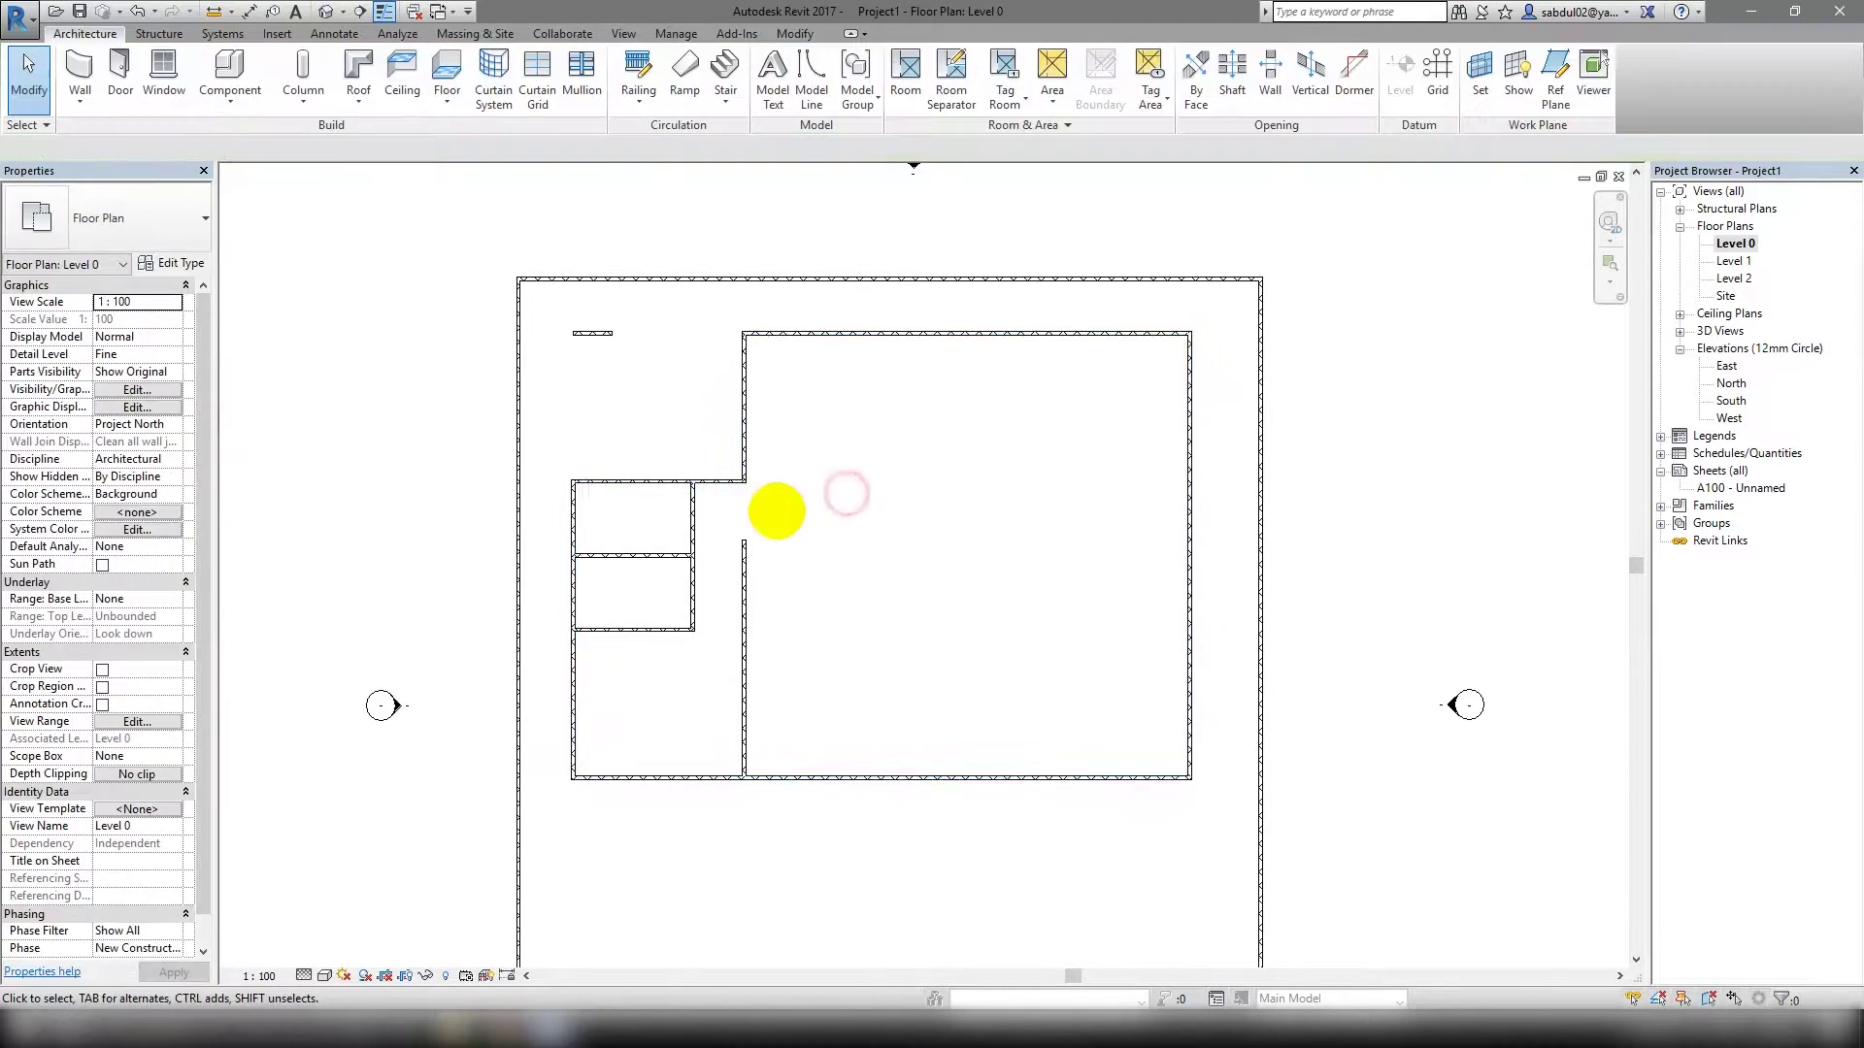
pyautogui.scroll(2, 770, 511)
pyautogui.click(326, 11)
pyautogui.keyDown('shift'); pyautogui.moveTo(741, 540); pyautogui.dragTo(840, 699, button='middle'); pyautogui.keyUp('shift')
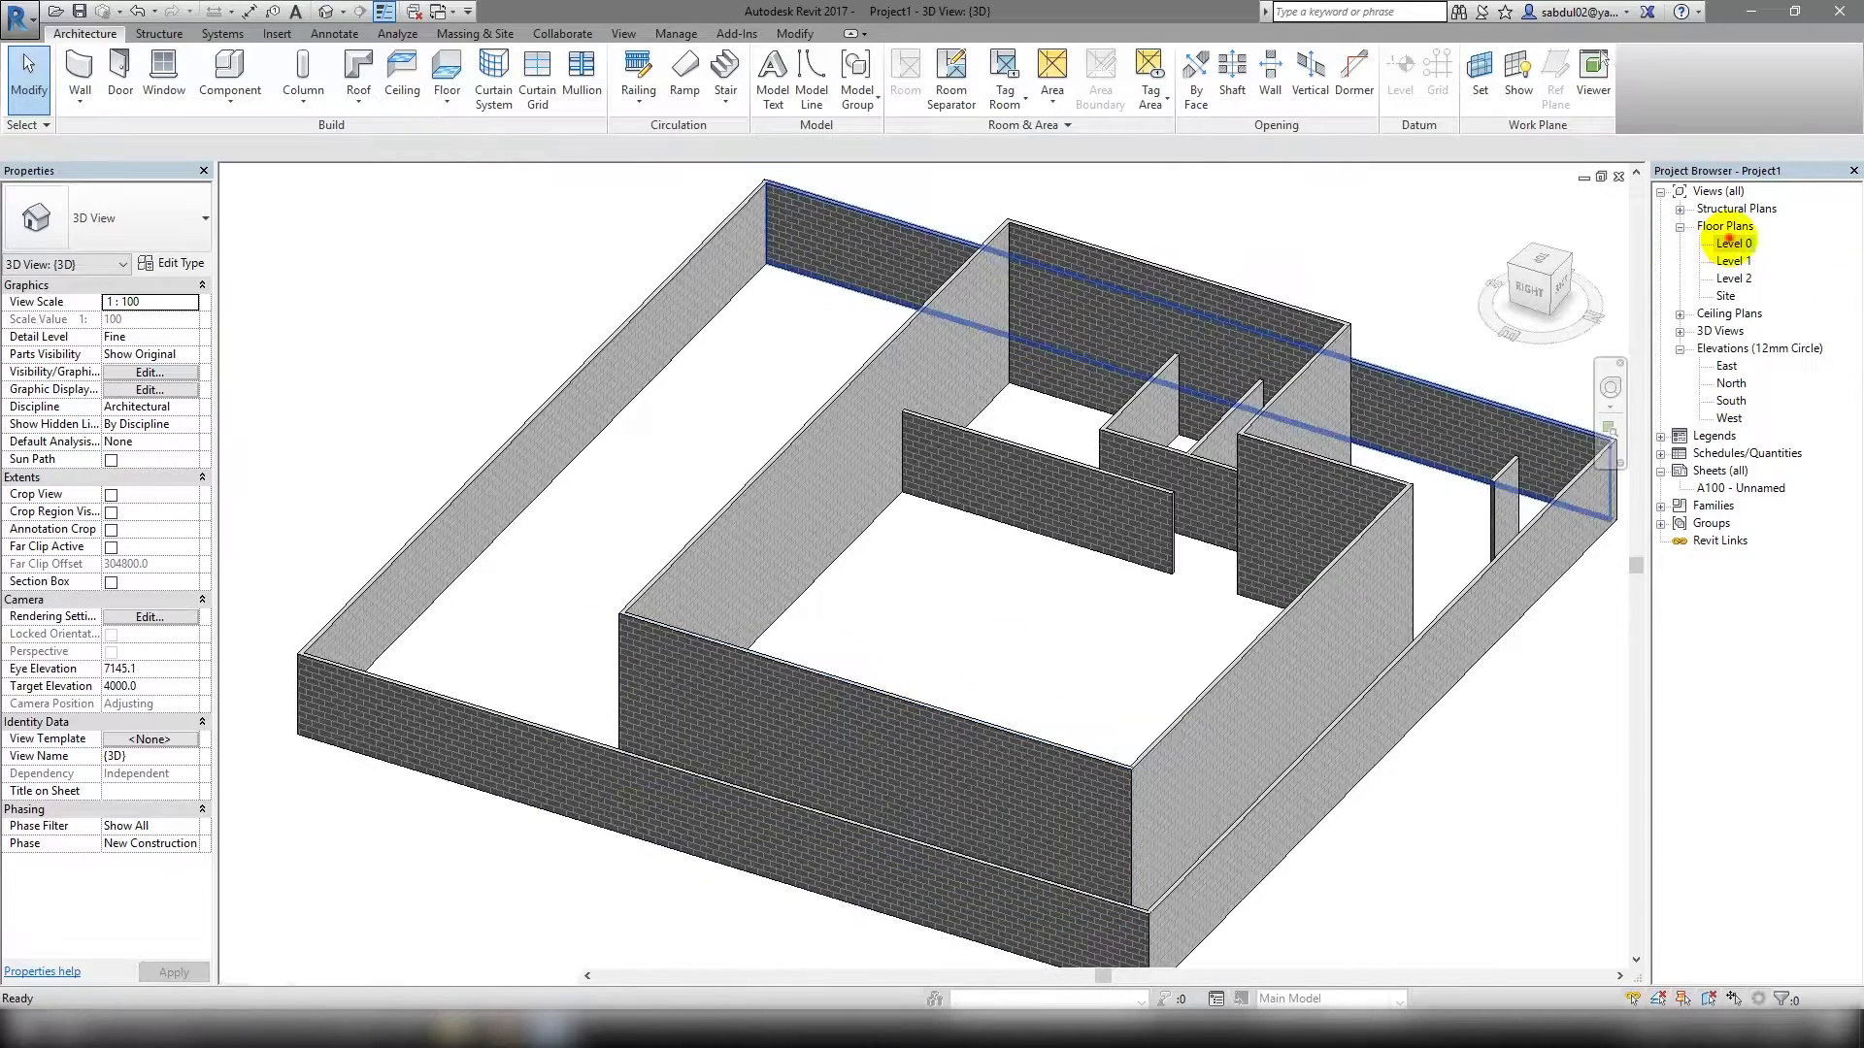
pyautogui.doubleClick(1735, 243)
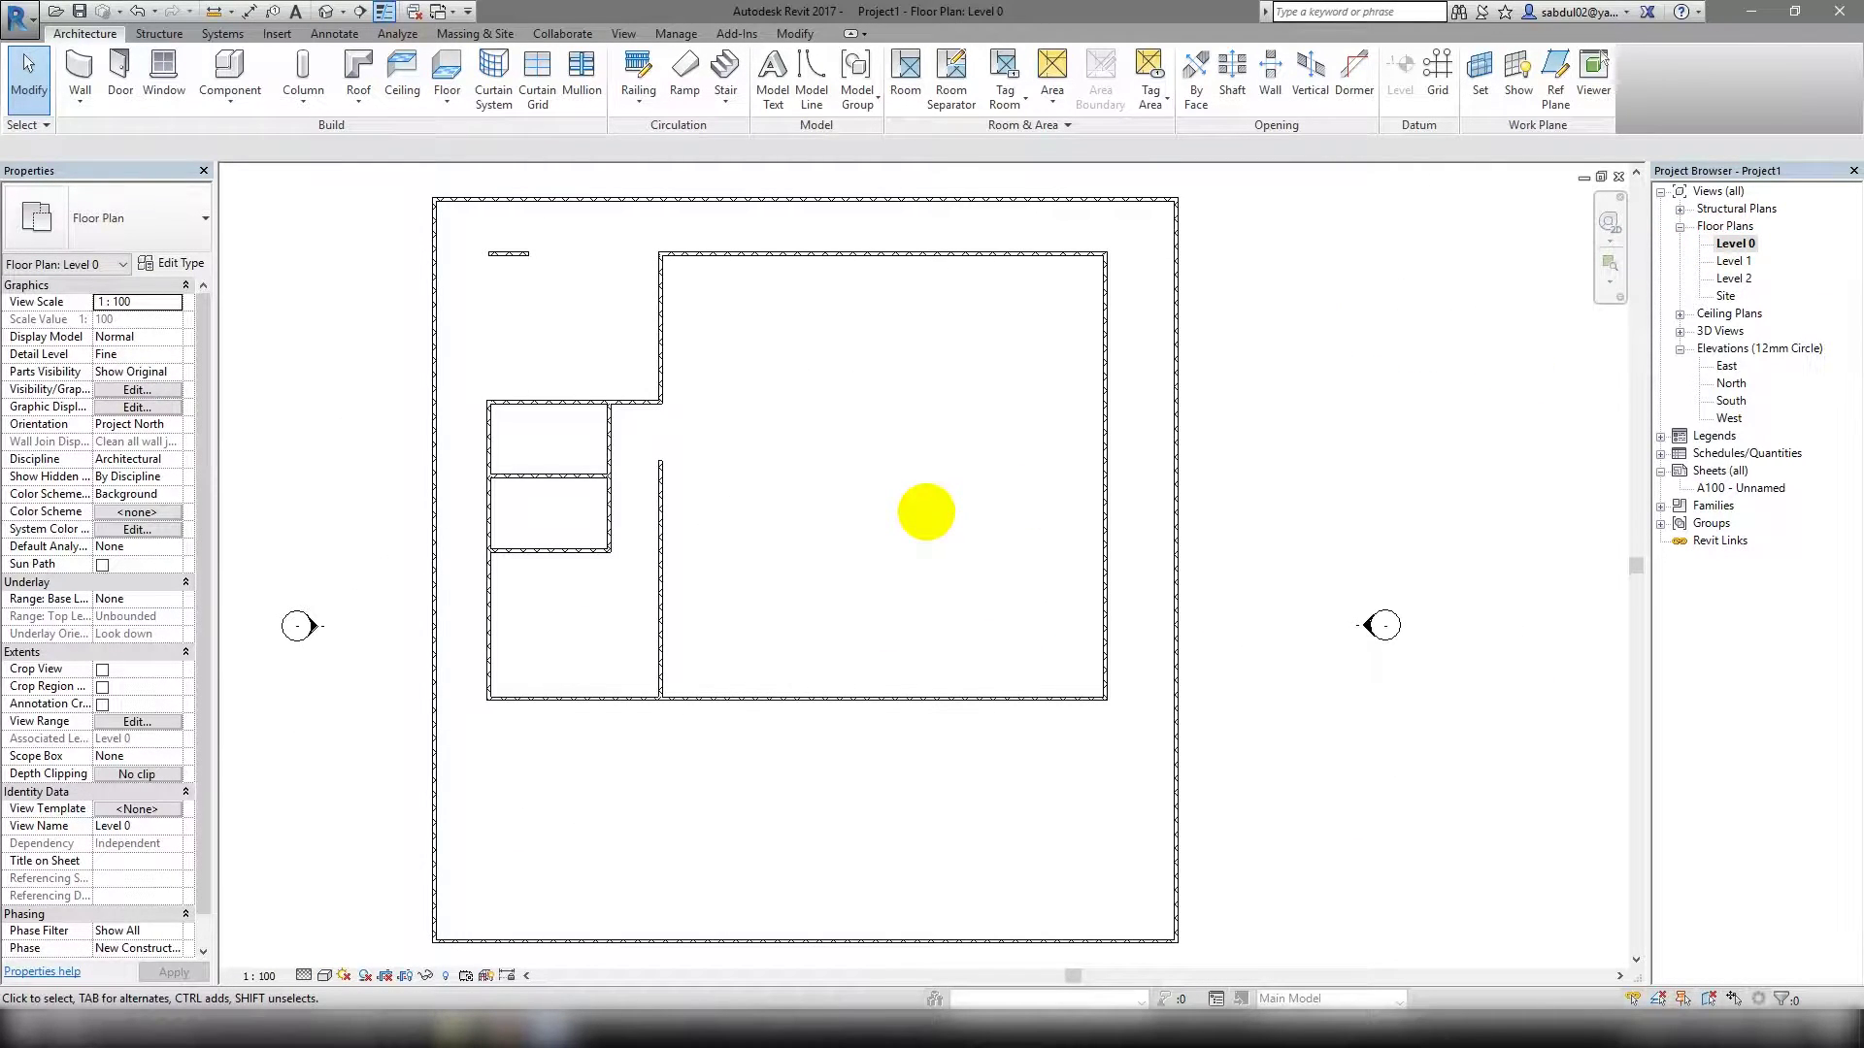
pyautogui.moveTo(926, 512); pyautogui.dragTo(853, 428, button='middle')
pyautogui.scroll(-1, 715, 466)
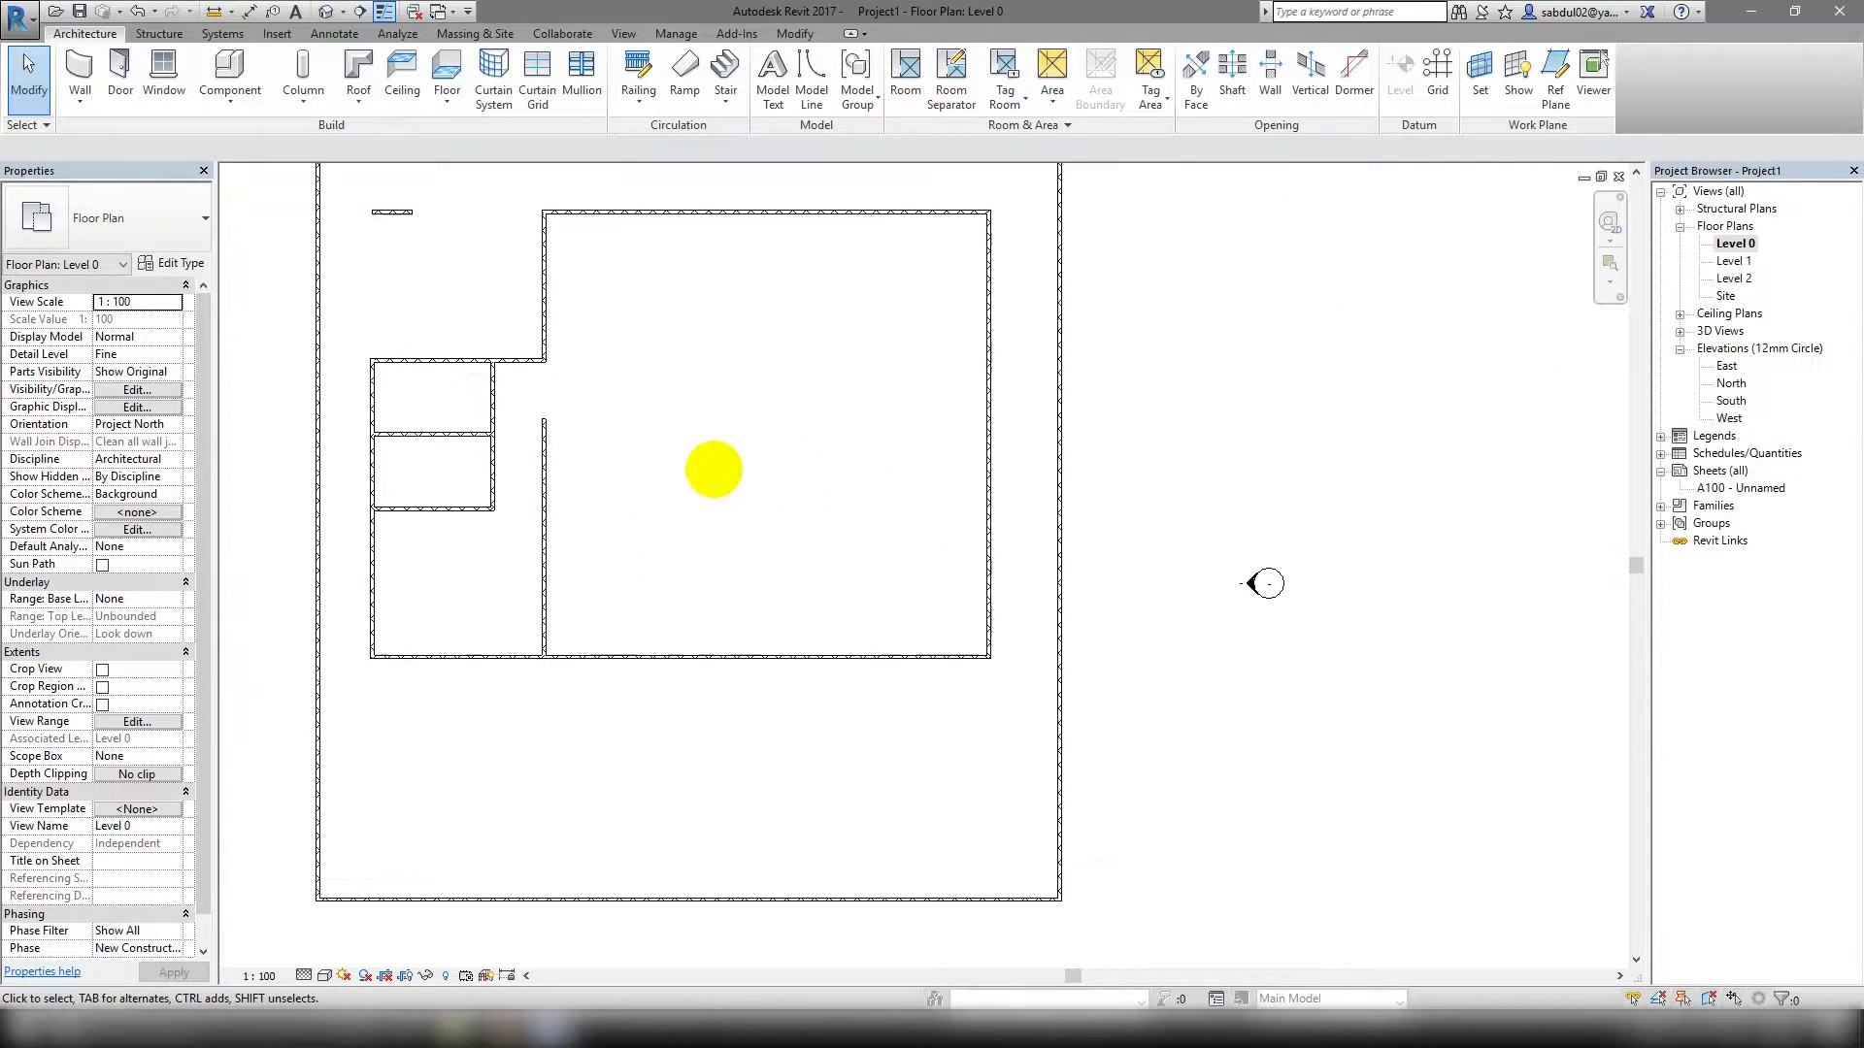
pyautogui.scroll(2, 615, 624)
pyautogui.scroll(-3, 595, 653)
pyautogui.scroll(1, 595, 645)
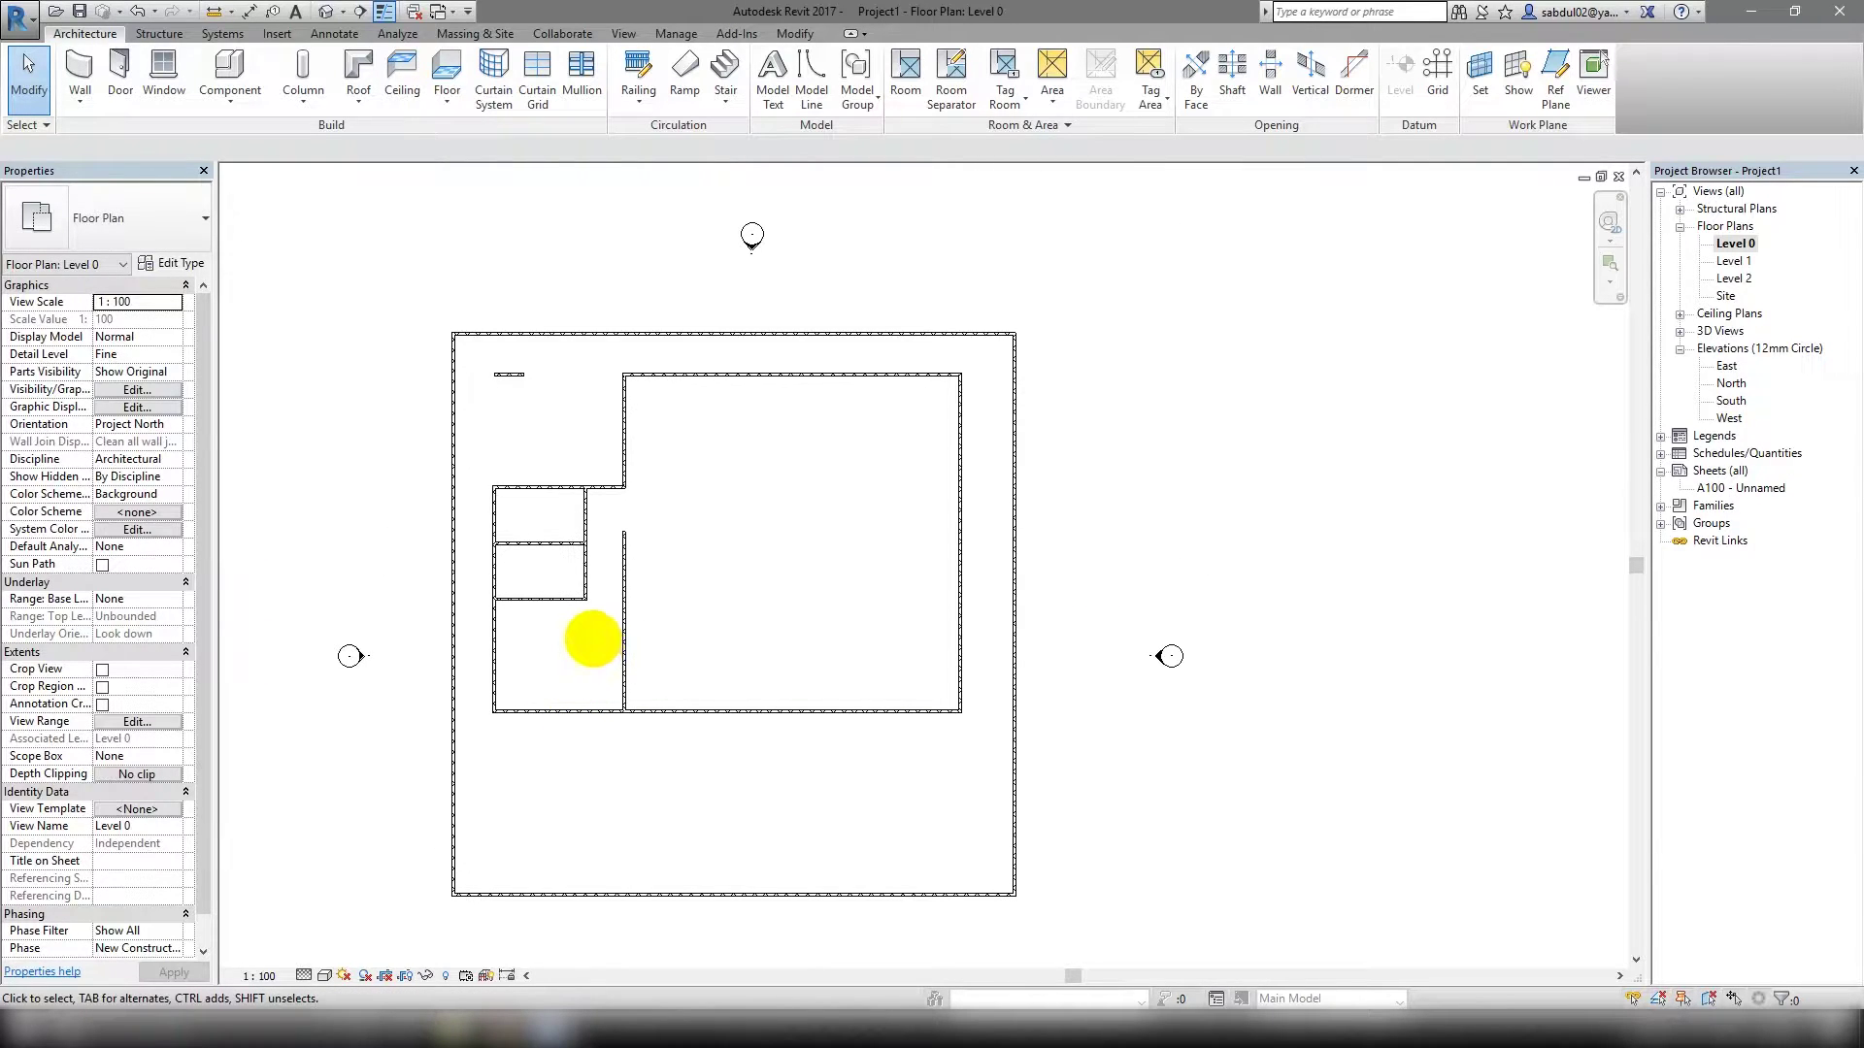
pyautogui.scroll(2, 592, 638)
pyautogui.scroll(1, 492, 550)
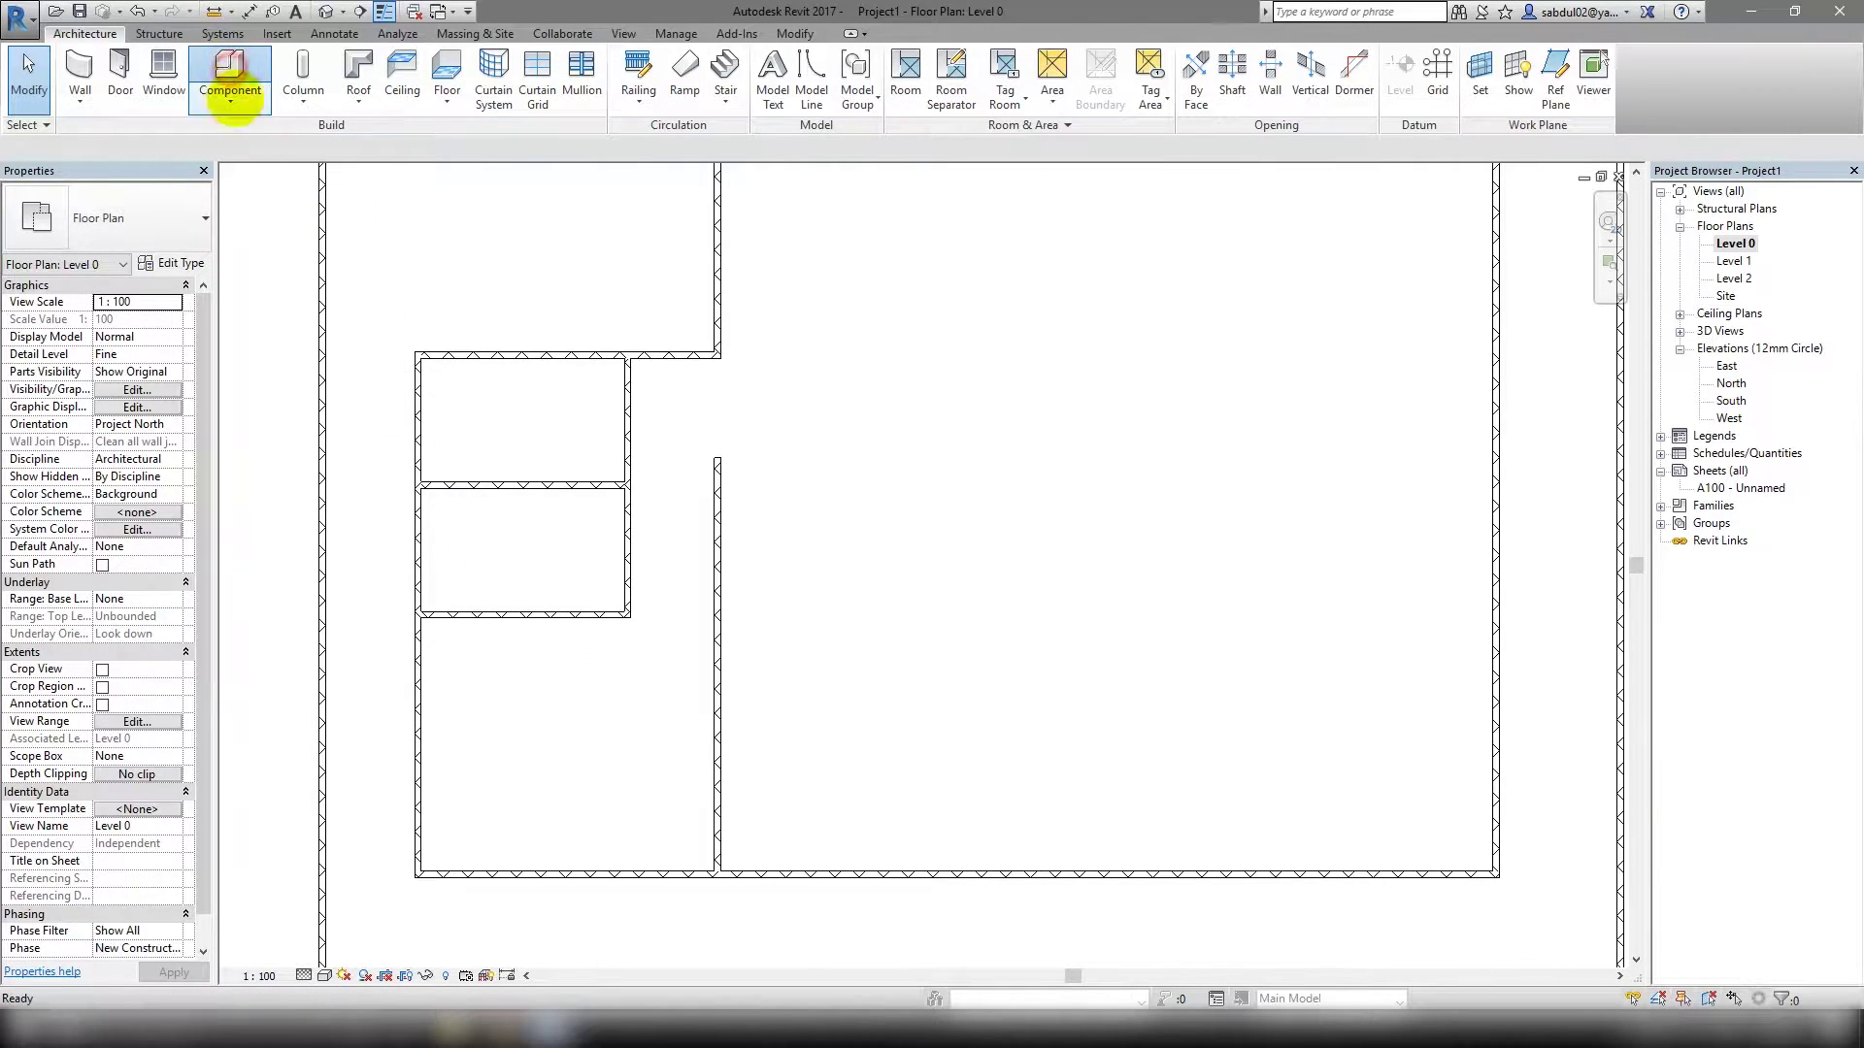
# Load the Cubicle_Assembly family from the Plumbing > Fixtures > Toilet Cubicles library folder.
pyautogui.click(233, 72)
pyautogui.click(789, 73)
pyautogui.scroll(-4, 806, 521)
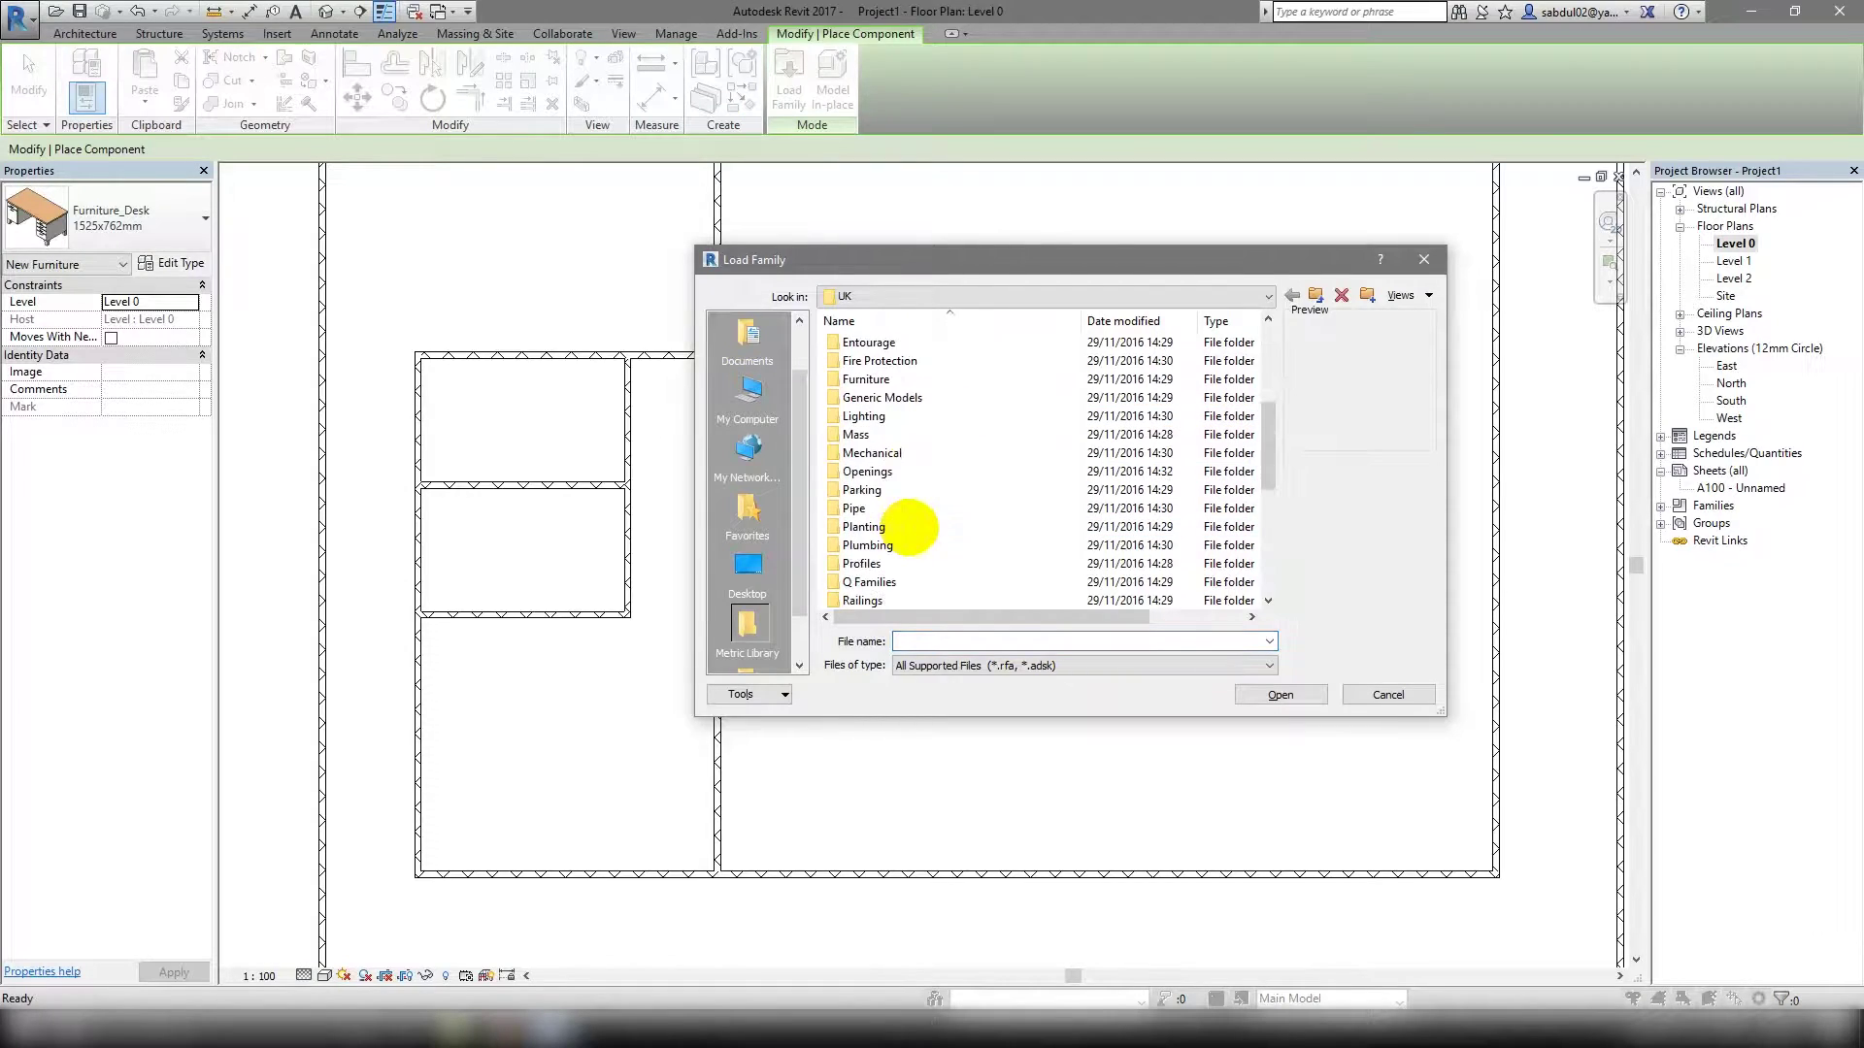
pyautogui.scroll(-2, 832, 465)
pyautogui.click(867, 432)
pyautogui.doubleClick(867, 433)
pyautogui.doubleClick(865, 346)
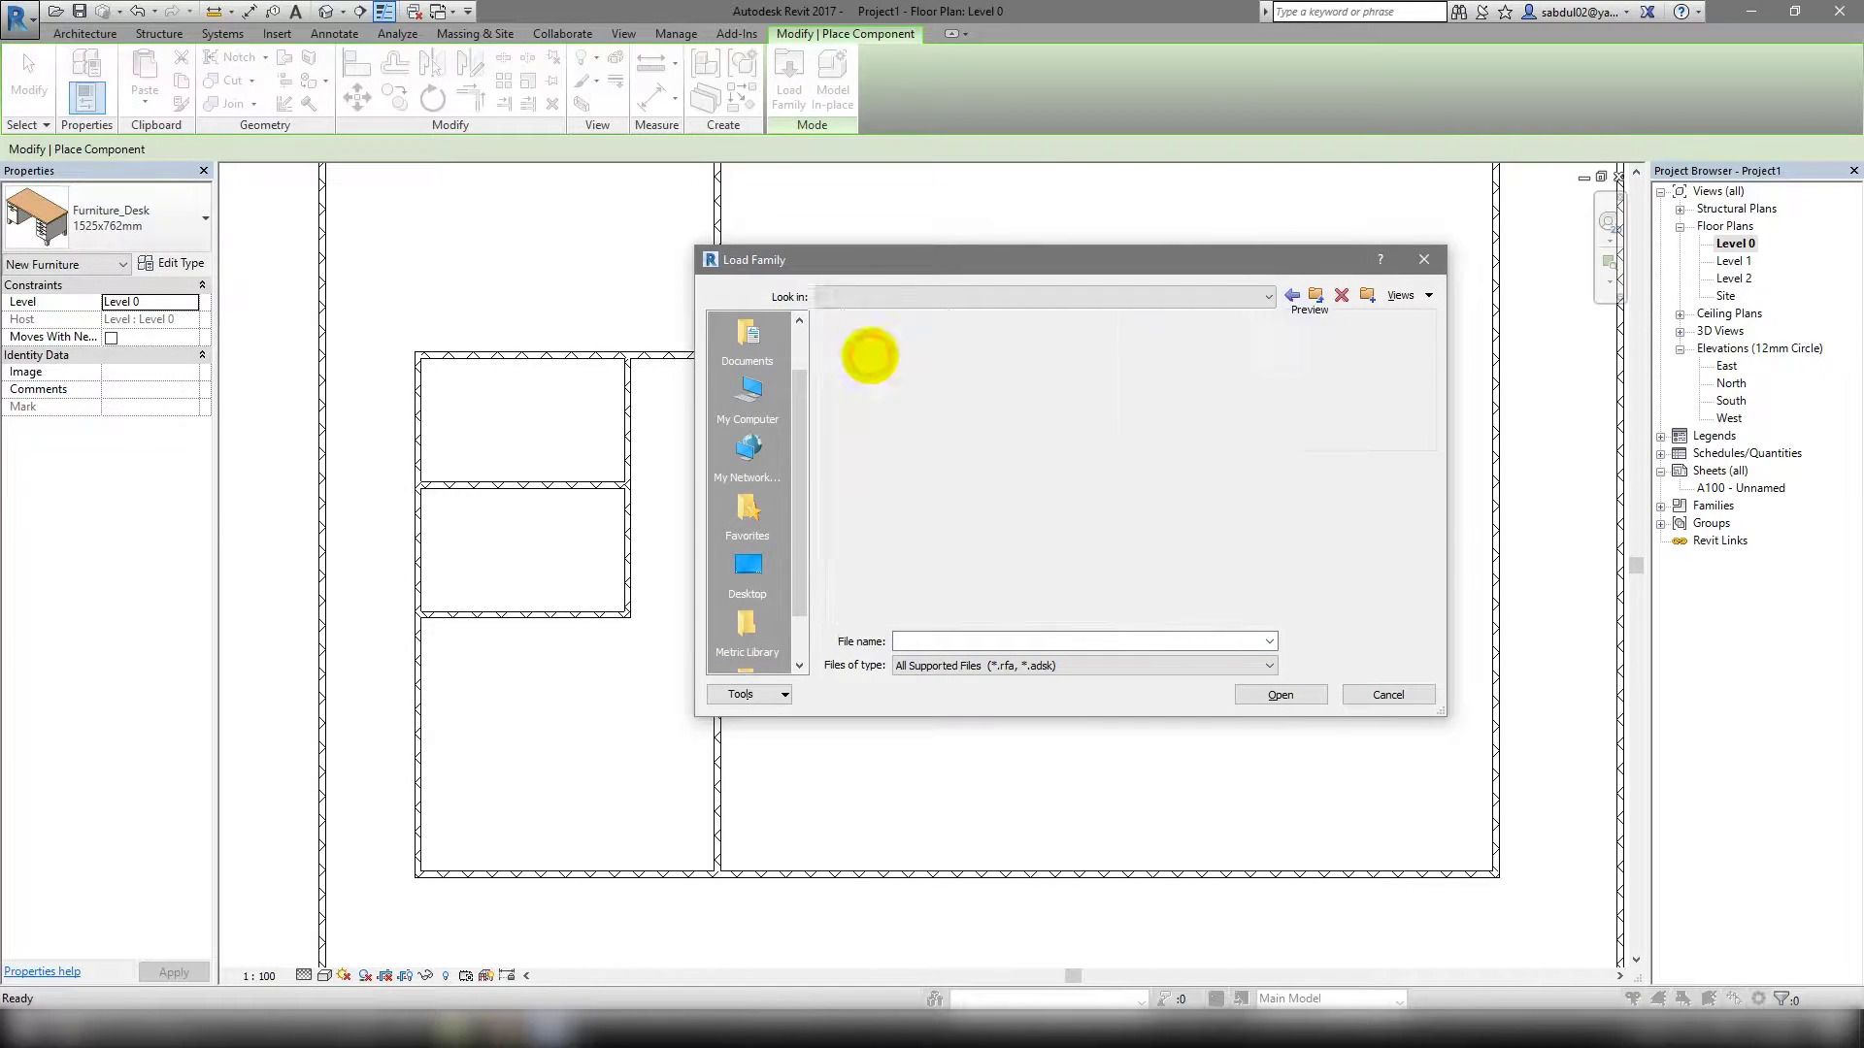
pyautogui.doubleClick(873, 452)
pyautogui.click(903, 360)
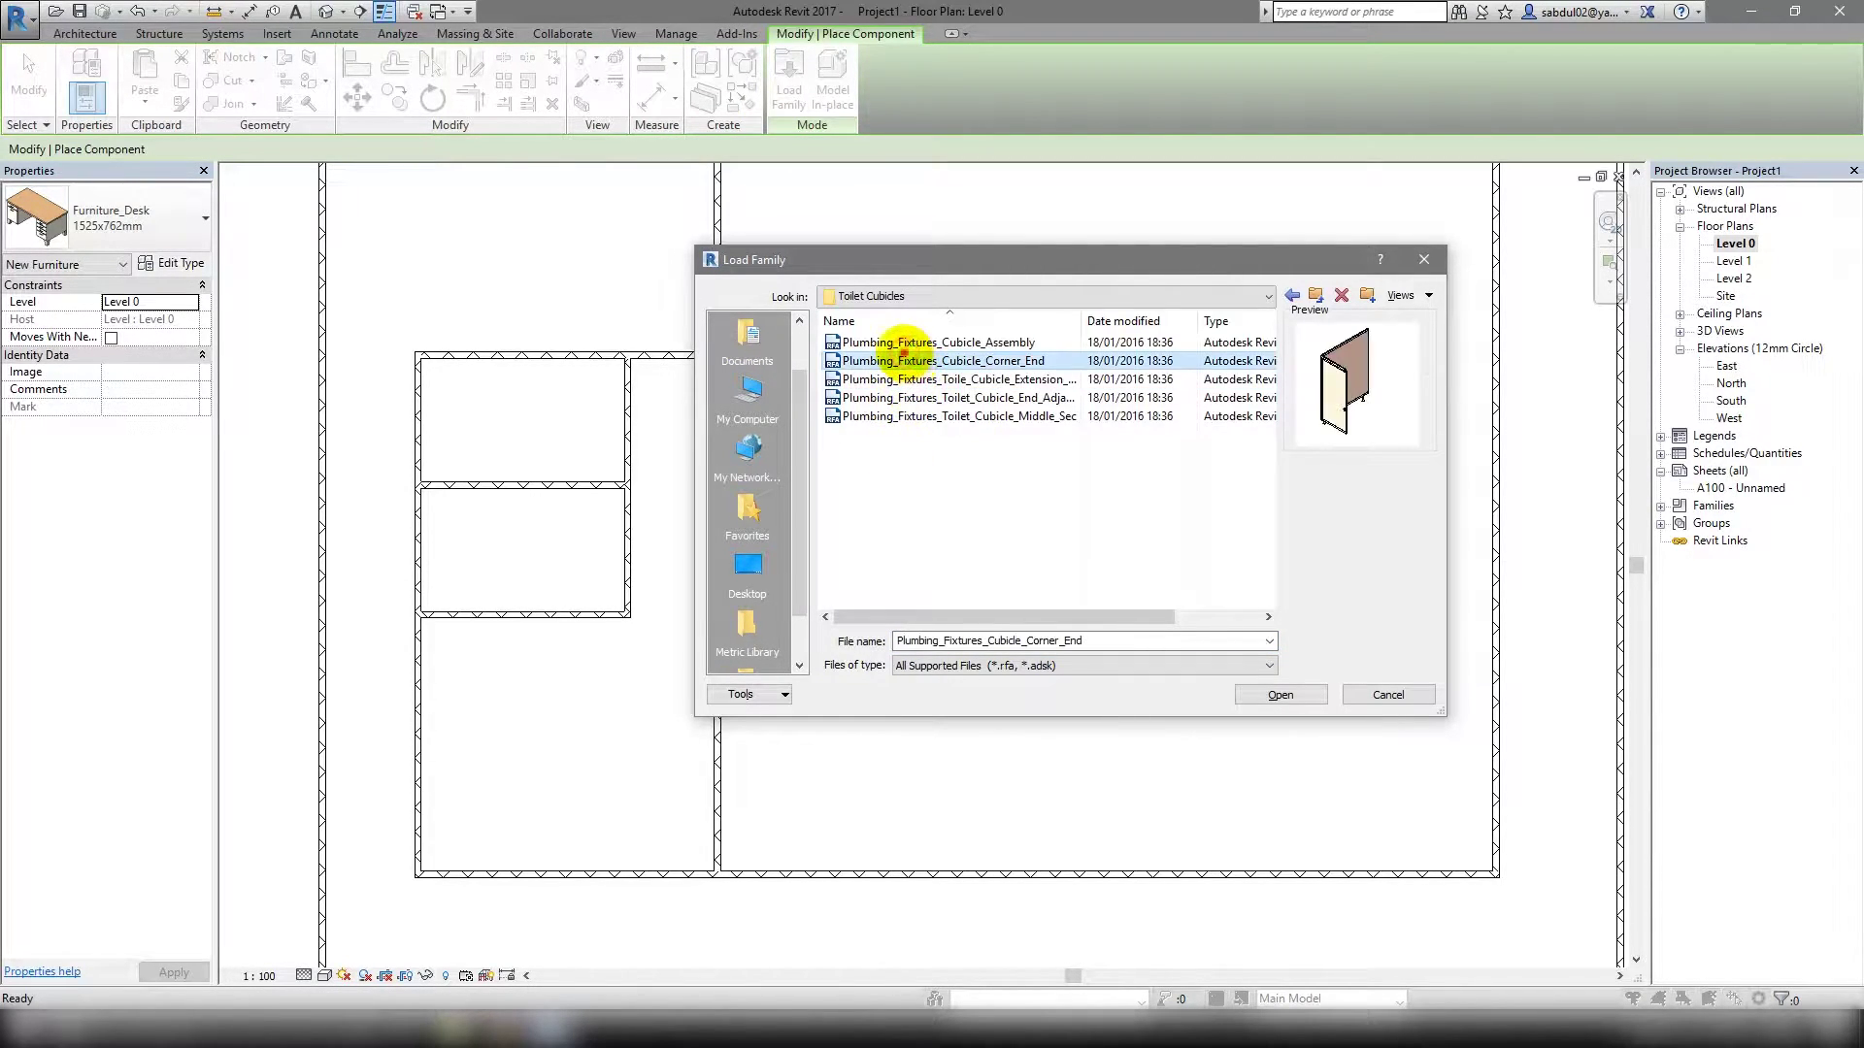
pyautogui.click(903, 397)
pyautogui.click(903, 342)
pyautogui.click(1279, 693)
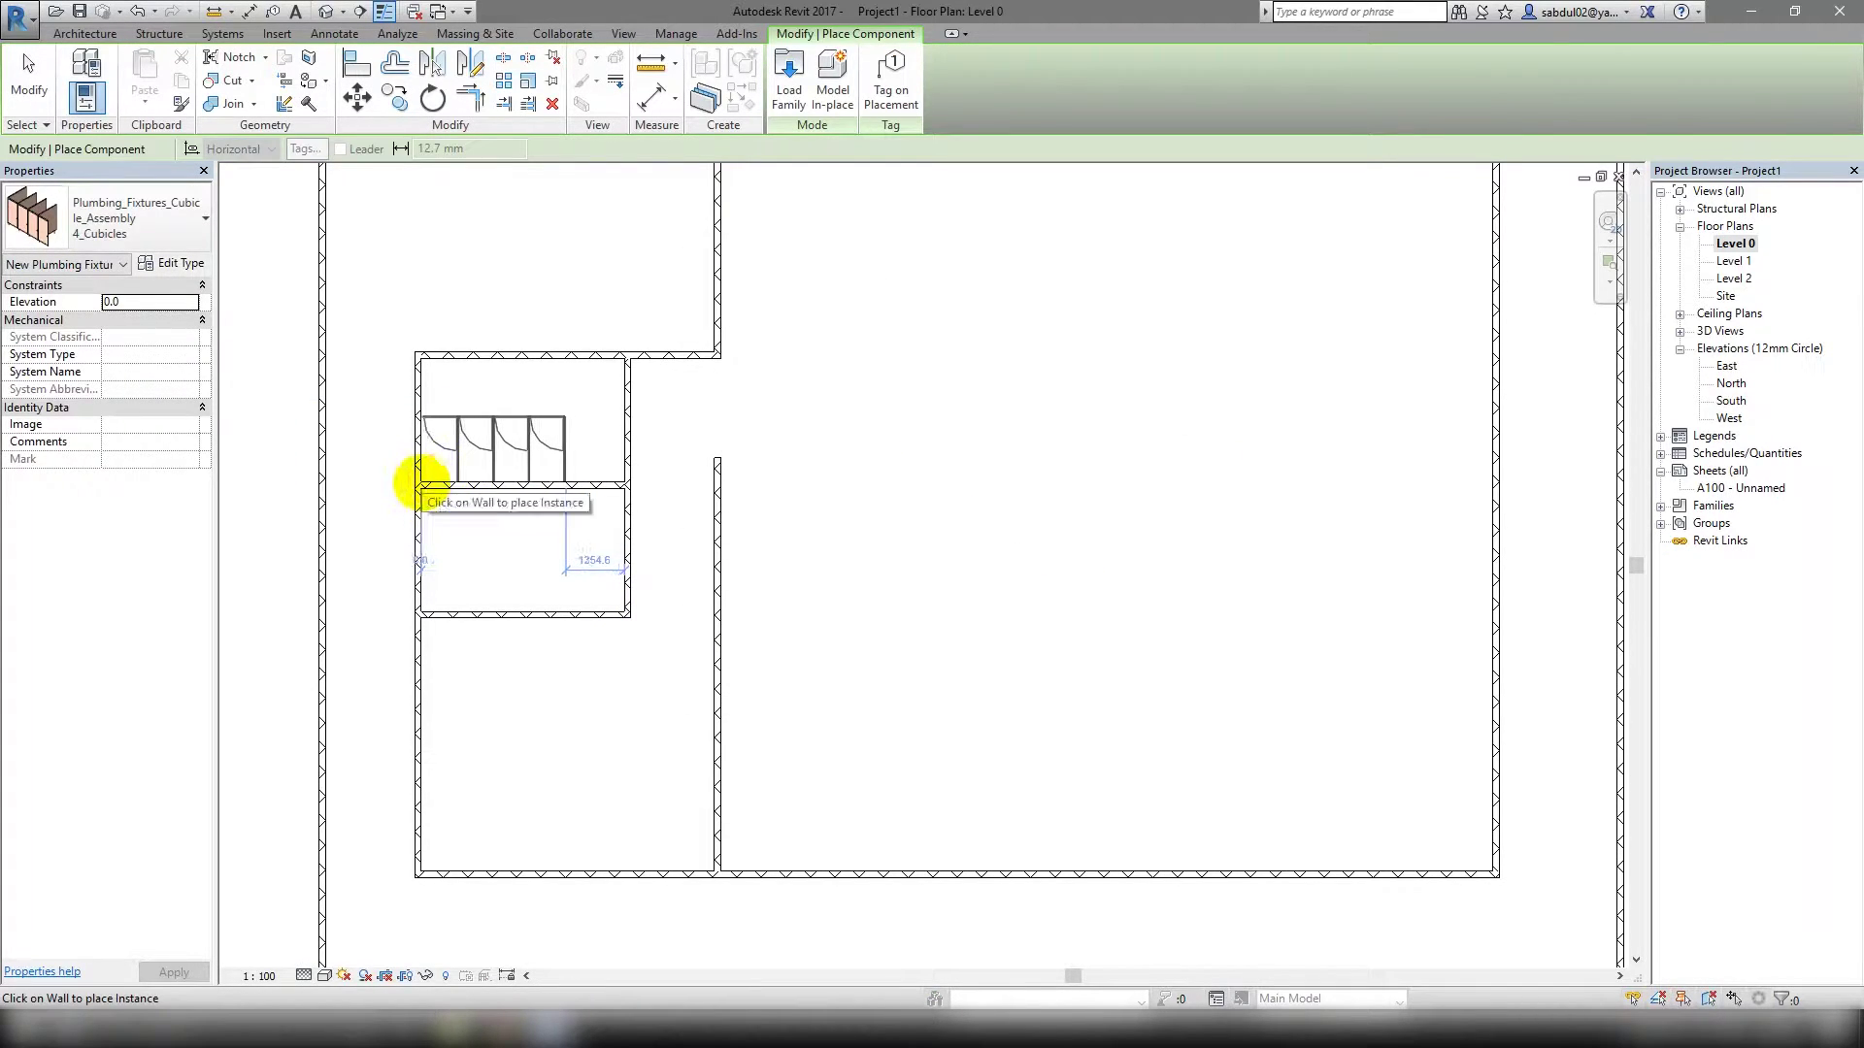
# Place a four-cubicle row on the toilet wall and mirror a copy across the dividing wall.
pyautogui.click(419, 482)
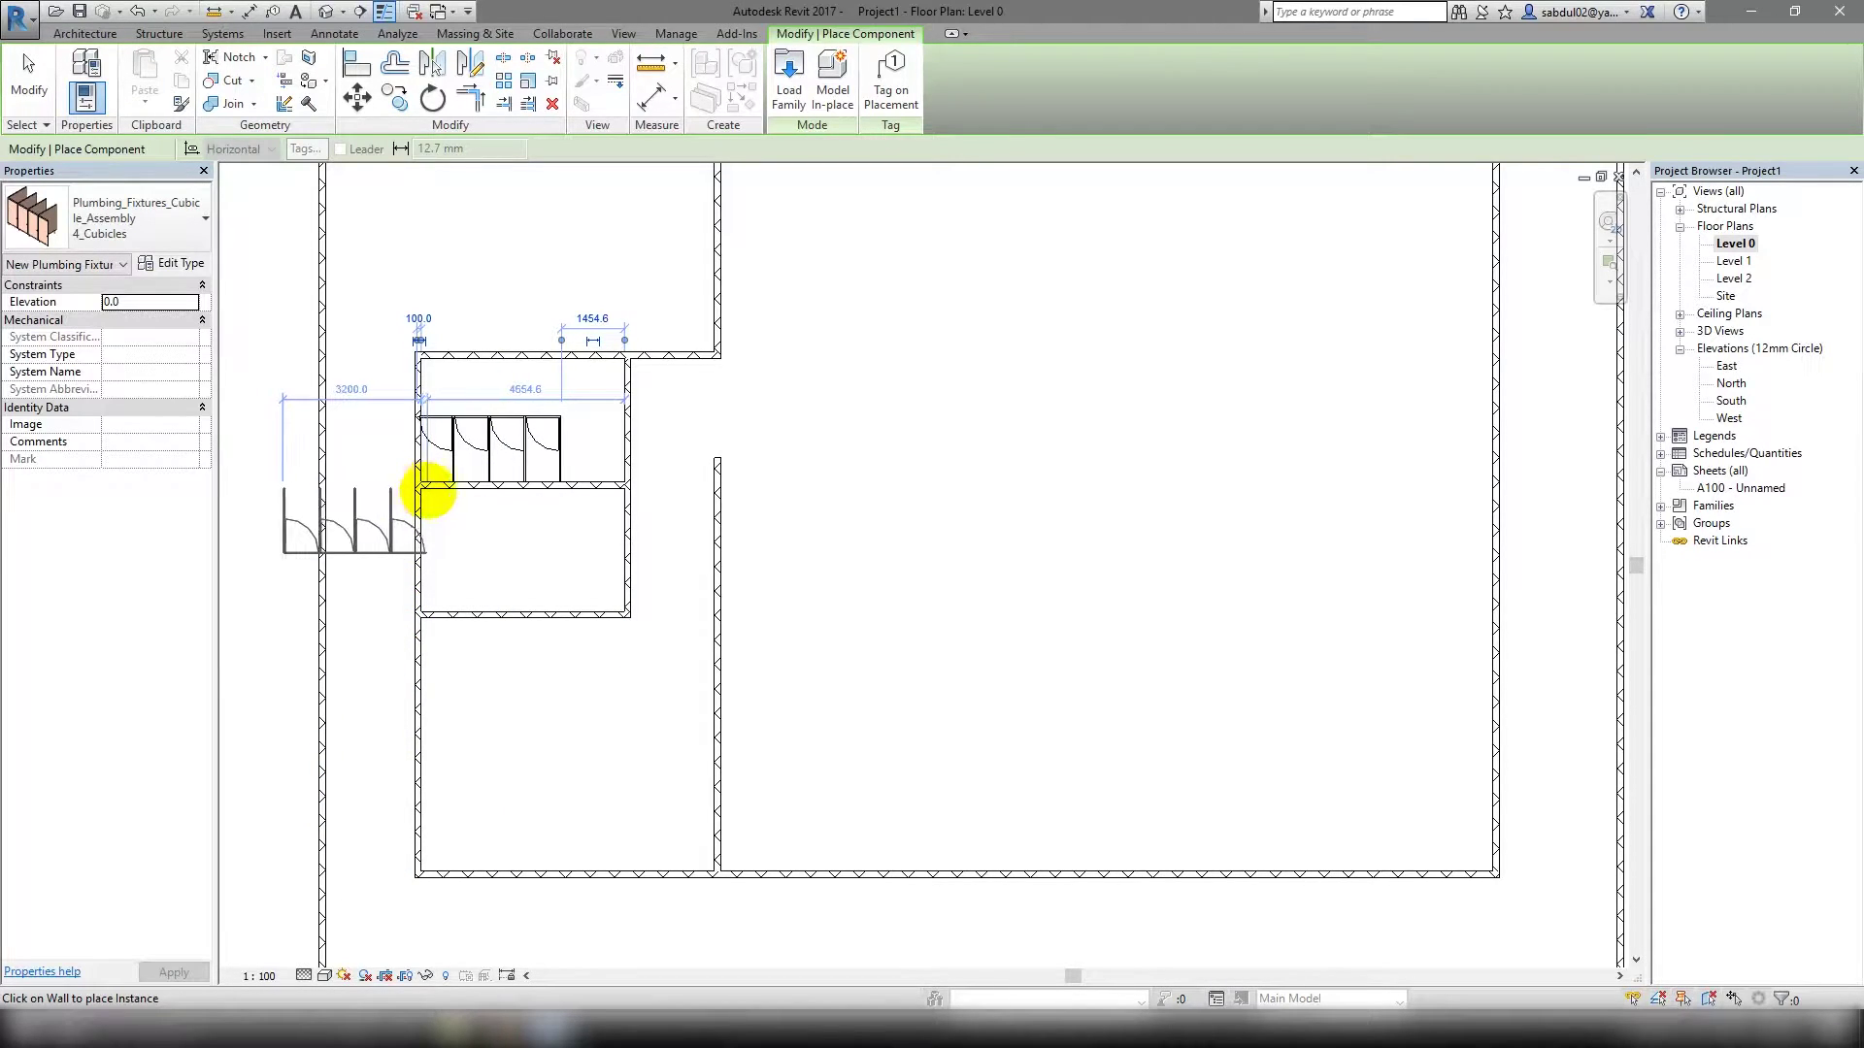
pyautogui.press('Escape')
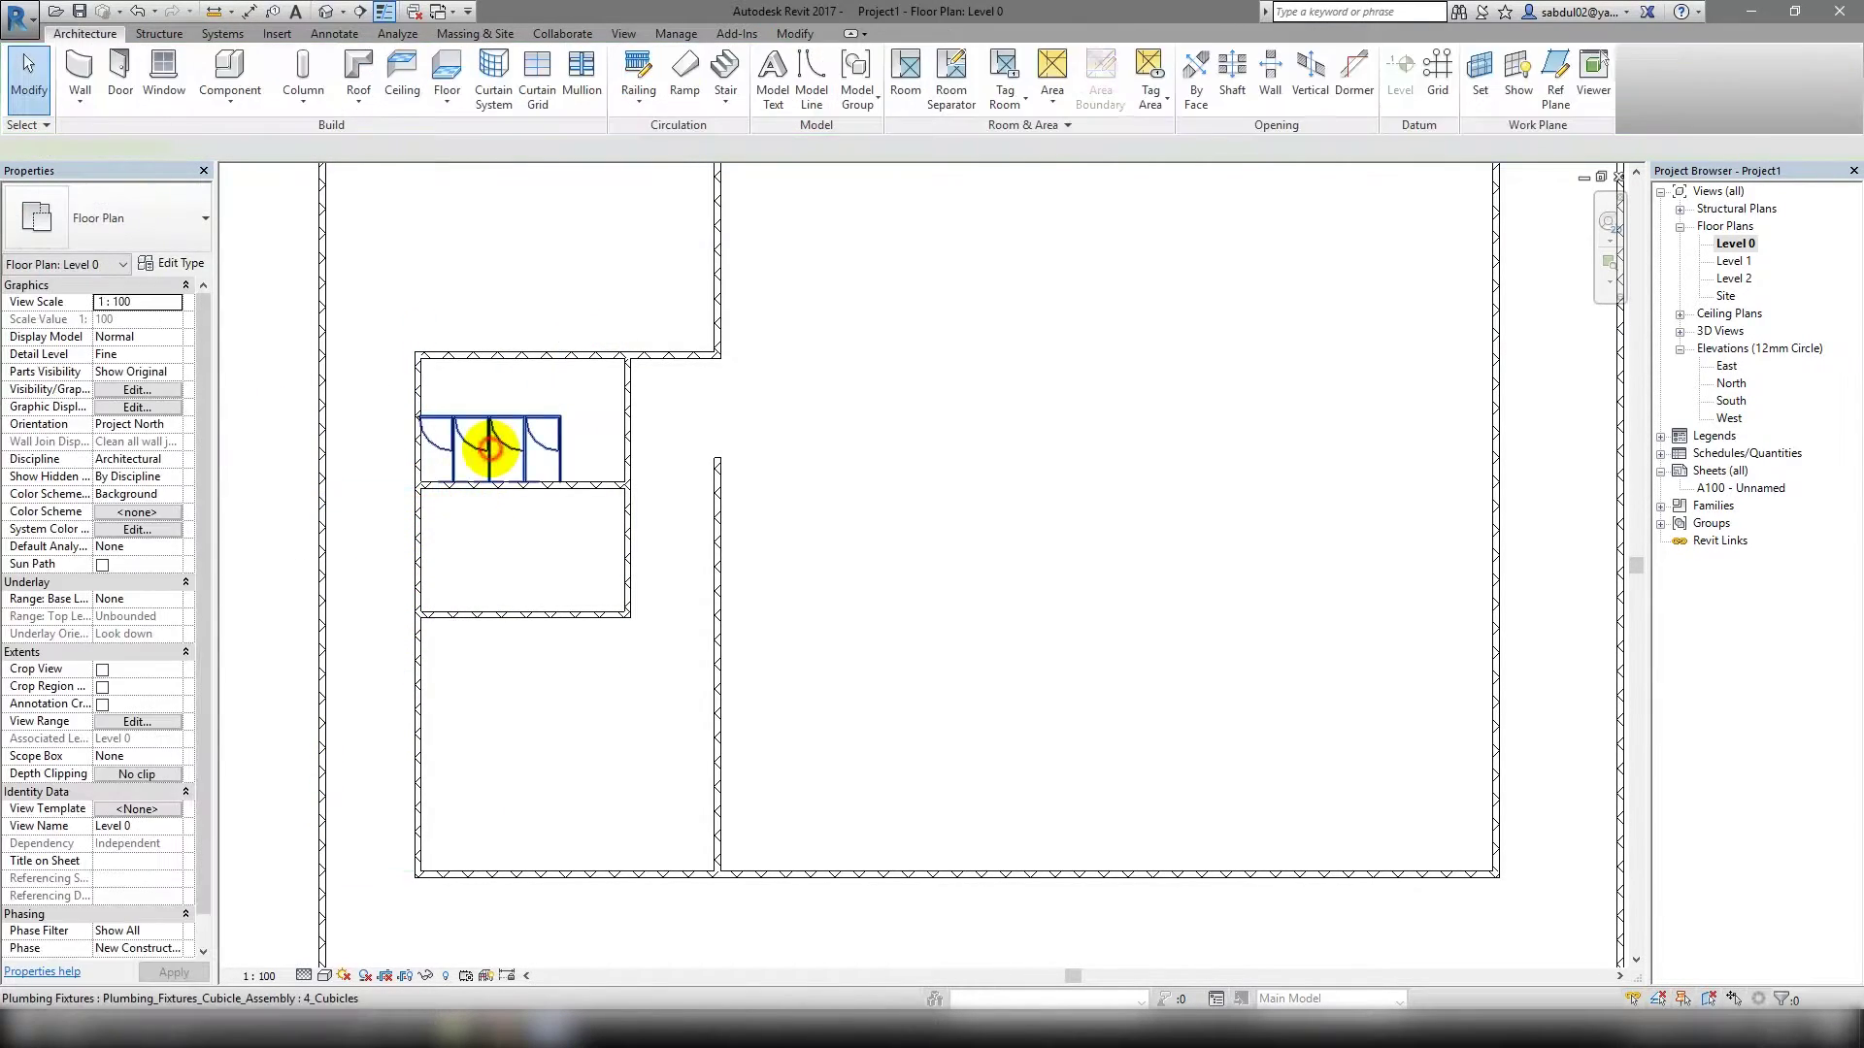
pyautogui.click(487, 446)
pyautogui.scroll(3, 427, 495)
pyautogui.scroll(3, 417, 490)
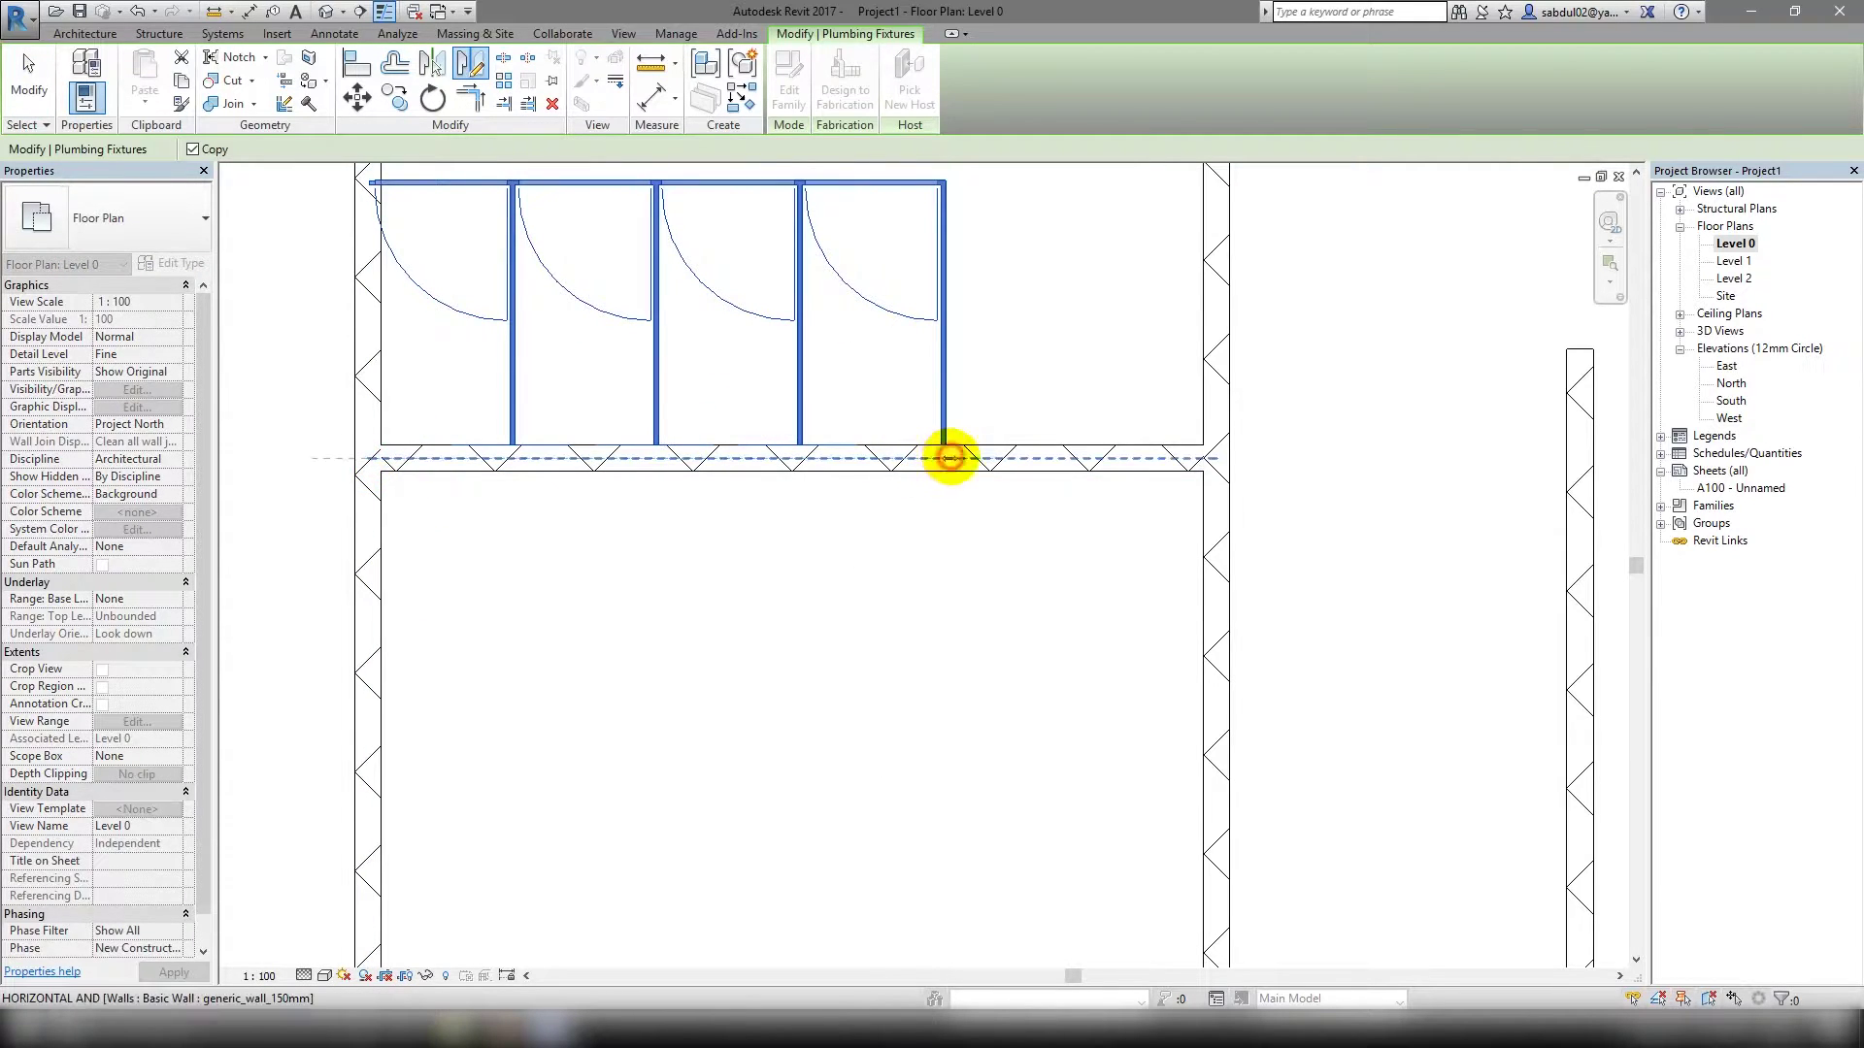
pyautogui.click(950, 457)
pyautogui.scroll(-2, 853, 520)
pyautogui.scroll(-3, 719, 540)
pyautogui.press('Escape')
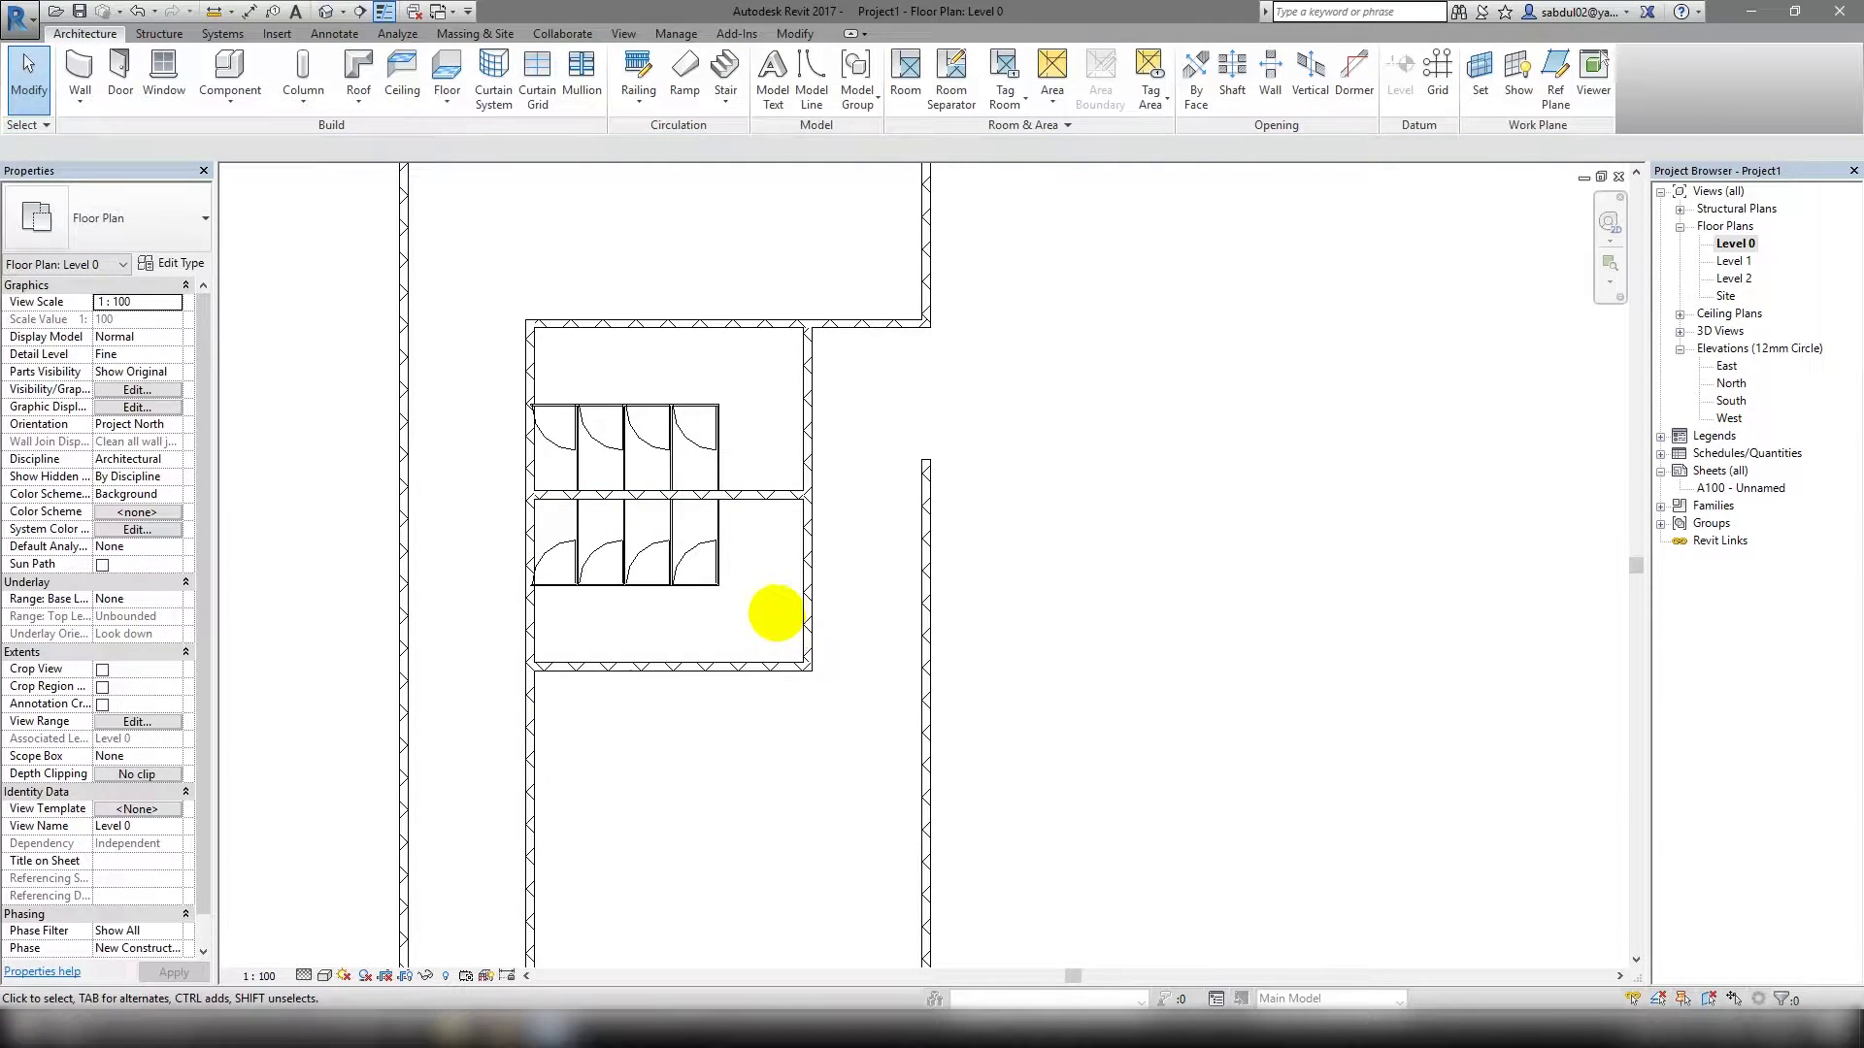
# Move the toilet block's top wall and the middle wall with its cubicles upward.
pyautogui.scroll(-2, 761, 609)
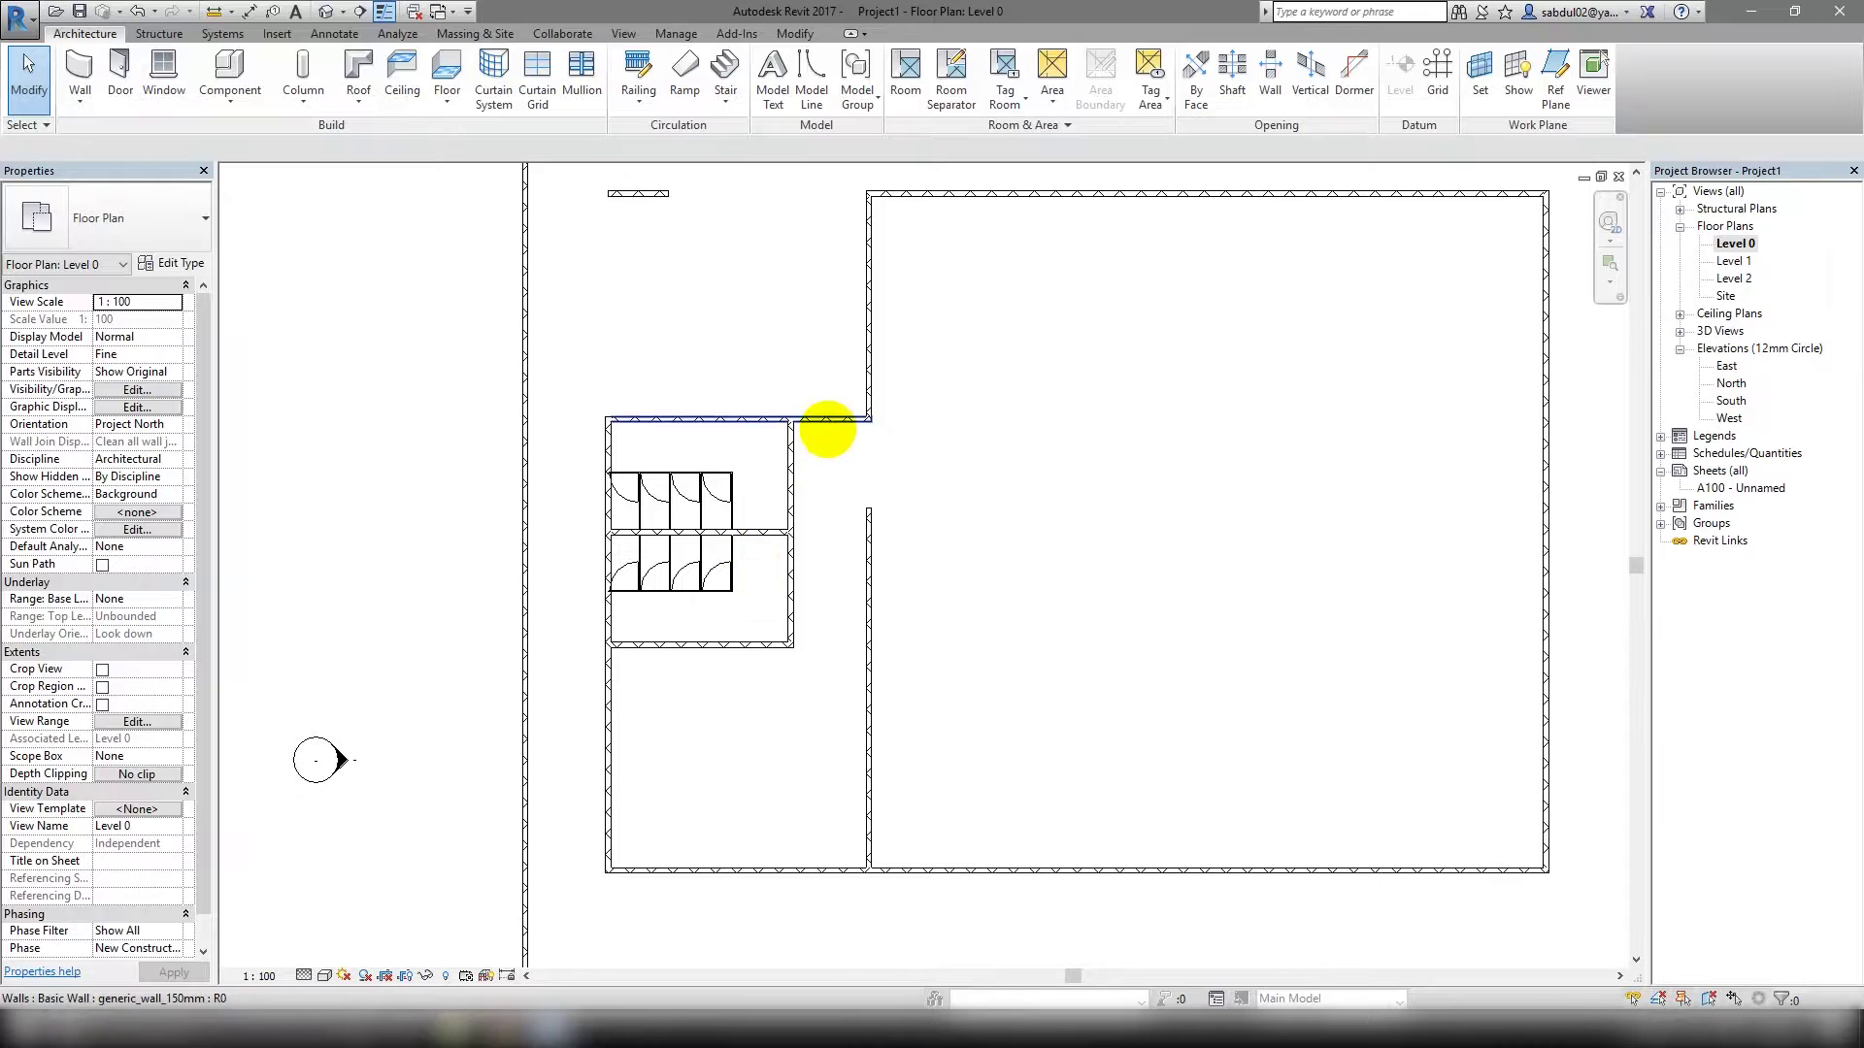
pyautogui.click(827, 419)
pyautogui.moveTo(832, 417); pyautogui.dragTo(832, 366)
pyautogui.click(754, 532)
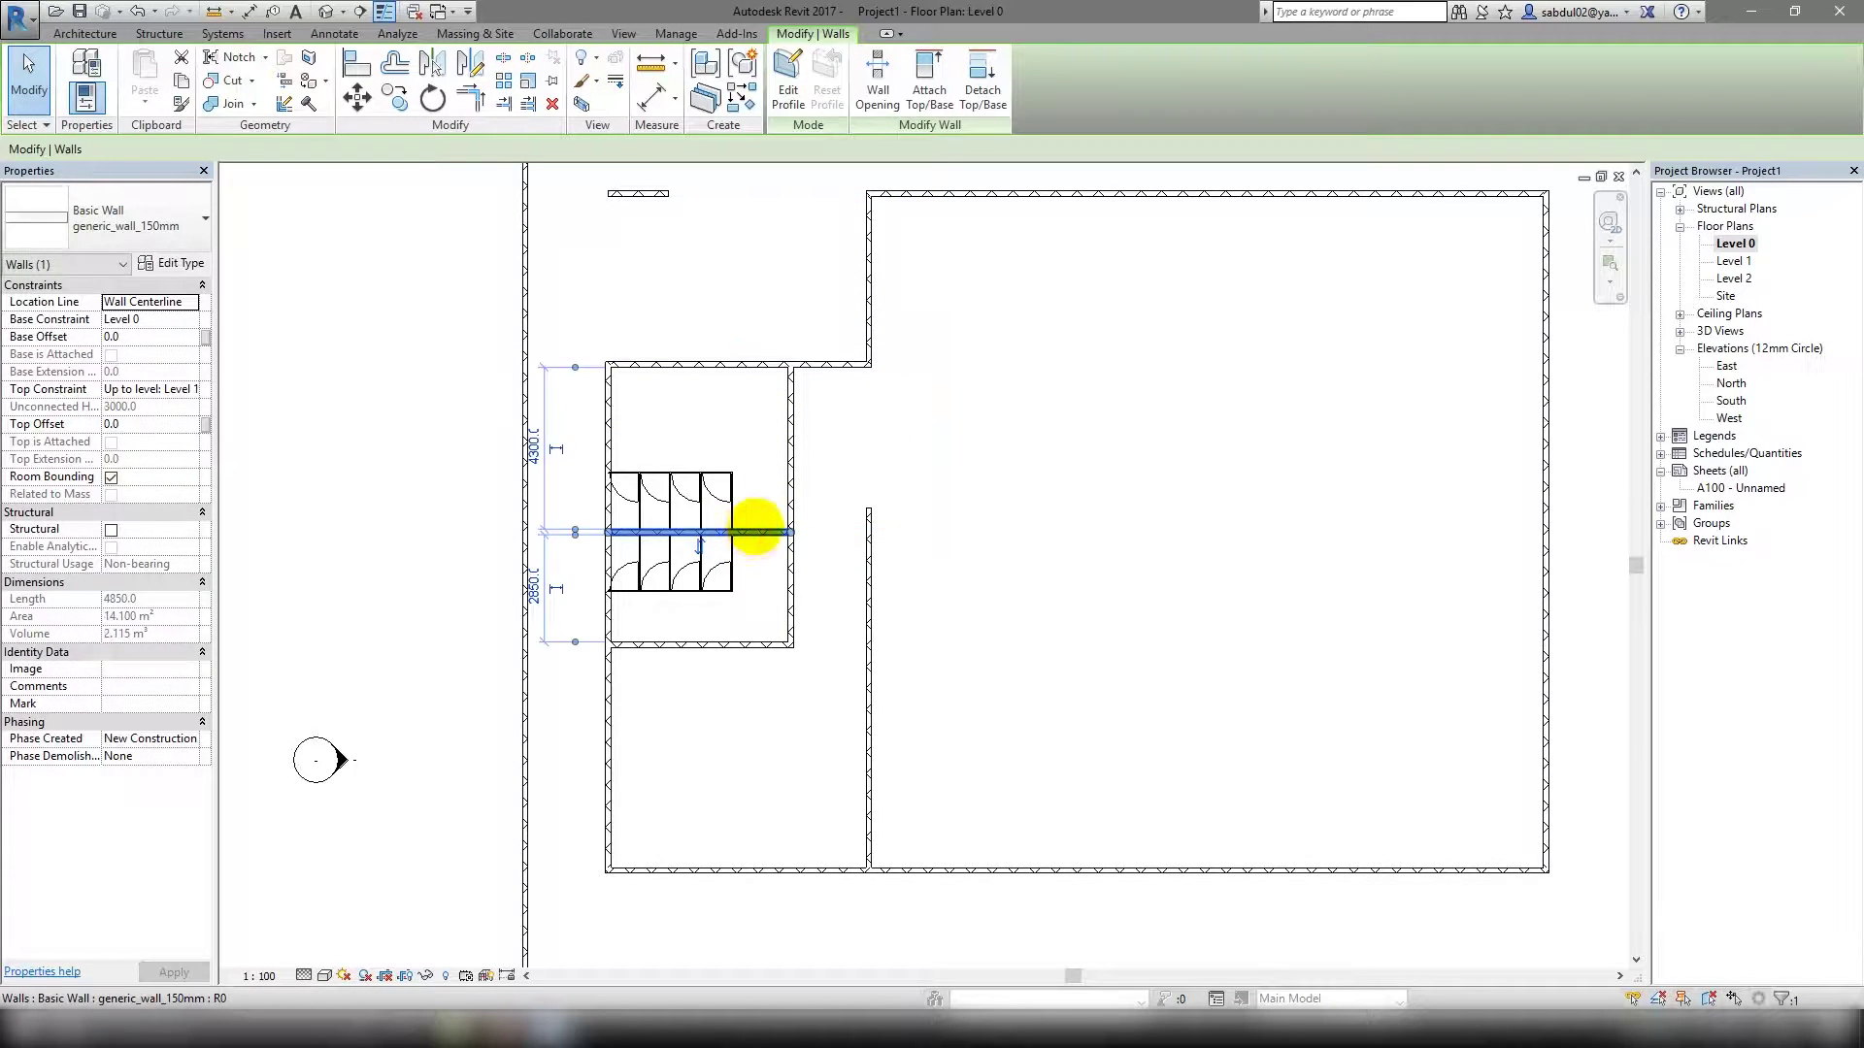
pyautogui.moveTo(754, 532); pyautogui.dragTo(761, 506)
pyautogui.press('Escape')
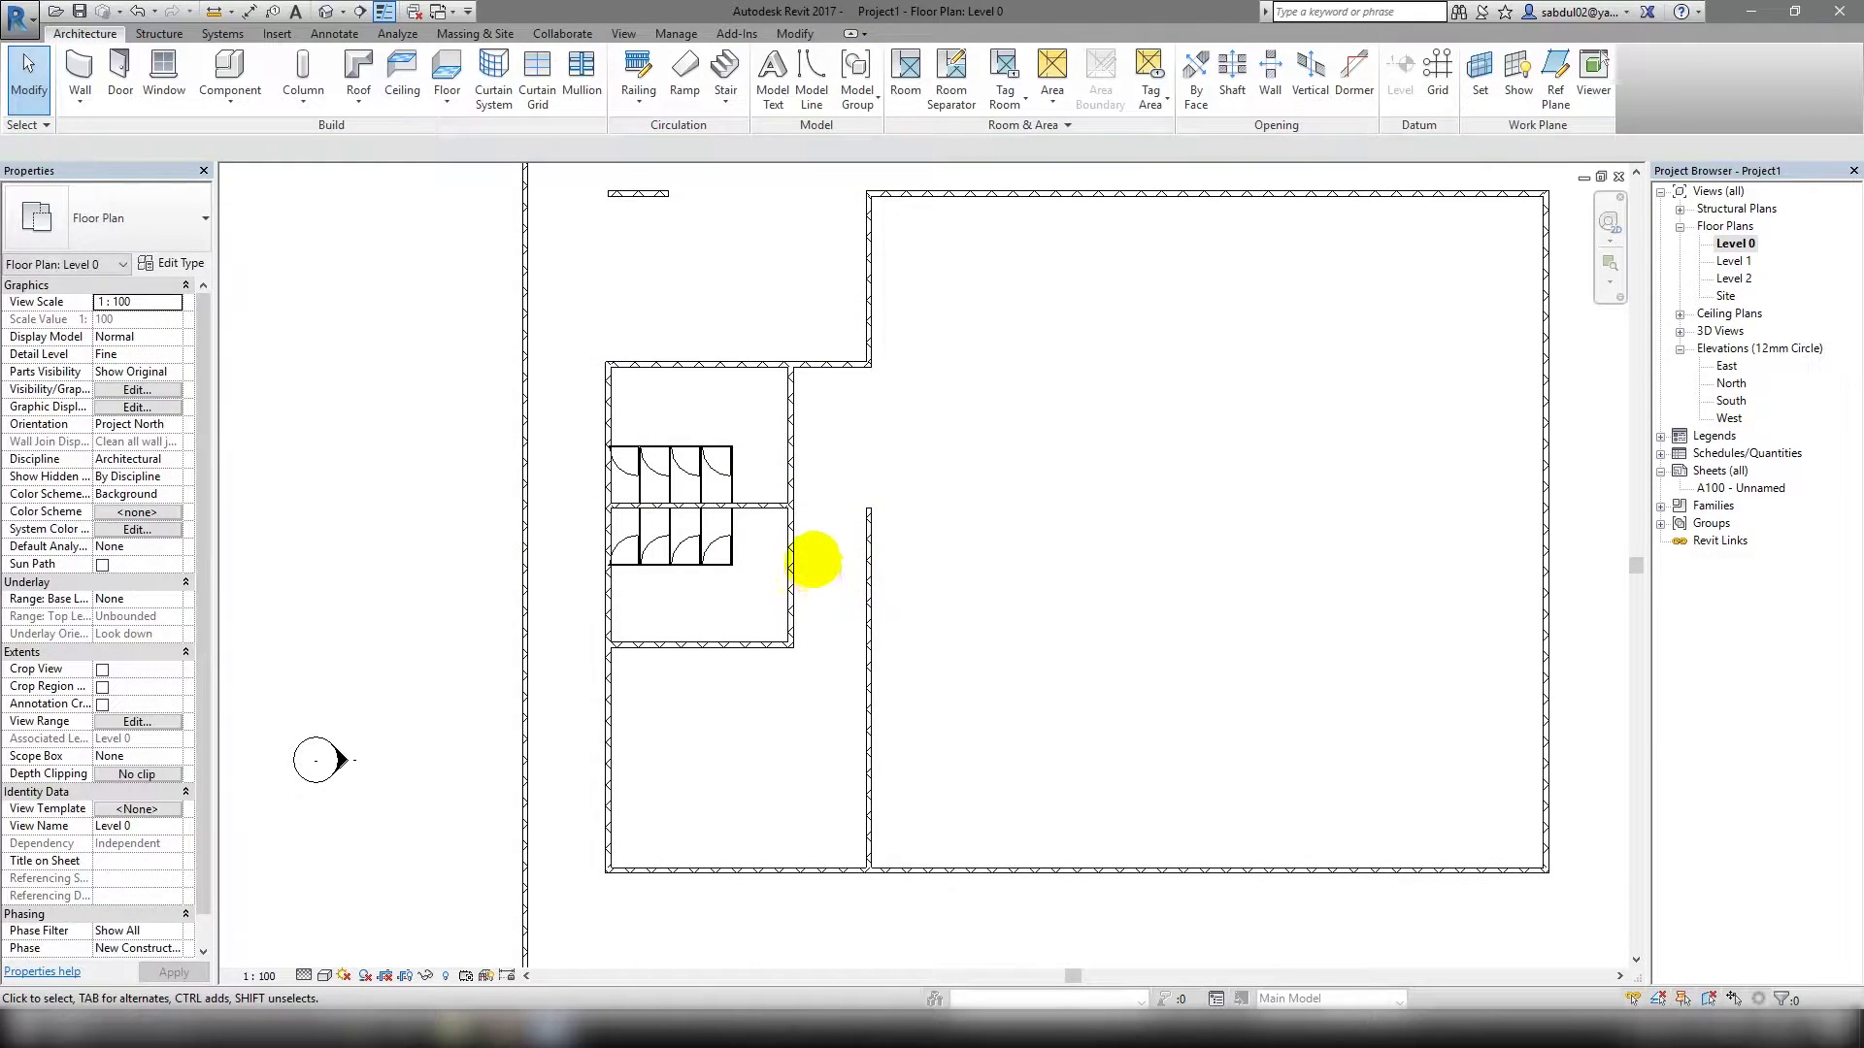
# Shorten the long vertical partition wall from its bottom end.
pyautogui.scroll(-2, 813, 560)
pyautogui.moveTo(815, 555); pyautogui.dragTo(470, 637, button='middle')
pyautogui.click(549, 695)
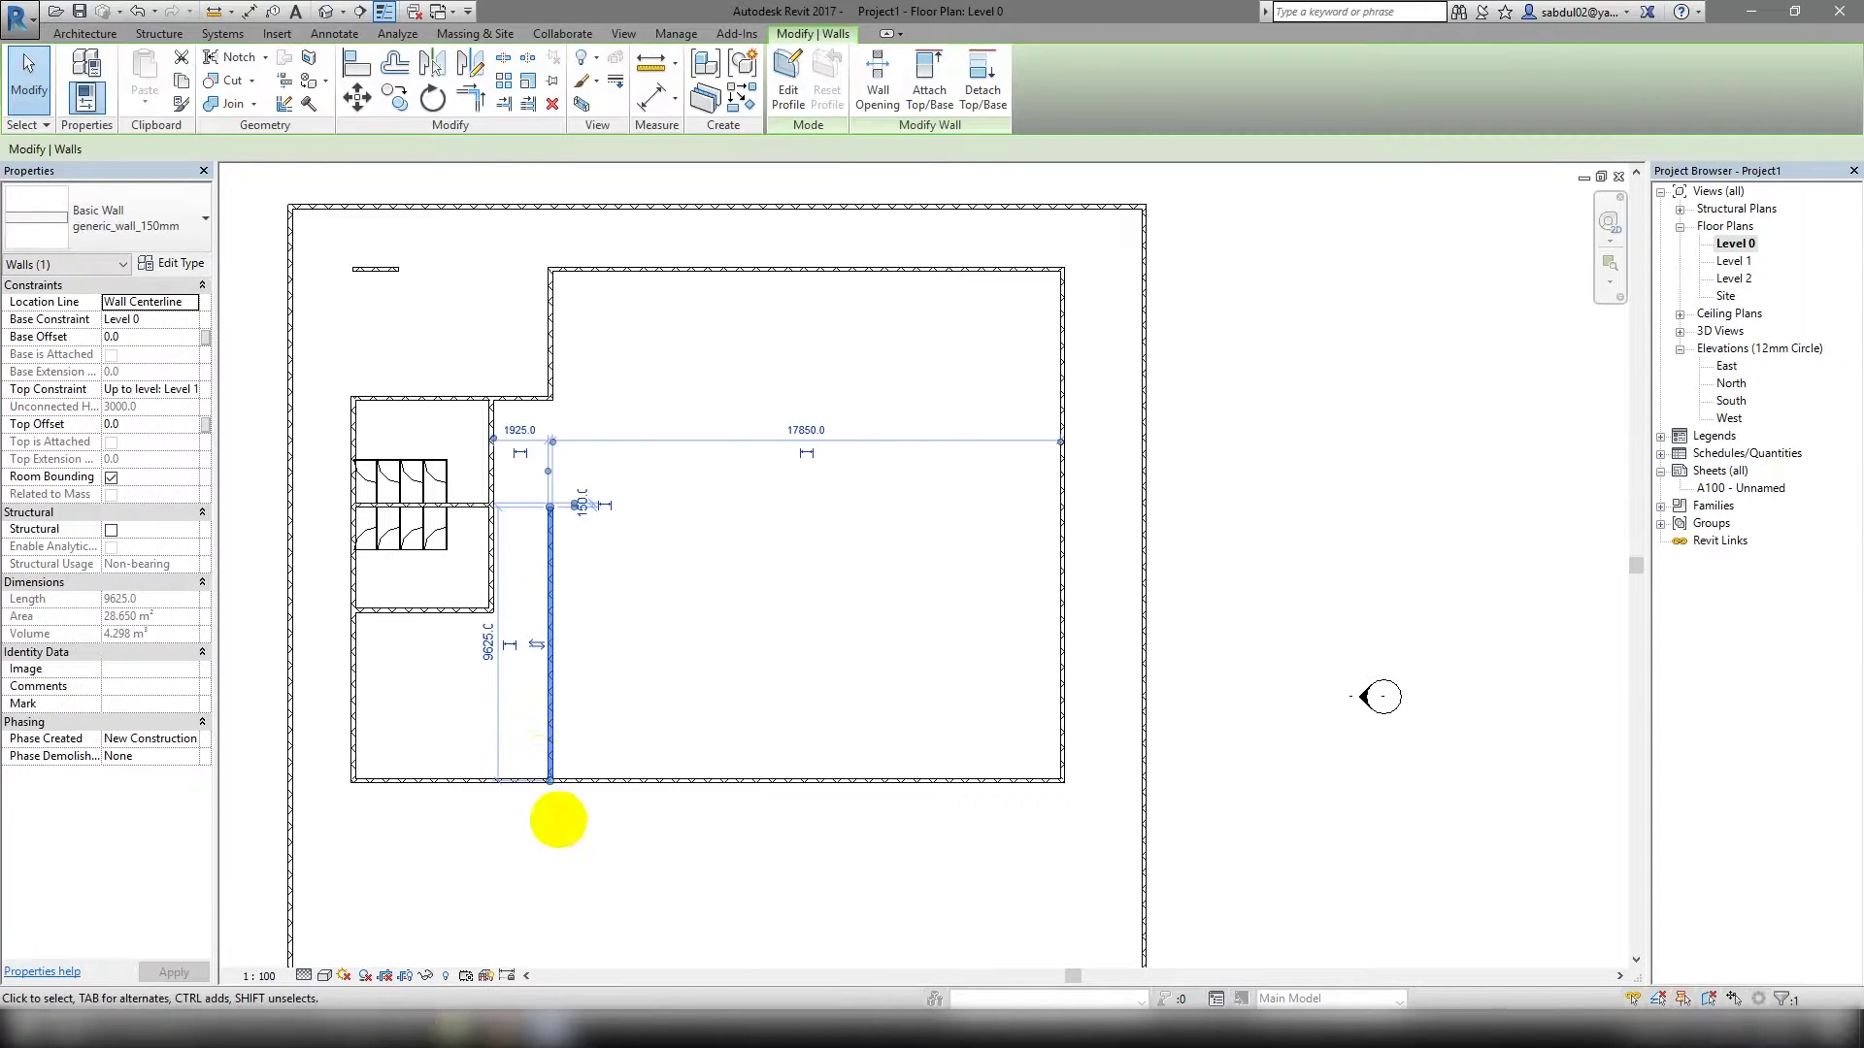
pyautogui.moveTo(550, 780); pyautogui.dragTo(562, 612)
pyautogui.press('Escape')
# Extend the short partition wall's top end upward.
pyautogui.scroll(2, 695, 533)
pyautogui.scroll(-1, 696, 525)
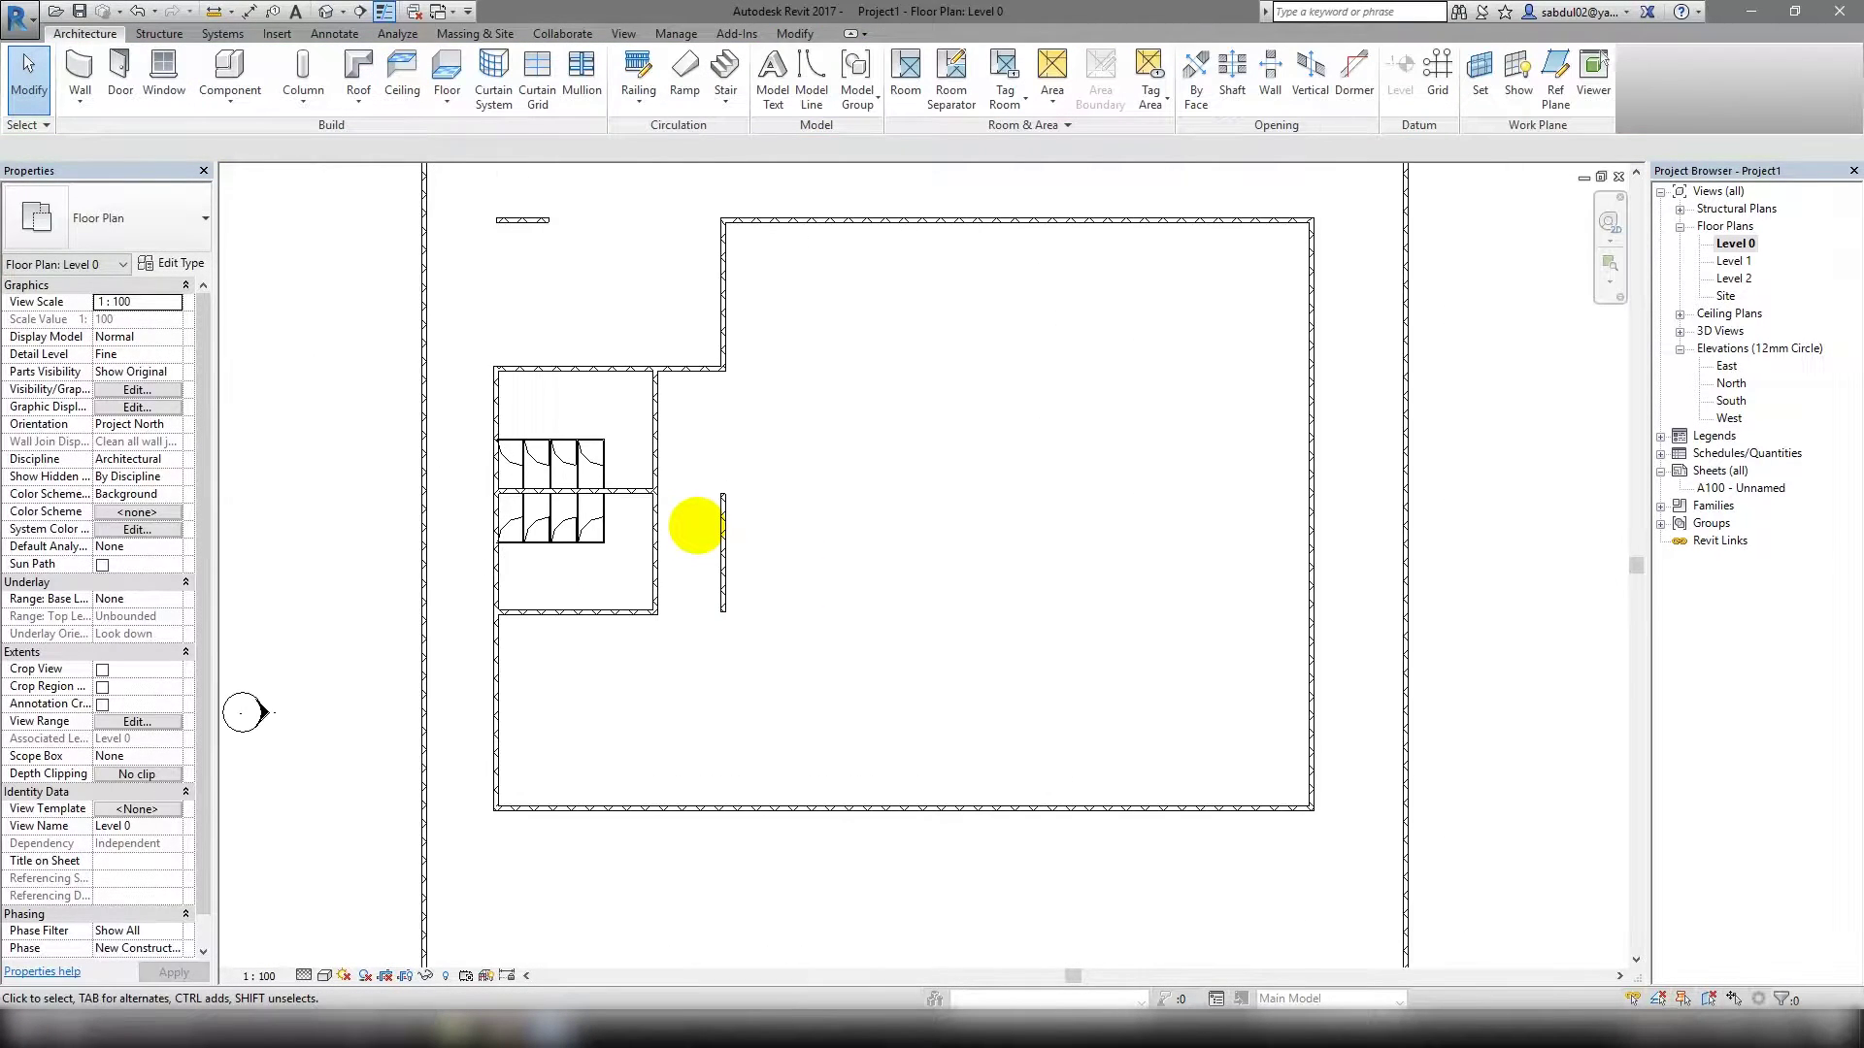
pyautogui.click(722, 505)
pyautogui.moveTo(722, 495); pyautogui.dragTo(722, 435)
pyautogui.press('Escape')
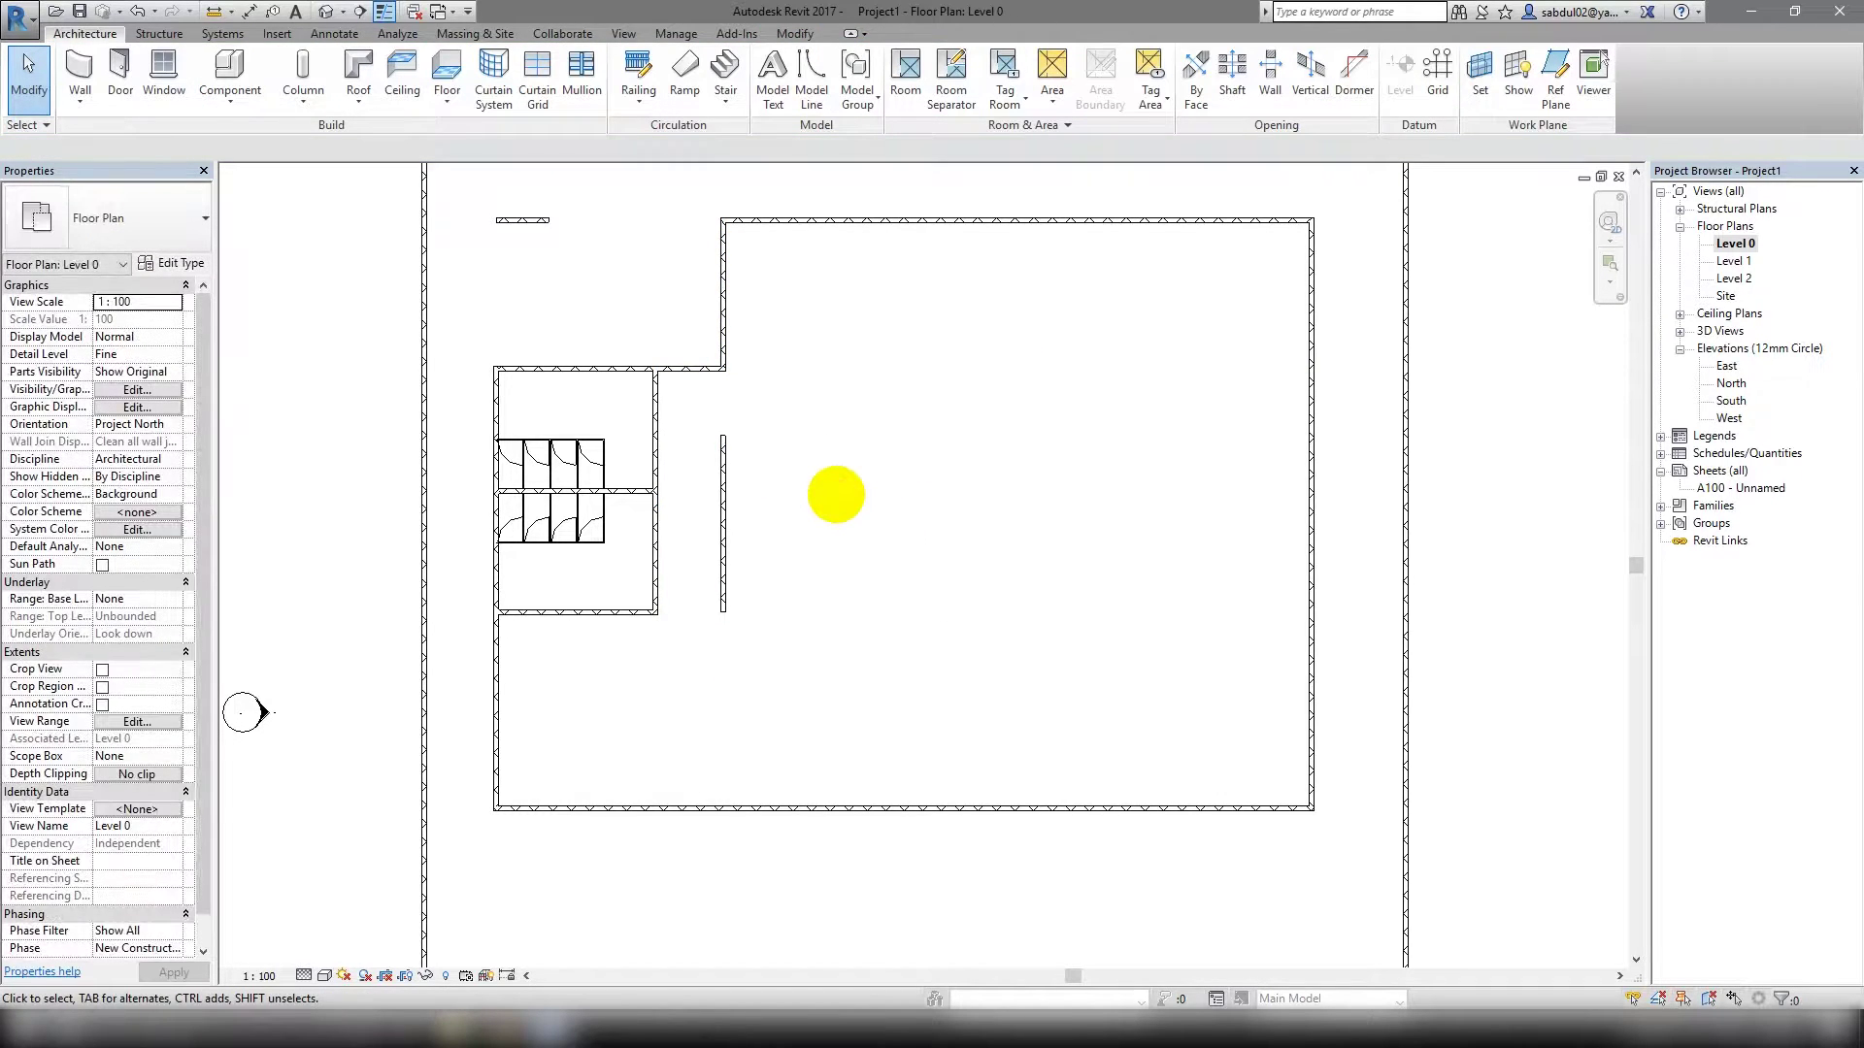
pyautogui.scroll(-1, 832, 492)
pyautogui.moveTo(798, 491); pyautogui.dragTo(712, 493, button='middle')
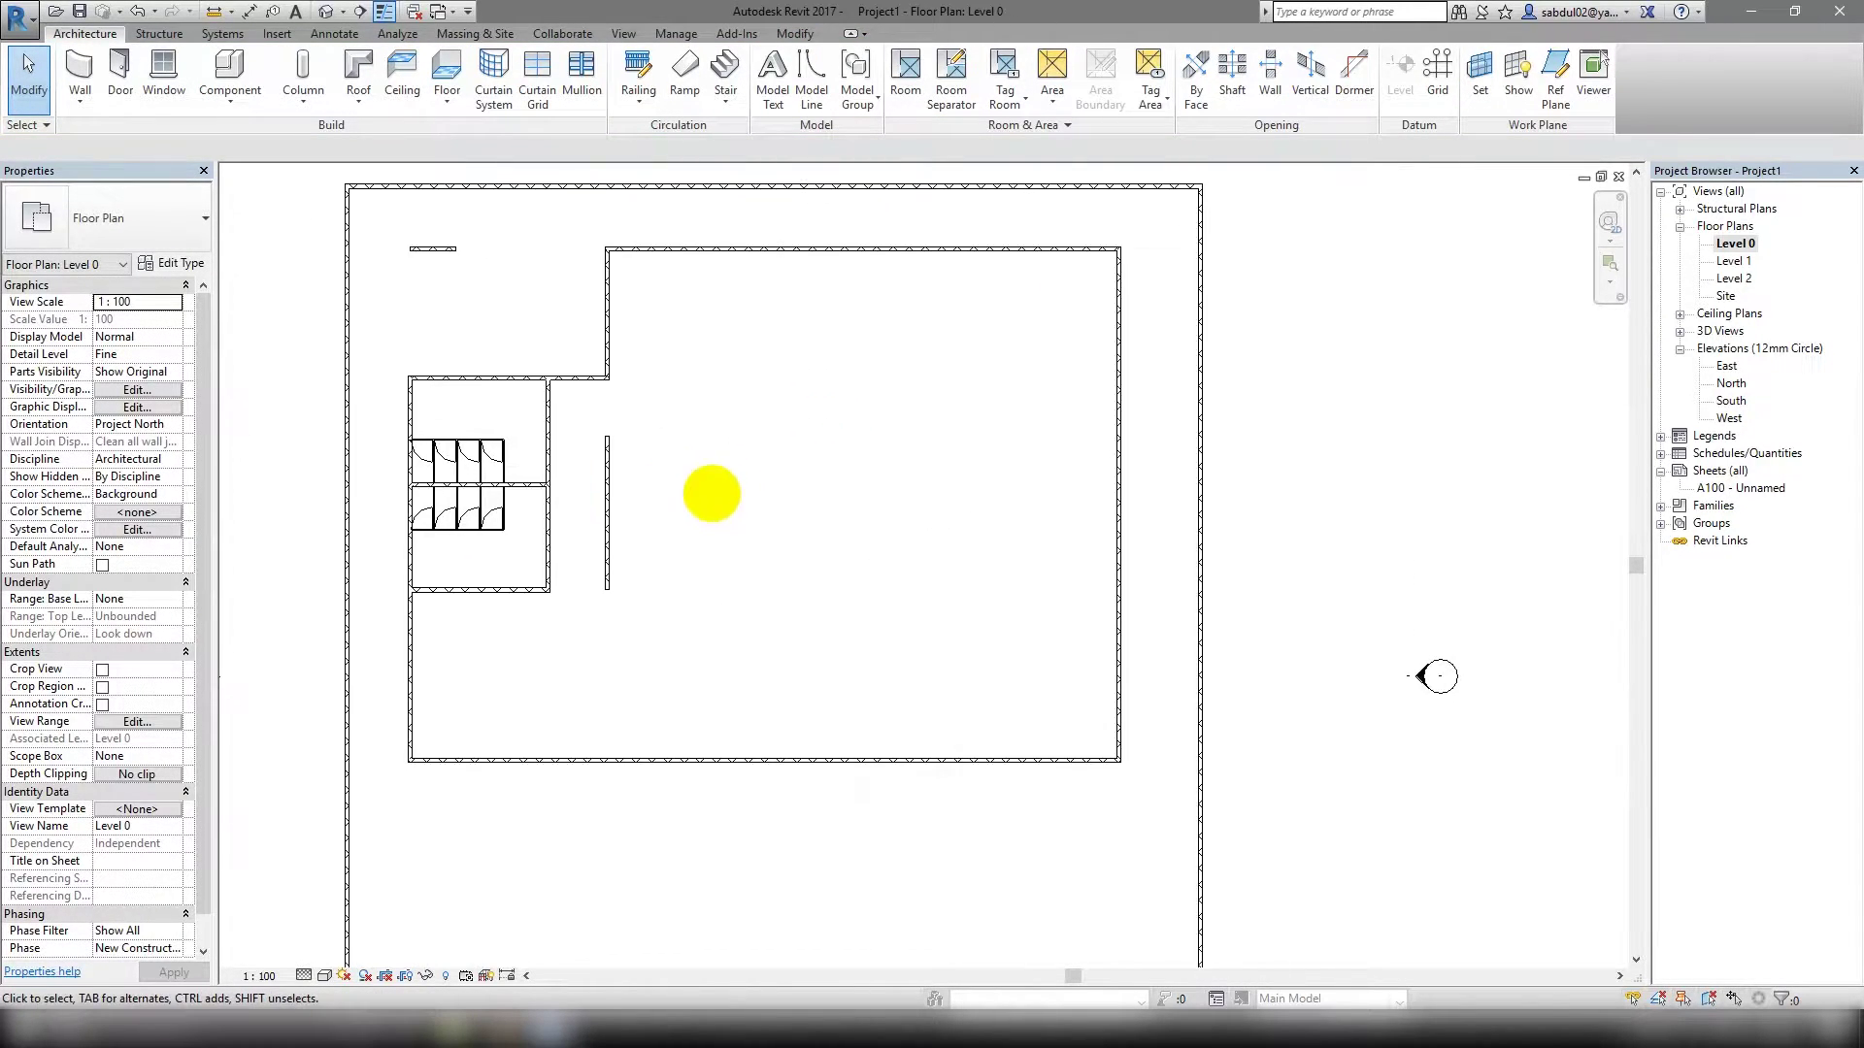
# On the Level 1 plan, create a new floor type named generic_floor_150mm.
pyautogui.doubleClick(1737, 261)
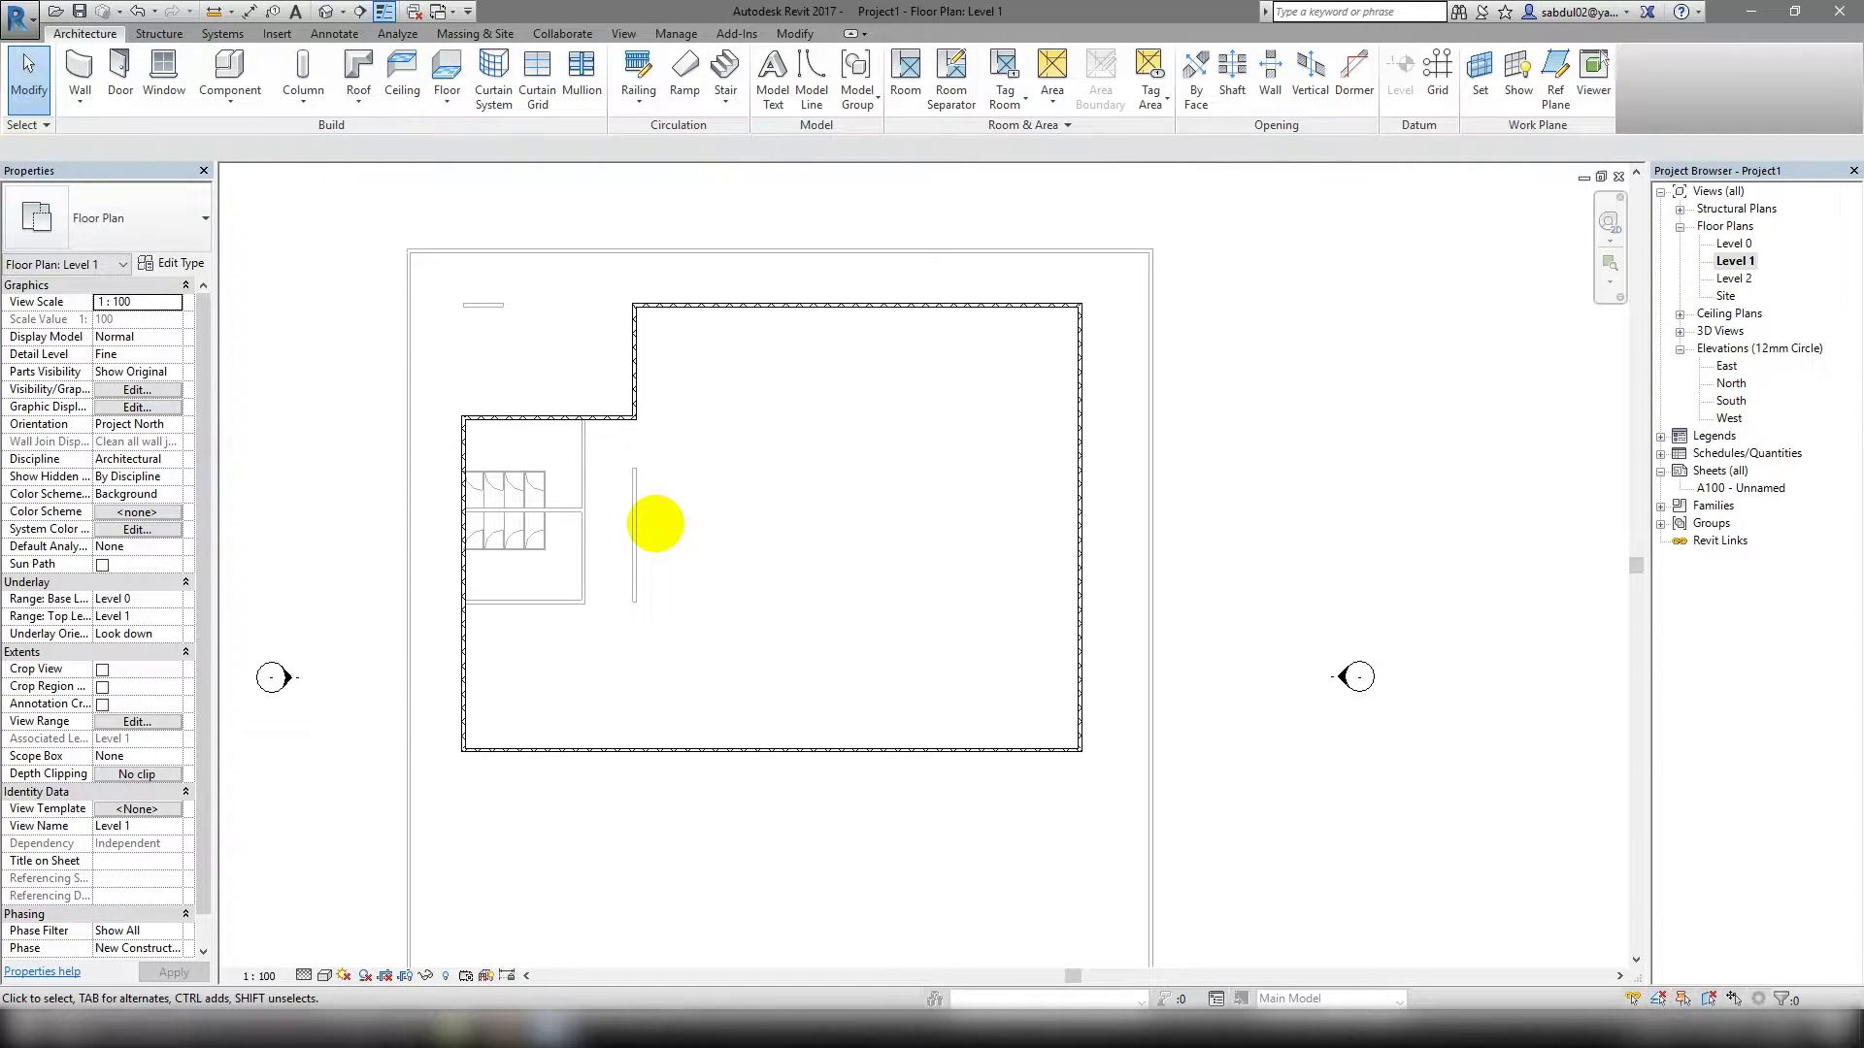
pyautogui.moveTo(656, 524); pyautogui.dragTo(660, 430, button='middle')
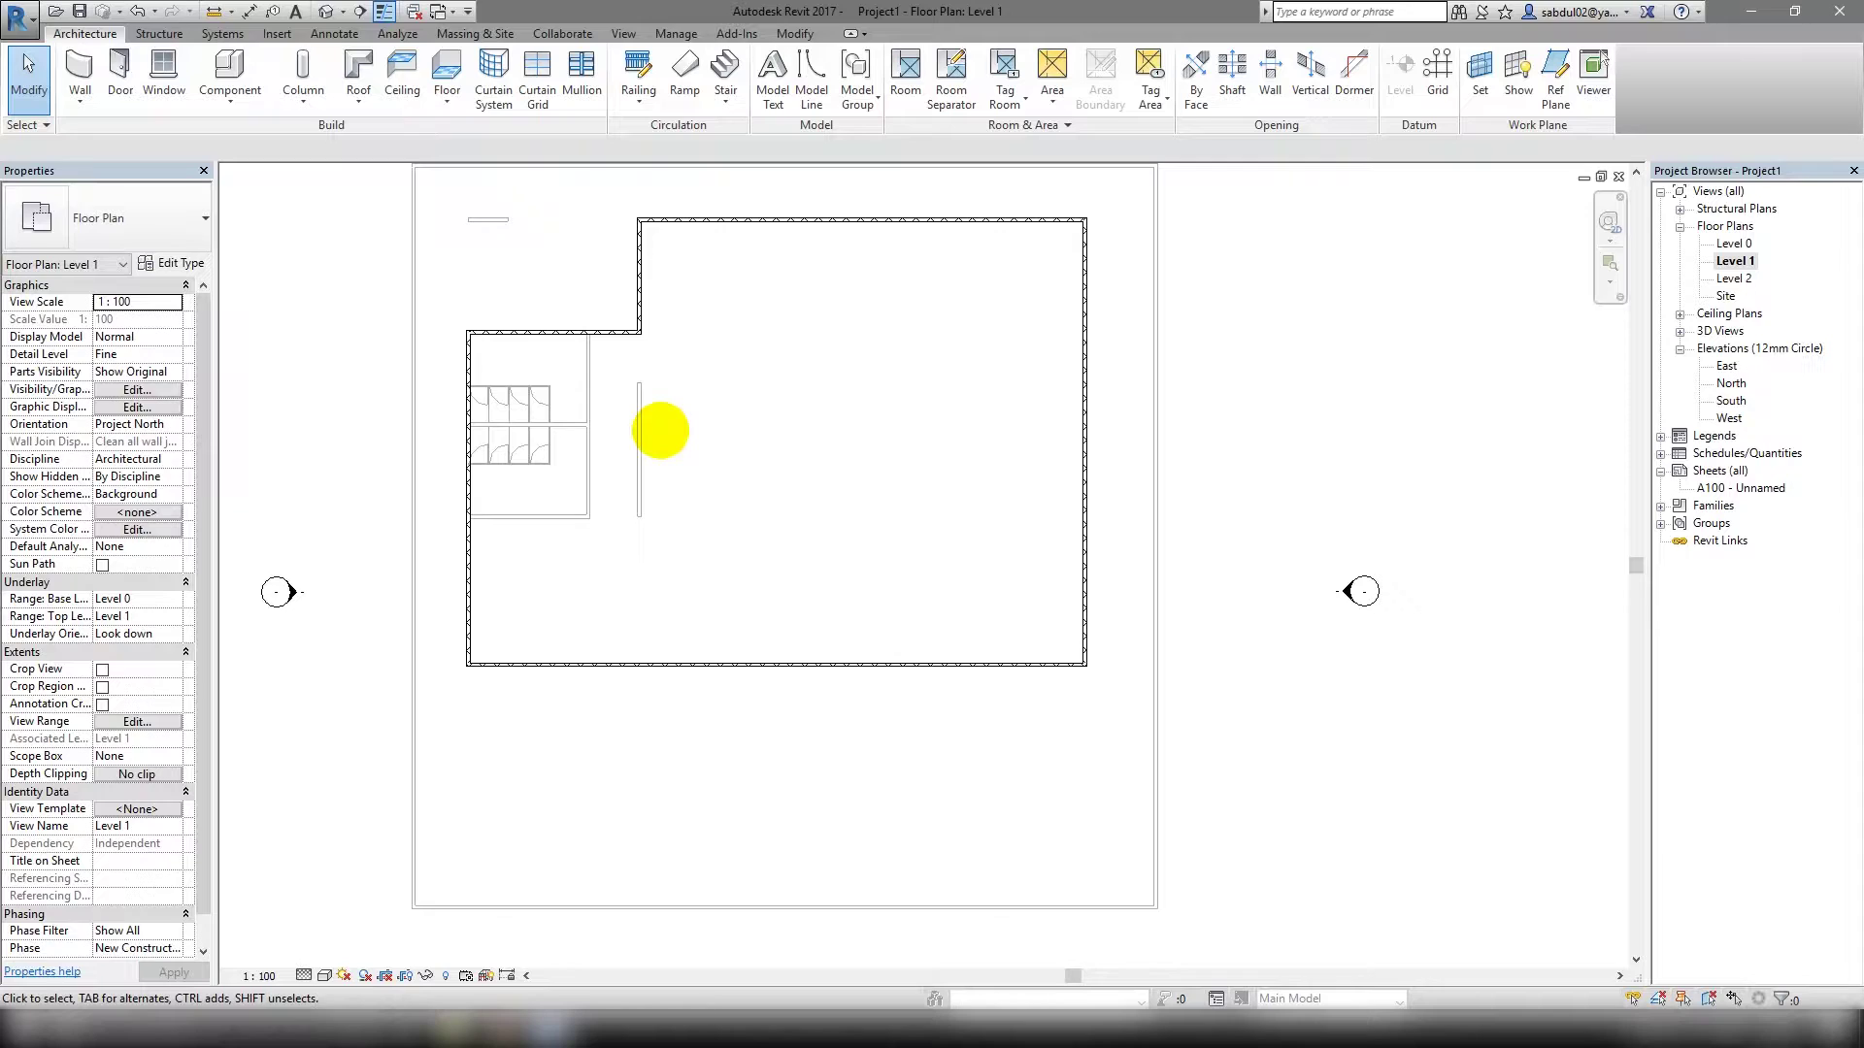
pyautogui.click(446, 69)
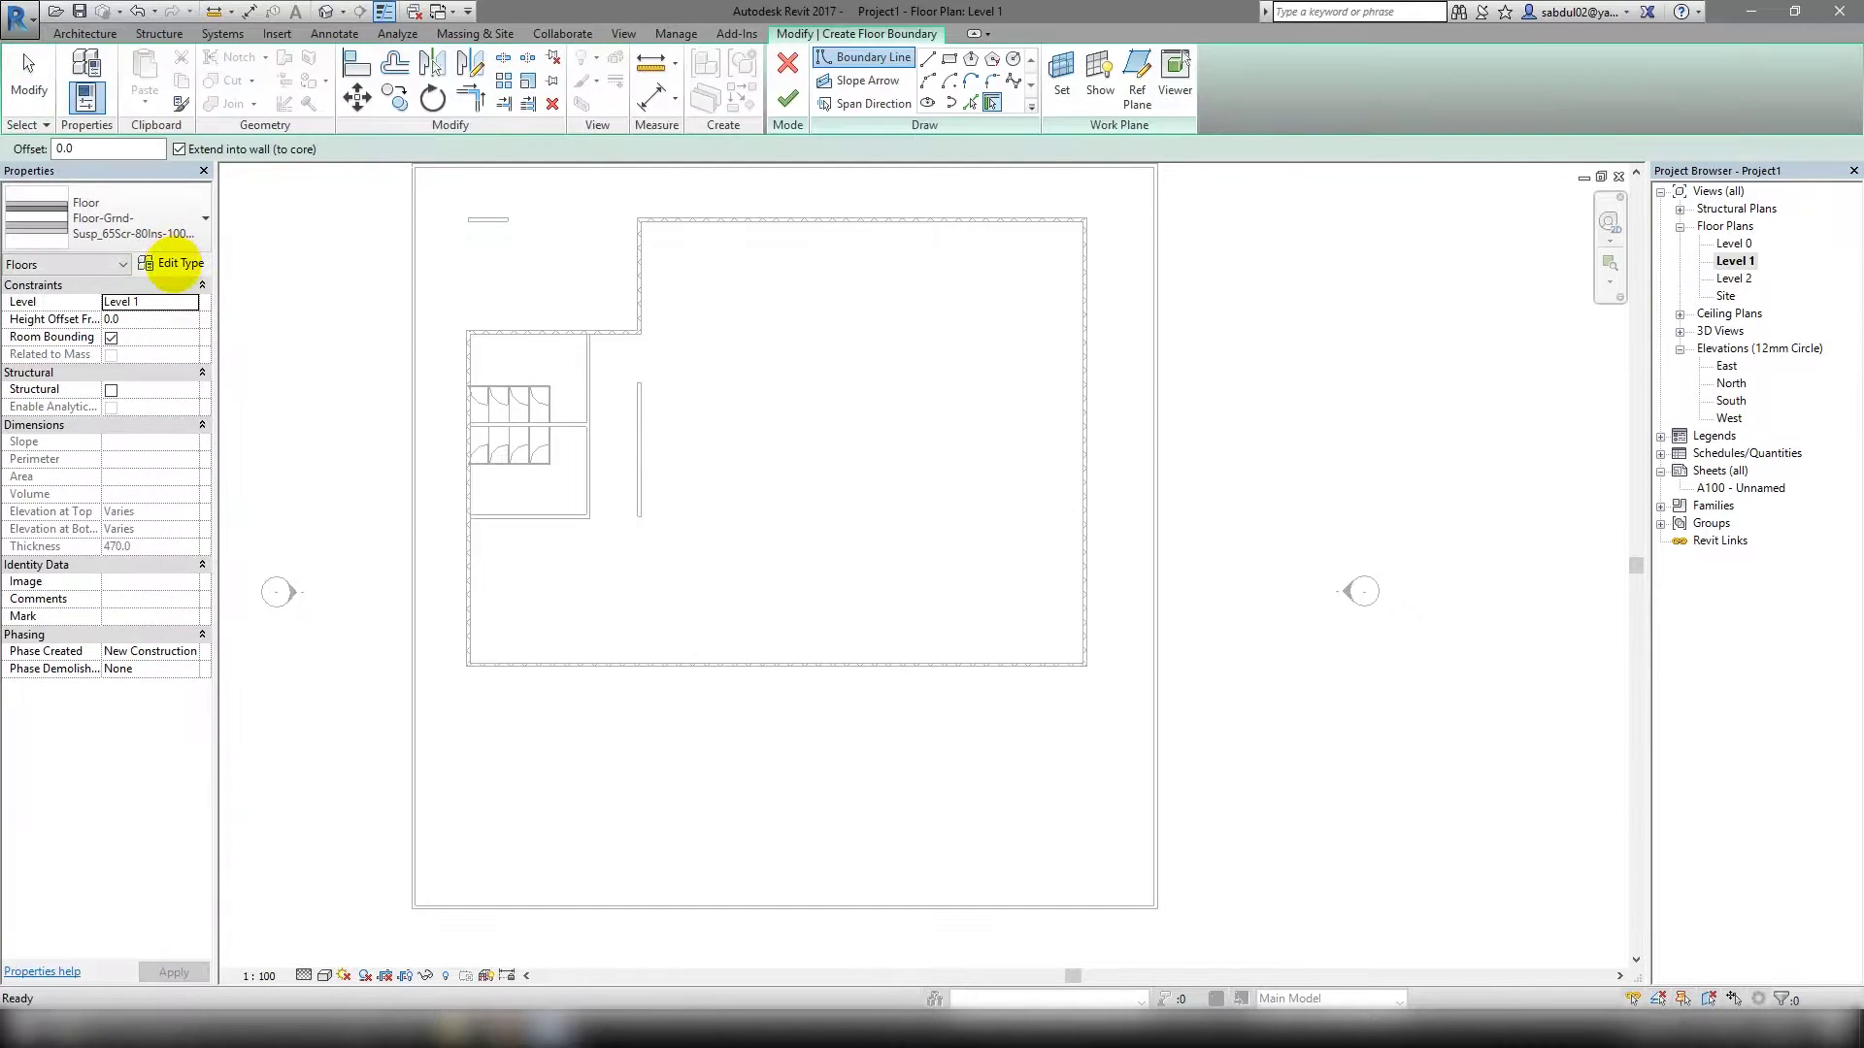
pyautogui.click(167, 263)
pyautogui.click(1084, 296)
pyautogui.write('generic_floor_150mm')
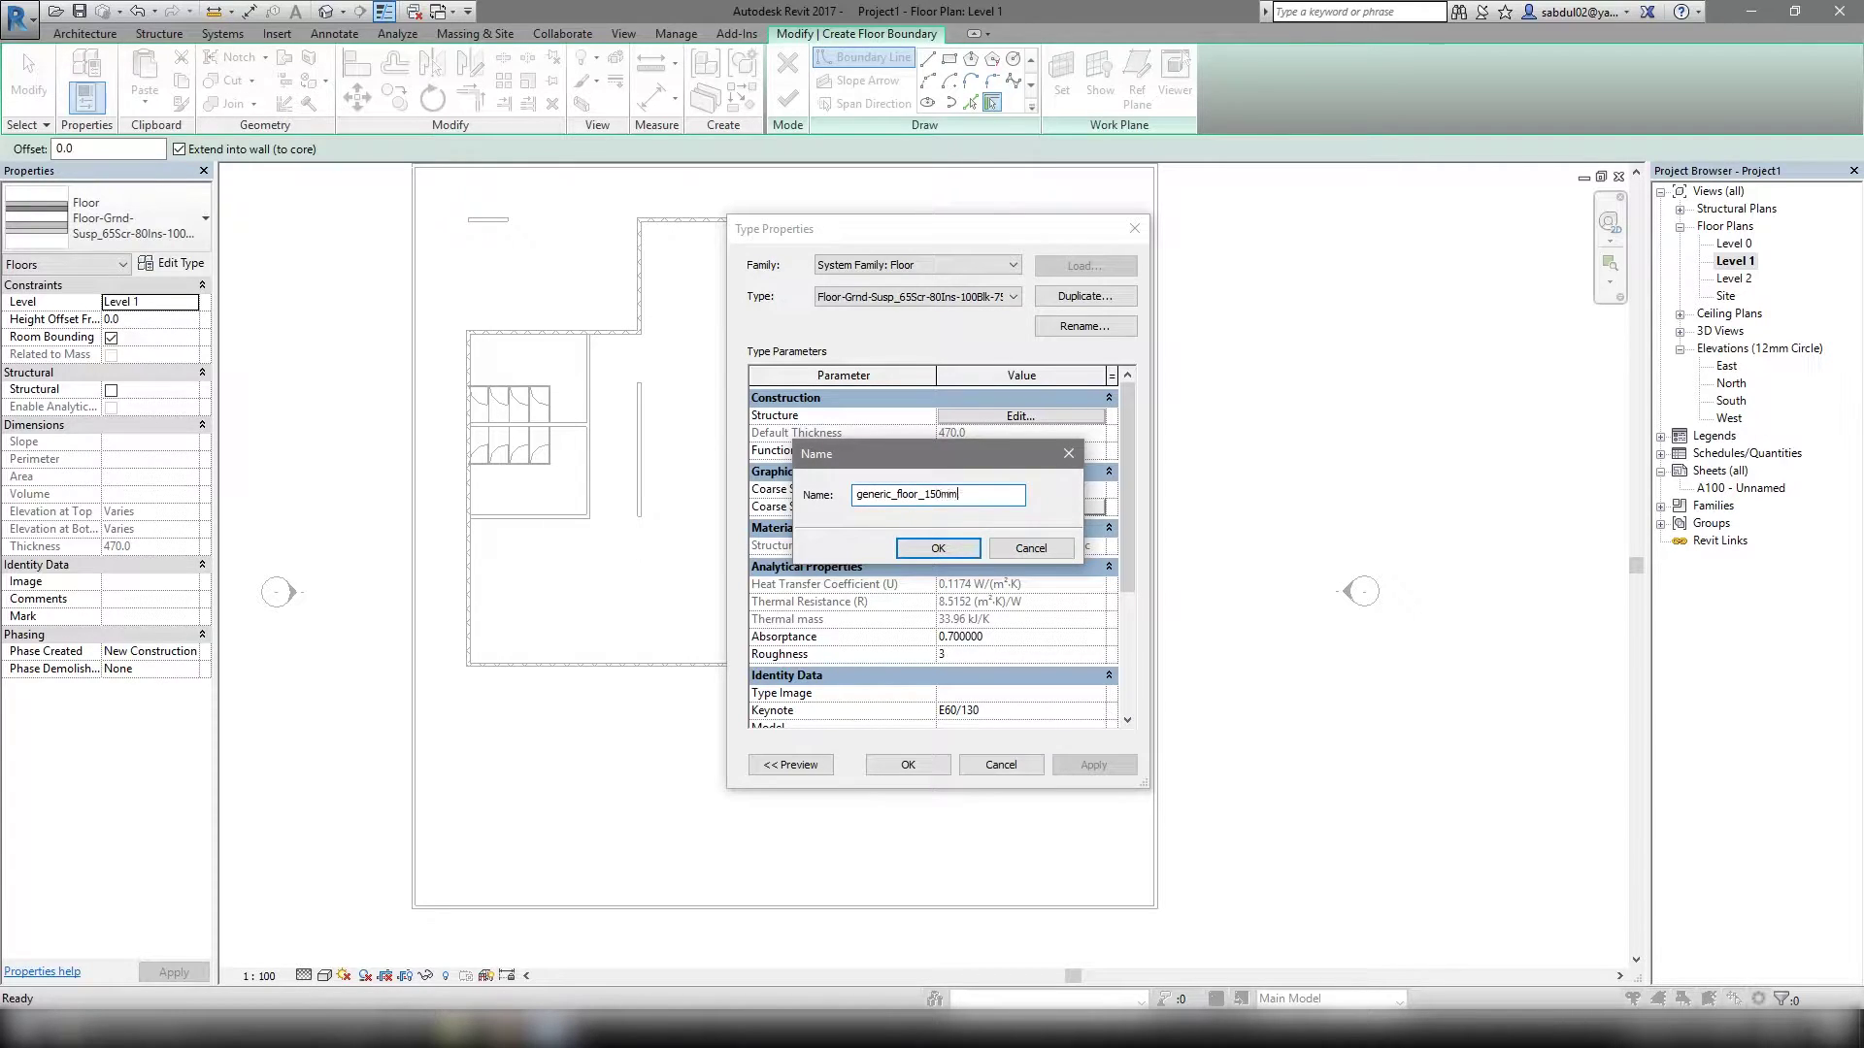
pyautogui.click(952, 549)
pyautogui.click(907, 764)
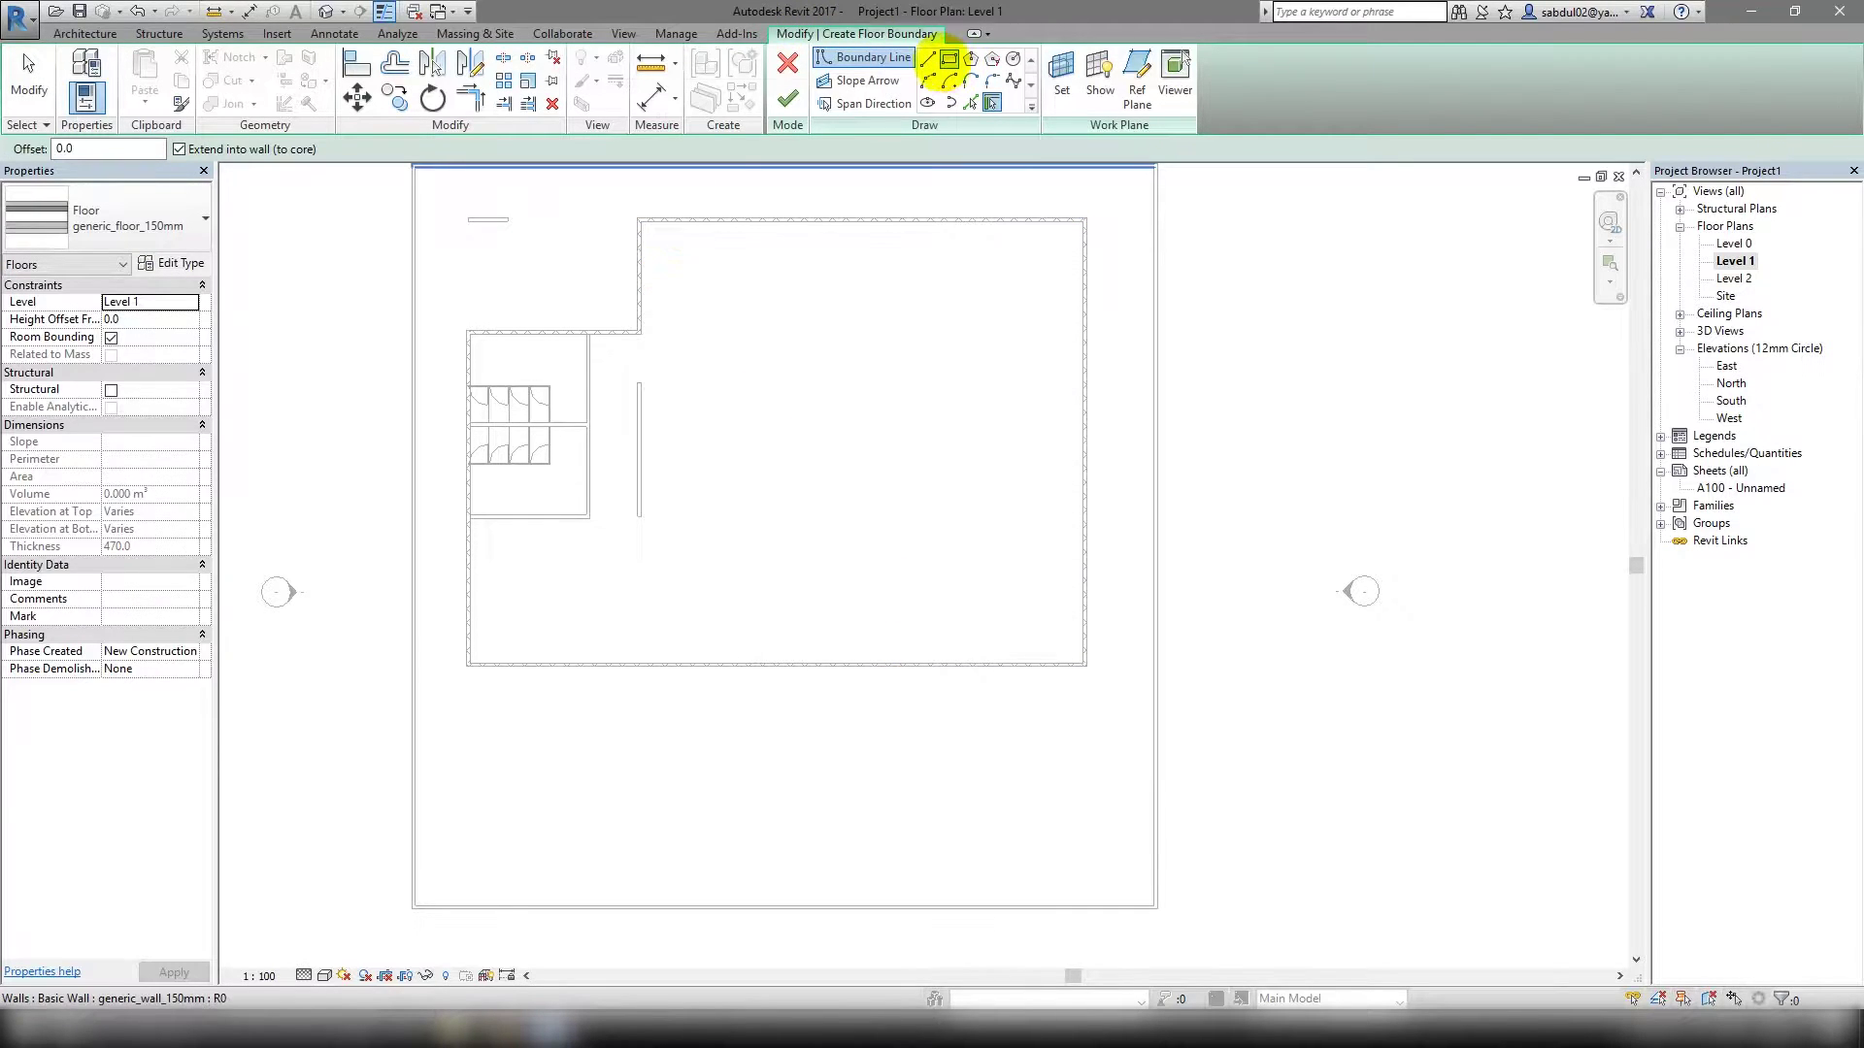
# Sketch a rectangular floor boundary over the large room's northern part and finish the floor.
pyautogui.click(949, 58)
pyautogui.scroll(2, 653, 242)
pyautogui.click(636, 207)
pyautogui.scroll(-2, 642, 634)
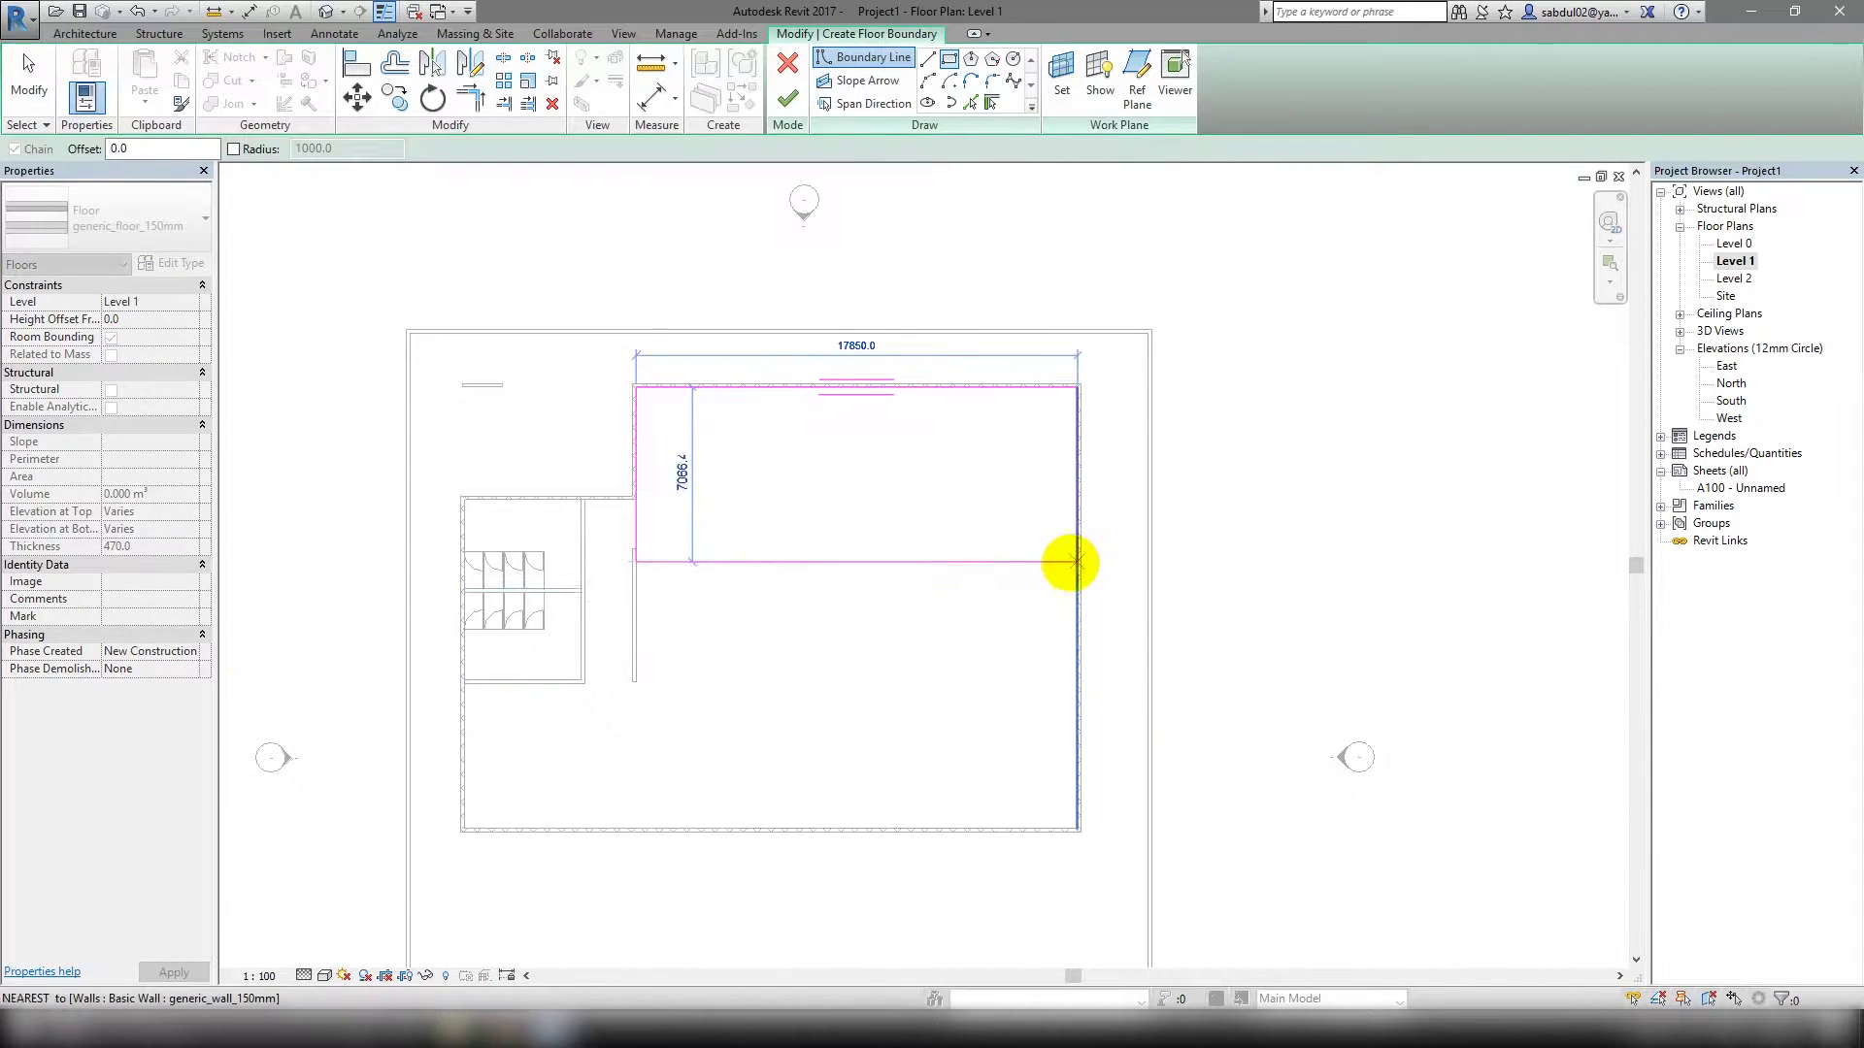
pyautogui.click(1078, 592)
pyautogui.click(787, 98)
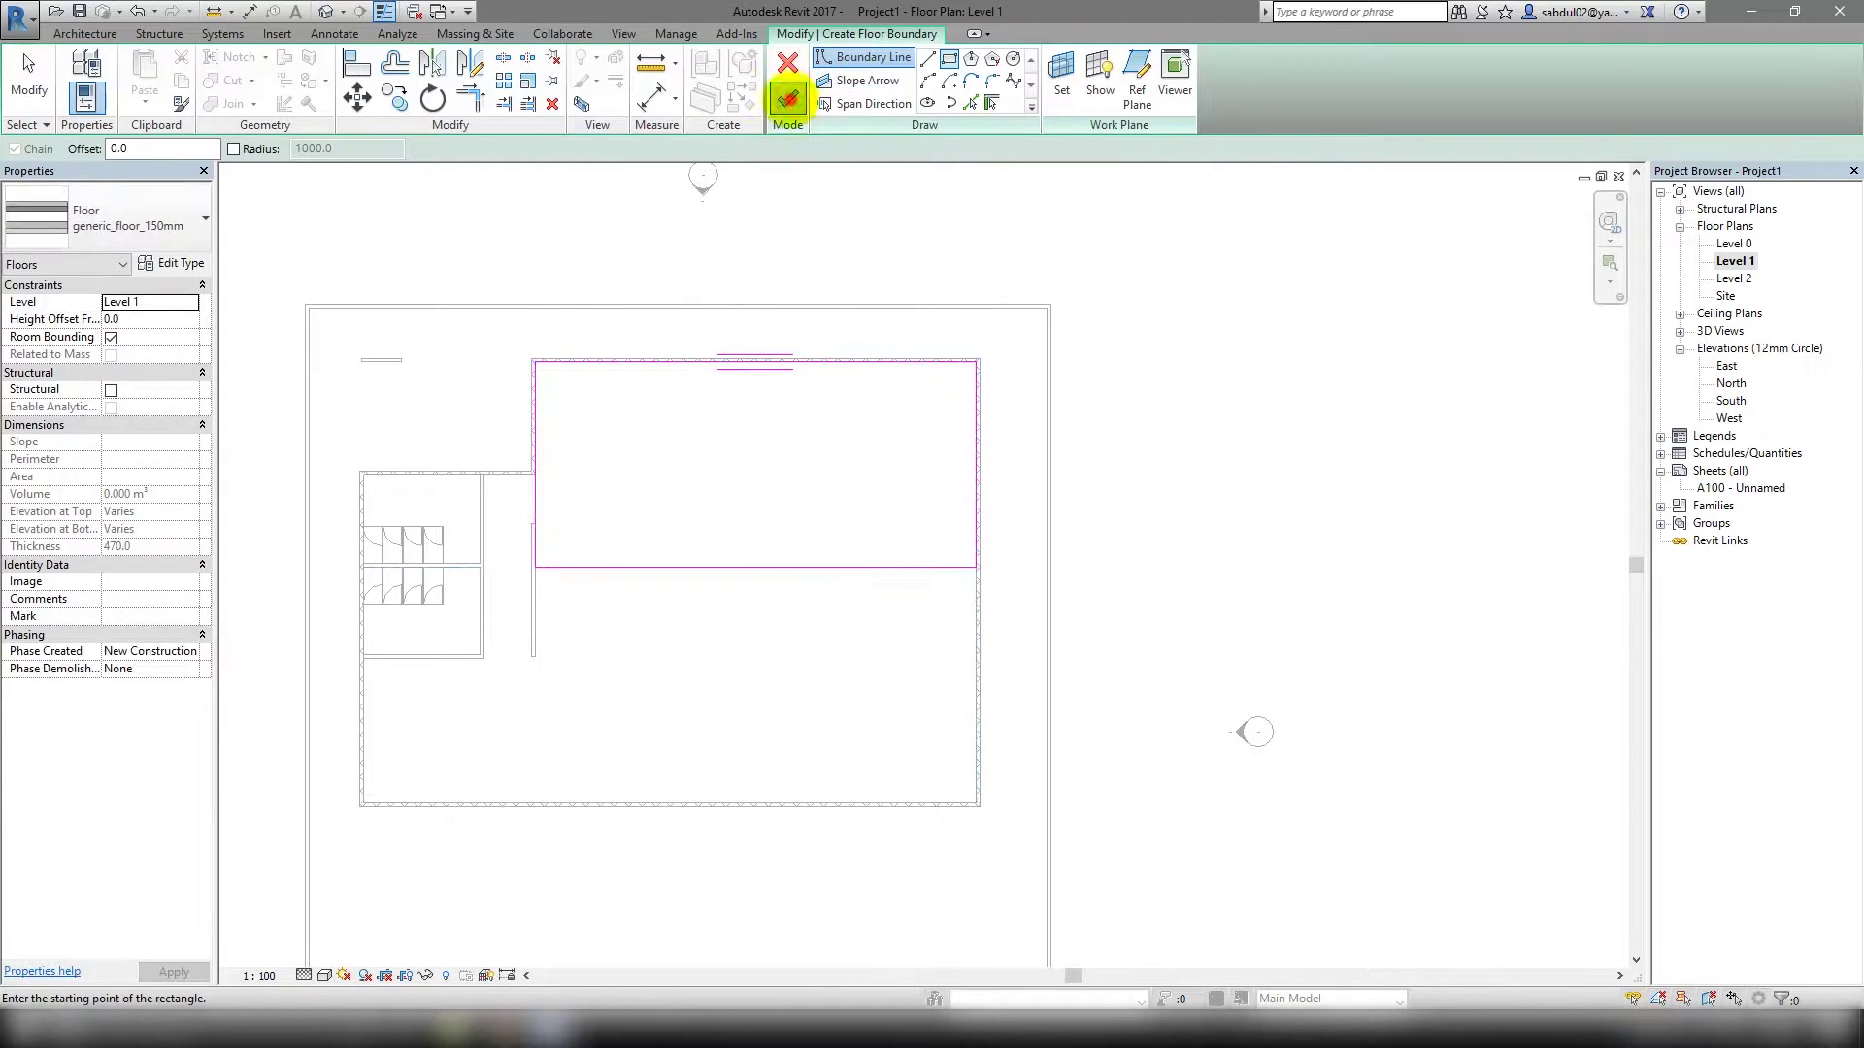
pyautogui.click(1060, 520)
pyautogui.click(884, 553)
# On Level 0, start a stair using Insitu_Concrete_150mm_Waist with a 300 minimum tread depth.
pyautogui.doubleClick(1735, 242)
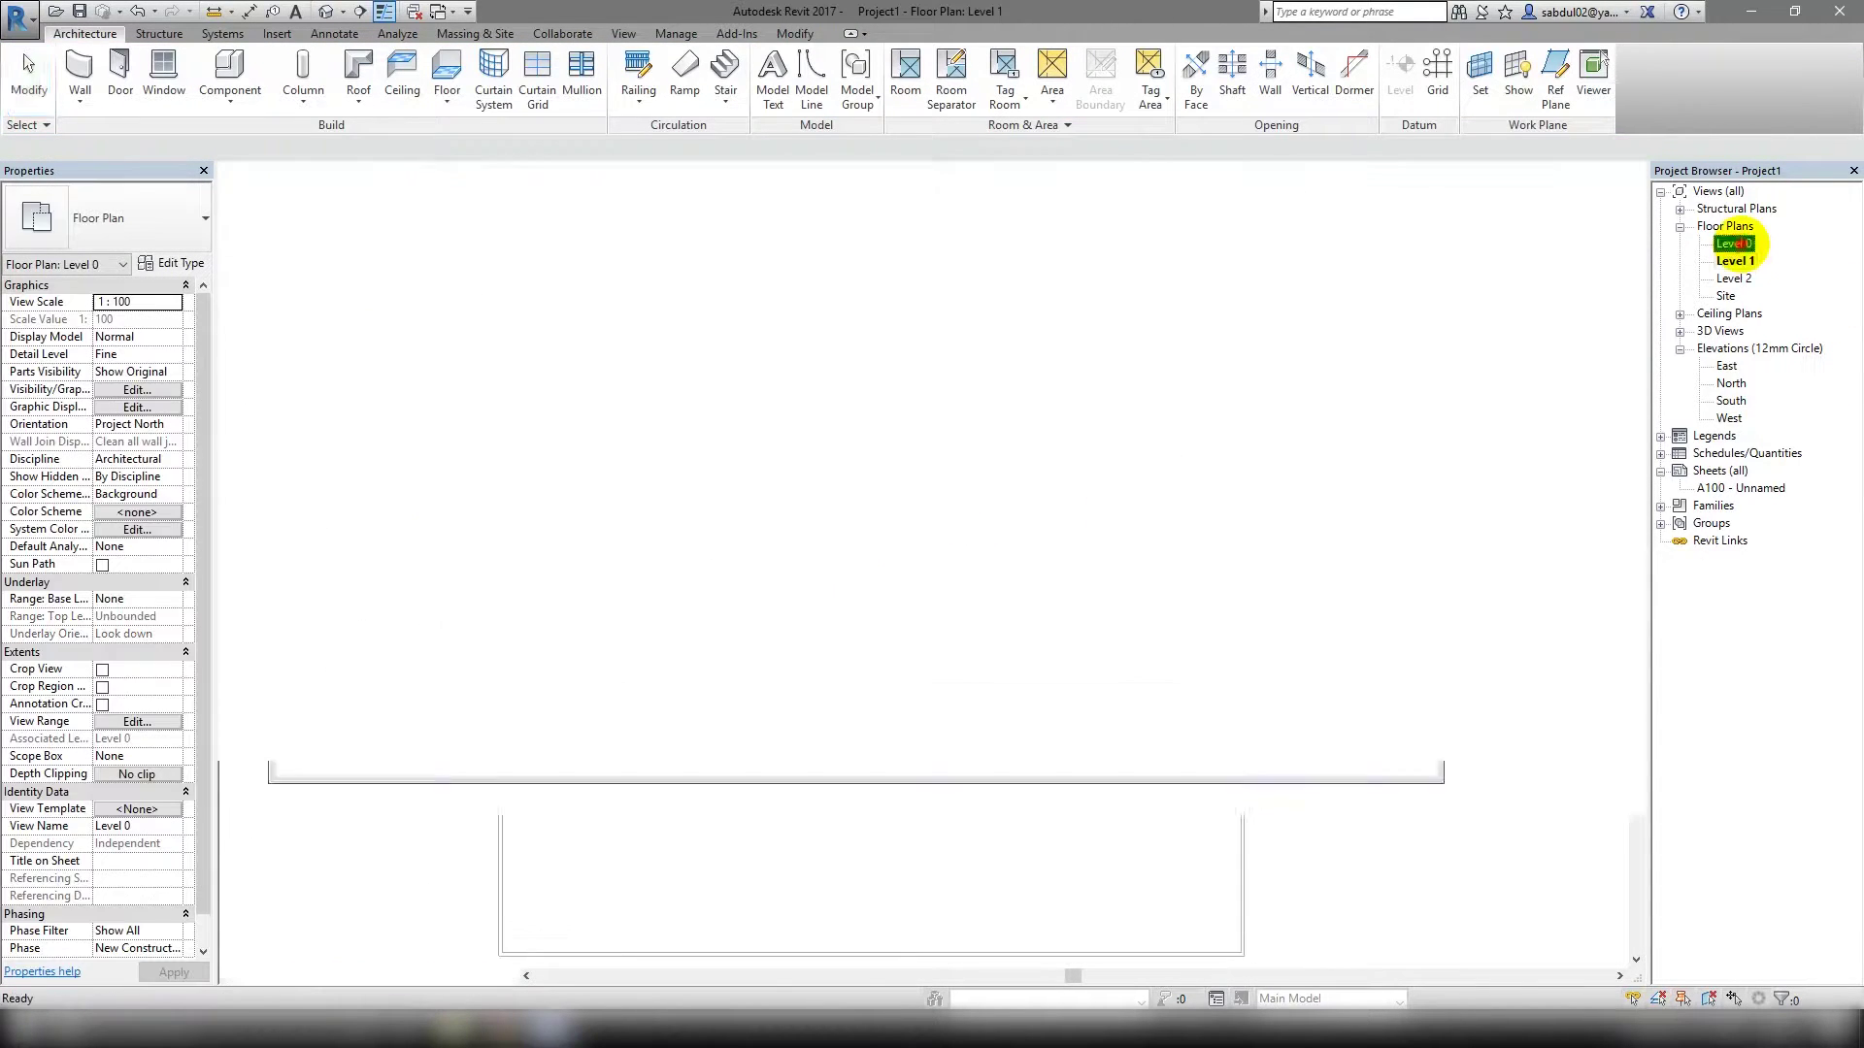
pyautogui.click(725, 73)
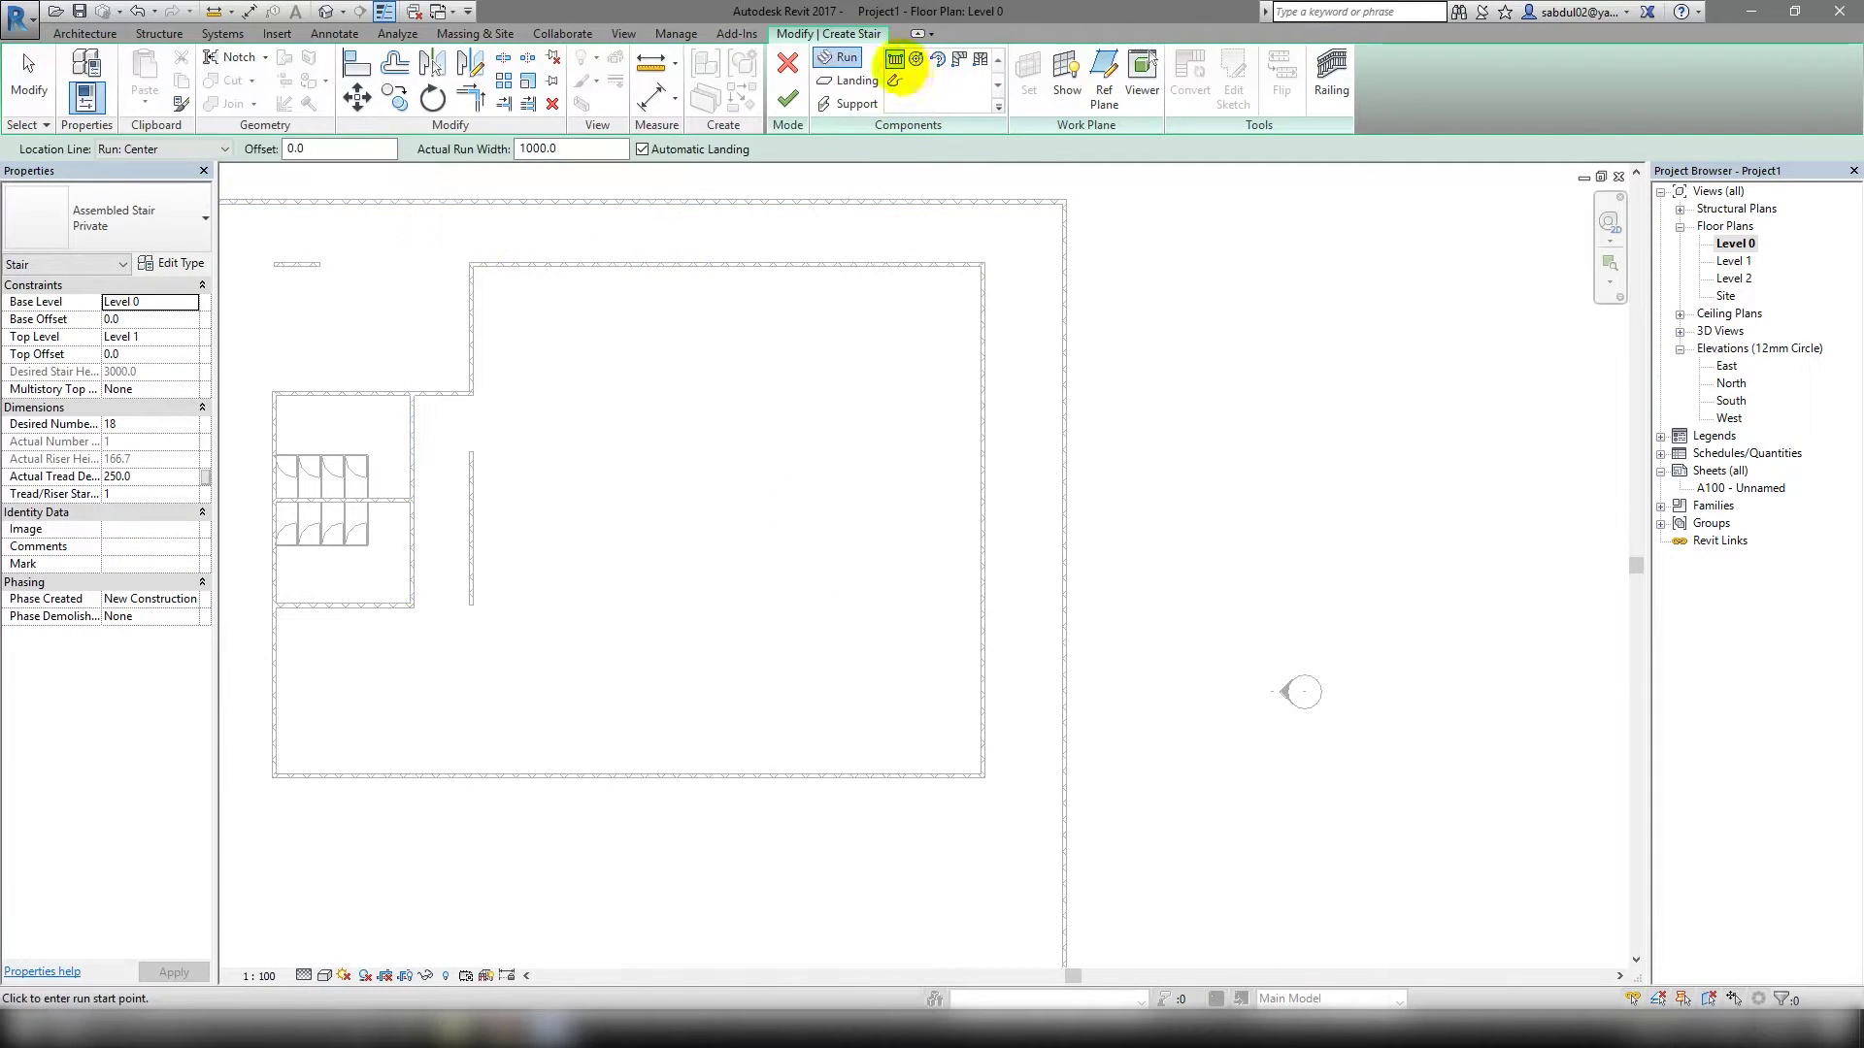
pyautogui.click(175, 264)
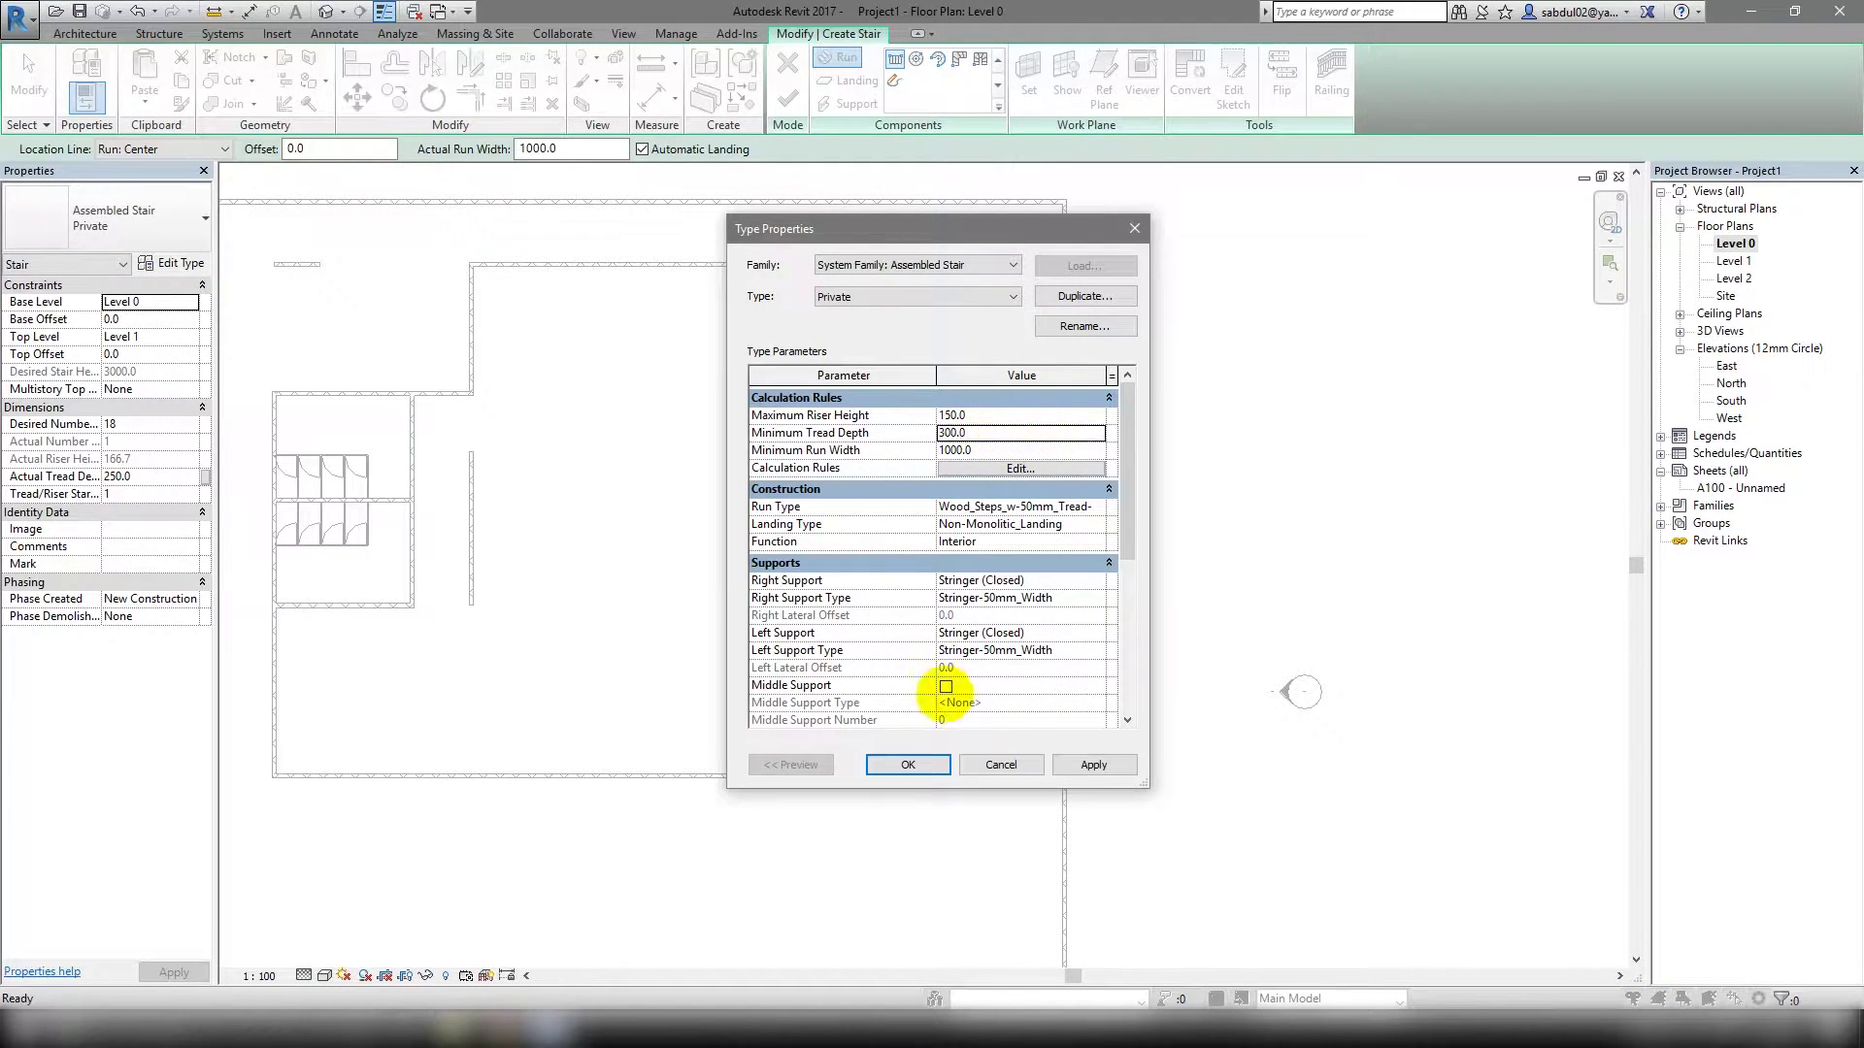
pyautogui.click(1038, 767)
pyautogui.click(146, 215)
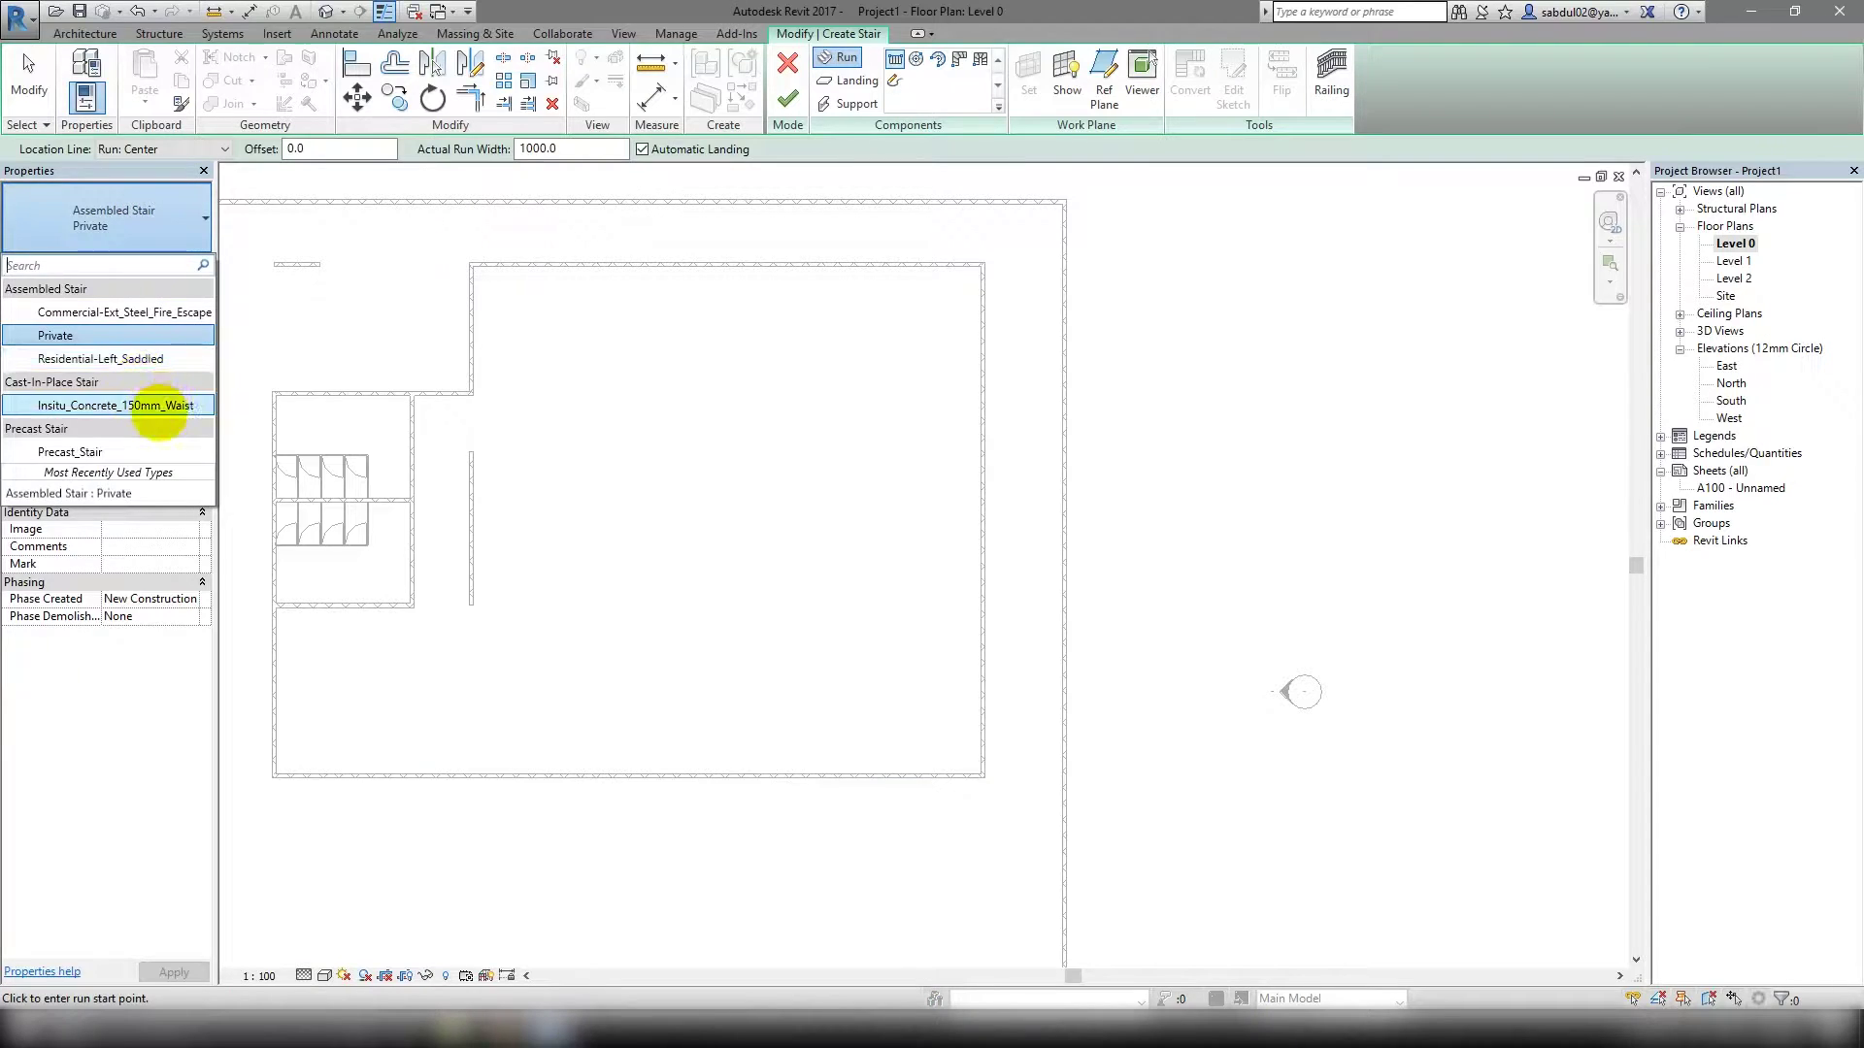
pyautogui.click(156, 405)
pyautogui.click(173, 263)
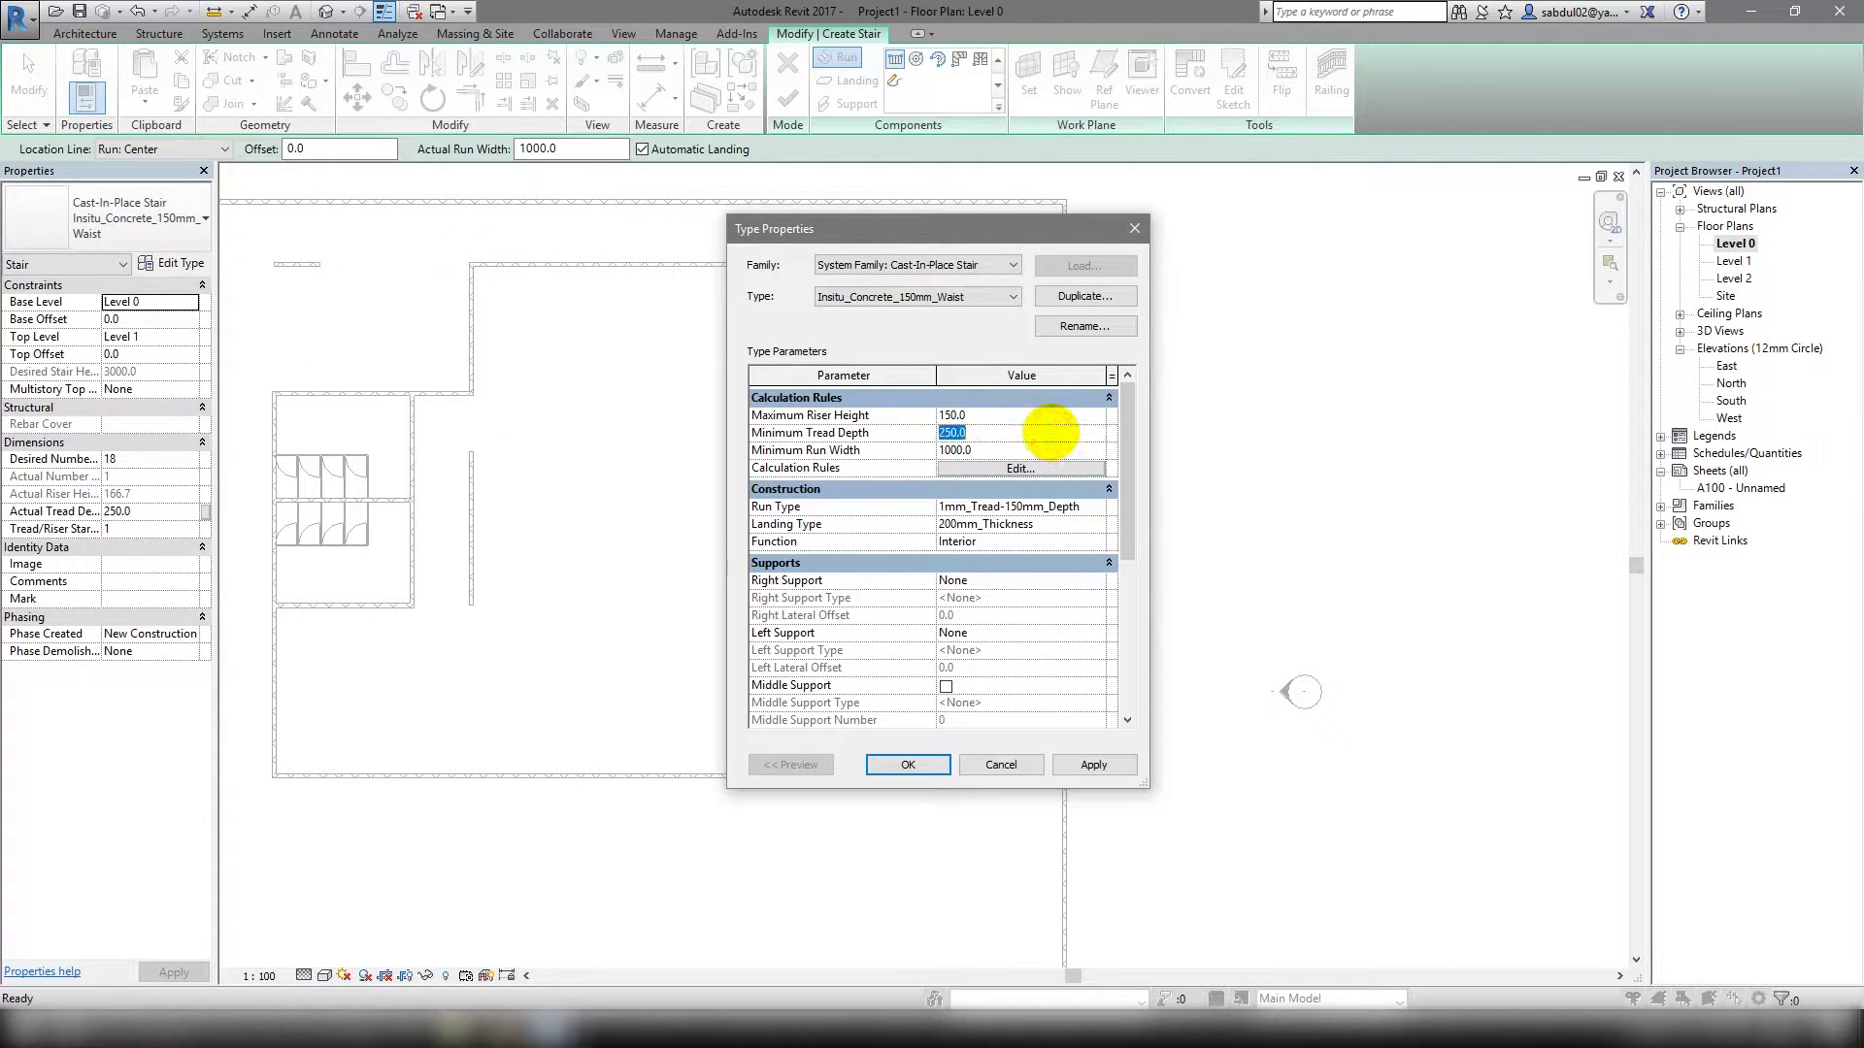
pyautogui.click(888, 763)
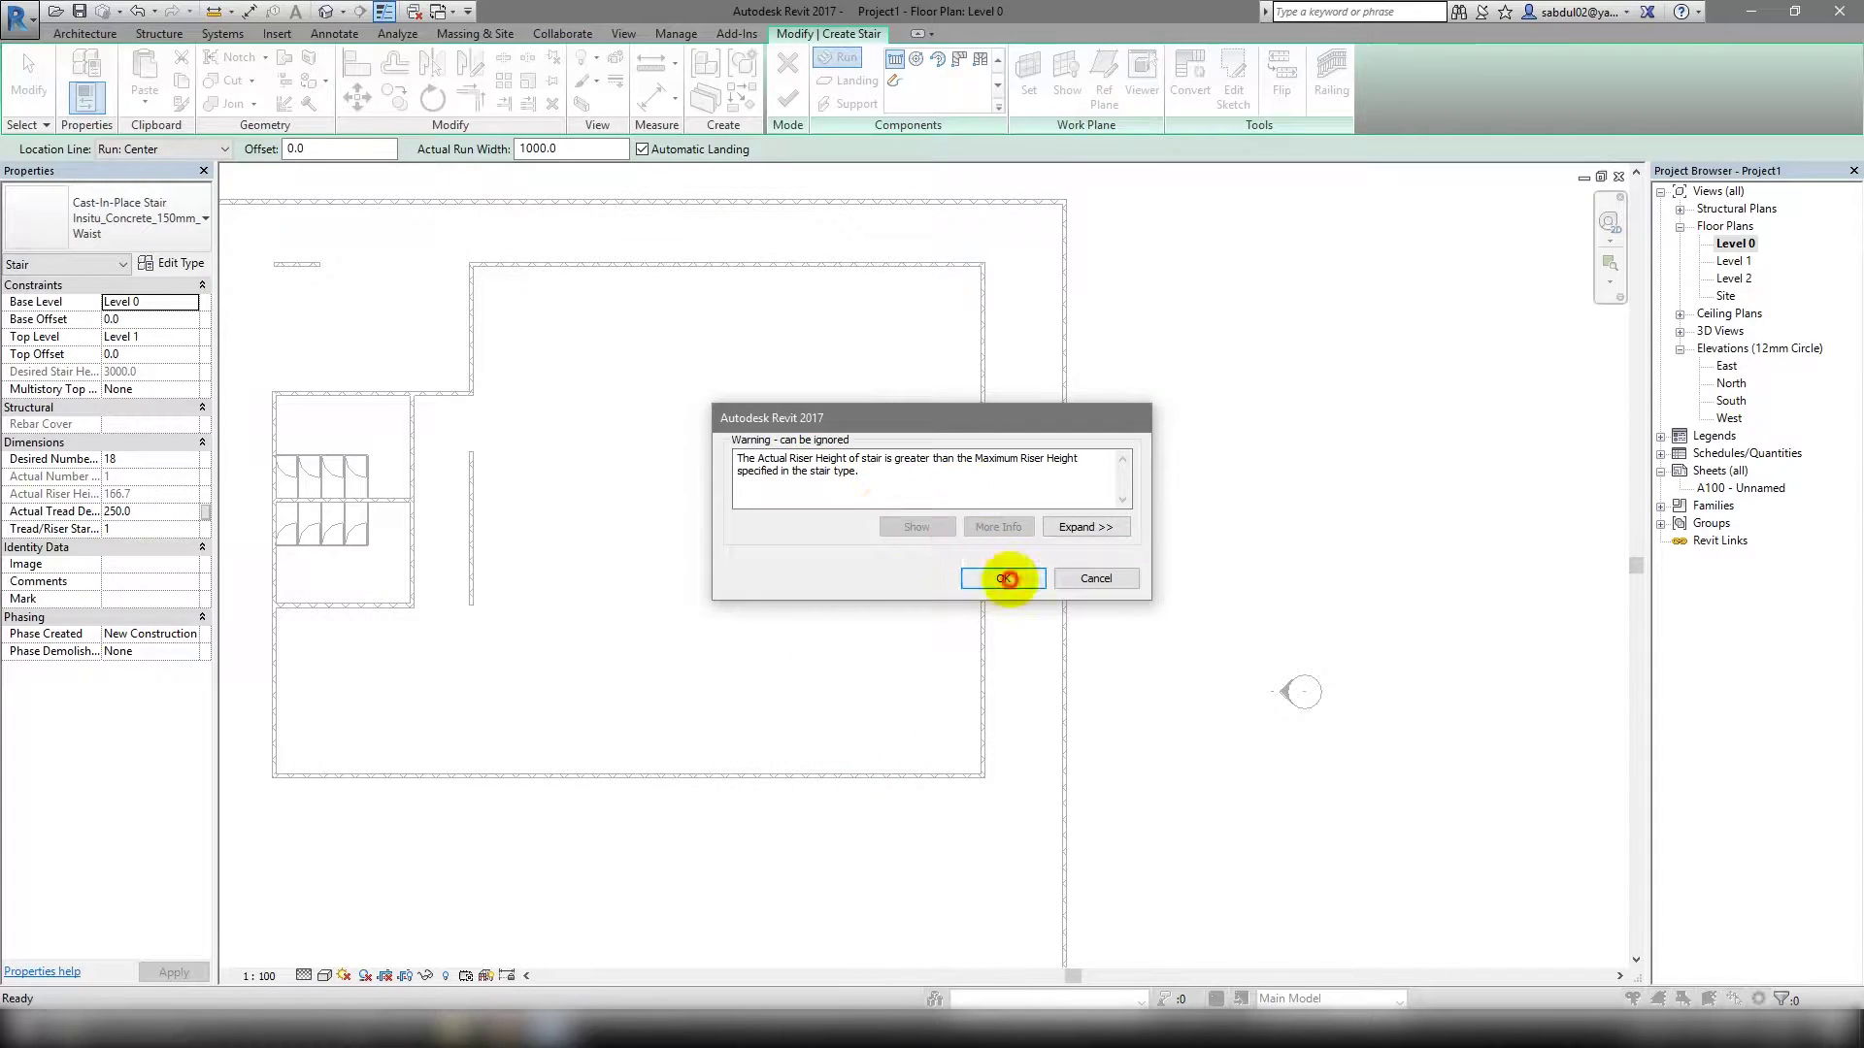
pyautogui.click(1006, 578)
# Draw the stair run from its start point to its end point.
pyautogui.click(934, 686)
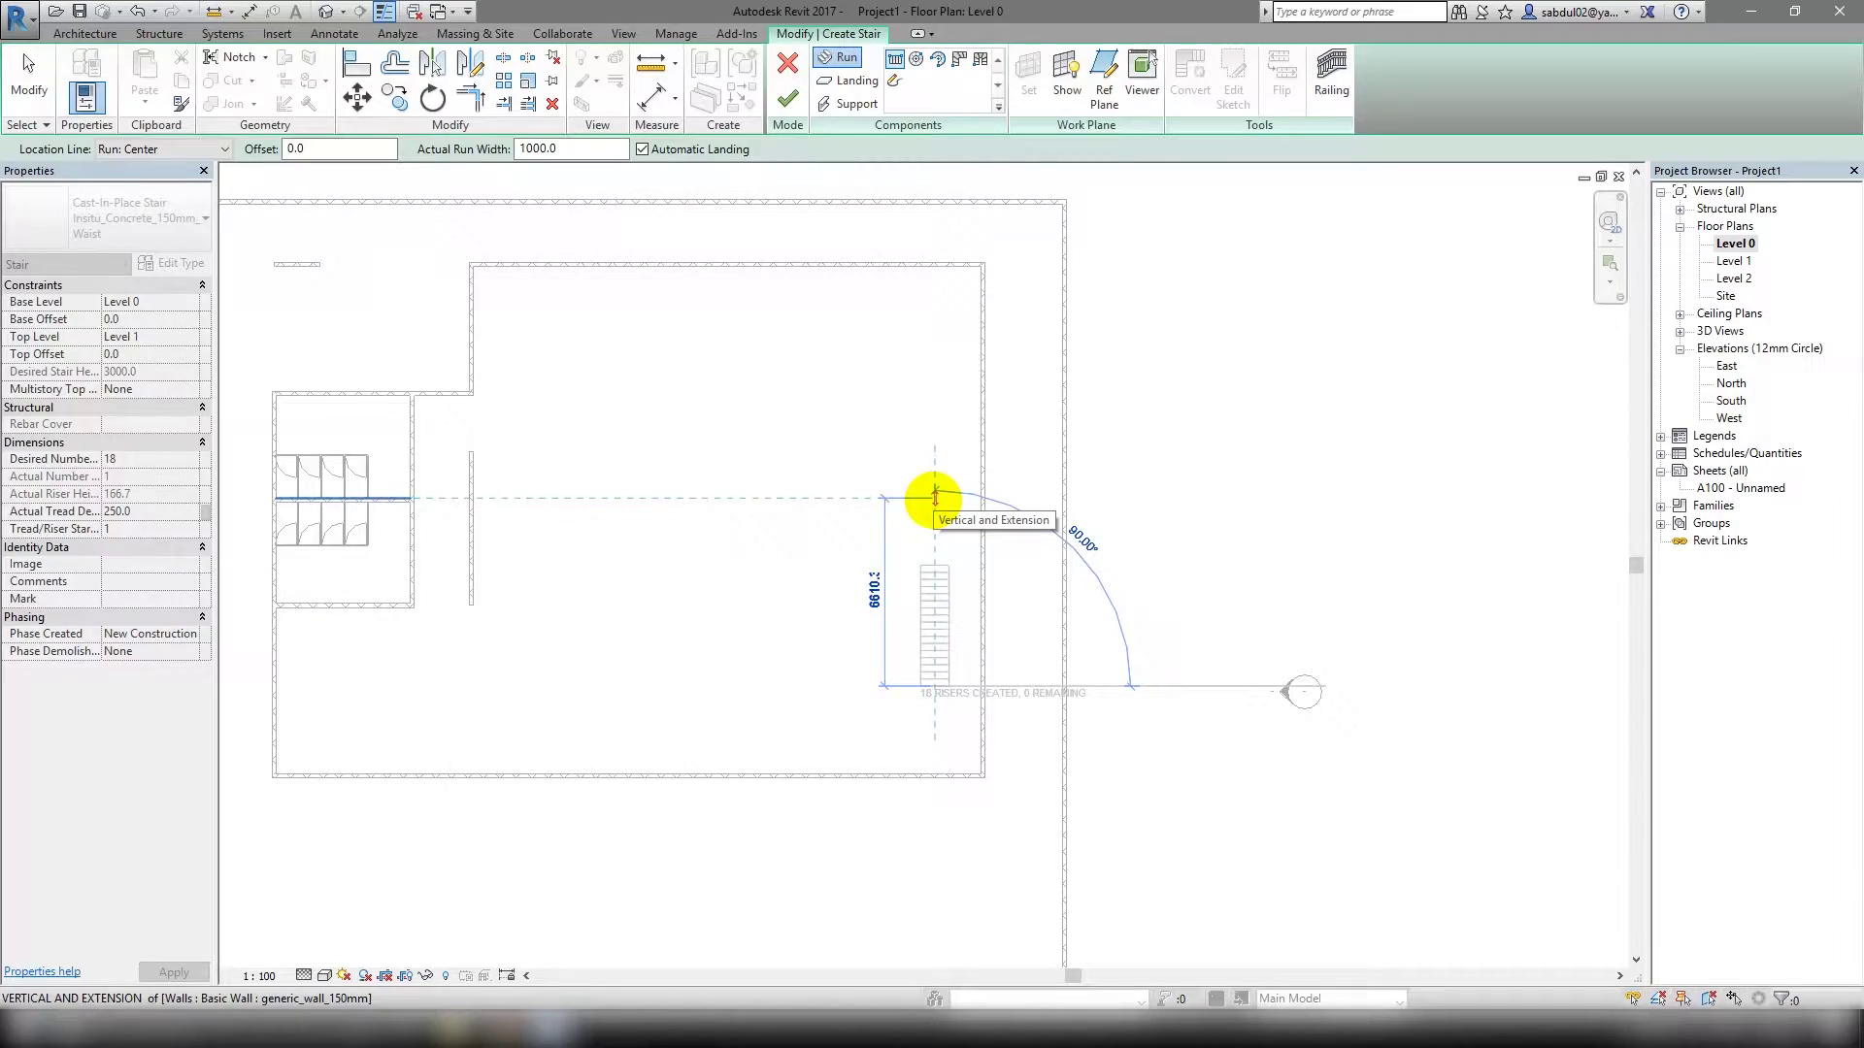
pyautogui.click(934, 497)
pyautogui.press('Escape')
pyautogui.scroll(3, 998, 666)
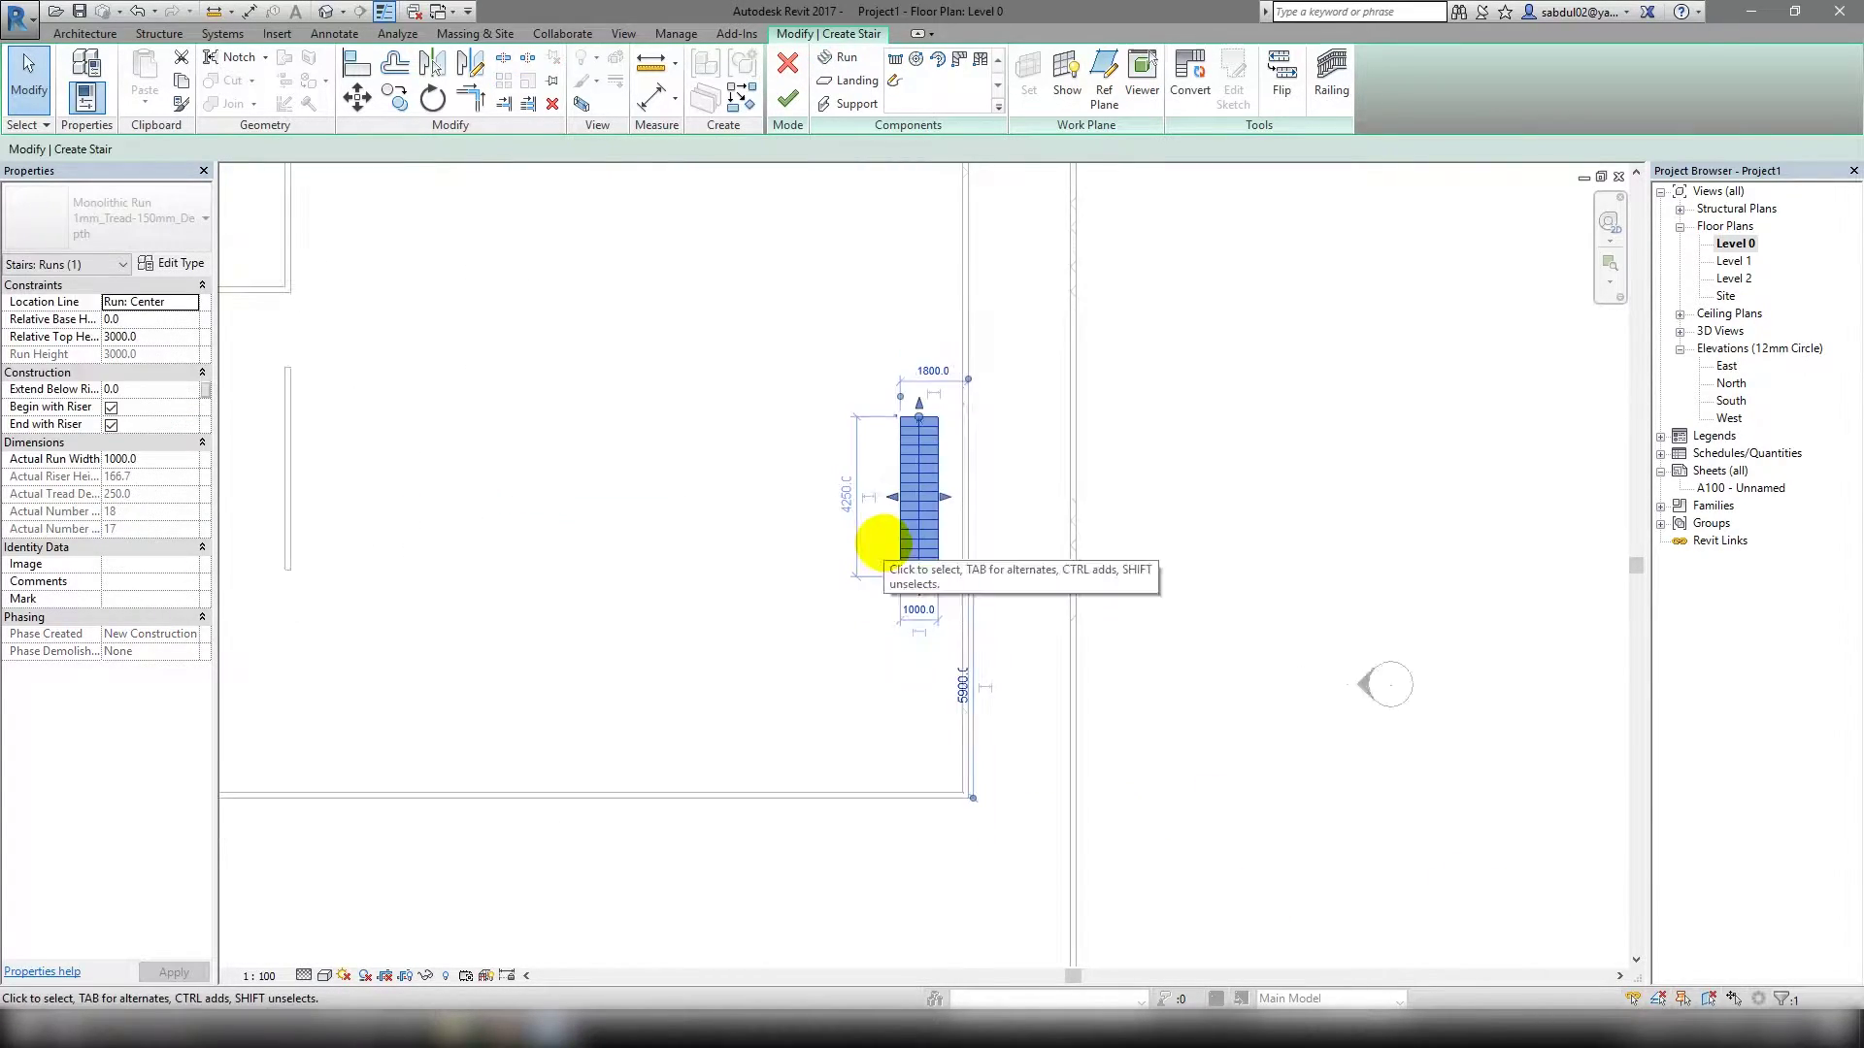
pyautogui.scroll(-2, 883, 544)
# Inspect the stair run in the default 3D view and finish the stair.
pyautogui.click(324, 12)
pyautogui.moveTo(923, 570)
pyautogui.keyDown('shift'); pyautogui.mouseDown(button='middle')
pyautogui.moveTo(1443, 849)
pyautogui.moveTo(1190, 417)
pyautogui.mouseUp(button='middle'); pyautogui.keyUp('shift')
pyautogui.scroll(3, 648, 629)
pyautogui.click(648, 626)
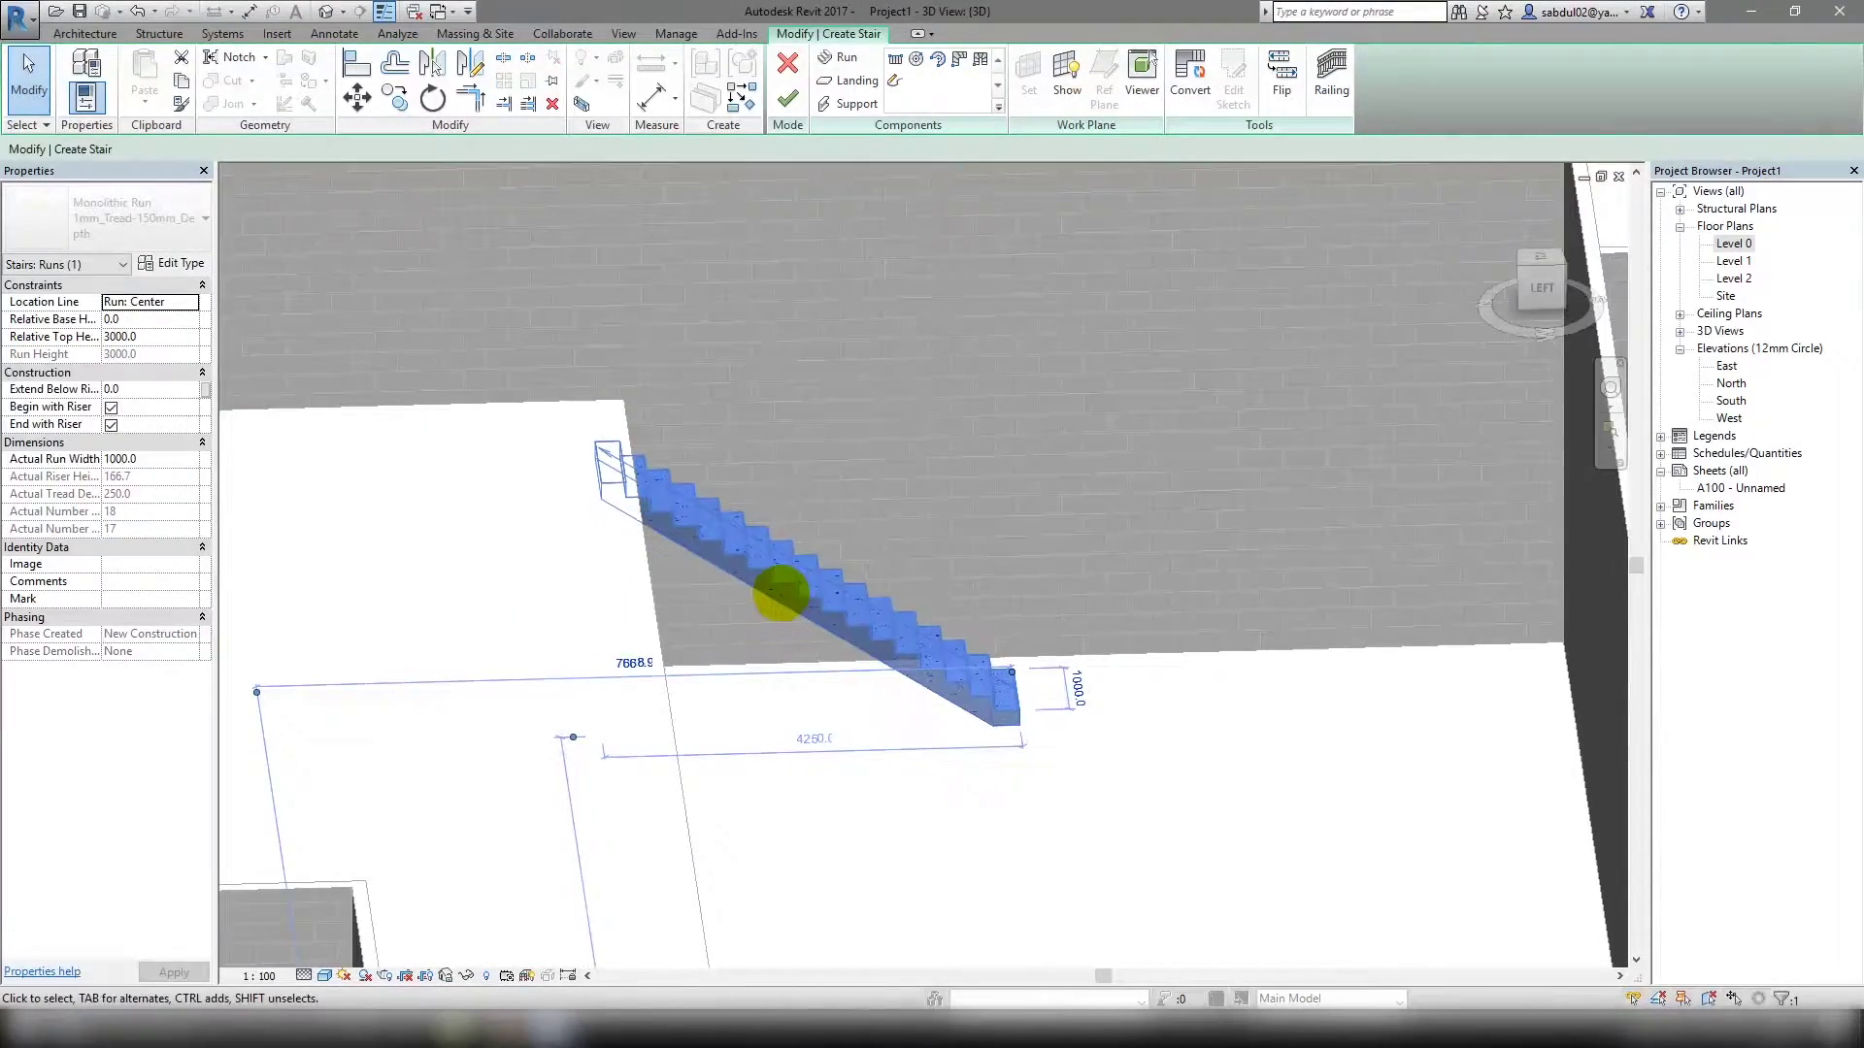
pyautogui.scroll(-3, 512, 346)
pyautogui.scroll(-3, 500, 325)
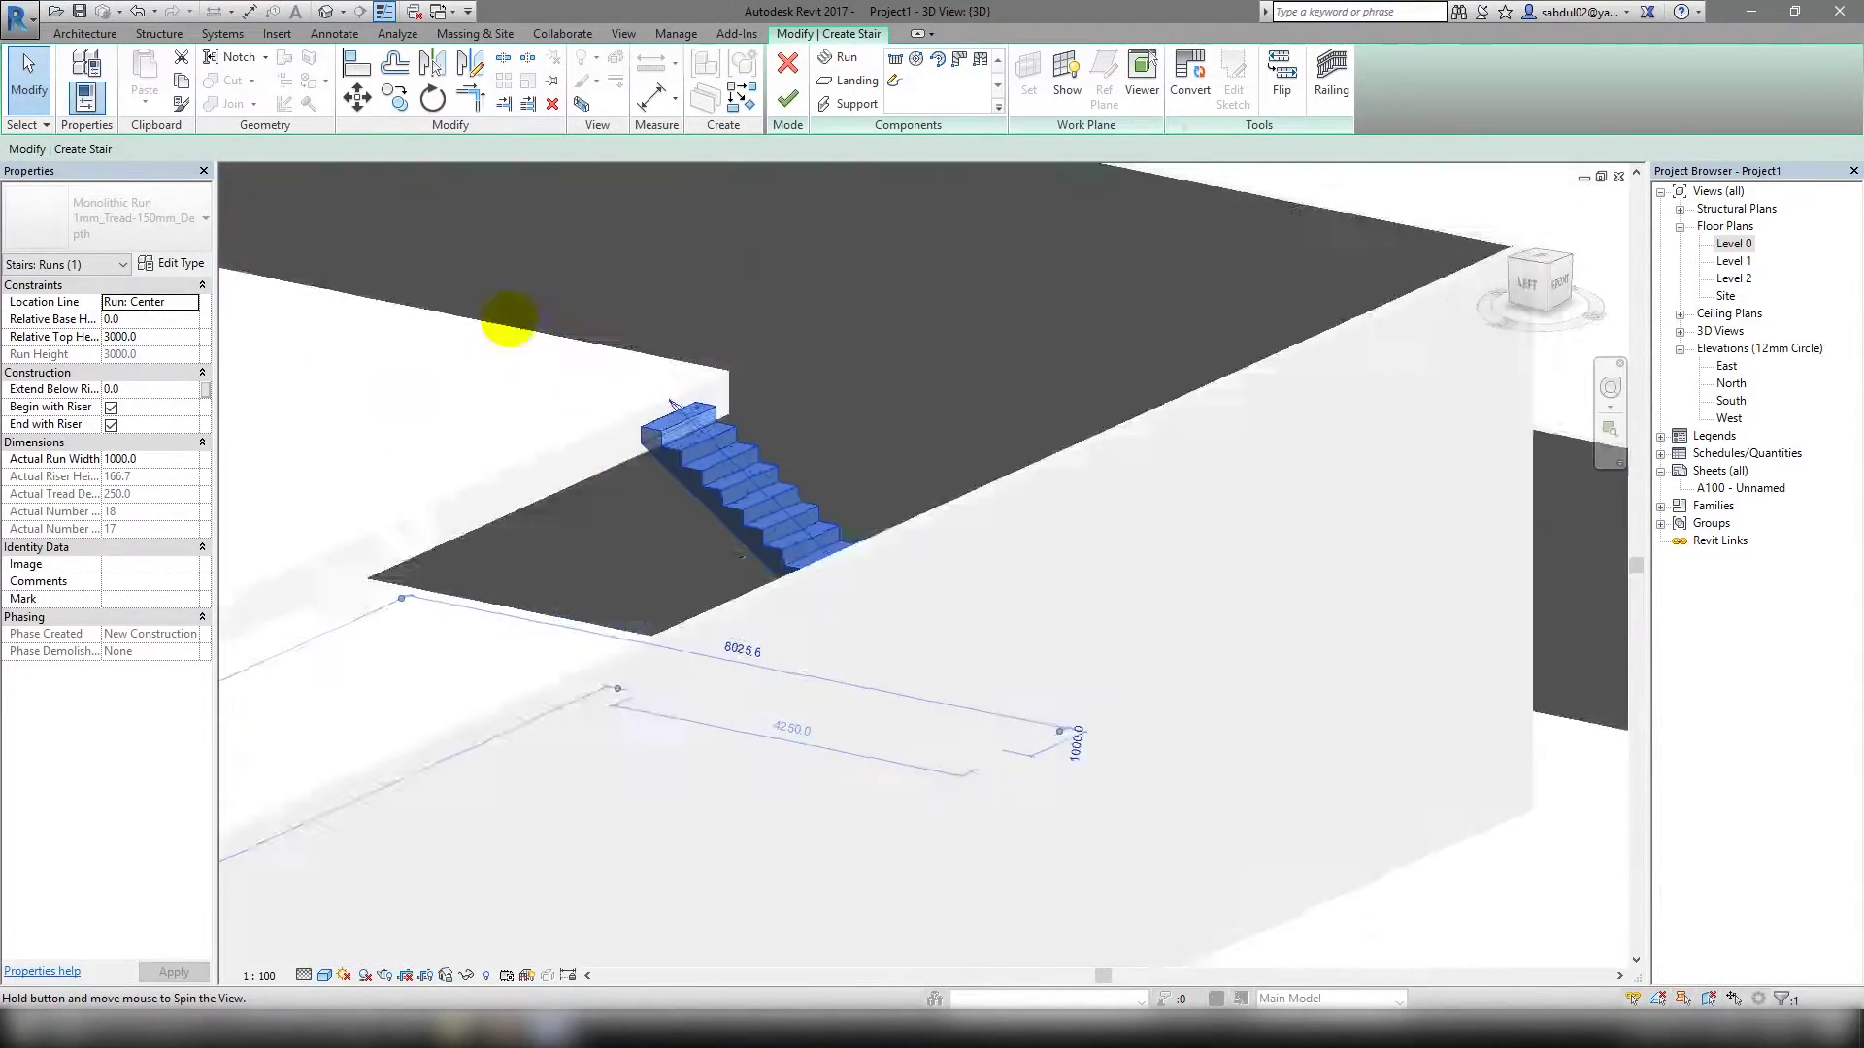
pyautogui.keyDown('shift'); pyautogui.moveTo(500, 325); pyautogui.dragTo(833, 466, button='middle'); pyautogui.keyUp('shift')
pyautogui.click(833, 466)
pyautogui.click(788, 98)
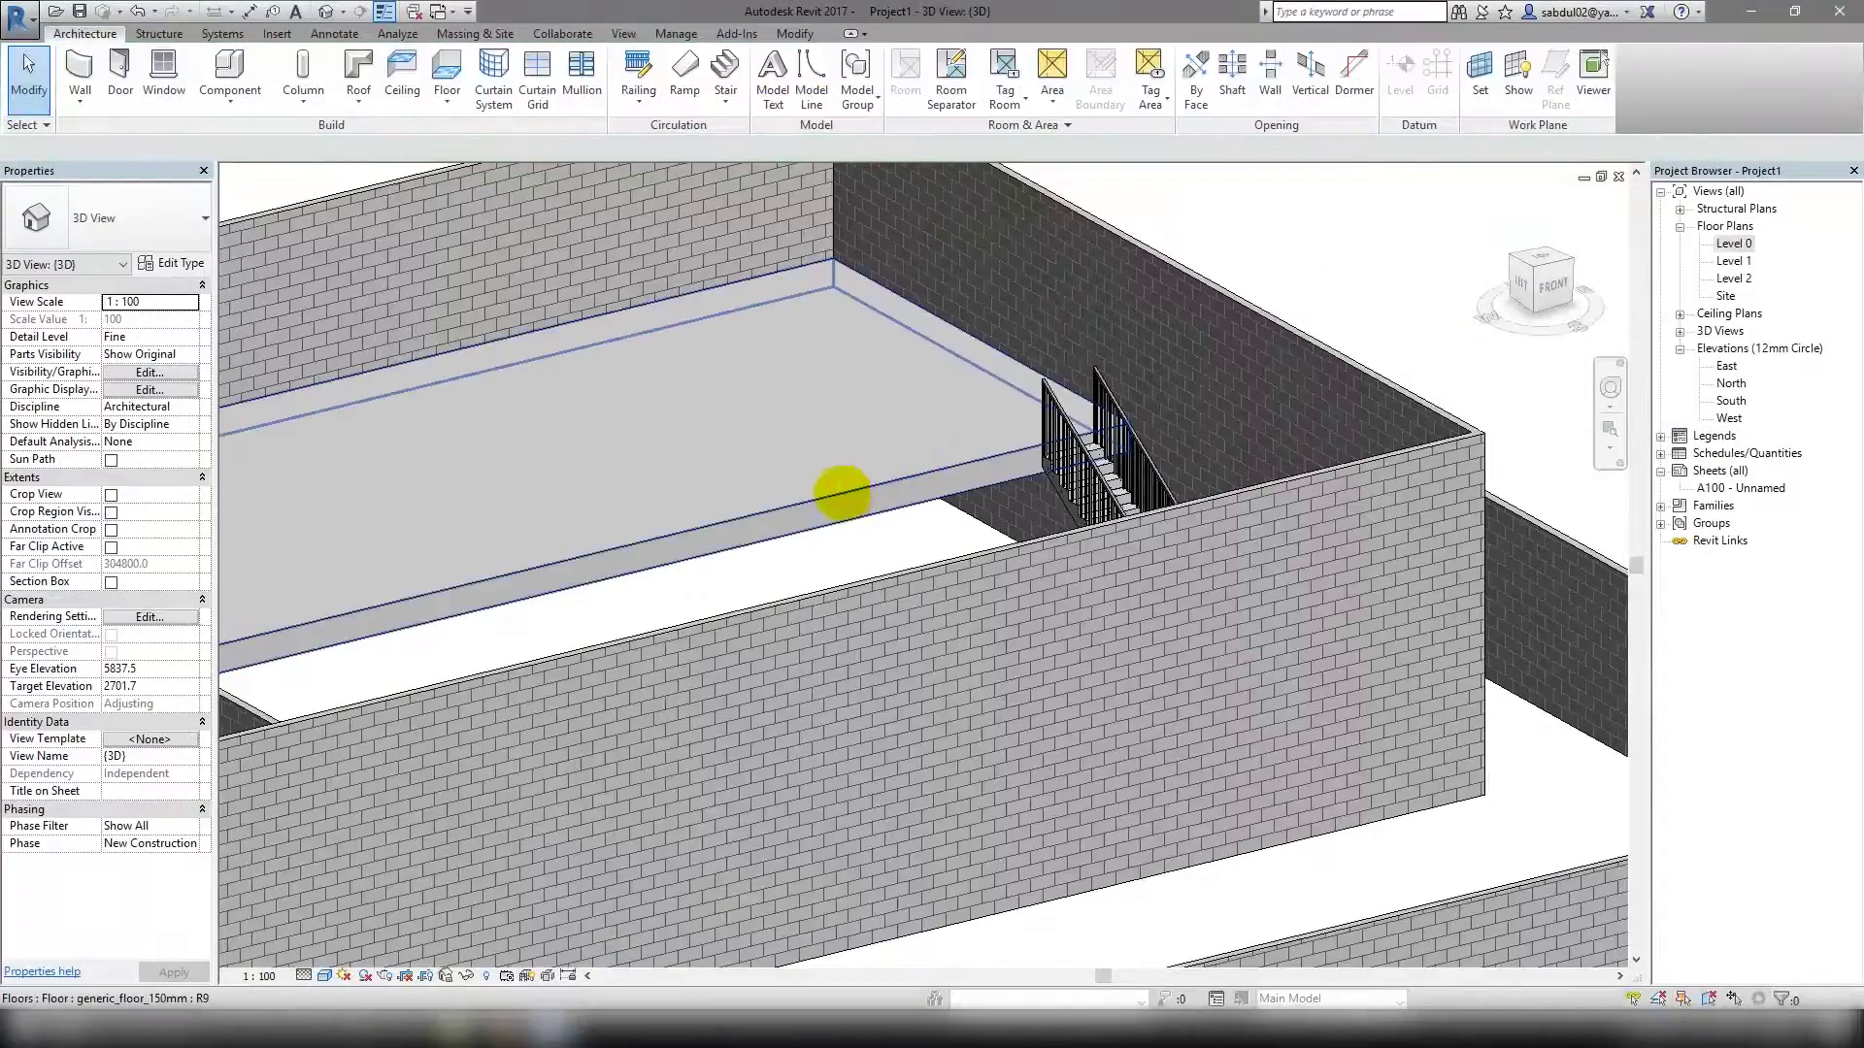
# Select the Level 1 floor and open the generic_floor_150mm type's layer structure.
pyautogui.click(965, 491)
pyautogui.scroll(3, 866, 570)
pyautogui.scroll(2, 788, 557)
pyautogui.scroll(-3, 788, 557)
pyautogui.keyDown('shift'); pyautogui.moveTo(948, 428); pyautogui.dragTo(932, 462, button='middle'); pyautogui.keyUp('shift')
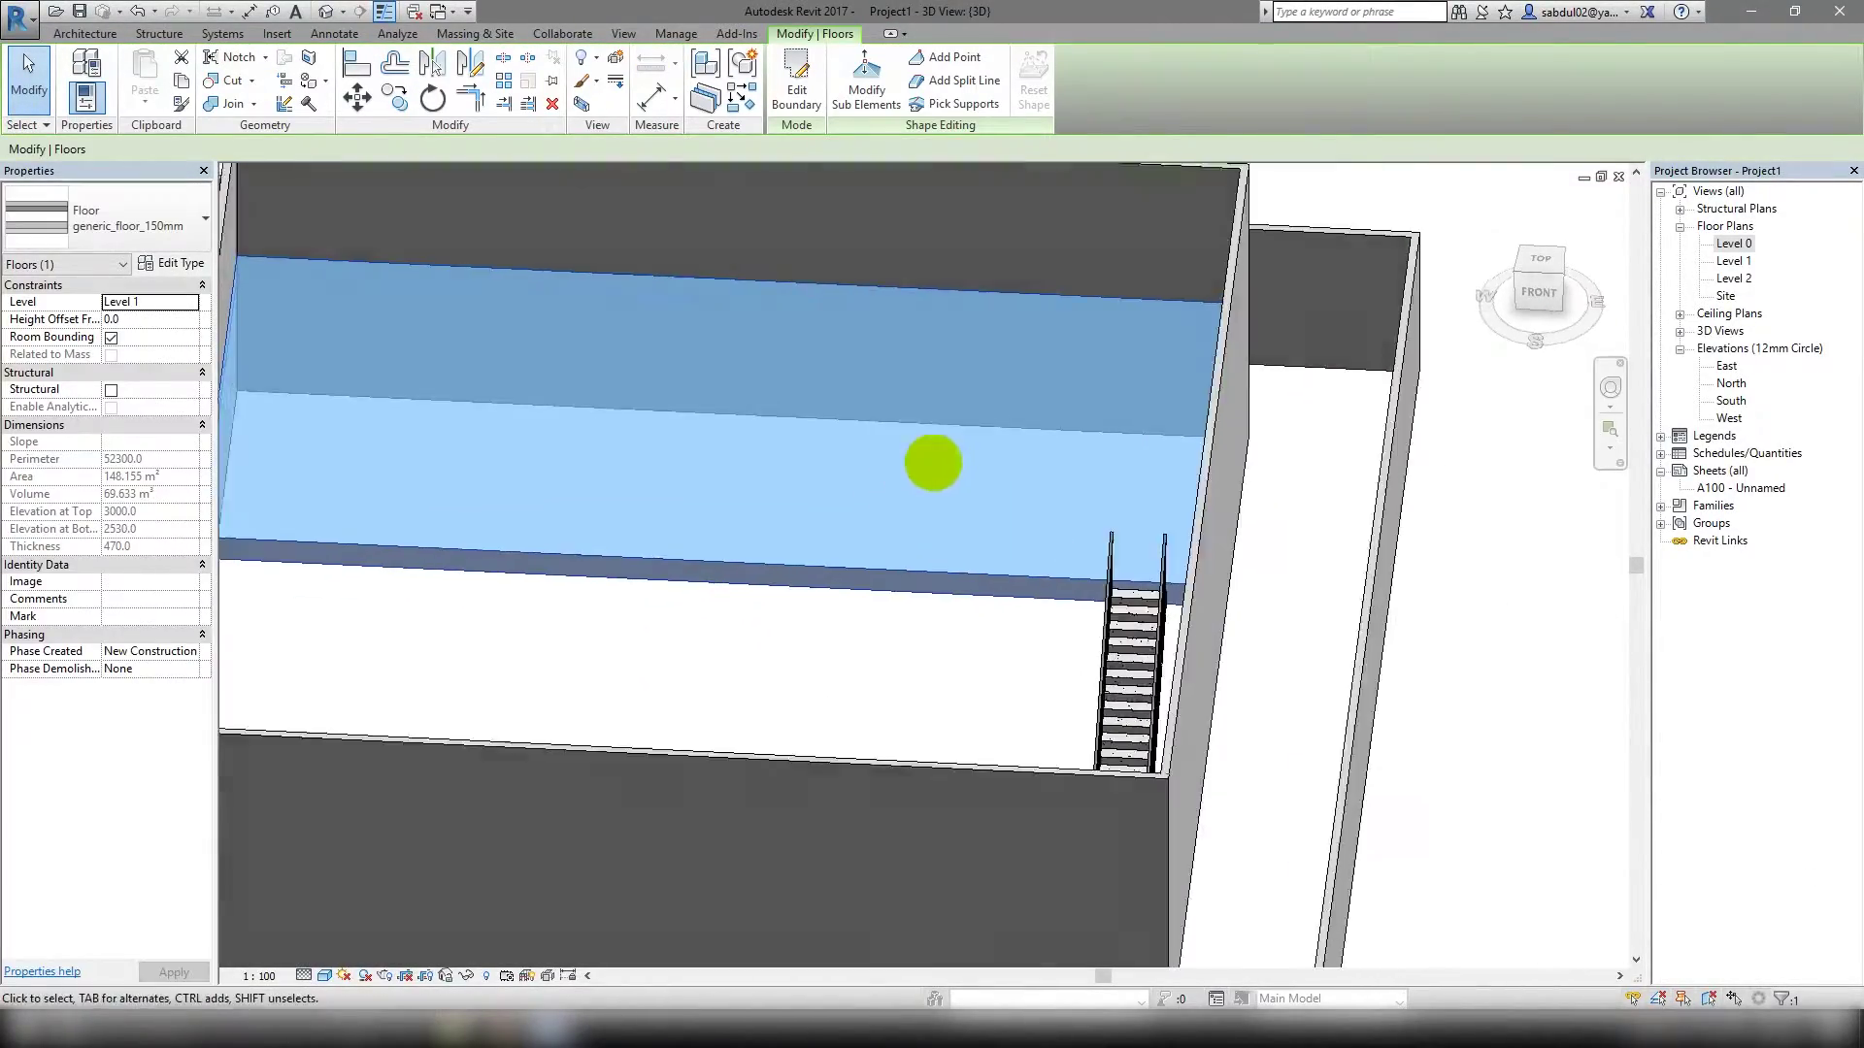
pyautogui.click(796, 82)
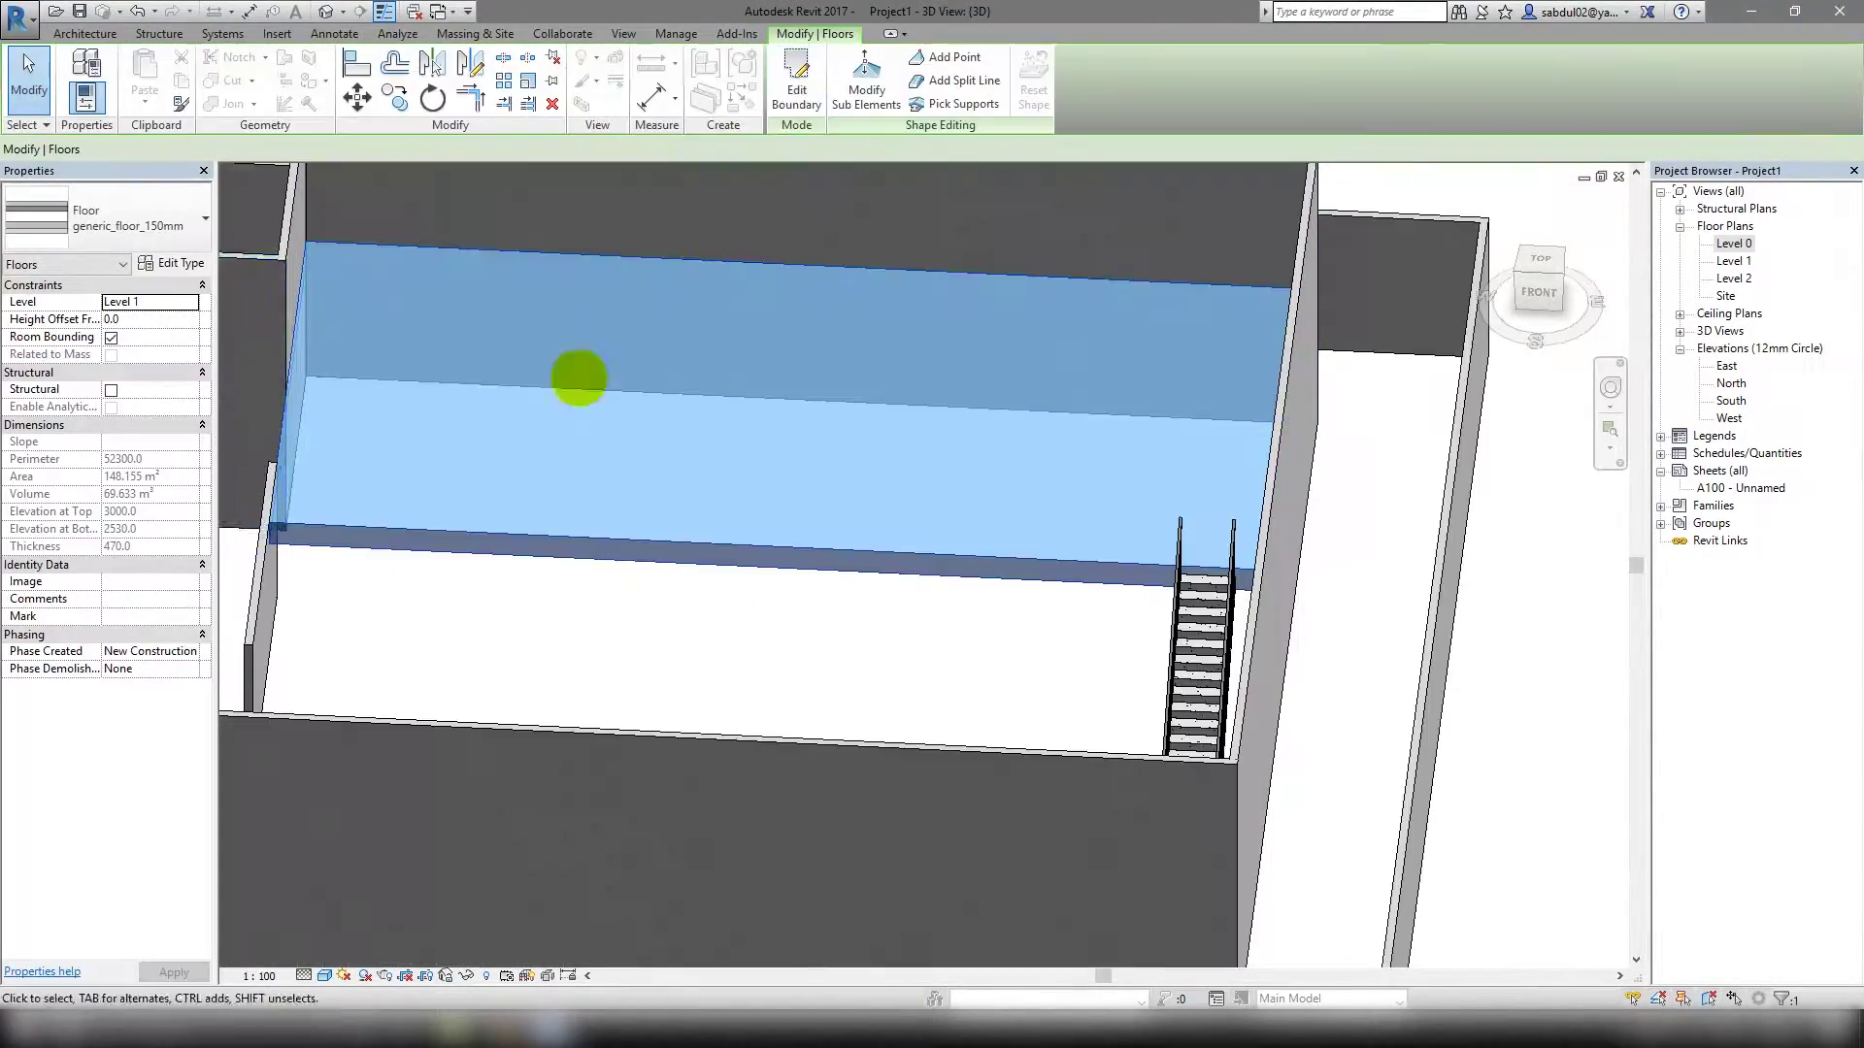
pyautogui.click(163, 264)
pyautogui.click(1019, 415)
# Delete the finish and 75 mm concrete layers, leaving one 150 mm concrete layer.
pyautogui.click(751, 410)
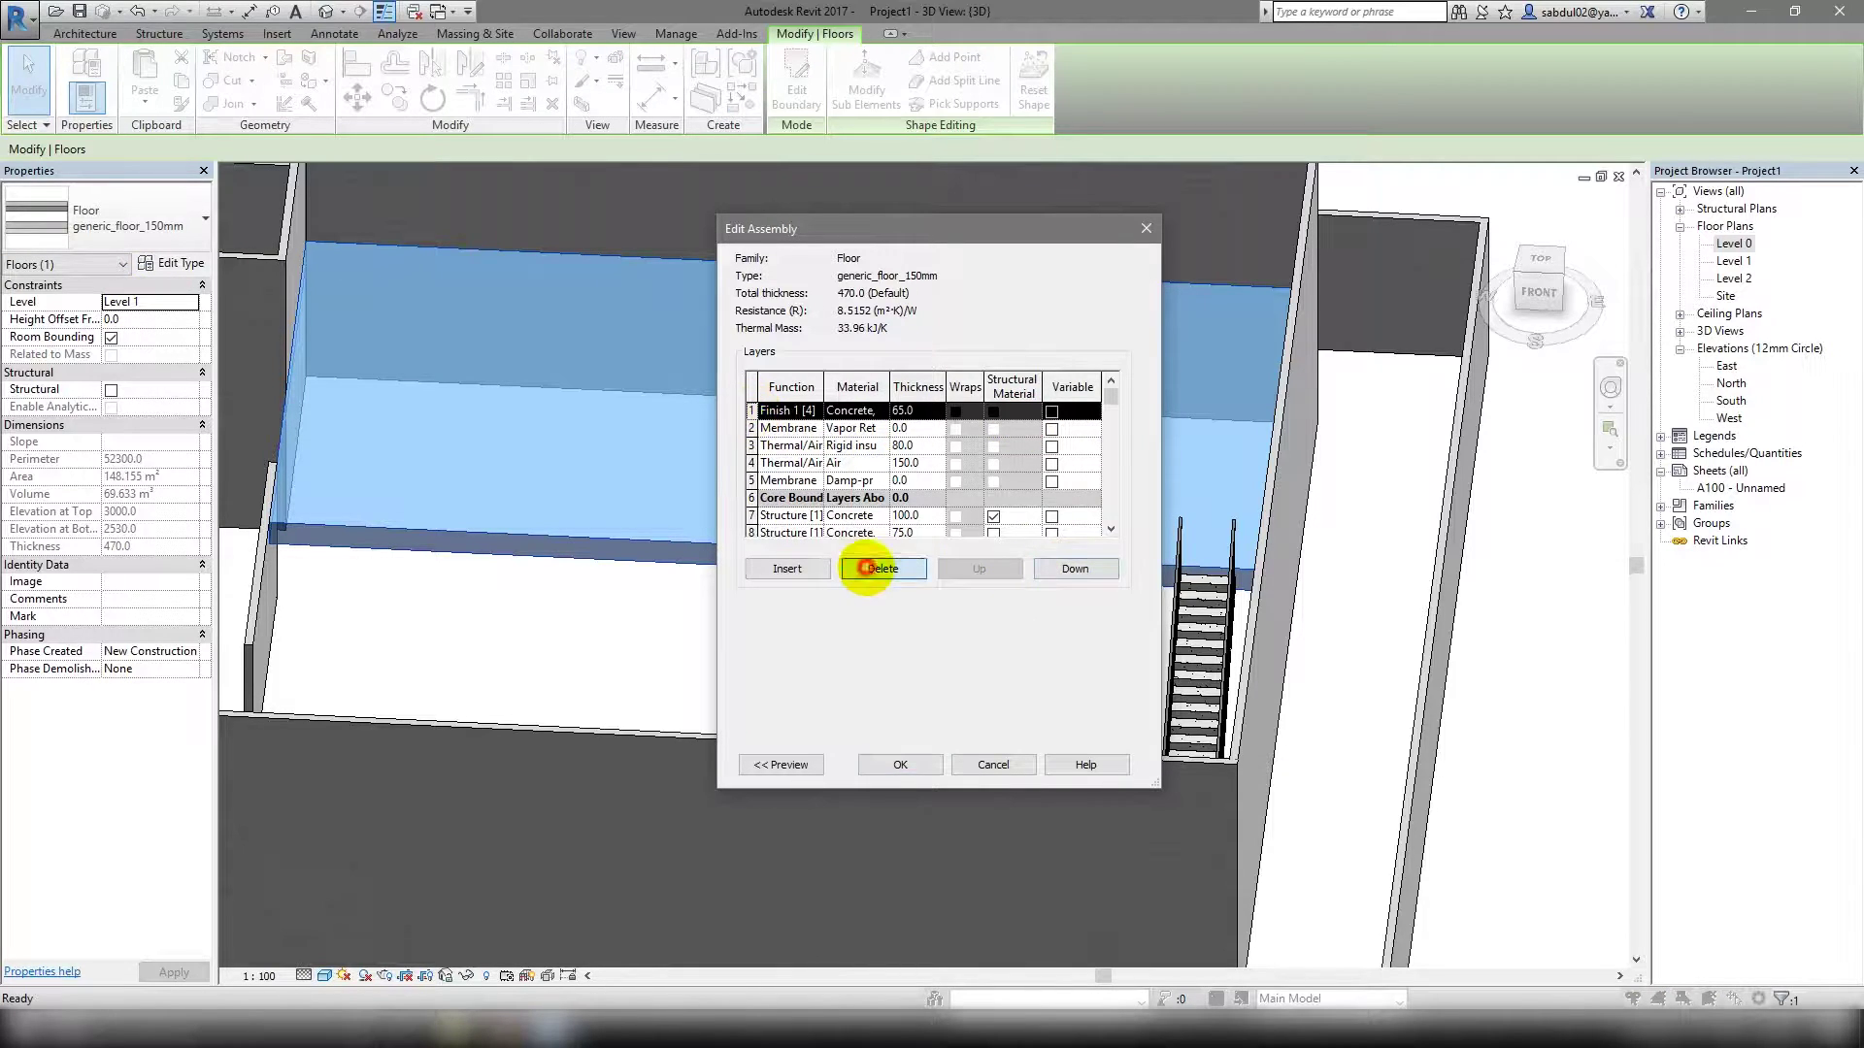
pyautogui.click(865, 568)
pyautogui.click(865, 567)
pyautogui.click(864, 568)
pyautogui.click(864, 567)
pyautogui.click(865, 568)
pyautogui.click(746, 446)
pyautogui.click(882, 568)
pyautogui.click(942, 428)
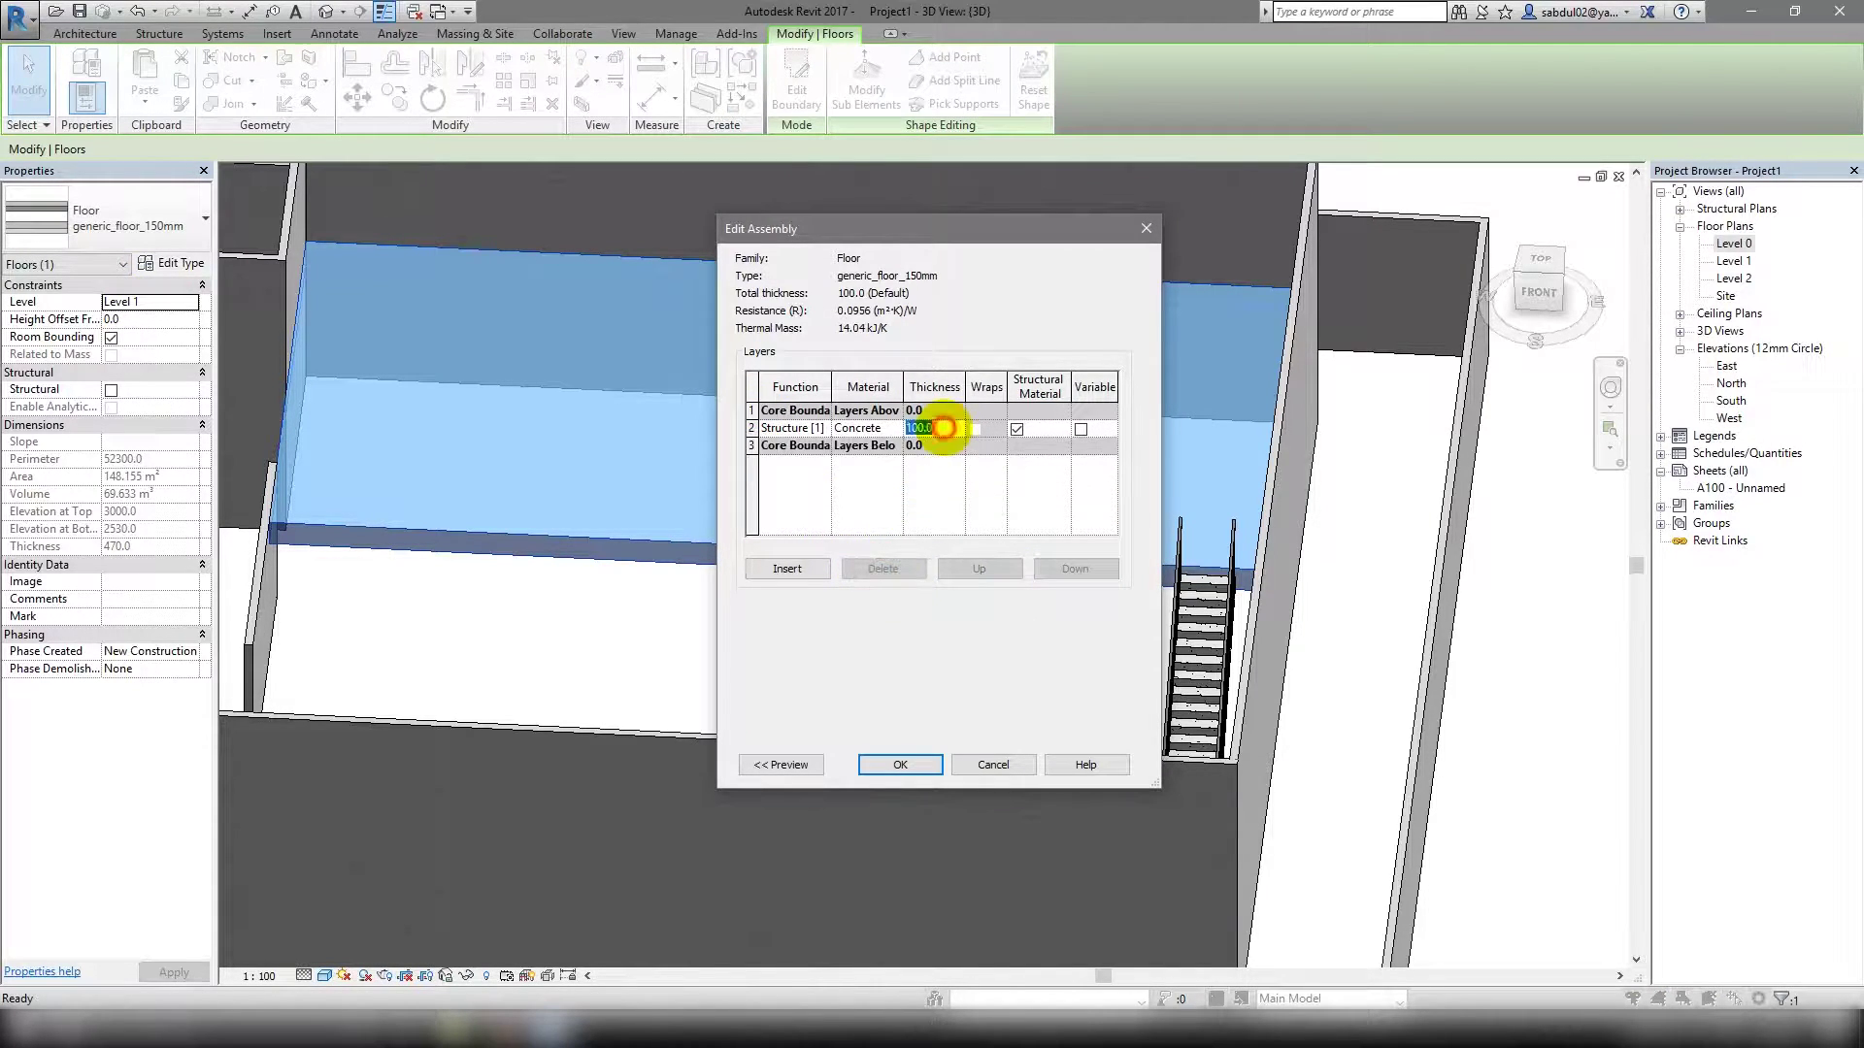
pyautogui.click(899, 764)
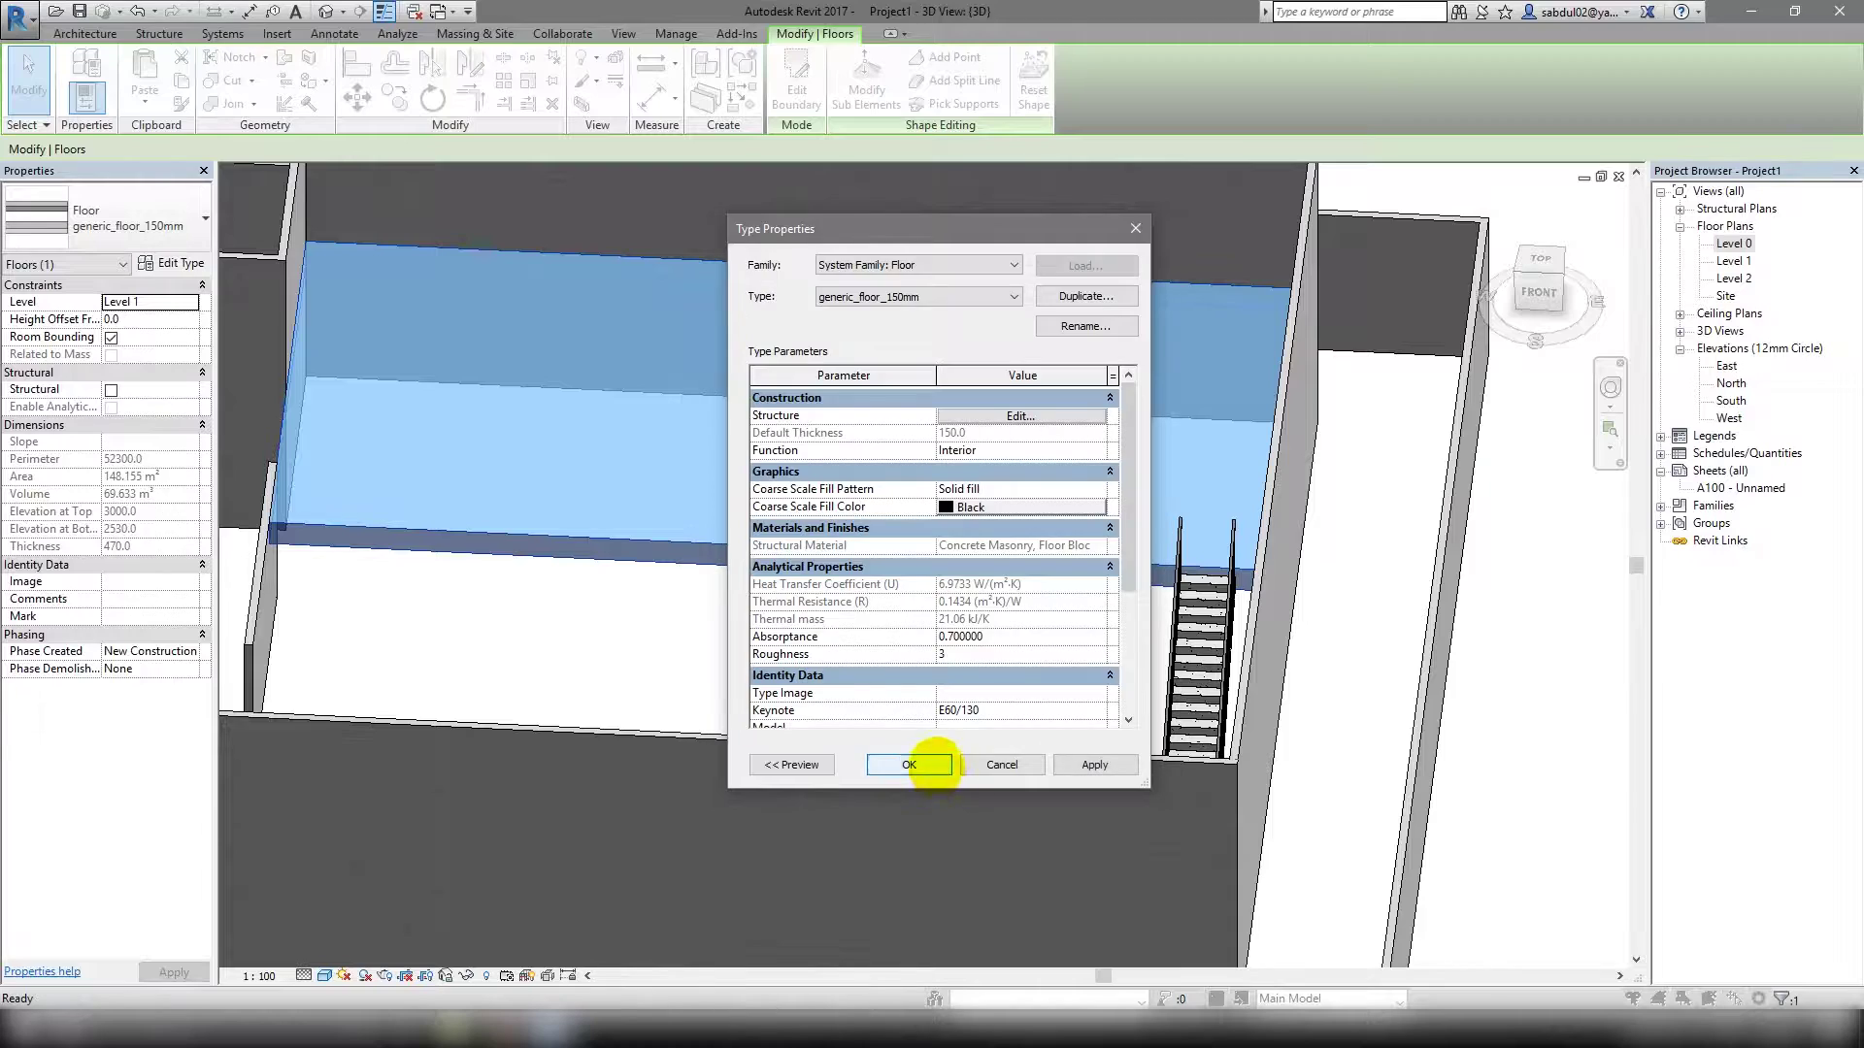
pyautogui.click(908, 880)
pyautogui.scroll(3, 1260, 657)
pyautogui.keyDown('shift'); pyautogui.moveTo(1261, 657); pyautogui.dragTo(1458, 658, button='middle'); pyautogui.keyUp('shift')
# Set the stair's top offset to zero and desired risers to 20.
pyautogui.scroll(-5, 1145, 686)
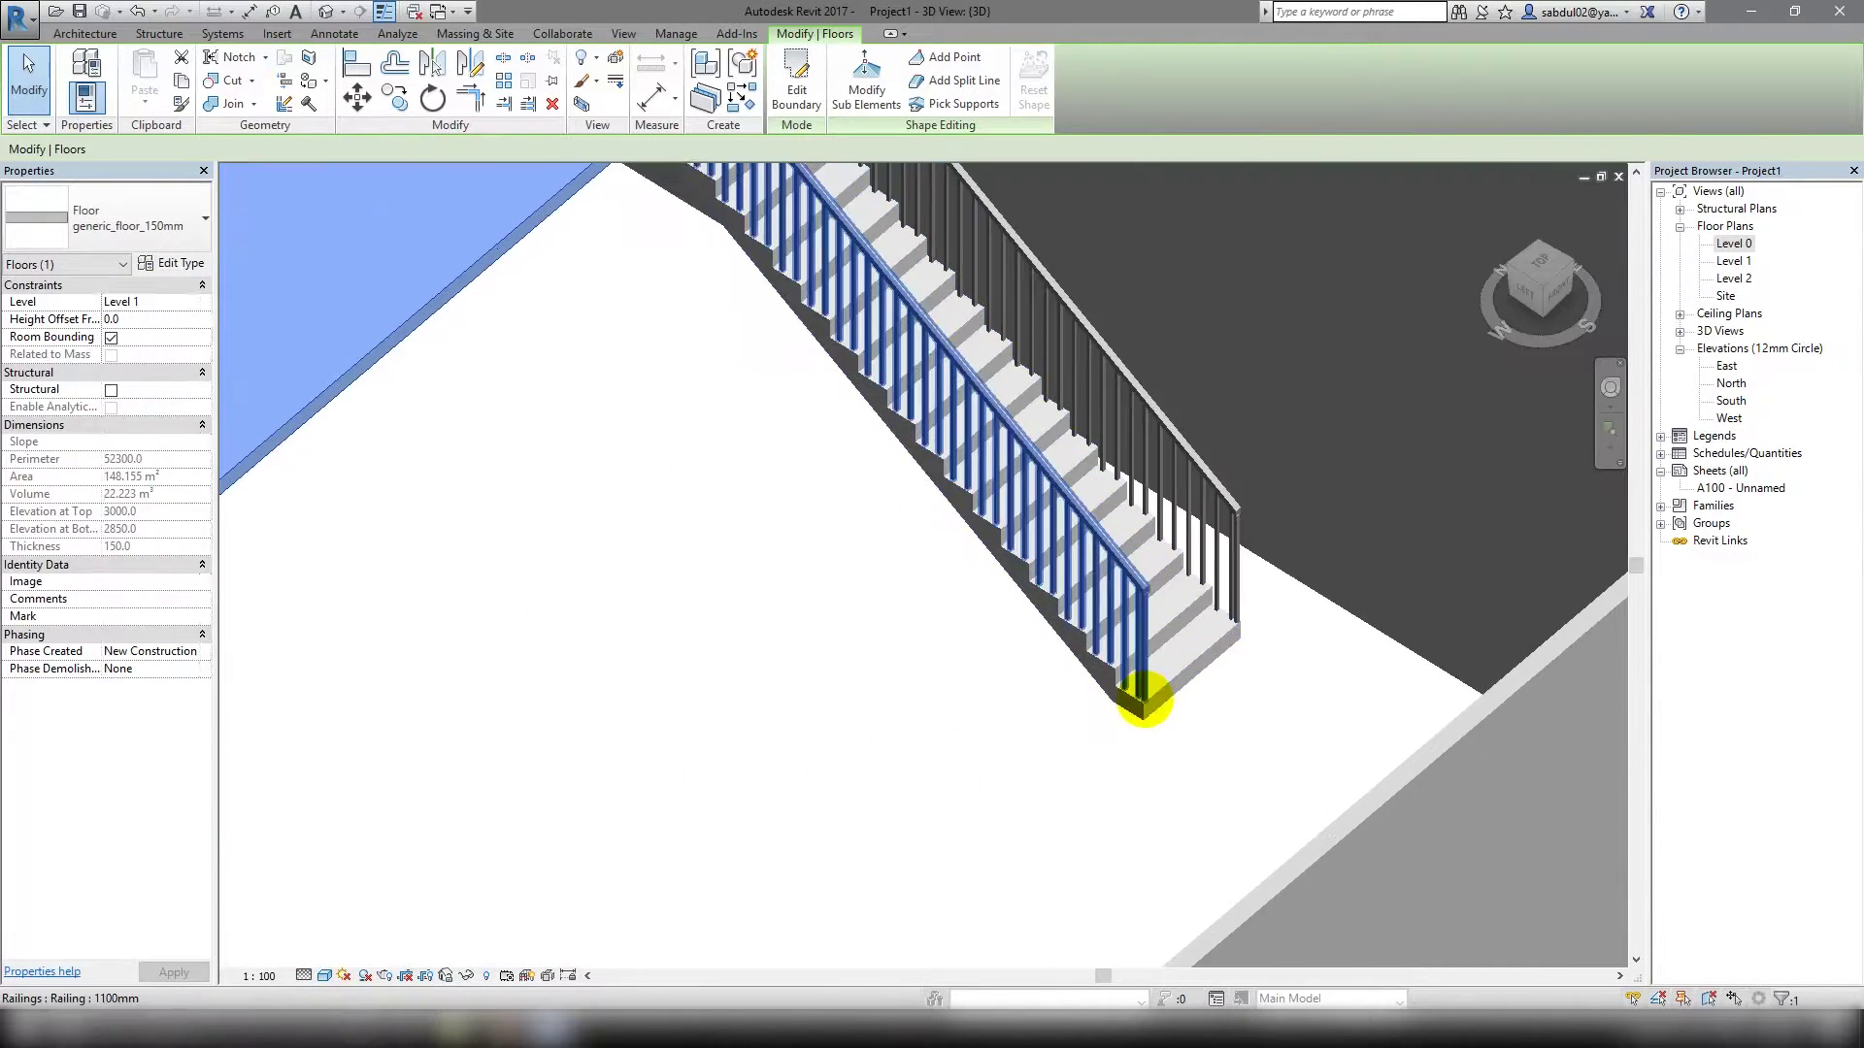
pyautogui.click(1150, 687)
pyautogui.write('150')
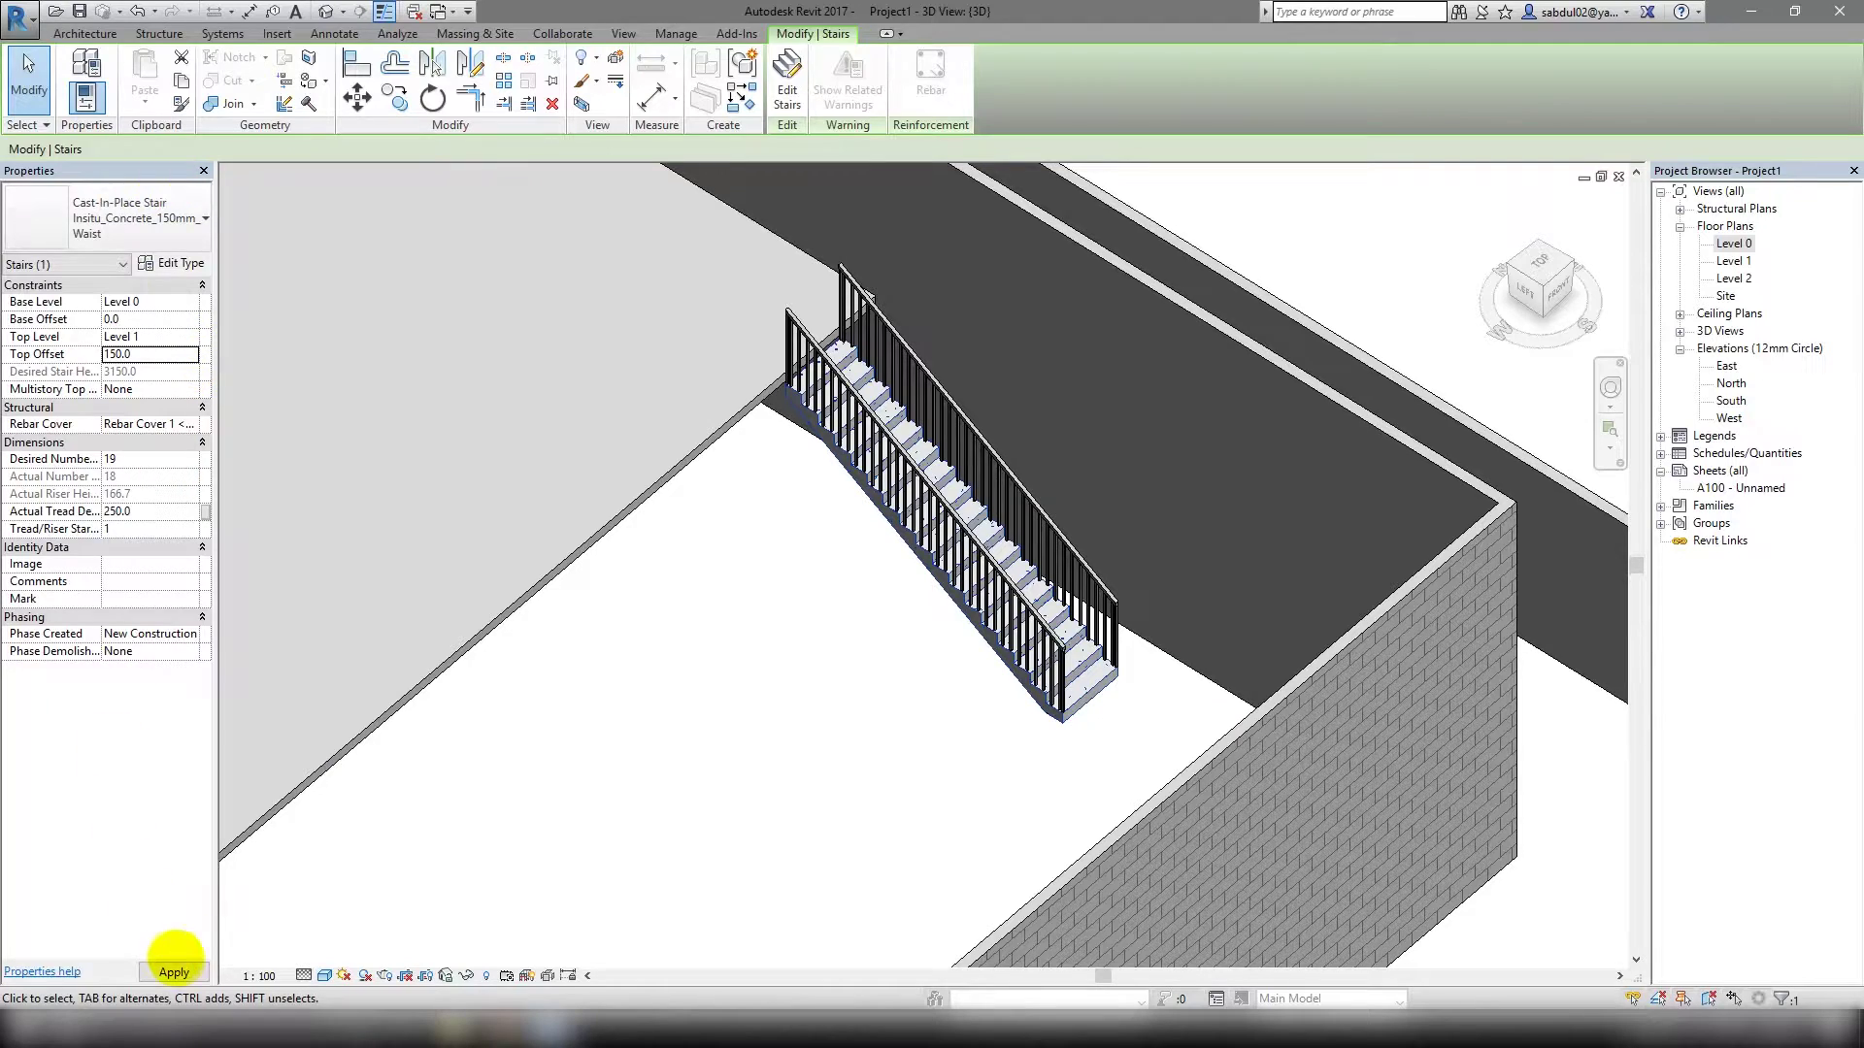
pyautogui.click(174, 970)
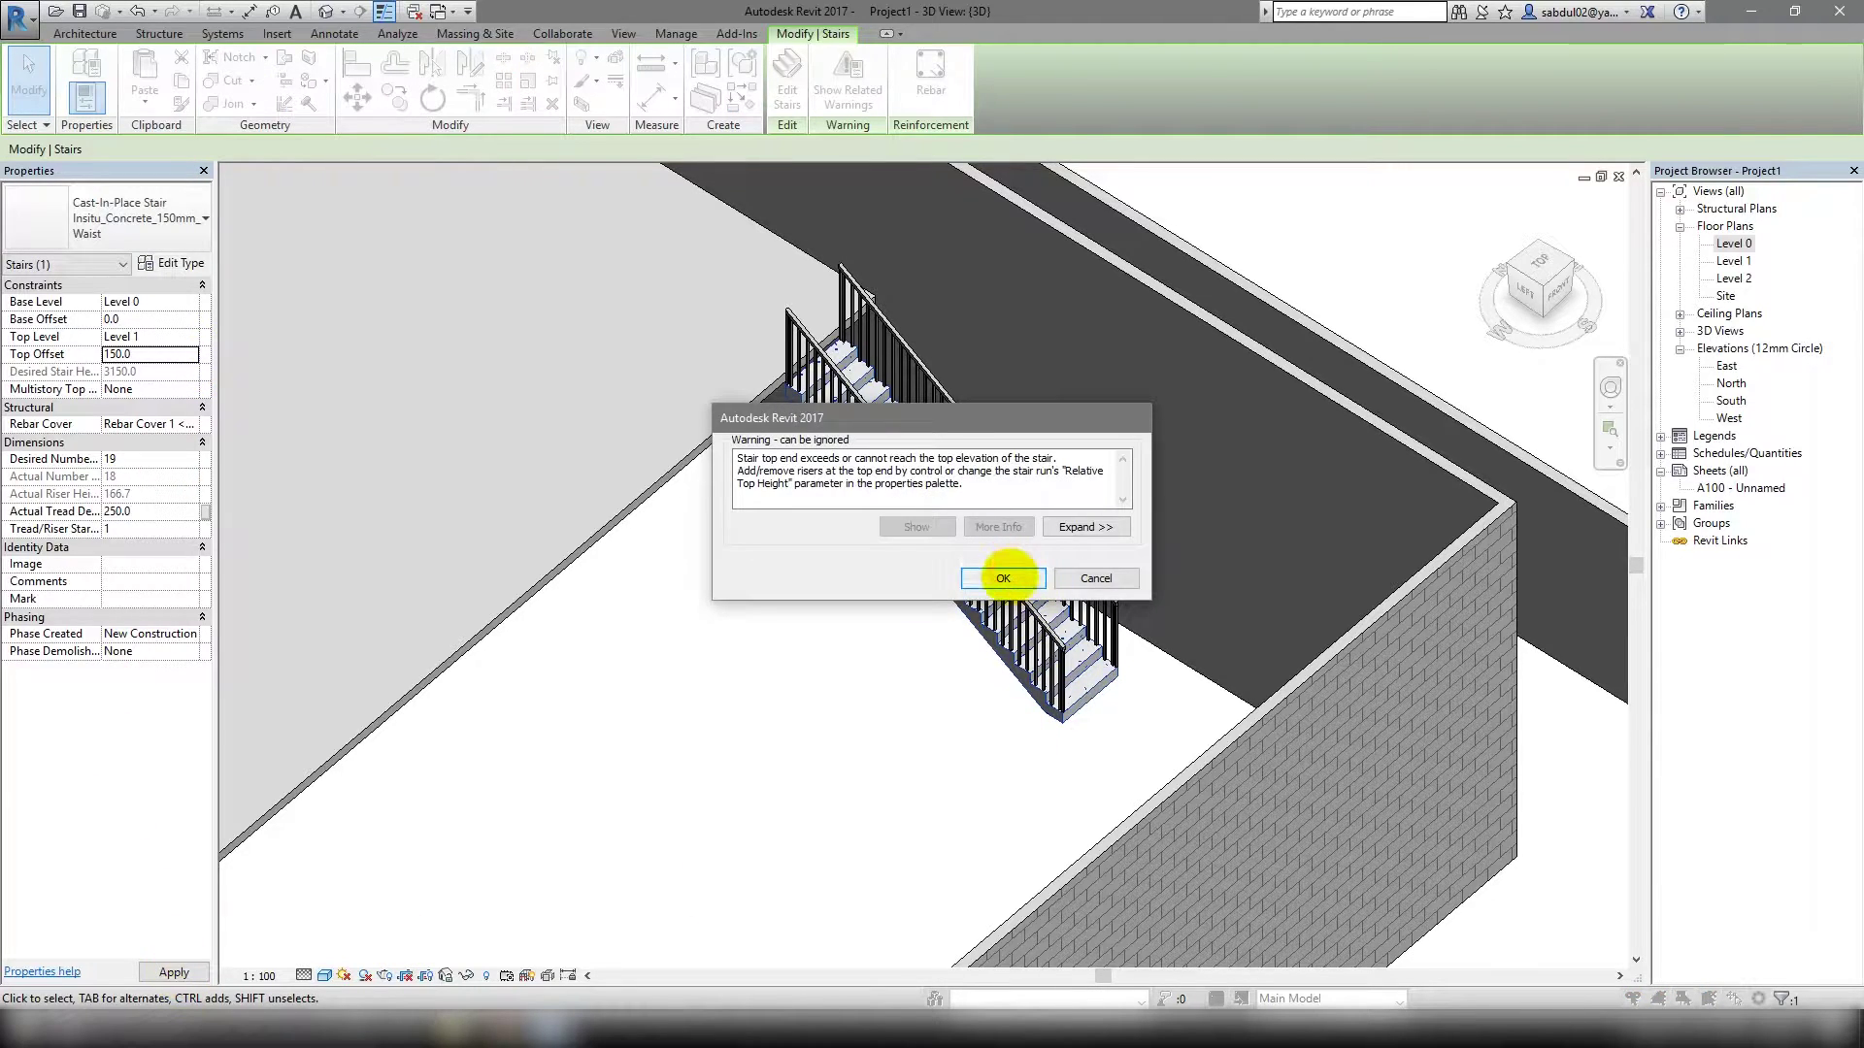
pyautogui.click(1115, 573)
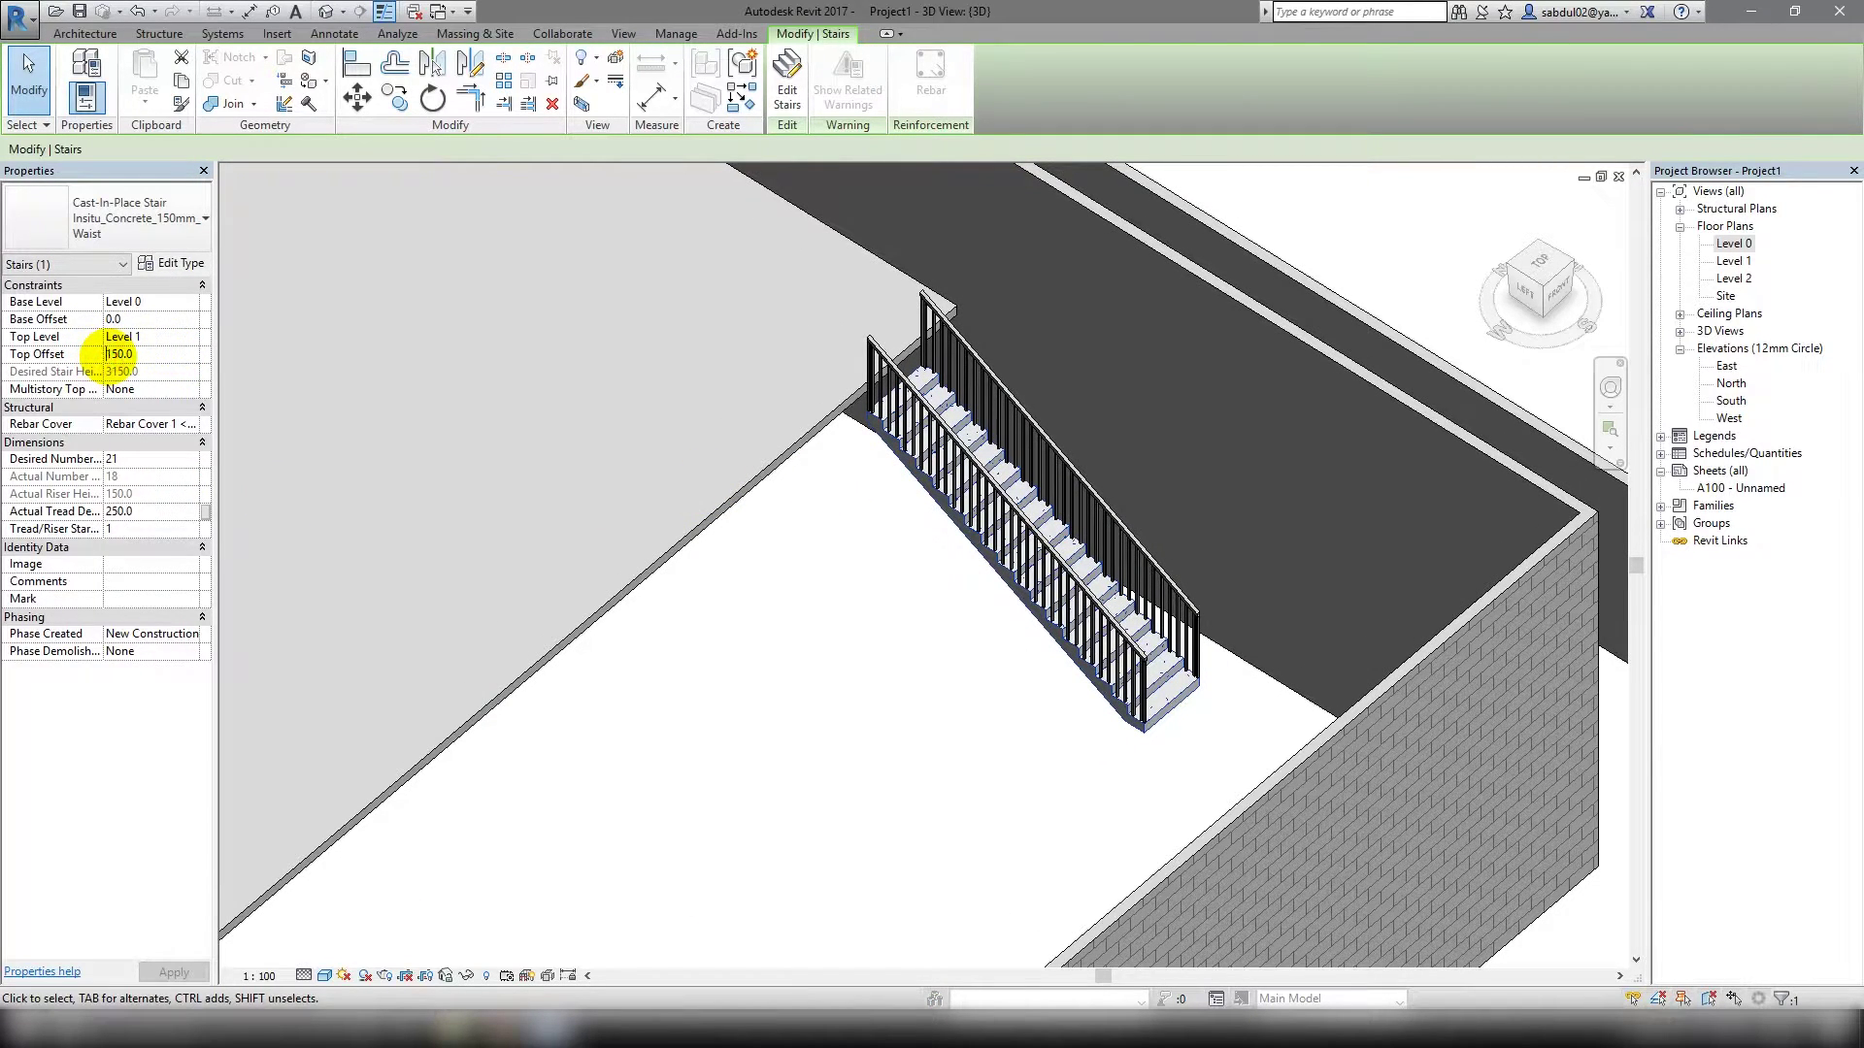
pyautogui.write('-150')
pyautogui.click(165, 970)
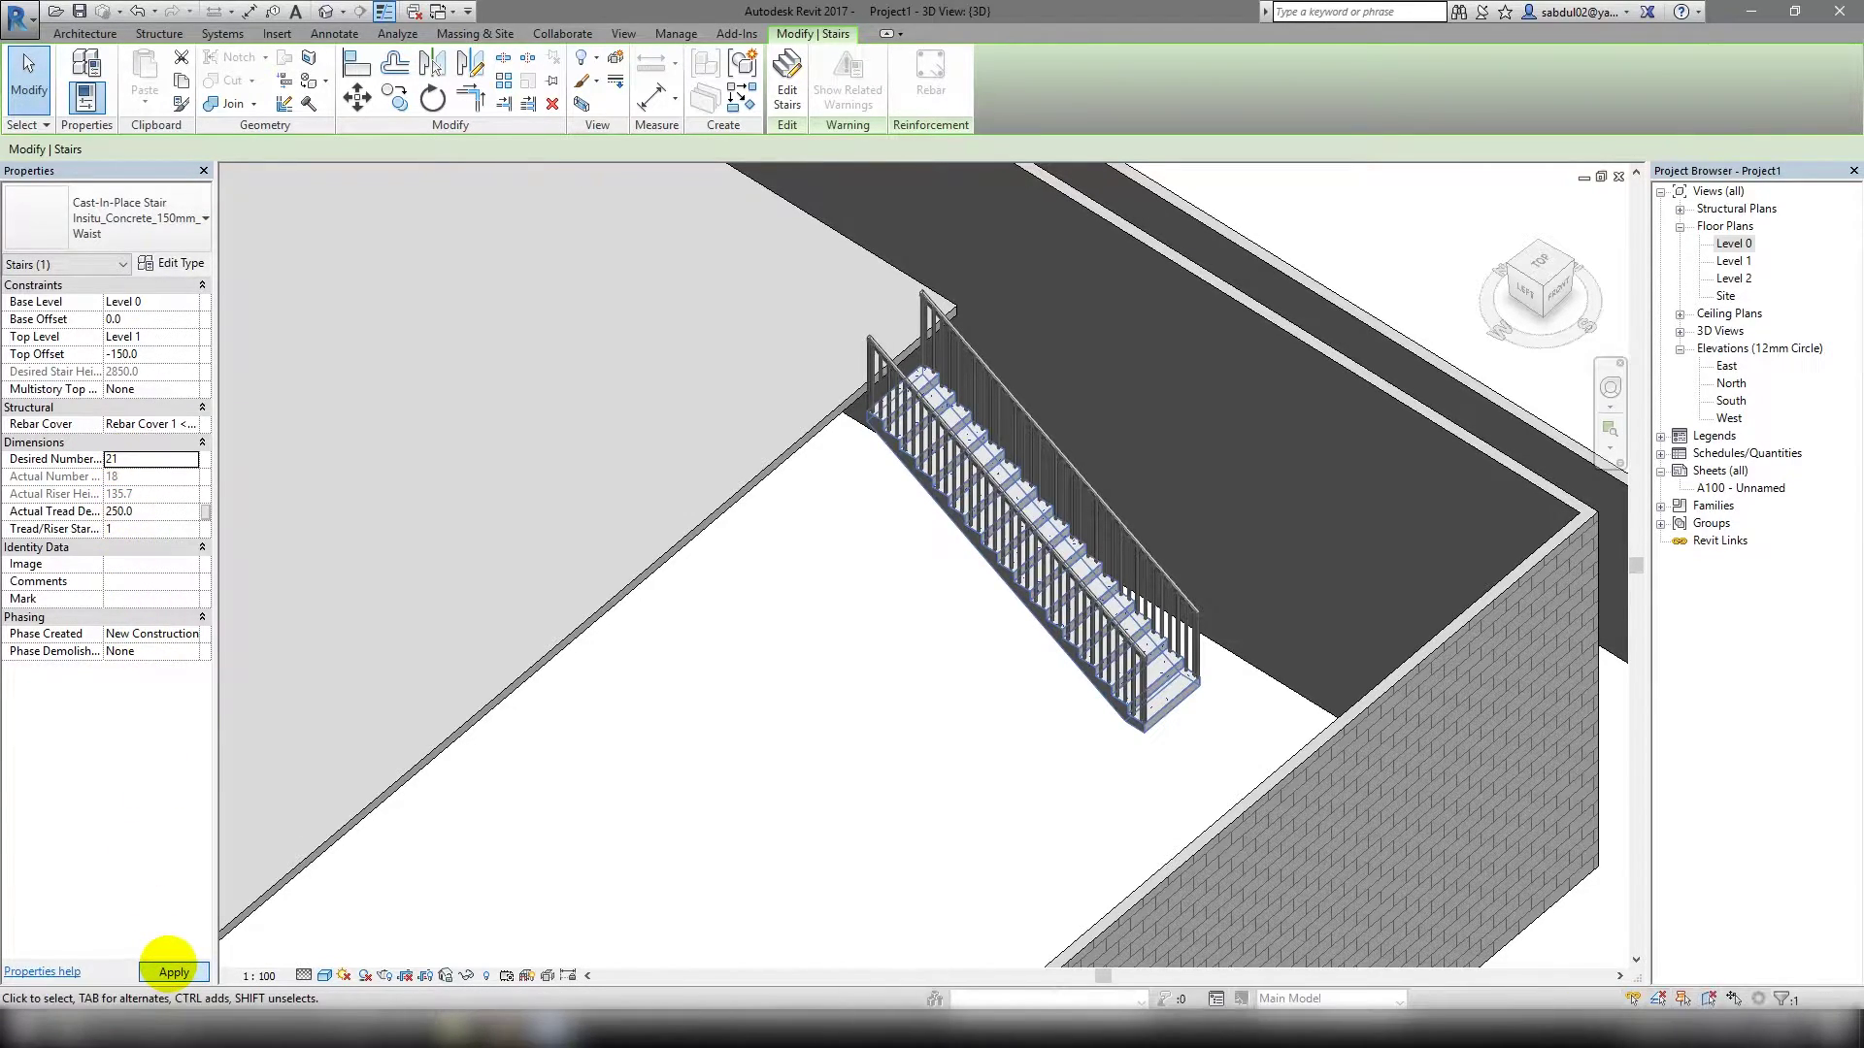
# Orbit the 3D view around the stair to check it from several angles.
pyautogui.keyDown('shift'); pyautogui.moveTo(865, 637); pyautogui.dragTo(942, 725, button='middle'); pyautogui.keyUp('shift')
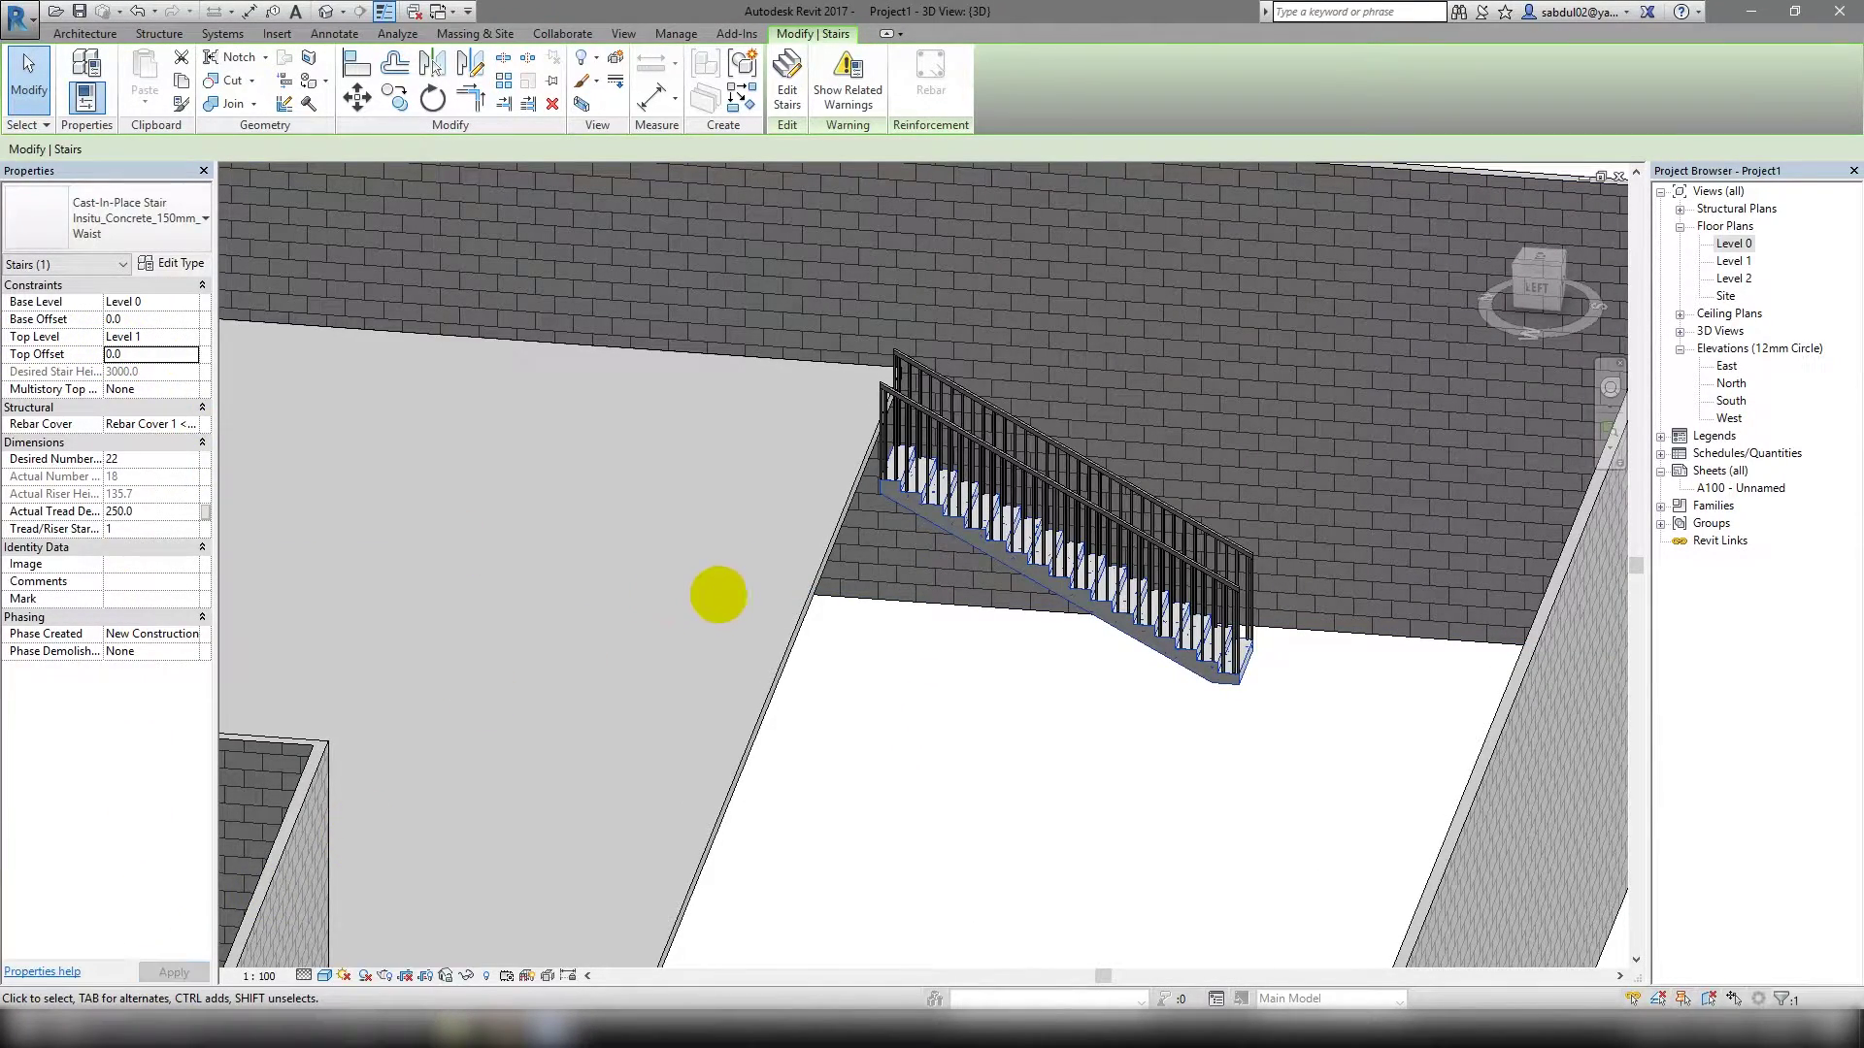
pyautogui.scroll(2, 718, 595)
pyautogui.scroll(2, 911, 620)
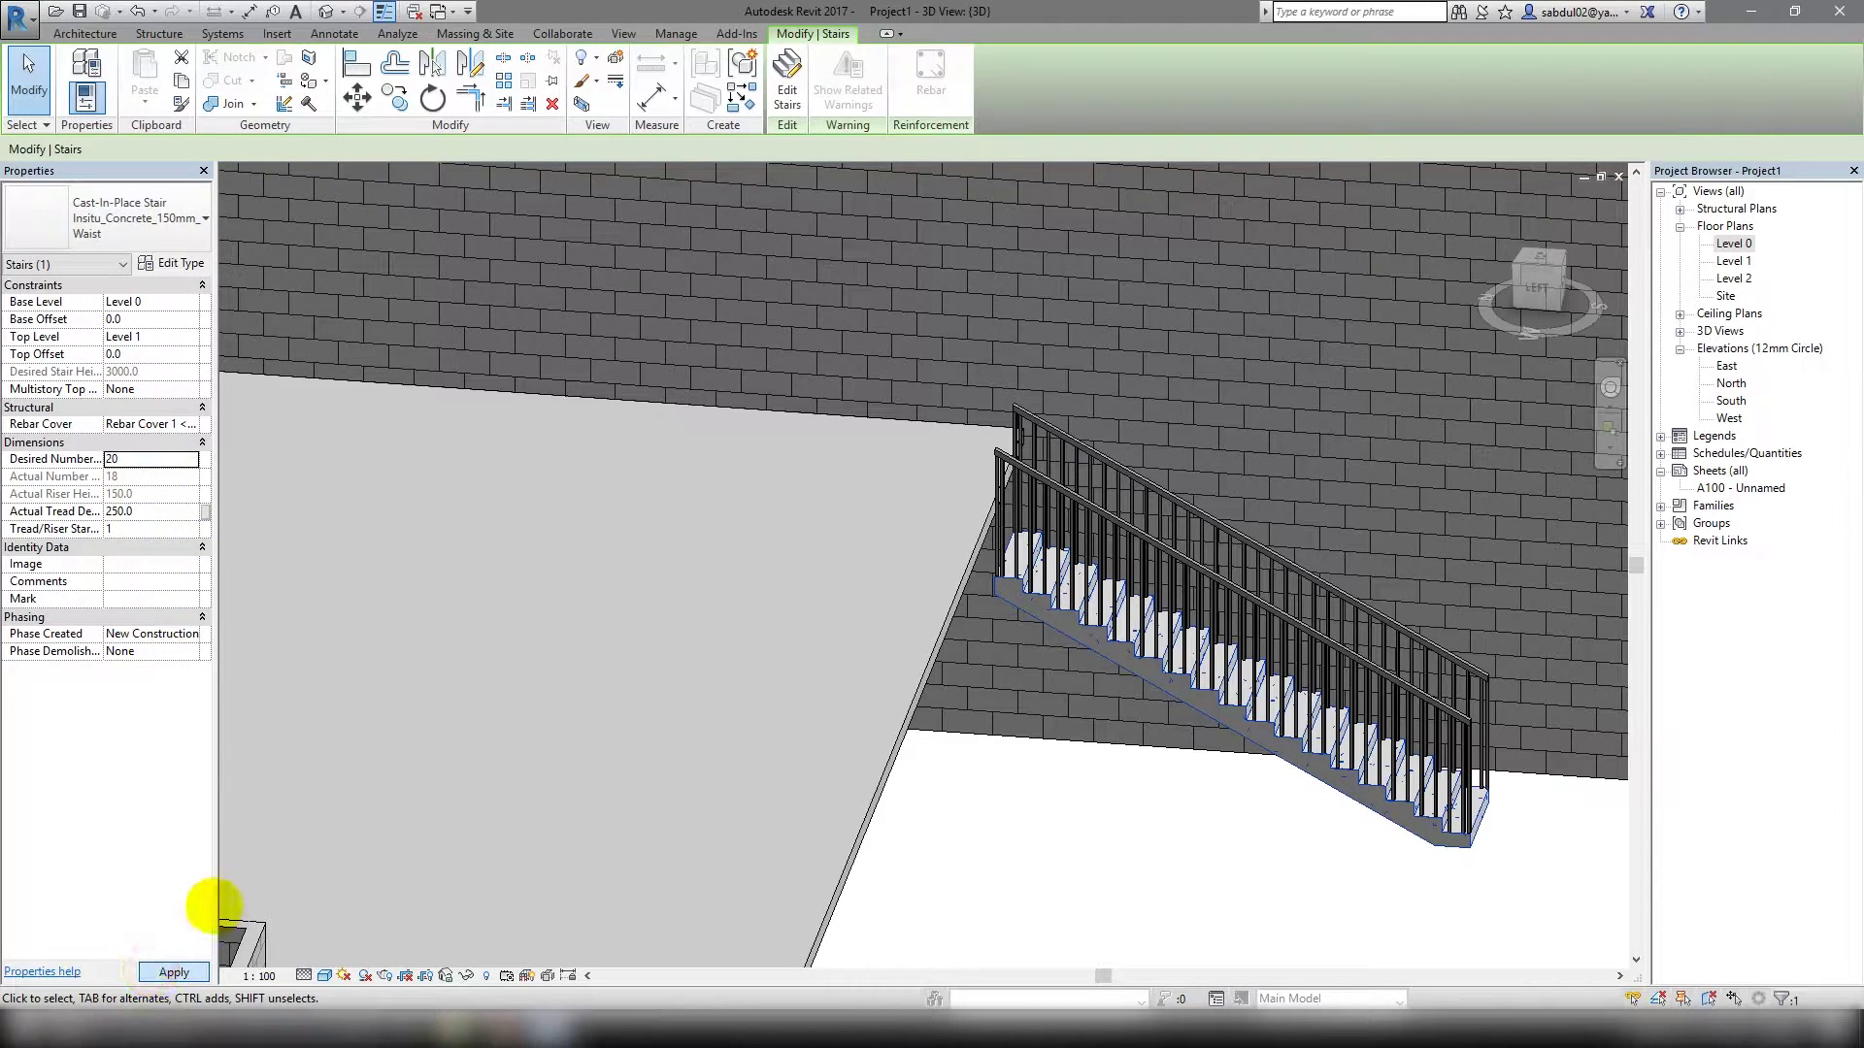
pyautogui.moveTo(450, 849)
pyautogui.keyDown('shift'); pyautogui.mouseDown(button='middle')
pyautogui.moveTo(853, 820)
pyautogui.moveTo(879, 859)
pyautogui.mouseUp(button='middle'); pyautogui.keyUp('shift')
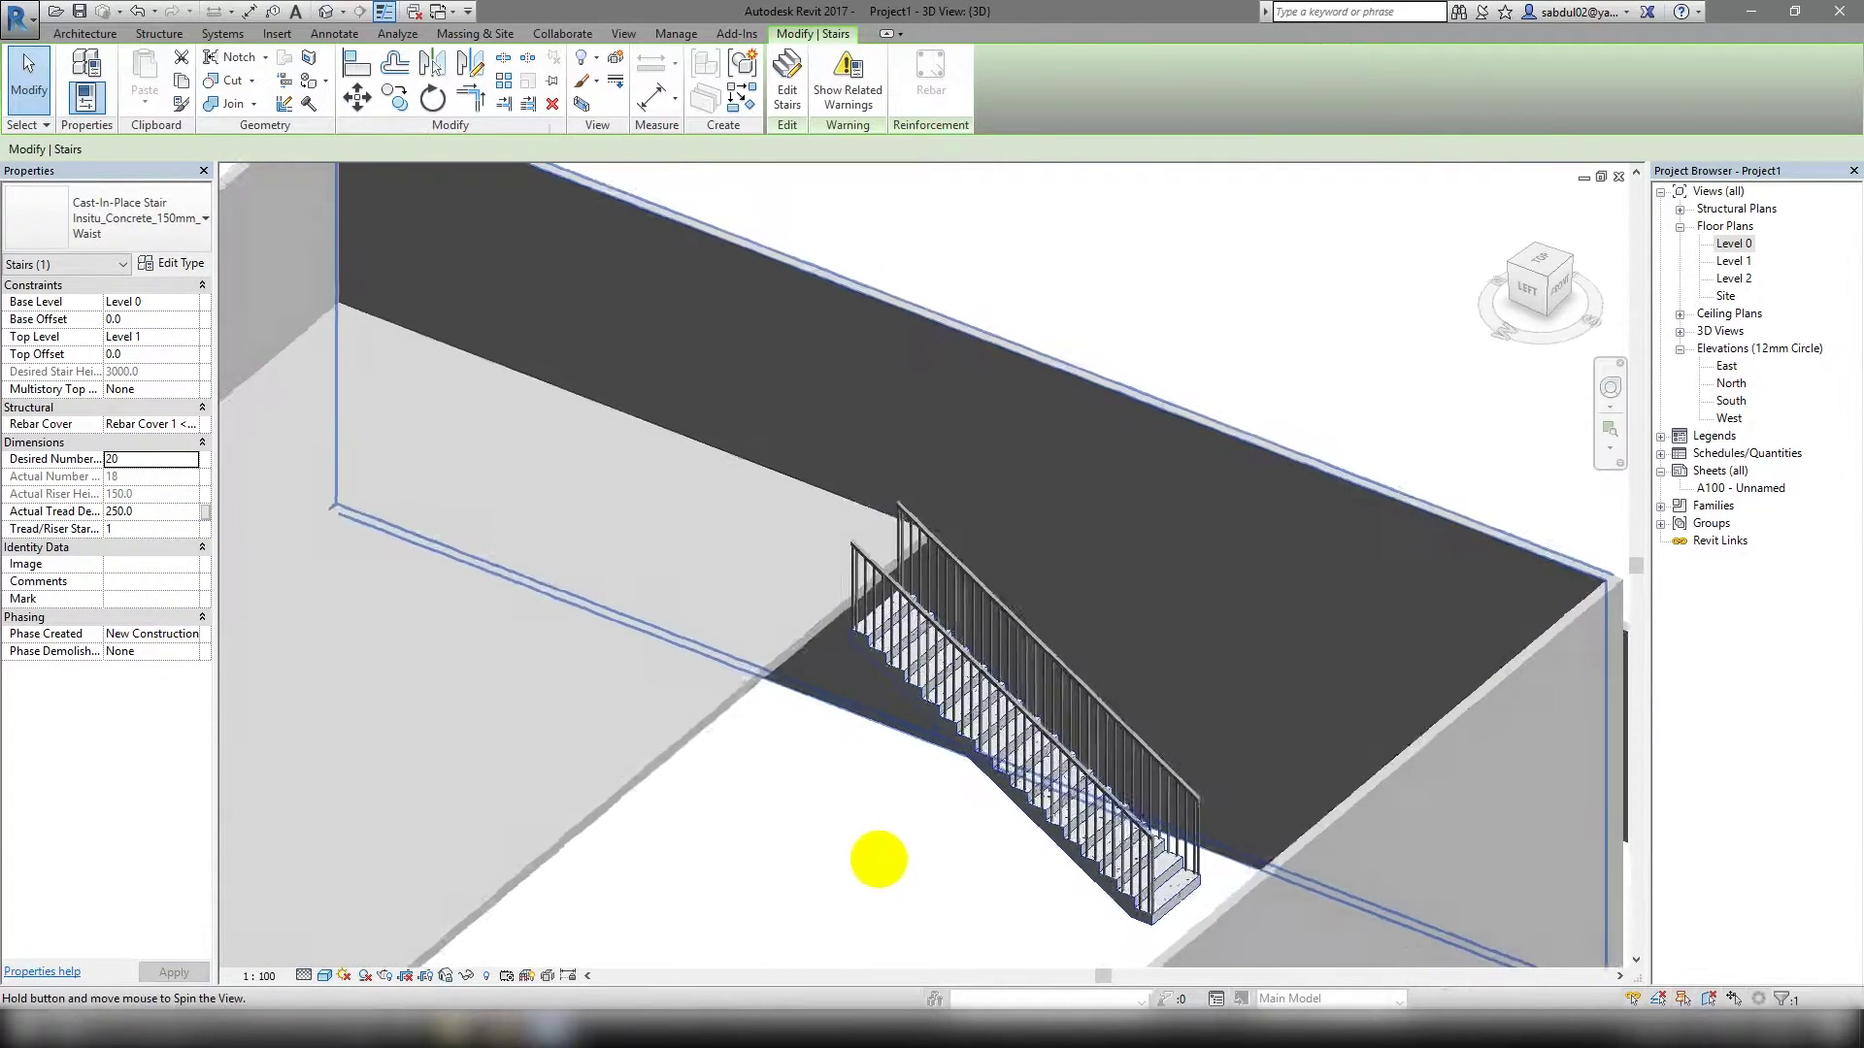
pyautogui.scroll(2, 853, 677)
pyautogui.moveTo(852, 677)
pyautogui.keyDown('shift'); pyautogui.mouseDown(button='middle')
pyautogui.moveTo(973, 799)
pyautogui.moveTo(864, 789)
pyautogui.moveTo(1173, 773)
pyautogui.mouseUp(button='middle'); pyautogui.keyUp('shift')
pyautogui.scroll(3, 1115, 673)
pyautogui.keyDown('shift'); pyautogui.moveTo(858, 492); pyautogui.dragTo(761, 417, button='middle'); pyautogui.keyUp('shift')
pyautogui.scroll(2, 555, 469)
pyautogui.scroll(-2, 555, 469)
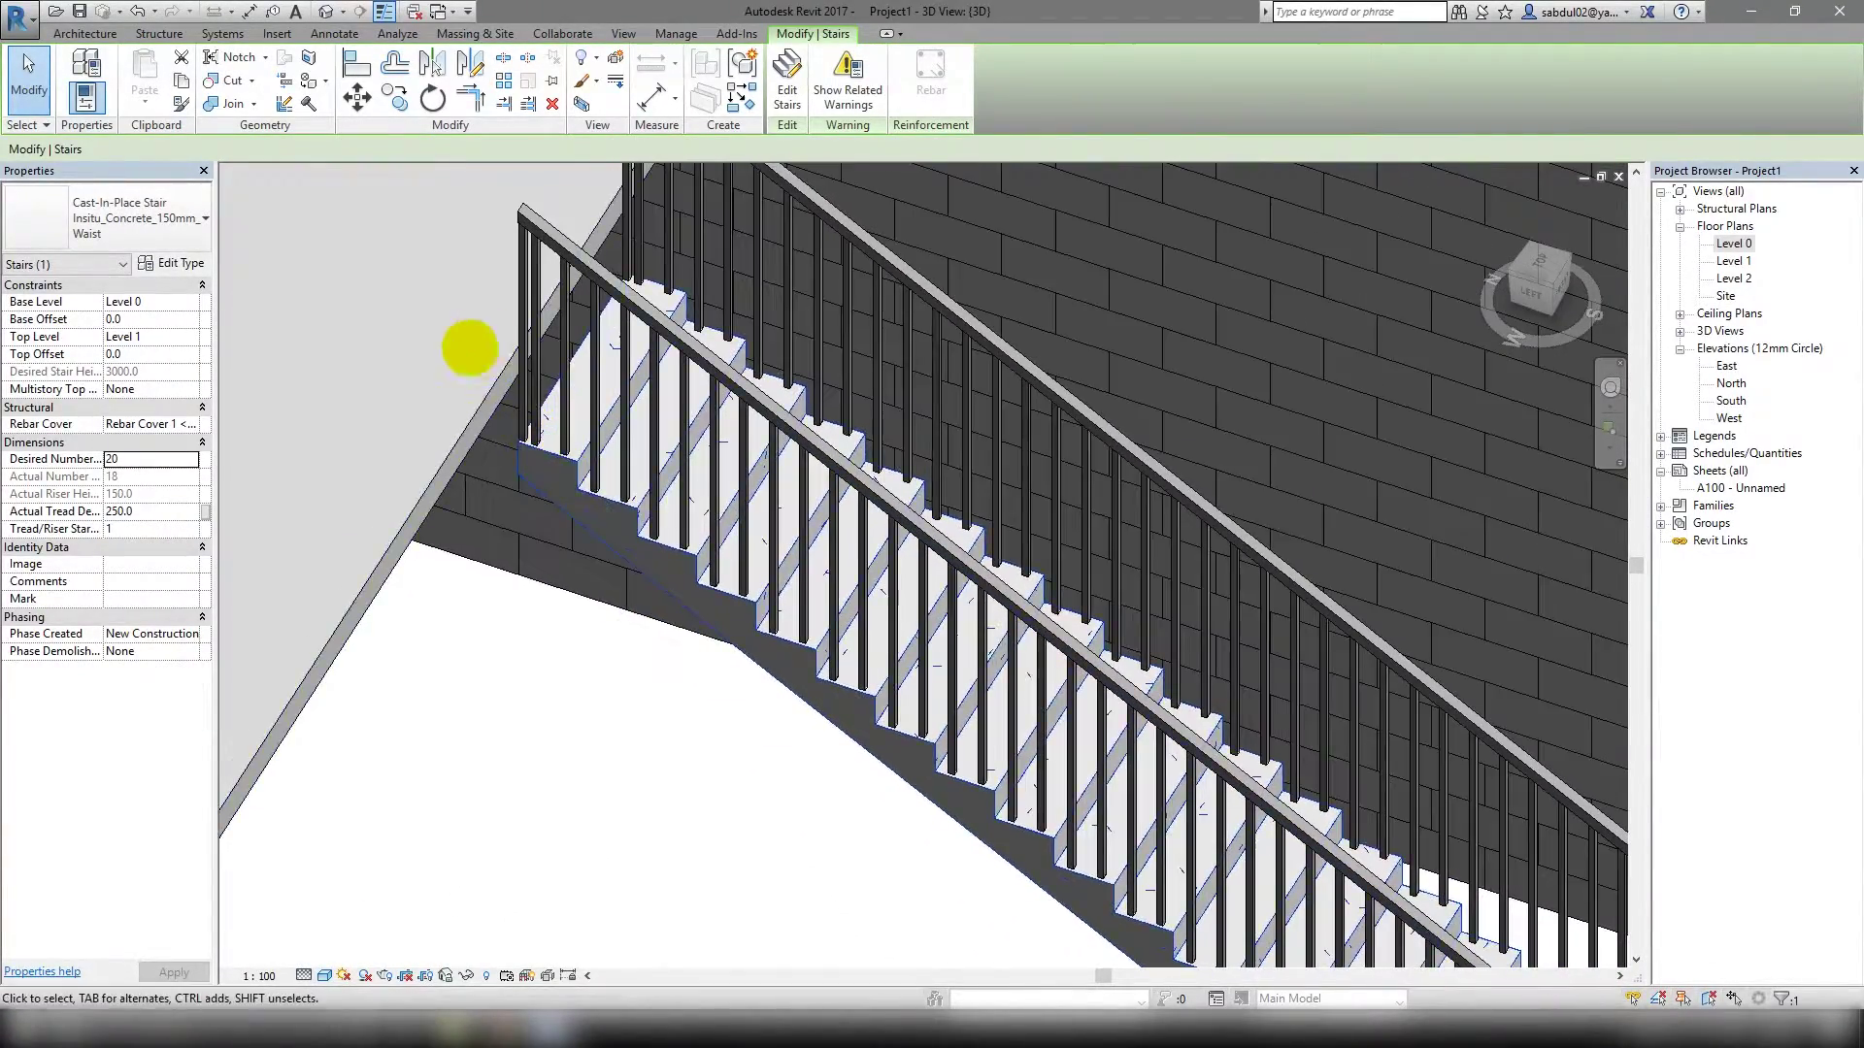
pyautogui.moveTo(466, 353)
pyautogui.keyDown('shift'); pyautogui.mouseDown(button='middle')
pyautogui.moveTo(819, 624)
pyautogui.moveTo(812, 541)
pyautogui.mouseUp(button='middle'); pyautogui.keyUp('shift')
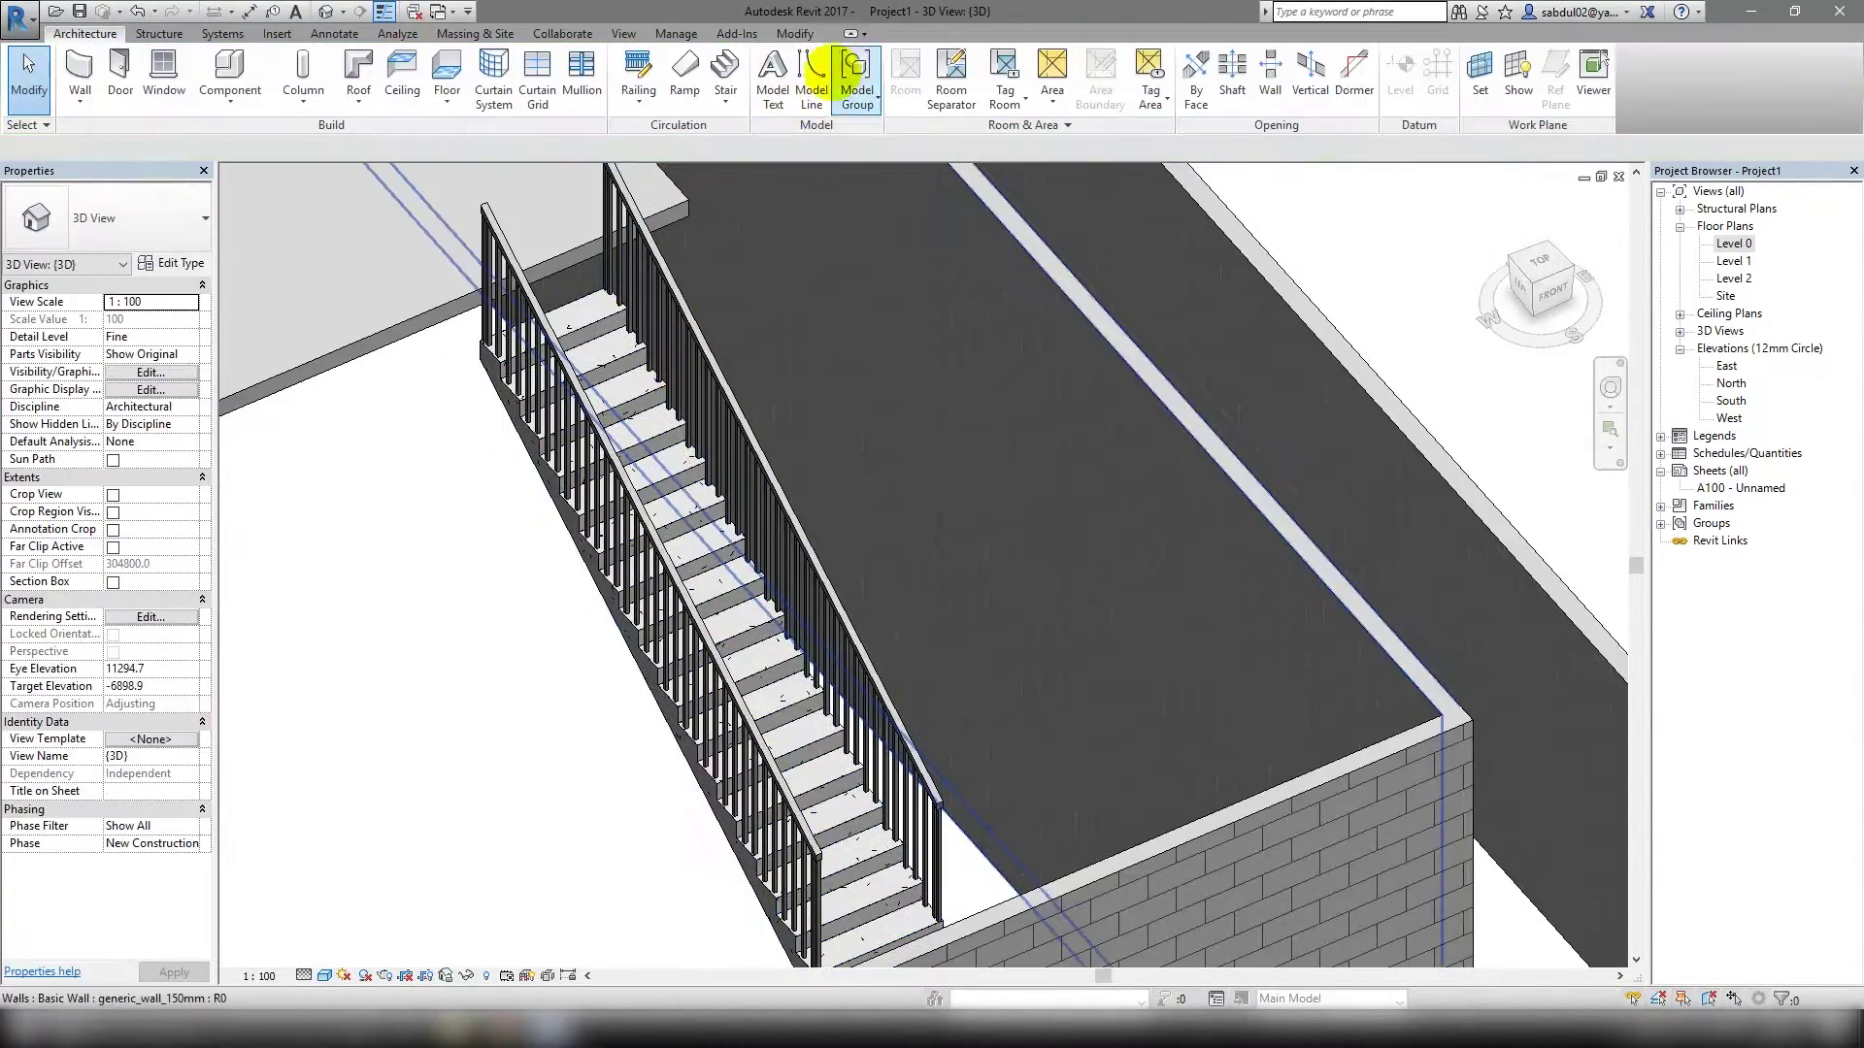
# Give the stair run a 1500 width and a 3000 relative top height.
pyautogui.click(786, 73)
pyautogui.click(701, 393)
pyautogui.moveTo(701, 393)
pyautogui.keyDown('shift'); pyautogui.mouseDown(button='middle')
pyautogui.moveTo(1006, 446)
pyautogui.moveTo(986, 679)
pyautogui.moveTo(1061, 591)
pyautogui.mouseUp(button='middle'); pyautogui.keyUp('shift')
pyautogui.click(1238, 594)
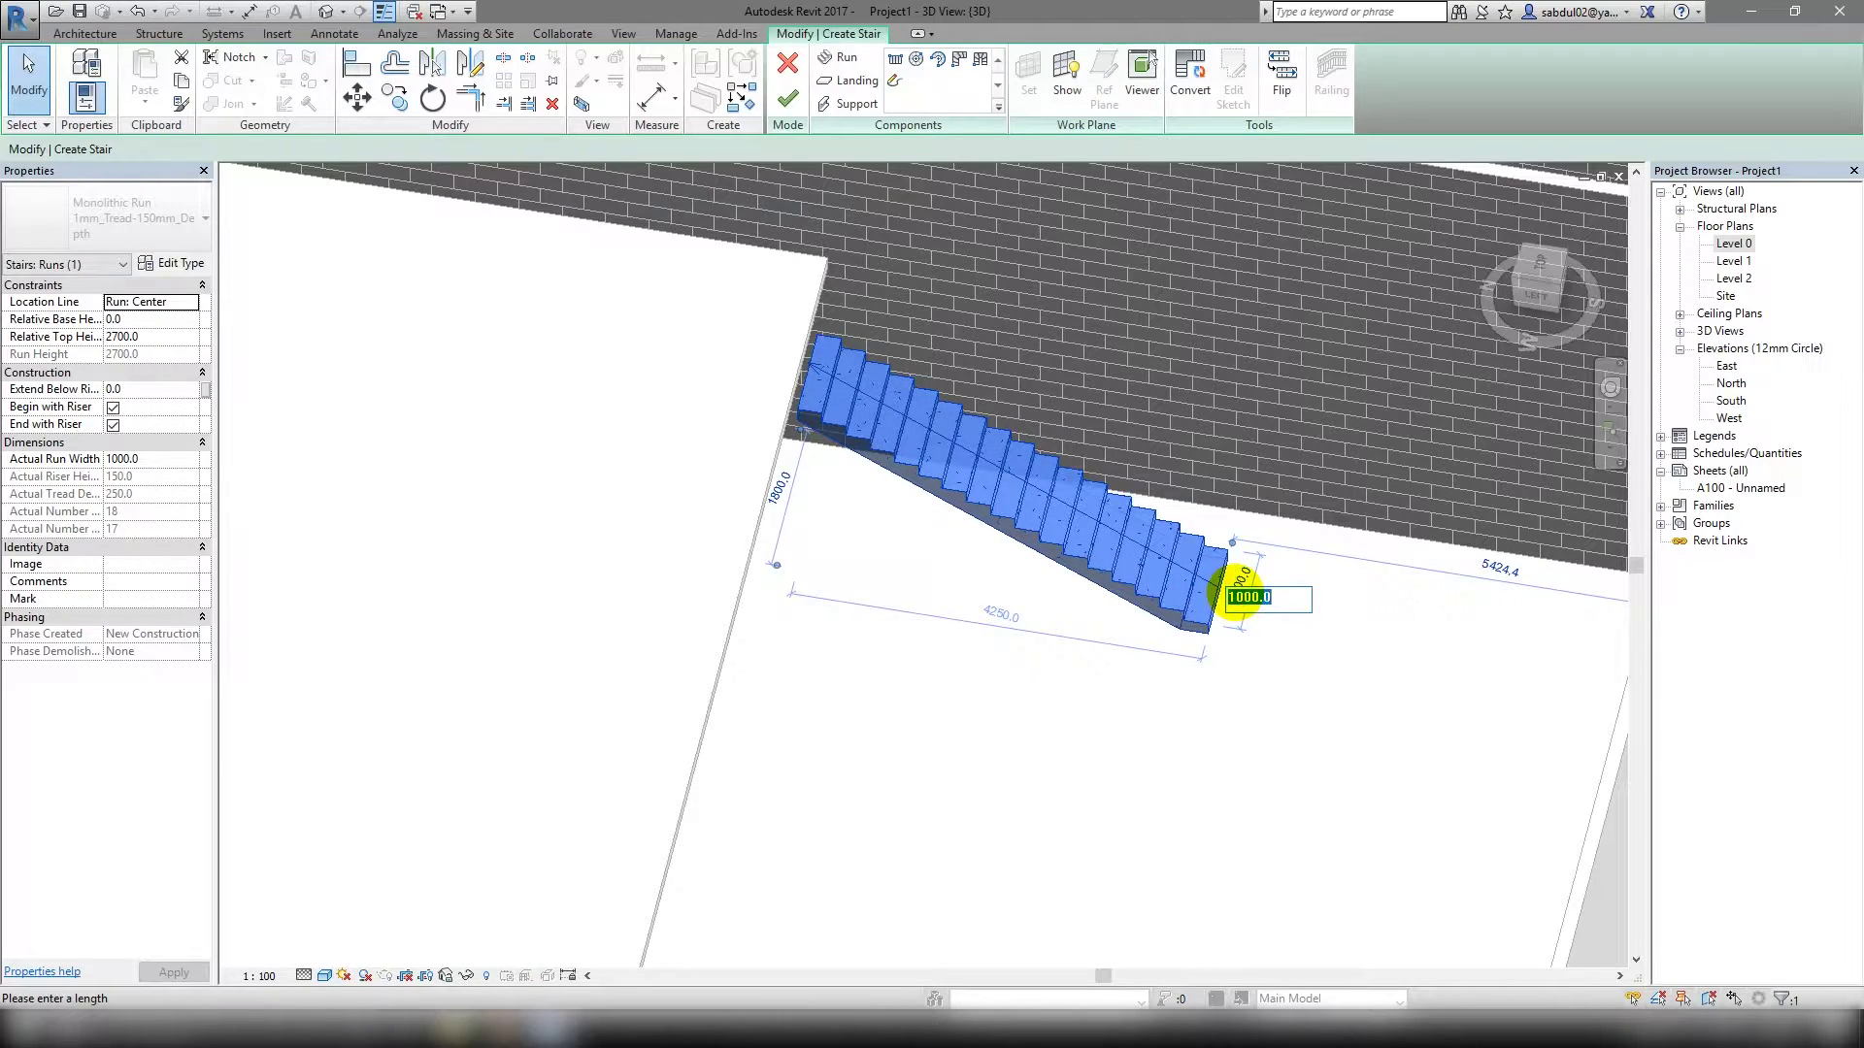
pyautogui.write('1500')
pyautogui.press('Return')
pyautogui.press('alt')
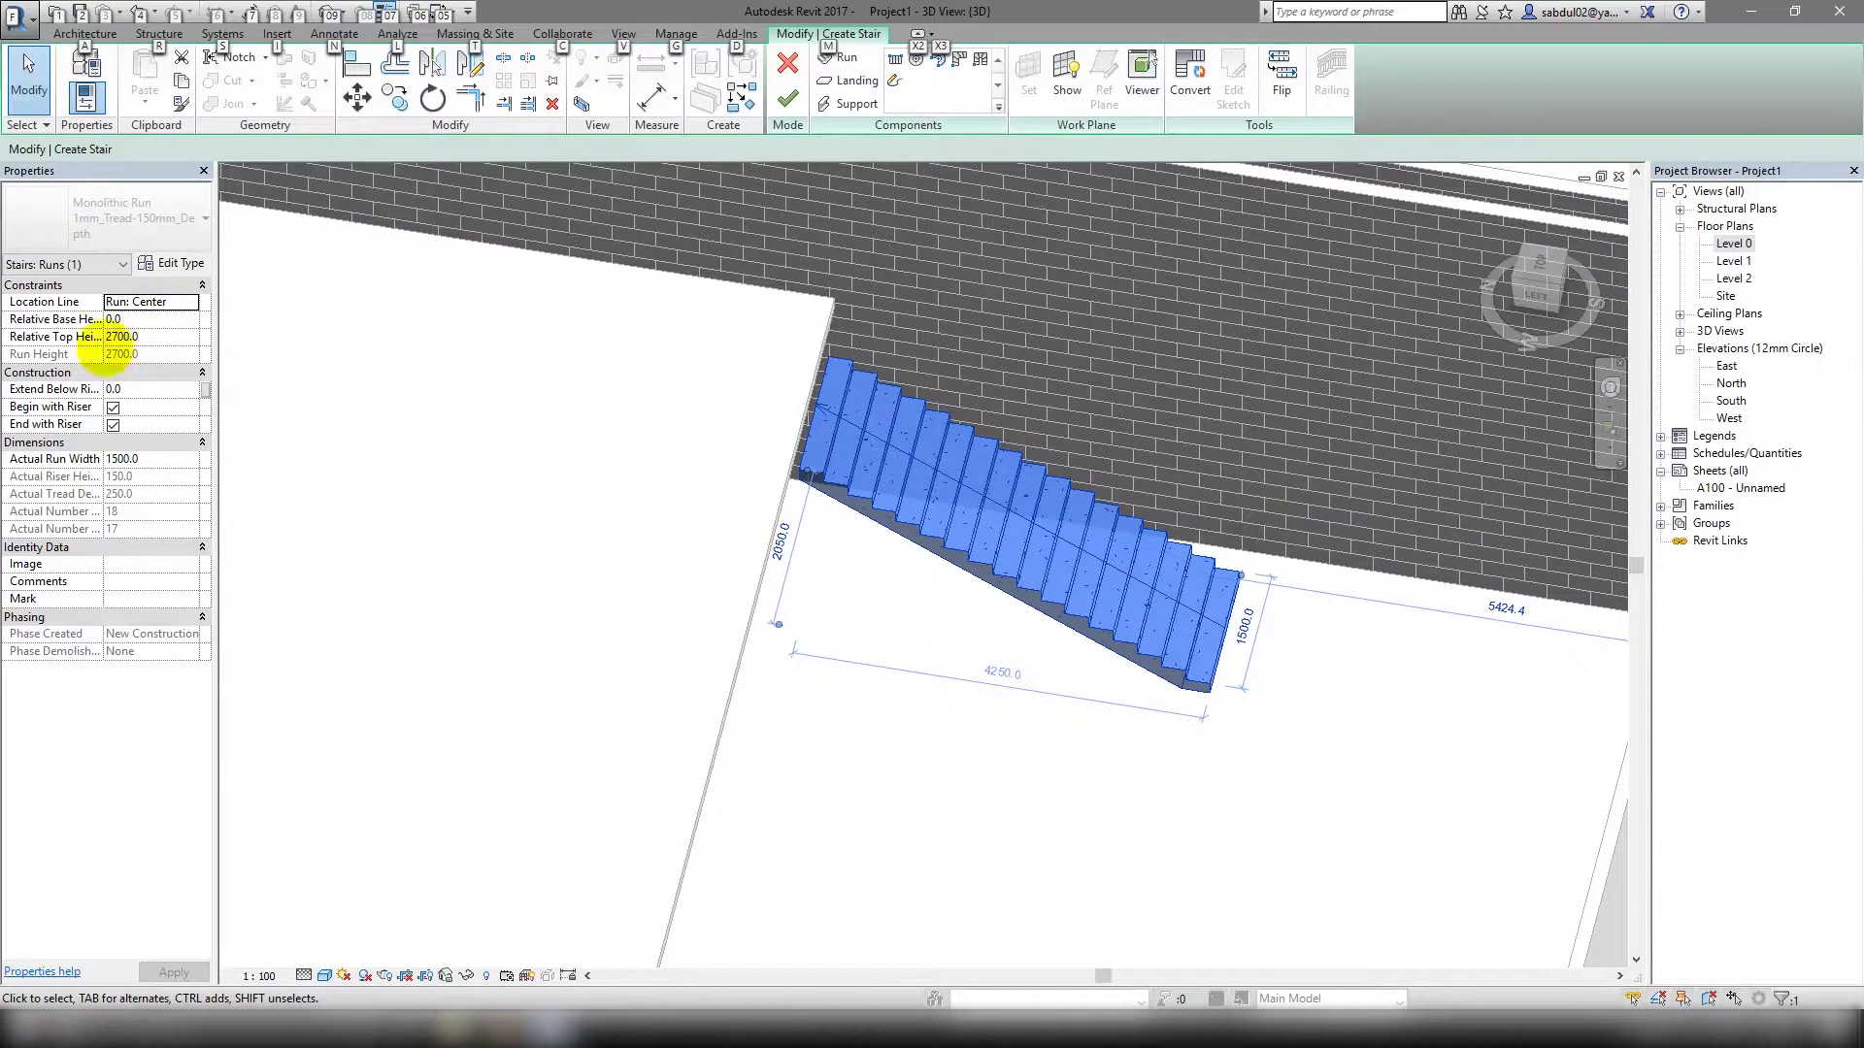
pyautogui.click(147, 337)
pyautogui.write('3000')
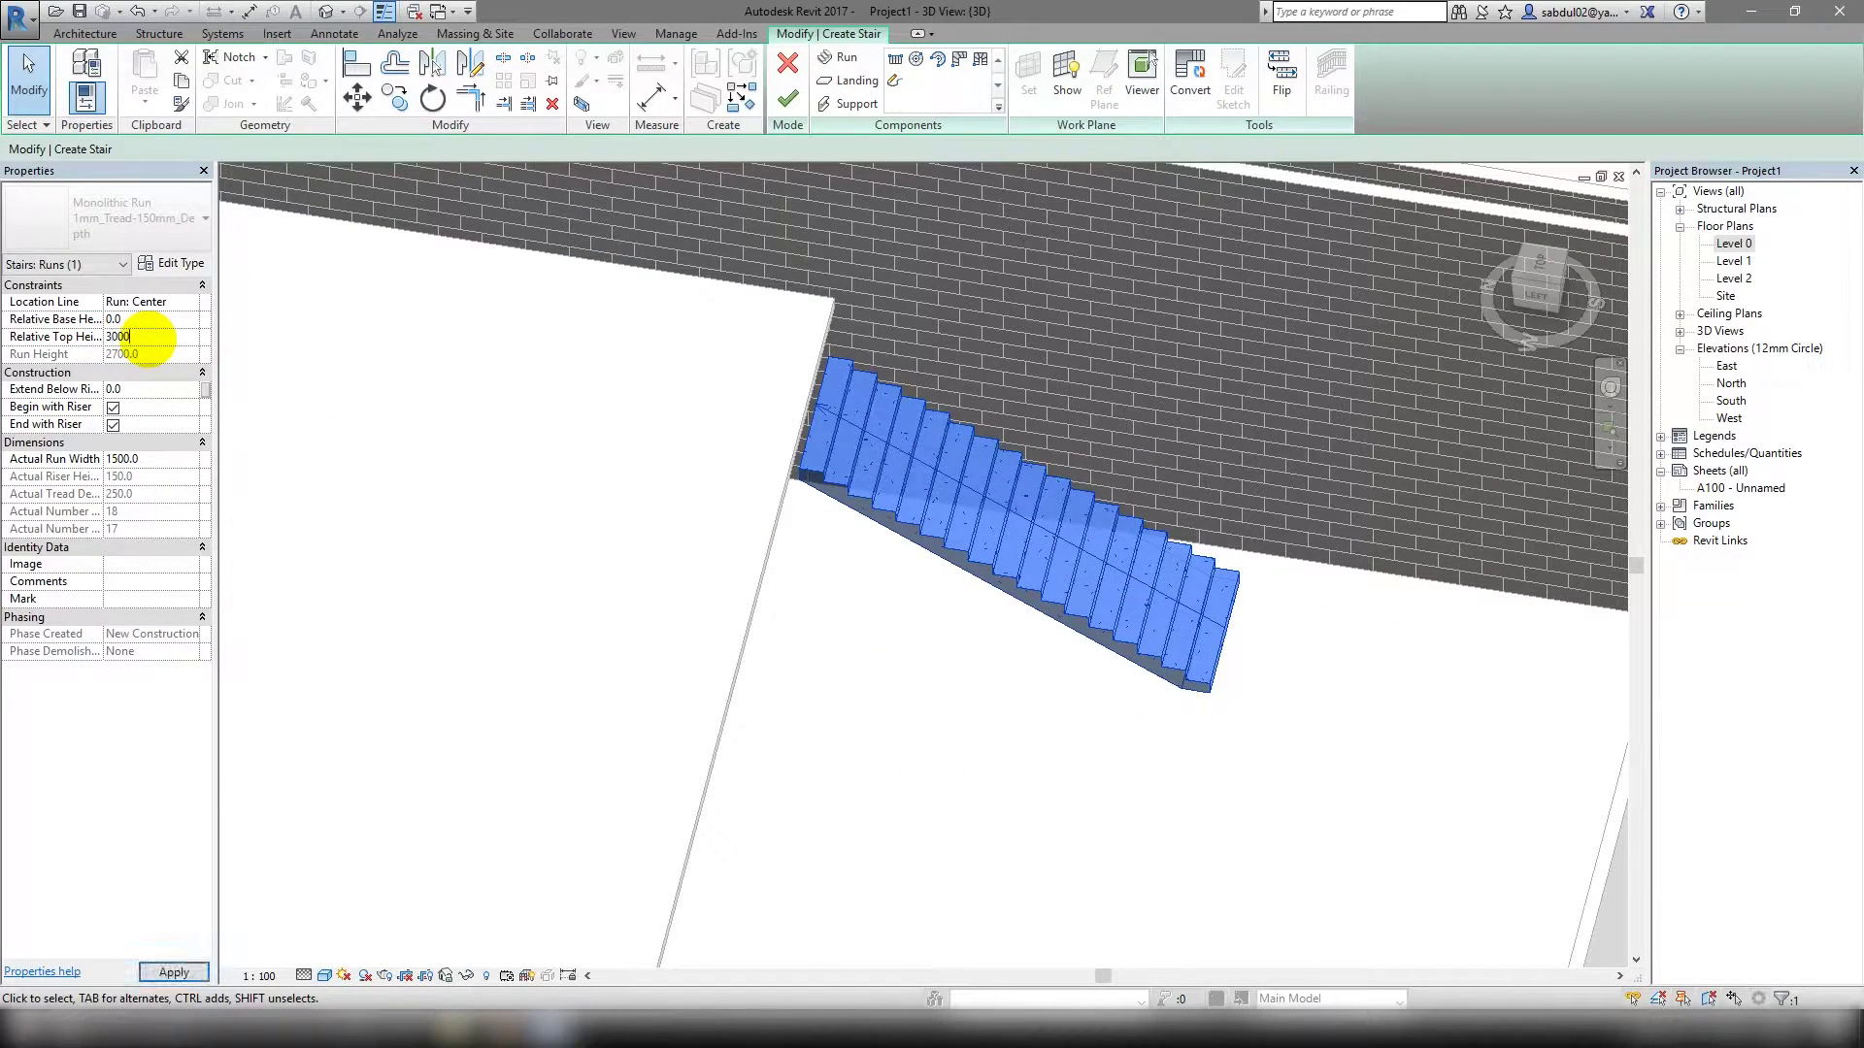
pyautogui.click(175, 966)
# Finish the stair, cancel the Model Text dialog, and view the Level 1 plan.
pyautogui.keyDown('shift'); pyautogui.moveTo(866, 520); pyautogui.dragTo(895, 250, button='middle'); pyautogui.keyUp('shift')
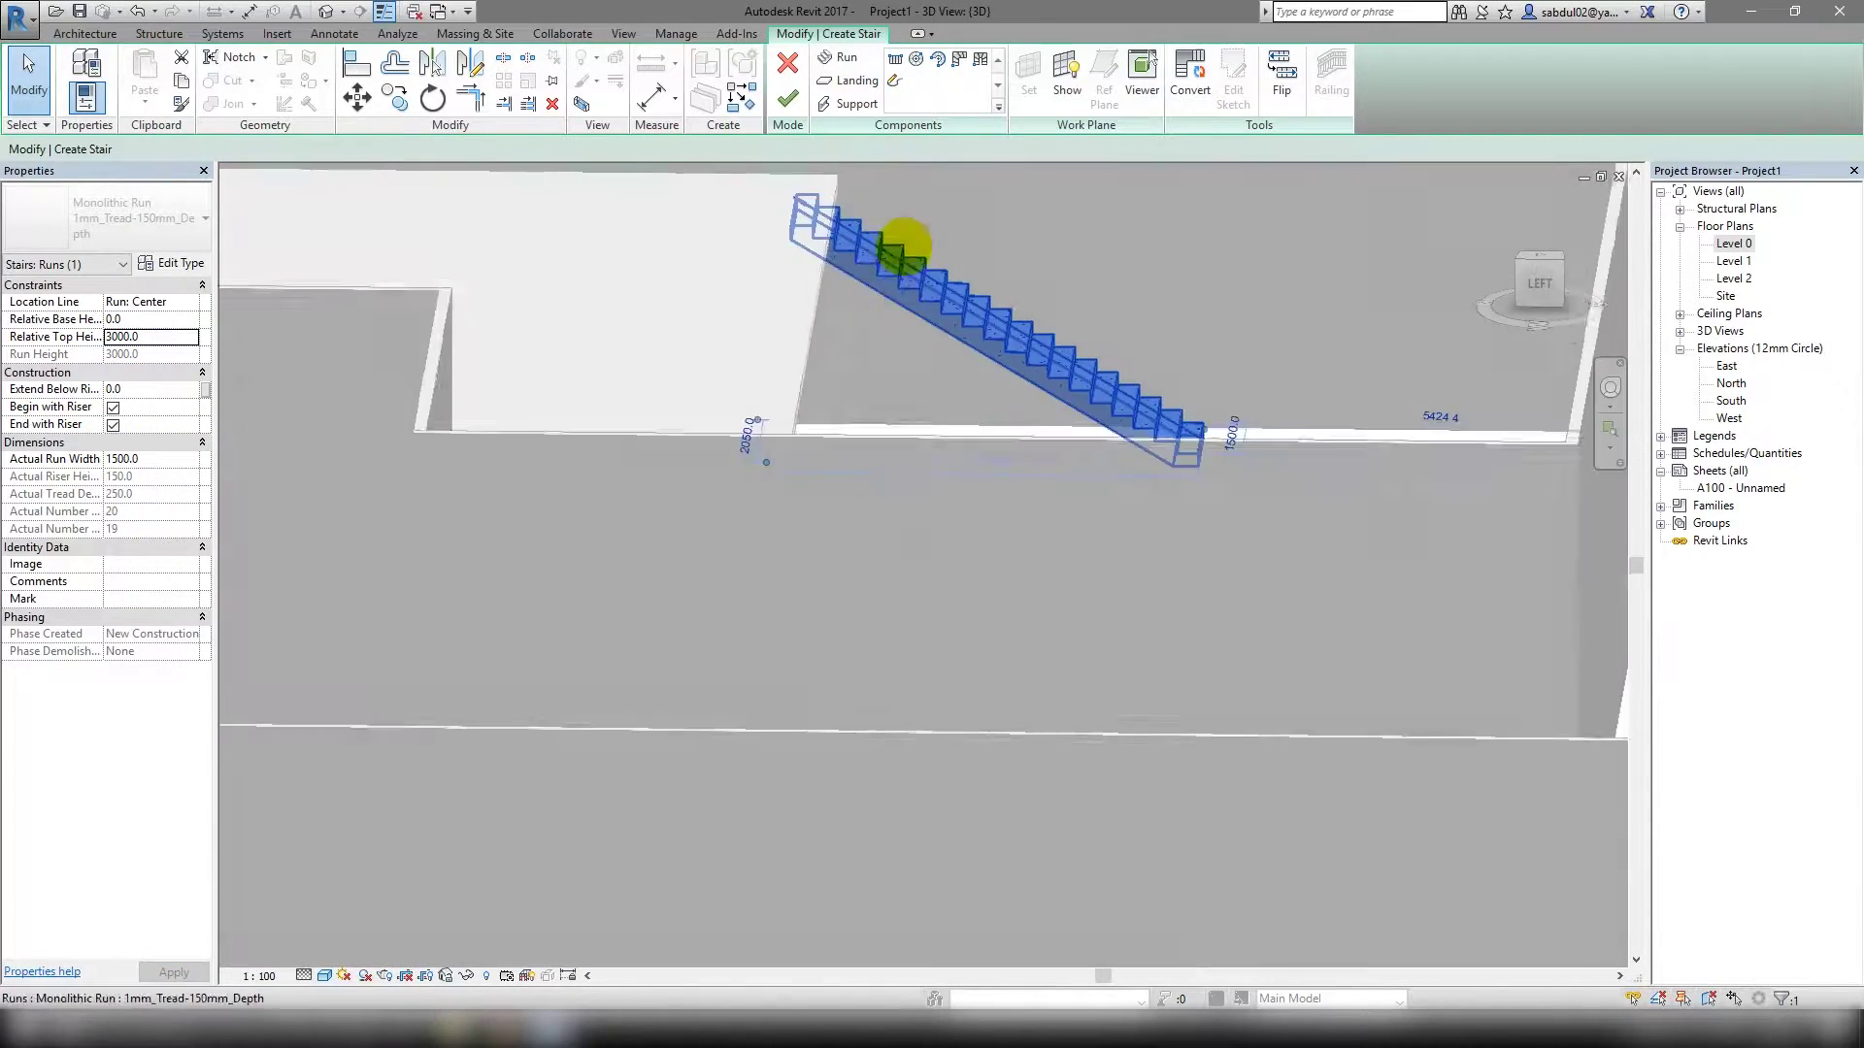
pyautogui.click(787, 97)
pyautogui.click(787, 97)
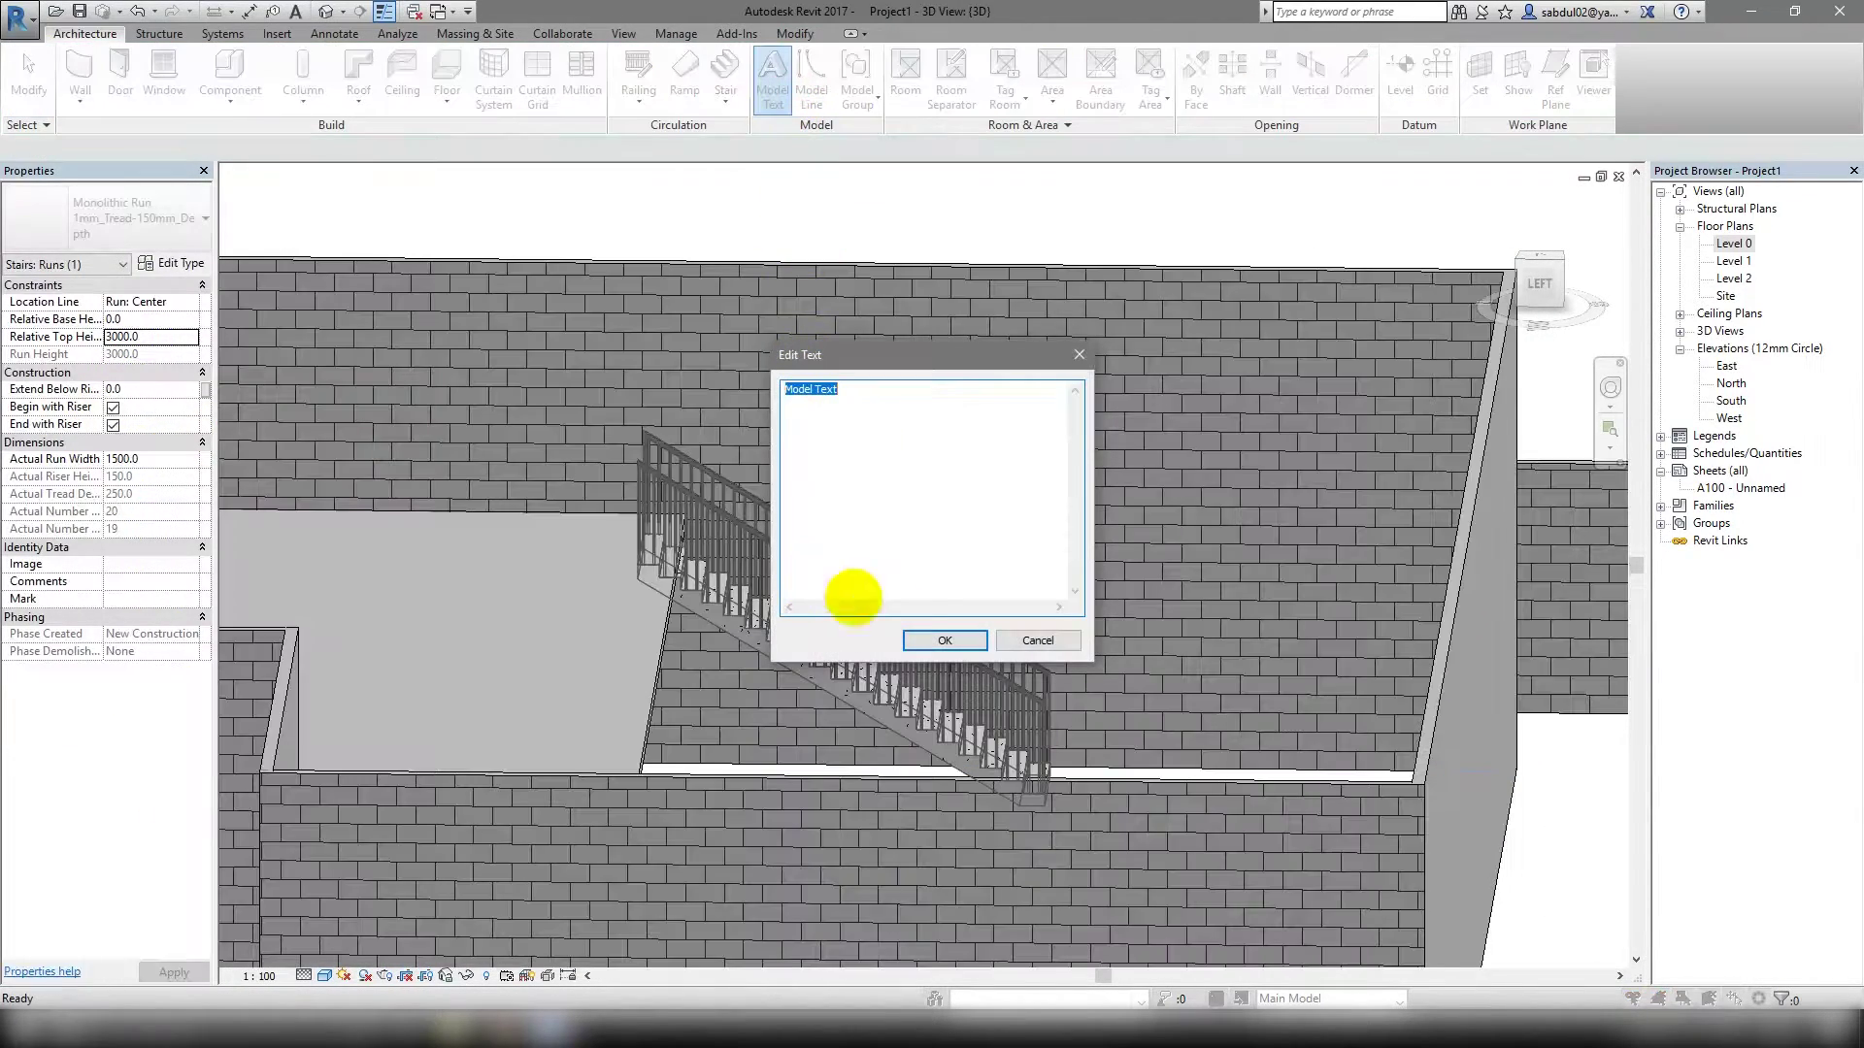
pyautogui.click(1035, 643)
pyautogui.keyDown('shift'); pyautogui.moveTo(832, 591); pyautogui.dragTo(820, 782, button='middle'); pyautogui.keyUp('shift')
pyautogui.click(806, 787)
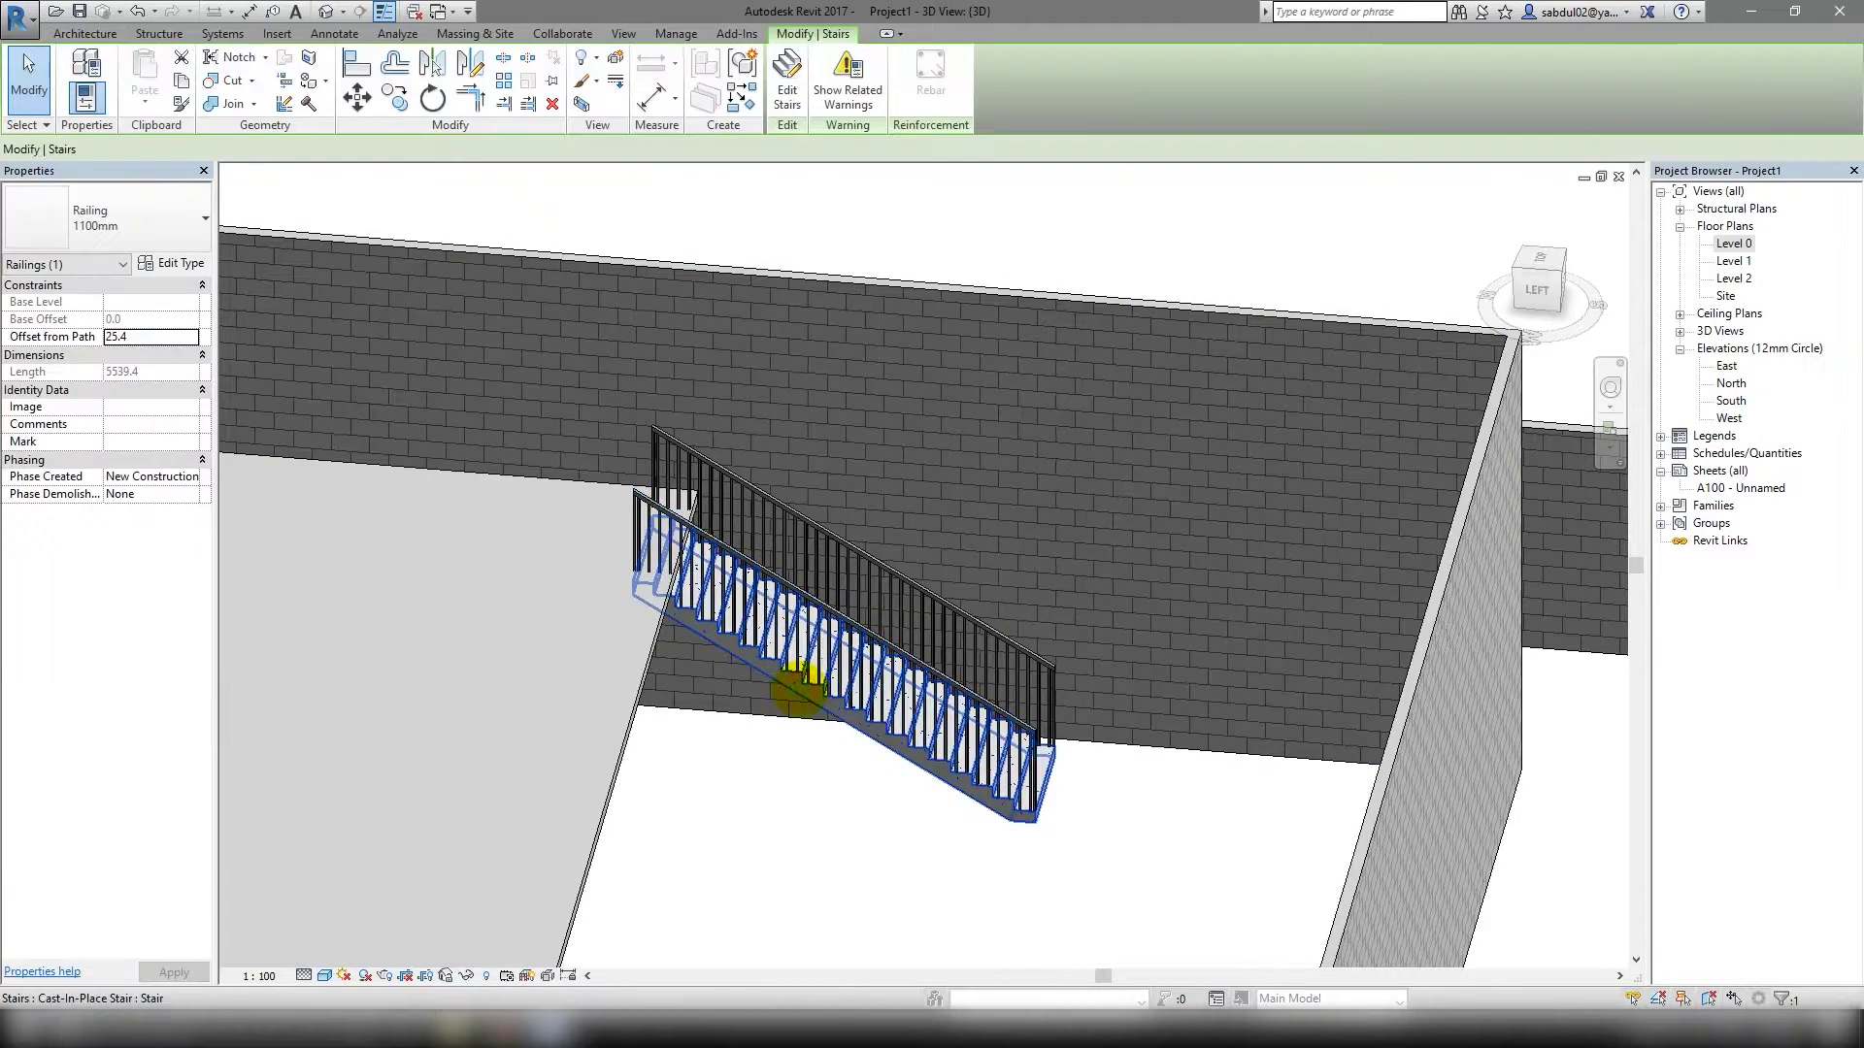
pyautogui.click(795, 691)
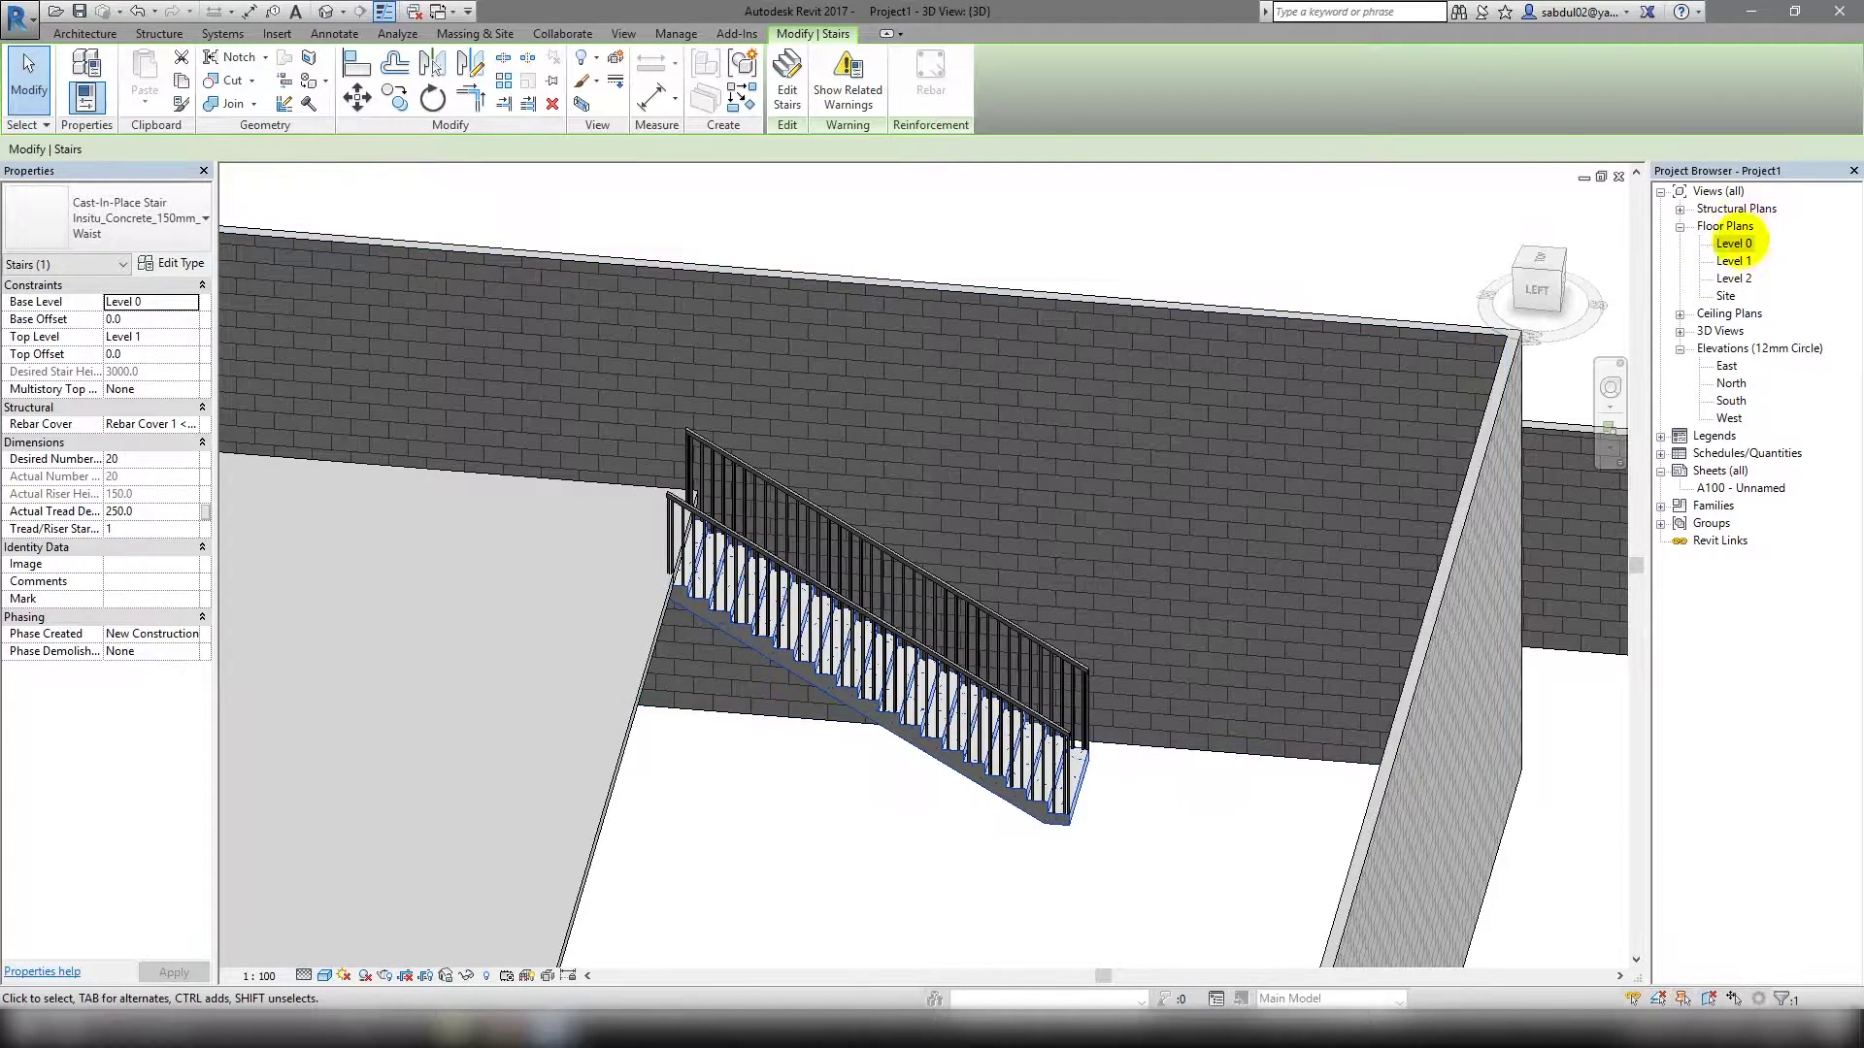
pyautogui.doubleClick(1733, 260)
pyautogui.scroll(5, 1213, 447)
# Align the stair's top edge with the Level 1 floor edge using Align.
pyautogui.click(1203, 502)
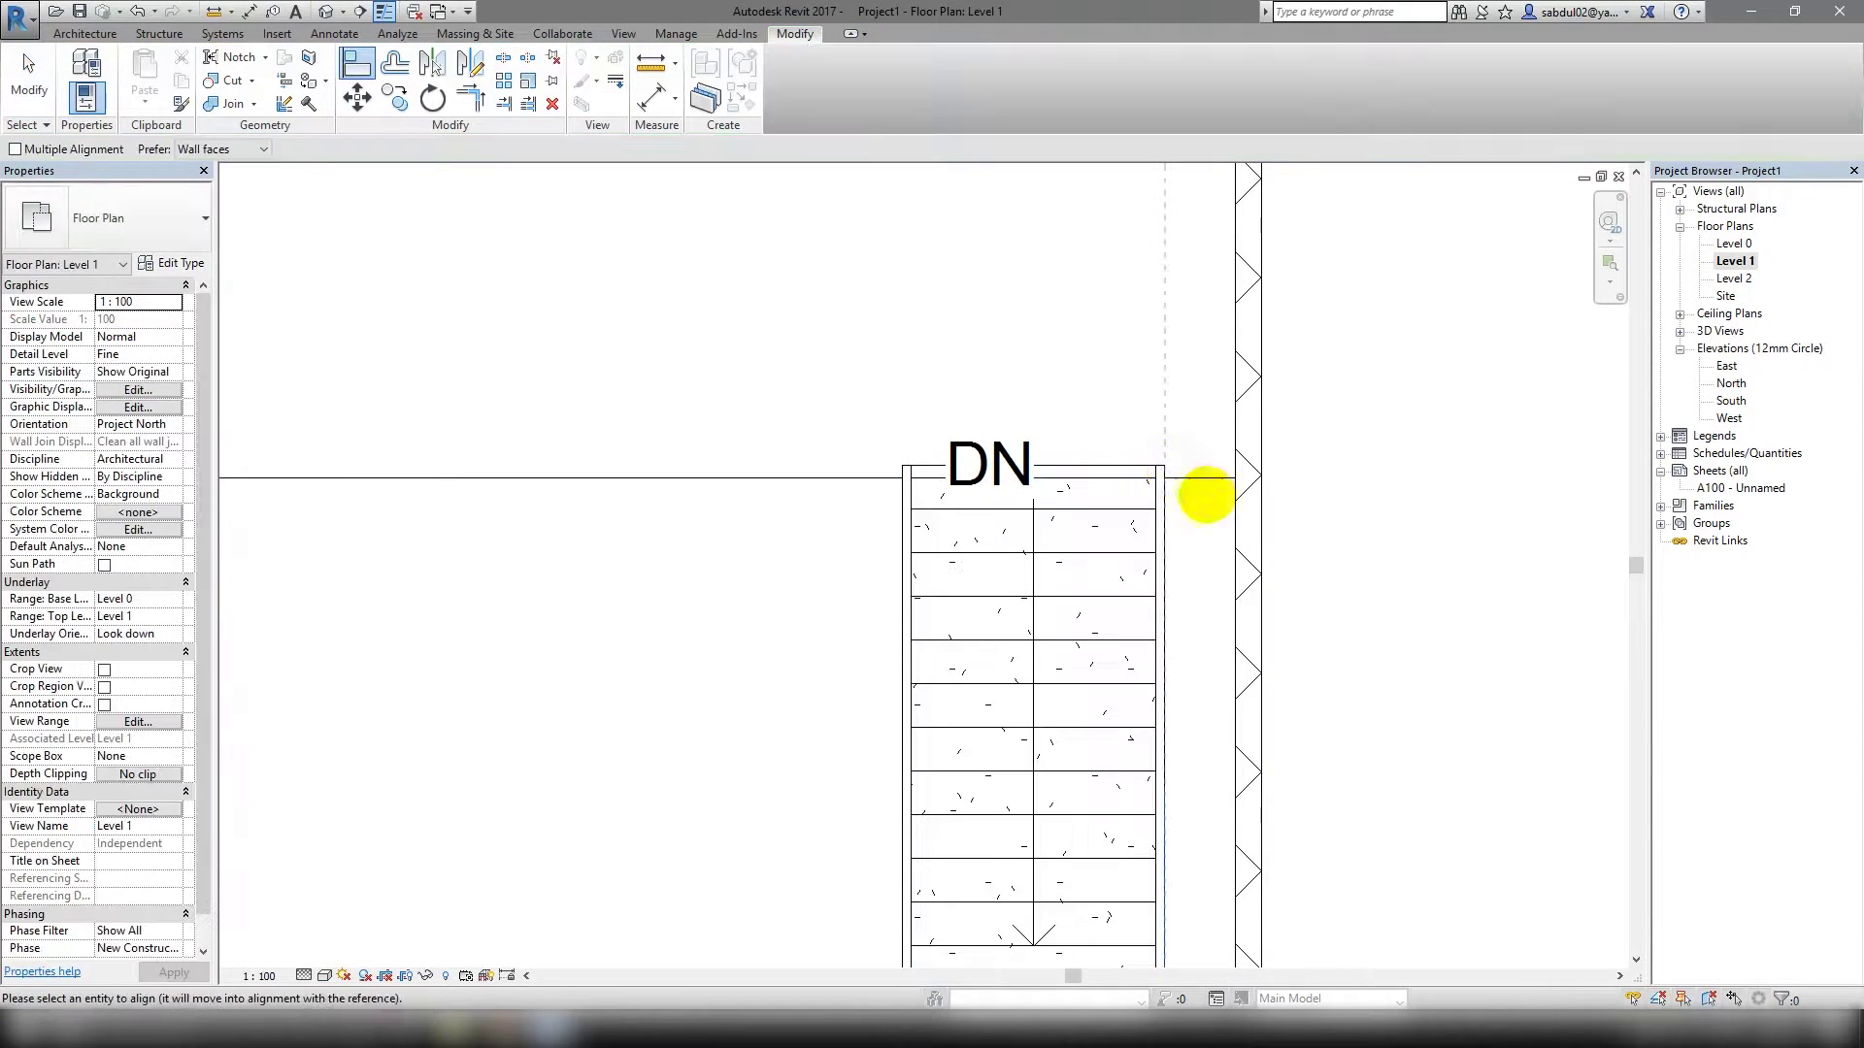
pyautogui.click(1208, 477)
pyautogui.moveTo(1132, 499); pyautogui.dragTo(1116, 533, button='middle')
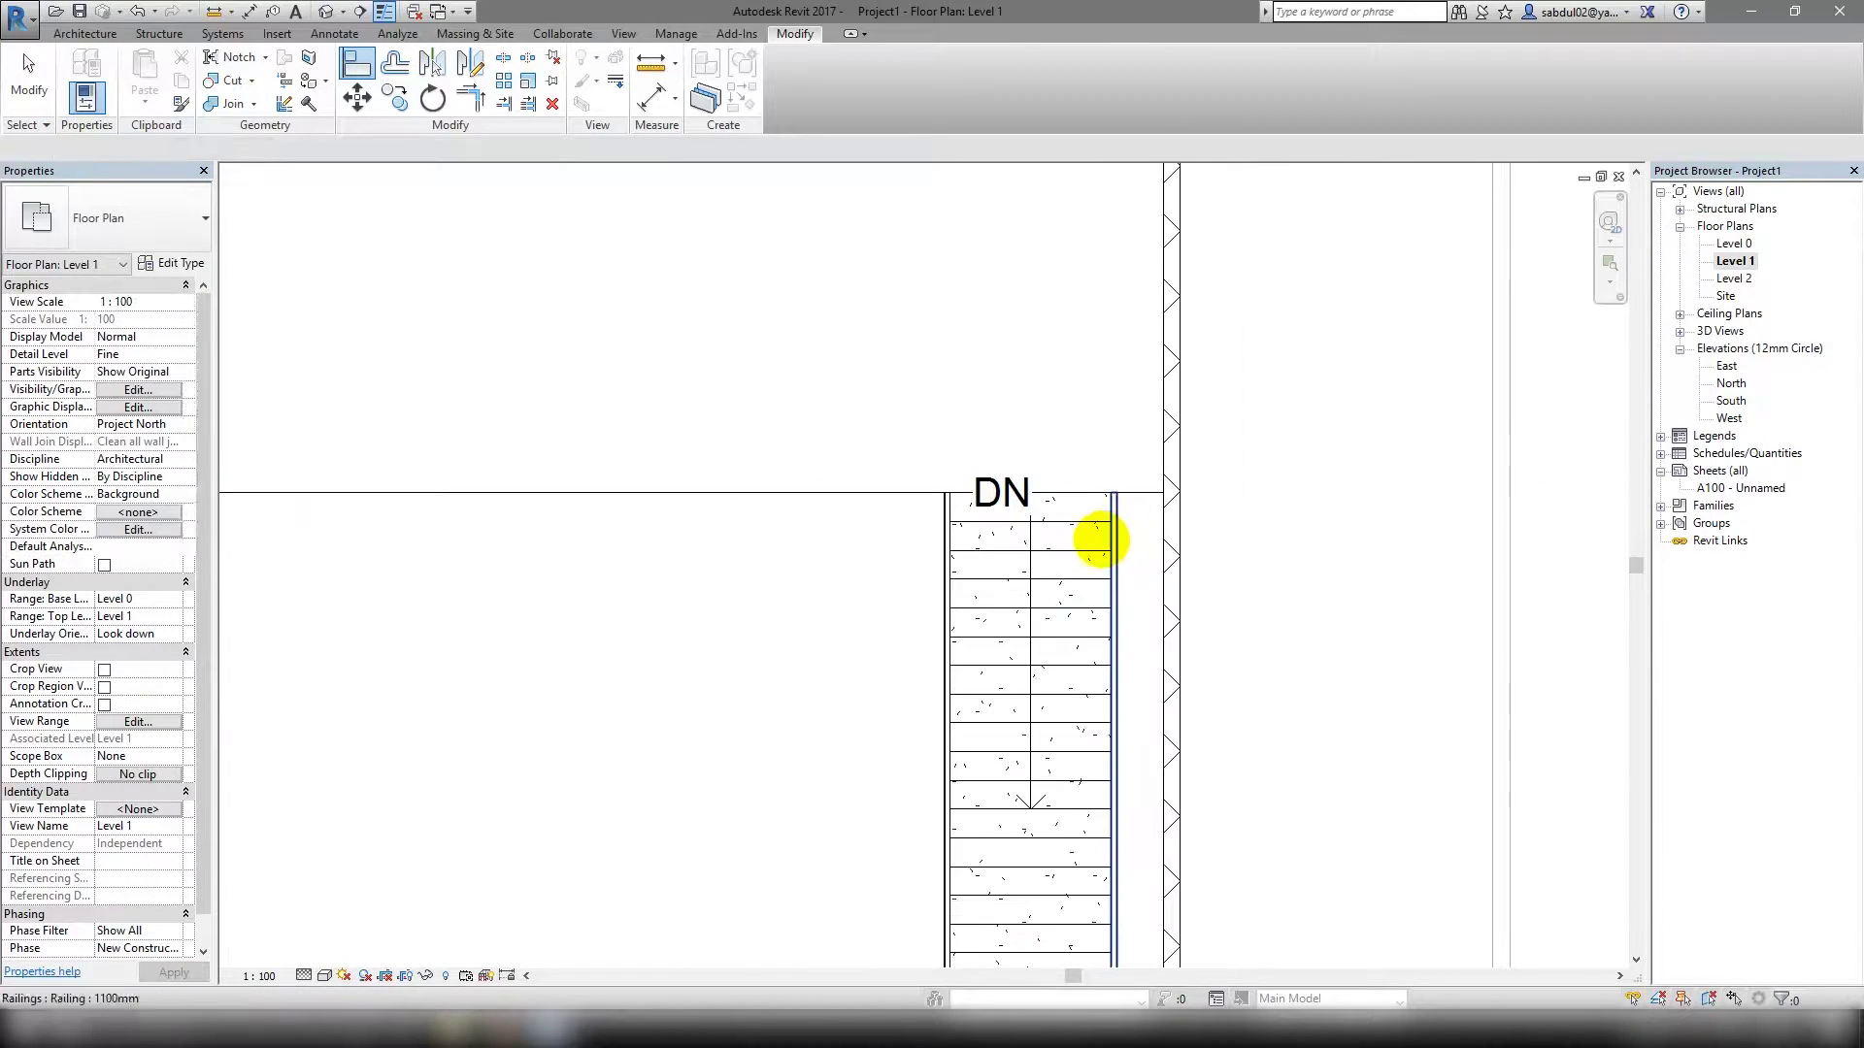
pyautogui.press('Escape')
pyautogui.click(1116, 533)
pyautogui.click(1145, 563)
pyautogui.click(1156, 563)
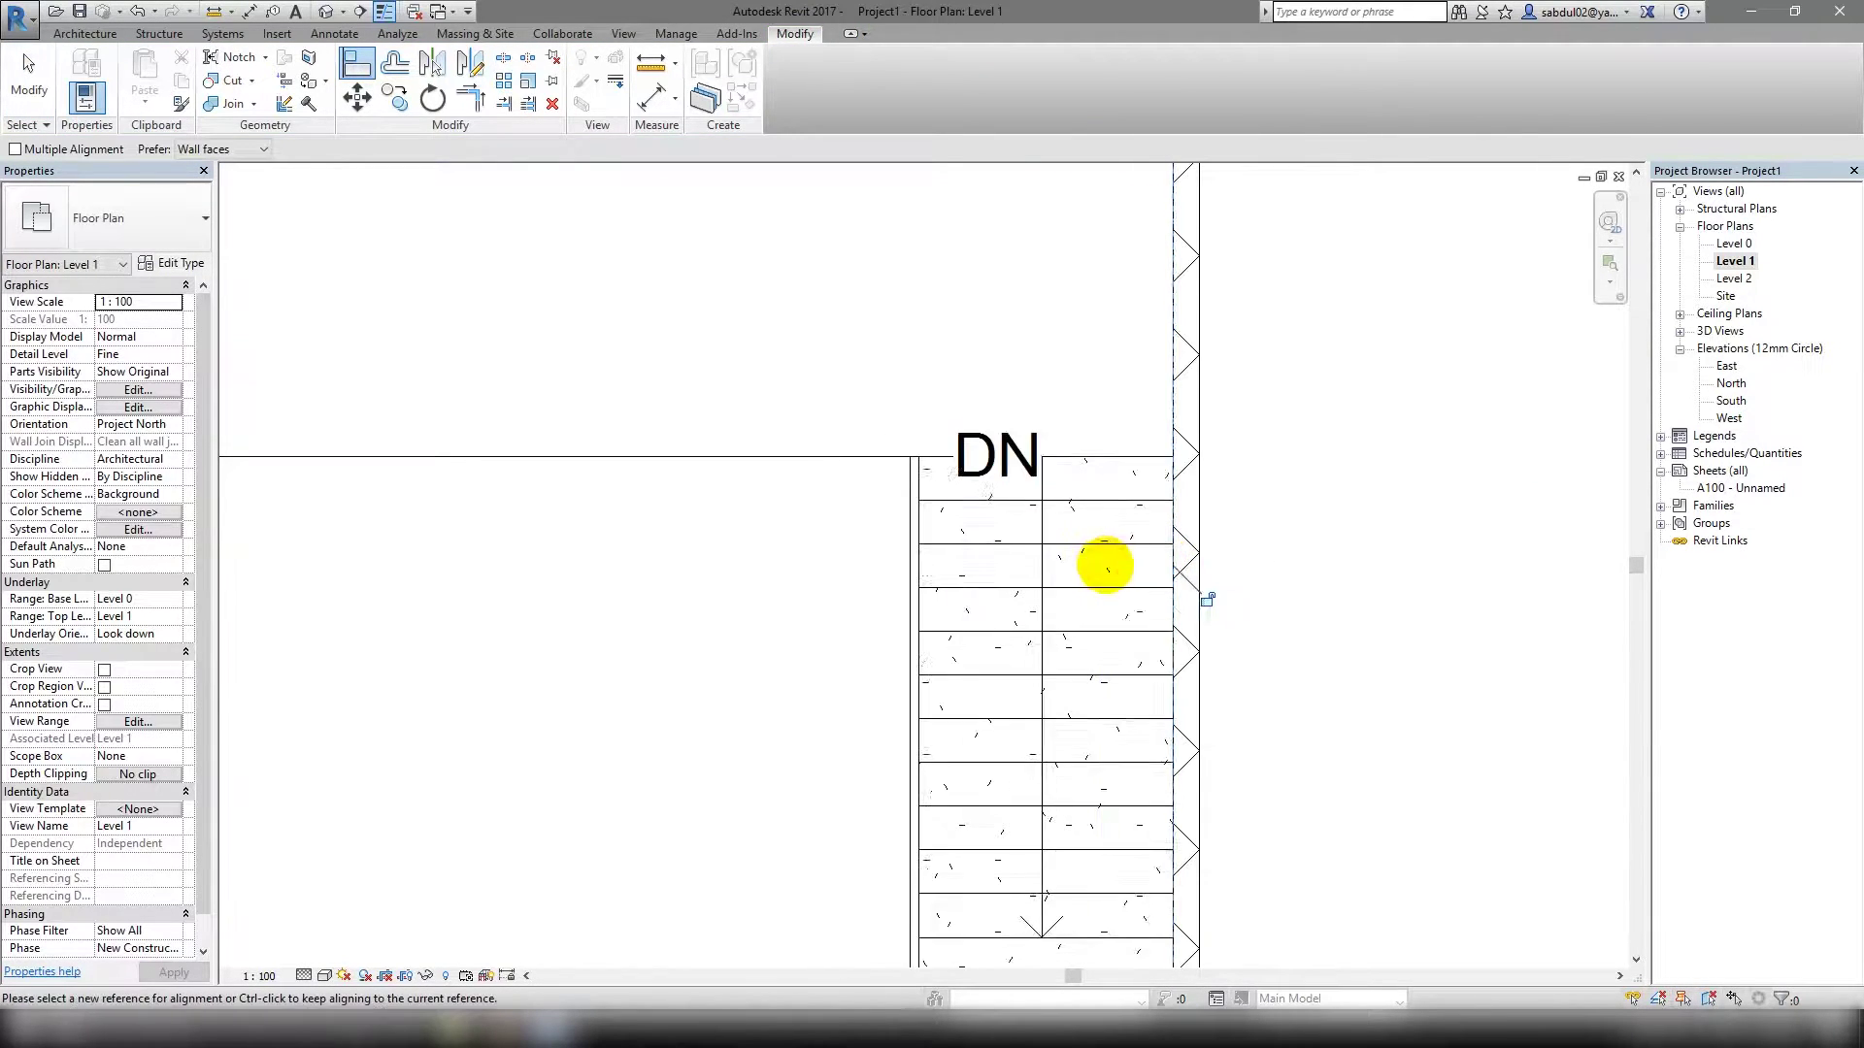
pyautogui.scroll(-3, 1102, 562)
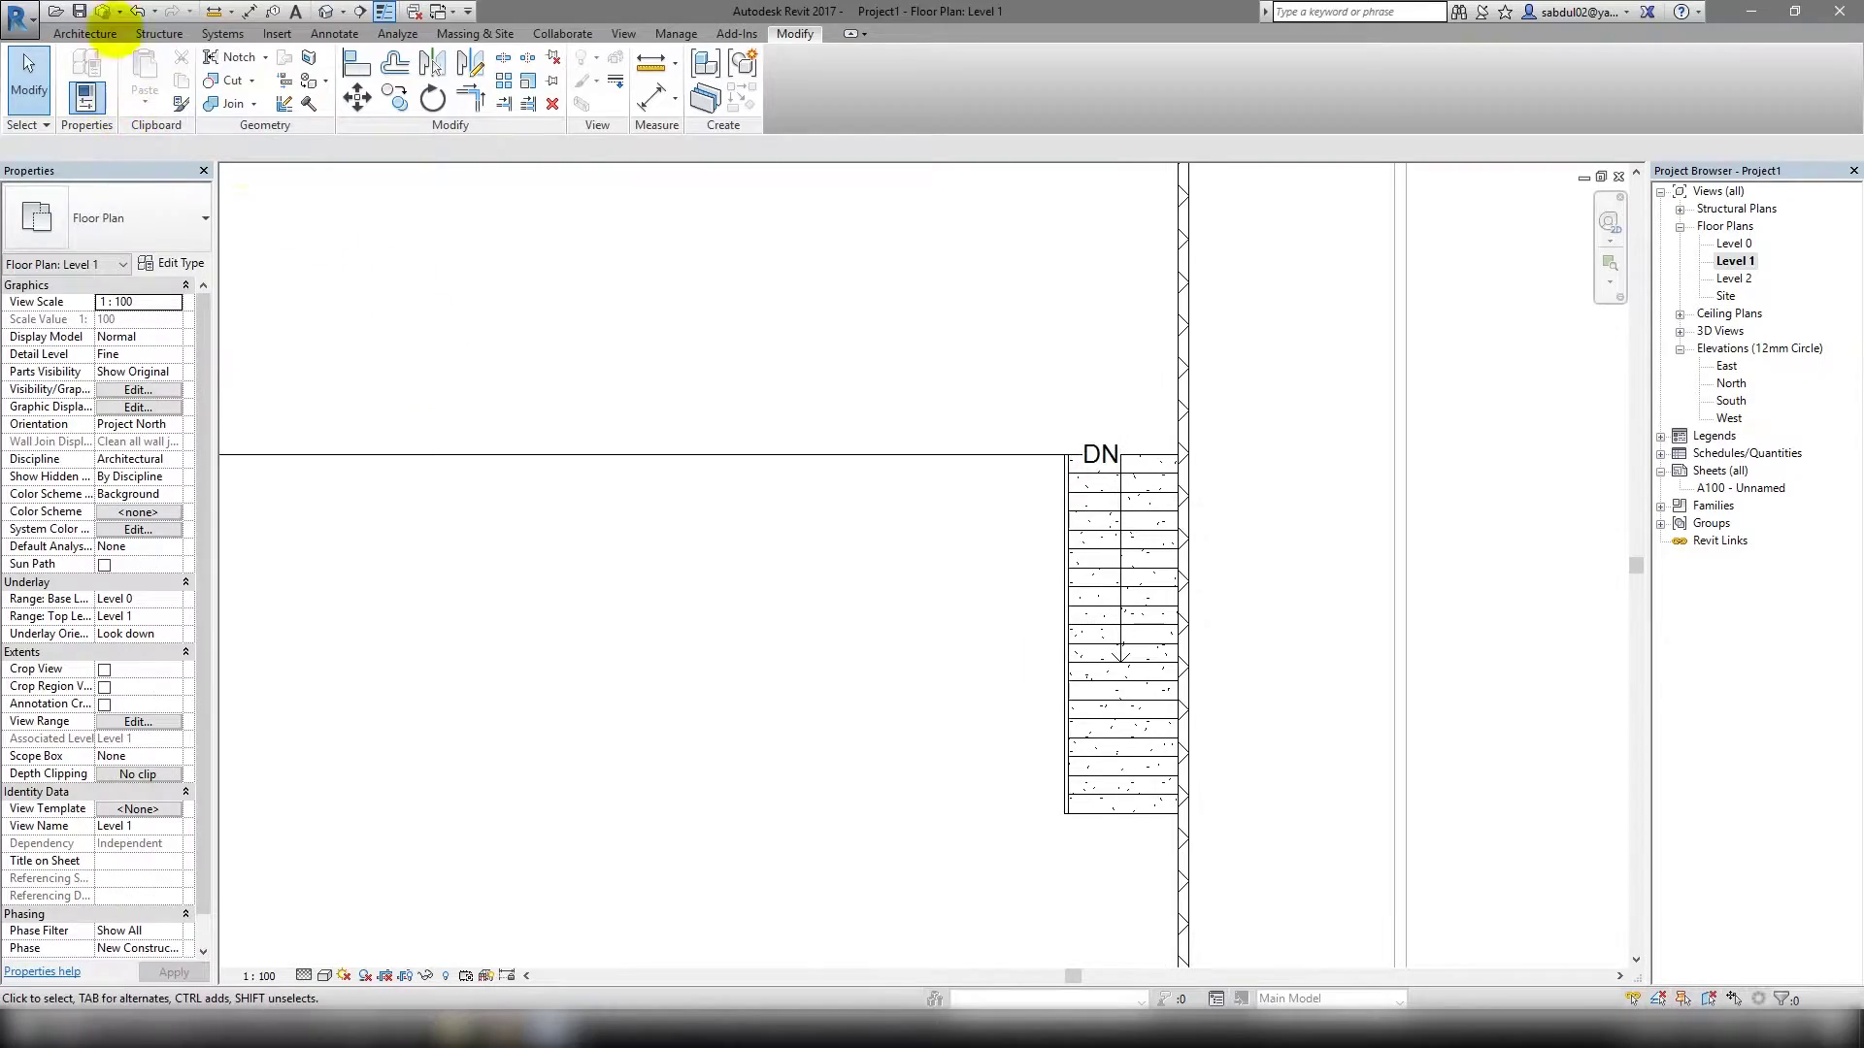
# In the default 3D view, set the stair's Desired Number of Risers to 20.
pyautogui.click(328, 14)
pyautogui.scroll(5, 791, 573)
pyautogui.moveTo(986, 658)
pyautogui.keyDown('shift'); pyautogui.mouseDown(button='middle')
pyautogui.moveTo(791, 632)
pyautogui.moveTo(990, 590)
pyautogui.moveTo(606, 546)
pyautogui.mouseUp(button='middle'); pyautogui.keyUp('shift')
pyautogui.click(606, 546)
pyautogui.click(126, 458)
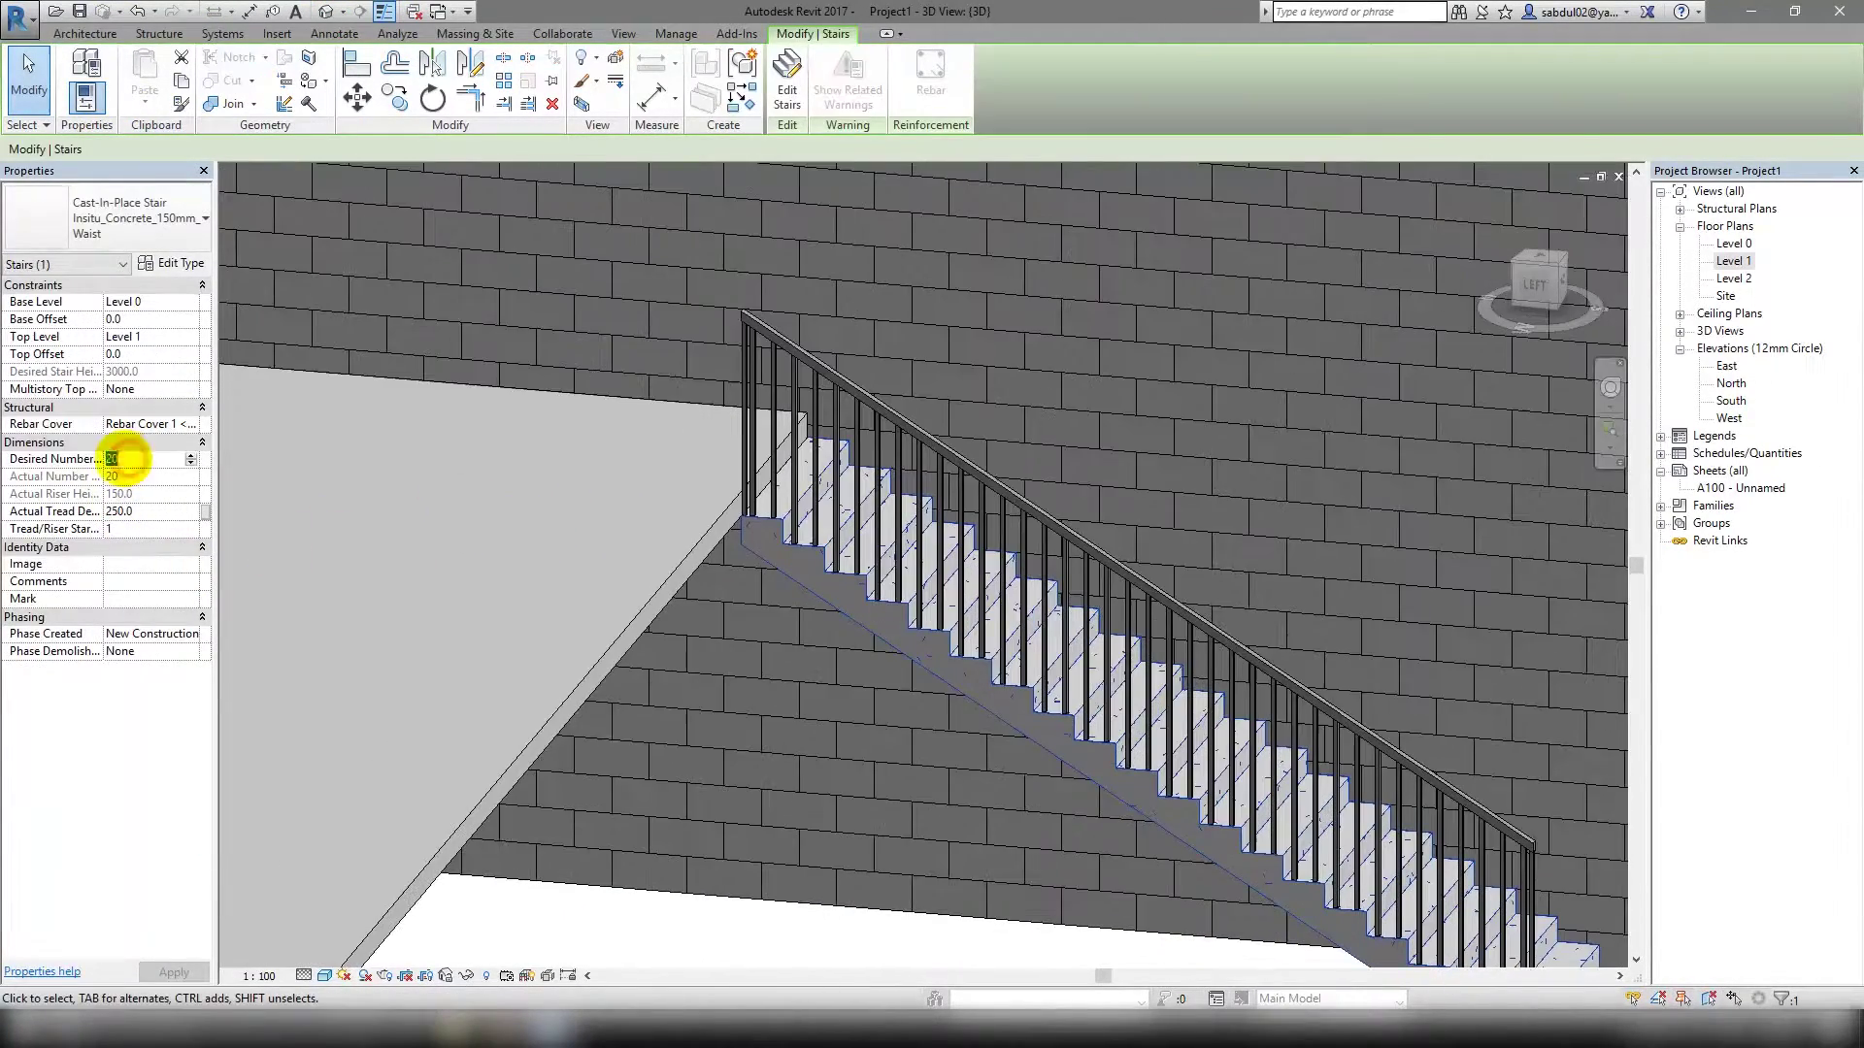
pyautogui.press('Return')
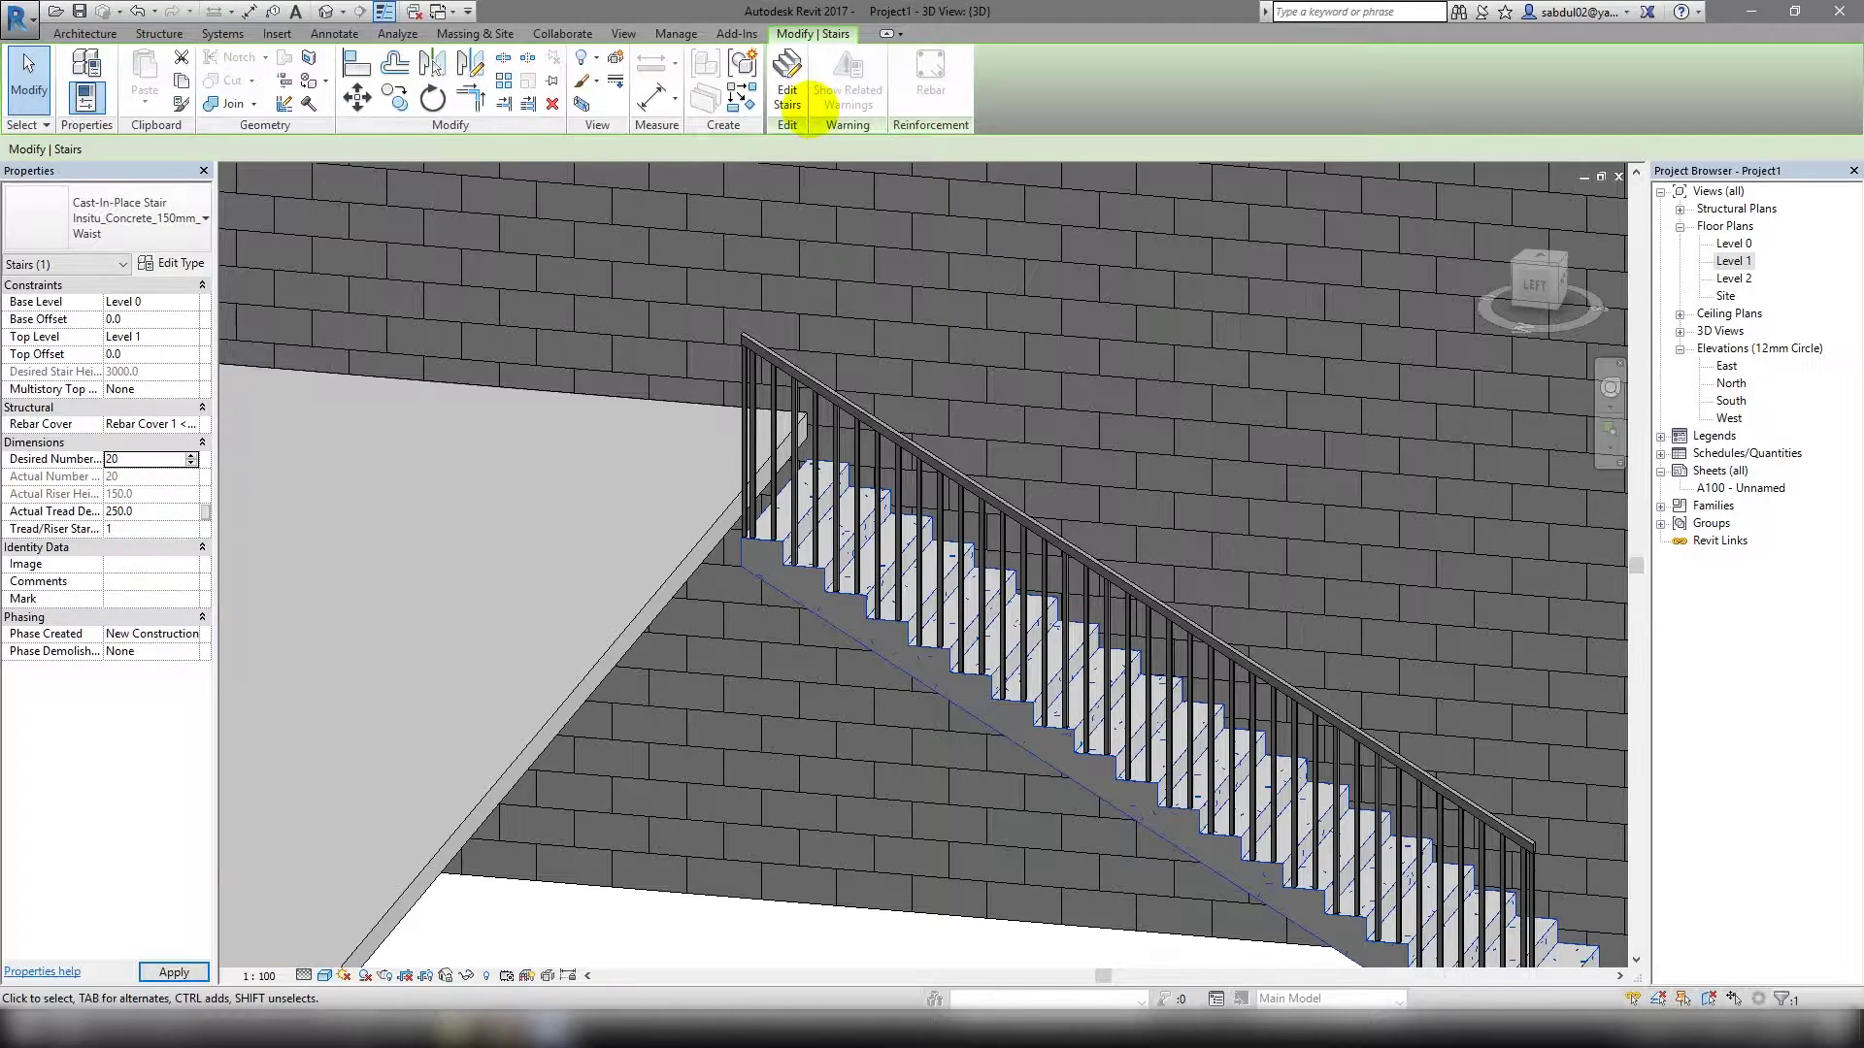
# Edit the stair so its run's Relative Top Height is 3150, then finish editing.
pyautogui.click(790, 92)
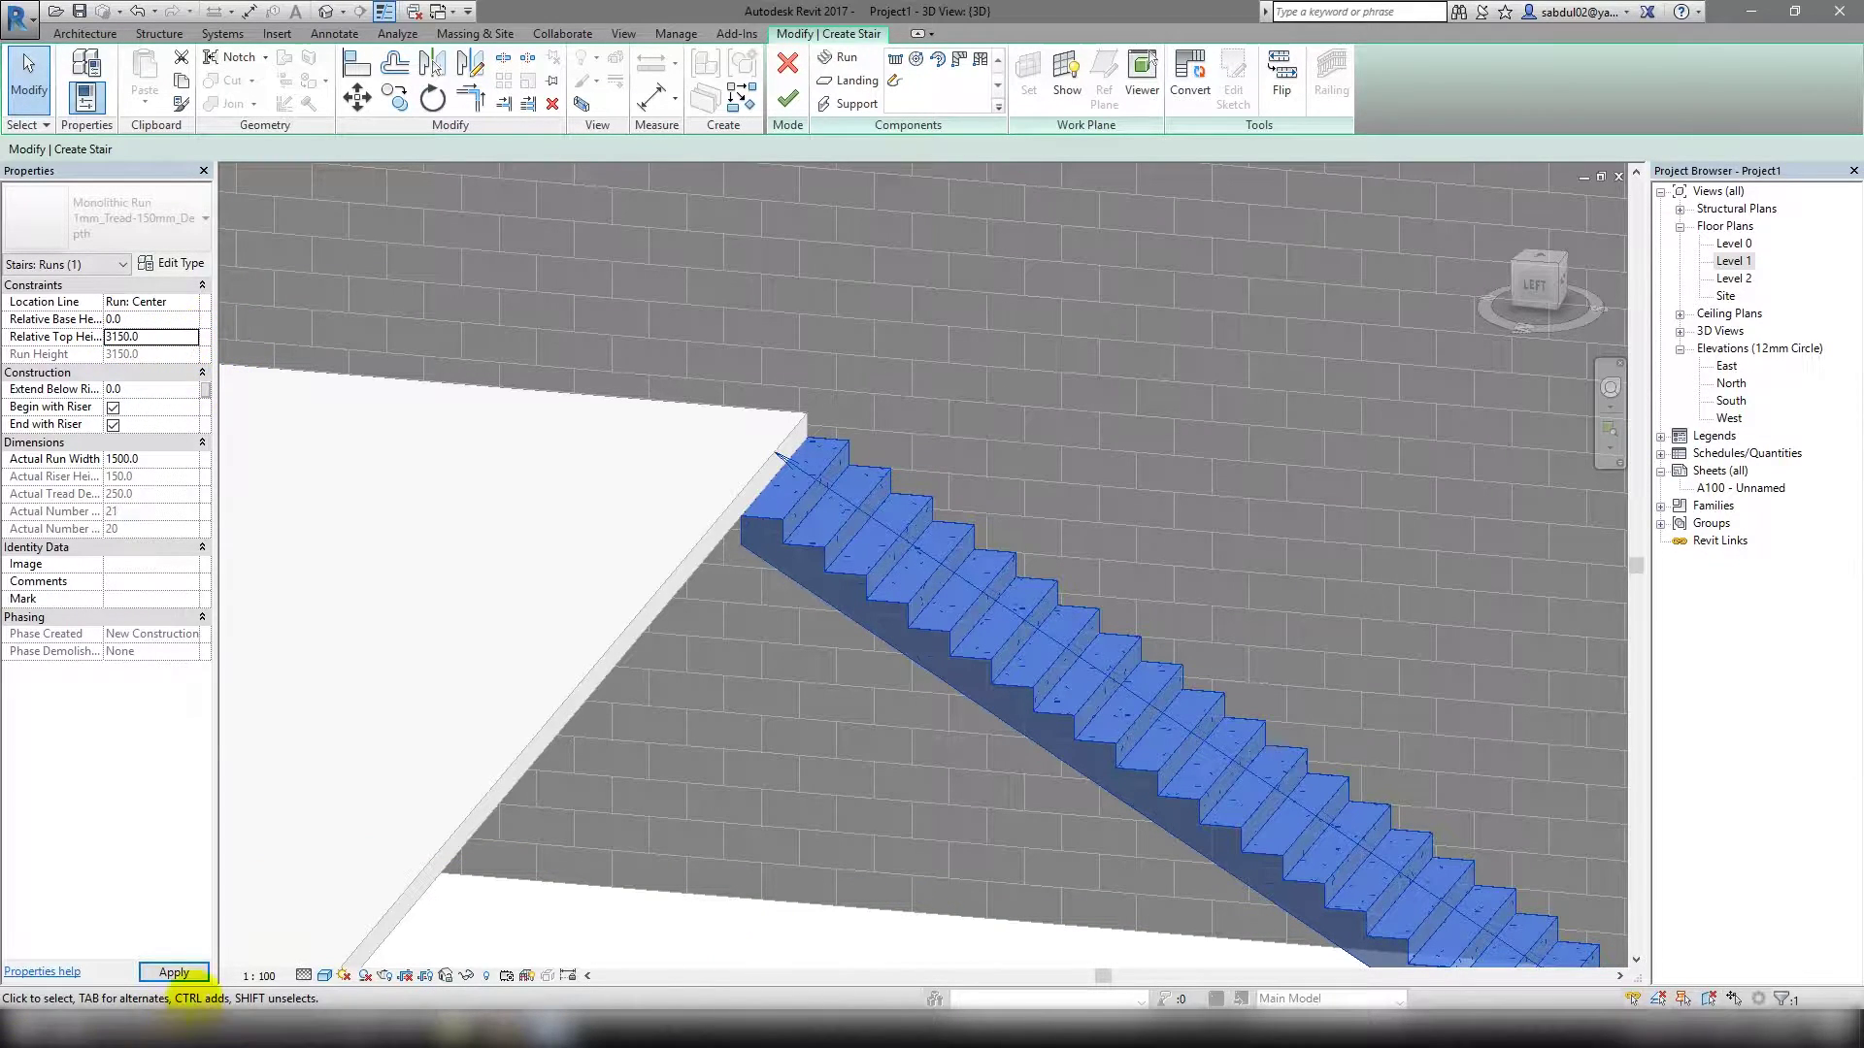
pyautogui.click(177, 971)
pyautogui.moveTo(695, 791)
pyautogui.keyDown('shift'); pyautogui.mouseDown(button='middle')
pyautogui.moveTo(1061, 657)
pyautogui.moveTo(915, 541)
pyautogui.mouseUp(button='middle'); pyautogui.keyUp('shift')
pyautogui.click(788, 97)
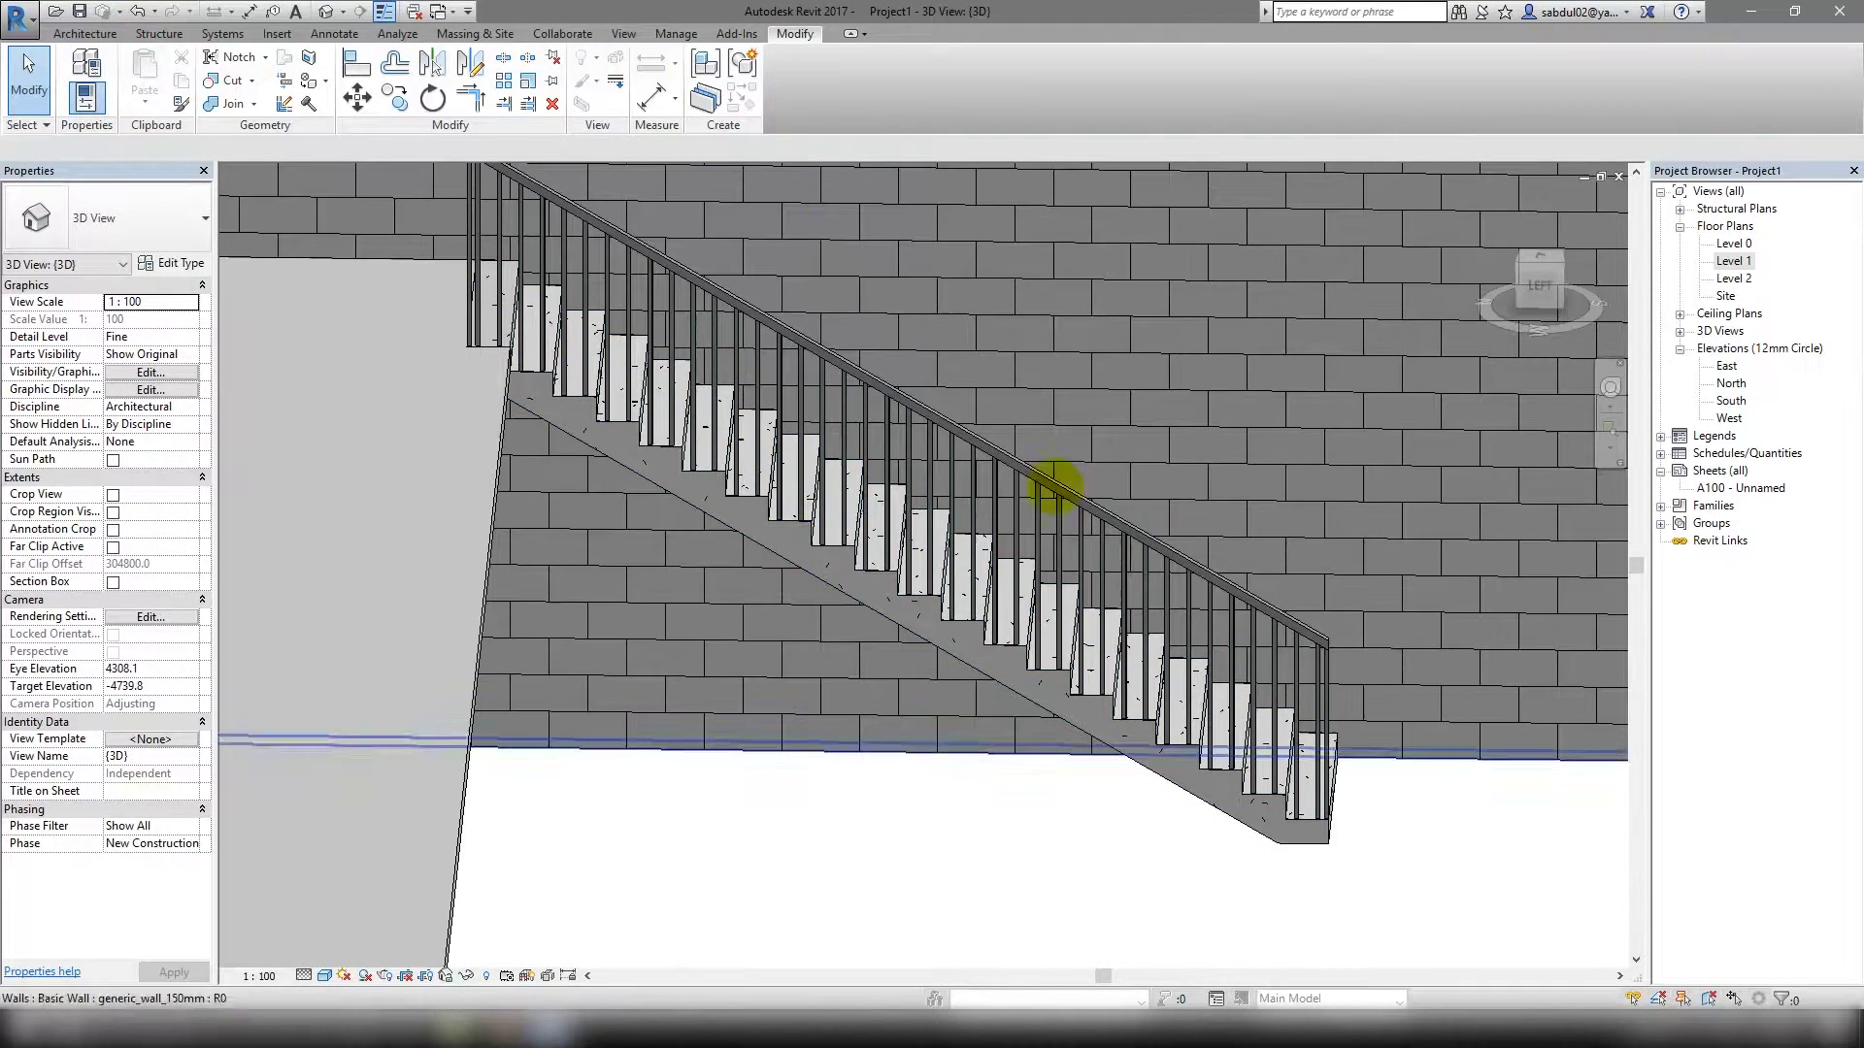
# In the Level 1 plan, run Align briefly, then save the project as makera_office.
pyautogui.doubleClick(1732, 260)
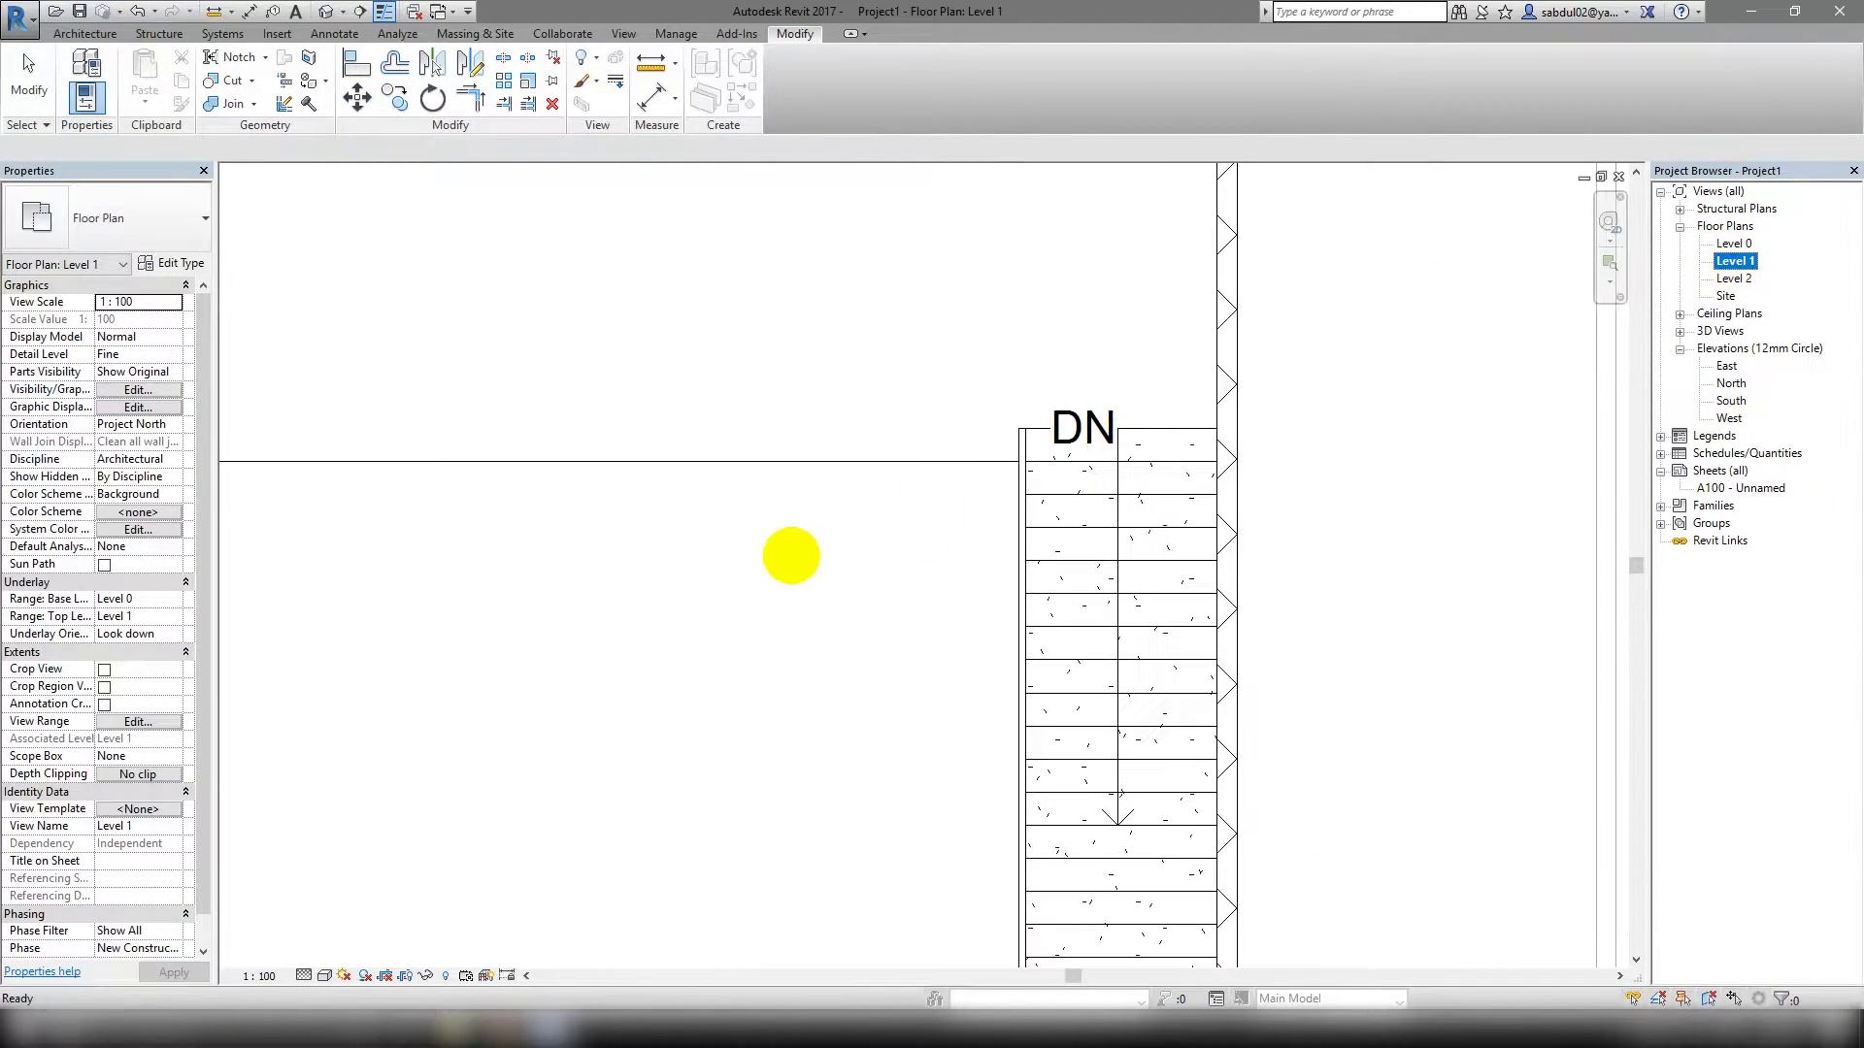
pyautogui.press('a')
pyautogui.press('l')
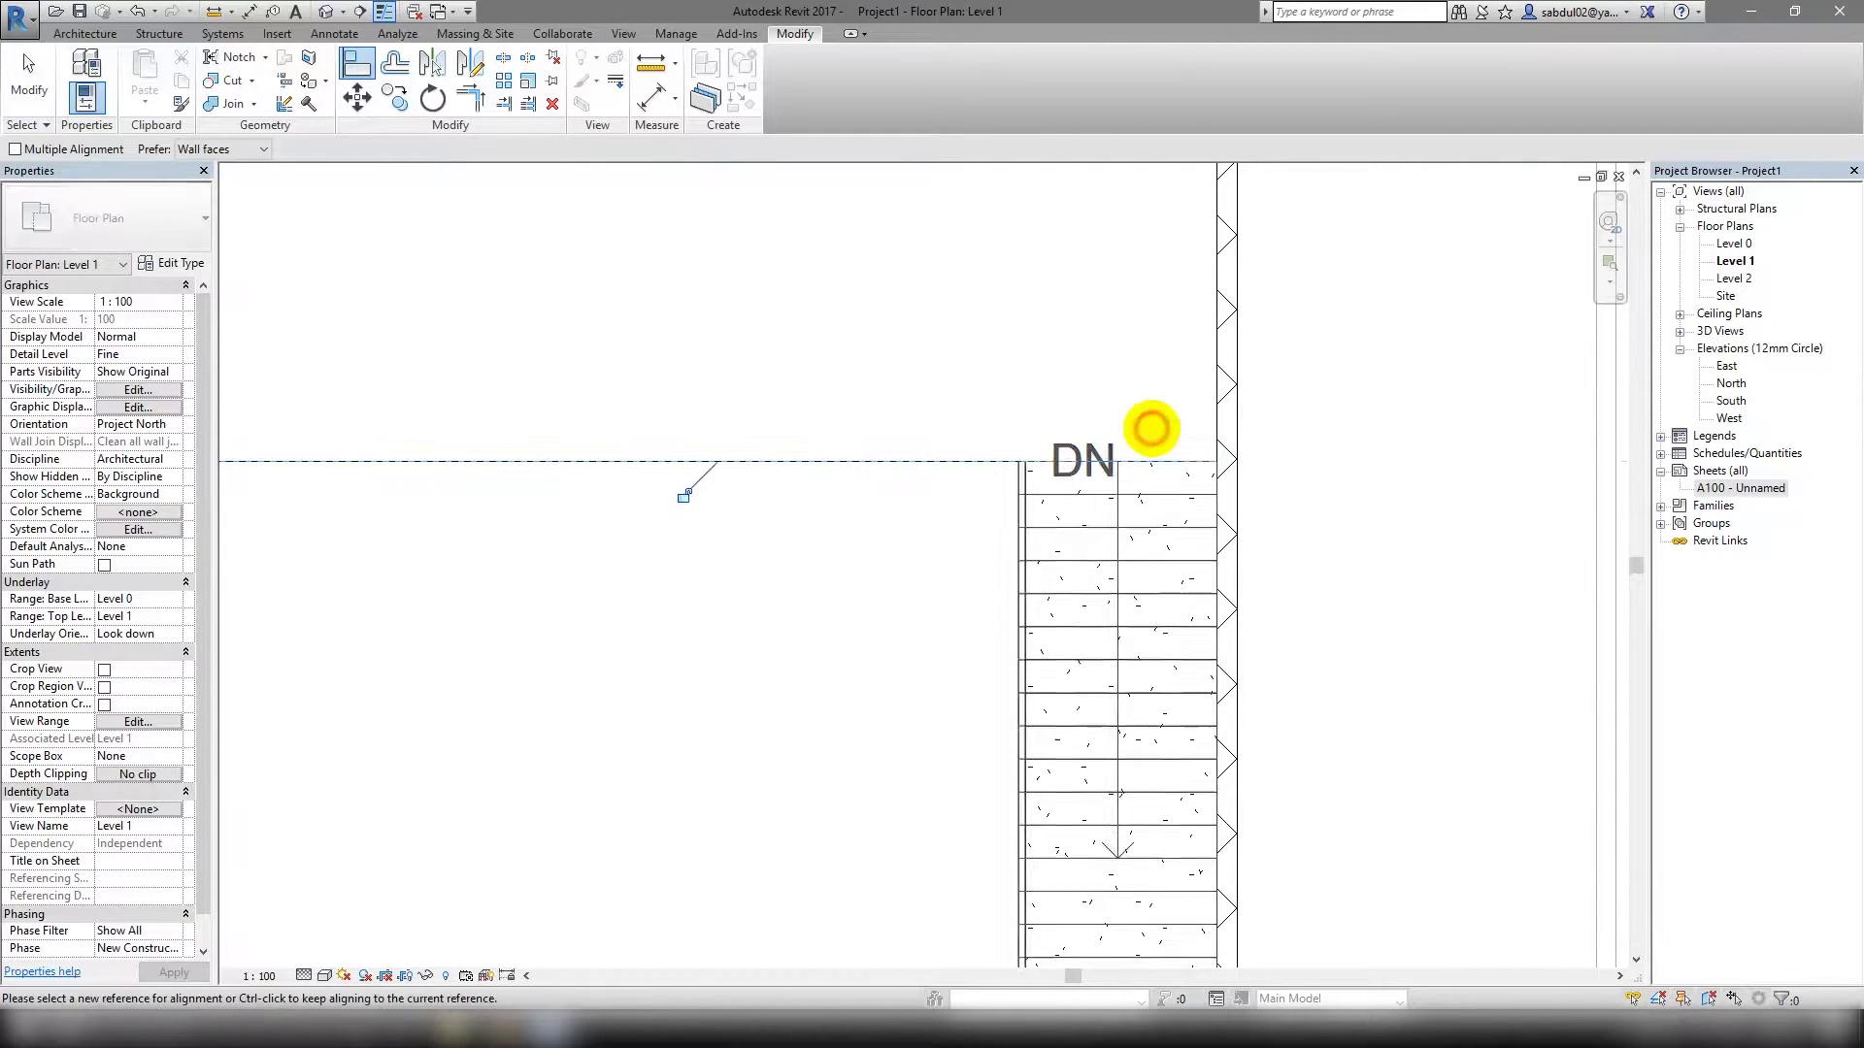
pyautogui.scroll(-4, 990, 408)
pyautogui.scroll(3, 840, 460)
pyautogui.press('Escape')
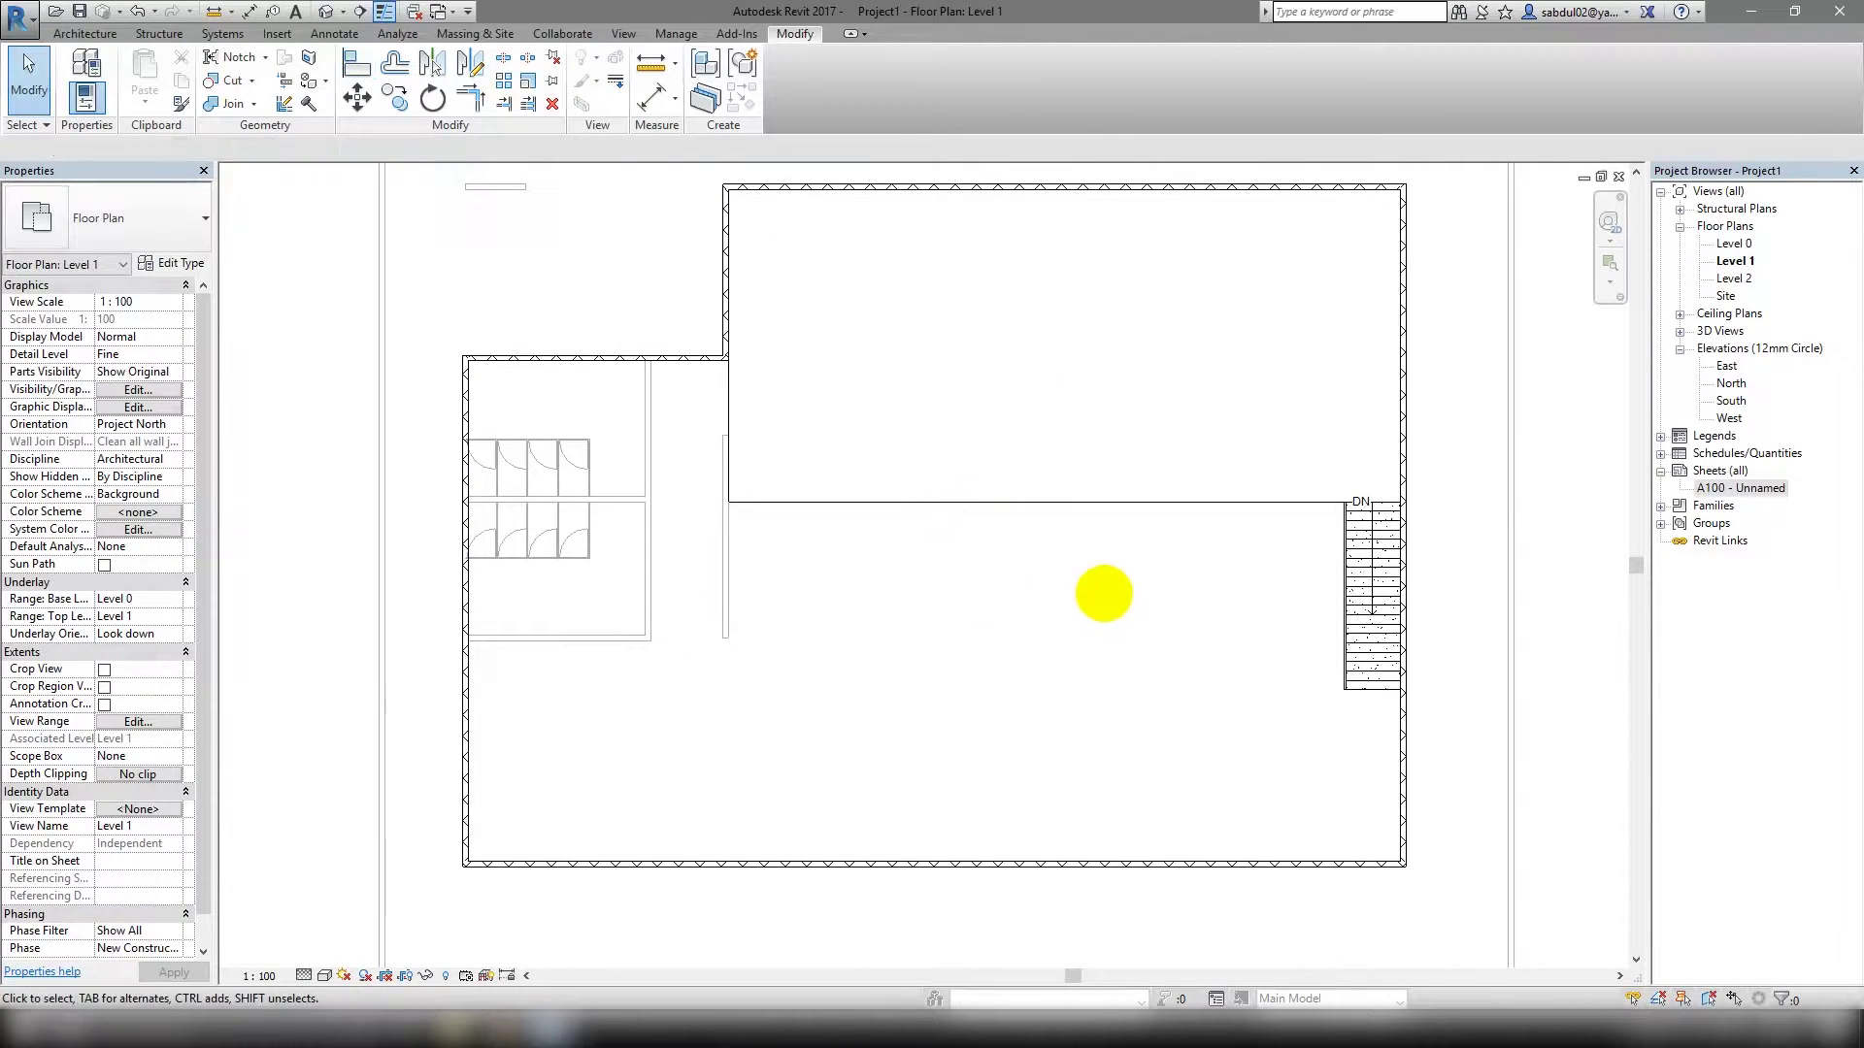
pyautogui.click(79, 11)
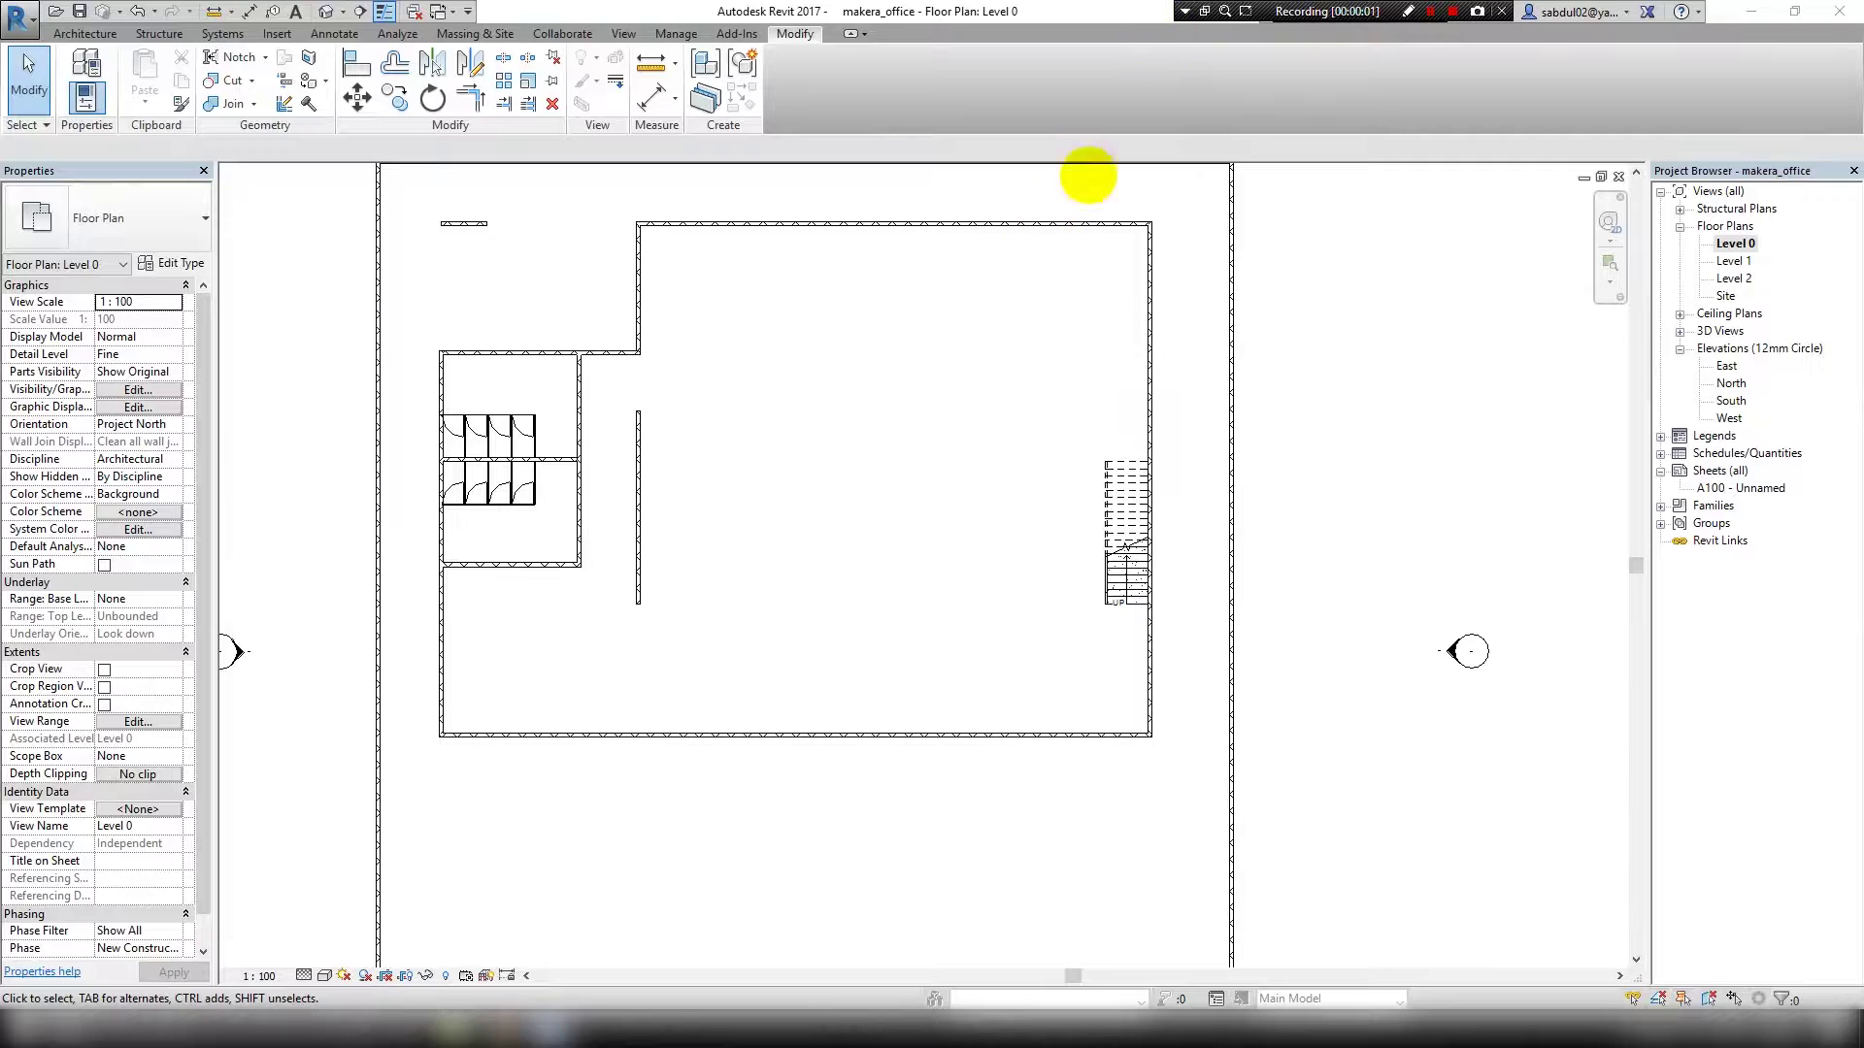
# Start the Wall tool (WA) with the Curtain Wall: Exterior_Glazing type.
pyautogui.scroll(2, 844, 579)
pyautogui.scroll(-1, 578, 539)
pyautogui.press('w')
pyautogui.press('a')
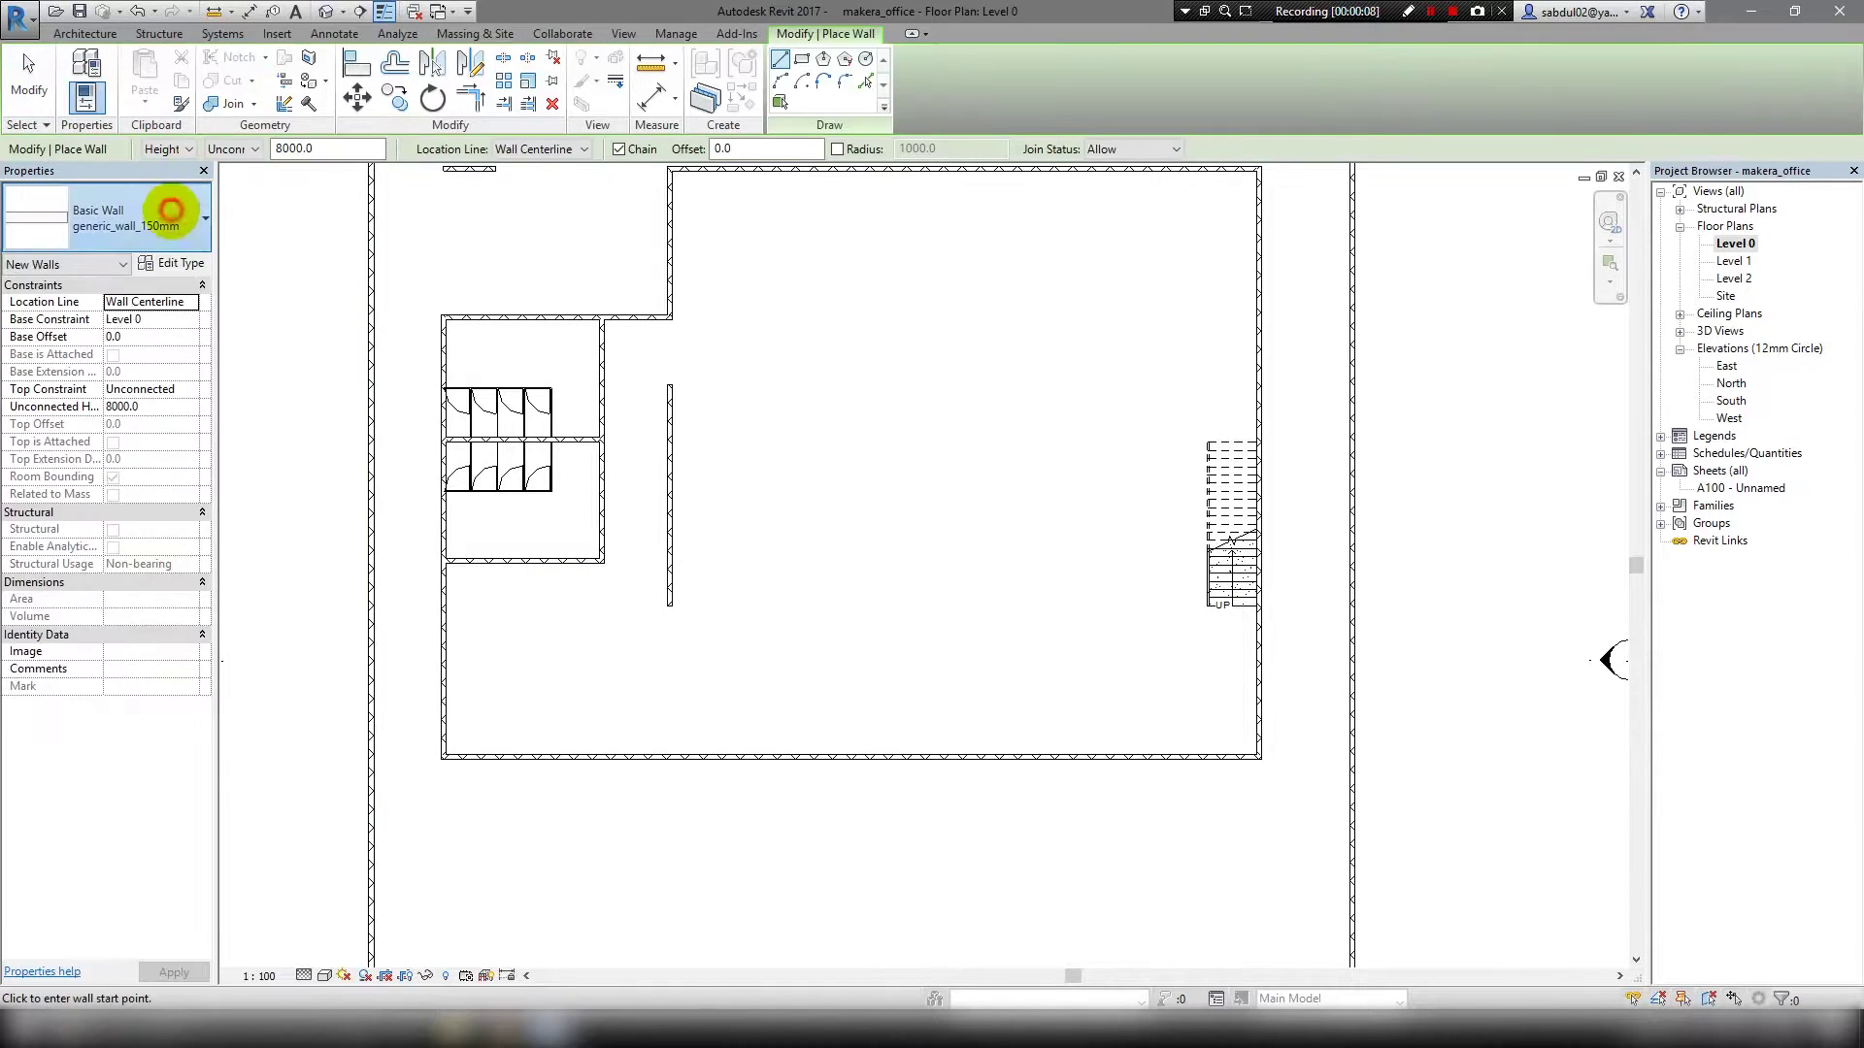
pyautogui.click(167, 208)
pyautogui.click(198, 566)
# Draw a 5000 mm curtain wall along the stair's outer edge.
pyautogui.scroll(1, 723, 685)
pyautogui.scroll(5, 813, 621)
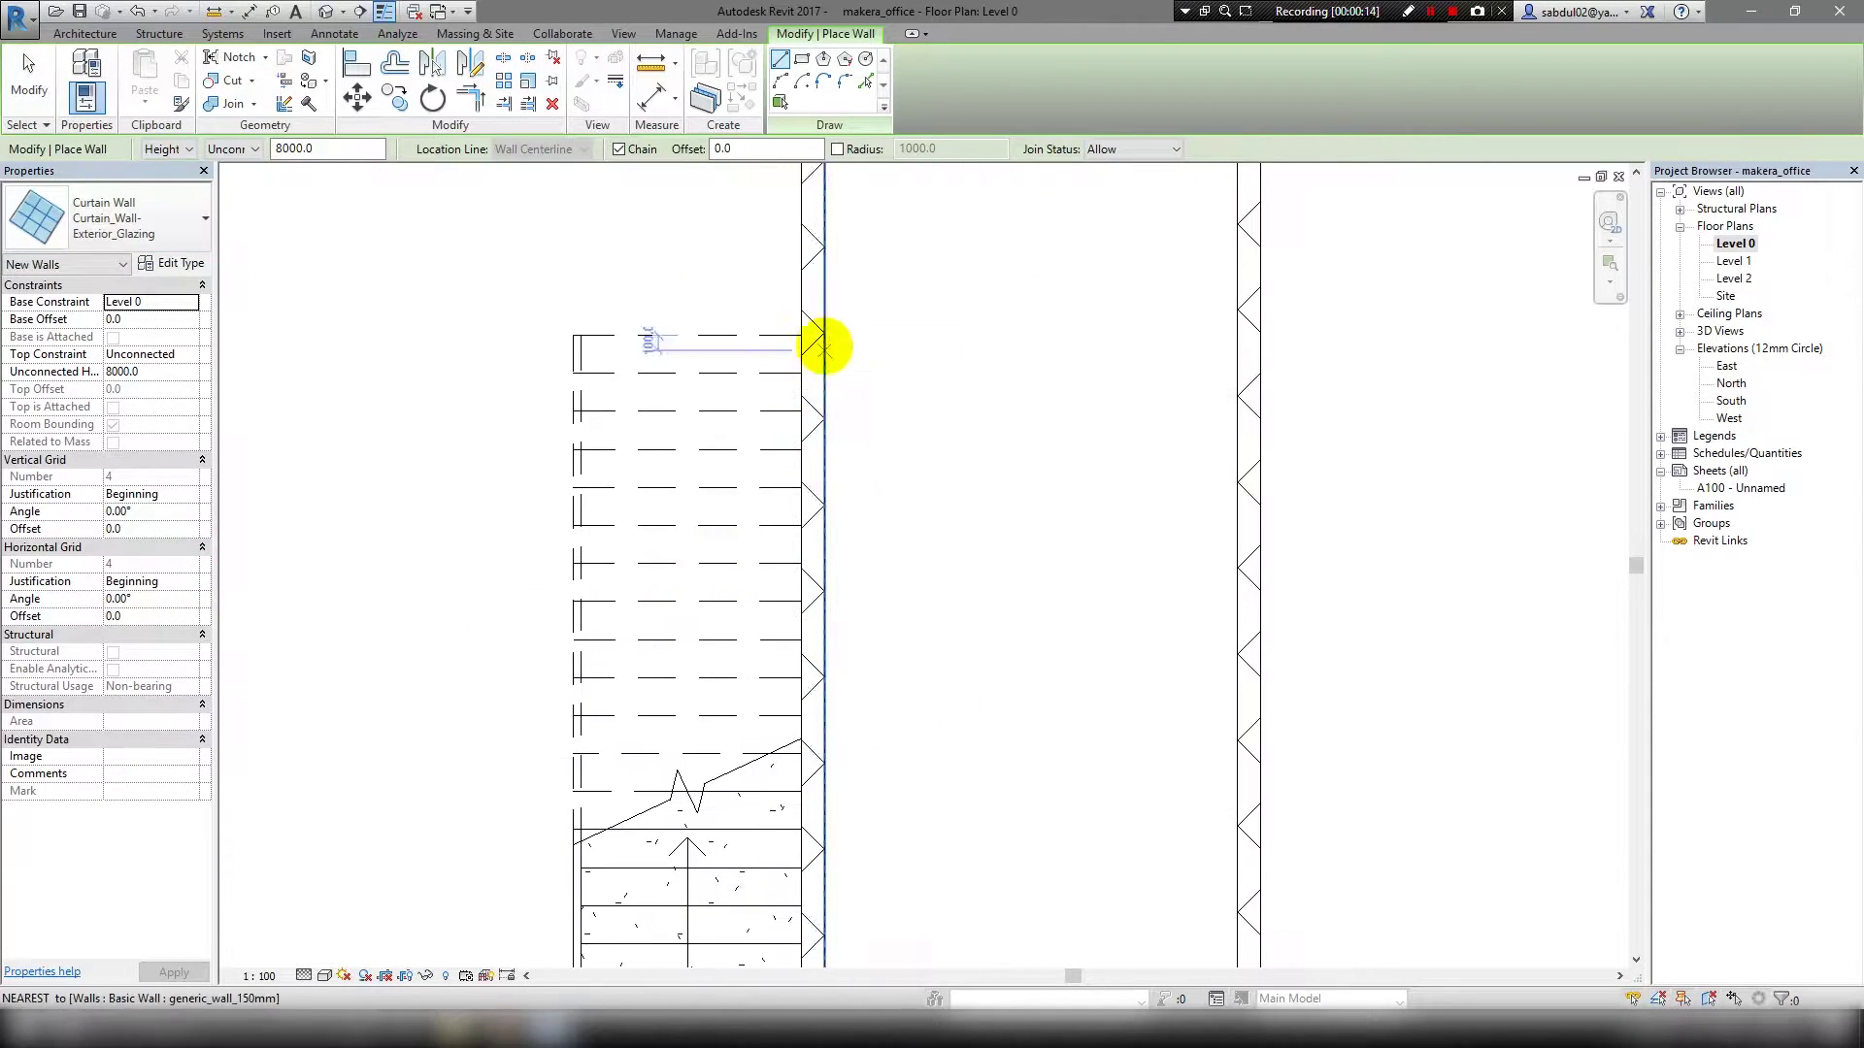
pyautogui.click(813, 335)
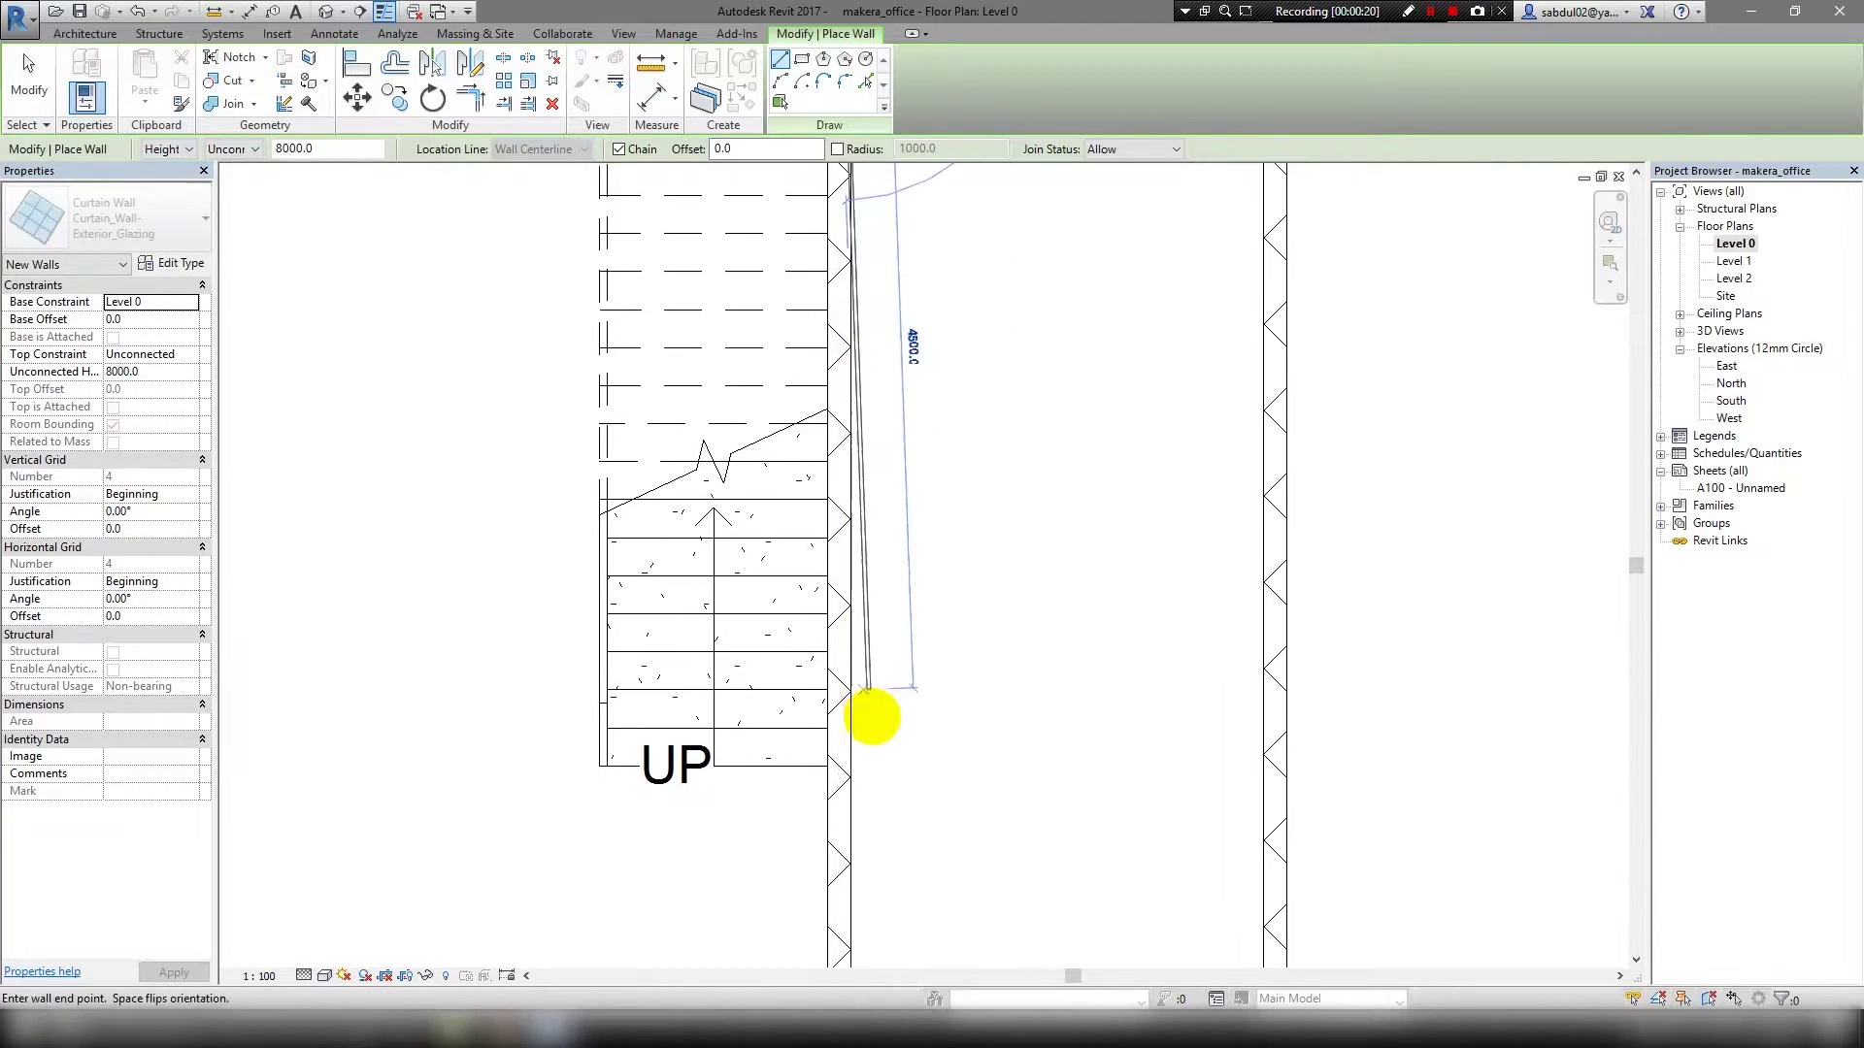
pyautogui.click(837, 767)
pyautogui.scroll(-3, 685, 747)
pyautogui.scroll(-2, 900, 721)
pyautogui.press('Escape')
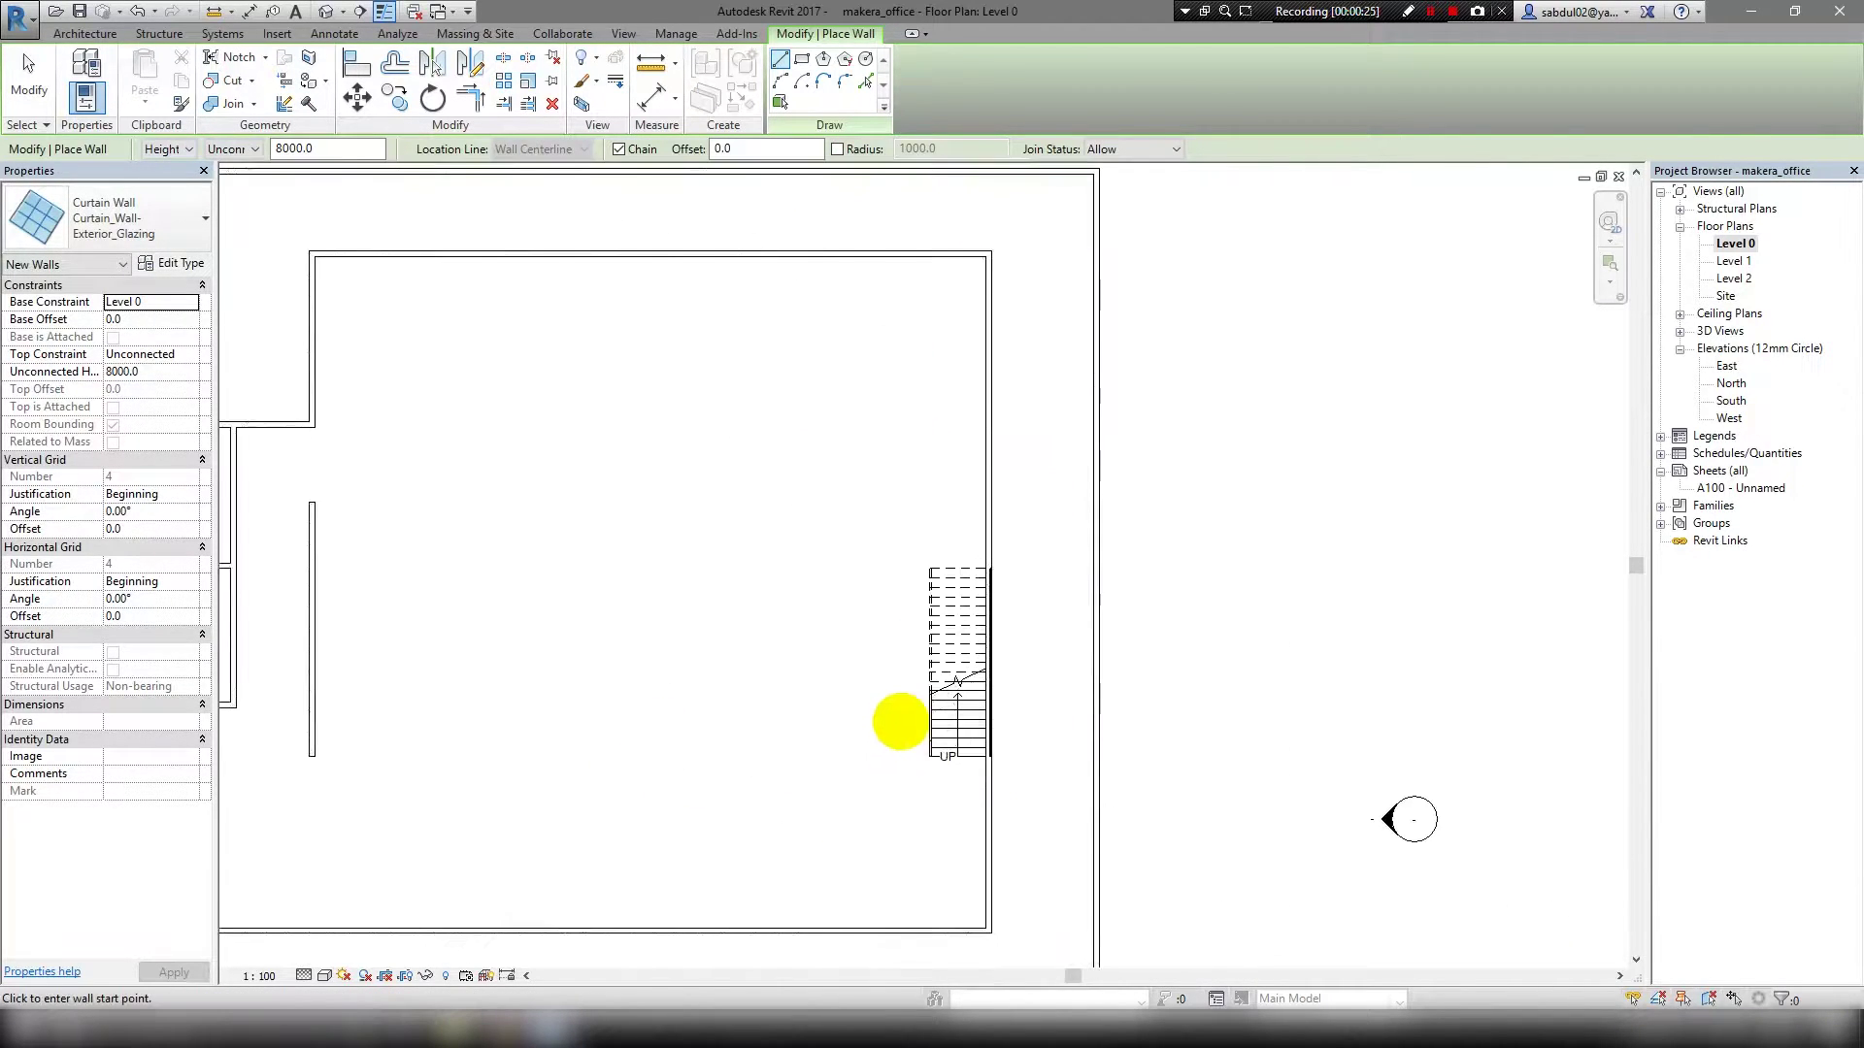
pyautogui.press('Escape')
pyautogui.scroll(3, 1019, 776)
pyautogui.scroll(2, 1032, 778)
# In the curtain wall's type properties, set Horizontal Grid Layout to None.
pyautogui.click(1032, 777)
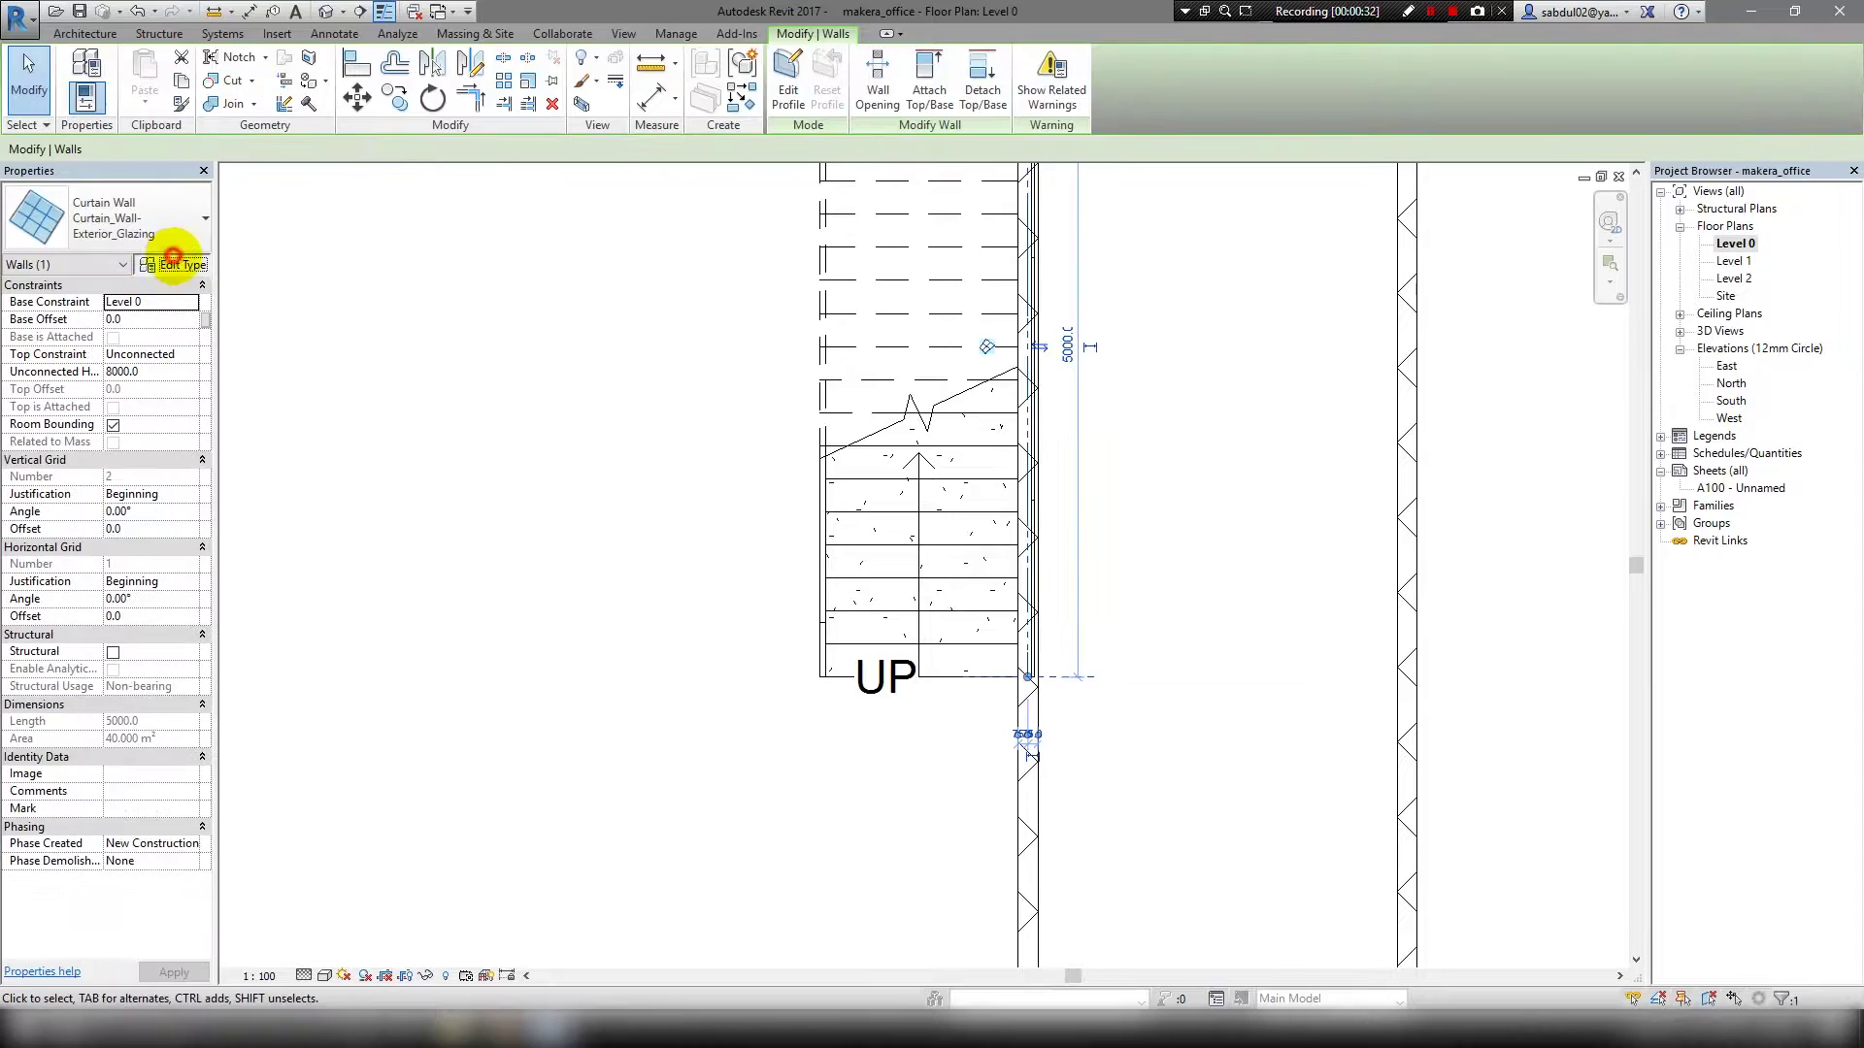
pyautogui.click(172, 263)
pyautogui.moveTo(930, 233); pyautogui.dragTo(554, 320)
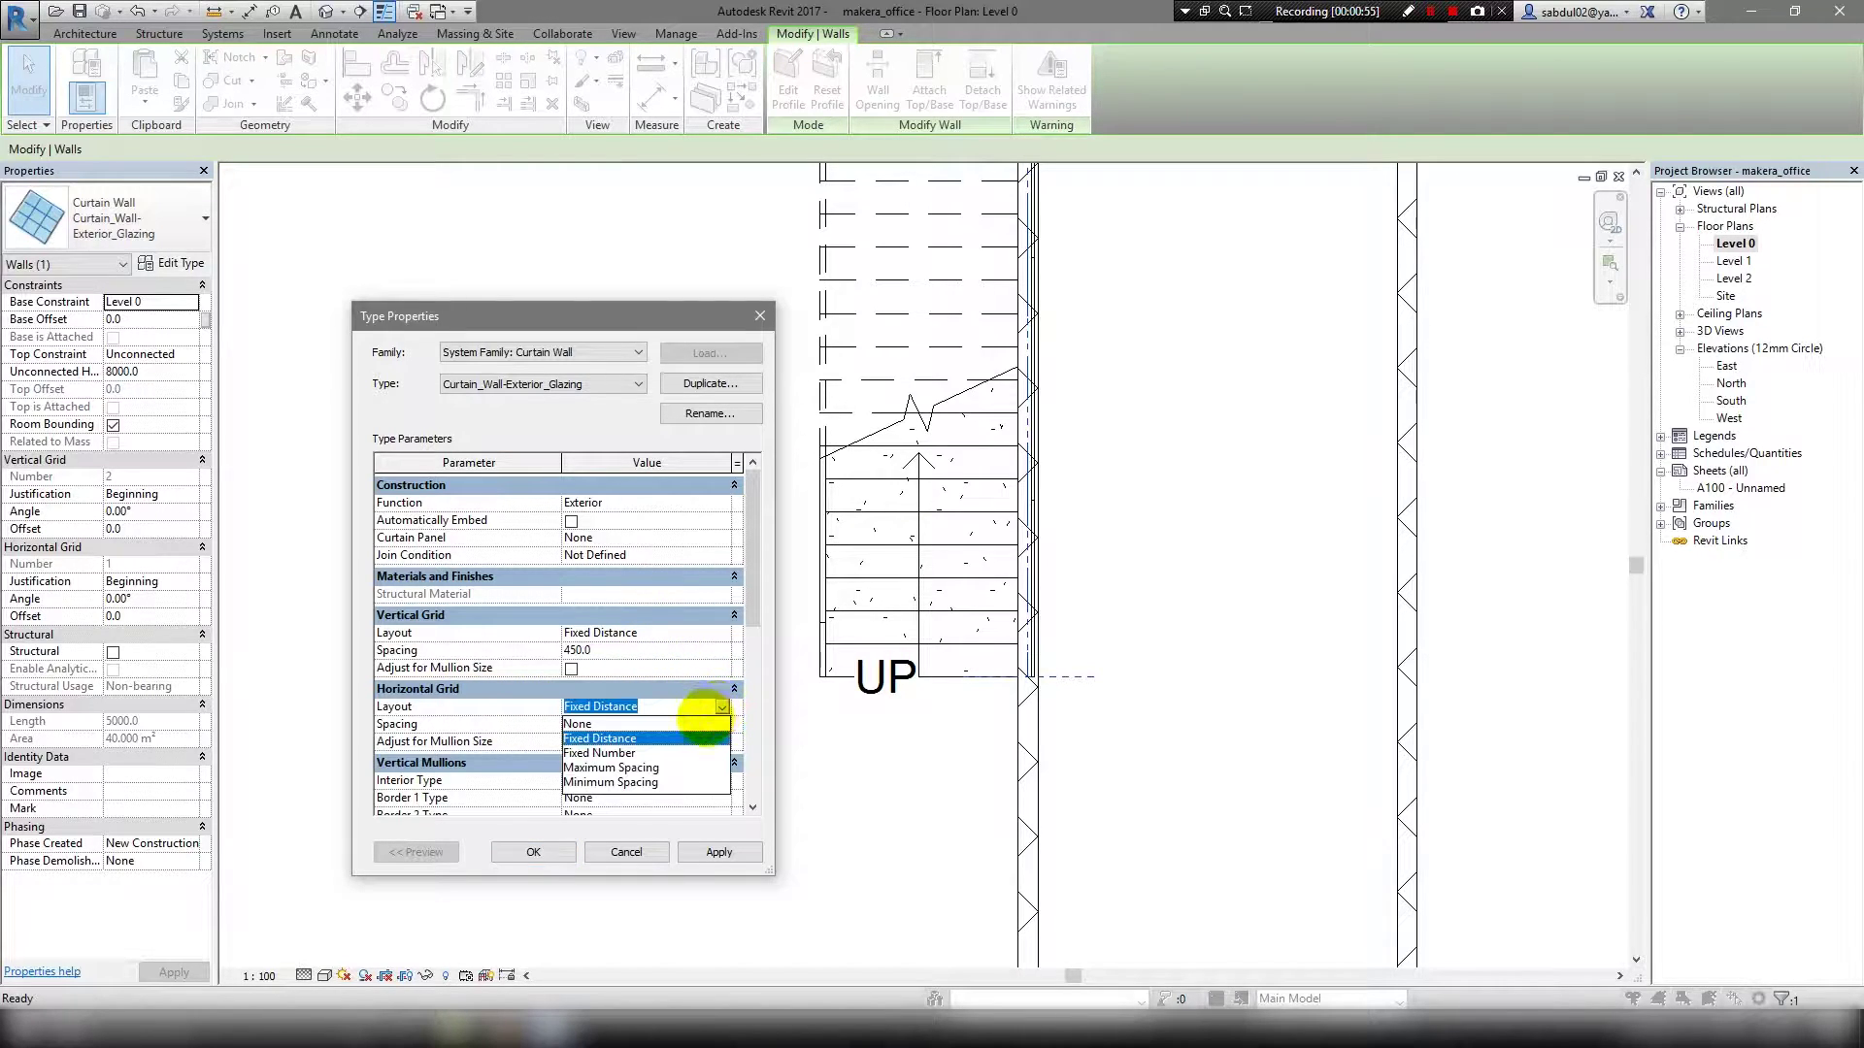
pyautogui.click(704, 723)
pyautogui.scroll(-2, 694, 700)
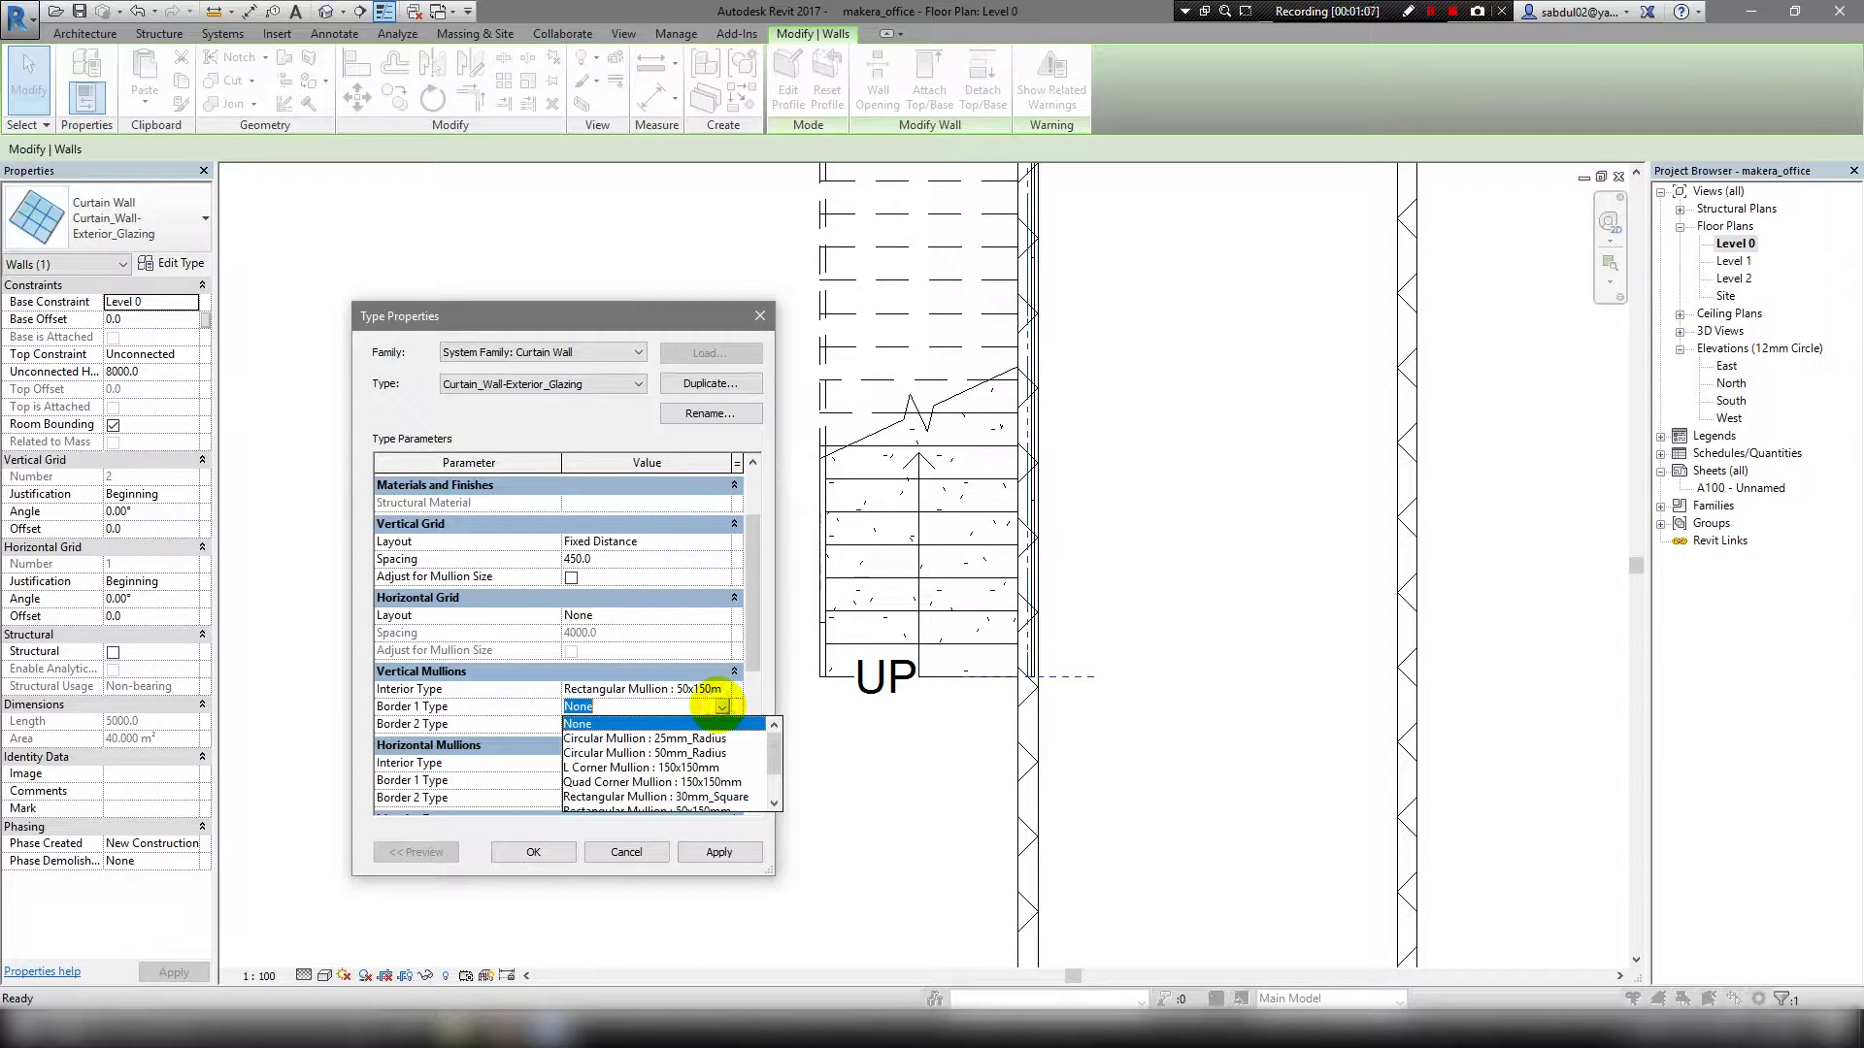
# Set the vertical border mullions to trapezoid corner and Rectangular Mullion : 50x150.
pyautogui.click(749, 781)
pyautogui.click(722, 724)
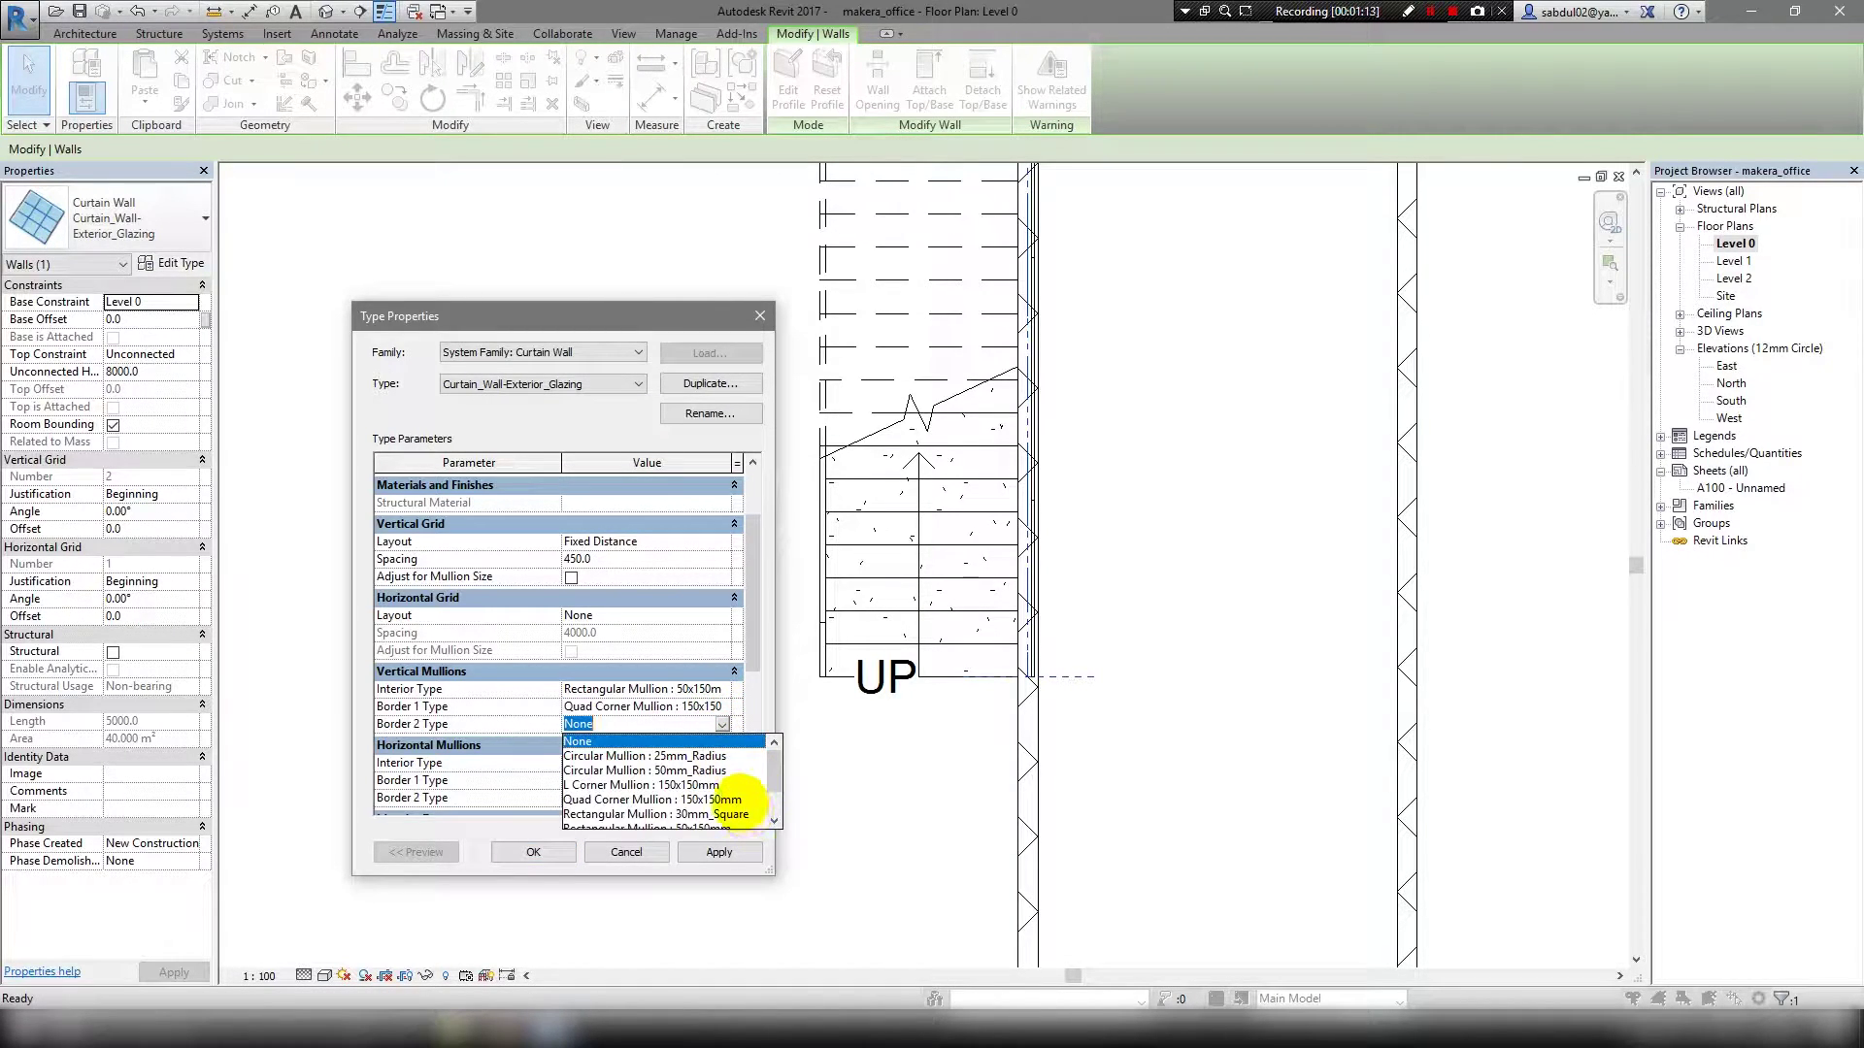
pyautogui.click(679, 826)
pyautogui.click(722, 706)
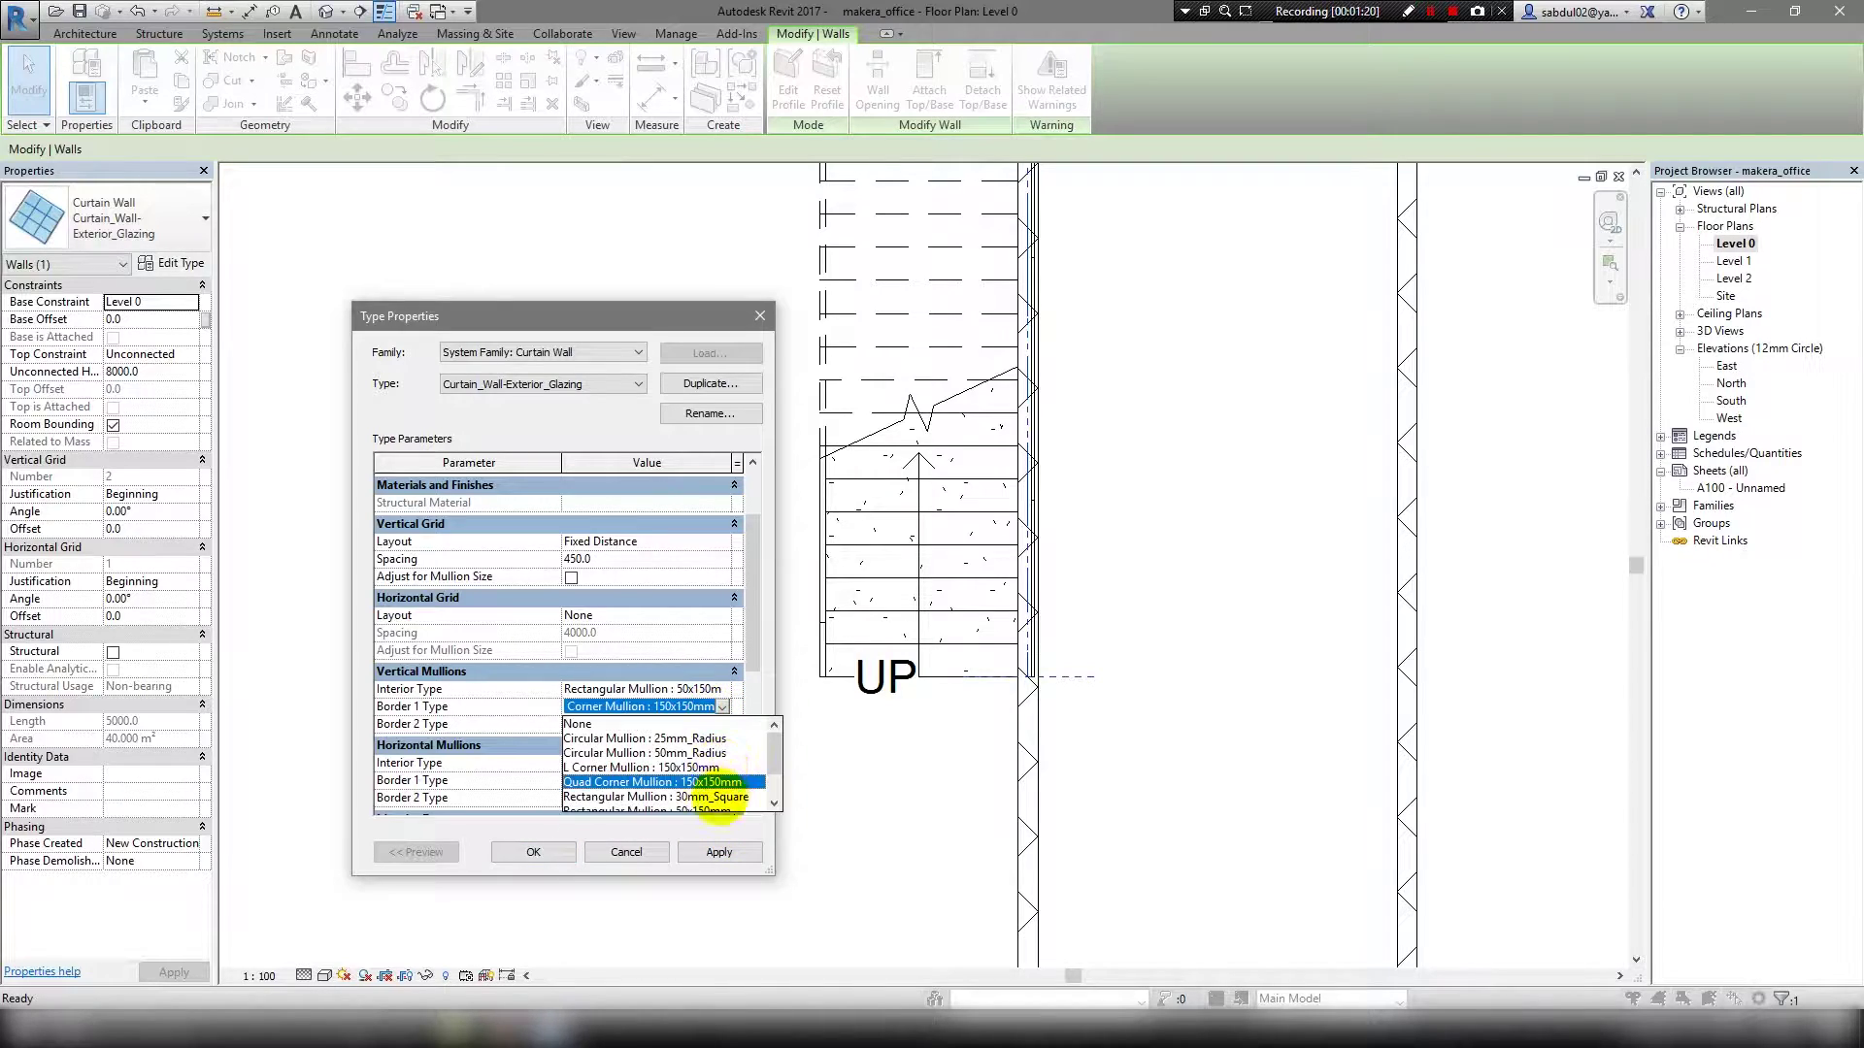
pyautogui.click(710, 791)
pyautogui.scroll(-1, 676, 741)
# Set both horizontal border mullions to rectangular types, confirm, and accept the gridline warning.
pyautogui.click(722, 742)
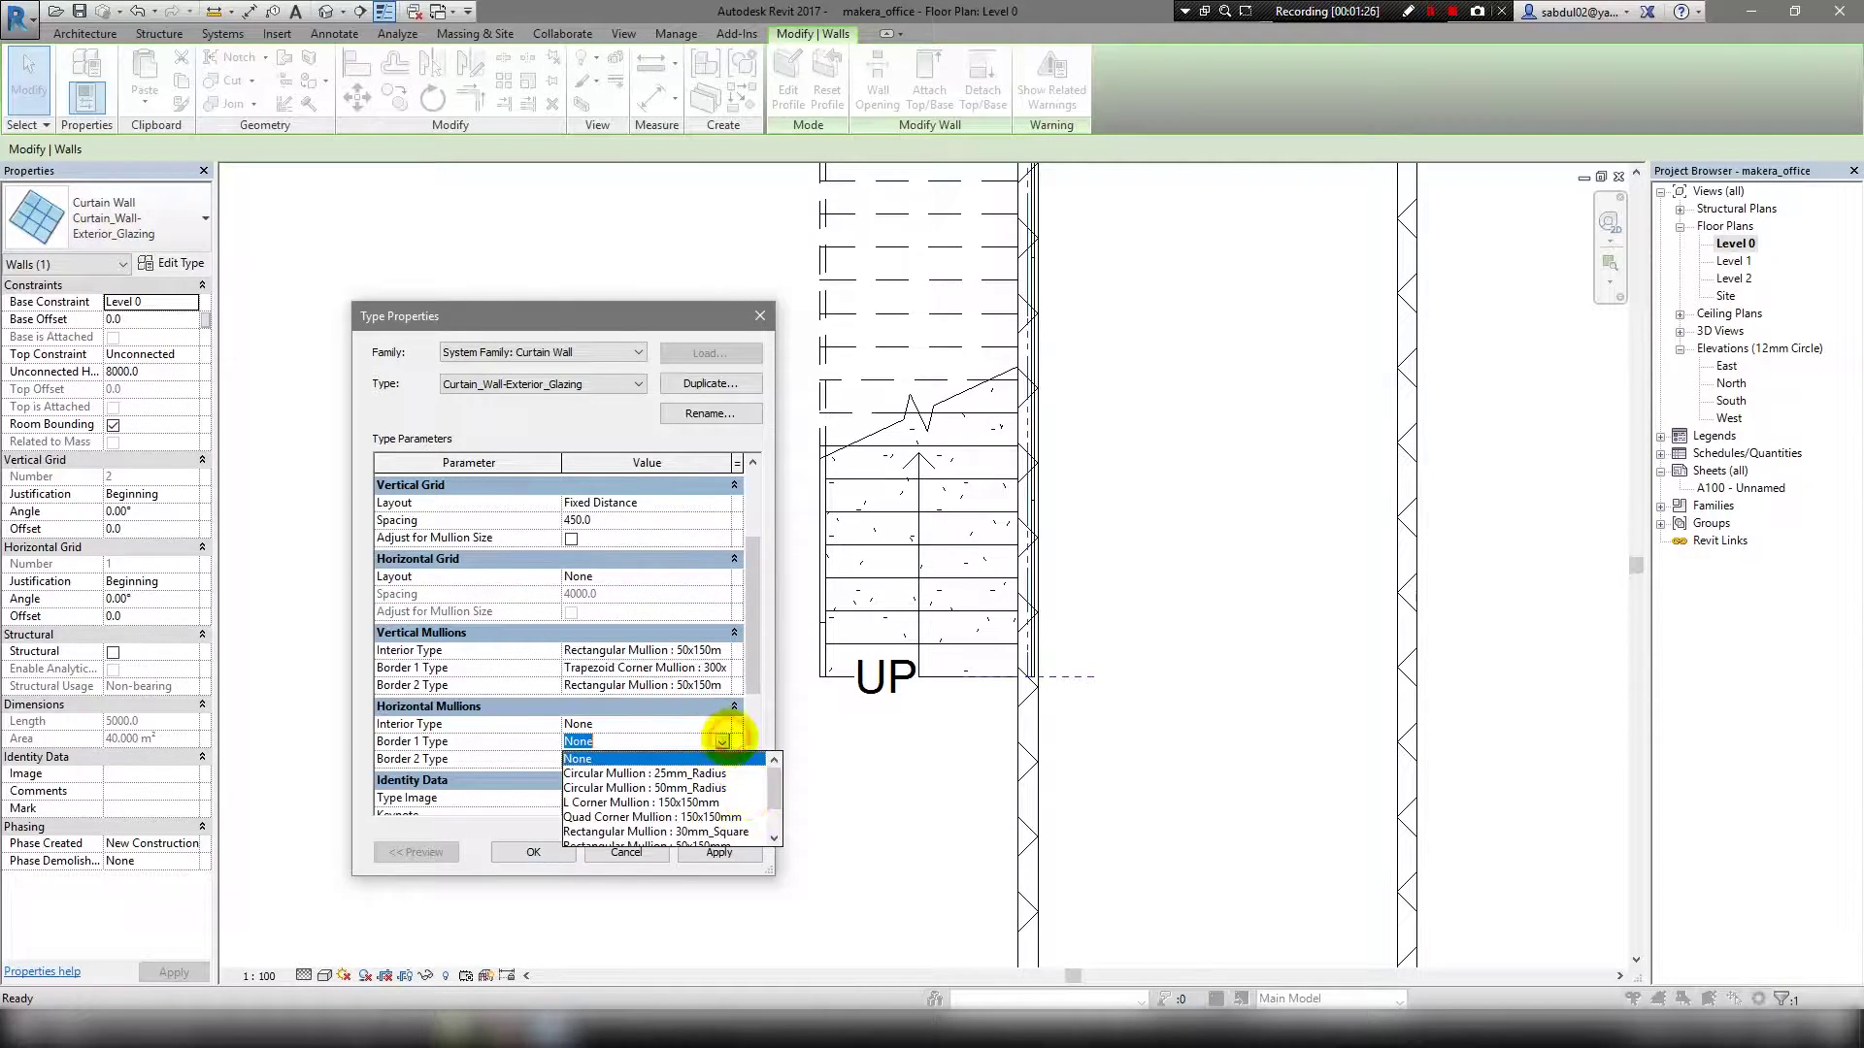
pyautogui.click(722, 742)
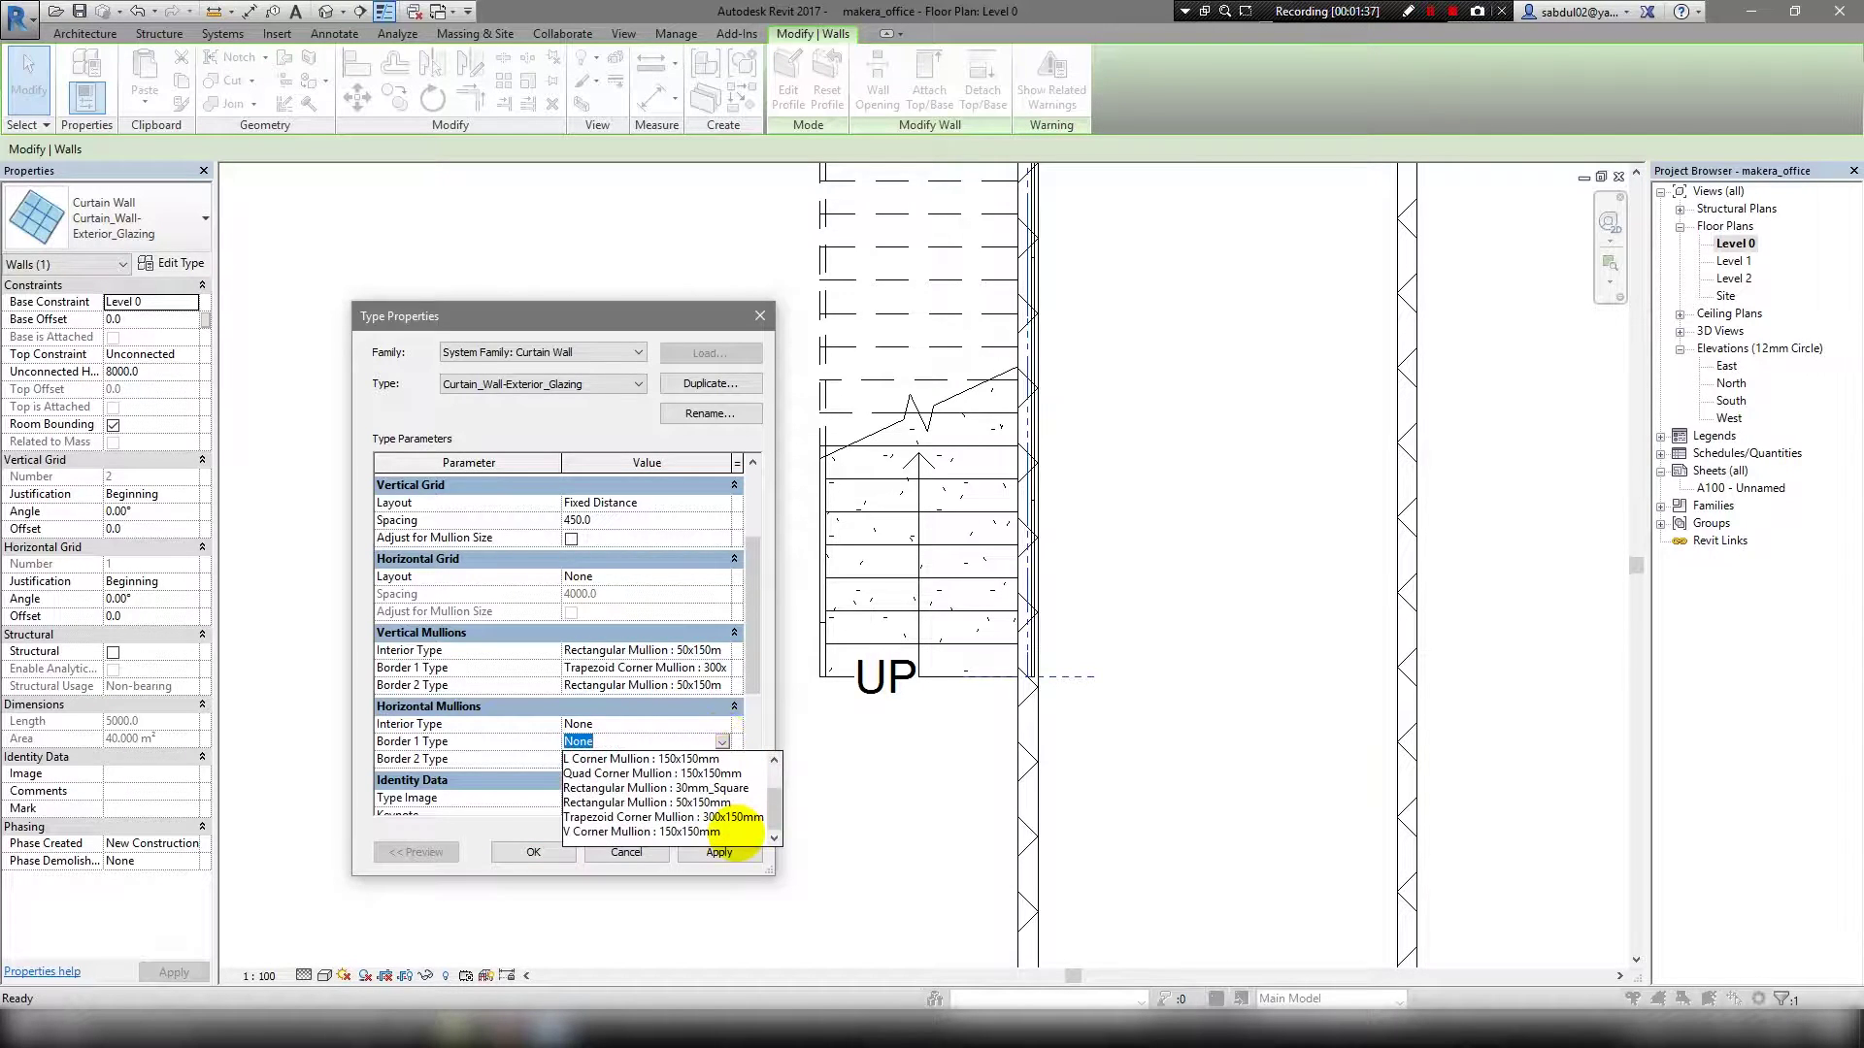
pyautogui.click(738, 831)
pyautogui.click(723, 742)
pyautogui.click(711, 802)
pyautogui.click(723, 759)
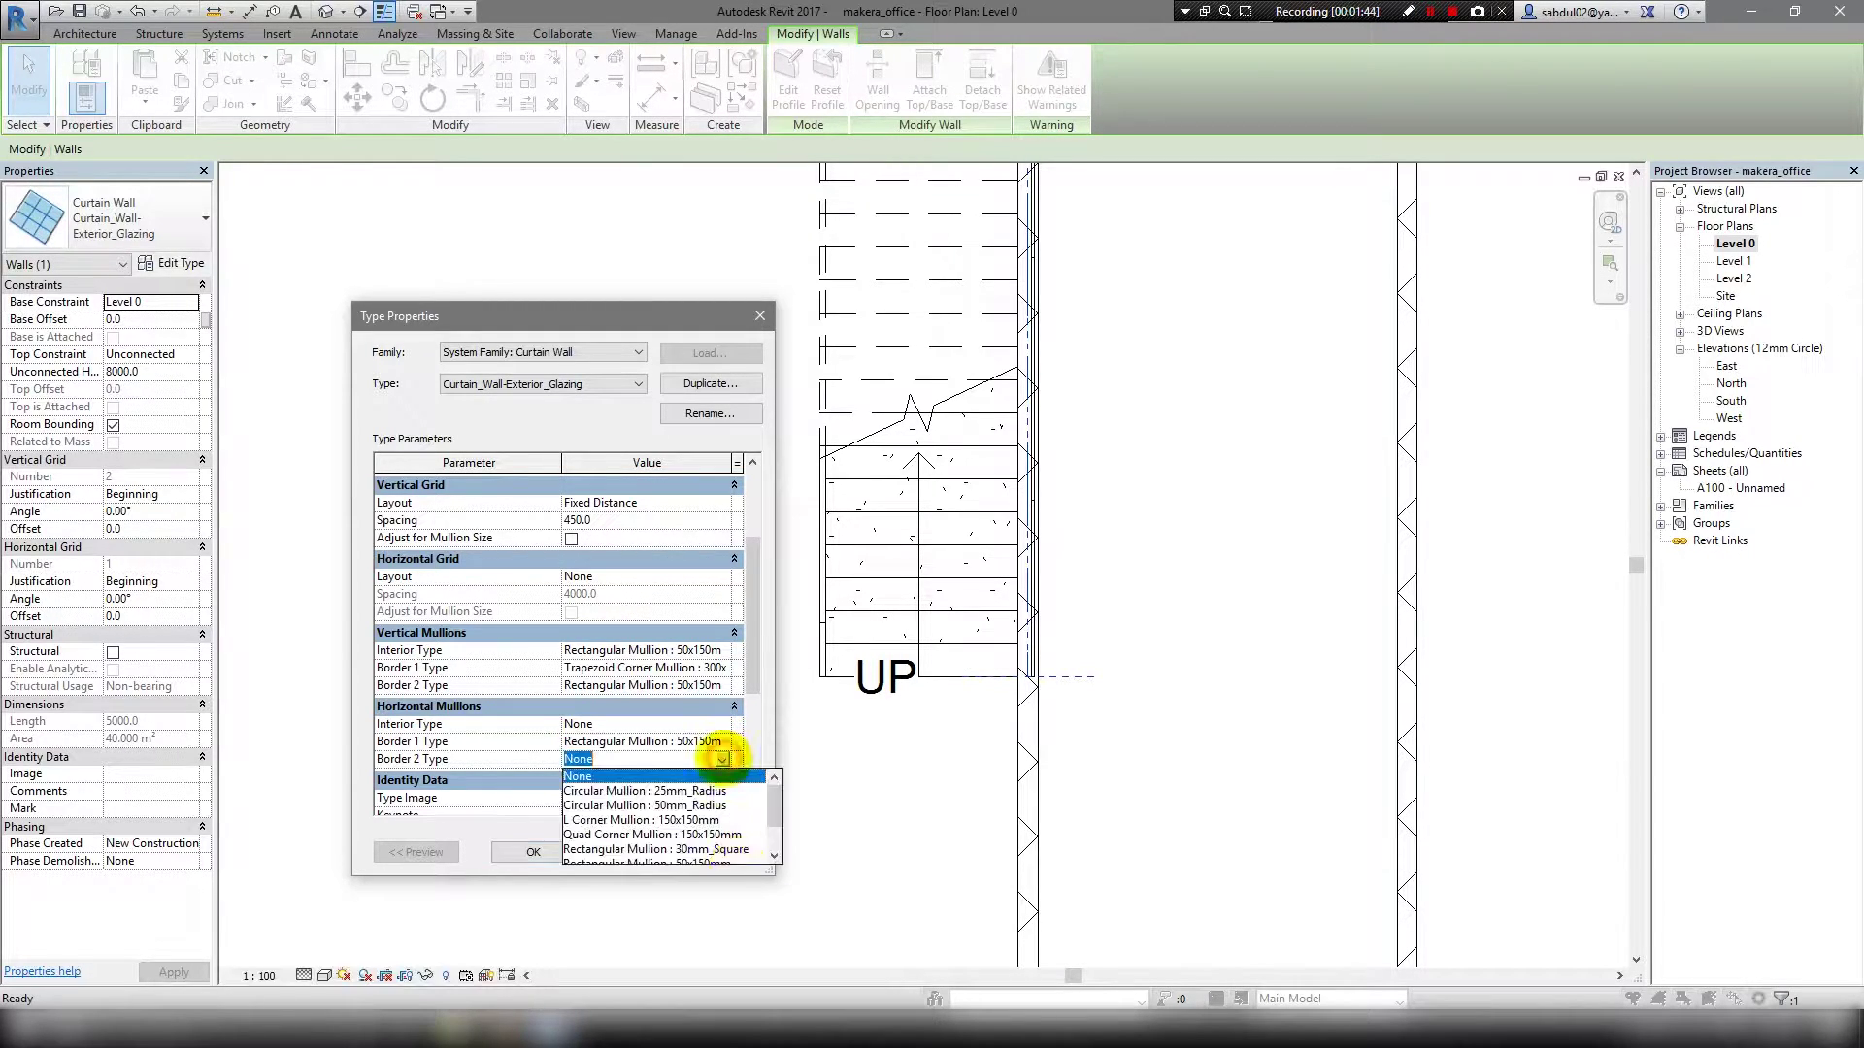
pyautogui.click(724, 851)
pyautogui.scroll(5, 491, 741)
pyautogui.click(533, 851)
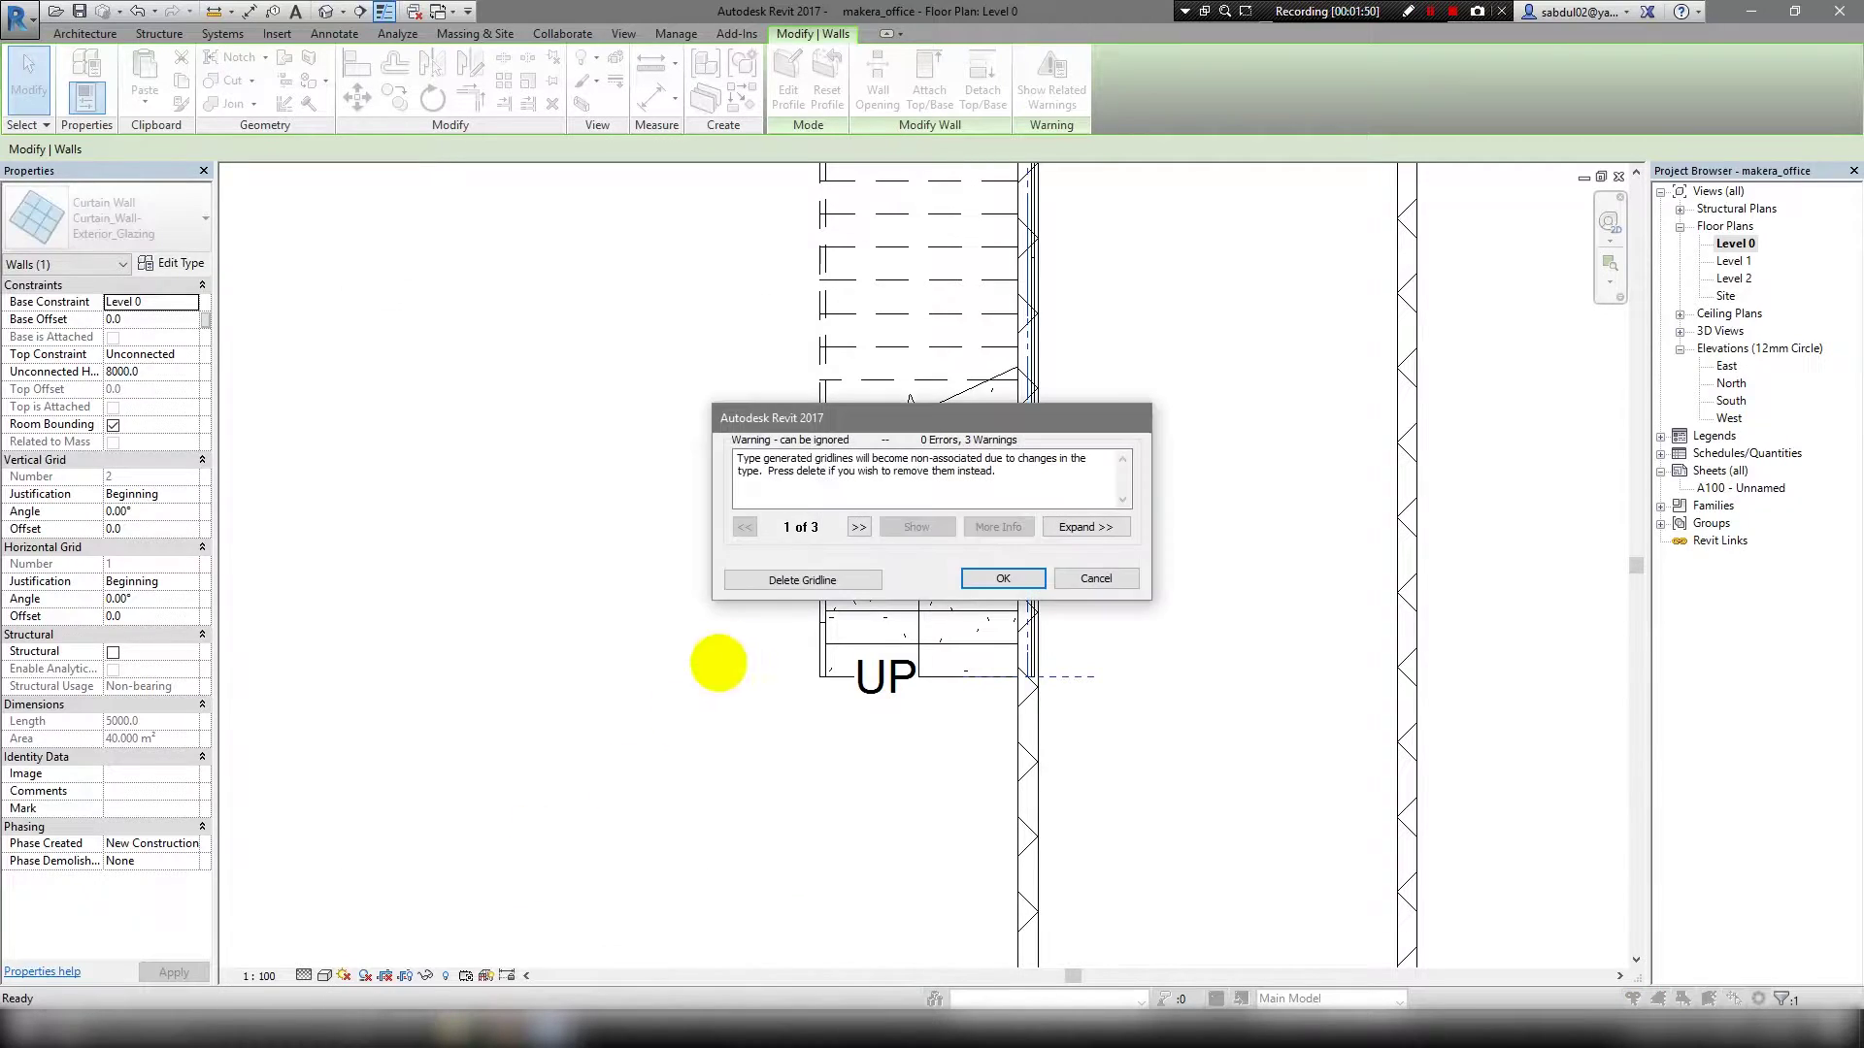
pyautogui.click(999, 578)
# Select the Exterior_Glazing curtain wall beside the stair.
pyautogui.scroll(3, 999, 731)
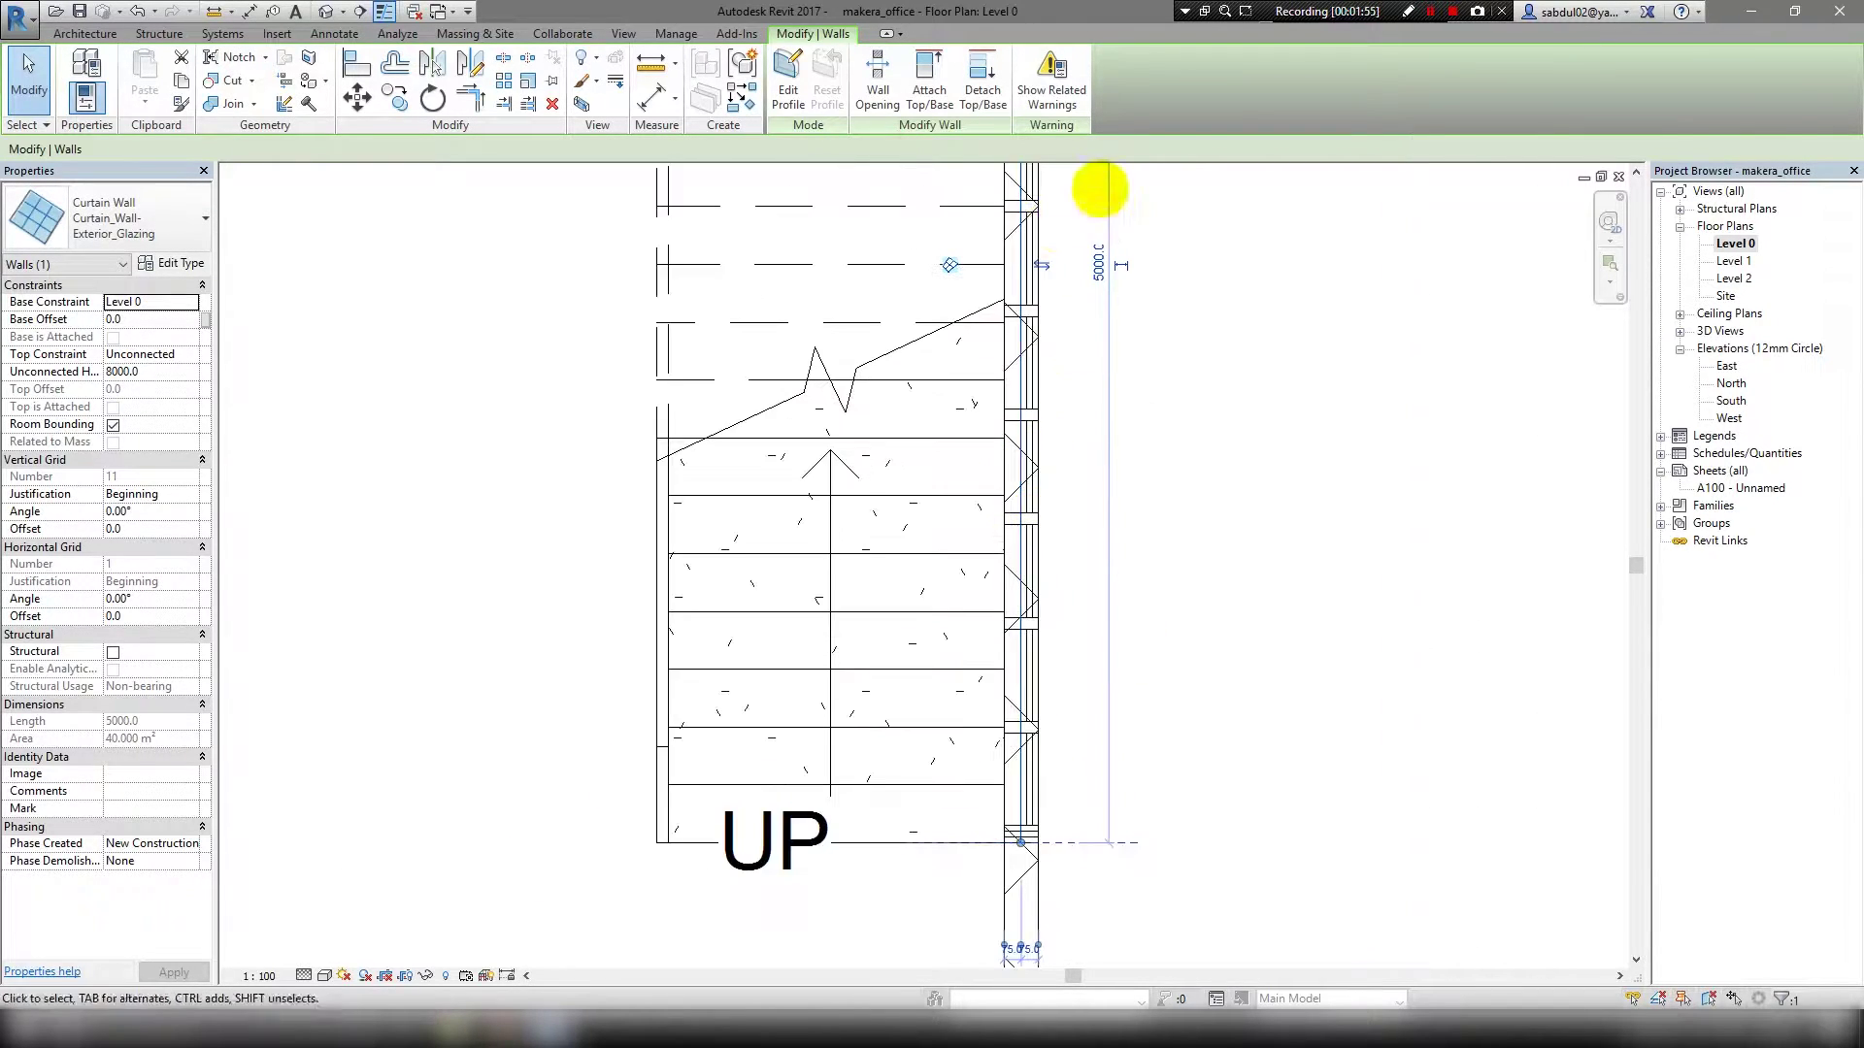
pyautogui.scroll(-3, 1039, 339)
pyautogui.press('Escape')
pyautogui.click(1016, 805)
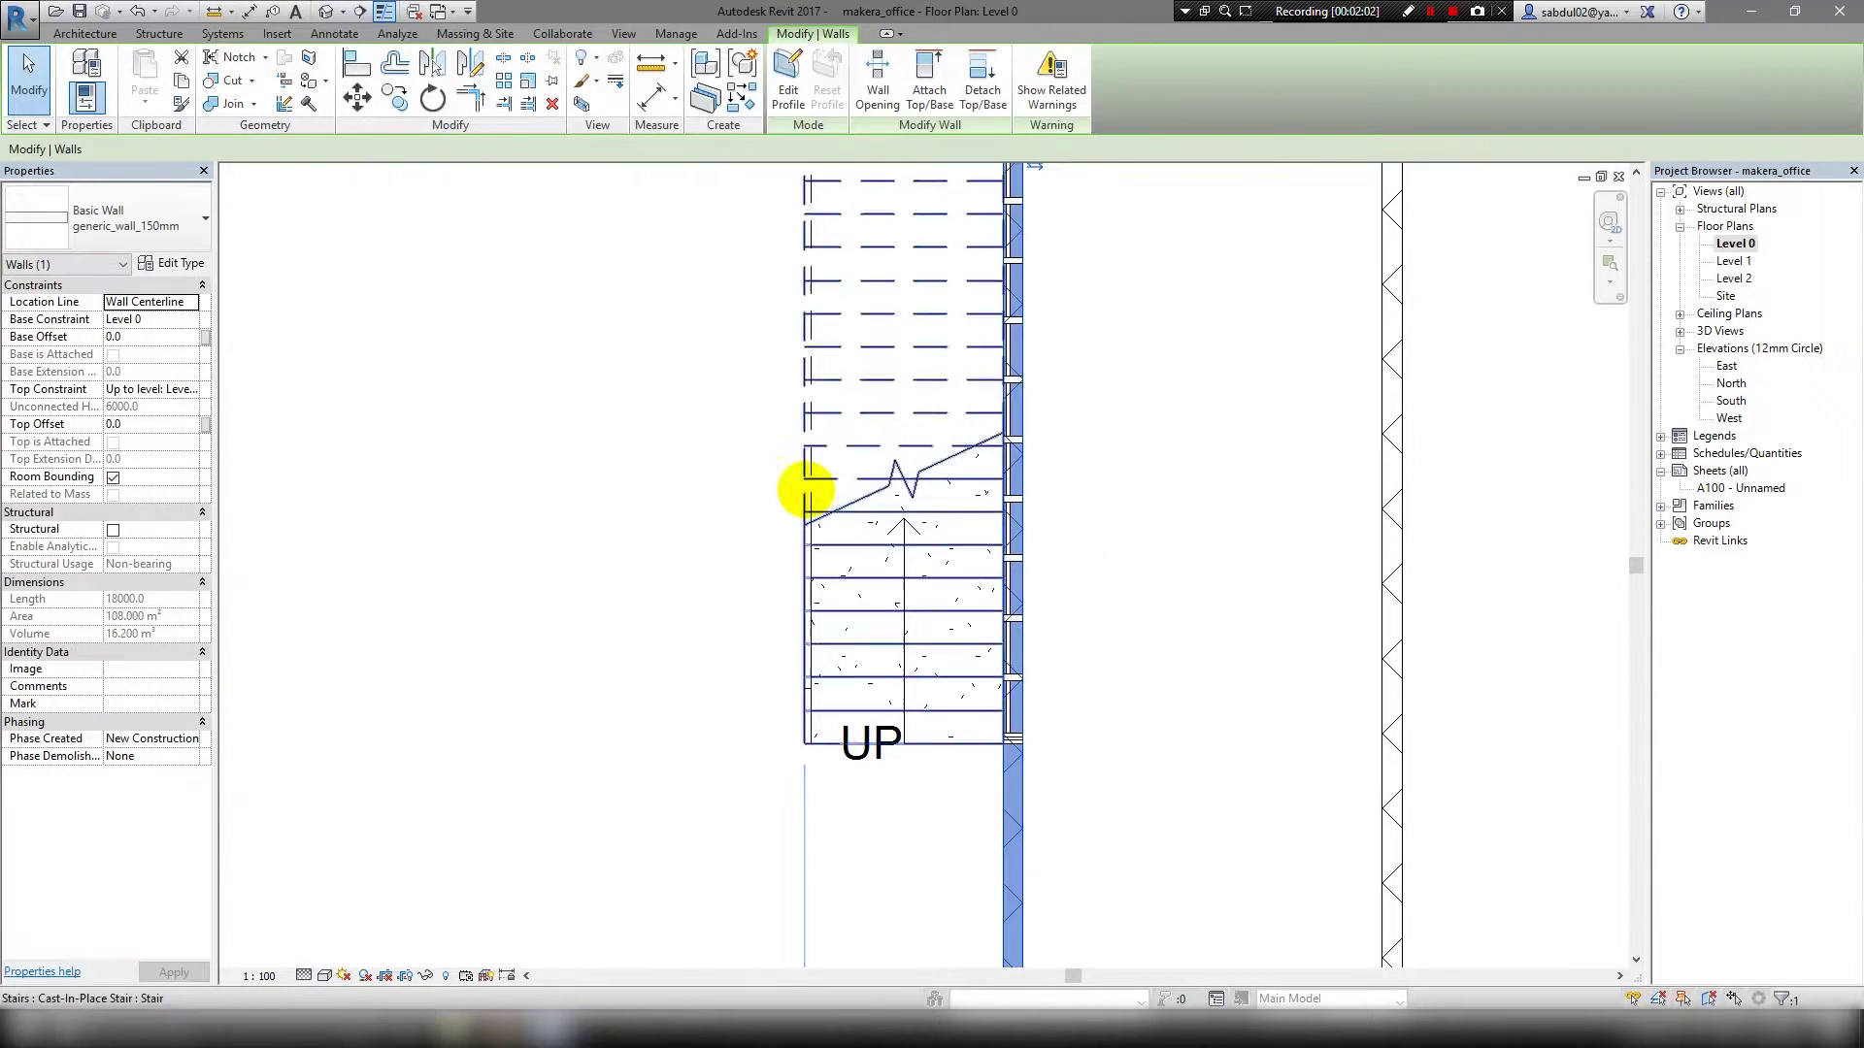
pyautogui.press('Escape')
pyautogui.scroll(2, 1000, 572)
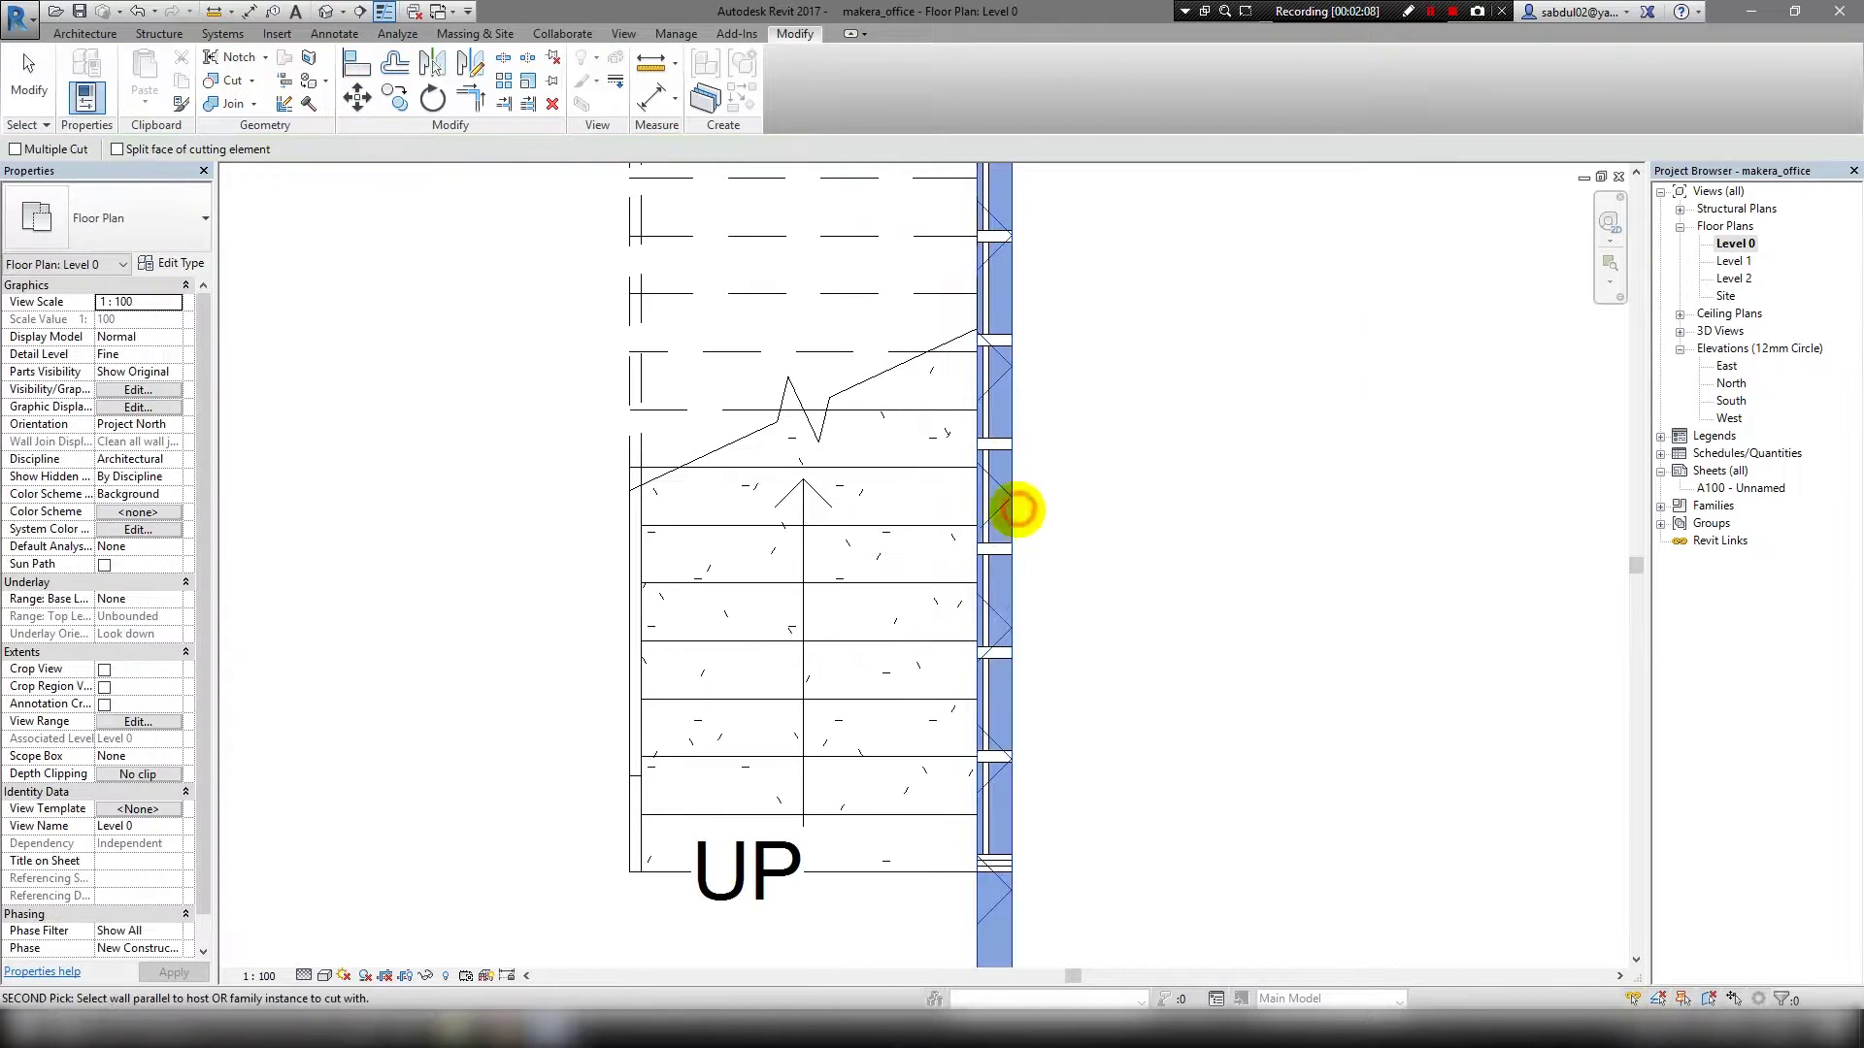
pyautogui.scroll(-2, 1034, 553)
pyautogui.scroll(-2, 873, 514)
pyautogui.scroll(3, 964, 349)
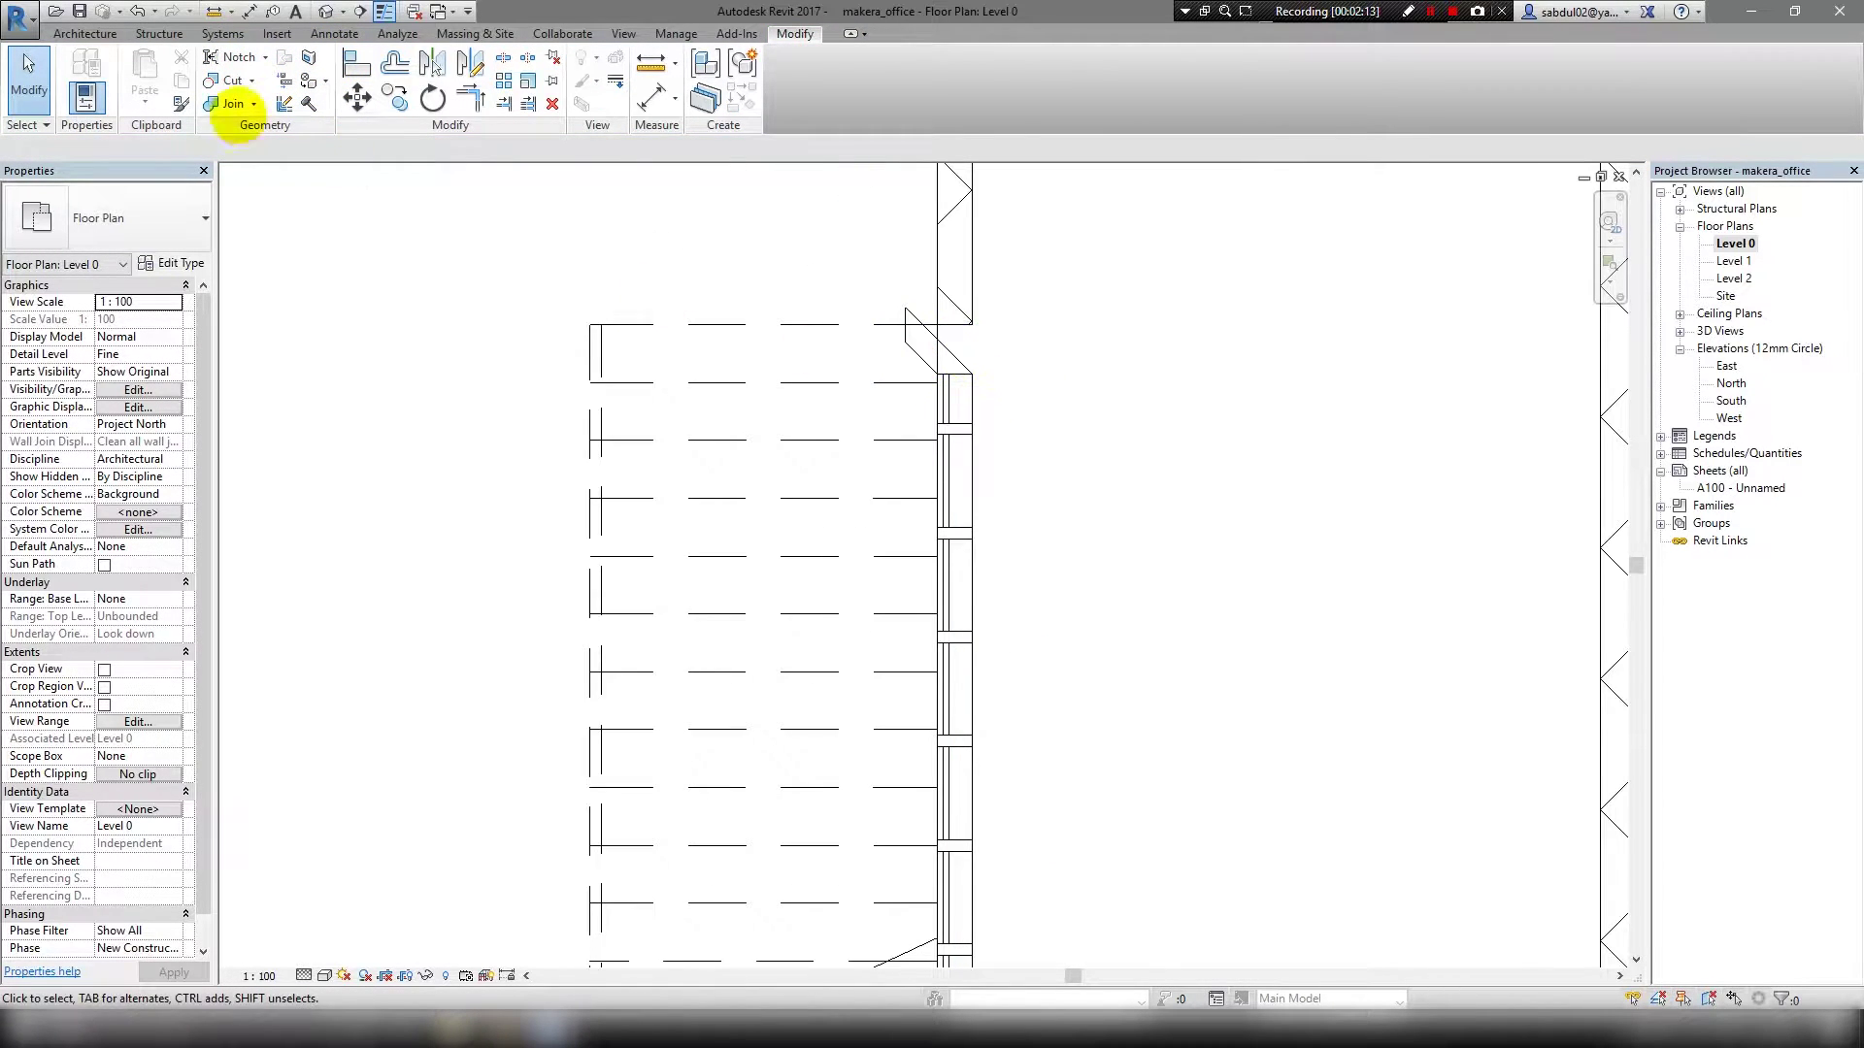
pyautogui.click(958, 364)
pyautogui.scroll(-2, 872, 637)
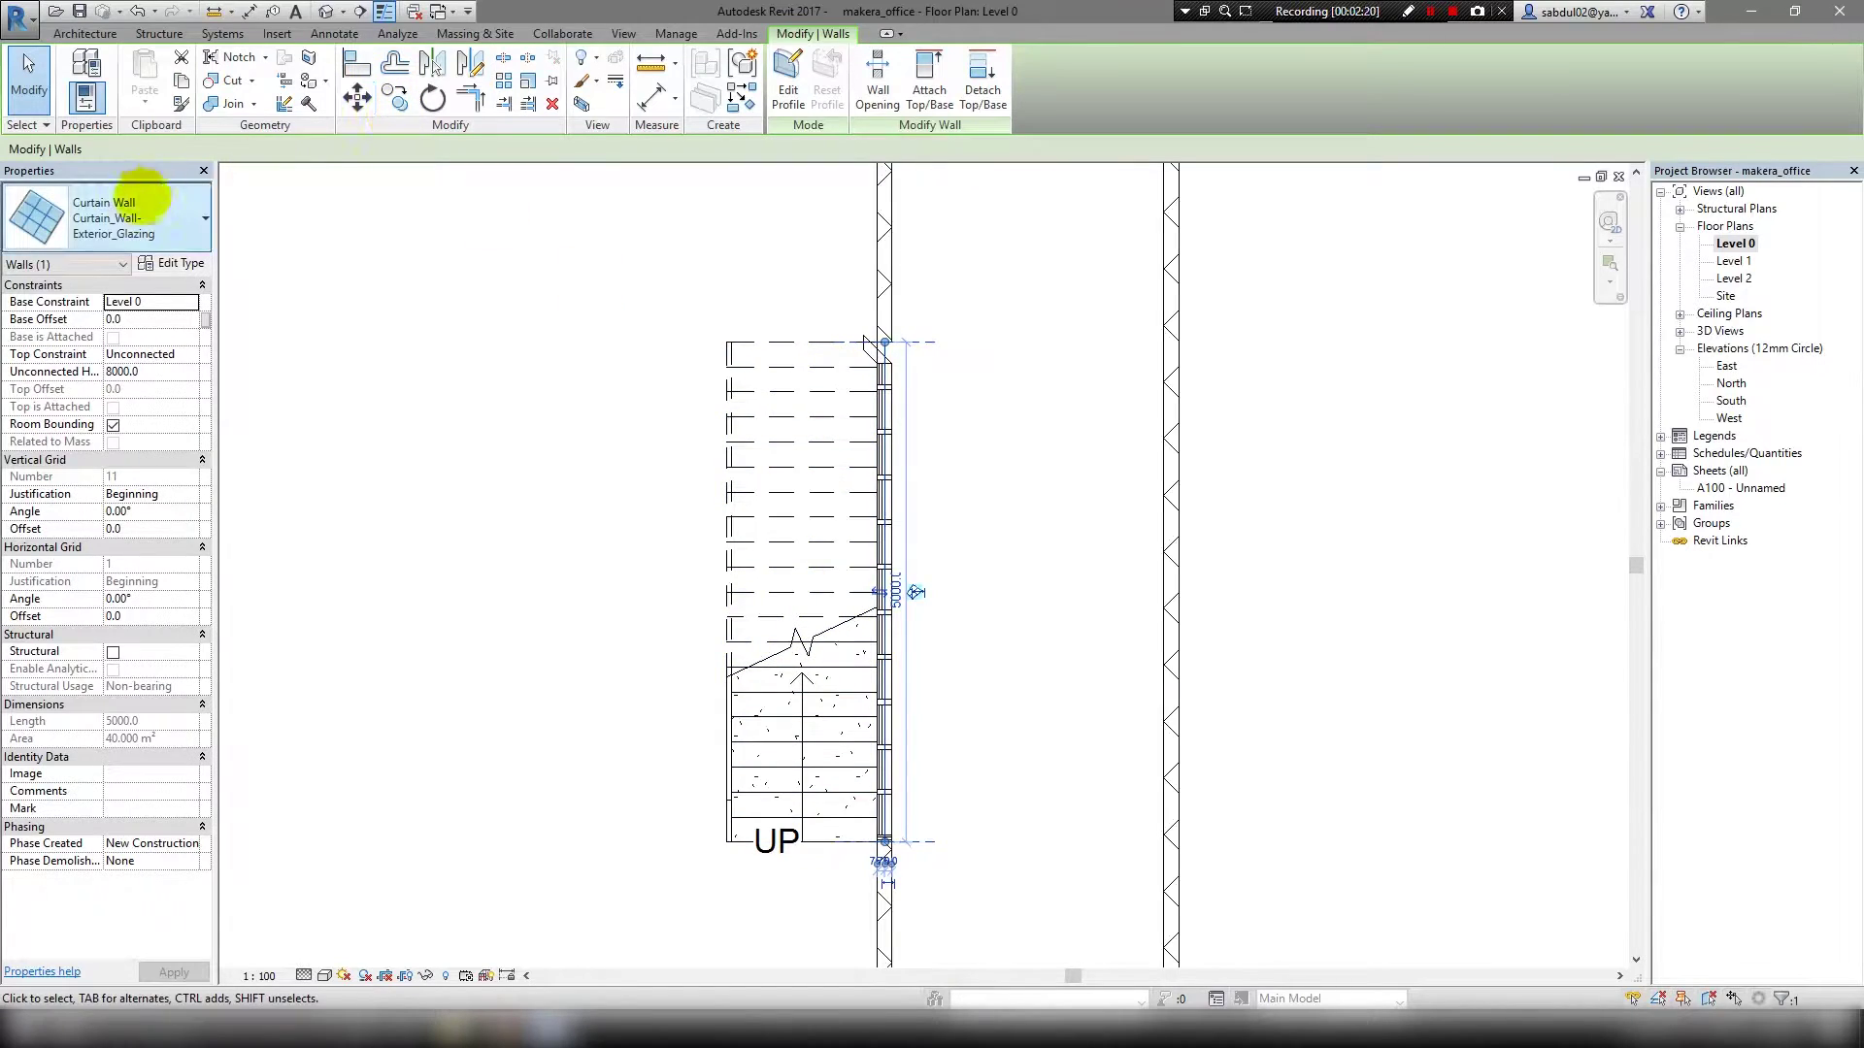
# Set the type's Border 1 mullion to Rectangular Mullion : 50x150 and apply.
pyautogui.click(172, 263)
pyautogui.click(723, 798)
pyautogui.click(723, 861)
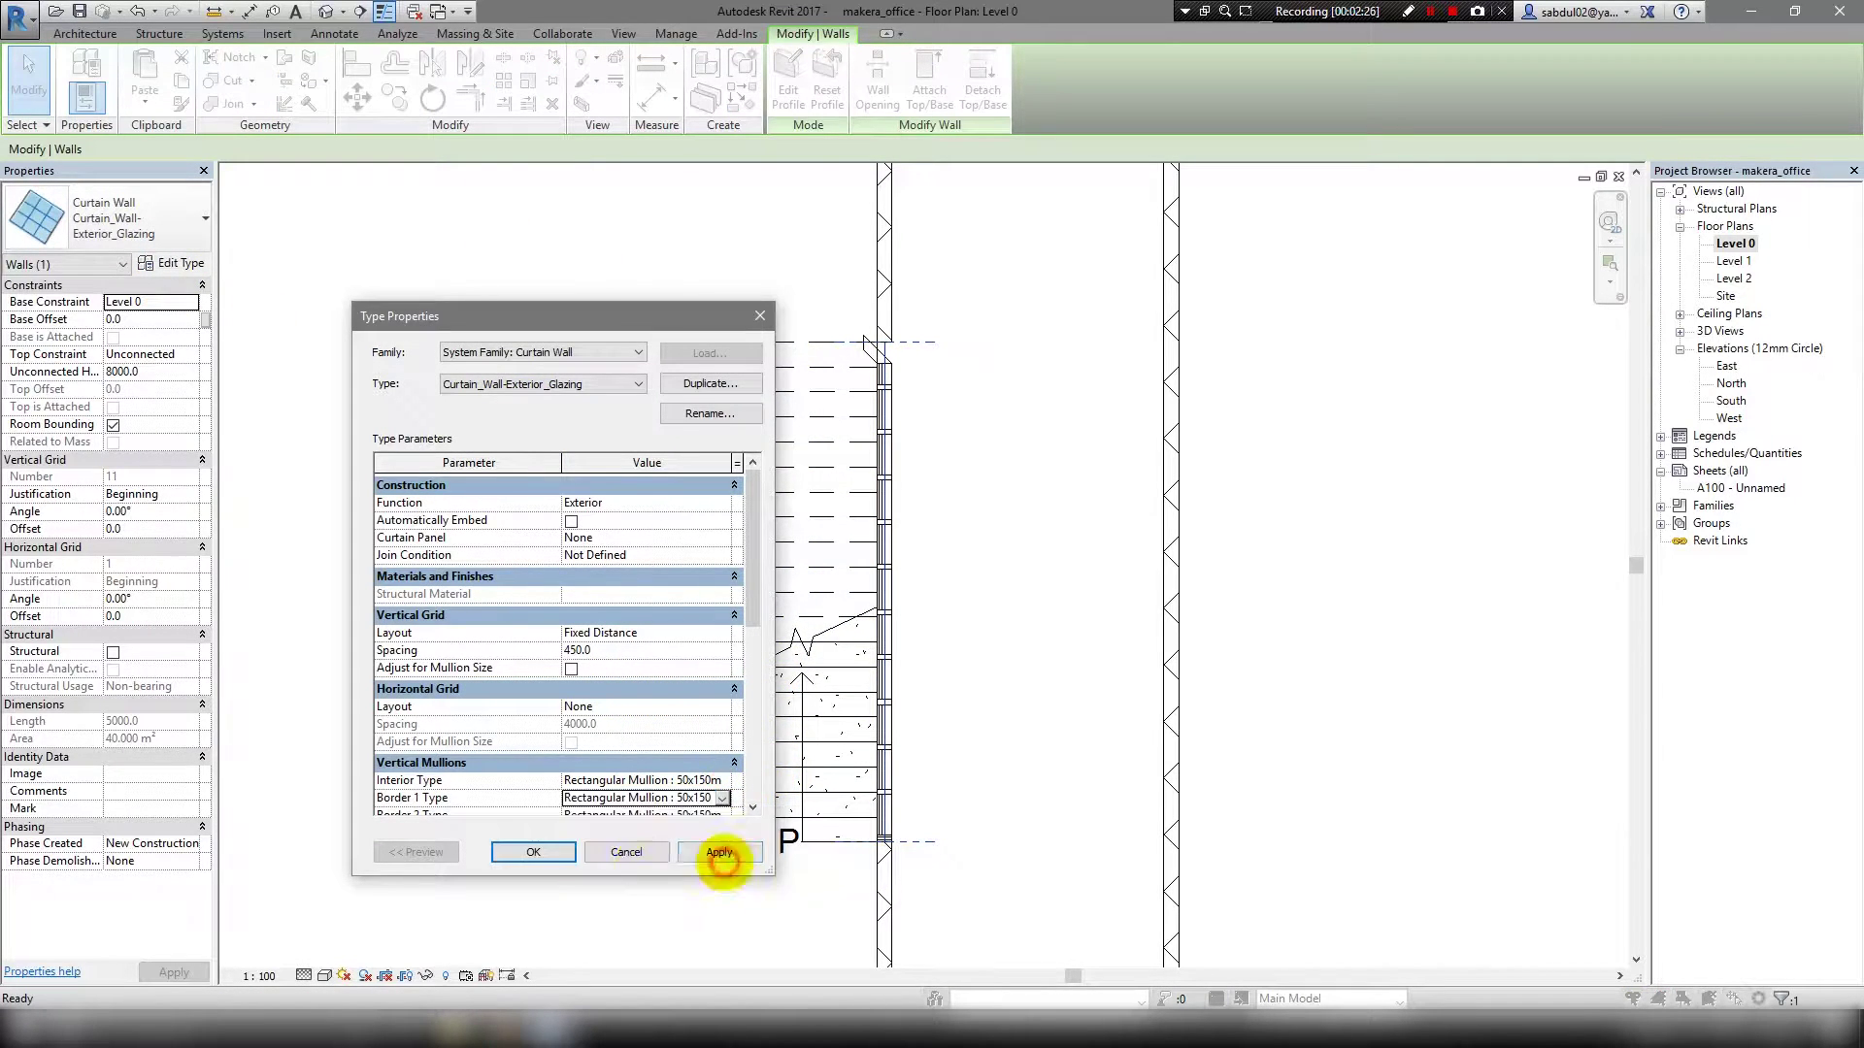
pyautogui.click(533, 852)
# In 3D, set the stair curtain wall's Top Constraint to Up to level: Level 1.
pyautogui.click(326, 10)
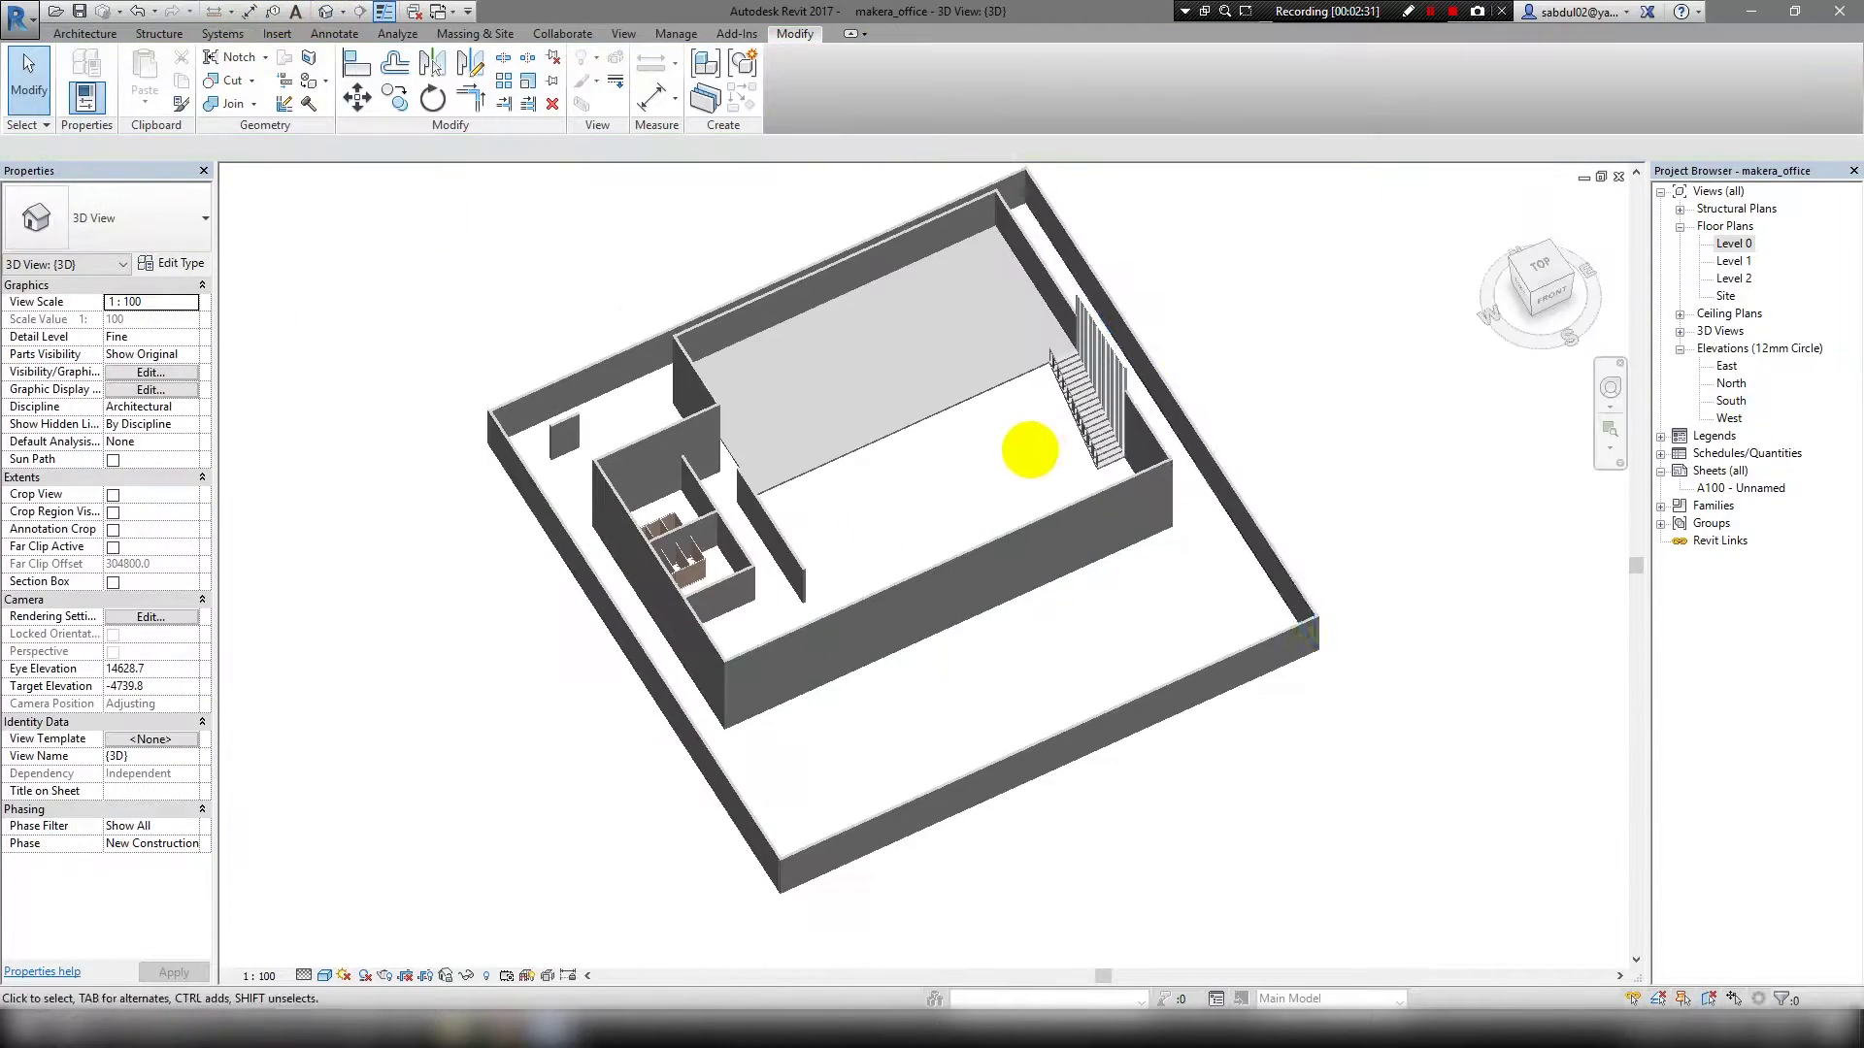
pyautogui.moveTo(1145, 444)
pyautogui.keyDown('shift'); pyautogui.mouseDown(button='middle')
pyautogui.moveTo(860, 689)
pyautogui.moveTo(858, 260)
pyautogui.moveTo(906, 486)
pyautogui.moveTo(740, 478)
pyautogui.mouseUp(button='middle'); pyautogui.keyUp('shift')
pyautogui.scroll(5, 835, 469)
pyautogui.click(632, 375)
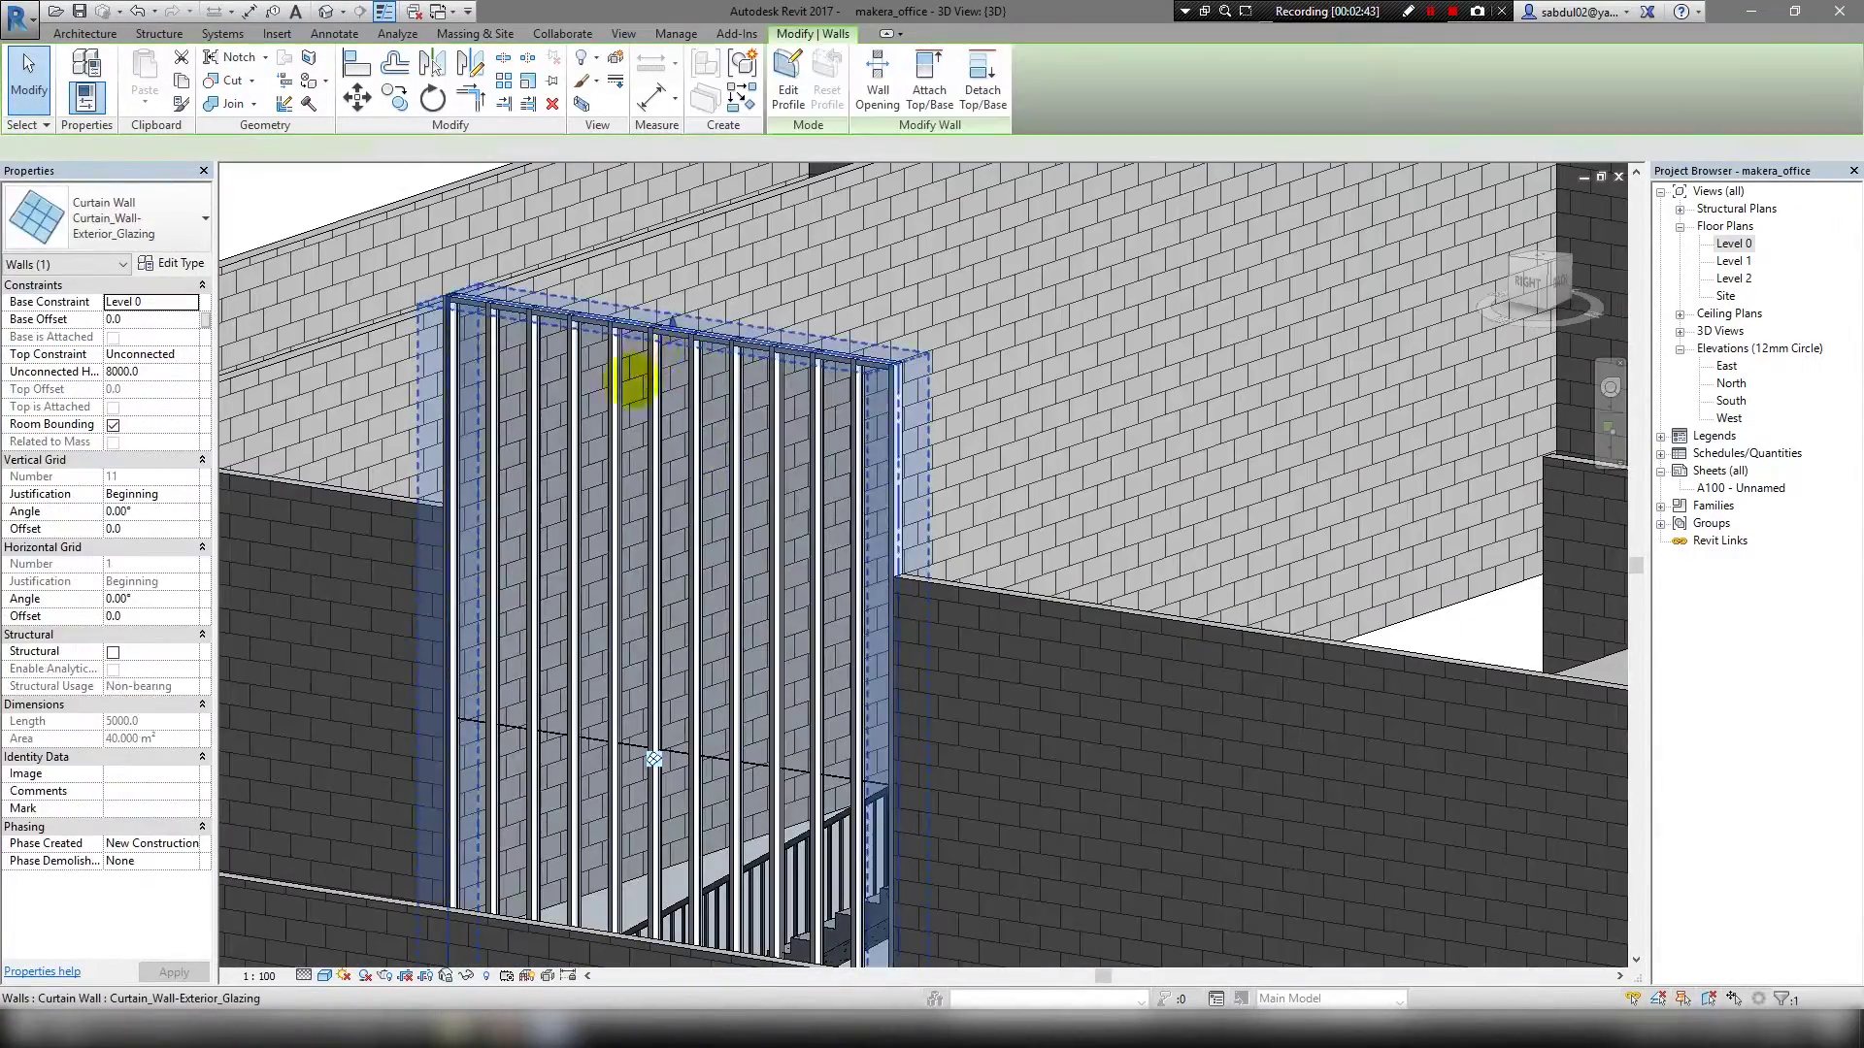
pyautogui.click(191, 356)
pyautogui.click(185, 453)
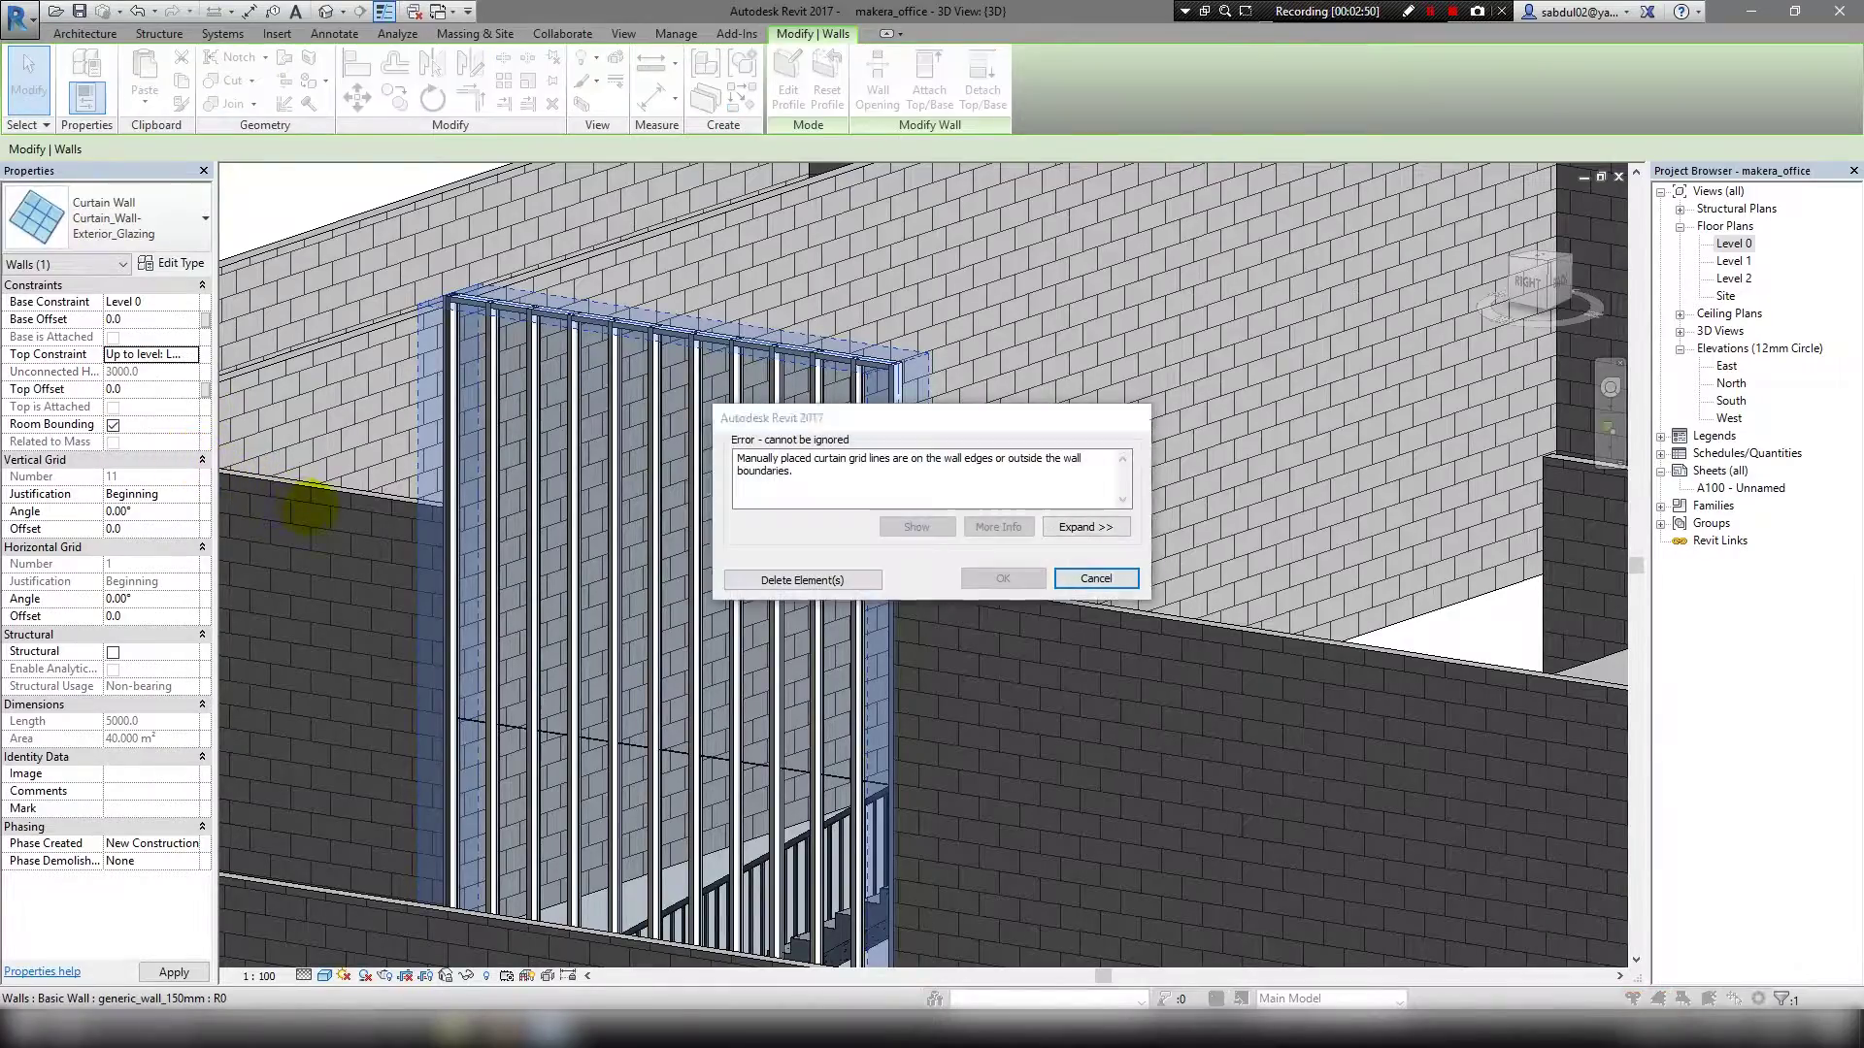
pyautogui.click(848, 583)
pyautogui.moveTo(848, 583)
pyautogui.keyDown('shift'); pyautogui.mouseDown(button='middle')
pyautogui.moveTo(782, 350)
pyautogui.moveTo(762, 621)
pyautogui.mouseUp(button='middle'); pyautogui.keyUp('shift')
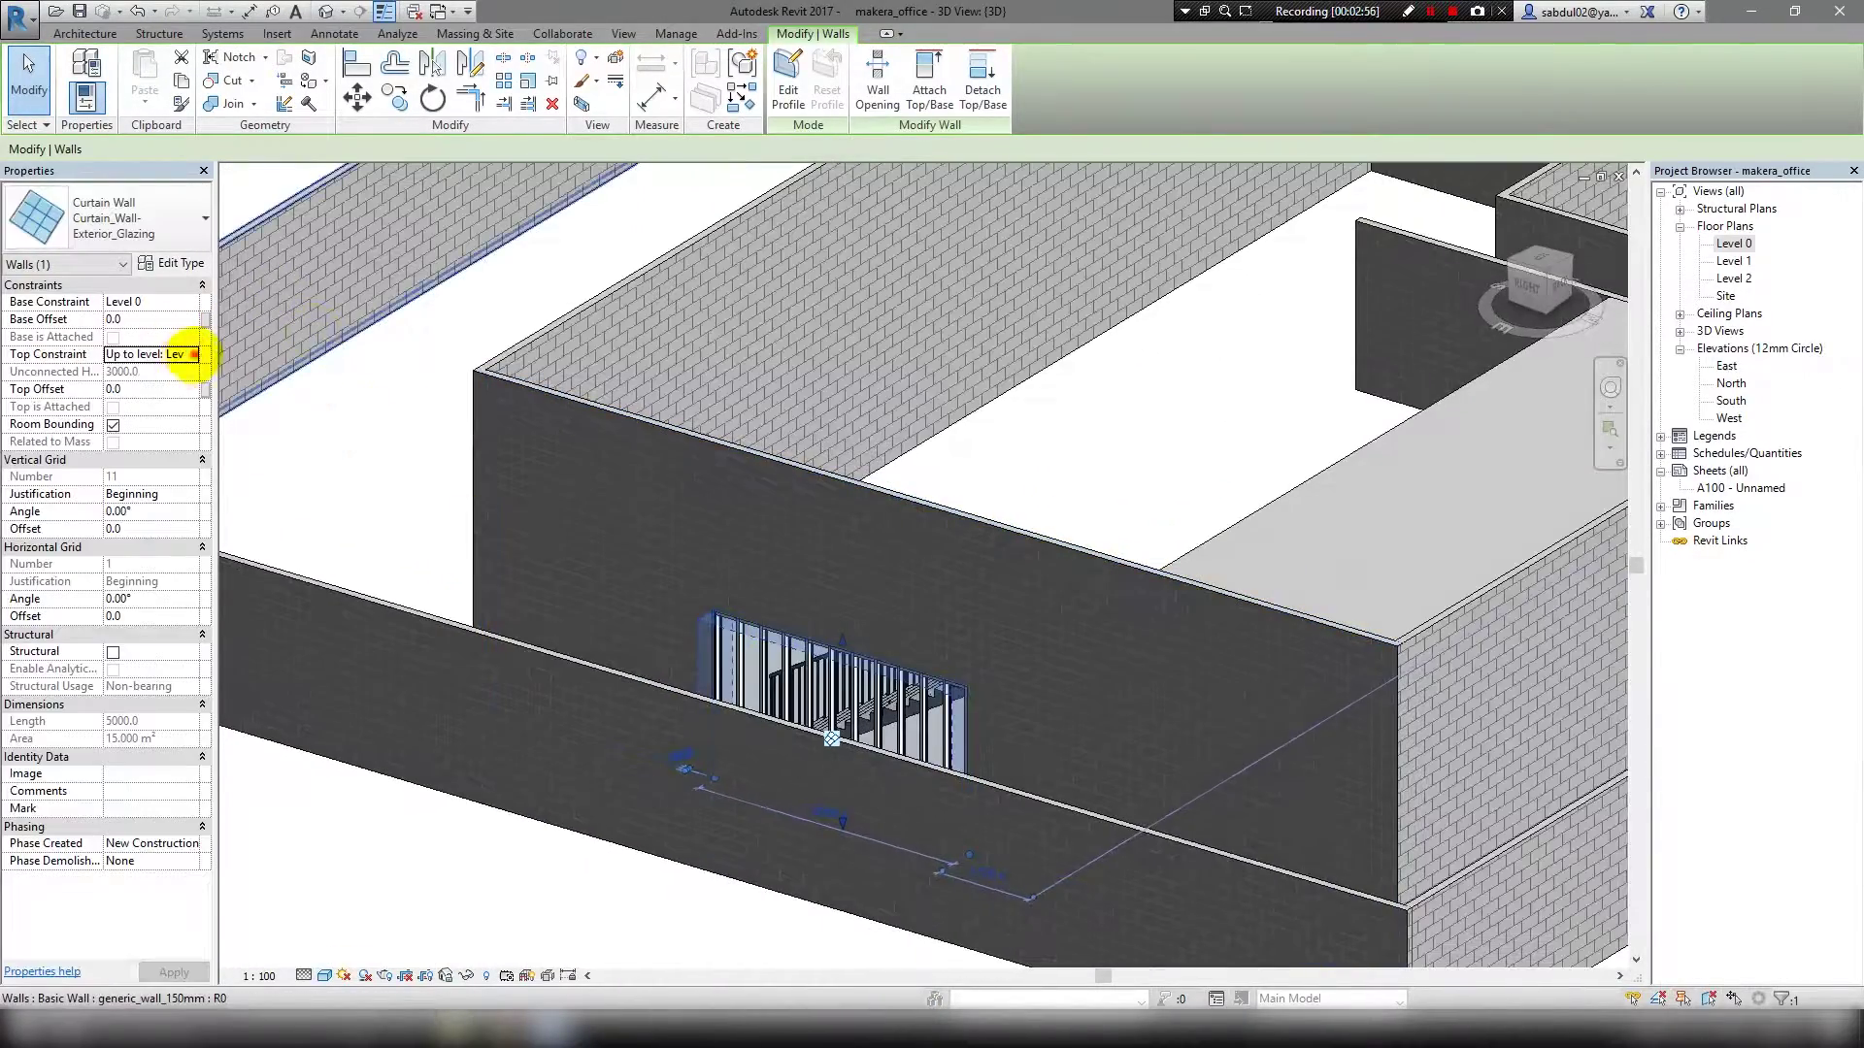
# Check the wall's new height in 3D, then return to the Level 0 floor plan.
pyautogui.click(190, 354)
pyautogui.moveTo(719, 541)
pyautogui.keyDown('shift'); pyautogui.mouseDown(button='middle')
pyautogui.moveTo(761, 678)
pyautogui.moveTo(708, 674)
pyautogui.moveTo(940, 674)
pyautogui.moveTo(773, 716)
pyautogui.mouseUp(button='middle'); pyautogui.keyUp('shift')
pyautogui.press('Escape')
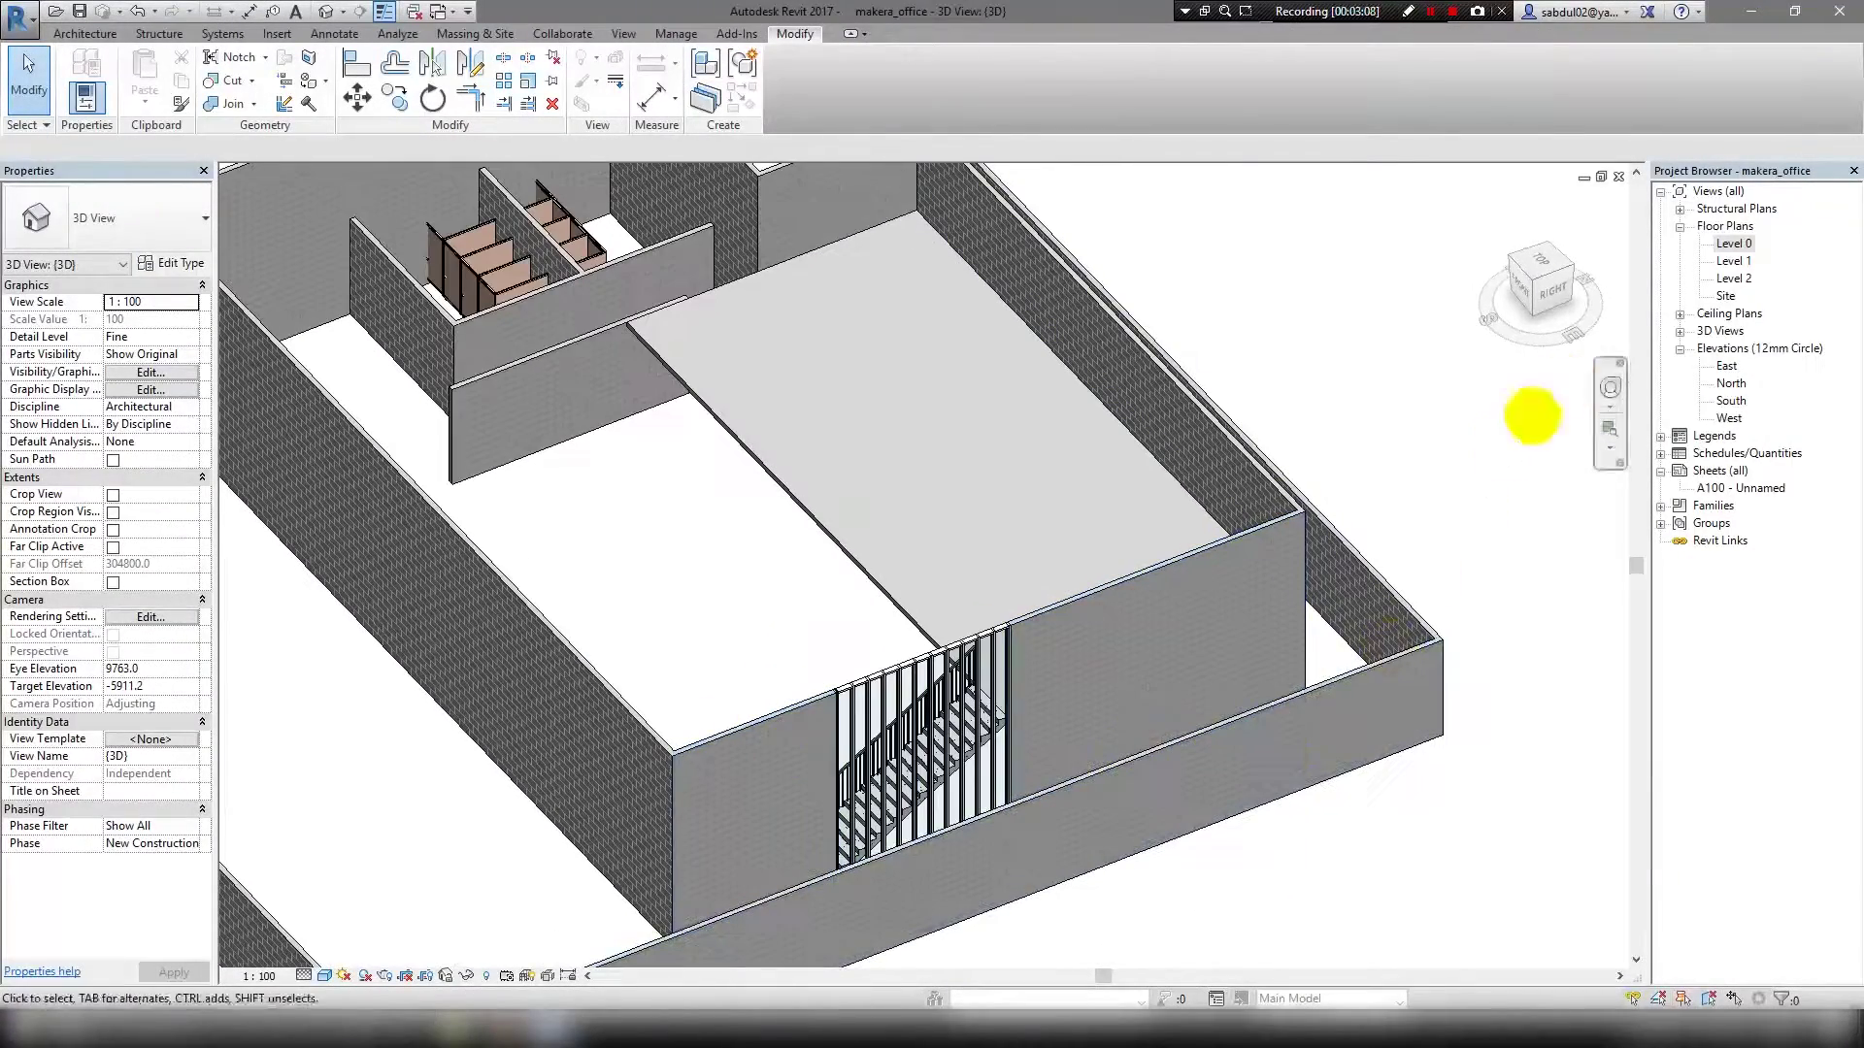
pyautogui.hotkey('ctrl', 'Tab')
pyautogui.scroll(-5, 1382, 466)
# Draw three curtain walls (4775, 6000, 7000) along the bottom exterior wall.
pyautogui.press('z')
pyautogui.press('f')
pyautogui.scroll(1, 616, 728)
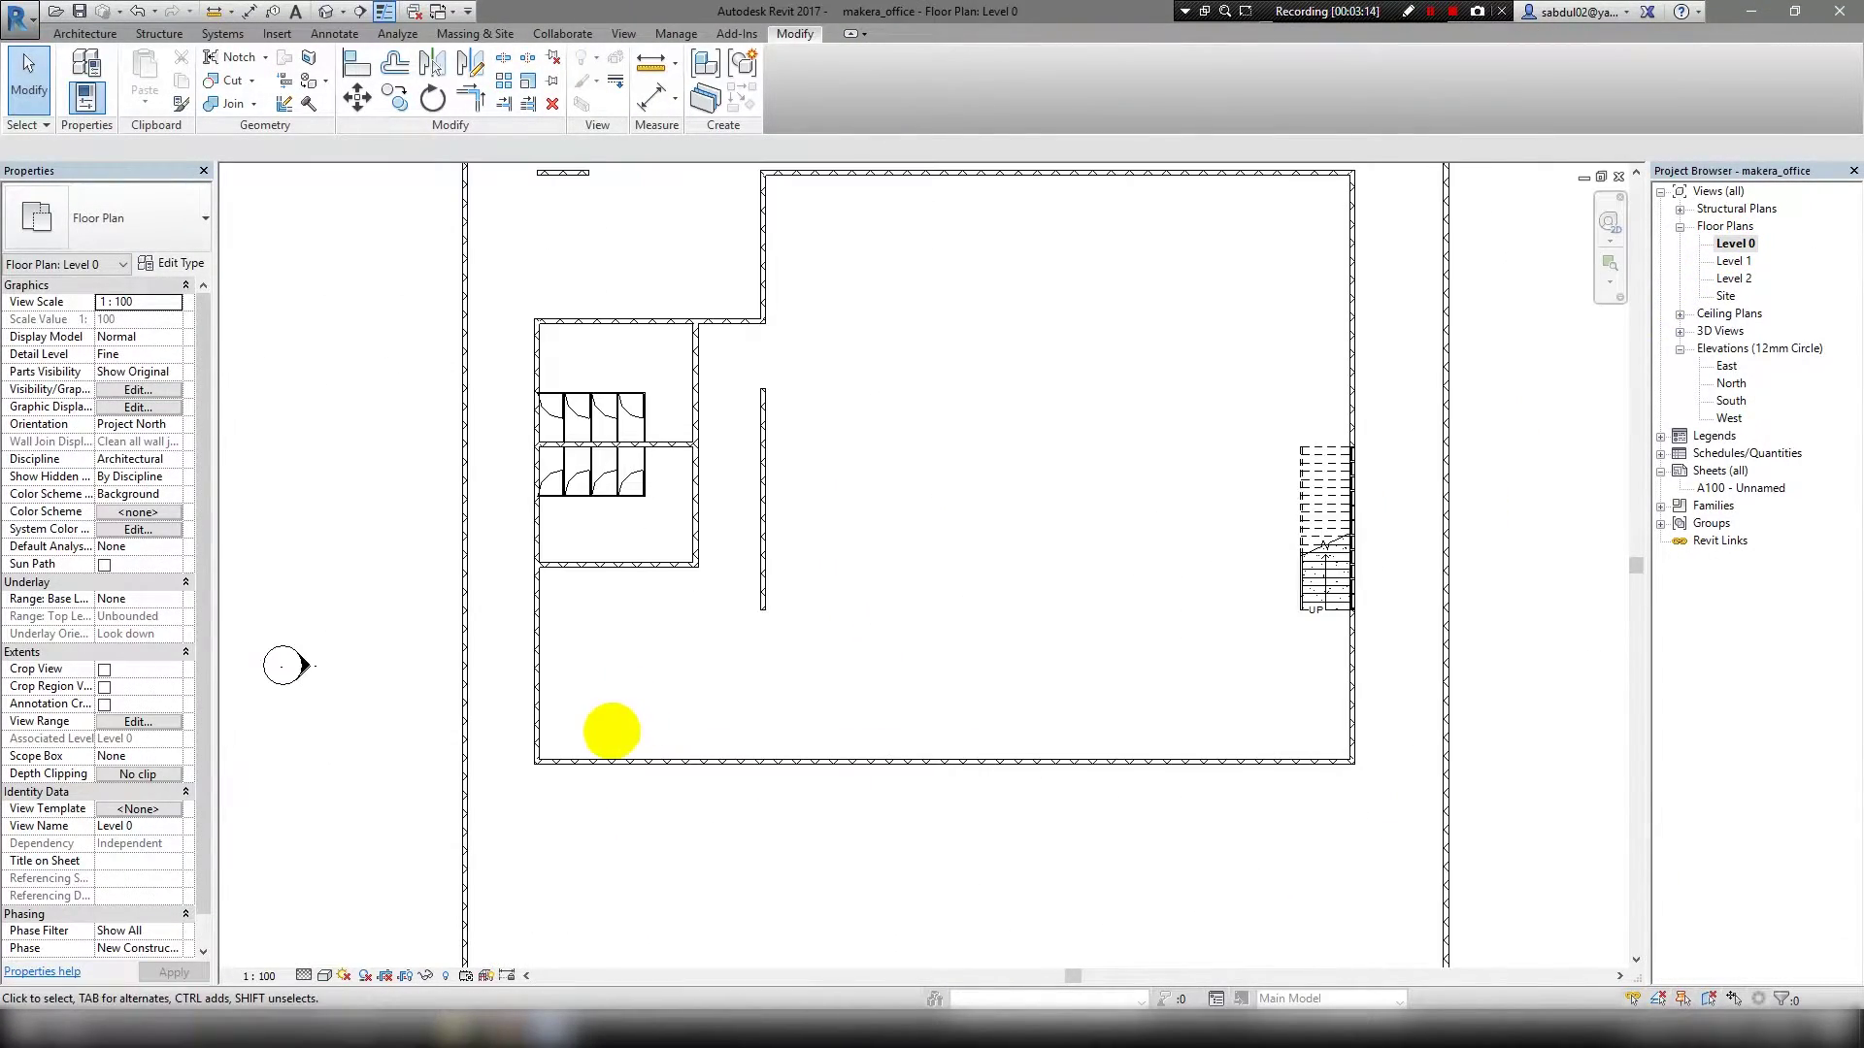
pyautogui.press('w')
pyautogui.press('a')
pyautogui.scroll(2, 537, 761)
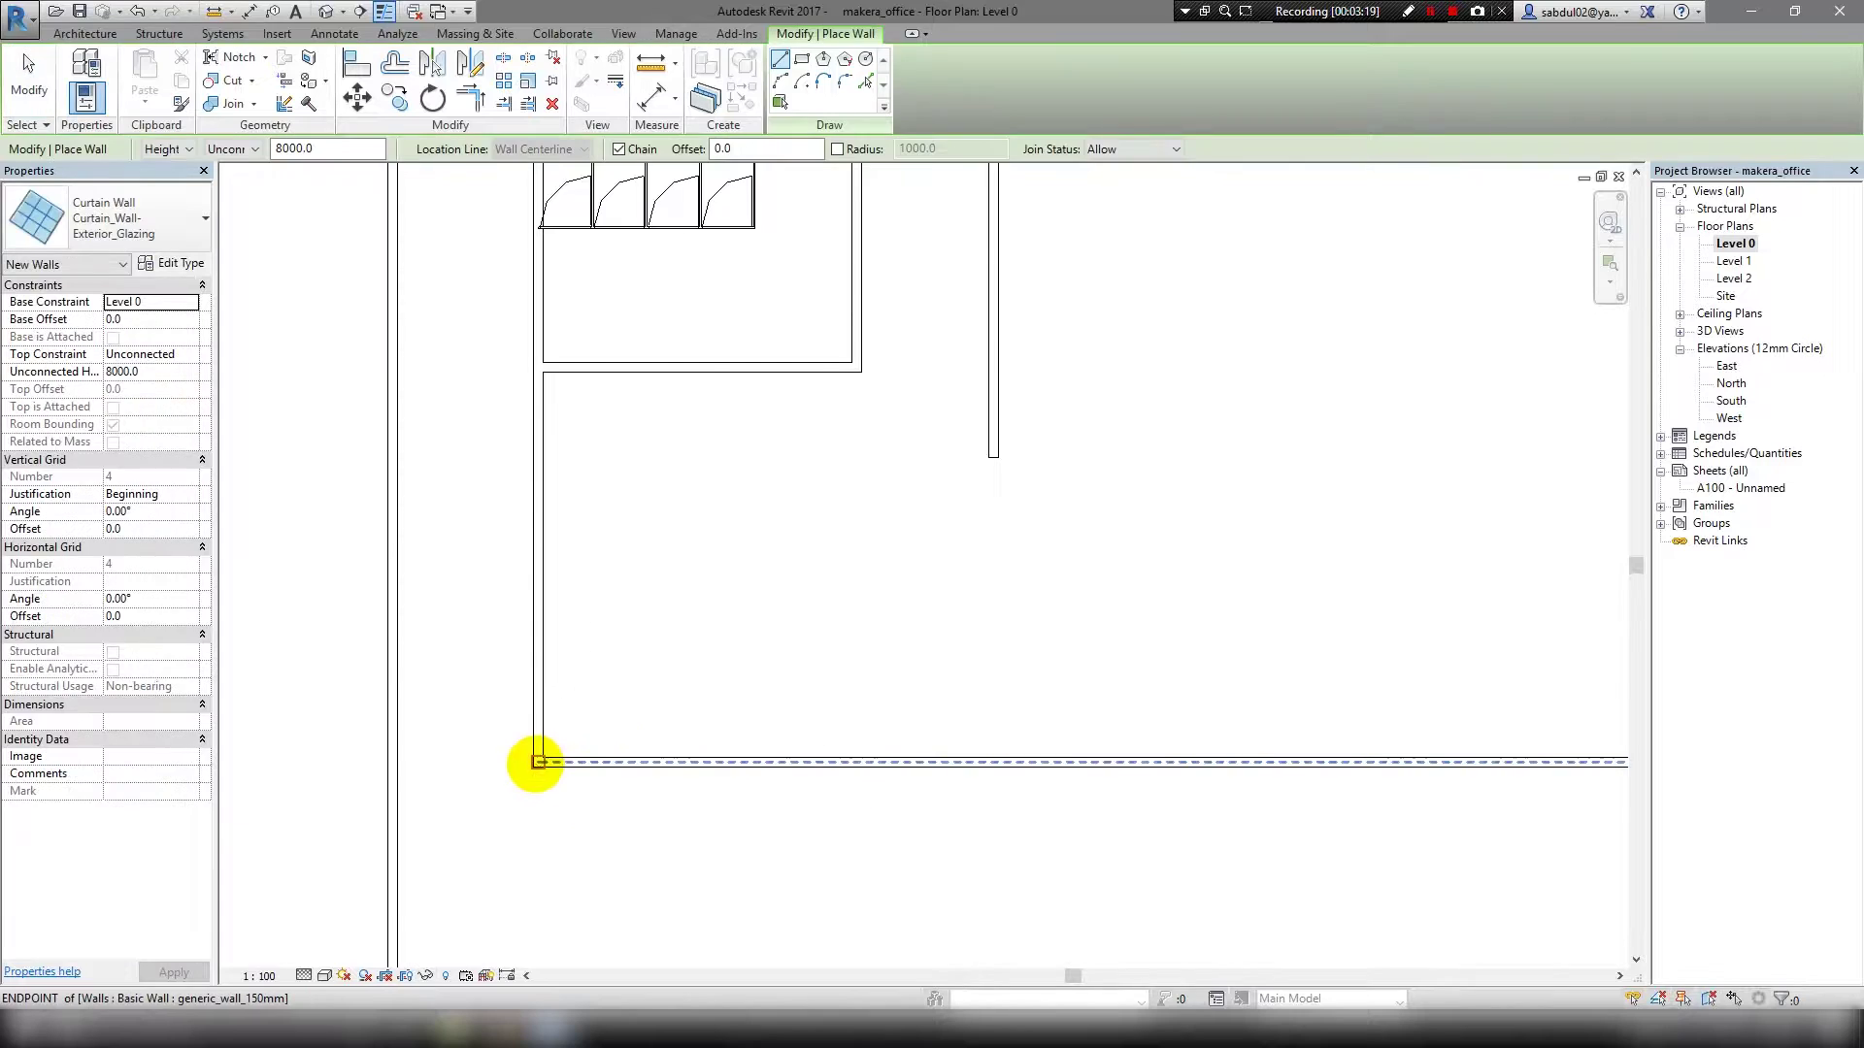
pyautogui.click(542, 761)
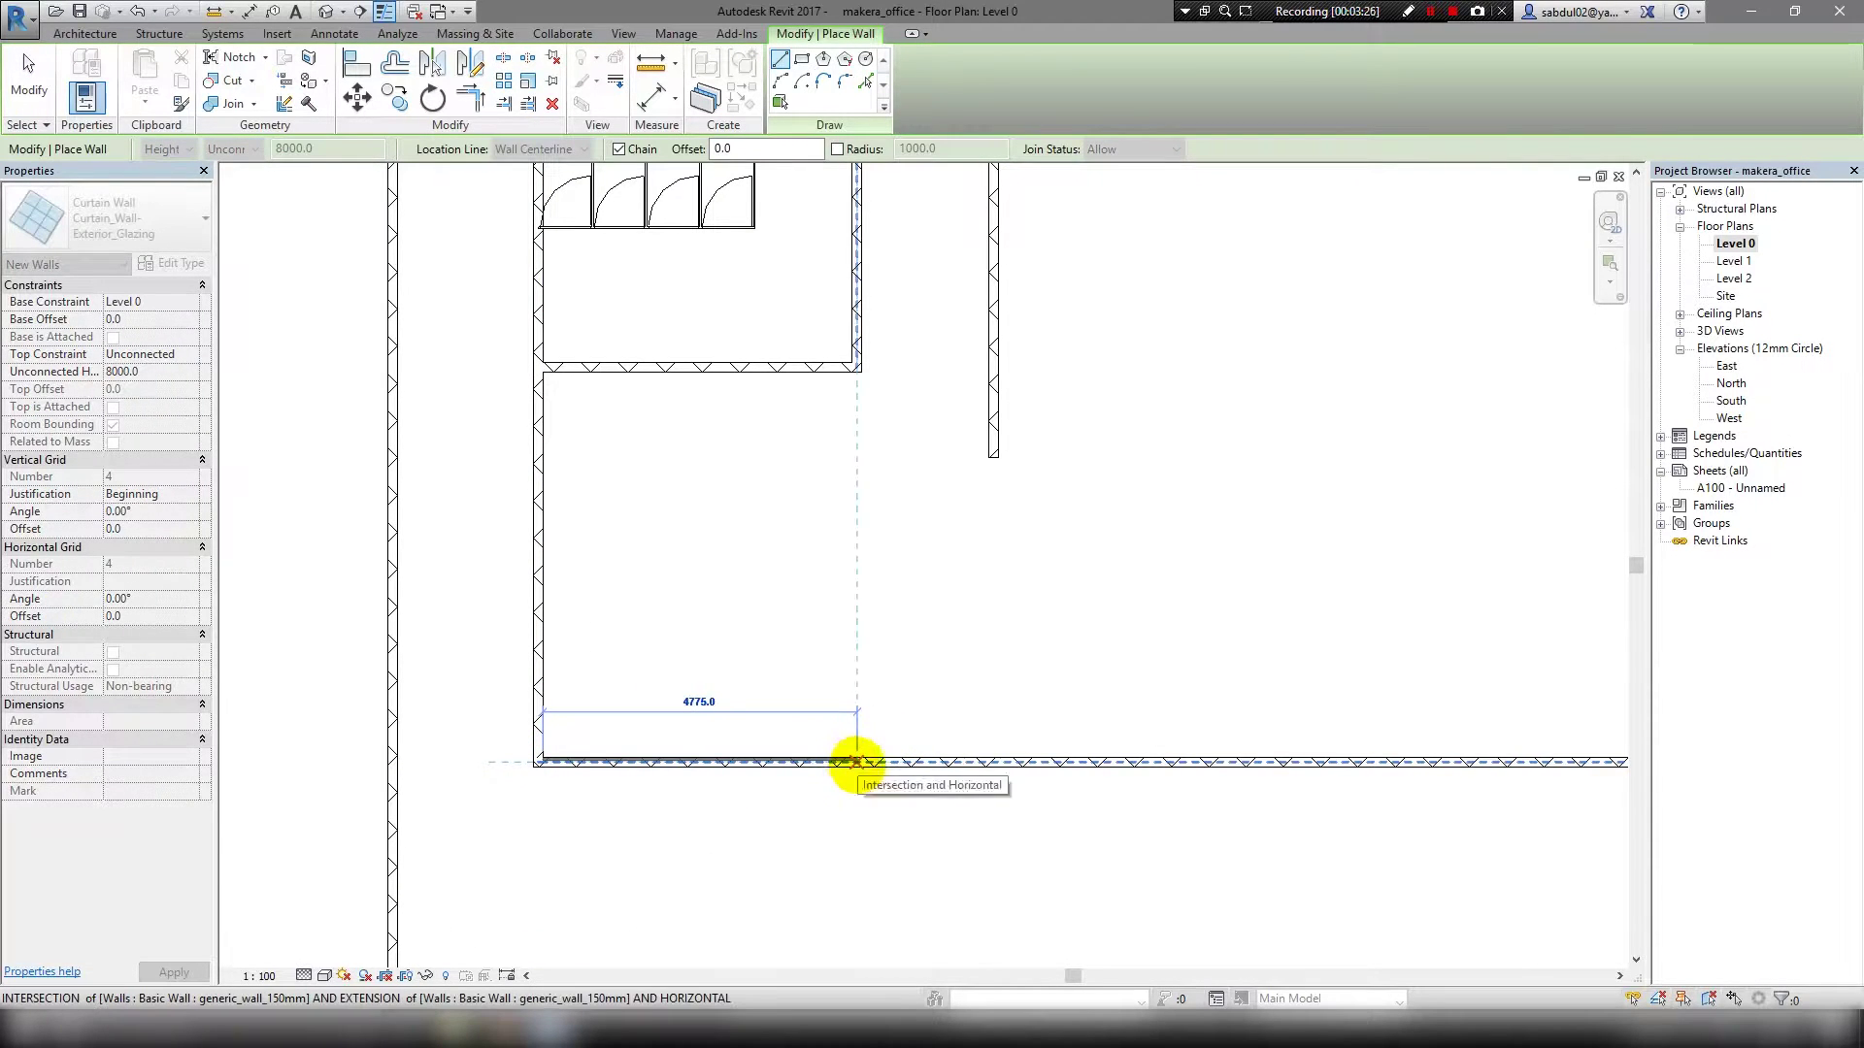
pyautogui.scroll(-2, 616, 748)
pyautogui.scroll(-1, 615, 748)
pyautogui.scroll(1, 616, 748)
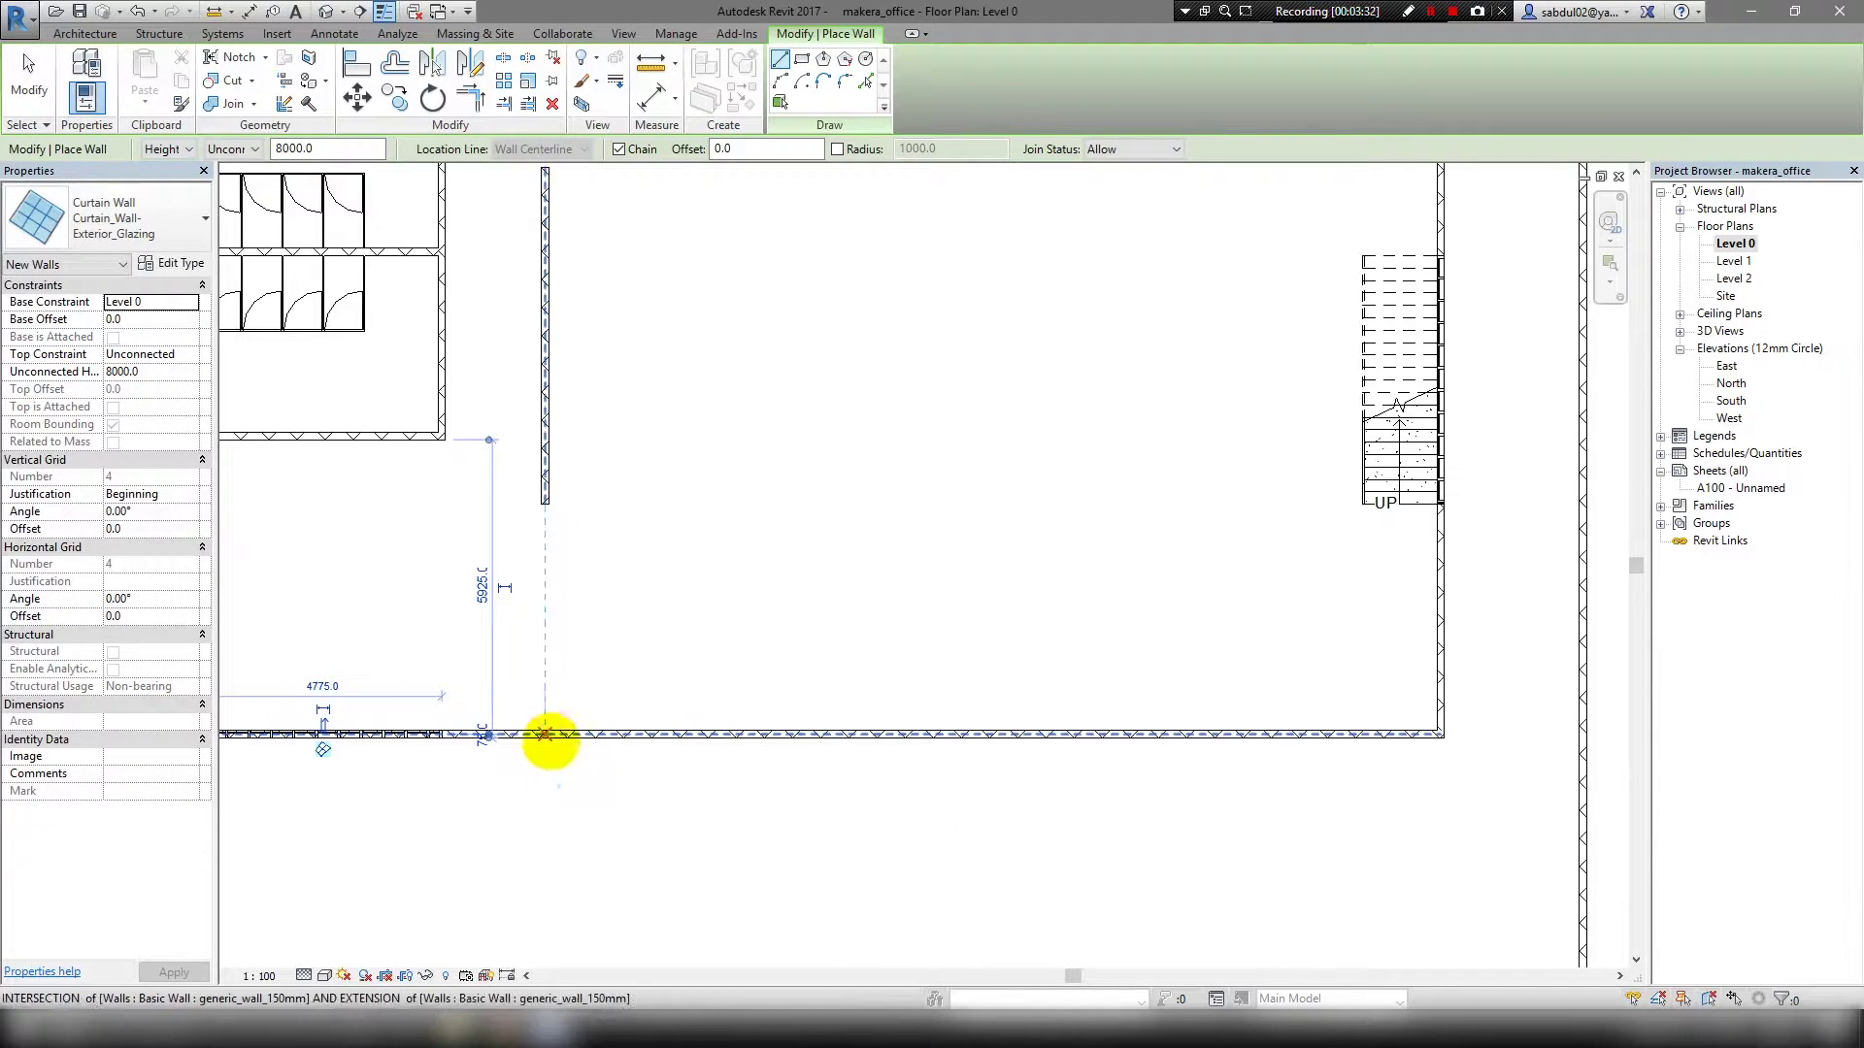
pyautogui.click(874, 738)
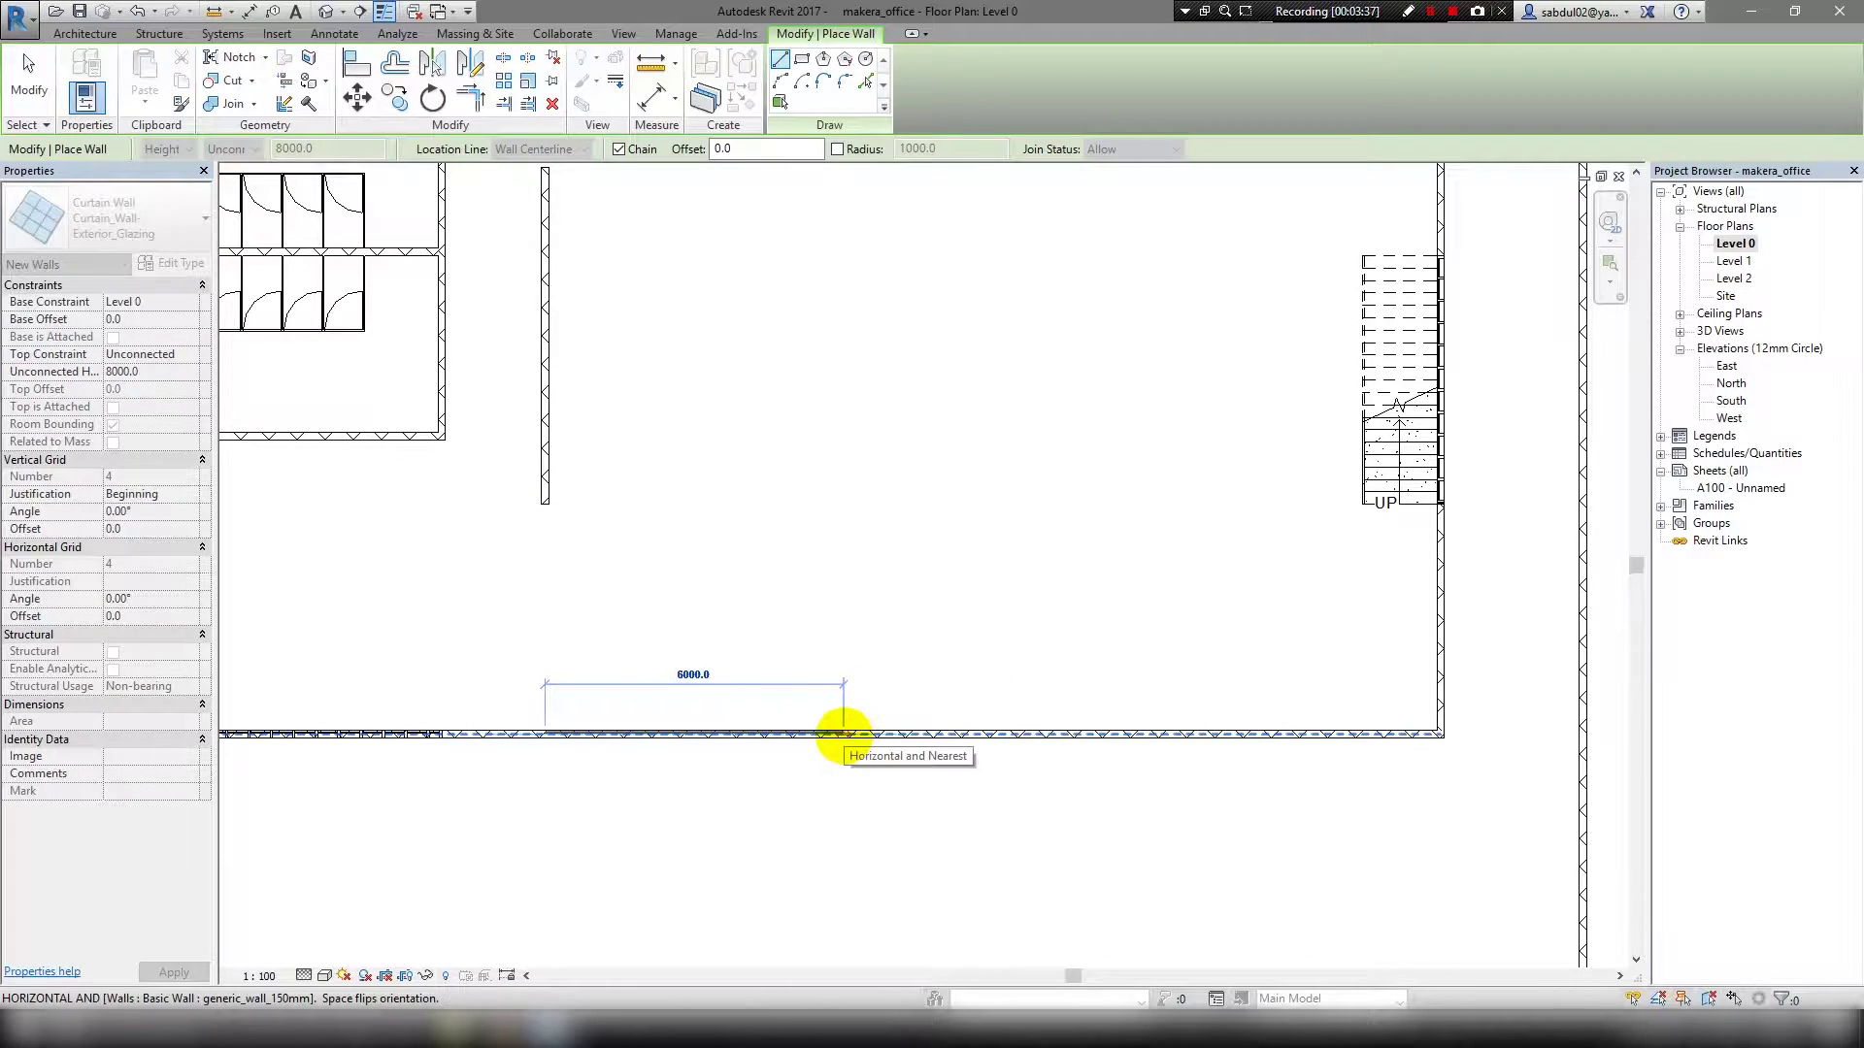
pyautogui.click(843, 735)
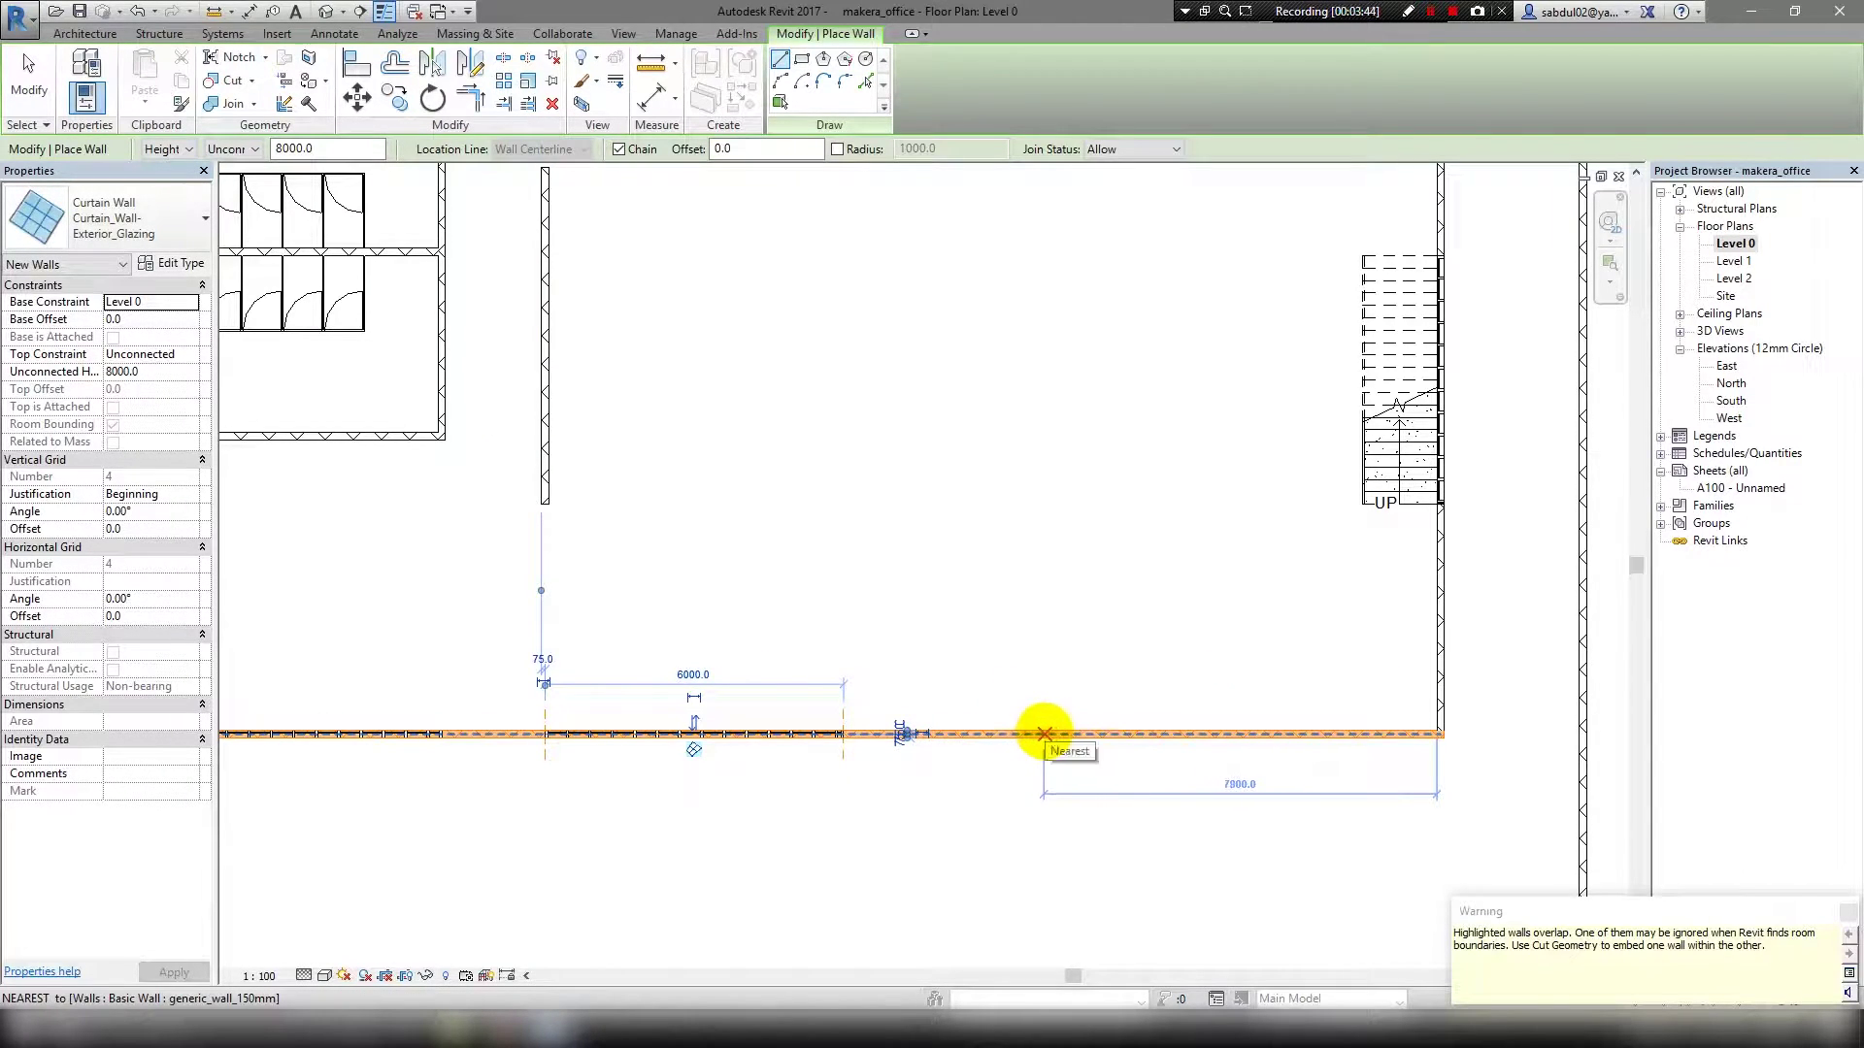
pyautogui.click(1339, 736)
pyautogui.press('Escape')
pyautogui.press('Escape')
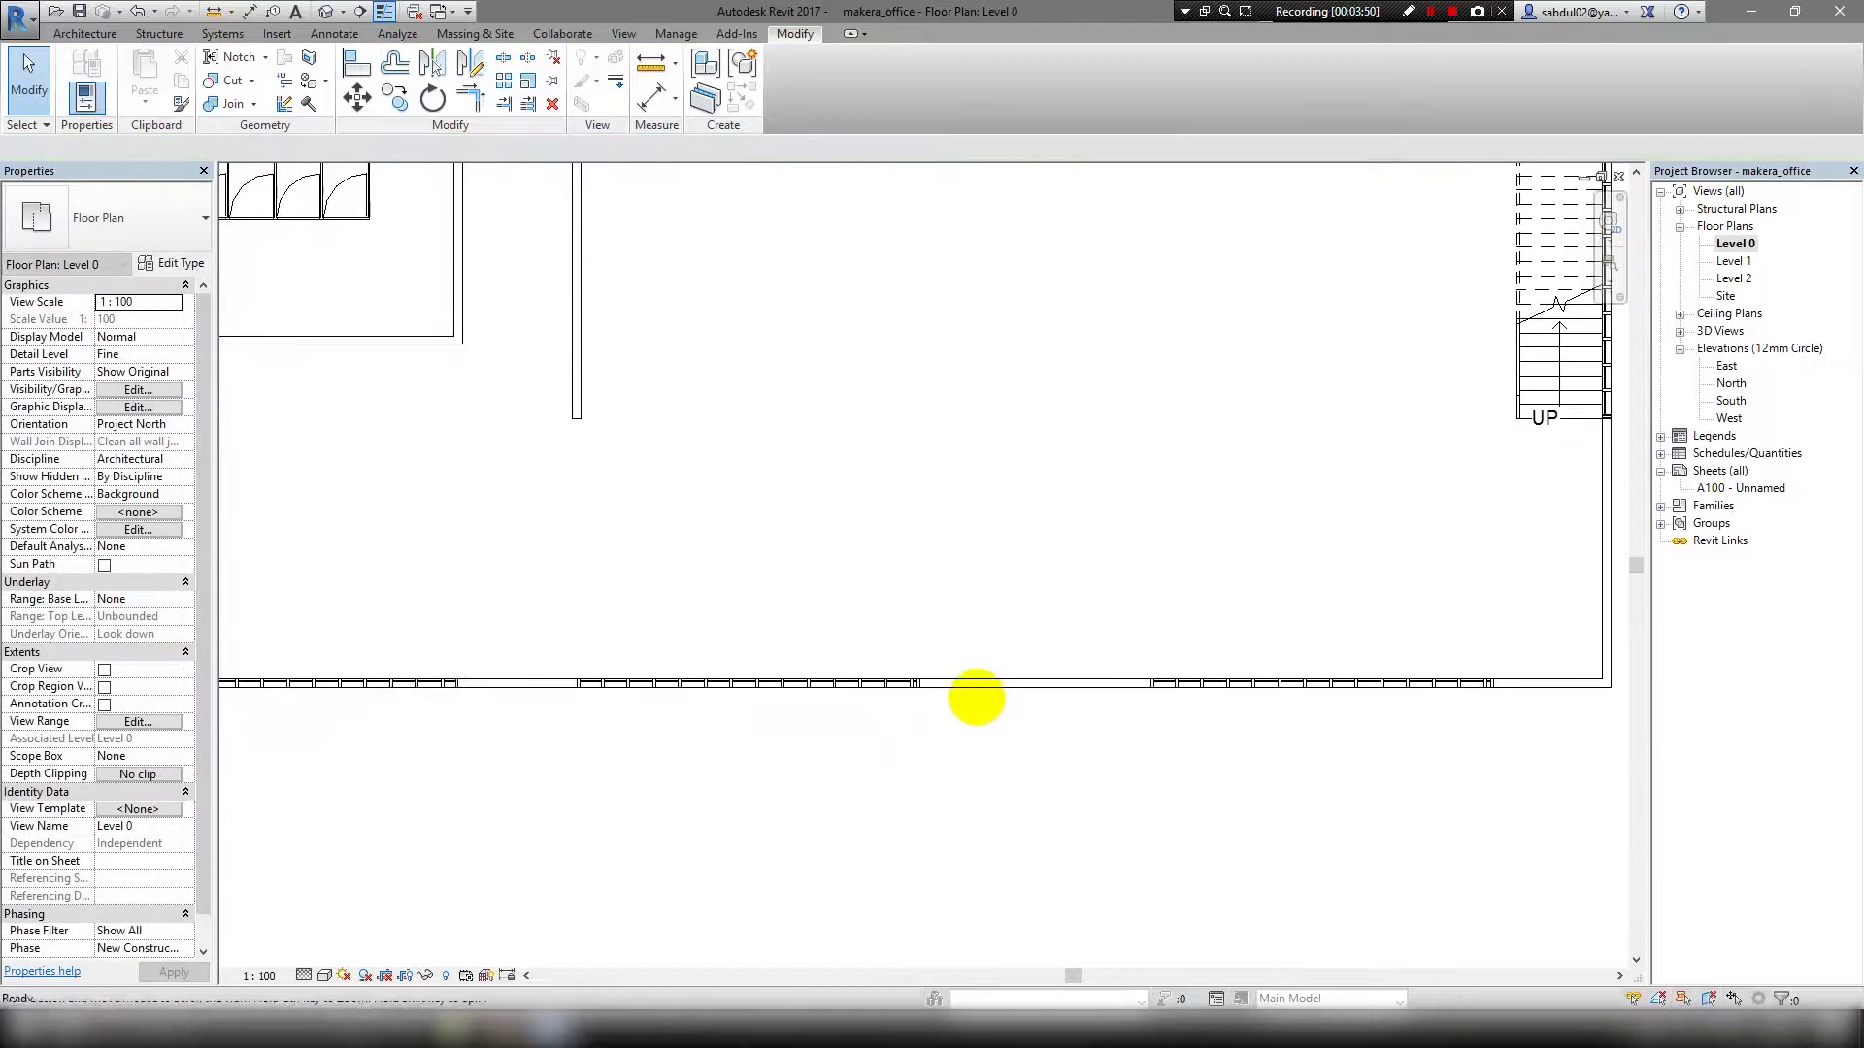
# Use Cut Geometry to embed the curtain walls in the bottom wall.
pyautogui.click(971, 685)
pyautogui.click(217, 79)
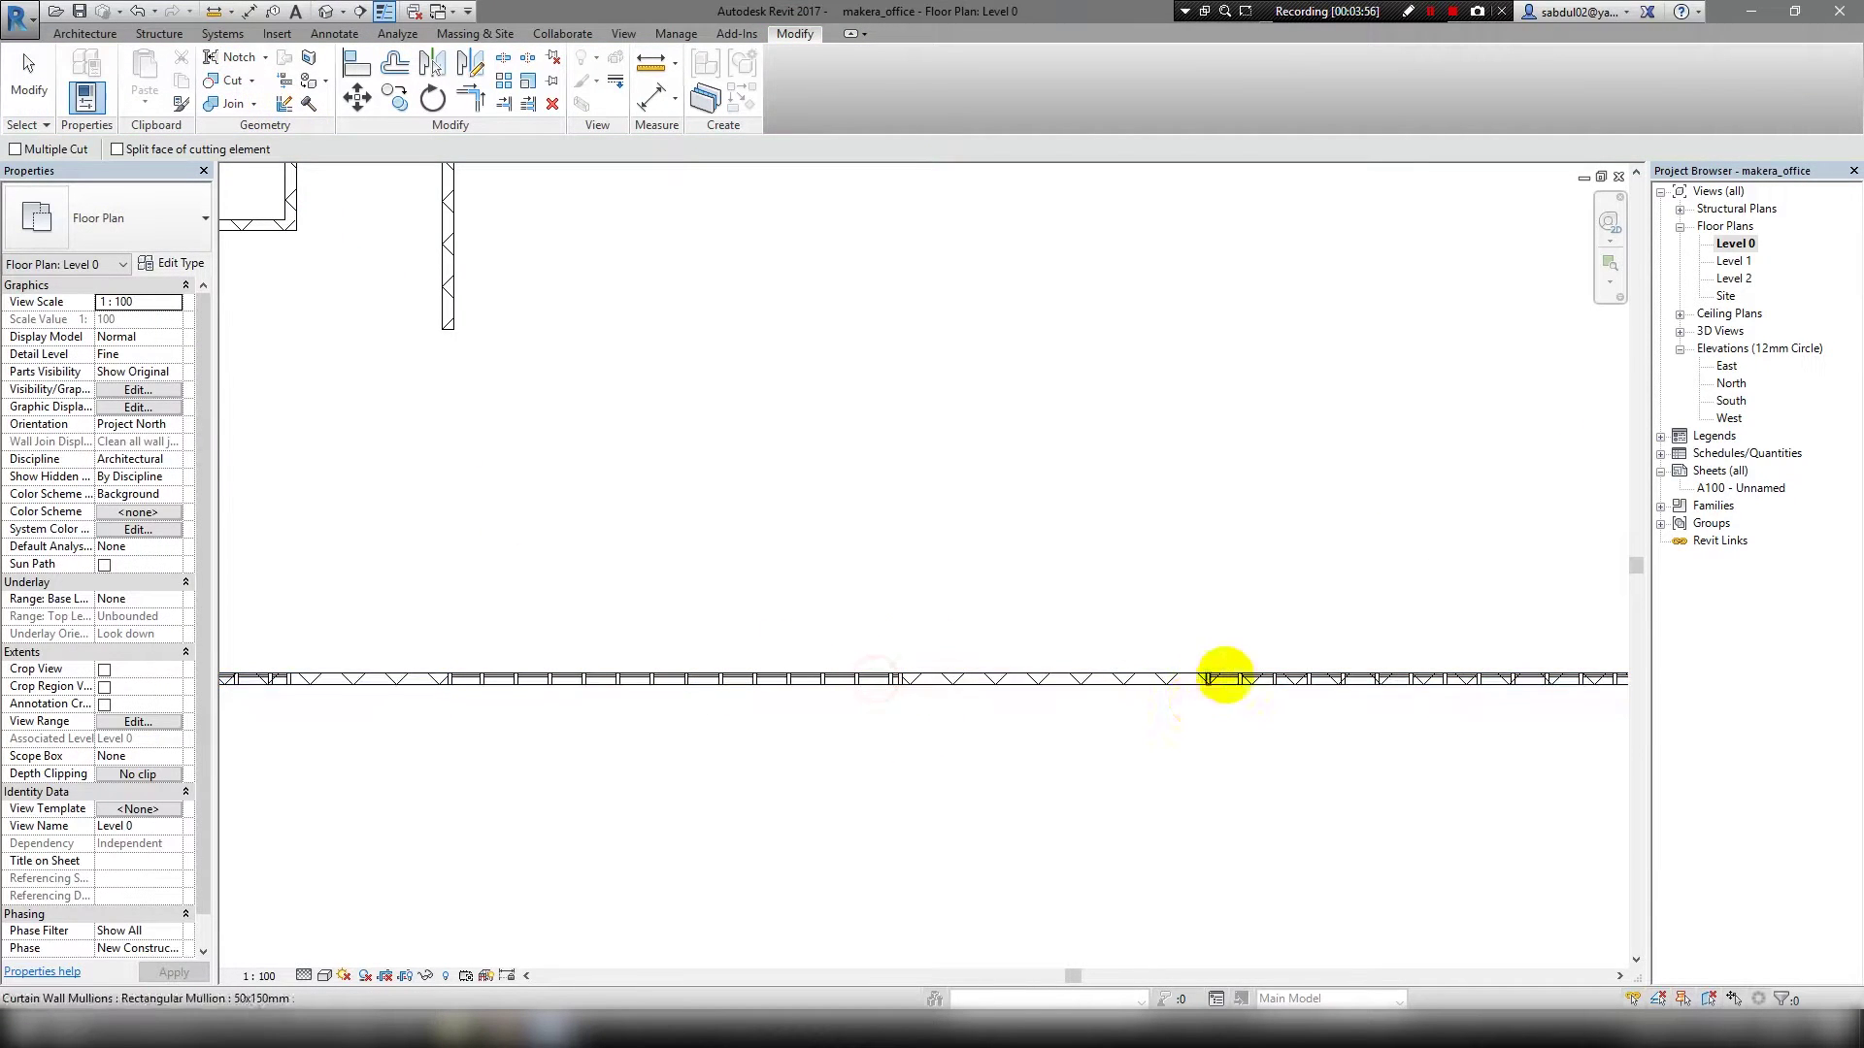
pyautogui.click(1225, 675)
pyautogui.scroll(-3, 1249, 738)
pyautogui.click(595, 674)
pyautogui.press('Escape')
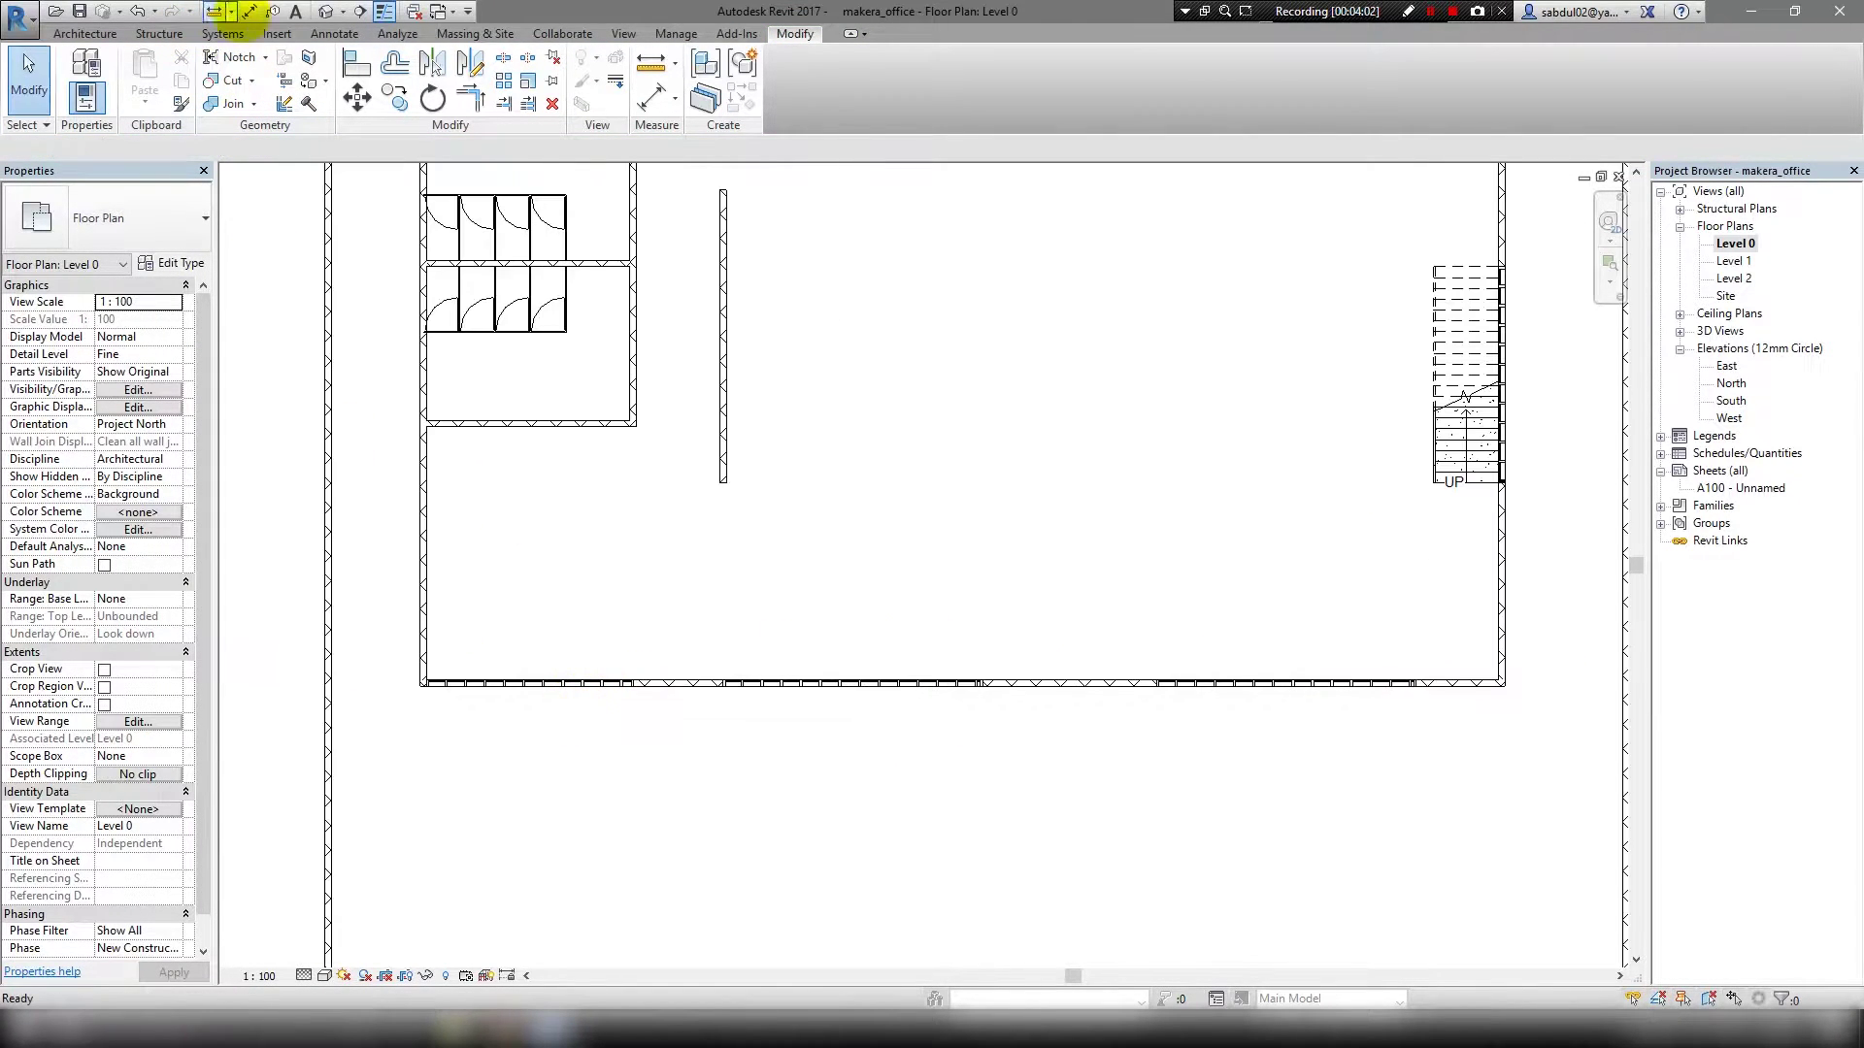
# View the front facade in 3D and select the left curtain wall.
pyautogui.click(326, 12)
pyautogui.moveTo(687, 595)
pyautogui.keyDown('shift'); pyautogui.mouseDown(button='middle')
pyautogui.moveTo(986, 629)
pyautogui.moveTo(945, 583)
pyautogui.moveTo(656, 631)
pyautogui.moveTo(238, 427)
pyautogui.mouseUp(button='middle'); pyautogui.keyUp('shift')
pyautogui.click(238, 427)
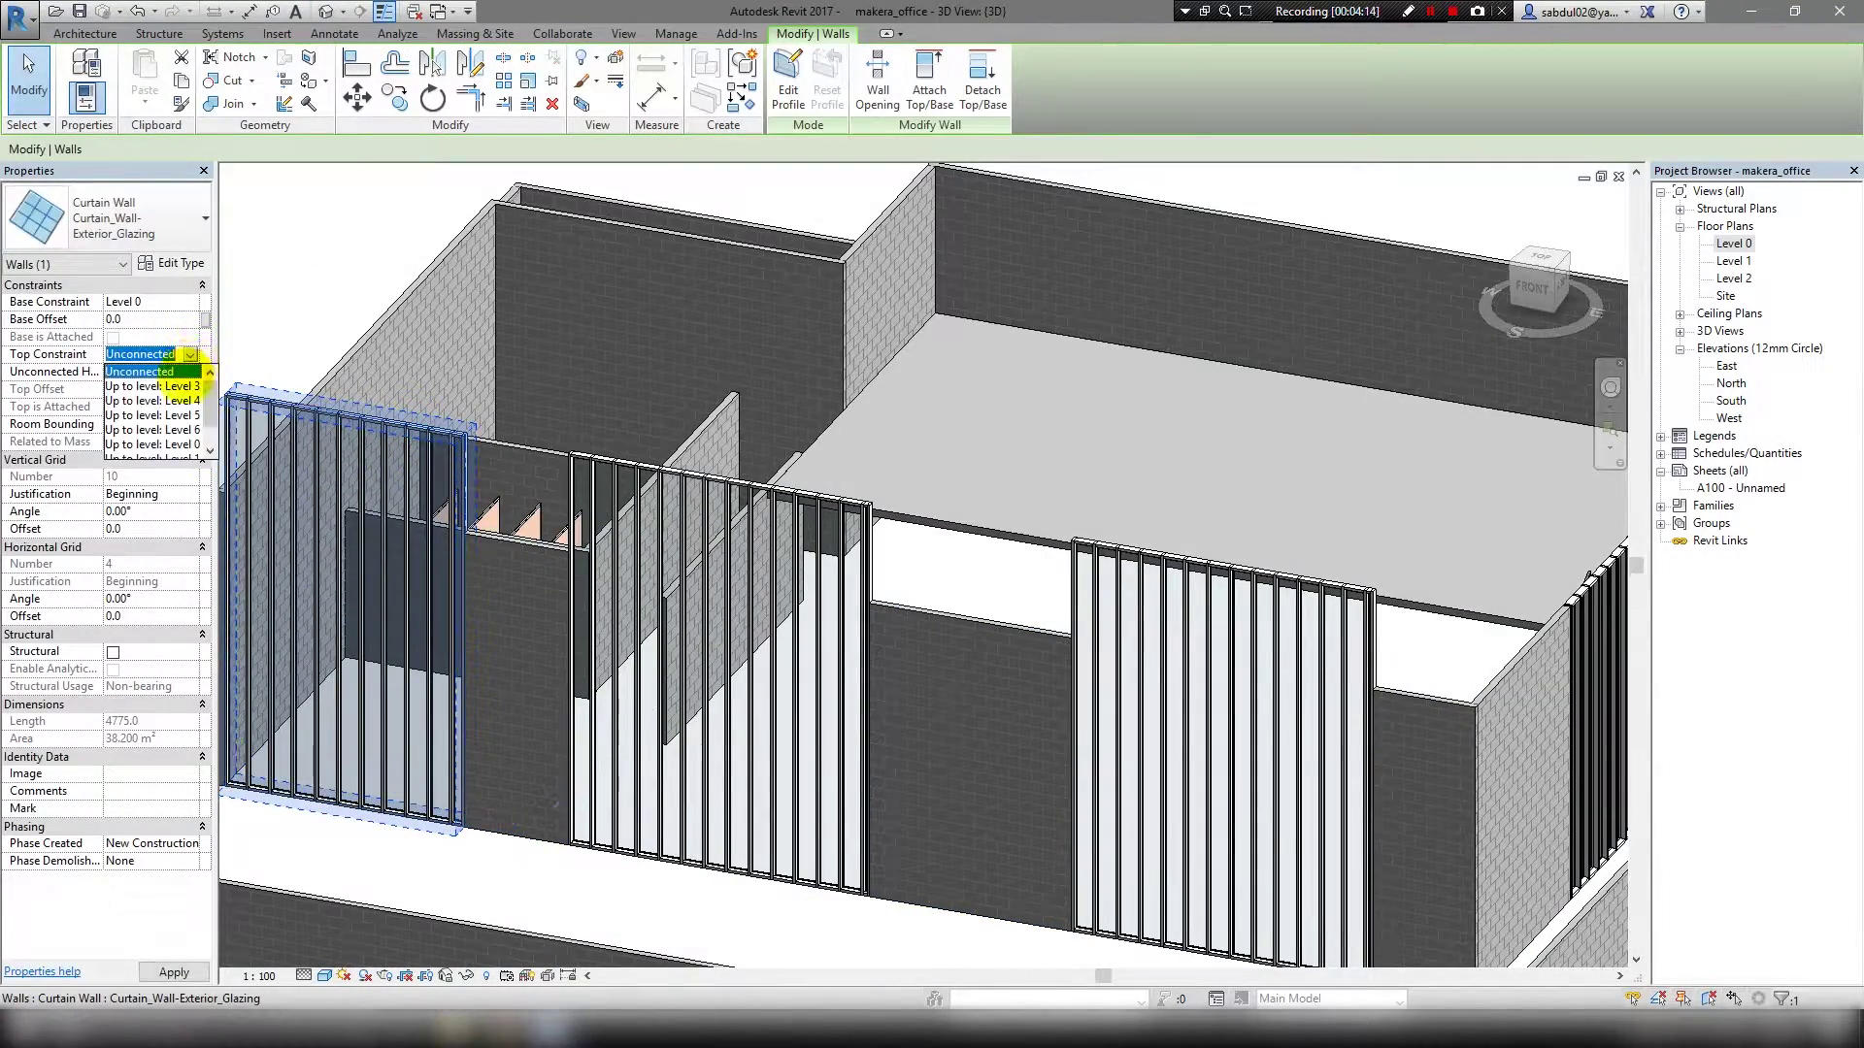
pyautogui.scroll(2, 644, 491)
pyautogui.click(769, 417)
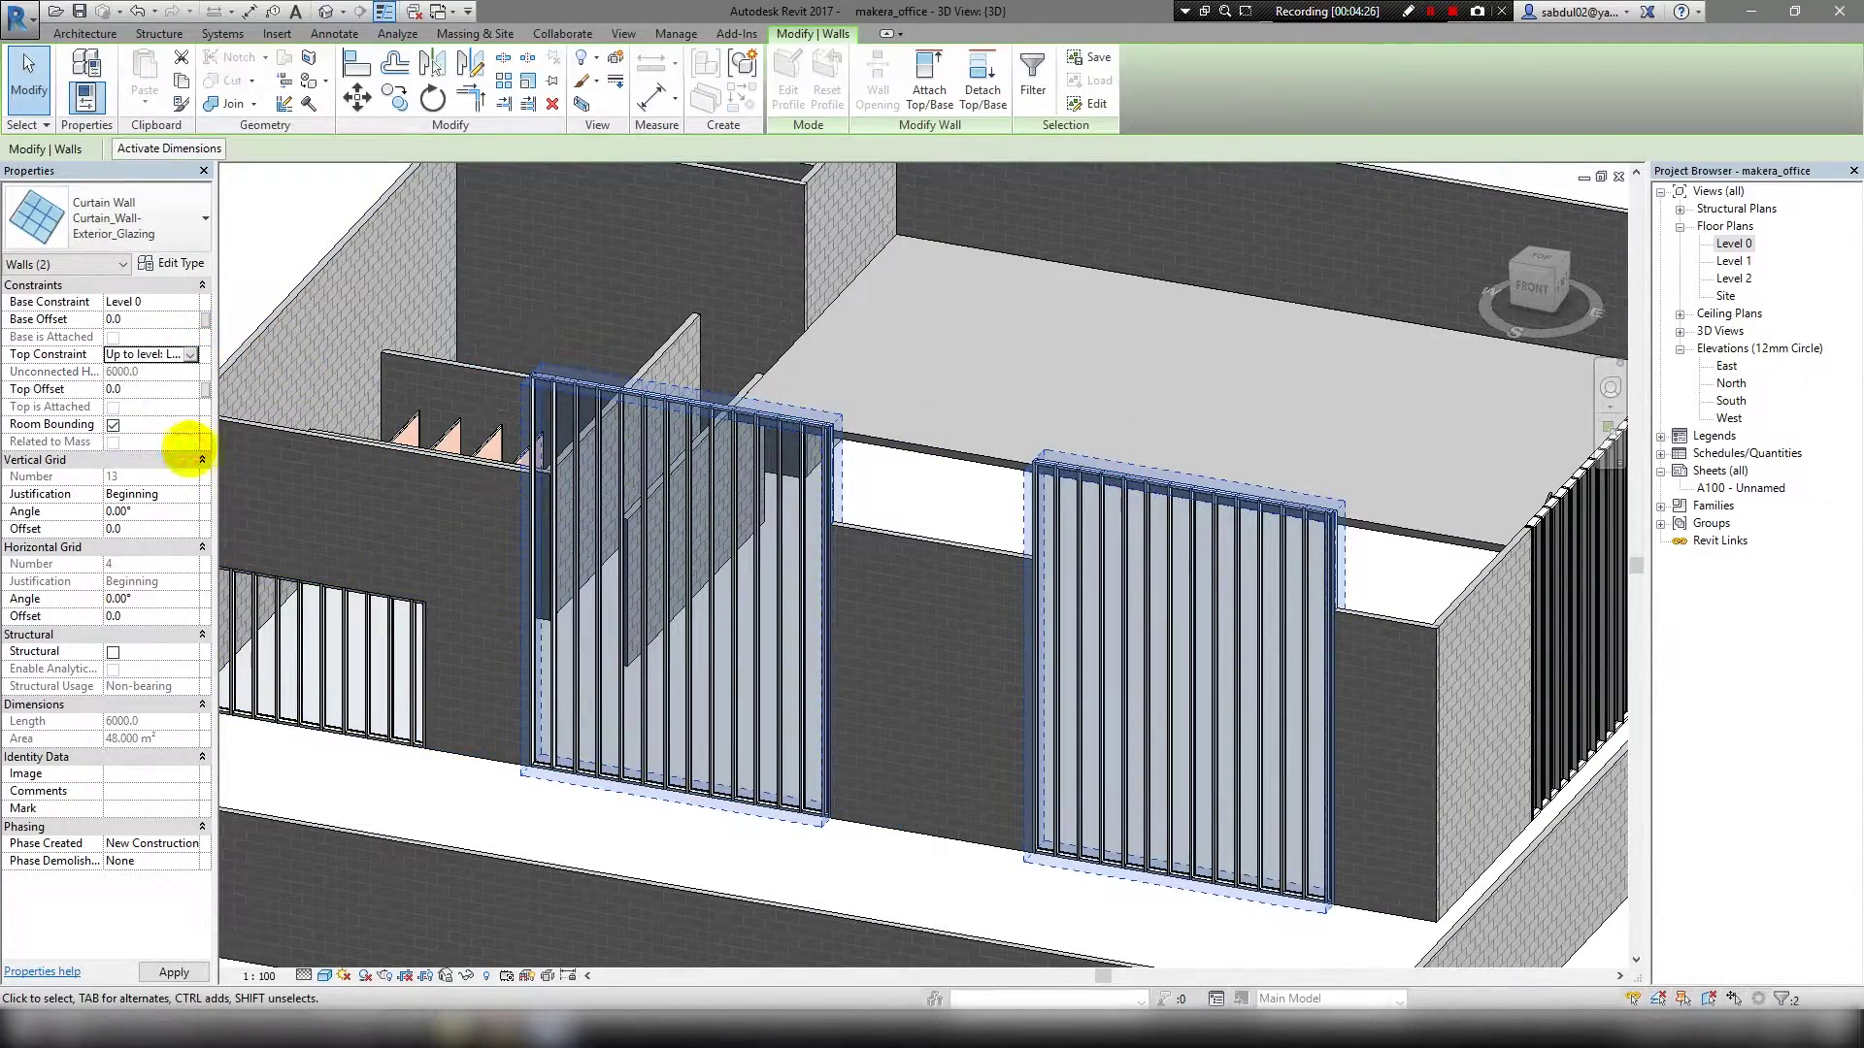
pyautogui.scroll(-3, 766, 554)
pyautogui.moveTo(766, 553)
pyautogui.keyDown('shift'); pyautogui.mouseDown(button='middle')
pyautogui.moveTo(1074, 608)
pyautogui.moveTo(1115, 782)
pyautogui.moveTo(1012, 552)
pyautogui.moveTo(985, 333)
pyautogui.moveTo(740, 553)
pyautogui.moveTo(748, 595)
pyautogui.mouseUp(button='middle'); pyautogui.keyUp('shift')
pyautogui.press('Escape')
pyautogui.scroll(2, 746, 691)
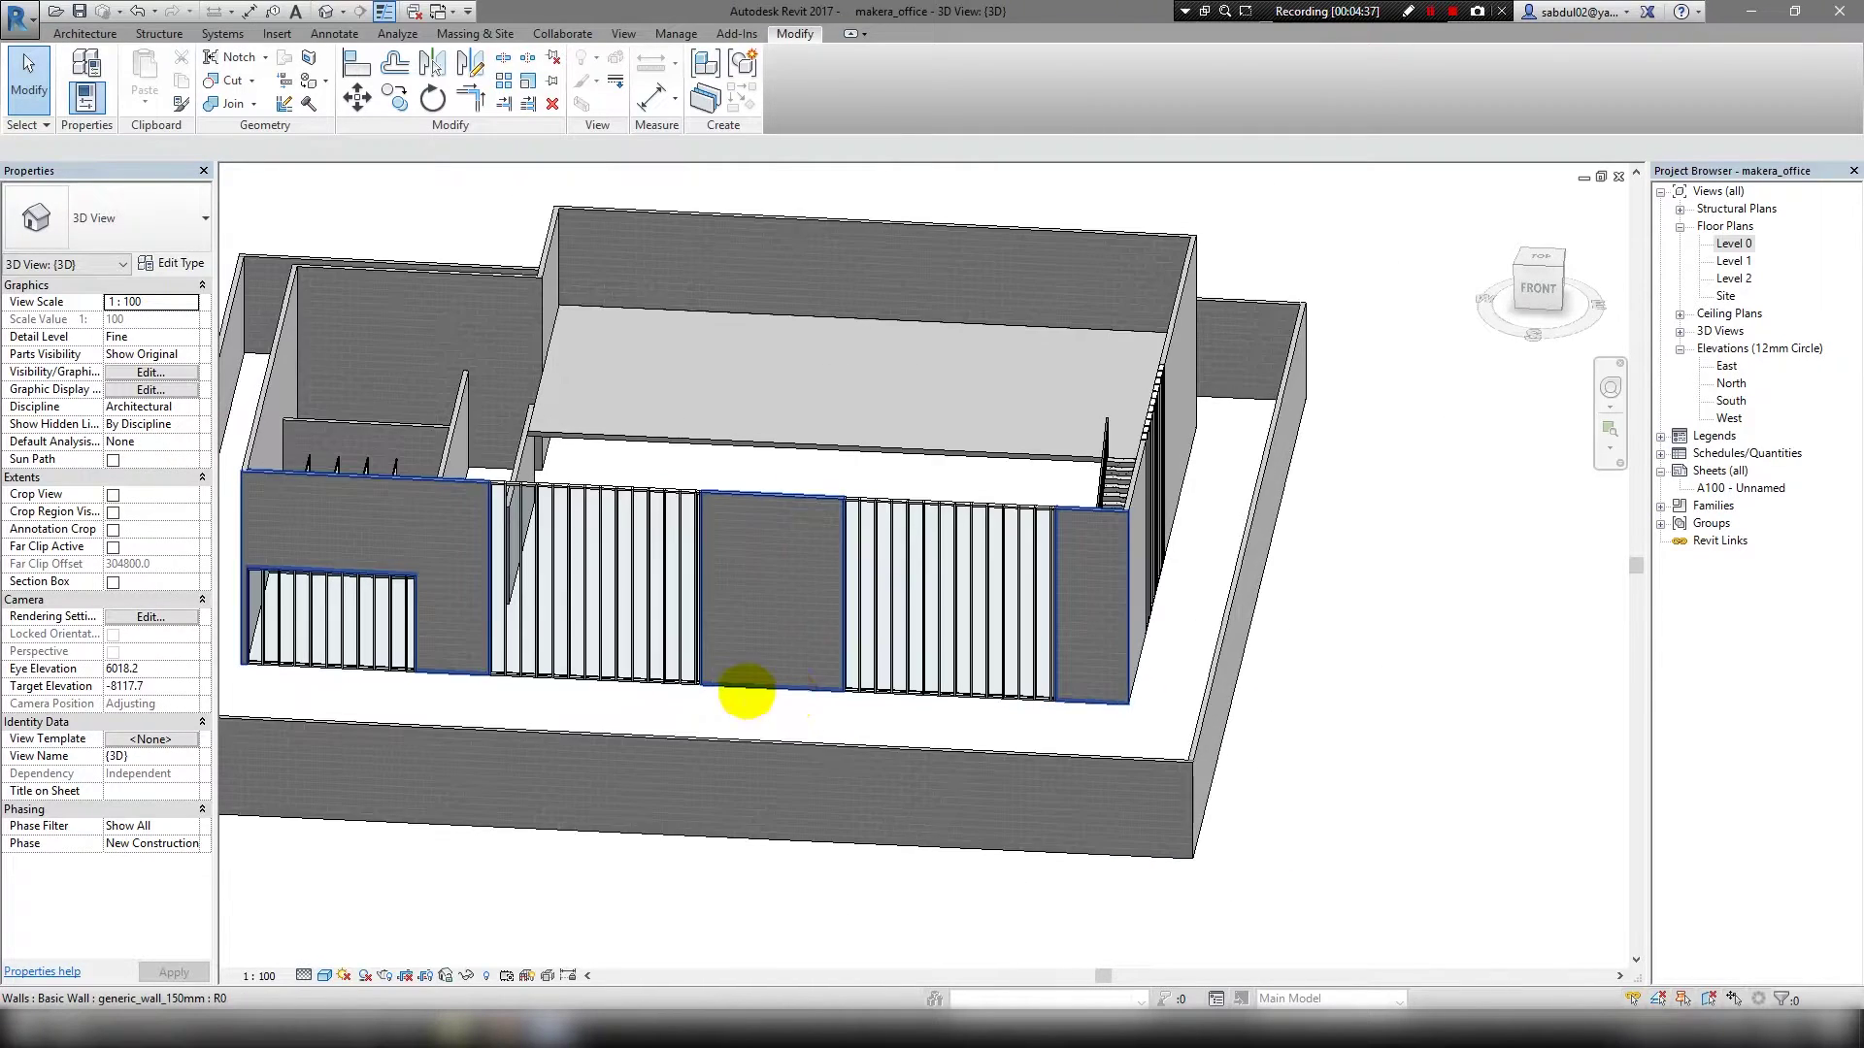
pyautogui.doubleClick(1730, 260)
pyautogui.doubleClick(1733, 277)
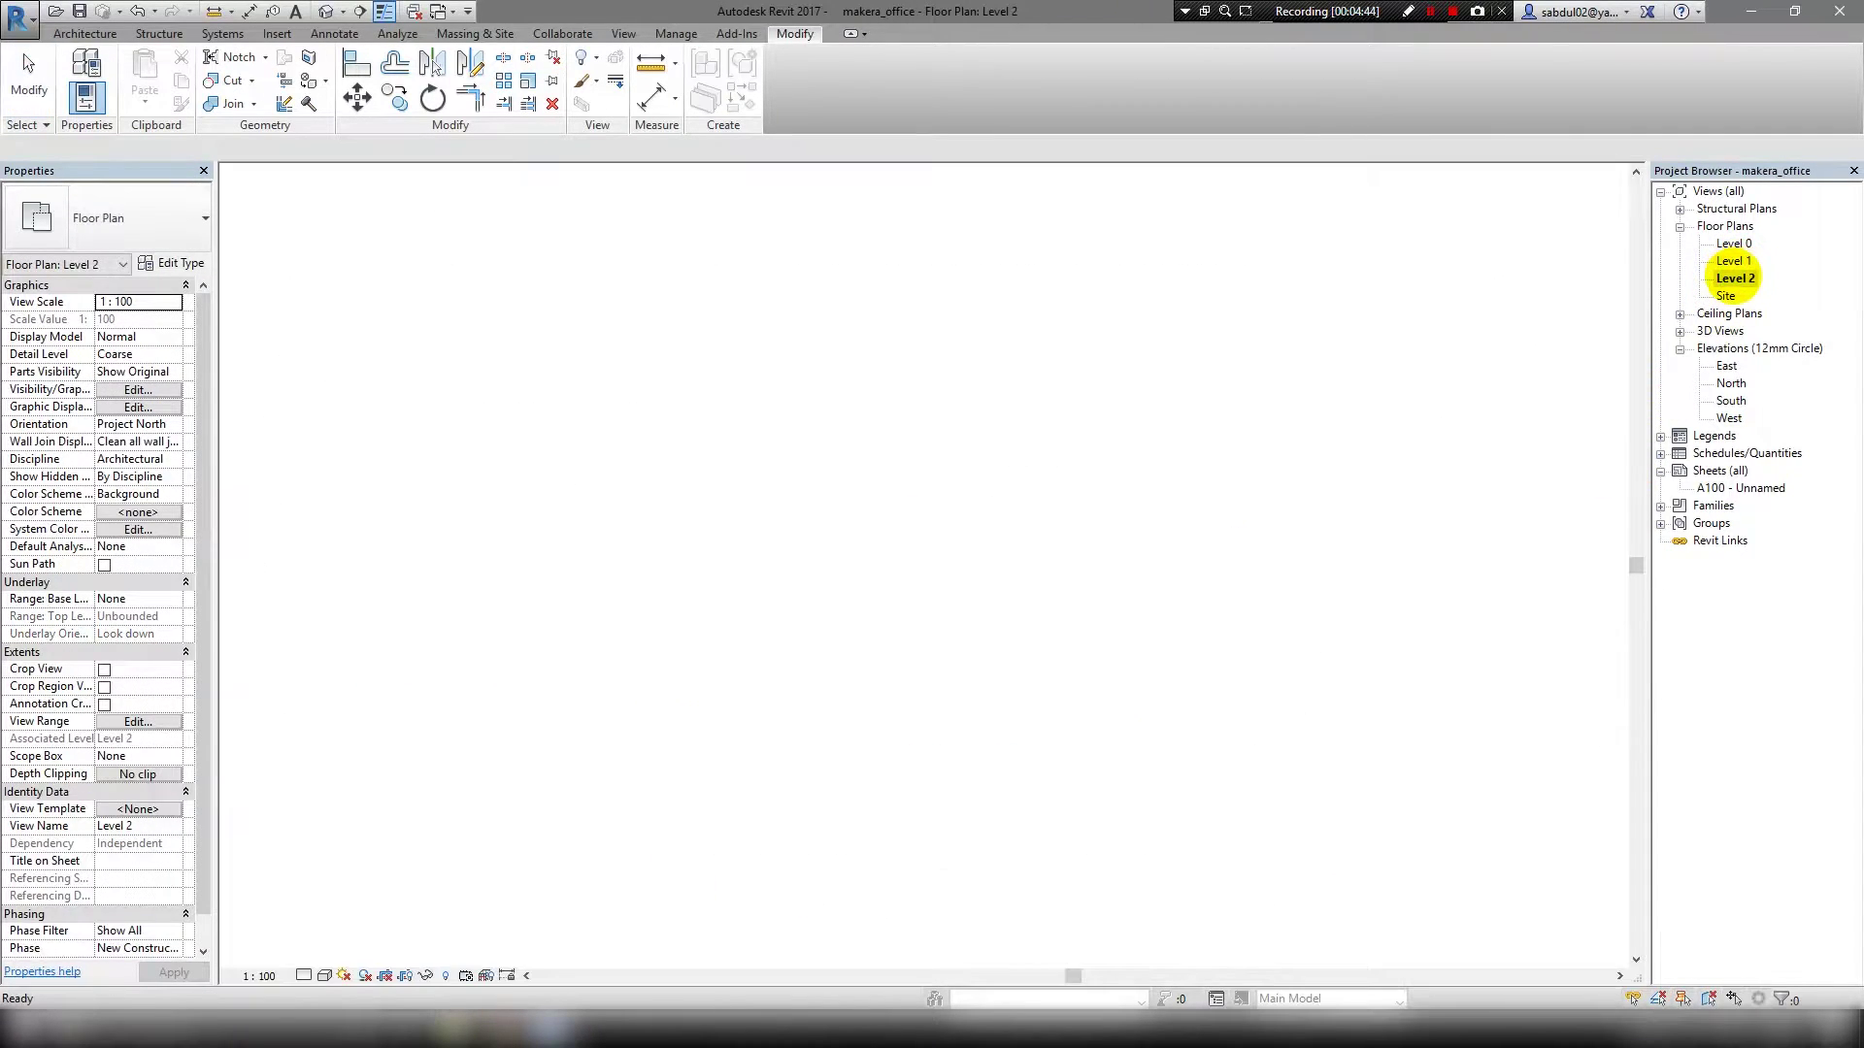
pyautogui.doubleClick(1734, 260)
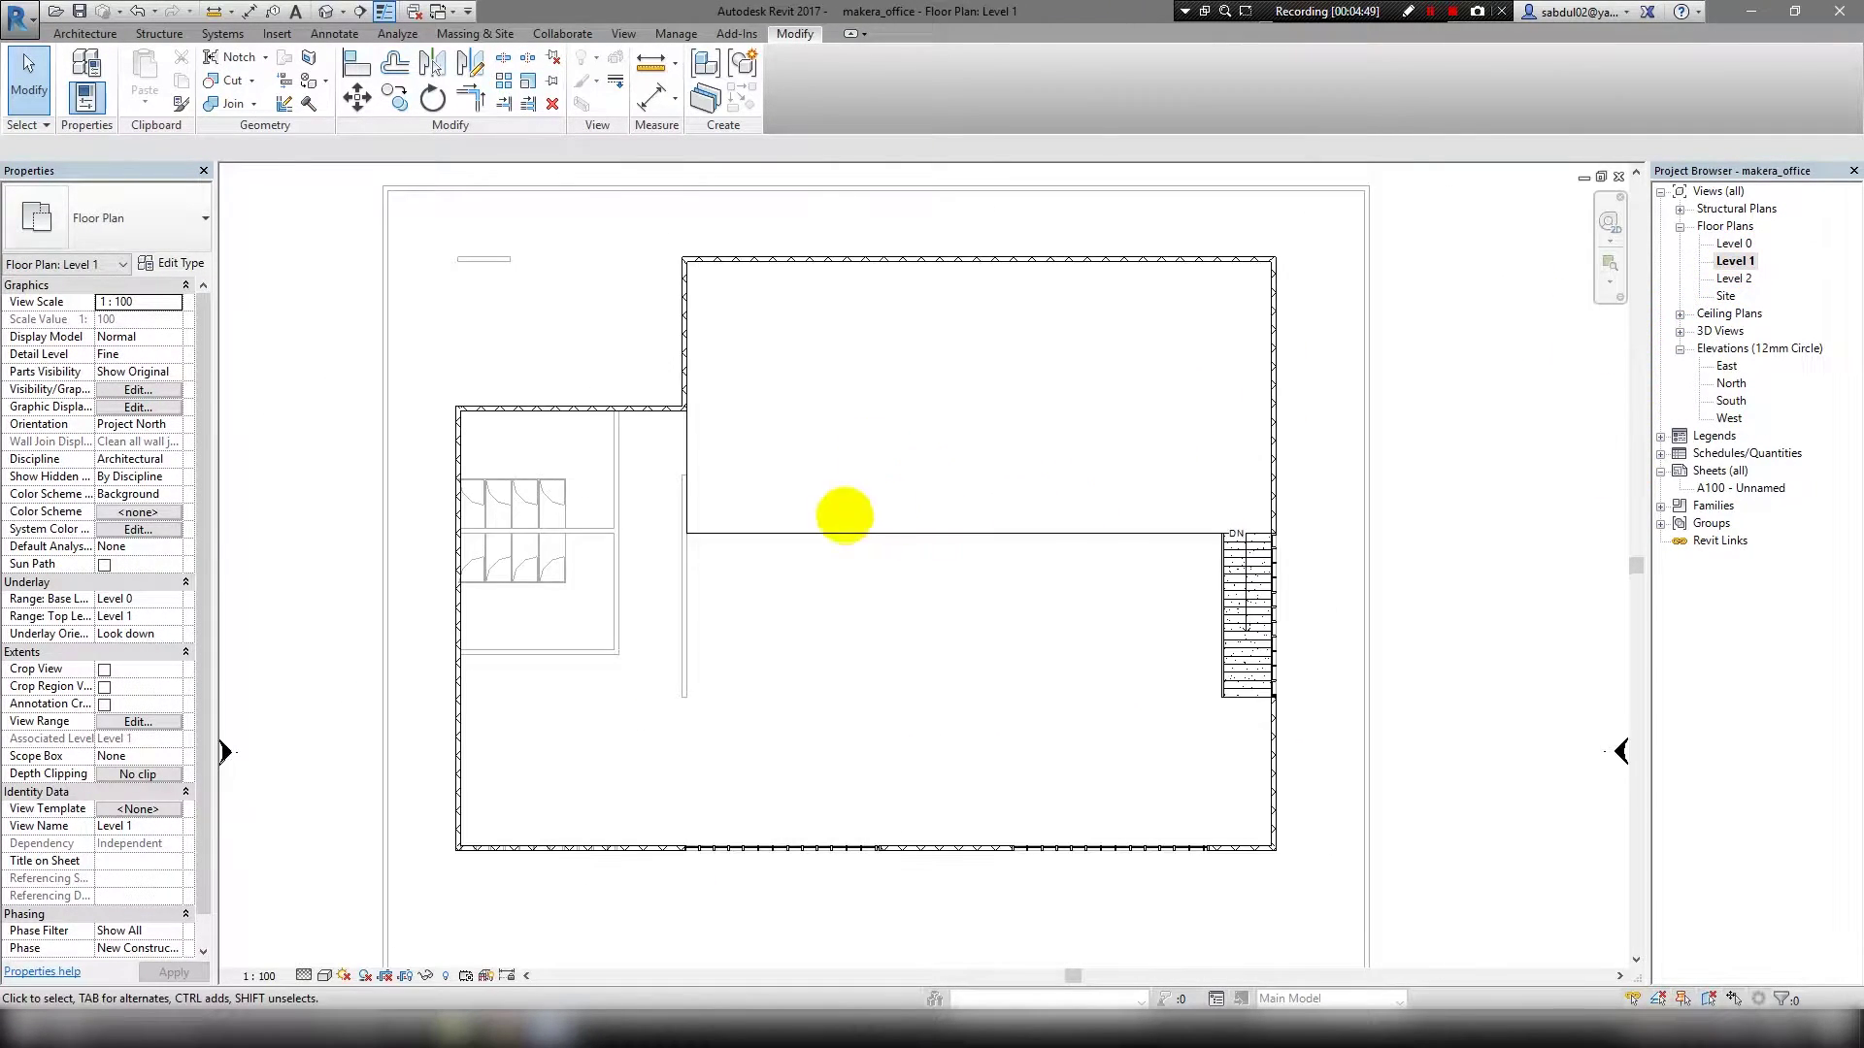
pyautogui.press('Up')
pyautogui.press('Return')
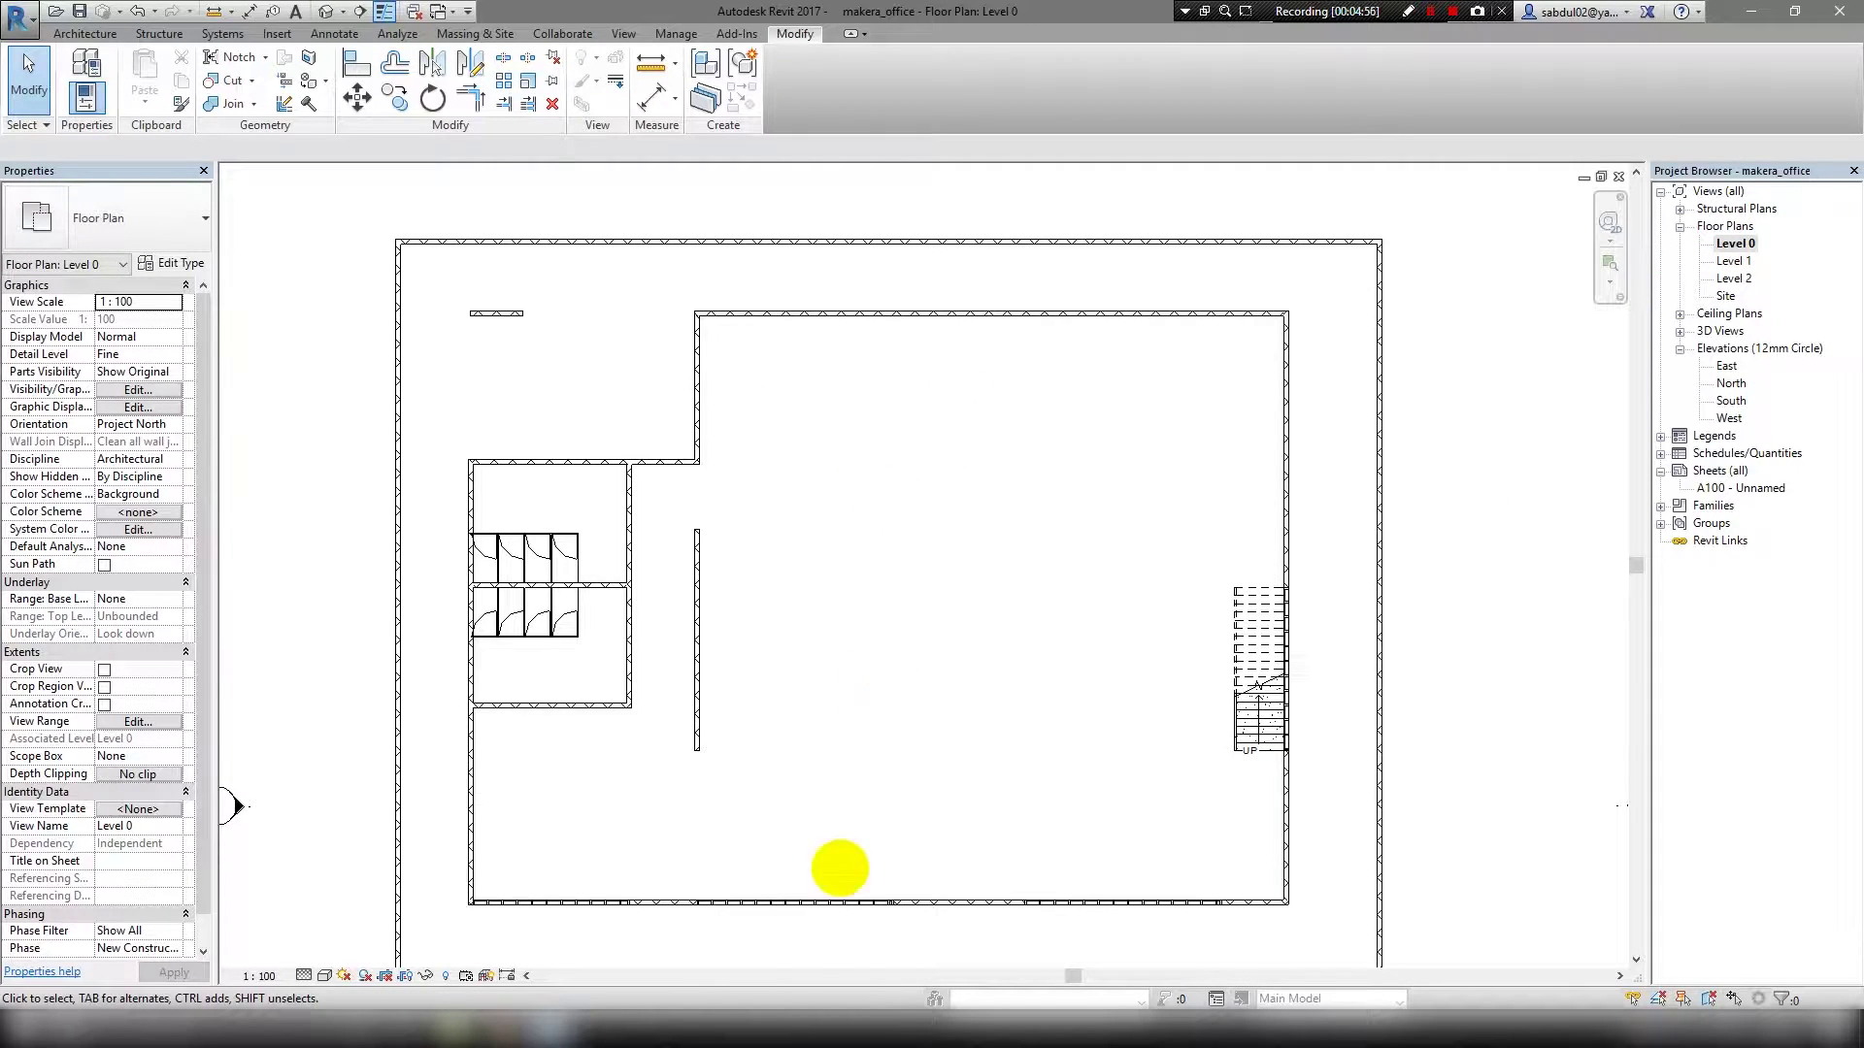
pyautogui.scroll(5, 840, 867)
pyautogui.click(791, 874)
pyautogui.scroll(3, 844, 894)
pyautogui.click(790, 915)
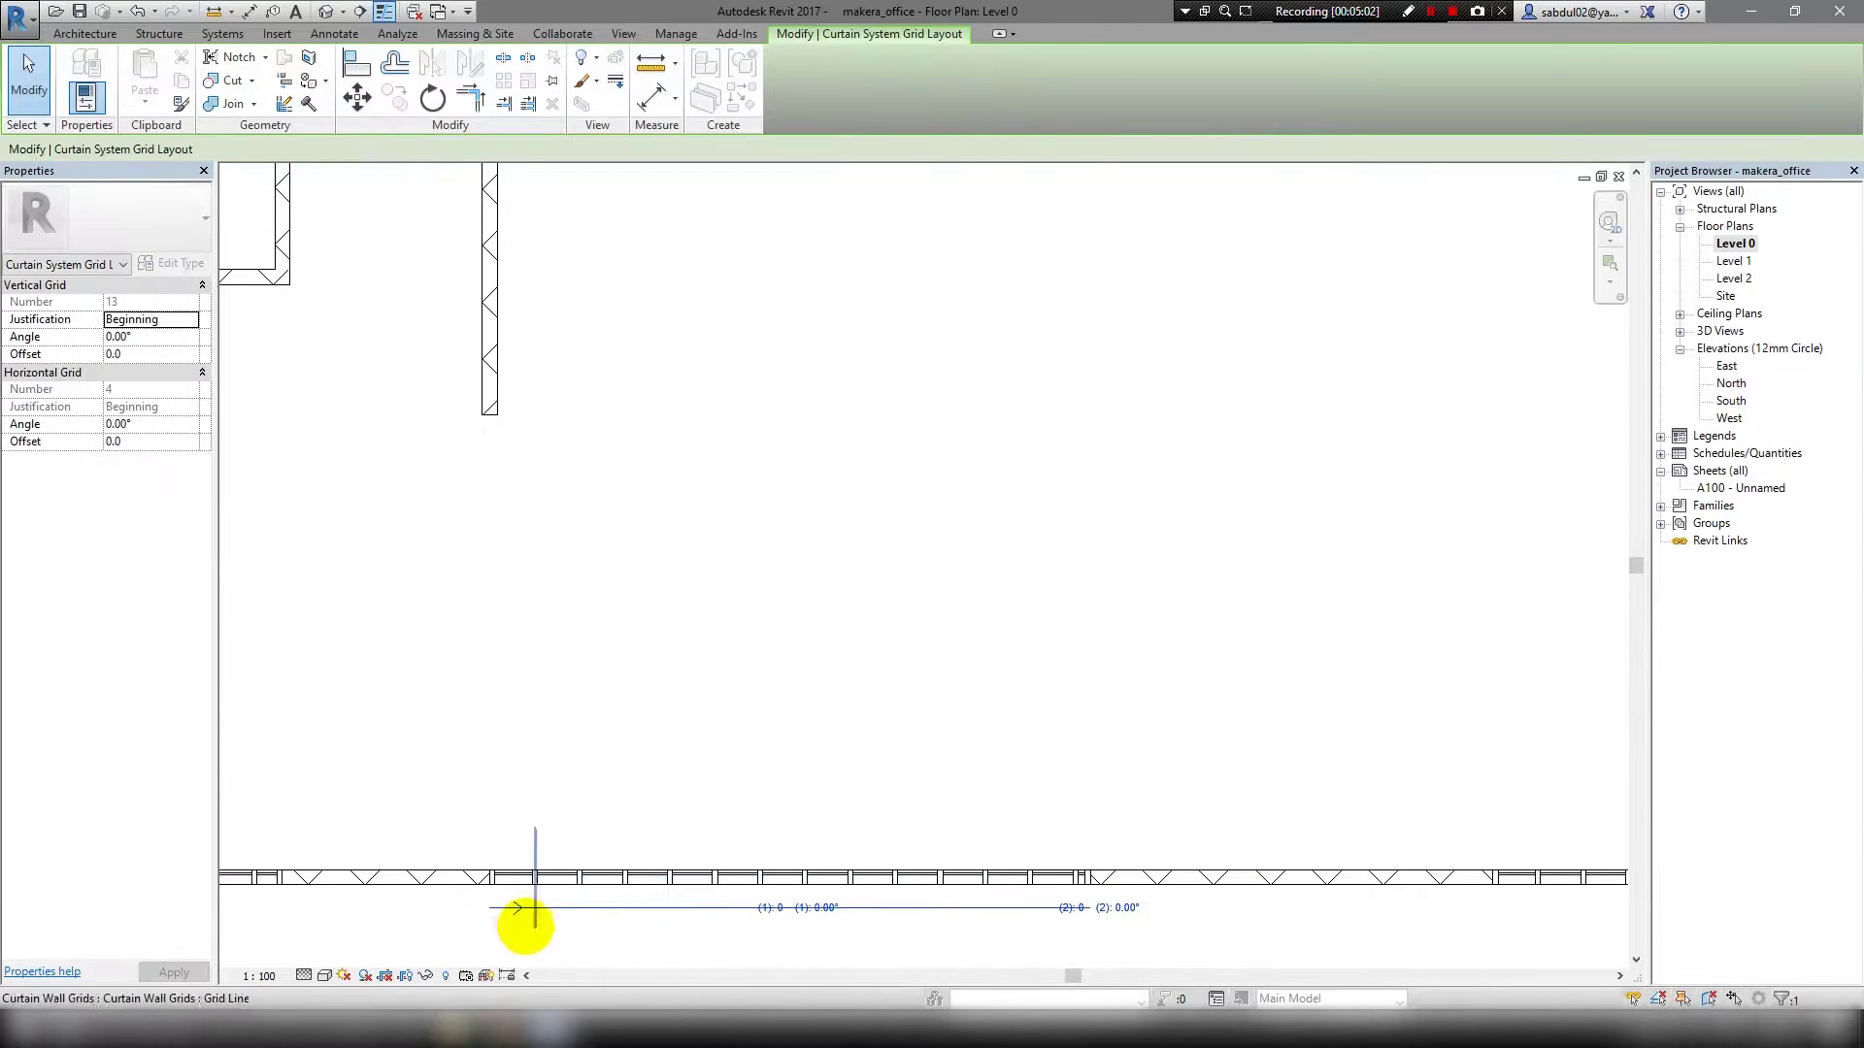
pyautogui.click(1111, 832)
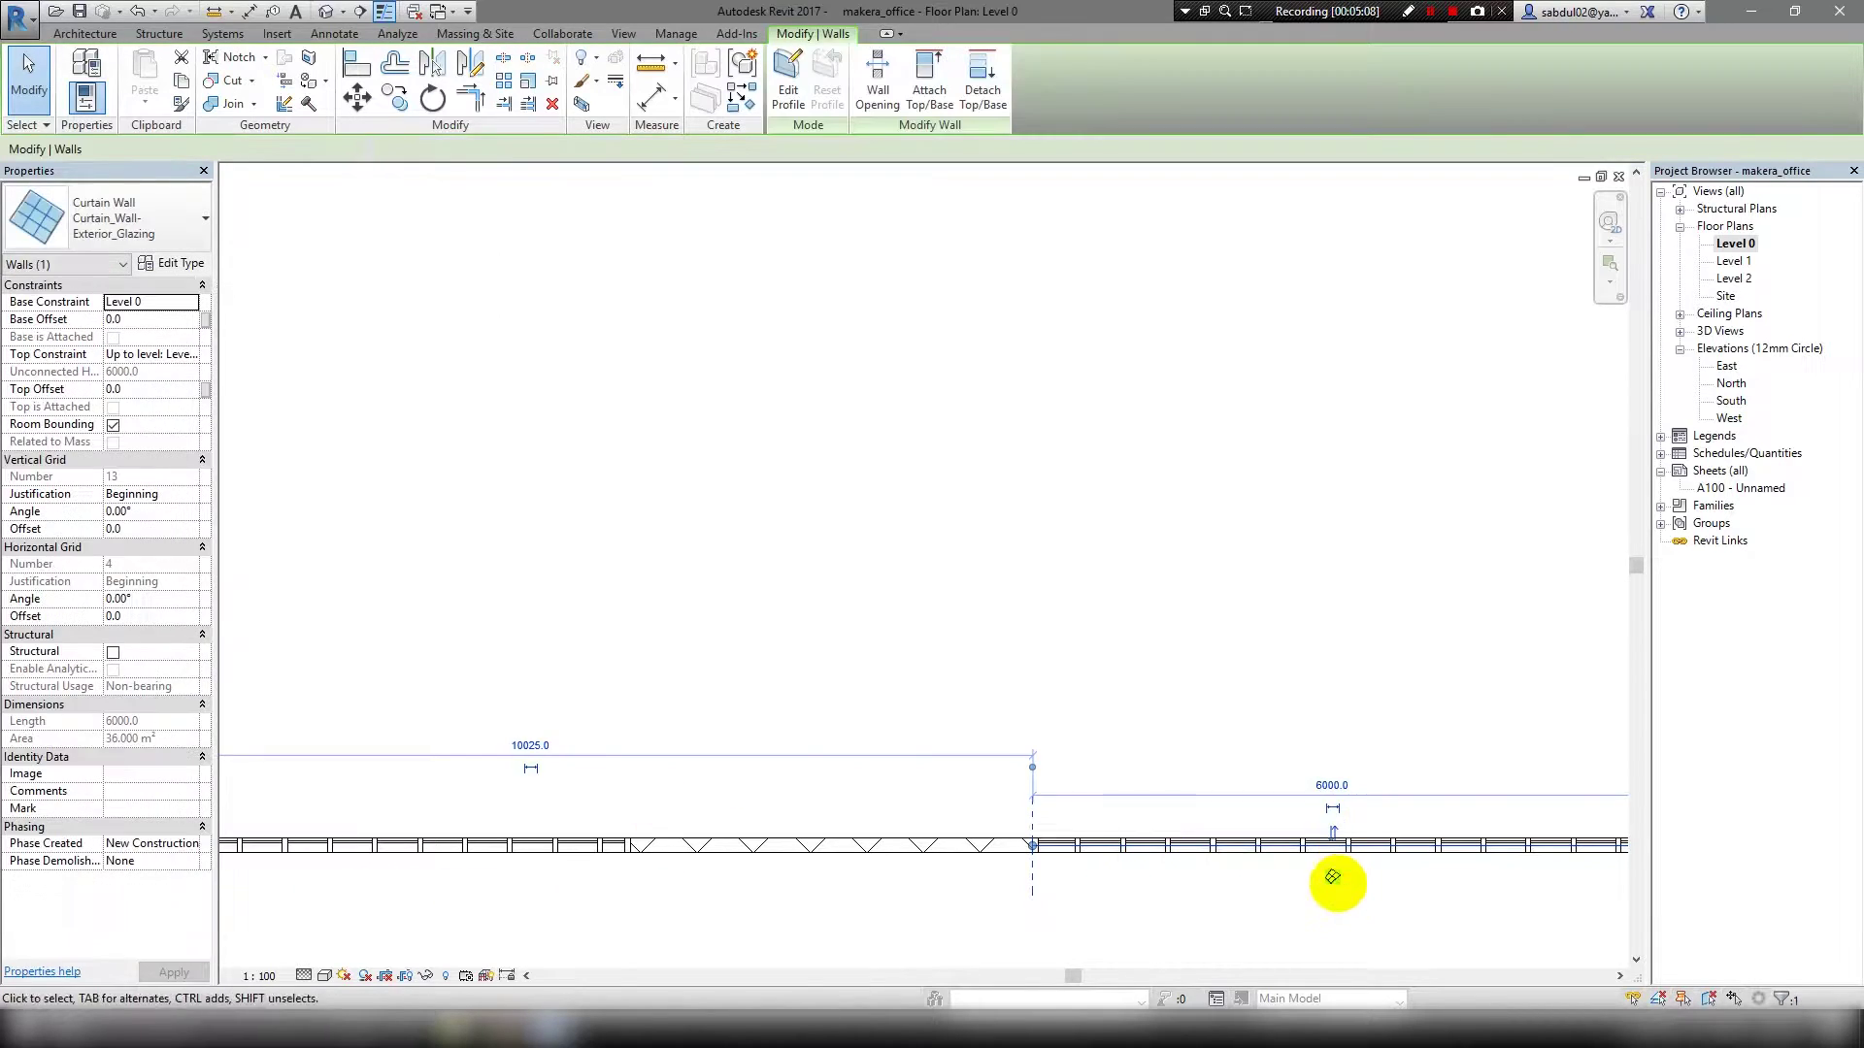
pyautogui.click(1048, 874)
pyautogui.scroll(-2, 1167, 820)
pyautogui.scroll(4, 1155, 786)
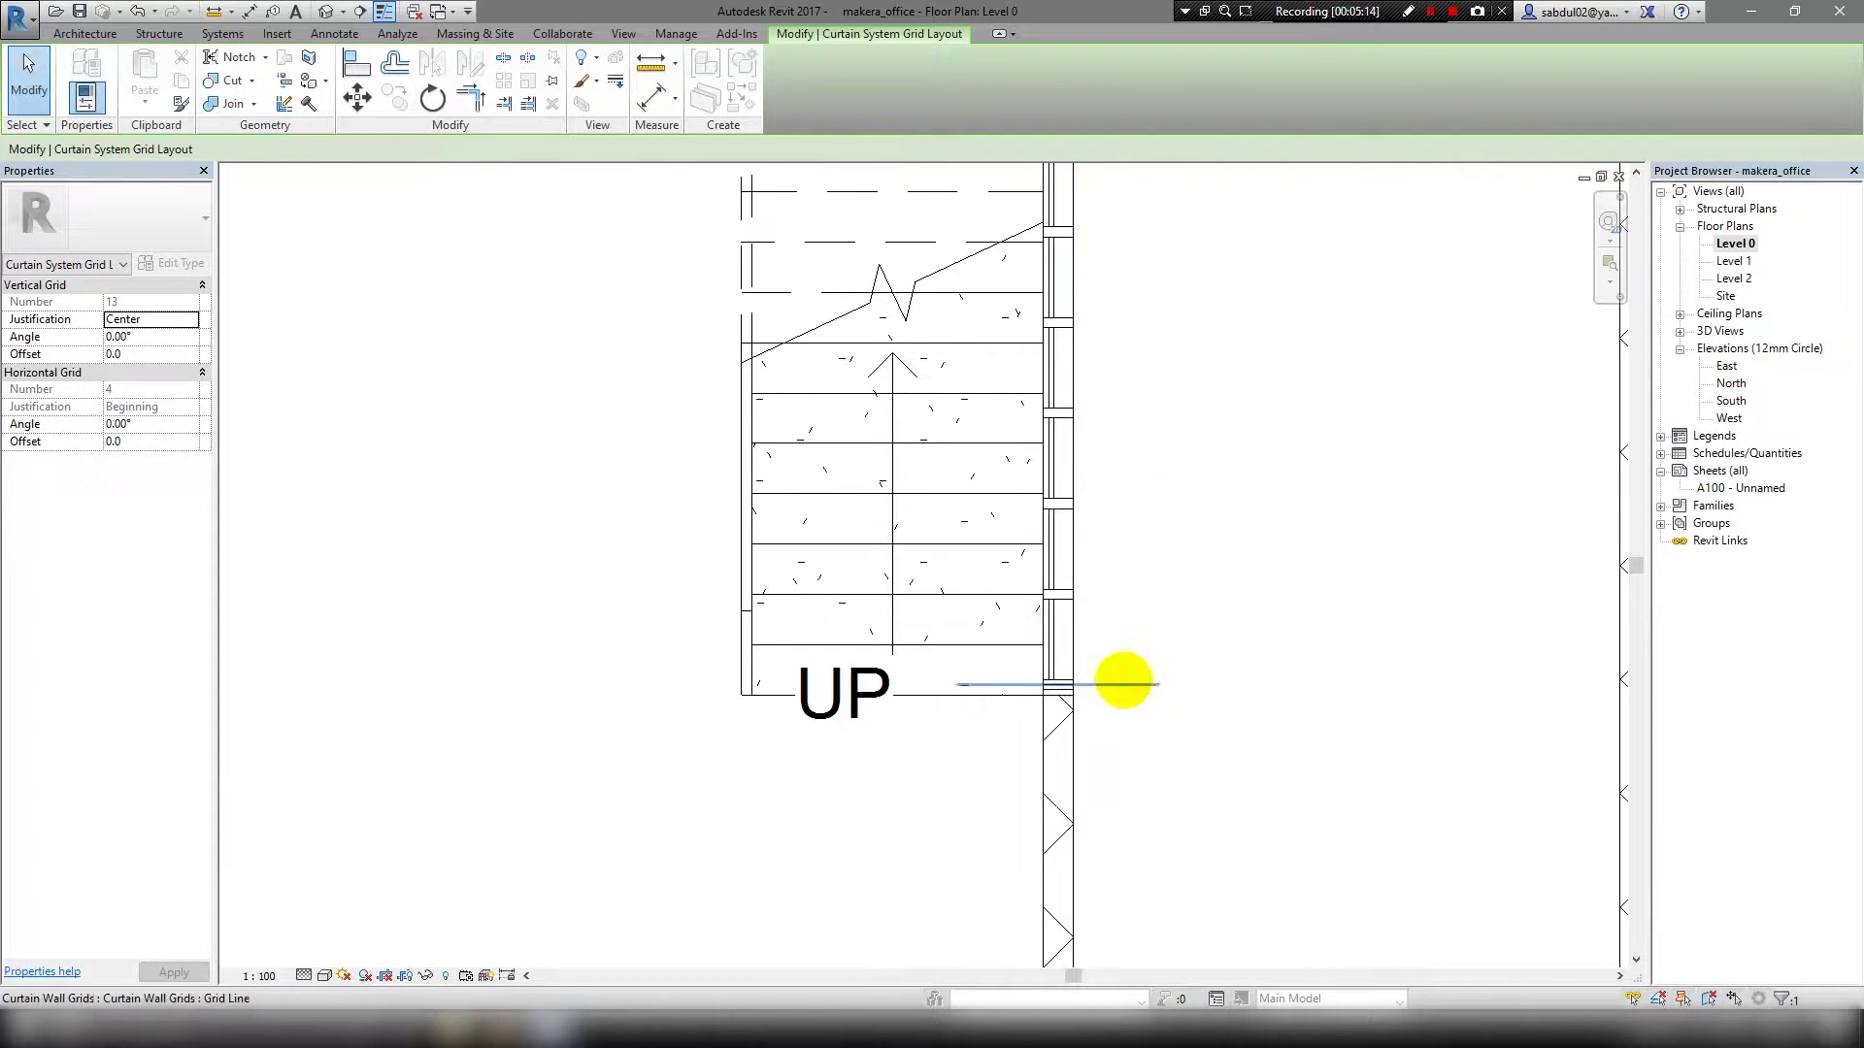
pyautogui.click(1045, 561)
pyautogui.scroll(2, 1094, 486)
pyautogui.click(1094, 500)
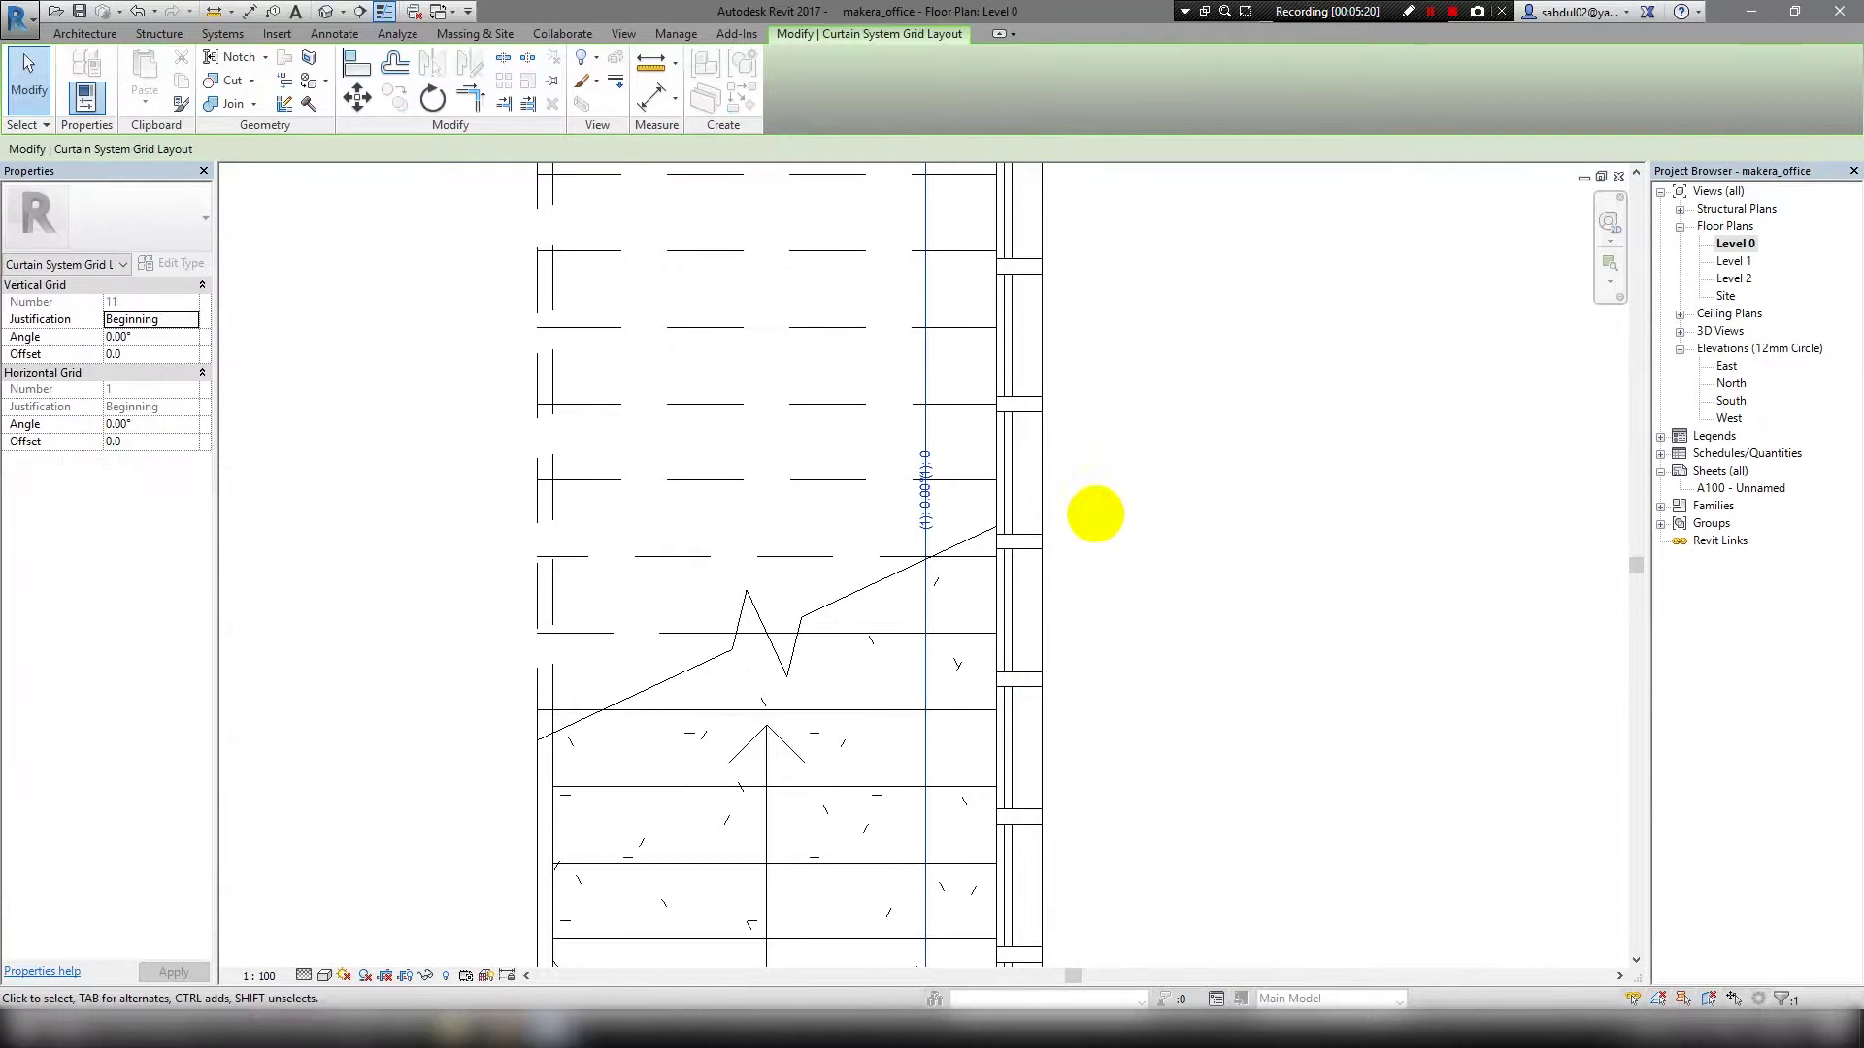
pyautogui.scroll(-3, 1091, 486)
pyautogui.click(1165, 575)
pyautogui.scroll(-2, 1165, 574)
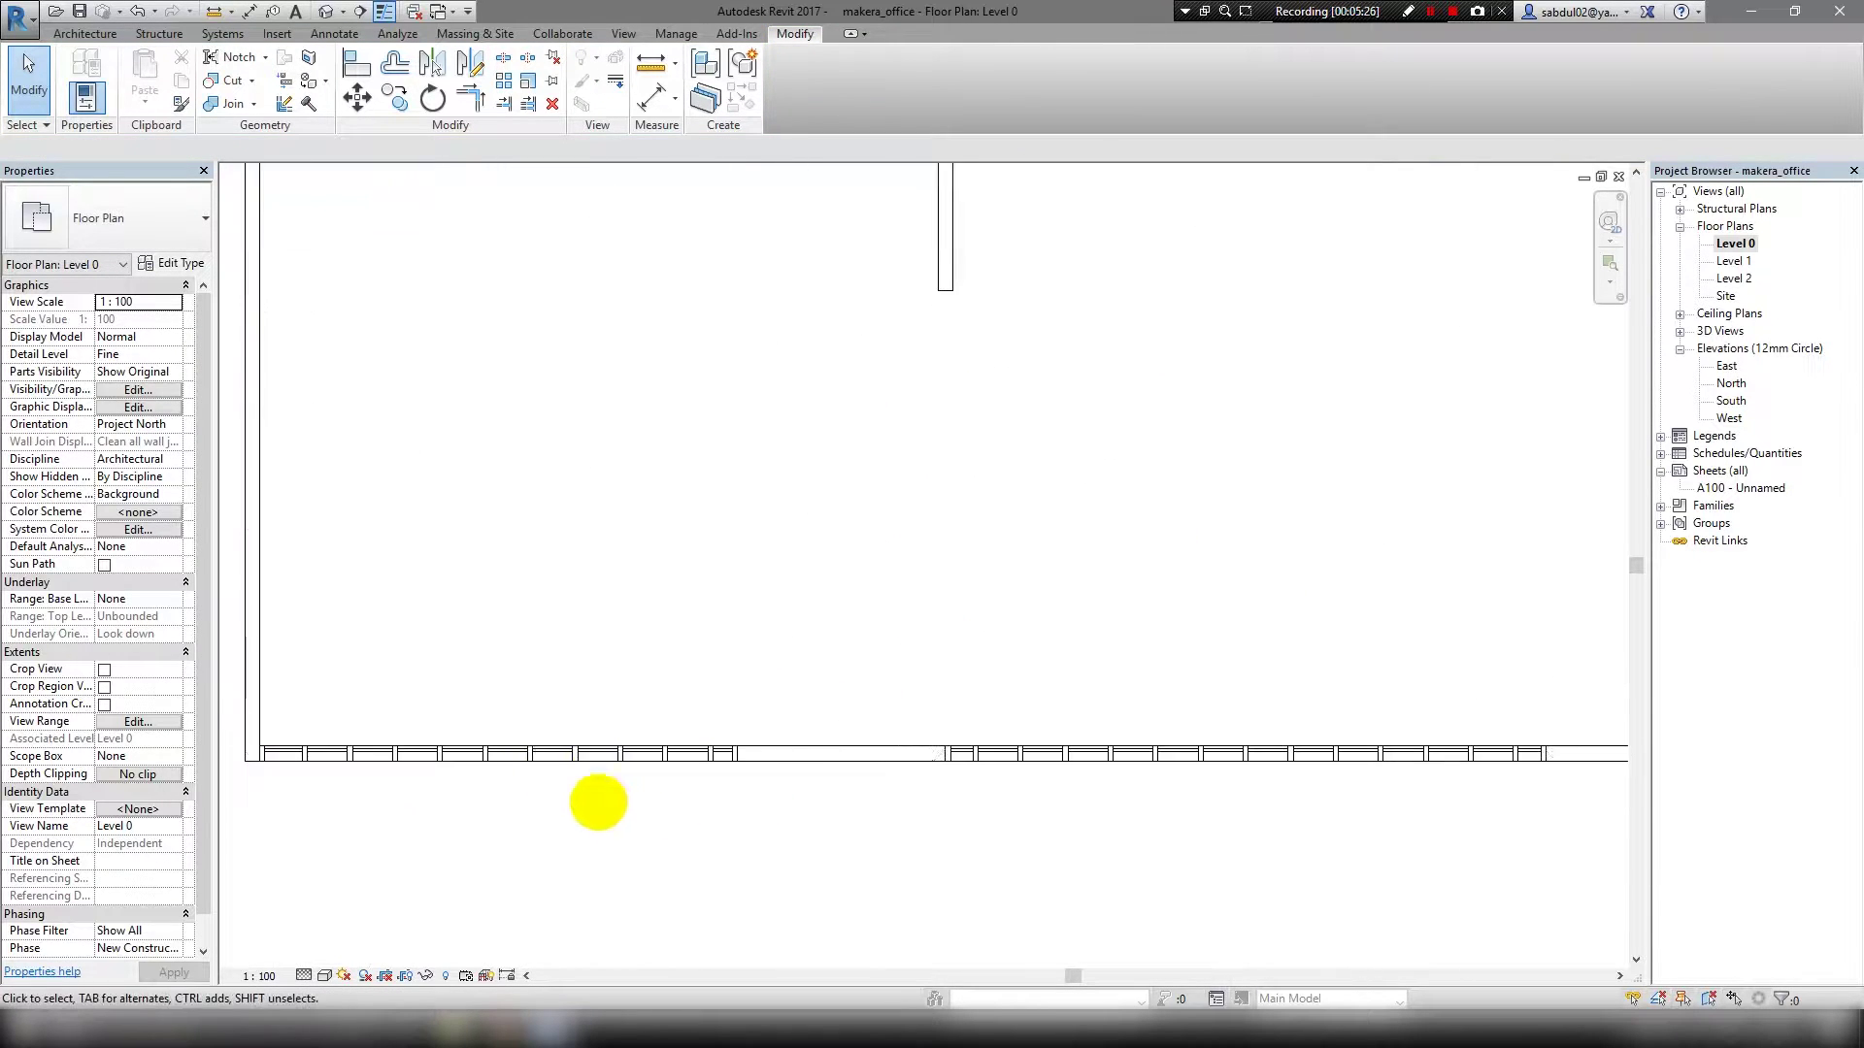
pyautogui.scroll(2, 640, 786)
pyautogui.click(692, 770)
pyautogui.click(653, 859)
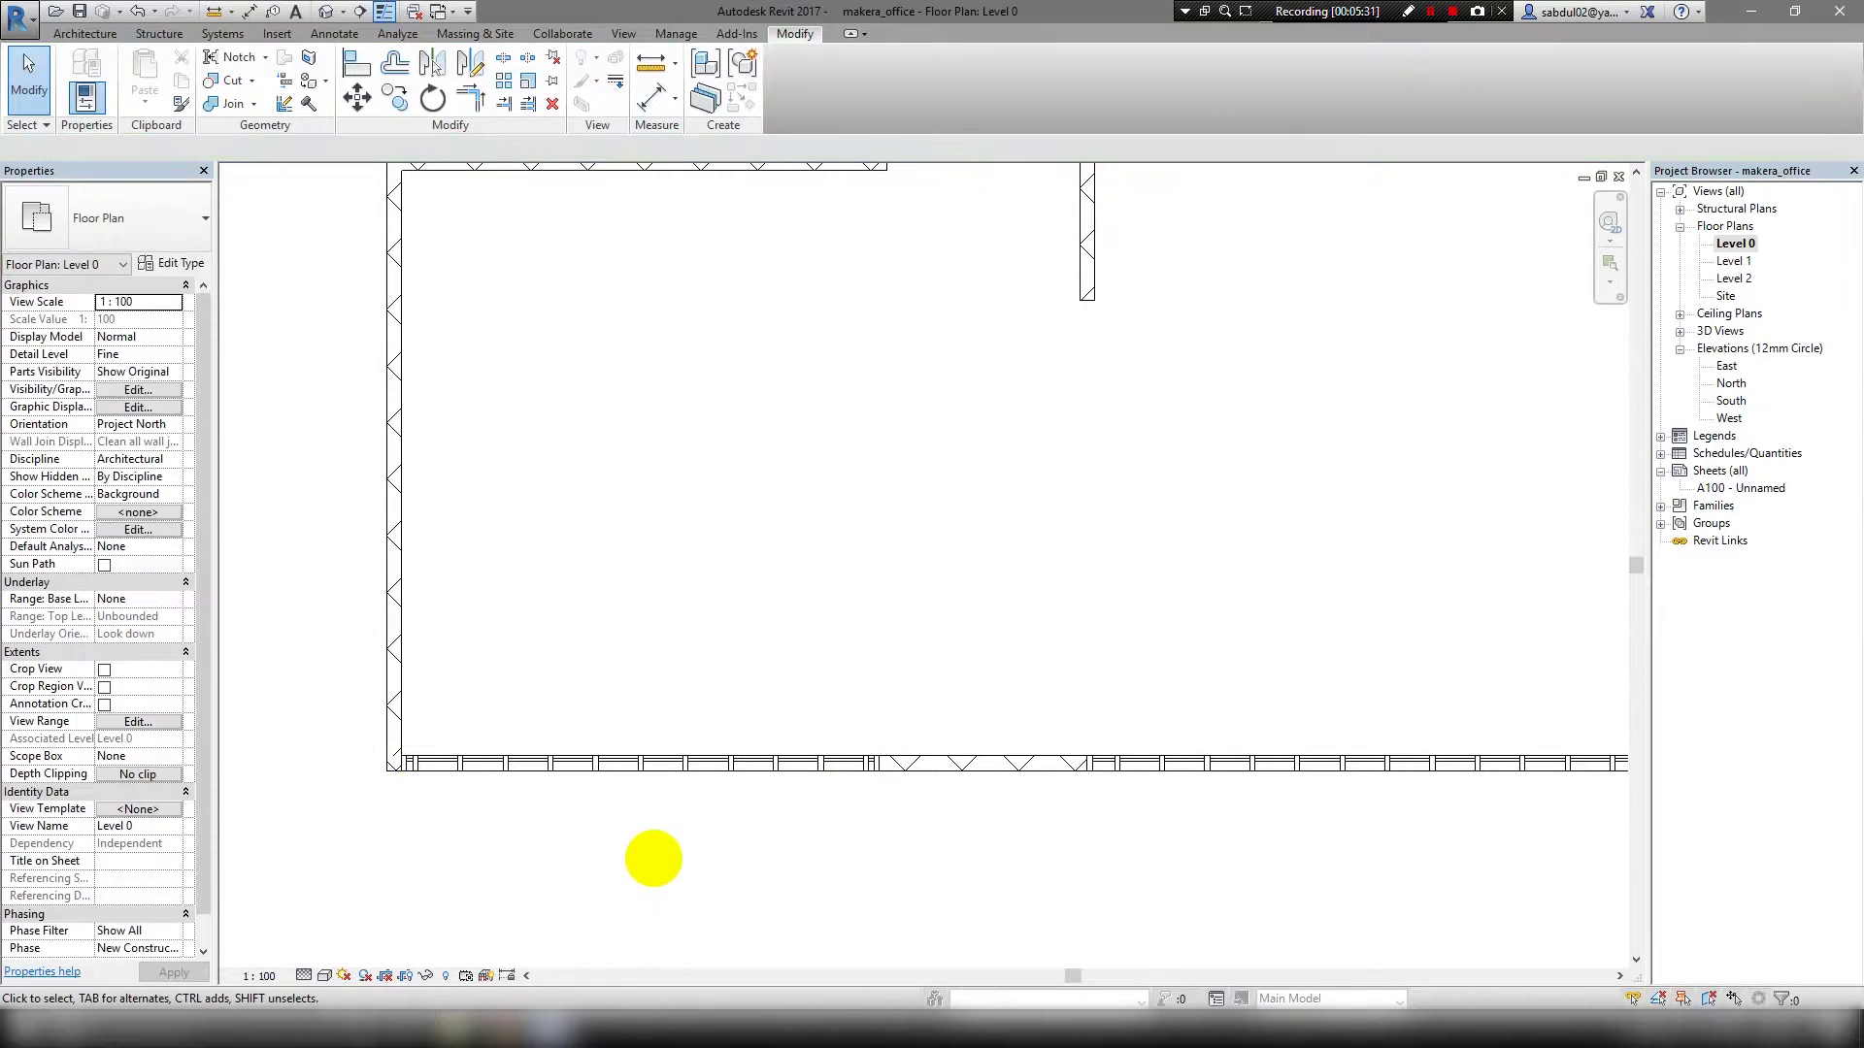
pyautogui.scroll(-3, 878, 745)
pyautogui.scroll(2, 890, 770)
pyautogui.scroll(-1, 731, 662)
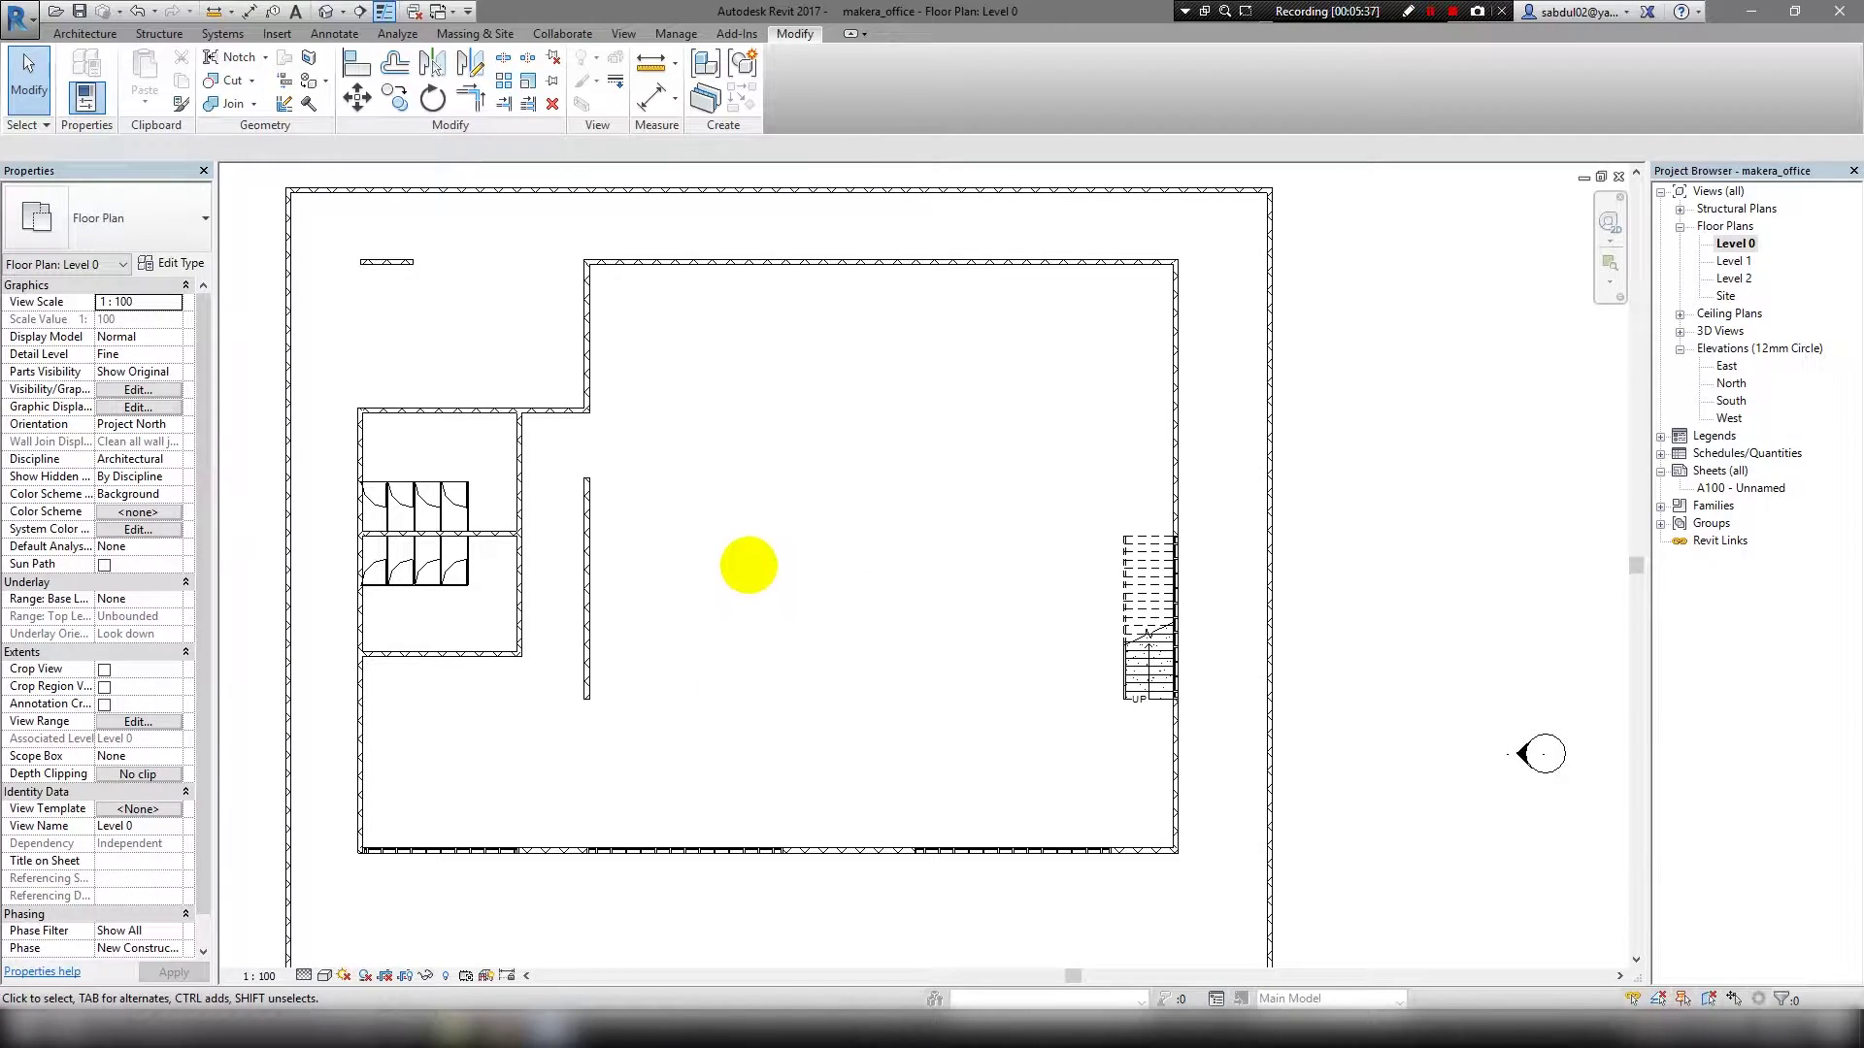
# Draw two 5925-long Exterior_Glazing curtain walls along the top wall.
pyautogui.press('a')
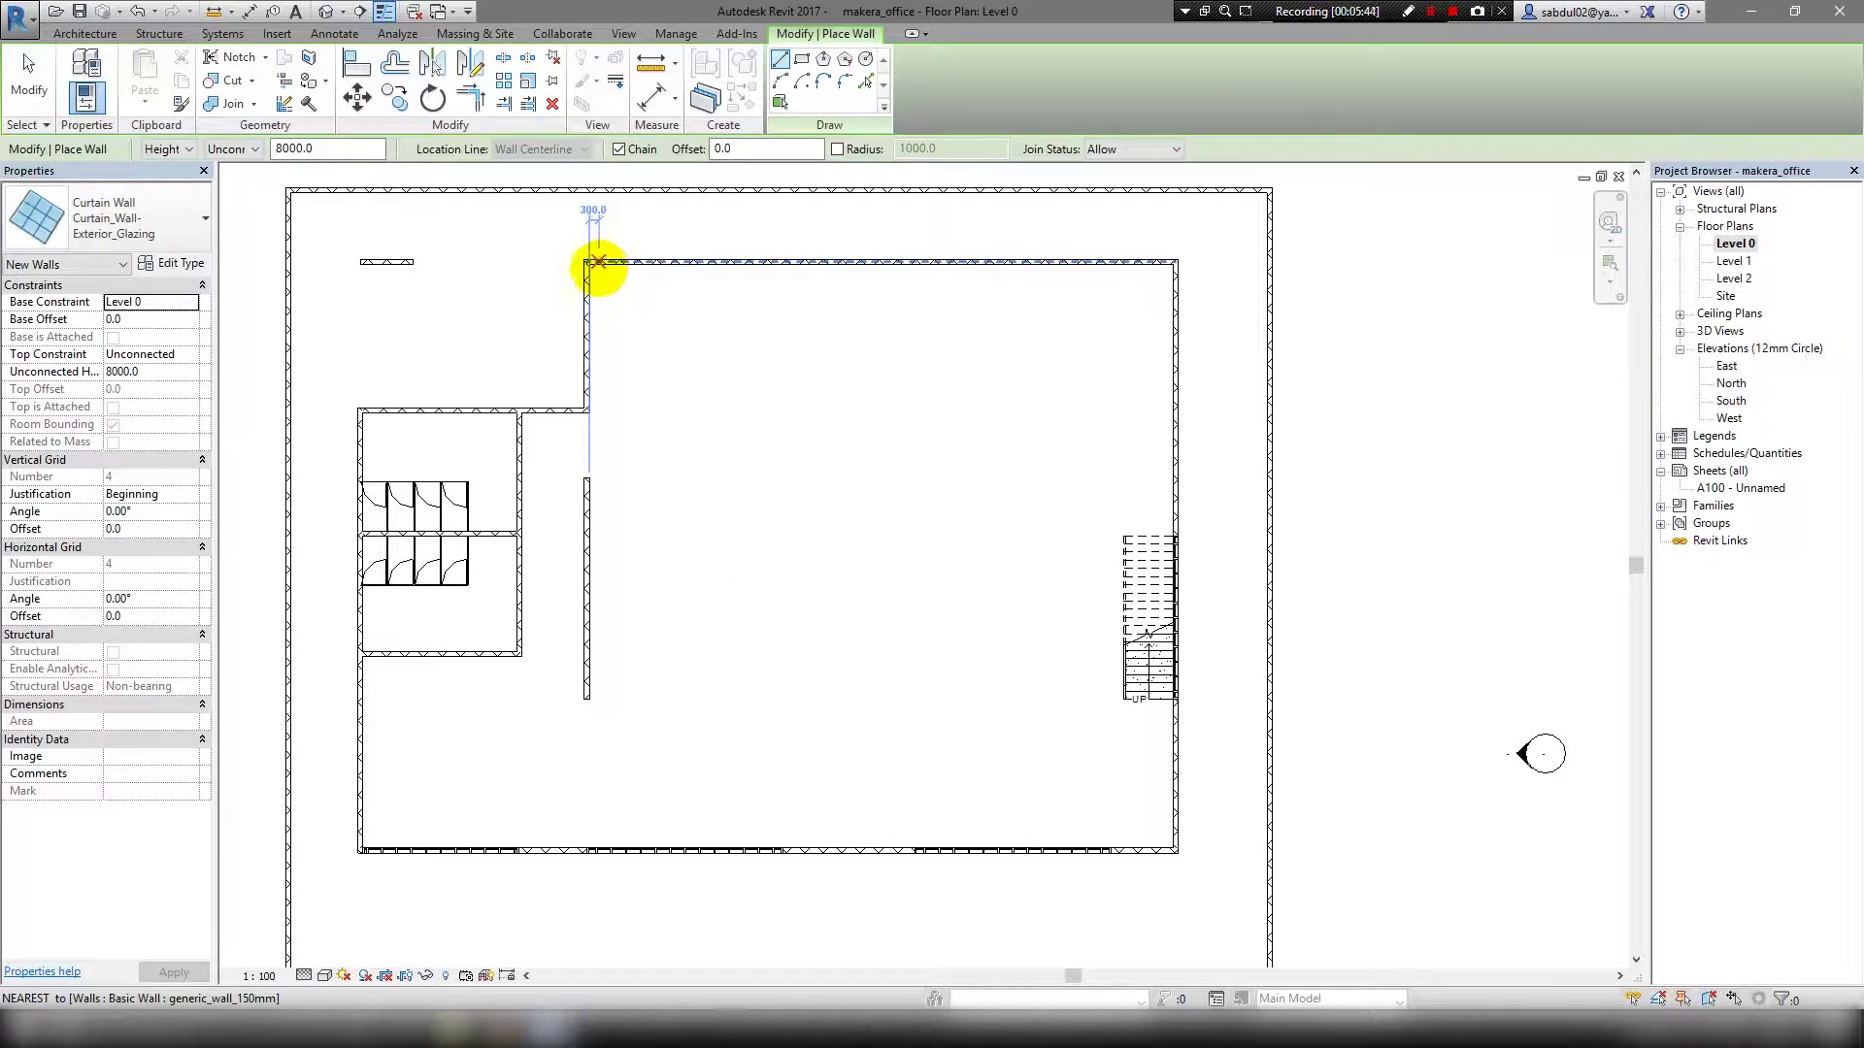
pyautogui.click(594, 260)
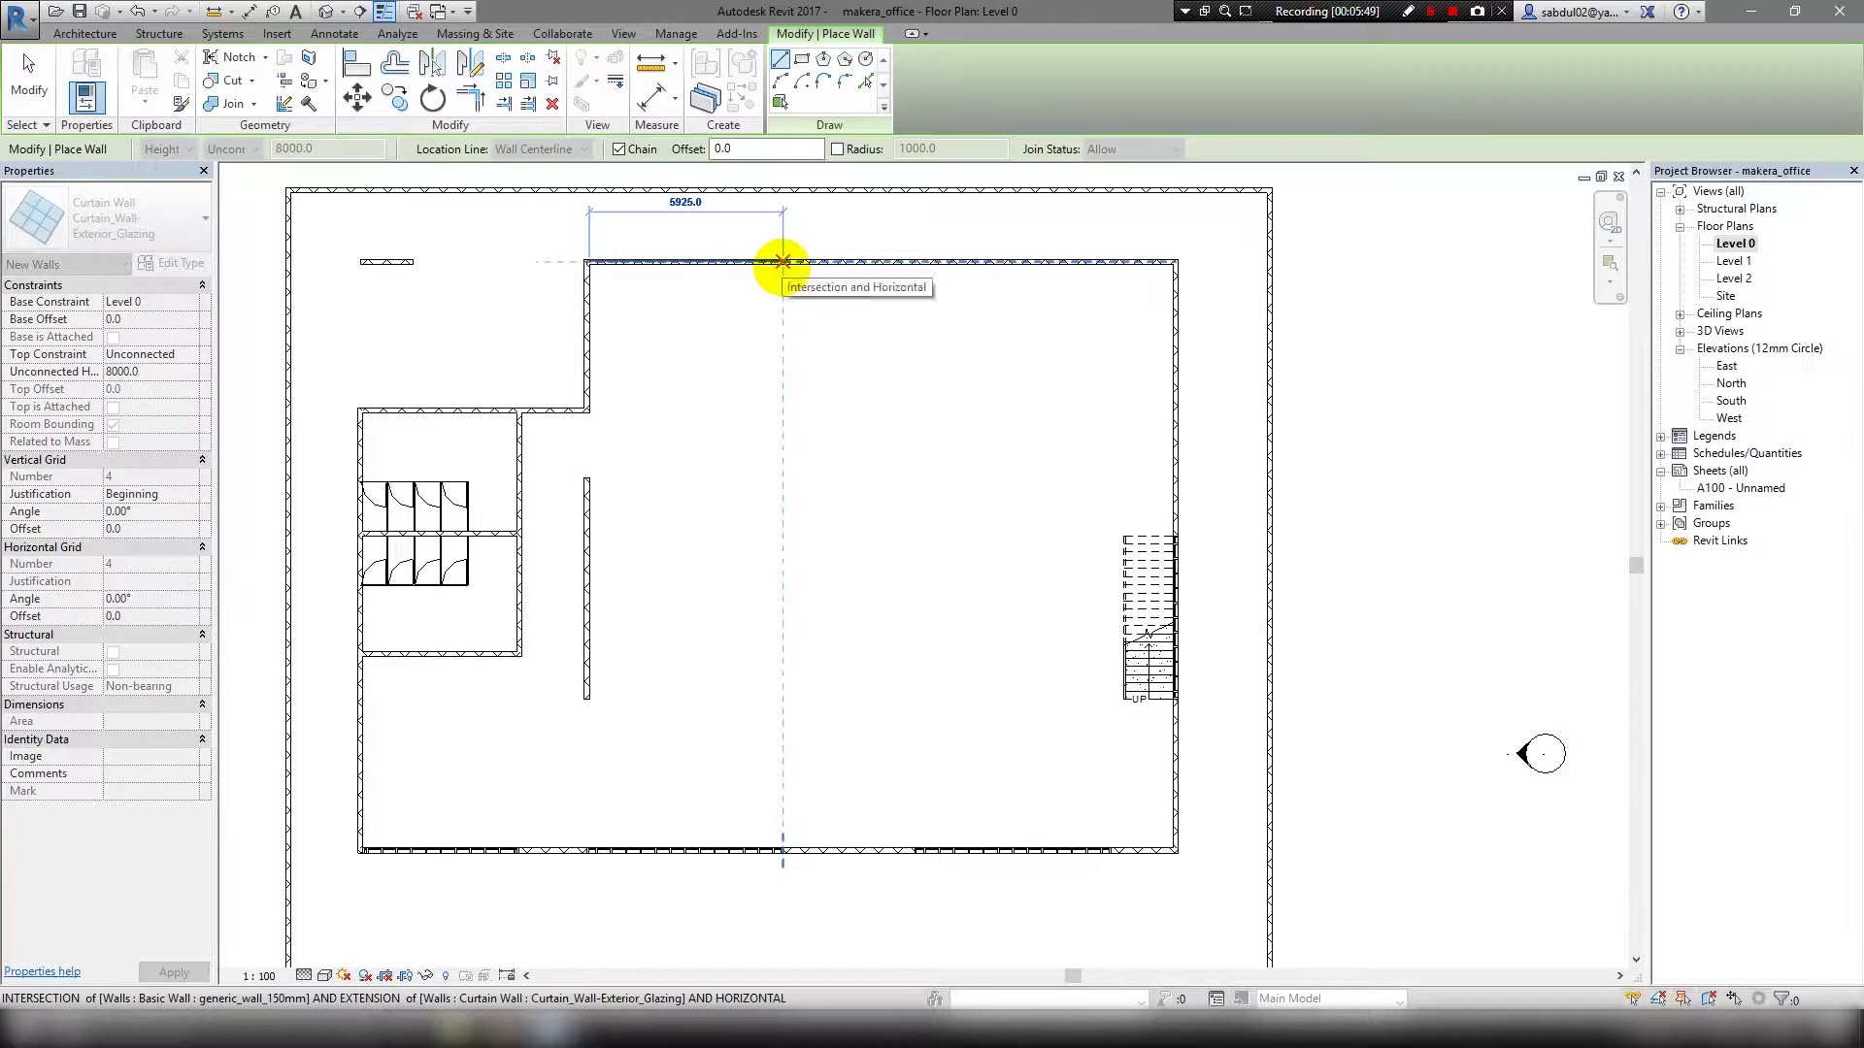
pyautogui.click(783, 261)
pyautogui.click(914, 261)
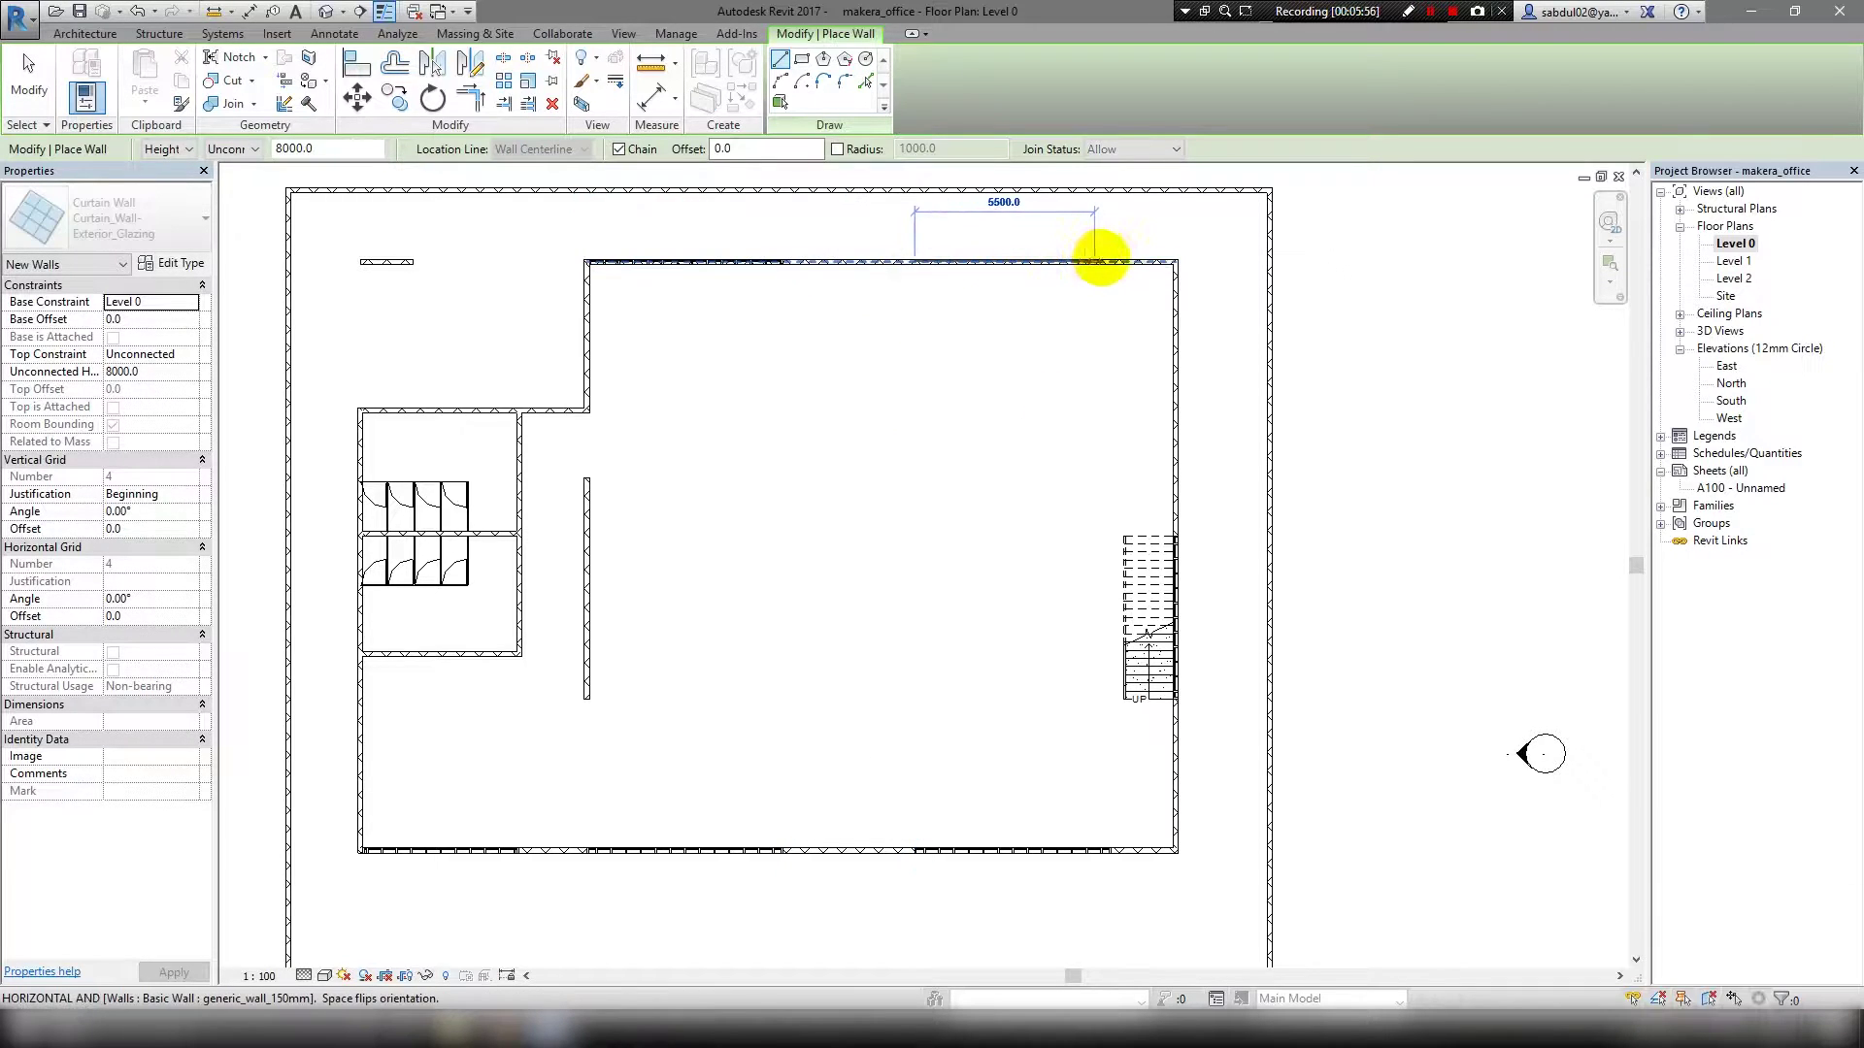
pyautogui.click(1110, 262)
pyautogui.scroll(4, 1068, 223)
pyautogui.scroll(-2, 641, 299)
pyautogui.scroll(-3, 641, 299)
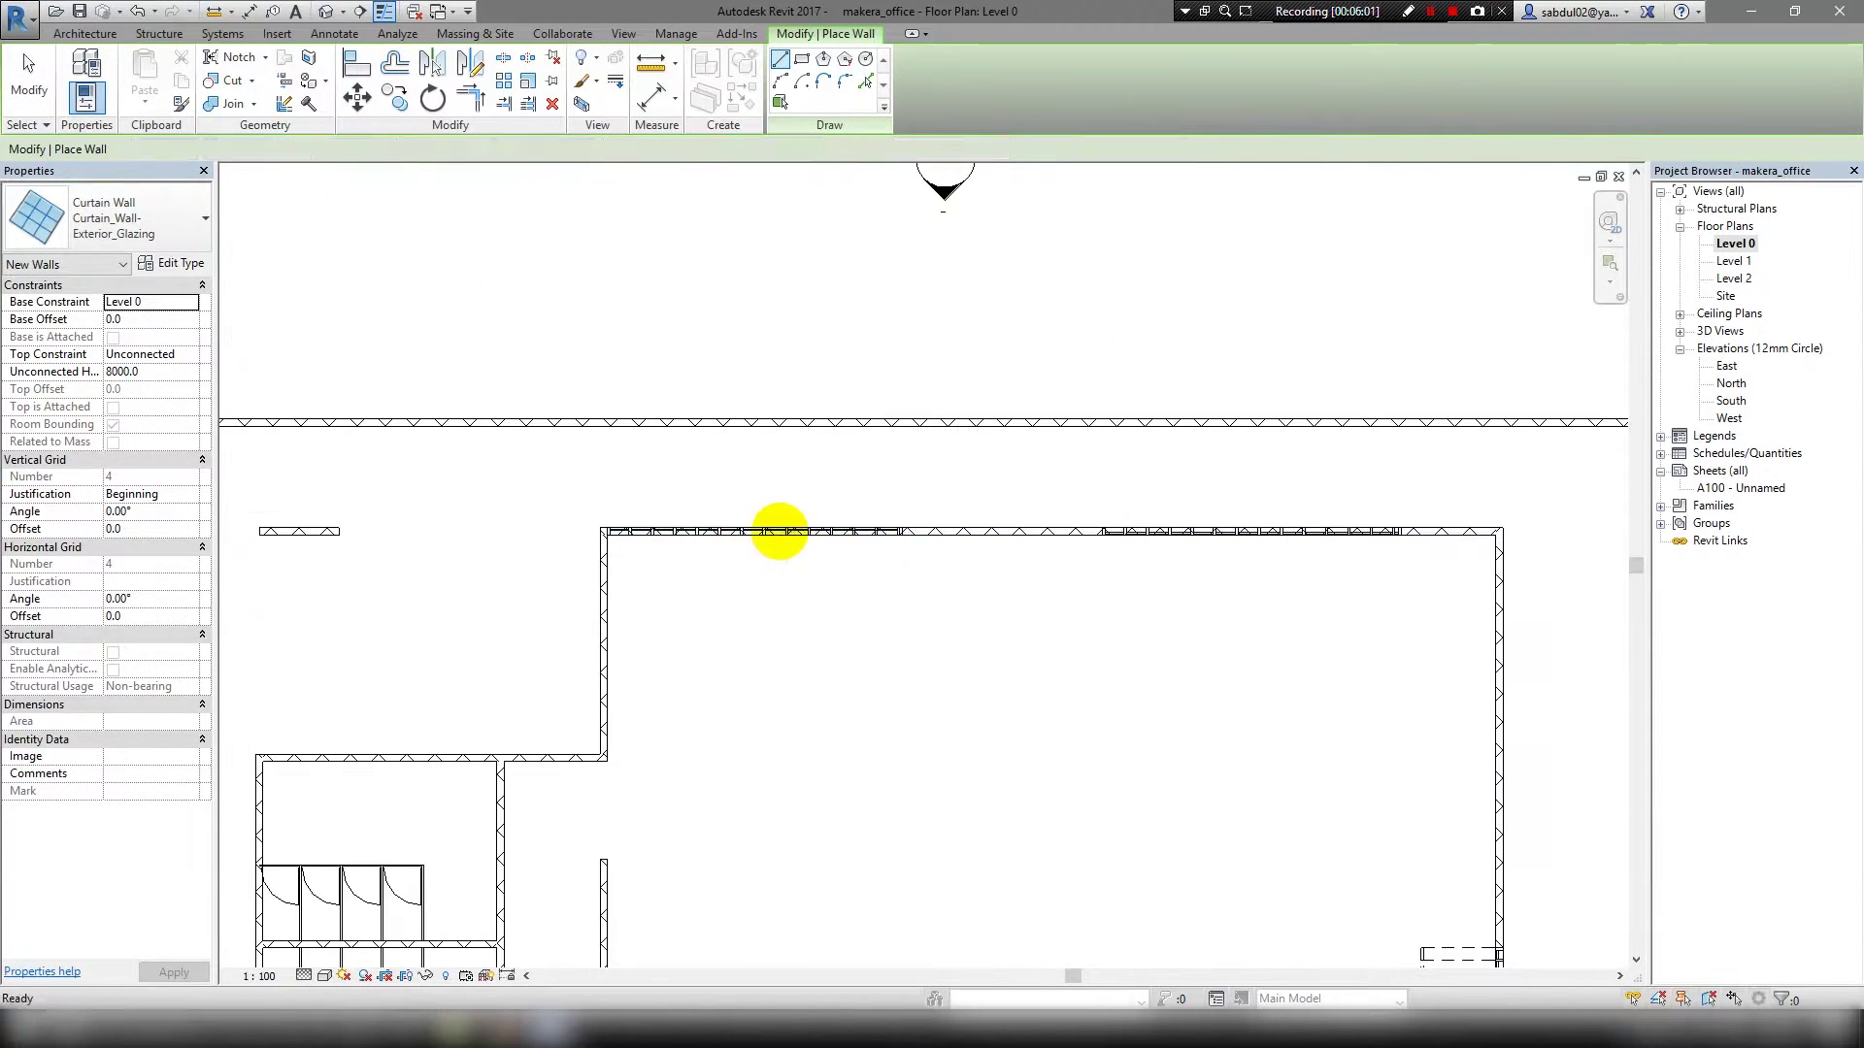
pyautogui.press('Escape')
pyautogui.press('Escape')
pyautogui.scroll(-2, 754, 520)
pyautogui.press('Escape')
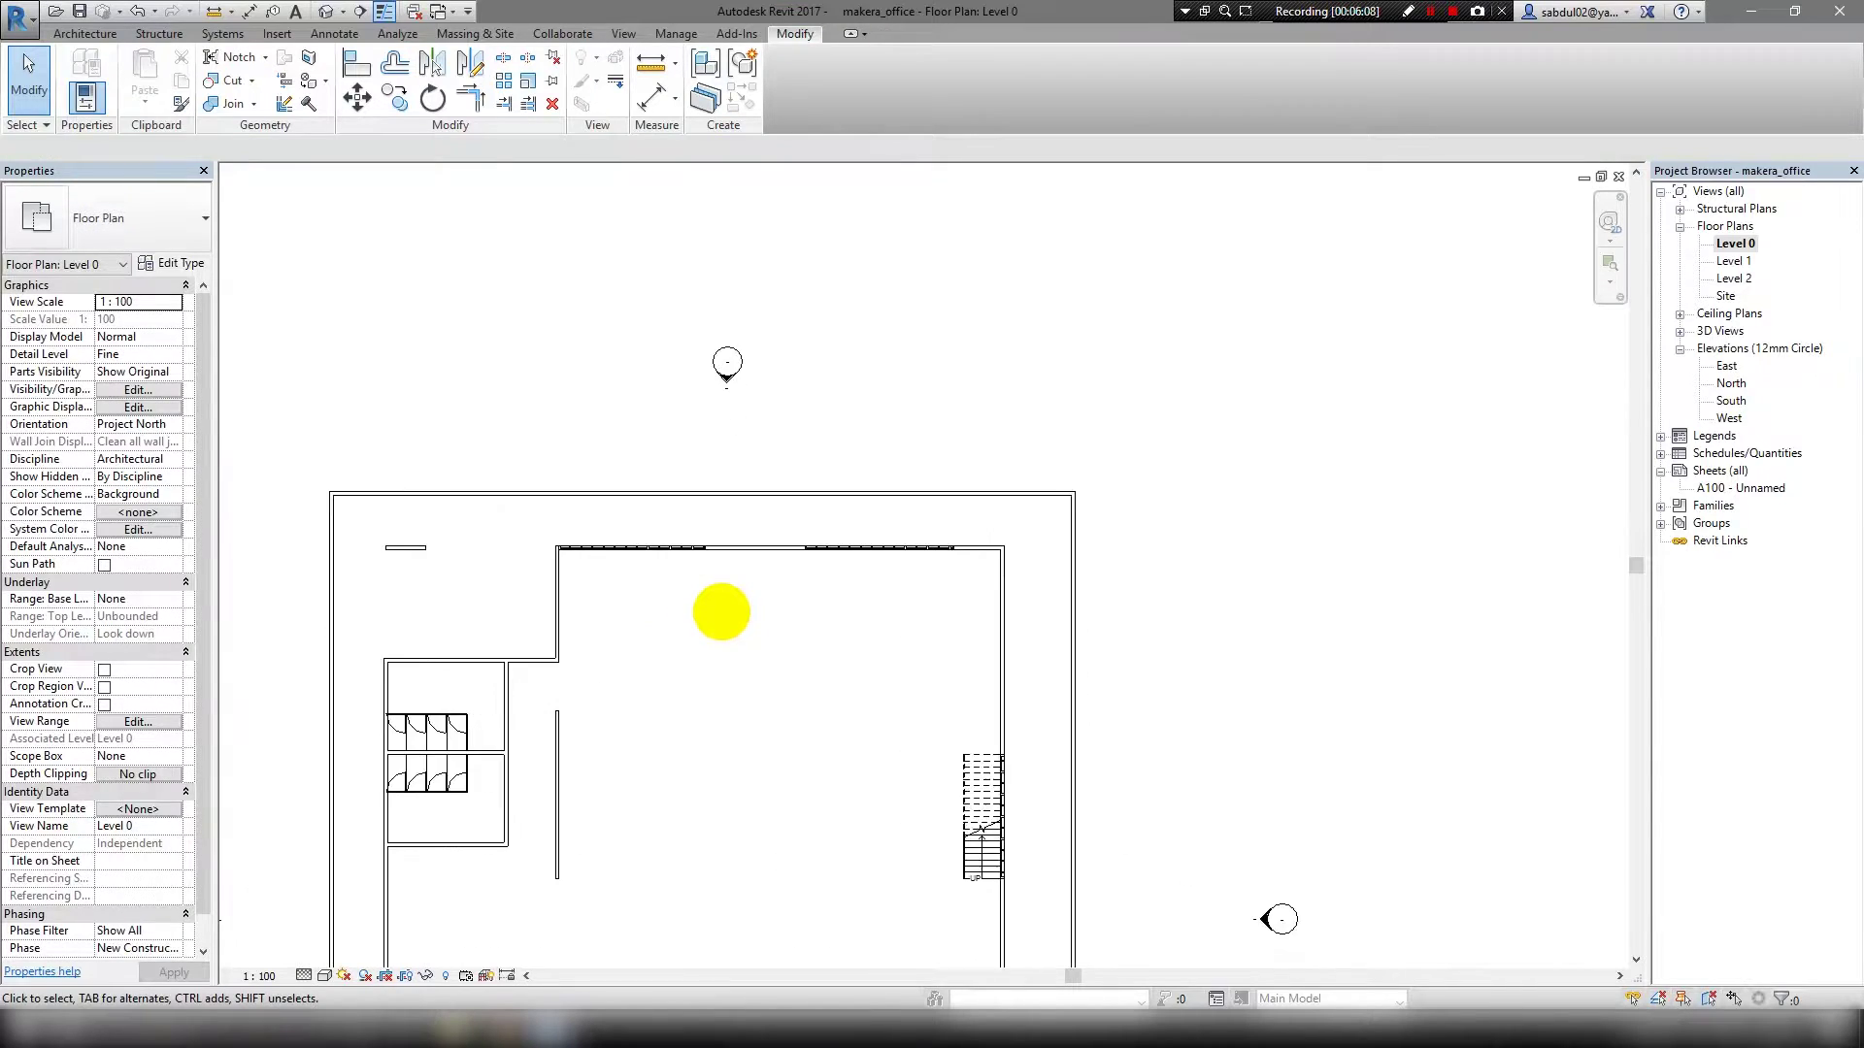
pyautogui.scroll(-1, 720, 615)
pyautogui.scroll(1, 695, 732)
pyautogui.scroll(2, 644, 524)
pyautogui.scroll(2, 645, 524)
# Cut the top wall with the new curtain walls and check the result in 3D.
pyautogui.click(644, 522)
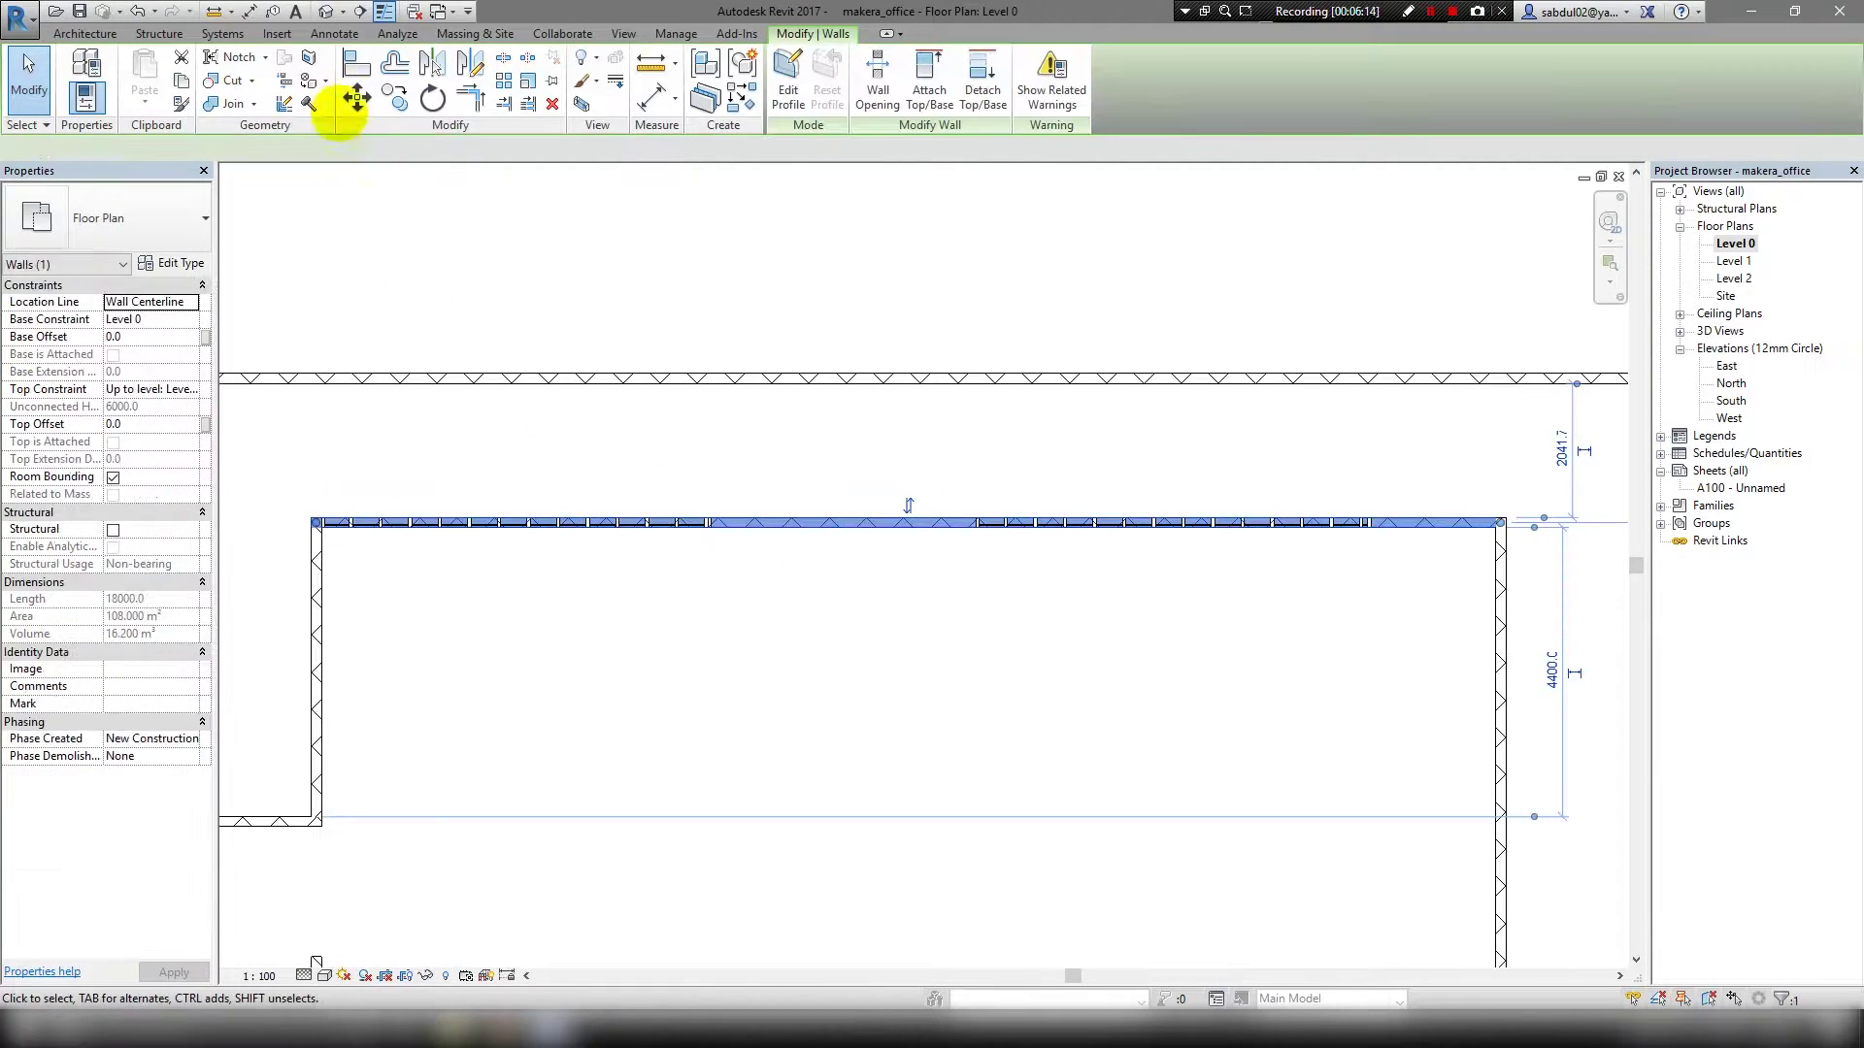
pyautogui.click(225, 79)
pyautogui.scroll(2, 483, 522)
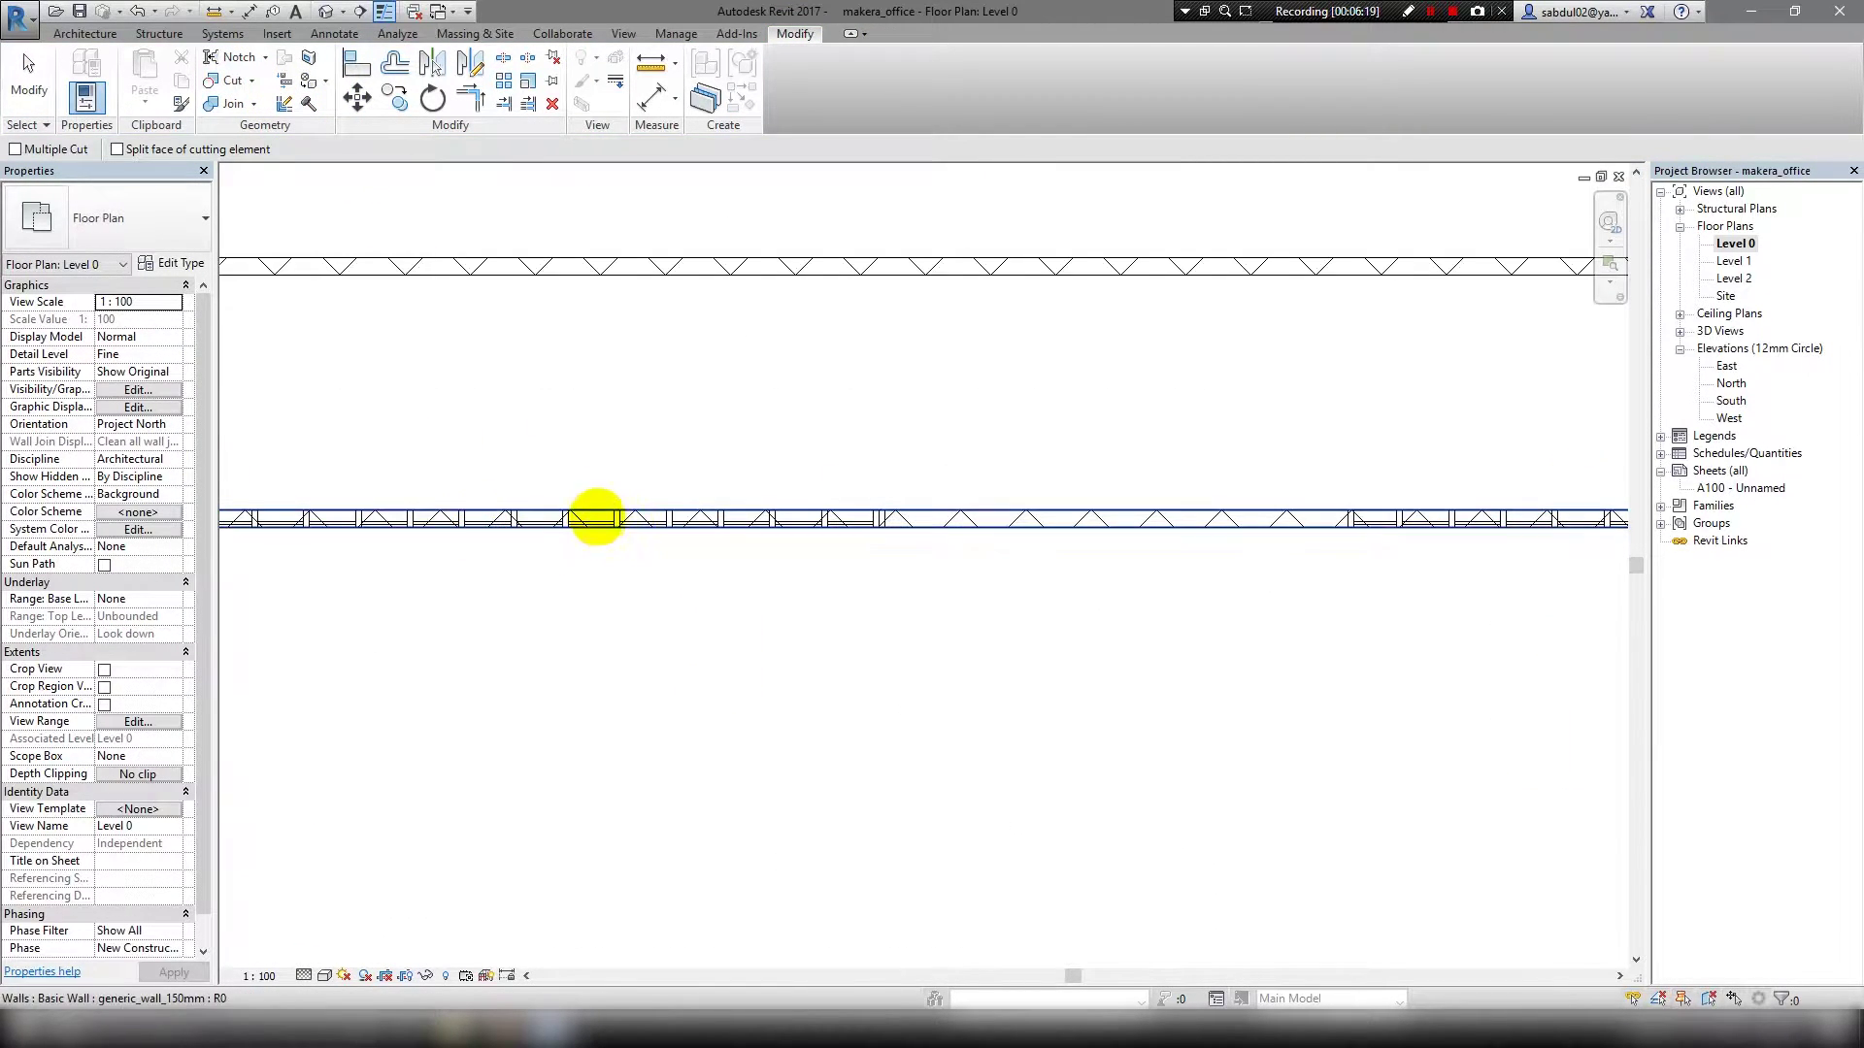
pyautogui.scroll(-1, 1114, 534)
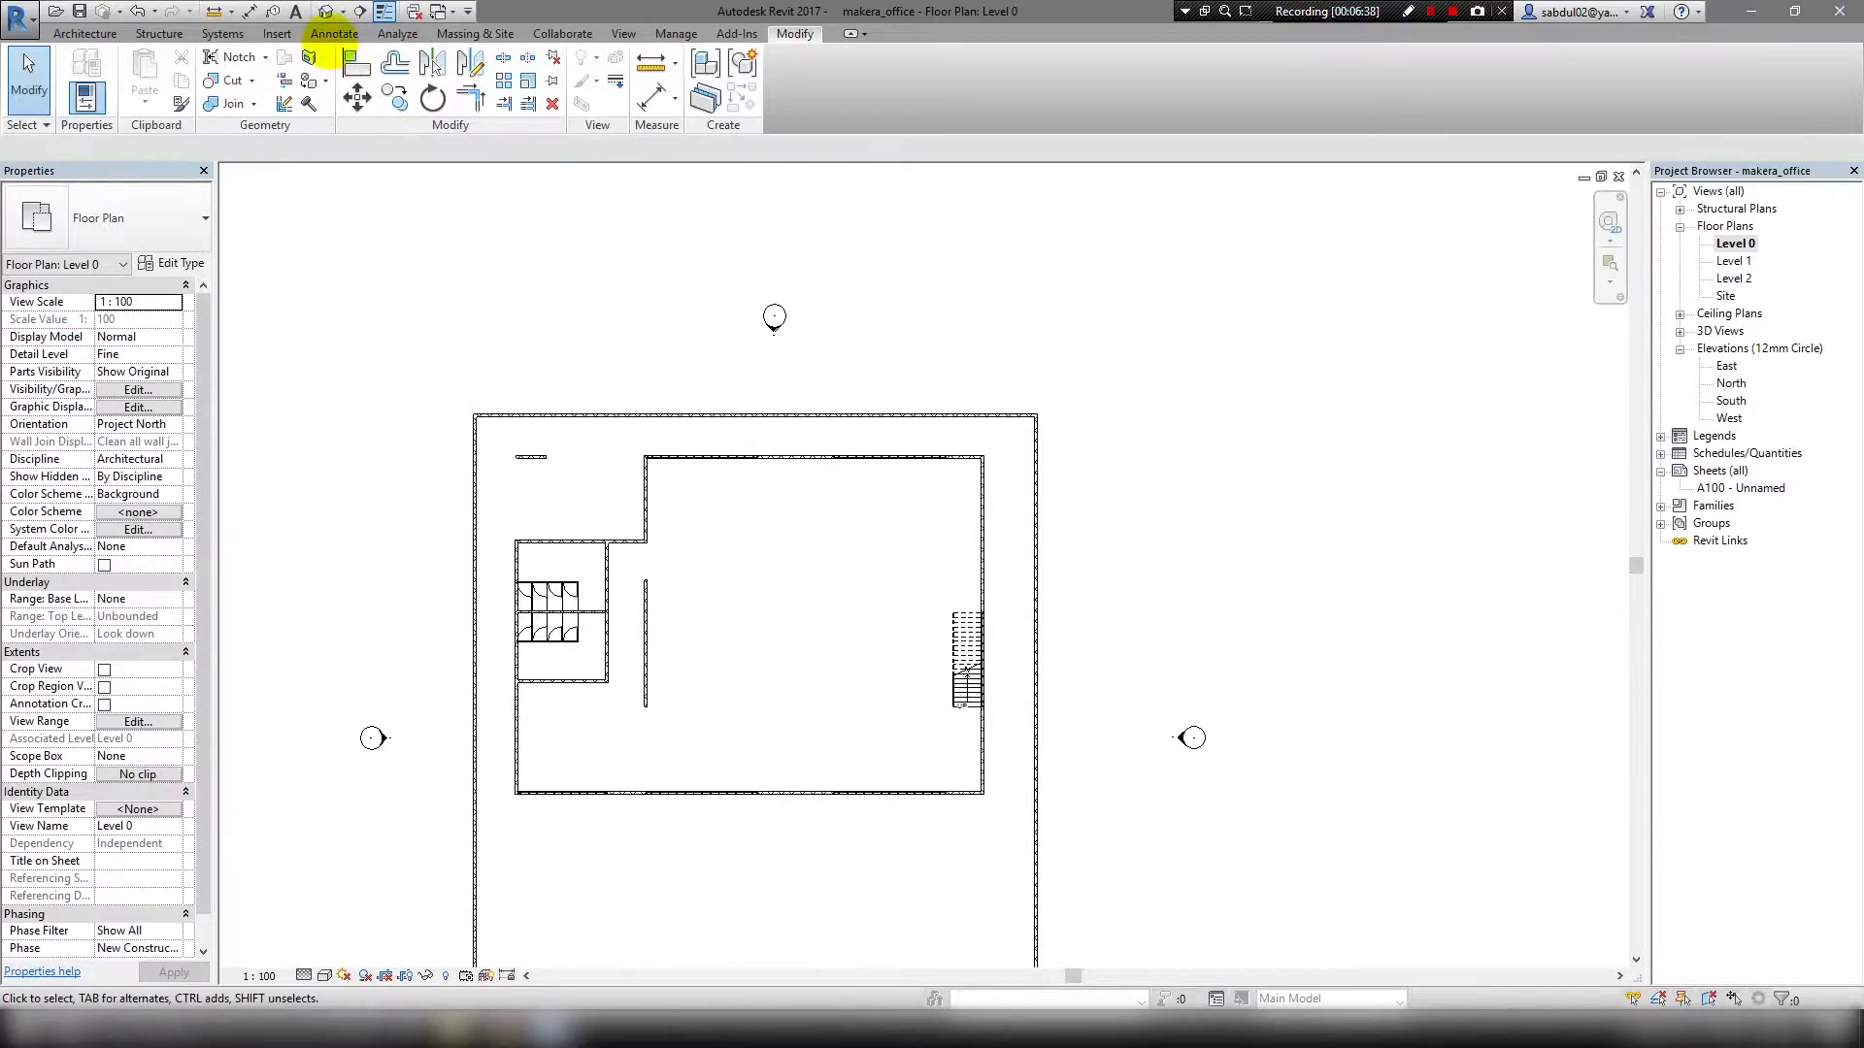
pyautogui.click(327, 12)
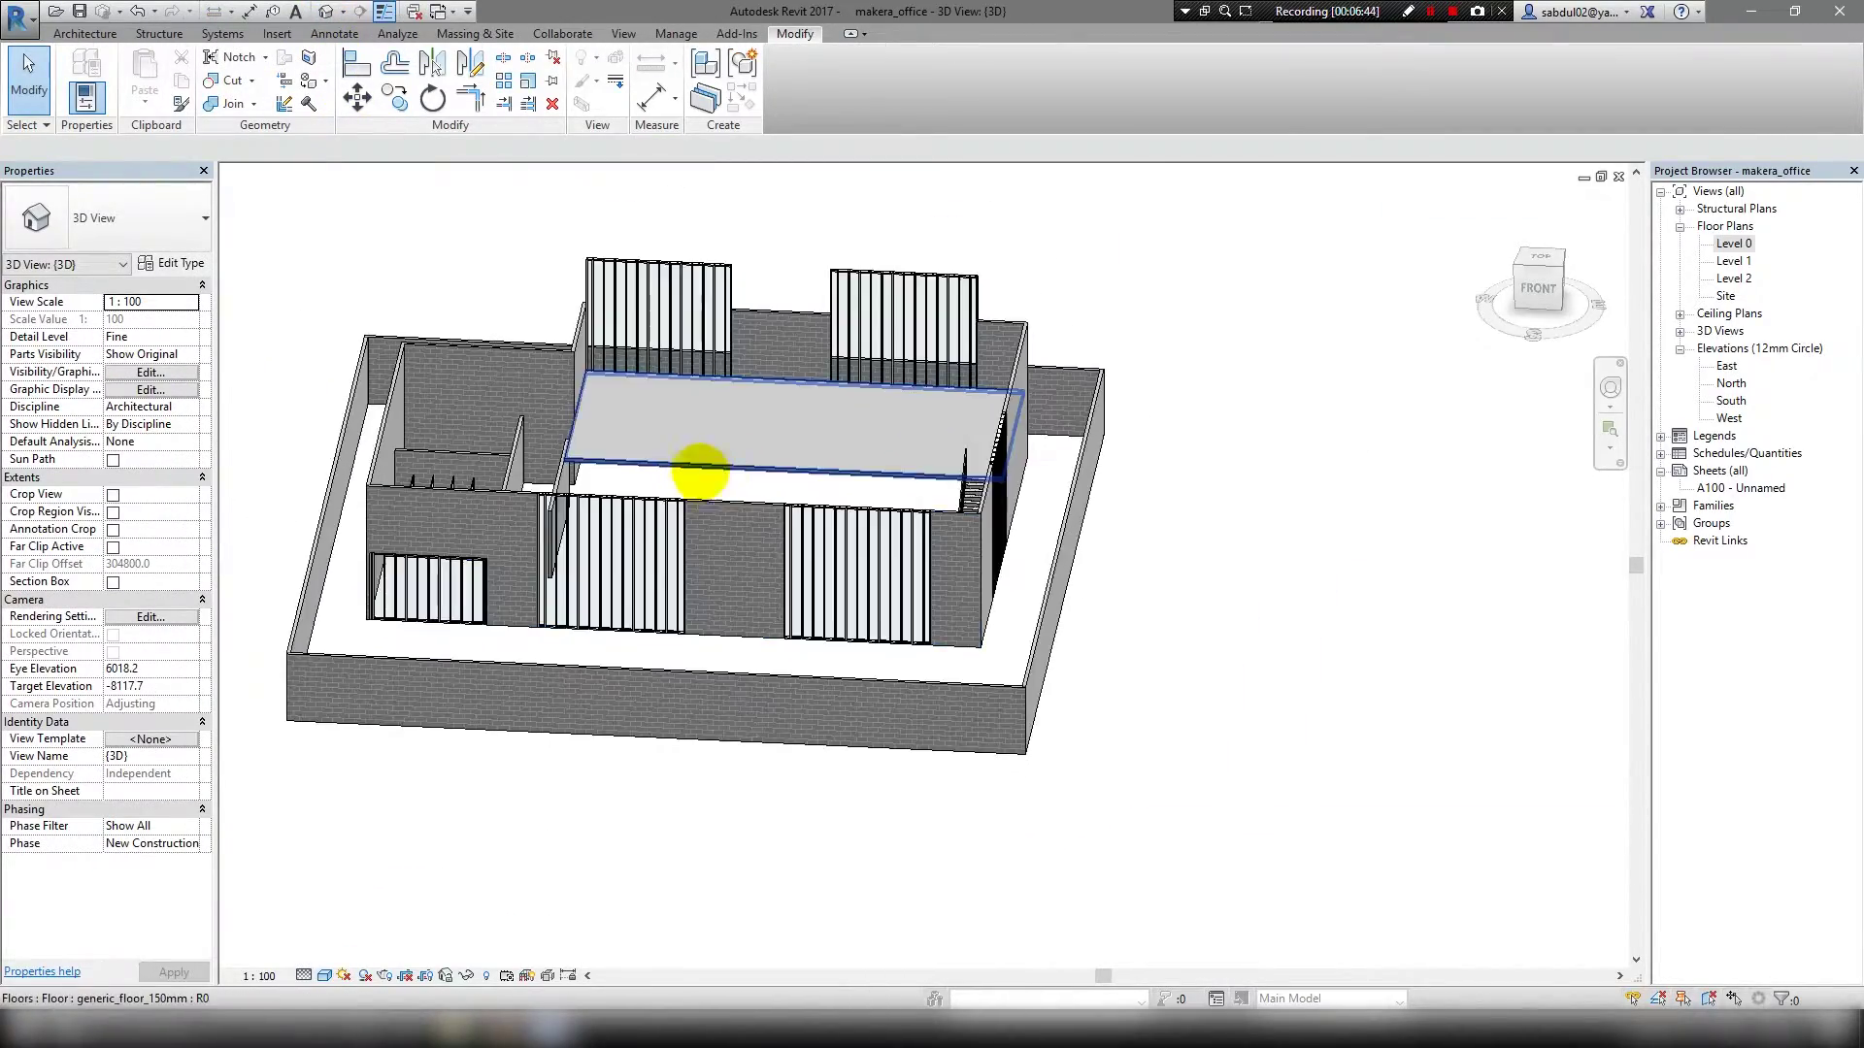
pyautogui.moveTo(862, 583)
pyautogui.keyDown('shift'); pyautogui.mouseDown(button='middle')
pyautogui.moveTo(884, 650)
pyautogui.moveTo(690, 644)
pyautogui.moveTo(653, 695)
pyautogui.moveTo(861, 599)
pyautogui.moveTo(1000, 642)
pyautogui.mouseUp(button='middle'); pyautogui.keyUp('shift')
# Start a wall on the Level 1 plan using the Basic Wall generic_wall_150mm type.
pyautogui.doubleClick(1733, 260)
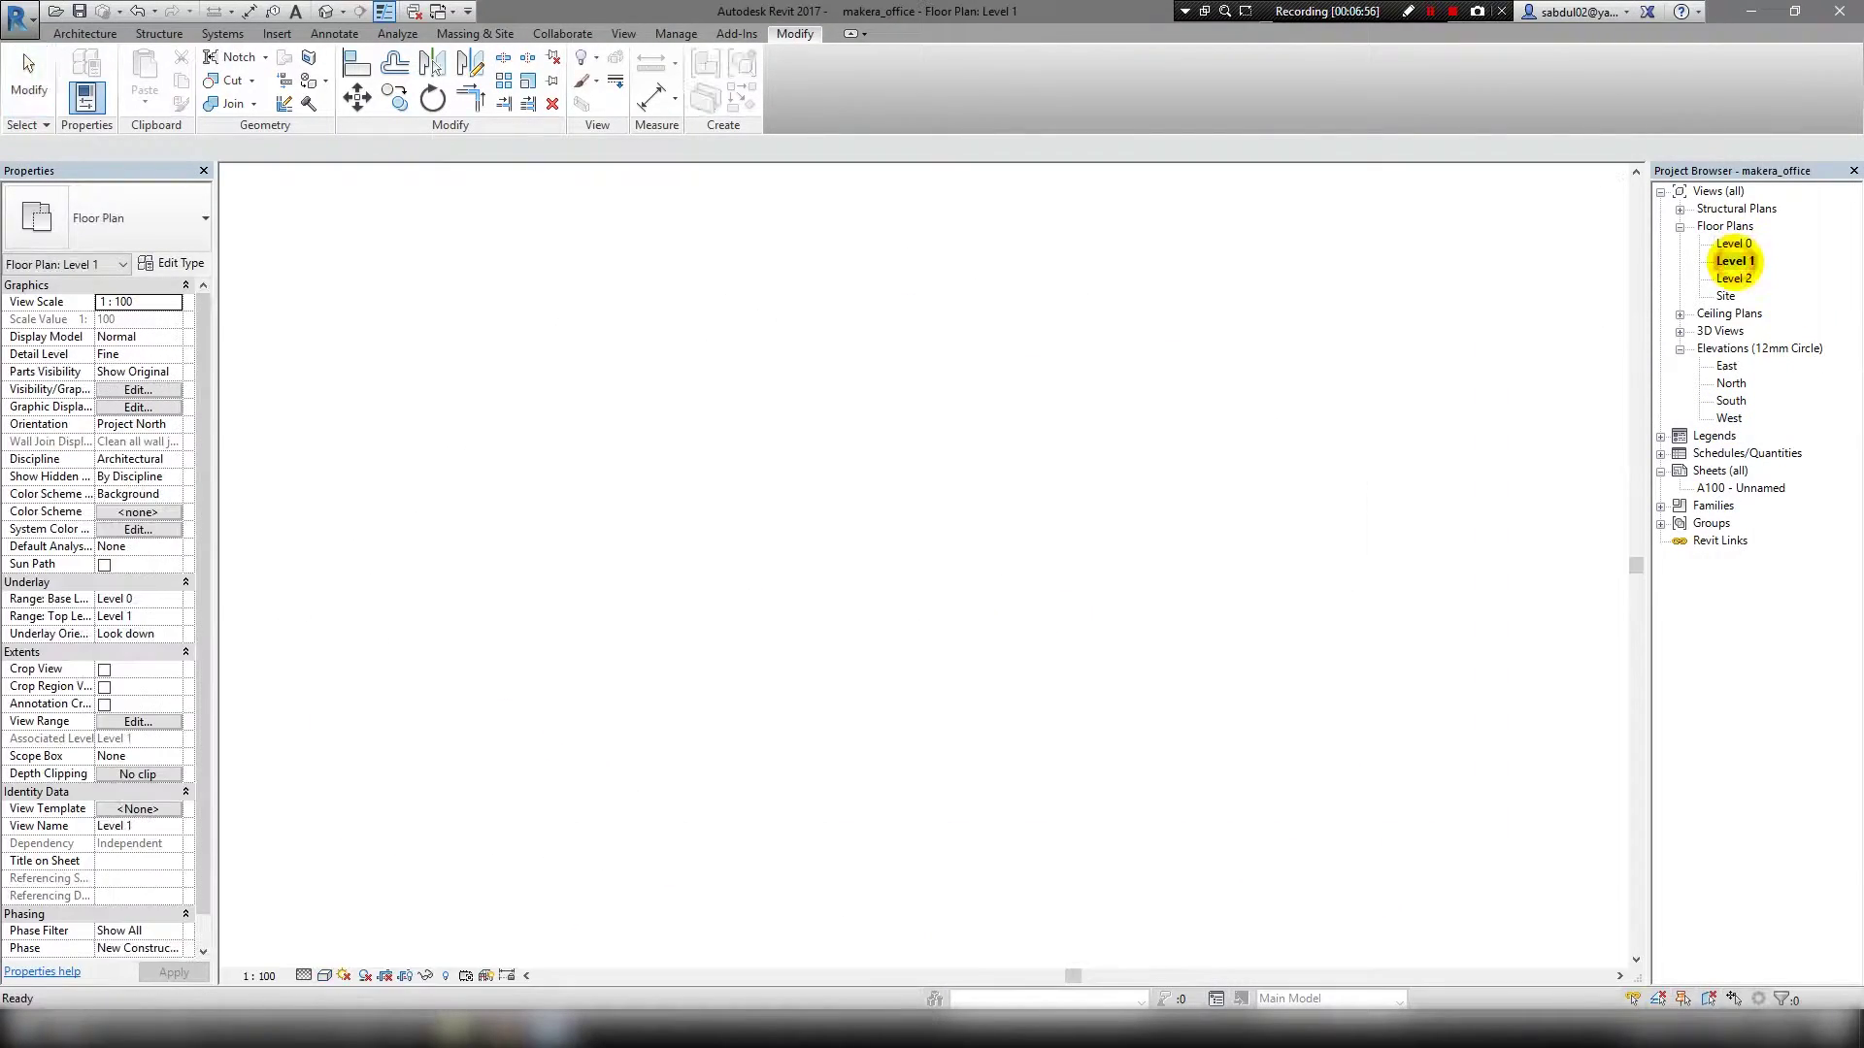
pyautogui.press('w')
pyautogui.press('a')
pyautogui.scroll(3, 612, 462)
pyautogui.scroll(-3, 612, 774)
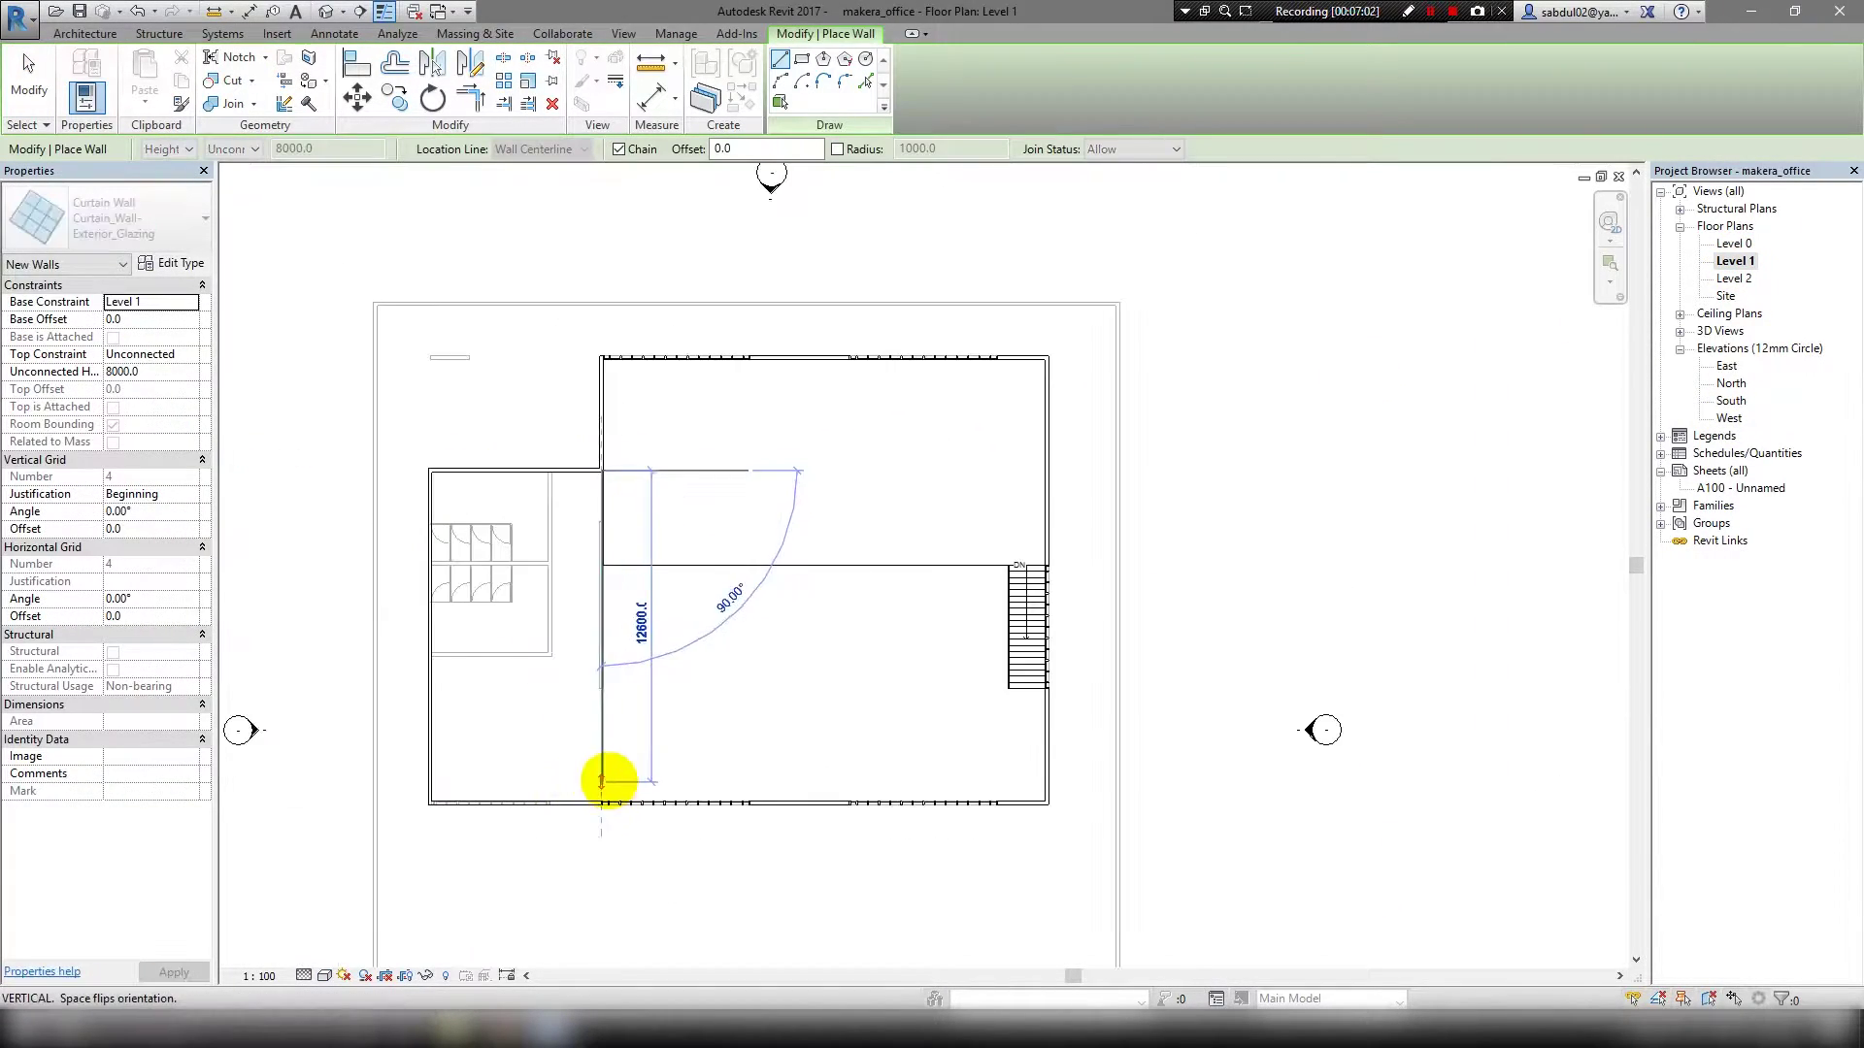
pyautogui.scroll(4, 595, 870)
pyautogui.moveTo(262, 213); pyautogui.dragTo(395, 405, button='middle')
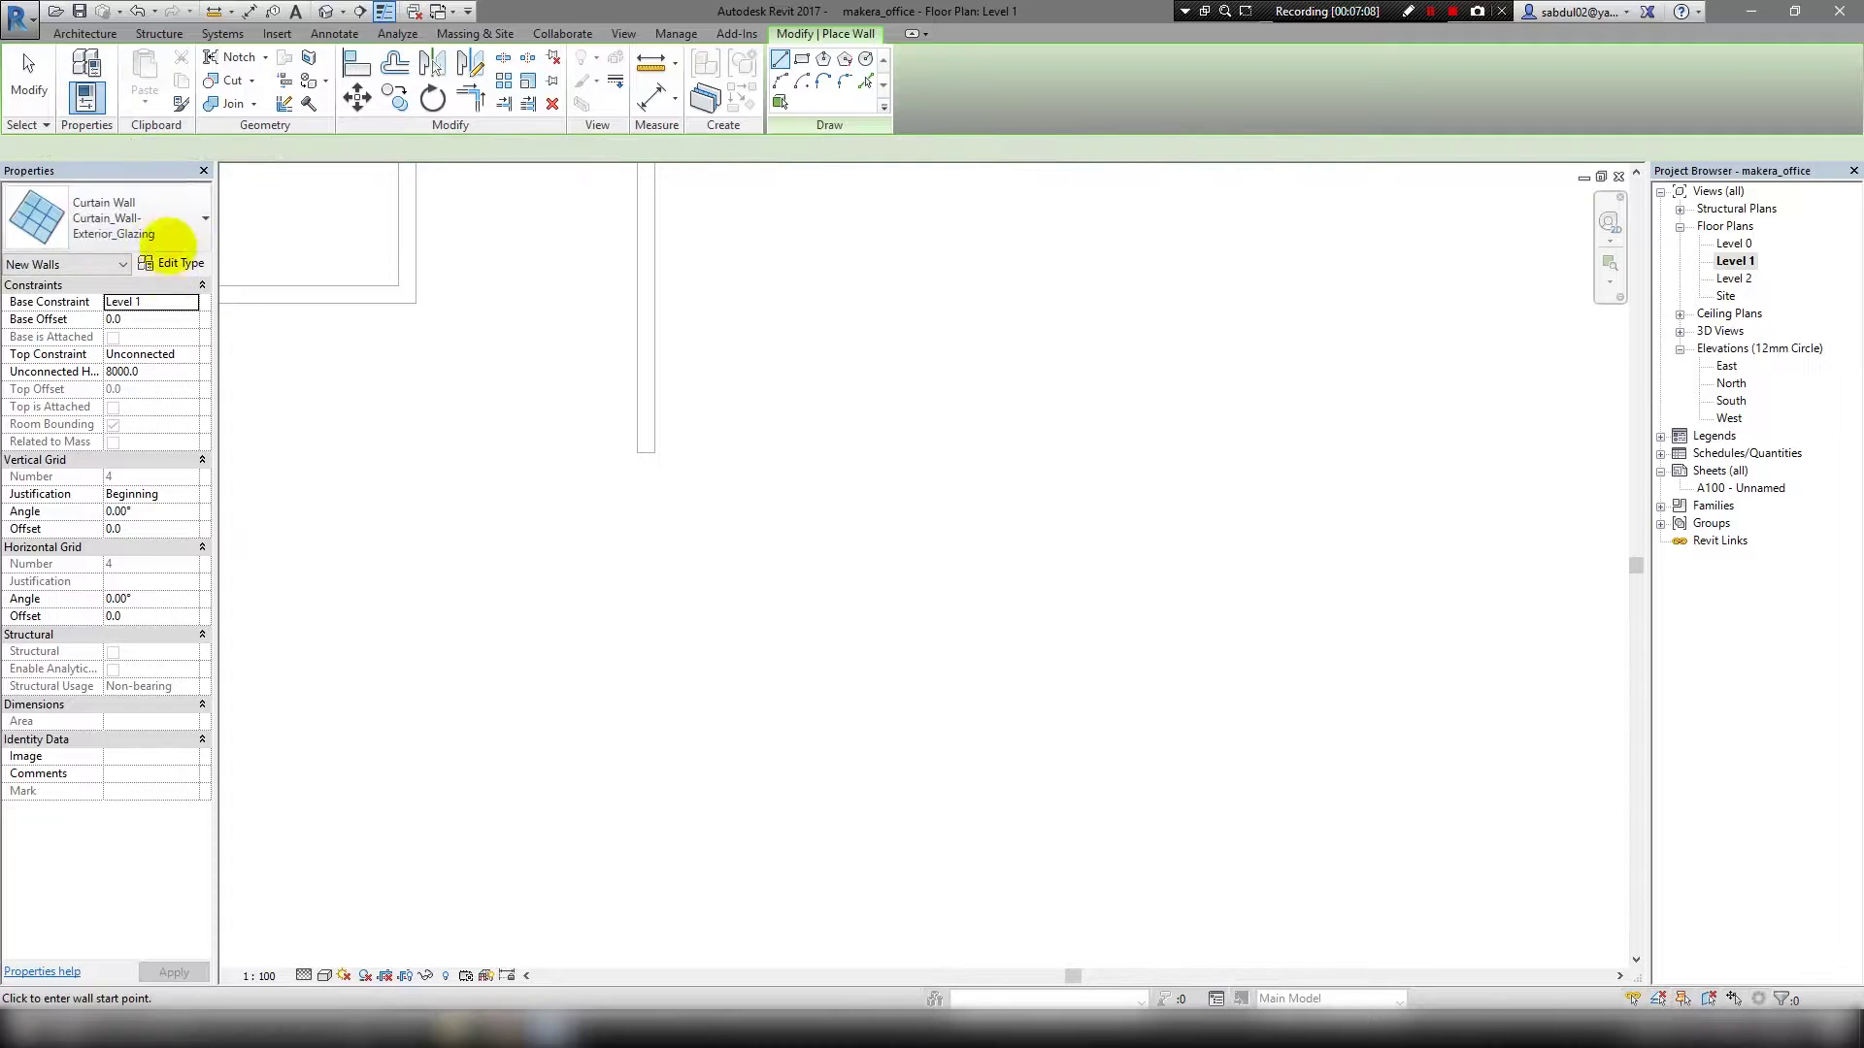
pyautogui.click(167, 222)
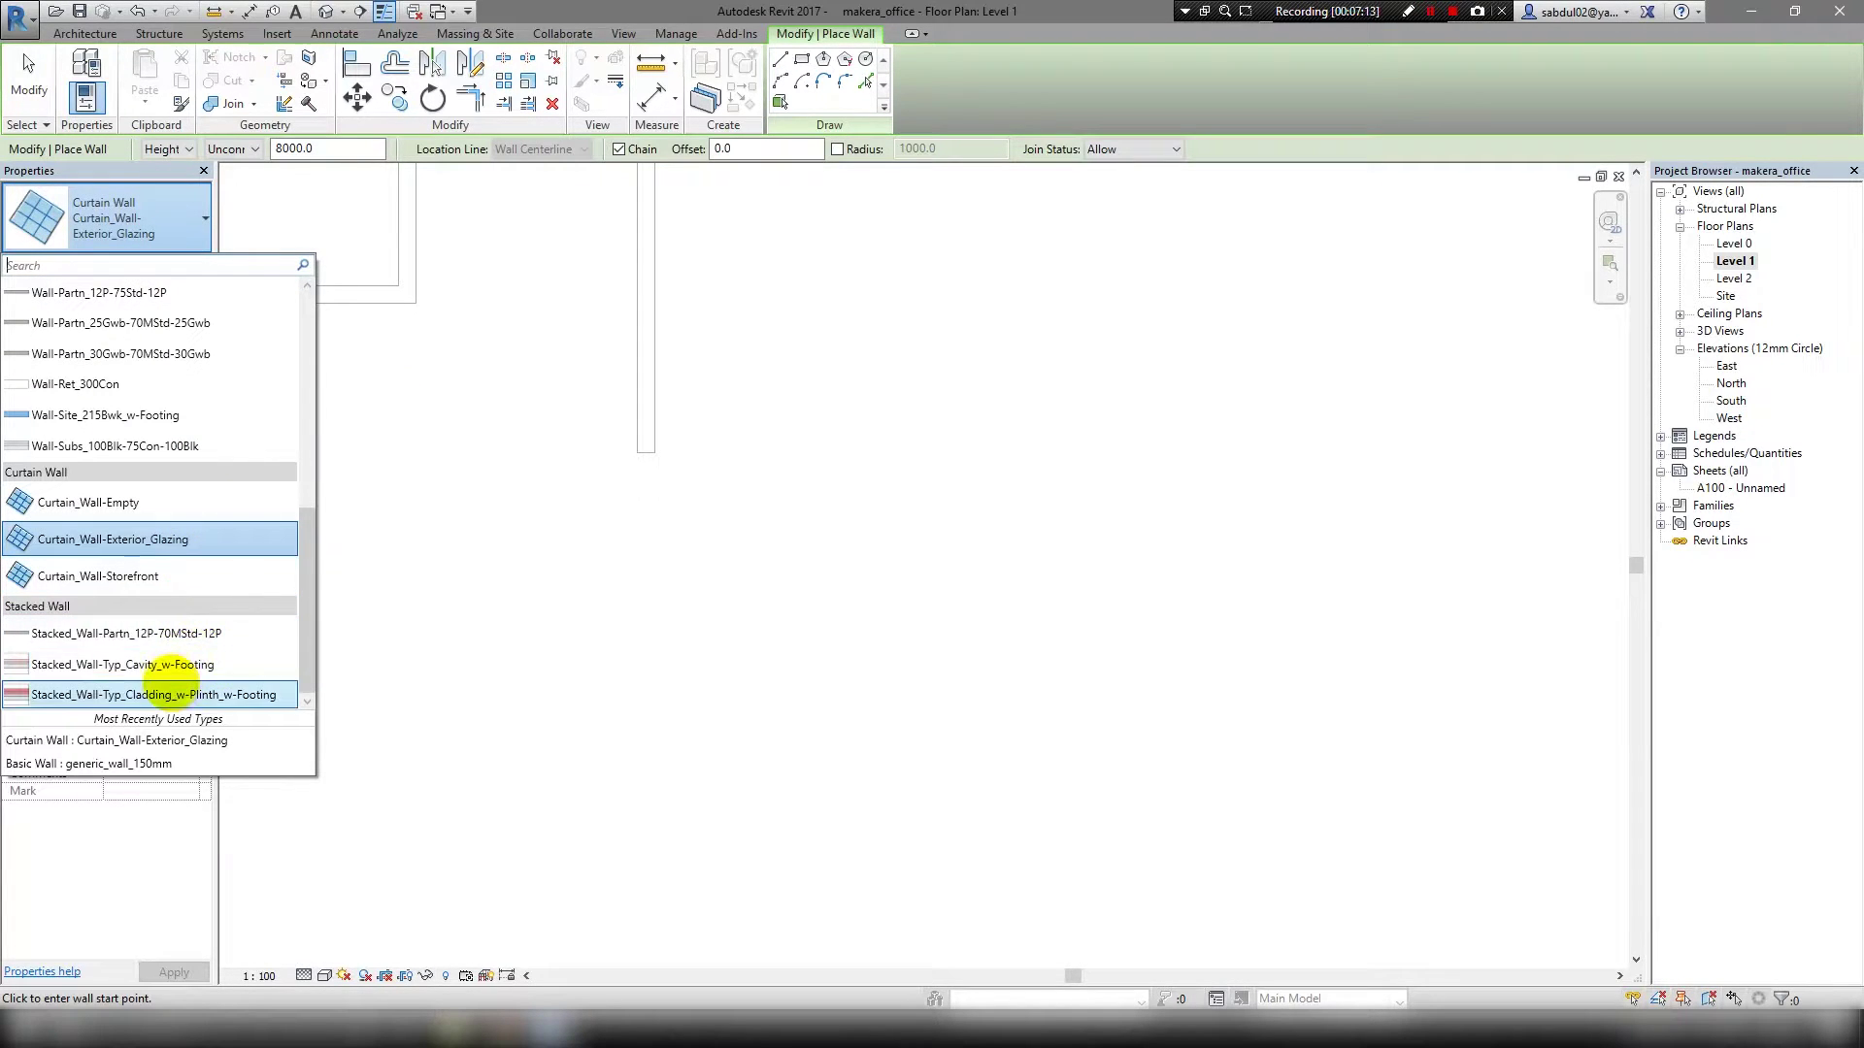
pyautogui.click(151, 763)
# Place the 150 mm generic wall at the curtain wall's end on Level 1.
pyautogui.scroll(-3, 554, 407)
pyautogui.scroll(2, 573, 271)
pyautogui.scroll(2, 628, 383)
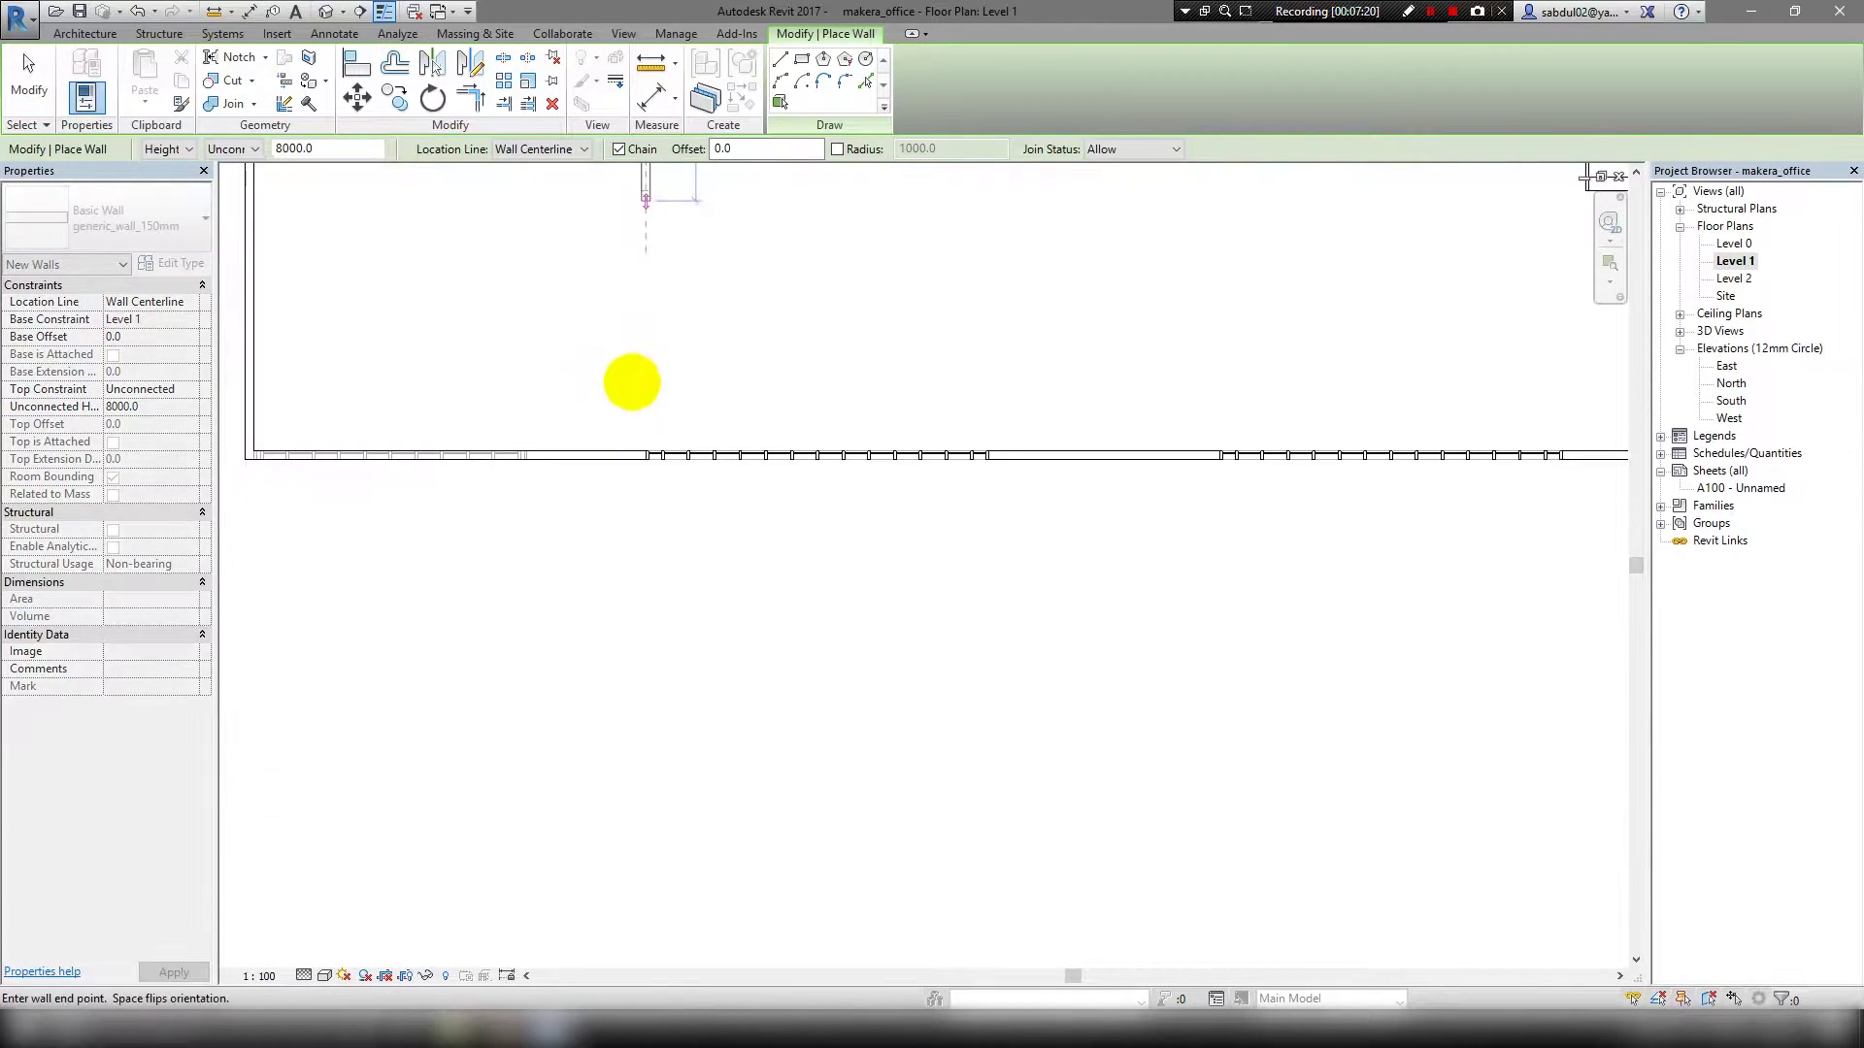
pyautogui.scroll(2, 658, 486)
pyautogui.click(658, 485)
pyautogui.scroll(-2, 707, 553)
pyautogui.scroll(-3, 683, 504)
pyautogui.scroll(-1, 644, 528)
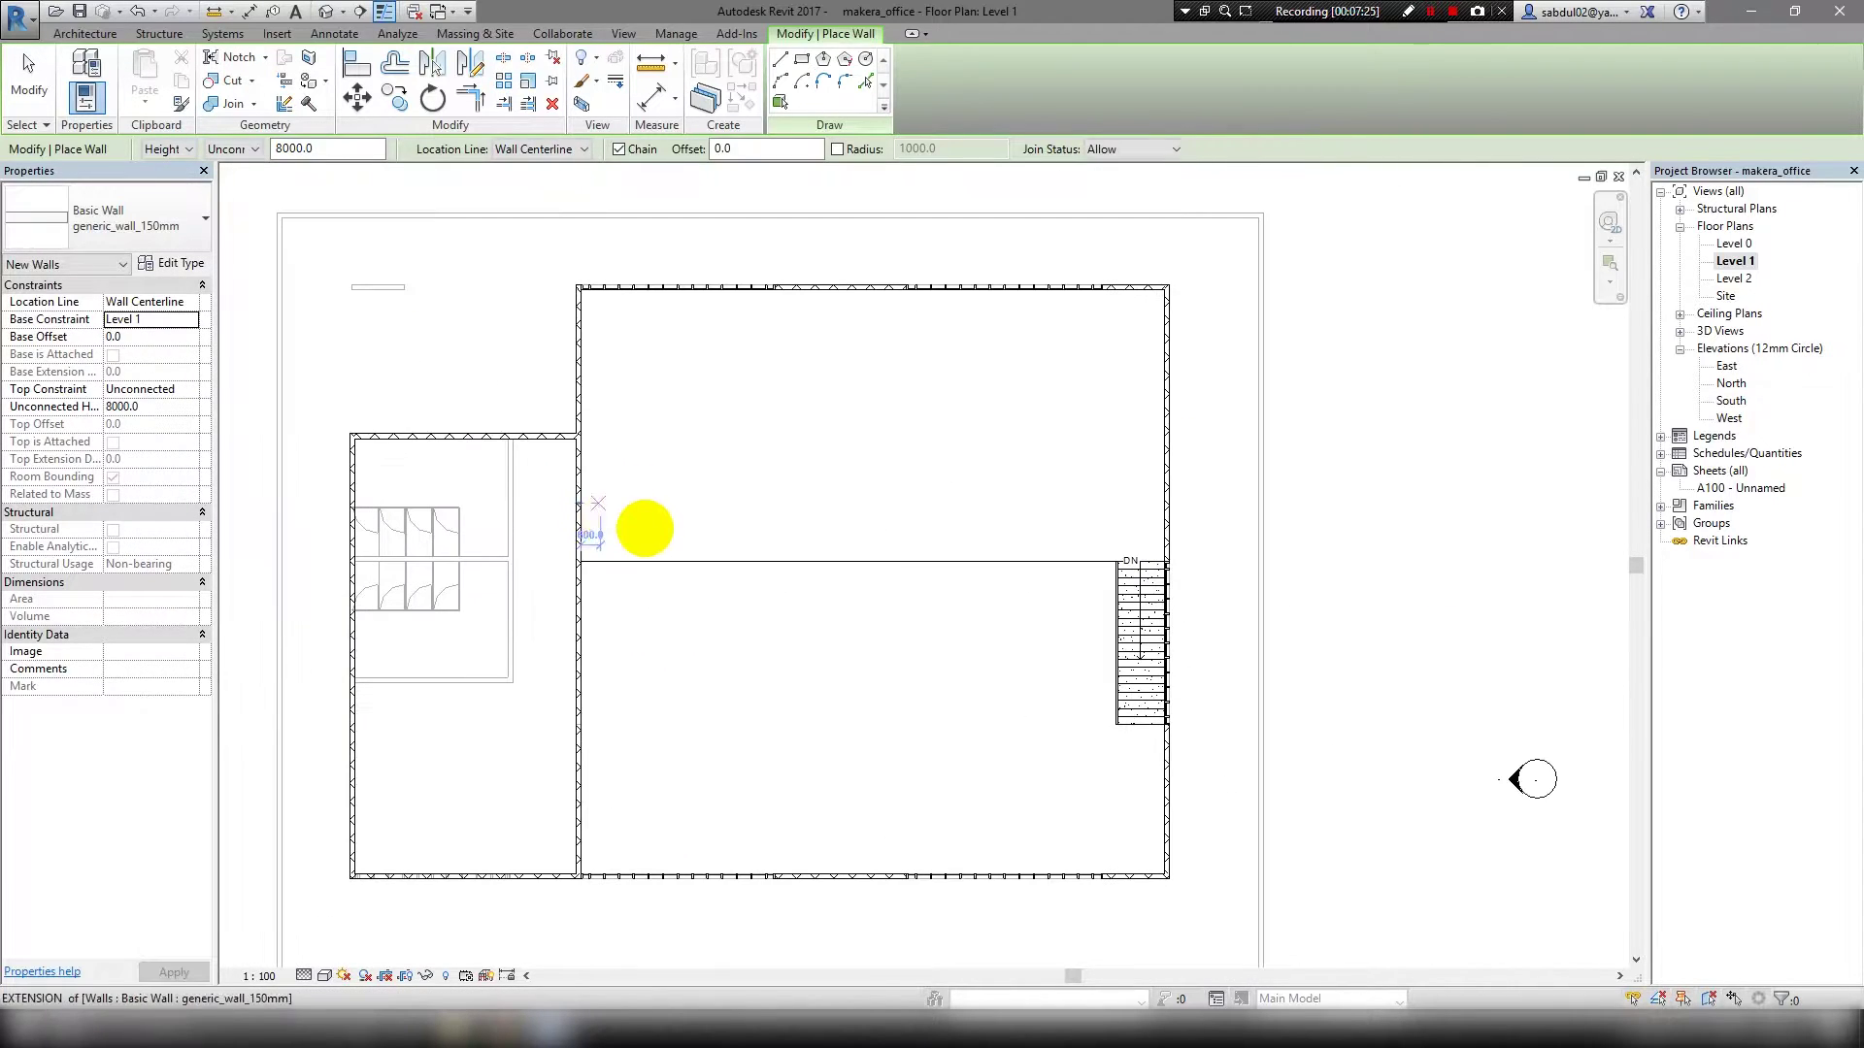
pyautogui.press('Escape')
pyautogui.press('Escape')
# Inspect the new wall, rear curtain walls and front brick wall in the default 3D view.
pyautogui.click(326, 12)
pyautogui.click(680, 351)
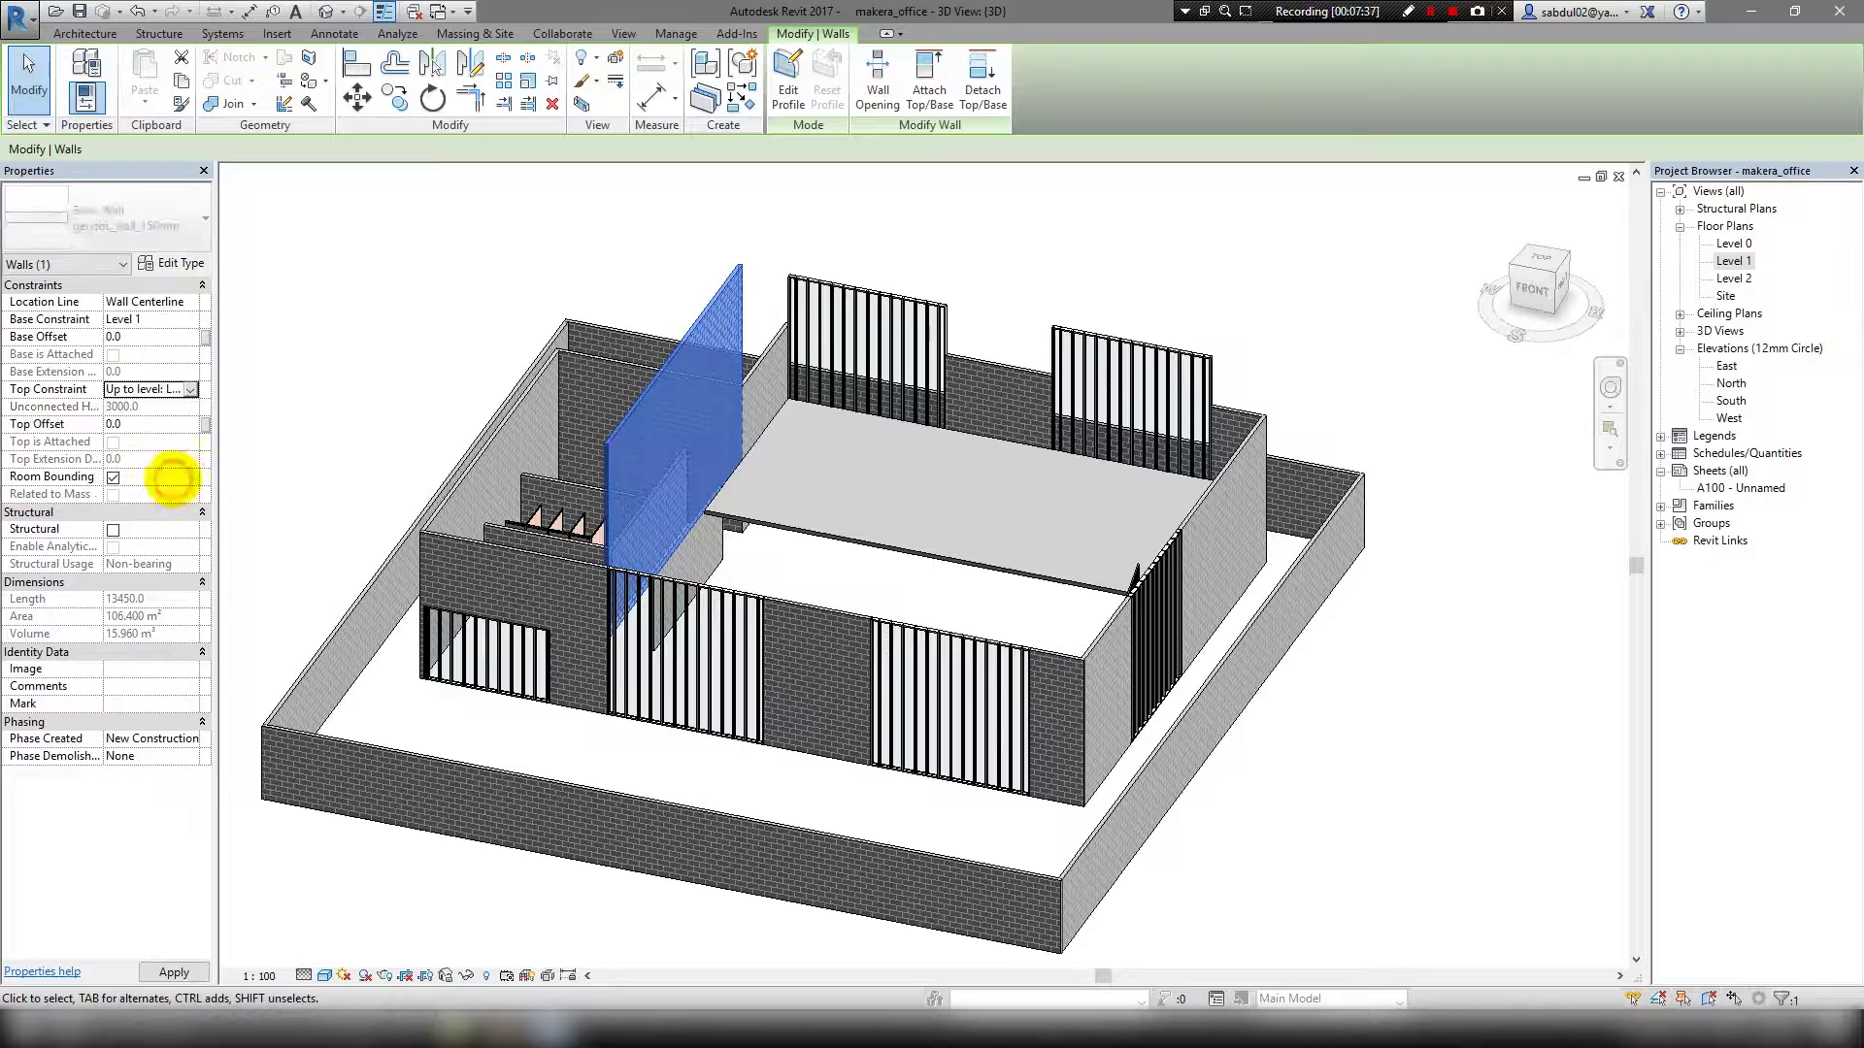
pyautogui.click(499, 333)
pyautogui.click(815, 283)
pyautogui.keyDown('ctrl'); pyautogui.click(1073, 330); pyautogui.keyUp('ctrl')
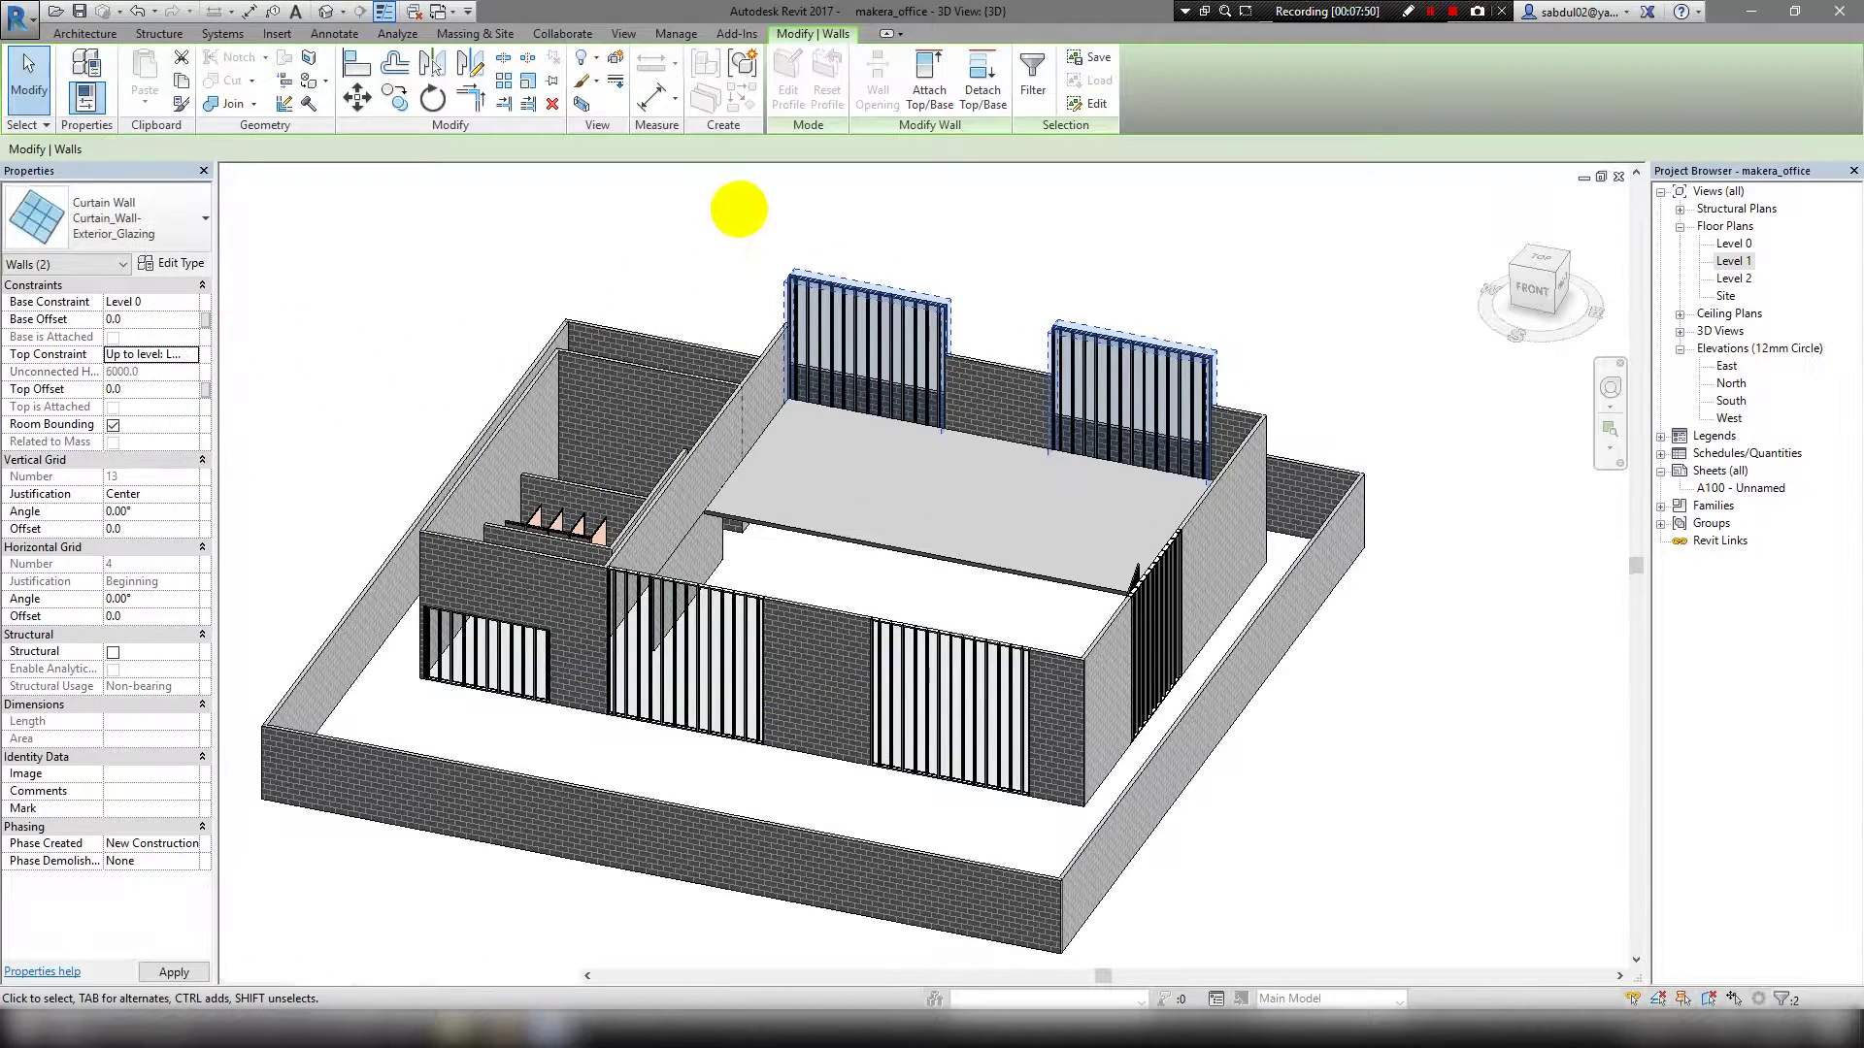
pyautogui.click(738, 209)
pyautogui.moveTo(836, 312)
pyautogui.keyDown('shift'); pyautogui.mouseDown(button='middle')
pyautogui.moveTo(1281, 401)
pyautogui.moveTo(433, 466)
pyautogui.moveTo(521, 492)
pyautogui.moveTo(829, 433)
pyautogui.moveTo(749, 457)
pyautogui.moveTo(782, 571)
pyautogui.mouseUp(button='middle'); pyautogui.keyUp('shift')
pyautogui.click(437, 528)
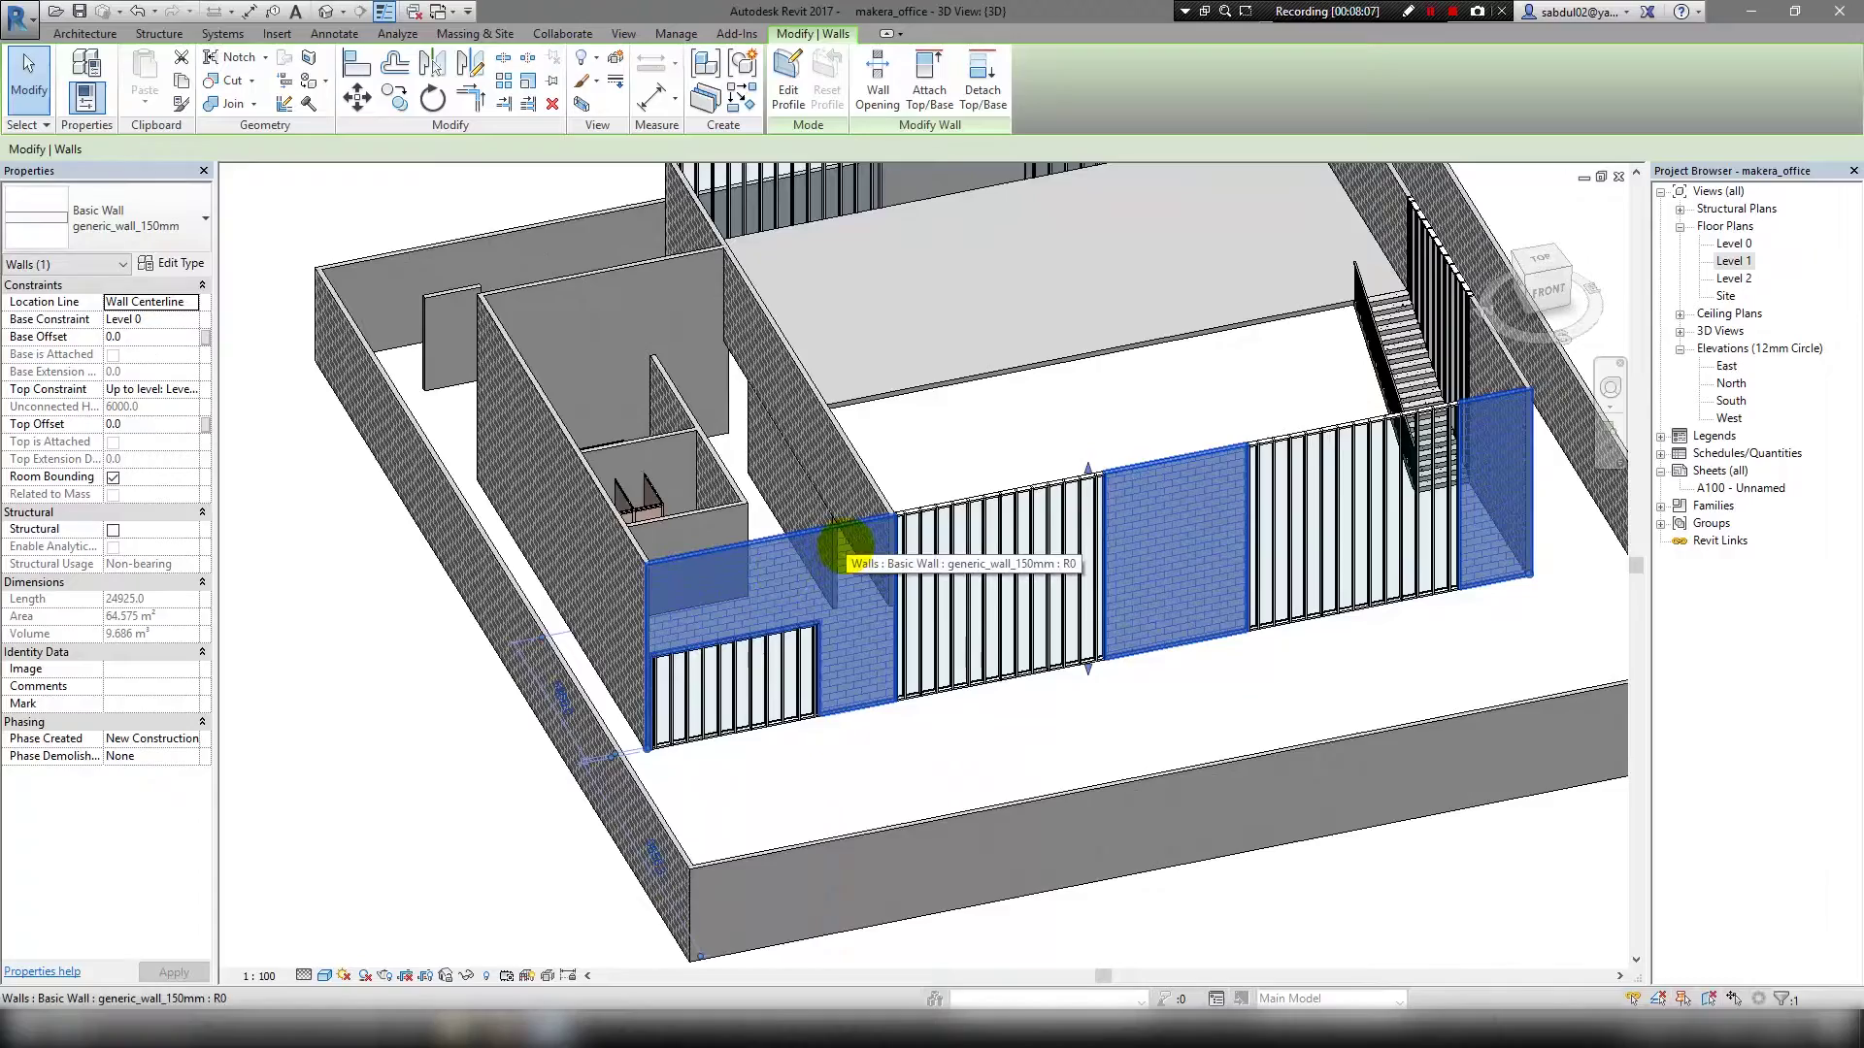
pyautogui.scroll(-3, 844, 545)
pyautogui.moveTo(728, 456)
pyautogui.keyDown('shift'); pyautogui.mouseDown(button='middle')
pyautogui.moveTo(665, 382)
pyautogui.moveTo(728, 366)
pyautogui.moveTo(688, 397)
pyautogui.mouseUp(button='middle'); pyautogui.keyUp('shift')
pyautogui.scroll(3, 688, 397)
# Set the Top Constraint of the two toilet-block walls to Level 1.
pyautogui.click(666, 340)
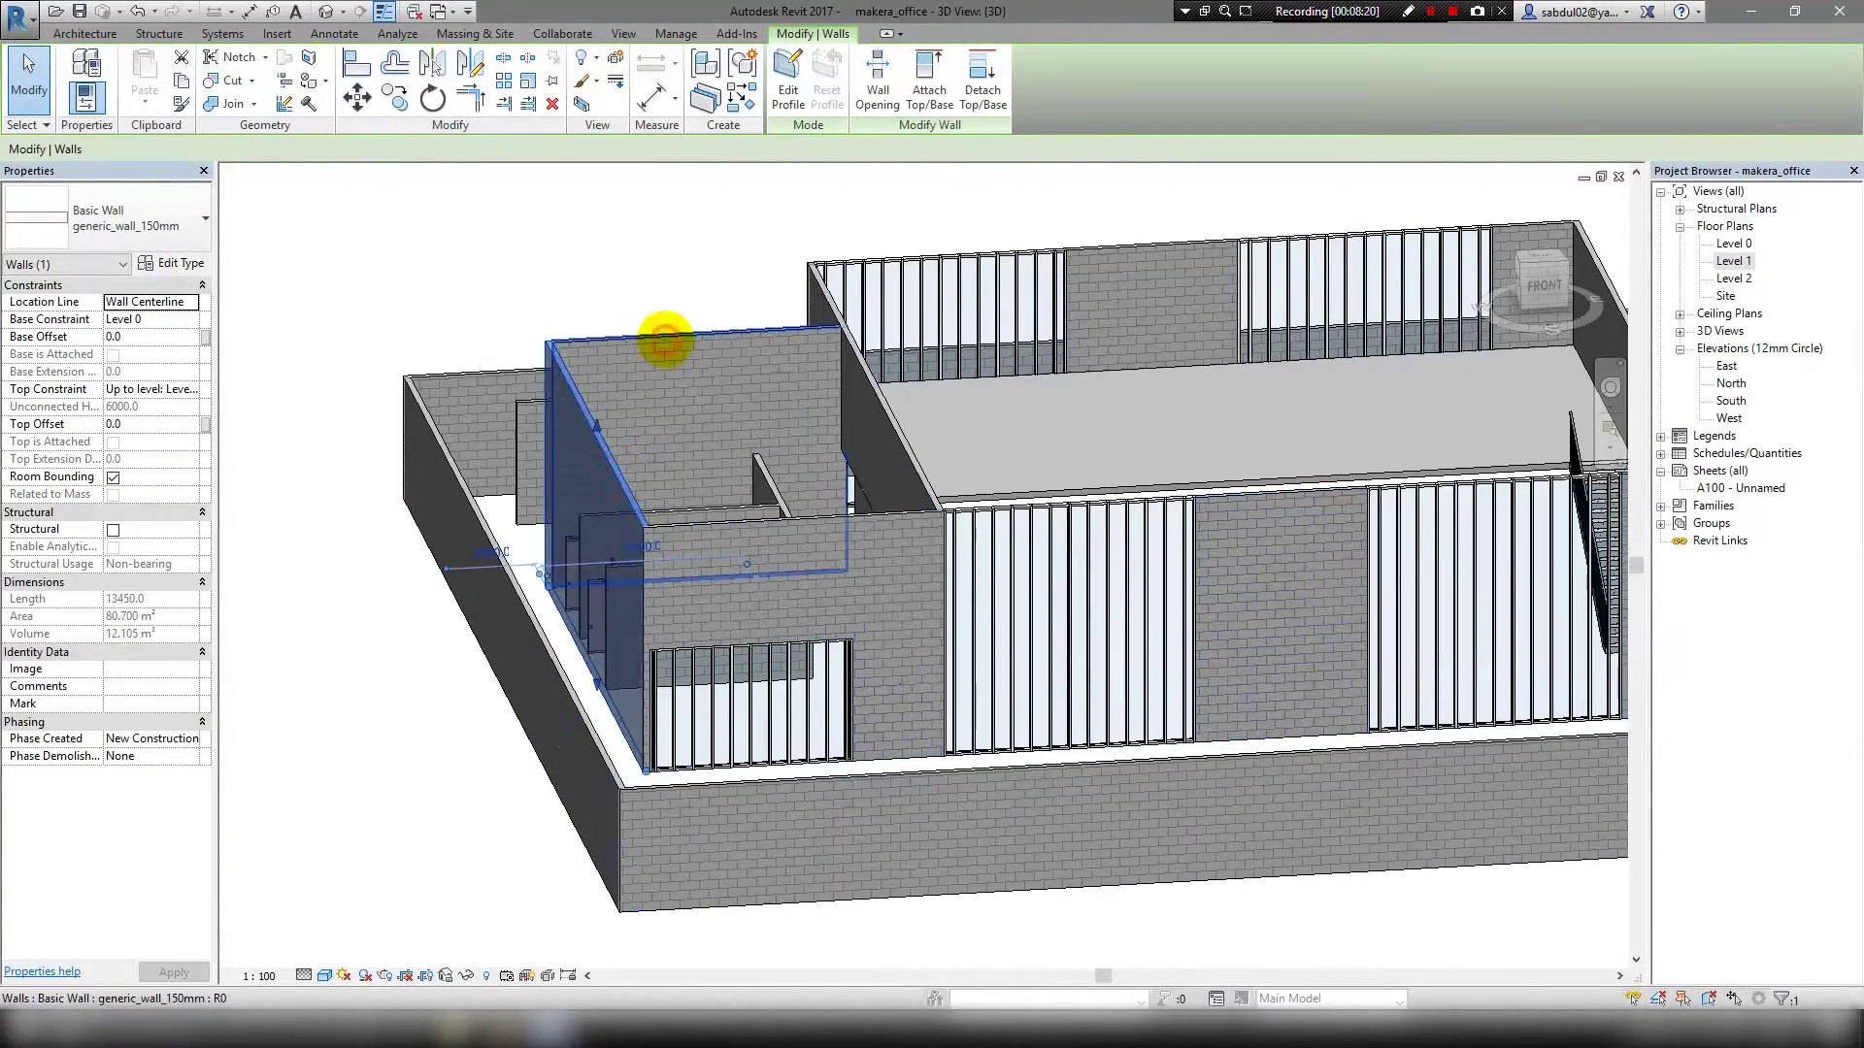
pyautogui.keyDown('ctrl'); pyautogui.click(650, 341); pyautogui.keyUp('ctrl')
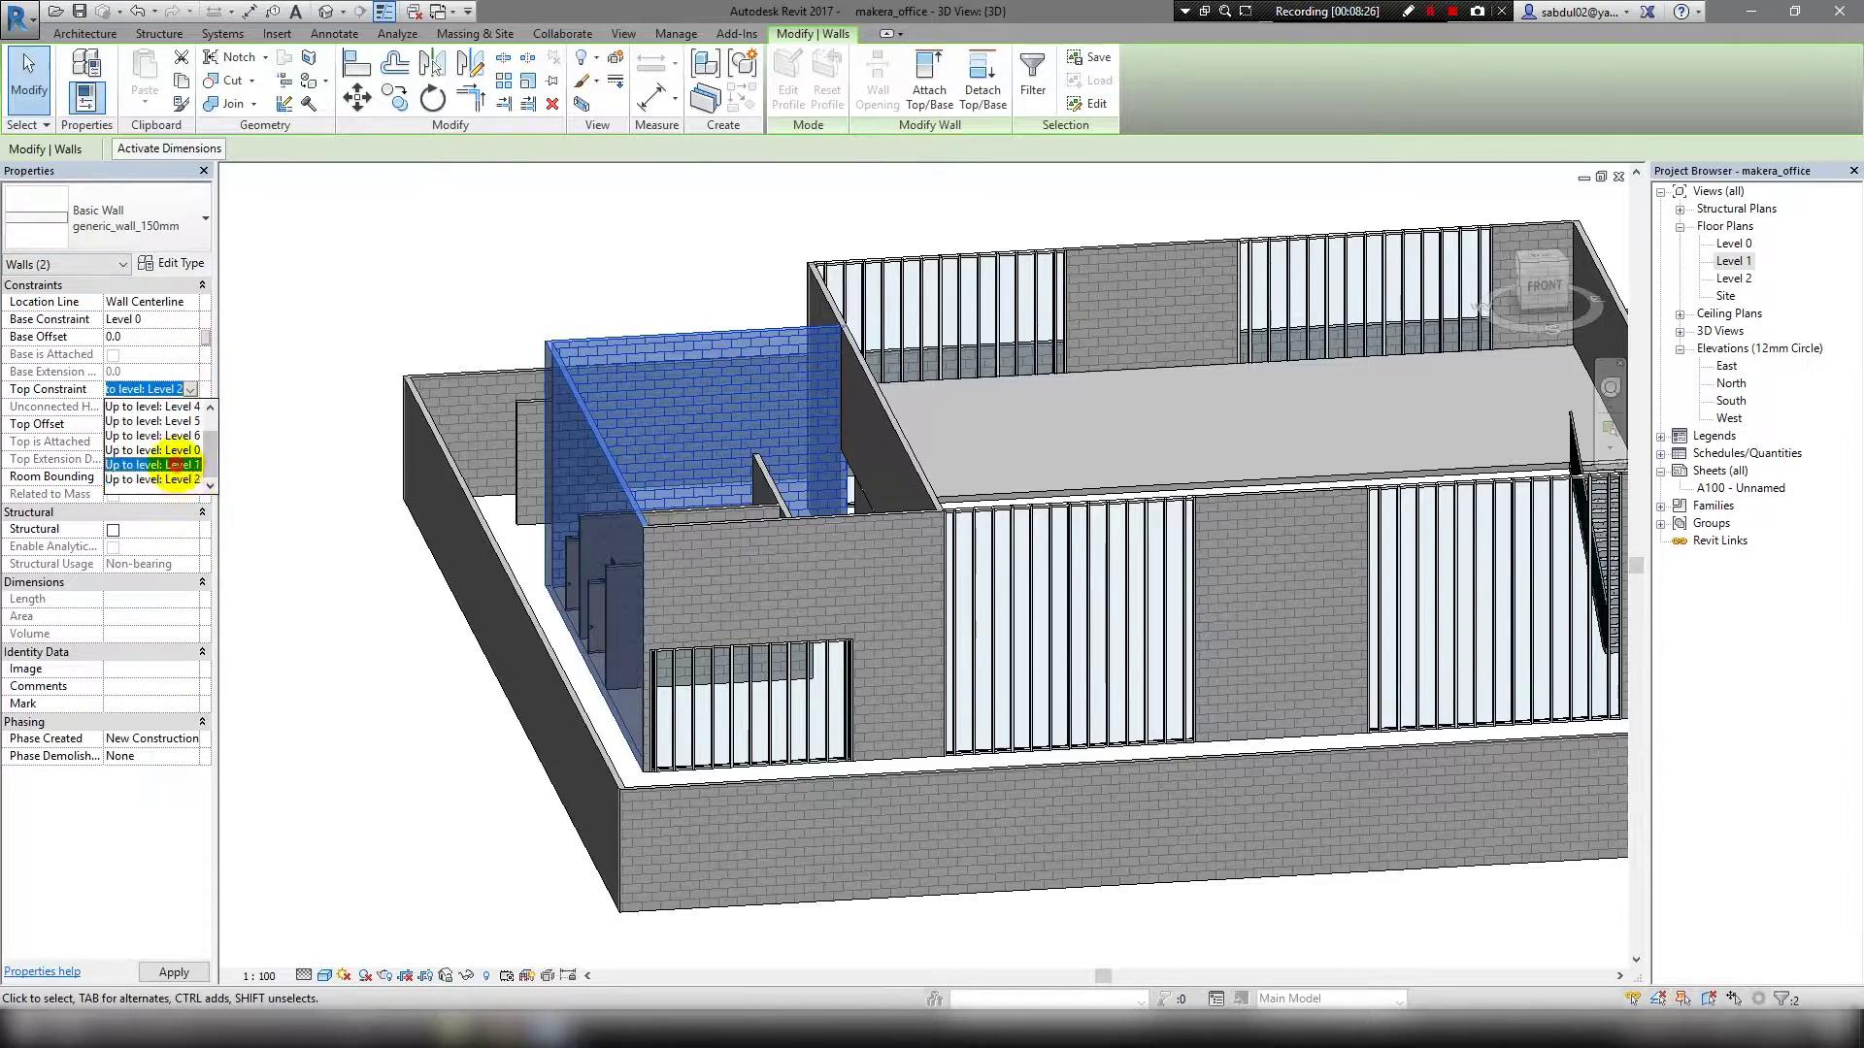
pyautogui.click(177, 466)
pyautogui.click(437, 312)
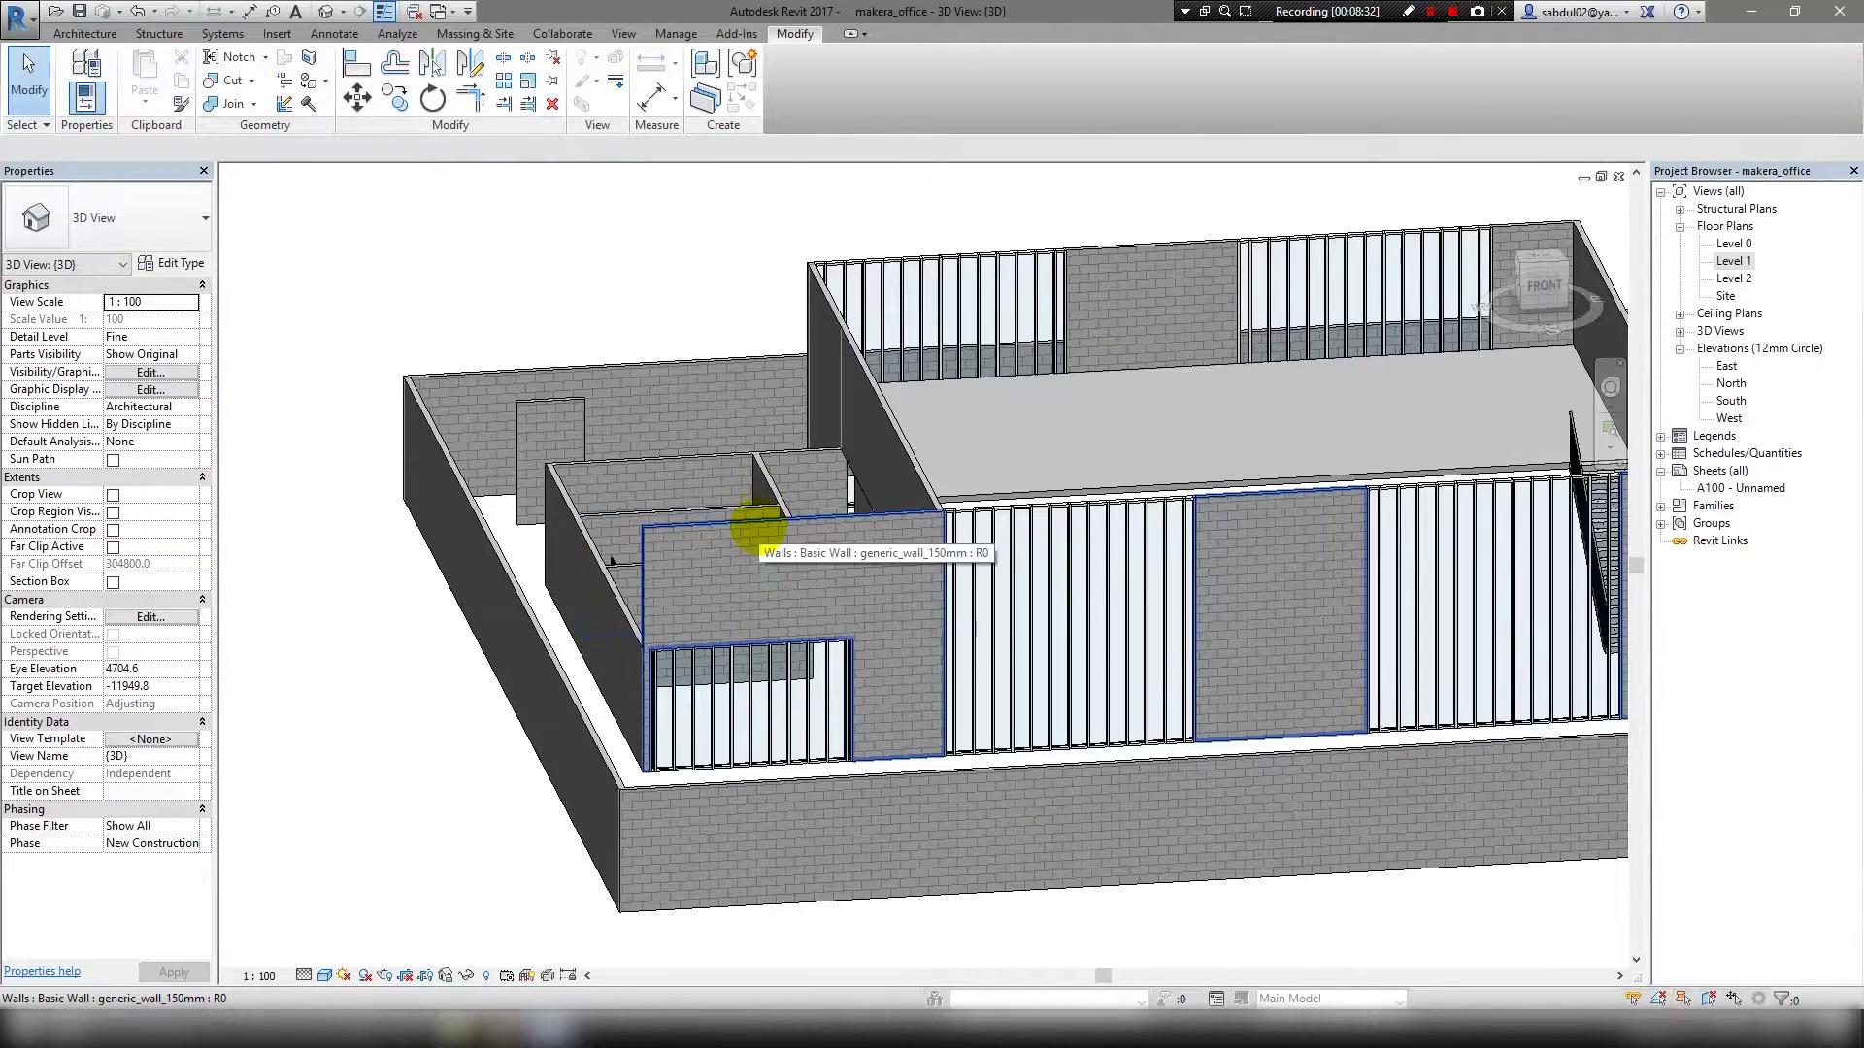
pyautogui.moveTo(758, 527)
pyautogui.keyDown('shift'); pyautogui.mouseDown(button='middle')
pyautogui.moveTo(894, 748)
pyautogui.moveTo(1025, 740)
pyautogui.moveTo(861, 749)
pyautogui.mouseUp(button='middle'); pyautogui.keyUp('shift')
# Begin a Level 1 floor sketch, starting the boundary at the wall endpoint.
pyautogui.doubleClick(1733, 260)
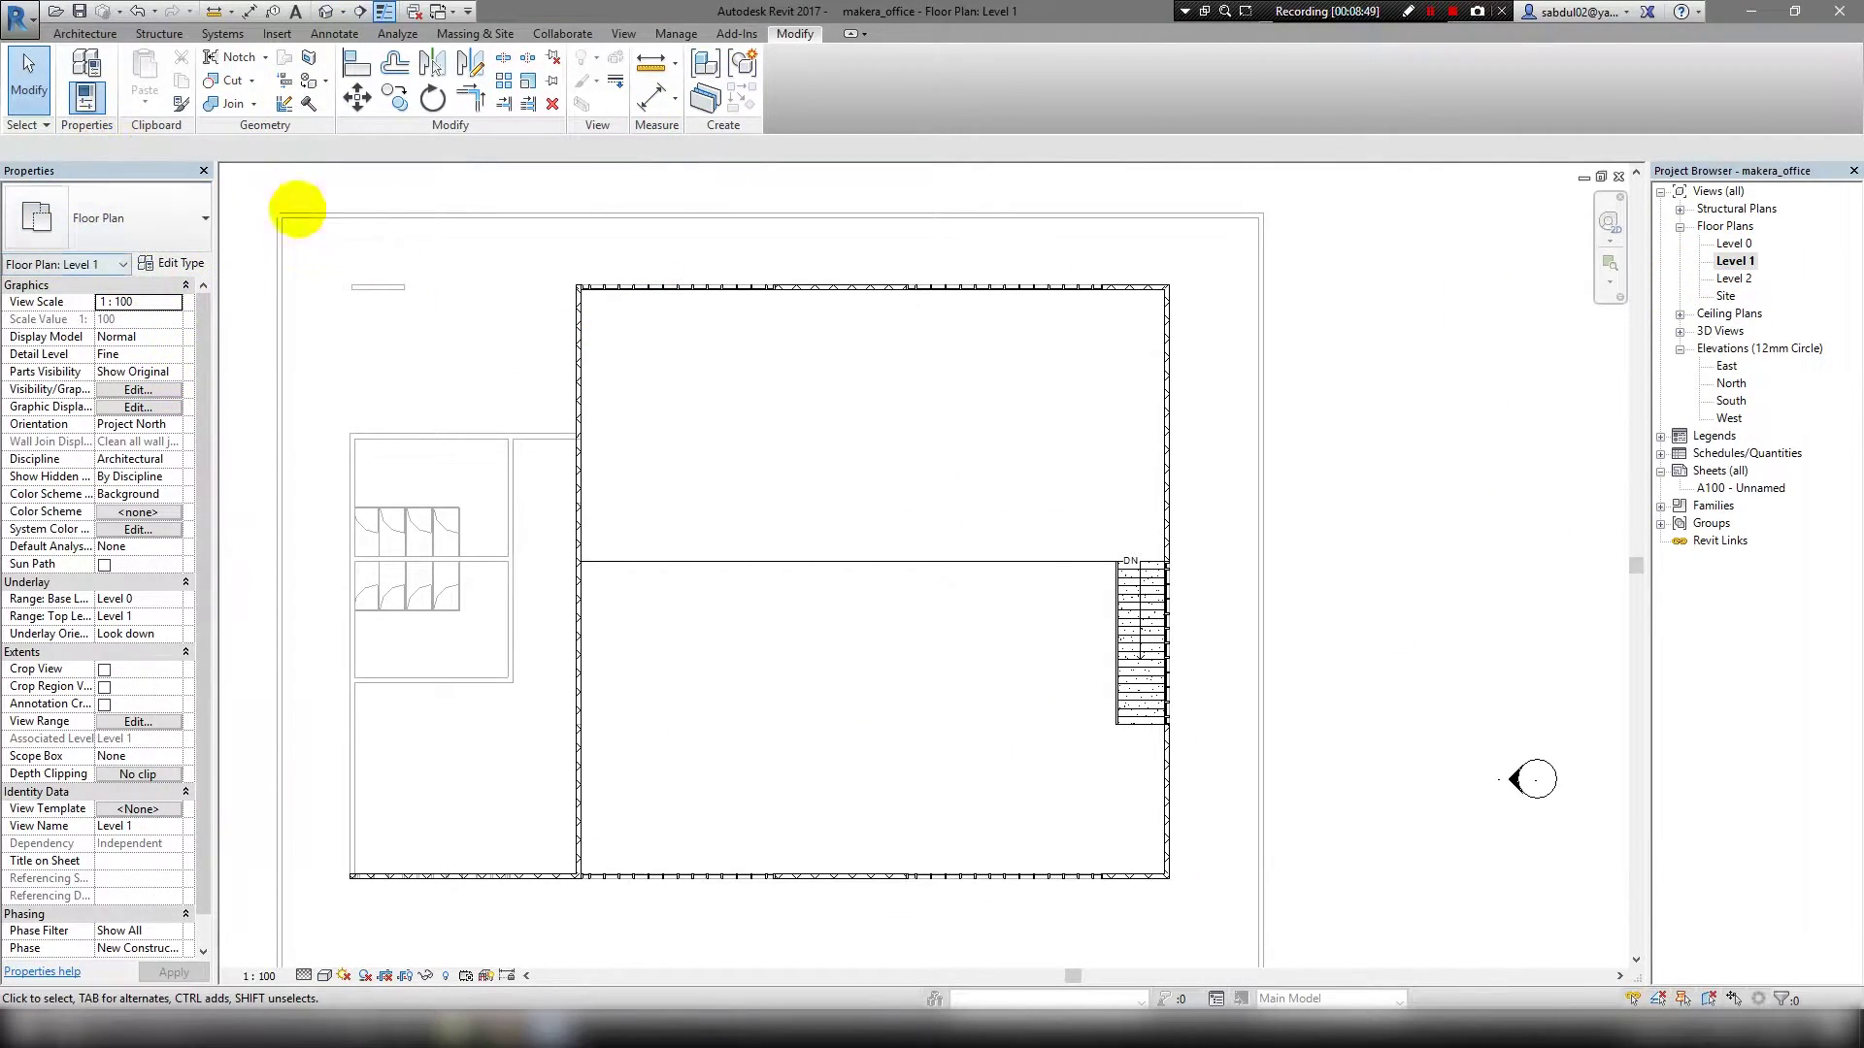
pyautogui.click(85, 35)
pyautogui.click(445, 68)
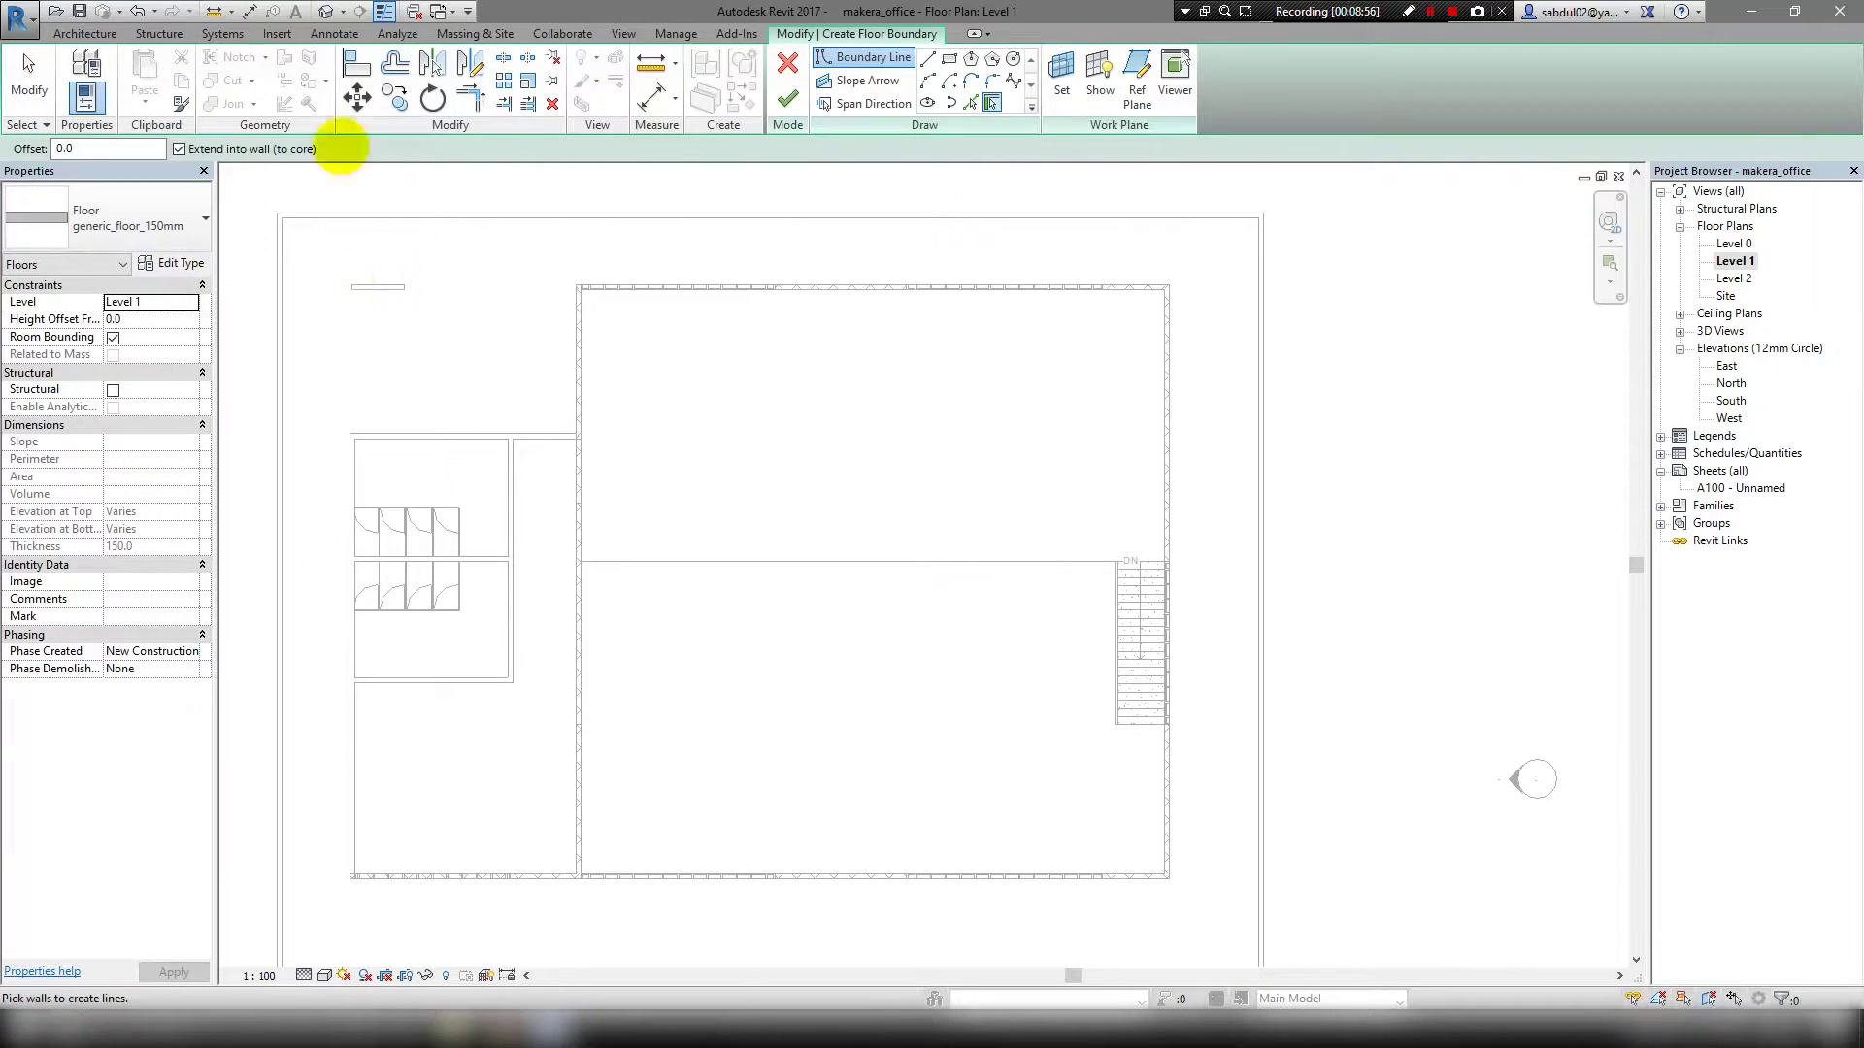
pyautogui.click(352, 285)
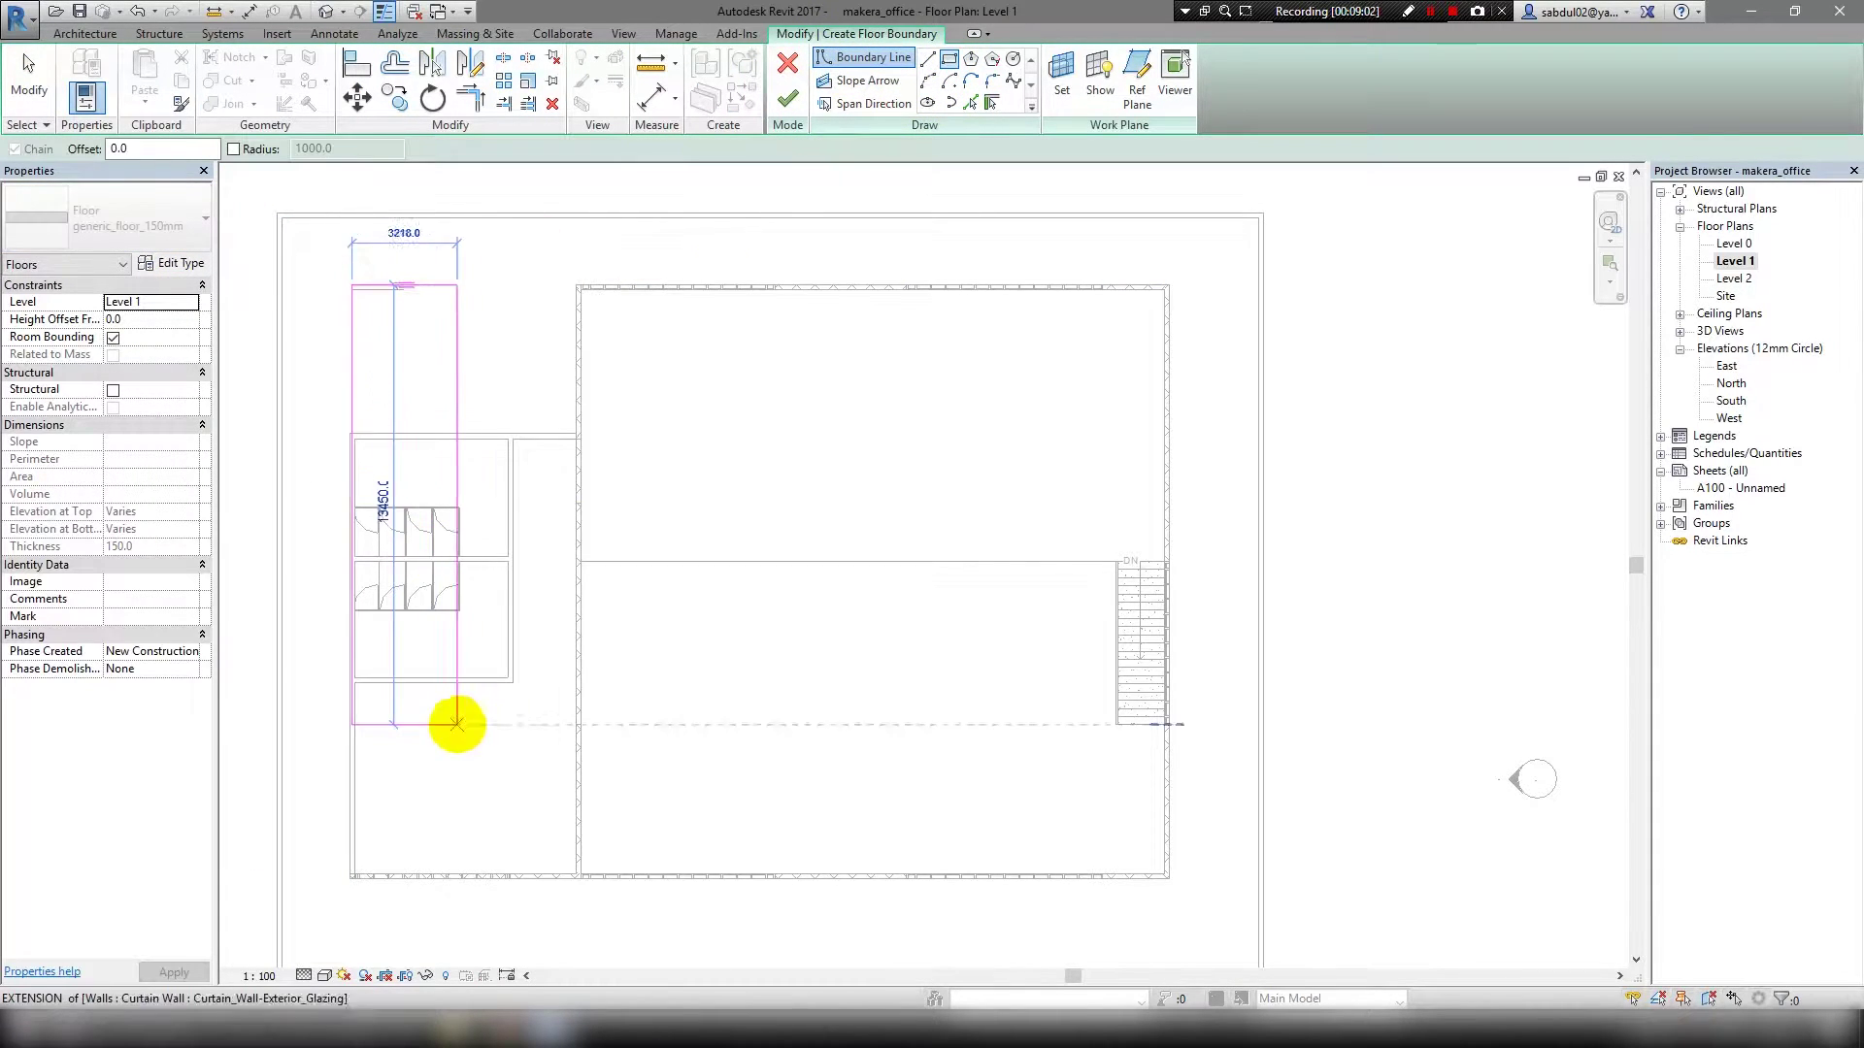
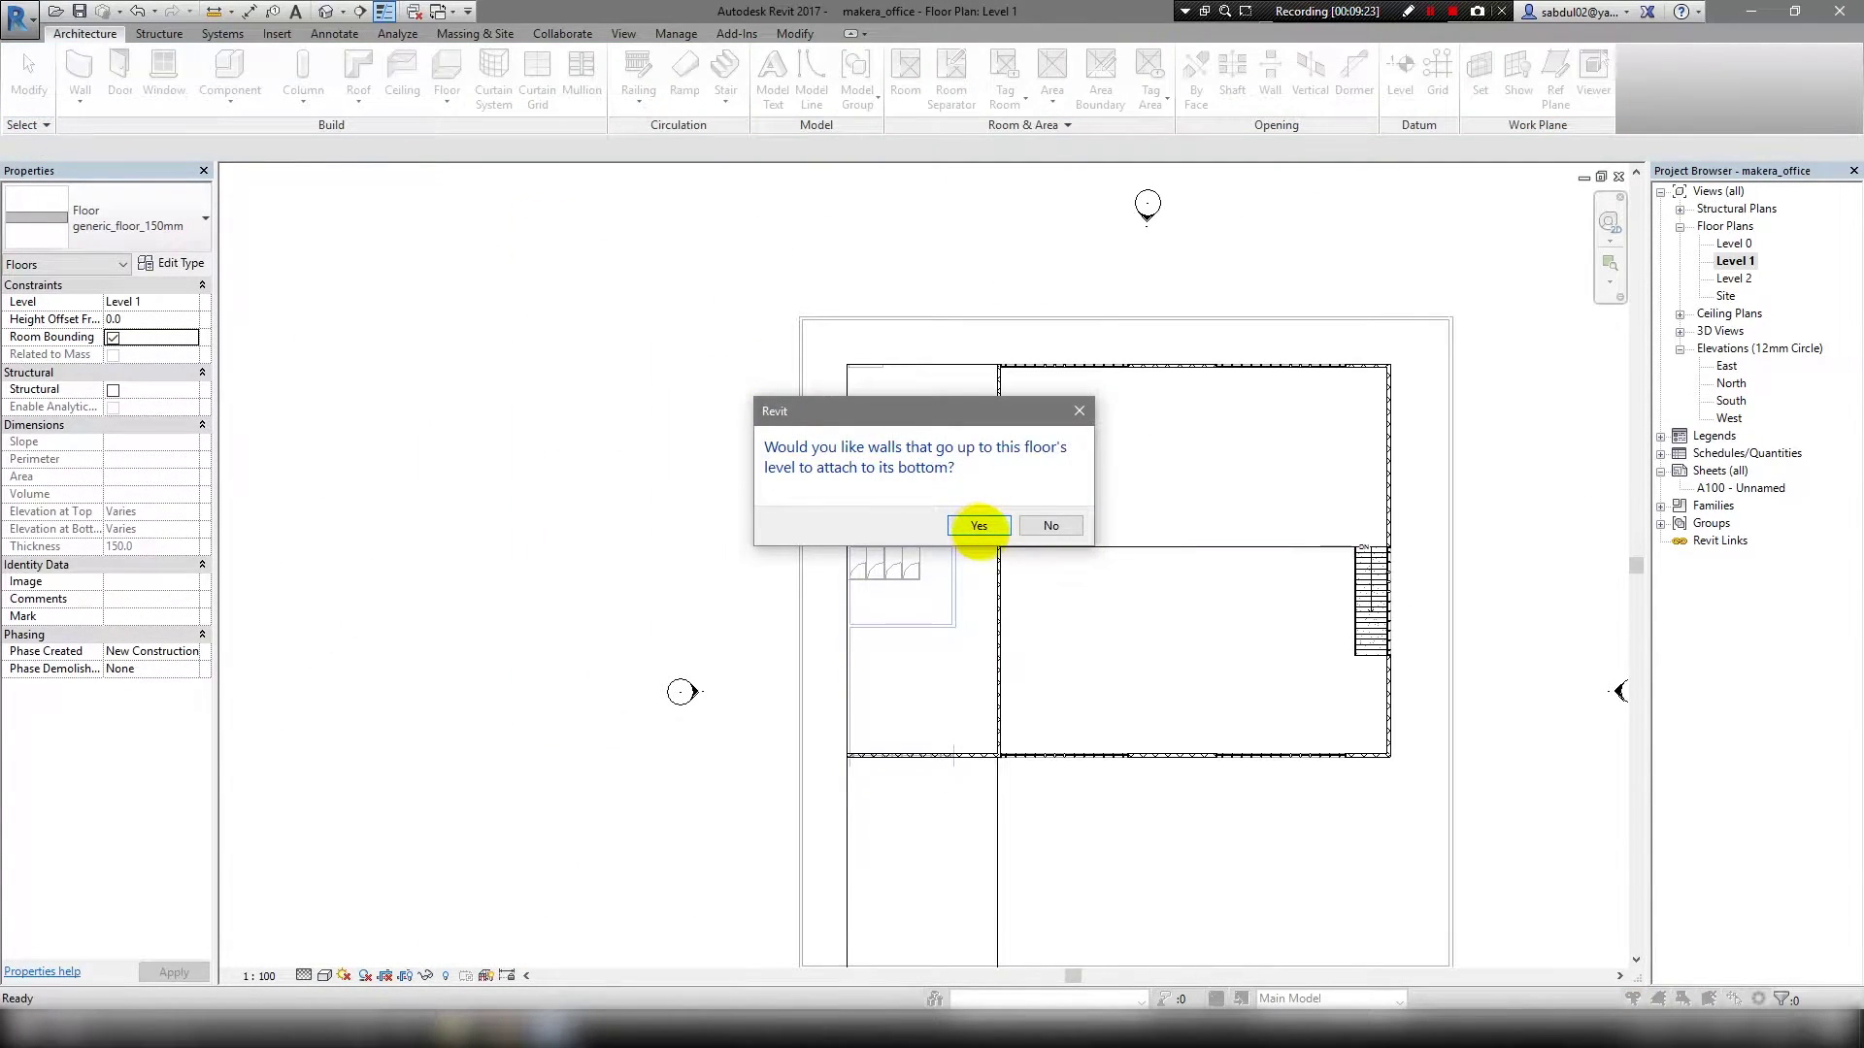
# Finish the Level 1 floor and raise it 150 mm so its top sits at 3150.
pyautogui.click(978, 525)
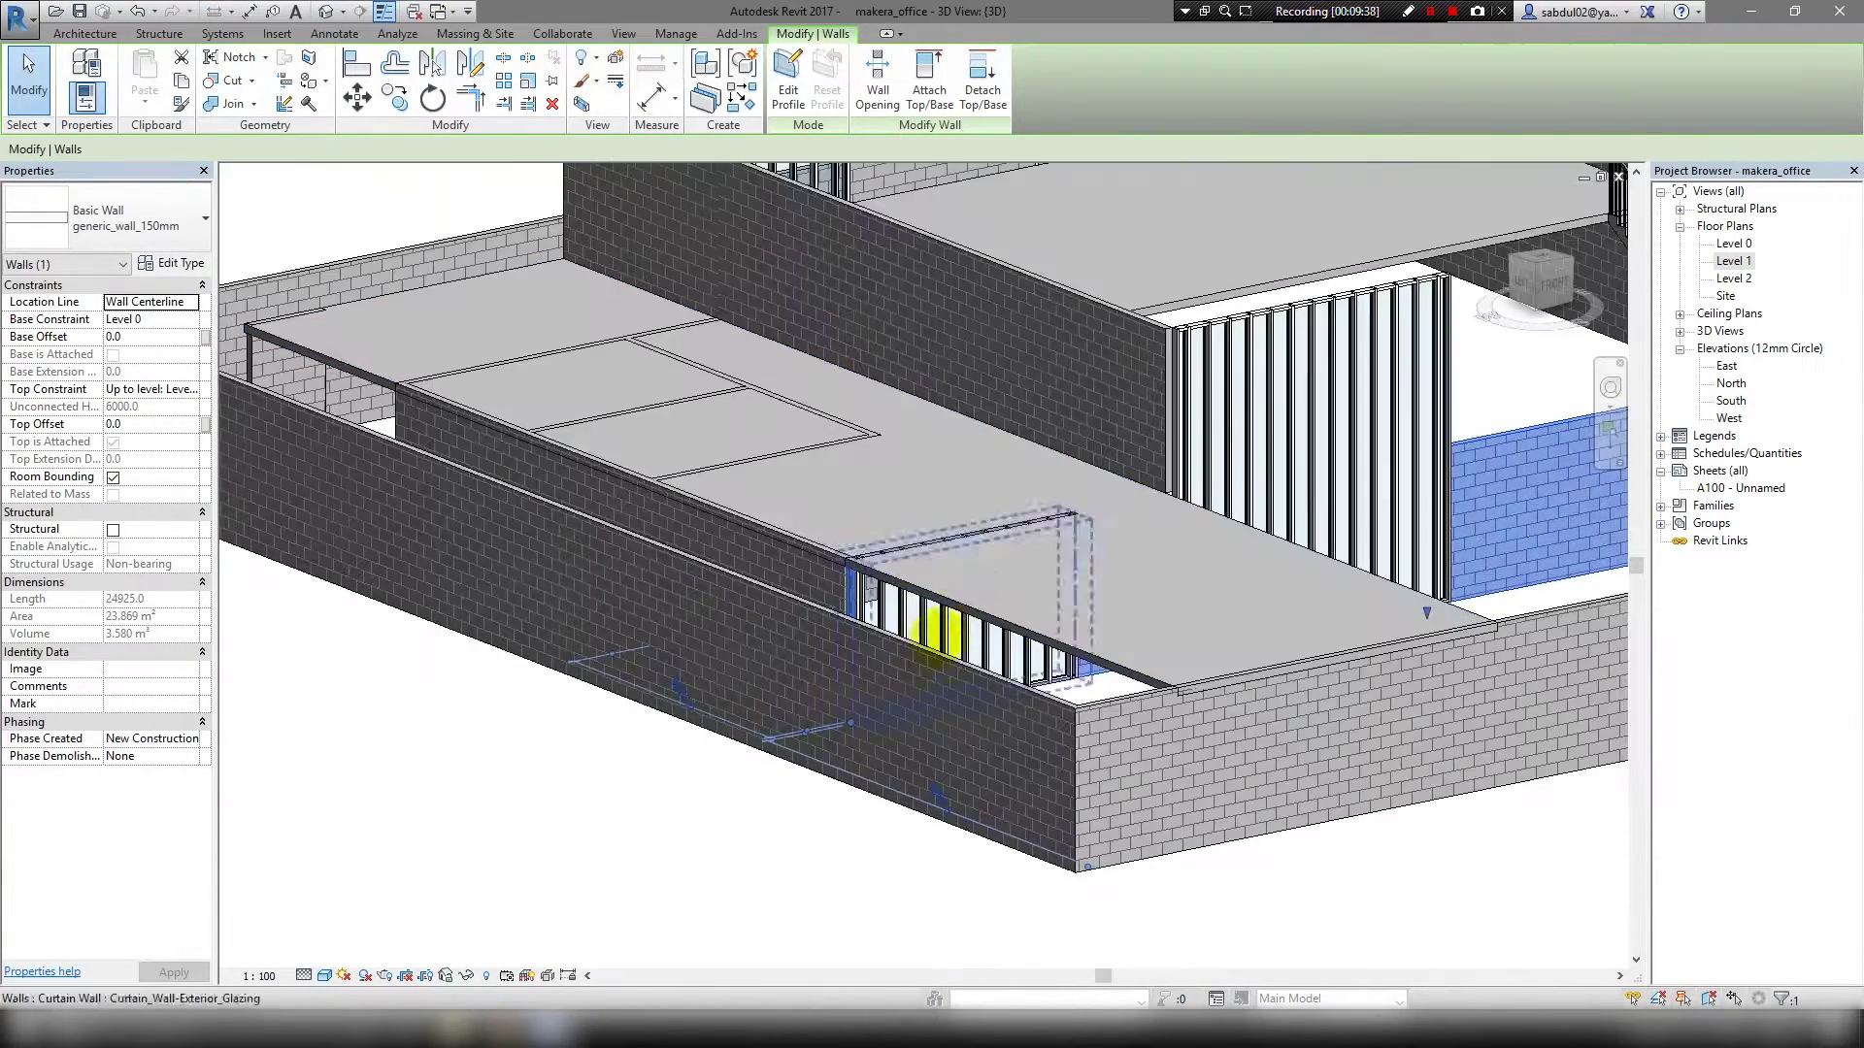
pyautogui.click(935, 594)
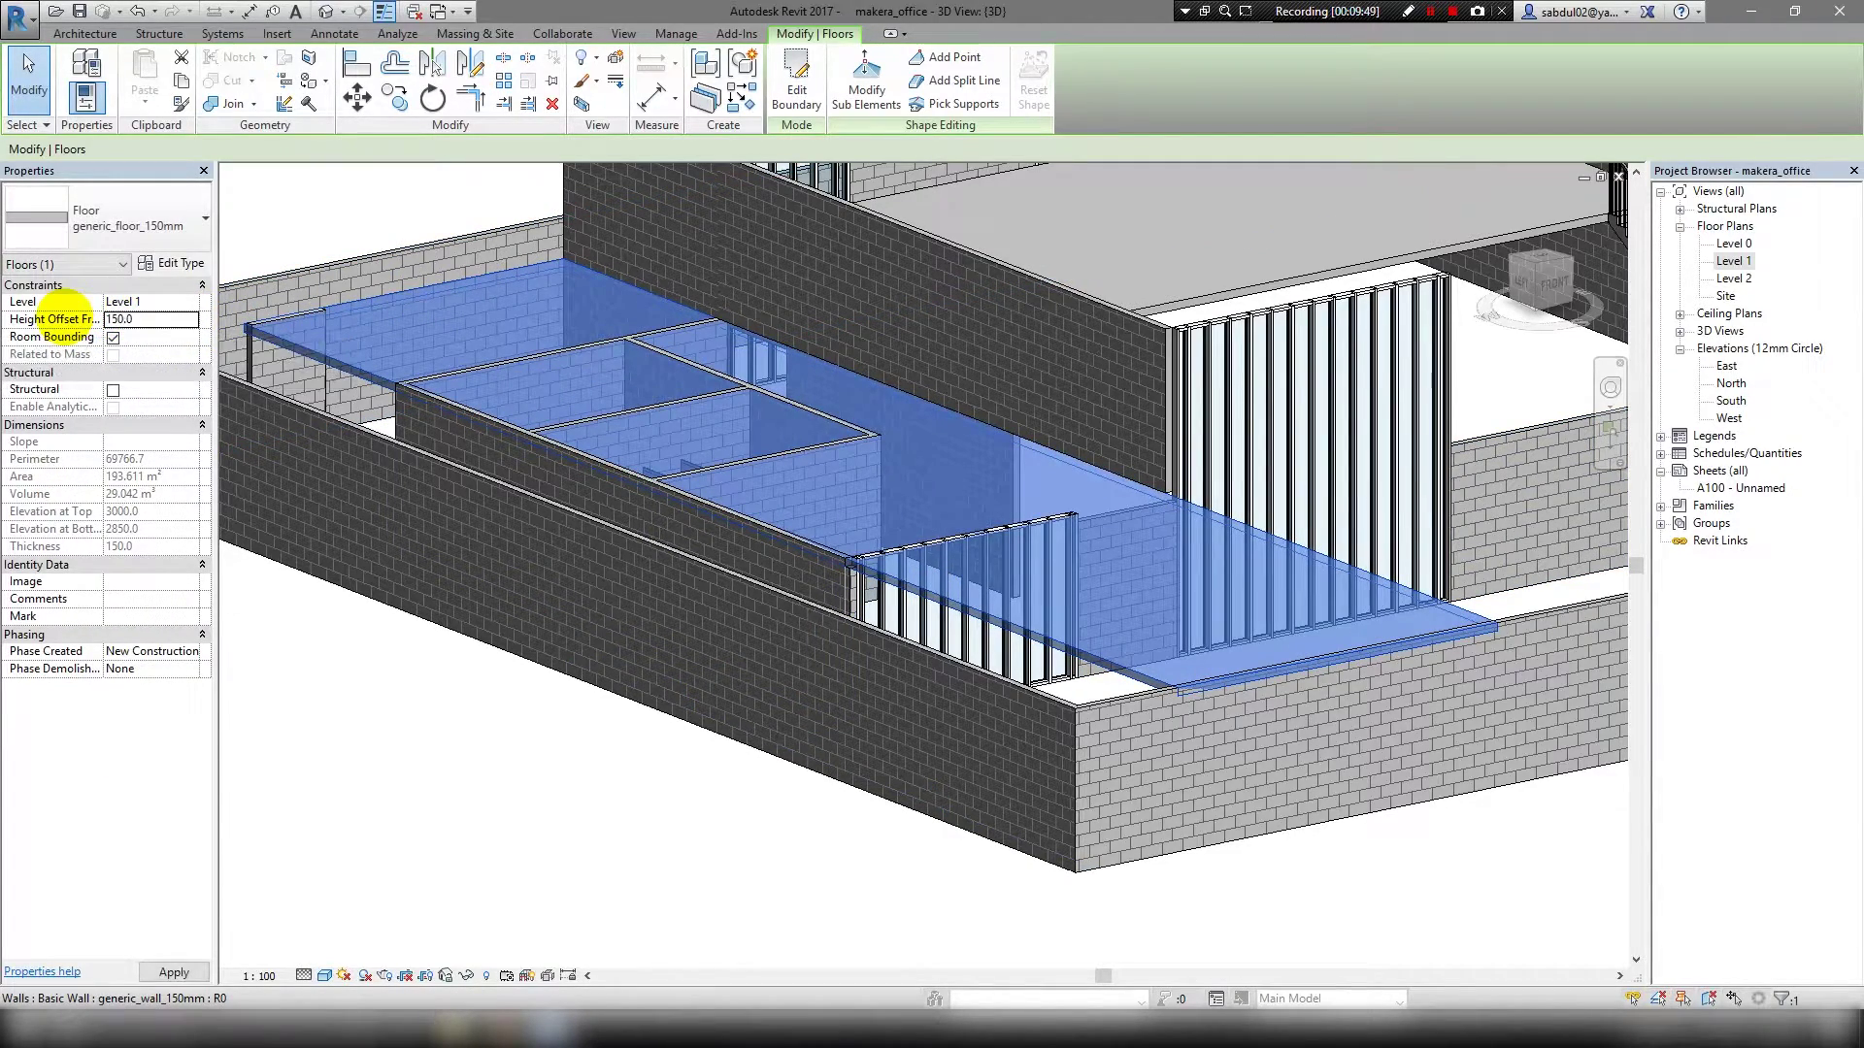
pyautogui.moveTo(666, 544)
pyautogui.keyDown('shift'); pyautogui.mouseDown(button='middle')
pyautogui.moveTo(924, 919)
pyautogui.moveTo(1331, 806)
pyautogui.moveTo(853, 624)
pyautogui.moveTo(801, 533)
pyautogui.mouseUp(button='middle'); pyautogui.keyUp('shift')
# Extend the front wall's end to meet the vertical wall, dismissing the embedding warning.
pyautogui.click(1061, 597)
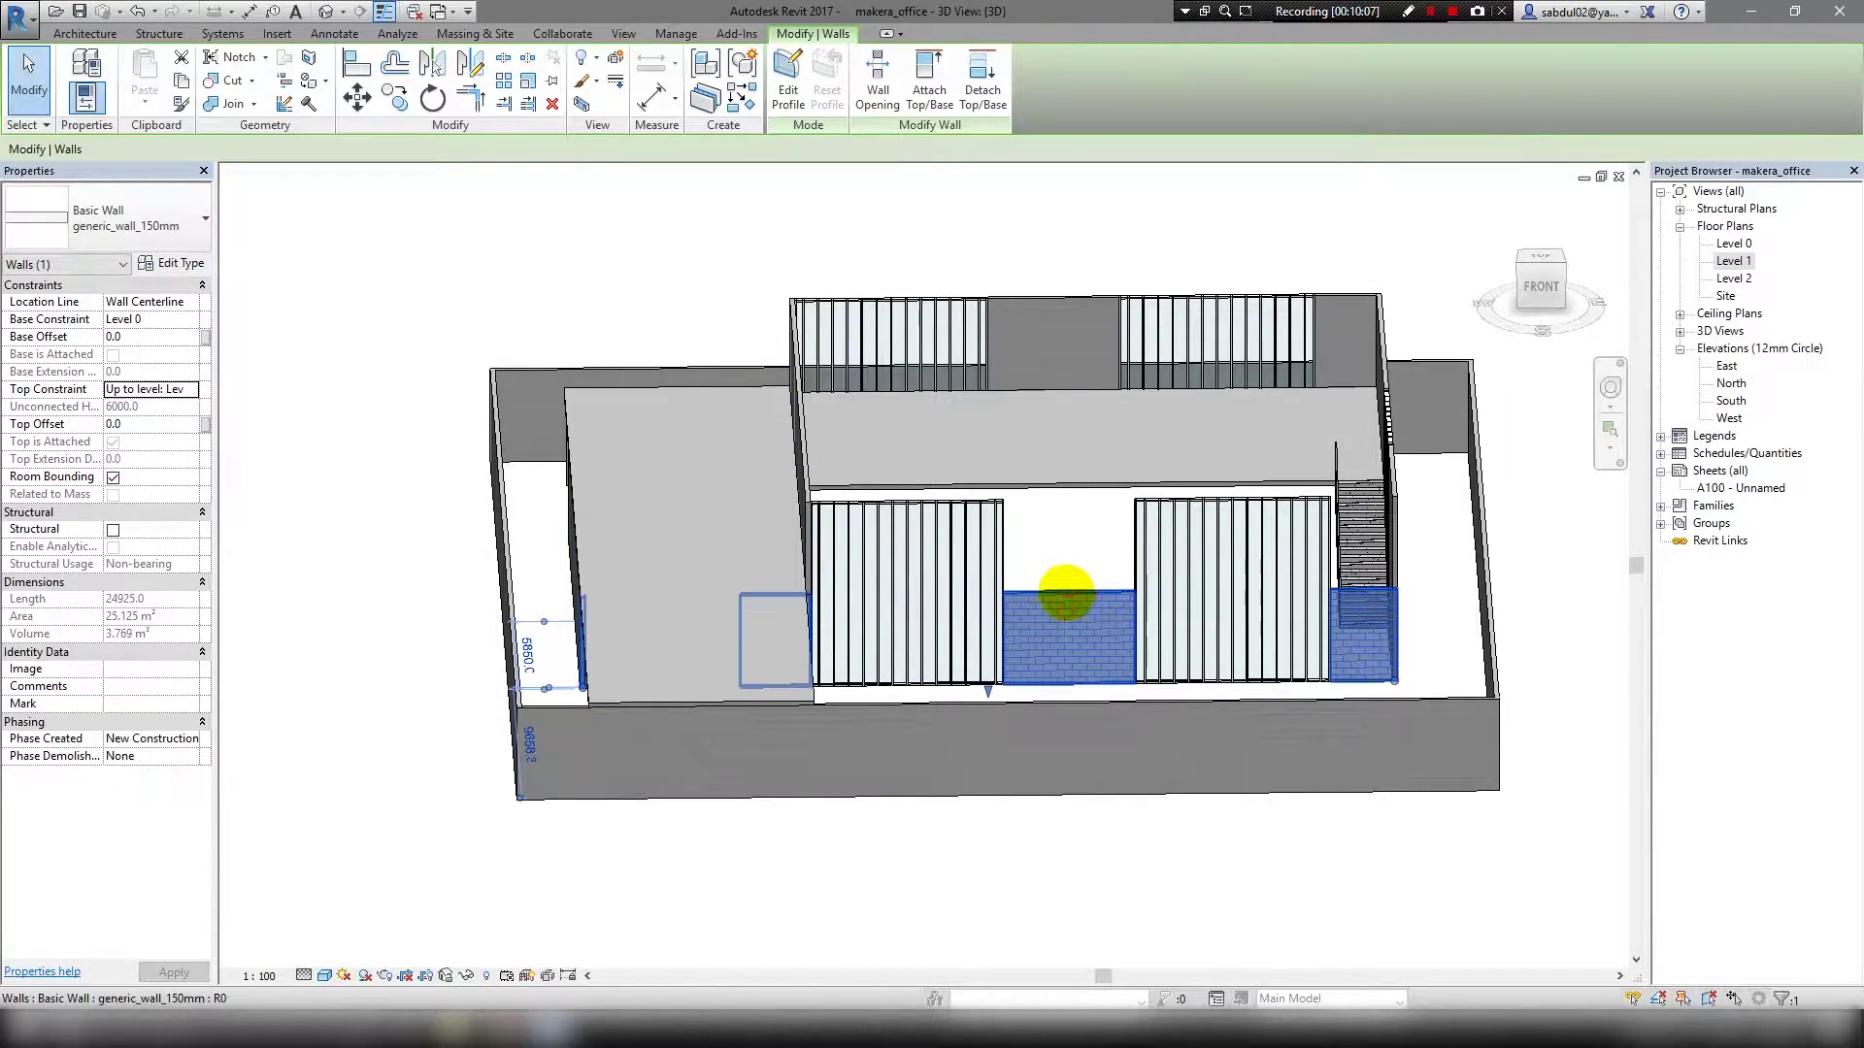
pyautogui.click(886, 603)
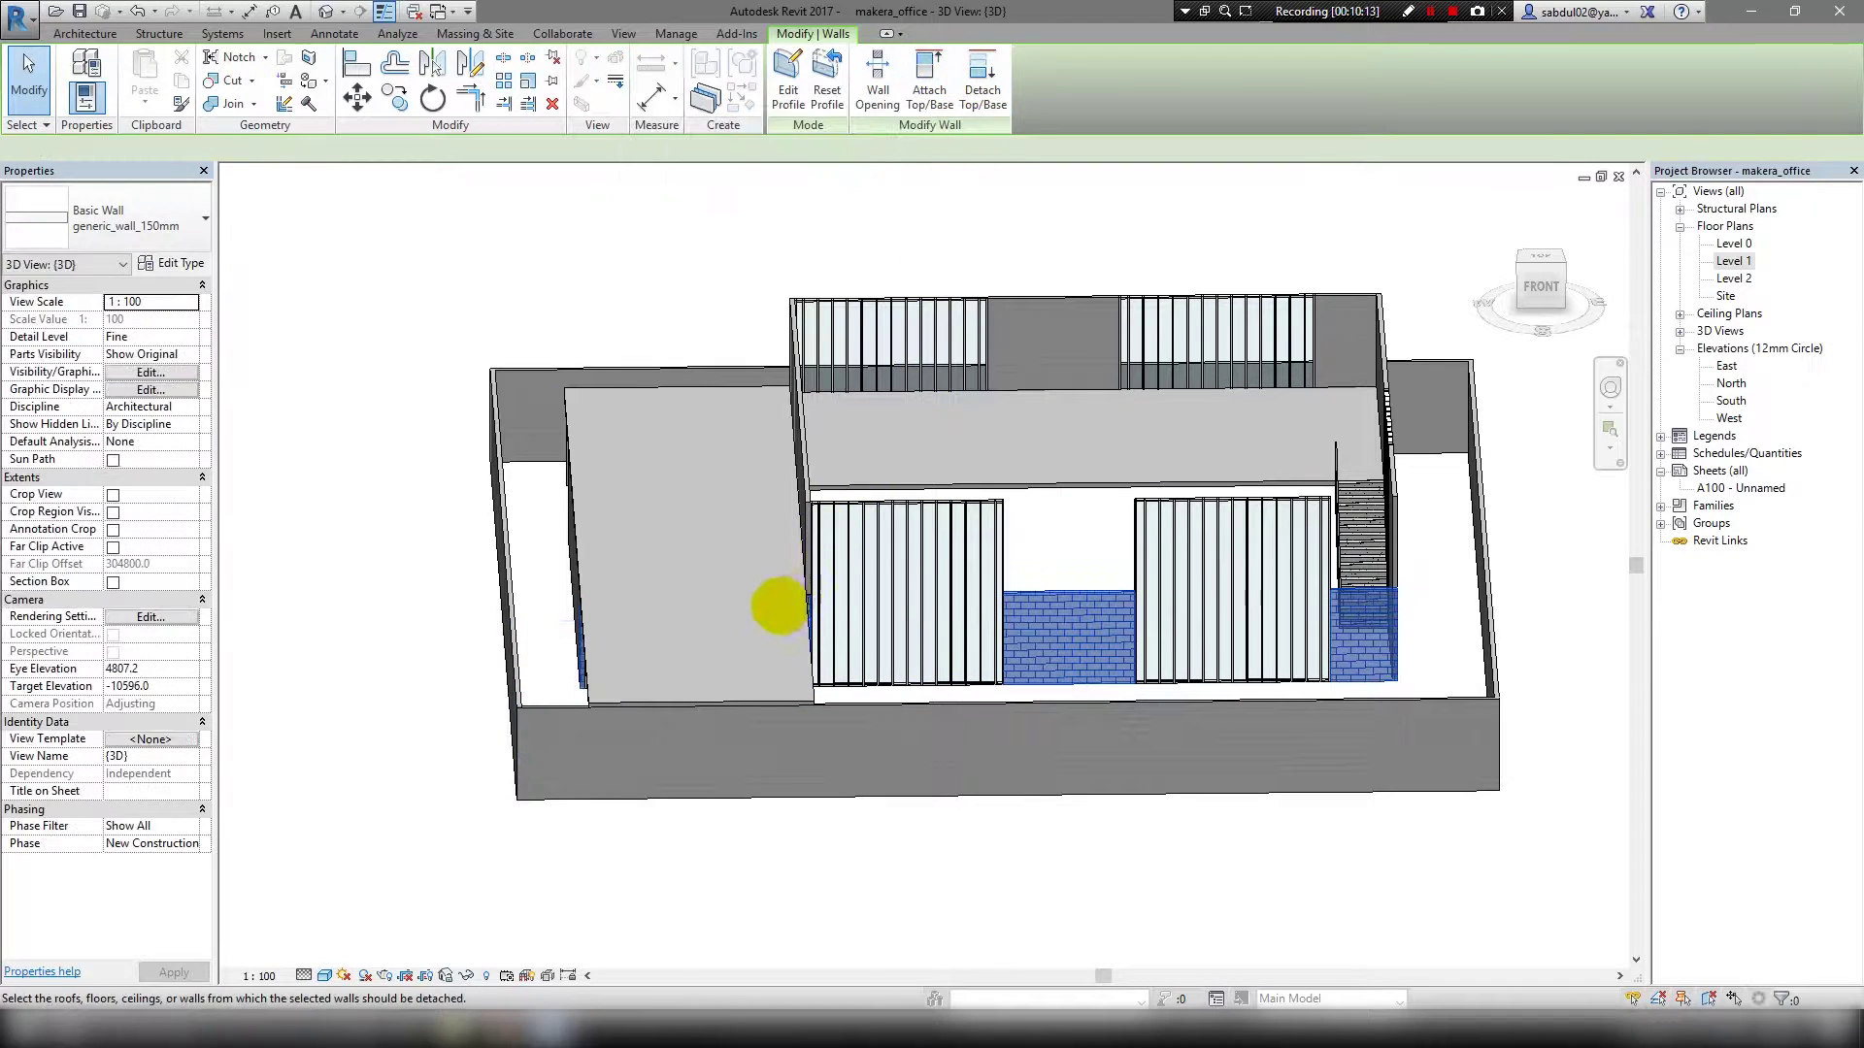
pyautogui.press('Escape')
pyautogui.click(652, 505)
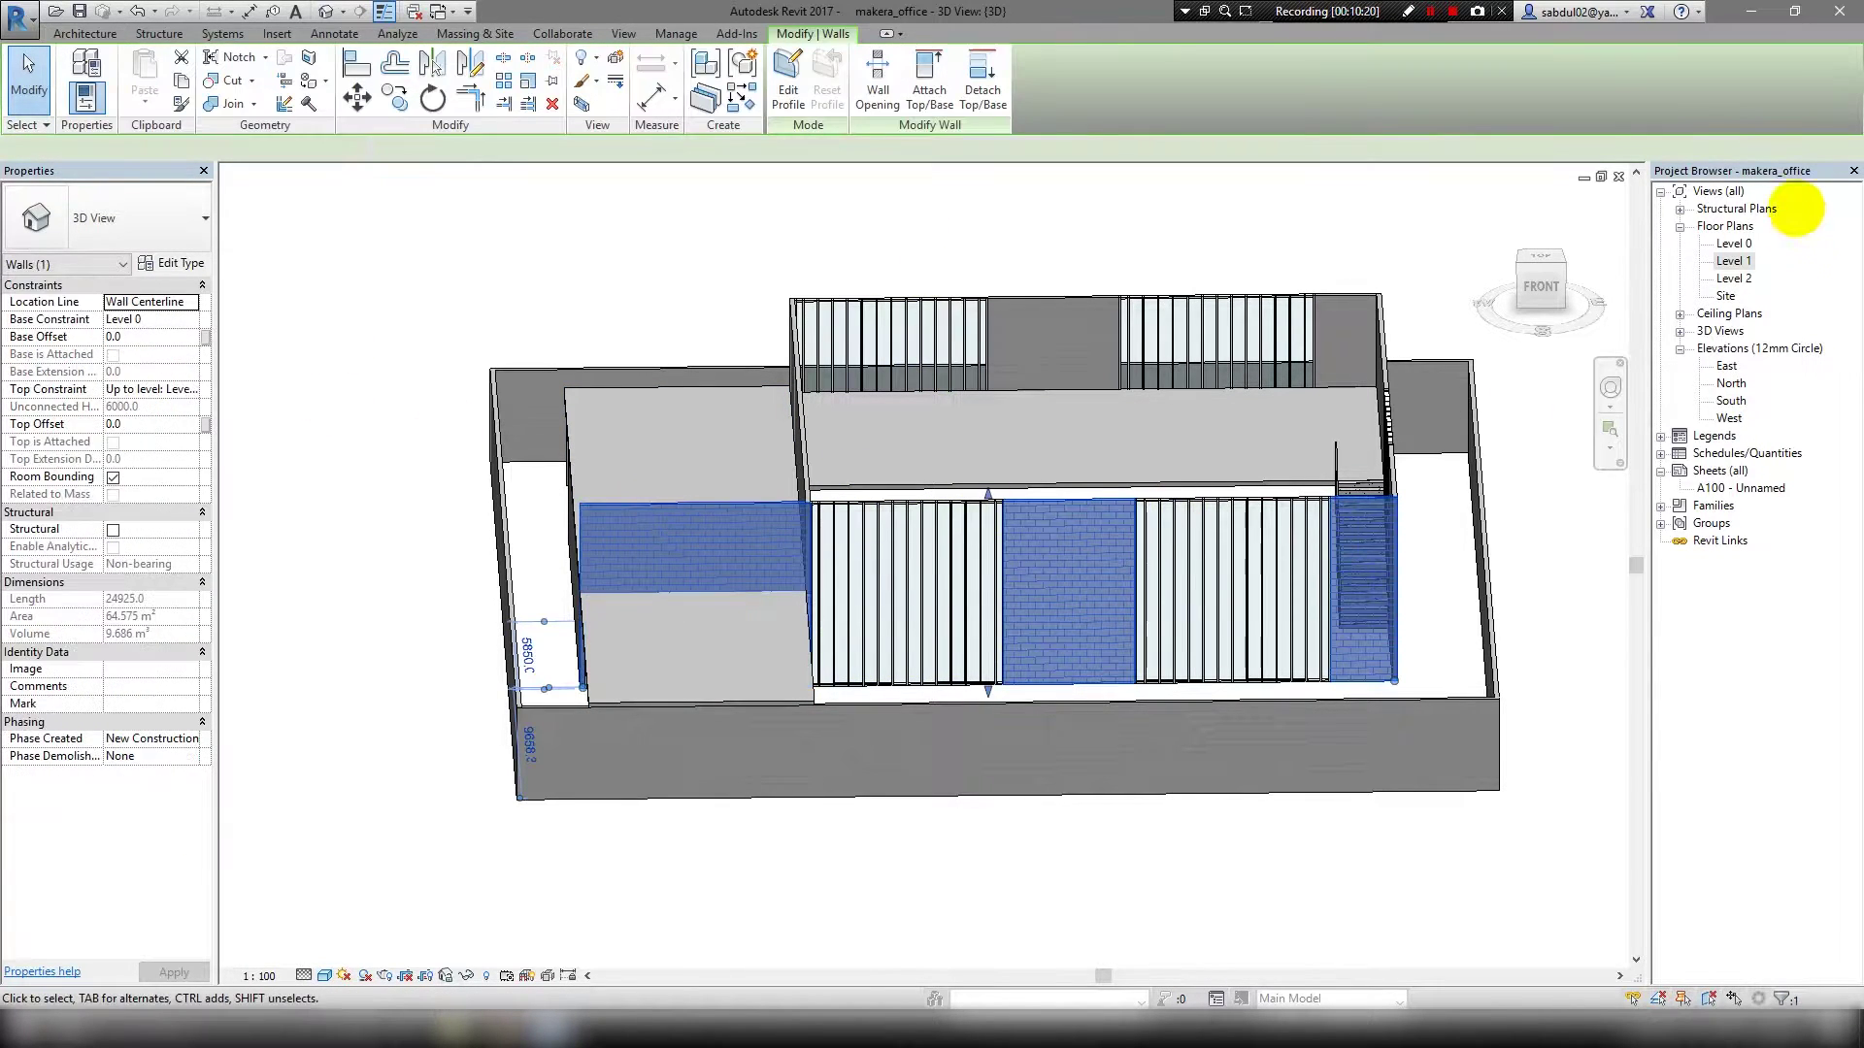
pyautogui.hotkey('ctrl', 'Tab')
pyautogui.moveTo(609, 536); pyautogui.dragTo(790, 532)
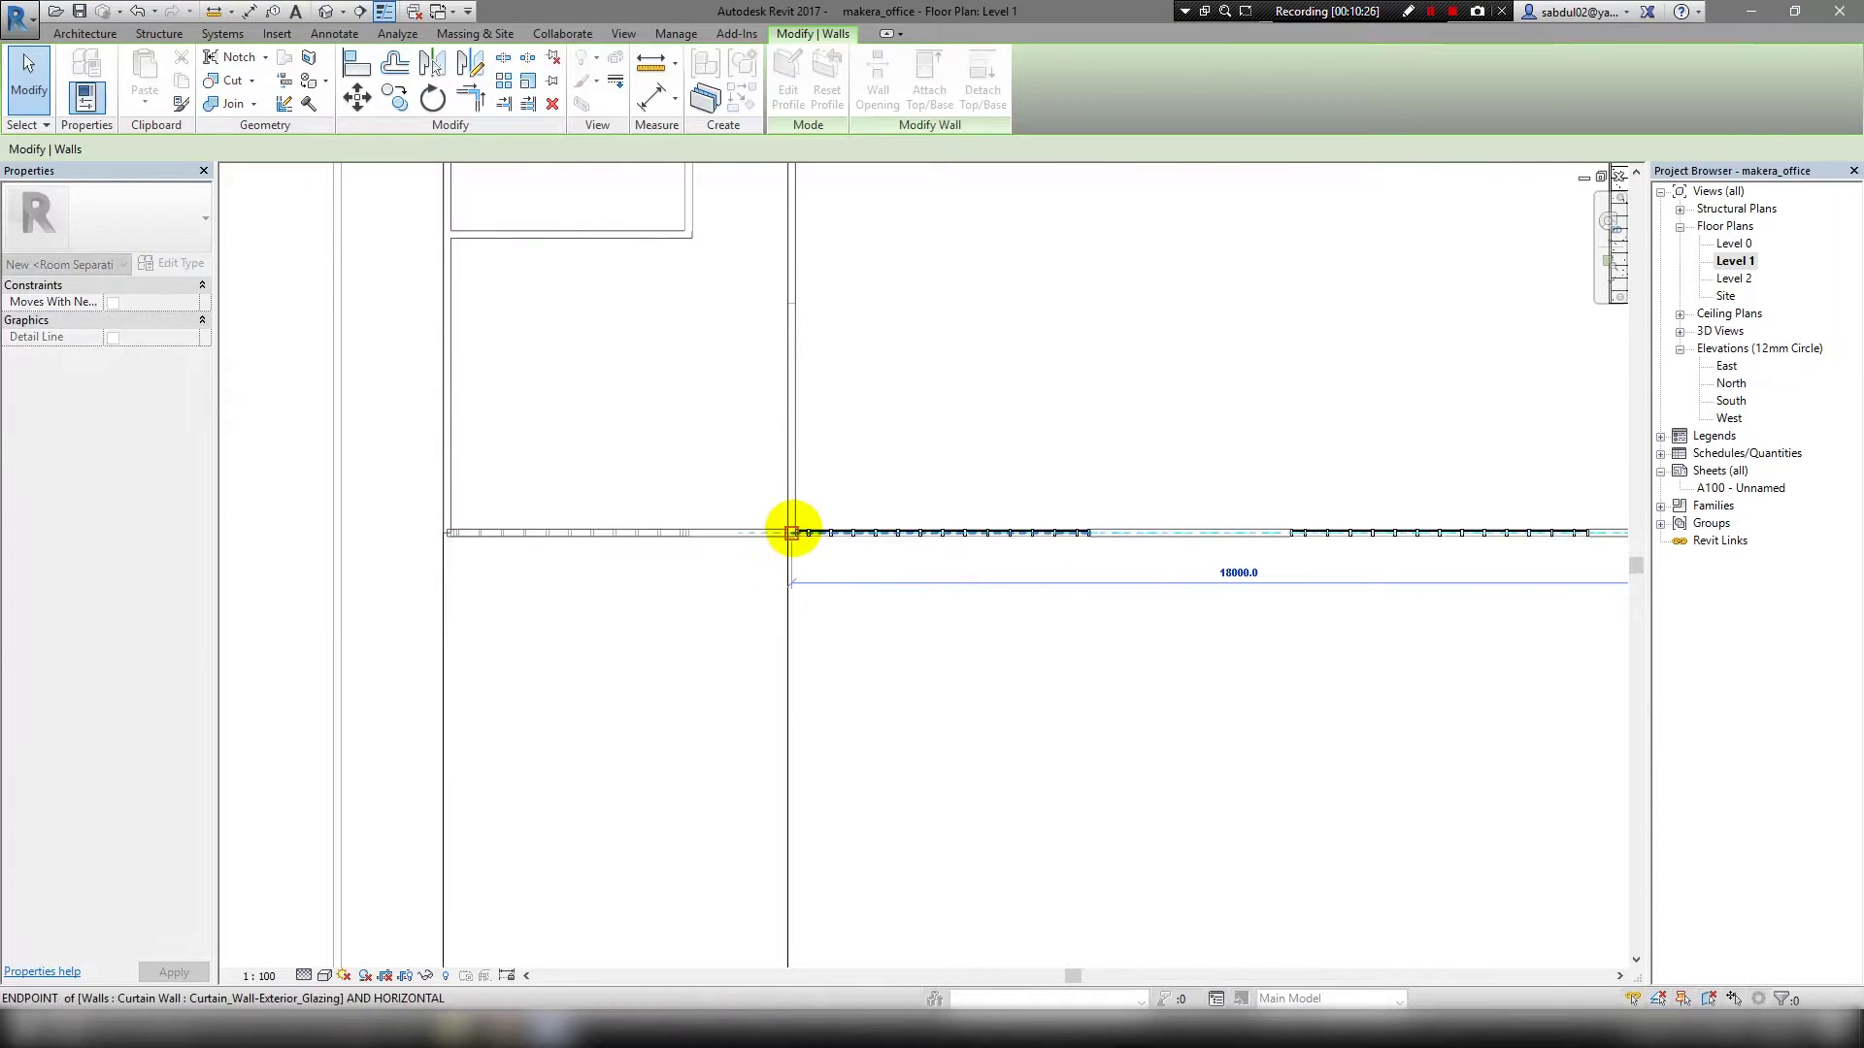
pyautogui.click(1691, 983)
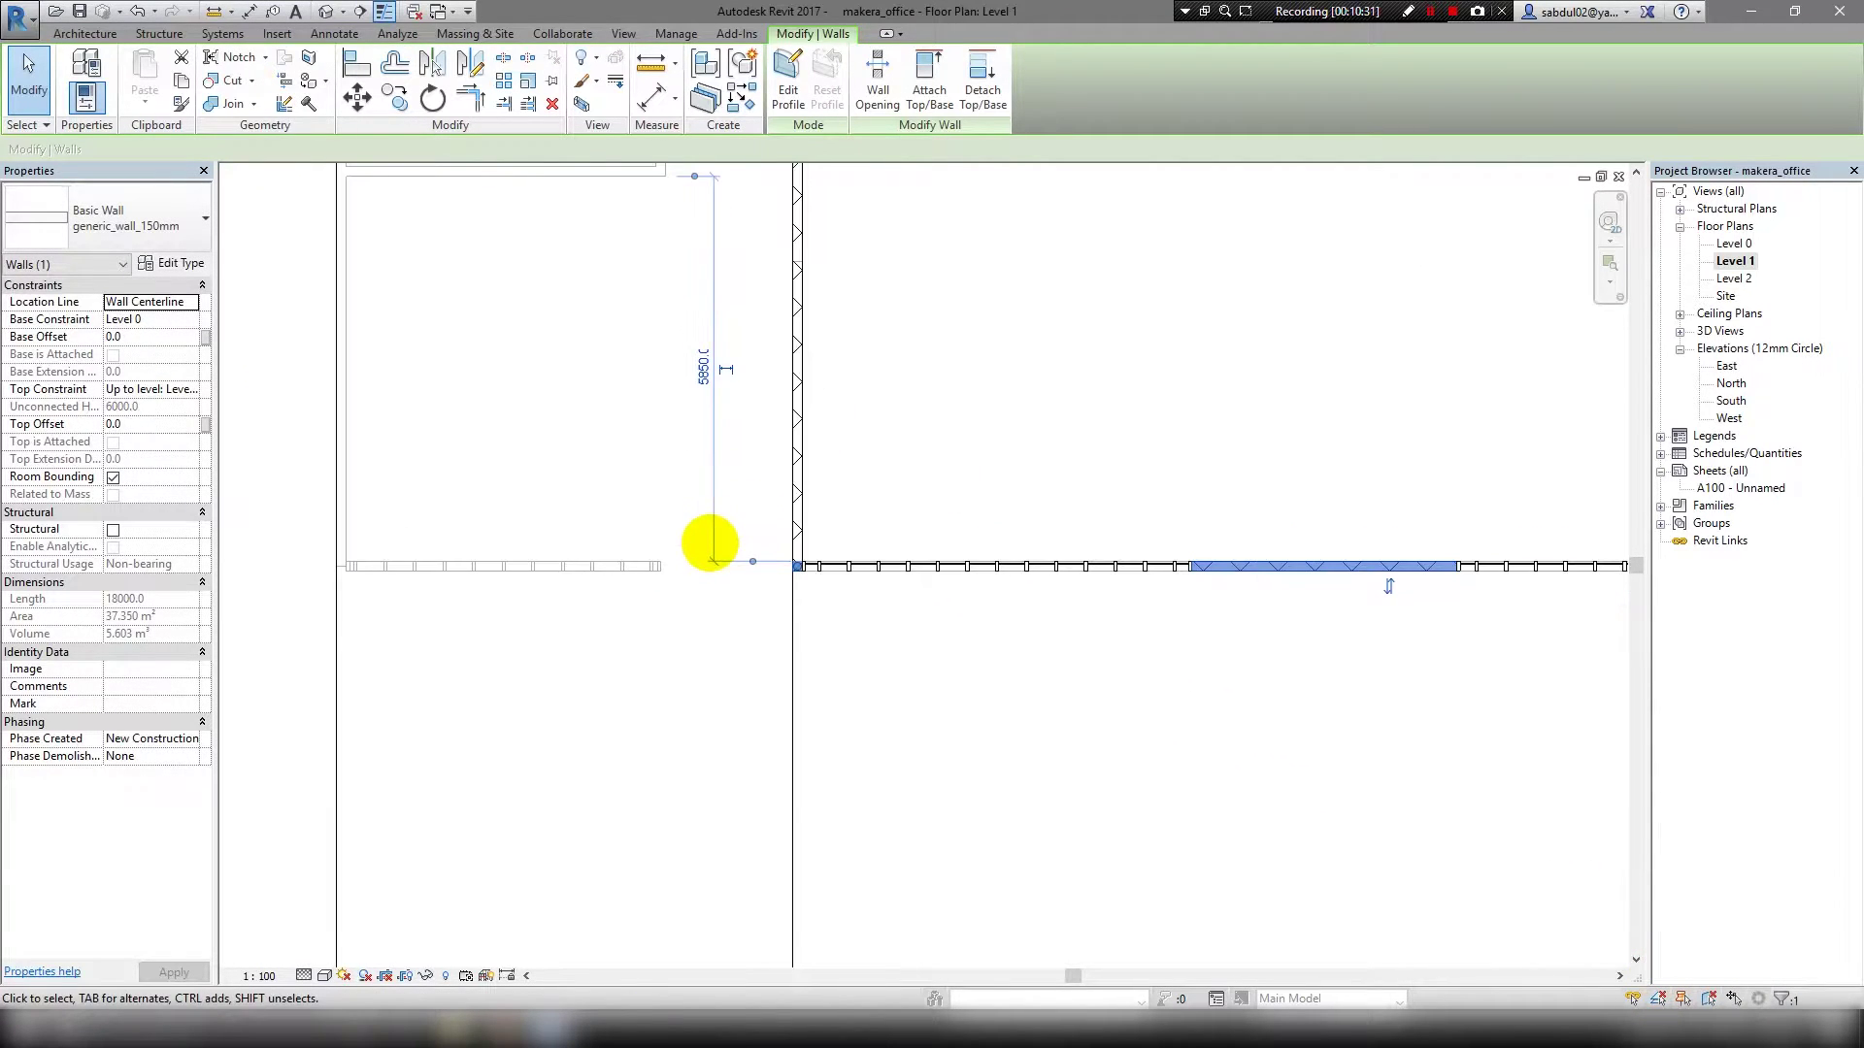
# Draw a 6925 mm generic wall from the wall junction to the left wall, then select it in 3D.
pyautogui.press('w')
pyautogui.press('a')
pyautogui.click(811, 561)
pyautogui.scroll(2, 362, 561)
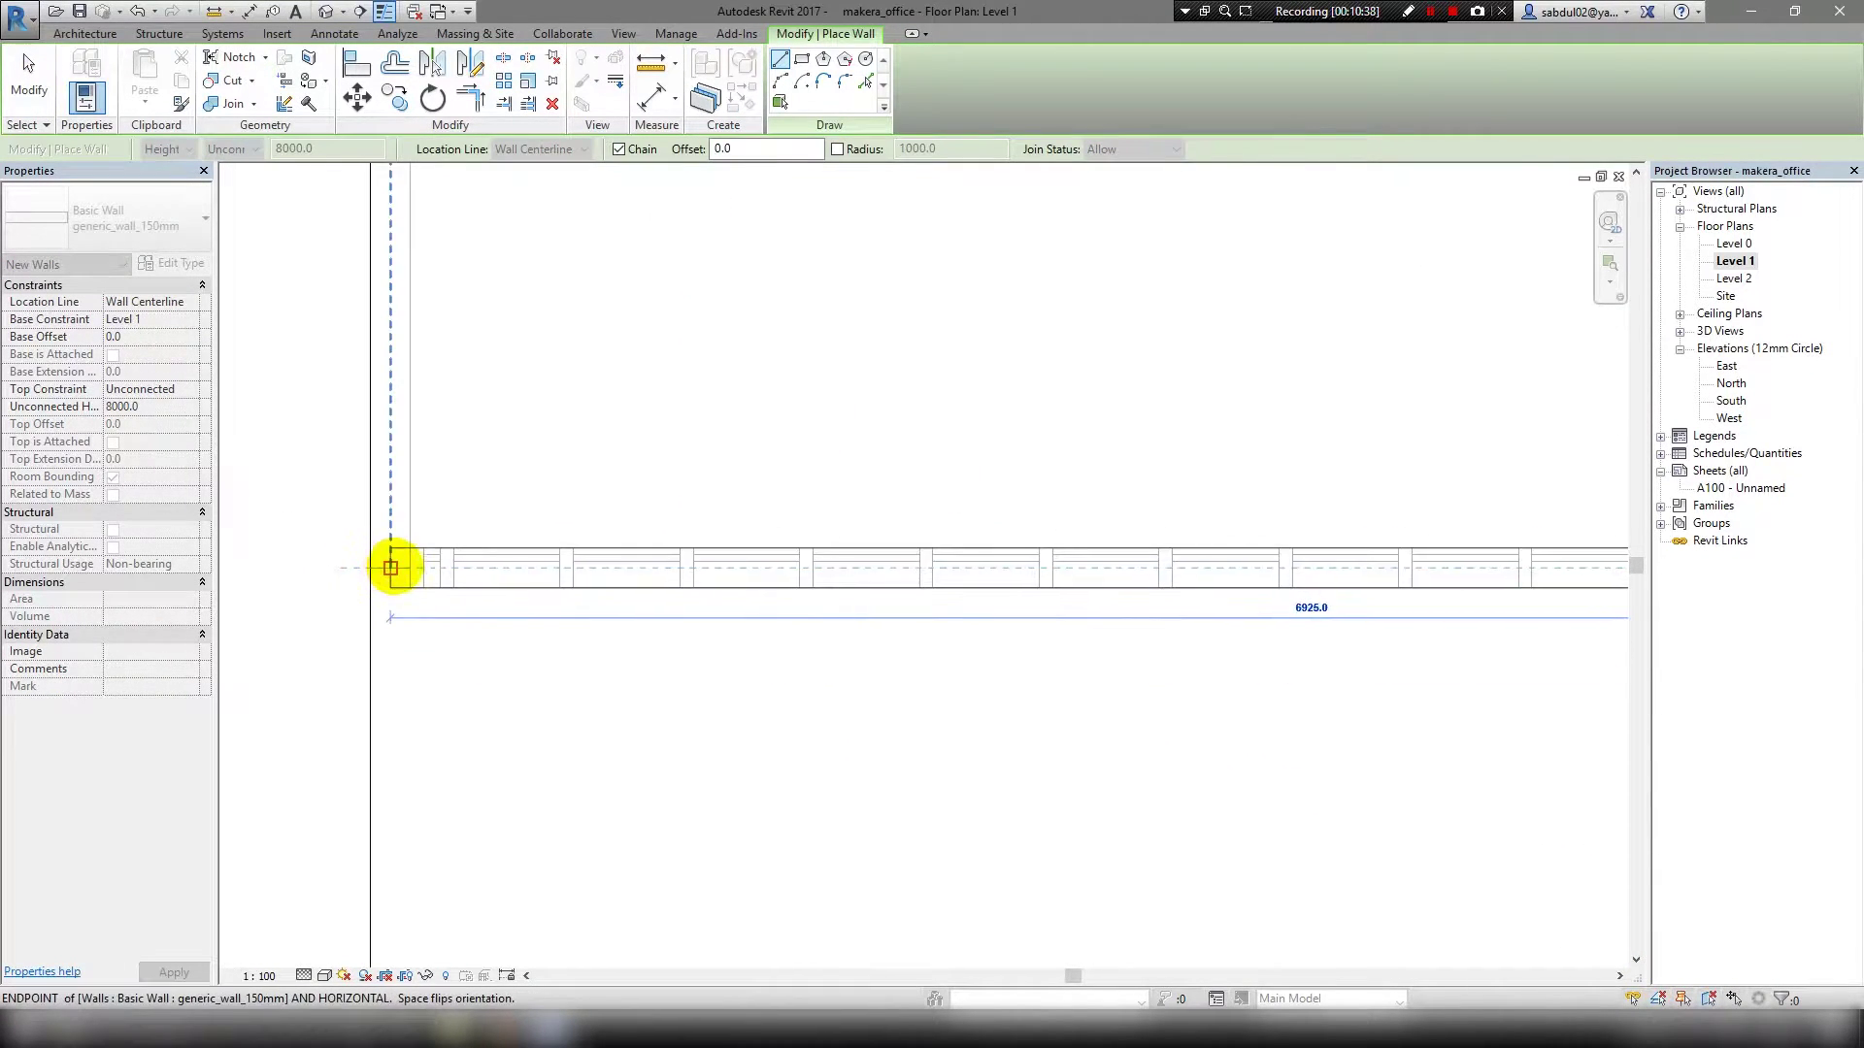
pyautogui.click(387, 567)
pyautogui.press('Escape')
pyautogui.press('Escape')
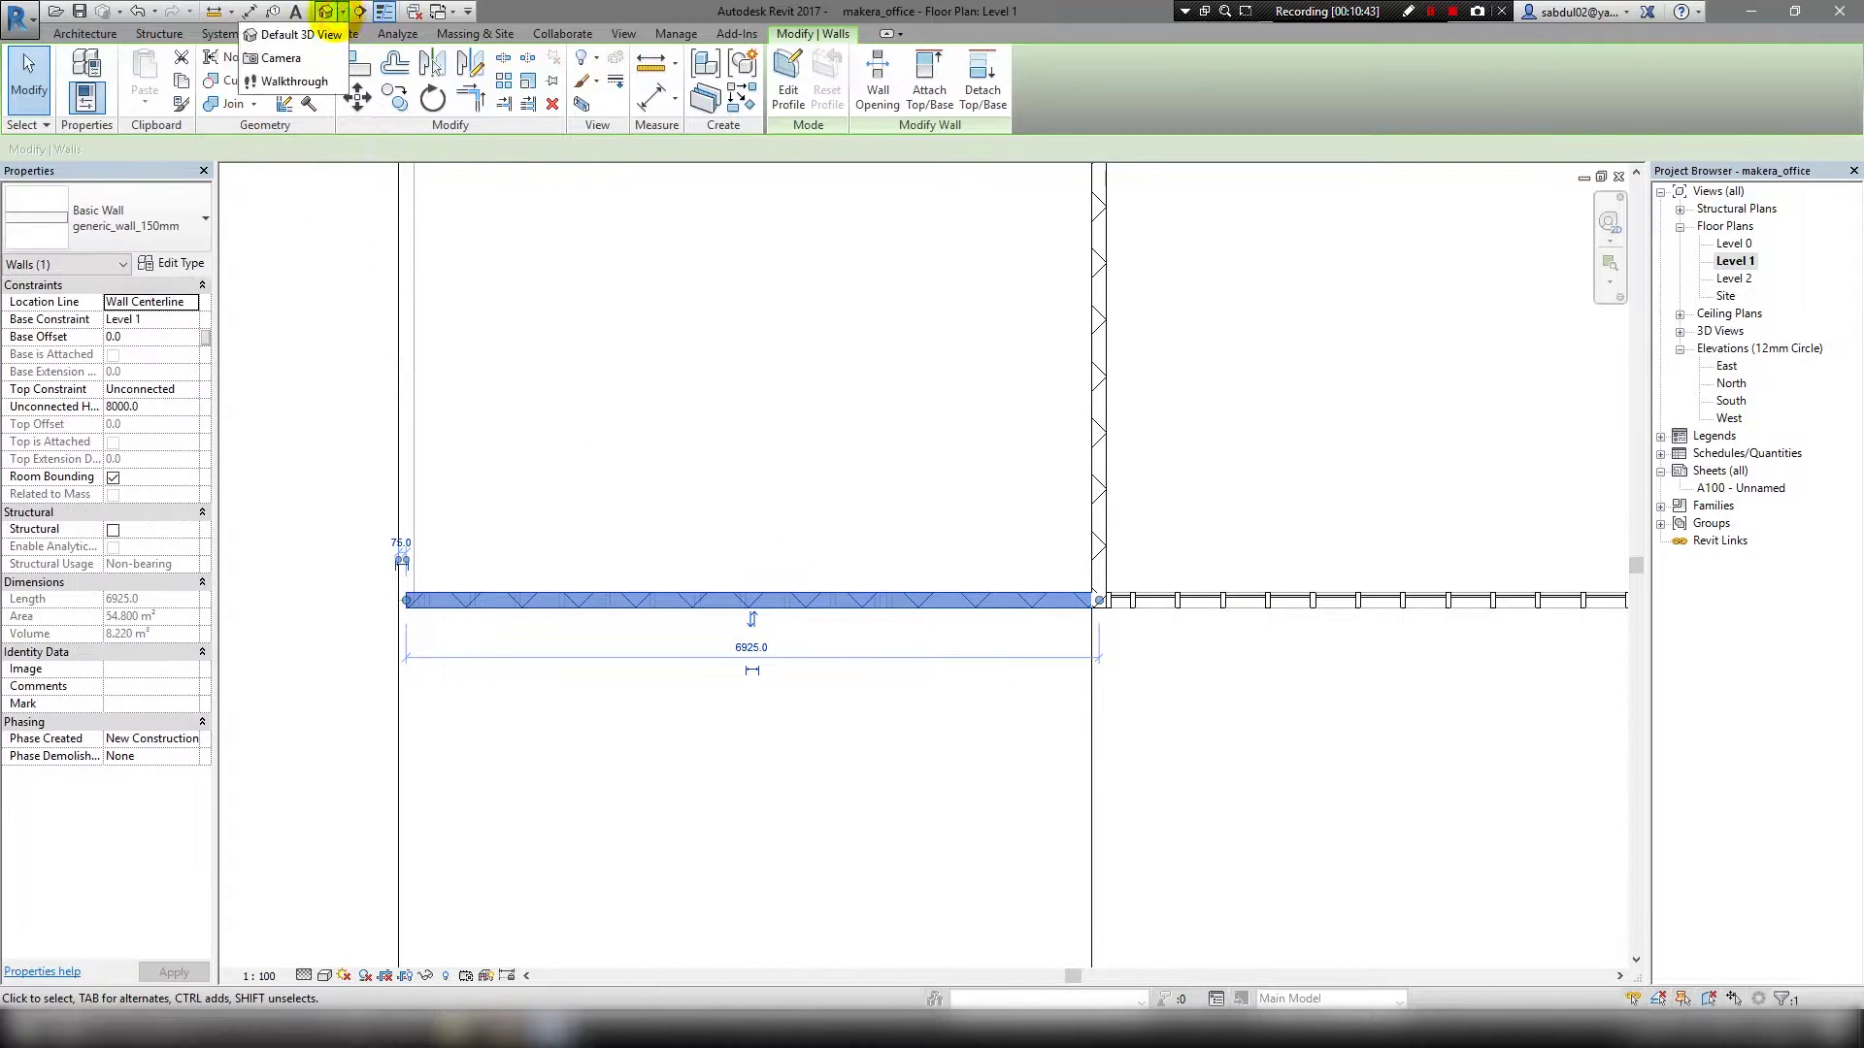
pyautogui.click(327, 11)
pyautogui.click(190, 320)
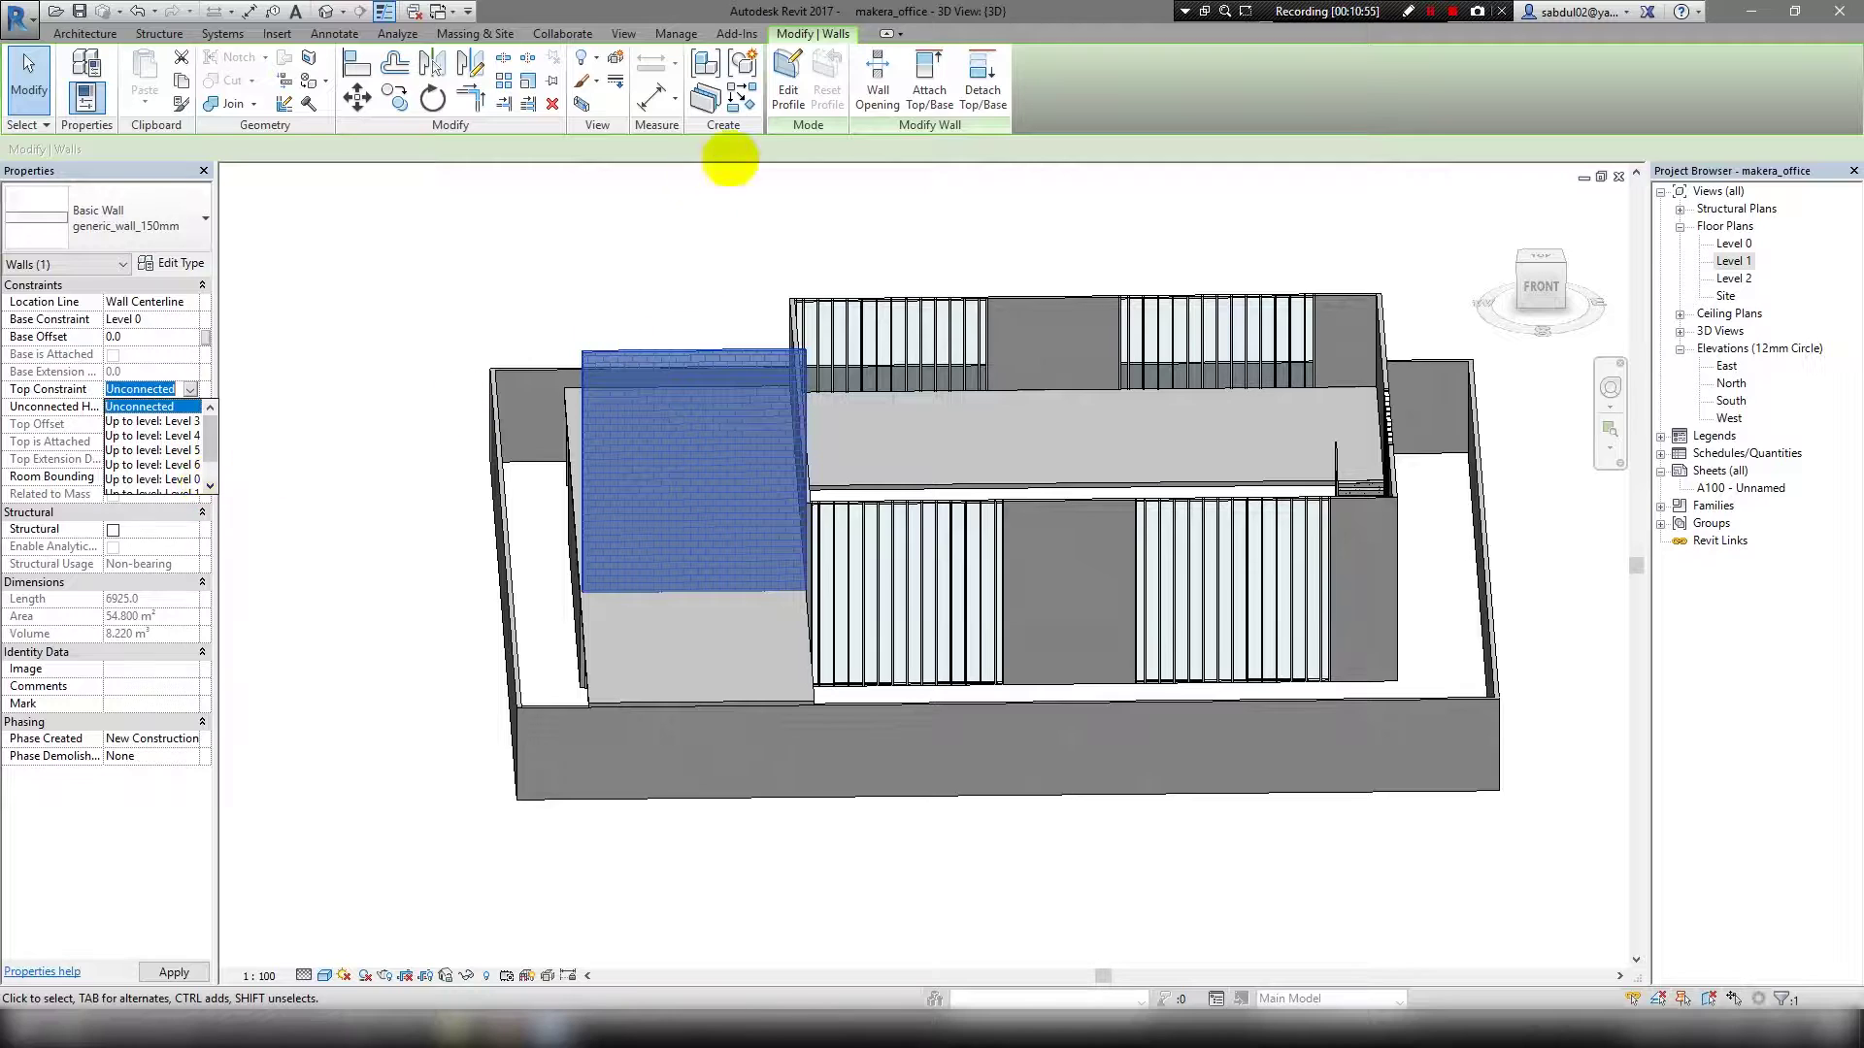
# Try attaching the new wall's top, then unjoin elements to clear the attach error.
pyautogui.click(614, 668)
pyautogui.click(1002, 578)
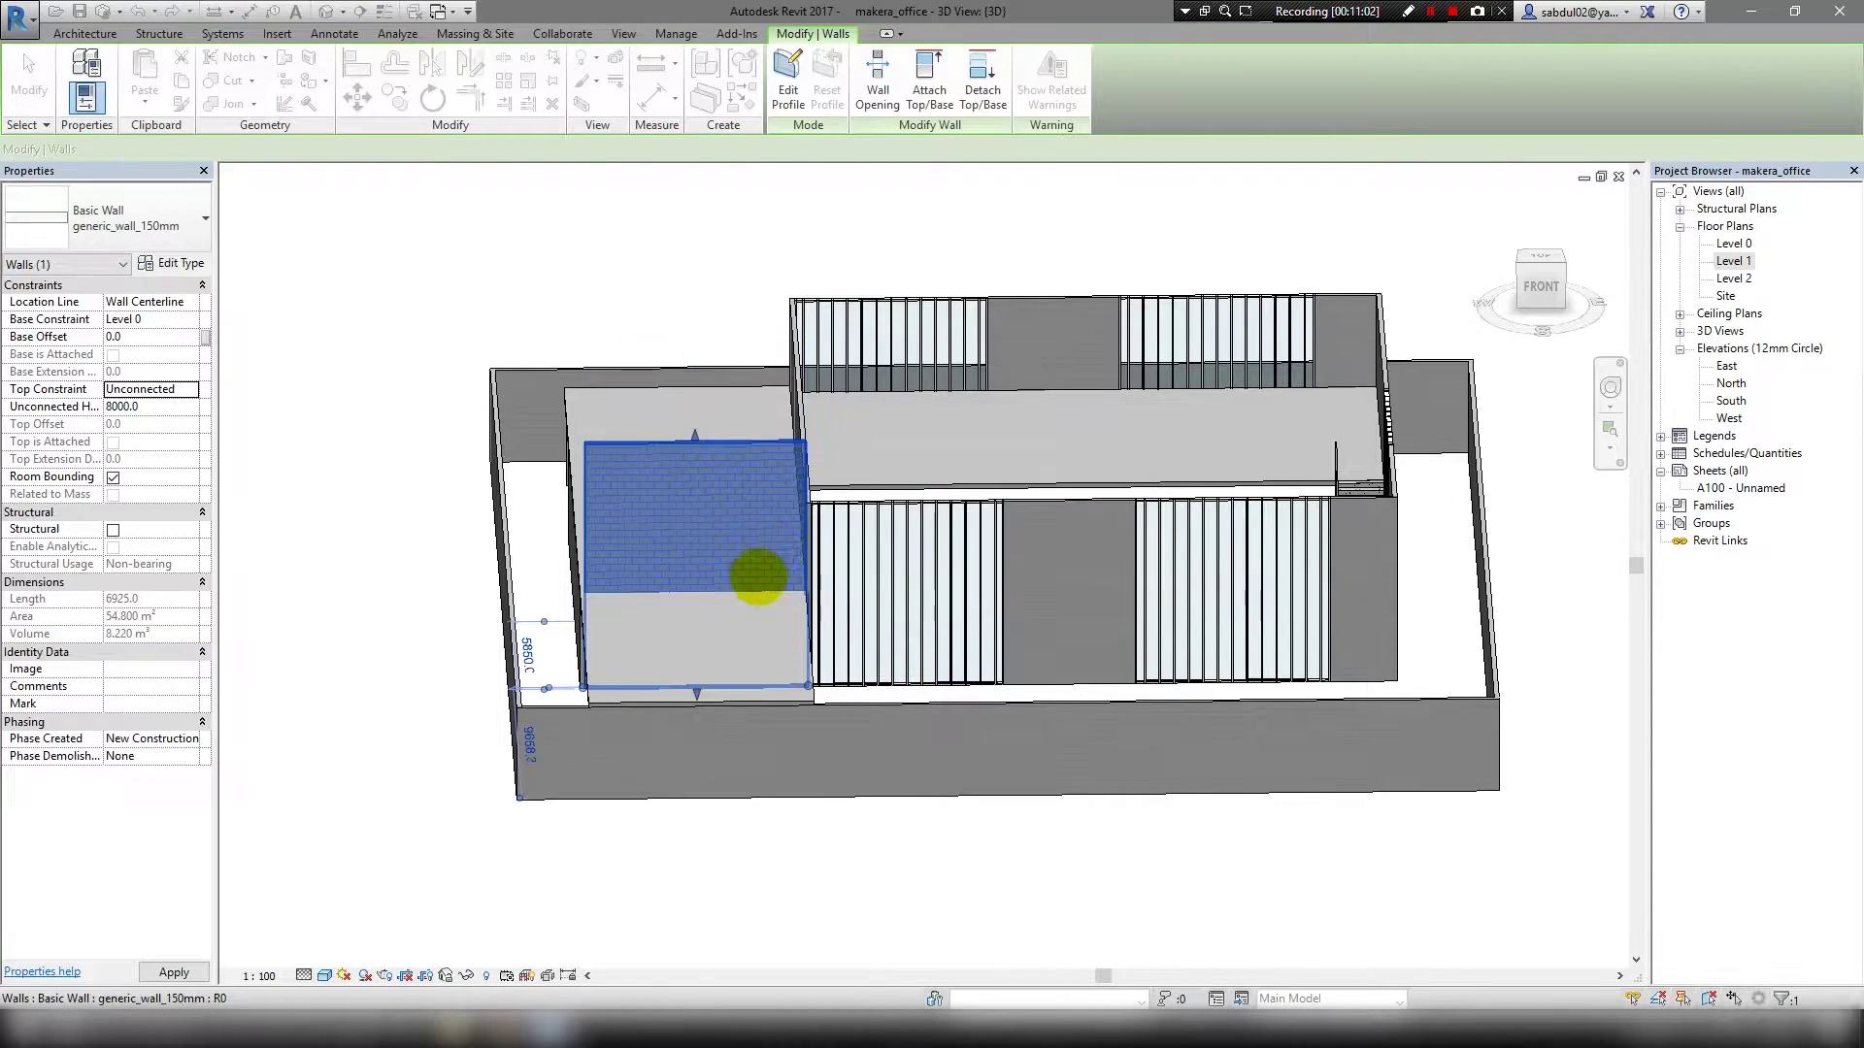
pyautogui.click(929, 78)
pyautogui.click(590, 687)
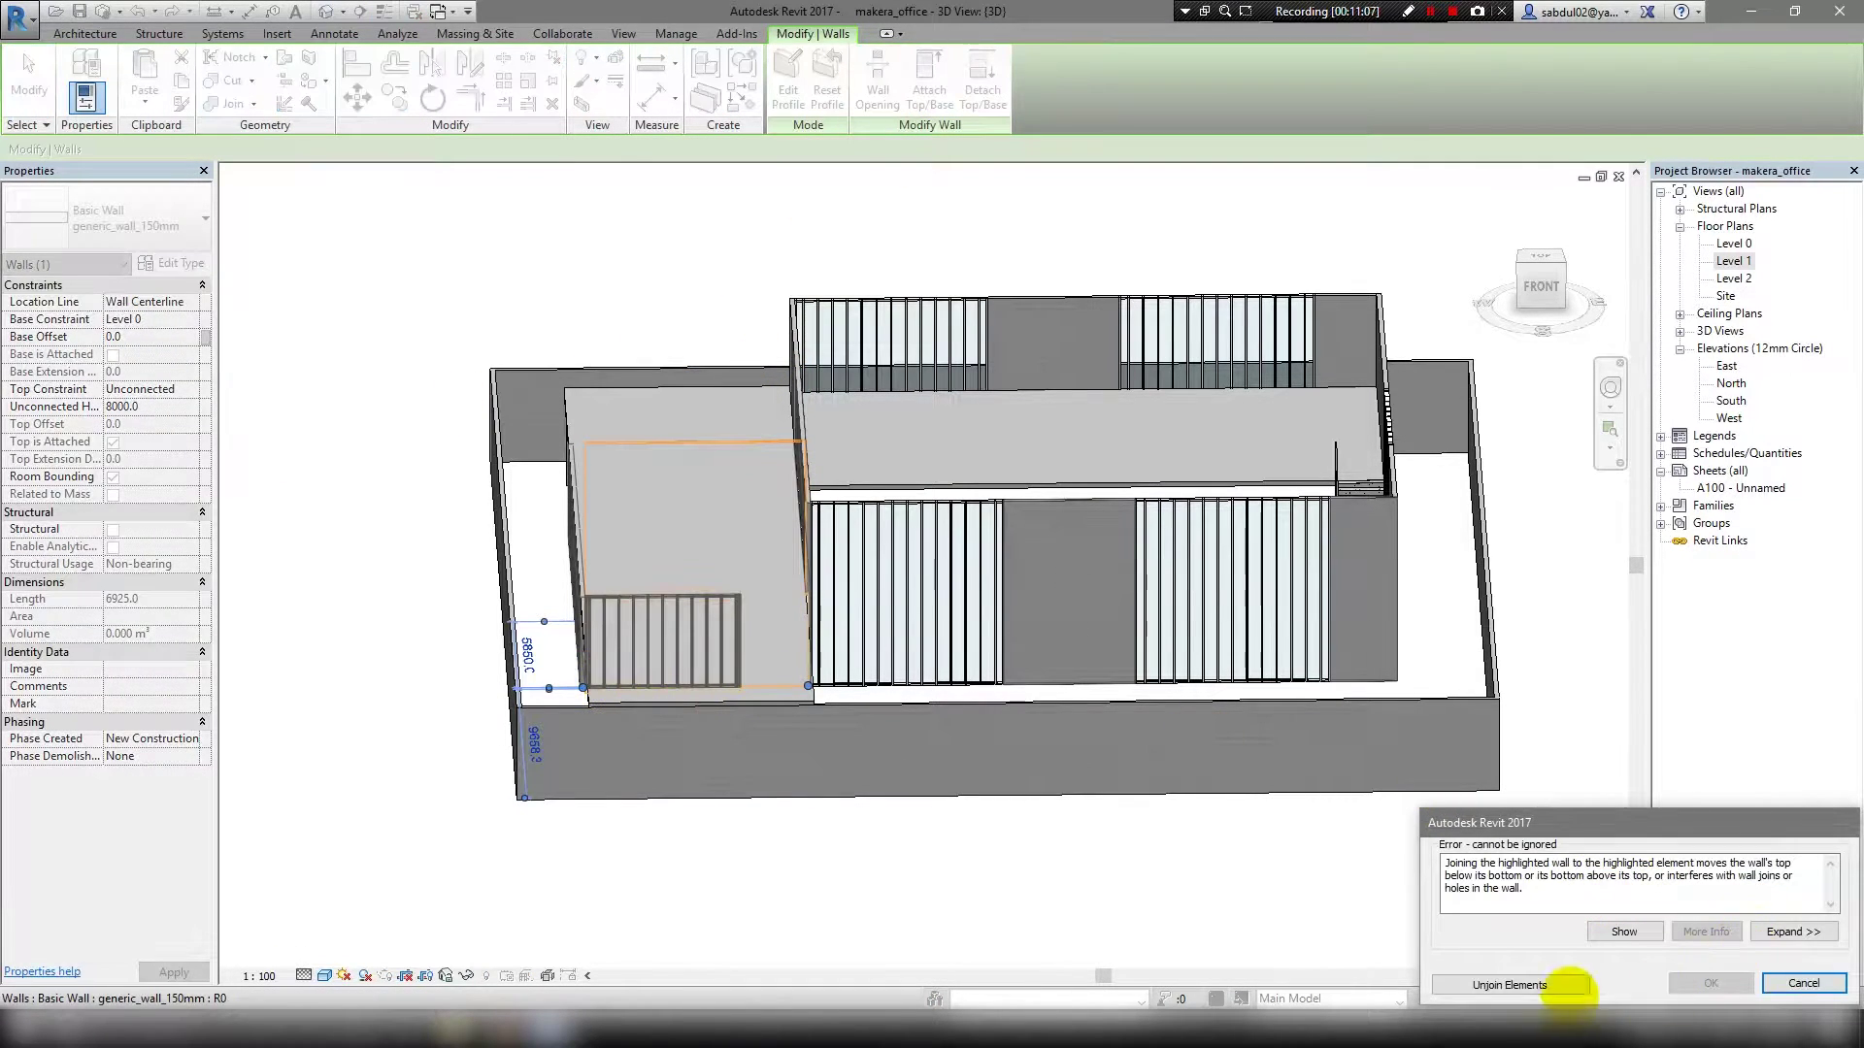
pyautogui.click(1509, 984)
# Constrain the new wall's top up to Level 1, 3000 high, and show the Level 0 plan.
pyautogui.moveTo(965, 740)
pyautogui.keyDown('shift'); pyautogui.mouseDown(button='middle')
pyautogui.moveTo(965, 636)
pyautogui.moveTo(869, 583)
pyautogui.mouseUp(button='middle'); pyautogui.keyUp('shift')
pyautogui.scroll(3, 869, 582)
pyautogui.click(913, 552)
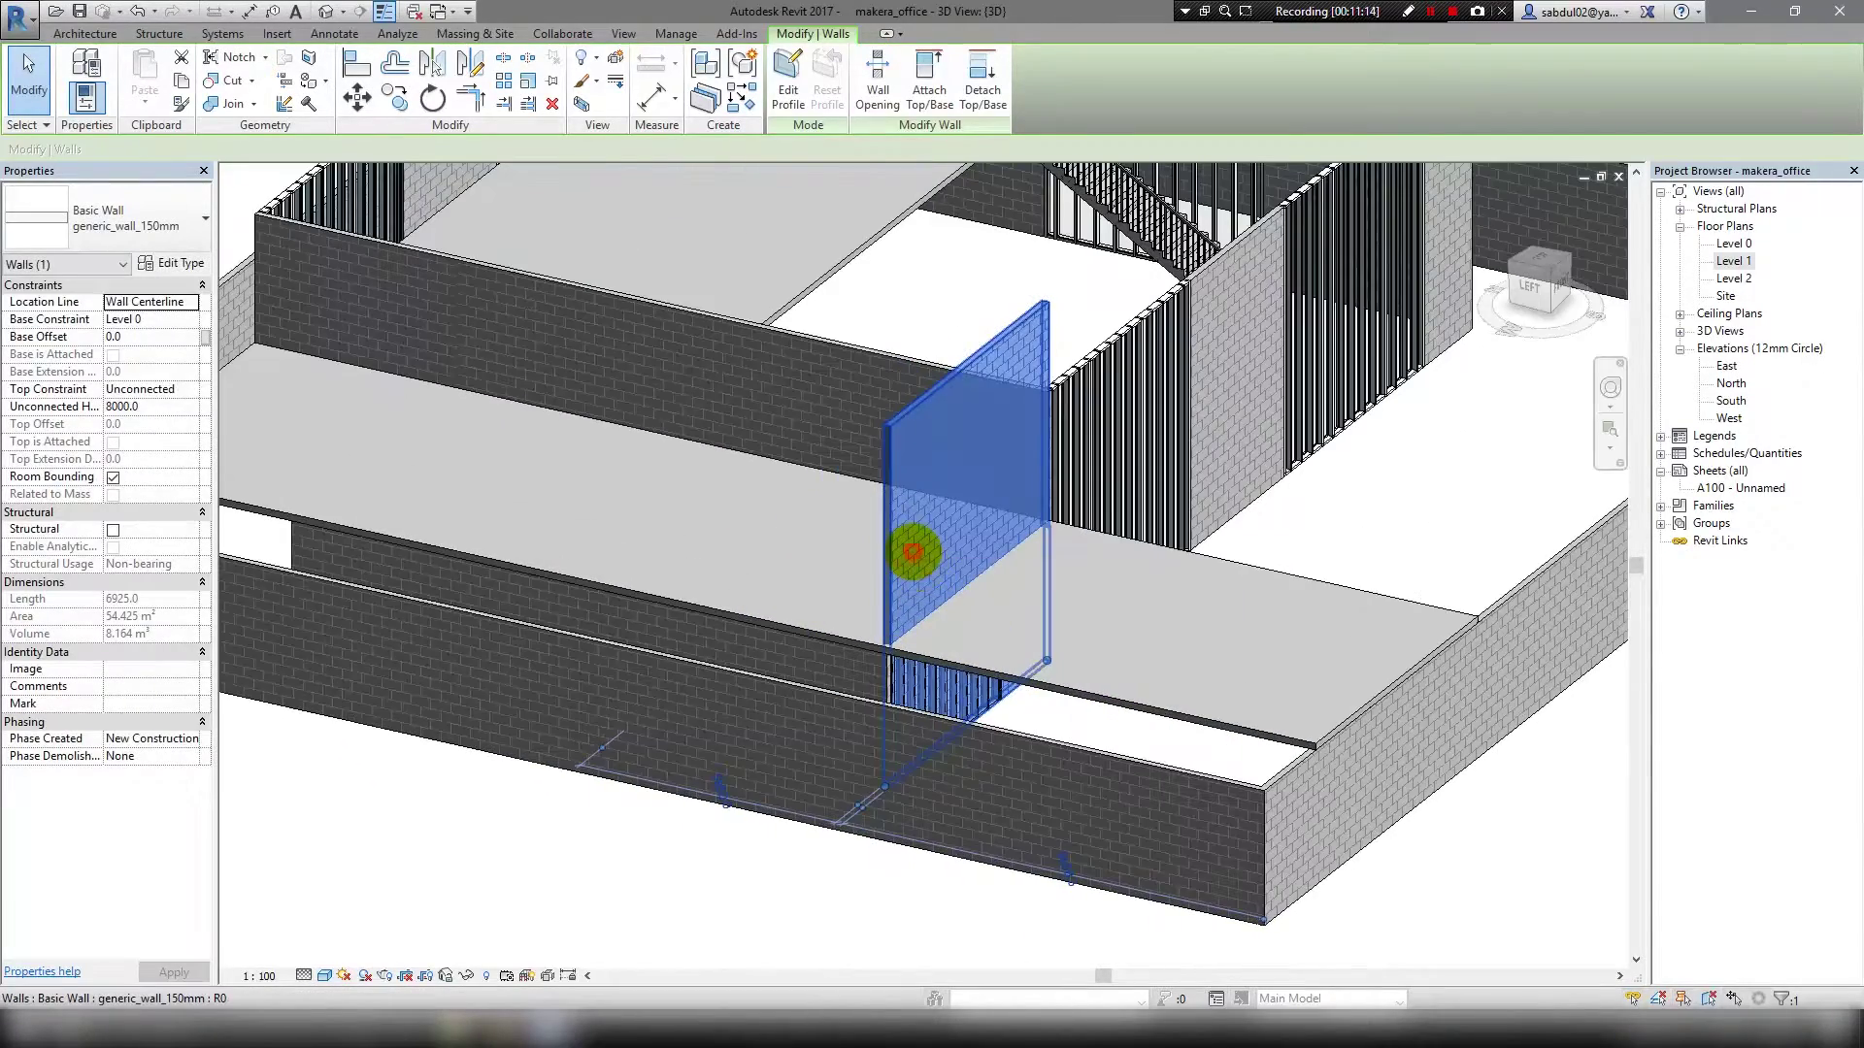
pyautogui.click(187, 488)
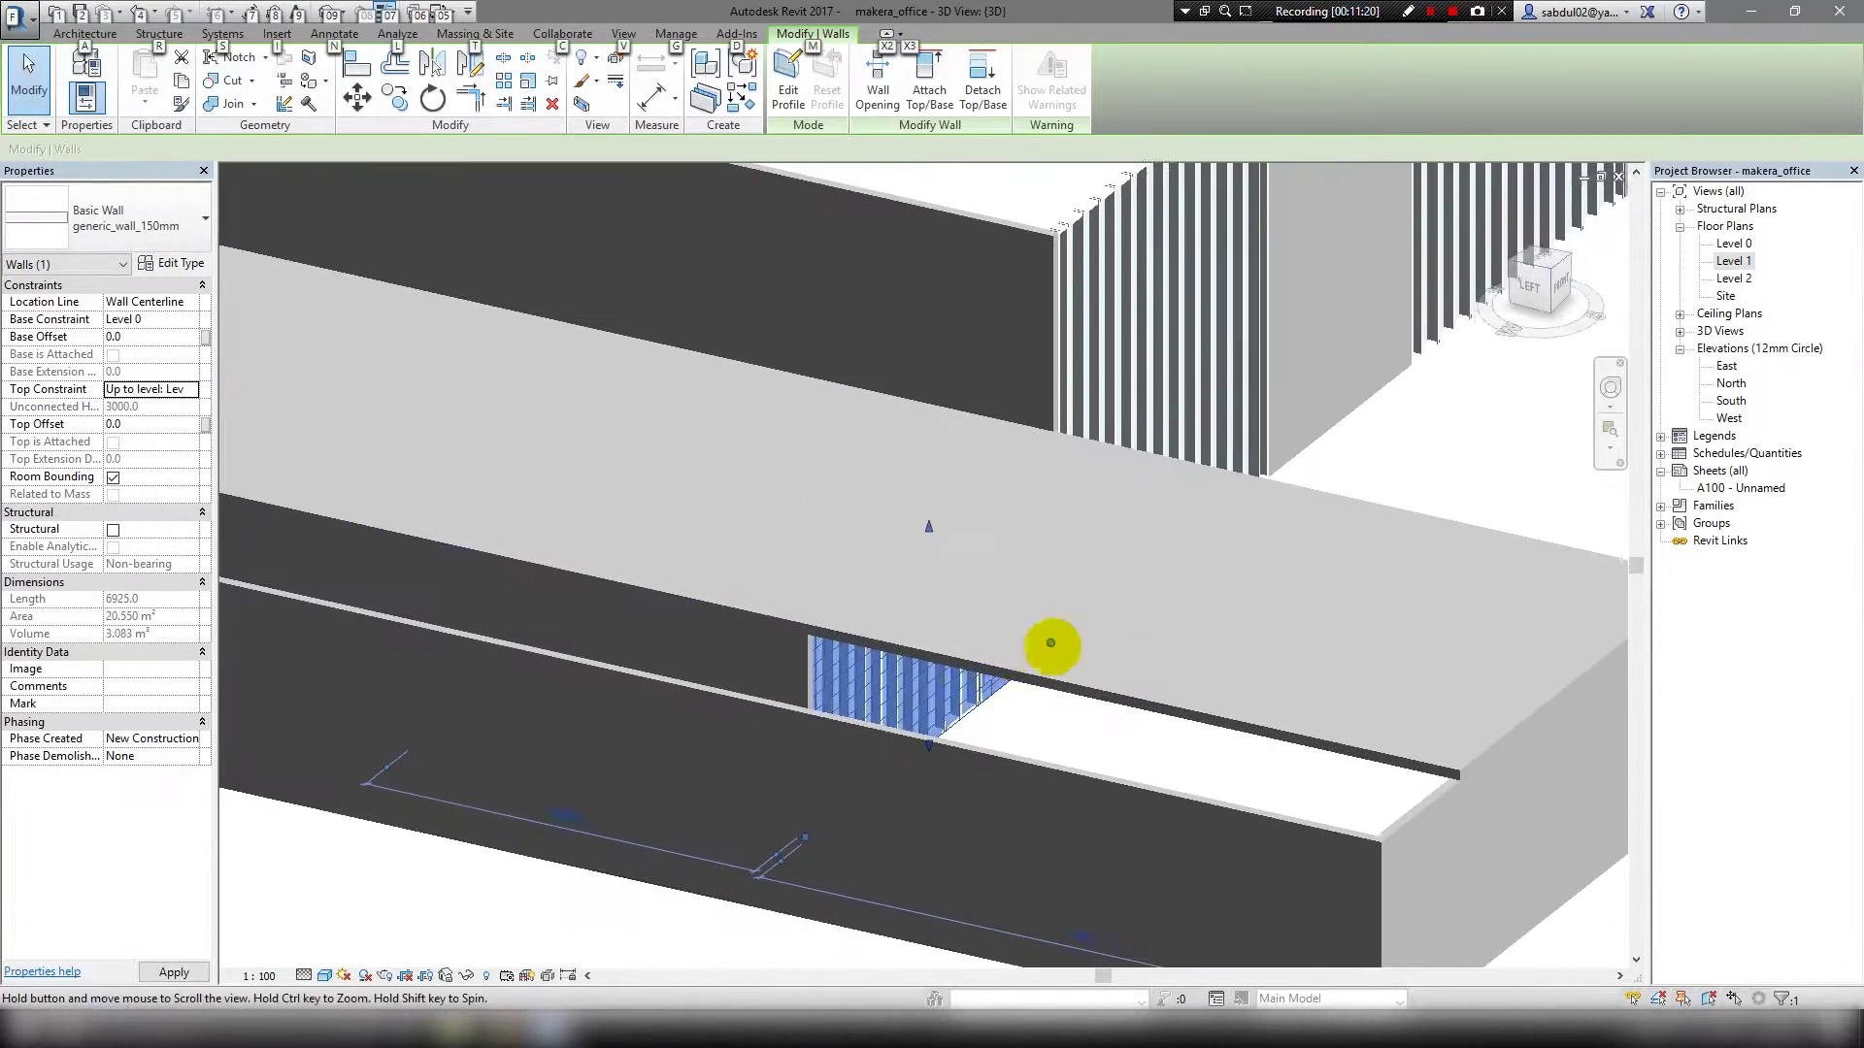
pyautogui.doubleClick(1733, 260)
pyautogui.click(1733, 242)
pyautogui.scroll(5, 621, 854)
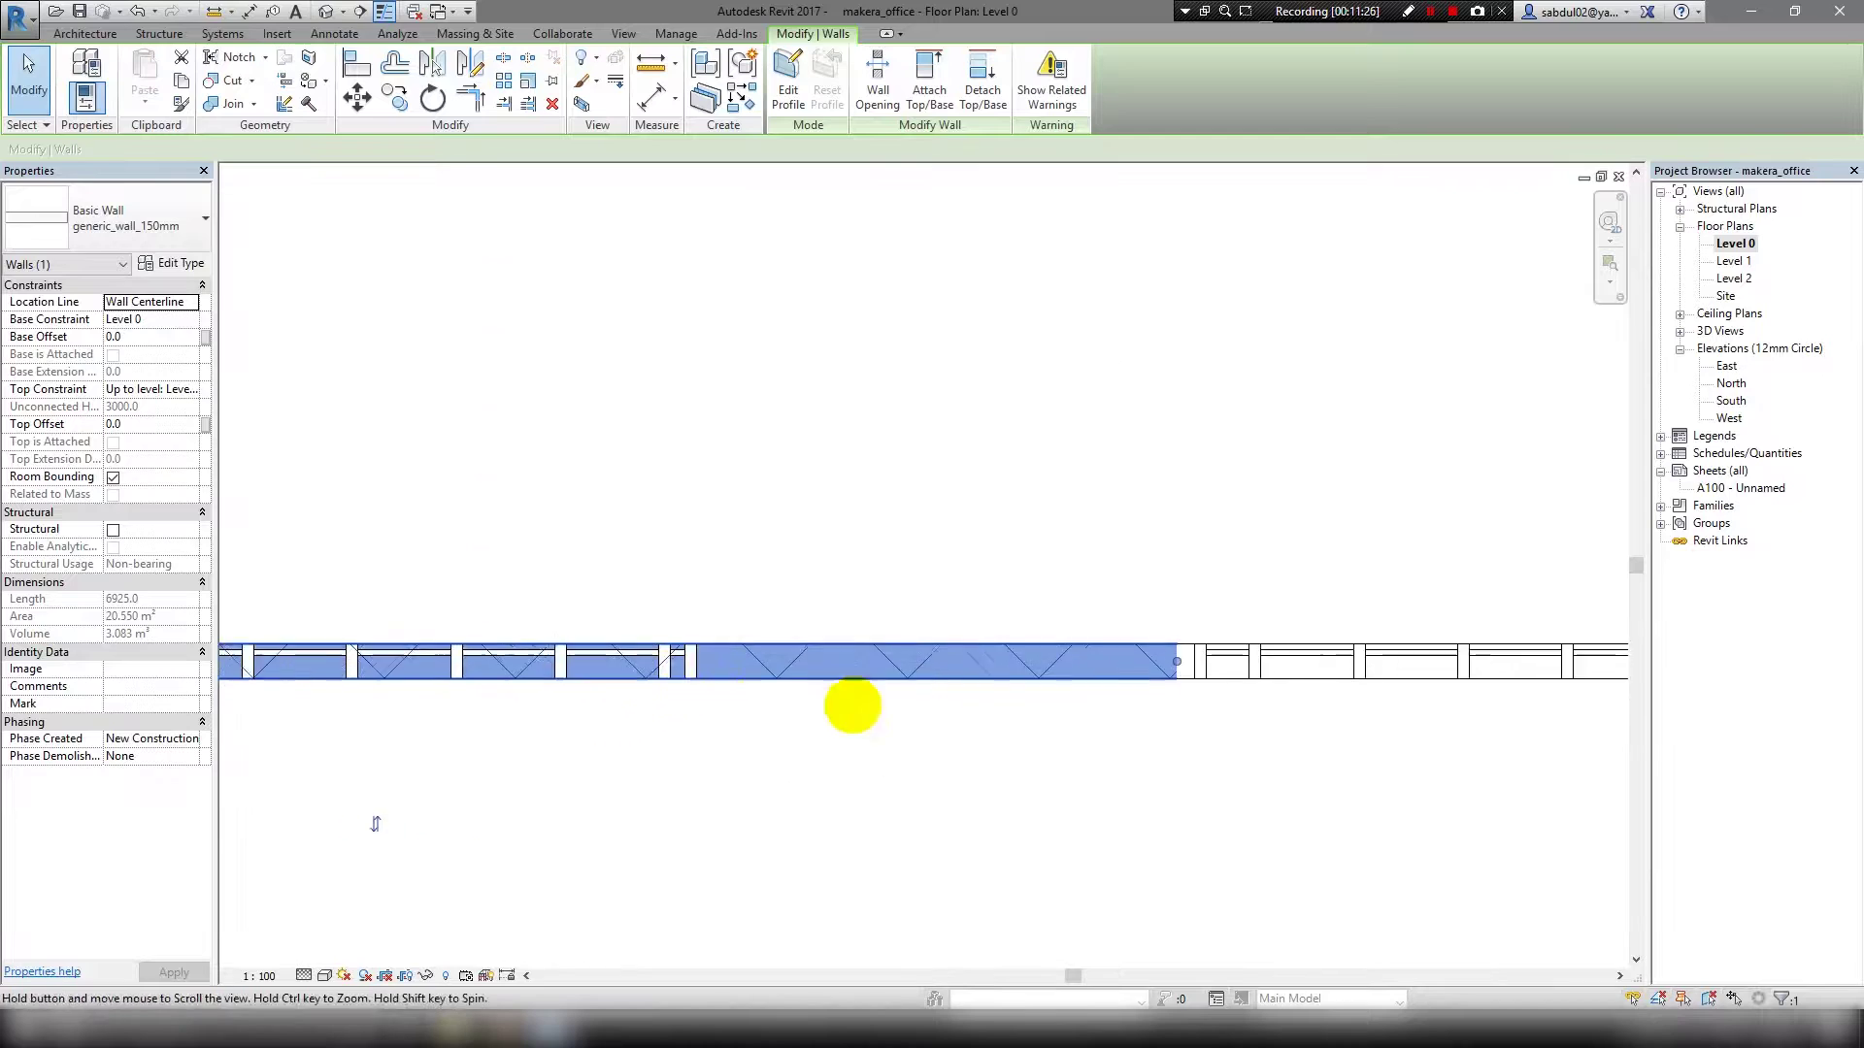
pyautogui.scroll(-3, 995, 679)
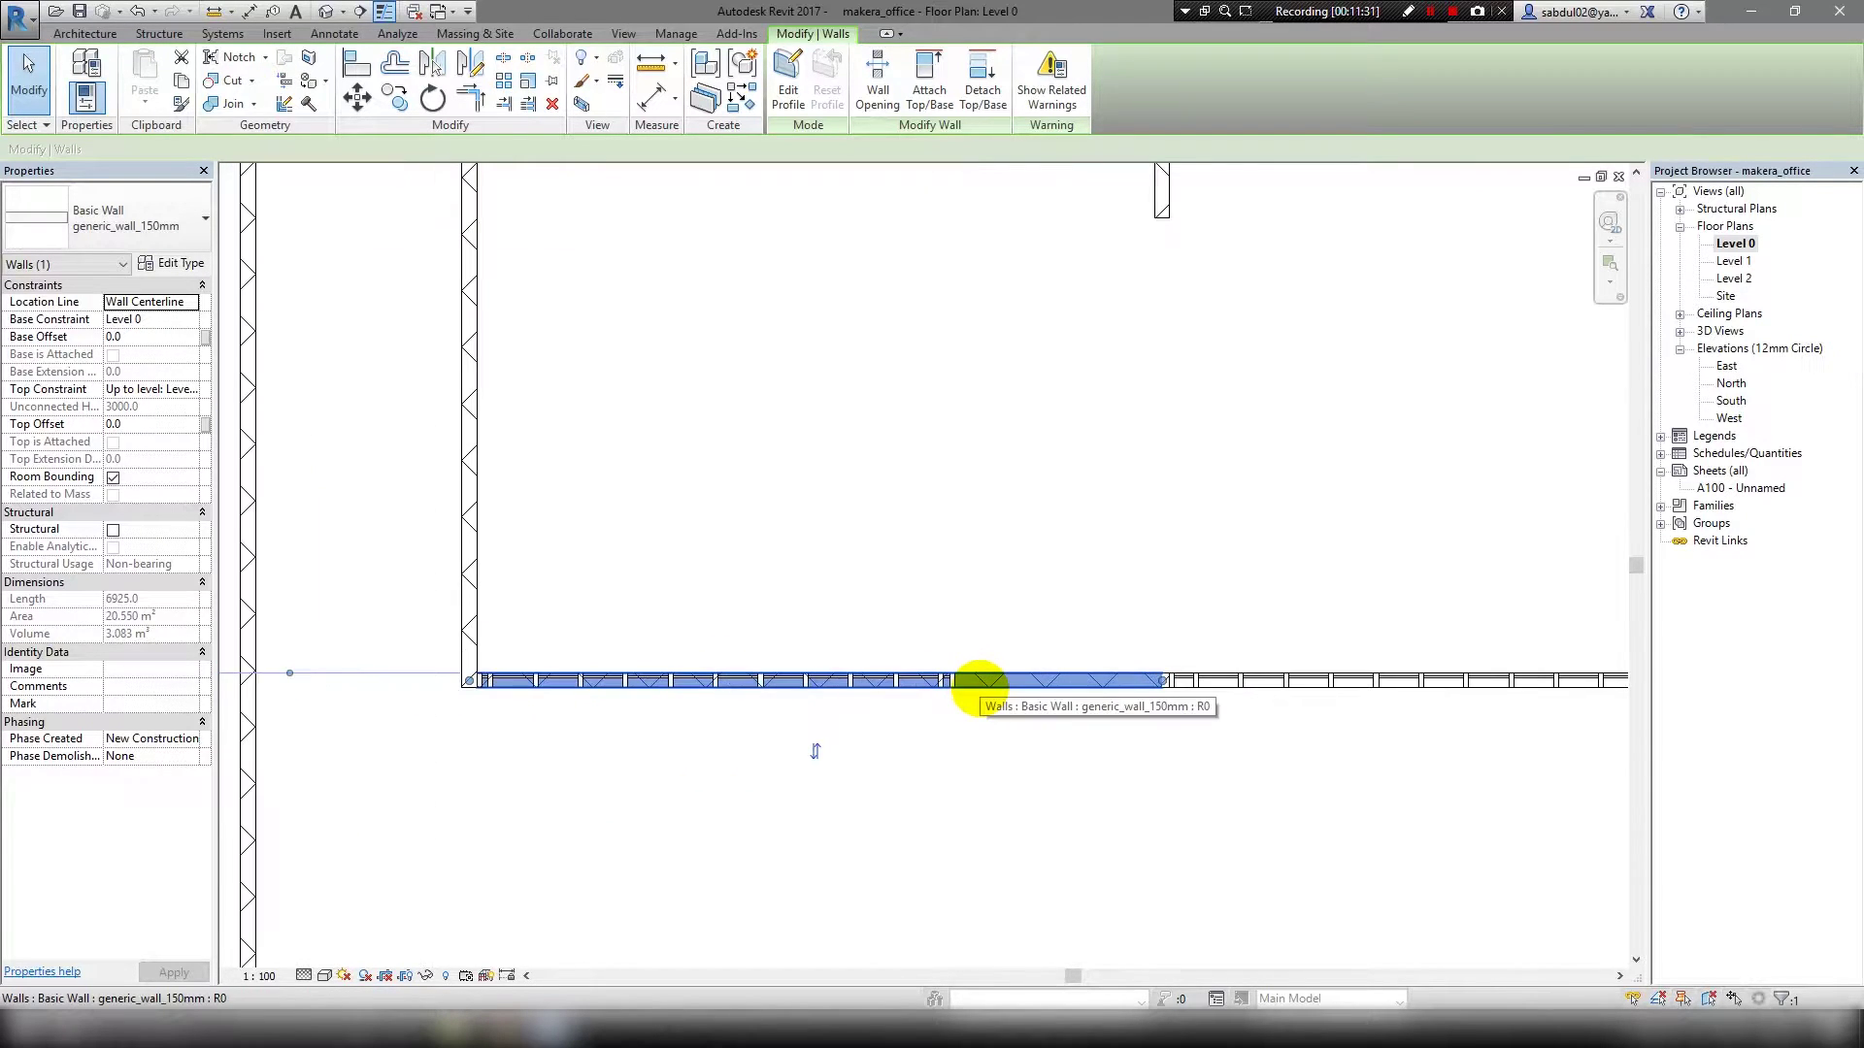
pyautogui.press('Escape')
# Inspect the walls in the default 3D view, then return to the Level 1 floor plan.
pyautogui.scroll(-3, 1007, 670)
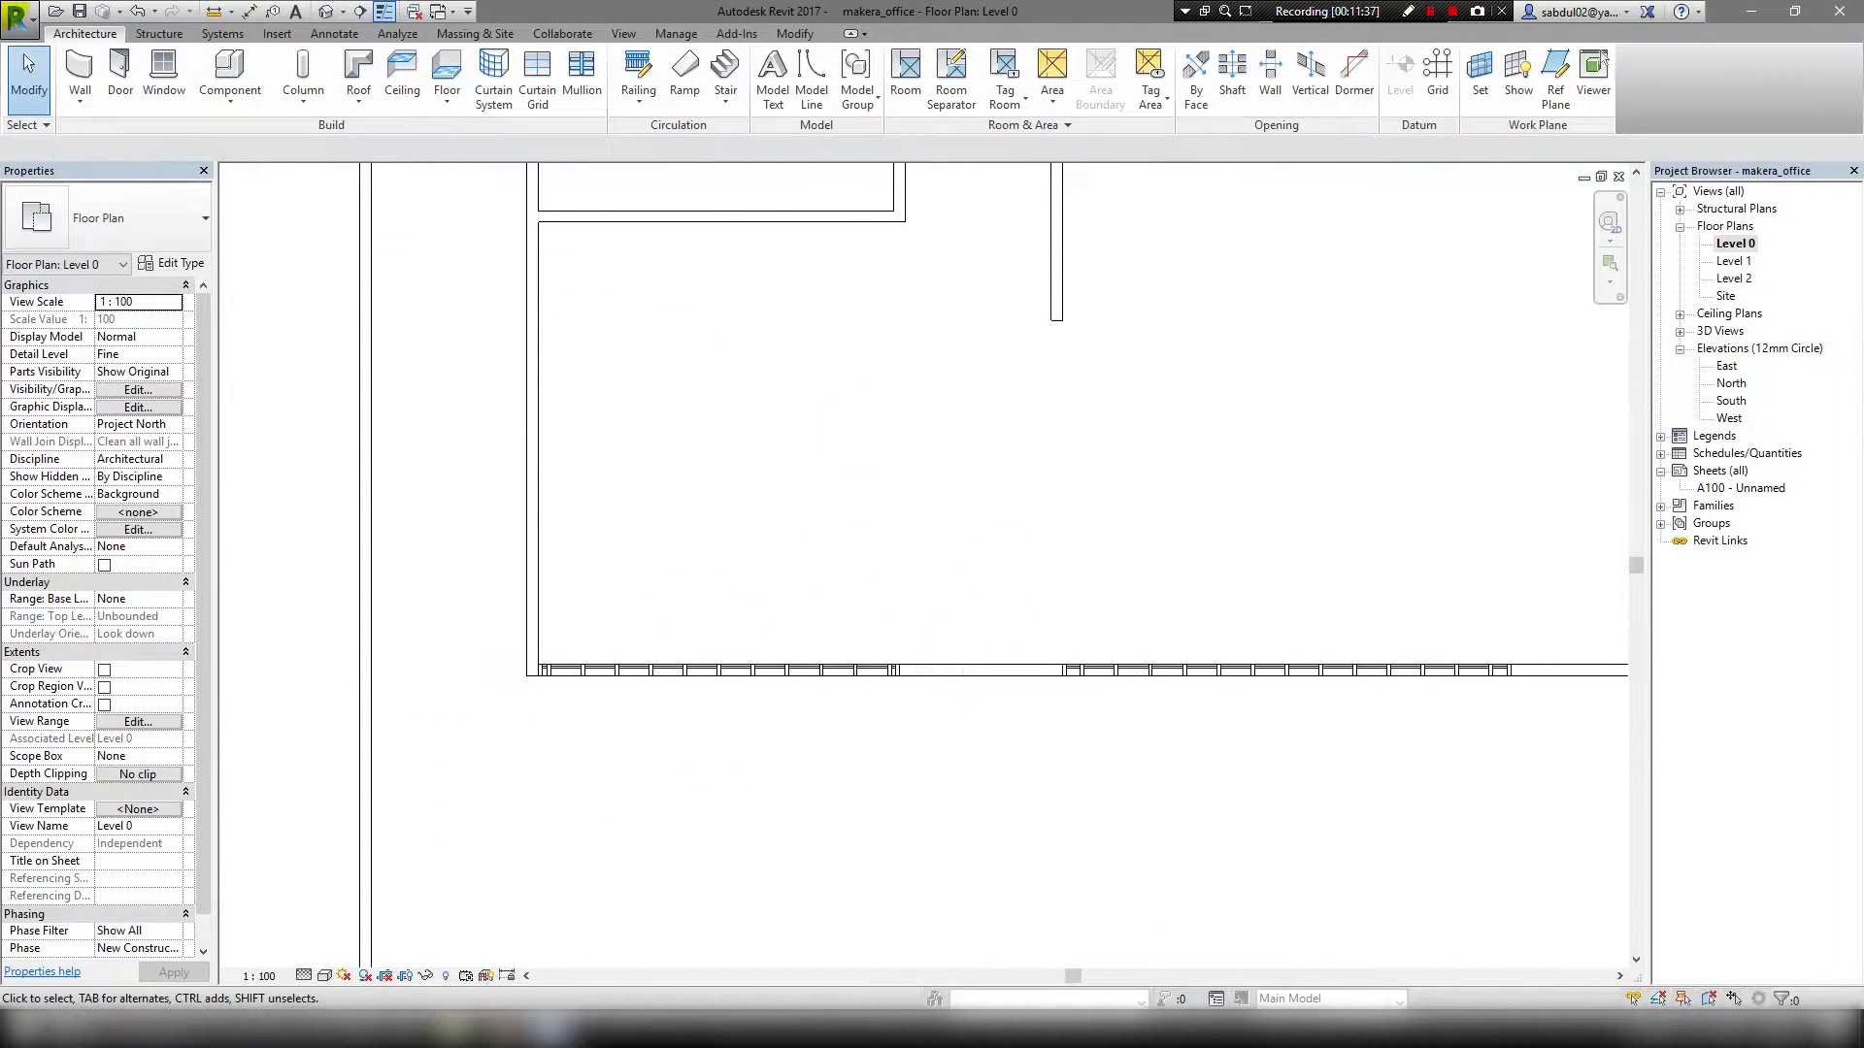
pyautogui.click(326, 11)
pyautogui.moveTo(582, 311)
pyautogui.keyDown('shift'); pyautogui.mouseDown(button='middle')
pyautogui.moveTo(820, 510)
pyautogui.moveTo(820, 604)
pyautogui.moveTo(770, 570)
pyautogui.moveTo(802, 715)
pyautogui.moveTo(716, 638)
pyautogui.moveTo(894, 608)
pyautogui.moveTo(886, 795)
pyautogui.moveTo(728, 574)
pyautogui.moveTo(844, 602)
pyautogui.mouseUp(button='middle'); pyautogui.keyUp('shift')
pyautogui.doubleClick(1733, 260)
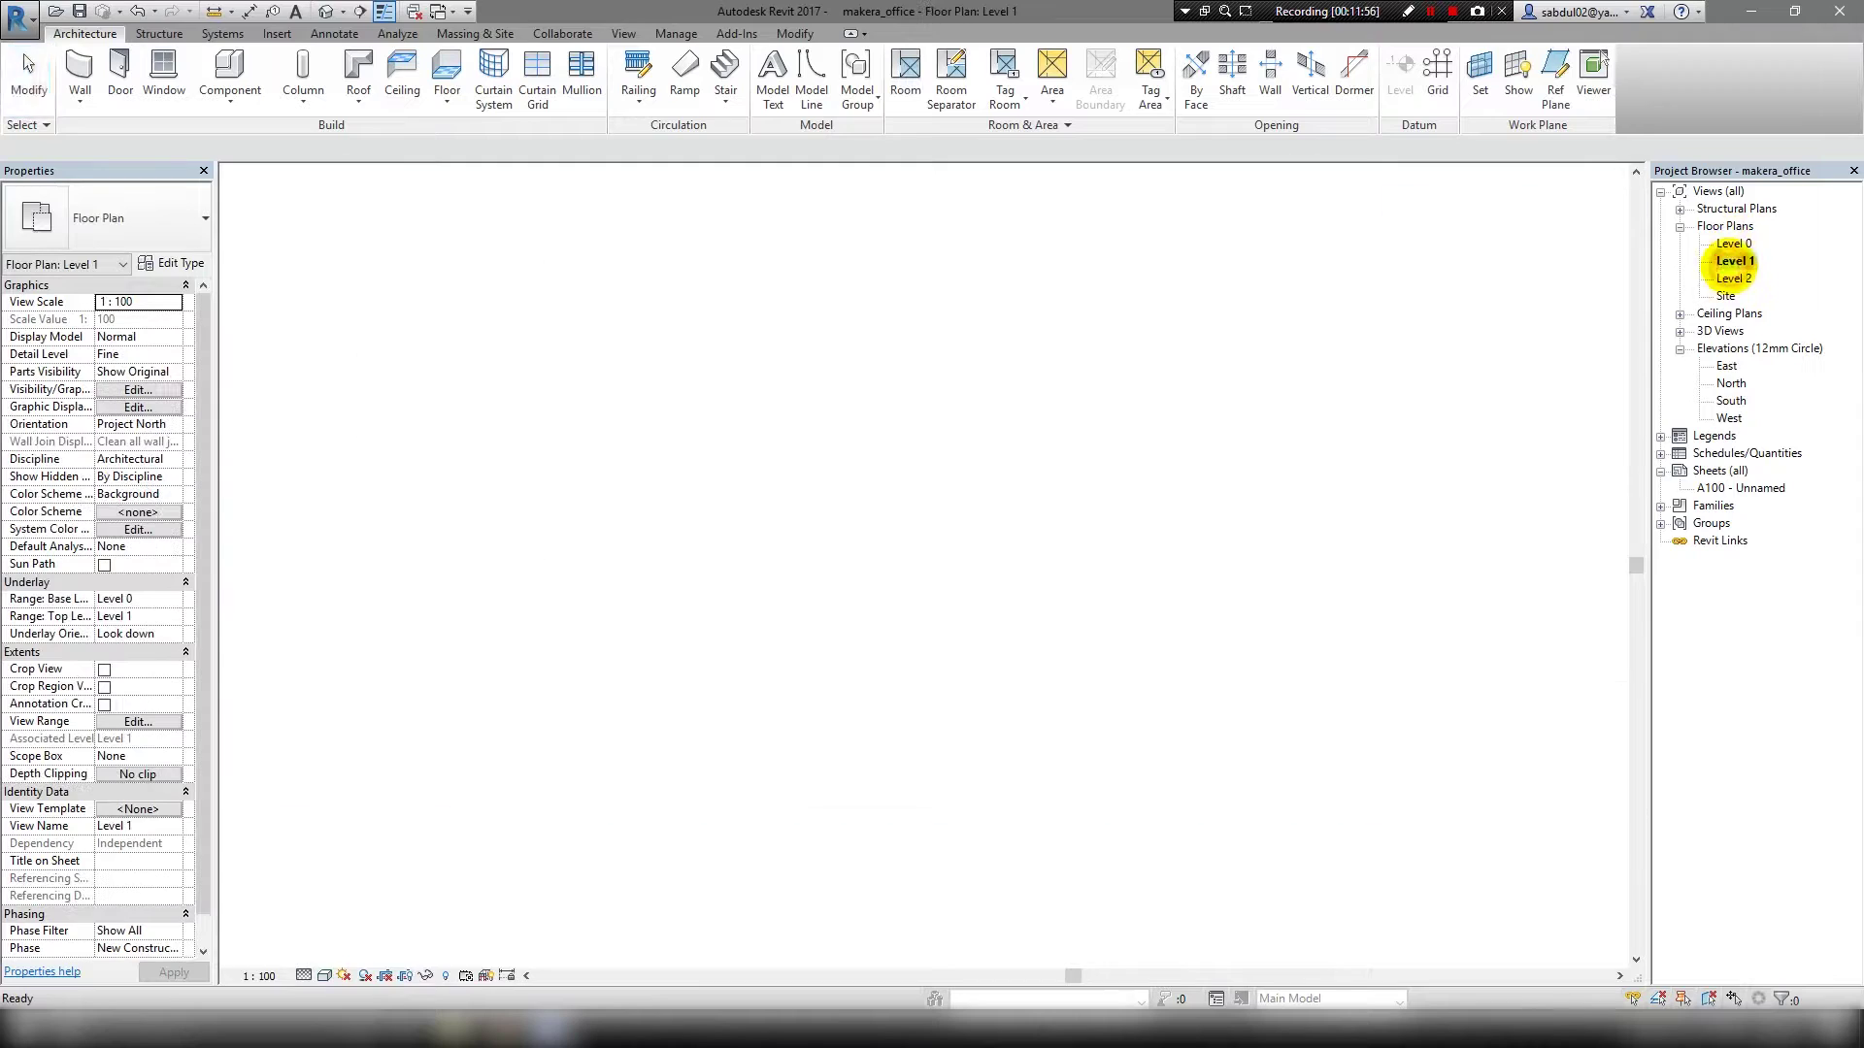
pyautogui.scroll(4, 689, 633)
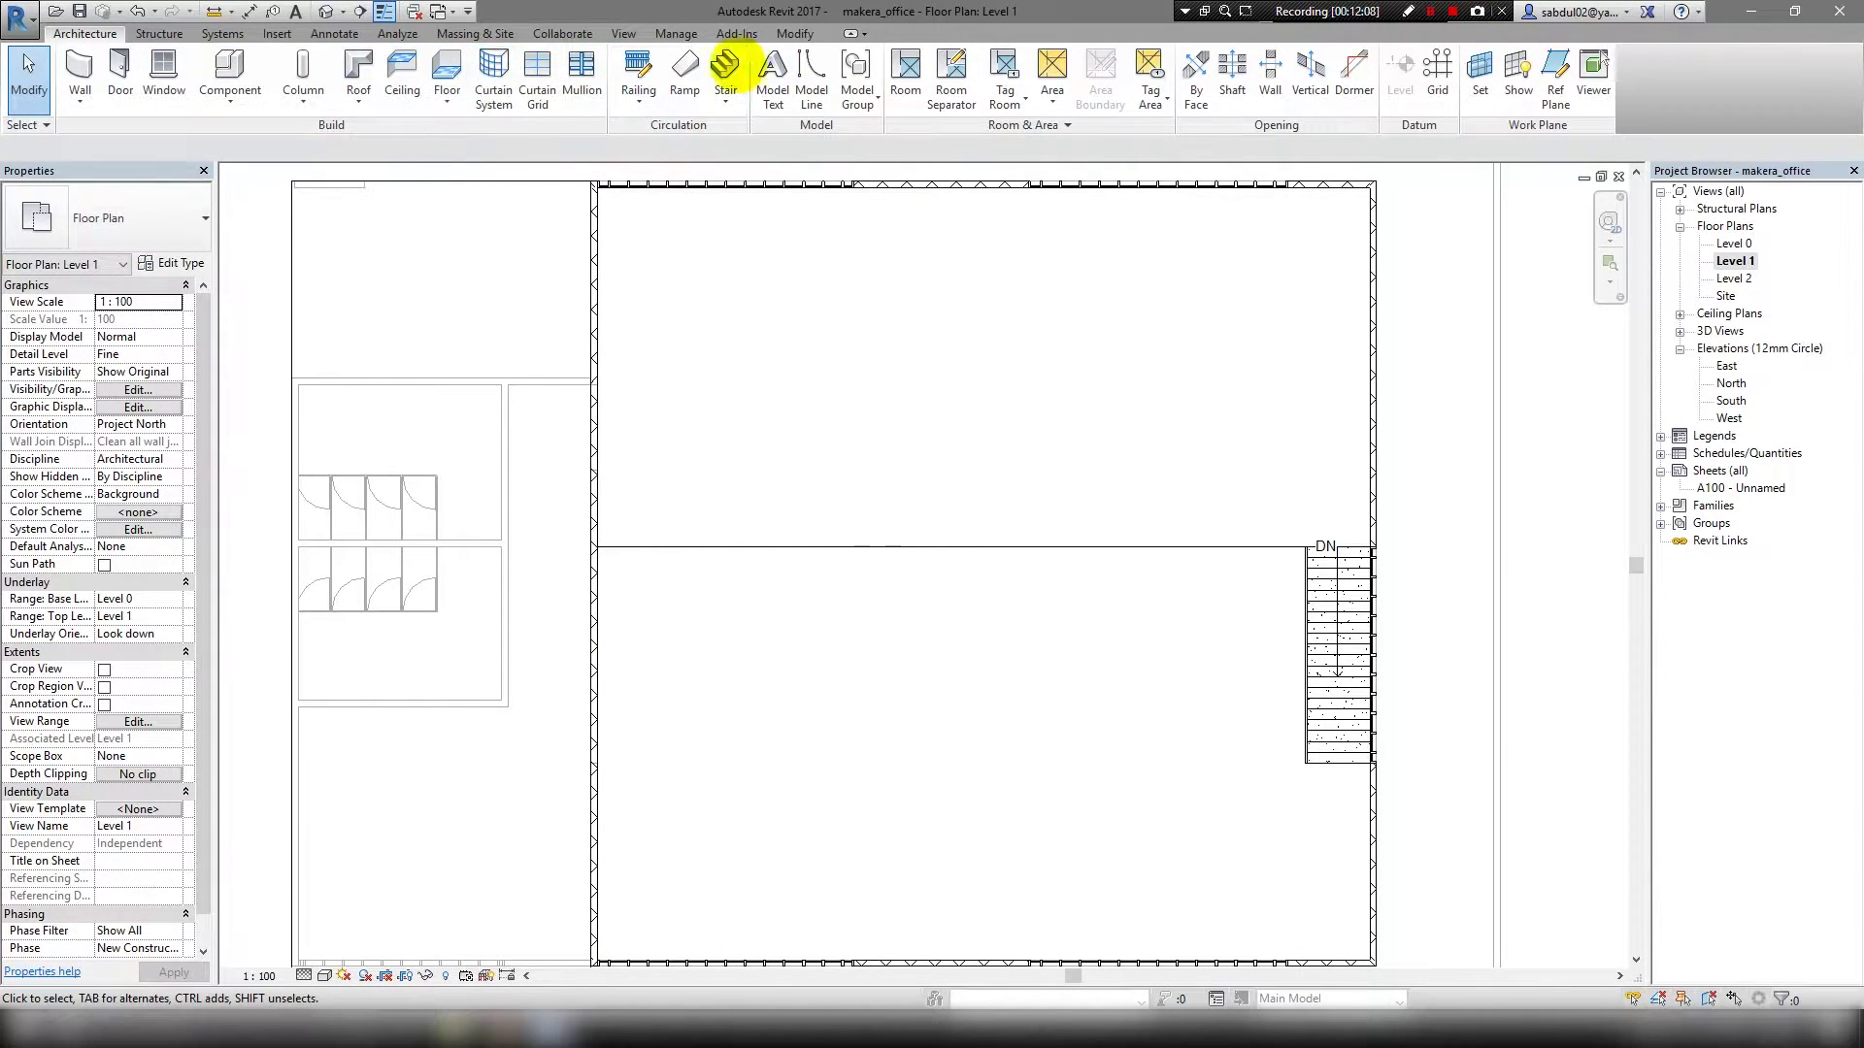
# Sketch a 20-riser cast-in-place concrete stair run beside the left wall.
pyautogui.click(725, 66)
pyautogui.click(632, 546)
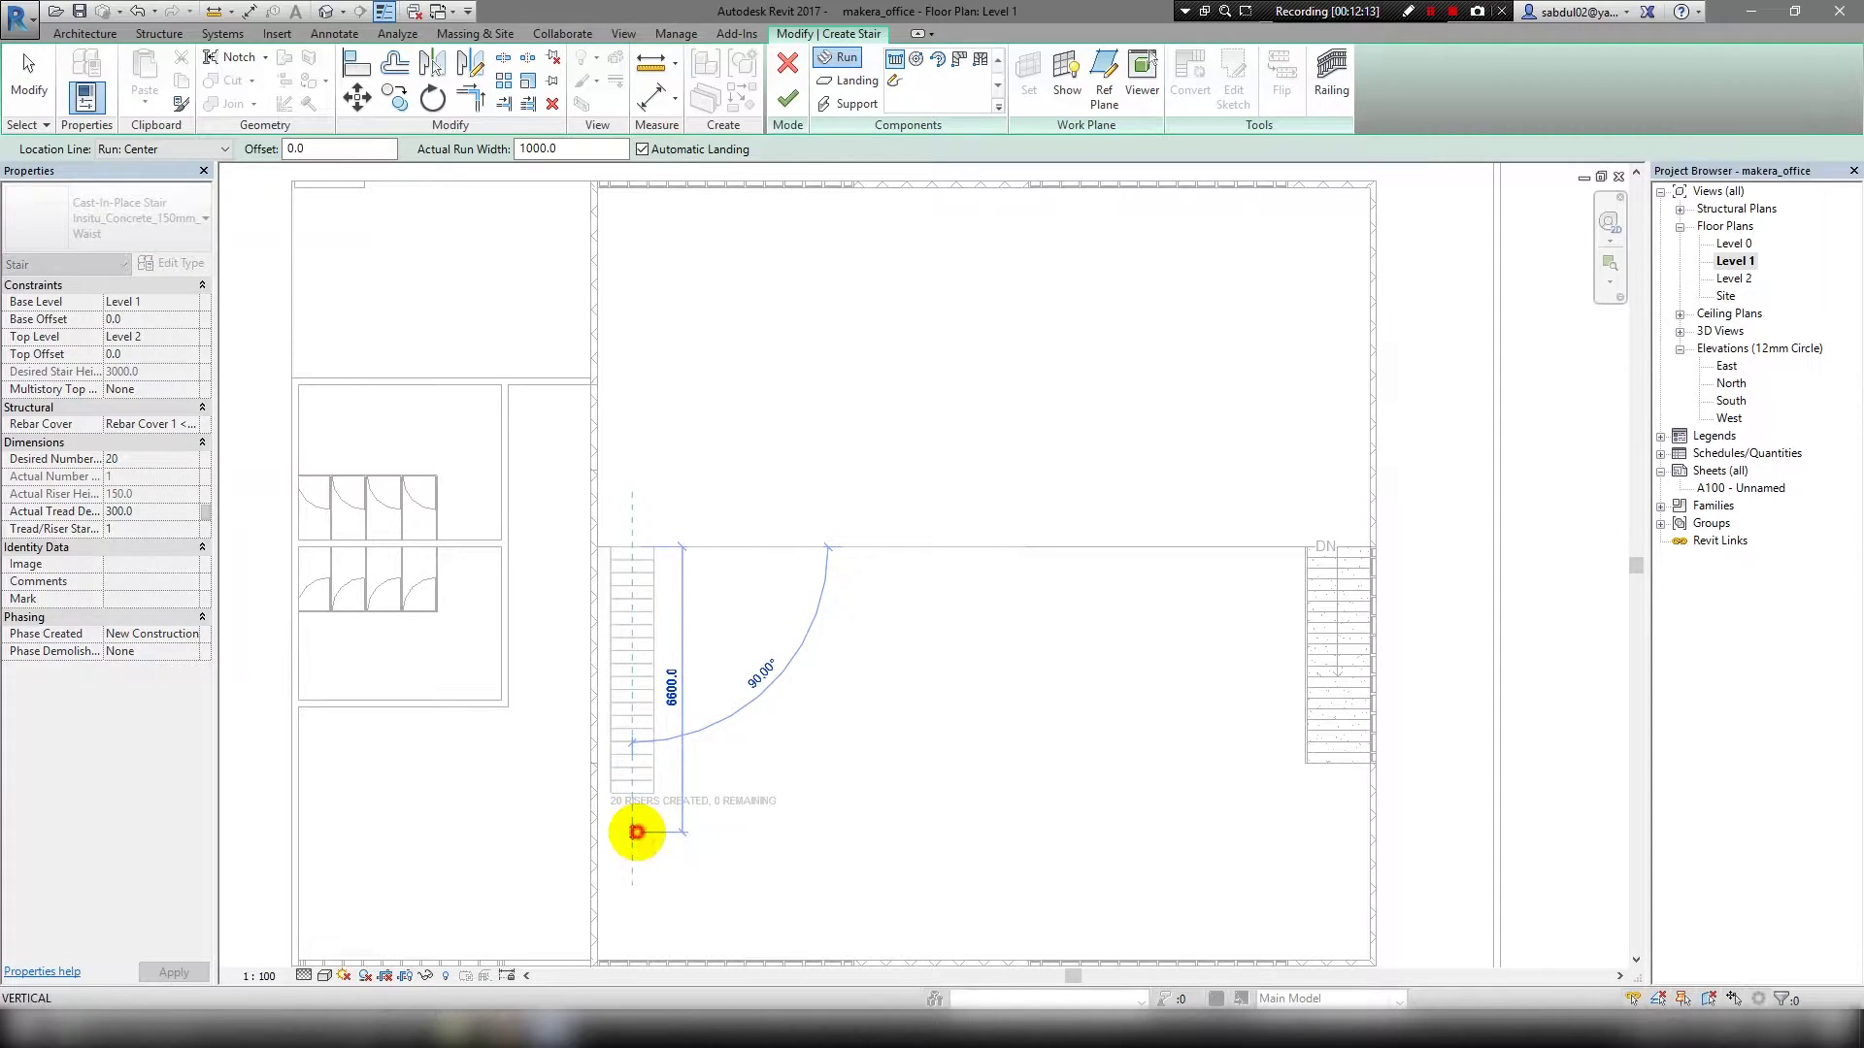
pyautogui.click(636, 832)
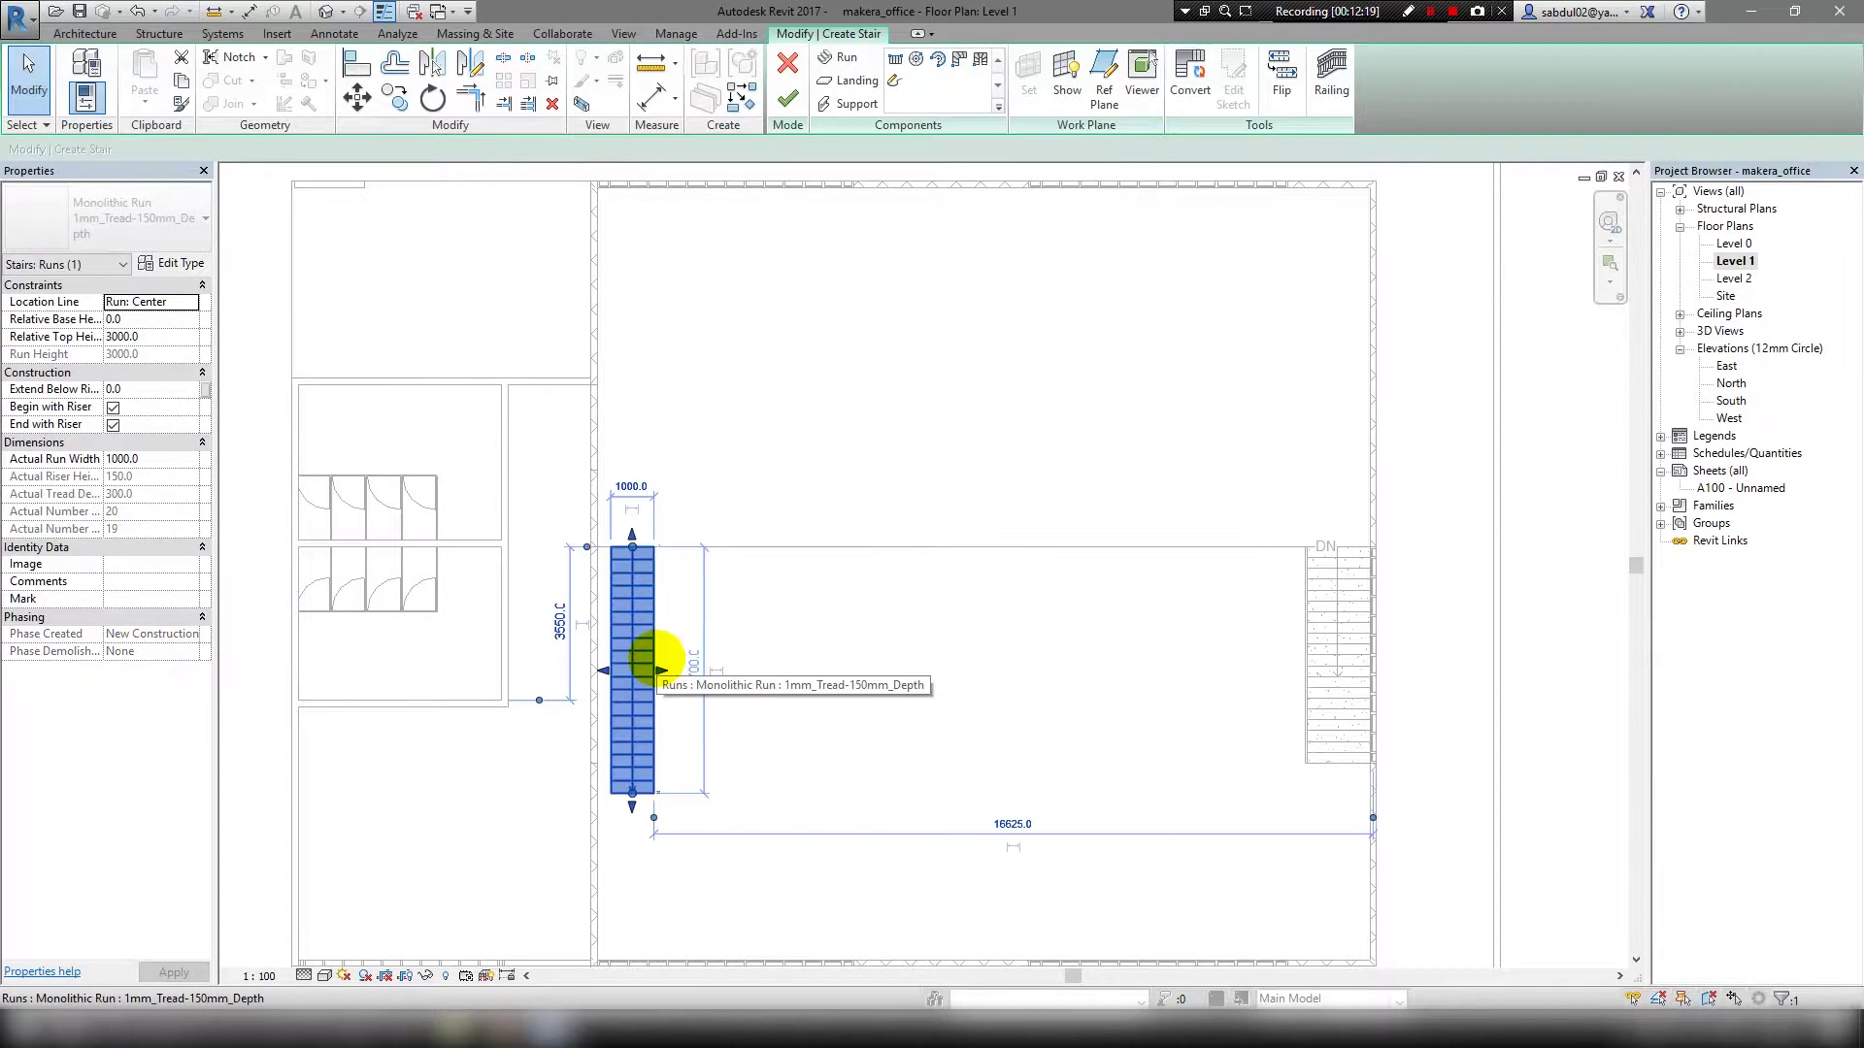
pyautogui.click(136, 218)
pyautogui.click(191, 495)
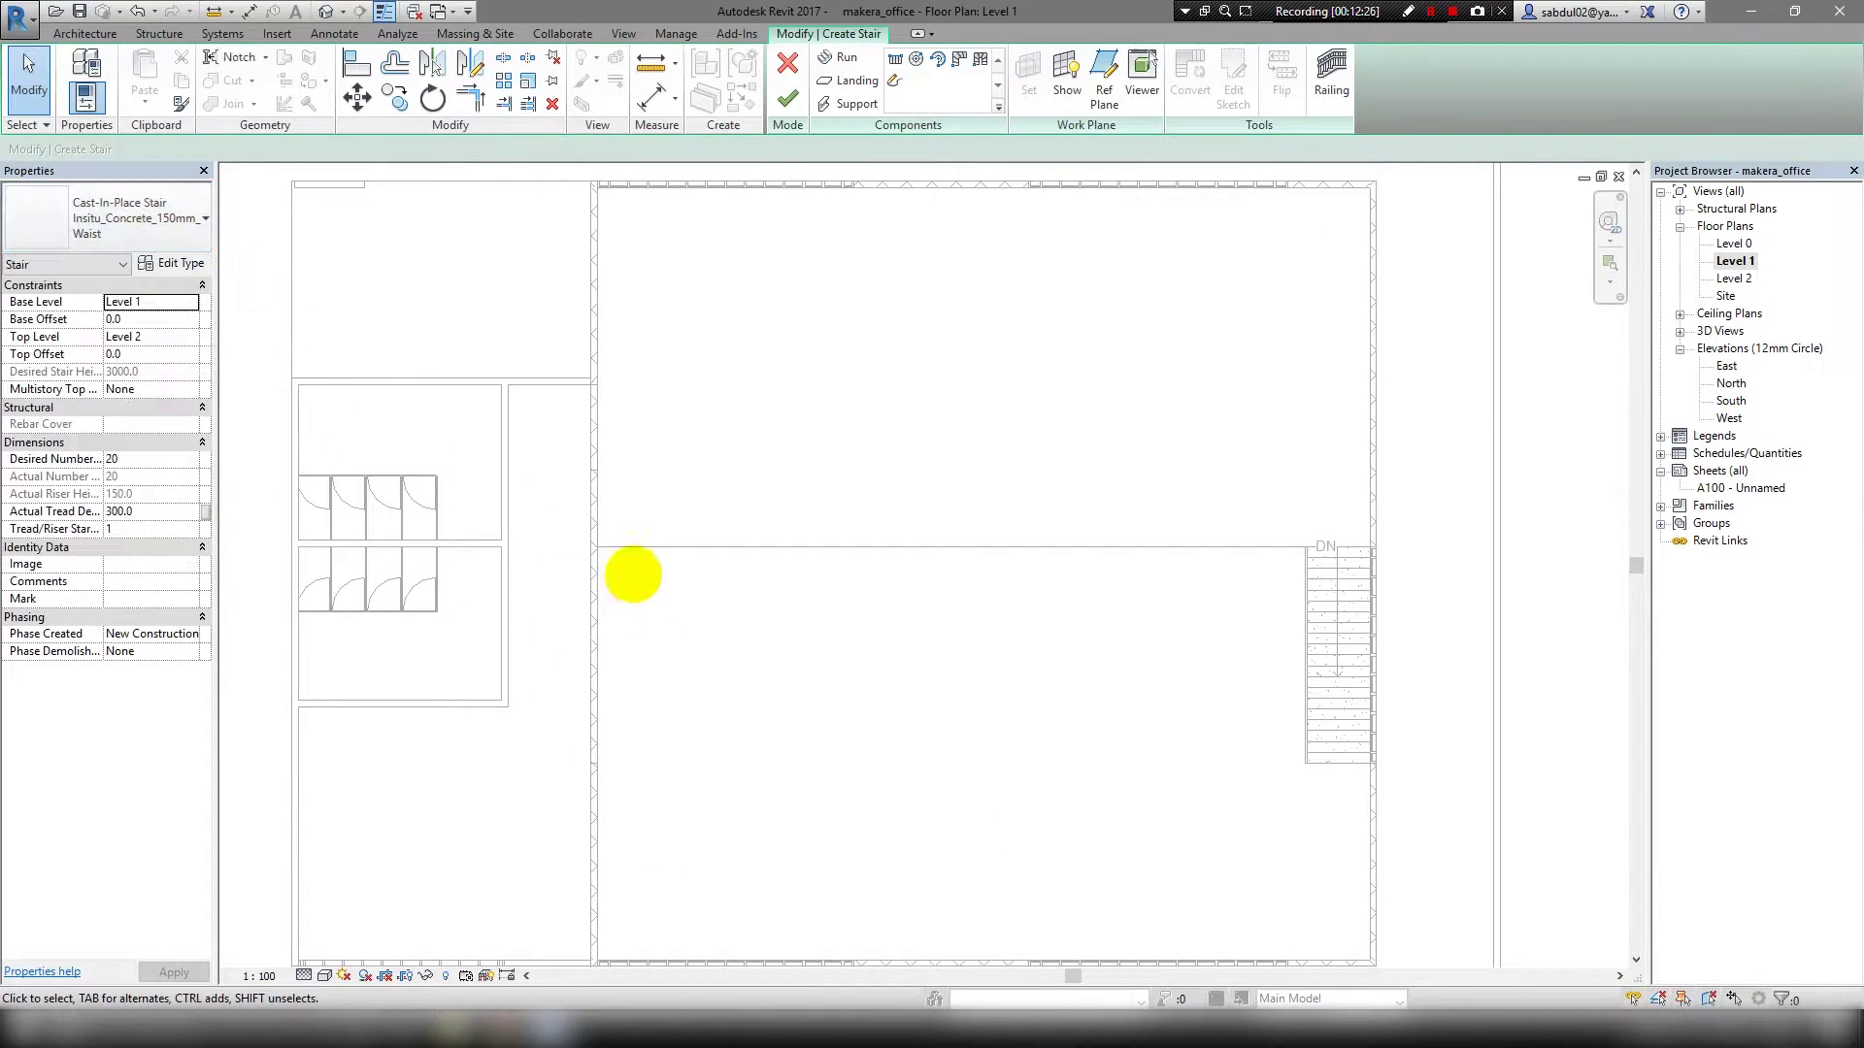
pyautogui.click(842, 56)
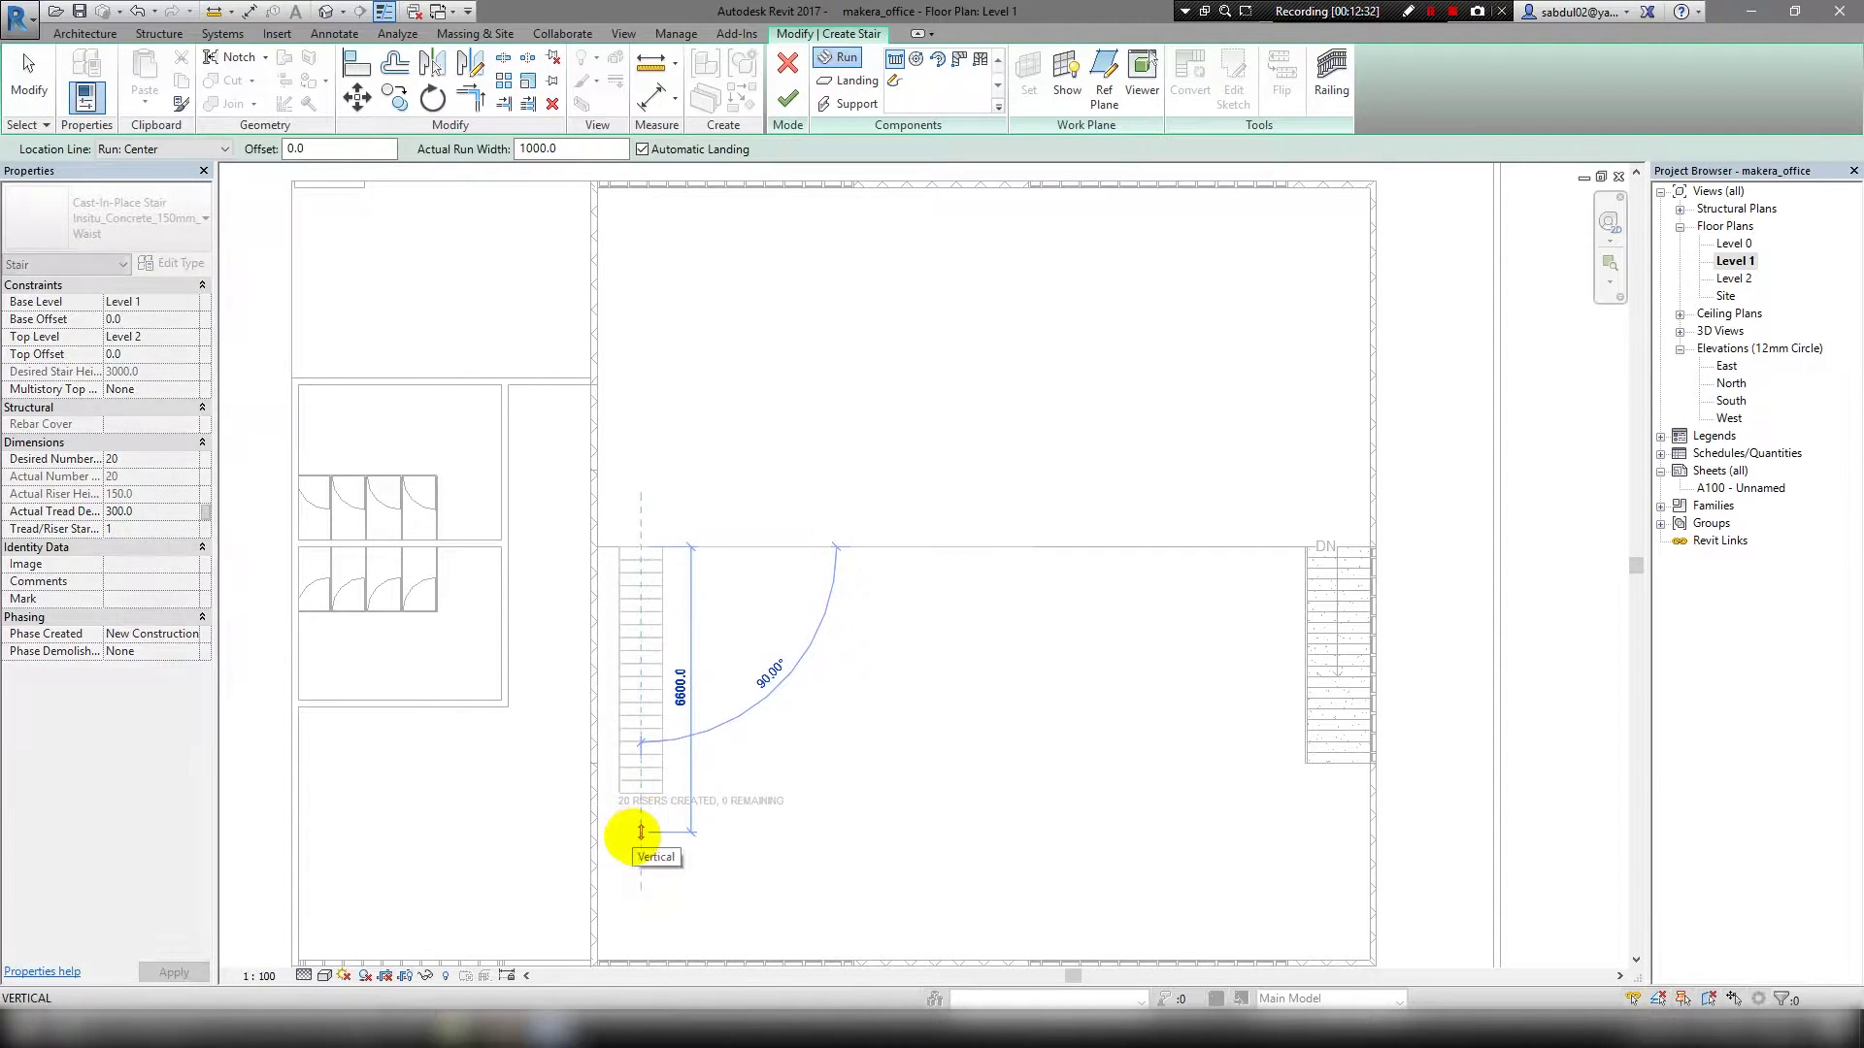
pyautogui.click(640, 794)
pyautogui.press('Escape')
pyautogui.click(172, 263)
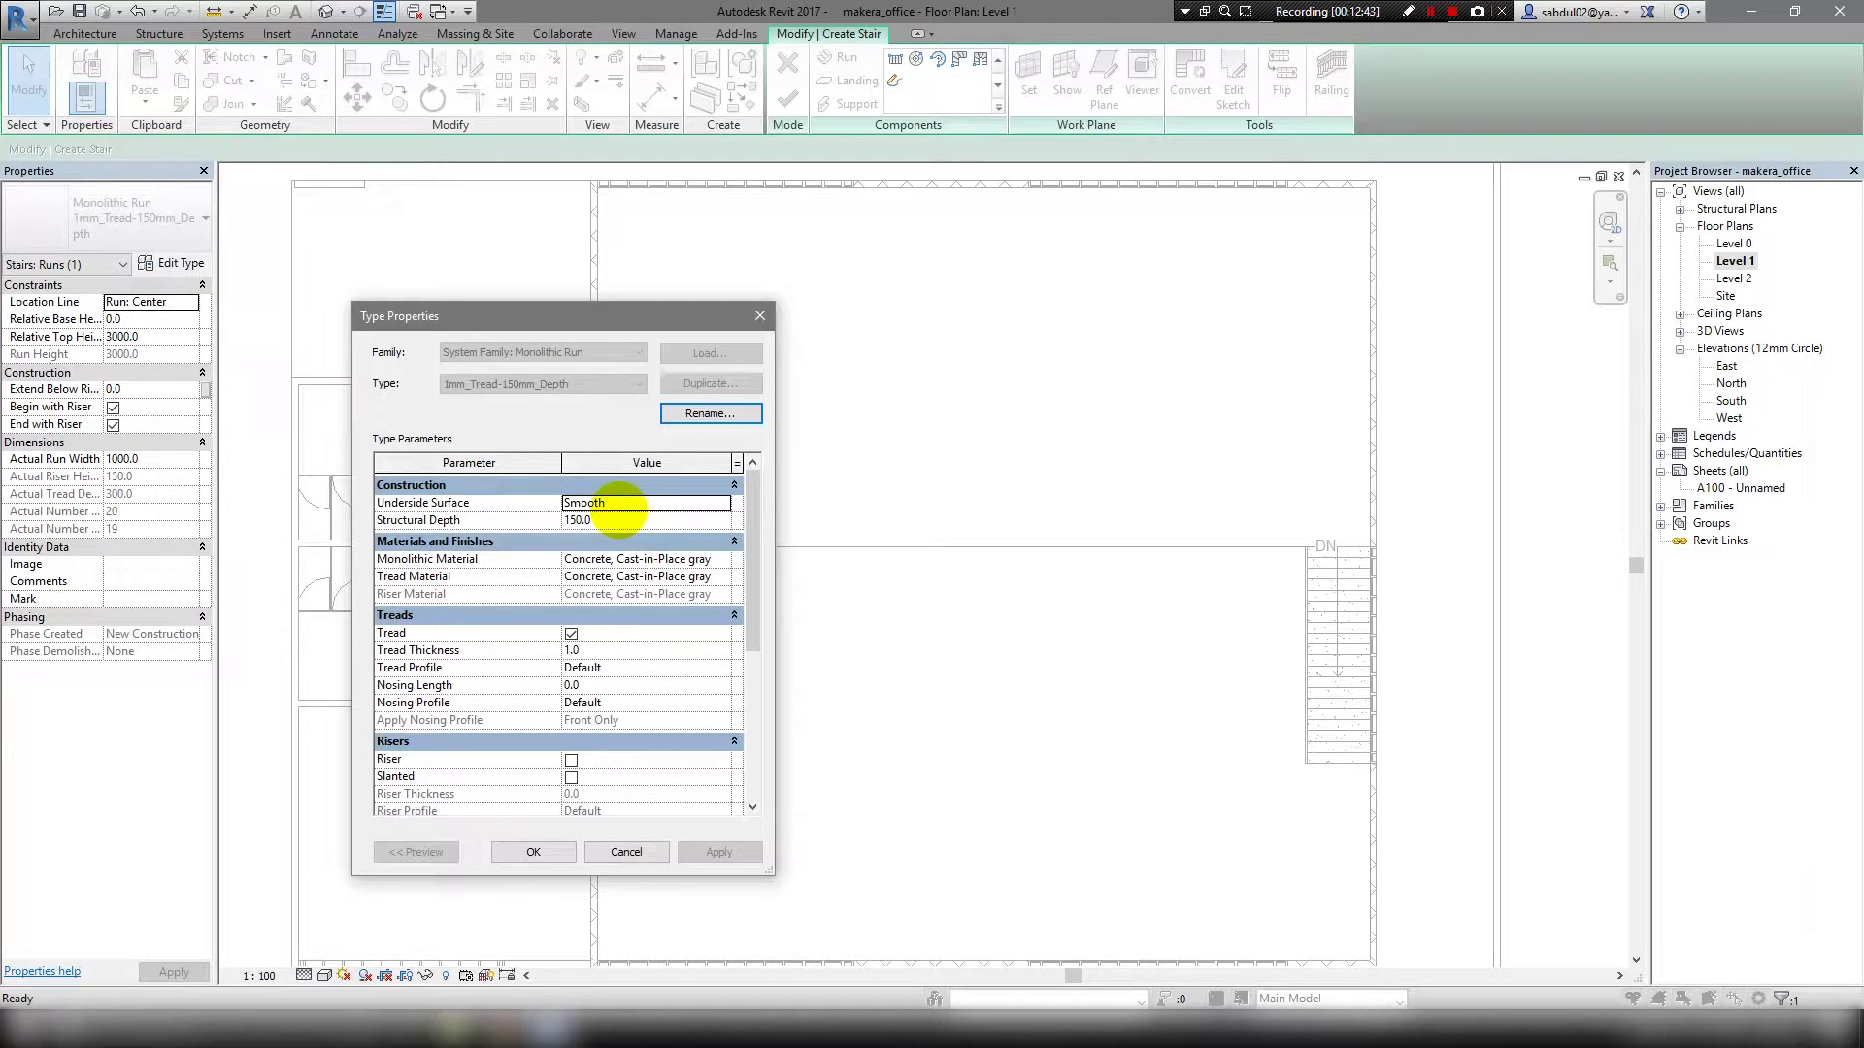
# Close the run type properties and change the stair run width to 1500.
pyautogui.click(626, 852)
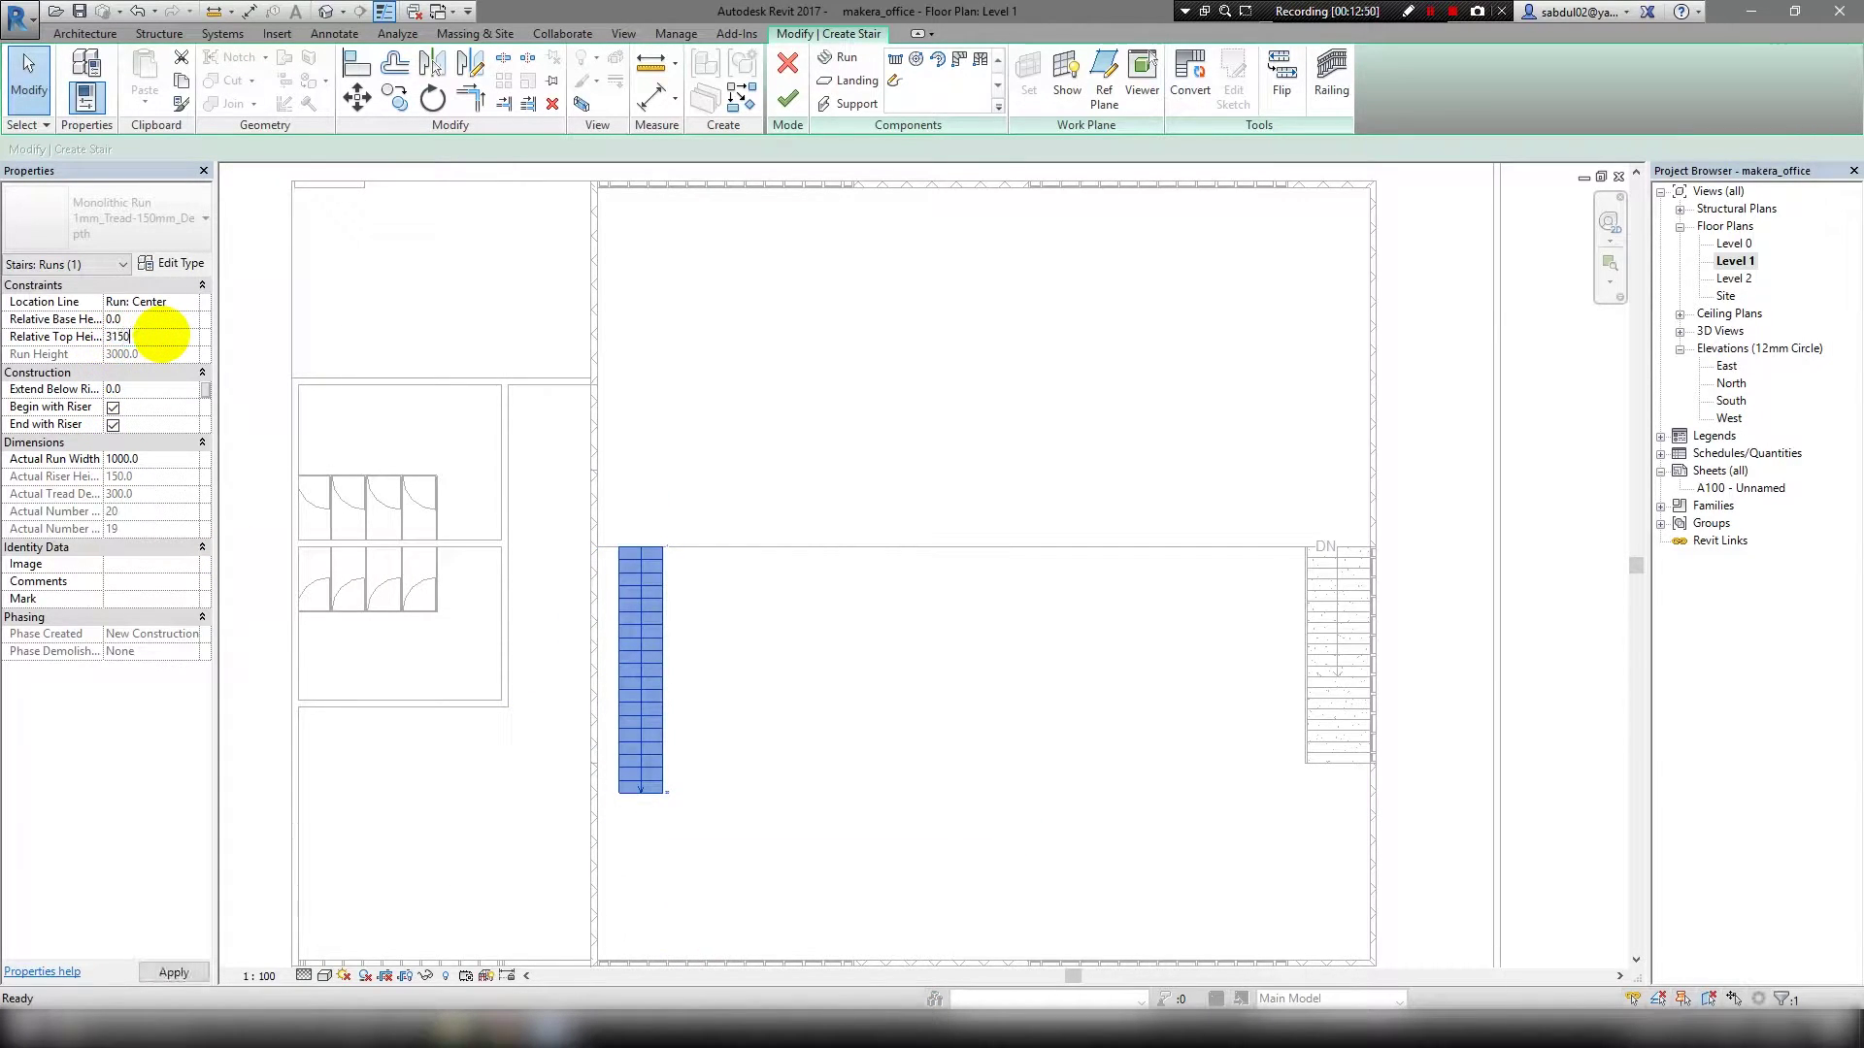
pyautogui.scroll(1, 640, 645)
pyautogui.click(646, 687)
pyautogui.click(641, 427)
pyautogui.write('15')
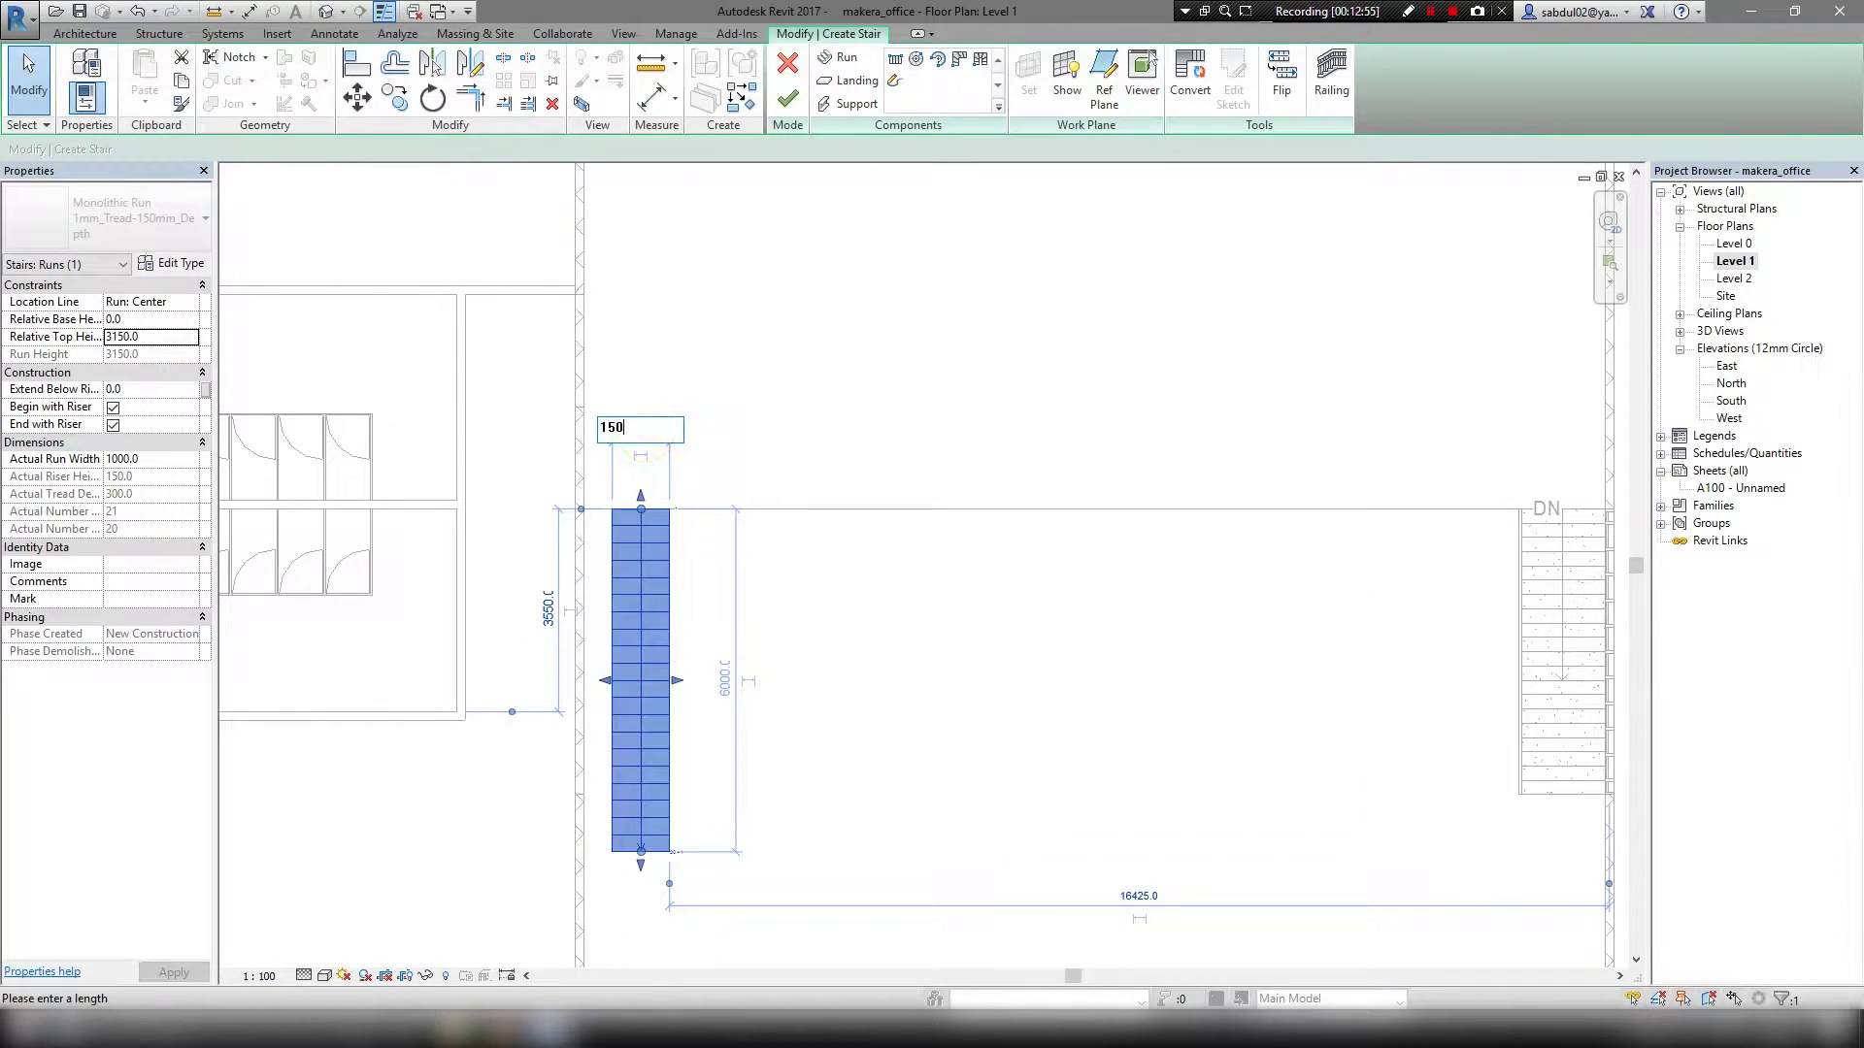
pyautogui.write('0')
pyautogui.press('Return')
pyautogui.click(646, 429)
# Confirm the stair type properties and finish the stair with a 3150 run top height.
pyautogui.scroll(1, 659, 638)
pyautogui.press('a')
pyautogui.press('l')
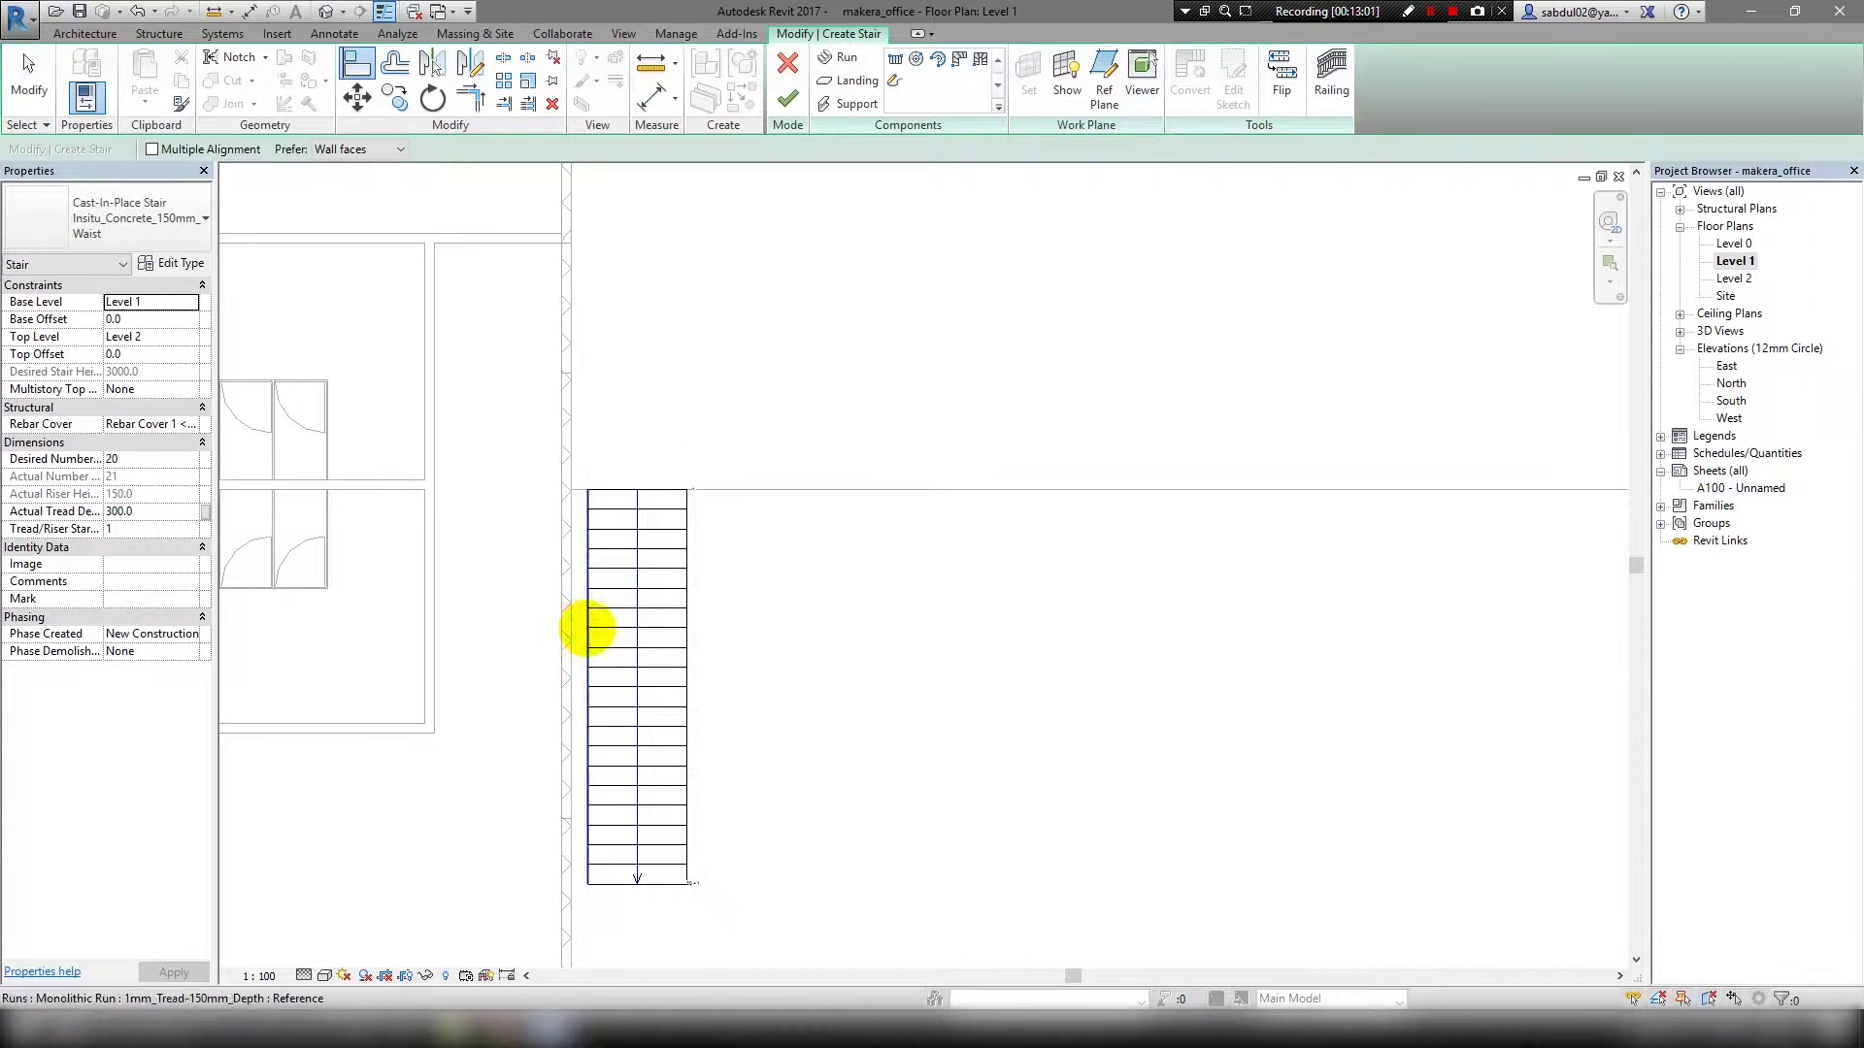
pyautogui.scroll(-3, 680, 680)
pyautogui.scroll(2, 757, 692)
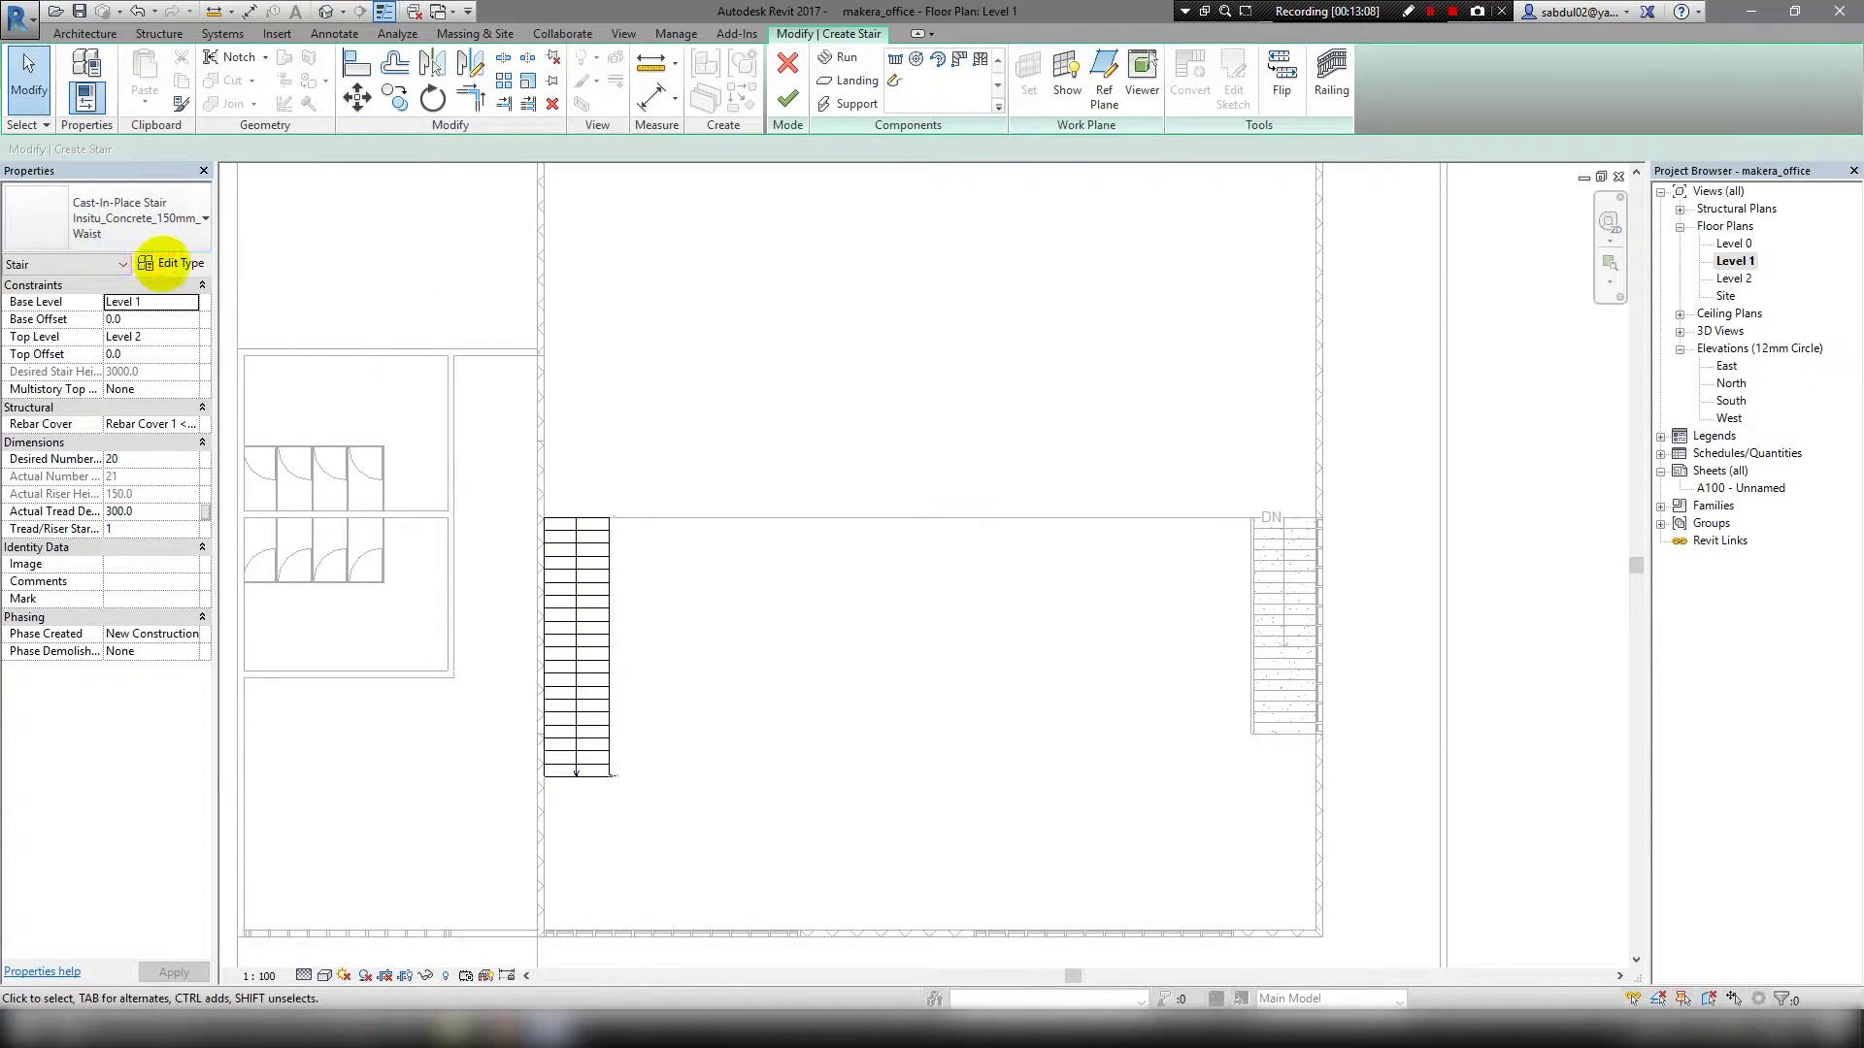
pyautogui.click(165, 263)
pyautogui.click(549, 851)
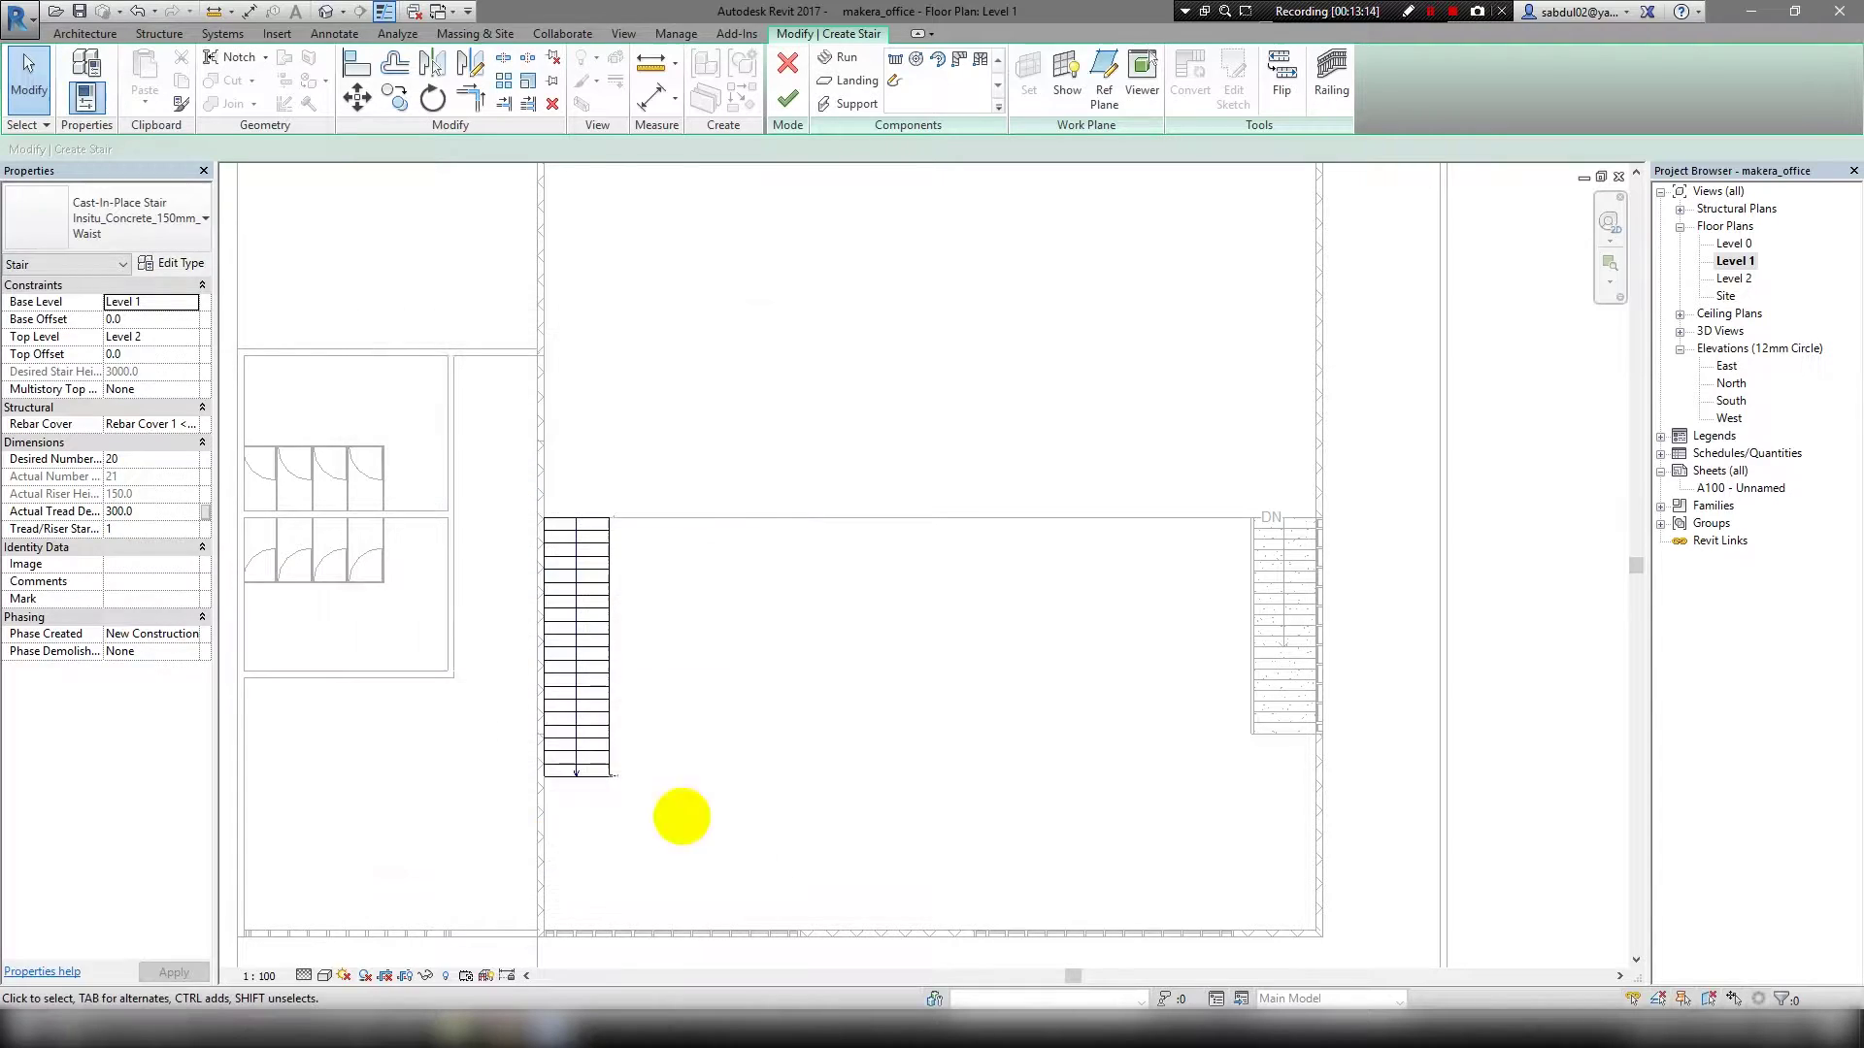
pyautogui.scroll(2, 1146, 687)
pyautogui.click(786, 97)
pyautogui.scroll(-2, 695, 582)
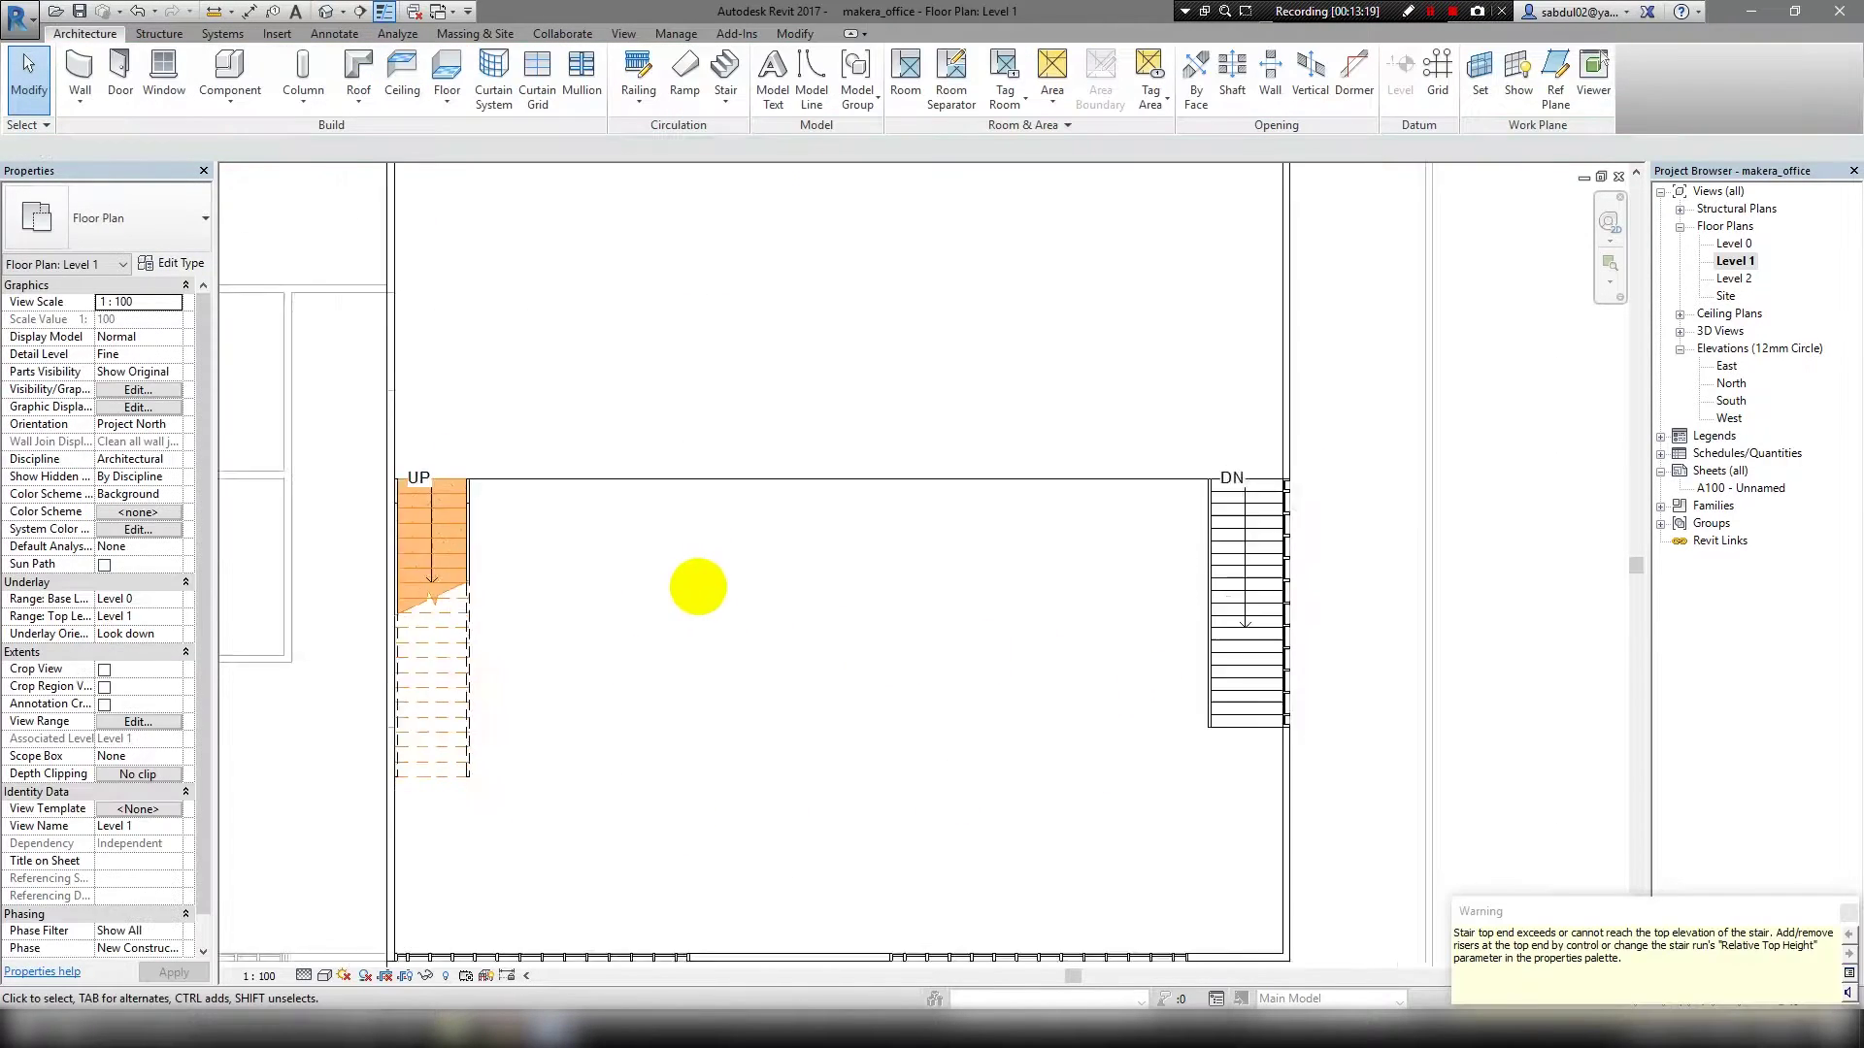
# Set the stair's Base Offset to -150 in 3D, giving 21 risers, then return to Level 1.
pyautogui.click(327, 11)
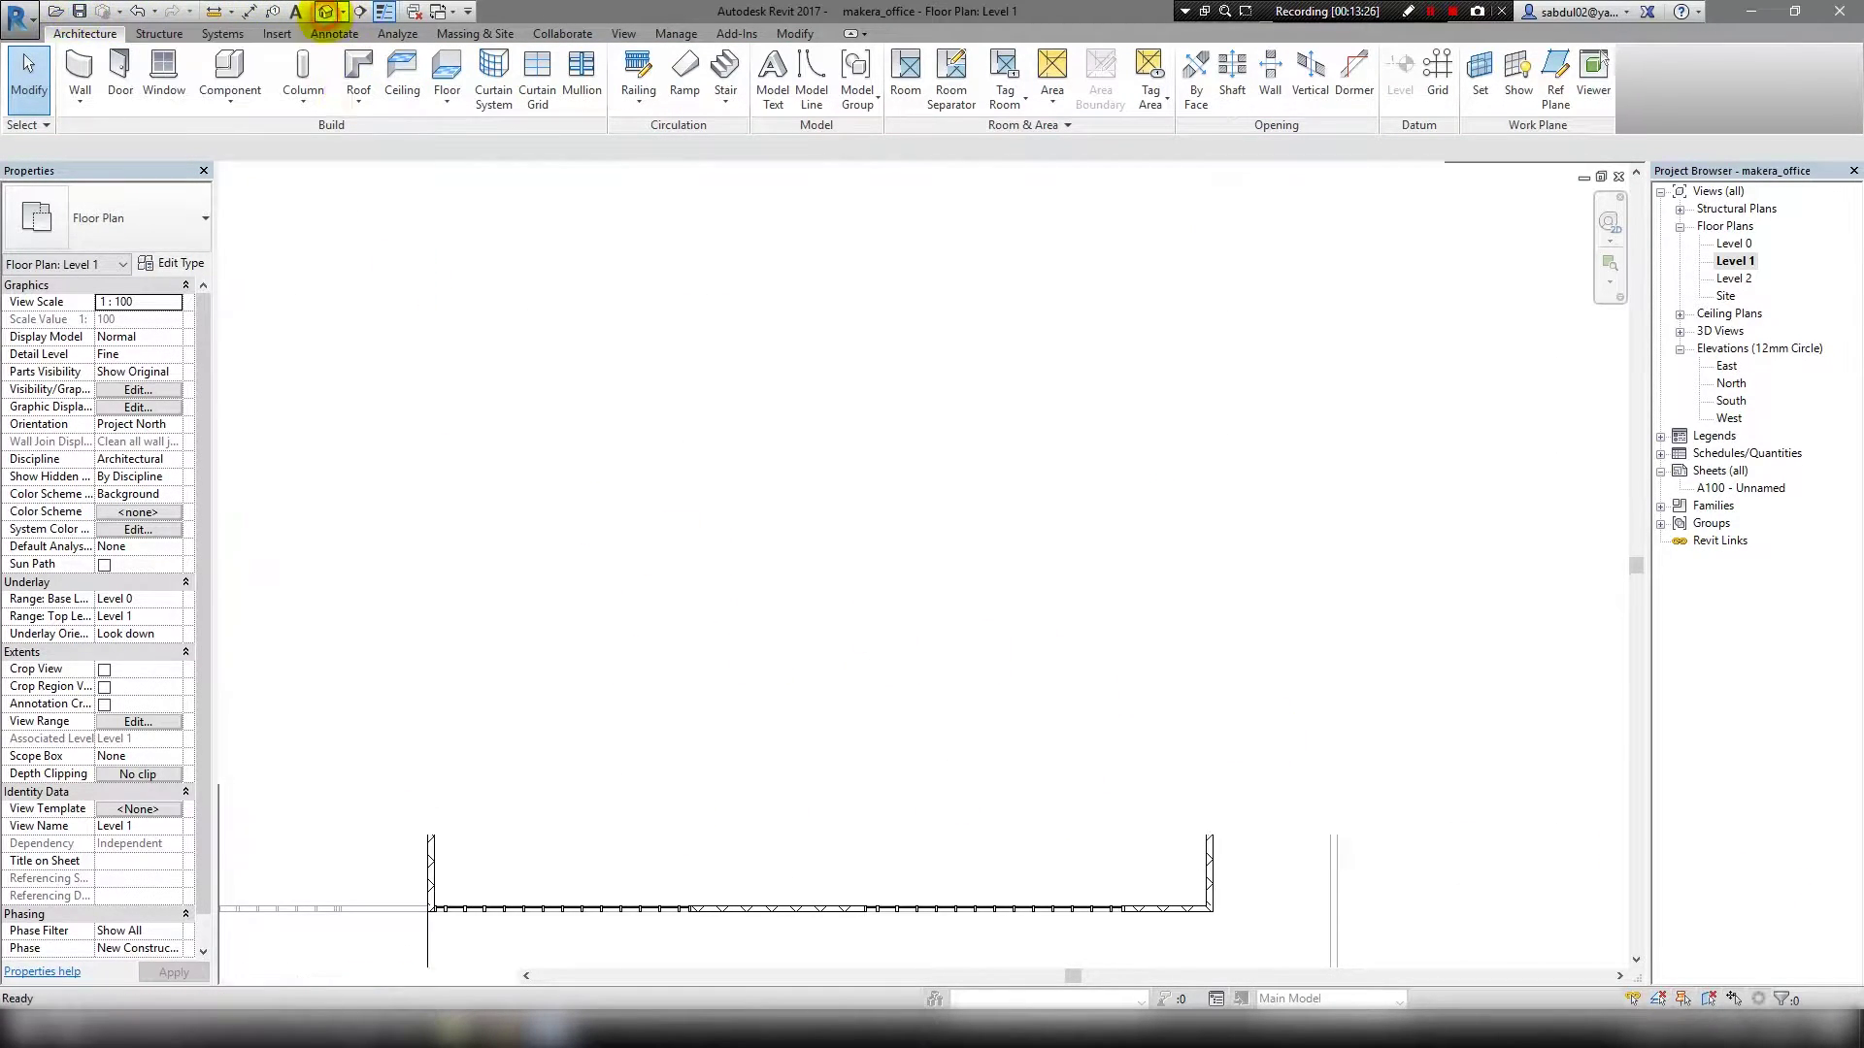
pyautogui.keyDown('shift'); pyautogui.moveTo(749, 748); pyautogui.dragTo(499, 749, button='middle'); pyautogui.keyUp('shift')
pyautogui.scroll(5, 753, 652)
pyautogui.moveTo(753, 652)
pyautogui.keyDown('shift'); pyautogui.mouseDown(button='middle')
pyautogui.moveTo(690, 641)
pyautogui.moveTo(715, 466)
pyautogui.moveTo(811, 583)
pyautogui.mouseUp(button='middle'); pyautogui.keyUp('shift')
pyautogui.click(811, 583)
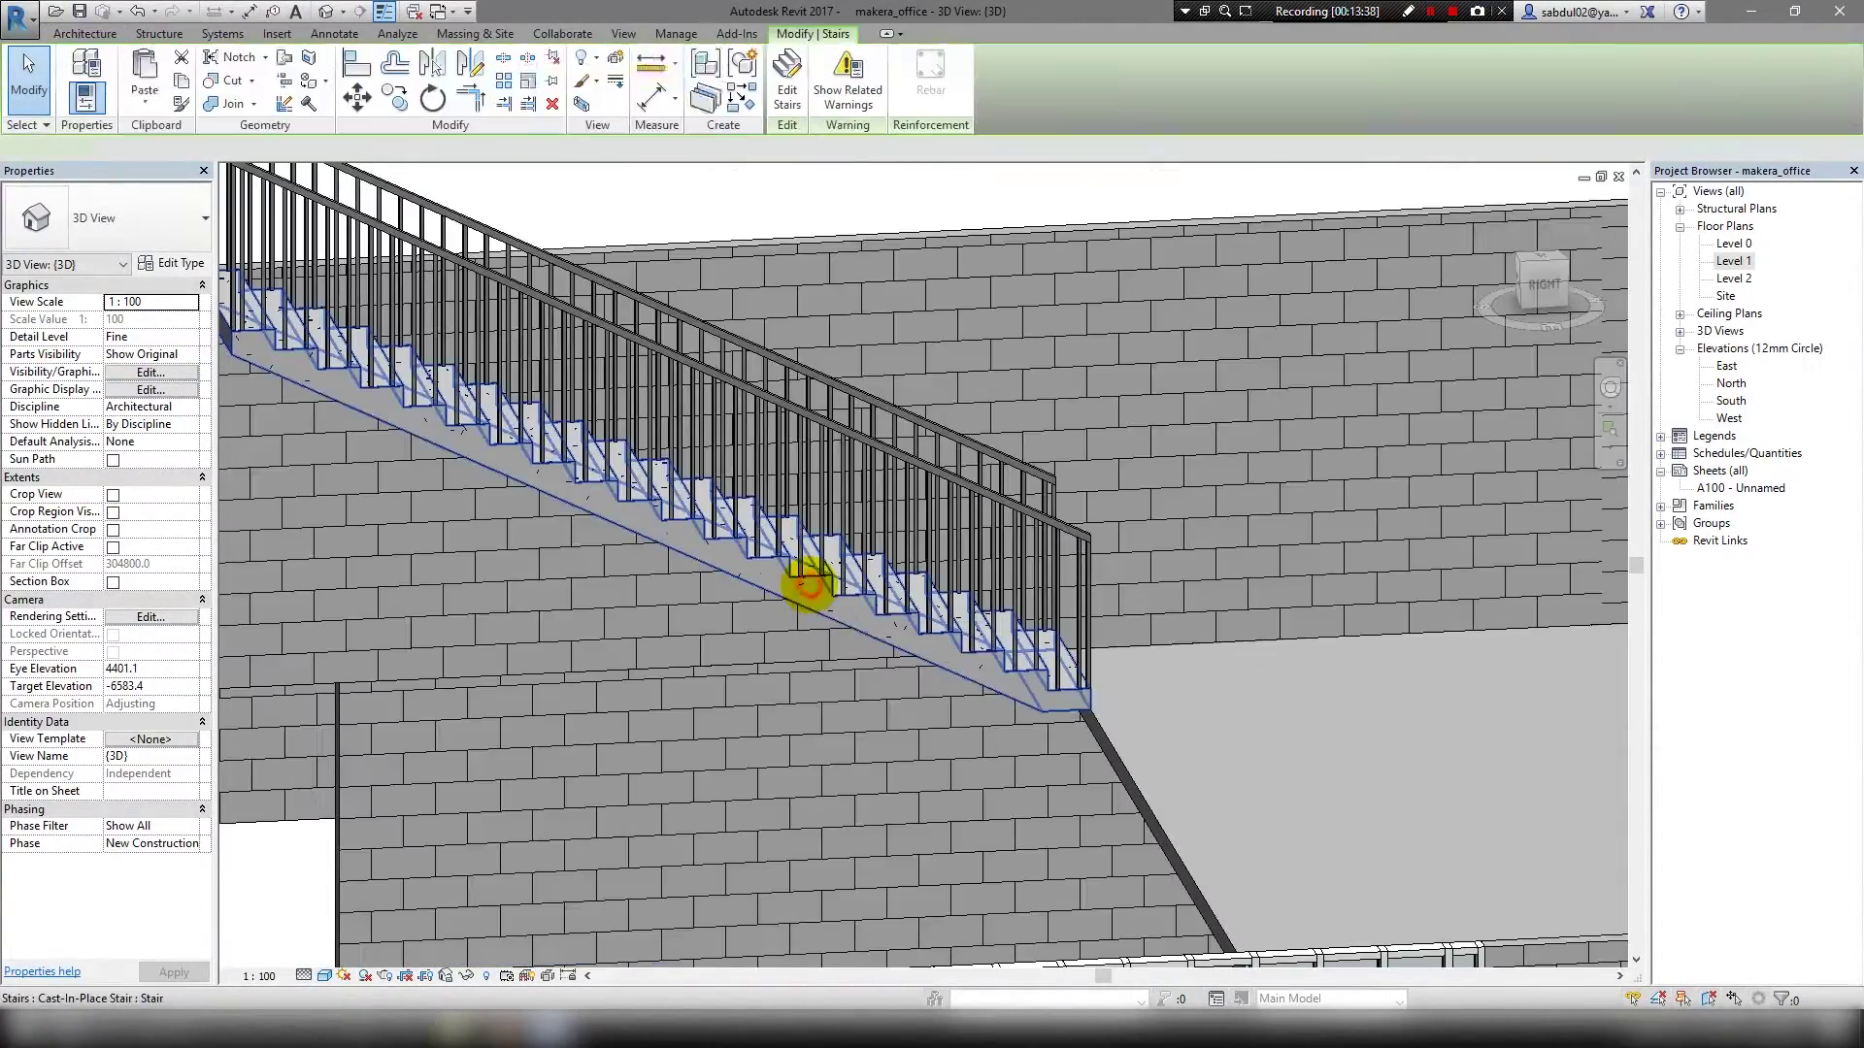
pyautogui.click(153, 320)
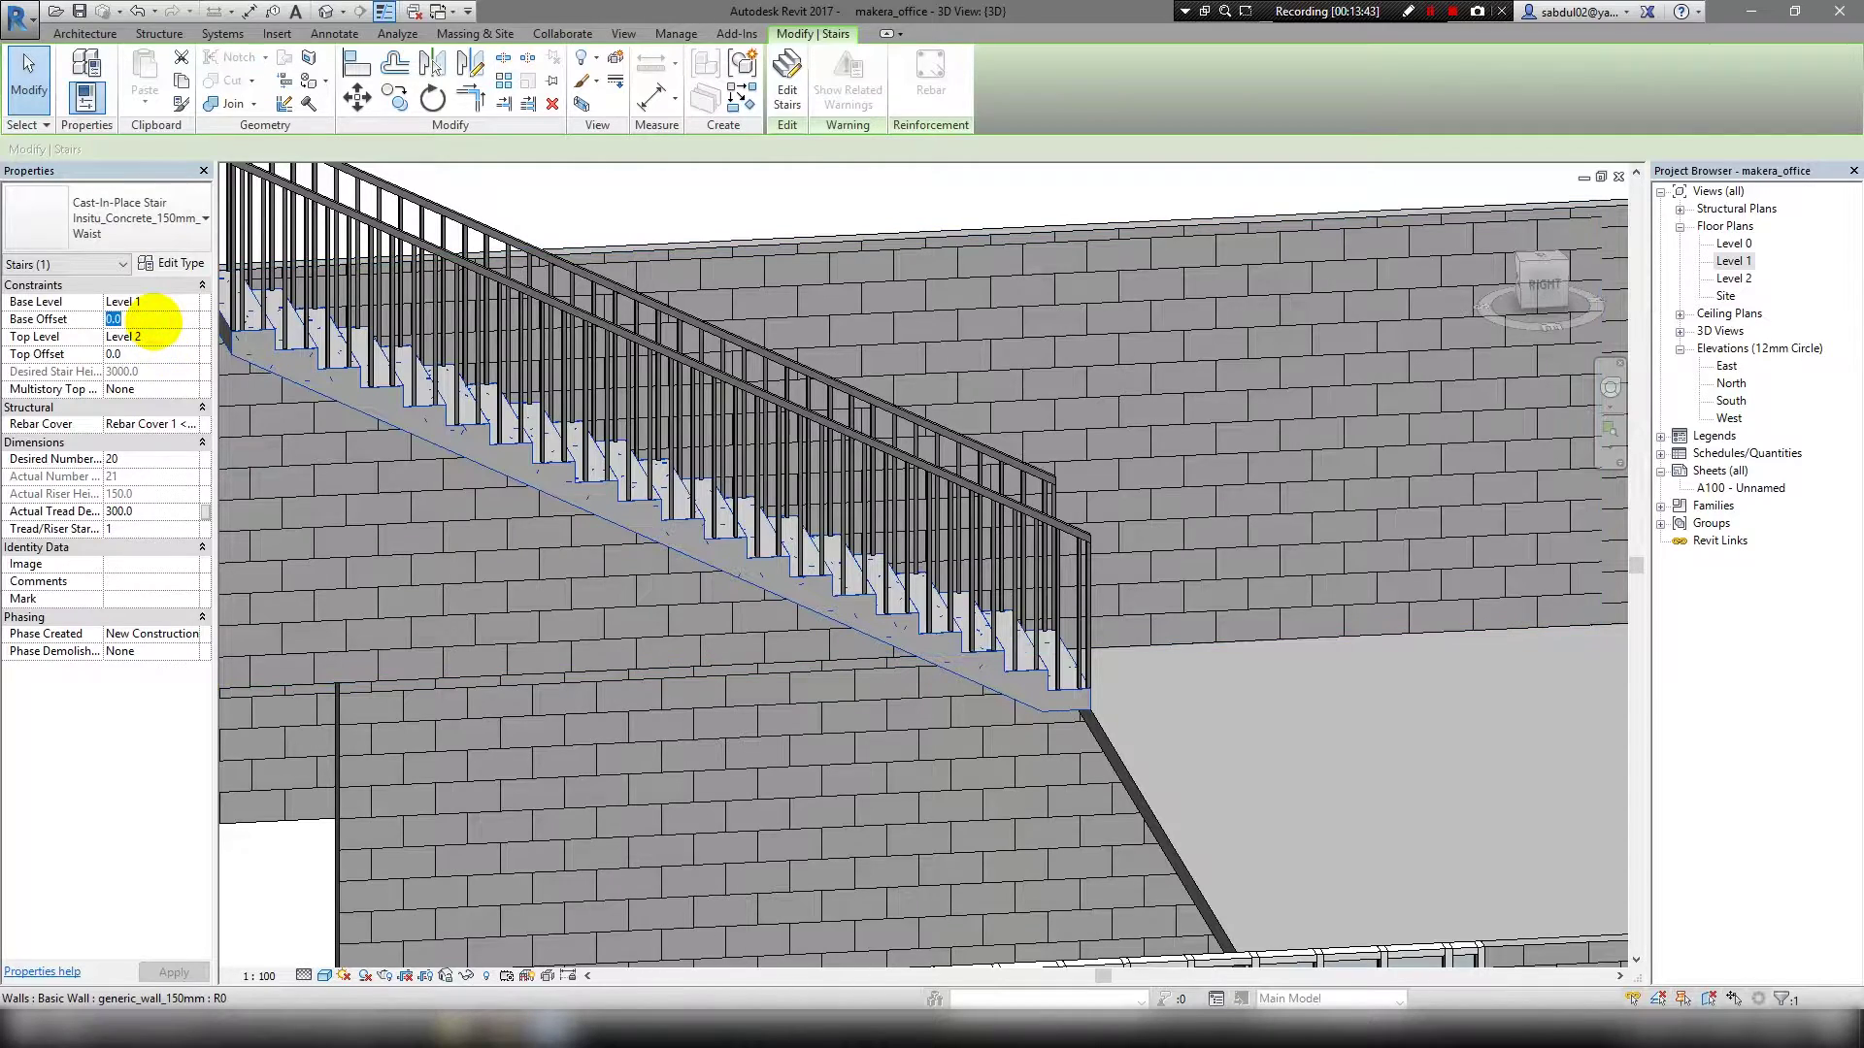
pyautogui.write('-150')
pyautogui.press('Return')
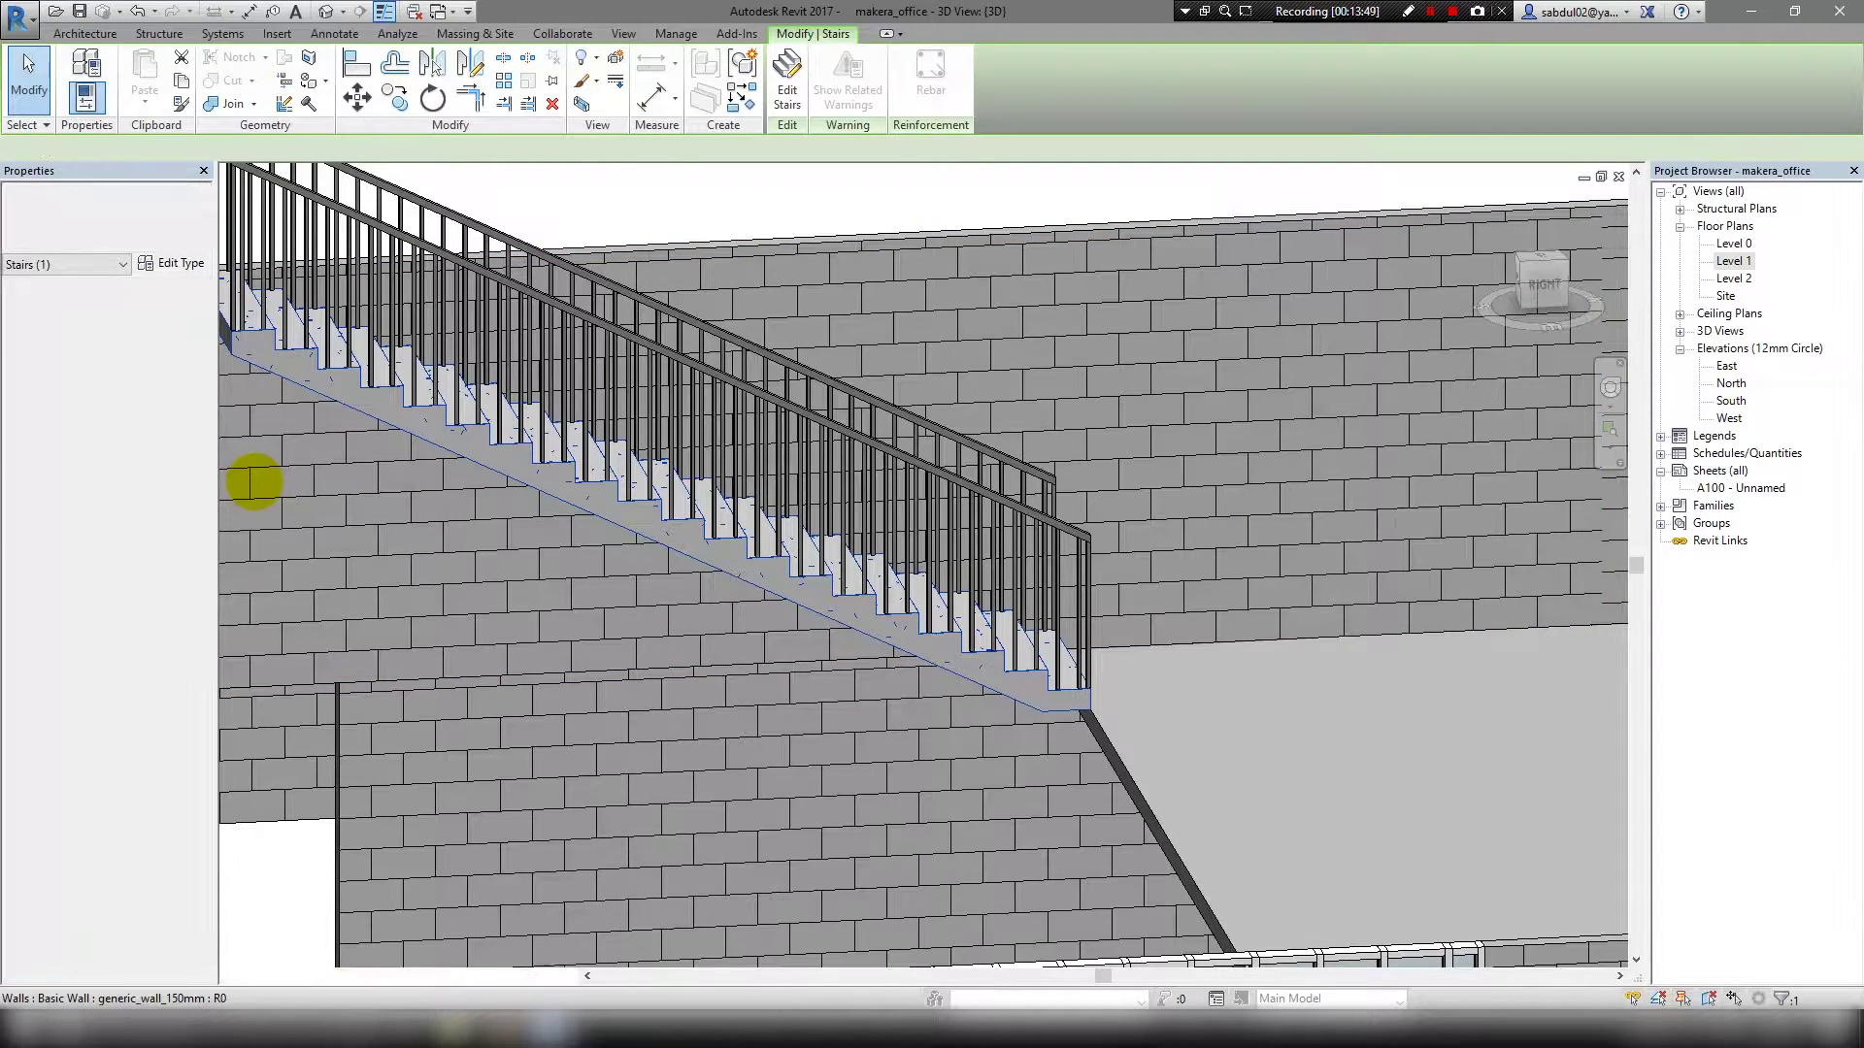
pyautogui.keyDown('shift'); pyautogui.moveTo(249, 478); pyautogui.dragTo(612, 509, button='middle'); pyautogui.keyUp('shift')
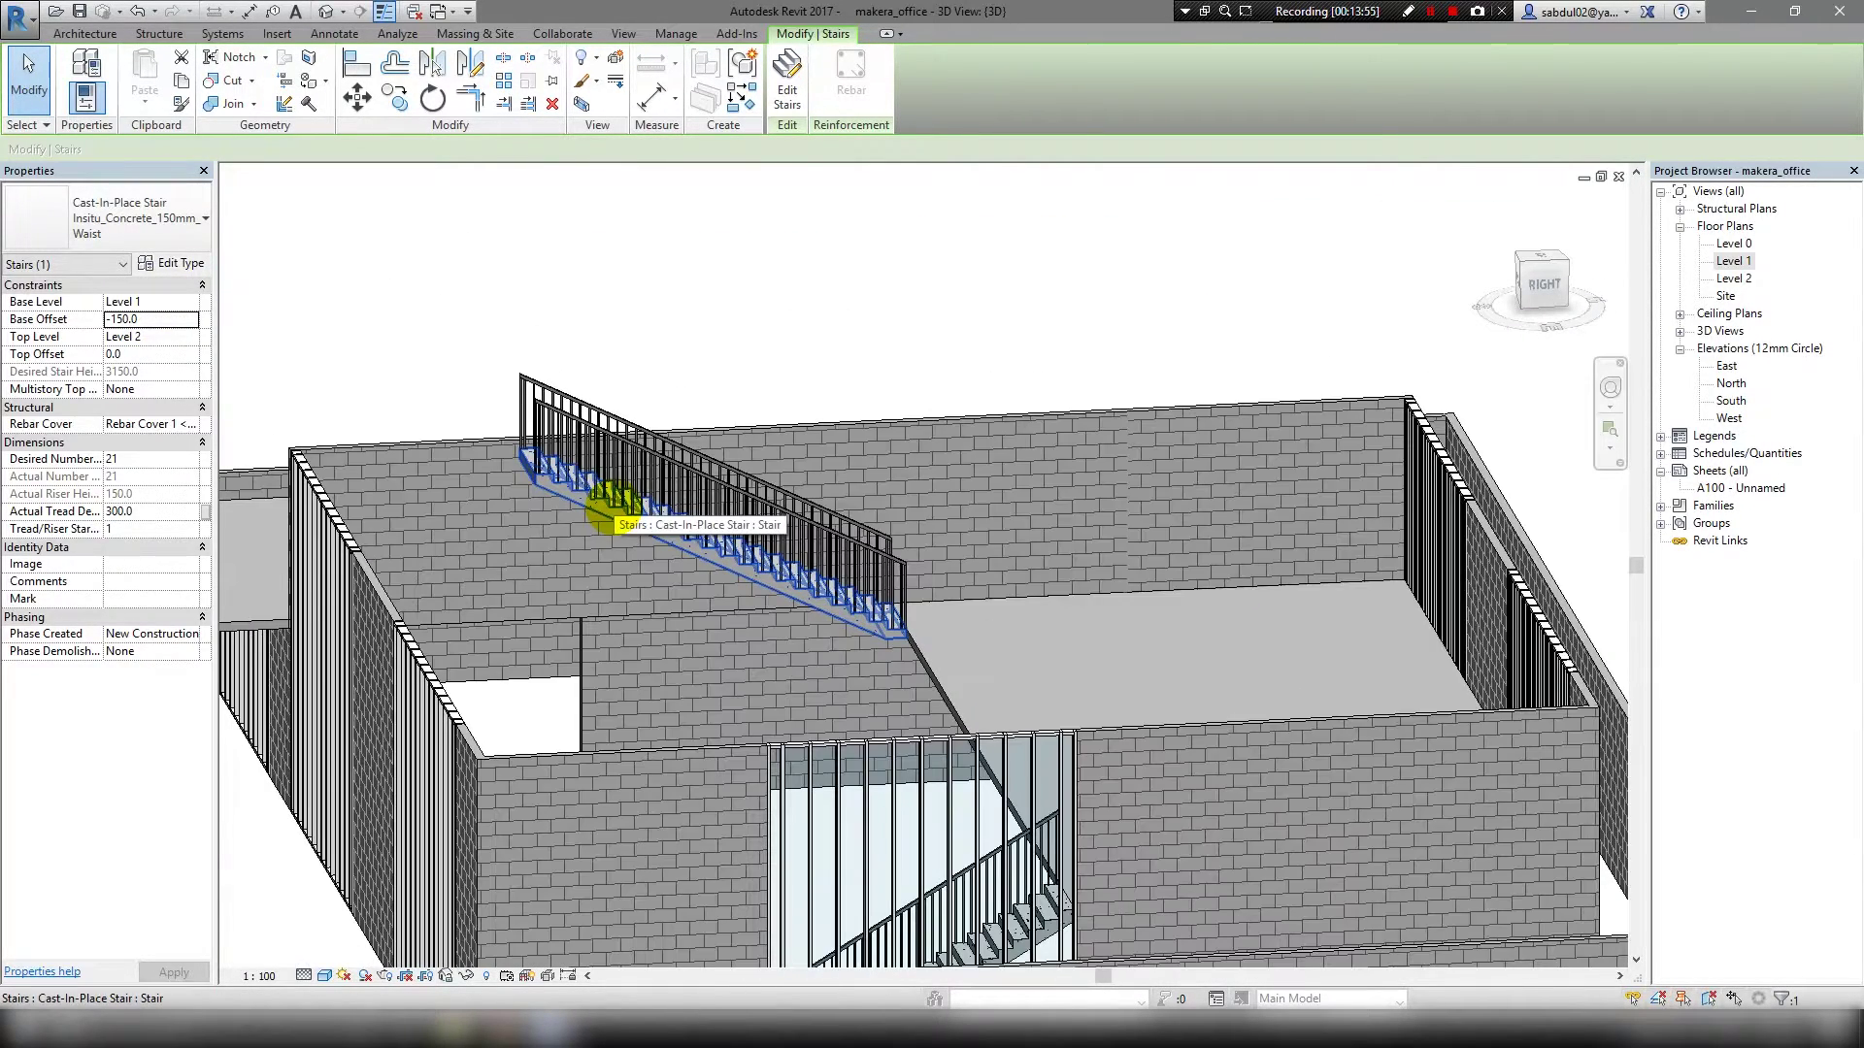
pyautogui.moveTo(1061, 582)
pyautogui.keyDown('shift'); pyautogui.mouseDown(button='middle')
pyautogui.moveTo(873, 803)
pyautogui.moveTo(853, 540)
pyautogui.moveTo(825, 529)
pyautogui.moveTo(1052, 679)
pyautogui.moveTo(748, 678)
pyautogui.moveTo(1019, 803)
pyautogui.moveTo(1152, 804)
pyautogui.moveTo(853, 761)
pyautogui.moveTo(511, 748)
pyautogui.moveTo(603, 653)
pyautogui.mouseUp(button='middle'); pyautogui.keyUp('shift')
pyautogui.doubleClick(1734, 261)
# Convert the UP stair's run to a sketch-based run and open its sketch.
pyautogui.scroll(2, 491, 582)
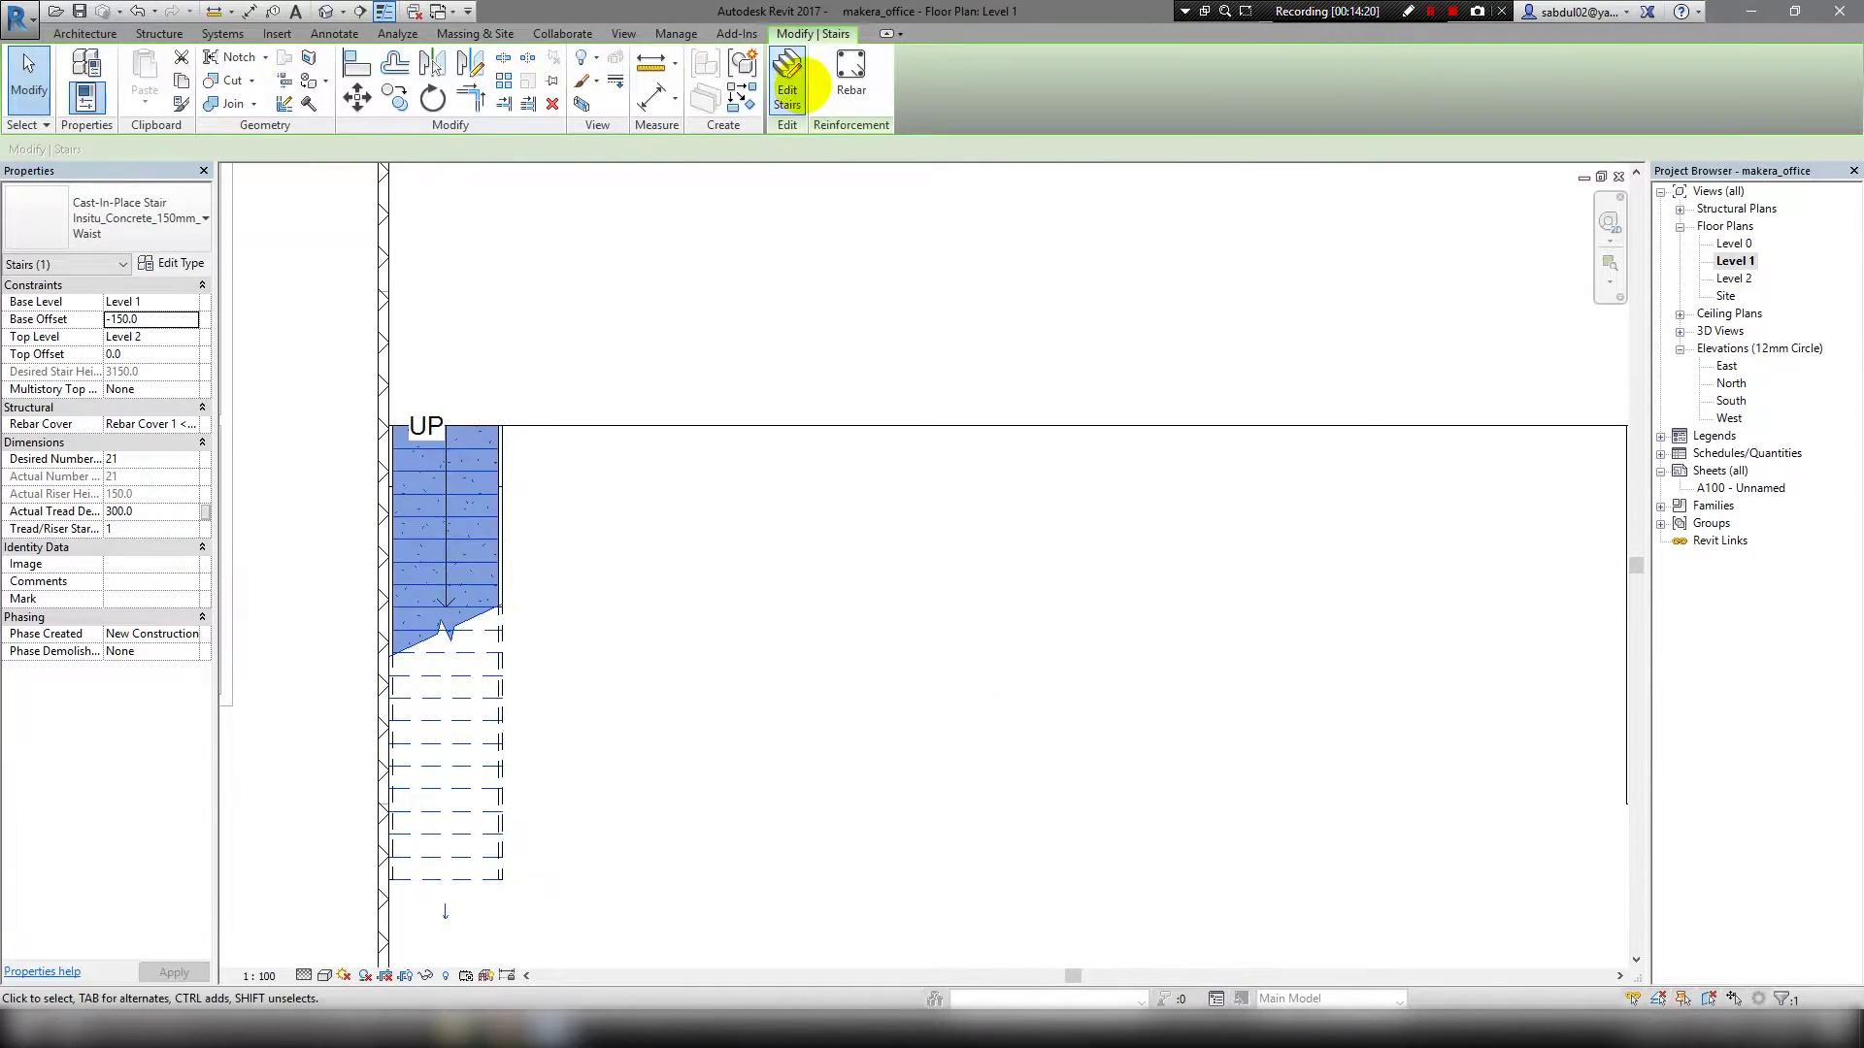
pyautogui.click(787, 78)
pyautogui.click(599, 515)
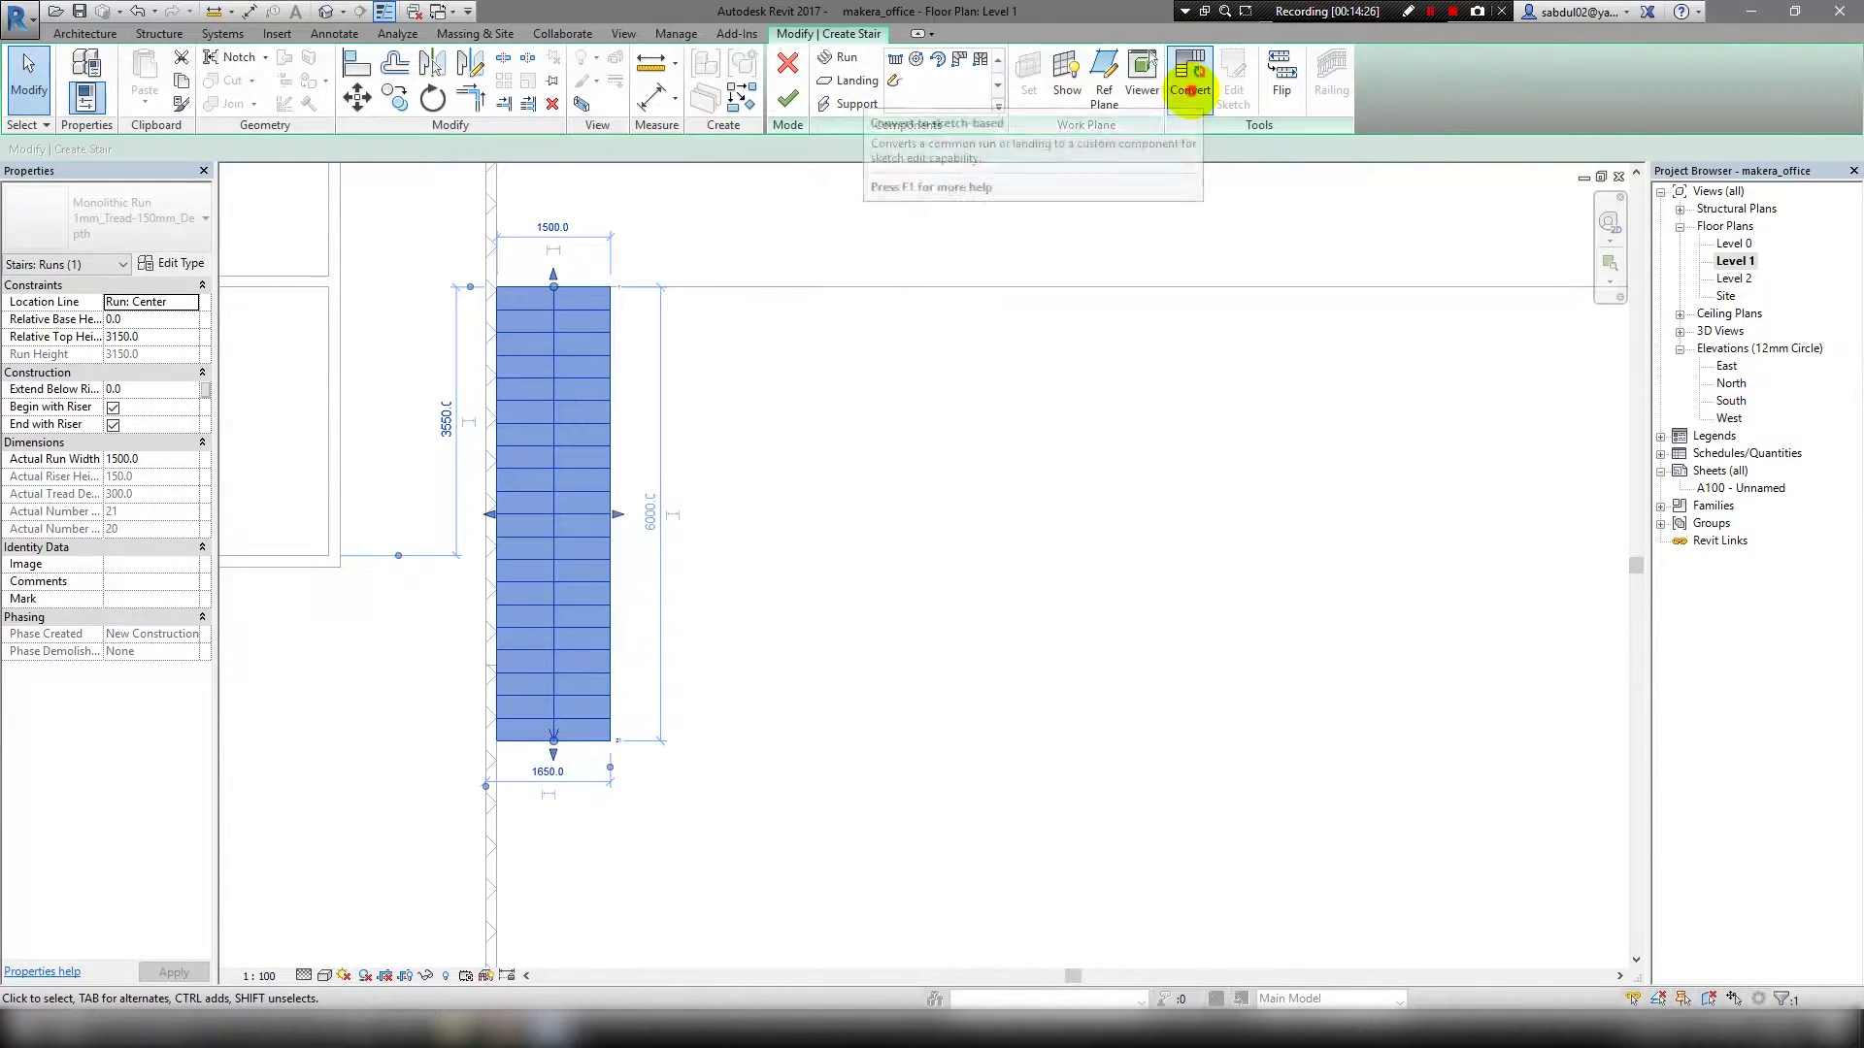
pyautogui.click(1190, 80)
pyautogui.click(1047, 656)
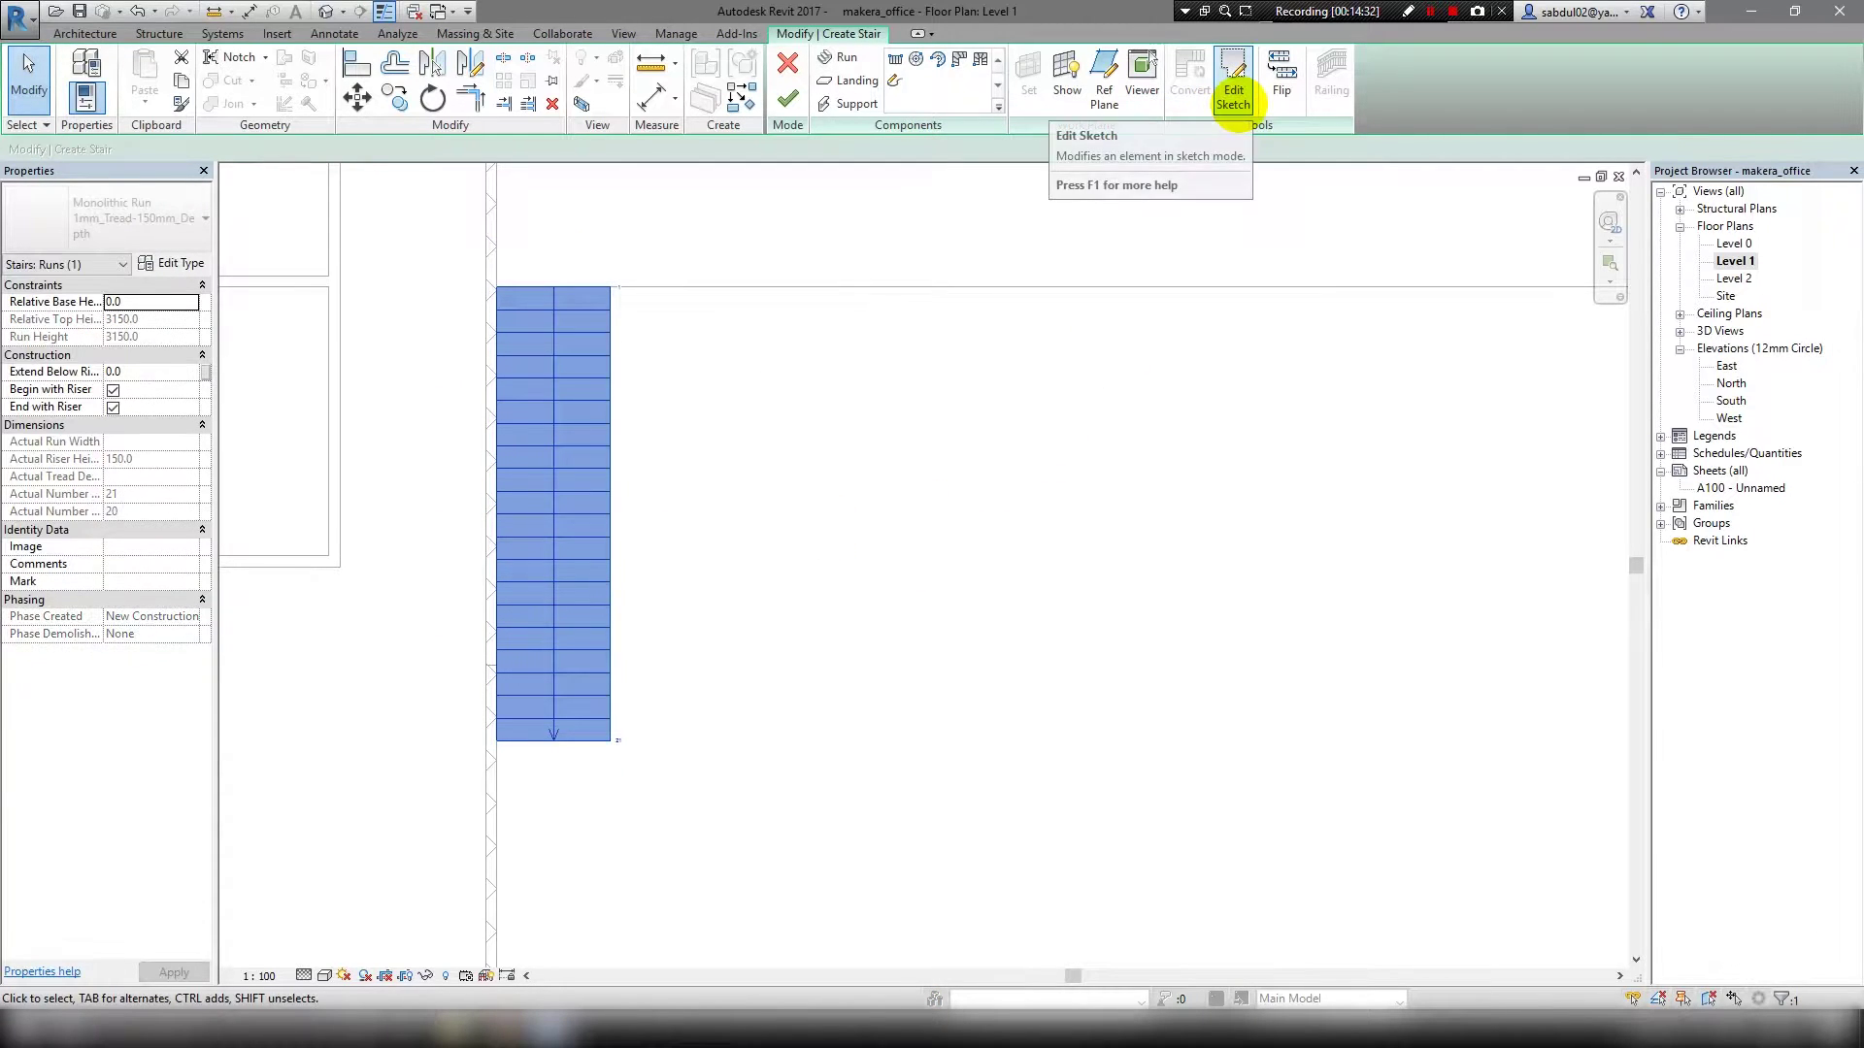
pyautogui.click(1233, 82)
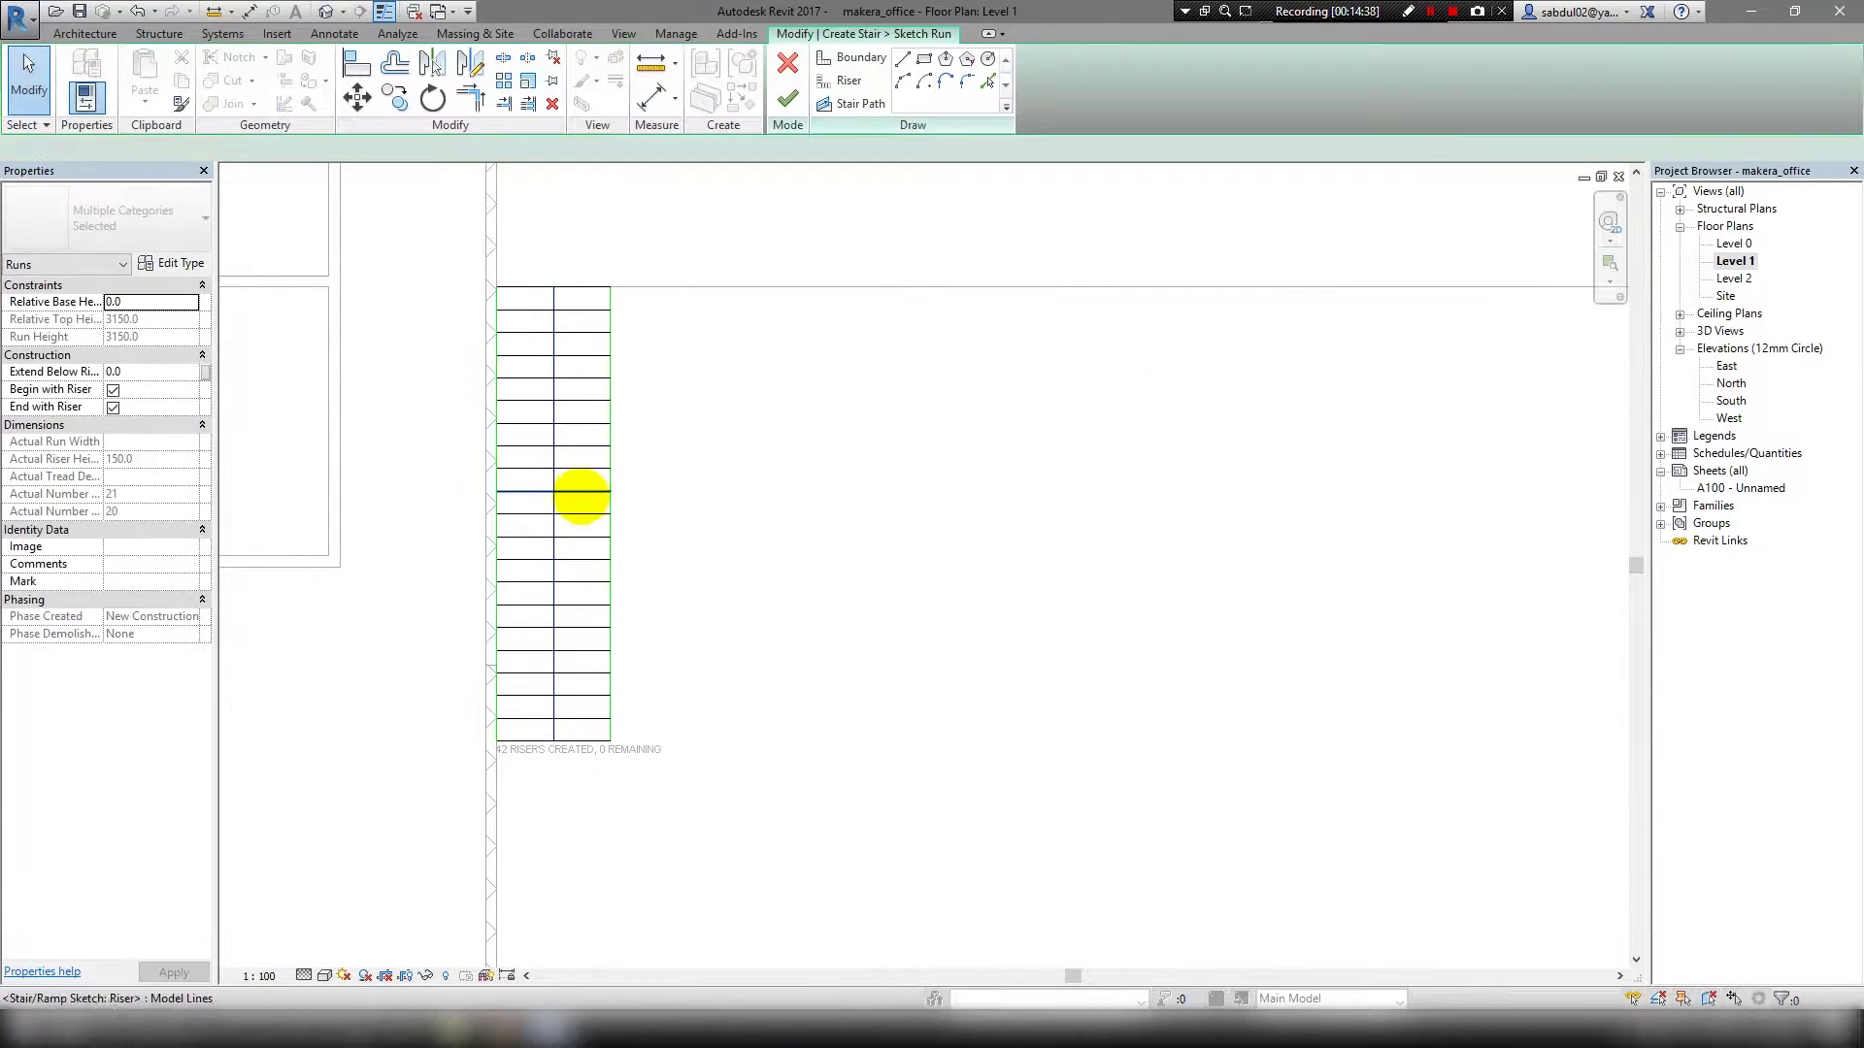
# Move the selected lower riser lines 900 down.
pyautogui.click(602, 514)
pyautogui.click(570, 745)
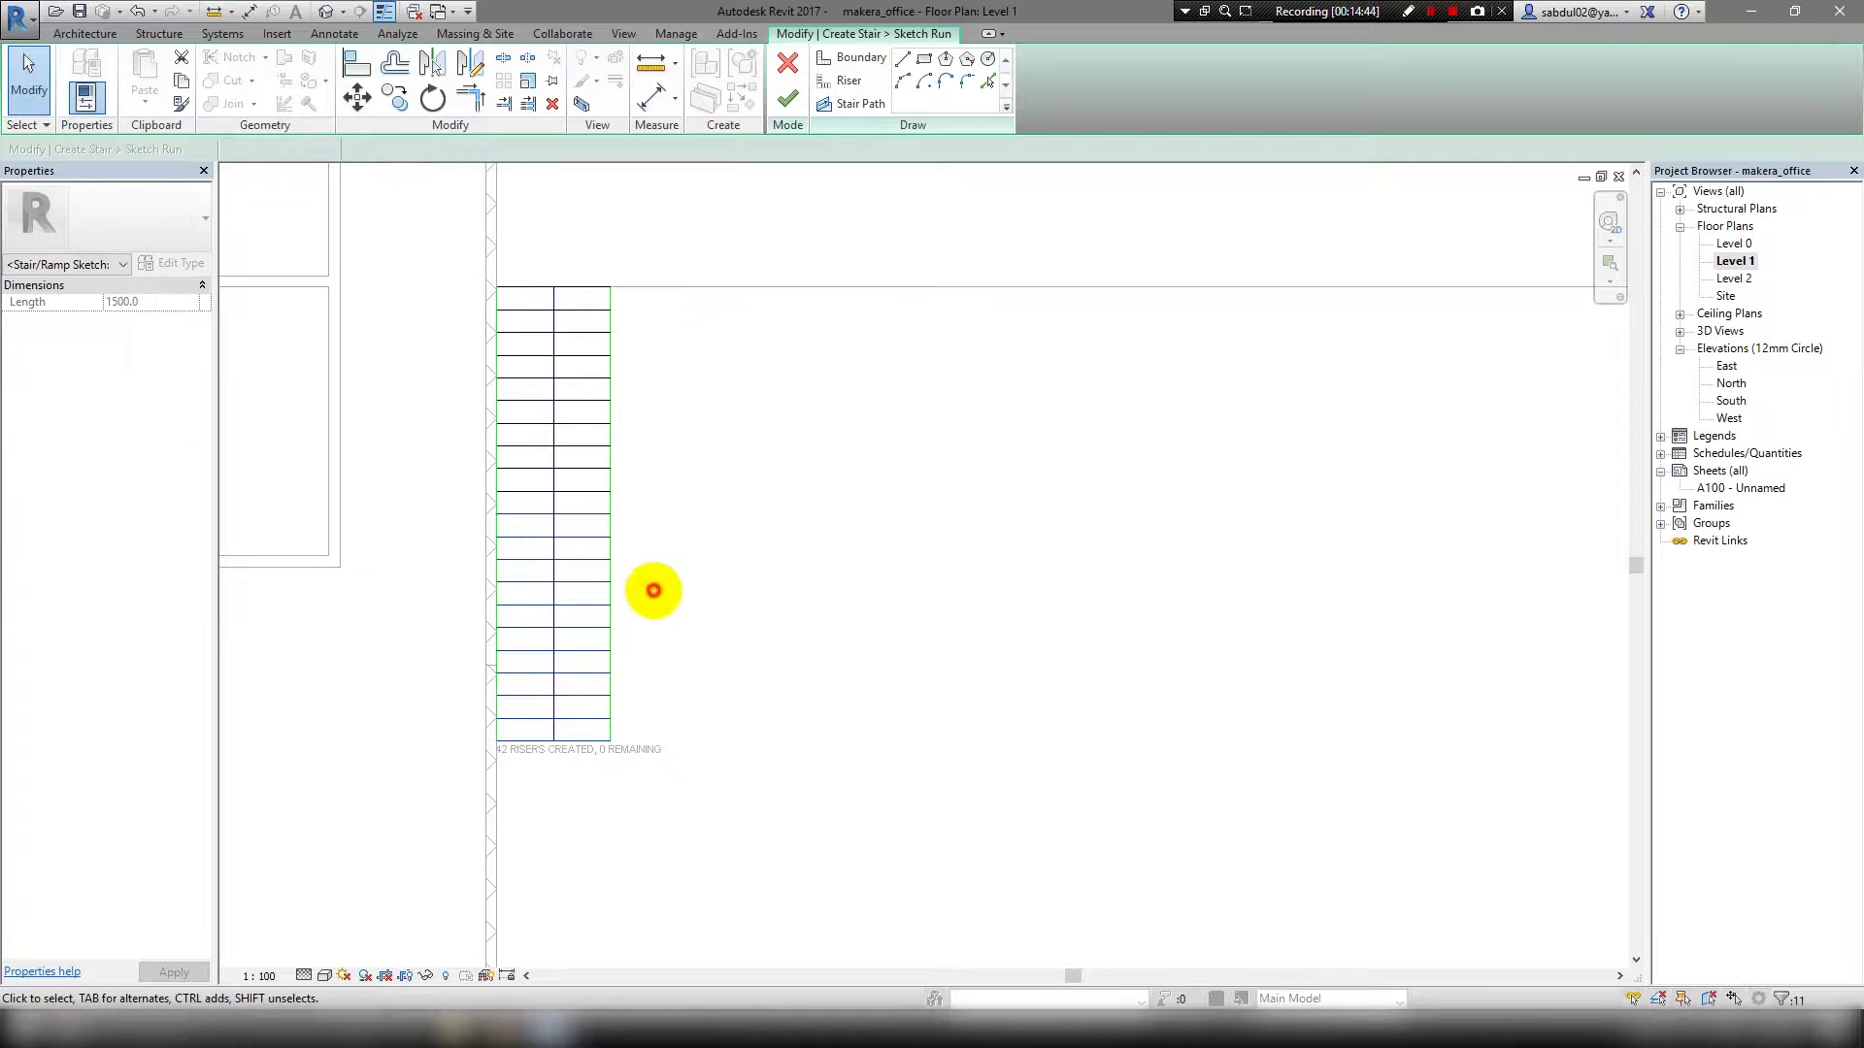
pyautogui.click(654, 587)
pyautogui.click(571, 741)
pyautogui.scroll(2, 602, 621)
pyautogui.click(654, 547)
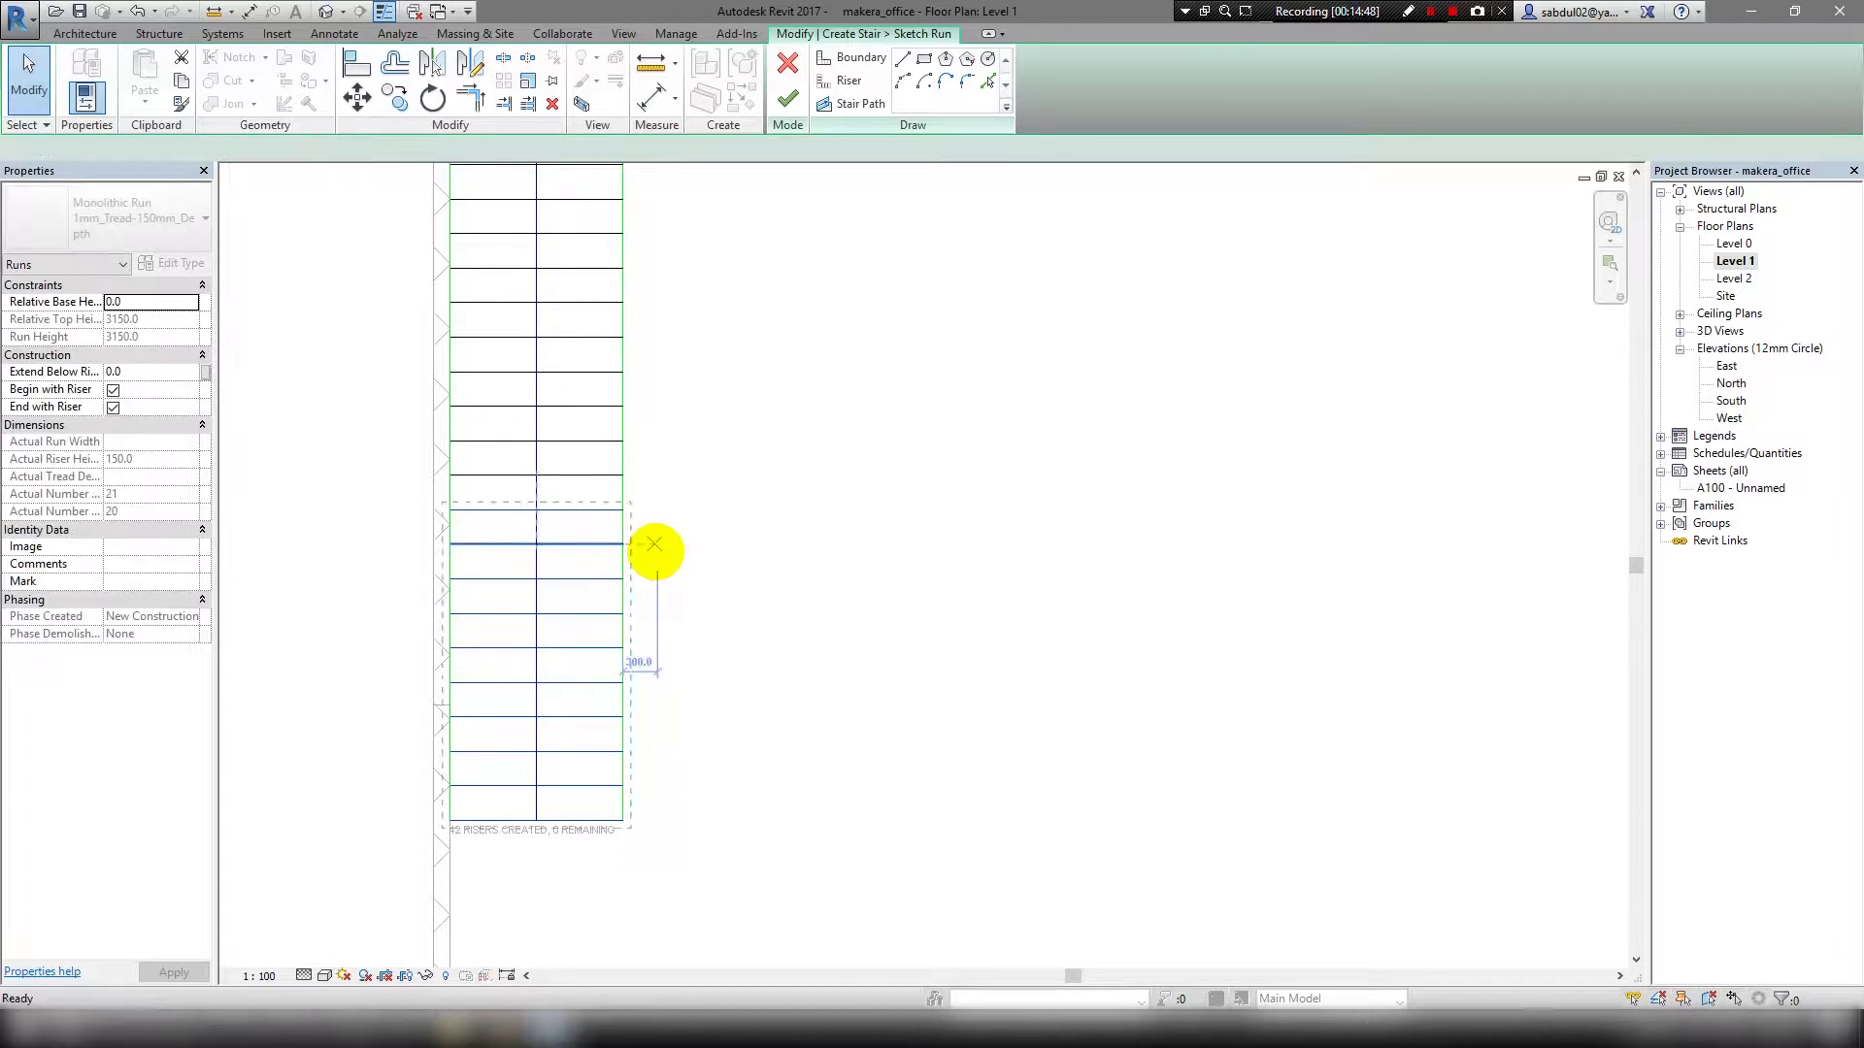
pyautogui.press('m')
pyautogui.press('v')
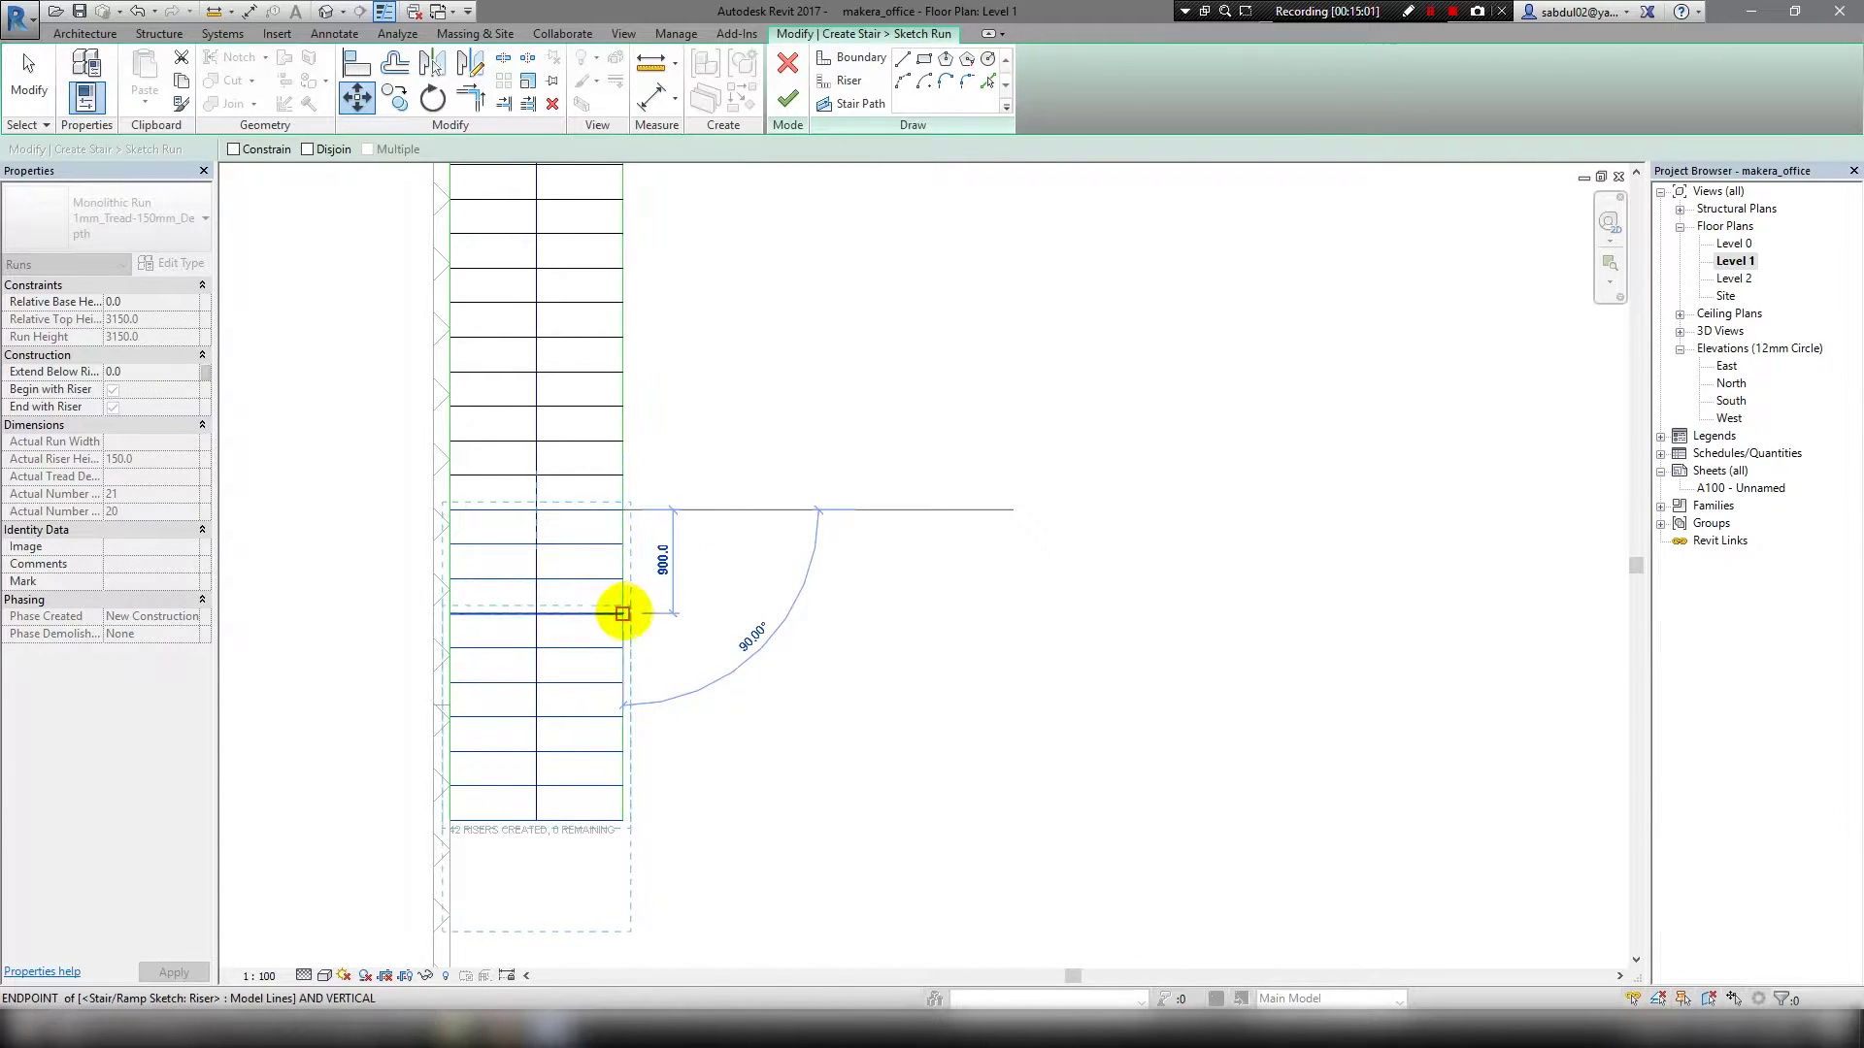
pyautogui.click(622, 613)
# Extend the right and left boundary lines down to the last riser.
pyautogui.scroll(2, 650, 621)
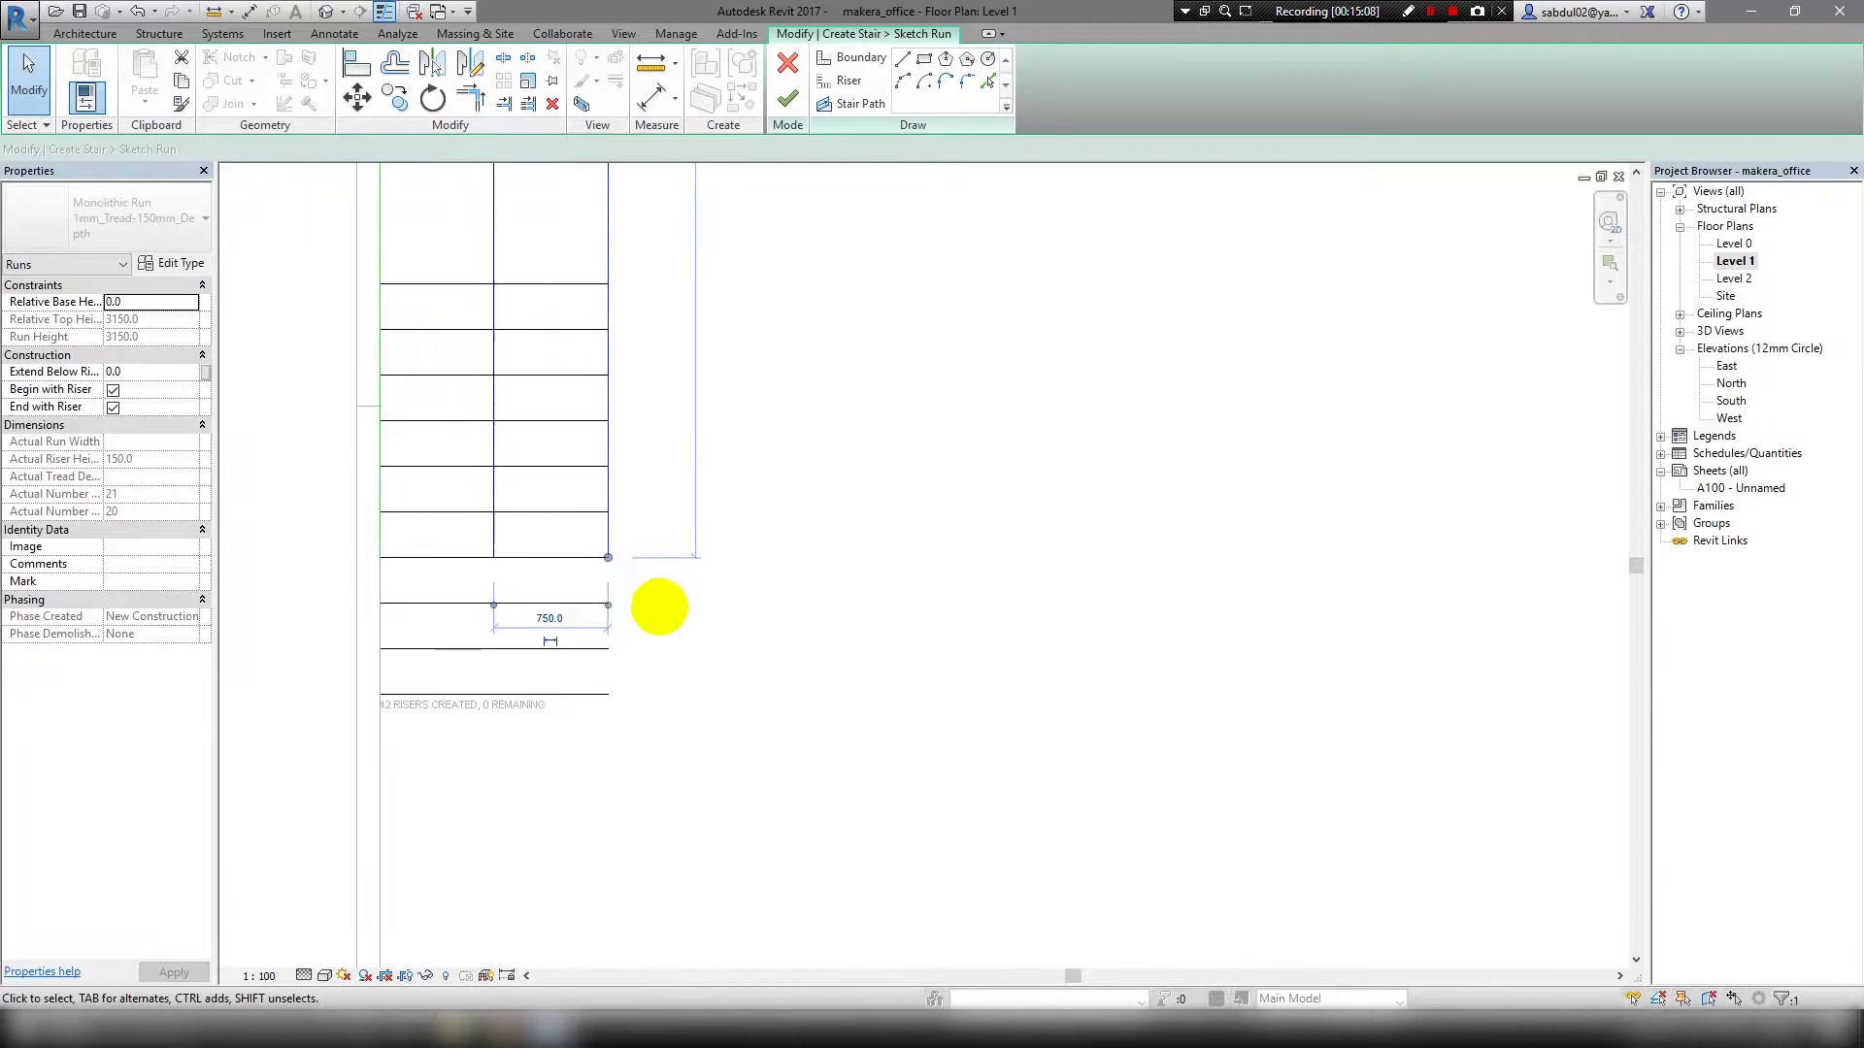
pyautogui.click(608, 605)
pyautogui.moveTo(608, 557); pyautogui.dragTo(607, 694)
pyautogui.click(384, 543)
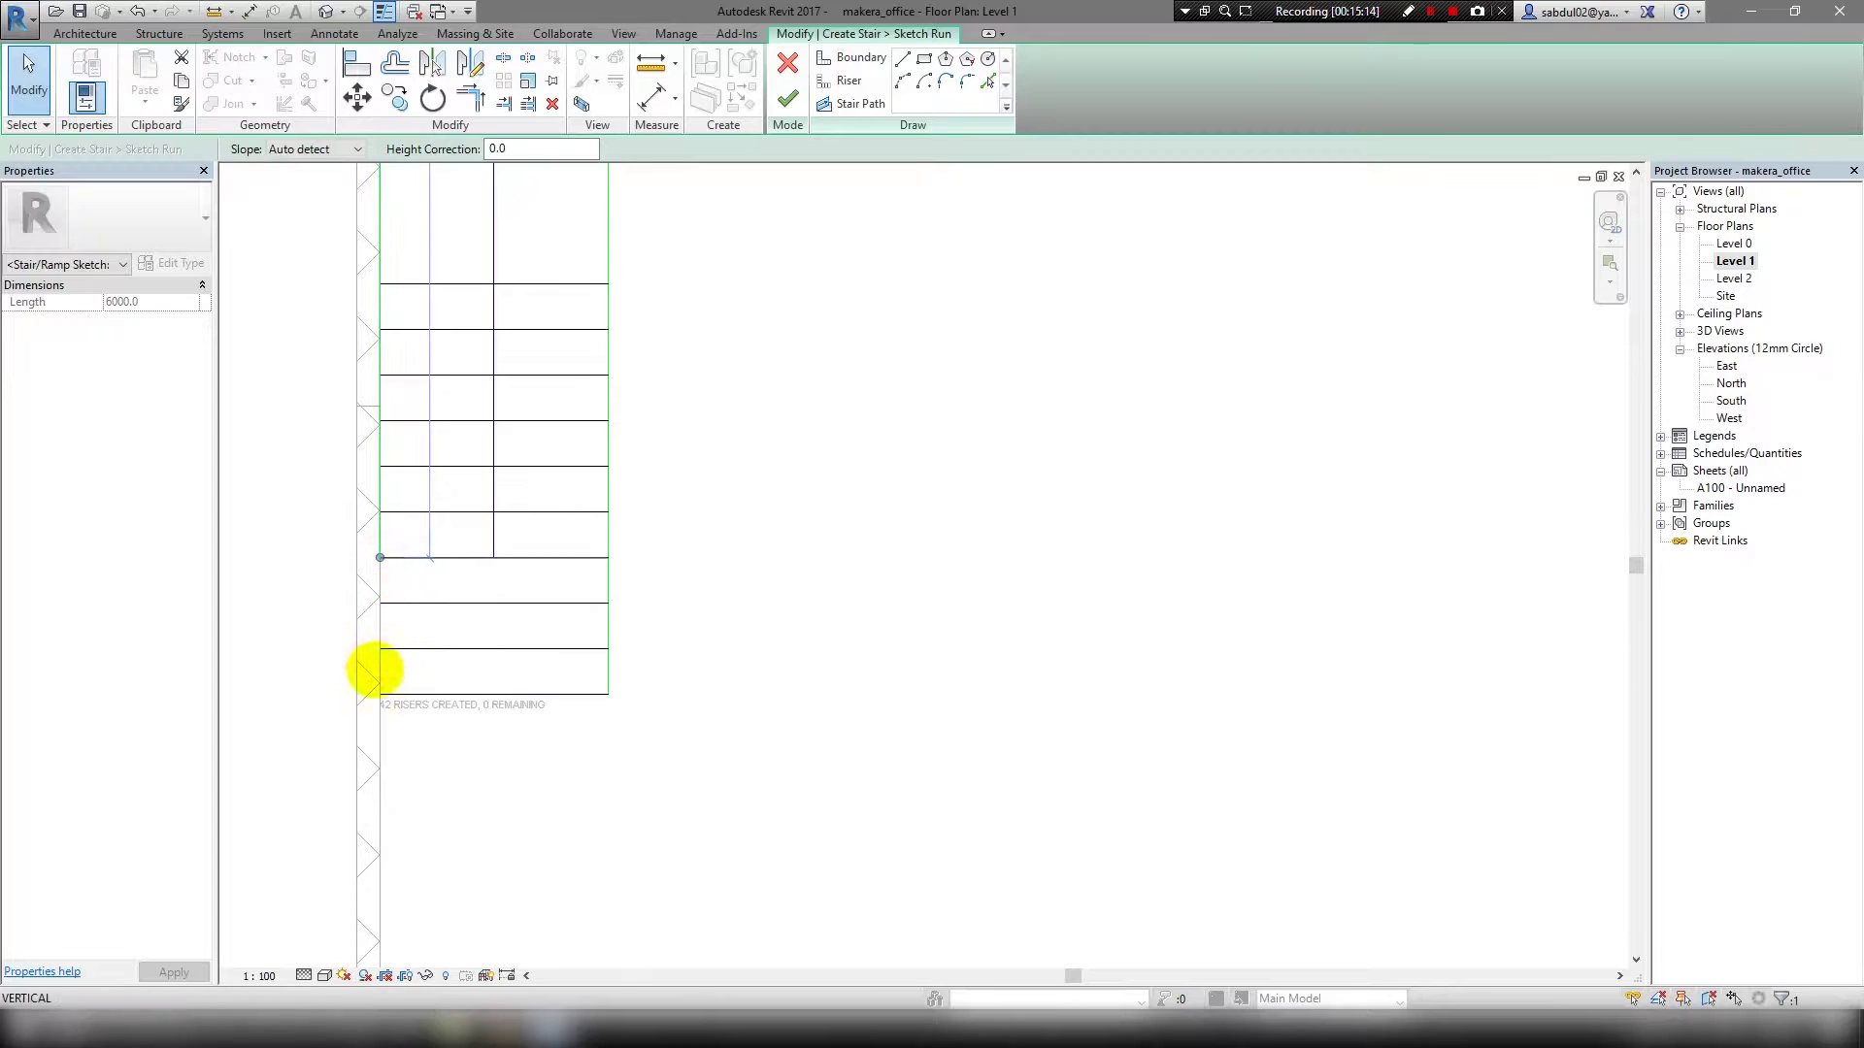
pyautogui.moveTo(374, 669); pyautogui.dragTo(380, 694)
pyautogui.scroll(-3, 791, 553)
pyautogui.scroll(-1, 649, 586)
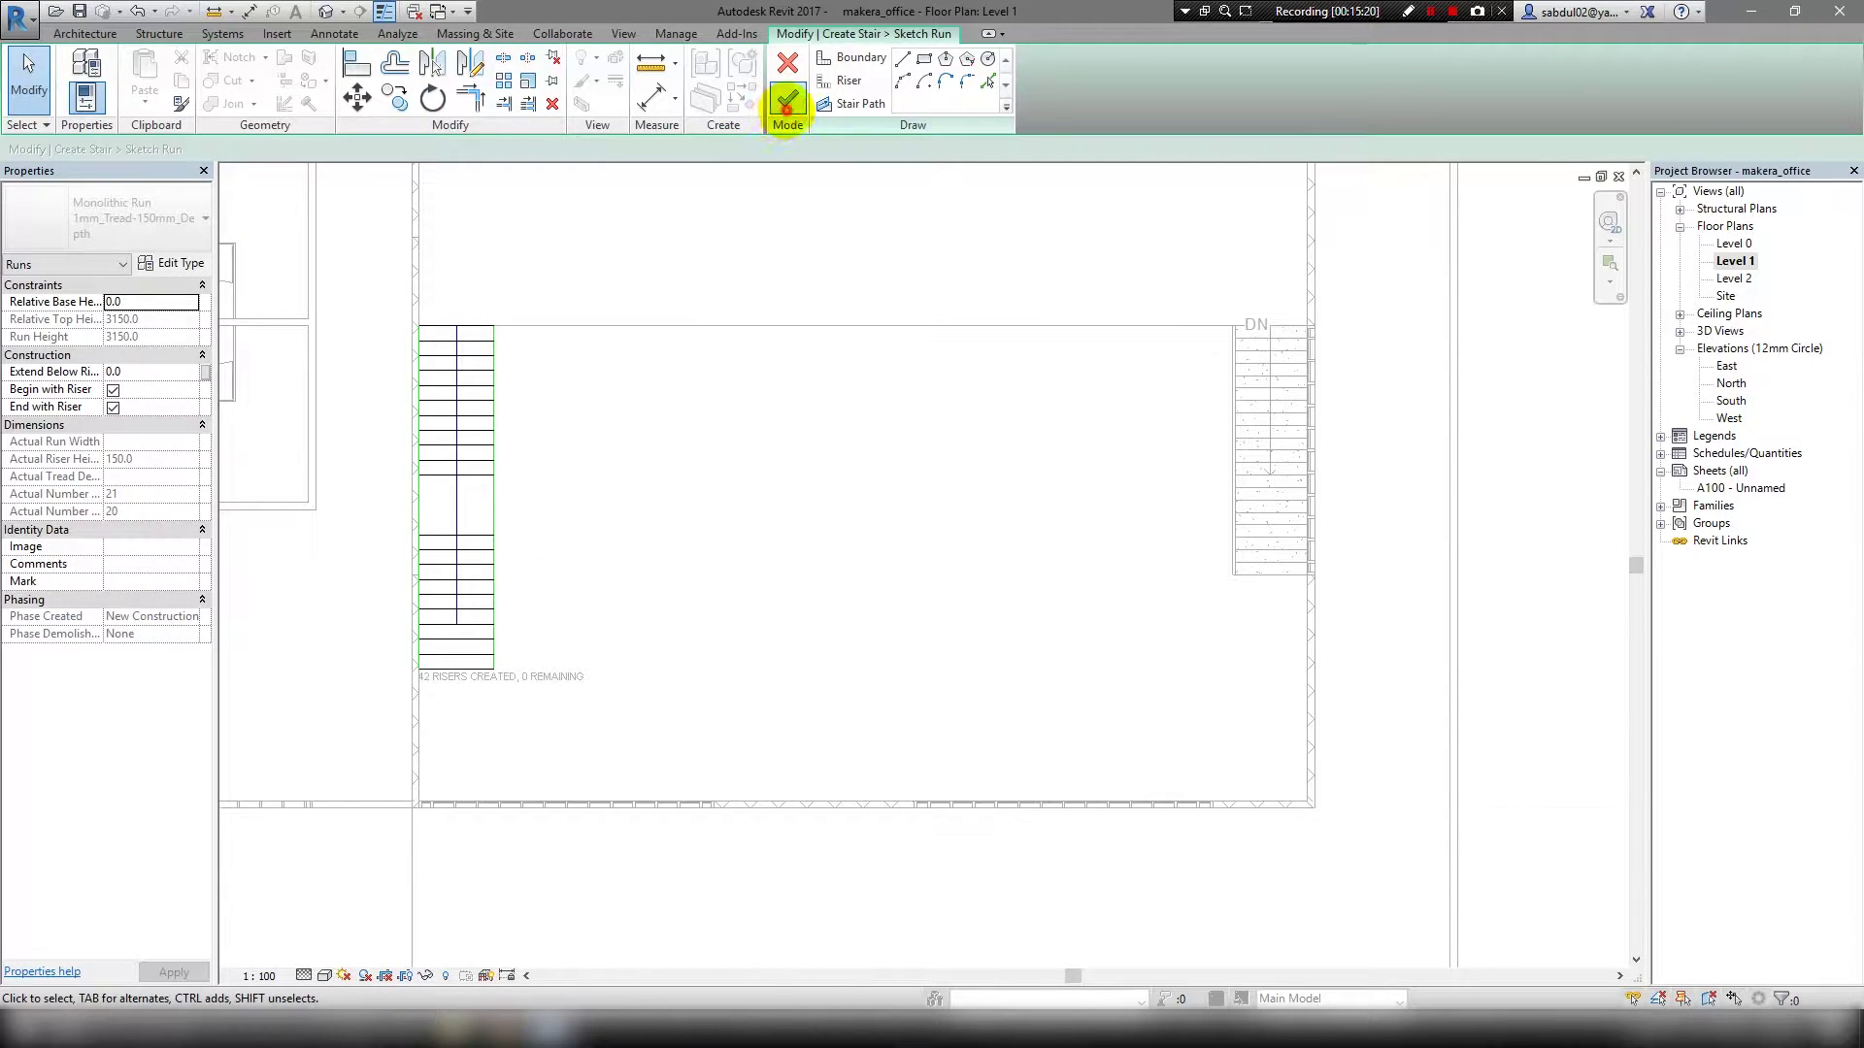
# Finish the run sketch, clearing the invalid stair path errors along the way.
pyautogui.click(787, 99)
pyautogui.click(1731, 982)
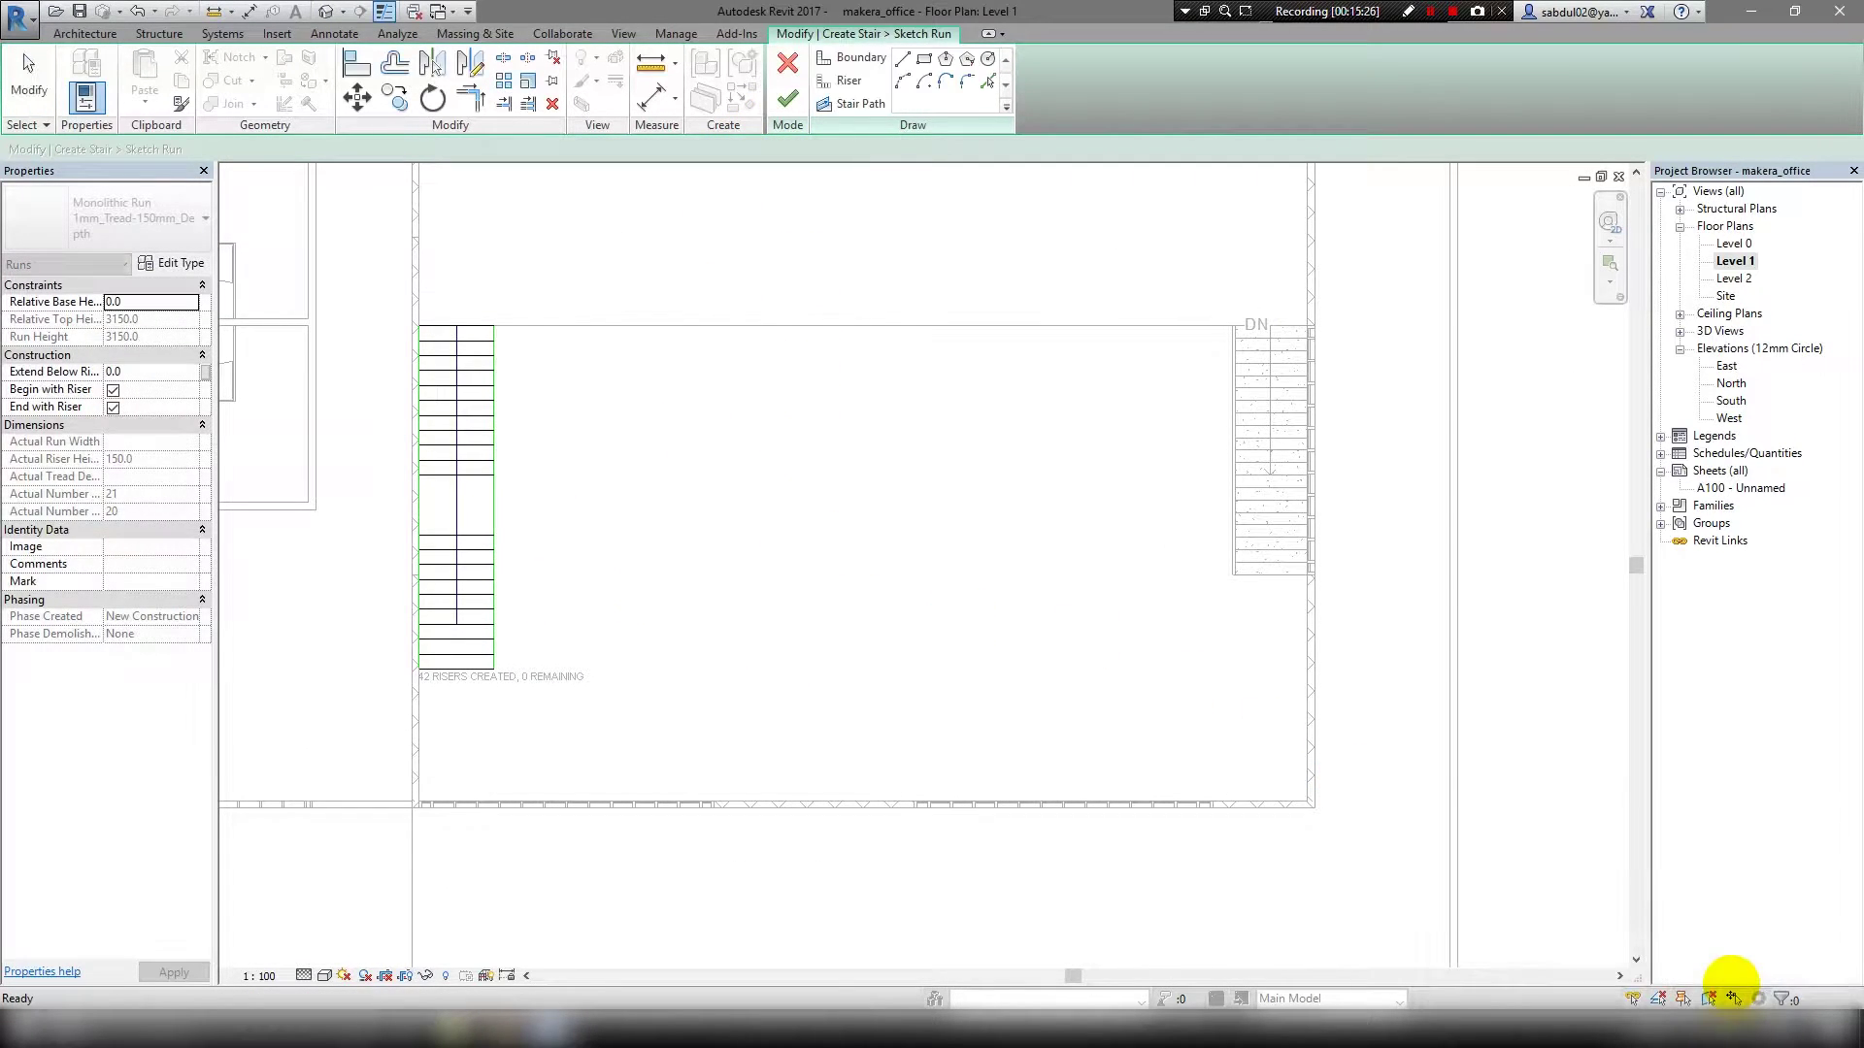
pyautogui.click(787, 99)
pyautogui.click(1752, 982)
pyautogui.scroll(5, 459, 628)
pyautogui.click(448, 611)
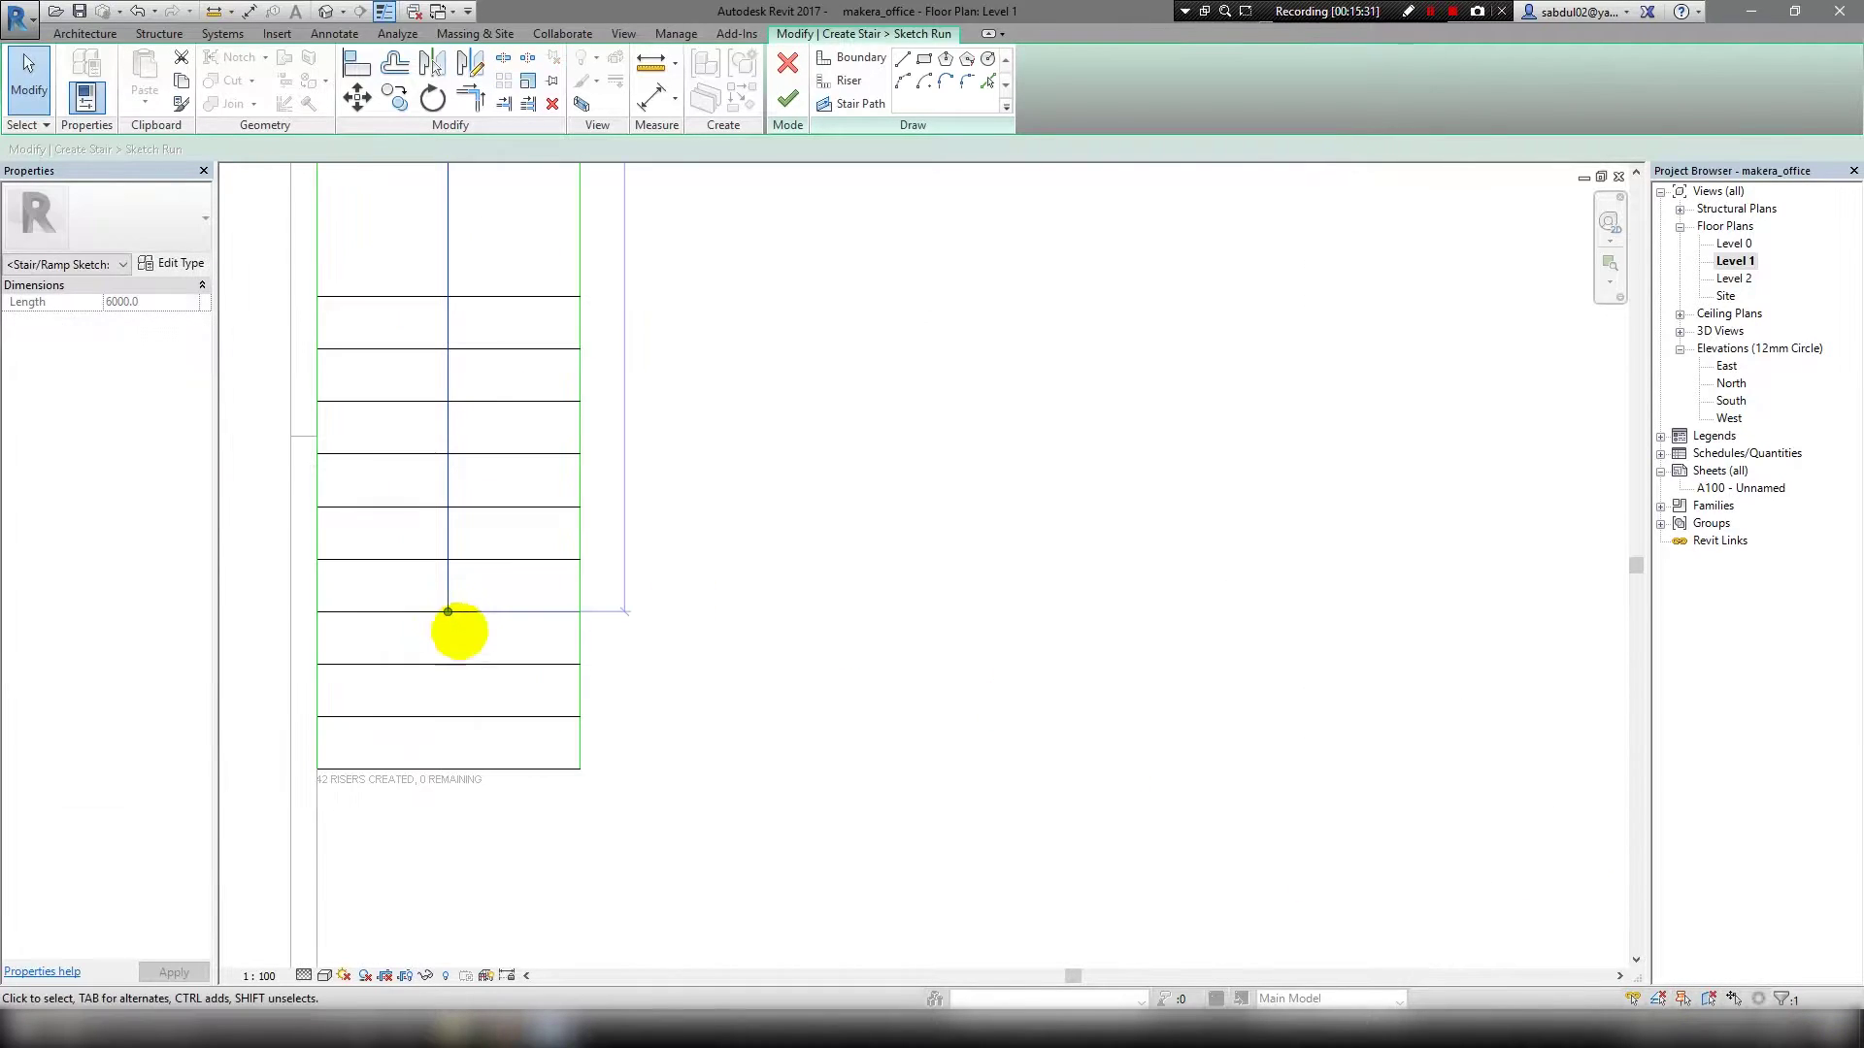
pyautogui.click(446, 769)
pyautogui.click(611, 590)
pyautogui.click(788, 99)
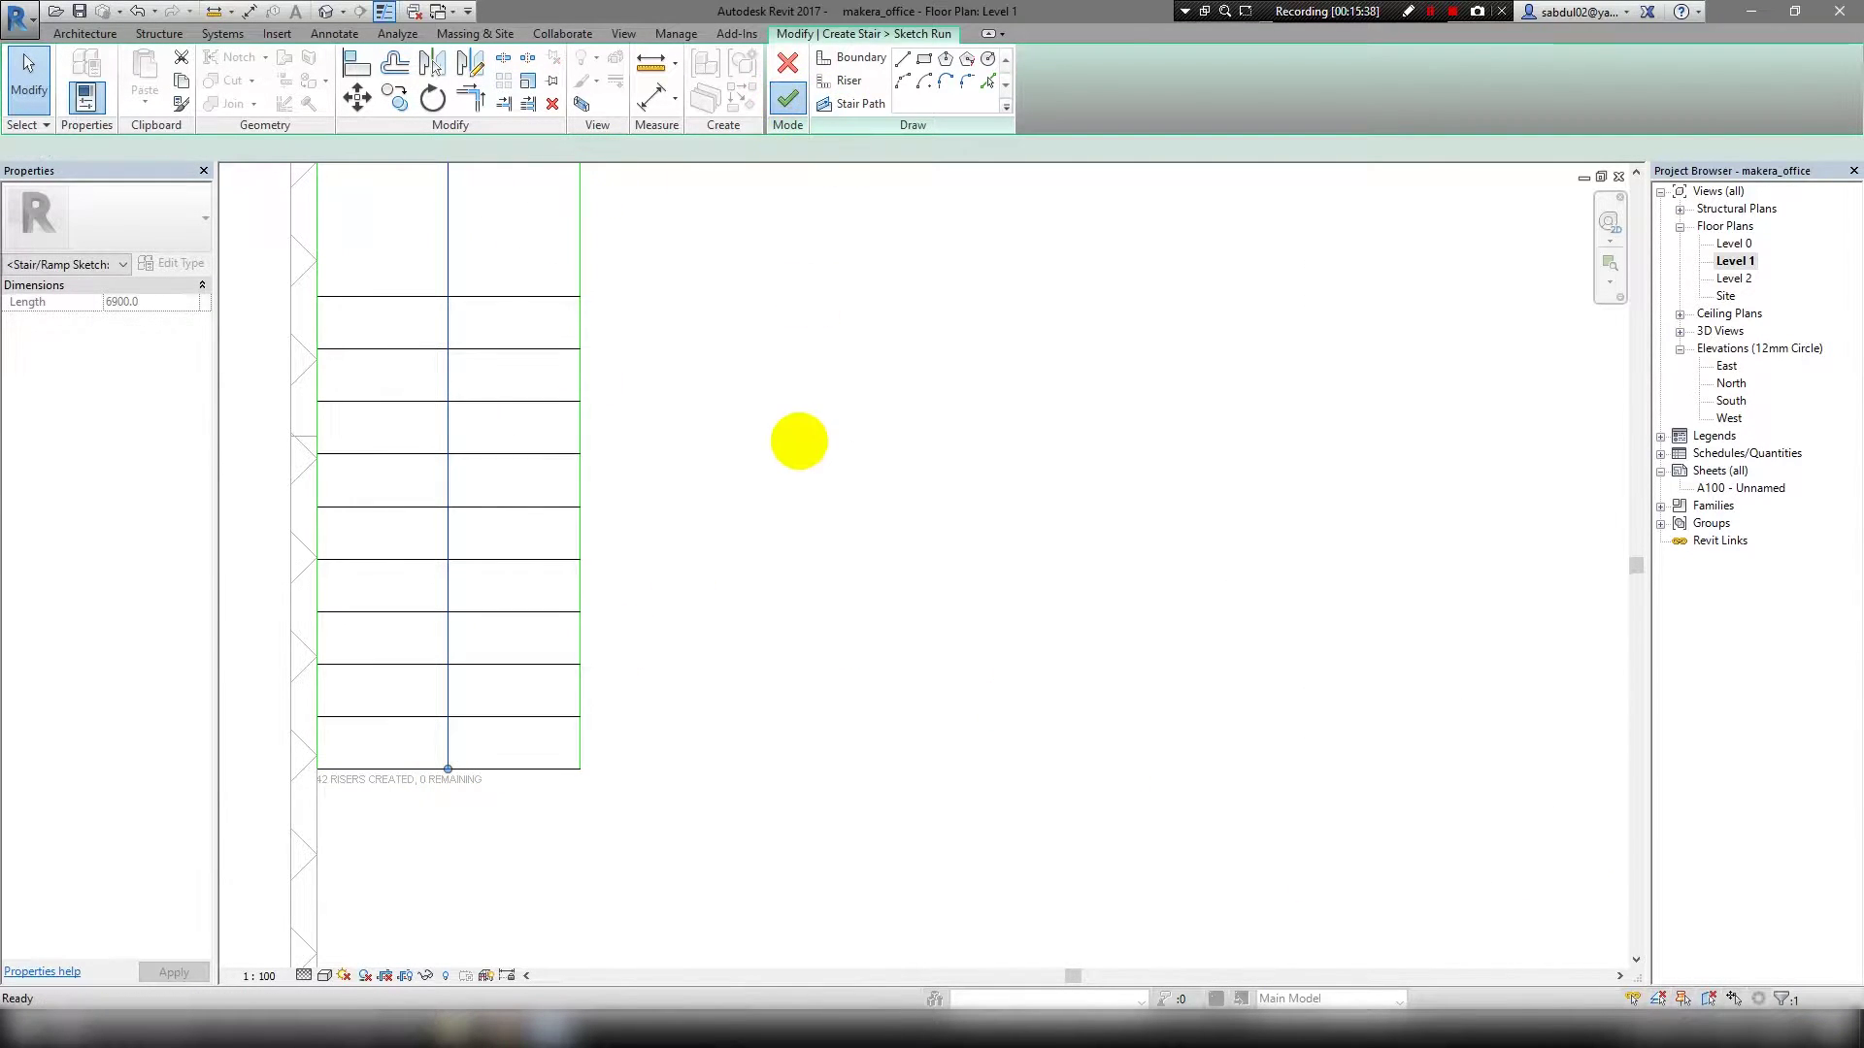
pyautogui.scroll(-4, 624, 535)
# Finish the UP stair, dismiss the railing warning, and start editing the DN stair.
pyautogui.moveTo(624, 536); pyautogui.dragTo(473, 611, button='middle')
pyautogui.click(787, 99)
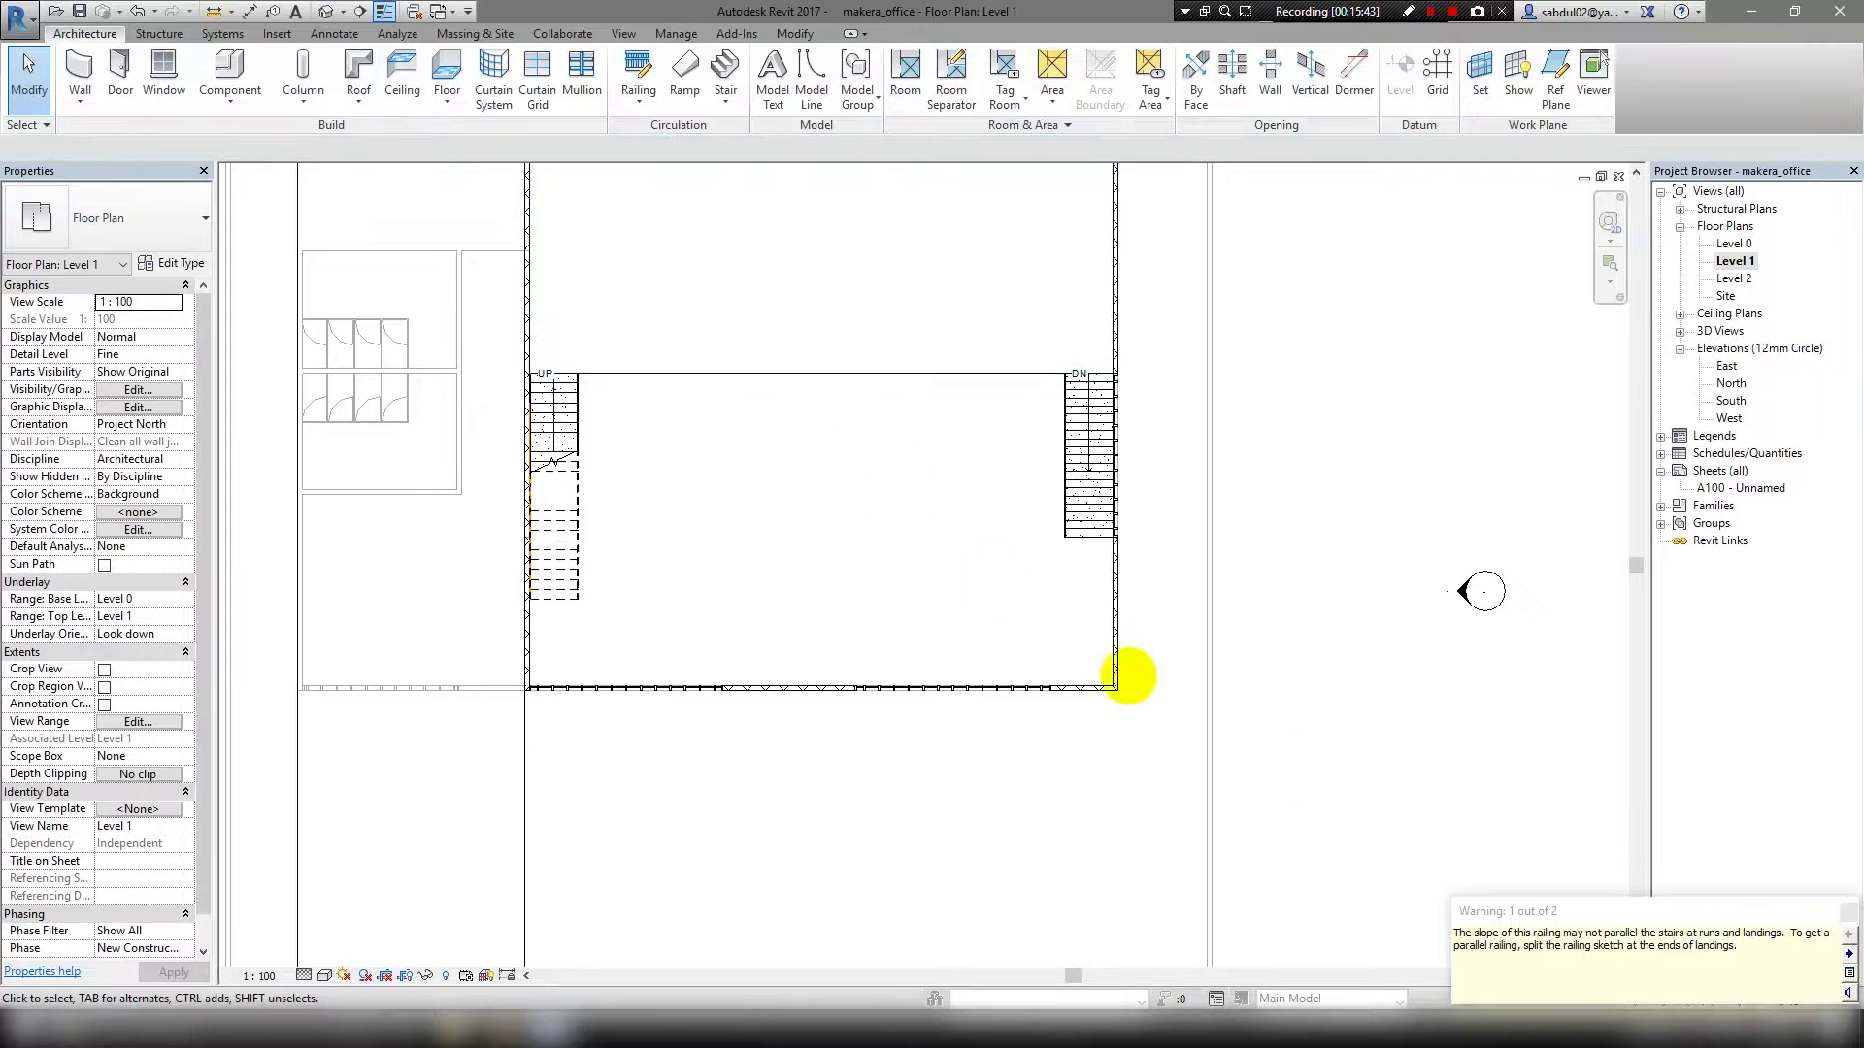
pyautogui.click(1847, 915)
pyautogui.scroll(3, 590, 470)
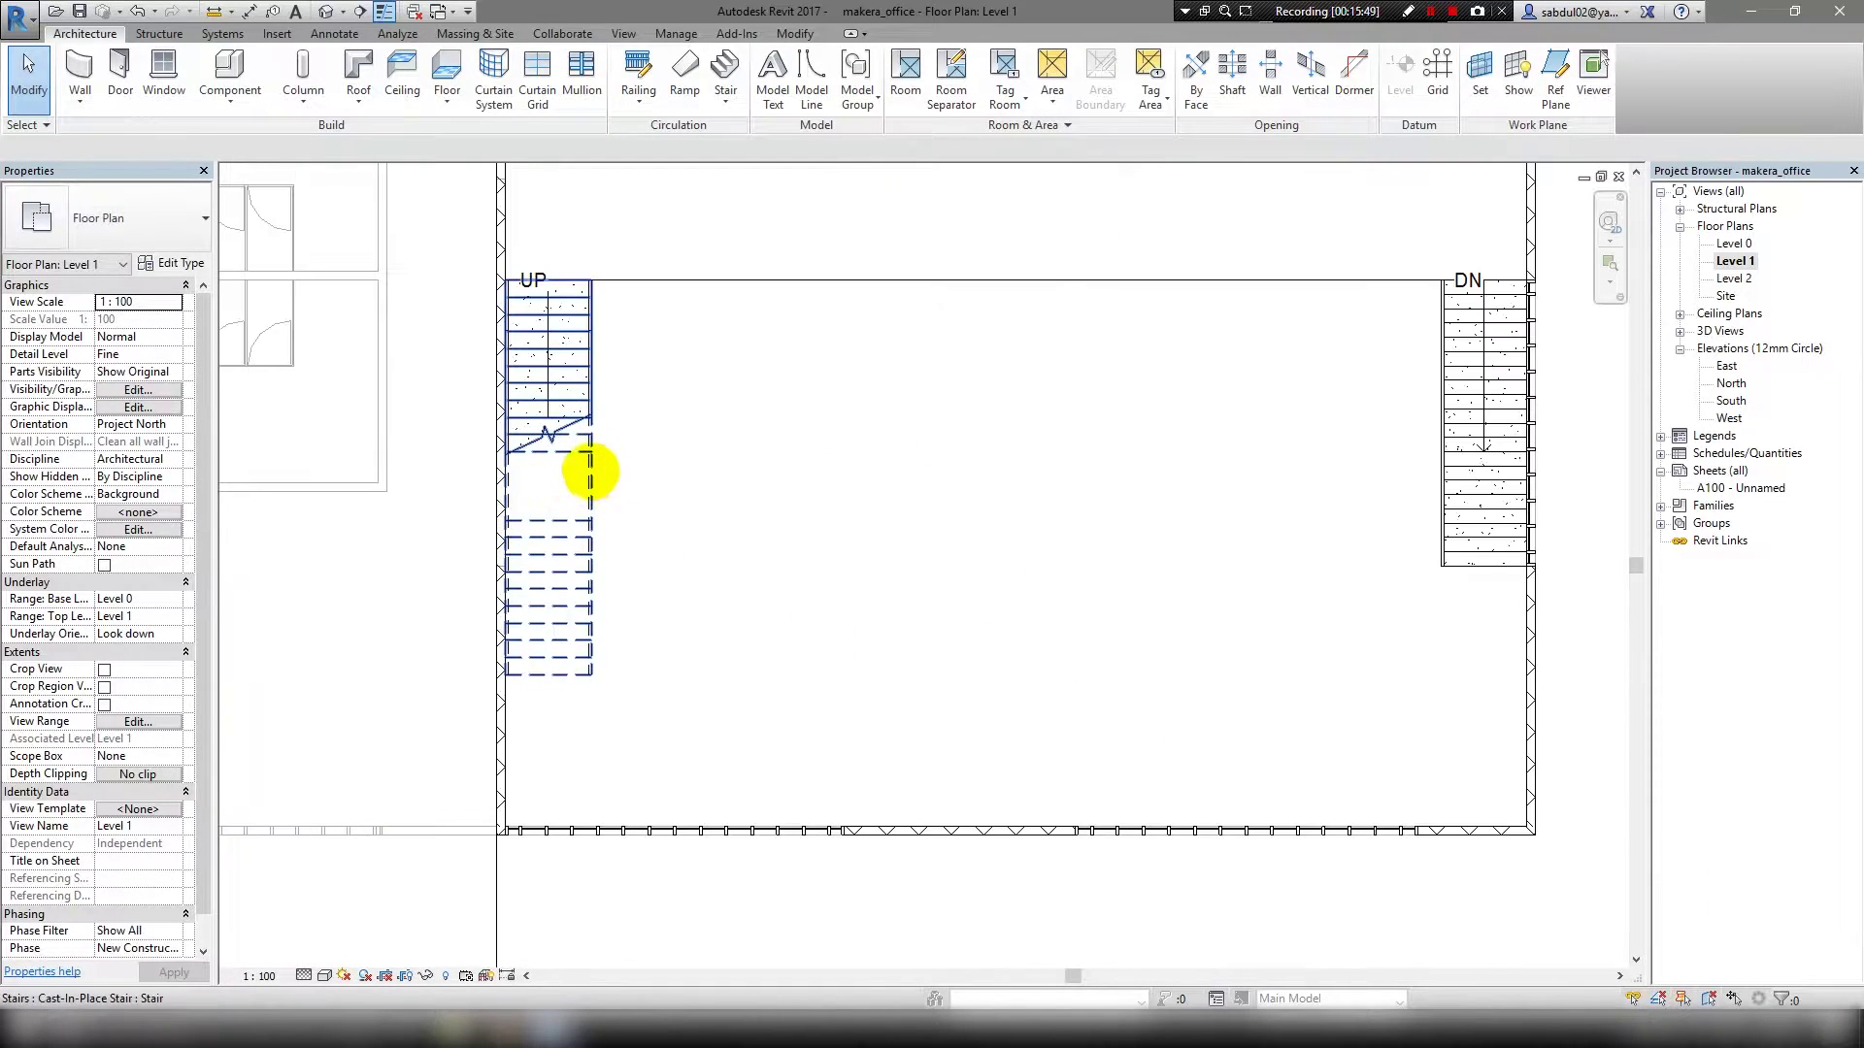
pyautogui.click(1385, 511)
pyautogui.click(787, 78)
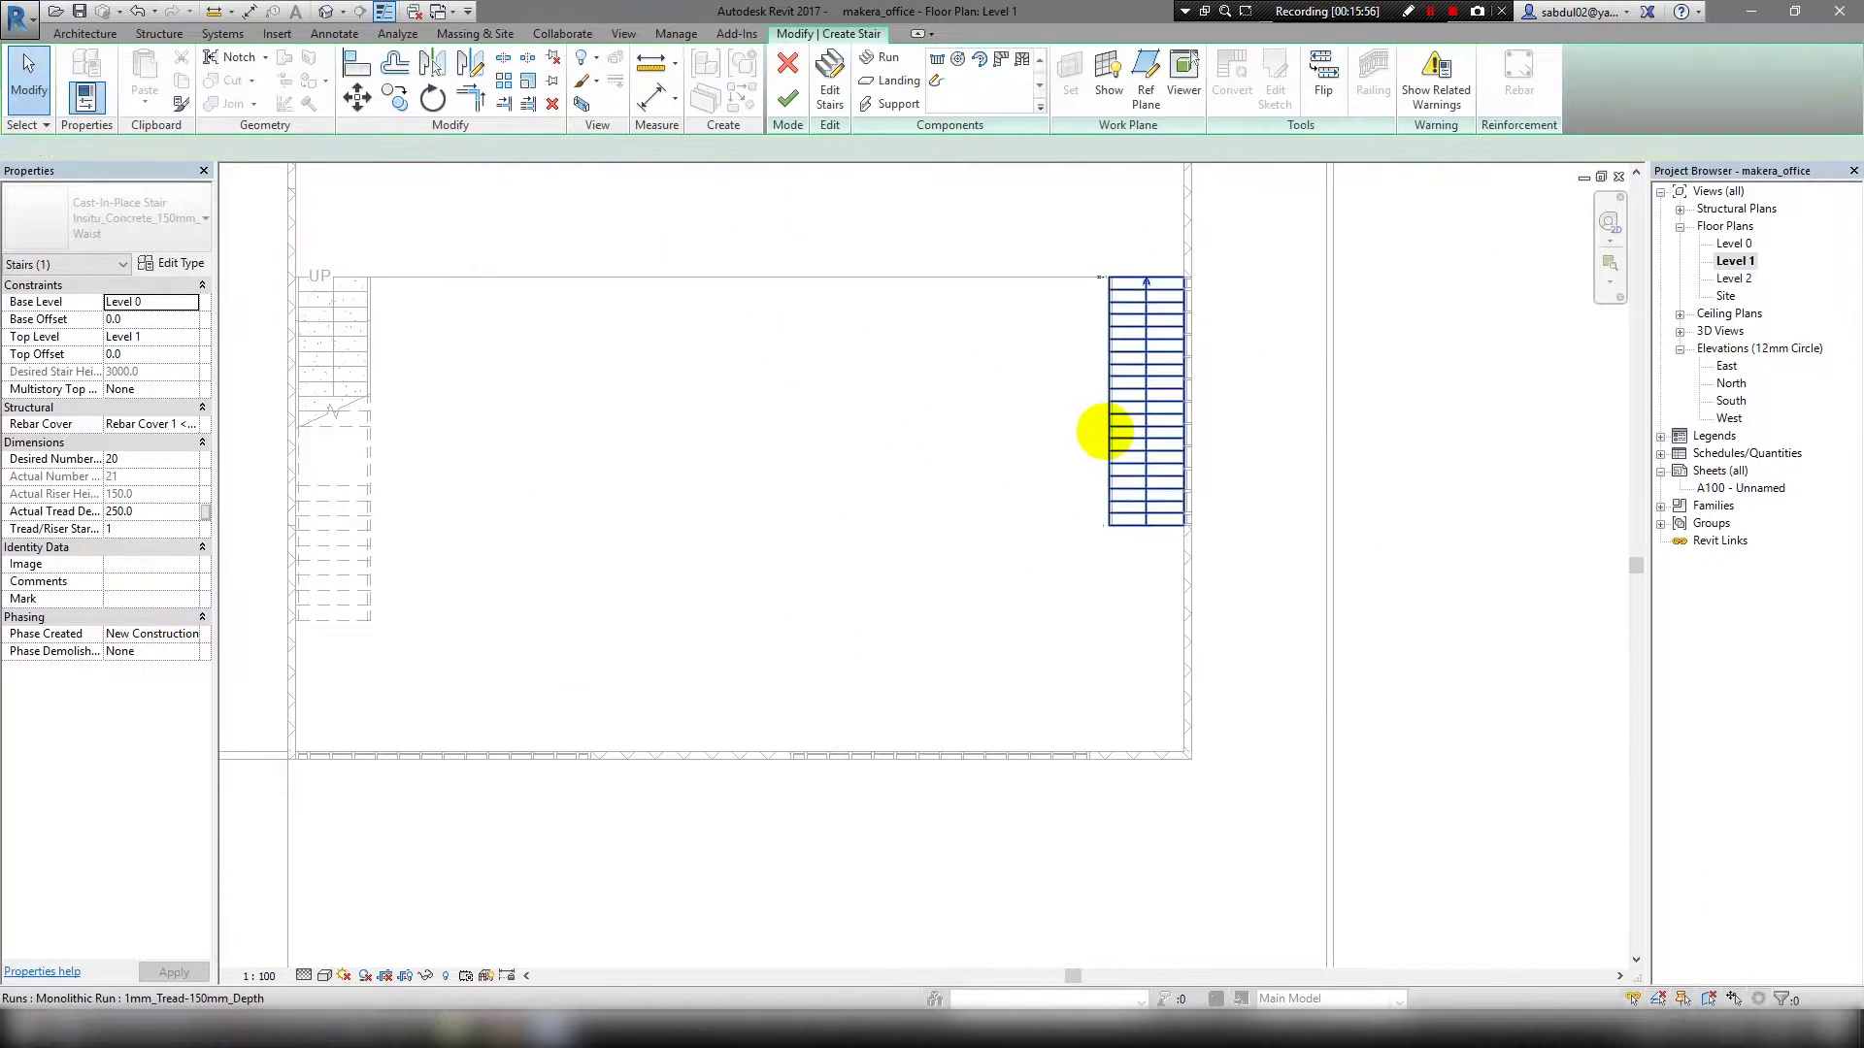
# Start a dimension on the DN stair and centre its run in the view.
pyautogui.scroll(1, 338, 529)
pyautogui.press('d')
pyautogui.press('i')
pyautogui.scroll(3, 333, 395)
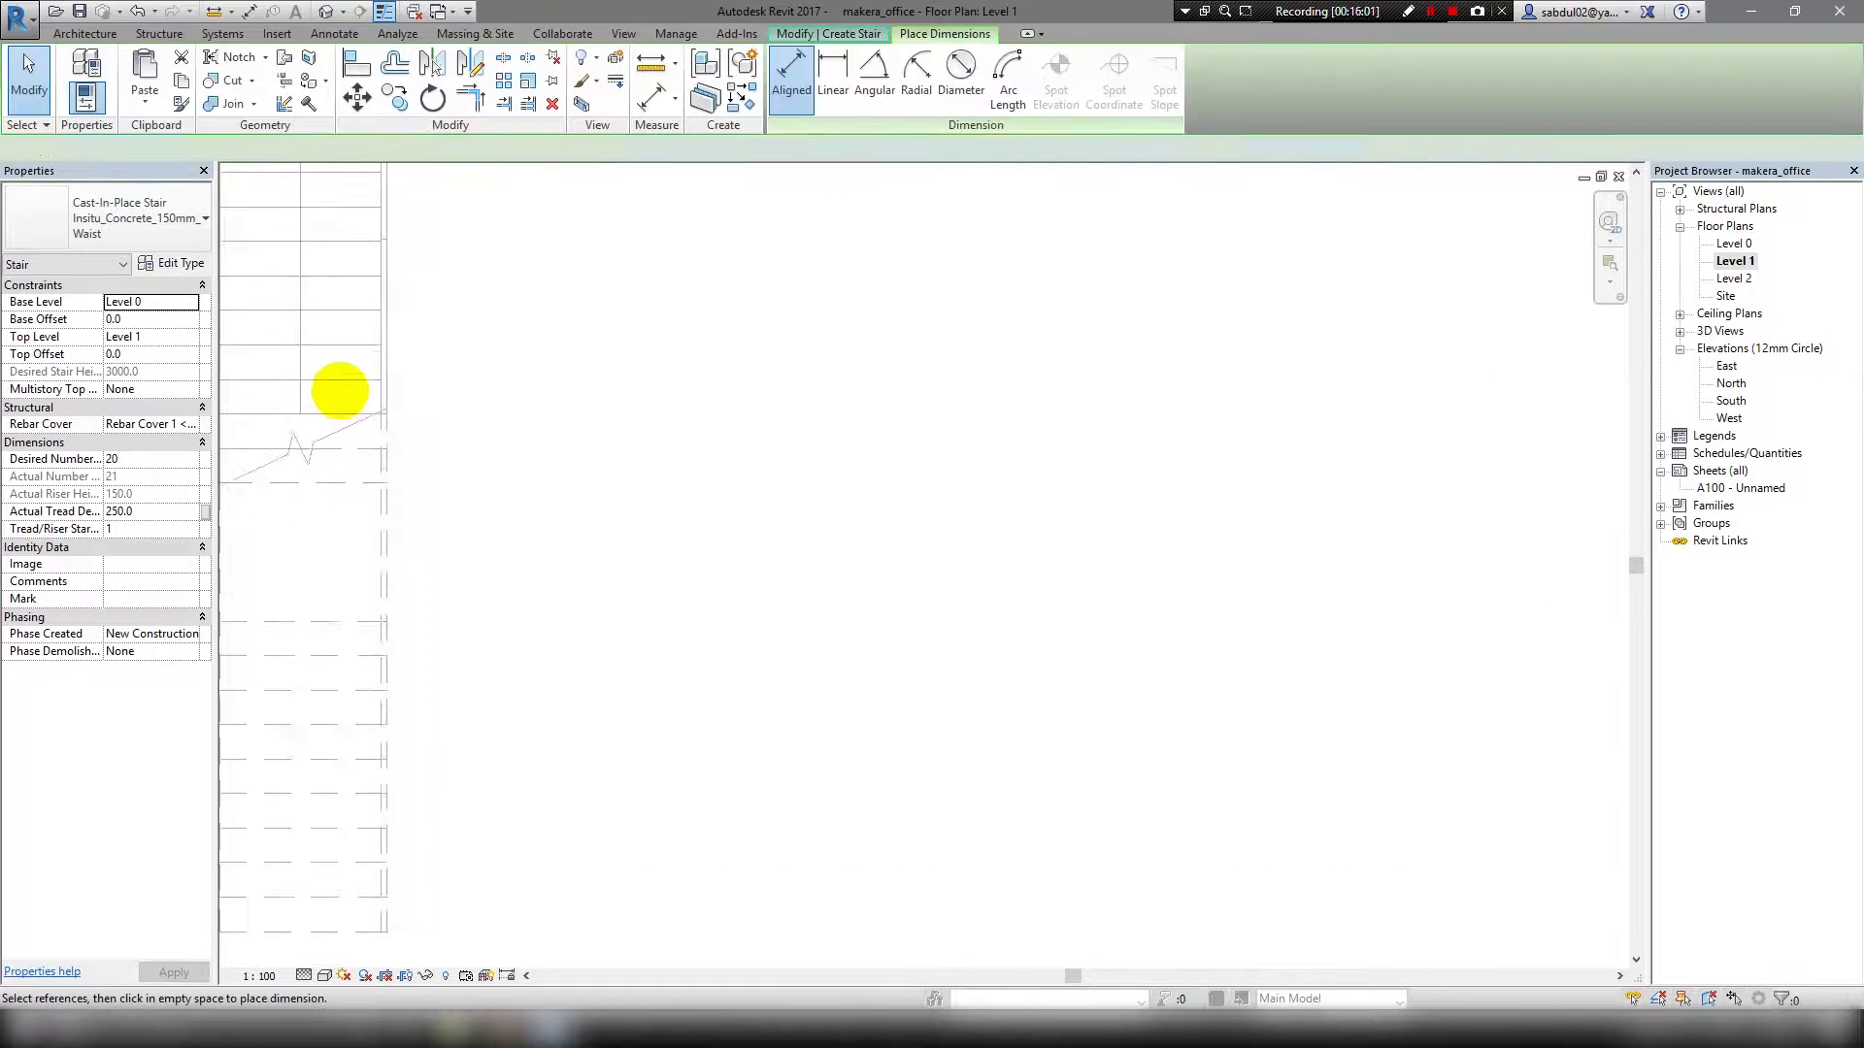
pyautogui.moveTo(346, 407); pyautogui.dragTo(1256, 424, button='middle')
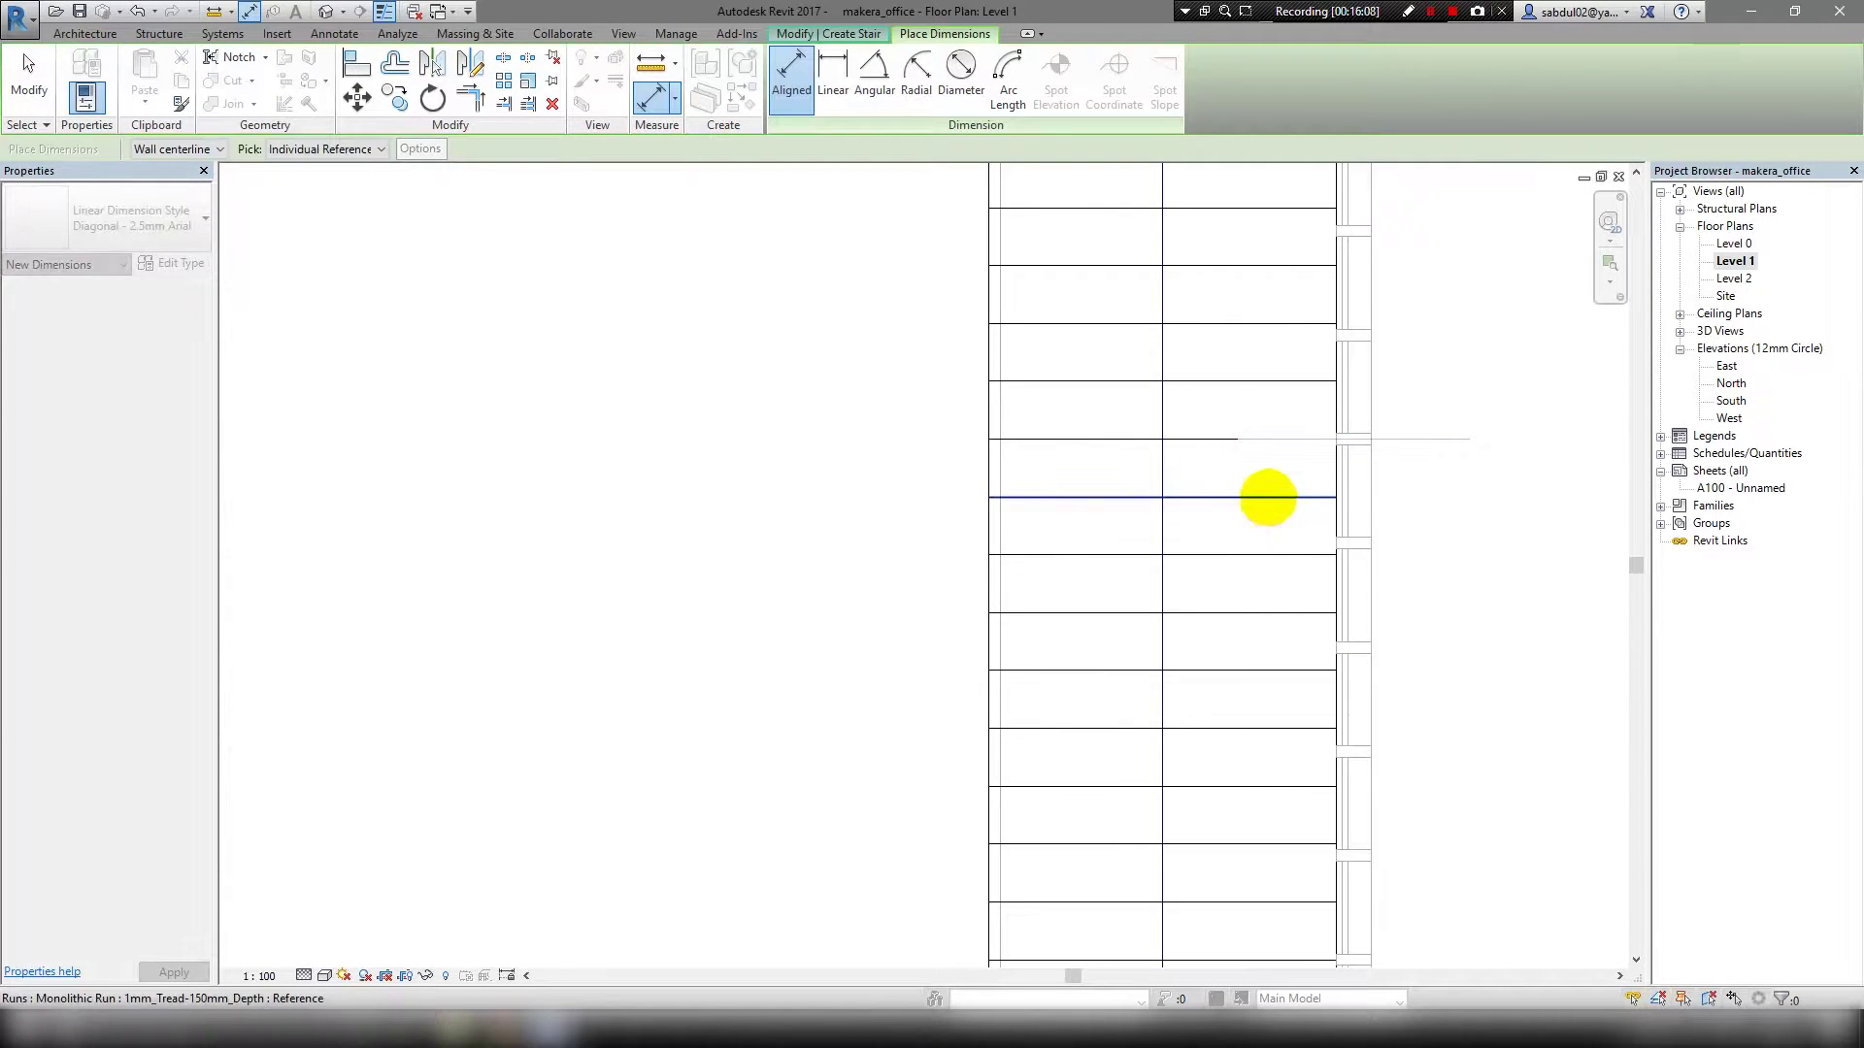
pyautogui.press('Escape')
pyautogui.press('Escape')
# Check the 1500-wide, 21-riser run and stair type values, then delete the old run.
pyautogui.click(1091, 496)
pyautogui.scroll(-1, 1091, 496)
pyautogui.click(171, 263)
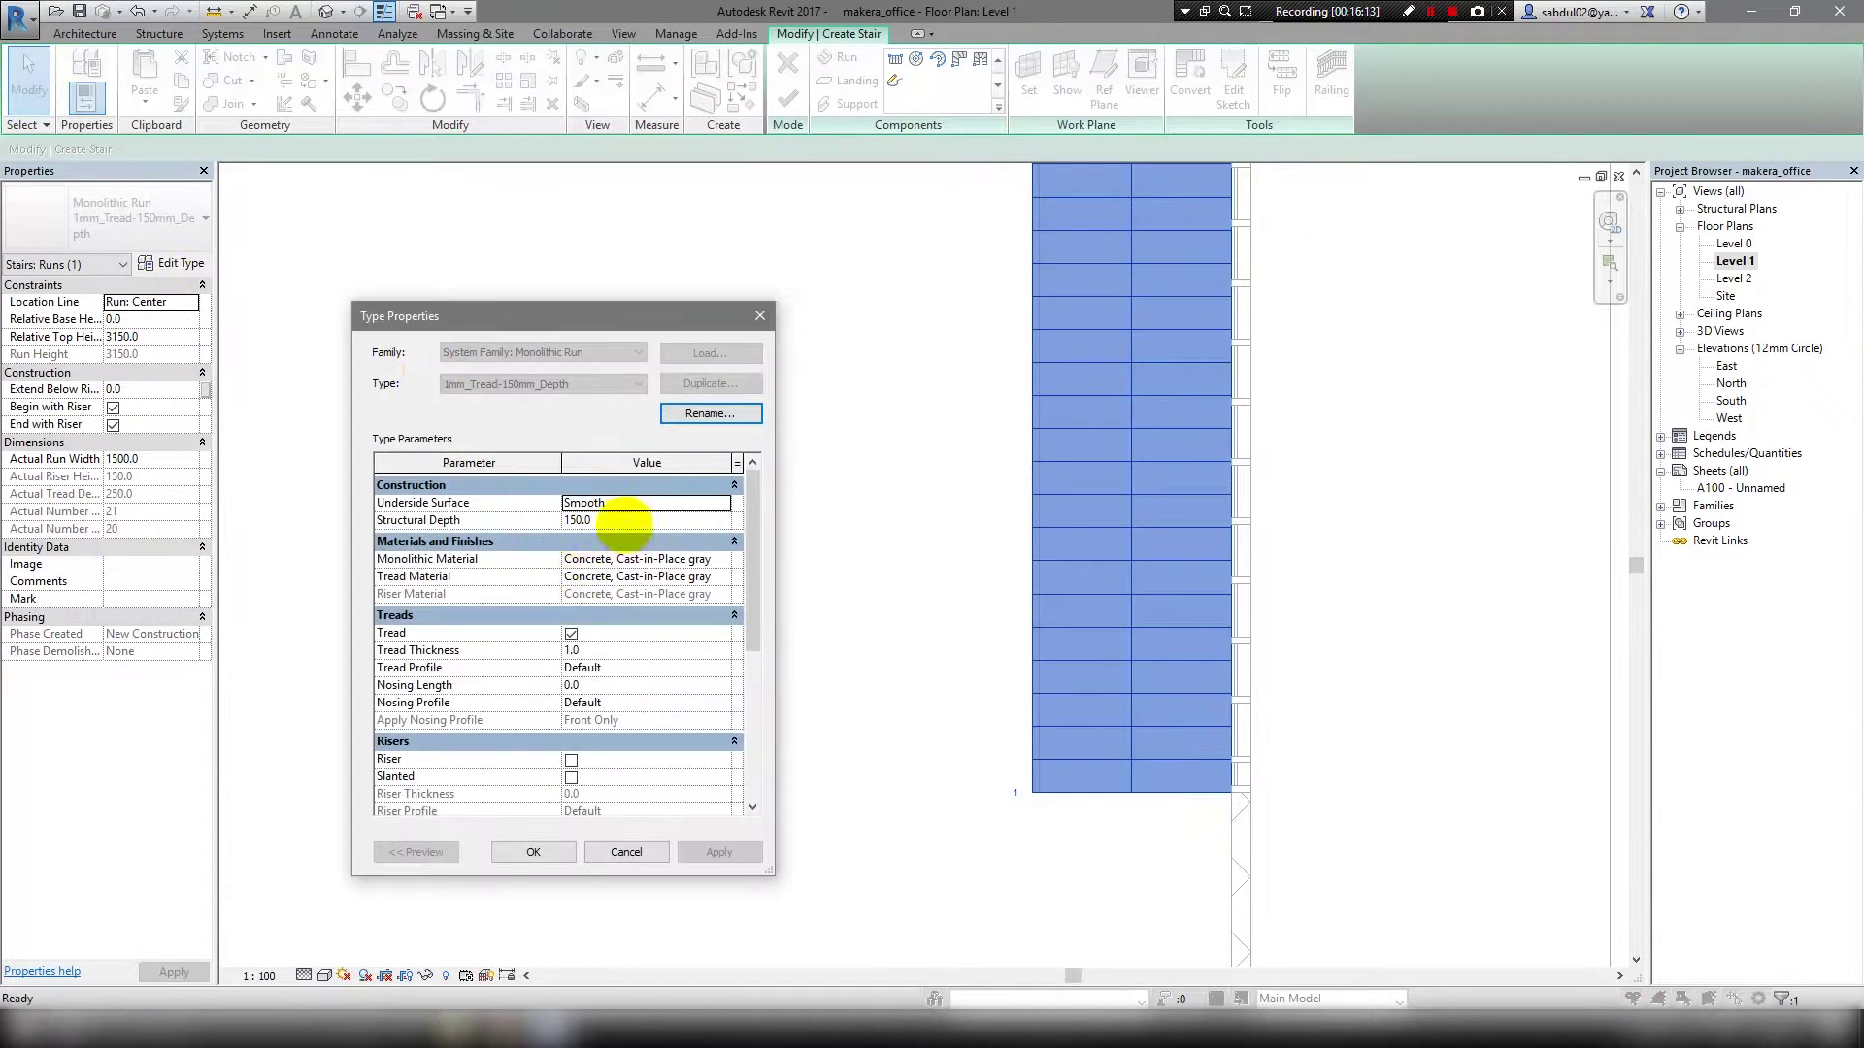
pyautogui.press('Escape')
pyautogui.click(894, 387)
pyautogui.click(171, 263)
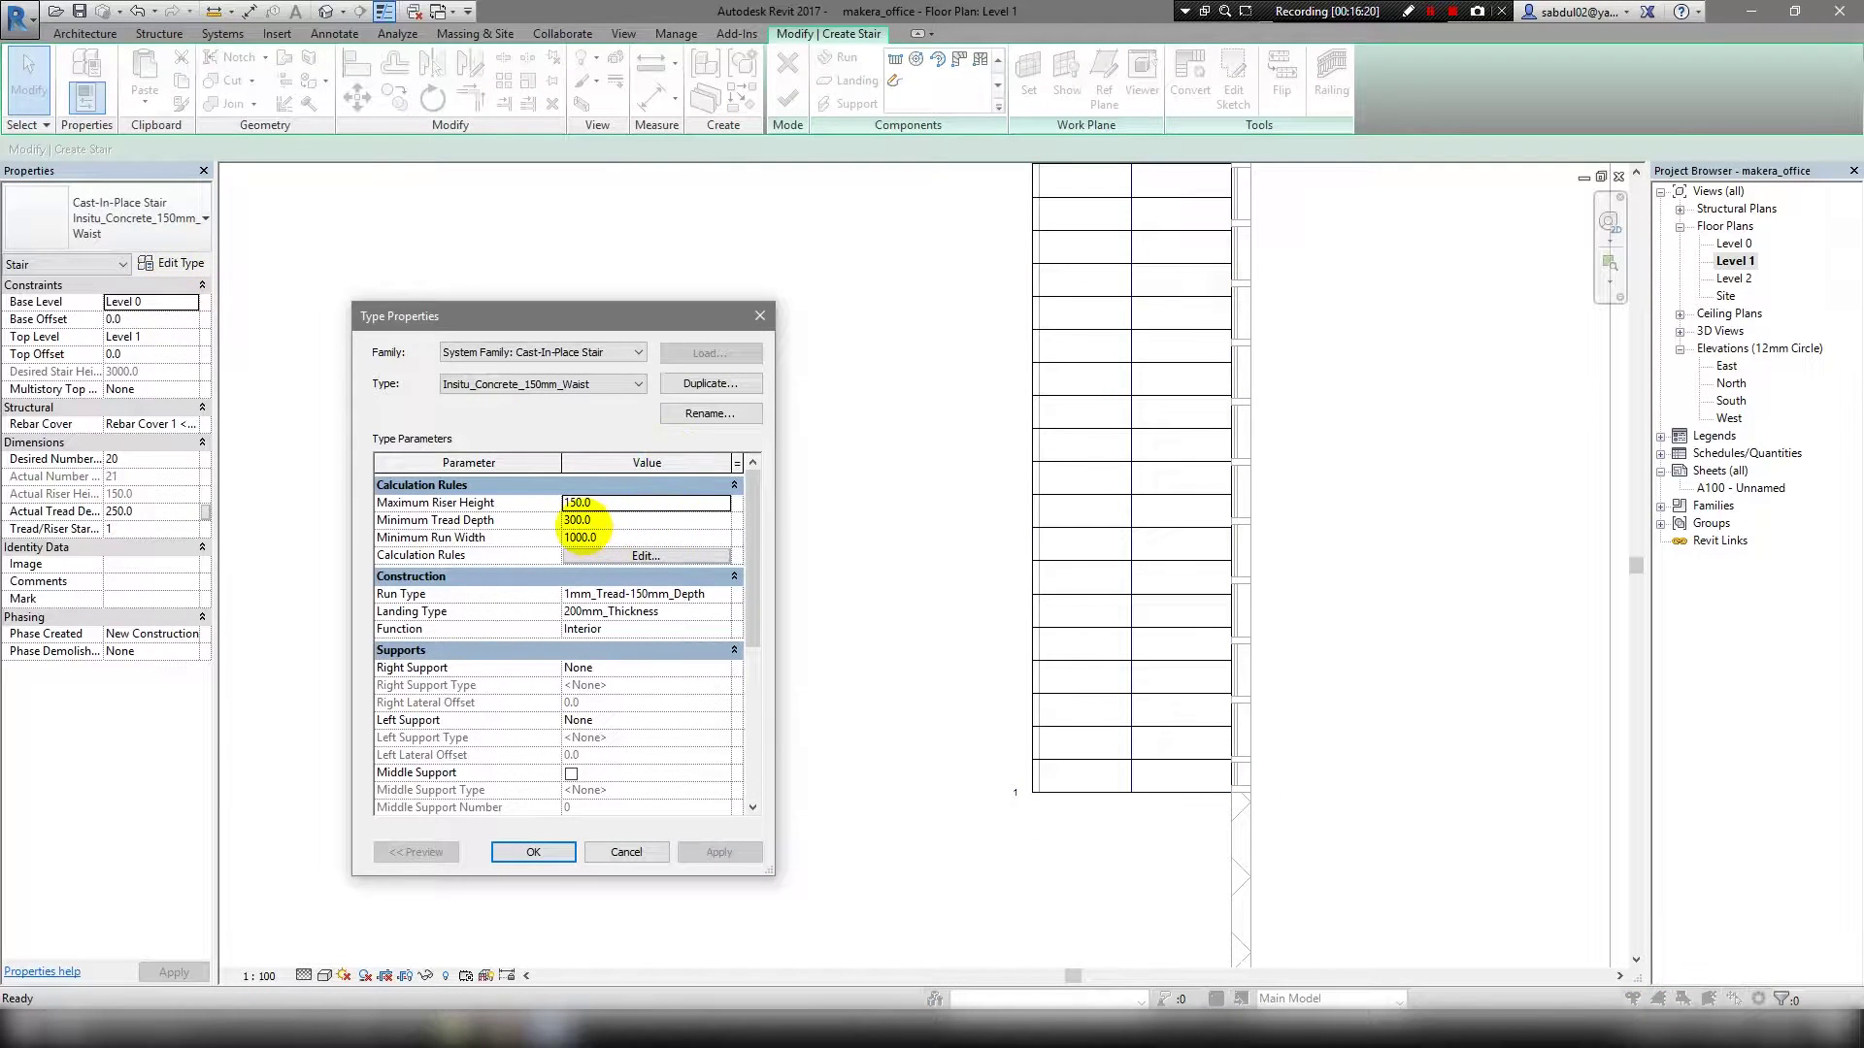
pyautogui.click(533, 851)
pyautogui.click(1069, 632)
pyautogui.scroll(-1, 999, 578)
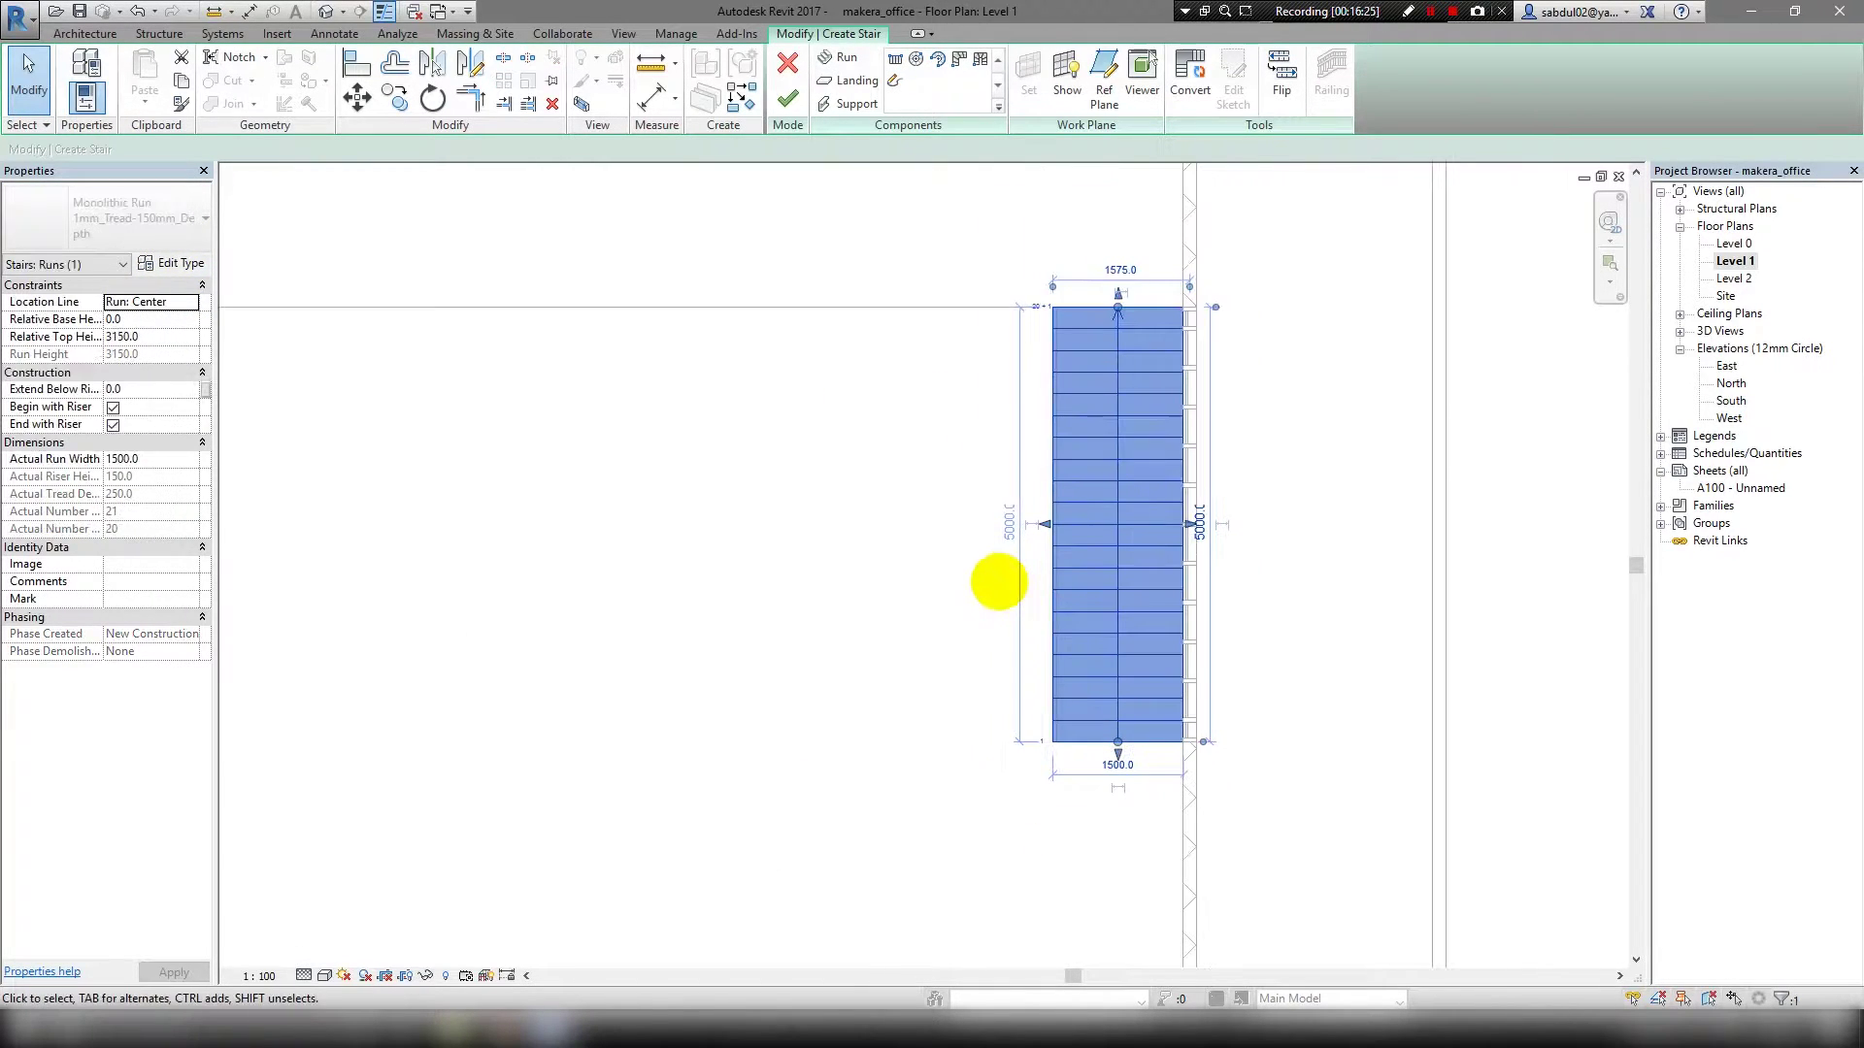
pyautogui.press('Delete')
# Place a new stair run from the top wall downward inside the DN stair.
pyautogui.click(840, 59)
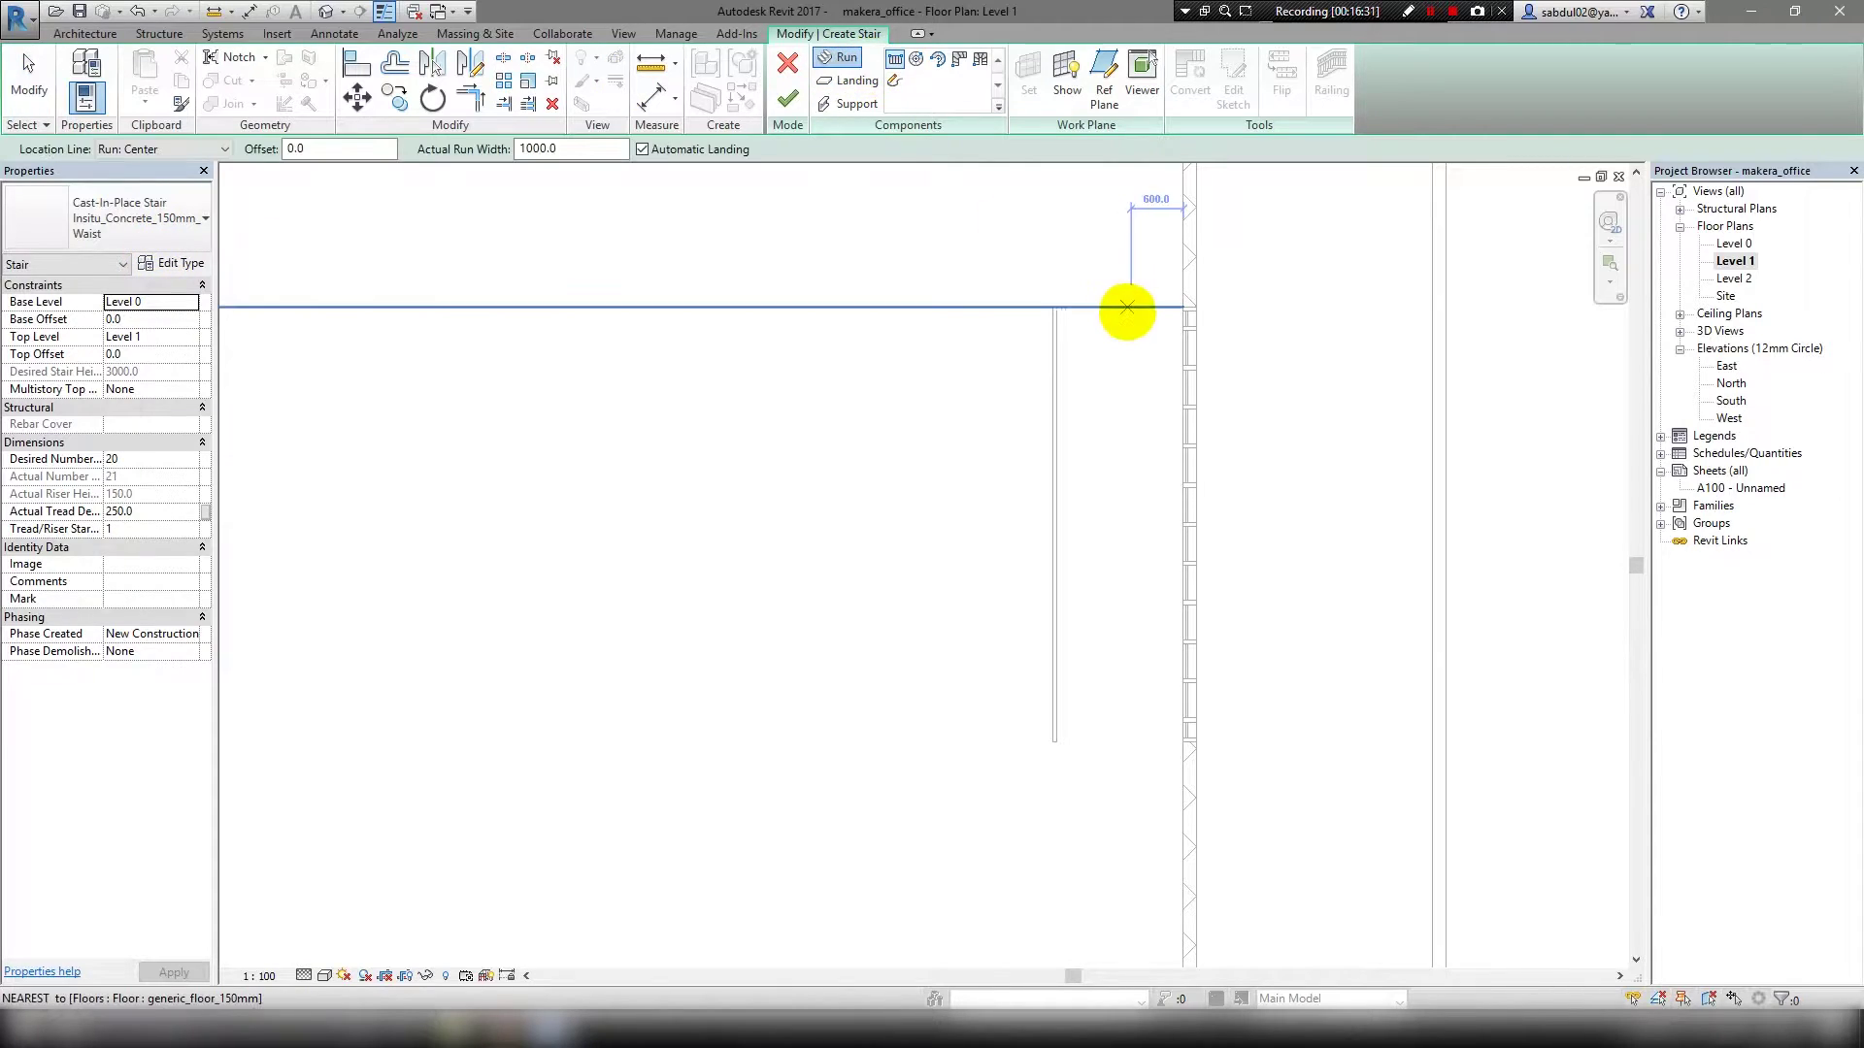
pyautogui.click(1123, 308)
pyautogui.click(1122, 763)
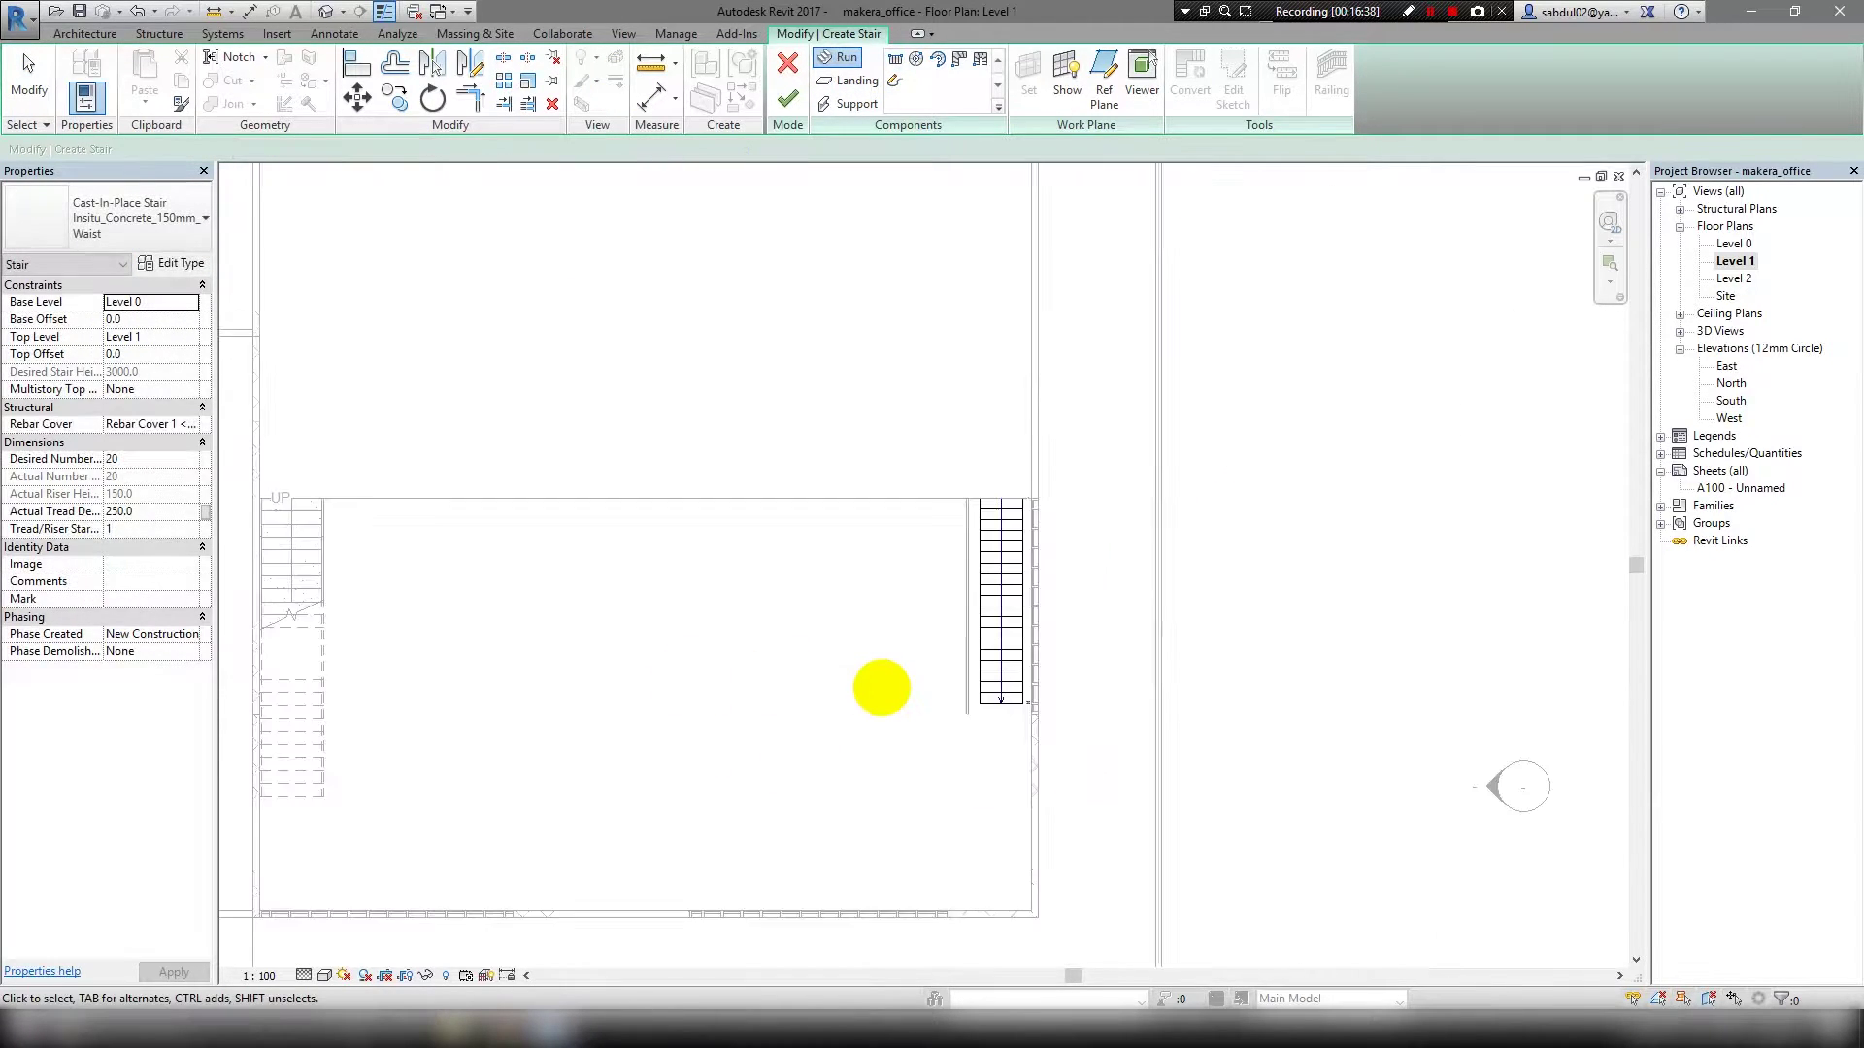
pyautogui.scroll(3, 937, 624)
# Measure the 250 tread depth with Aligned Dimension and adjust the run's end.
pyautogui.press('d')
pyautogui.press('i')
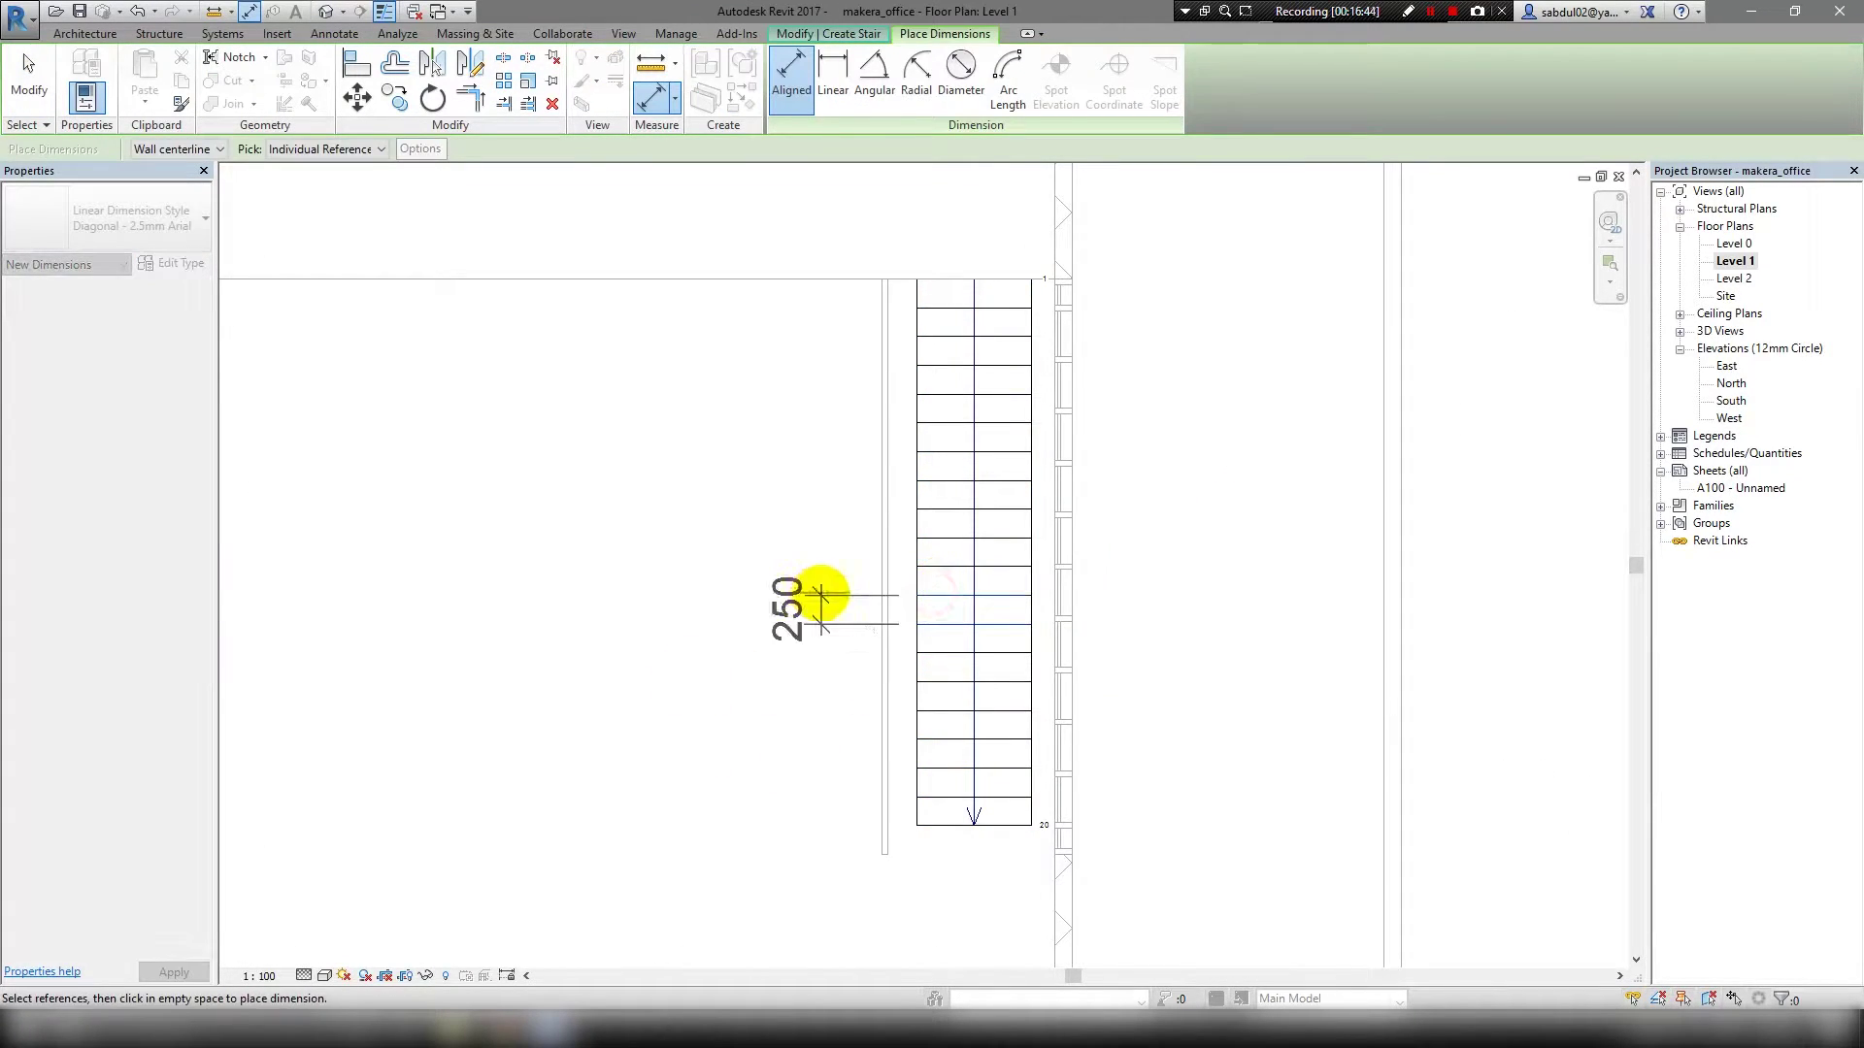
pyautogui.press('Escape')
pyautogui.press('Escape')
pyautogui.click(927, 611)
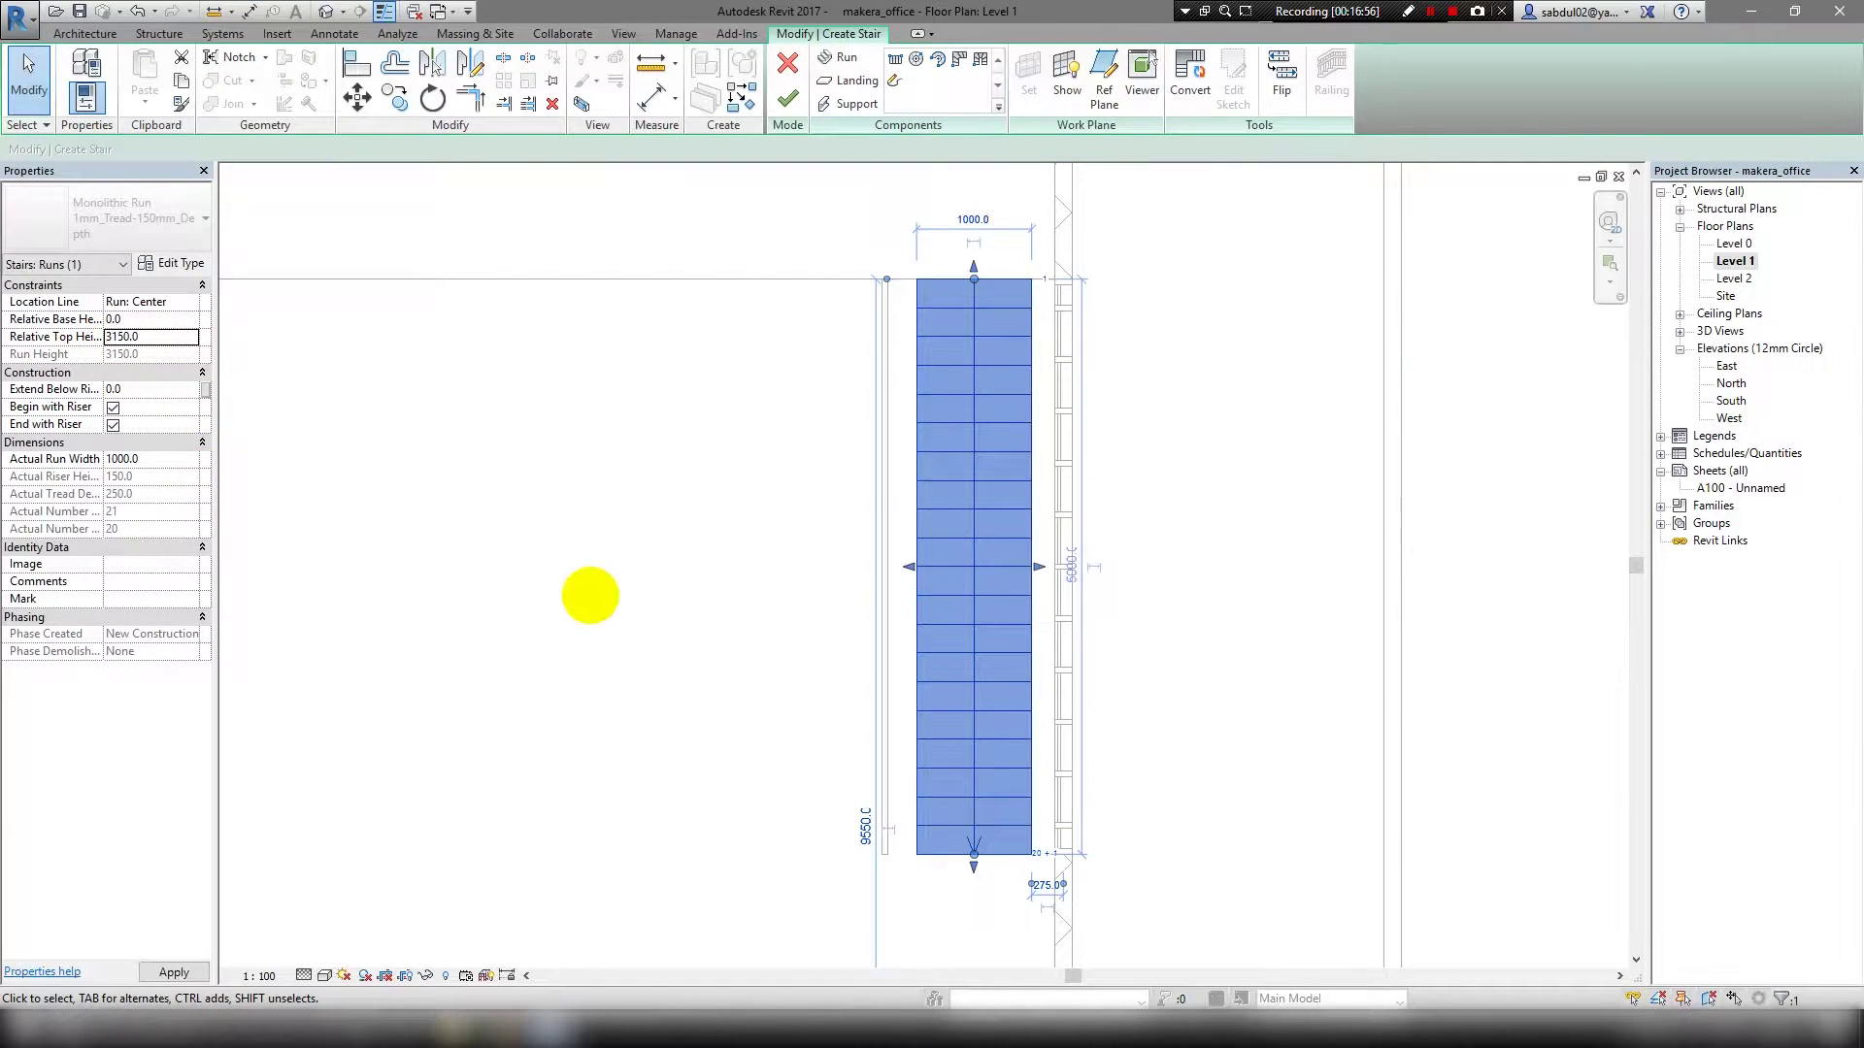
pyautogui.moveTo(972, 867)
pyautogui.mouseDown()
pyautogui.moveTo(973, 909)
pyautogui.moveTo(969, 861)
pyautogui.mouseUp()
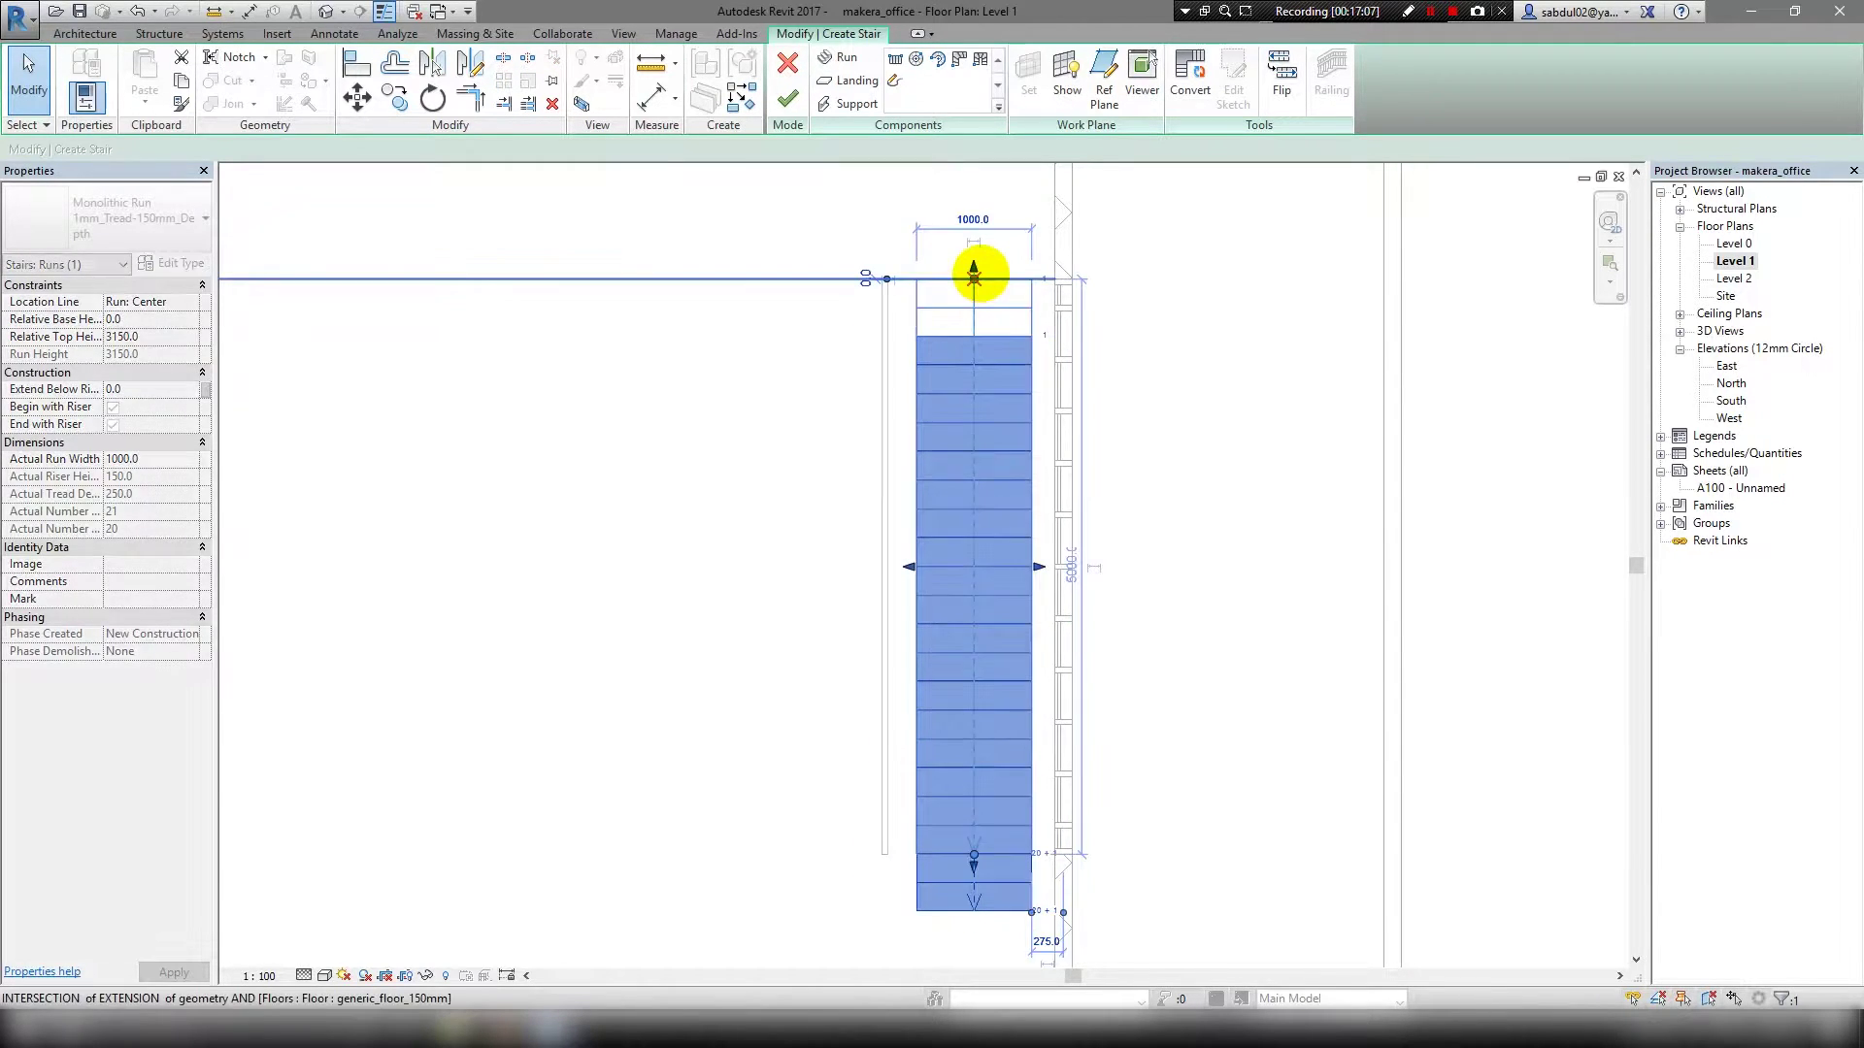
pyautogui.moveTo(973, 279); pyautogui.dragTo(973, 347)
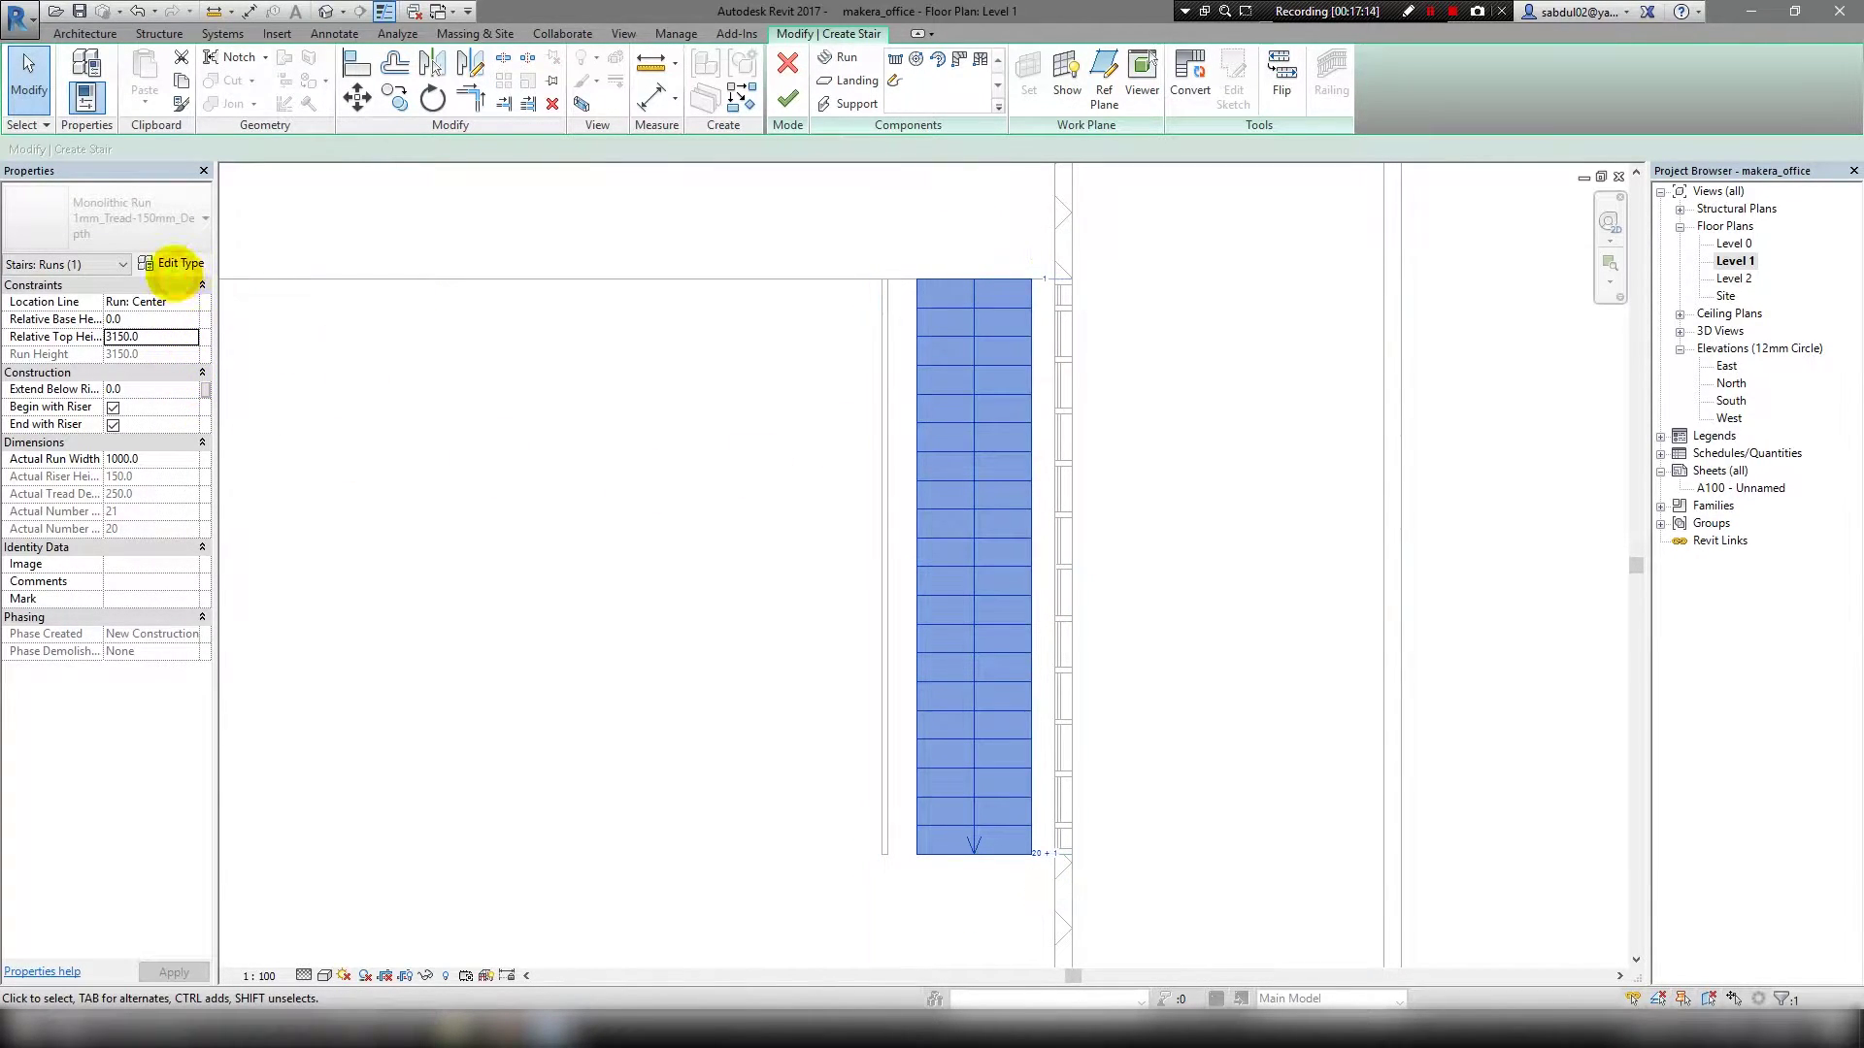
# Check the stair run's Edit Type settings and close them unchanged.
pyautogui.click(173, 265)
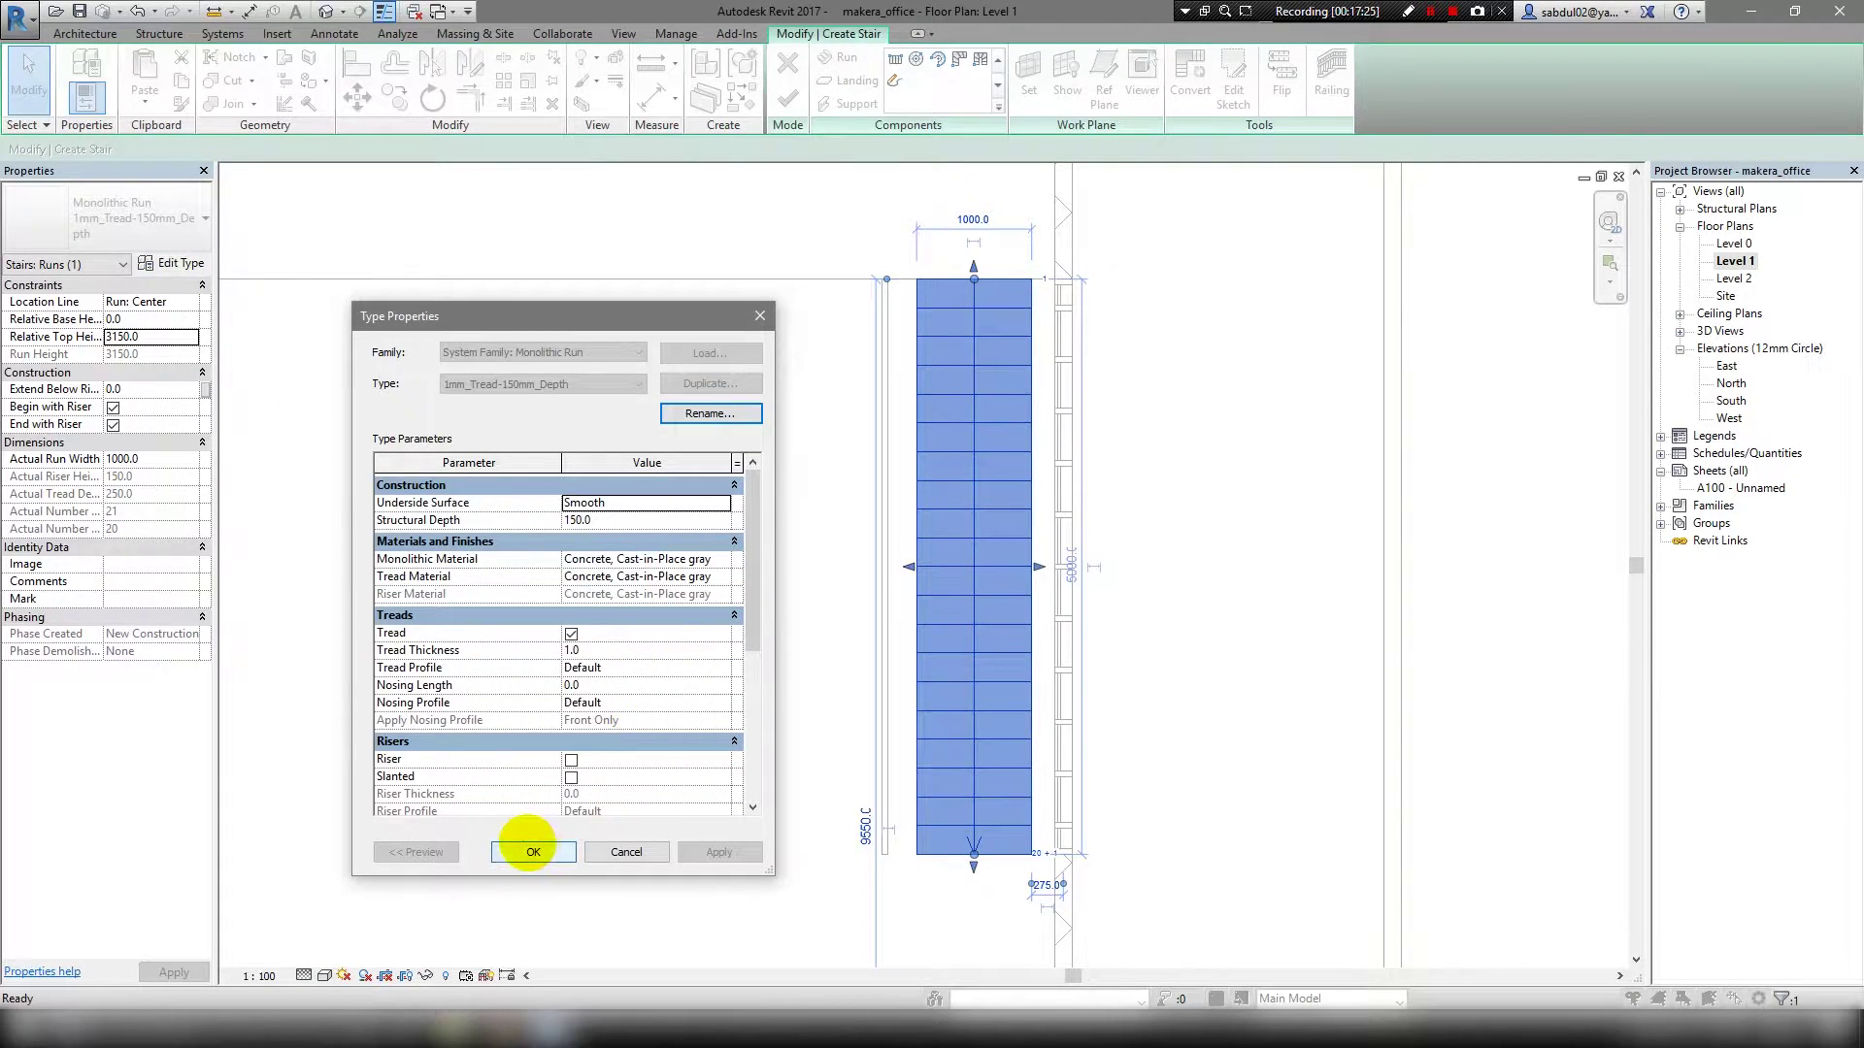
pyautogui.click(533, 851)
pyautogui.scroll(-3, 1081, 508)
pyautogui.scroll(2, 916, 520)
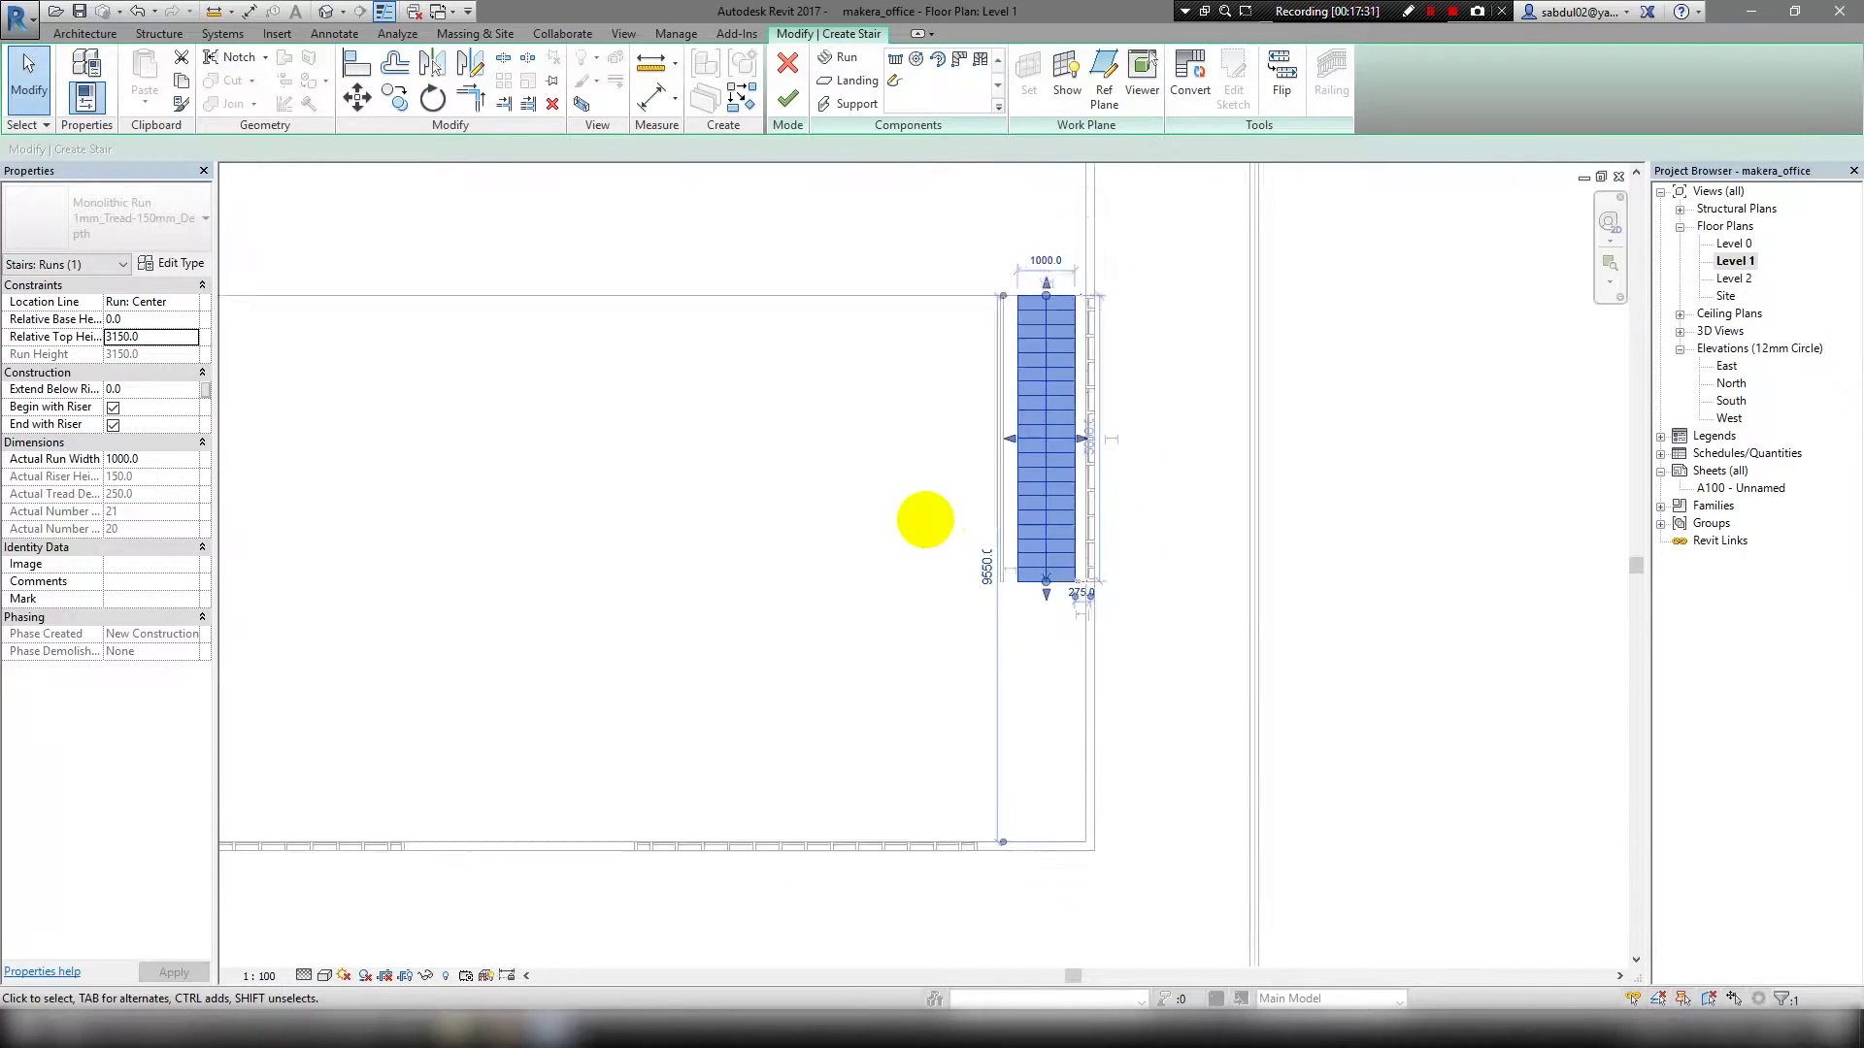
pyautogui.scroll(1, 925, 519)
# Change the run's width dimension from 1000.0 to 1500.
pyautogui.click(1065, 176)
pyautogui.write('15')
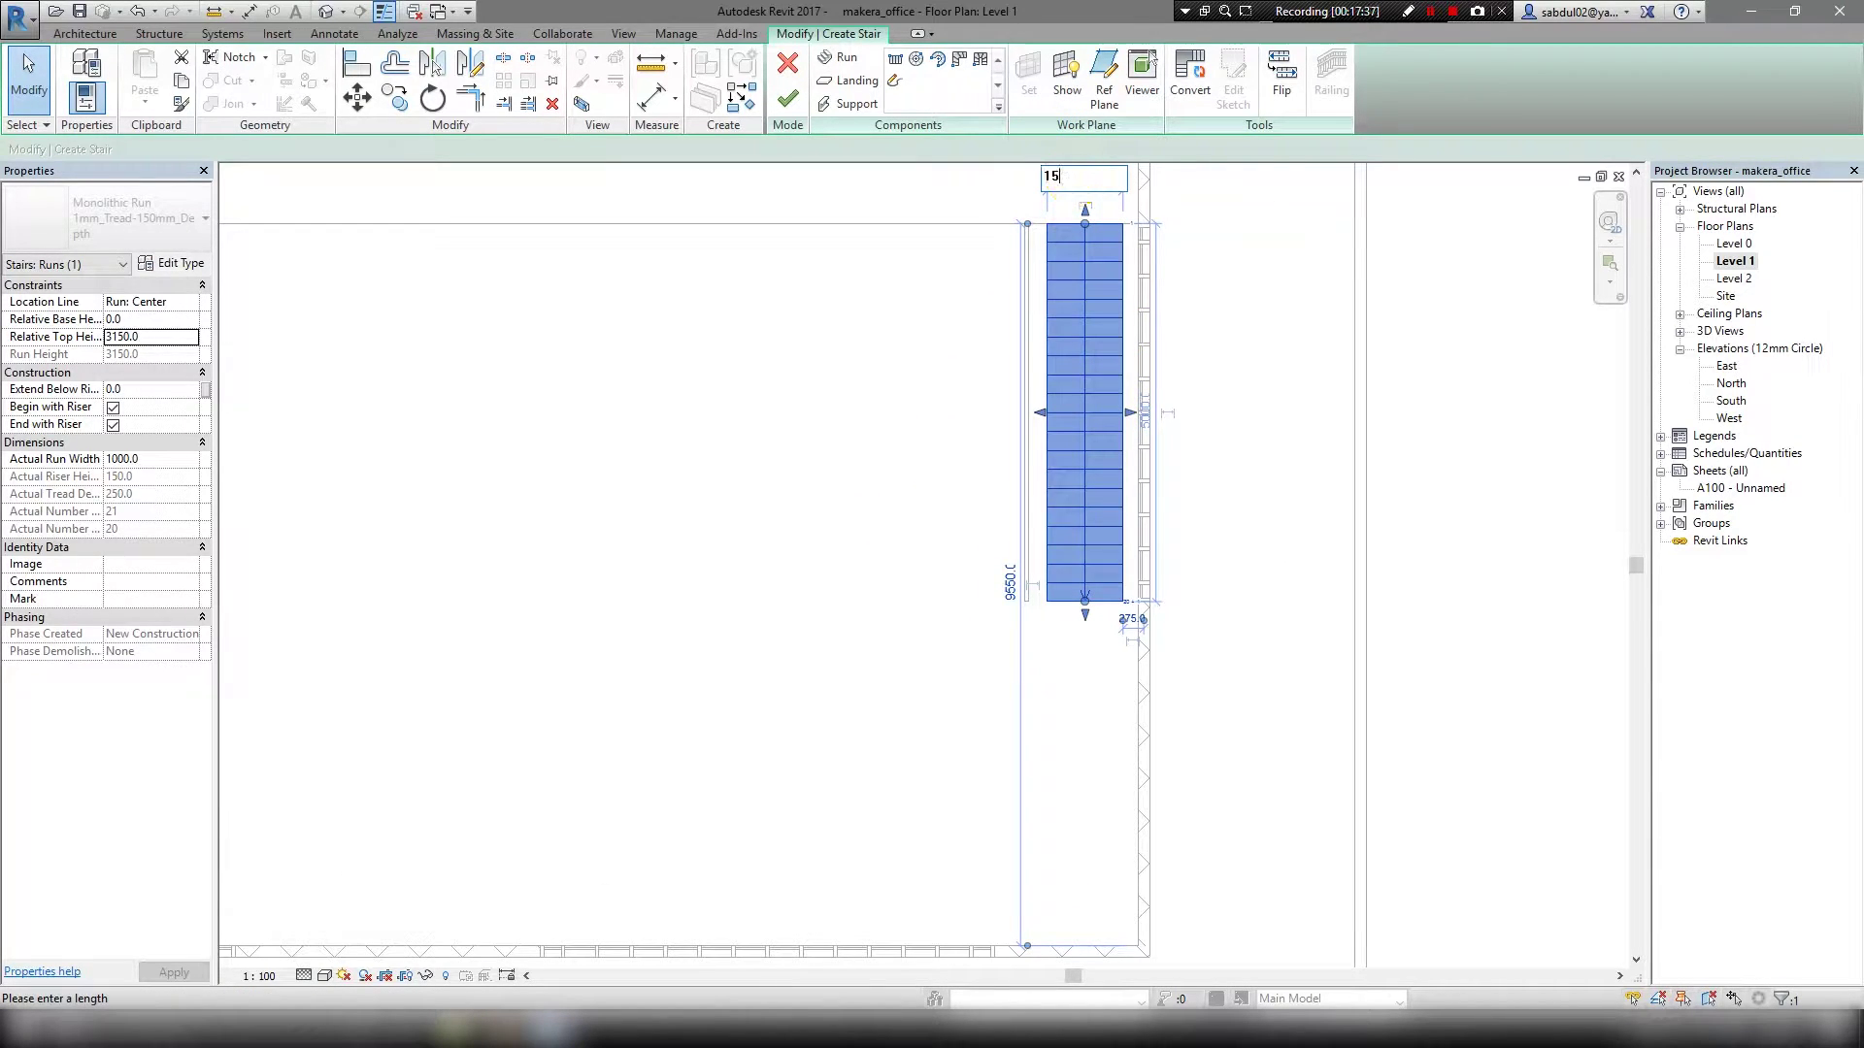
pyautogui.write('00')
pyautogui.press('Return')
pyautogui.scroll(2, 1029, 320)
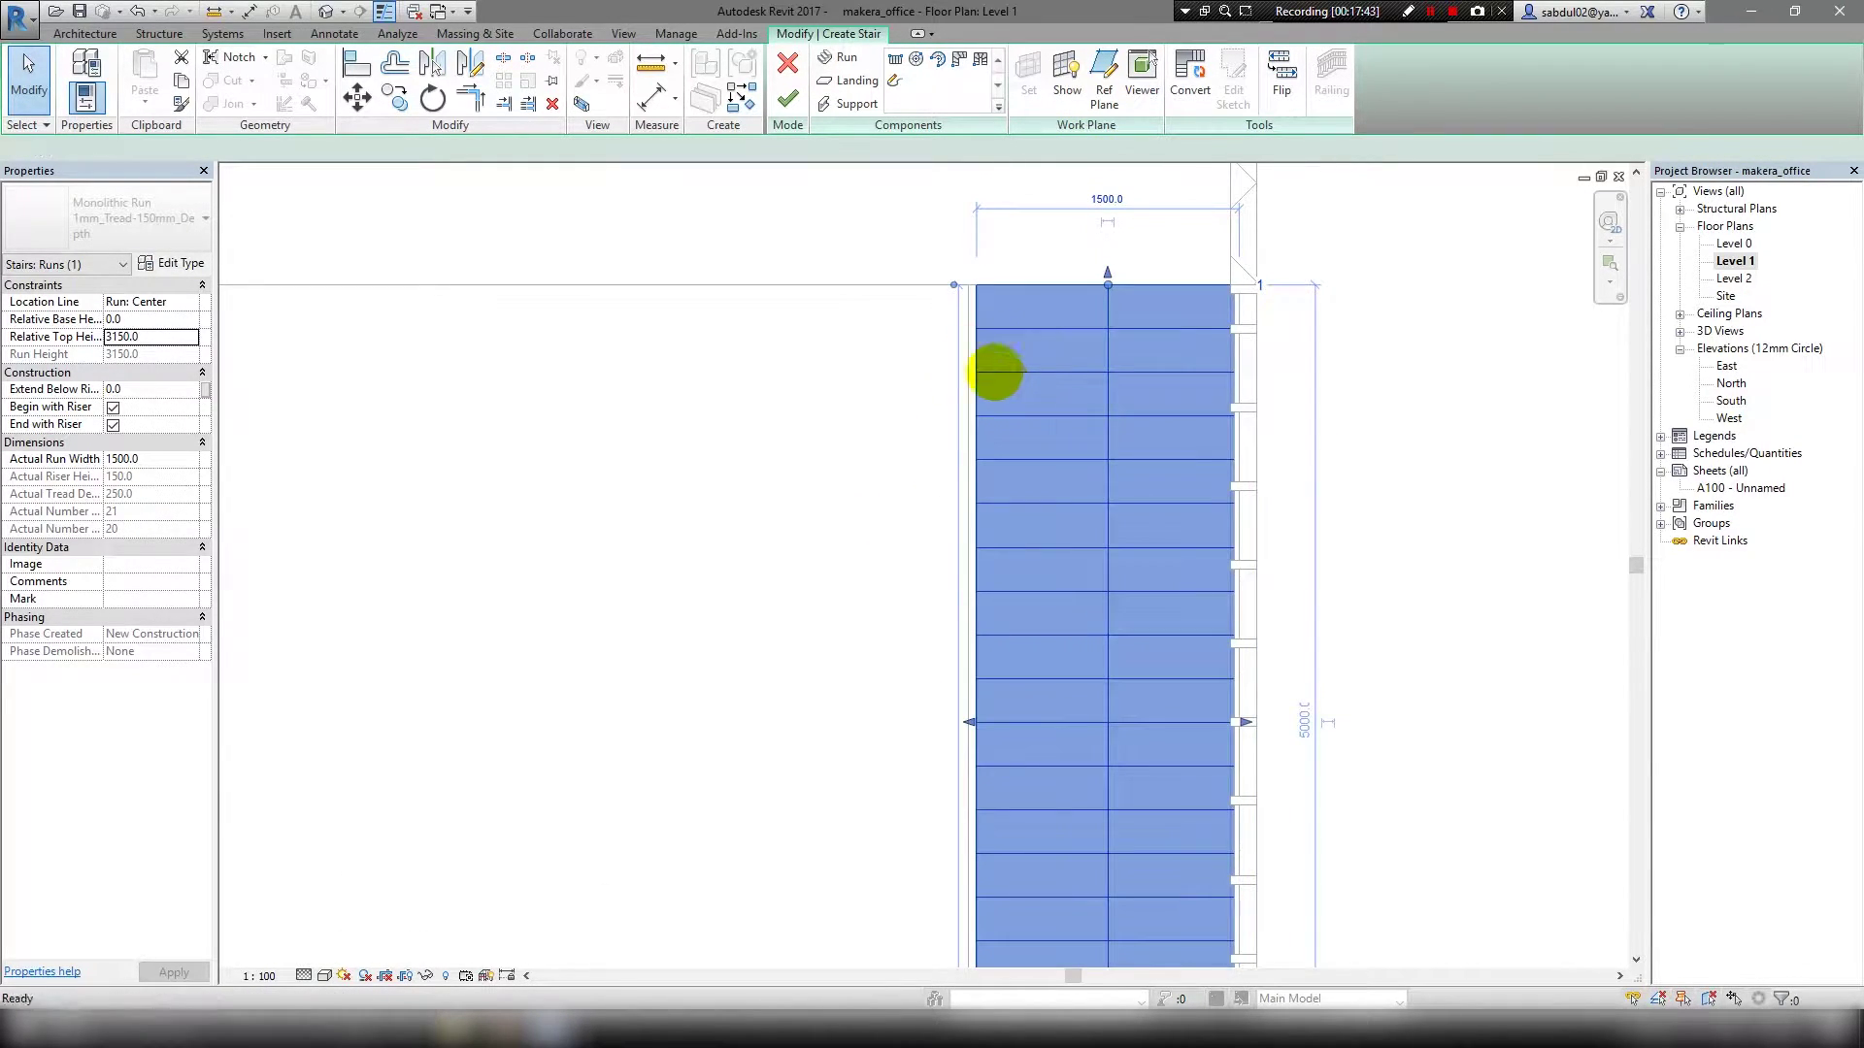
pyautogui.press('Escape')
pyautogui.scroll(1, 999, 324)
pyautogui.scroll(1, 1302, 333)
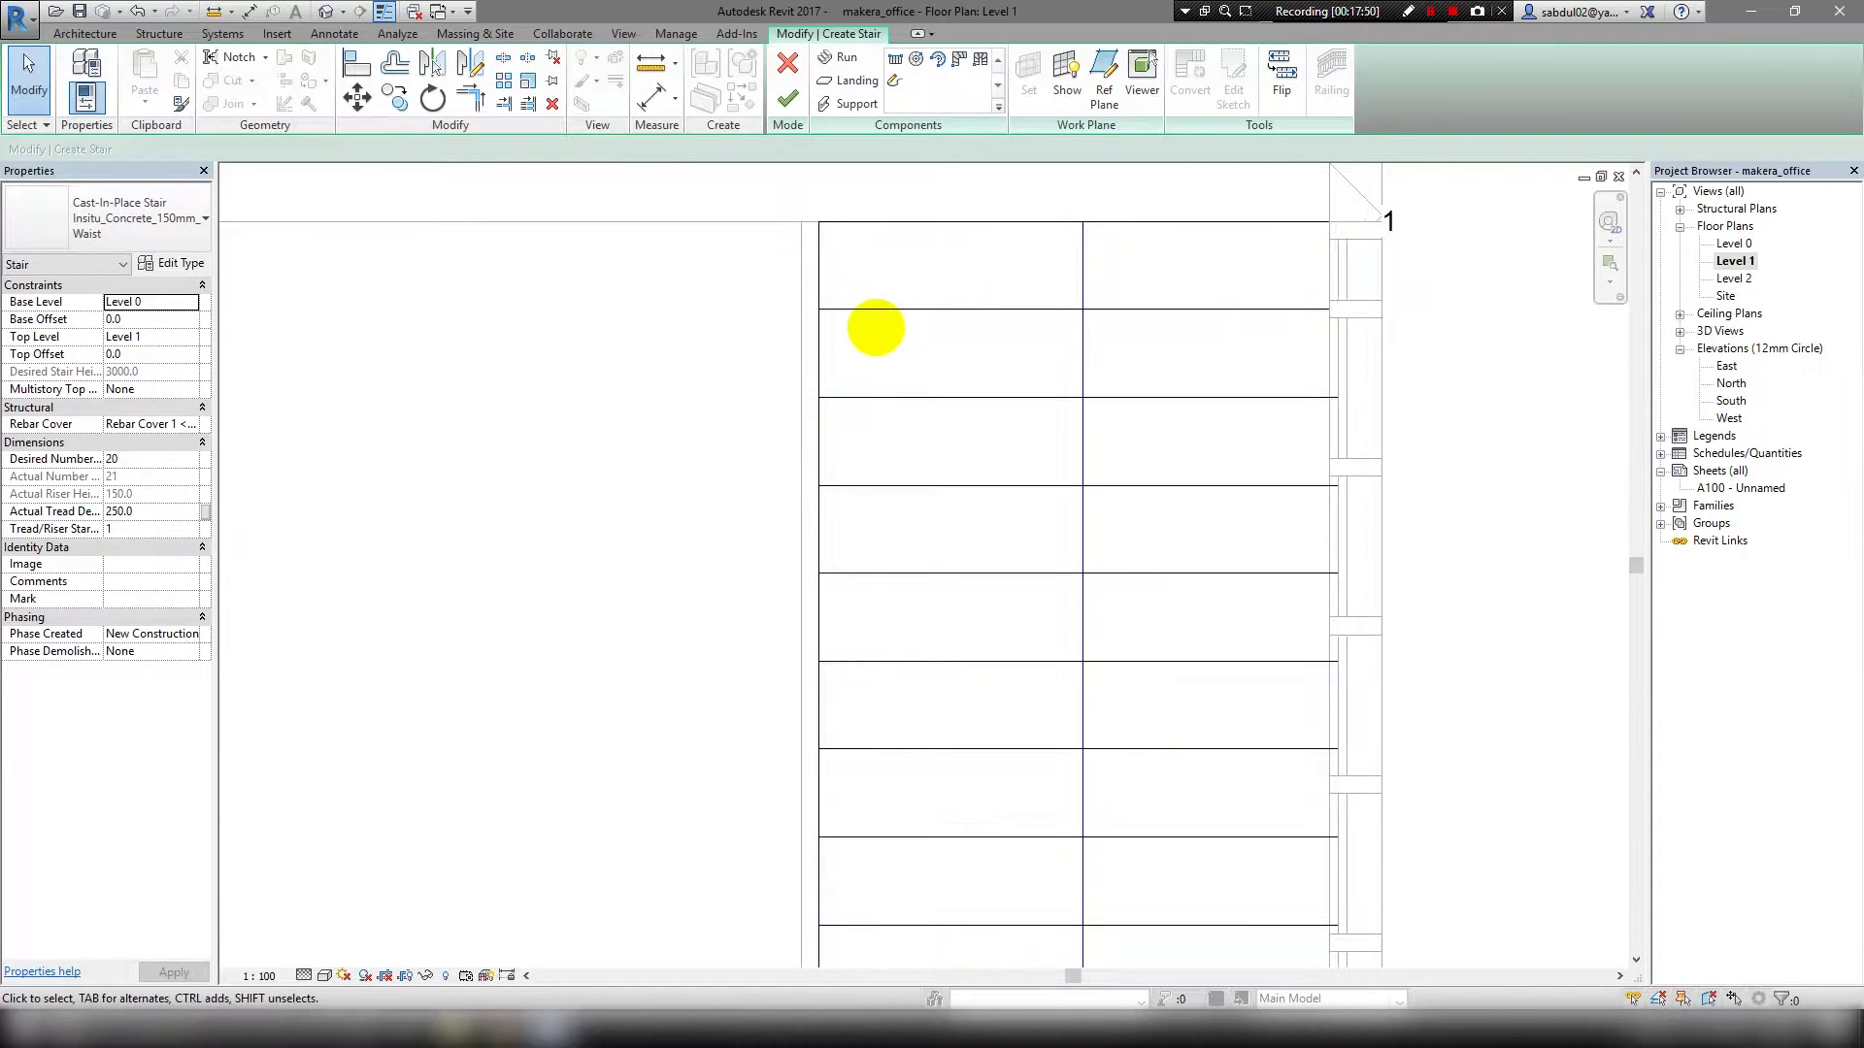
pyautogui.press('a')
pyautogui.press('l')
pyautogui.scroll(-3, 761, 366)
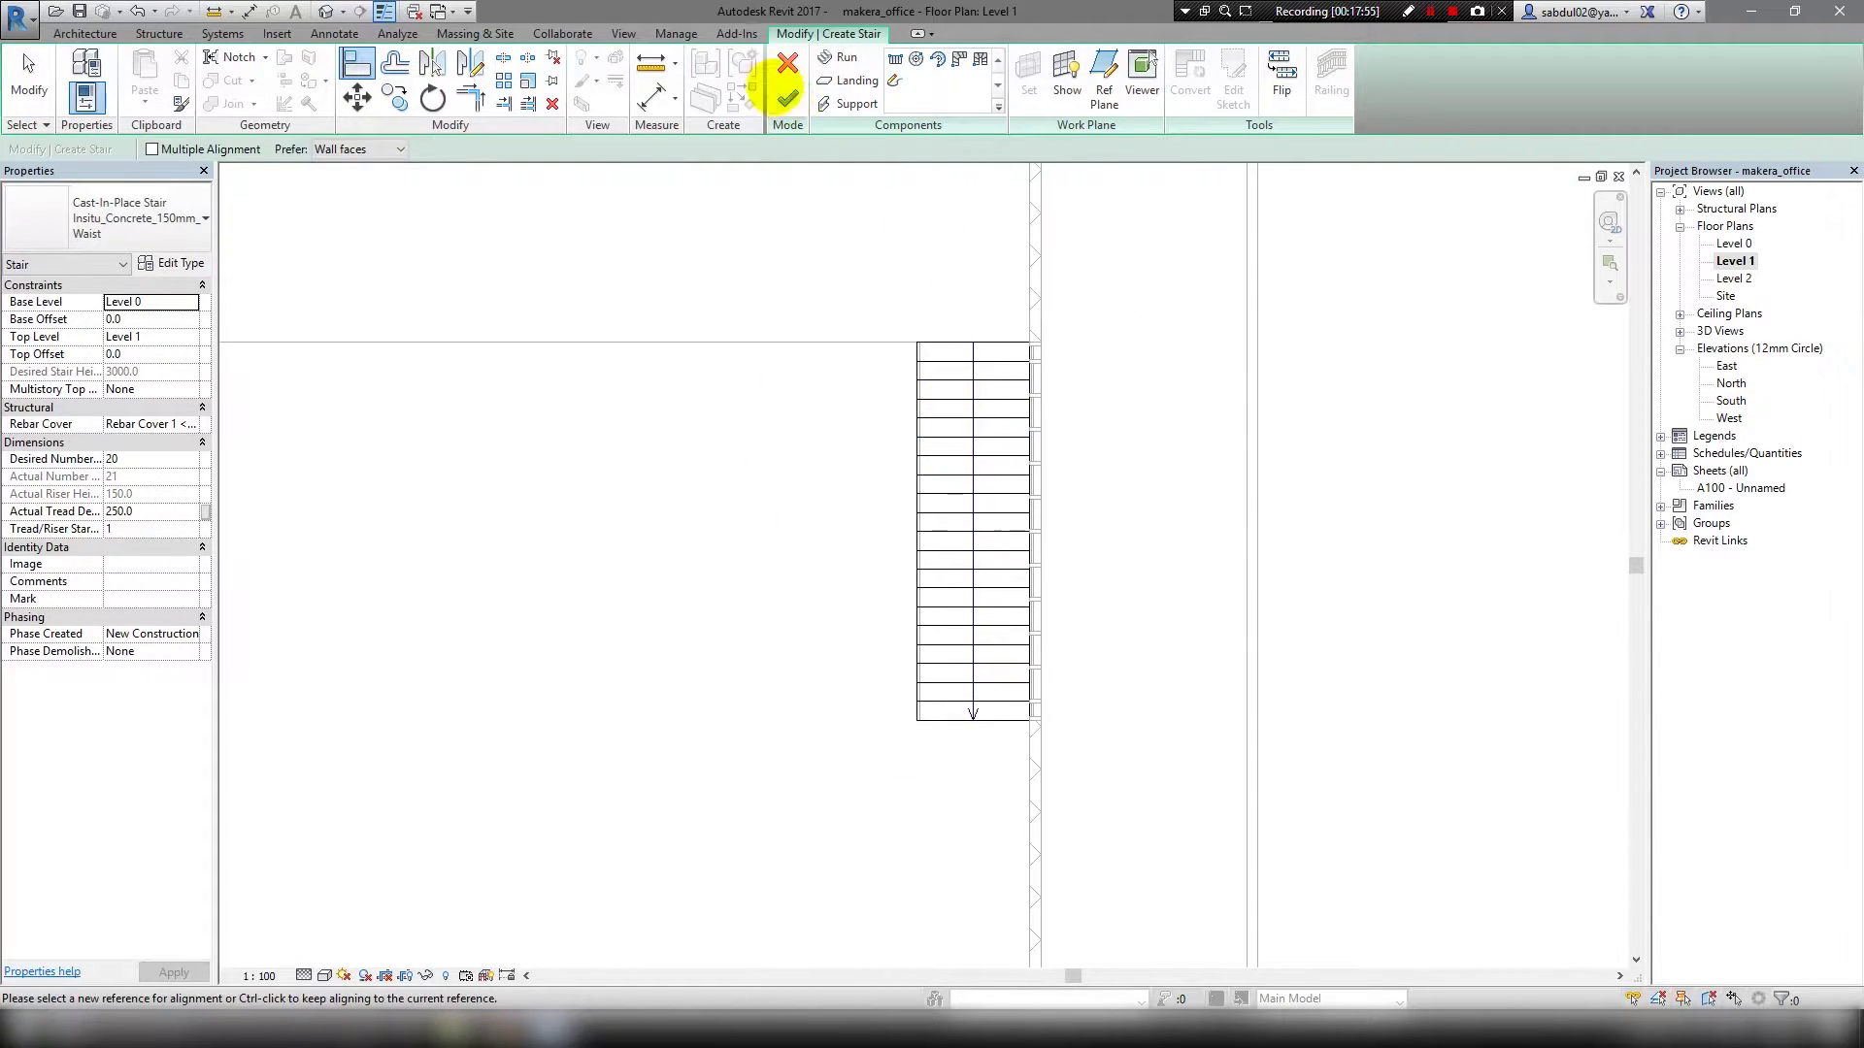
# Convert the stair run to a custom sketch and open it for editing.
pyautogui.click(990, 372)
pyautogui.click(1189, 73)
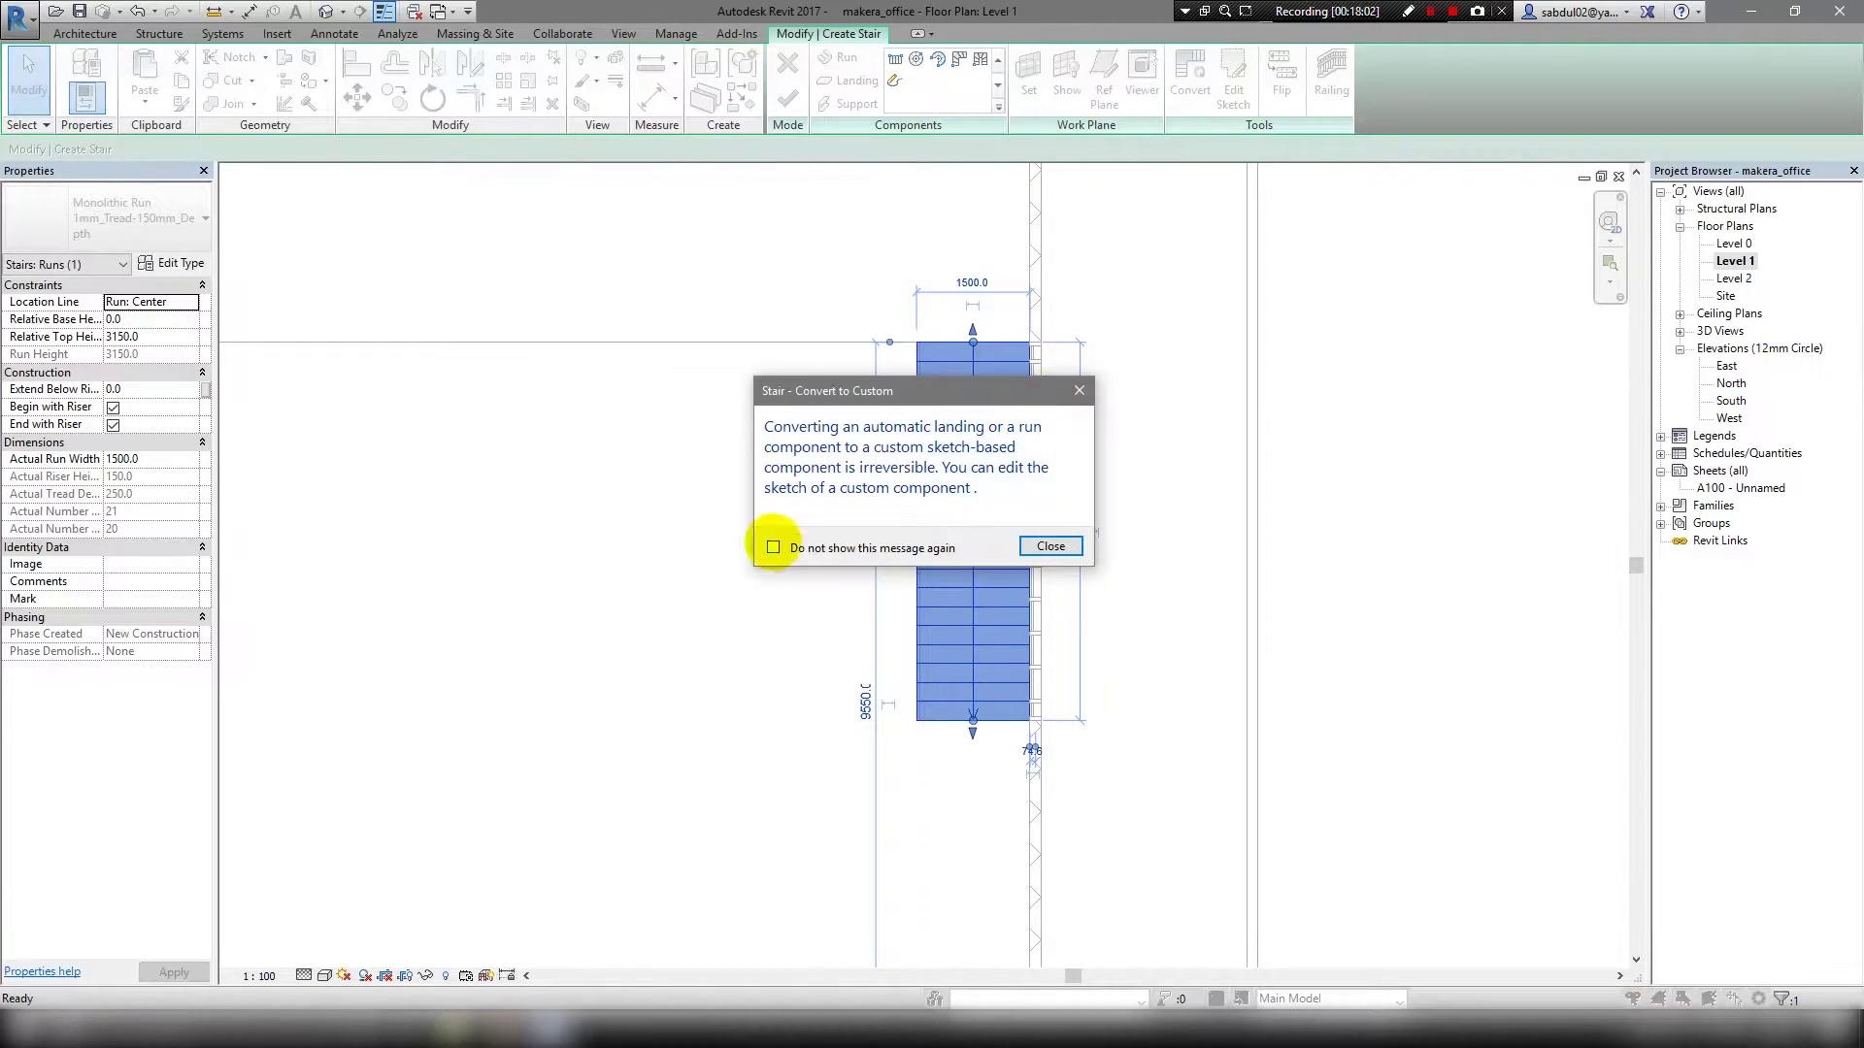
pyautogui.click(1049, 546)
pyautogui.click(1231, 87)
pyautogui.scroll(2, 969, 428)
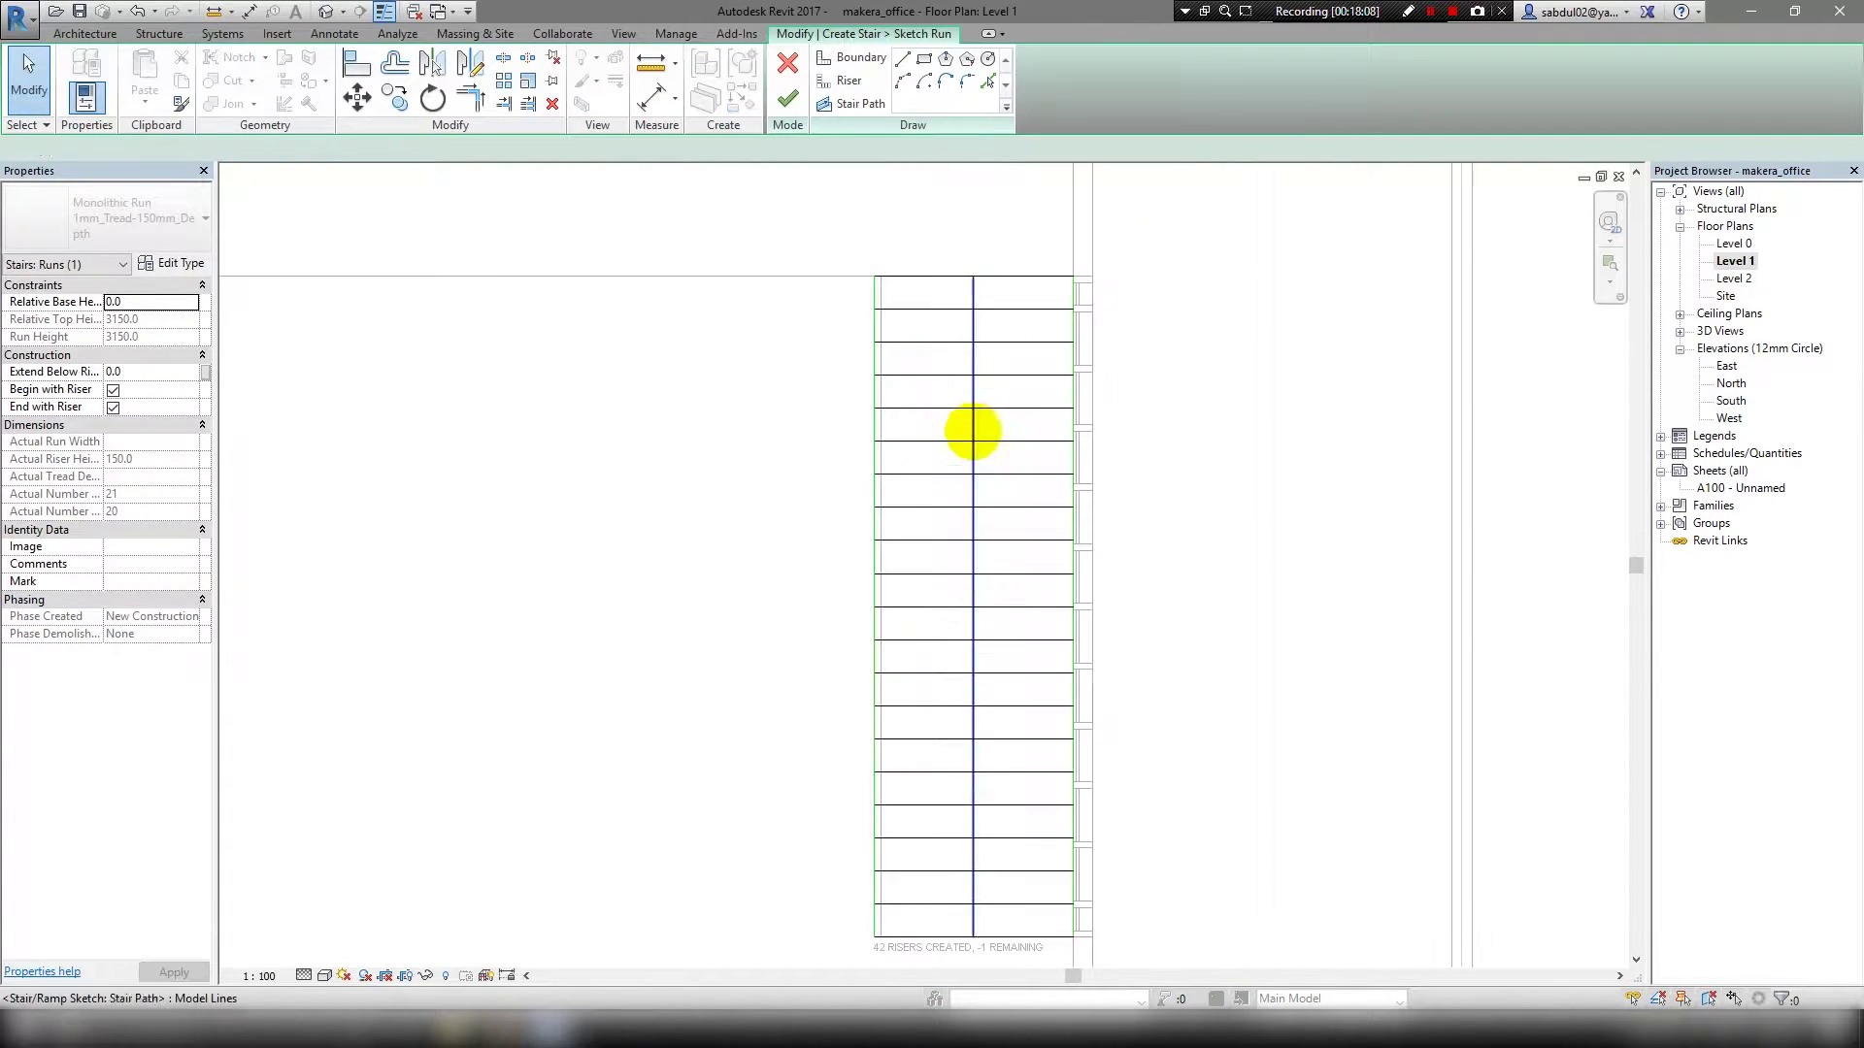
# Delete the selected riser lines from the run sketch.
pyautogui.moveTo(918, 890); pyautogui.dragTo(932, 340)
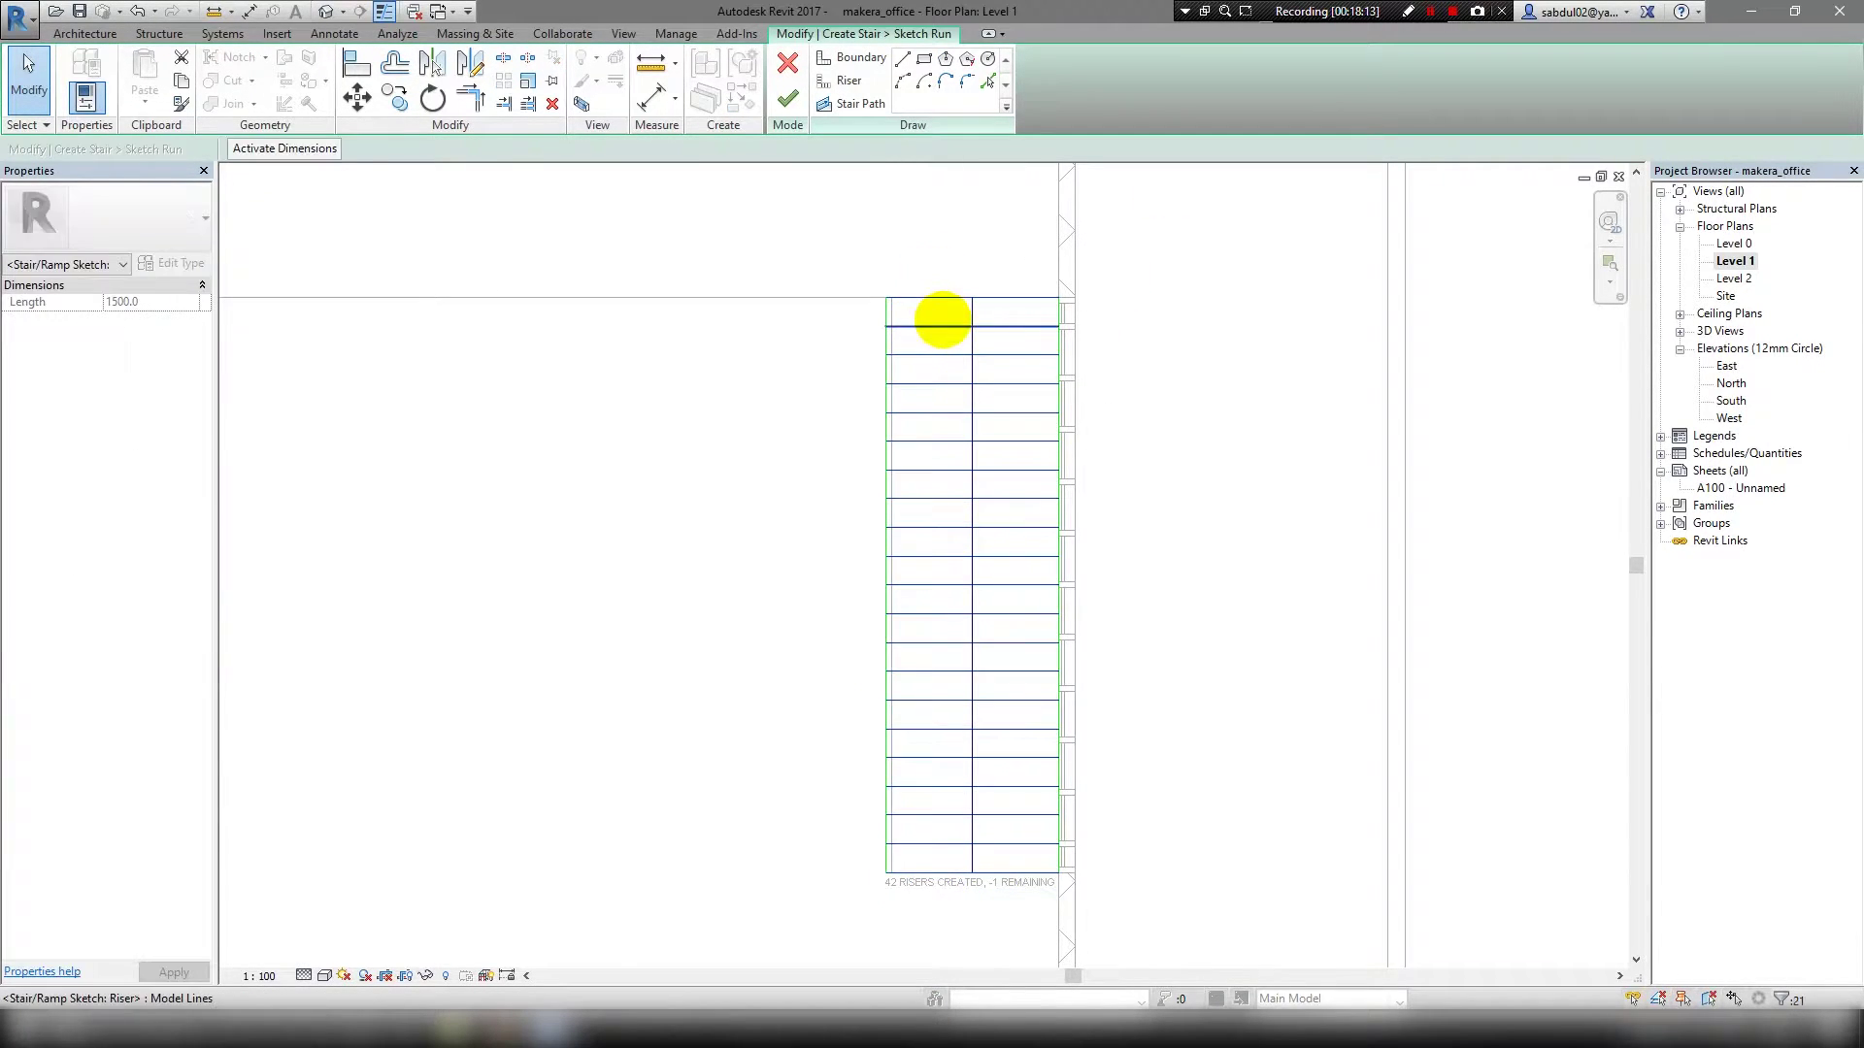
pyautogui.press('Delete')
pyautogui.hotkey('ctrl', 'z')
pyautogui.moveTo(915, 790); pyautogui.dragTo(937, 320)
pyautogui.press('Delete')
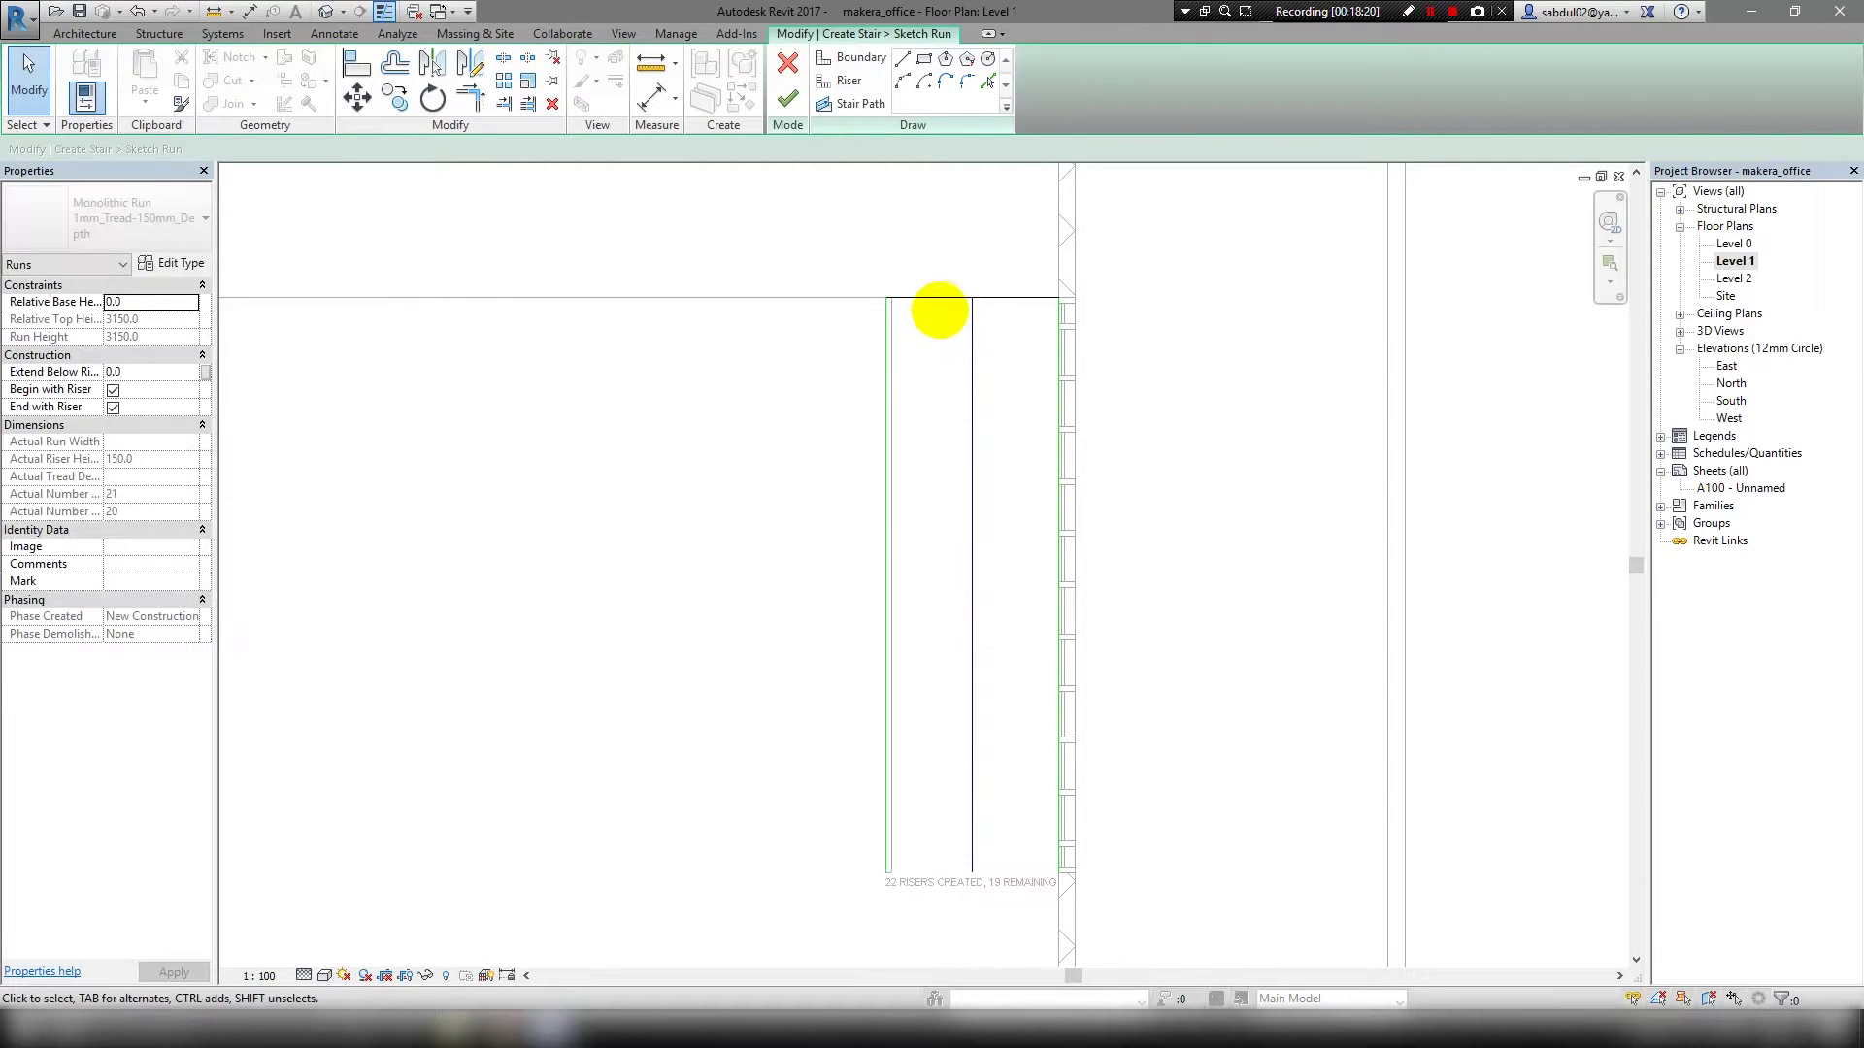
# Add new riser copies offset 300 below the last riser.
pyautogui.click(940, 299)
pyautogui.press('o')
pyautogui.press('f')
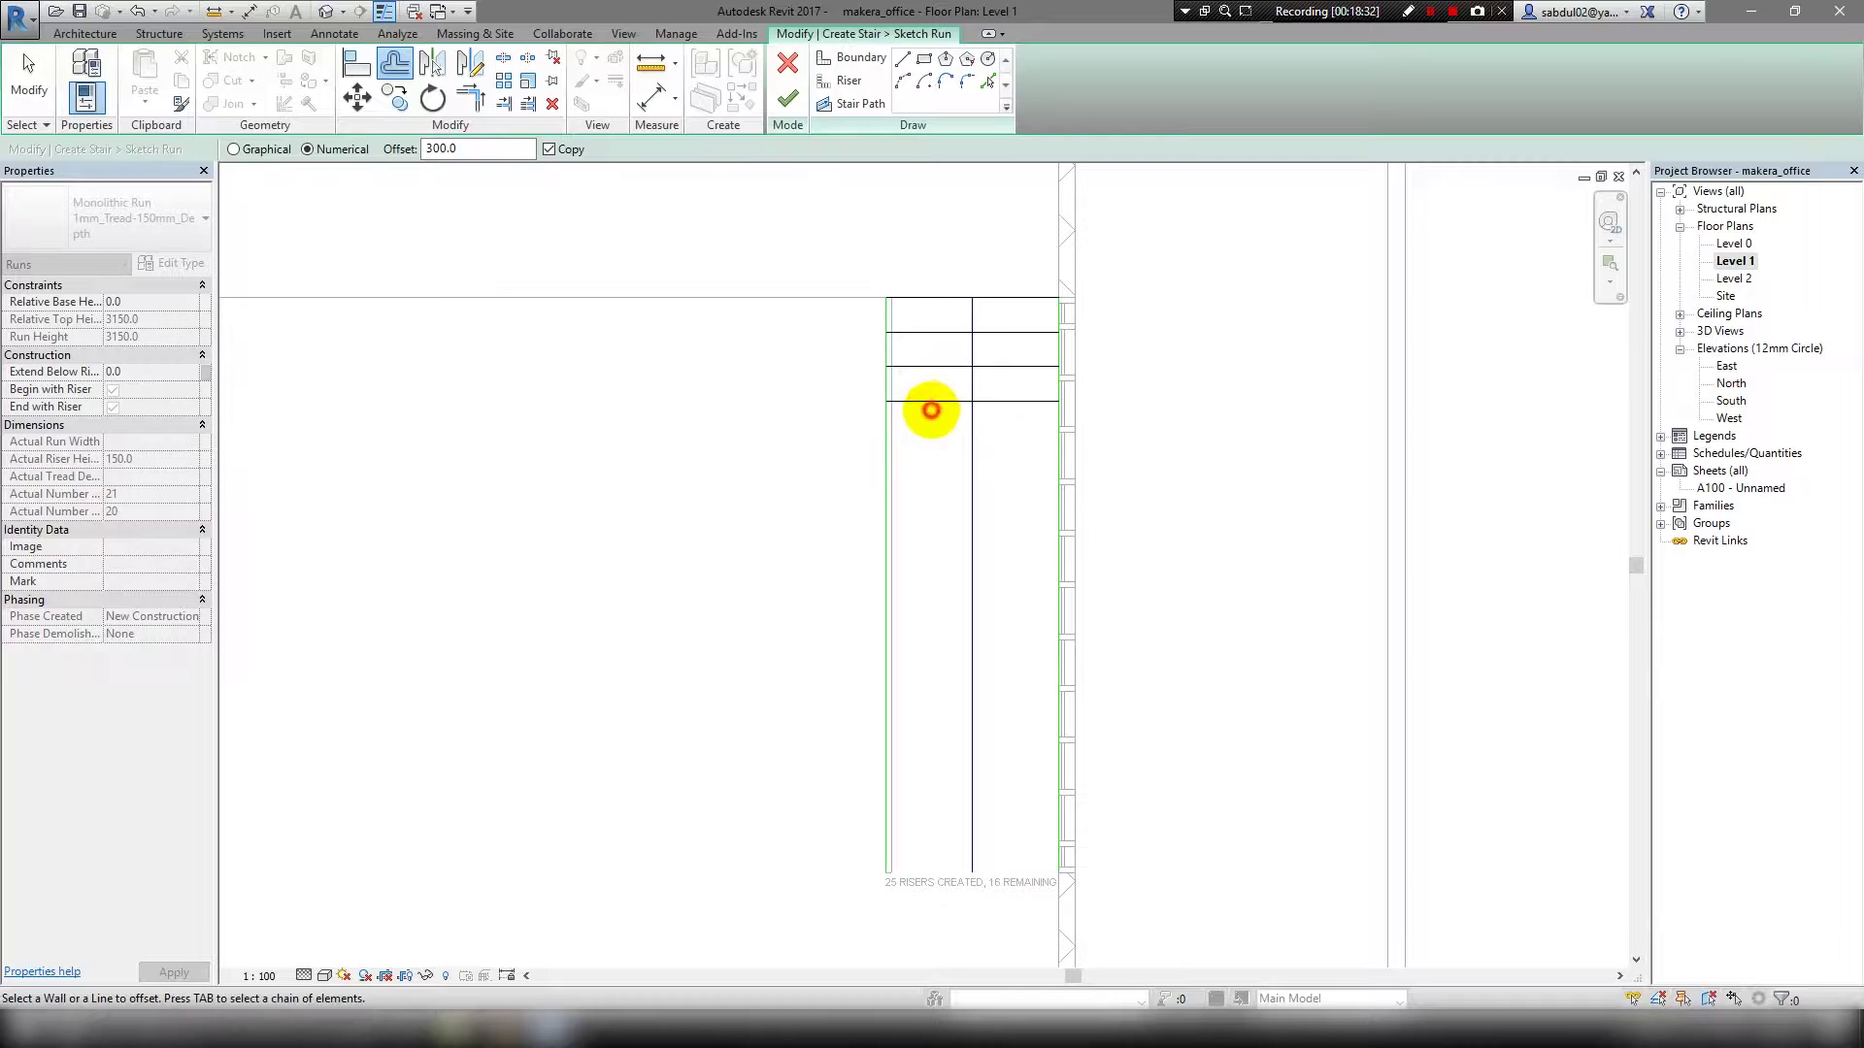
pyautogui.click(944, 505)
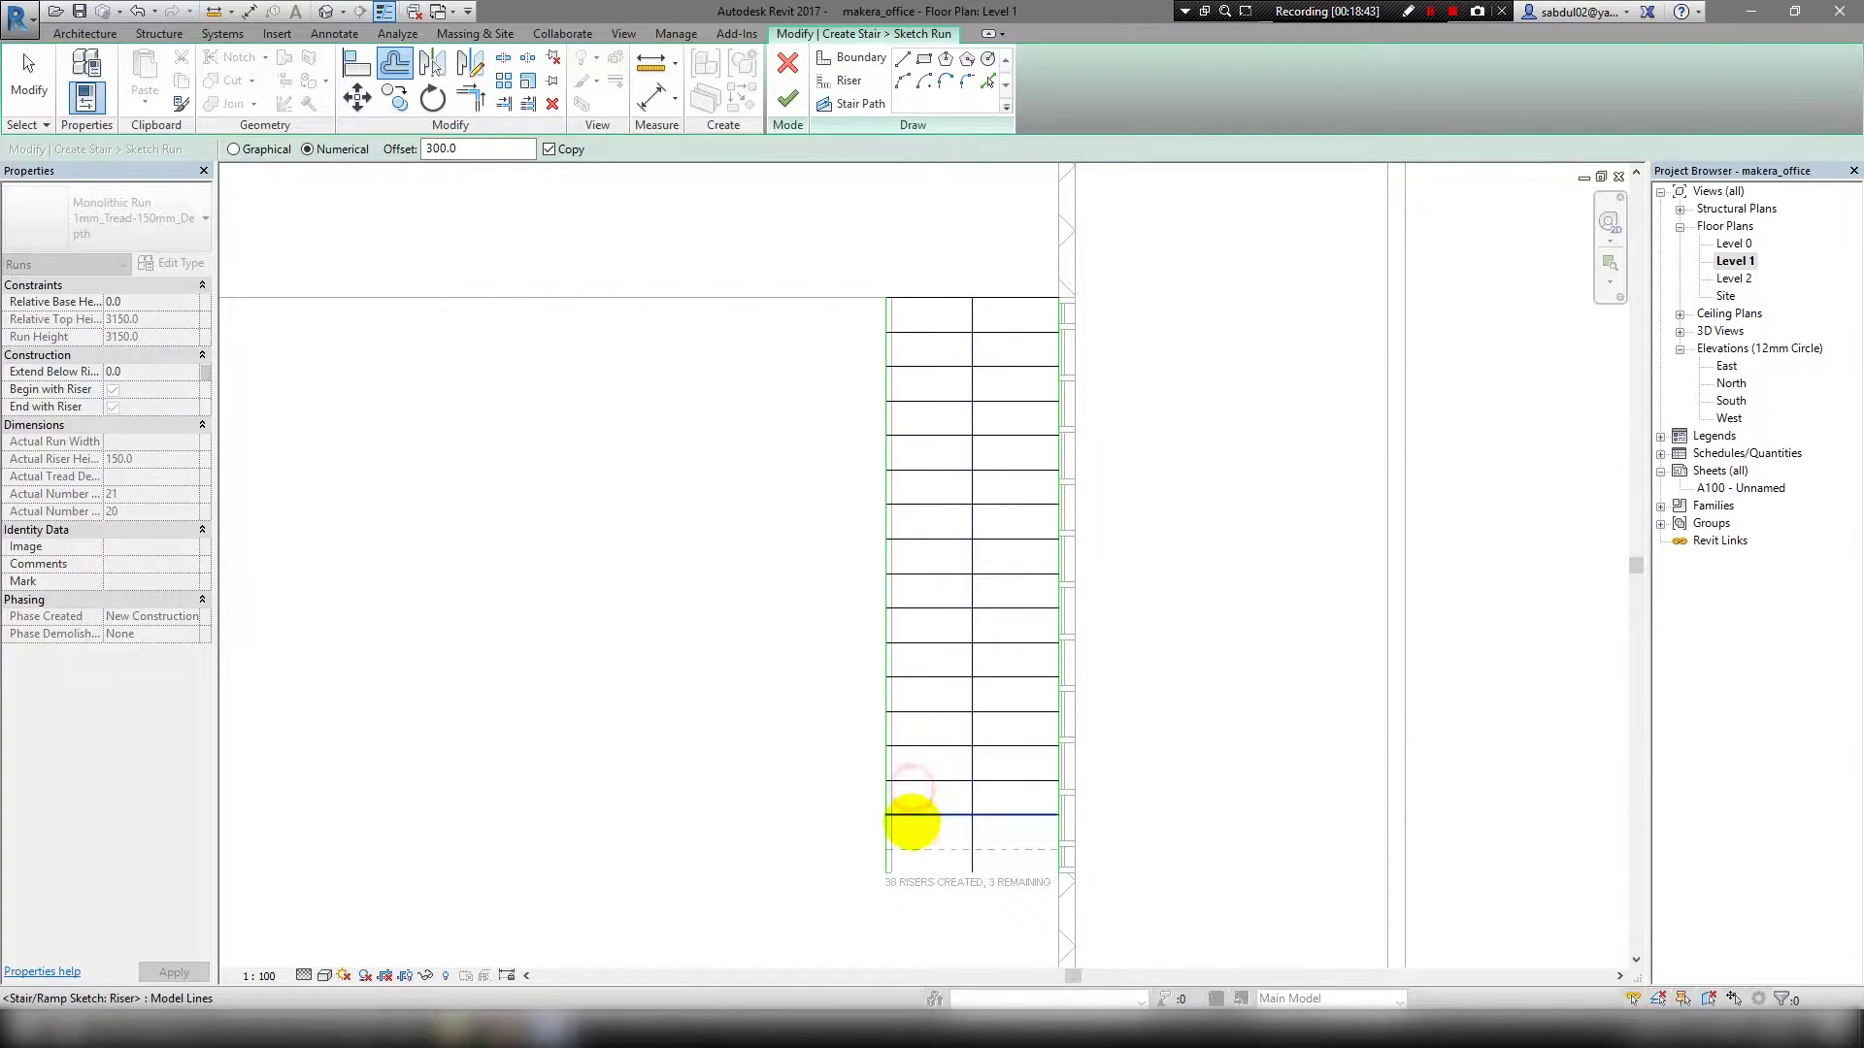
pyautogui.click(925, 851)
pyautogui.moveTo(925, 851); pyautogui.dragTo(945, 553, button='middle')
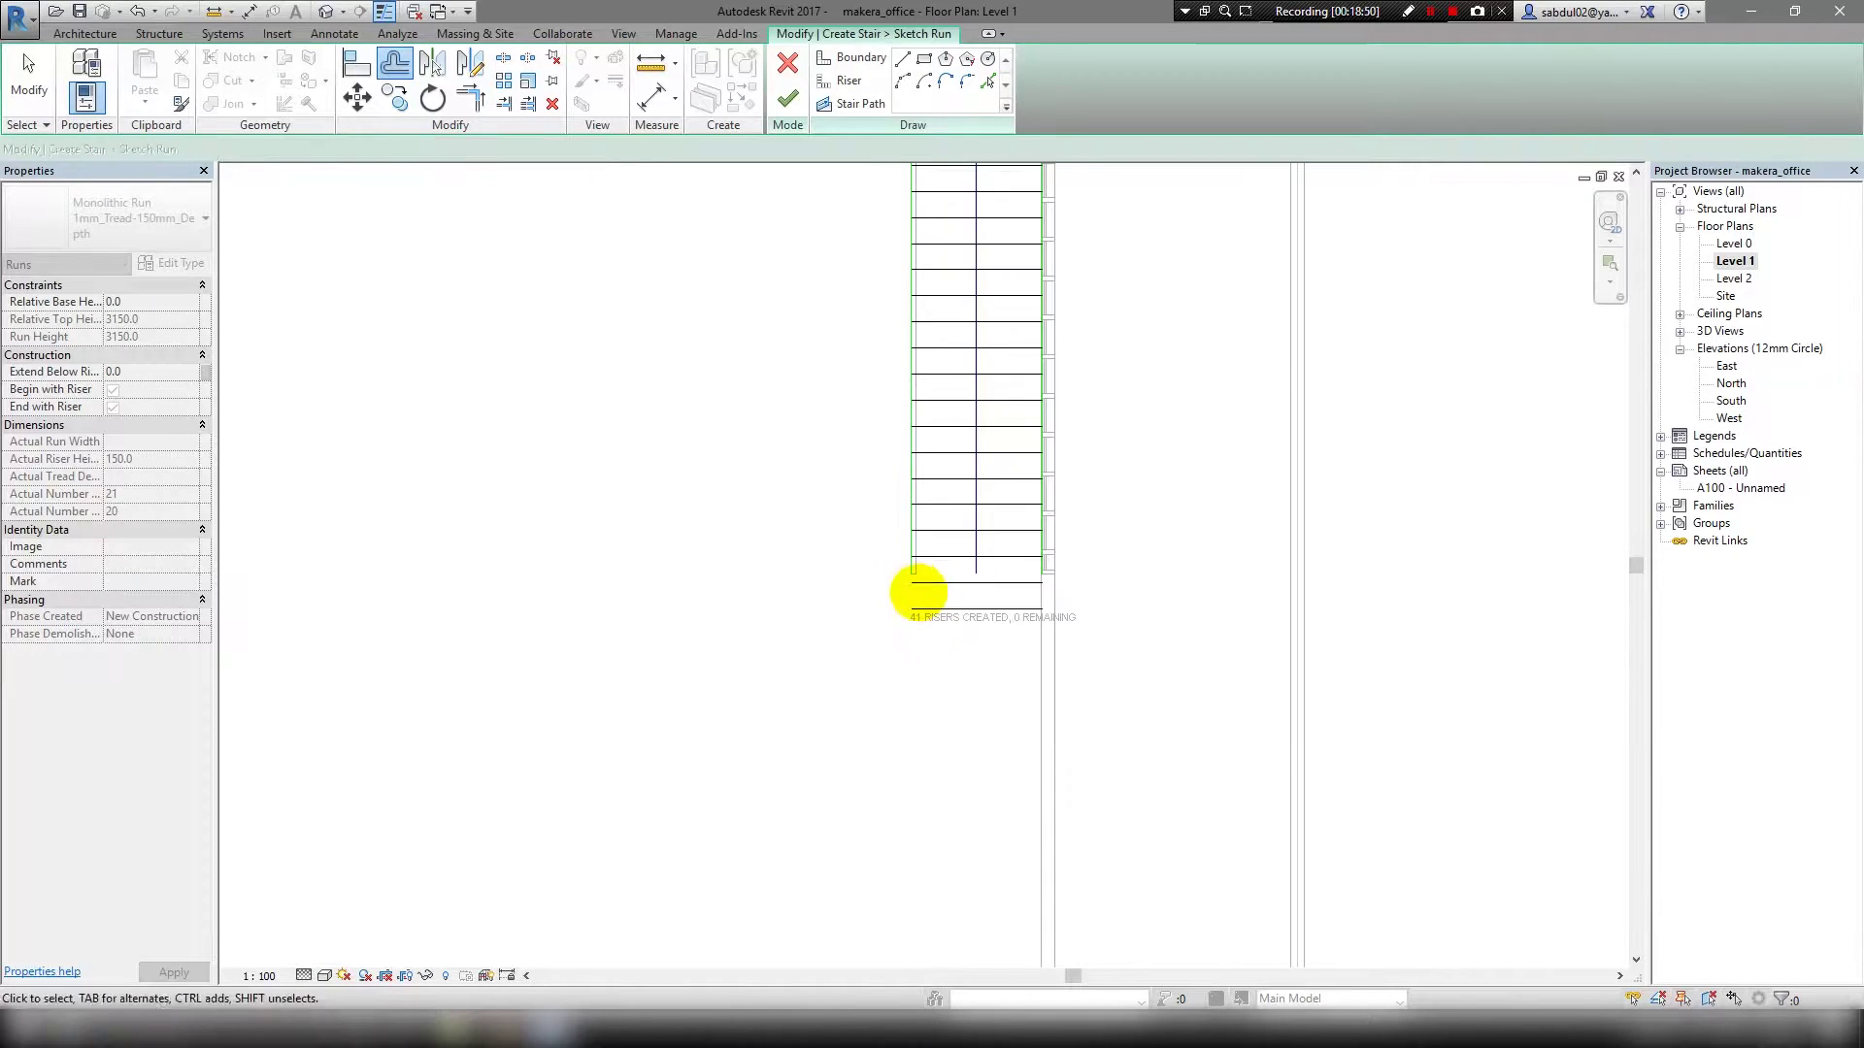
pyautogui.press('Escape')
pyautogui.scroll(3, 915, 591)
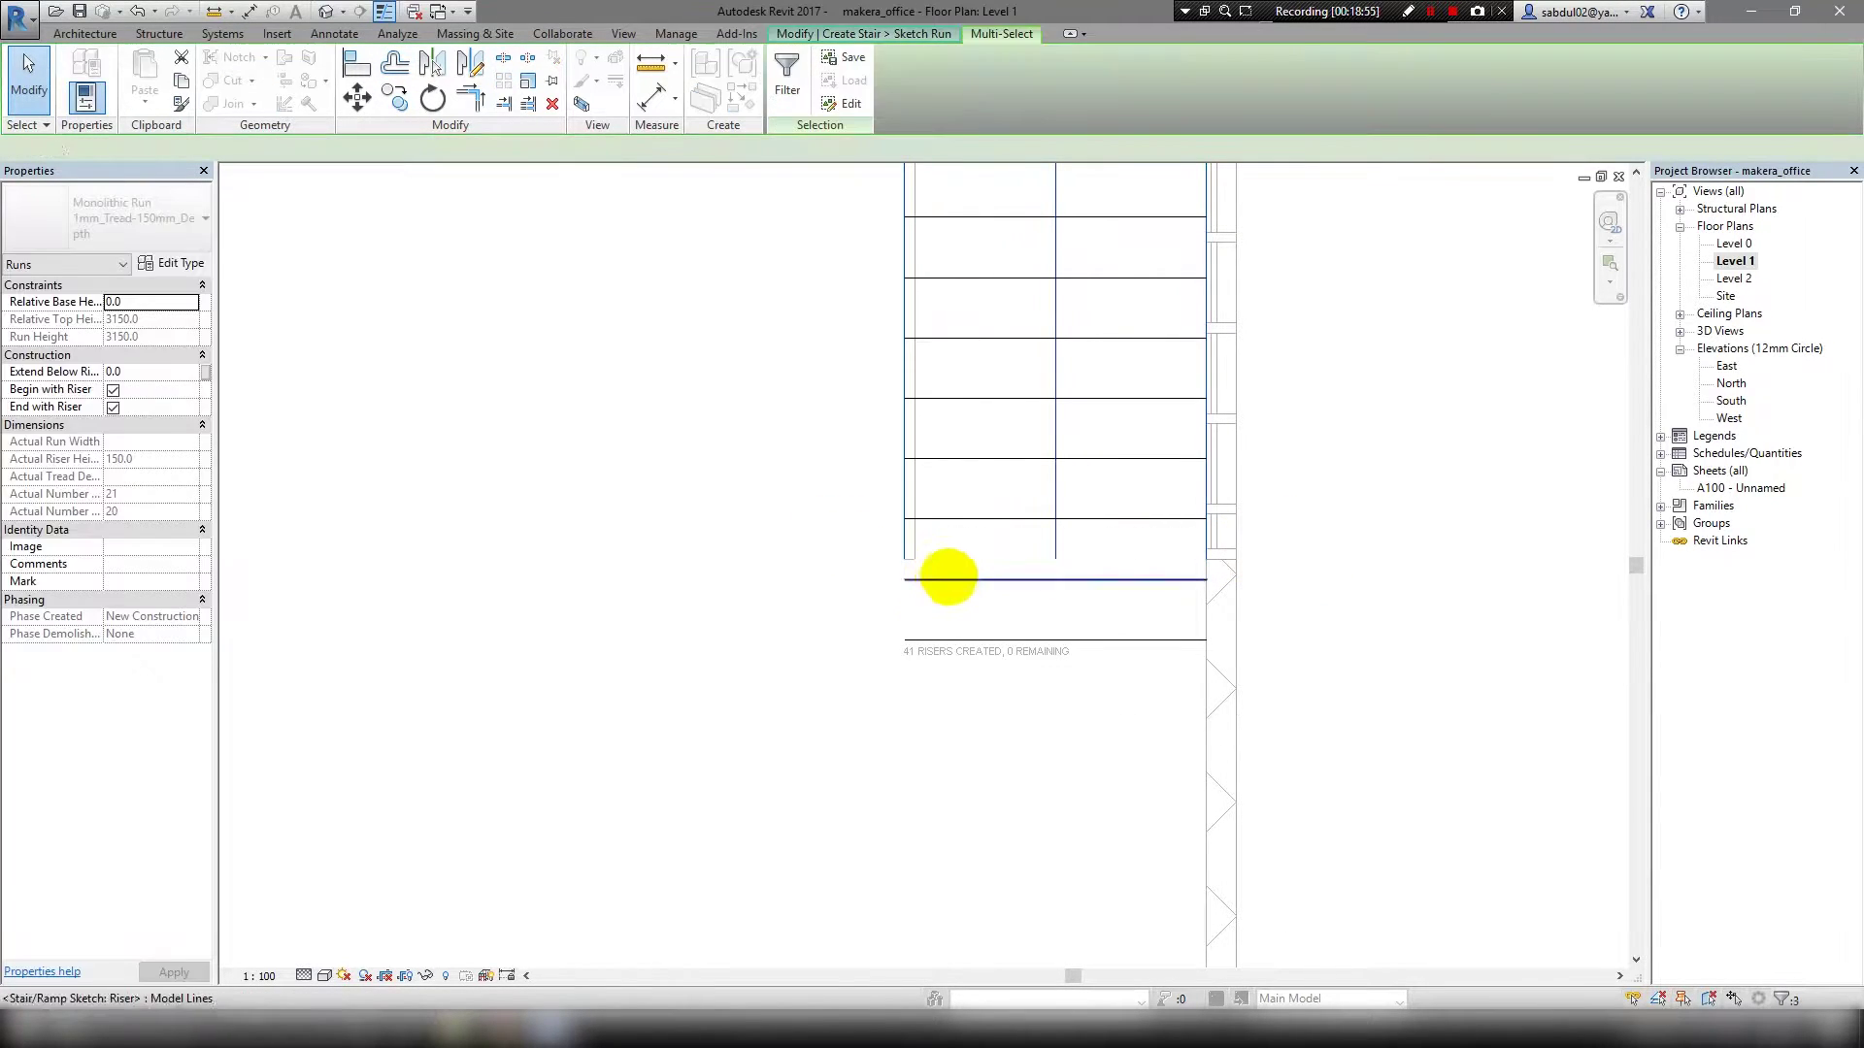
# Drag the lower group of risers down to open a gap.
pyautogui.click(902, 593)
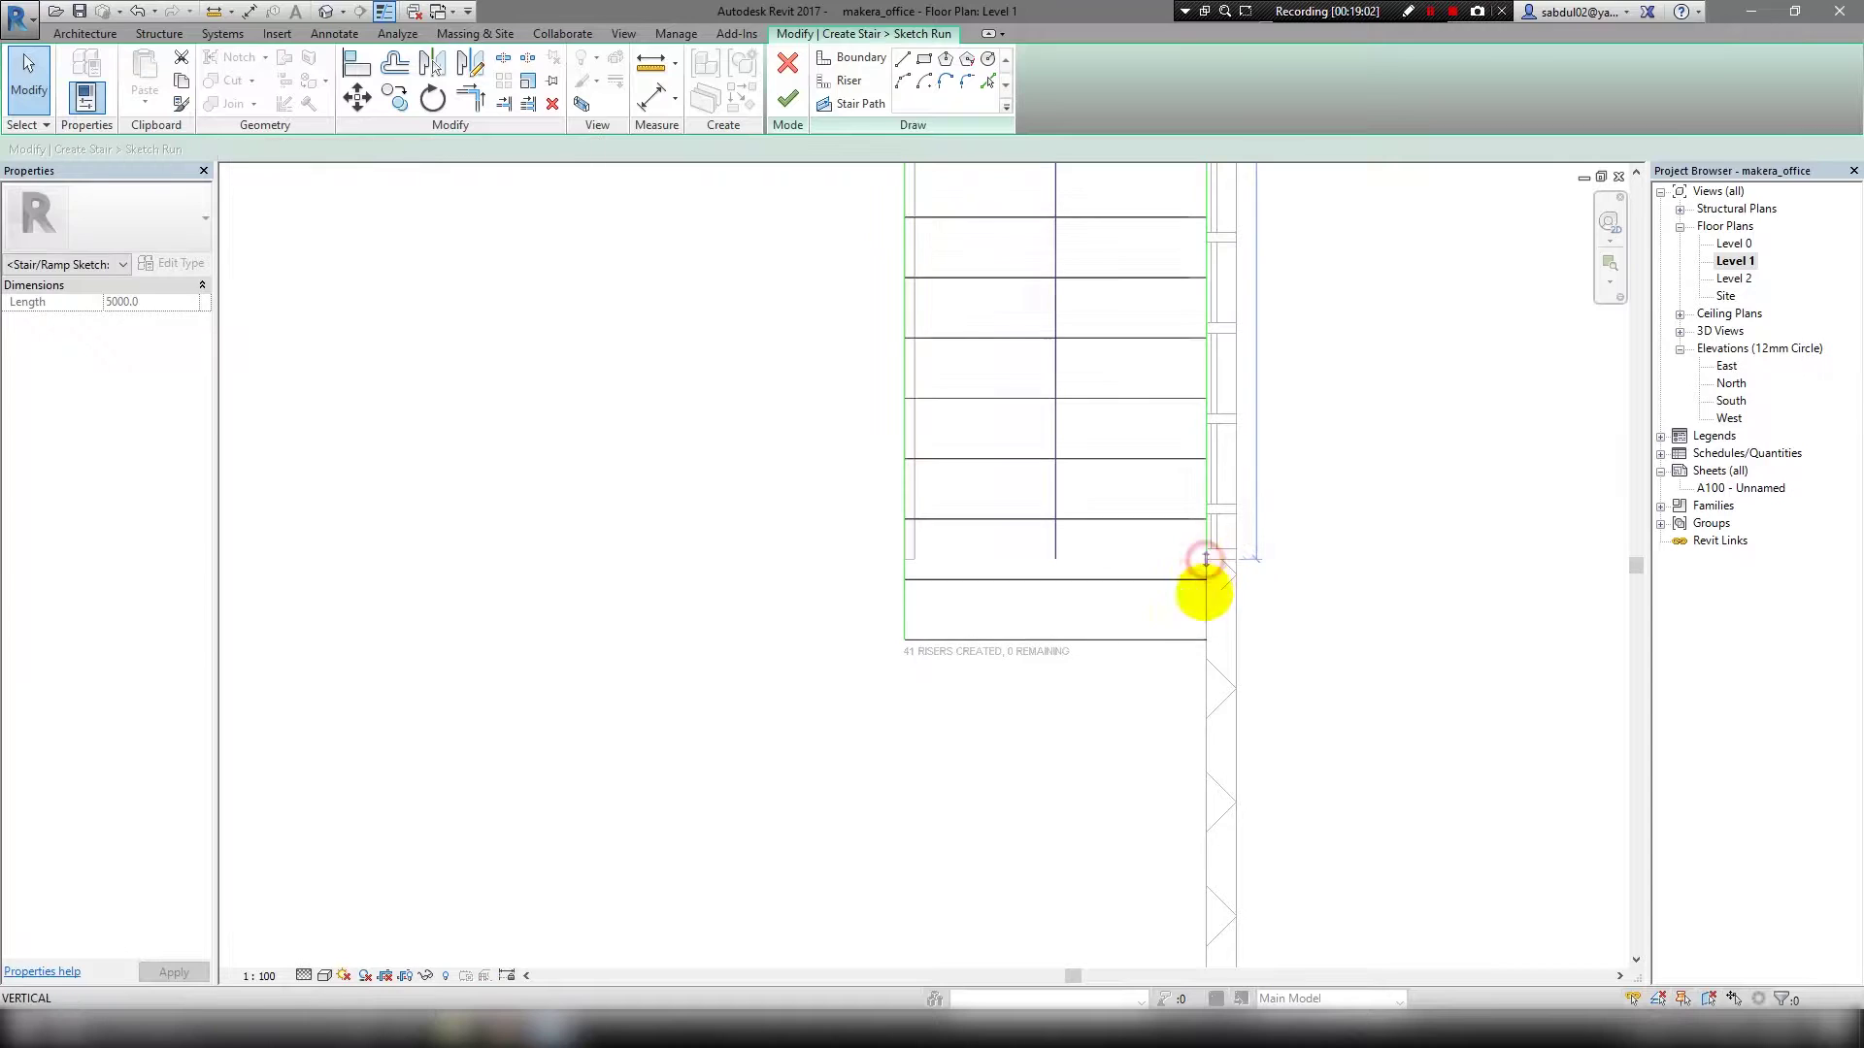
pyautogui.click(1027, 553)
pyautogui.scroll(-2, 1053, 638)
pyautogui.scroll(-3, 1082, 571)
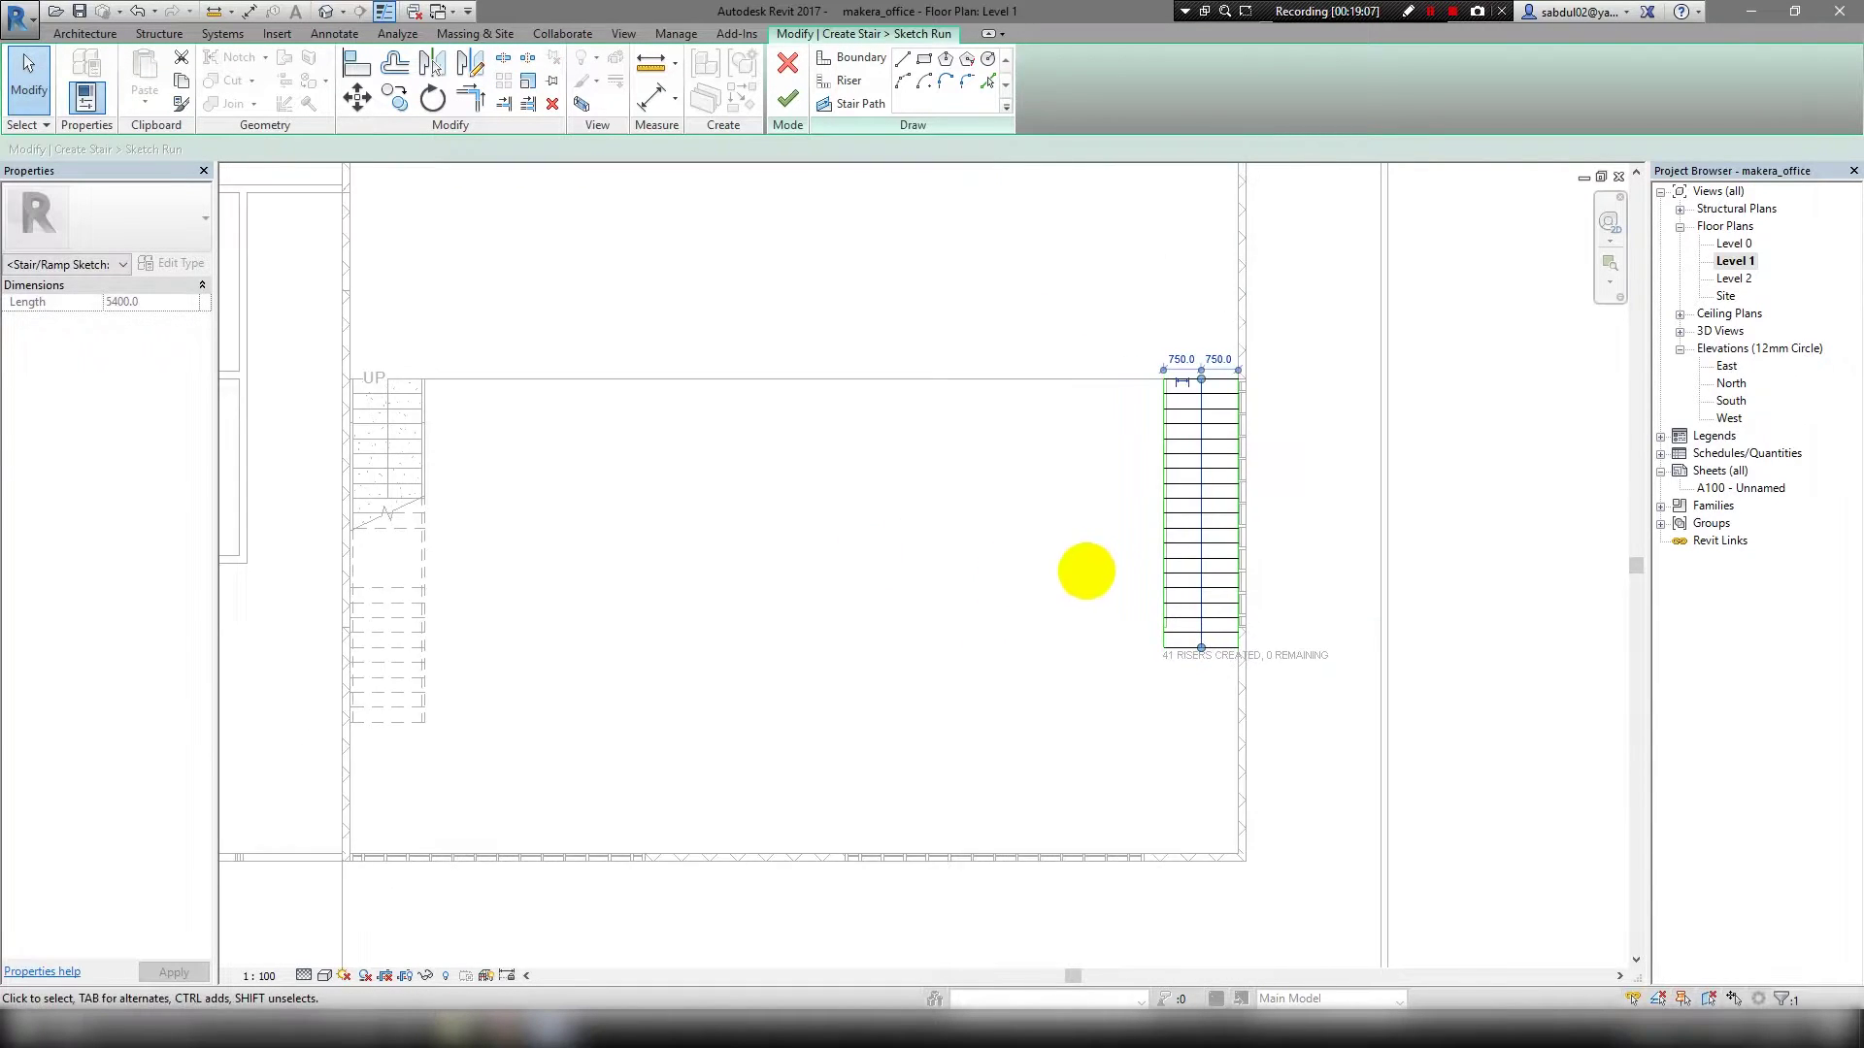
pyautogui.scroll(2, 1220, 658)
pyautogui.moveTo(1231, 733); pyautogui.dragTo(1201, 490)
pyautogui.scroll(-2, 1194, 550)
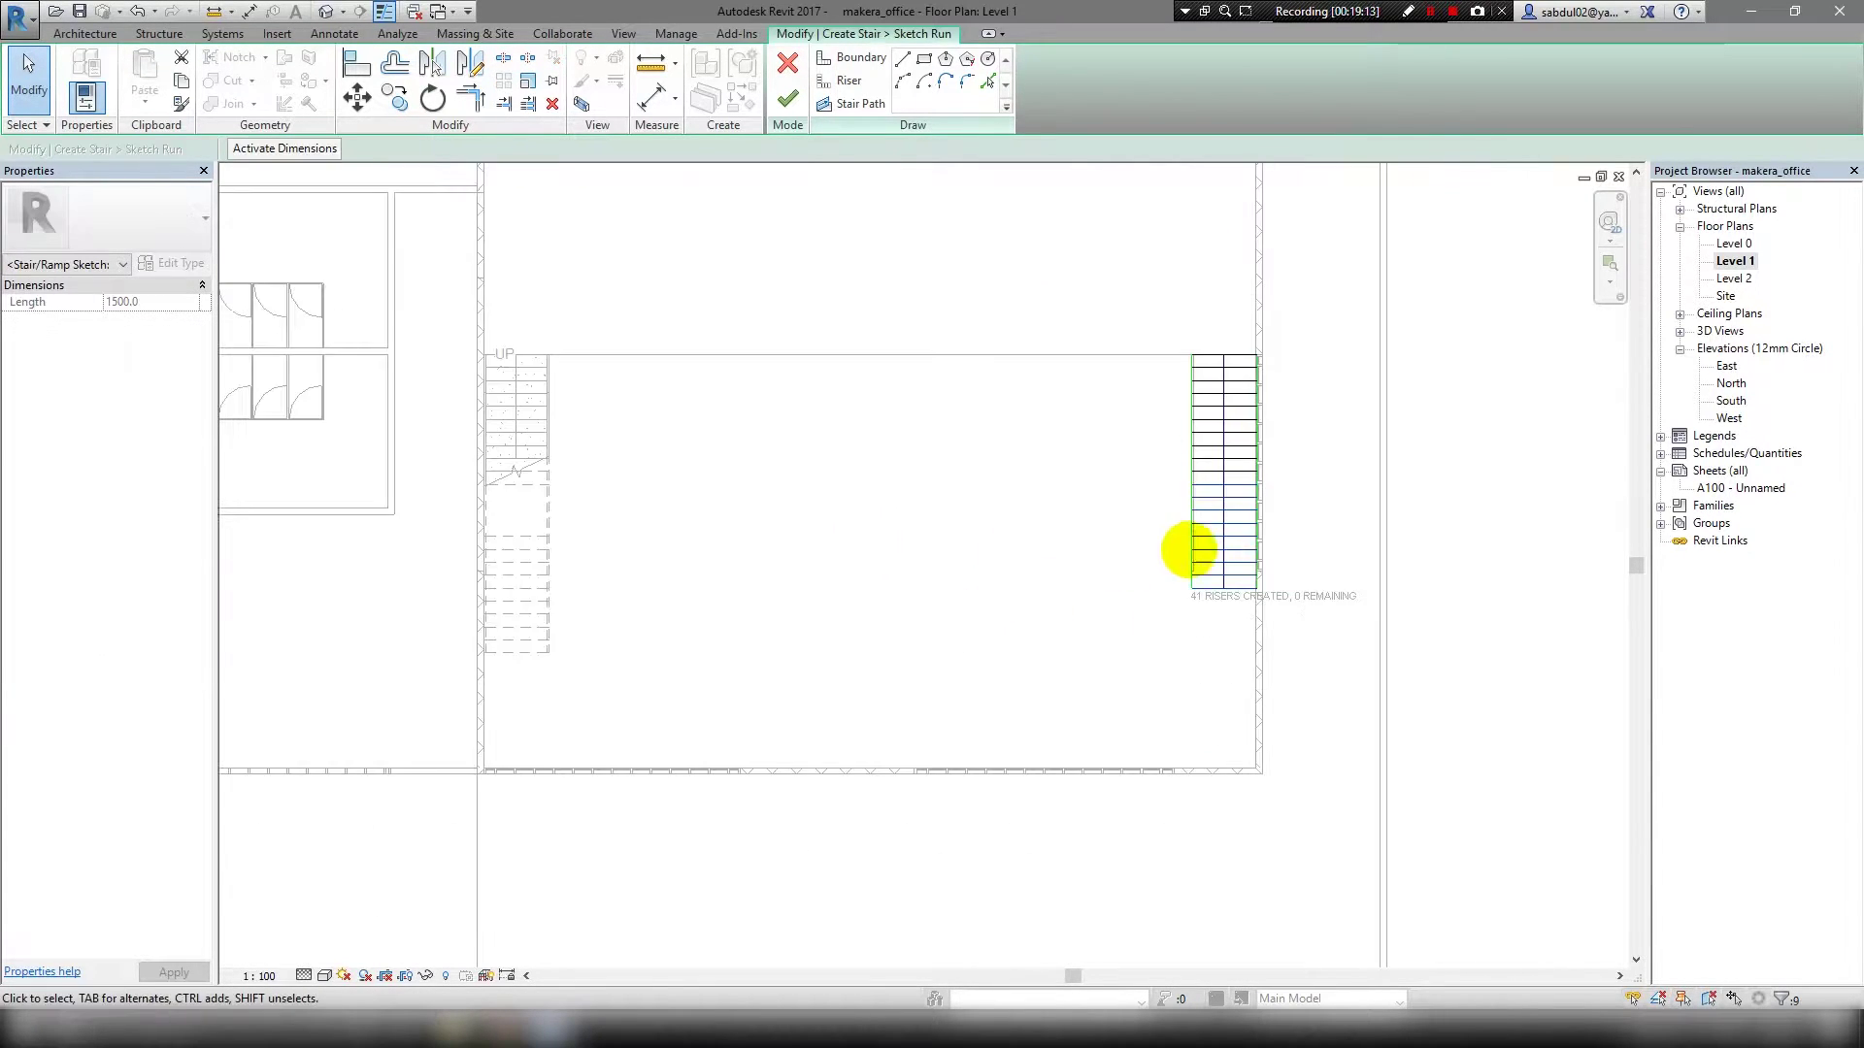
pyautogui.scroll(-1, 728, 707)
pyautogui.scroll(2, 1354, 636)
pyautogui.moveTo(1365, 734); pyautogui.dragTo(1365, 736)
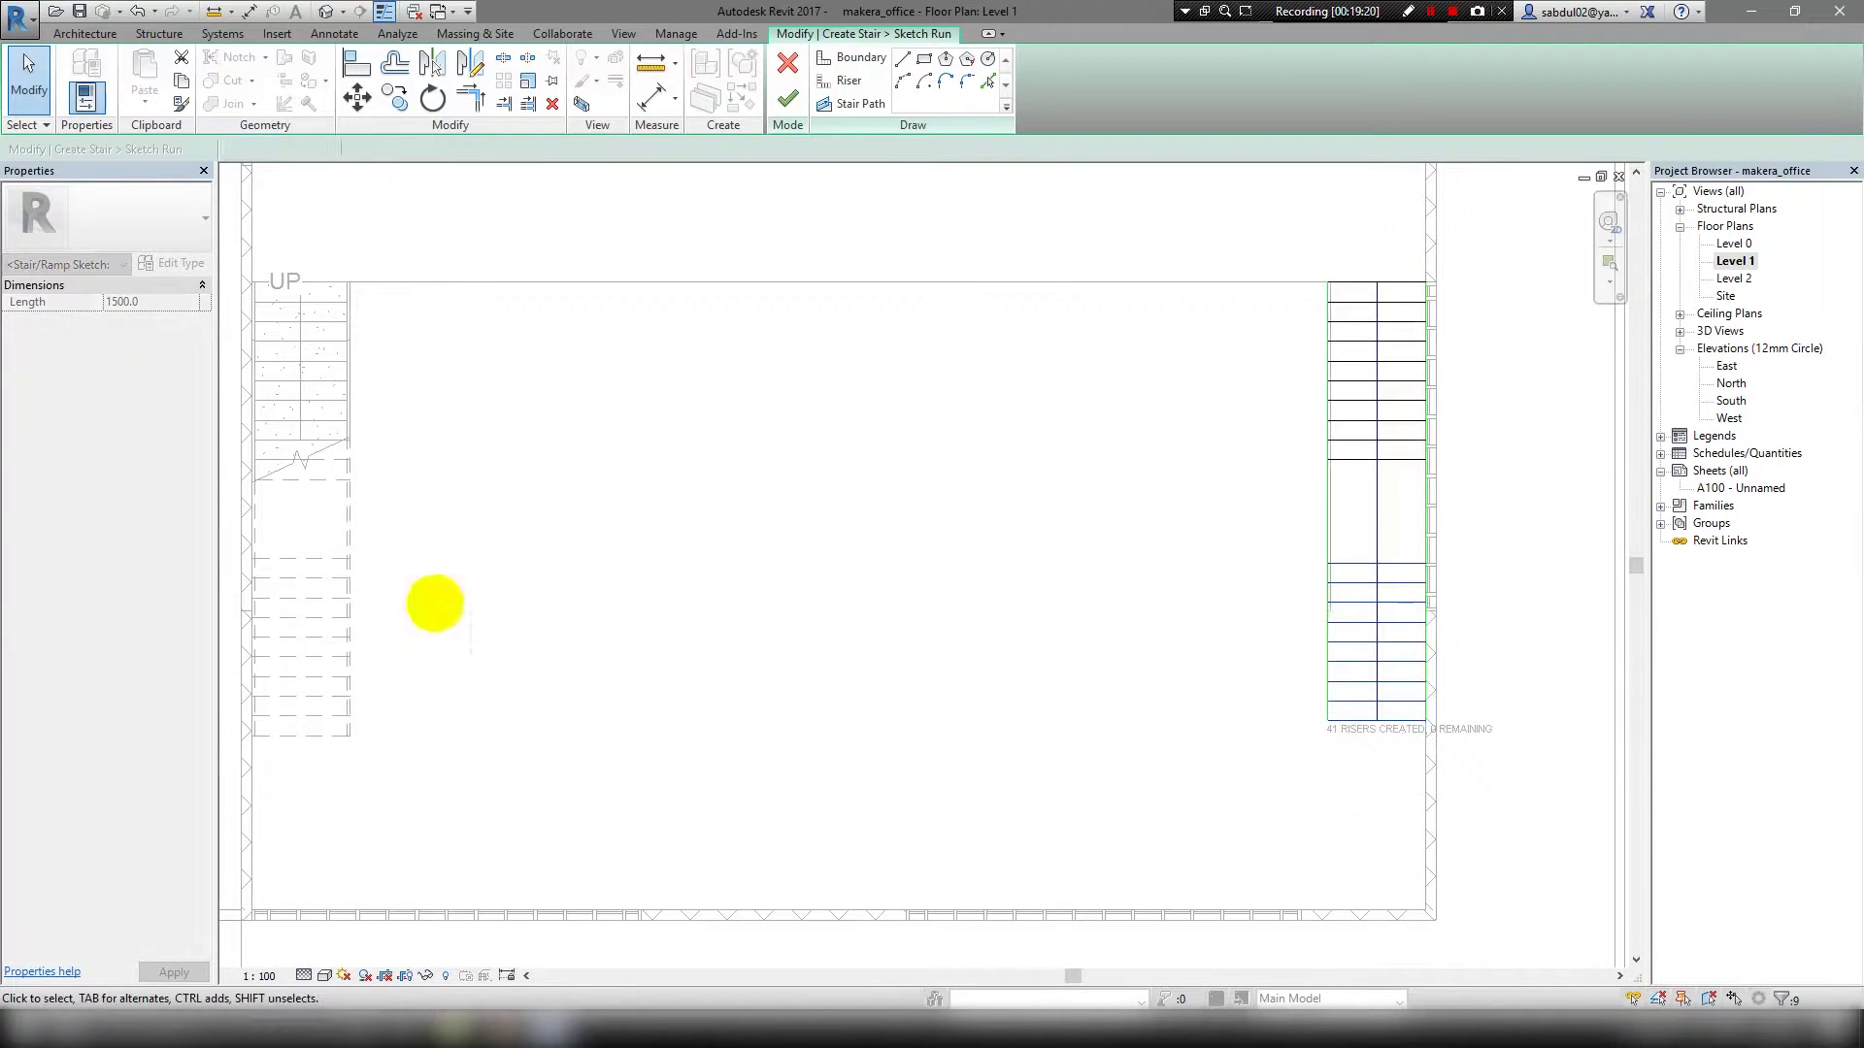
# Begin a boundary line across the lower stair area, then cancel it.
pyautogui.click(353, 687)
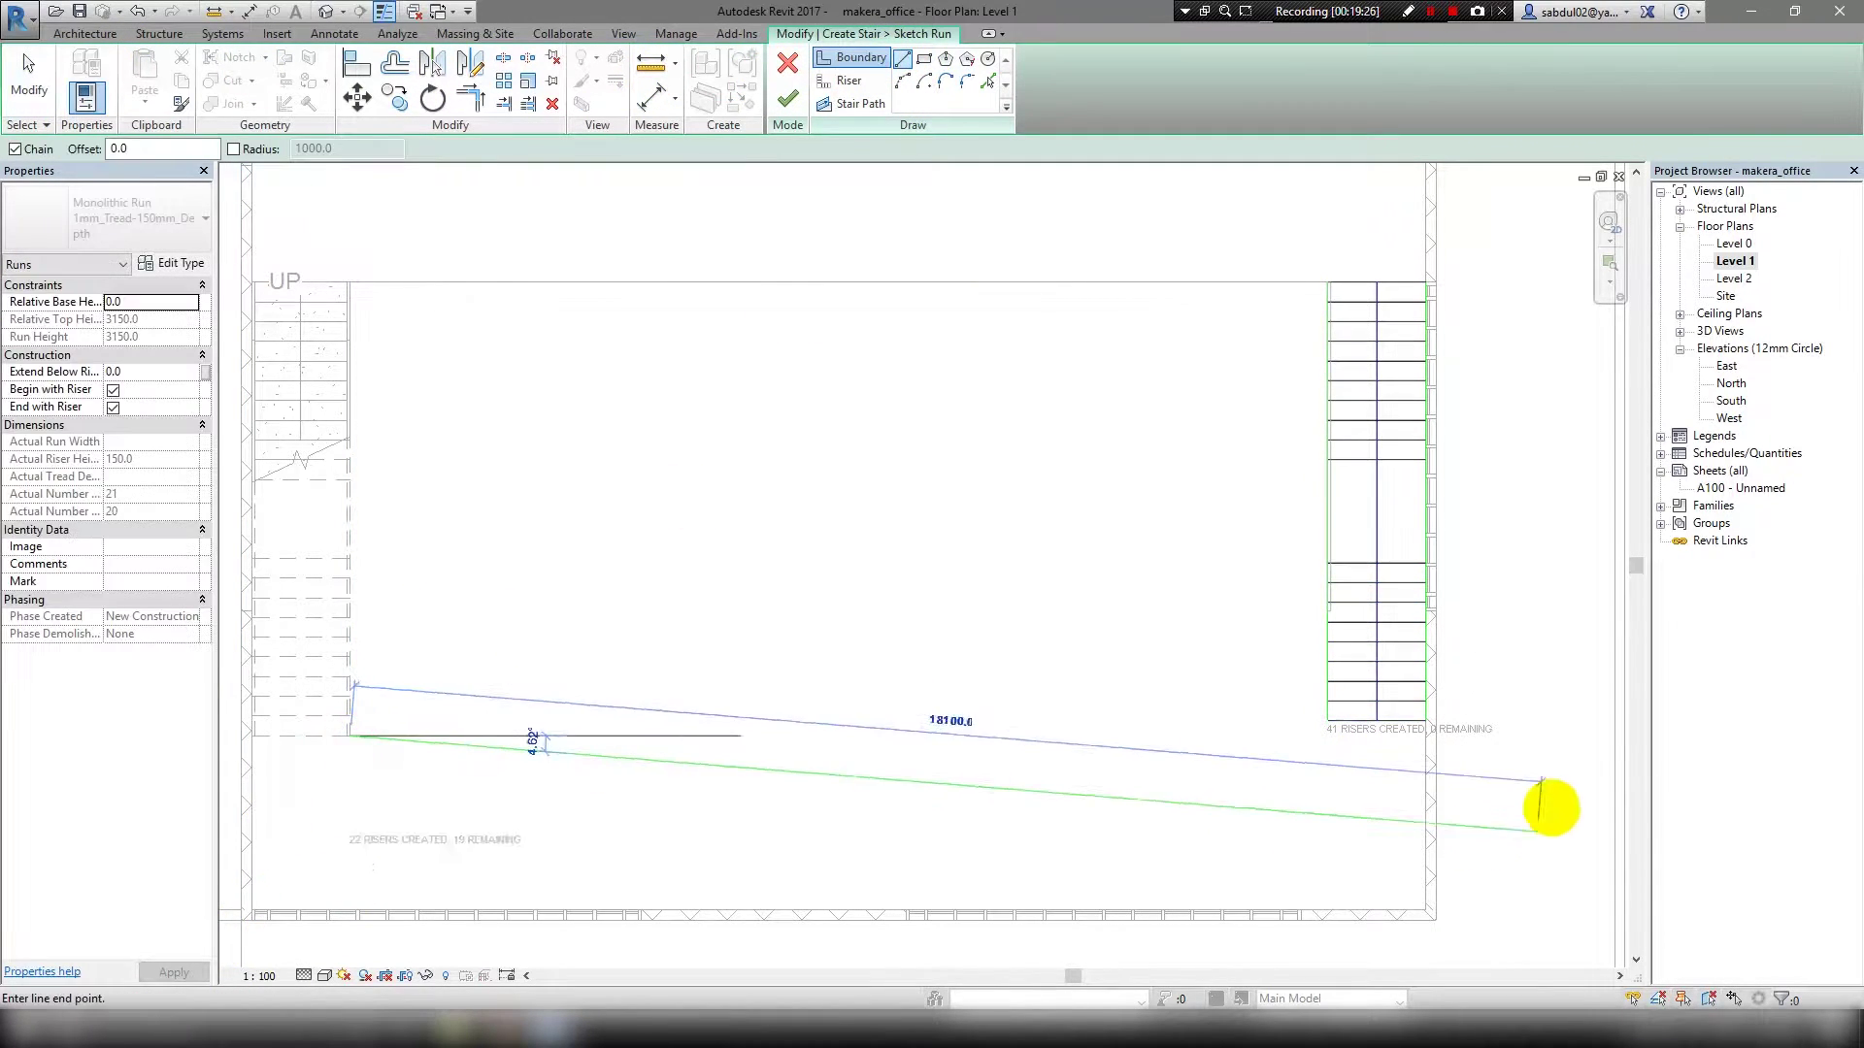
pyautogui.click(1541, 733)
pyautogui.scroll(2, 1353, 742)
pyautogui.scroll(2, 1290, 695)
pyautogui.press('Escape')
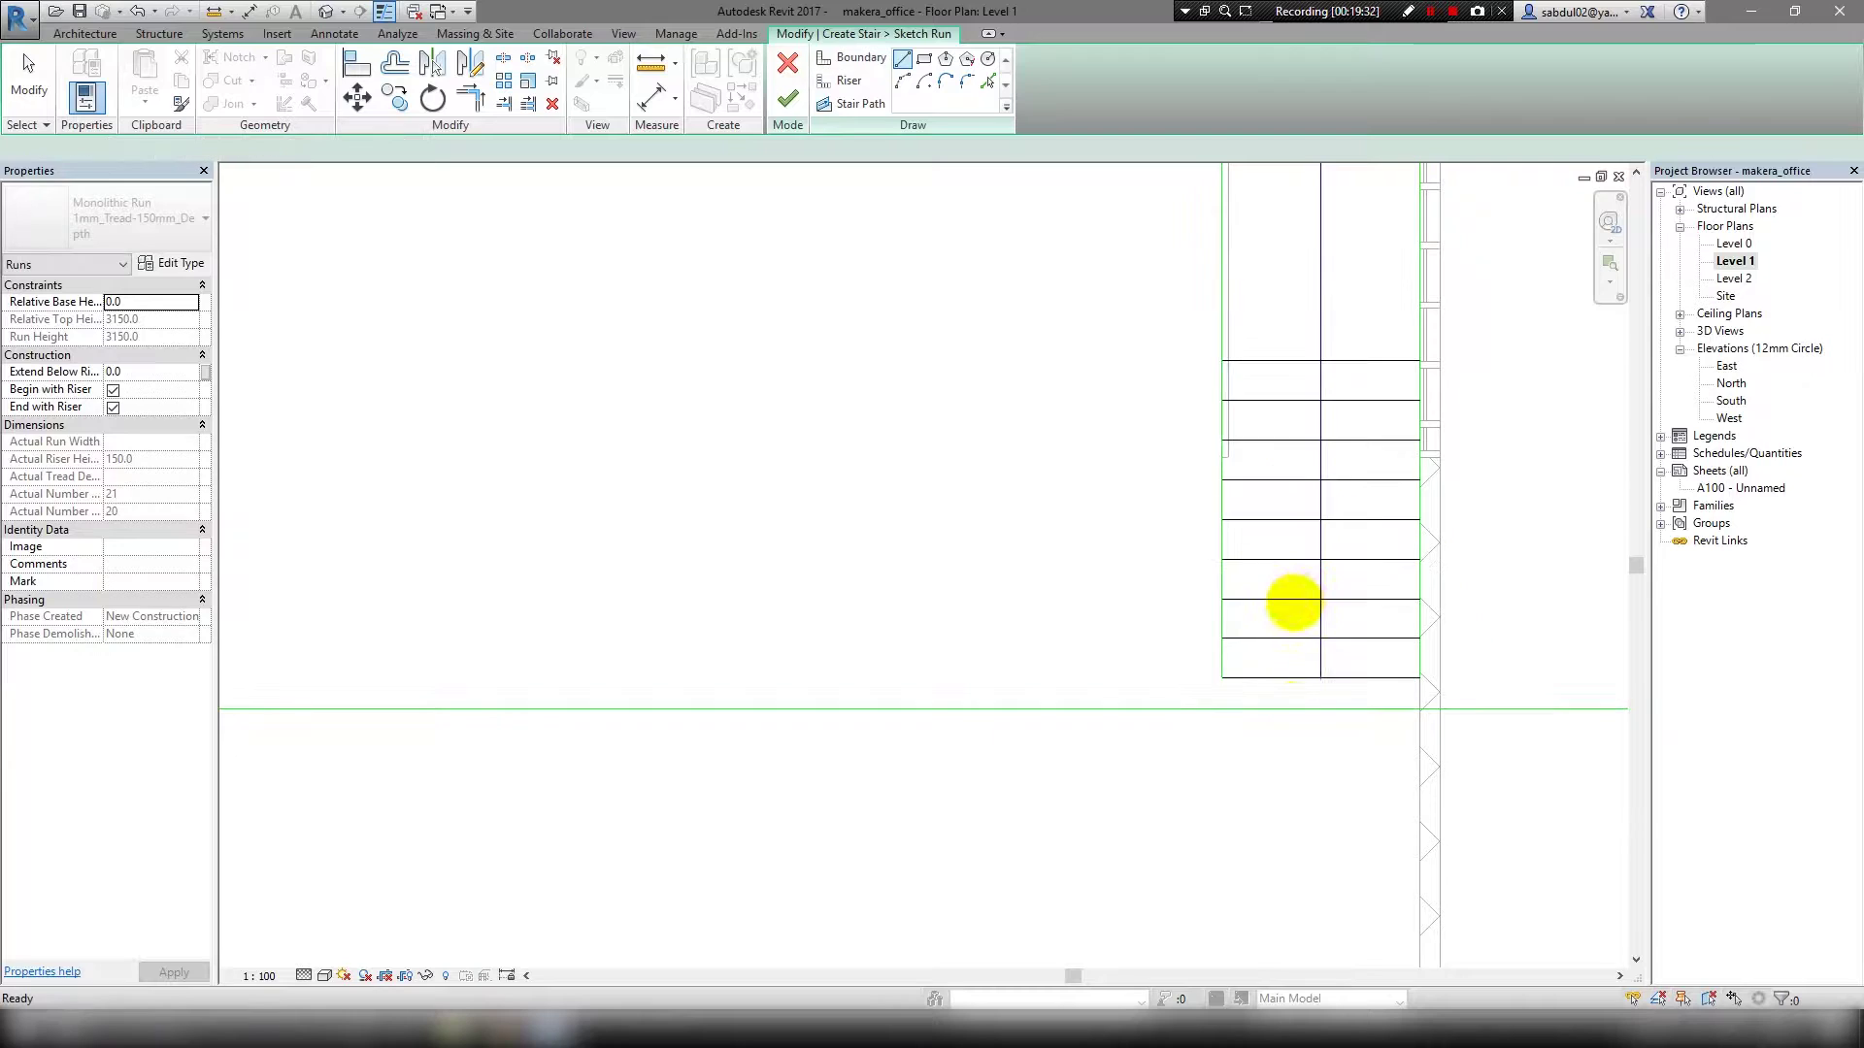
pyautogui.press('Escape')
pyautogui.scroll(-3, 1265, 398)
pyautogui.scroll(3, 1294, 555)
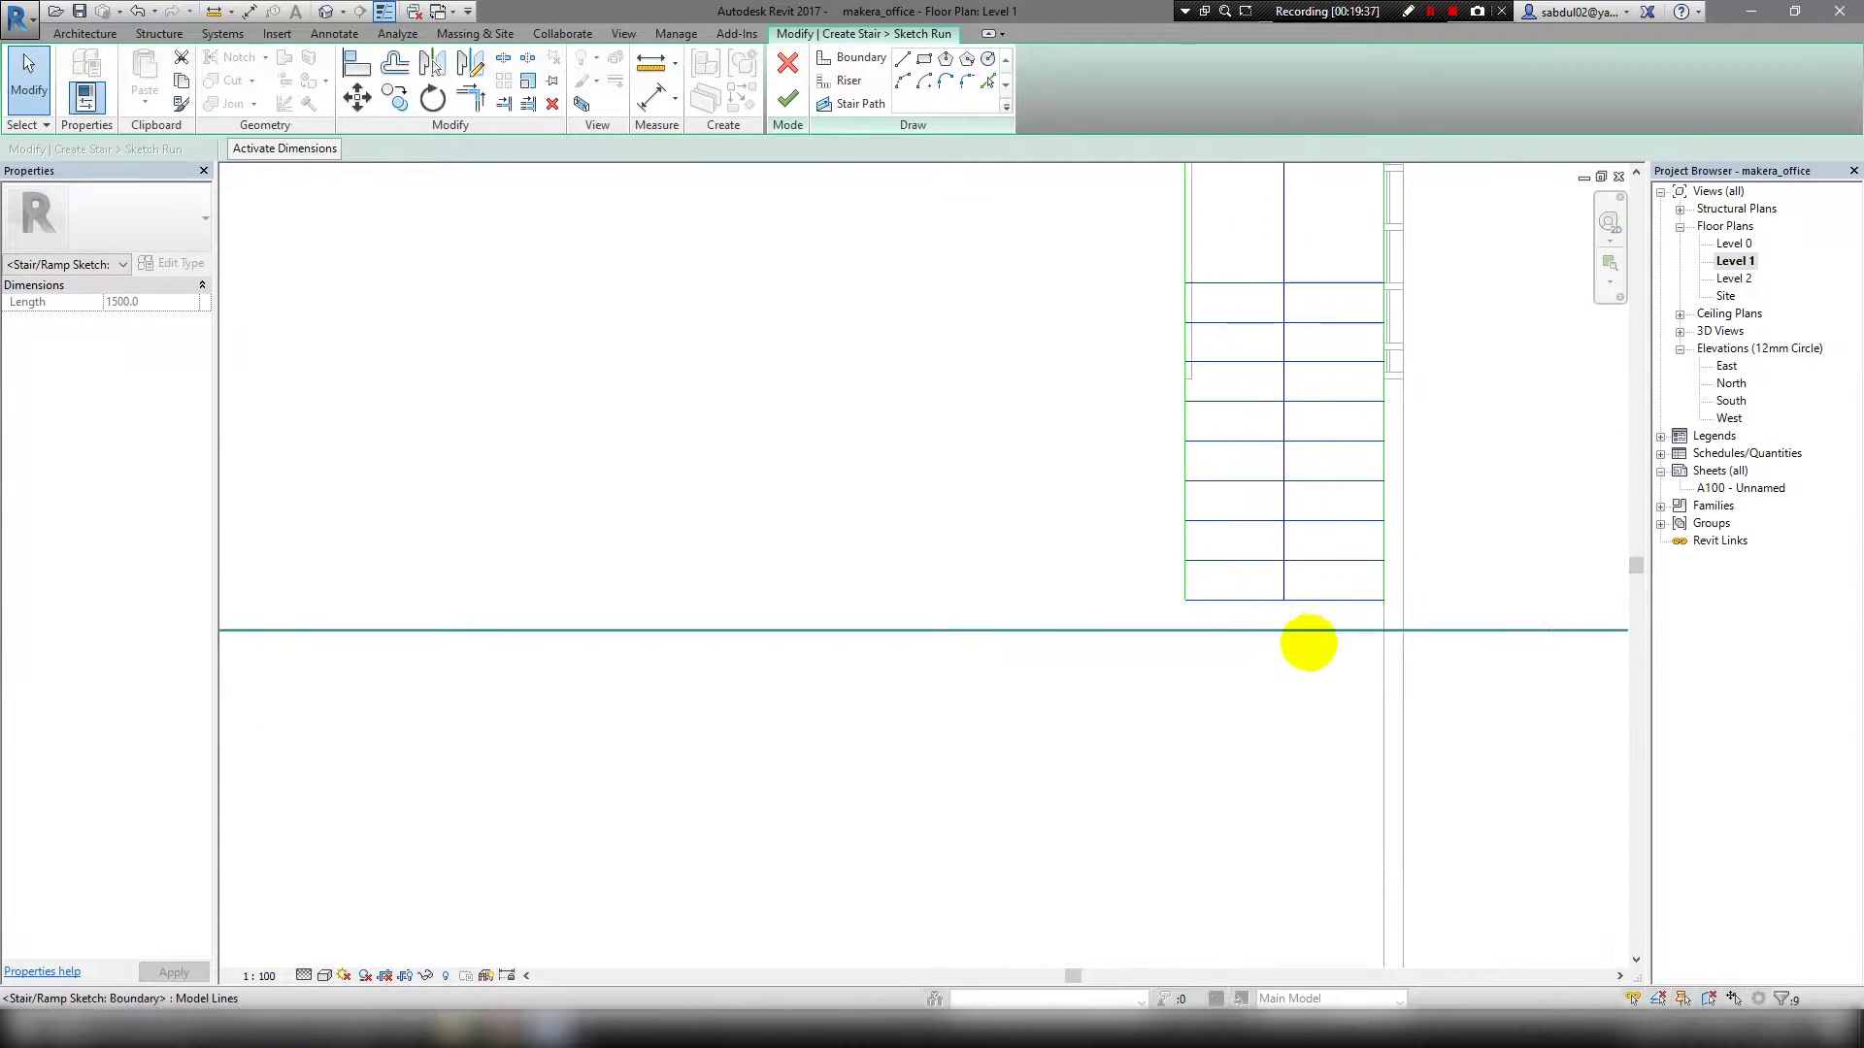
# Move the bottom riser down to the horizontal boundary line.
pyautogui.moveTo(1192, 606); pyautogui.dragTo(1193, 623)
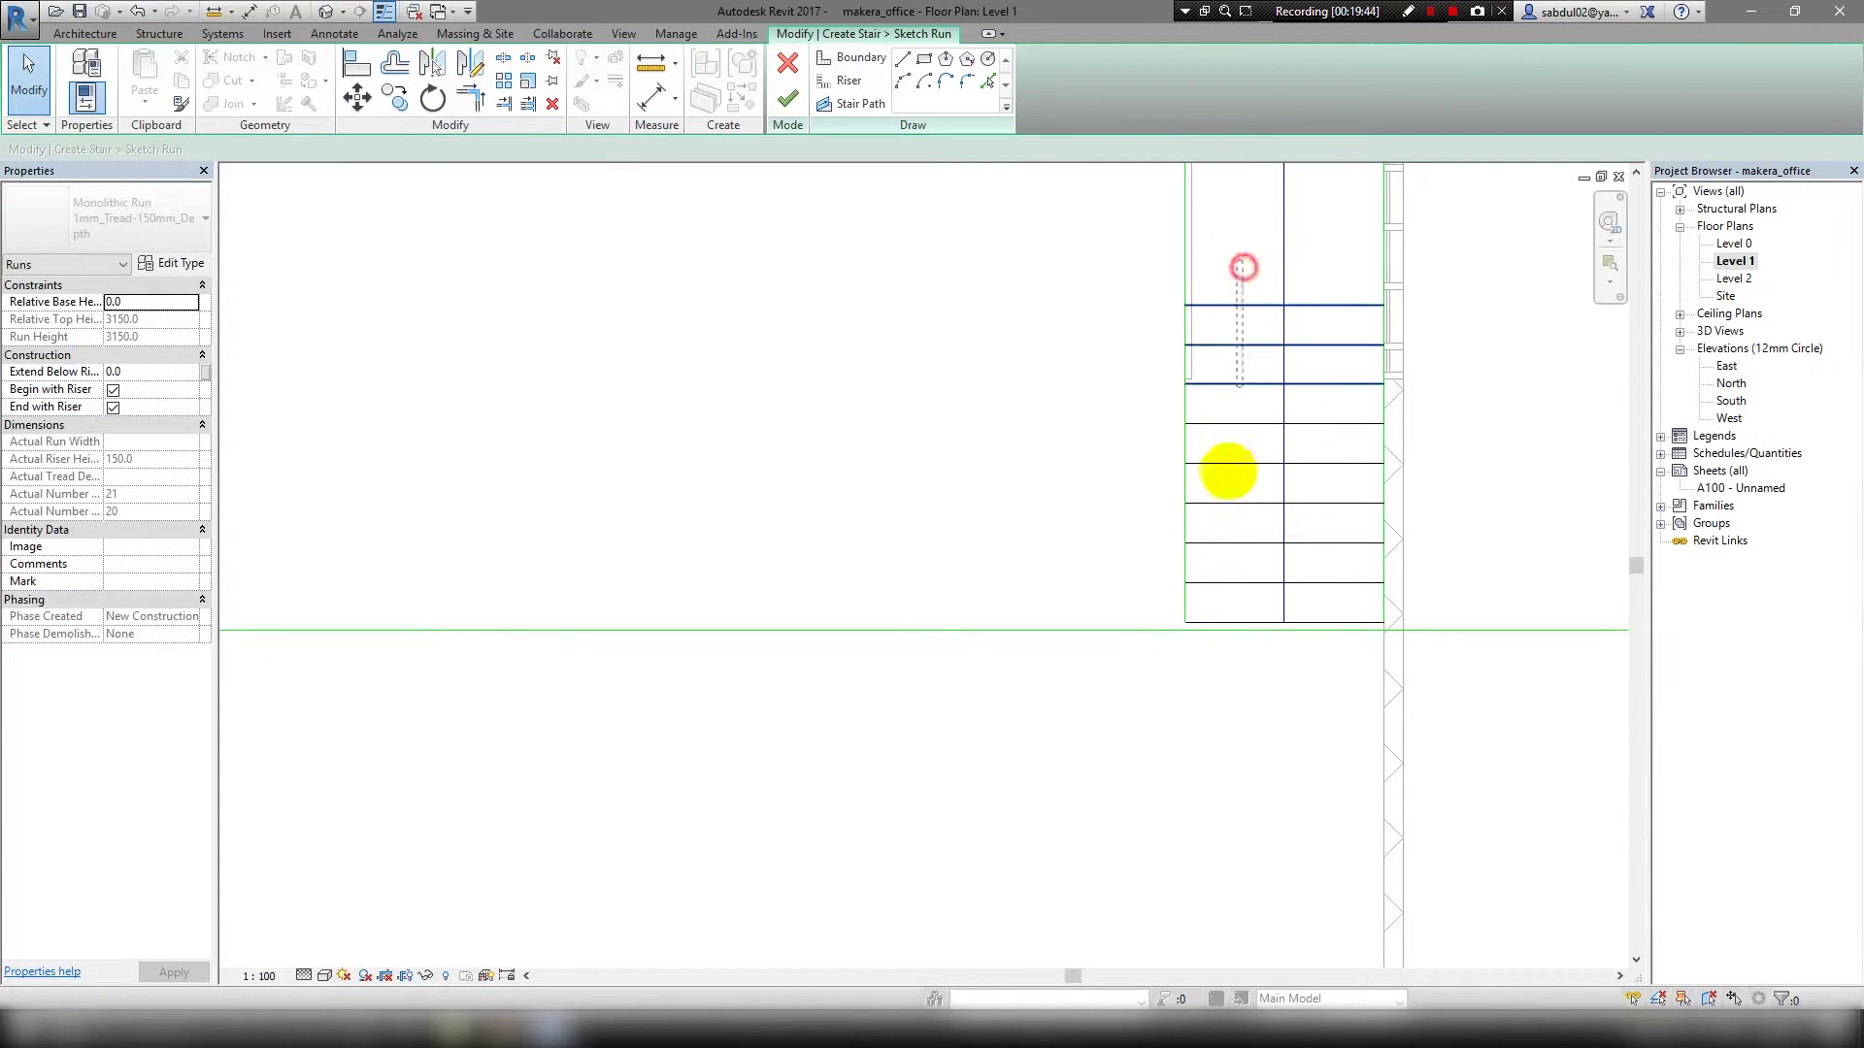
pyautogui.click(1203, 628)
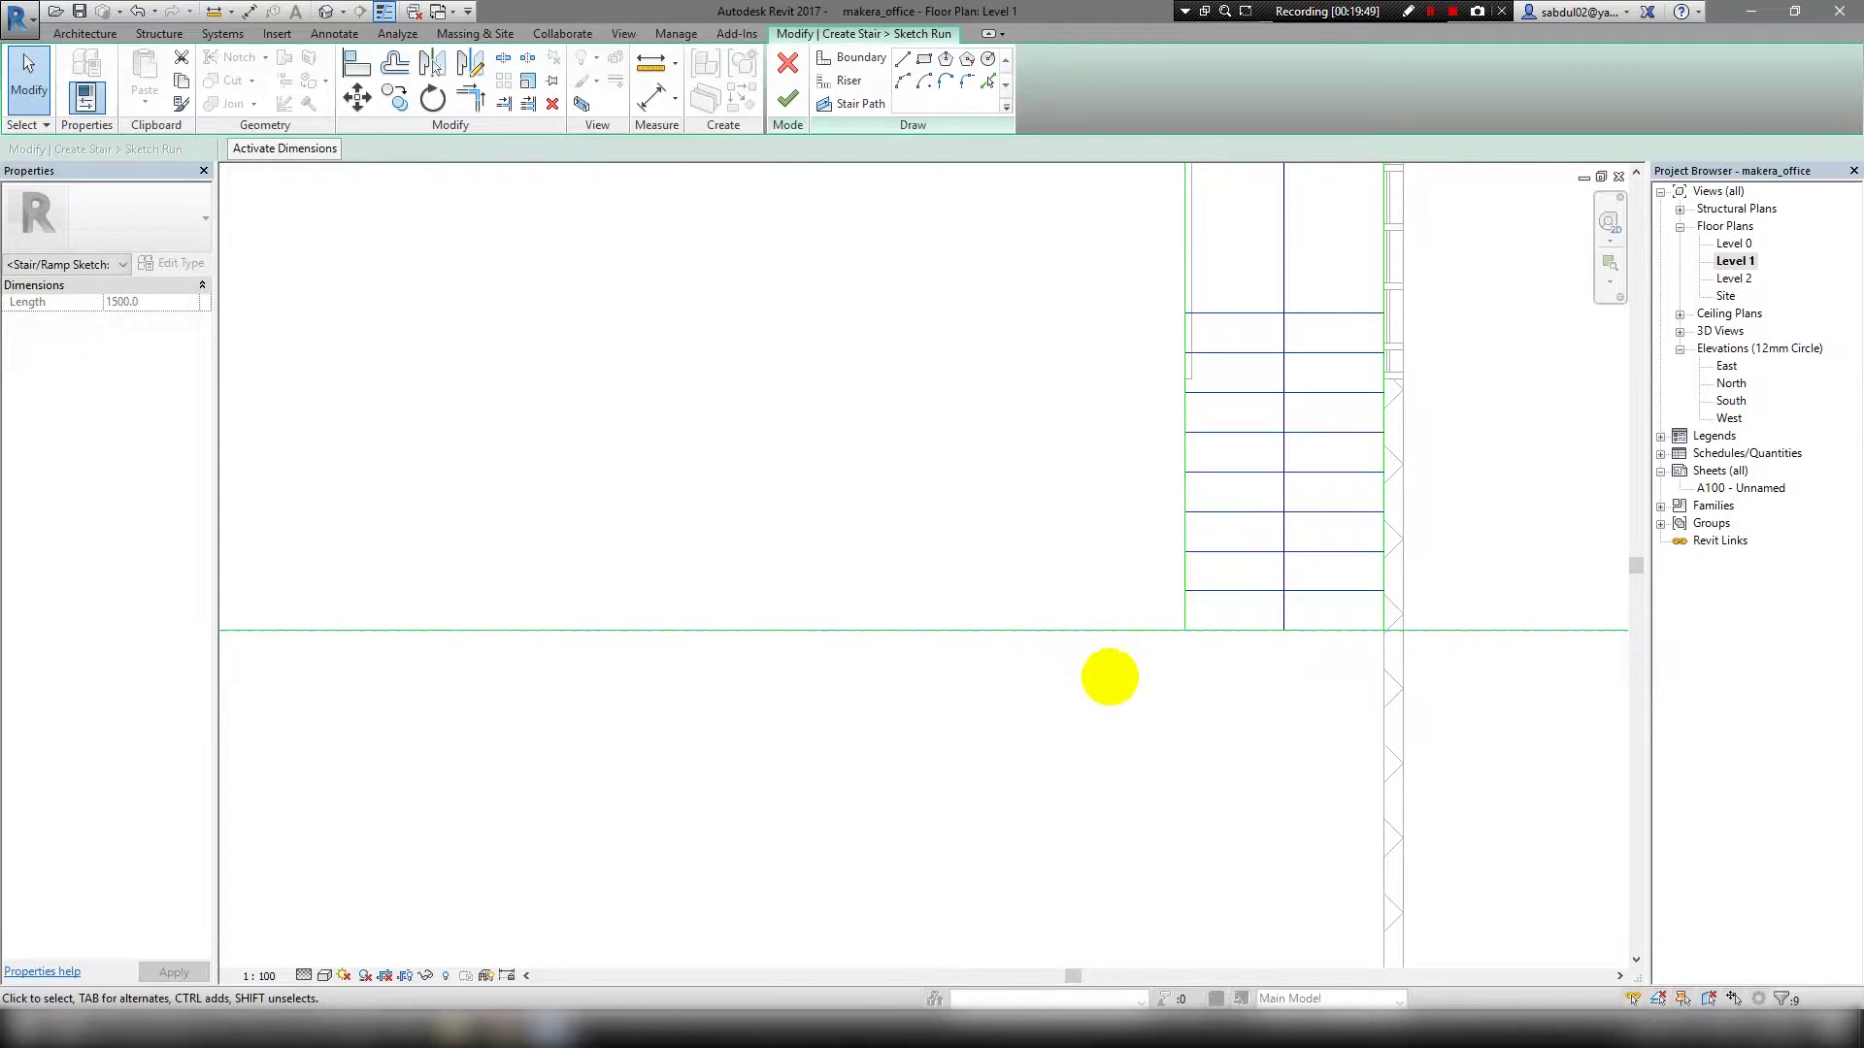
pyautogui.scroll(-1, 981, 556)
pyautogui.click(981, 556)
pyautogui.scroll(-2, 1073, 486)
pyautogui.scroll(1, 977, 611)
pyautogui.scroll(1, 1110, 695)
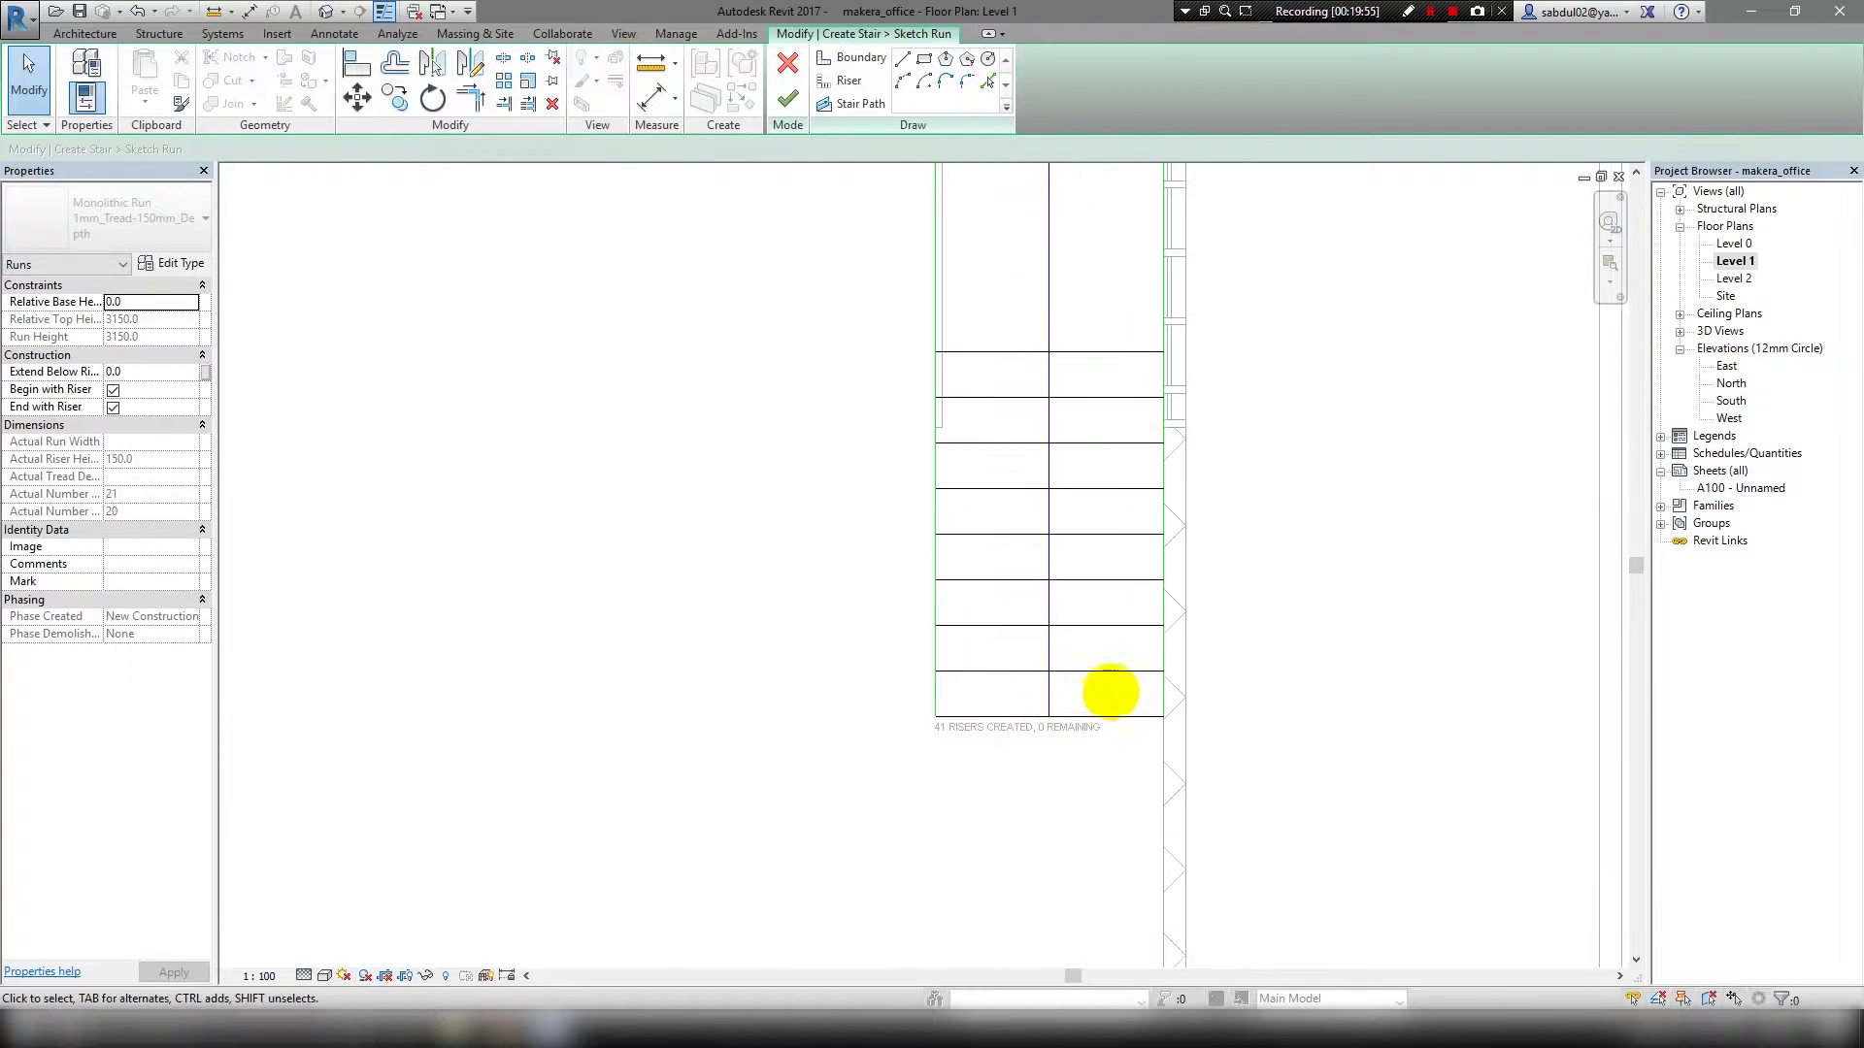
pyautogui.scroll(-1, 1058, 678)
pyautogui.scroll(-1, 1047, 457)
# Finish the run sketch, orbit to the two flights in 3D, and reopen the stair.
pyautogui.click(787, 97)
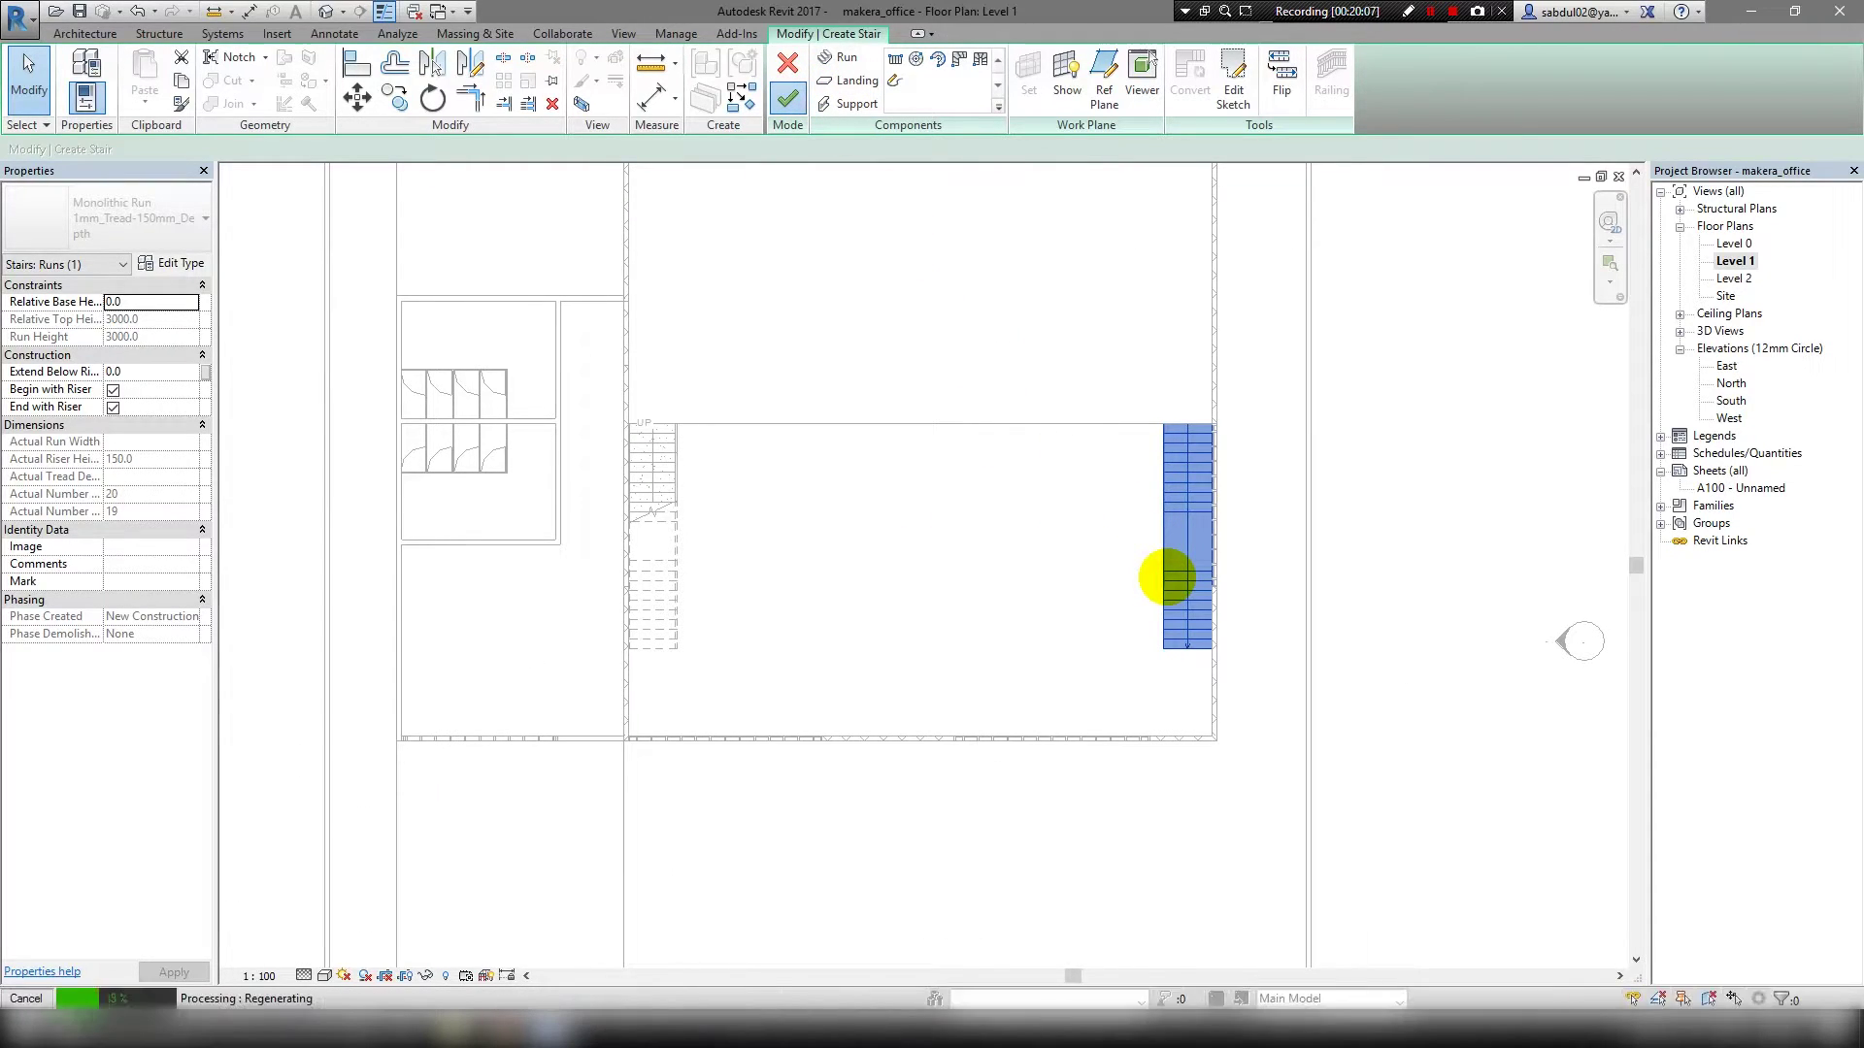
pyautogui.click(327, 11)
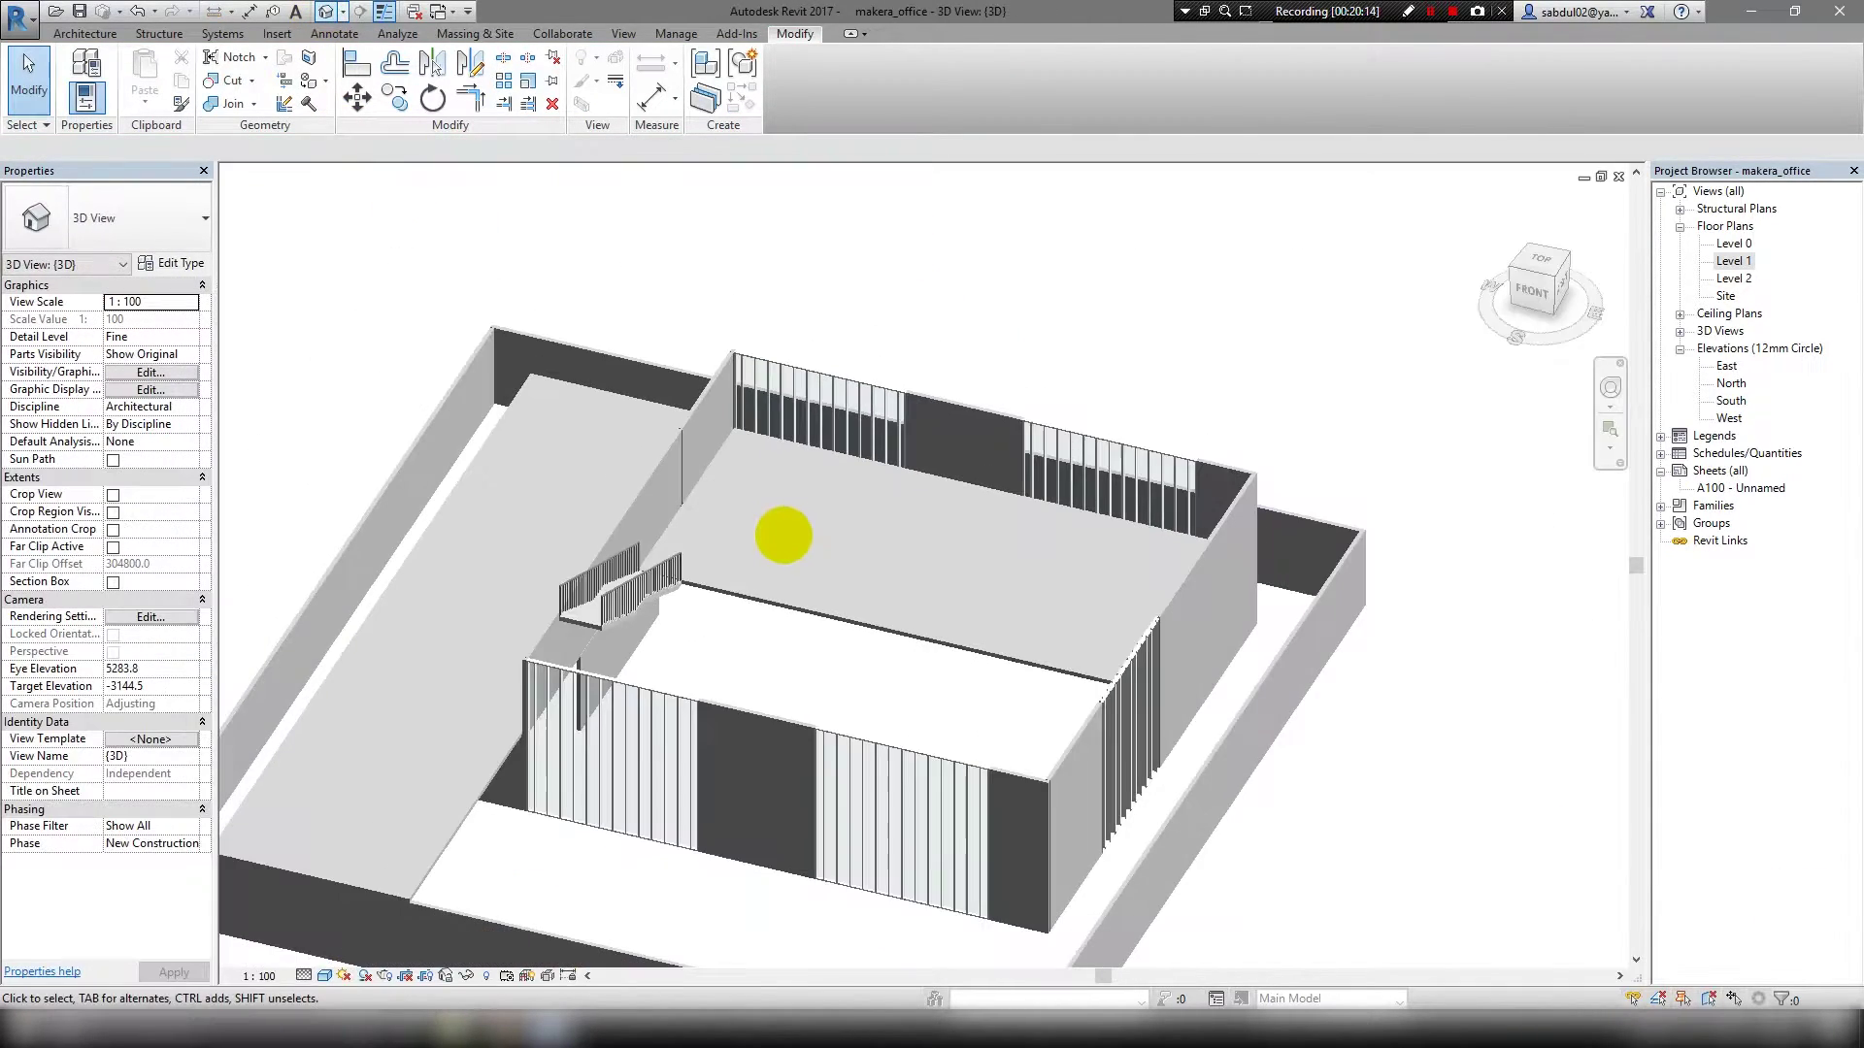
pyautogui.moveTo(783, 535)
pyautogui.keyDown('shift'); pyautogui.mouseDown(button='middle')
pyautogui.moveTo(1290, 790)
pyautogui.moveTo(1290, 741)
pyautogui.mouseUp(button='middle'); pyautogui.keyUp('shift')
pyautogui.scroll(5, 873, 416)
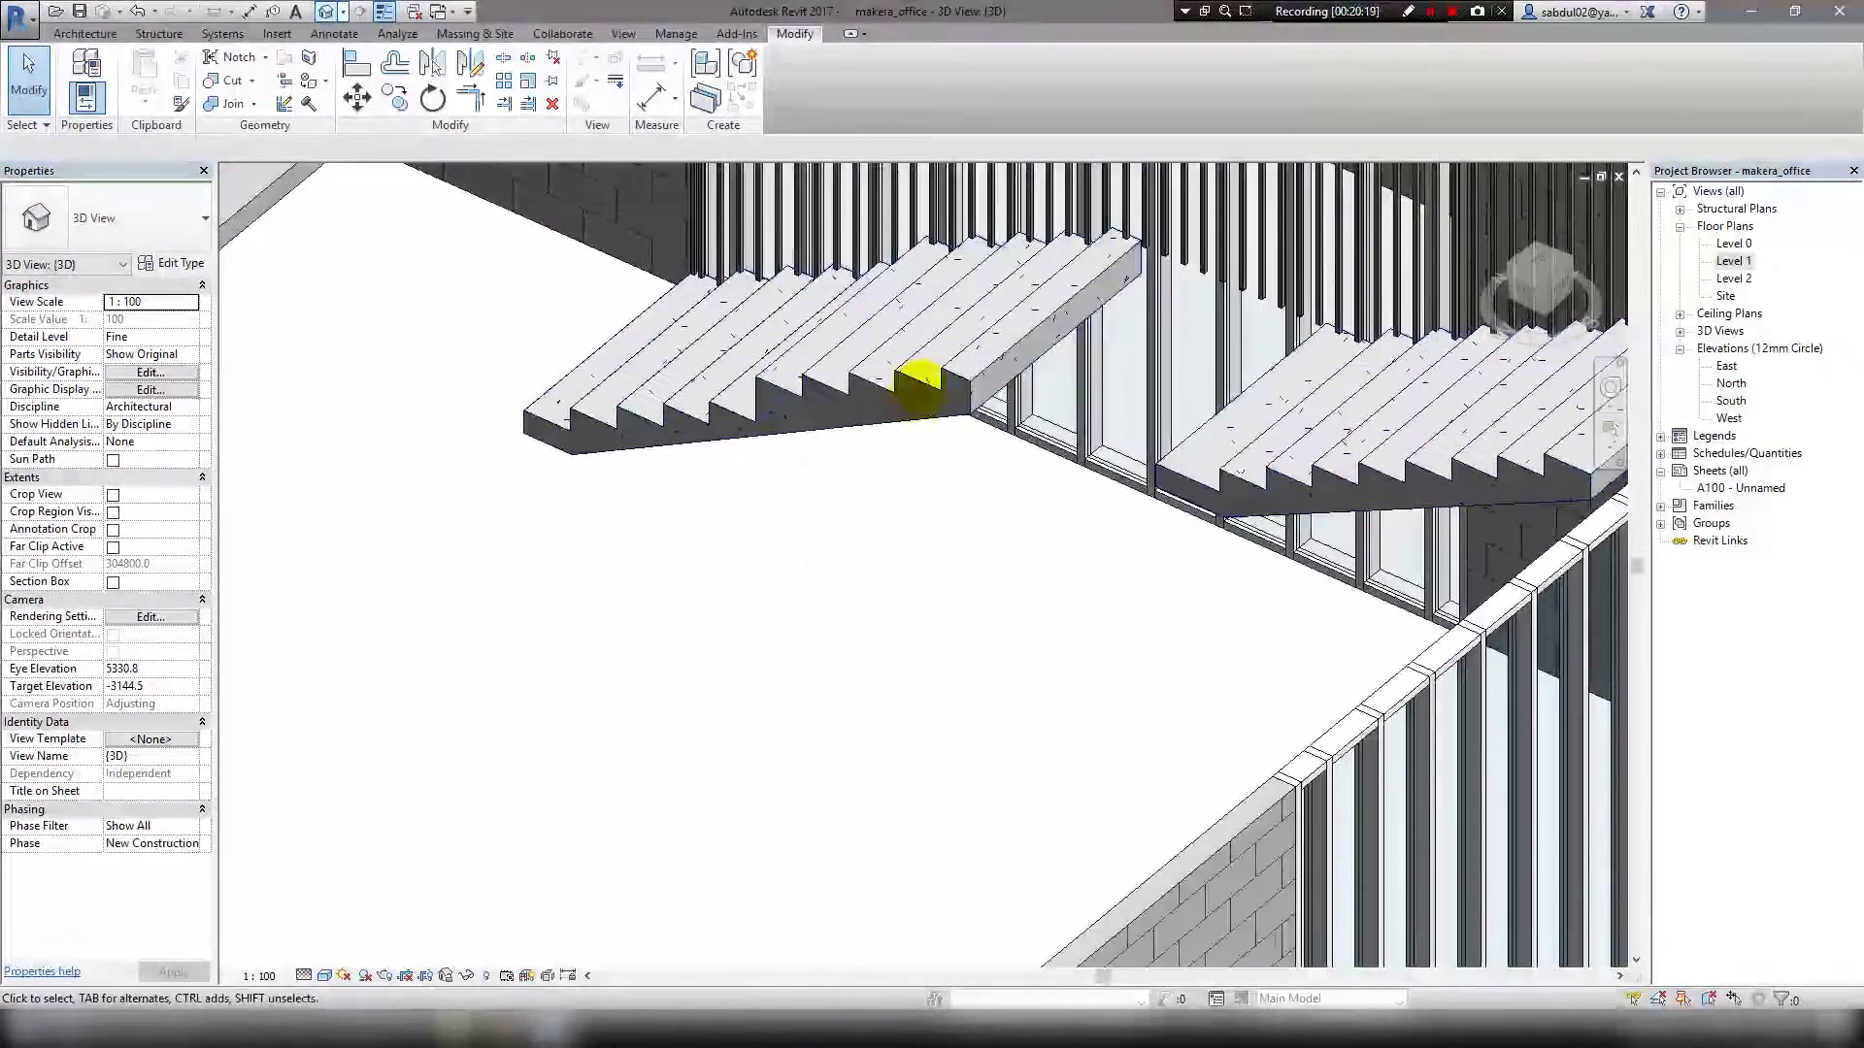
pyautogui.doubleClick(956, 375)
pyautogui.scroll(-2, 932, 382)
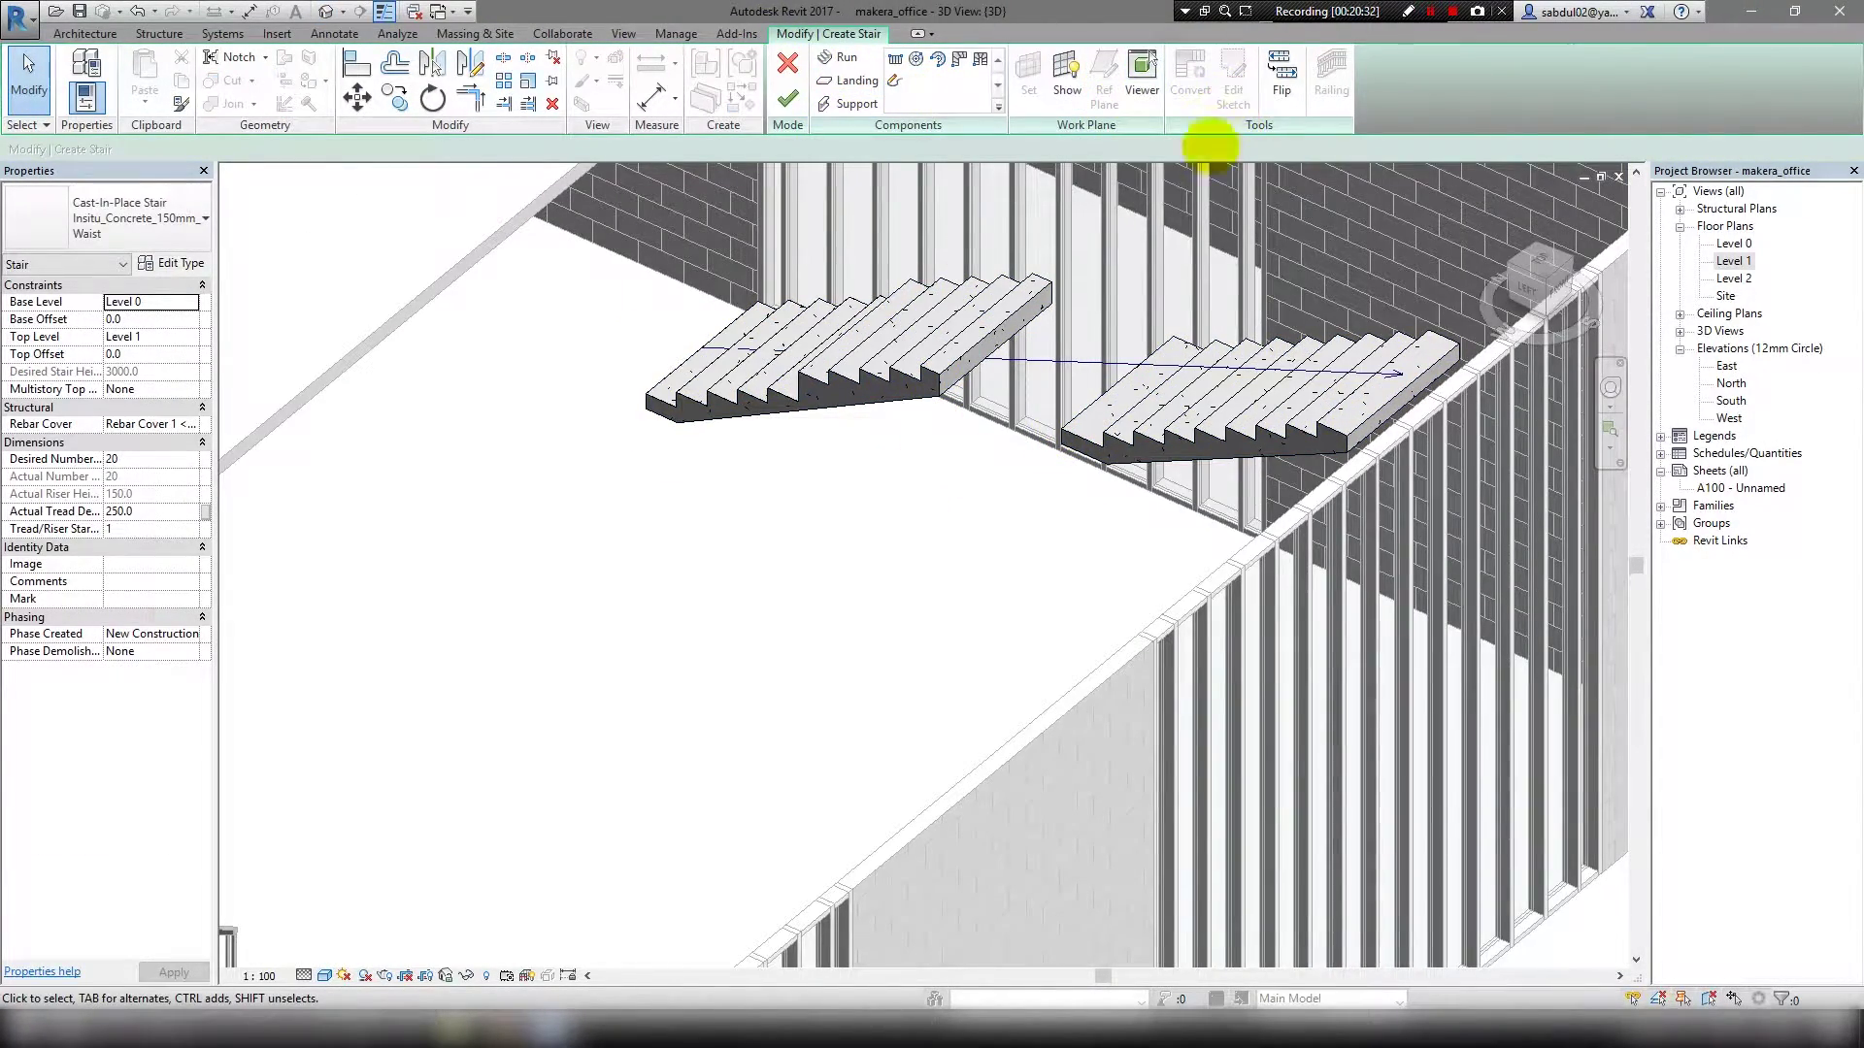
# On the Level 1 plan, edit the run's sketch using Split Element (SL).
pyautogui.doubleClick(1733, 260)
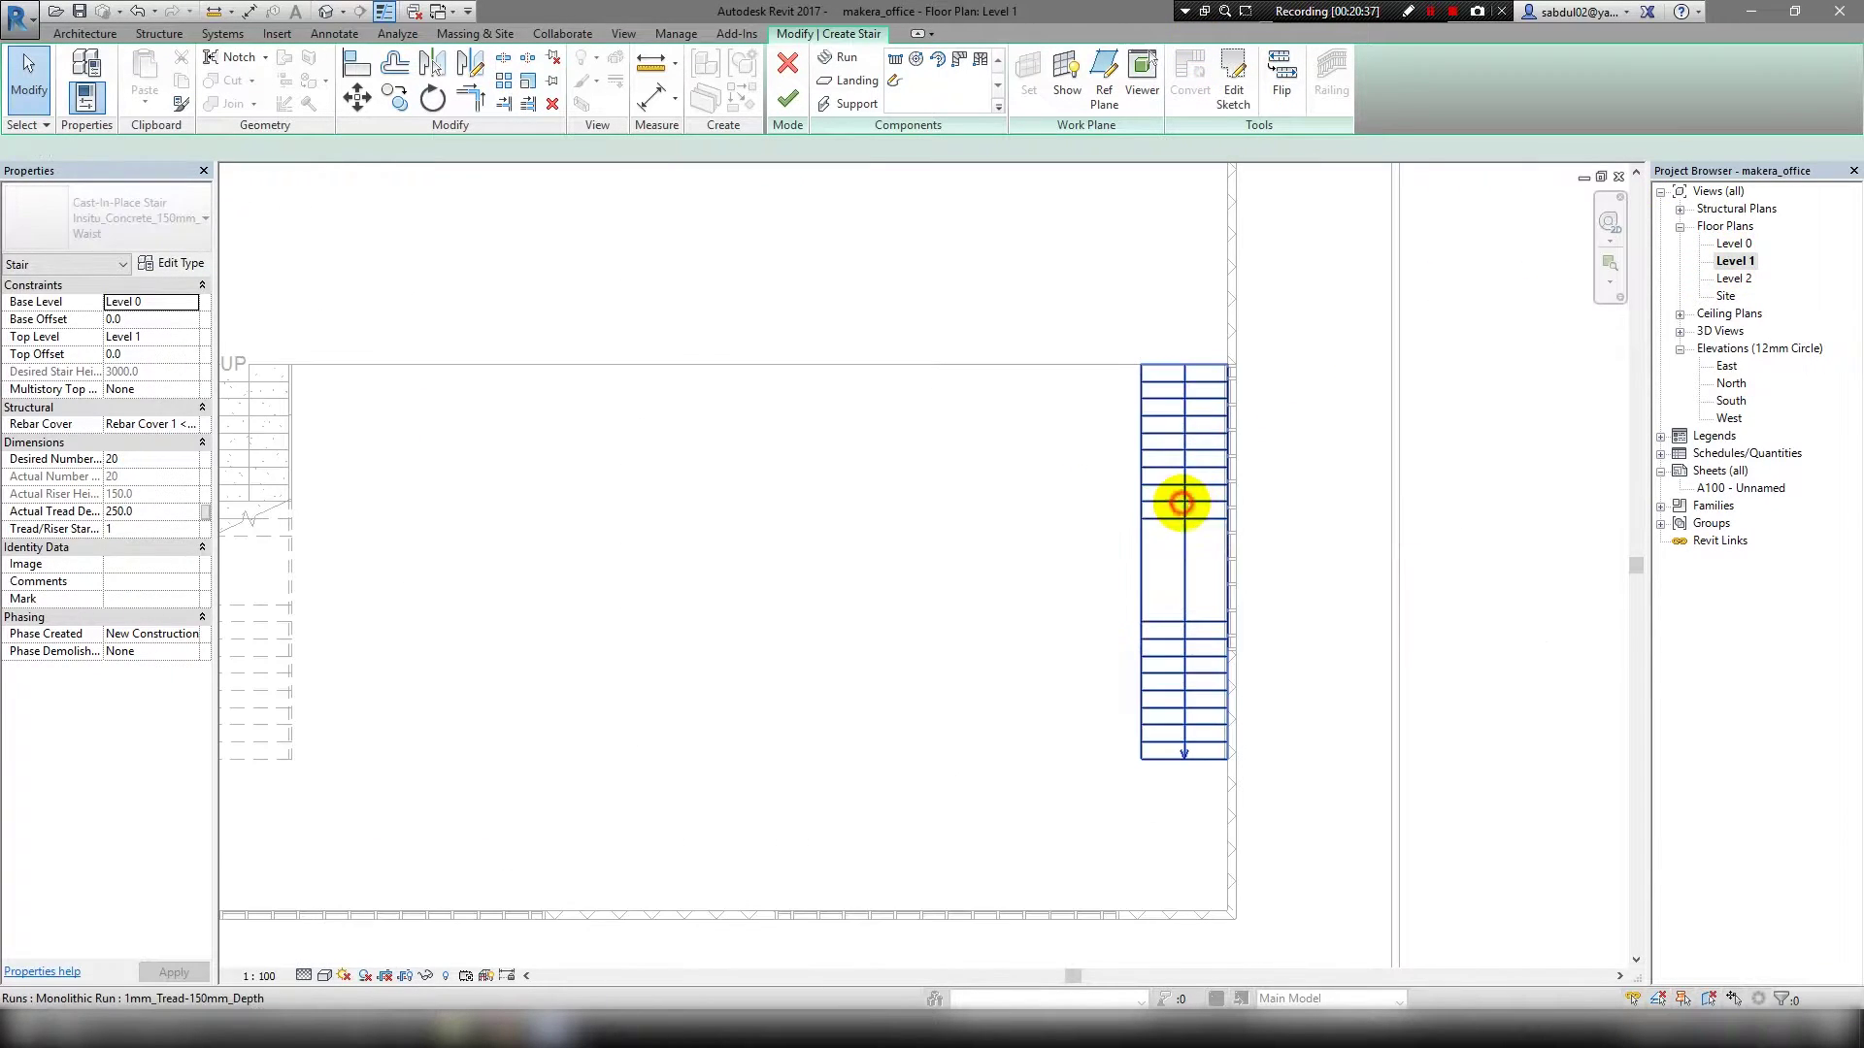
pyautogui.click(1182, 499)
pyautogui.click(1233, 89)
pyautogui.scroll(2, 1165, 576)
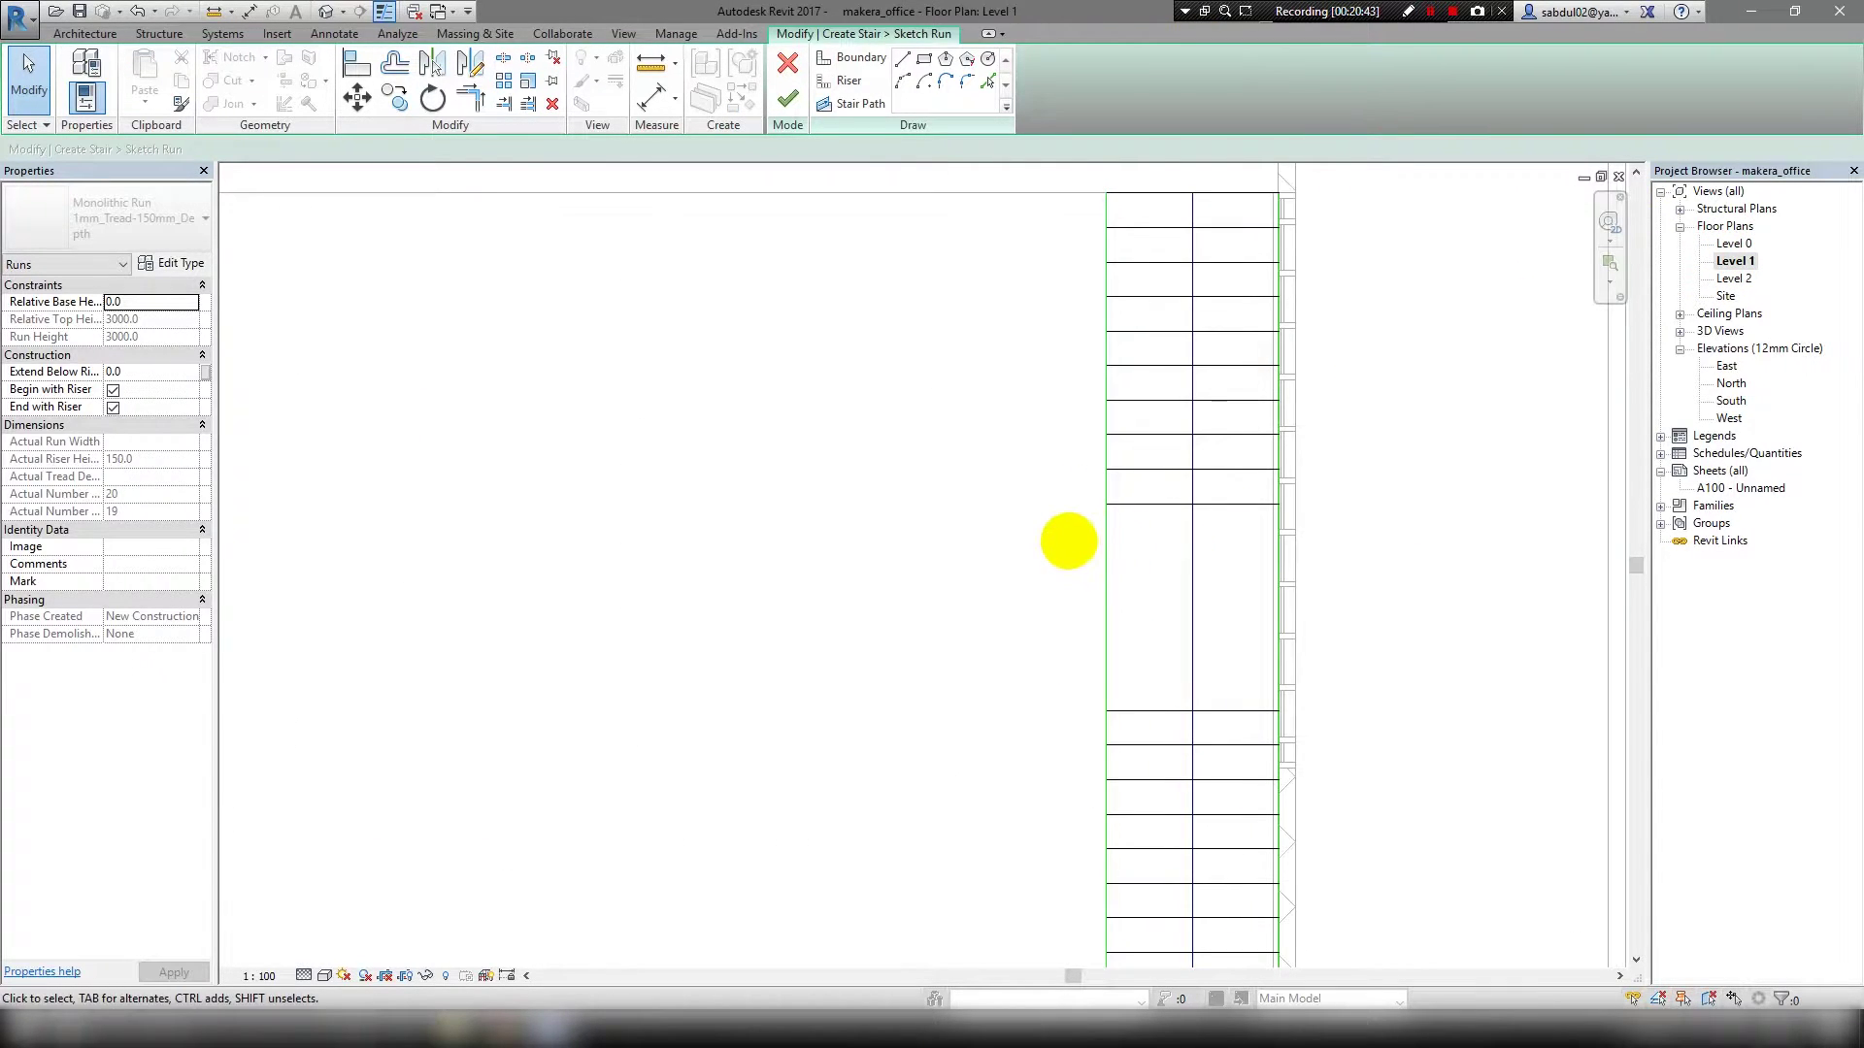
pyautogui.press('s')
pyautogui.press('l')
pyautogui.scroll(1, 1082, 524)
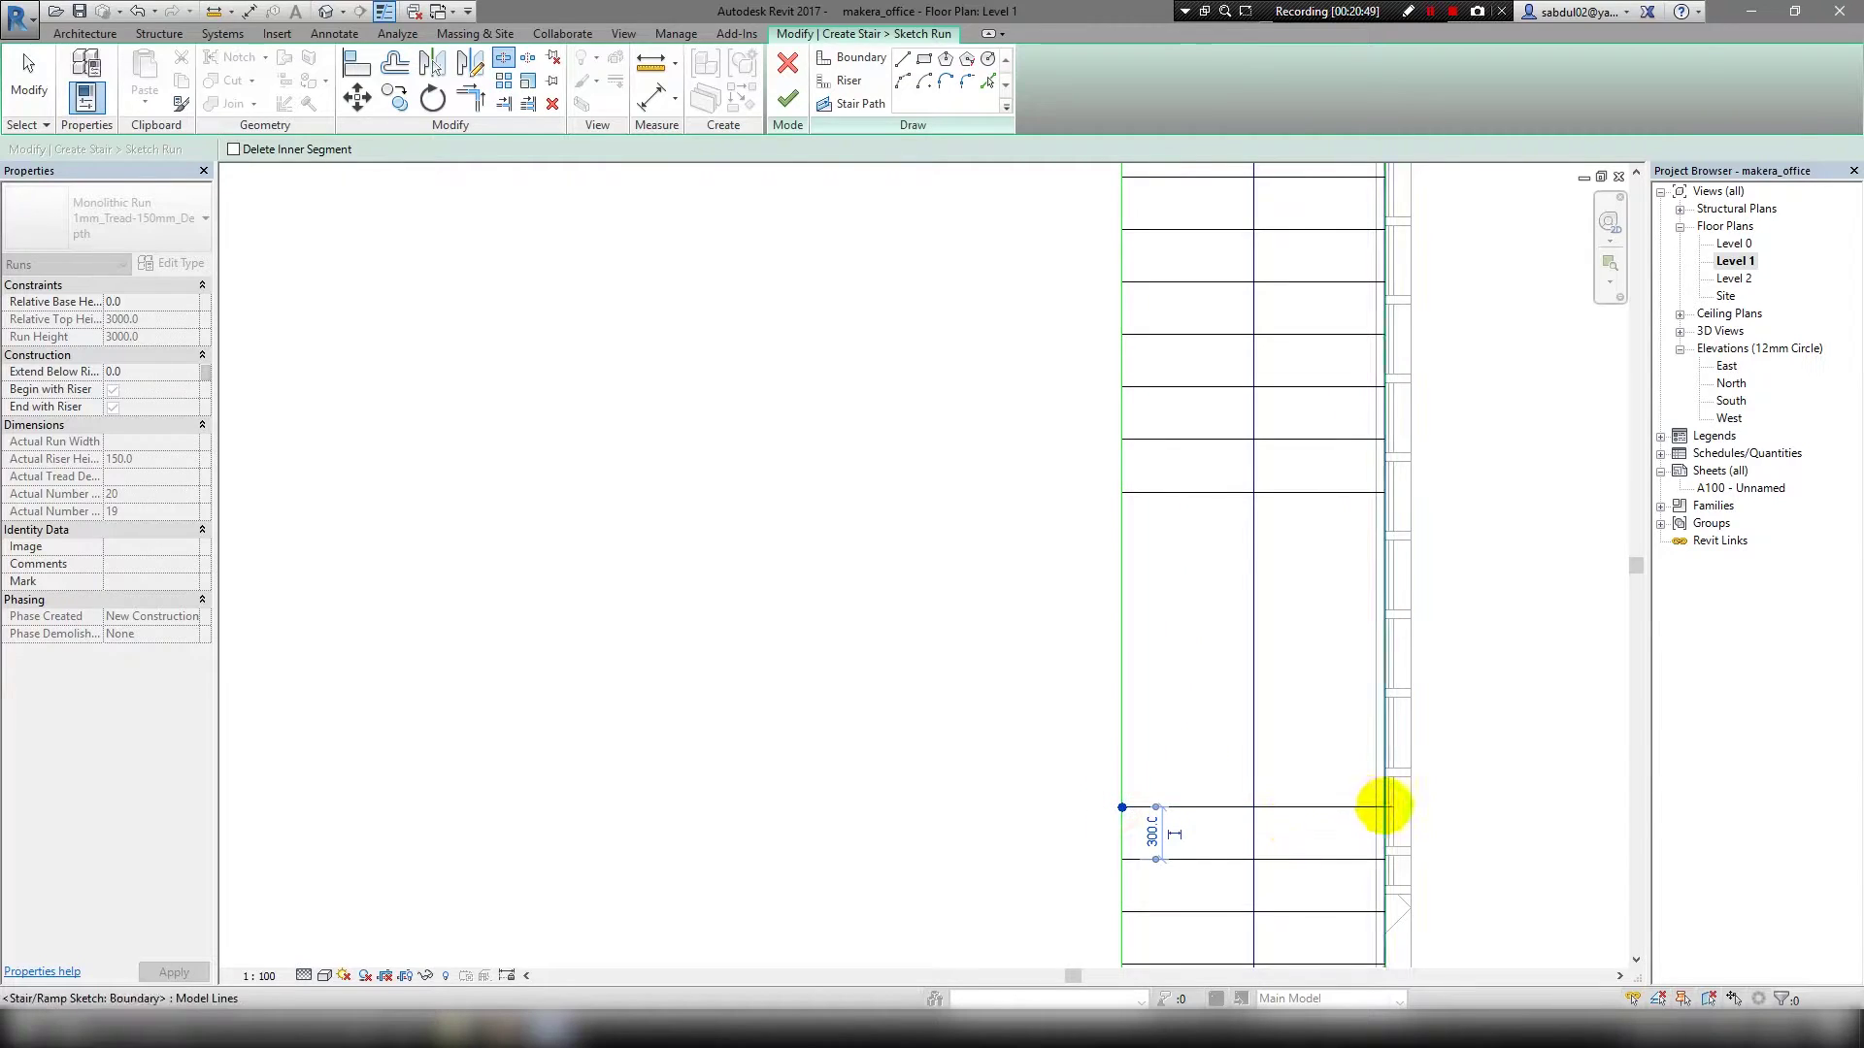
# Finish the run sketch twice and complete the stair with its DN label.
pyautogui.click(787, 97)
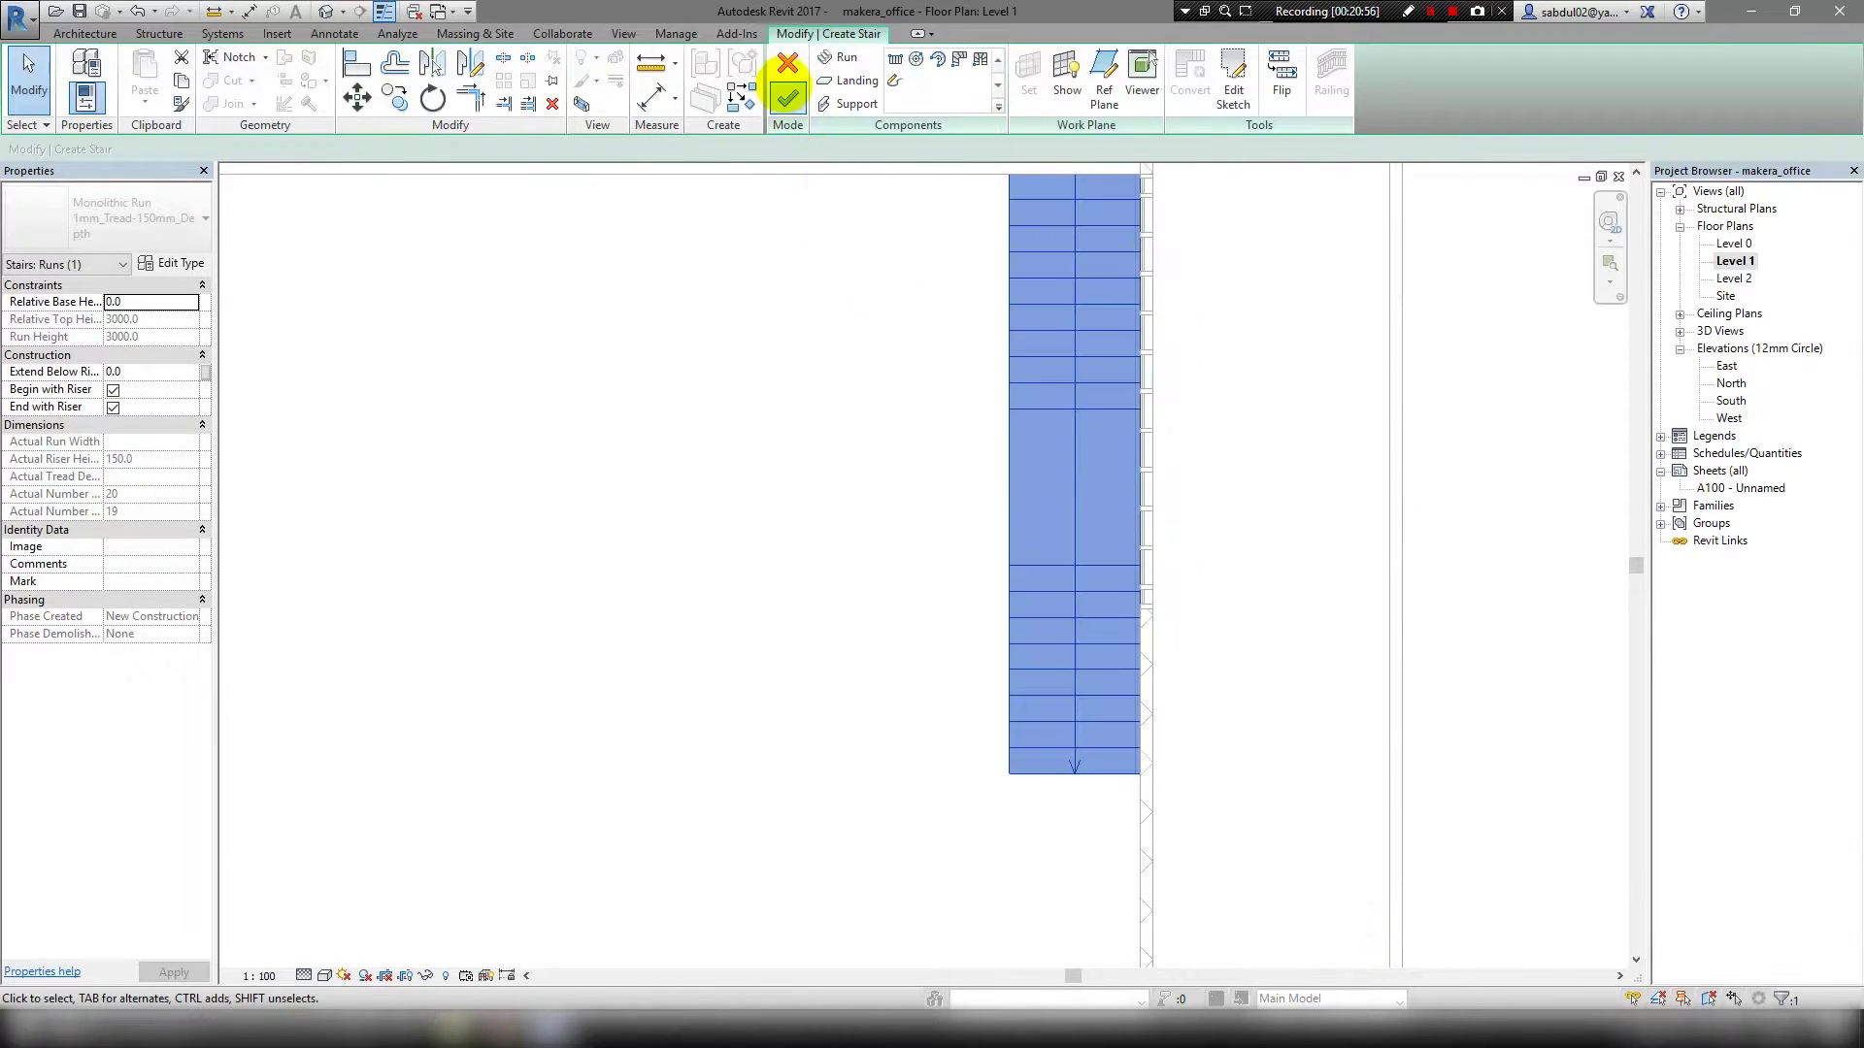
pyautogui.scroll(-2, 965, 507)
pyautogui.scroll(1, 1053, 679)
pyautogui.scroll(-1, 1024, 482)
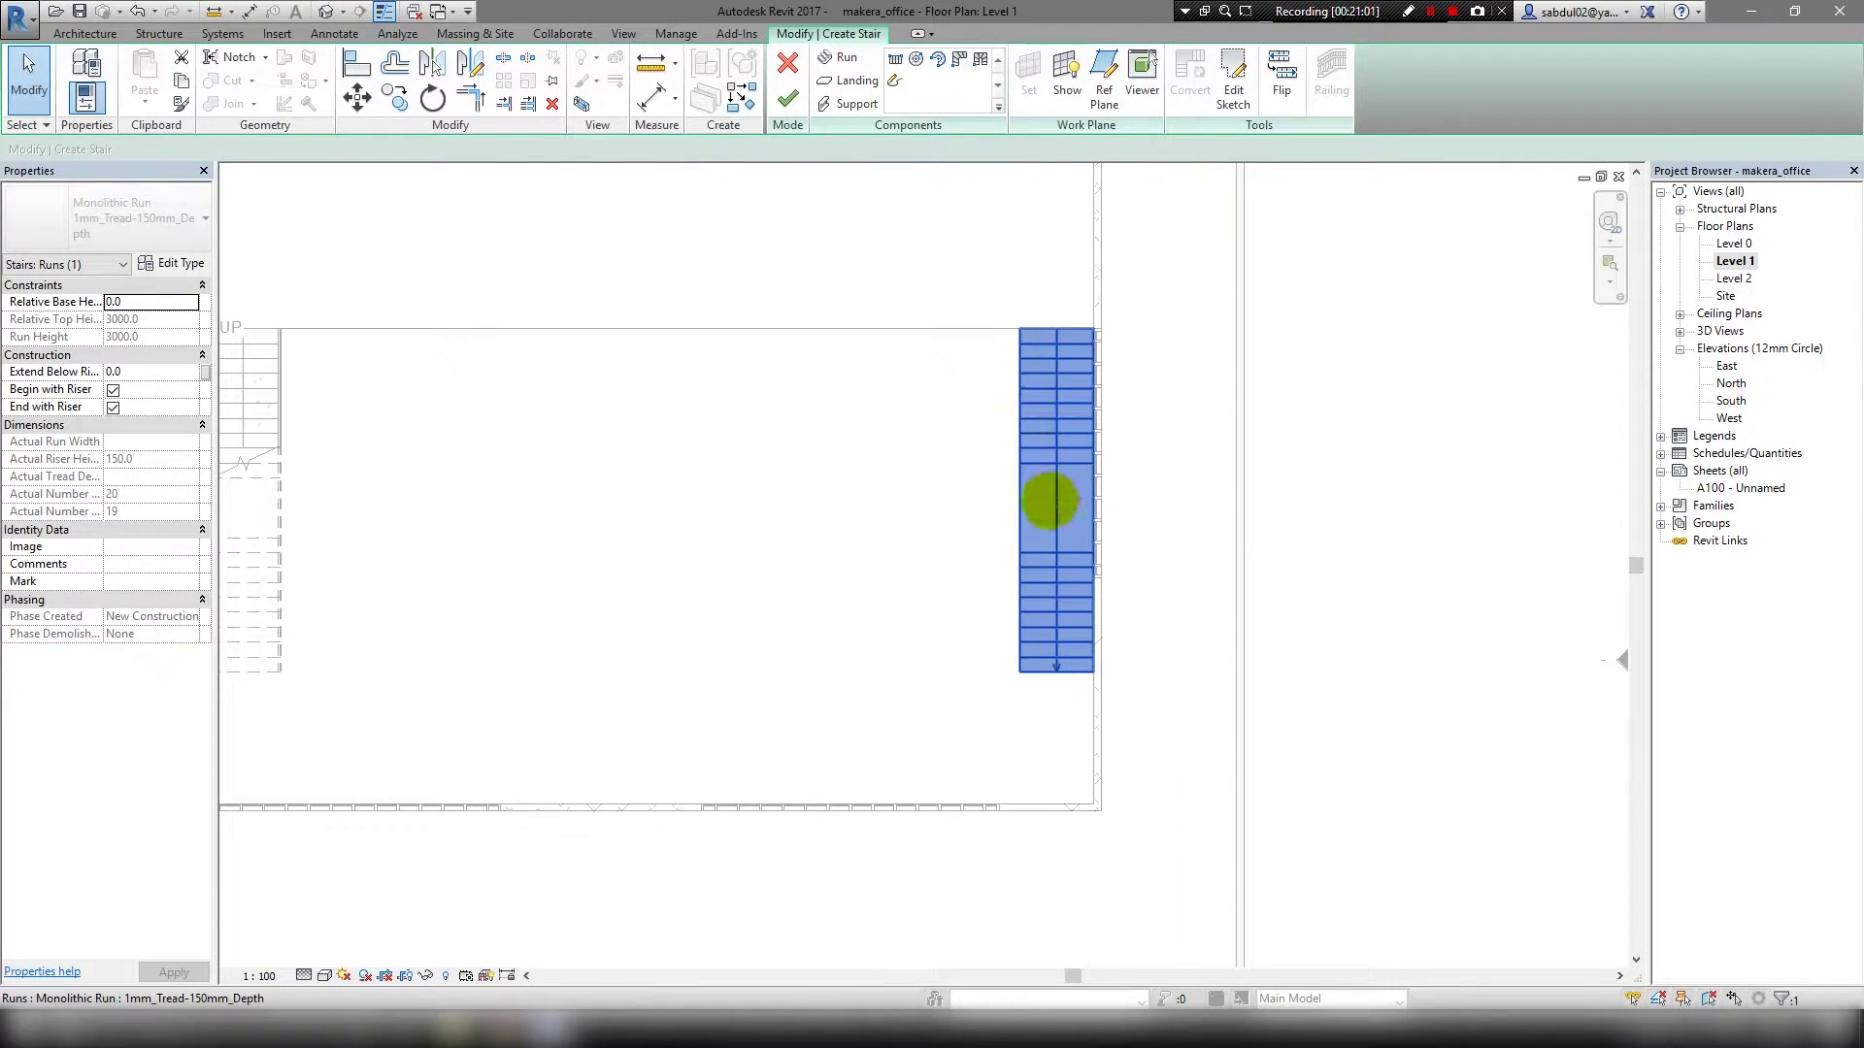
pyautogui.click(1233, 92)
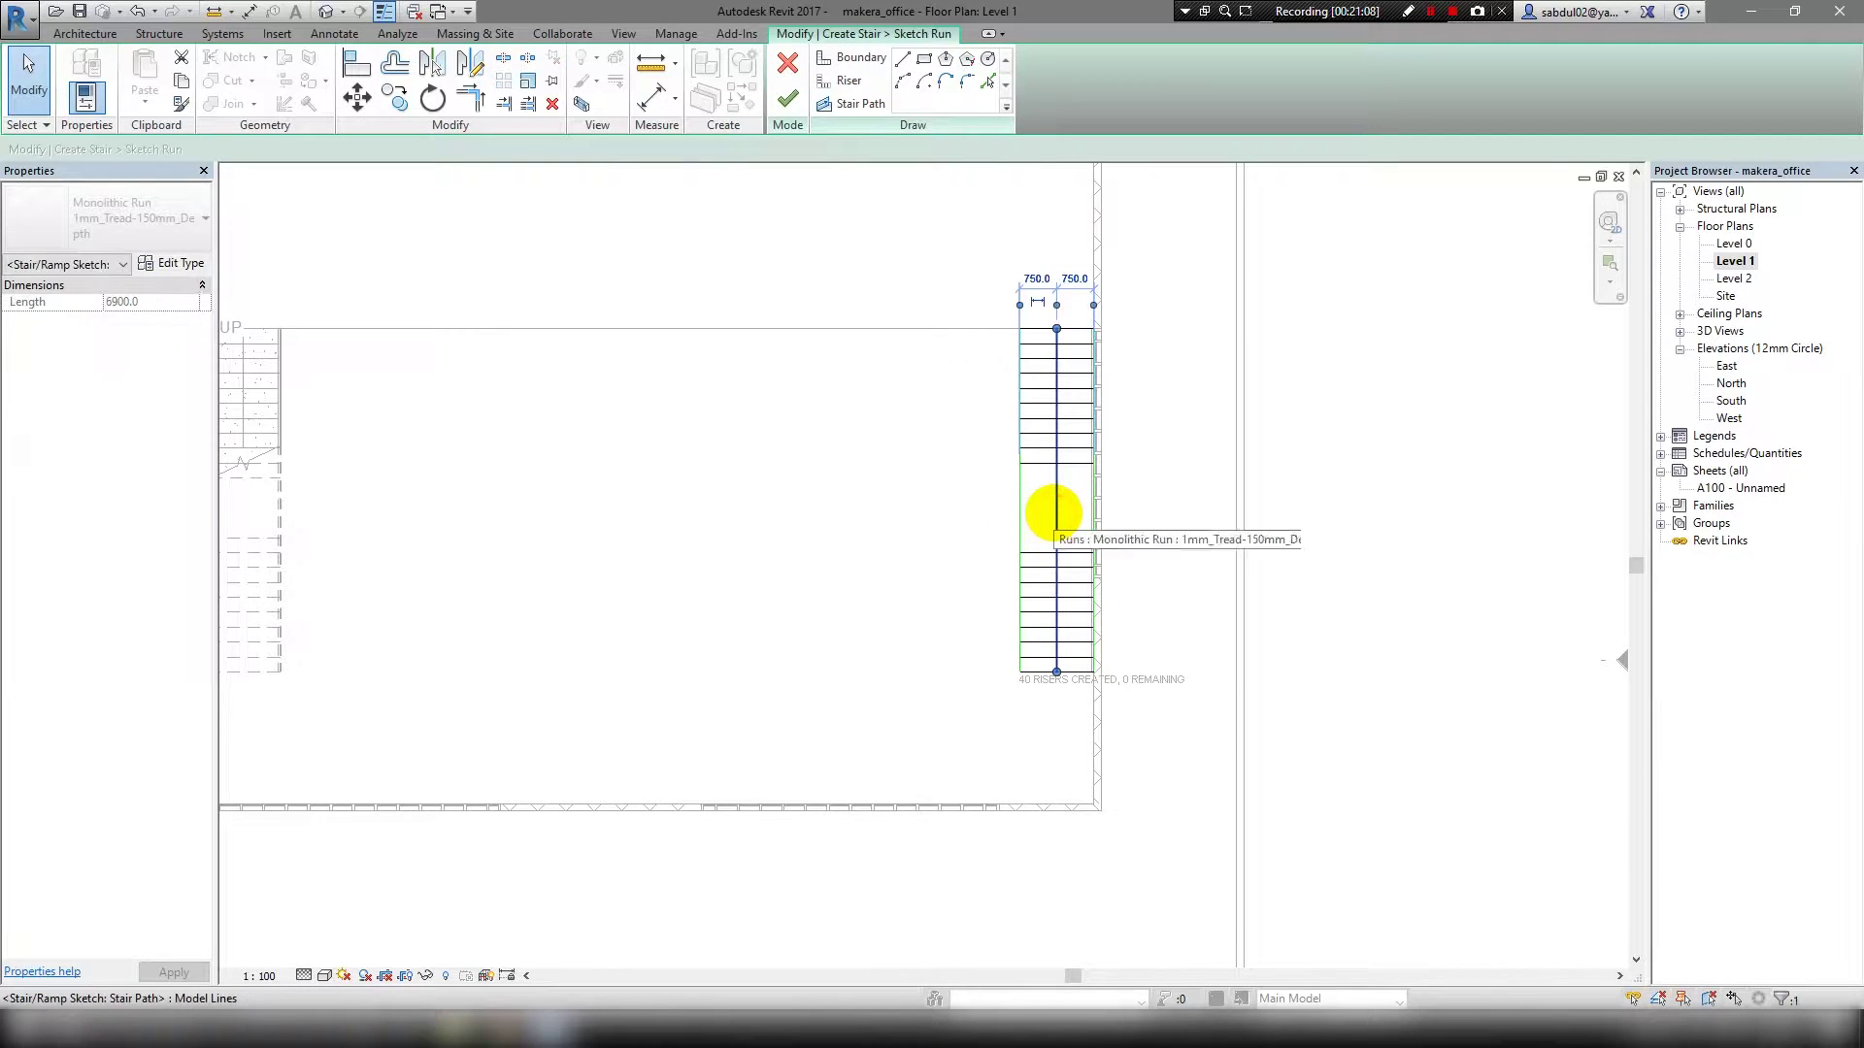
pyautogui.click(787, 97)
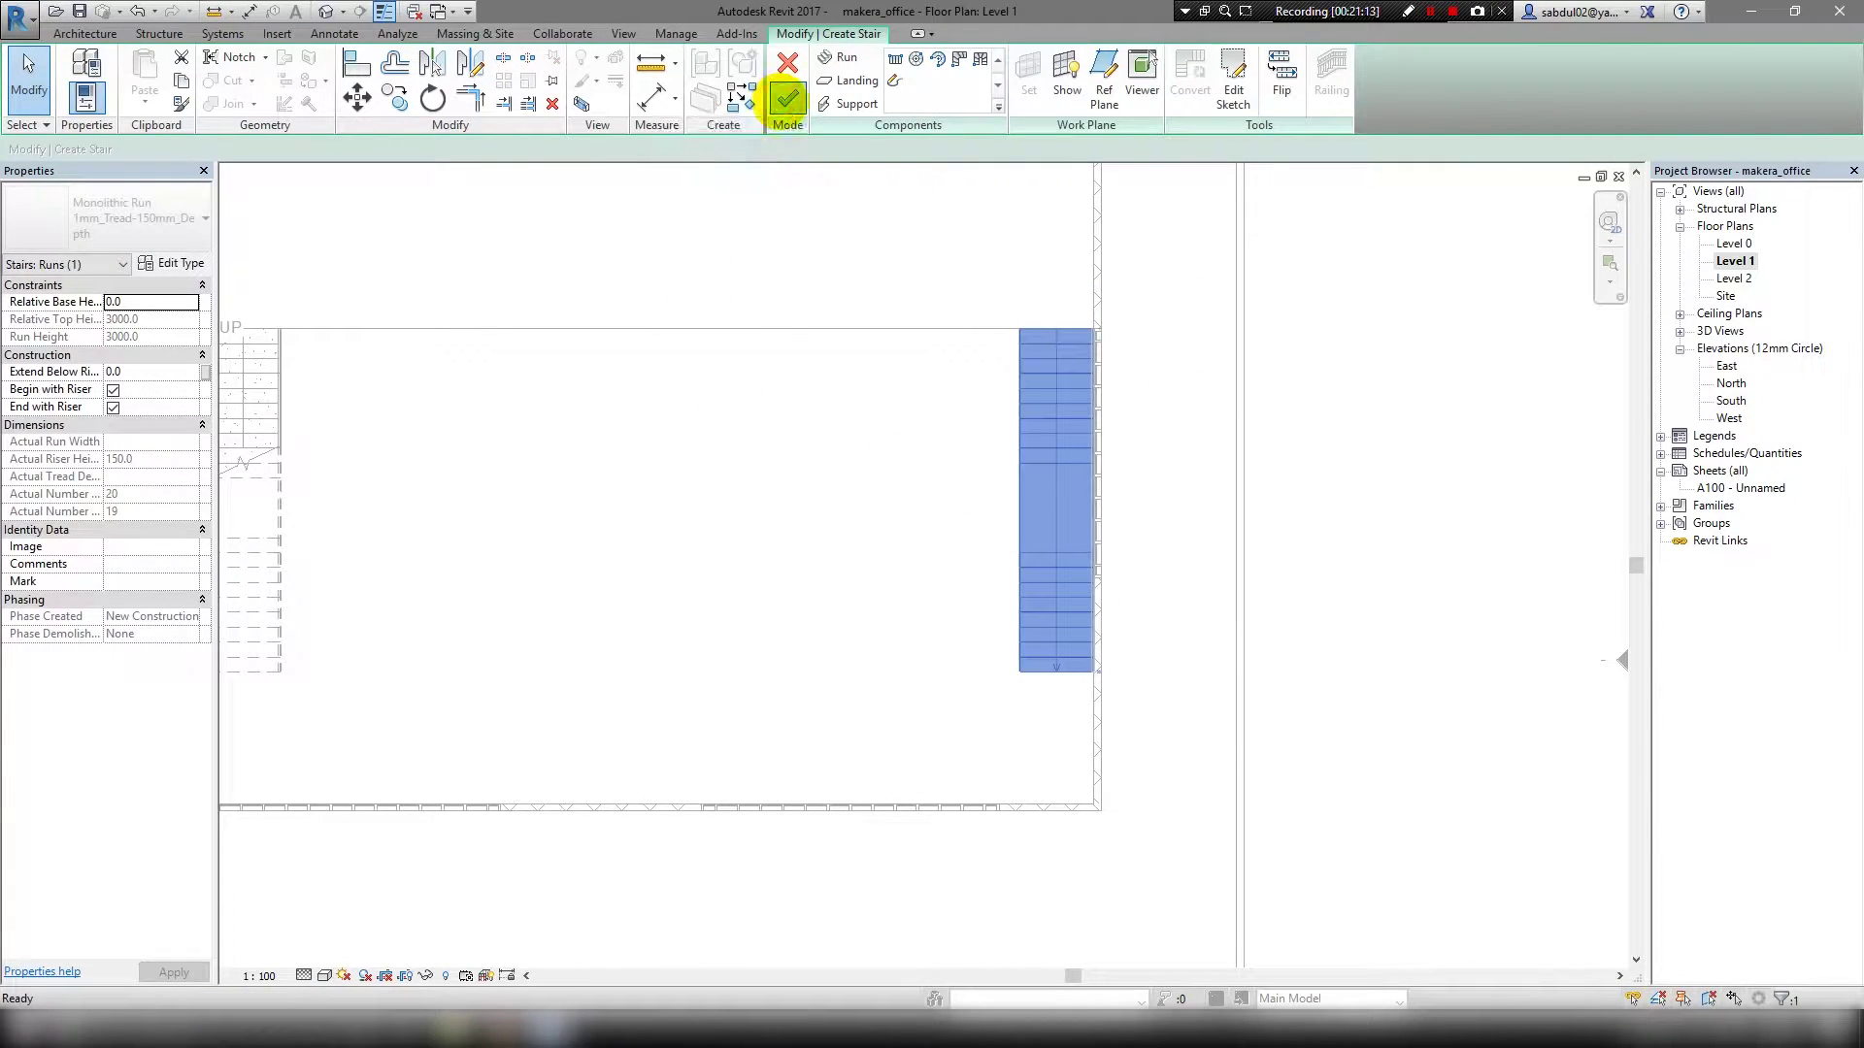
pyautogui.click(787, 97)
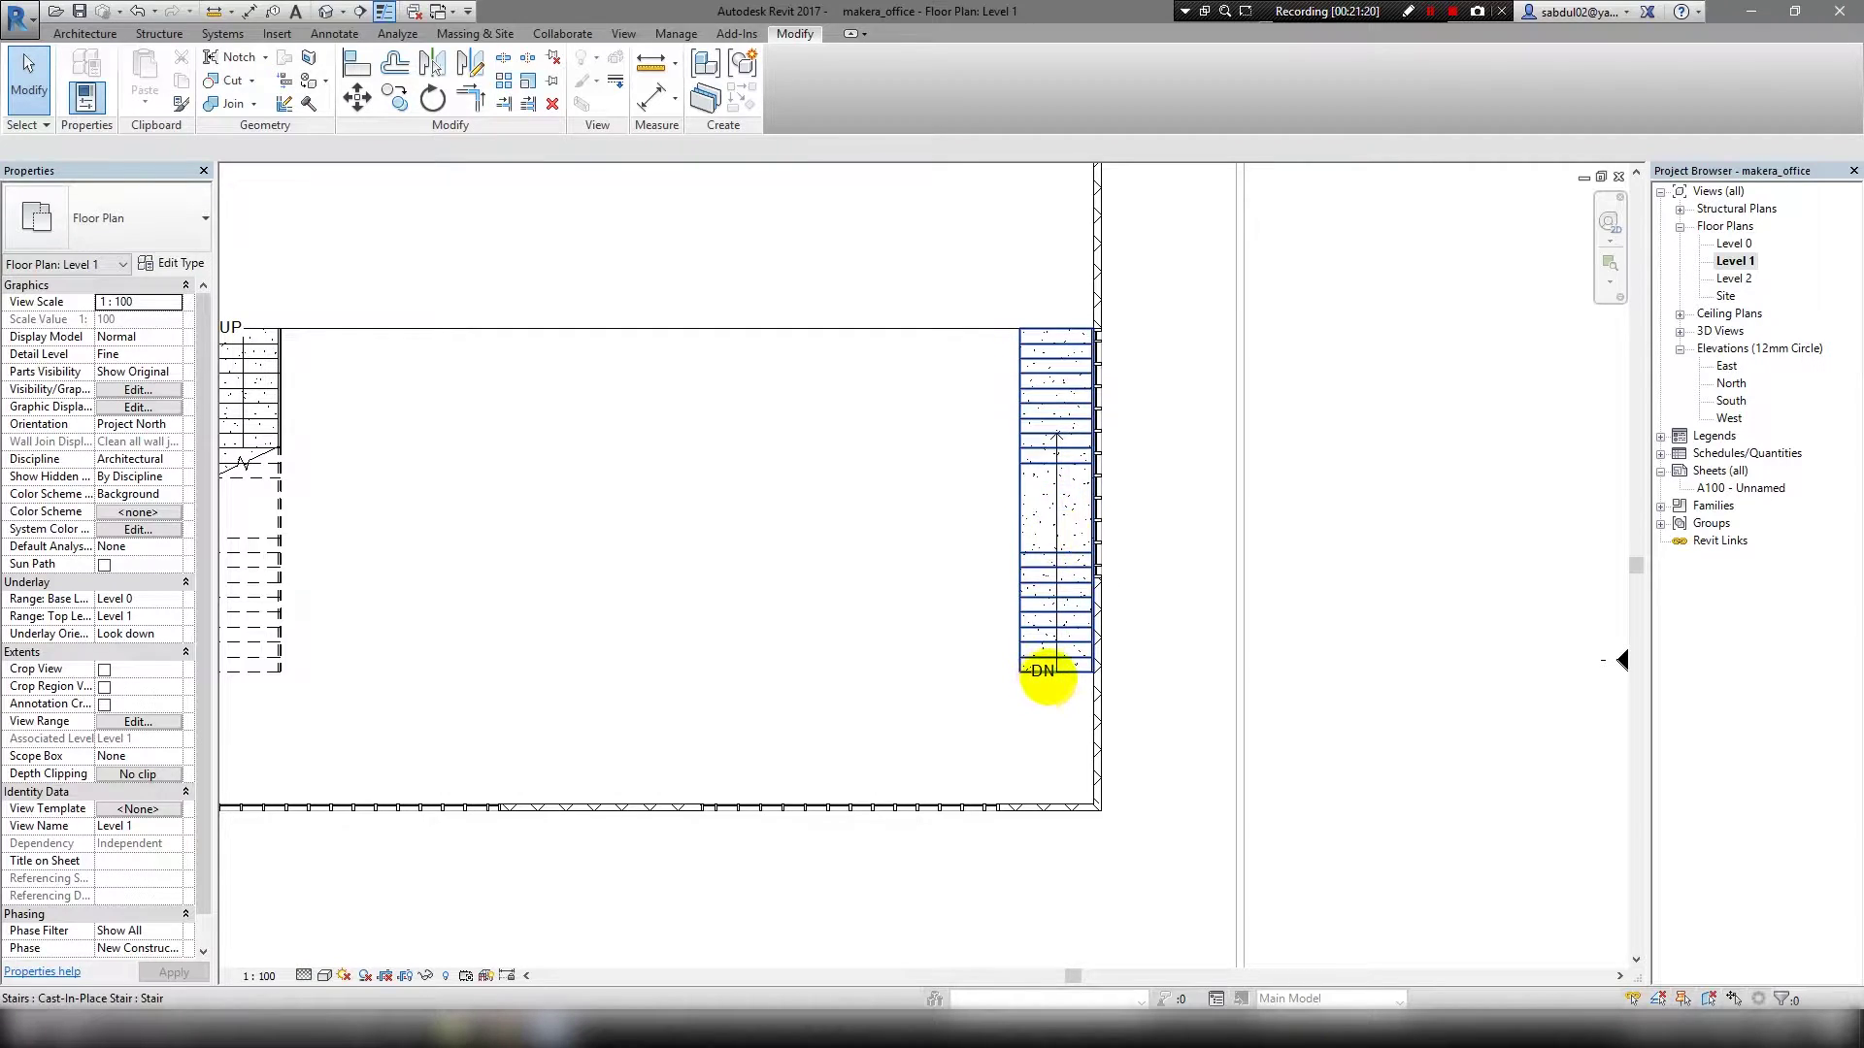
pyautogui.click(1044, 674)
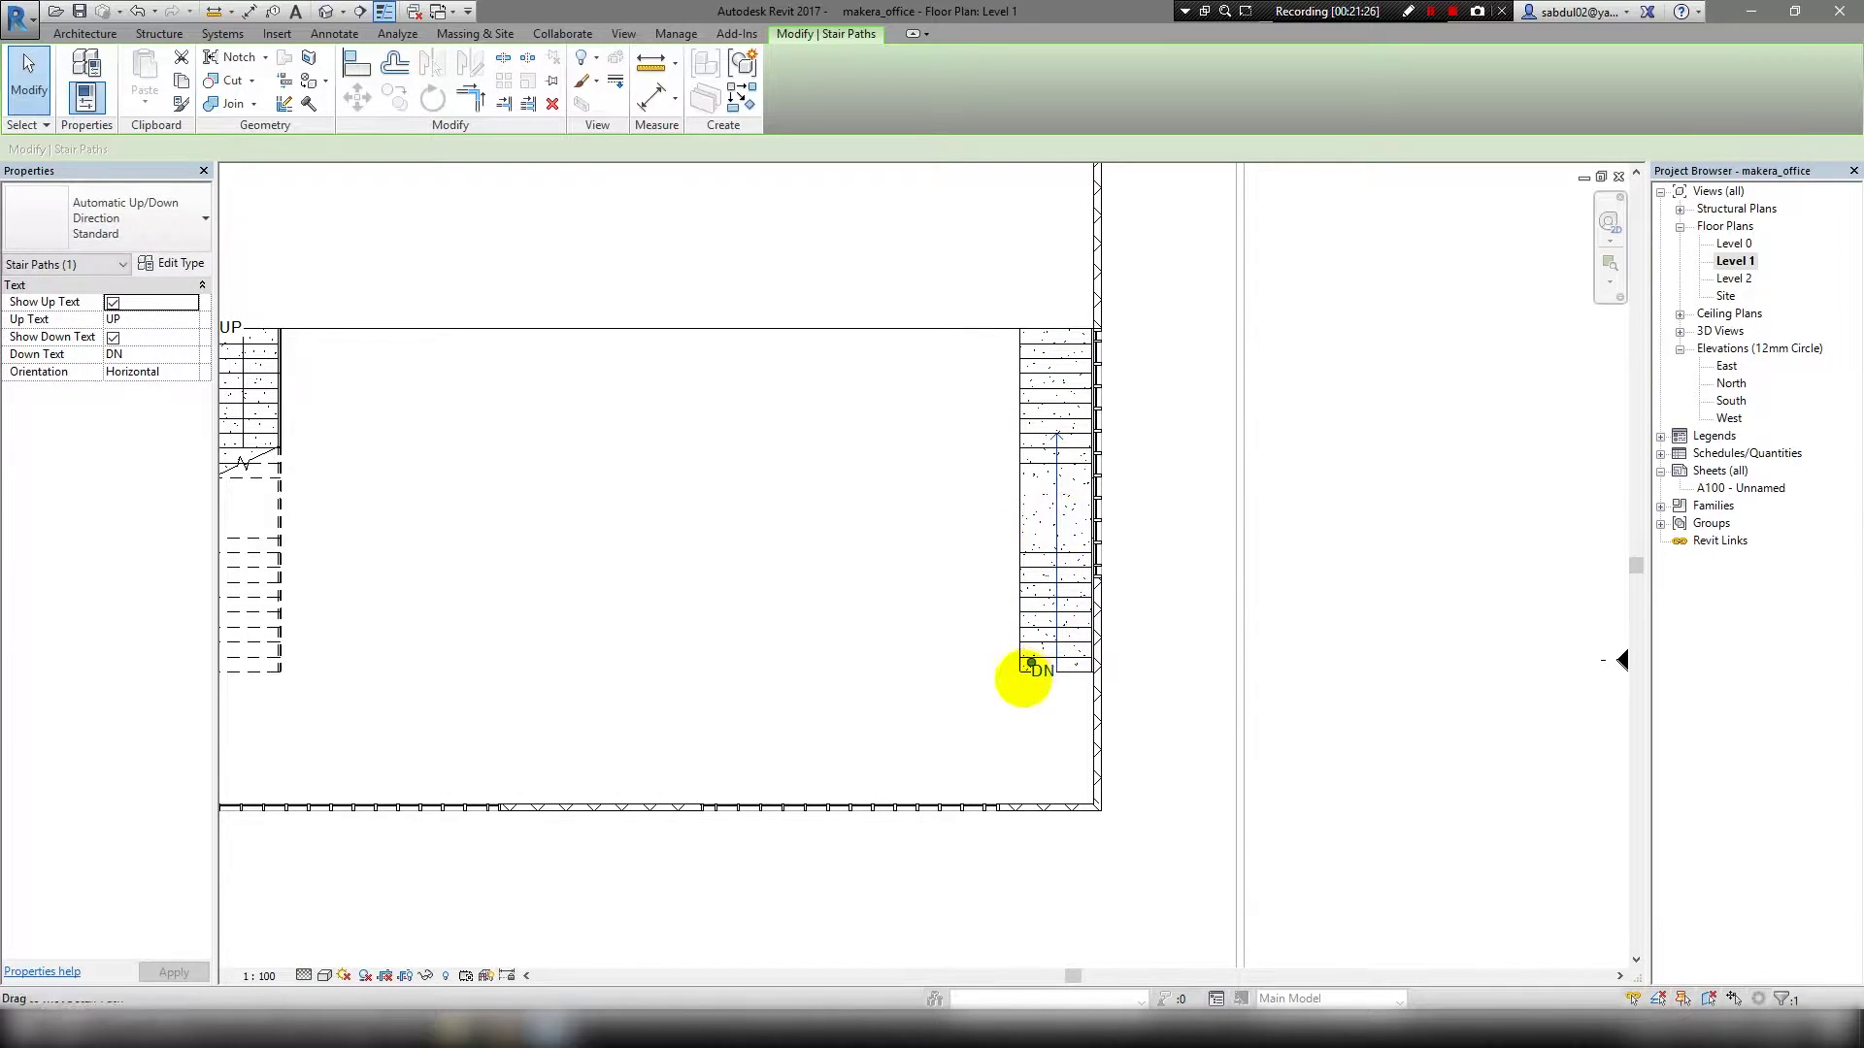
# Rotate the stair run 180° while editing the stair.
pyautogui.click(1049, 466)
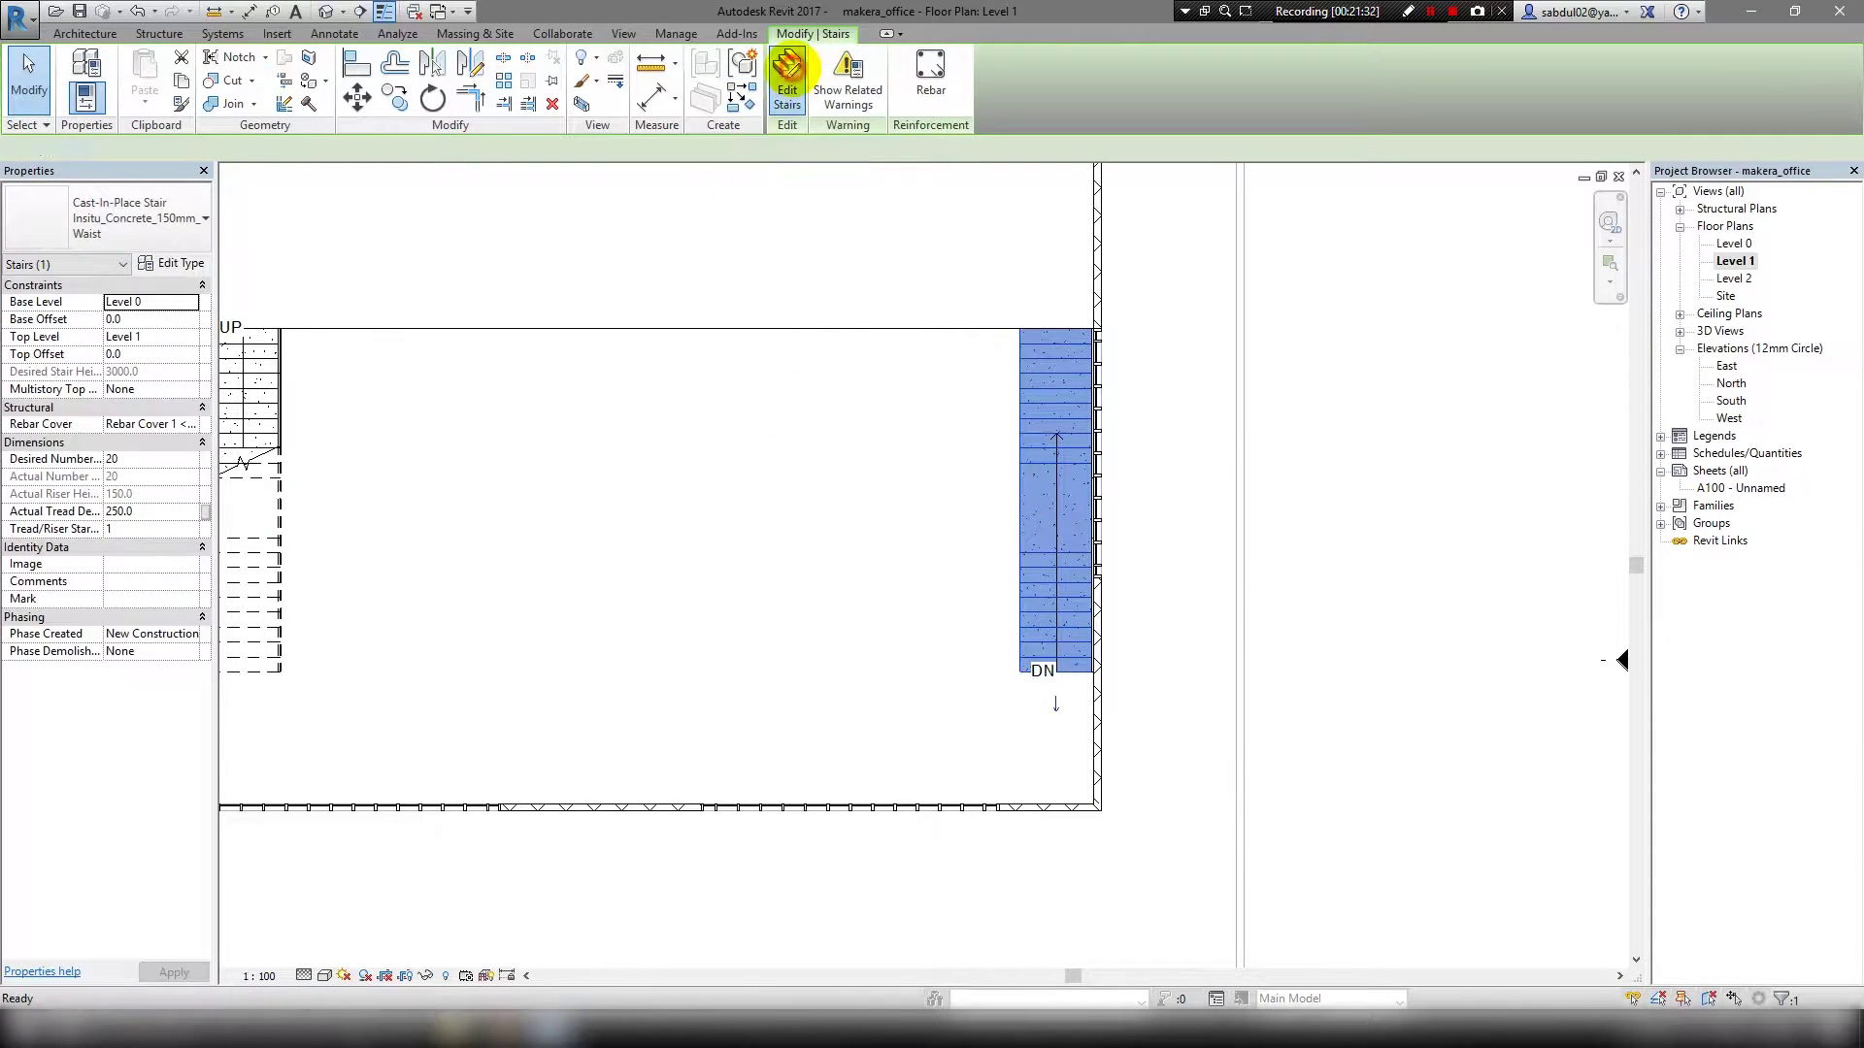
pyautogui.click(787, 70)
pyautogui.click(1039, 466)
pyautogui.press('r')
pyautogui.press('o')
pyautogui.click(1257, 500)
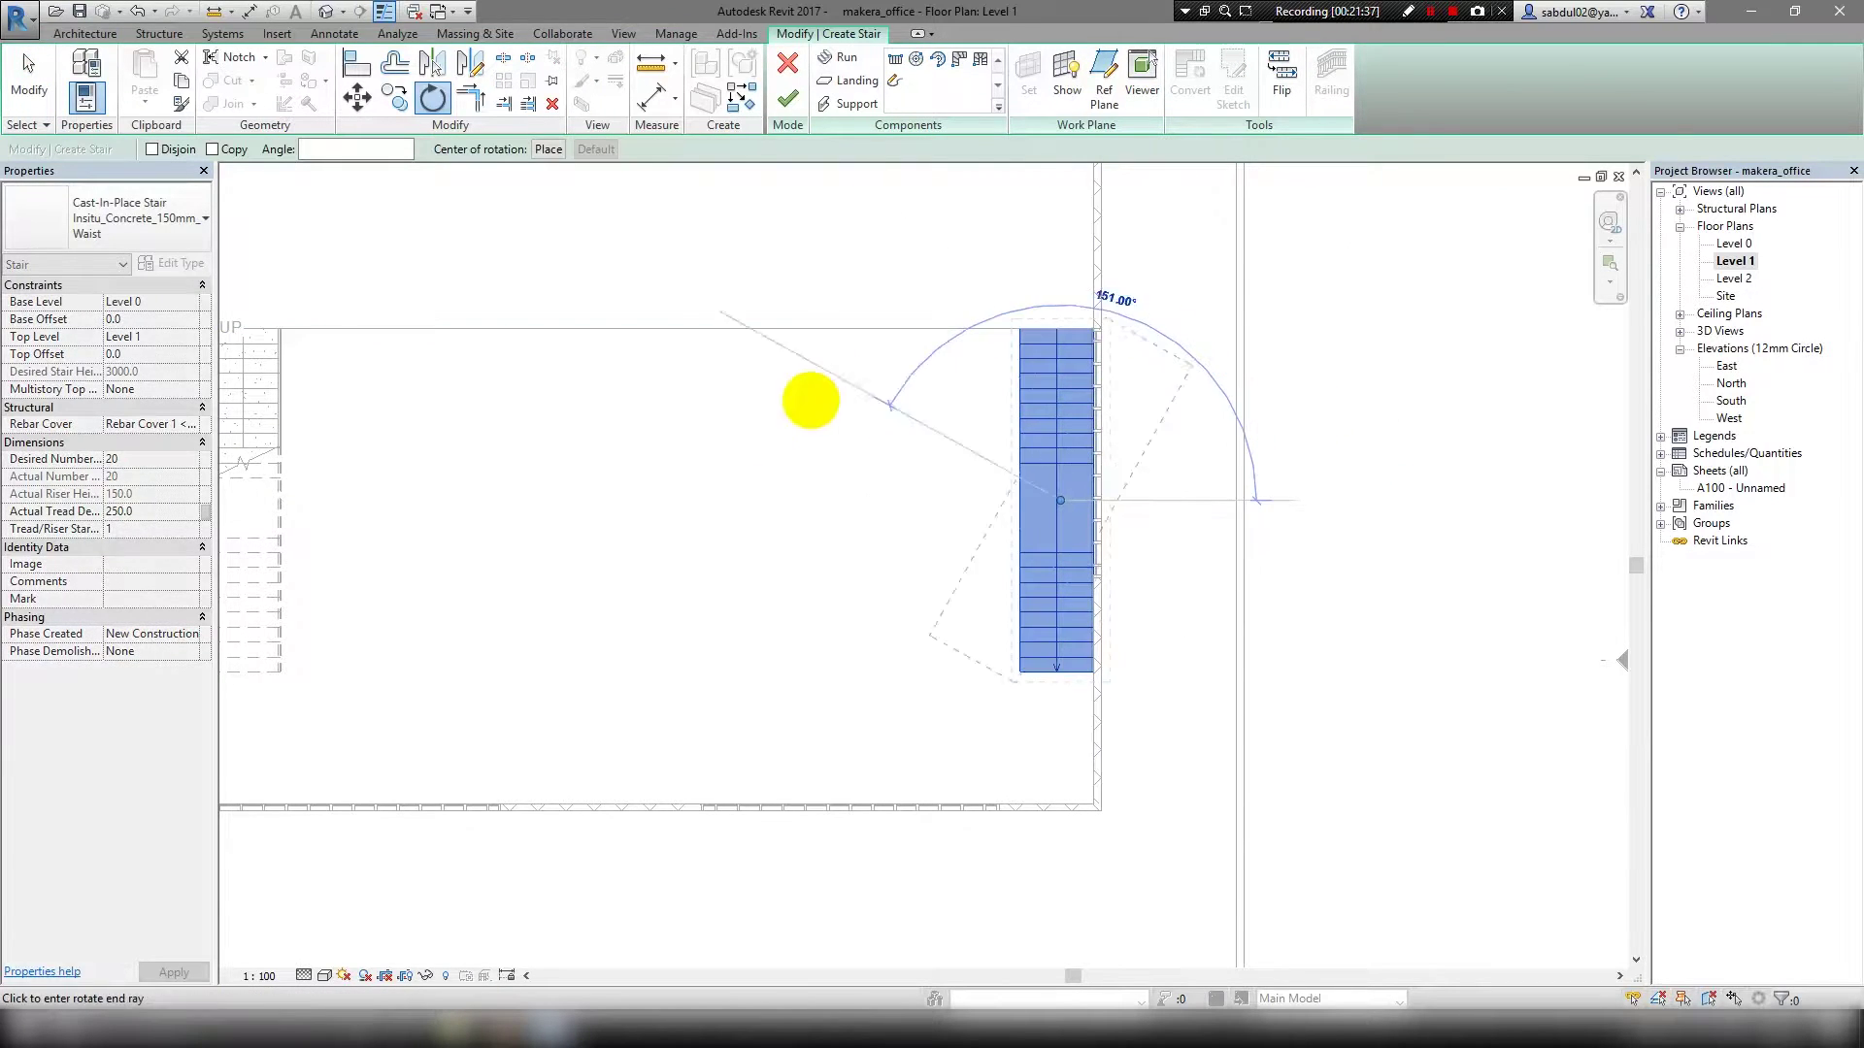
pyautogui.click(707, 500)
pyautogui.scroll(2, 976, 587)
# Align the run, finish the stair, and orbit the 3D view to inspect it.
pyautogui.press('a')
pyautogui.press('l')
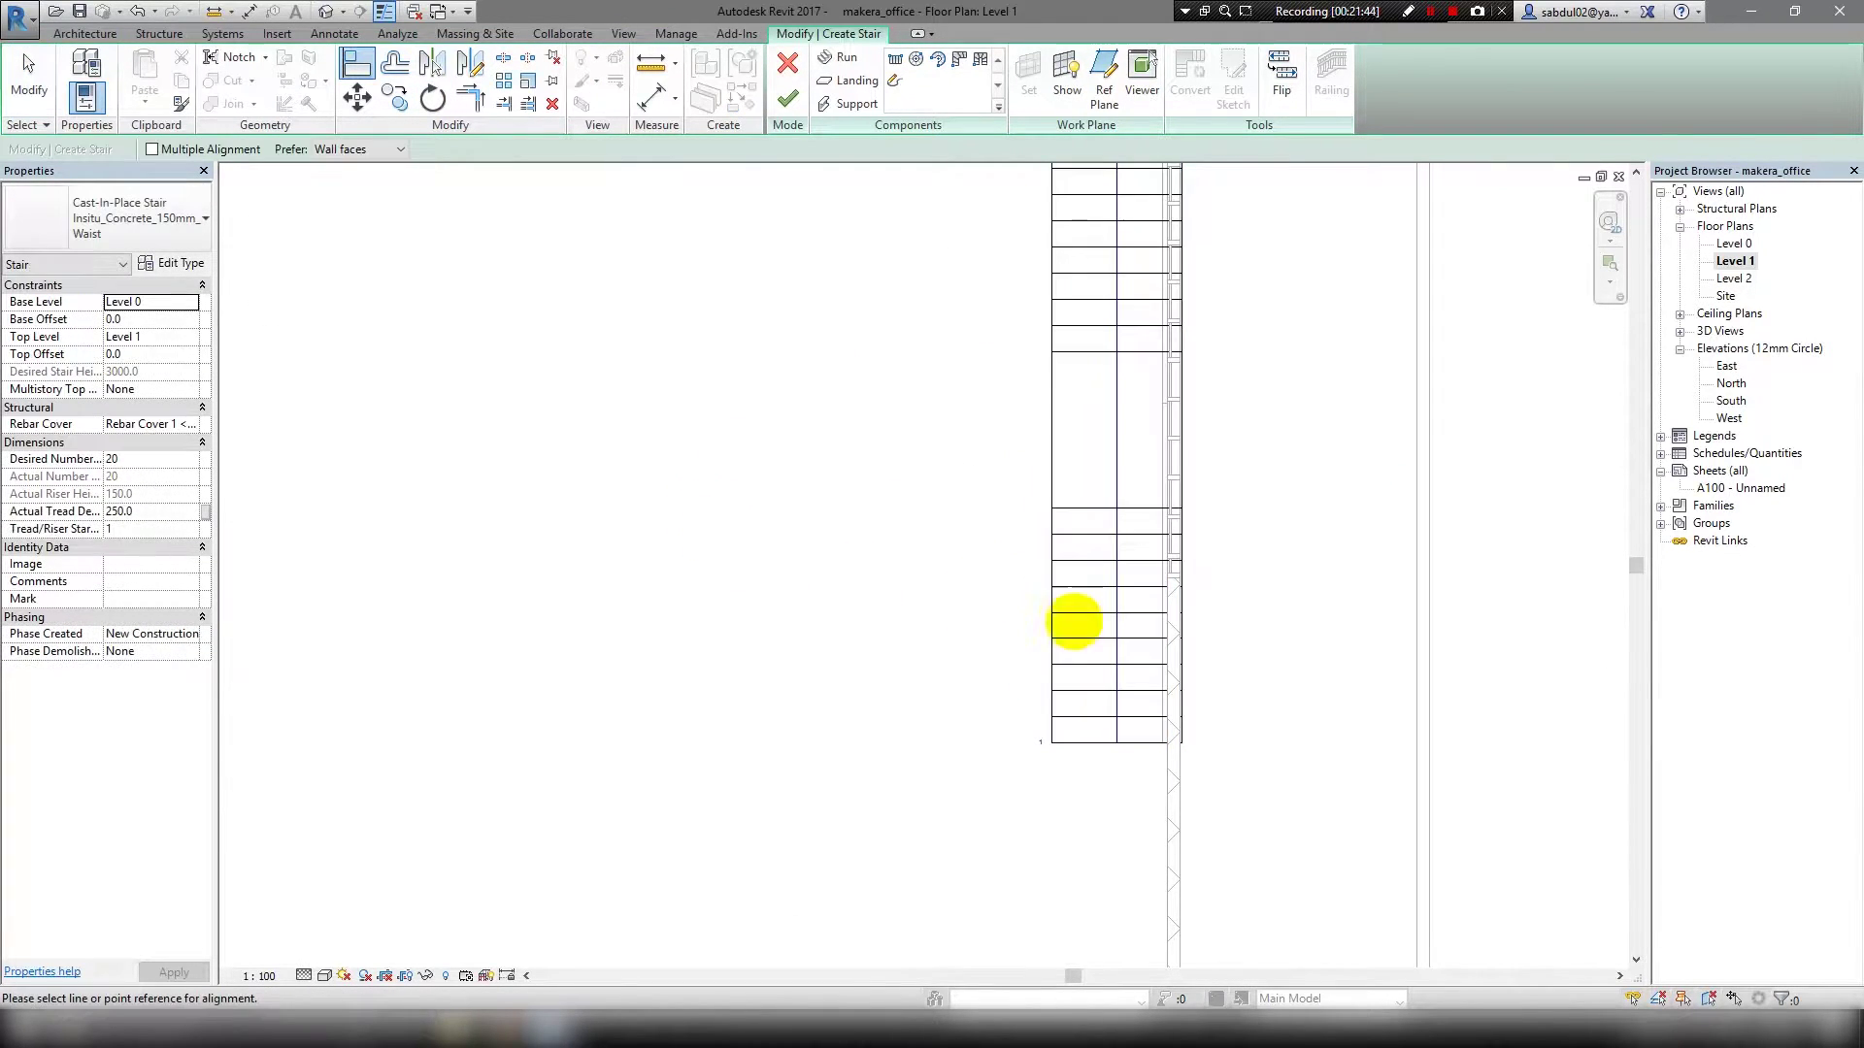
pyautogui.click(787, 97)
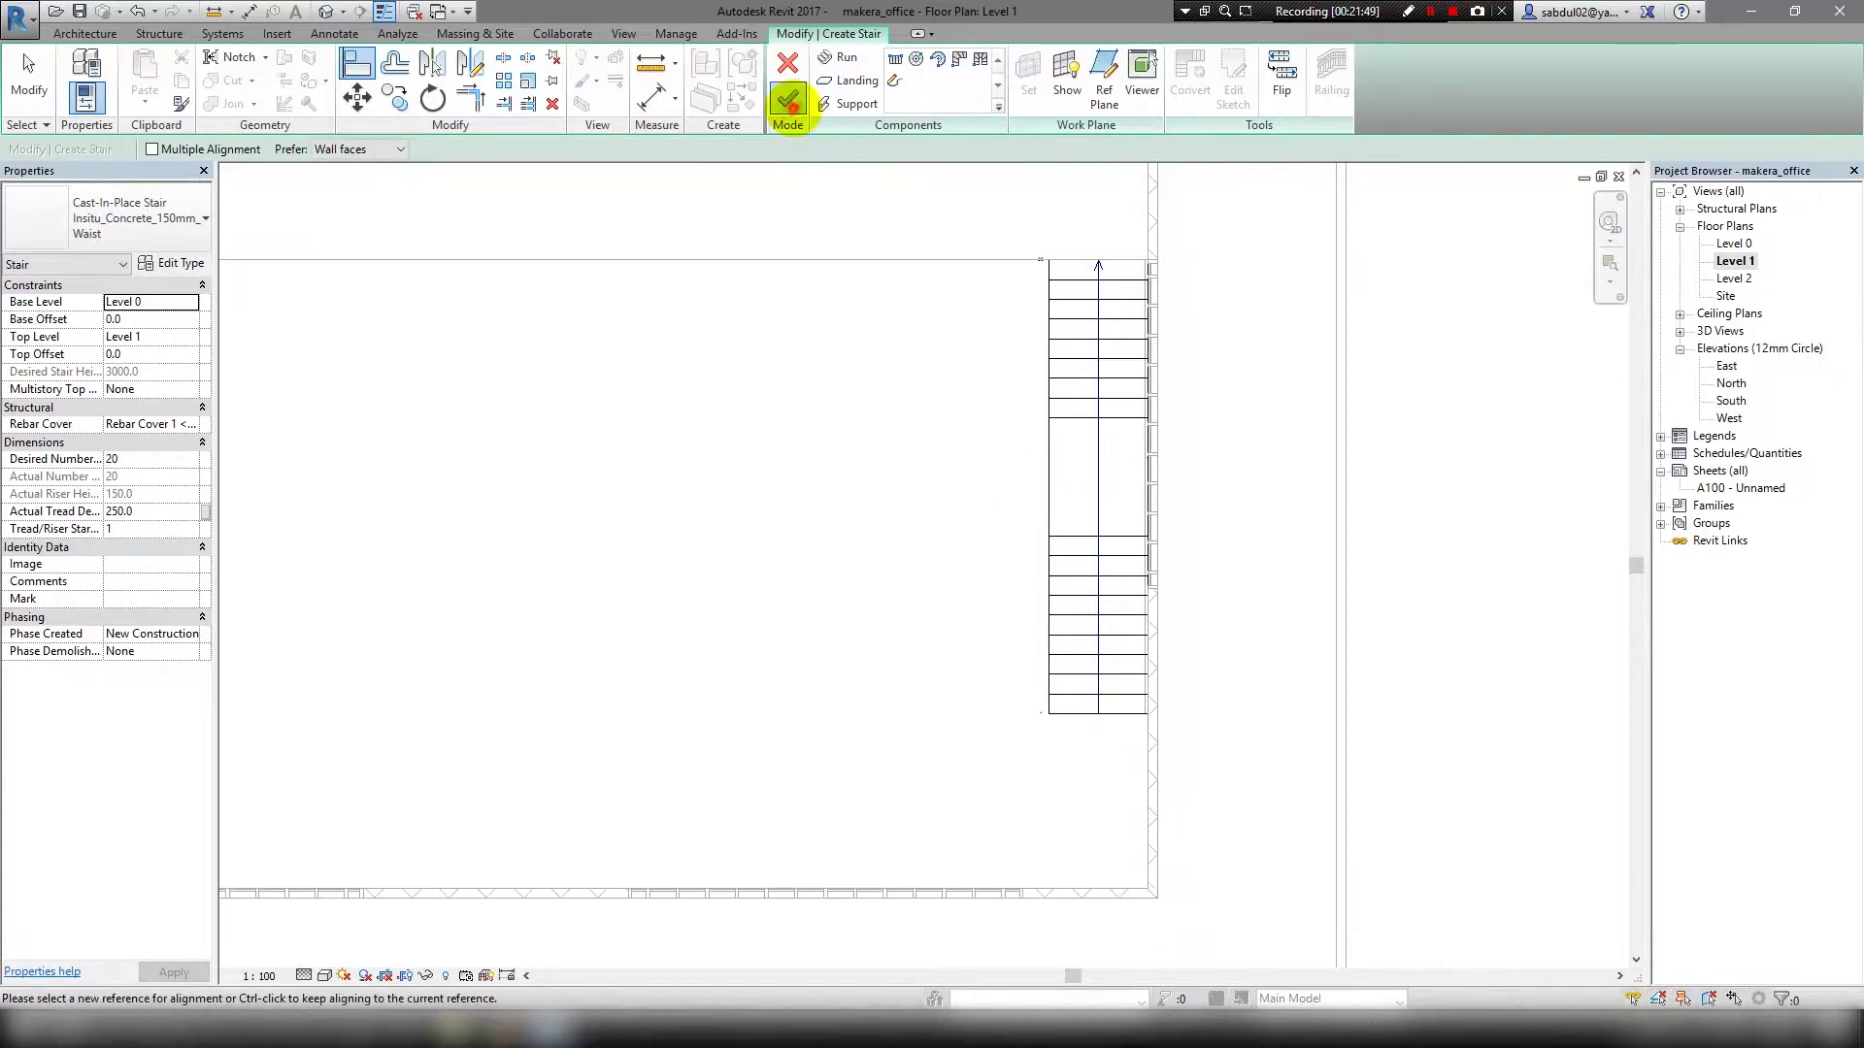
pyautogui.scroll(-3, 961, 499)
pyautogui.scroll(-2, 961, 499)
pyautogui.click(326, 10)
pyautogui.moveTo(848, 516)
pyautogui.keyDown('shift'); pyautogui.mouseDown(button='middle')
pyautogui.moveTo(748, 657)
pyautogui.moveTo(1311, 437)
pyautogui.moveTo(1132, 404)
pyautogui.moveTo(967, 457)
pyautogui.moveTo(1248, 541)
pyautogui.moveTo(1115, 416)
pyautogui.moveTo(1256, 524)
pyautogui.moveTo(884, 575)
pyautogui.moveTo(1061, 437)
pyautogui.moveTo(882, 640)
pyautogui.moveTo(907, 366)
pyautogui.moveTo(1174, 303)
pyautogui.moveTo(1177, 275)
pyautogui.moveTo(1115, 533)
pyautogui.moveTo(1107, 491)
pyautogui.mouseUp(button='middle'); pyautogui.keyUp('shift')
pyautogui.click(1061, 437)
# Delete the old stair and start a new stair on the Level 1 plan.
pyautogui.press('Escape')
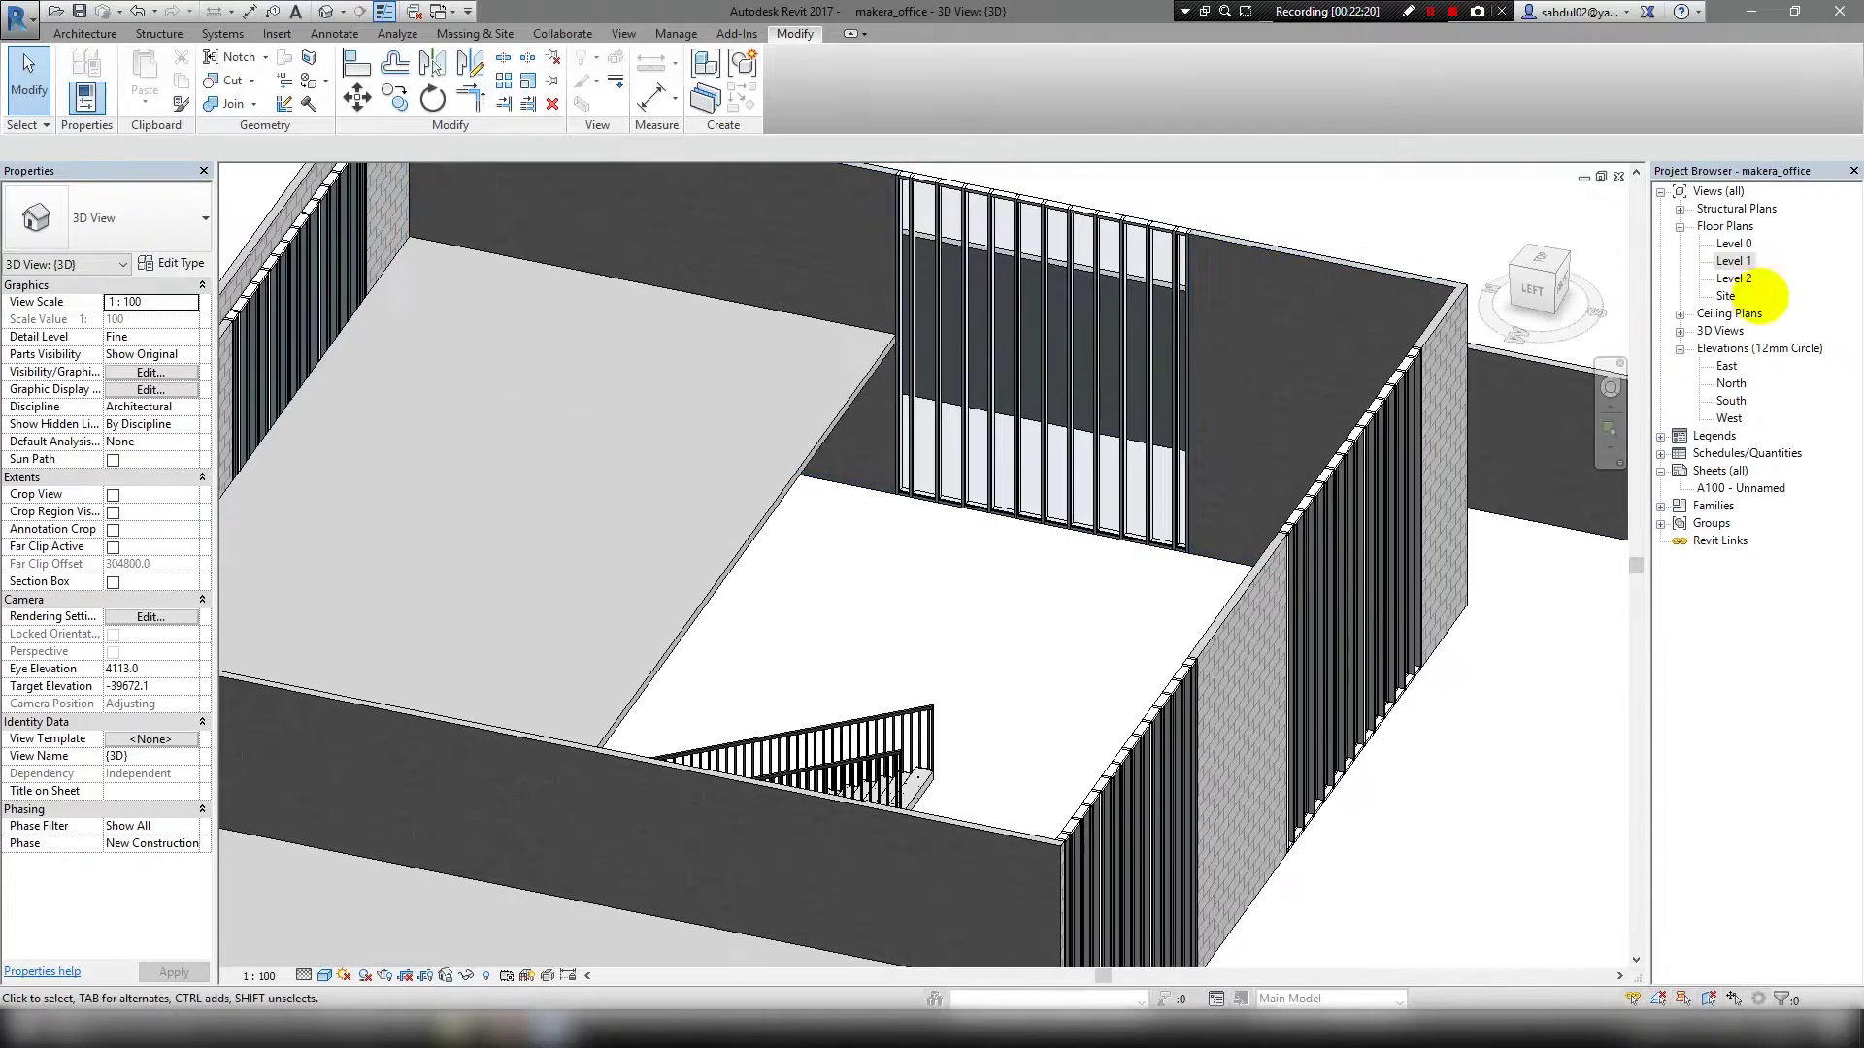
pyautogui.doubleClick(1734, 260)
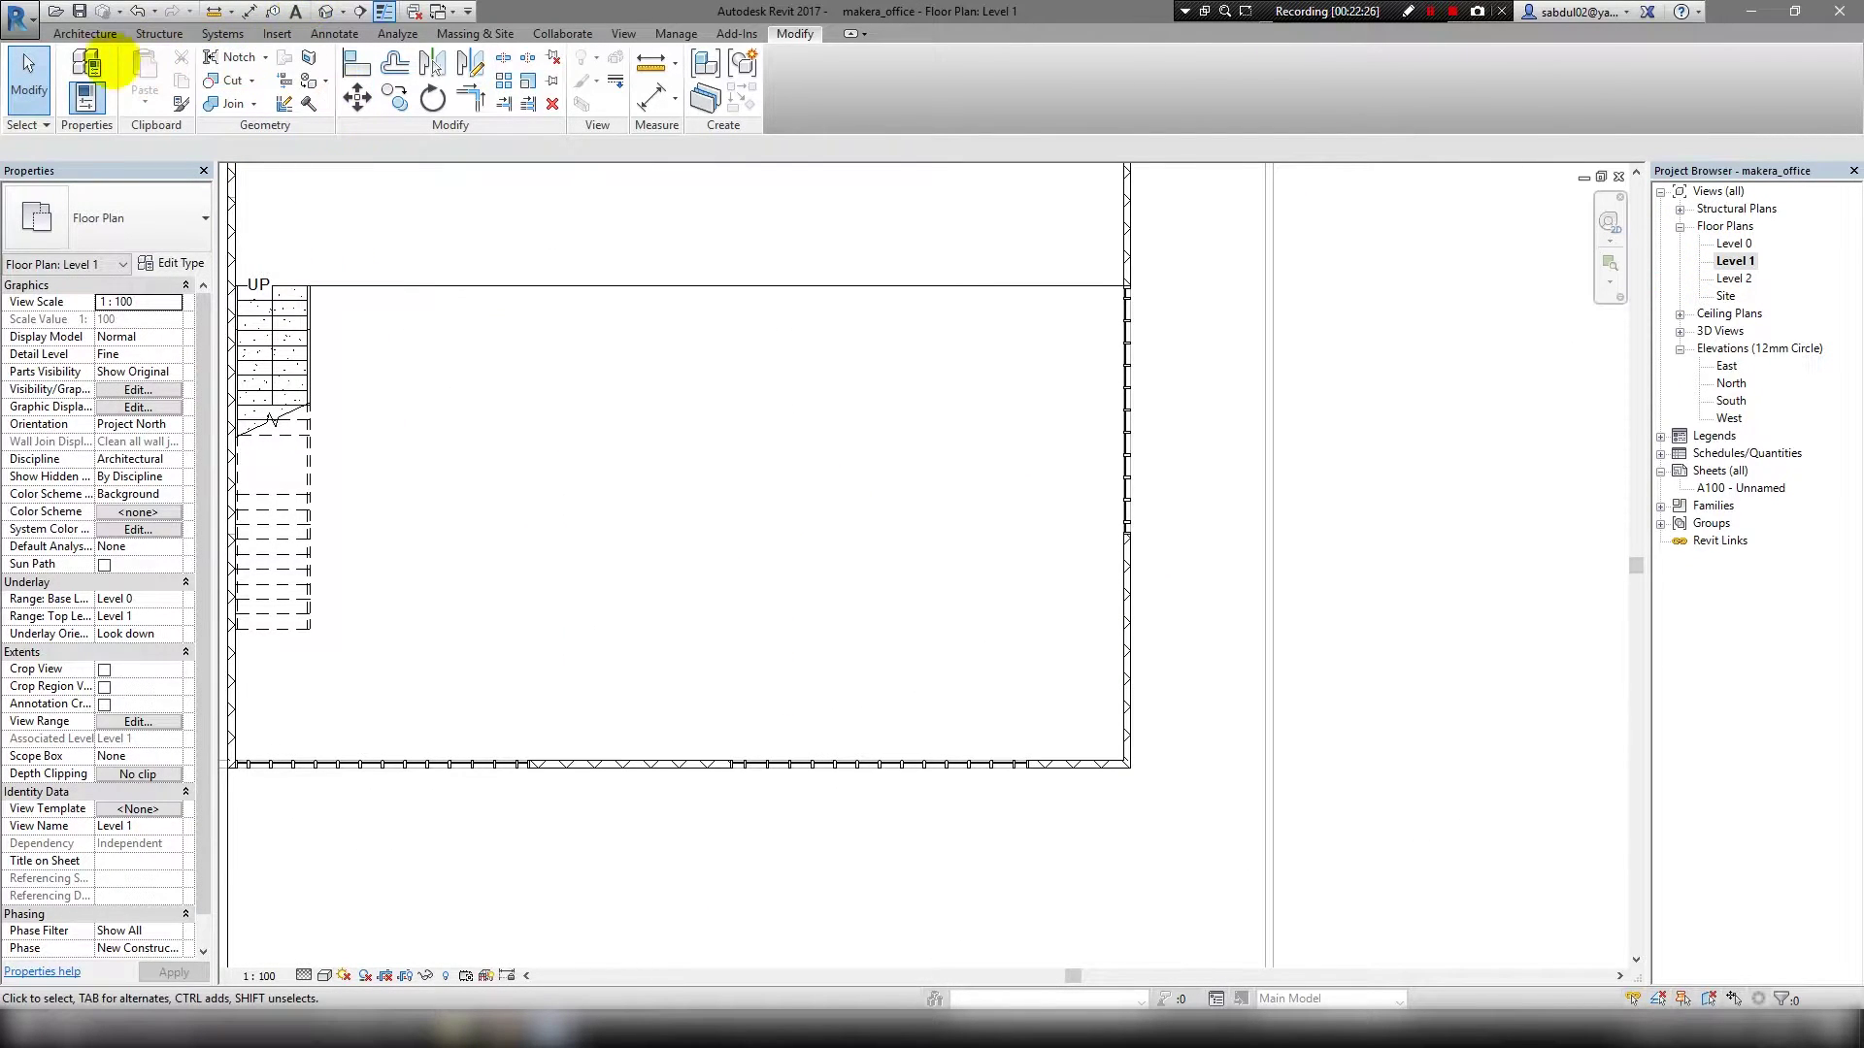
pyautogui.click(84, 33)
pyautogui.click(723, 68)
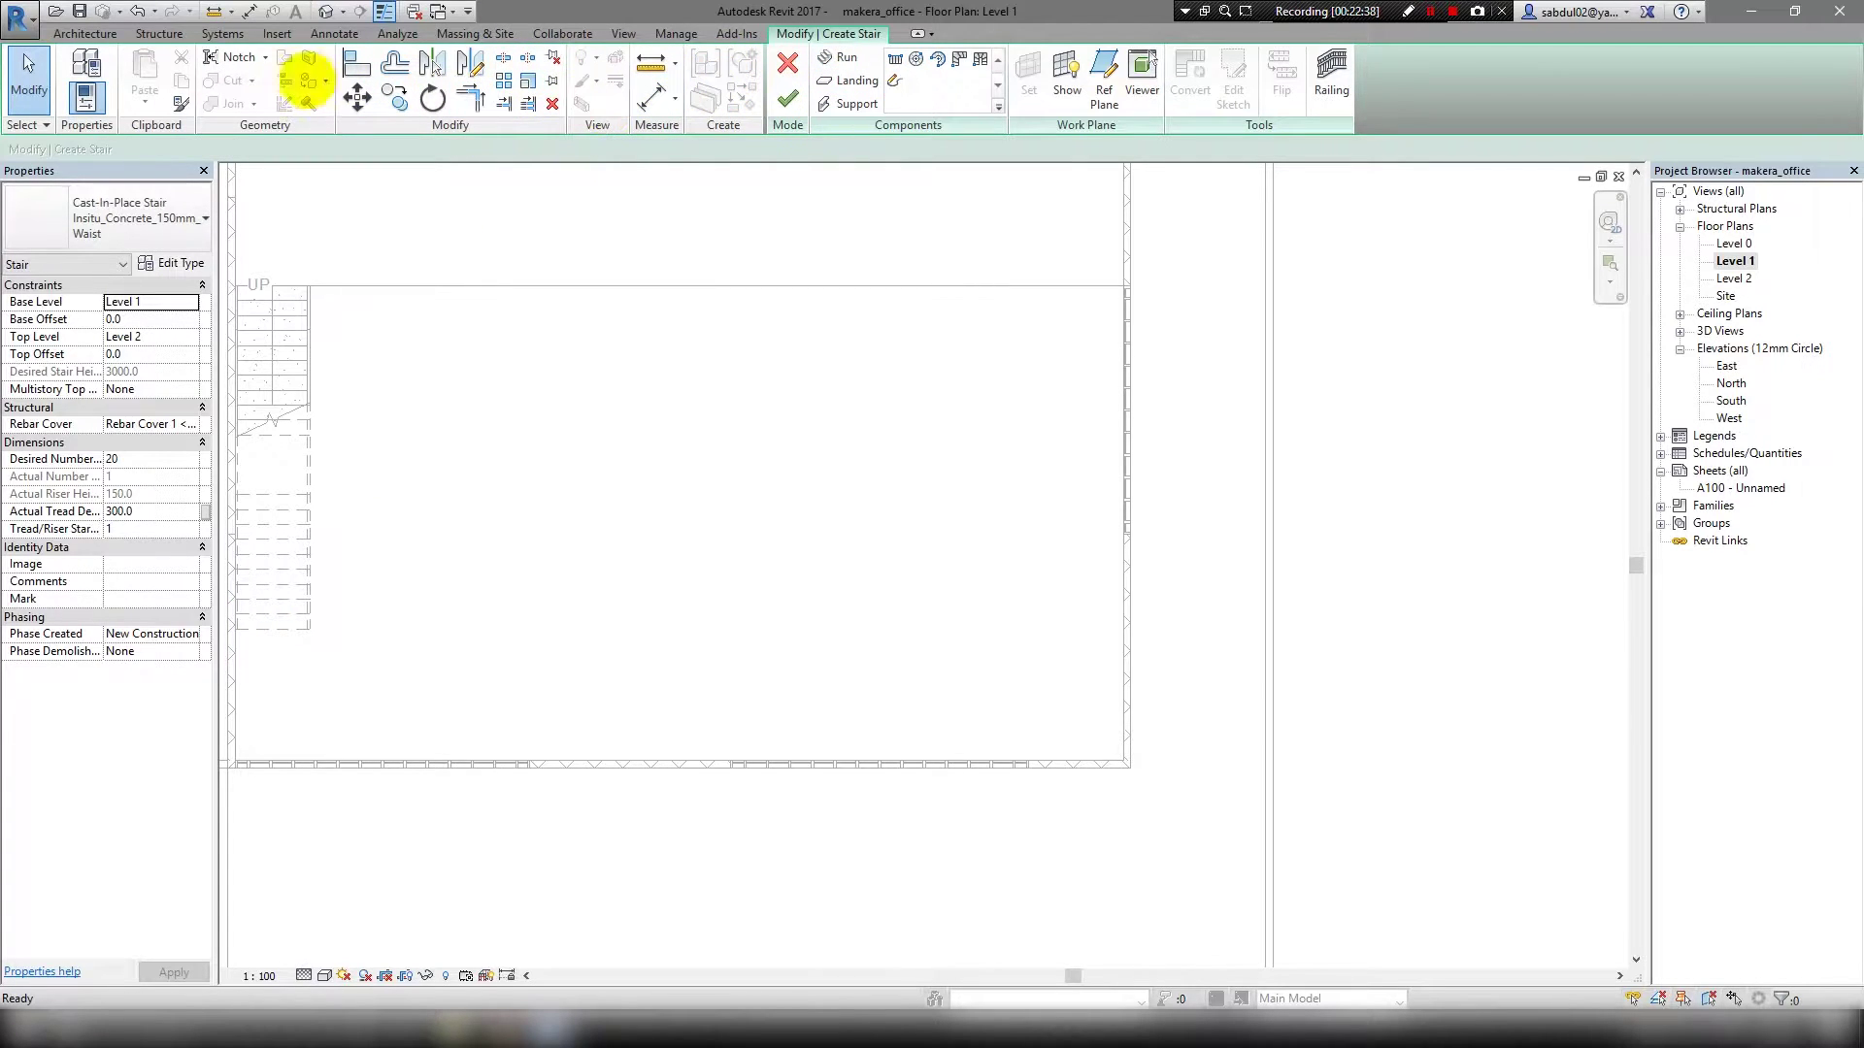
# Draw a 17700 horizontal model line, then begin placing a straight stair run.
pyautogui.click(85, 33)
pyautogui.click(853, 78)
pyautogui.click(309, 631)
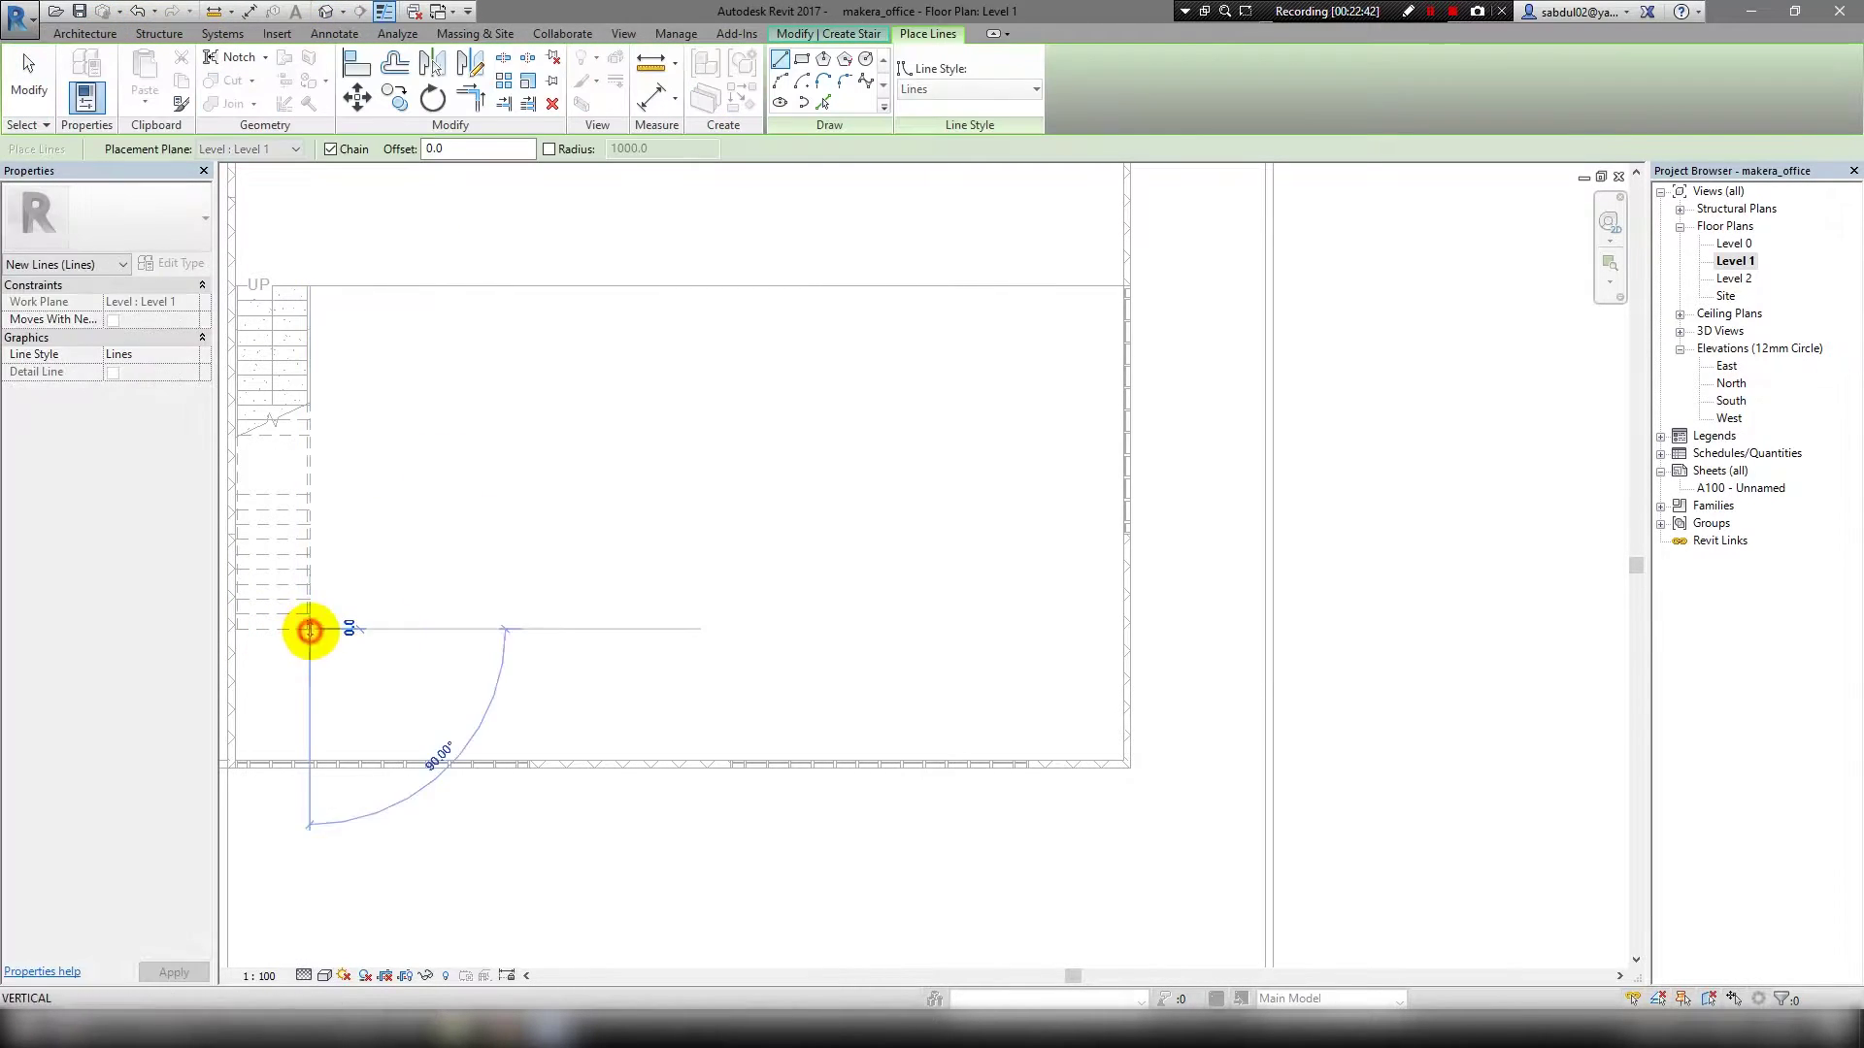
pyautogui.click(1190, 629)
pyautogui.press('Escape')
pyautogui.click(815, 33)
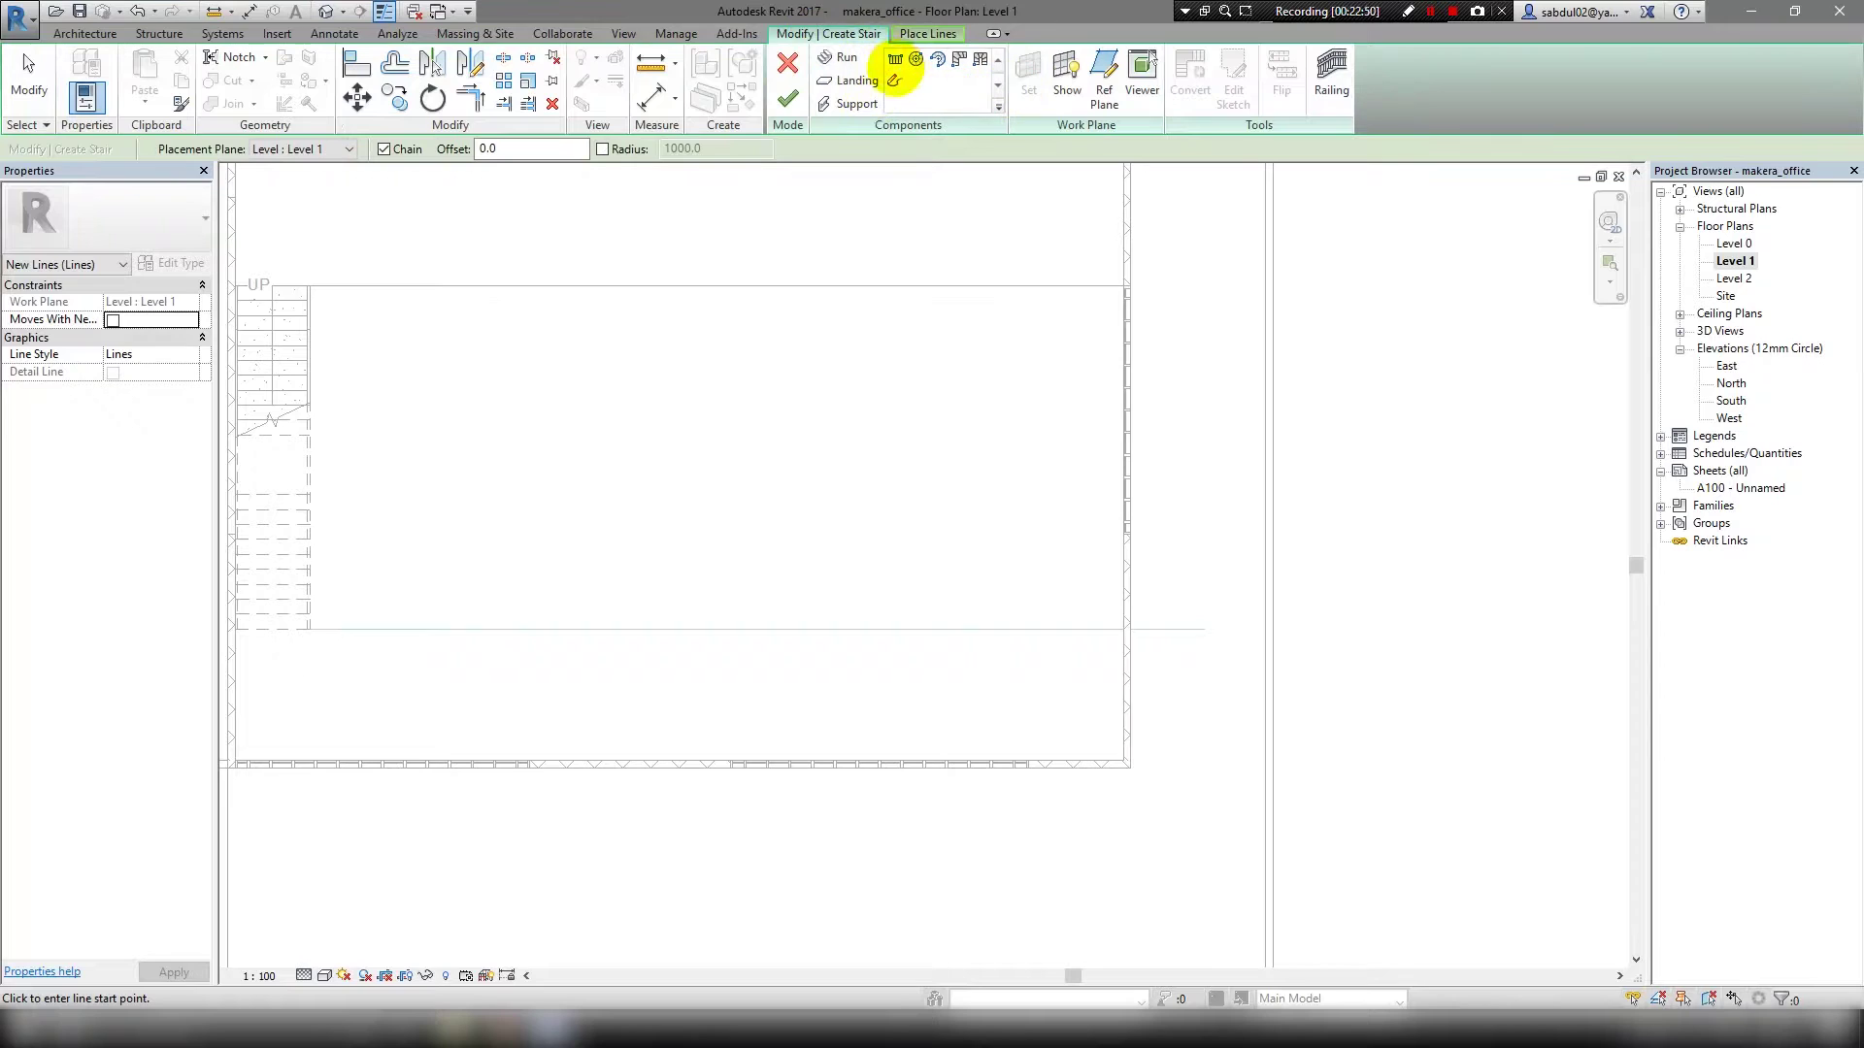
pyautogui.click(842, 58)
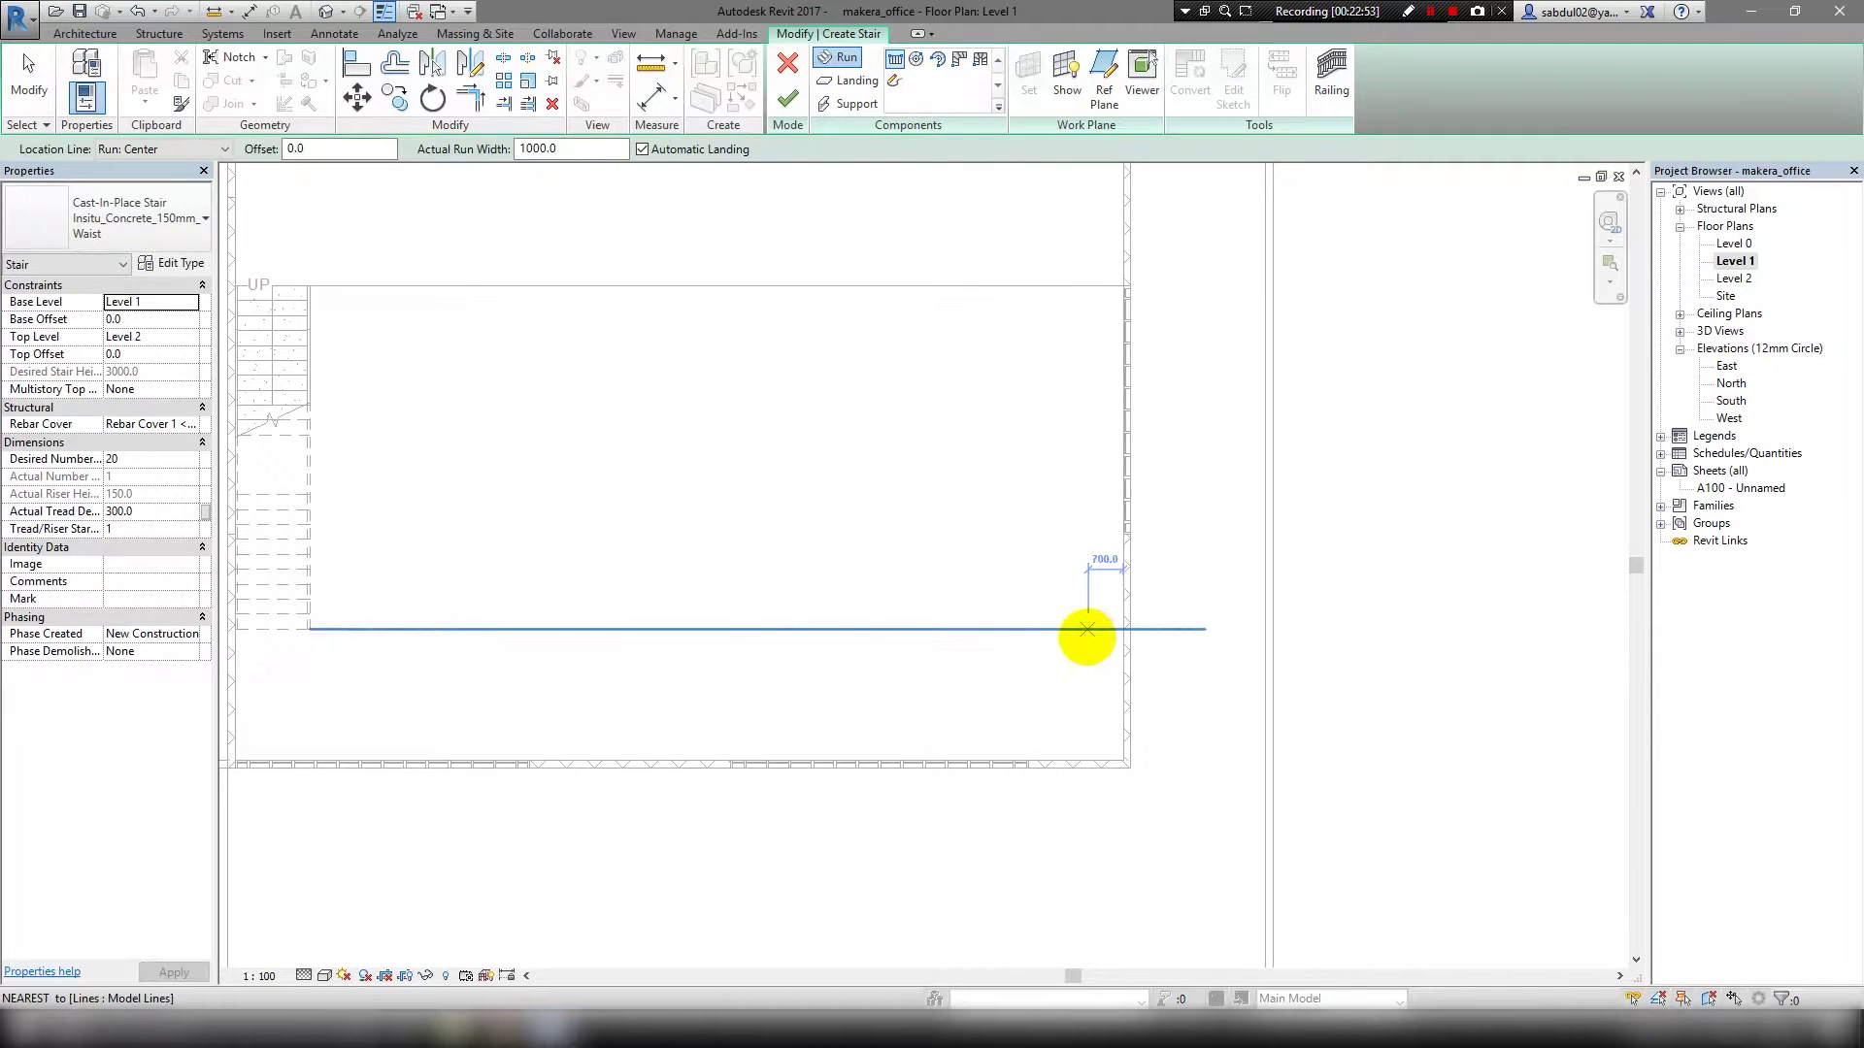
# Finish placing the new stair run and set its width to 1500.
pyautogui.click(1073, 286)
pyautogui.press('Escape')
pyautogui.scroll(2, 1073, 296)
pyautogui.click(1063, 330)
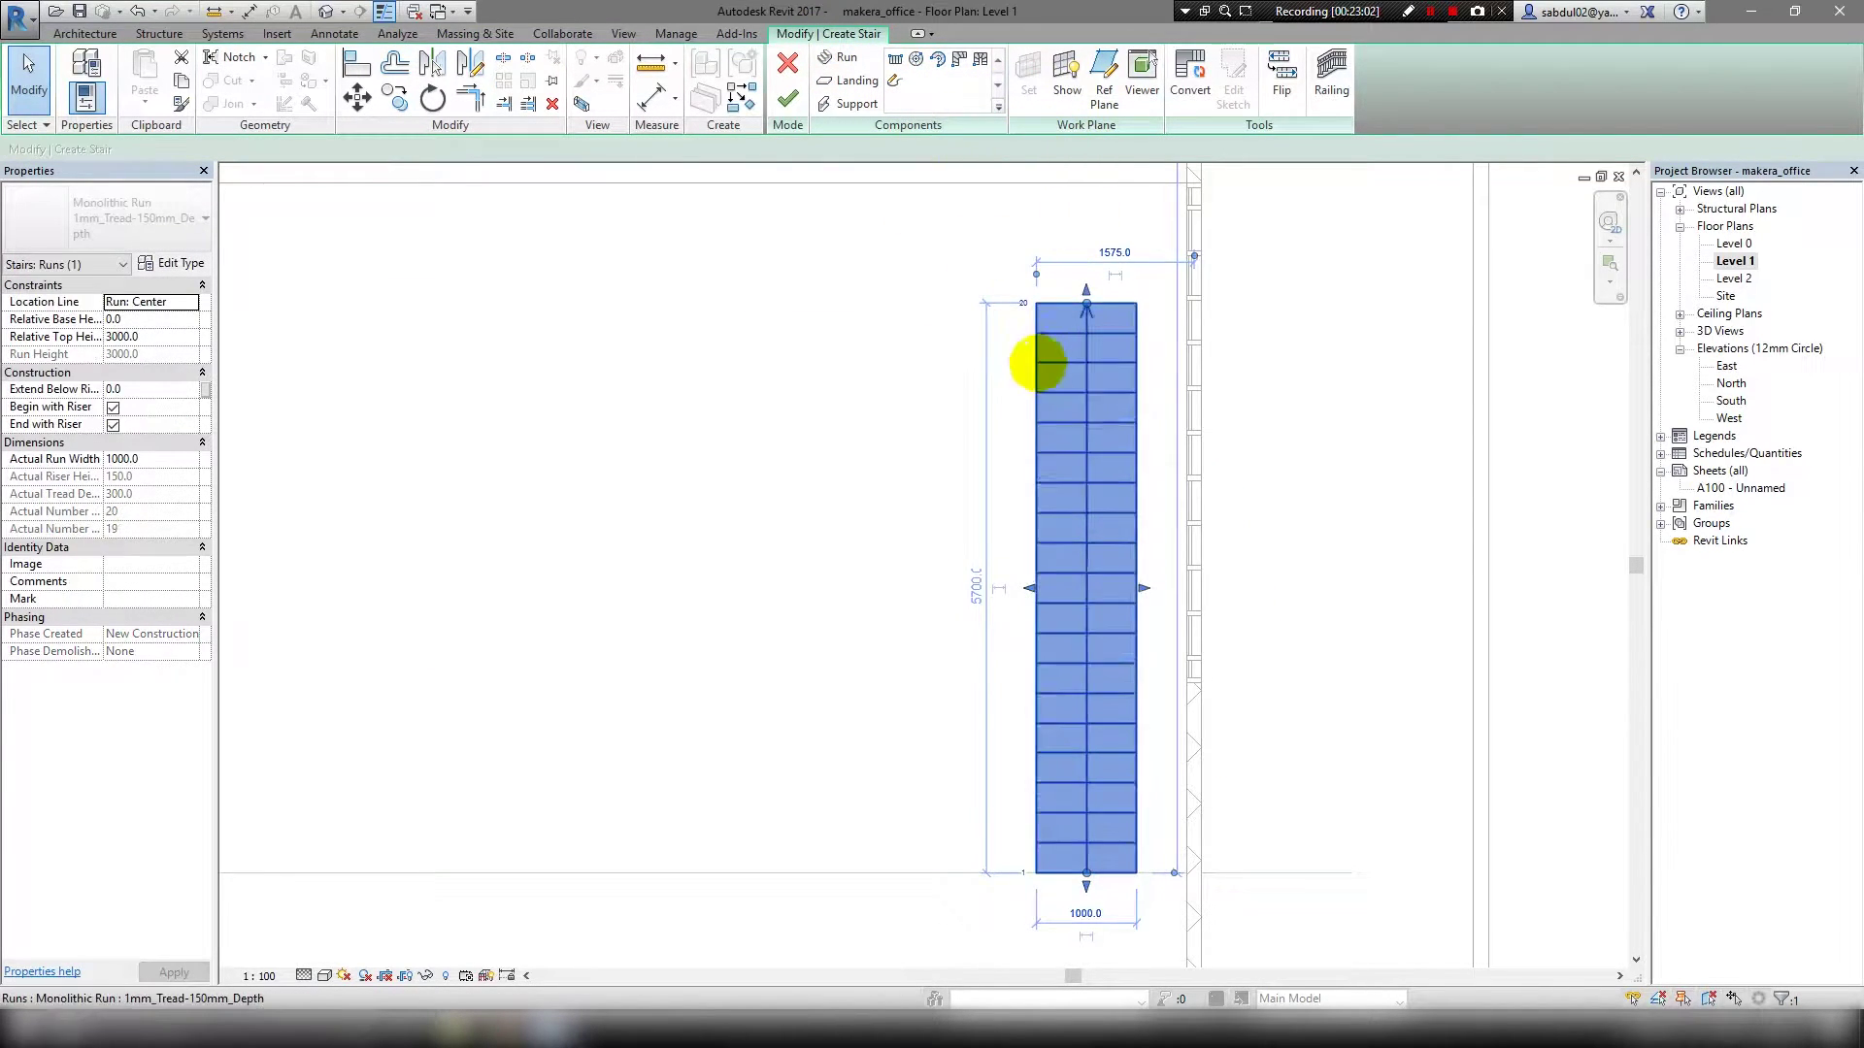
pyautogui.scroll(-1, 1037, 363)
pyautogui.click(1071, 847)
pyautogui.write('00')
pyautogui.press('Return')
pyautogui.scroll(2, 998, 706)
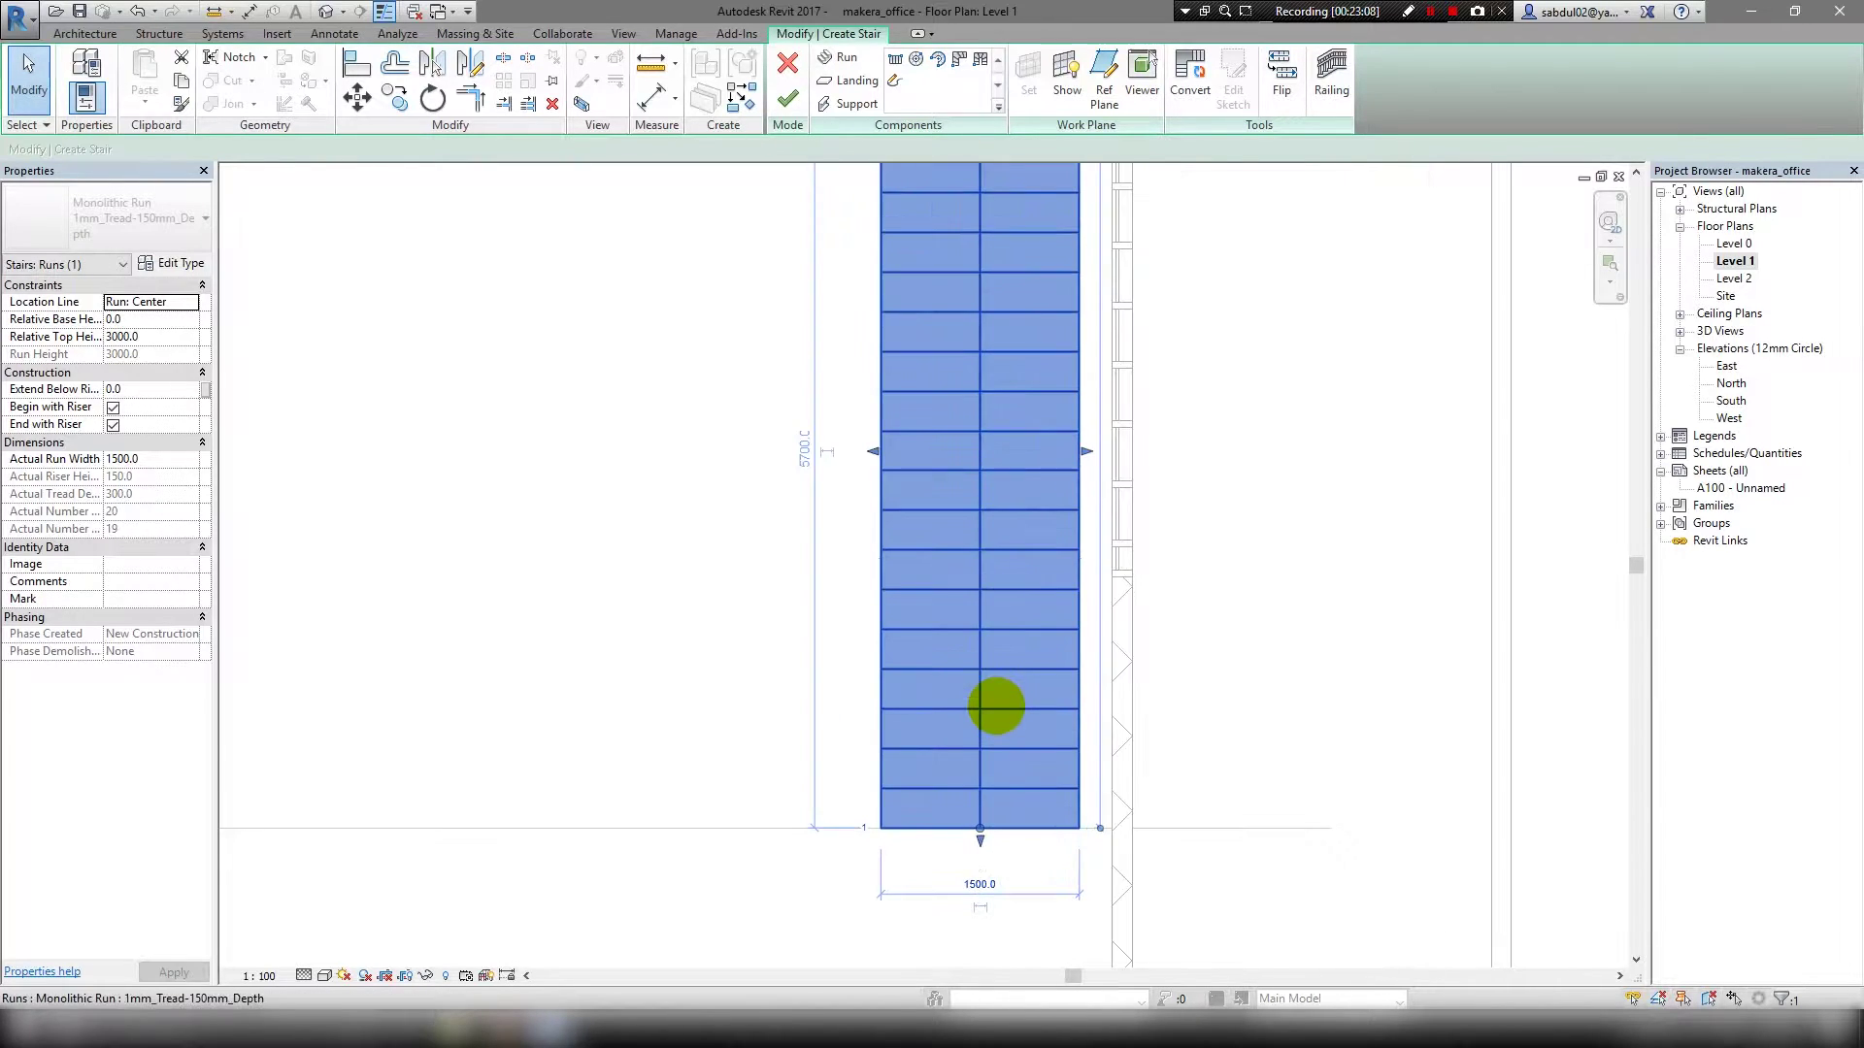
pyautogui.press('Escape')
pyautogui.scroll(-2, 1110, 732)
# Convert the new run to a sketch-based run, accepting the warning, and edit its sketch.
pyautogui.click(912, 612)
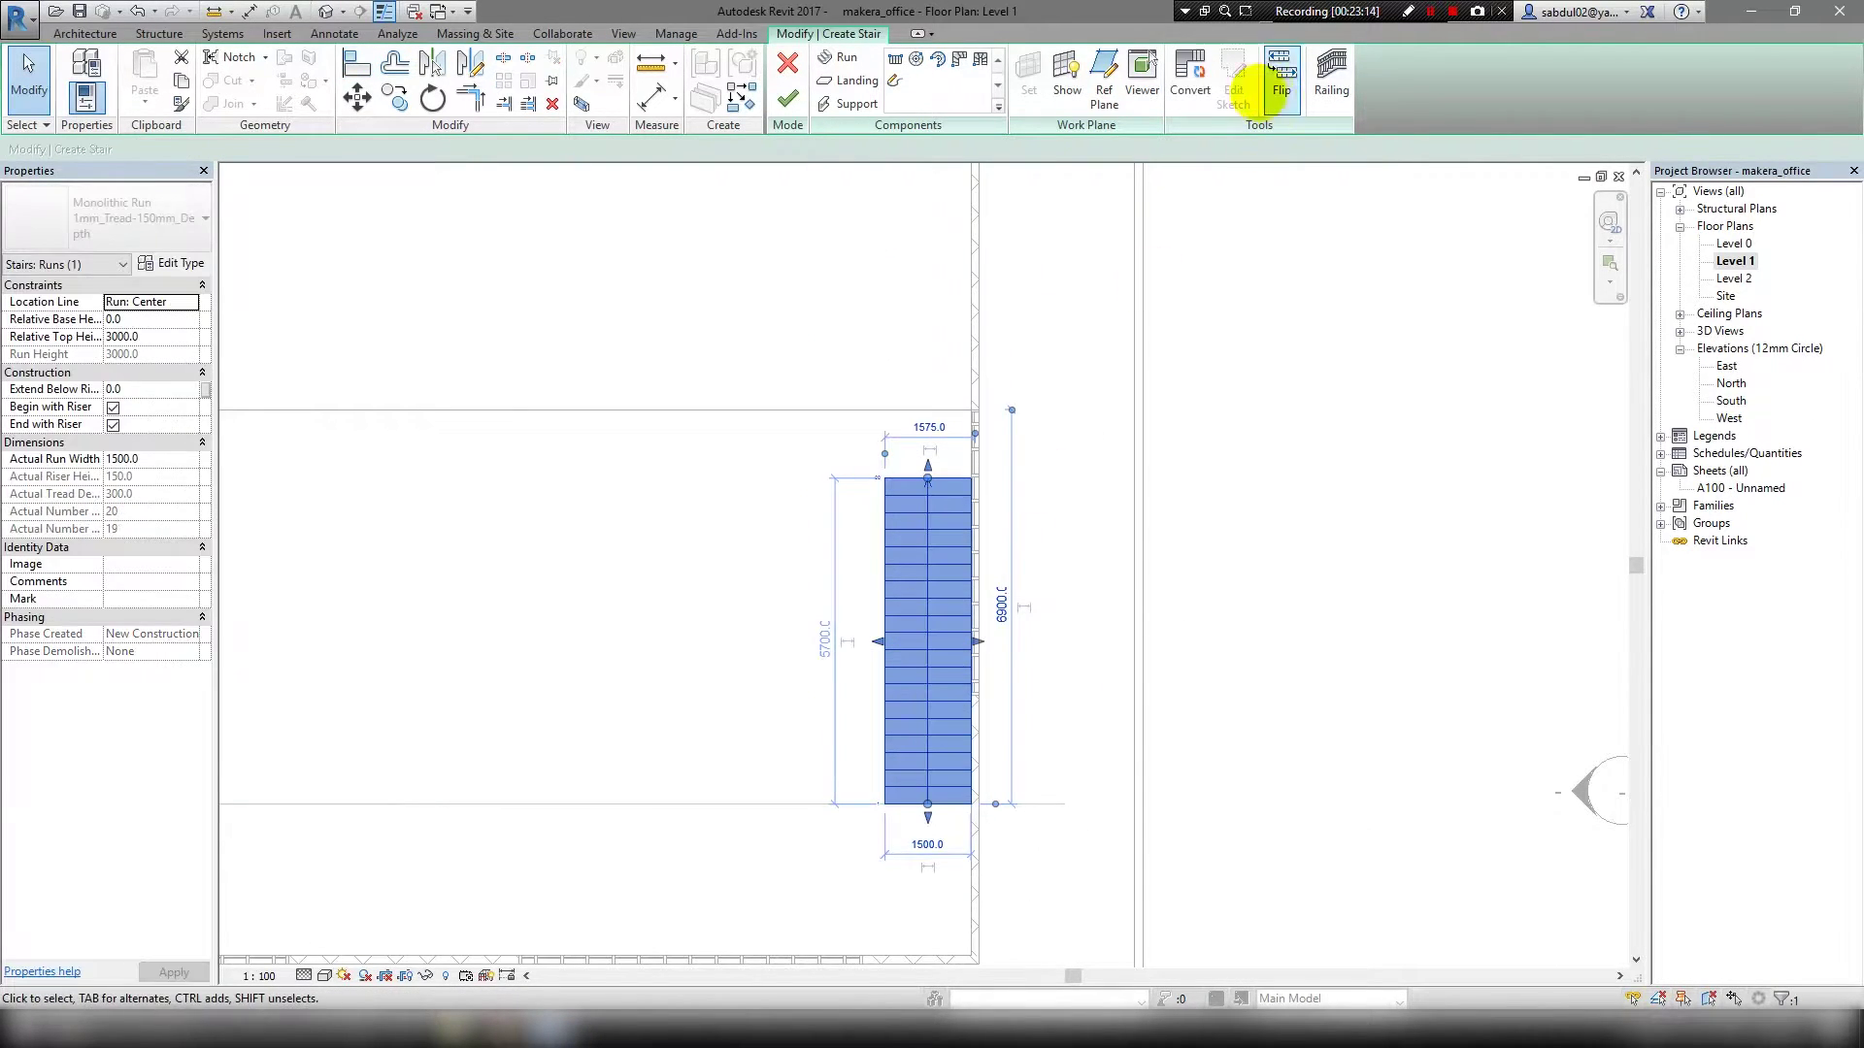
pyautogui.click(1238, 73)
pyautogui.click(1052, 653)
pyautogui.click(1234, 68)
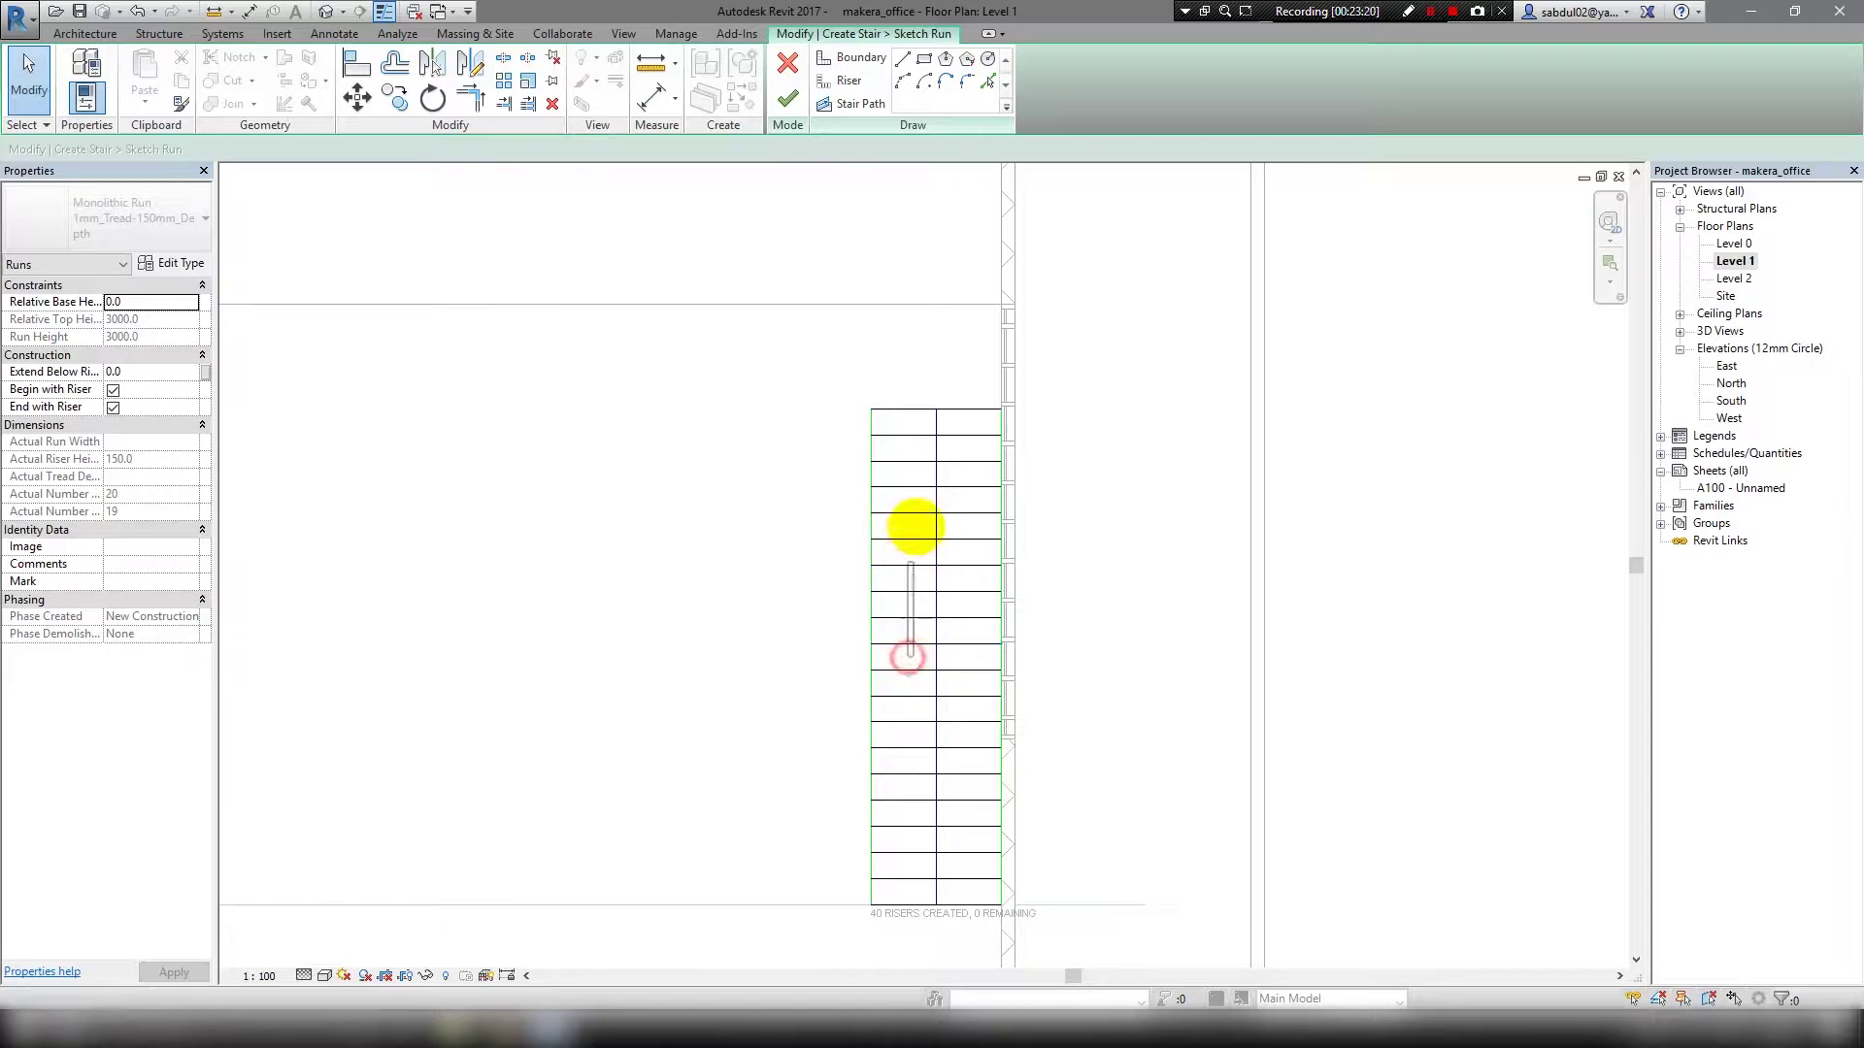
# Move the upper group of riser lines to the top line and extend the left boundary to it.
pyautogui.moveTo(909, 658); pyautogui.dragTo(857, 391)
pyautogui.press('m')
pyautogui.press('v')
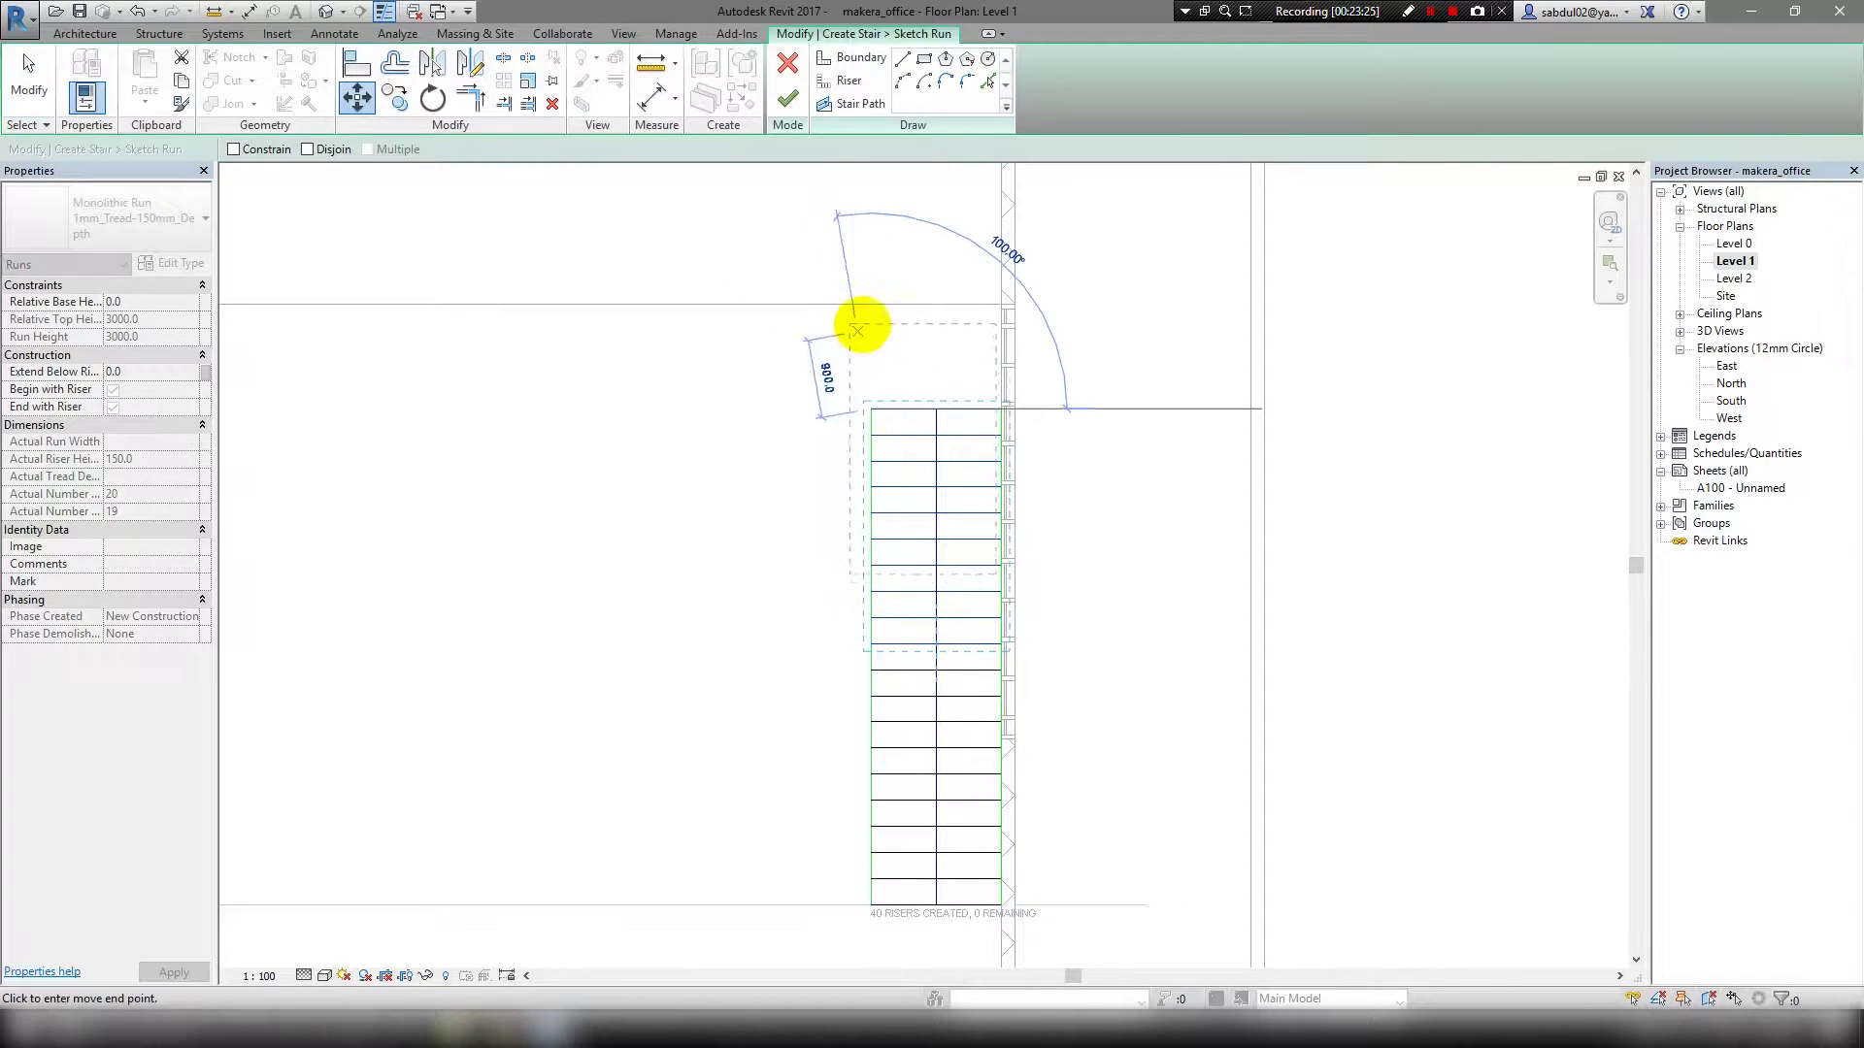
pyautogui.click(871, 304)
pyautogui.click(871, 571)
pyautogui.moveTo(871, 408); pyautogui.dragTo(870, 304)
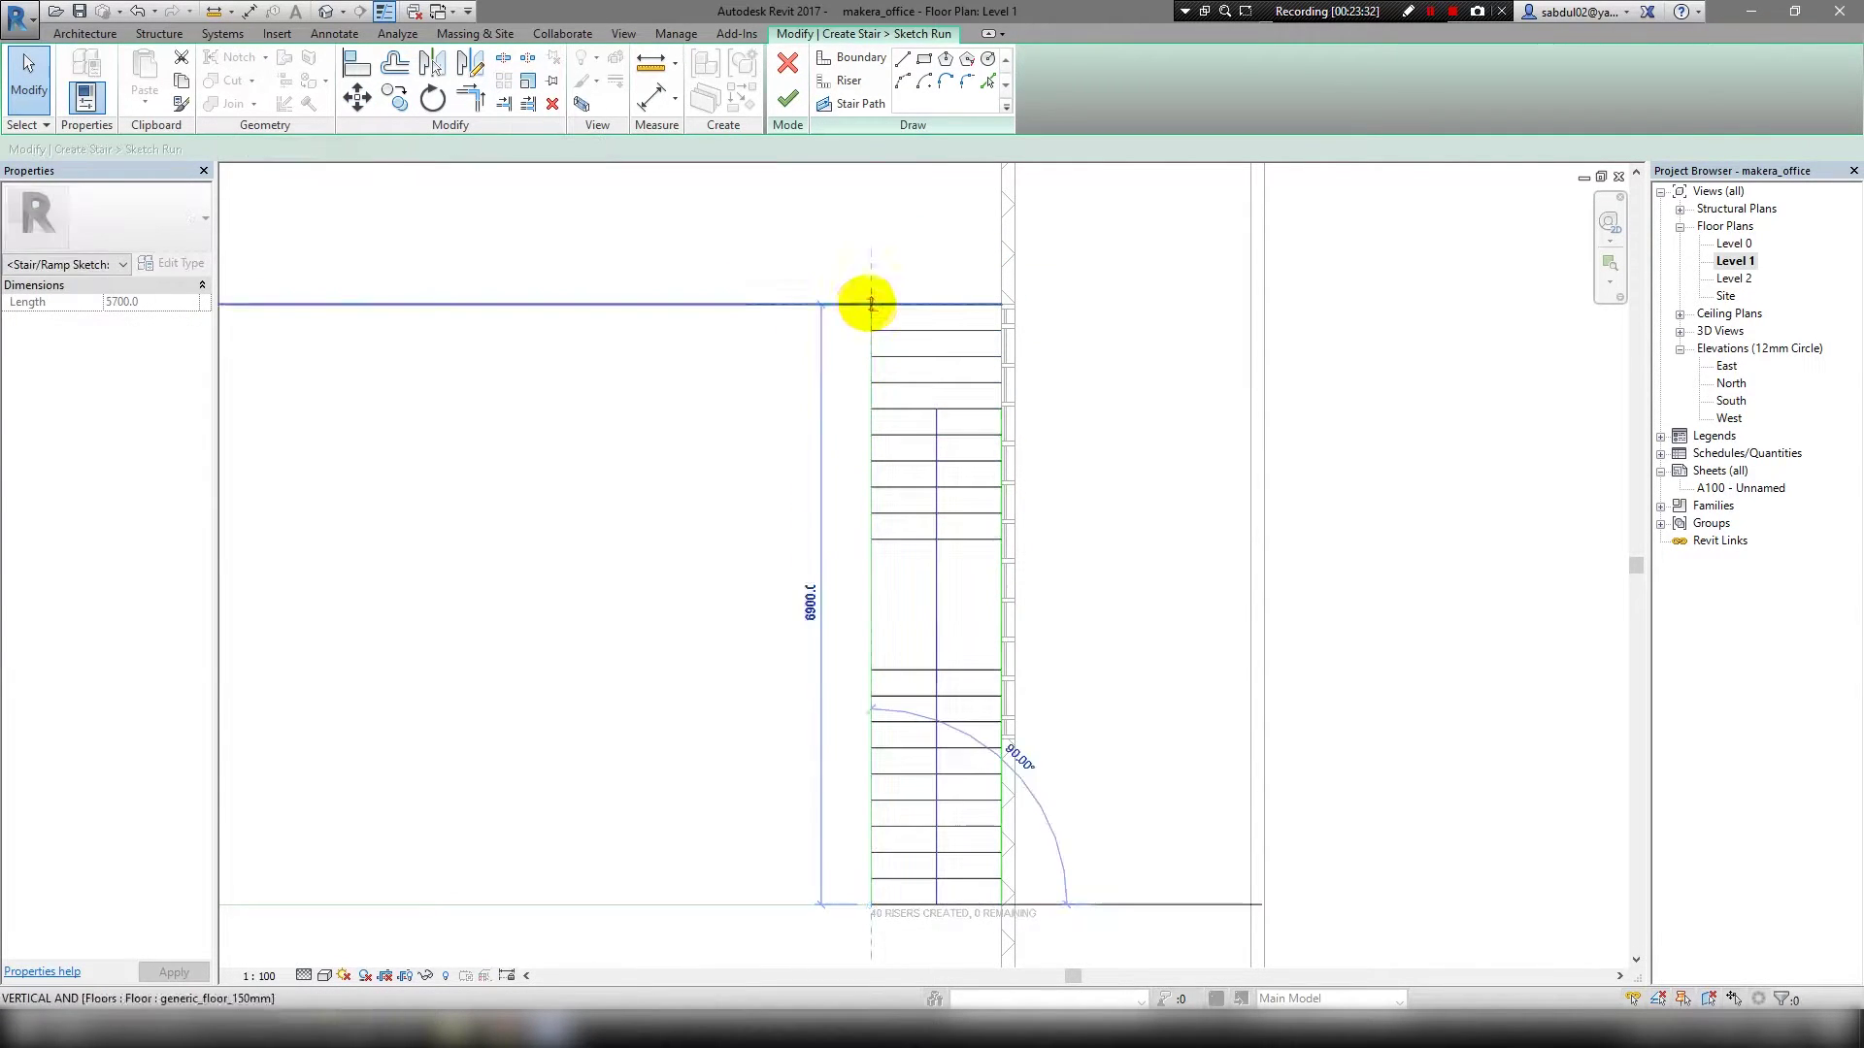
# Split the run's stair path line and finish the stair sketch.
pyautogui.click(841, 520)
pyautogui.click(933, 439)
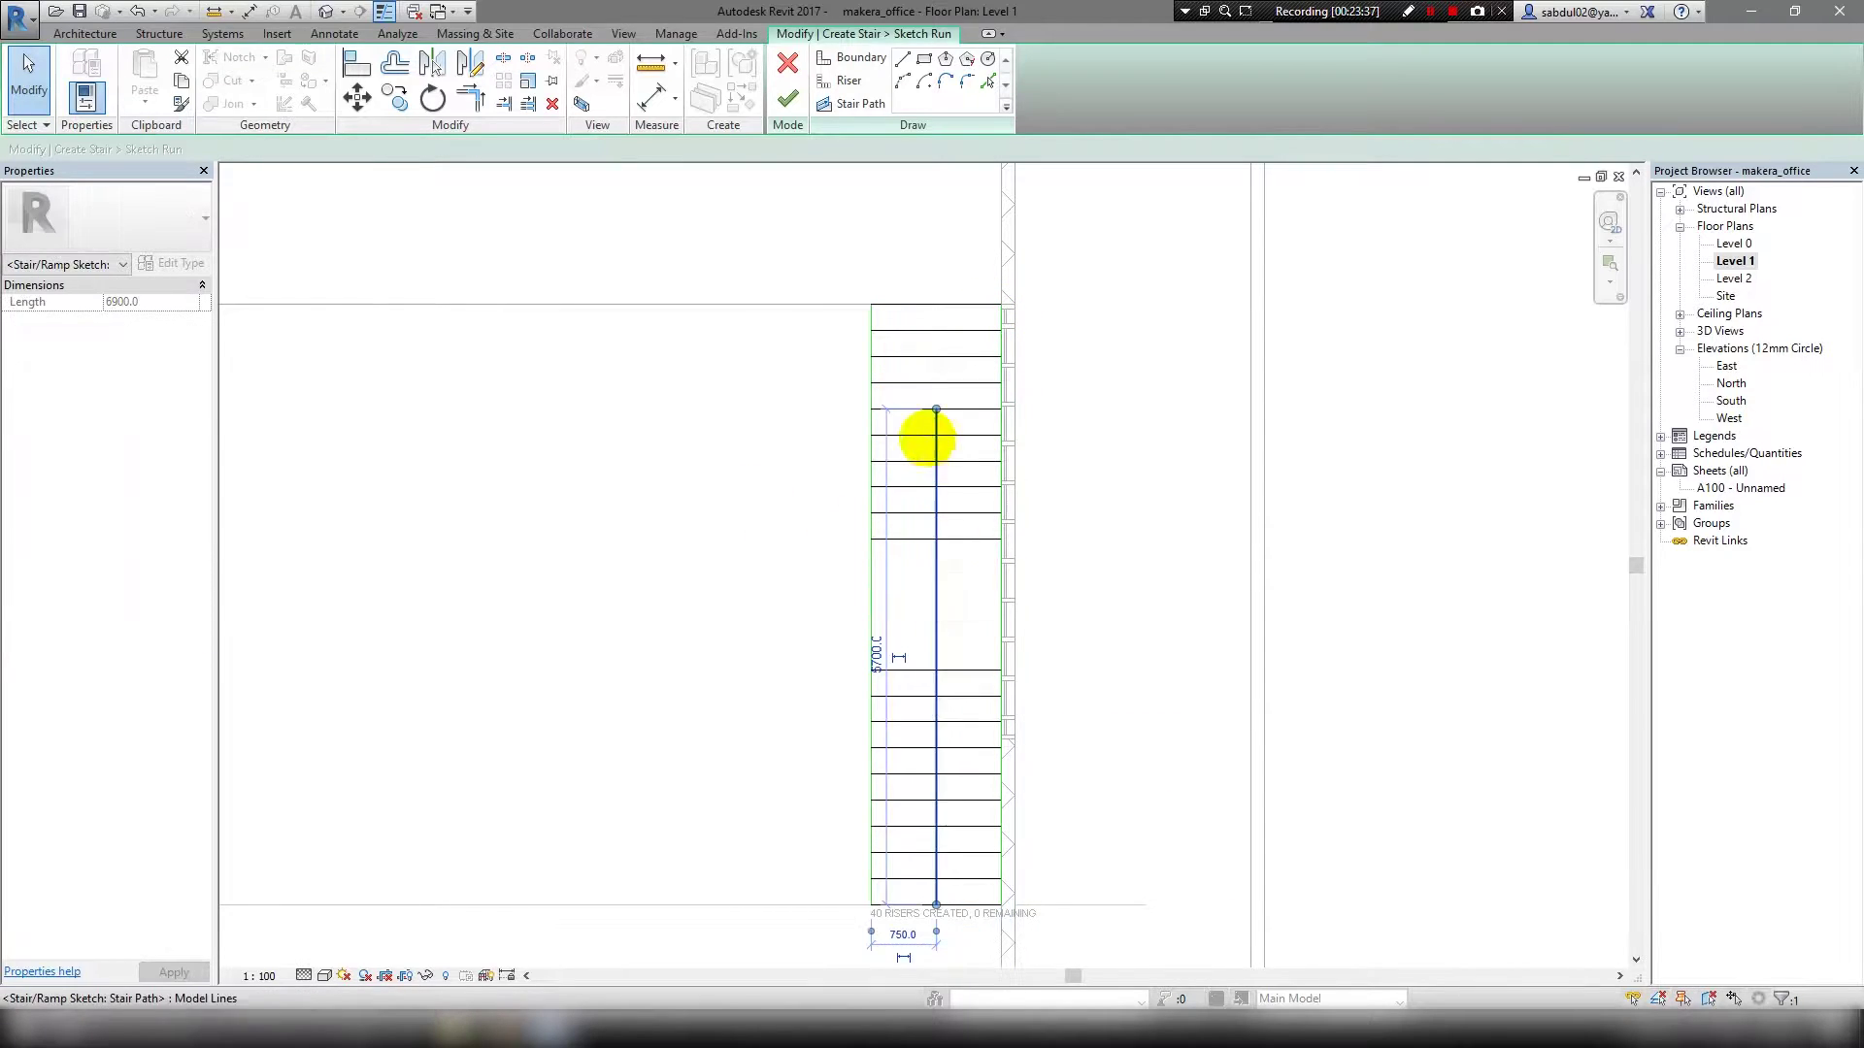
pyautogui.press('s')
pyautogui.press('d')
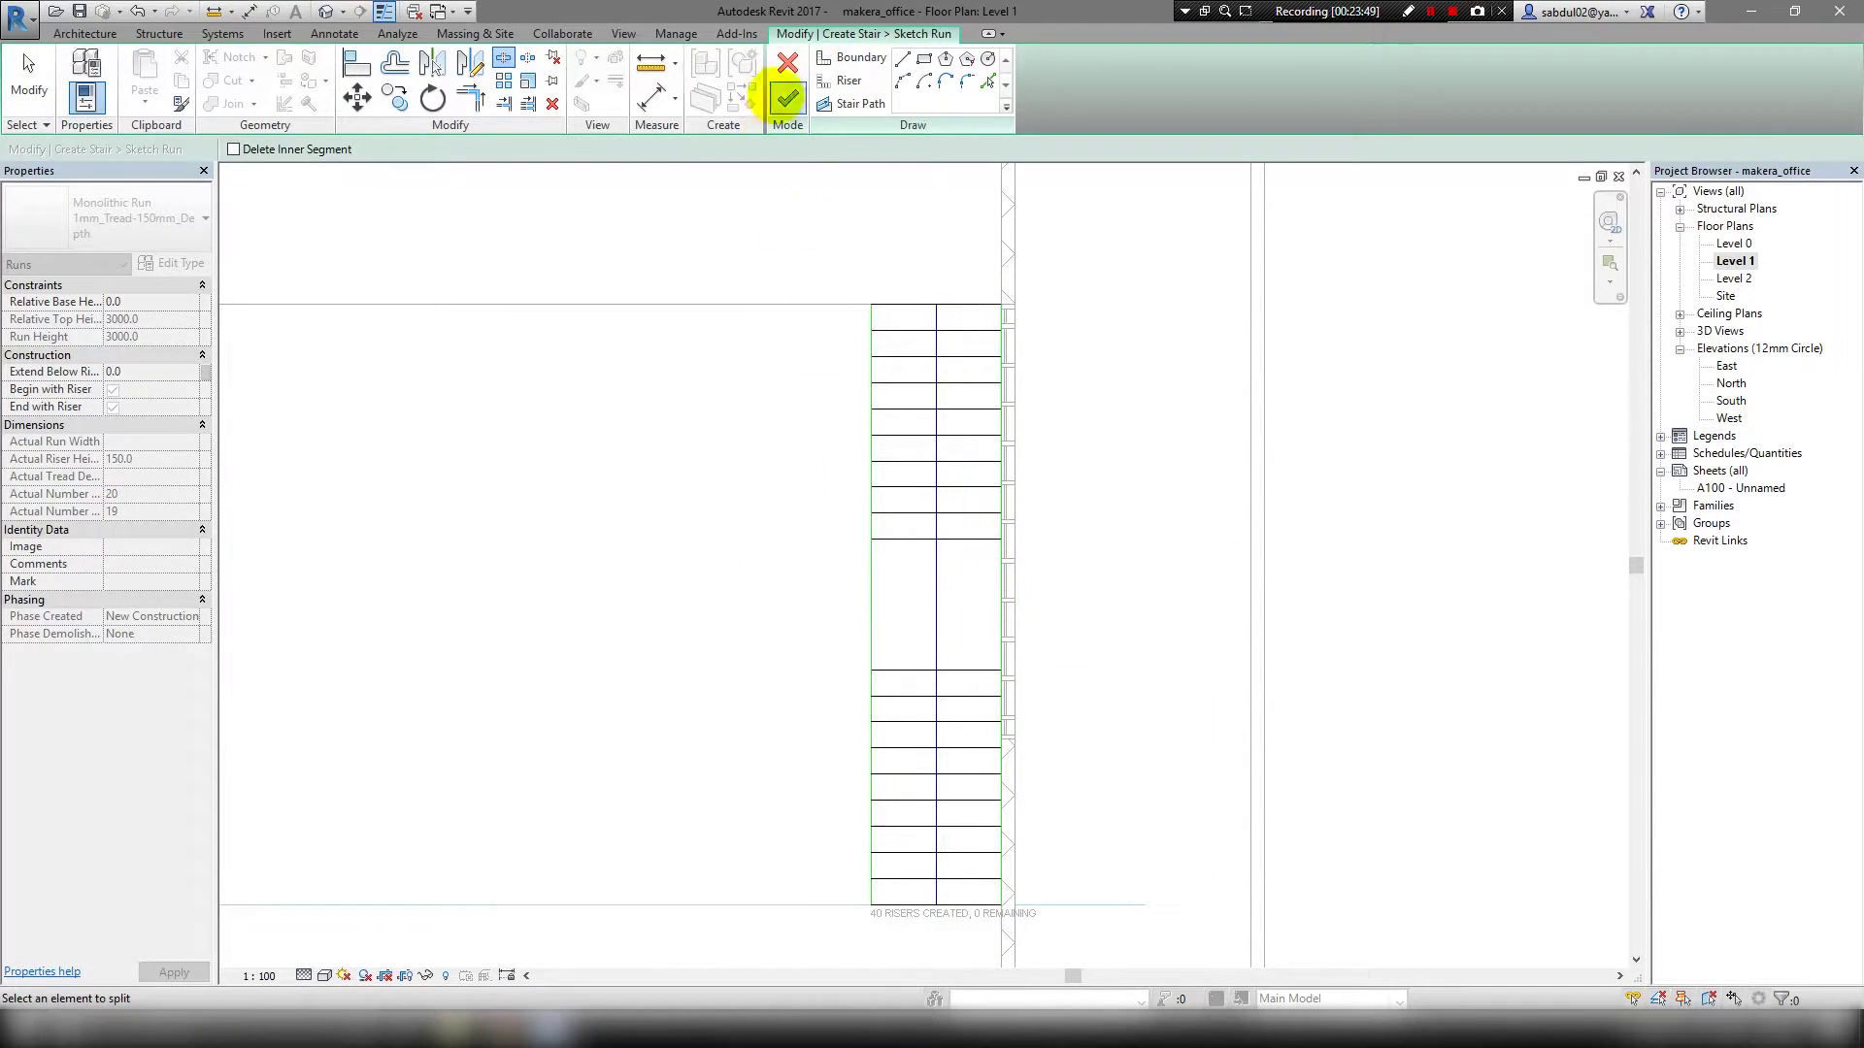
pyautogui.click(787, 97)
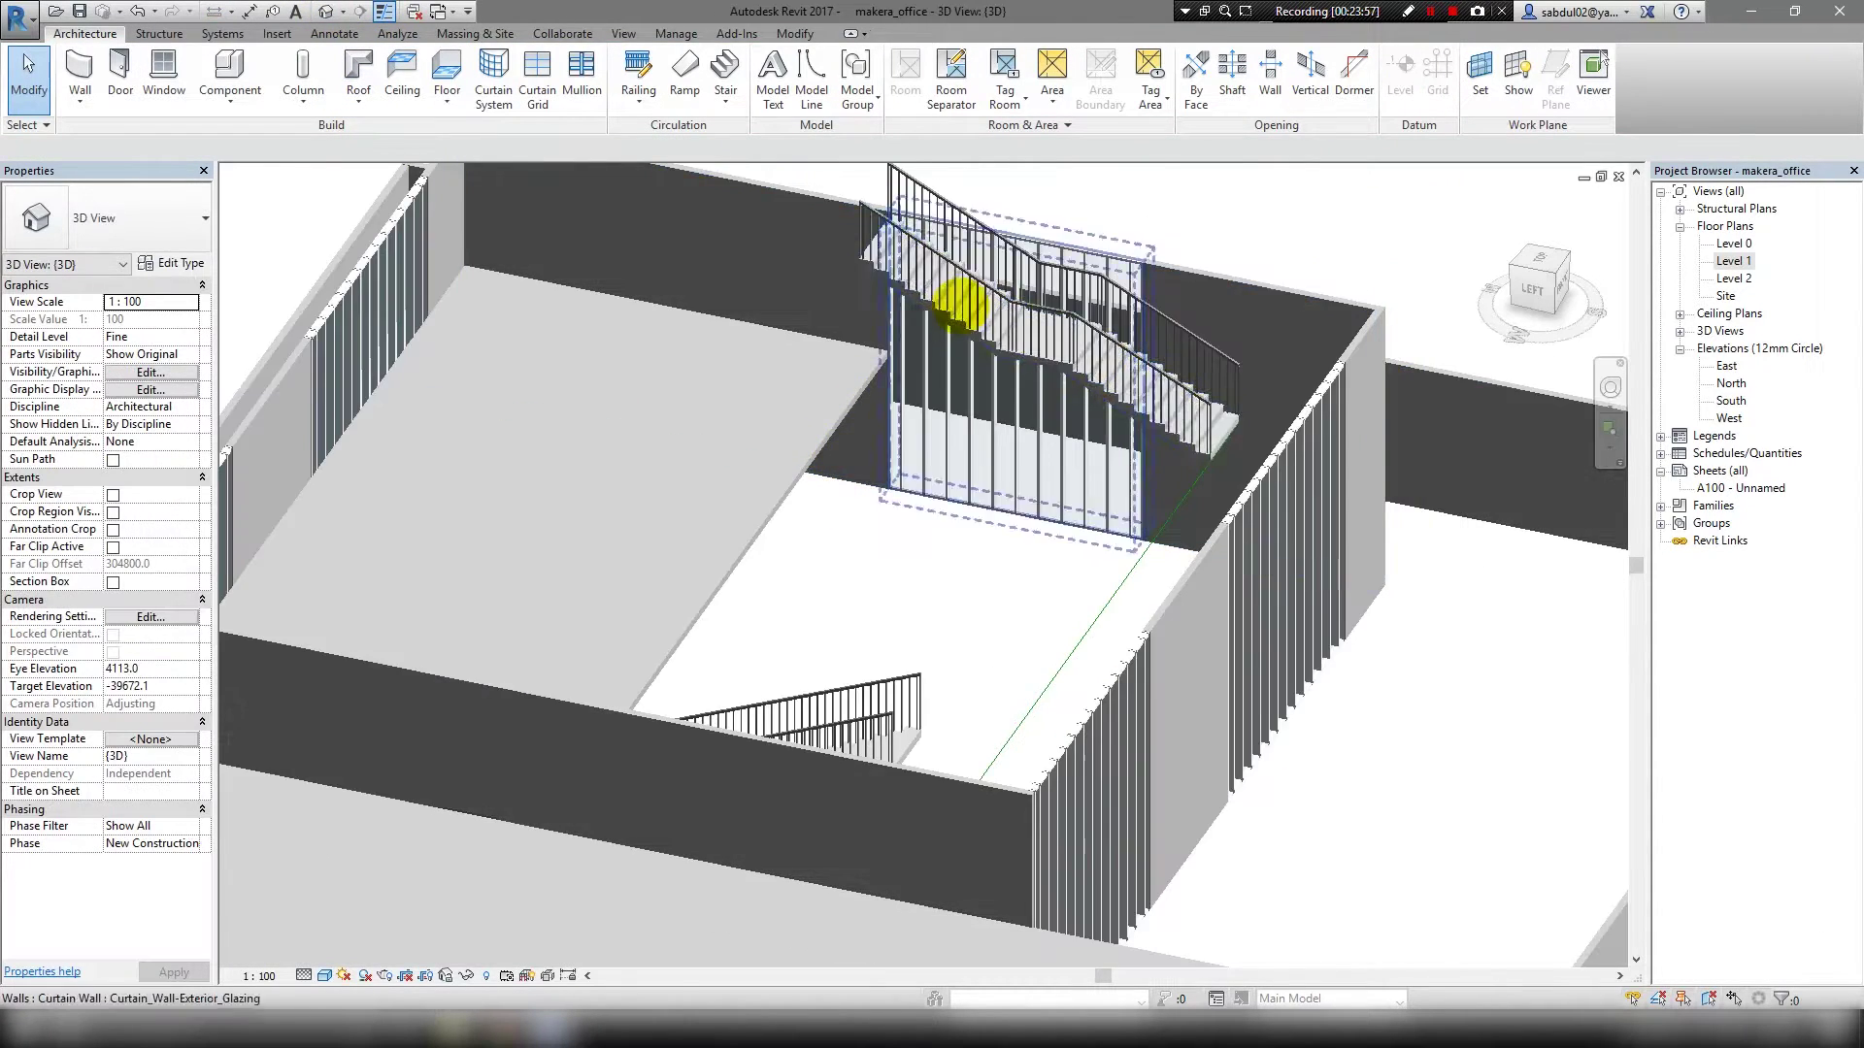
# Switch to the 3D view and orbit to see the stair's other side.
pyautogui.click(990, 335)
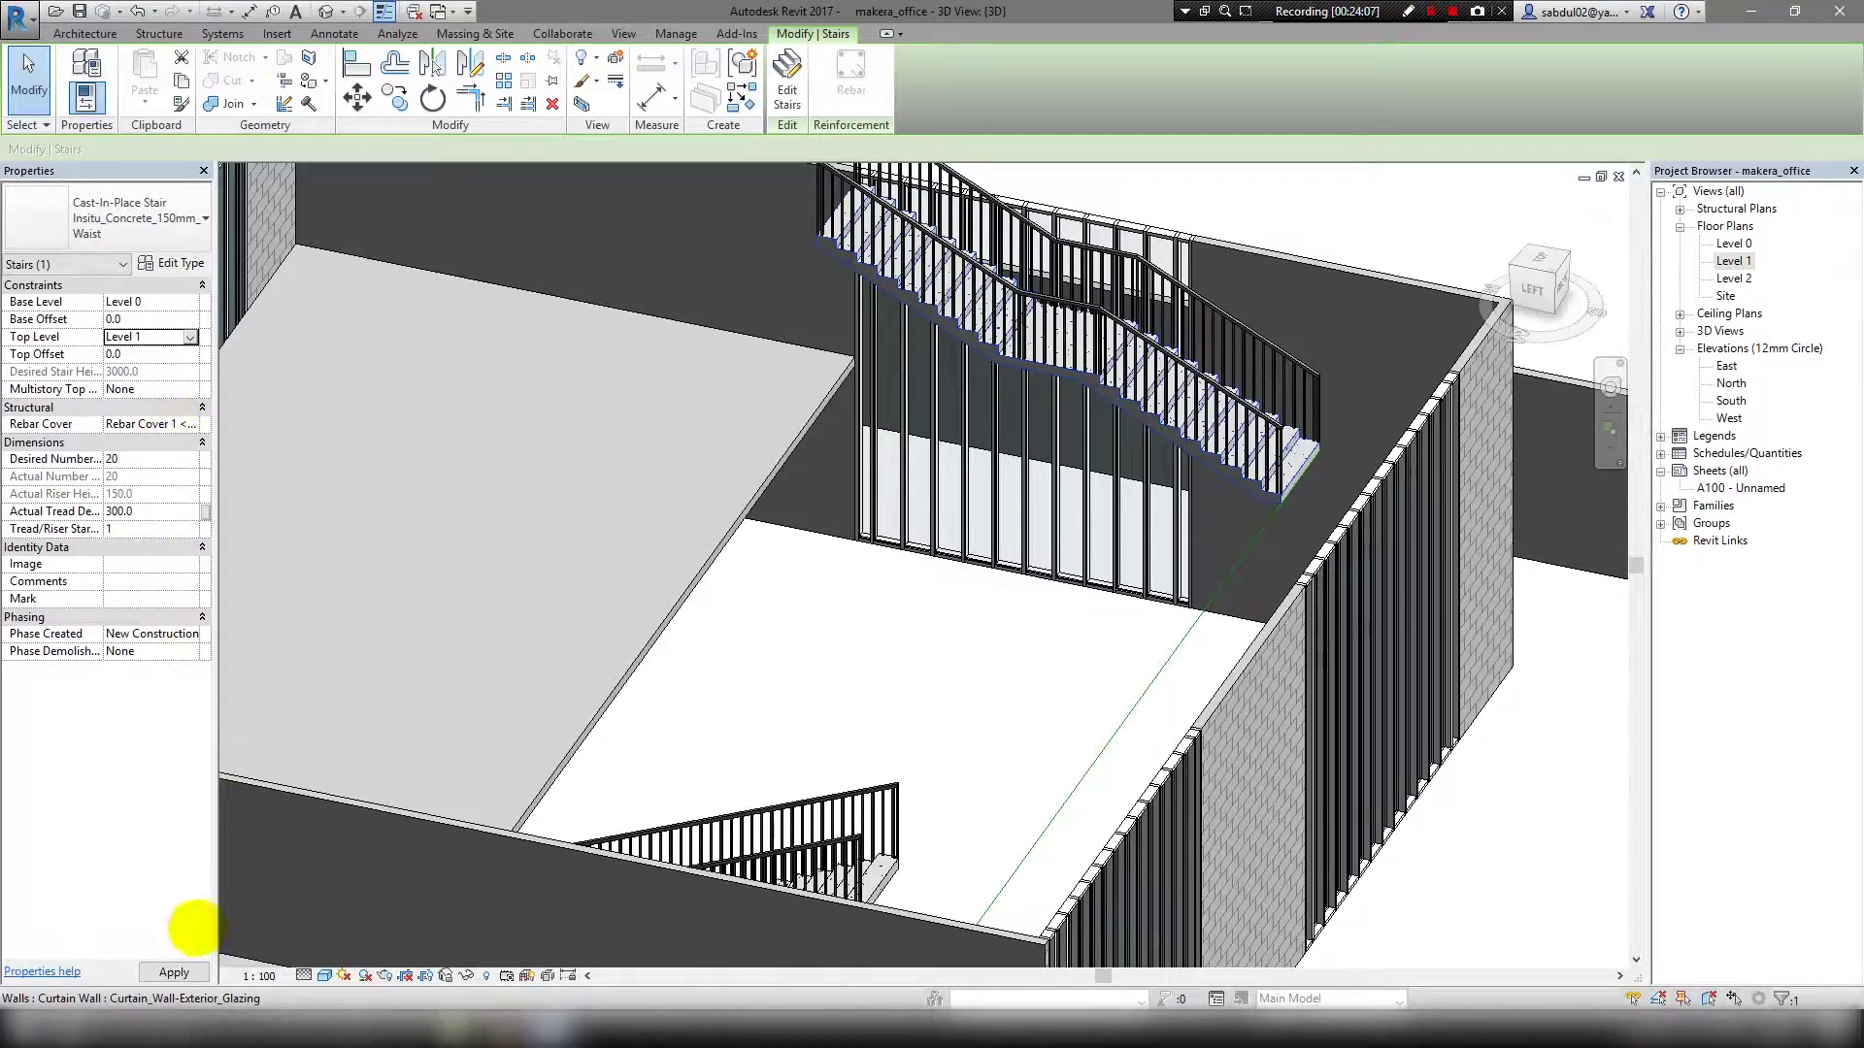
pyautogui.moveTo(516, 533)
pyautogui.keyDown('shift'); pyautogui.mouseDown(button='middle')
pyautogui.moveTo(837, 617)
pyautogui.moveTo(758, 466)
pyautogui.moveTo(705, 502)
pyautogui.moveTo(819, 550)
pyautogui.moveTo(1198, 632)
pyautogui.moveTo(949, 516)
pyautogui.moveTo(1078, 581)
pyautogui.moveTo(1090, 486)
pyautogui.moveTo(1115, 666)
pyautogui.moveTo(1039, 591)
pyautogui.moveTo(1052, 291)
pyautogui.mouseUp(button='middle'); pyautogui.keyUp('shift')
pyautogui.scroll(-5, 1077, 583)
pyautogui.click(1090, 486)
pyautogui.press('Escape')
pyautogui.scroll(-5, 1093, 479)
# Change the stair railing's type to Railing 1100mm.
pyautogui.click(1052, 291)
pyautogui.press('Escape')
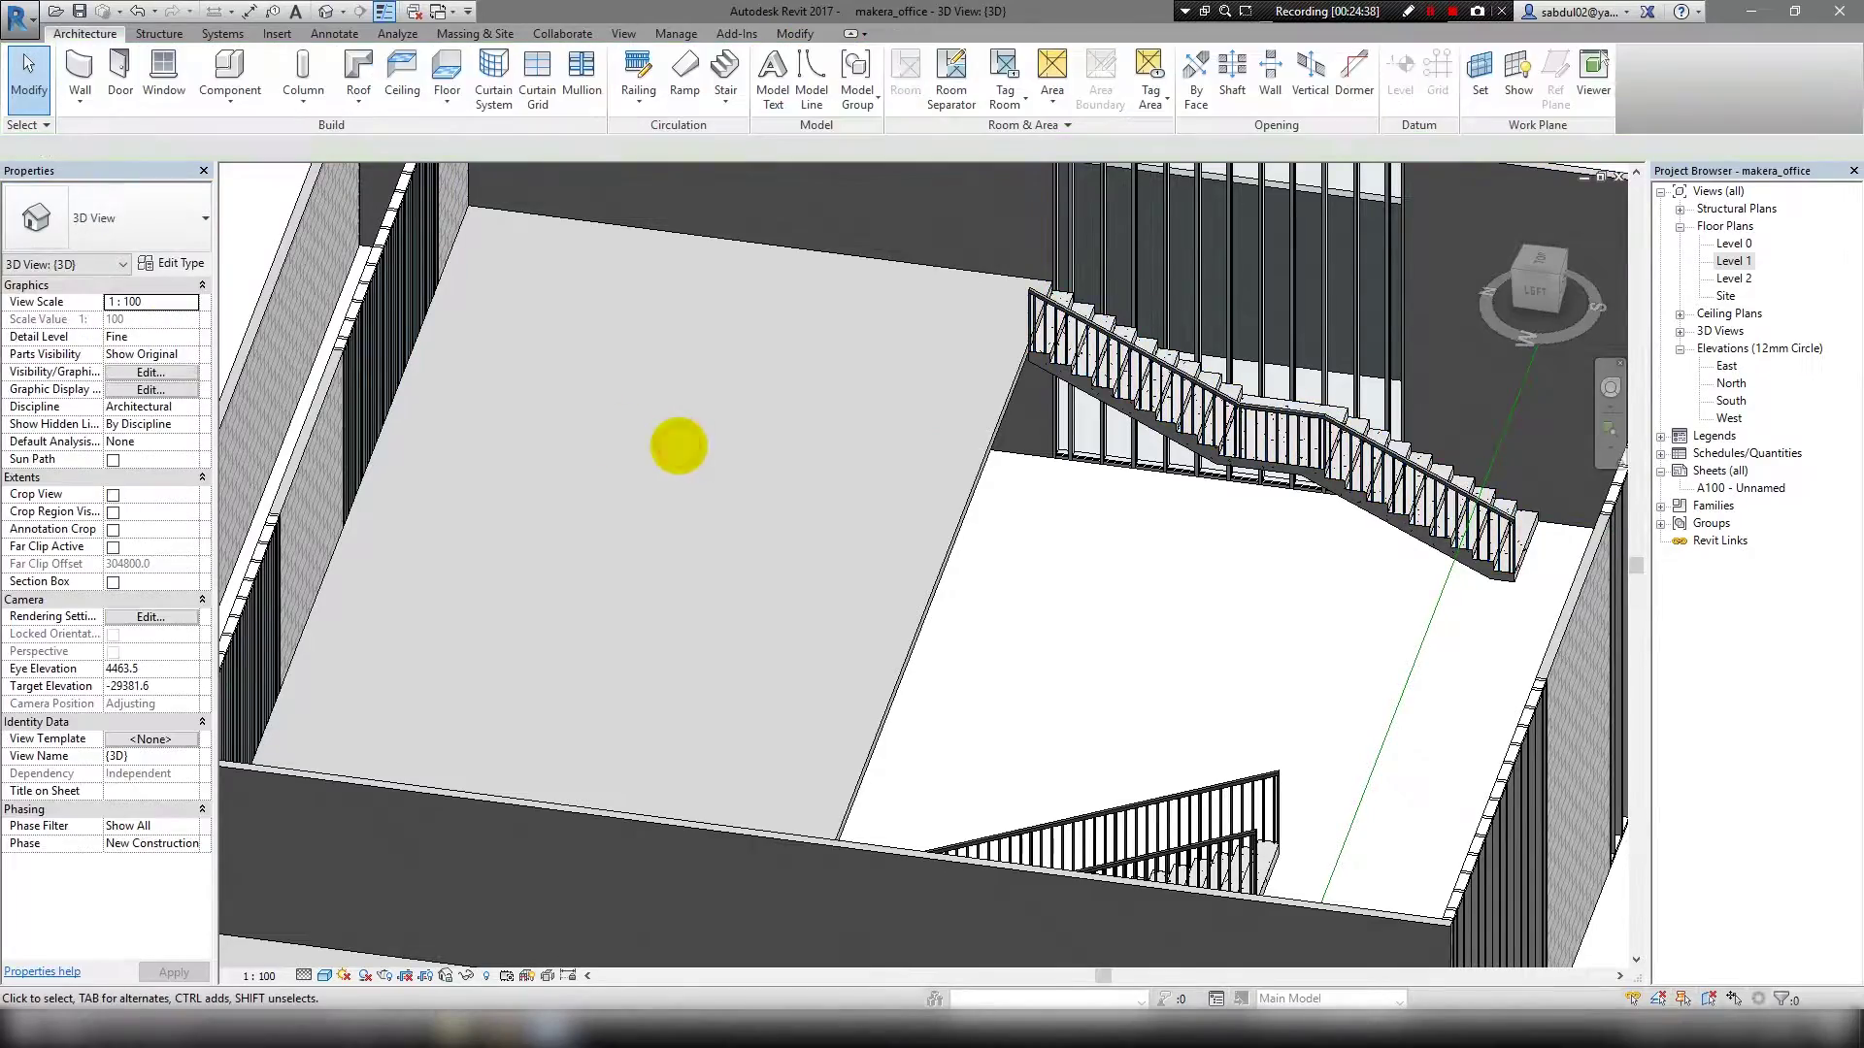
pyautogui.hotkey('ctrl', 'Left')
pyautogui.click(97, 221)
pyautogui.click(62, 358)
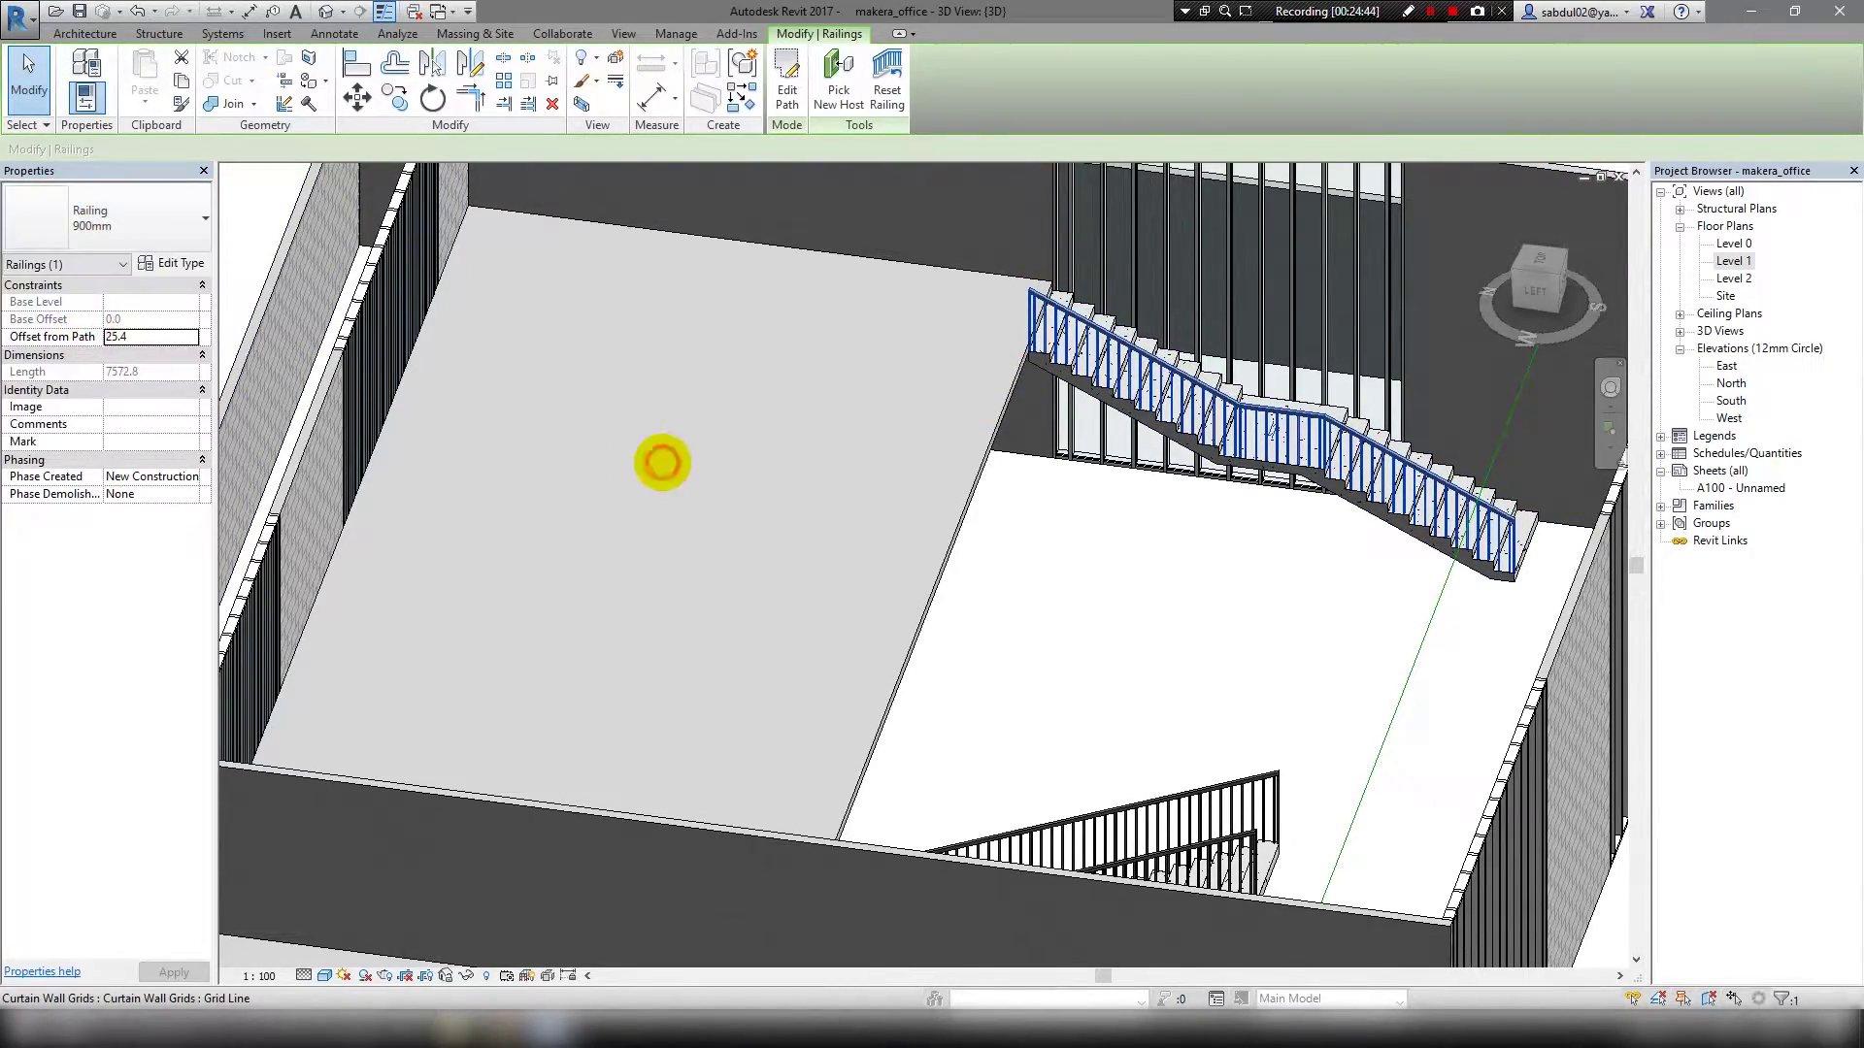
pyautogui.press('Escape')
# Orbit the model to a new angle and select the stair.
pyautogui.moveTo(1019, 466)
pyautogui.keyDown('shift'); pyautogui.mouseDown(button='middle')
pyautogui.moveTo(981, 658)
pyautogui.moveTo(744, 382)
pyautogui.moveTo(782, 528)
pyautogui.moveTo(832, 491)
pyautogui.moveTo(1046, 683)
pyautogui.moveTo(532, 686)
pyautogui.mouseUp(button='middle'); pyautogui.keyUp('shift')
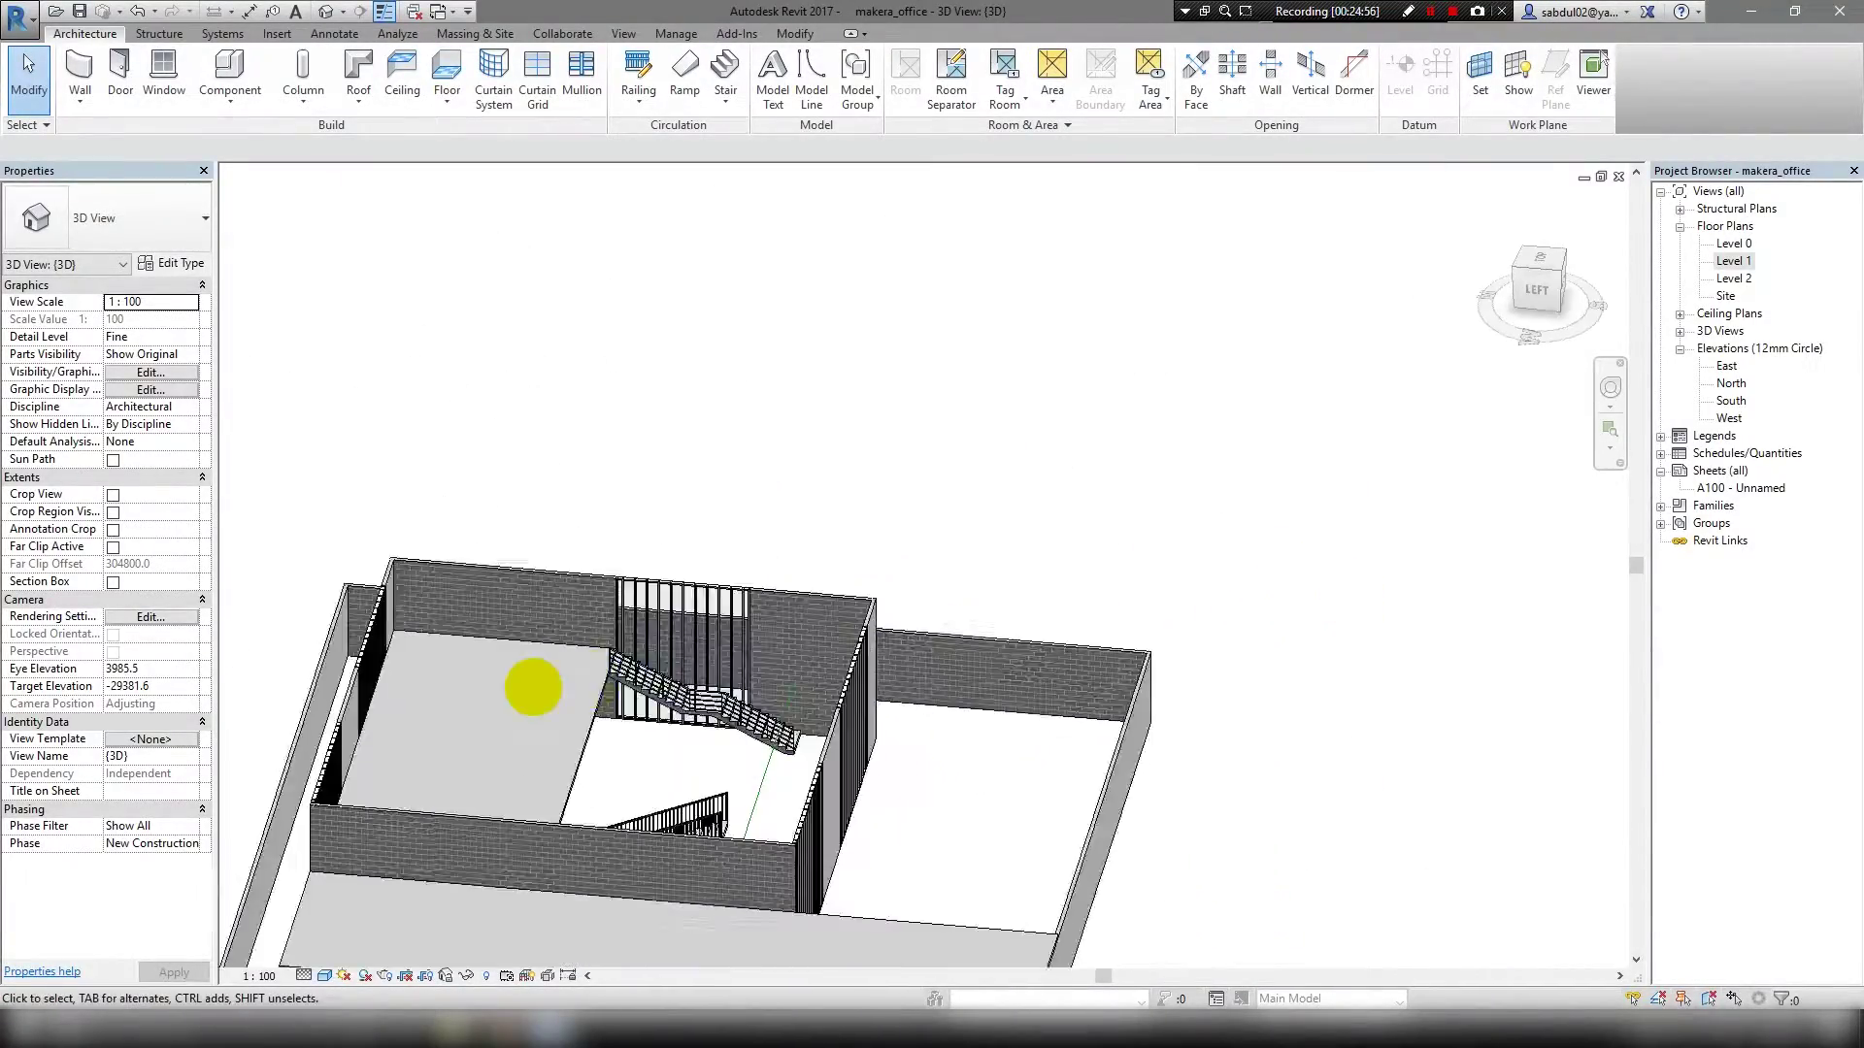
pyautogui.scroll(5, 624, 790)
pyautogui.scroll(2, 637, 632)
pyautogui.click(637, 632)
# Edit the stair's run sketch and open the Level 1 floor plan.
pyautogui.scroll(-3, 516, 678)
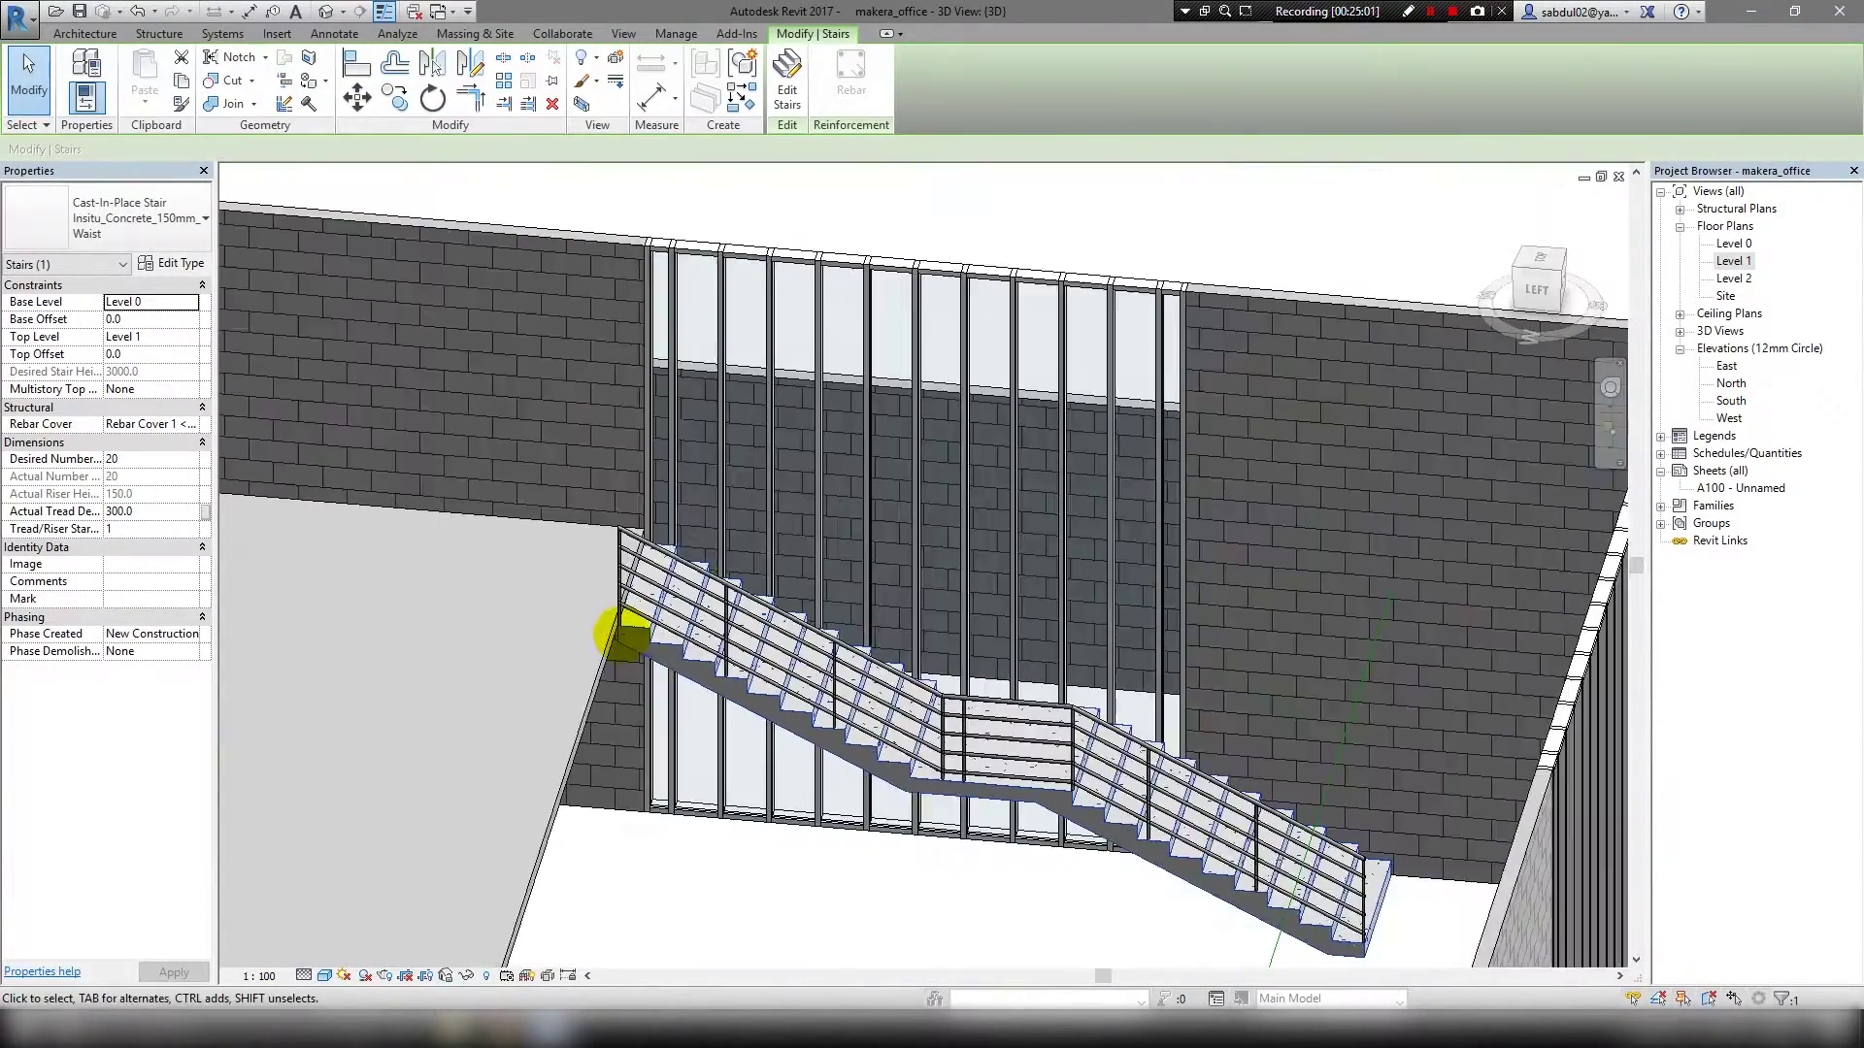
pyautogui.scroll(-2, 615, 632)
pyautogui.click(787, 82)
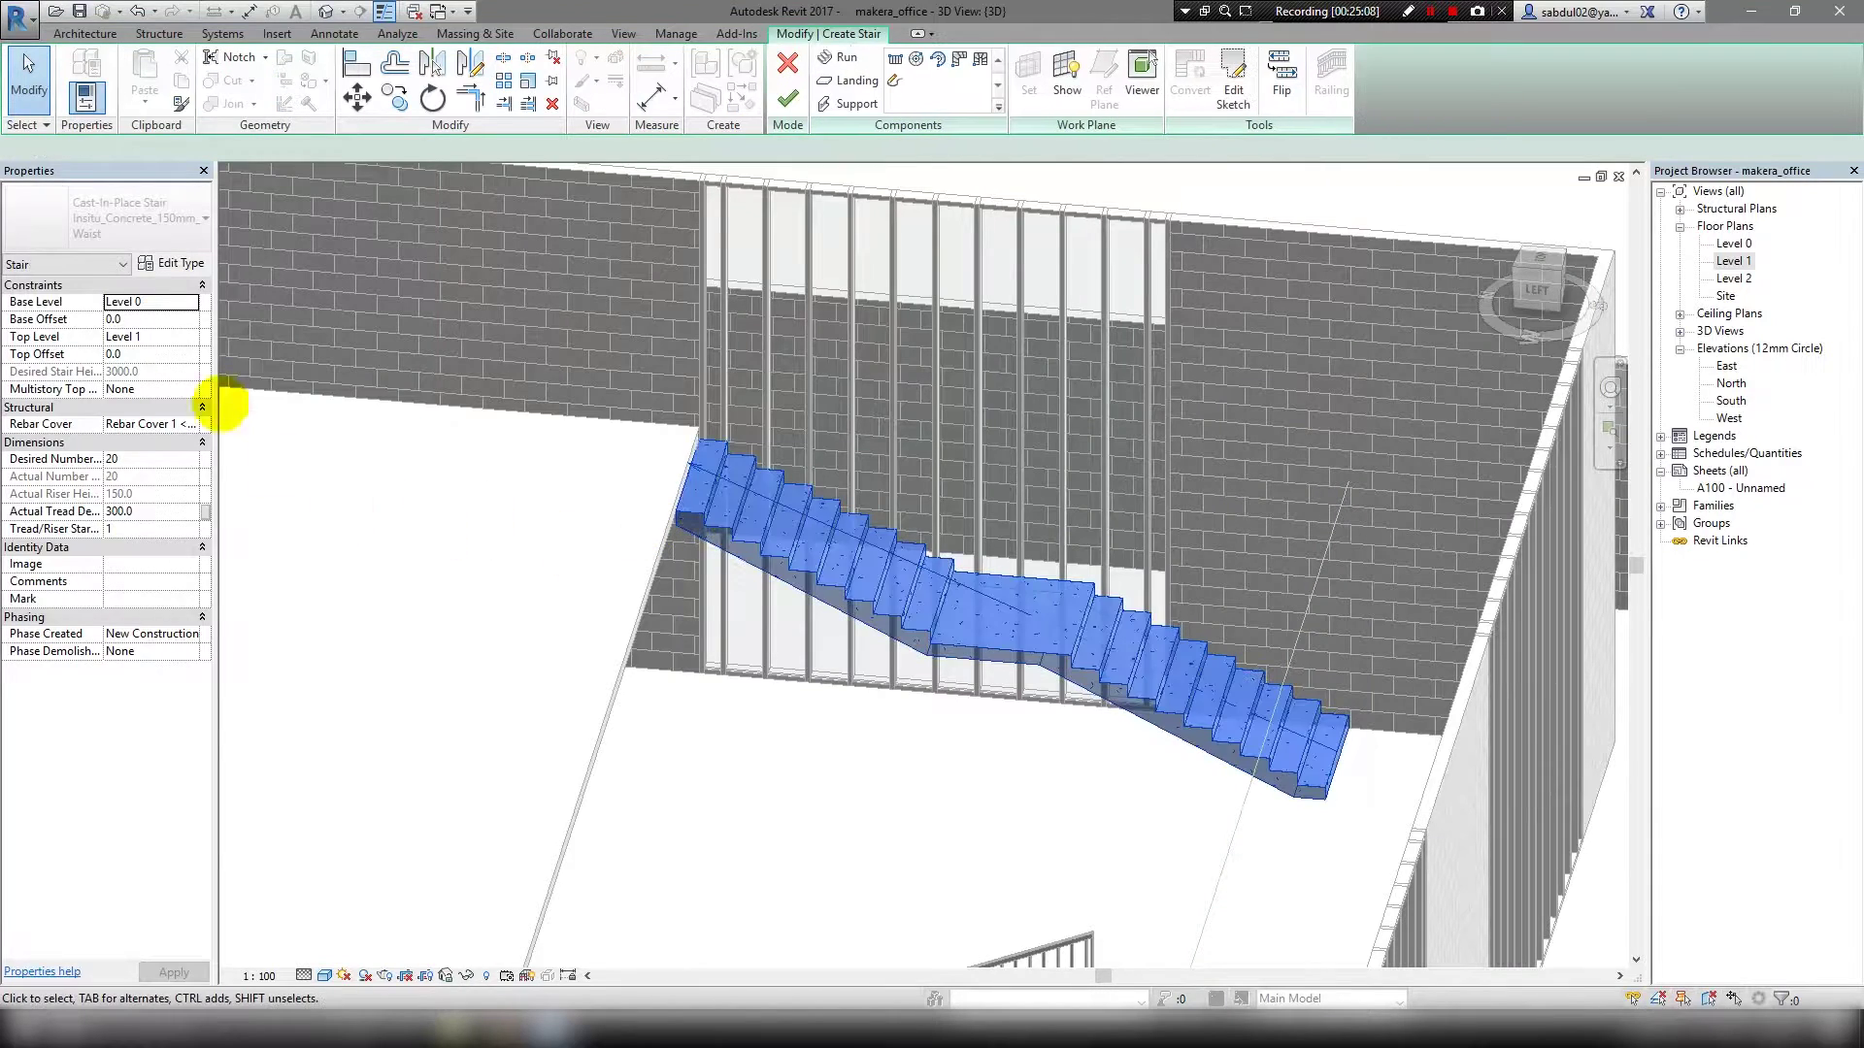
pyautogui.click(727, 524)
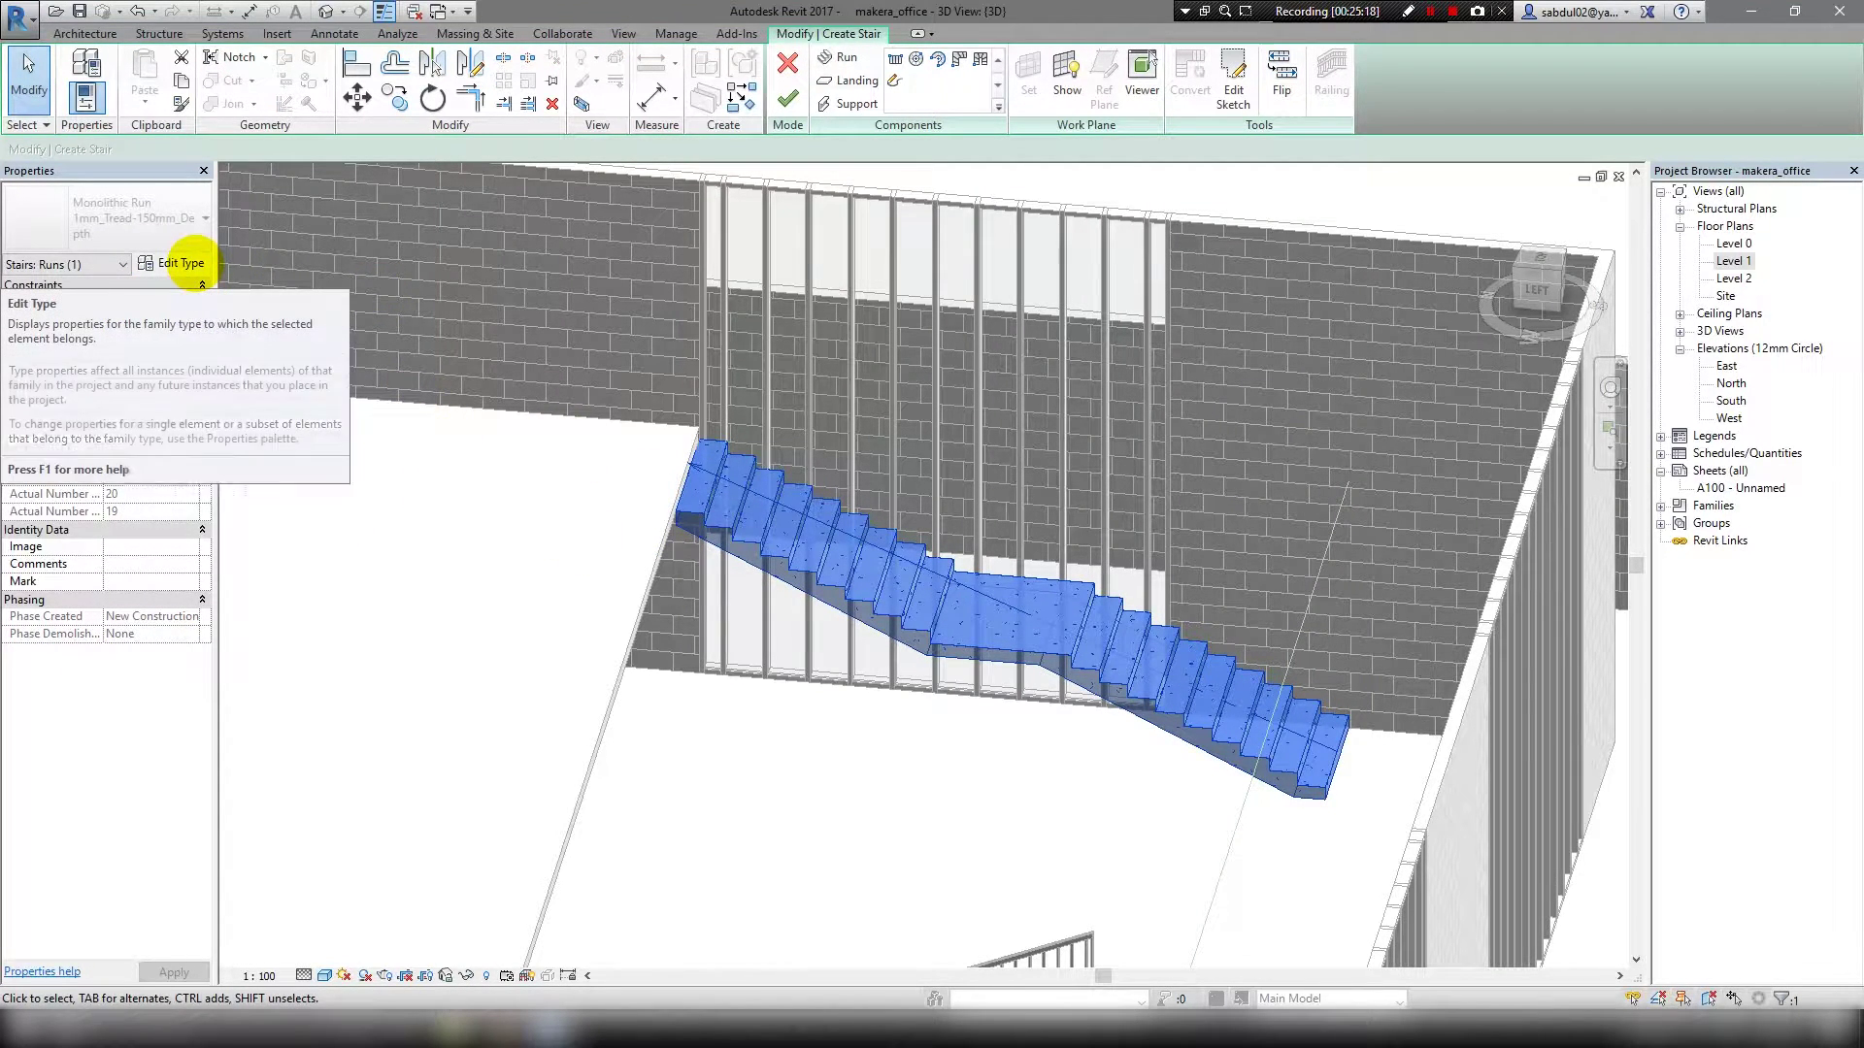
pyautogui.click(1229, 76)
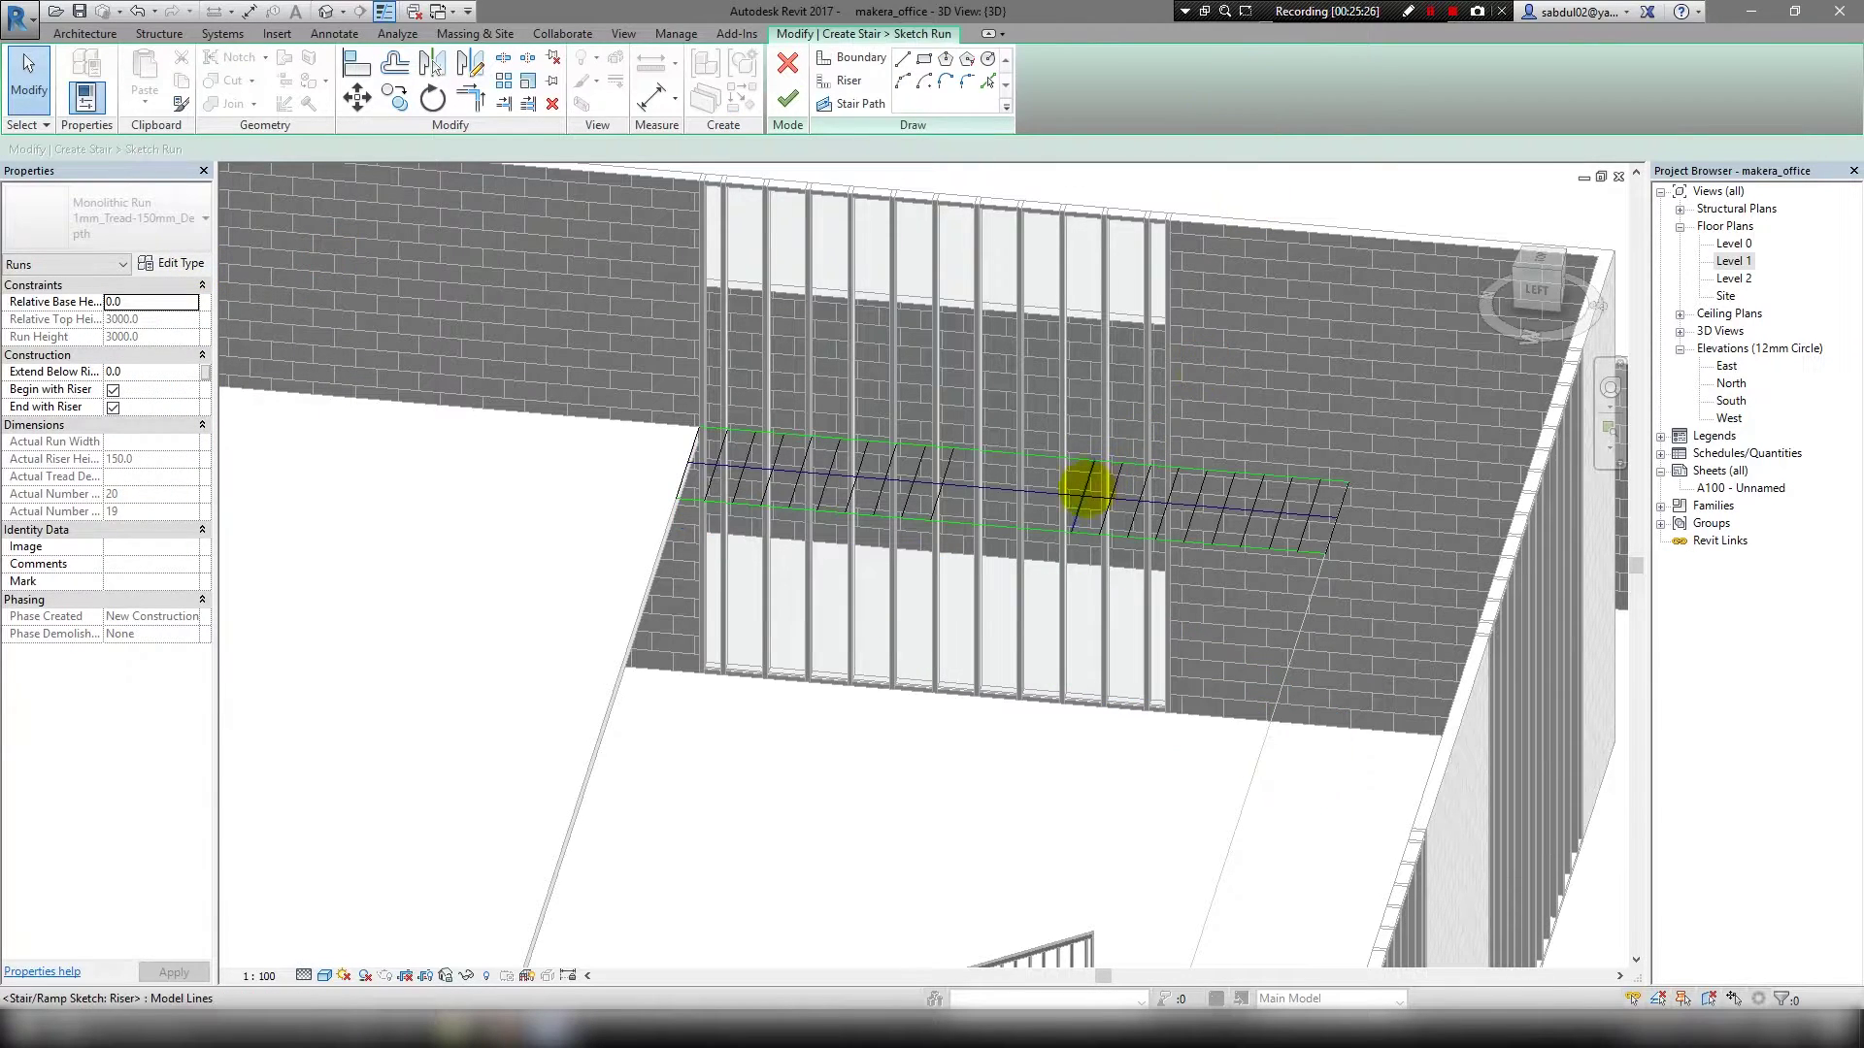
pyautogui.doubleClick(1734, 260)
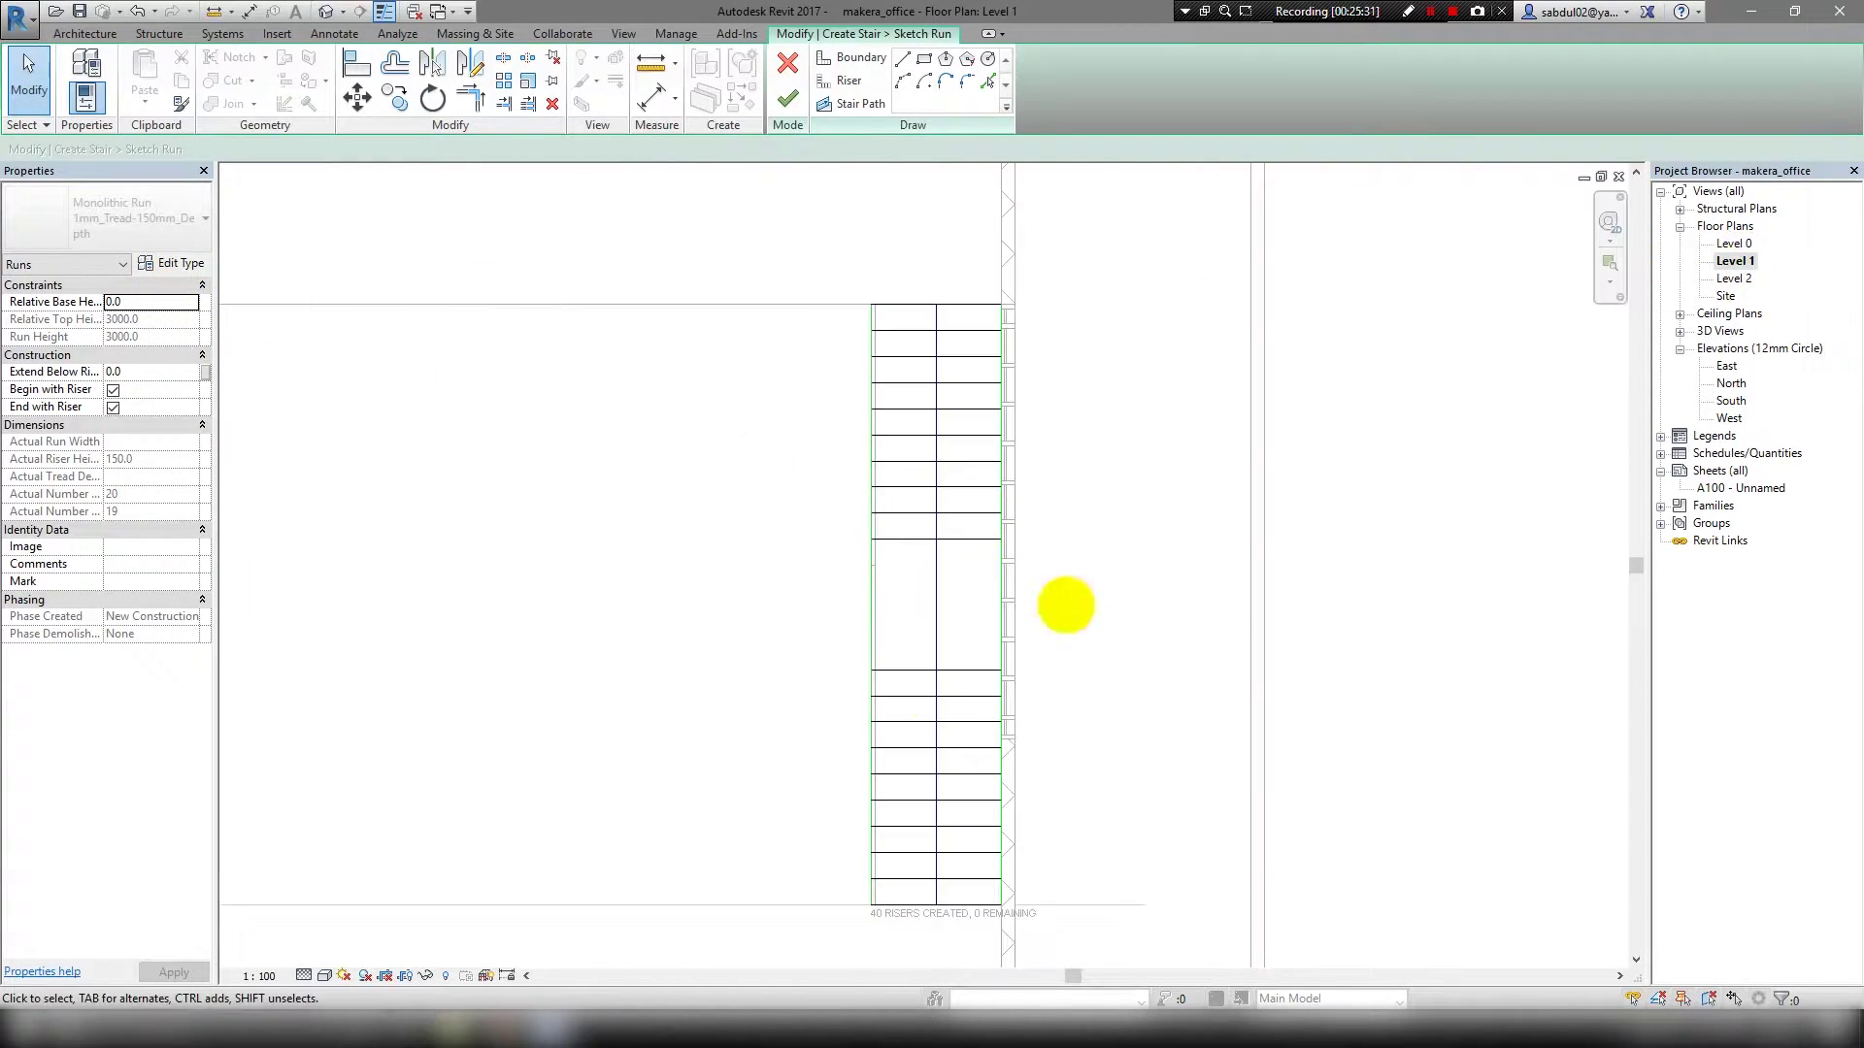
# Add a riser 300 below the run's bottom riser and finish the run sketch.
pyautogui.scroll(2, 922, 597)
pyautogui.click(770, 588)
pyautogui.press('o')
pyautogui.press('f')
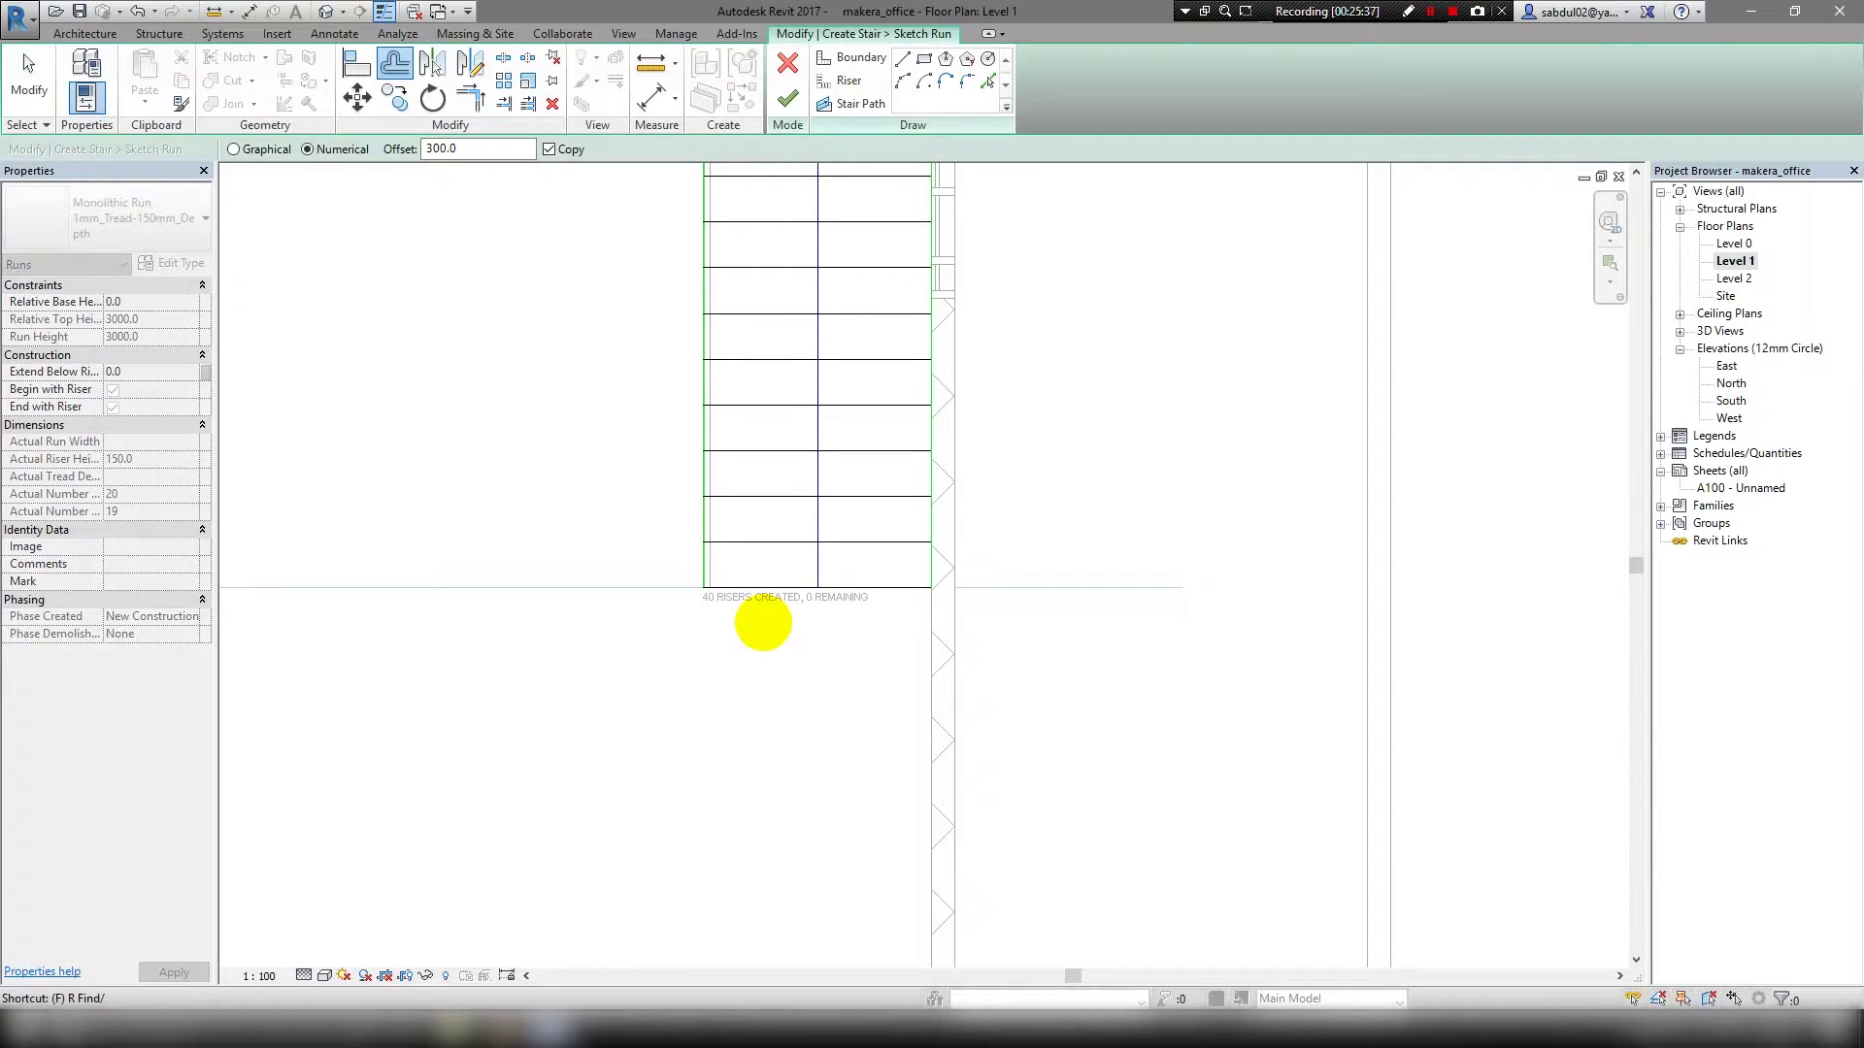
pyautogui.click(708, 586)
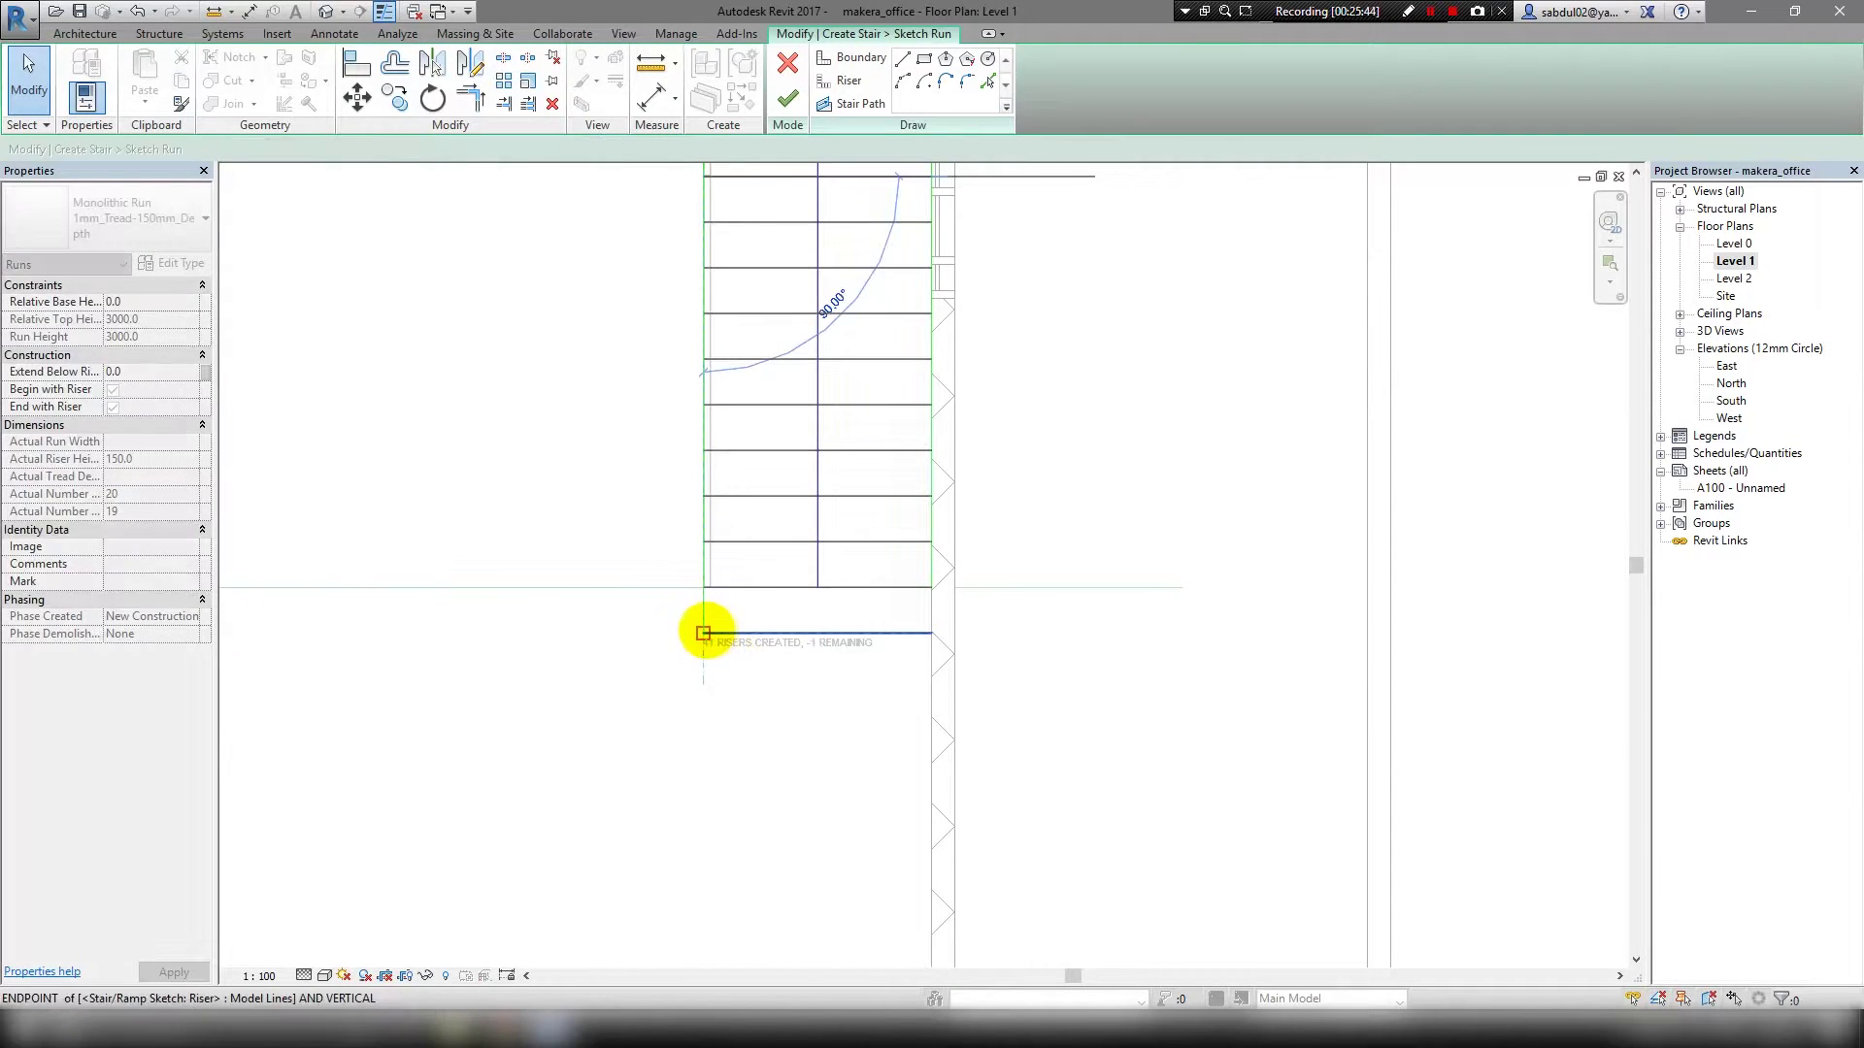
pyautogui.click(930, 633)
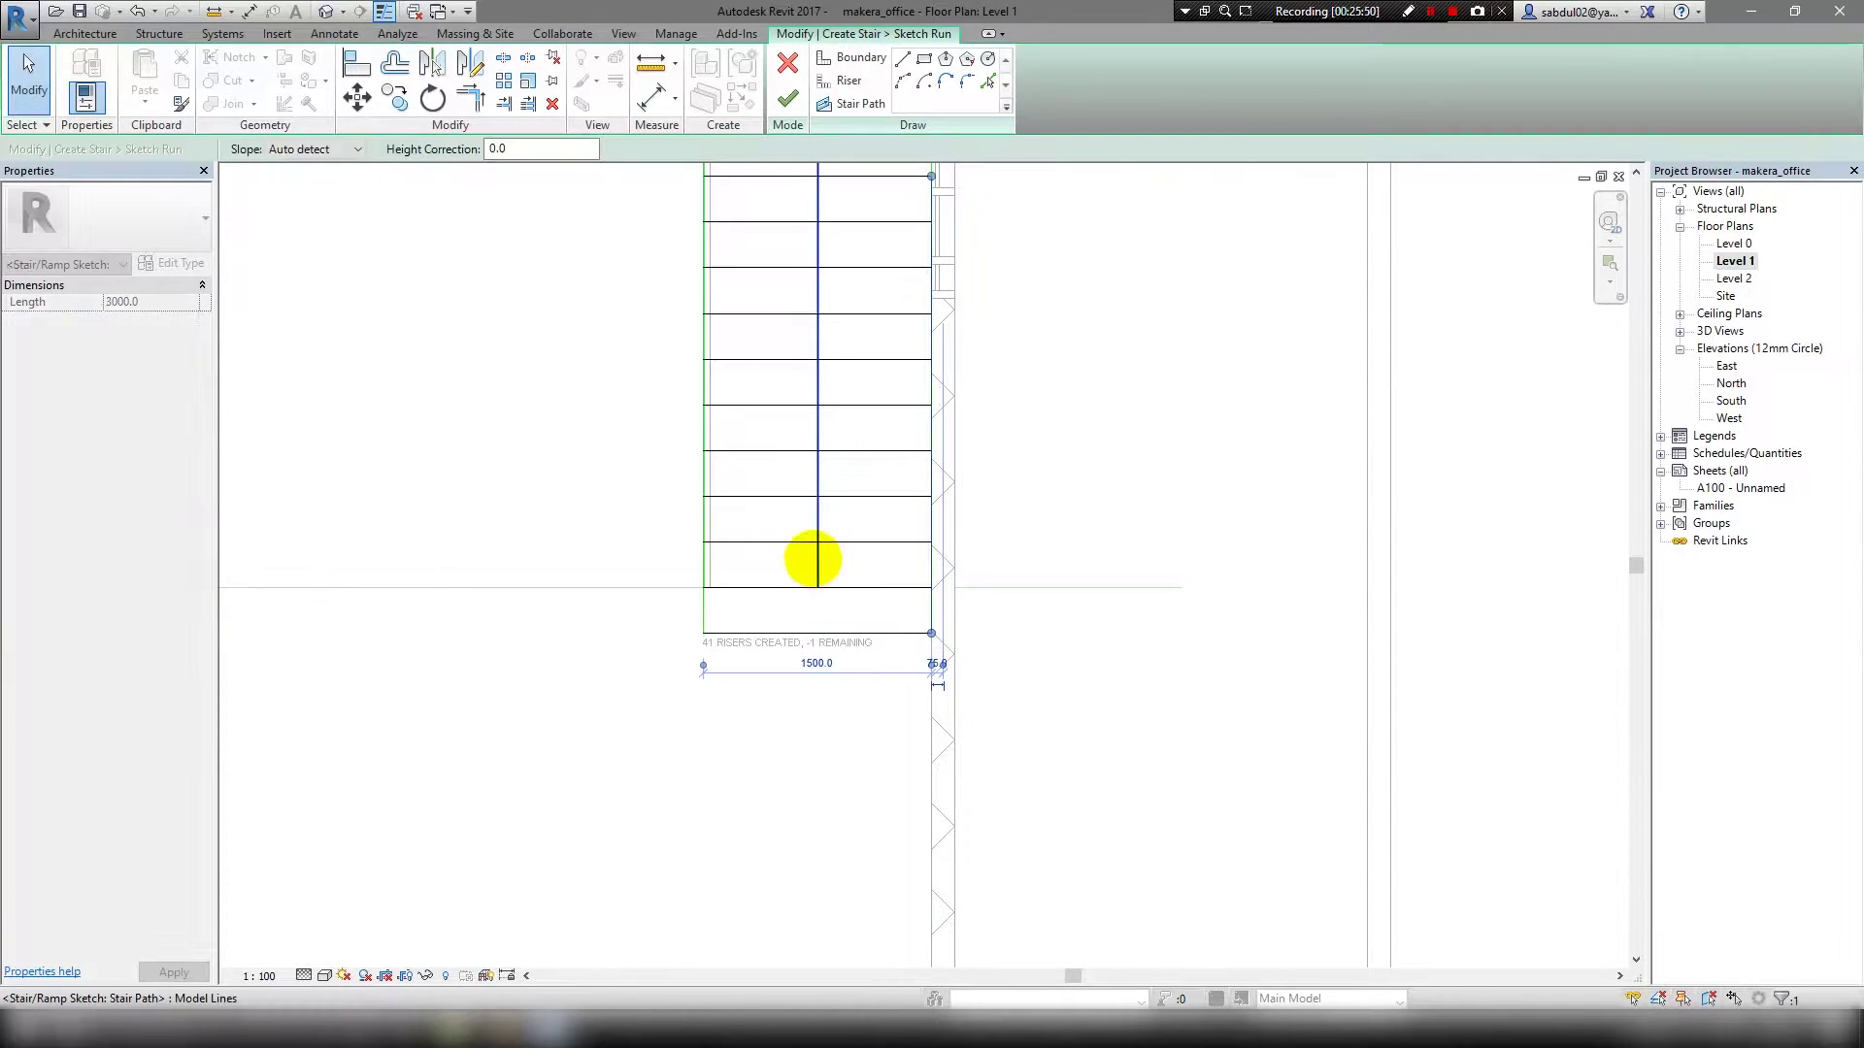
pyautogui.click(782, 679)
pyautogui.scroll(-2, 782, 679)
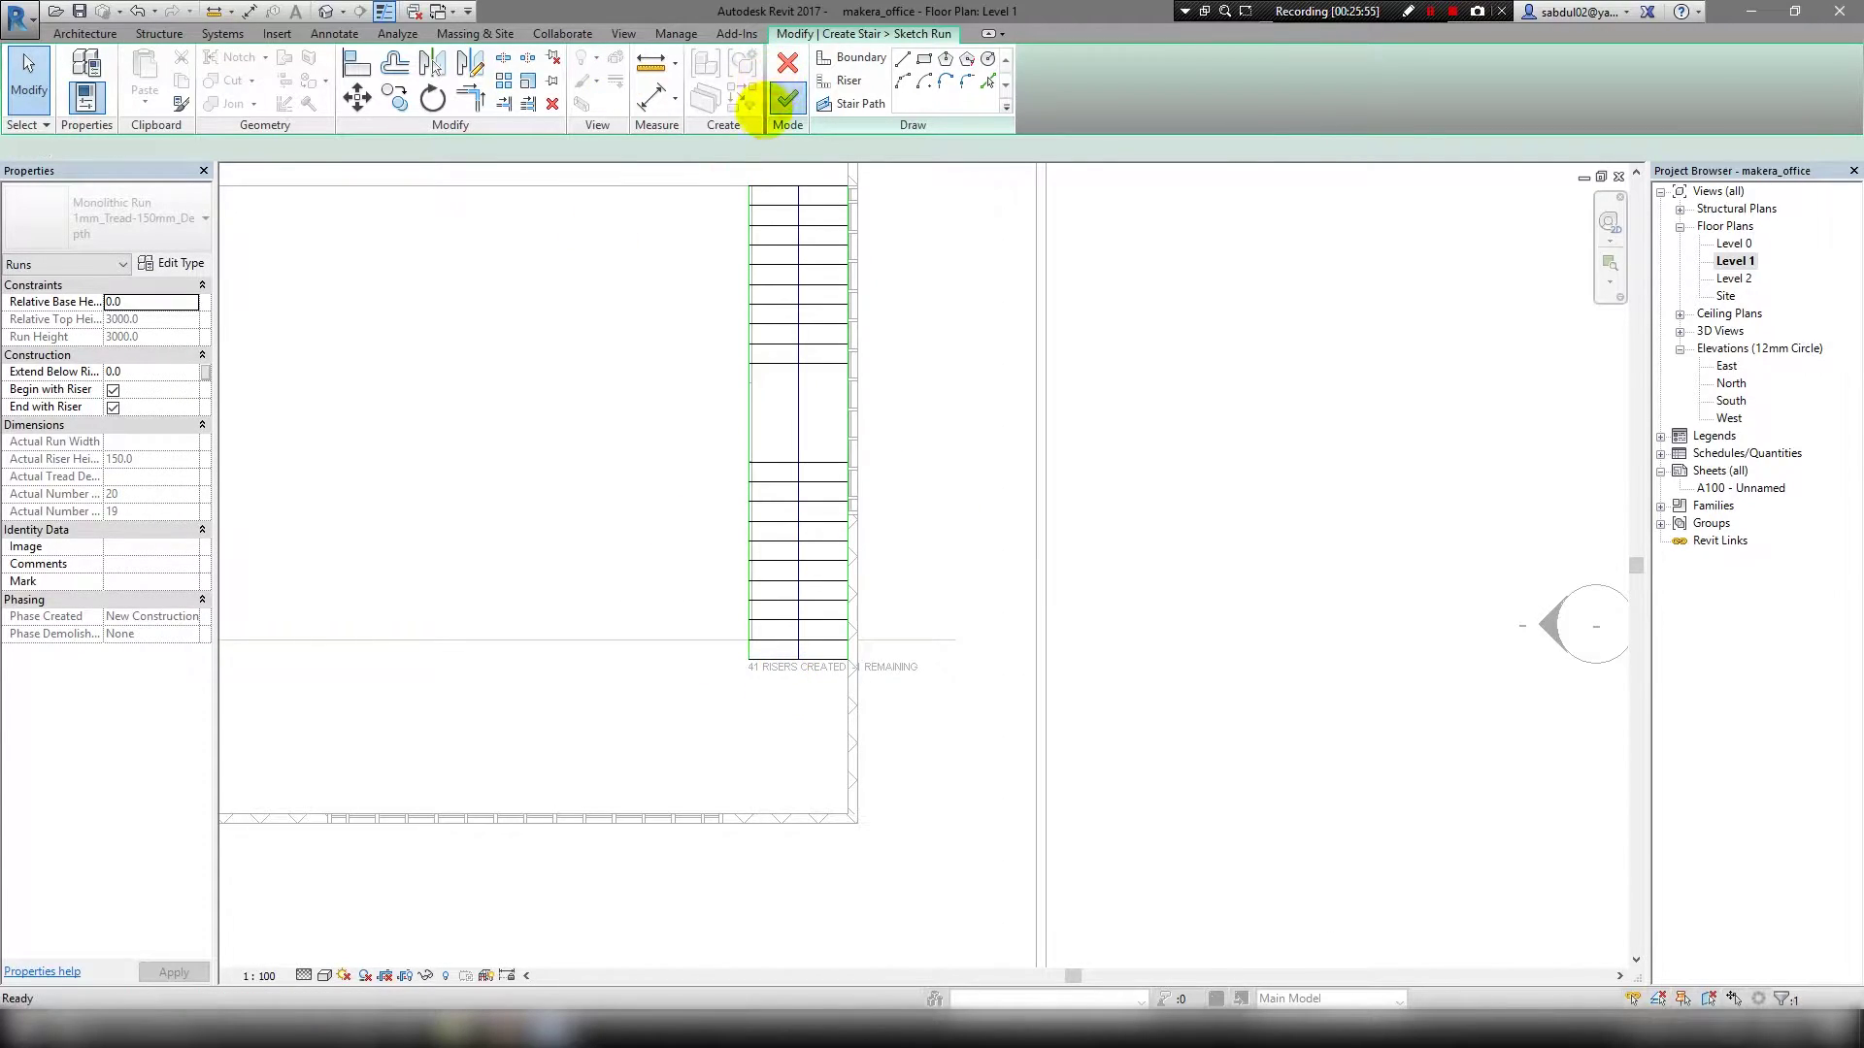
pyautogui.click(776, 105)
# Finish the stair edit in 3D, orbit to a top-down view, and start a new stair.
pyautogui.click(326, 12)
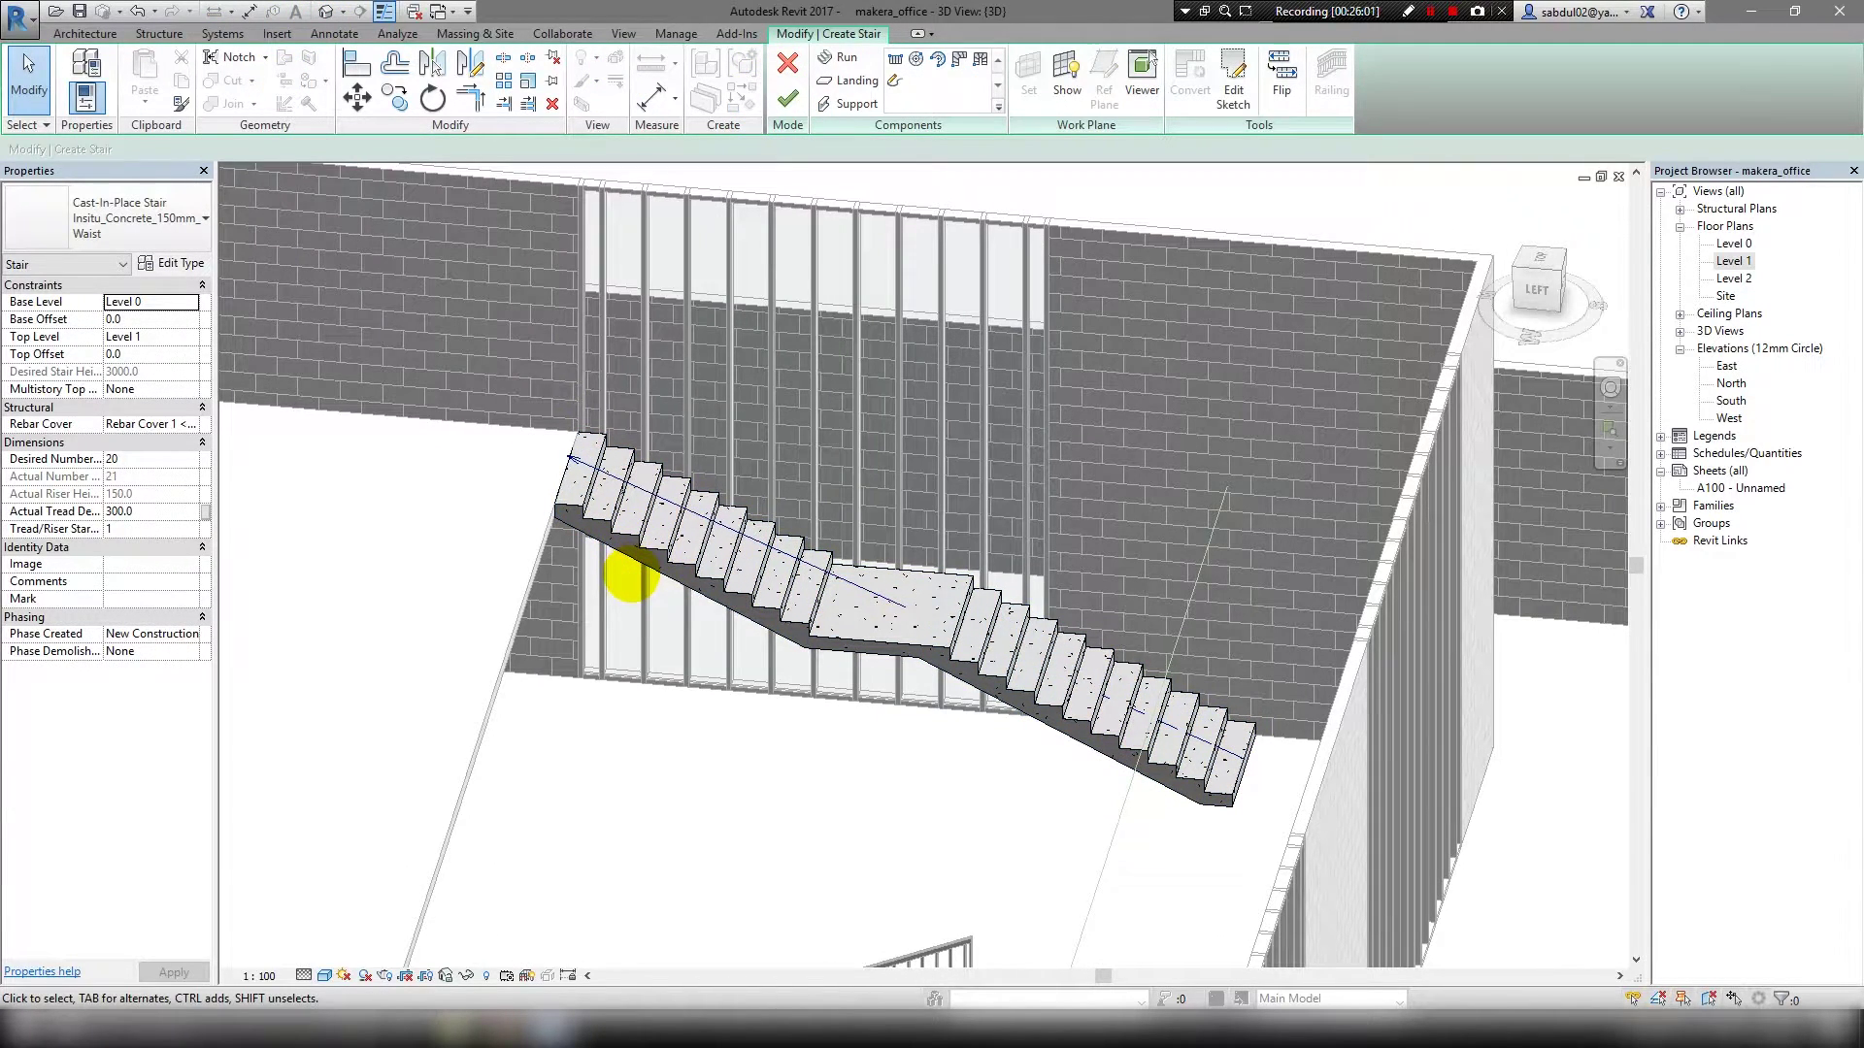
pyautogui.click(788, 98)
pyautogui.scroll(-2, 631, 476)
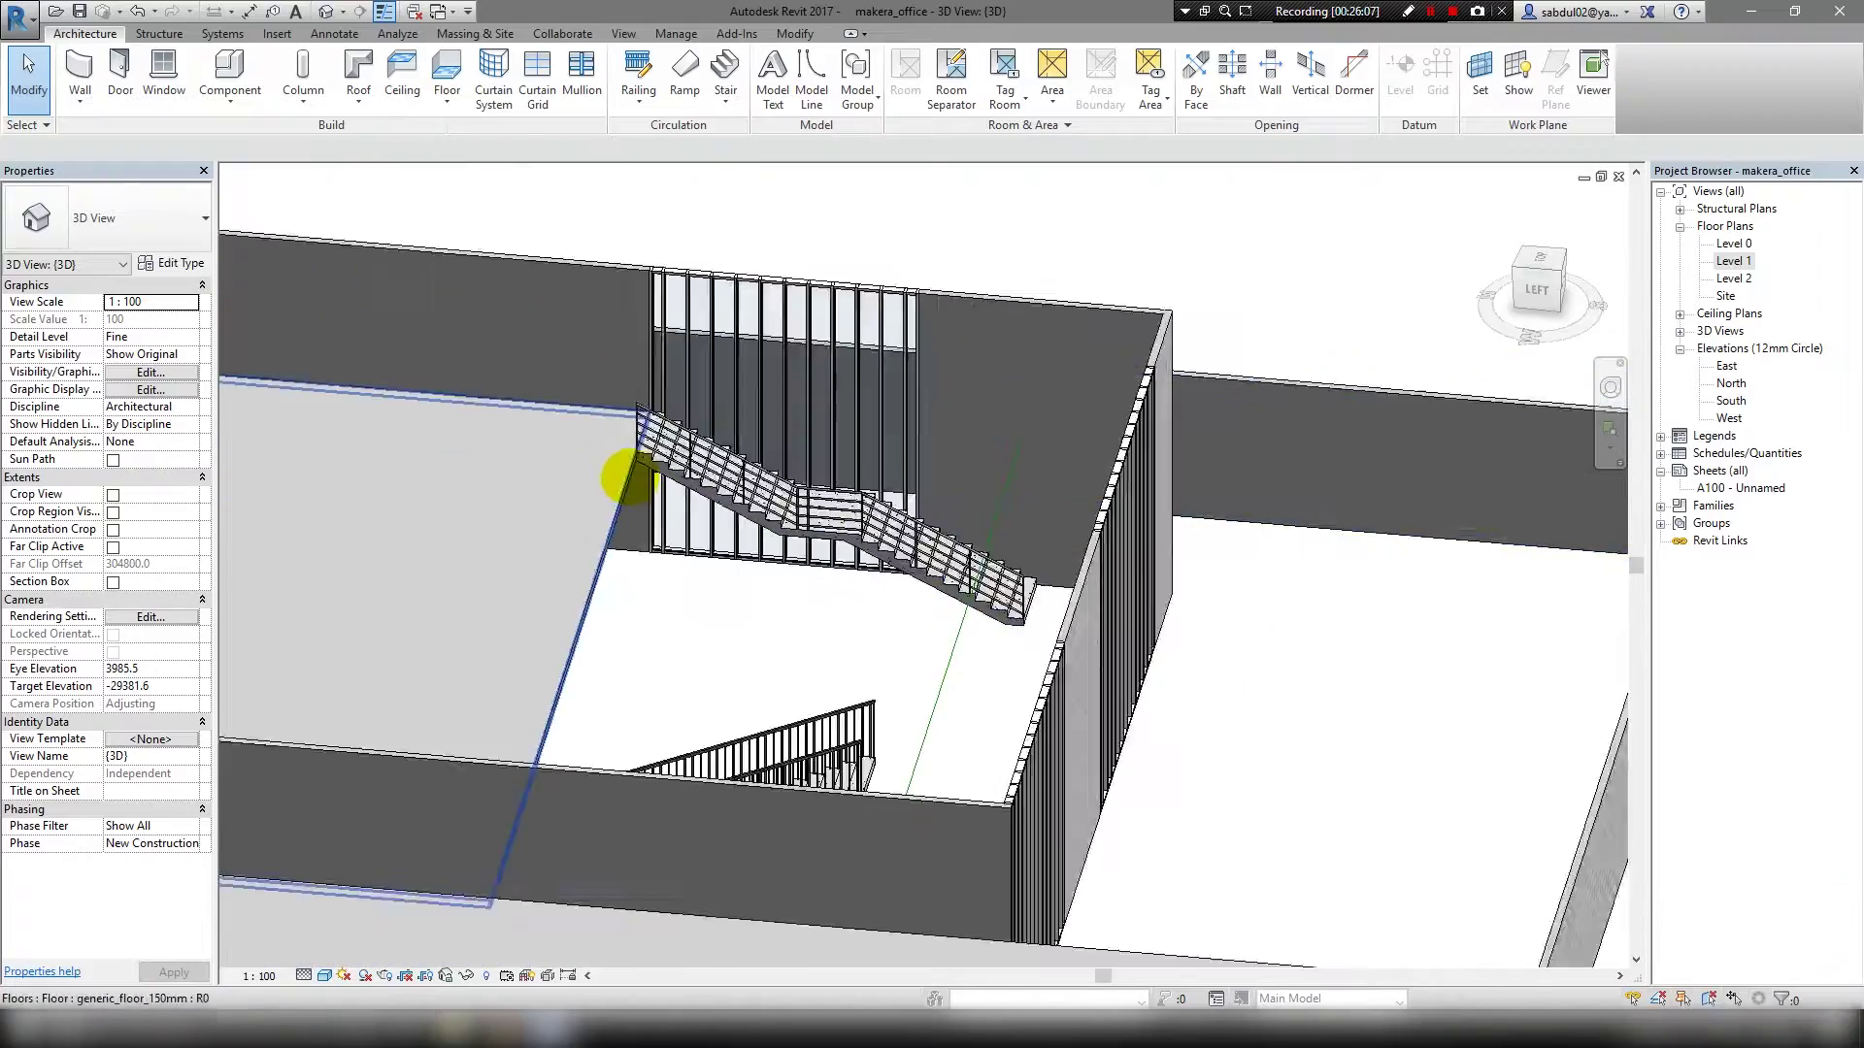
pyautogui.scroll(-3, 631, 475)
pyautogui.keyDown('shift'); pyautogui.moveTo(1062, 456); pyautogui.dragTo(747, 747, button='middle'); pyautogui.keyUp('shift')
pyautogui.click(747, 747)
pyautogui.press('Escape')
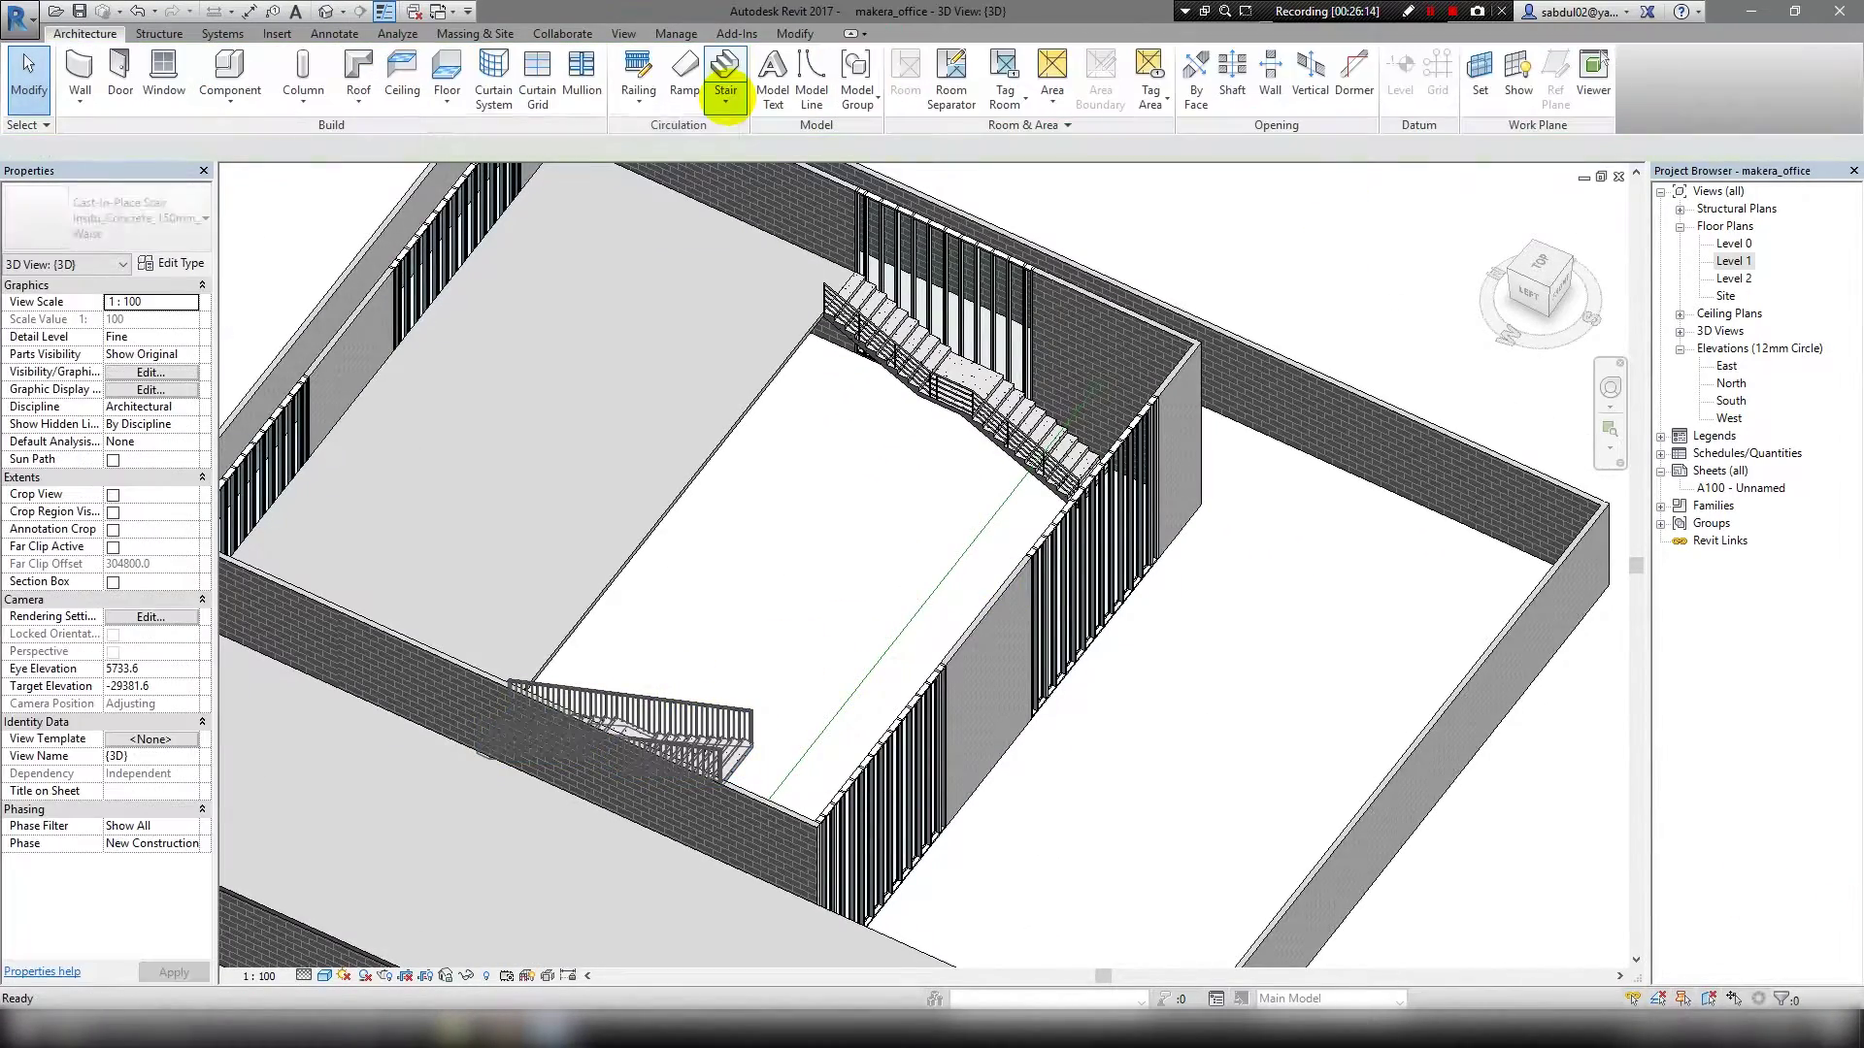
pyautogui.click(726, 83)
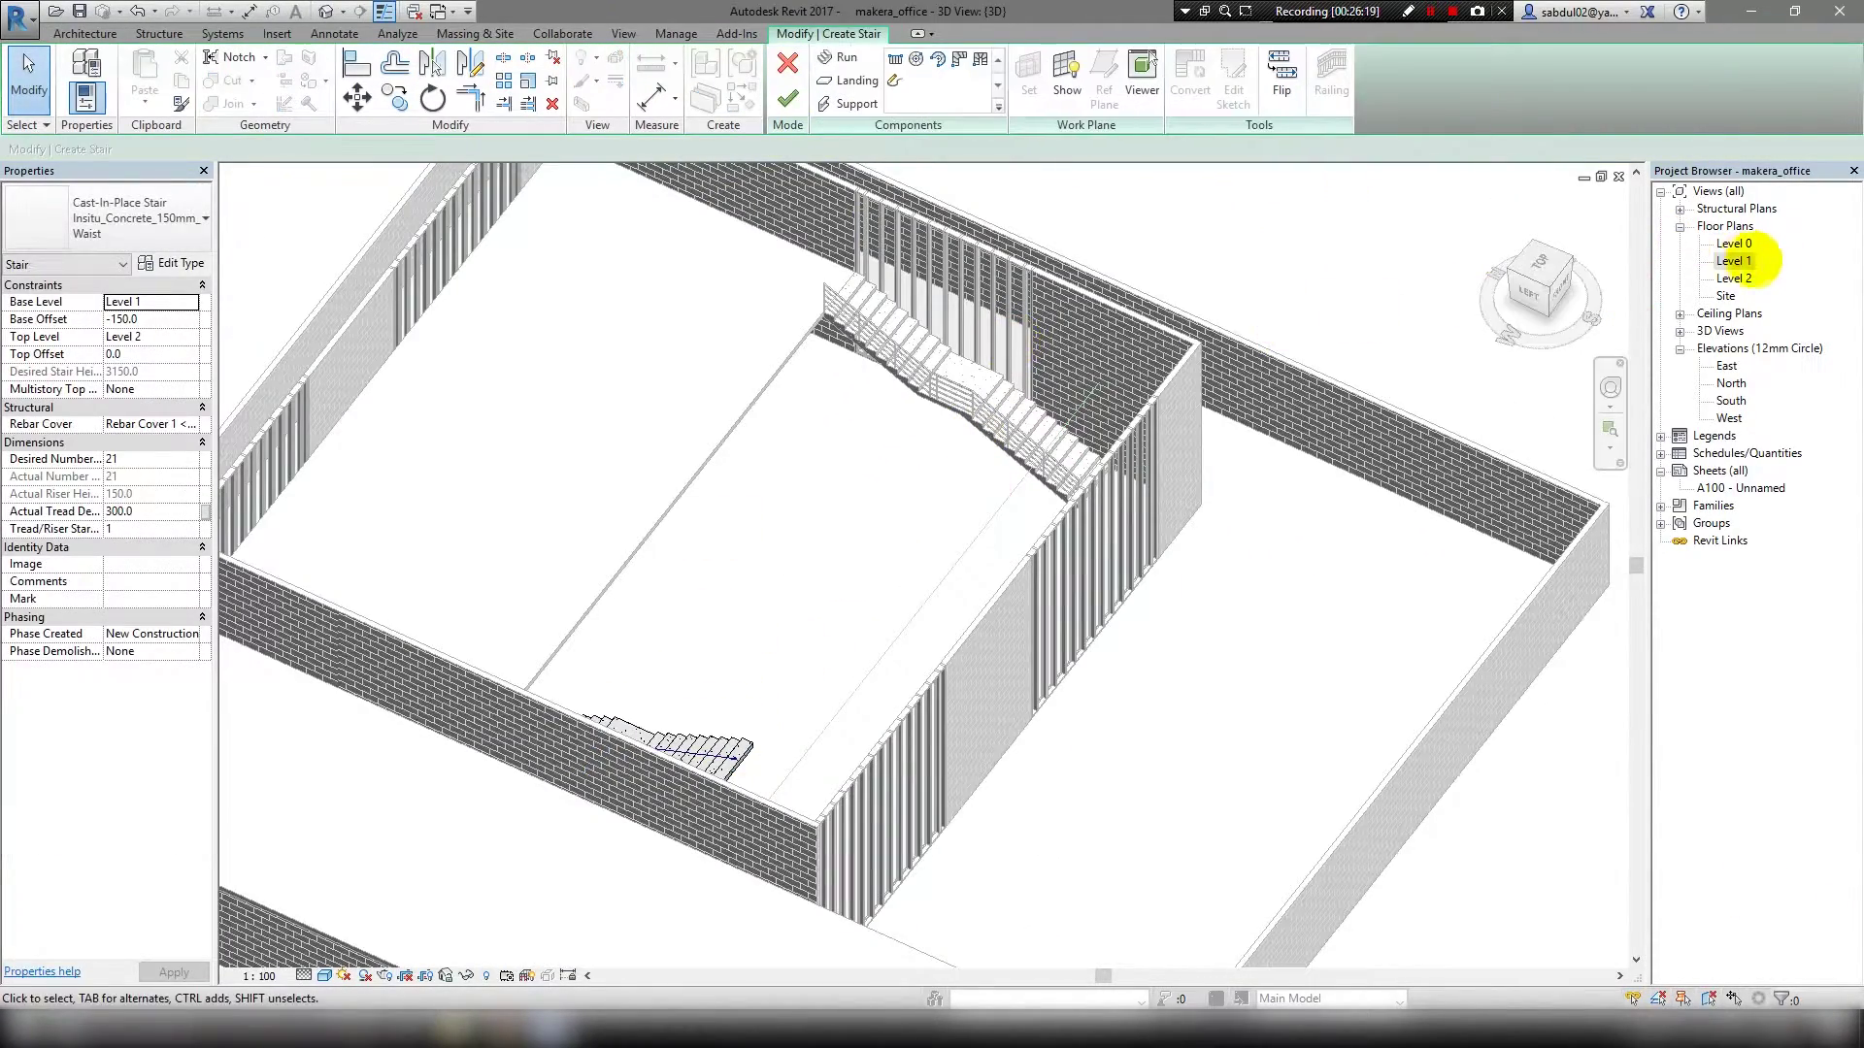
# In the Level 1 plan, put the new stair's run into sketch editing.
pyautogui.doubleClick(1734, 260)
pyautogui.scroll(3, 770, 679)
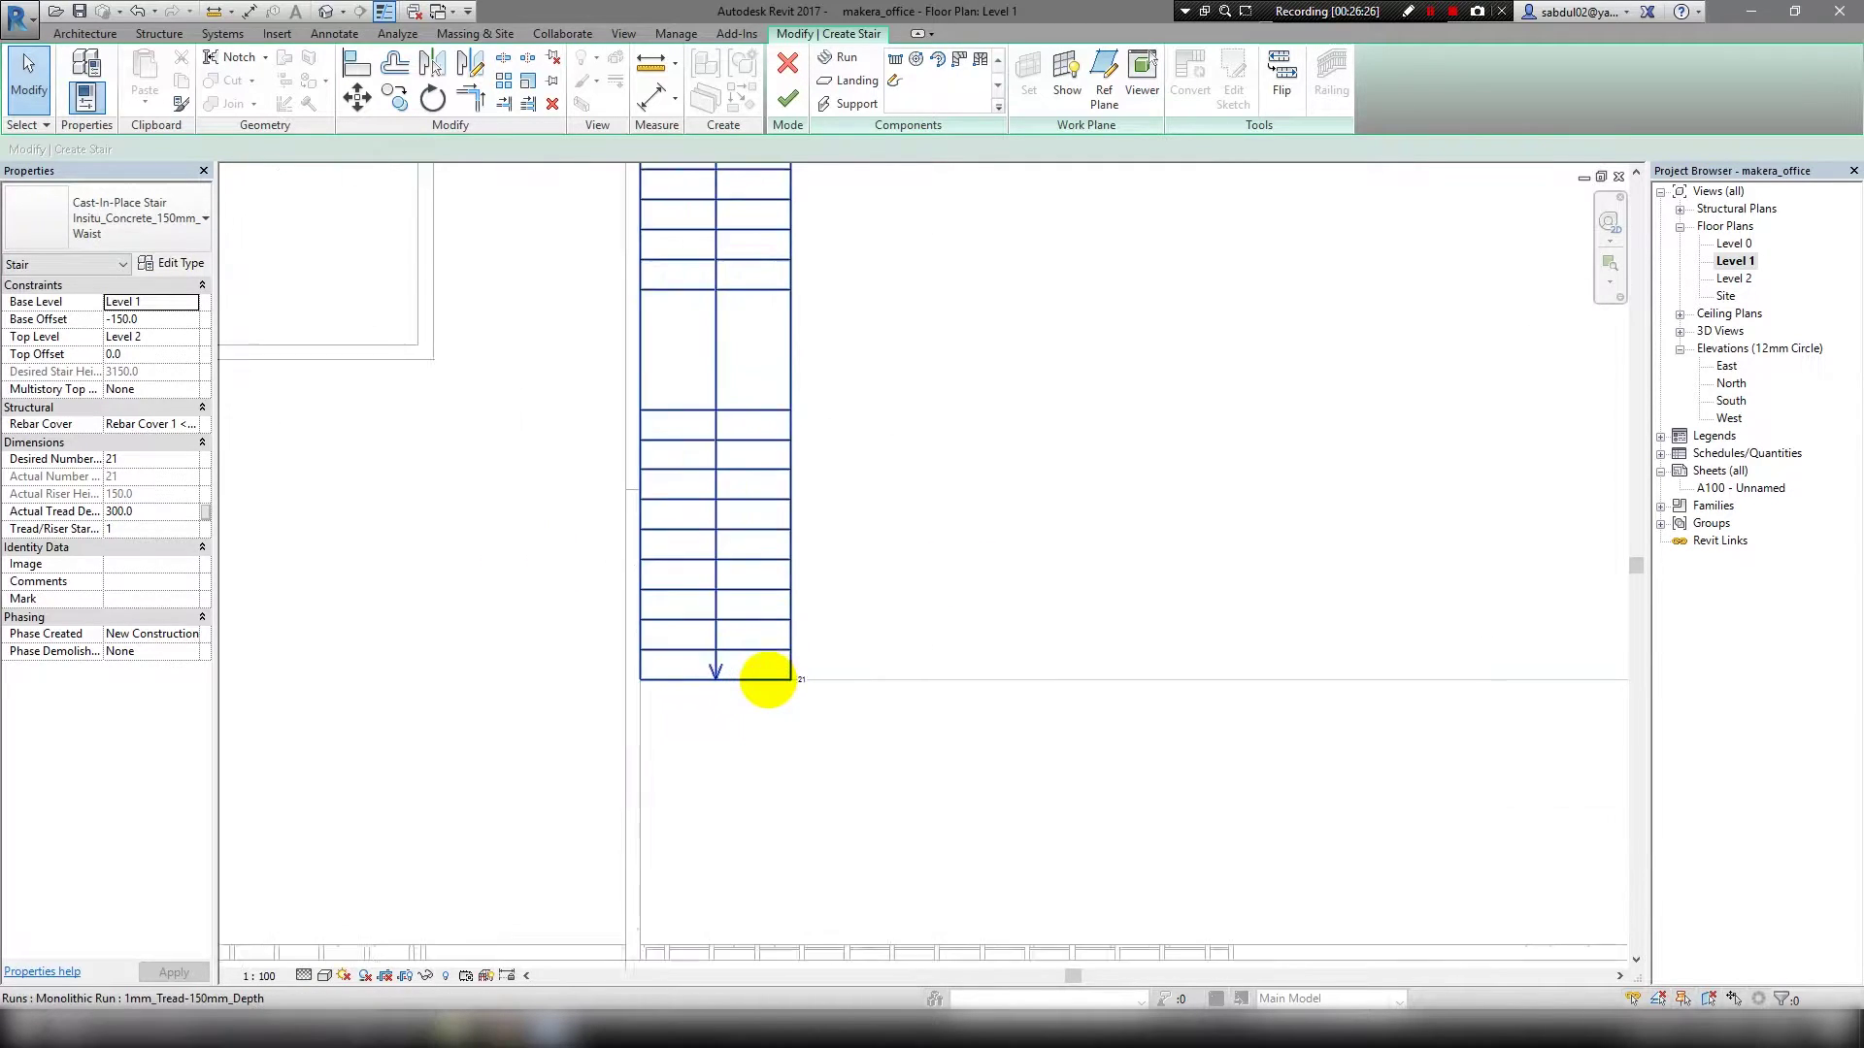
pyautogui.scroll(1, 737, 678)
pyautogui.scroll(2, 720, 678)
pyautogui.click(719, 660)
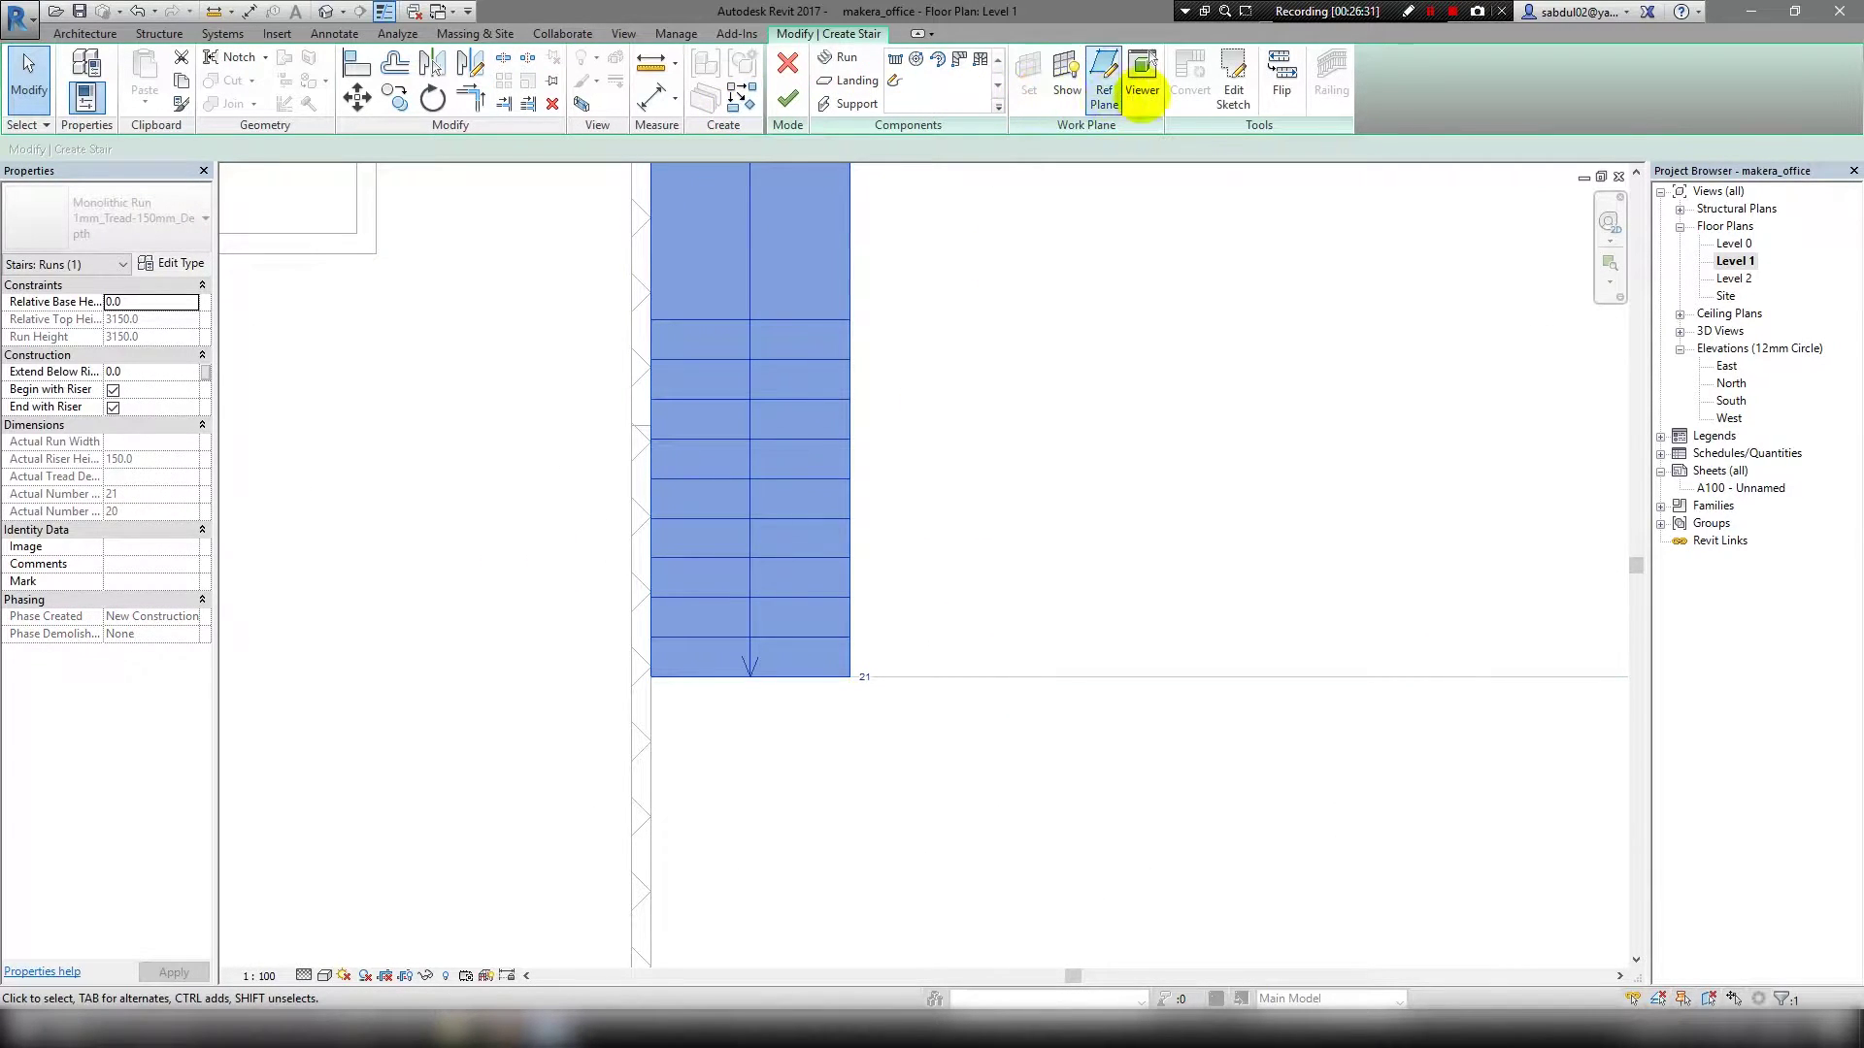
pyautogui.click(1233, 82)
pyautogui.scroll(-5, 811, 675)
pyautogui.scroll(-2, 820, 665)
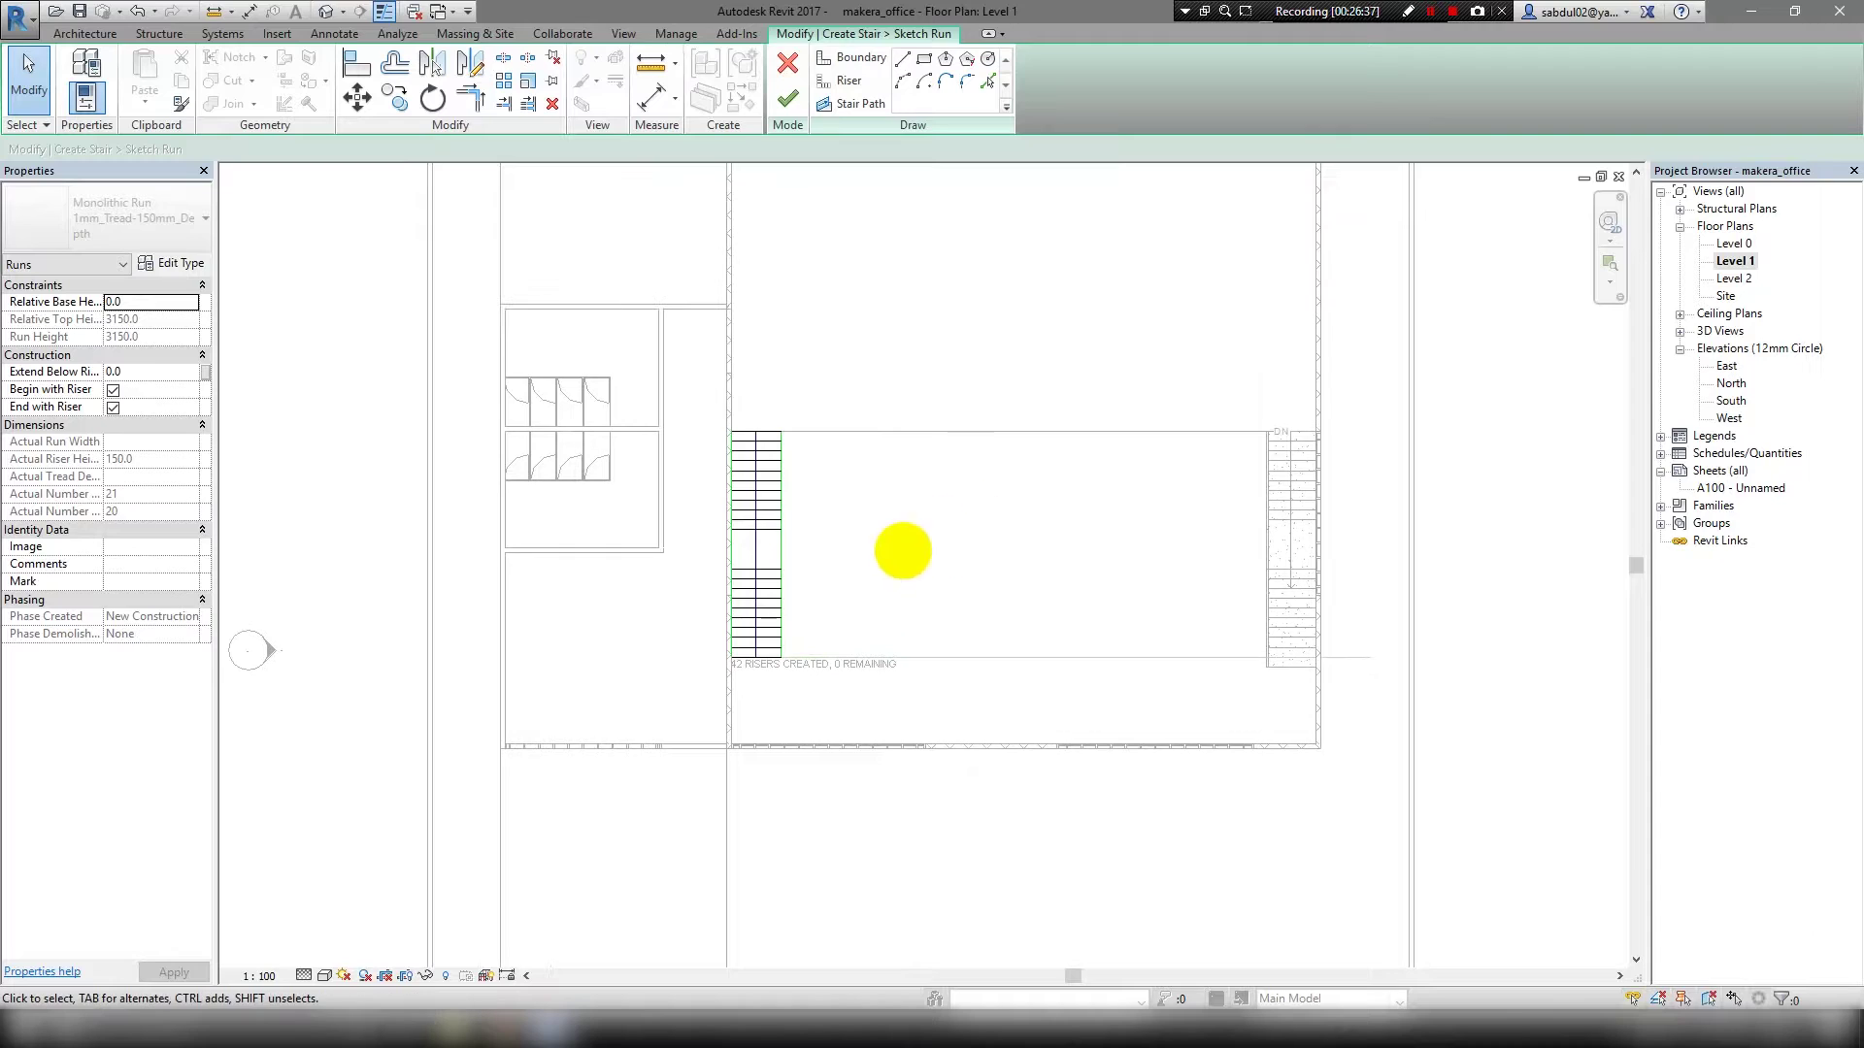
pyautogui.scroll(2, 762, 653)
pyautogui.scroll(2, 762, 657)
# Copy the run's bottom riser 300 below it with Offset.
pyautogui.press('o')
pyautogui.press('f')
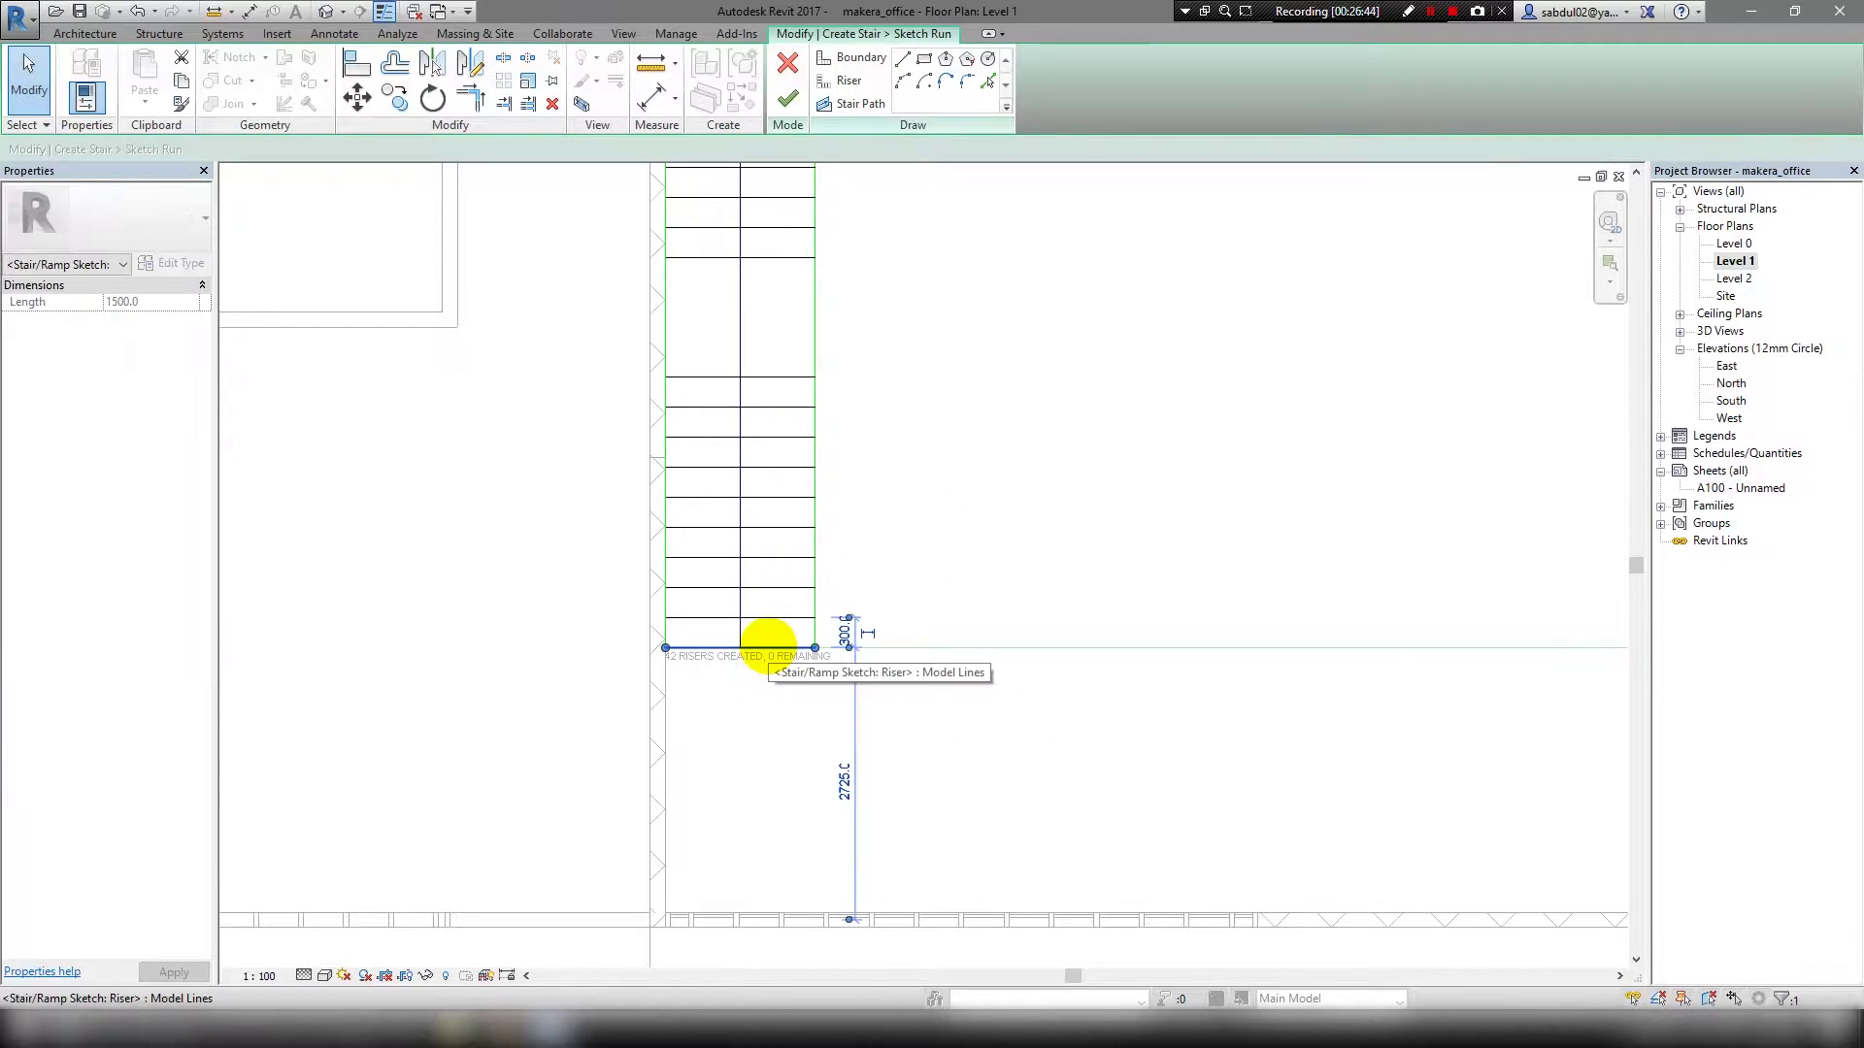
pyautogui.press('r')
pyautogui.click(1119, 706)
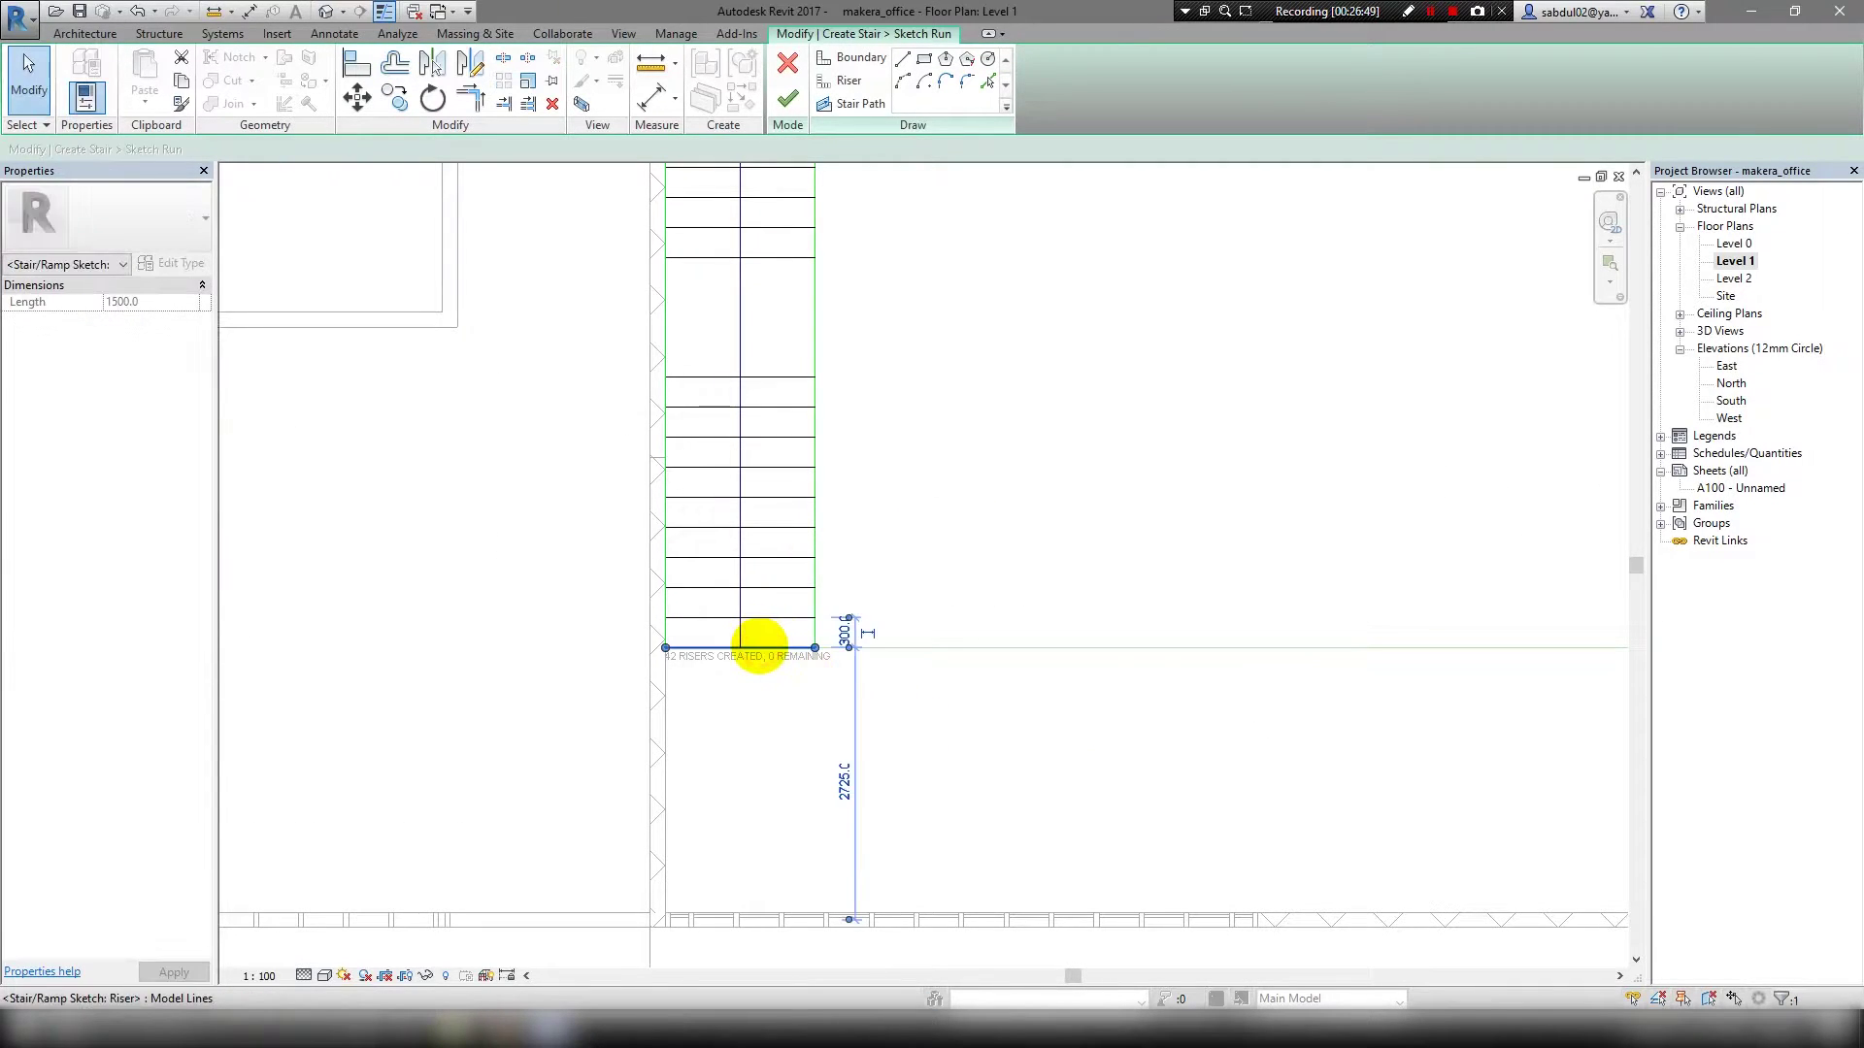
pyautogui.click(779, 648)
pyautogui.scroll(2, 791, 641)
pyautogui.press('Escape')
# Split the run's boundary sketch lines, then finish the sketch and the 22-riser stair.
pyautogui.click(804, 684)
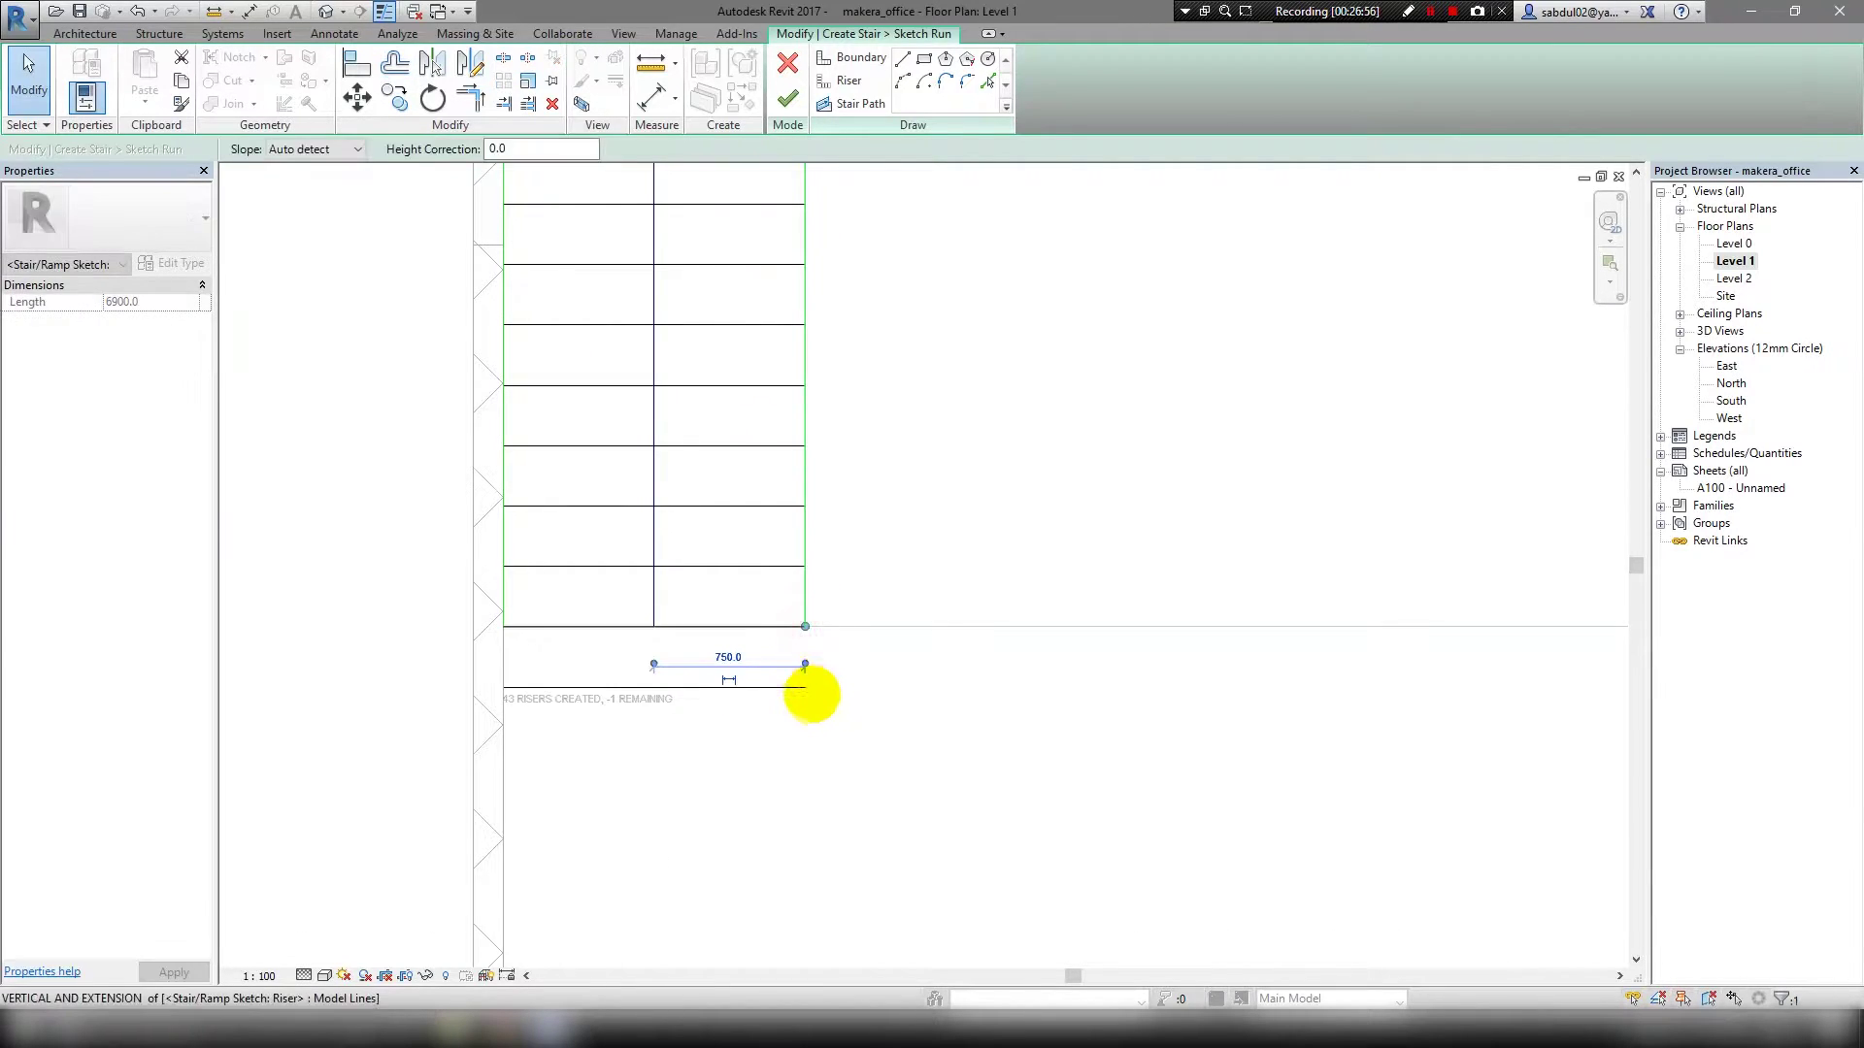
pyautogui.press('Escape')
pyautogui.click(503, 626)
pyautogui.click(499, 687)
pyautogui.click(653, 624)
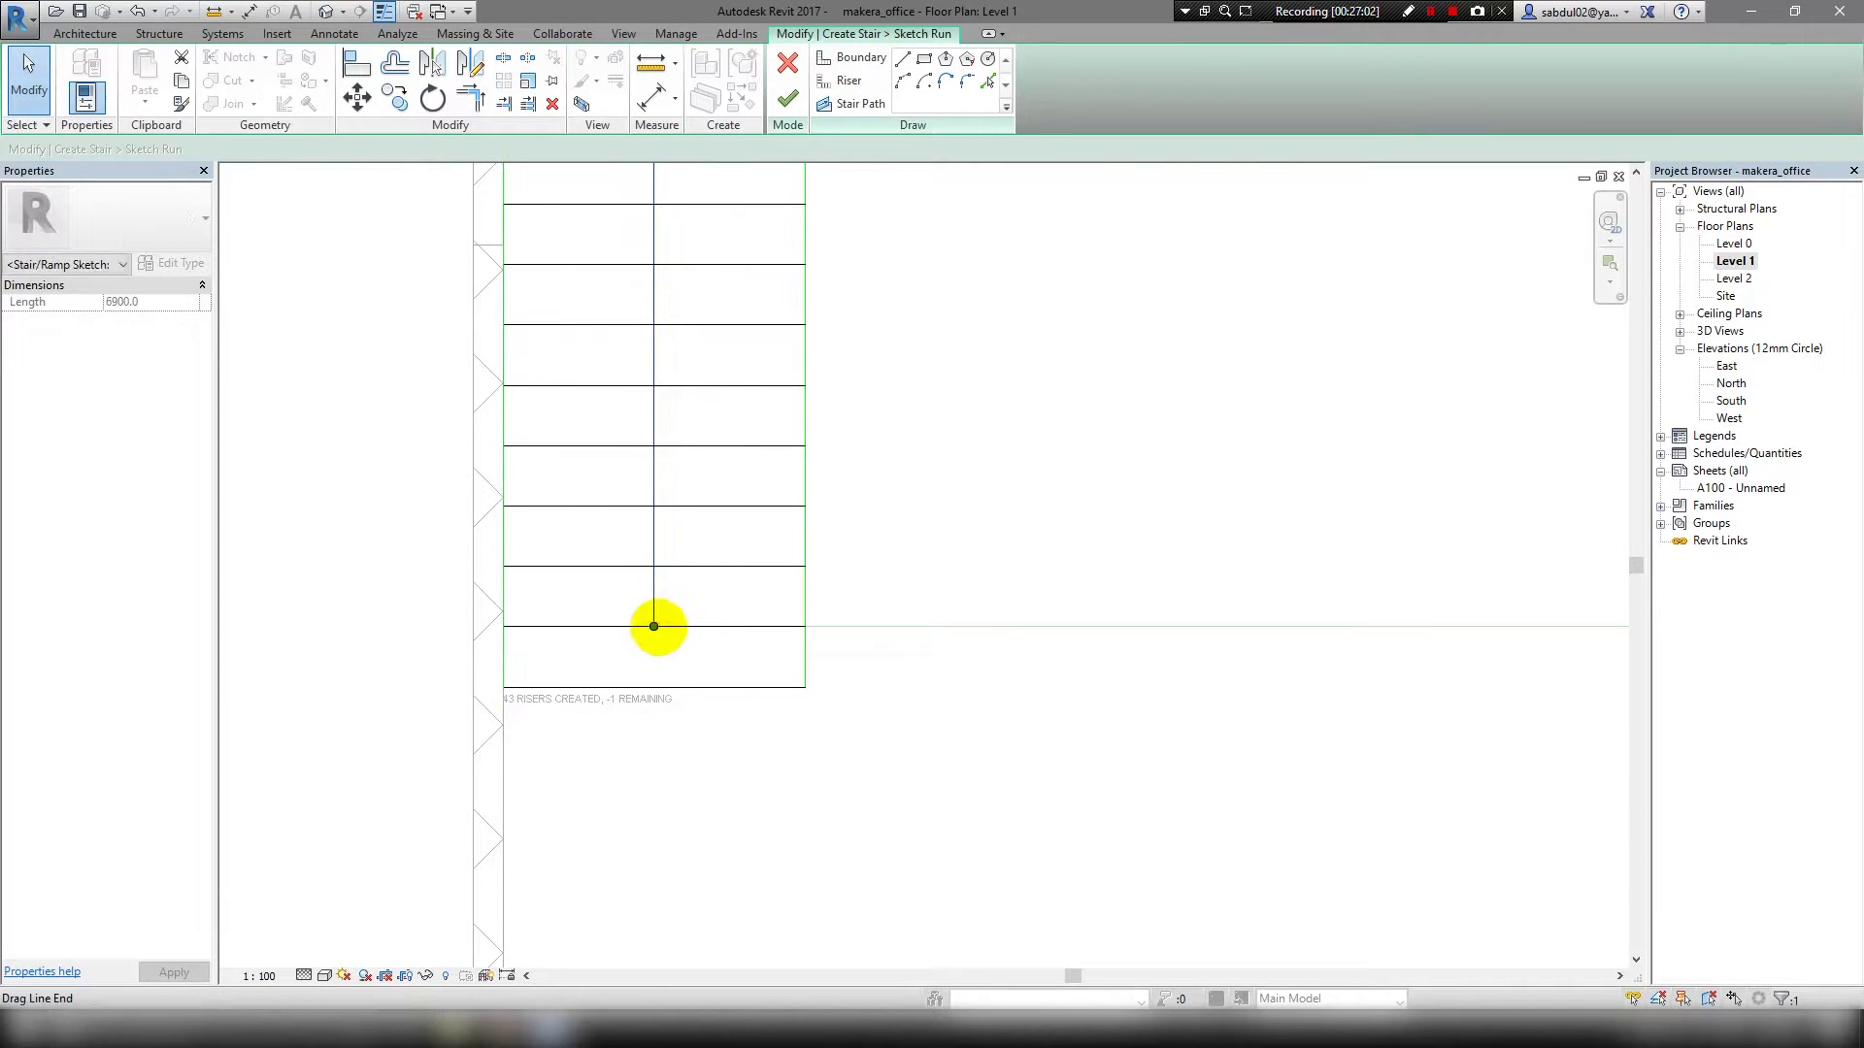
pyautogui.click(748, 778)
pyautogui.scroll(-3, 769, 678)
pyautogui.press('s')
pyautogui.press('l')
pyautogui.scroll(2, 777, 553)
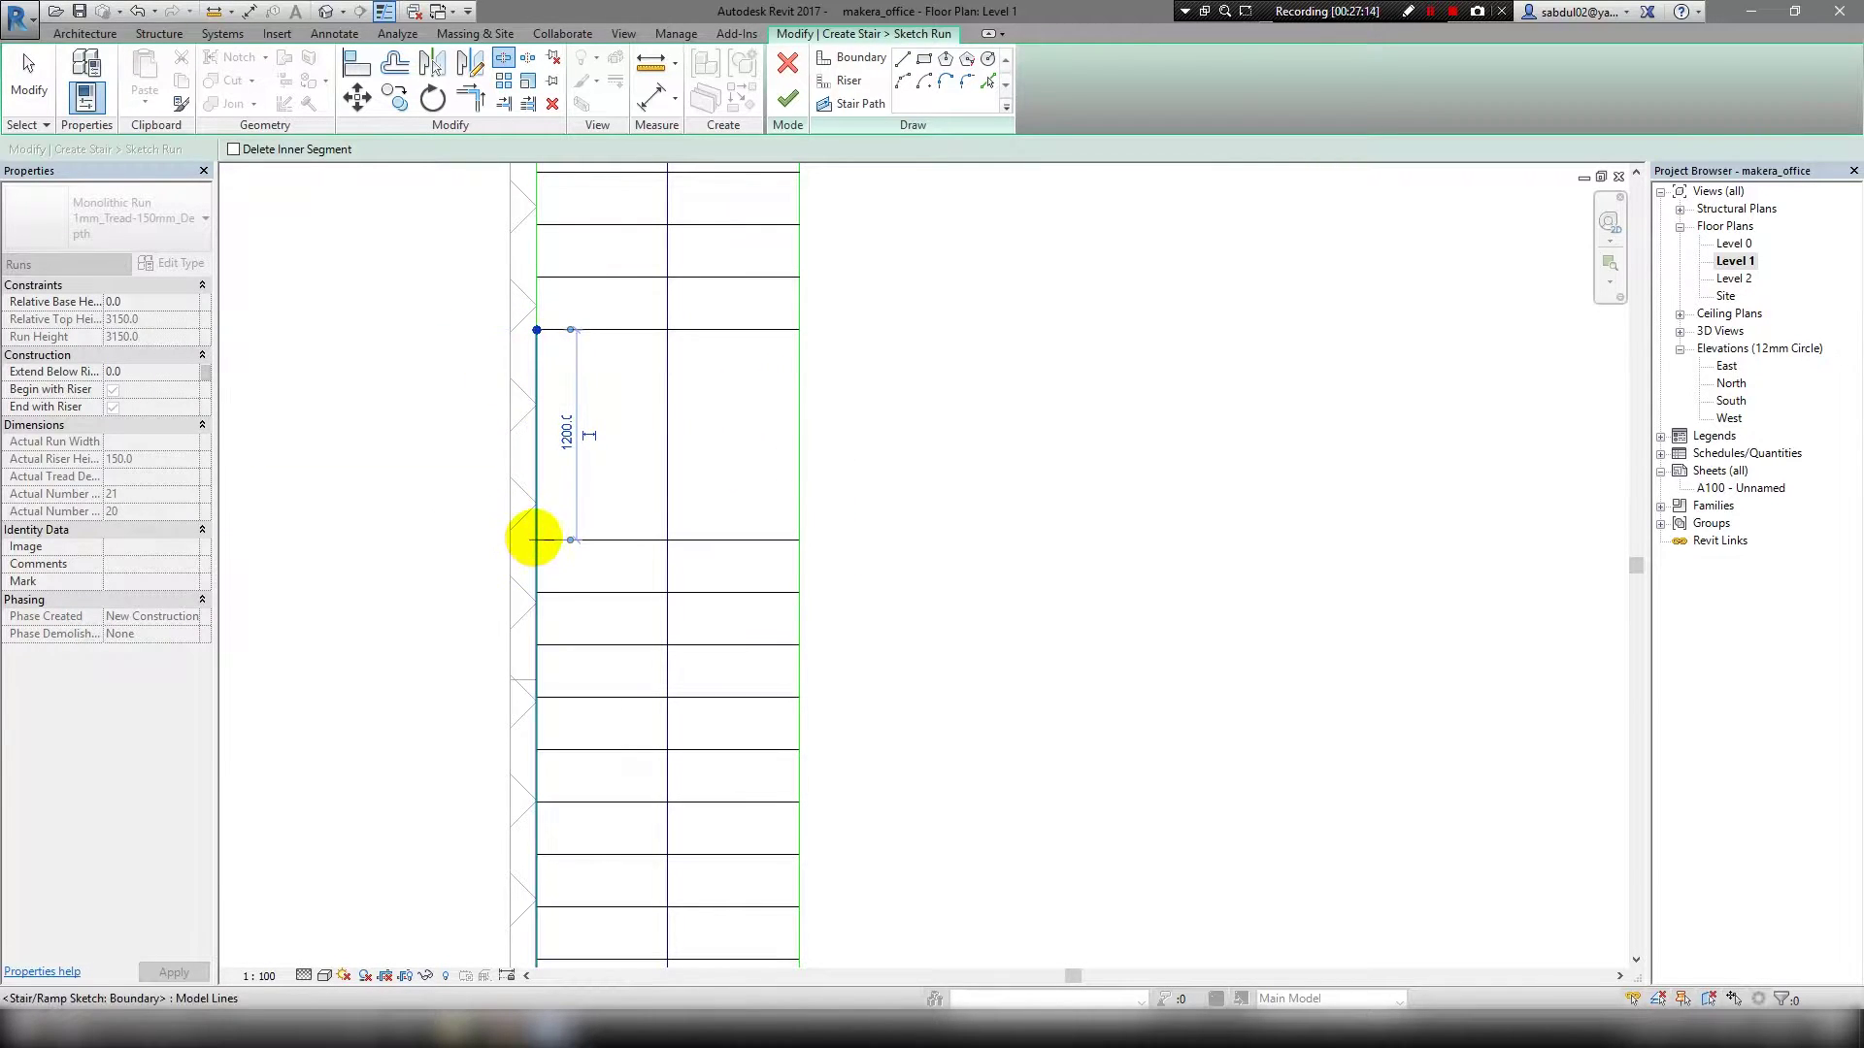
pyautogui.scroll(-2, 544, 524)
pyautogui.click(787, 98)
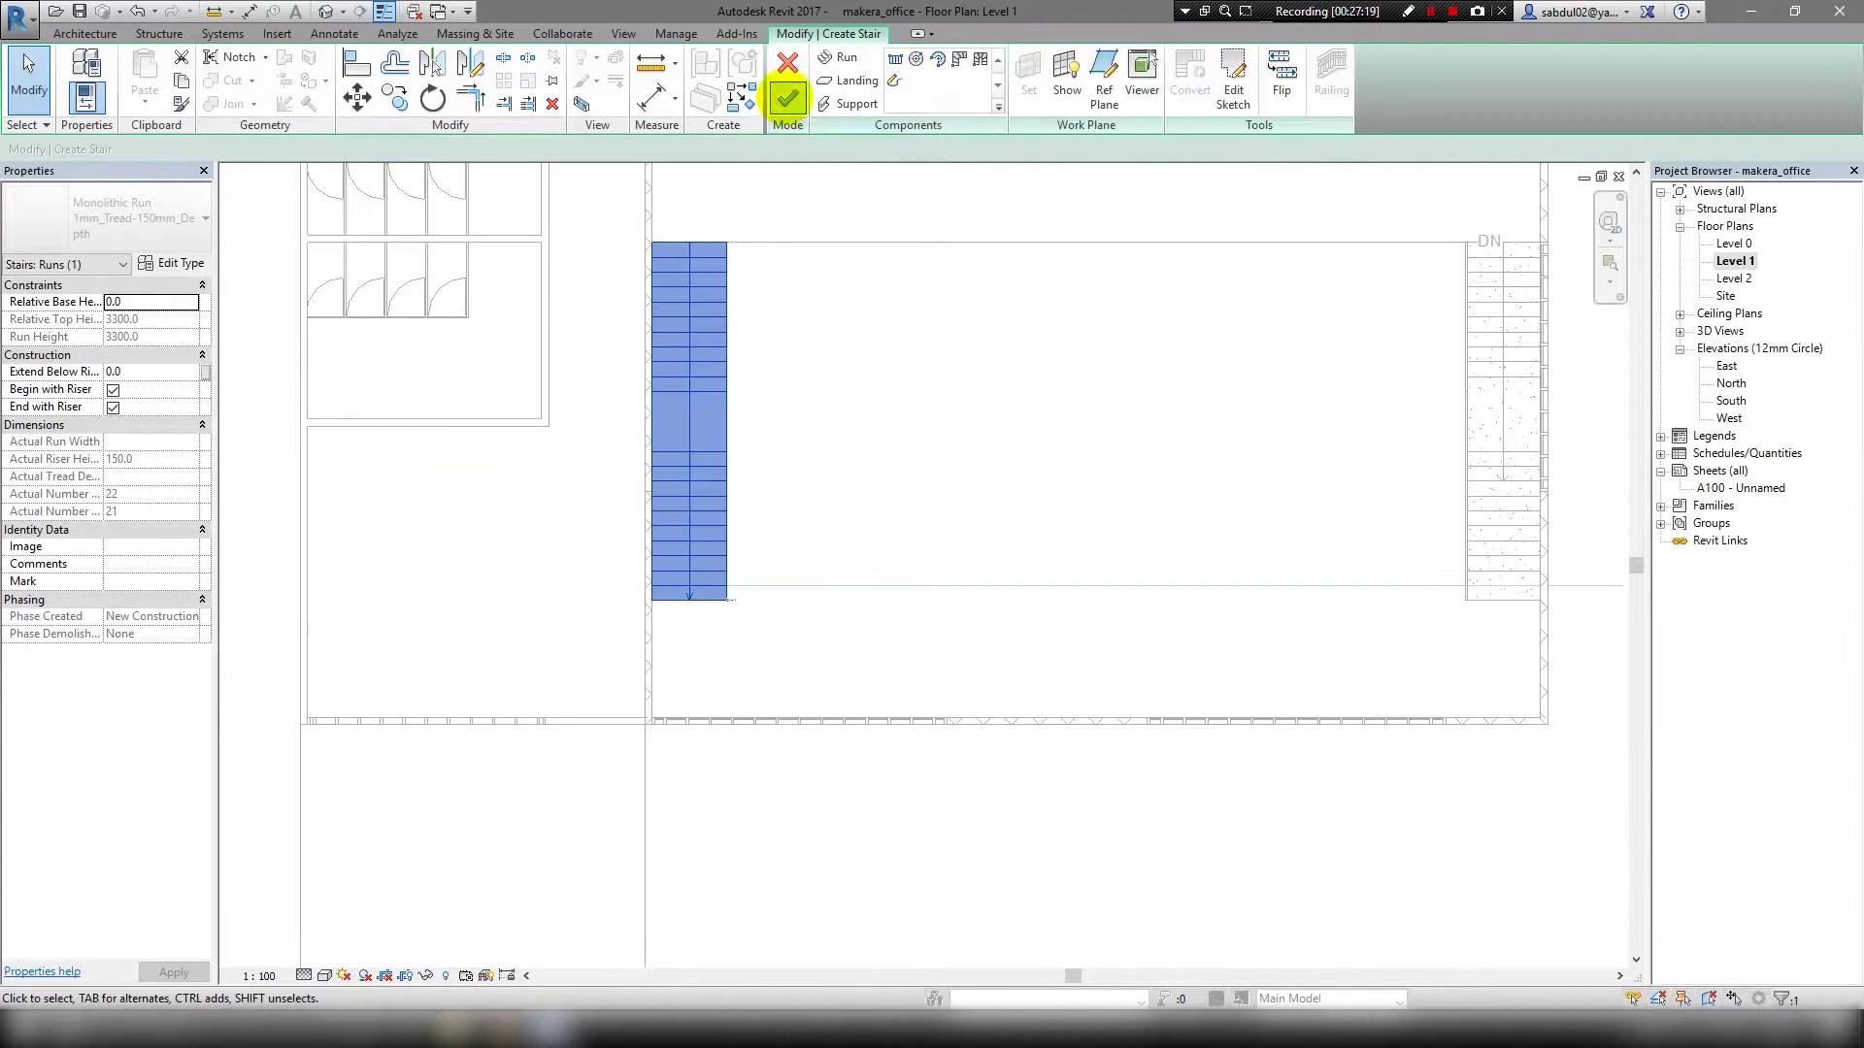
pyautogui.click(785, 98)
# In the default 3D view, select the stair's front railing.
pyautogui.click(326, 12)
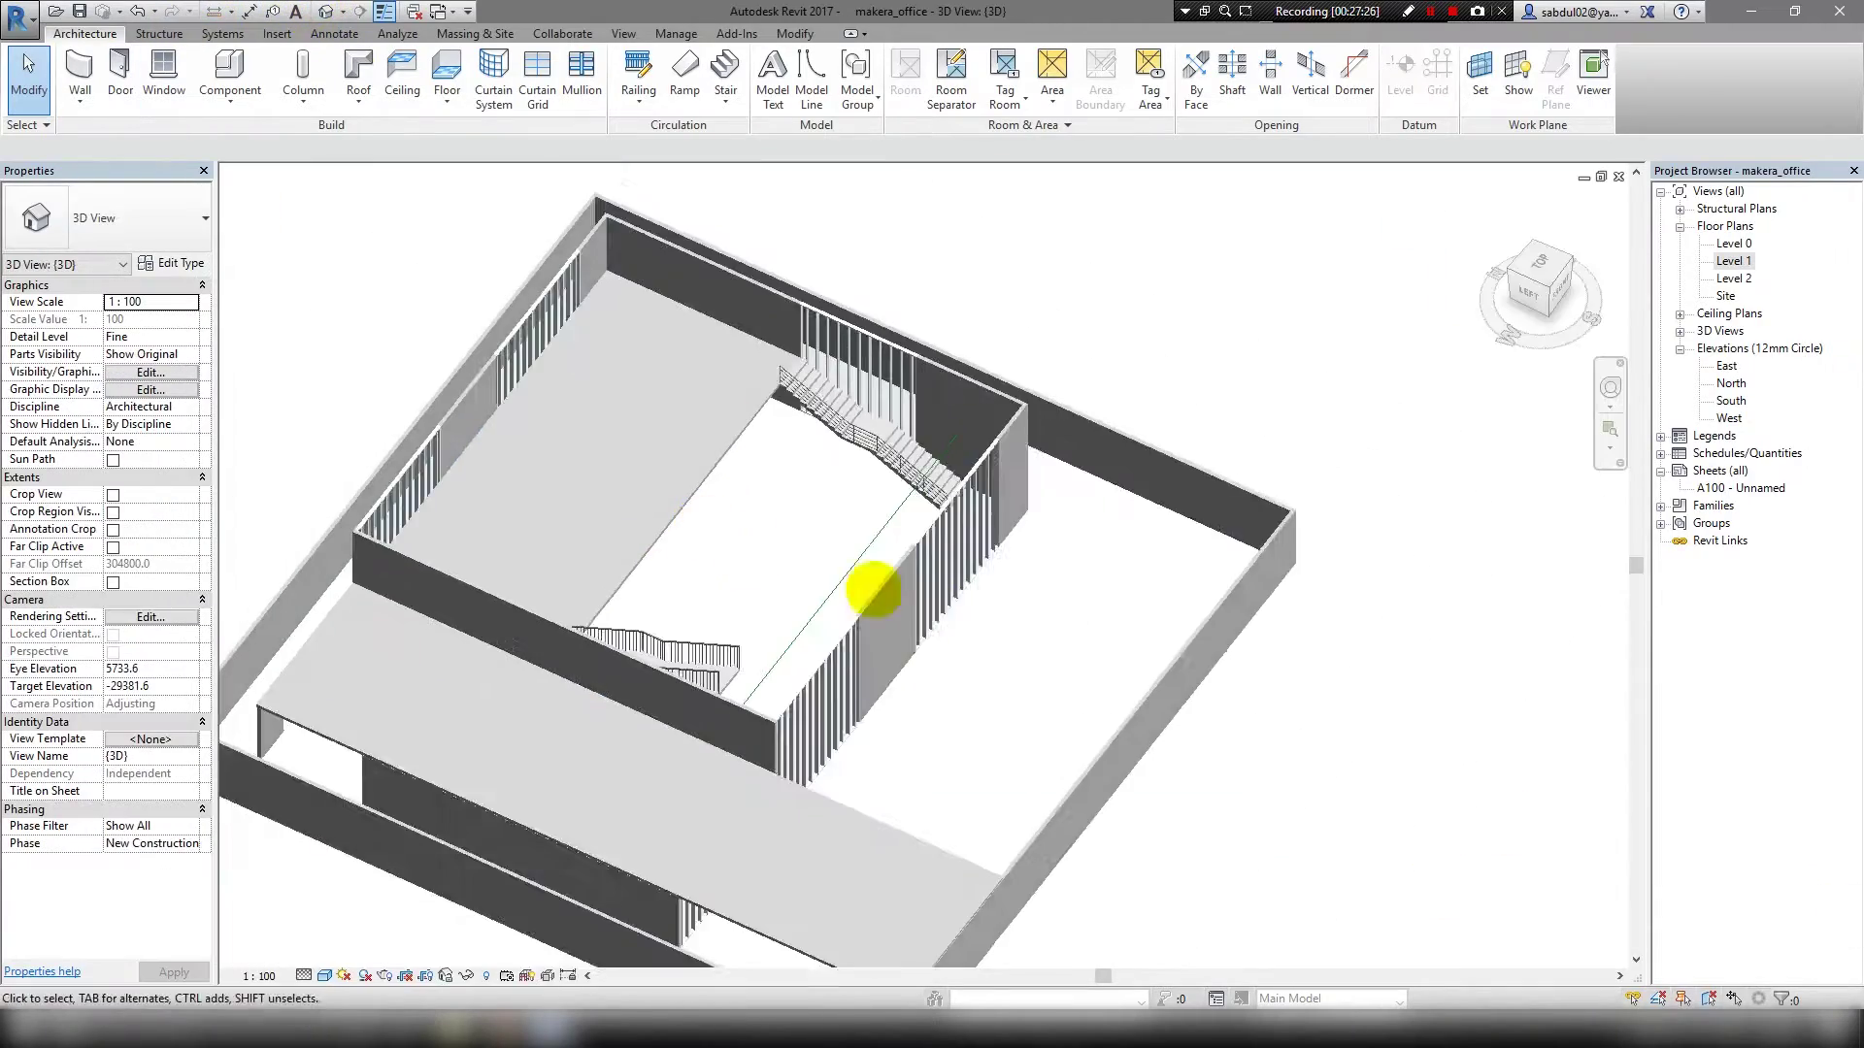
pyautogui.scroll(3, 873, 582)
pyautogui.scroll(3, 631, 374)
pyautogui.click(651, 359)
pyautogui.press('Escape')
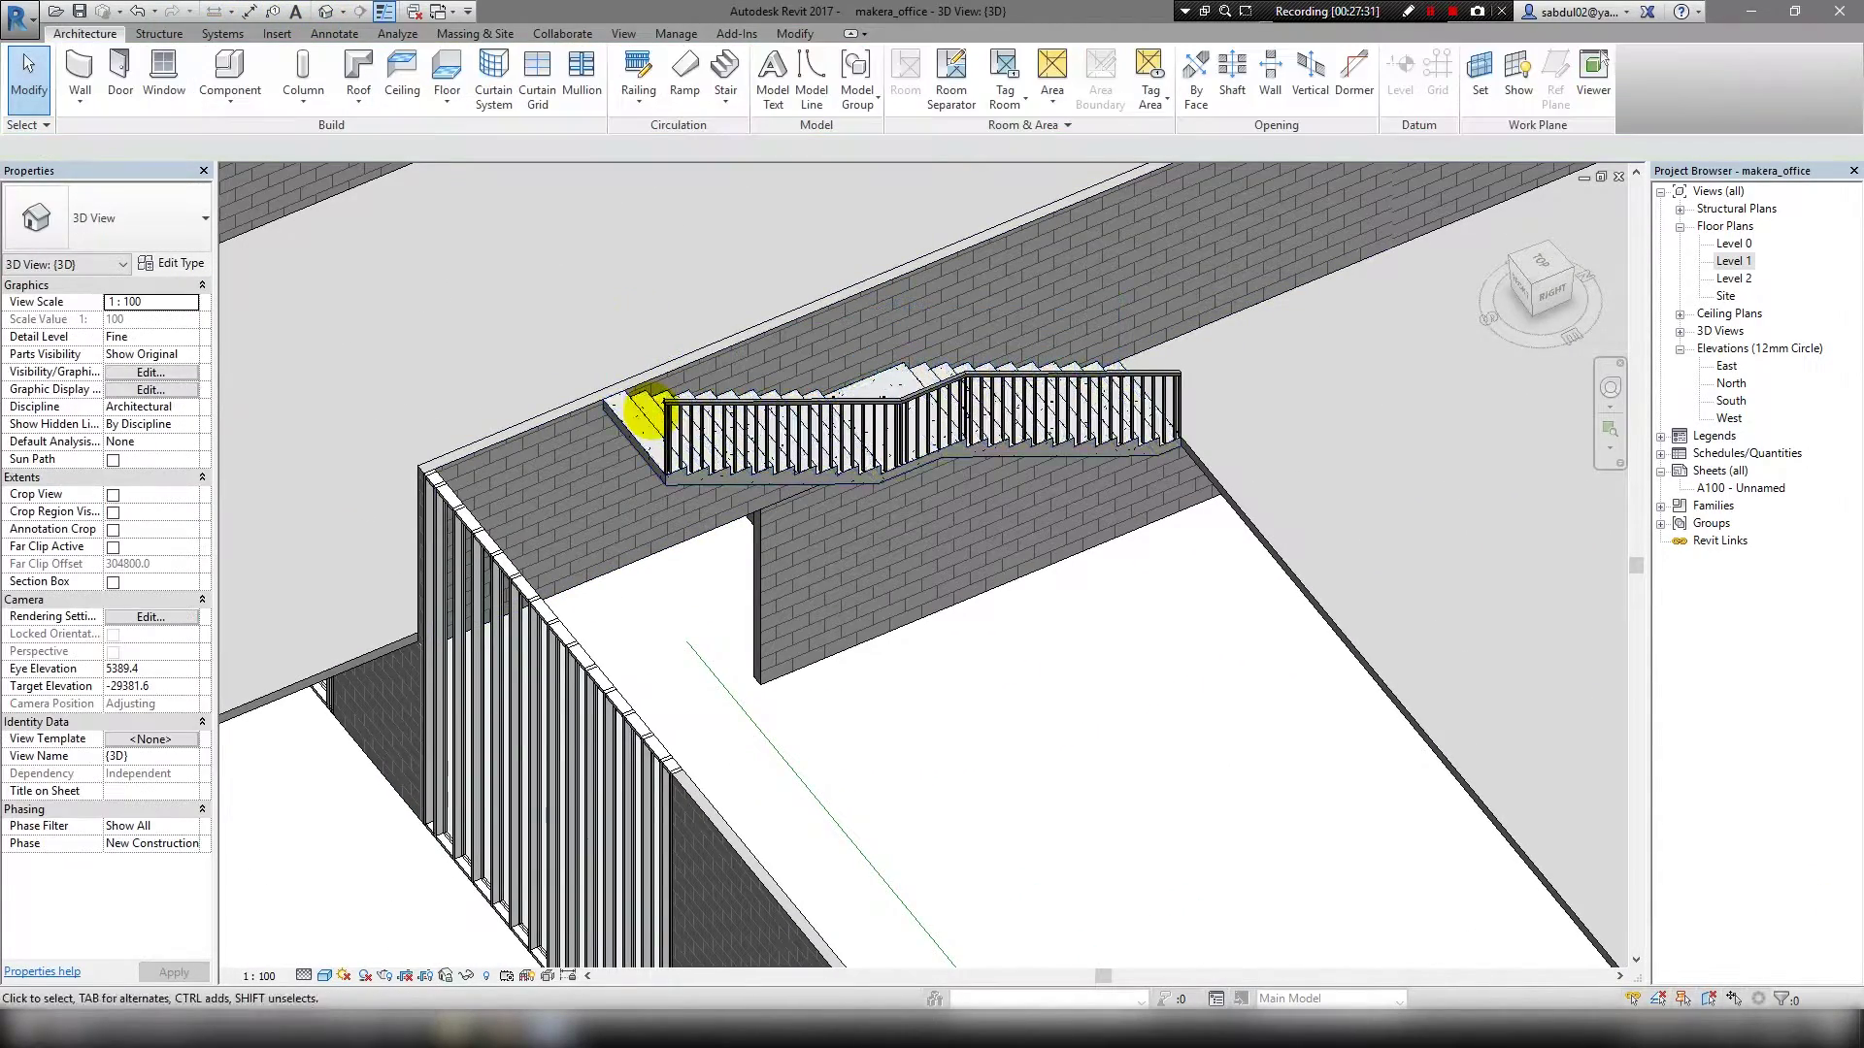
pyautogui.click(757, 393)
pyautogui.click(838, 87)
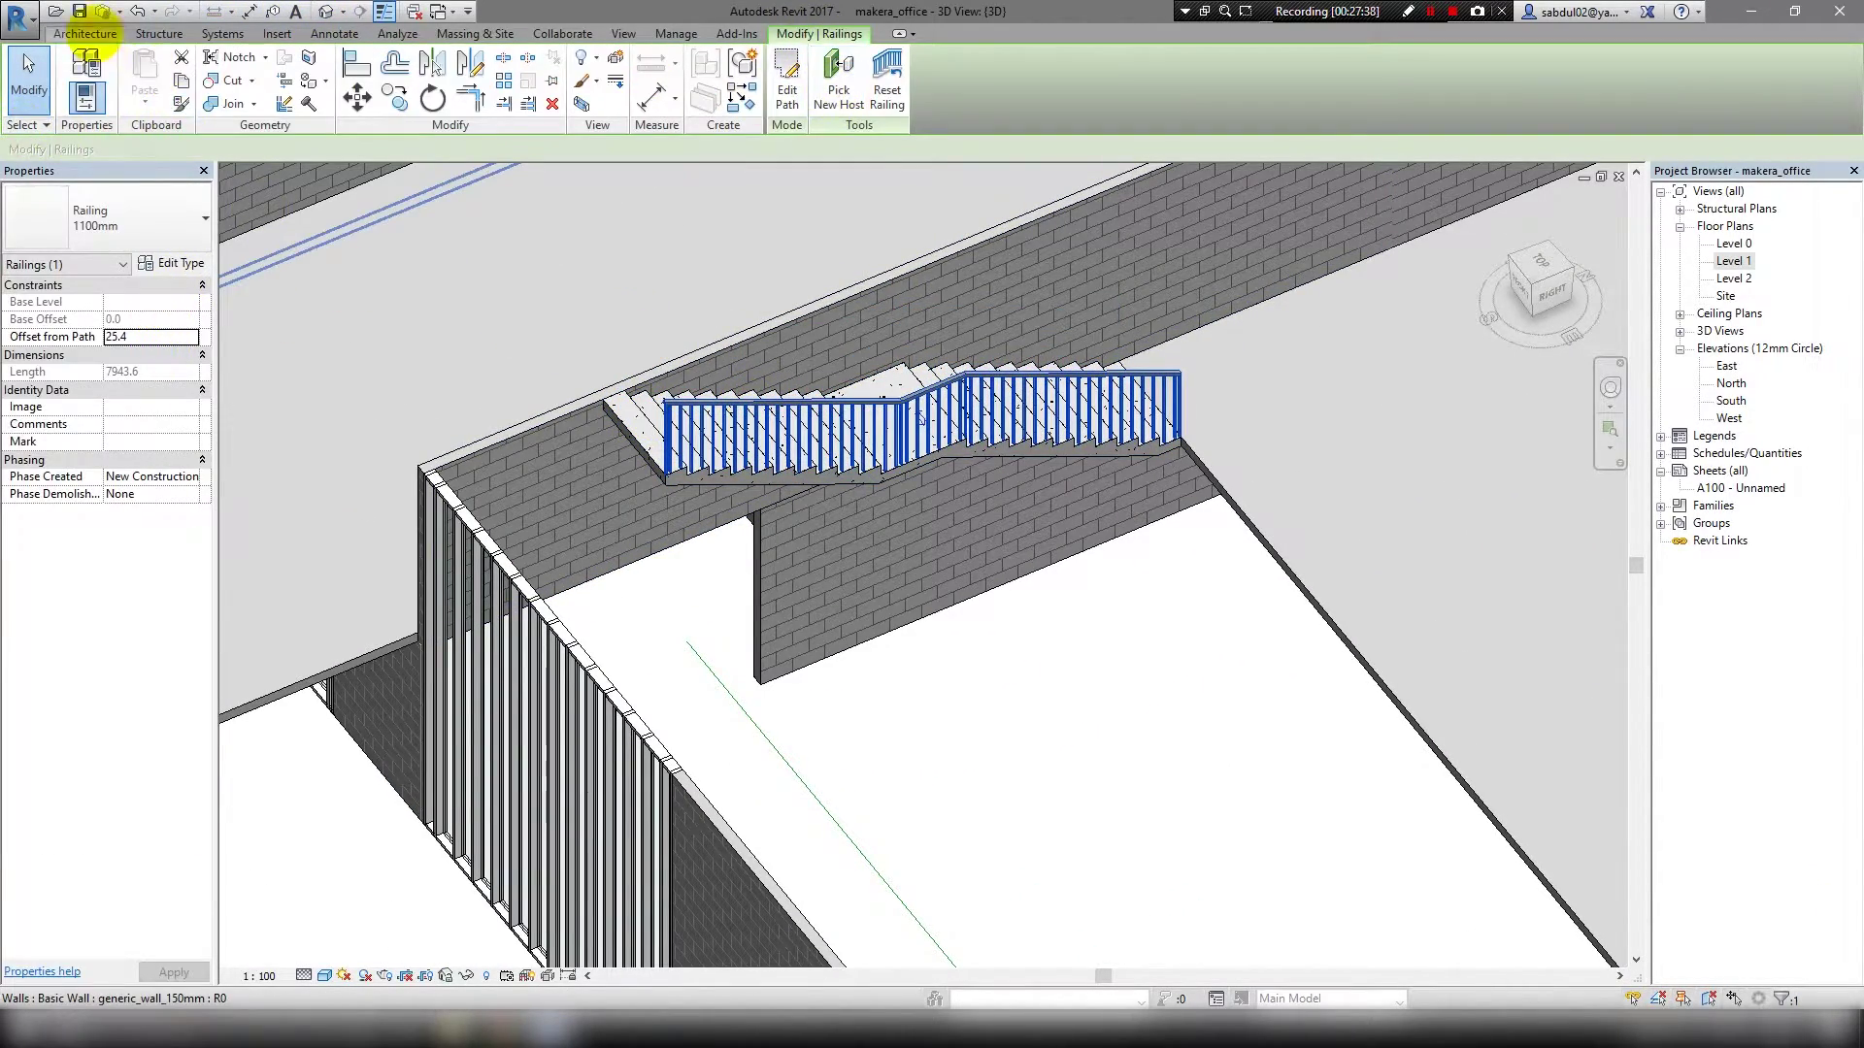
pyautogui.click(86, 34)
# Give the front railing a different railing type and orbit to a front-facing view.
pyautogui.click(107, 219)
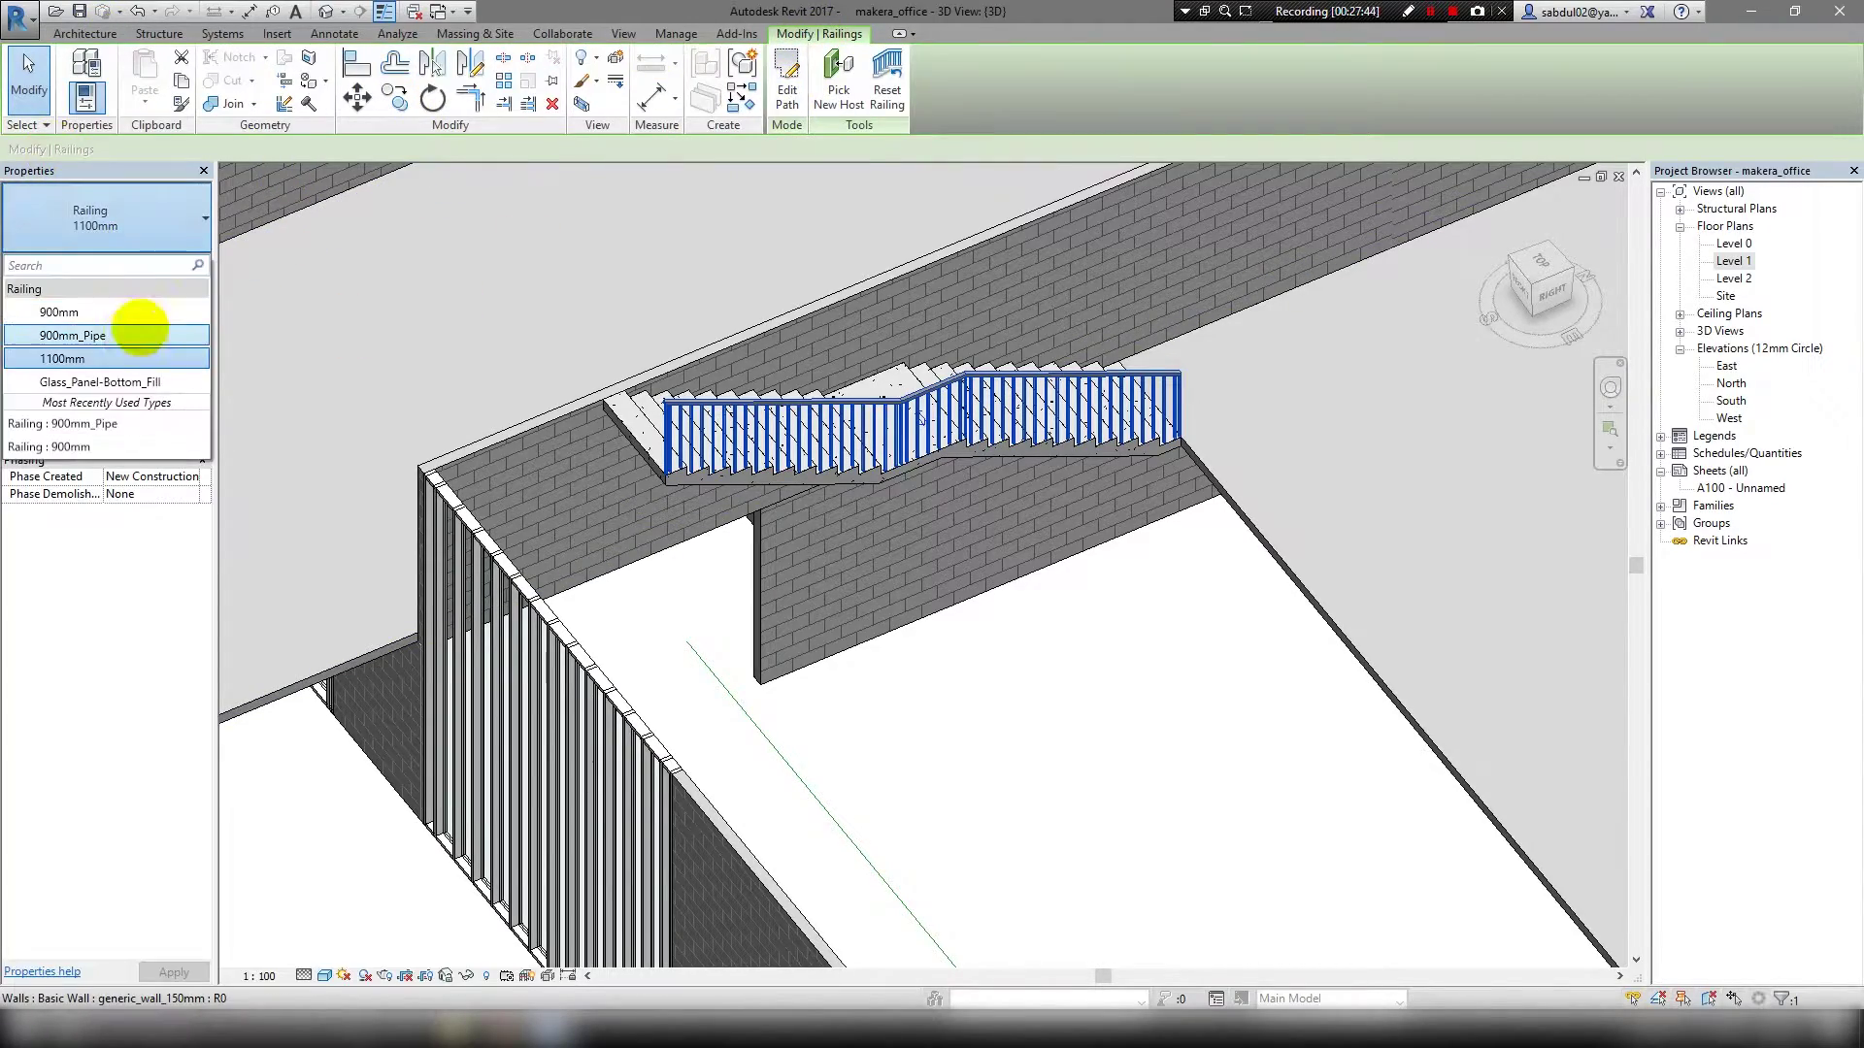
pyautogui.click(137, 333)
pyautogui.press('Escape')
pyautogui.scroll(-3, 990, 392)
pyautogui.scroll(-2, 990, 392)
pyautogui.moveTo(761, 395)
pyautogui.keyDown('shift'); pyautogui.mouseDown(button='middle')
pyautogui.moveTo(1512, 538)
pyautogui.moveTo(1198, 524)
pyautogui.moveTo(971, 572)
pyautogui.moveTo(952, 495)
pyautogui.moveTo(1177, 374)
pyautogui.moveTo(1110, 412)
pyautogui.moveTo(1037, 315)
pyautogui.moveTo(1530, 282)
pyautogui.mouseUp(button='middle'); pyautogui.keyUp('shift')
# On the Level 1 plan, draw an 8800 mm angled wall in the upper room.
pyautogui.doubleClick(1734, 244)
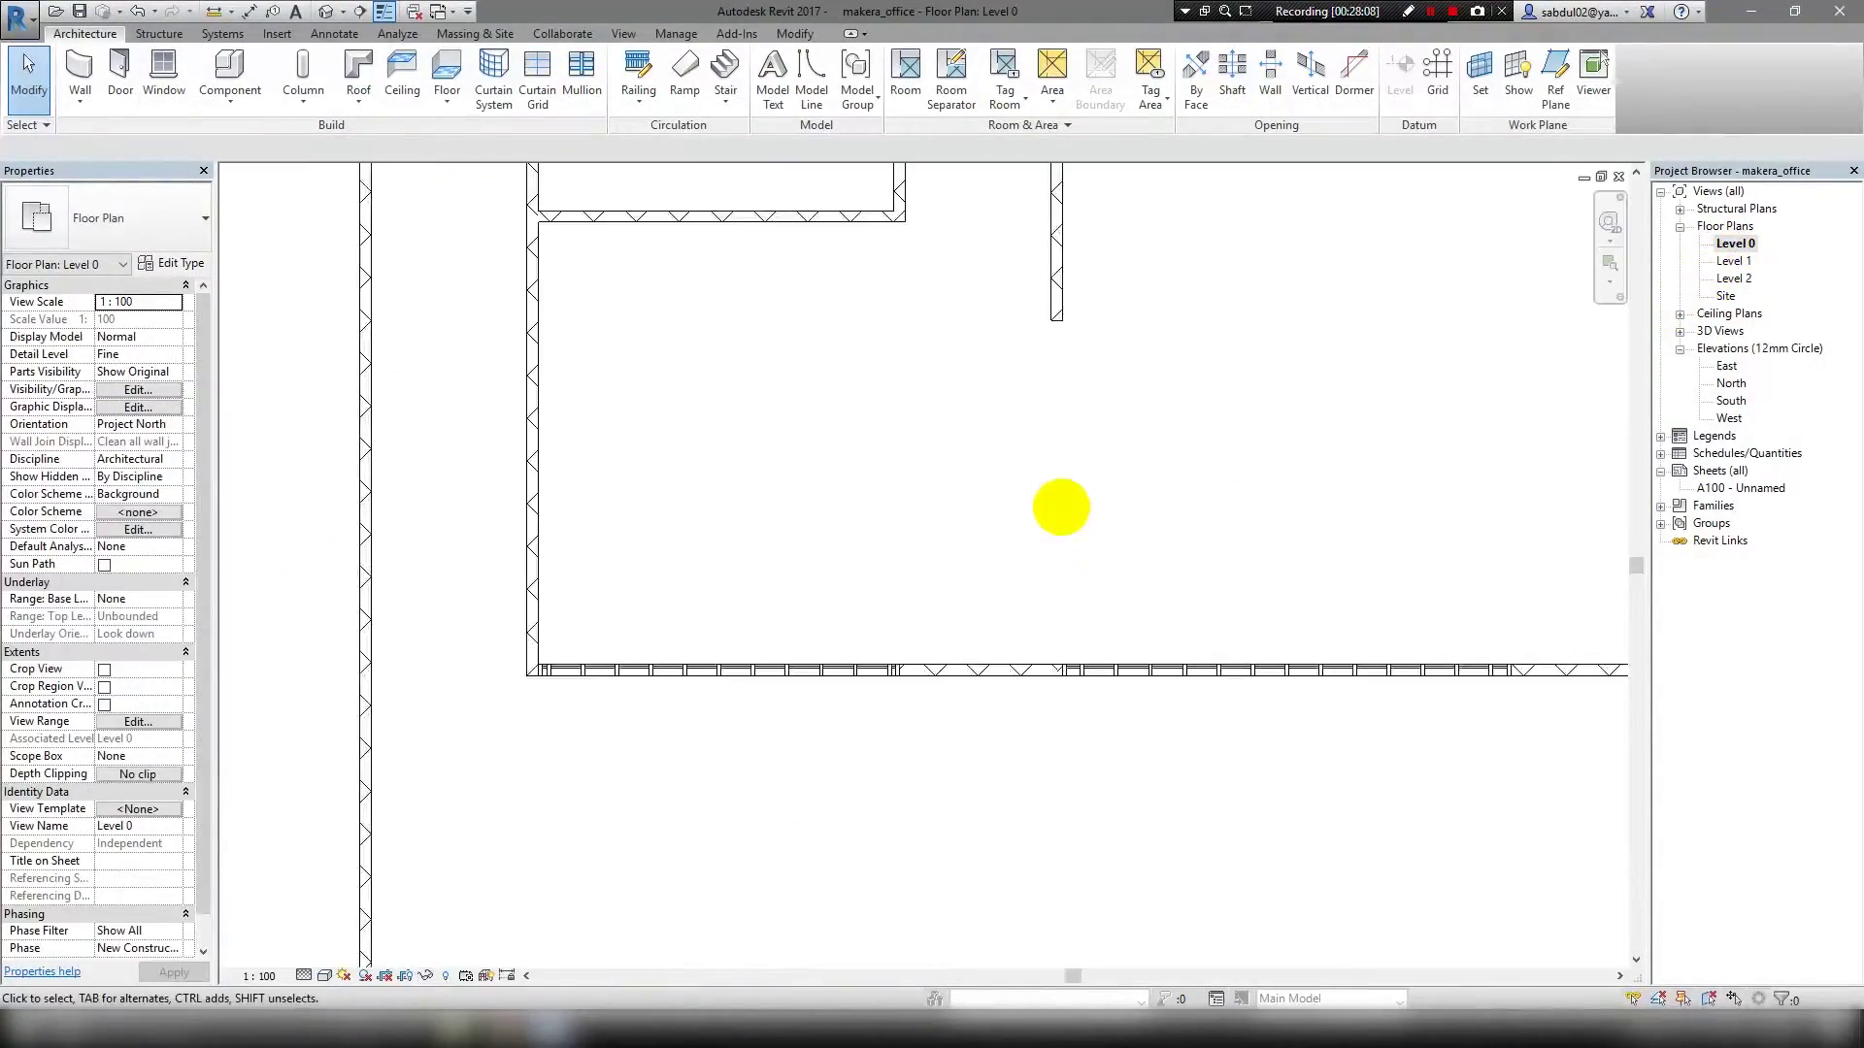
pyautogui.scroll(-3, 761, 507)
pyautogui.scroll(-2, 769, 513)
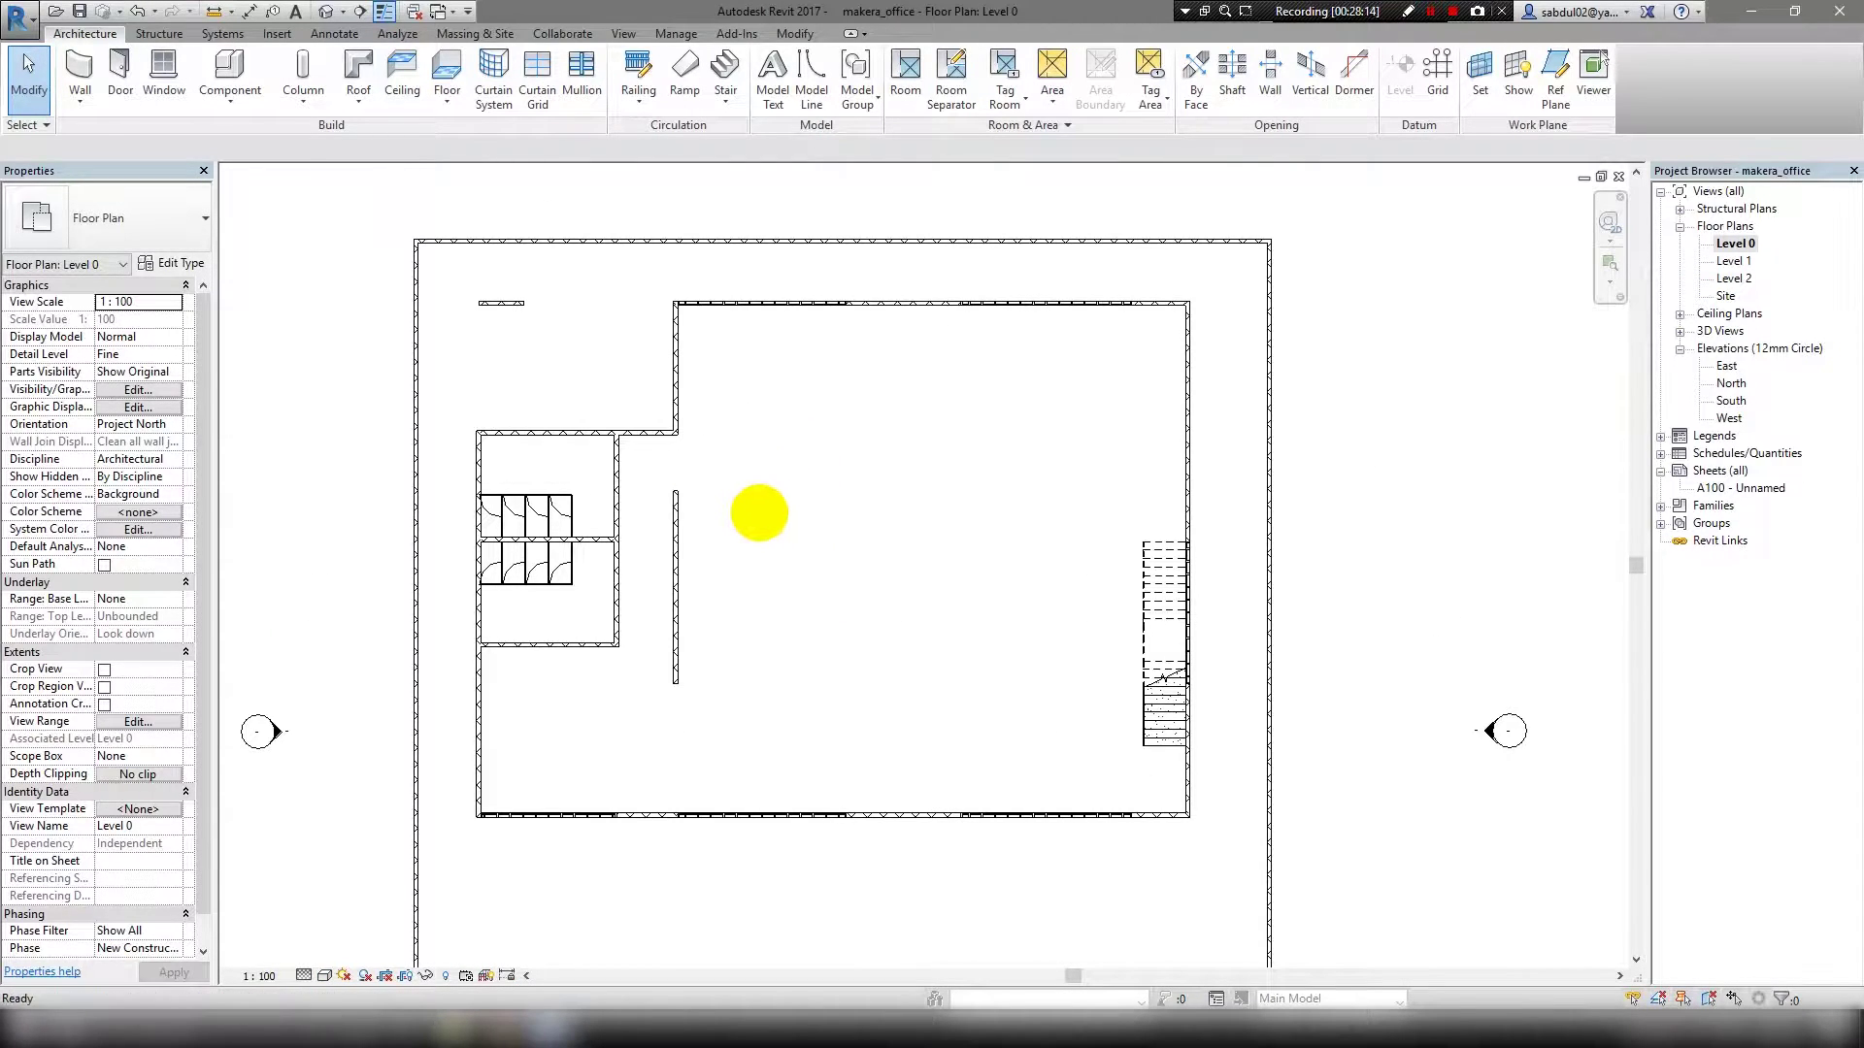
pyautogui.doubleClick(1734, 261)
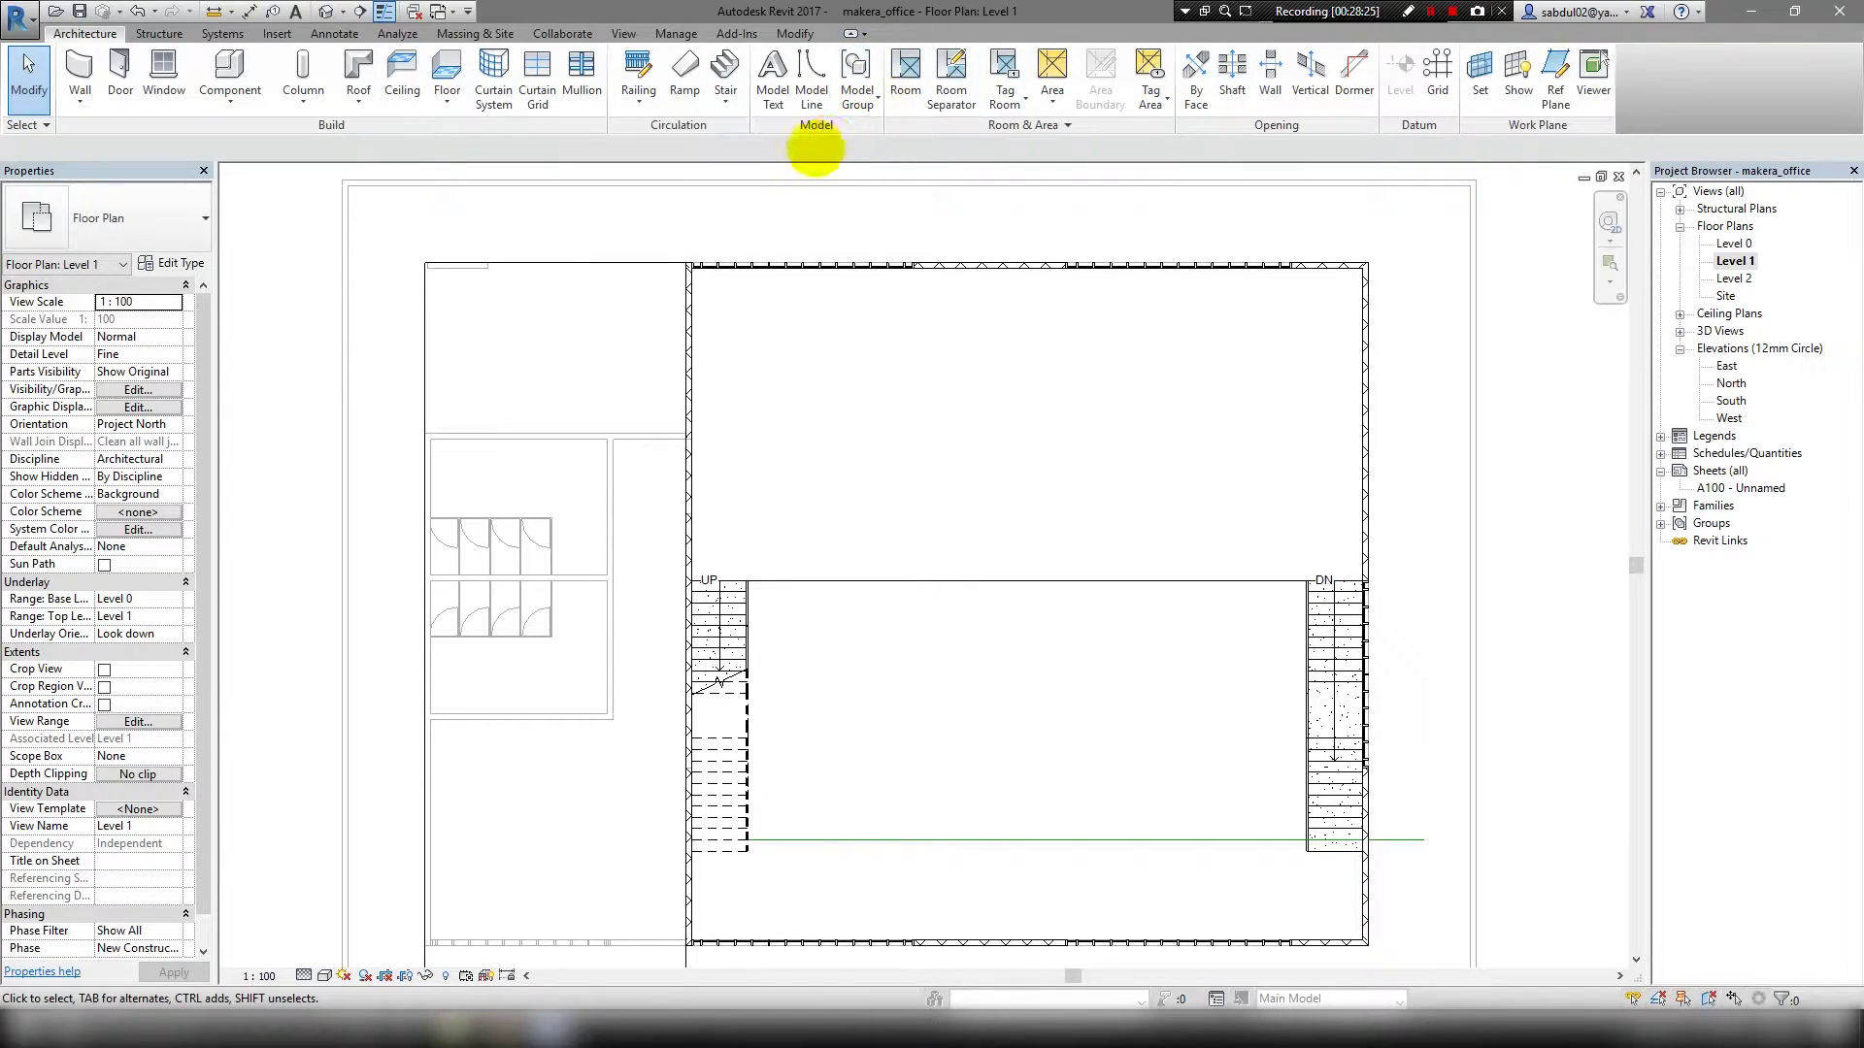
pyautogui.click(78, 68)
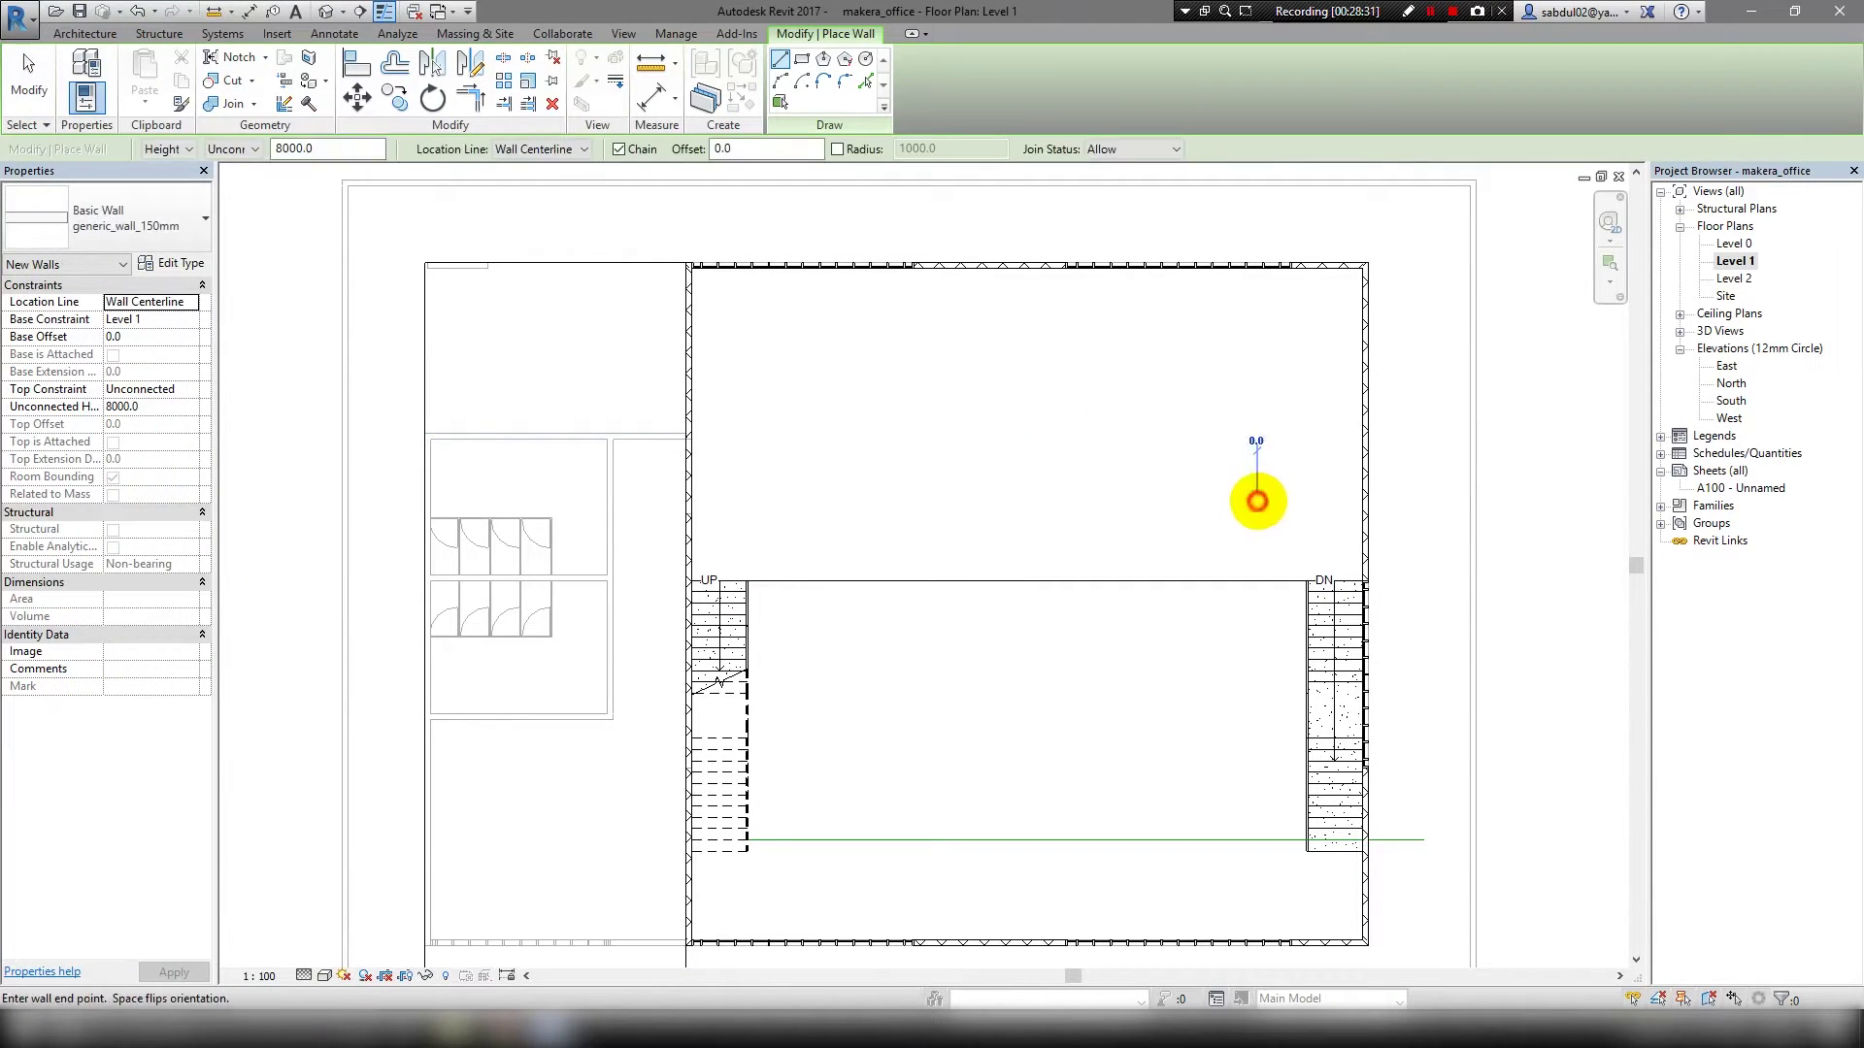
pyautogui.click(1257, 500)
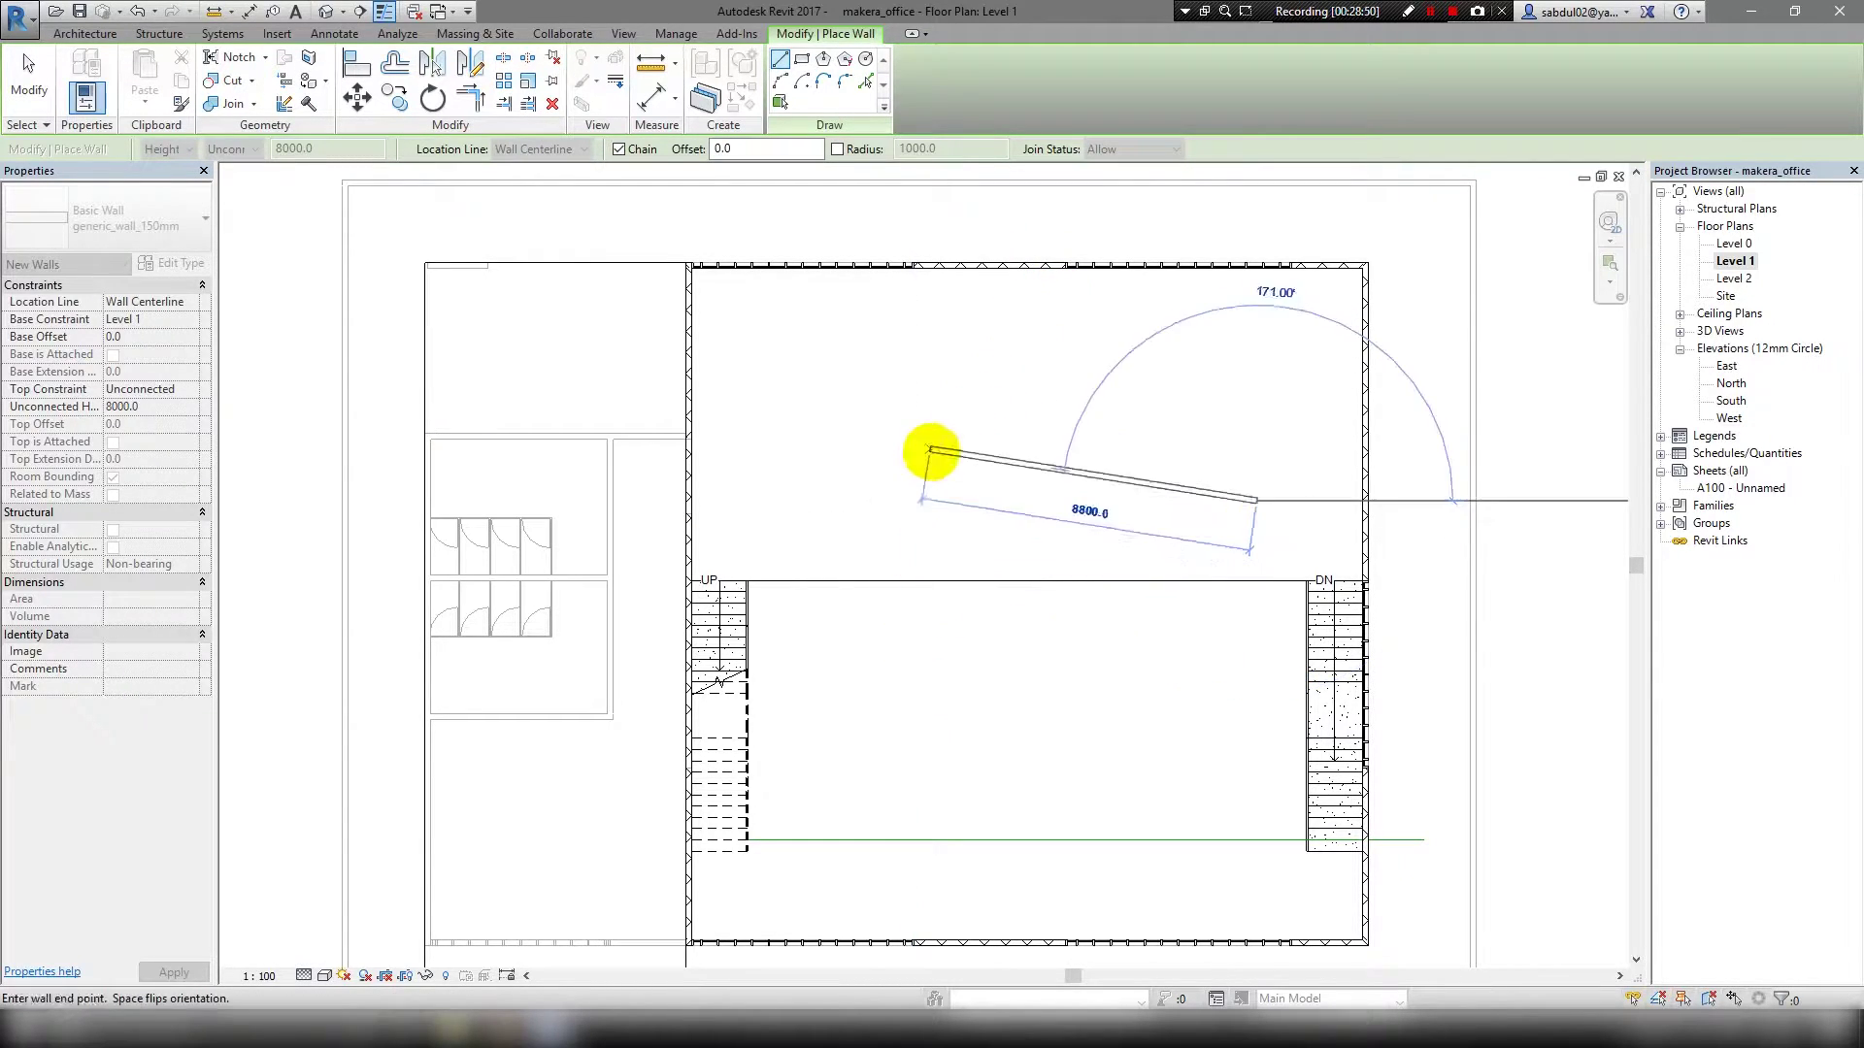
pyautogui.click(937, 415)
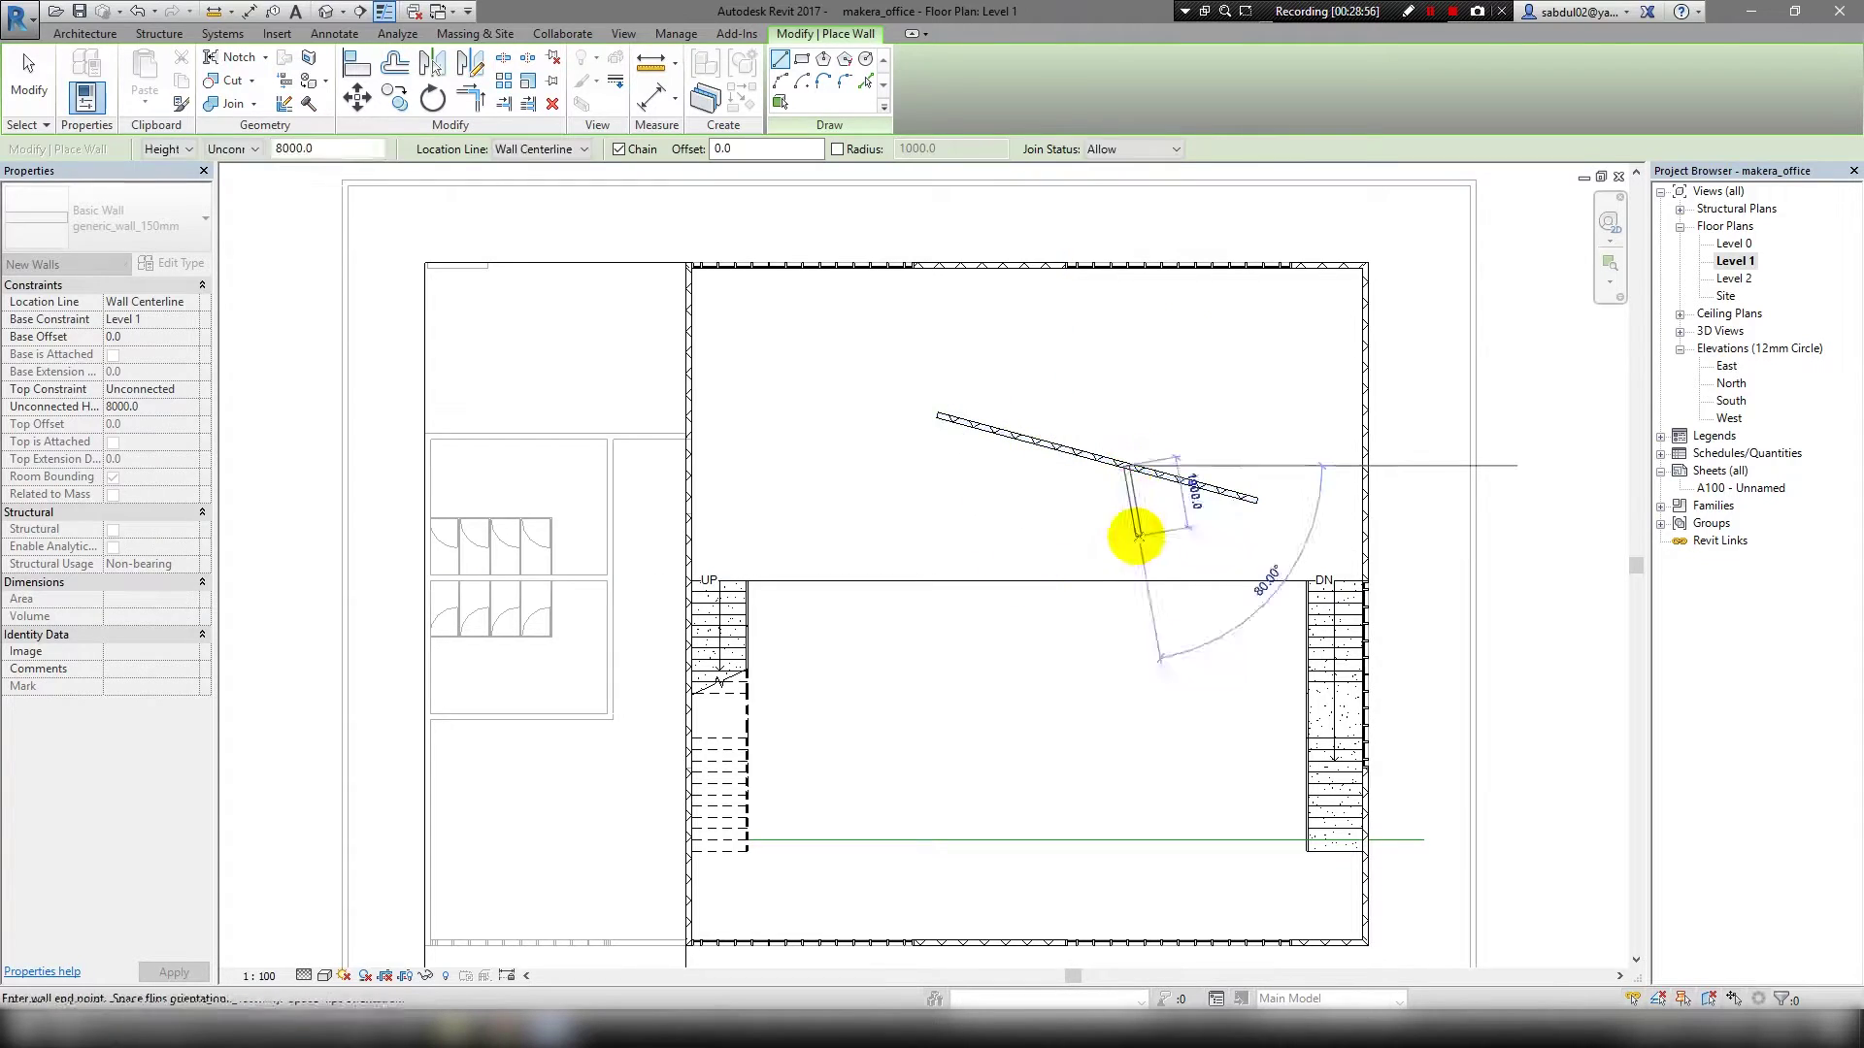
pyautogui.press('Escape')
pyautogui.press('Escape')
# Add a second wall about 2800 mm long from the first wall's left end.
pyautogui.click(1220, 502)
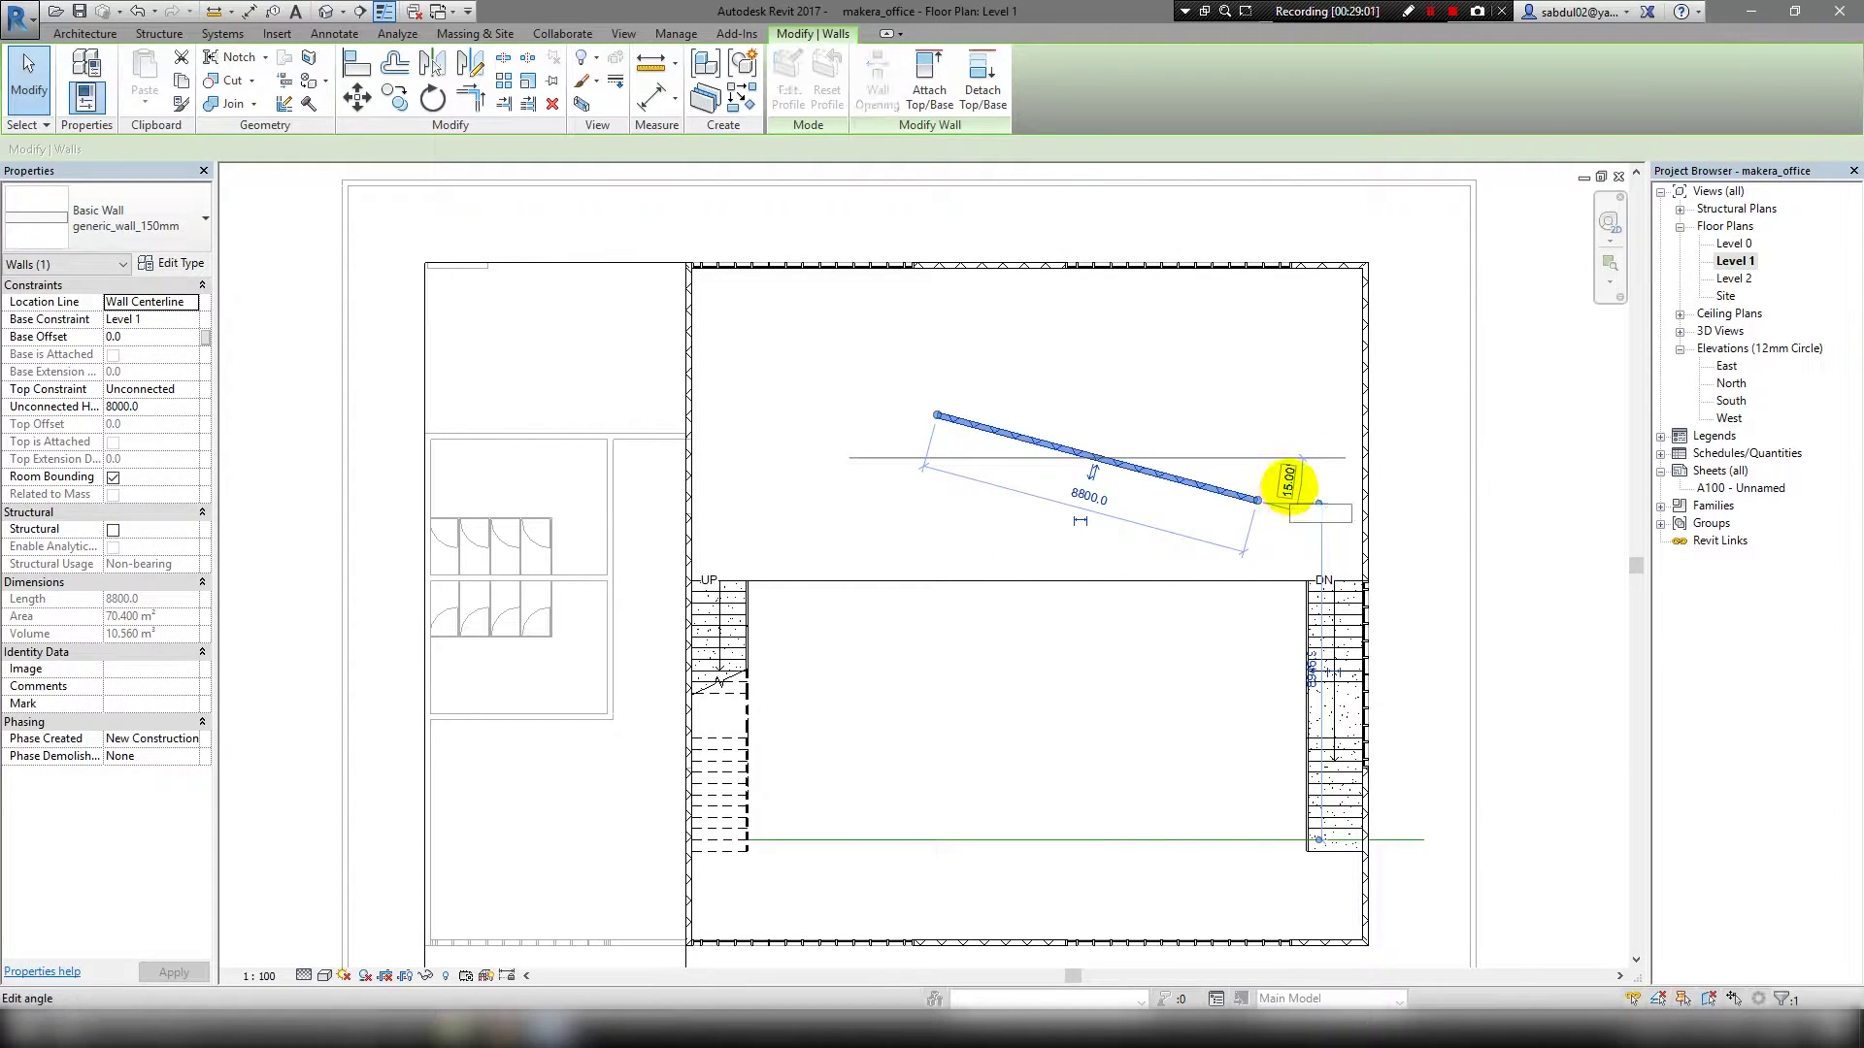
pyautogui.click(1014, 497)
pyautogui.moveTo(1060, 448); pyautogui.dragTo(1109, 493)
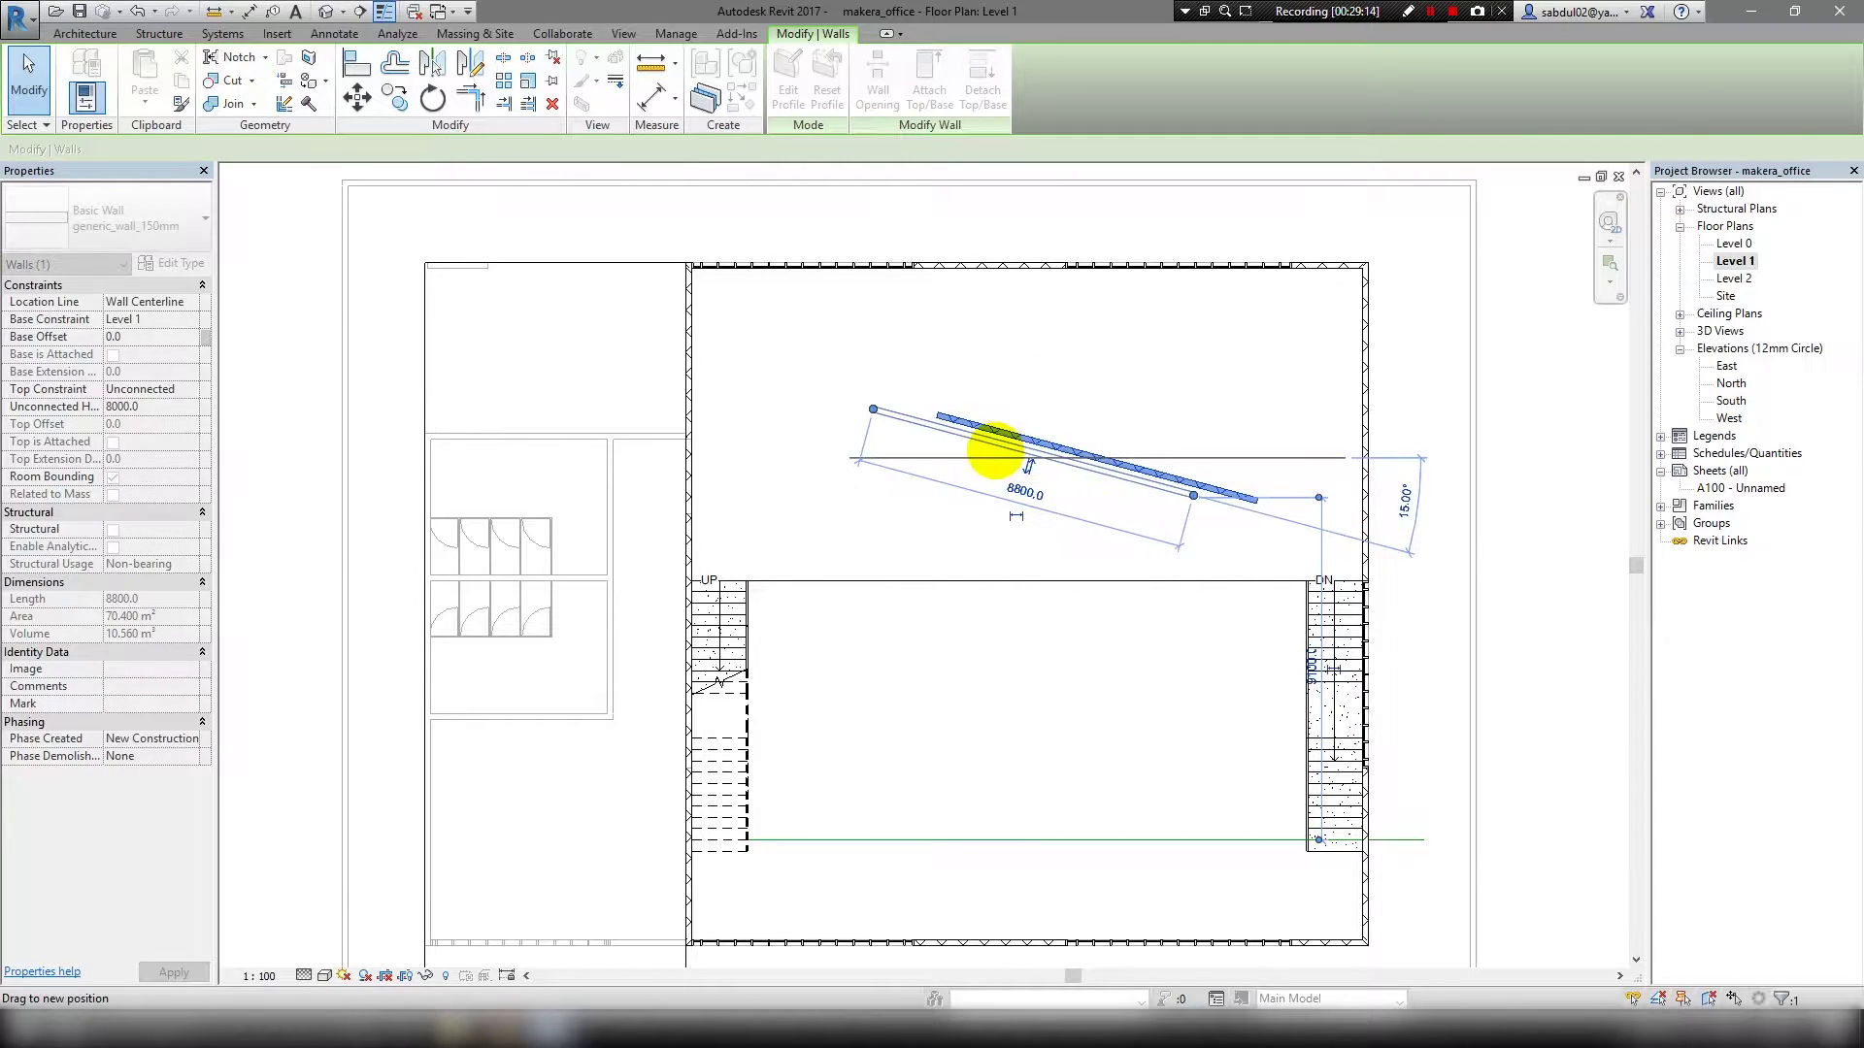
pyautogui.press('Escape')
pyautogui.press('Escape')
pyautogui.press('w')
pyautogui.press('a')
pyautogui.click(874, 410)
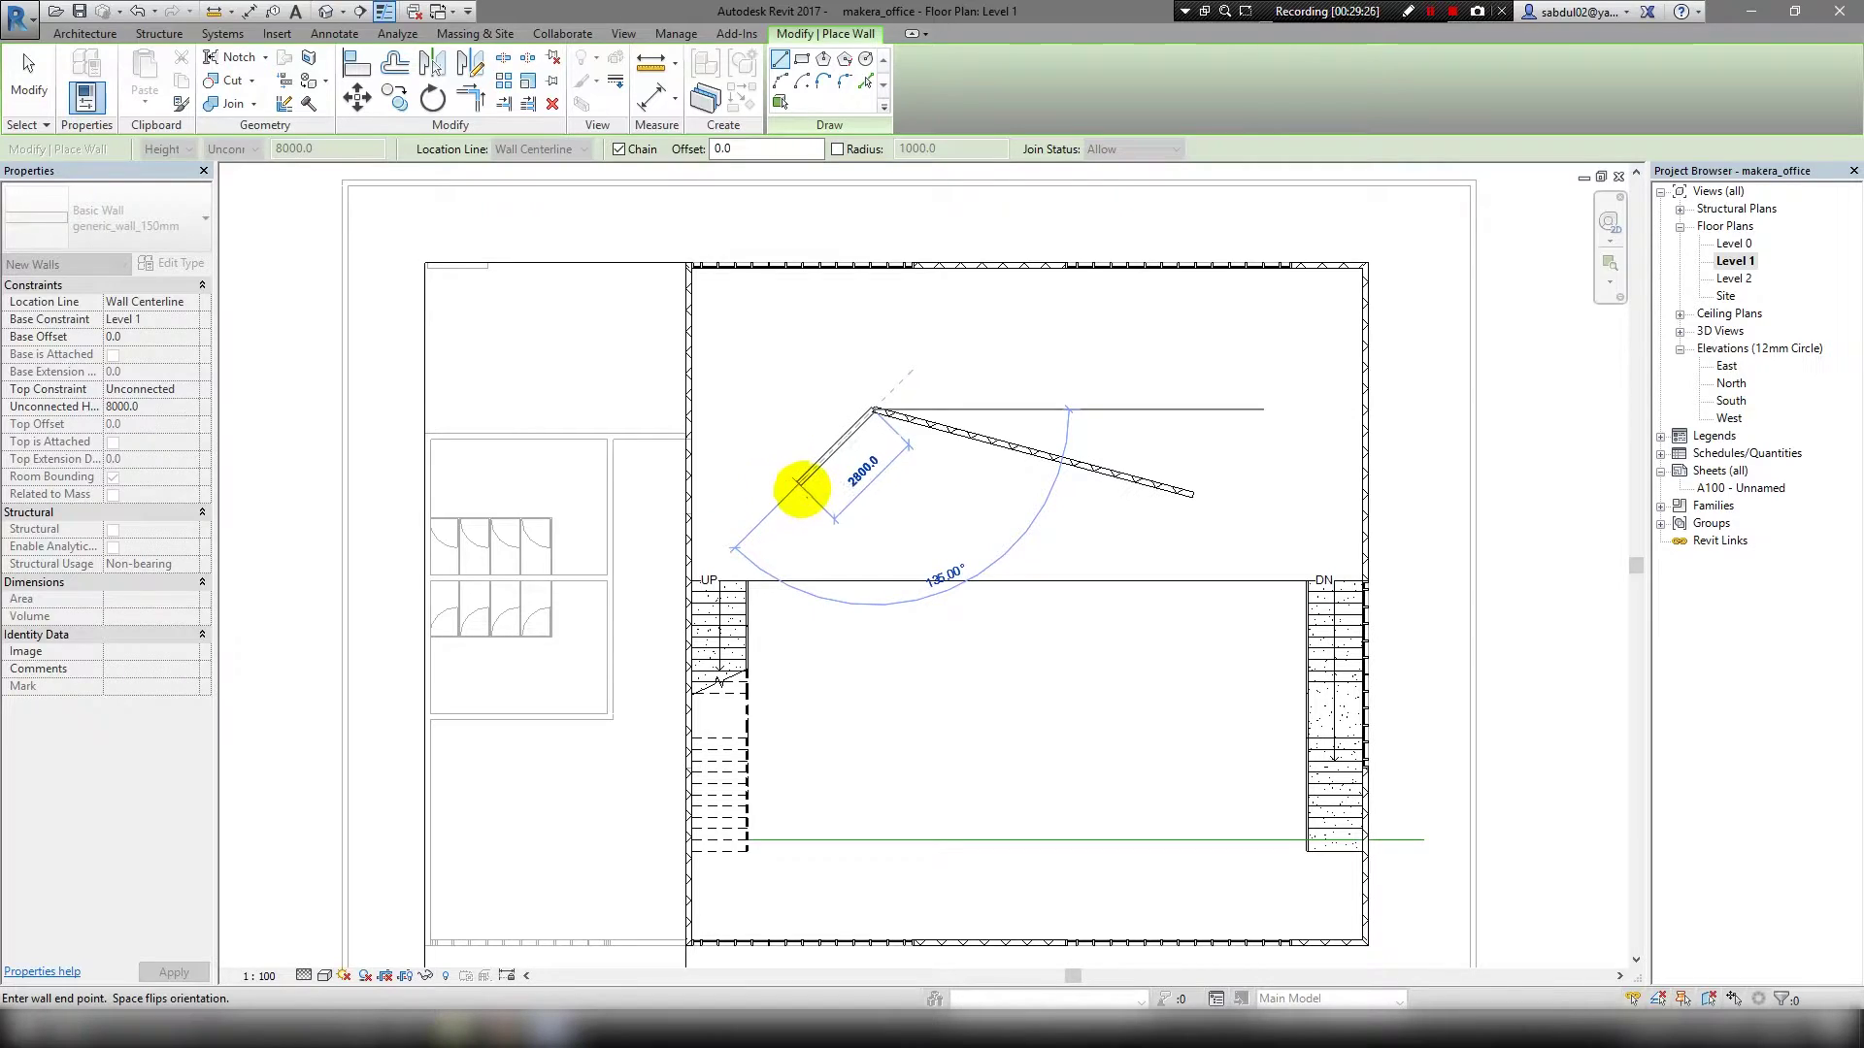
pyautogui.click(813, 472)
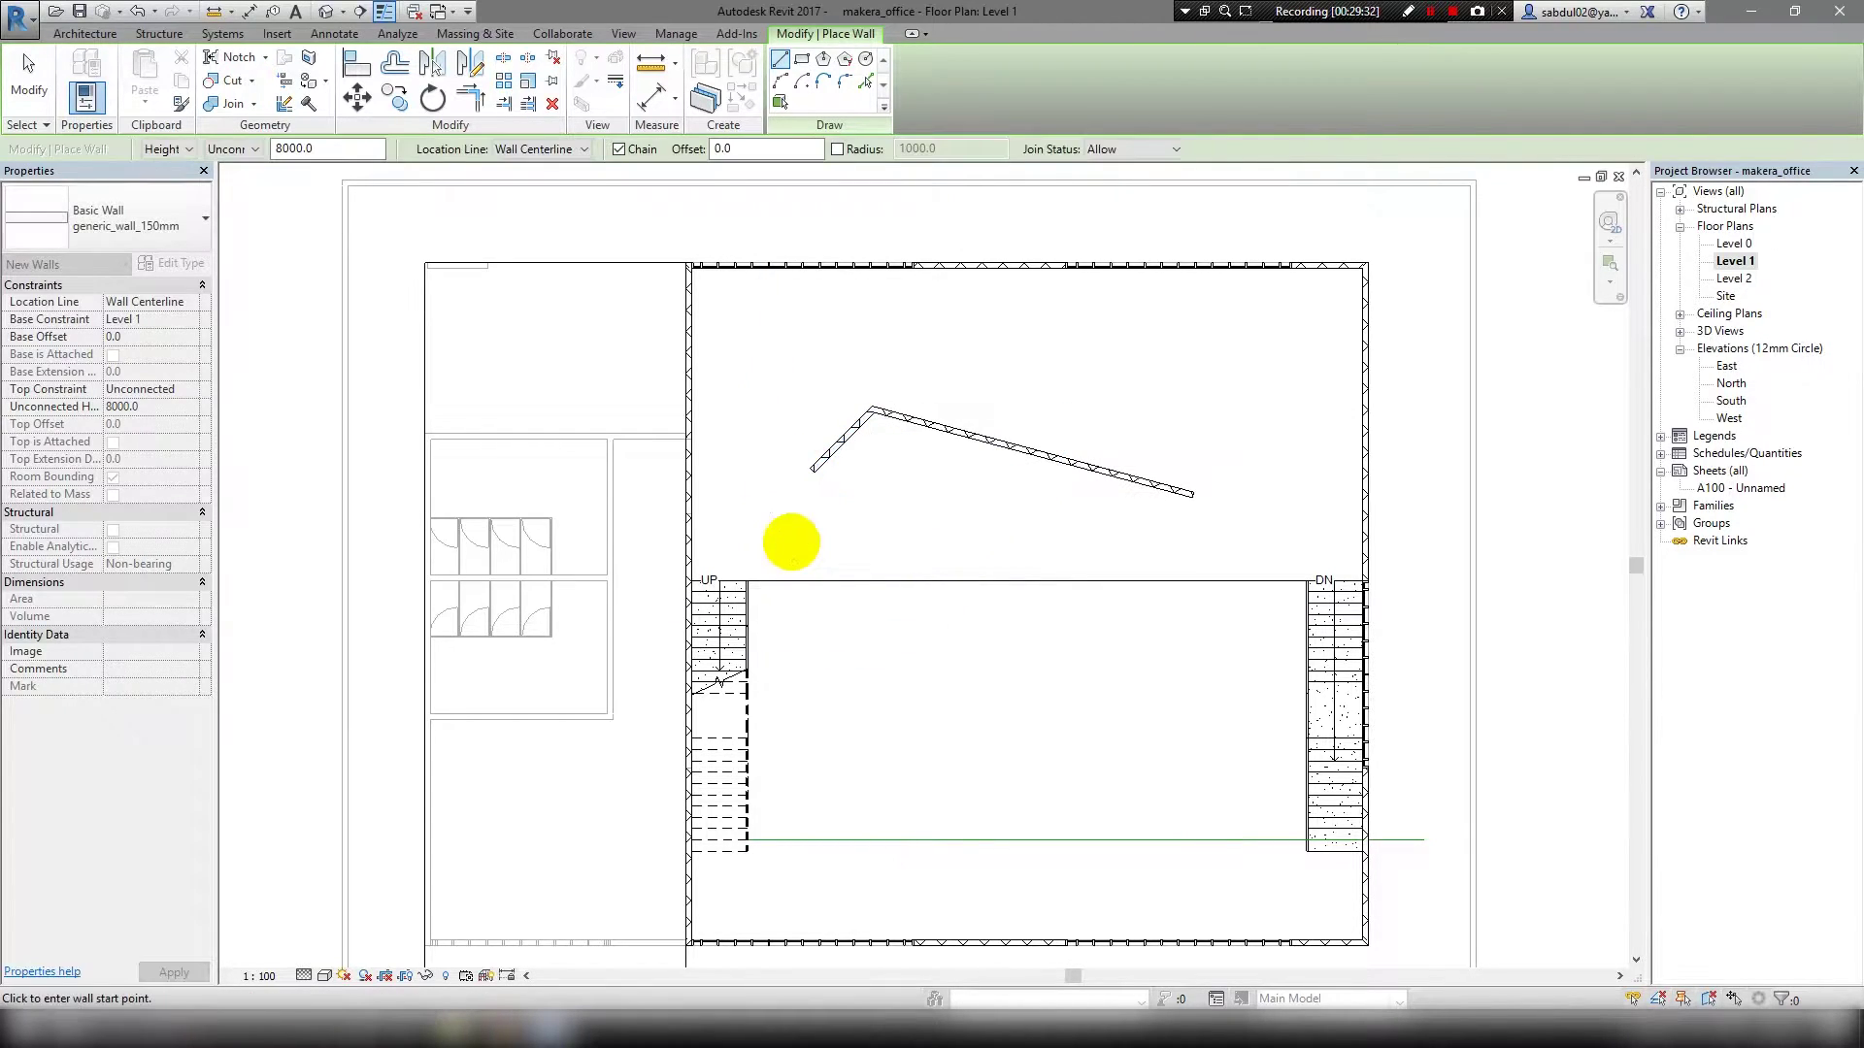
pyautogui.press('Escape')
pyautogui.press('Escape')
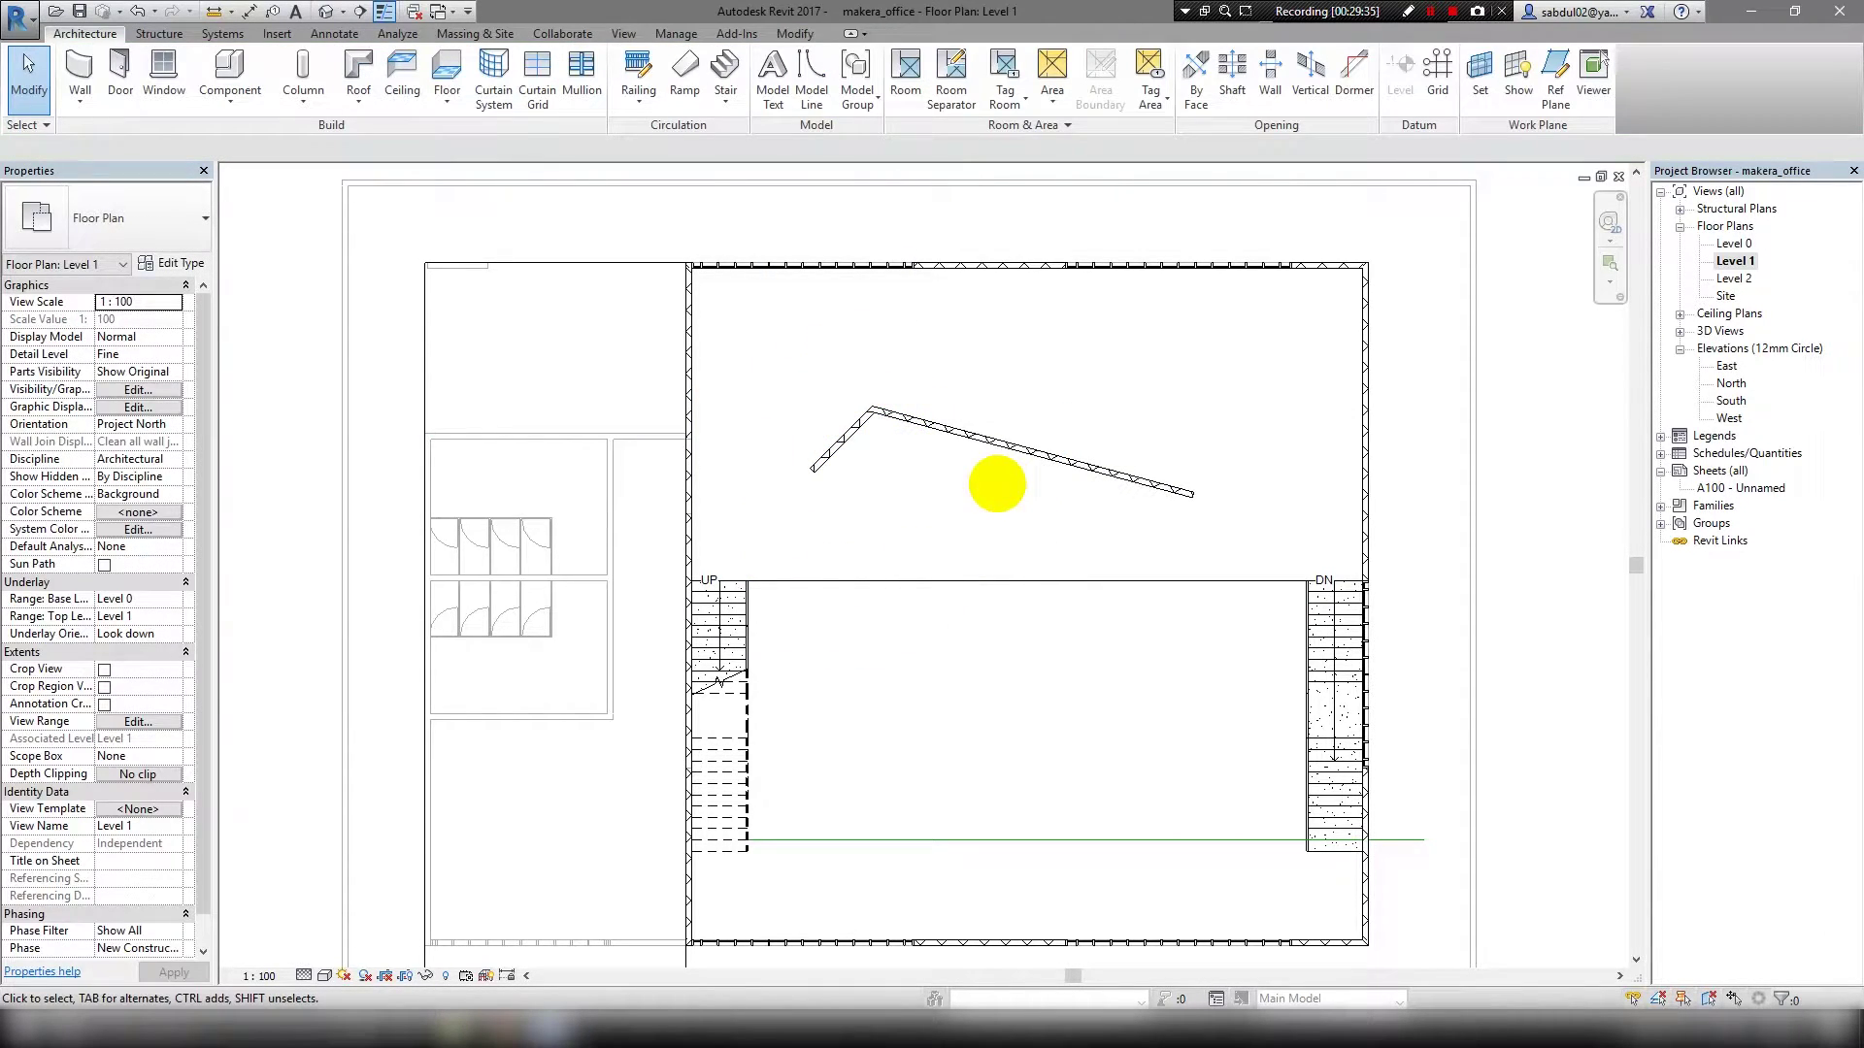
# Rotate the two angled walls 15°, then delete them.
pyautogui.click(976, 437)
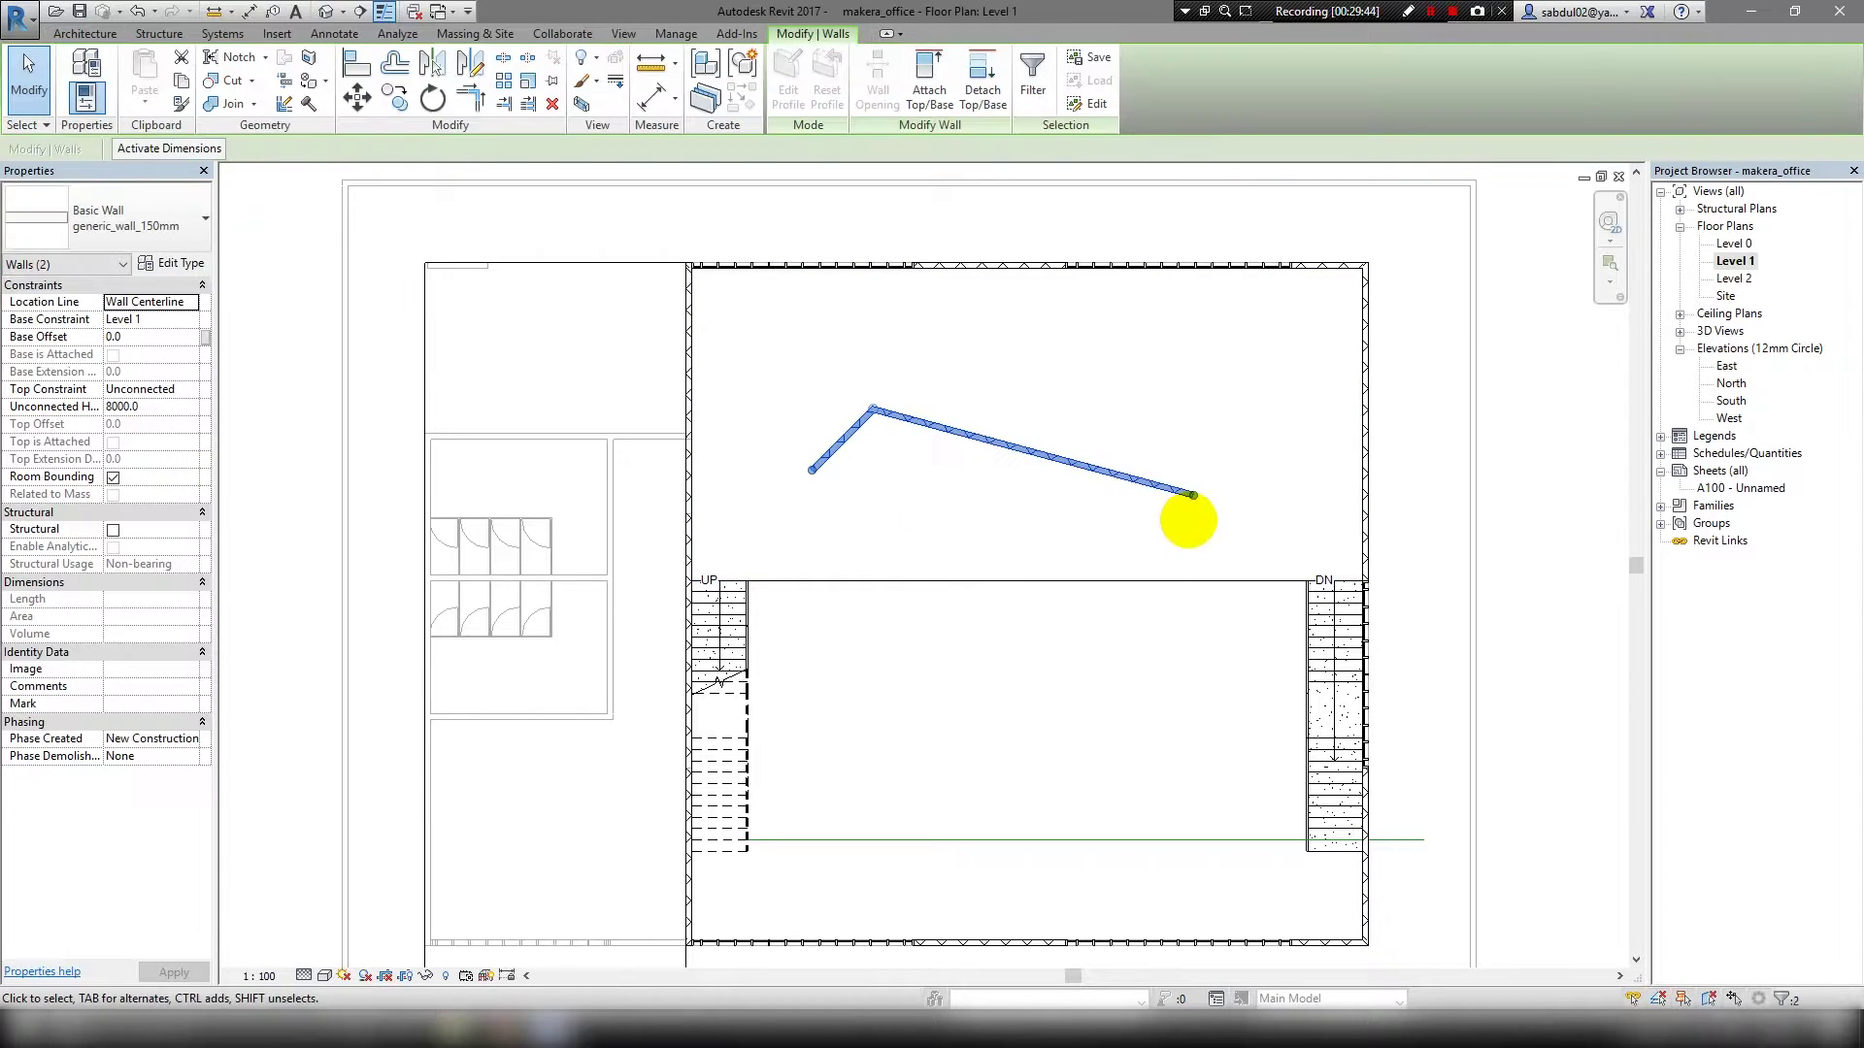
pyautogui.click(1302, 452)
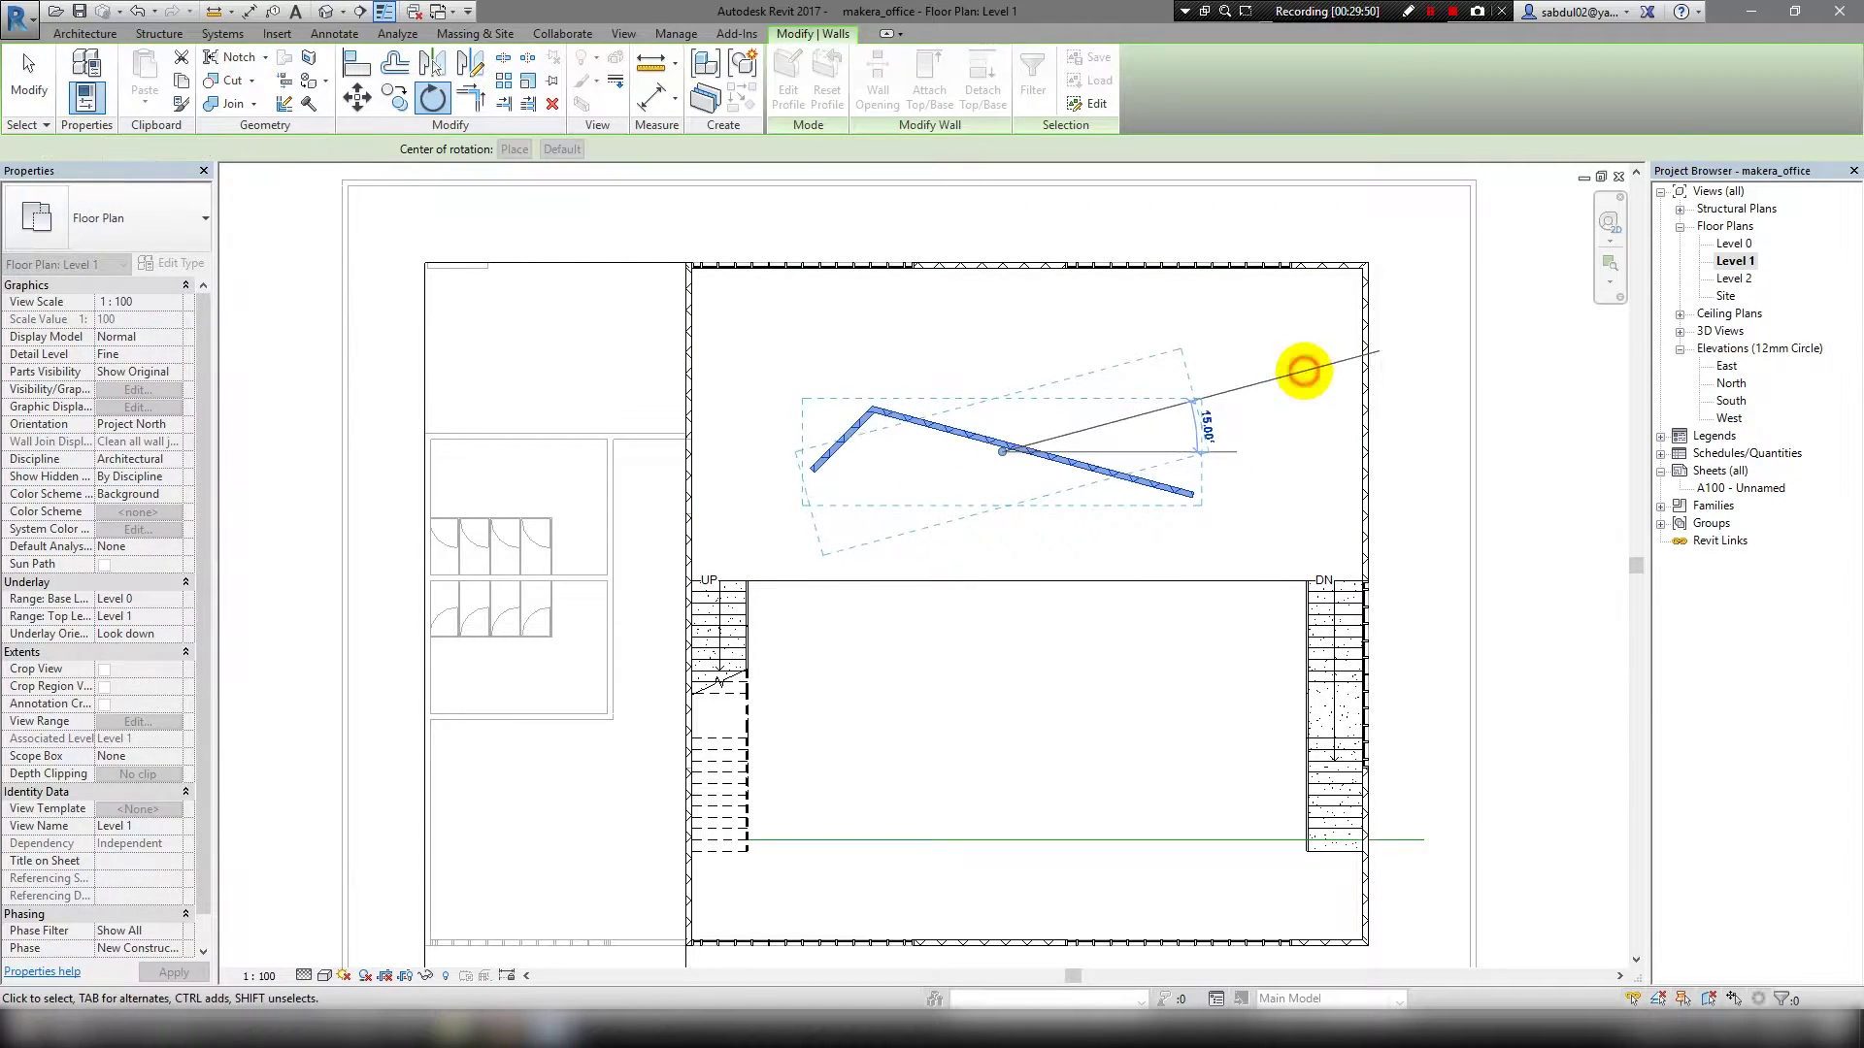
pyautogui.click(1302, 371)
pyautogui.scroll(3, 970, 446)
pyautogui.scroll(-3, 922, 505)
pyautogui.press('Delete')
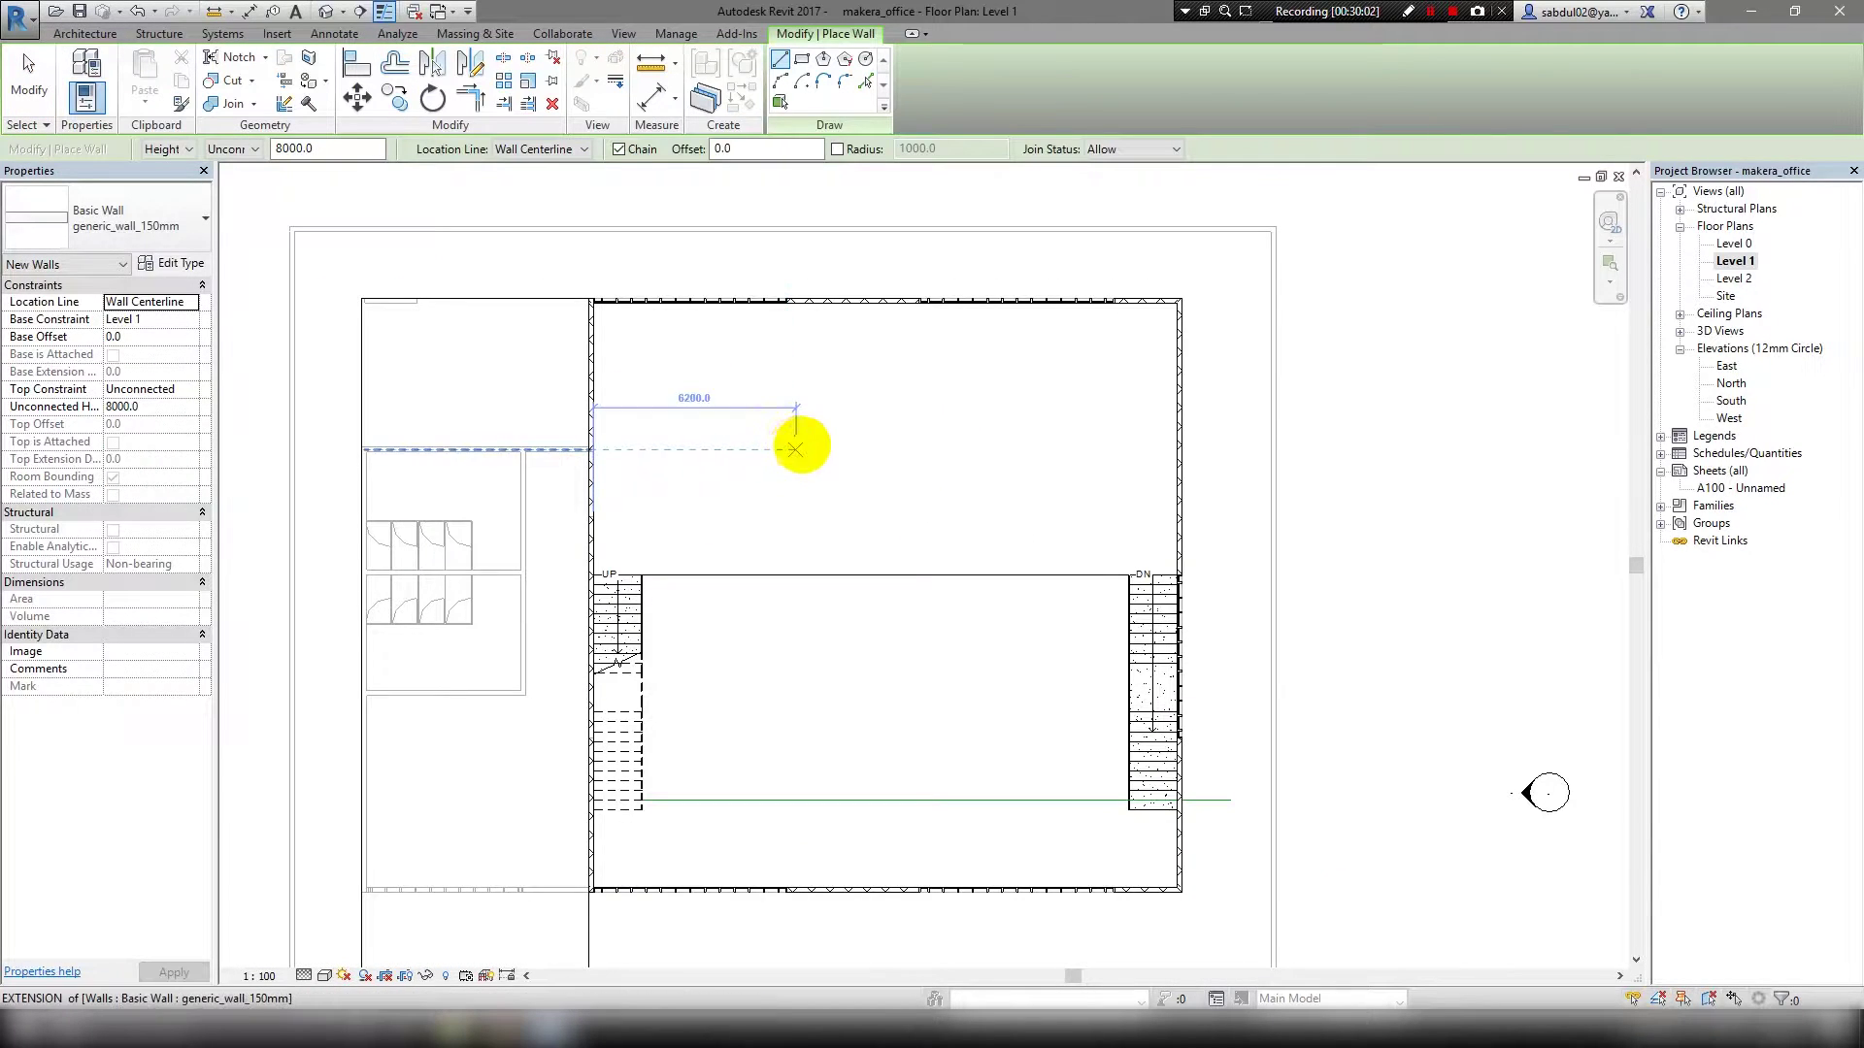
# Draw a horizontal 7500 mm wall across the upper room.
pyautogui.click(786, 449)
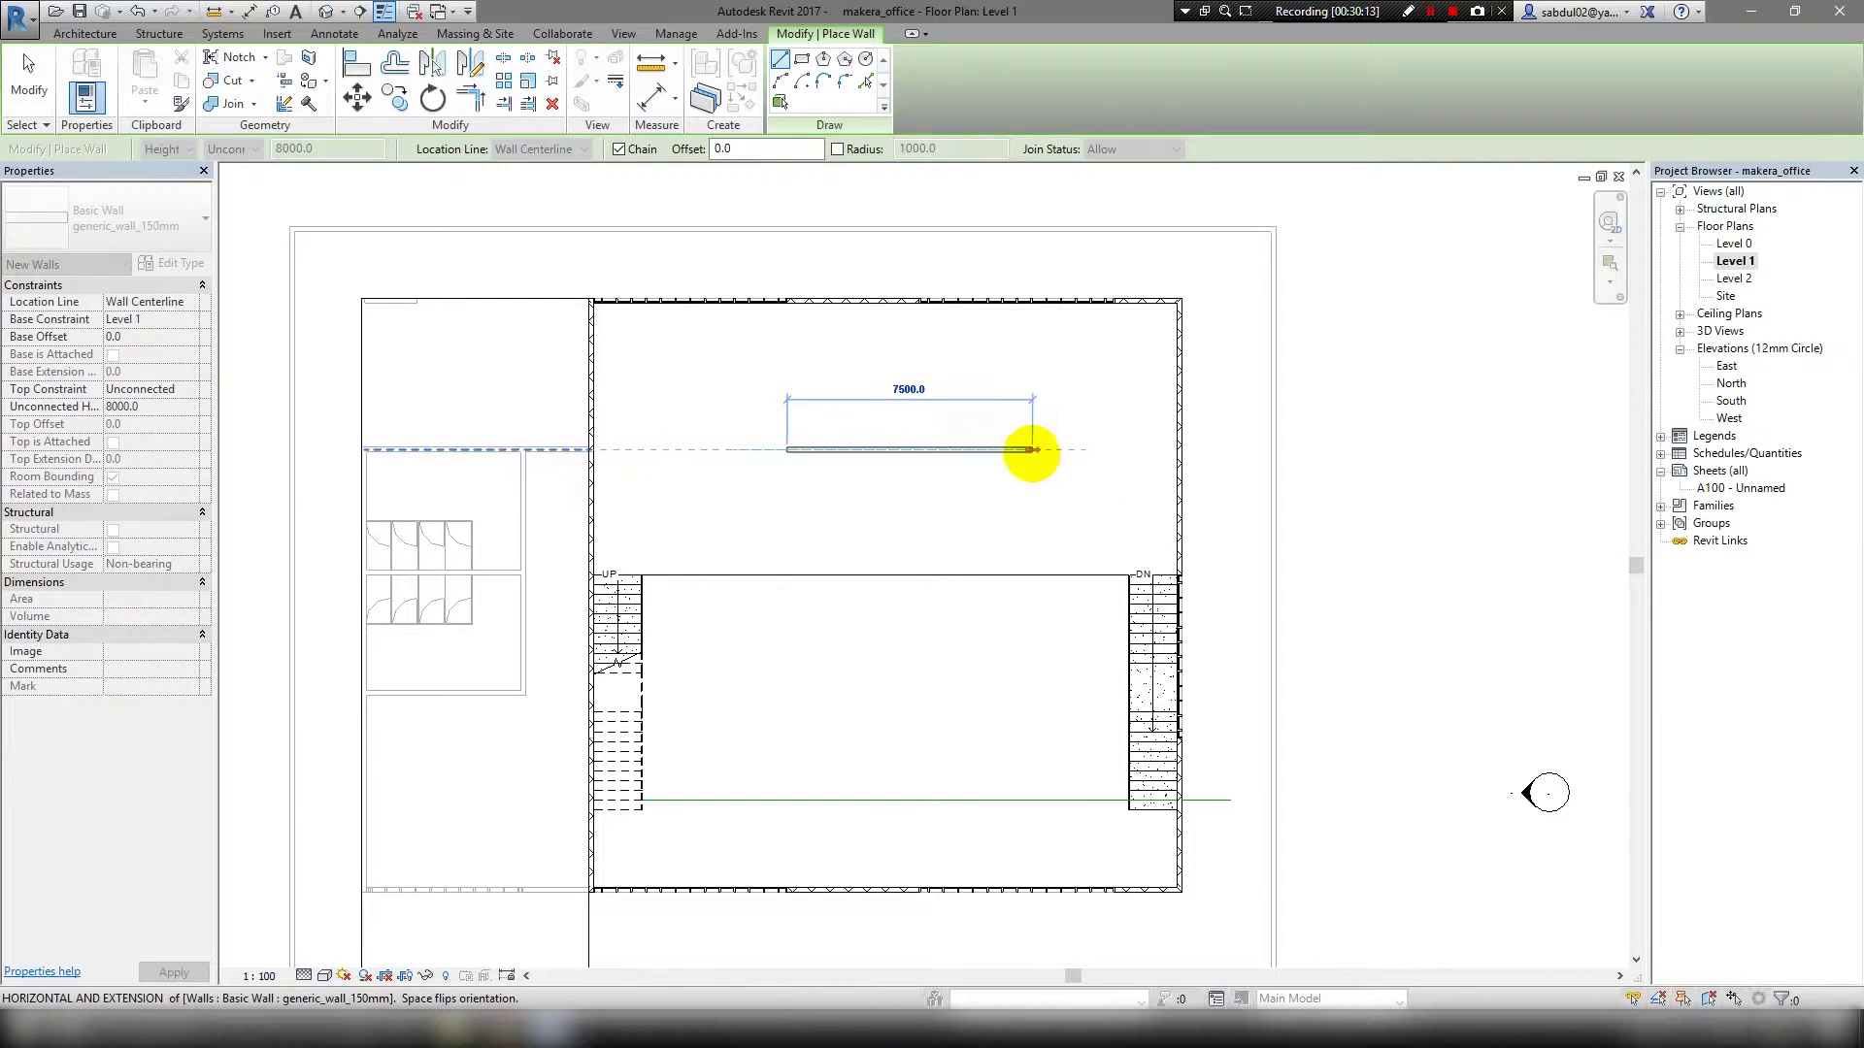
pyautogui.click(1032, 450)
pyautogui.press('Escape')
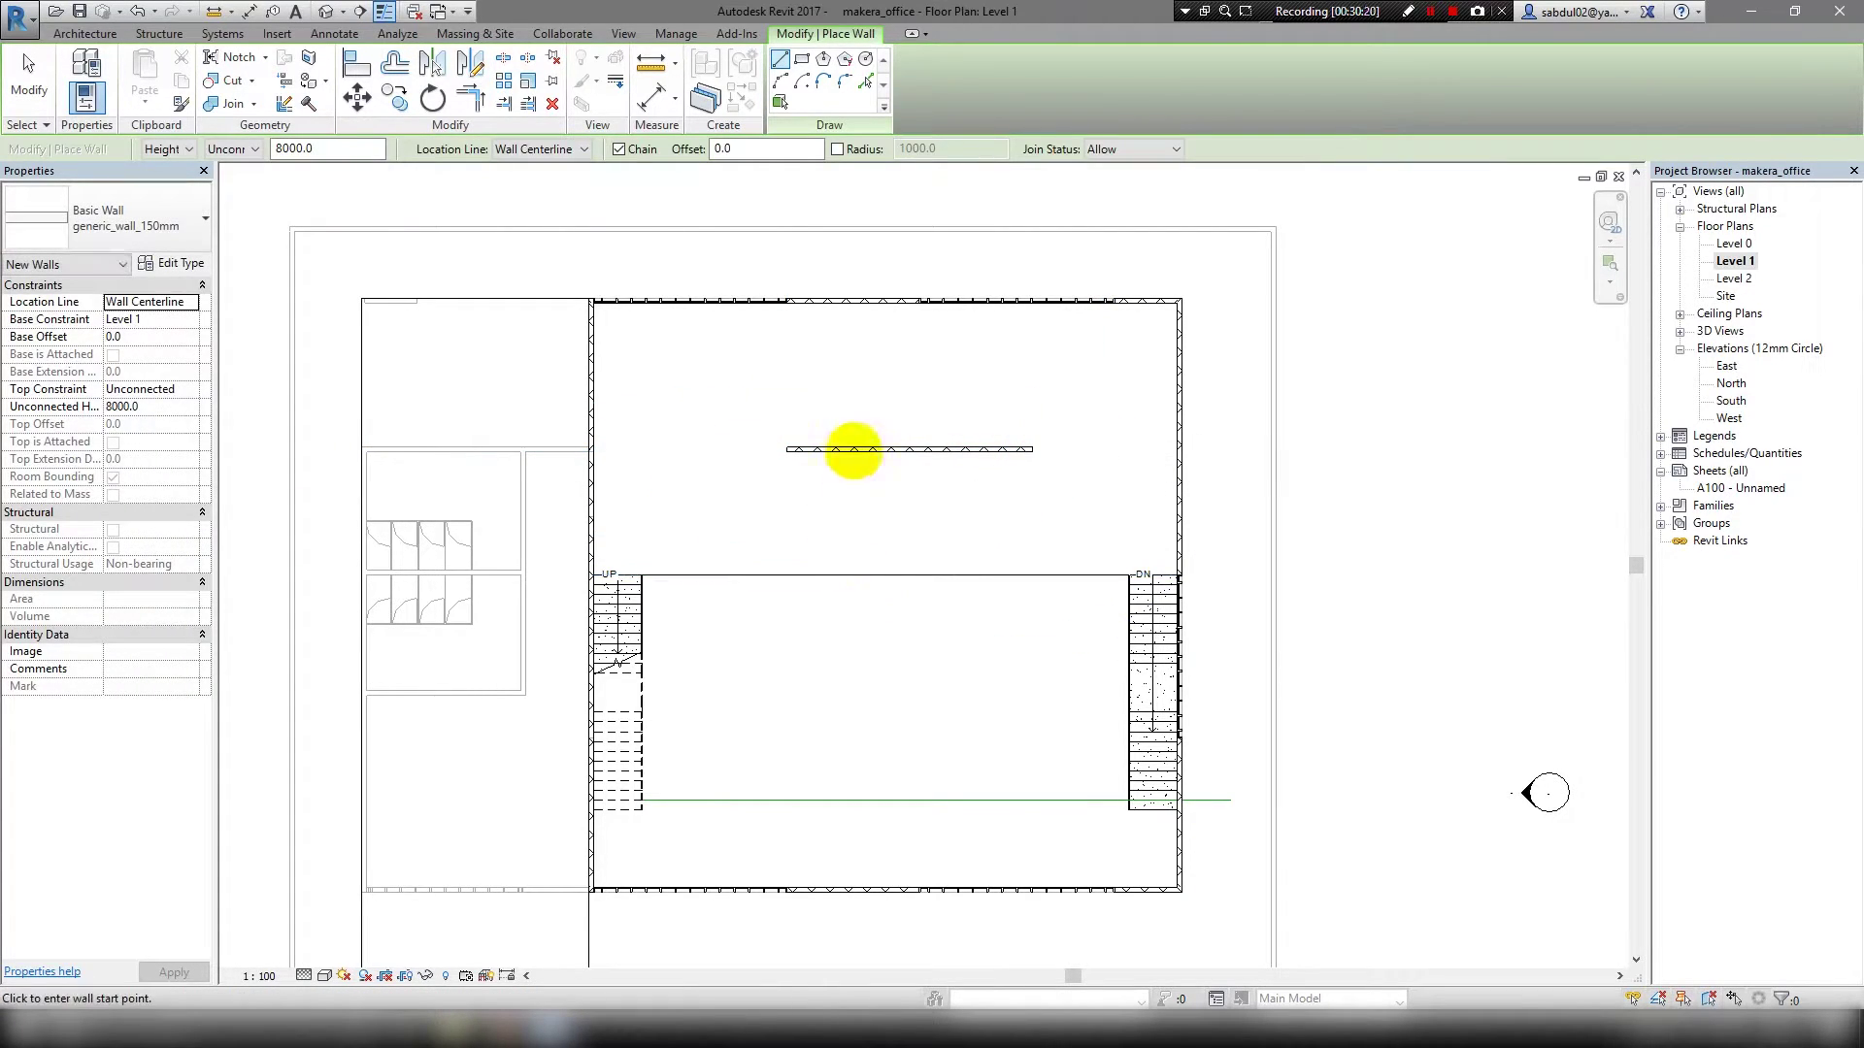
pyautogui.press('Escape')
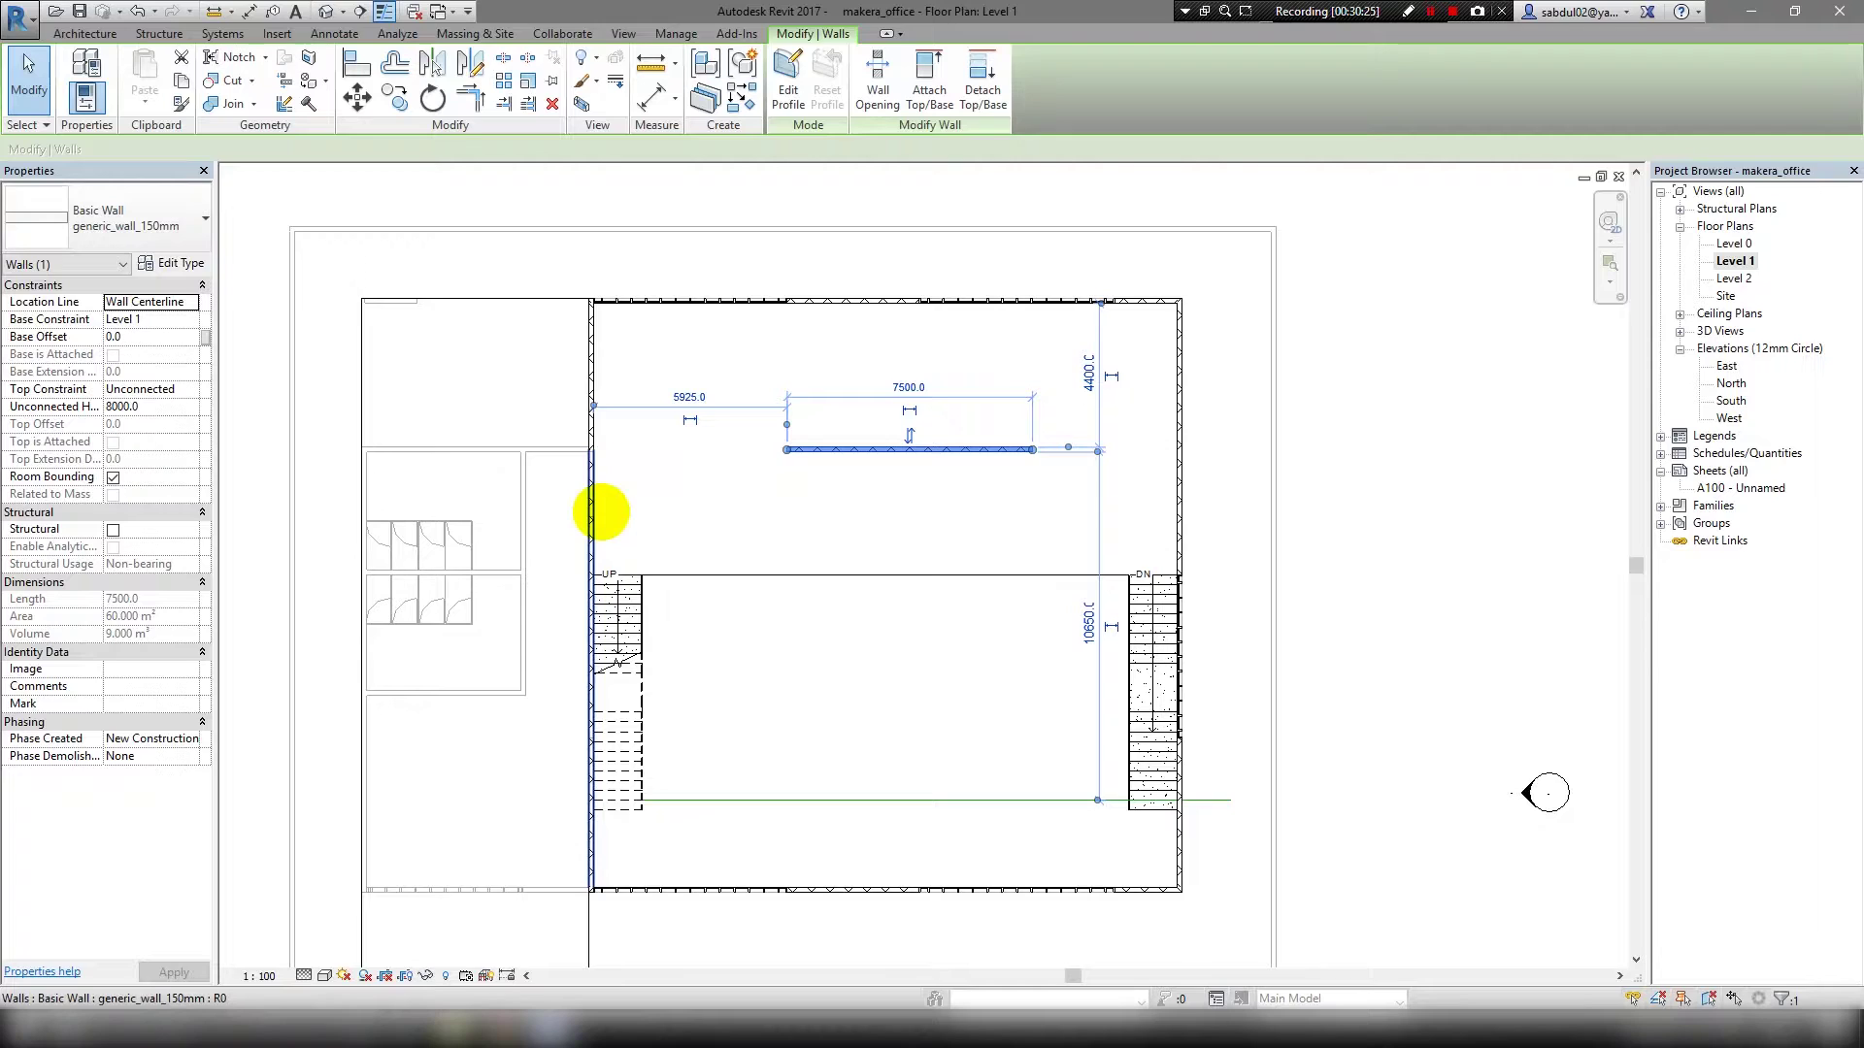
# Set the new wall's base constraint to Level 0 and its top constraint to a level.
pyautogui.click(183, 301)
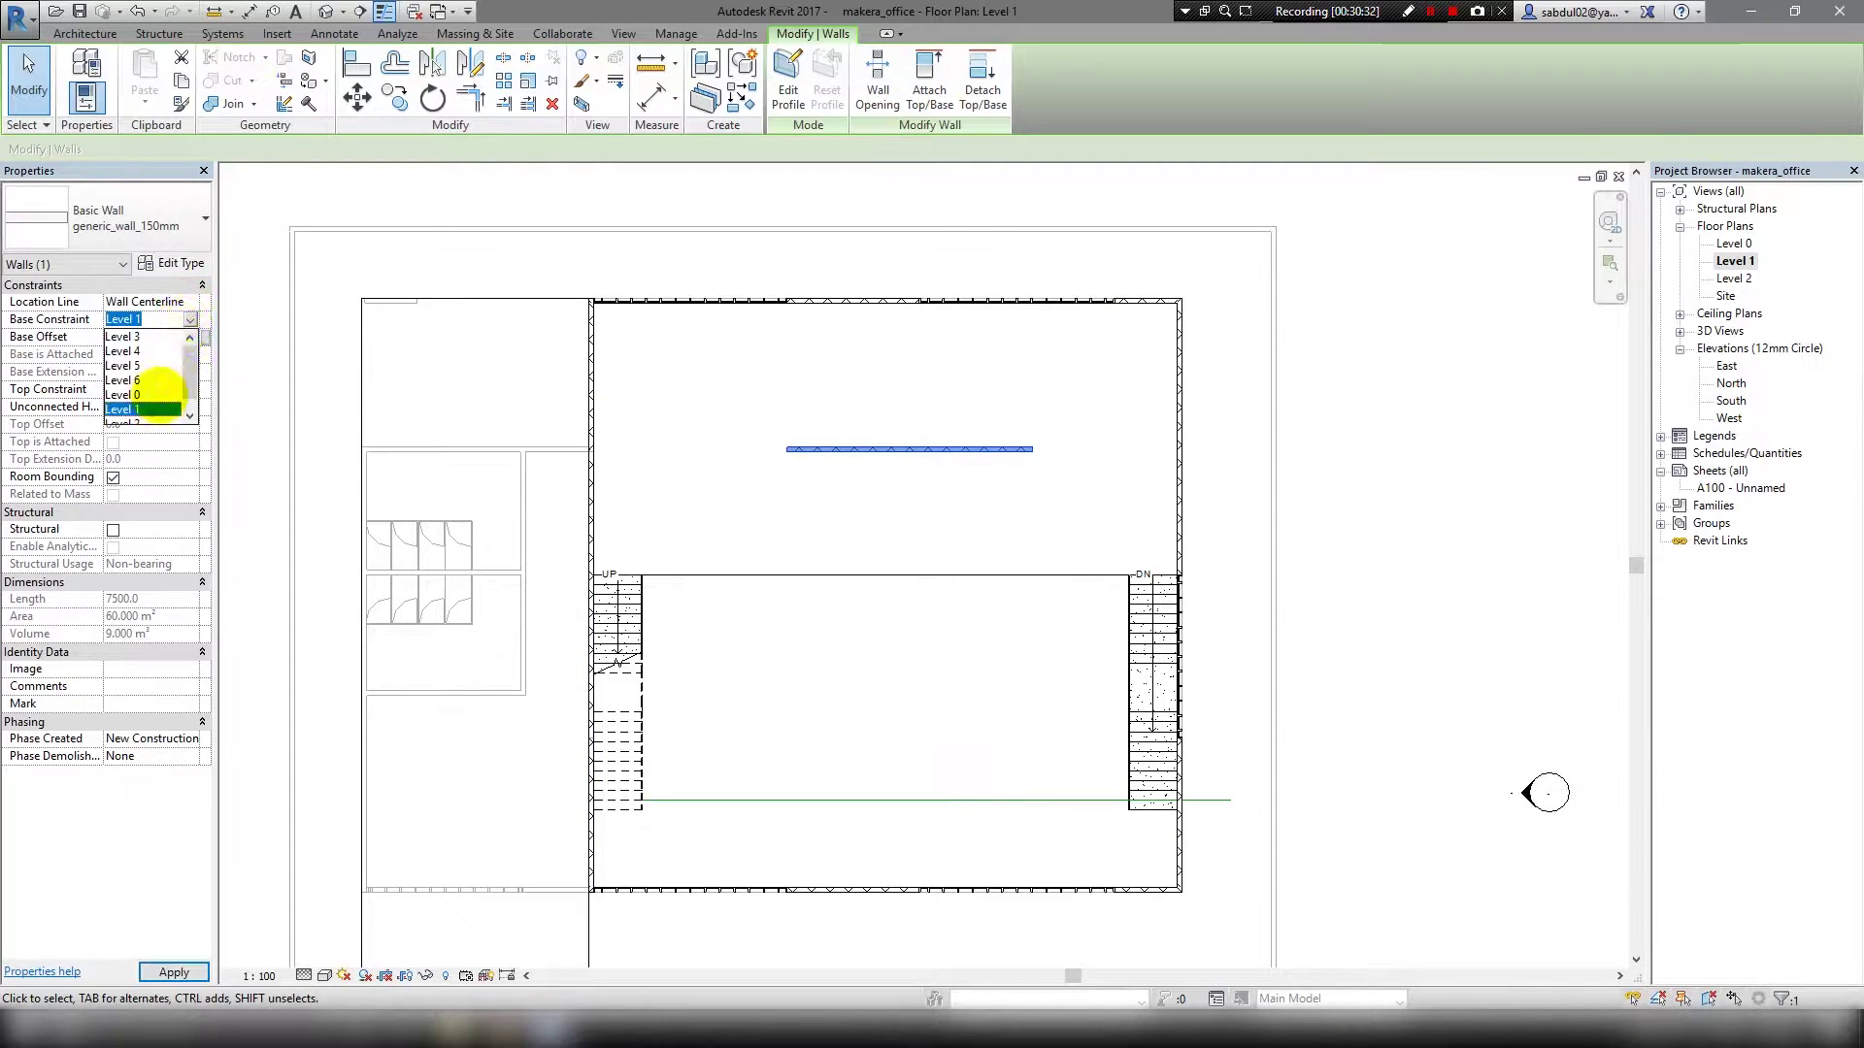
pyautogui.click(185, 389)
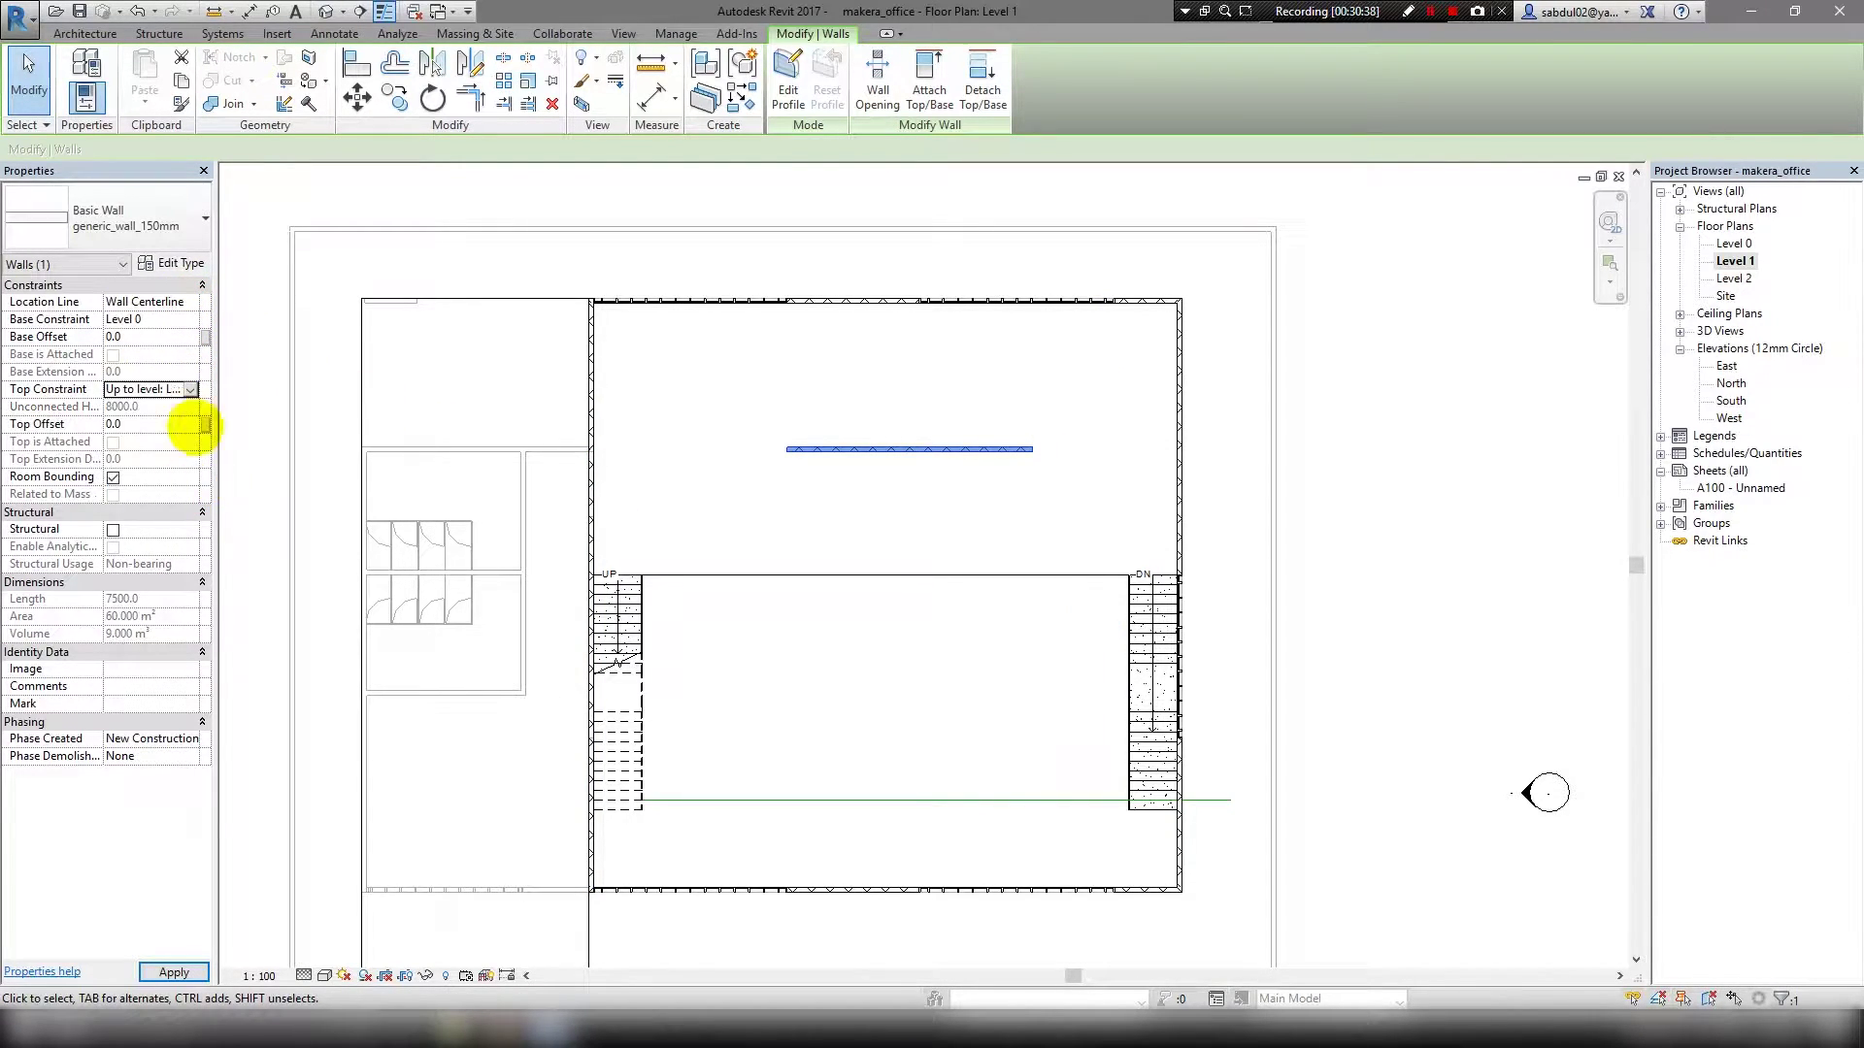
pyautogui.click(175, 479)
pyautogui.click(174, 971)
pyautogui.scroll(2, 899, 549)
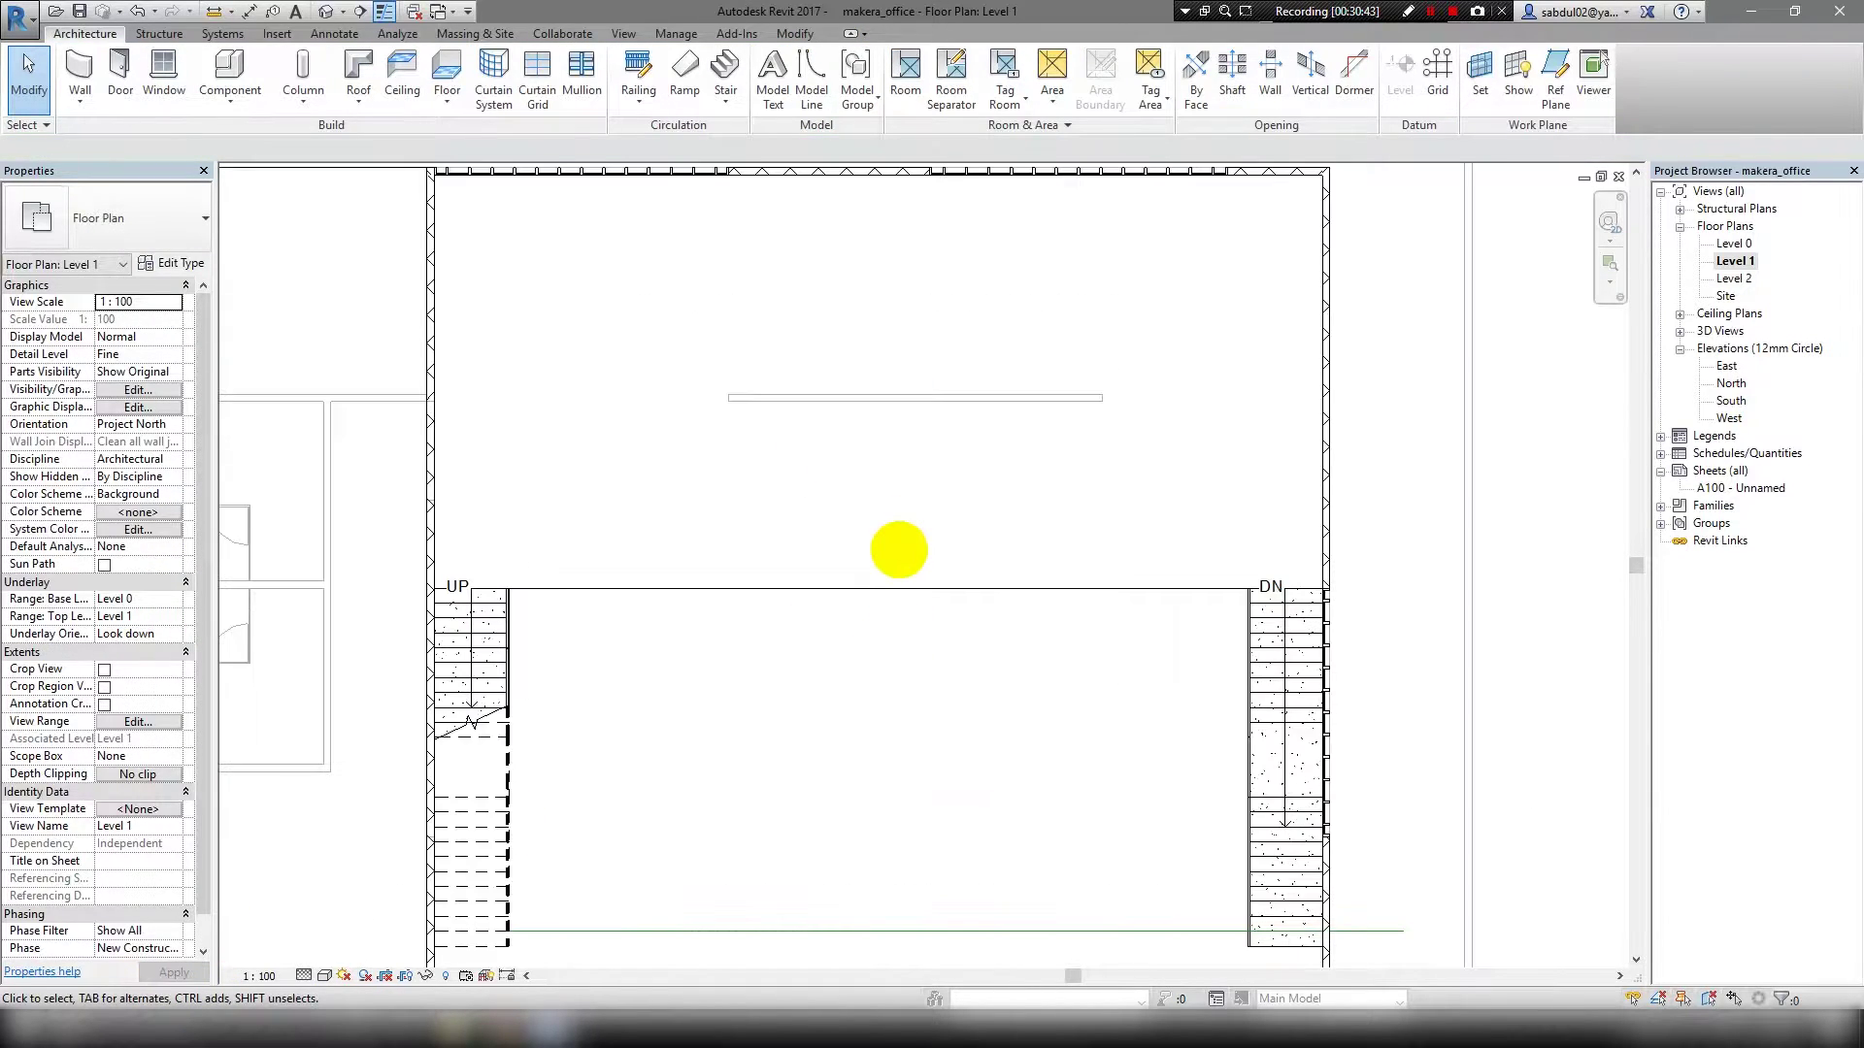
pyautogui.scroll(-2, 873, 510)
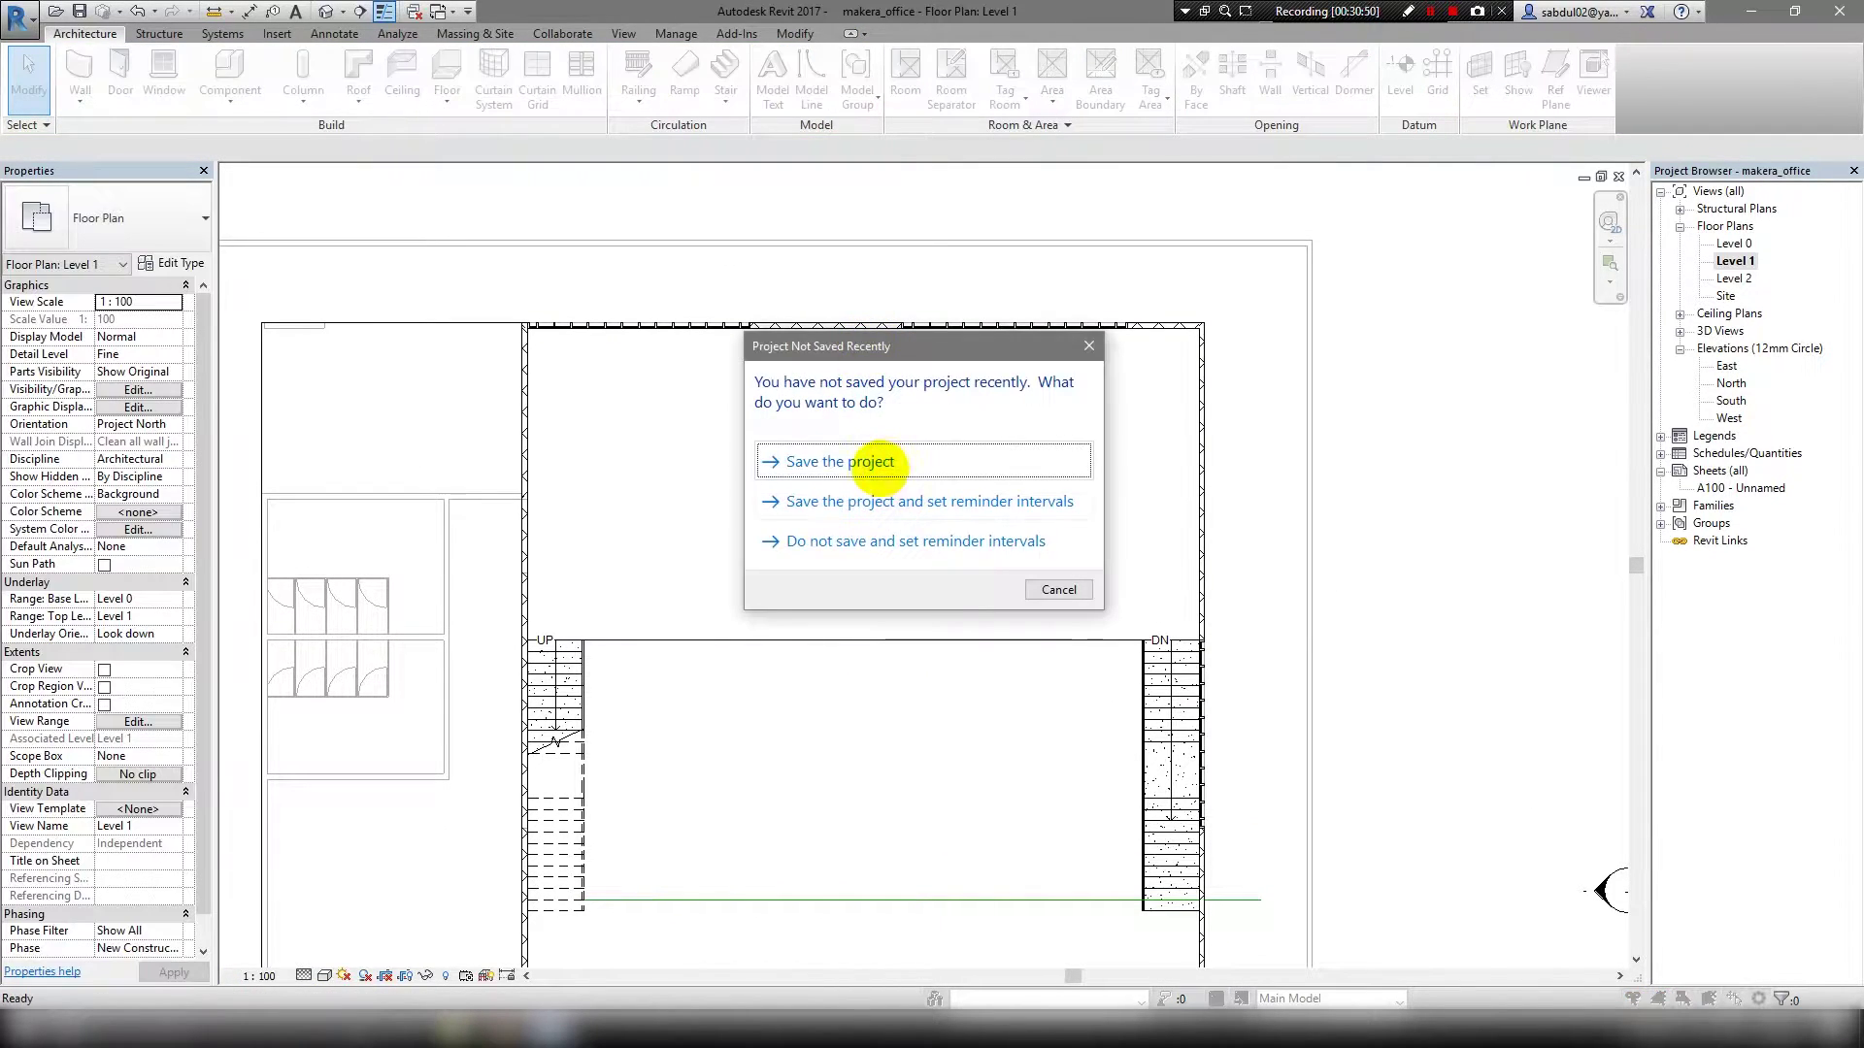
# Save the project, then draw a vertical wall about 6100 mm down through the upper room.
pyautogui.click(761, 404)
pyautogui.press('w')
pyautogui.press('a')
pyautogui.click(861, 324)
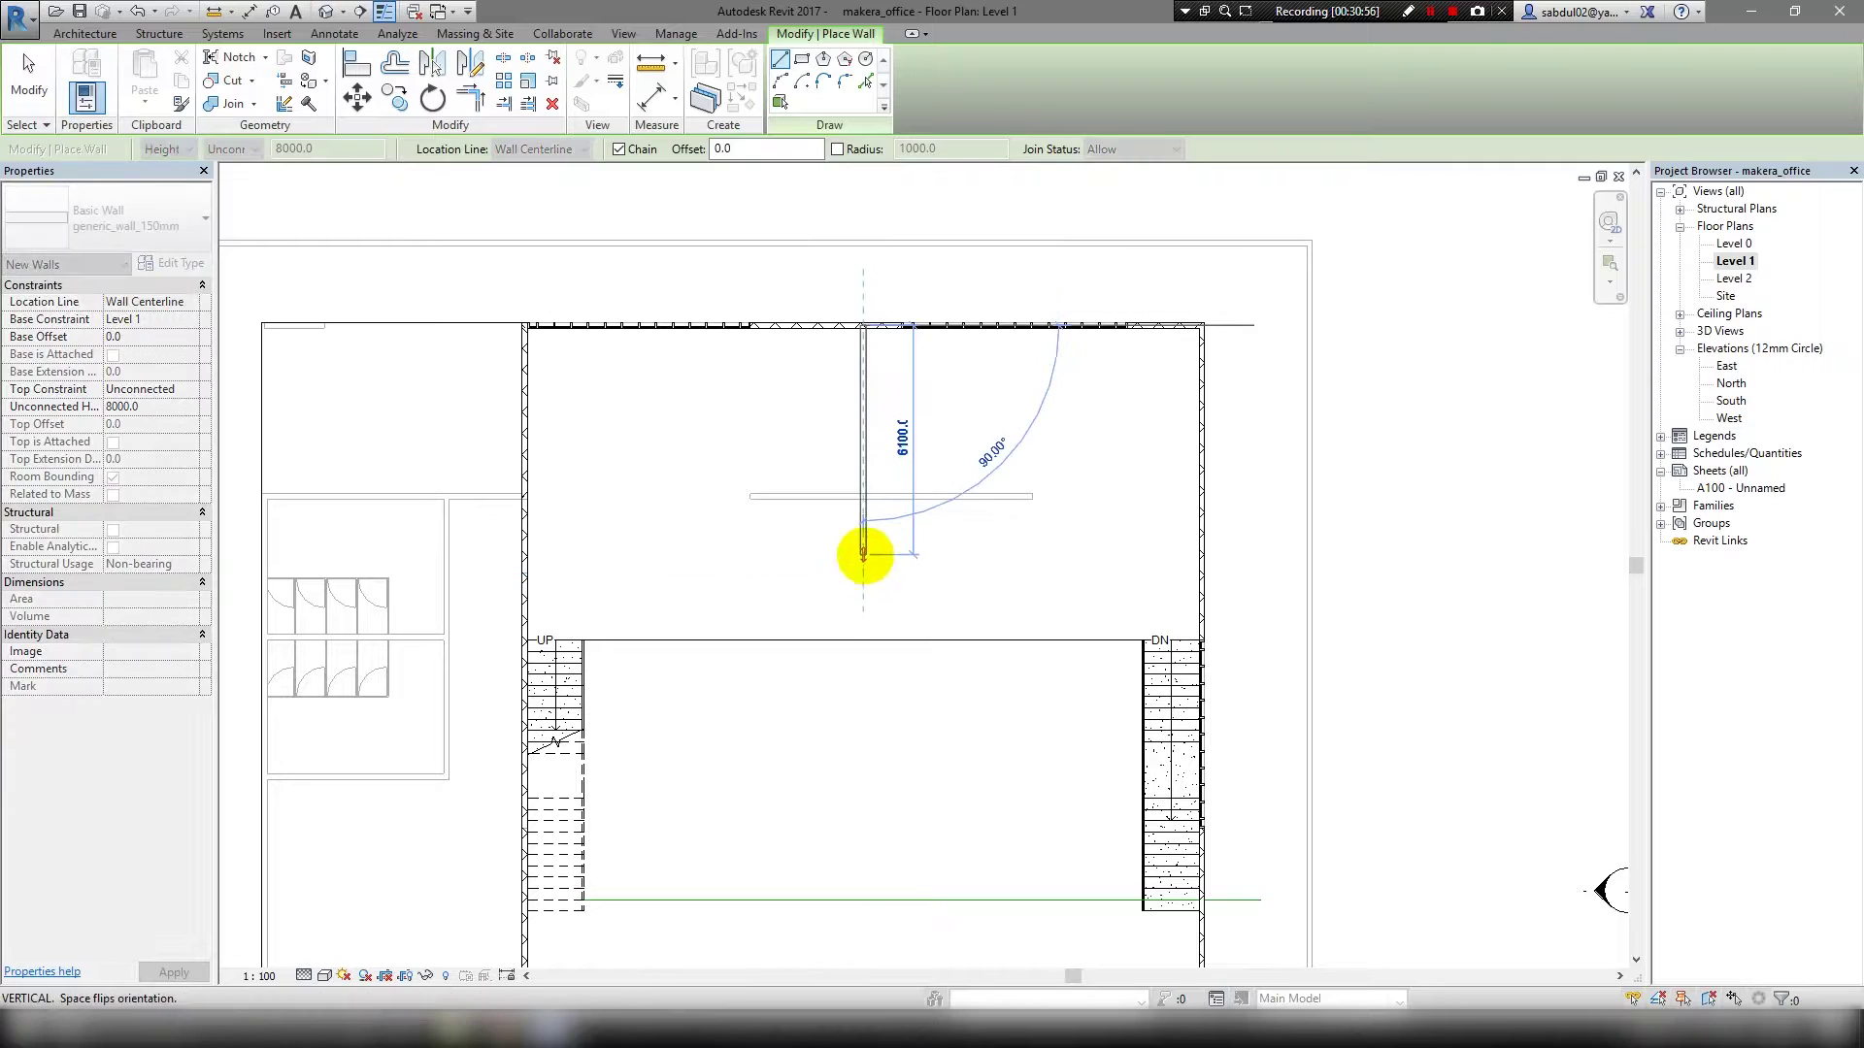
pyautogui.click(863, 496)
pyautogui.scroll(4, 863, 496)
pyautogui.scroll(-5, 861, 498)
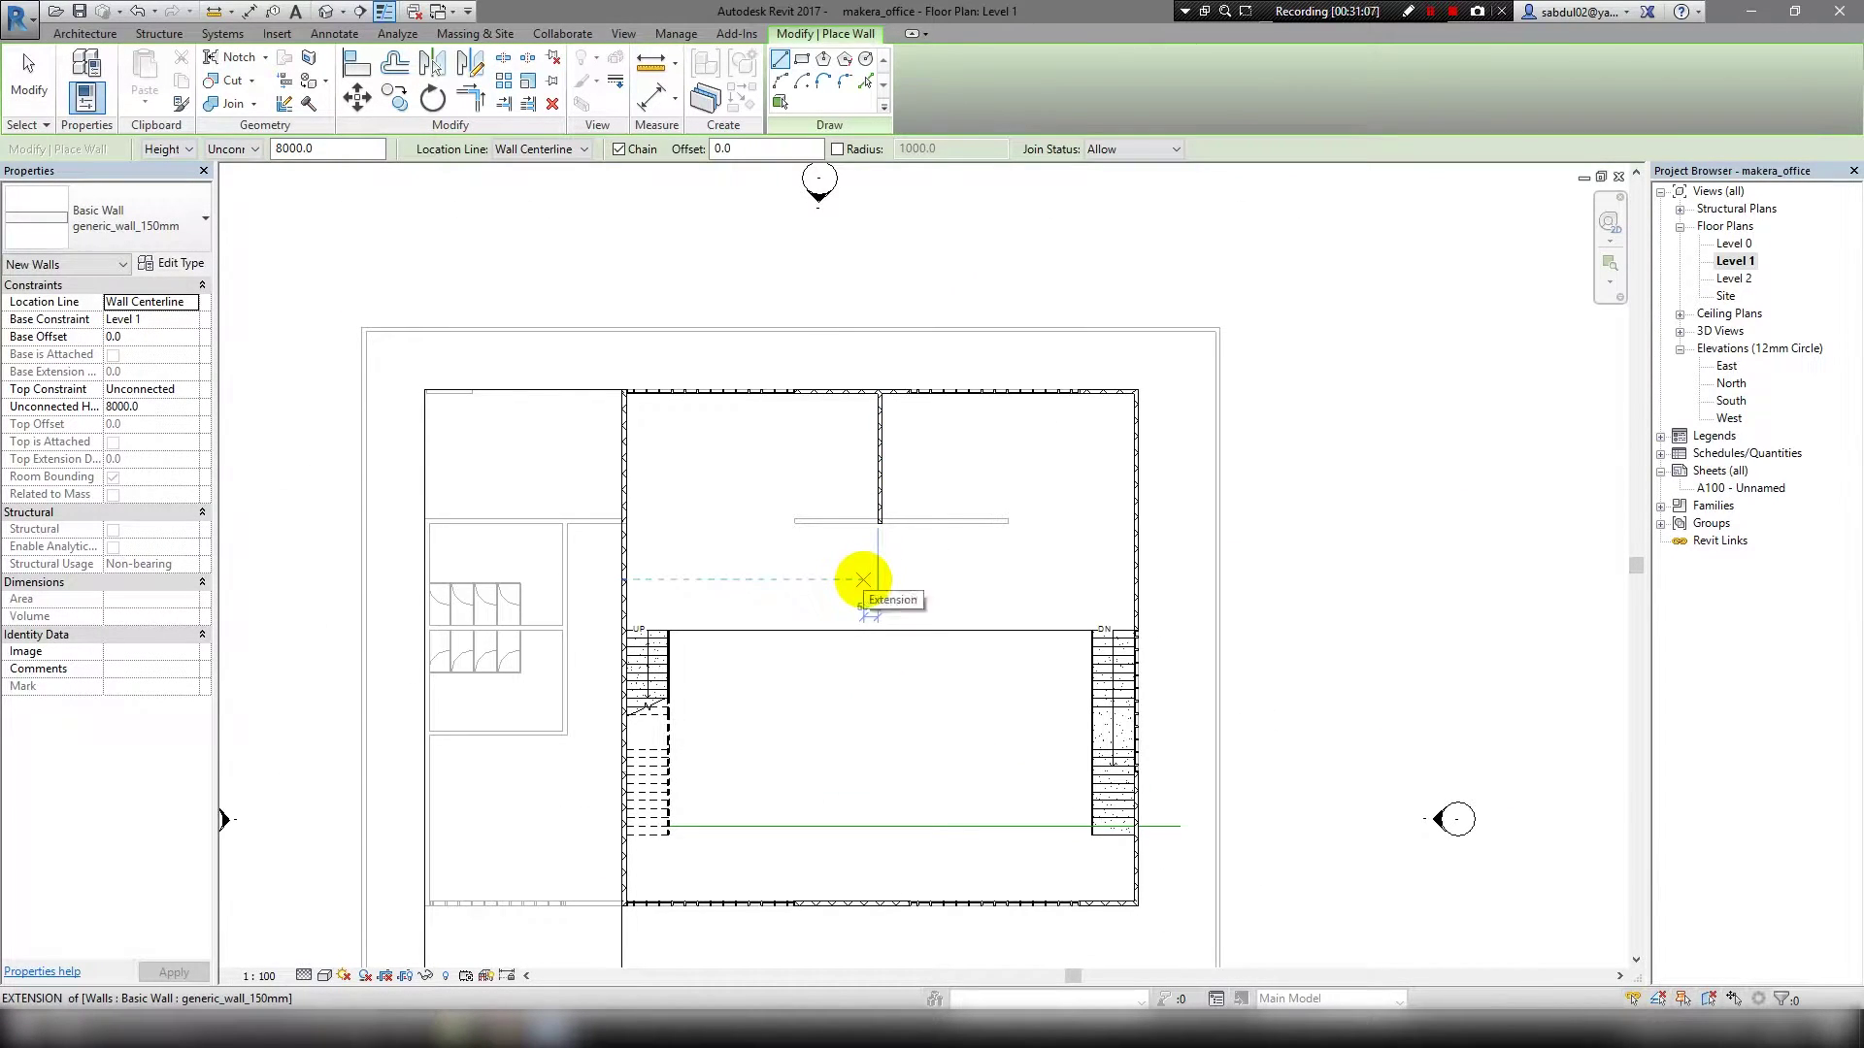
pyautogui.moveTo(863, 580); pyautogui.dragTo(1073, 639, button='middle')
pyautogui.press('Escape')
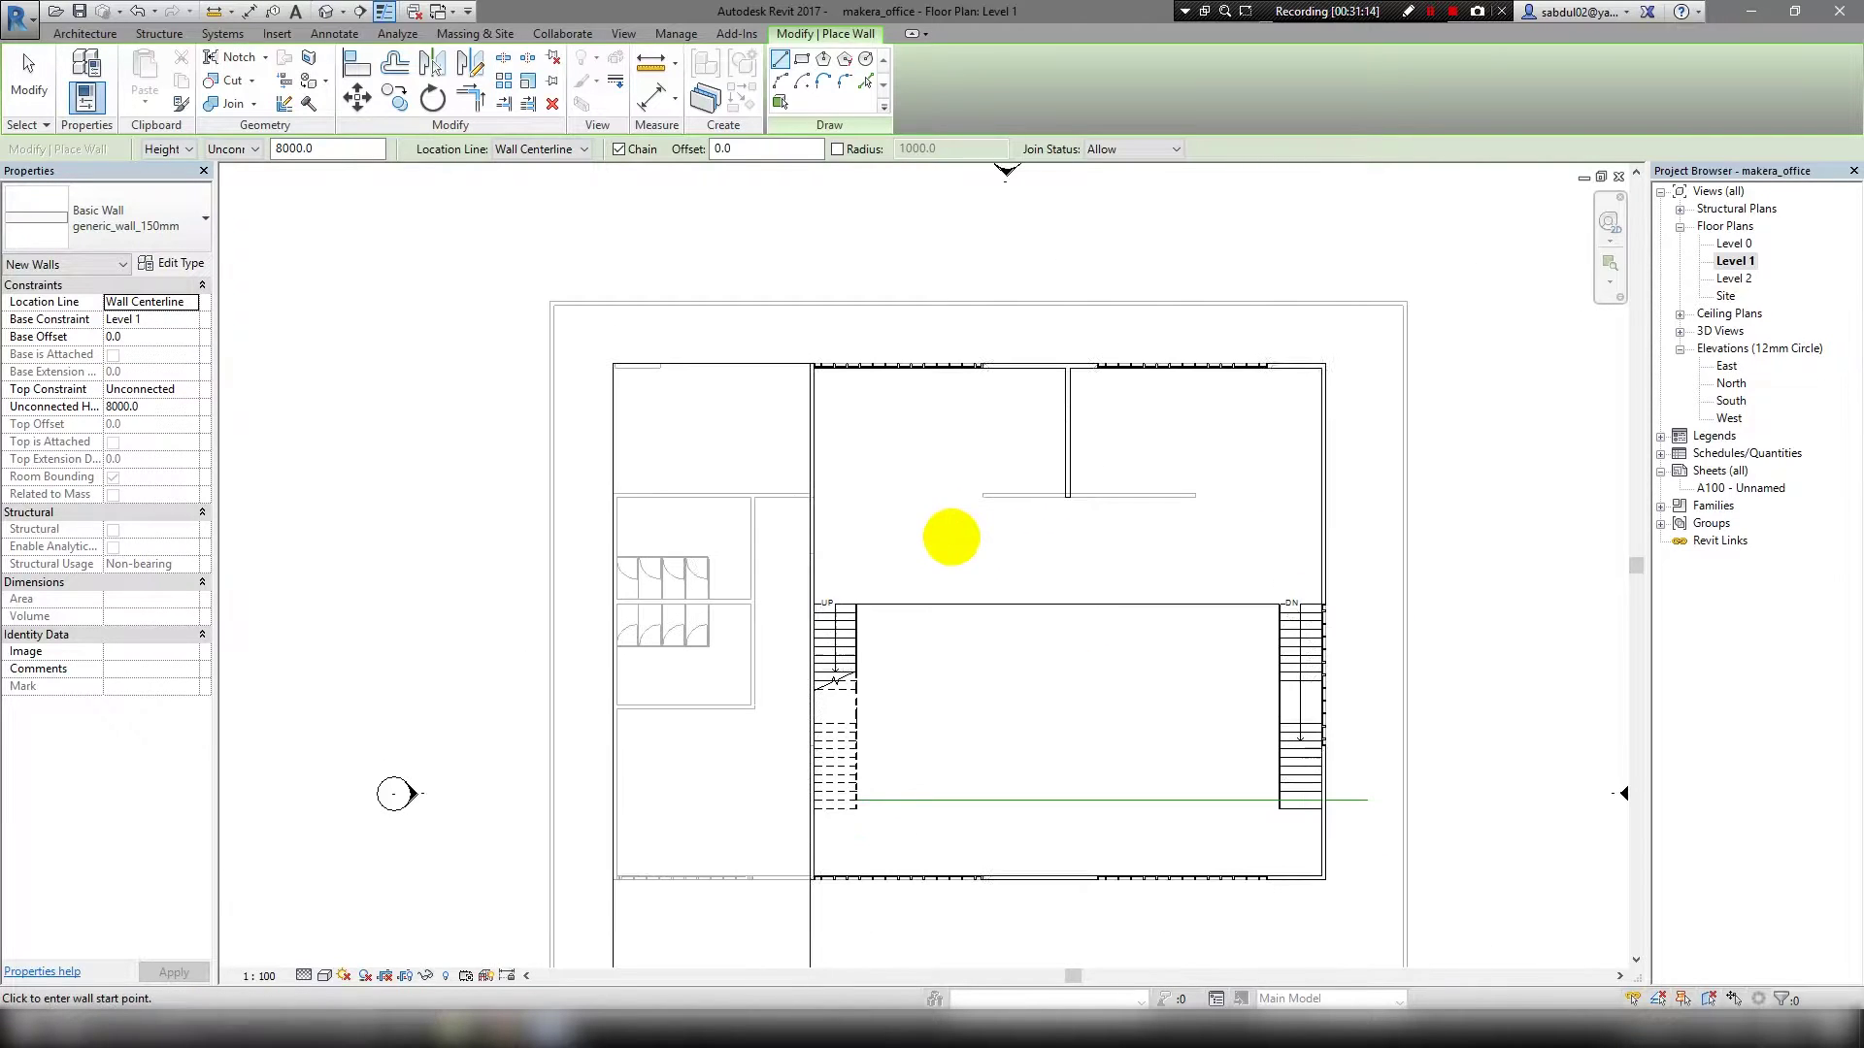
# Draw a short diagonal wall from the upper room's left wall and exit the wall tool.
pyautogui.click(812, 458)
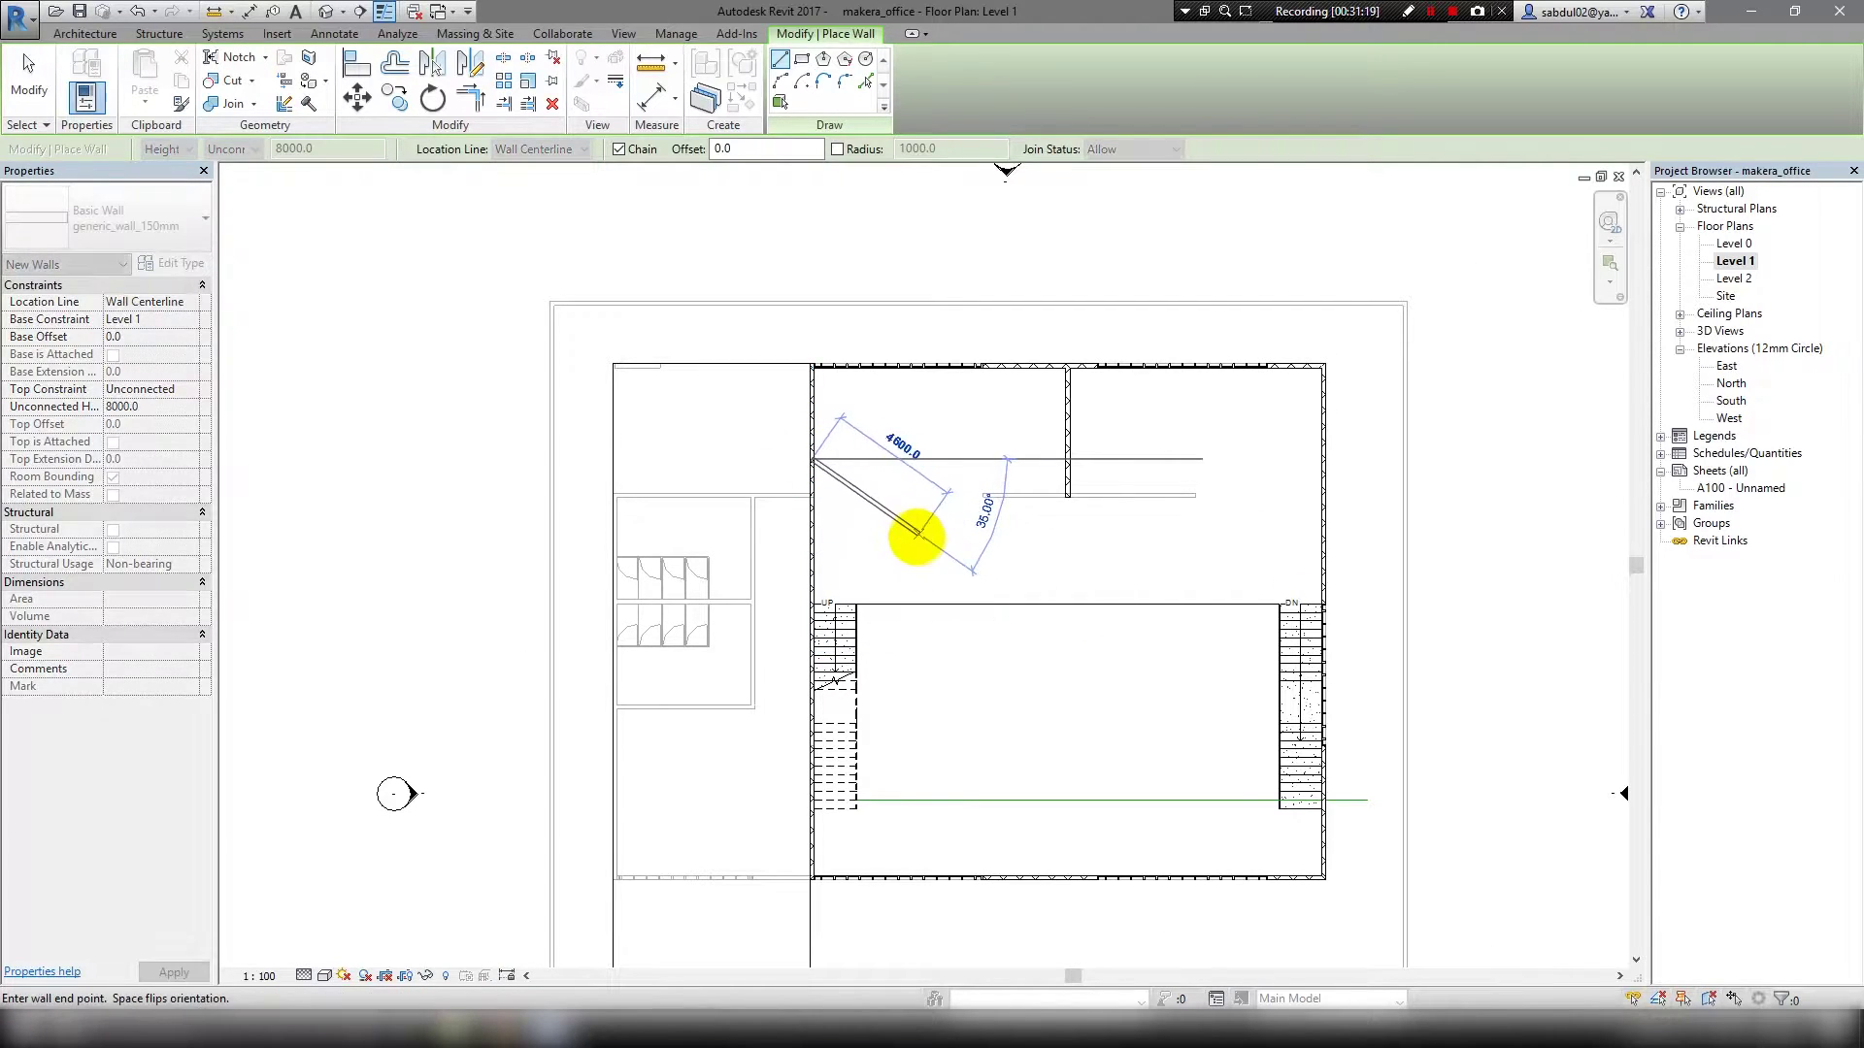
pyautogui.click(912, 495)
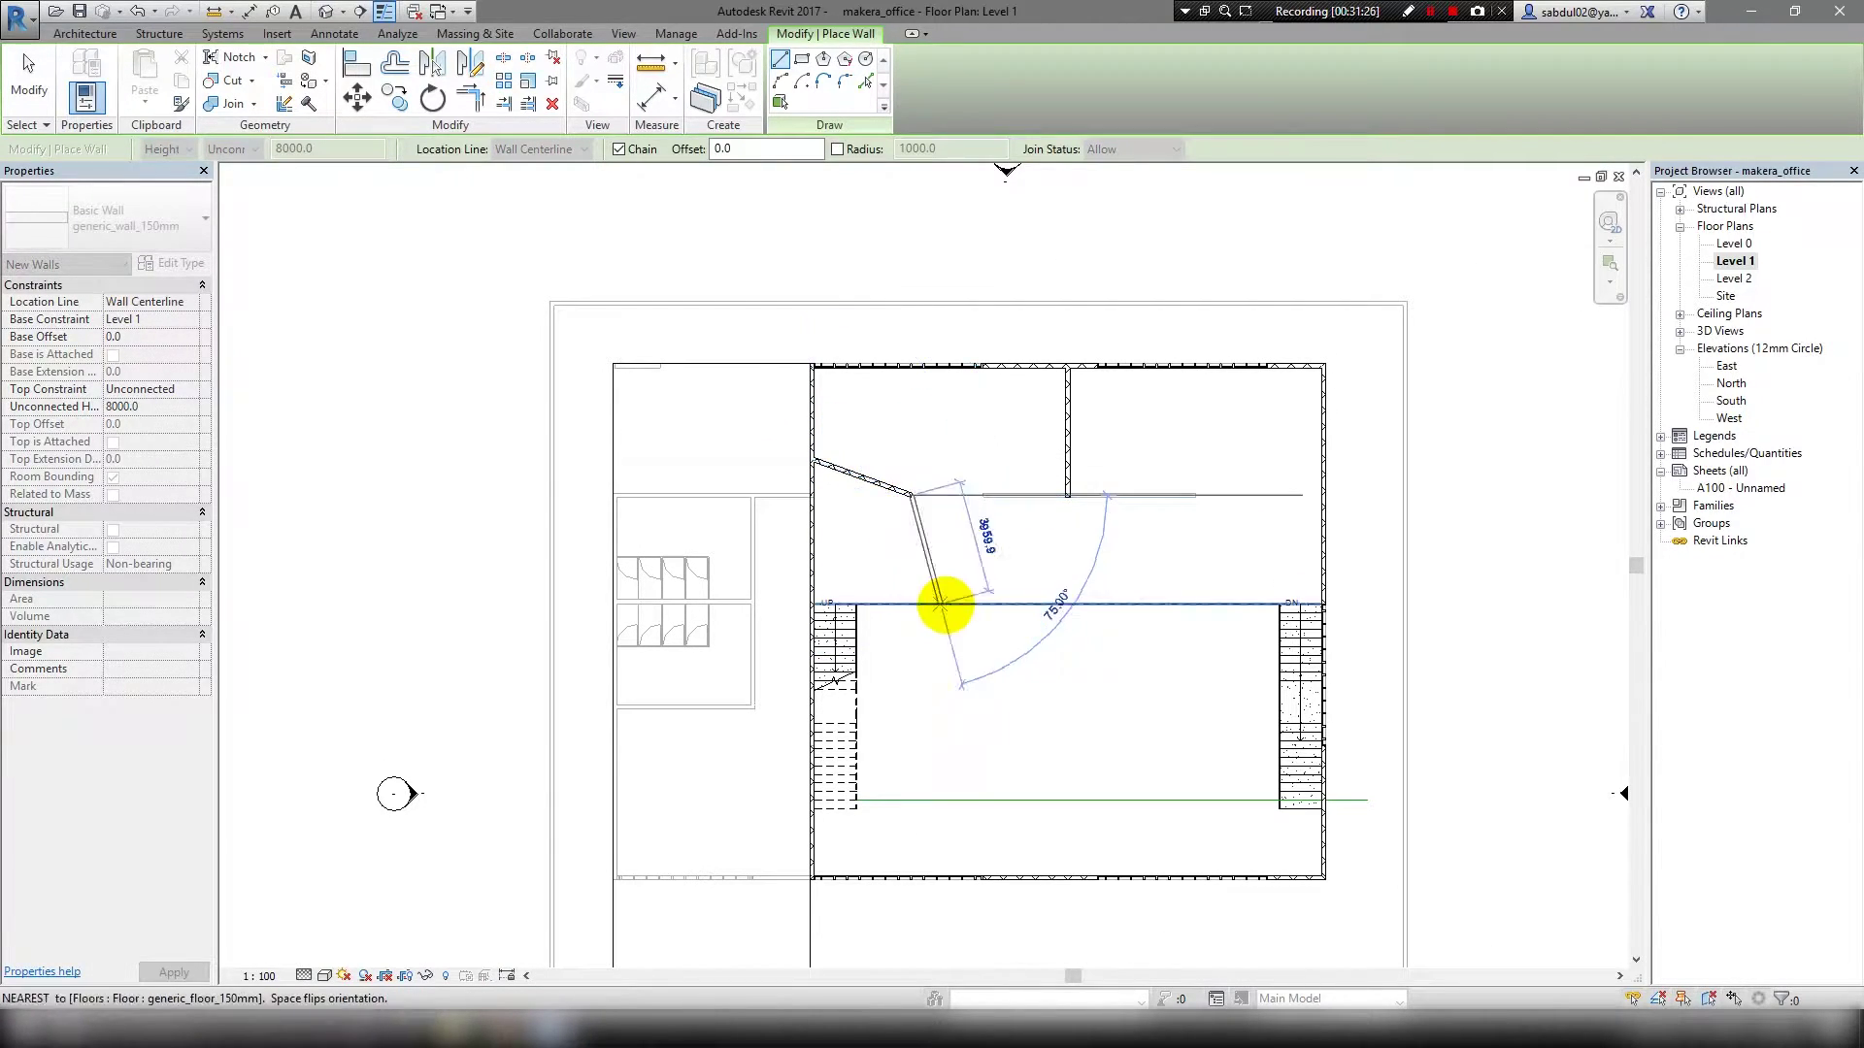
pyautogui.press('Escape')
pyautogui.click(1195, 493)
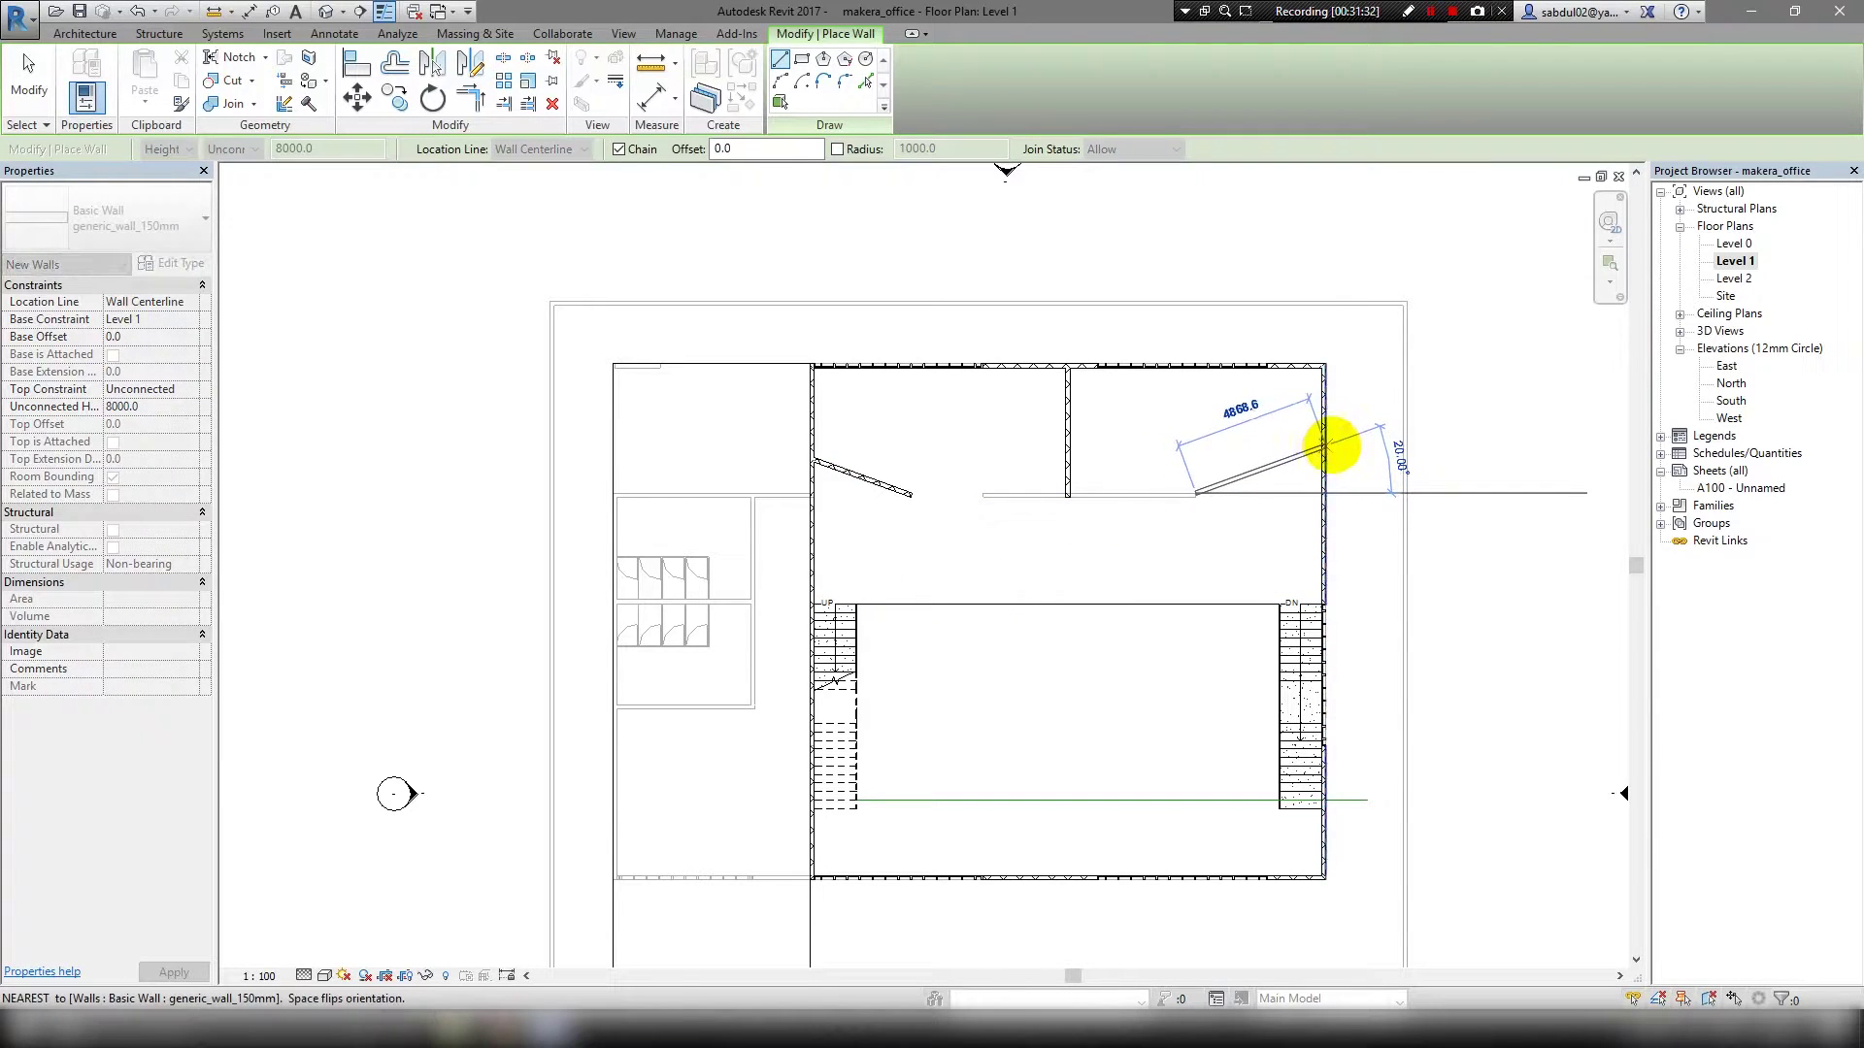
pyautogui.press('Escape')
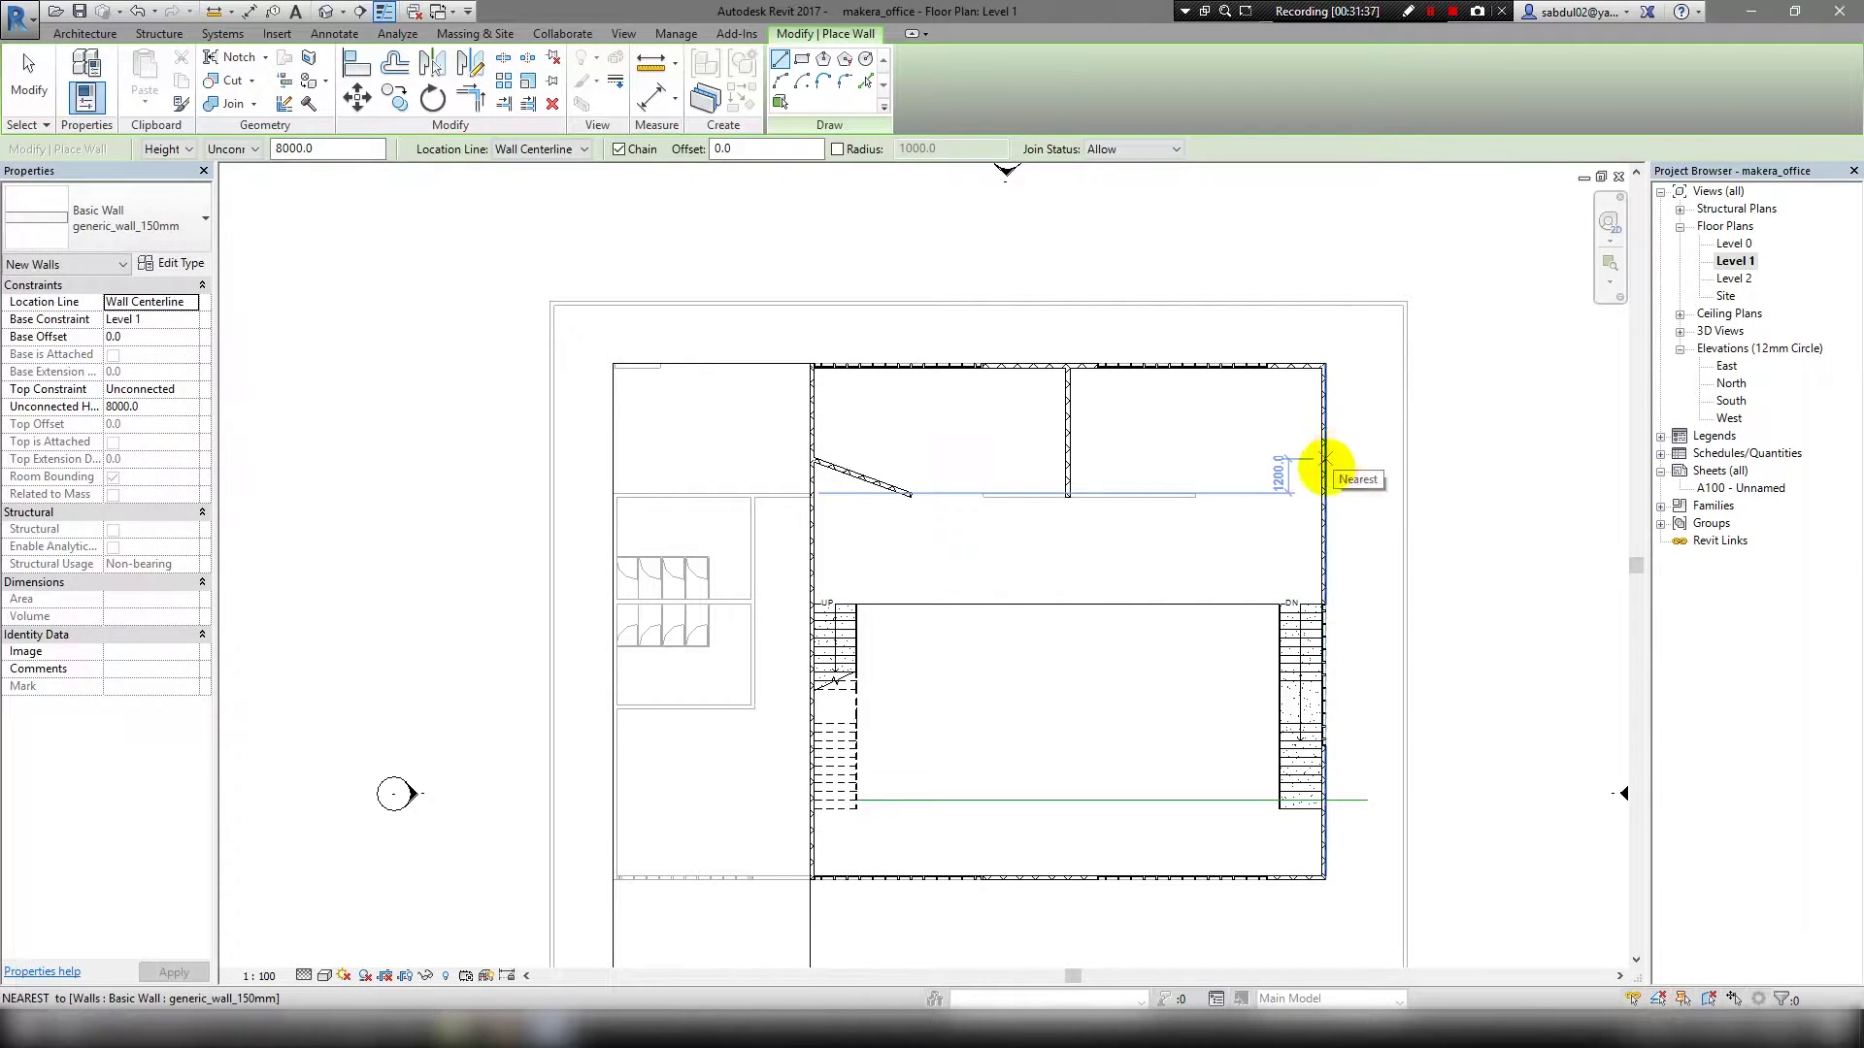
pyautogui.scroll(3, 947, 509)
pyautogui.moveTo(804, 524); pyautogui.dragTo(687, 395, button='middle')
pyautogui.scroll(-3, 688, 395)
pyautogui.press('Escape')
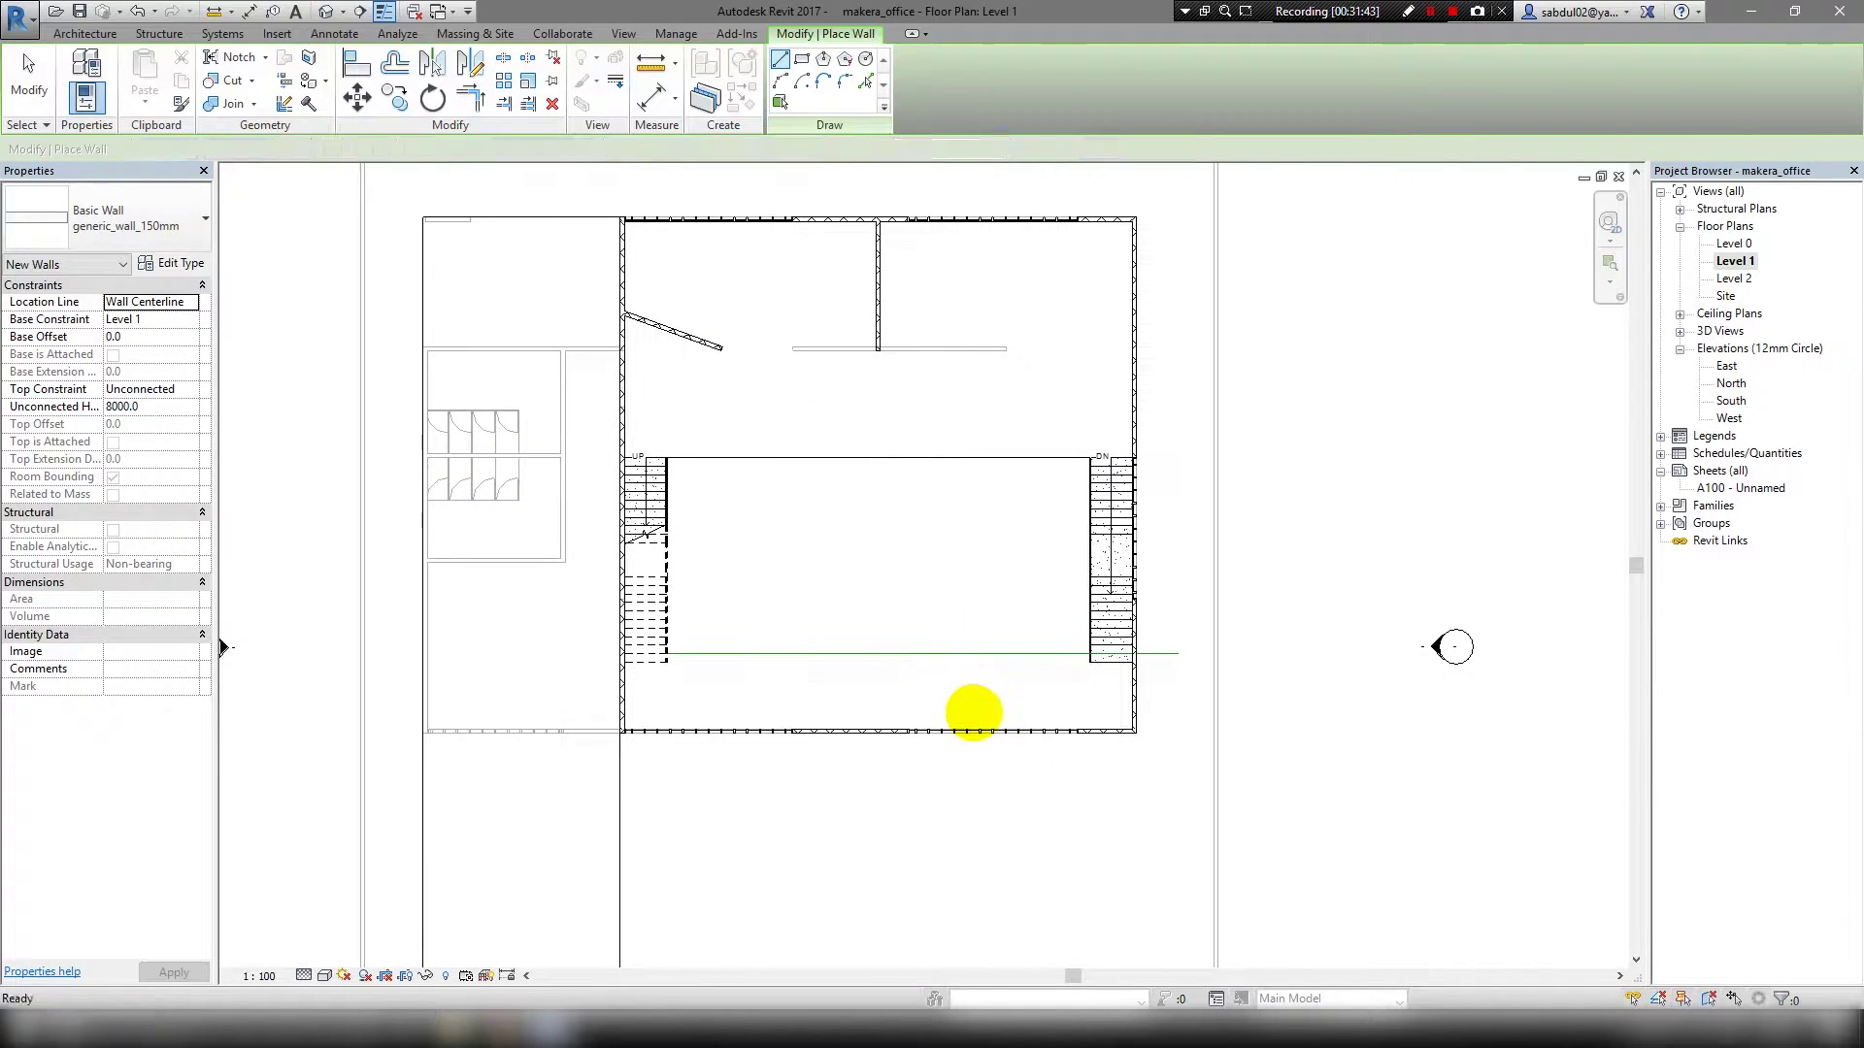
pyautogui.press('Escape')
pyautogui.press('Escape')
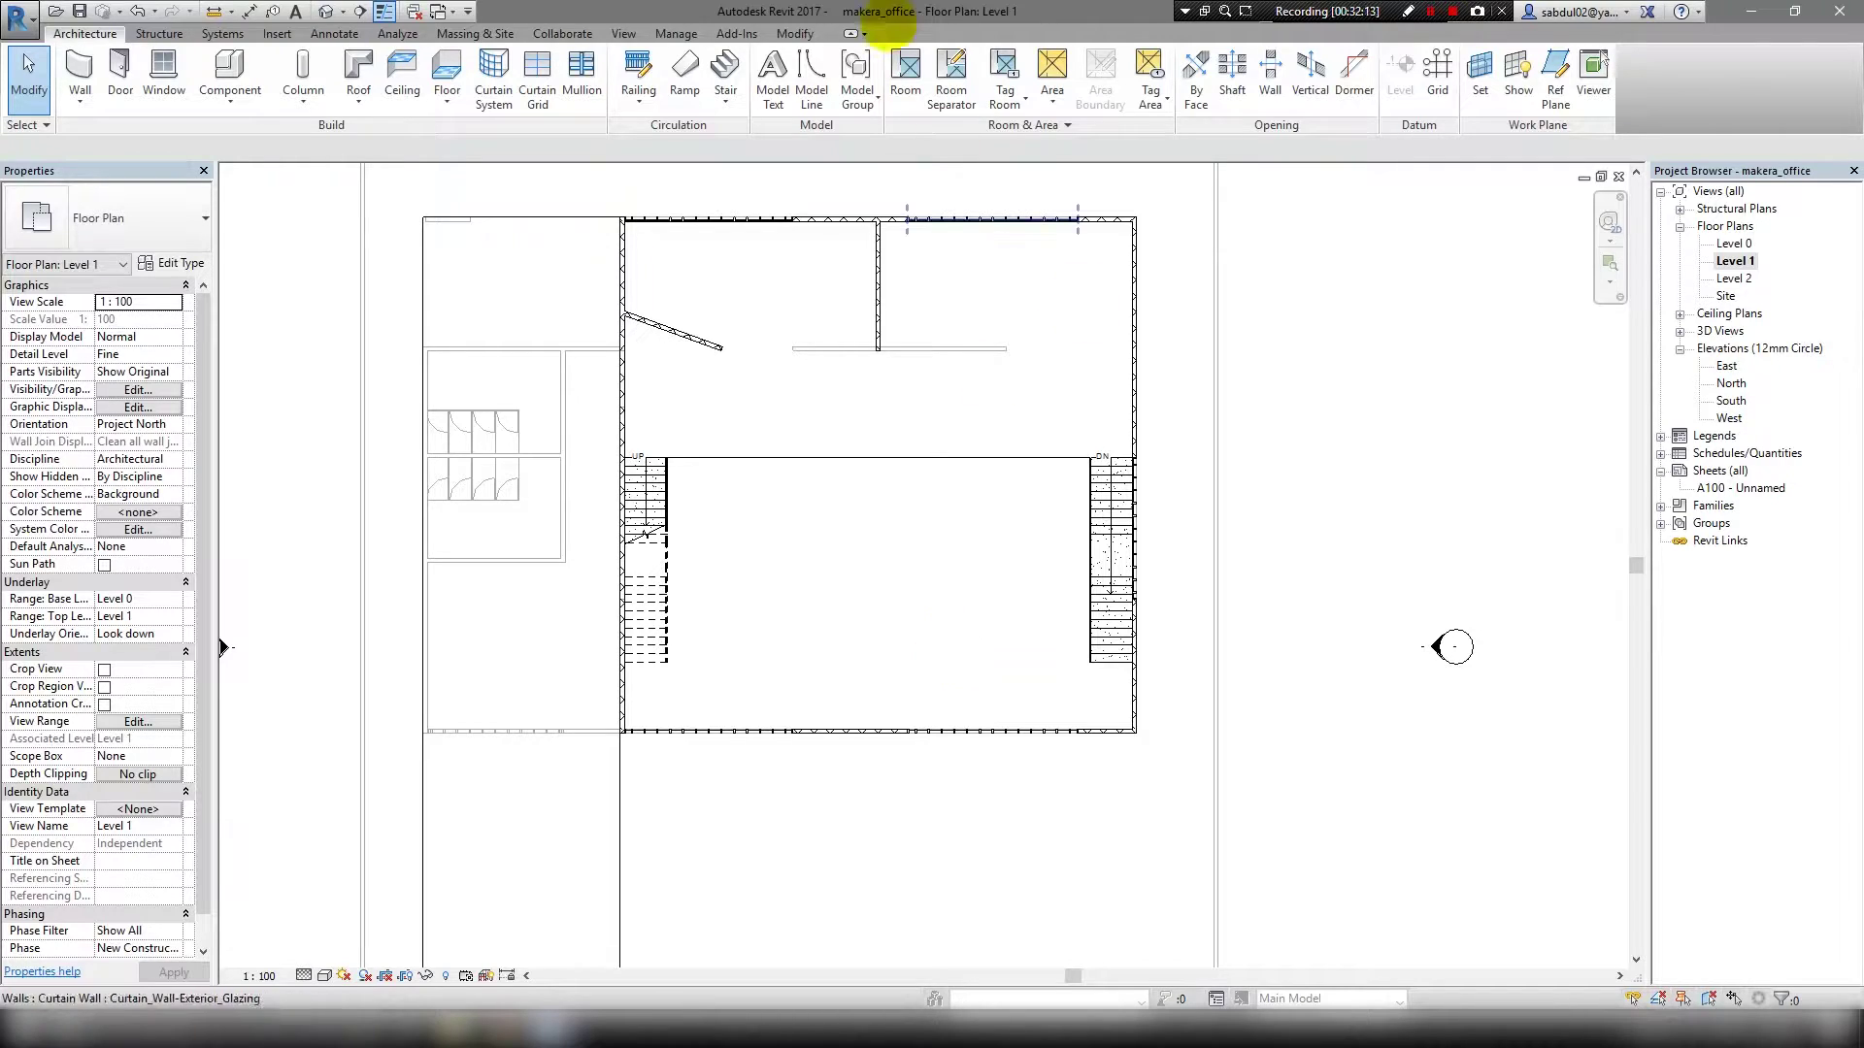
# Remove the short diagonal wall from the upper-left room.
pyautogui.click(766, 415)
pyautogui.press('Delete')
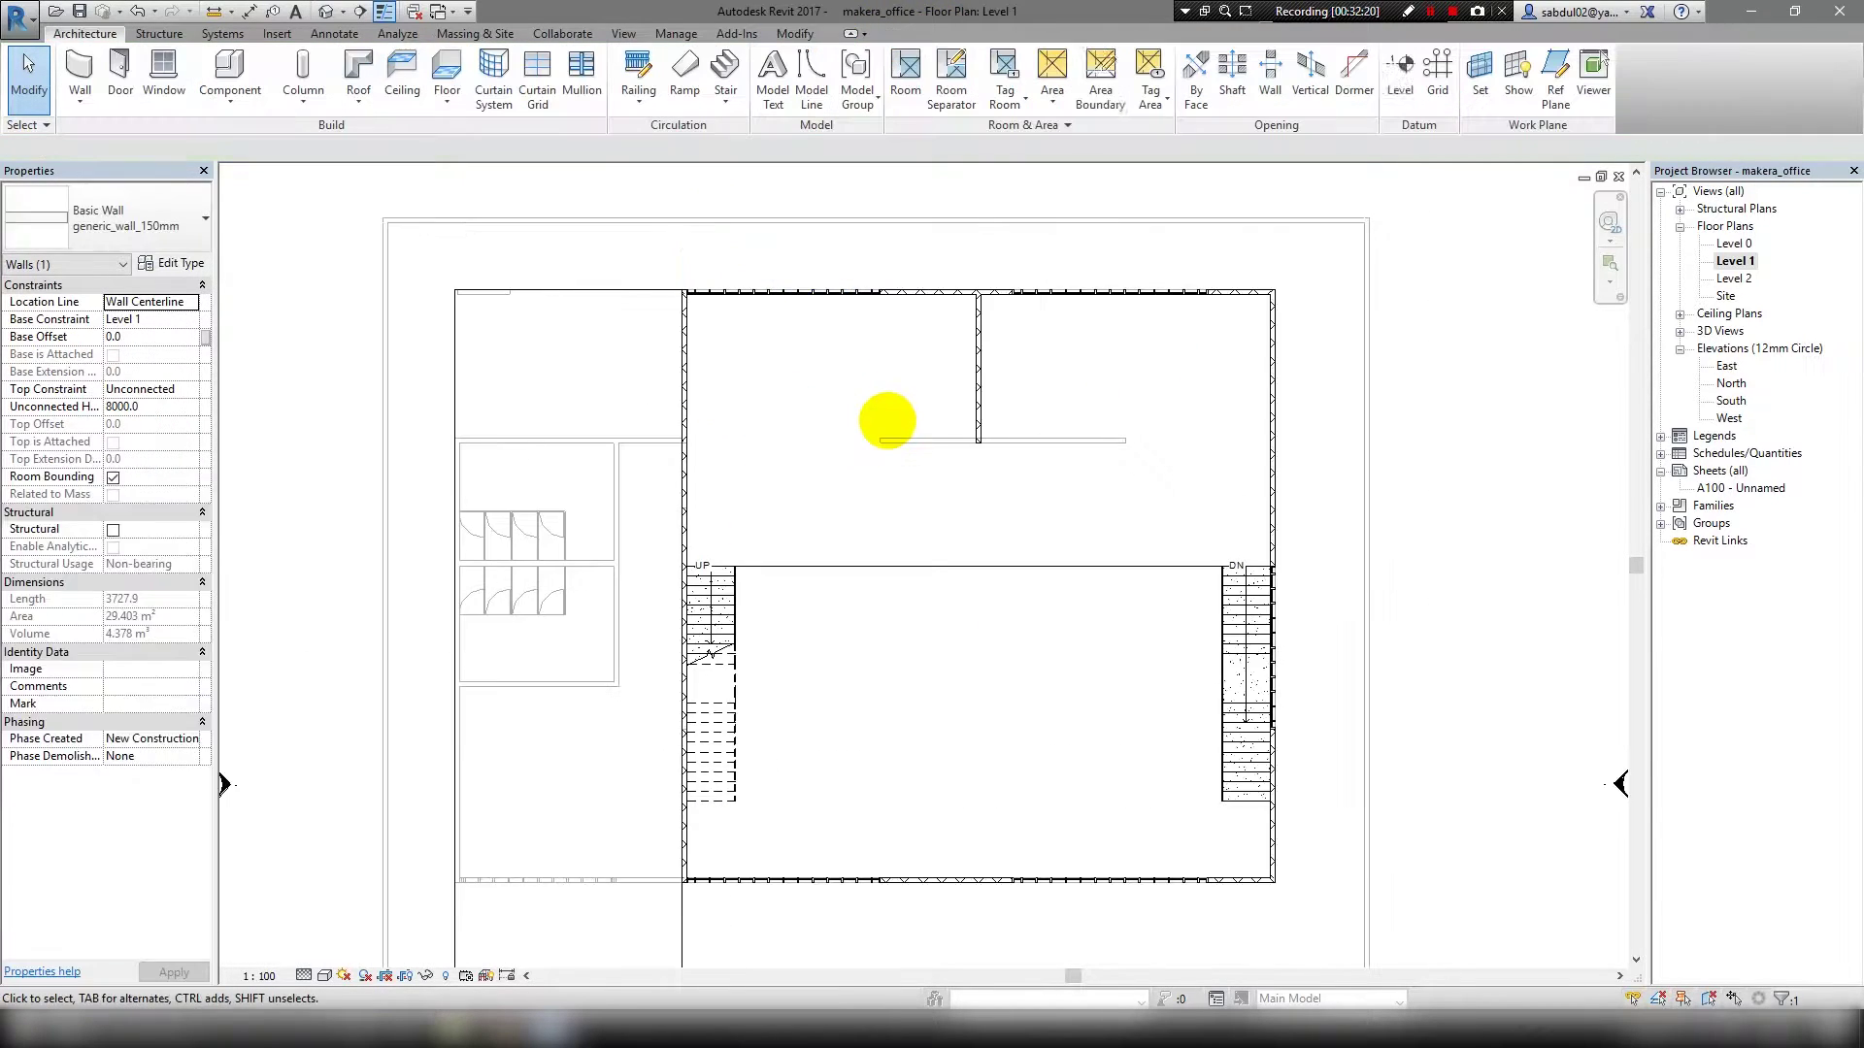
pyautogui.moveTo(886, 416)
pyautogui.mouseDown(button='middle')
pyautogui.moveTo(896, 339)
pyautogui.moveTo(866, 289)
pyautogui.mouseUp(button='middle')
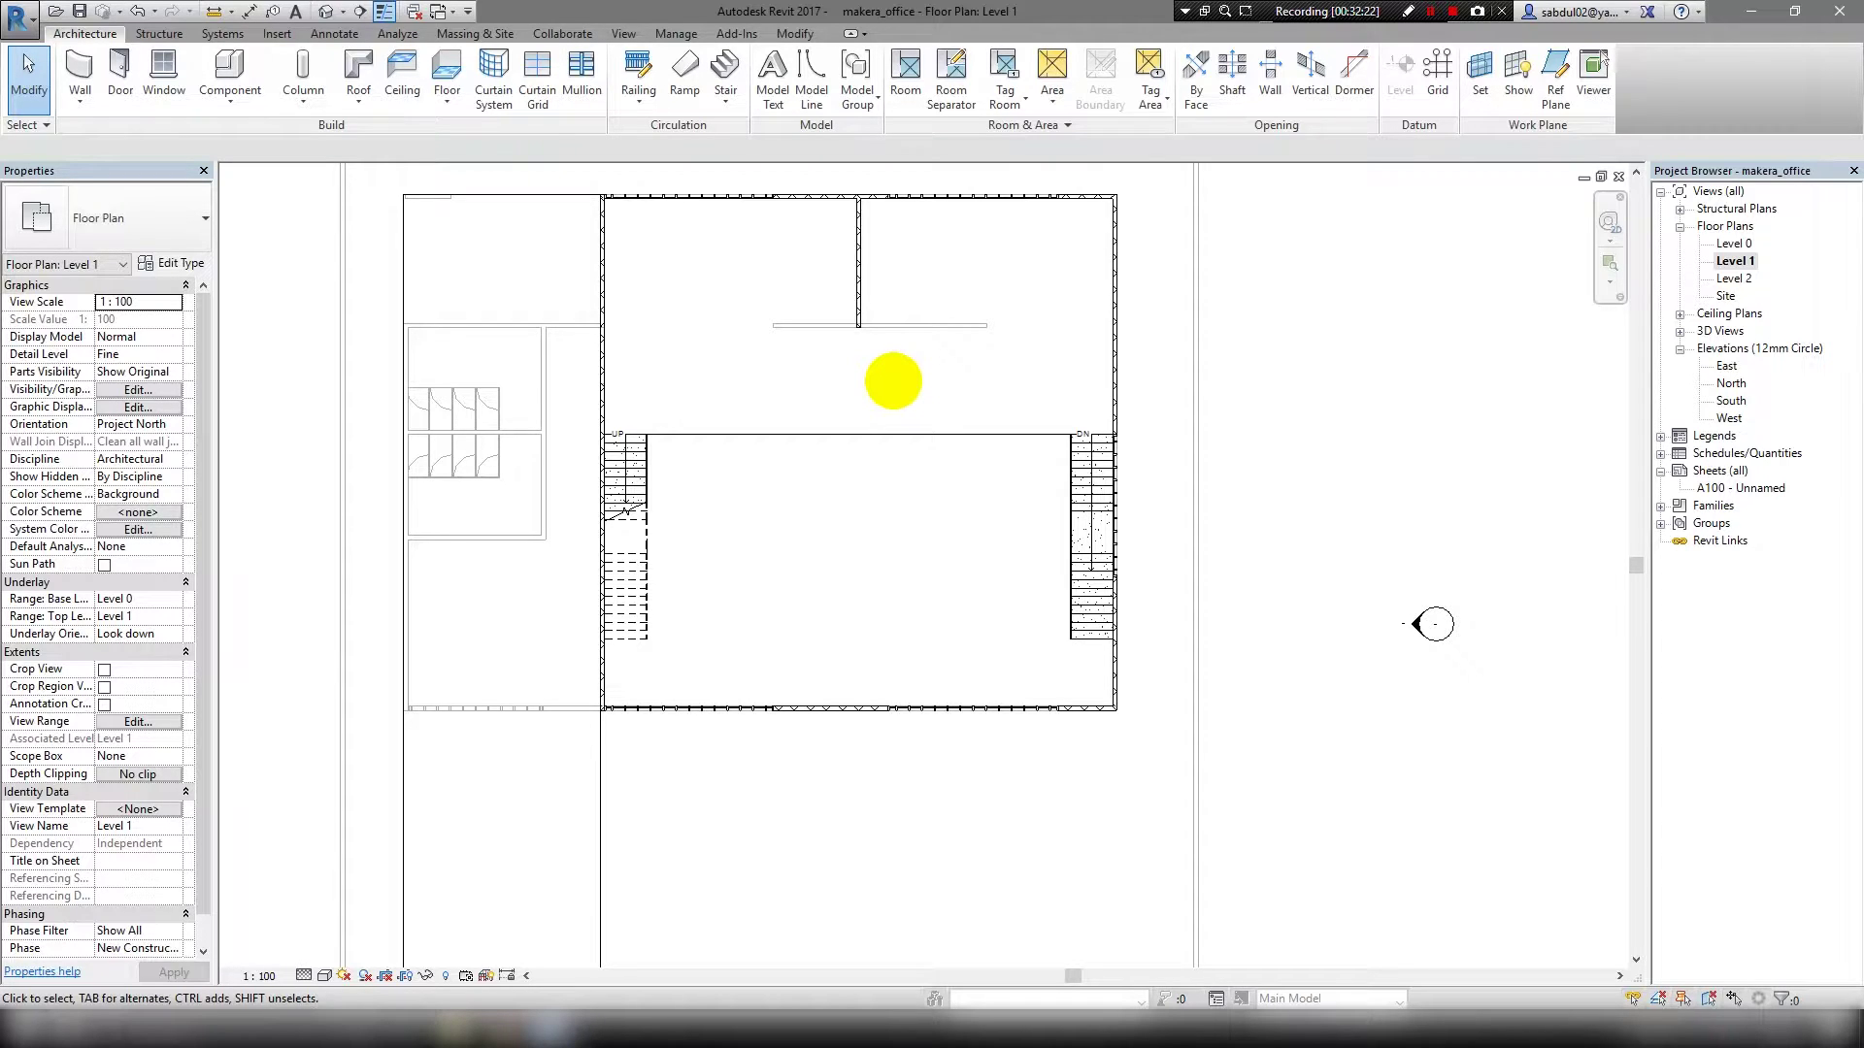
pyautogui.scroll(3, 893, 380)
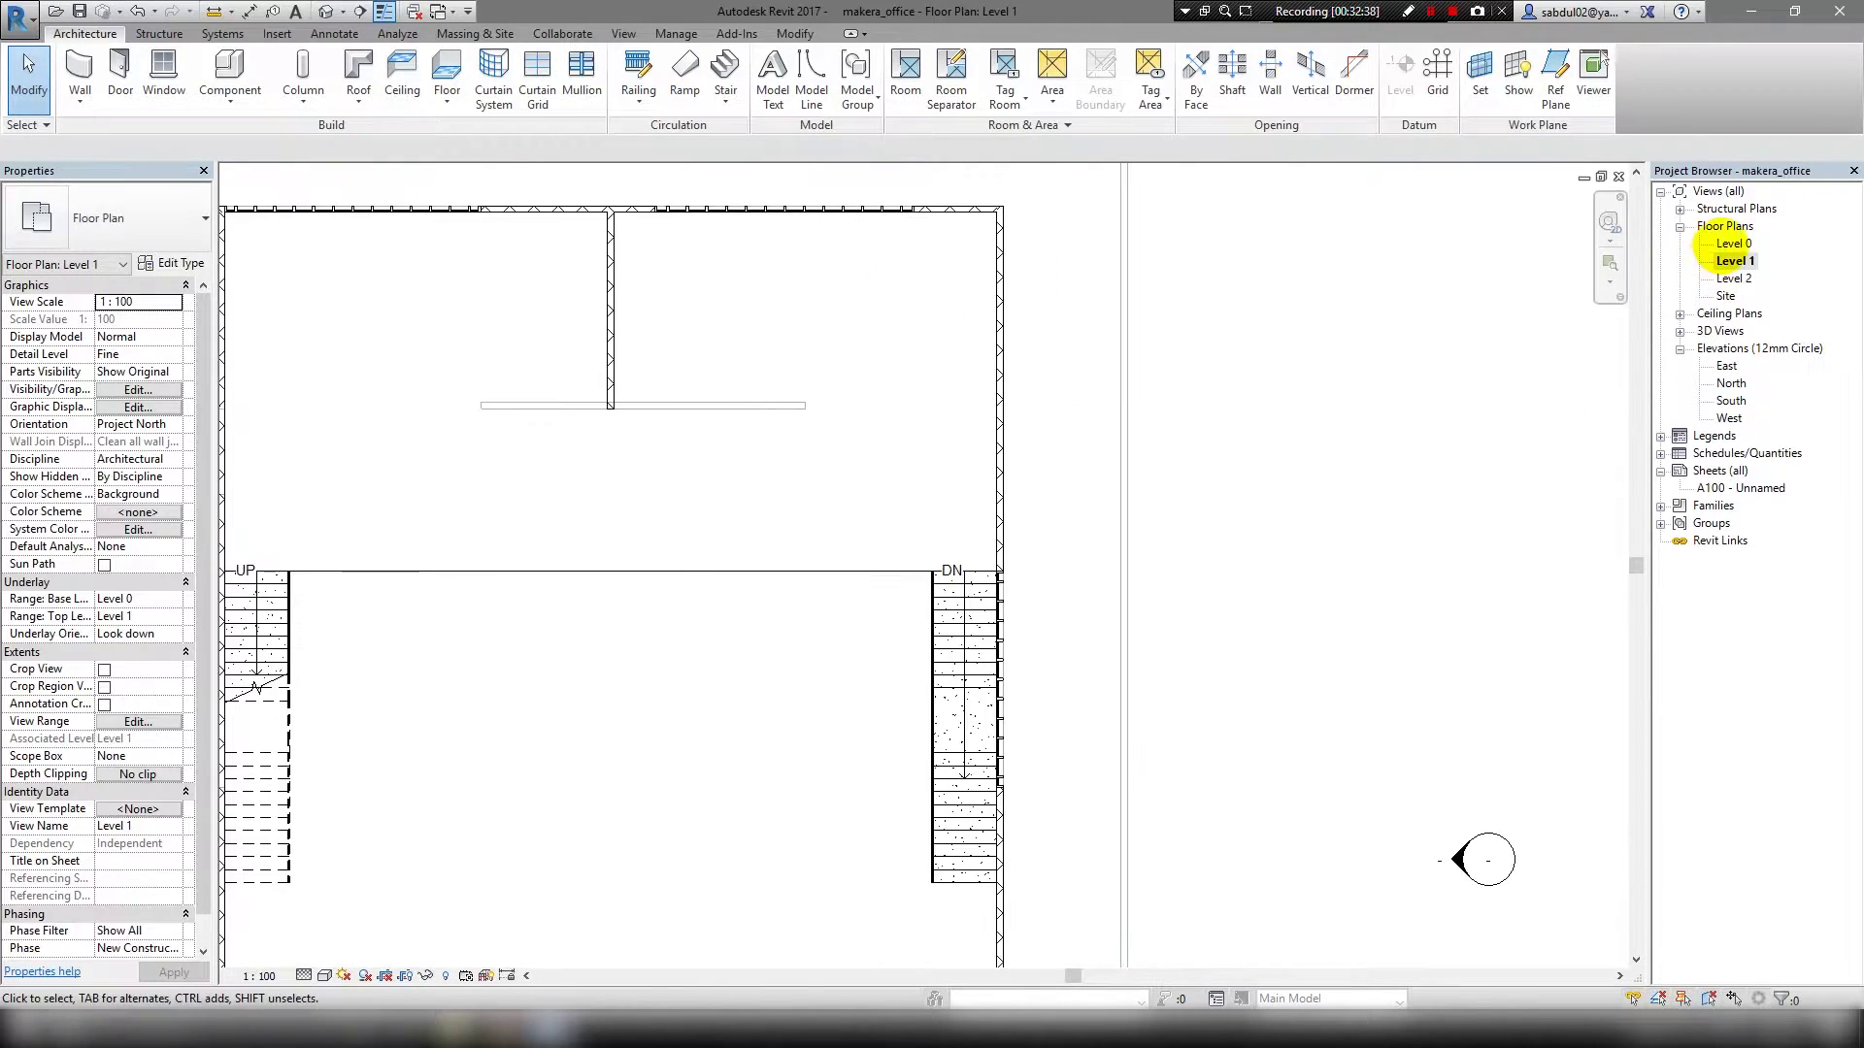
# Open the Level 0 plan and inspect the wall beside the stair.
pyautogui.doubleClick(1733, 244)
pyautogui.scroll(1, 1089, 794)
pyautogui.scroll(3, 1089, 794)
pyautogui.click(1065, 741)
pyautogui.moveTo(1065, 740); pyautogui.dragTo(952, 324, button='middle')
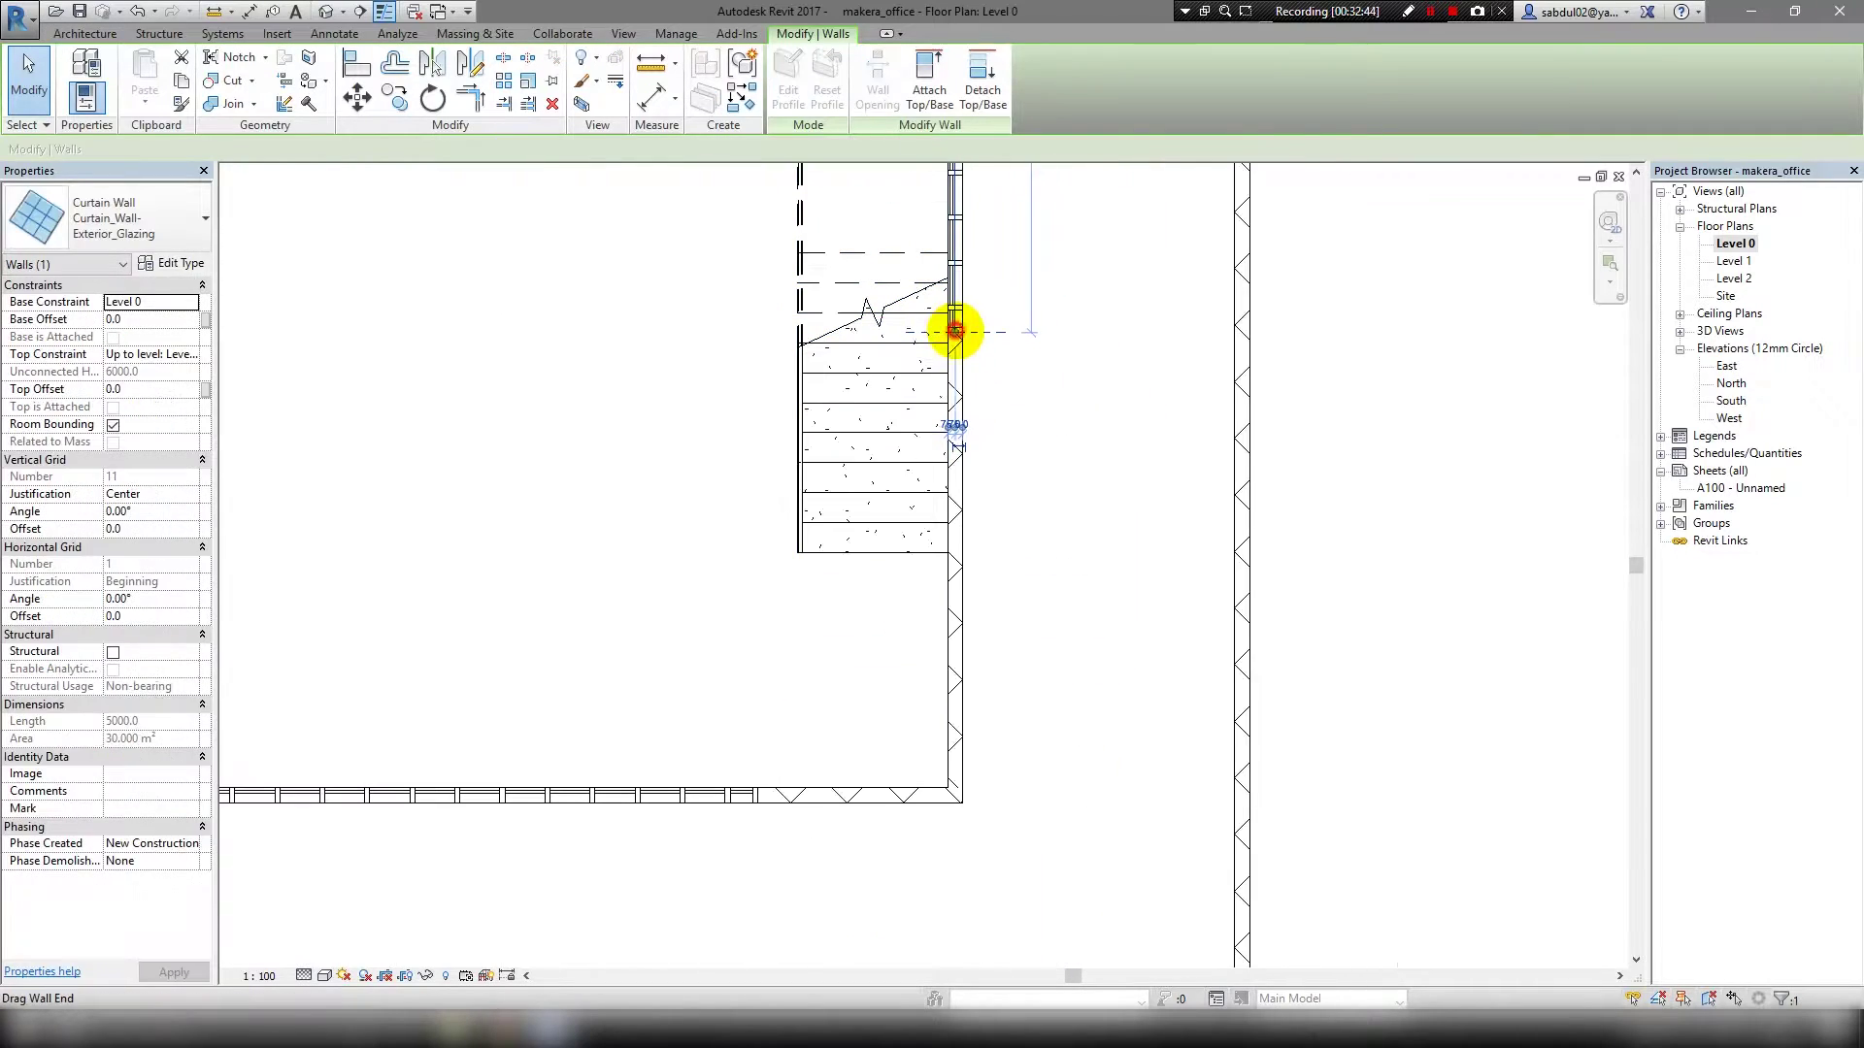
pyautogui.scroll(-2, 776, 583)
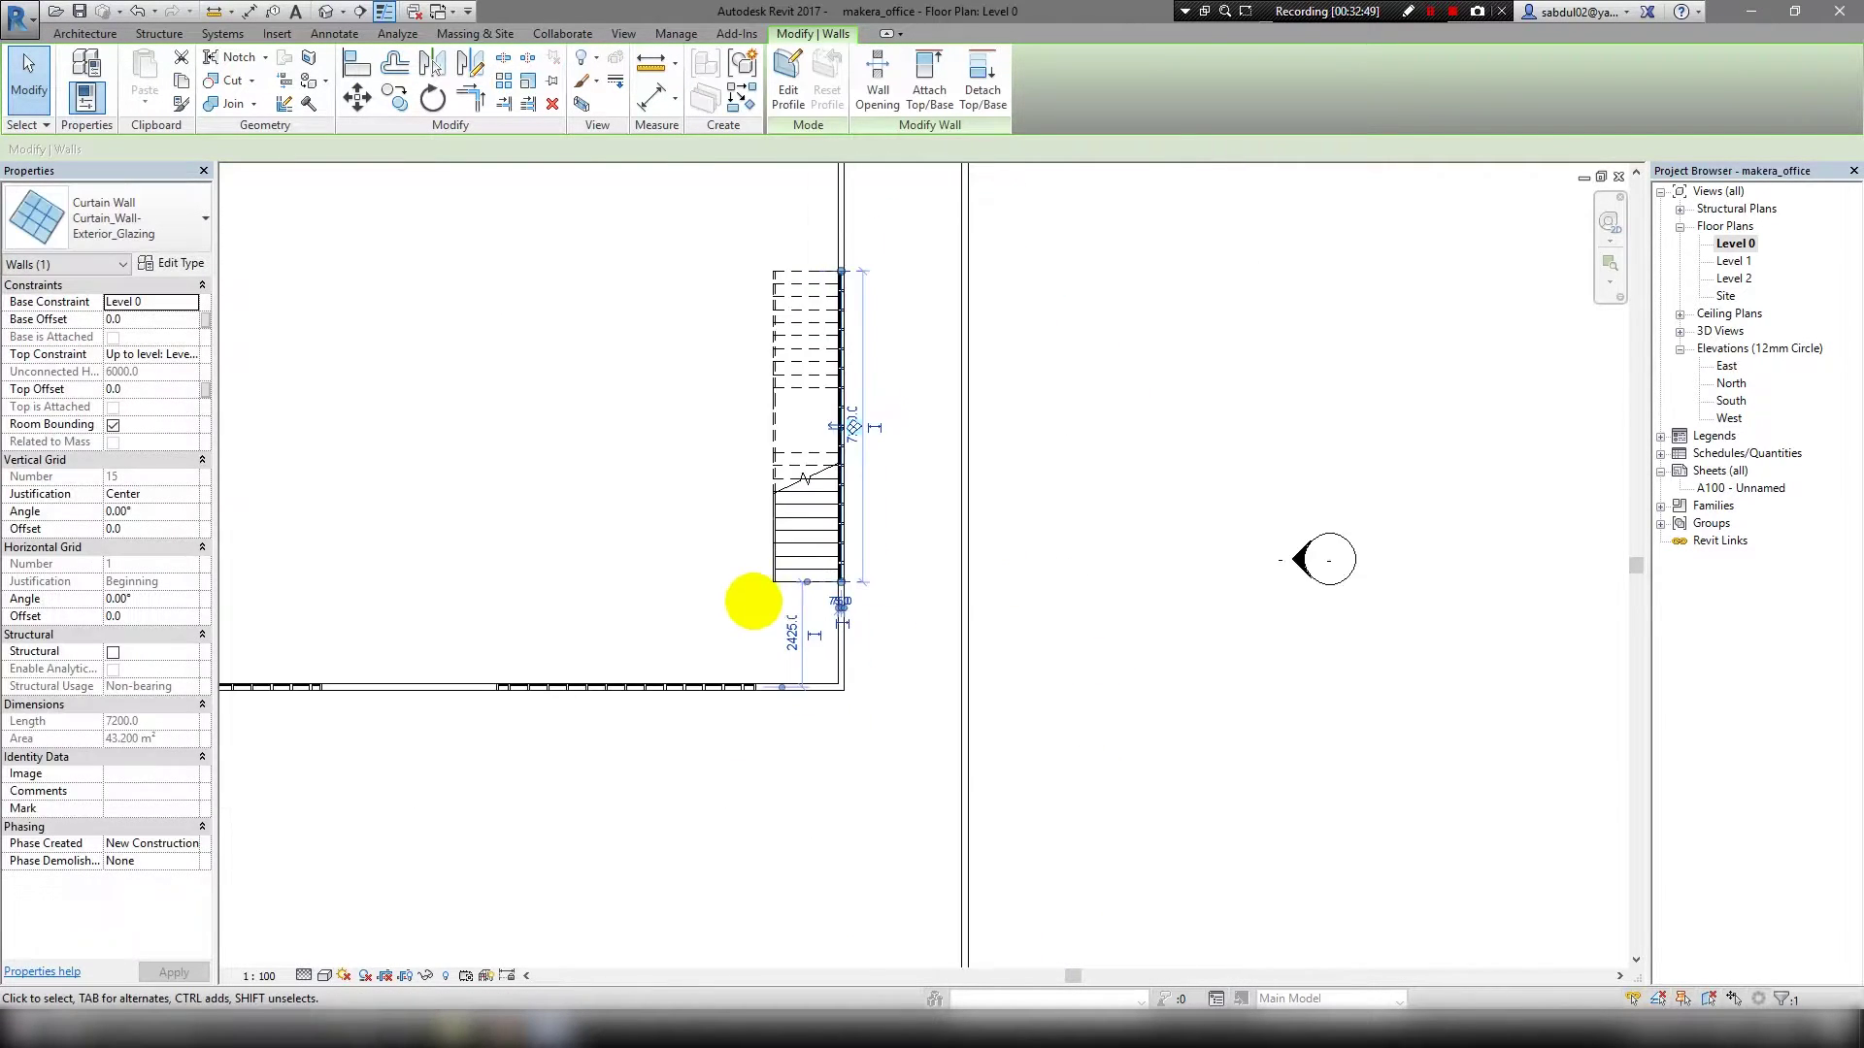
pyautogui.scroll(-2, 832, 457)
pyautogui.click(874, 517)
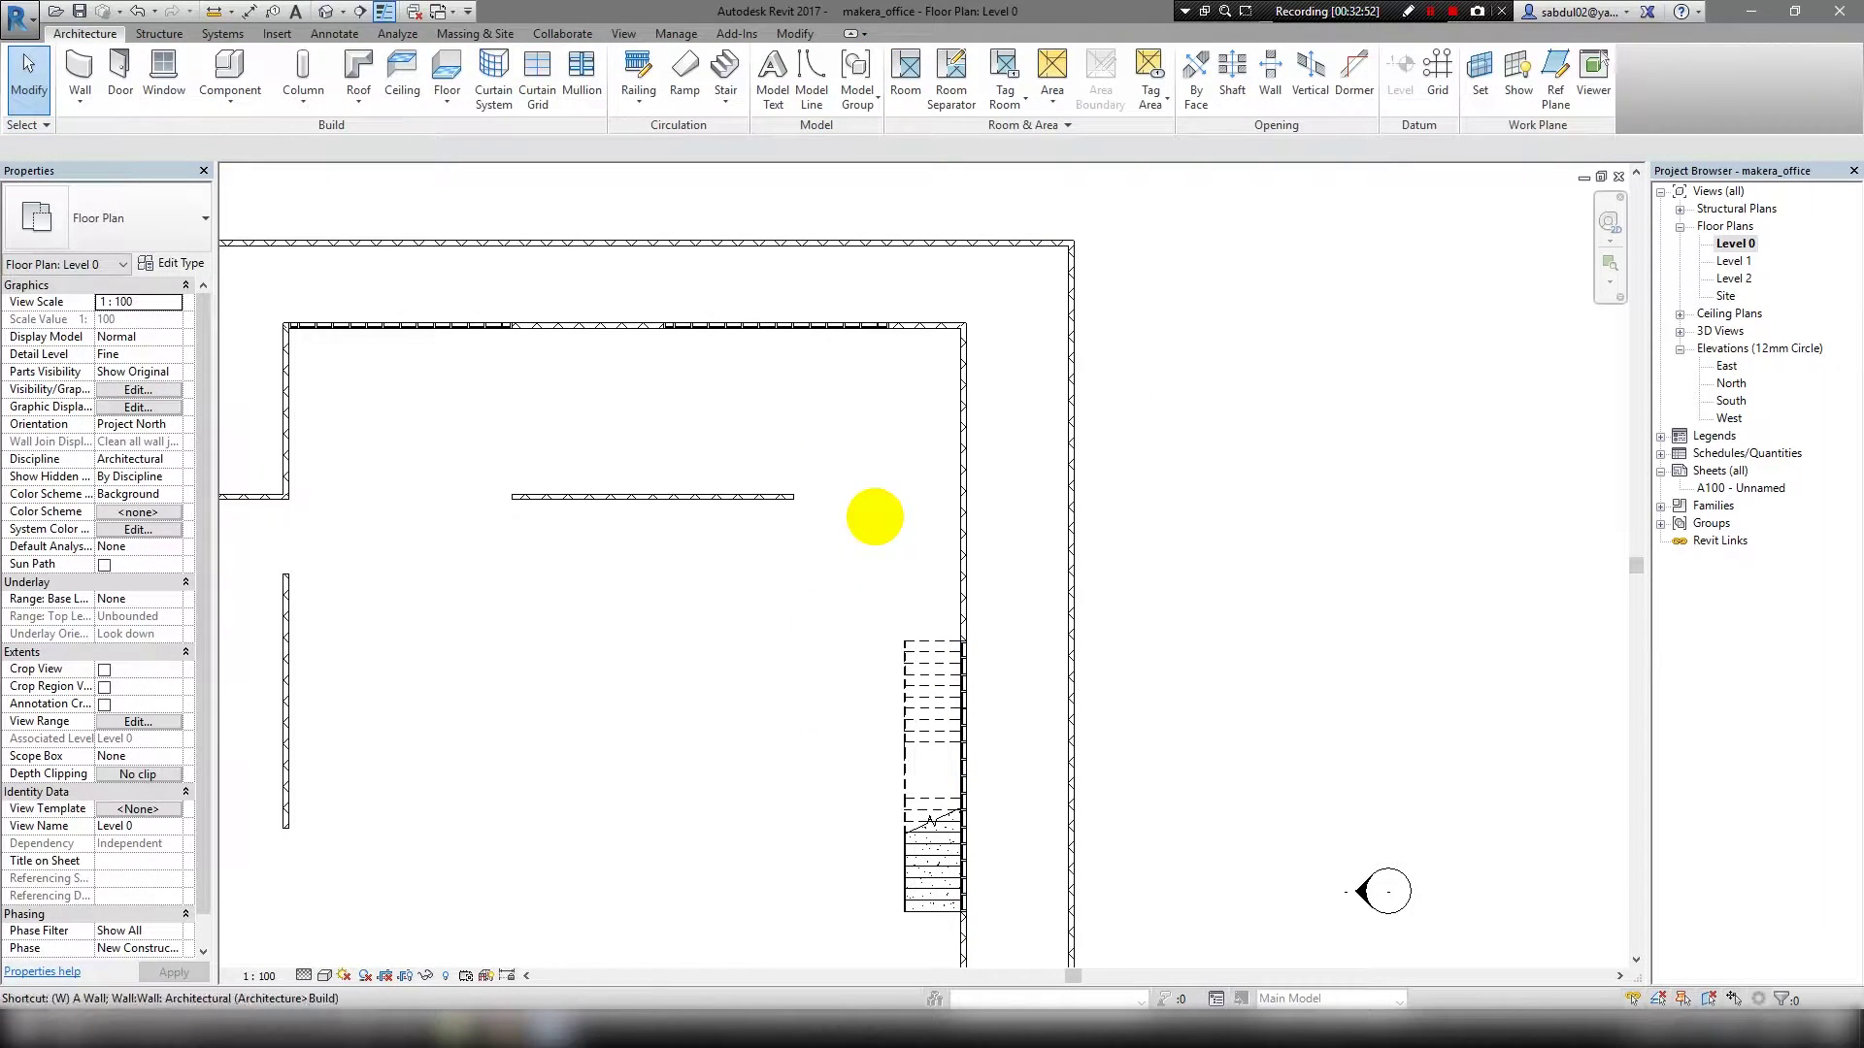
# Draw a wall down the upper room's right side from its top-right corner.
pyautogui.press('w')
pyautogui.press('n')
pyautogui.press('Escape')
pyautogui.press('w')
pyautogui.press('a')
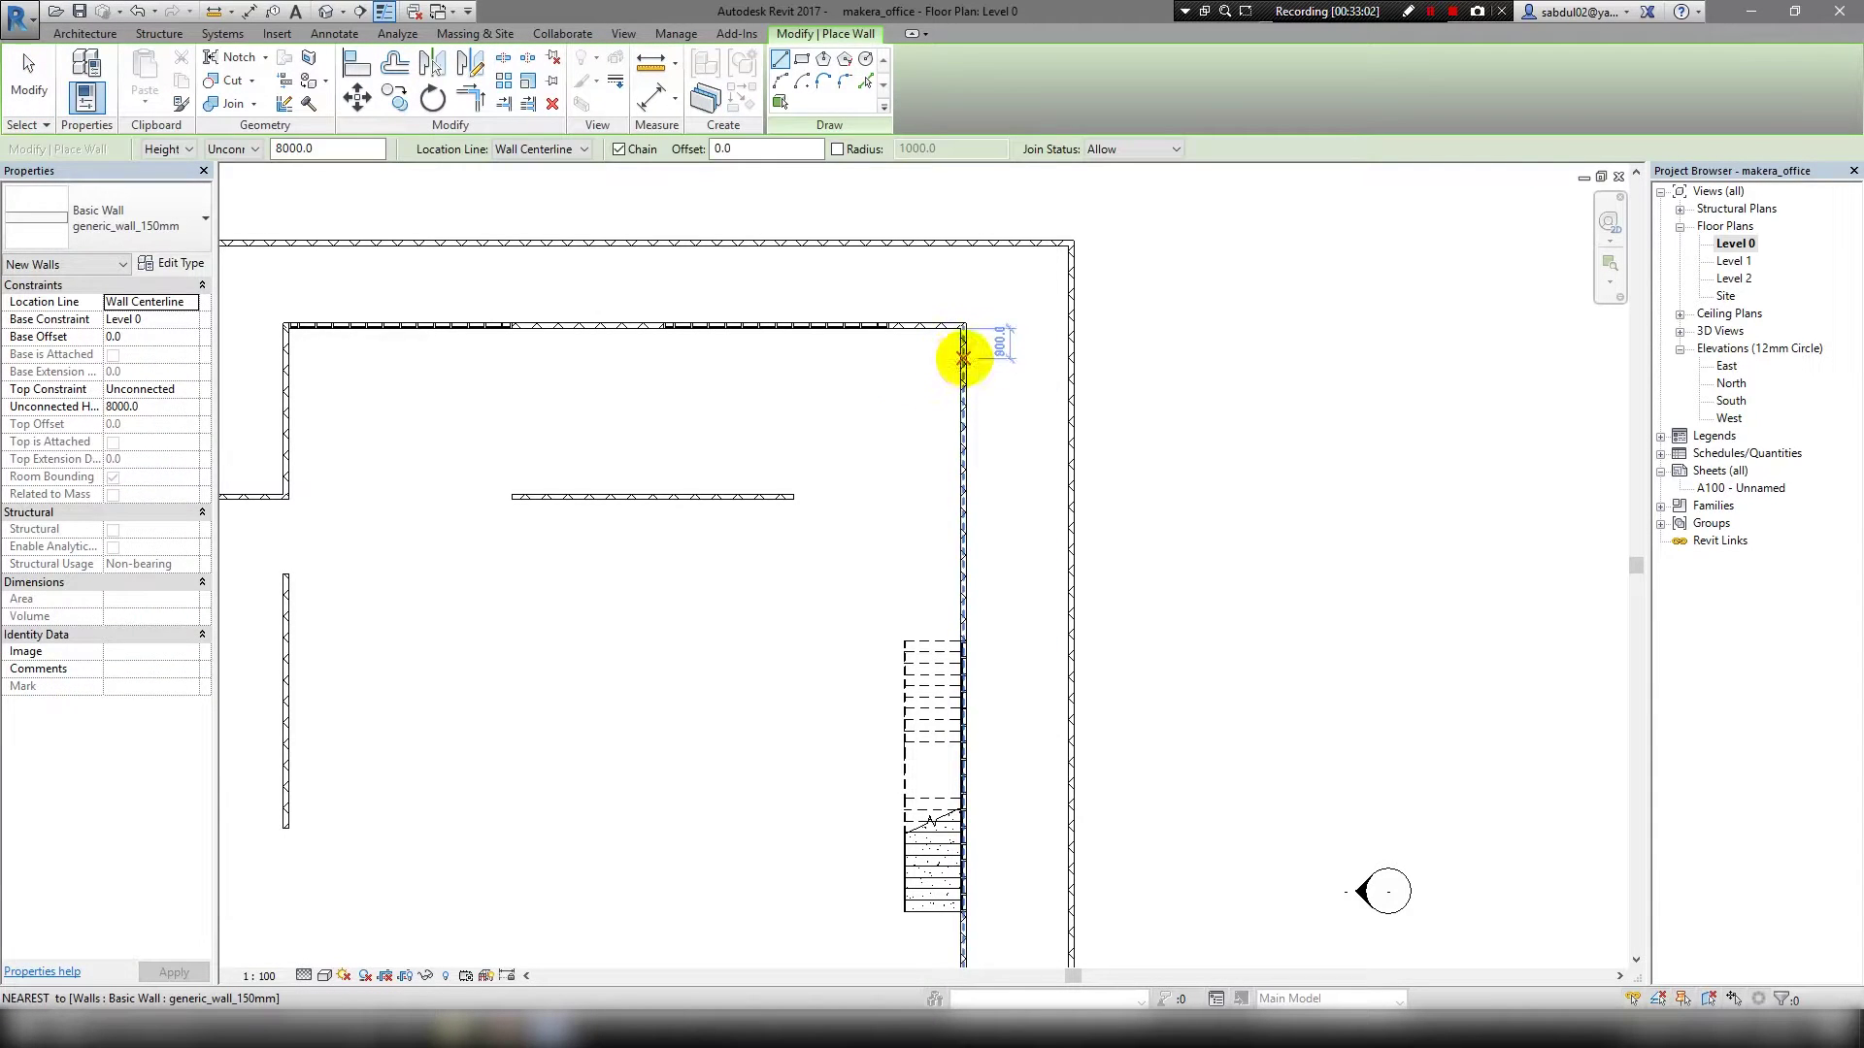
pyautogui.click(962, 359)
pyautogui.scroll(2, 958, 499)
pyautogui.scroll(-2, 958, 520)
pyautogui.scroll(2, 966, 500)
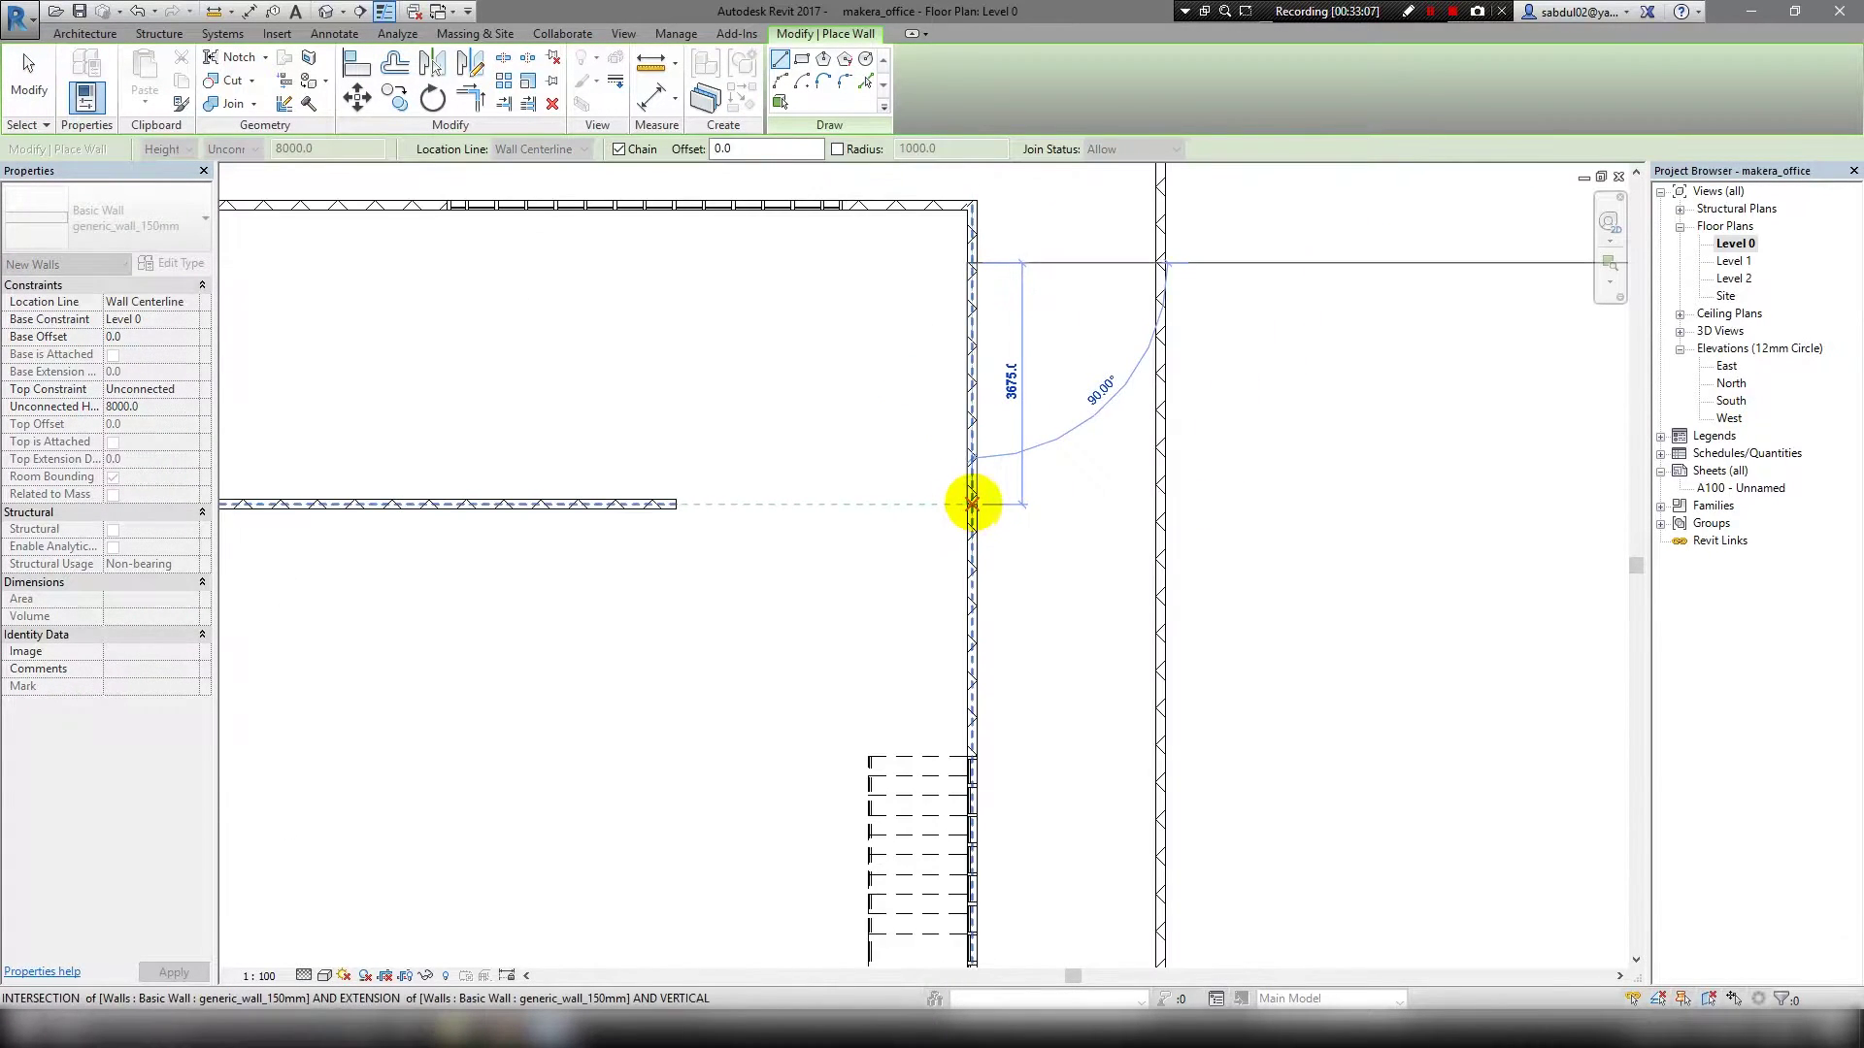
pyautogui.click(971, 544)
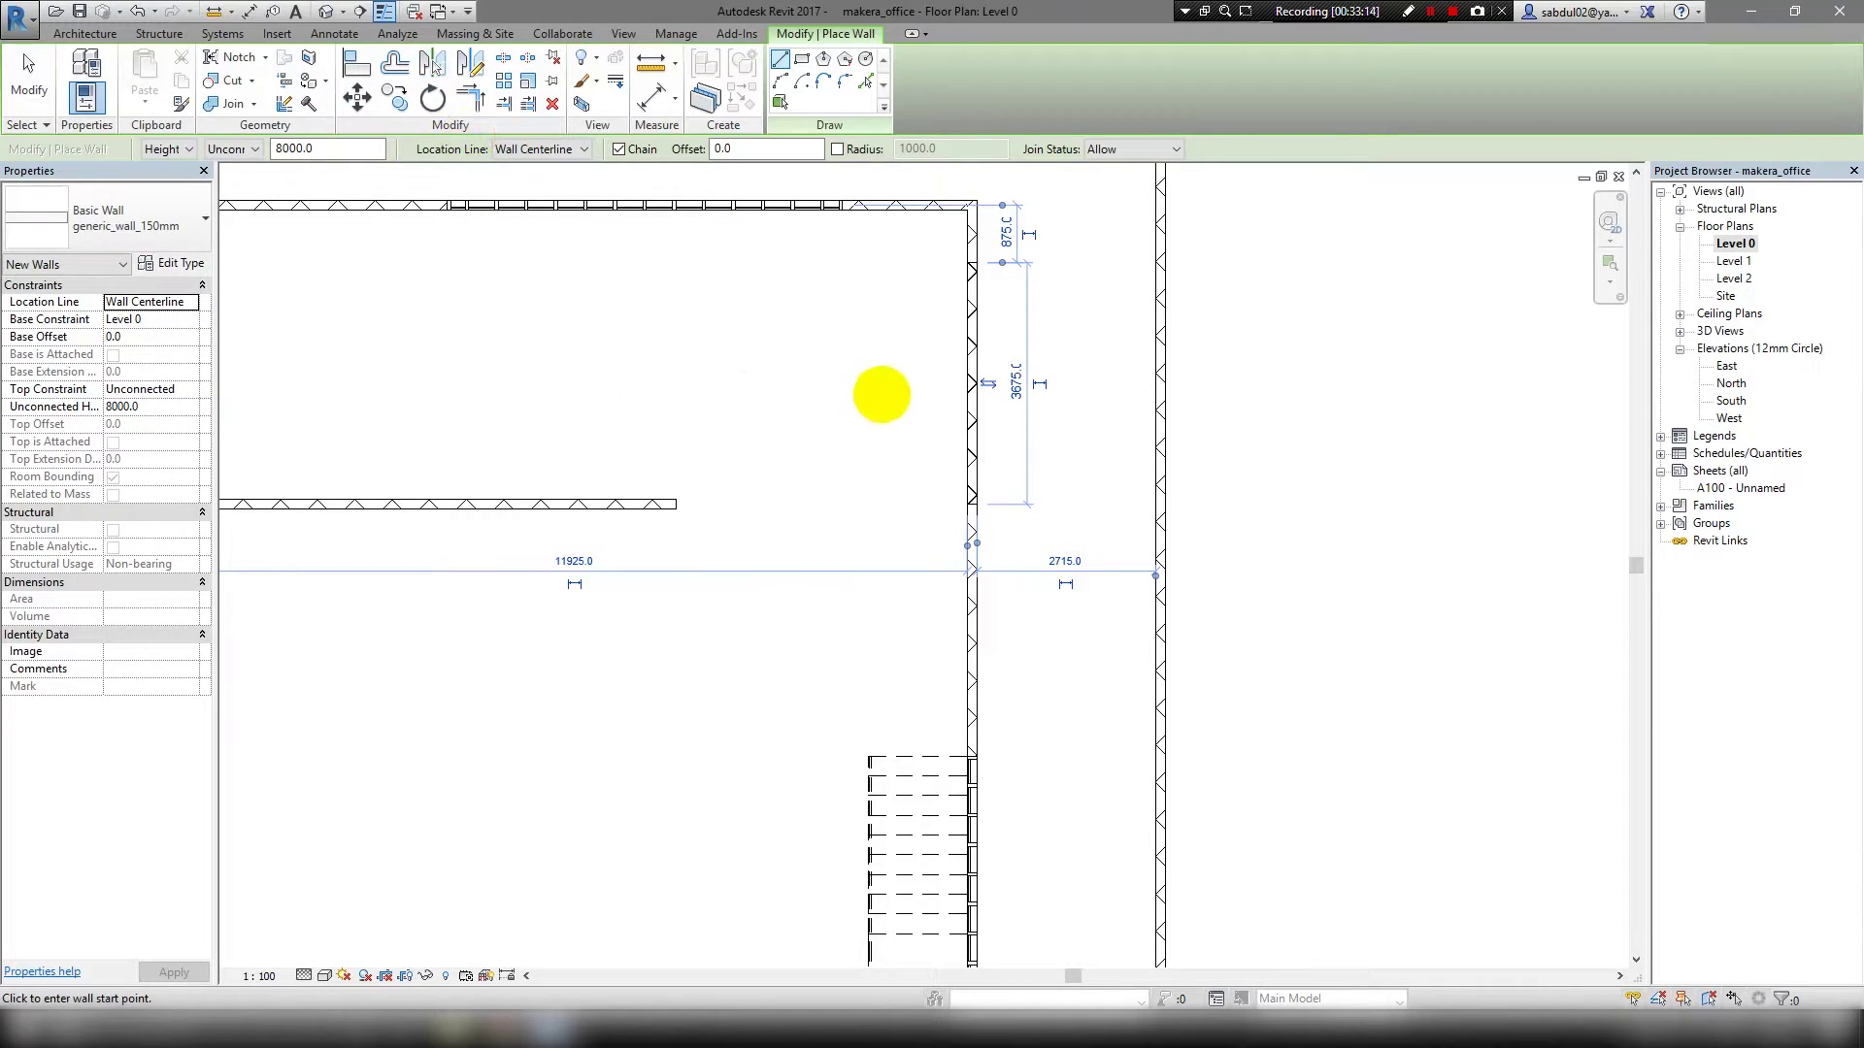
# Change the new right-side wall's type to Curtain_Wall-Exterior_Glazing.
pyautogui.click(145, 228)
pyautogui.click(126, 705)
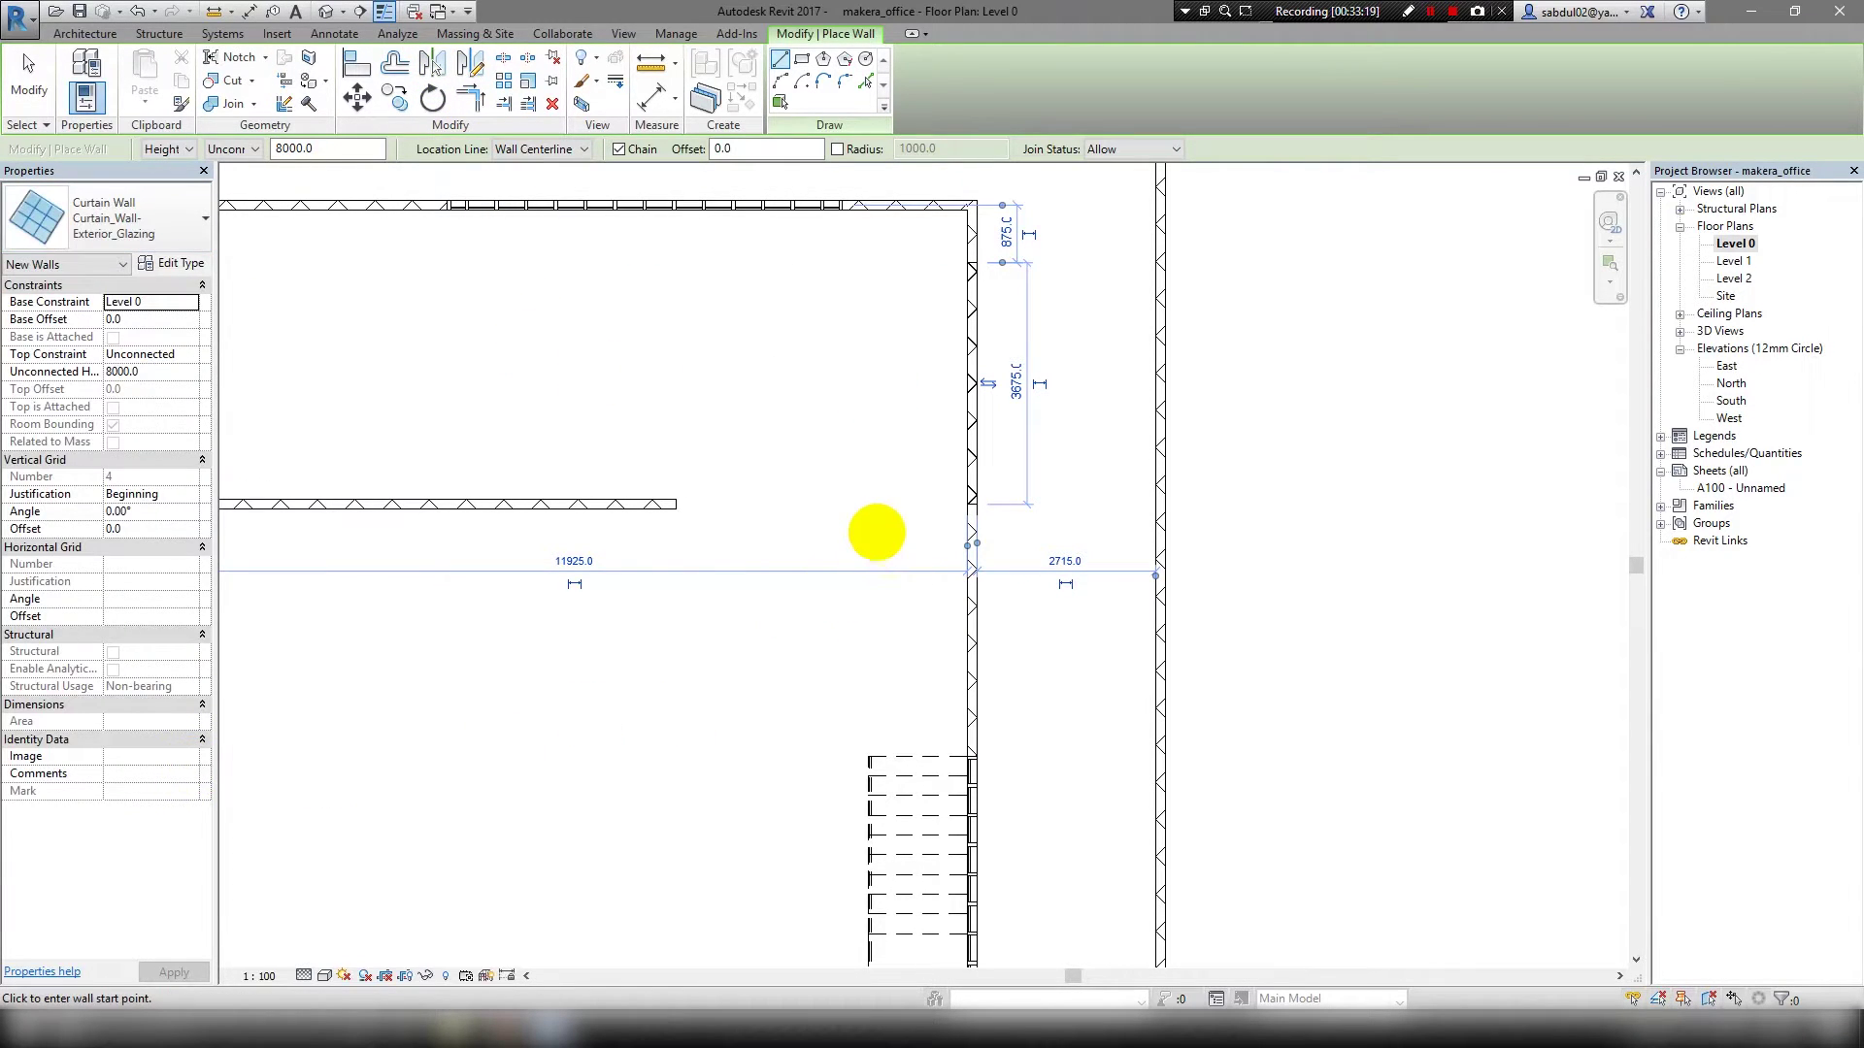
pyautogui.press('Escape')
pyautogui.press('Escape')
pyautogui.click(970, 469)
pyautogui.click(107, 218)
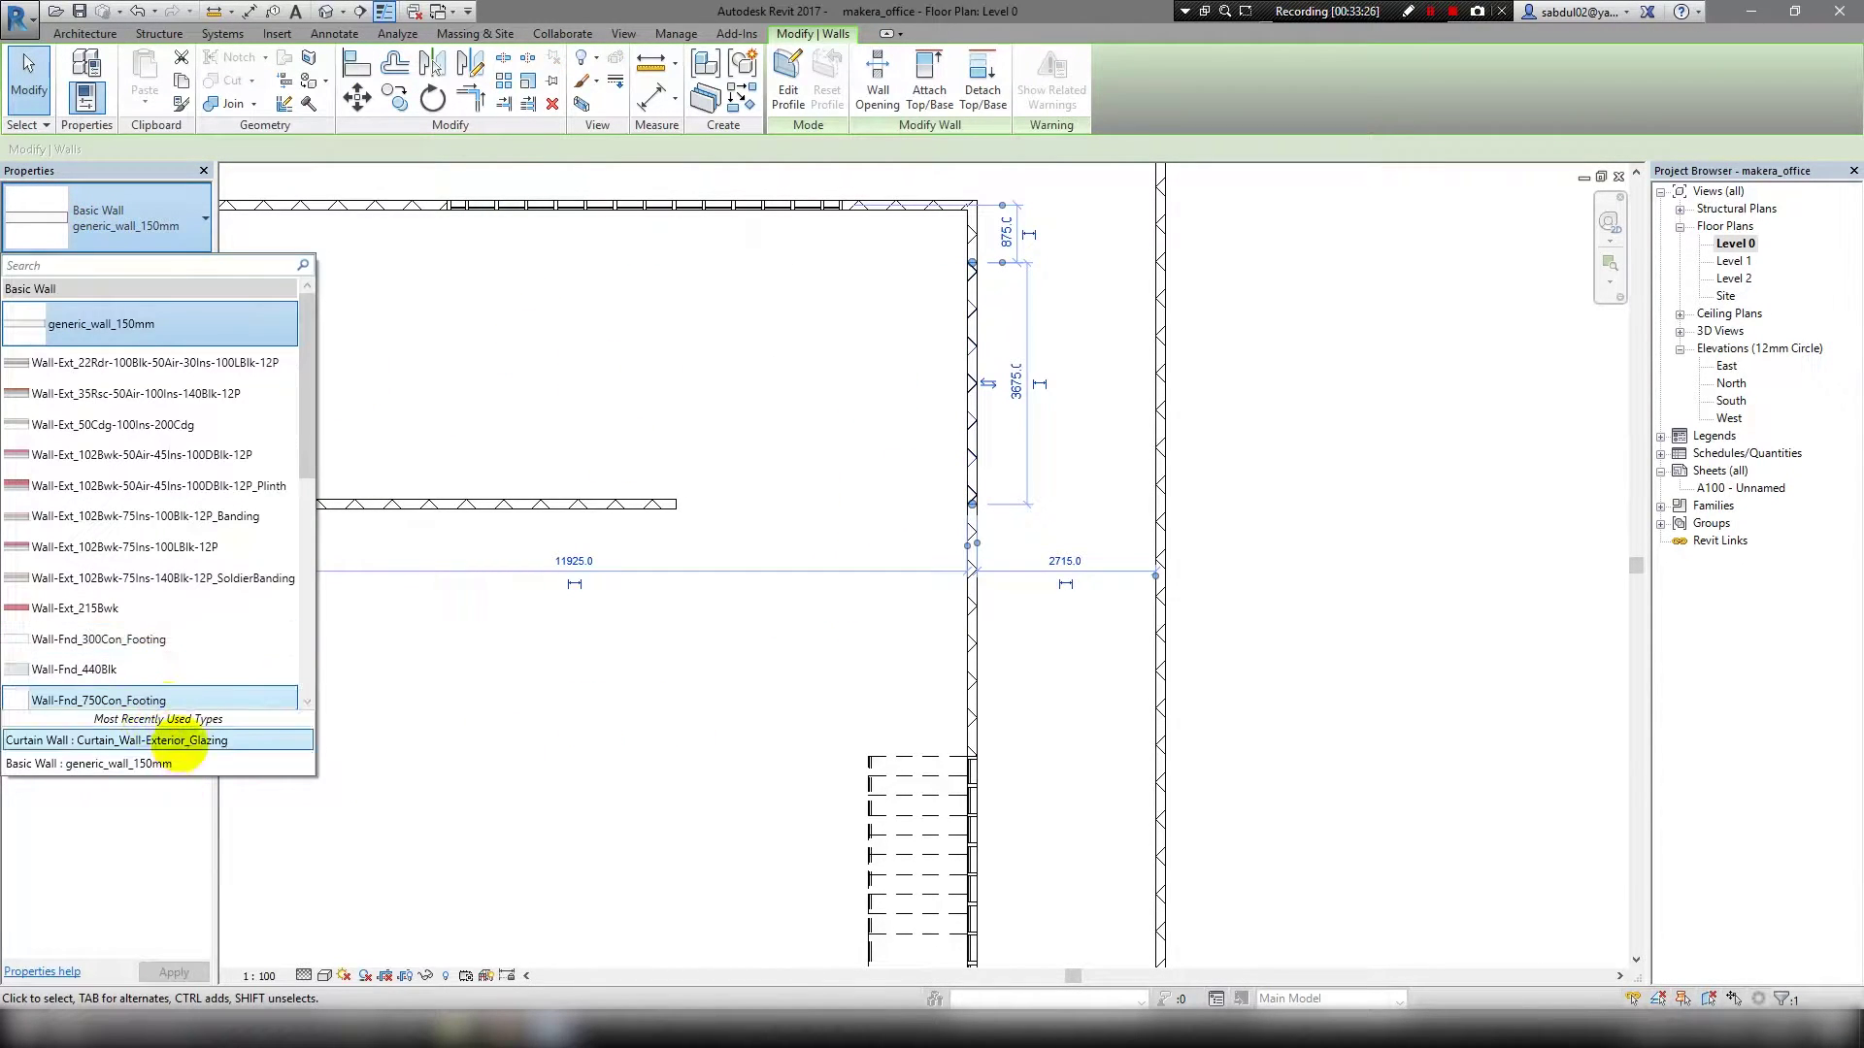
pyautogui.click(180, 743)
pyautogui.scroll(3, 1016, 366)
pyautogui.scroll(3, 1002, 595)
pyautogui.press('Escape')
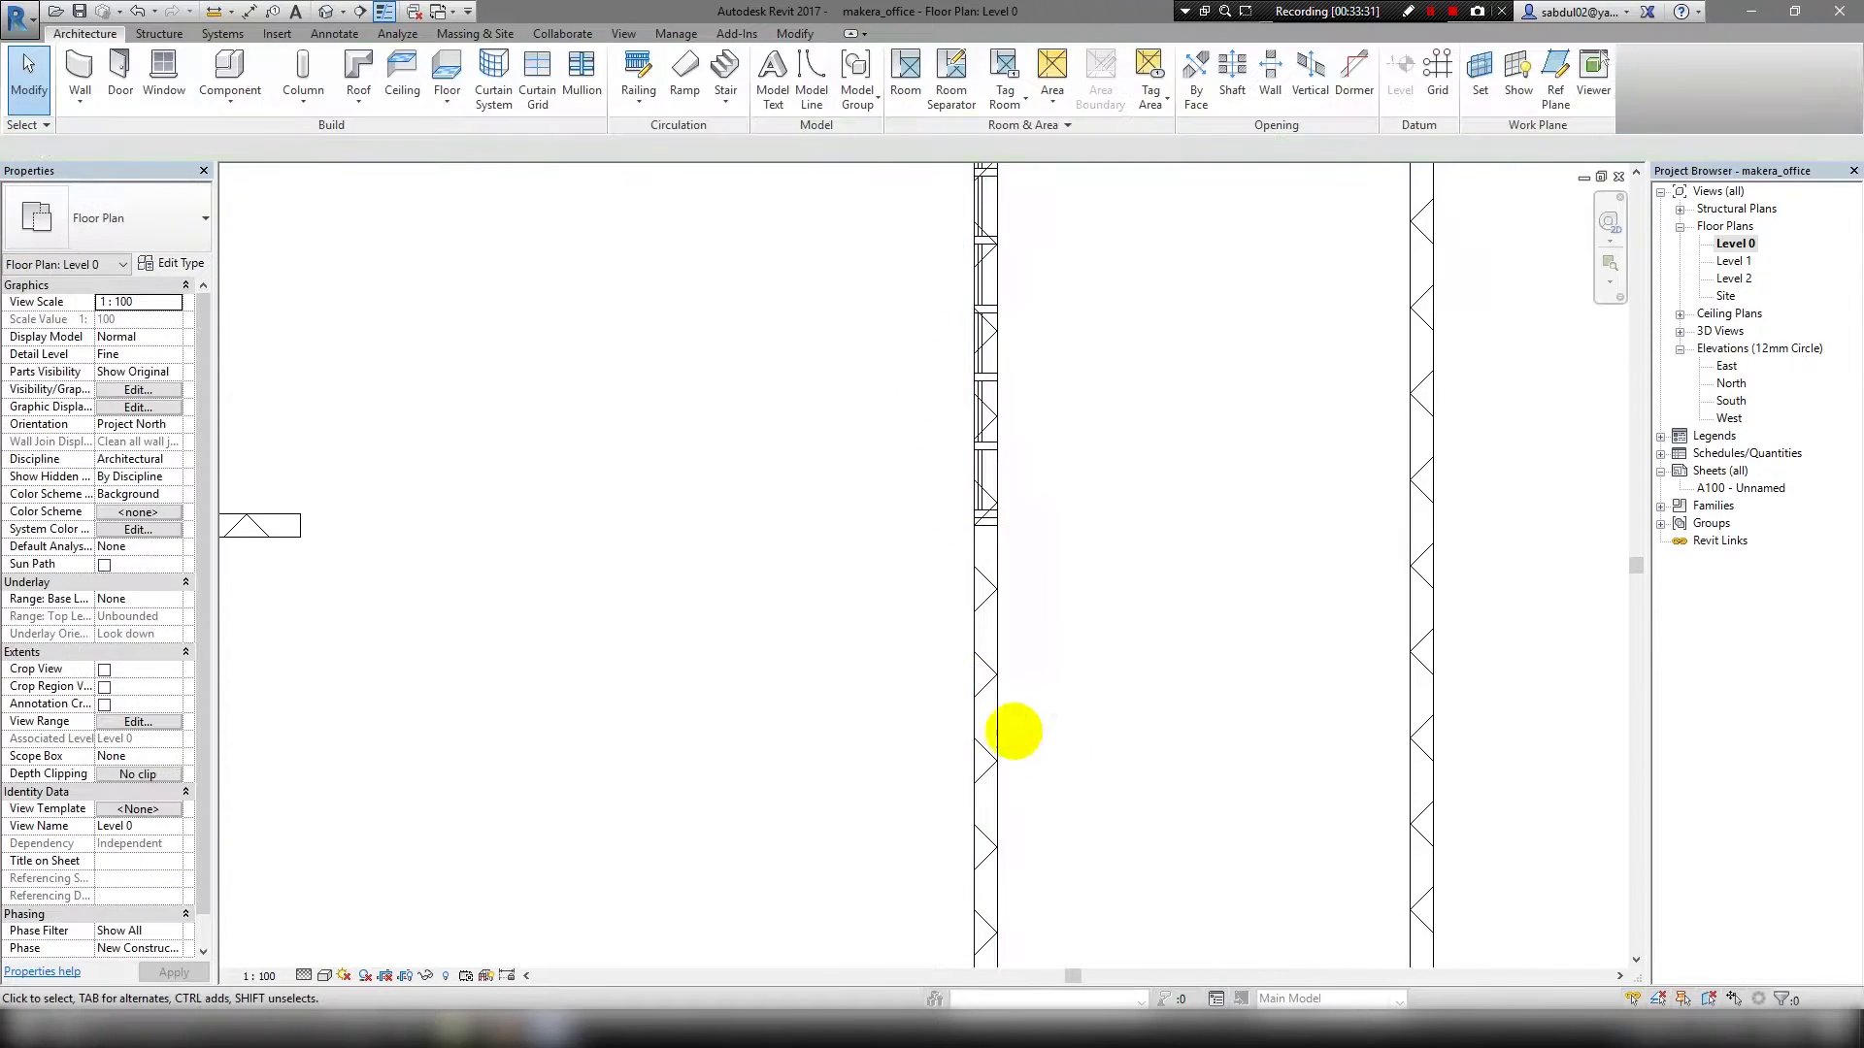
# Embed the curtain wall into the host wall with Cut Geometry.
pyautogui.click(992, 713)
pyautogui.click(228, 71)
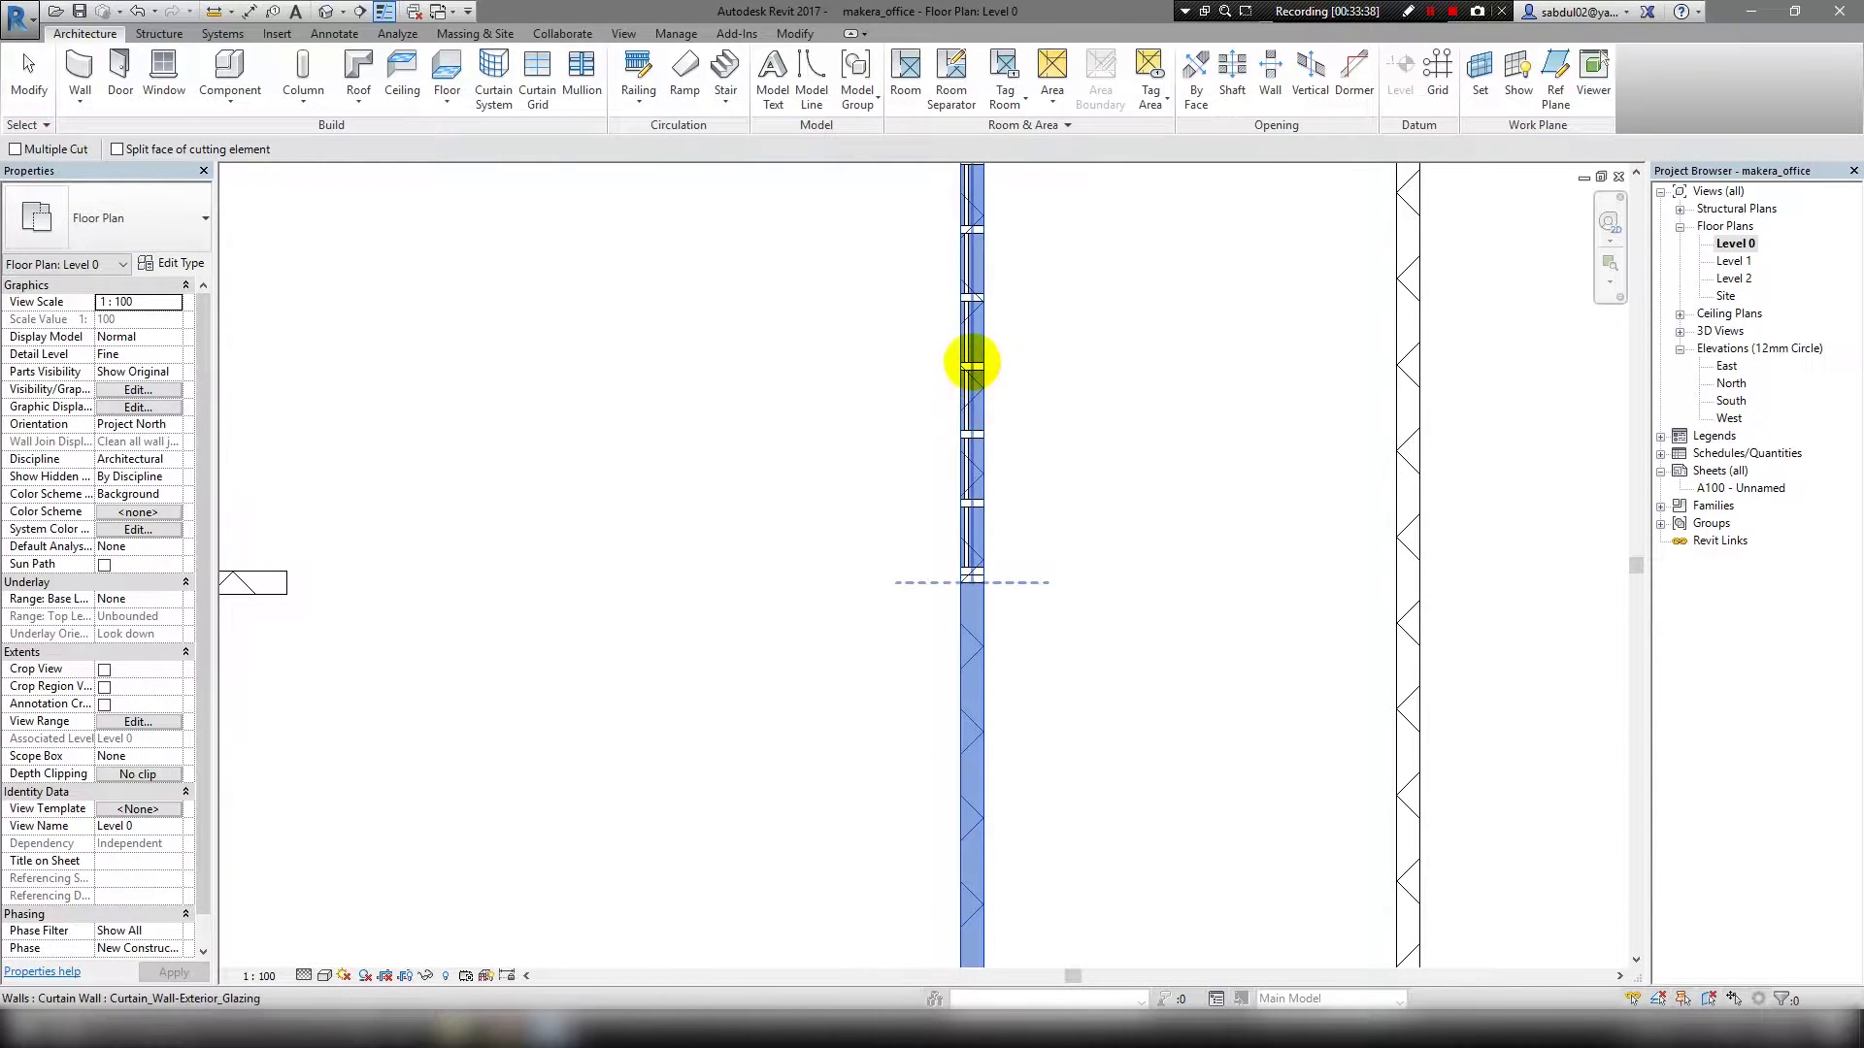
pyautogui.press('Escape')
pyautogui.click(959, 573)
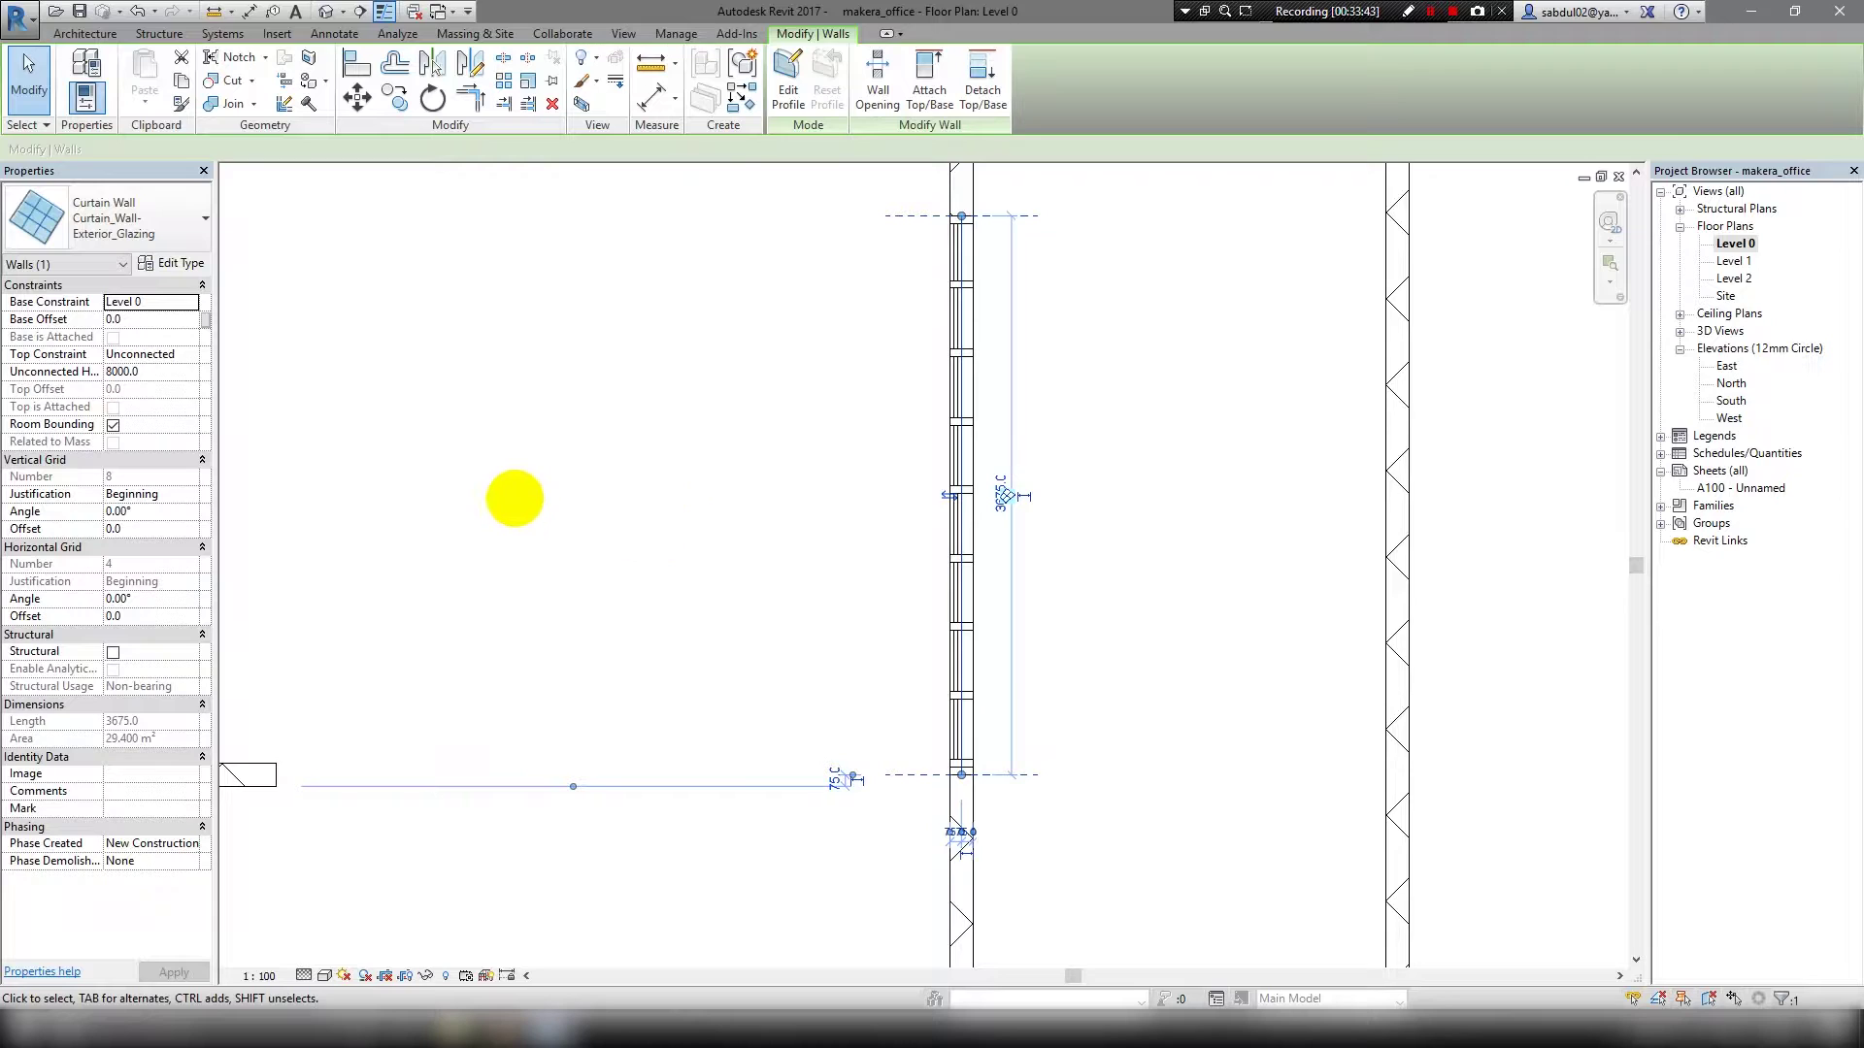
pyautogui.scroll(-2, 783, 553)
# Constrain the curtain wall's top up to a level and check the result.
pyautogui.click(190, 354)
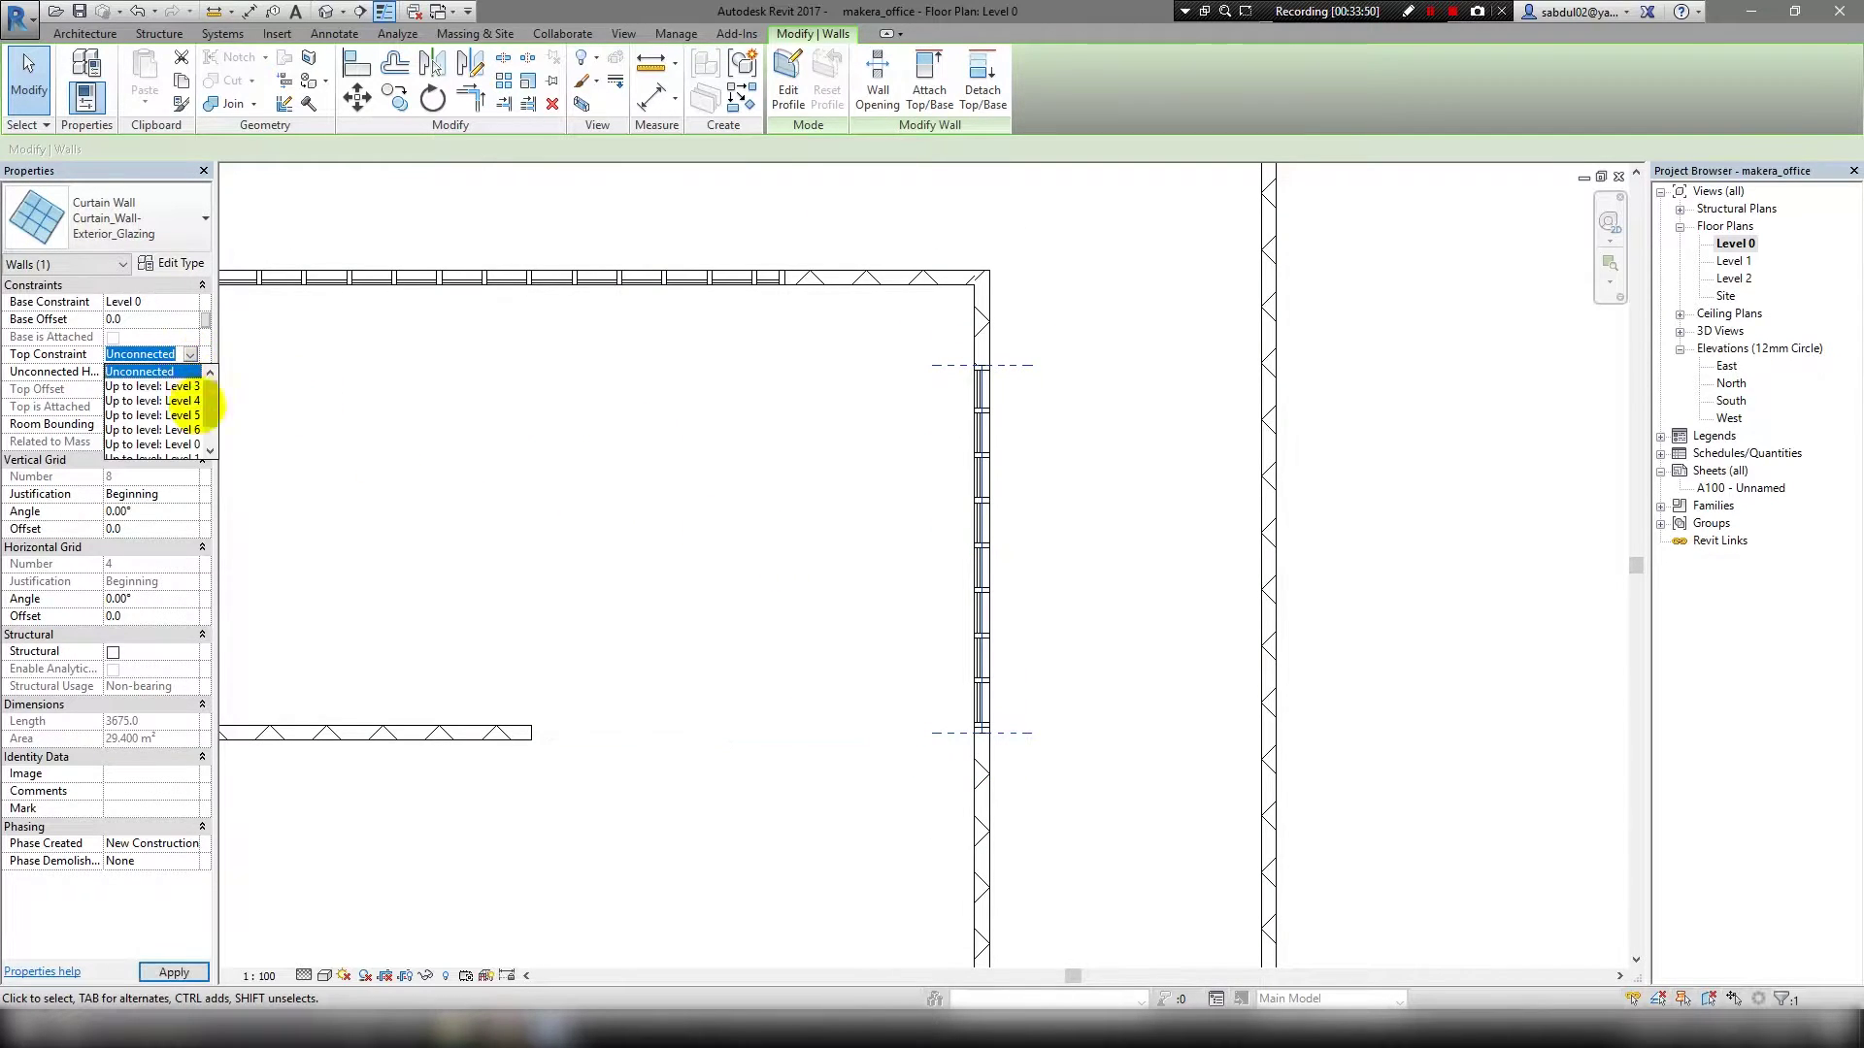
pyautogui.click(657, 483)
pyautogui.scroll(-3, 1094, 428)
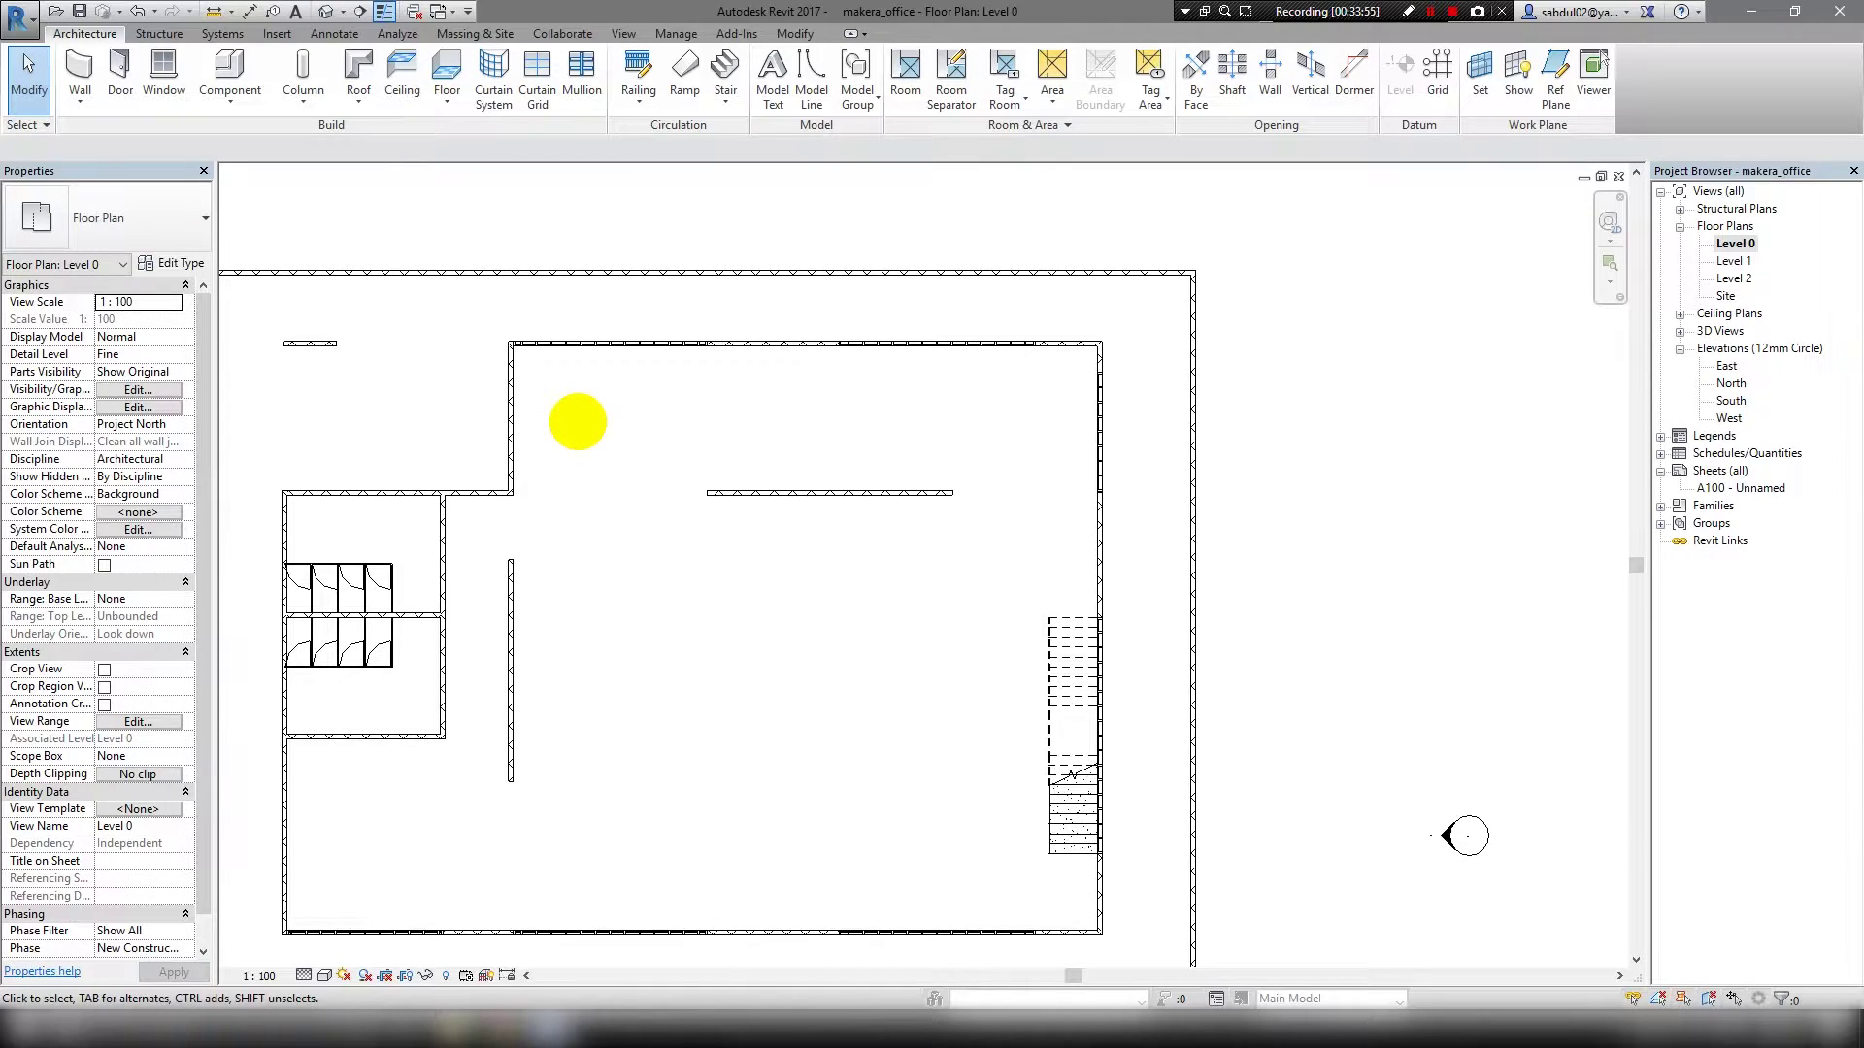
pyautogui.scroll(2, 1194, 466)
pyautogui.click(1030, 408)
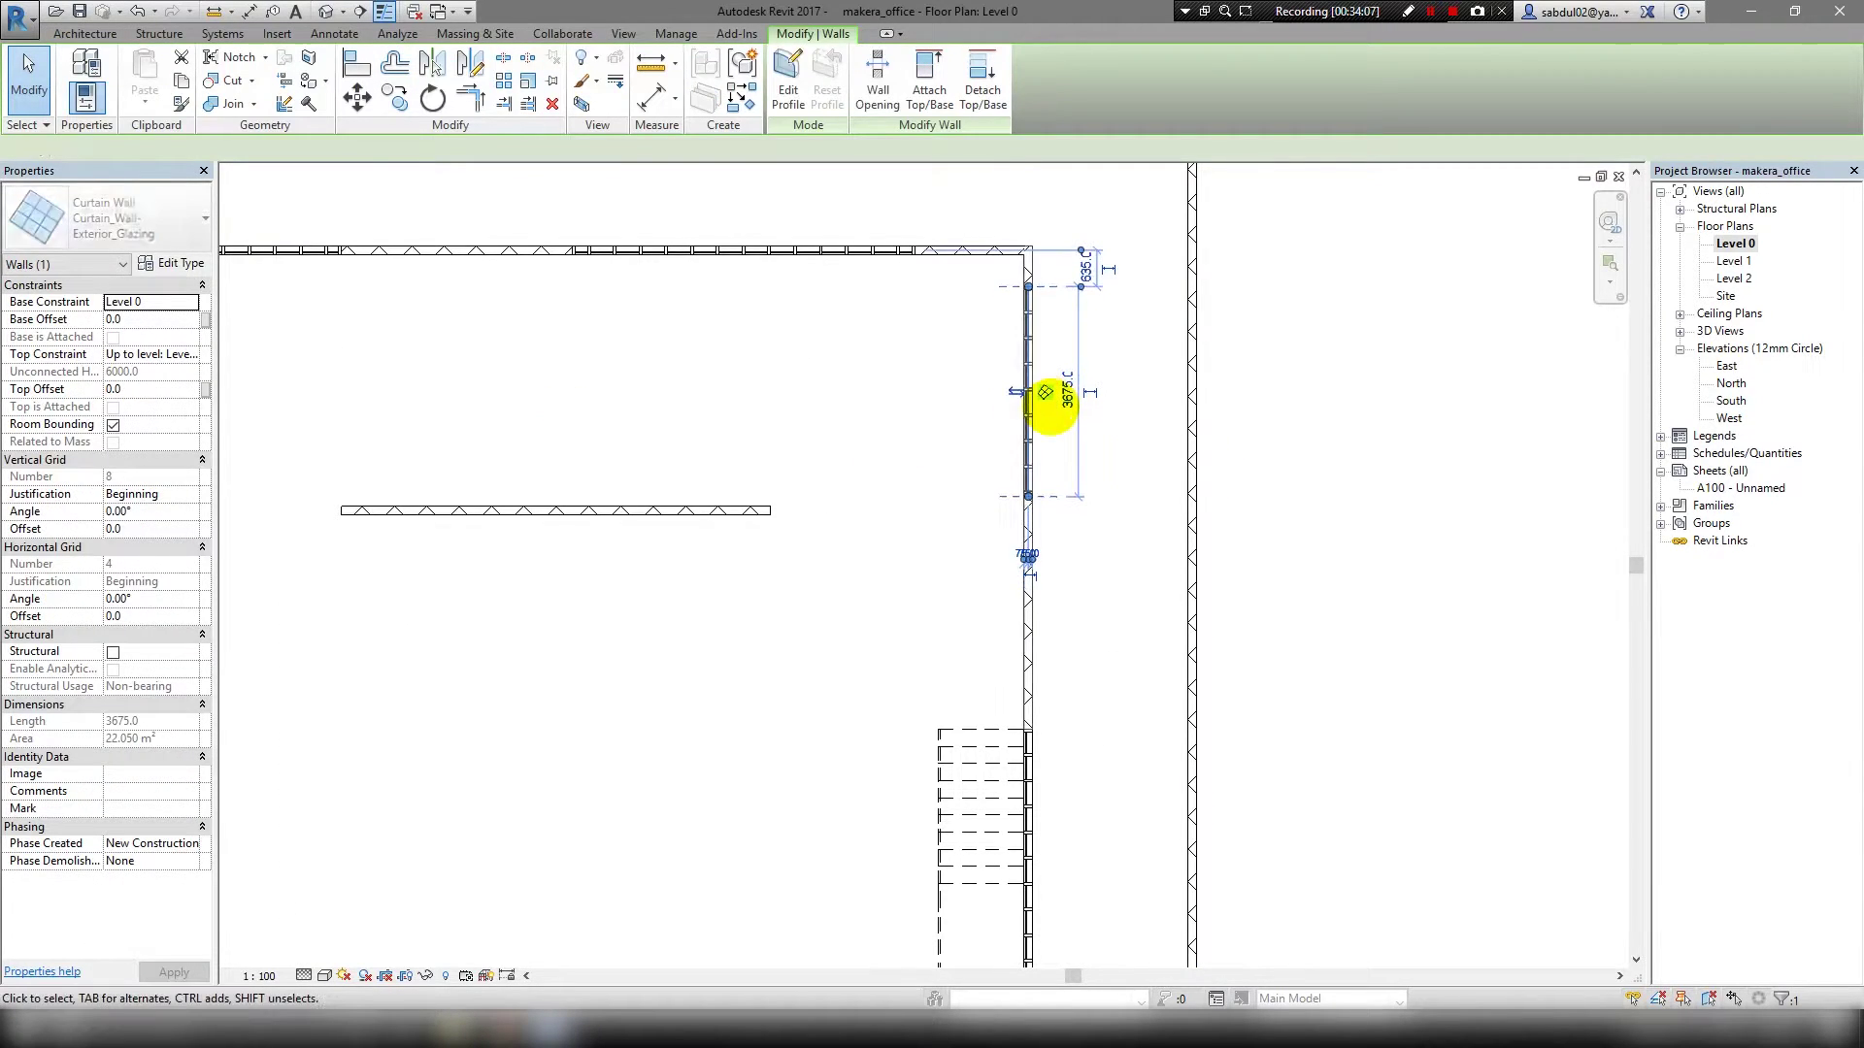
pyautogui.scroll(-2, 715, 403)
pyautogui.scroll(-1, 845, 531)
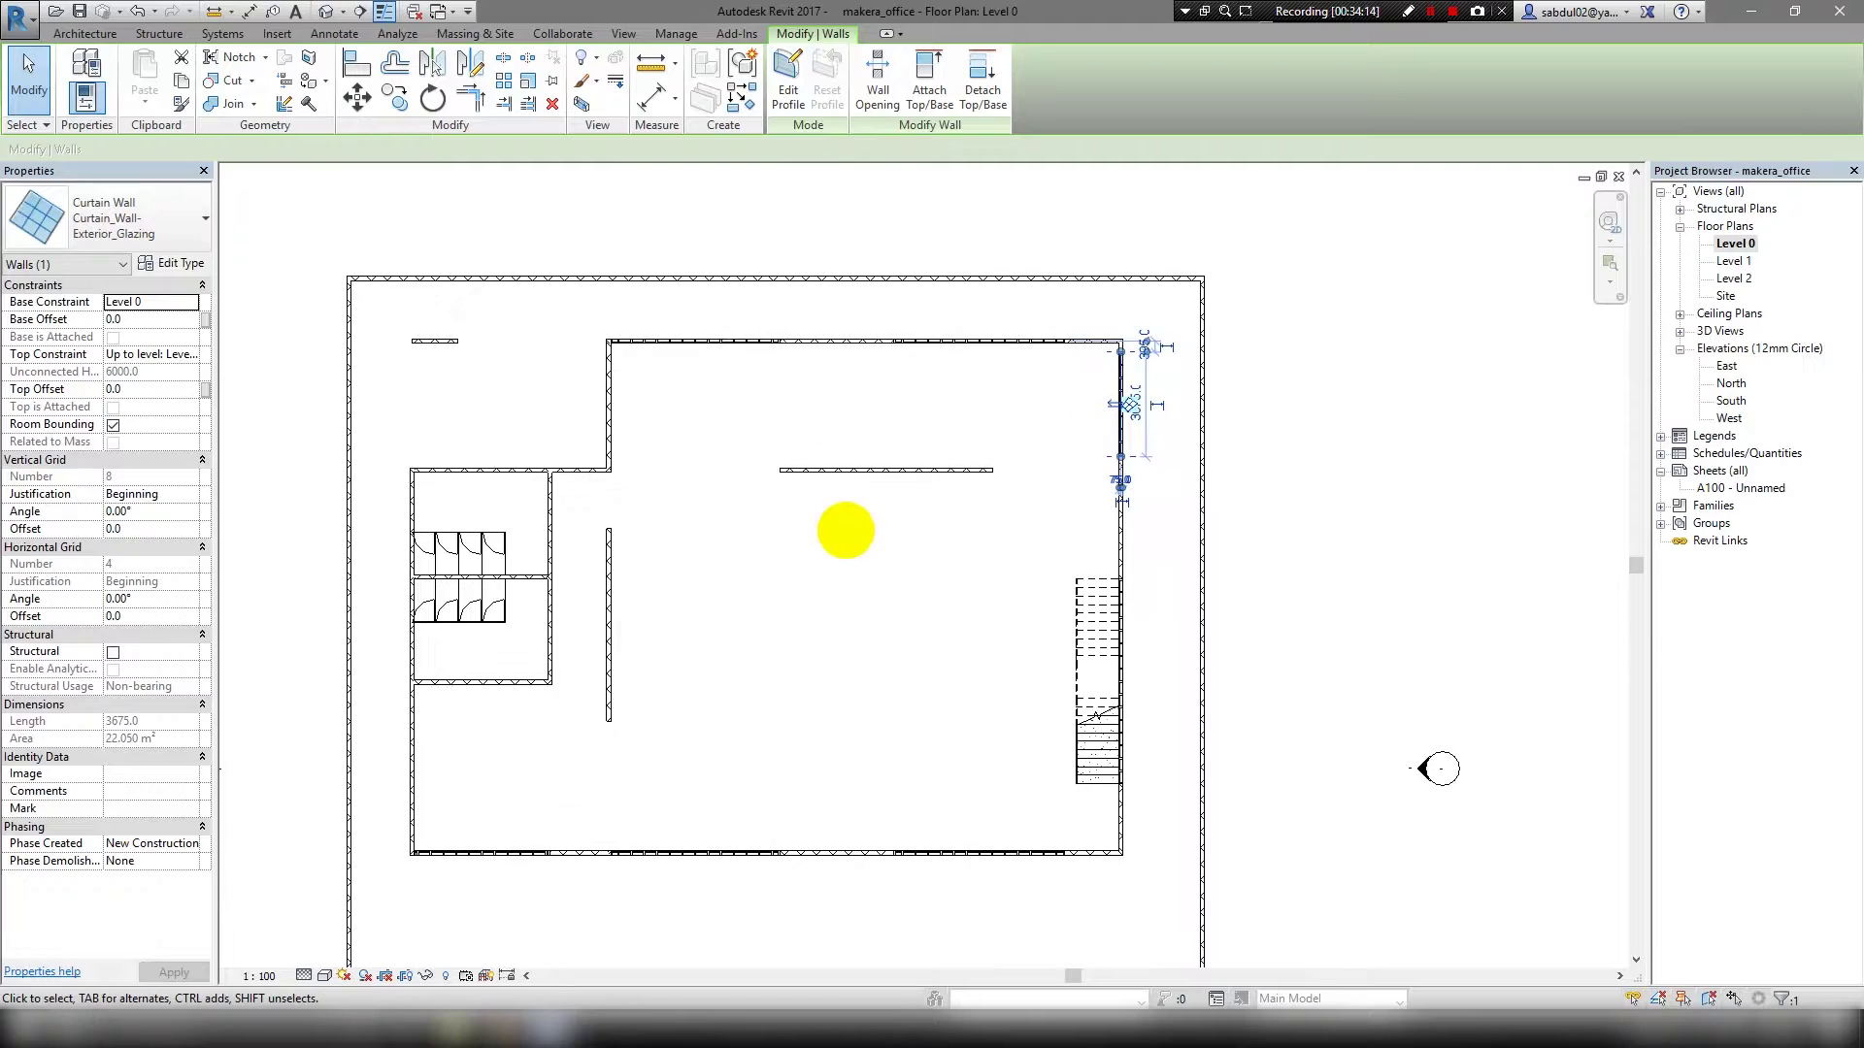
pyautogui.click(845, 523)
pyautogui.scroll(1, 1240, 404)
pyautogui.scroll(1, 861, 415)
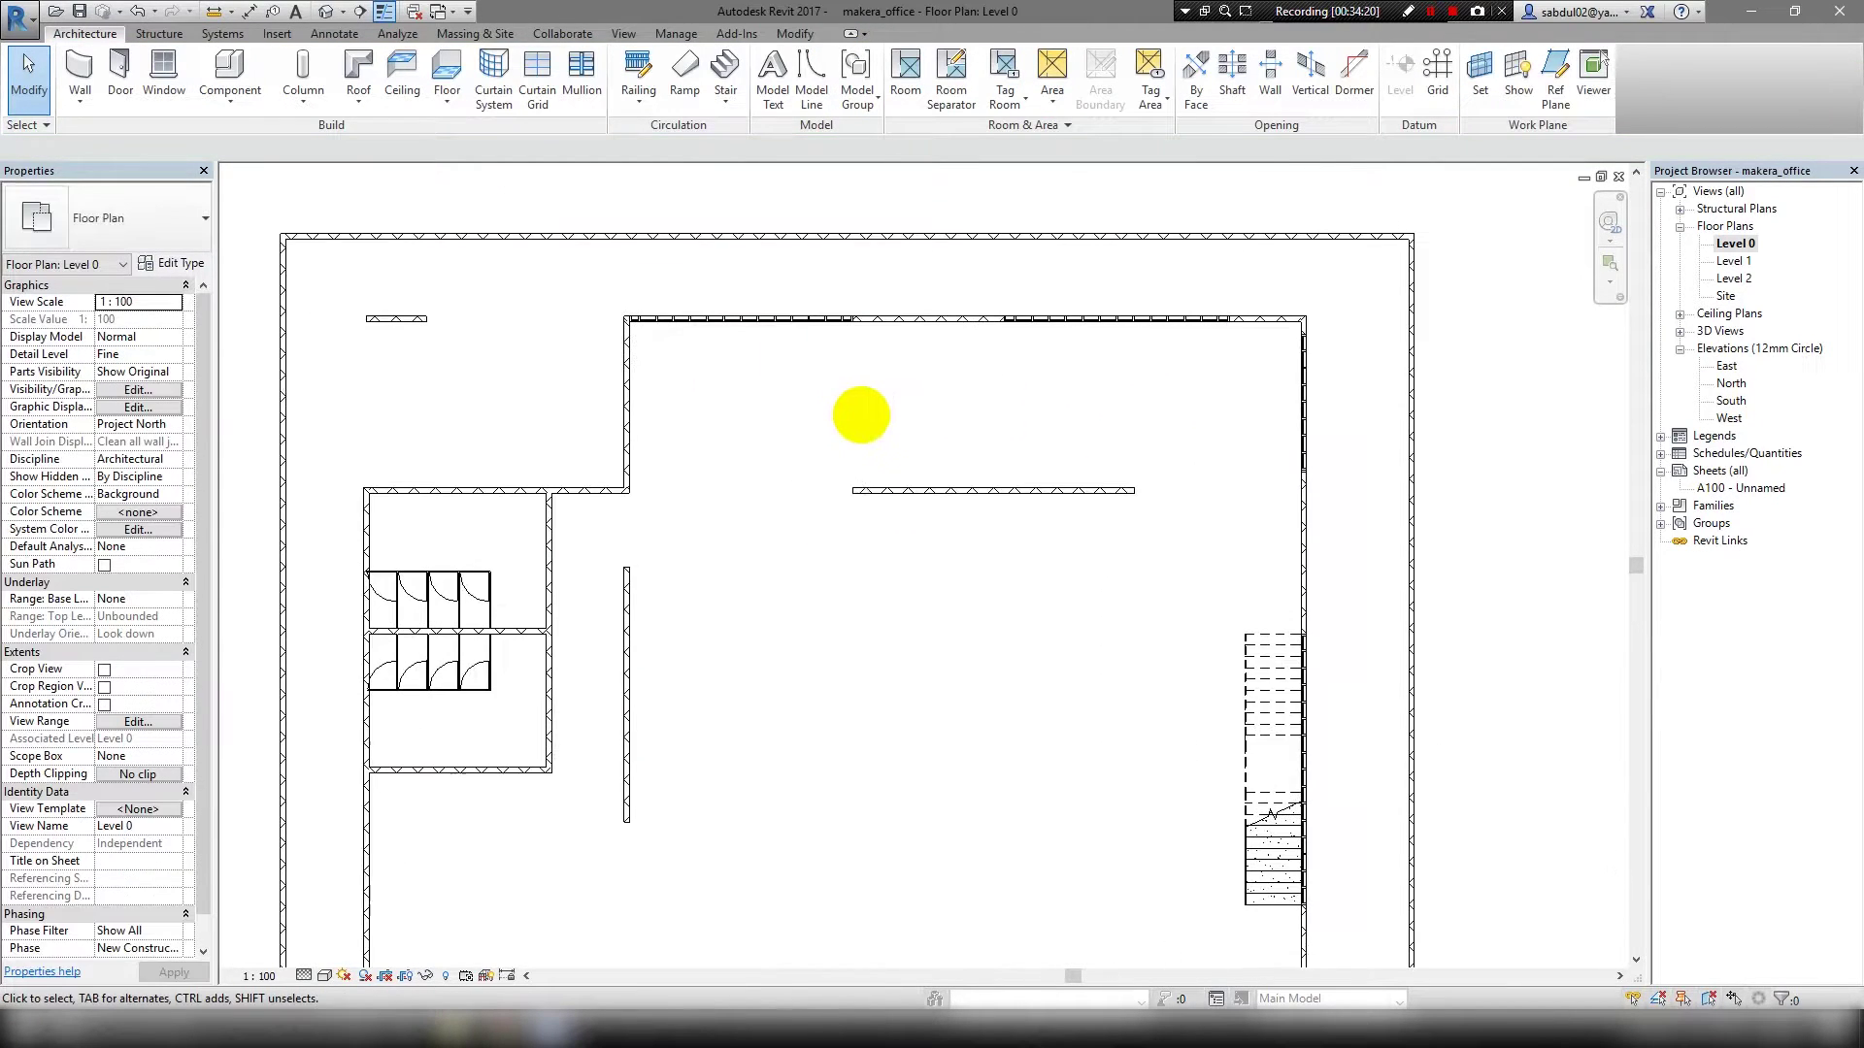
# Draw a matching curtain wall down the upper room's left side.
pyautogui.click(82, 66)
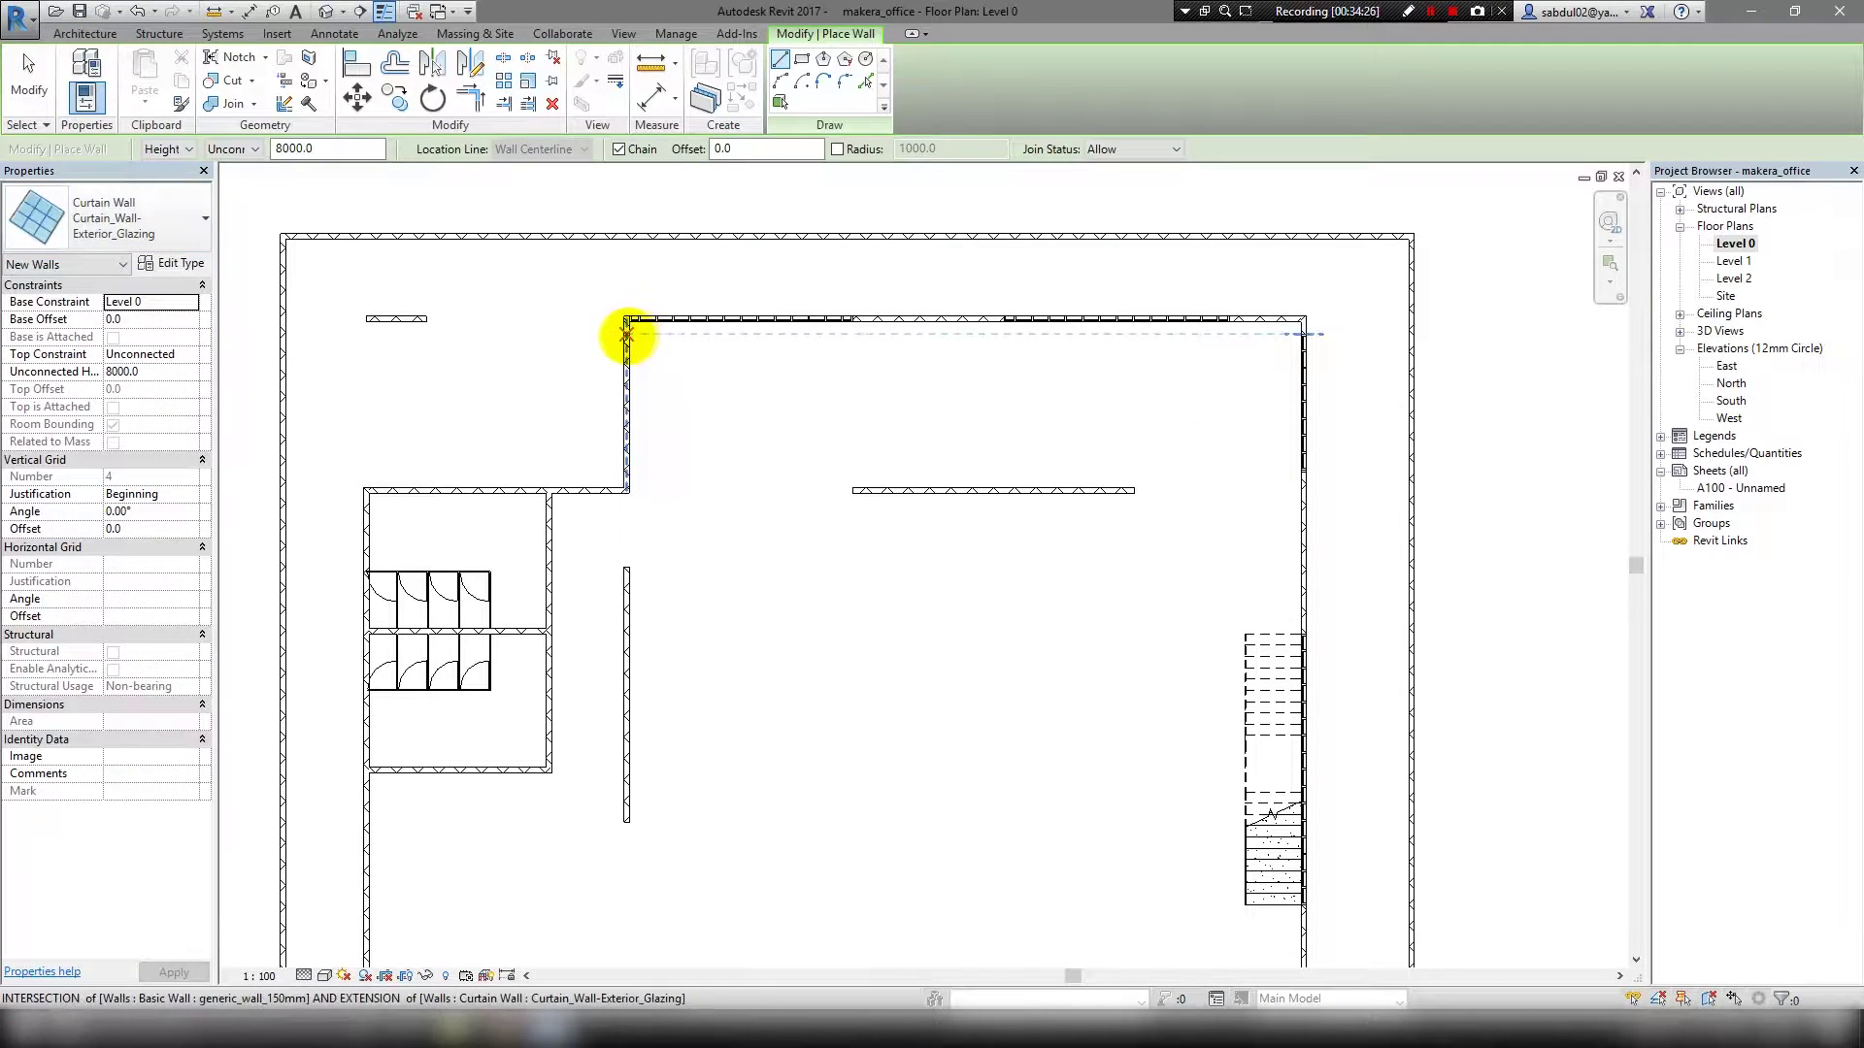
pyautogui.click(622, 335)
pyautogui.click(626, 472)
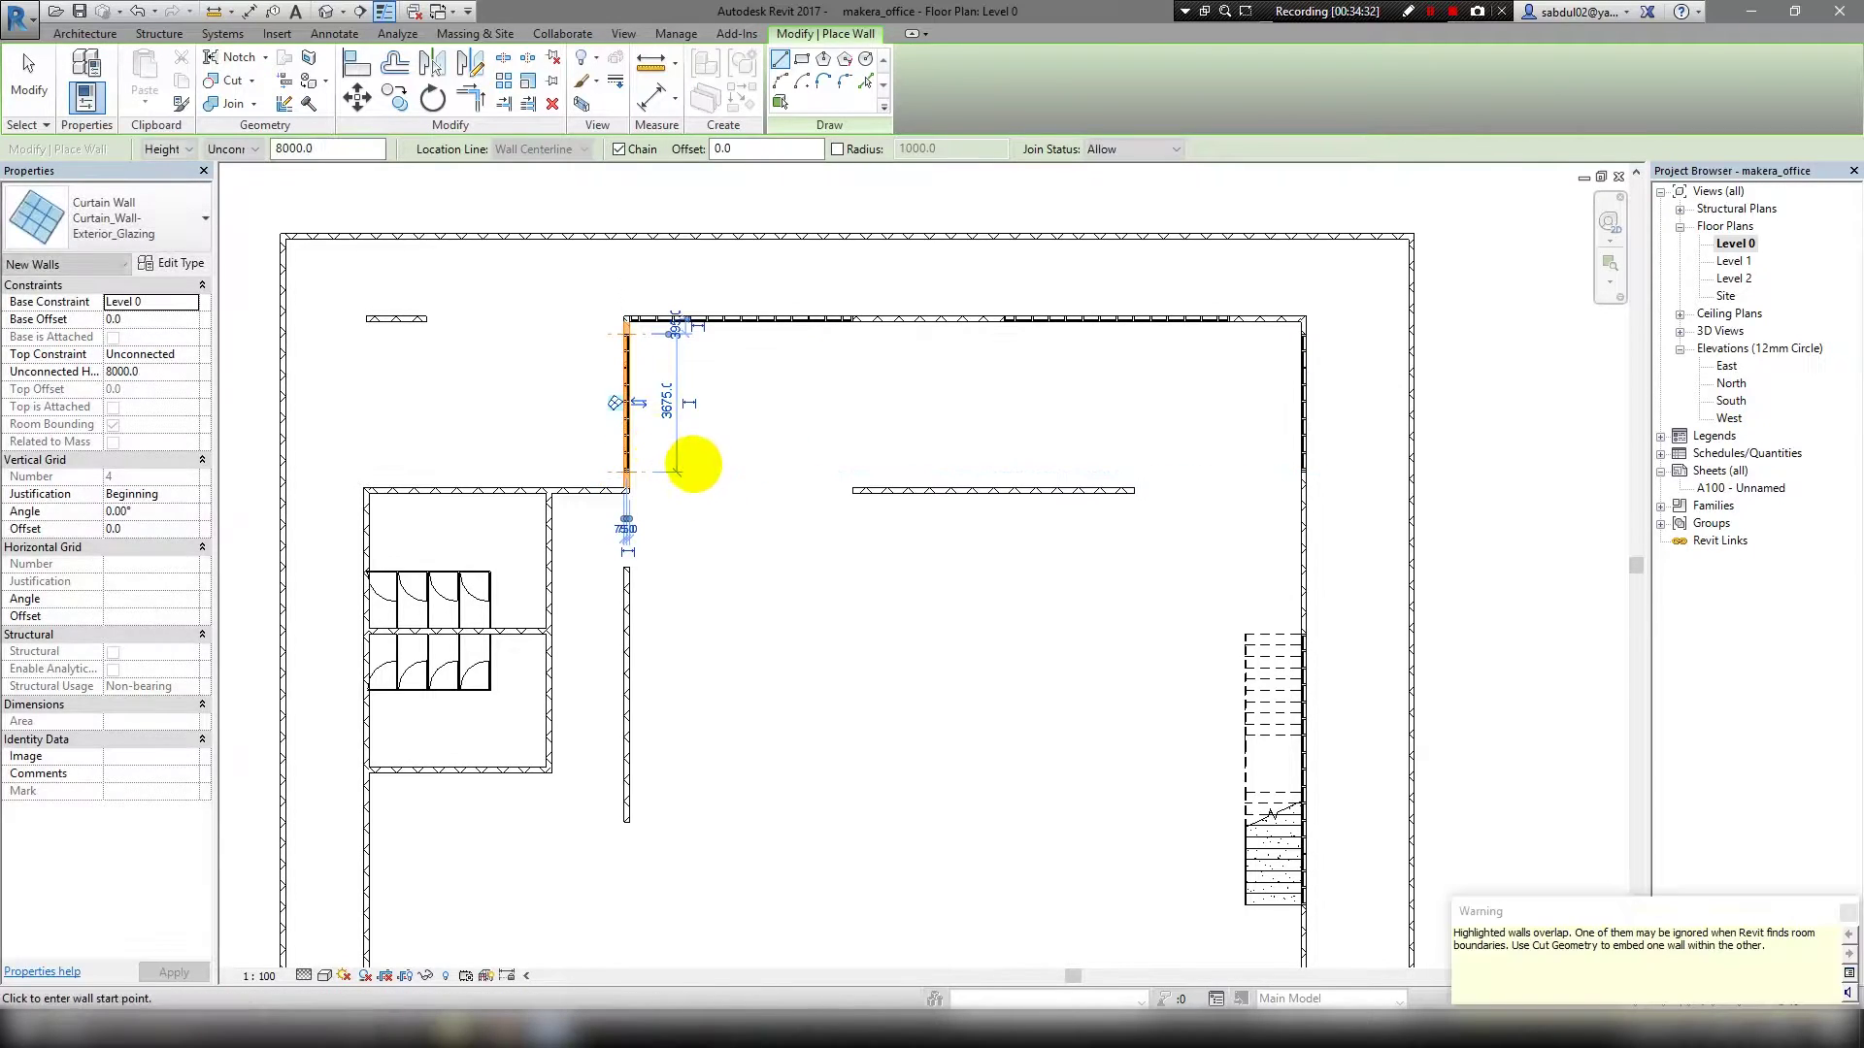
pyautogui.press('Escape')
pyautogui.press('Escape')
pyautogui.scroll(4, 646, 446)
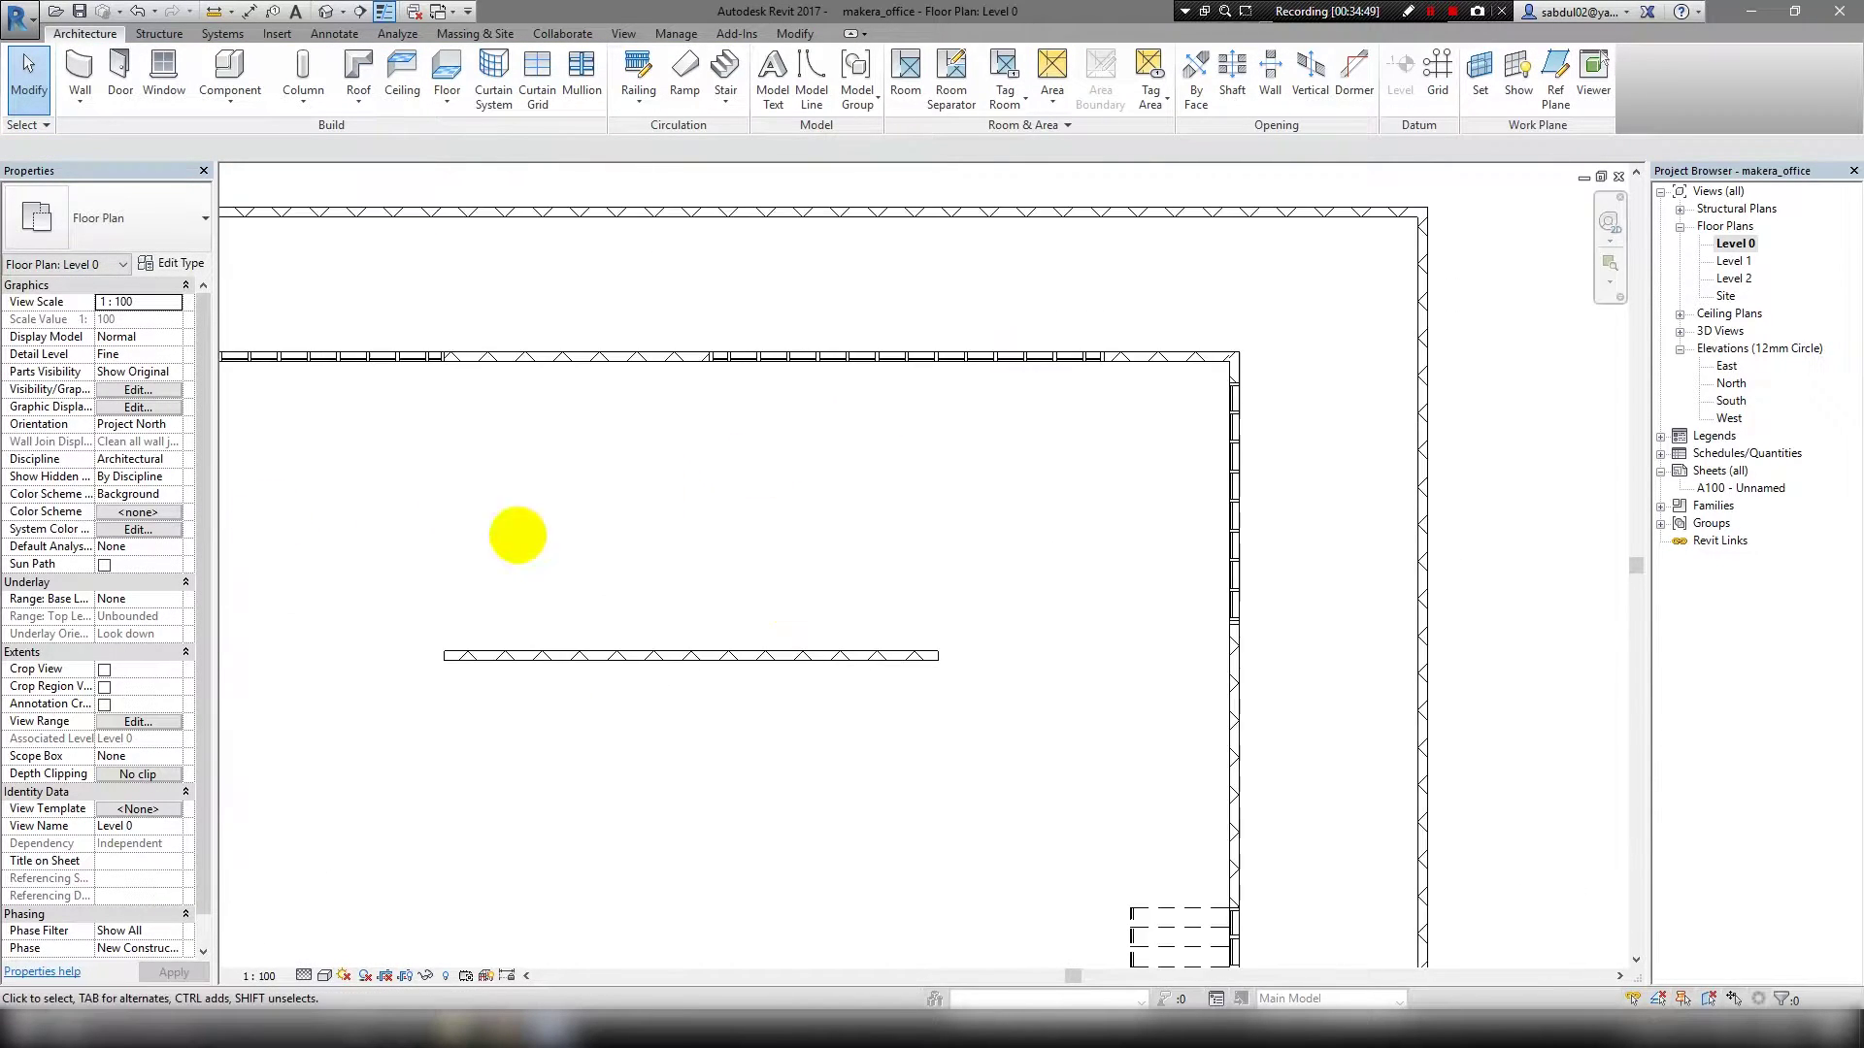
pyautogui.click(1260, 468)
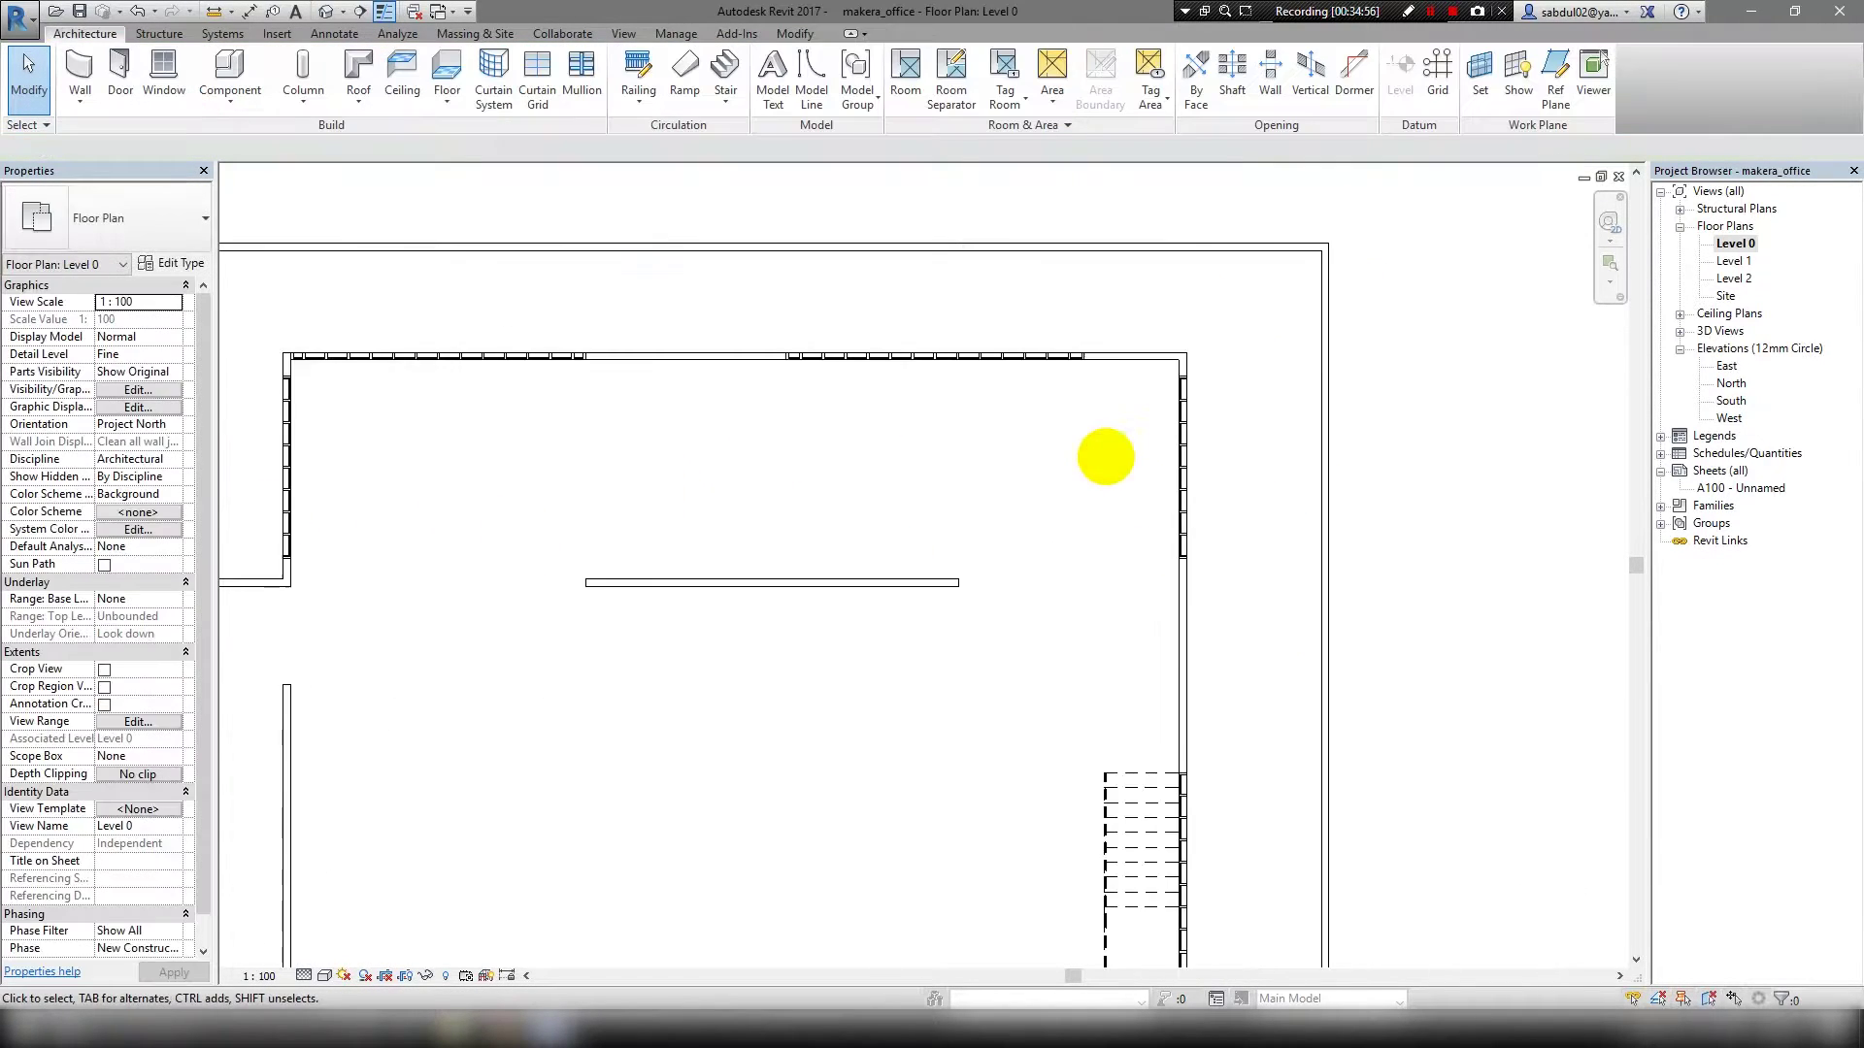
# In the 3D view, shorten the tall brick wall by changing its top constraint level.
pyautogui.click(326, 11)
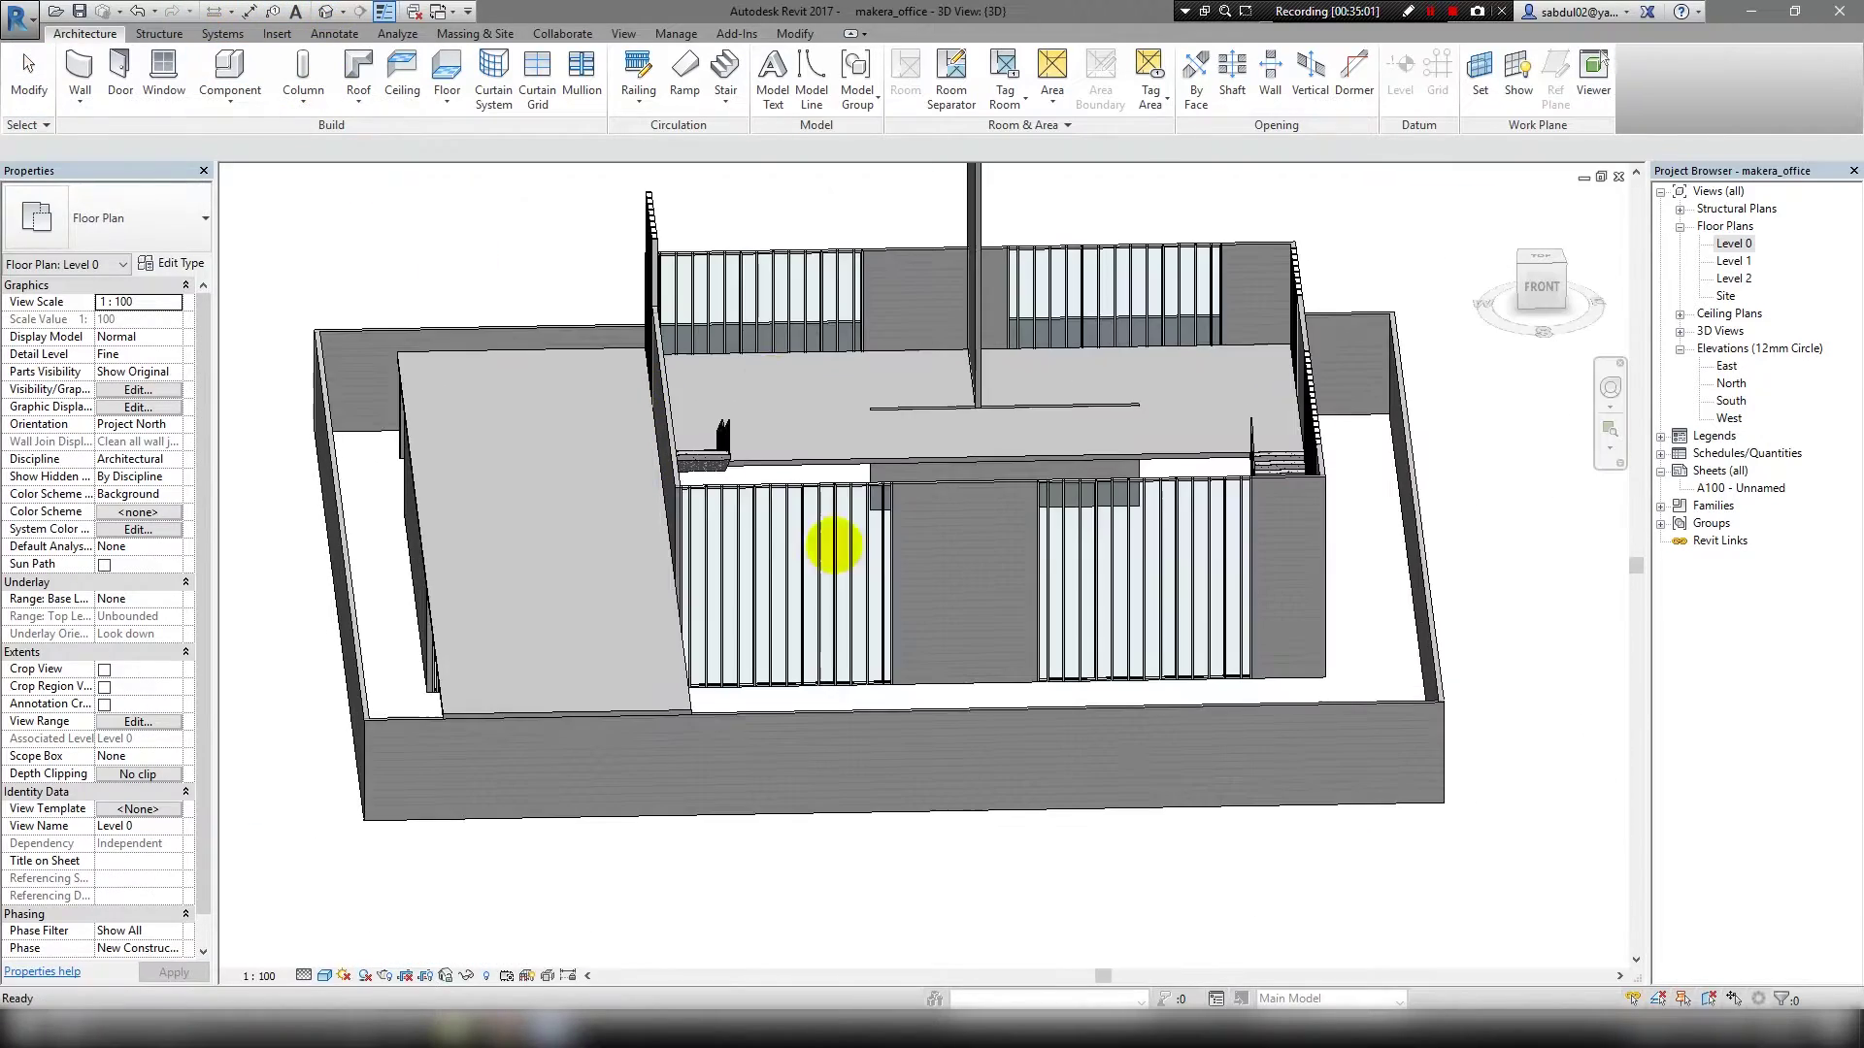
pyautogui.moveTo(665, 550)
pyautogui.keyDown('shift'); pyautogui.mouseDown(button='middle')
pyautogui.moveTo(986, 566)
pyautogui.moveTo(770, 495)
pyautogui.moveTo(981, 283)
pyautogui.mouseUp(button='middle'); pyautogui.keyUp('shift')
pyautogui.click(890, 275)
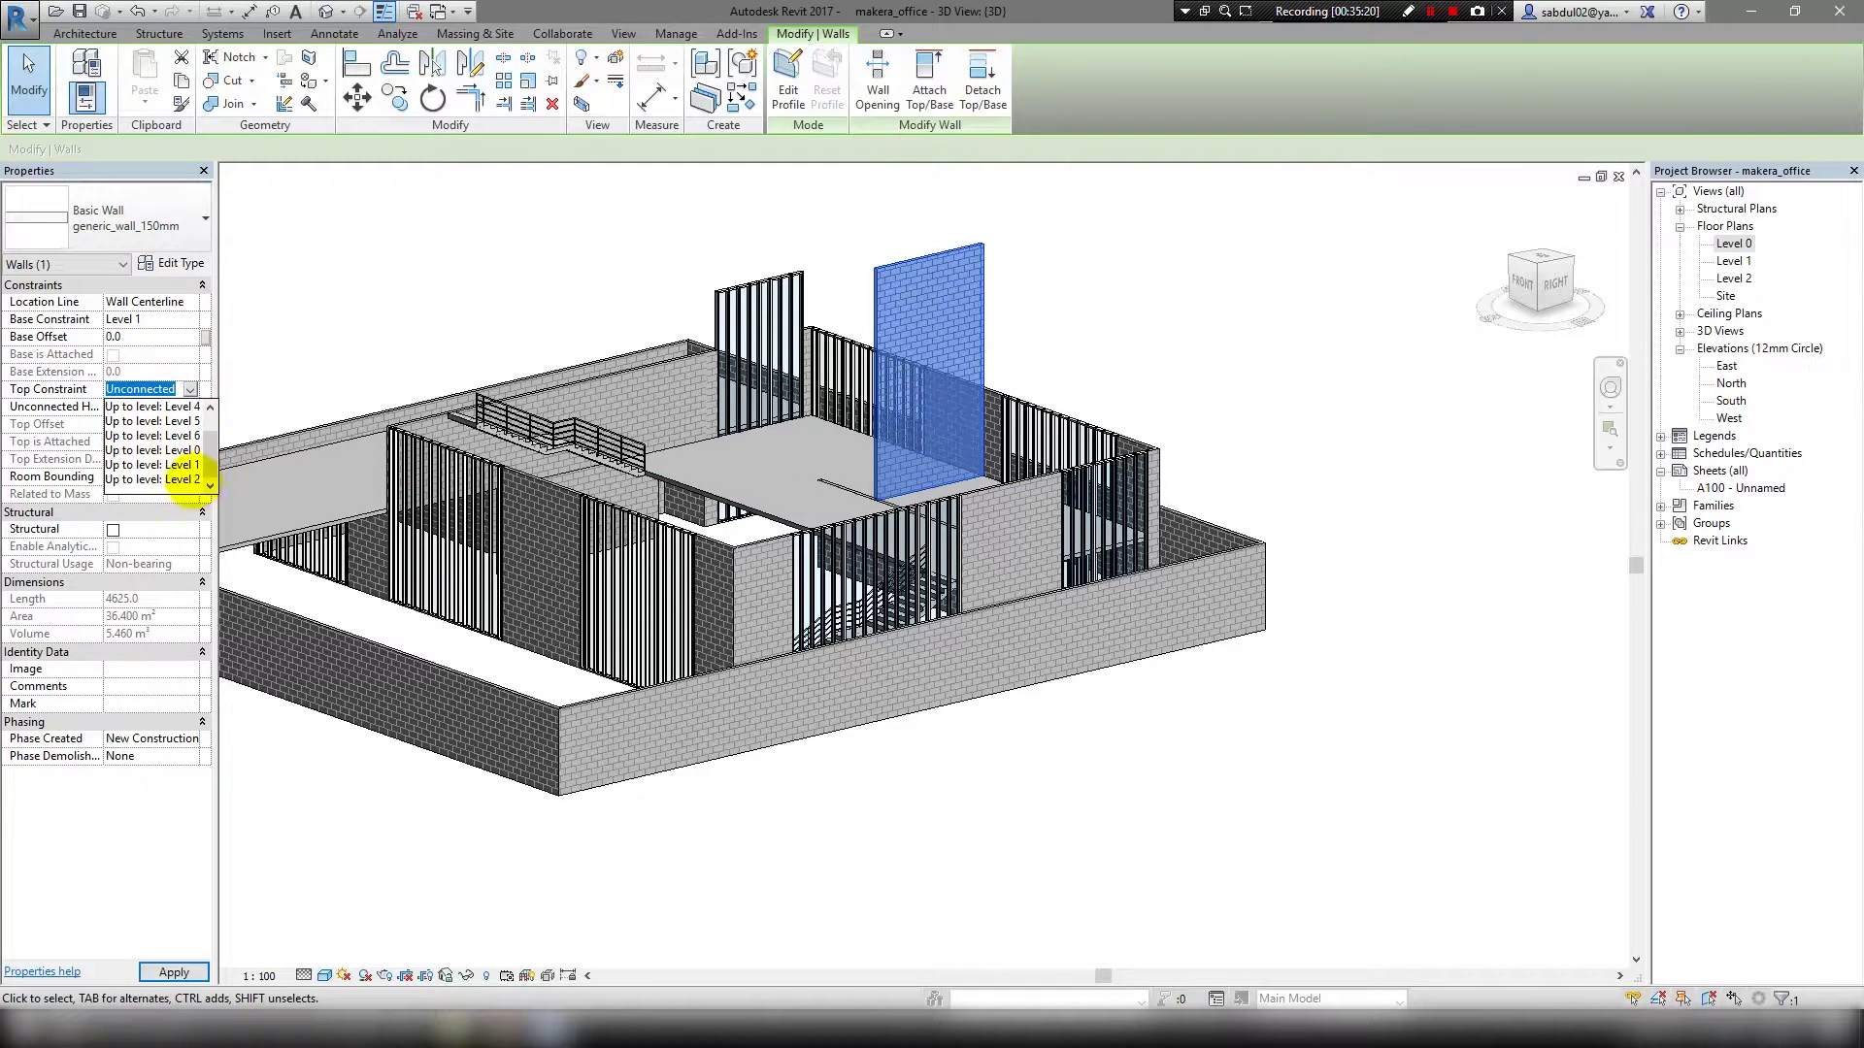
pyautogui.click(184, 479)
pyautogui.click(1069, 695)
pyautogui.click(185, 480)
# Review the tall back curtain wall's top constraint options and orbit to another side.
pyautogui.click(749, 282)
pyautogui.click(190, 354)
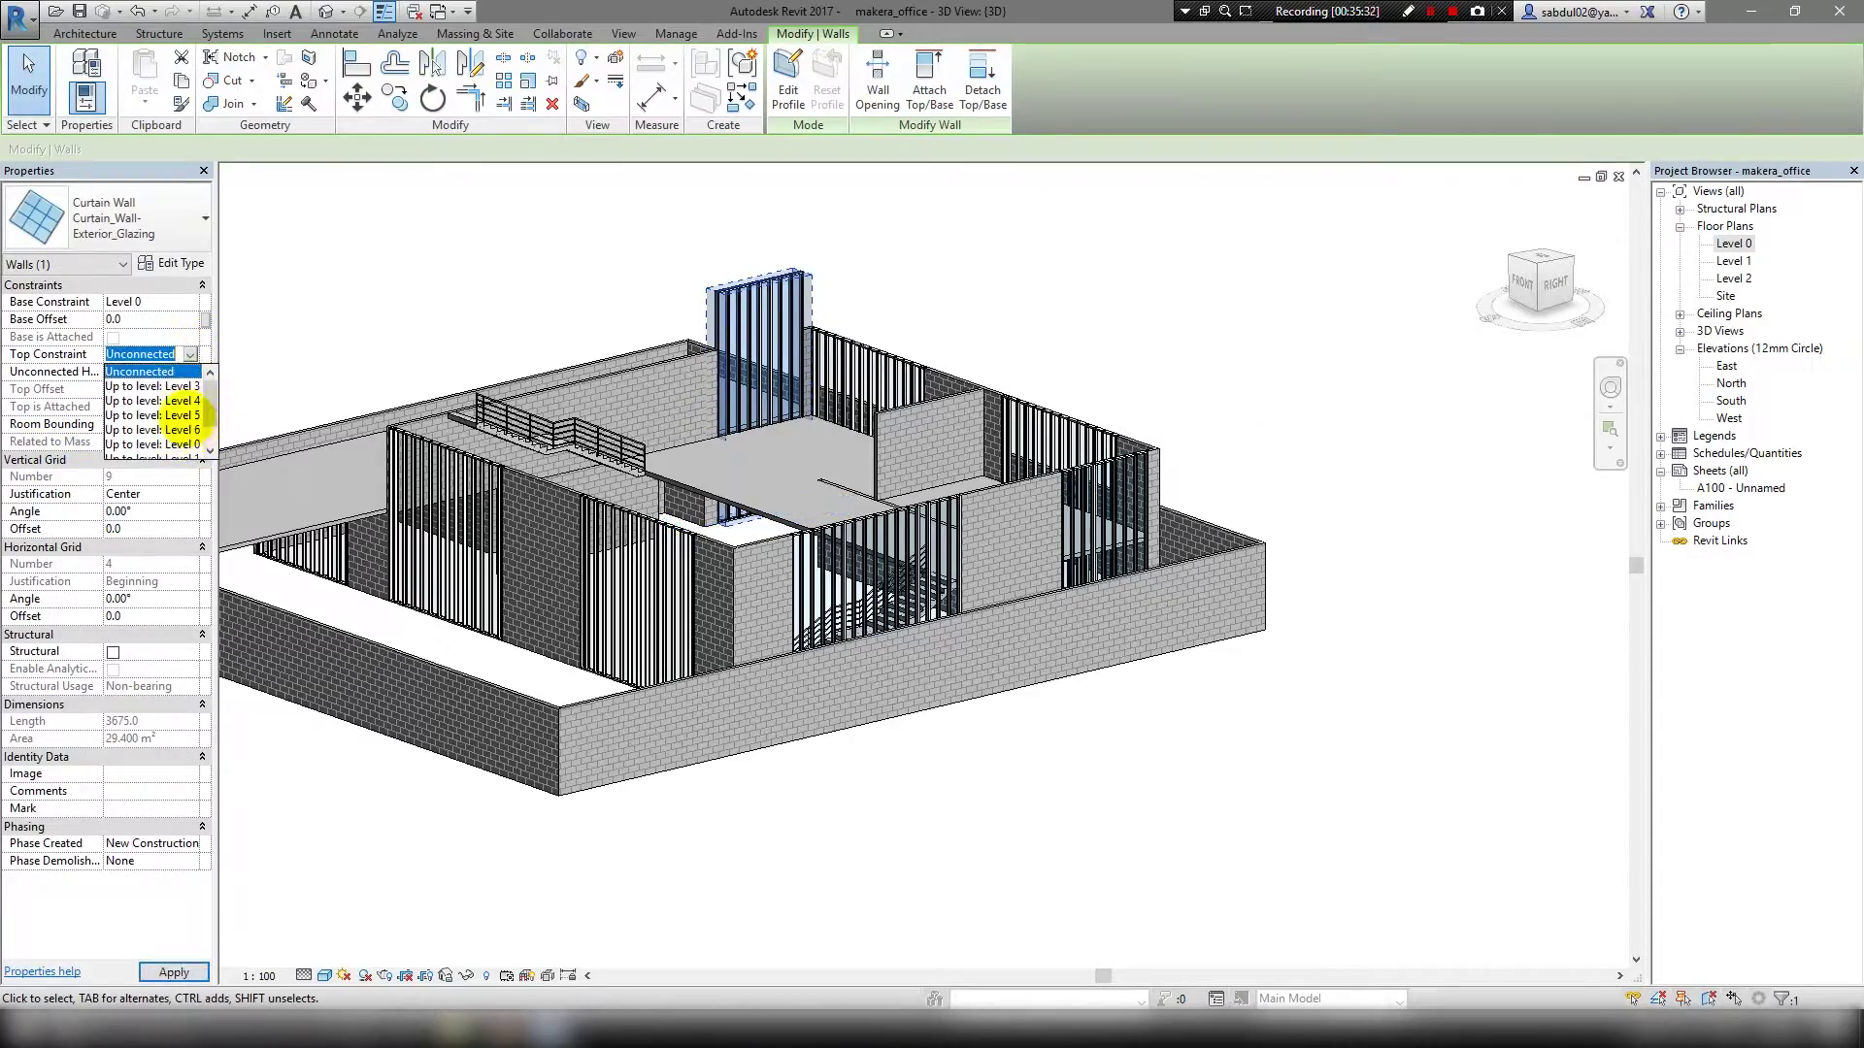
pyautogui.click(491, 300)
pyautogui.moveTo(491, 299)
pyautogui.keyDown('shift'); pyautogui.mouseDown(button='middle')
pyautogui.moveTo(466, 770)
pyautogui.moveTo(790, 541)
pyautogui.moveTo(1011, 592)
pyautogui.moveTo(1178, 582)
pyautogui.moveTo(999, 562)
pyautogui.moveTo(877, 674)
pyautogui.moveTo(849, 544)
pyautogui.moveTo(931, 854)
pyautogui.moveTo(769, 595)
pyautogui.moveTo(1123, 632)
pyautogui.moveTo(1008, 600)
pyautogui.moveTo(844, 748)
pyautogui.moveTo(941, 515)
pyautogui.moveTo(1003, 628)
pyautogui.moveTo(955, 403)
pyautogui.mouseUp(button='middle'); pyautogui.keyUp('shift')
# Select the low wall beneath the upper slab and inspect it from a new angle.
pyautogui.click(955, 403)
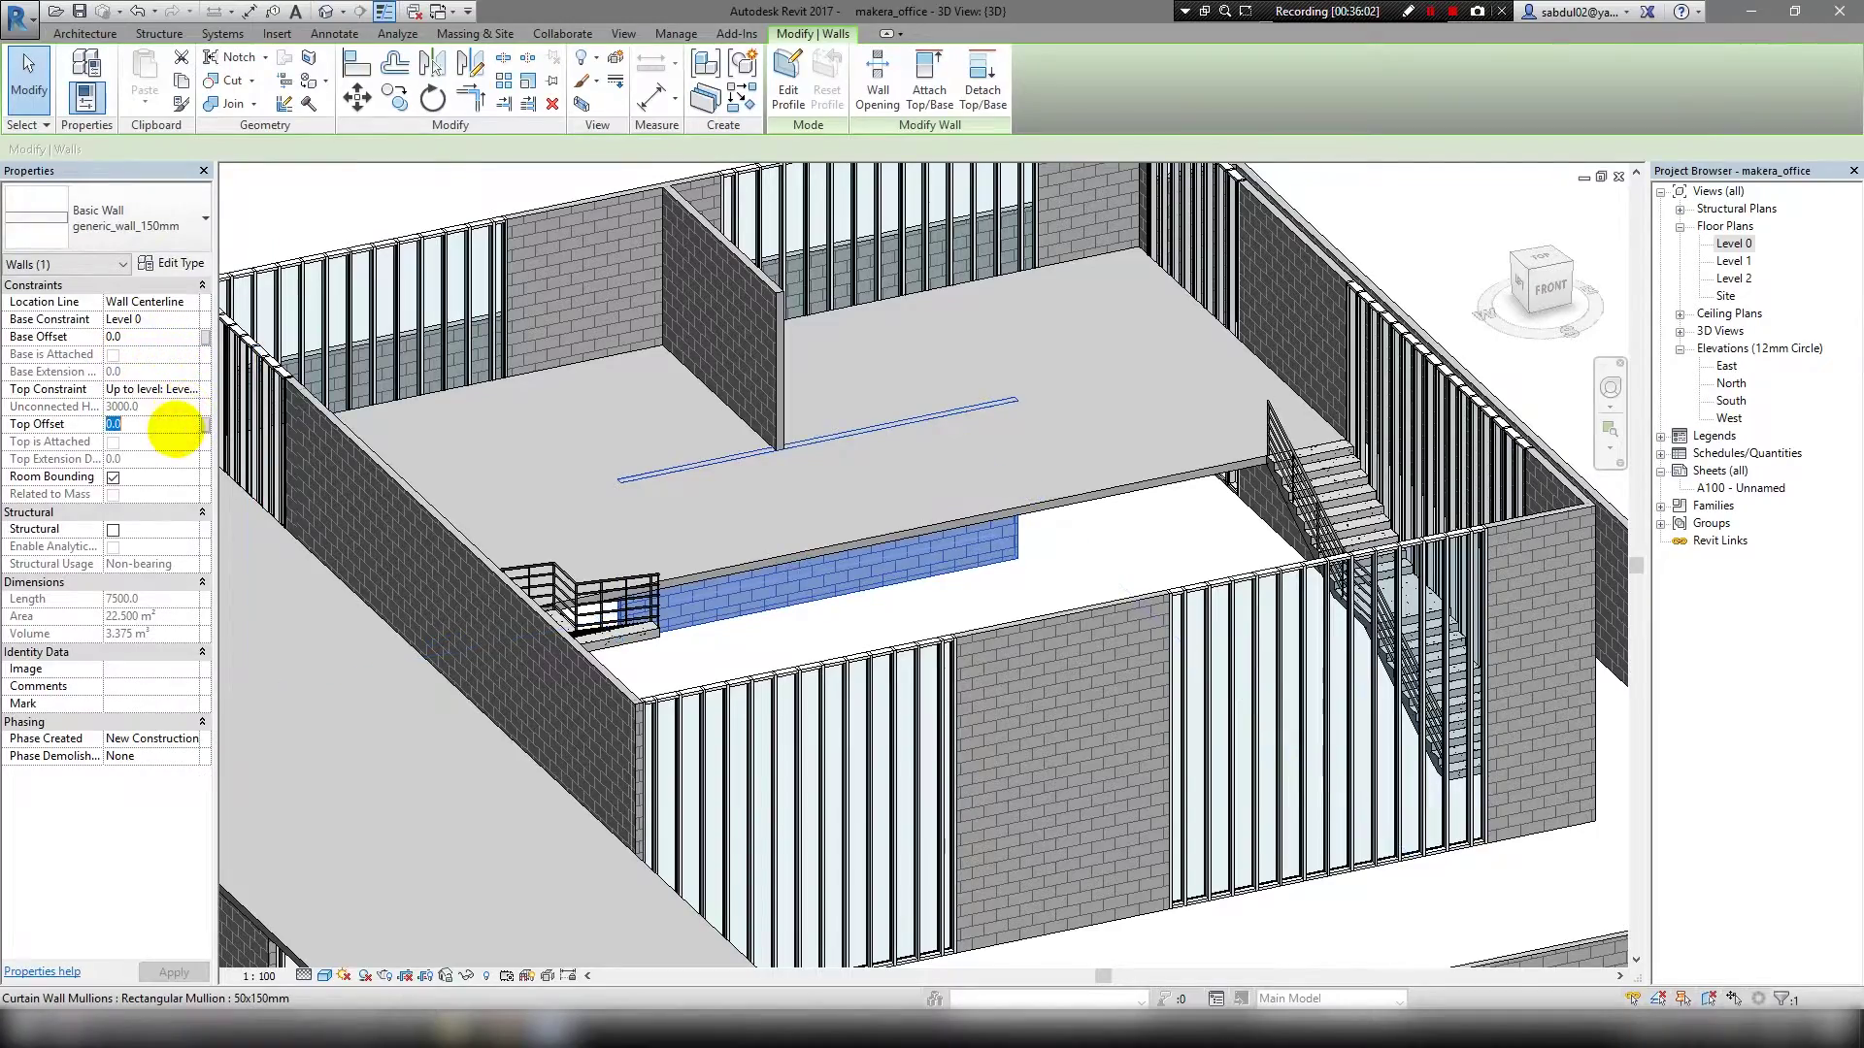
pyautogui.moveTo(873, 534)
pyautogui.keyDown('shift'); pyautogui.mouseDown(button='middle')
pyautogui.moveTo(1065, 591)
pyautogui.moveTo(948, 320)
pyautogui.moveTo(848, 446)
pyautogui.moveTo(924, 546)
pyautogui.moveTo(803, 570)
pyautogui.moveTo(1178, 653)
pyautogui.moveTo(1277, 653)
pyautogui.moveTo(909, 649)
pyautogui.moveTo(819, 532)
pyautogui.moveTo(936, 517)
pyautogui.mouseUp(button='middle'); pyautogui.keyUp('shift')
pyautogui.press('Escape')
pyautogui.scroll(2, 902, 715)
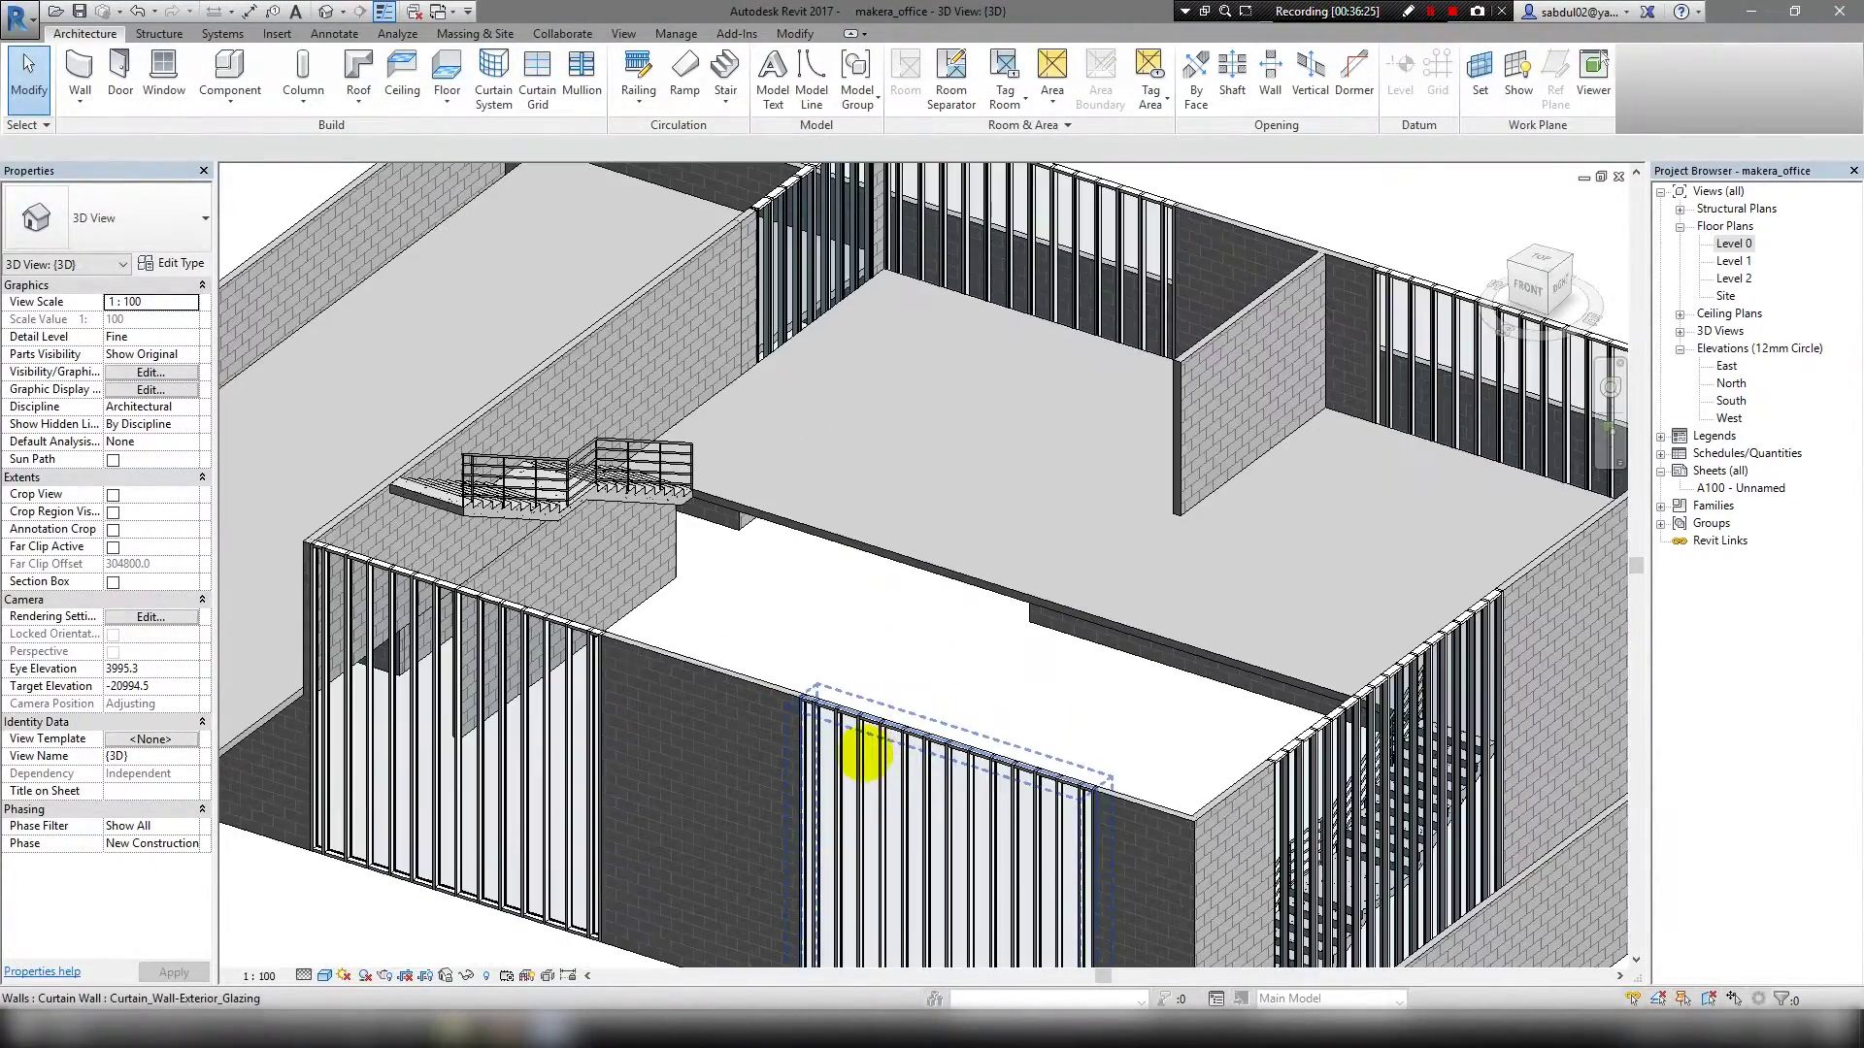
pyautogui.scroll(-2, 867, 745)
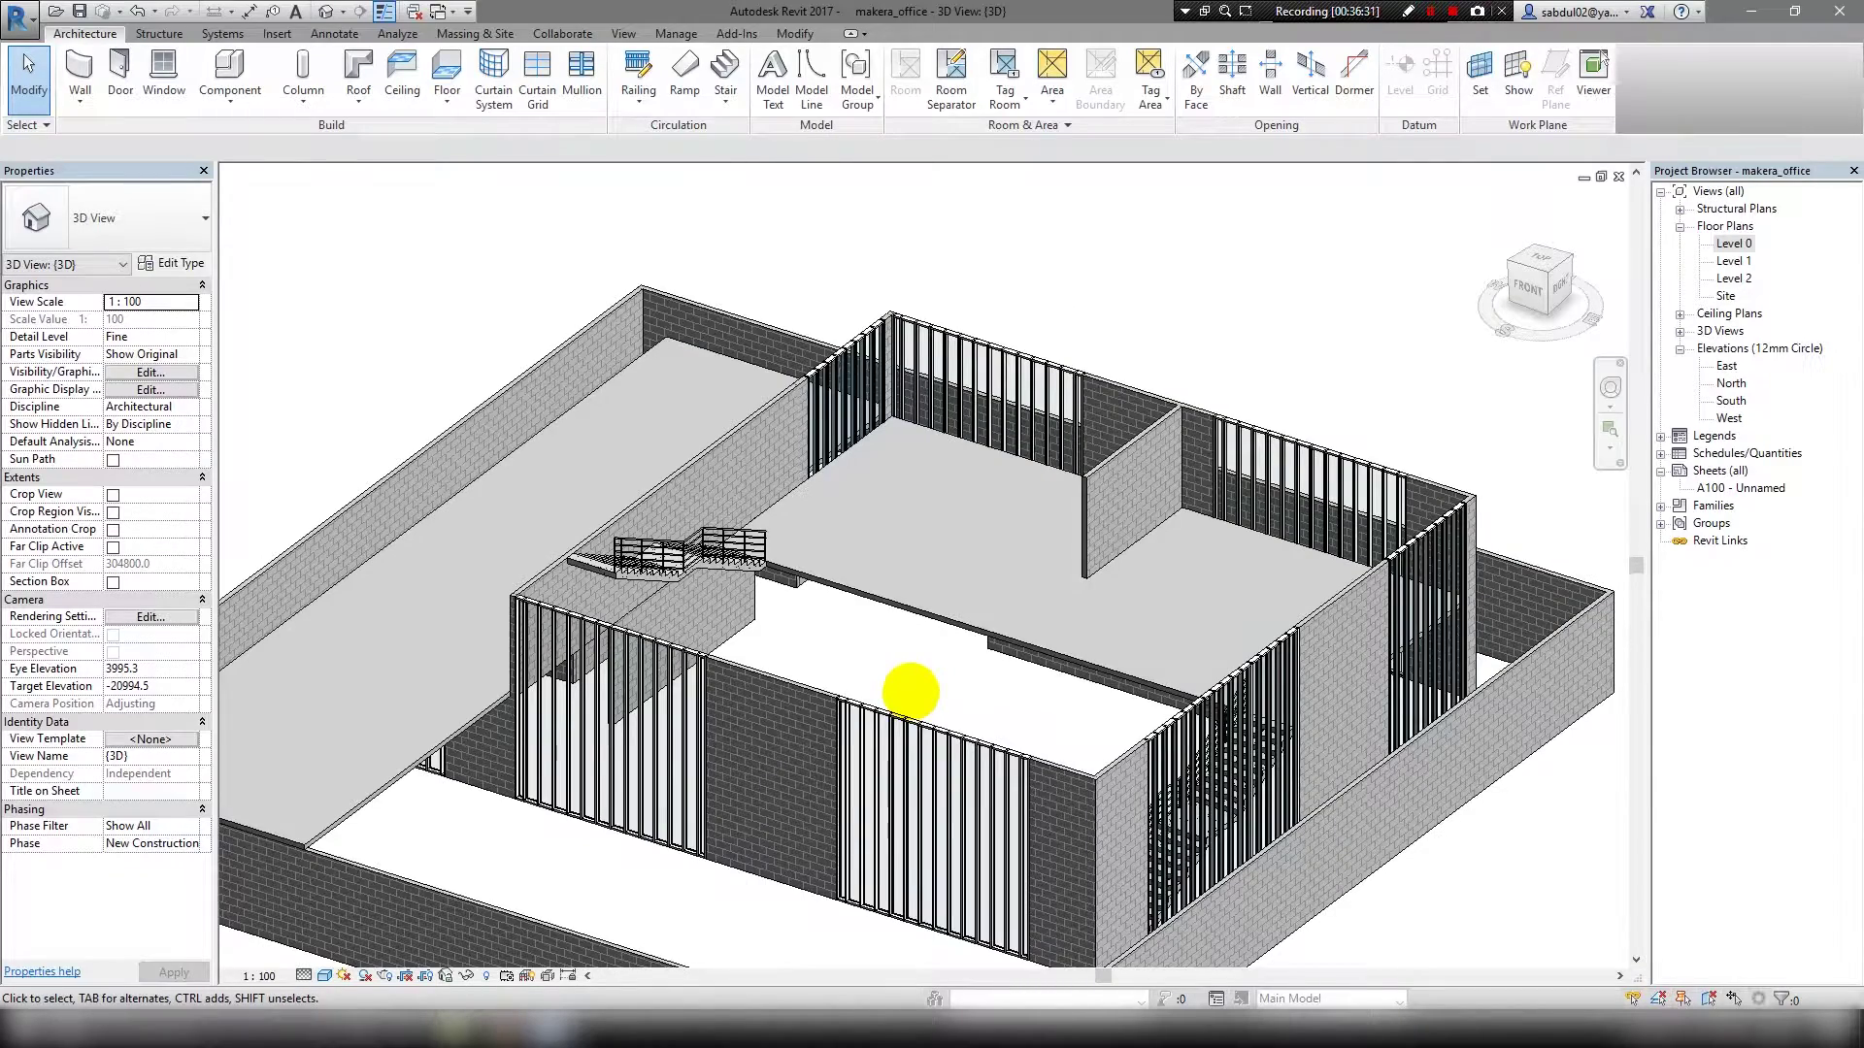
pyautogui.scroll(3, 910, 691)
pyautogui.scroll(-4, 832, 665)
pyautogui.scroll(2, 908, 574)
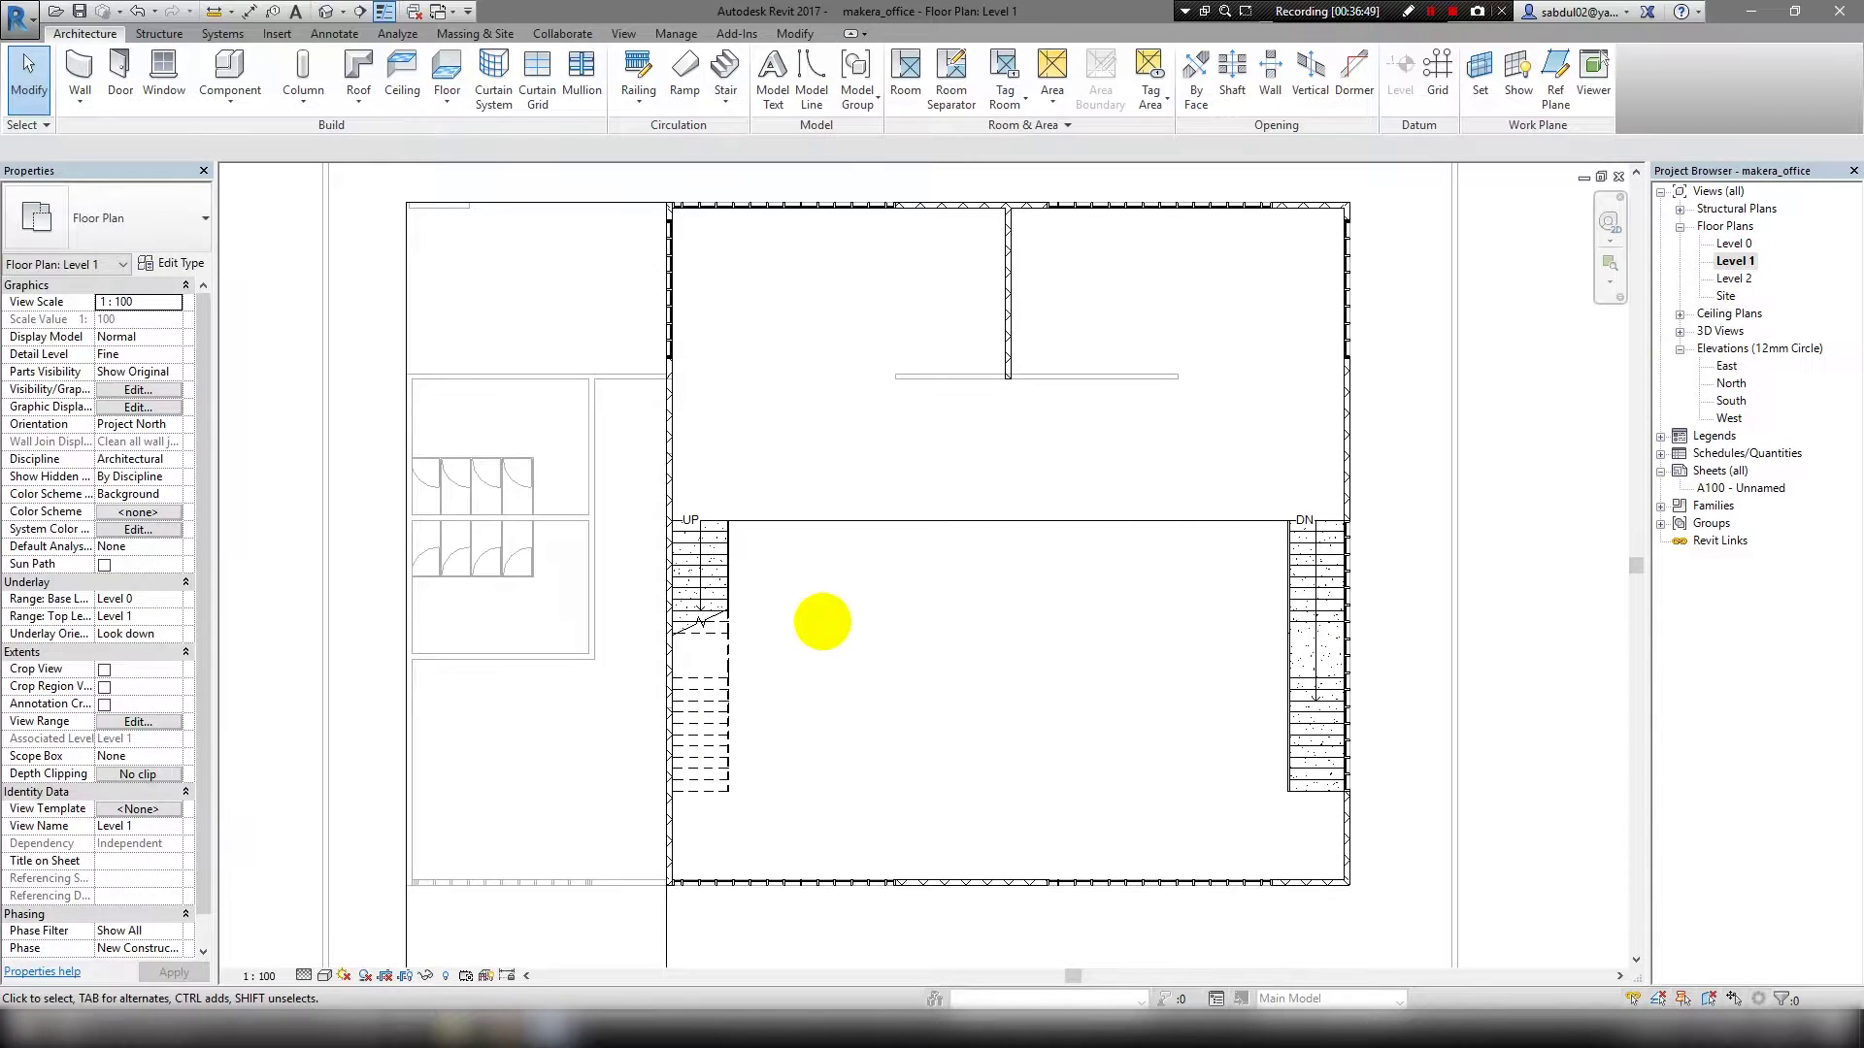
# Draw a 7200 mm curtain wall along the UP stair on Level 1.
pyautogui.press('w')
pyautogui.press('a')
pyautogui.scroll(2, 670, 543)
pyautogui.click(679, 485)
pyautogui.scroll(-2, 679, 532)
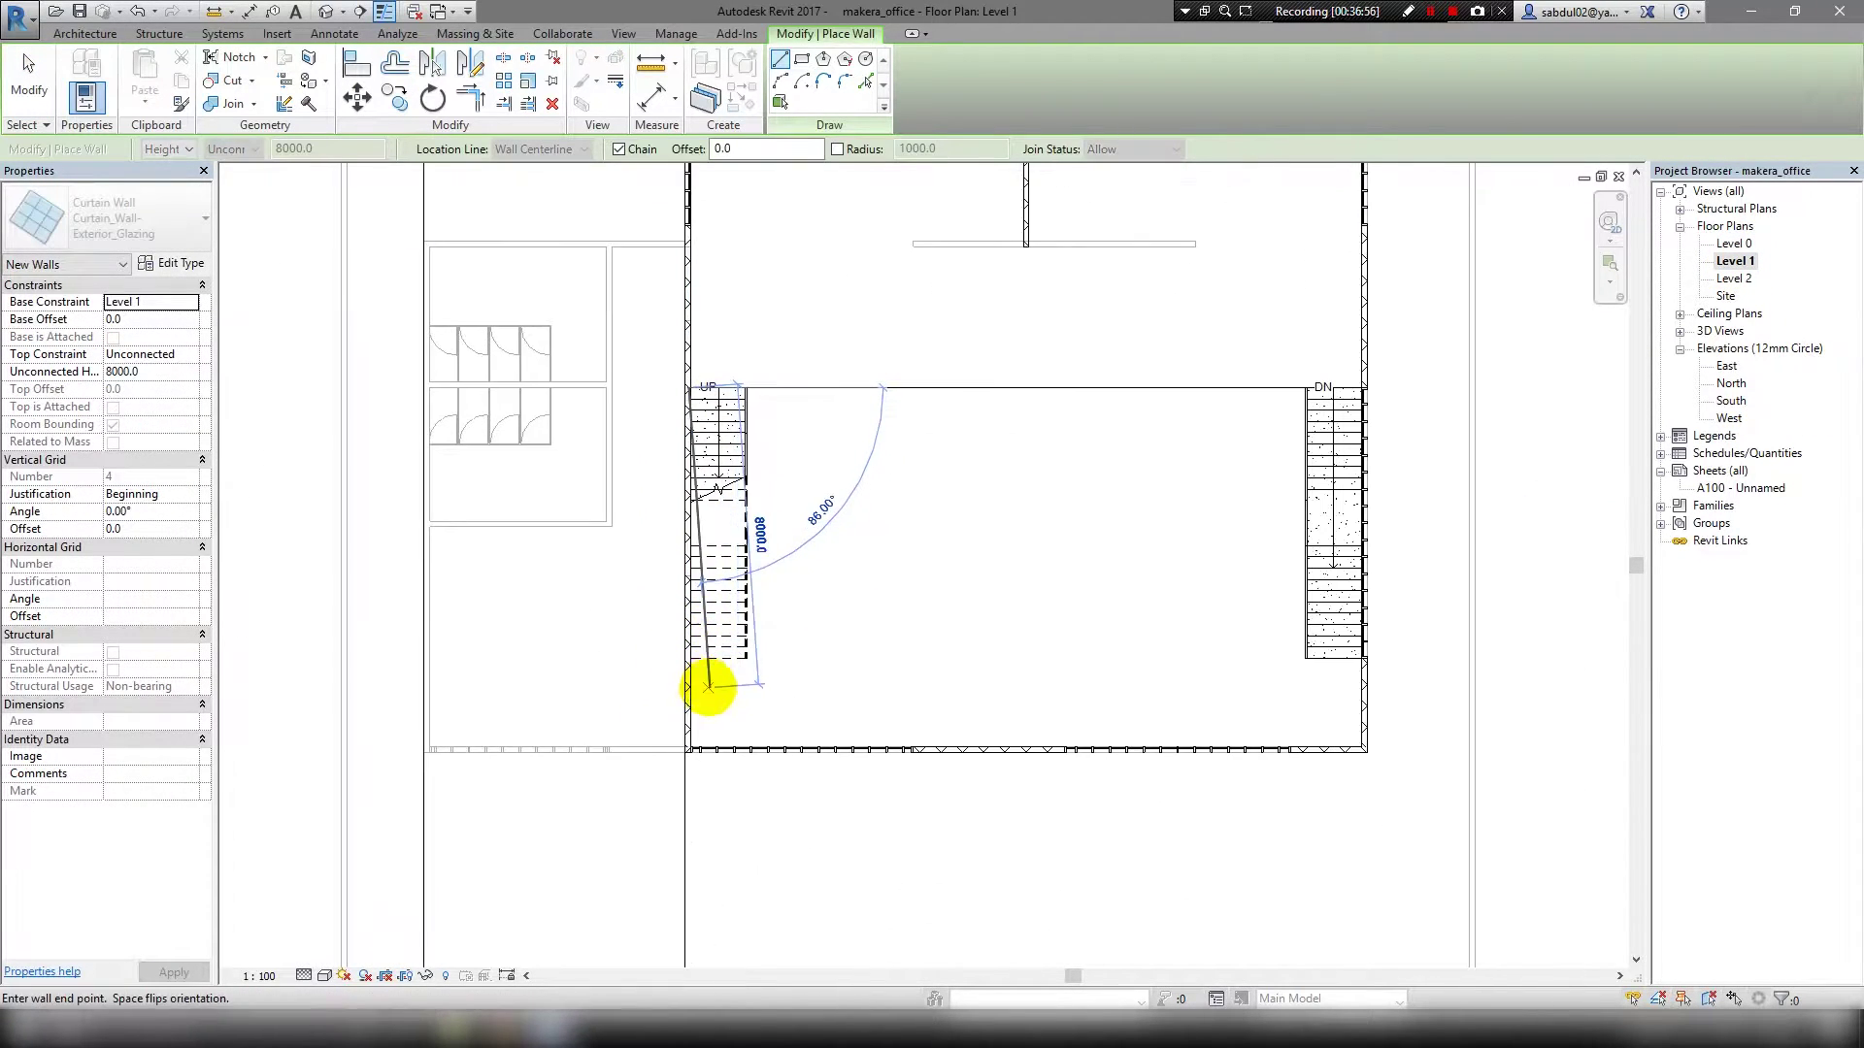
pyautogui.scroll(1, 687, 653)
pyautogui.scroll(1, 679, 649)
pyautogui.click(684, 683)
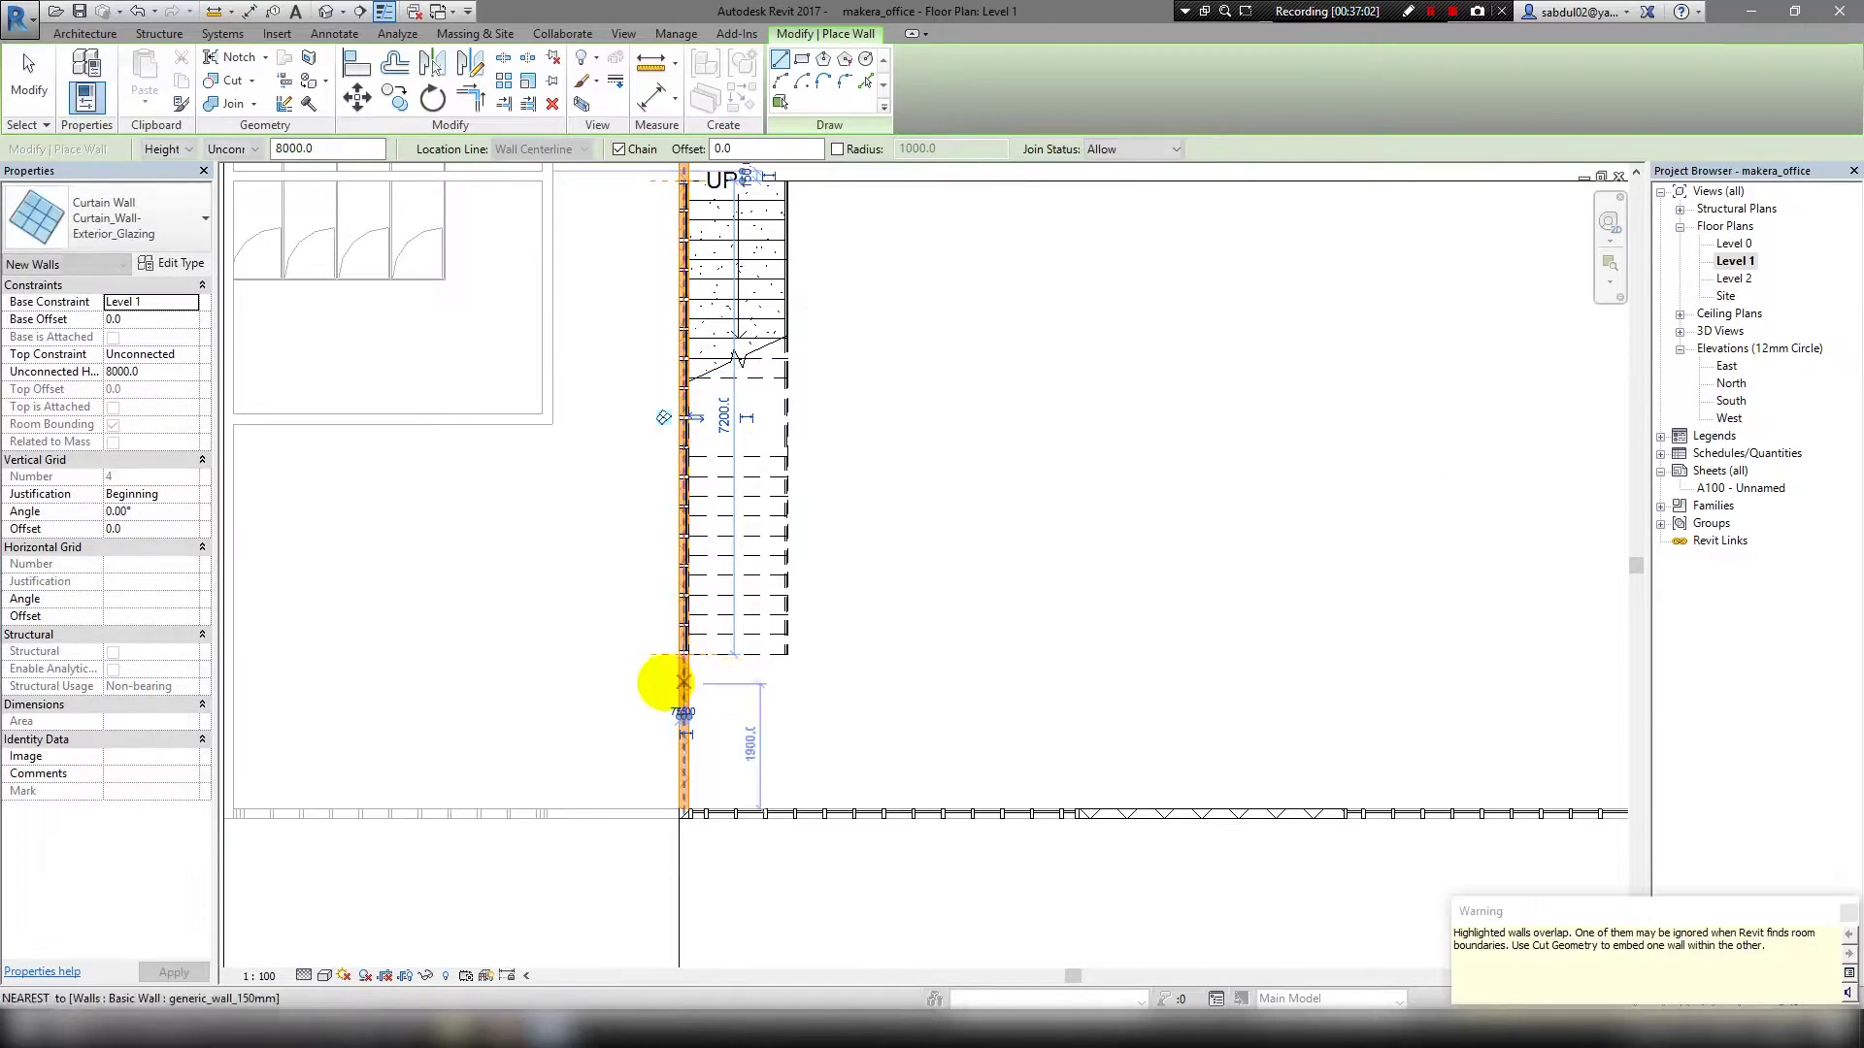
# Embed the curtain wall in the existing wall with Cut Geometry.
pyautogui.press('Escape')
pyautogui.press('Escape')
pyautogui.scroll(2, 685, 737)
pyautogui.click(249, 79)
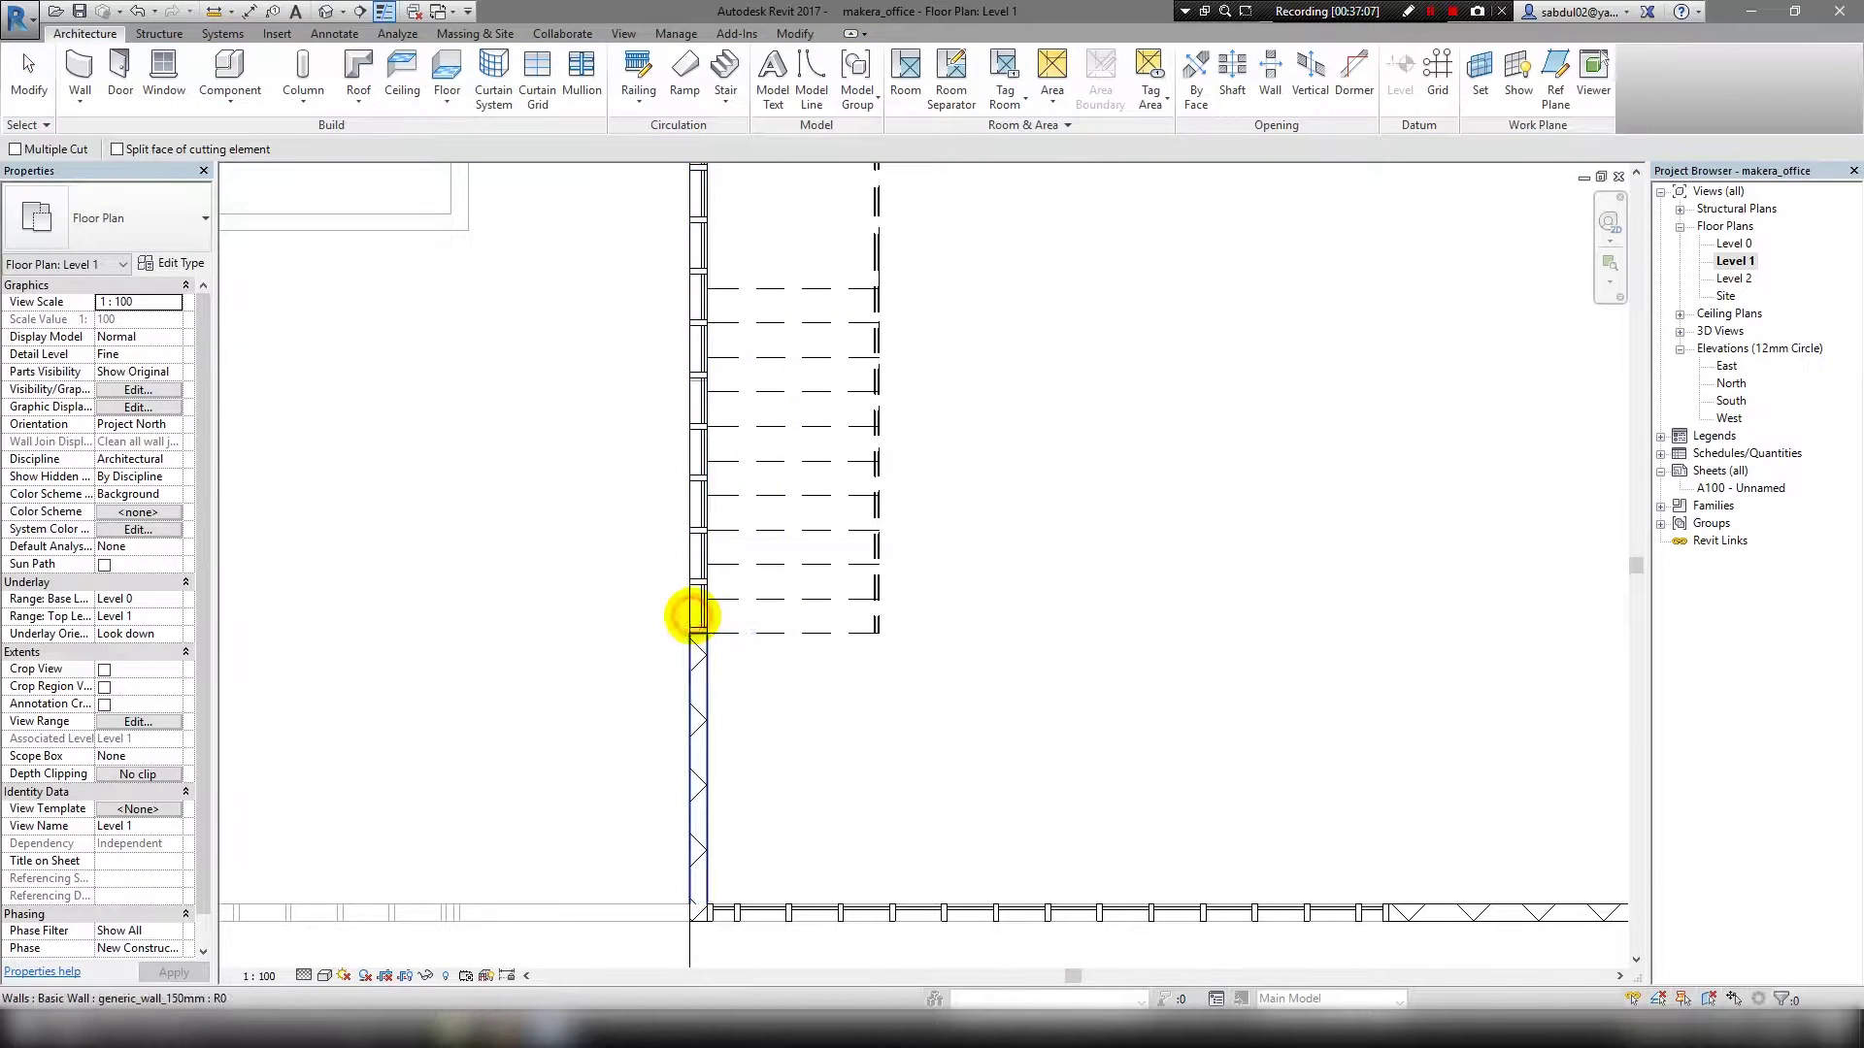
pyautogui.scroll(-2, 692, 616)
pyautogui.press('Escape')
# Set the curtain wall's top constraint to Up to level and view it in 3D.
pyautogui.click(696, 364)
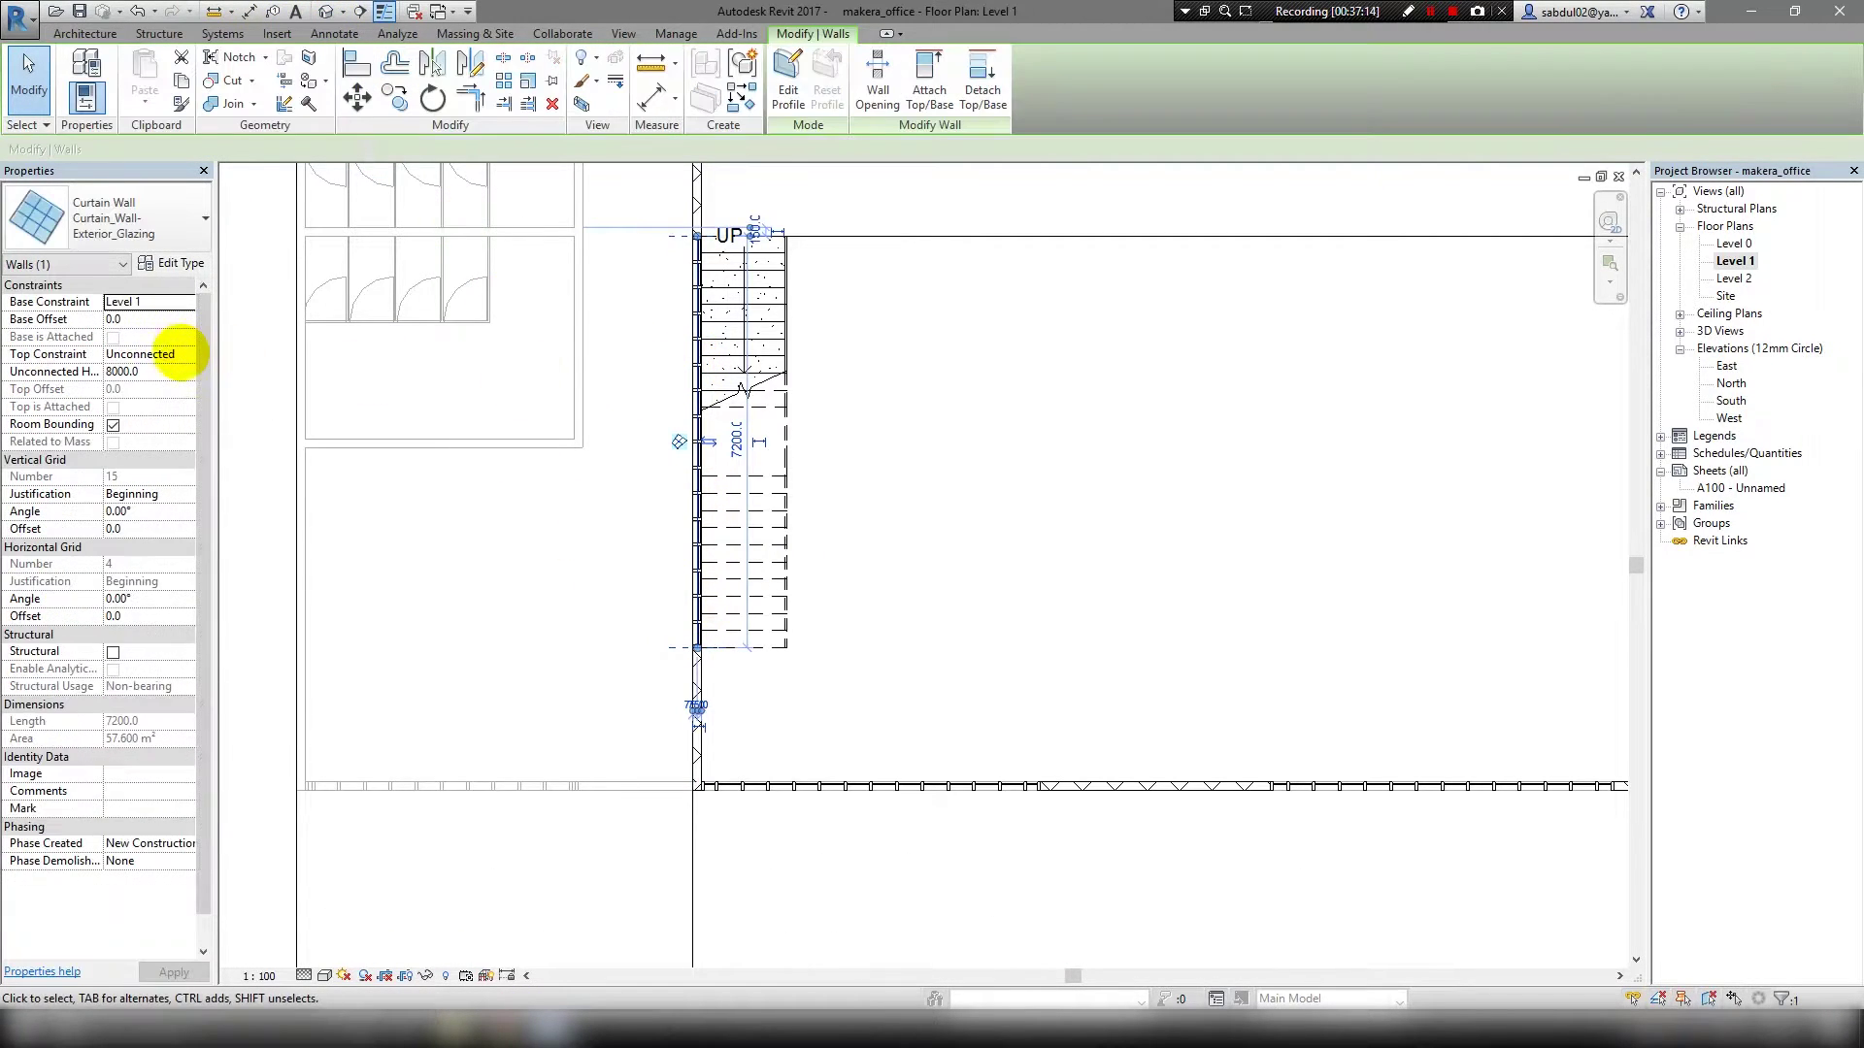
pyautogui.click(189, 354)
pyautogui.click(178, 442)
pyautogui.press('Escape')
pyautogui.click(327, 11)
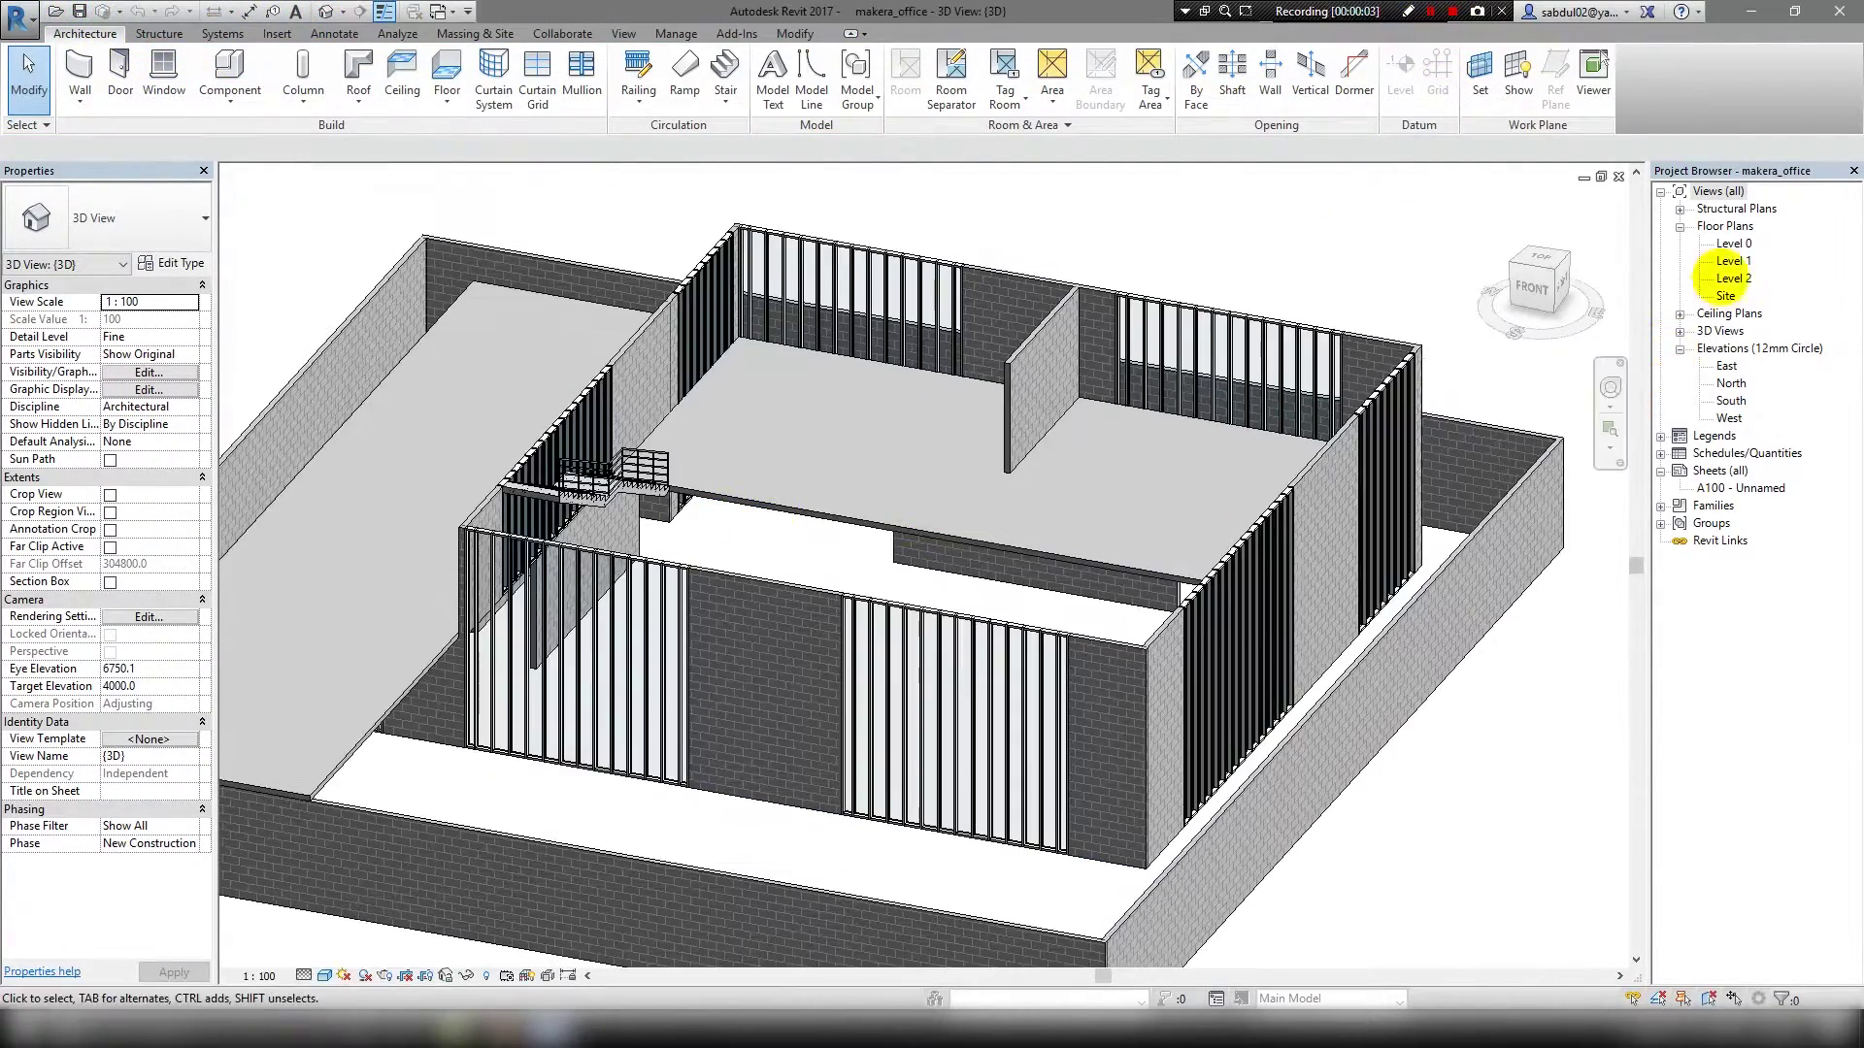
# In the Level 1 plan, start a footprint roof and duplicate Roof_Generic-125mm as Roof_Generic-150mm.
pyautogui.doubleClick(1733, 262)
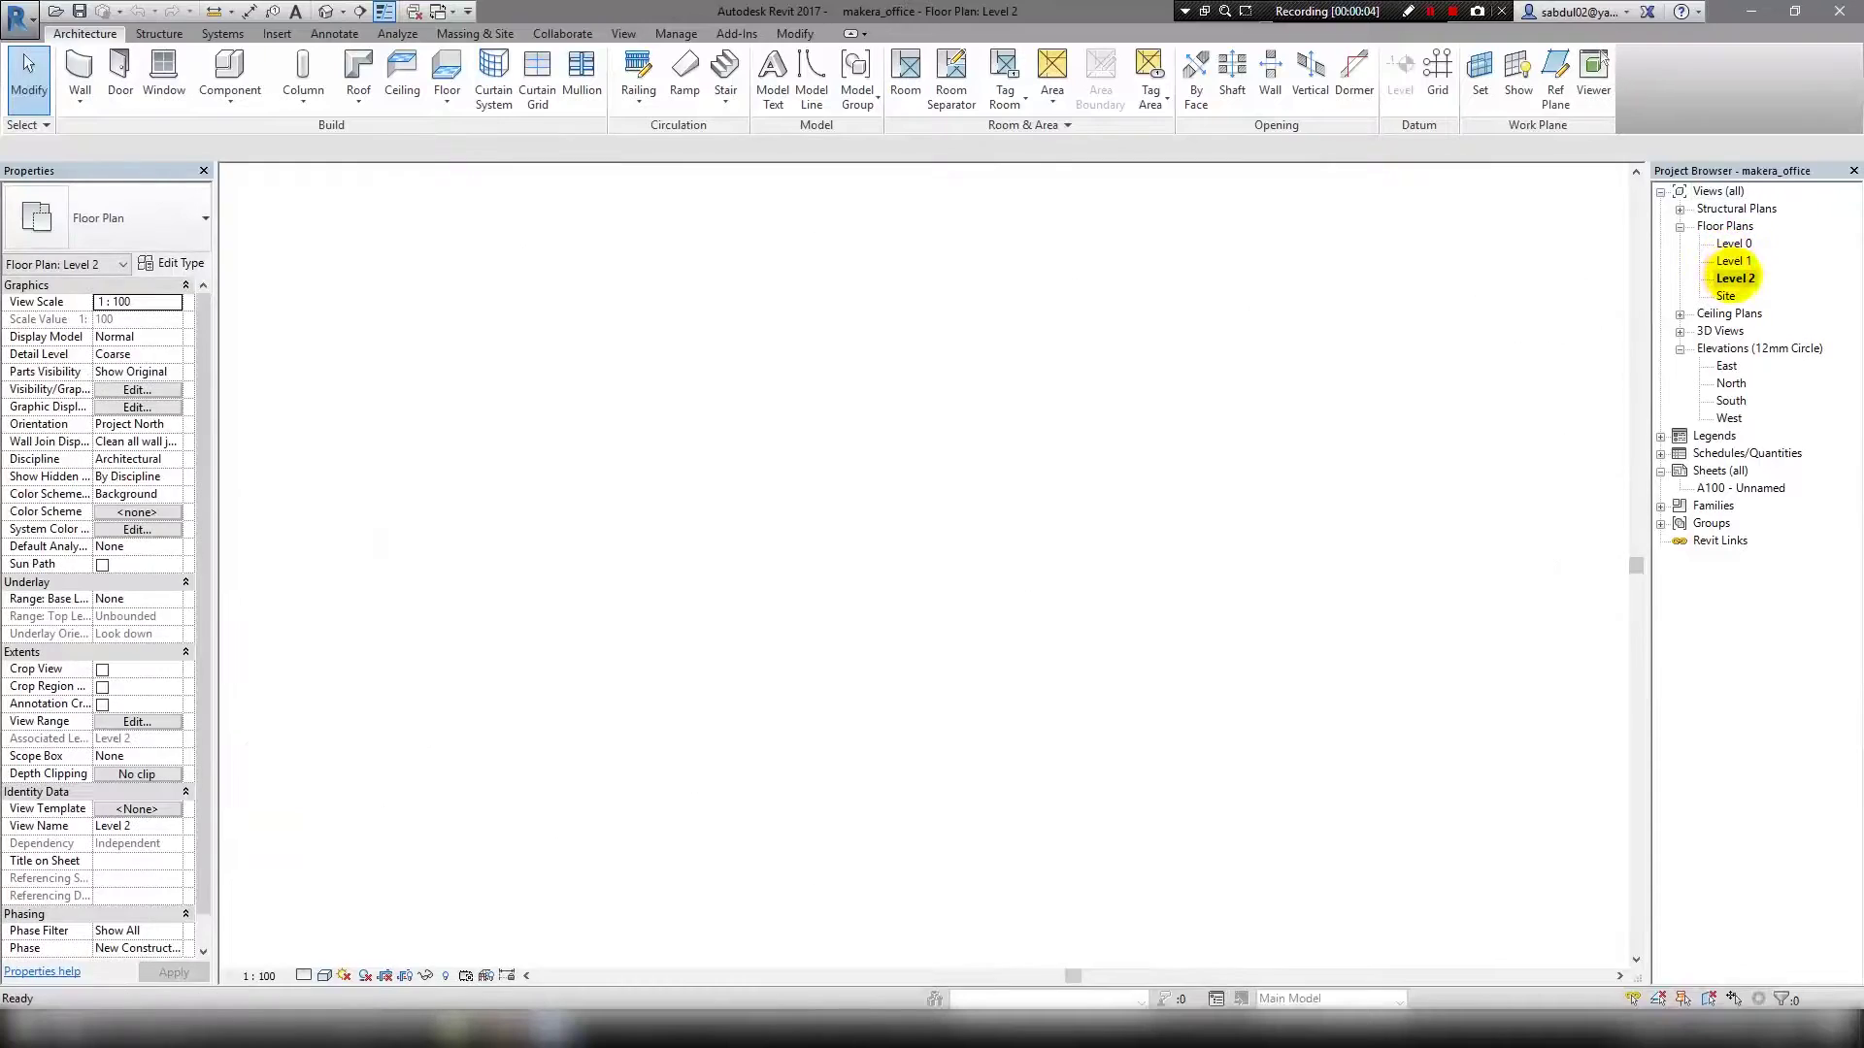
pyautogui.scroll(2, 650, 388)
pyautogui.scroll(1, 650, 388)
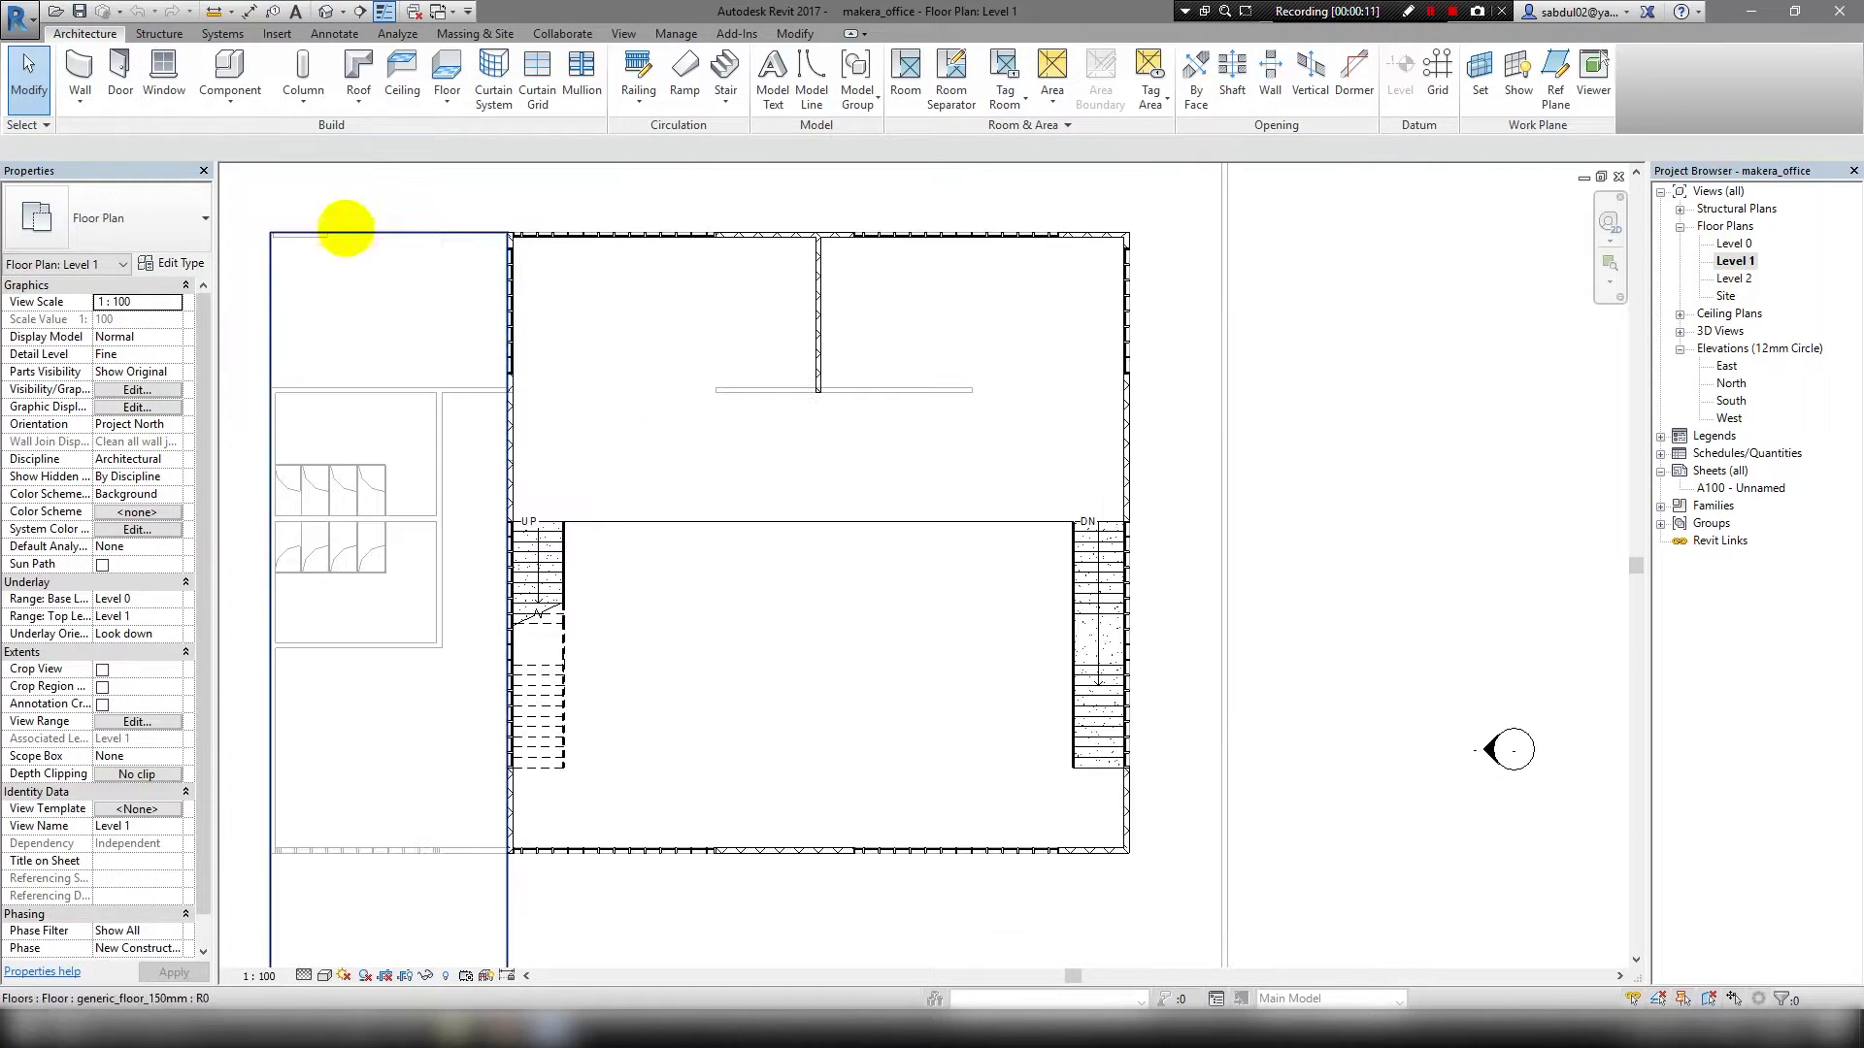
pyautogui.click(194, 219)
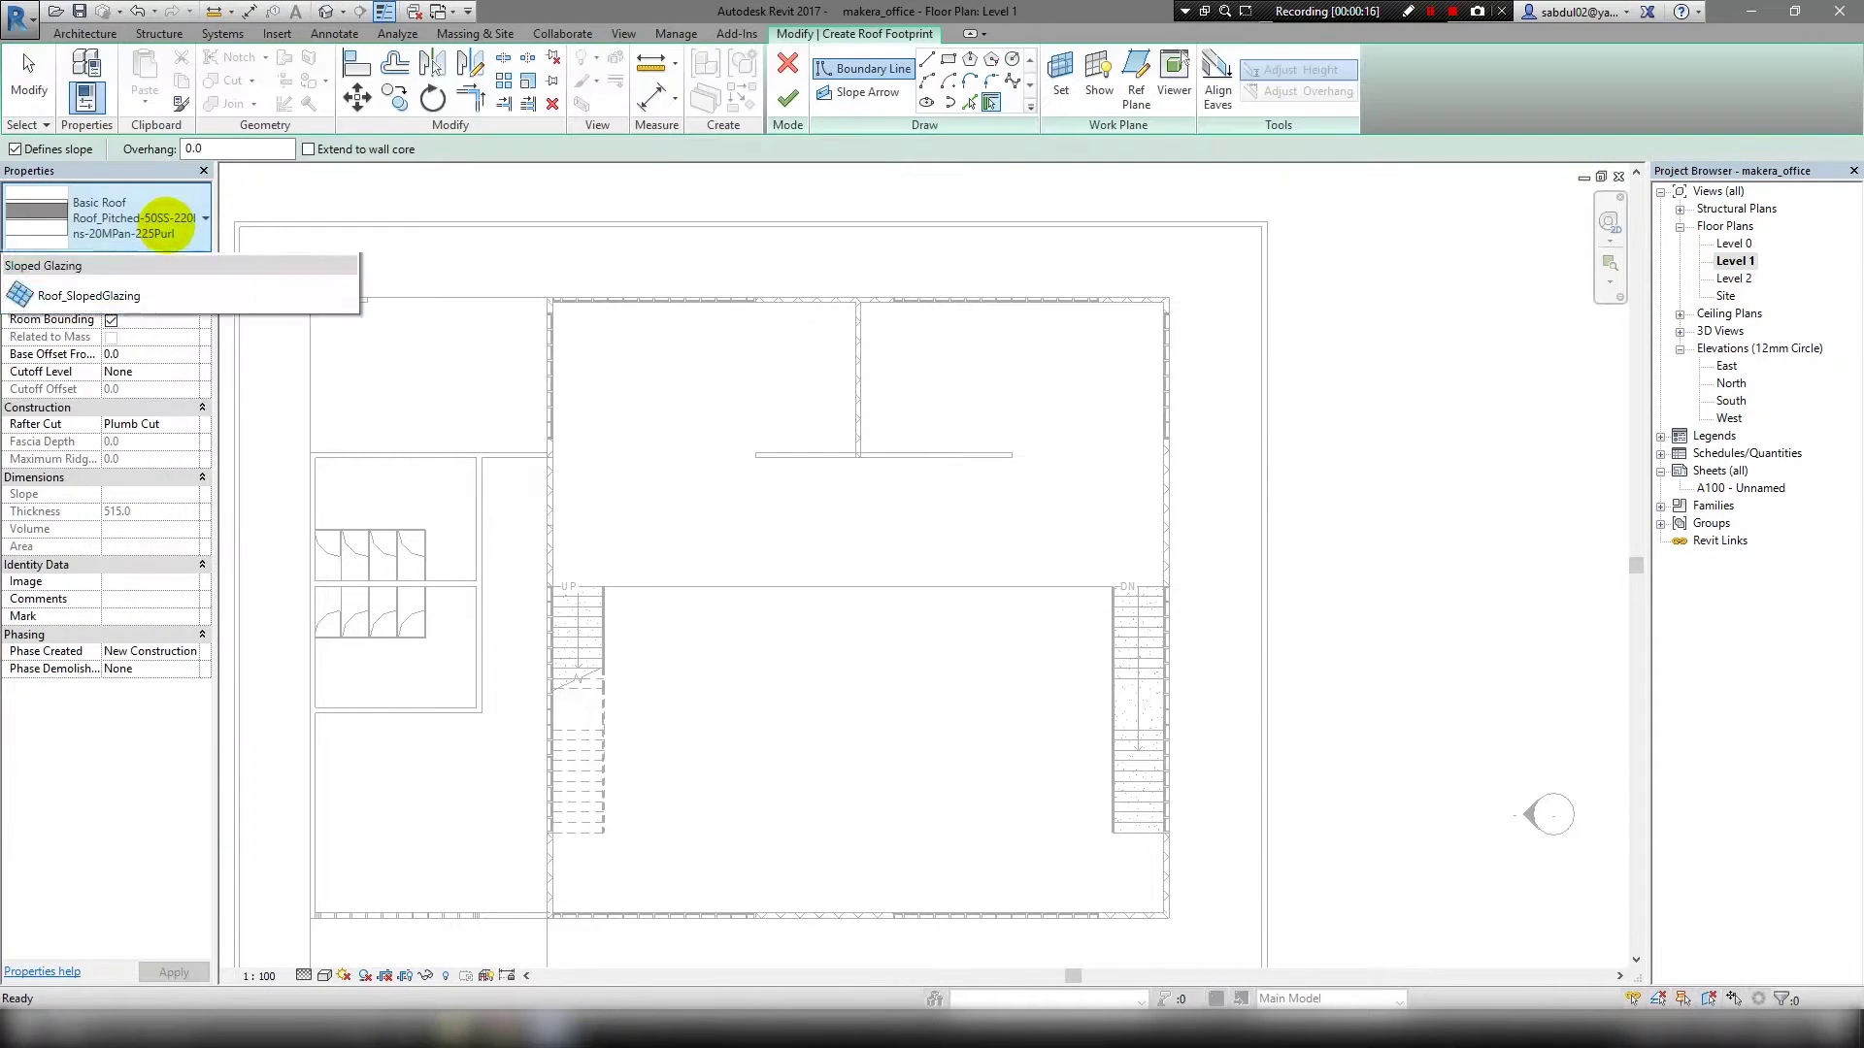
pyautogui.click(107, 289)
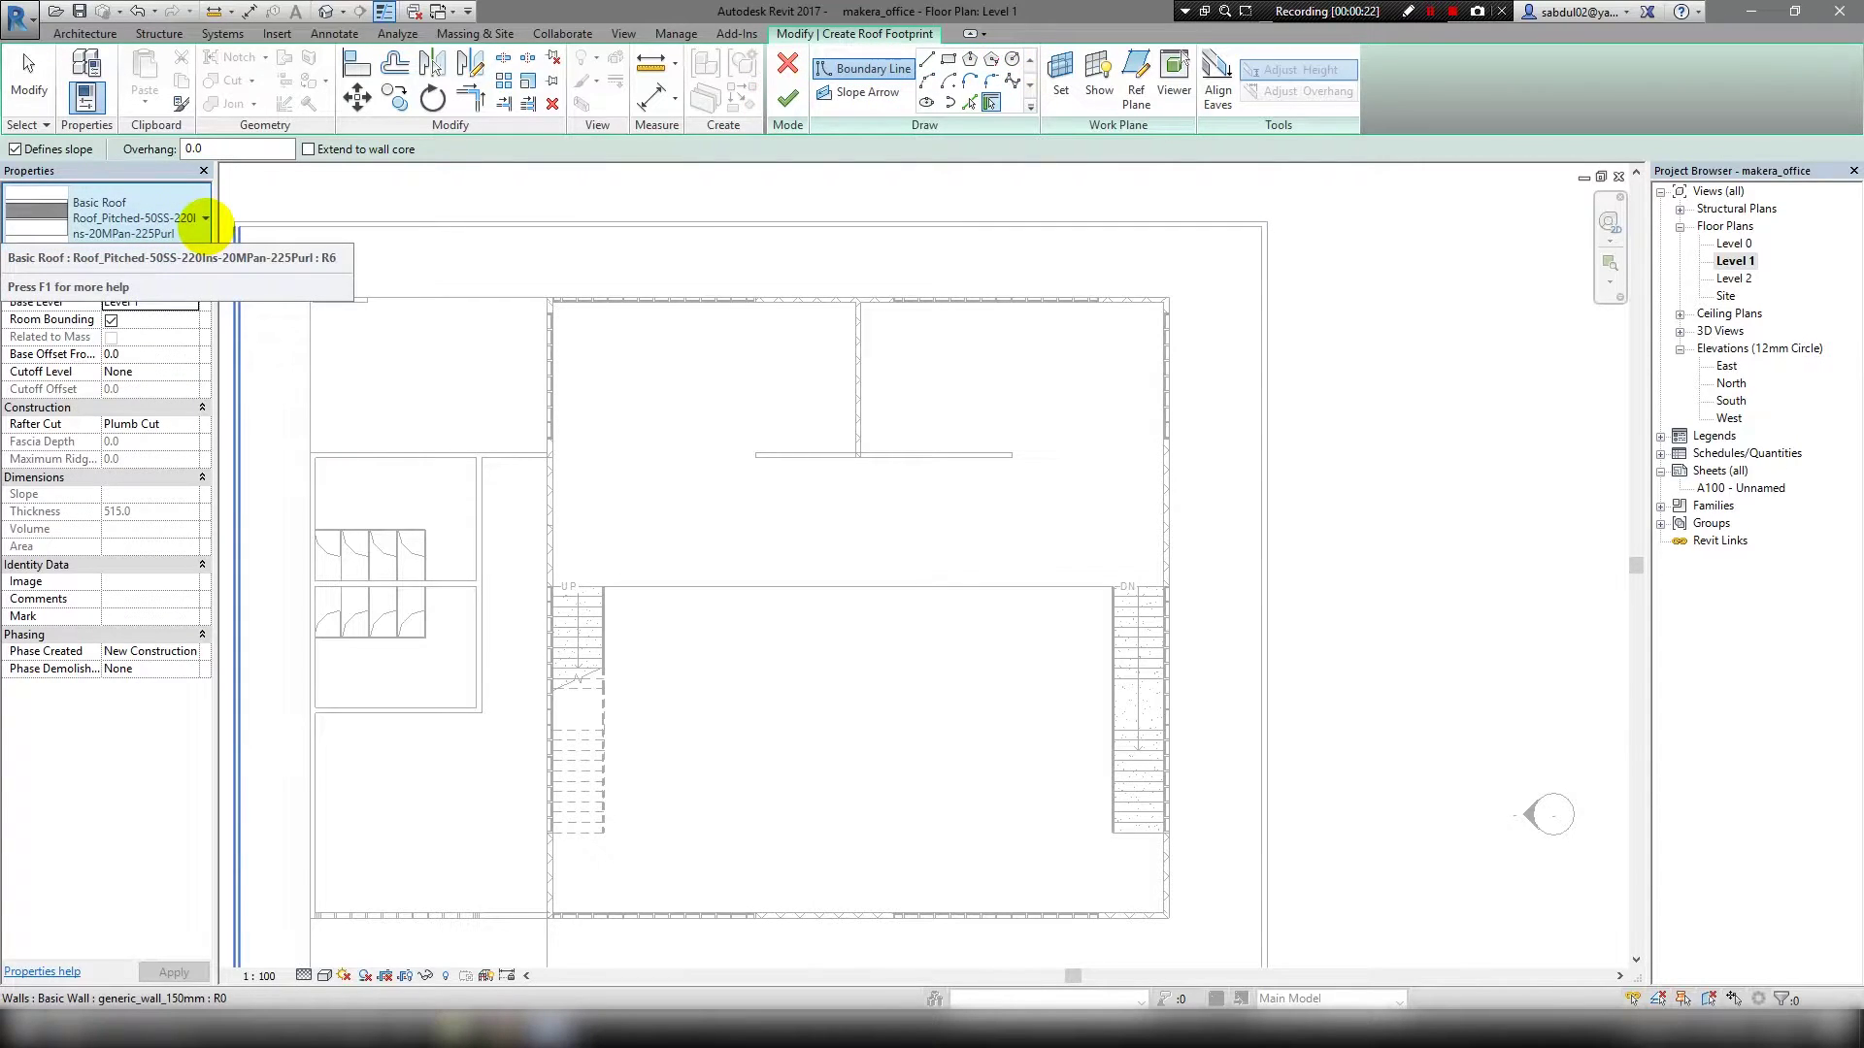
pyautogui.click(205, 218)
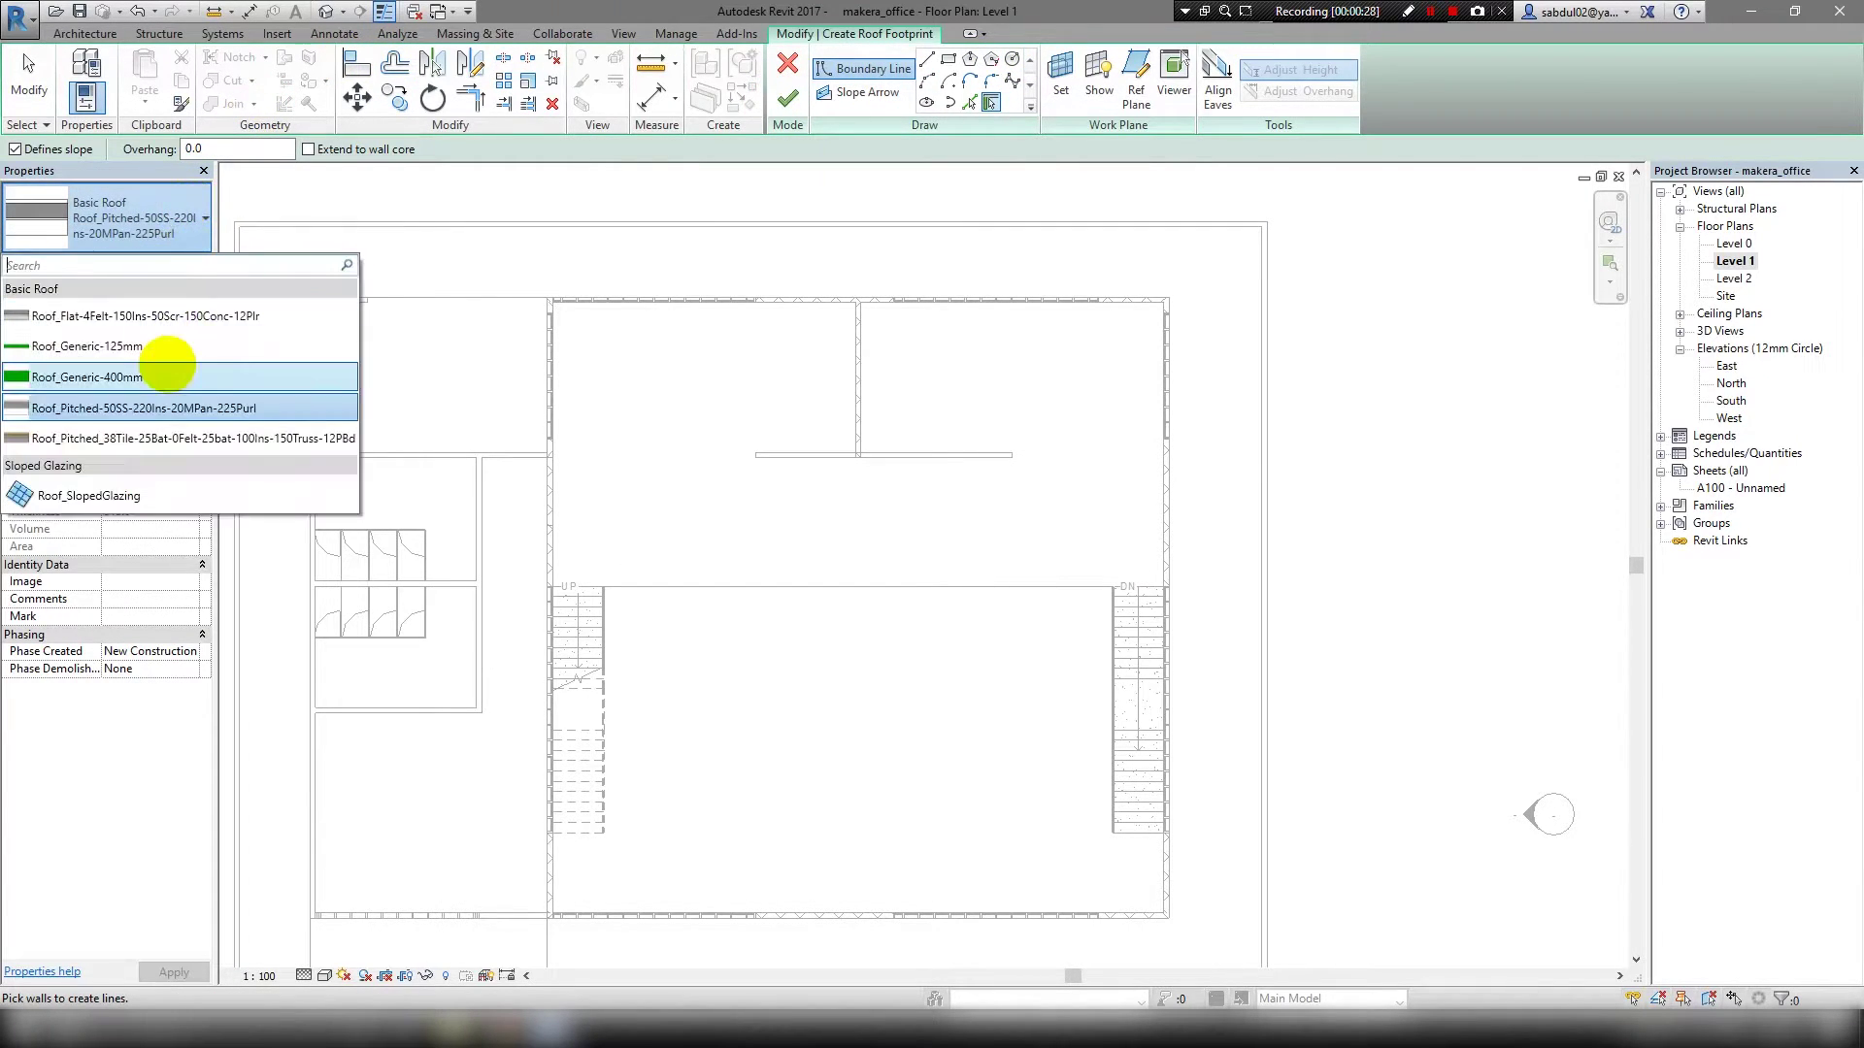
pyautogui.click(145, 346)
pyautogui.click(172, 263)
pyautogui.click(709, 383)
pyautogui.write('Roof_Generic-150mm')
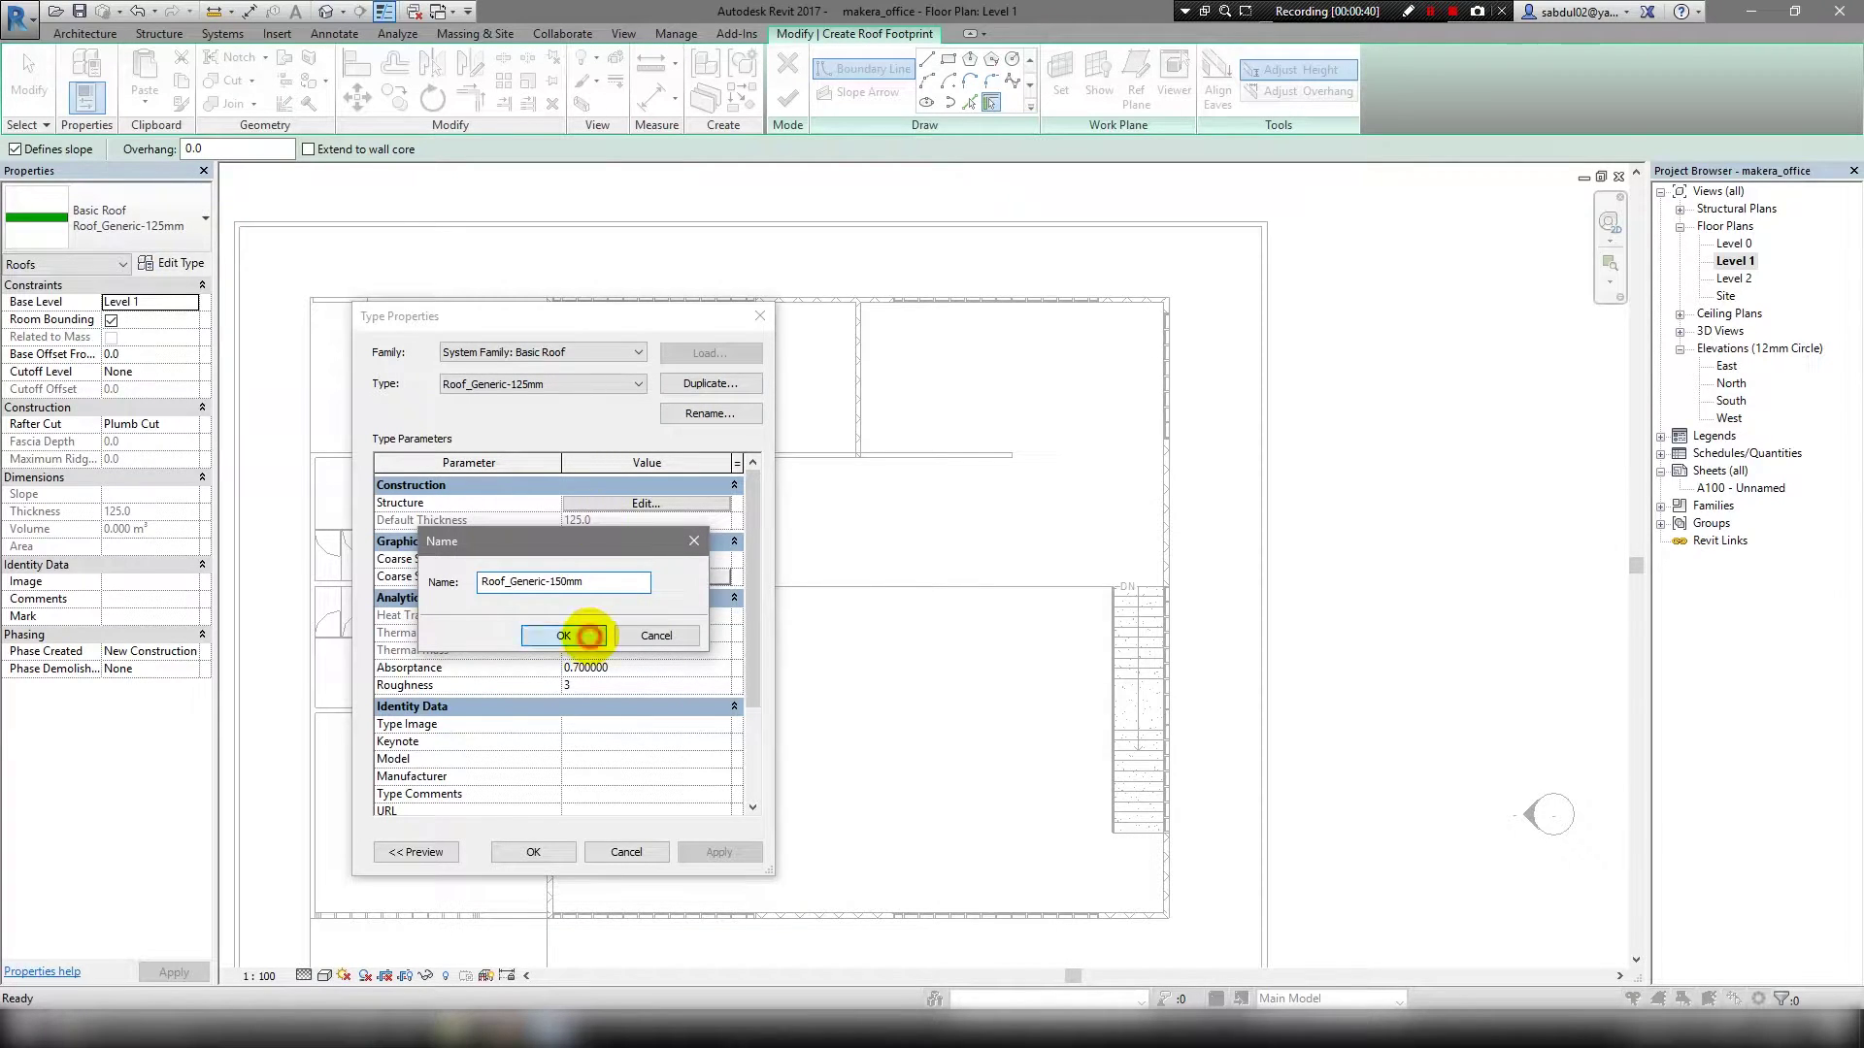
pyautogui.click(589, 636)
pyautogui.click(532, 852)
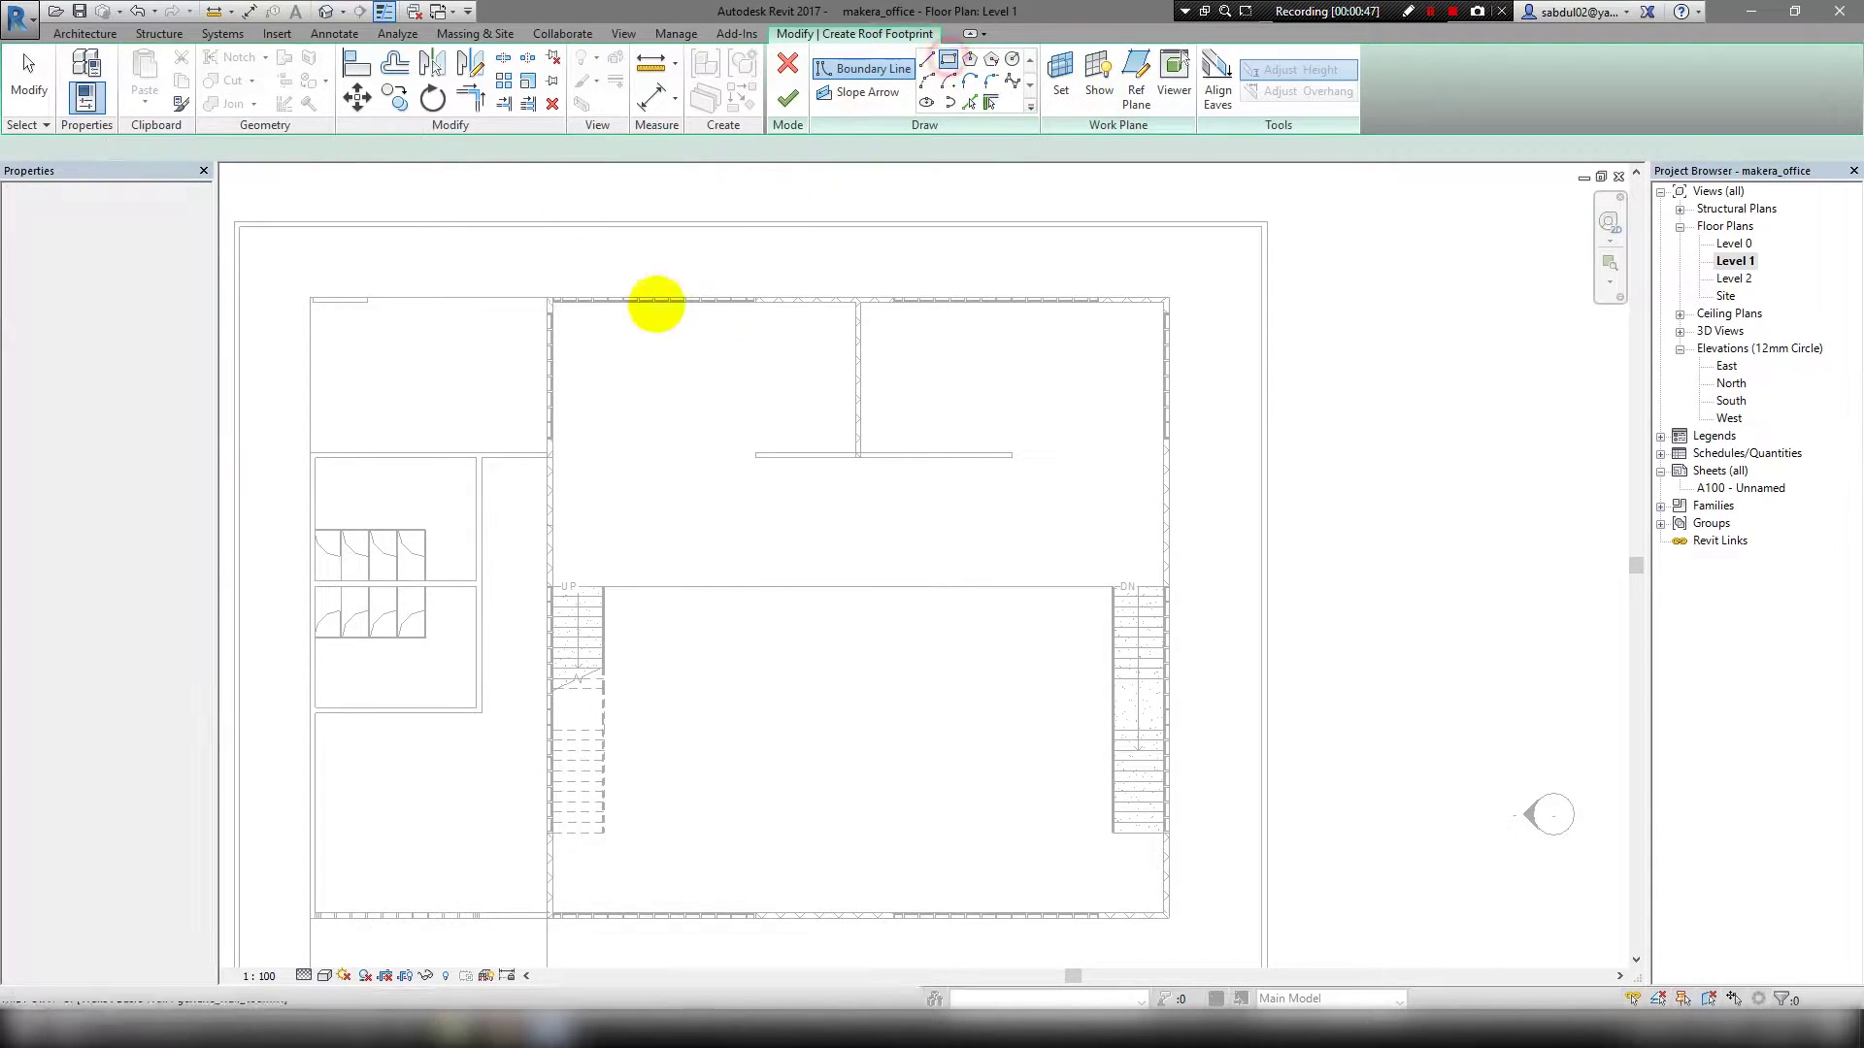
# Sketch boundary rectangles around the main block and along the stair.
pyautogui.click(486, 329)
pyautogui.scroll(-3, 680, 582)
pyautogui.scroll(3, 1048, 769)
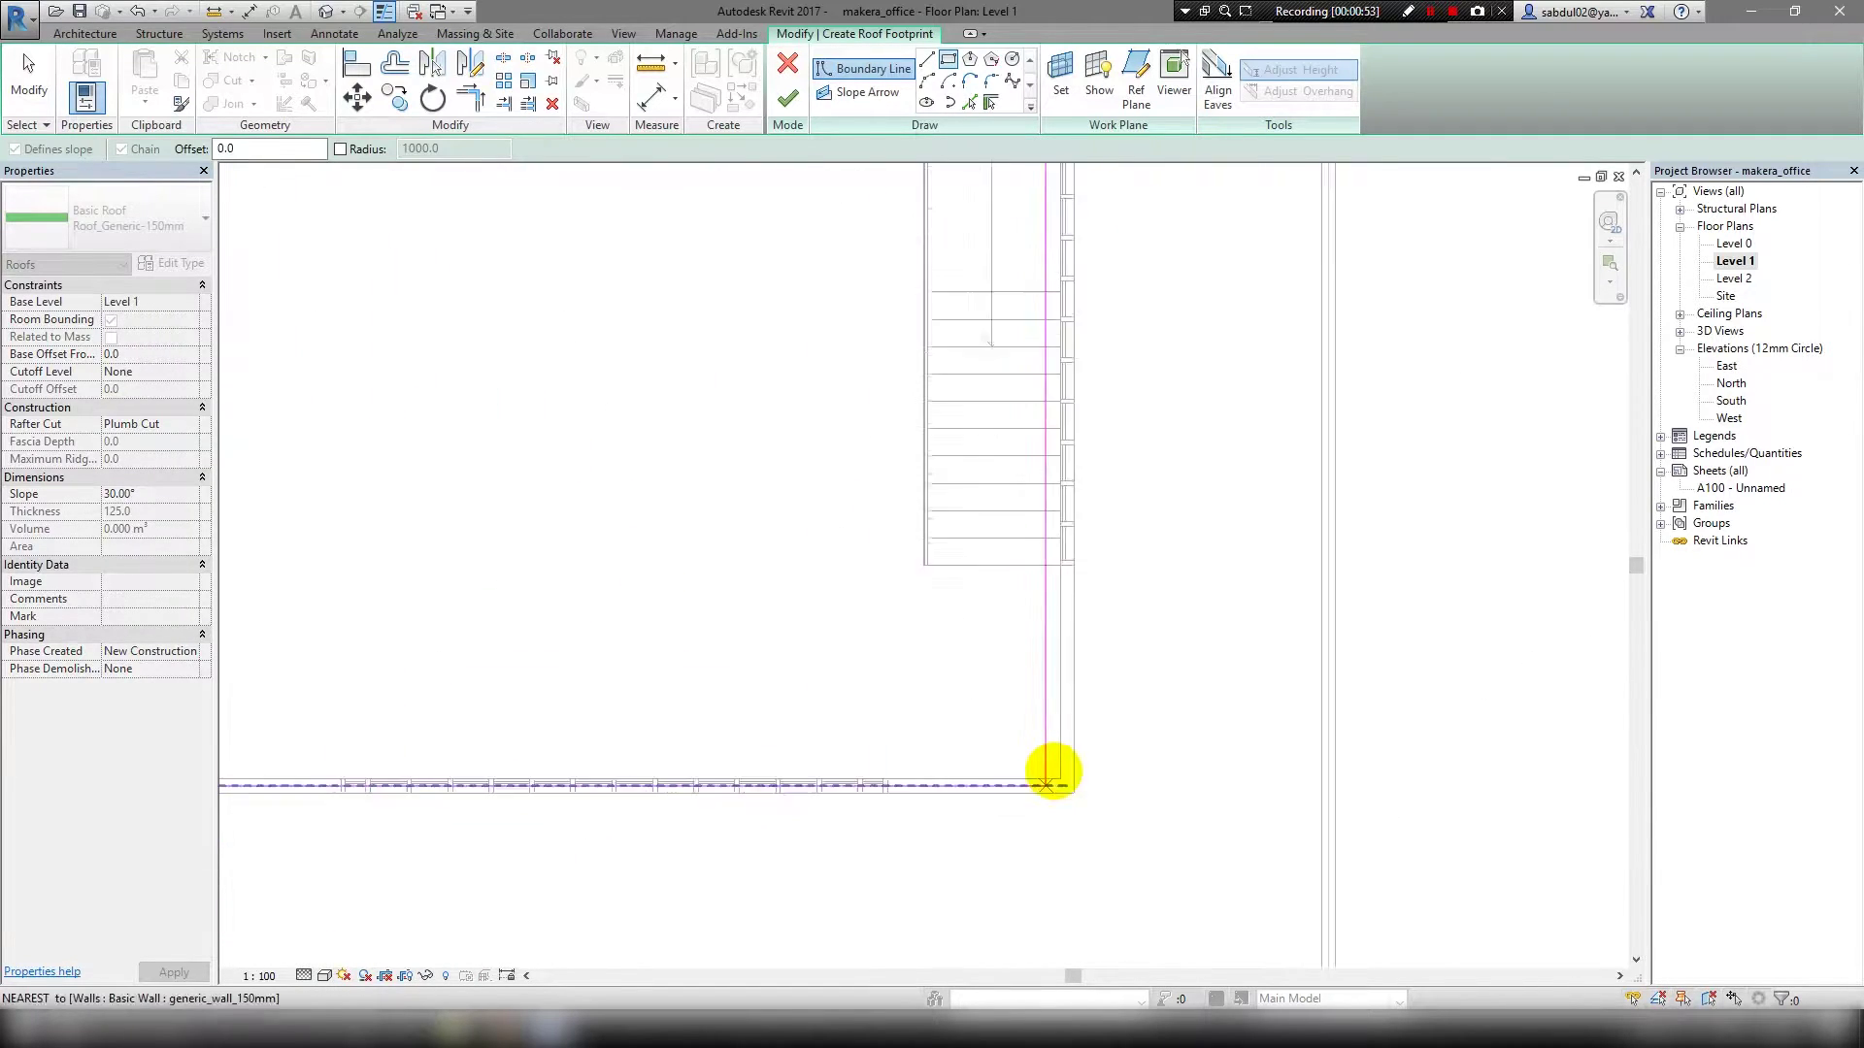
pyautogui.click(1061, 779)
pyautogui.scroll(-3, 1061, 779)
pyautogui.scroll(5, 469, 472)
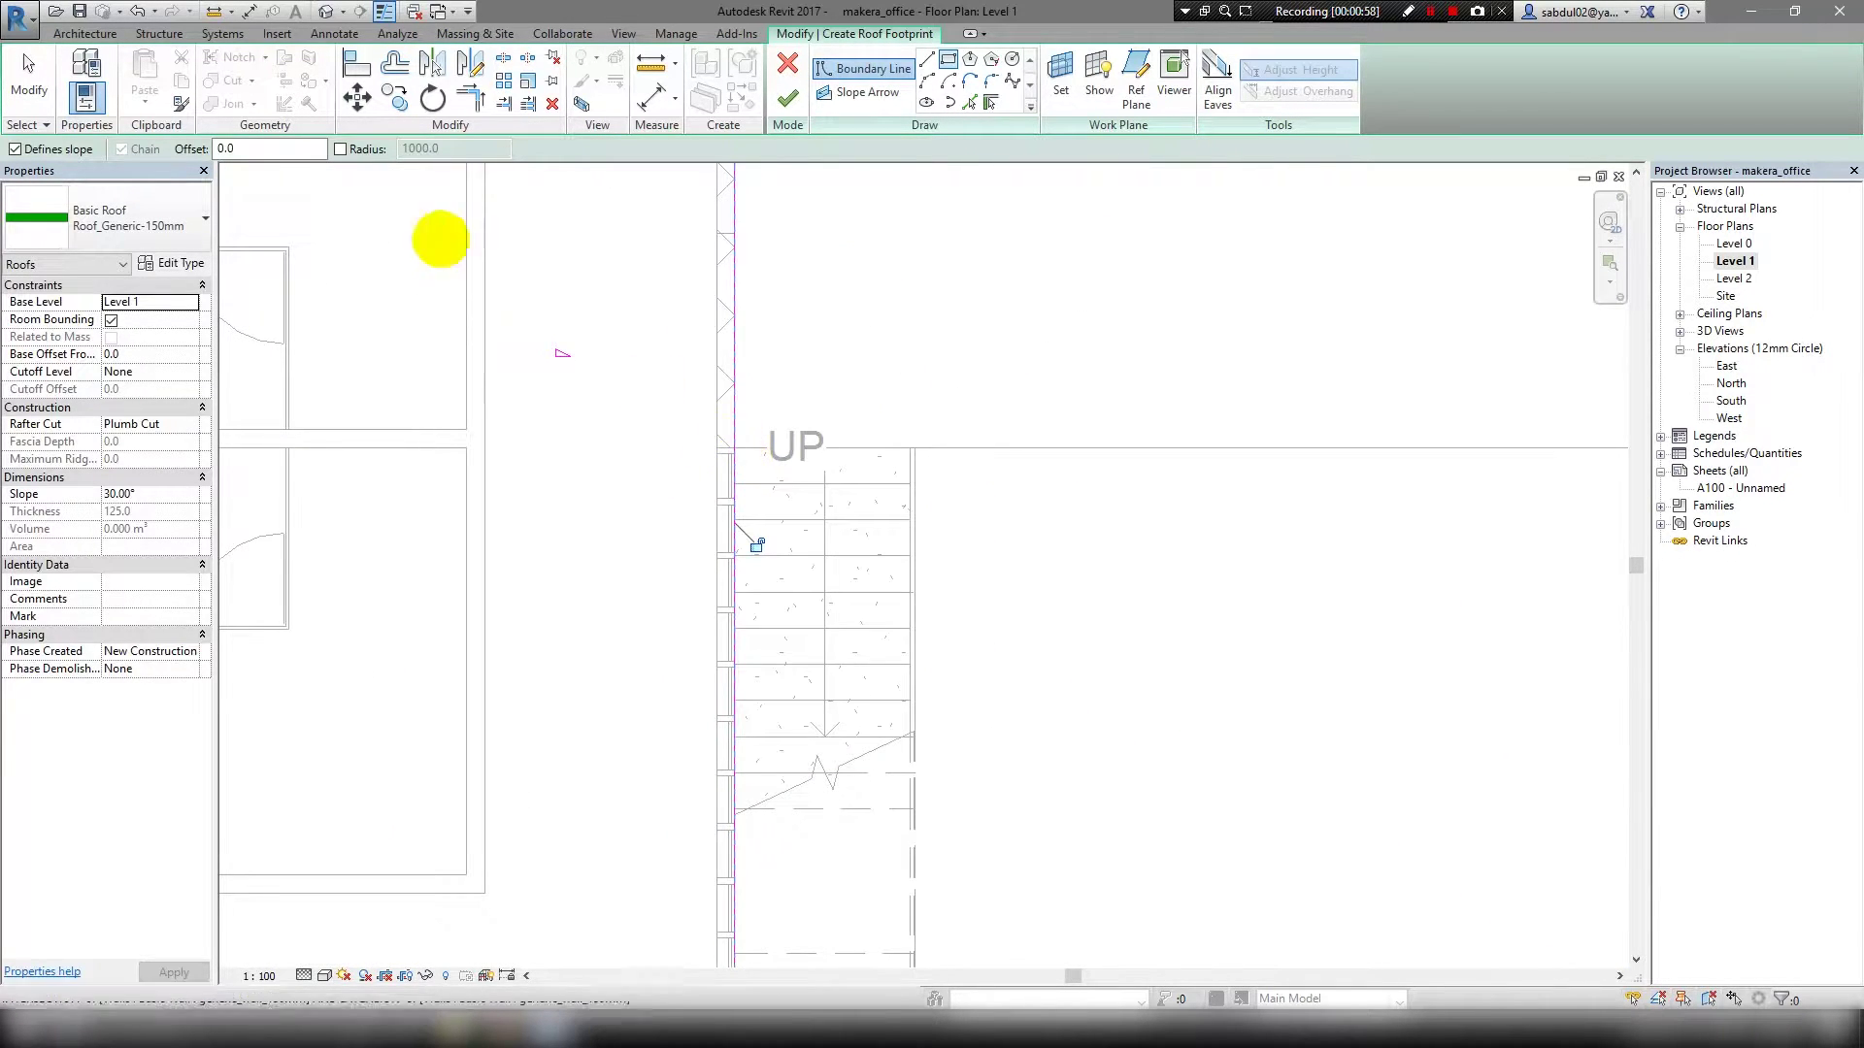
pyautogui.scroll(3, 708, 410)
pyautogui.click(756, 473)
pyautogui.scroll(-3, 699, 188)
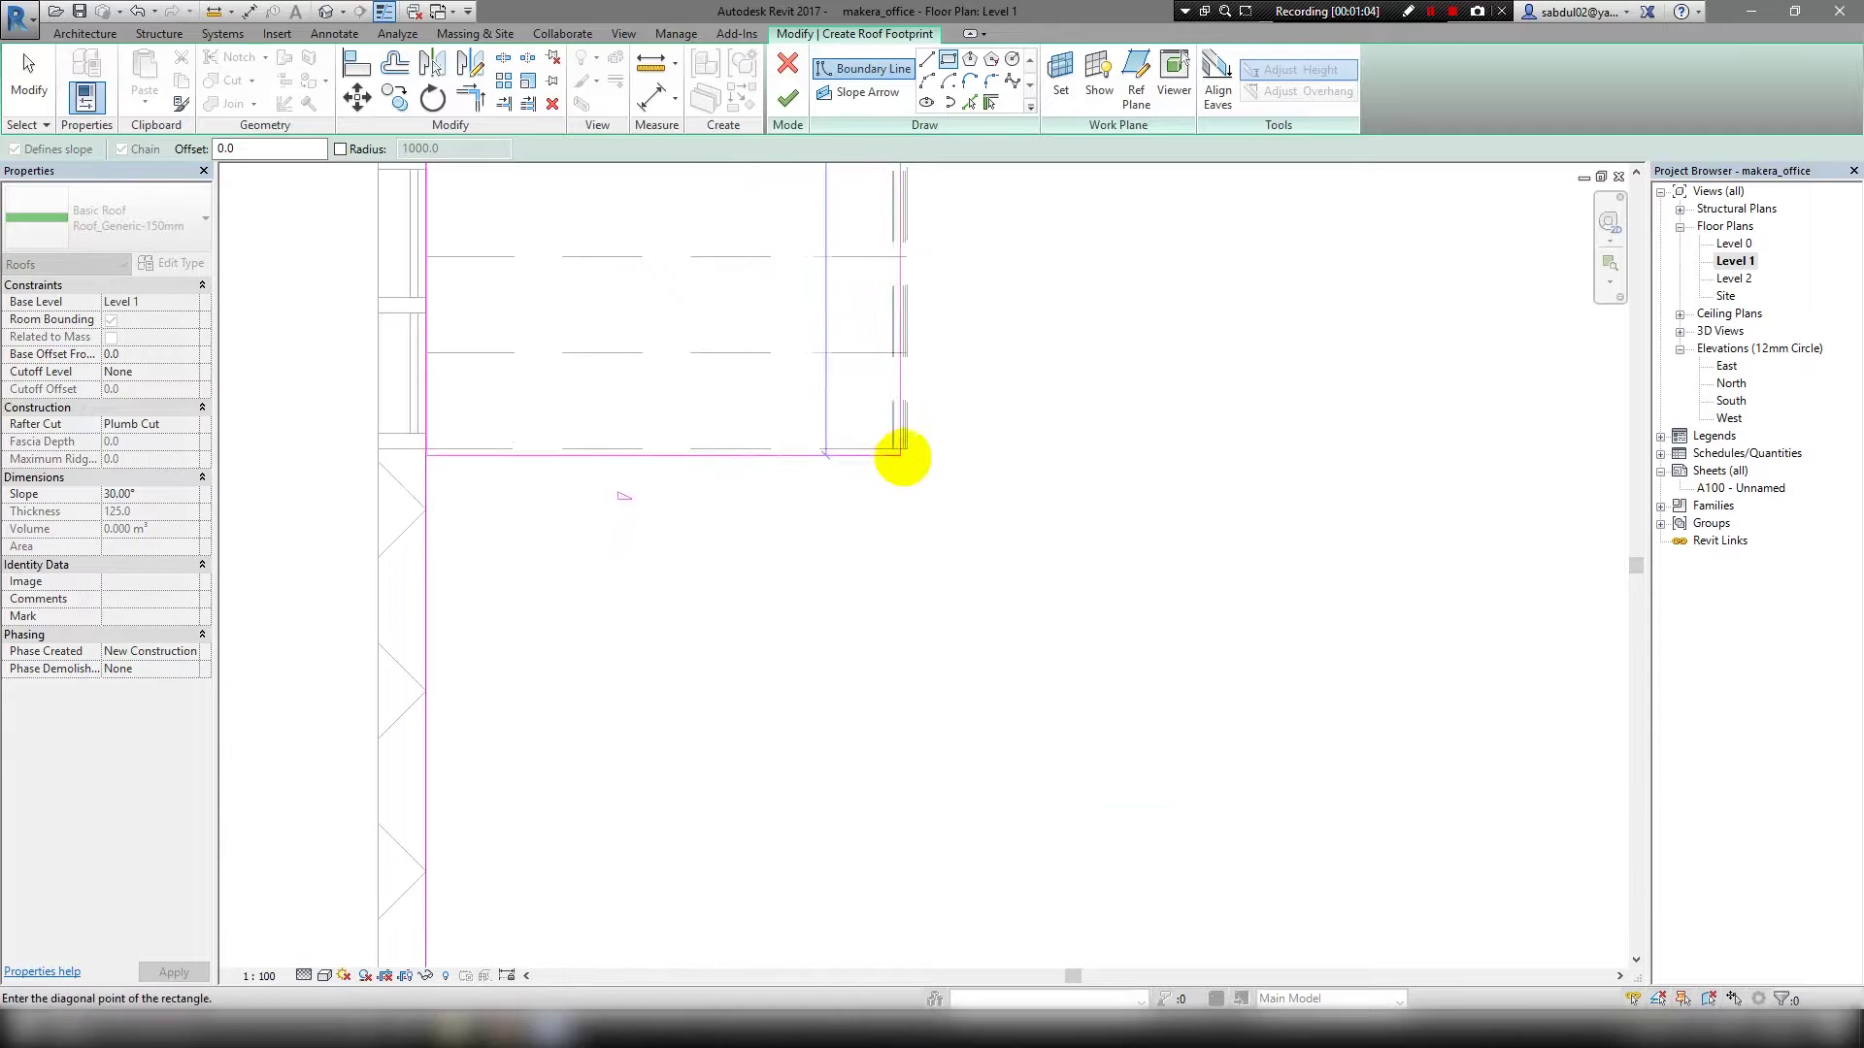
pyautogui.click(894, 449)
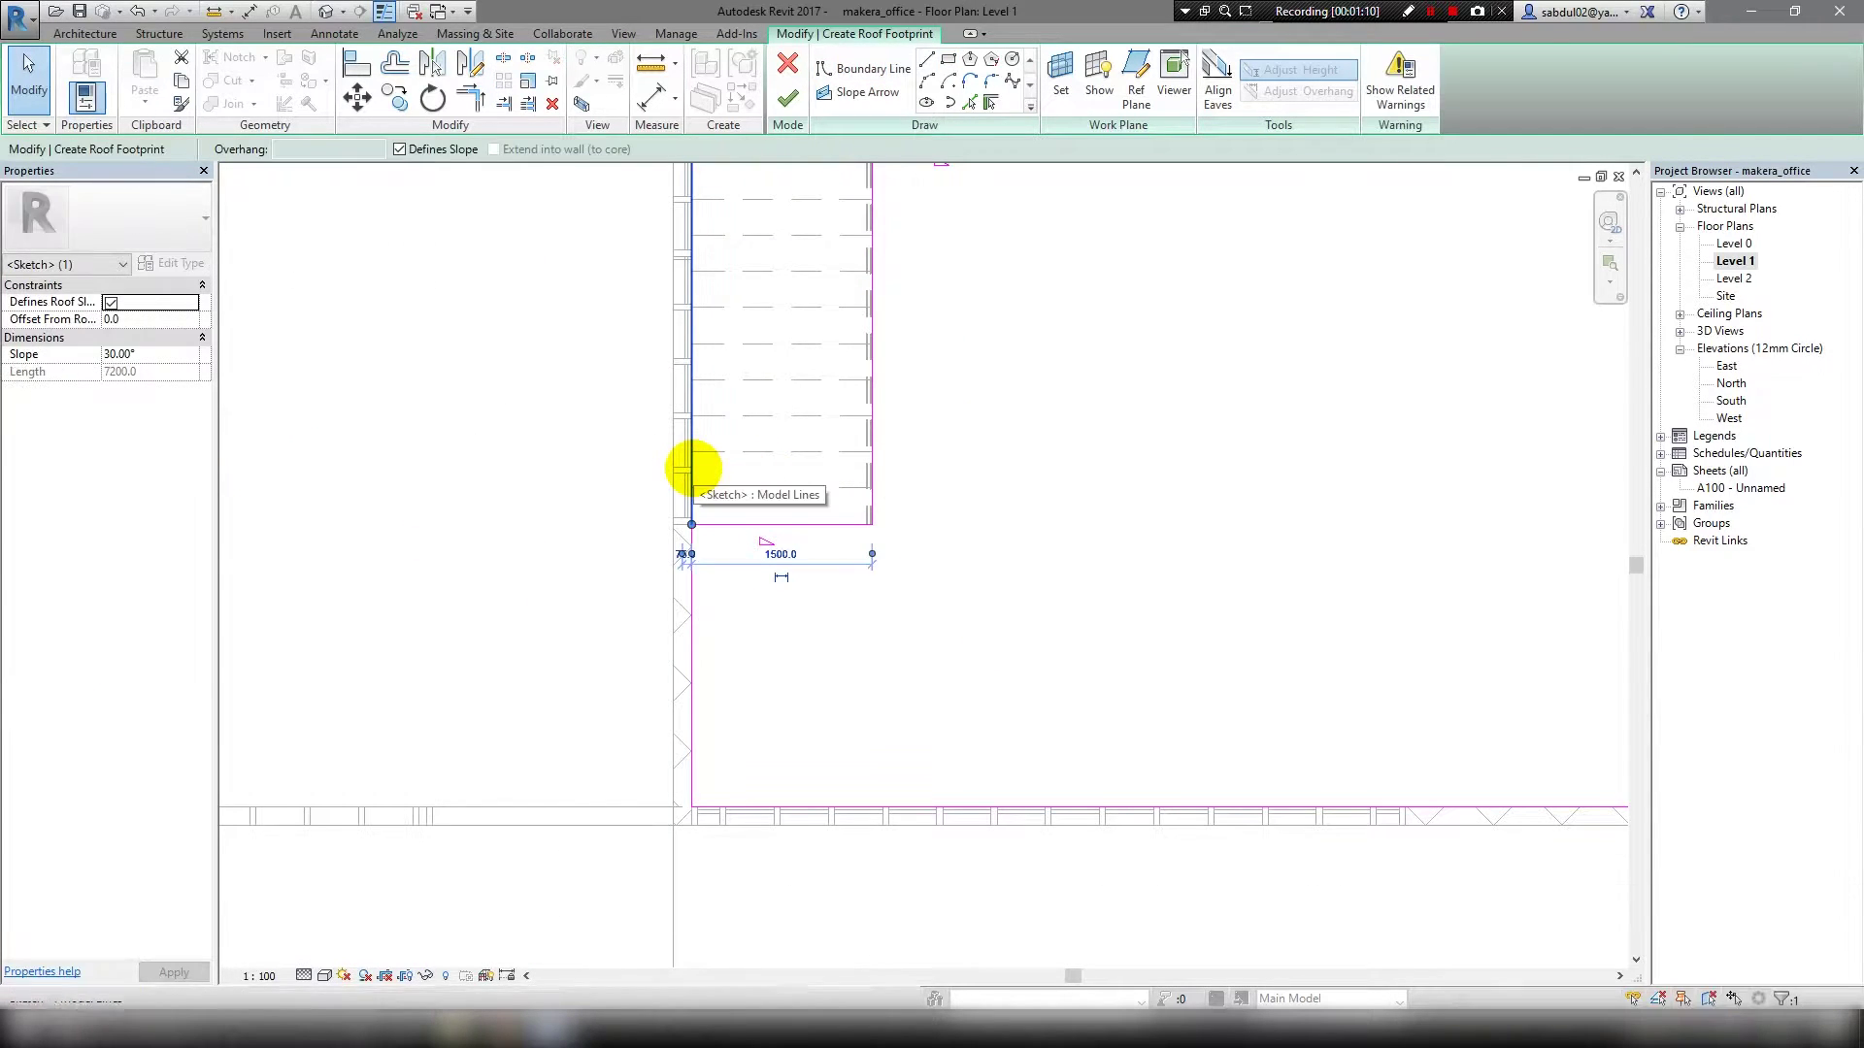
pyautogui.moveTo(695, 471); pyautogui.dragTo(782, 604, button='middle')
# Split and trim the boundary lines, clear Defines Roof Slope, and finish the flat roof.
pyautogui.press('s')
pyautogui.press('l')
pyautogui.press('t')
pyautogui.press('r')
pyautogui.scroll(-2, 777, 472)
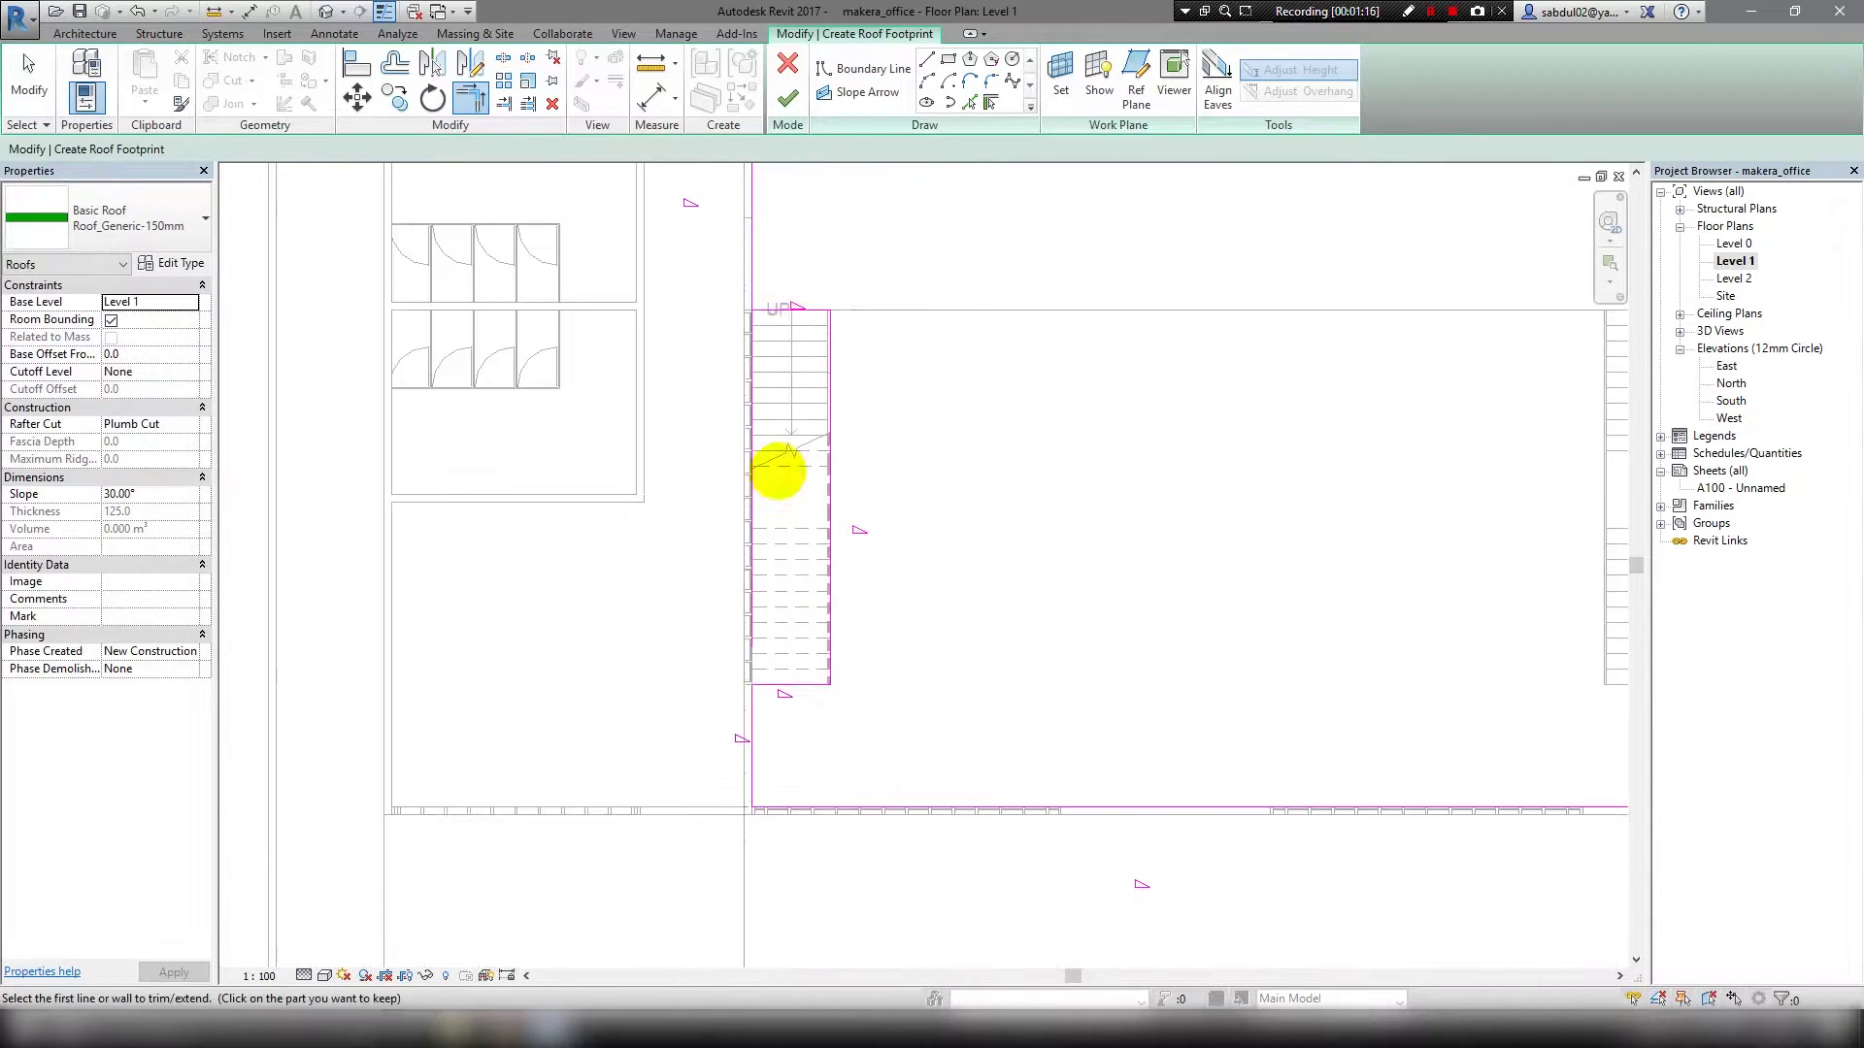
pyautogui.scroll(-3, 752, 287)
pyautogui.press('Escape')
pyautogui.press('Tab')
pyautogui.click(844, 393)
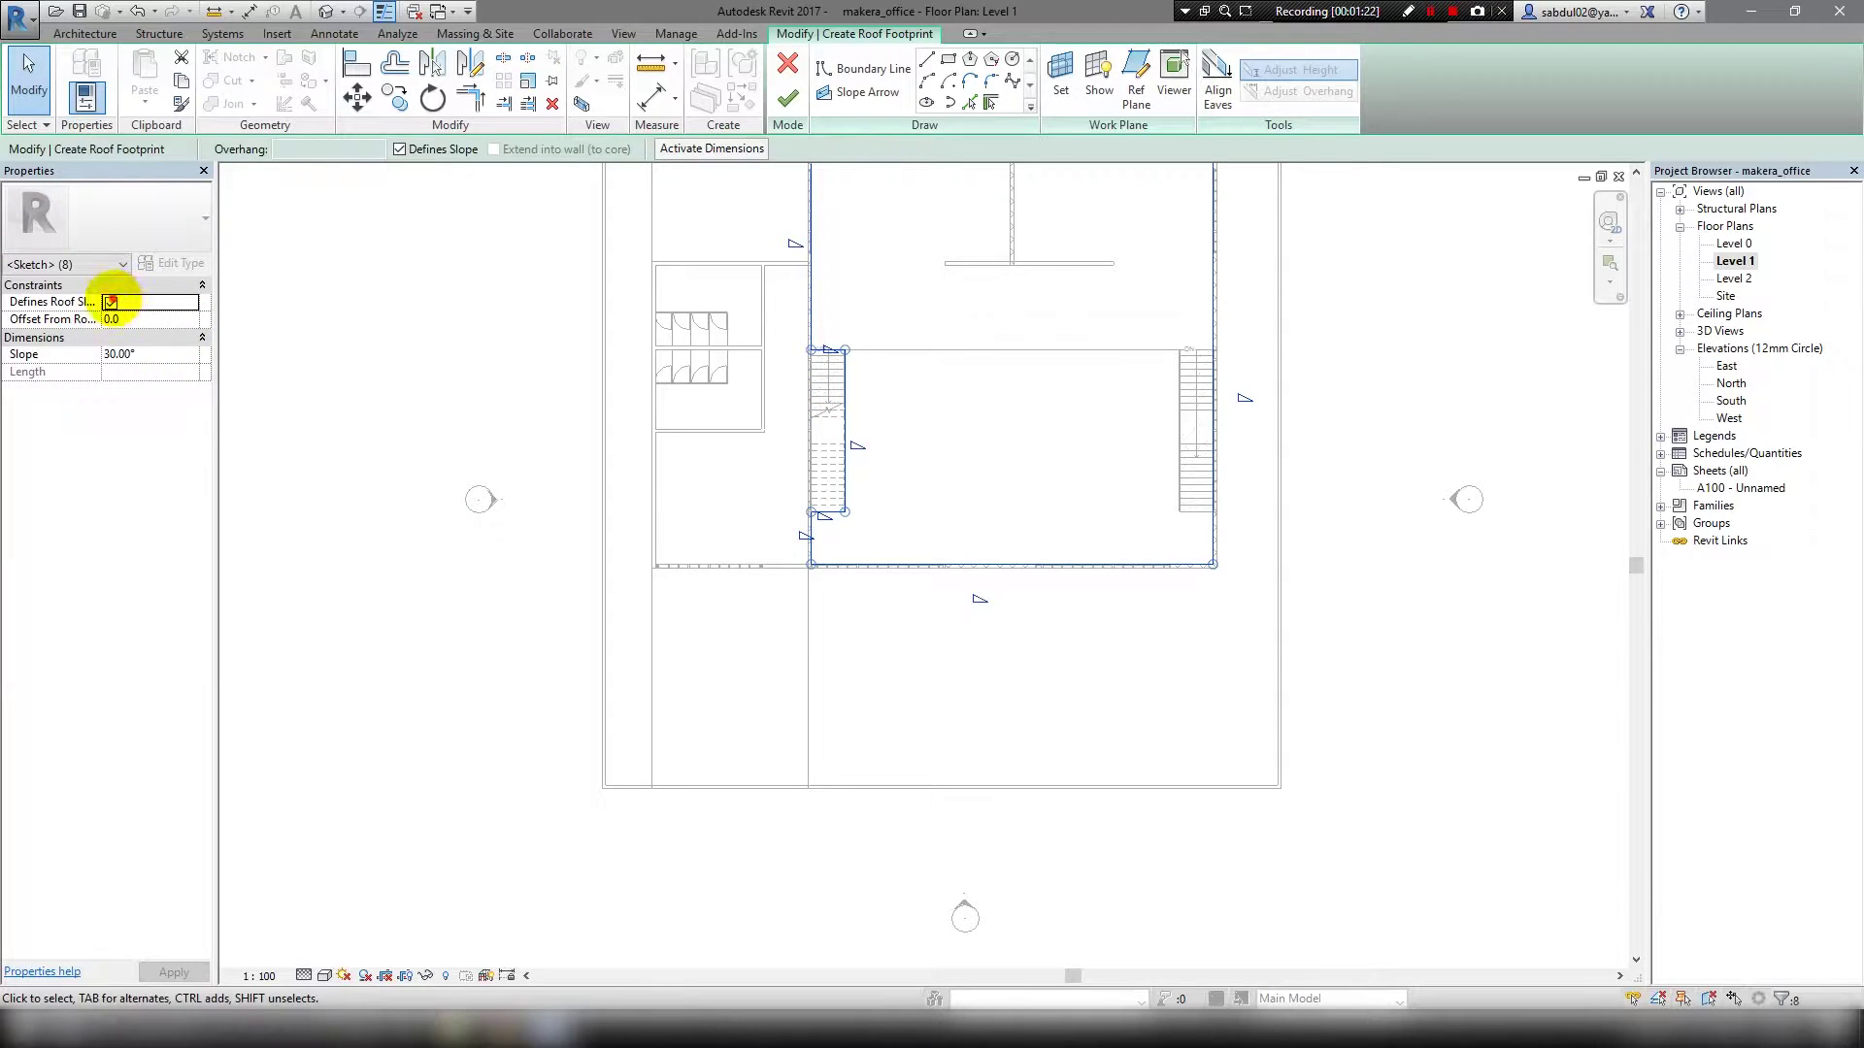
pyautogui.click(110, 302)
pyautogui.scroll(3, 533, 482)
pyautogui.click(787, 98)
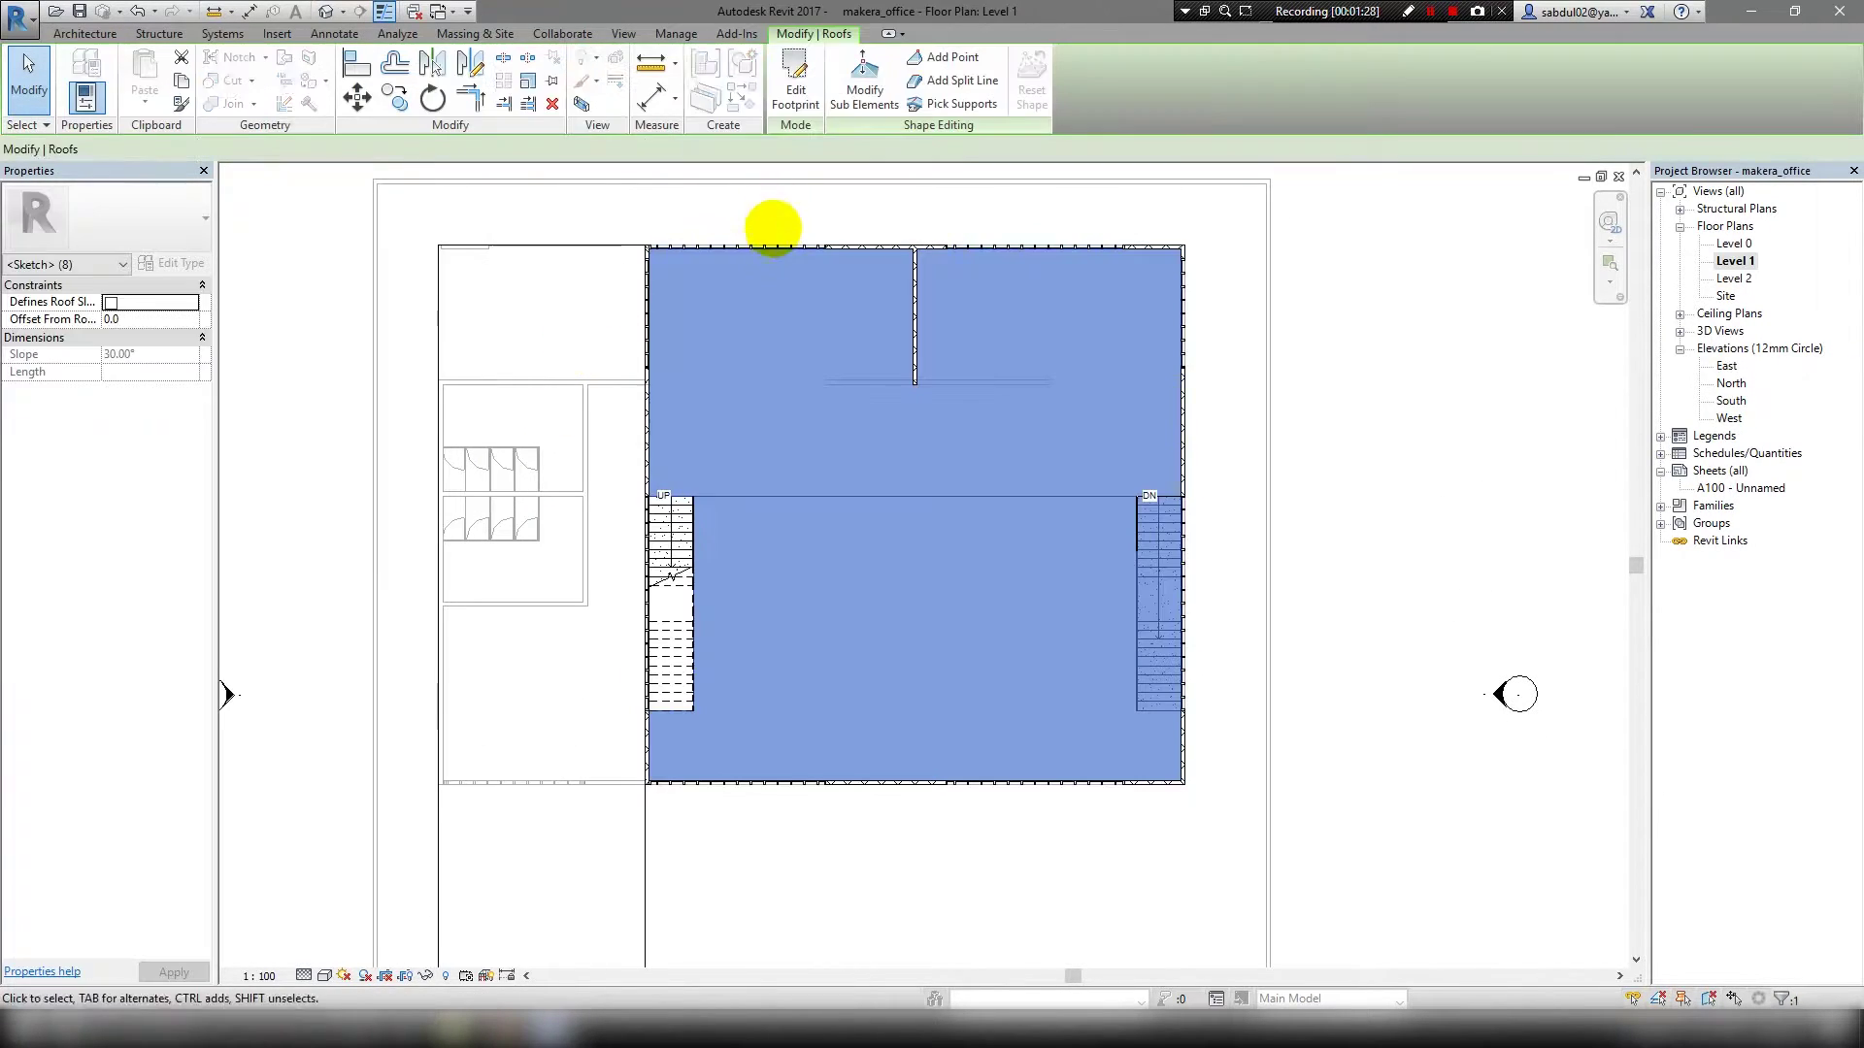
# Inspect the new roof in 3D and pick the connected wall chain.
pyautogui.click(327, 11)
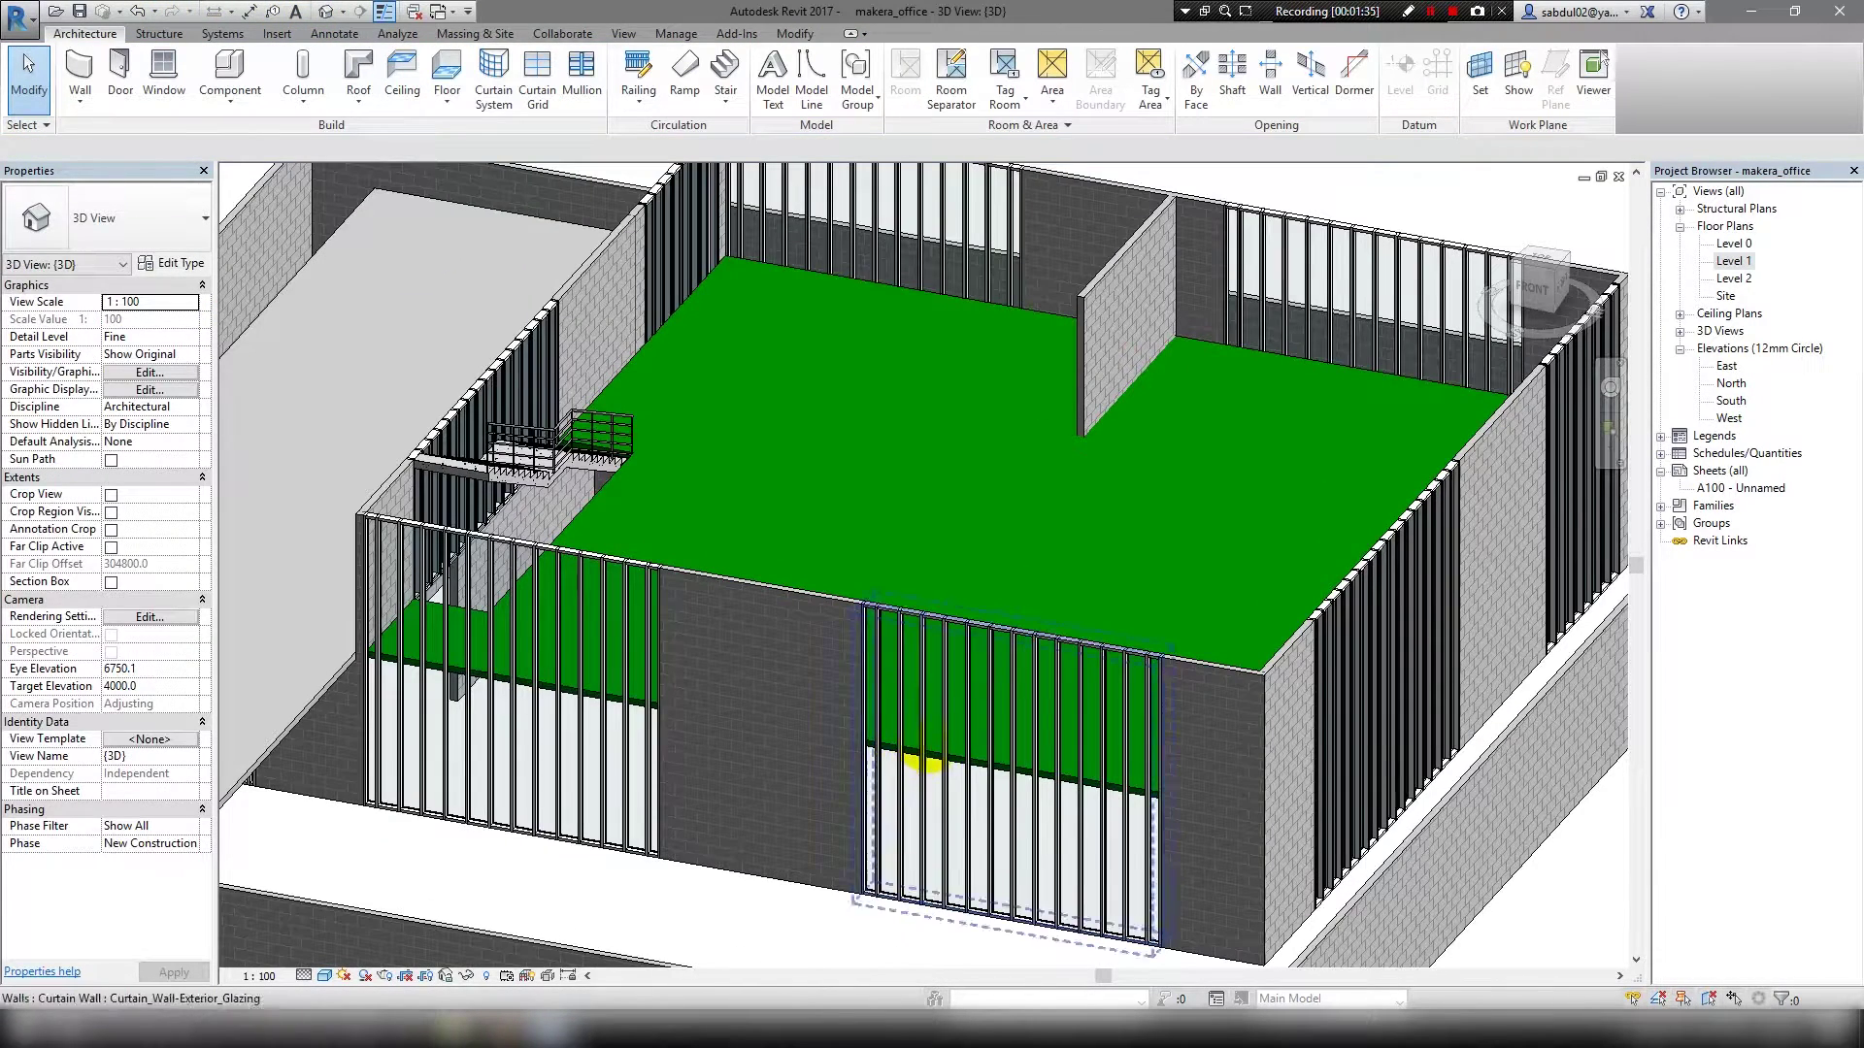
pyautogui.click(600, 441)
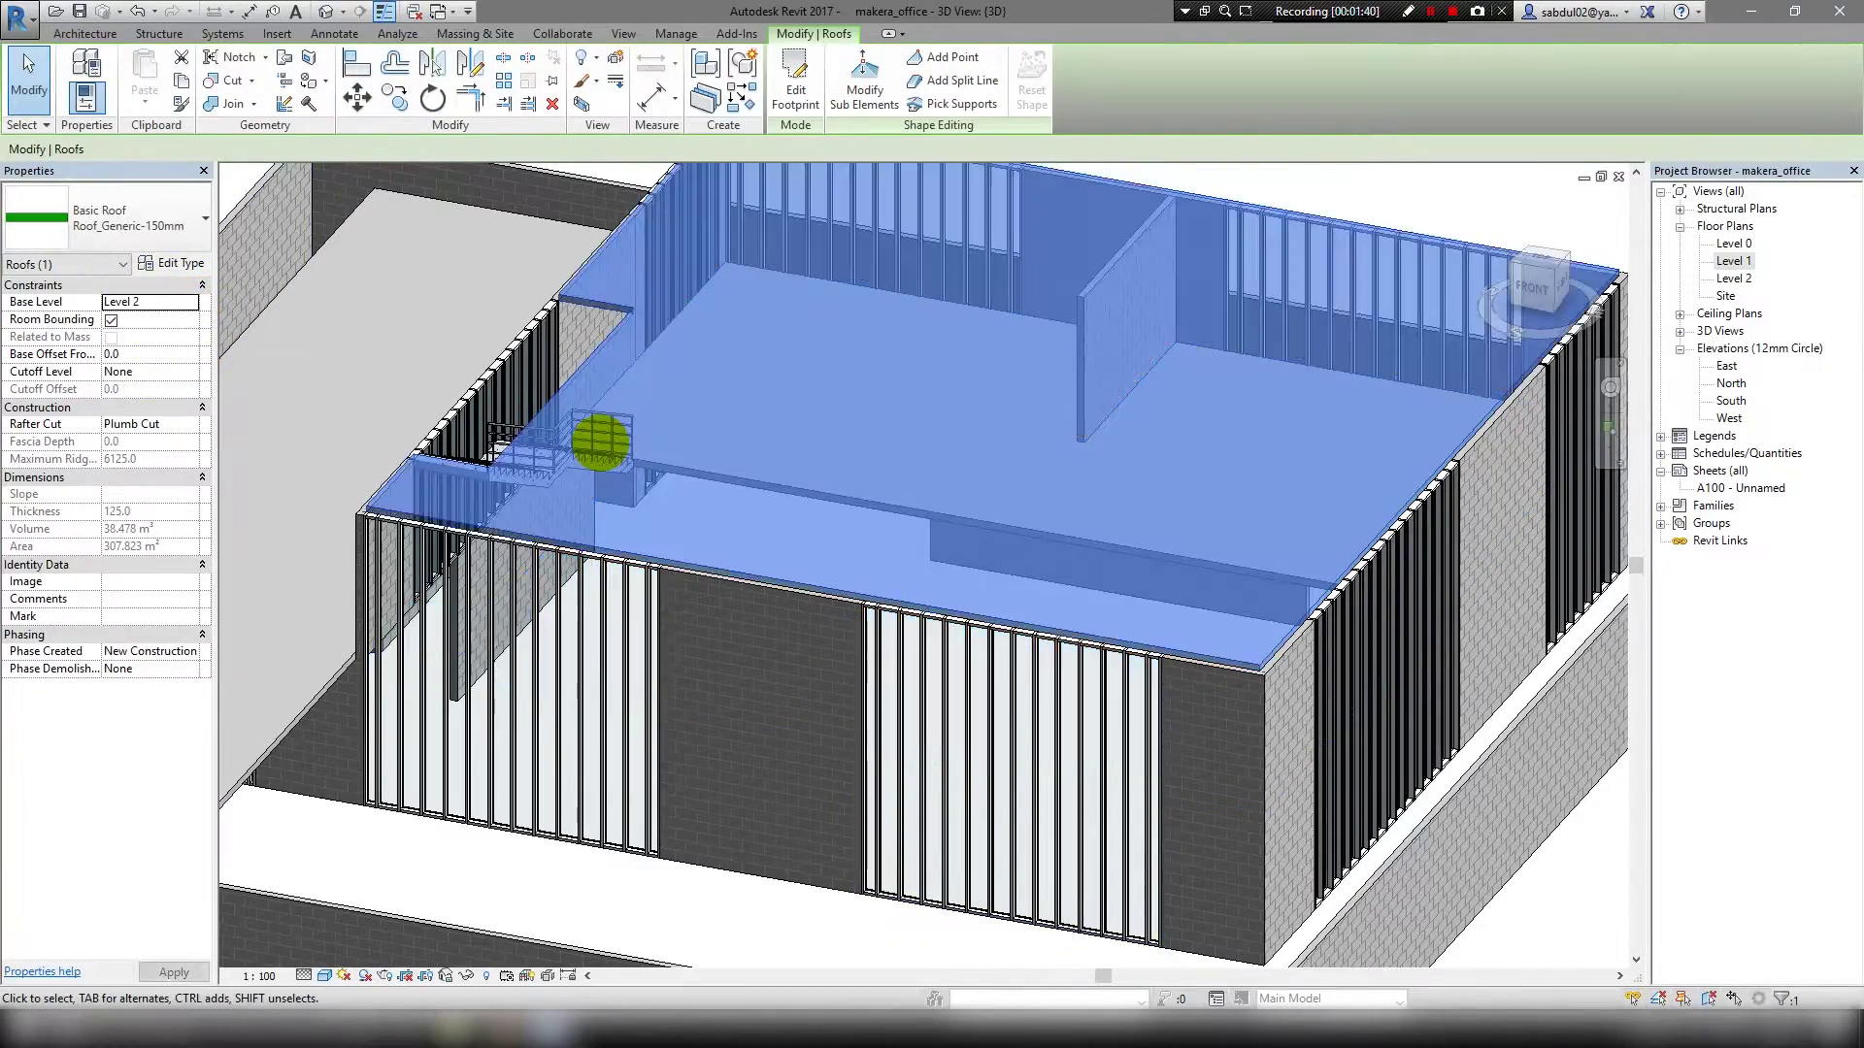
pyautogui.moveTo(600, 442)
pyautogui.keyDown('shift'); pyautogui.mouseDown(button='middle')
pyautogui.moveTo(491, 470)
pyautogui.moveTo(574, 499)
pyautogui.moveTo(666, 466)
pyautogui.moveTo(743, 408)
pyautogui.moveTo(761, 291)
pyautogui.mouseUp(button='middle'); pyautogui.keyUp('shift')
pyautogui.press('Escape')
pyautogui.press('Tab')
pyautogui.click(886, 589)
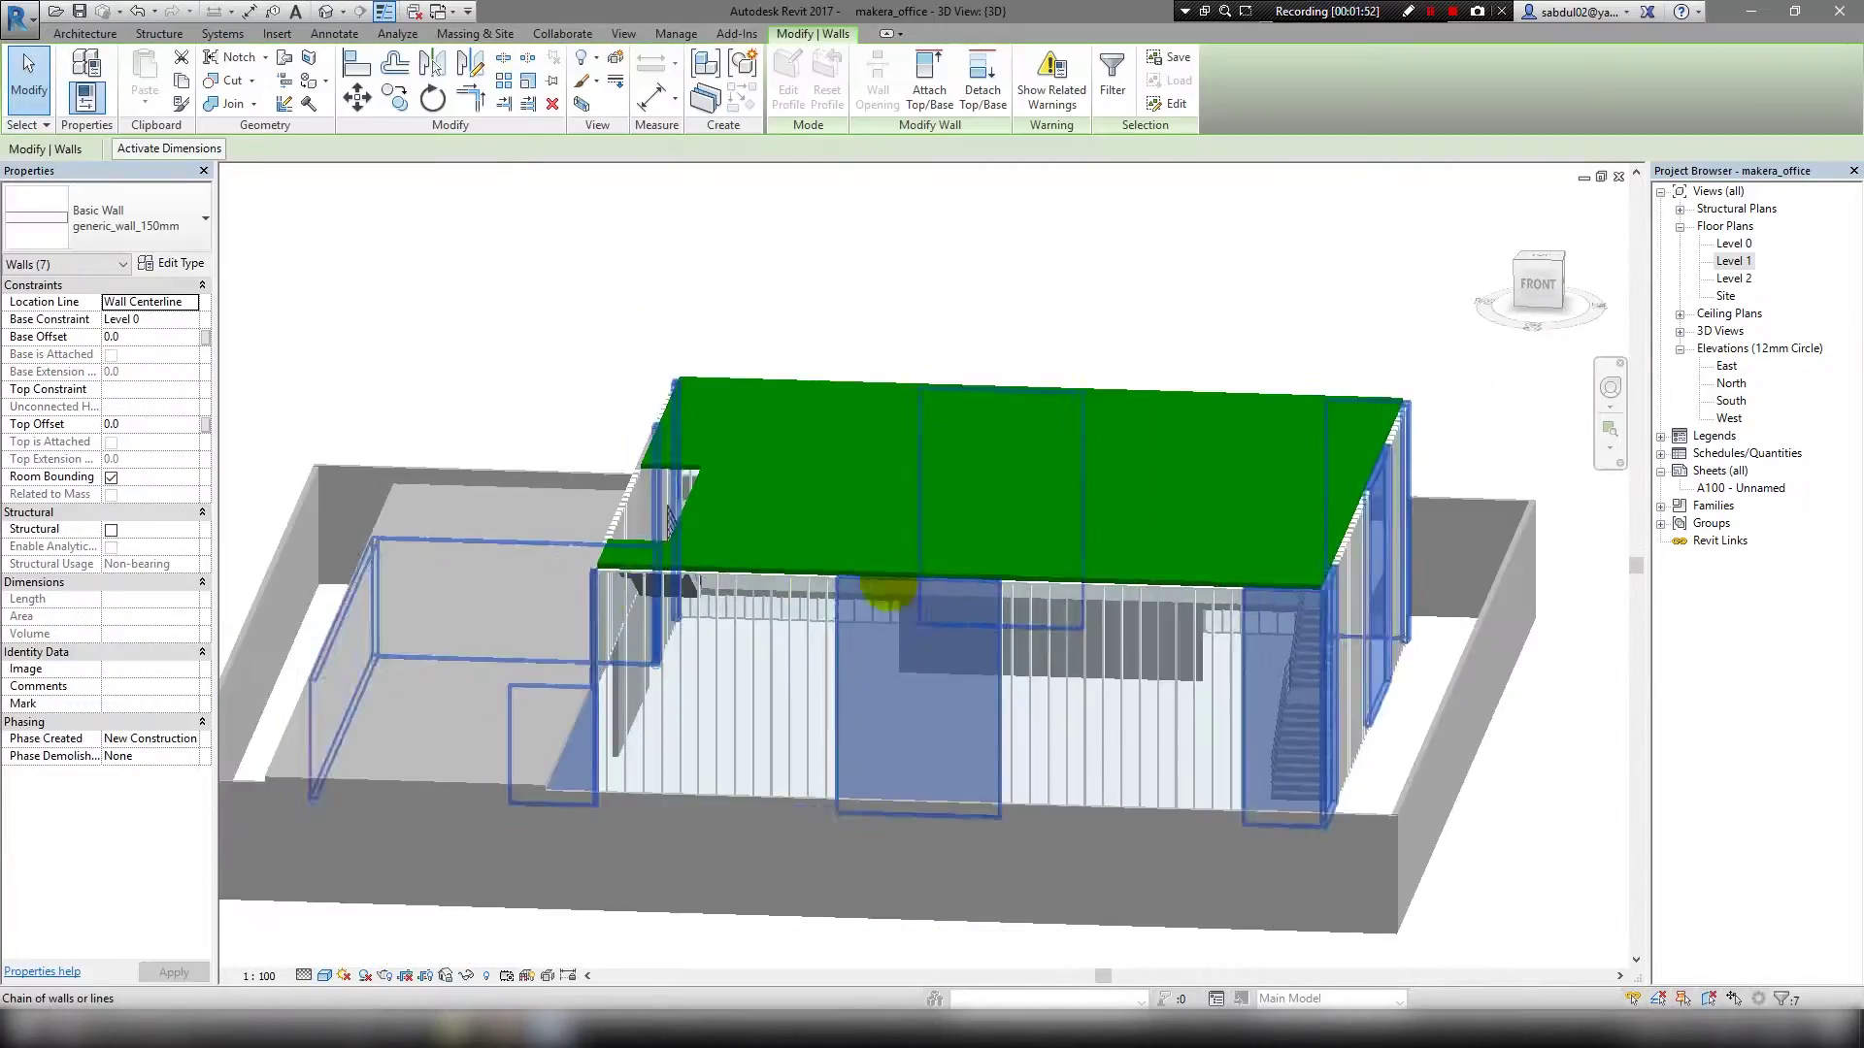
pyautogui.moveTo(887, 589)
pyautogui.keyDown('shift'); pyautogui.mouseDown(button='middle')
pyautogui.moveTo(819, 644)
pyautogui.moveTo(1323, 603)
pyautogui.moveTo(1452, 790)
pyautogui.moveTo(1284, 613)
pyautogui.moveTo(1359, 579)
pyautogui.mouseUp(button='middle'); pyautogui.keyUp('shift')
# Select the outer basic walls on the Level 1 plan and give them a 900 top offset.
pyautogui.doubleClick(1733, 260)
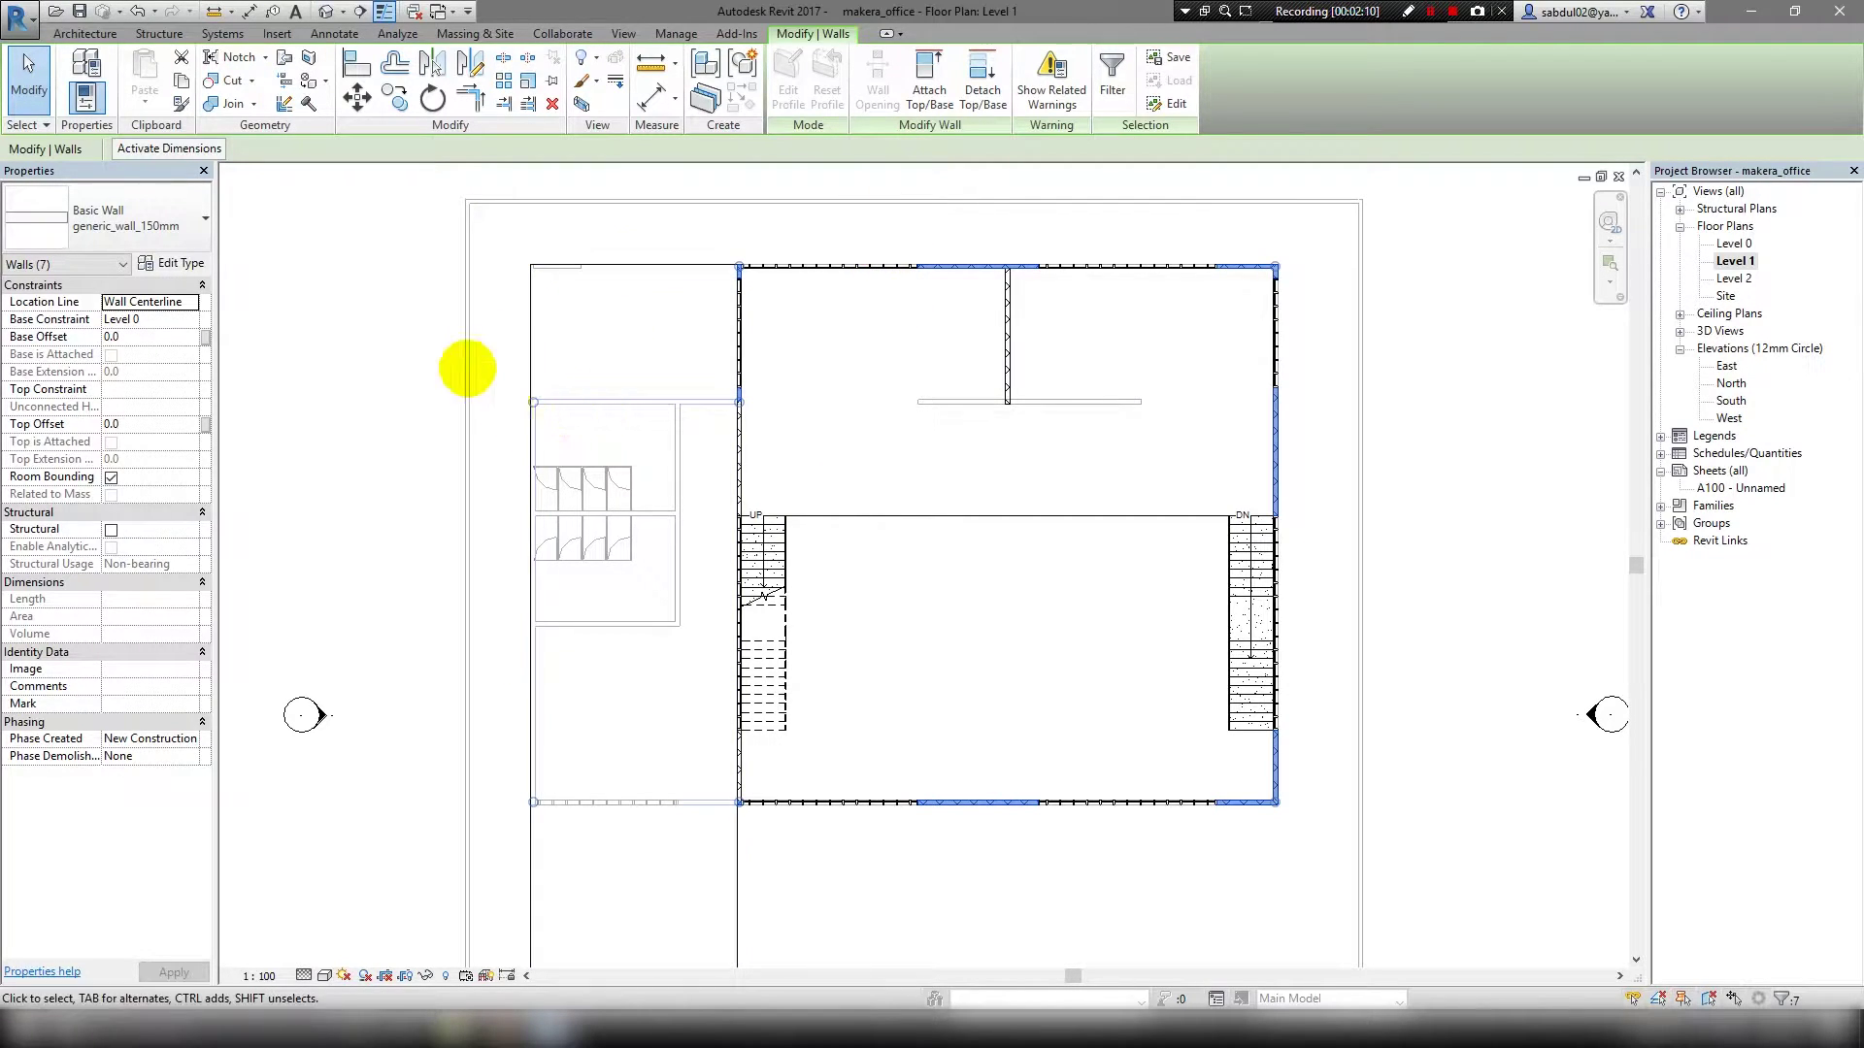
pyautogui.keyDown('ctrl'); pyautogui.click(467, 367); pyautogui.keyUp('ctrl')
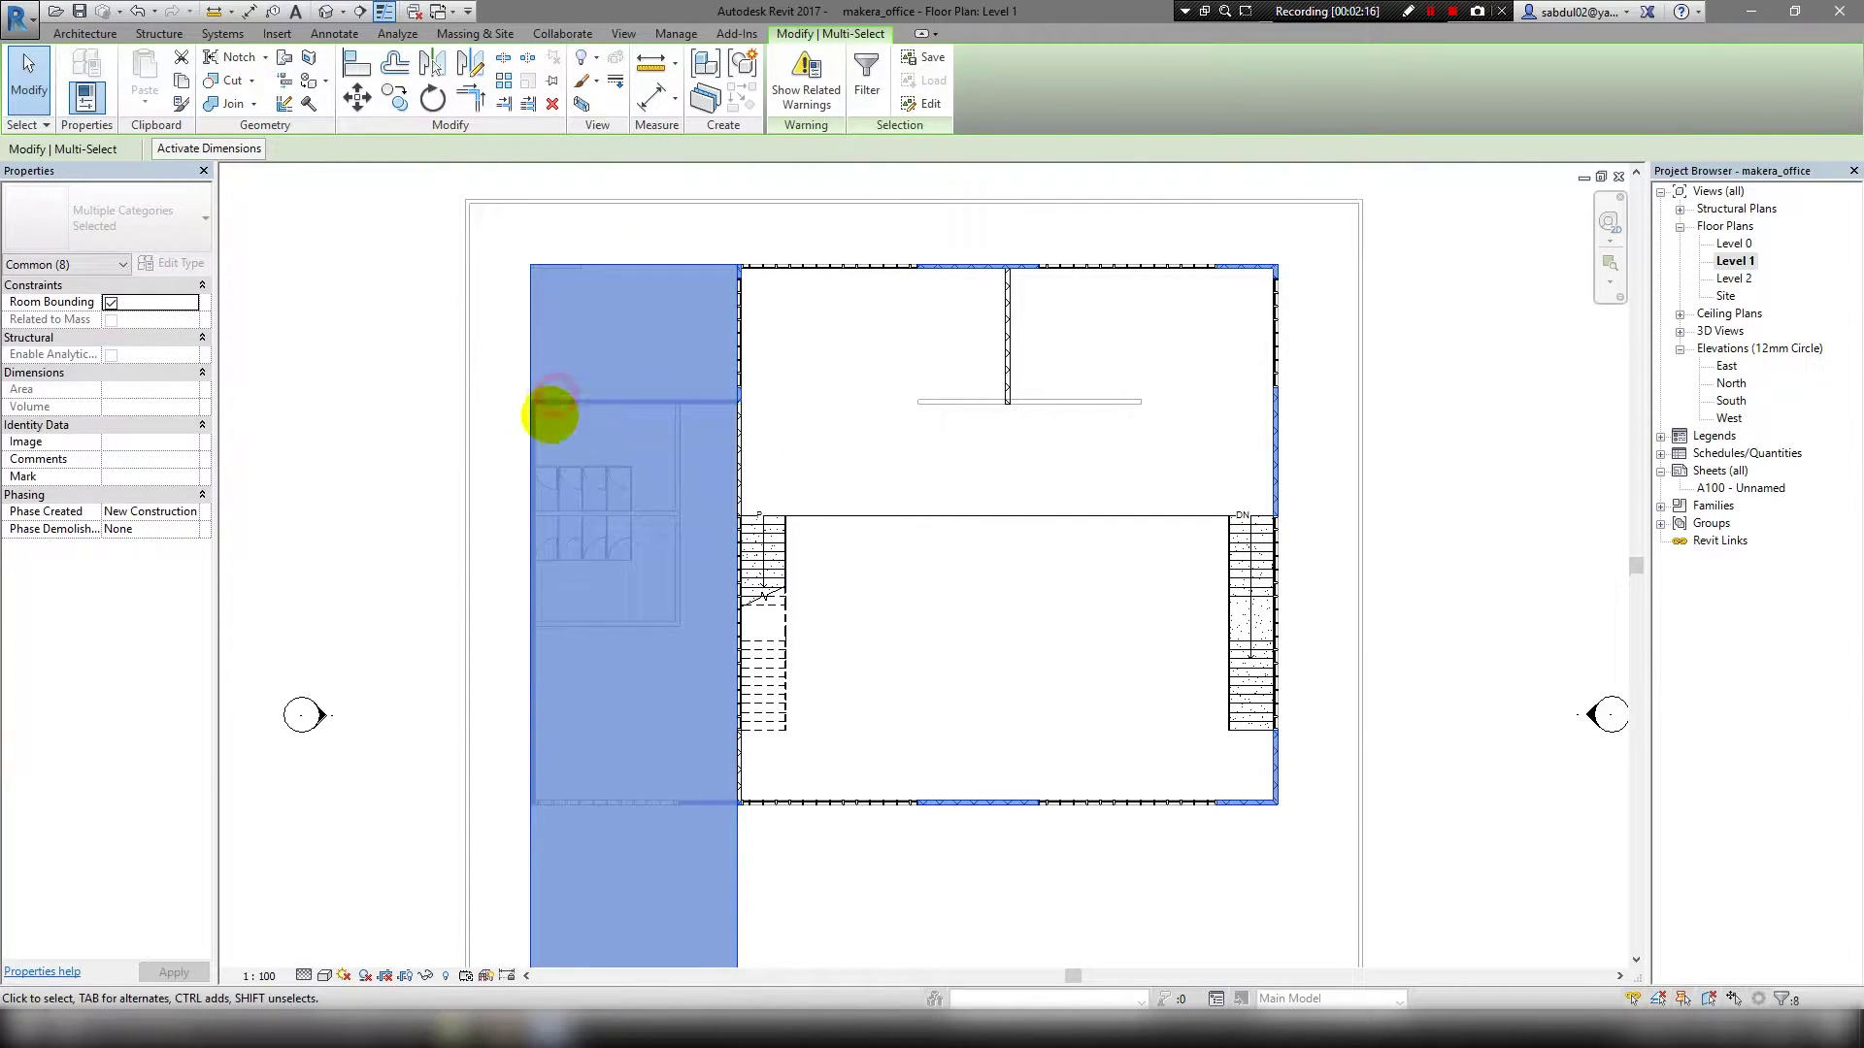
pyautogui.press('Escape')
pyautogui.click(936, 264)
pyautogui.keyDown('ctrl'); pyautogui.click(1275, 428); pyautogui.keyUp('ctrl')
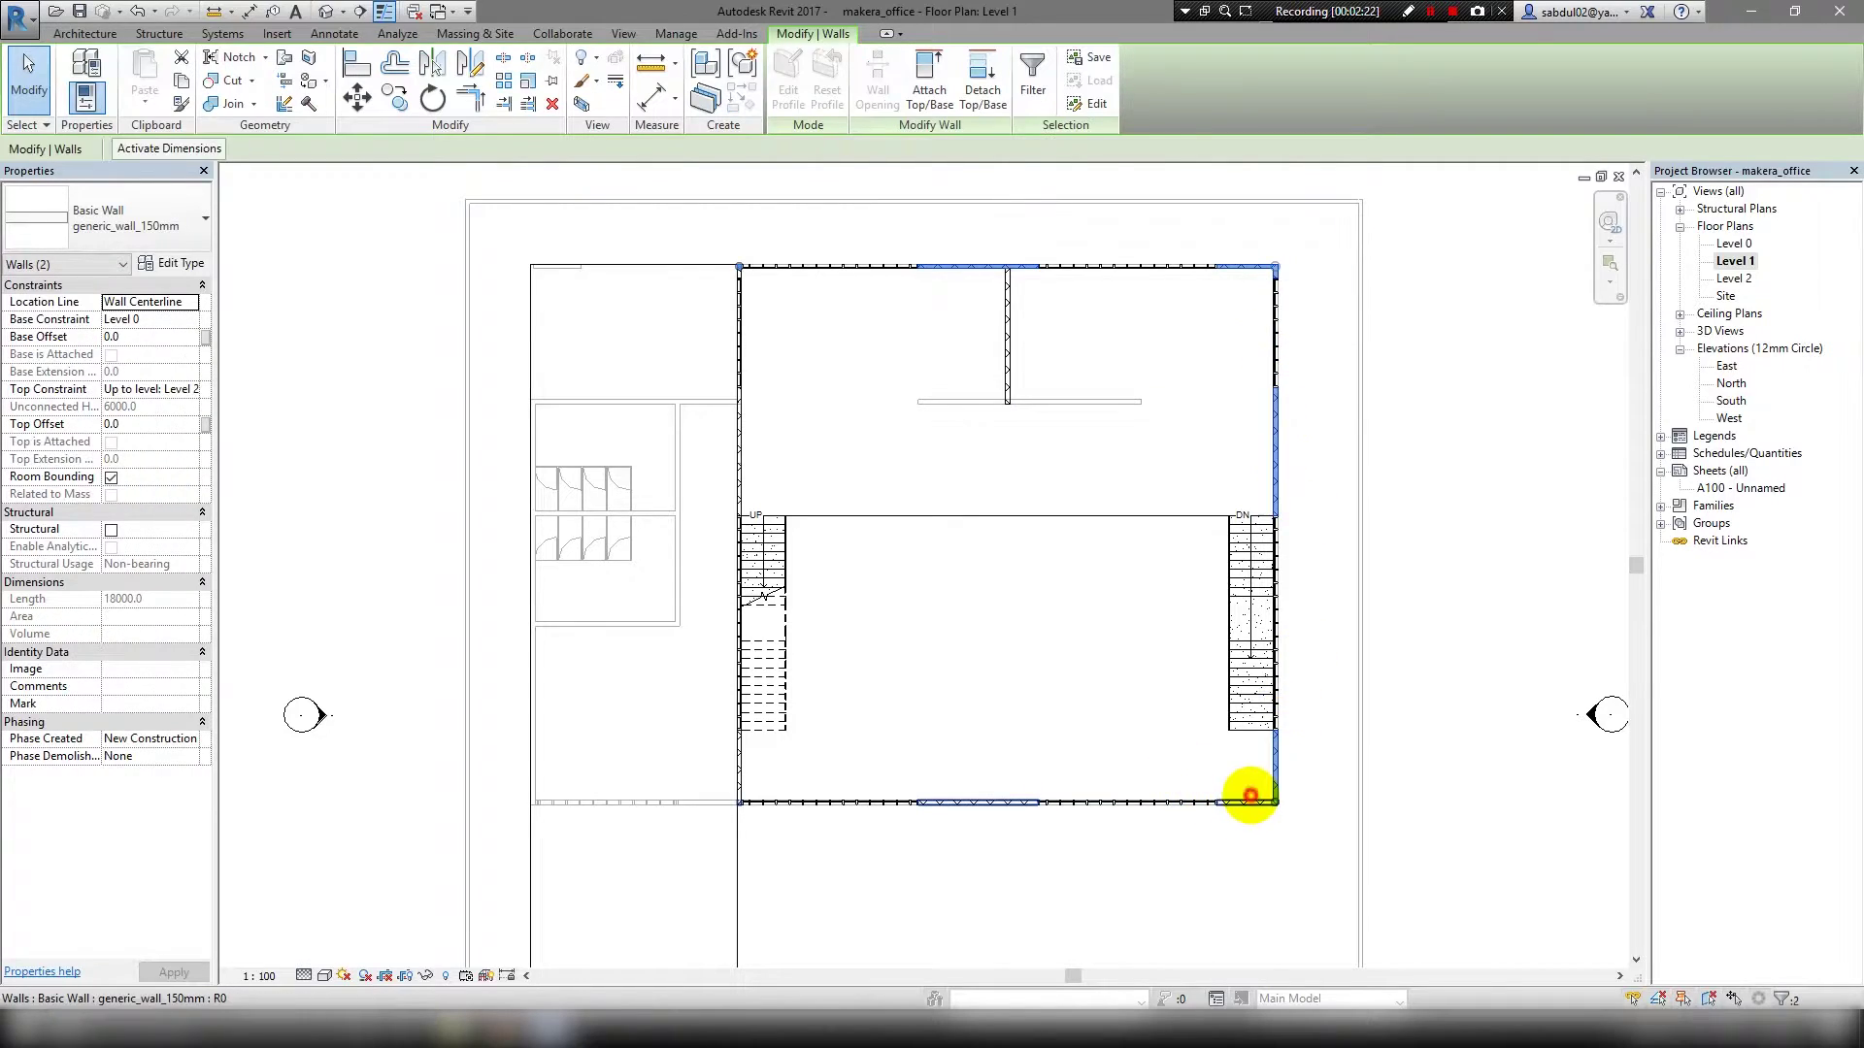
pyautogui.keyDown('ctrl'); pyautogui.click(738, 755); pyautogui.keyUp('ctrl')
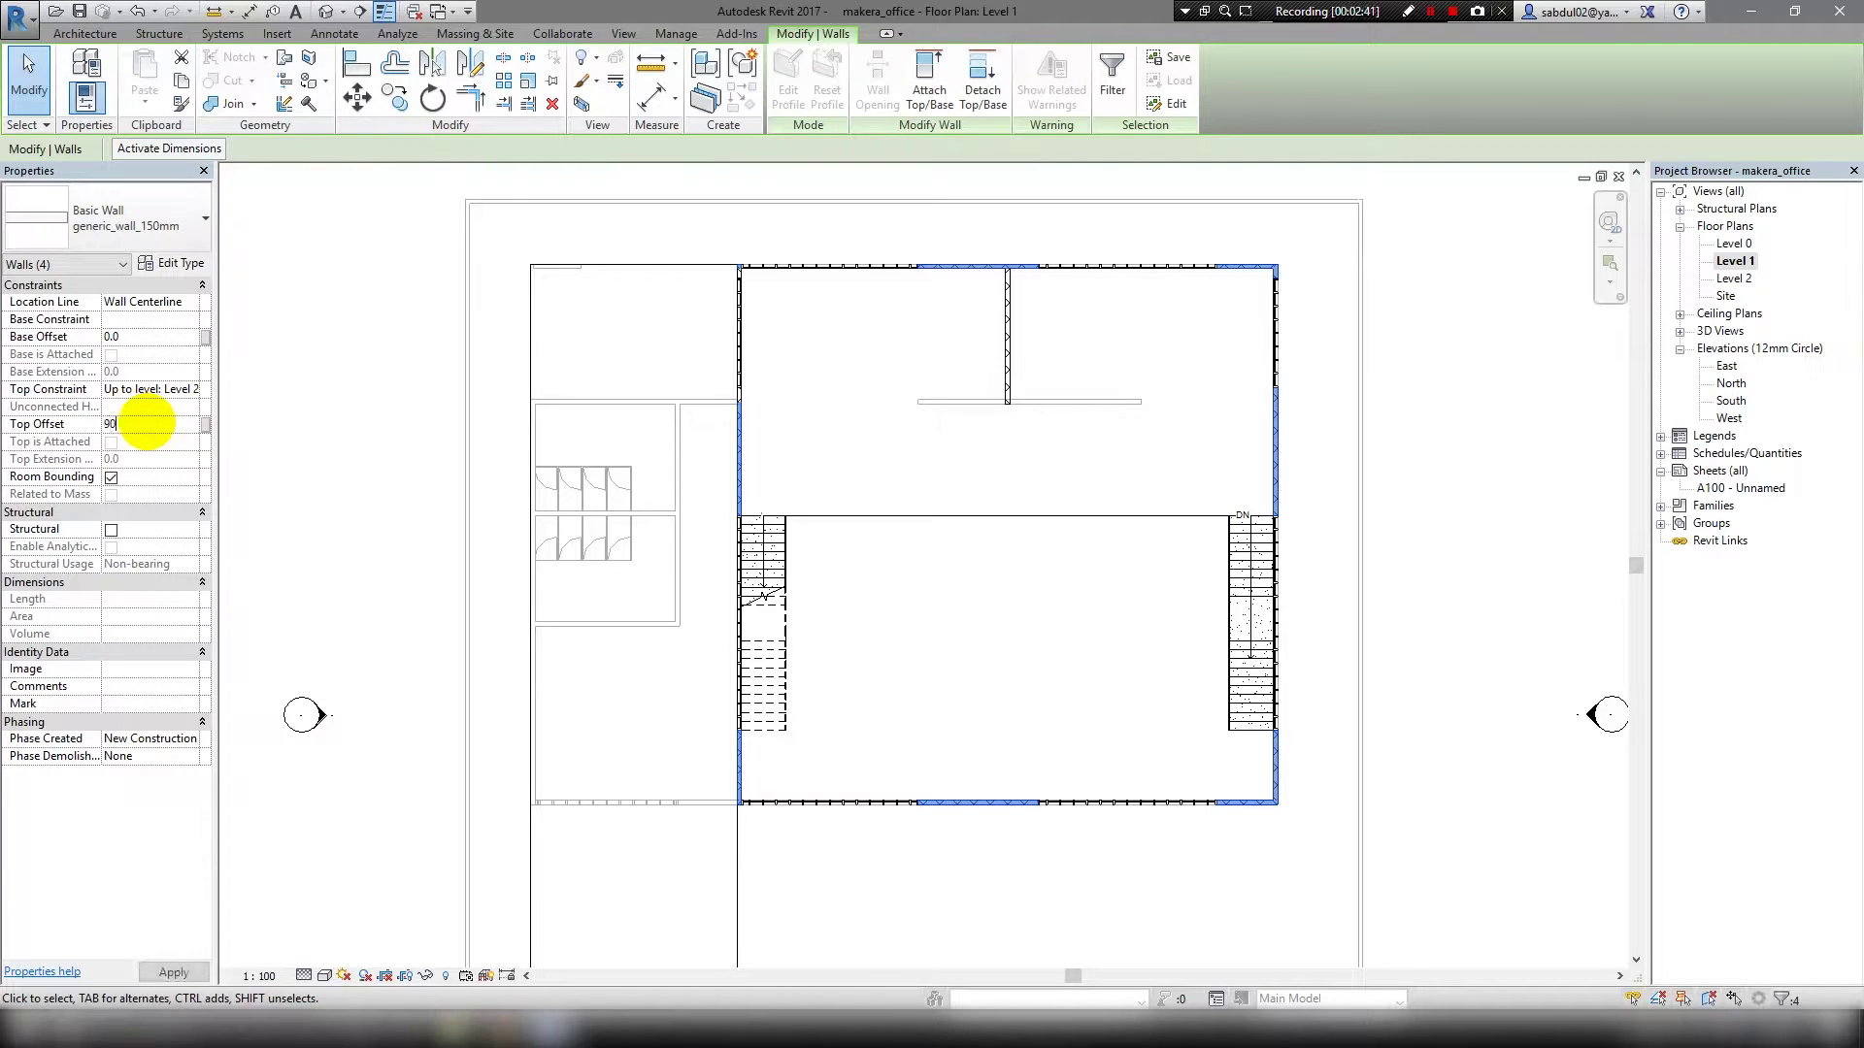
pyautogui.scroll(2, 748, 757)
# Select the whole curtain wall chain and set its top offset to 900.
pyautogui.press('Escape')
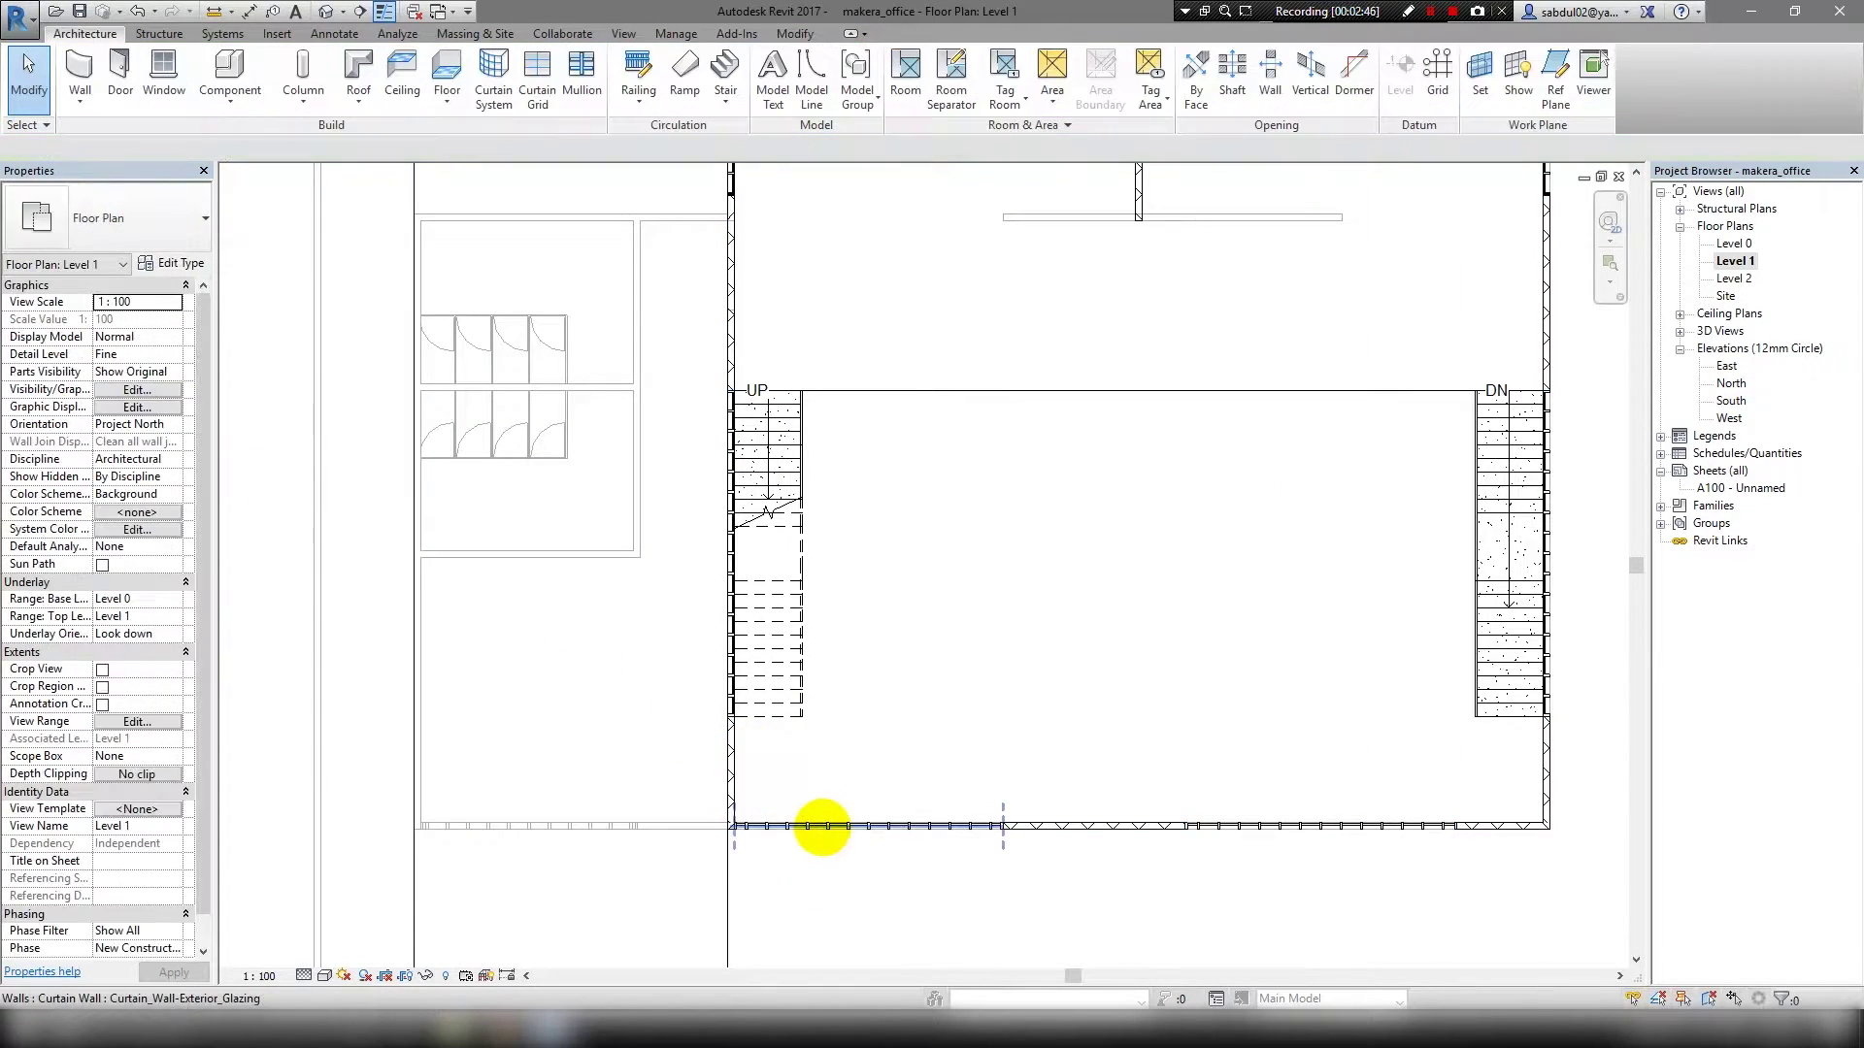
pyautogui.click(1318, 826)
pyautogui.press('Tab')
pyautogui.click(1538, 561)
pyautogui.moveTo(1539, 561); pyautogui.dragTo(1523, 765, button='middle')
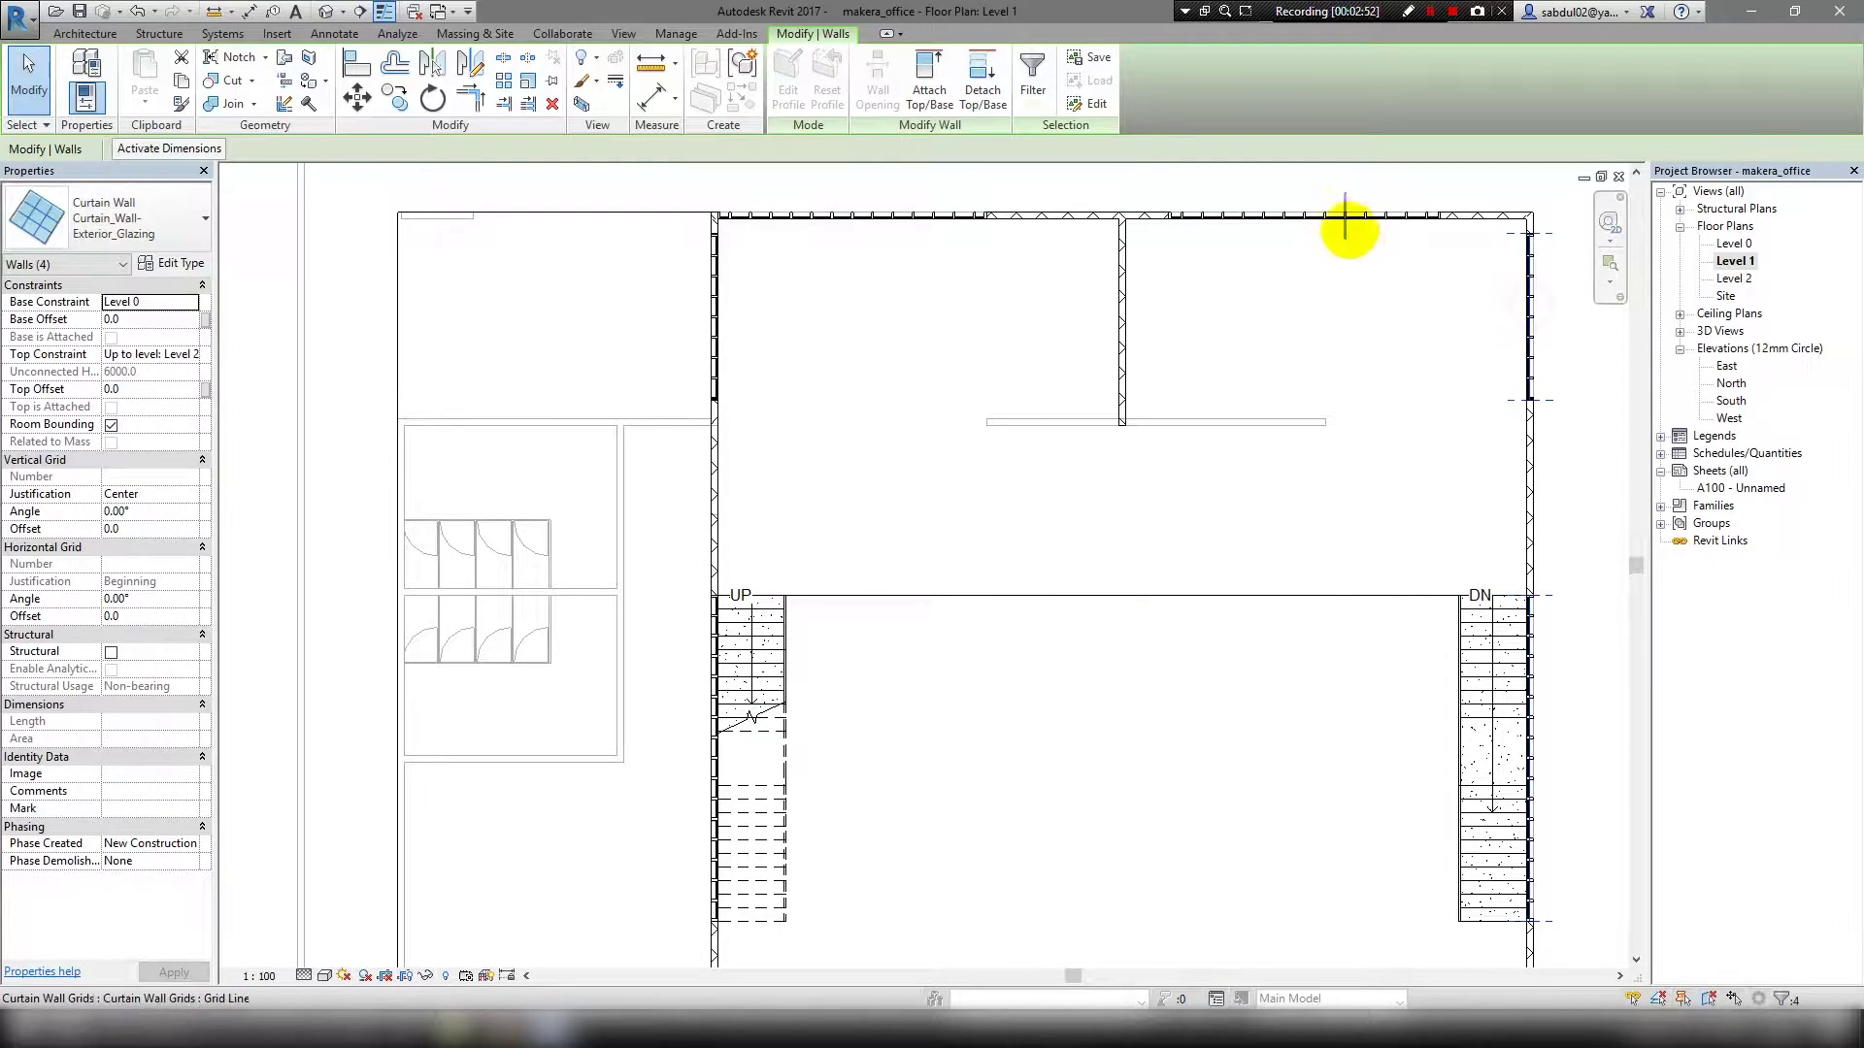
pyautogui.keyDown('ctrl'); pyautogui.click(974, 220); pyautogui.keyUp('ctrl')
pyautogui.write('900')
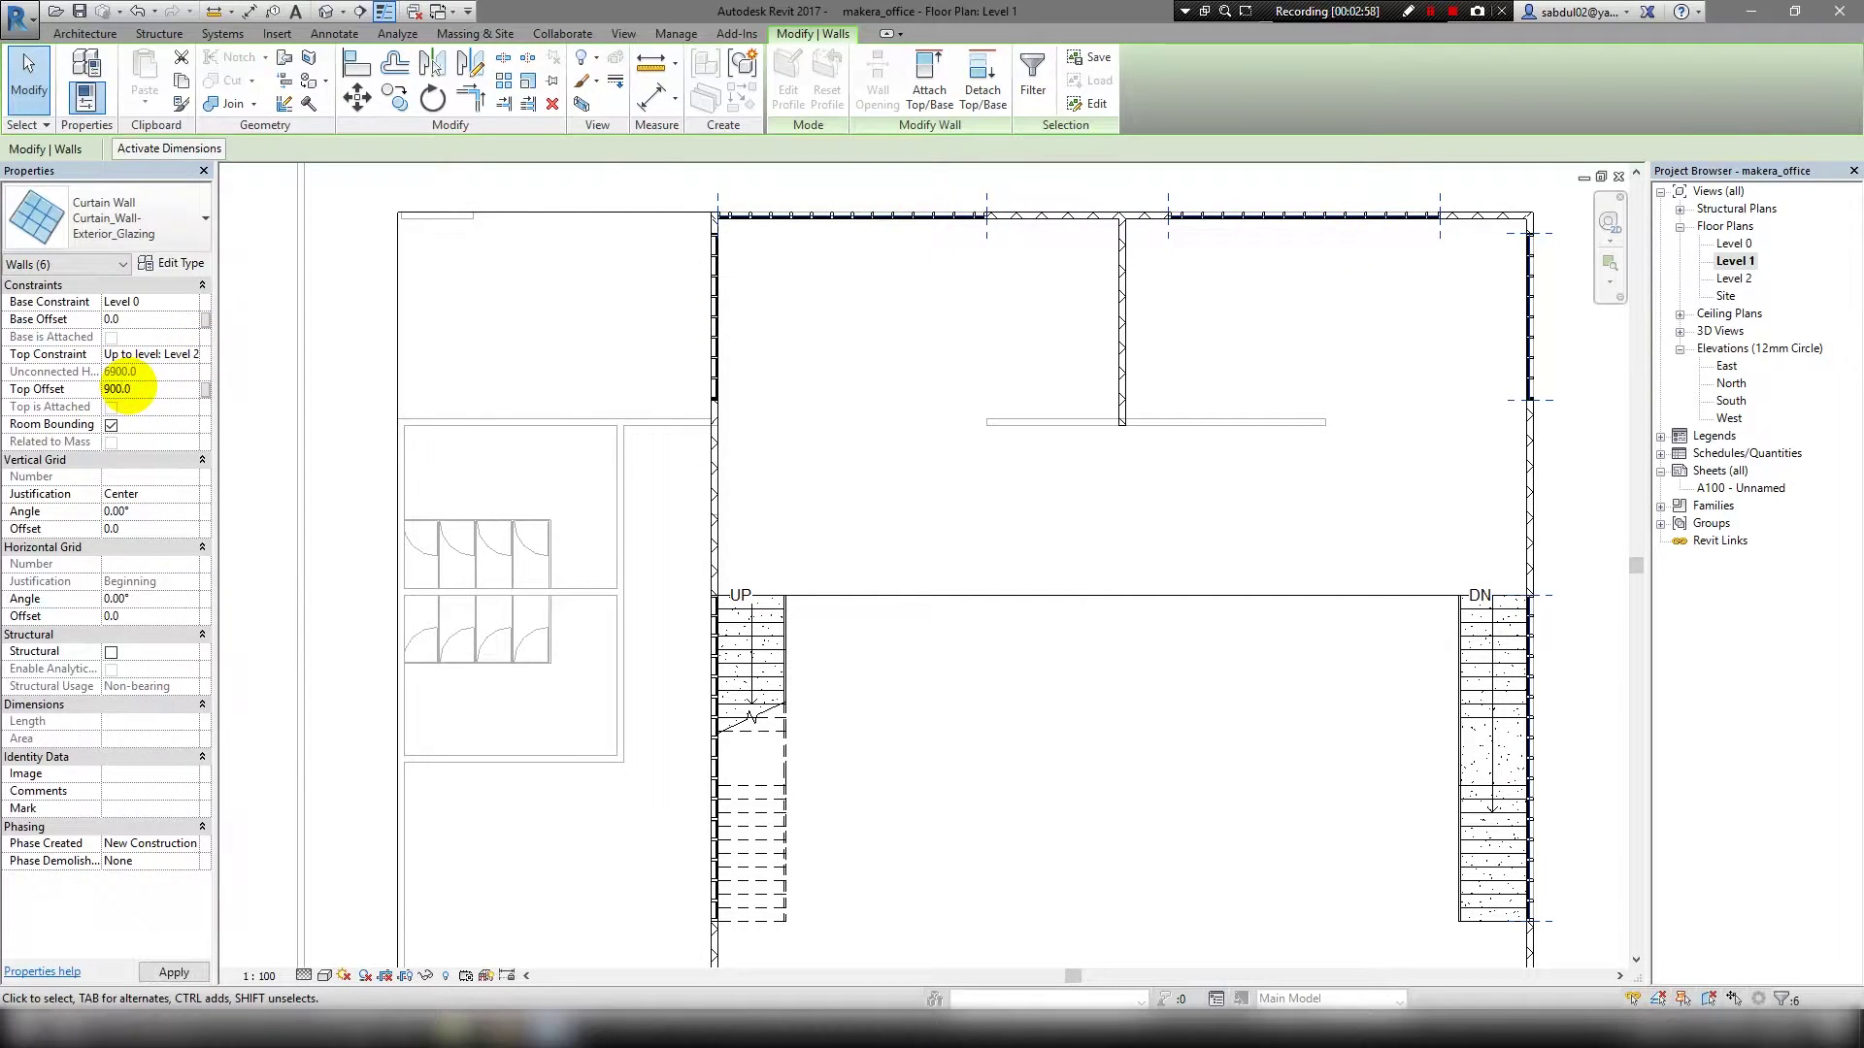
pyautogui.click(735, 351)
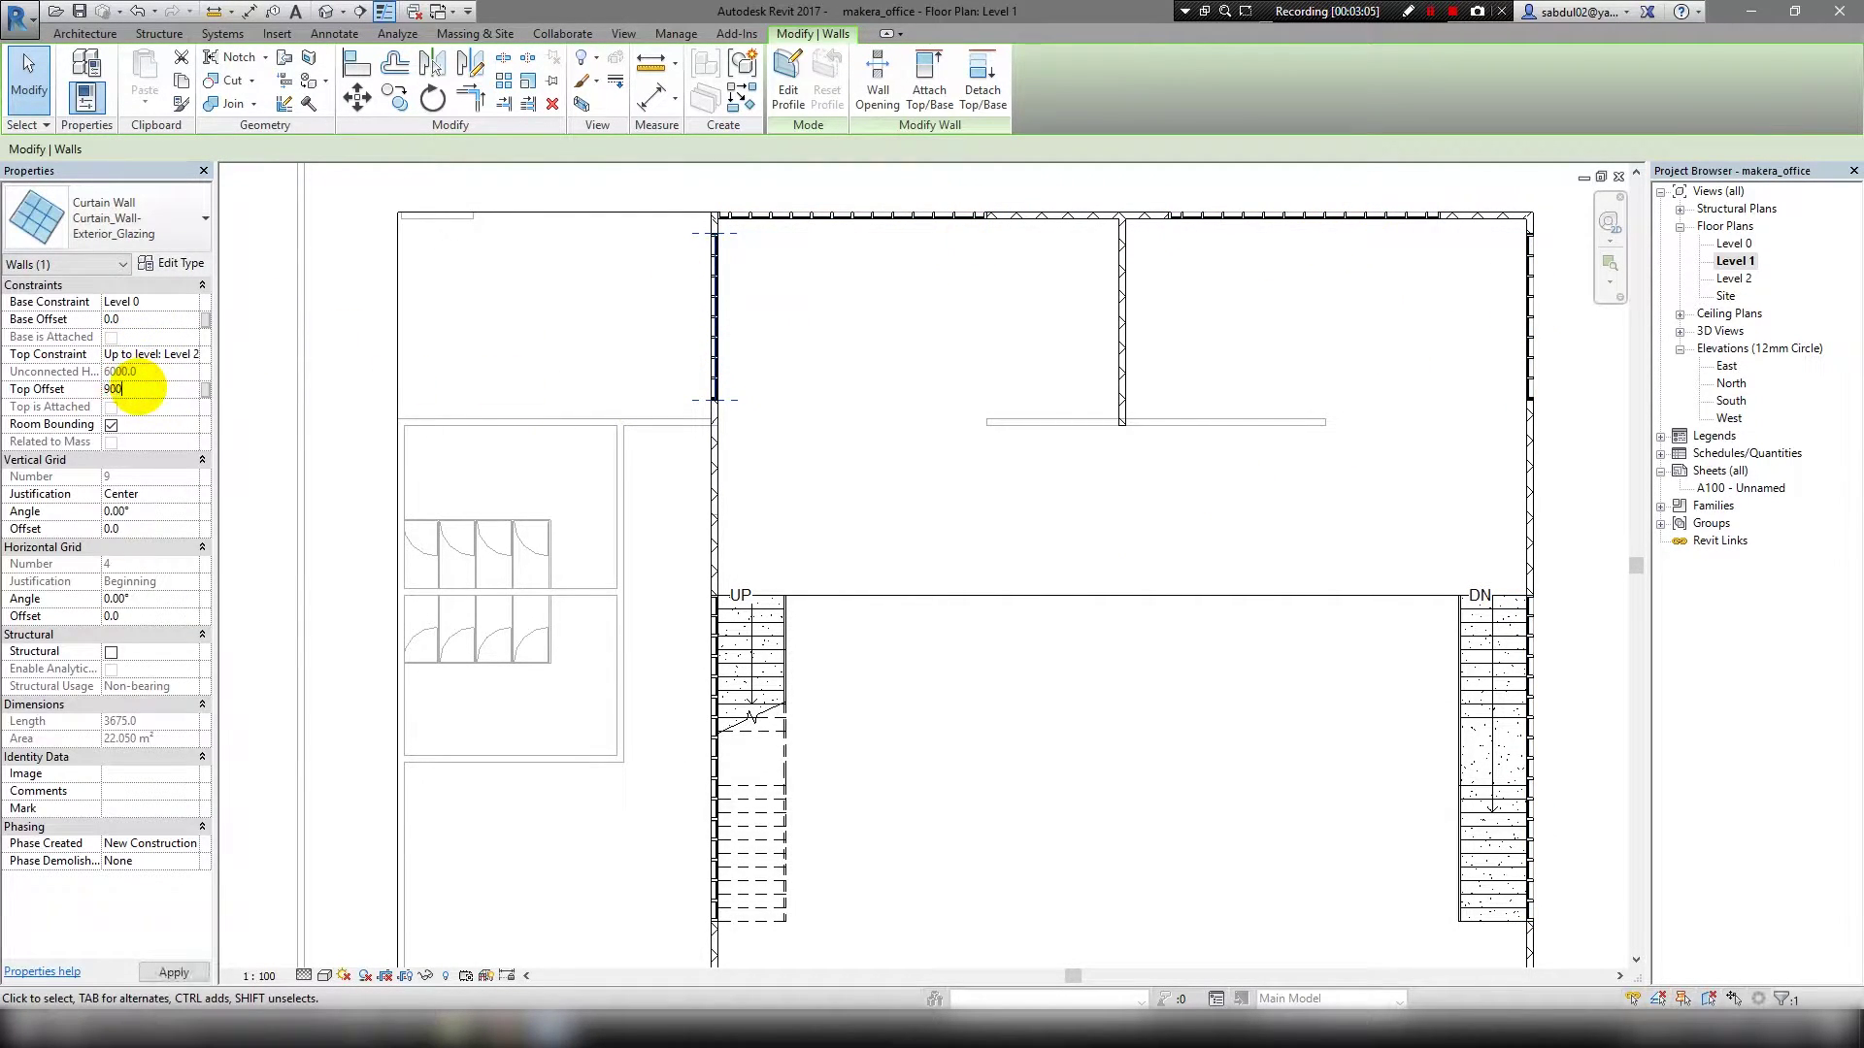
# Check the raised walls' offsets in the 3D view, then open the Level 2 plan.
pyautogui.hotkey('ctrl', 'Tab')
pyautogui.moveTo(466, 229)
pyautogui.keyDown('shift'); pyautogui.mouseDown(button='middle')
pyautogui.moveTo(1252, 513)
pyautogui.moveTo(1206, 520)
pyautogui.moveTo(1207, 554)
pyautogui.moveTo(723, 544)
pyautogui.moveTo(843, 424)
pyautogui.moveTo(677, 544)
pyautogui.mouseUp(button='middle'); pyautogui.keyUp('shift')
pyautogui.click(719, 573)
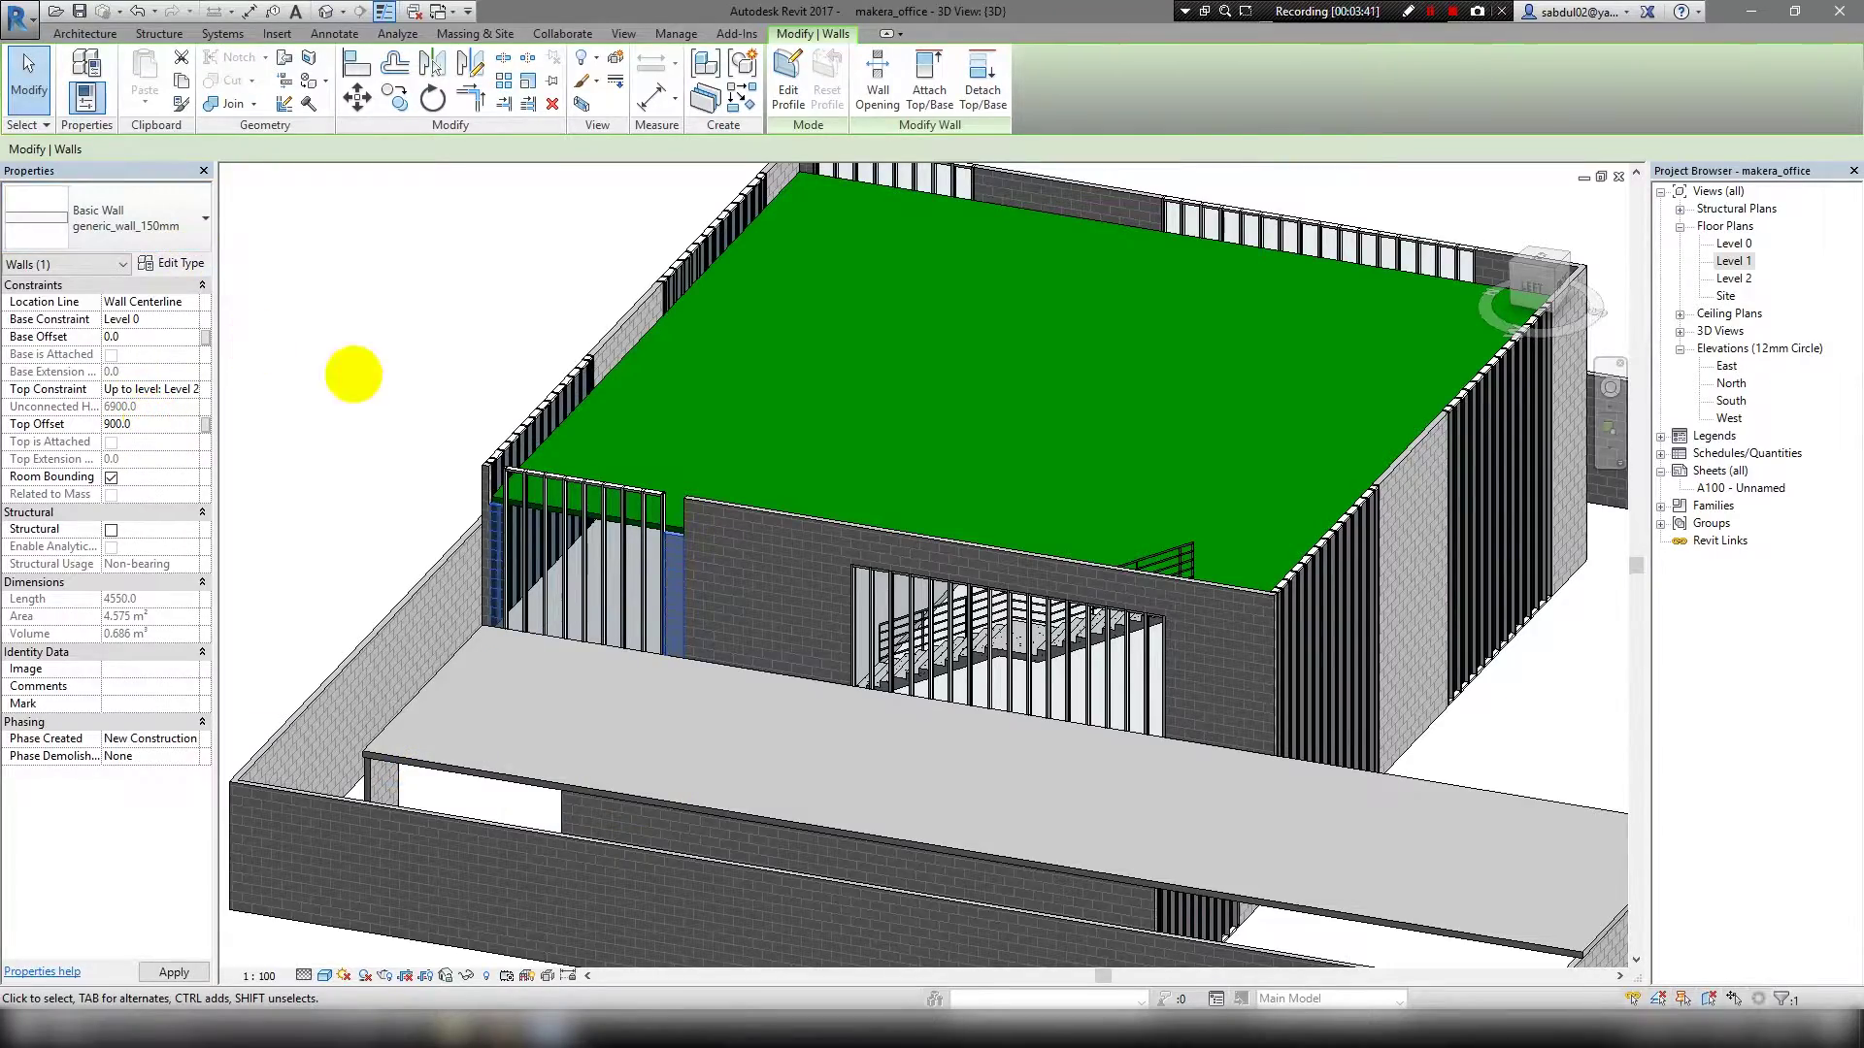
pyautogui.click(353, 373)
pyautogui.keyDown('shift'); pyautogui.moveTo(353, 373); pyautogui.dragTo(613, 482, button='middle'); pyautogui.keyUp('shift')
pyautogui.click(709, 529)
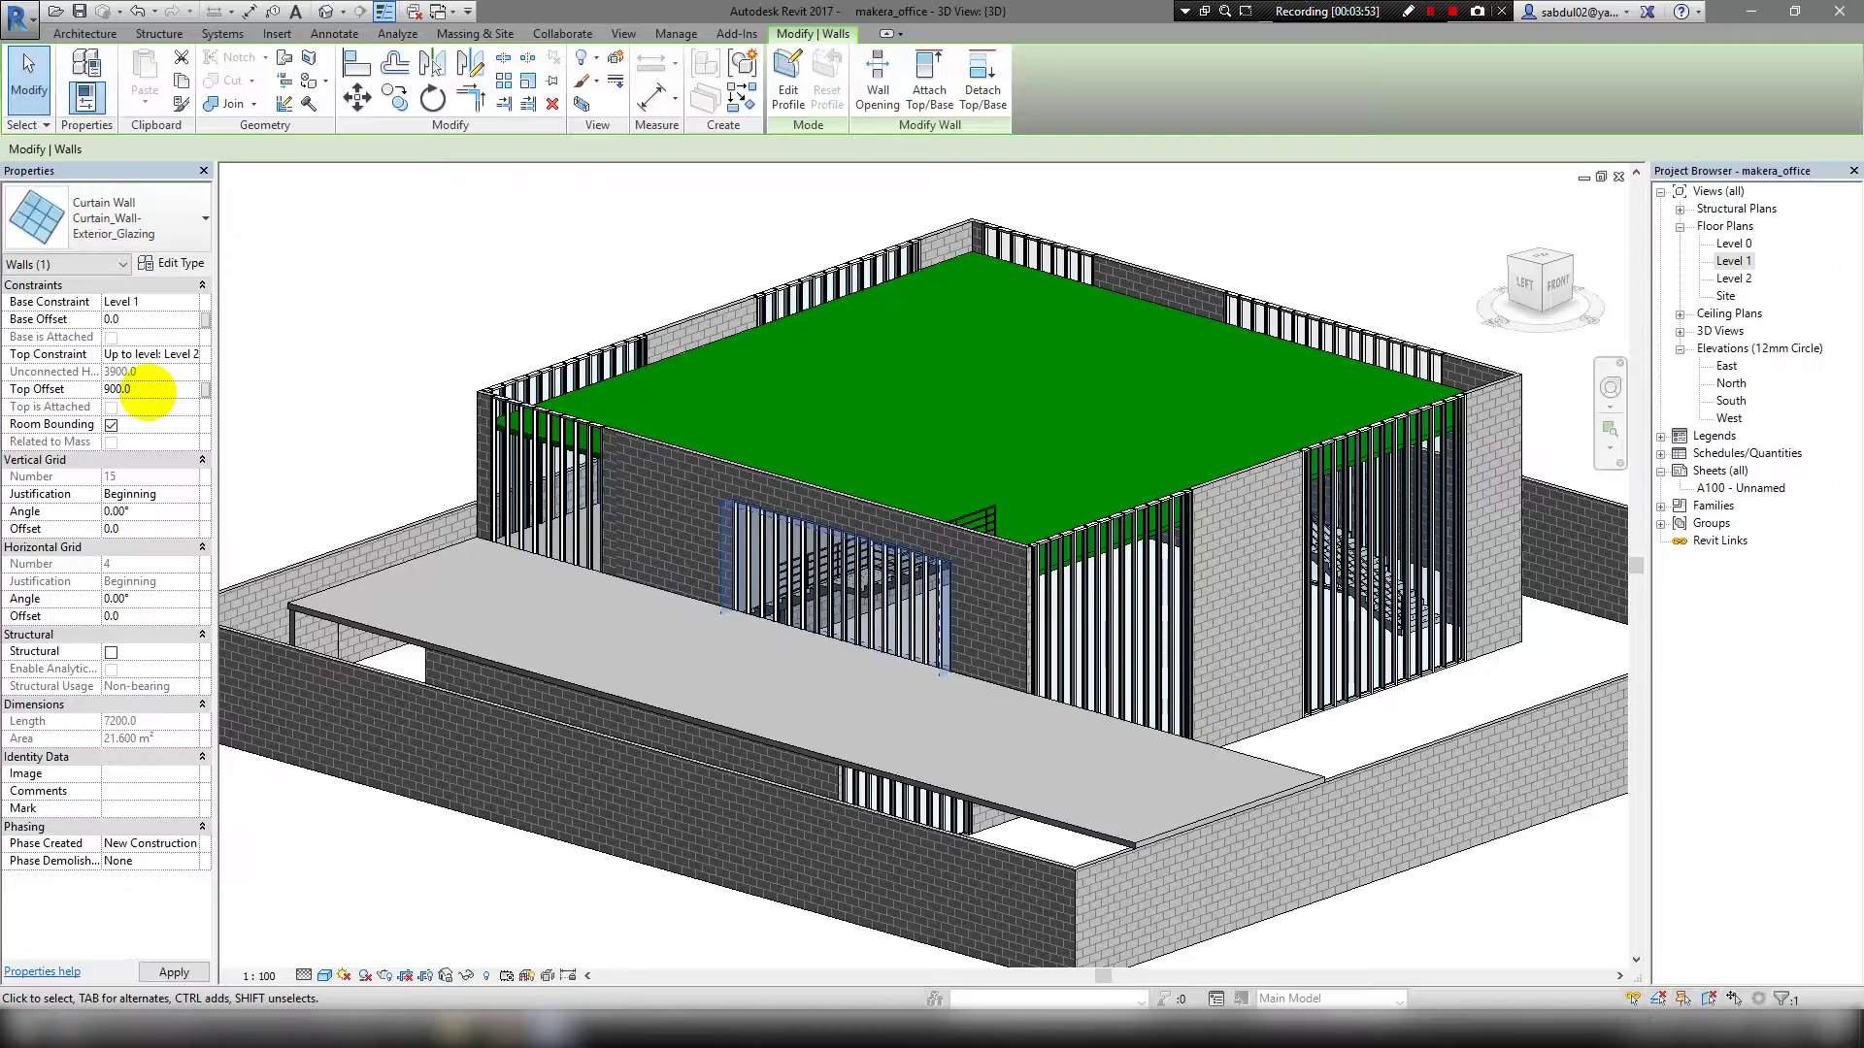
pyautogui.press('Escape')
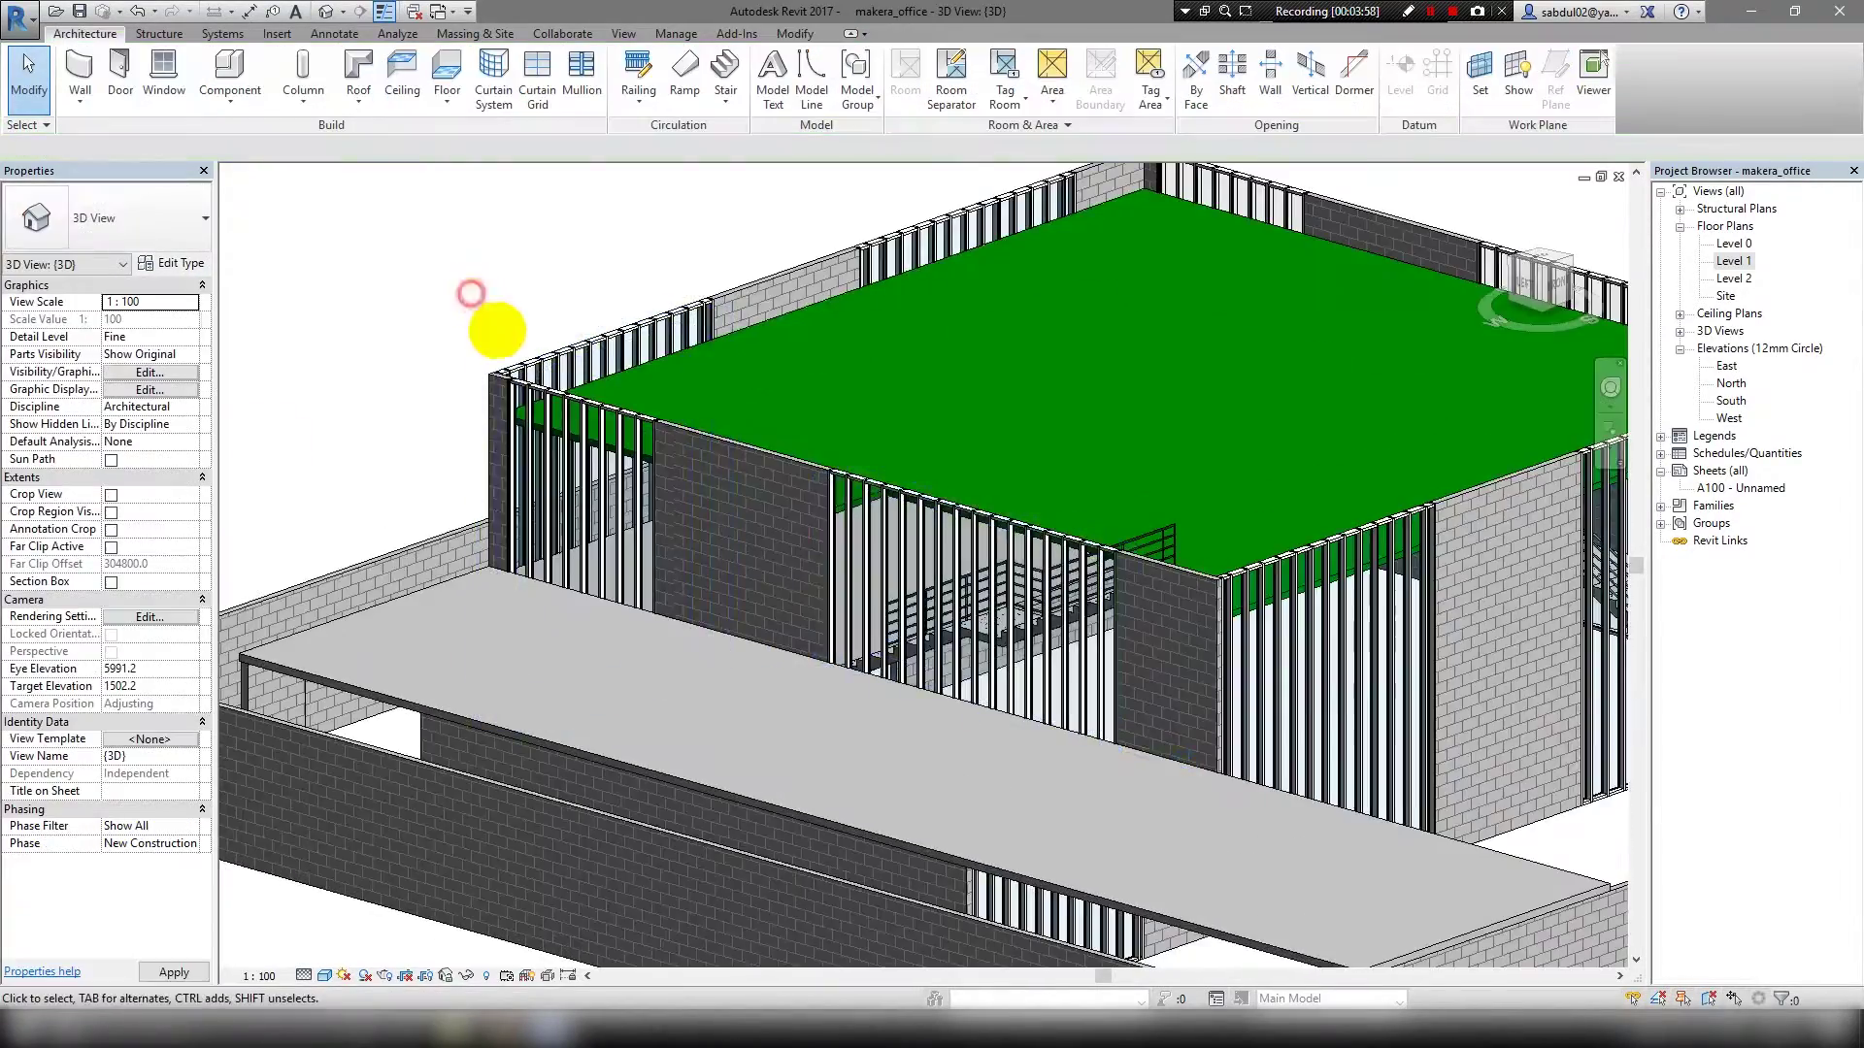
pyautogui.moveTo(491, 321)
pyautogui.keyDown('shift'); pyautogui.mouseDown(button='middle')
pyautogui.moveTo(790, 499)
pyautogui.moveTo(687, 539)
pyautogui.moveTo(690, 416)
pyautogui.moveTo(666, 540)
pyautogui.moveTo(790, 574)
pyautogui.moveTo(428, 533)
pyautogui.moveTo(446, 553)
pyautogui.moveTo(644, 466)
pyautogui.moveTo(619, 527)
pyautogui.moveTo(777, 466)
pyautogui.moveTo(666, 462)
pyautogui.moveTo(696, 488)
pyautogui.mouseUp(button='middle'); pyautogui.keyUp('shift')
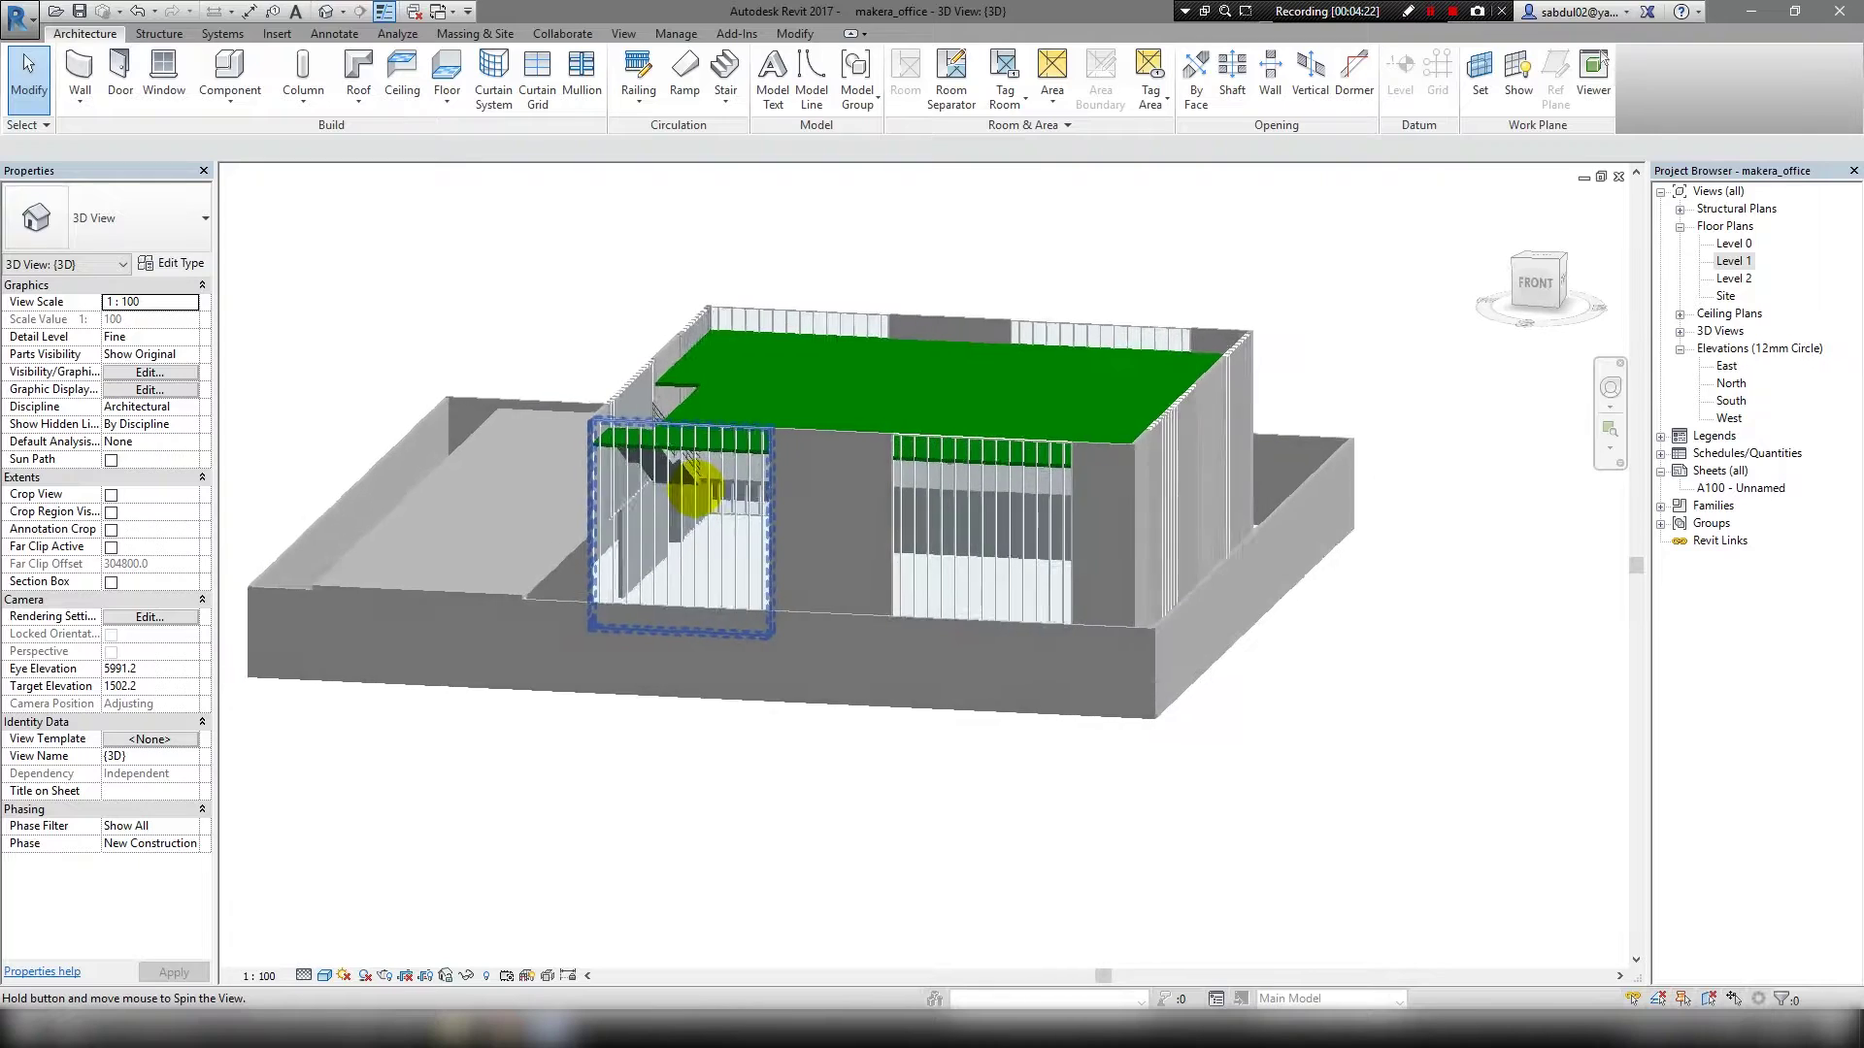
pyautogui.doubleClick(1734, 279)
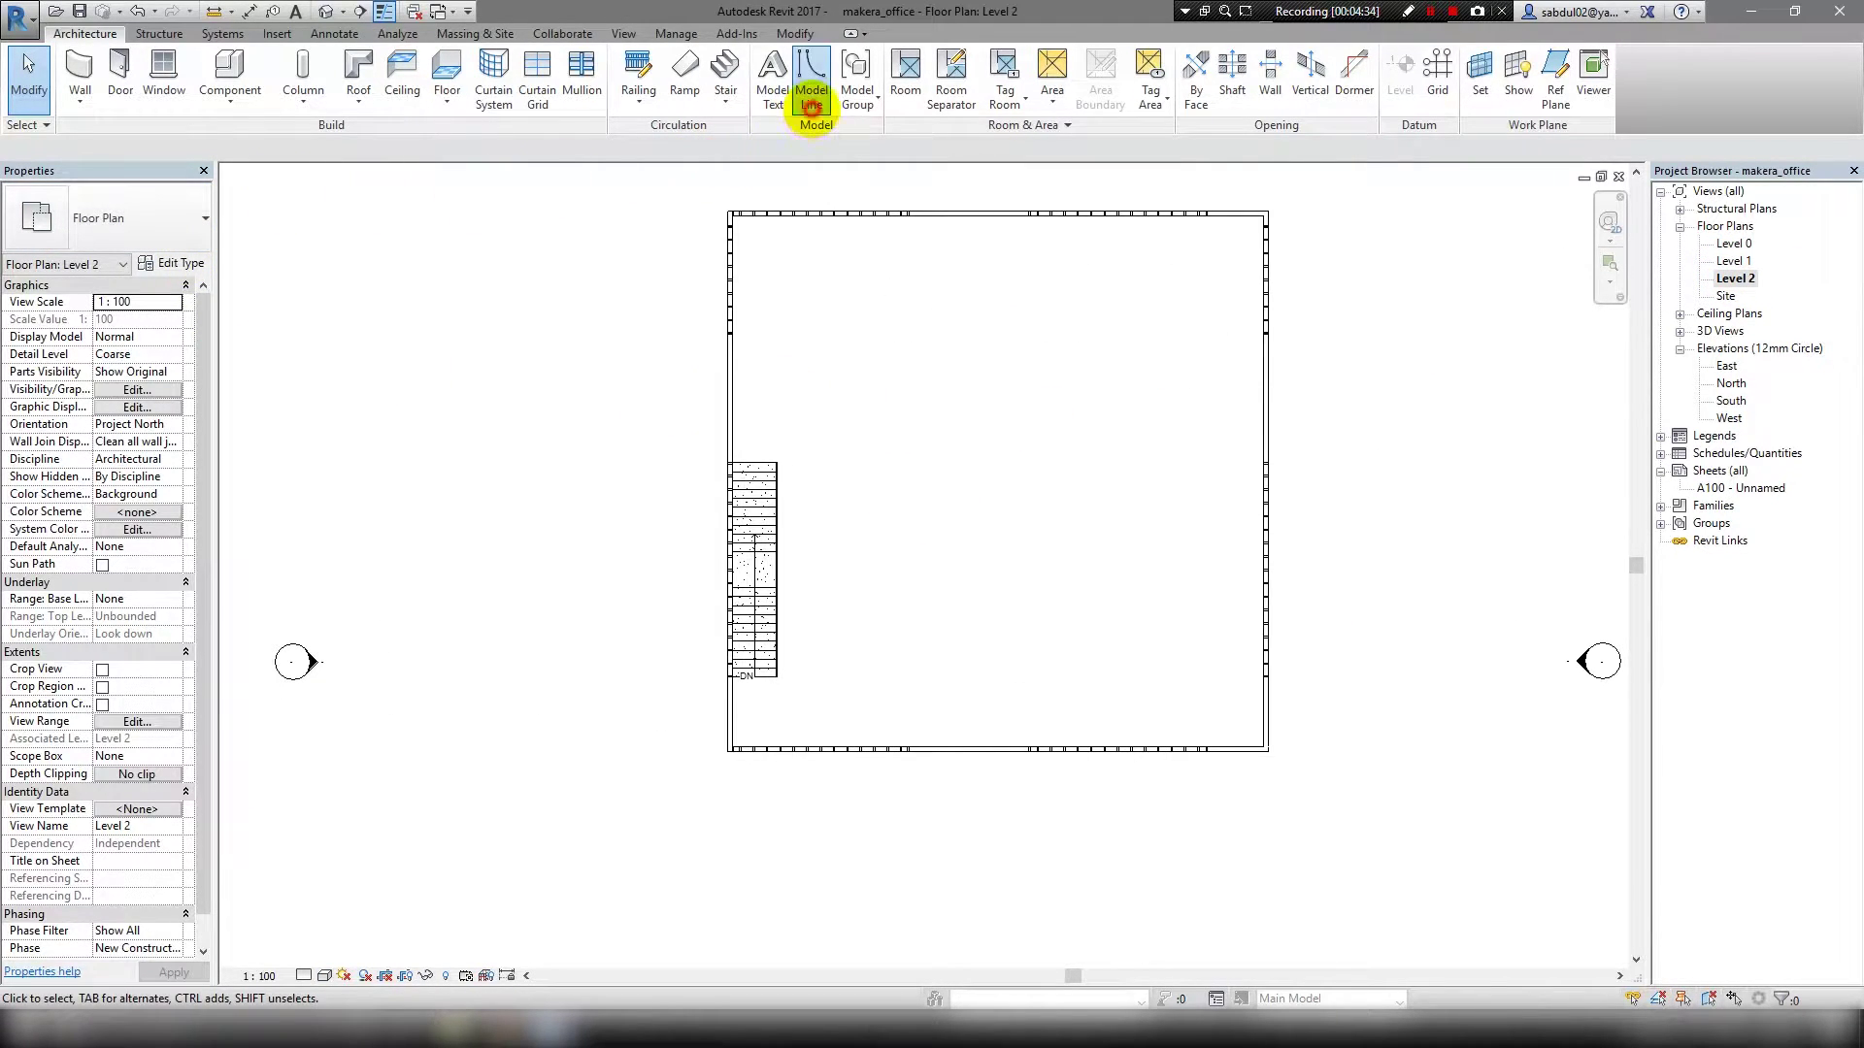
# Pick the left wall to create a vertical model line on Level 2.
pyautogui.click(812, 107)
pyautogui.scroll(3, 749, 166)
pyautogui.scroll(3, 714, 505)
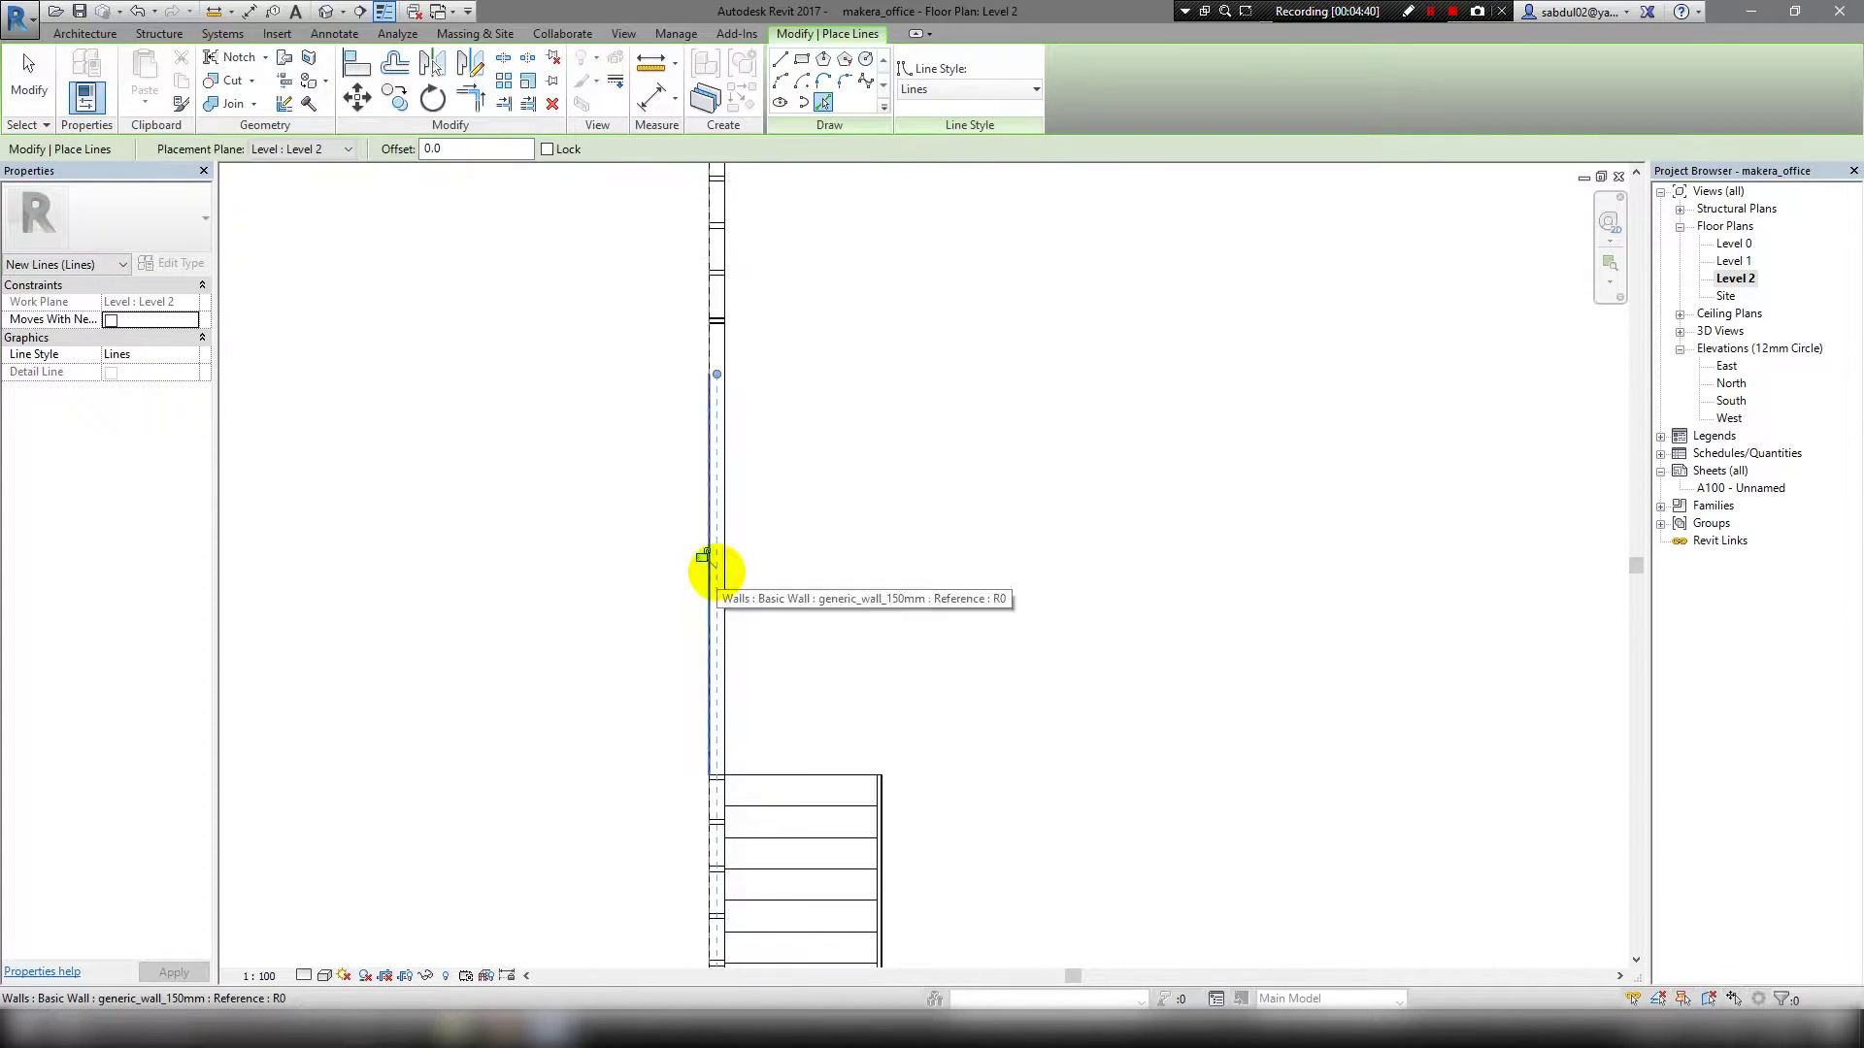
pyautogui.scroll(2, 664, 642)
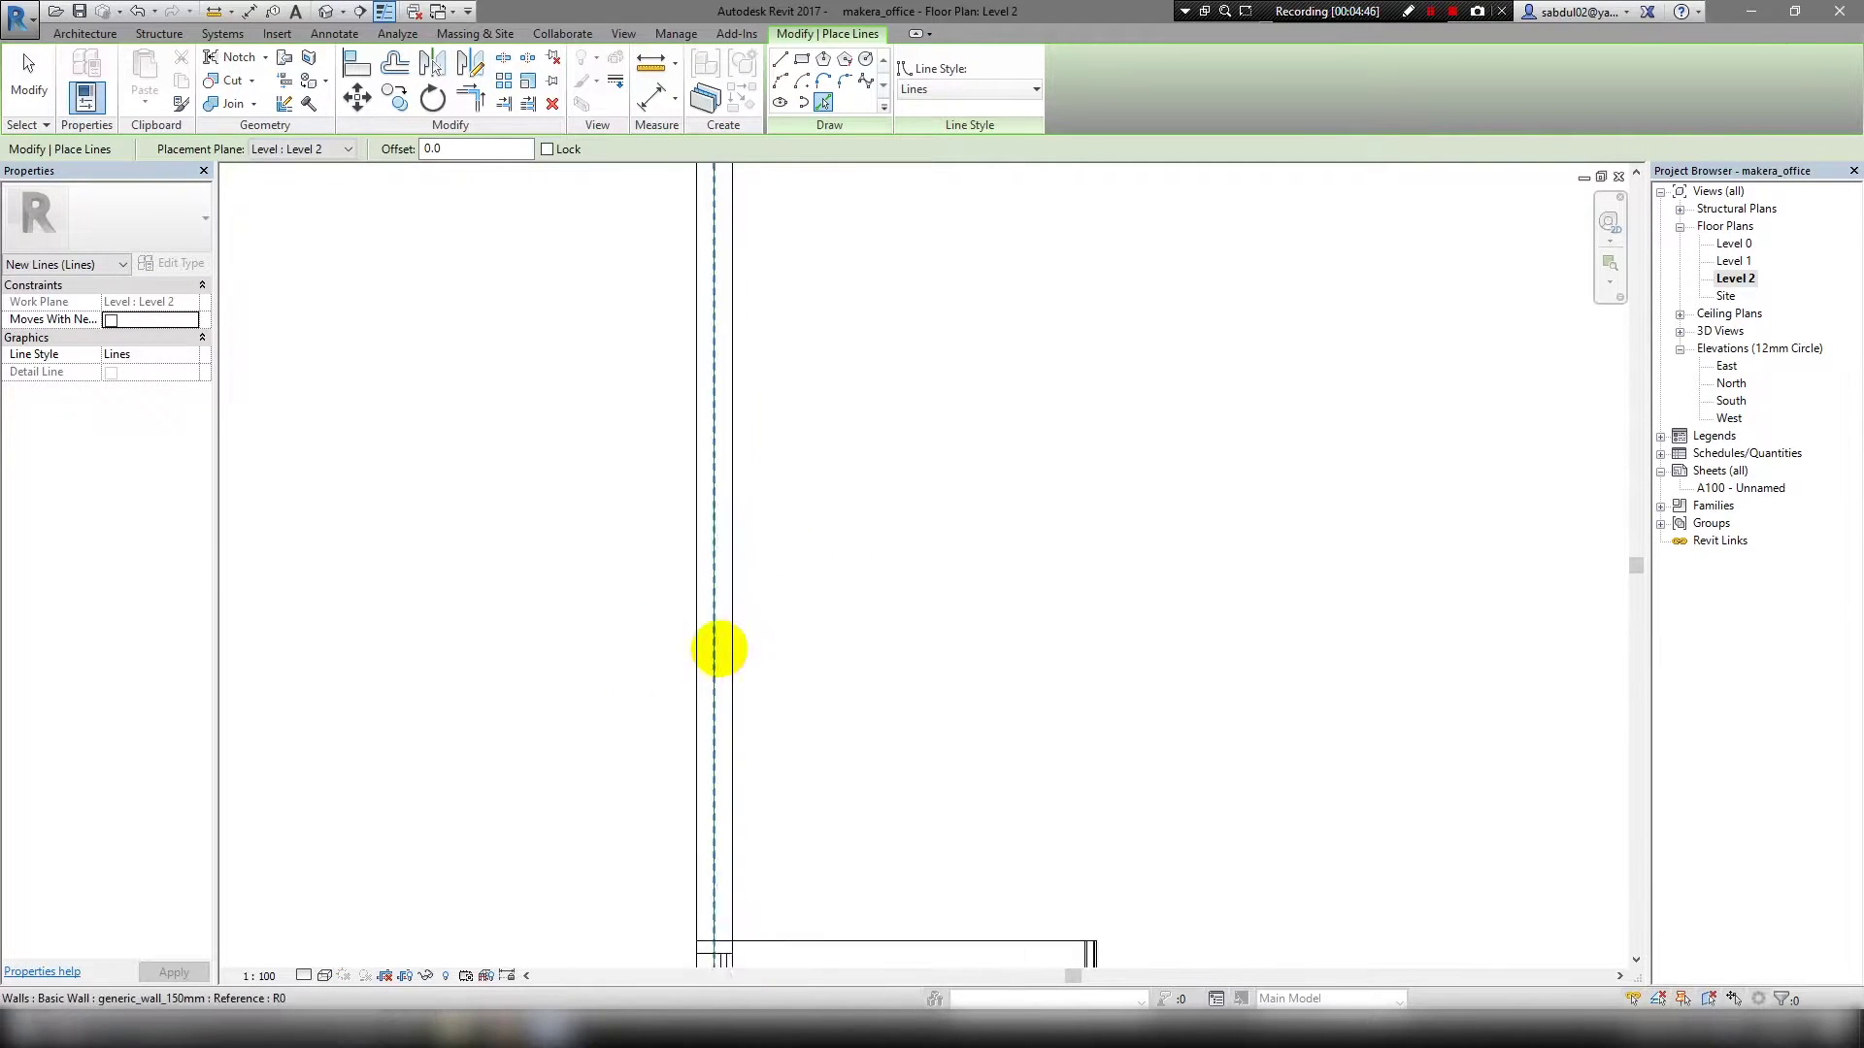
pyautogui.scroll(-3, 715, 645)
pyautogui.scroll(-2, 711, 621)
pyautogui.press('Escape')
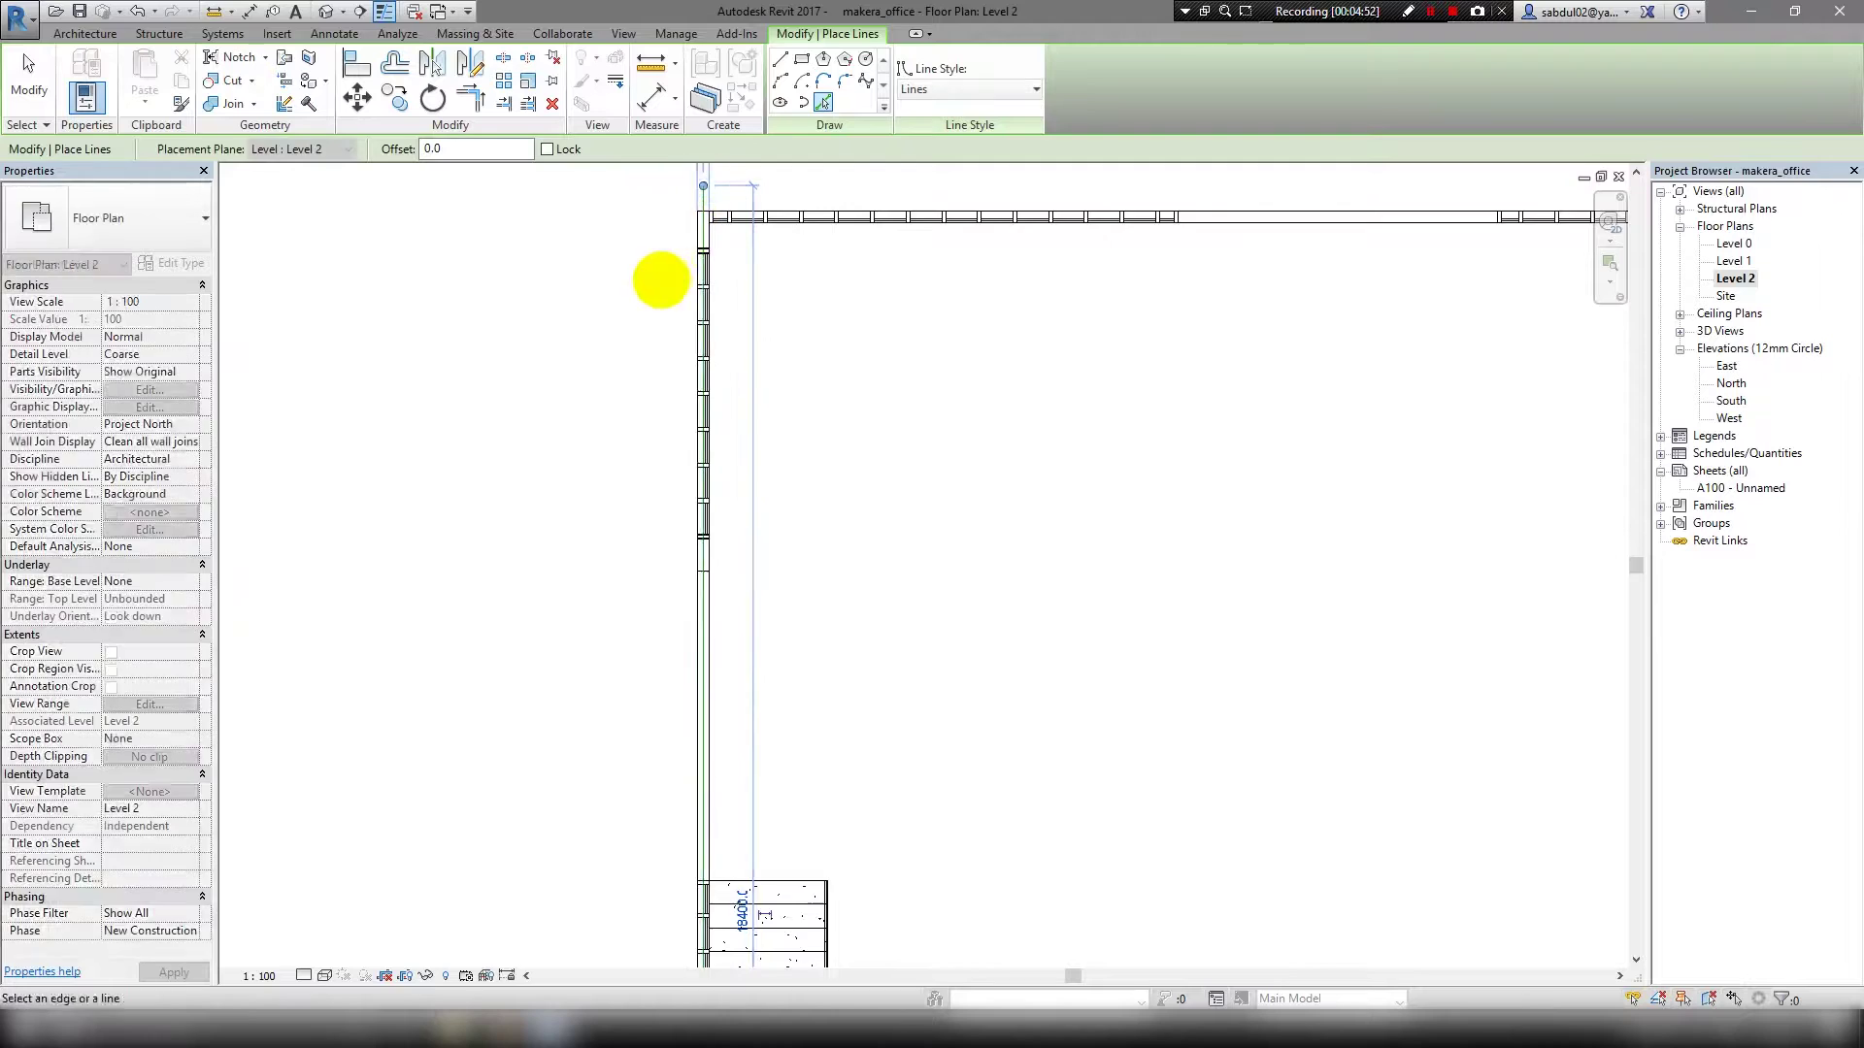
pyautogui.moveTo(658, 278); pyautogui.dragTo(759, 635, button='middle')
pyautogui.scroll(-3, 686, 457)
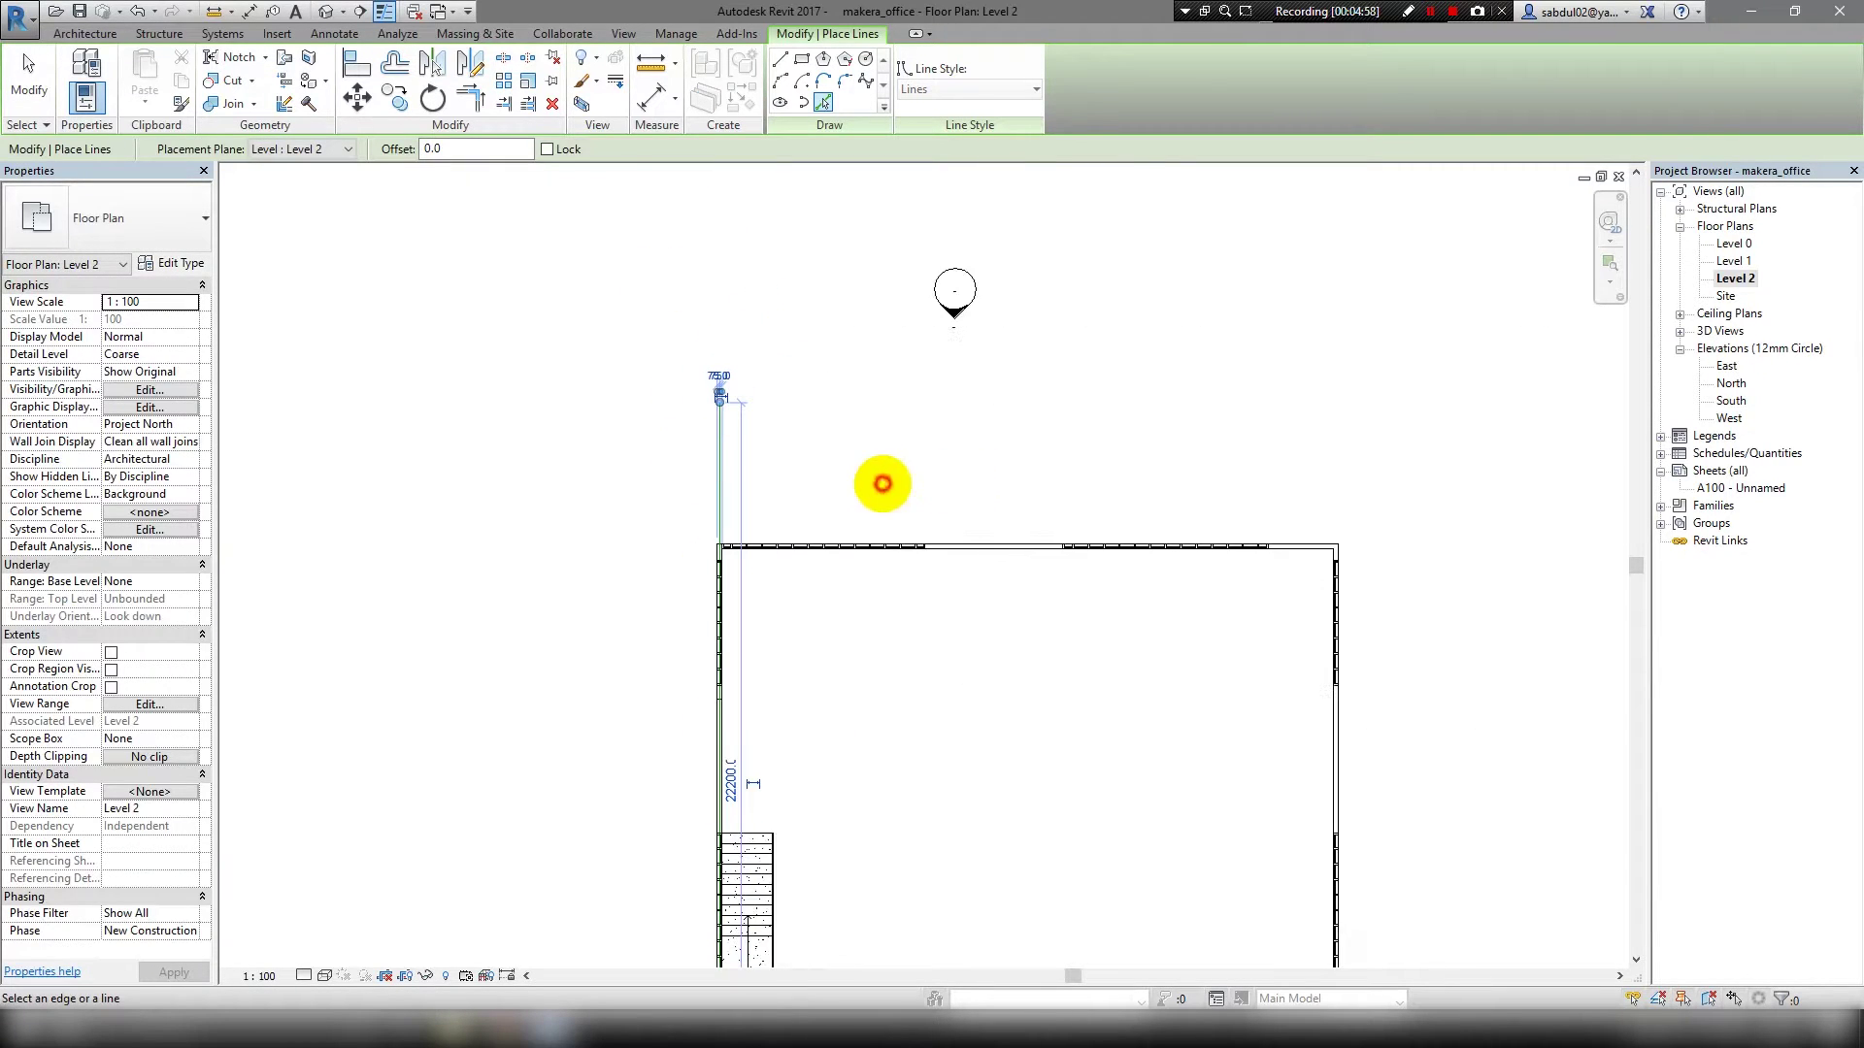
pyautogui.scroll(3, 718, 462)
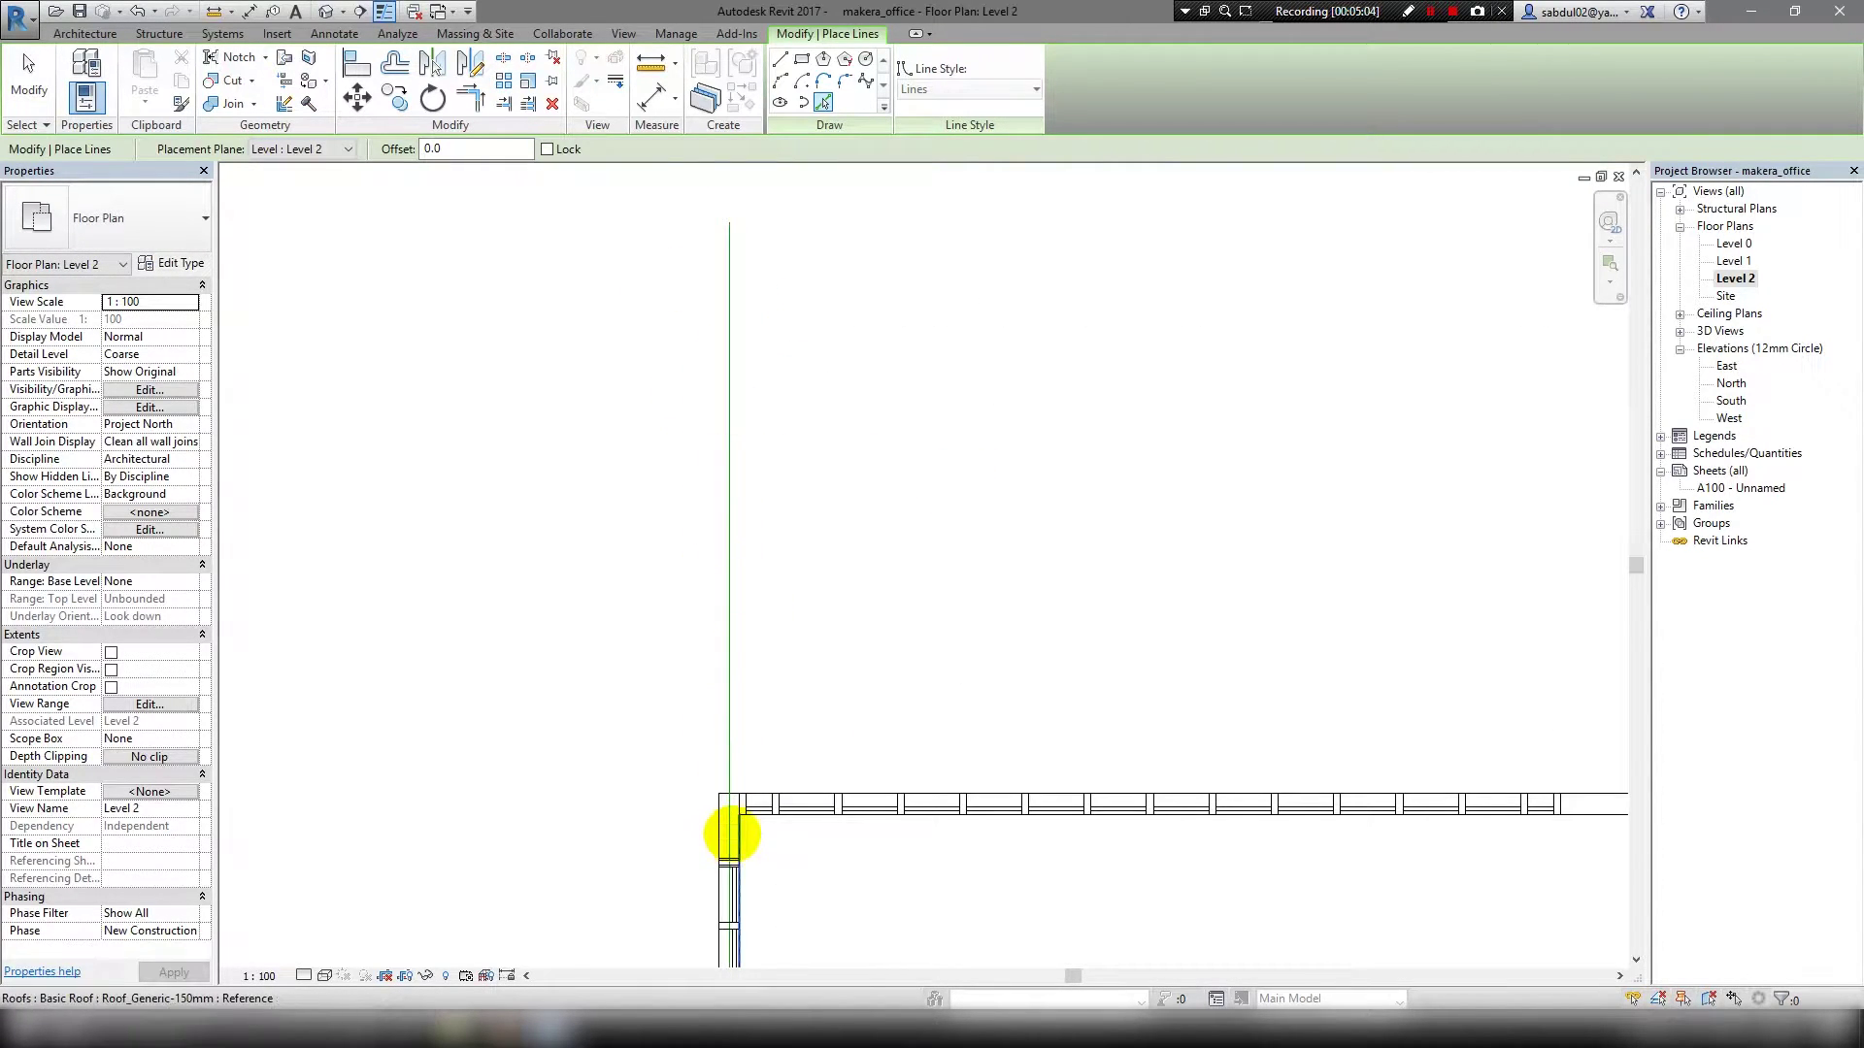
pyautogui.press('Escape')
# Offset-copy the vertical line three times at 6000 spacing toward the right wall.
pyautogui.click(728, 427)
pyautogui.scroll(-2, 770, 424)
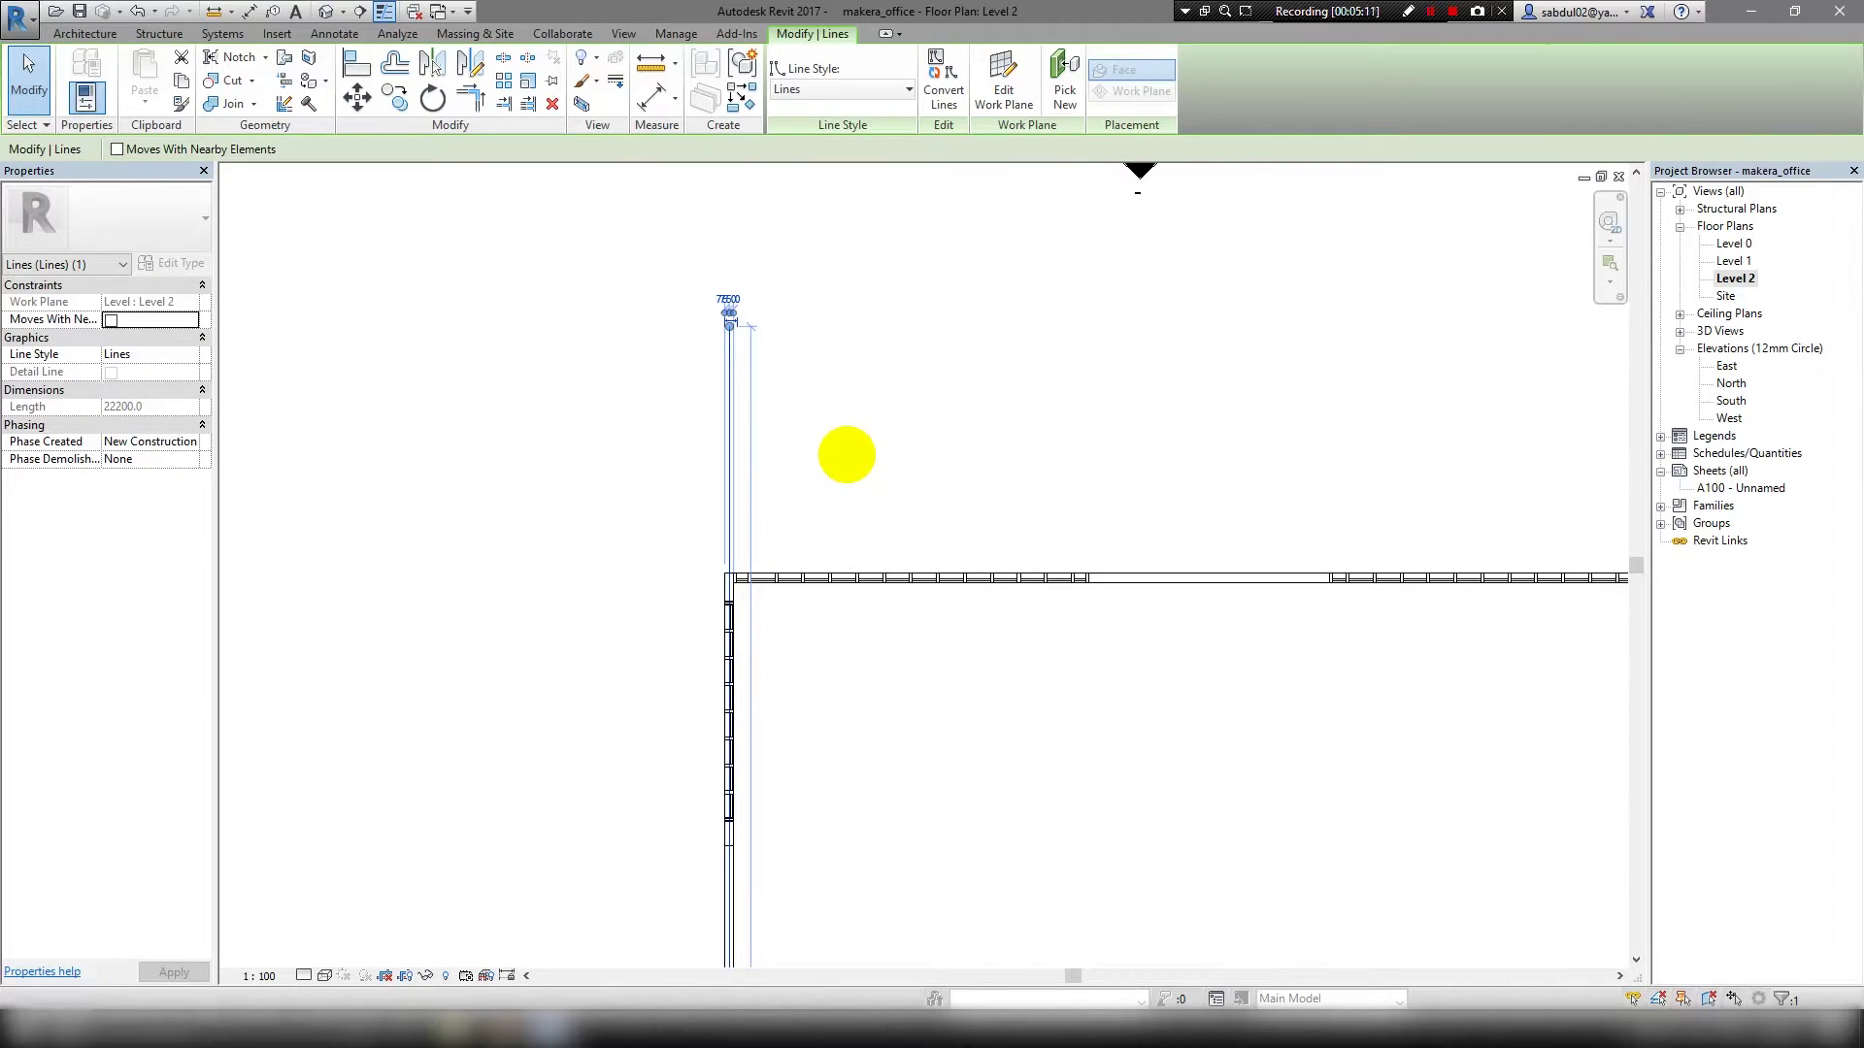
pyautogui.press('o')
pyautogui.press('f')
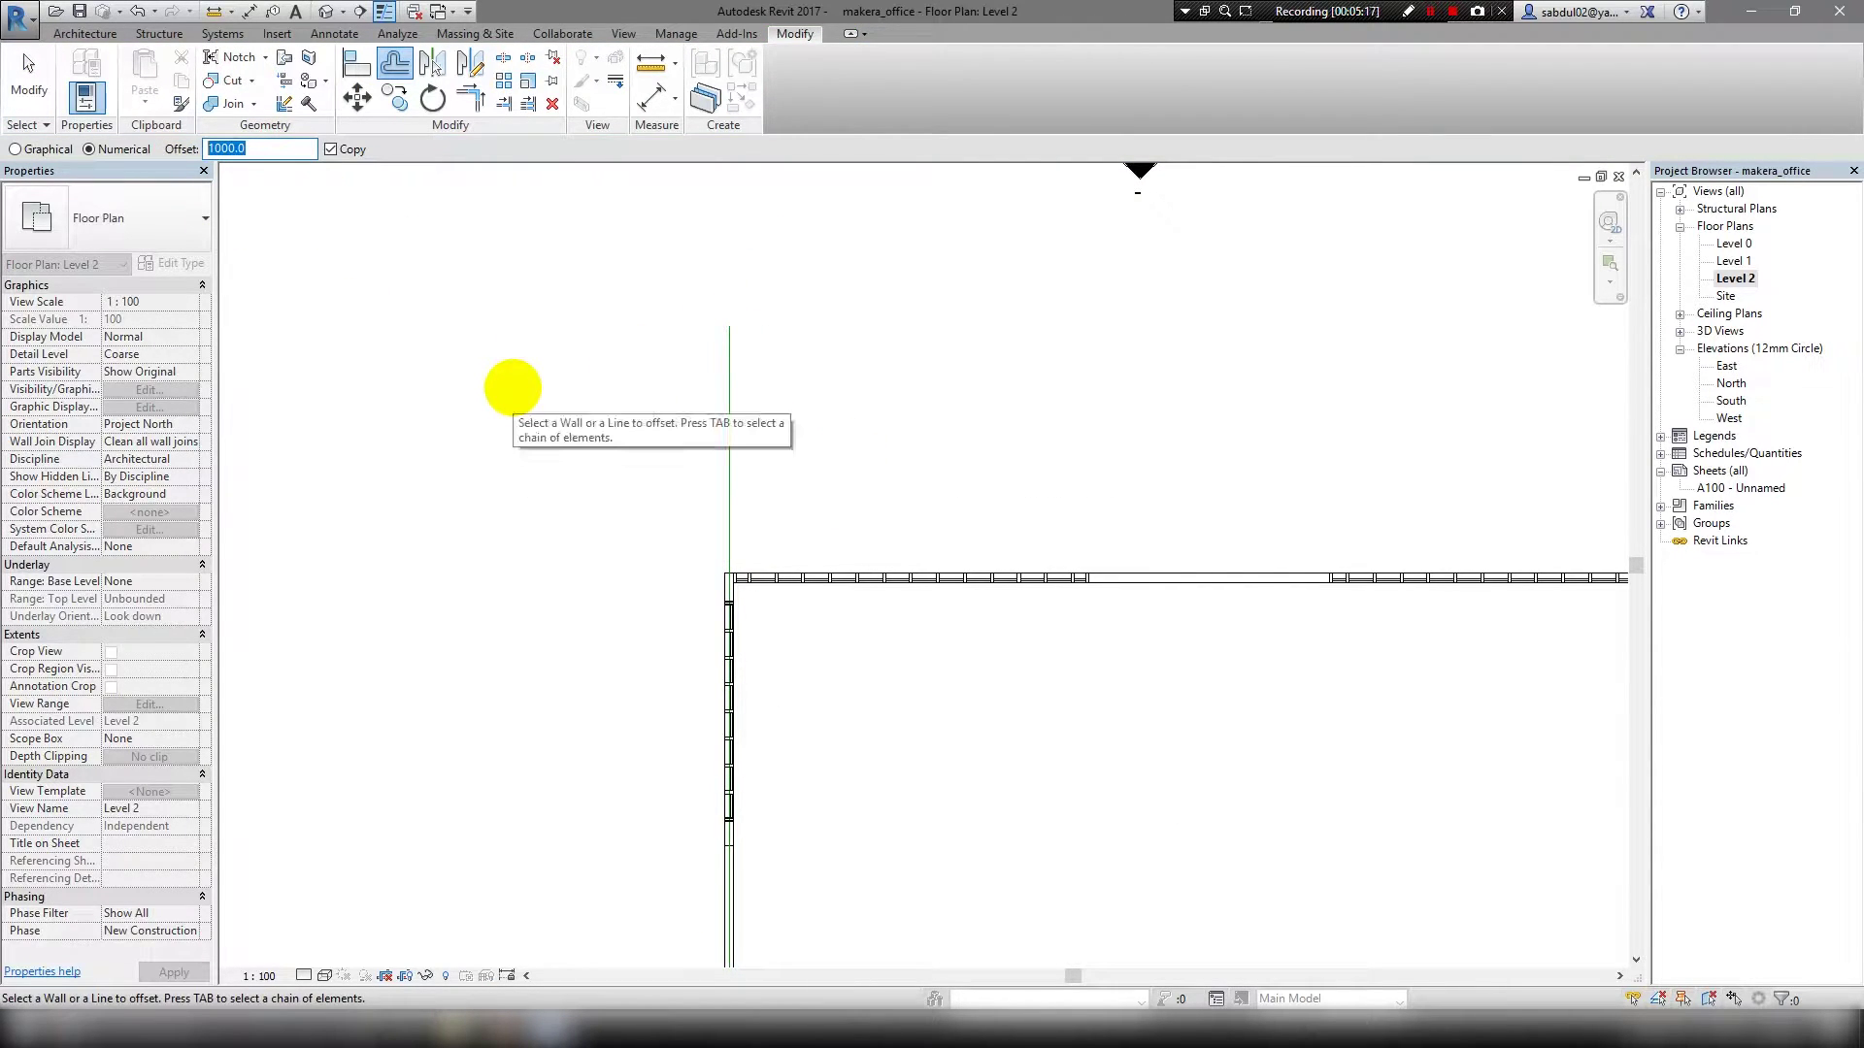
pyautogui.write('6000')
pyautogui.click(755, 522)
pyautogui.scroll(-2, 912, 524)
pyautogui.click(791, 399)
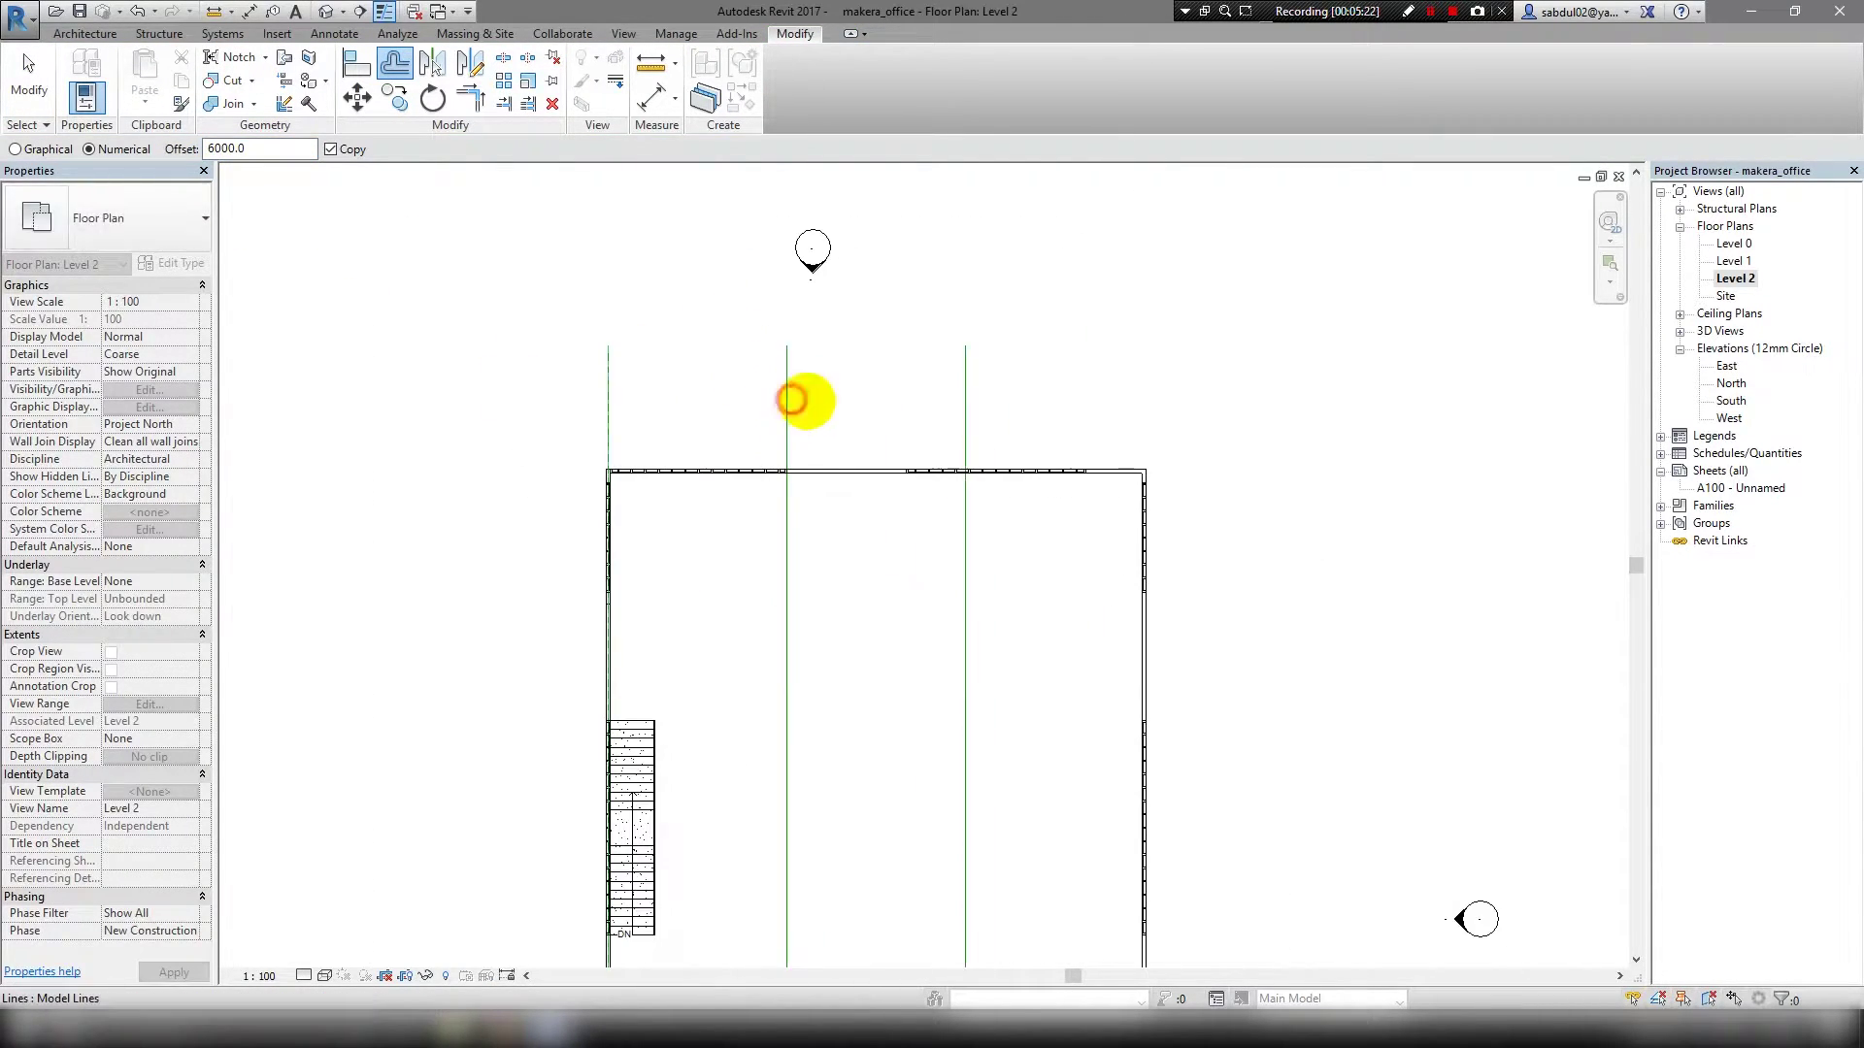
pyautogui.click(972, 411)
pyautogui.scroll(-1, 1040, 582)
pyautogui.press('Escape')
# Draw a horizontal model line along the top wall.
pyautogui.scroll(2, 709, 461)
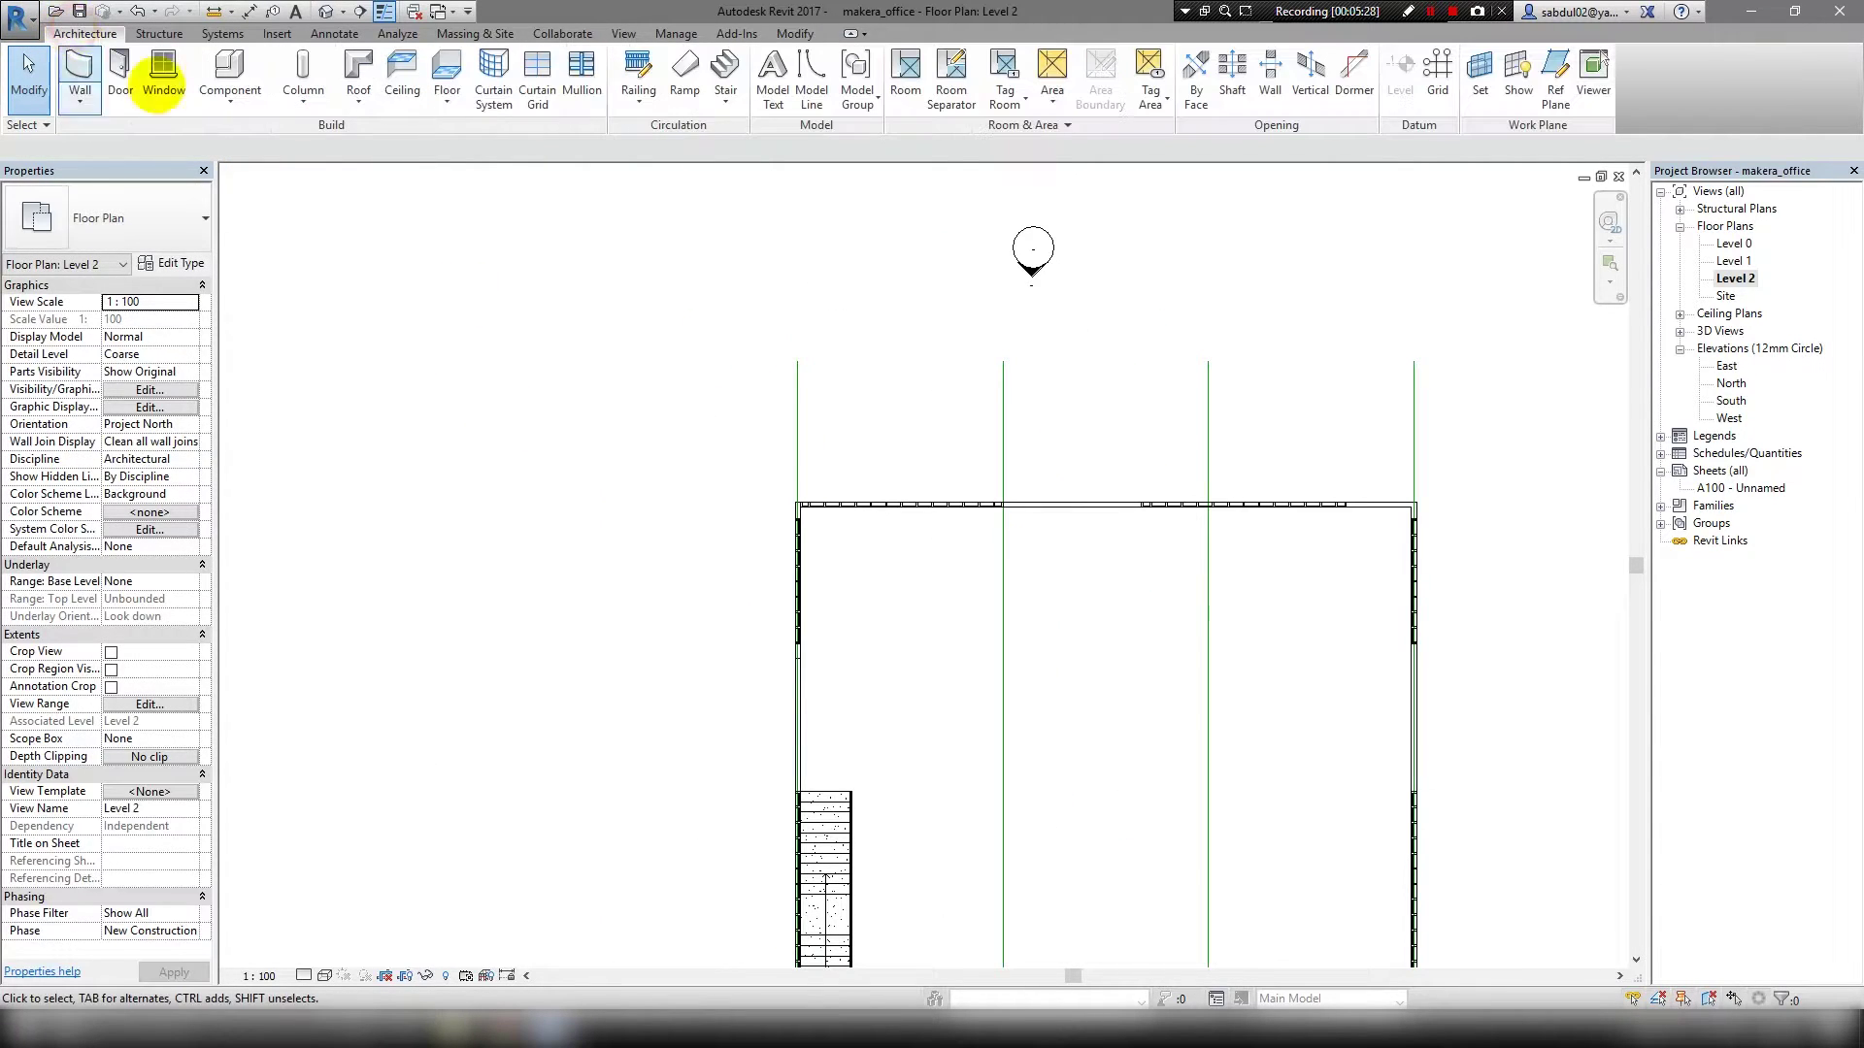
pyautogui.press('l')
pyautogui.press('i')
pyautogui.scroll(5, 767, 491)
pyautogui.click(979, 598)
pyautogui.scroll(-3, 200, 470)
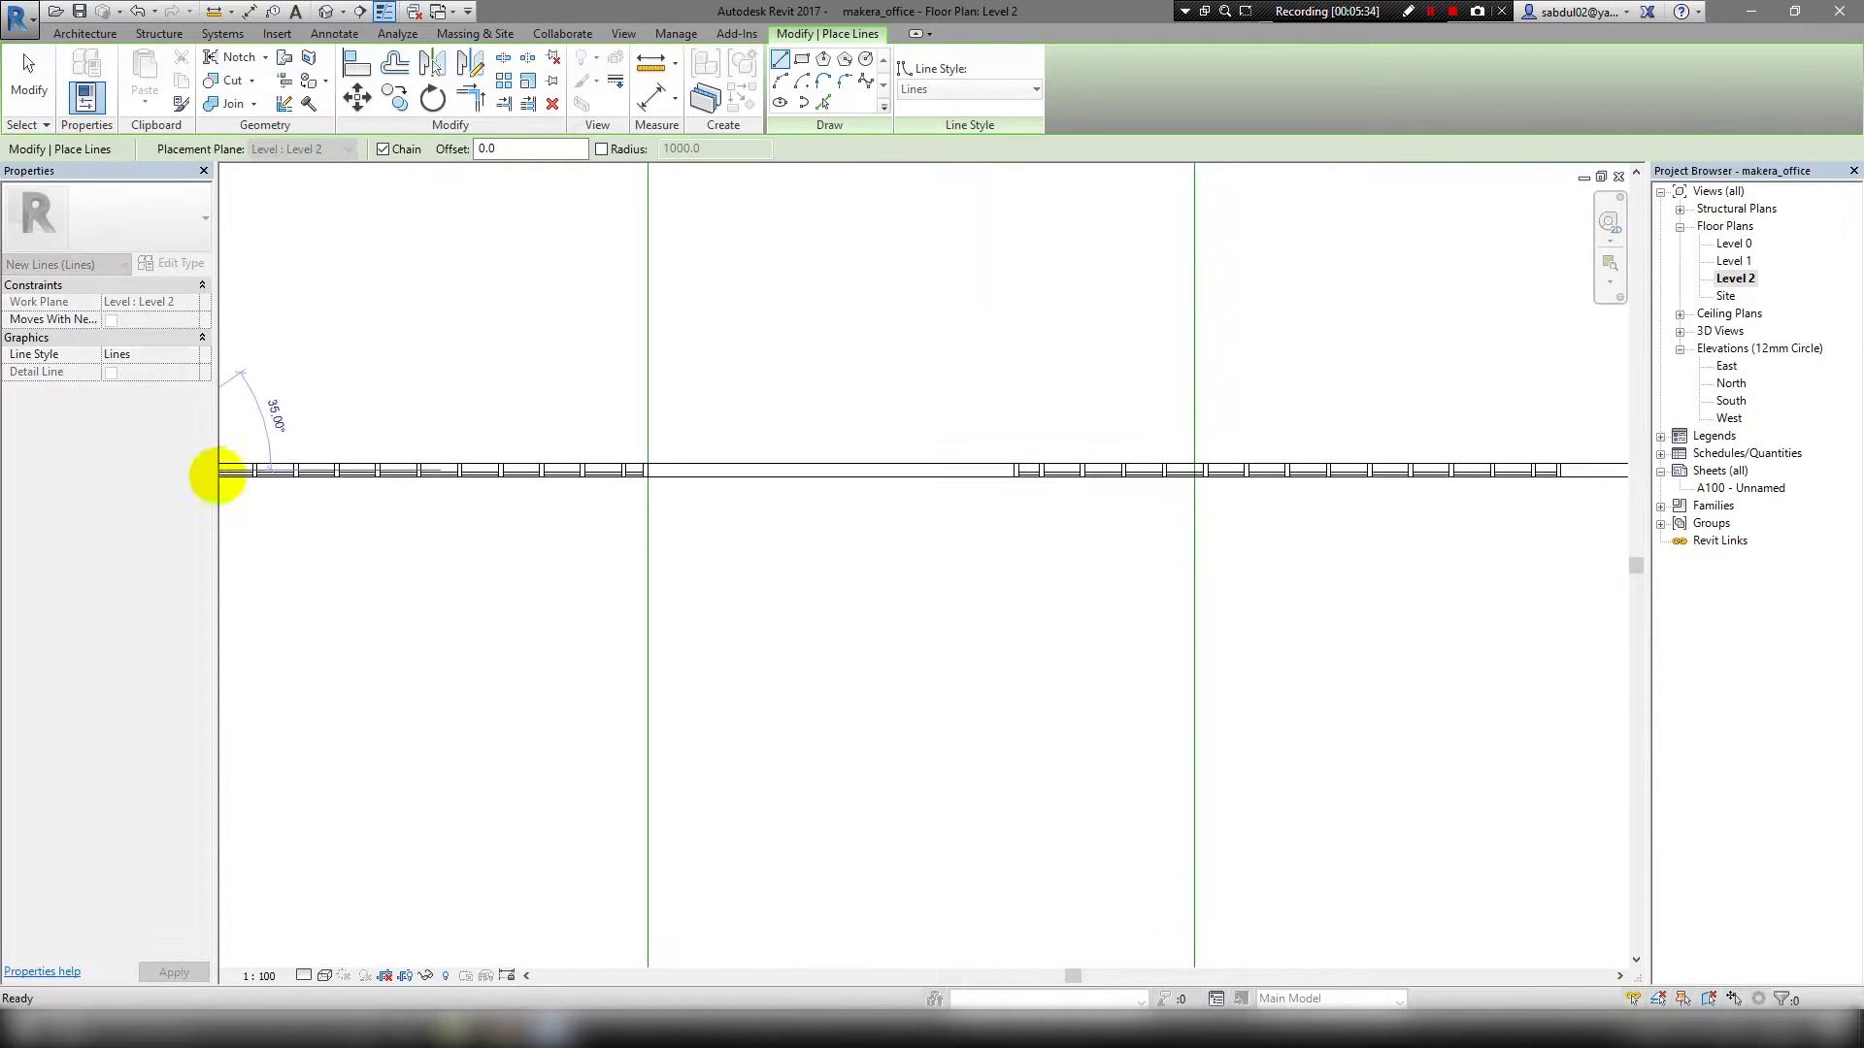
pyautogui.click(1476, 423)
pyautogui.press('Escape')
pyautogui.scroll(-1, 1032, 395)
pyautogui.press('Escape')
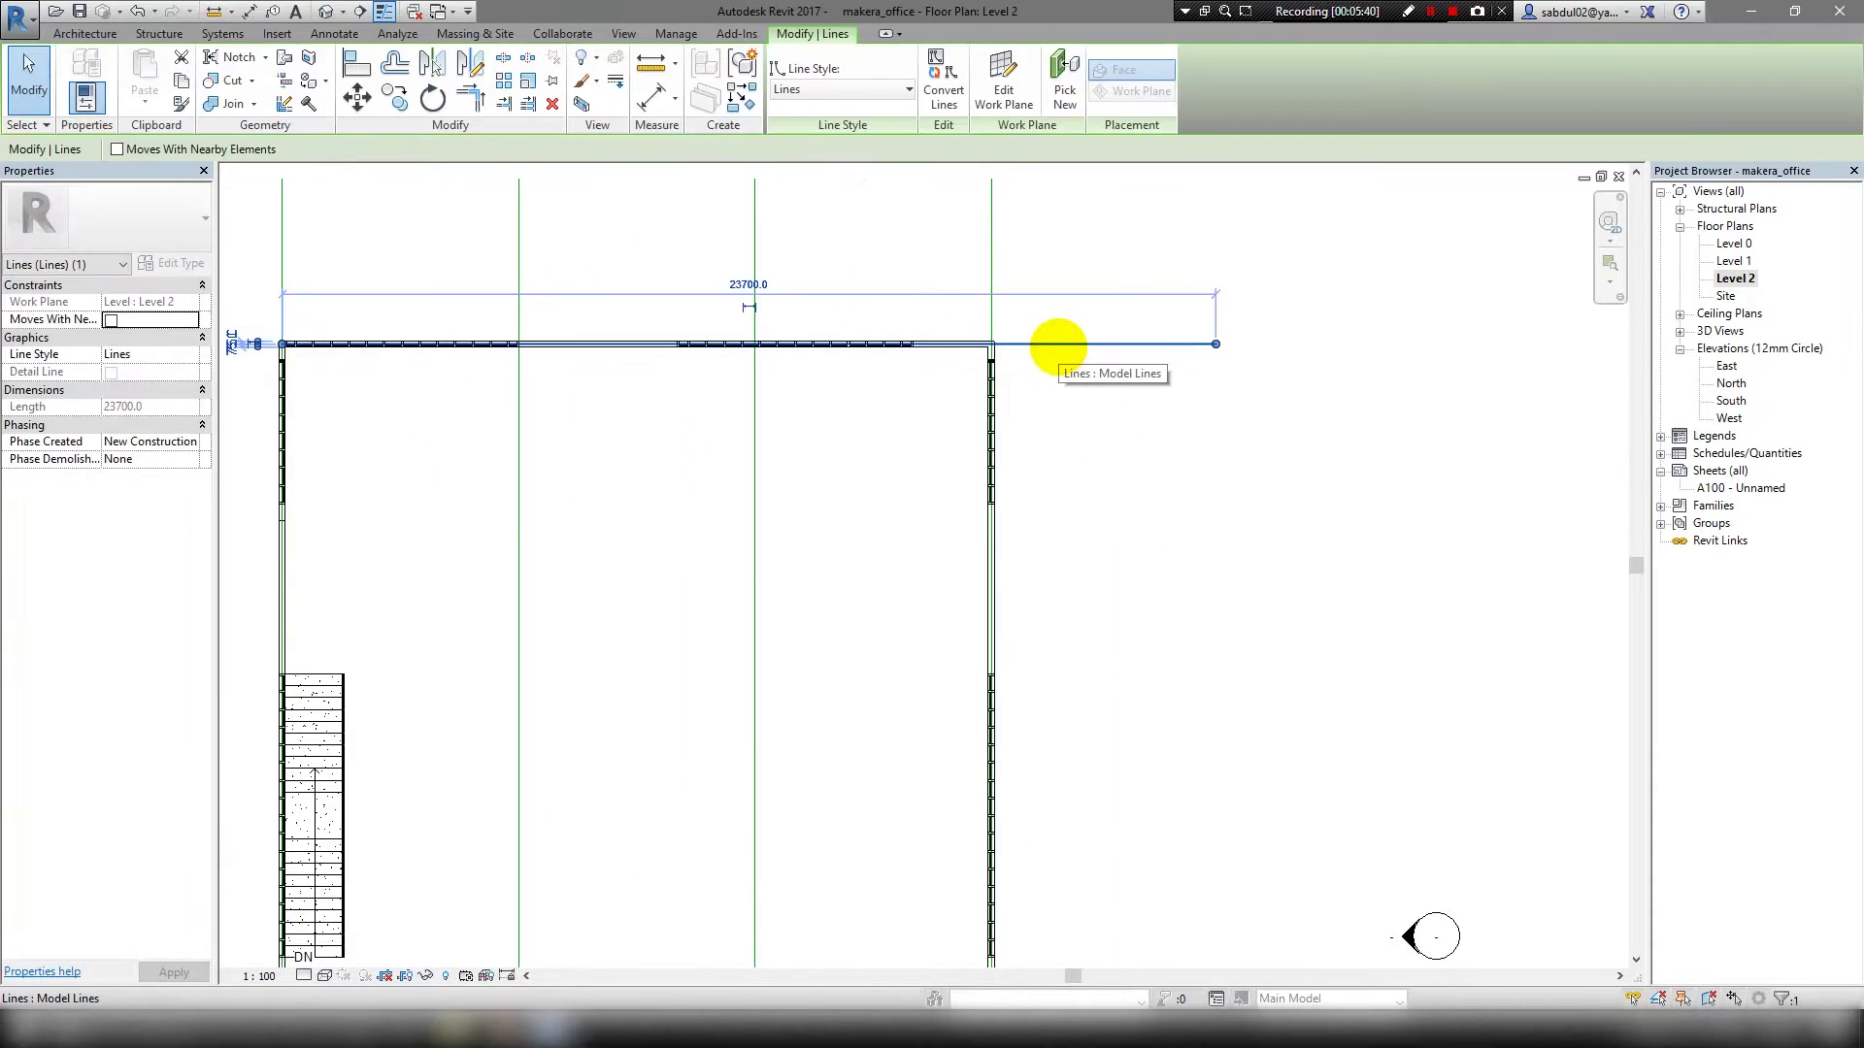
# Offset-copy the top line 6000 downward to form the horizontal grid lines.
pyautogui.press('o')
pyautogui.press('f')
pyautogui.click(1105, 588)
pyautogui.scroll(-1, 1105, 588)
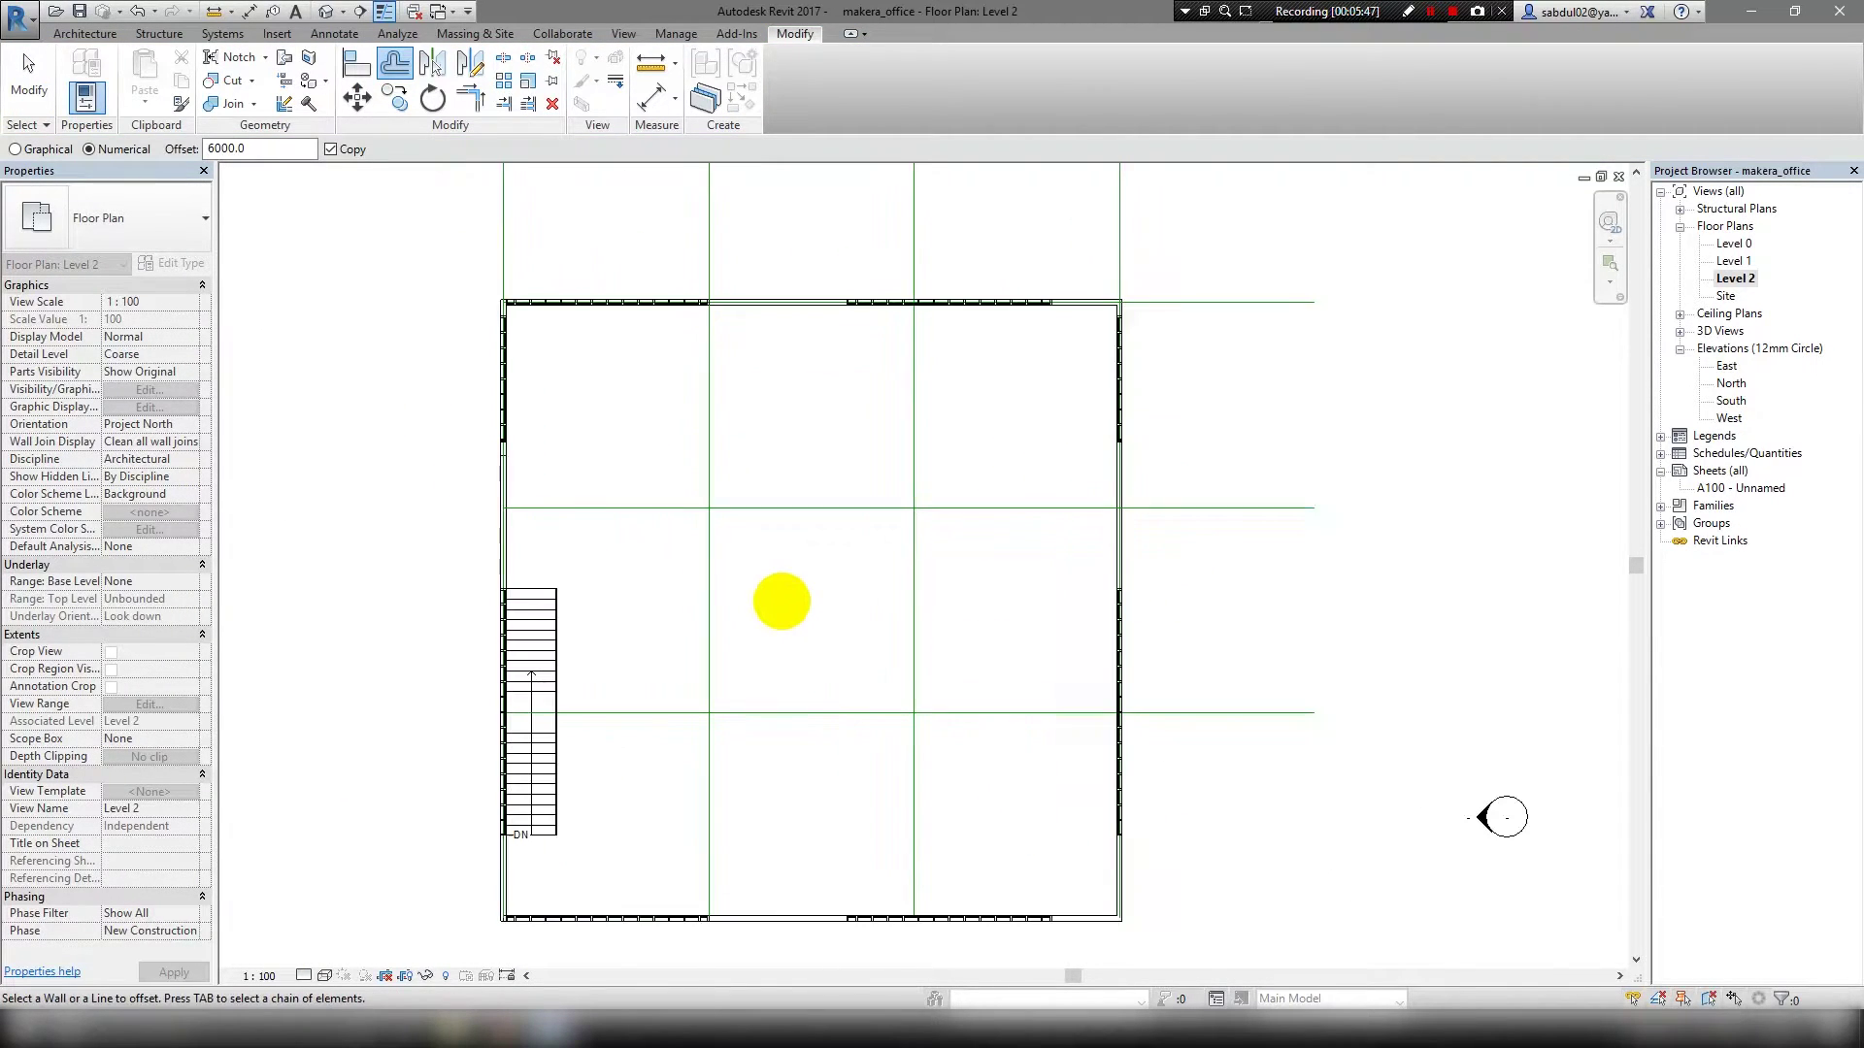
pyautogui.press('Escape')
pyautogui.moveTo(790, 582); pyautogui.dragTo(819, 608, button='middle')
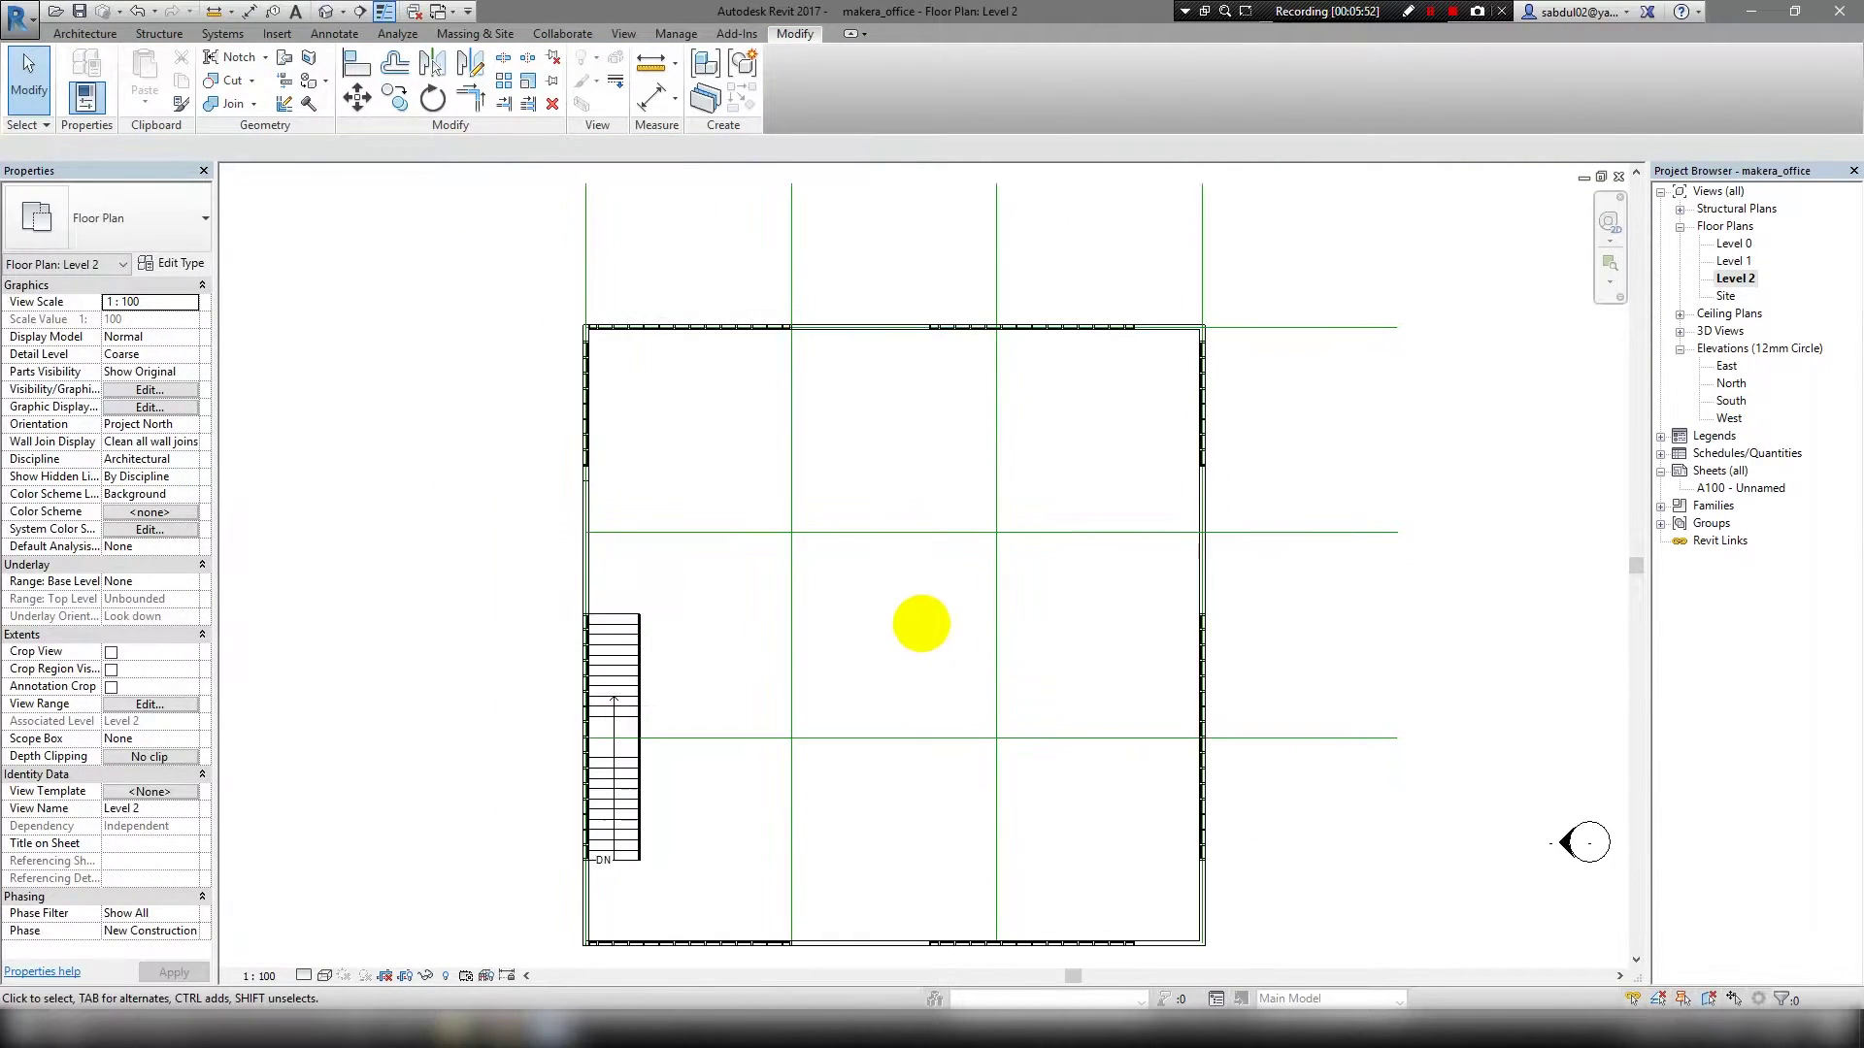
pyautogui.scroll(-1, 915, 624)
pyautogui.press('o')
pyautogui.press('f')
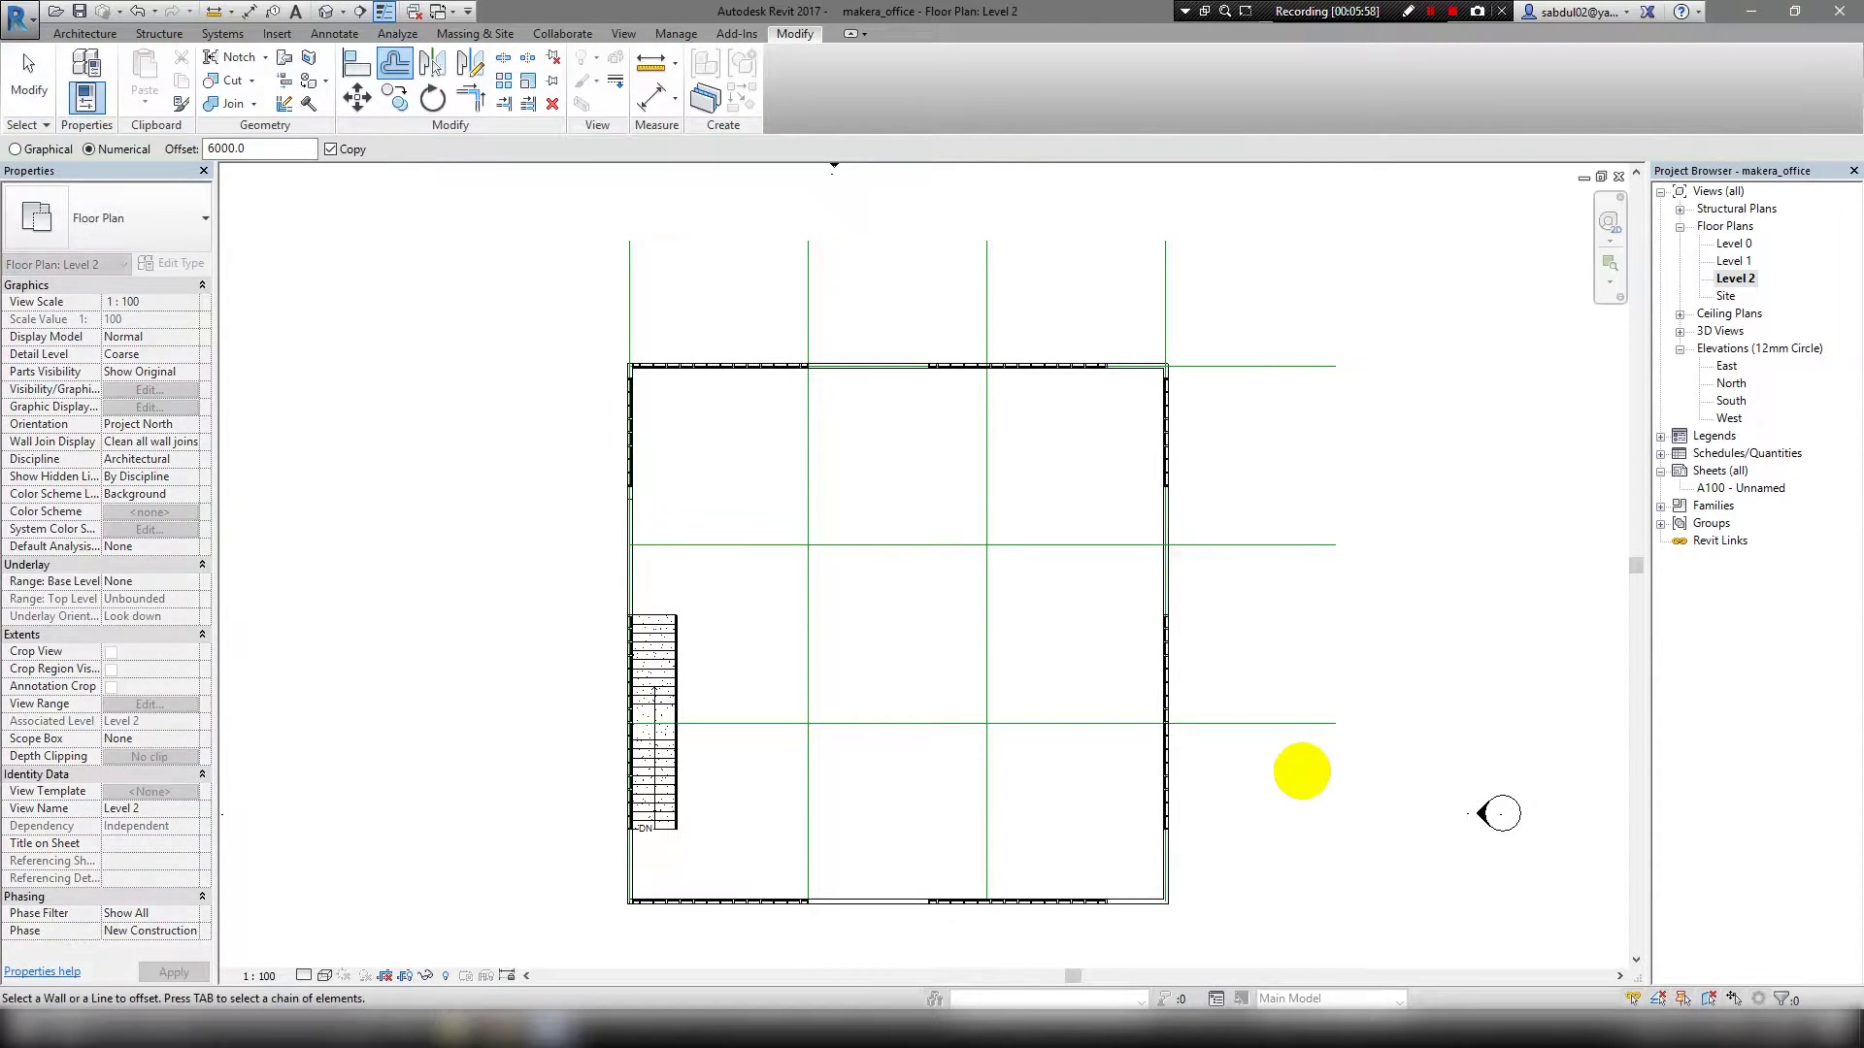
pyautogui.press('Escape')
pyautogui.scroll(-1, 1271, 767)
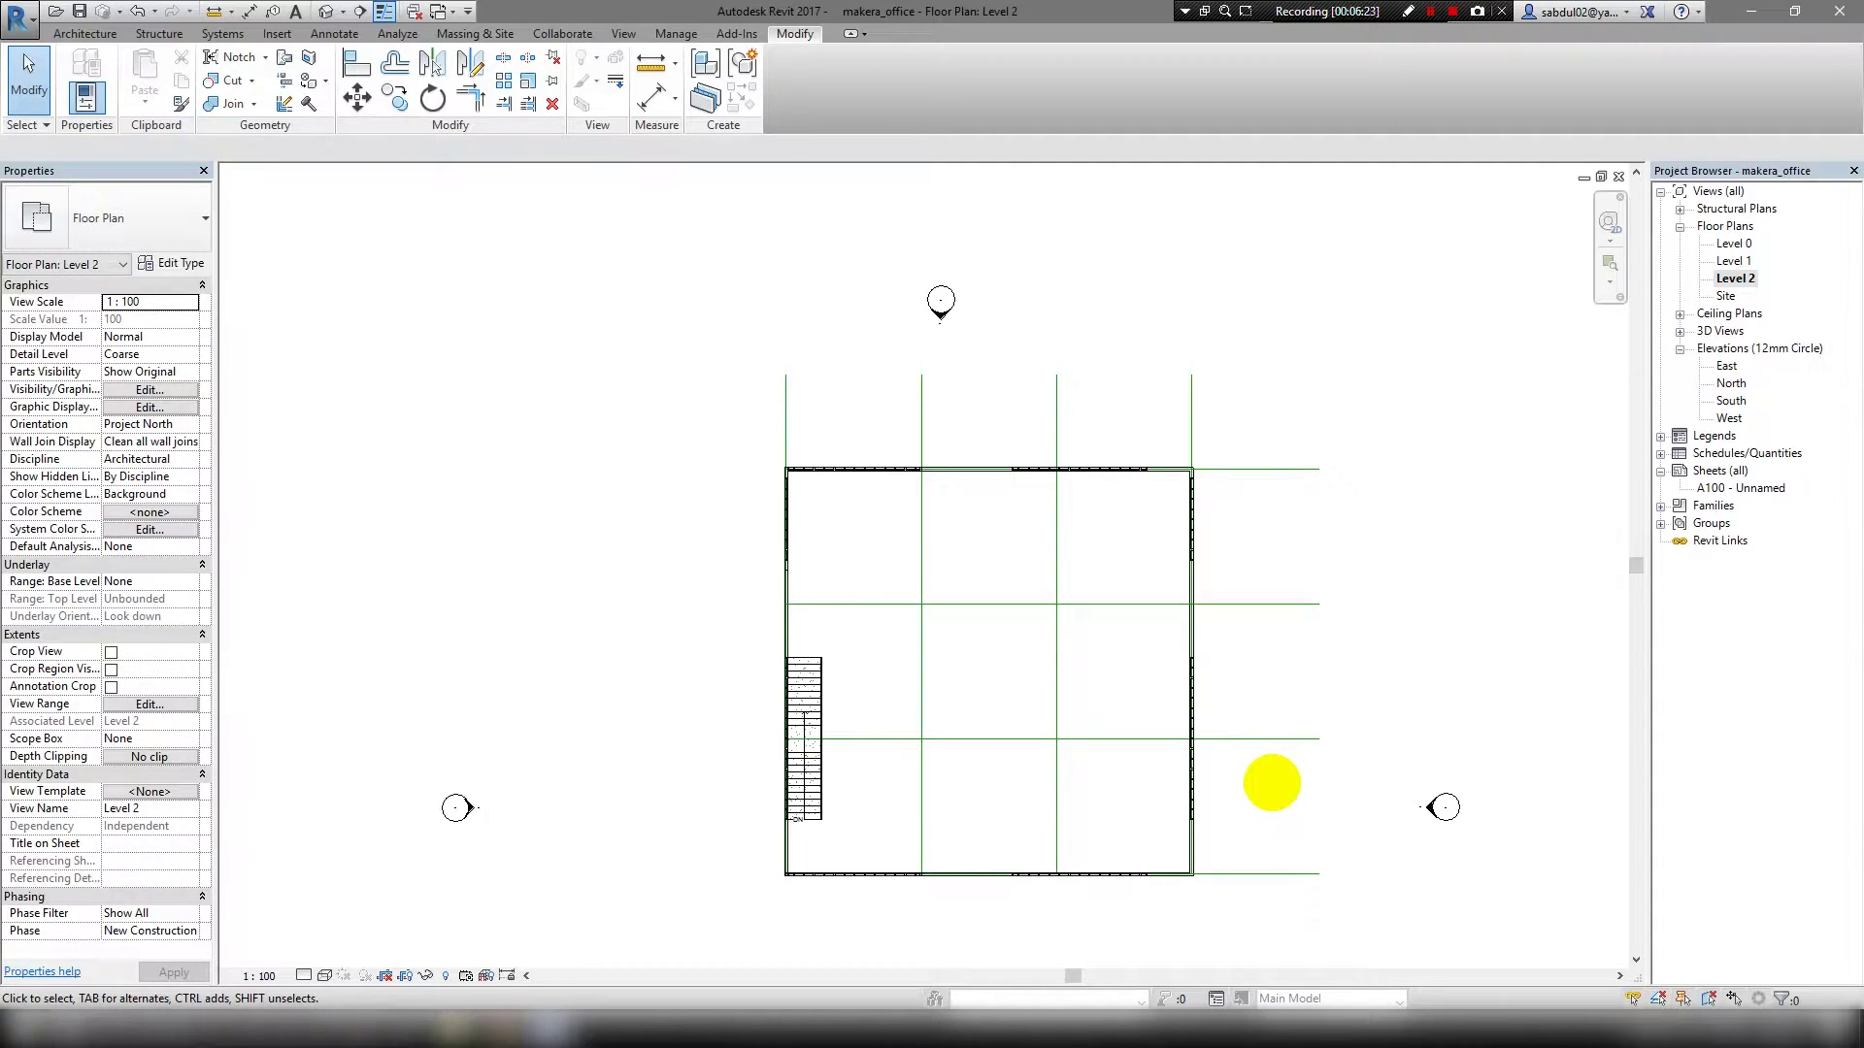
# Start placing an architectural column using the 450x600mm rectangular type.
pyautogui.scroll(3, 1272, 783)
pyautogui.click(84, 33)
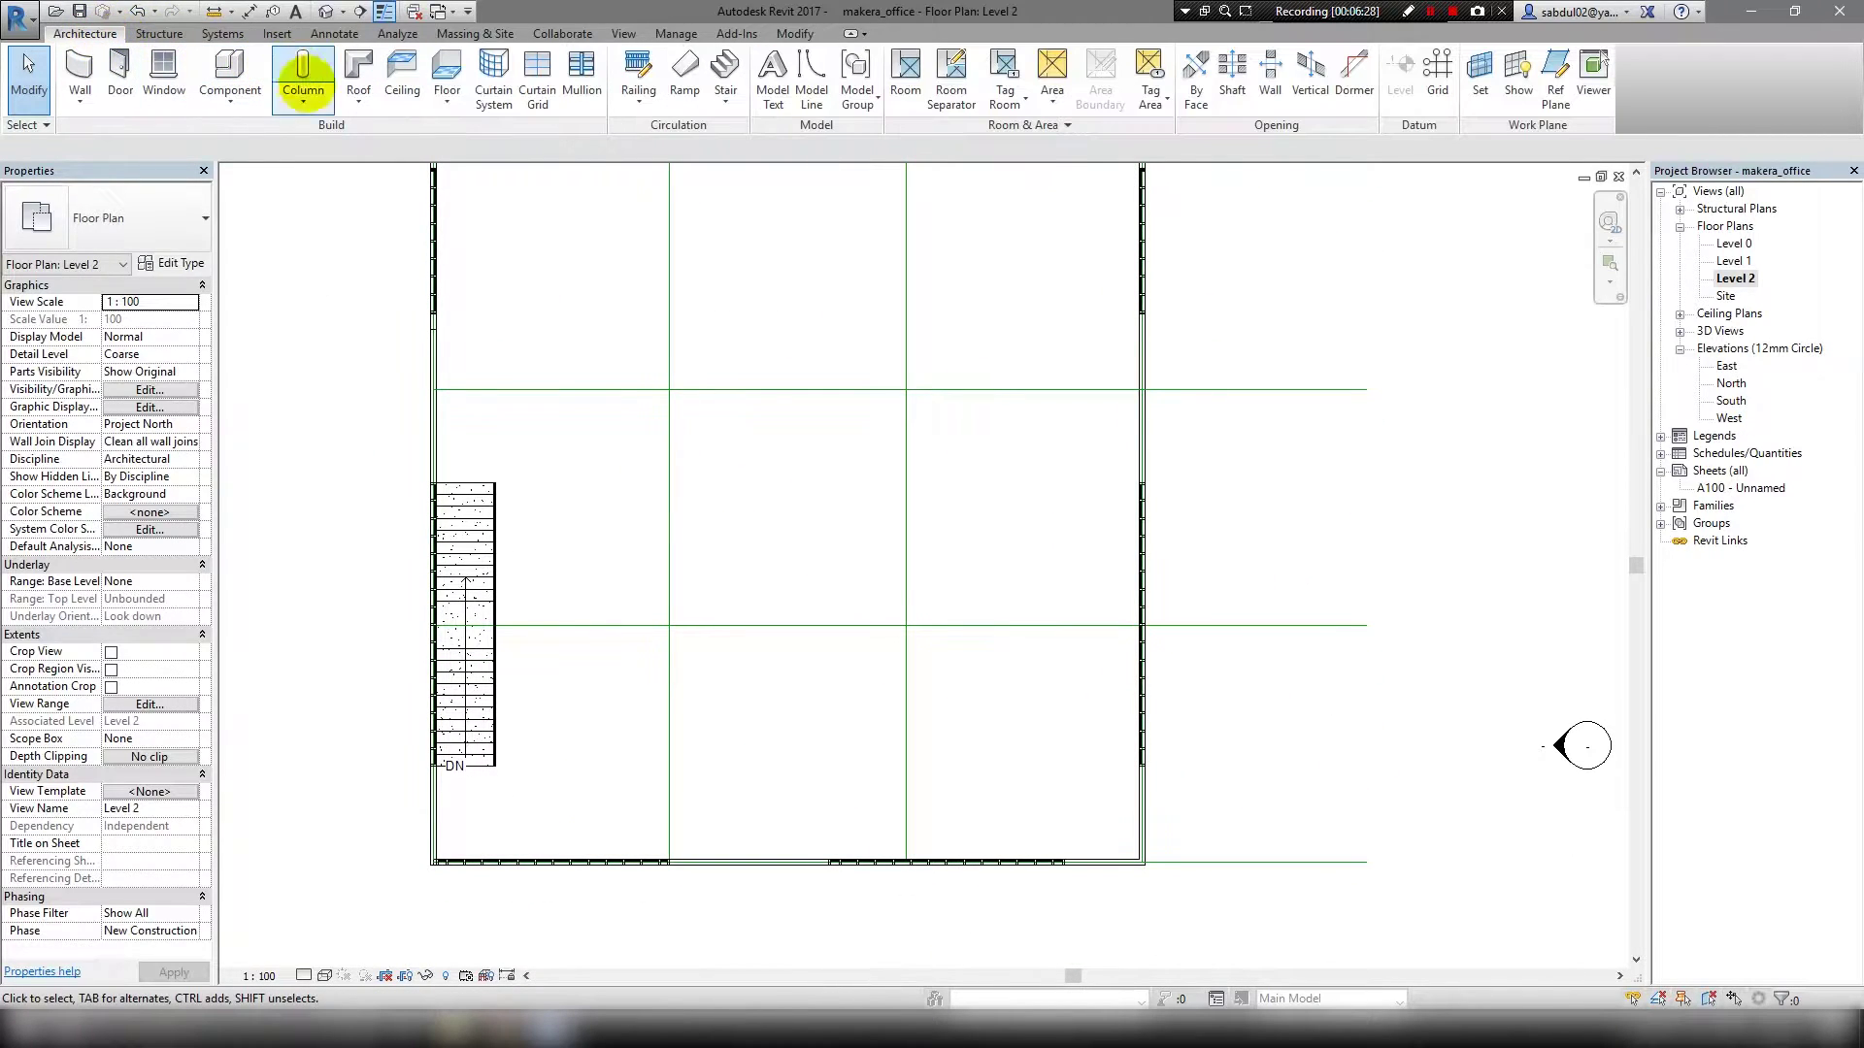
pyautogui.click(301, 106)
pyautogui.press('Escape')
pyautogui.click(303, 100)
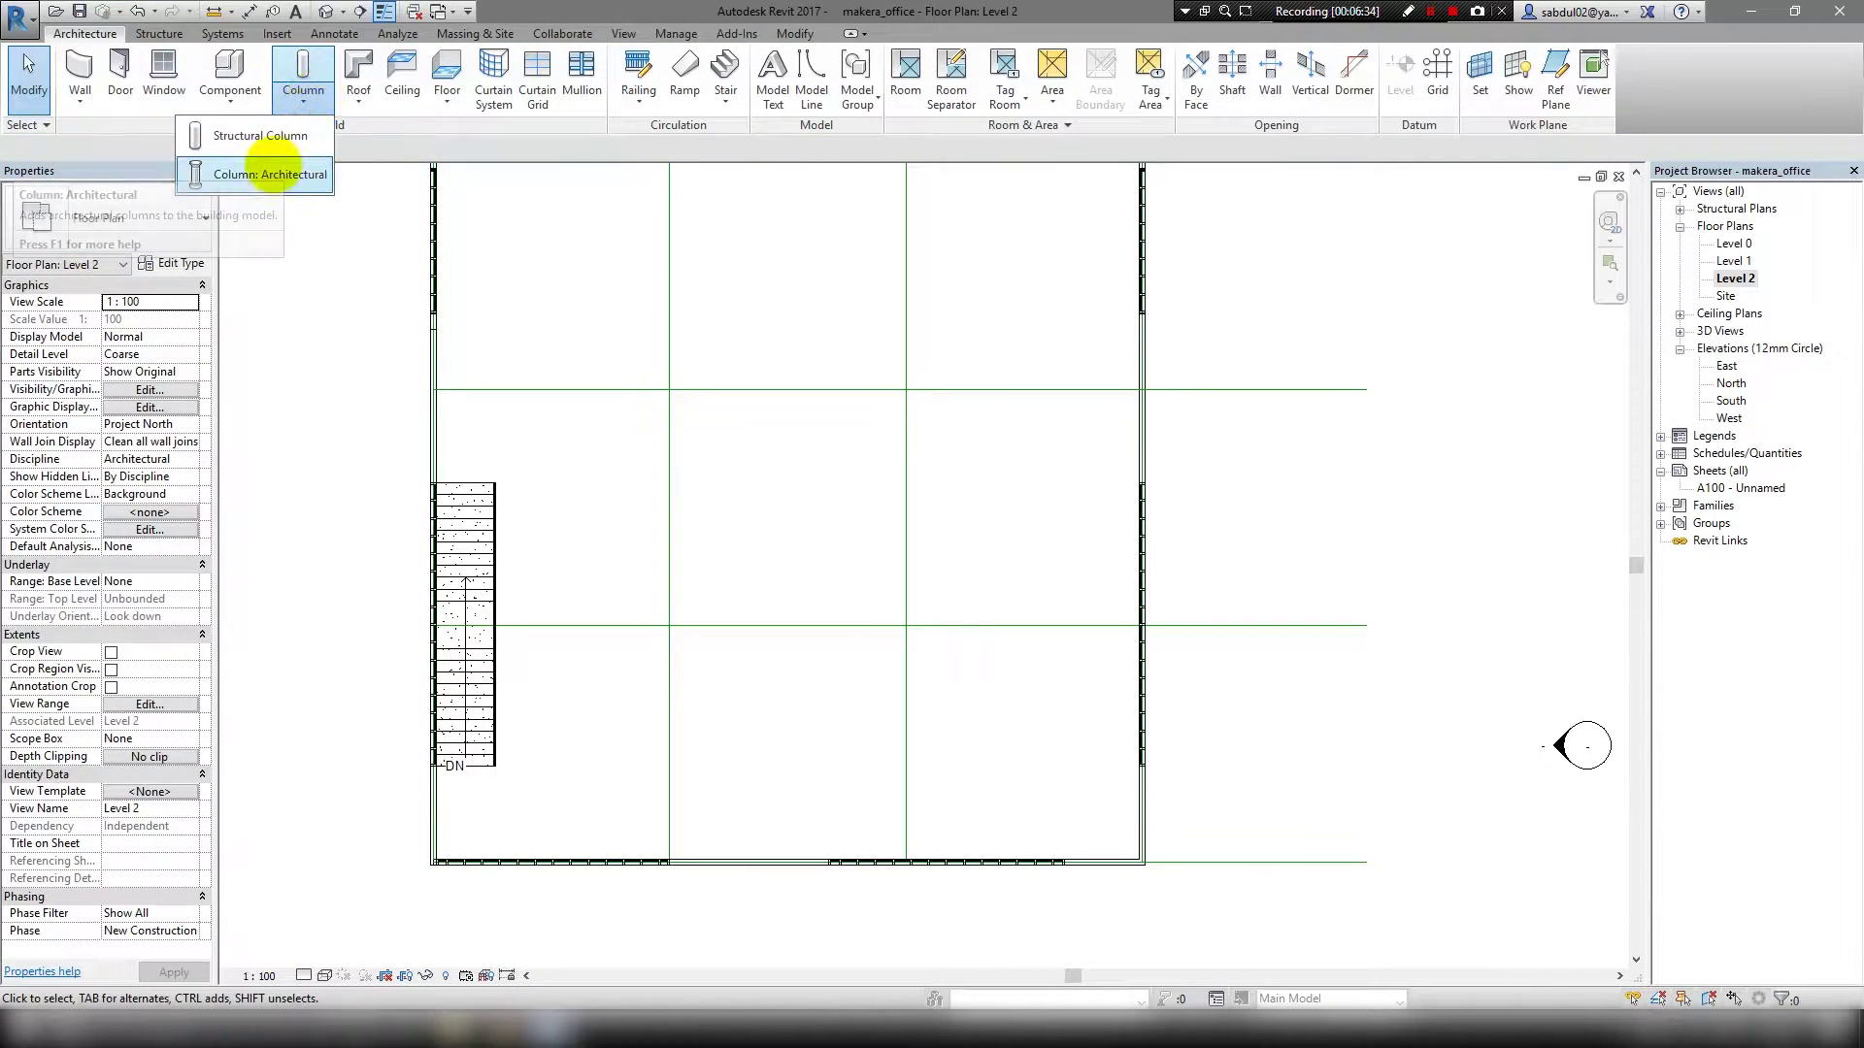
pyautogui.click(267, 174)
pyautogui.click(204, 217)
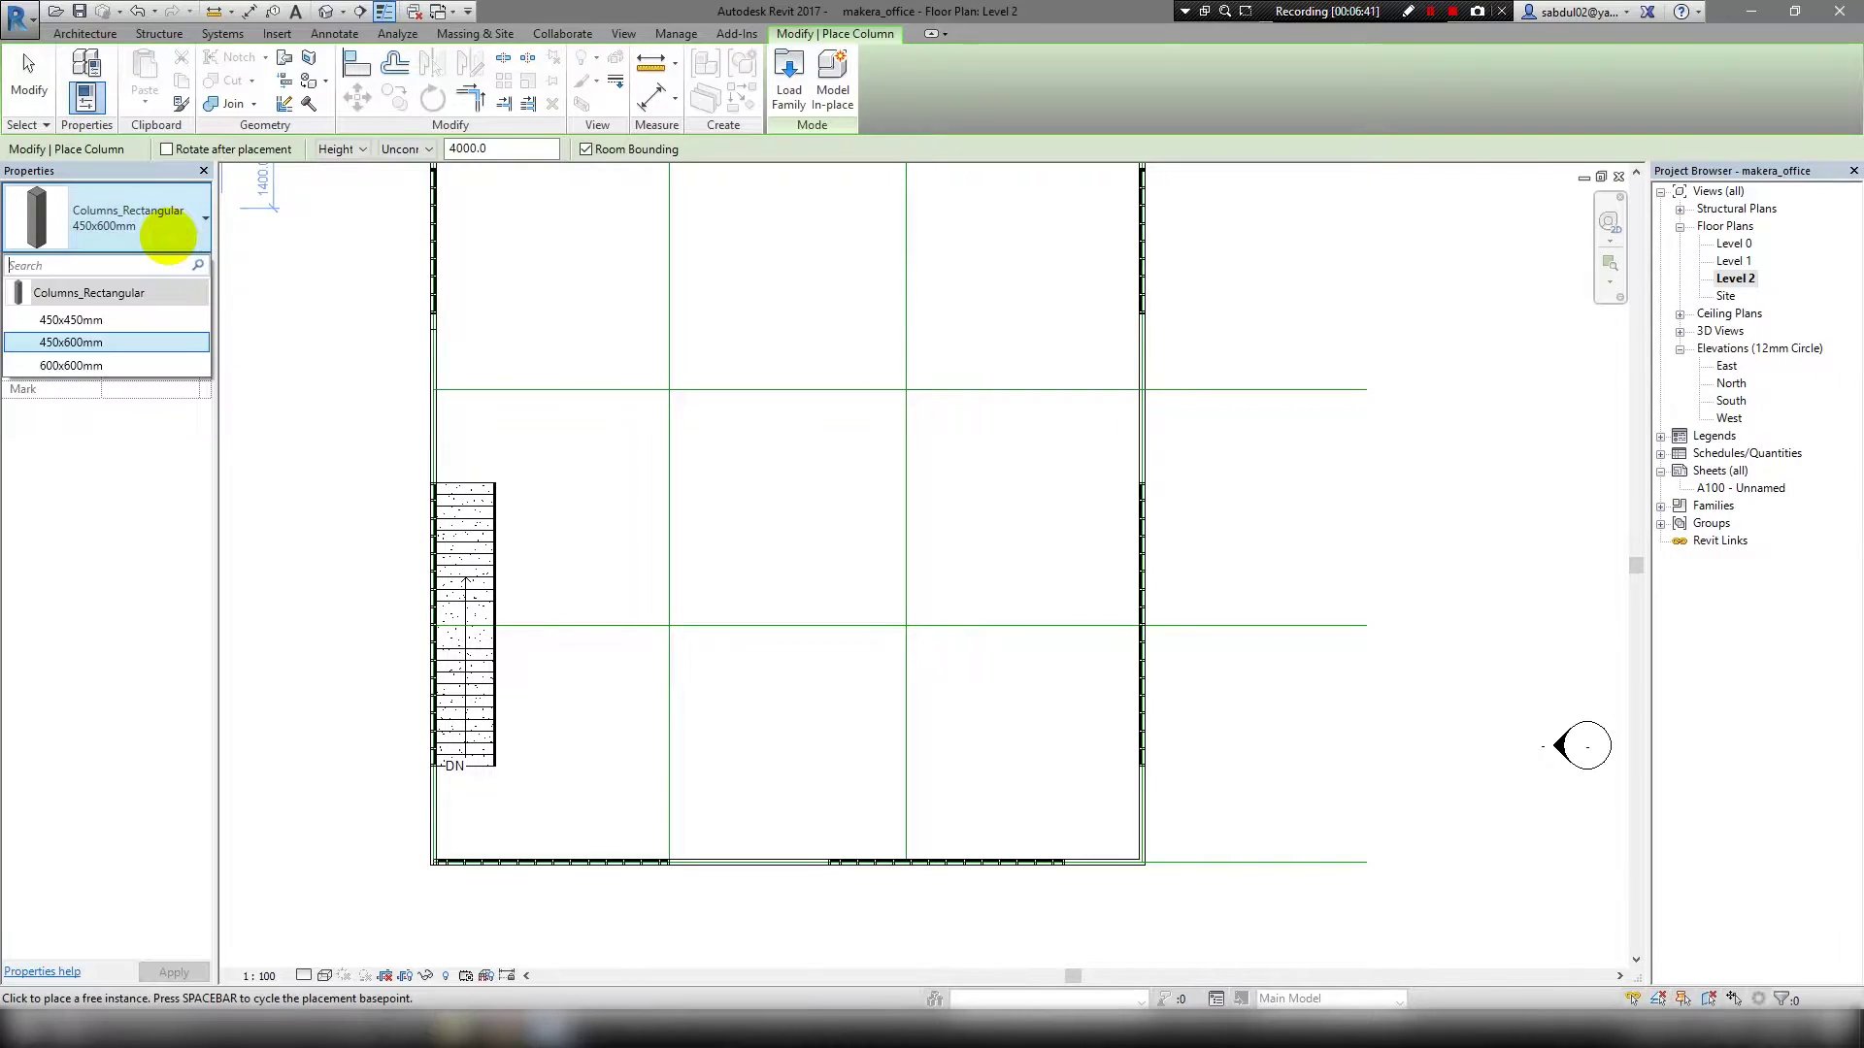
pyautogui.click(175, 267)
# Load the Columns_Round family from the Columns library folder and select the 600x600mm type.
pyautogui.click(761, 304)
pyautogui.click(788, 78)
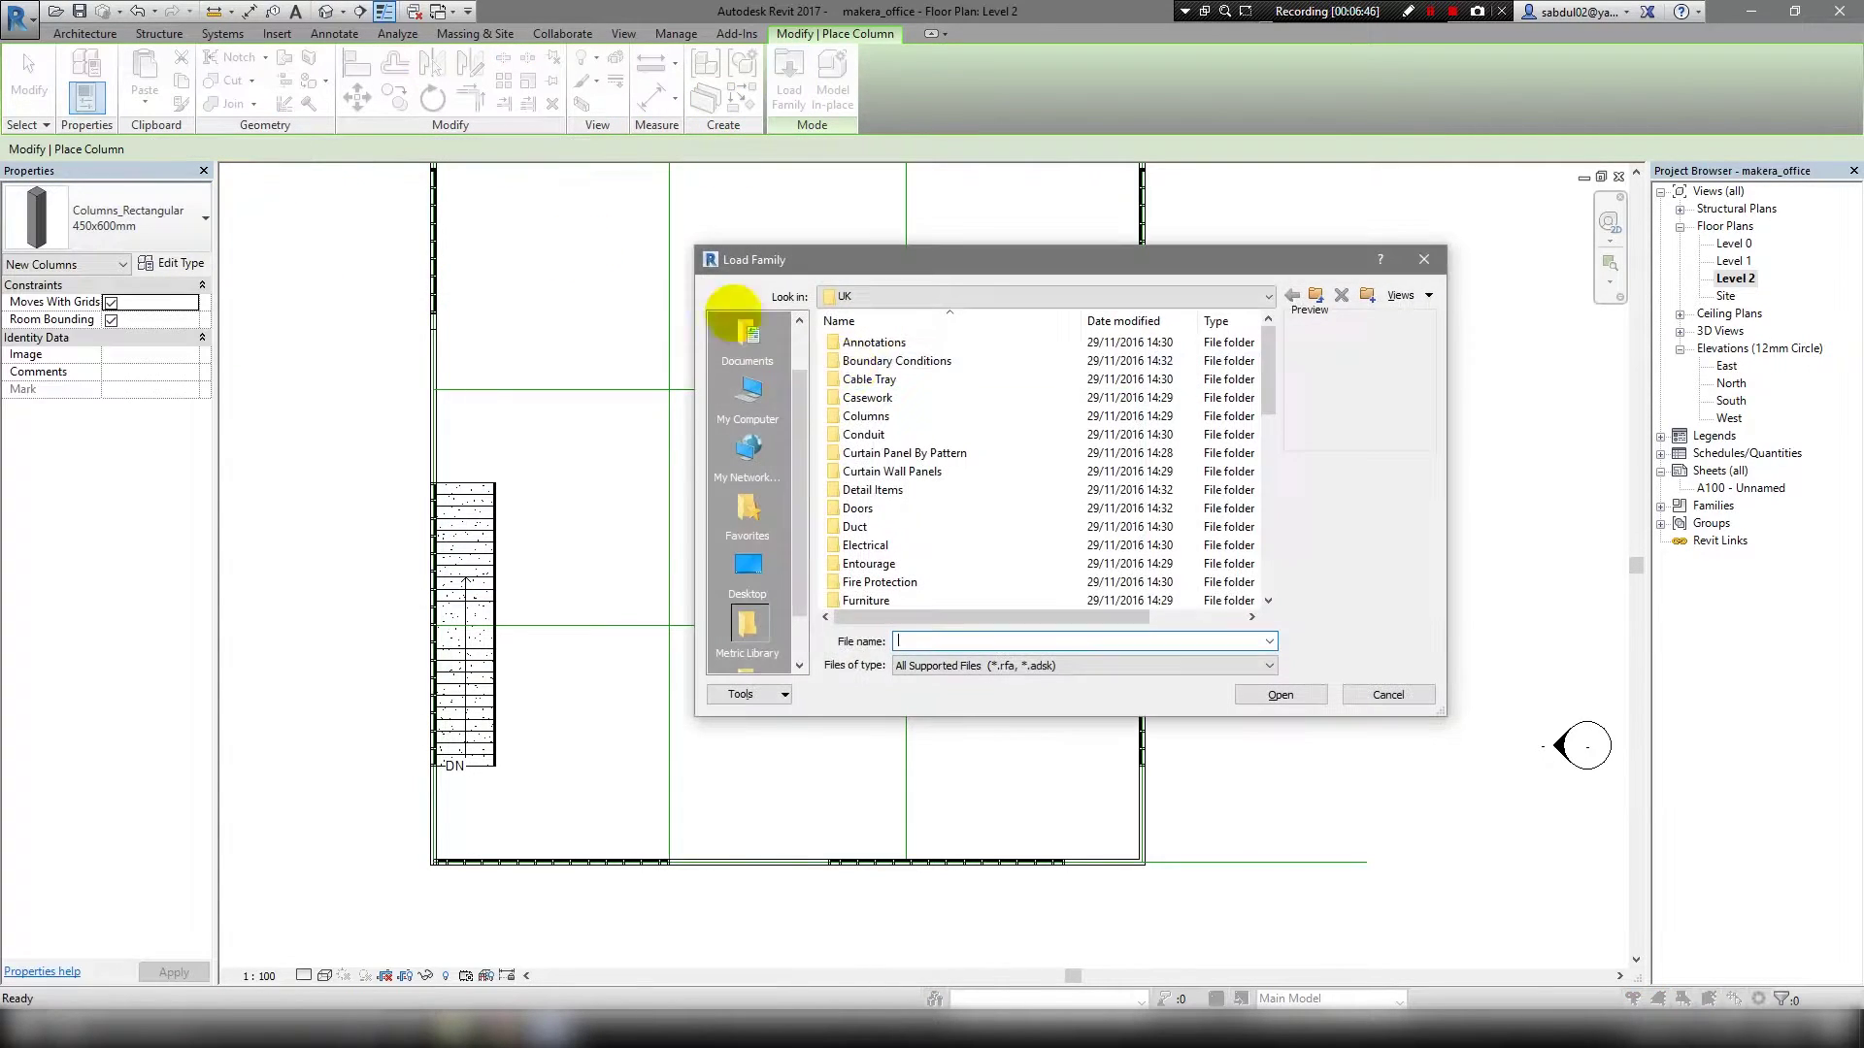
pyautogui.doubleClick(867, 415)
pyautogui.click(872, 416)
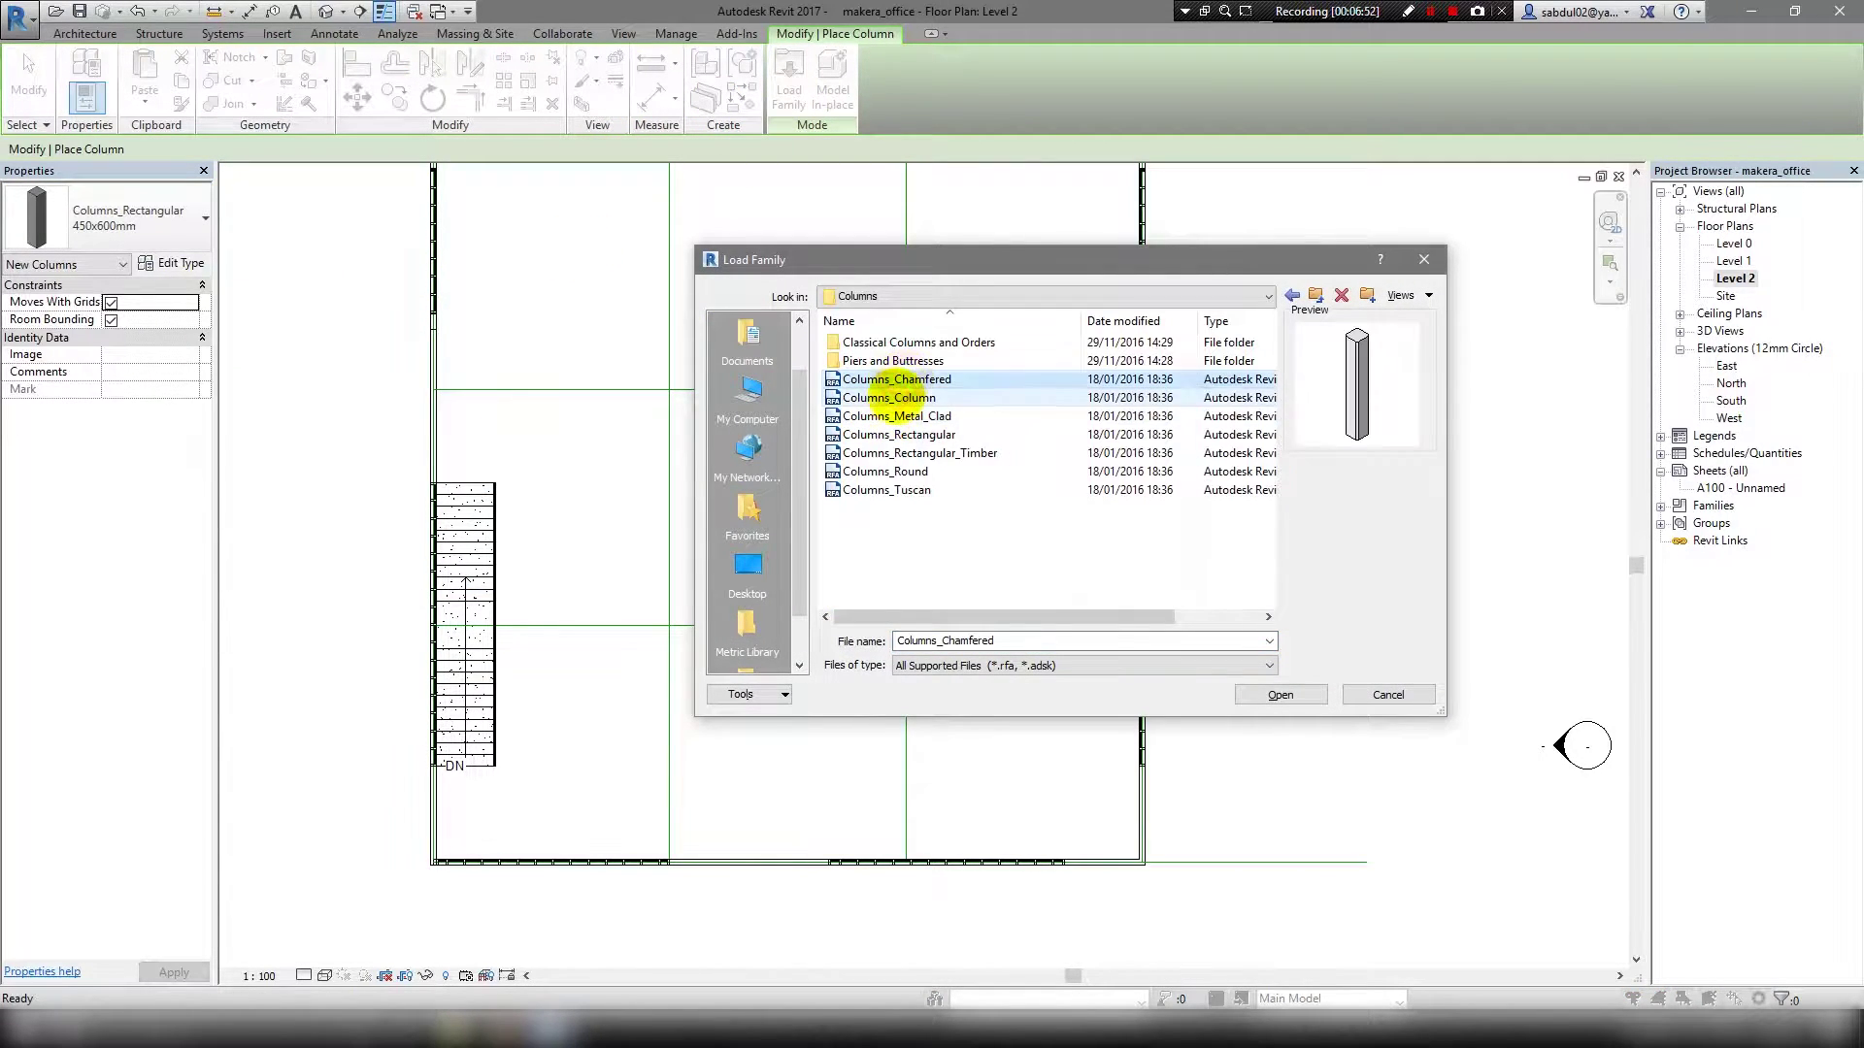
pyautogui.click(878, 452)
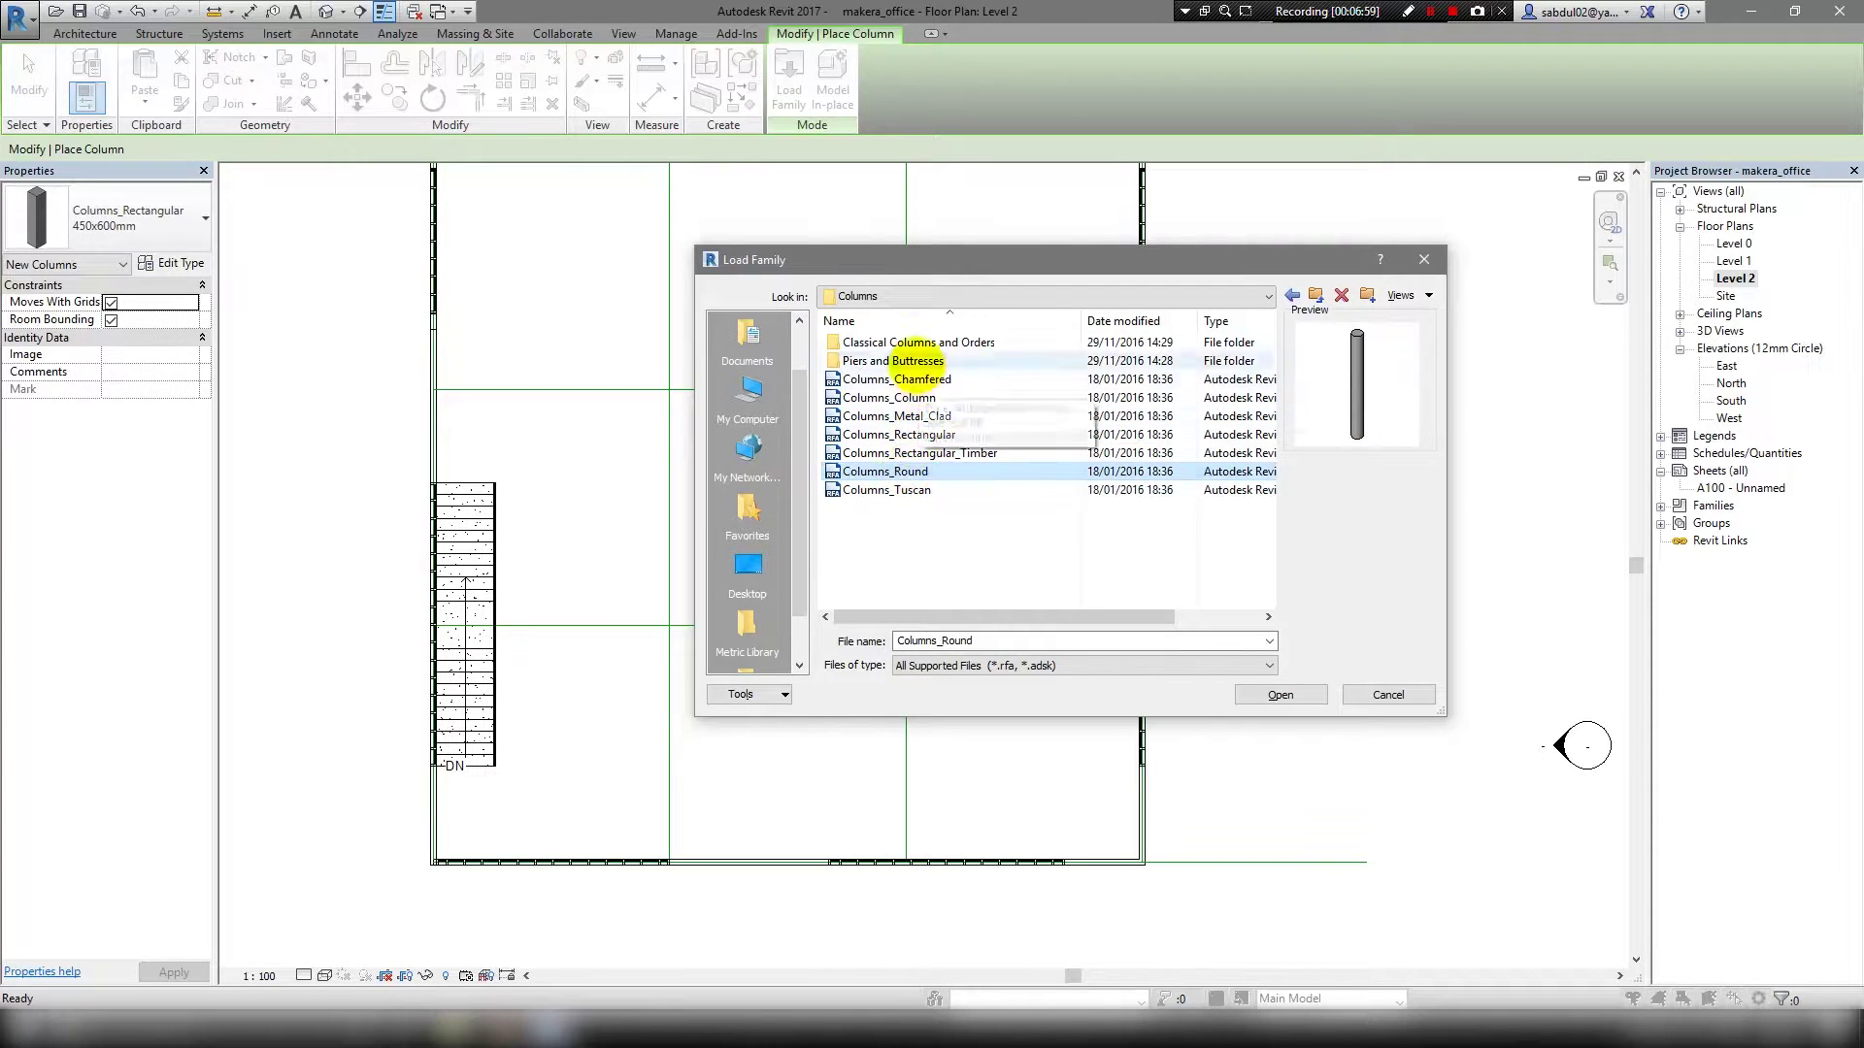
pyautogui.click(1291, 694)
pyautogui.click(184, 229)
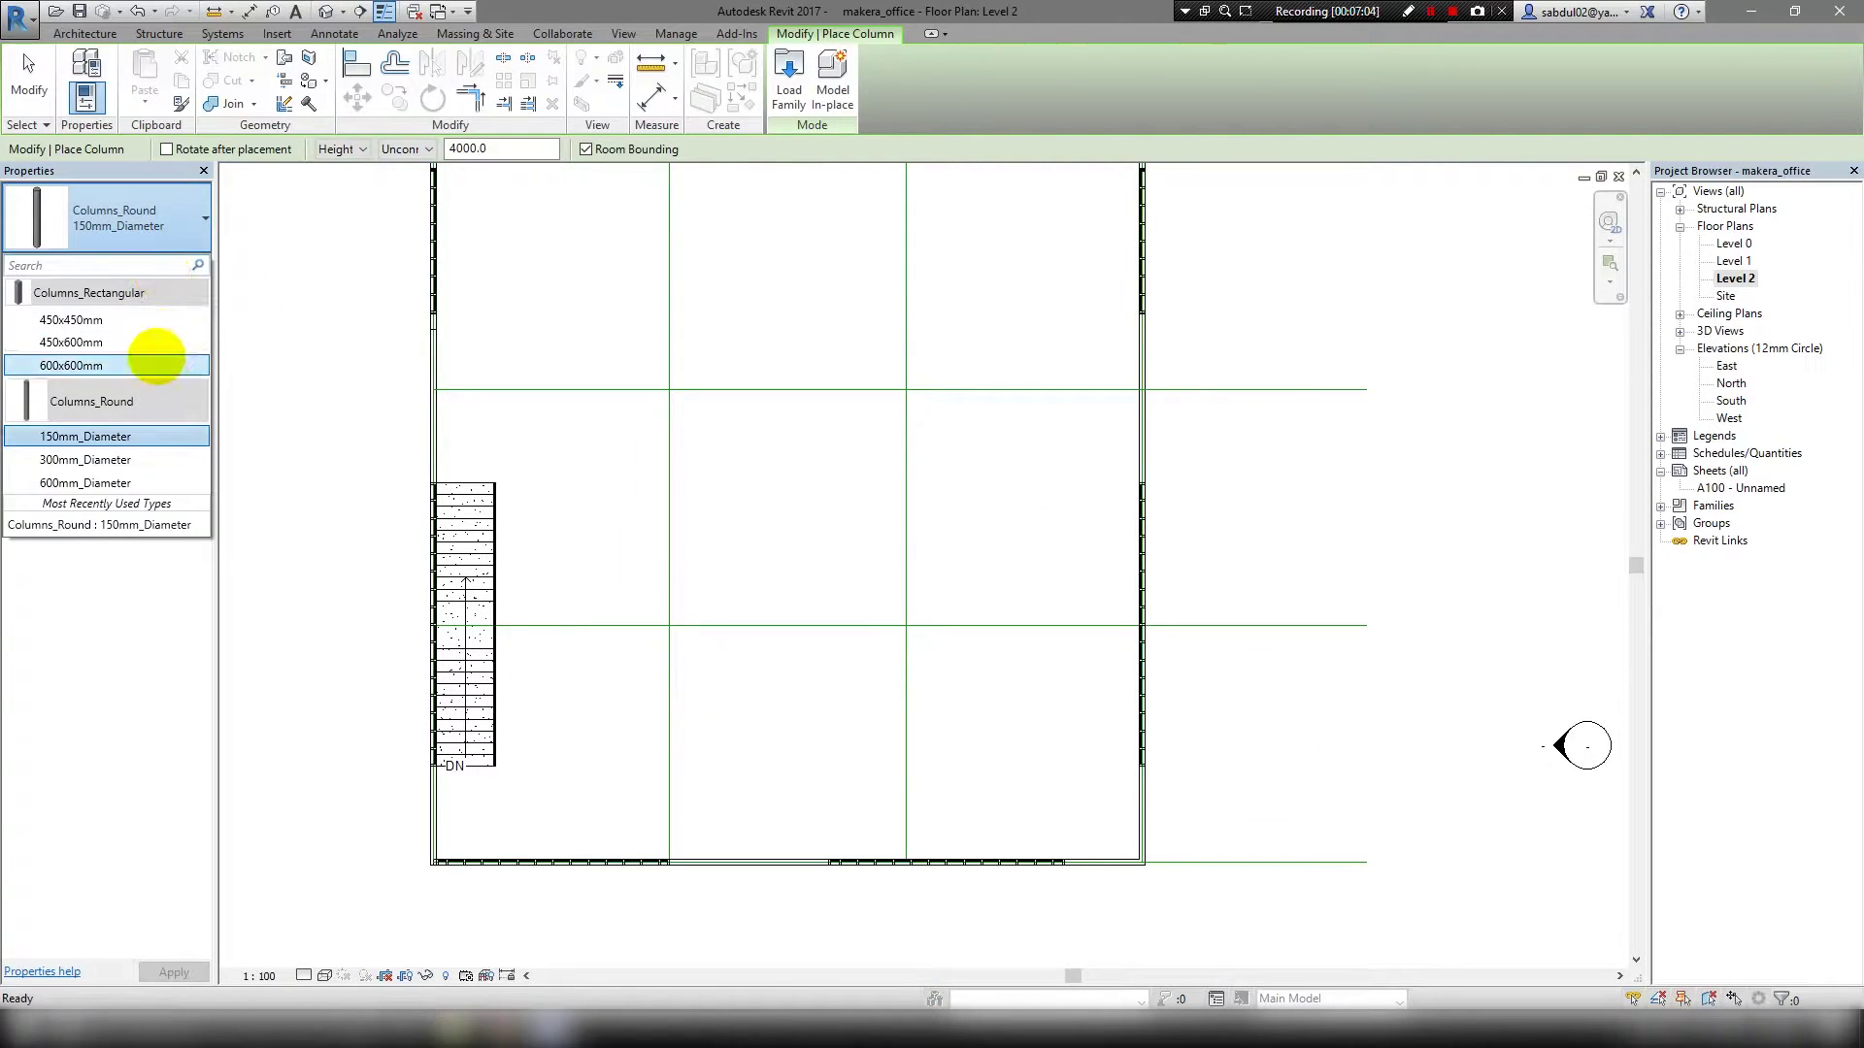
pyautogui.click(150, 361)
# Place 600mm round columns at the first two grid intersections.
pyautogui.scroll(3, 671, 391)
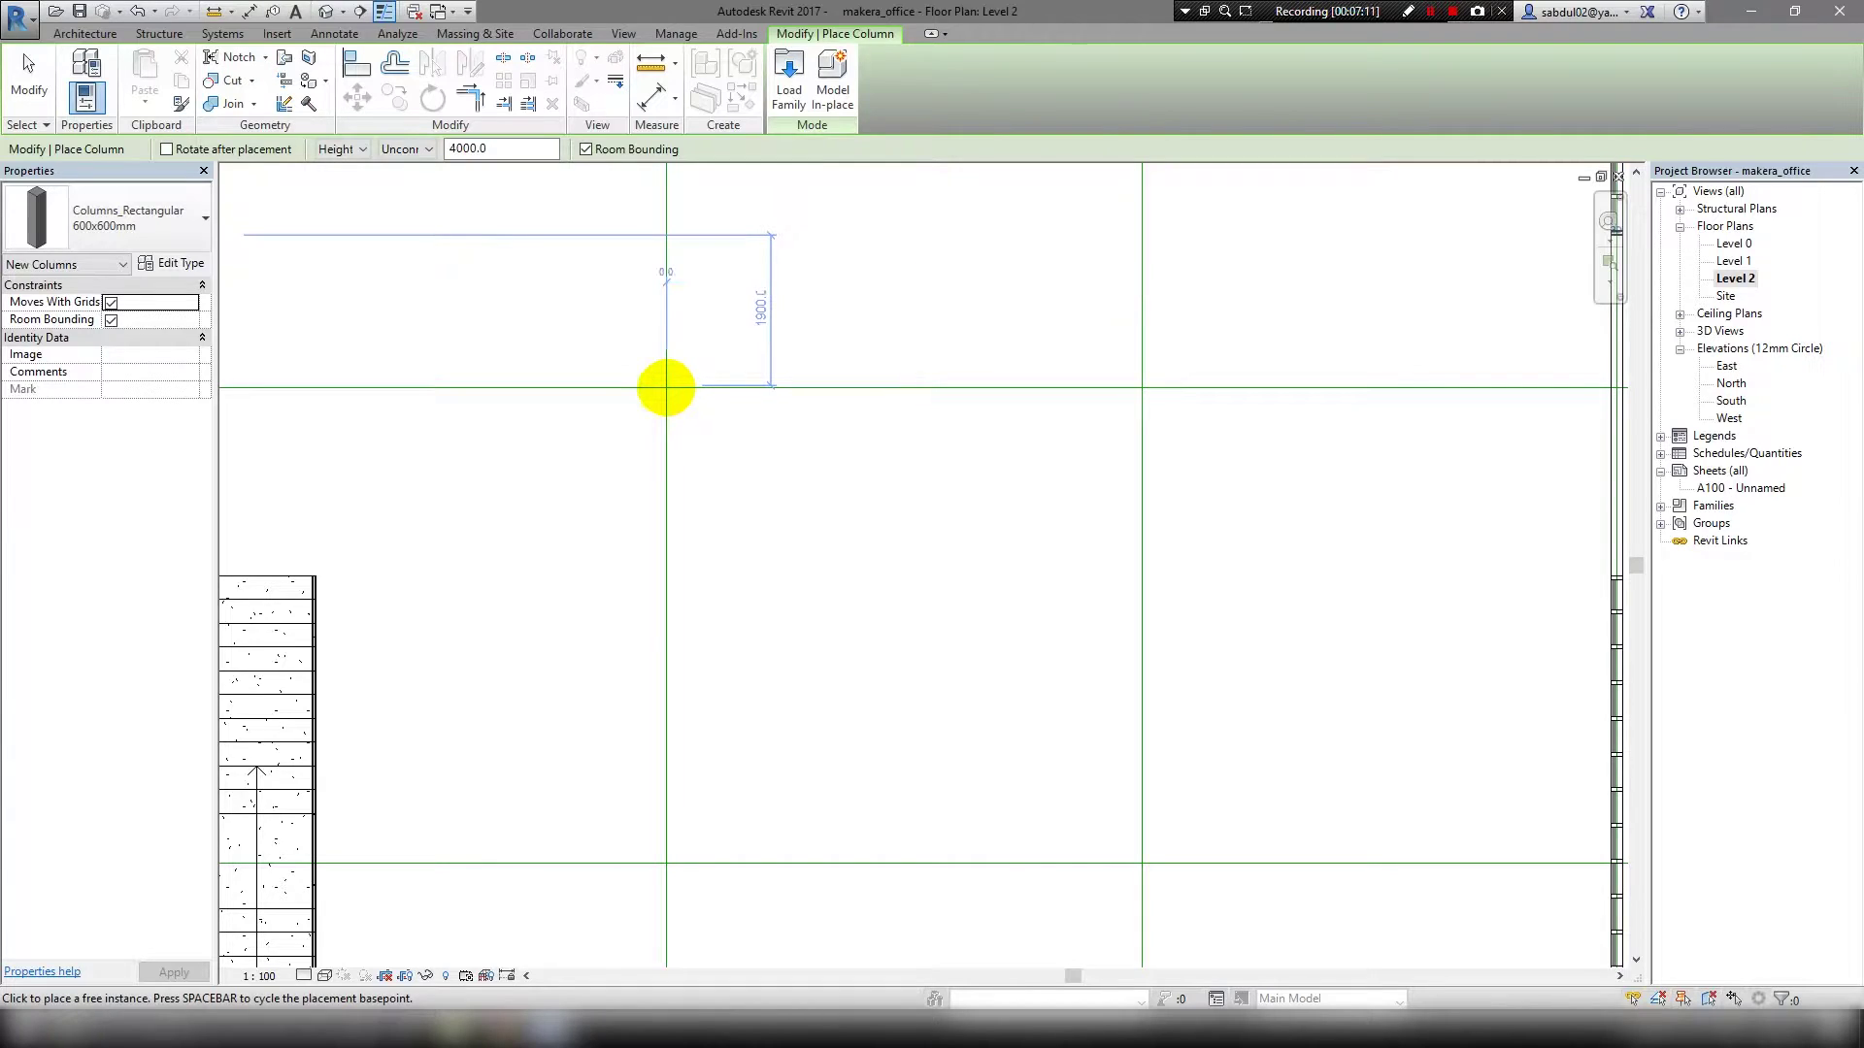
pyautogui.click(666, 388)
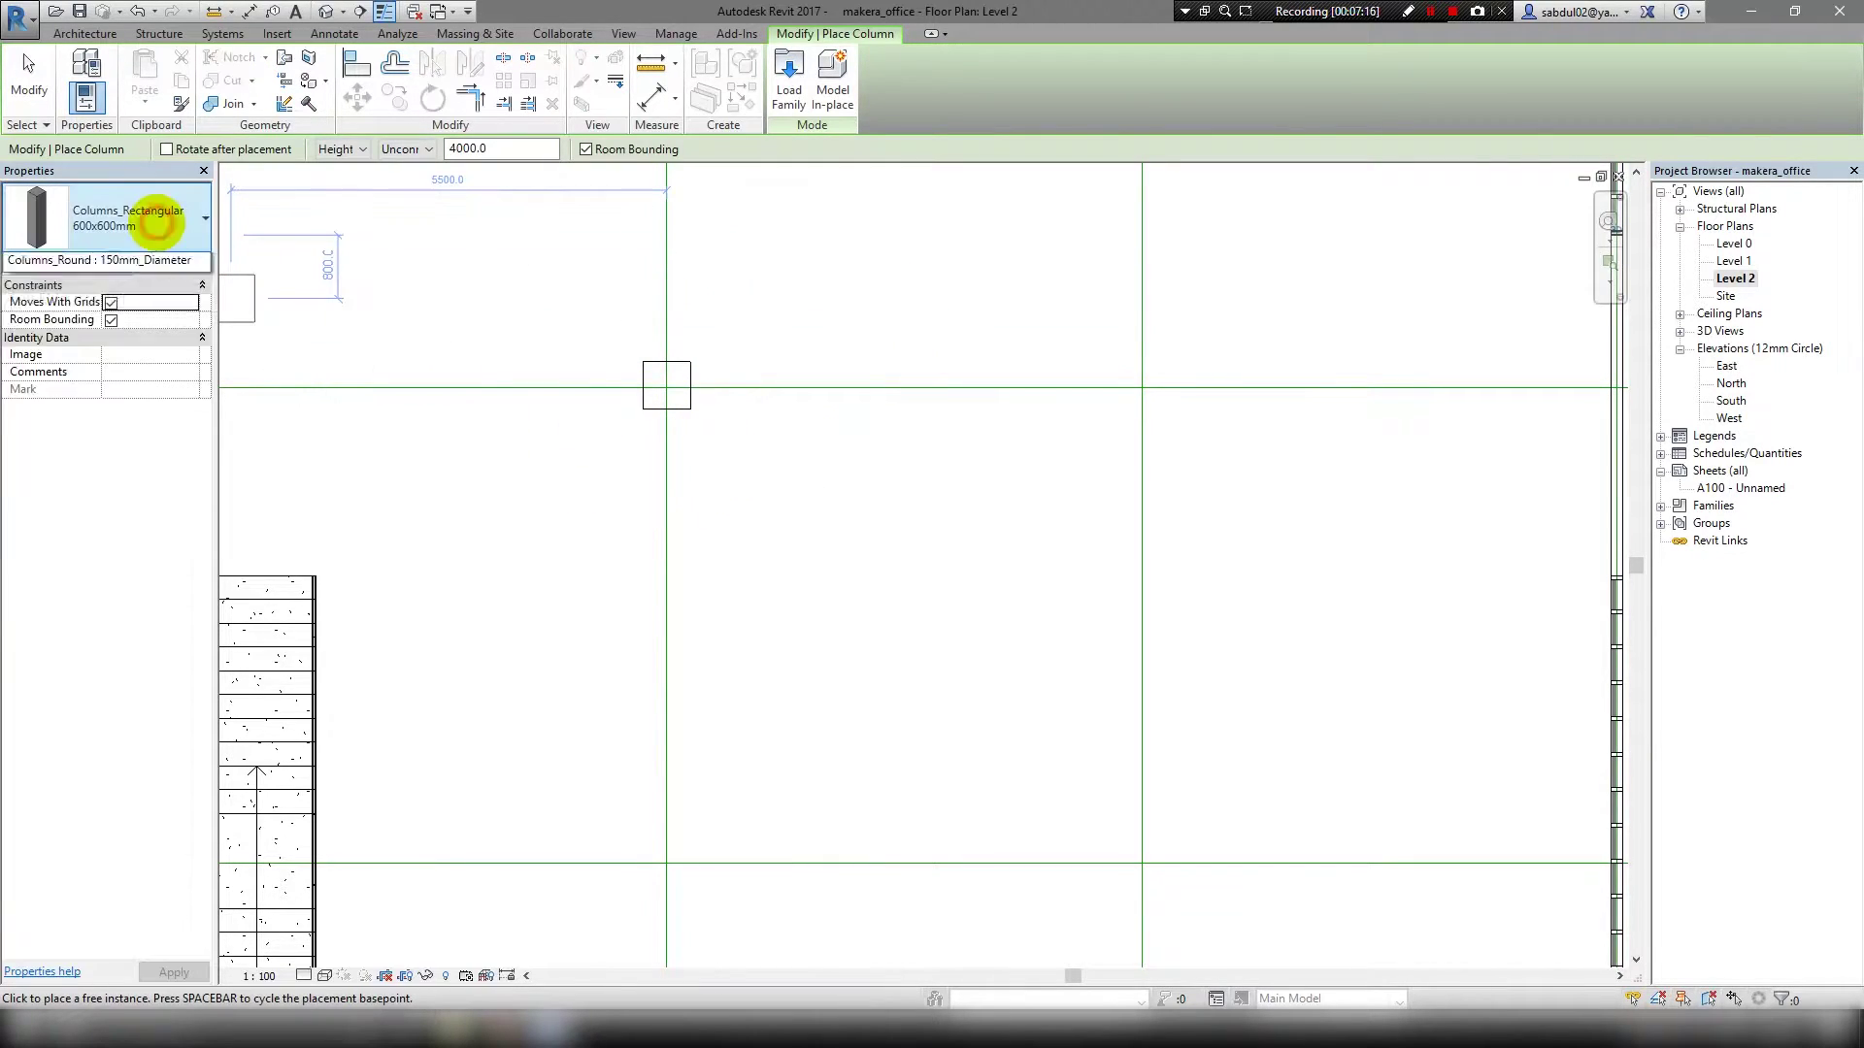
pyautogui.click(125, 216)
pyautogui.click(112, 482)
pyautogui.click(1141, 387)
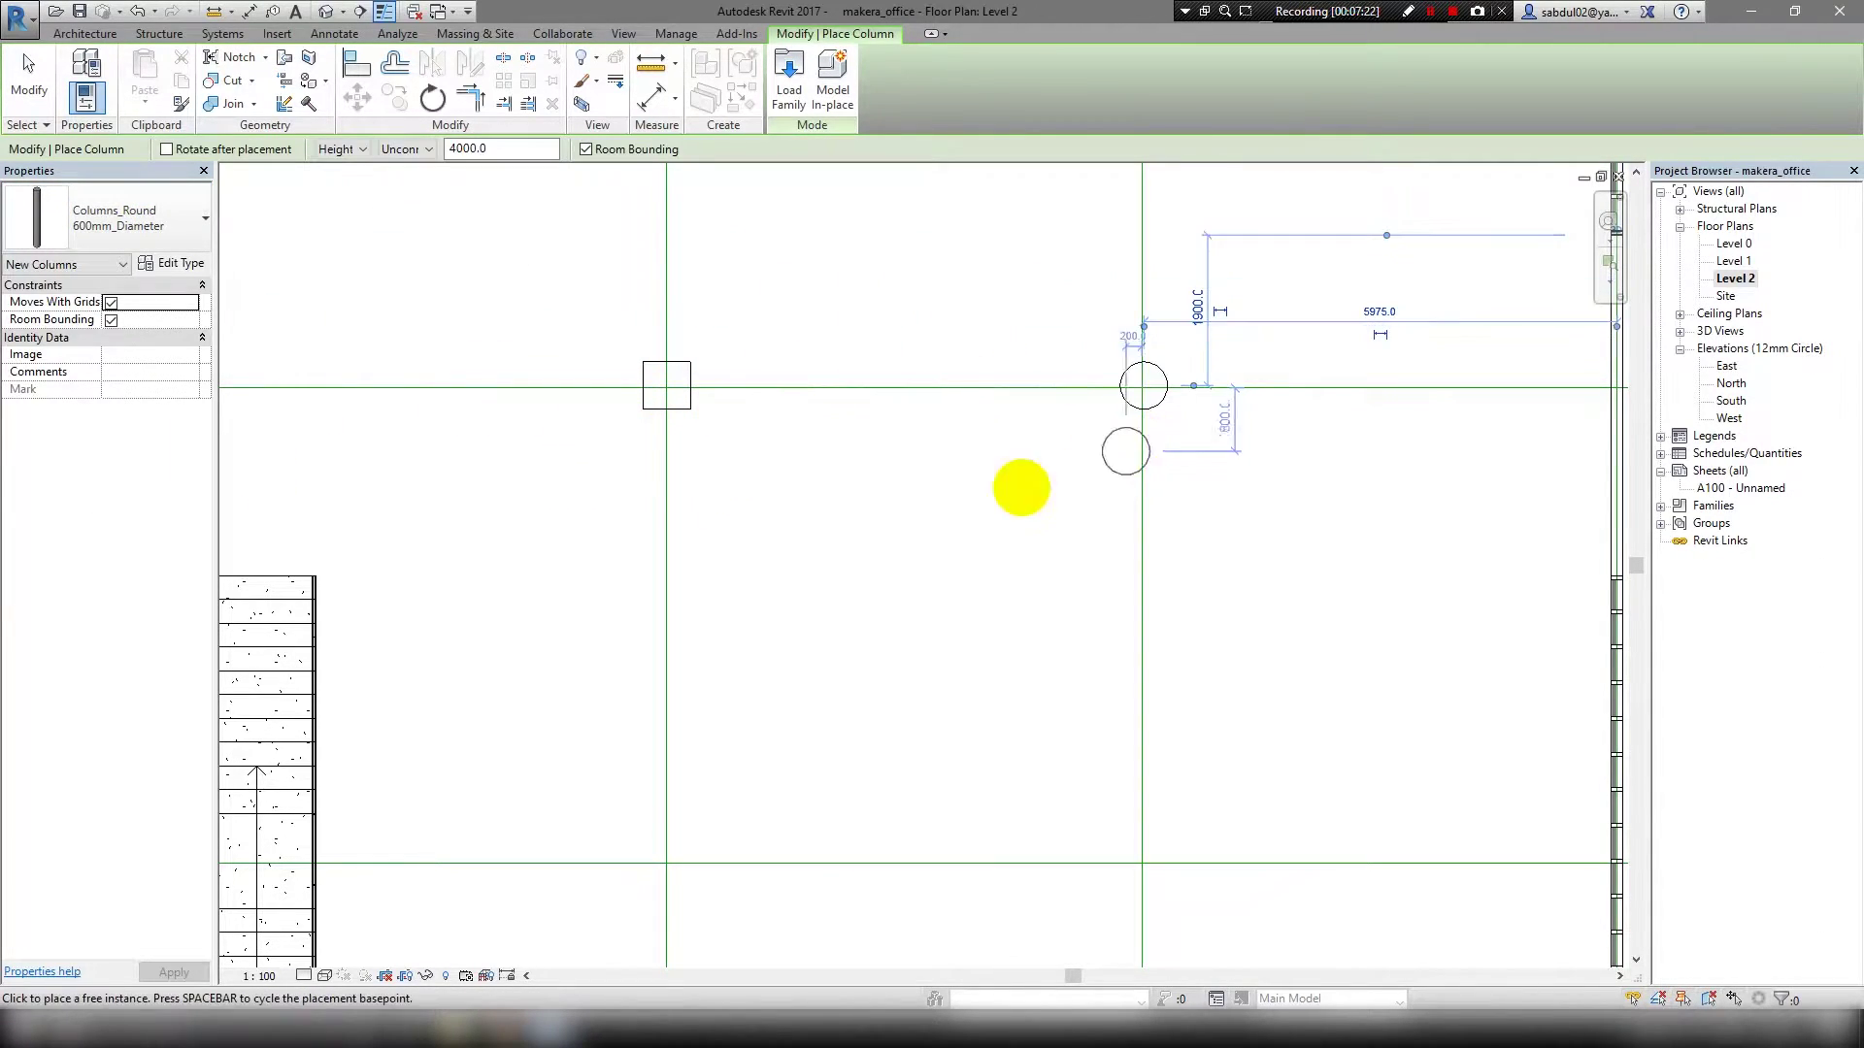
pyautogui.press('Escape')
pyautogui.press('Escape')
# Undo an accidental column drag, reselect the column and check its base level.
pyautogui.scroll(2, 937, 361)
pyautogui.click(1335, 388)
pyautogui.moveTo(1352, 403); pyautogui.dragTo(1327, 446, button='middle')
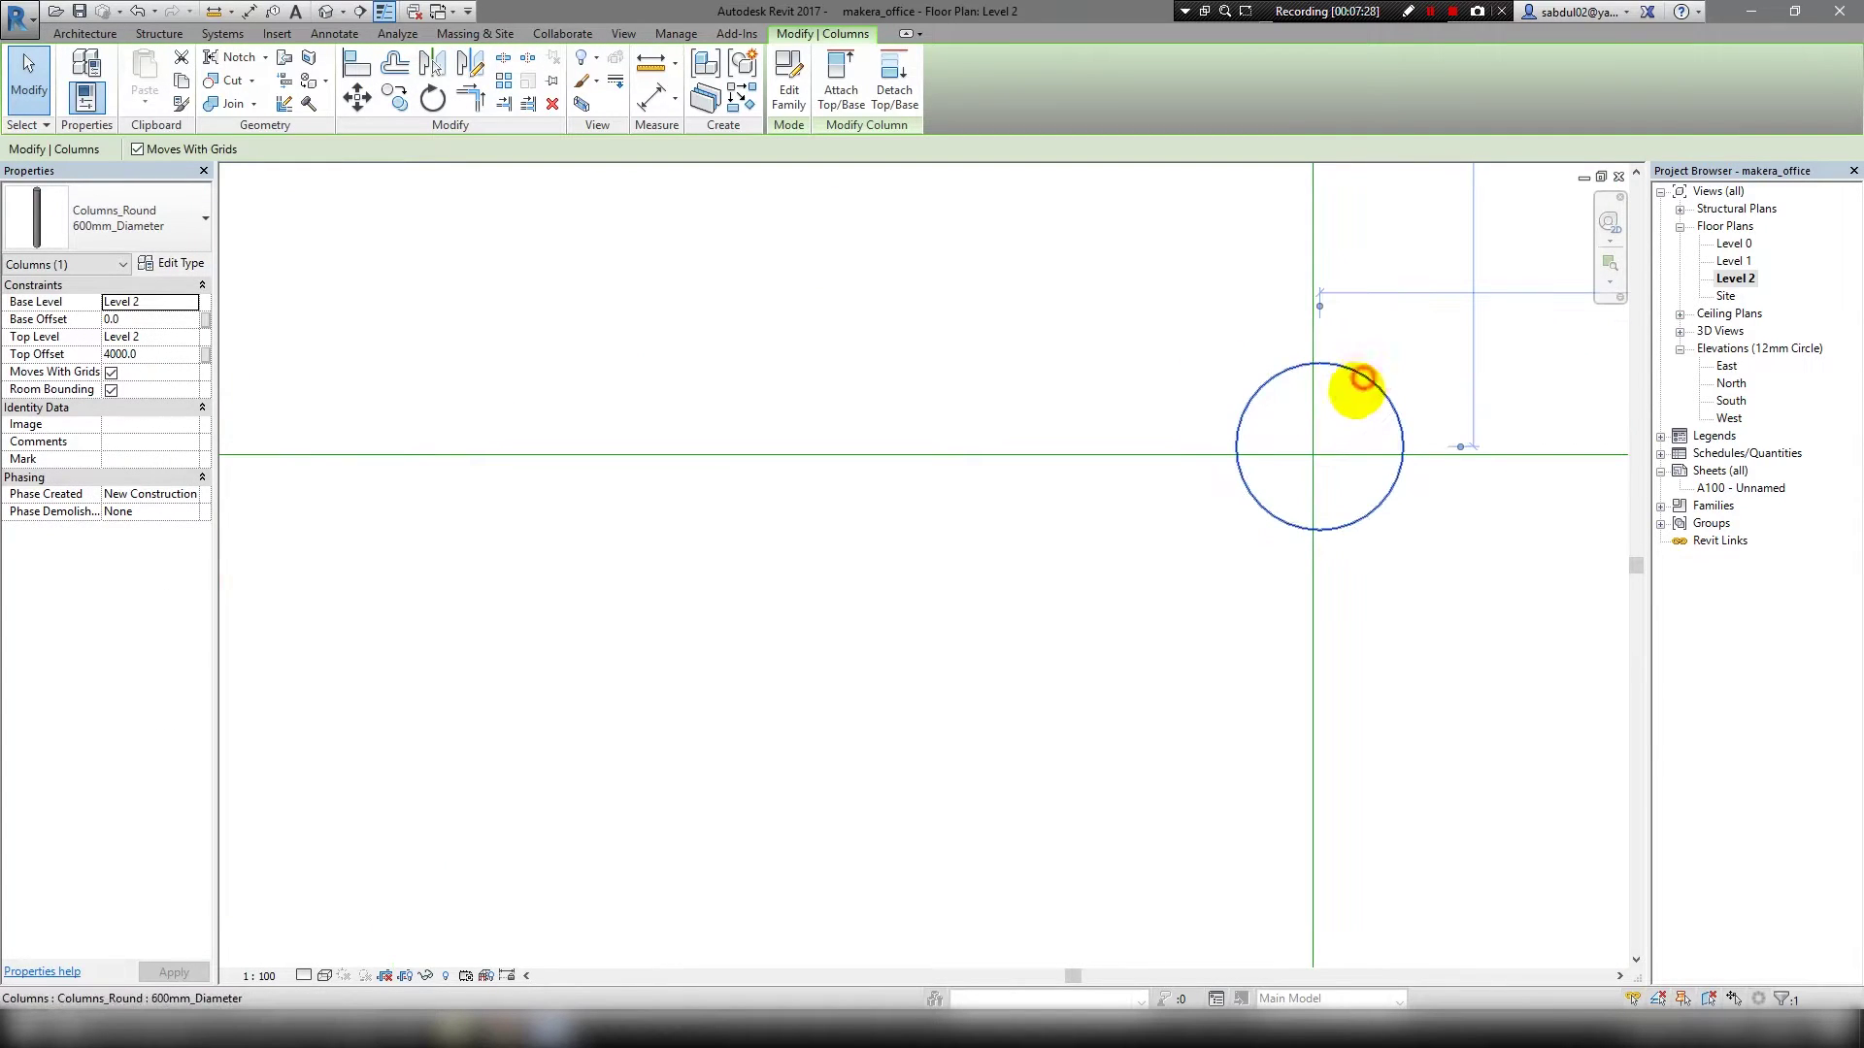
pyautogui.moveTo(1356, 382)
pyautogui.mouseDown()
pyautogui.moveTo(1066, 402)
pyautogui.moveTo(1331, 486)
pyautogui.mouseUp()
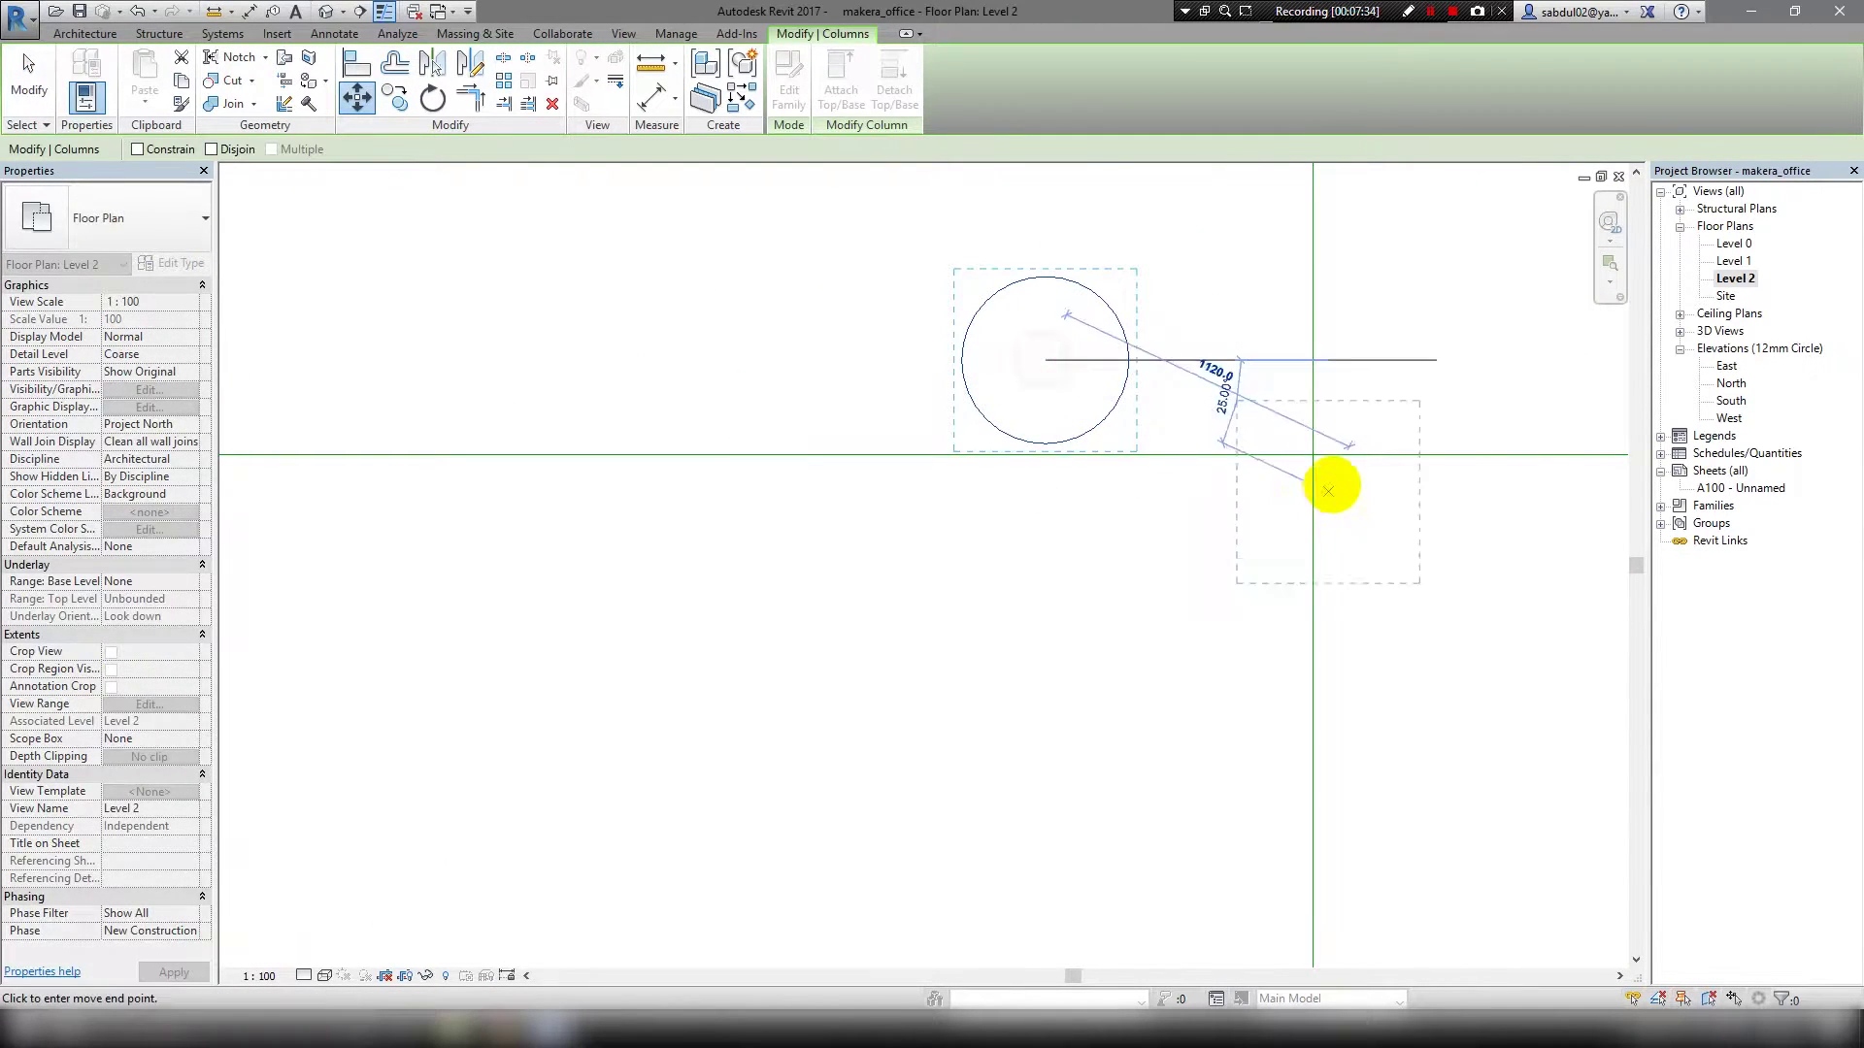
pyautogui.scroll(-2, 1310, 466)
pyautogui.press('Escape')
pyautogui.click(1312, 452)
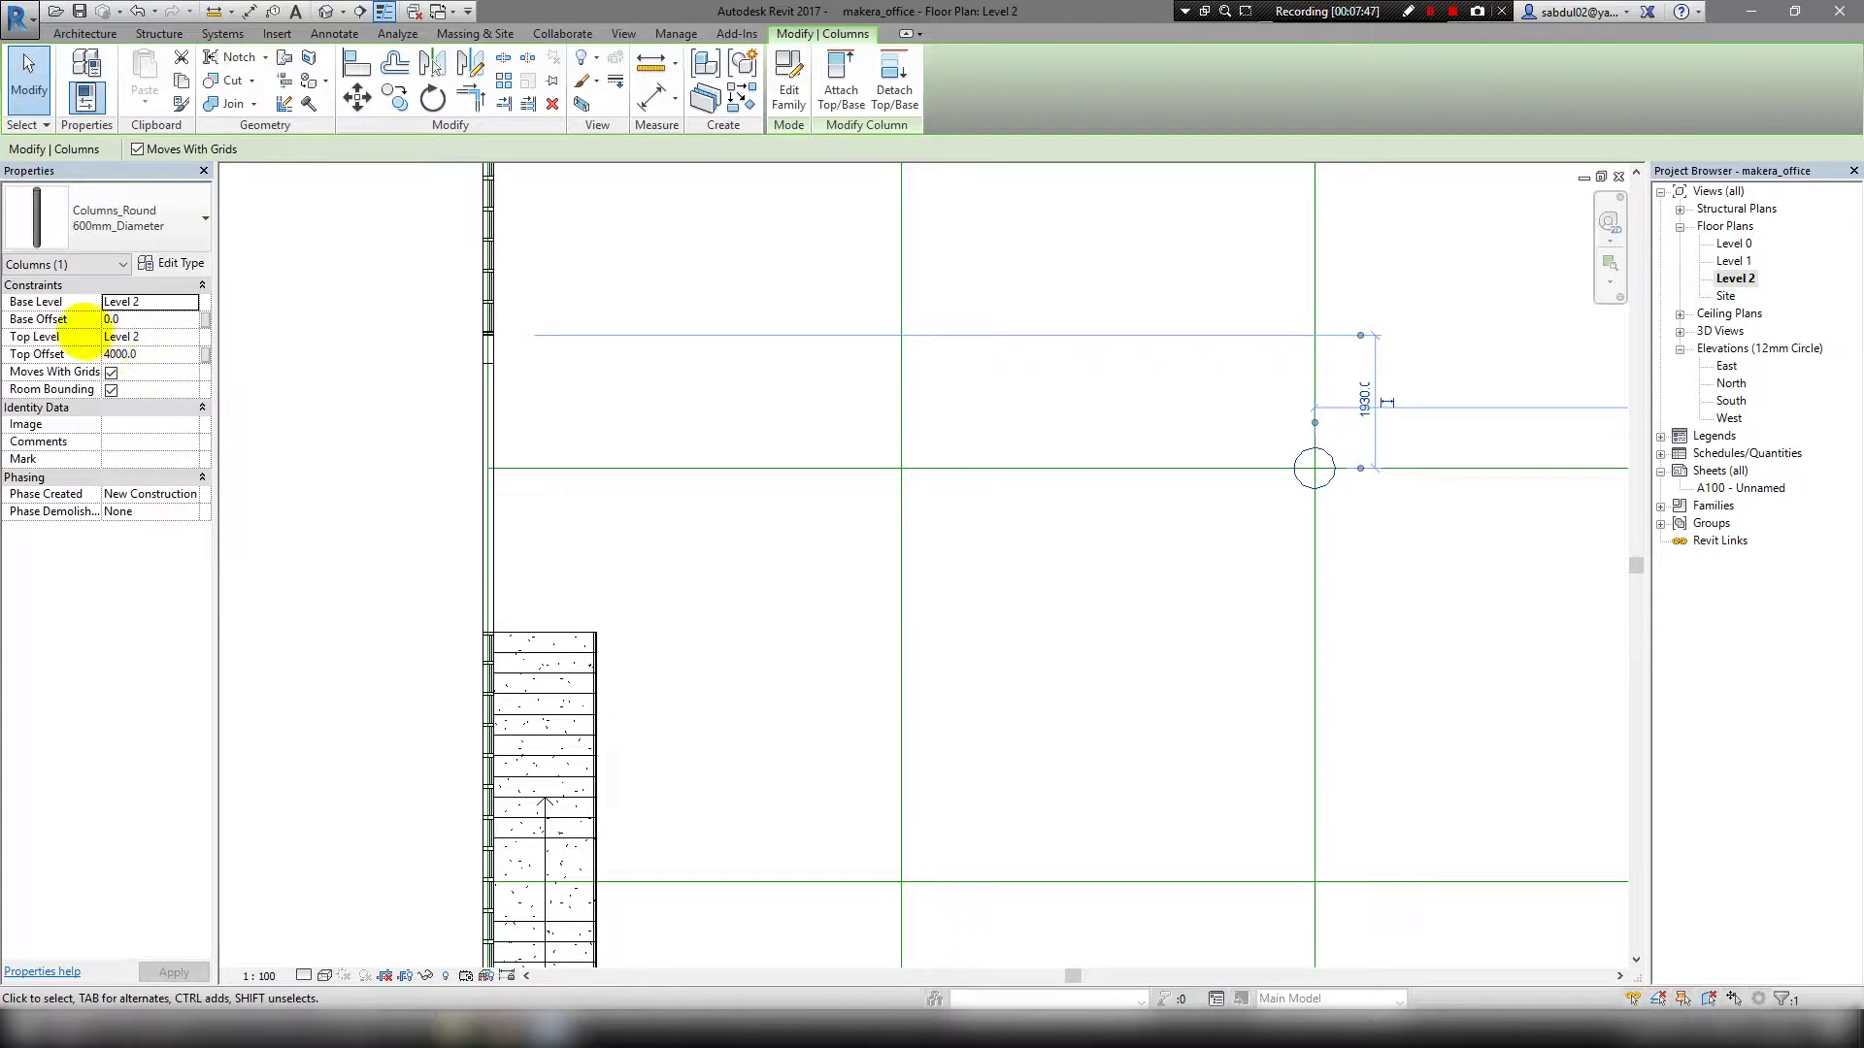
pyautogui.click(190, 302)
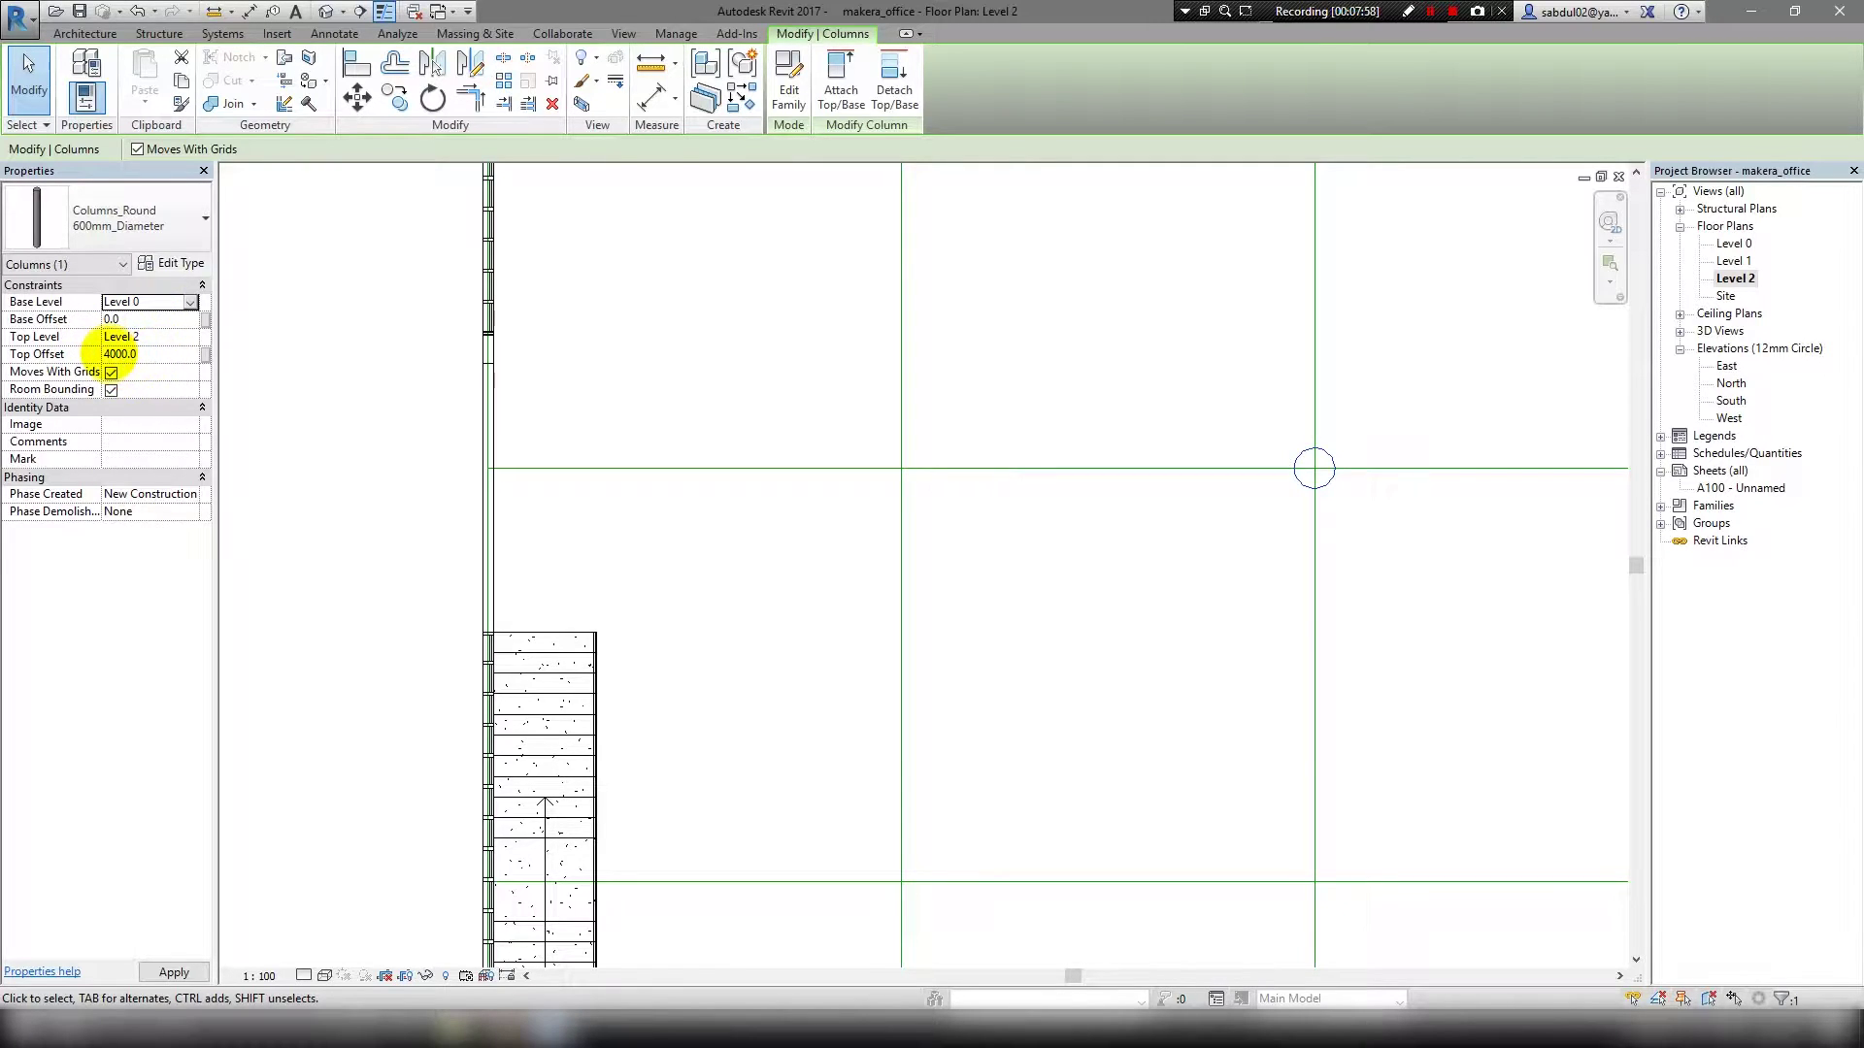
pyautogui.scroll(-2, 1103, 479)
pyautogui.scroll(1, 1103, 478)
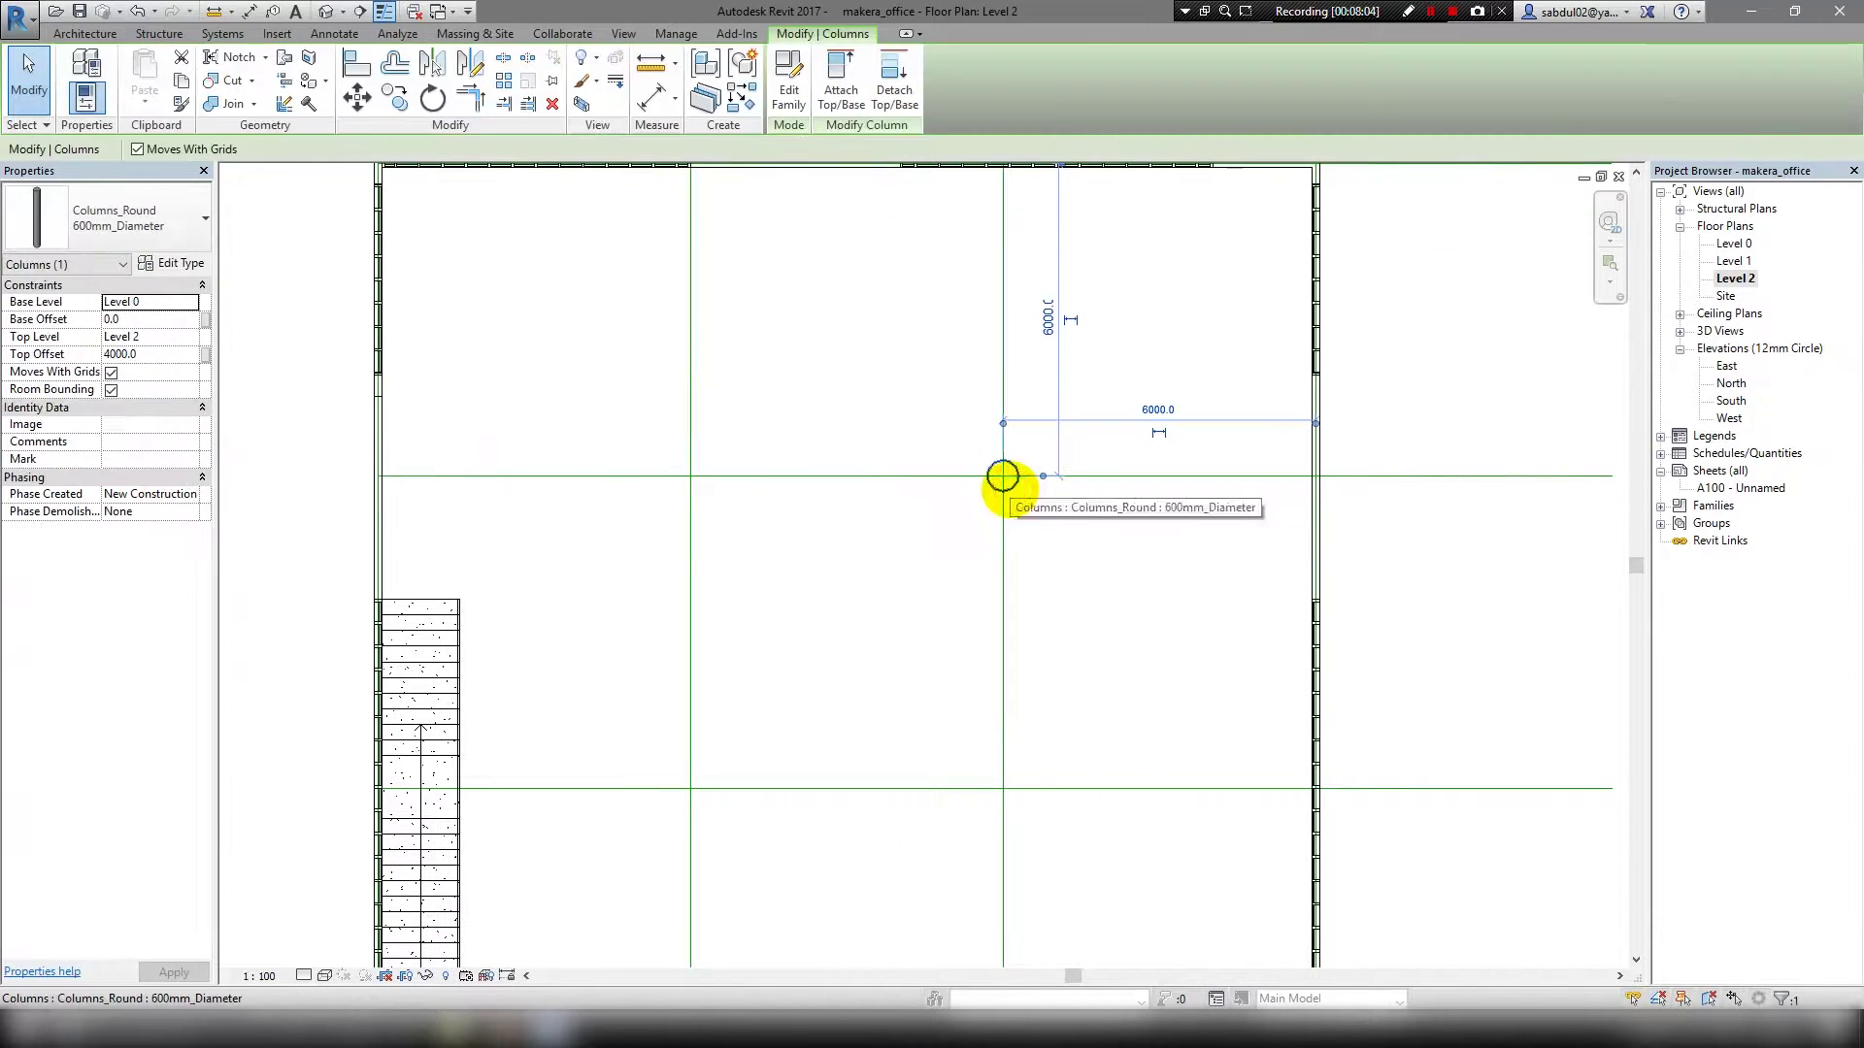
# Place a round column at the lower grid intersection and move it back onto it.
pyautogui.press('c')
pyautogui.press('s')
pyautogui.scroll(2, 1002, 788)
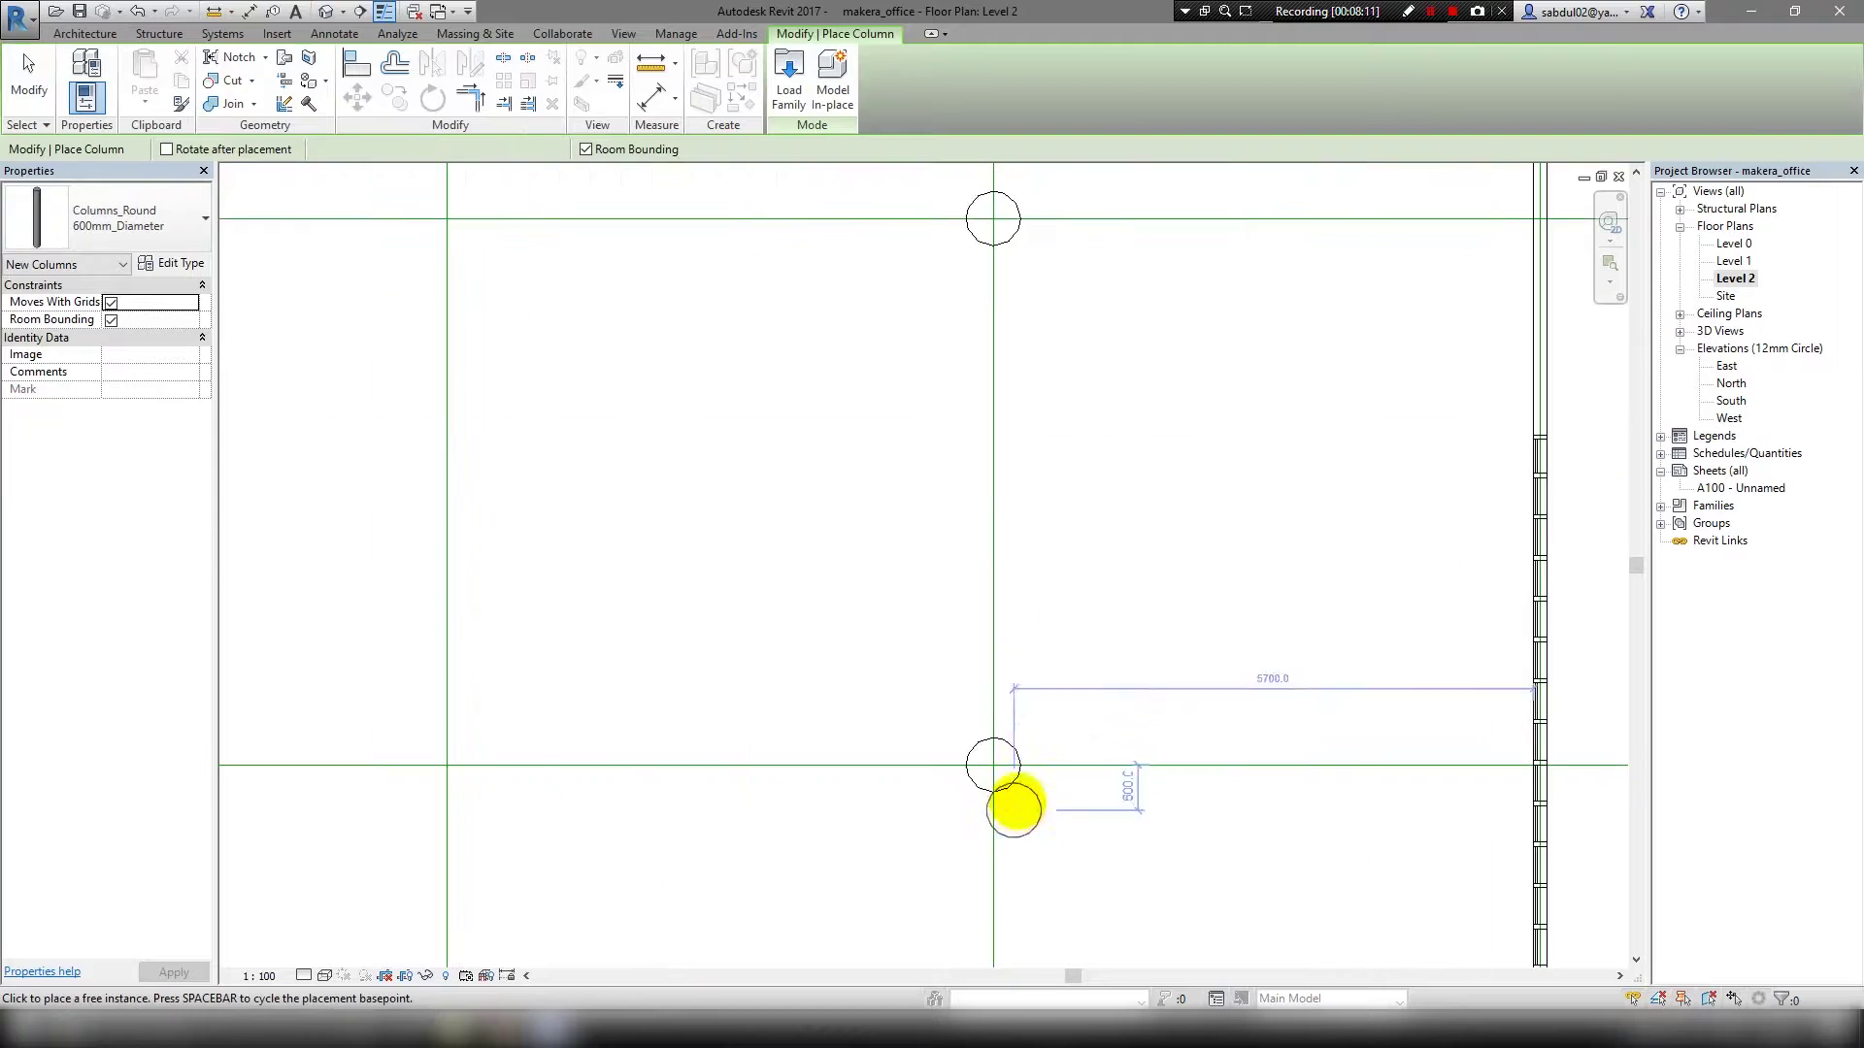
pyautogui.click(1010, 797)
pyautogui.press('Escape')
pyautogui.press('Escape')
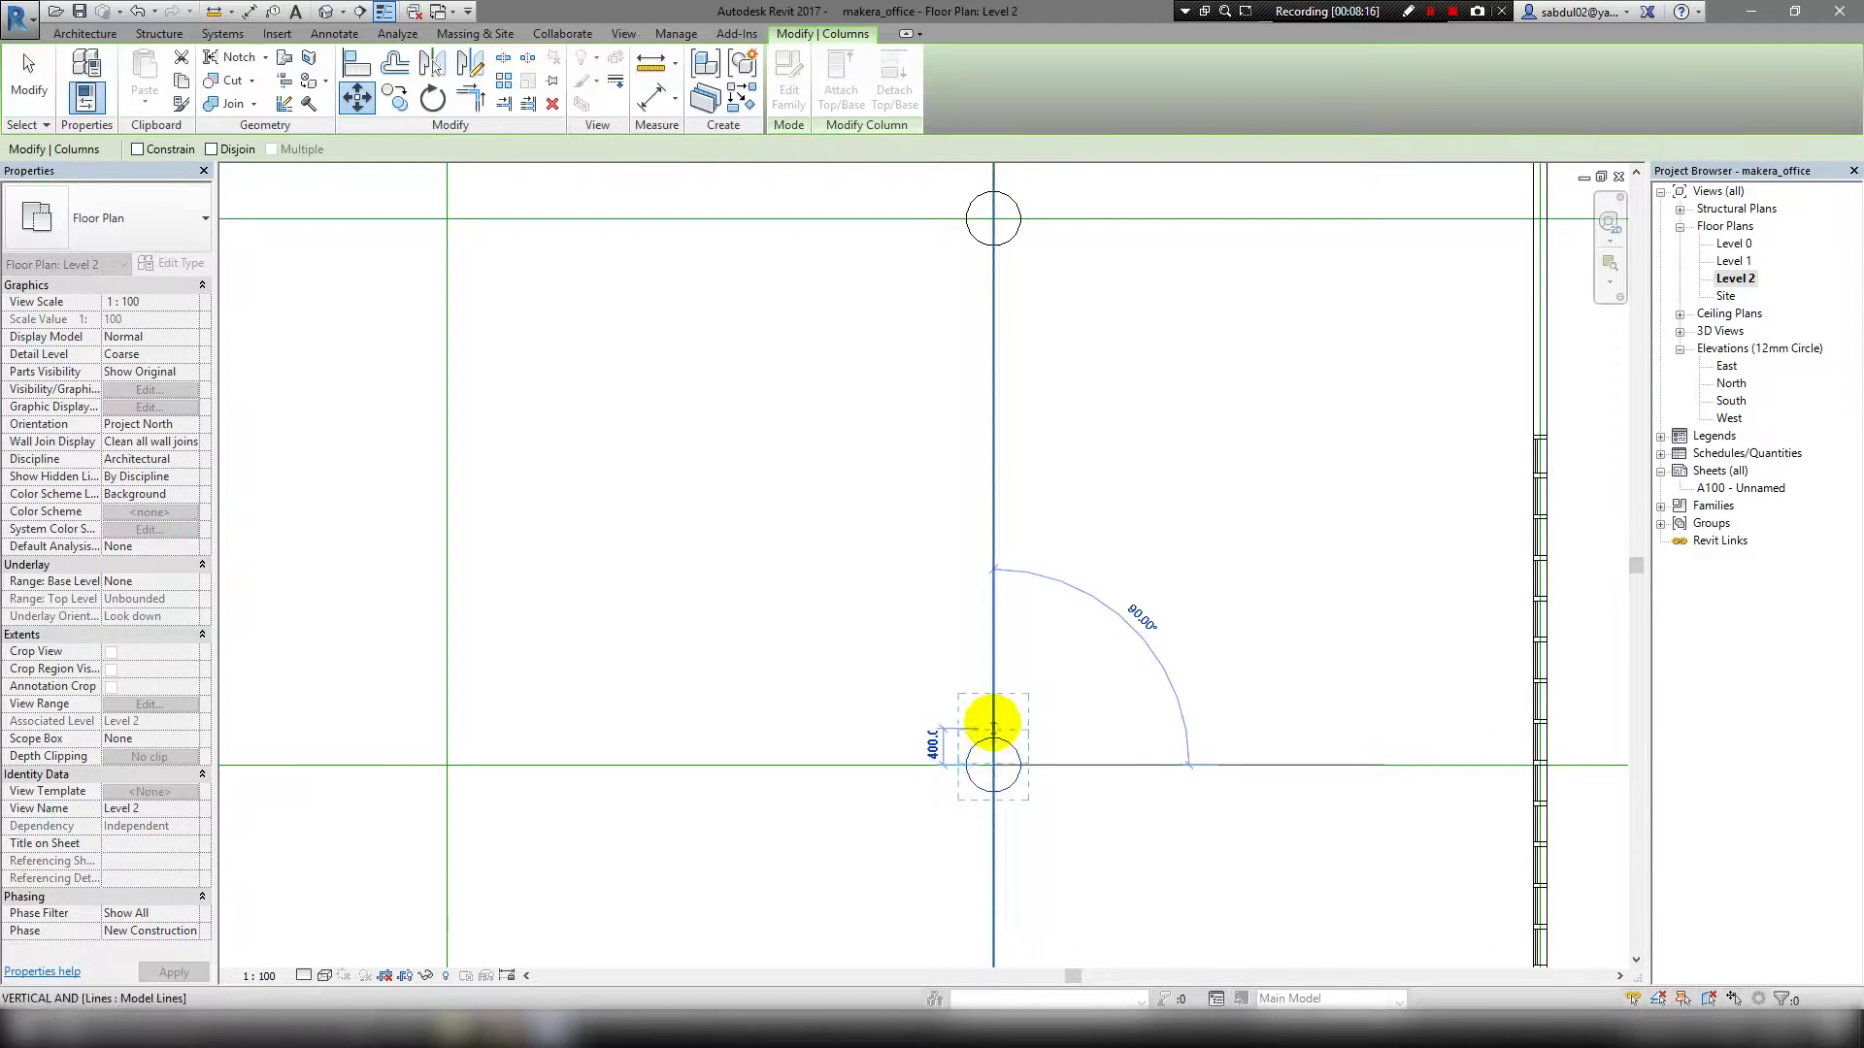
pyautogui.moveTo(992, 766); pyautogui.dragTo(1072, 697)
pyautogui.scroll(2, 1073, 697)
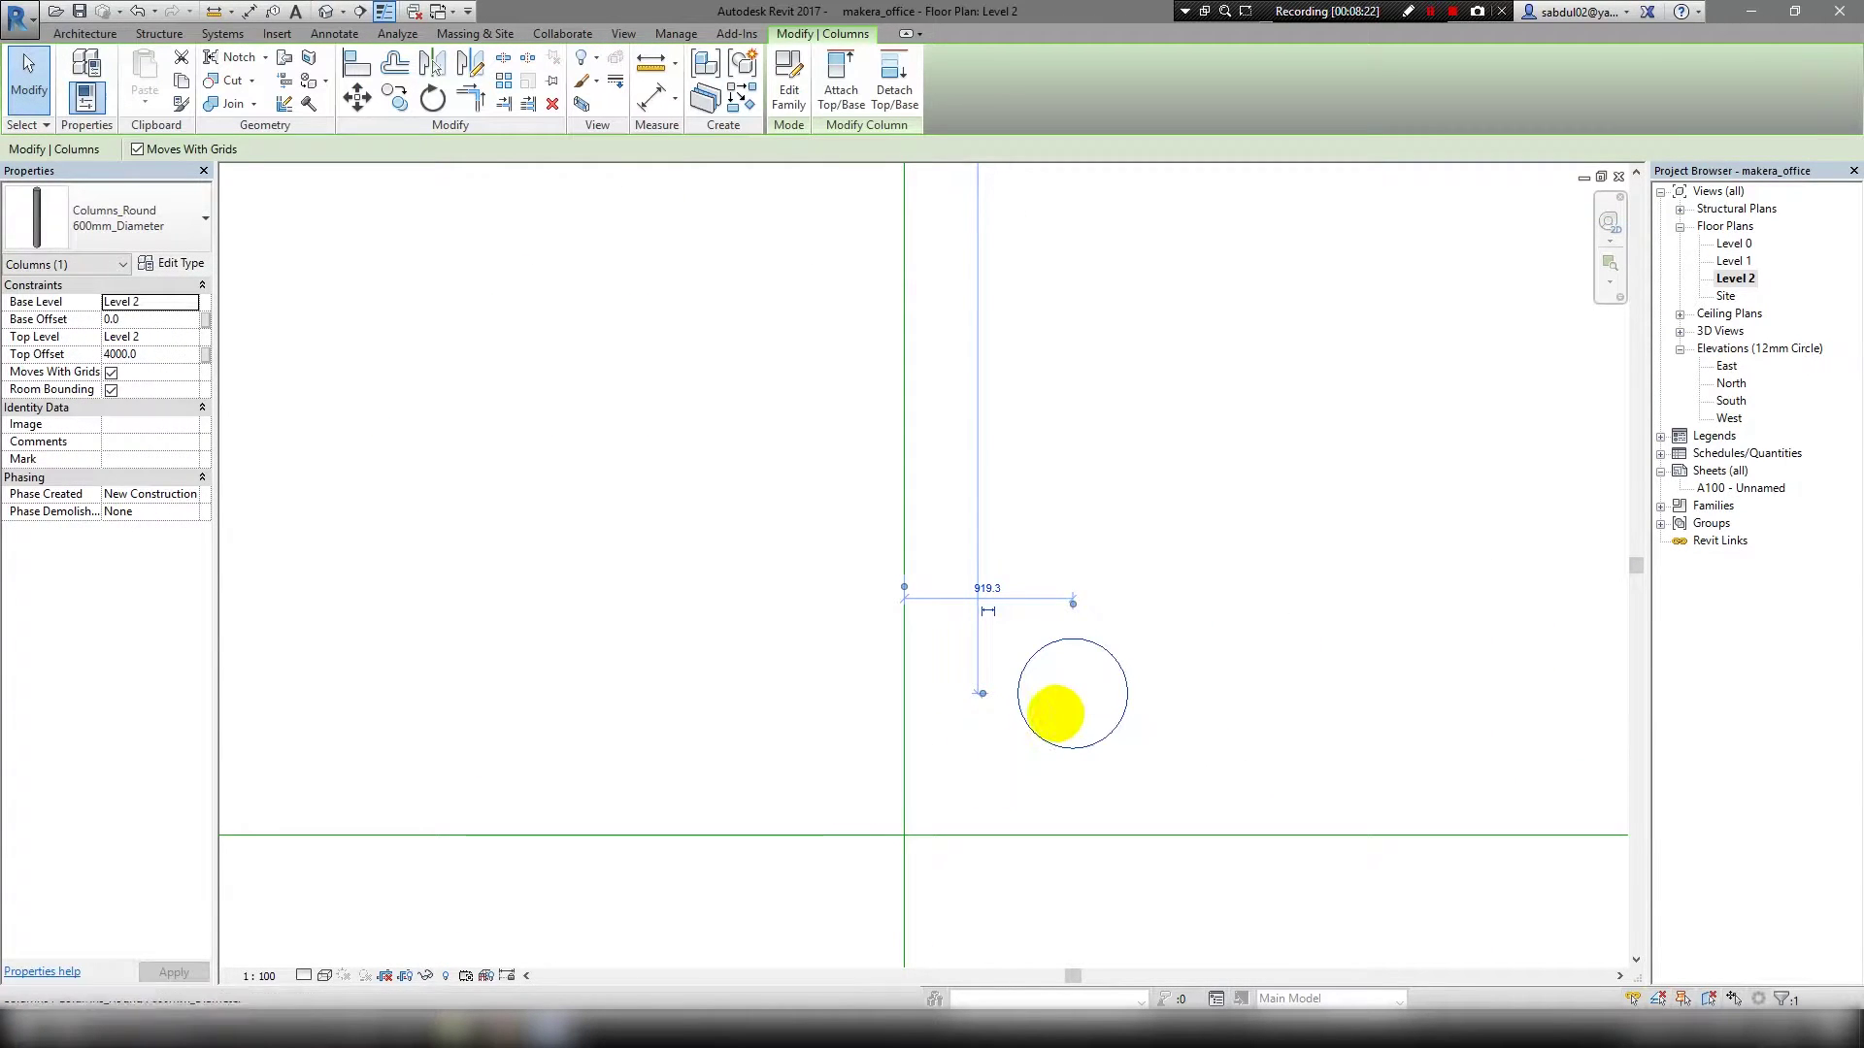
pyautogui.press('m')
pyautogui.press('v')
pyautogui.click(1073, 693)
pyautogui.click(913, 832)
pyautogui.scroll(-3, 913, 832)
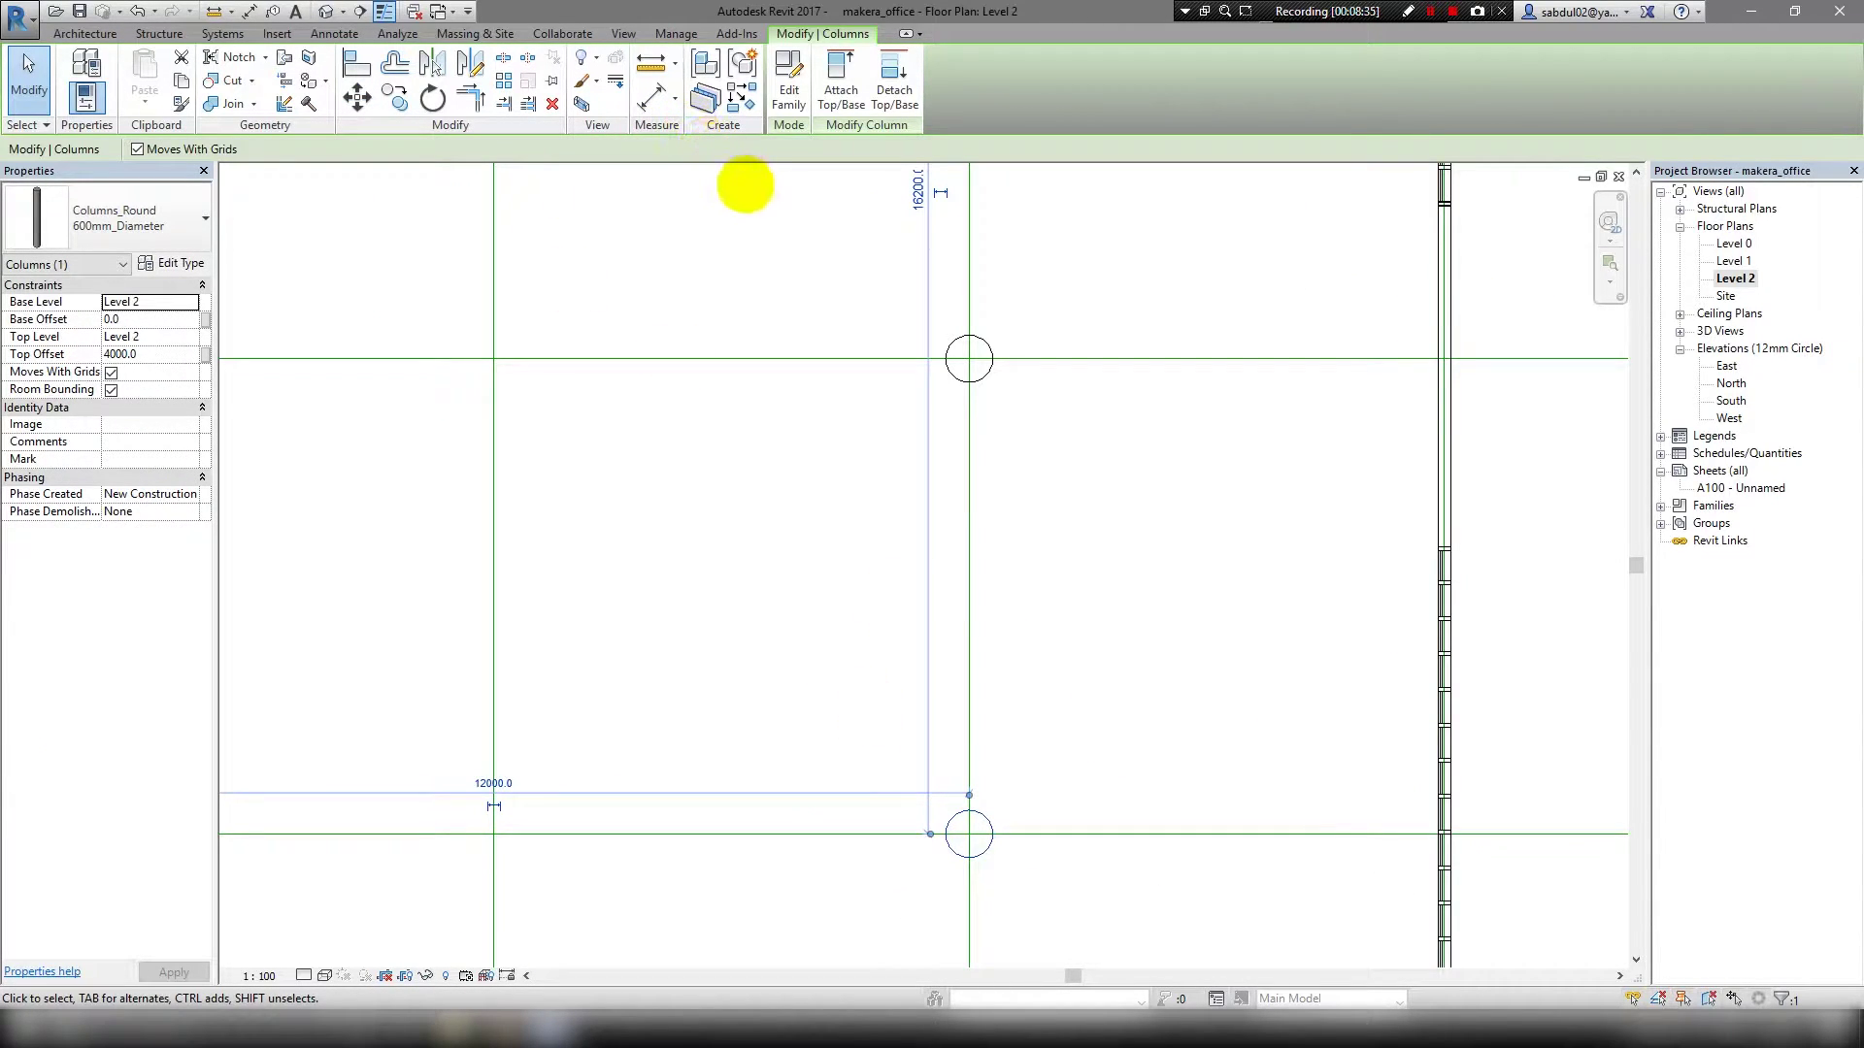
# Place round columns at the upper-left and lower-left grid intersections.
pyautogui.press('c')
pyautogui.press('l')
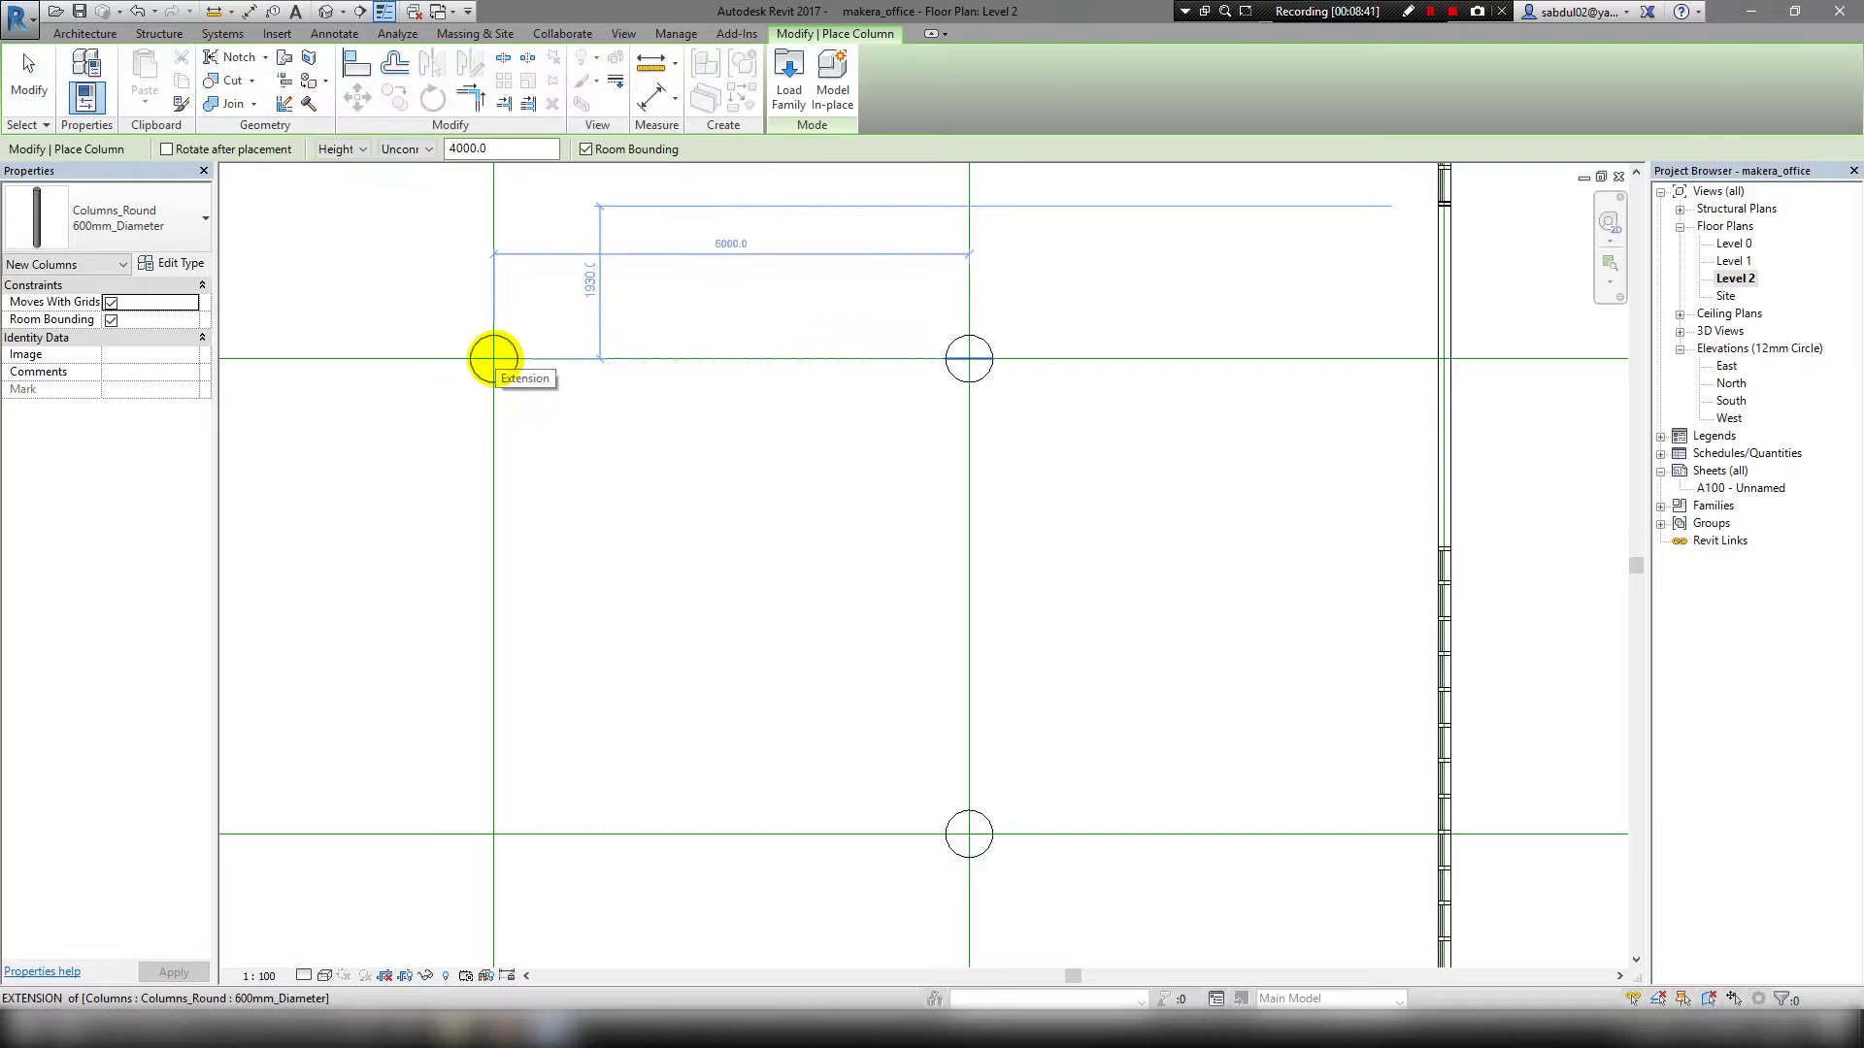
pyautogui.click(494, 358)
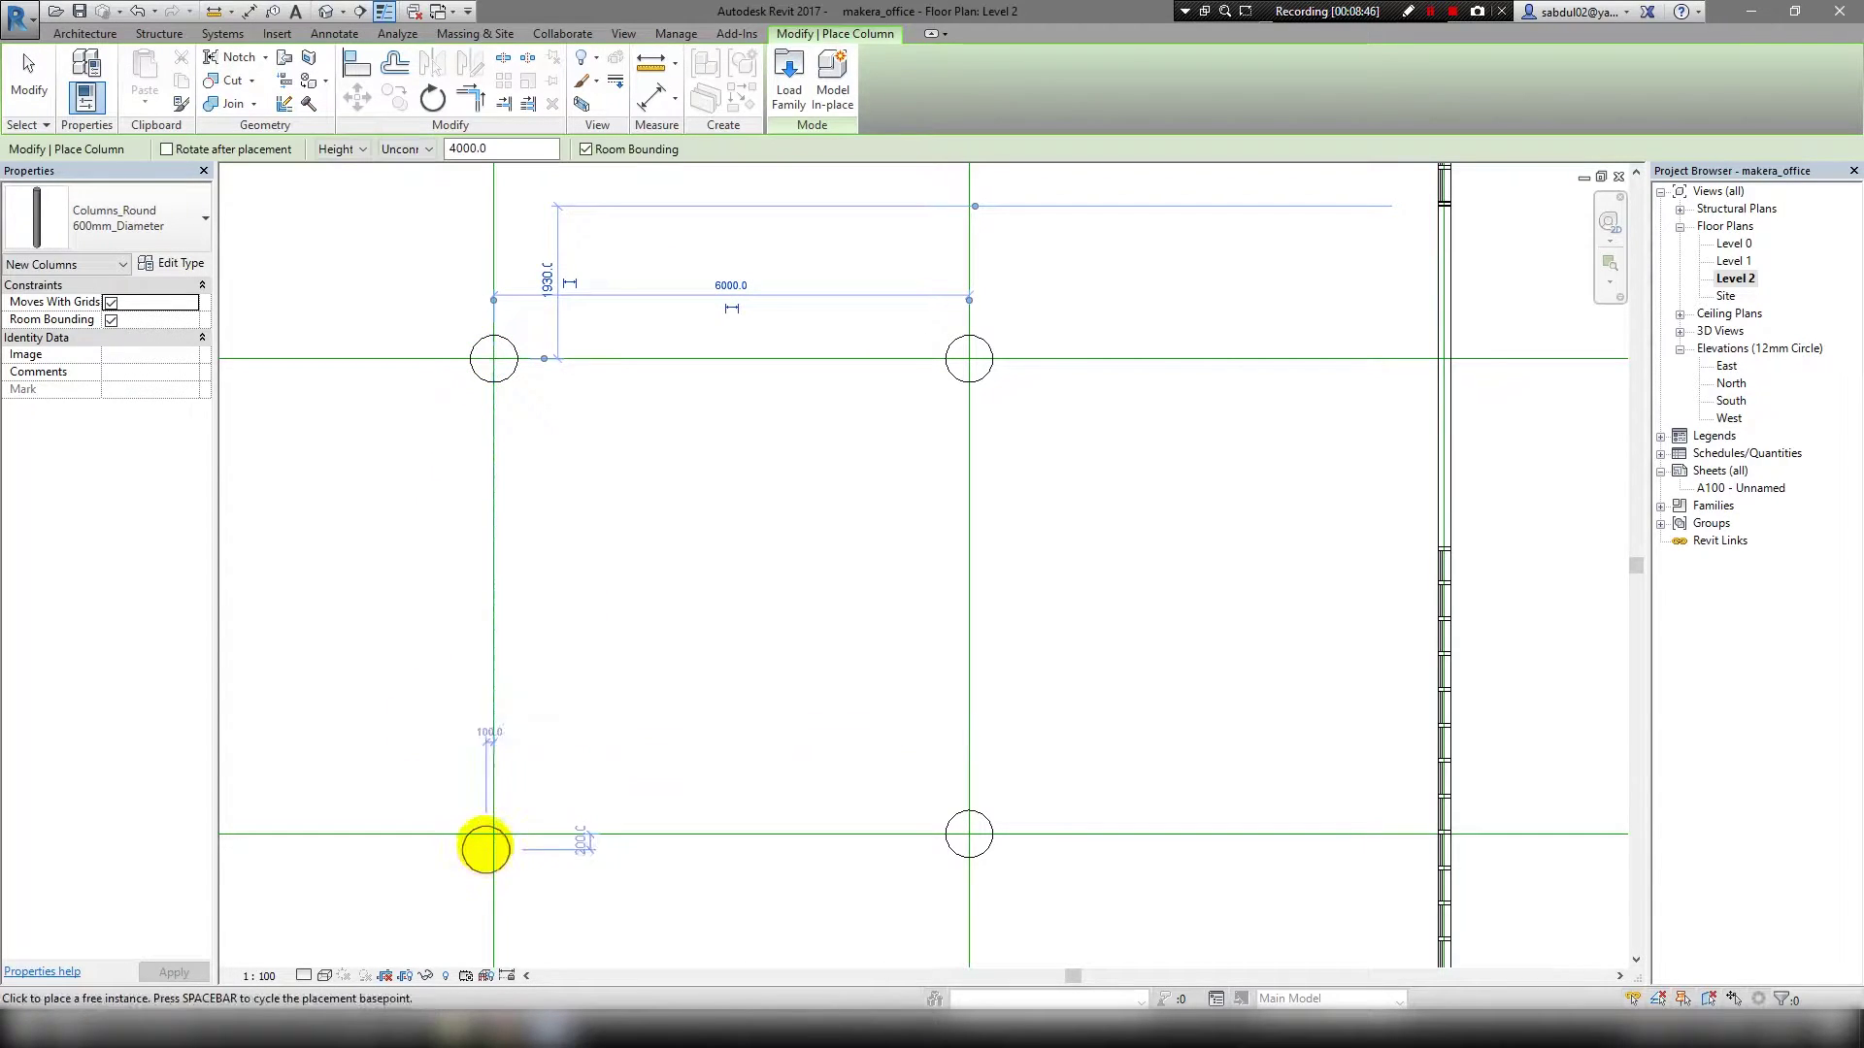
pyautogui.click(494, 832)
pyautogui.scroll(-2, 752, 635)
pyautogui.press('Escape')
pyautogui.press('Escape')
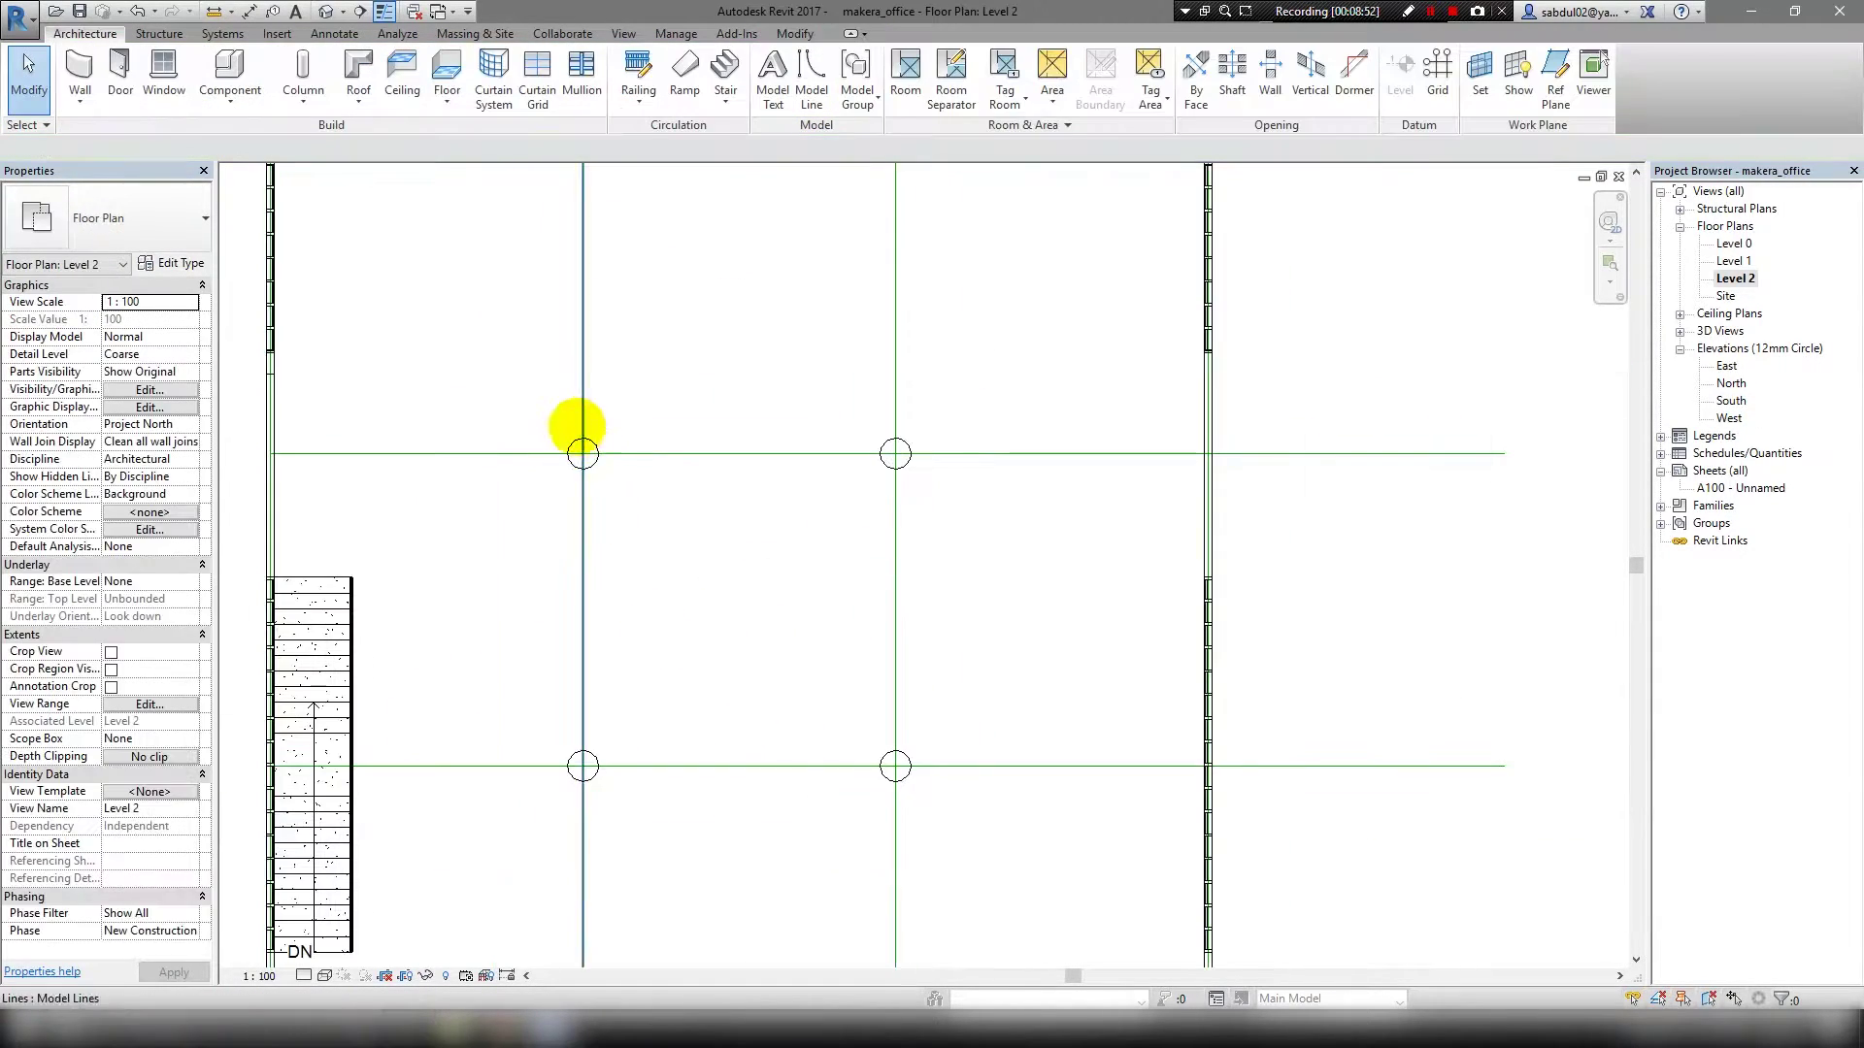
pyautogui.click(584, 449)
# Select all round columns in the view and set their base level to Level 0.
pyautogui.rightClick(595, 467)
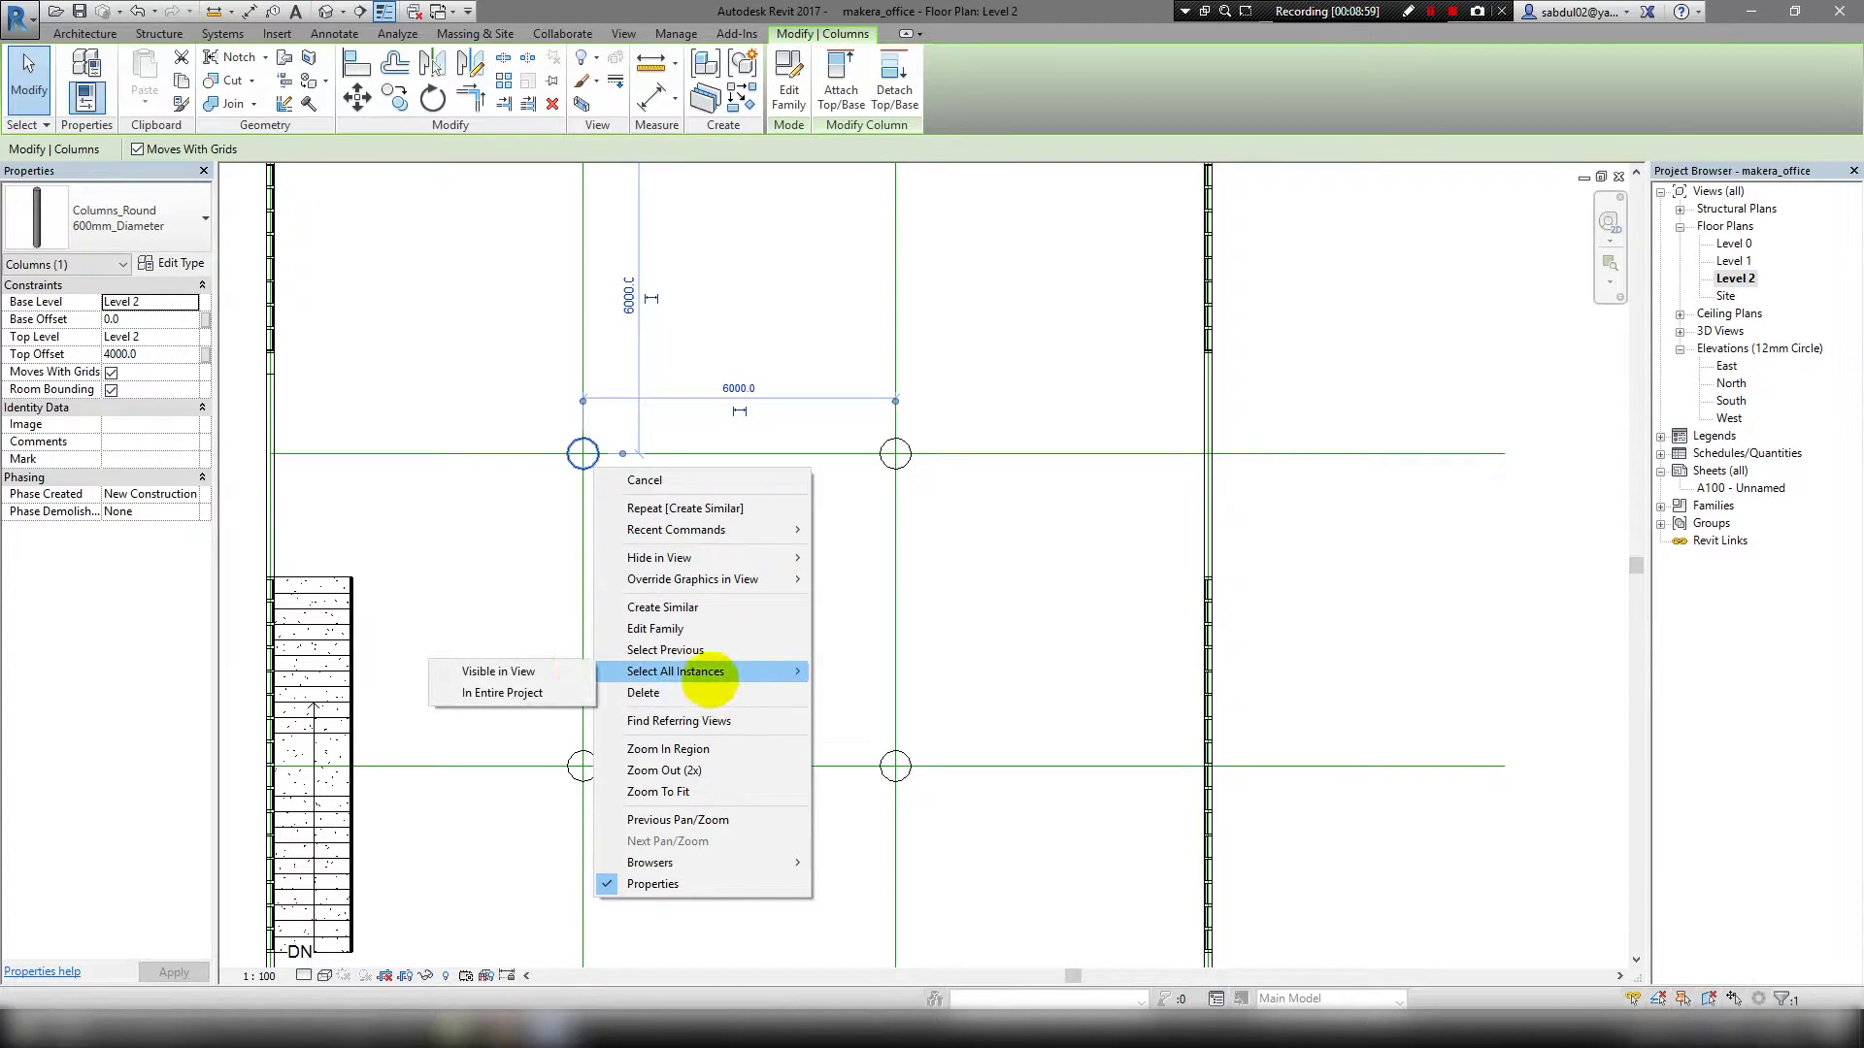
pyautogui.click(499, 692)
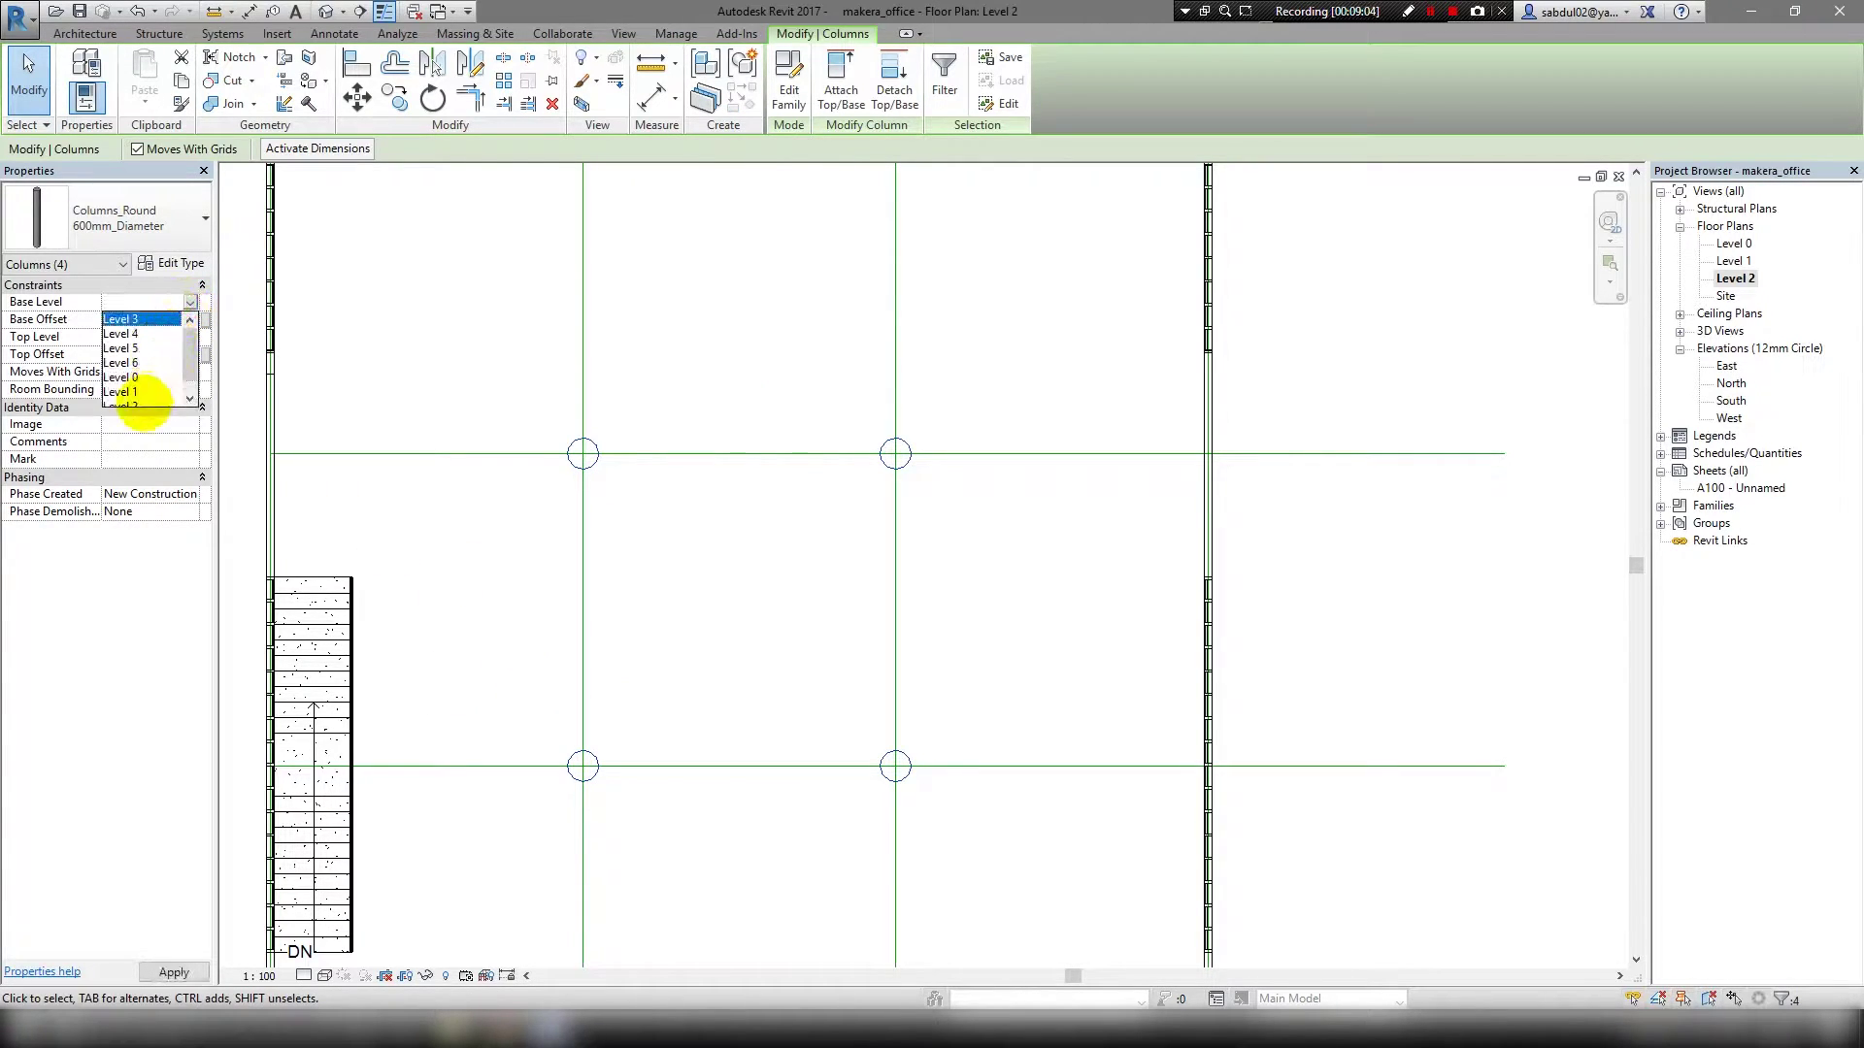
pyautogui.click(127, 378)
pyautogui.click(679, 561)
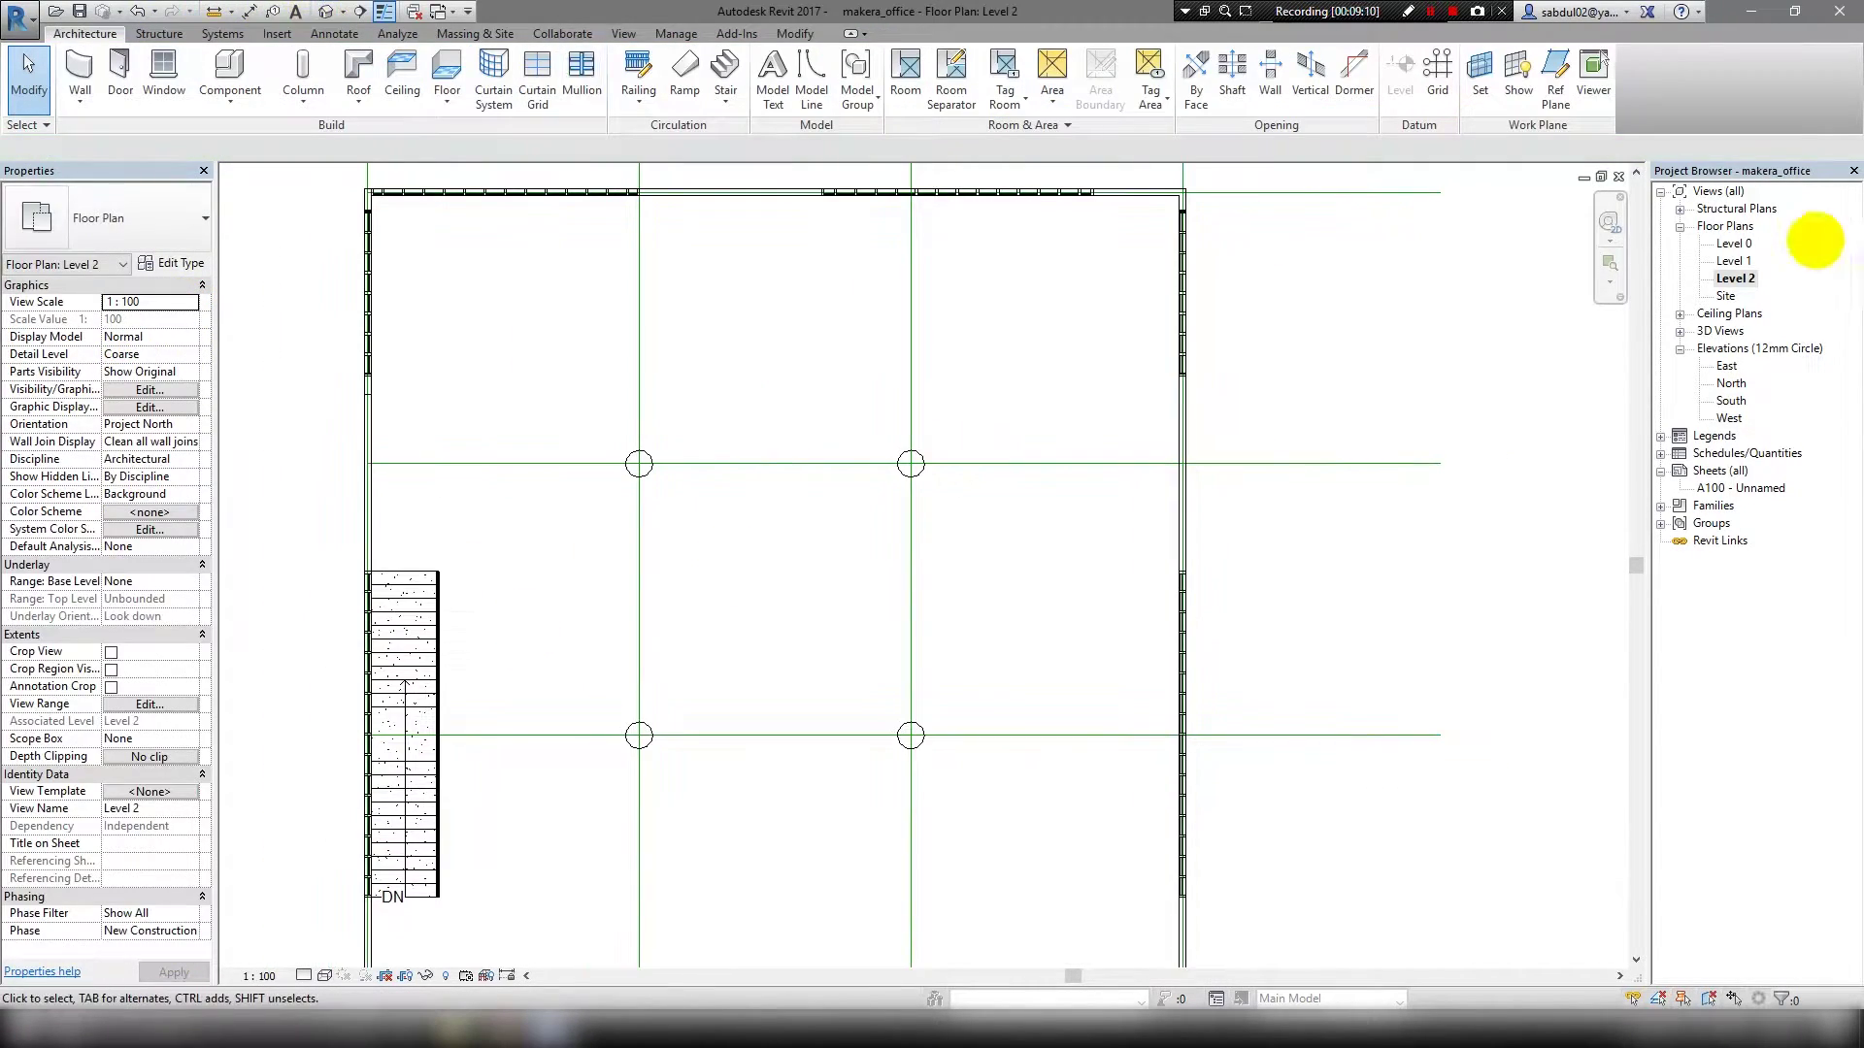
# Check the columns in the Level 1 plan and the default 3D view.
pyautogui.doubleClick(1733, 260)
pyautogui.scroll(2, 1062, 395)
pyautogui.moveTo(1063, 395); pyautogui.dragTo(1072, 424, button='middle')
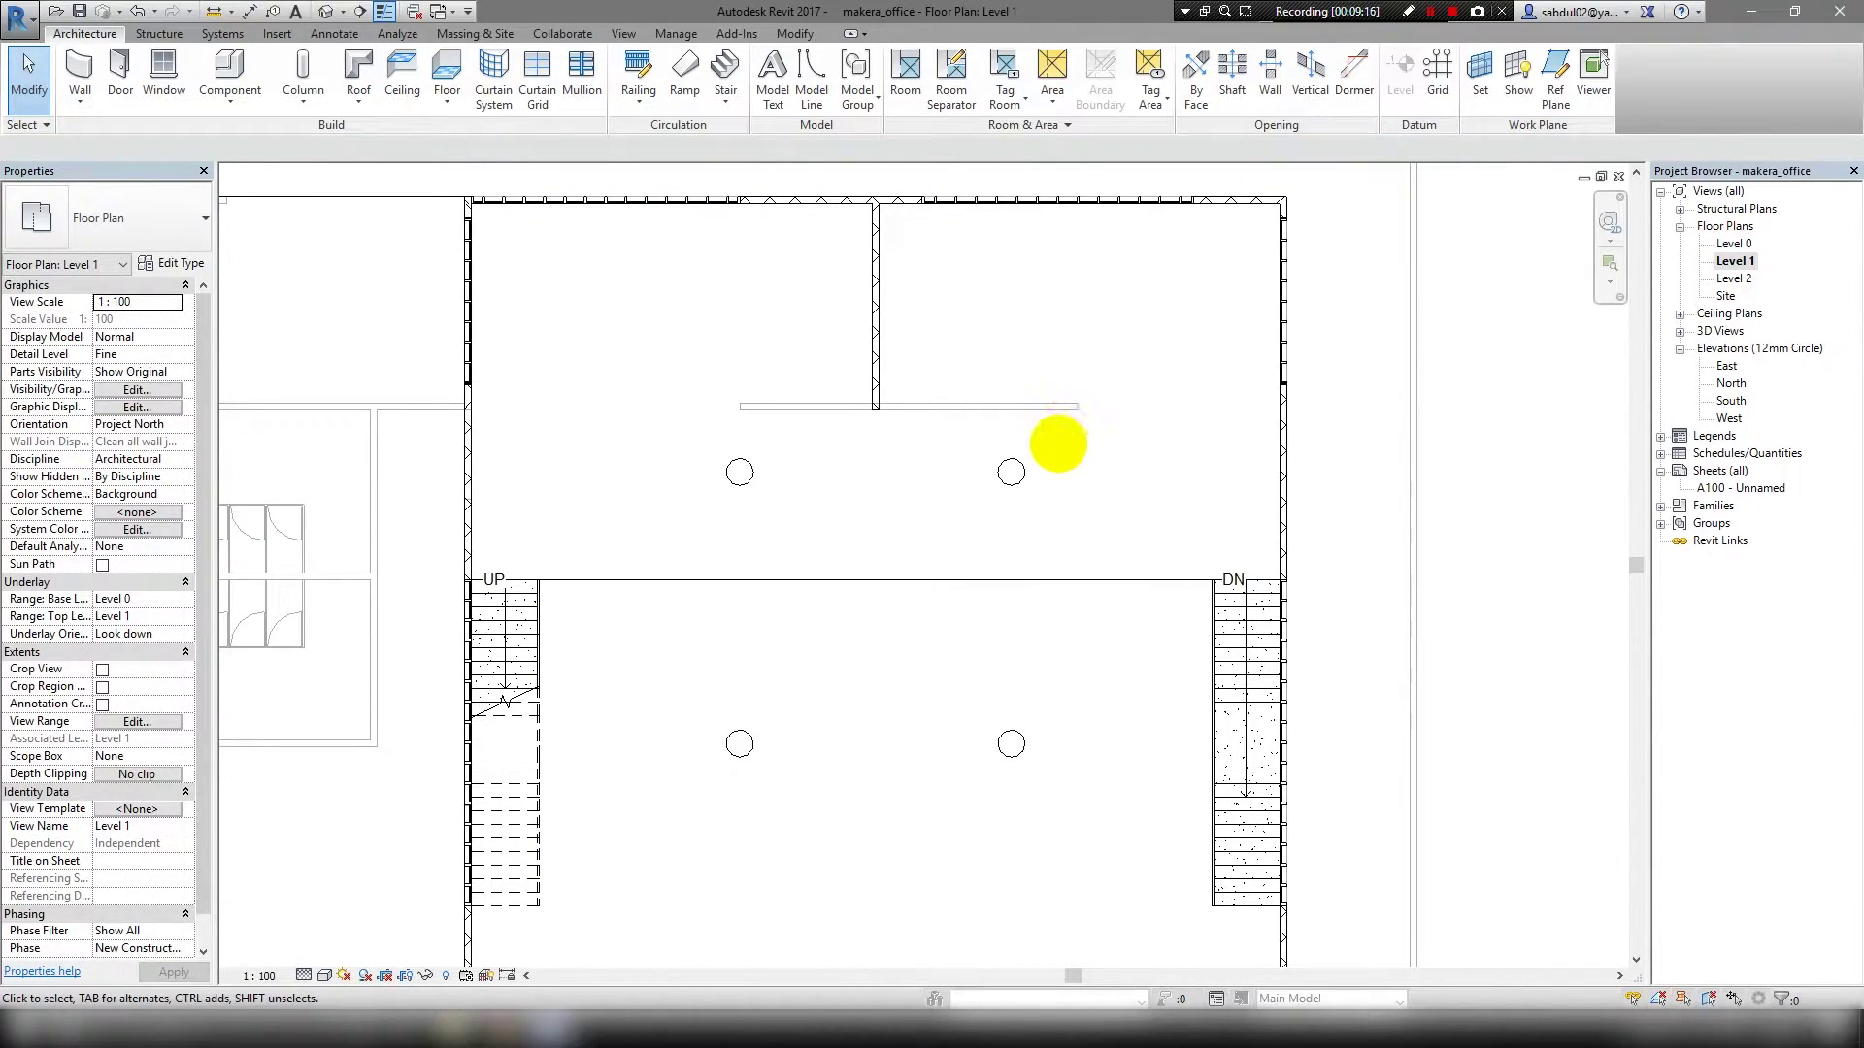
pyautogui.scroll(-3, 1058, 444)
pyautogui.click(326, 11)
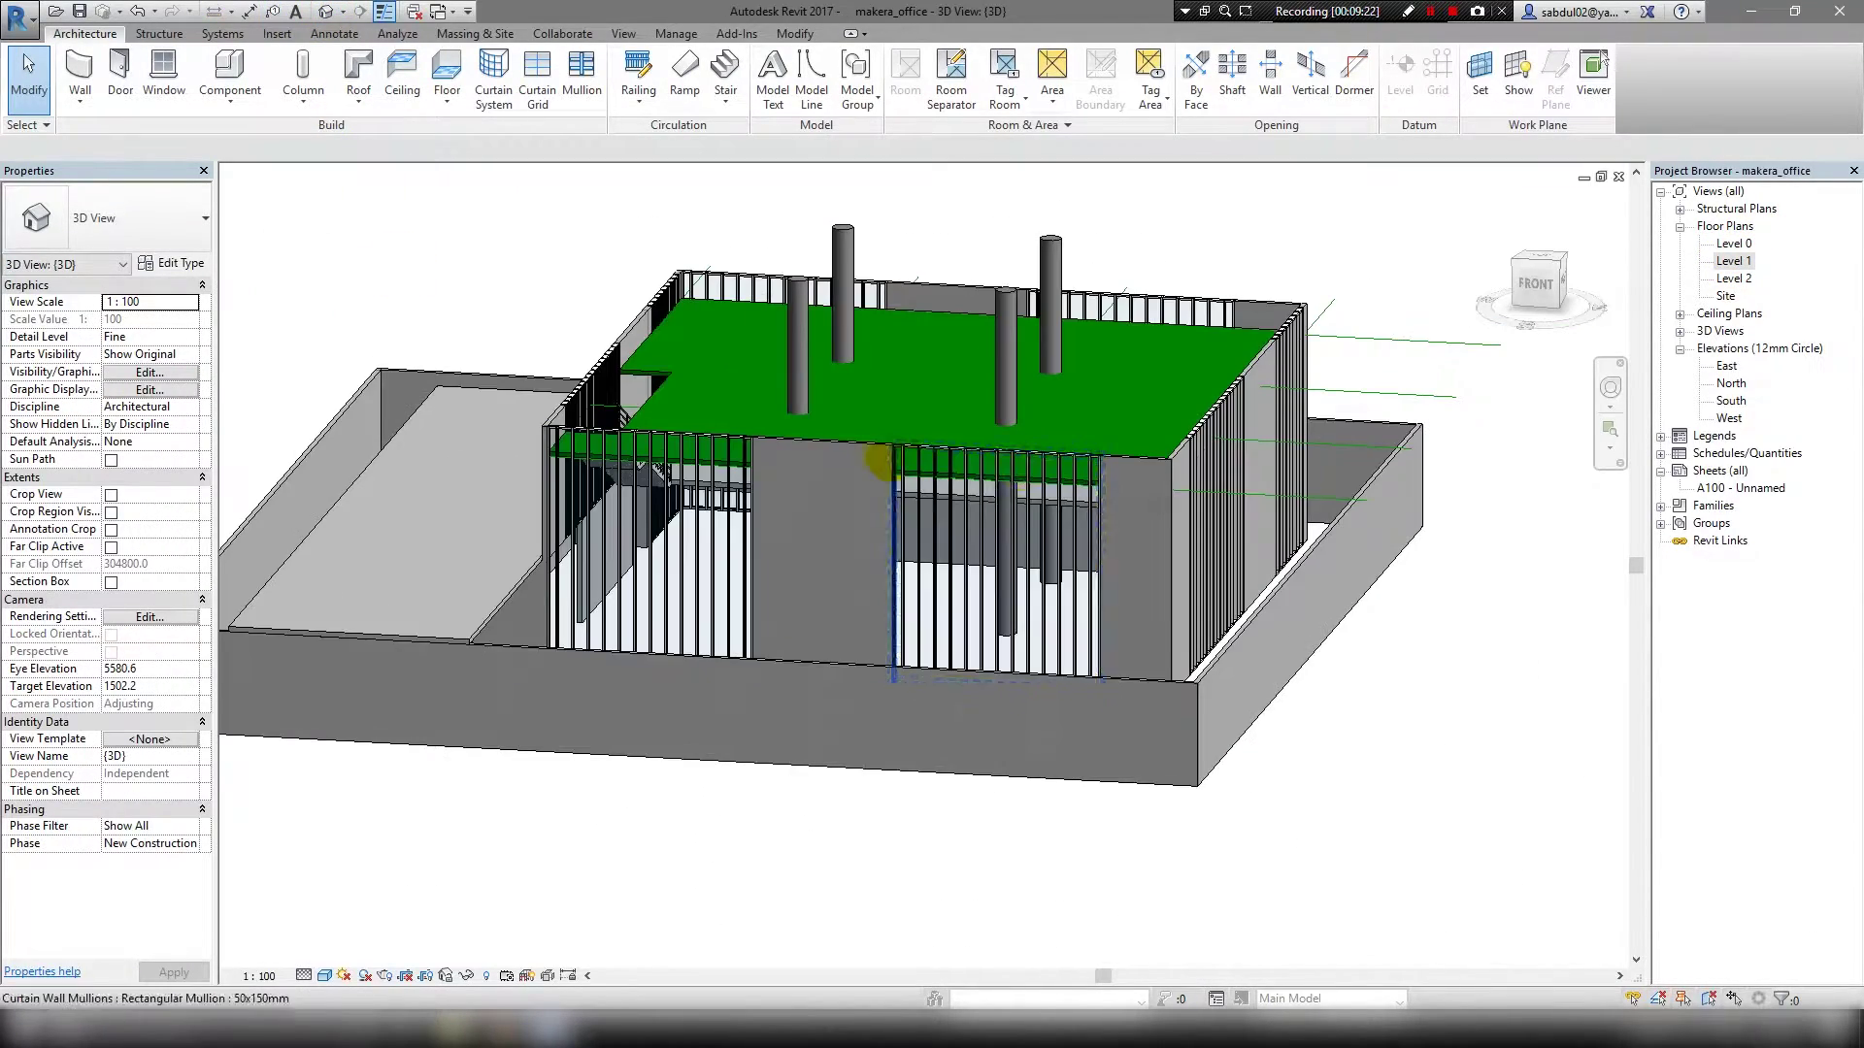
pyautogui.moveTo(878, 461)
pyautogui.keyDown('shift'); pyautogui.mouseDown(button='middle')
pyautogui.moveTo(865, 615)
pyautogui.moveTo(1631, 583)
pyautogui.moveTo(1228, 495)
pyautogui.moveTo(1090, 349)
pyautogui.moveTo(1178, 524)
pyautogui.moveTo(1116, 383)
pyautogui.moveTo(1074, 416)
pyautogui.moveTo(1061, 562)
pyautogui.moveTo(1036, 485)
pyautogui.moveTo(1035, 546)
pyautogui.mouseUp(button='middle'); pyautogui.keyUp('shift')
# Switch the round columns to the 300mm diameter type and open the South elevation.
pyautogui.click(1092, 556)
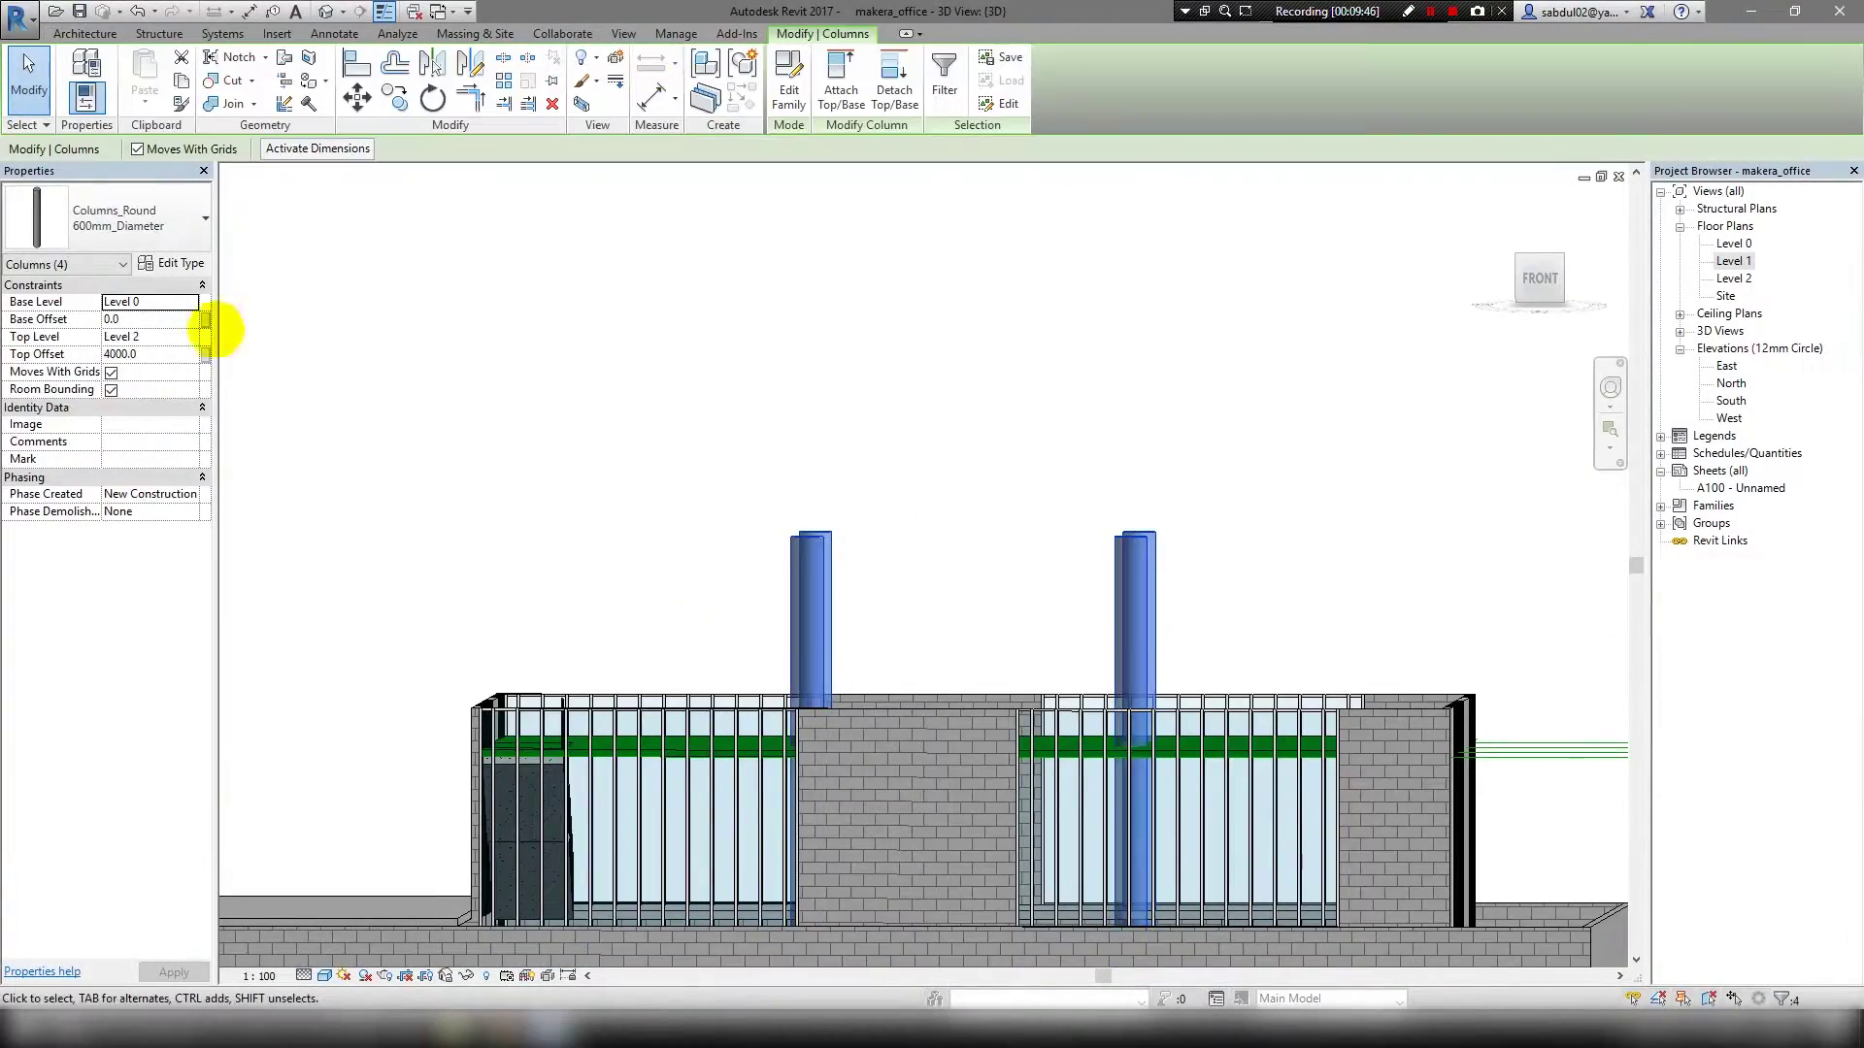
pyautogui.click(107, 218)
pyautogui.click(133, 475)
pyautogui.press('Escape')
pyautogui.moveTo(680, 505)
pyautogui.keyDown('shift'); pyautogui.mouseDown(button='middle')
pyautogui.moveTo(728, 466)
pyautogui.moveTo(687, 486)
pyautogui.moveTo(915, 520)
pyautogui.moveTo(1019, 505)
pyautogui.moveTo(1081, 386)
pyautogui.mouseUp(button='middle'); pyautogui.keyUp('shift')
pyautogui.click(686, 524)
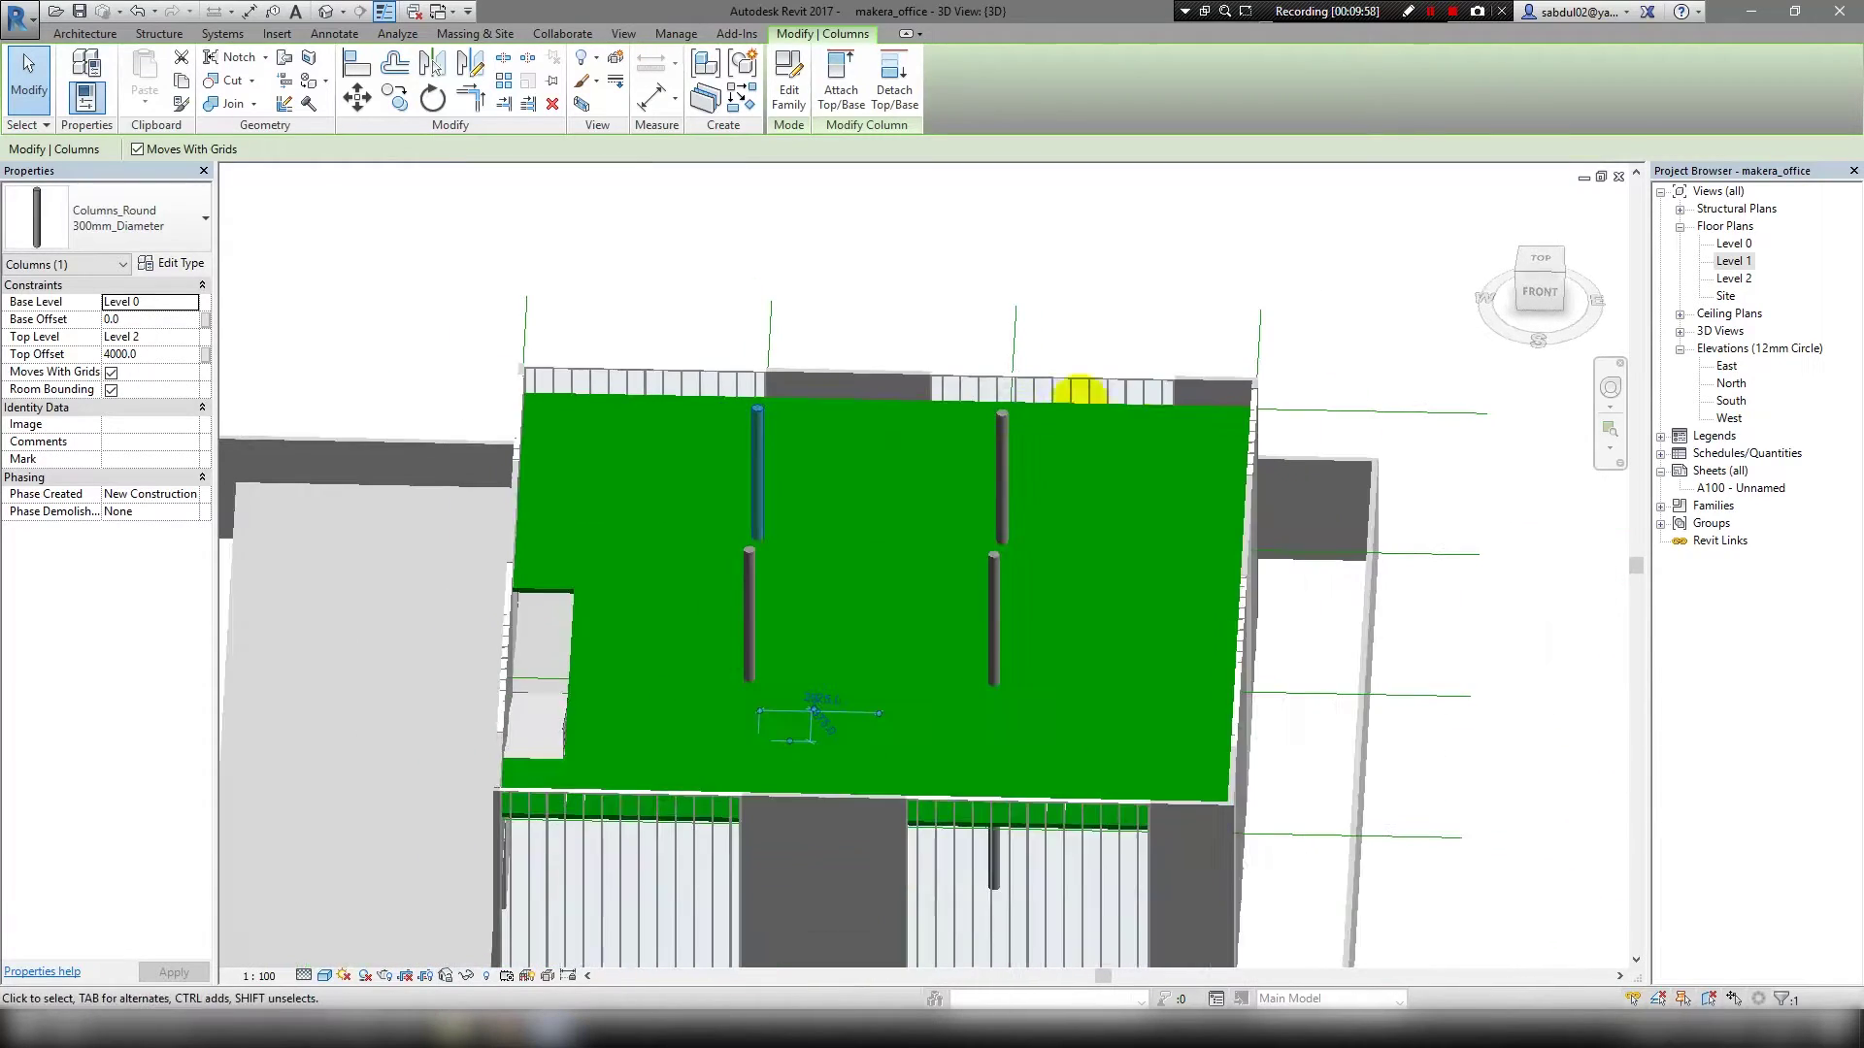
pyautogui.doubleClick(1670, 401)
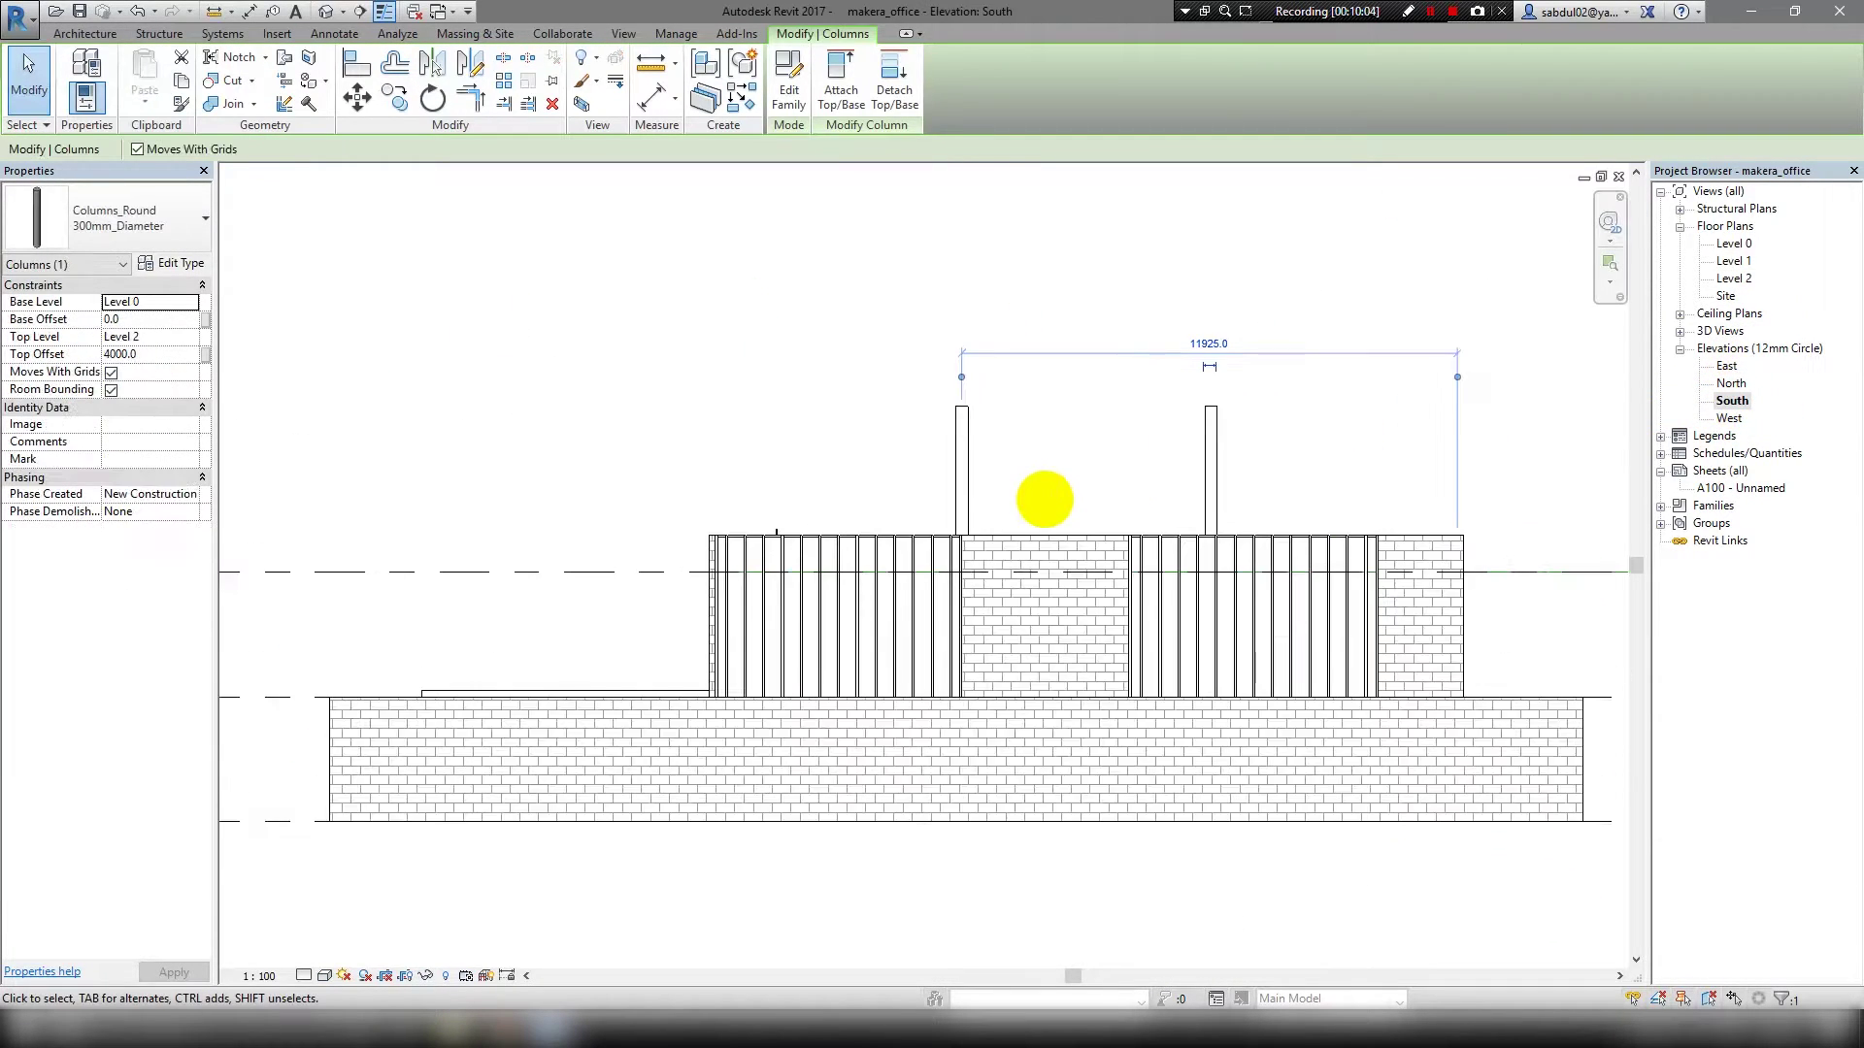
# Add a new Level 7 at 9000, 3000 above Level 2, in the South elevation.
pyautogui.scroll(-2, 1039, 499)
pyautogui.click(561, 550)
pyautogui.moveTo(1323, 417); pyautogui.dragTo(748, 324)
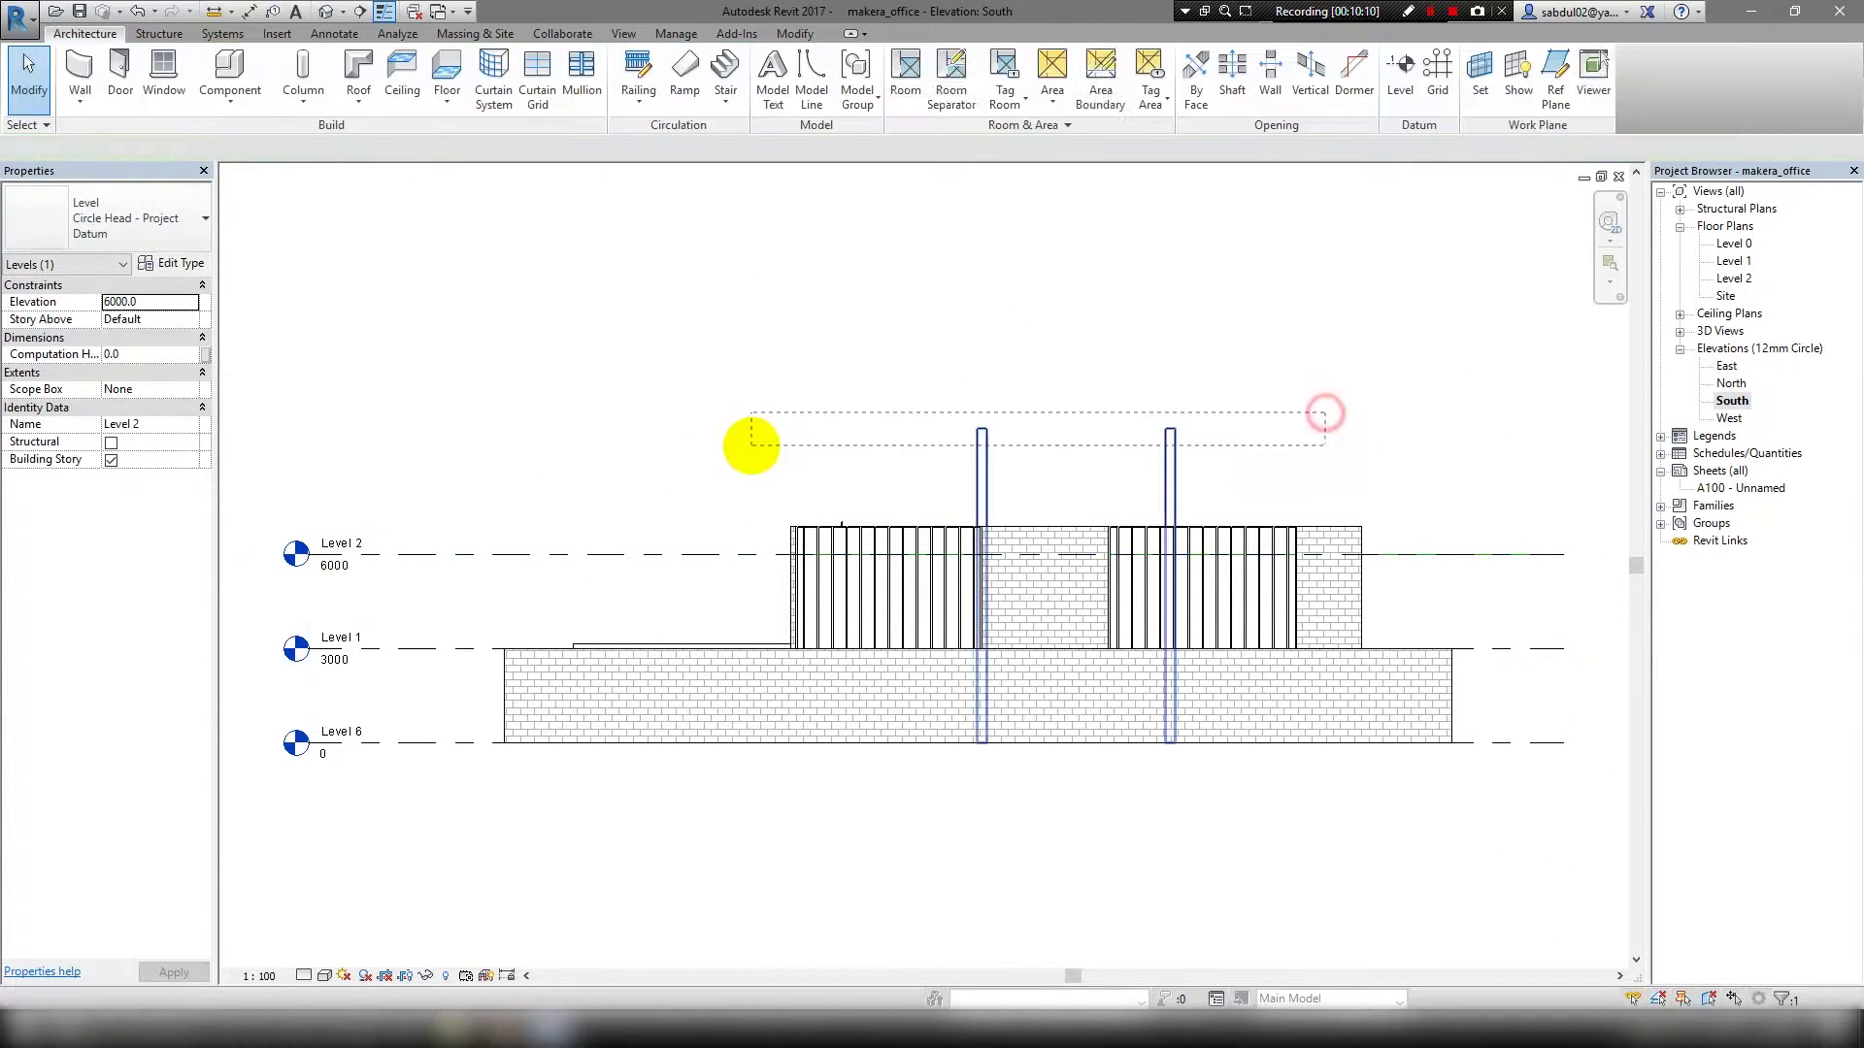
pyautogui.click(753, 308)
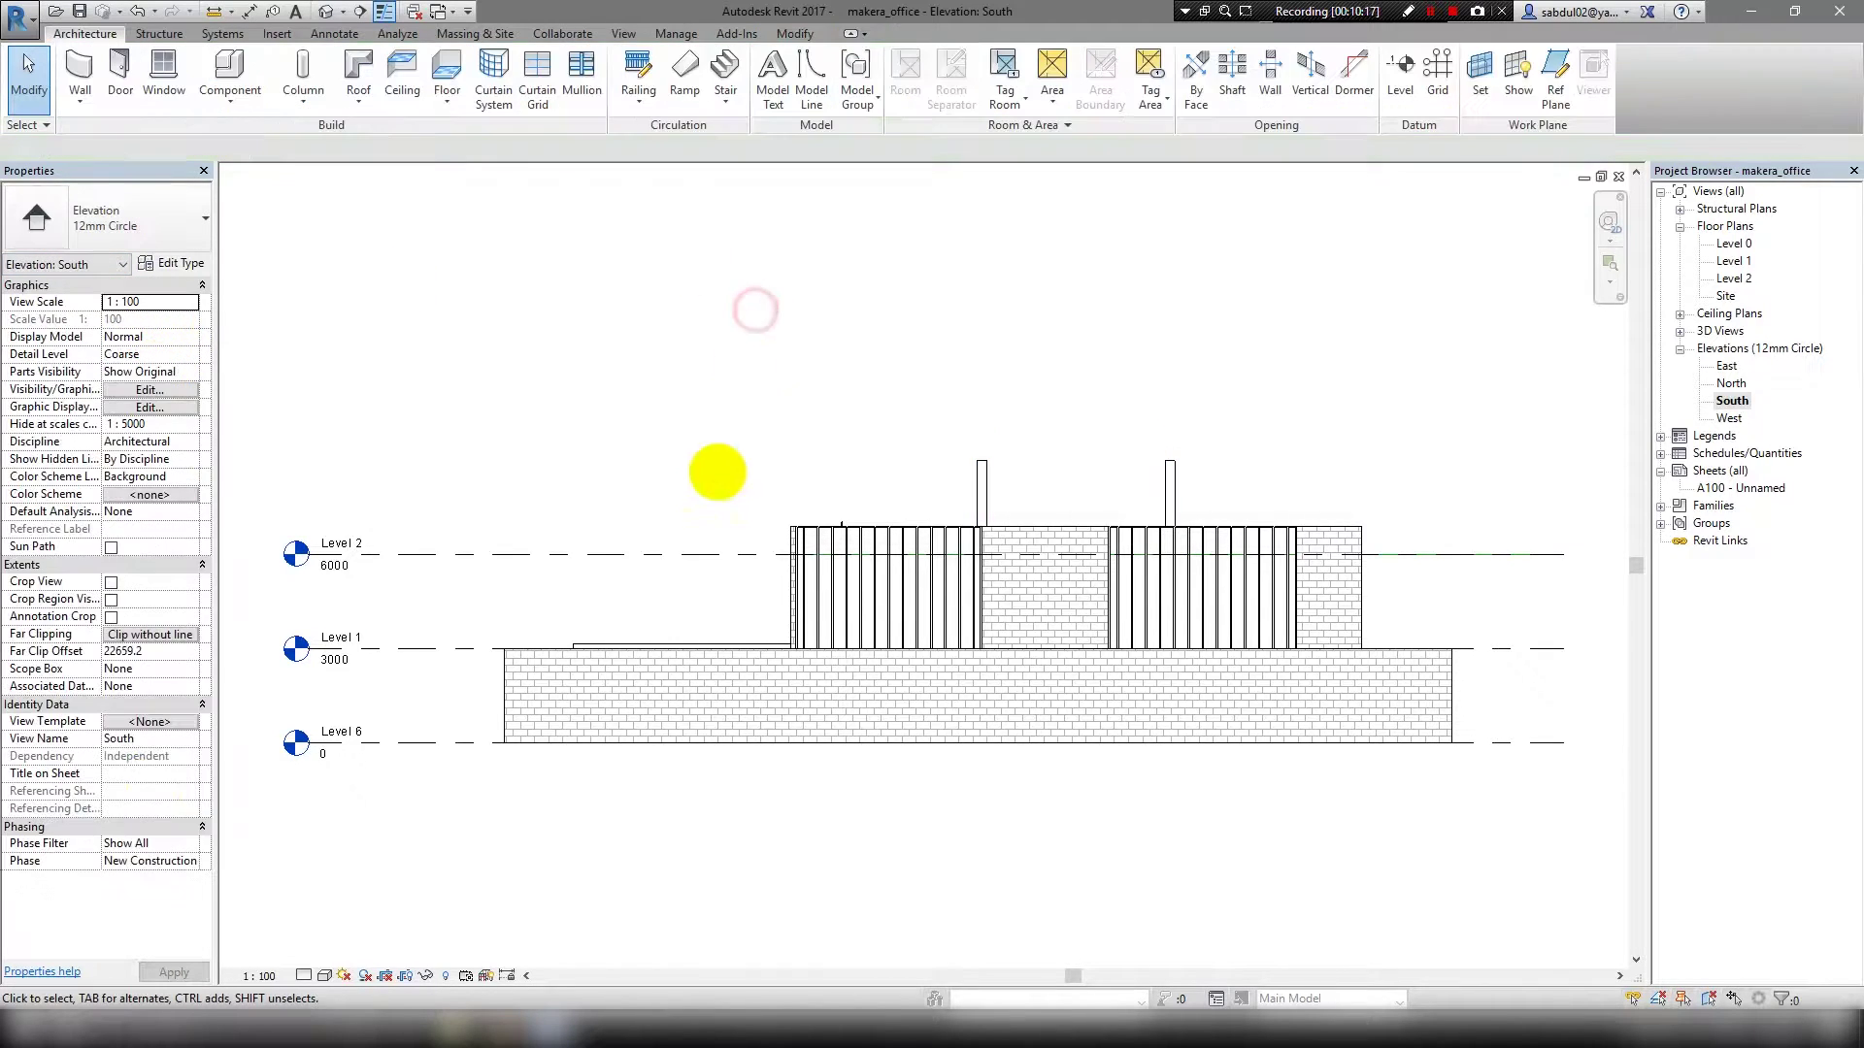
pyautogui.click(695, 554)
pyautogui.click(338, 338)
pyautogui.click(1400, 73)
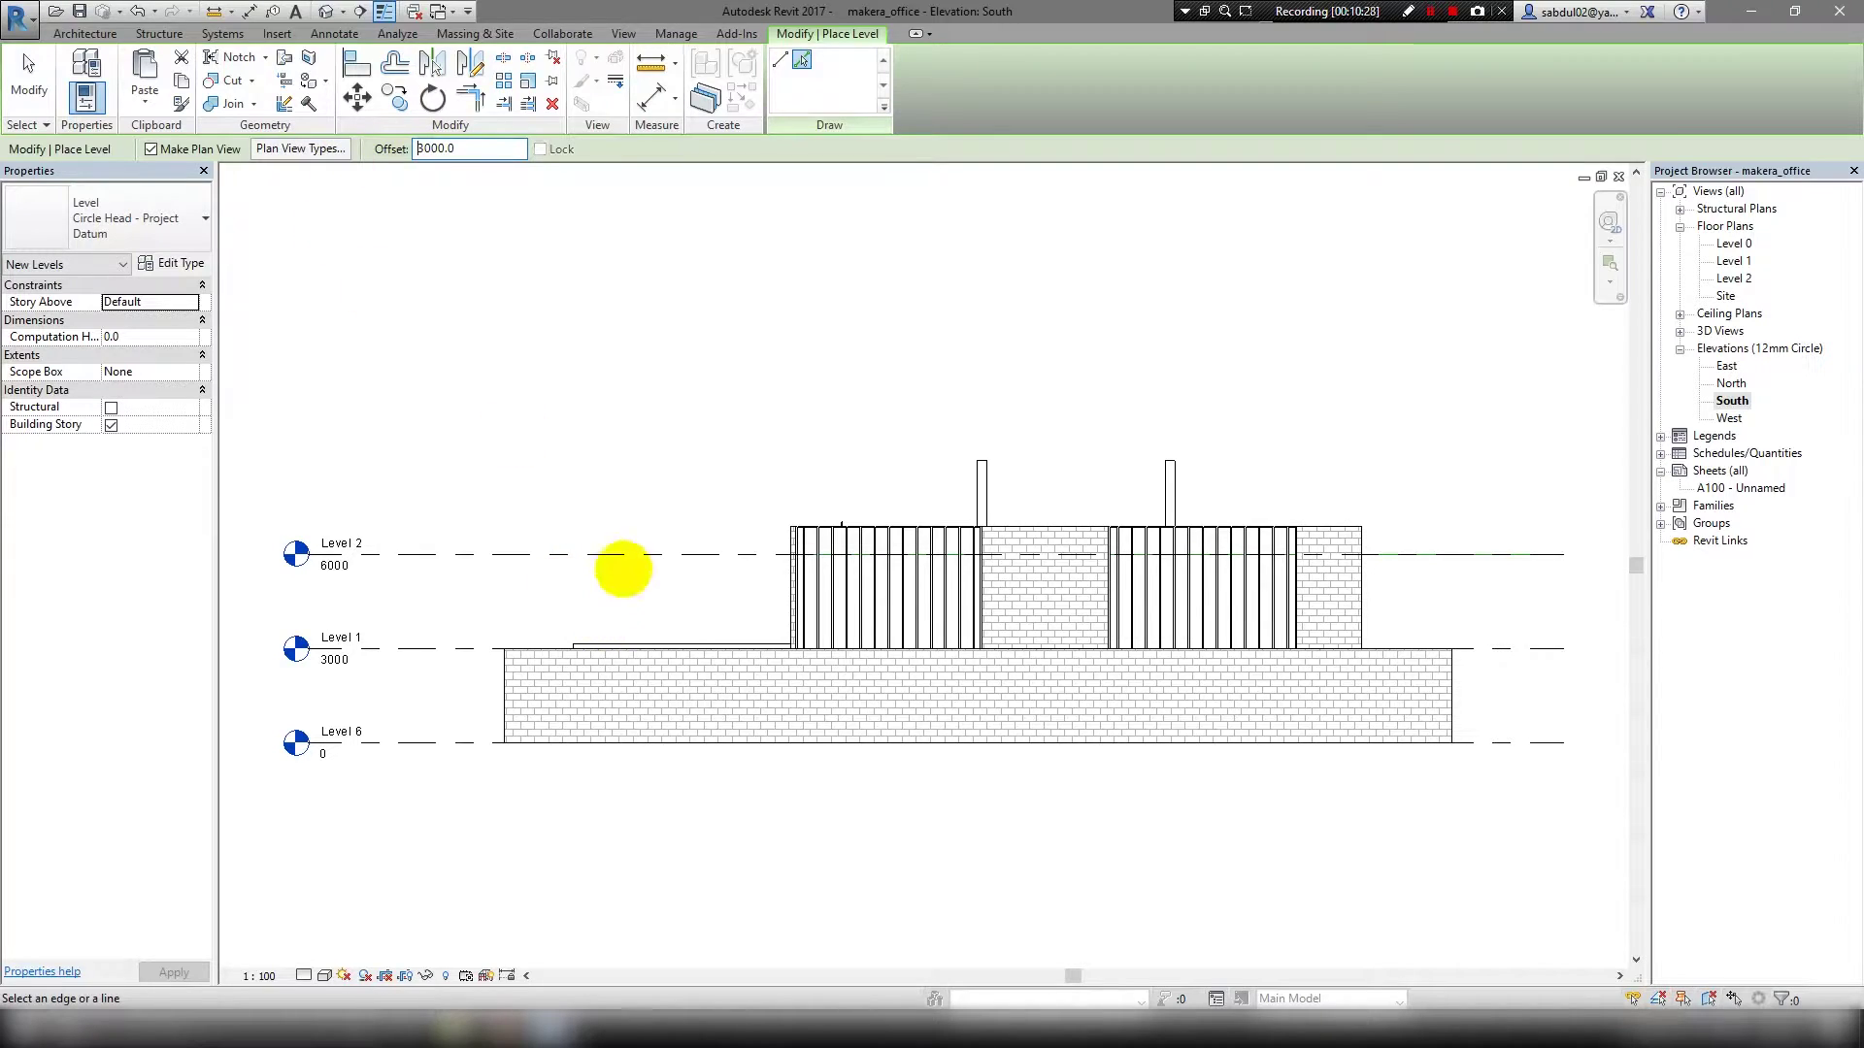
pyautogui.click(625, 554)
pyautogui.press('Escape')
pyautogui.press('Escape')
# Set both columns' top level to Level 7 and open the Level 2 plan.
pyautogui.hotkey('ctrl', 'Left')
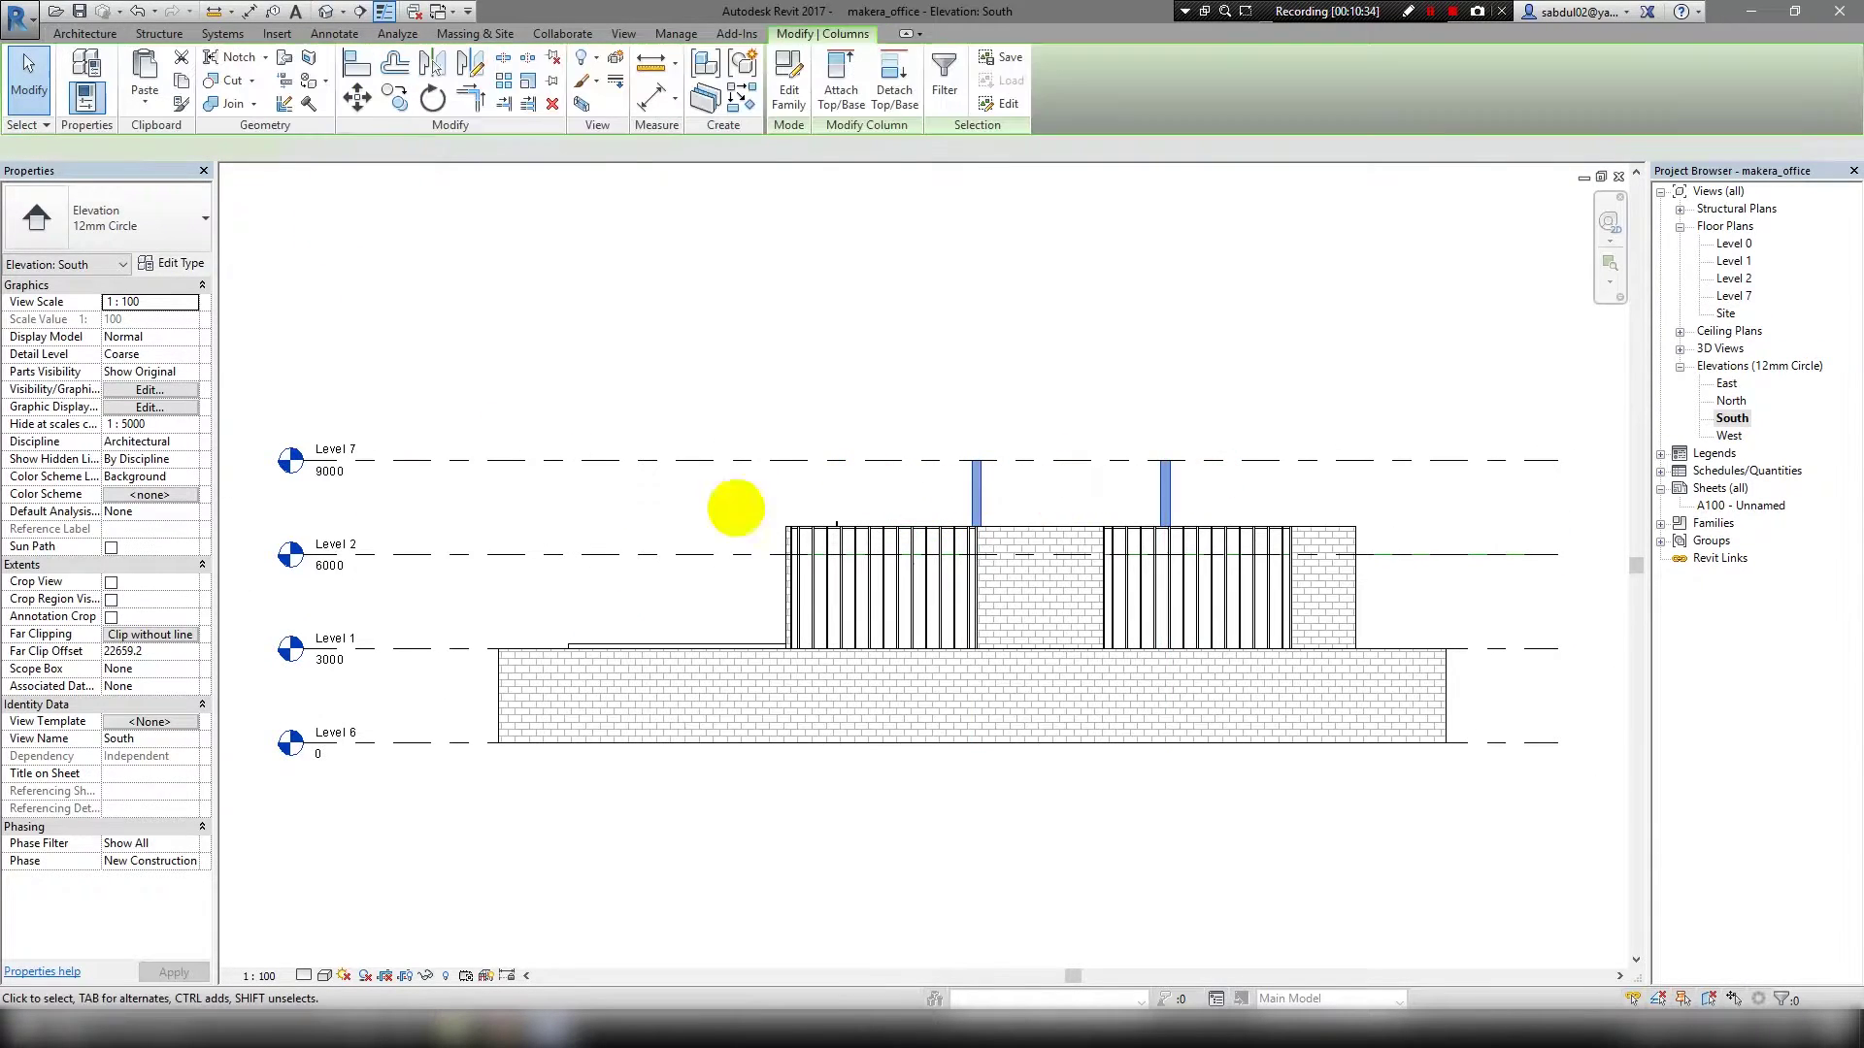
pyautogui.click(190, 337)
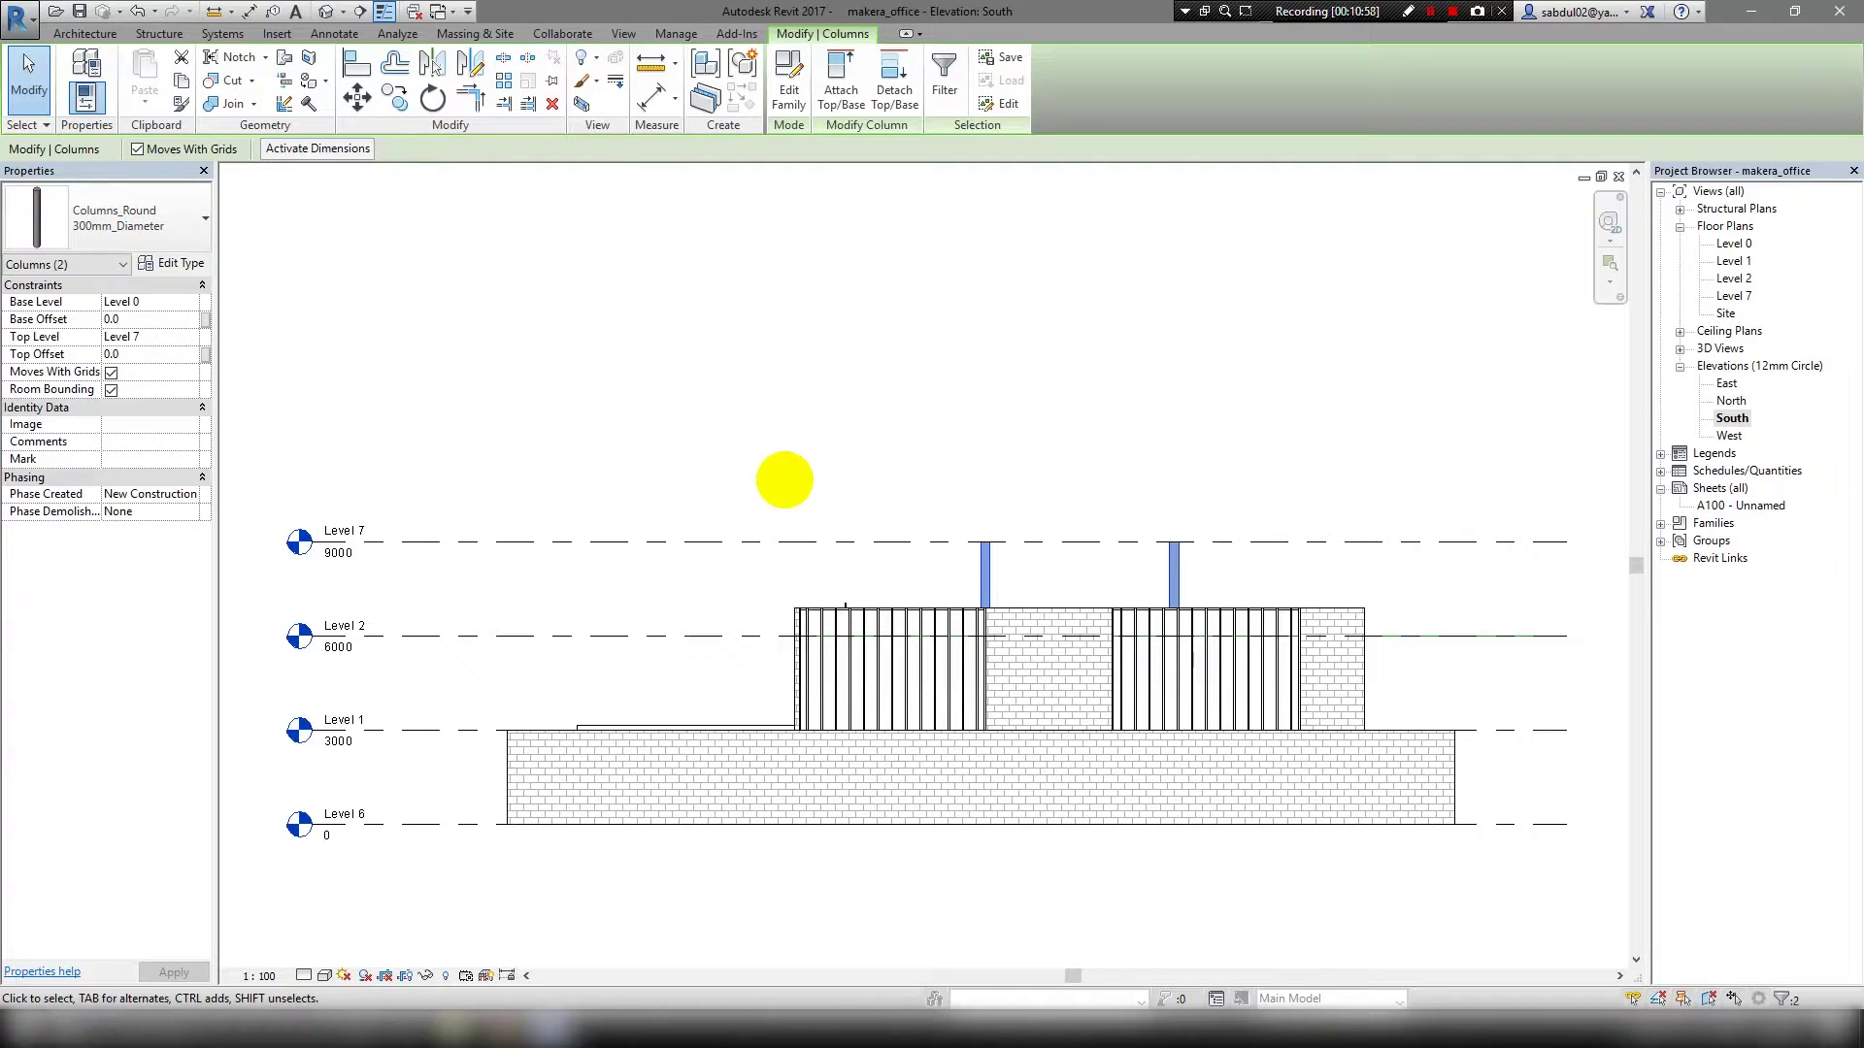
pyautogui.doubleClick(1735, 278)
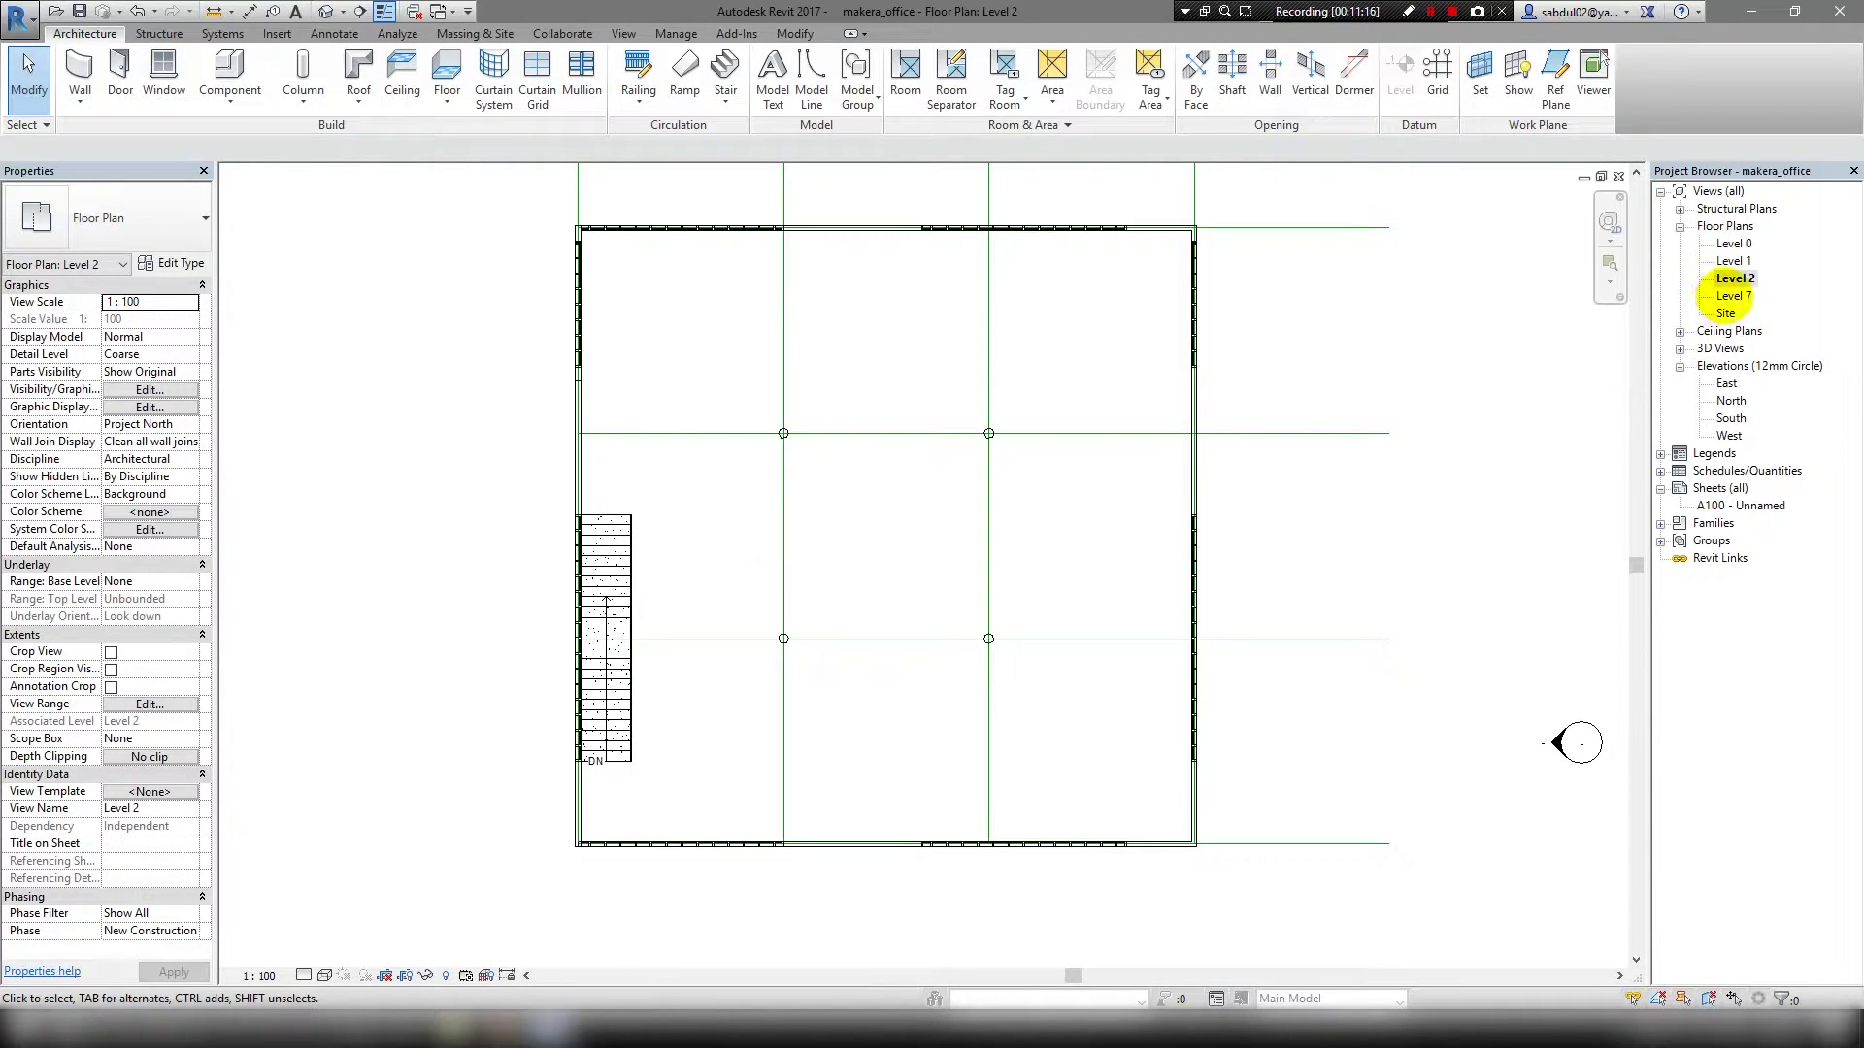
# Check the round columns in the Level 7 plan and the default 3D view.
pyautogui.doubleClick(1733, 296)
pyautogui.click(987, 549)
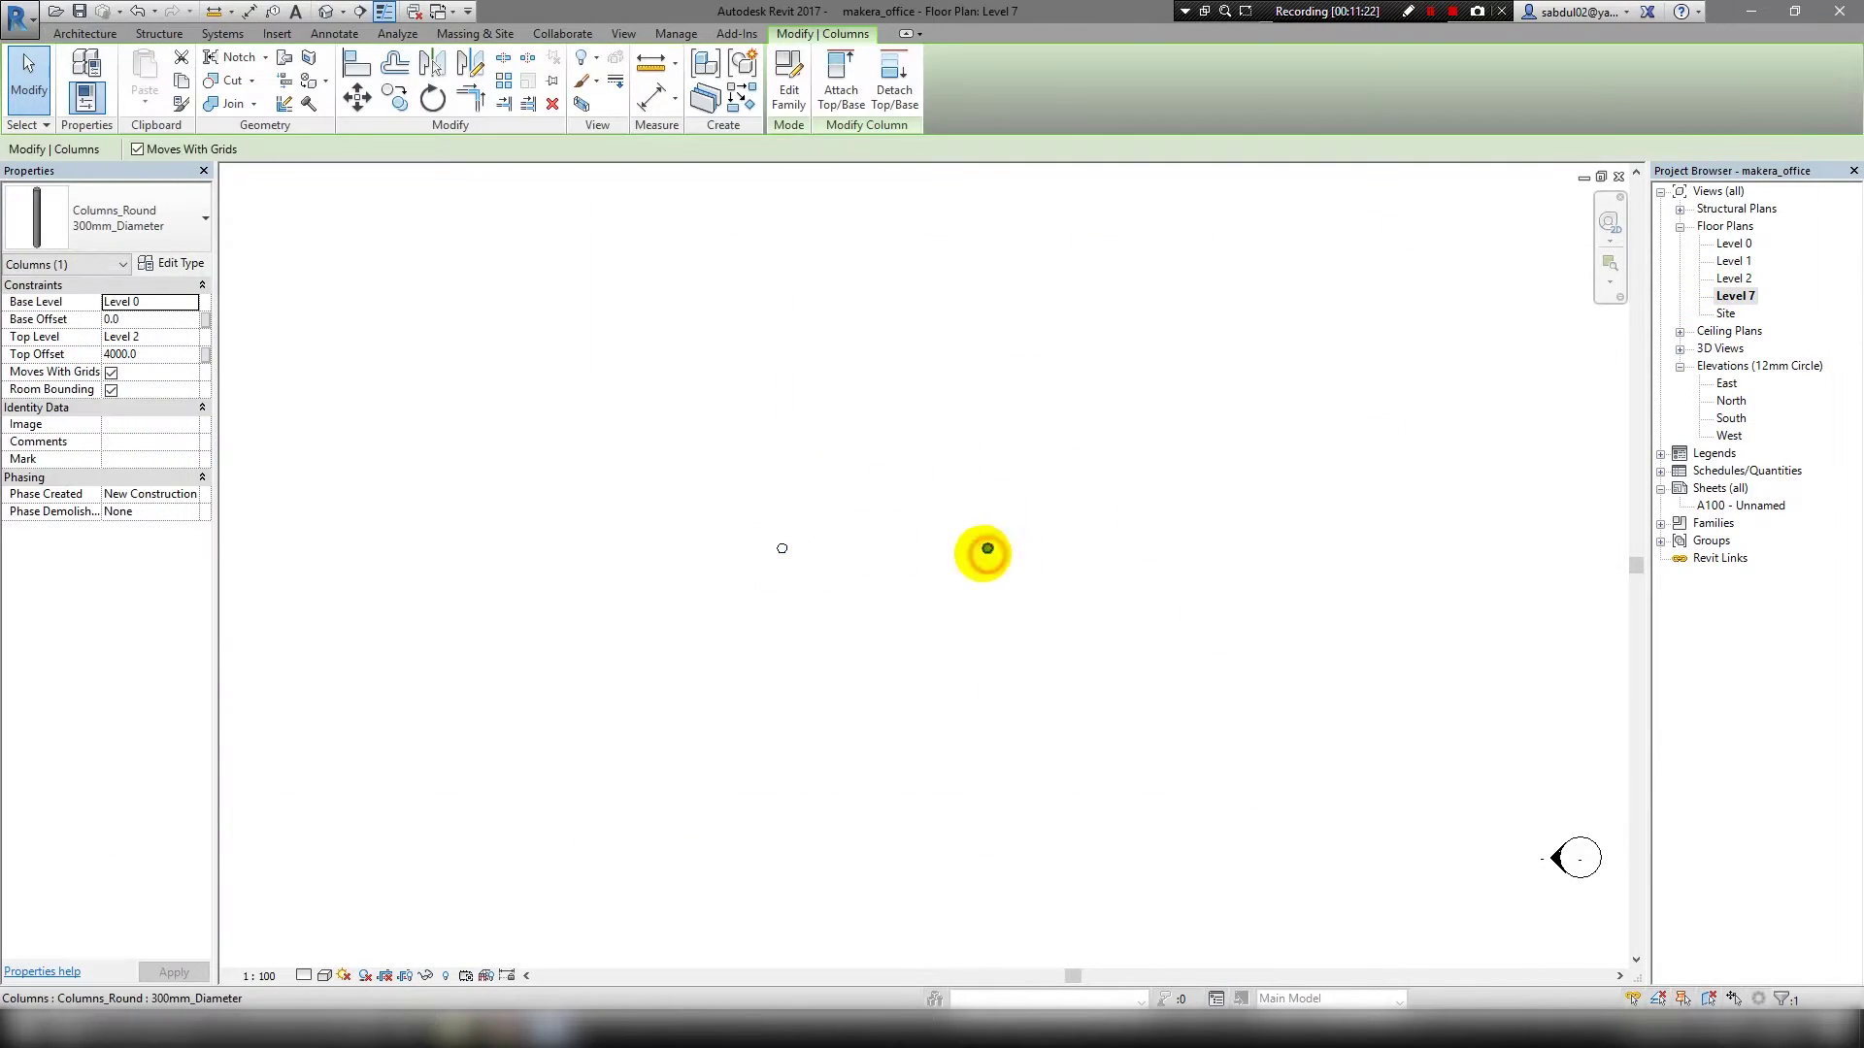
pyautogui.click(607, 275)
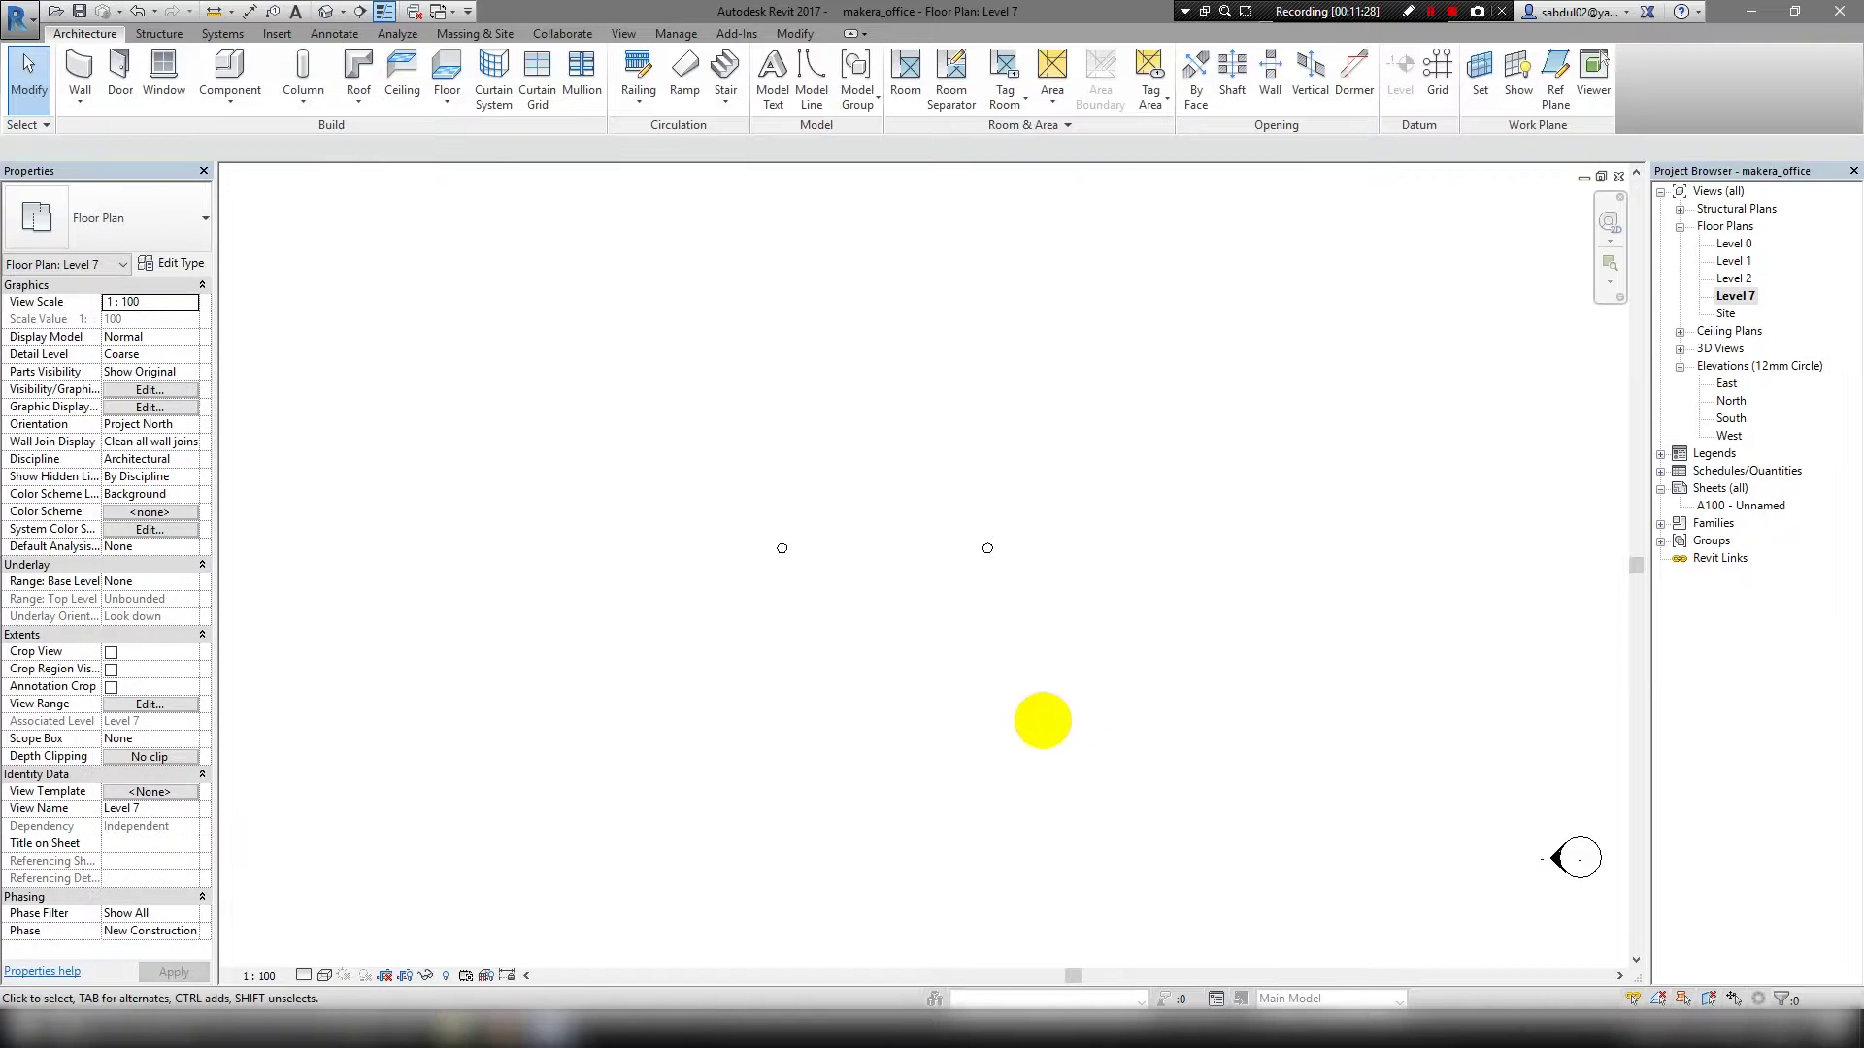
pyautogui.click(326, 12)
pyautogui.click(1539, 292)
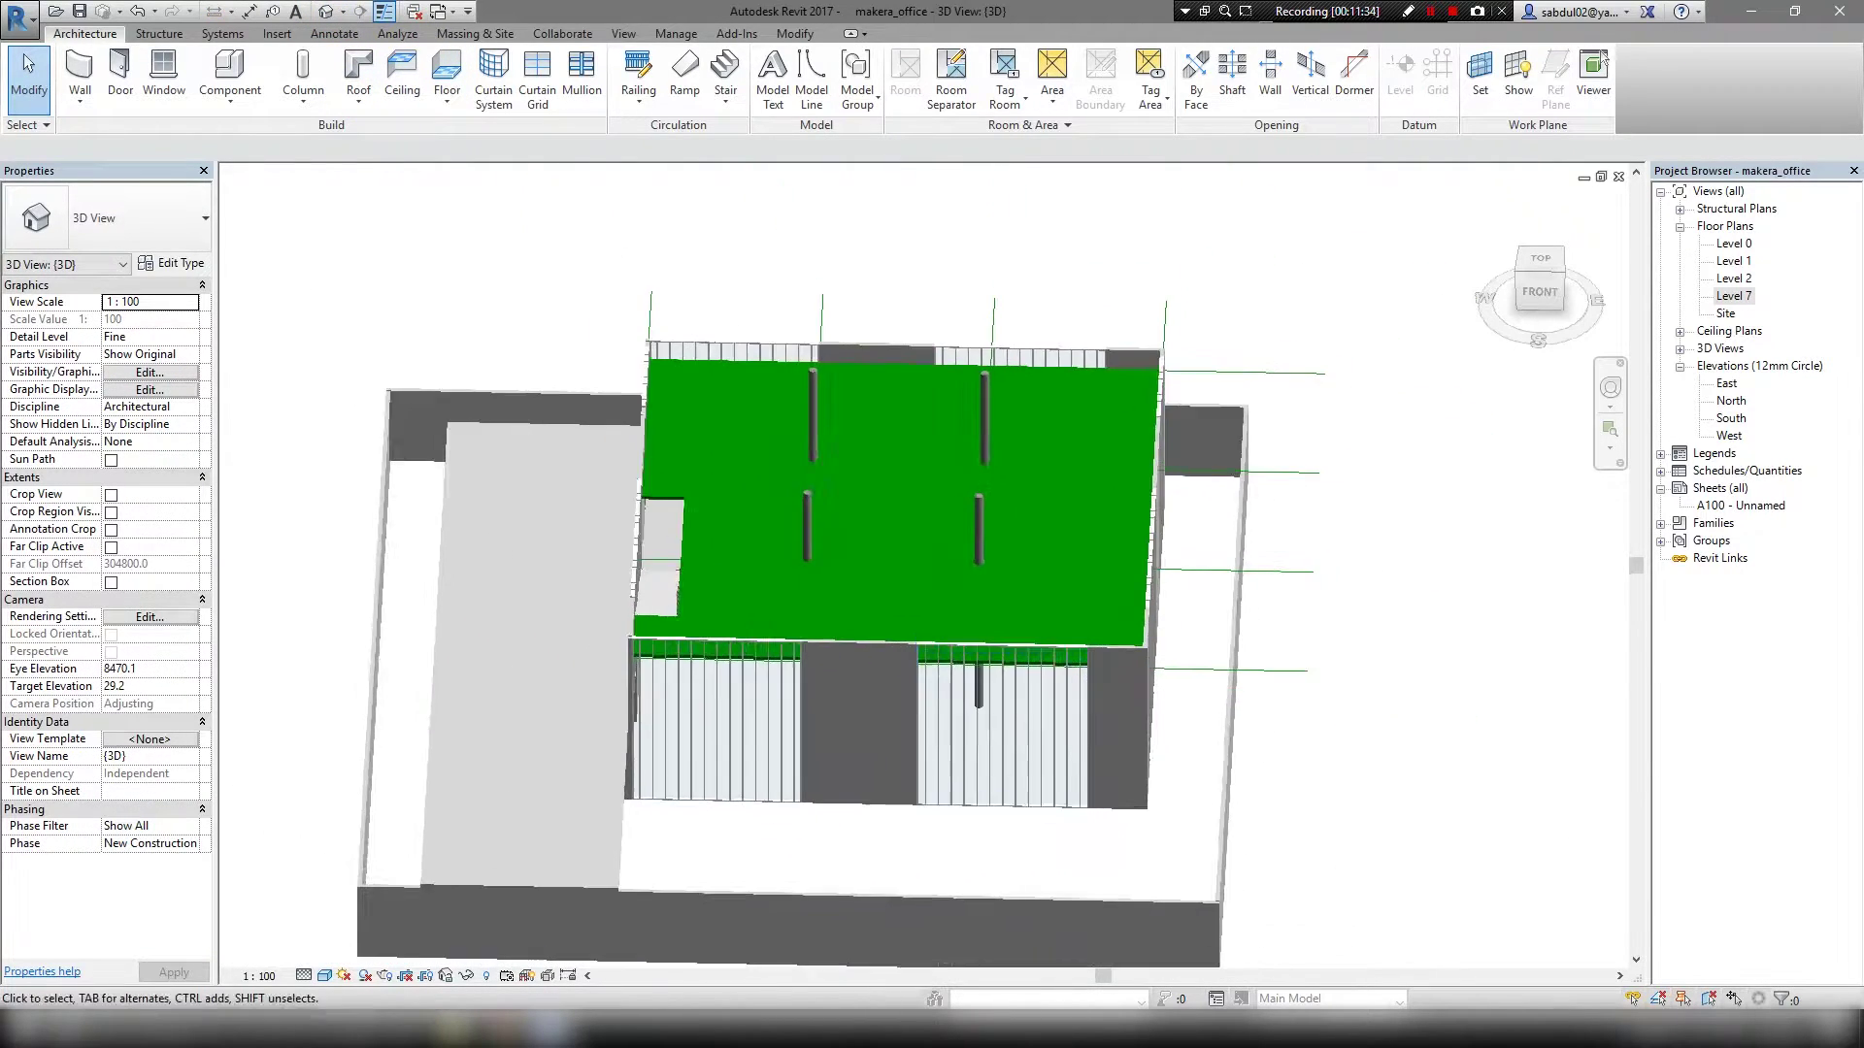
pyautogui.moveTo(1039, 296); pyautogui.dragTo(431, 314)
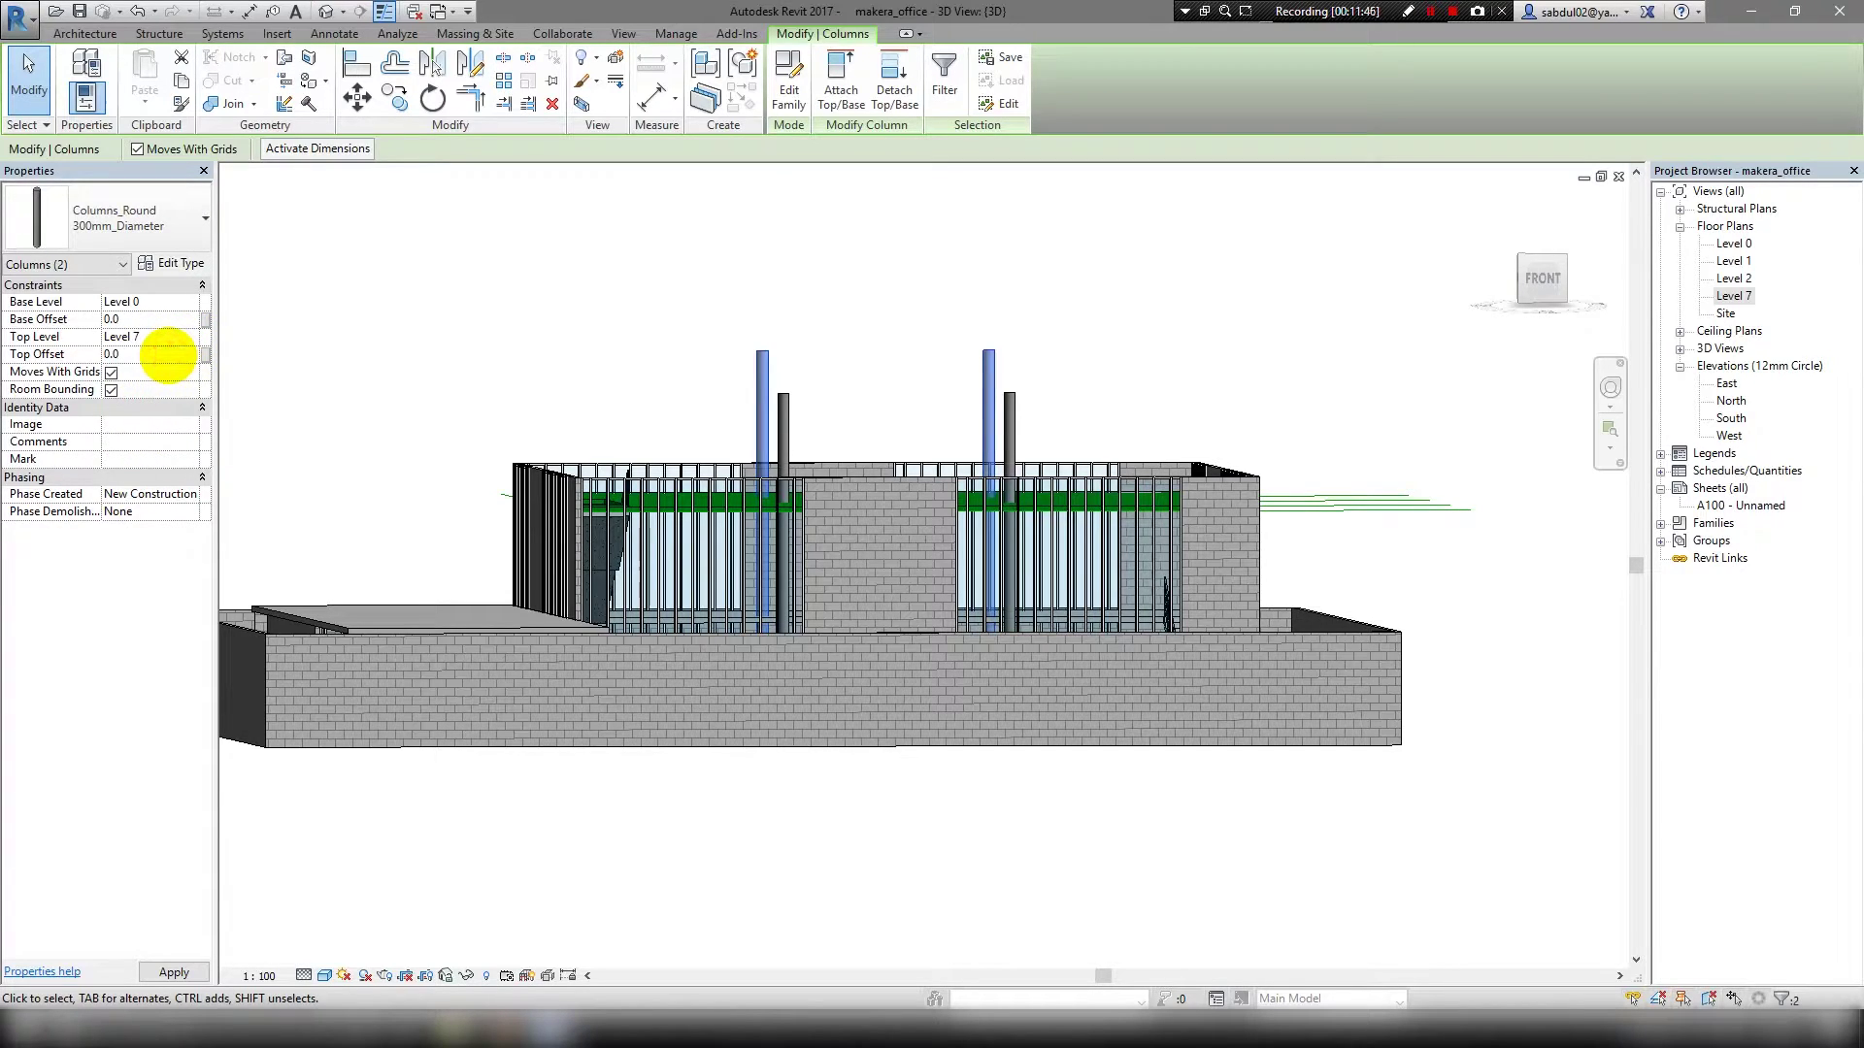
pyautogui.keyDown('shift'); pyautogui.moveTo(677, 428); pyautogui.dragTo(825, 447, button='middle'); pyautogui.keyUp('shift')
# On the Level 2 plan, start a Roof by Footprint sketch.
pyautogui.doubleClick(1735, 279)
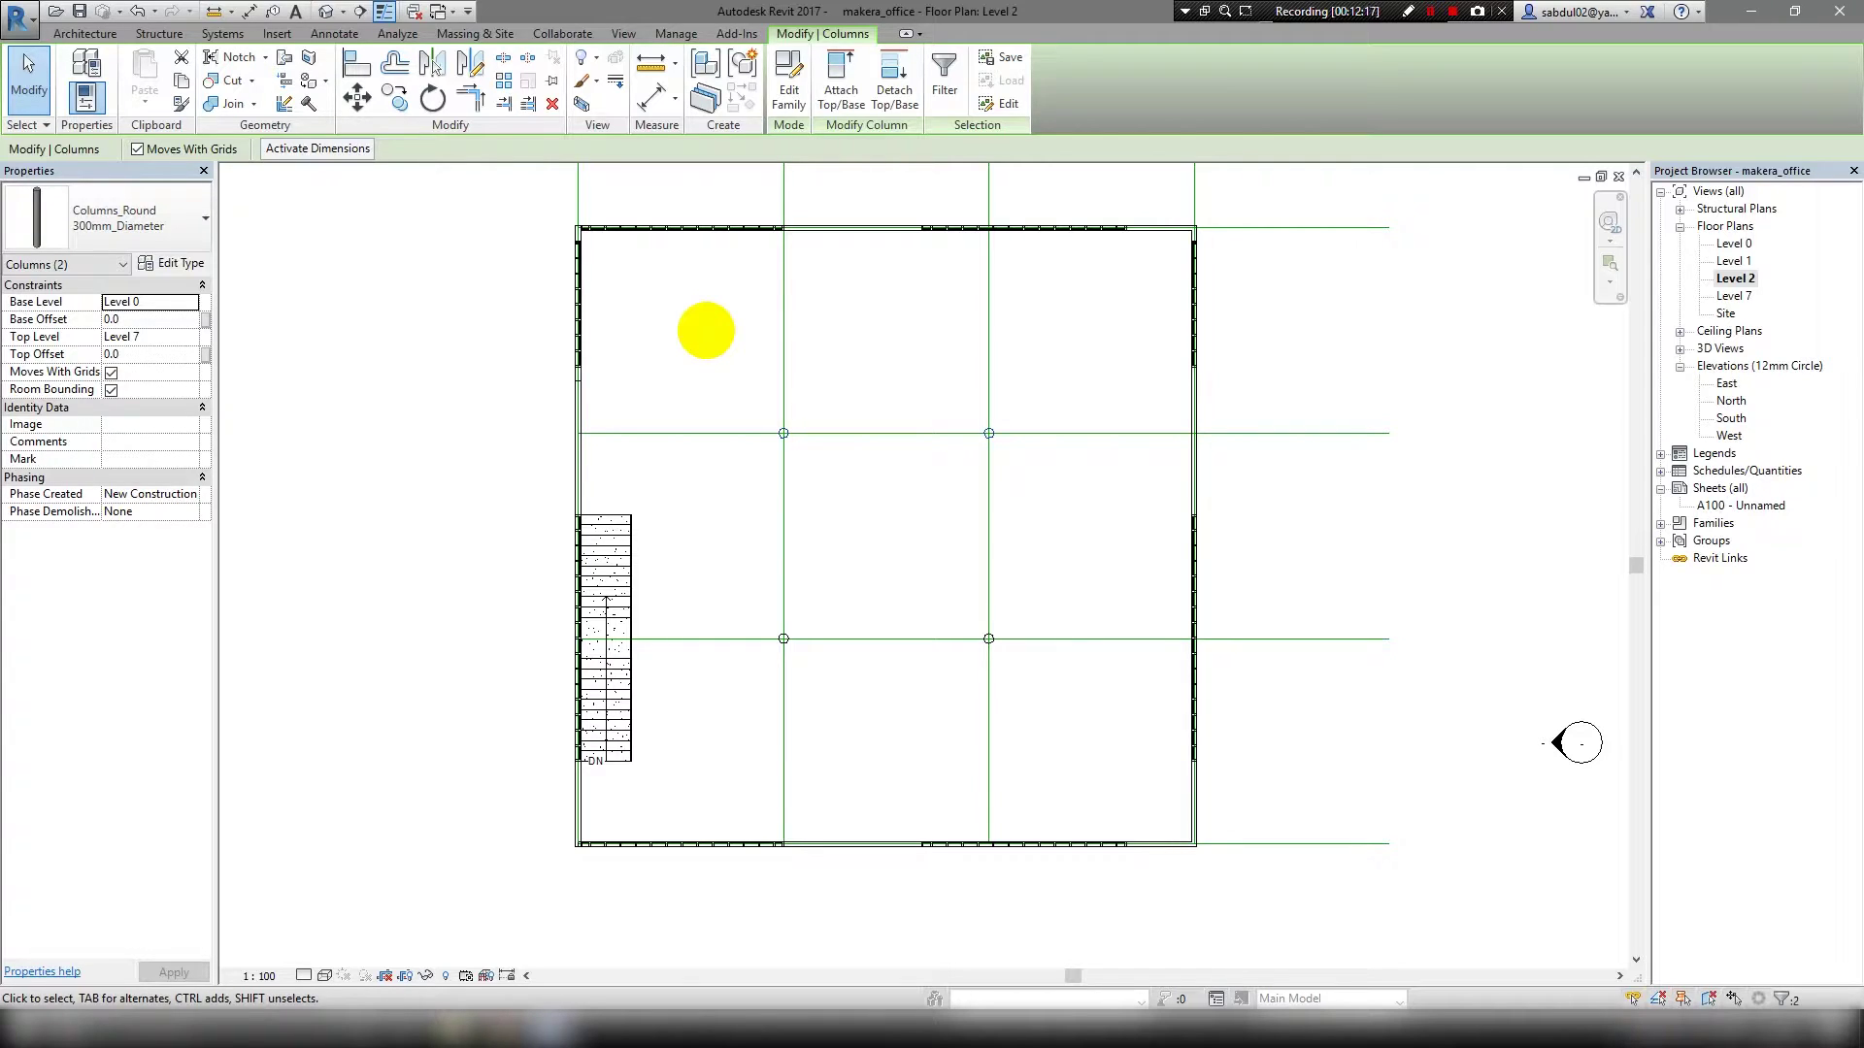
pyautogui.moveTo(705, 330); pyautogui.dragTo(744, 551, button='middle')
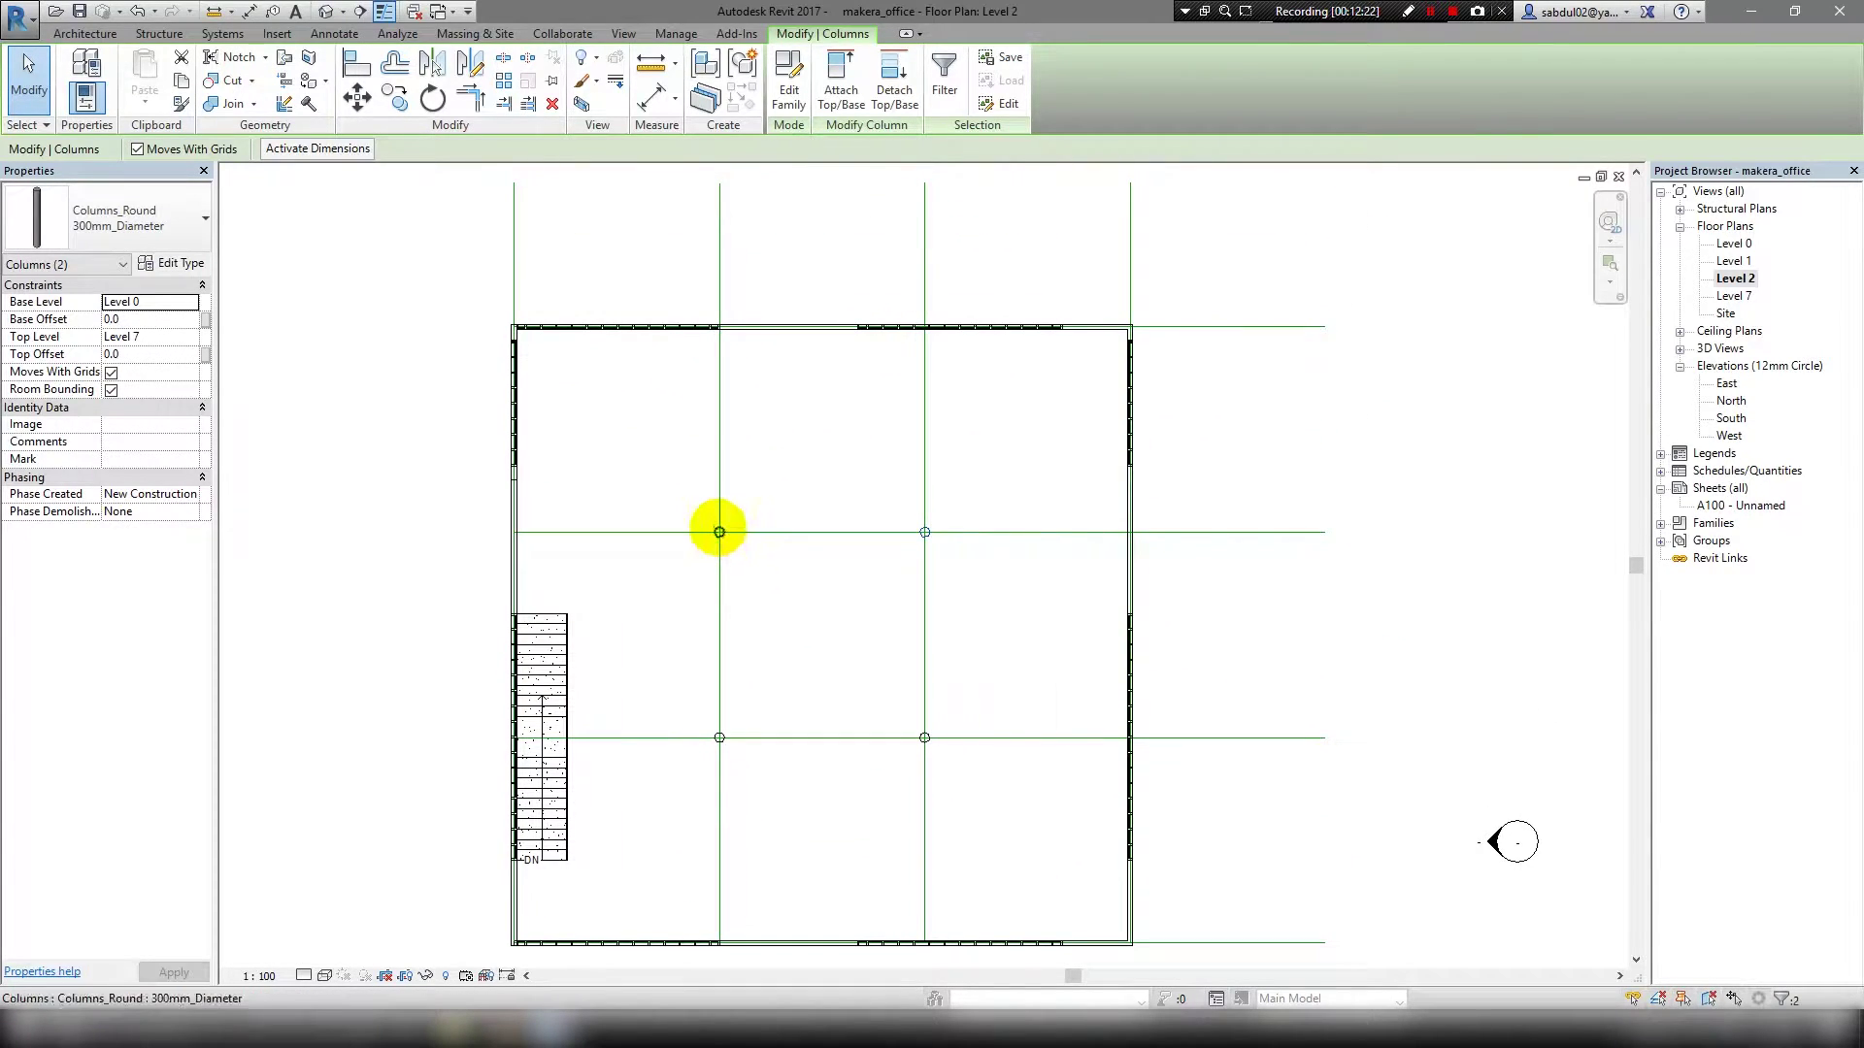
pyautogui.click(85, 33)
pyautogui.click(311, 60)
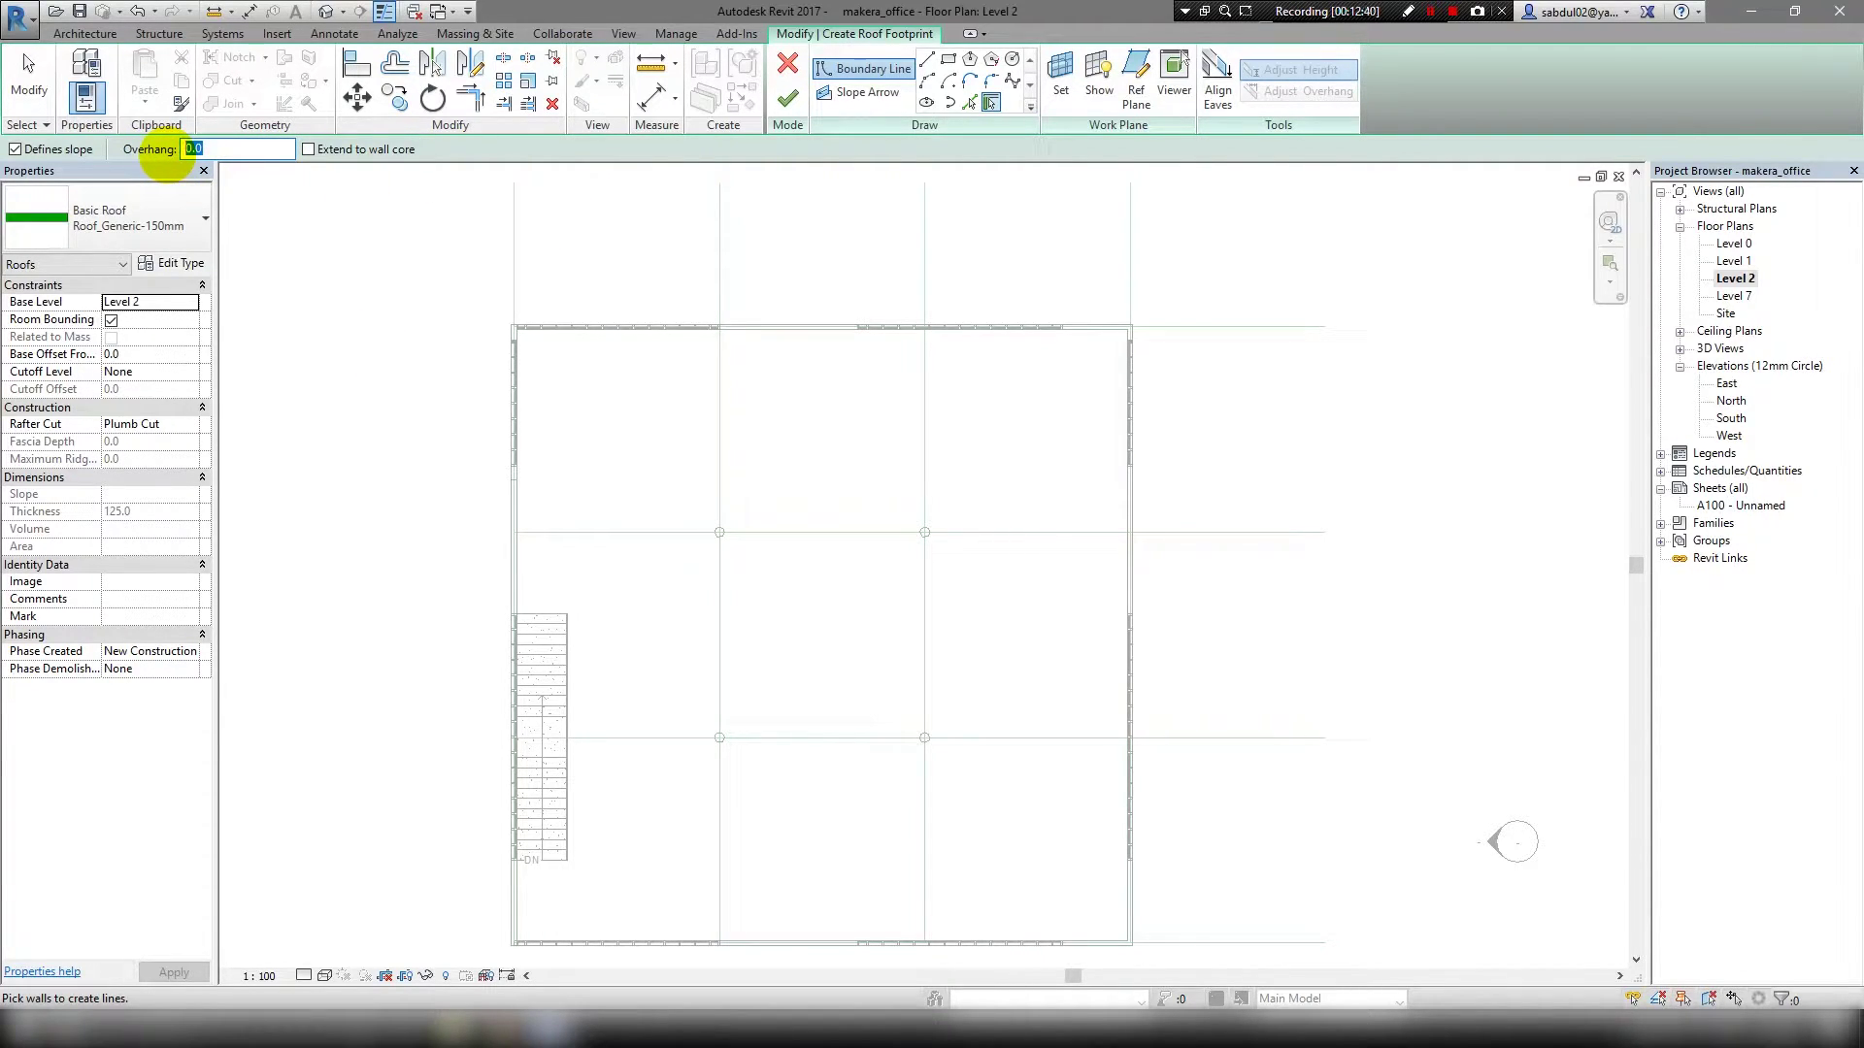
# Sketch a rectangular roof footprint around the building's outer corners.
pyautogui.scroll(2, 471, 375)
pyautogui.scroll(3, 500, 313)
pyautogui.scroll(2, 551, 269)
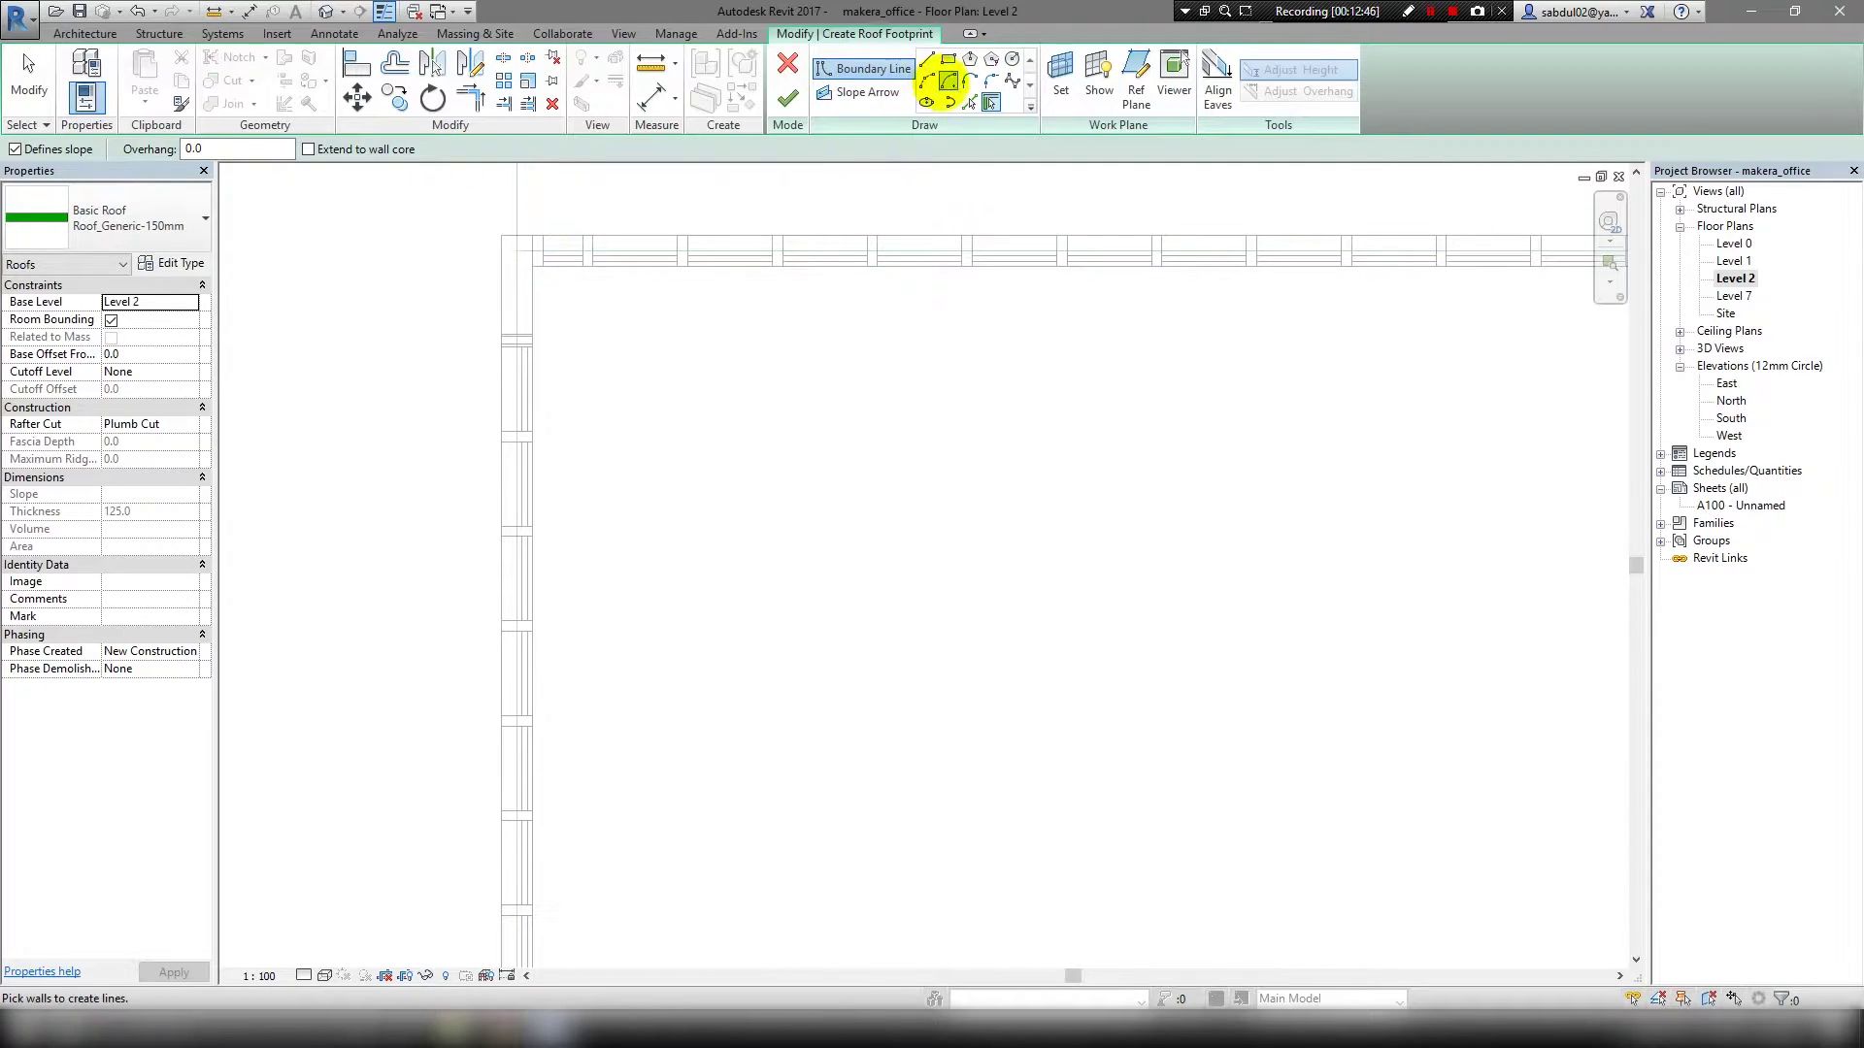
pyautogui.click(949, 59)
pyautogui.click(533, 262)
pyautogui.scroll(-2, 707, 591)
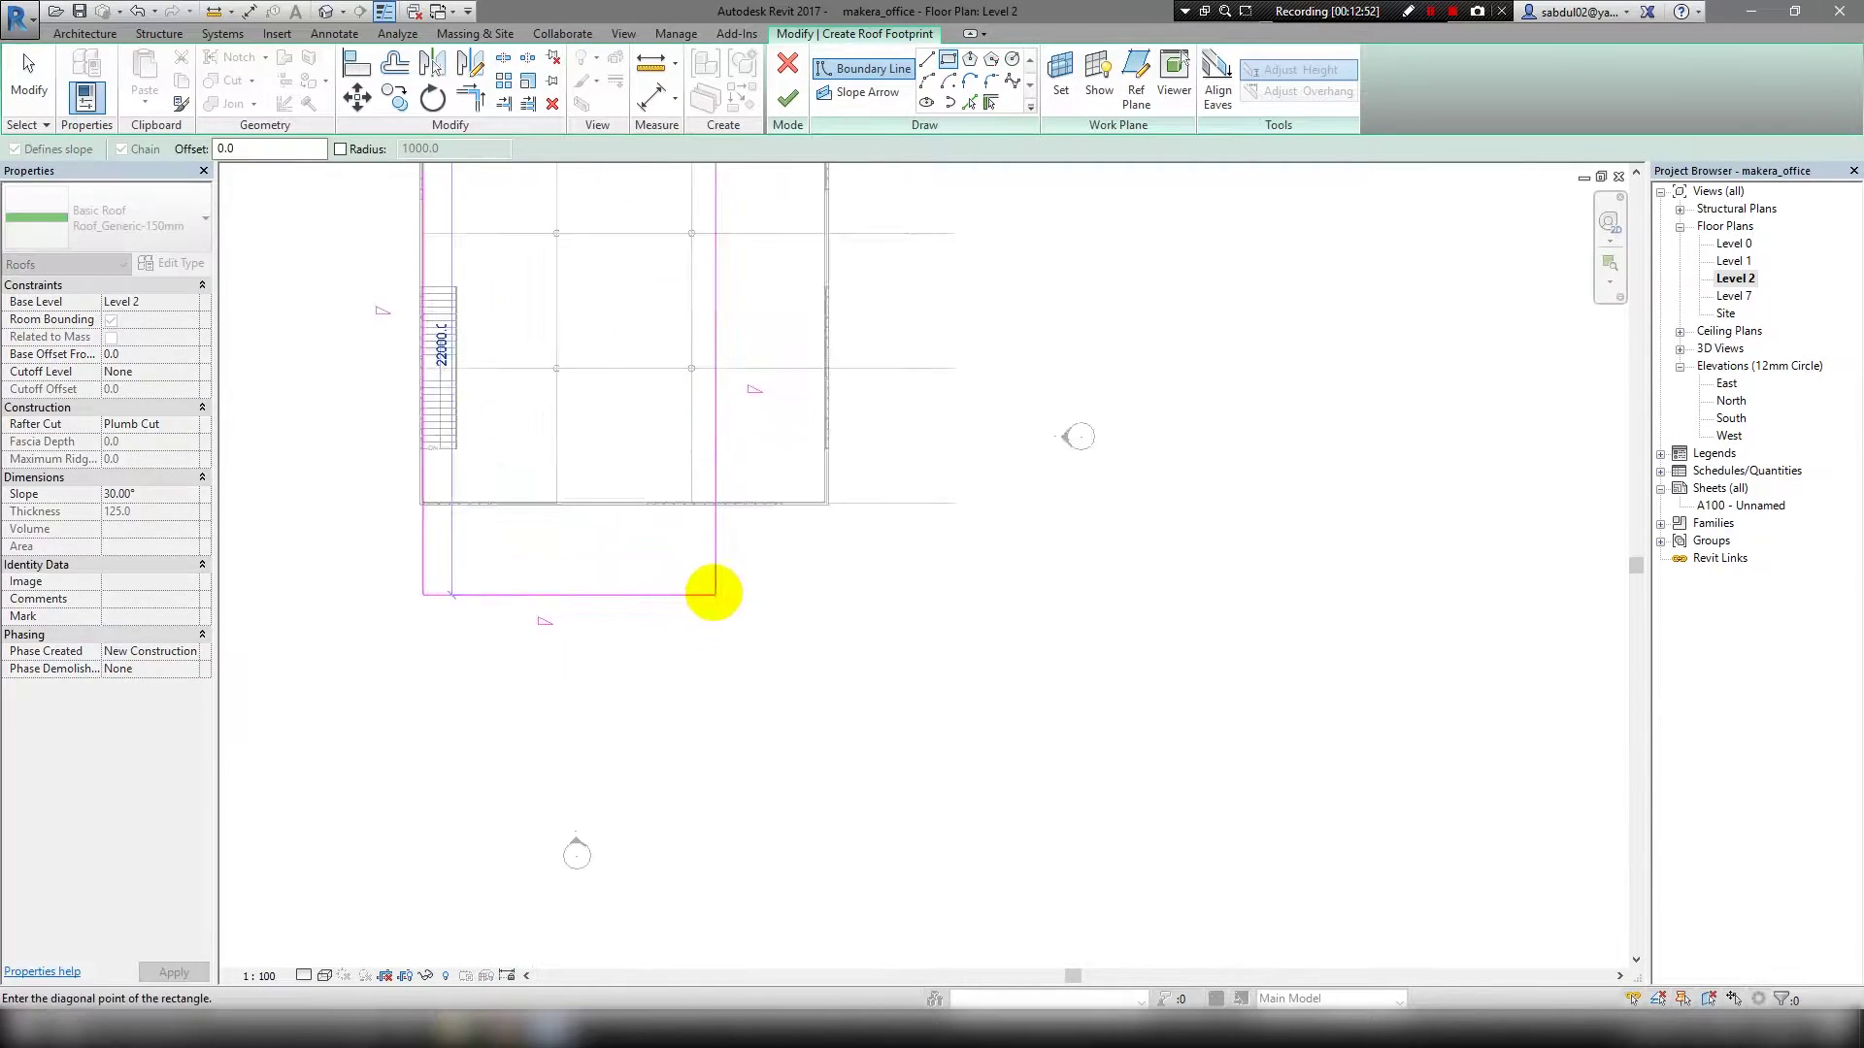
pyautogui.moveTo(708, 591); pyautogui.dragTo(964, 433, button='middle')
pyautogui.click(964, 434)
pyautogui.scroll(-3, 761, 320)
pyautogui.scroll(2, 633, 491)
pyautogui.press('Escape')
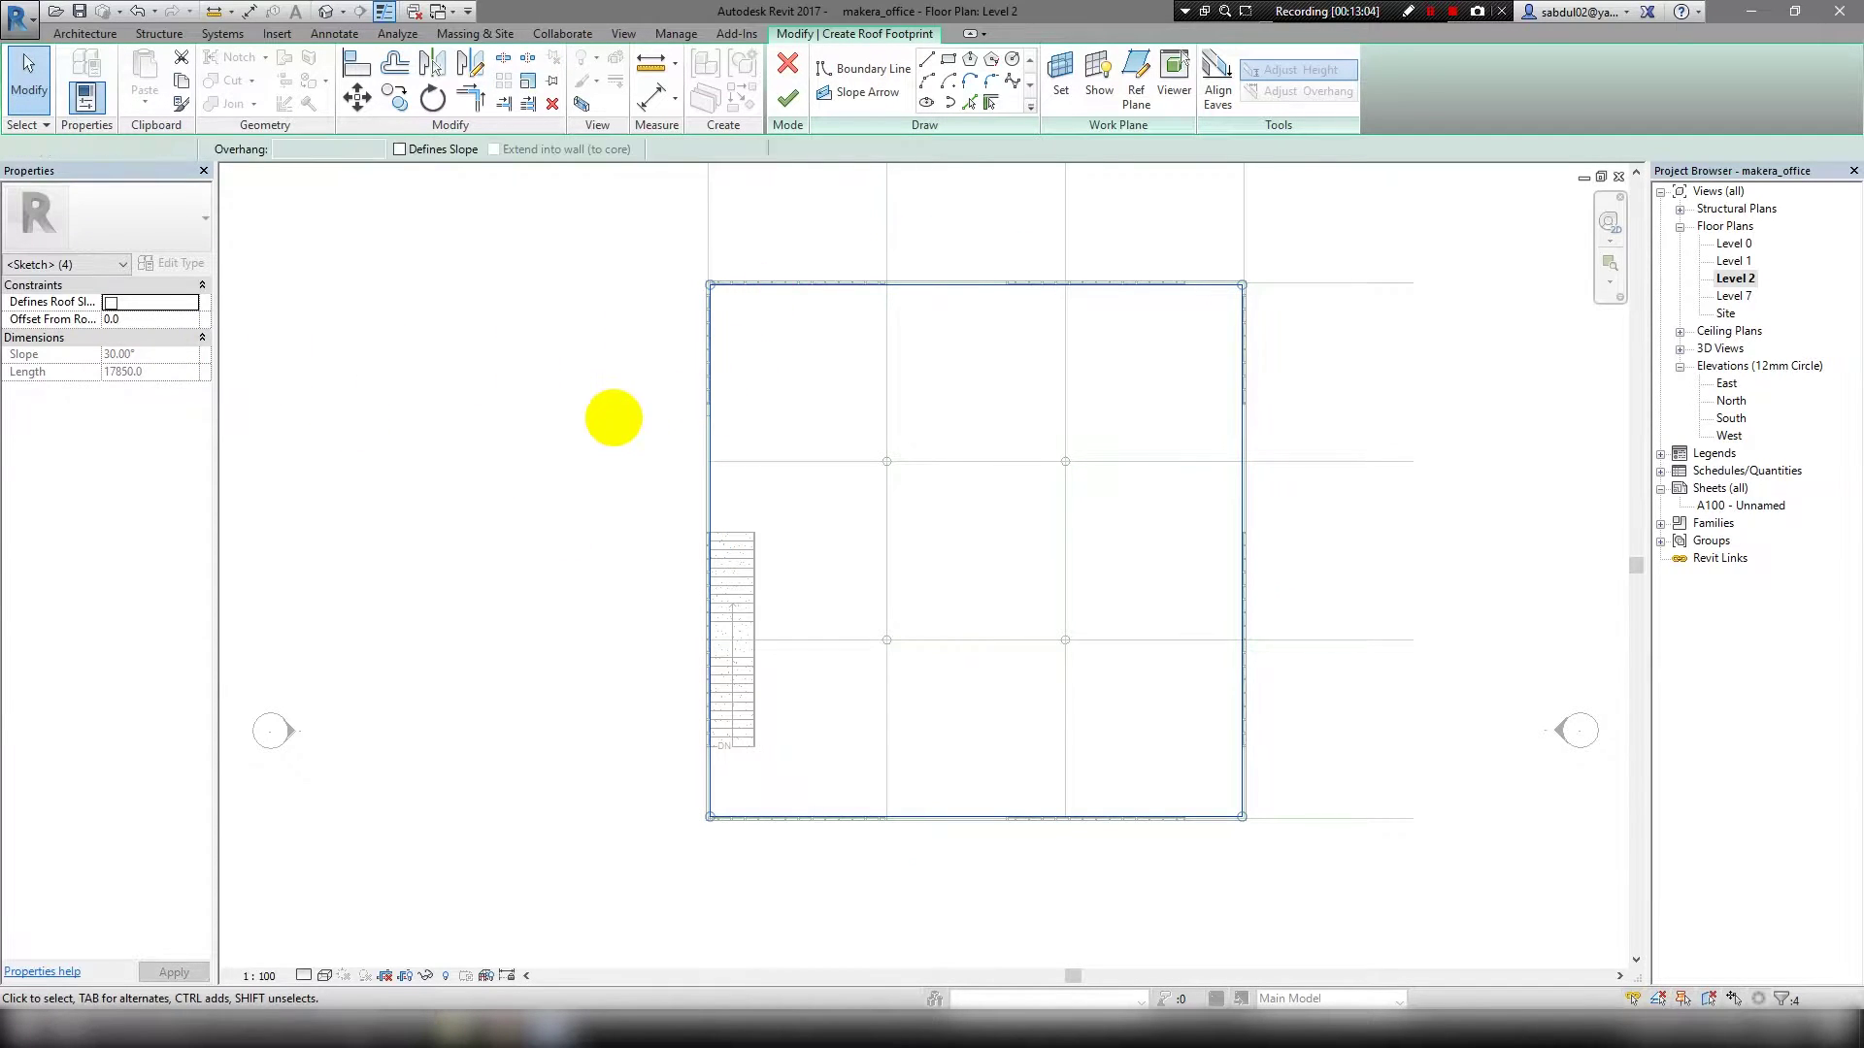
pyautogui.click(613, 417)
# Finish the flat roof on Level 7 and view it from above in 3D.
pyautogui.click(787, 97)
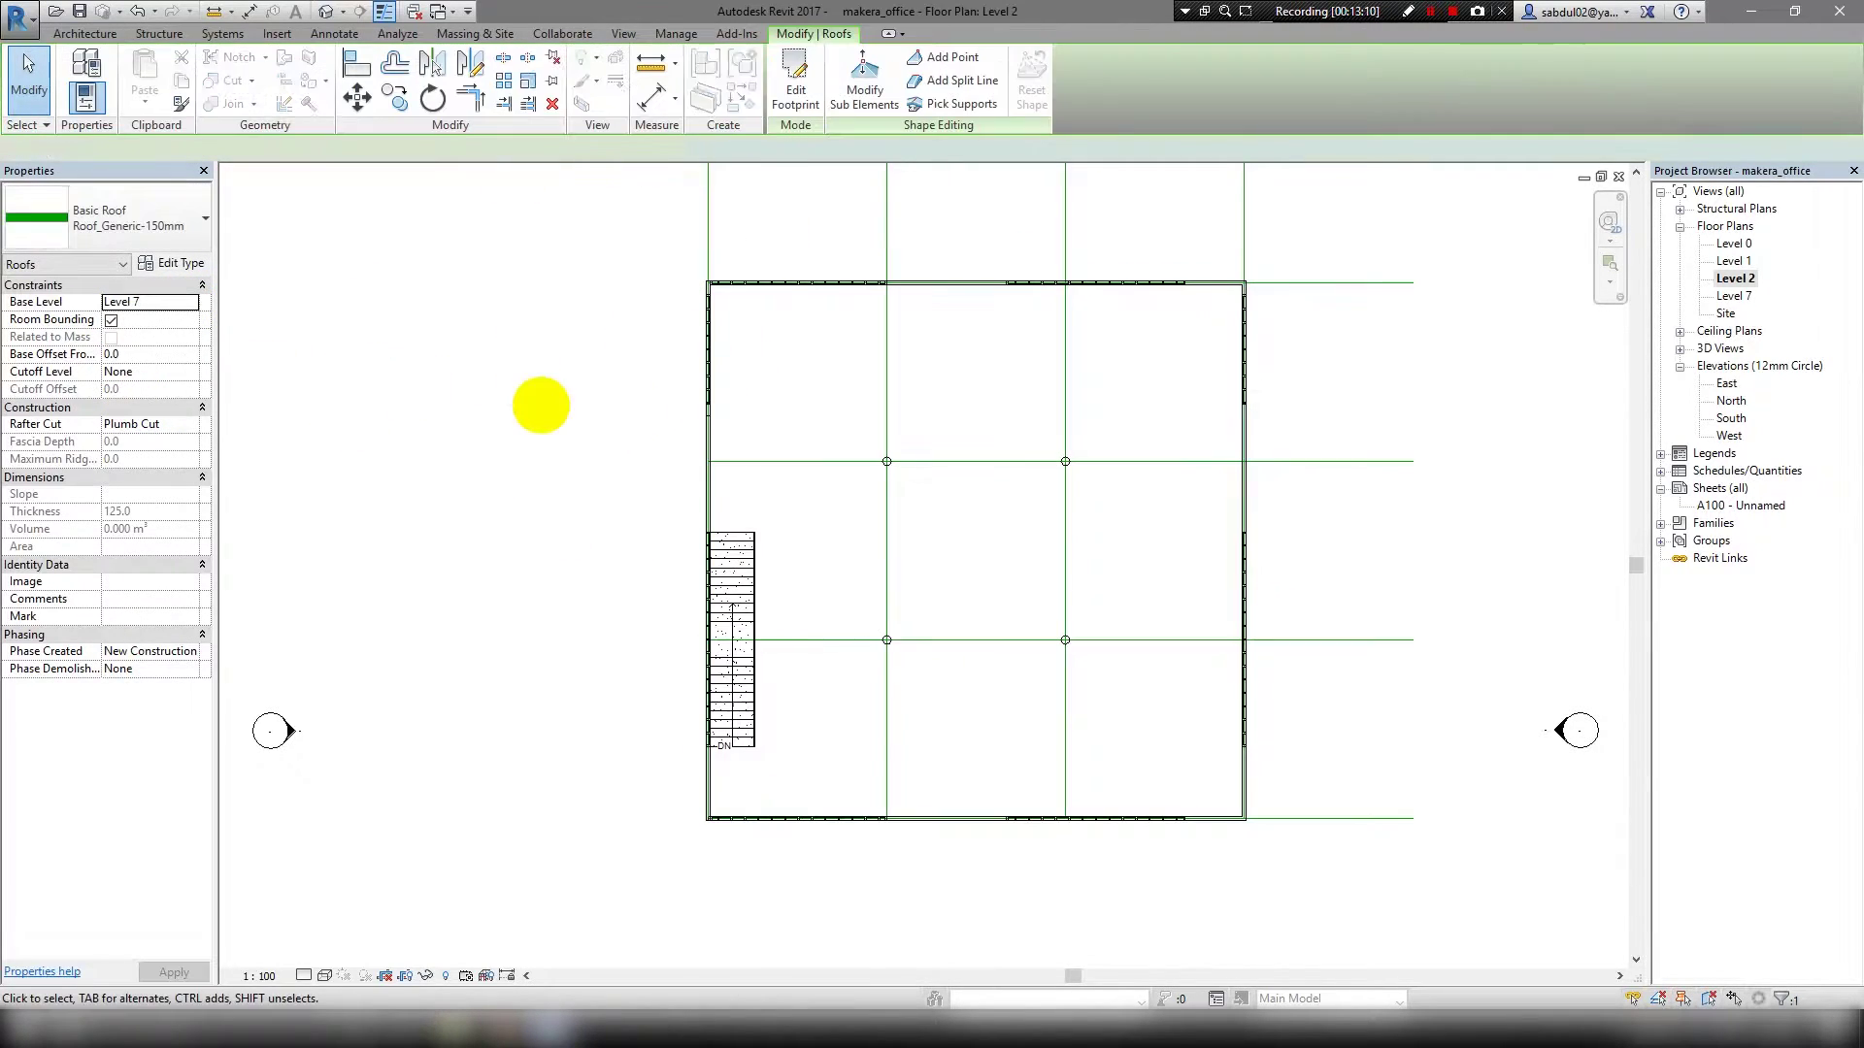
pyautogui.click(326, 11)
pyautogui.moveTo(640, 456)
pyautogui.keyDown('shift'); pyautogui.mouseDown(button='middle')
pyautogui.moveTo(1165, 469)
pyautogui.moveTo(1123, 437)
pyautogui.moveTo(1158, 377)
pyautogui.moveTo(1213, 437)
pyautogui.mouseUp(button='middle'); pyautogui.keyUp('shift')
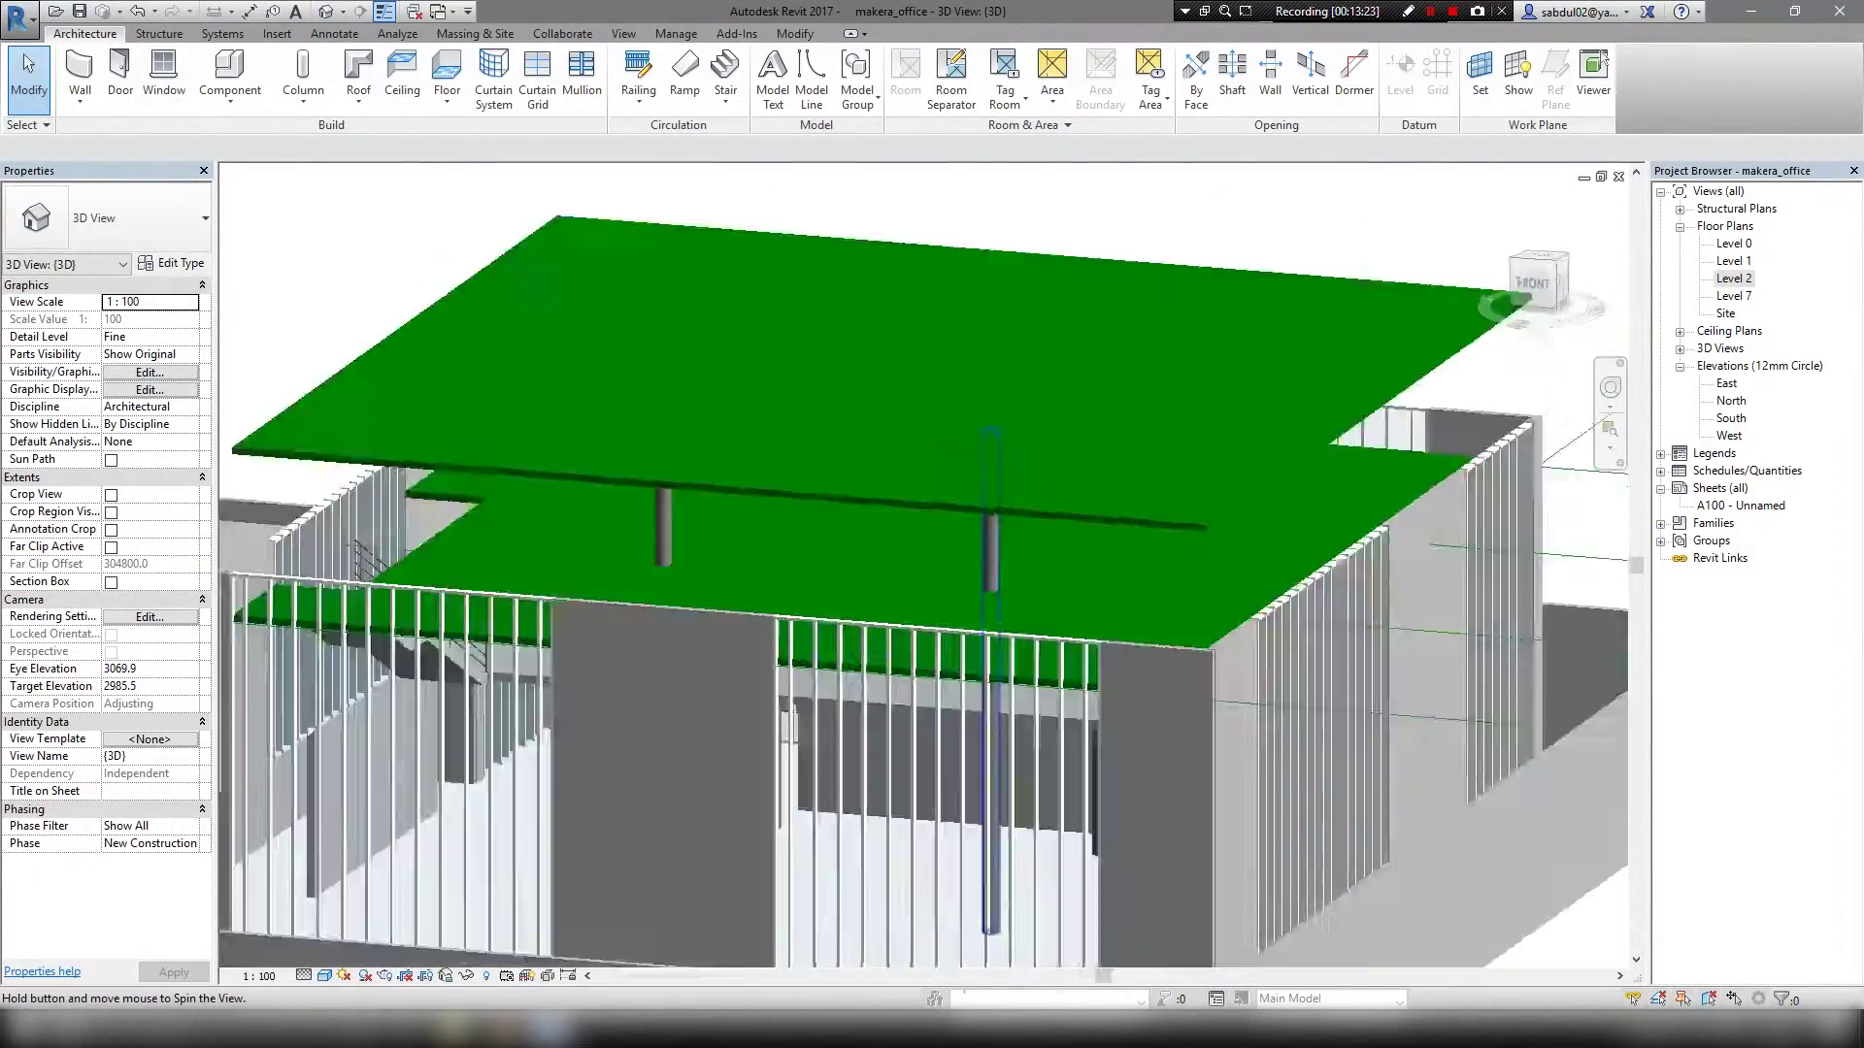
# On the Level 7 plan, create an in-place Generic Model and start an extrusion.
pyautogui.doubleClick(1735, 296)
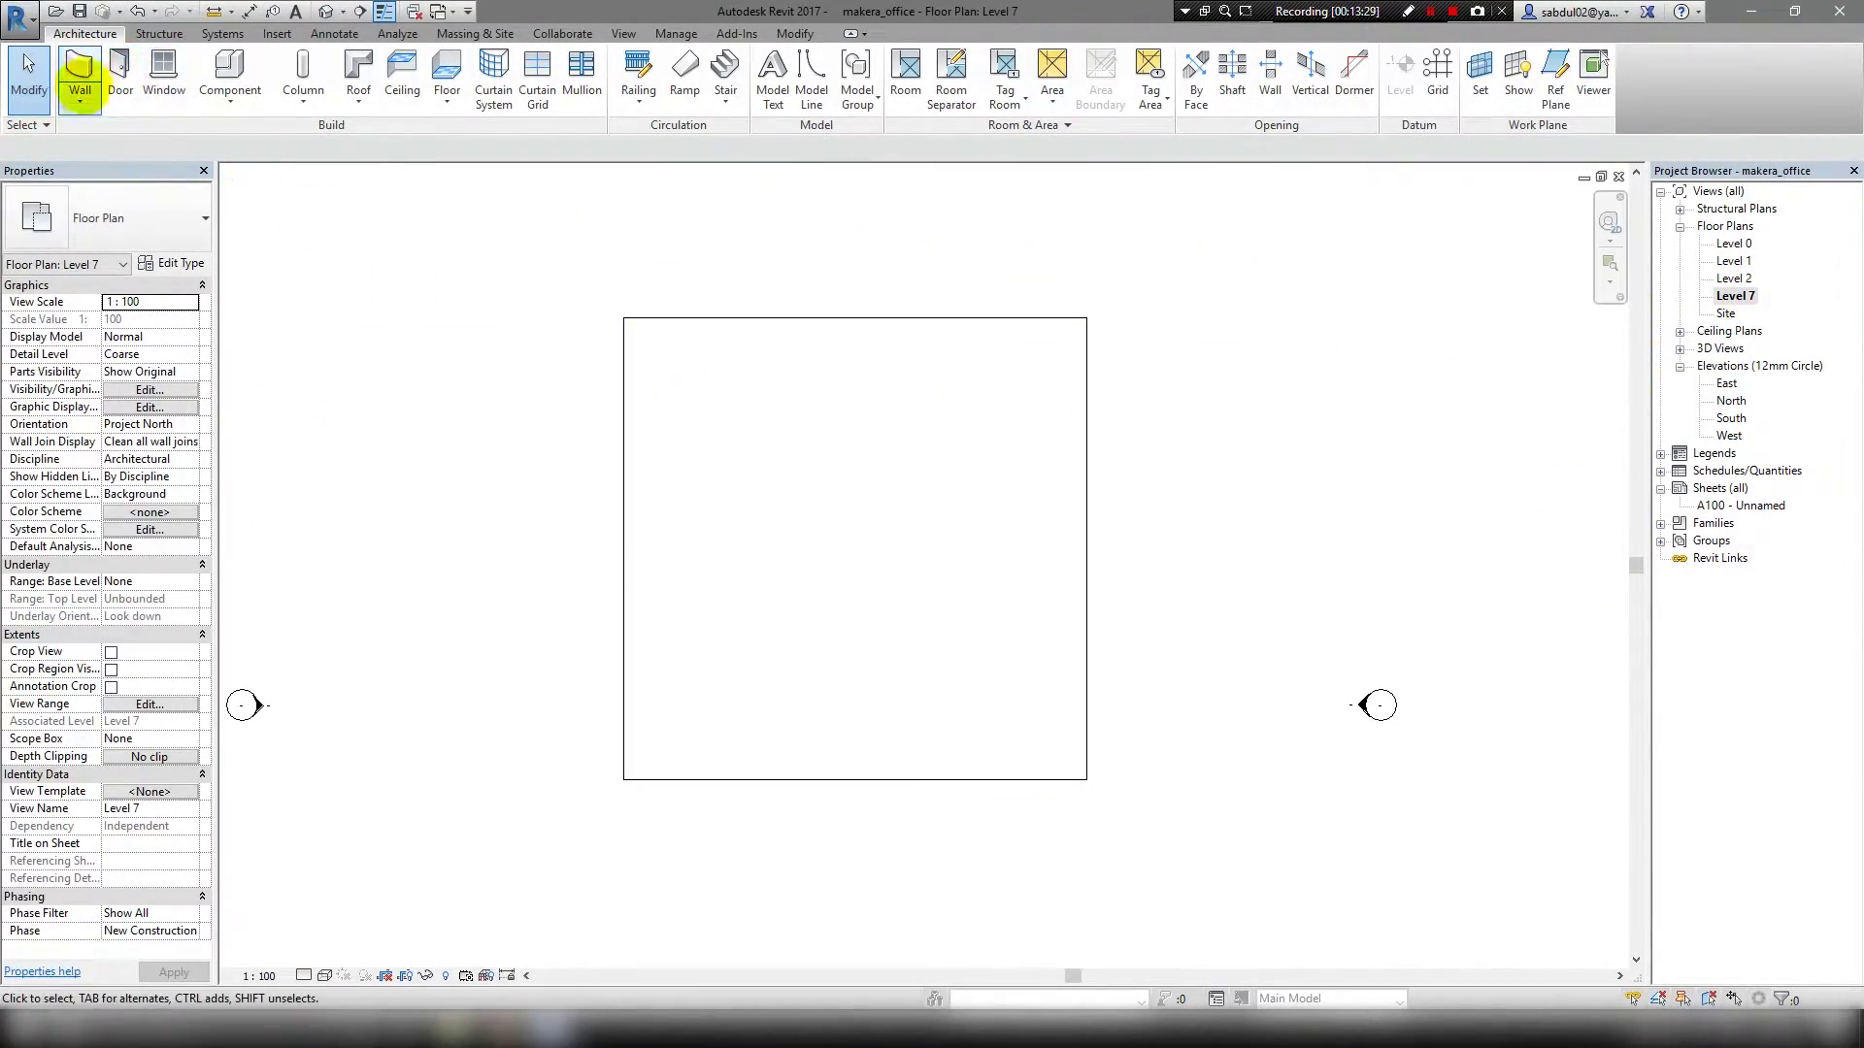
pyautogui.click(226, 177)
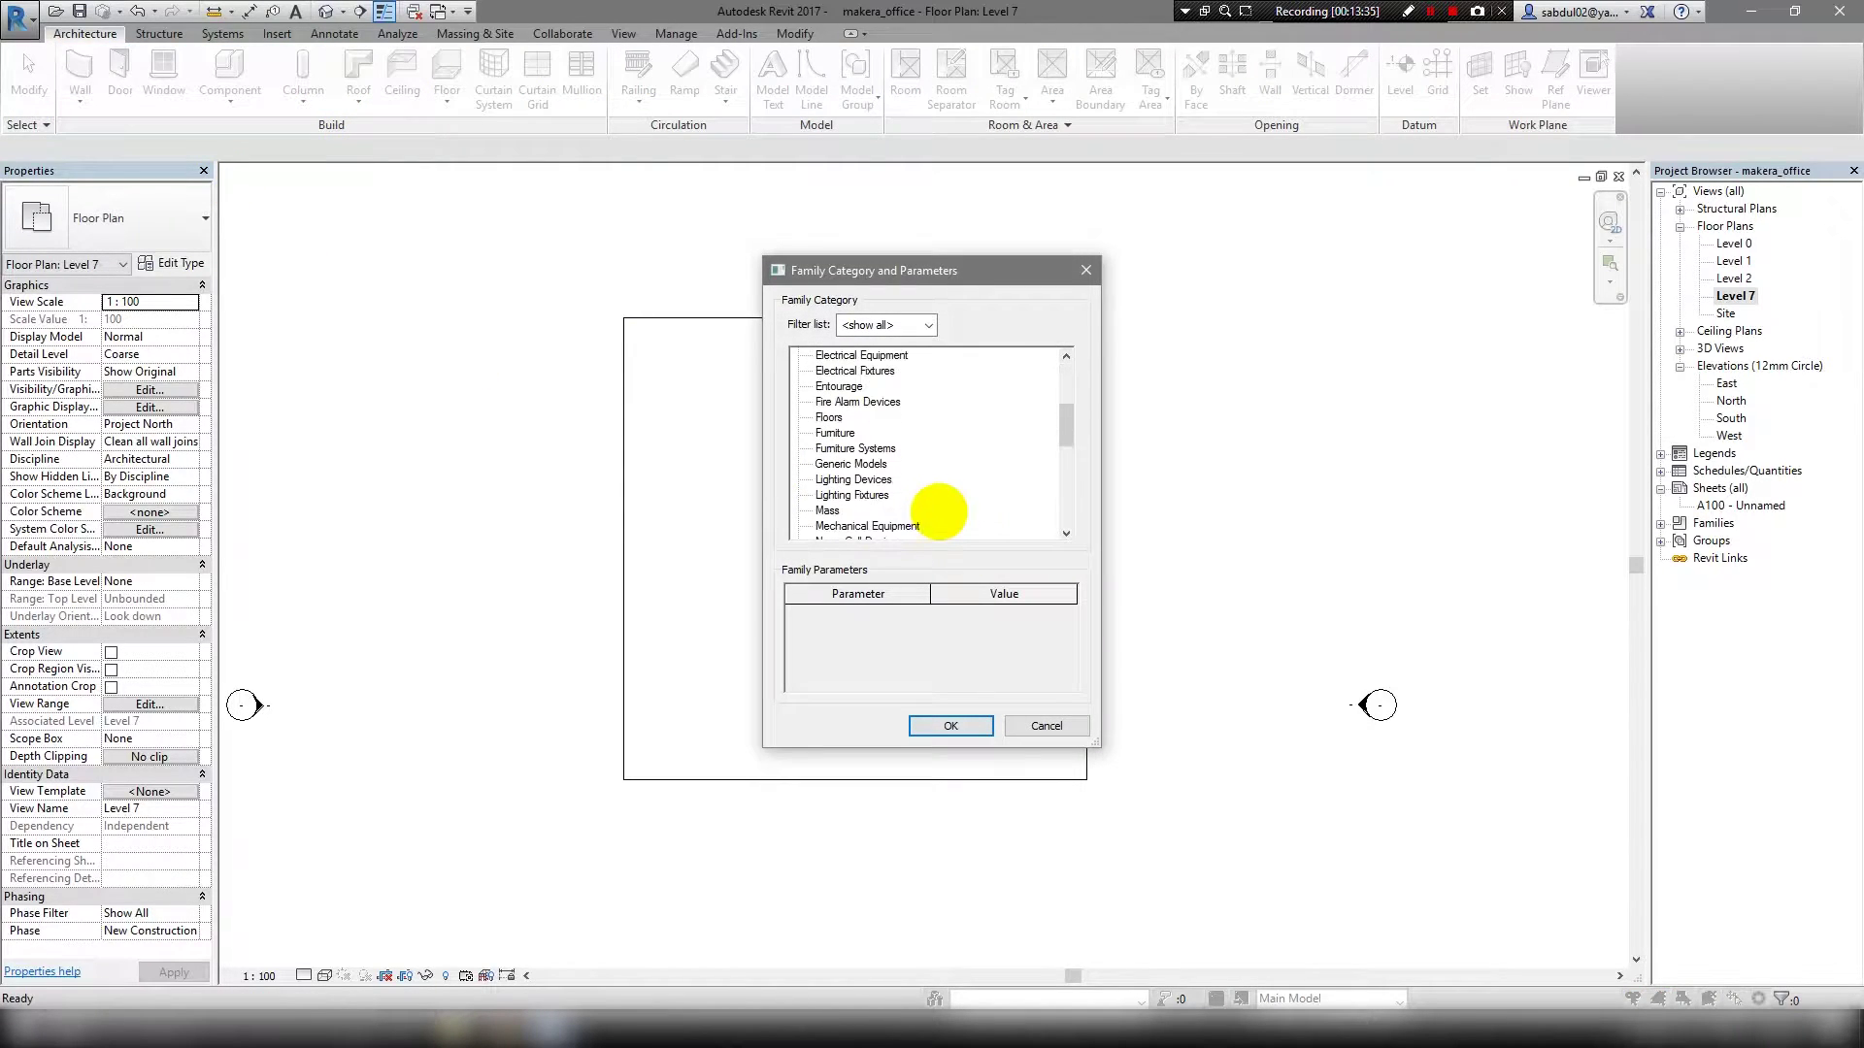
pyautogui.click(950, 725)
pyautogui.click(934, 542)
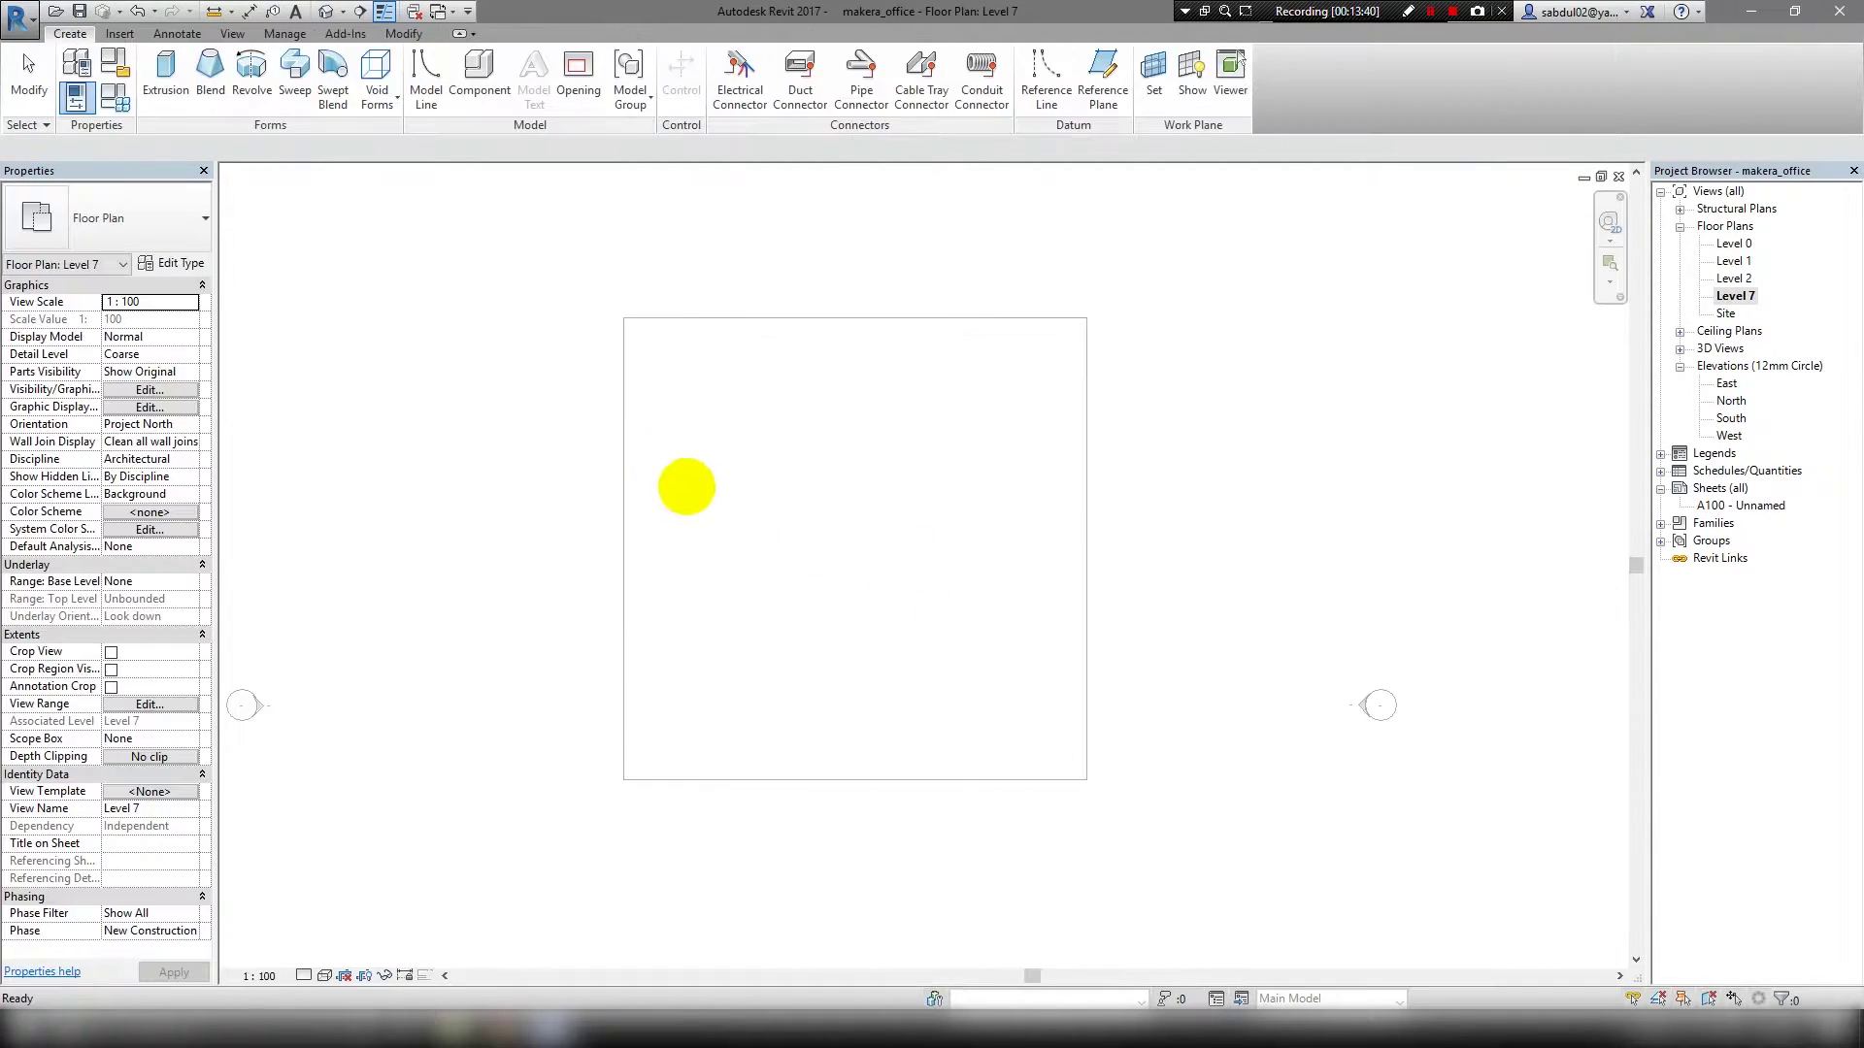
pyautogui.click(167, 68)
# Sketch a rectangle offset 600 around the roof plus a 75 offset copy, and finish.
pyautogui.click(729, 60)
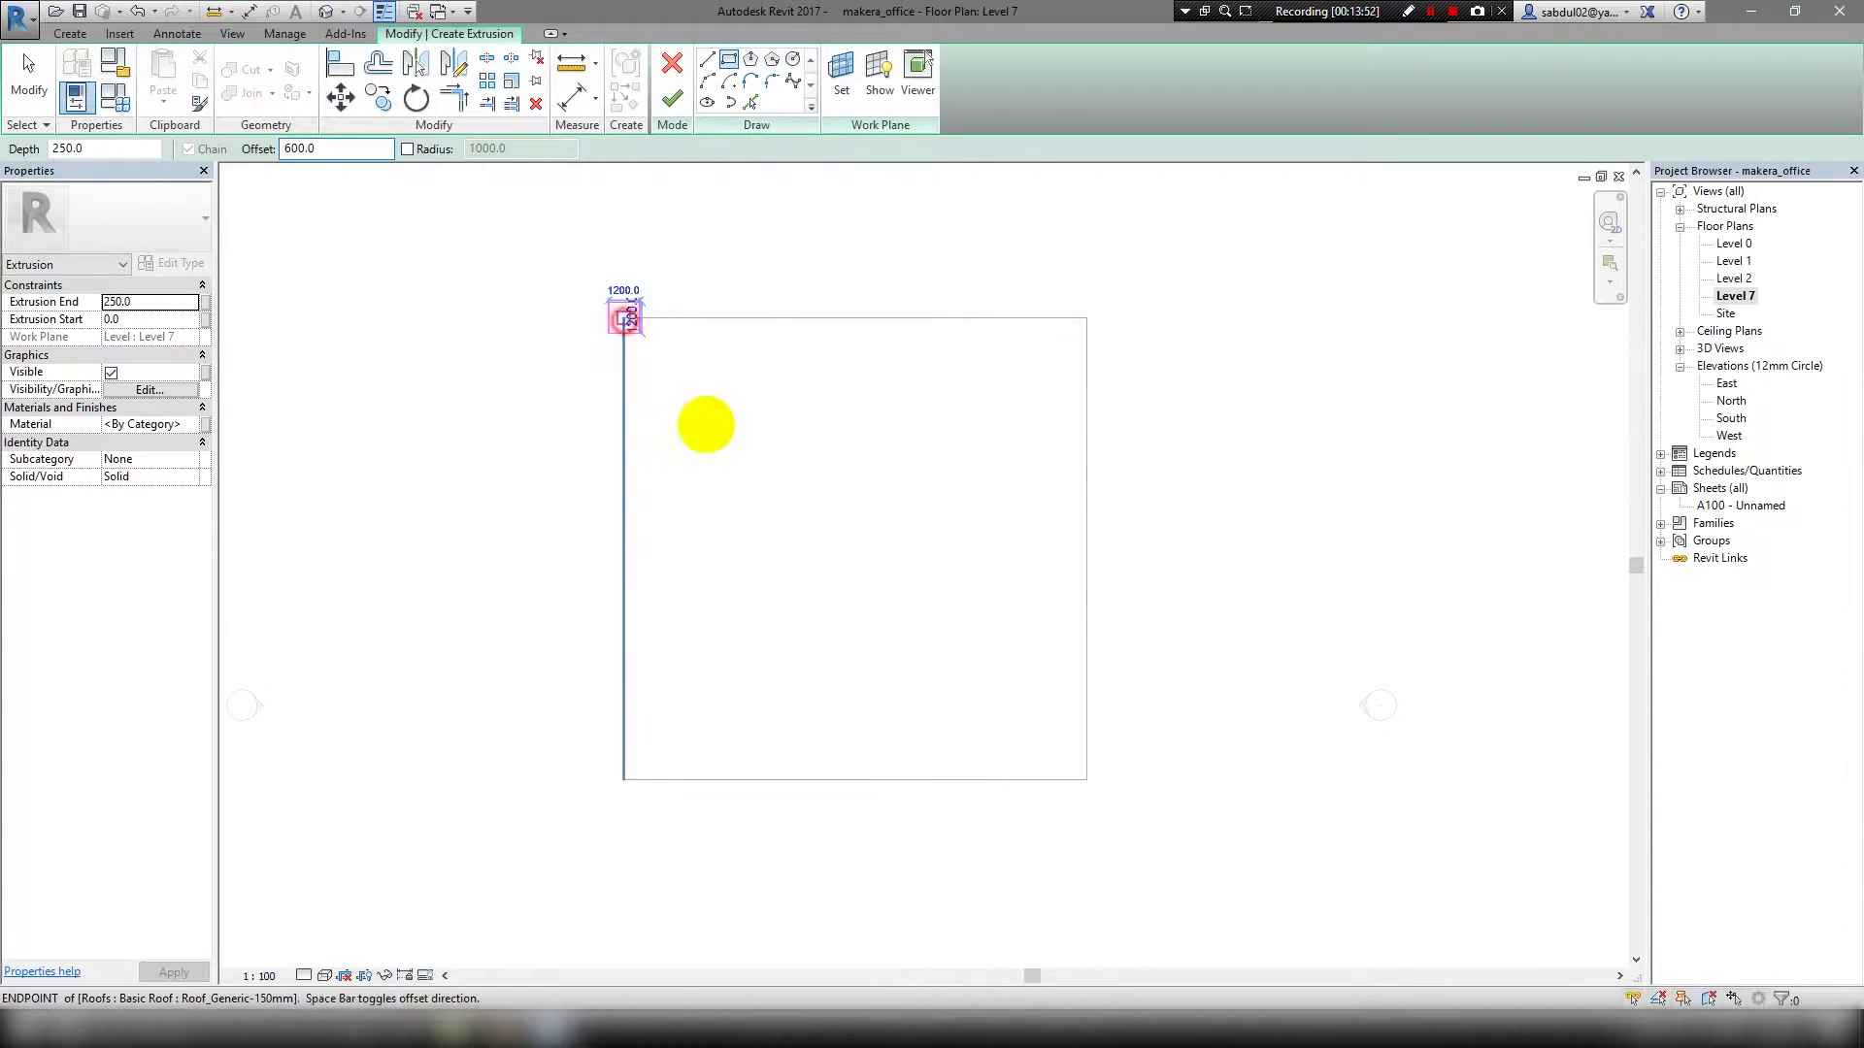
pyautogui.click(1087, 779)
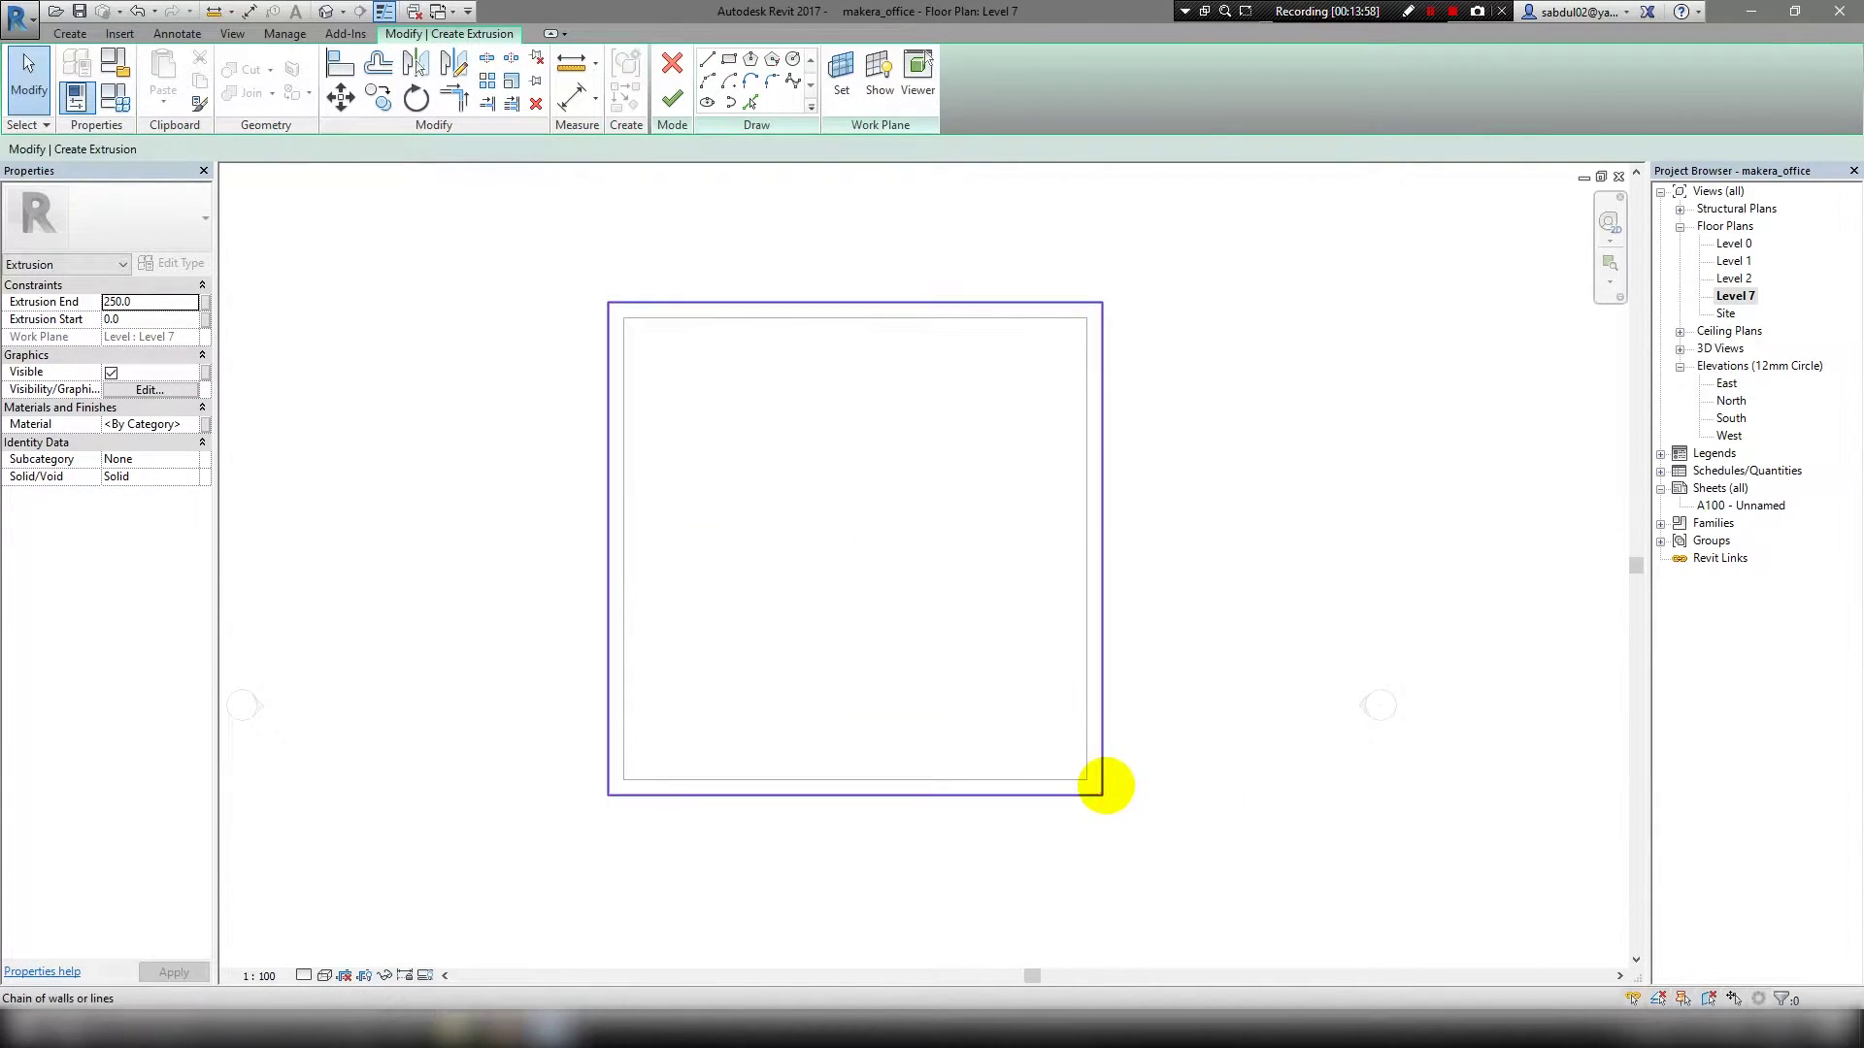
pyautogui.press('o')
pyautogui.press('f')
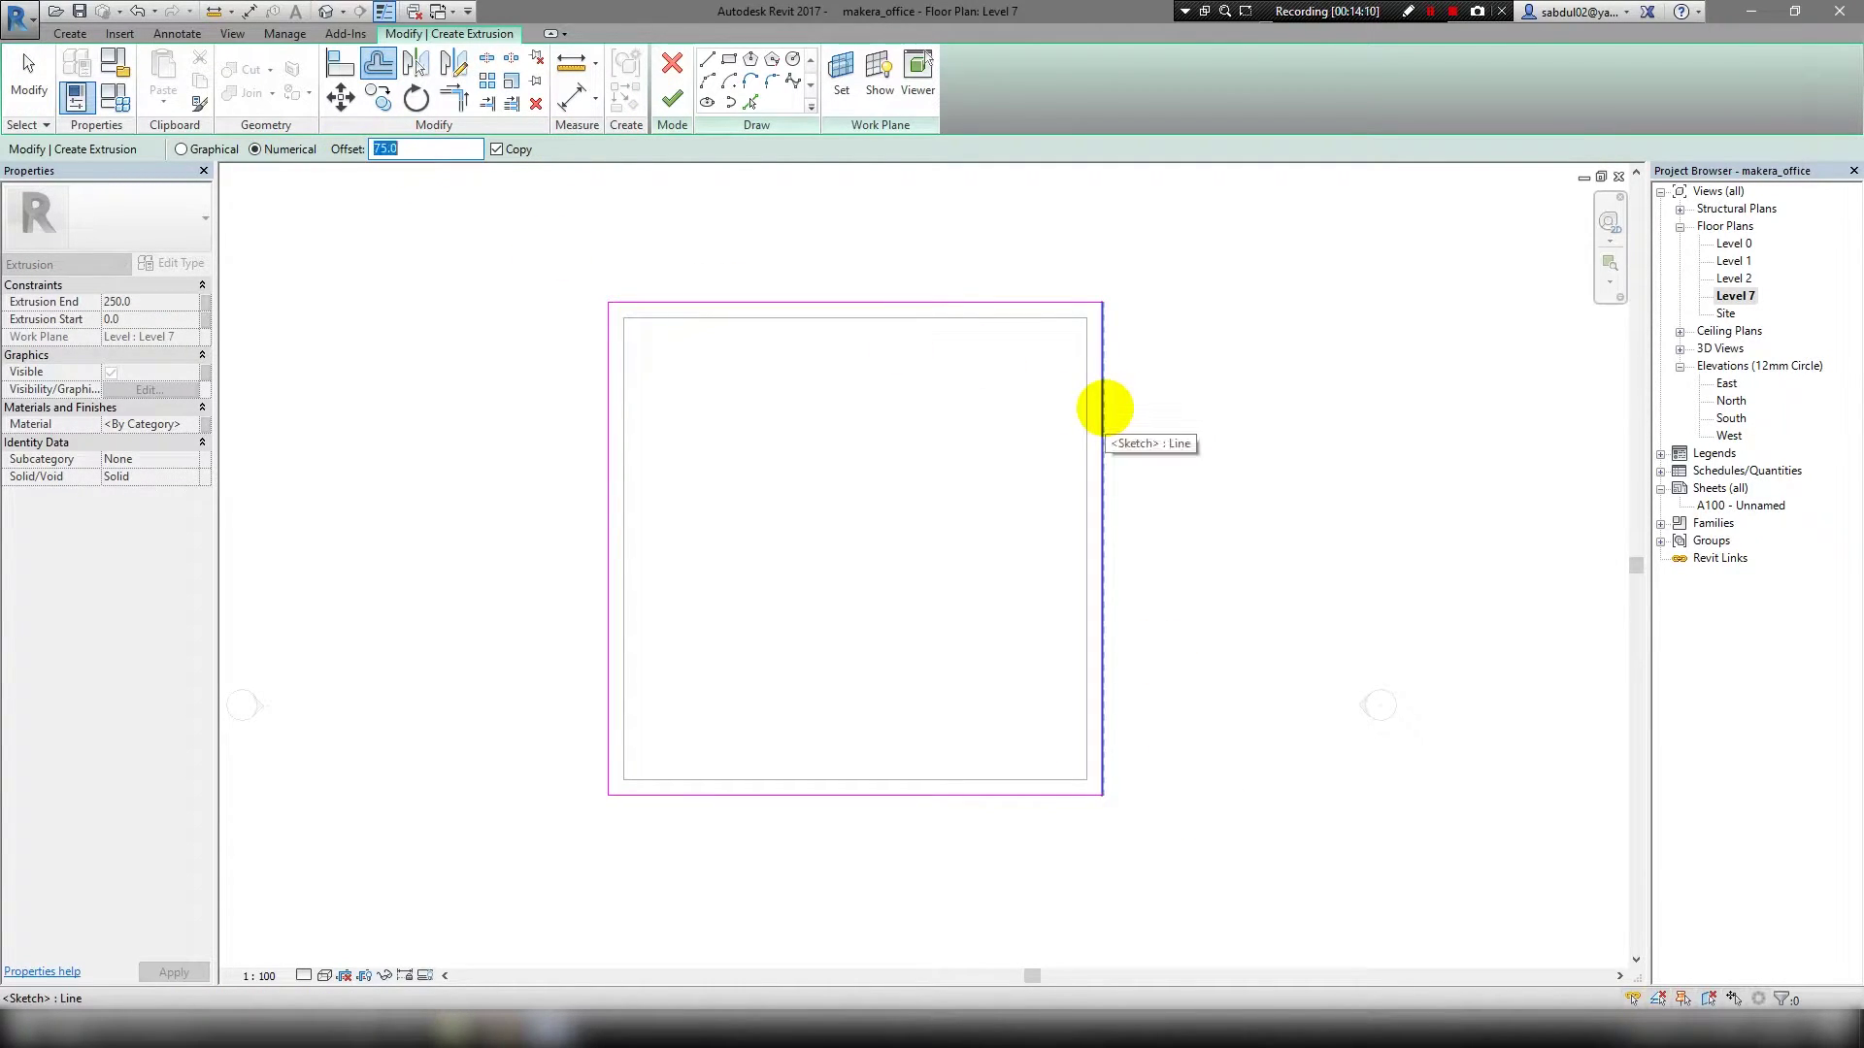
pyautogui.scroll(3, 655, 265)
pyautogui.press('Tab')
pyautogui.click(615, 395)
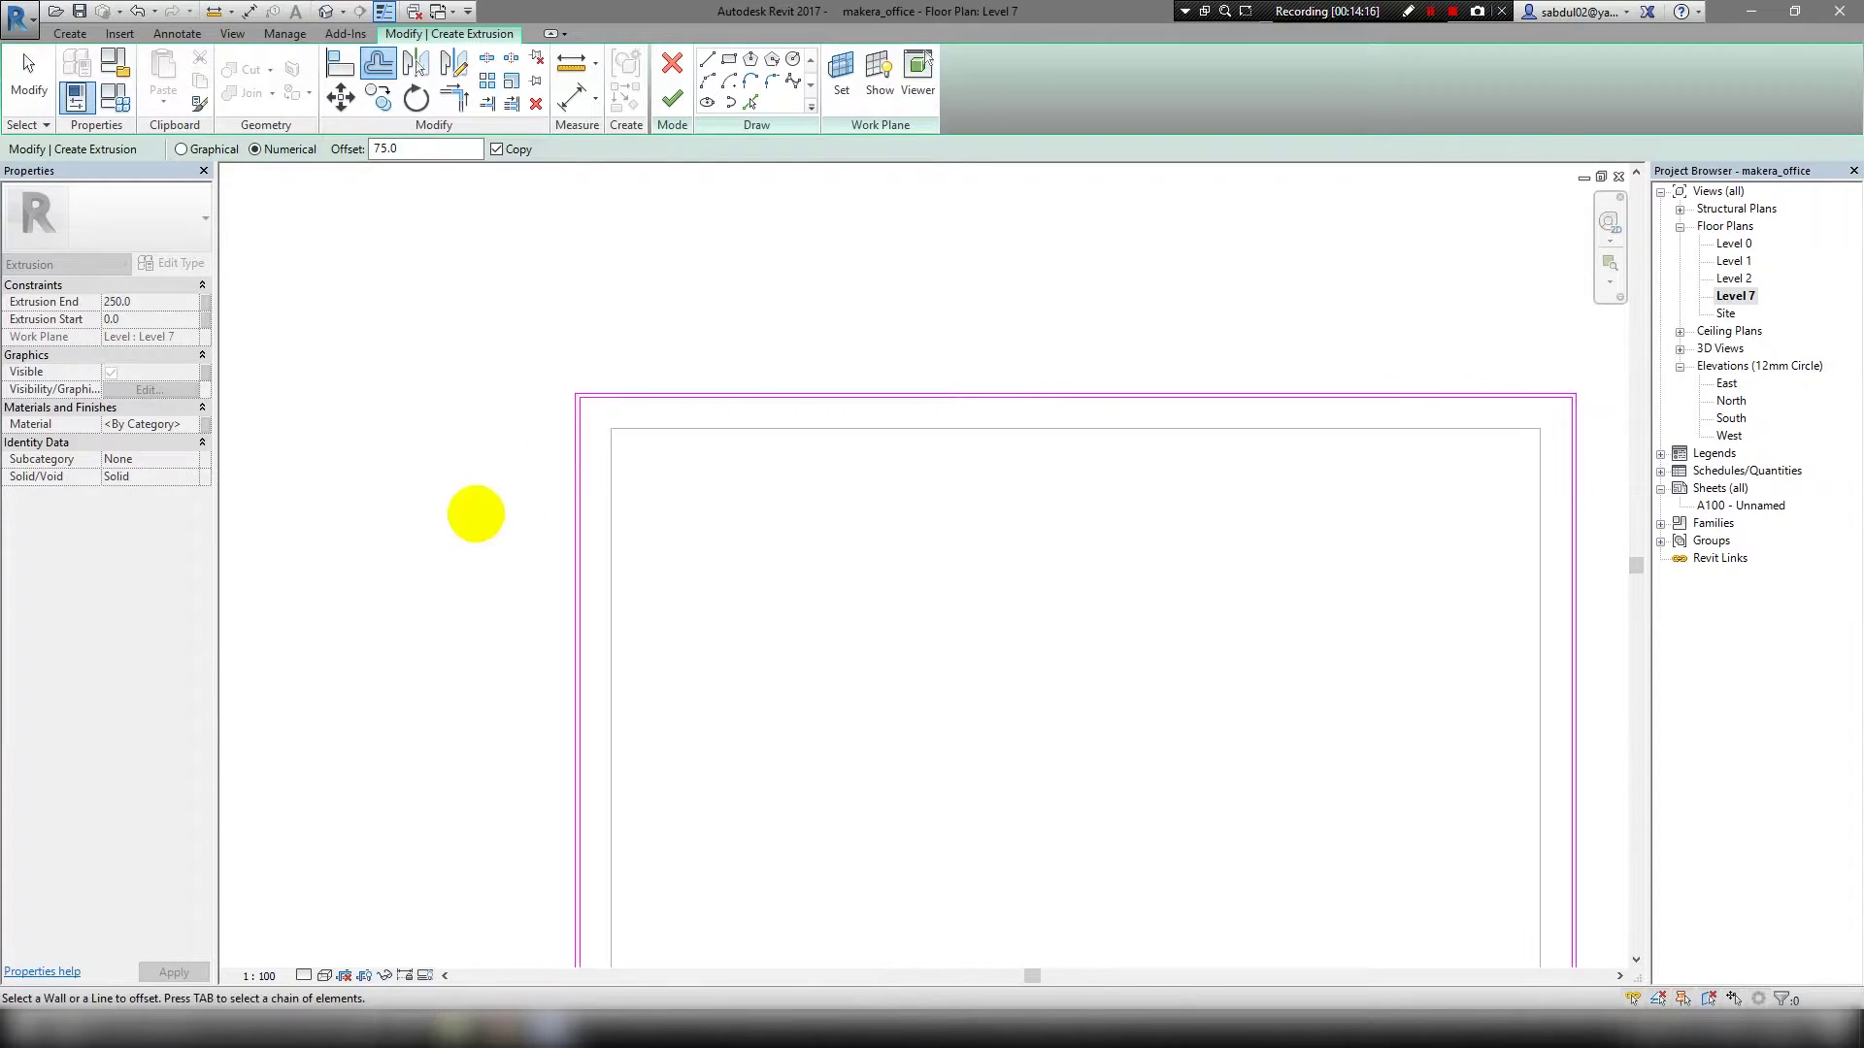
pyautogui.scroll(-3, 475, 511)
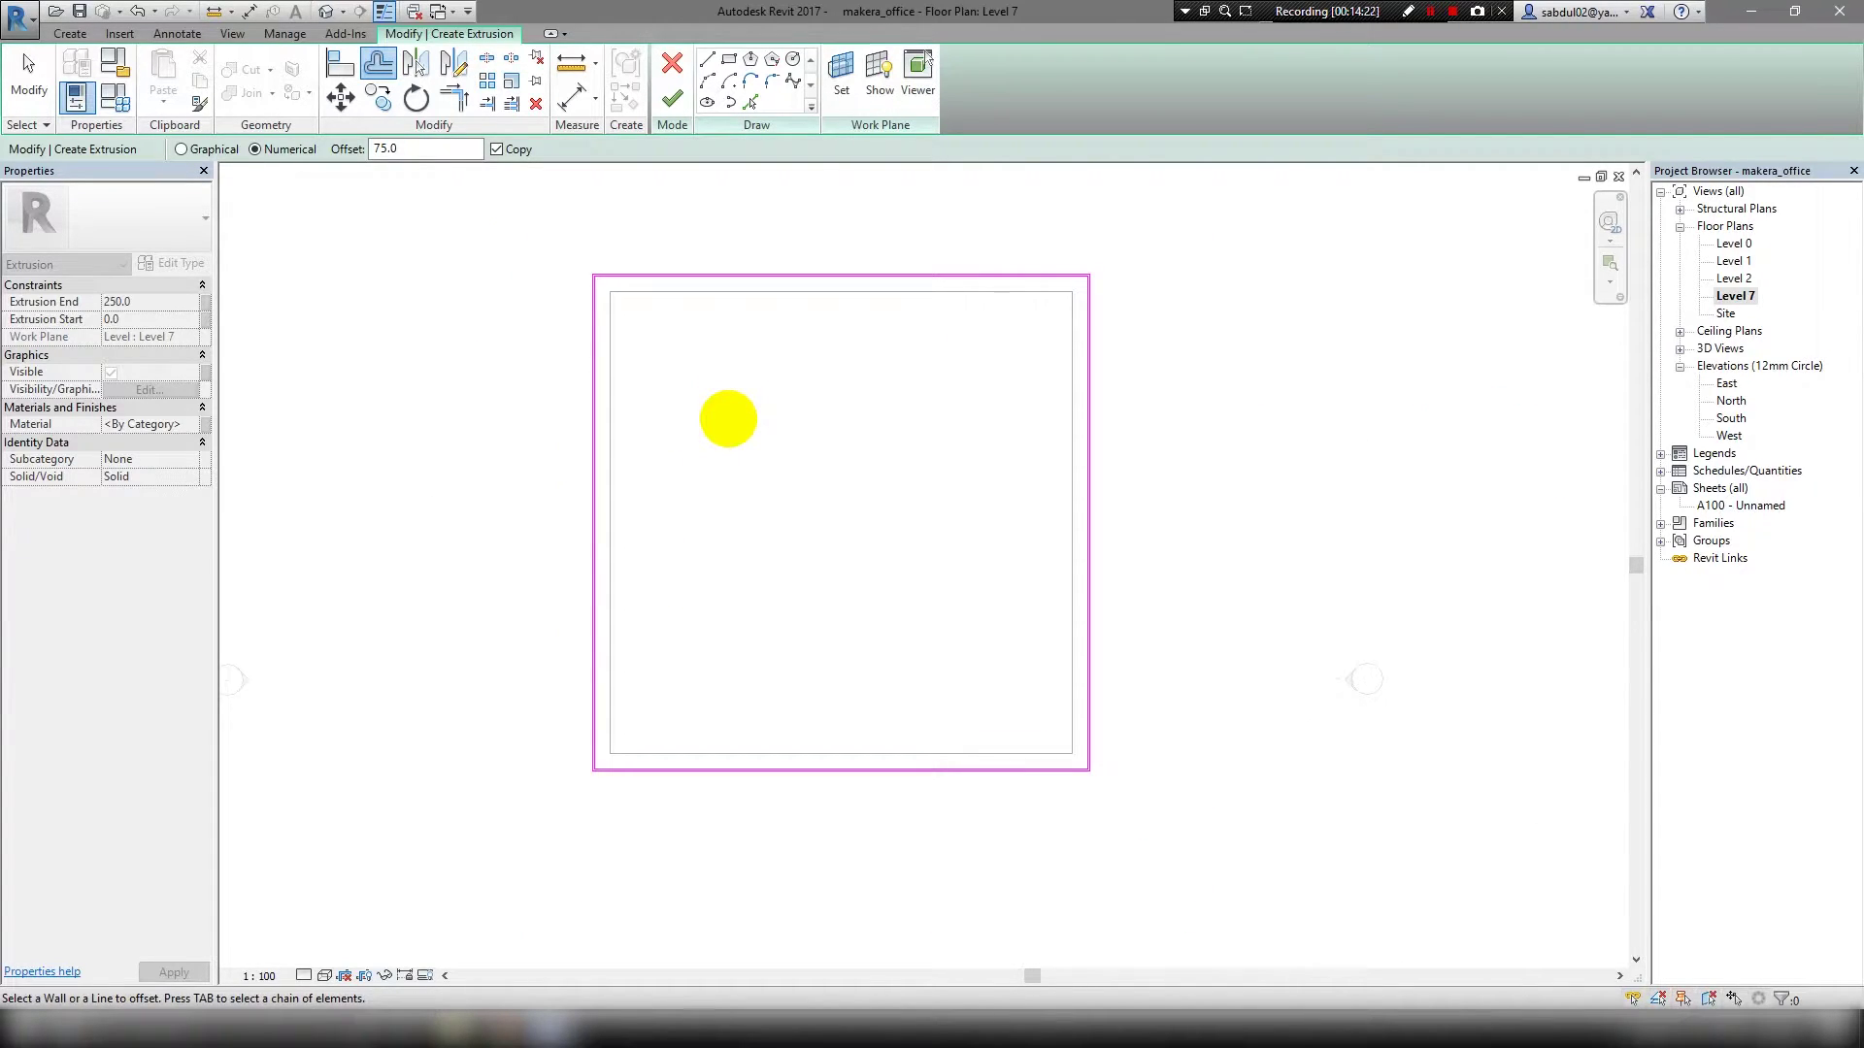
pyautogui.press('Escape')
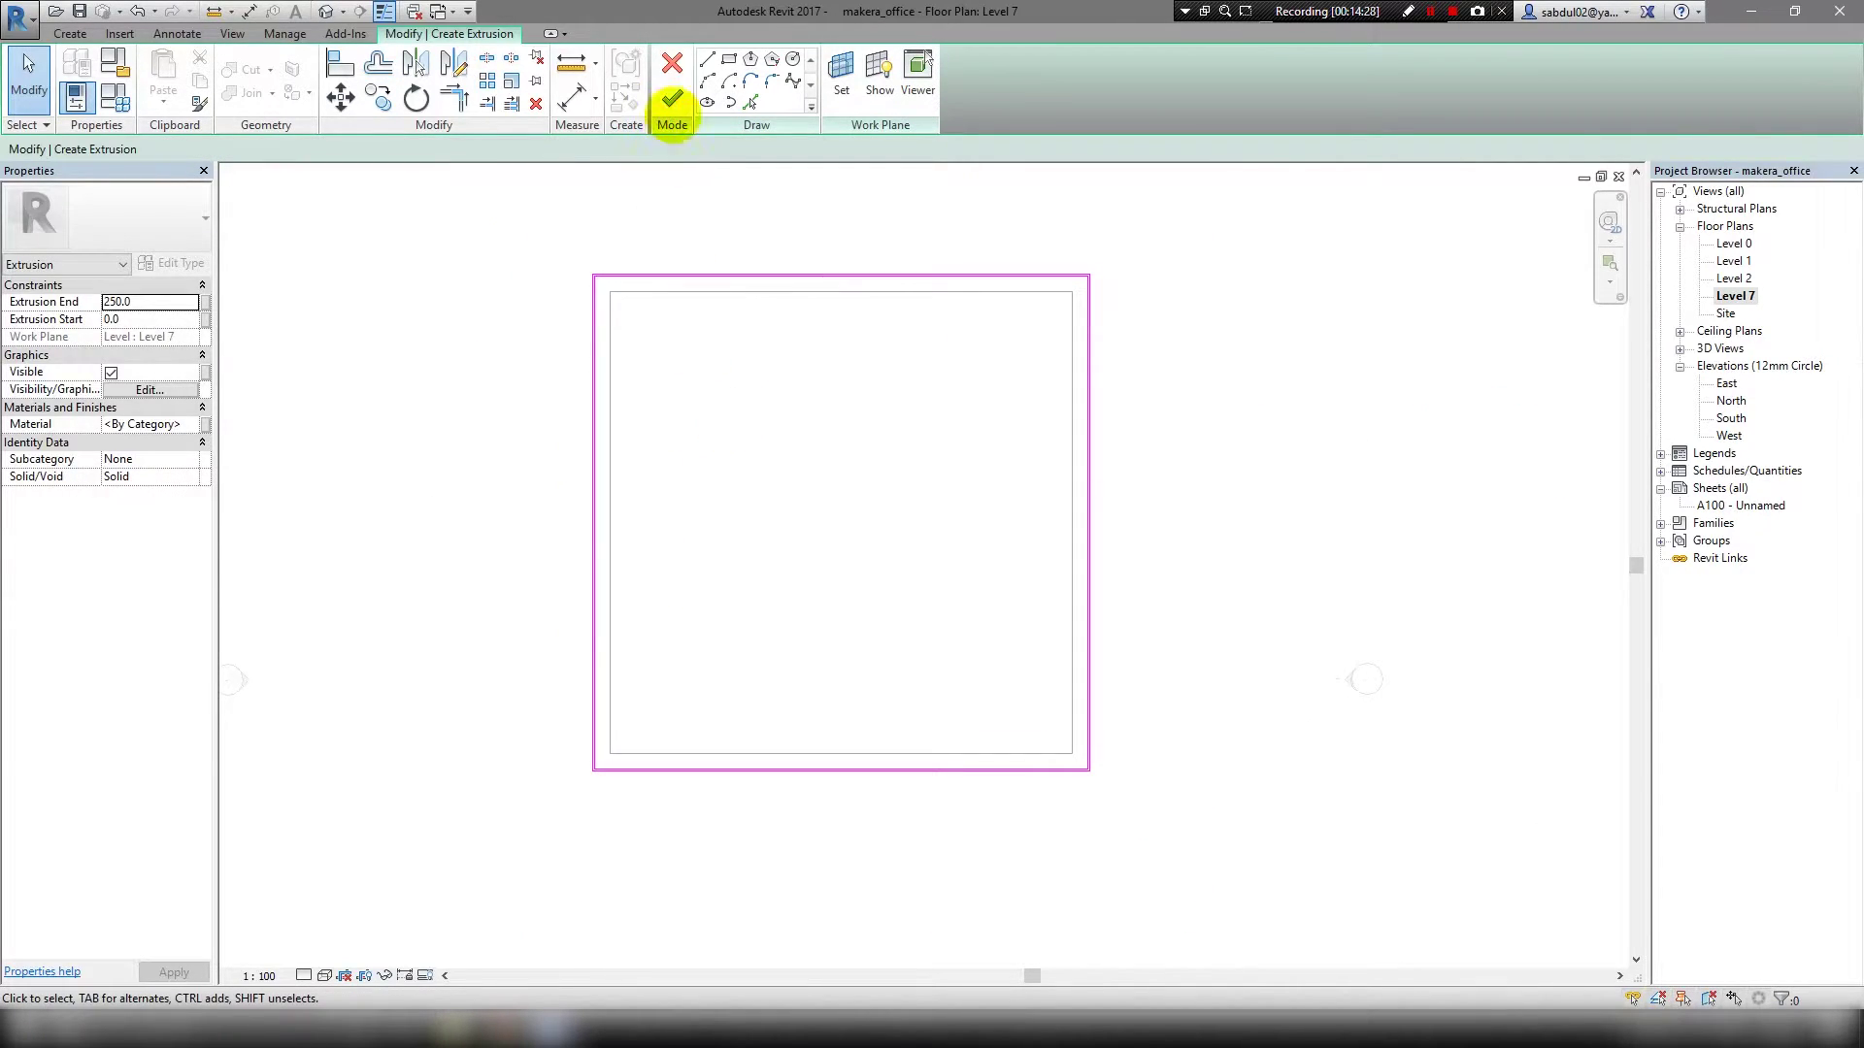
pyautogui.click(672, 102)
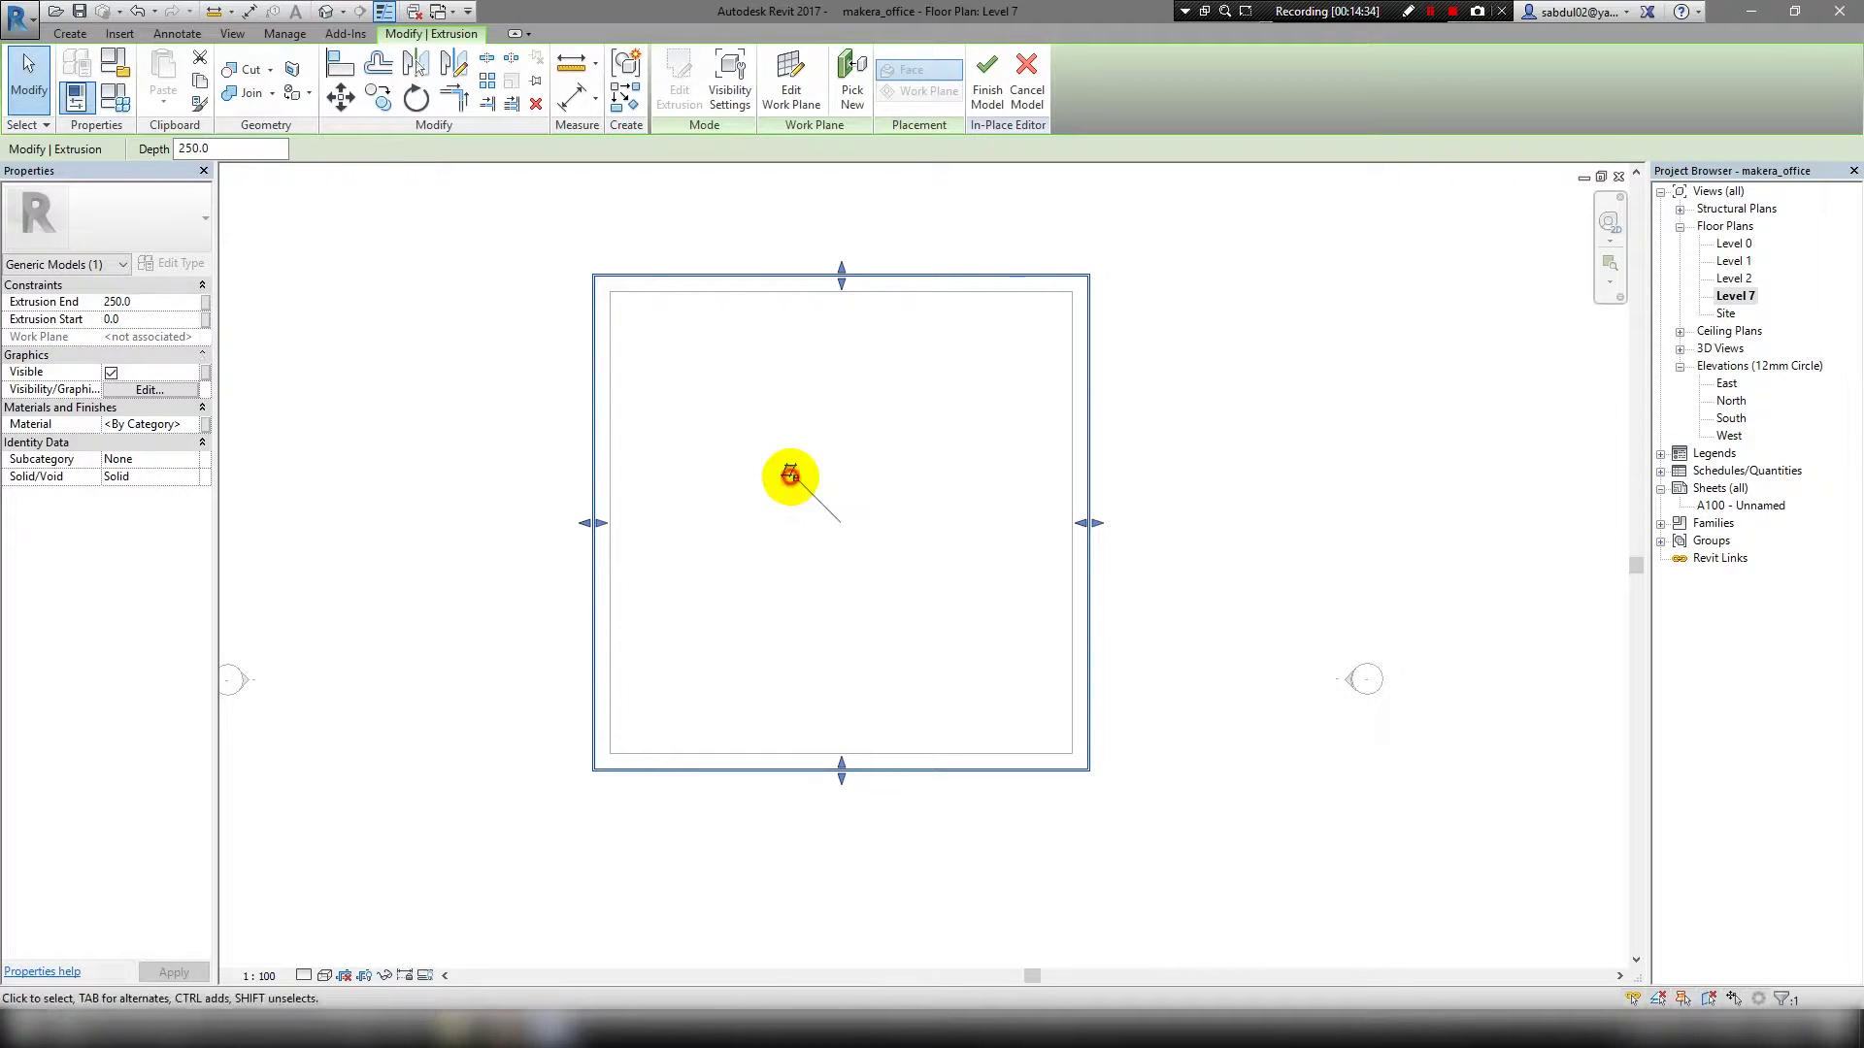
# In 3D, align the rim extrusion's face with the roof edge.
pyautogui.click(325, 12)
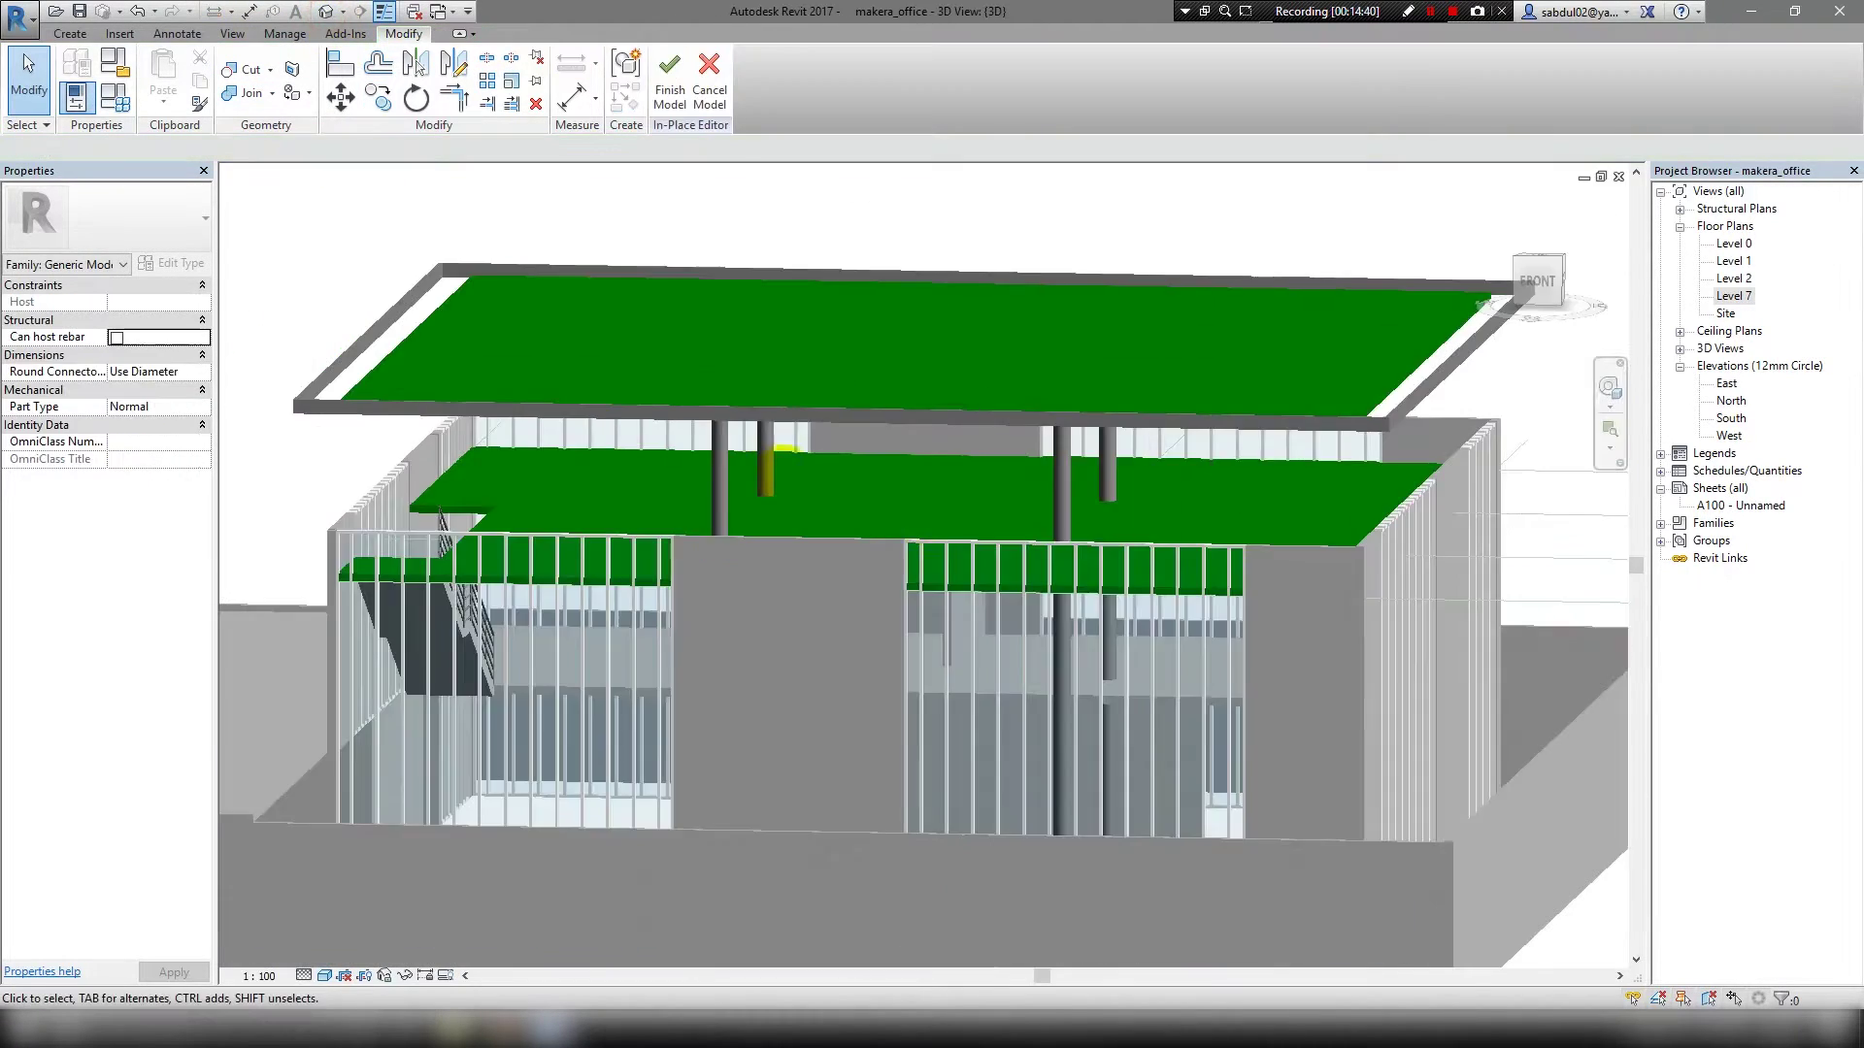
pyautogui.moveTo(582, 485)
pyautogui.keyDown('shift'); pyautogui.mouseDown(button='middle')
pyautogui.moveTo(335, 301)
pyautogui.moveTo(1058, 415)
pyautogui.moveTo(1165, 366)
pyautogui.mouseUp(button='middle'); pyautogui.keyUp('shift')
pyautogui.click(335, 301)
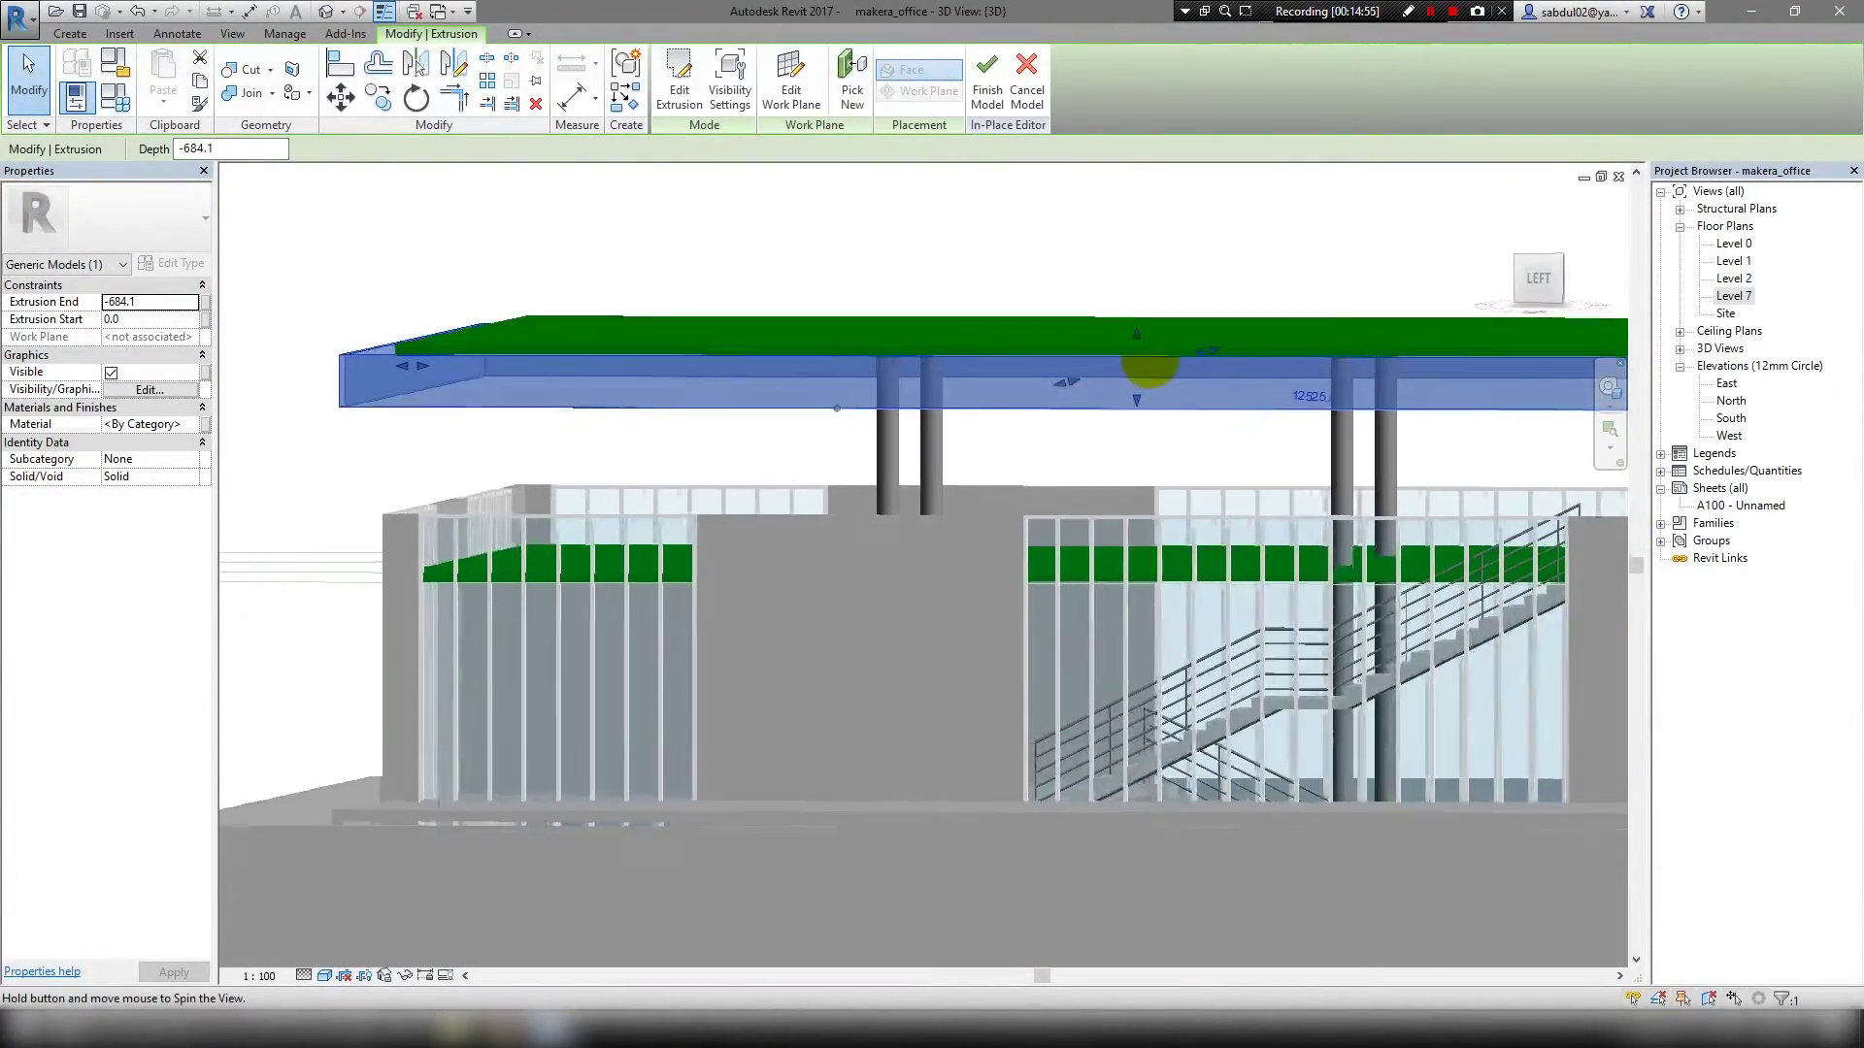
pyautogui.moveTo(1136, 325); pyautogui.dragTo(1129, 310)
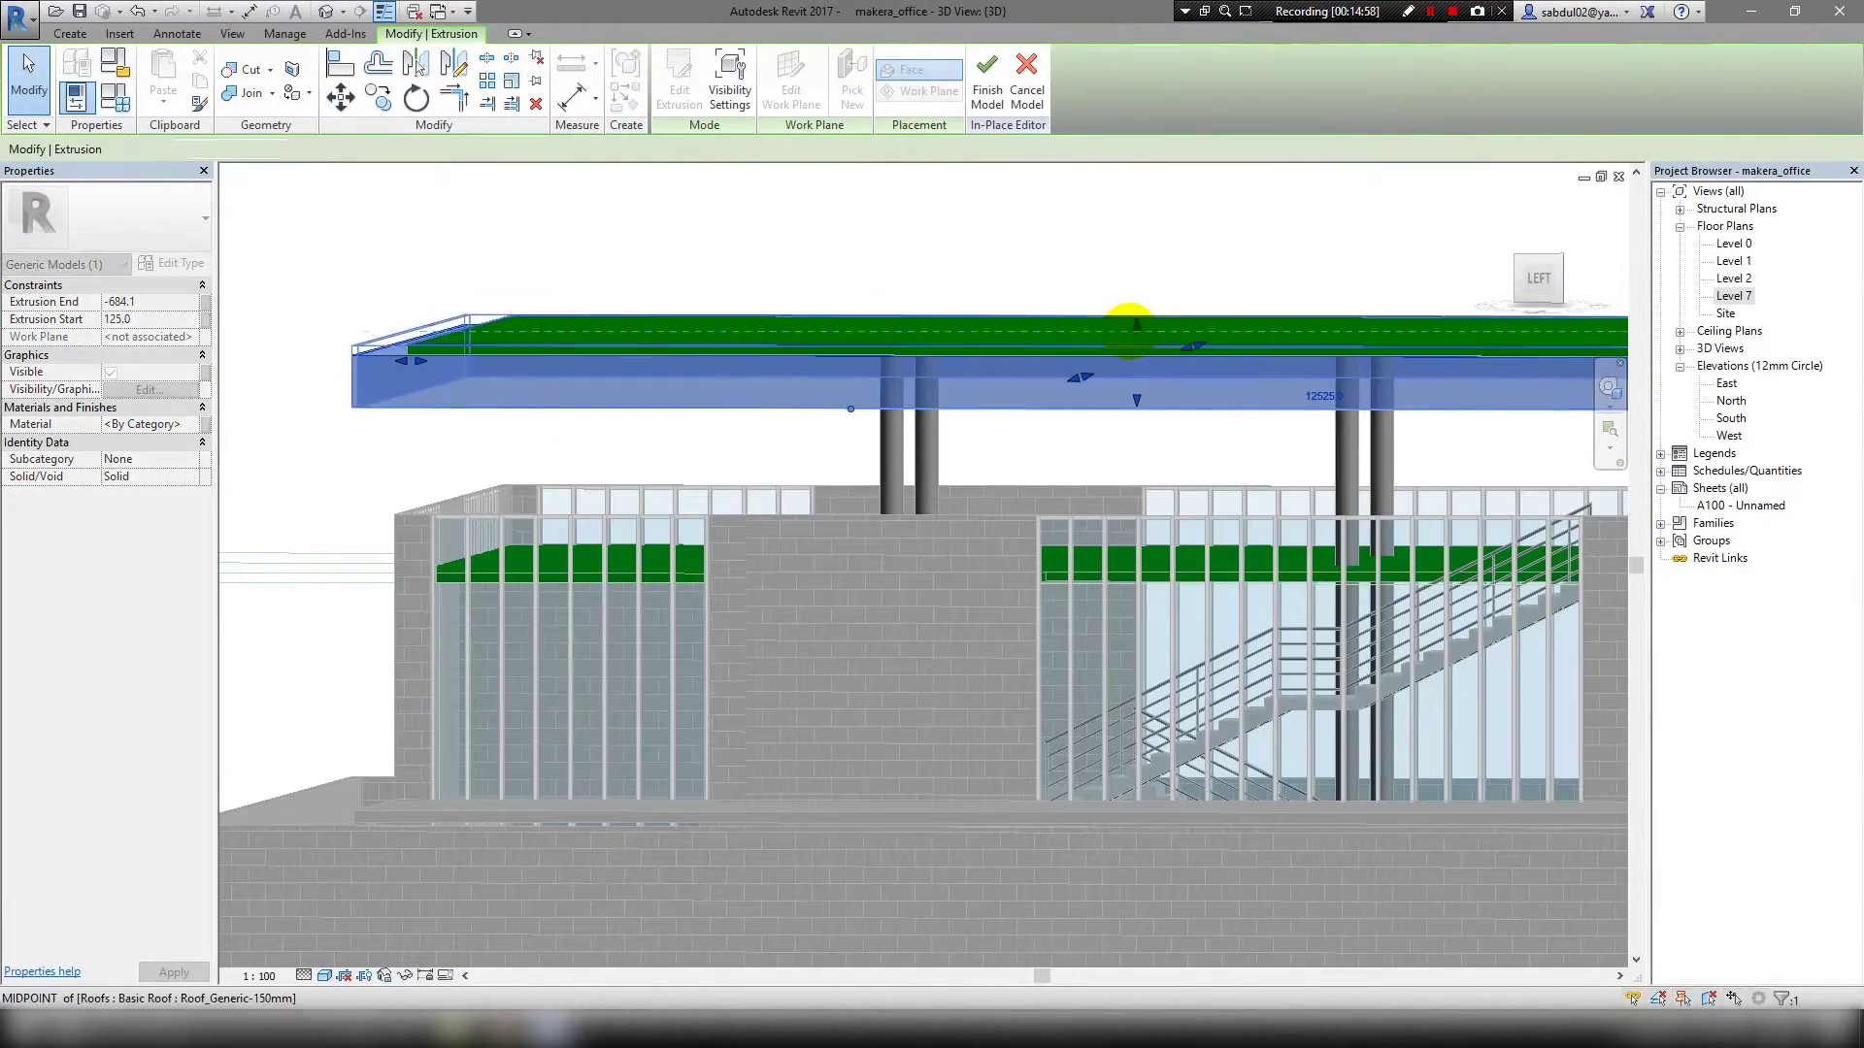
pyautogui.click(645, 301)
pyautogui.moveTo(644, 301)
pyautogui.keyDown('shift'); pyautogui.mouseDown(button='middle')
pyautogui.moveTo(874, 291)
pyautogui.moveTo(1106, 474)
pyautogui.mouseUp(button='middle'); pyautogui.keyUp('shift')
# Set the rim's extrusion range to 125 to -450 and return to the Level 7 plan.
pyautogui.click(1107, 473)
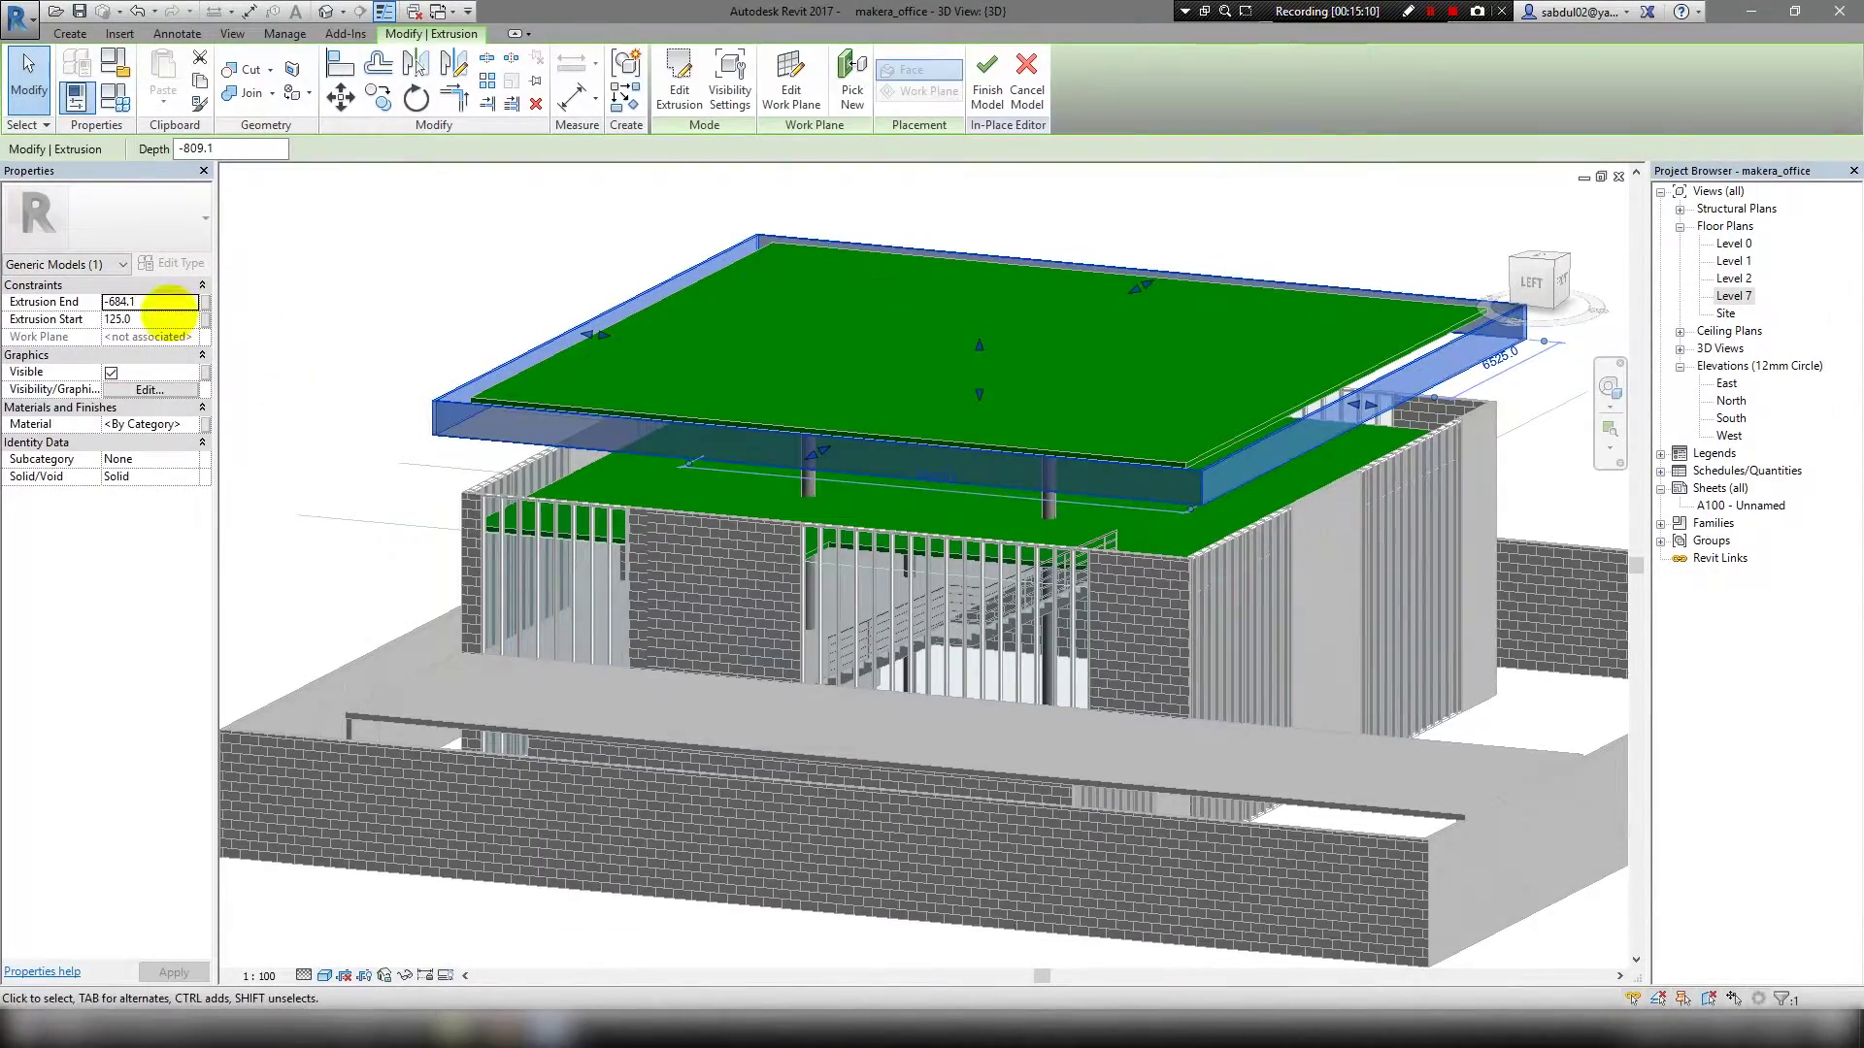
pyautogui.doubleClick(148, 303)
pyautogui.write('-450')
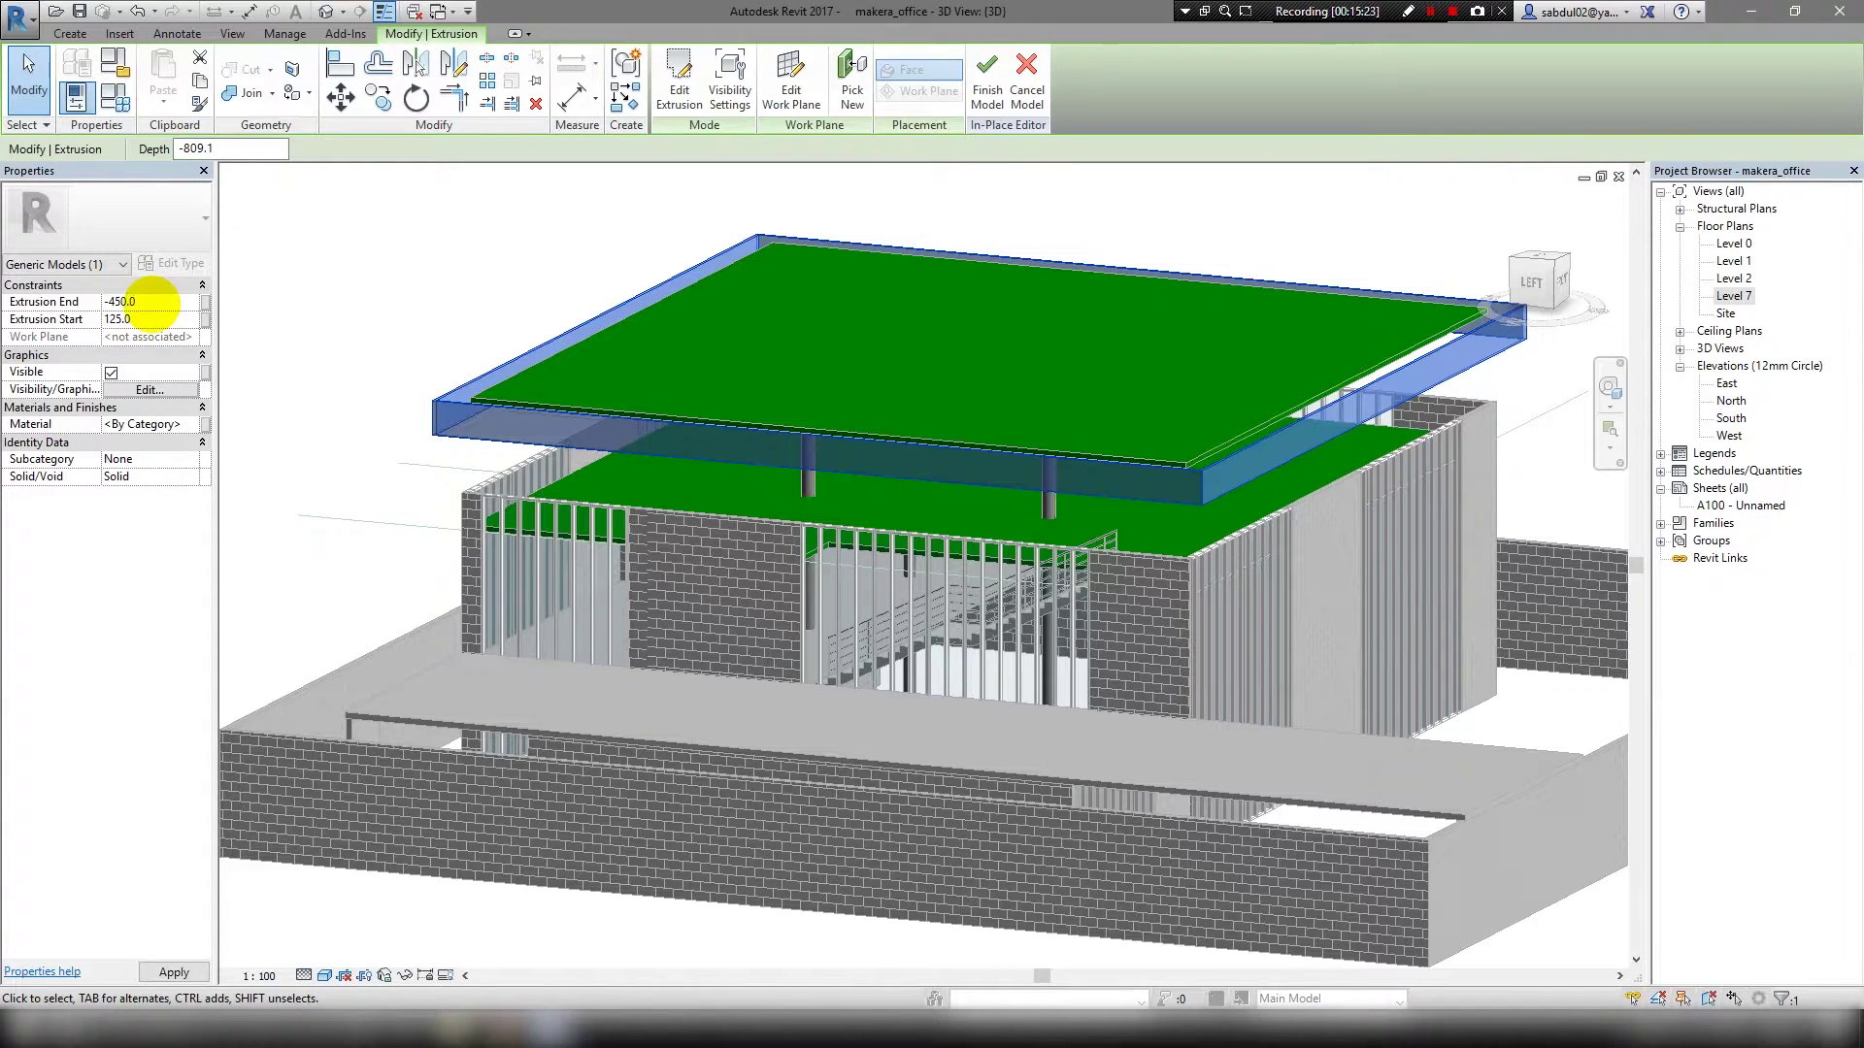
pyautogui.click(374, 241)
pyautogui.keyDown('shift'); pyautogui.moveTo(375, 241); pyautogui.dragTo(1501, 335, button='middle'); pyautogui.keyUp('shift')
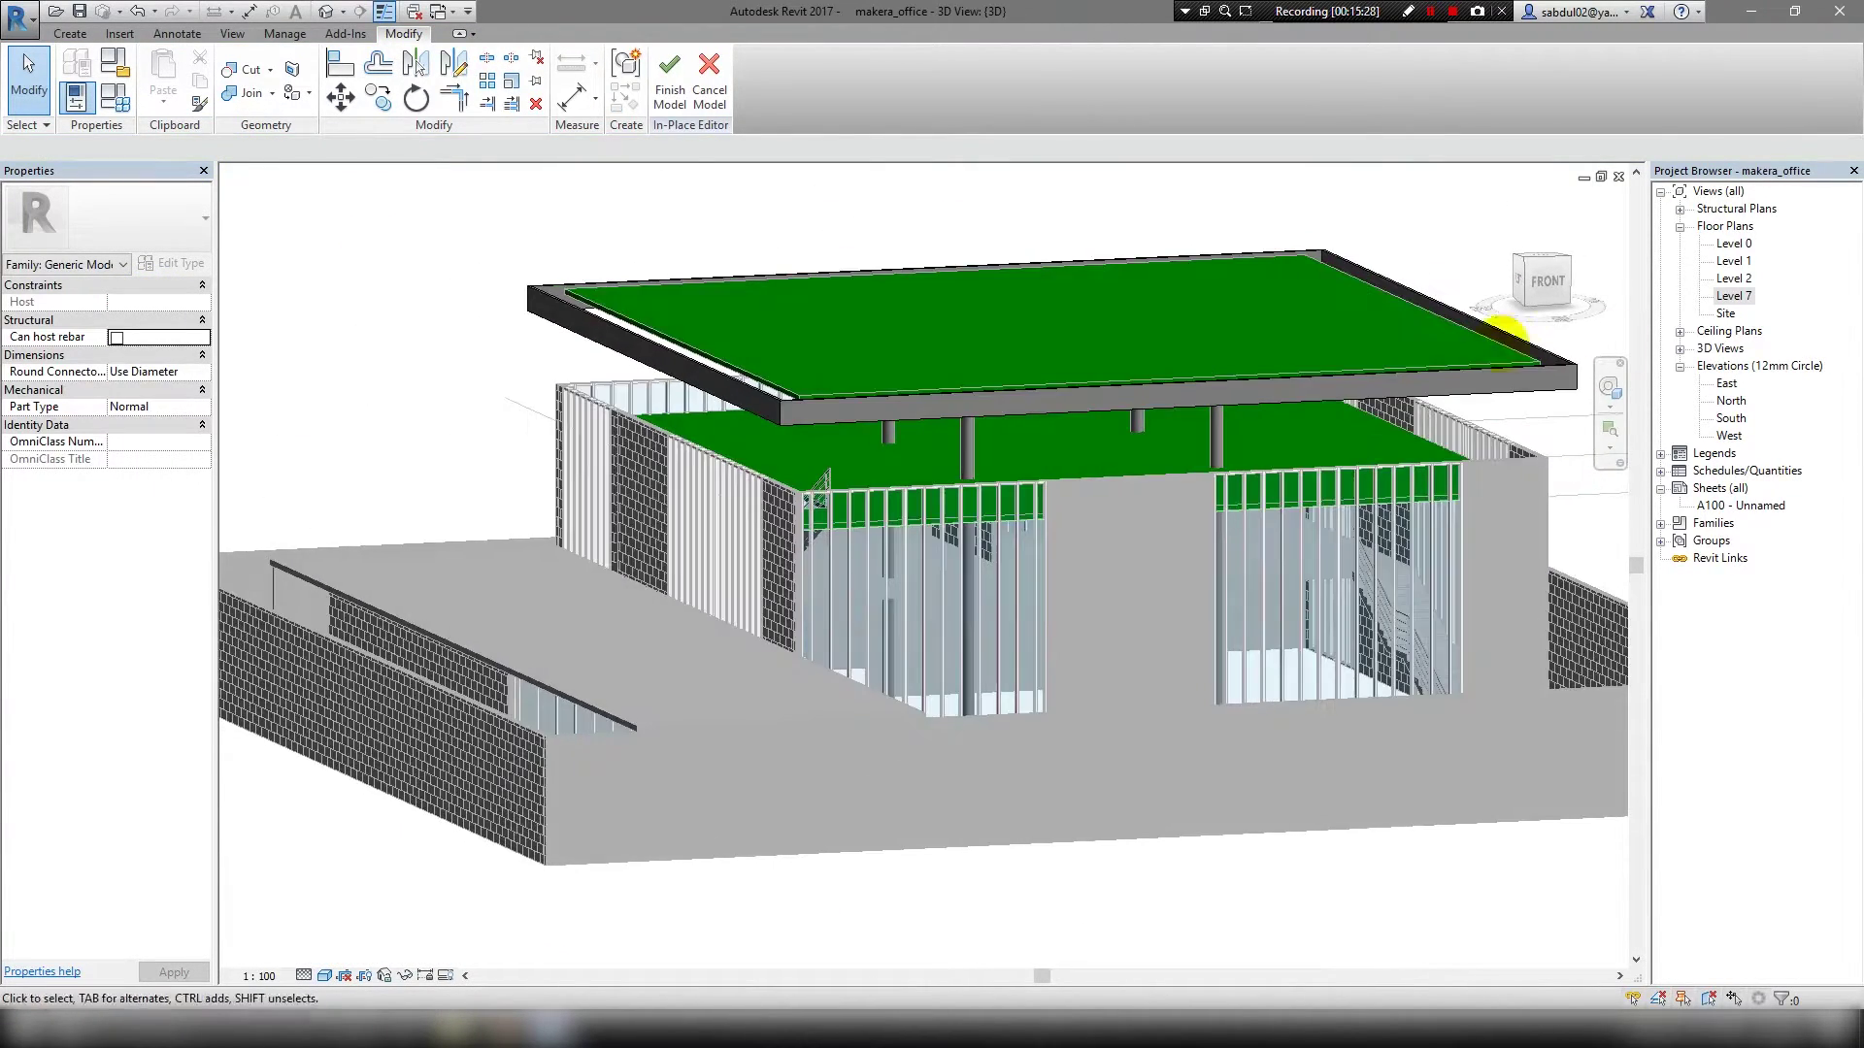
pyautogui.doubleClick(1733, 295)
pyautogui.click(72, 33)
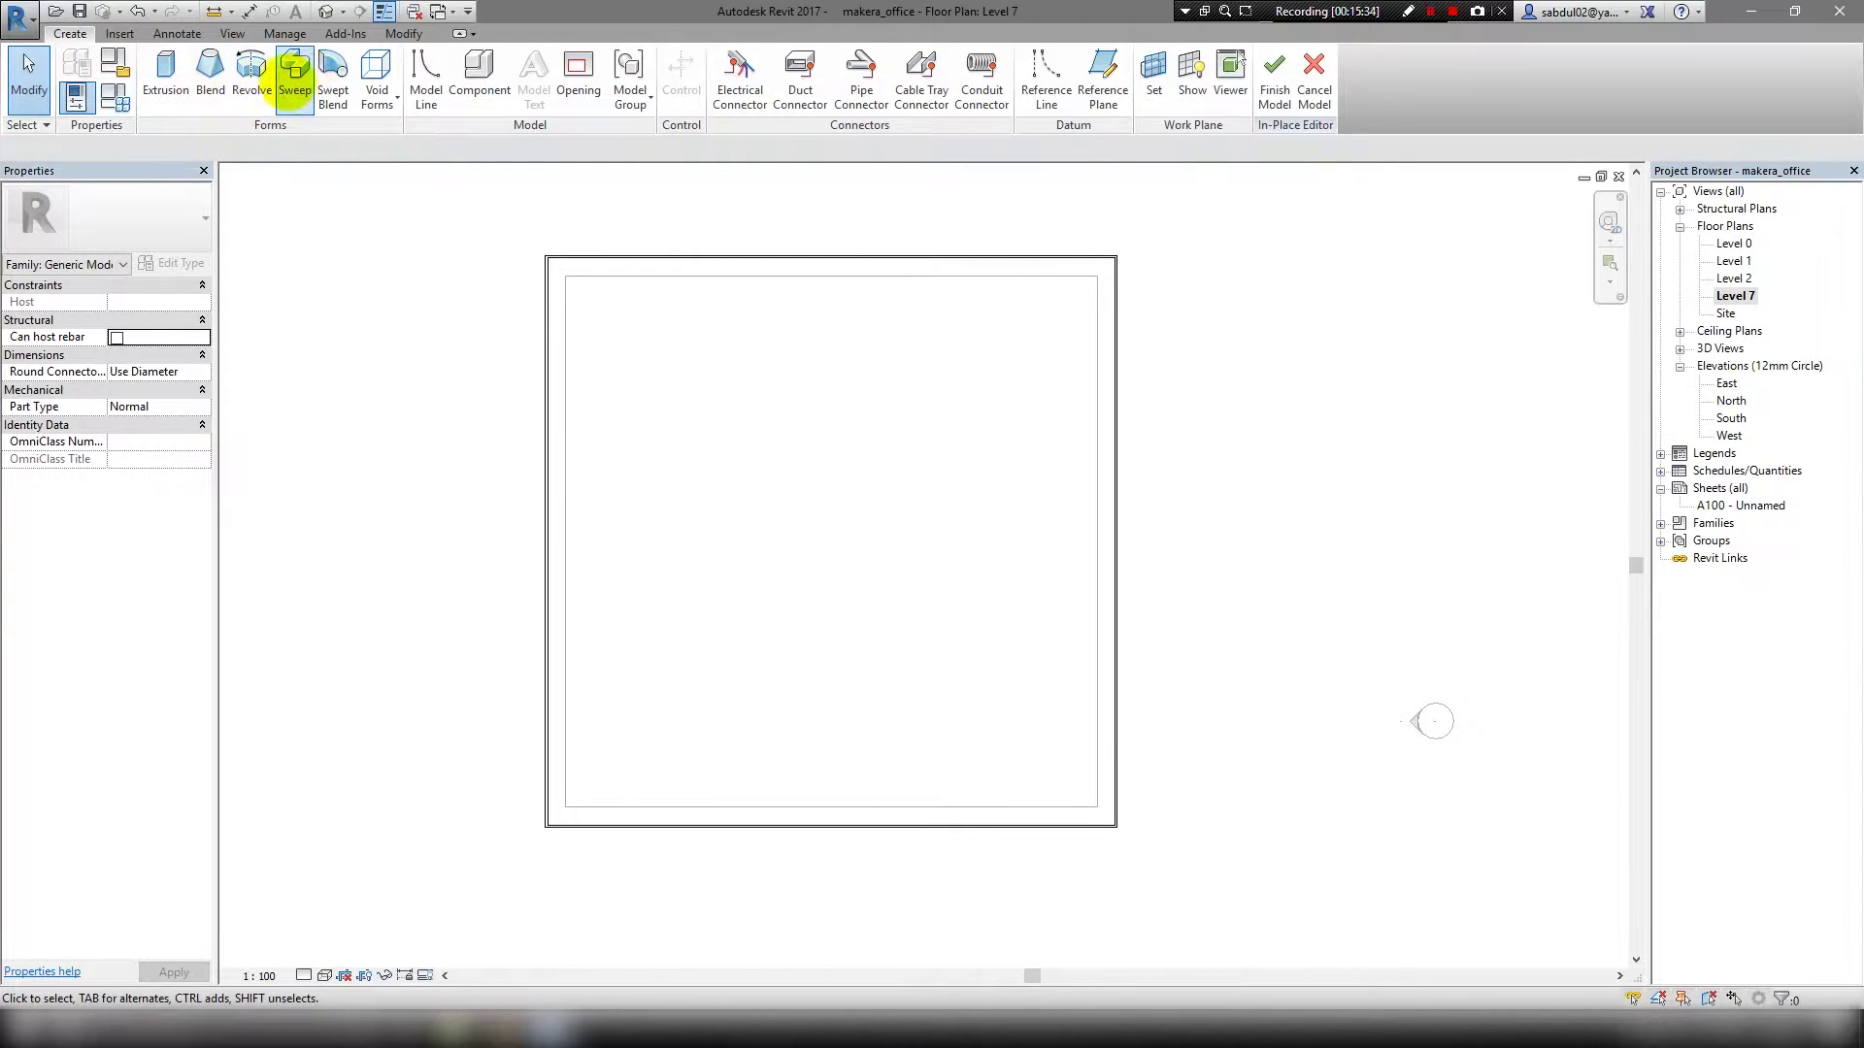
# Start a new extrusion and sketch a rectangle on the roof outline.
pyautogui.click(165, 66)
pyautogui.click(728, 60)
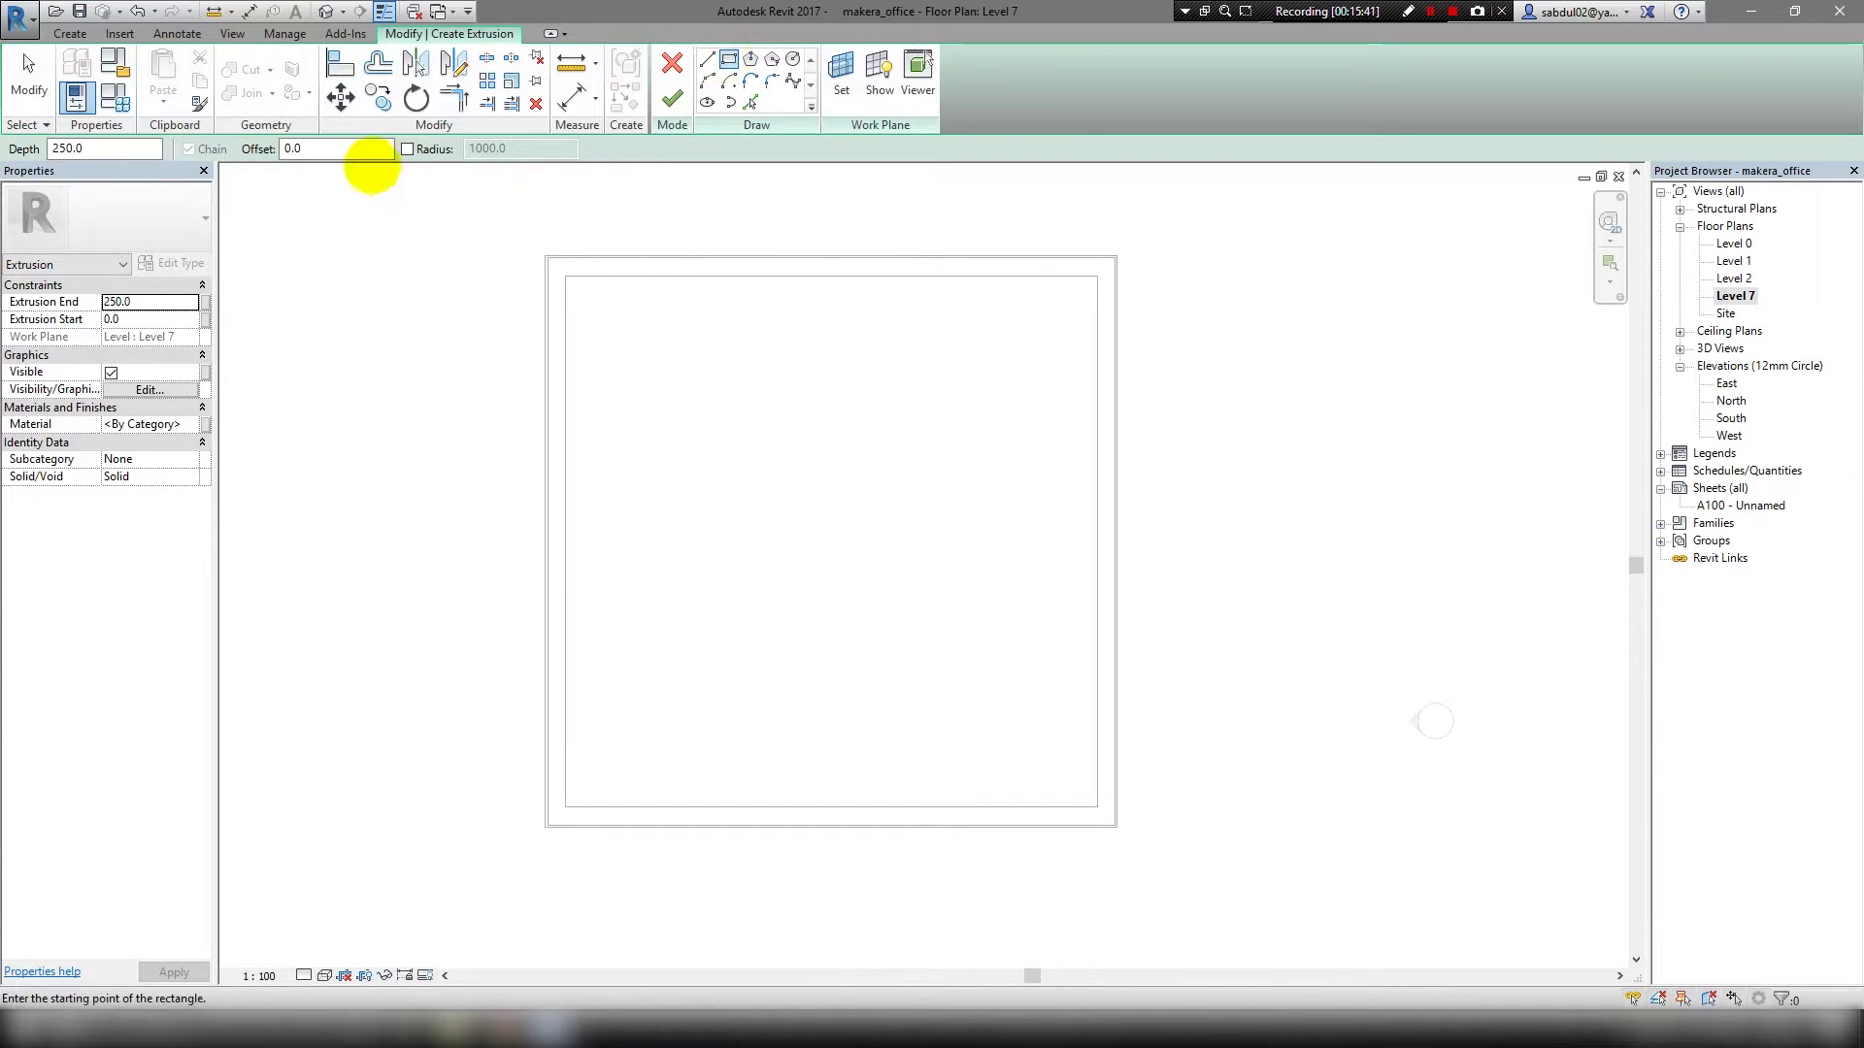
pyautogui.scroll(2, 427, 264)
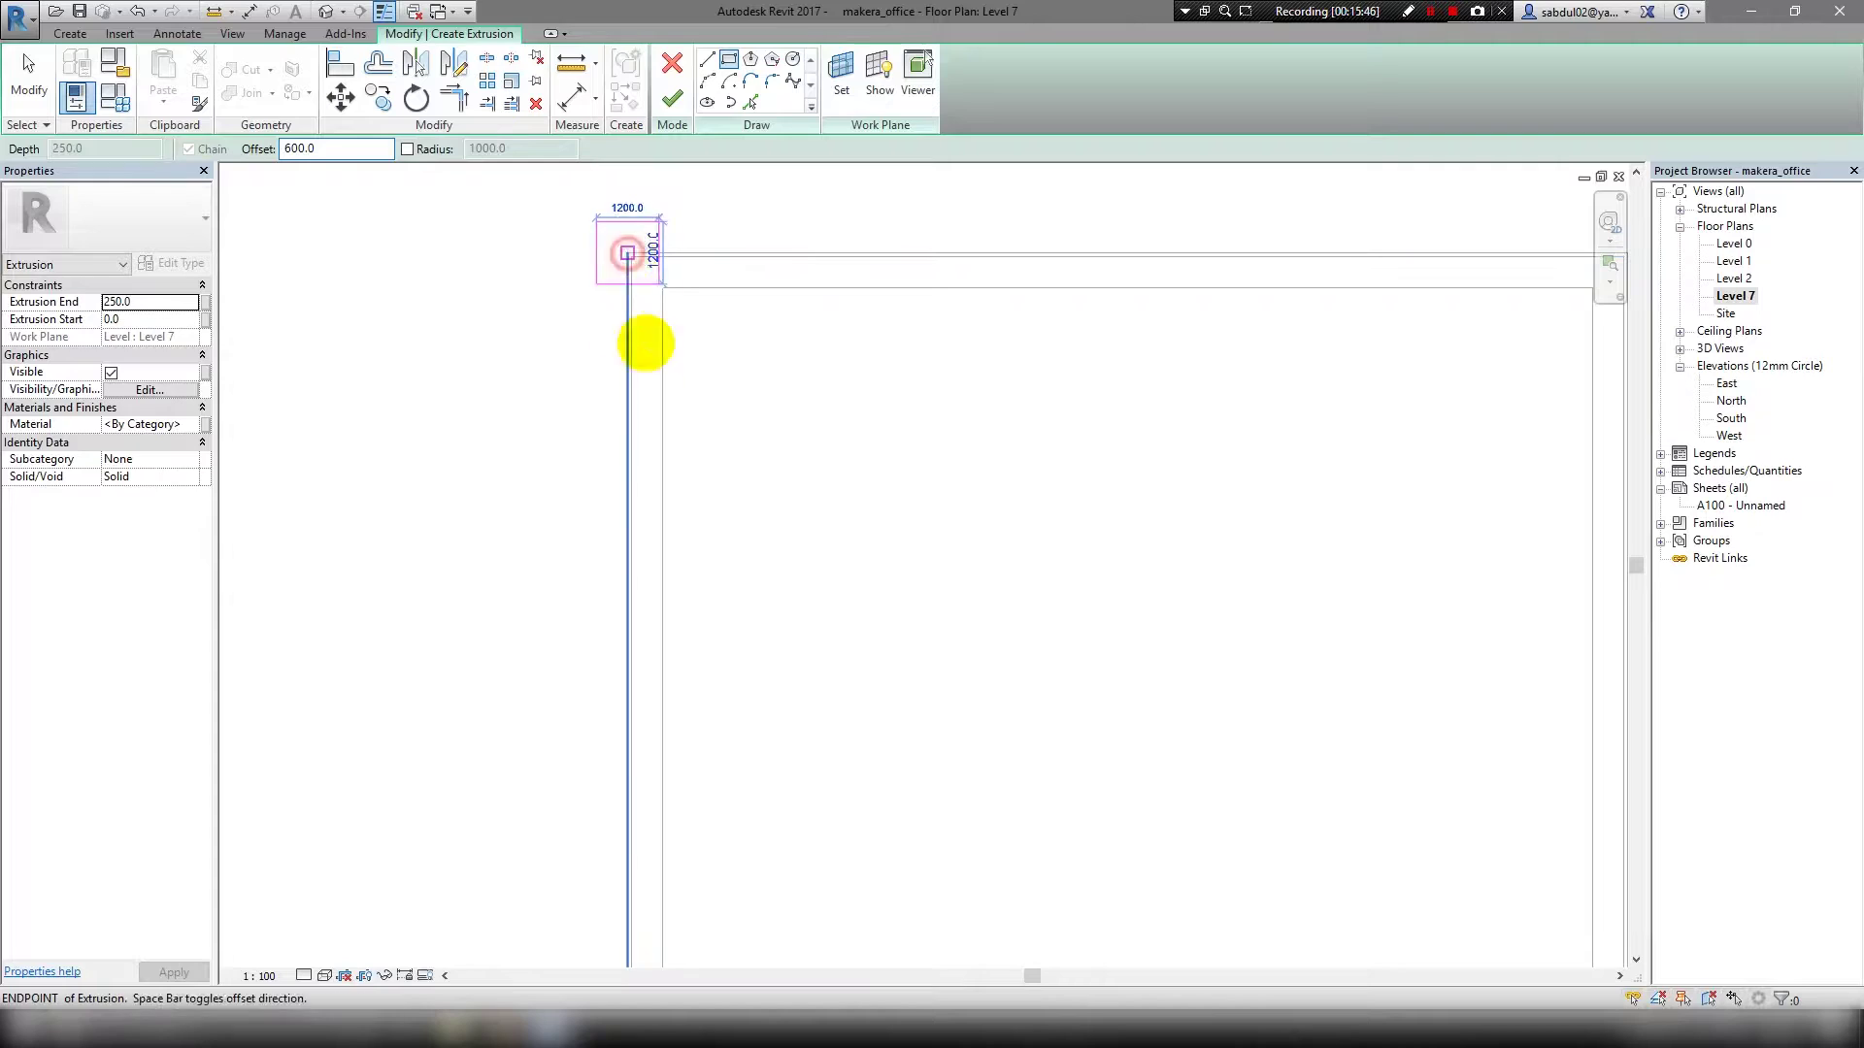
pyautogui.click(627, 253)
pyautogui.click(774, 567)
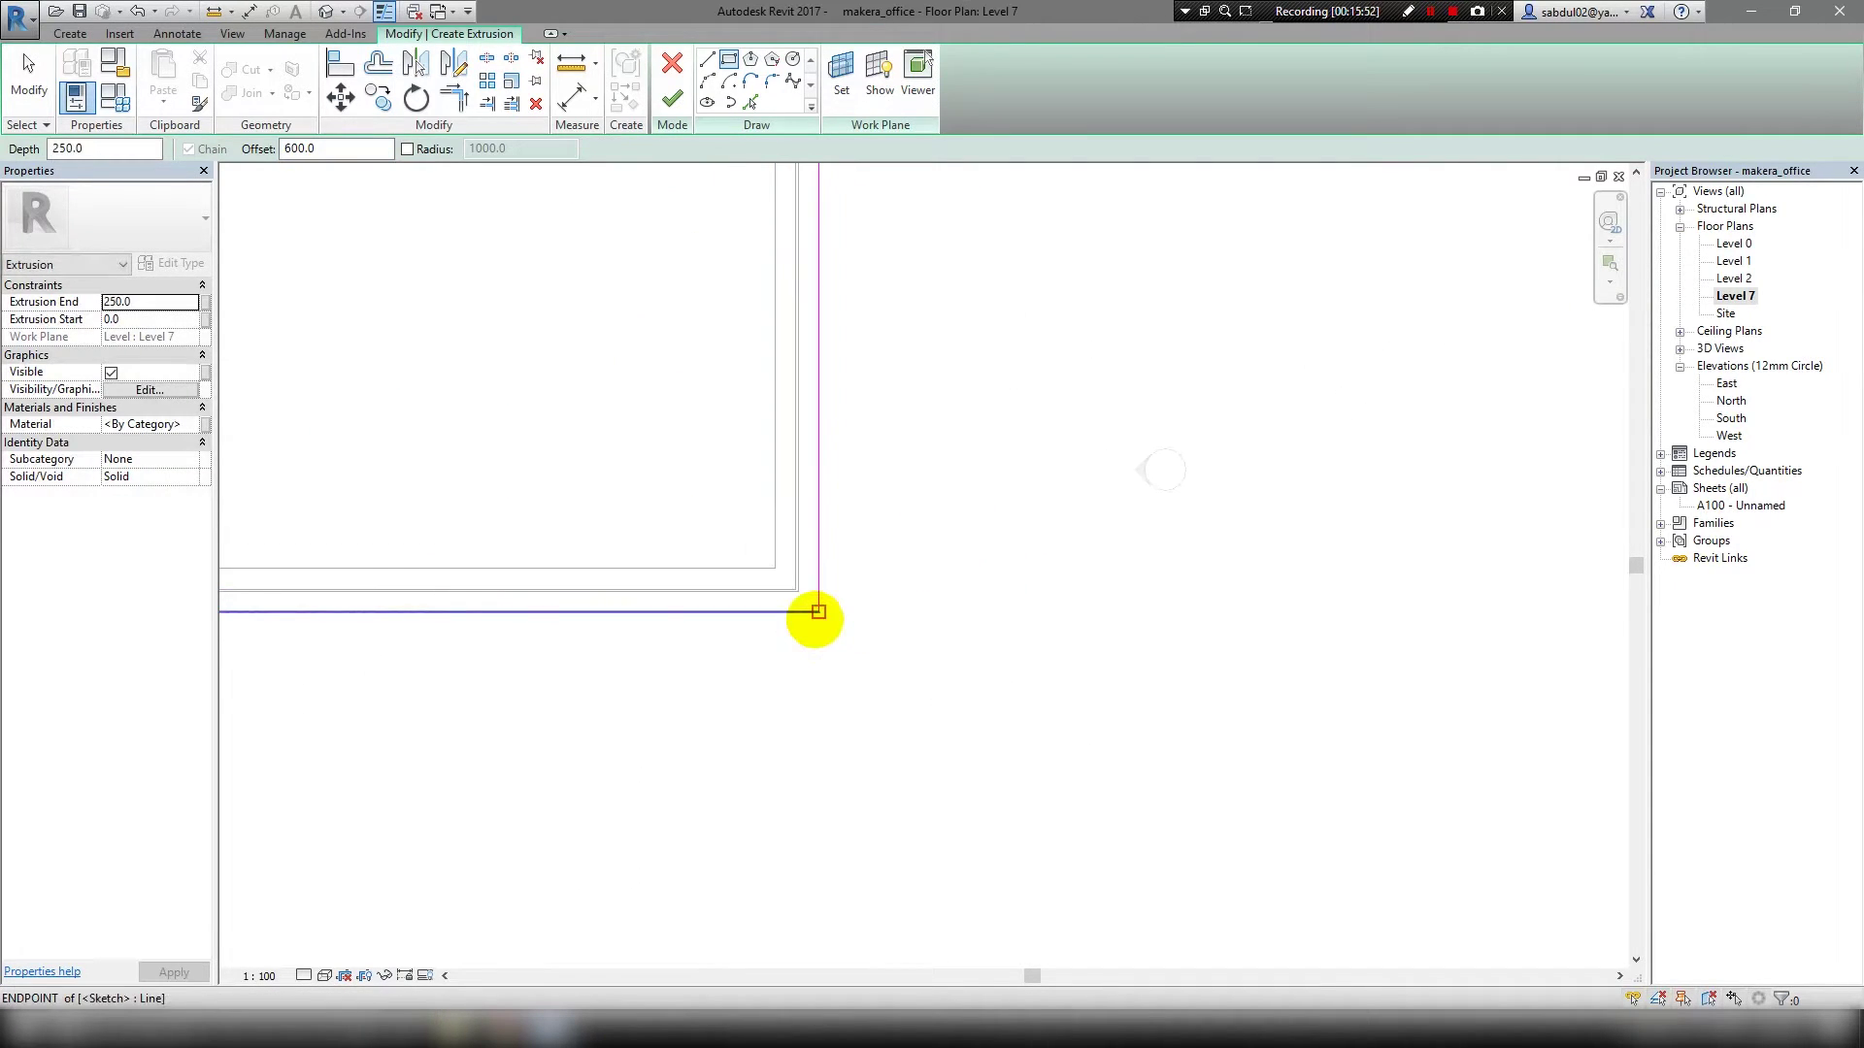
pyautogui.write('0')
# Offset the rectangle by 75 to form a hollow rim and finish the sketch.
pyautogui.press('o')
pyautogui.press('f')
pyautogui.scroll(1, 816, 619)
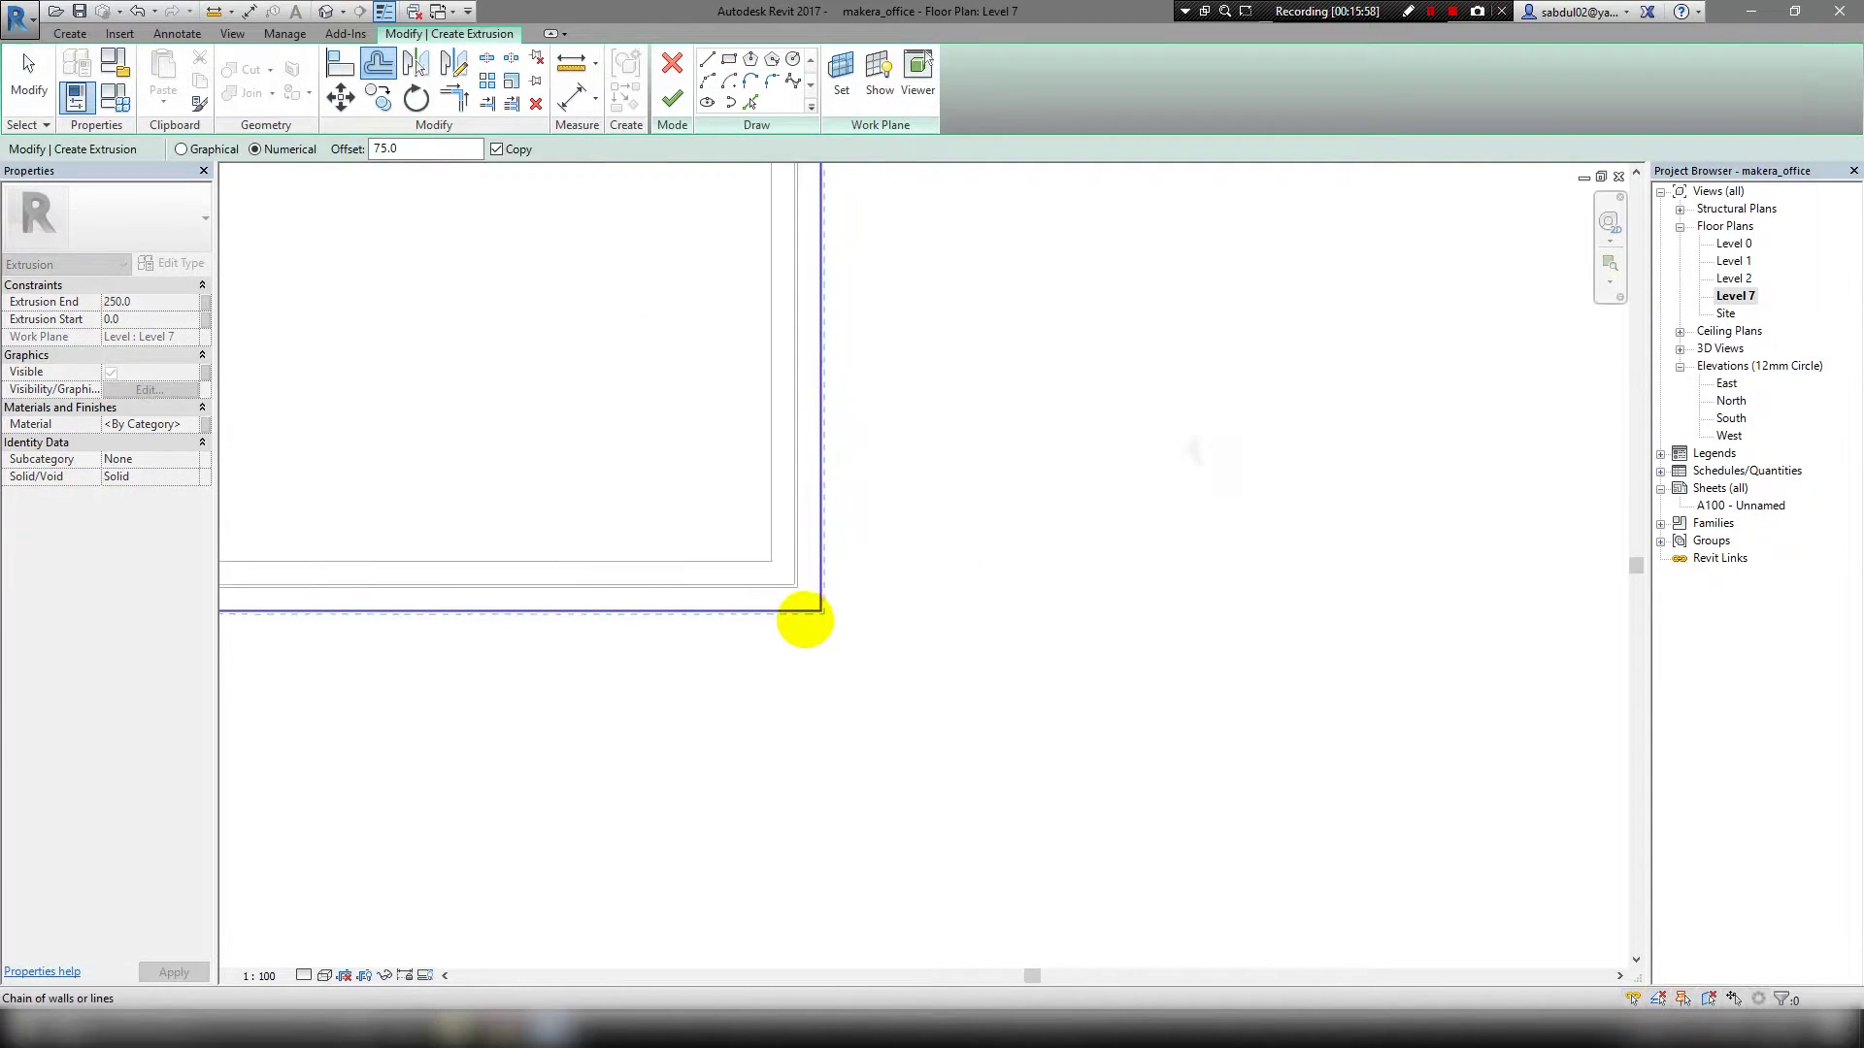
pyautogui.scroll(1, 840, 617)
pyautogui.press('Tab')
pyautogui.click(841, 606)
pyautogui.scroll(-2, 873, 635)
pyautogui.scroll(1, 916, 686)
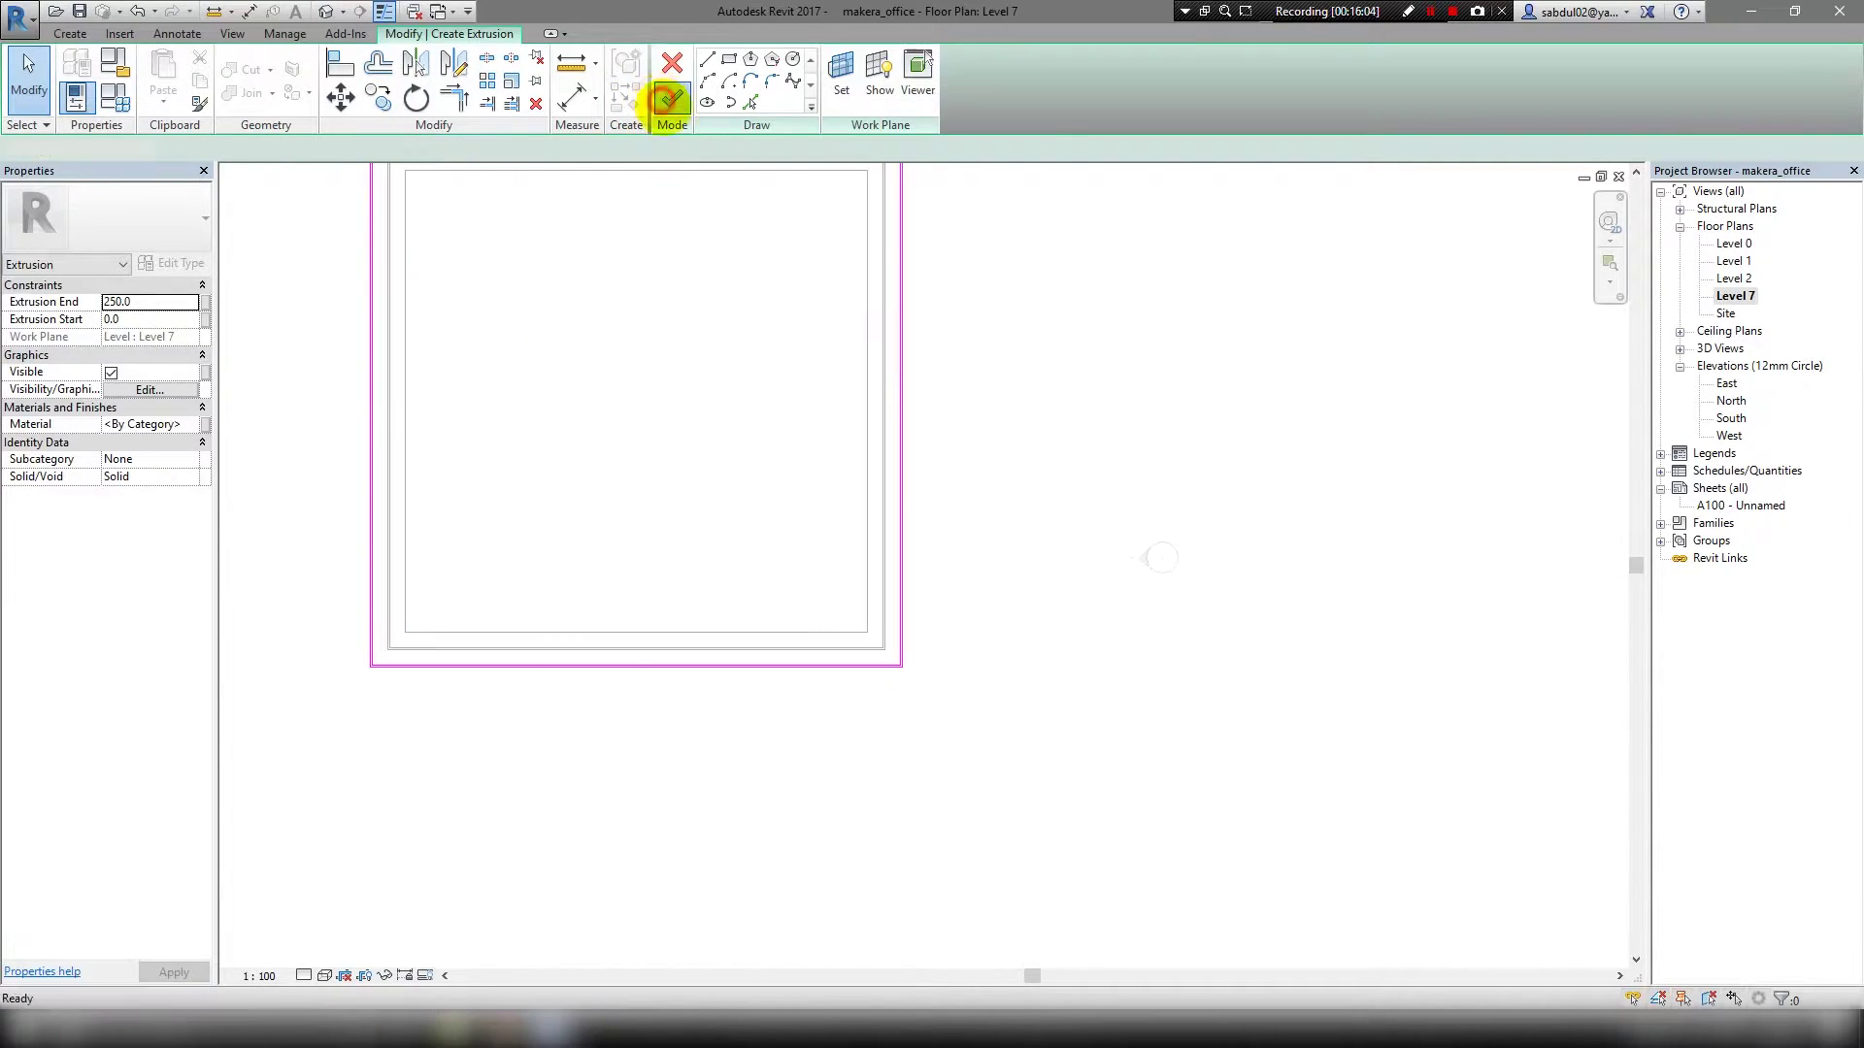
pyautogui.click(671, 98)
# In 3D, stretch the rim extrusion to run from -450 to 125 at the roof edge.
pyautogui.click(325, 11)
pyautogui.scroll(3, 1306, 281)
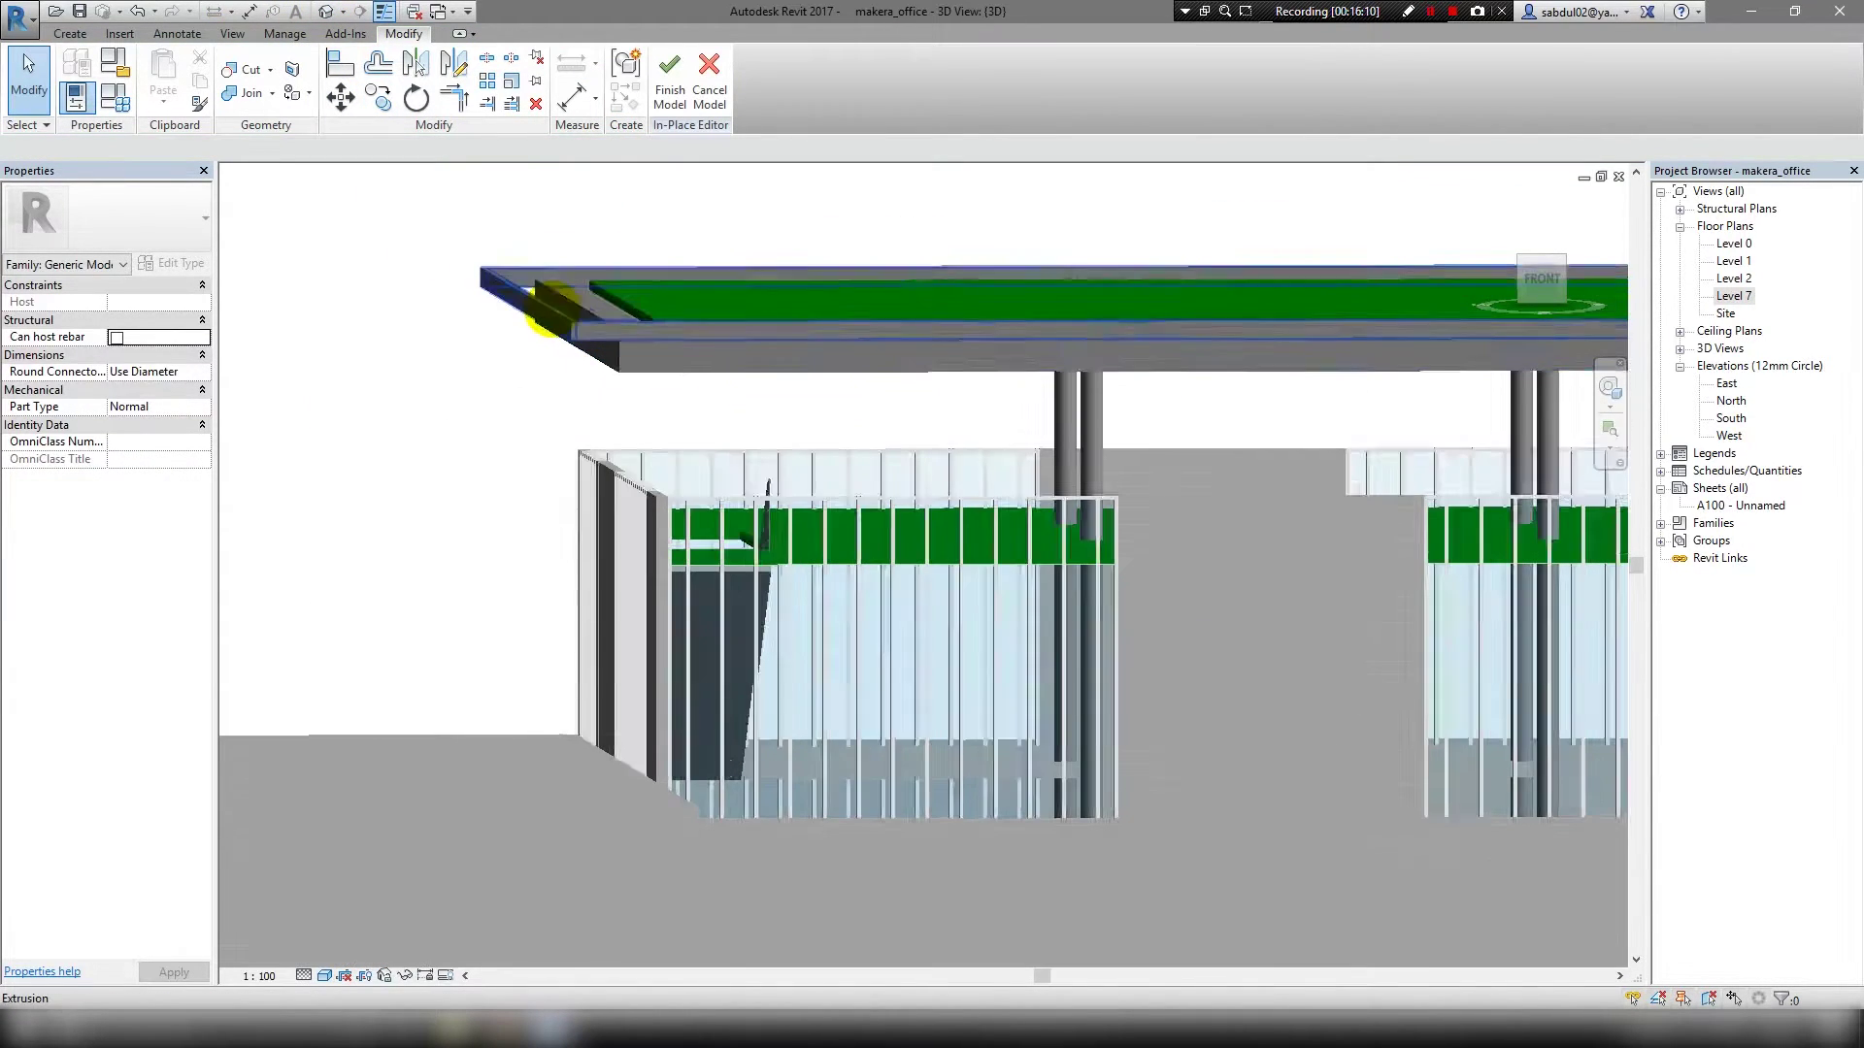
pyautogui.moveTo(1306, 291)
pyautogui.mouseDown()
pyautogui.moveTo(1307, 275)
pyautogui.moveTo(1306, 352)
pyautogui.mouseUp()
pyautogui.scroll(-3, 1306, 352)
pyautogui.moveTo(1032, 366)
pyautogui.keyDown('shift'); pyautogui.mouseDown(button='middle')
pyautogui.moveTo(753, 321)
pyautogui.moveTo(753, 408)
pyautogui.mouseUp(button='middle'); pyautogui.keyUp('shift')
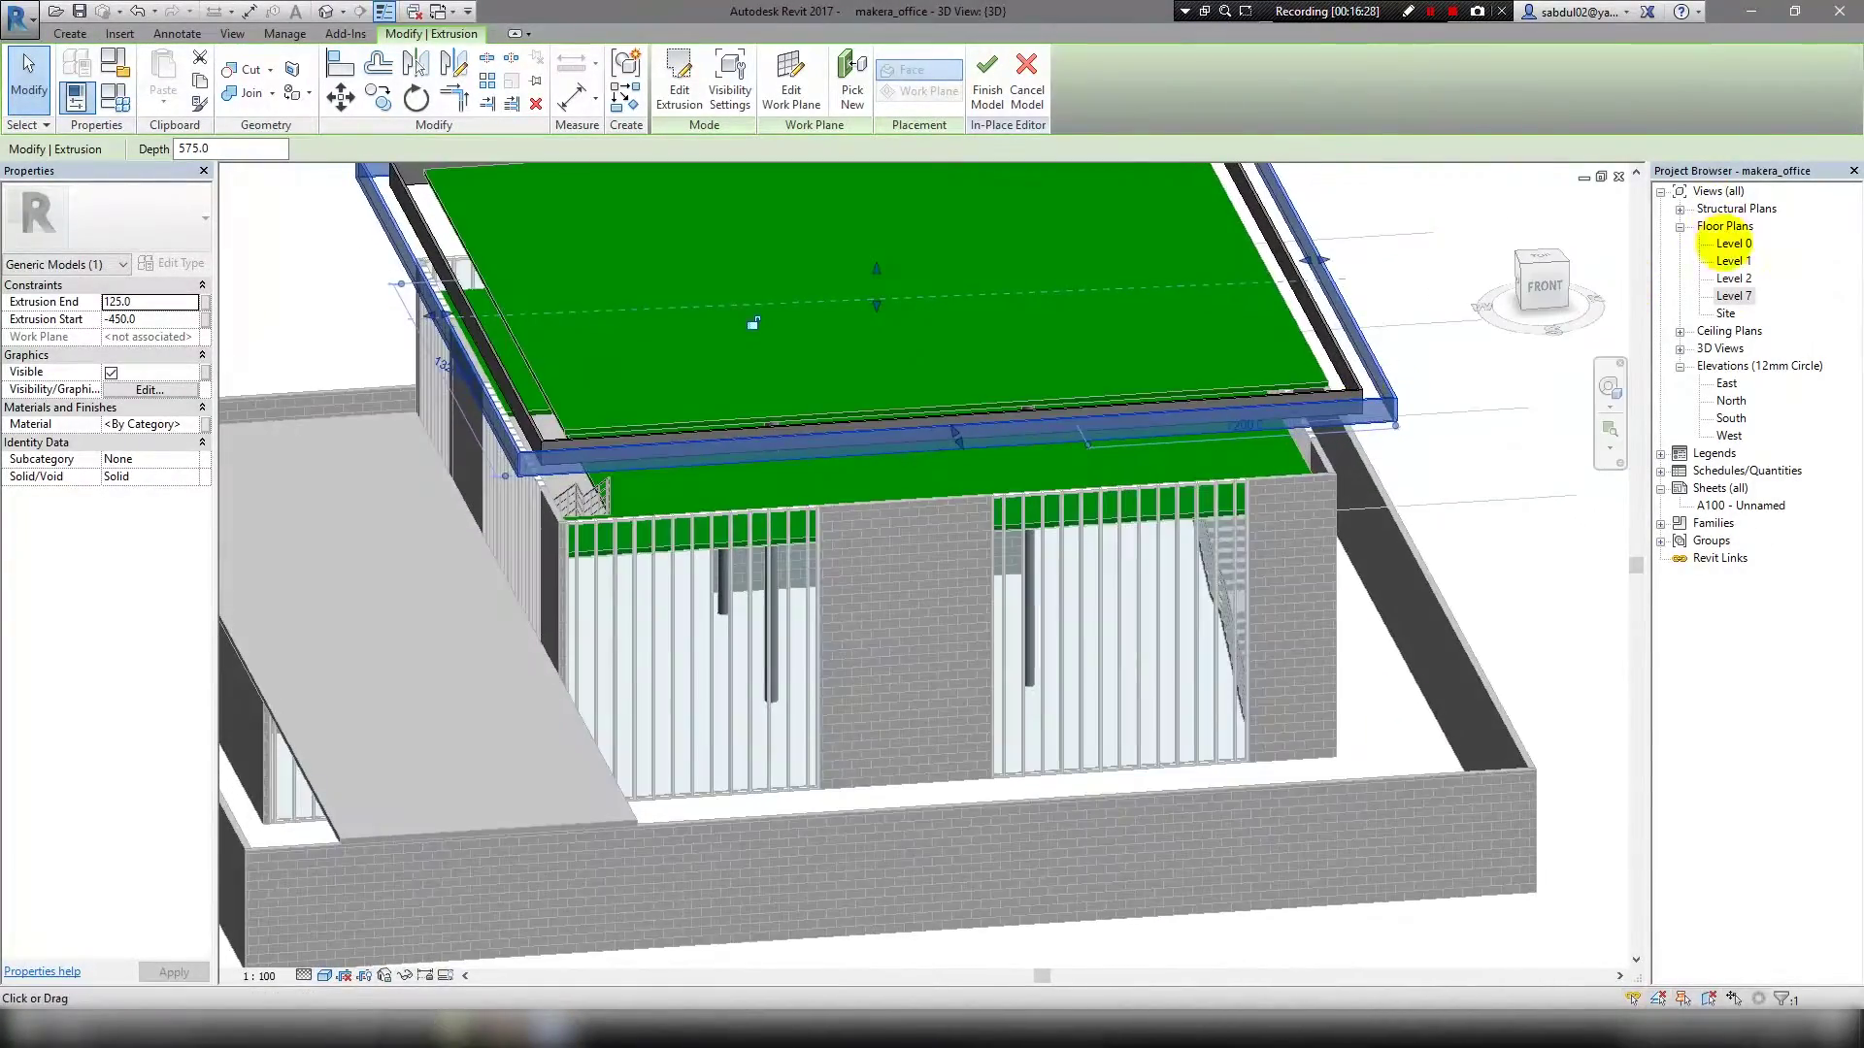
# Back on the Level 7 plan, start a second extrusion.
pyautogui.doubleClick(1733, 295)
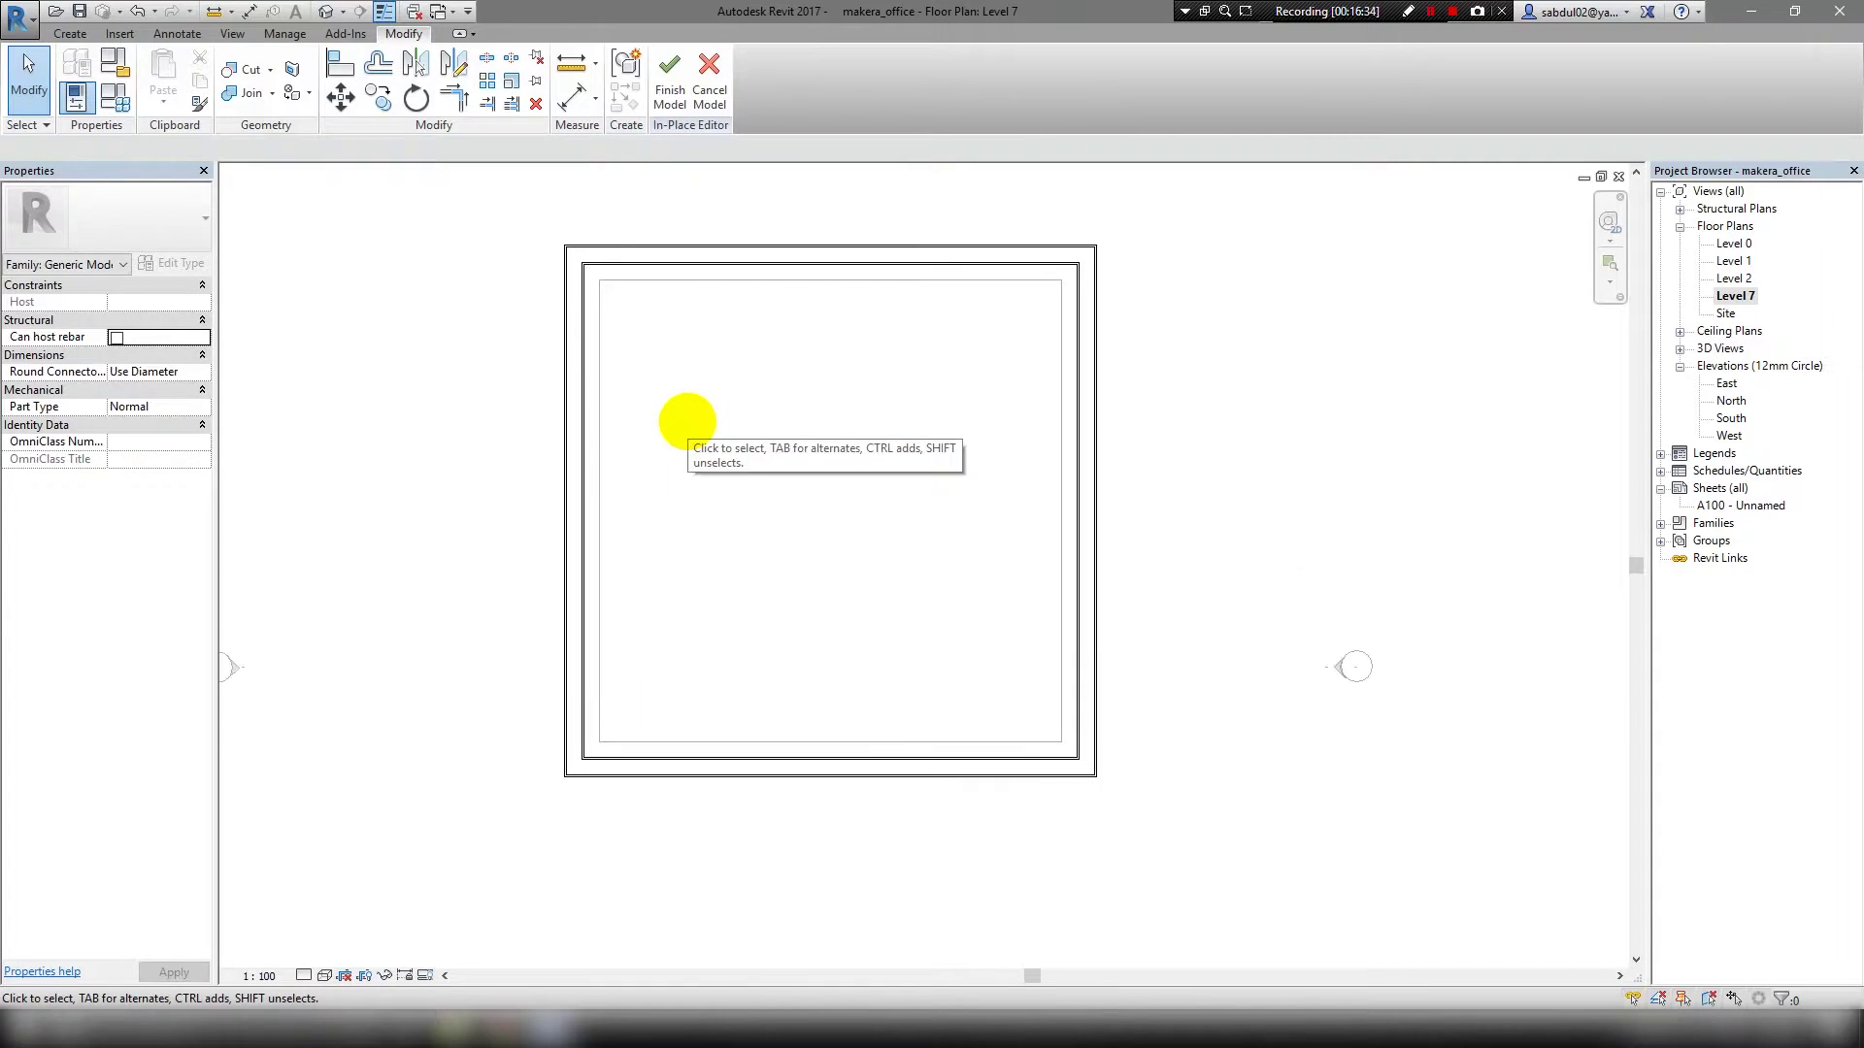
pyautogui.scroll(1, 745, 460)
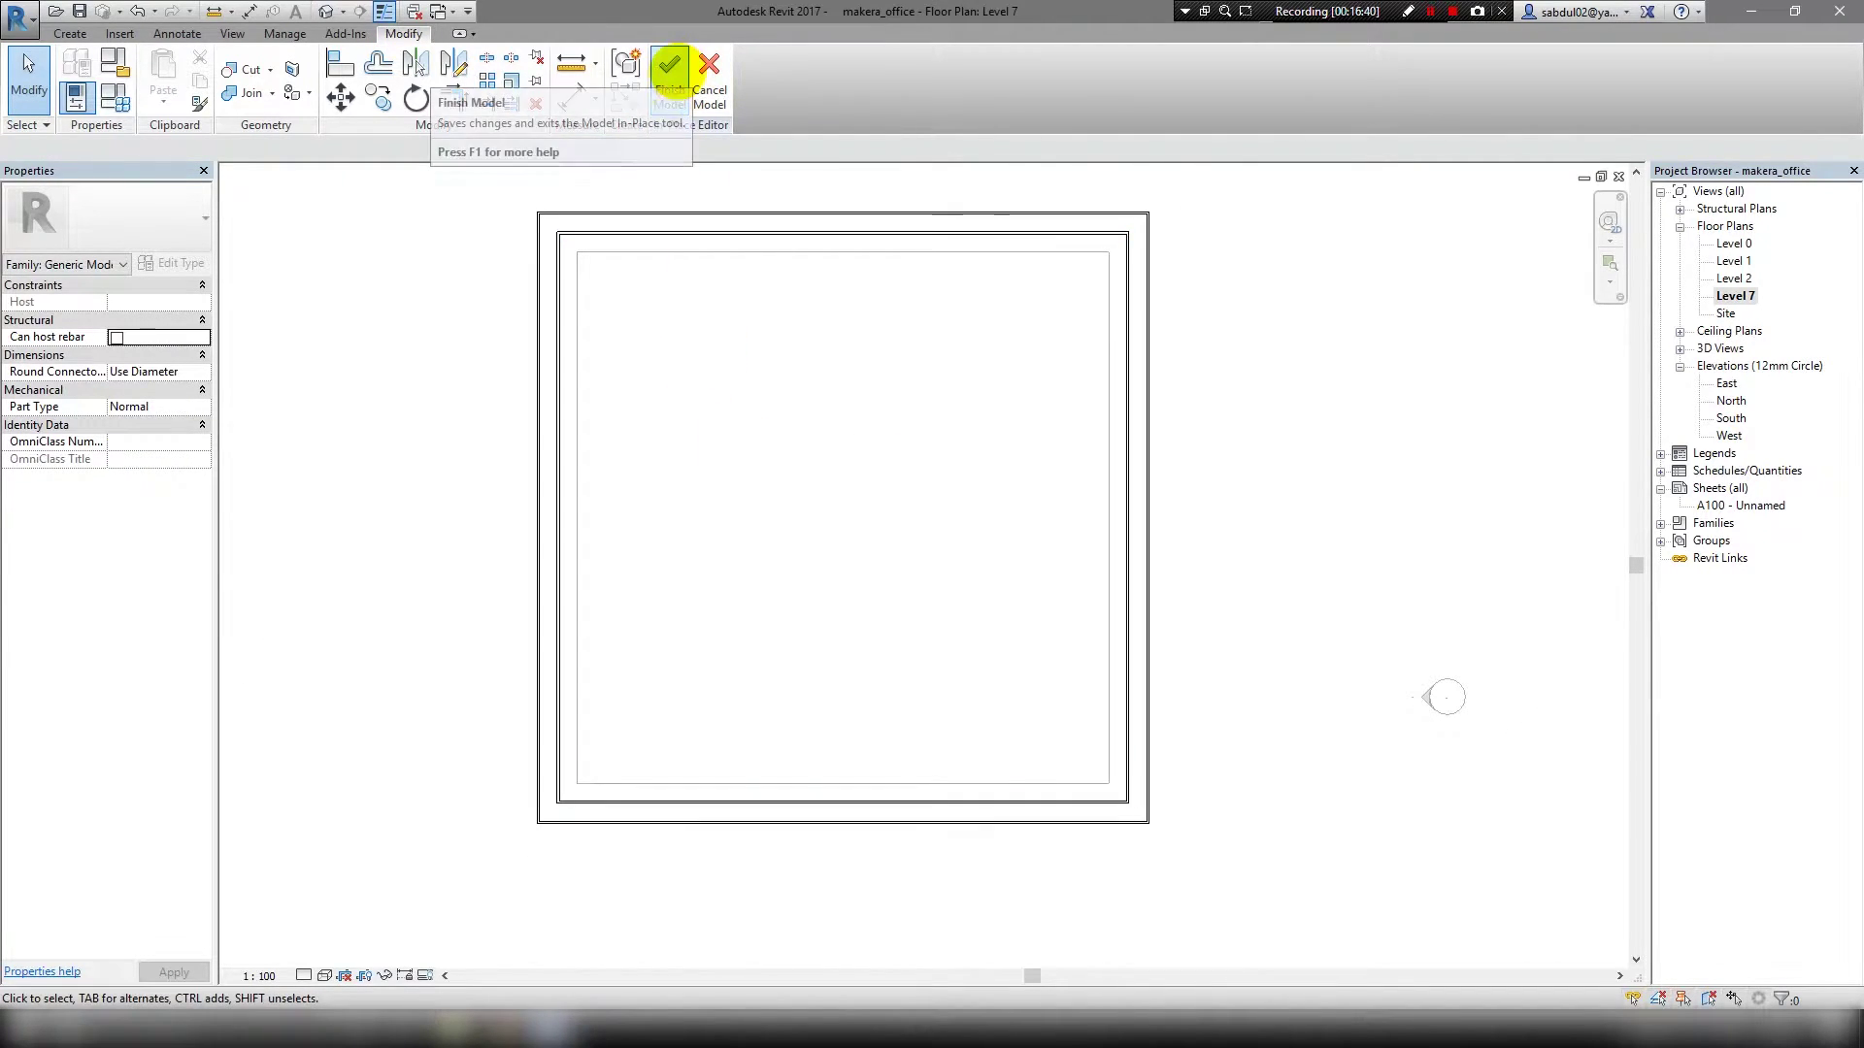
pyautogui.click(70, 33)
pyautogui.click(166, 75)
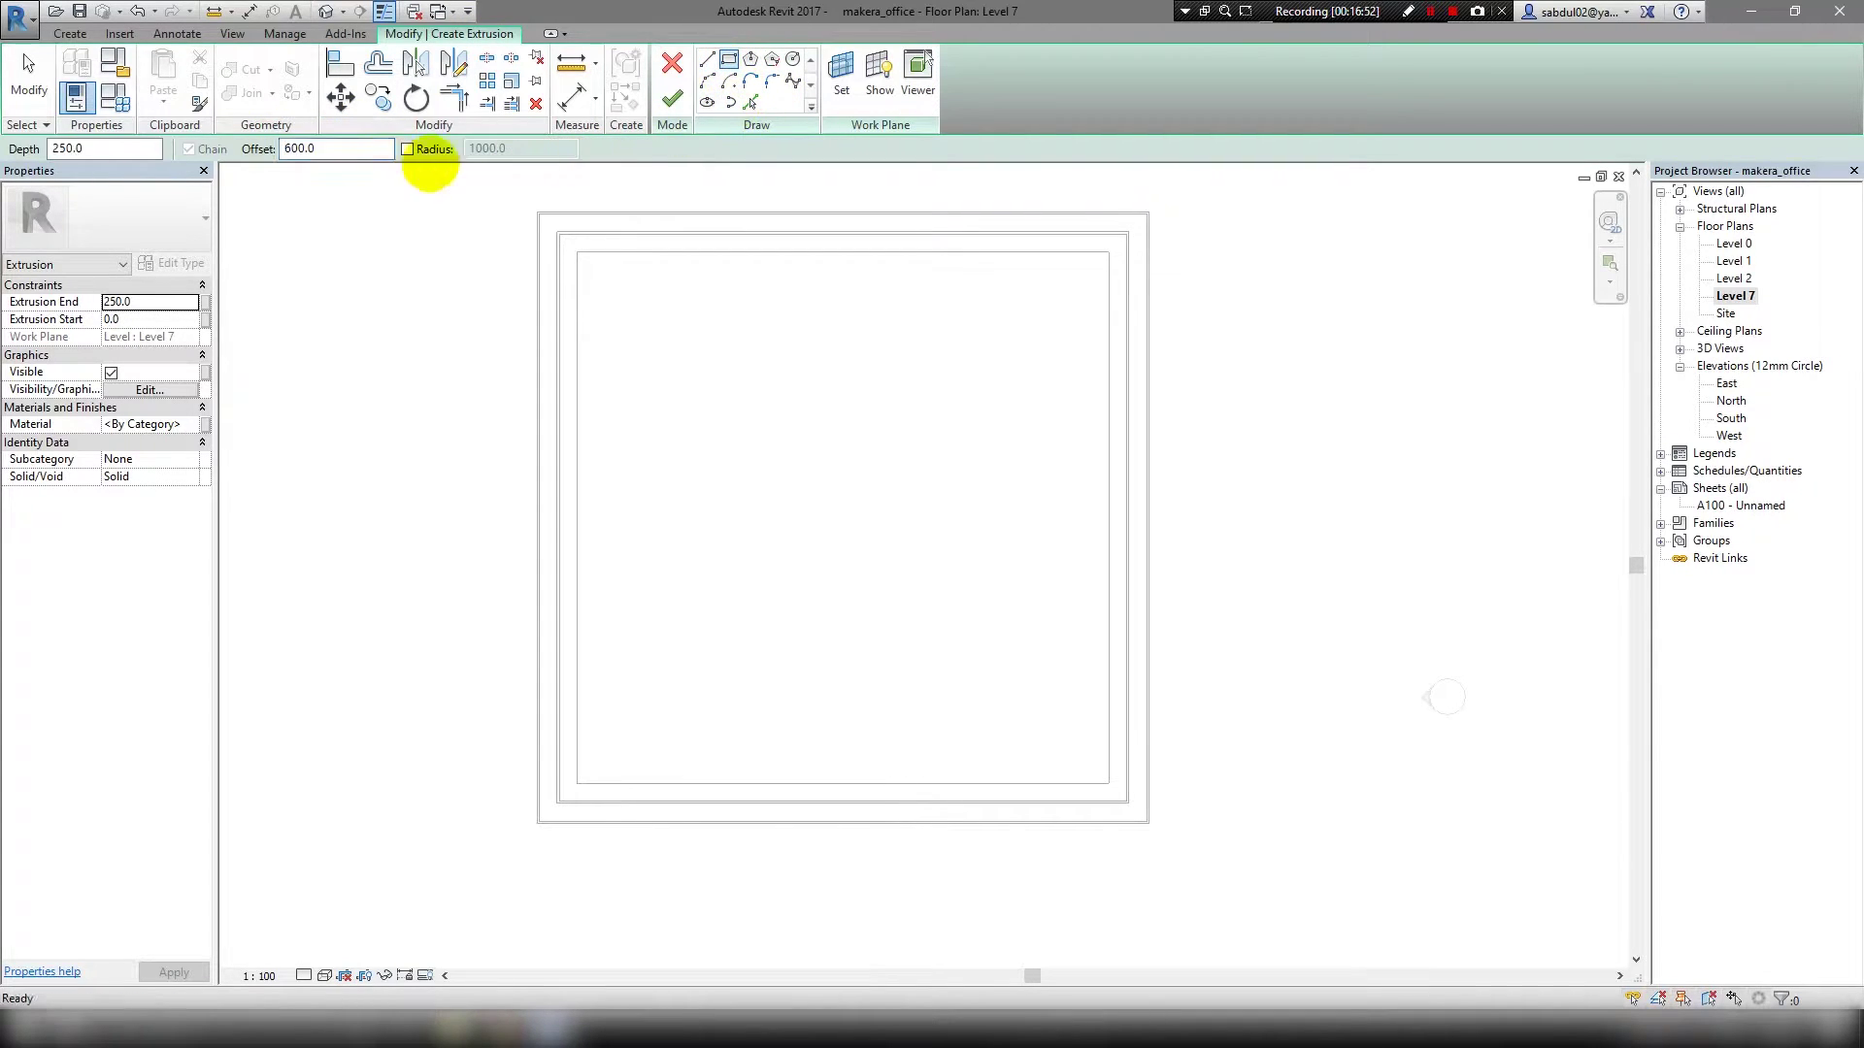
# Sketch a 20400 × 20400 rectangle on the outer corners, offset it 75, and finish.
pyautogui.click(537, 211)
pyautogui.scroll(2, 1153, 812)
pyautogui.scroll(-2, 1132, 824)
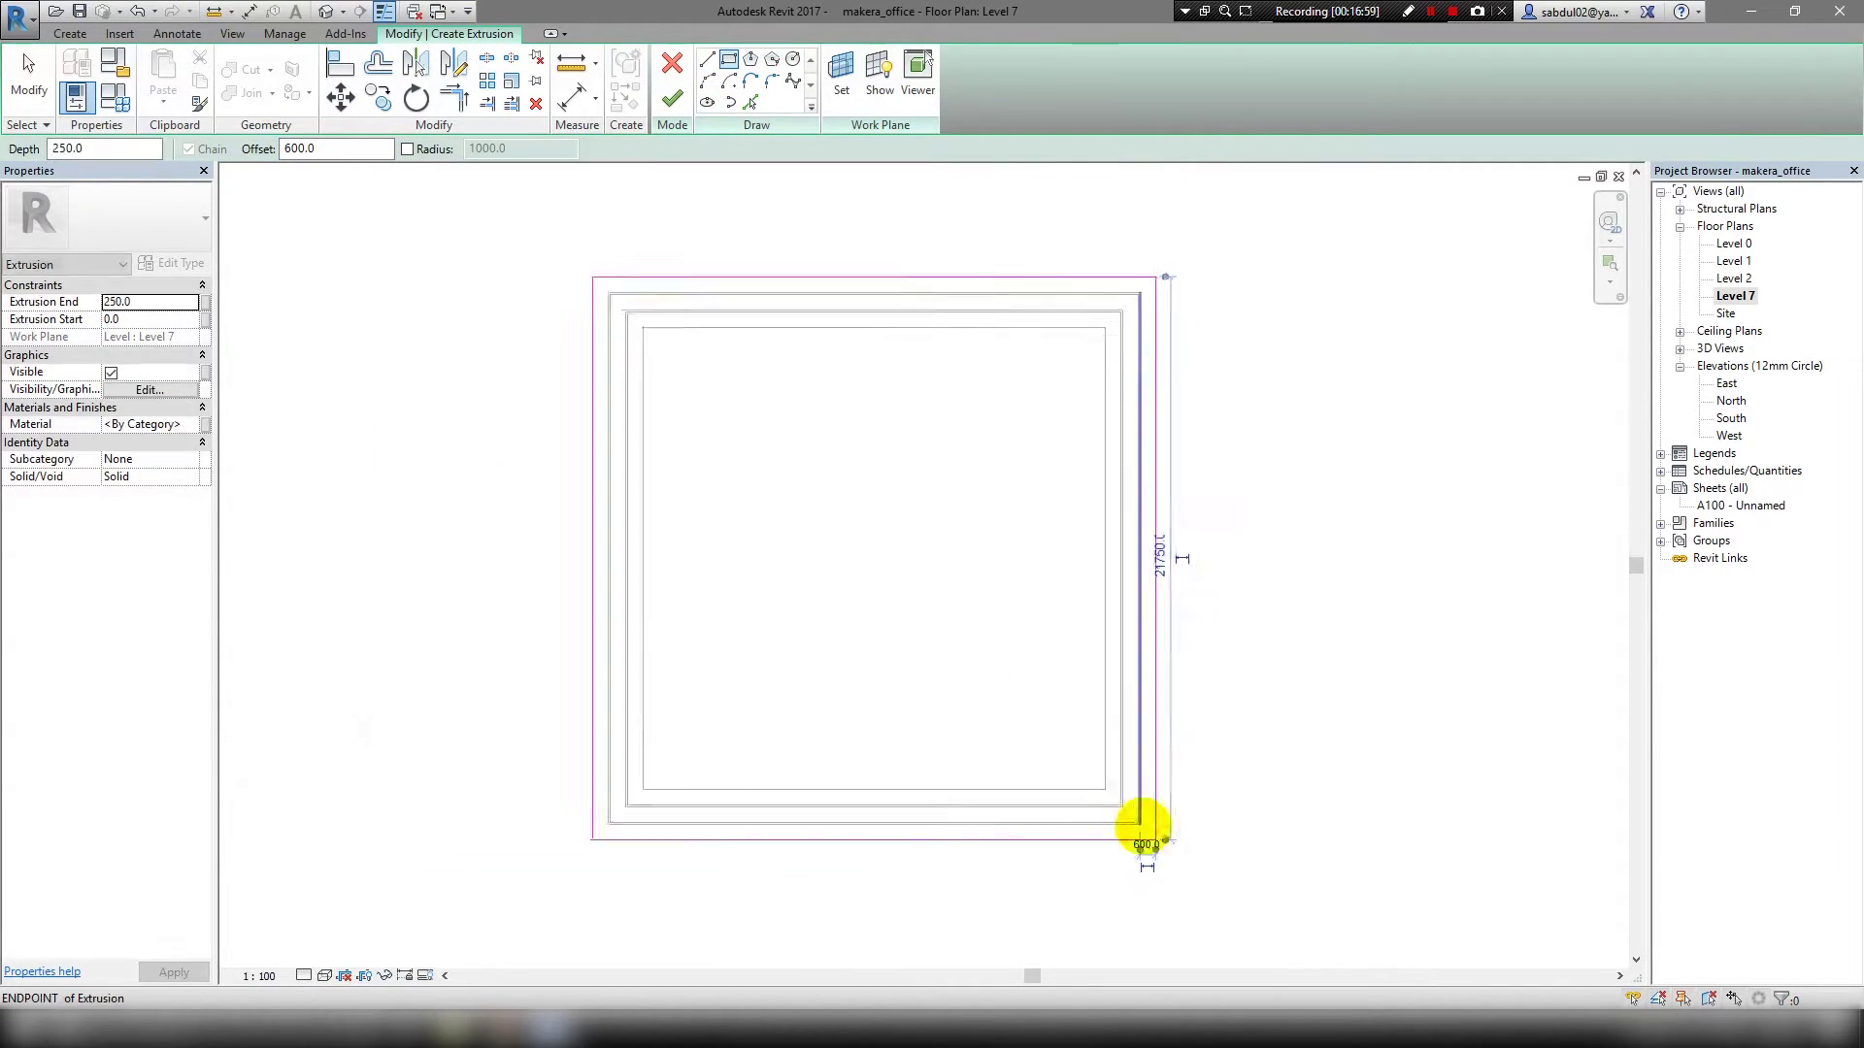
pyautogui.scroll(2, 1139, 836)
pyautogui.press('Return')
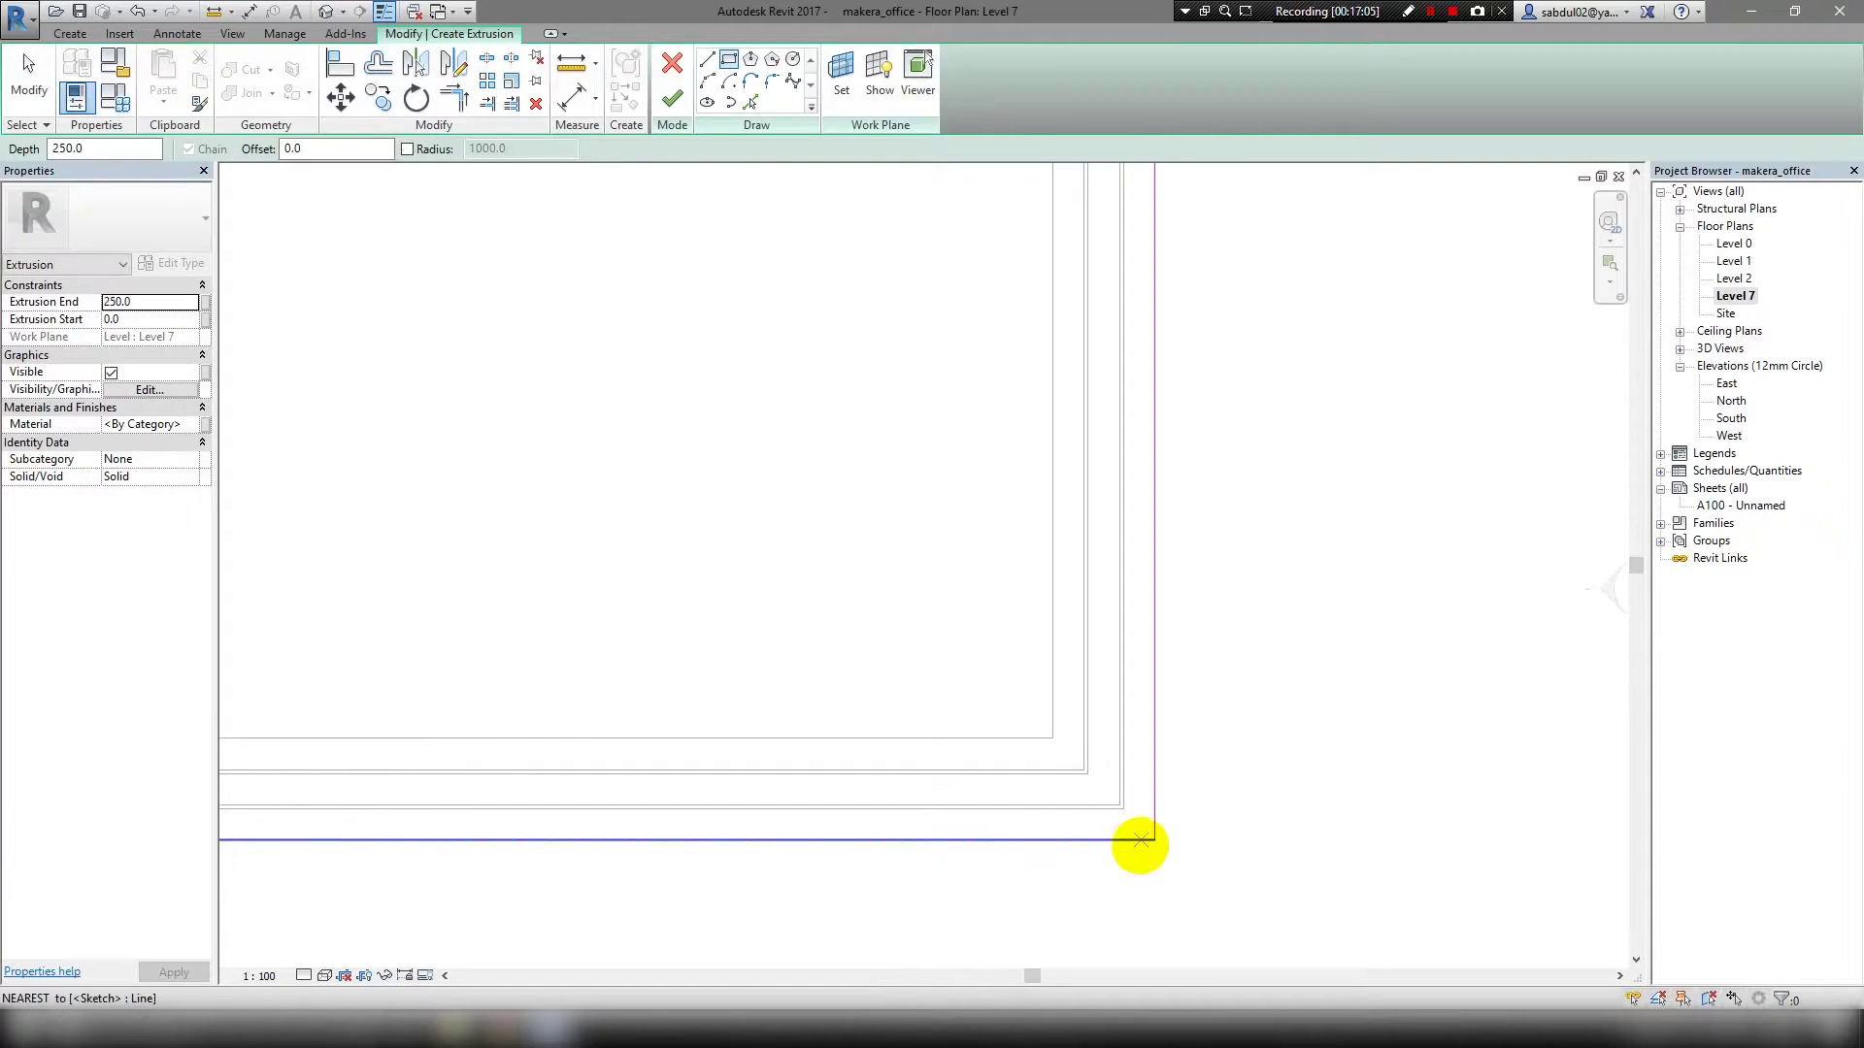
pyautogui.press('o')
pyautogui.press('f')
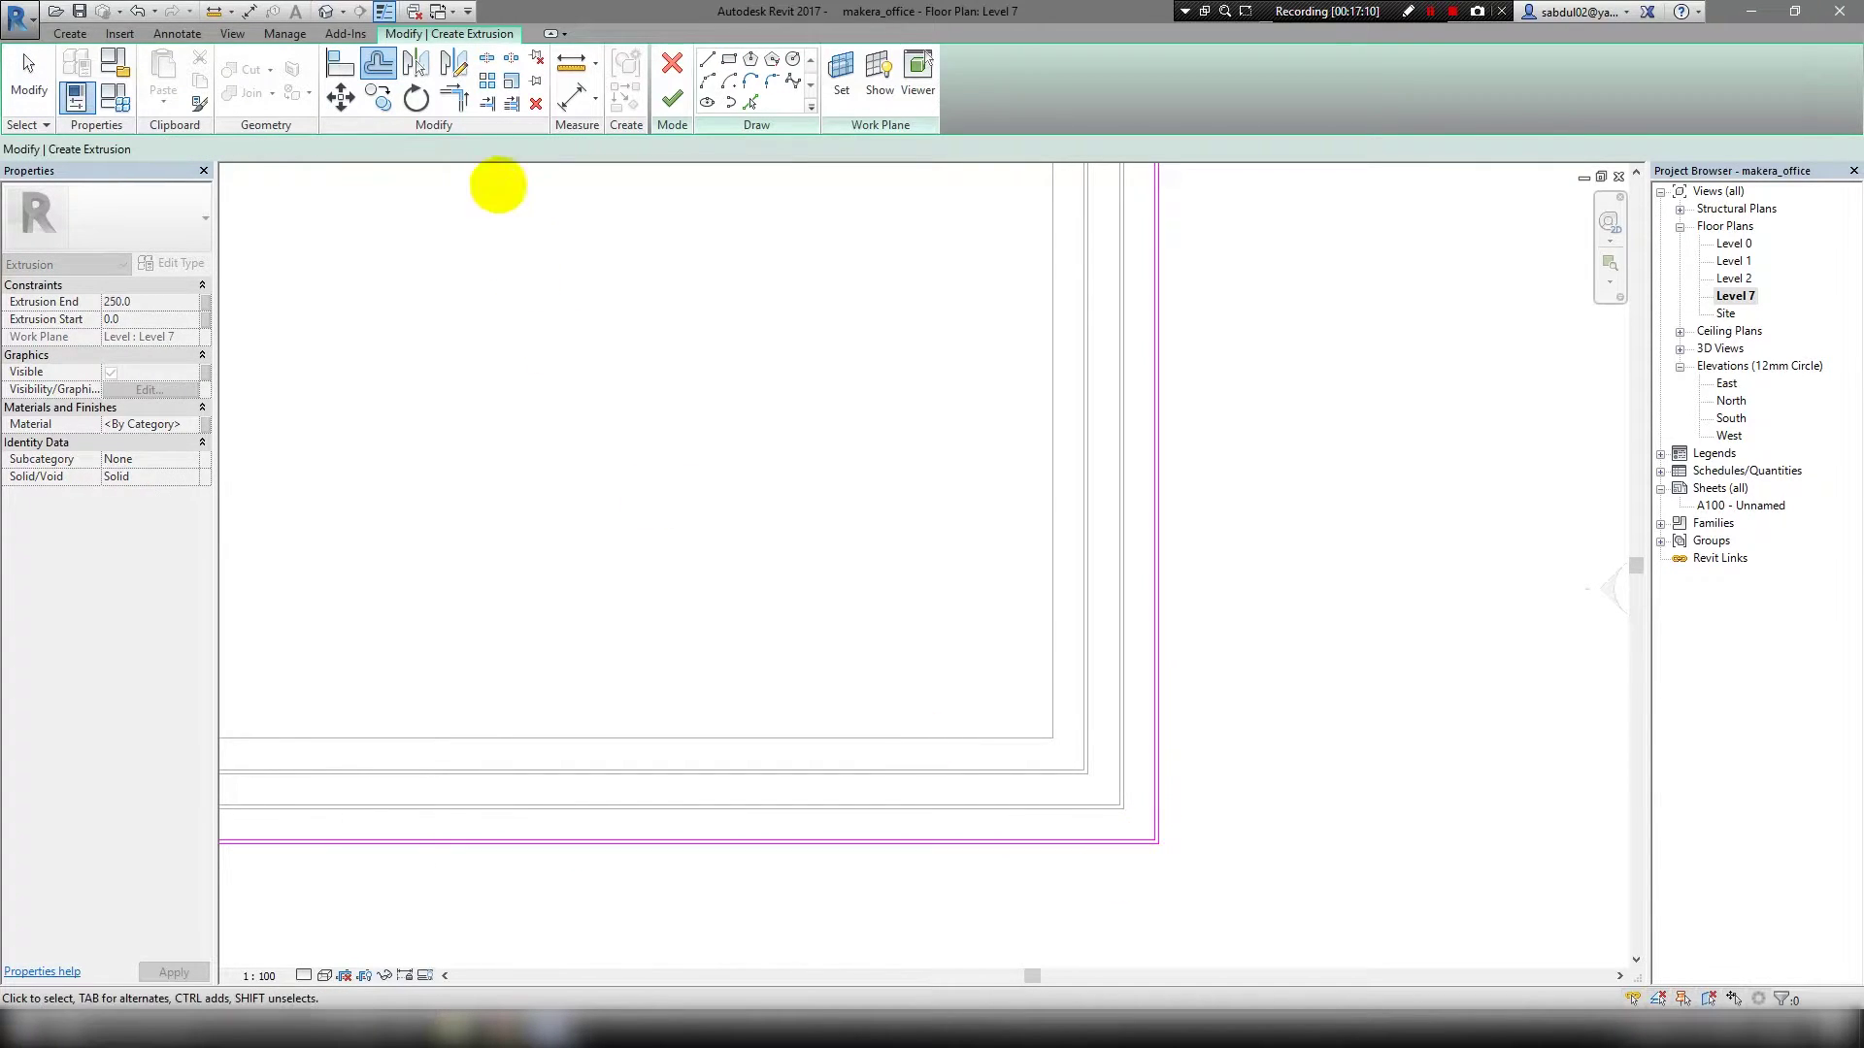
pyautogui.click(671, 98)
# Check the new rim extrusion in 3D and return to the Level 7 plan.
pyautogui.hotkey('ctrl', 'Tab')
pyautogui.moveTo(790, 341)
pyautogui.keyDown('shift'); pyautogui.mouseDown(button='middle')
pyautogui.moveTo(684, 413)
pyautogui.moveTo(611, 393)
pyautogui.mouseUp(button='middle'); pyautogui.keyUp('shift')
pyautogui.click(684, 407)
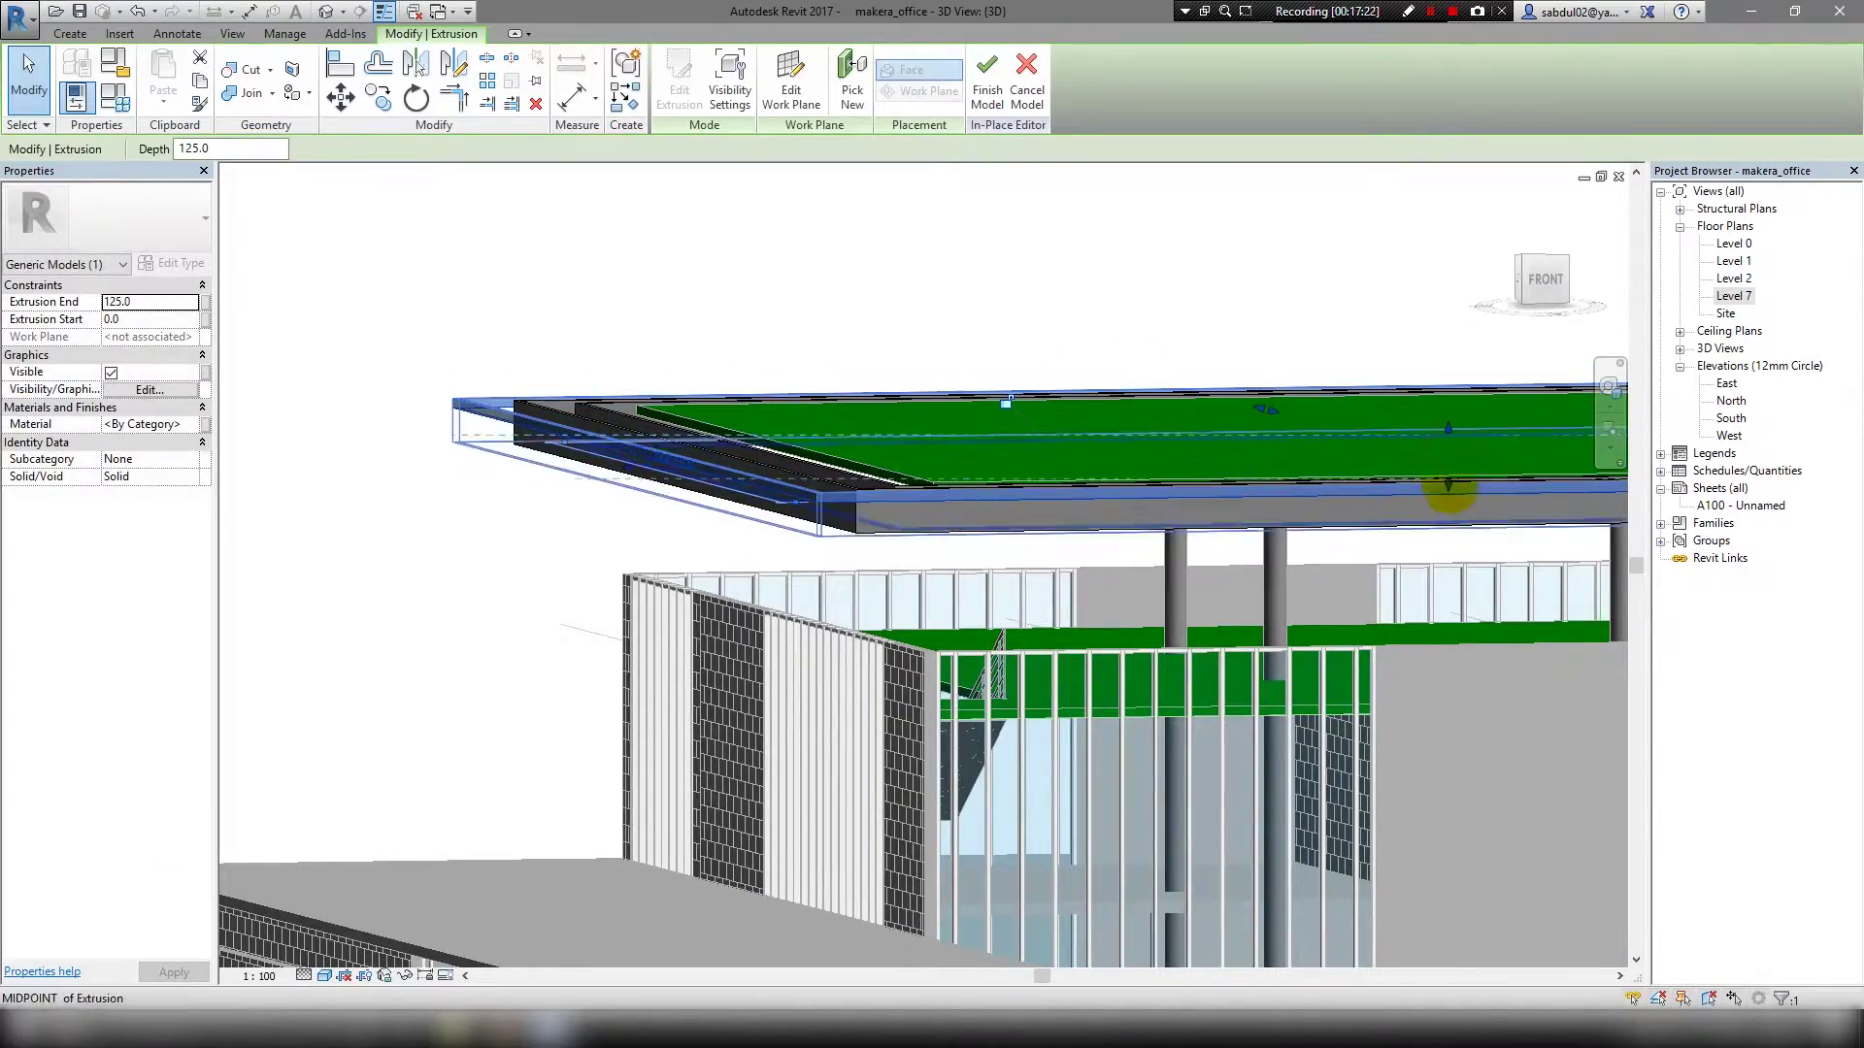
pyautogui.moveTo(821, 437)
pyautogui.keyDown('shift'); pyautogui.mouseDown(button='middle')
pyautogui.moveTo(684, 444)
pyautogui.moveTo(1728, 335)
pyautogui.mouseUp(button='middle'); pyautogui.keyUp('shift')
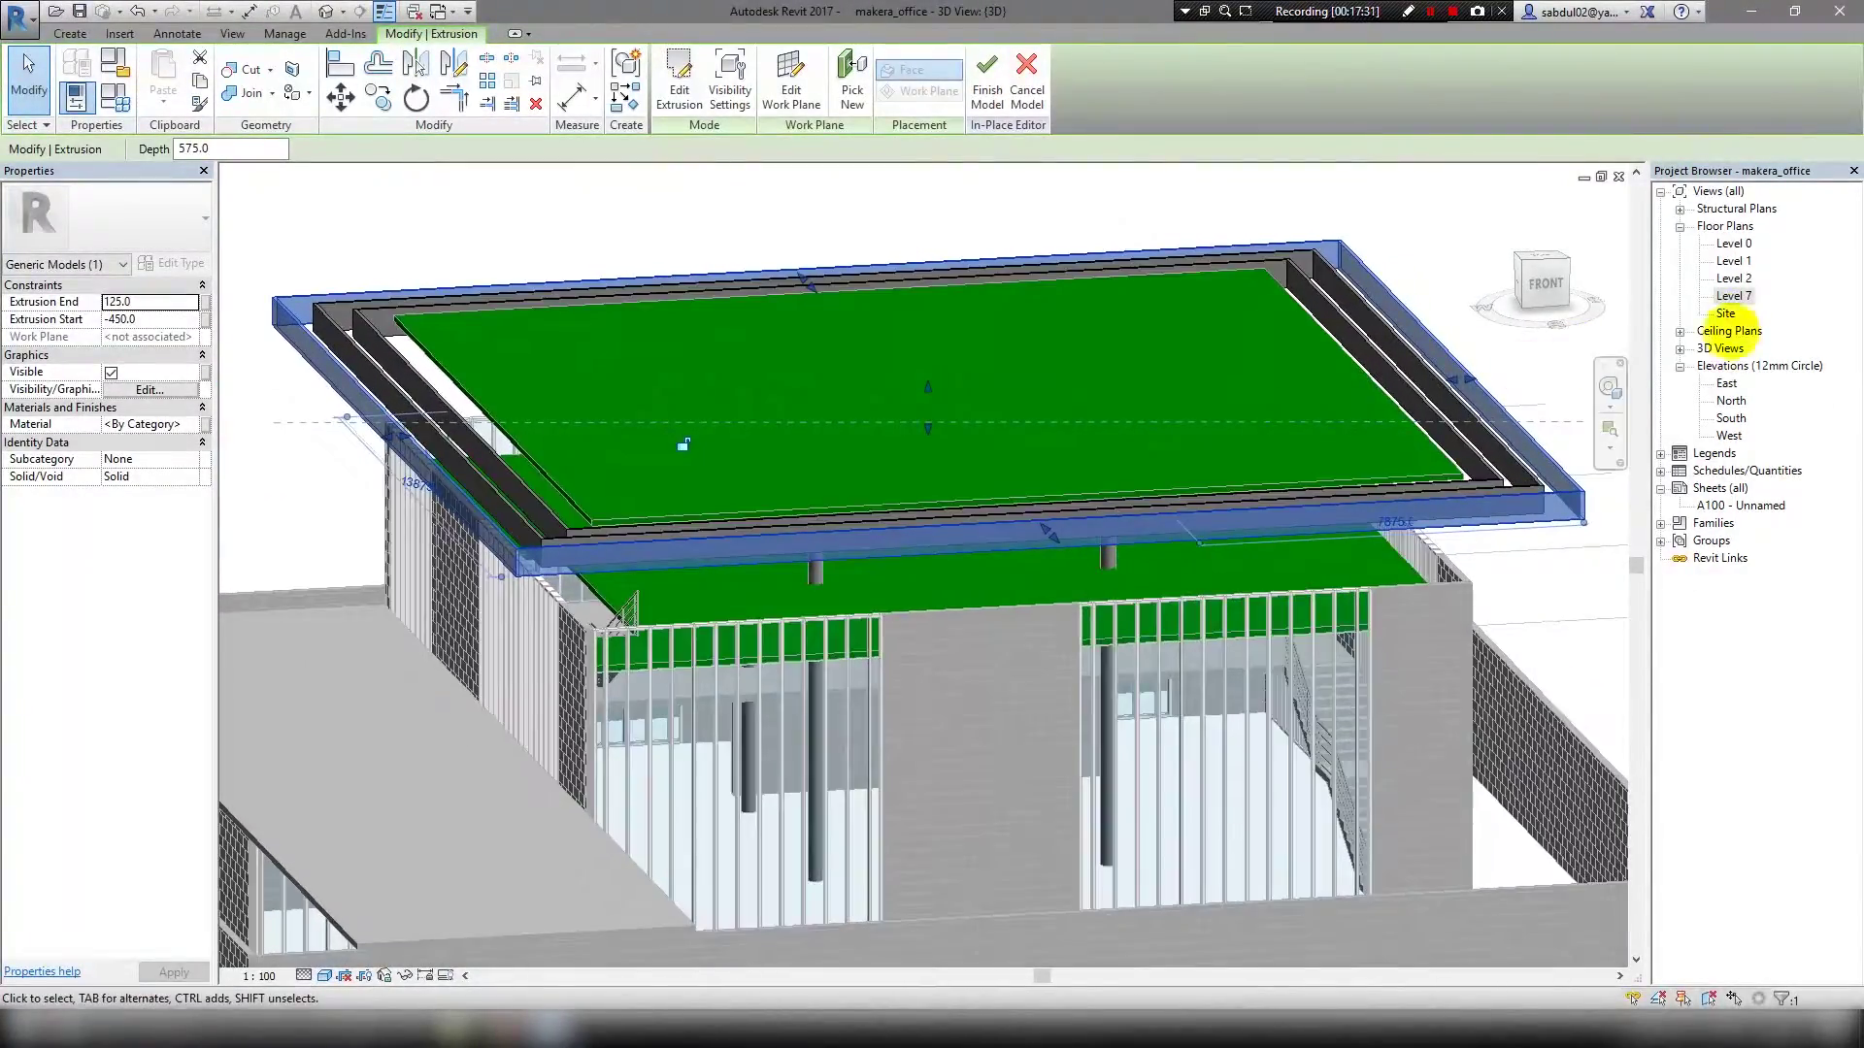
pyautogui.doubleClick(1732, 296)
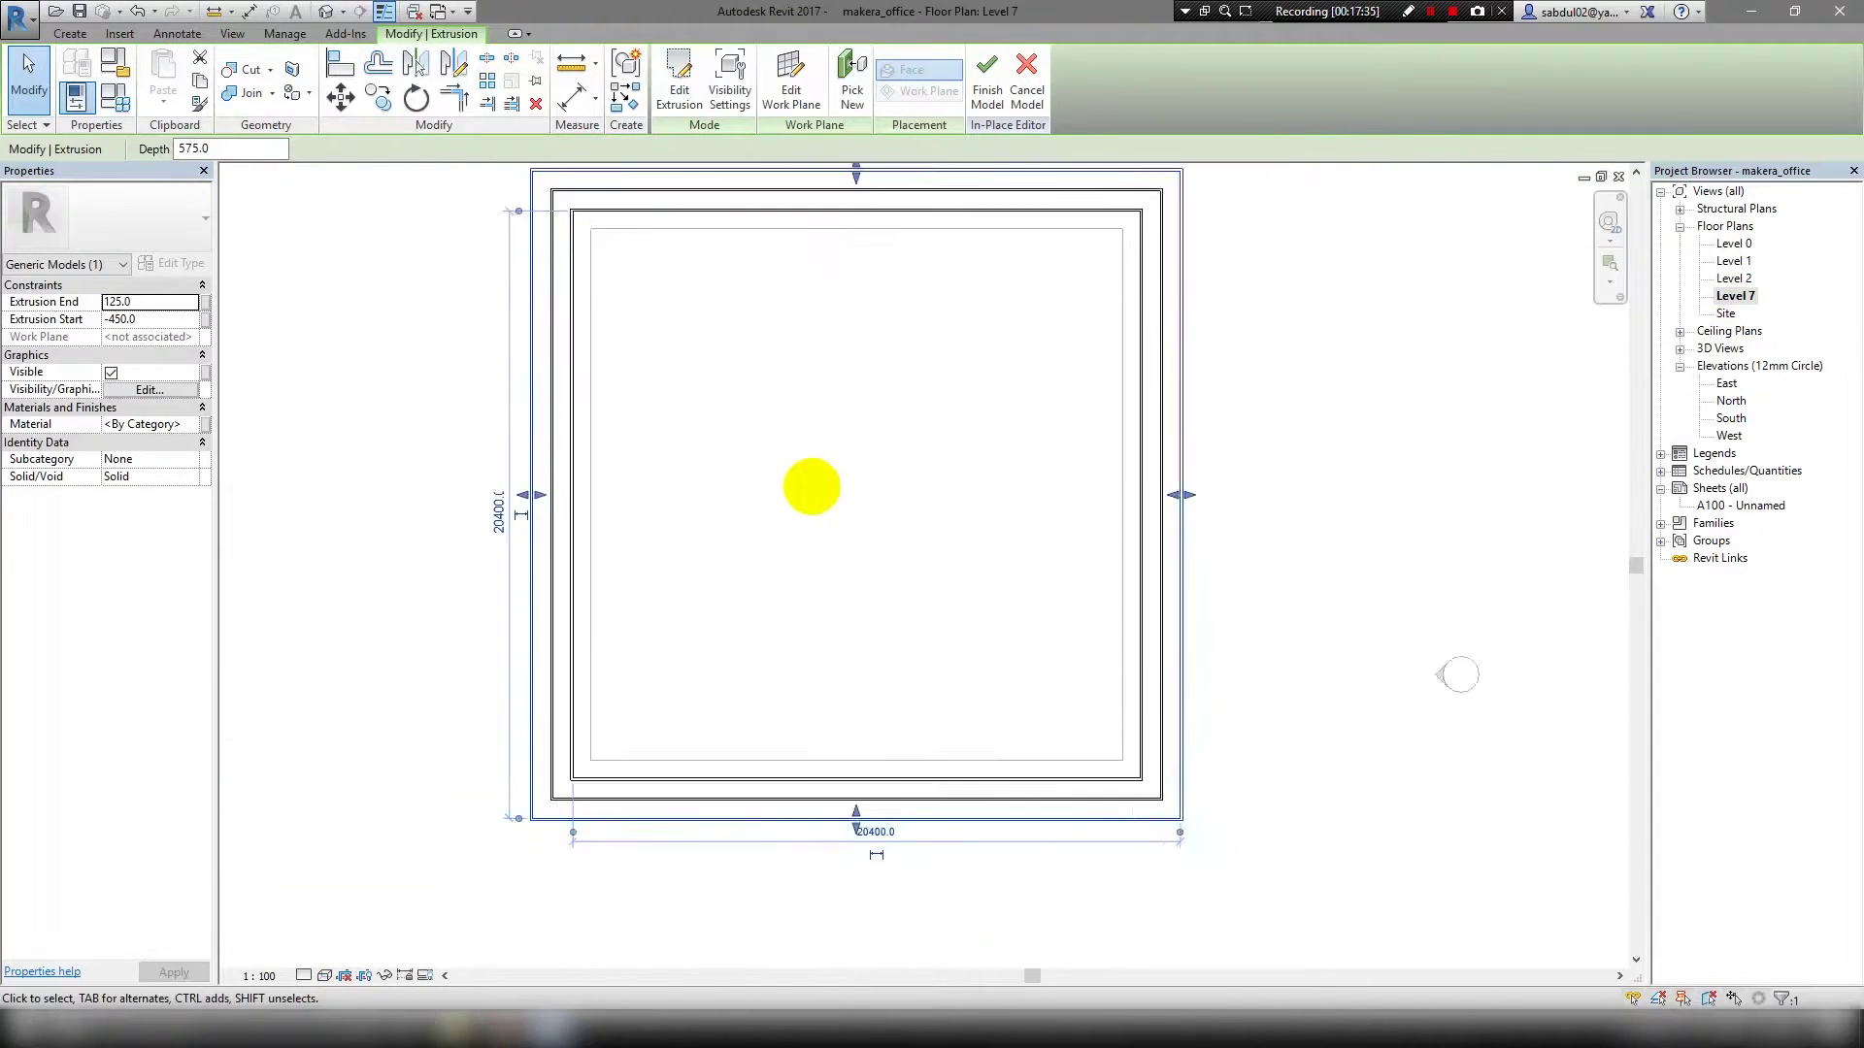
pyautogui.click(64, 33)
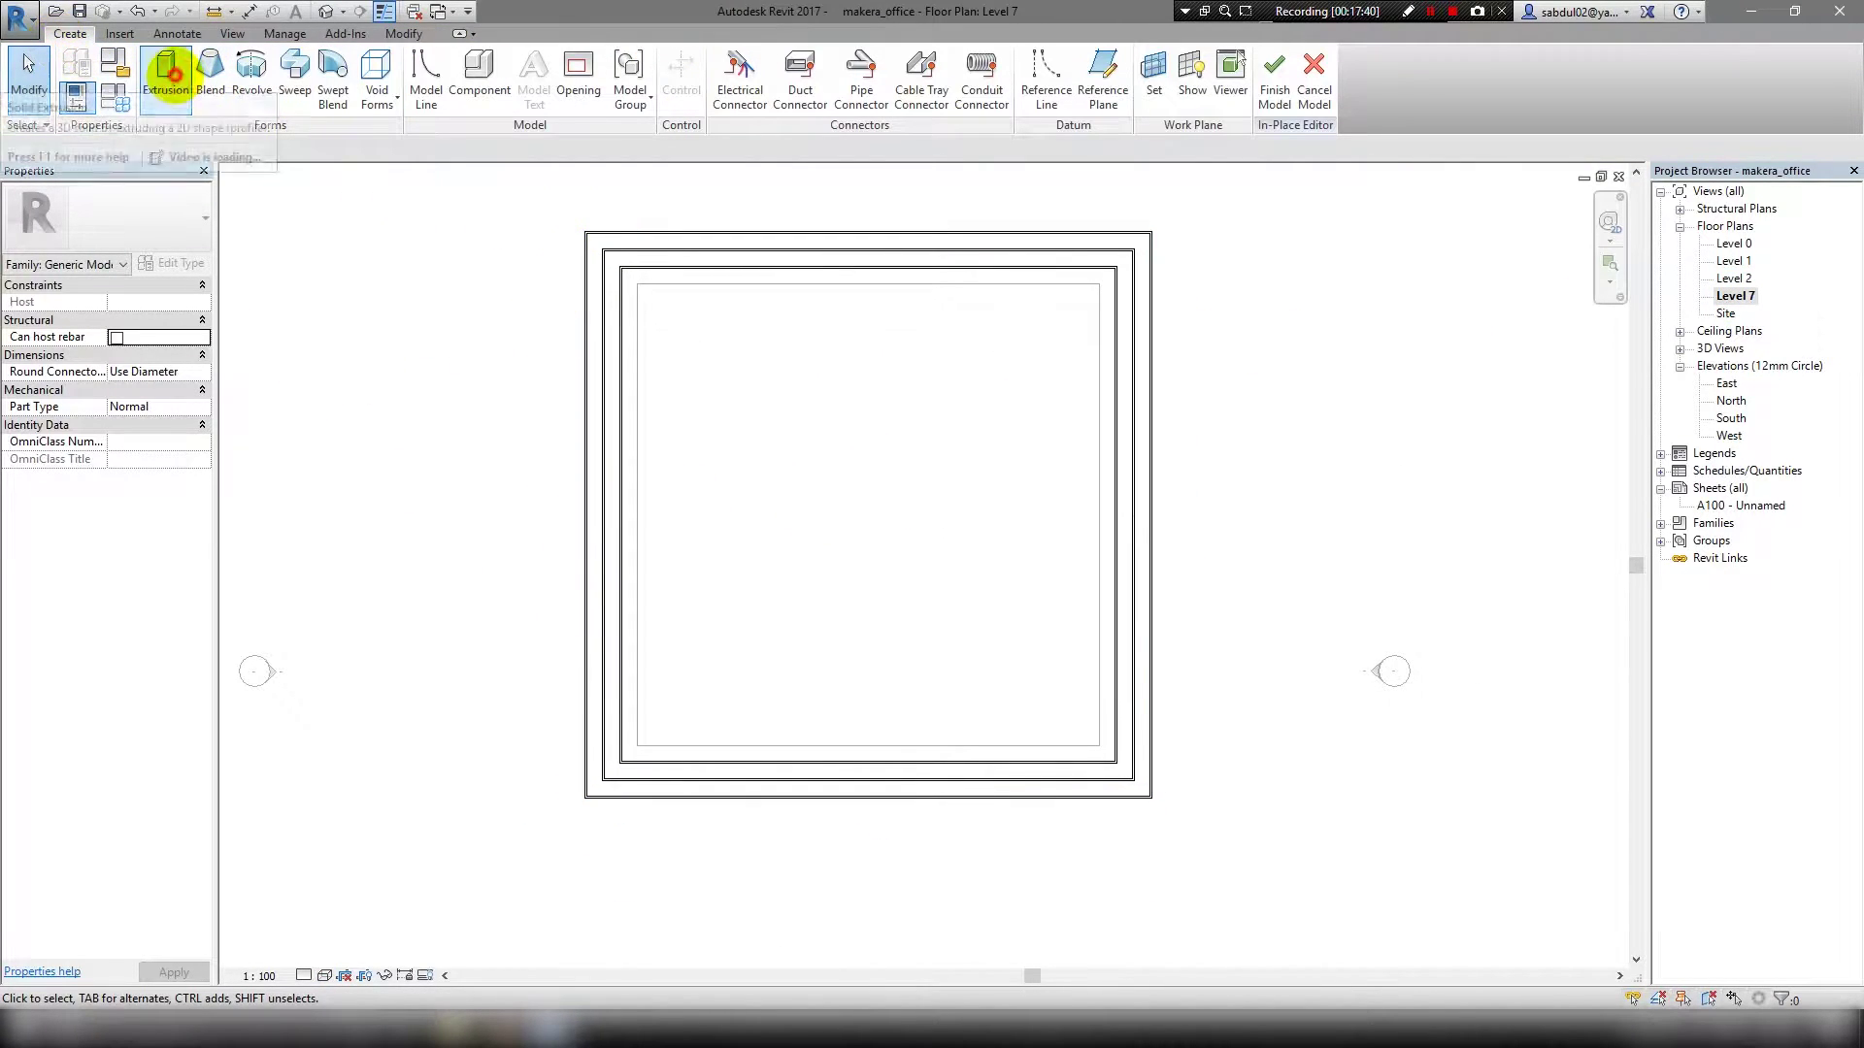
# Start a new extrusion sketch and draw two corner-to-corner diagonal lines.
pyautogui.click(166, 73)
pyautogui.scroll(3, 561, 258)
pyautogui.scroll(2, 533, 208)
pyautogui.click(533, 208)
pyautogui.scroll(-4, 615, 292)
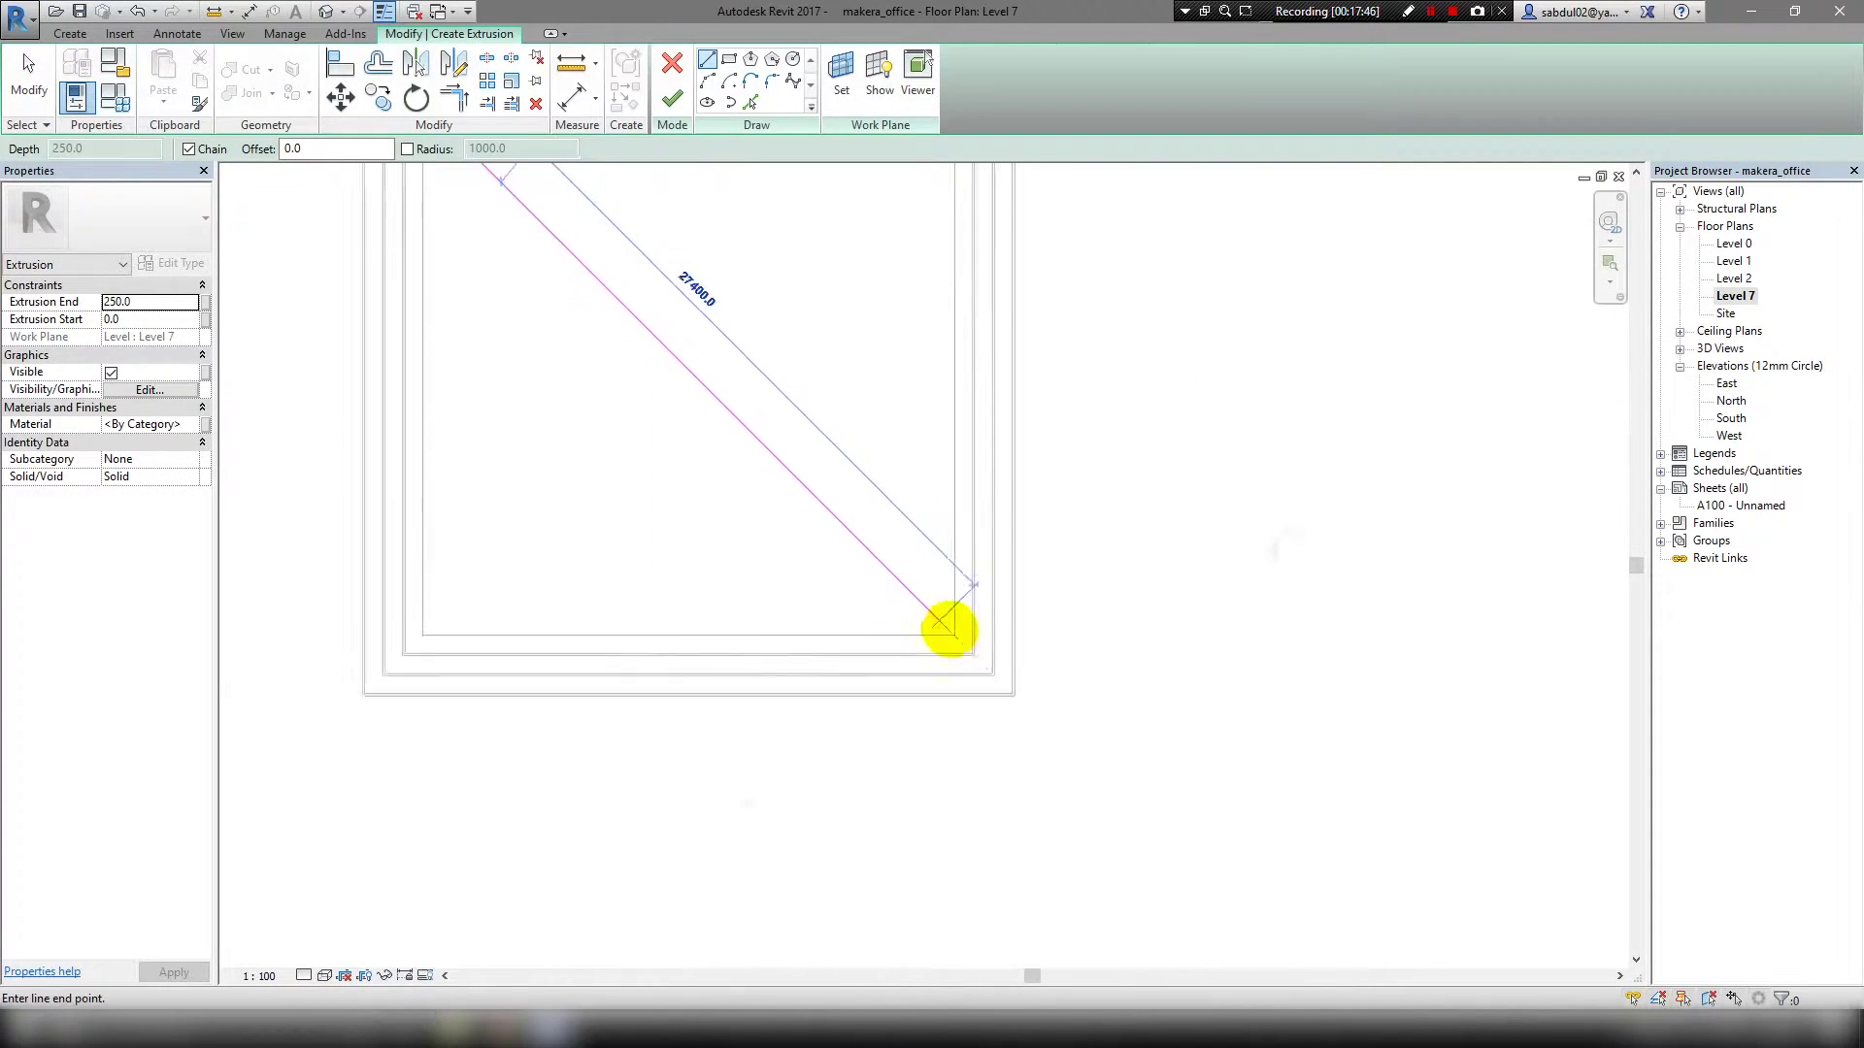
pyautogui.scroll(3, 1136, 821)
pyautogui.scroll(-3, 923, 728)
pyautogui.scroll(3, 990, 445)
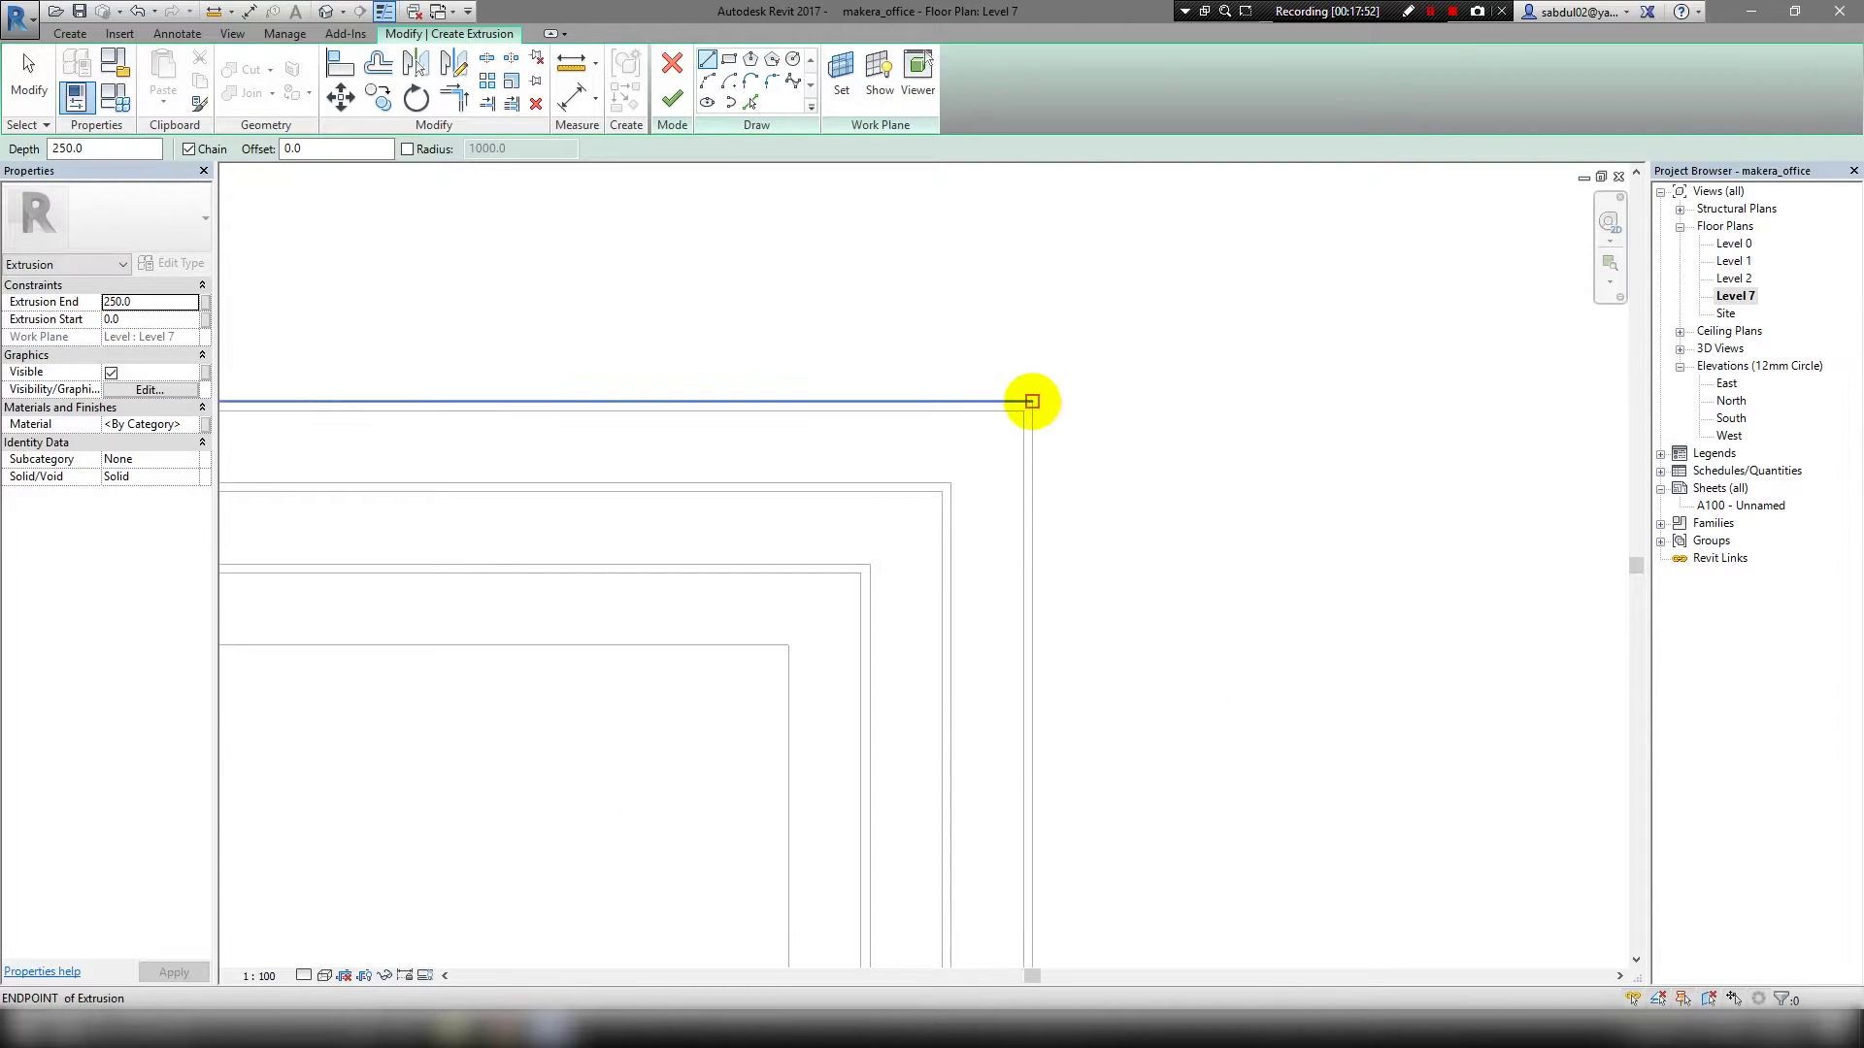
pyautogui.click(1032, 401)
pyautogui.scroll(-3, 653, 823)
pyautogui.scroll(3, 366, 486)
pyautogui.click(391, 557)
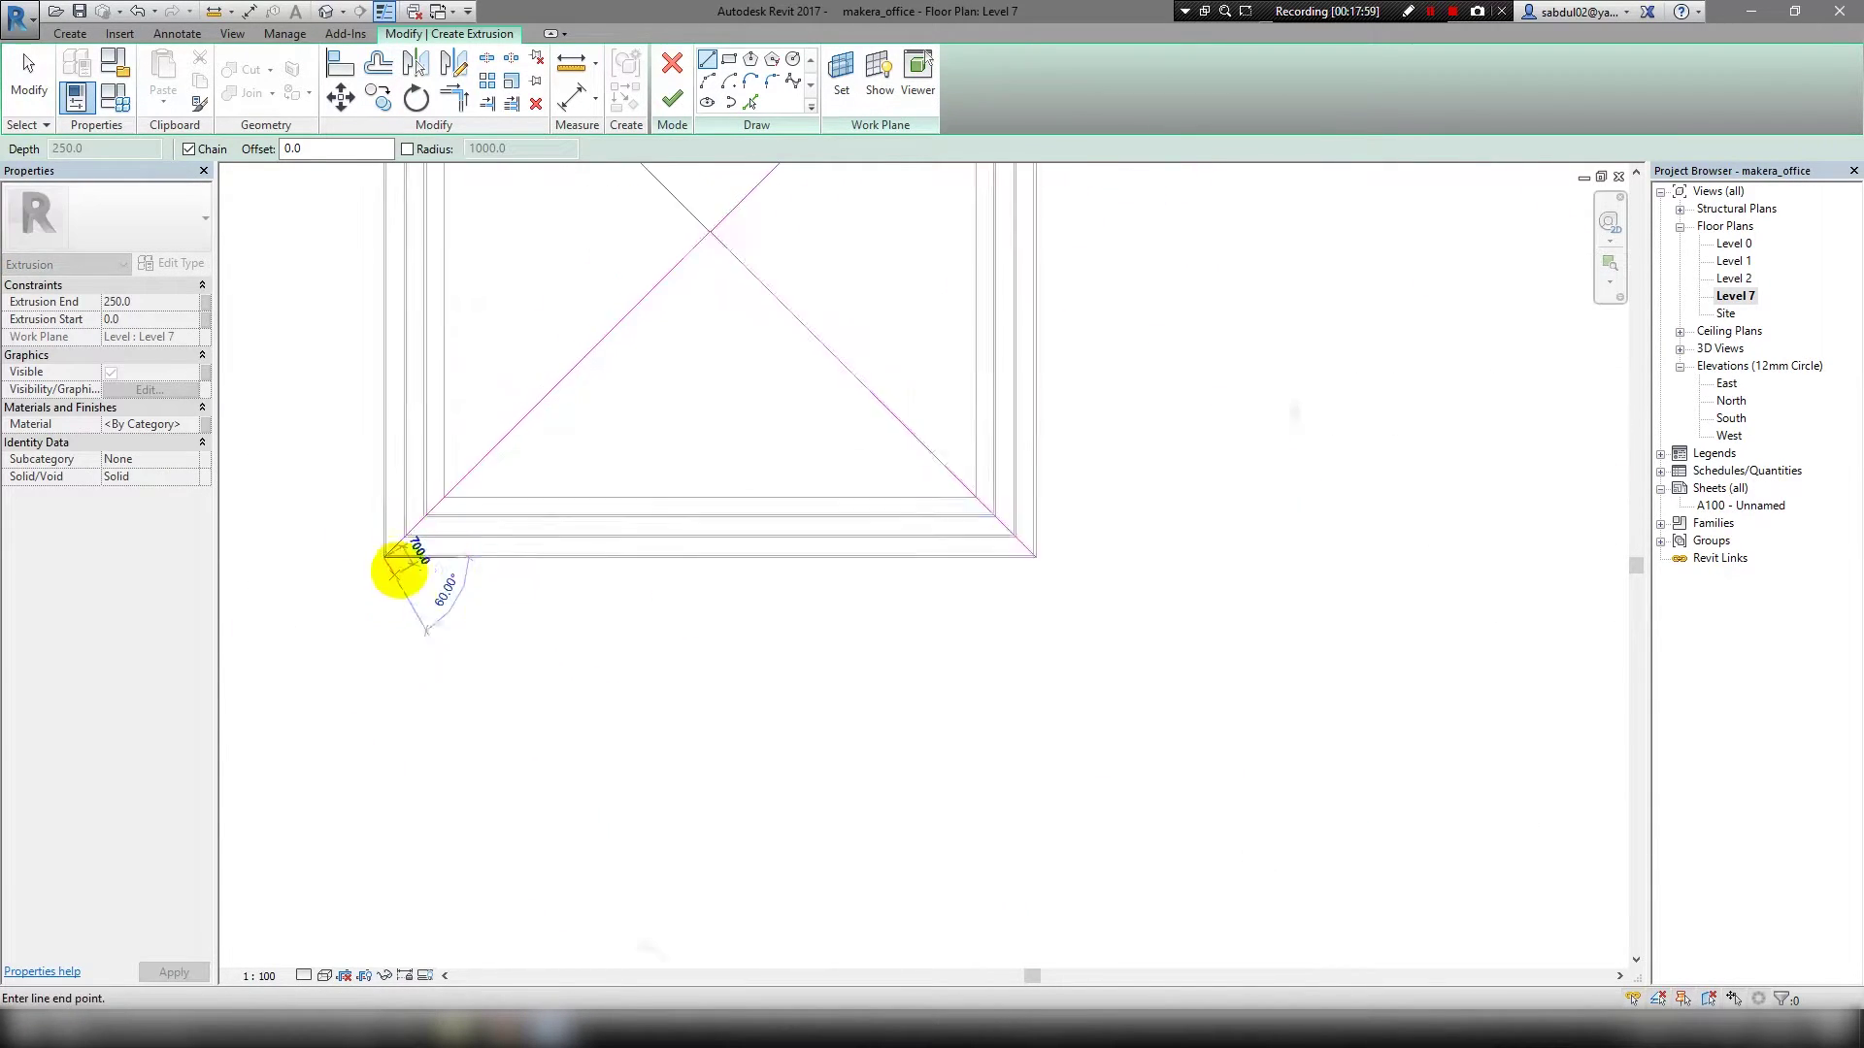
pyautogui.press('Escape')
pyautogui.scroll(1, 627, 520)
# Offset the diagonals 75 on both sides and delete the original centre lines.
pyautogui.press('o')
pyautogui.press('f')
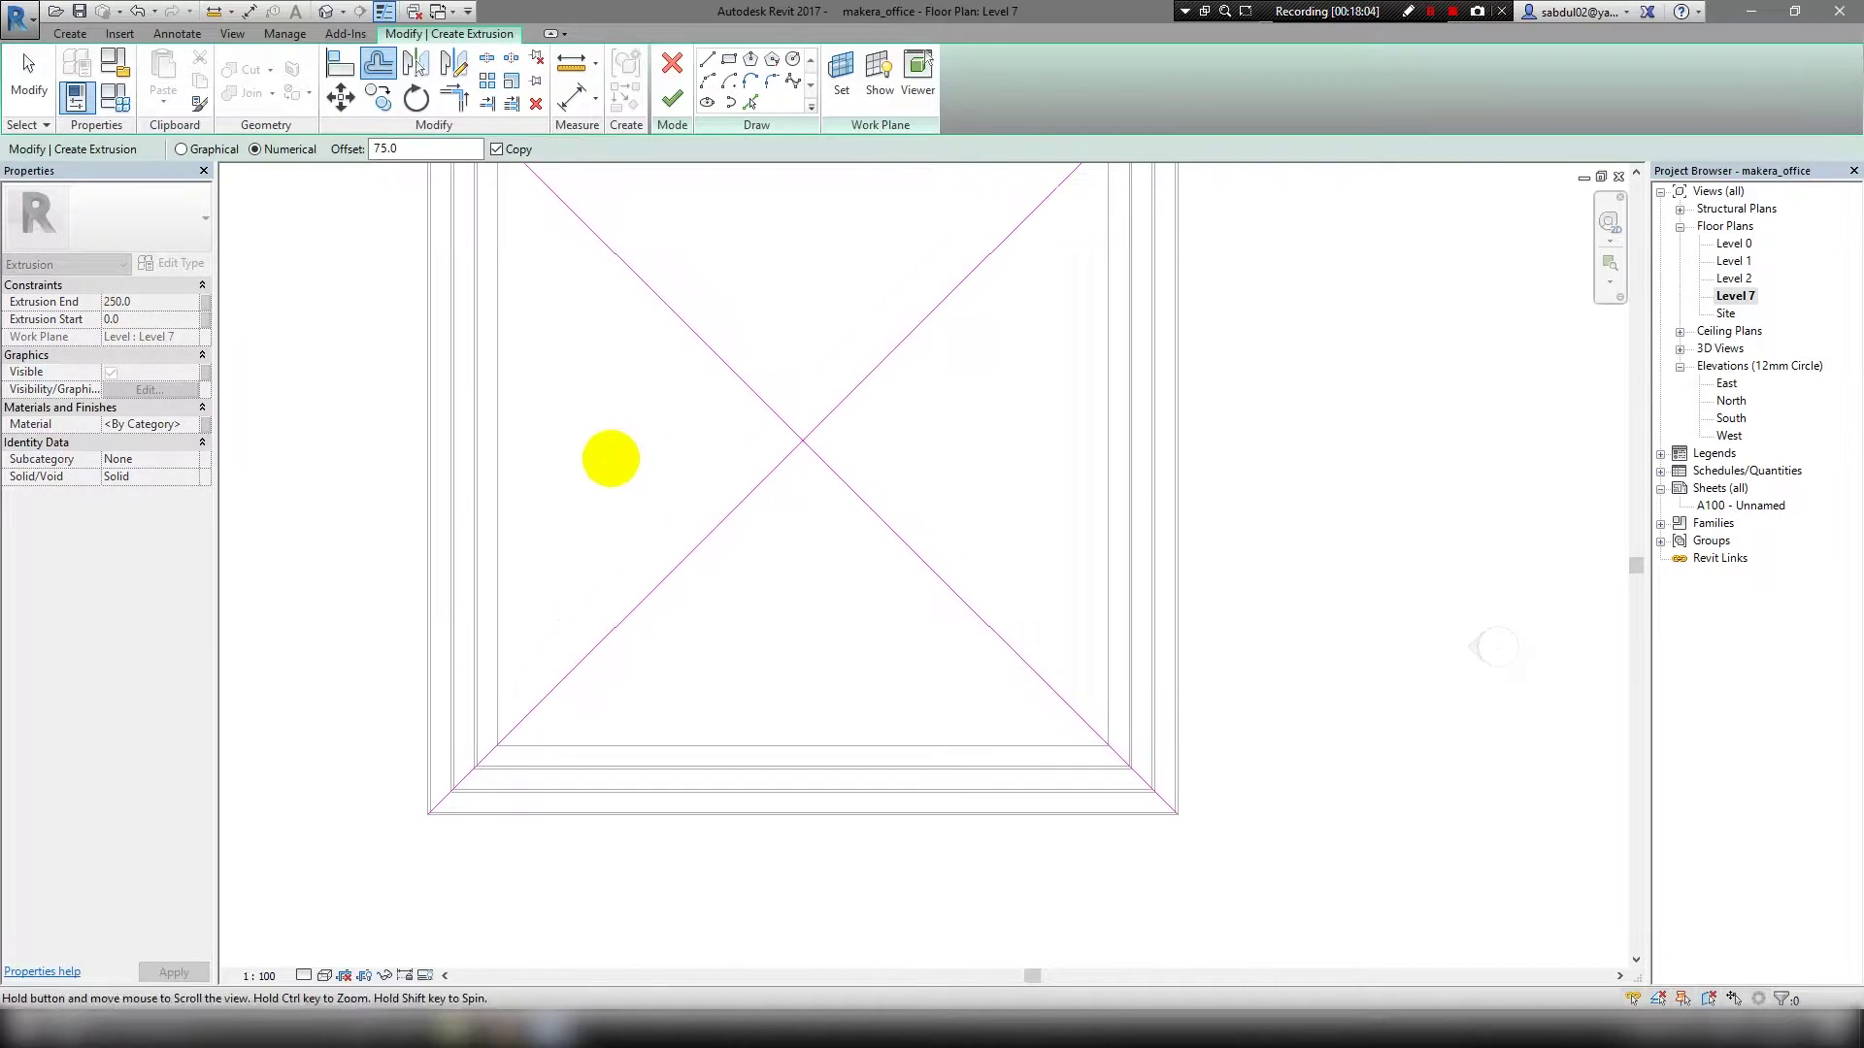
pyautogui.scroll(3, 611, 458)
pyautogui.scroll(2, 690, 544)
pyautogui.moveTo(1312, 263); pyautogui.dragTo(1058, 521, button='middle')
pyautogui.click(1058, 521)
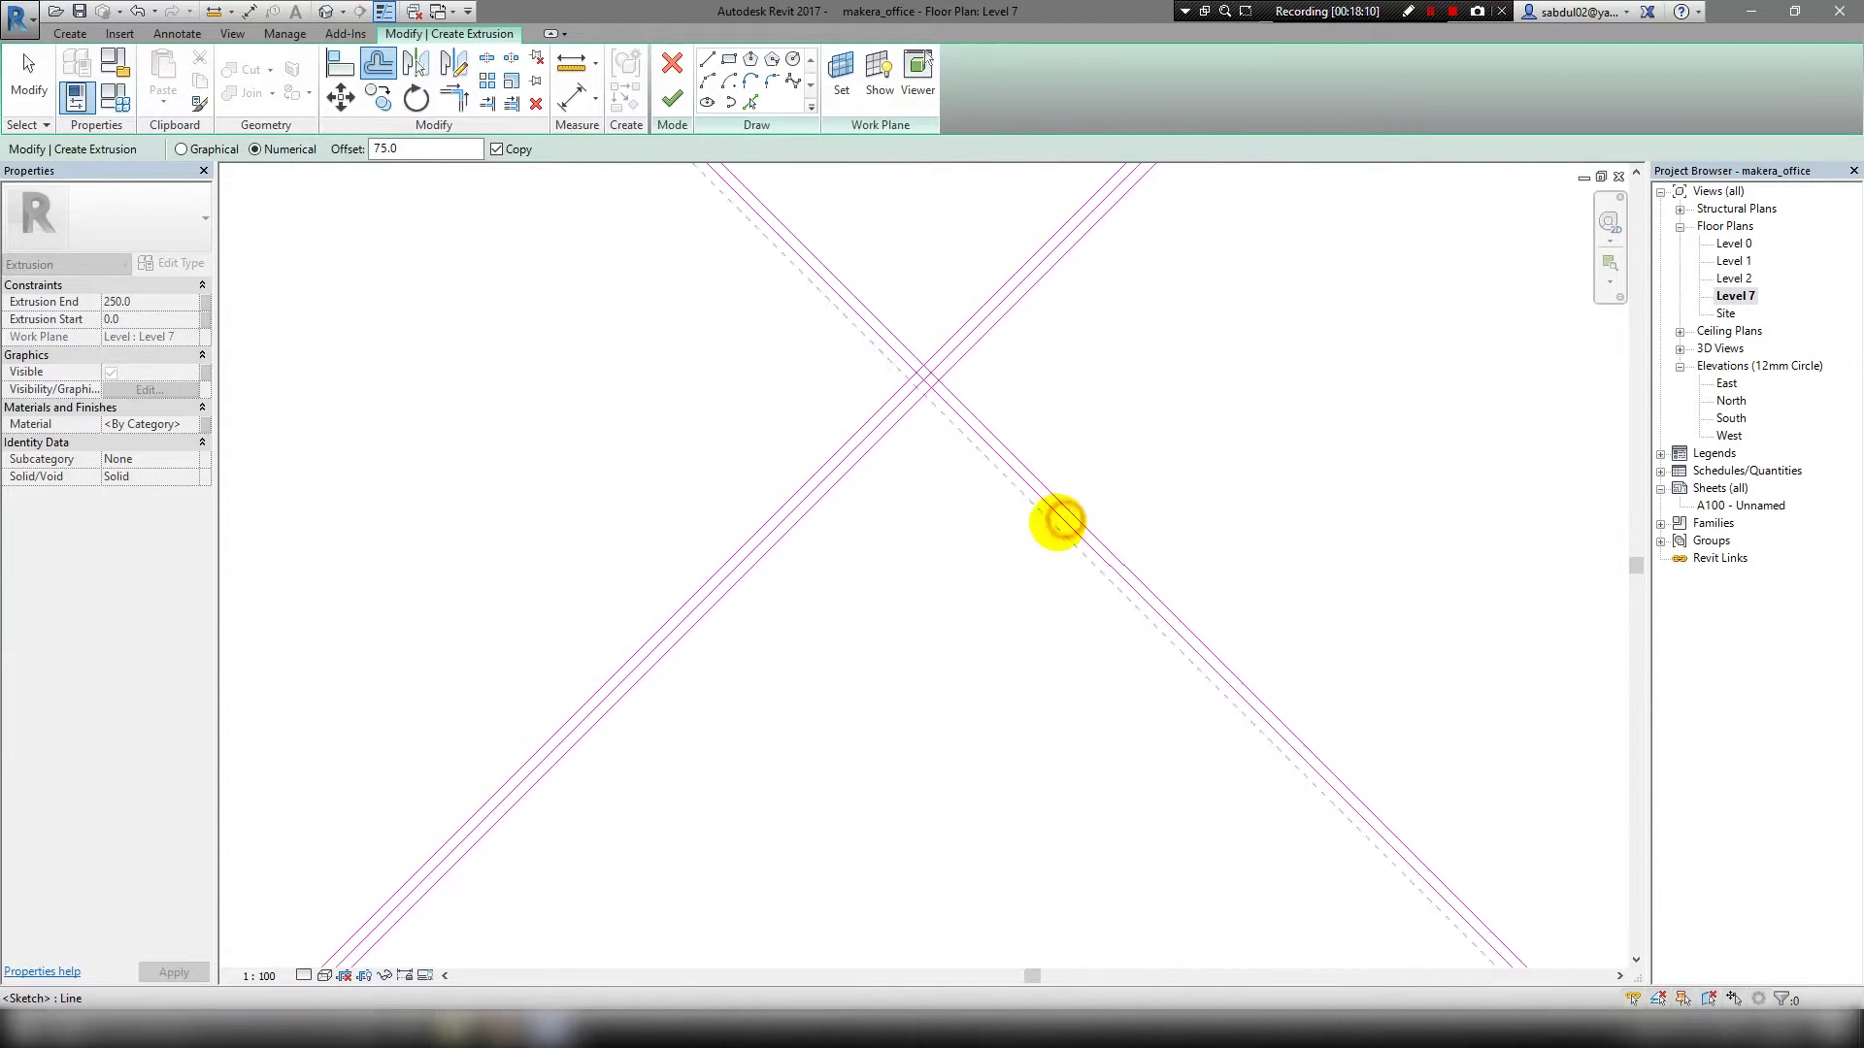
pyautogui.scroll(3, 1057, 521)
pyautogui.press('Escape')
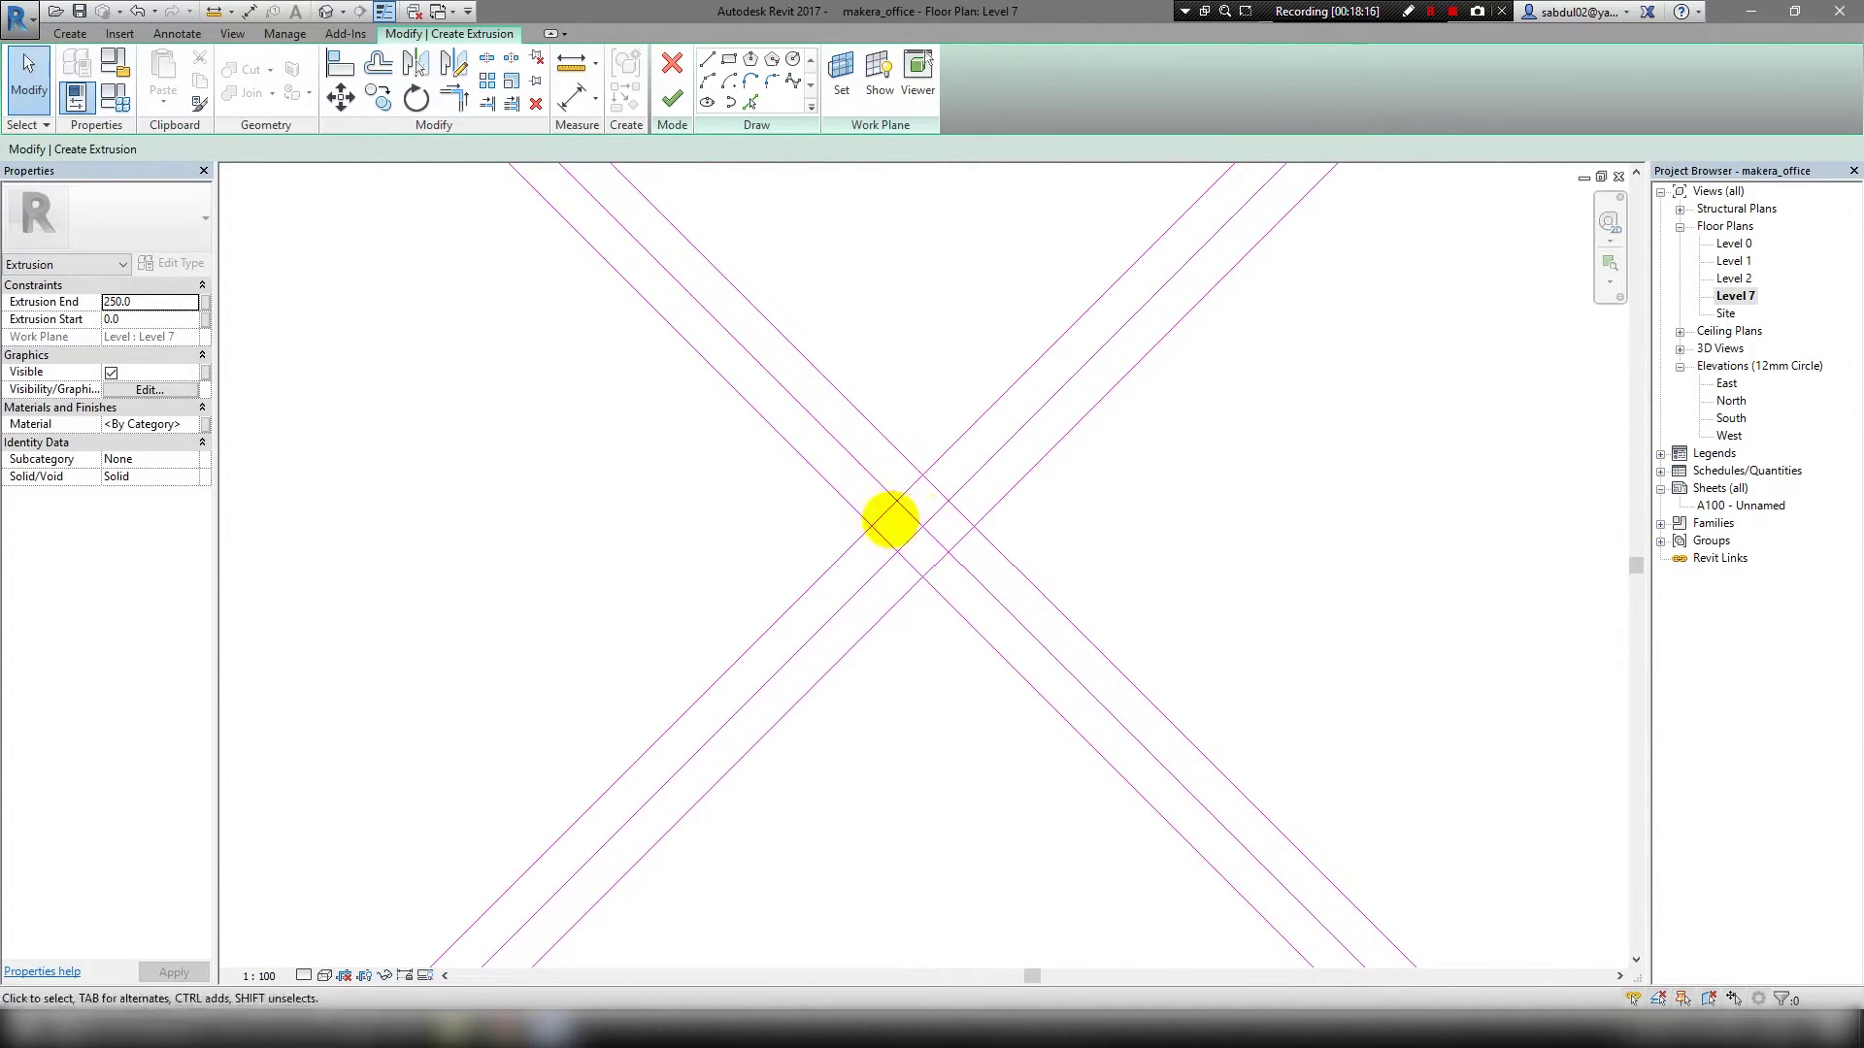
pyautogui.scroll(2, 890, 519)
pyautogui.click(907, 491)
pyautogui.press('Delete')
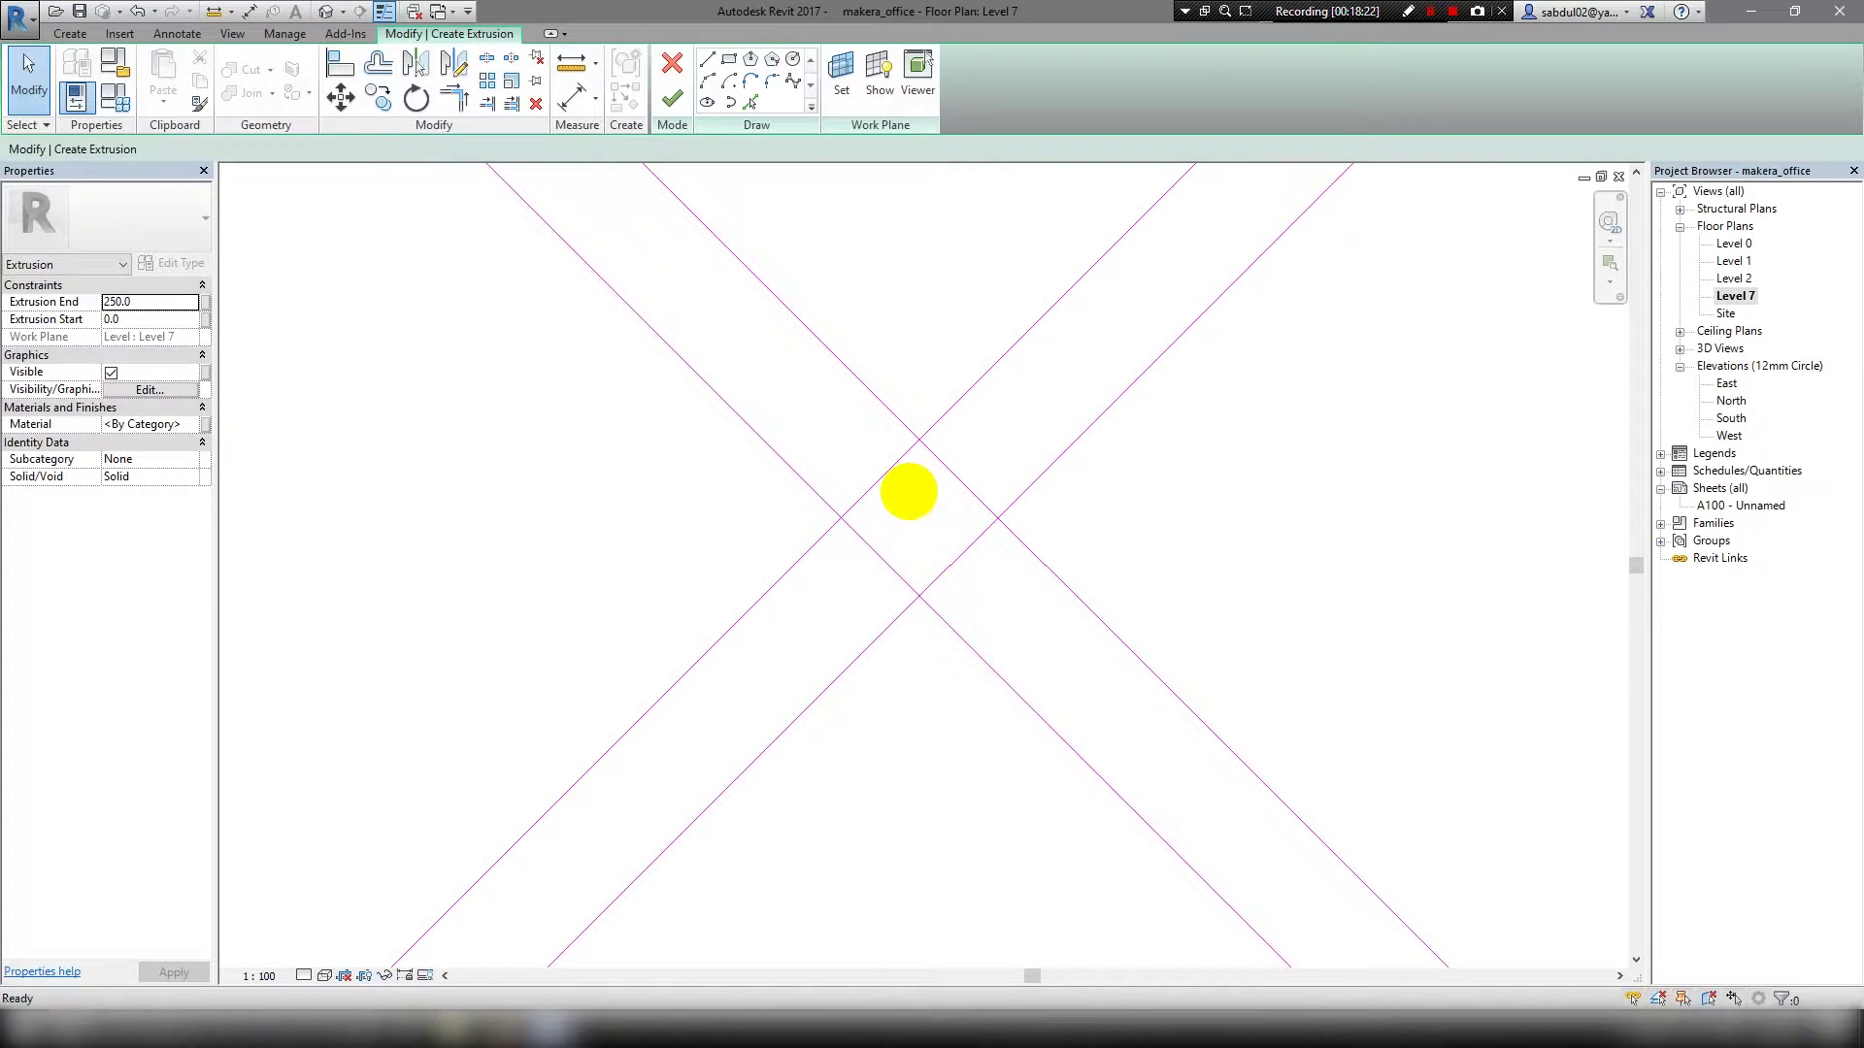
# Split out and remove the overlapping inner segments where the diagonal bands cross.
pyautogui.press('s')
pyautogui.press('l')
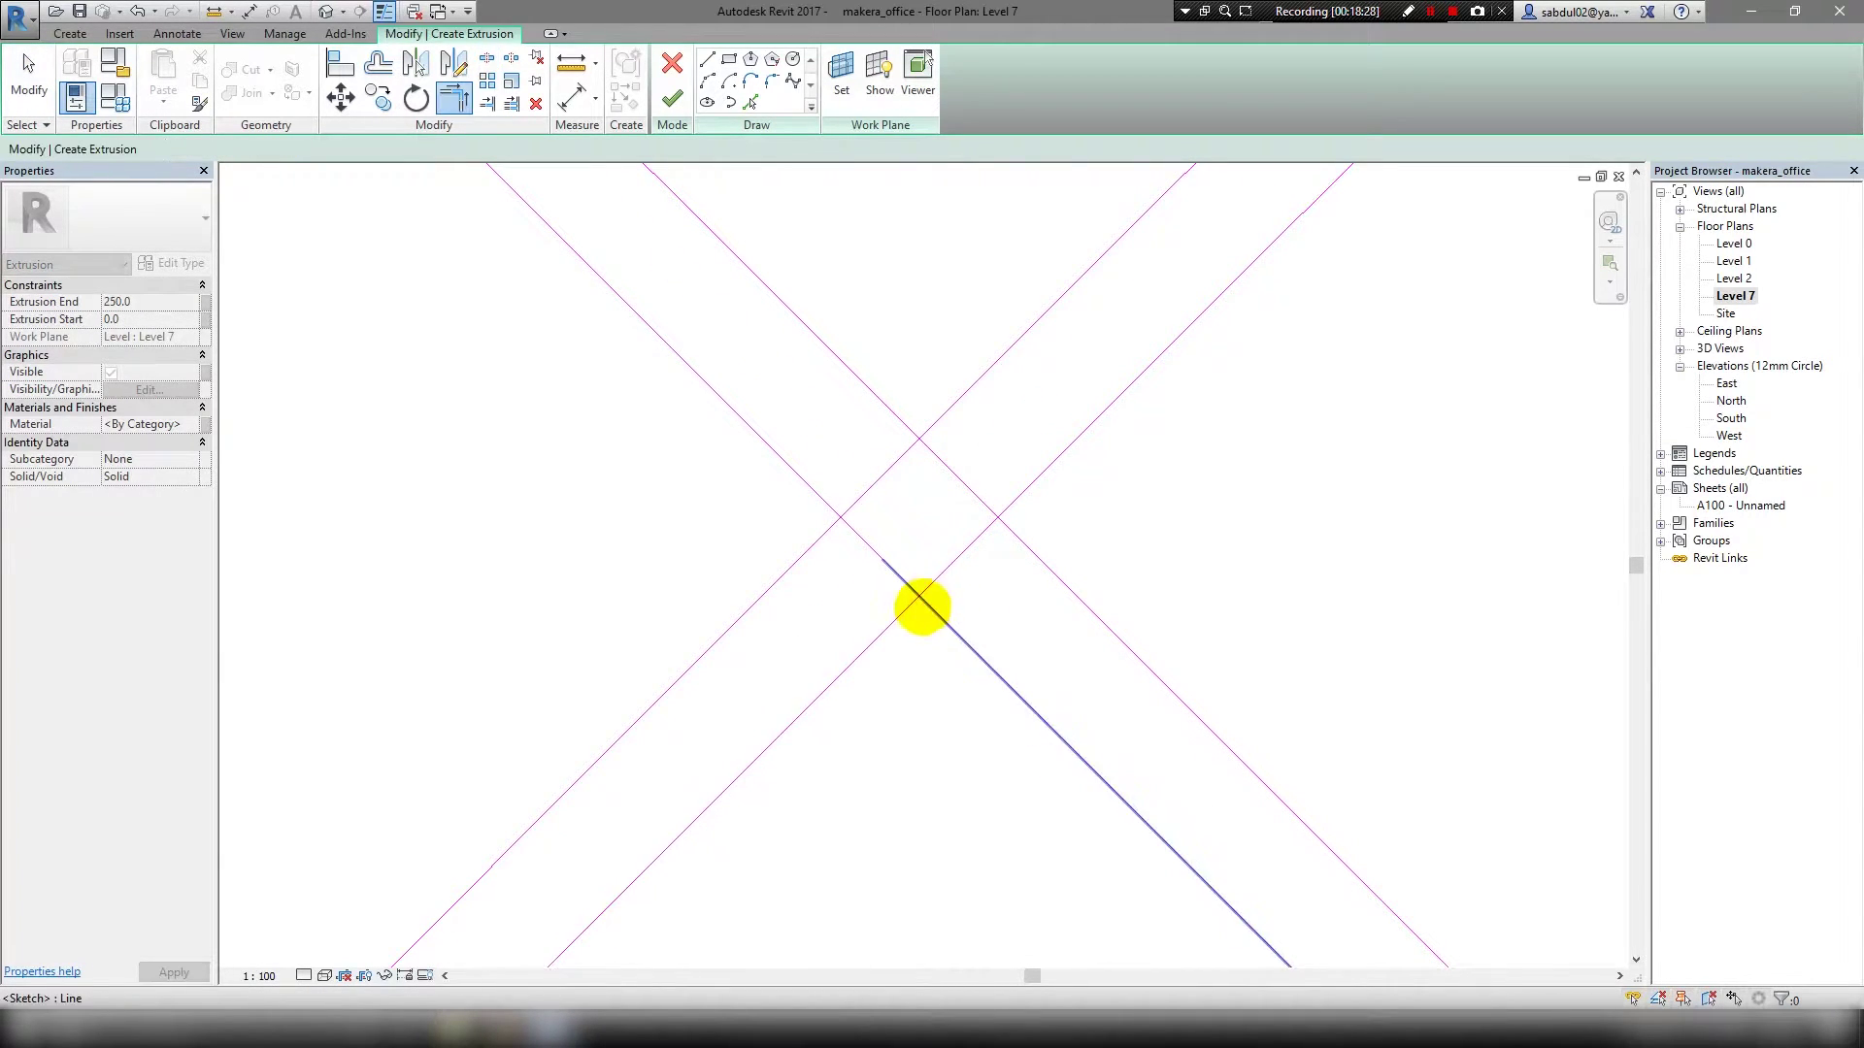
pyautogui.click(921, 605)
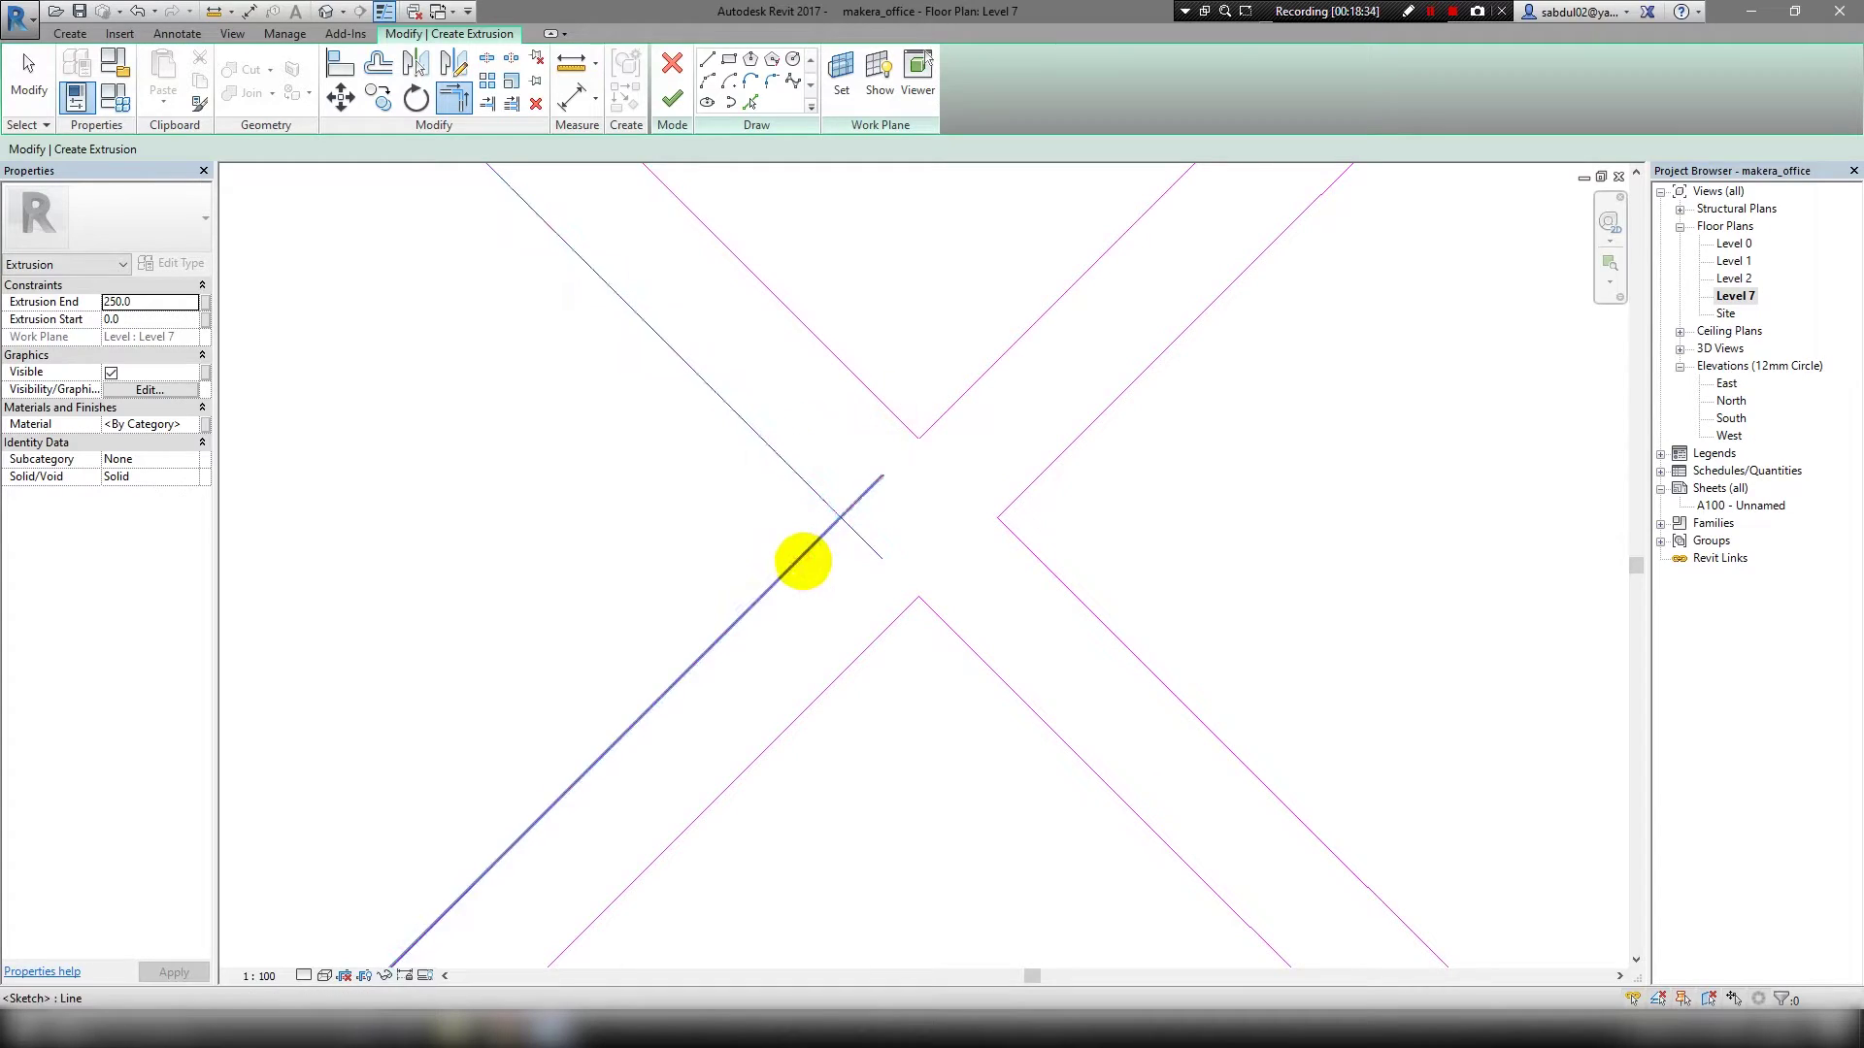
pyautogui.scroll(-3, 803, 560)
pyautogui.press('Escape')
pyautogui.press('Escape')
pyautogui.scroll(3, 495, 267)
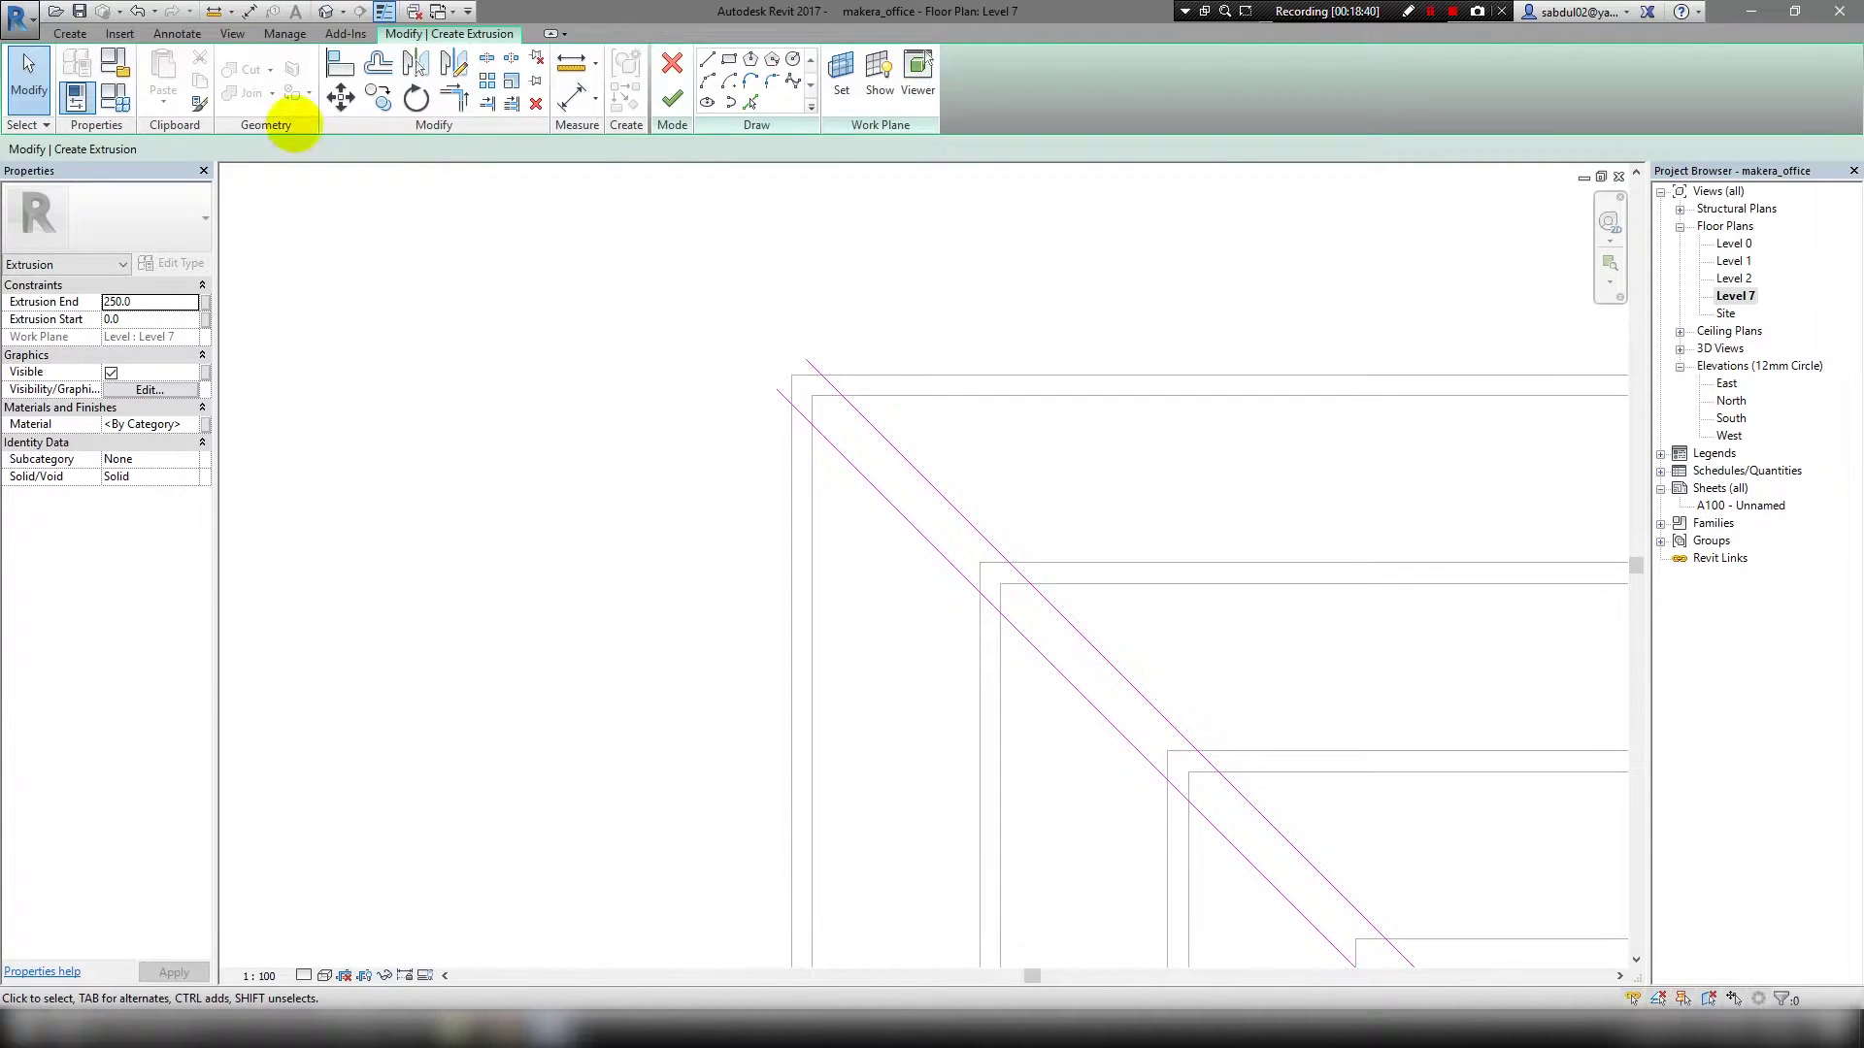
# Close off the top-right end of the diagonal band and trim it to the corner.
pyautogui.press('l')
pyautogui.press('i')
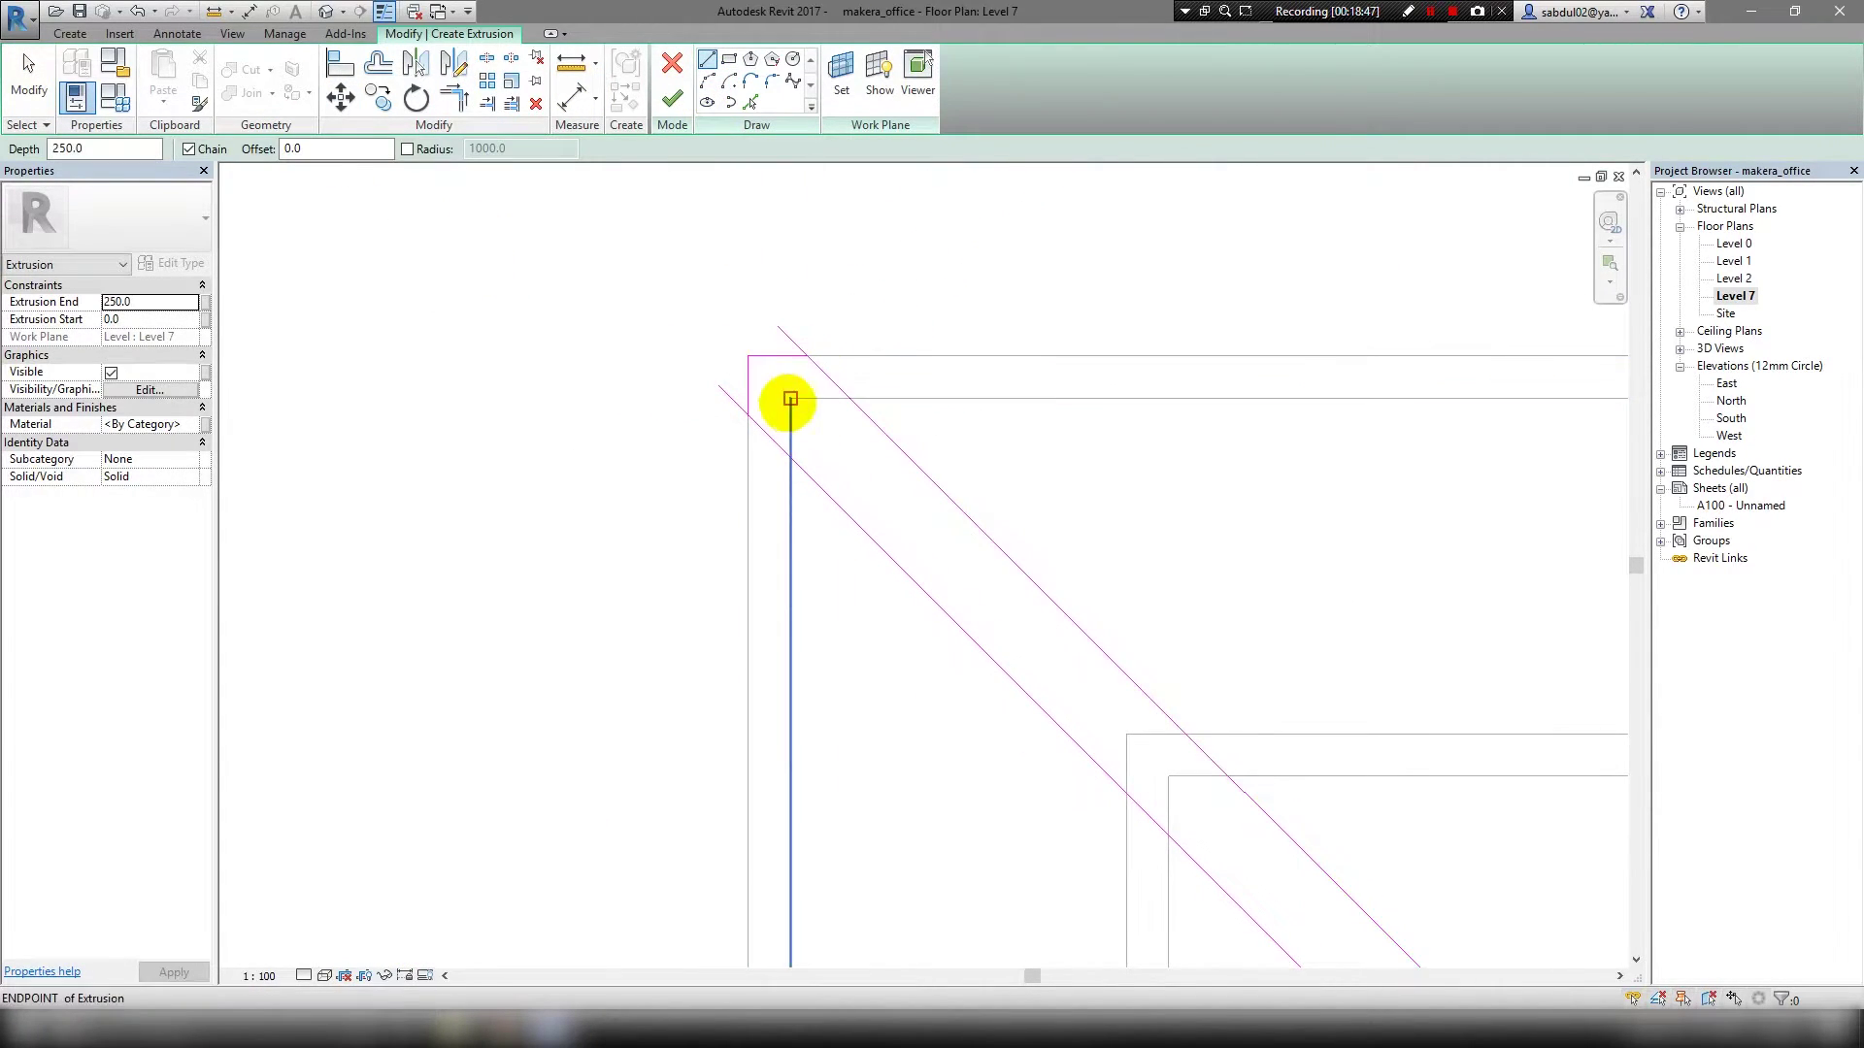
pyautogui.scroll(4, 802, 444)
pyautogui.press('Escape')
pyautogui.press('Escape')
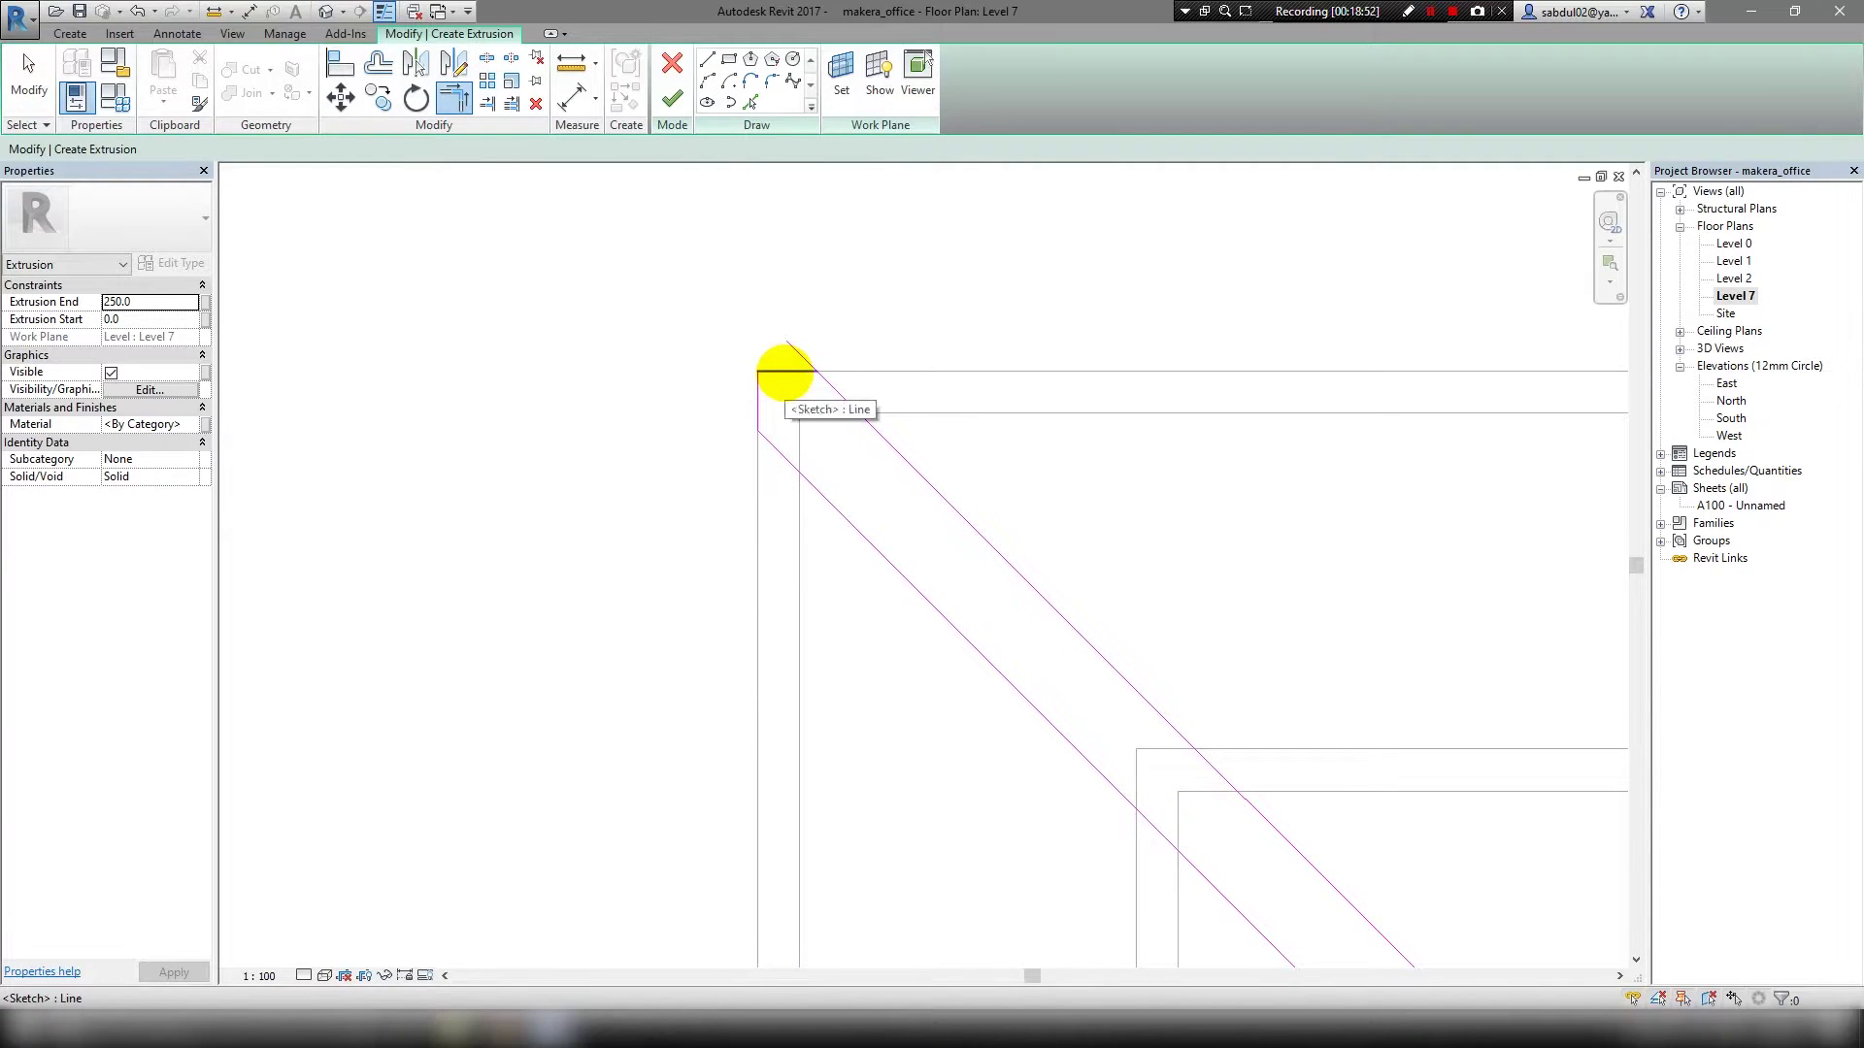
pyautogui.scroll(-3, 784, 371)
pyautogui.press('t')
pyautogui.press('r')
pyautogui.scroll(3, 835, 352)
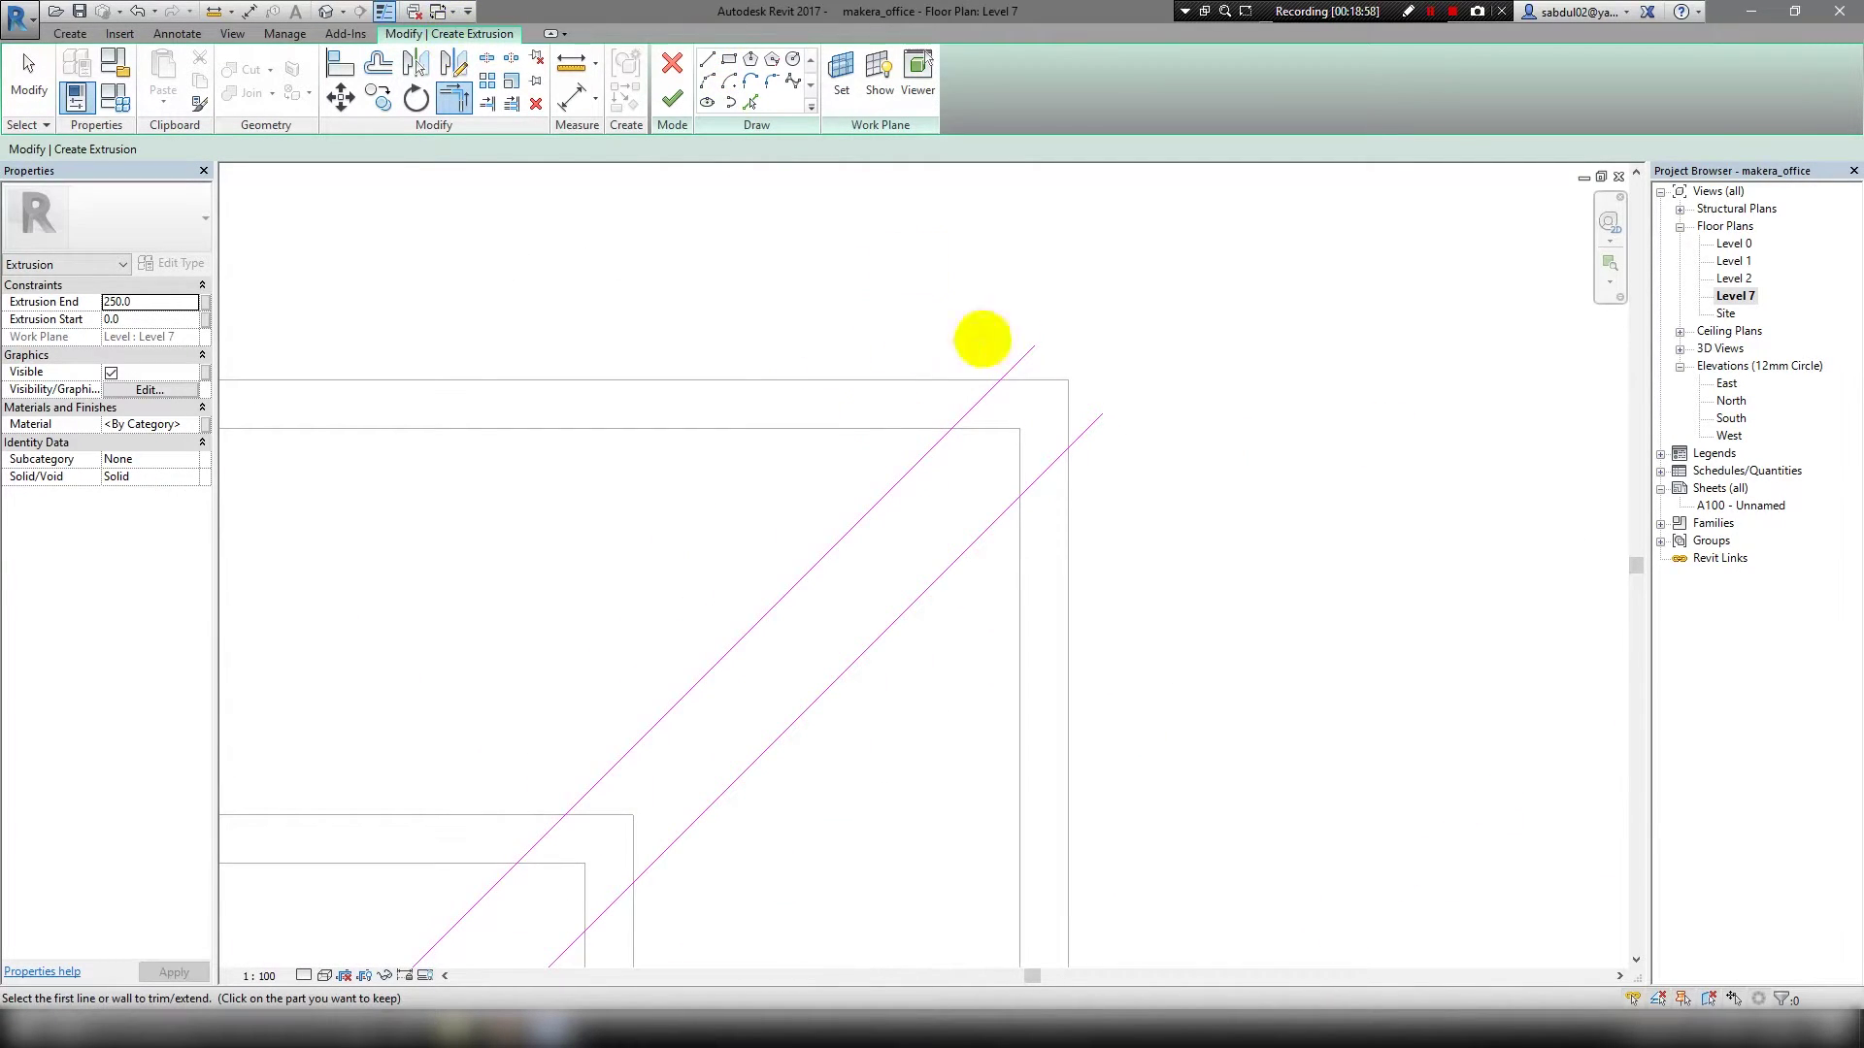
pyautogui.click(999, 379)
pyautogui.click(1072, 450)
pyautogui.press('Escape')
pyautogui.press('Escape')
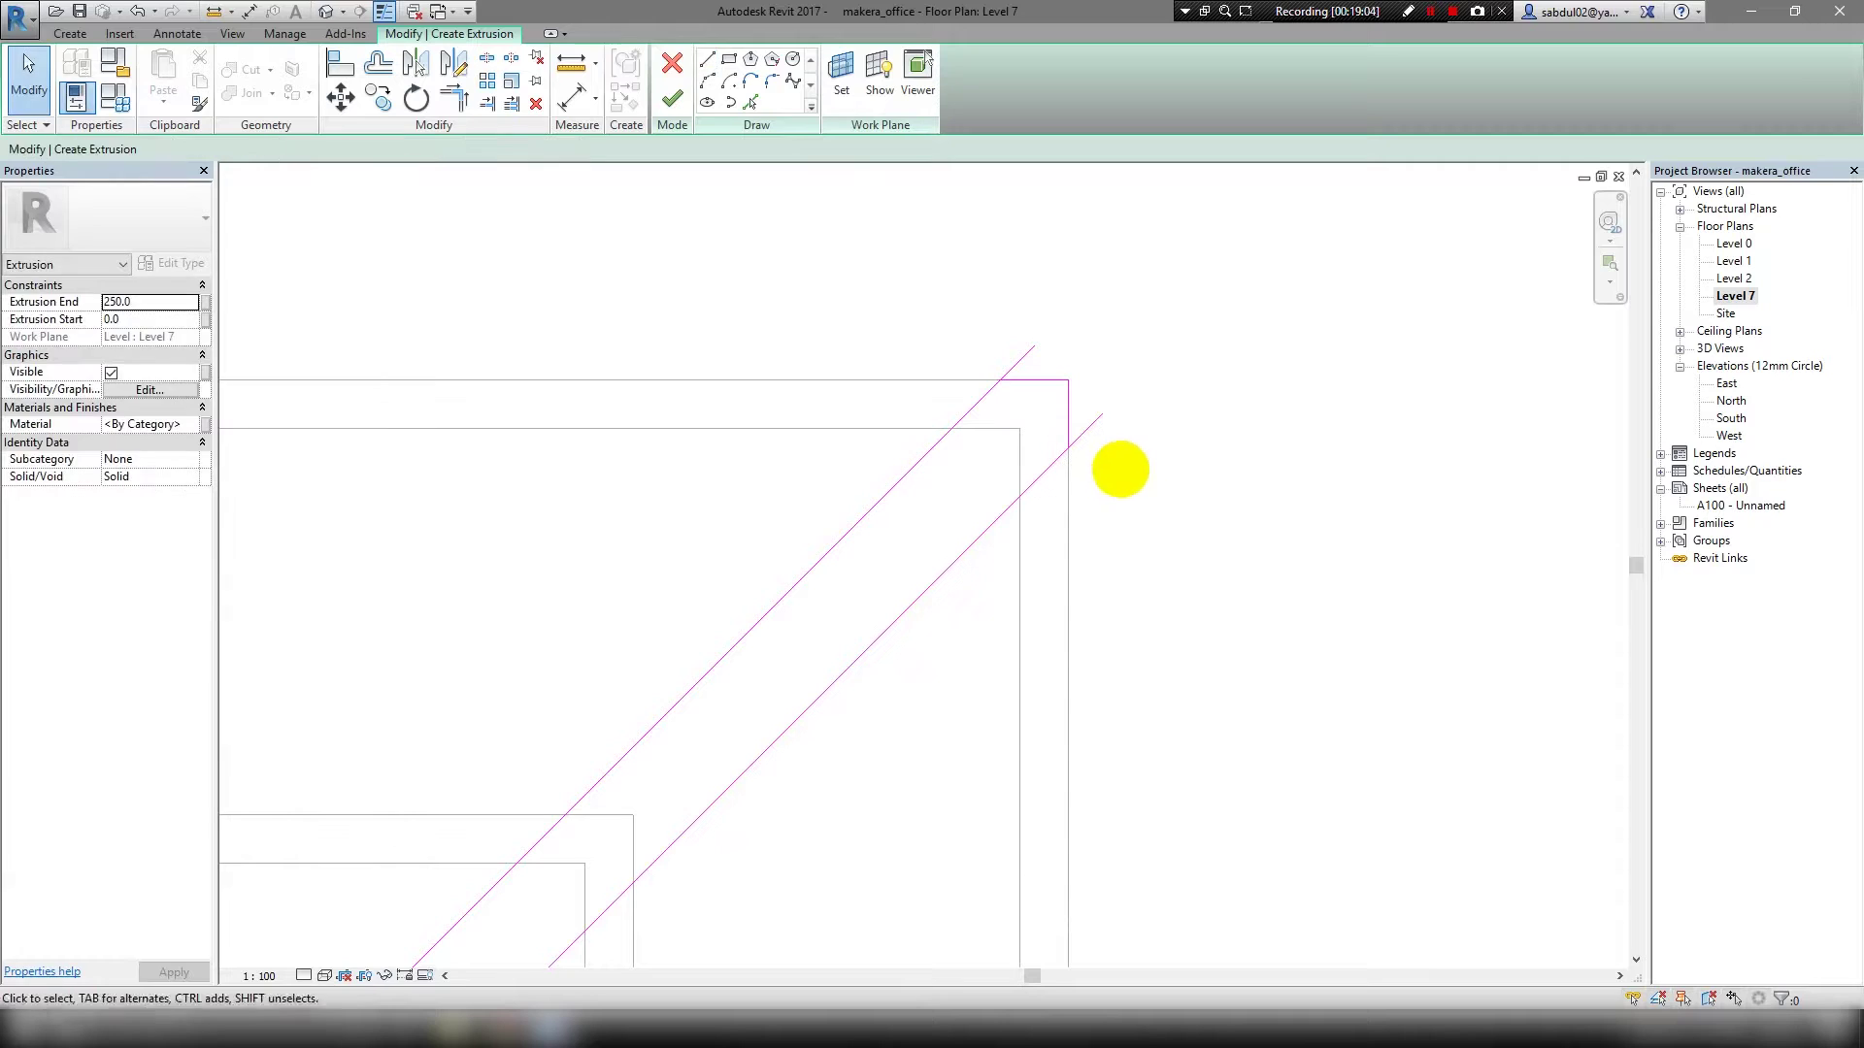
pyautogui.click(1027, 377)
pyautogui.press('Escape')
# Close off the bottom-right corner with a short line and trim the diagonal.
pyautogui.scroll(-4, 999, 486)
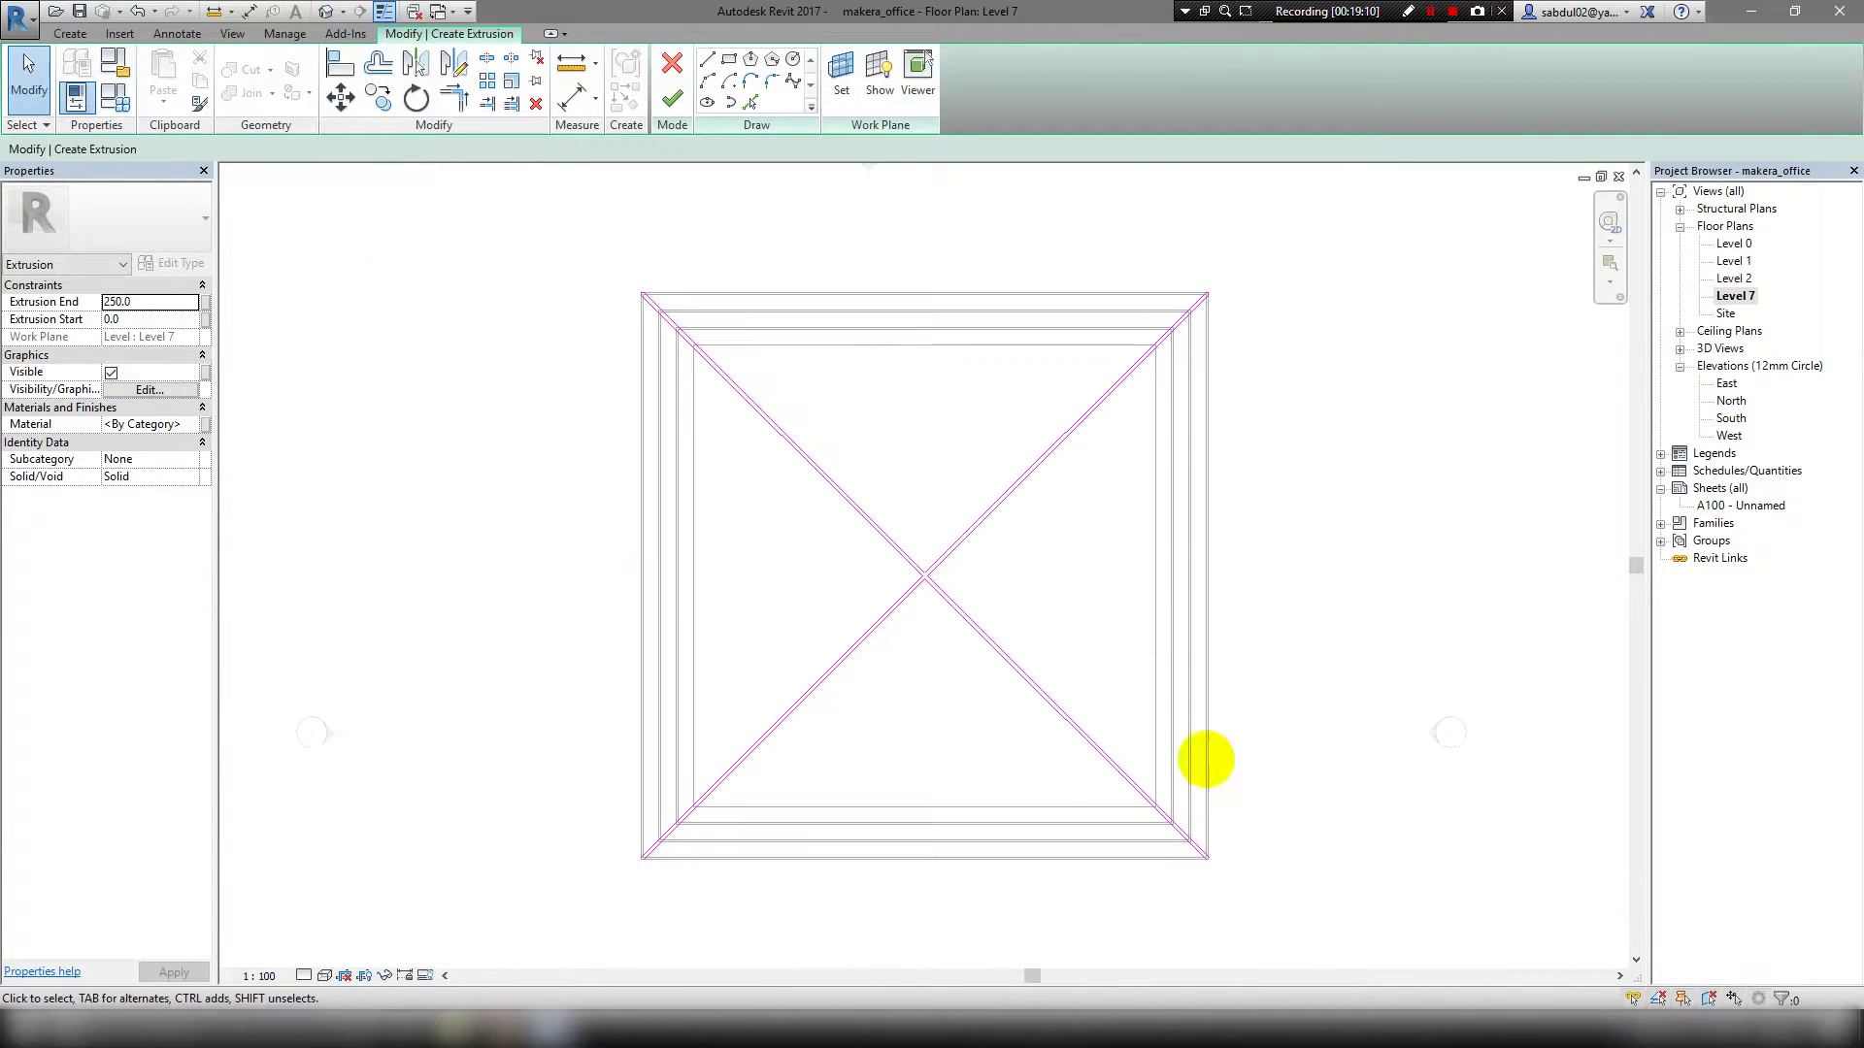
pyautogui.scroll(4, 1190, 649)
pyautogui.click(706, 60)
pyautogui.click(1216, 690)
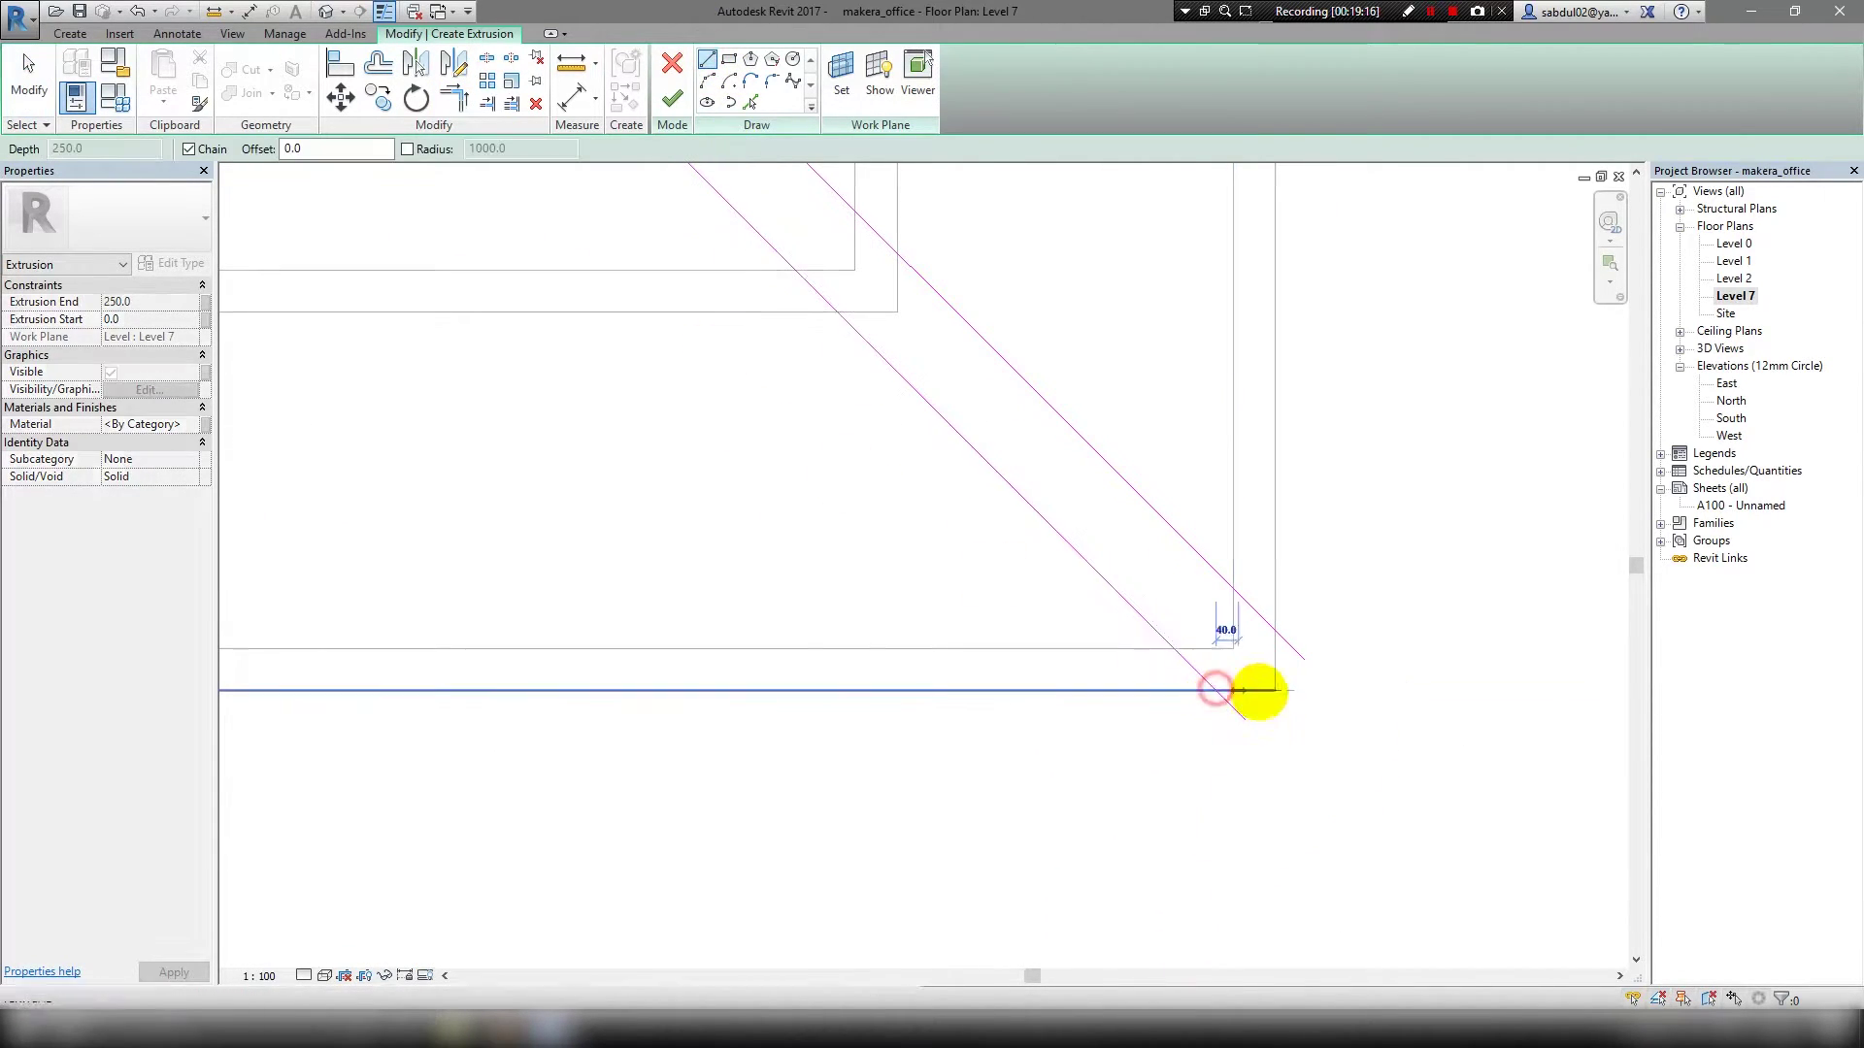
pyautogui.click(1279, 633)
pyautogui.press('Escape')
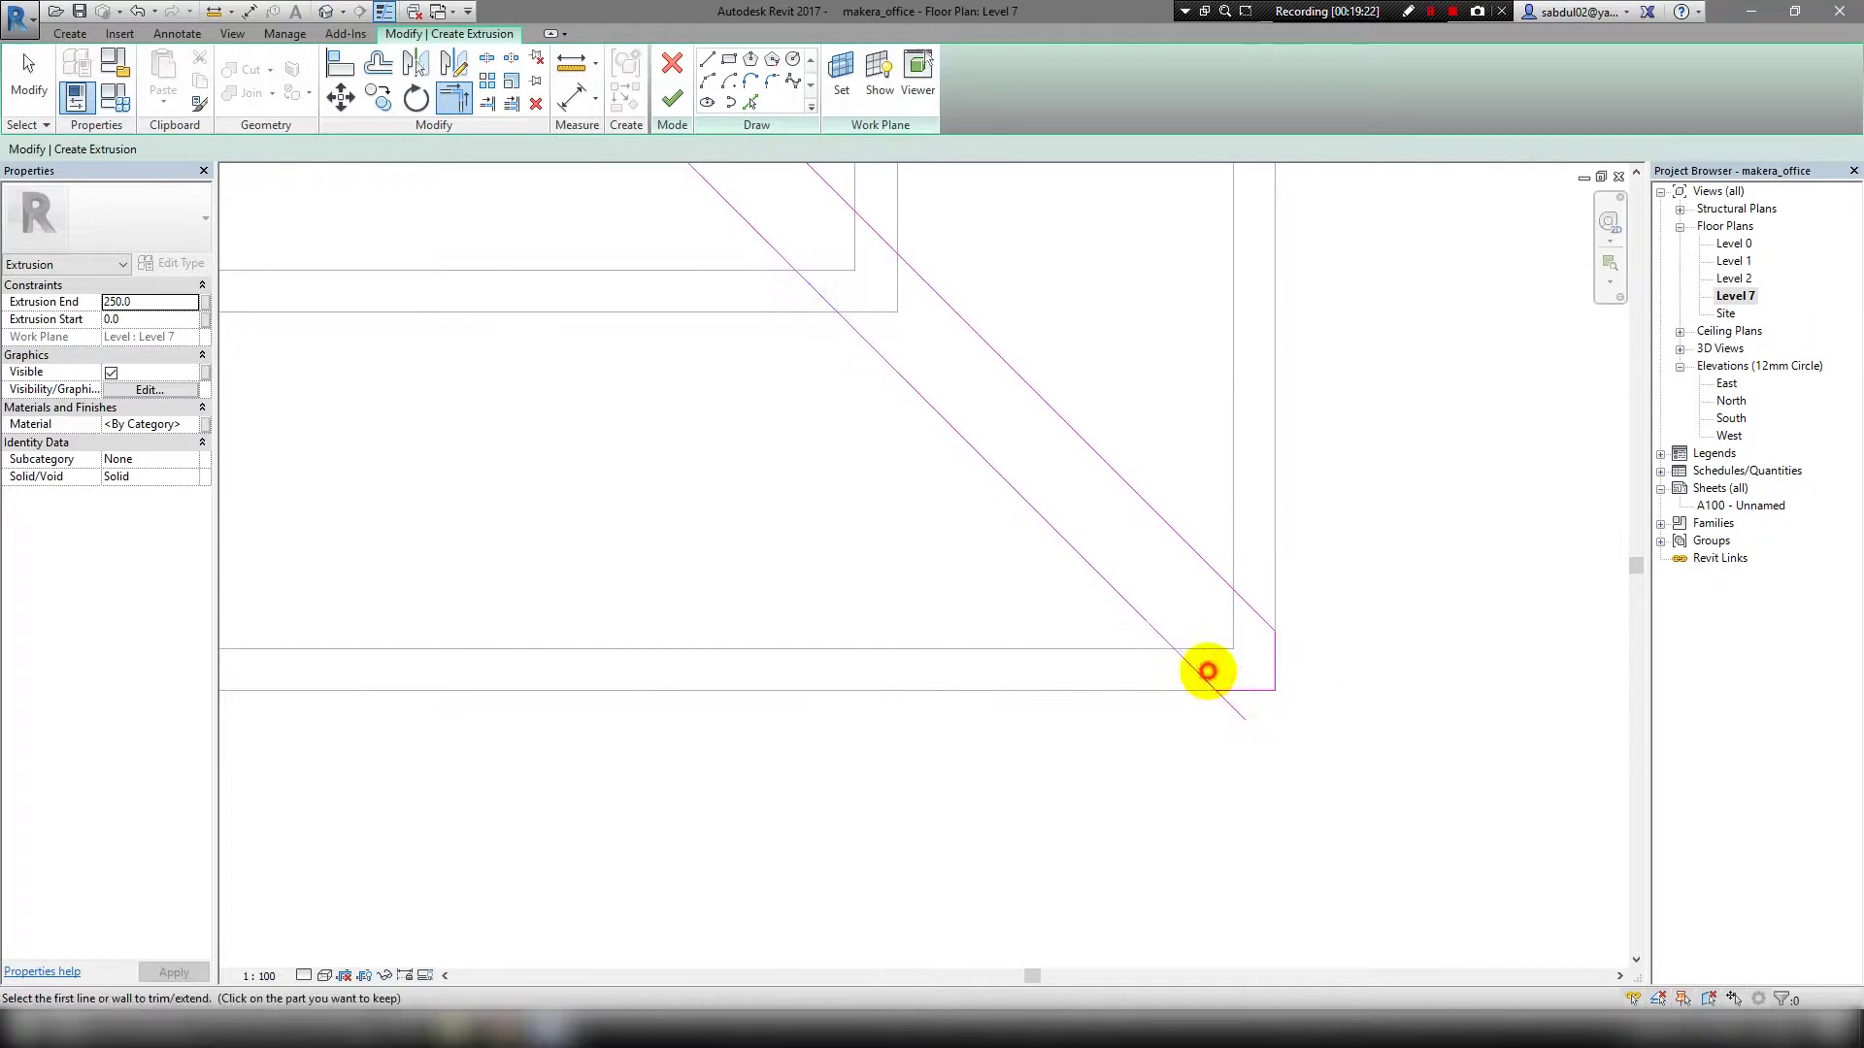
pyautogui.click(1208, 671)
pyautogui.press('Escape')
# Close the bottom-left corner, trim the diagonal, and finish the extrusion sketch.
pyautogui.scroll(-4, 907, 695)
pyautogui.scroll(4, 711, 749)
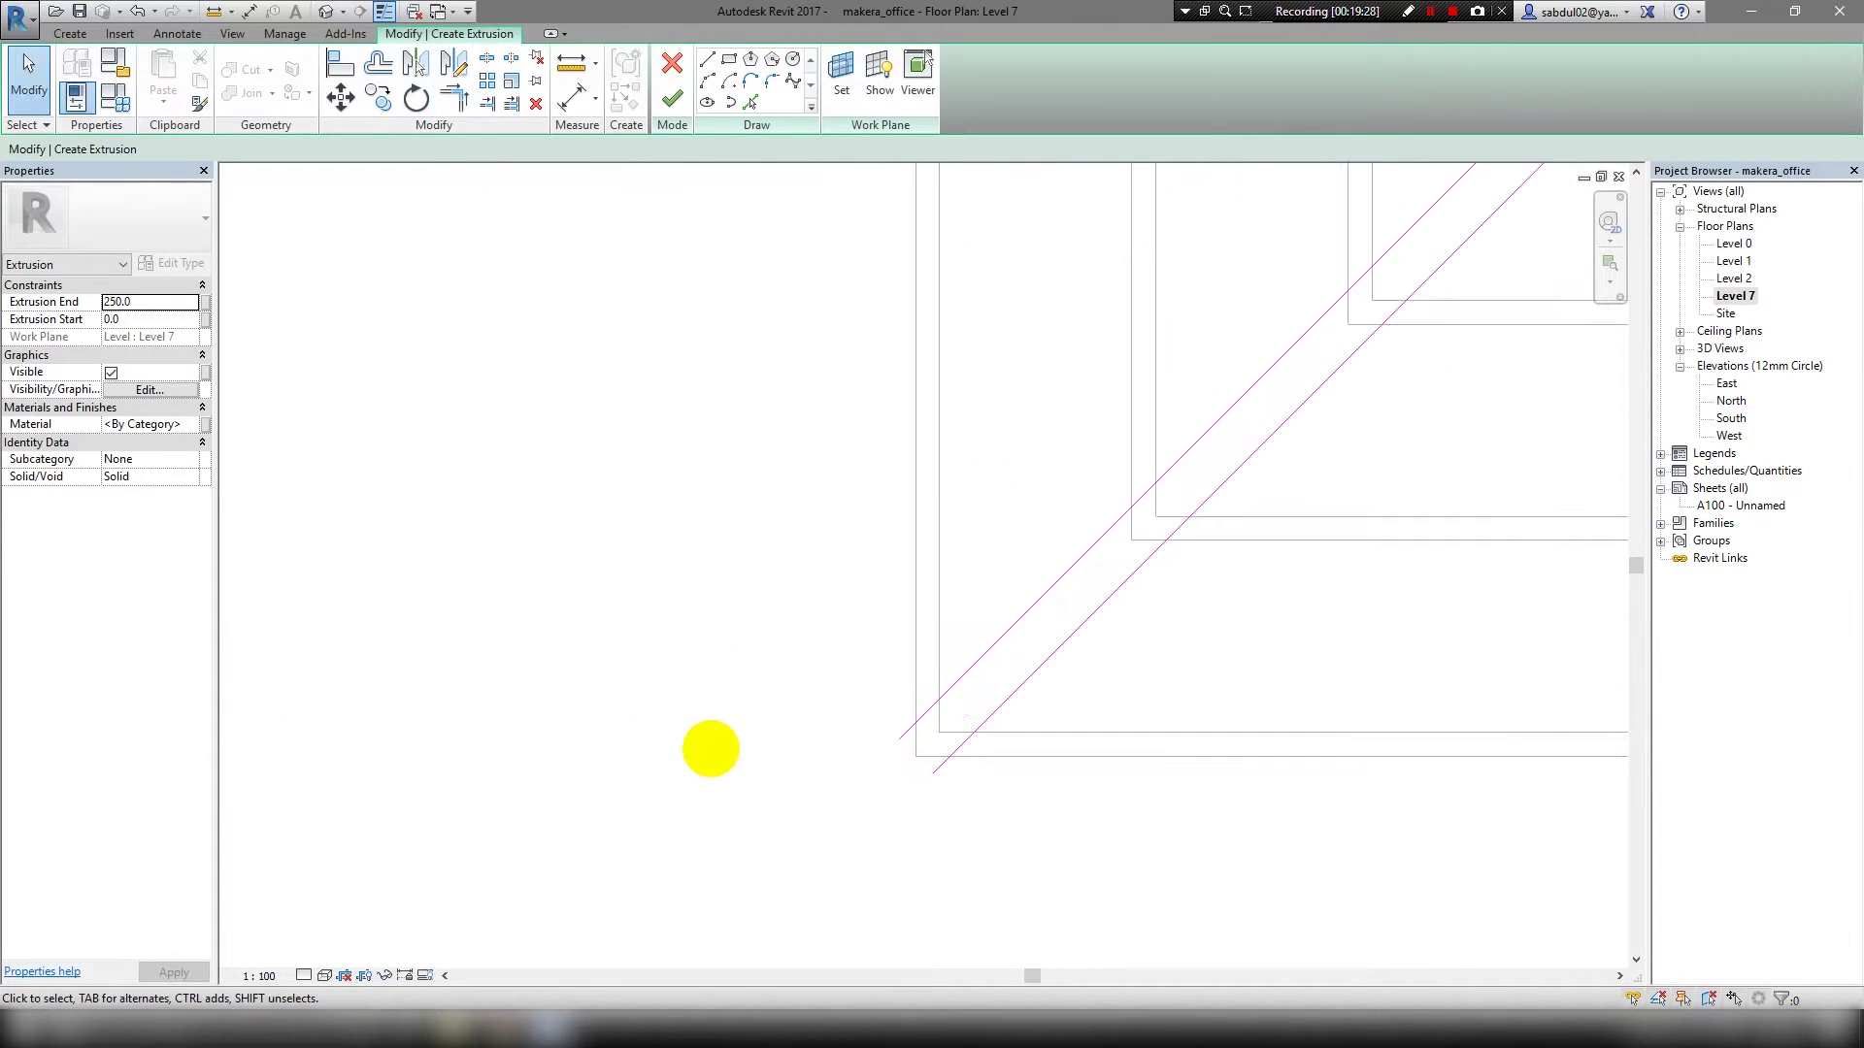
pyautogui.click(706, 60)
pyautogui.scroll(-2, 774, 649)
pyautogui.scroll(3, 915, 520)
pyautogui.click(919, 521)
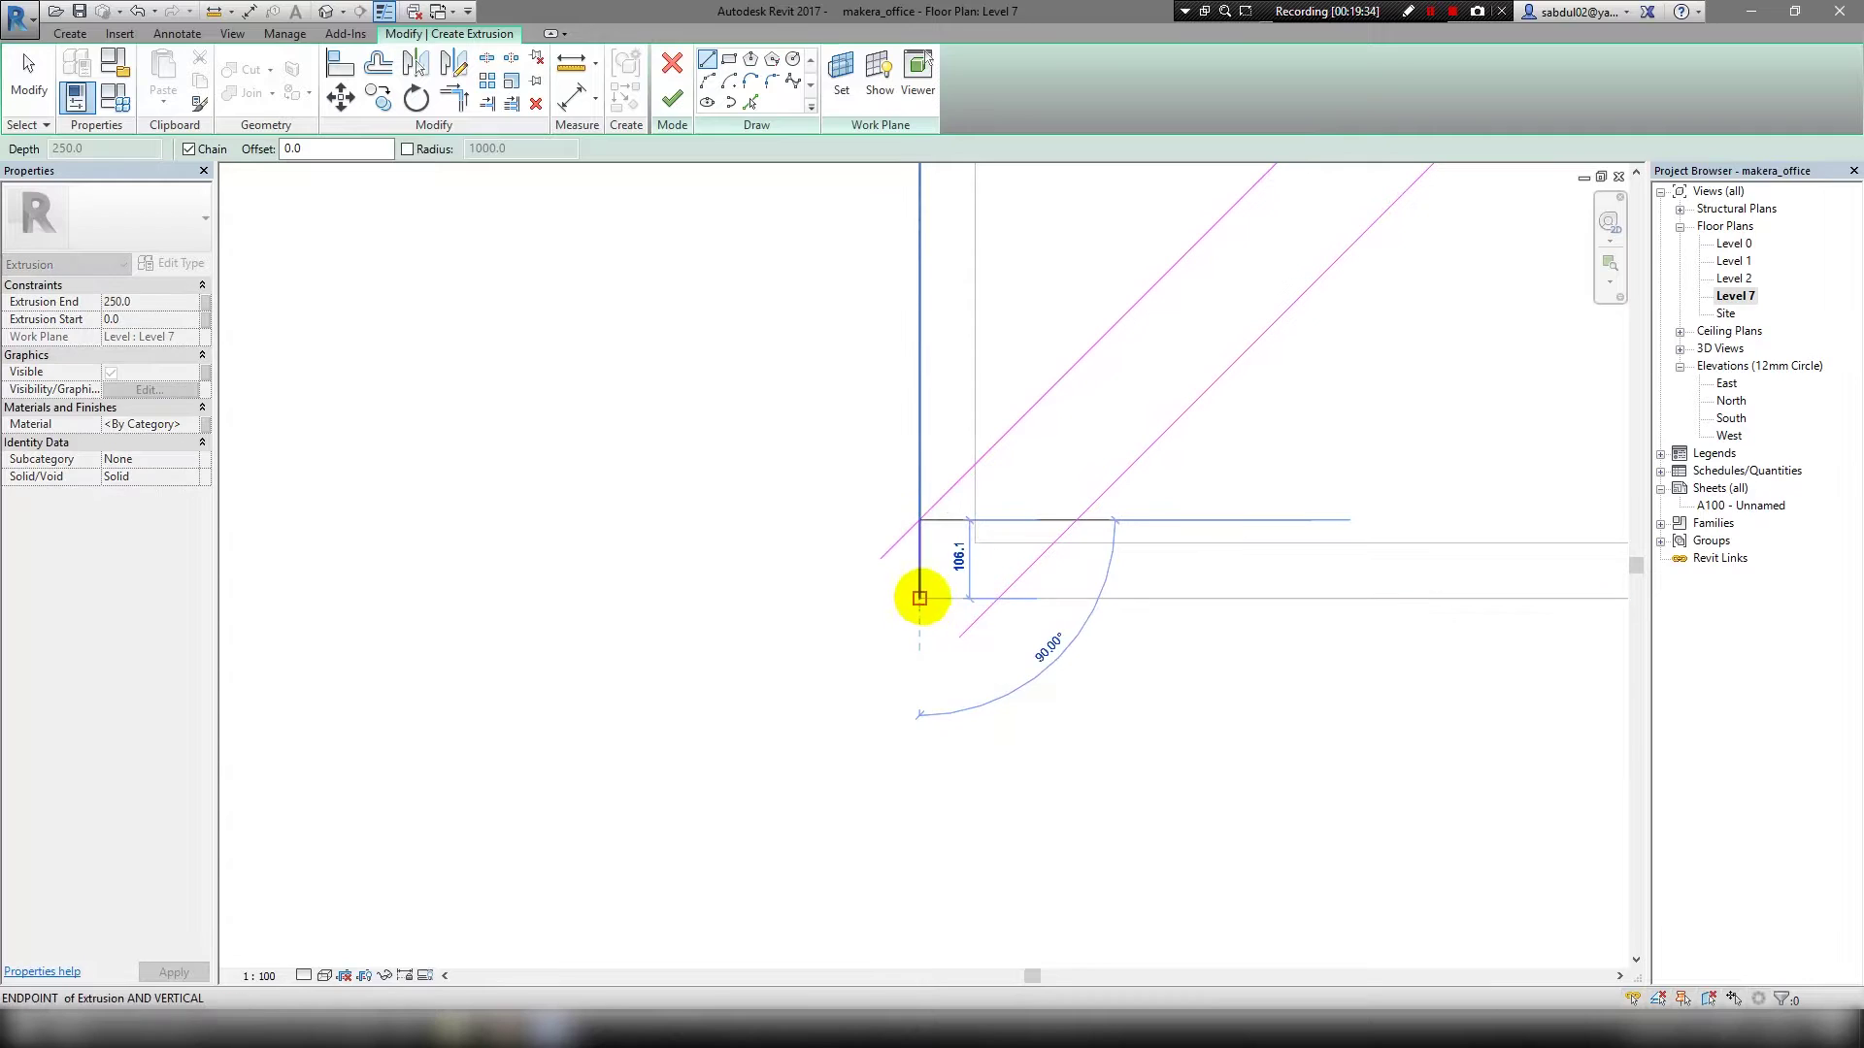
pyautogui.press('t')
pyautogui.press('r')
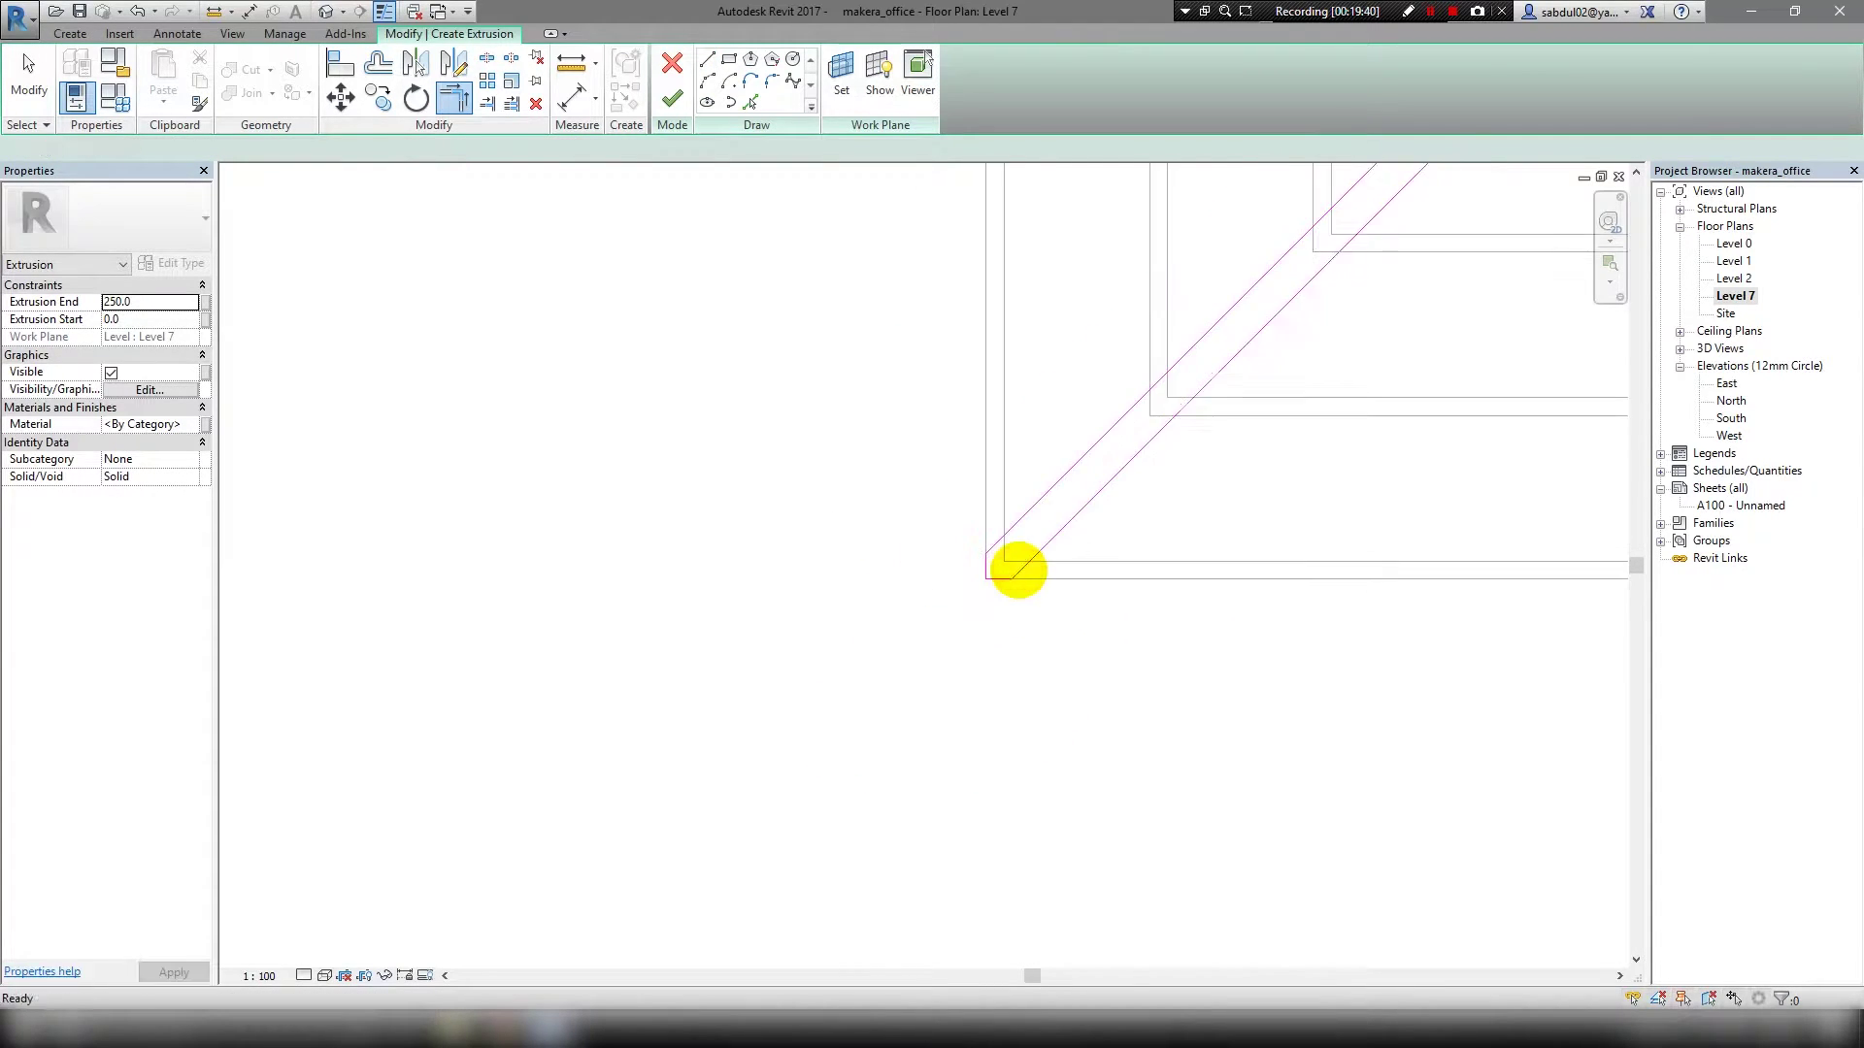
pyautogui.press('Escape')
pyautogui.scroll(-3, 948, 553)
pyautogui.click(671, 99)
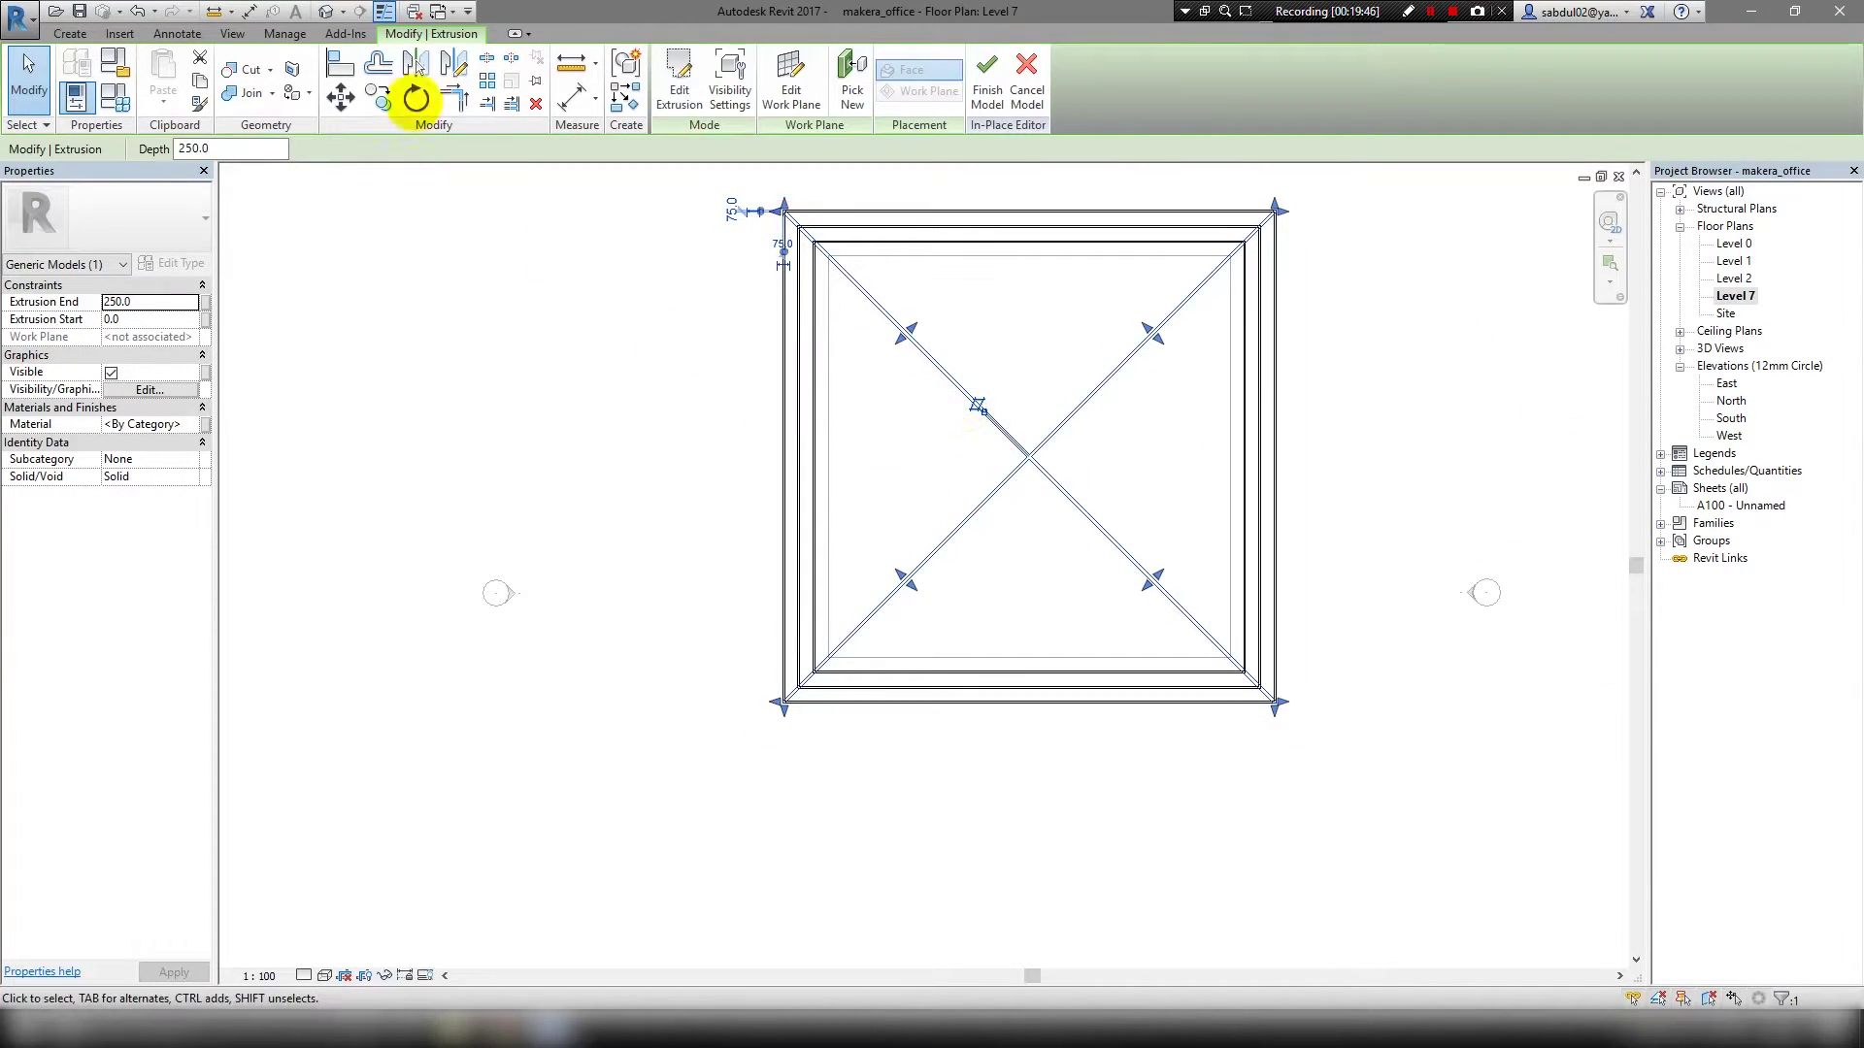
# In 3D, drag the diagonal extrusion's handles so it runs from -622.1 to 0.0.
pyautogui.click(326, 12)
pyautogui.keyDown('shift'); pyautogui.moveTo(922, 320); pyautogui.dragTo(922, 304, button='middle'); pyautogui.keyUp('shift')
pyautogui.scroll(5, 922, 304)
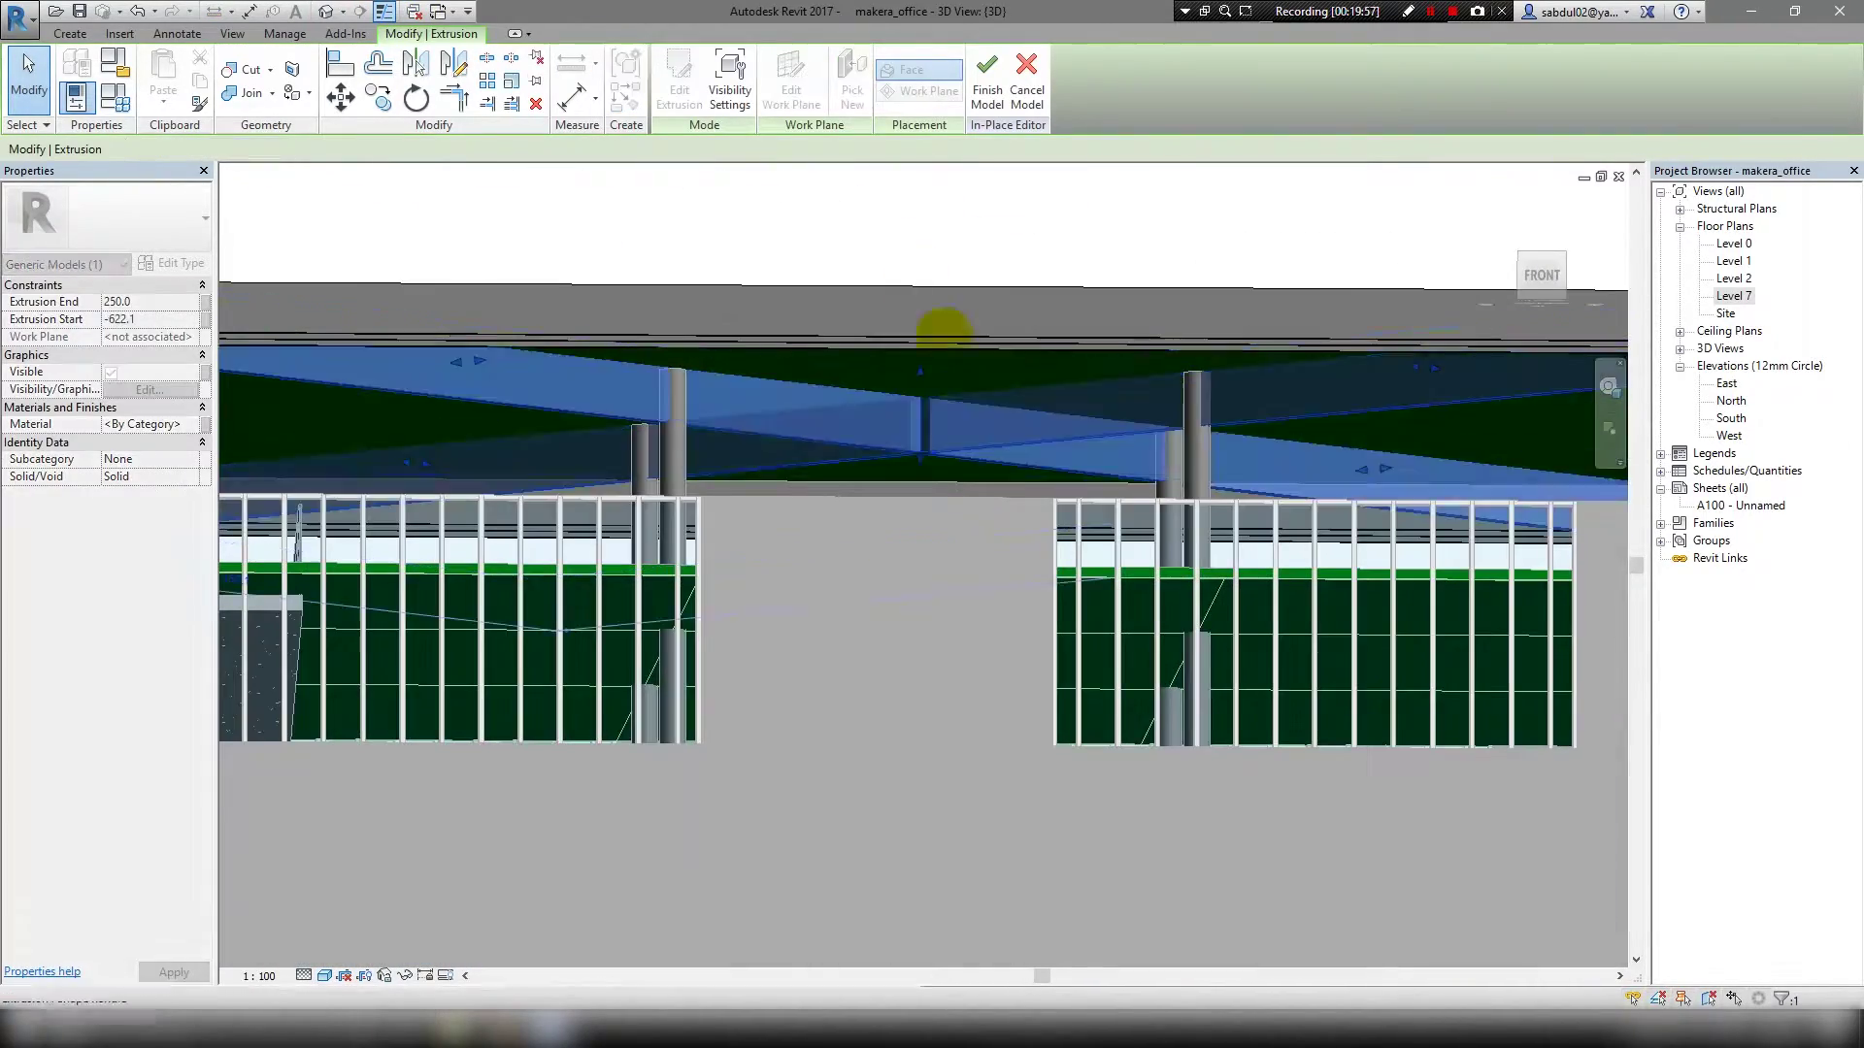
pyautogui.moveTo(922, 303); pyautogui.dragTo(924, 383)
pyautogui.keyDown('shift'); pyautogui.moveTo(924, 383); pyautogui.dragTo(891, 349, button='middle'); pyautogui.keyUp('shift')
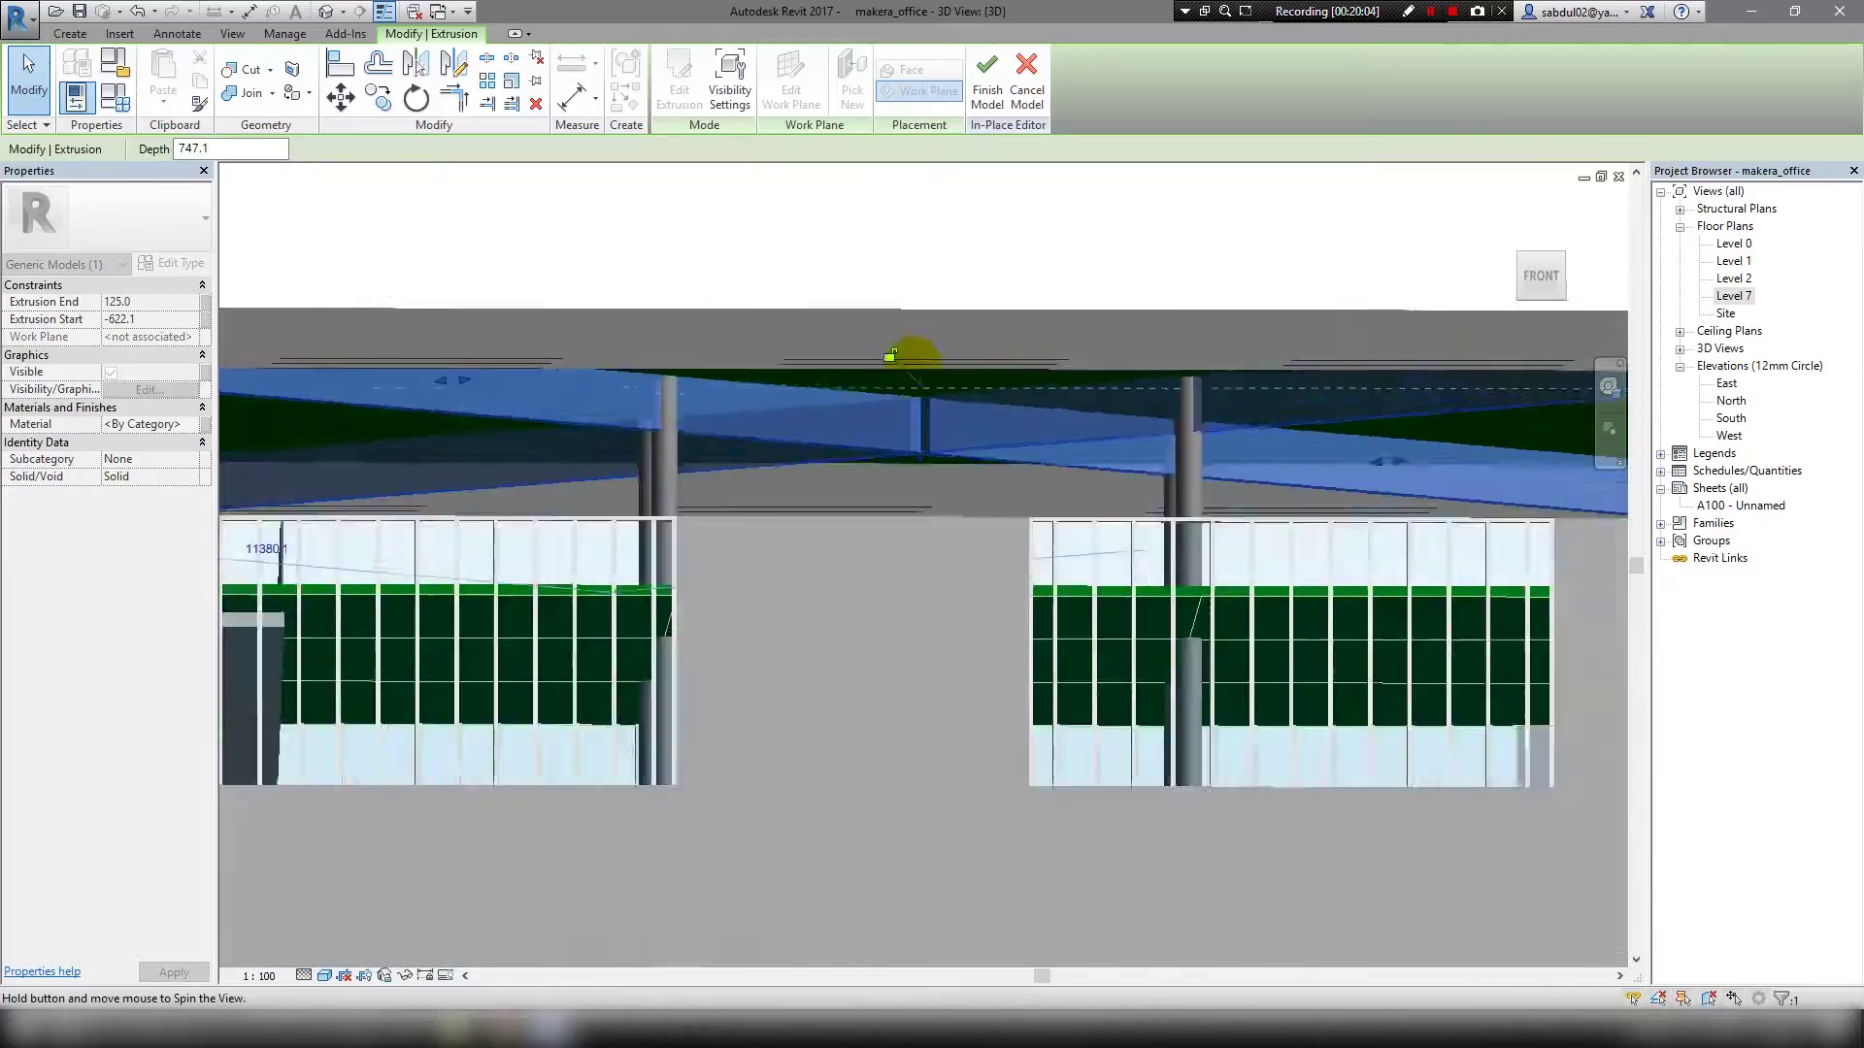
pyautogui.scroll(3, 861, 283)
pyautogui.moveTo(861, 283); pyautogui.dragTo(861, 389)
pyautogui.keyDown('shift'); pyautogui.moveTo(861, 388); pyautogui.dragTo(1220, 358, button='middle'); pyautogui.keyUp('shift')
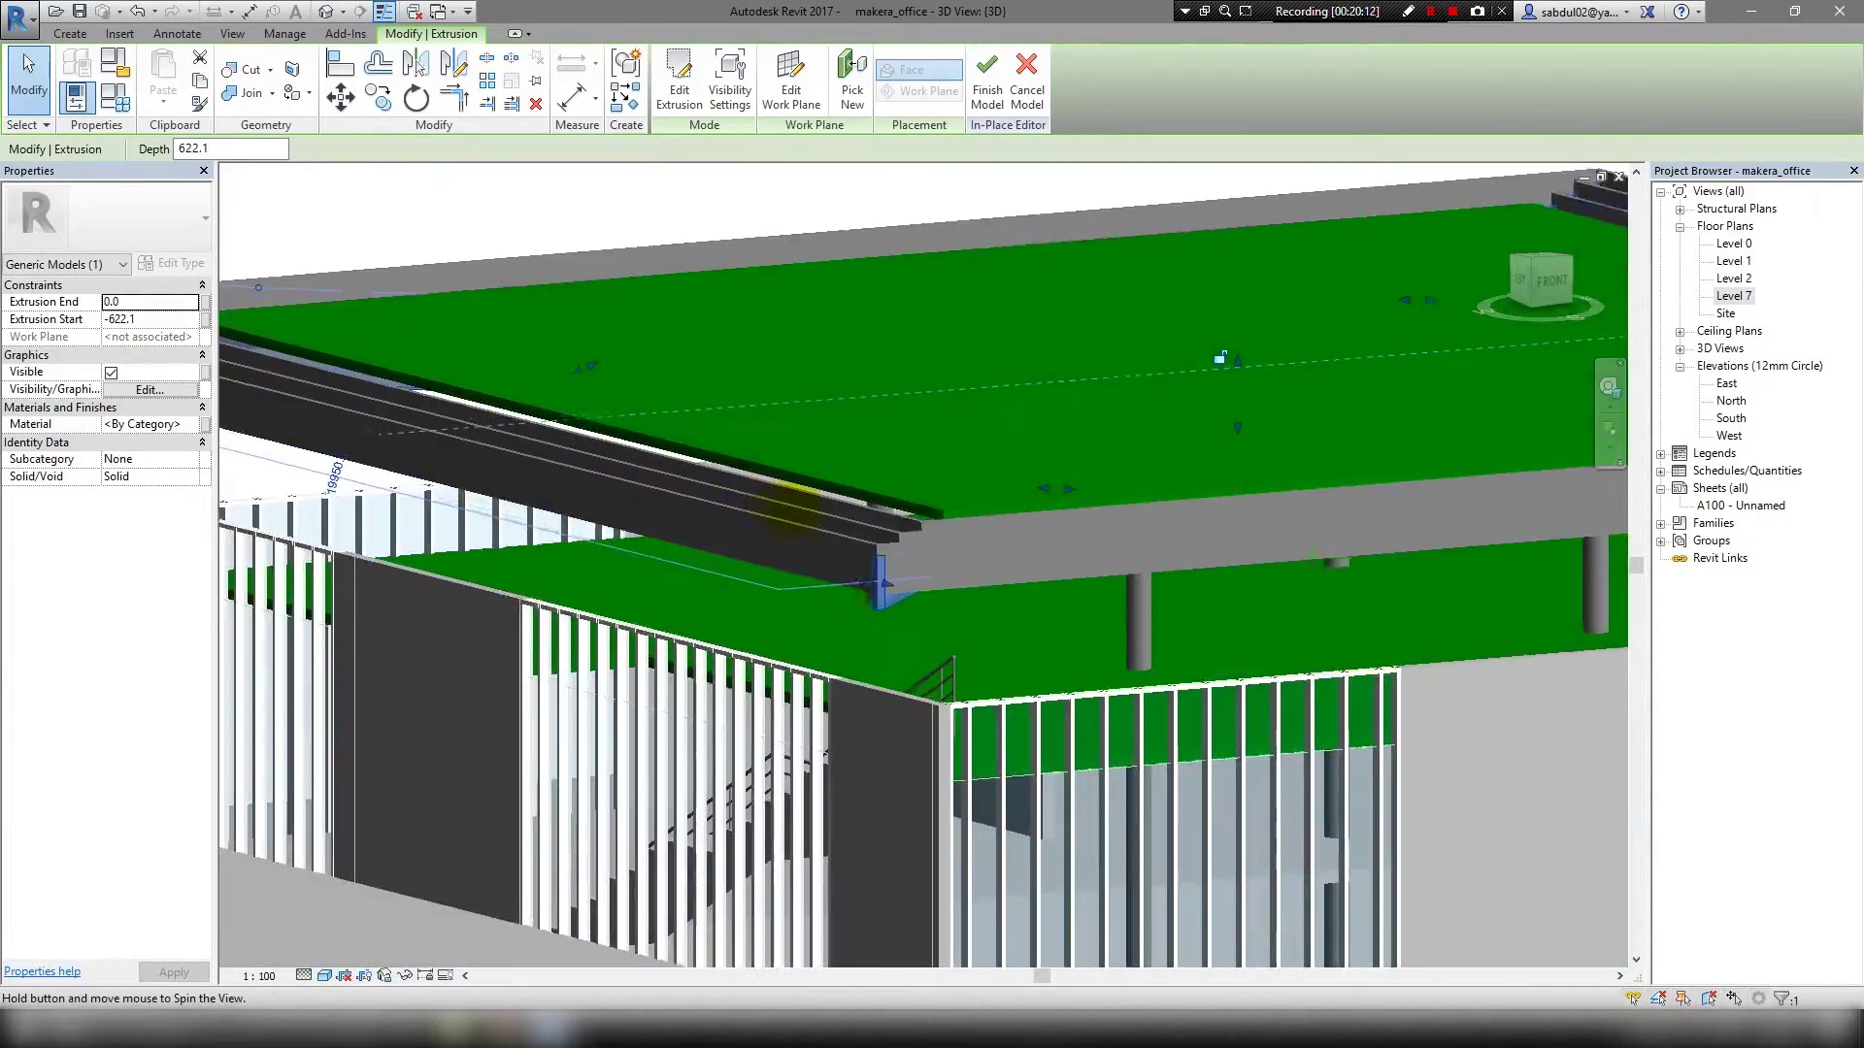
pyautogui.scroll(-4, 791, 500)
pyautogui.scroll(-3, 750, 466)
pyautogui.moveTo(916, 583)
pyautogui.keyDown('shift'); pyautogui.mouseDown(button='middle')
pyautogui.moveTo(387, 519)
pyautogui.moveTo(644, 582)
pyautogui.moveTo(677, 657)
pyautogui.moveTo(707, 520)
pyautogui.moveTo(573, 282)
pyautogui.moveTo(844, 320)
pyautogui.moveTo(666, 345)
pyautogui.moveTo(707, 362)
pyautogui.moveTo(170, 316)
pyautogui.mouseUp(button='middle'); pyautogui.keyUp('shift')
# Confirm Extrusion Start -622.1, finish the in-place model, and view the whole building.
pyautogui.click(170, 318)
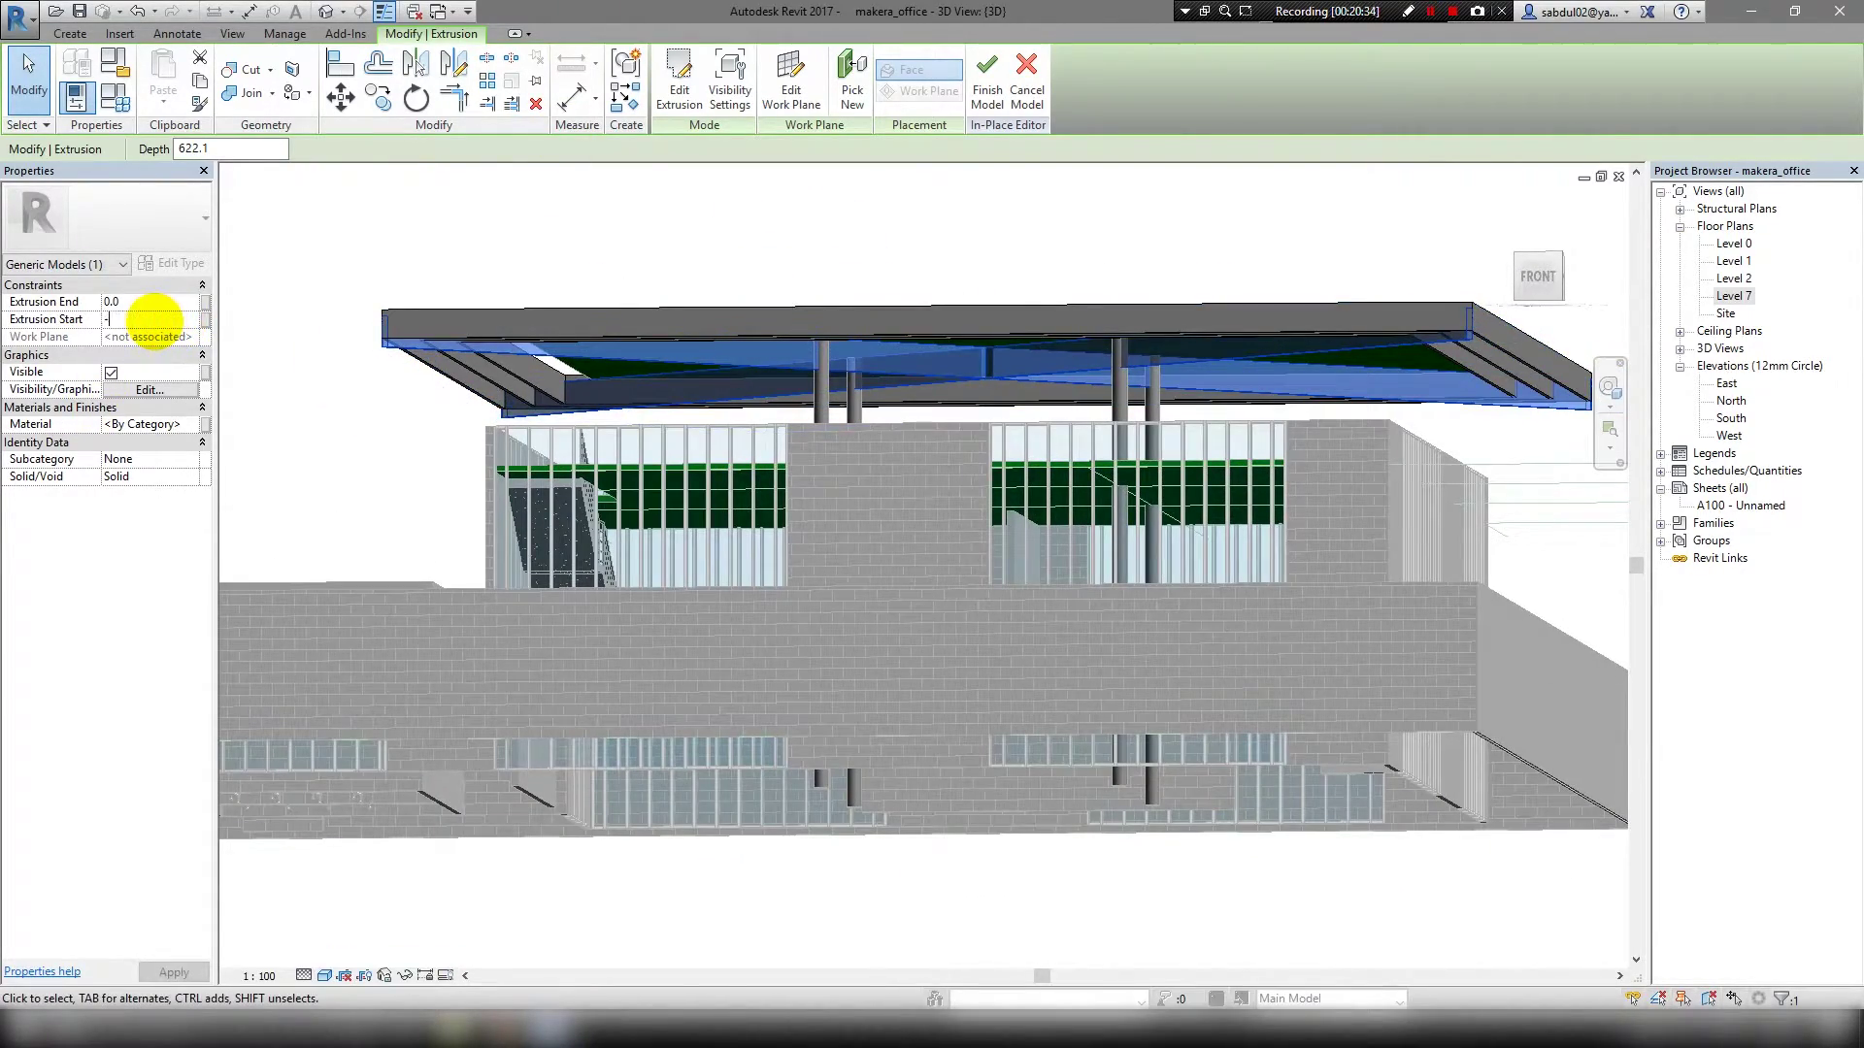
pyautogui.write('600.0')
pyautogui.press('Return')
pyautogui.click(1538, 277)
pyautogui.click(987, 78)
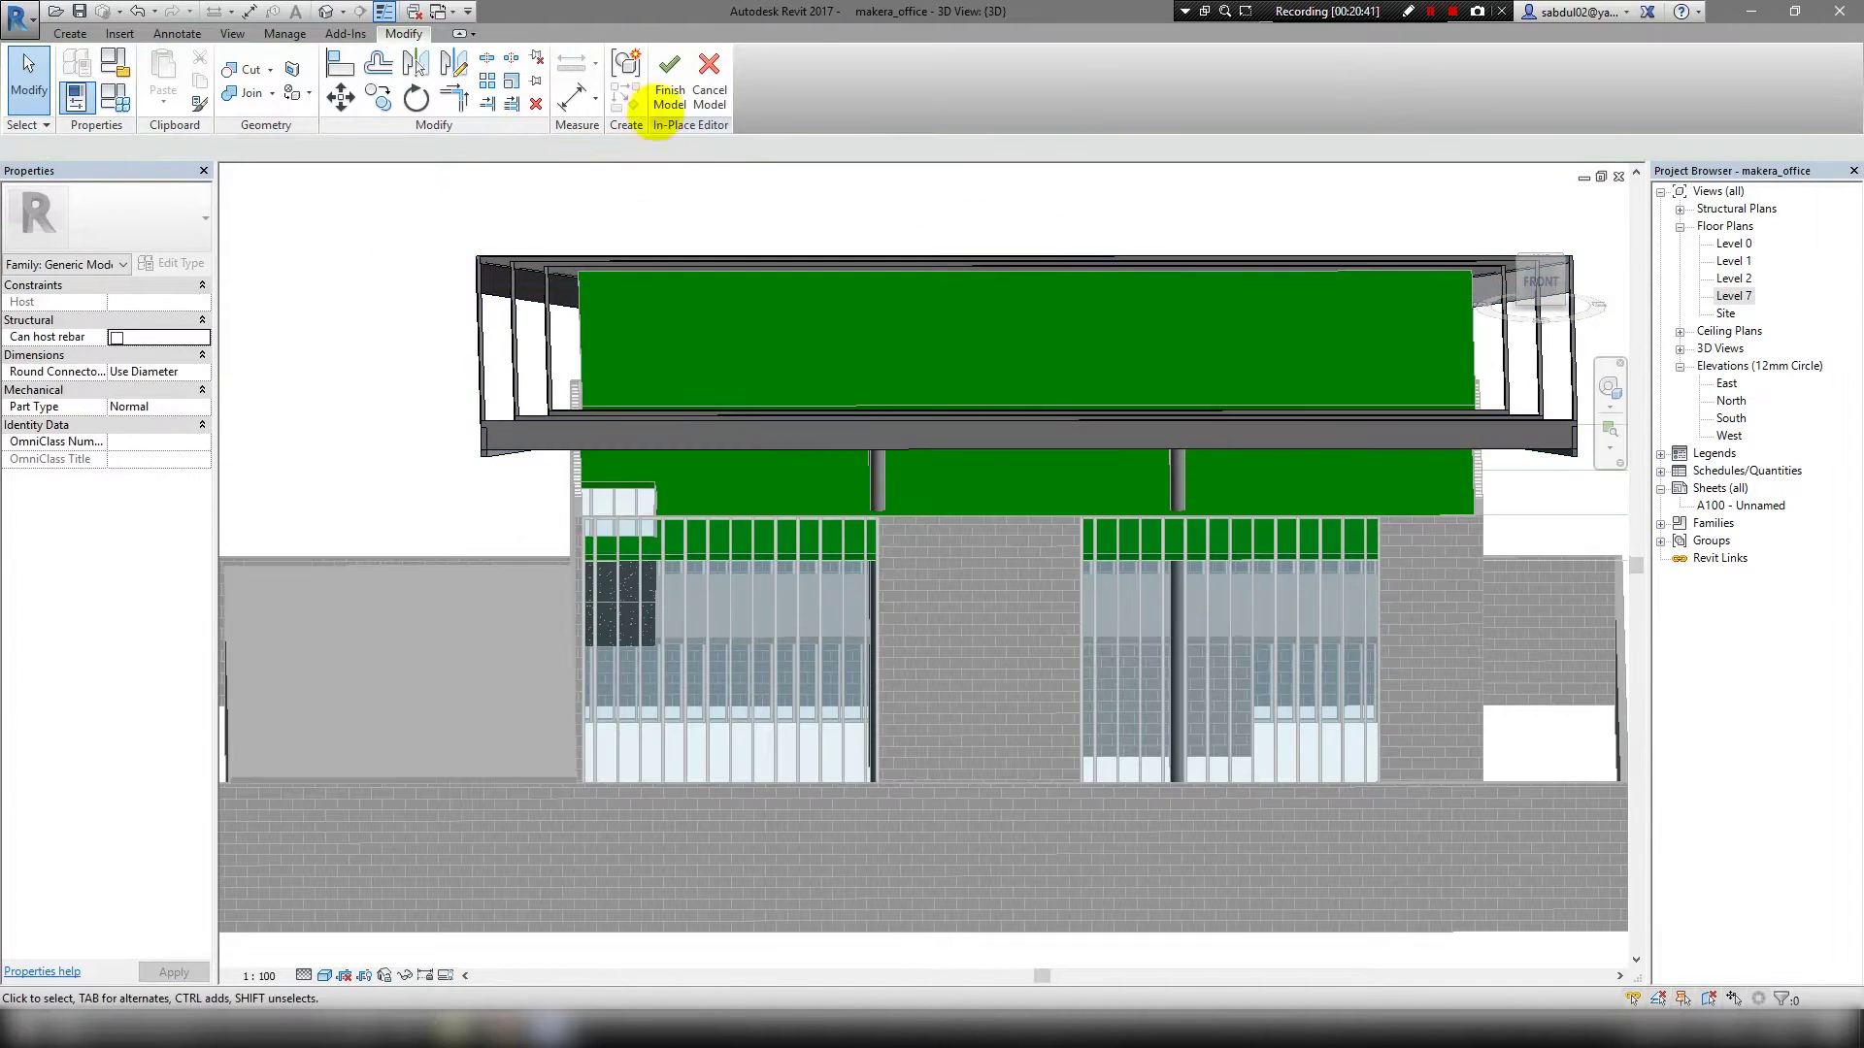
pyautogui.click(326, 11)
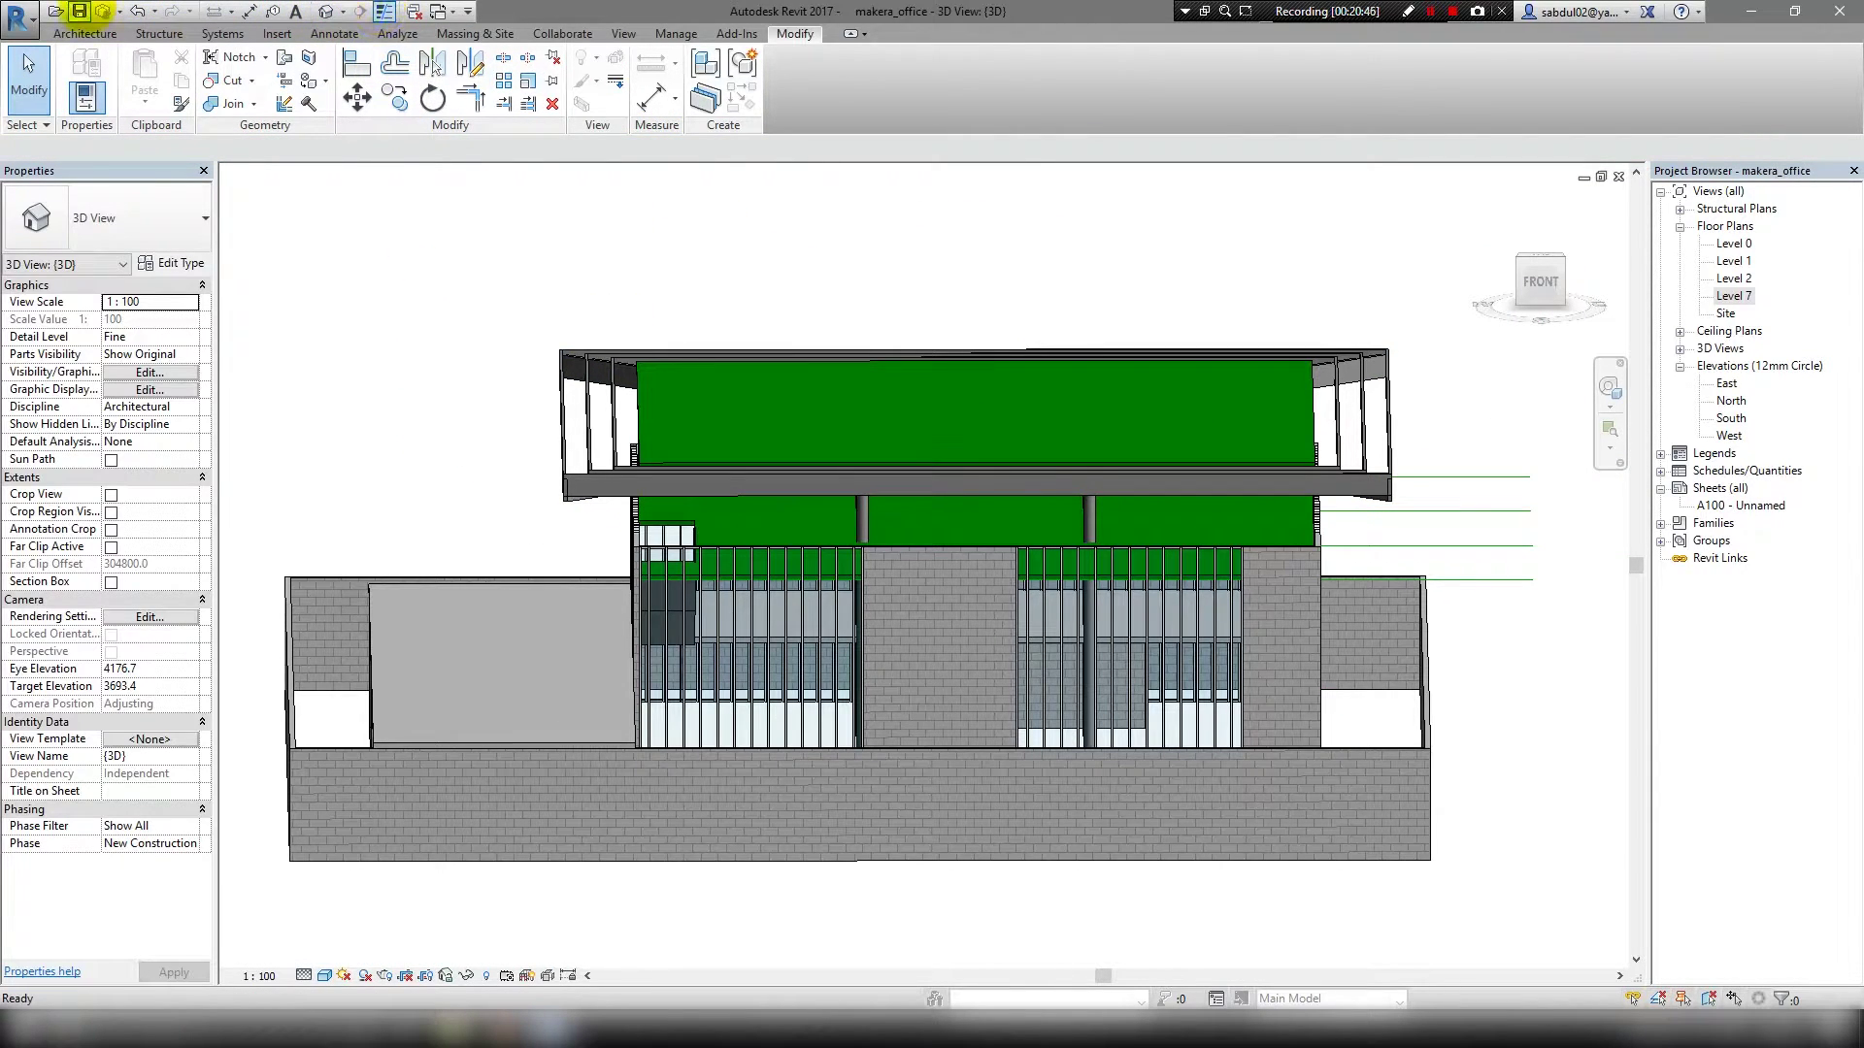
# From the Level 1 plan, place a camera southeast of the building aimed at its corner.
pyautogui.doubleClick(1734, 260)
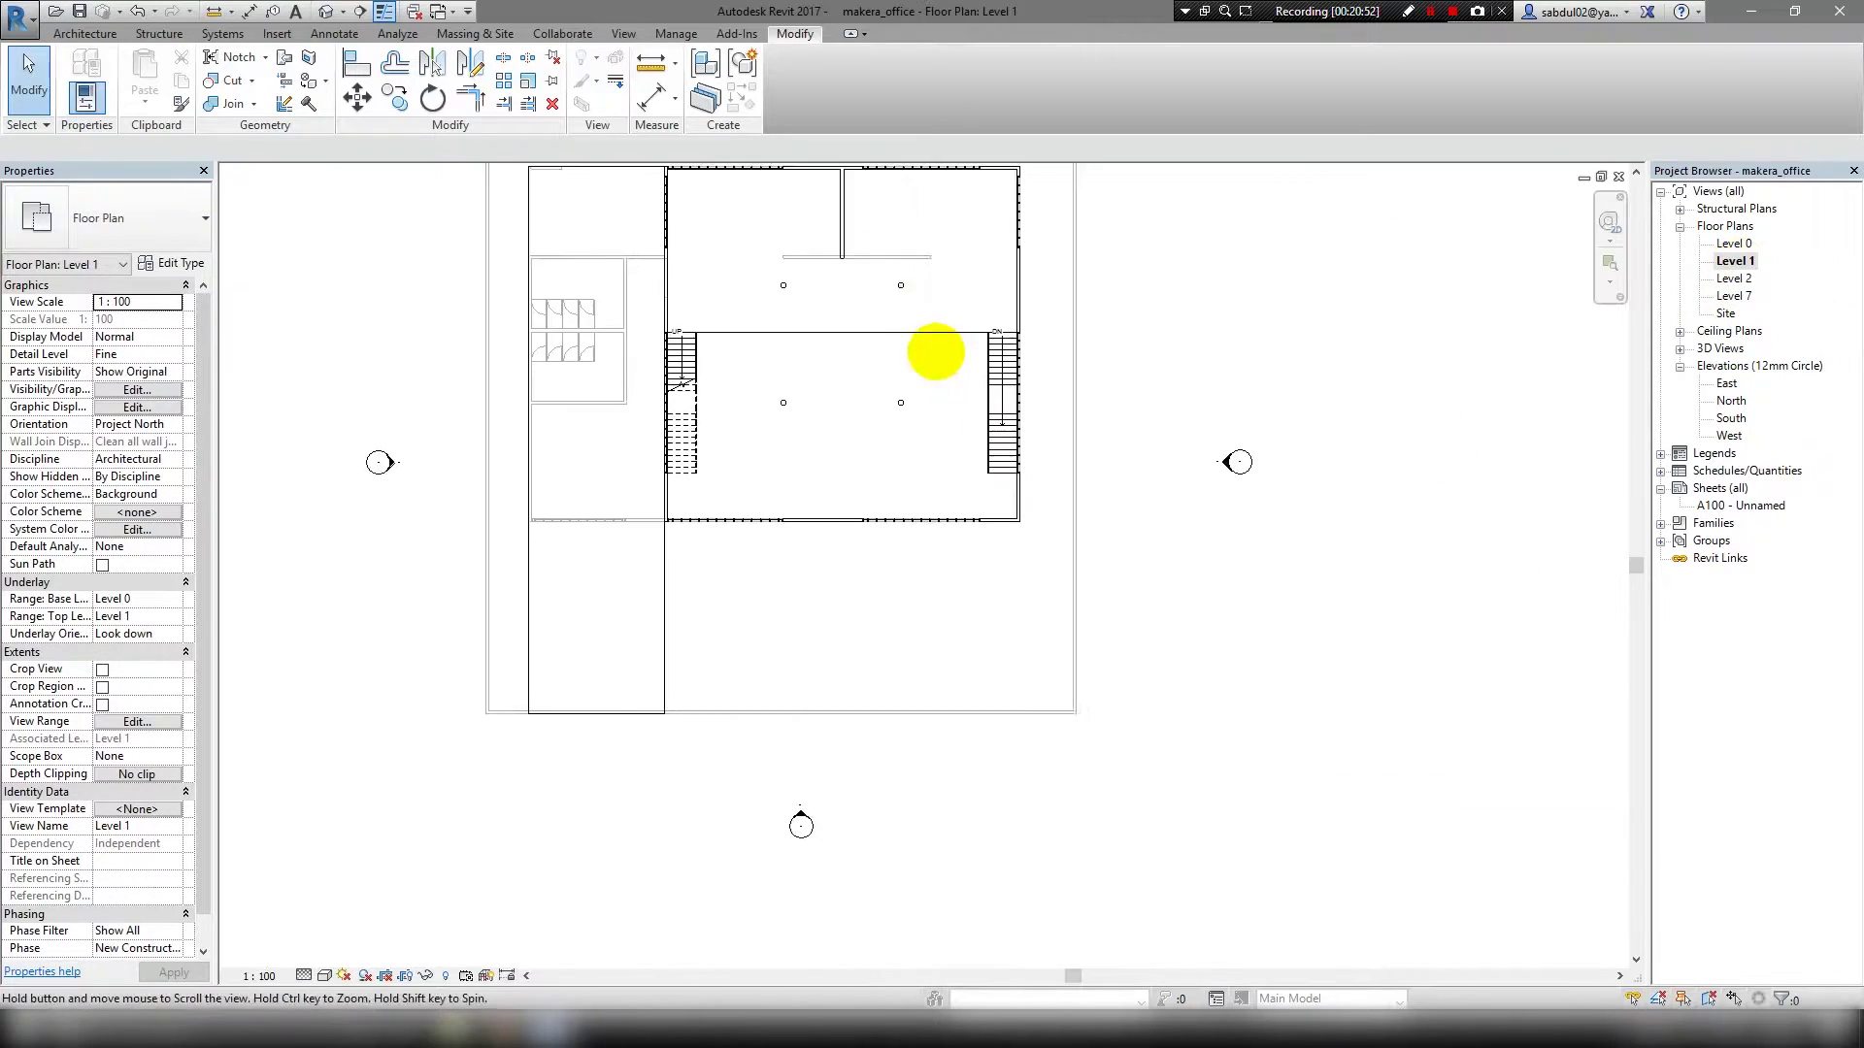
pyautogui.scroll(-2, 936, 351)
pyautogui.click(301, 35)
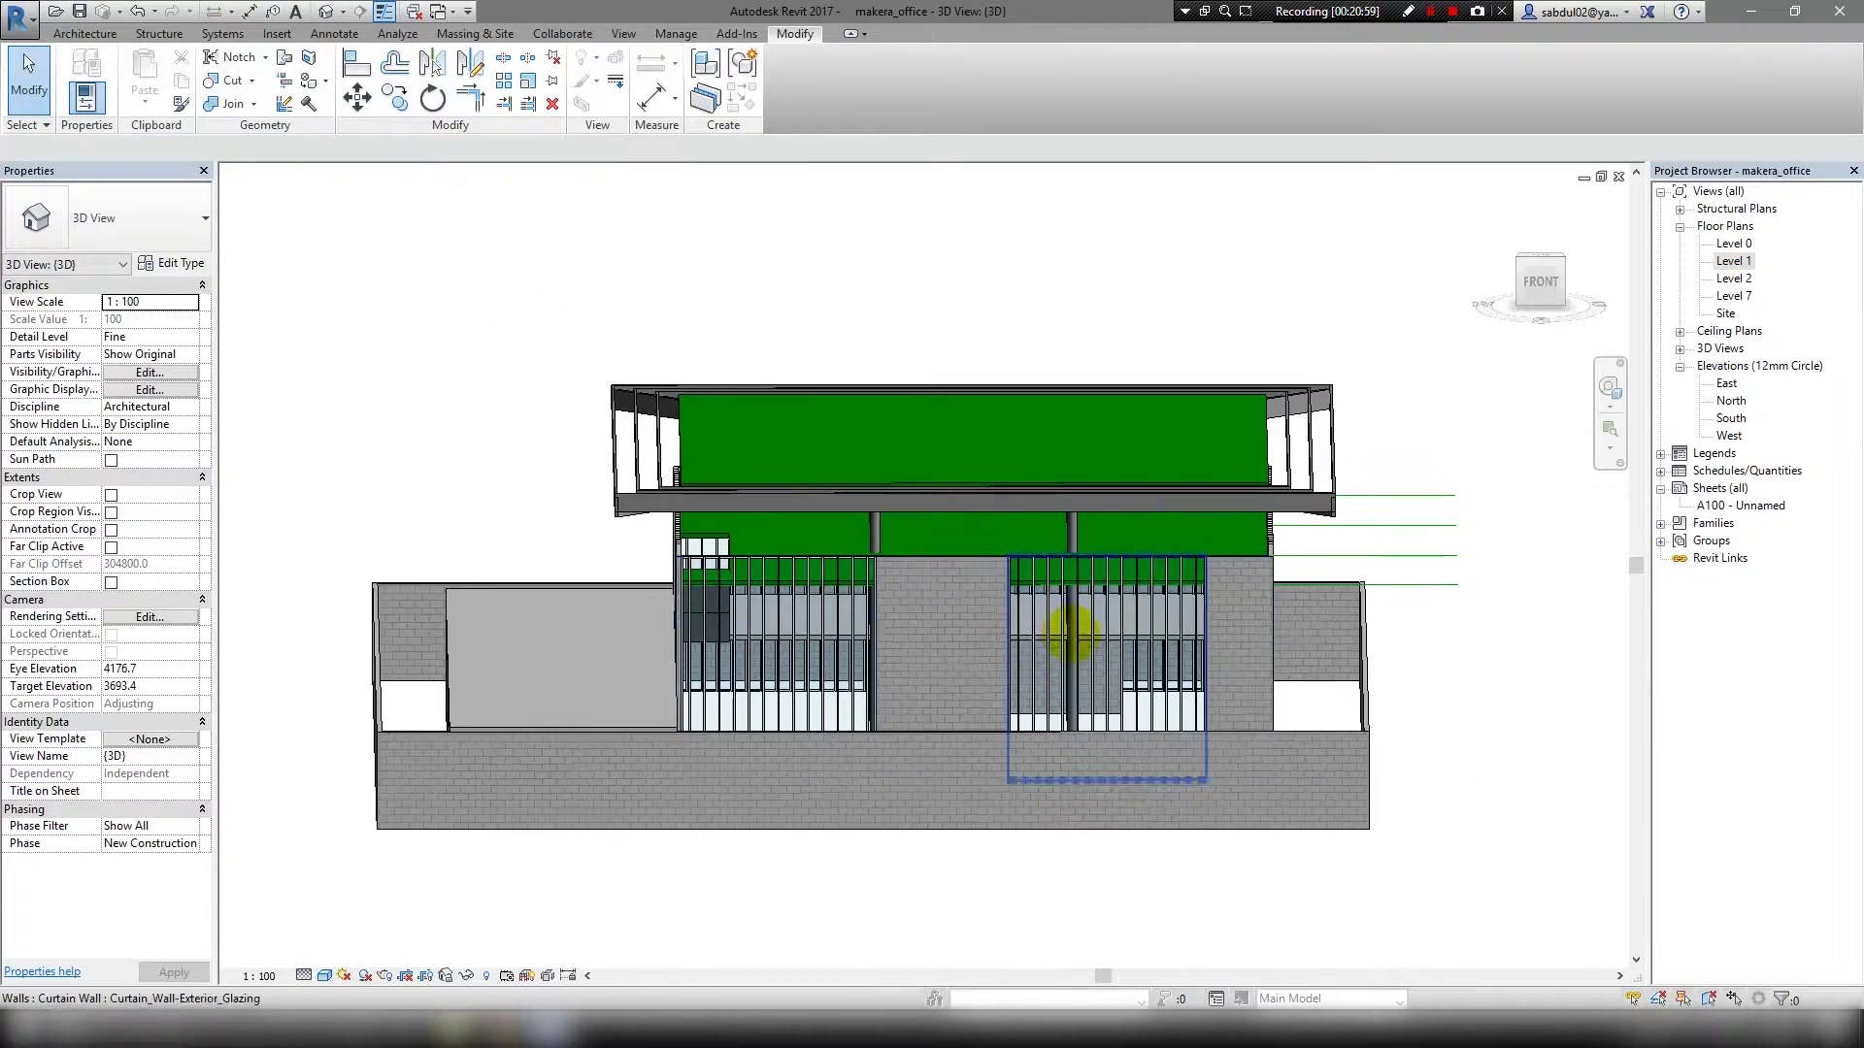
pyautogui.hotkey('ctrl', 'Tab')
pyautogui.click(343, 11)
pyautogui.click(281, 70)
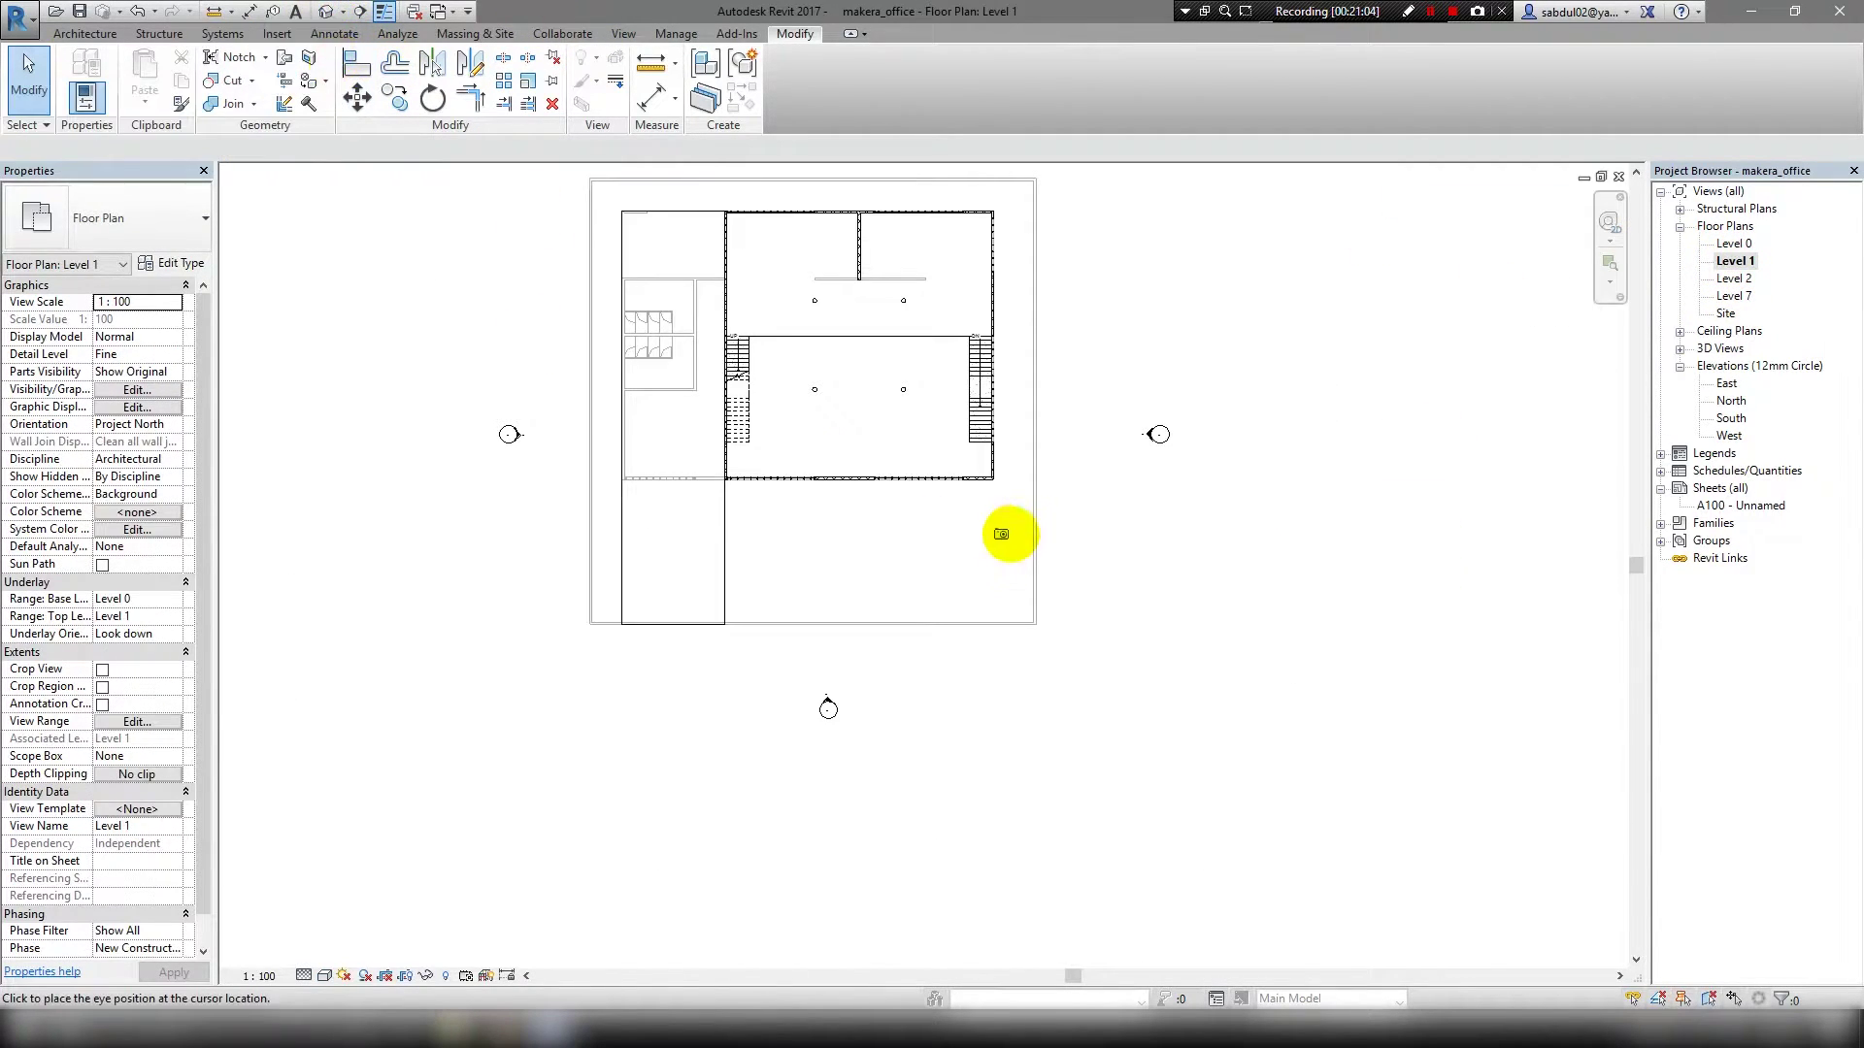
pyautogui.click(1013, 608)
pyautogui.click(775, 328)
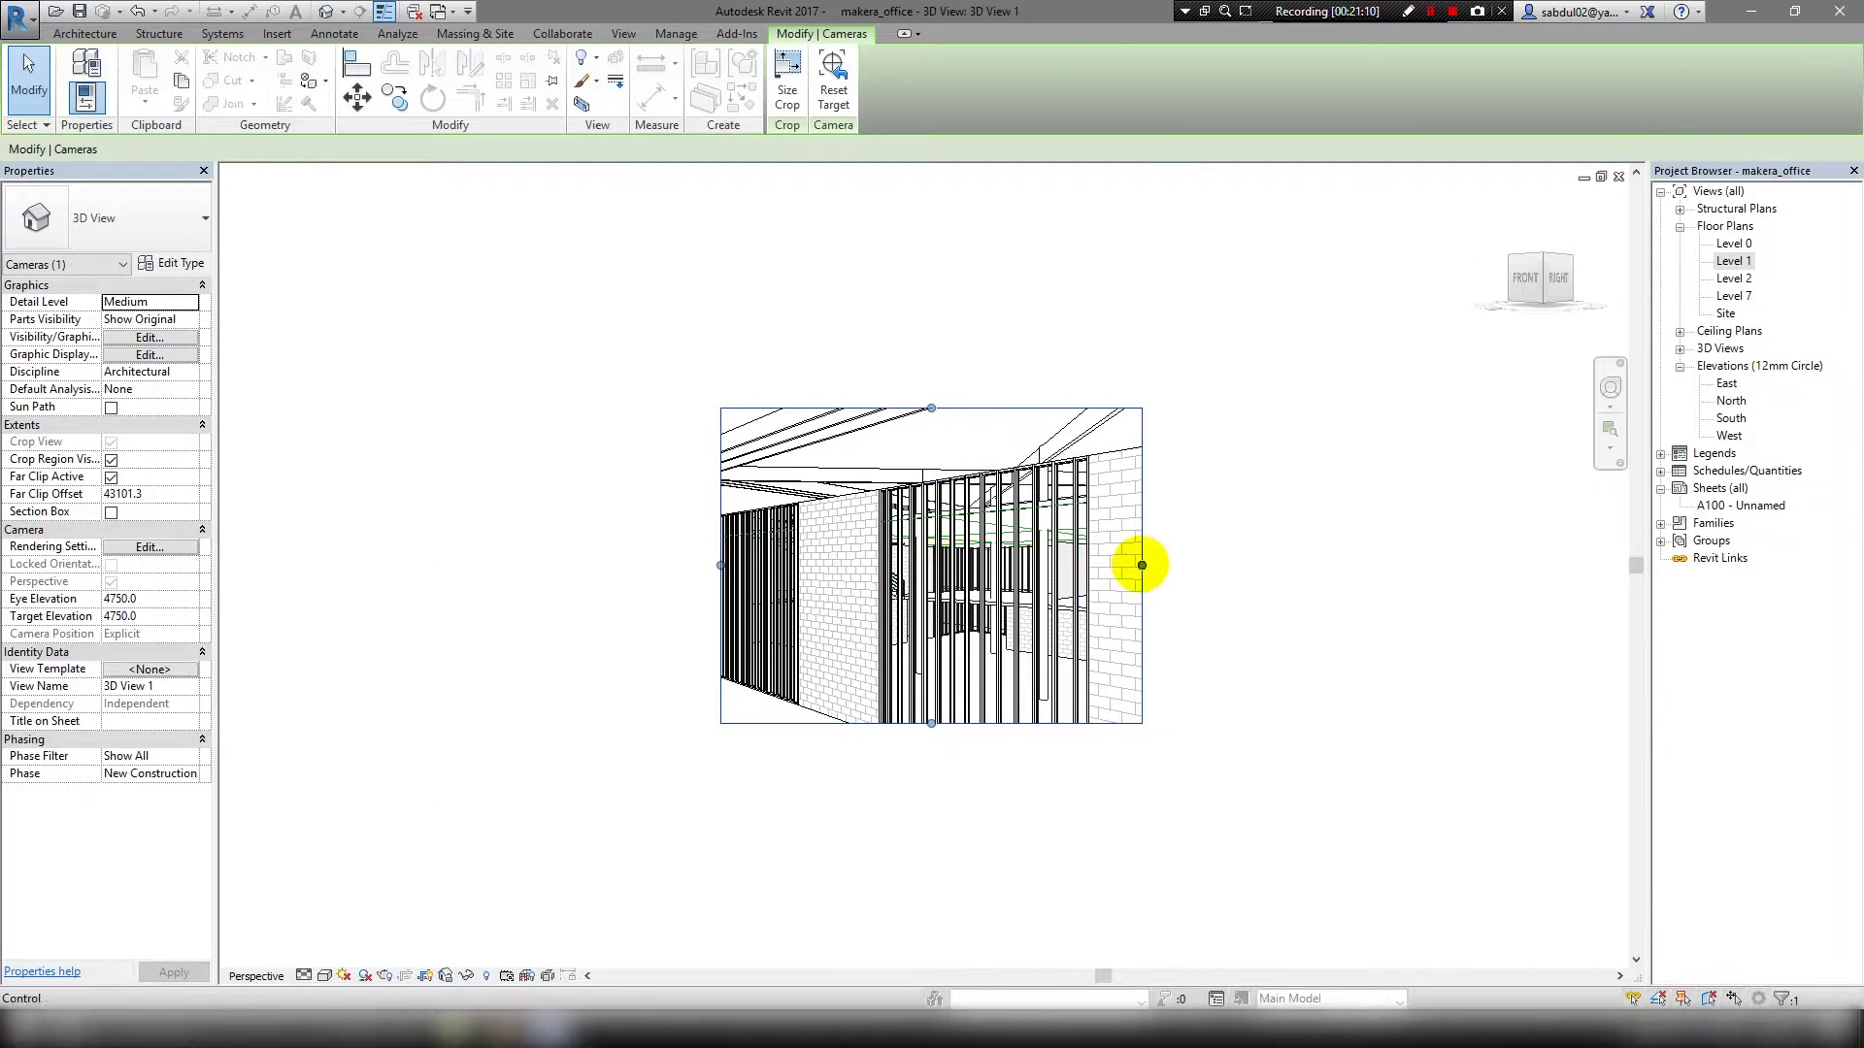
# Enlarge the 3D View 1 crop region upward, leftward and downward.
pyautogui.moveTo(1055, 408); pyautogui.dragTo(1055, 252)
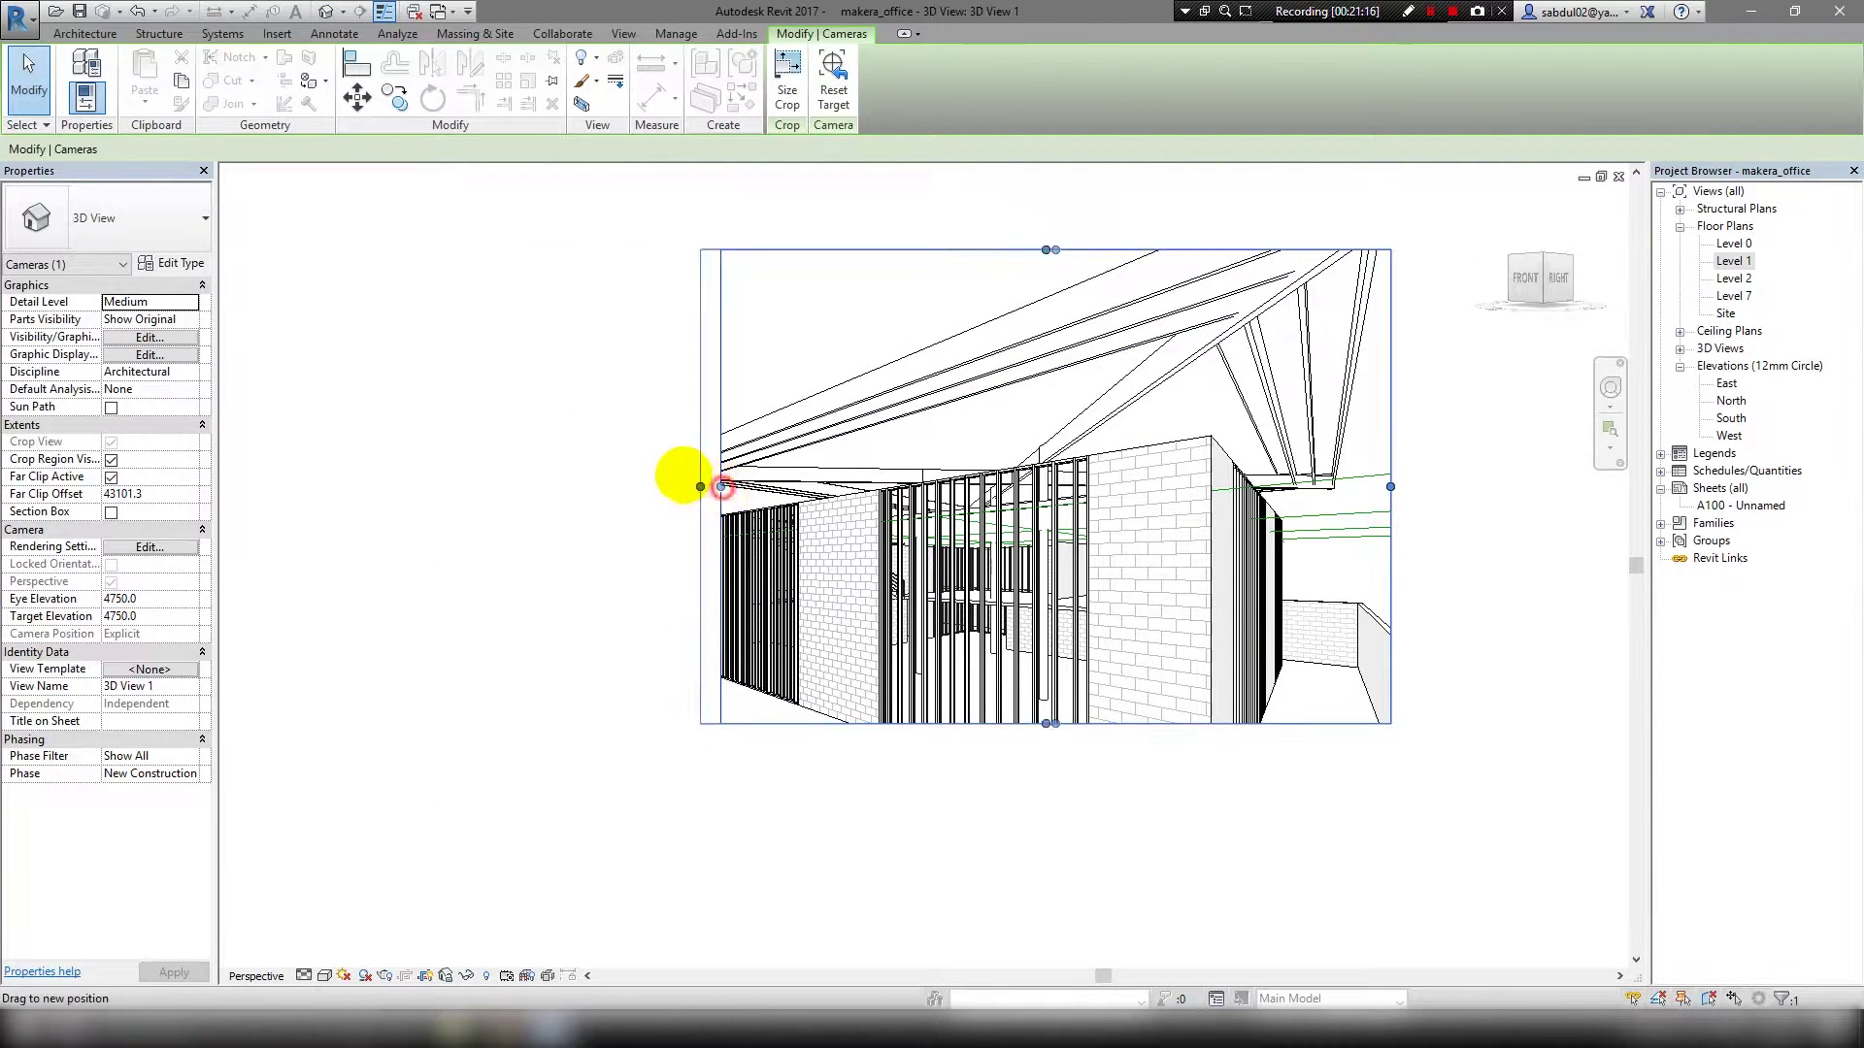
pyautogui.moveTo(700, 486); pyautogui.dragTo(500, 487)
pyautogui.moveTo(946, 723); pyautogui.dragTo(945, 836)
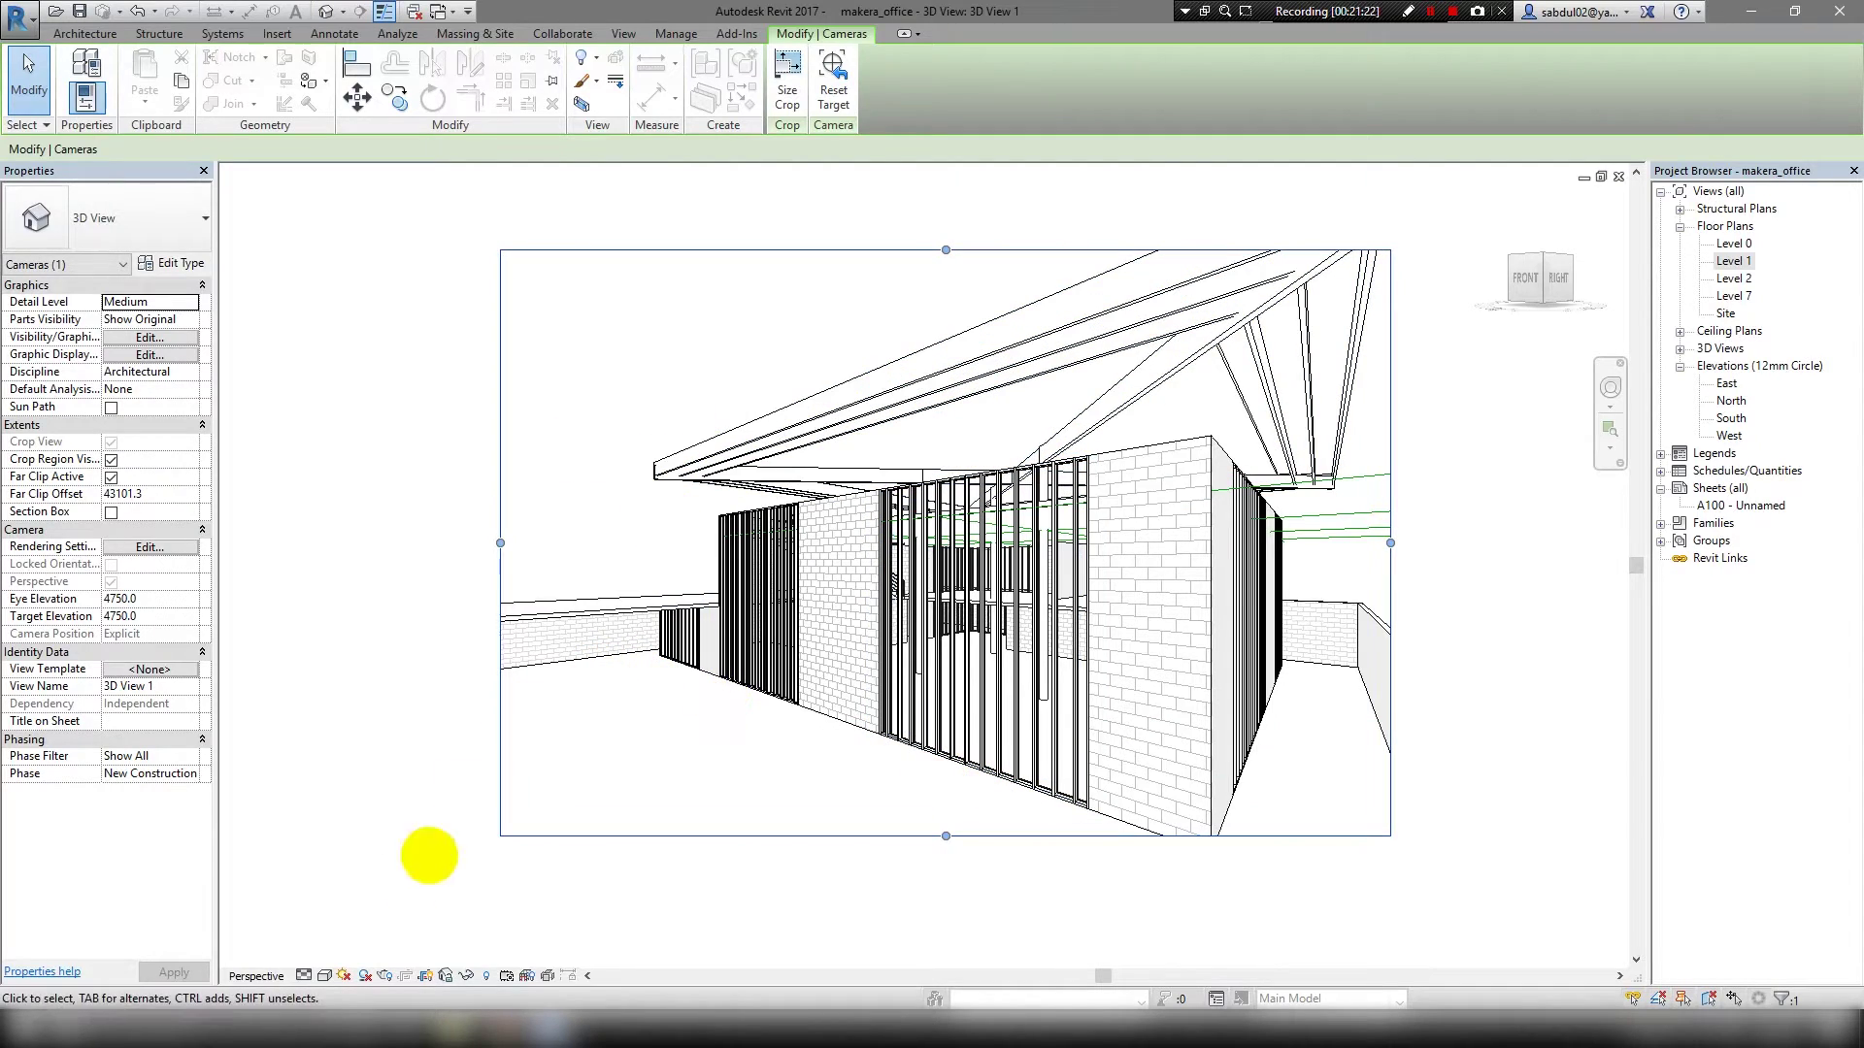
# Turn on shadows and apply the Sunlight from Top Left sun preset (azimuth 225°).
pyautogui.click(366, 975)
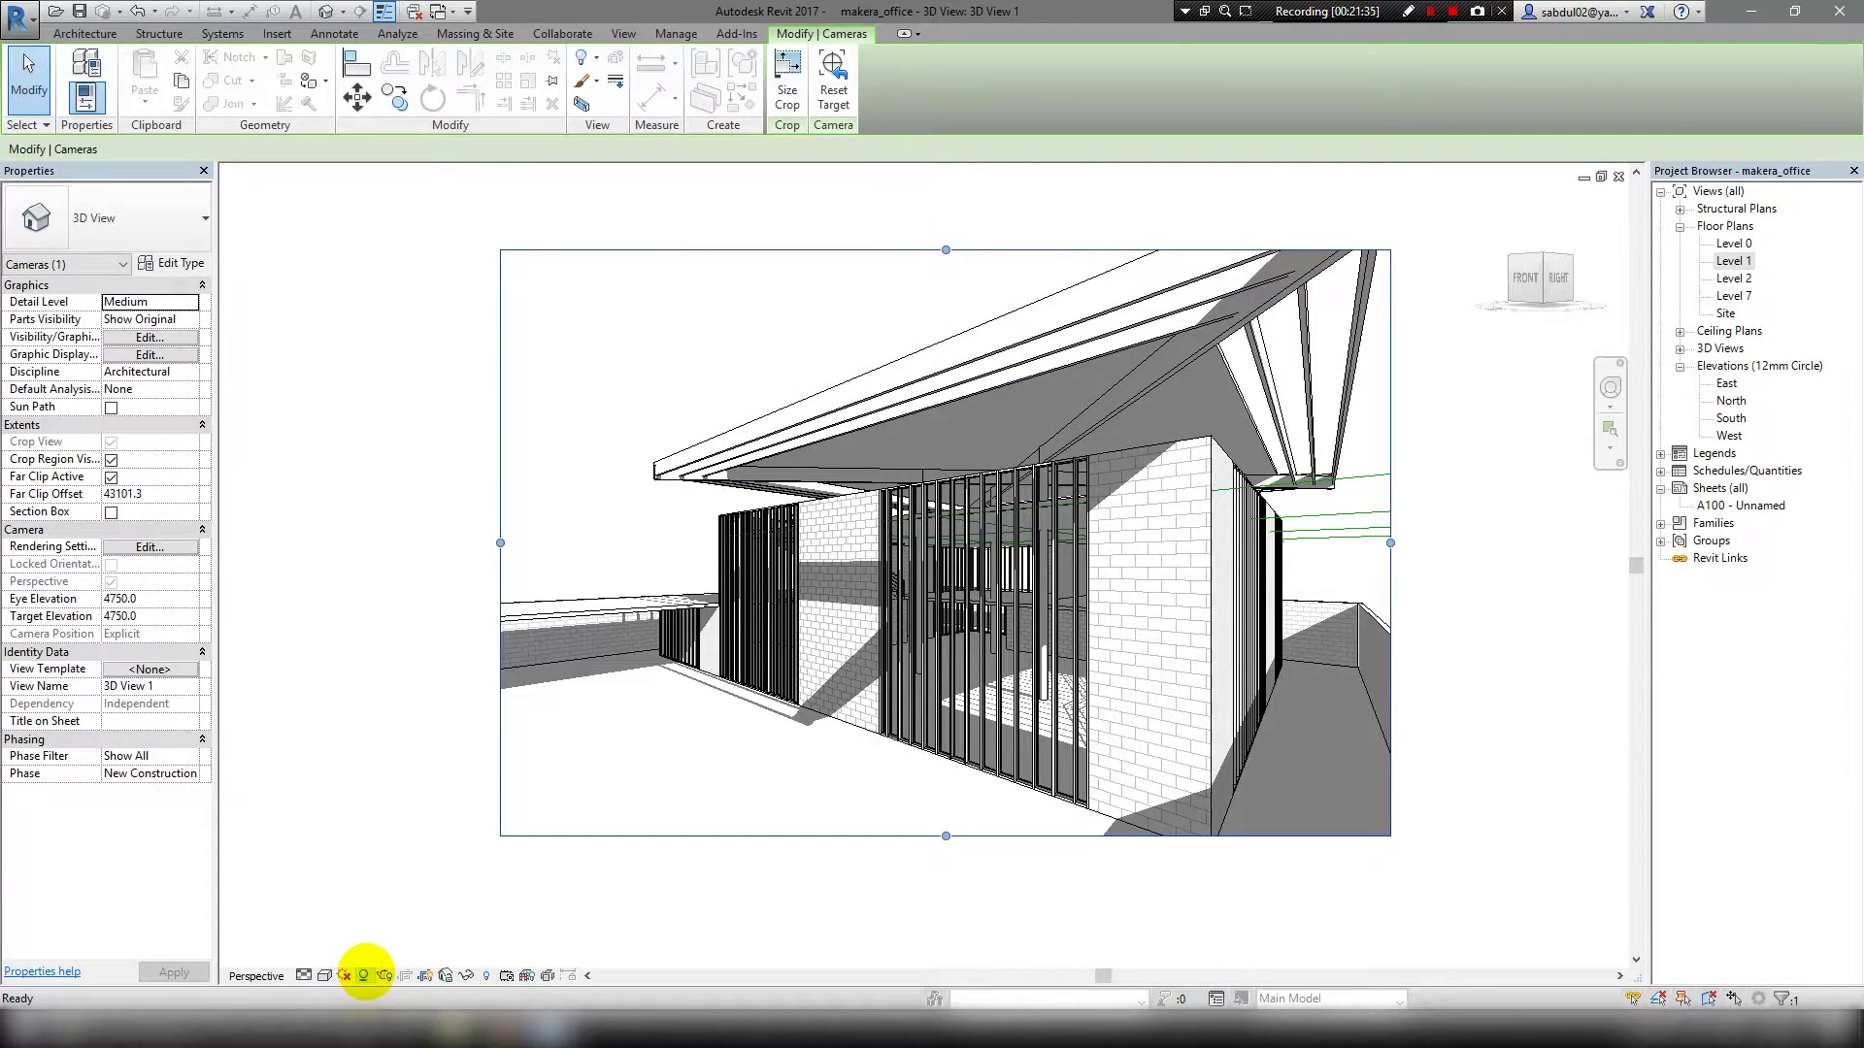
pyautogui.click(343, 975)
pyautogui.click(366, 894)
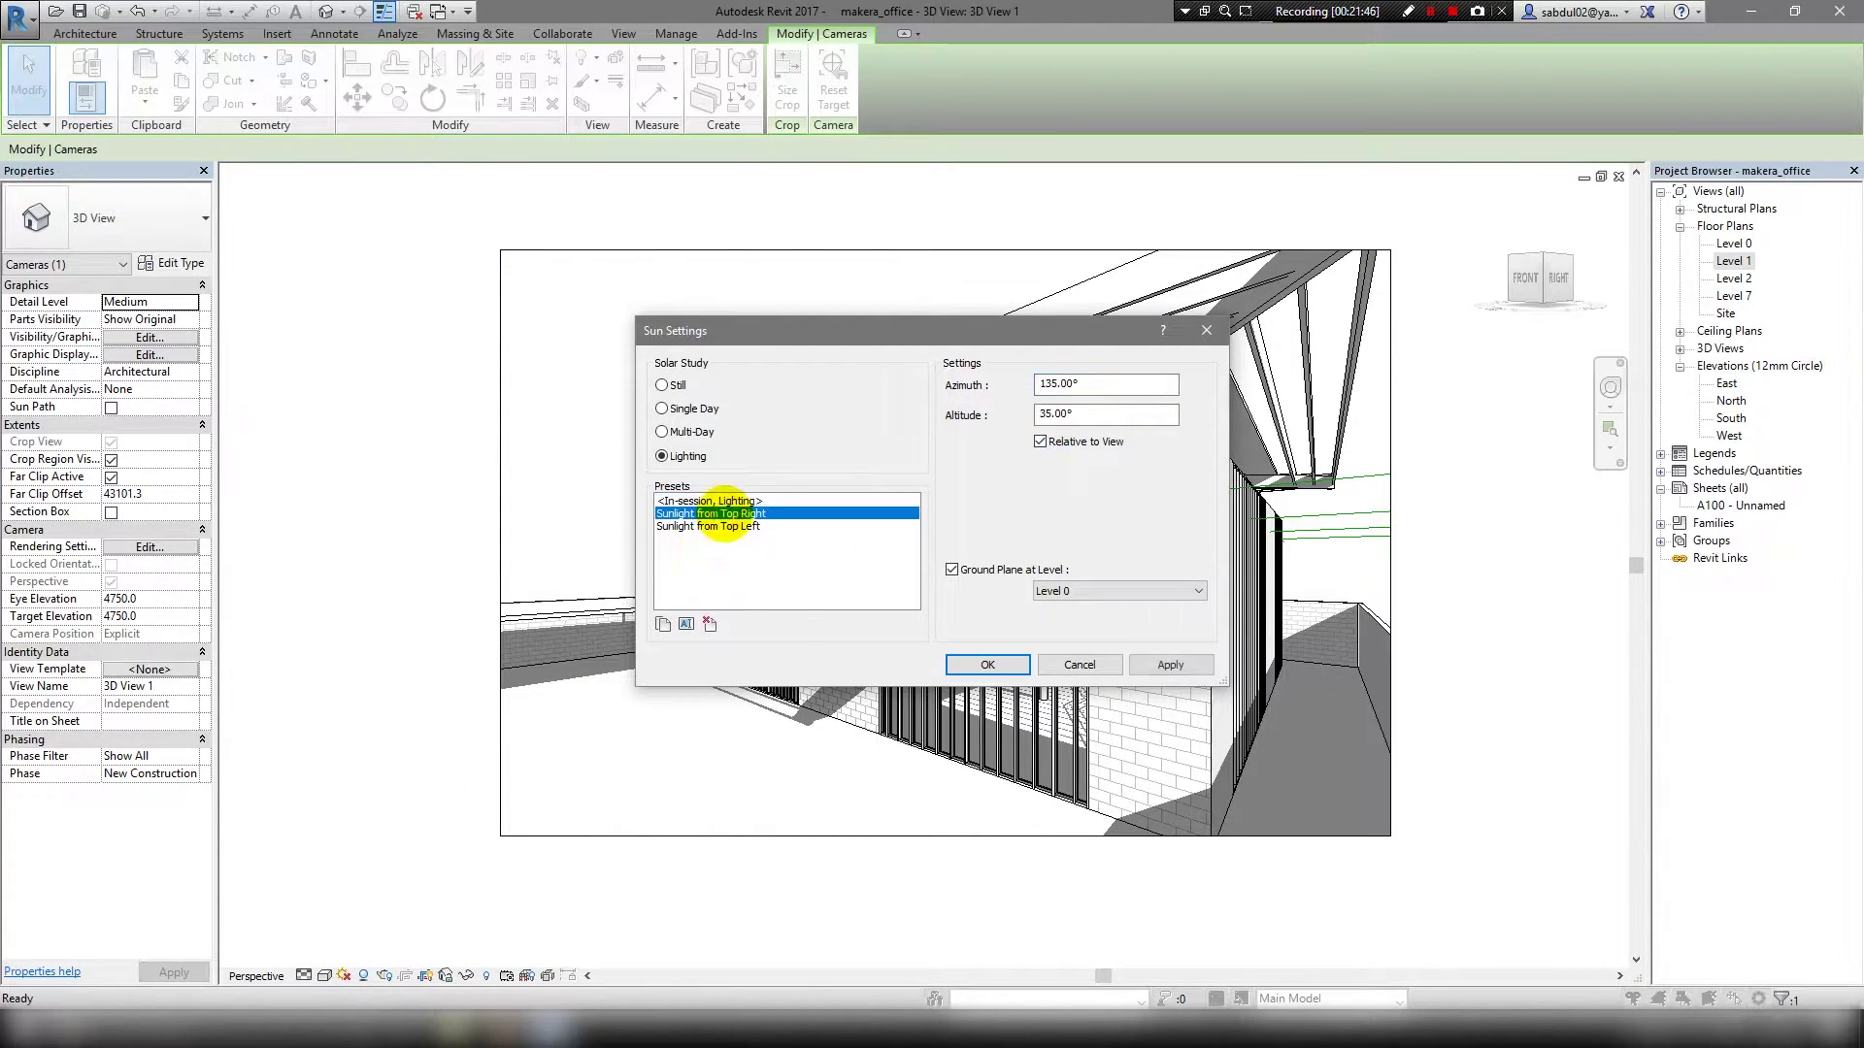
pyautogui.click(1186, 673)
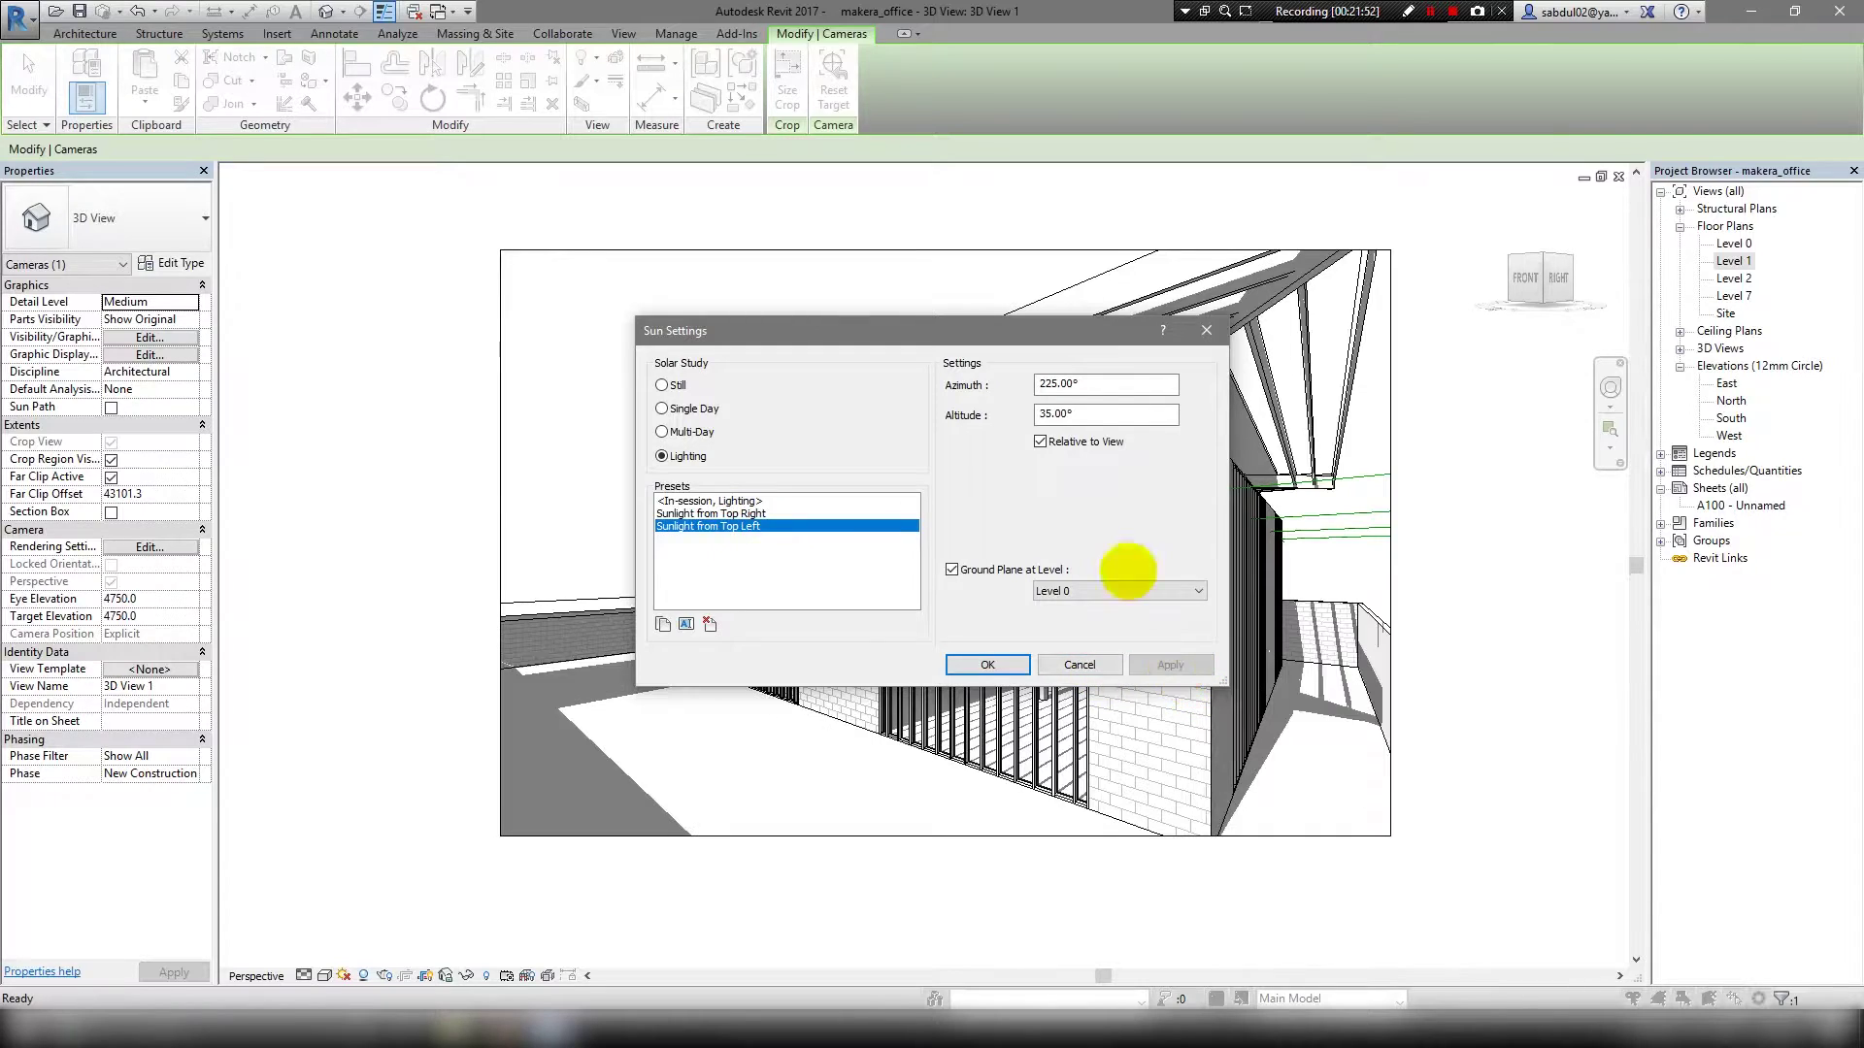
pyautogui.moveTo(1017, 321)
pyautogui.mouseDown()
pyautogui.moveTo(429, 312)
pyautogui.moveTo(446, 353)
pyautogui.moveTo(472, 337)
pyautogui.mouseUp()
pyautogui.click(796, 323)
pyautogui.press('Escape')
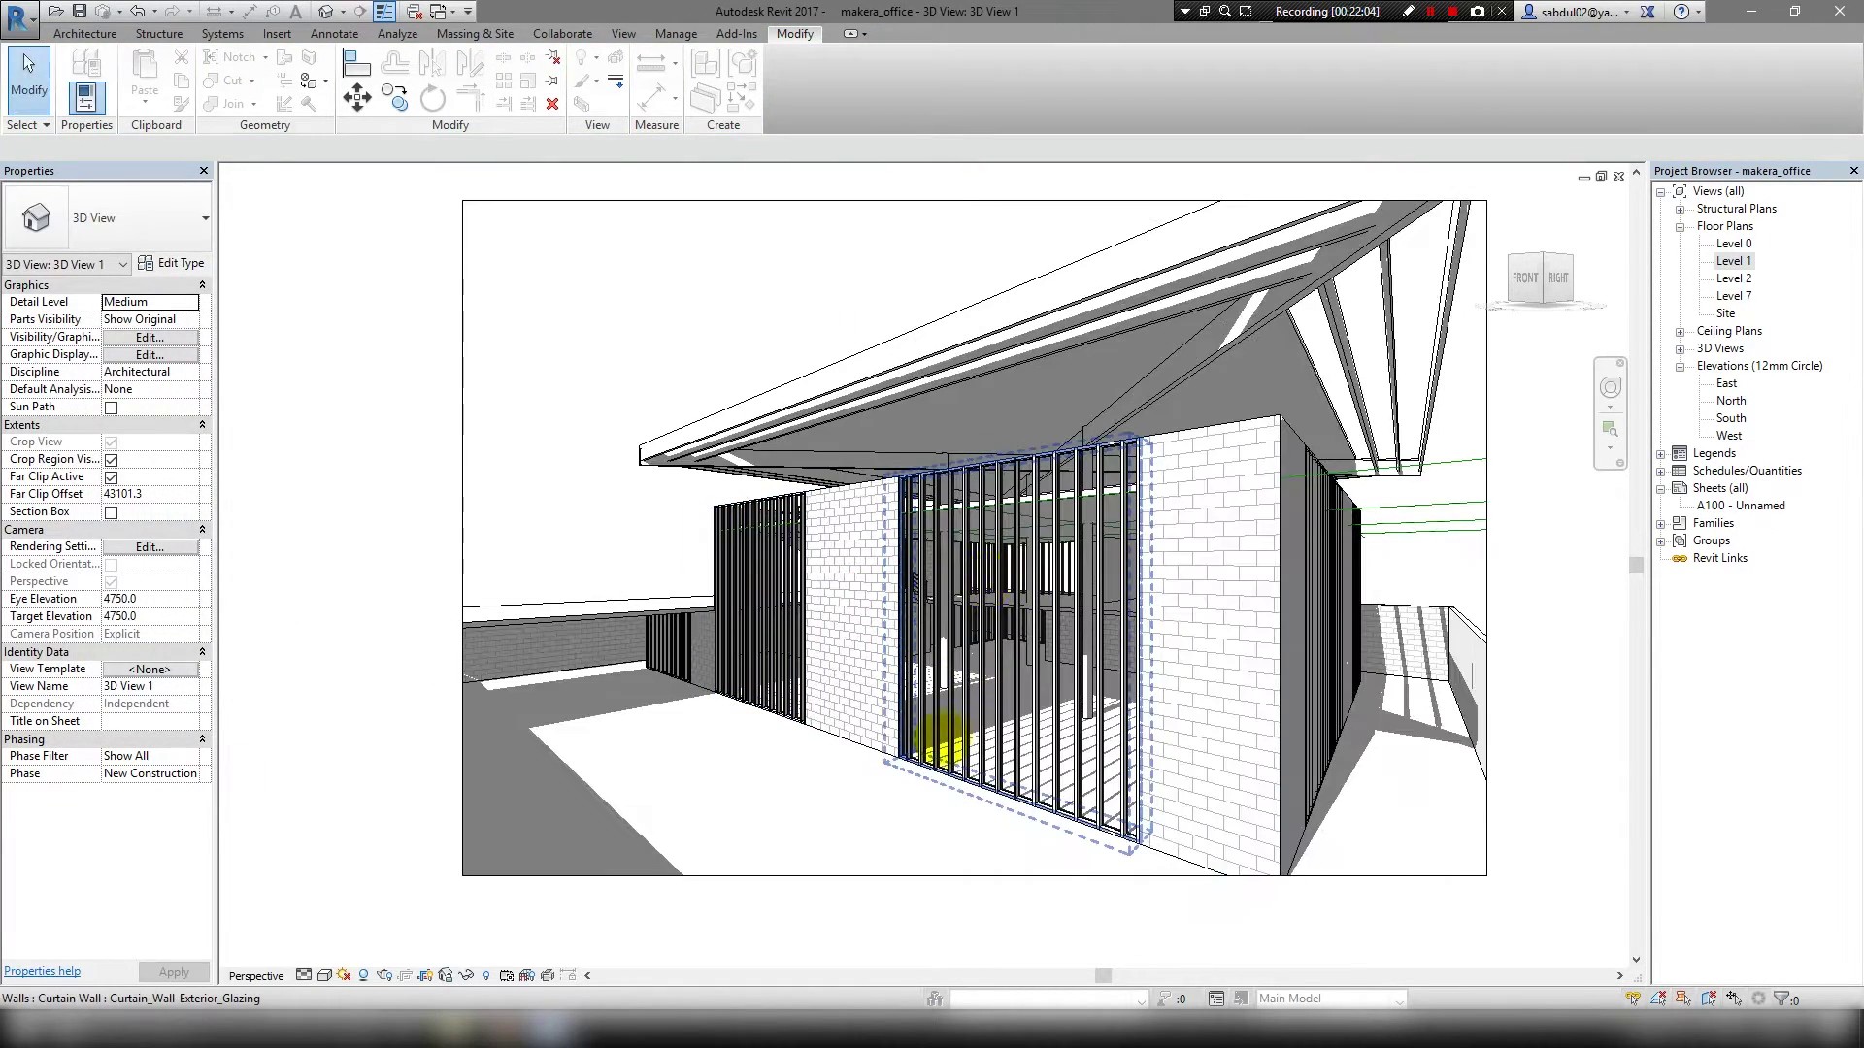
# On the Level 0 plan, shorten the central interior wall from both ends.
pyautogui.doubleClick(1733, 260)
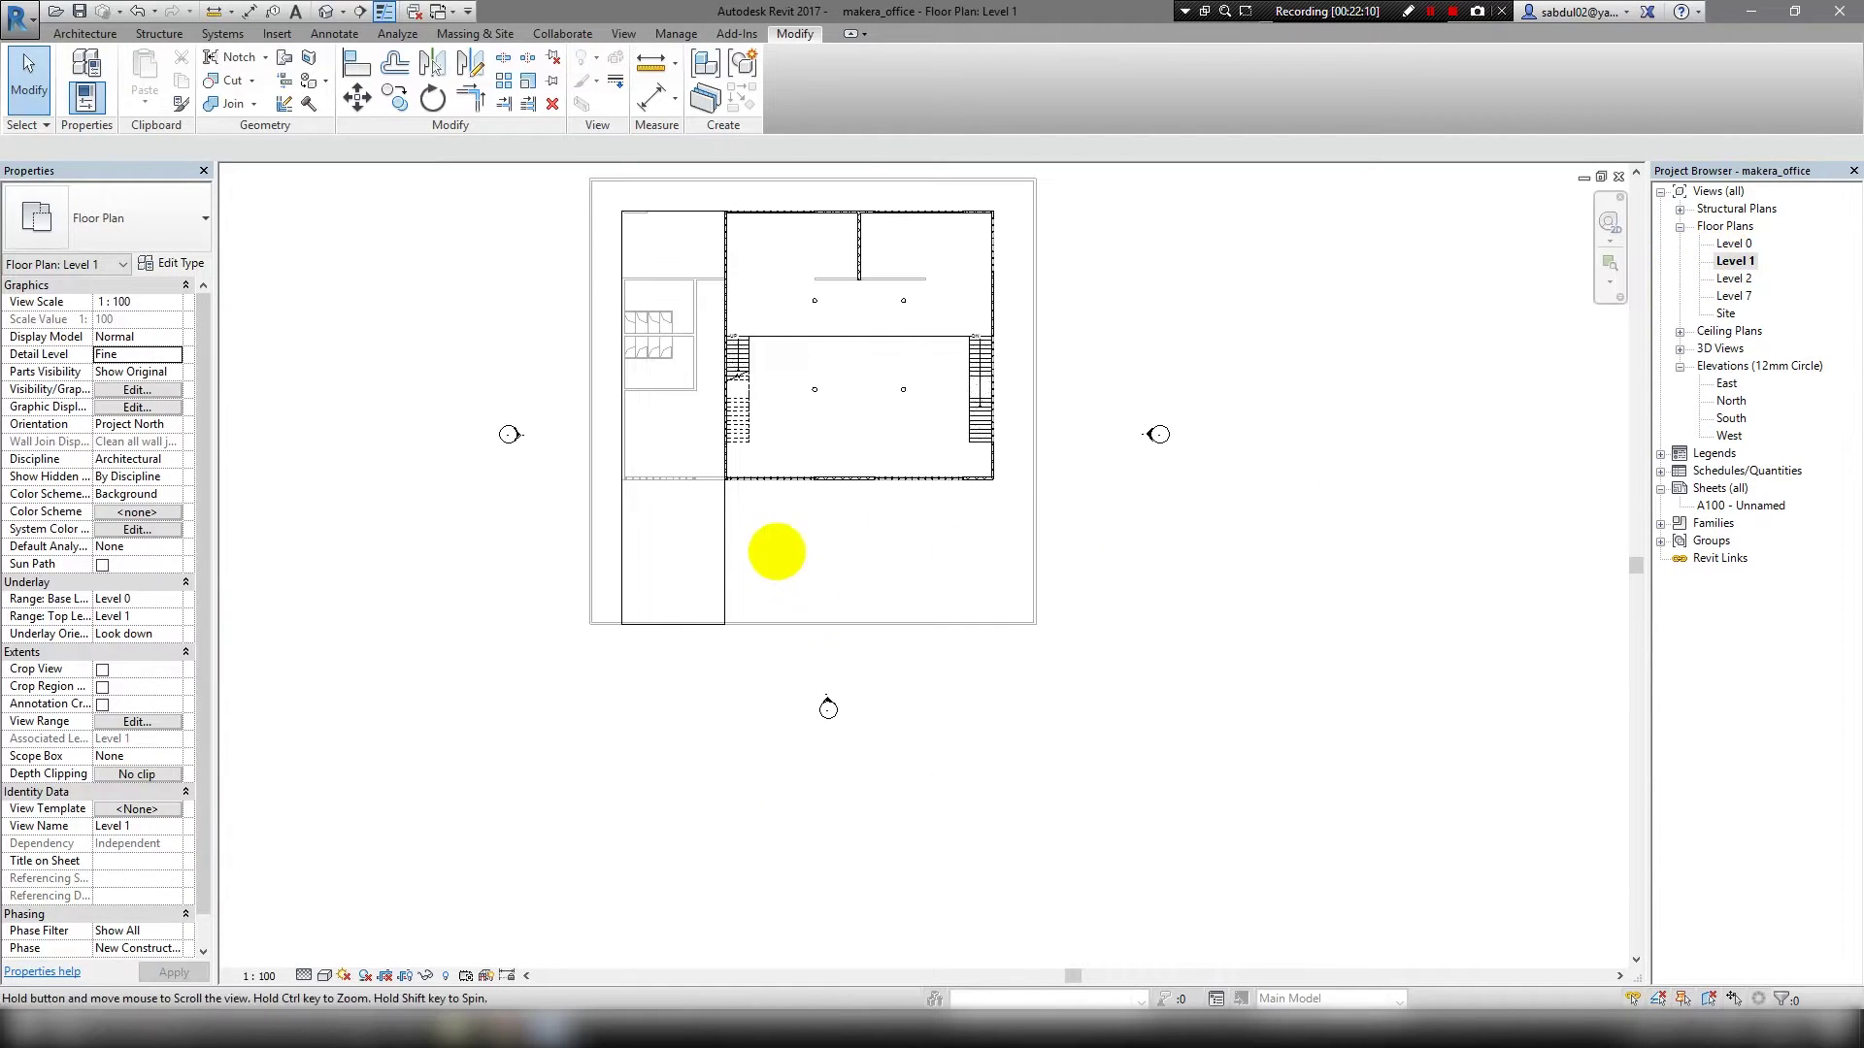
pyautogui.scroll(5, 864, 403)
pyautogui.scroll(1, 875, 506)
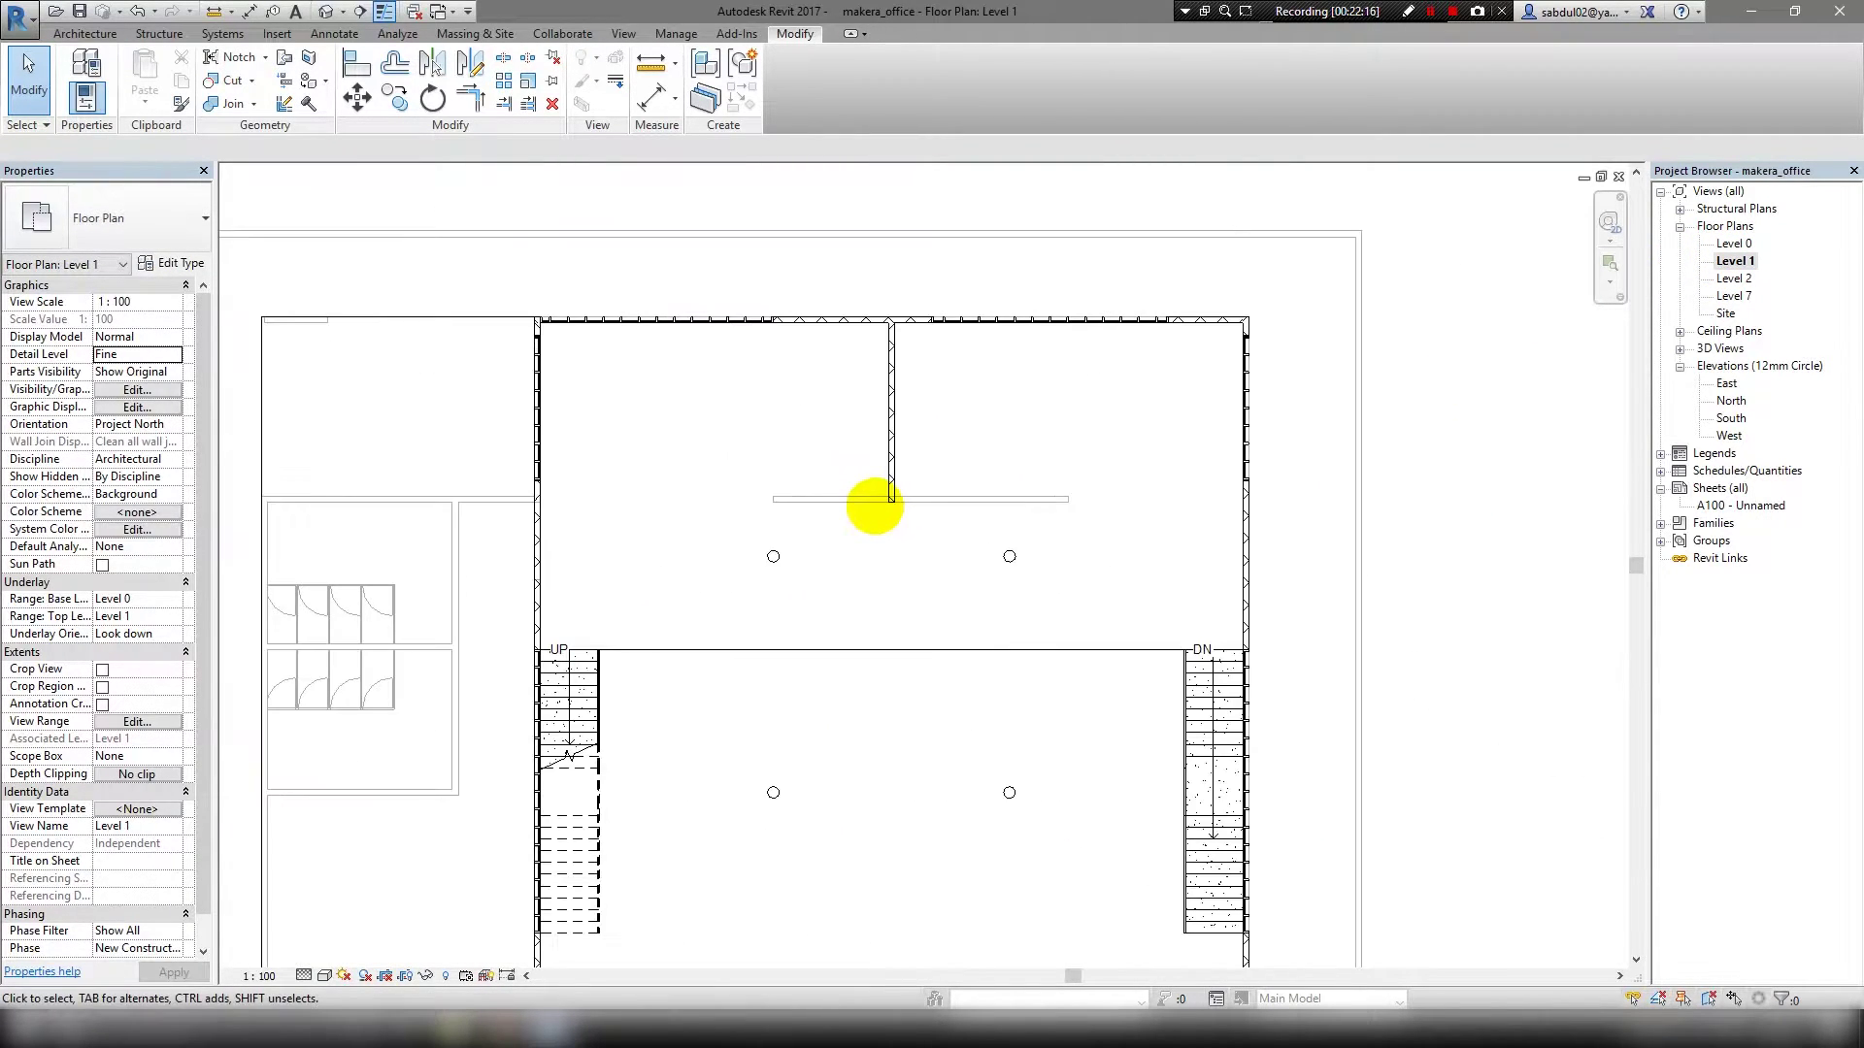
pyautogui.doubleClick(1734, 243)
pyautogui.click(865, 506)
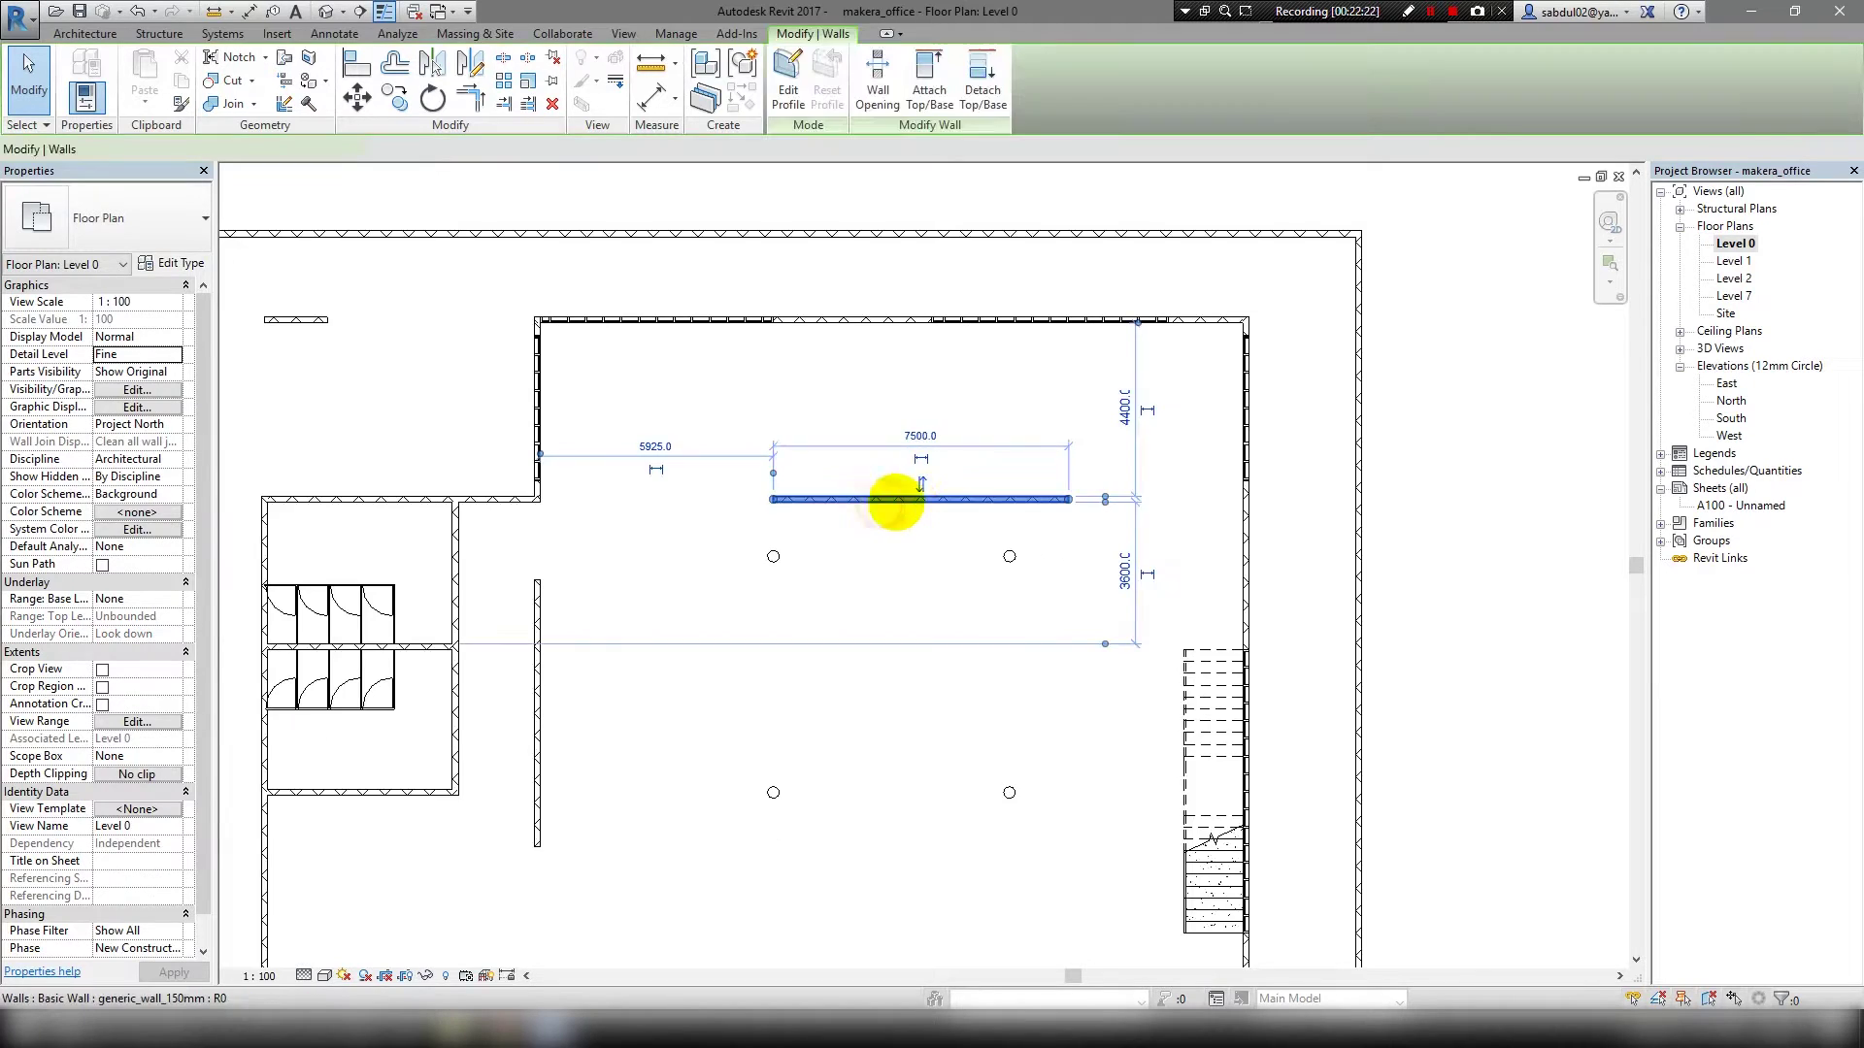
pyautogui.scroll(1, 811, 534)
pyautogui.moveTo(753, 484); pyautogui.dragTo(730, 484)
pyautogui.moveTo(1345, 485); pyautogui.dragTo(1225, 482)
pyautogui.scroll(-1, 1244, 495)
pyautogui.click(1206, 486)
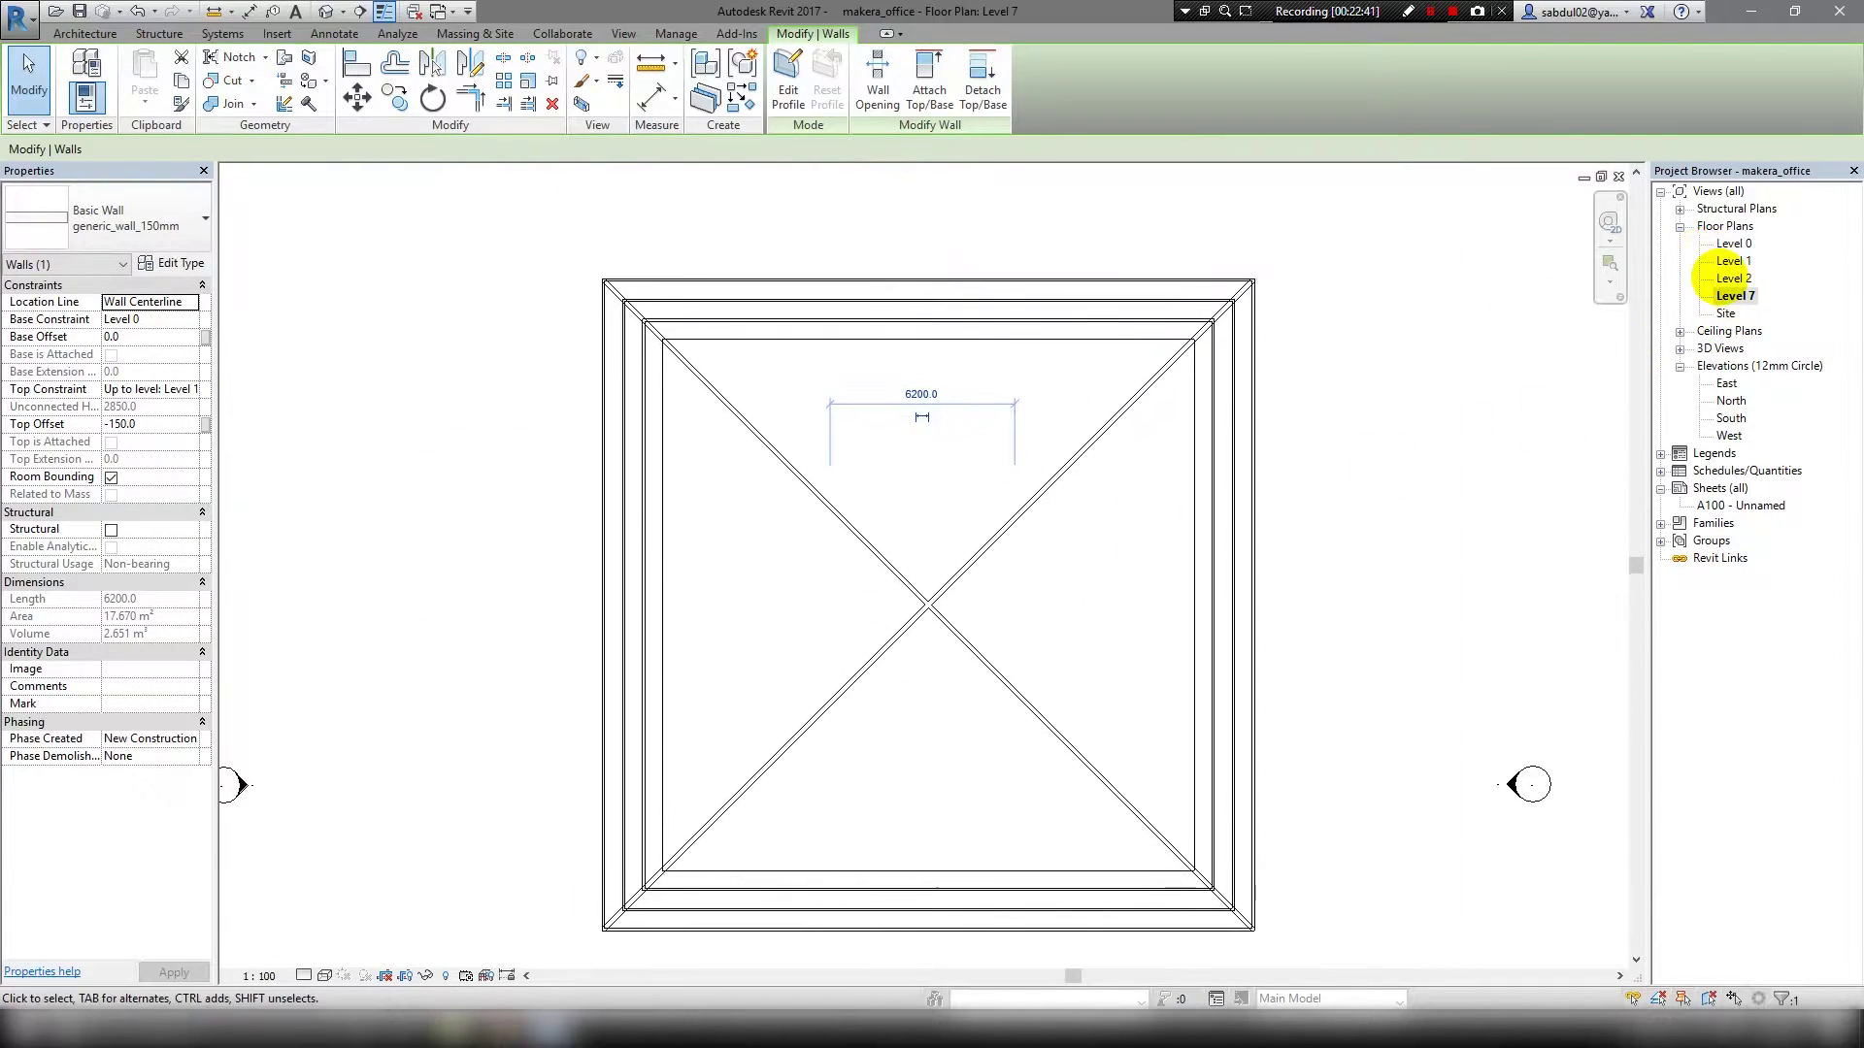
# Move the four Level 2 model lines onto the Level 0 work plane.
pyautogui.doubleClick(1734, 278)
pyautogui.doubleClick(1733, 279)
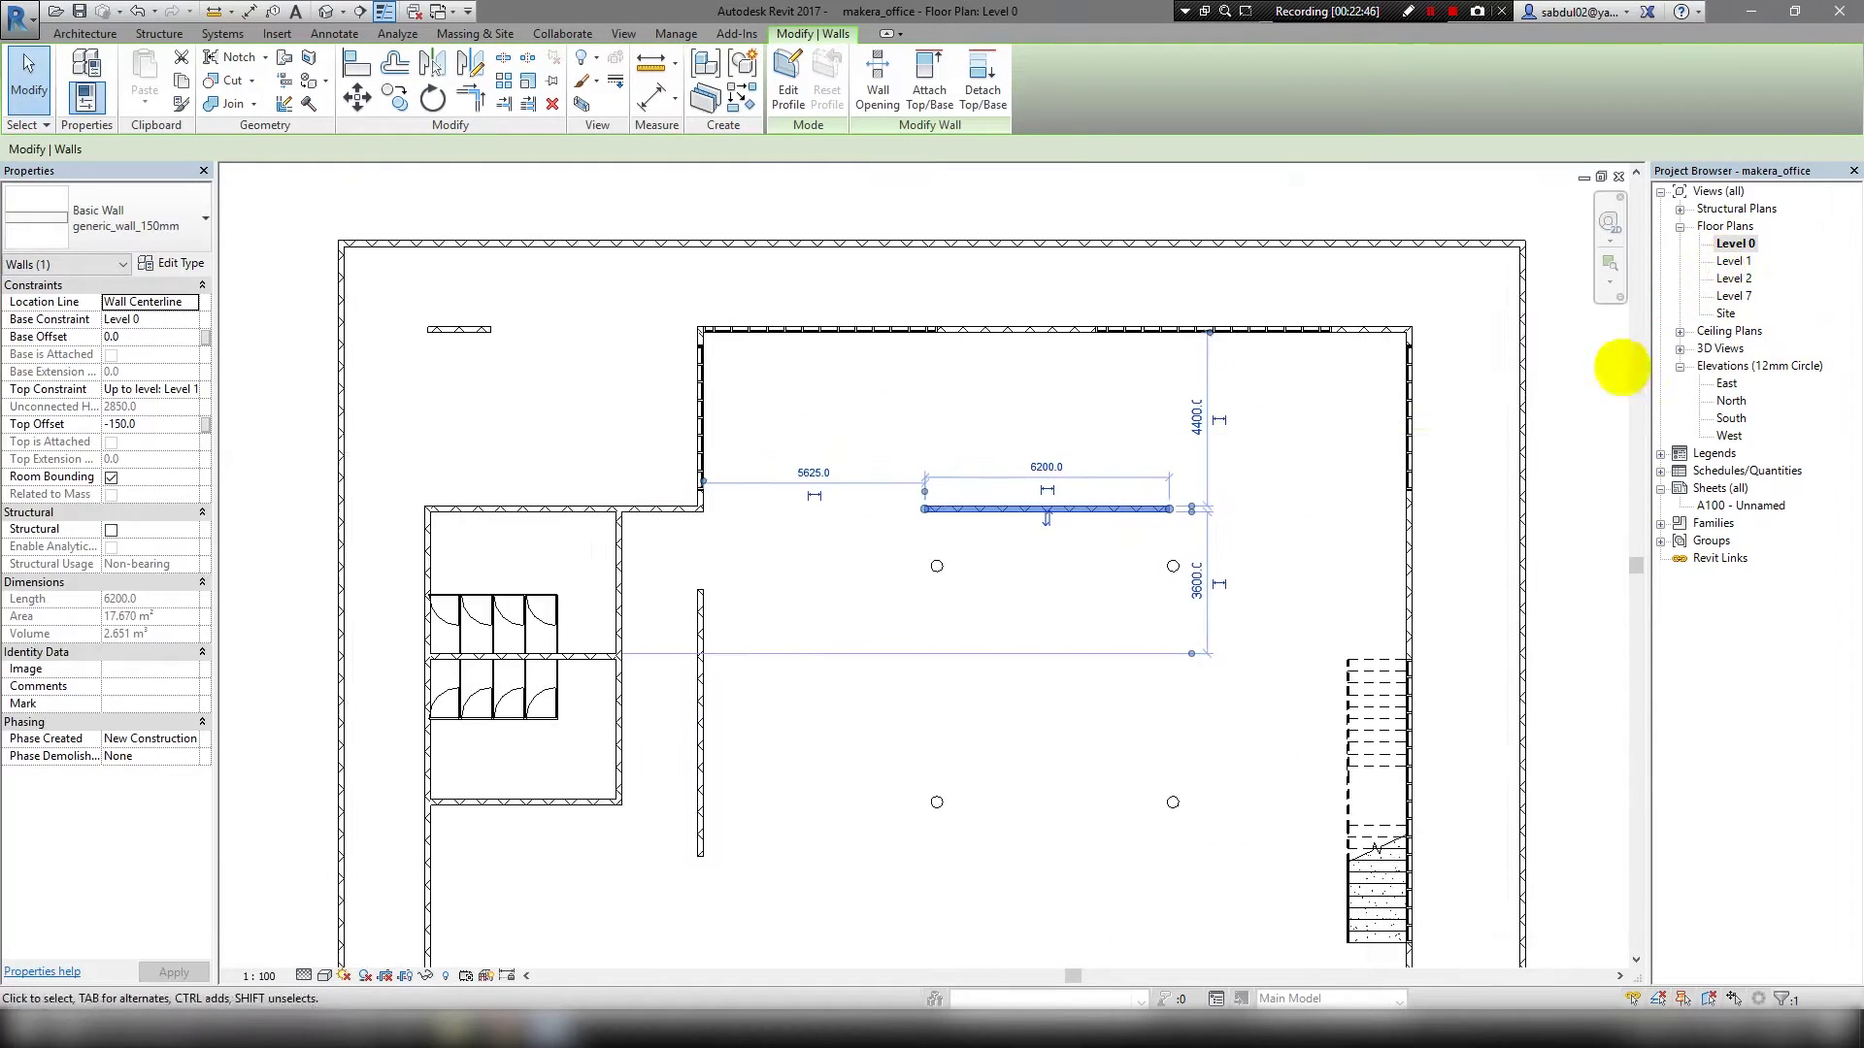
pyautogui.moveTo(1372, 404); pyautogui.dragTo(1181, 521)
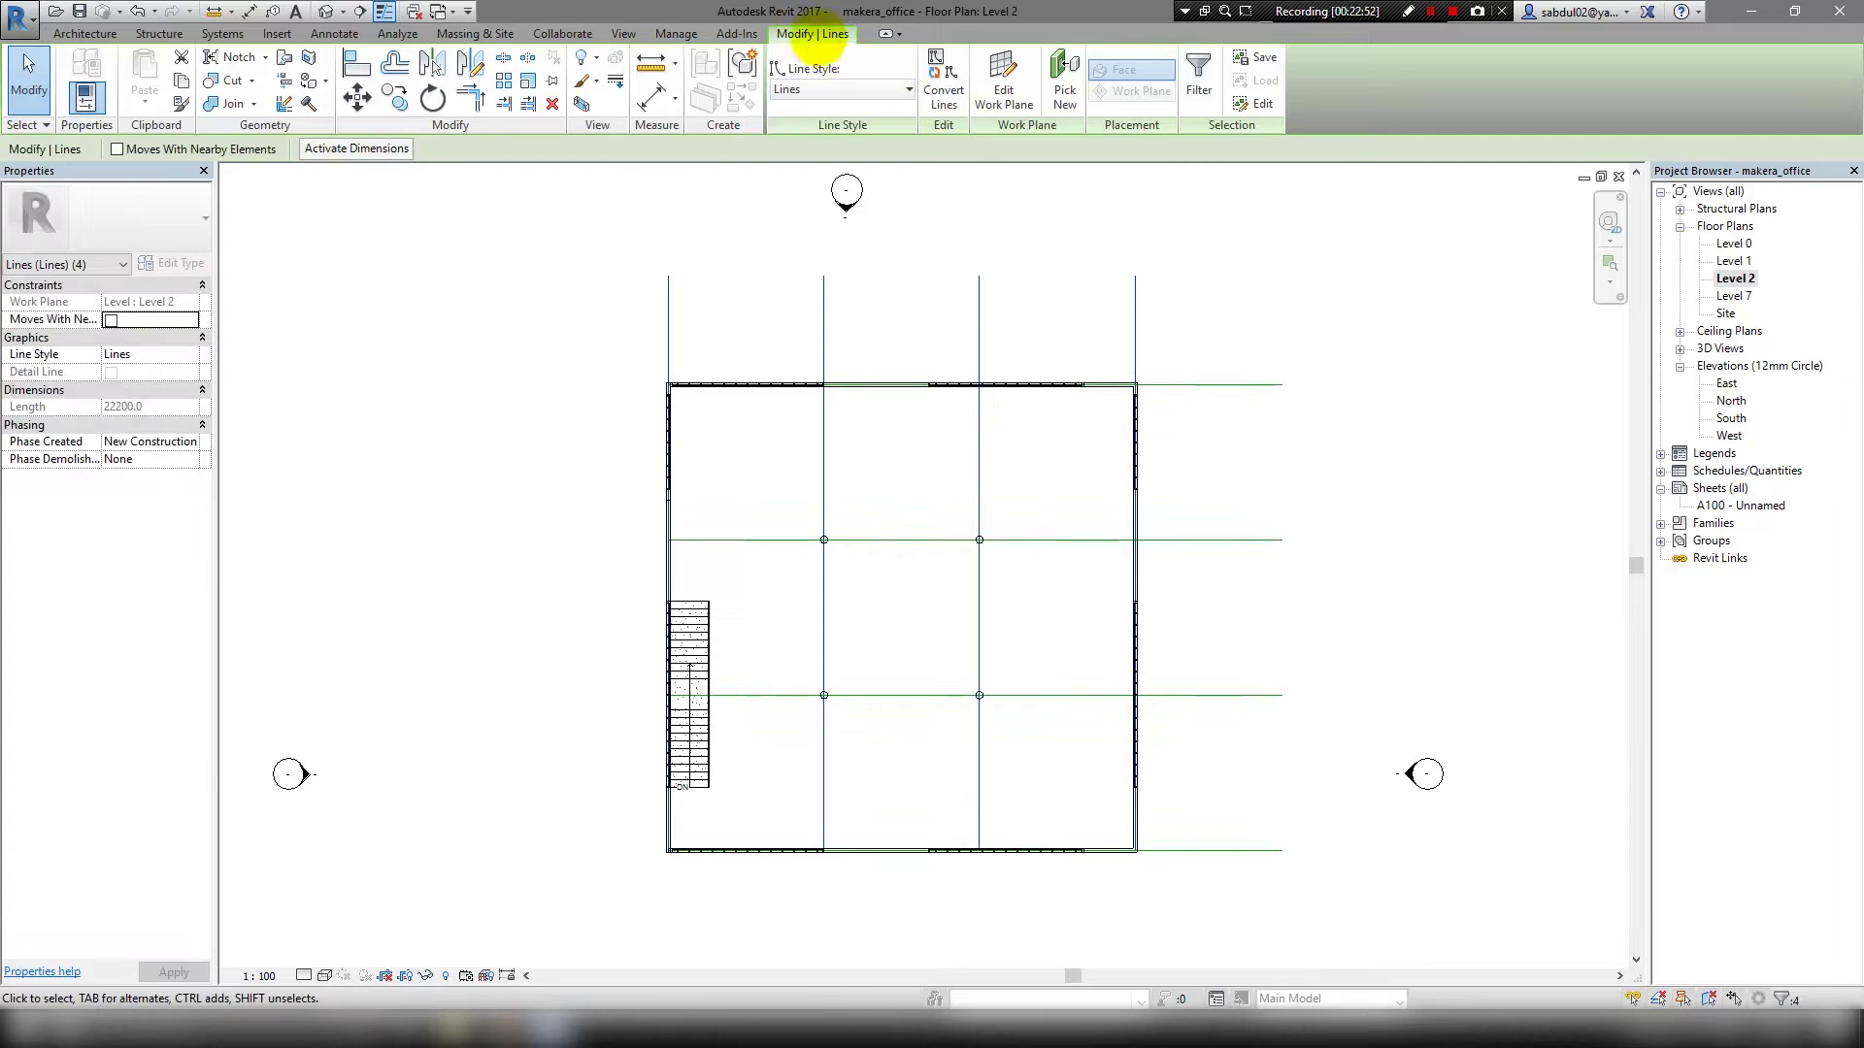
pyautogui.click(1005, 92)
pyautogui.click(946, 512)
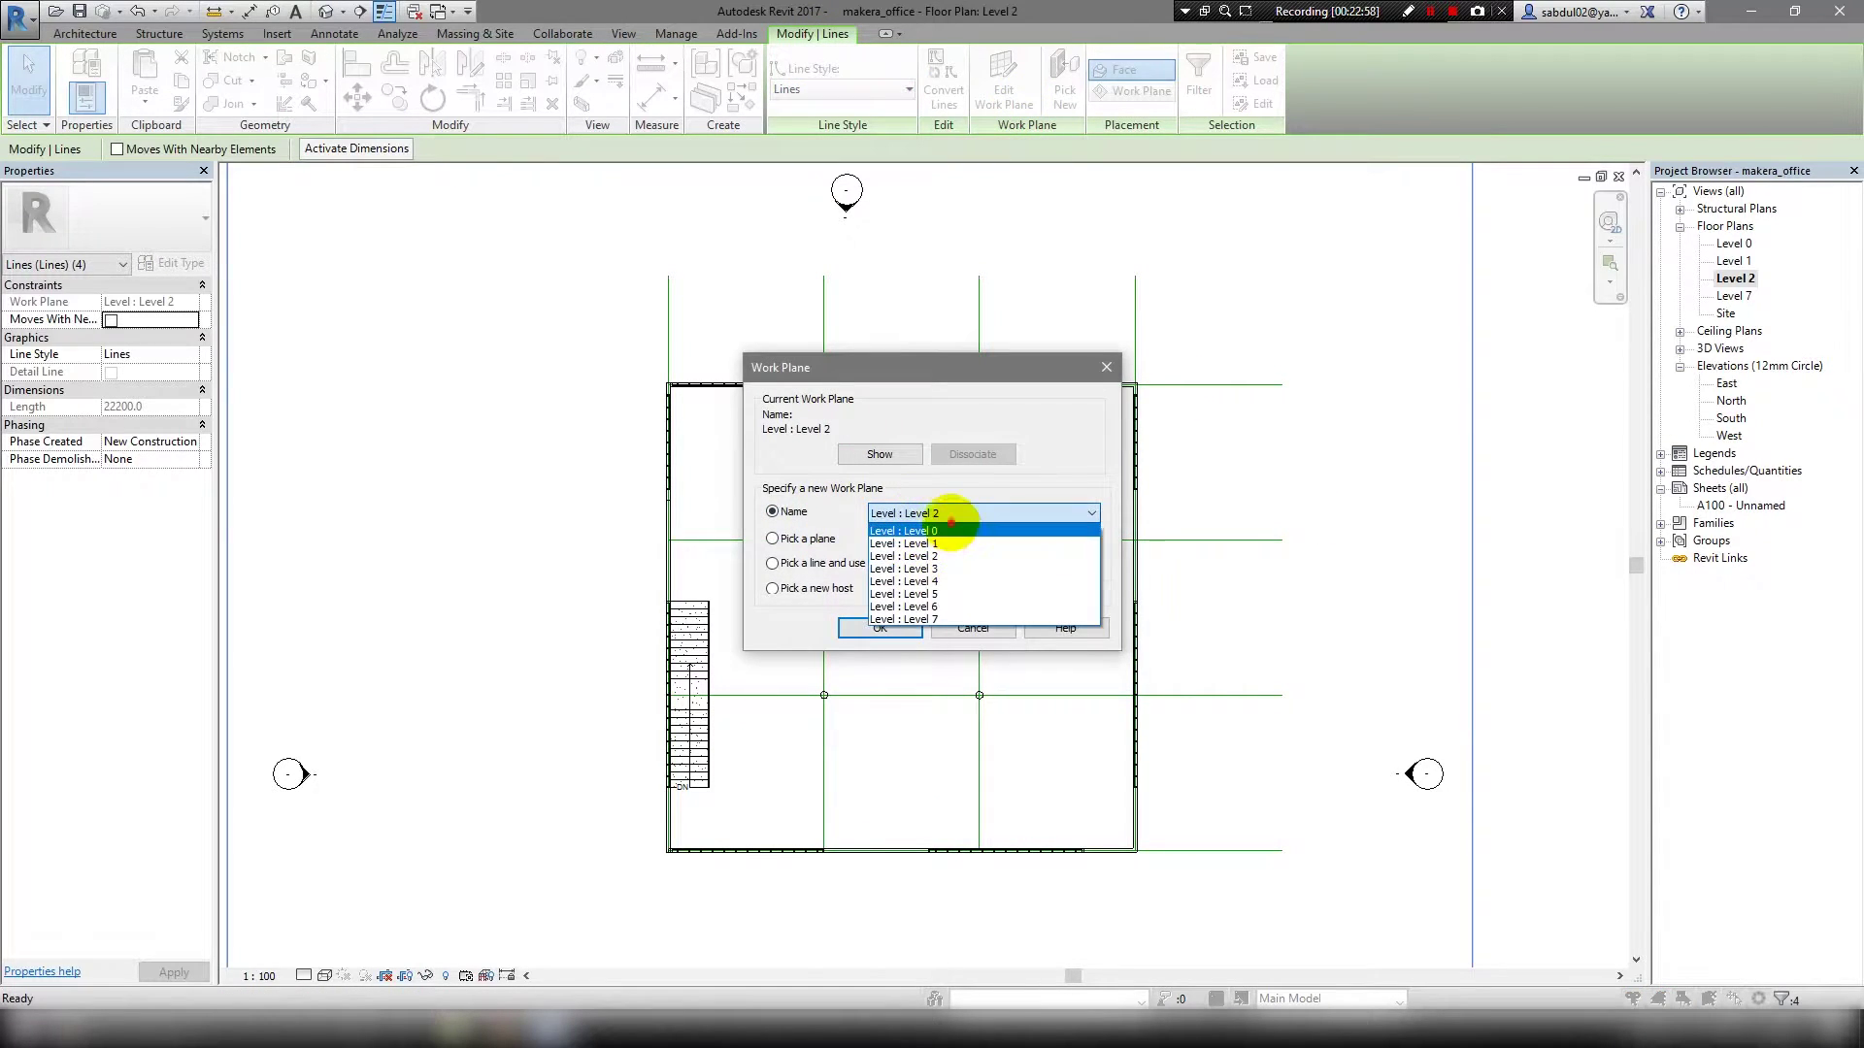
pyautogui.click(947, 530)
pyautogui.click(878, 627)
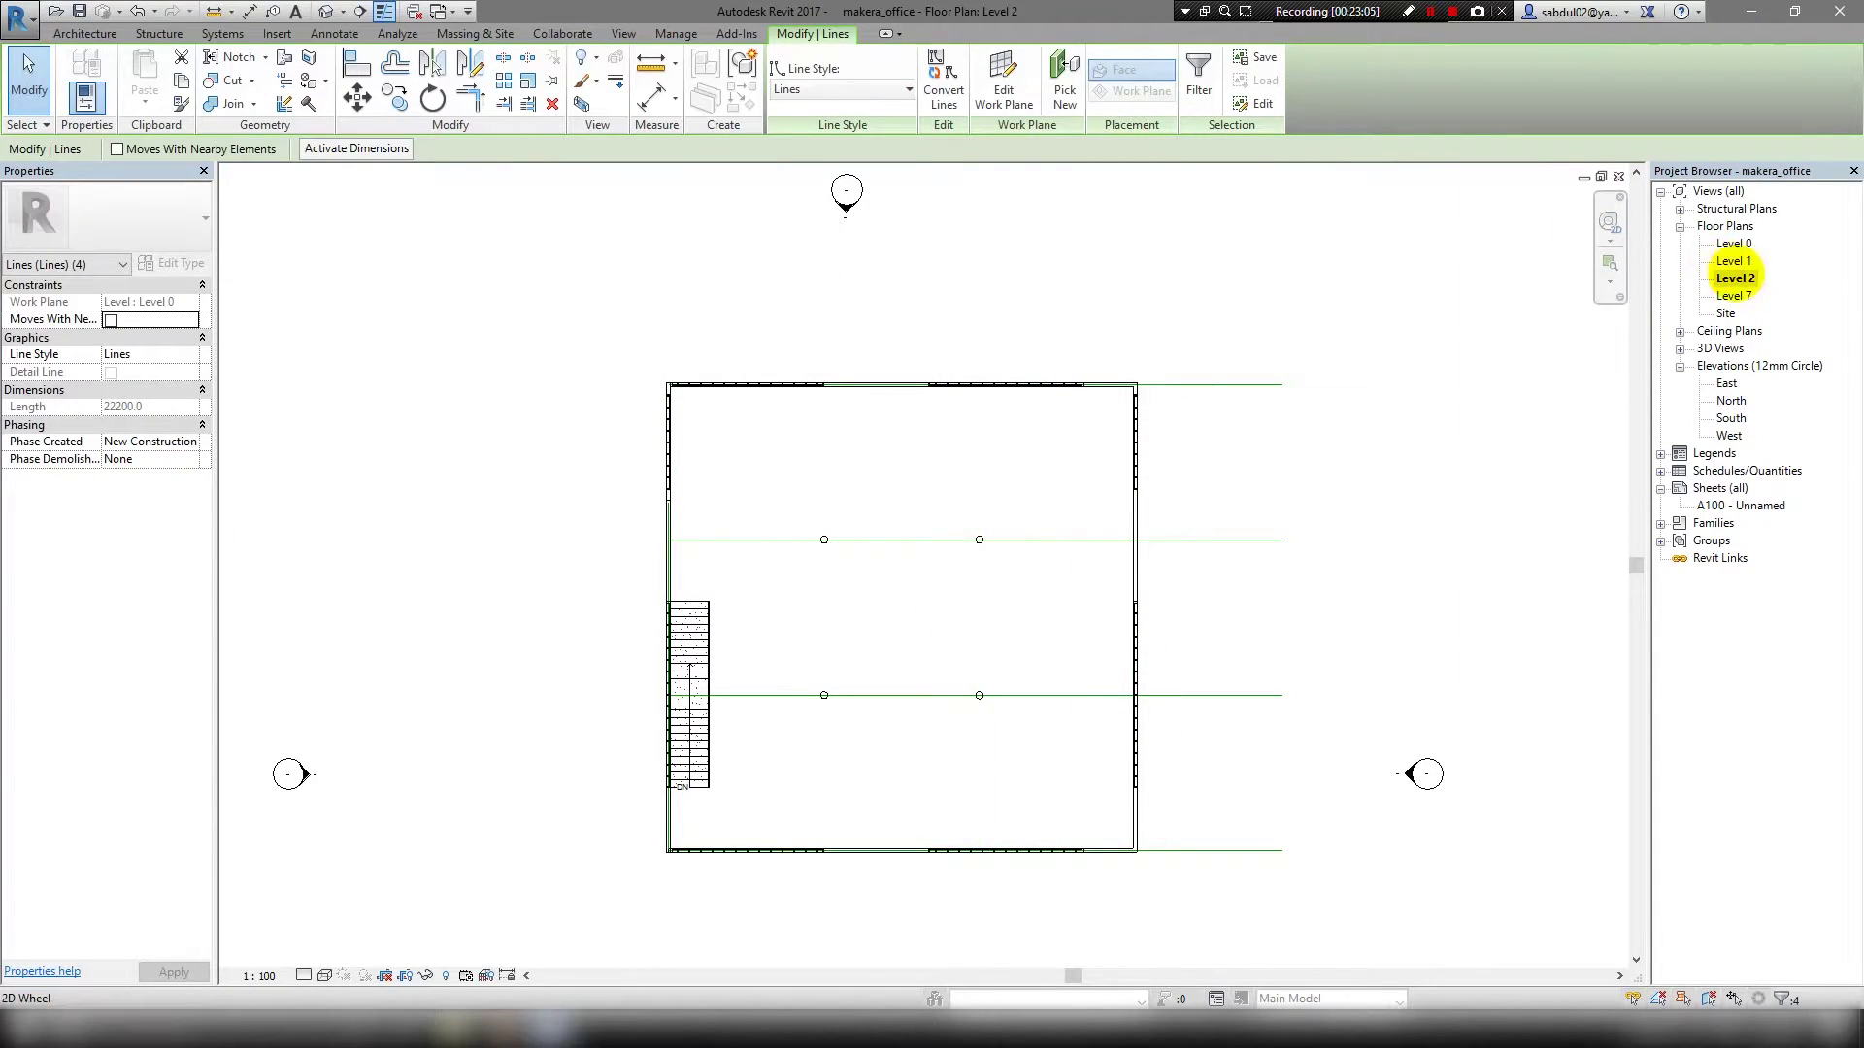
# Lengthen the Level 0 horizontal interior wall leftward to 8000.
pyautogui.doubleClick(1734, 243)
pyautogui.click(1167, 508)
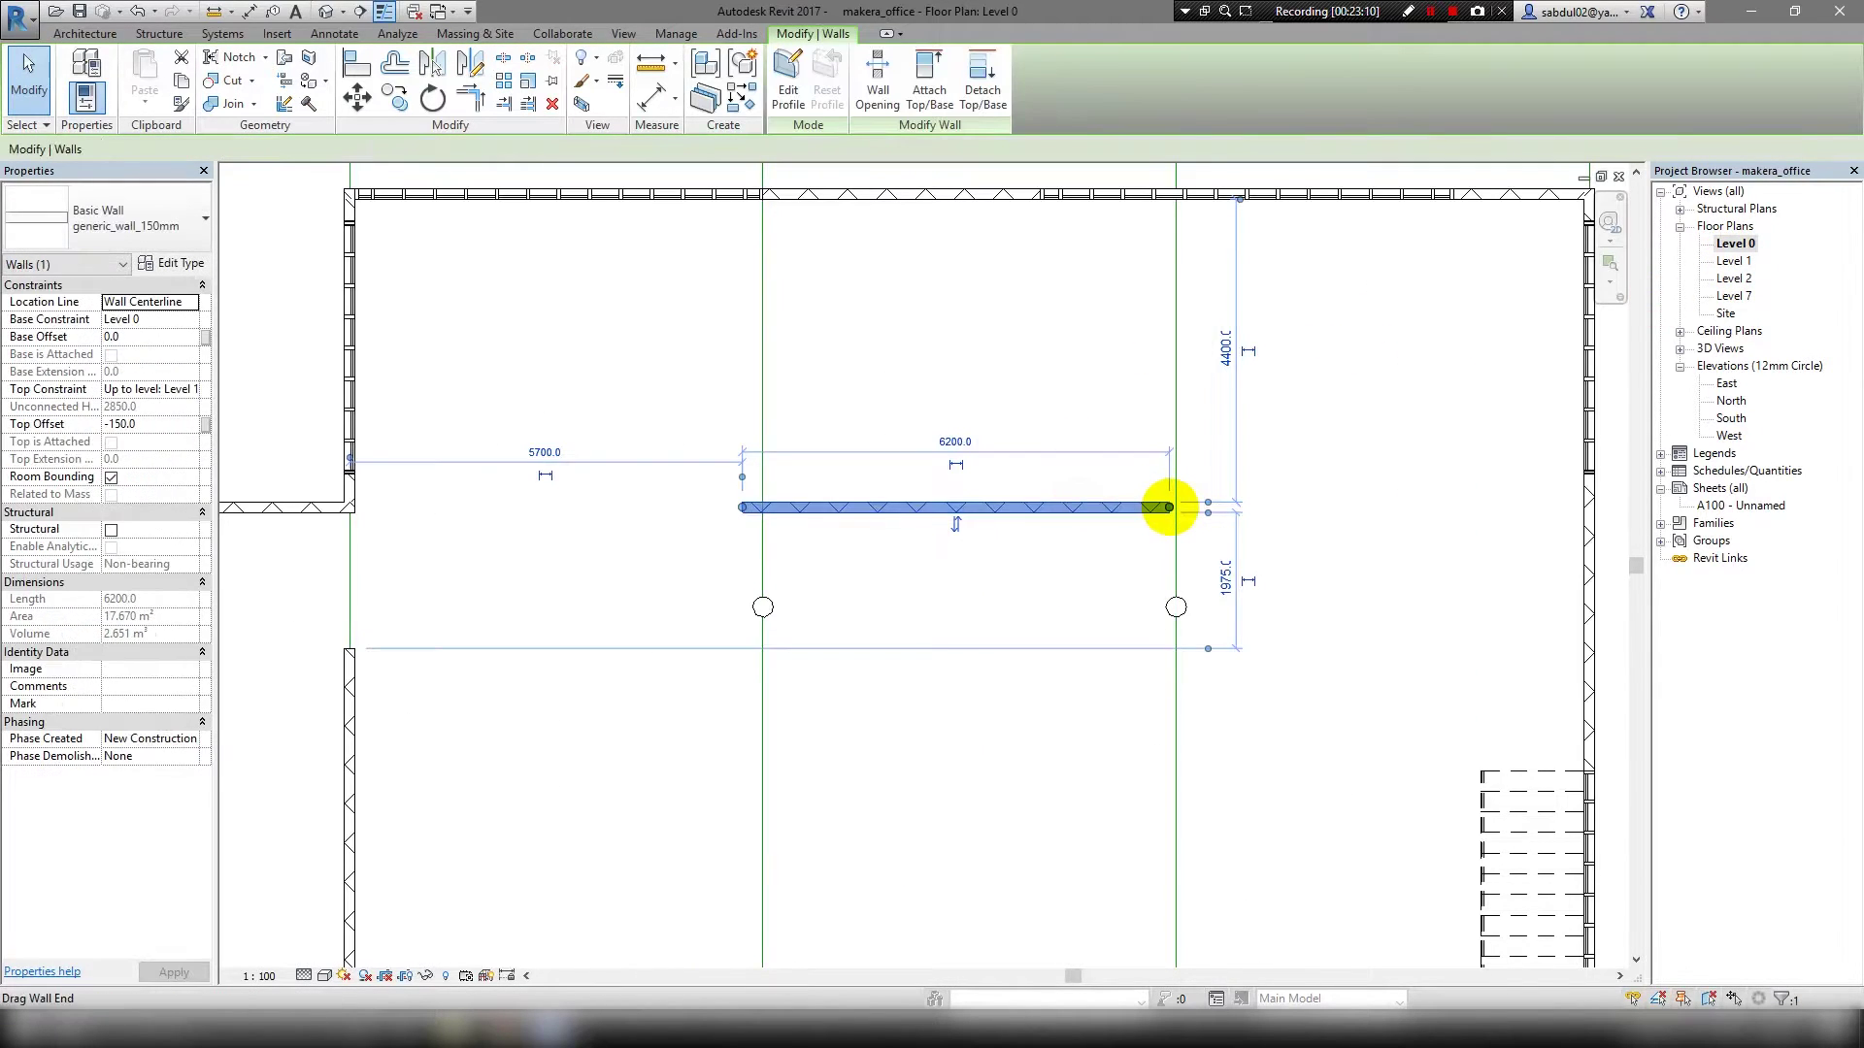
pyautogui.press('Escape')
pyautogui.scroll(-3, 761, 507)
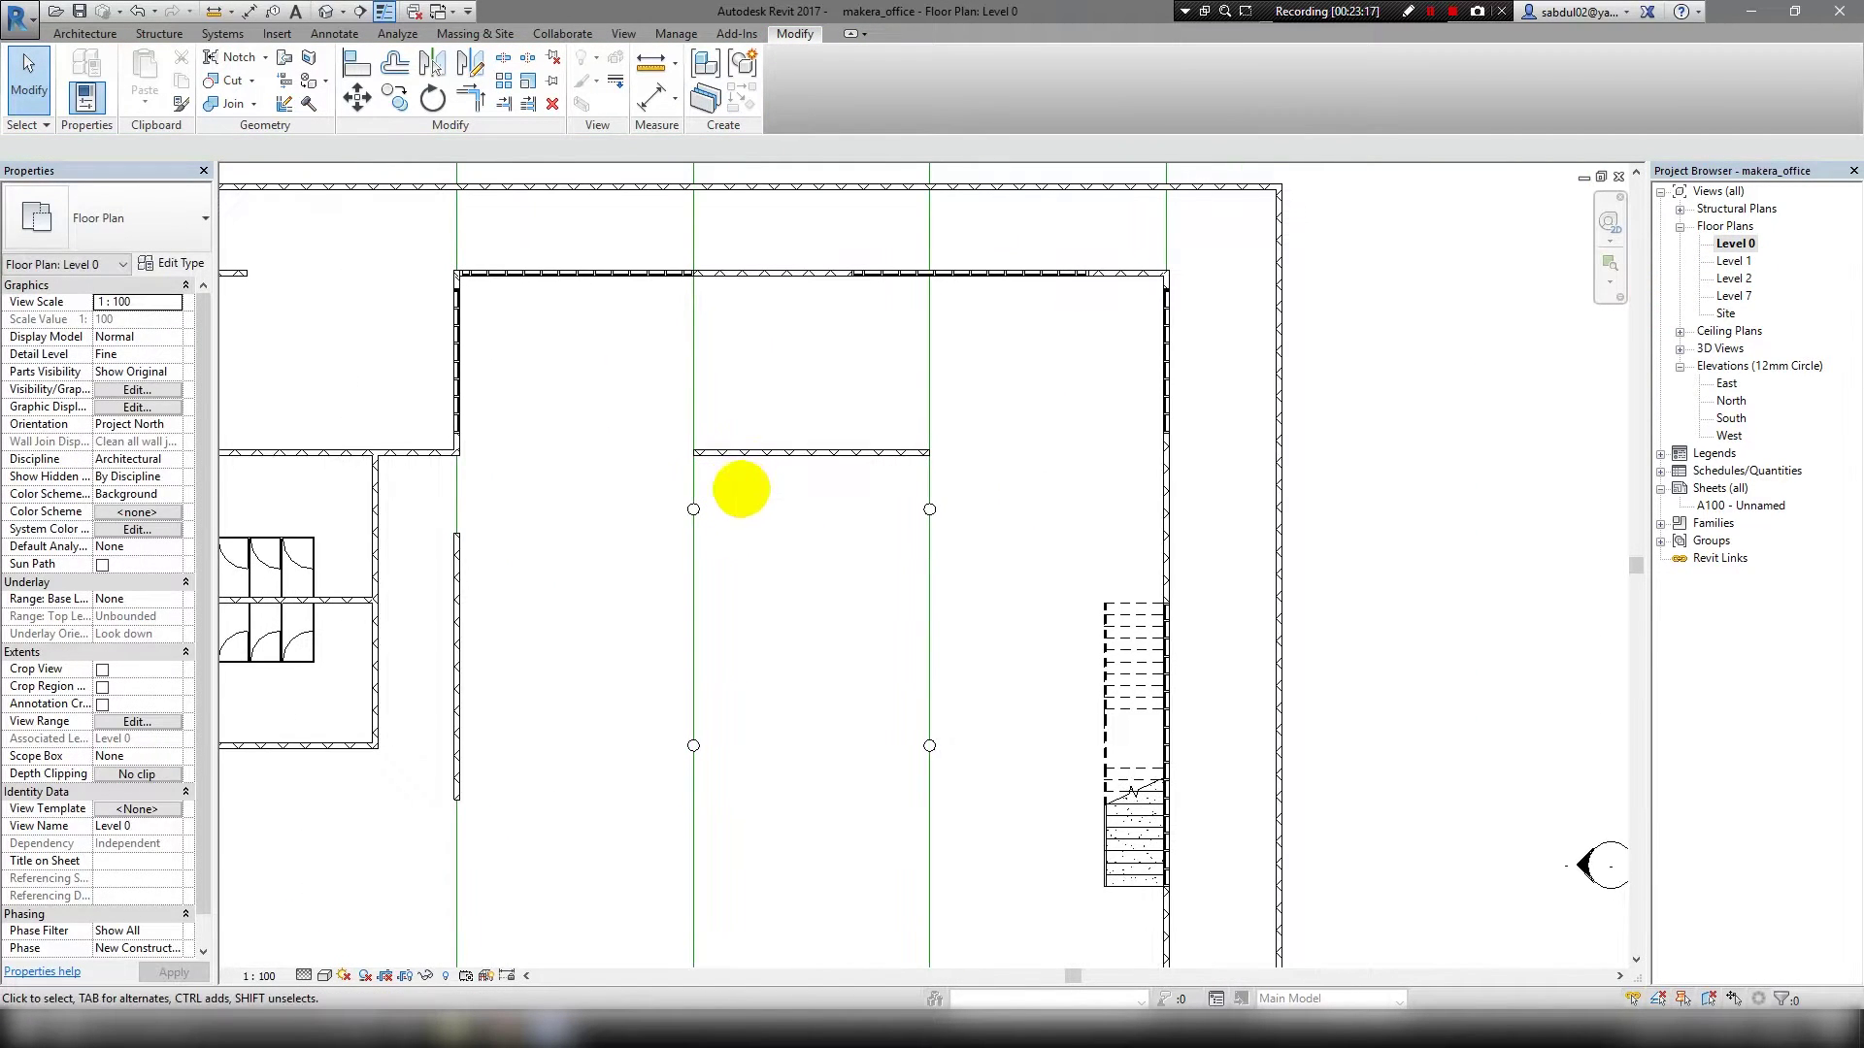
pyautogui.scroll(2, 740, 488)
pyautogui.click(1126, 453)
pyautogui.click(1068, 449)
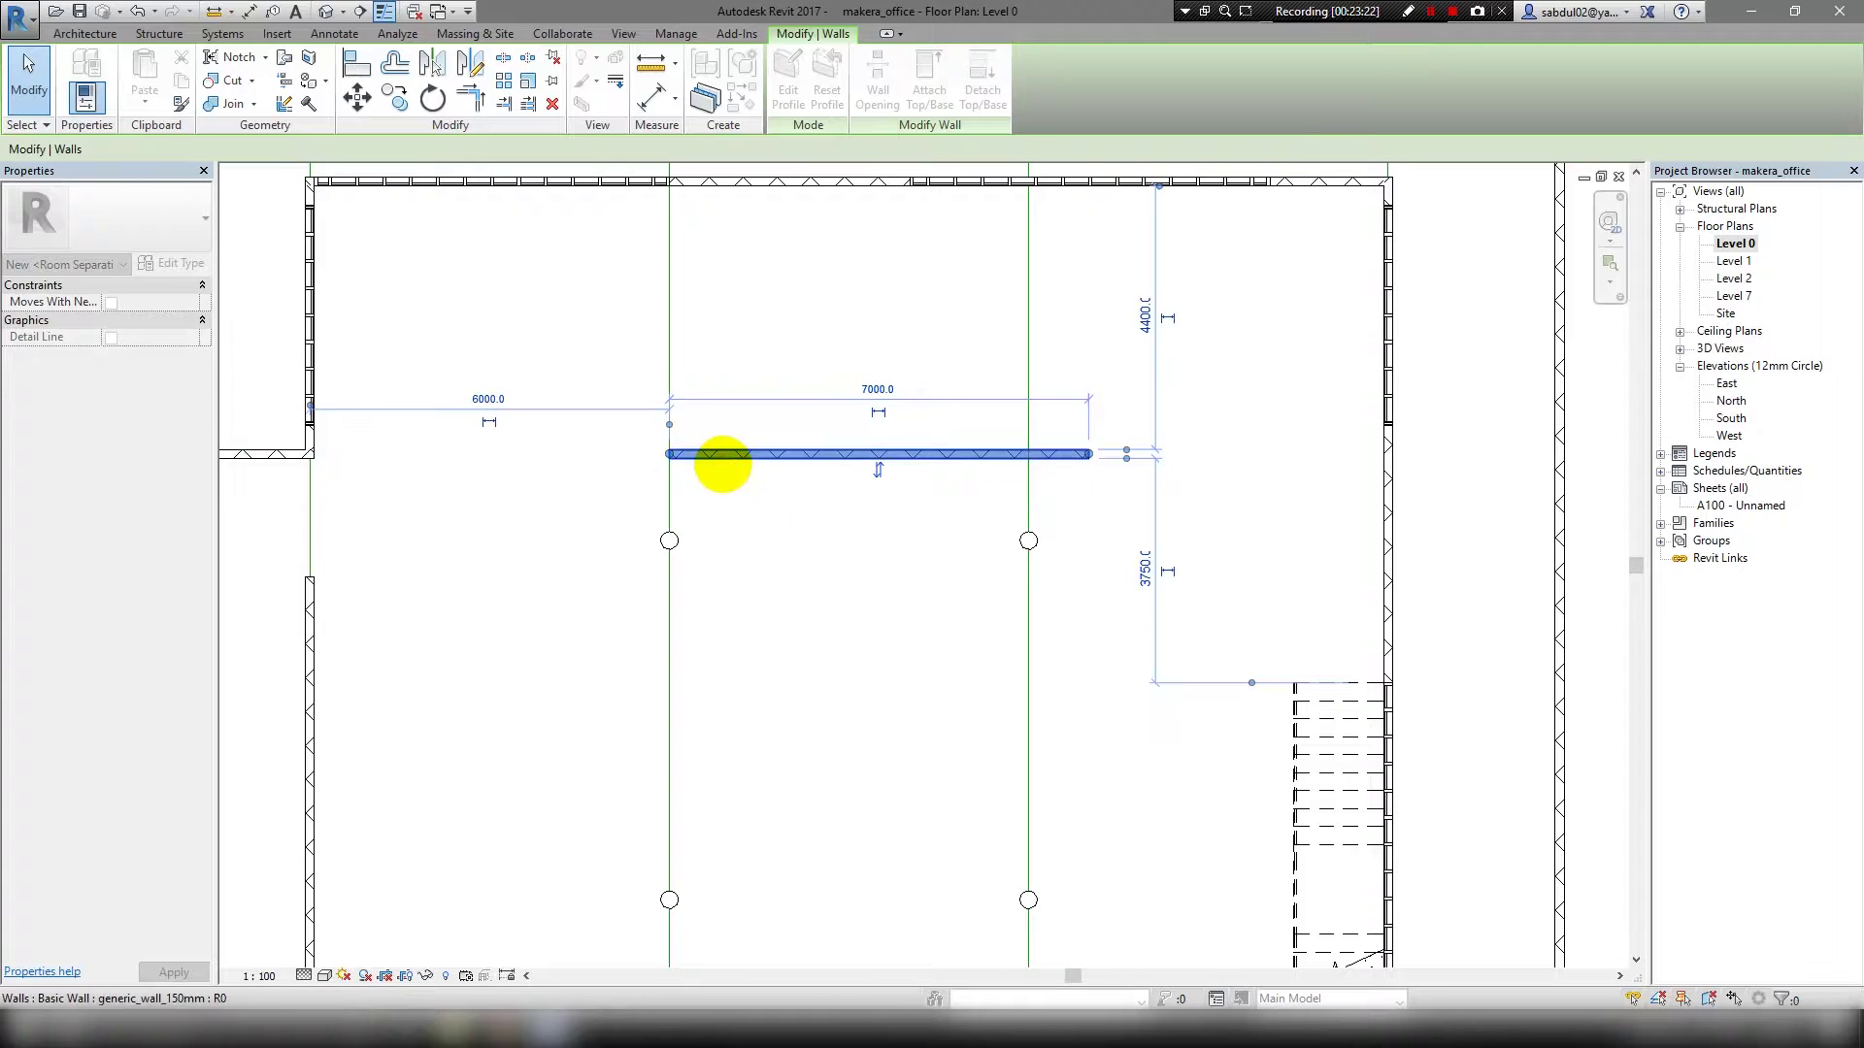
pyautogui.moveTo(669, 453); pyautogui.dragTo(609, 454)
pyautogui.press('Escape')
# Trim the lower curtain wall to the grid line, 4025 long, and stretch its right end.
pyautogui.scroll(-3, 748, 350)
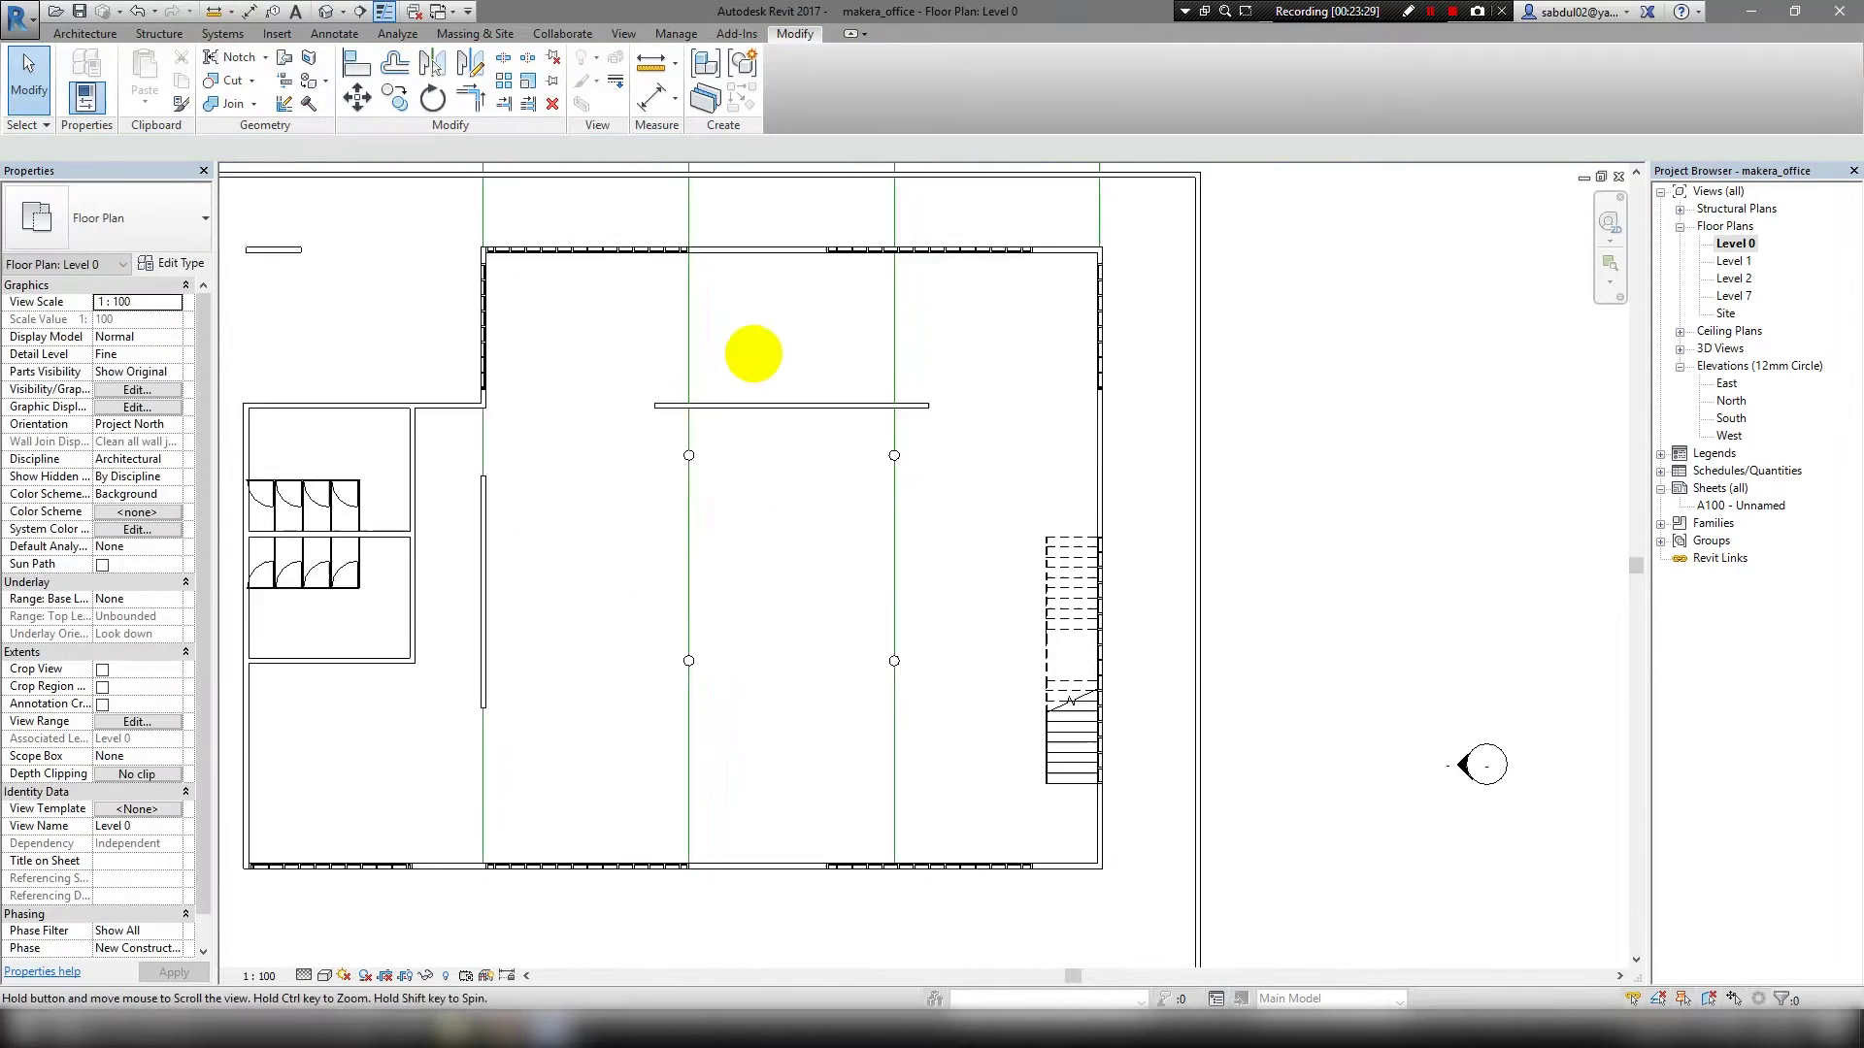
pyautogui.scroll(2, 812, 749)
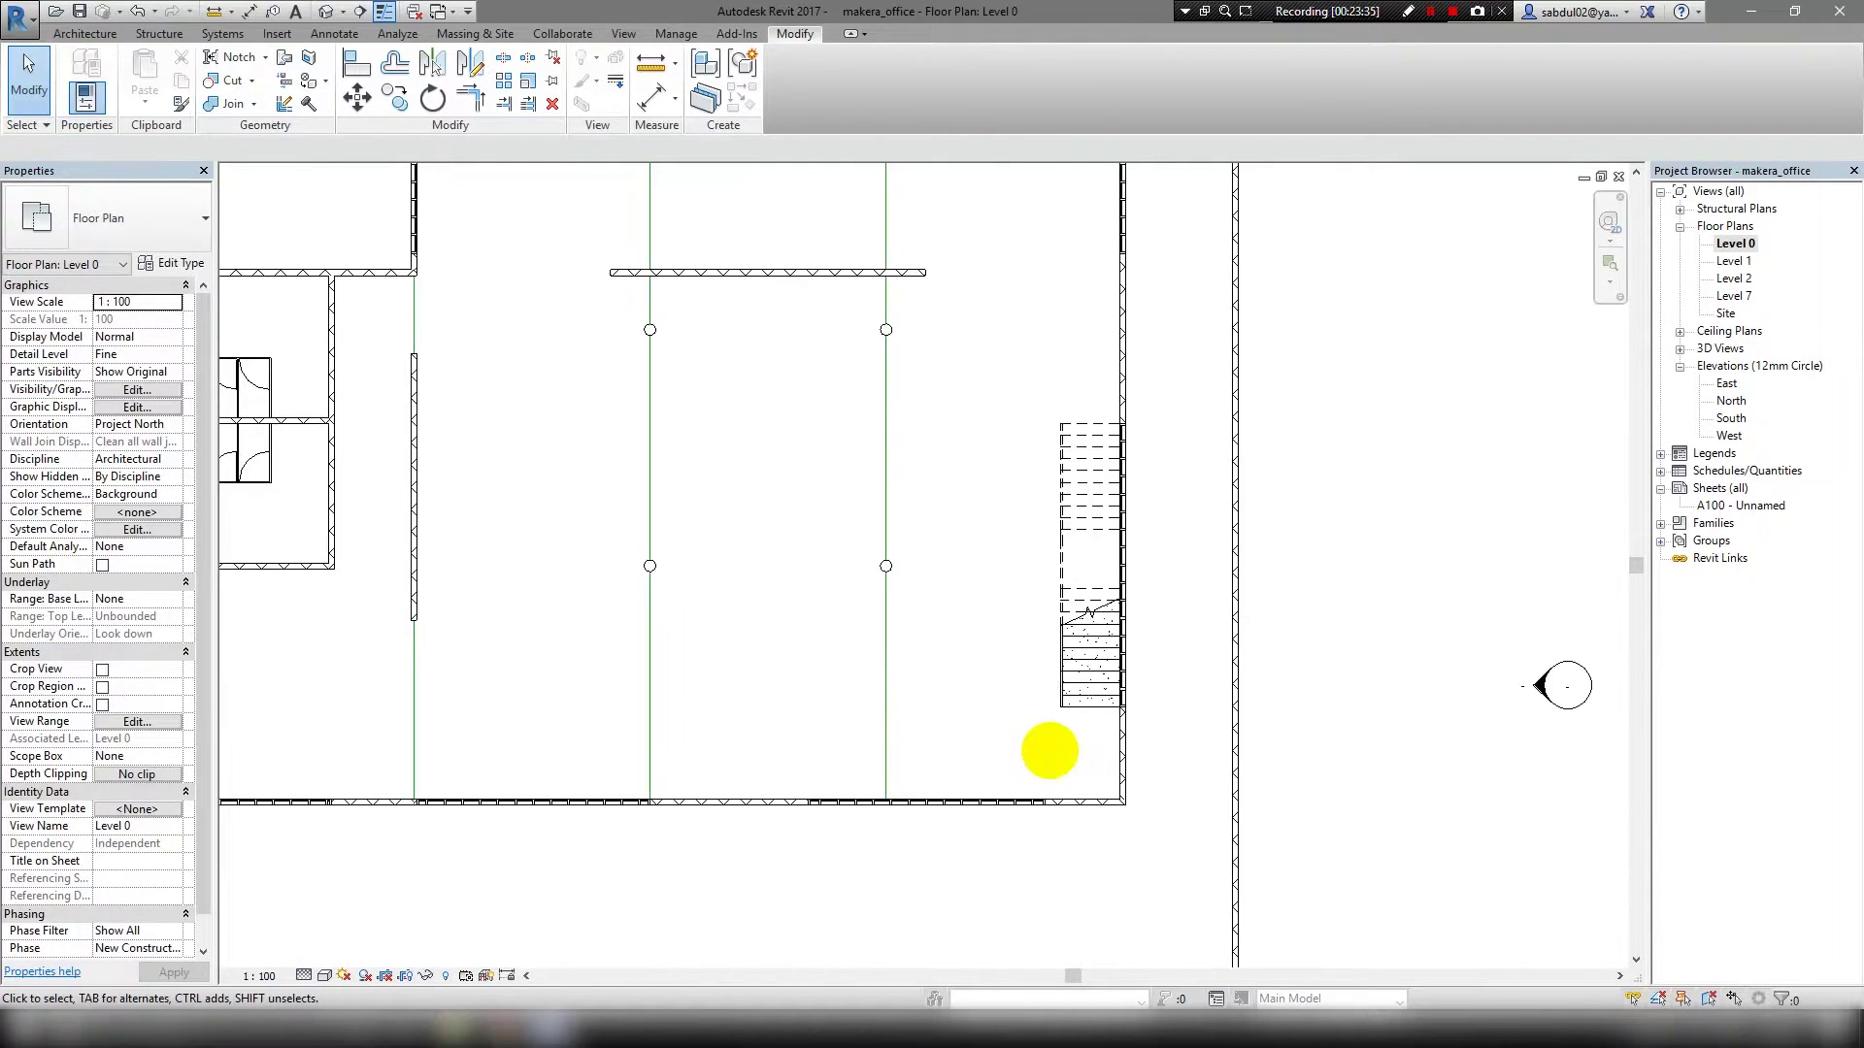
pyautogui.scroll(2, 923, 532)
pyautogui.click(732, 615)
pyautogui.moveTo(449, 610); pyautogui.dragTo(656, 609)
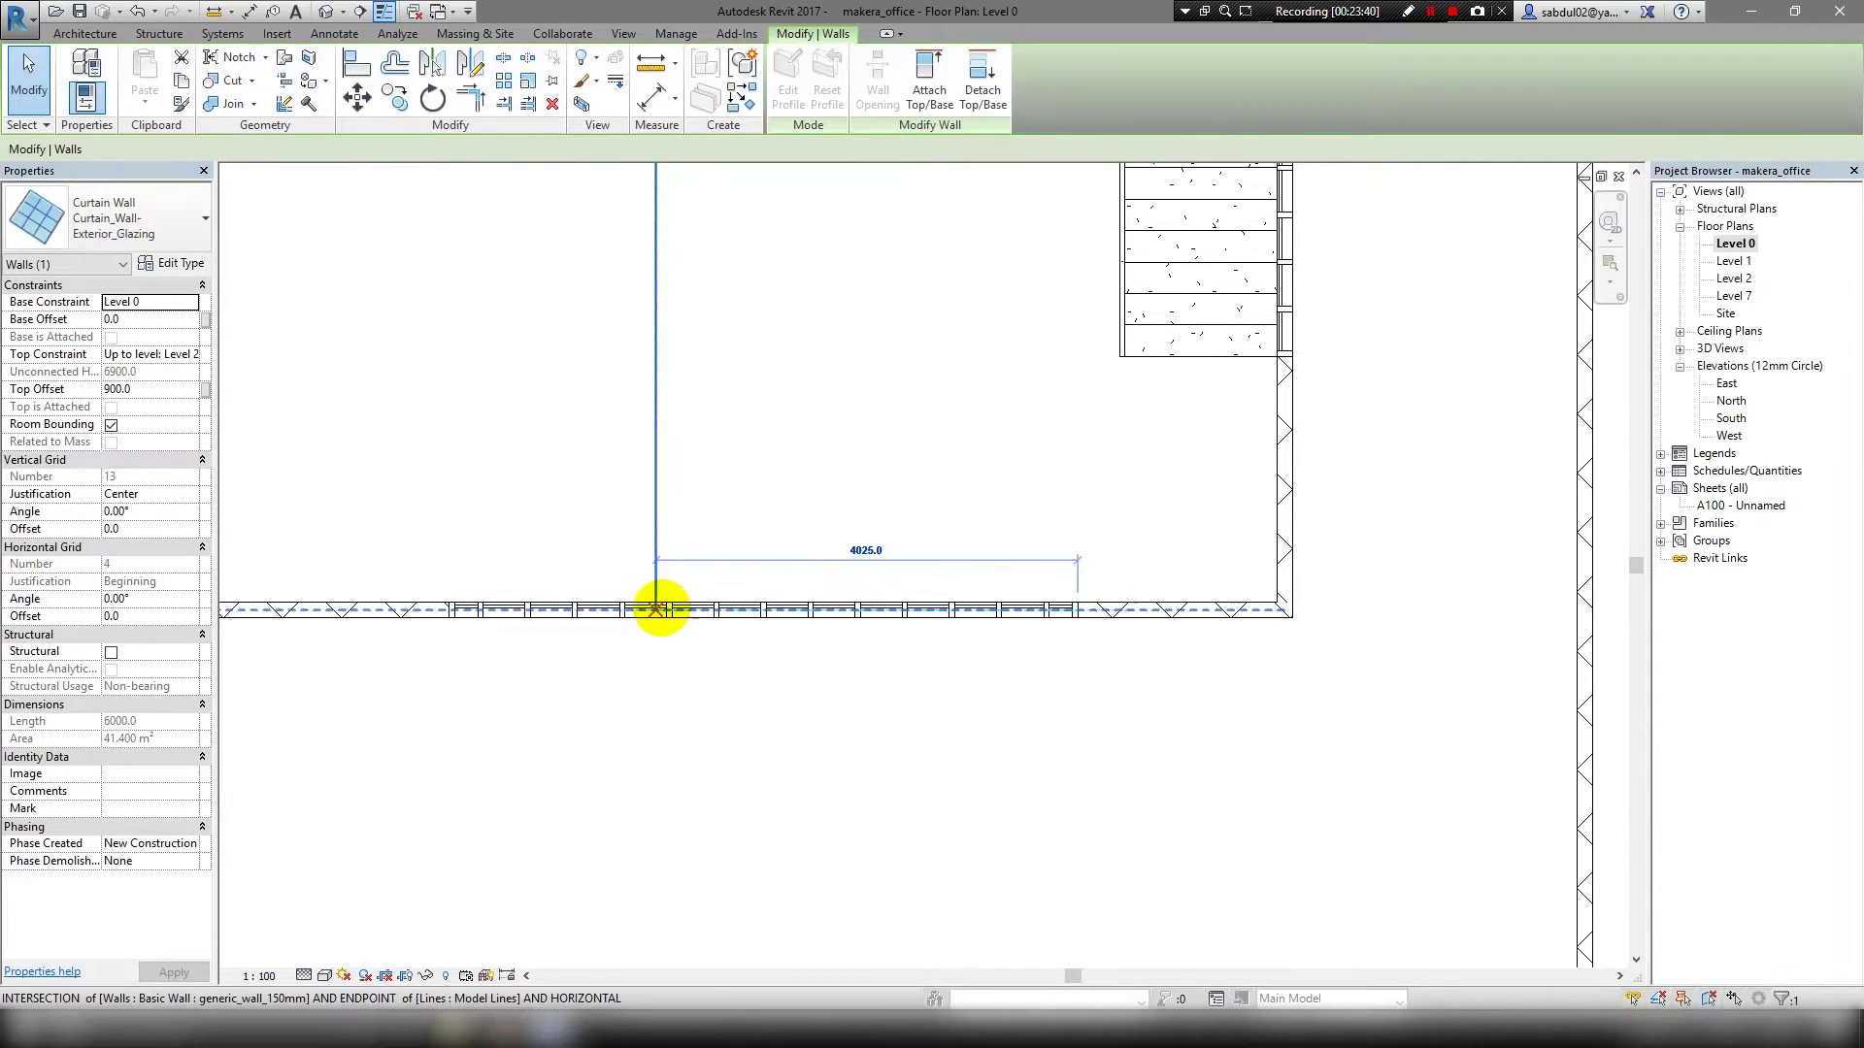
pyautogui.scroll(-3, 533, 575)
pyautogui.scroll(-1, 515, 621)
pyautogui.scroll(4, 1024, 626)
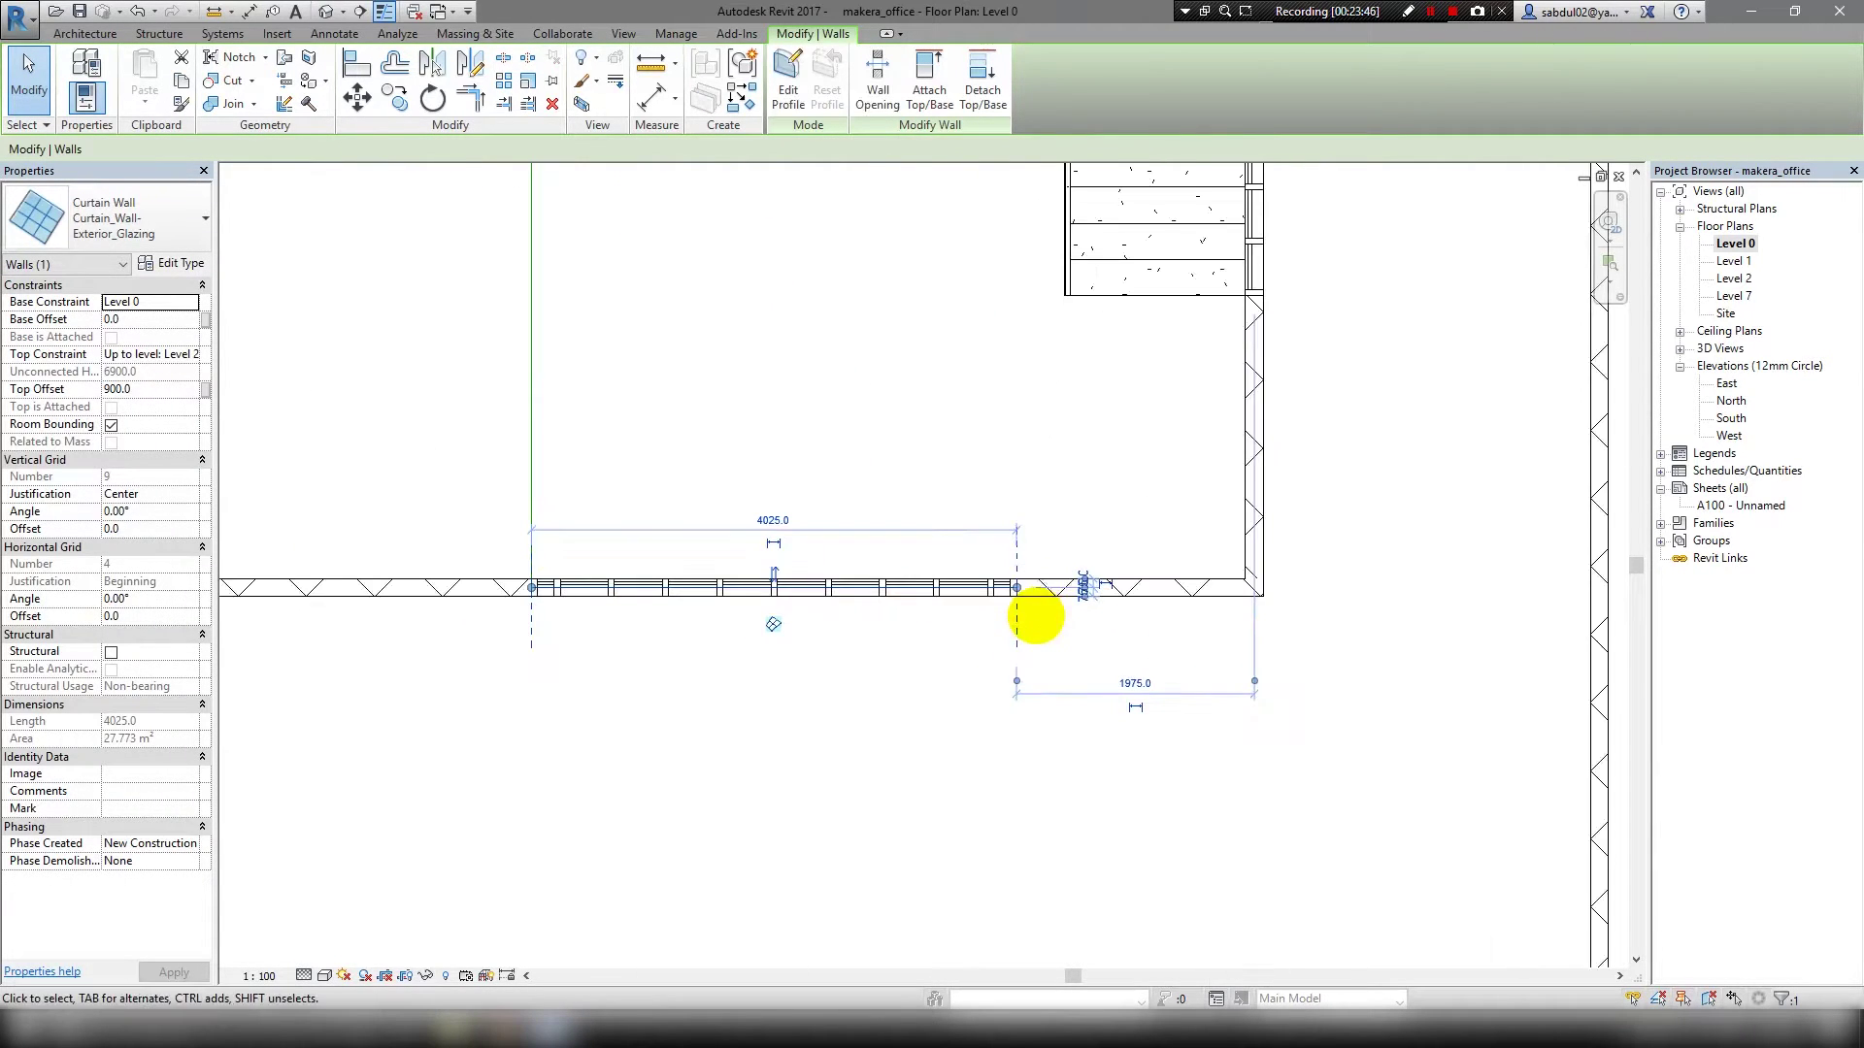
pyautogui.moveTo(1024, 588)
pyautogui.mouseDown()
pyautogui.moveTo(1245, 586)
pyautogui.moveTo(1204, 611)
pyautogui.mouseUp()
pyautogui.scroll(2, 1240, 603)
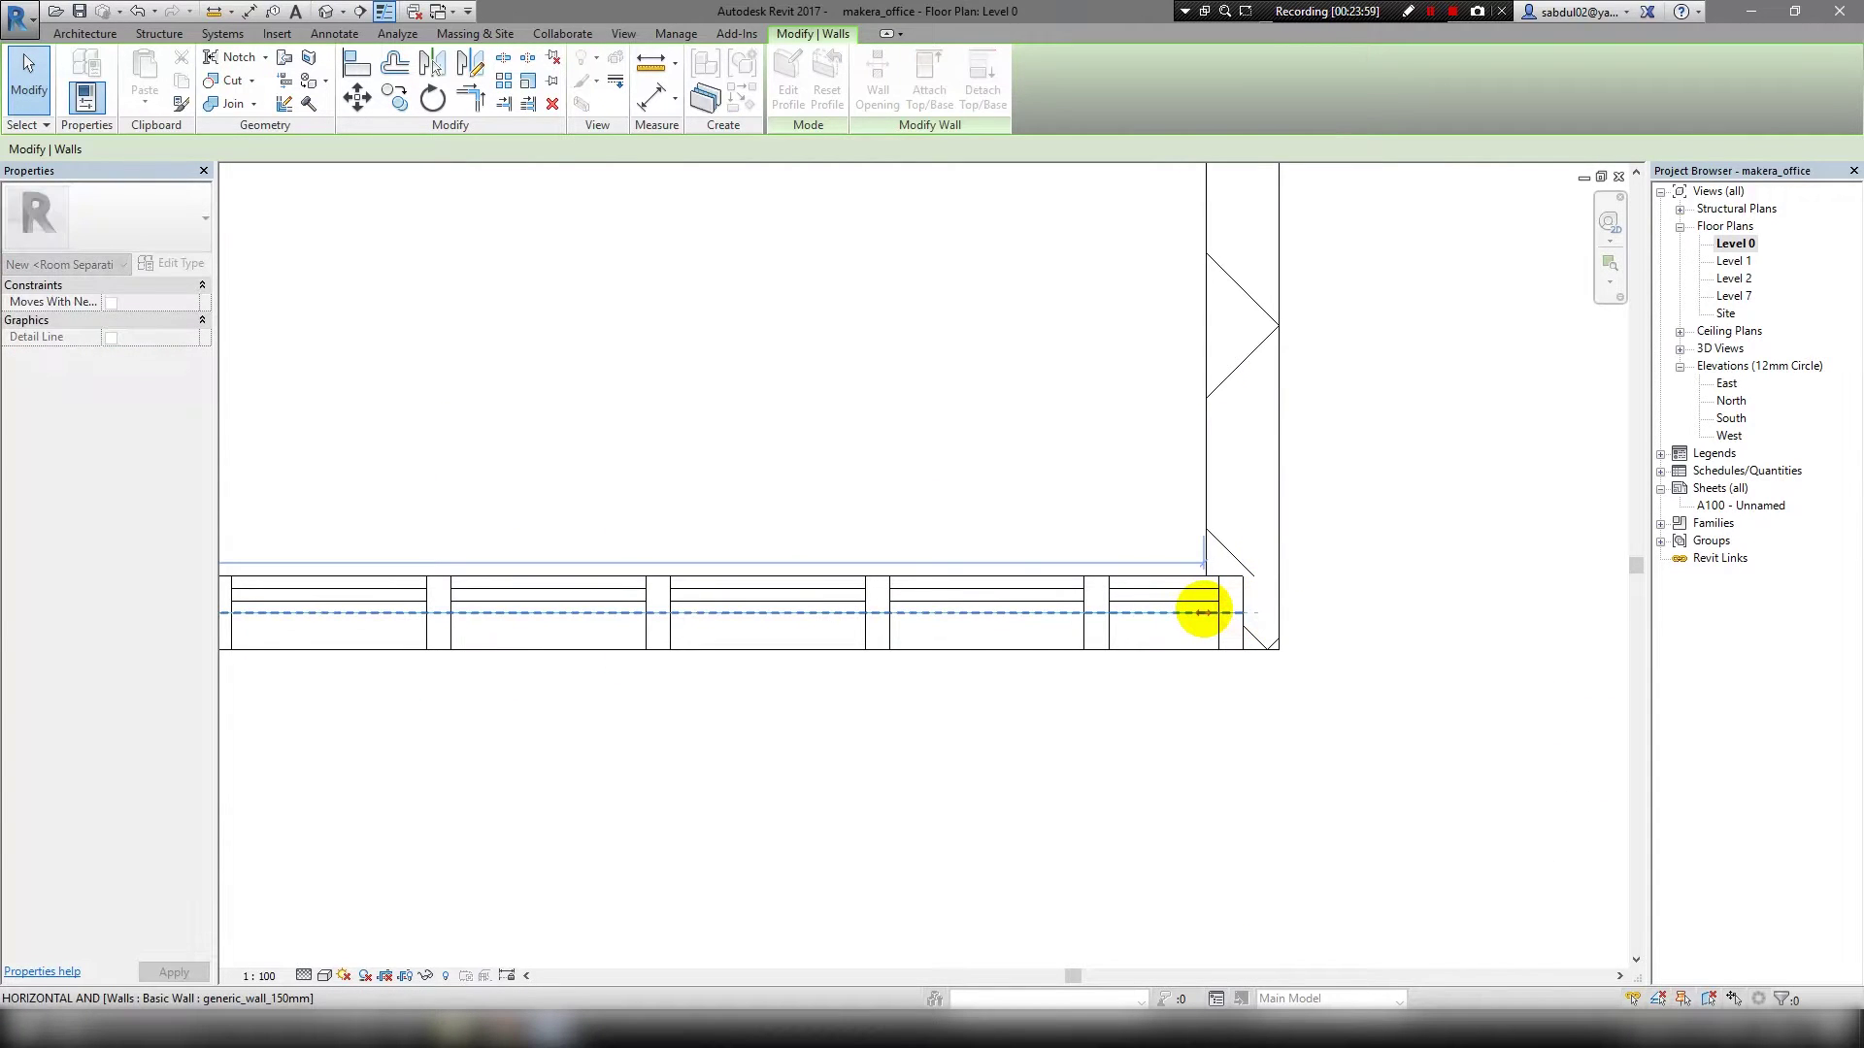
pyautogui.click(1131, 509)
# Extend the upper curtain wall's right end to the corner and adjust its left end.
pyautogui.scroll(-2, 1126, 528)
pyautogui.scroll(-1, 1114, 553)
pyautogui.scroll(1, 970, 534)
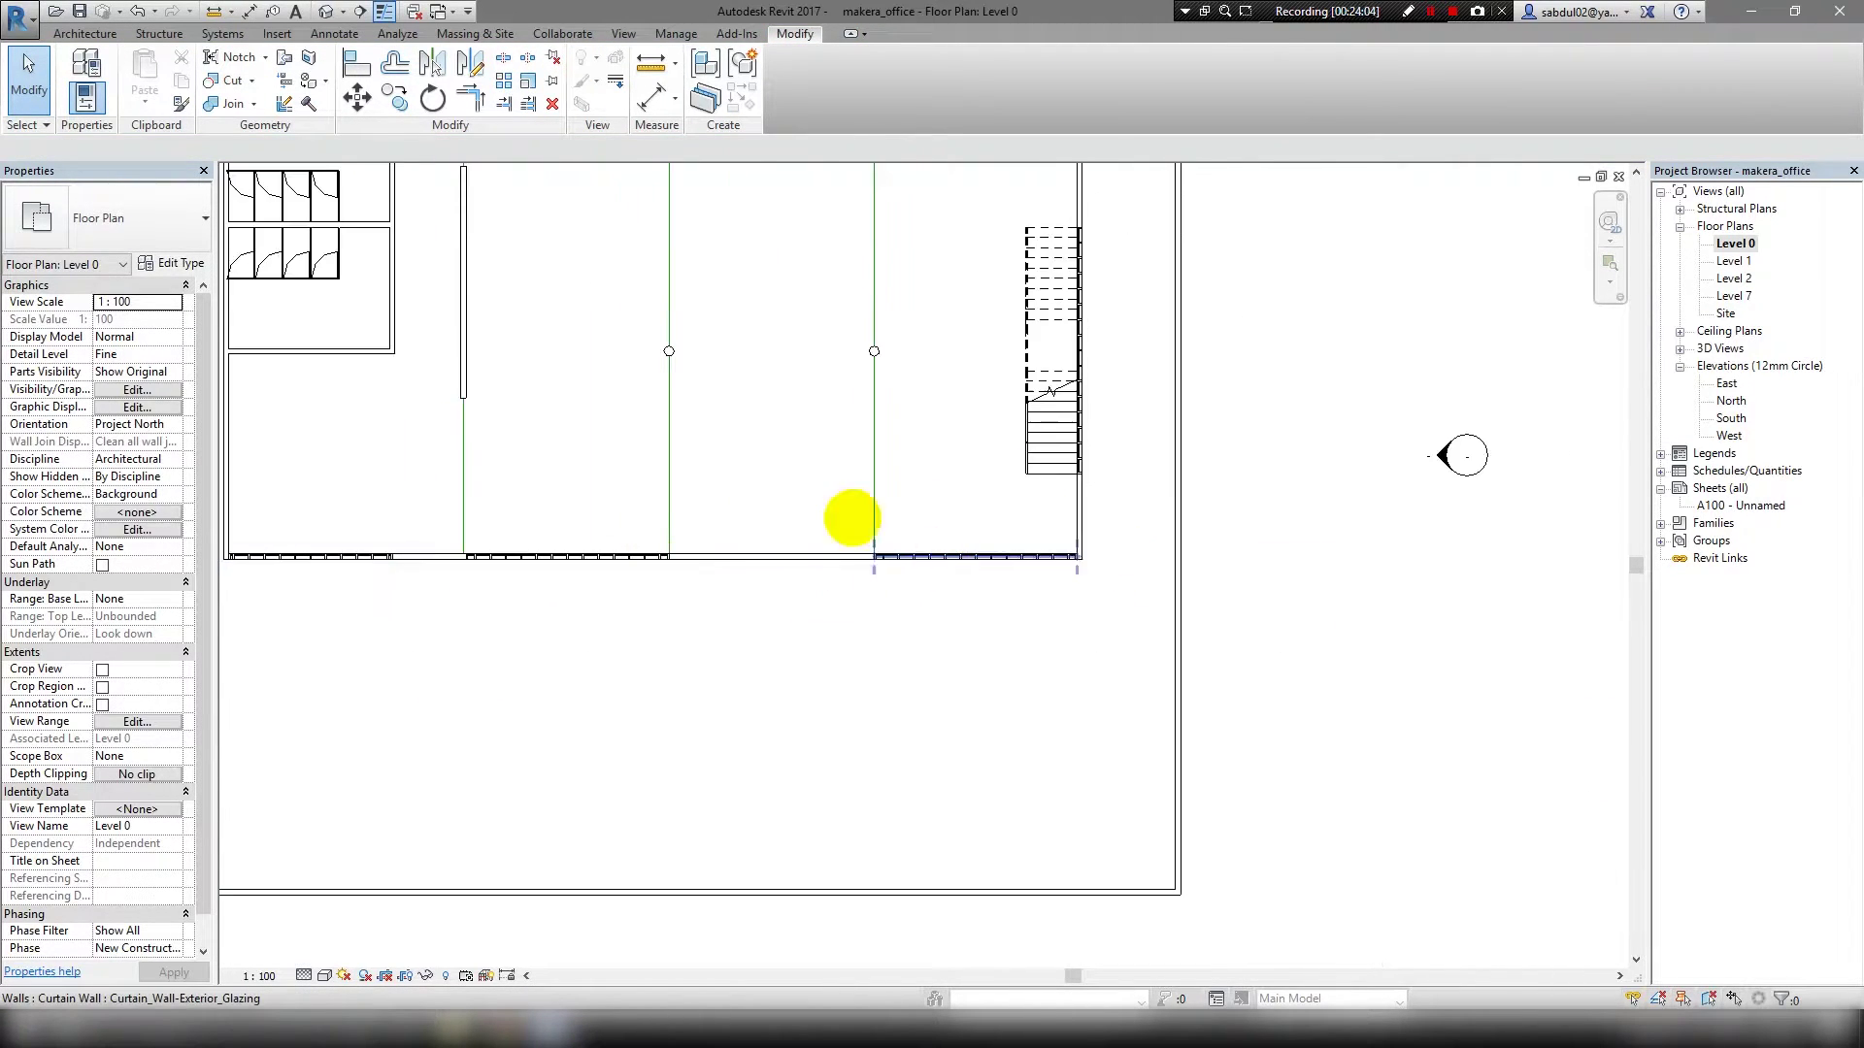
pyautogui.scroll(-2, 848, 534)
pyautogui.scroll(5, 874, 504)
pyautogui.scroll(2, 882, 486)
pyautogui.click(912, 483)
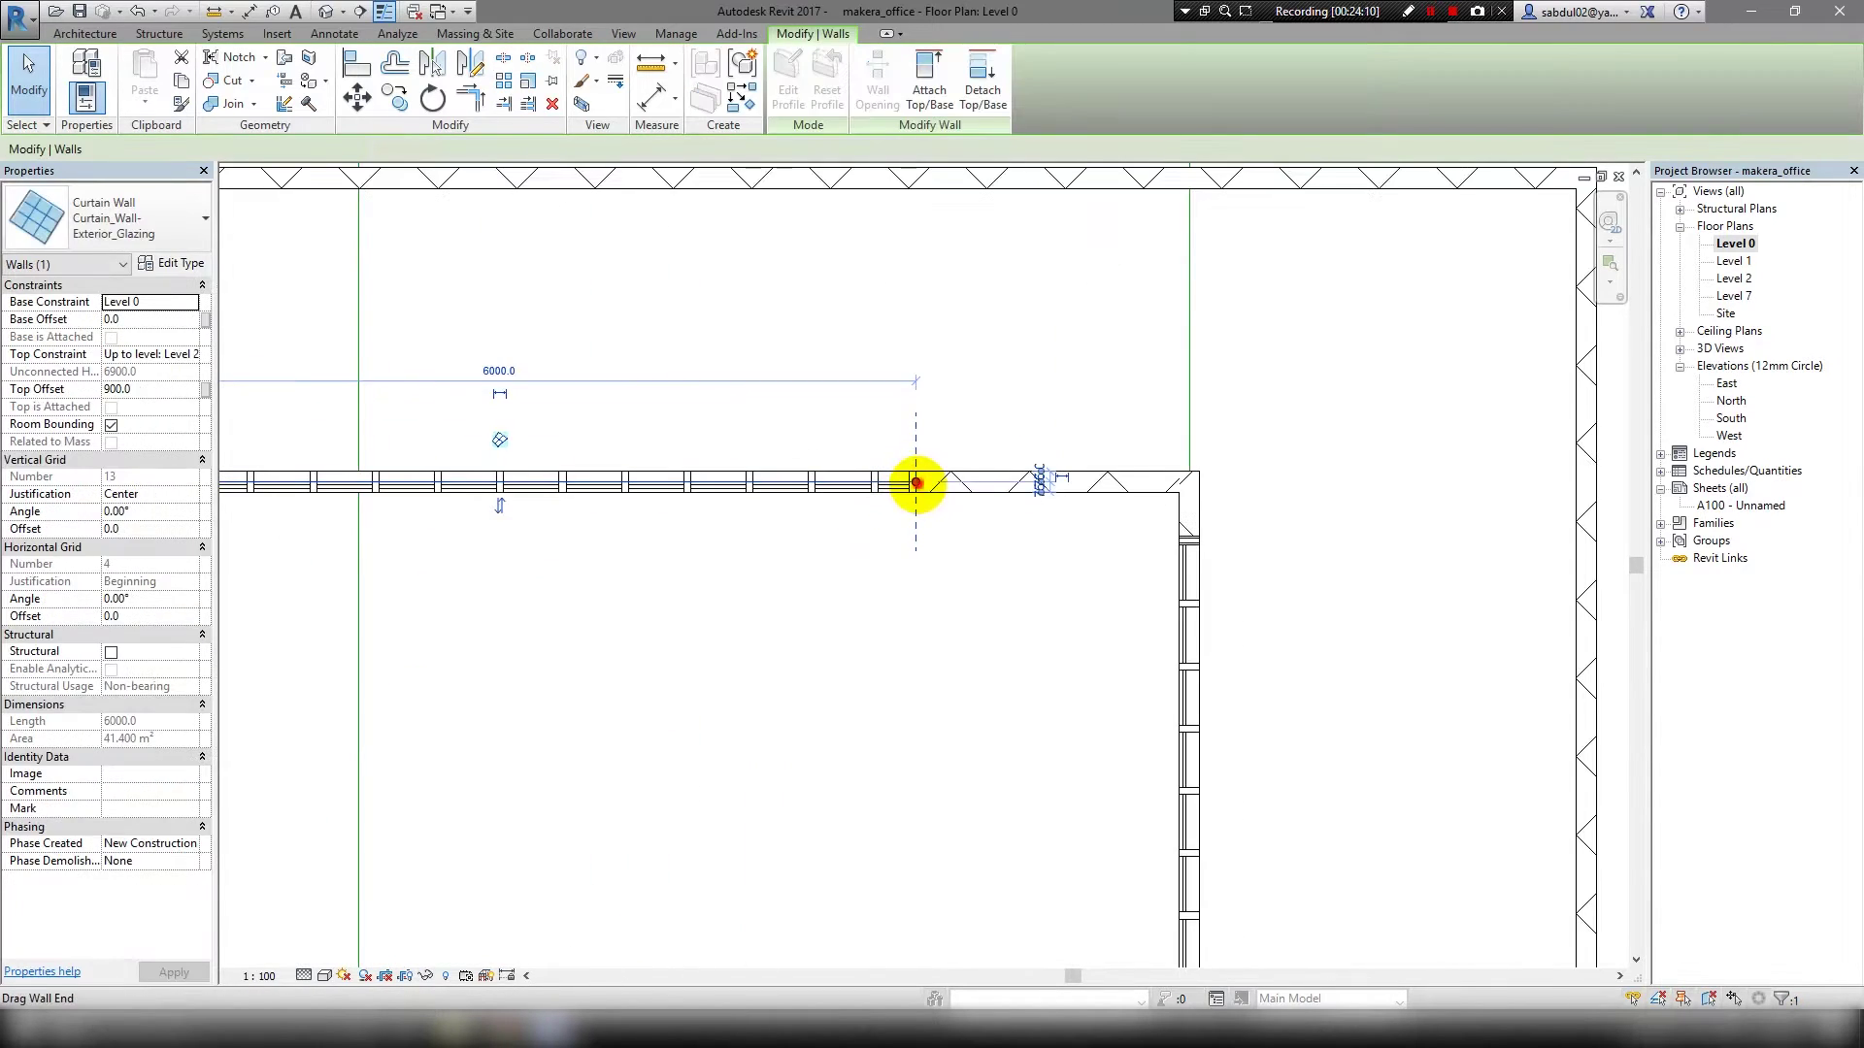
pyautogui.moveTo(916, 483); pyautogui.dragTo(1177, 482)
pyautogui.moveTo(1068, 495); pyautogui.dragTo(1425, 464, button='middle')
pyautogui.moveTo(449, 454); pyautogui.dragTo(738, 457)
pyautogui.scroll(-3, 777, 524)
pyautogui.scroll(-2, 790, 508)
pyautogui.scroll(-1, 790, 499)
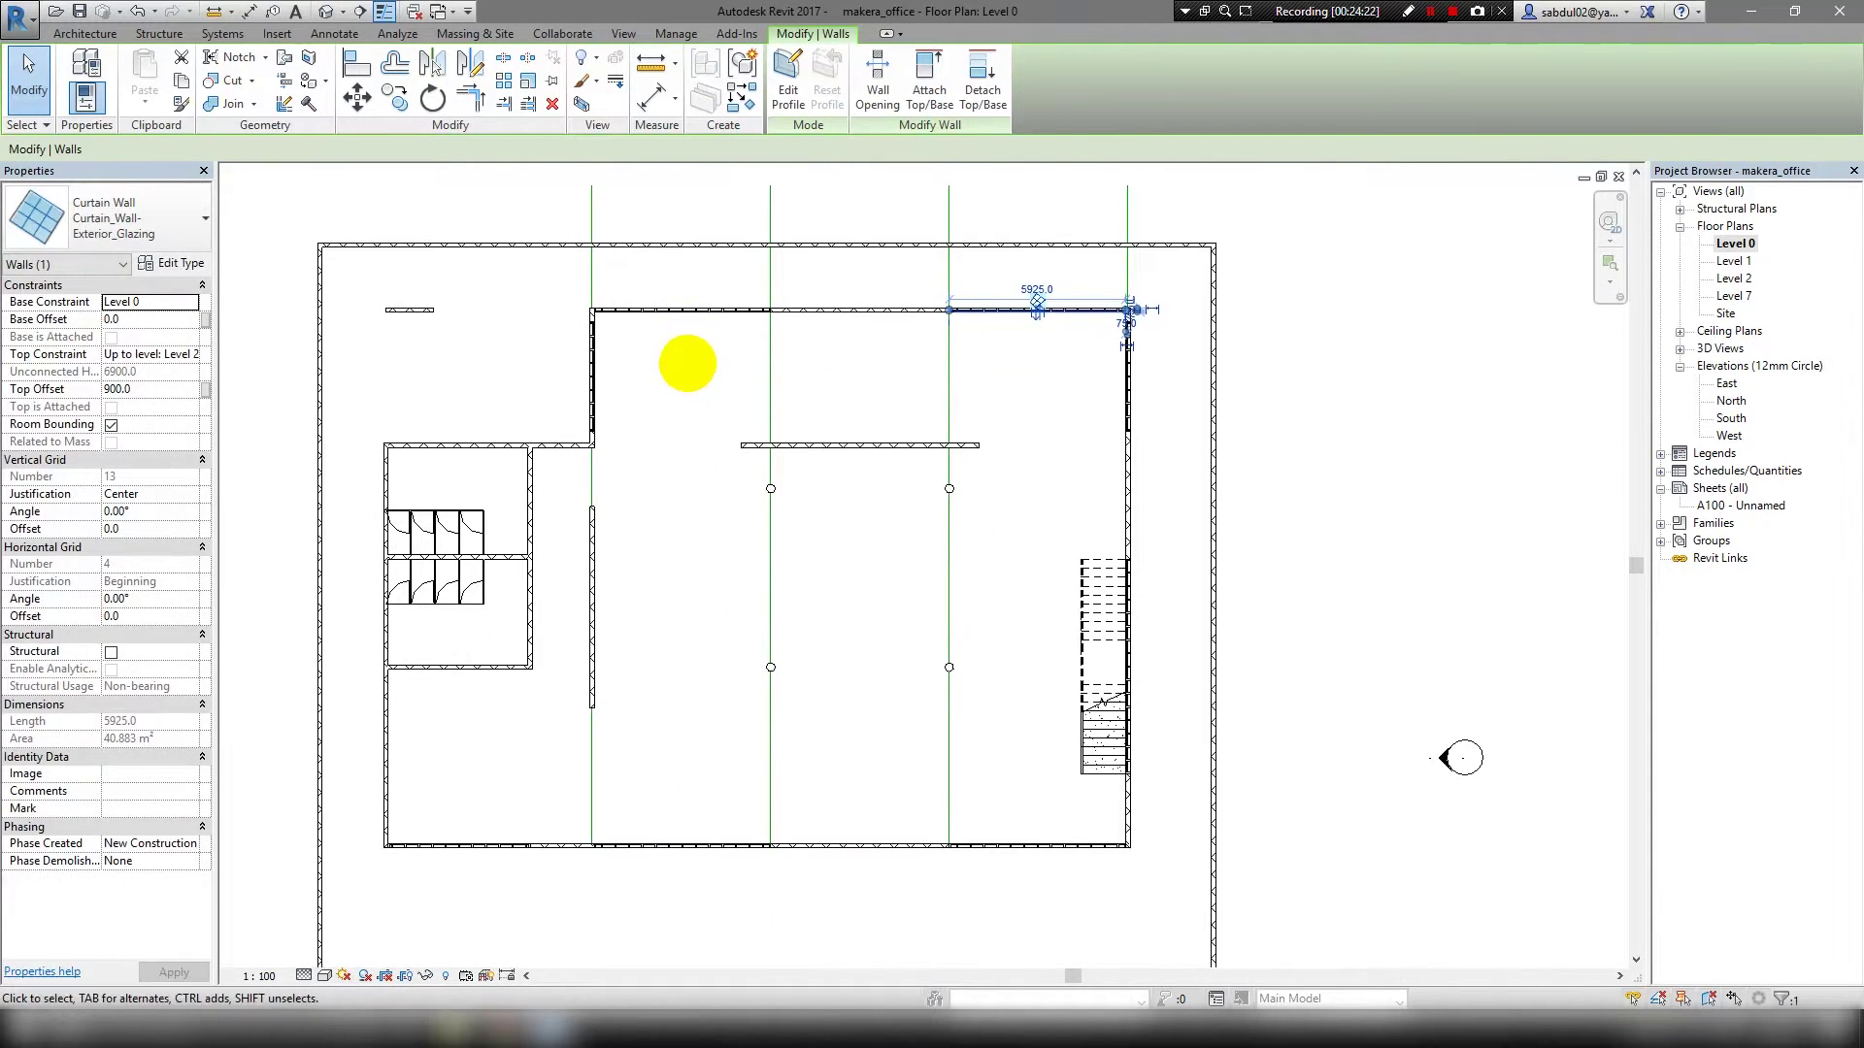
pyautogui.scroll(3, 632, 845)
pyautogui.scroll(2, 611, 790)
pyautogui.scroll(2, 657, 798)
pyautogui.click(749, 658)
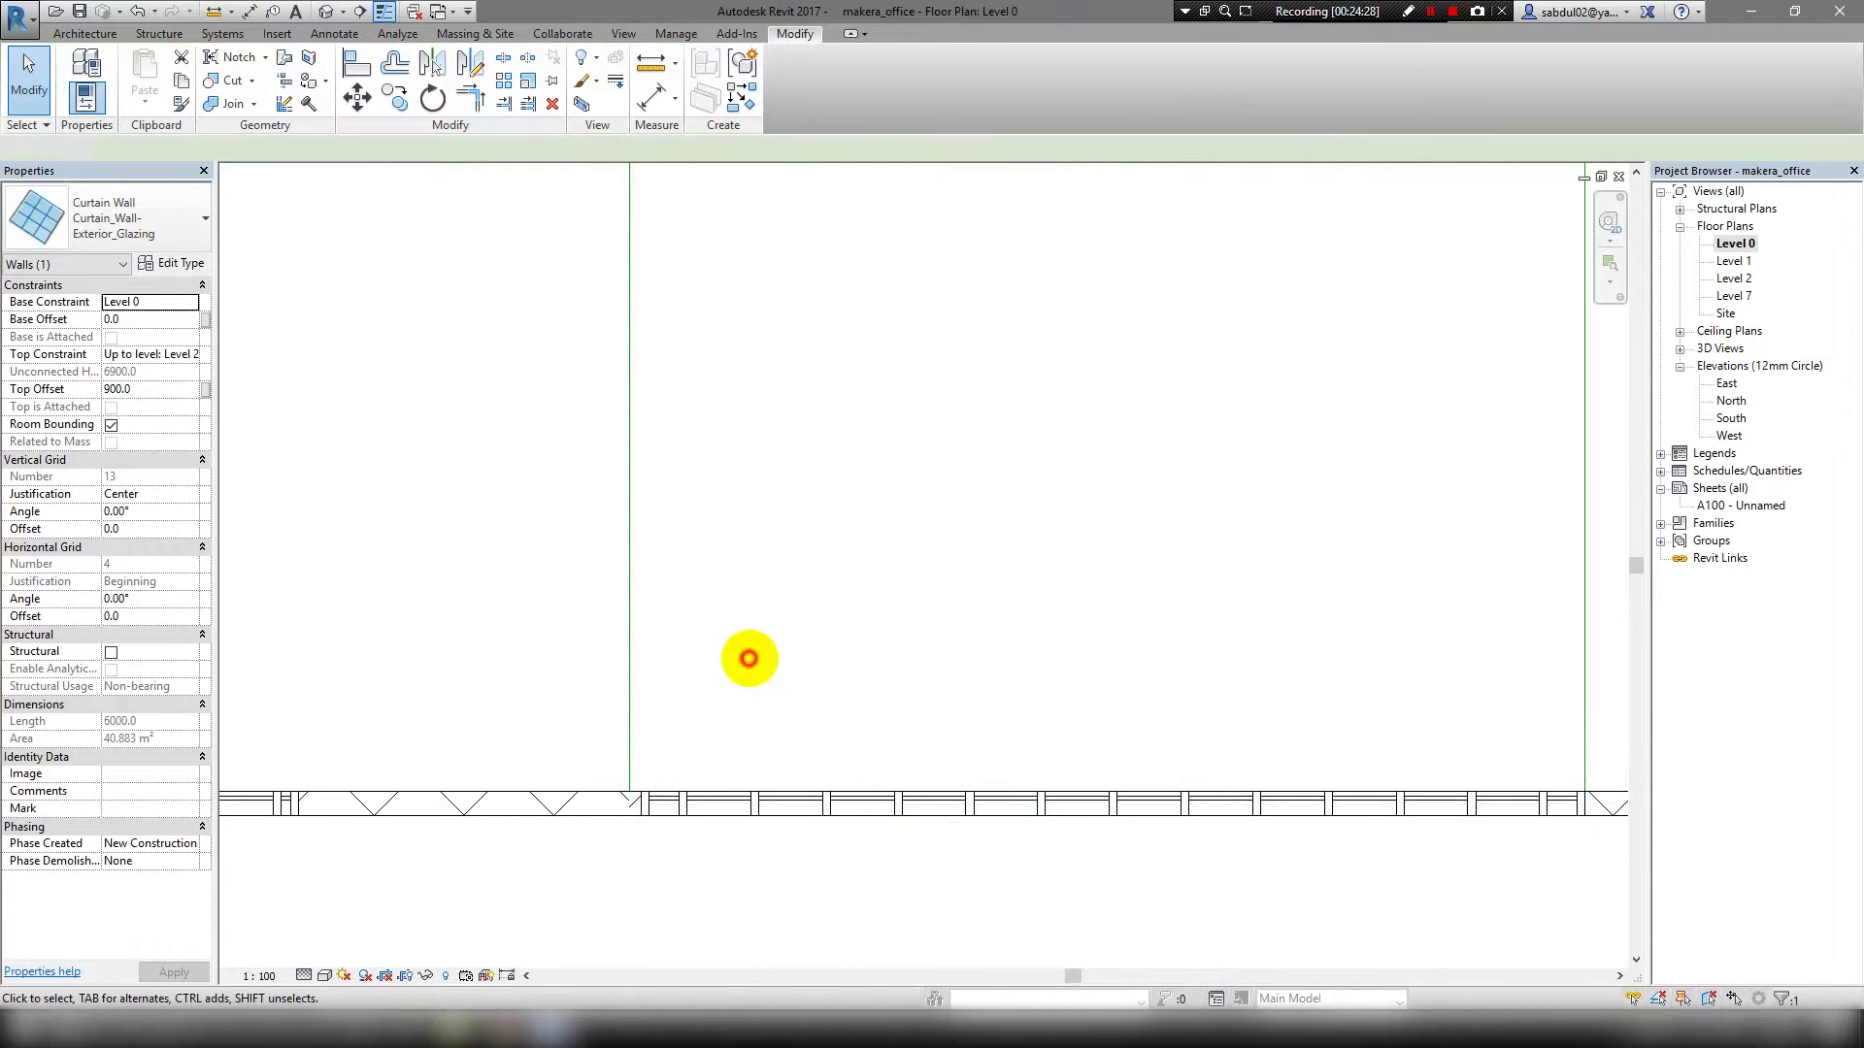
# Switch to the default 3D view and orbit to see the model from below.
pyautogui.scroll(-3, 748, 658)
pyautogui.scroll(2, 728, 748)
pyautogui.scroll(1, 699, 583)
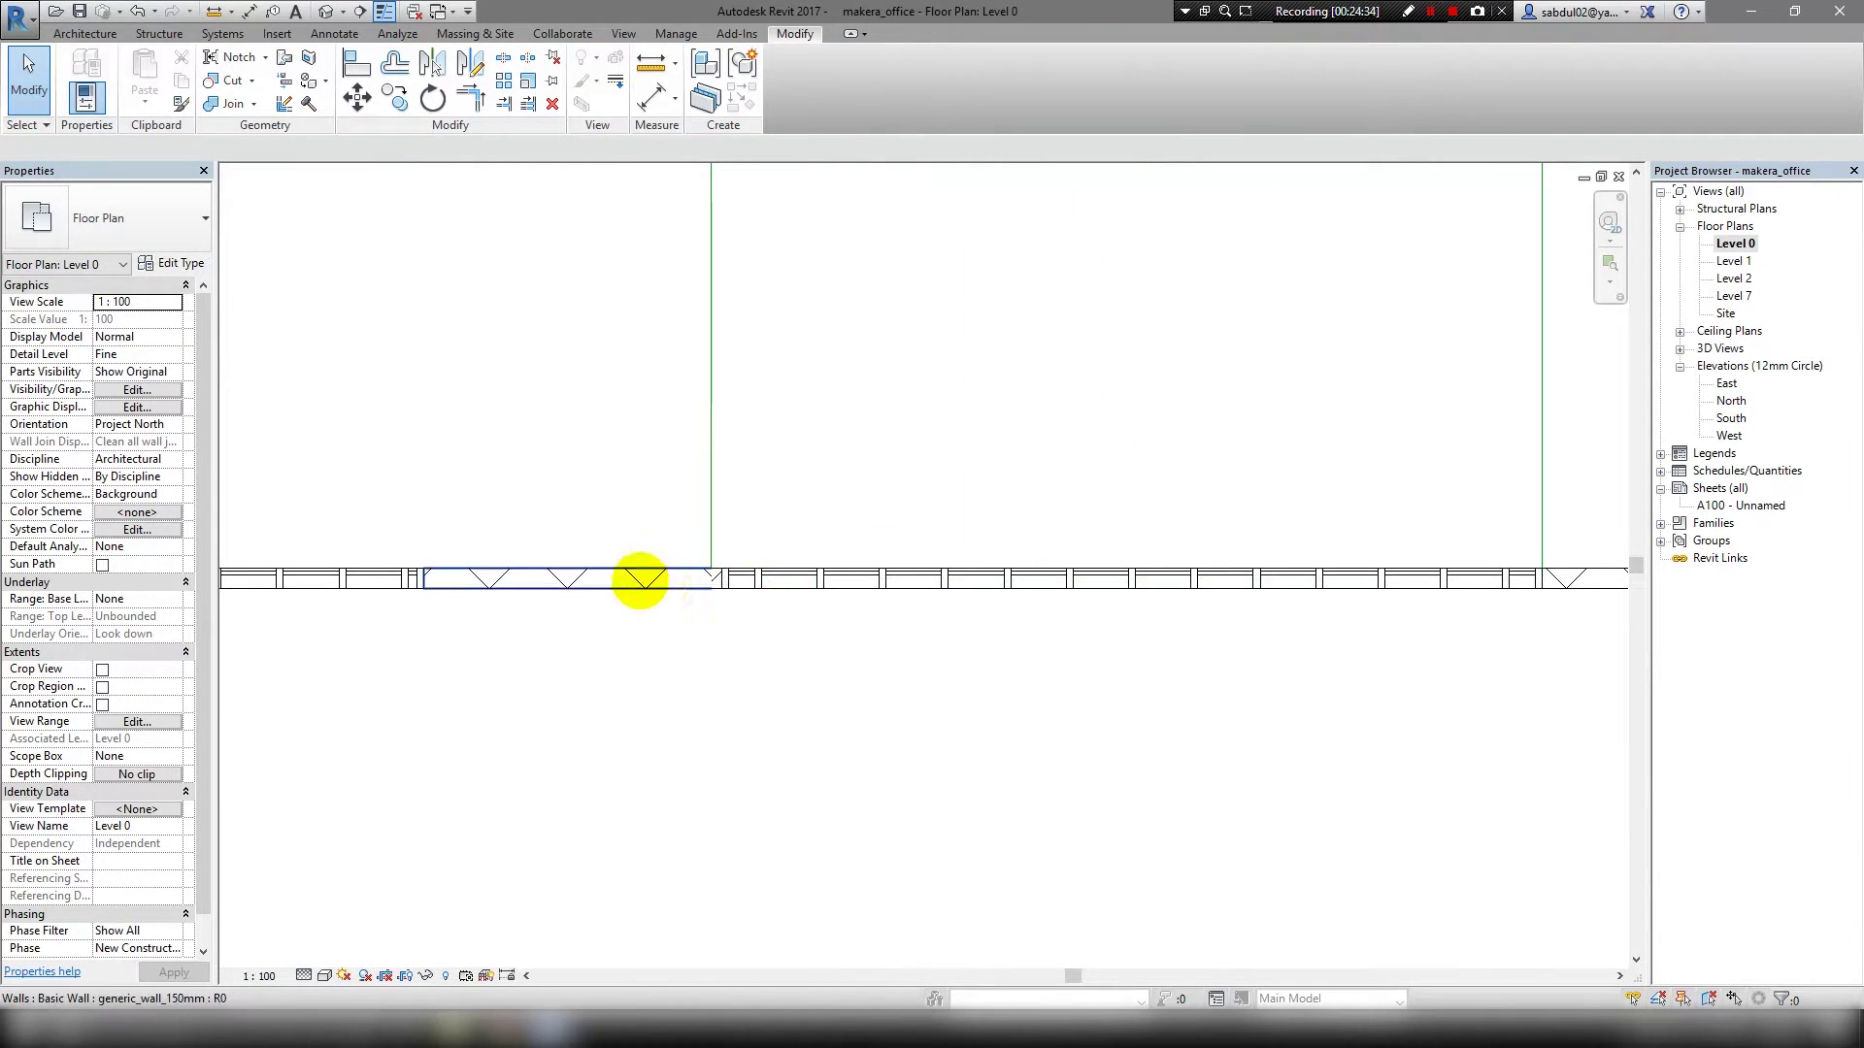
pyautogui.scroll(-5, 640, 580)
pyautogui.scroll(-1, 740, 624)
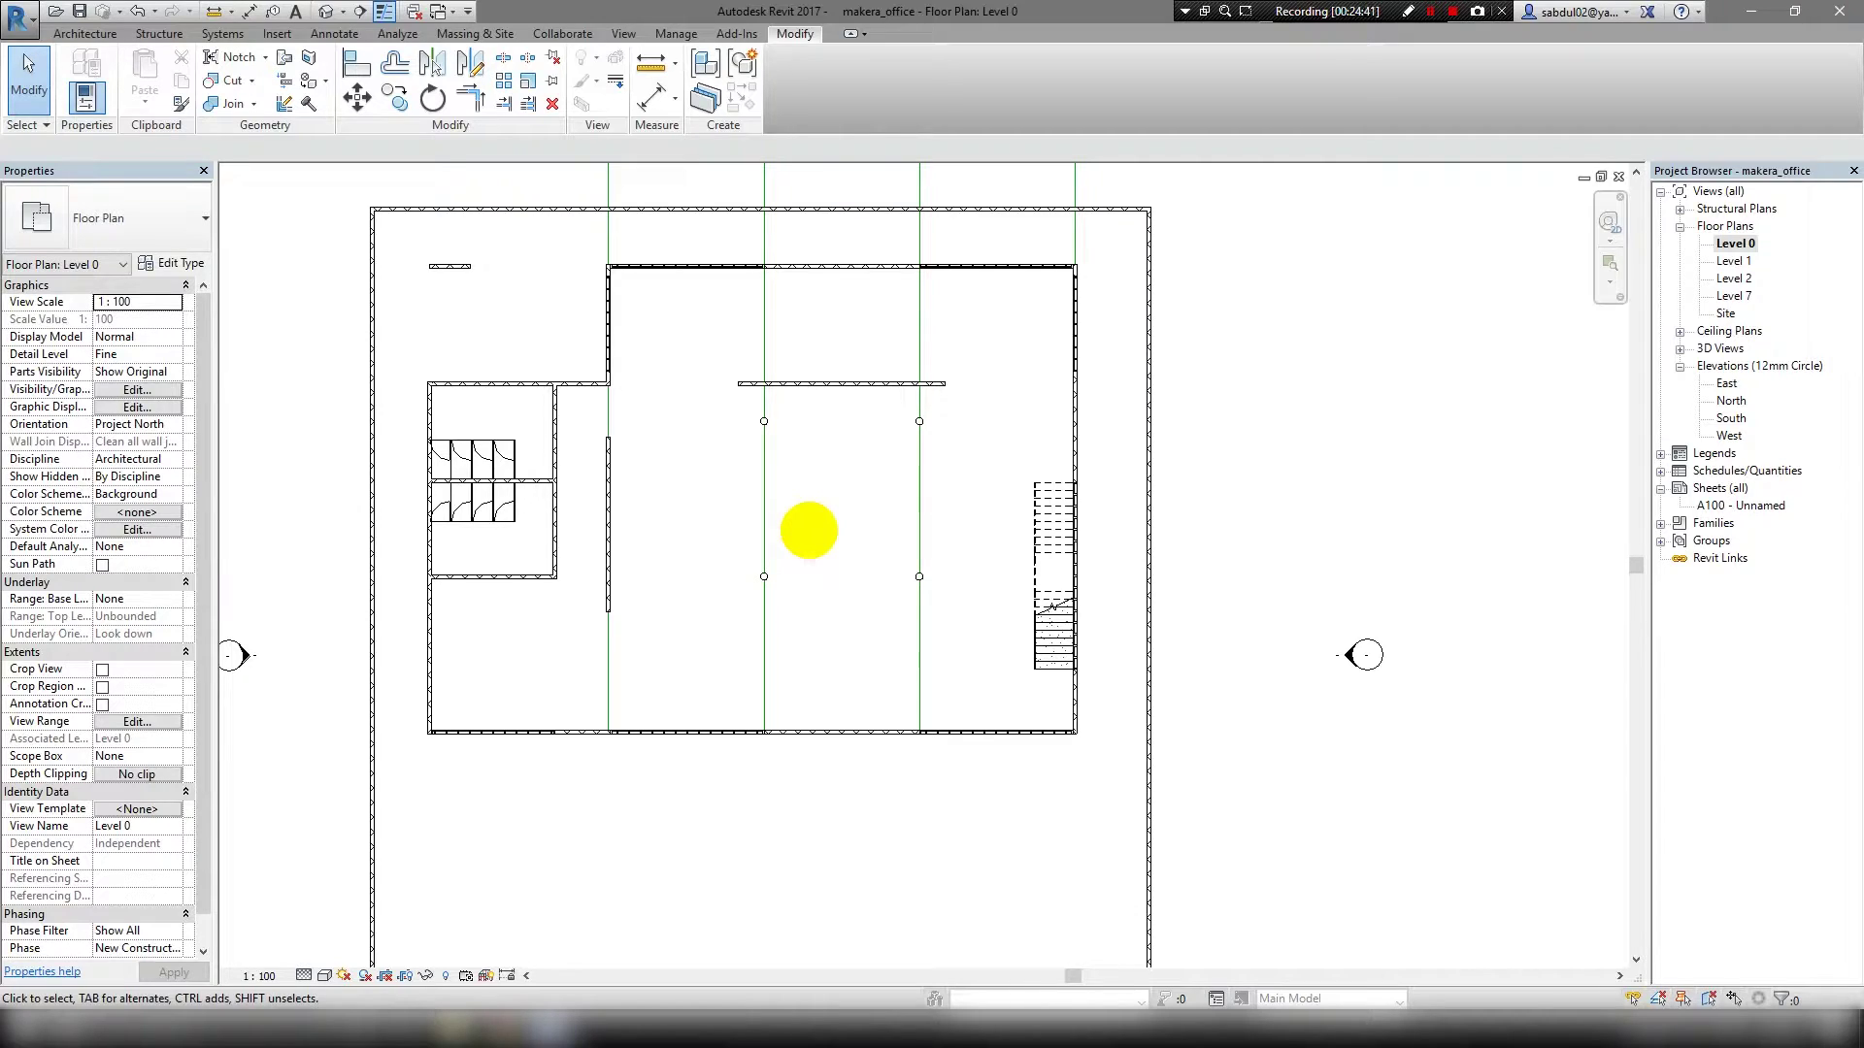
pyautogui.scroll(-1, 808, 530)
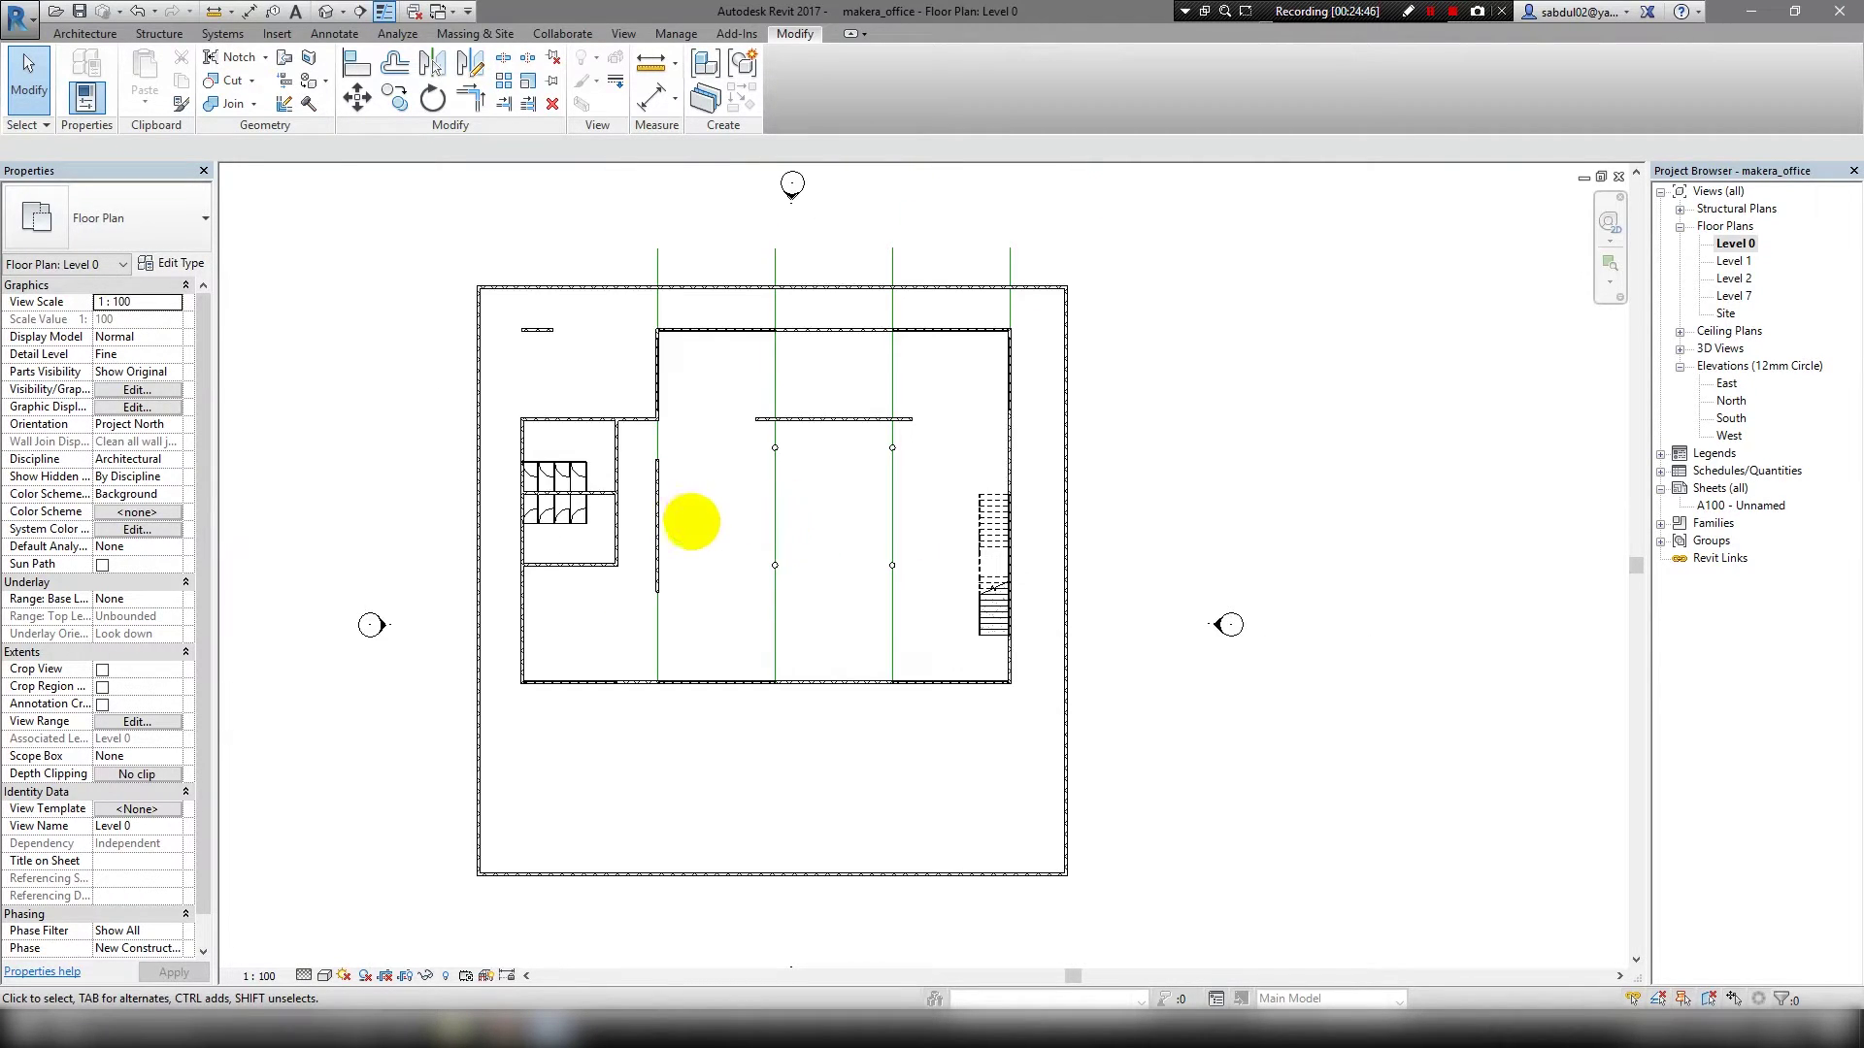
pyautogui.scroll(2, 507, 352)
pyautogui.scroll(1, 740, 528)
pyautogui.scroll(-2, 740, 530)
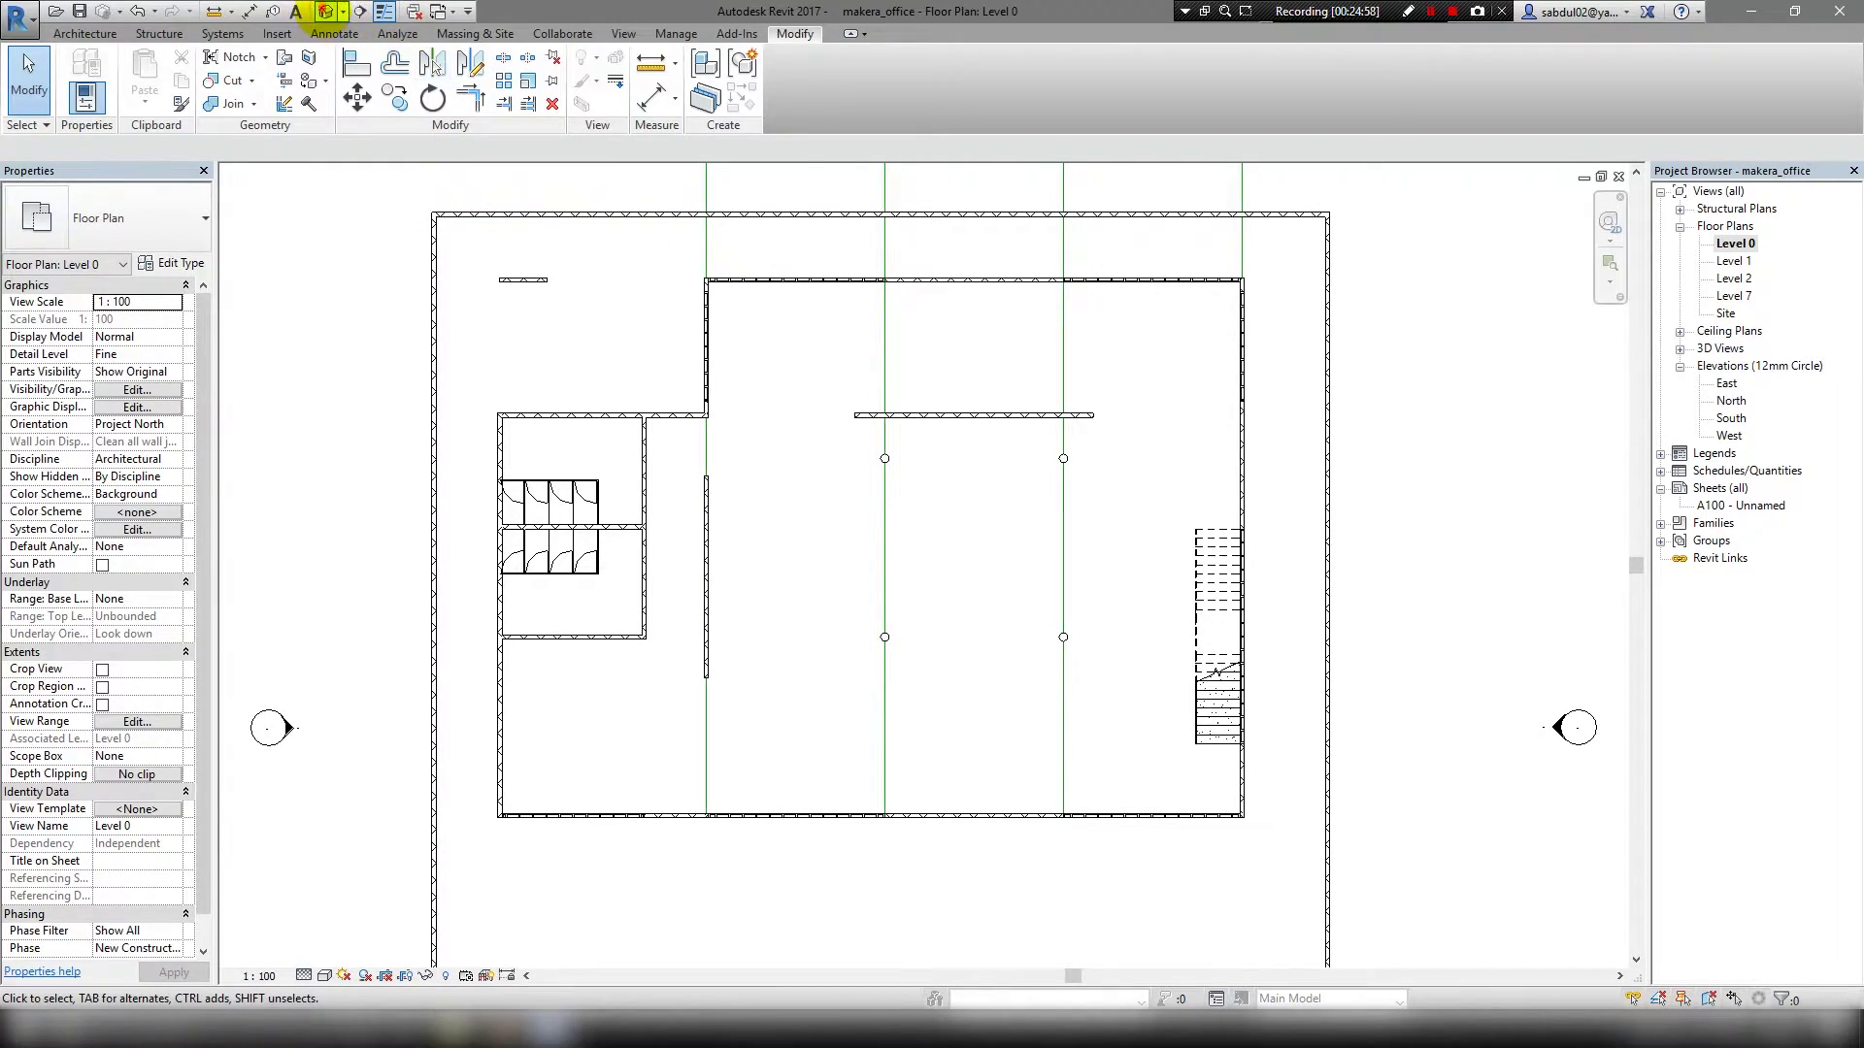
pyautogui.click(326, 10)
pyautogui.moveTo(548, 528)
pyautogui.keyDown('shift'); pyautogui.mouseDown(button='middle')
pyautogui.moveTo(1178, 584)
pyautogui.moveTo(857, 671)
pyautogui.moveTo(957, 715)
pyautogui.mouseUp(button='middle'); pyautogui.keyUp('shift')
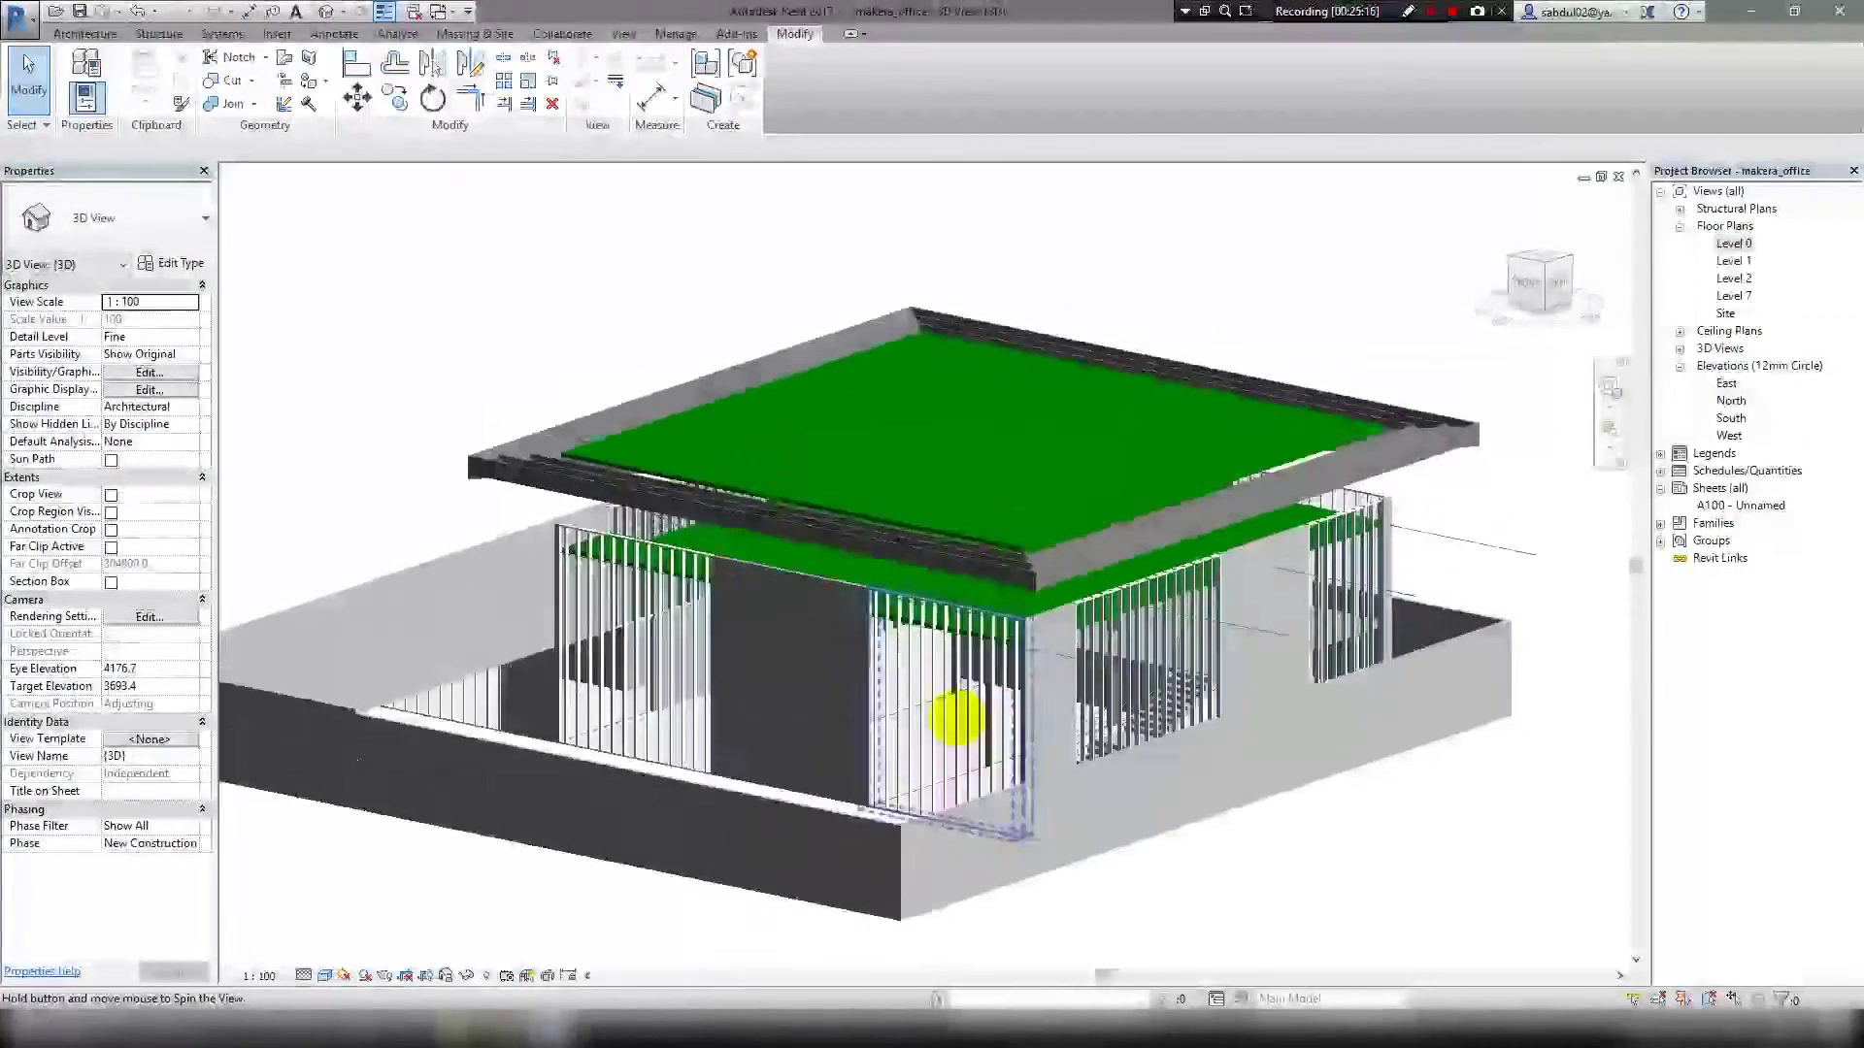
# Move the four green Level 2 model lines onto the Level 0 work plane.
pyautogui.doubleClick(1733, 260)
pyautogui.scroll(-2, 1196, 473)
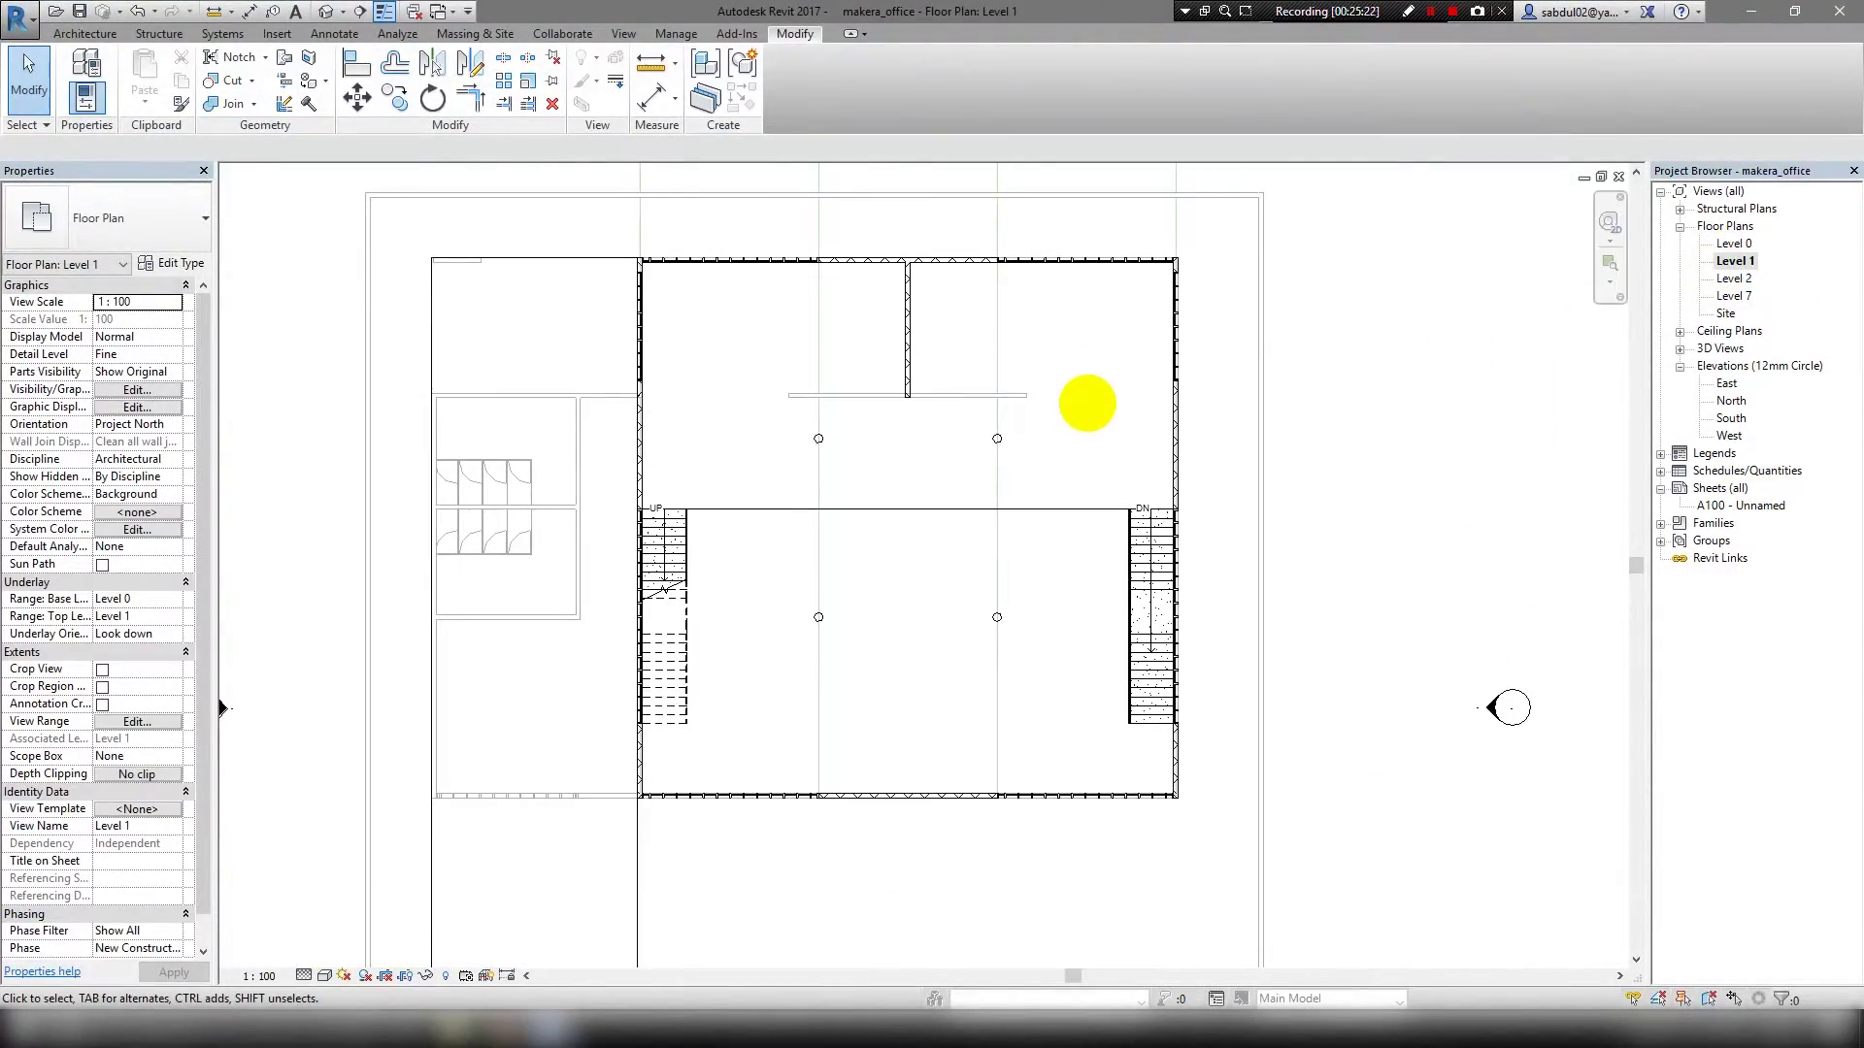
pyautogui.doubleClick(1736, 278)
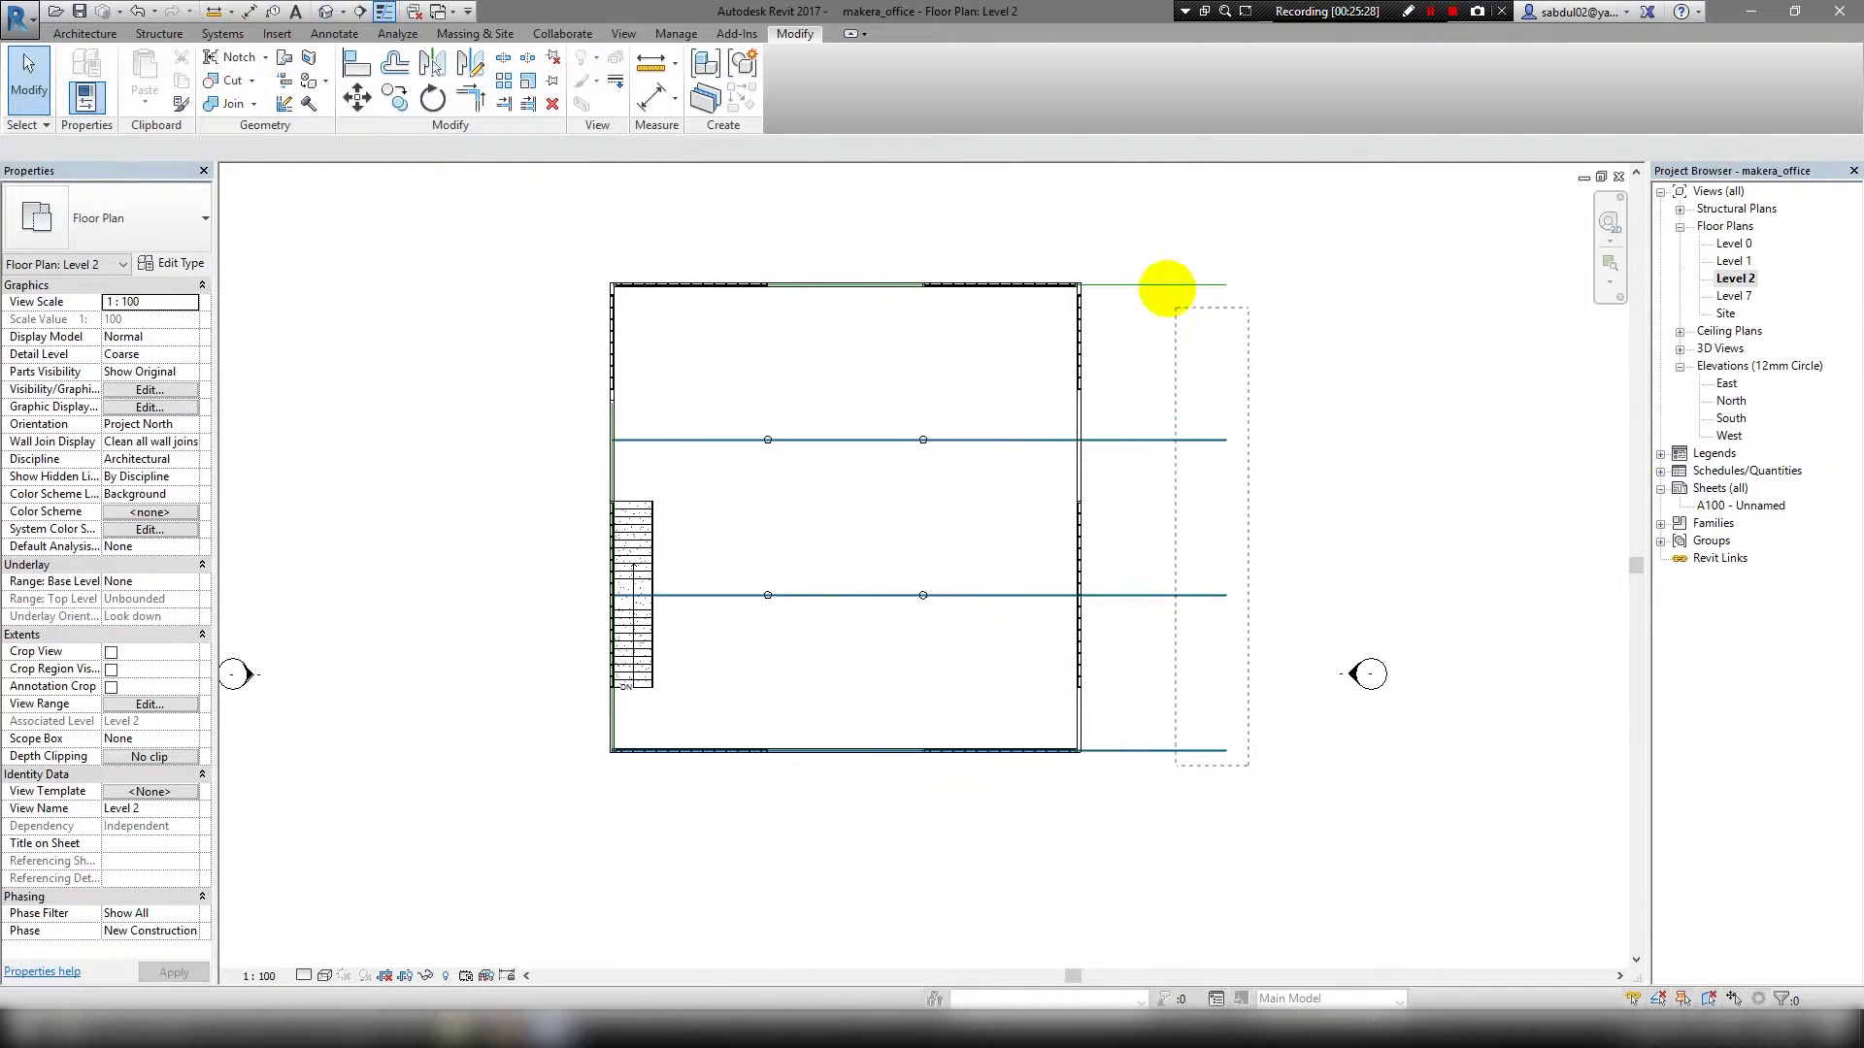
pyautogui.moveTo(1247, 771); pyautogui.dragTo(1164, 283)
pyautogui.click(1003, 78)
pyautogui.click(982, 513)
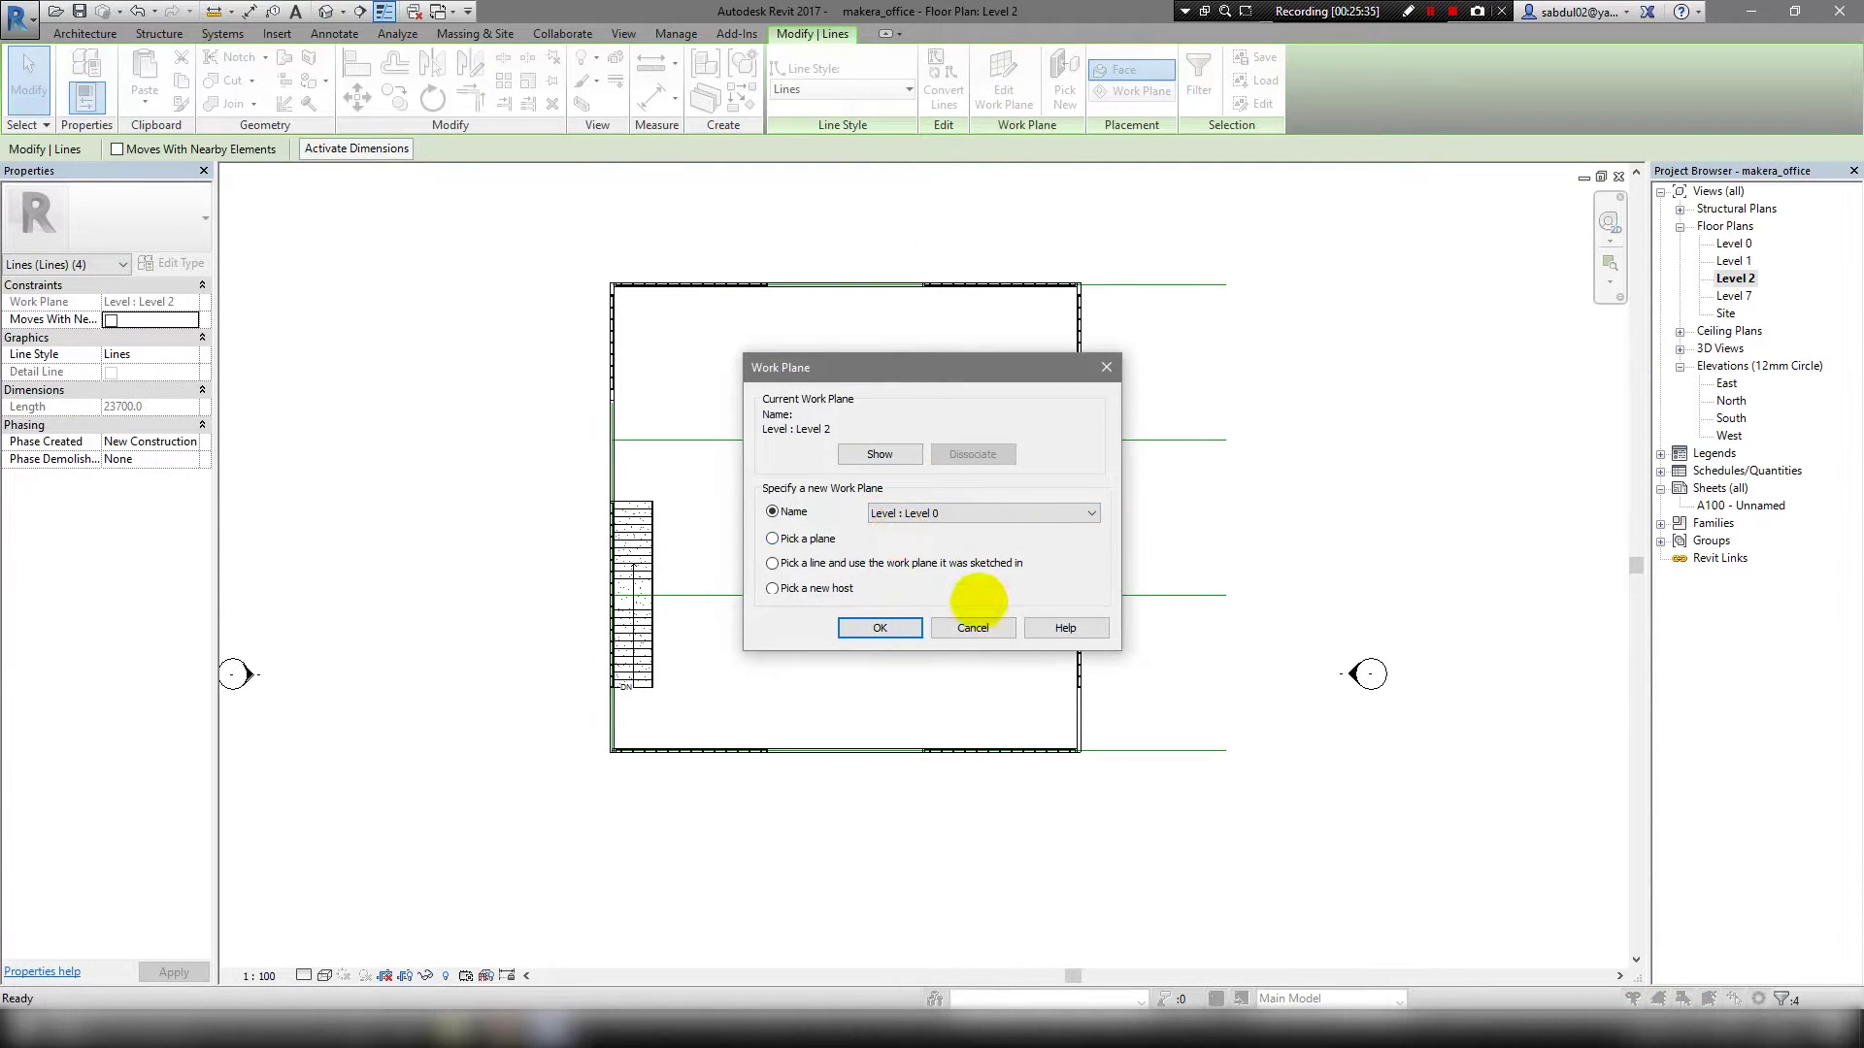
pyautogui.click(879, 628)
# Show the Level 0 floor plan with nothing selected, recentred in the view.
pyautogui.doubleClick(1734, 244)
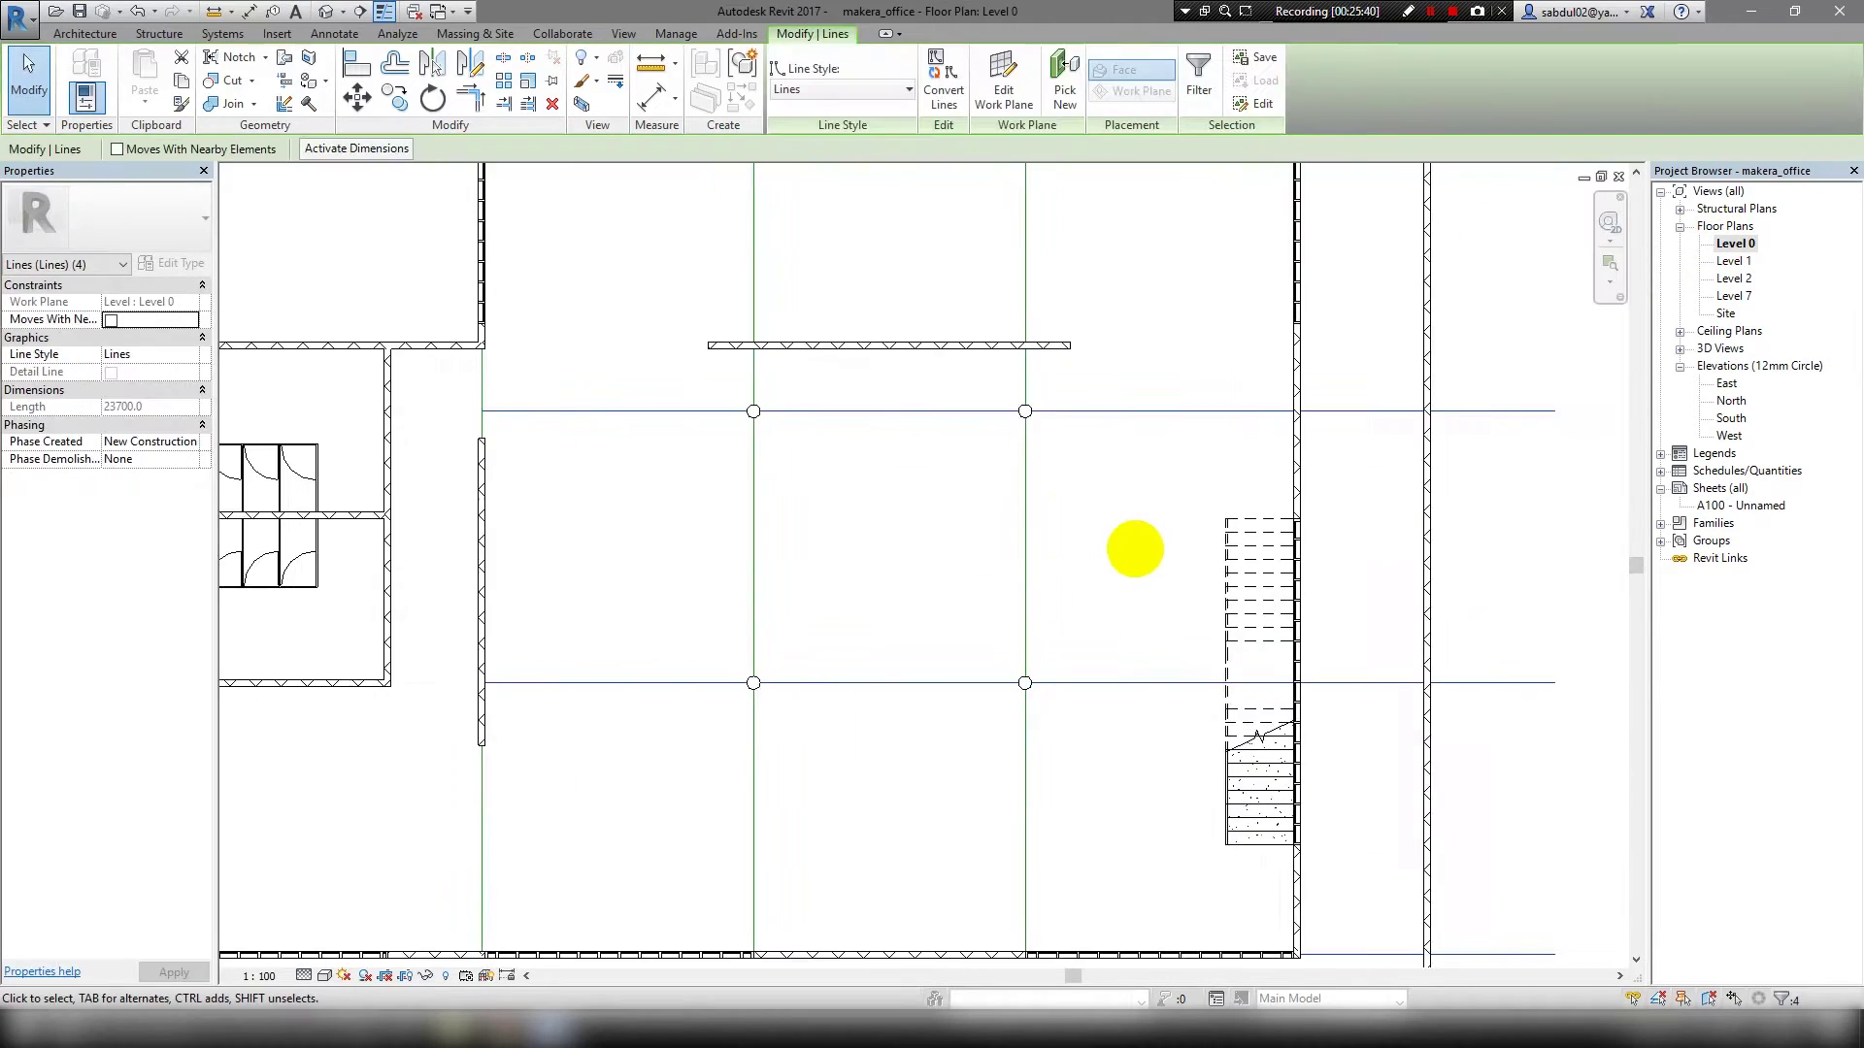
pyautogui.click(956, 398)
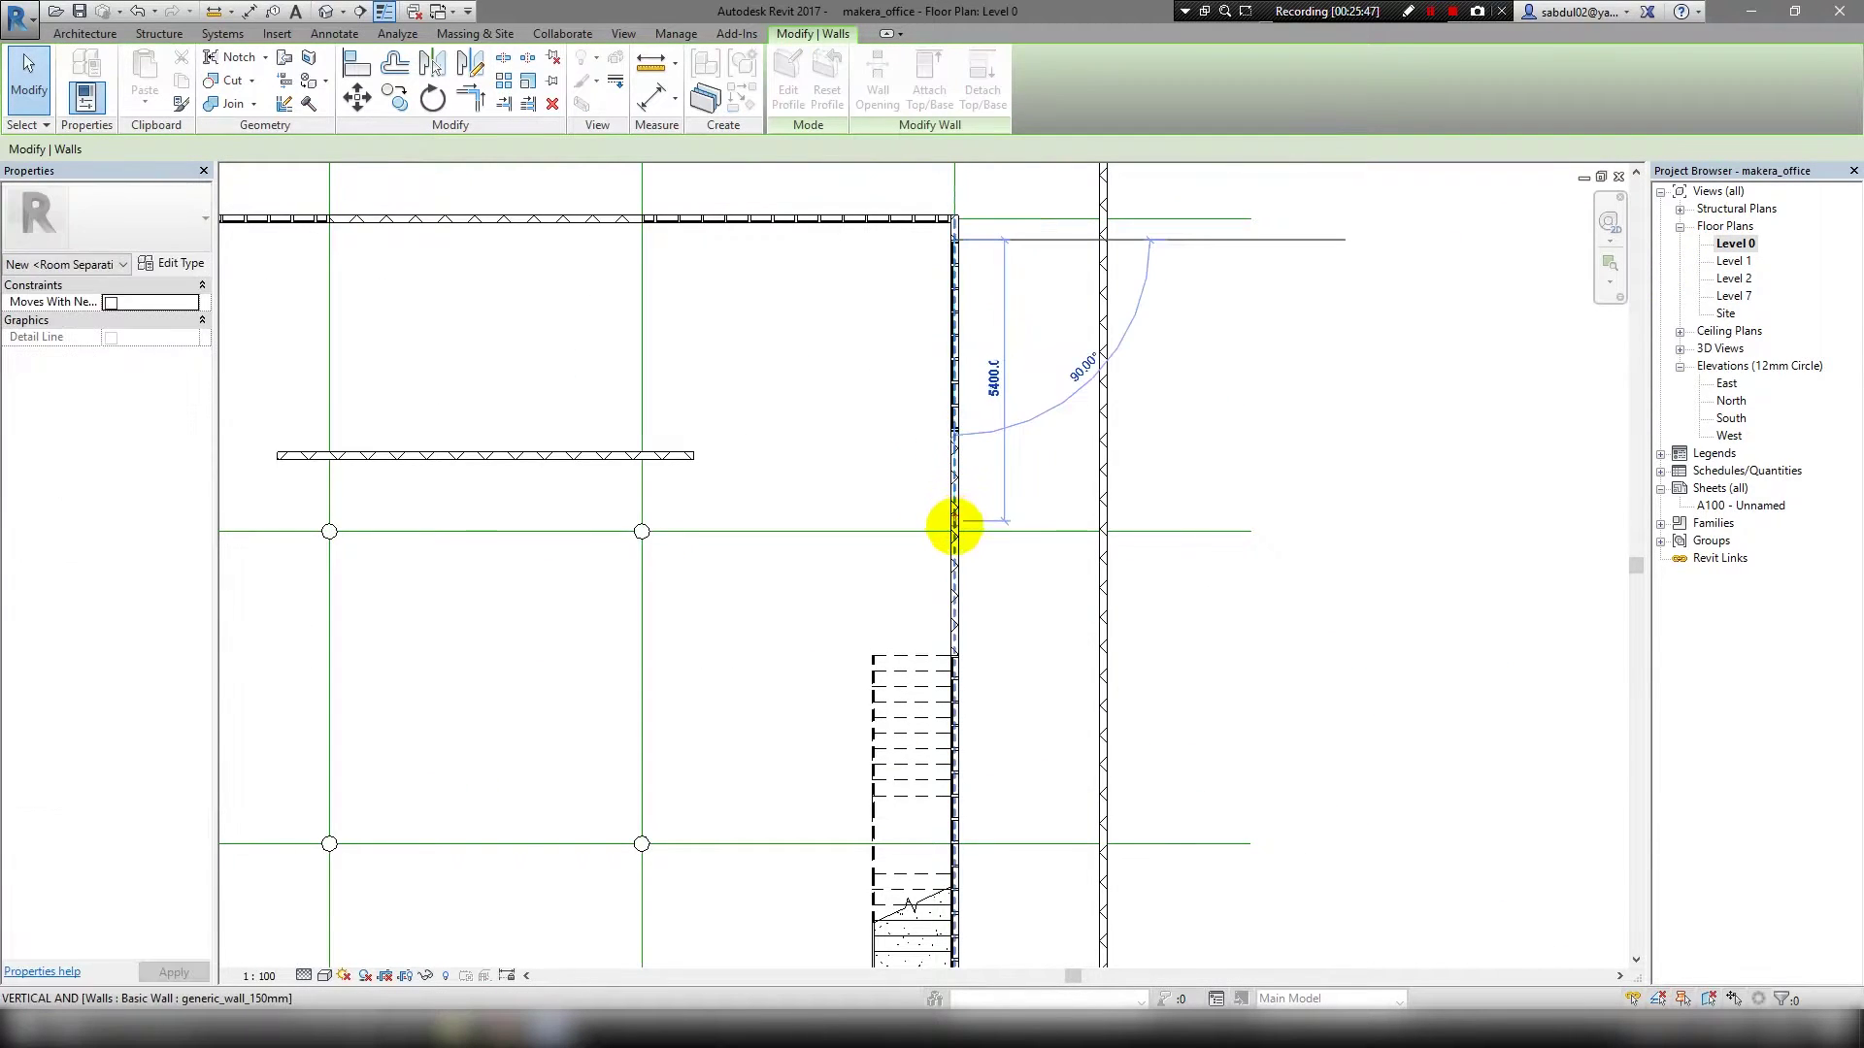
pyautogui.click(852, 457)
pyautogui.scroll(-2, 1015, 422)
pyautogui.moveTo(1029, 429)
pyautogui.mouseDown(button='middle')
pyautogui.moveTo(999, 298)
pyautogui.moveTo(999, 437)
pyautogui.mouseUp(button='middle')
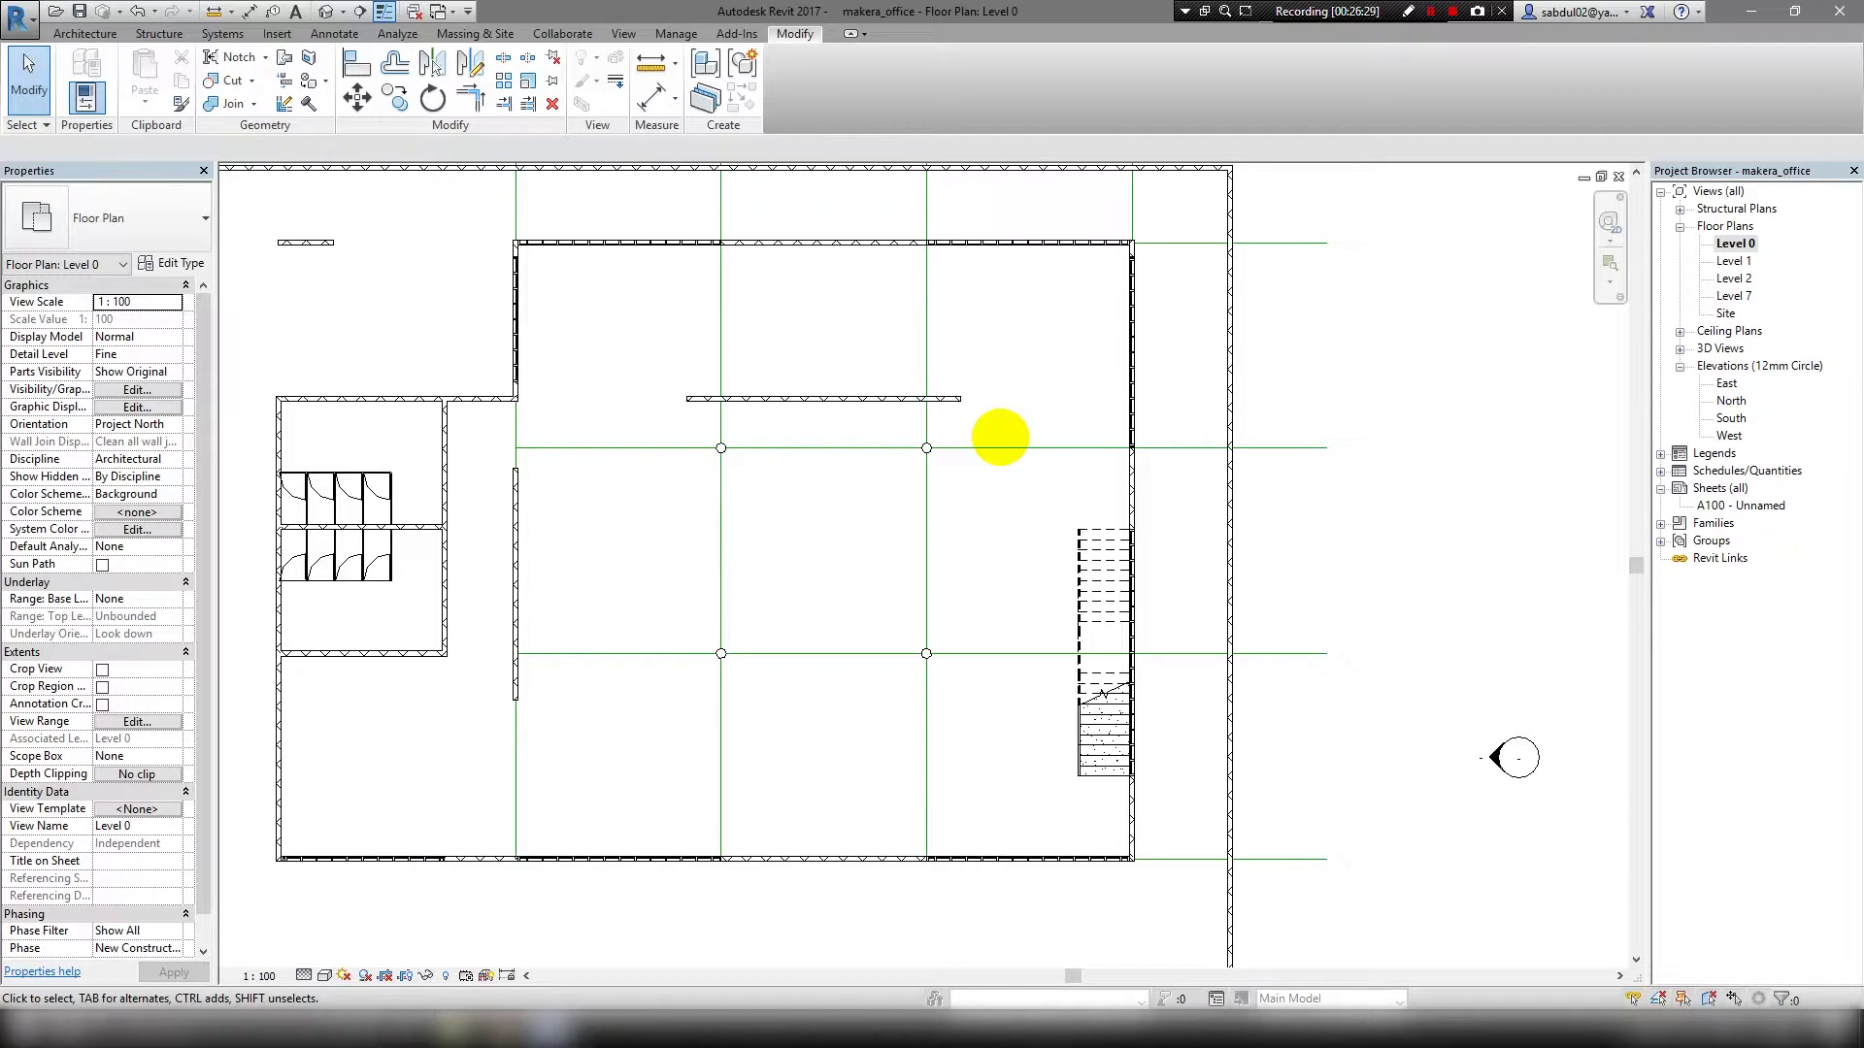
pyautogui.moveTo(1000, 352)
pyautogui.mouseDown(button='middle')
pyautogui.moveTo(864, 311)
pyautogui.moveTo(879, 386)
pyautogui.mouseUp(button='middle')
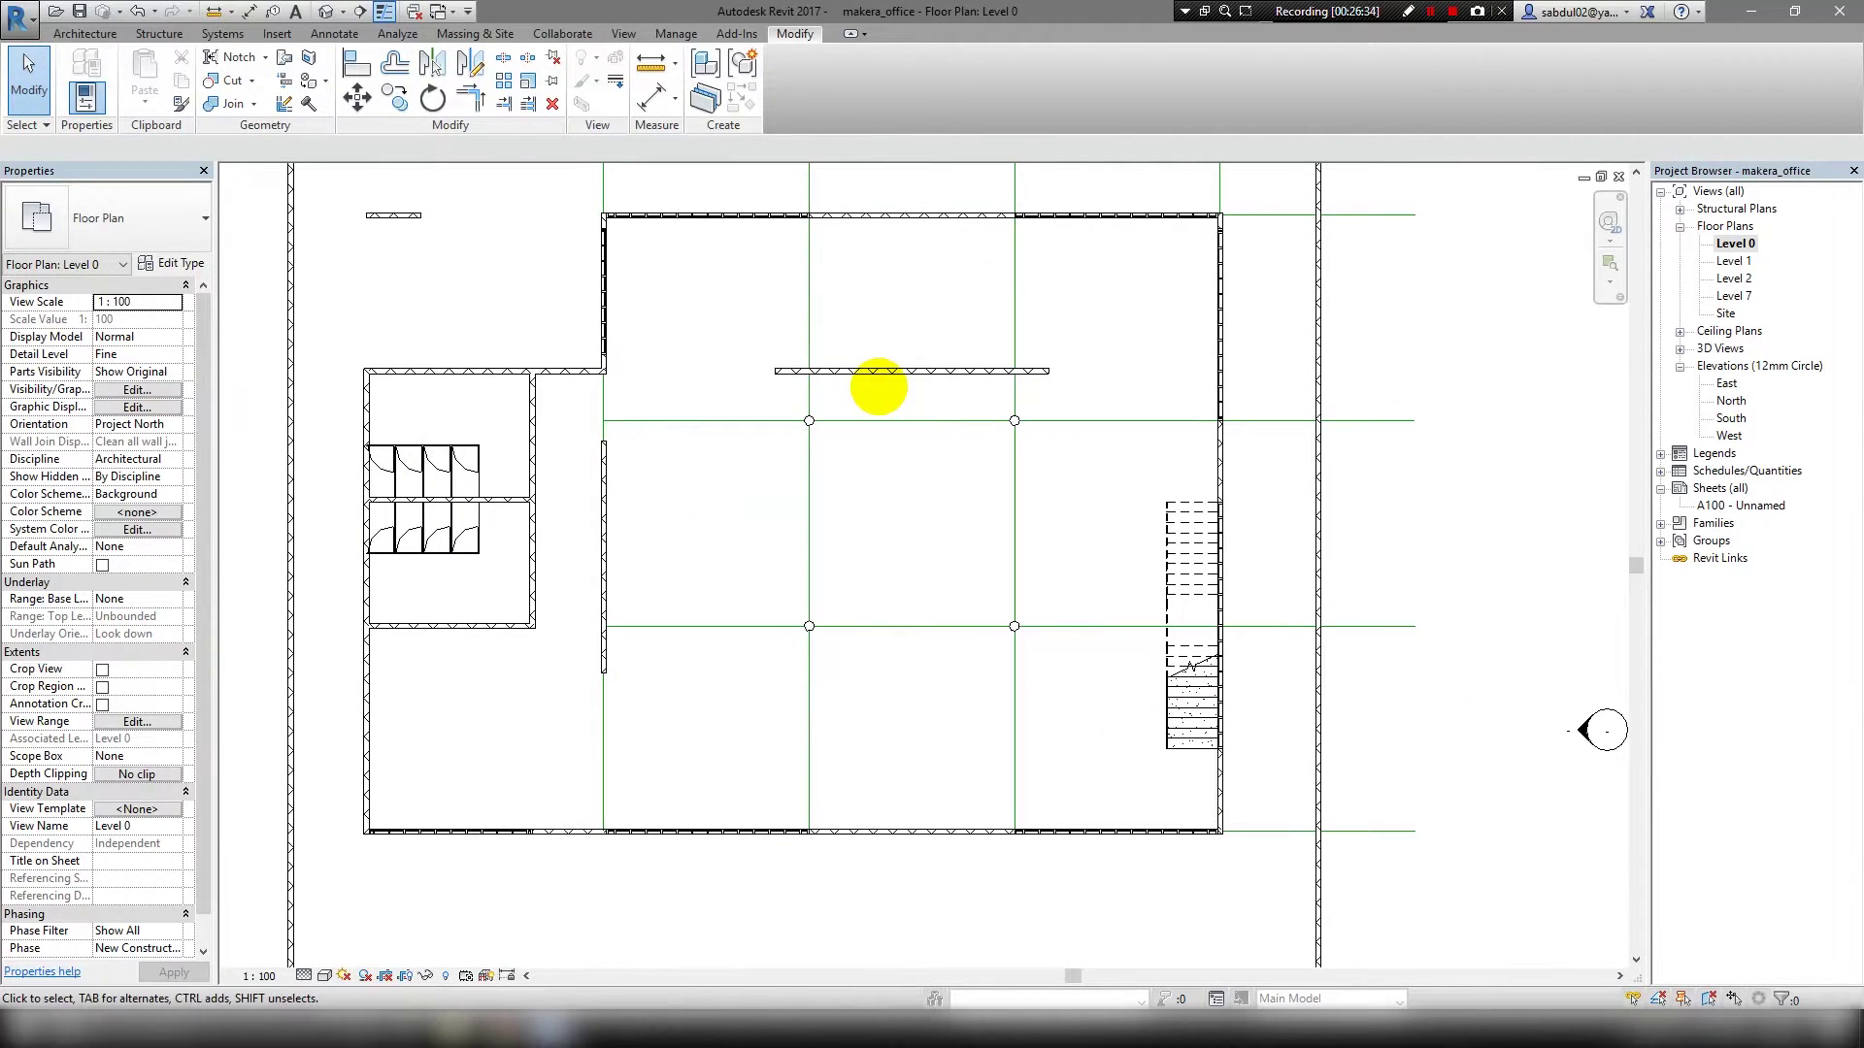
# Place a Doors_IntSgl 810x2110mm door in the Level 0 corridor wall, then show Level 1.
pyautogui.press('d')
pyautogui.press('r')
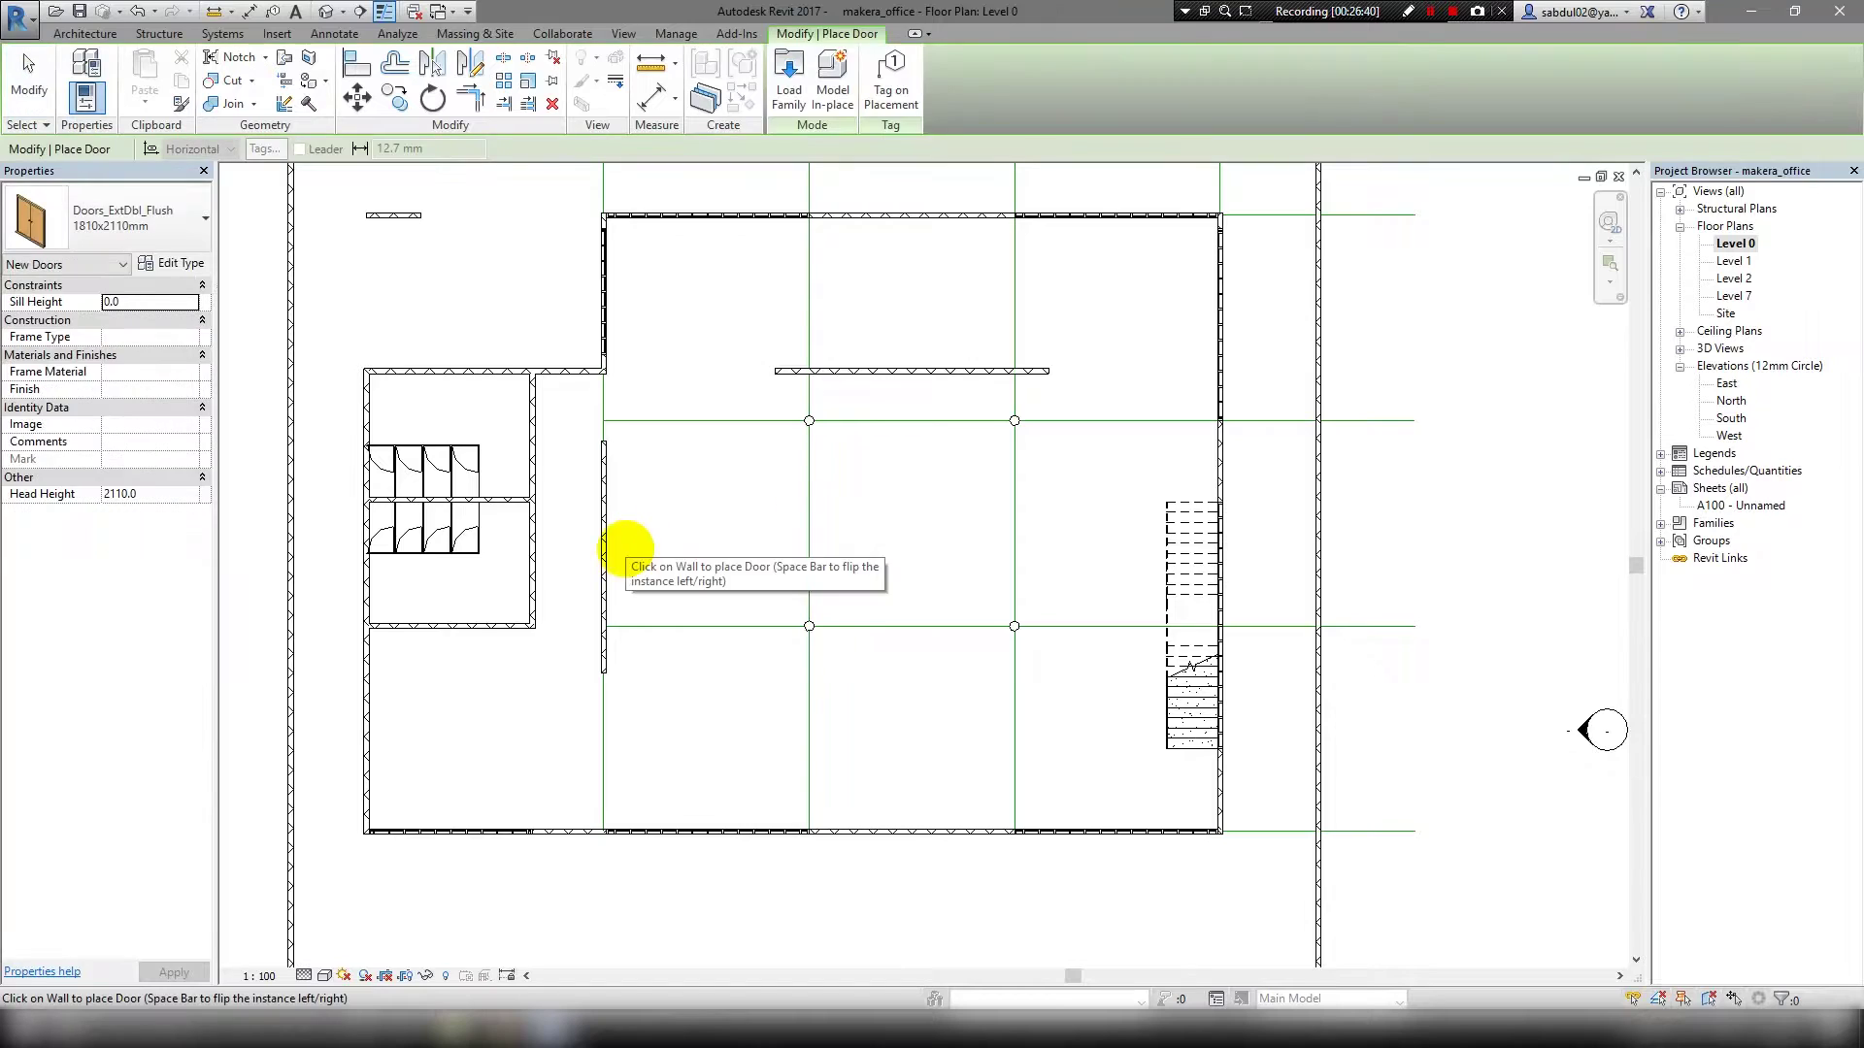
pyautogui.click(114, 219)
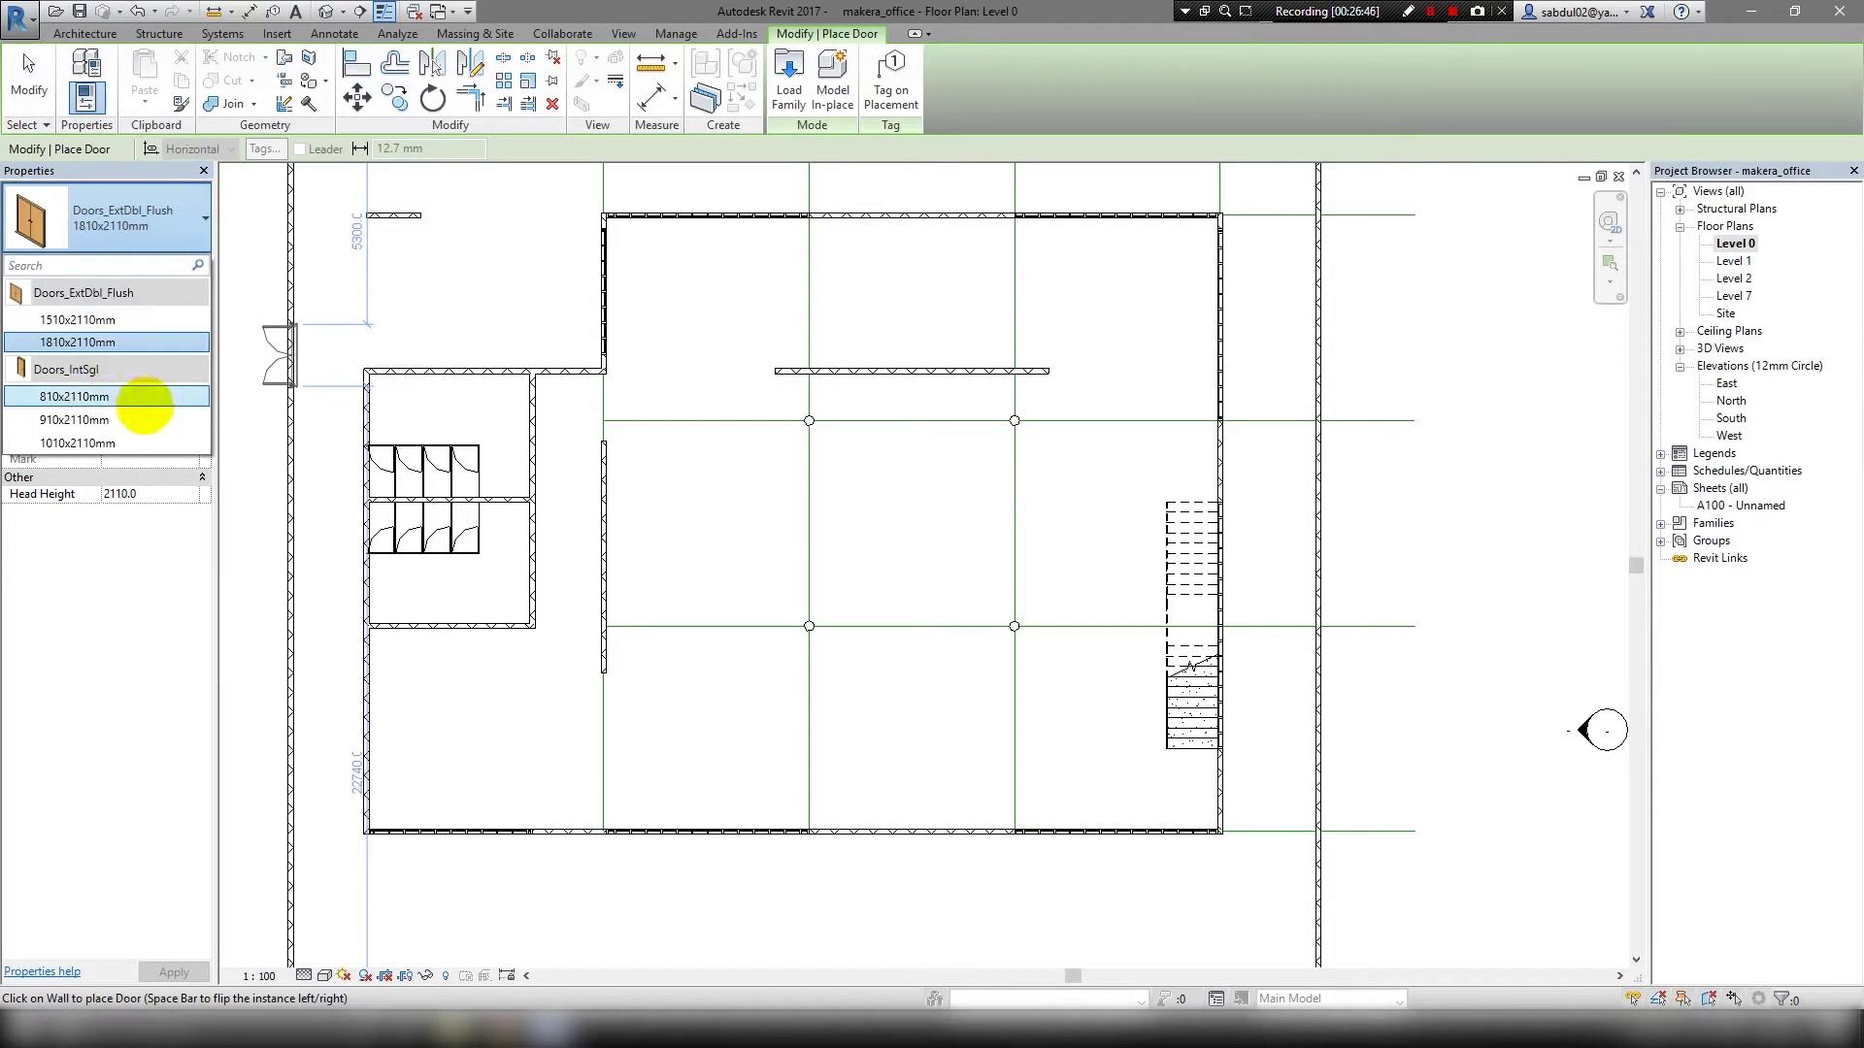
pyautogui.click(144, 400)
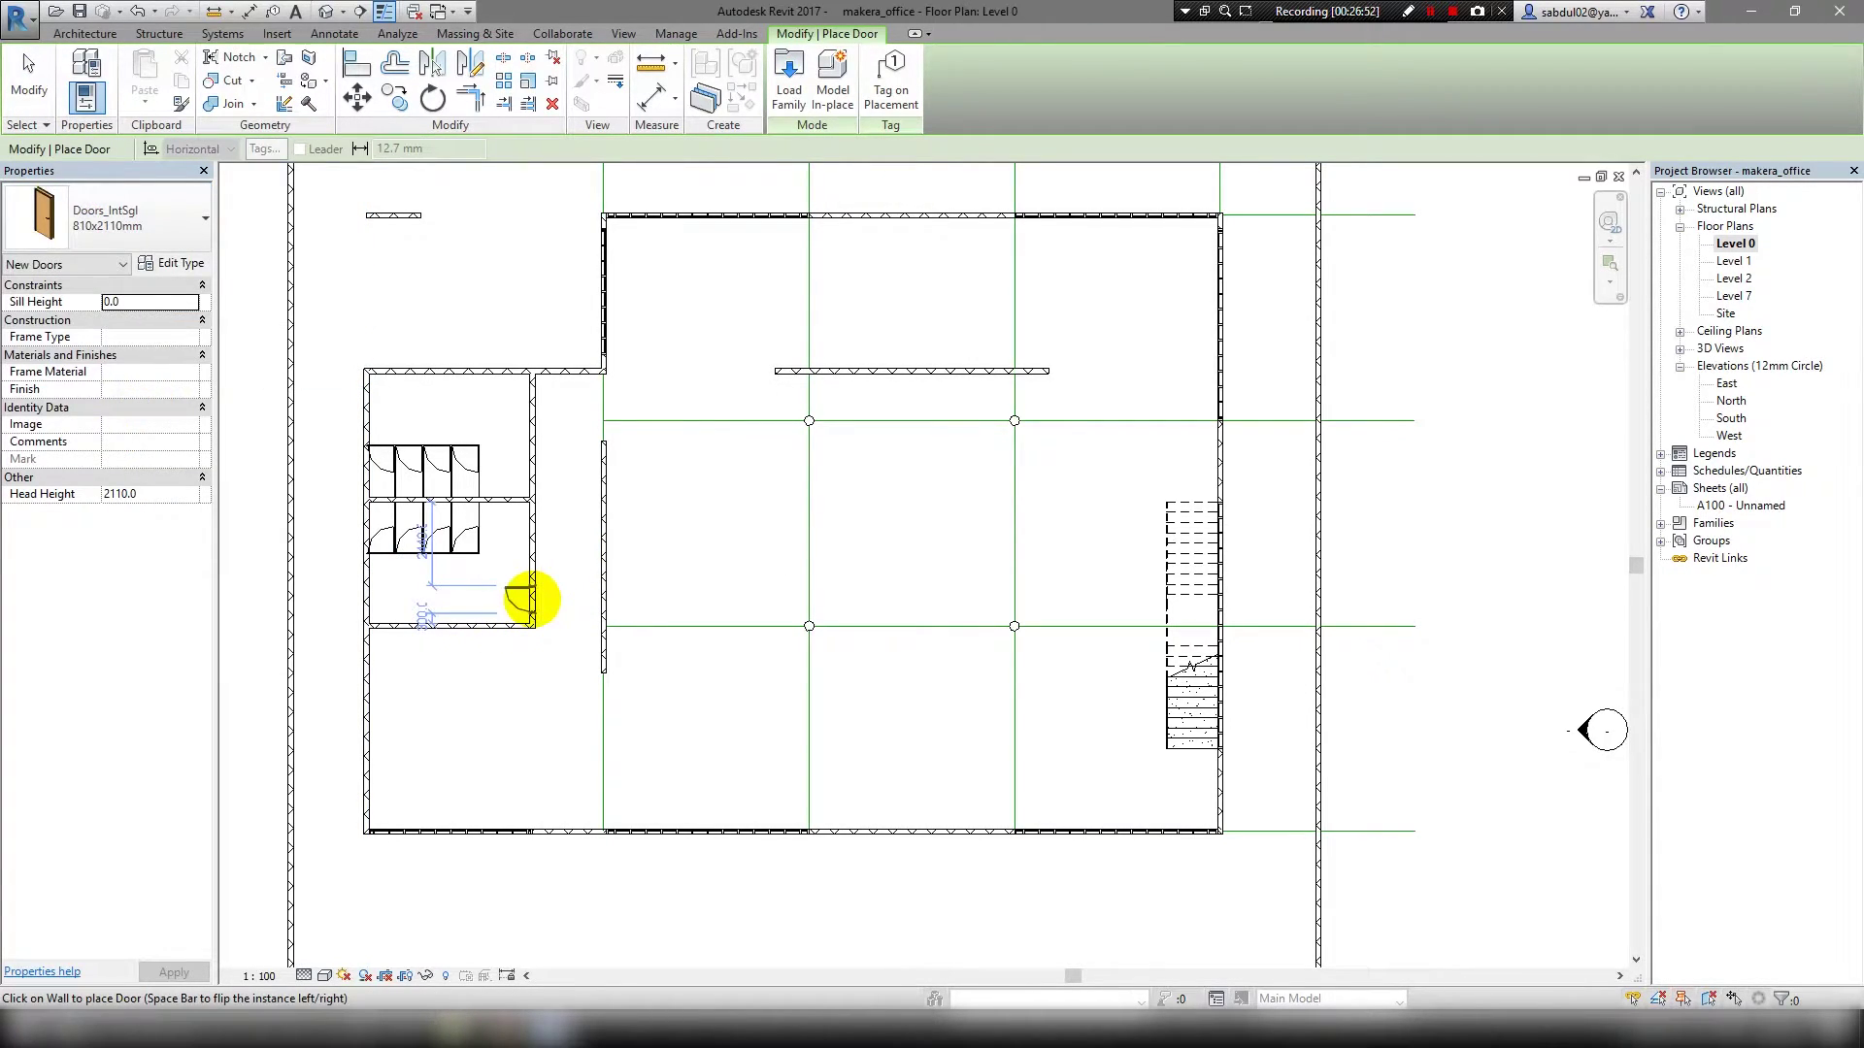
pyautogui.scroll(3, 532, 599)
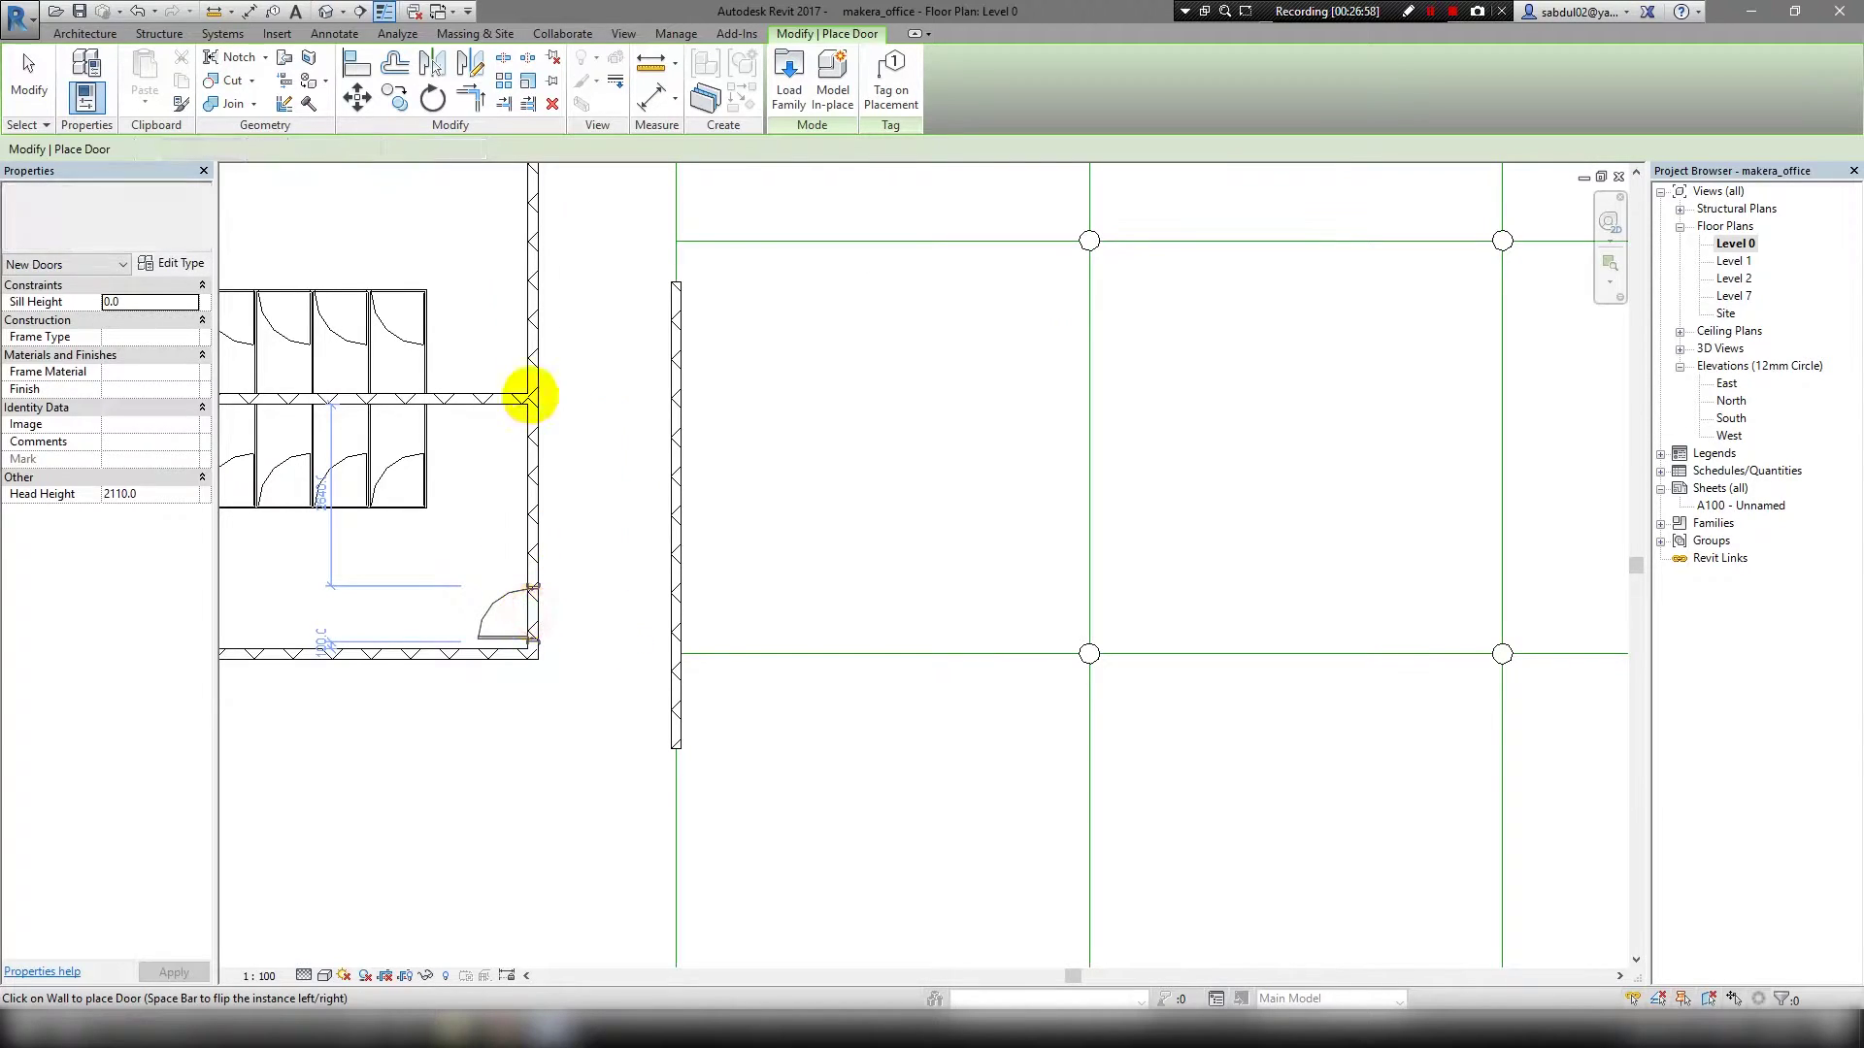
pyautogui.moveTo(542, 201); pyautogui.dragTo(538, 444, button='middle')
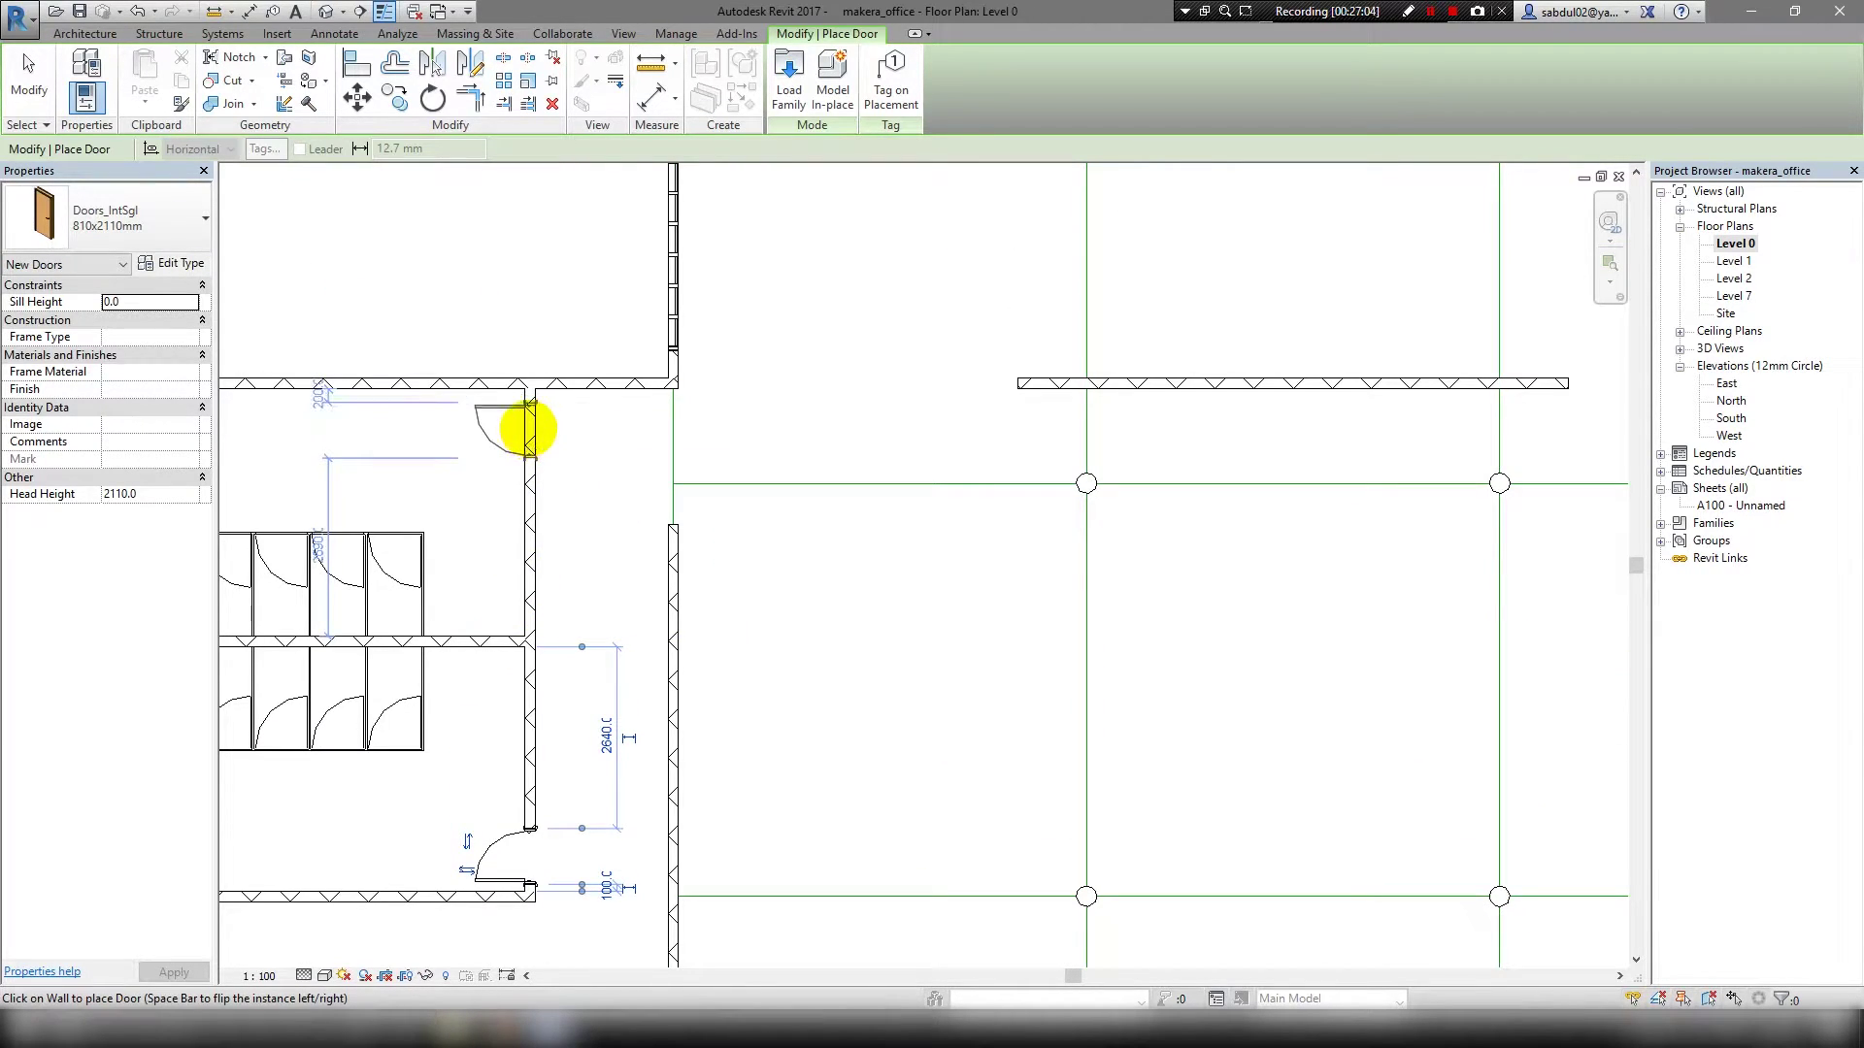
pyautogui.click(529, 428)
pyautogui.press('Escape')
pyautogui.press('Escape')
pyautogui.scroll(-3, 568, 476)
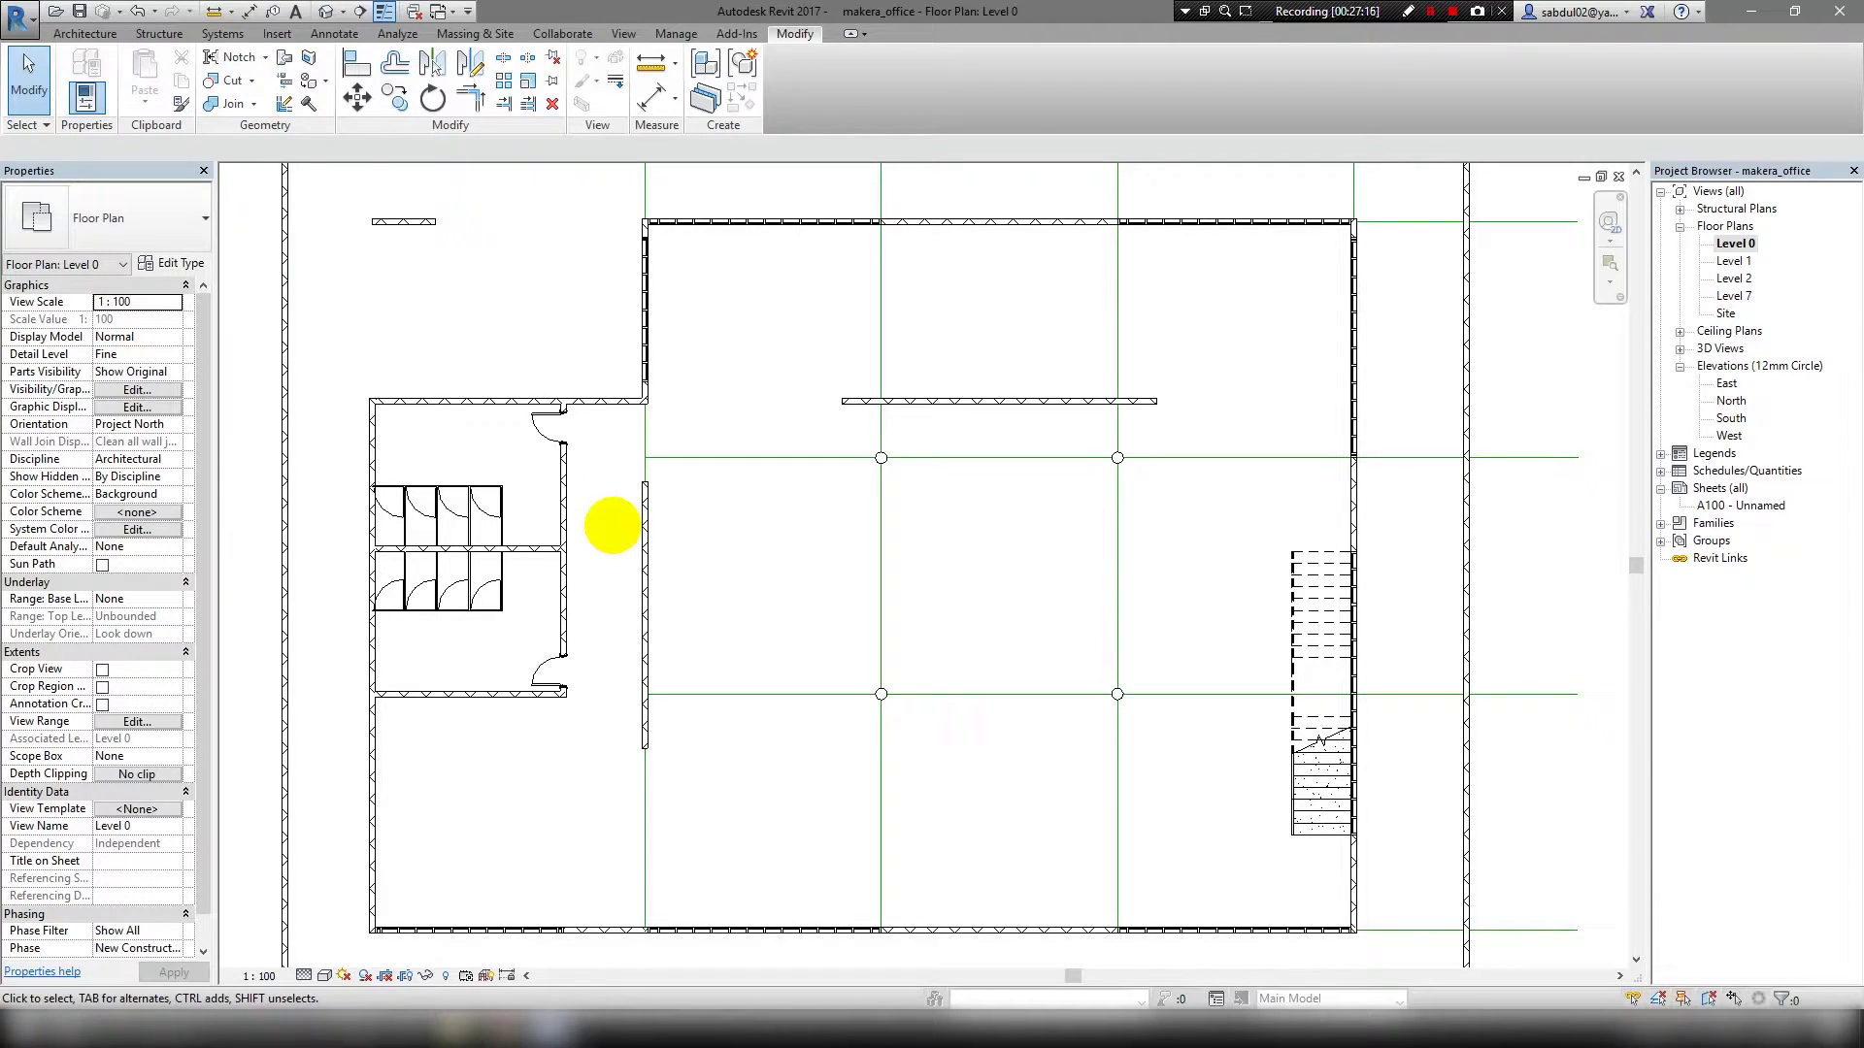
pyautogui.doubleClick(1734, 260)
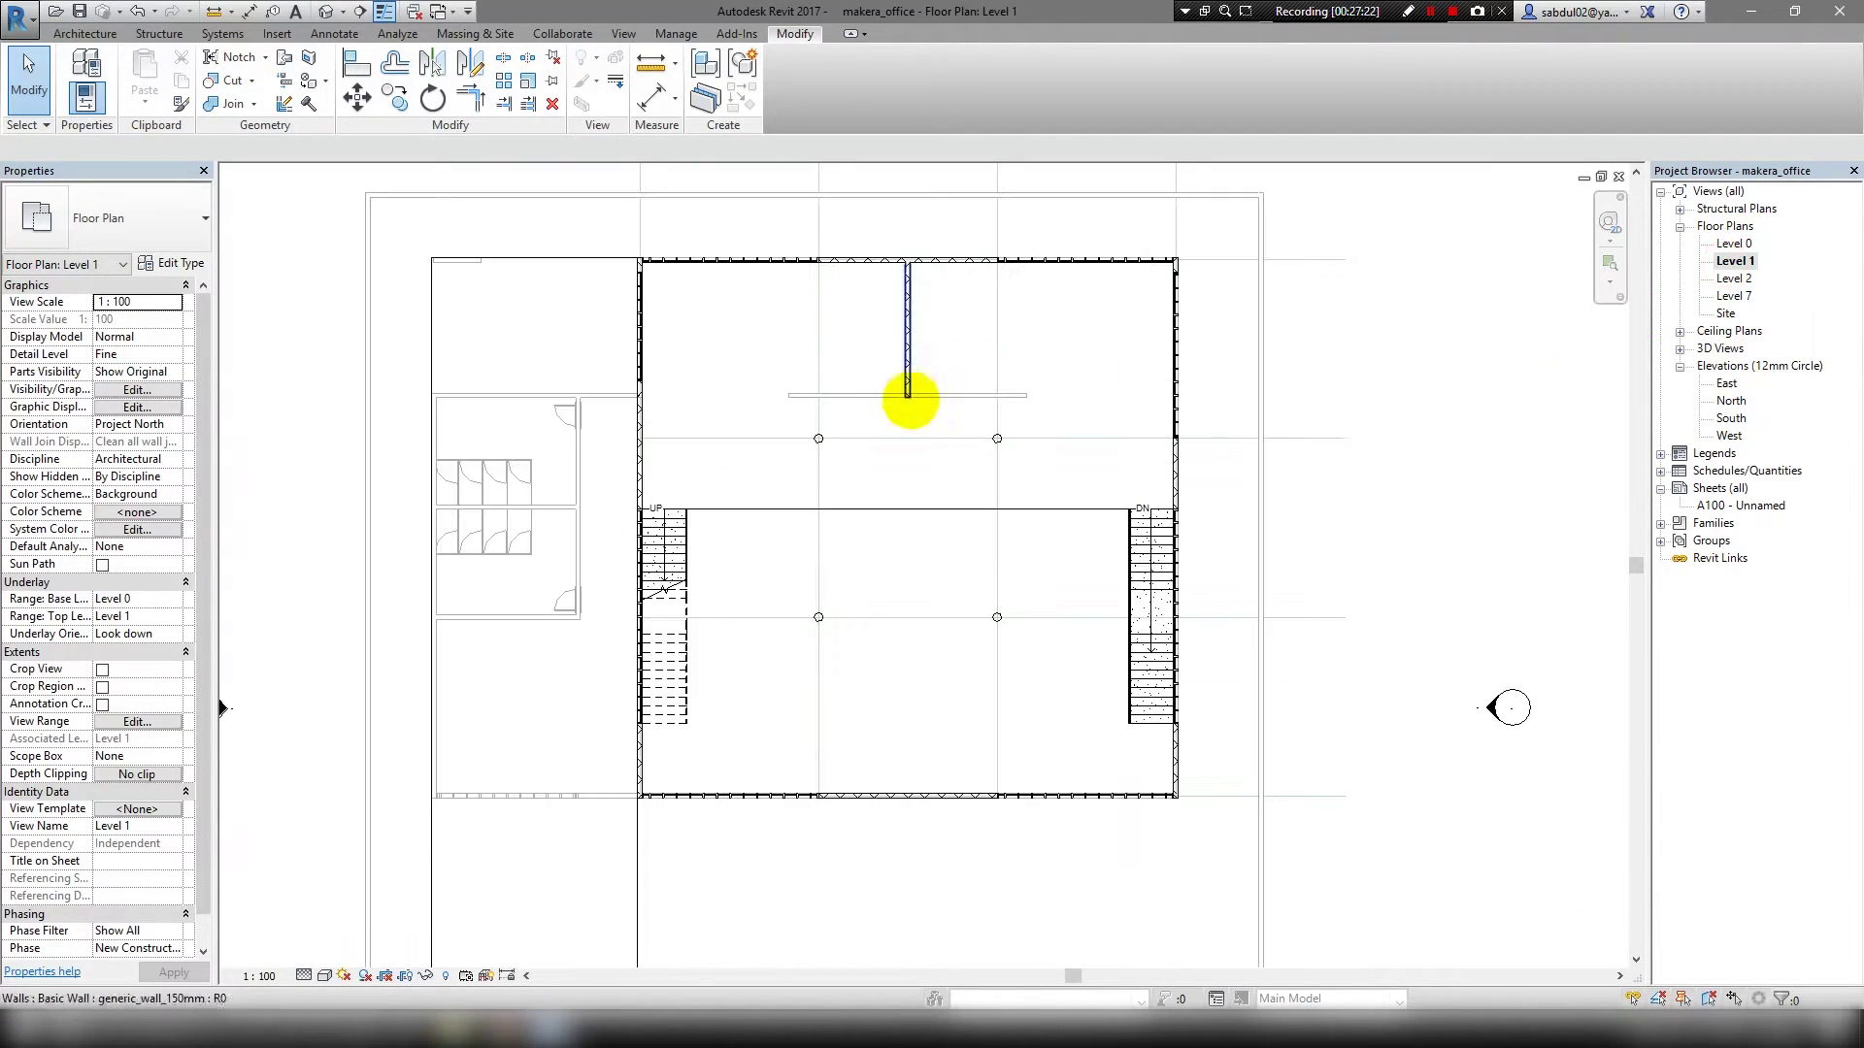
# Sketch two diagonal generic_wall_150mm walls, up to Level 2, between the columns and partition.
pyautogui.scroll(2, 909, 412)
pyautogui.press('w')
pyautogui.press('a')
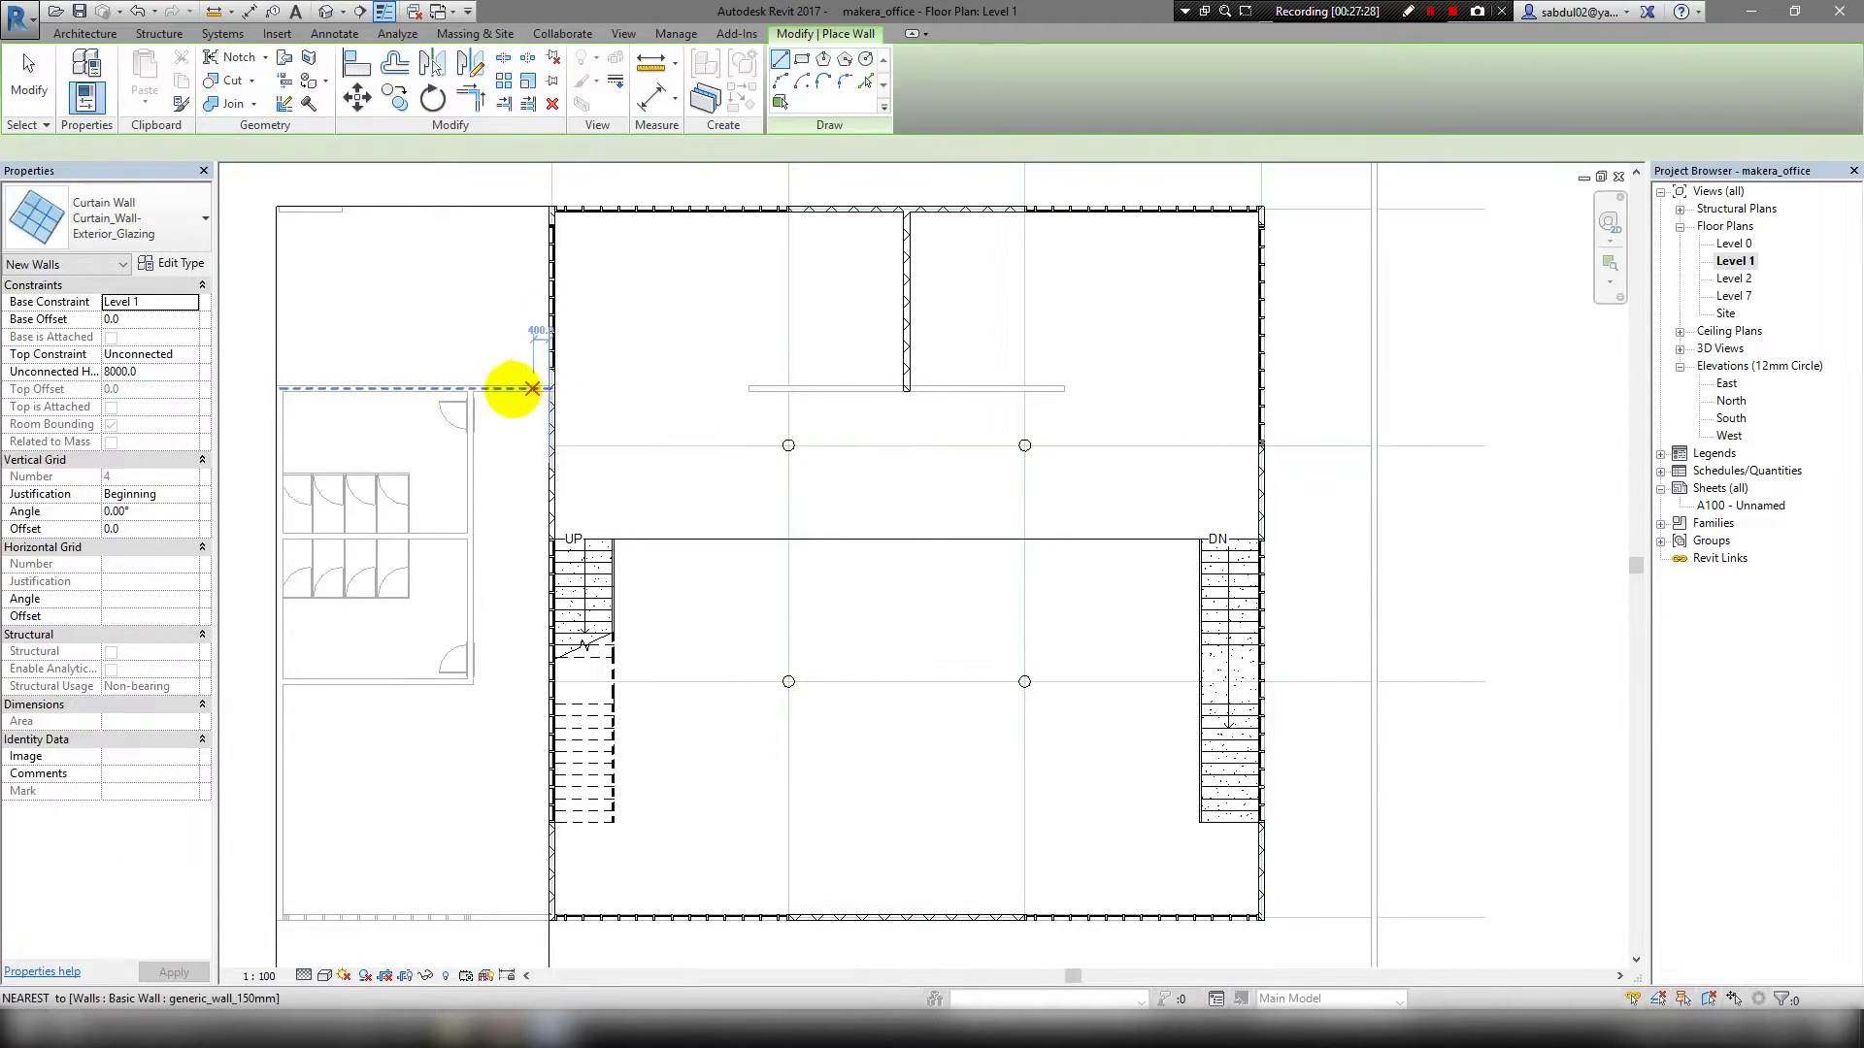
pyautogui.click(137, 216)
pyautogui.scroll(3, 136, 291)
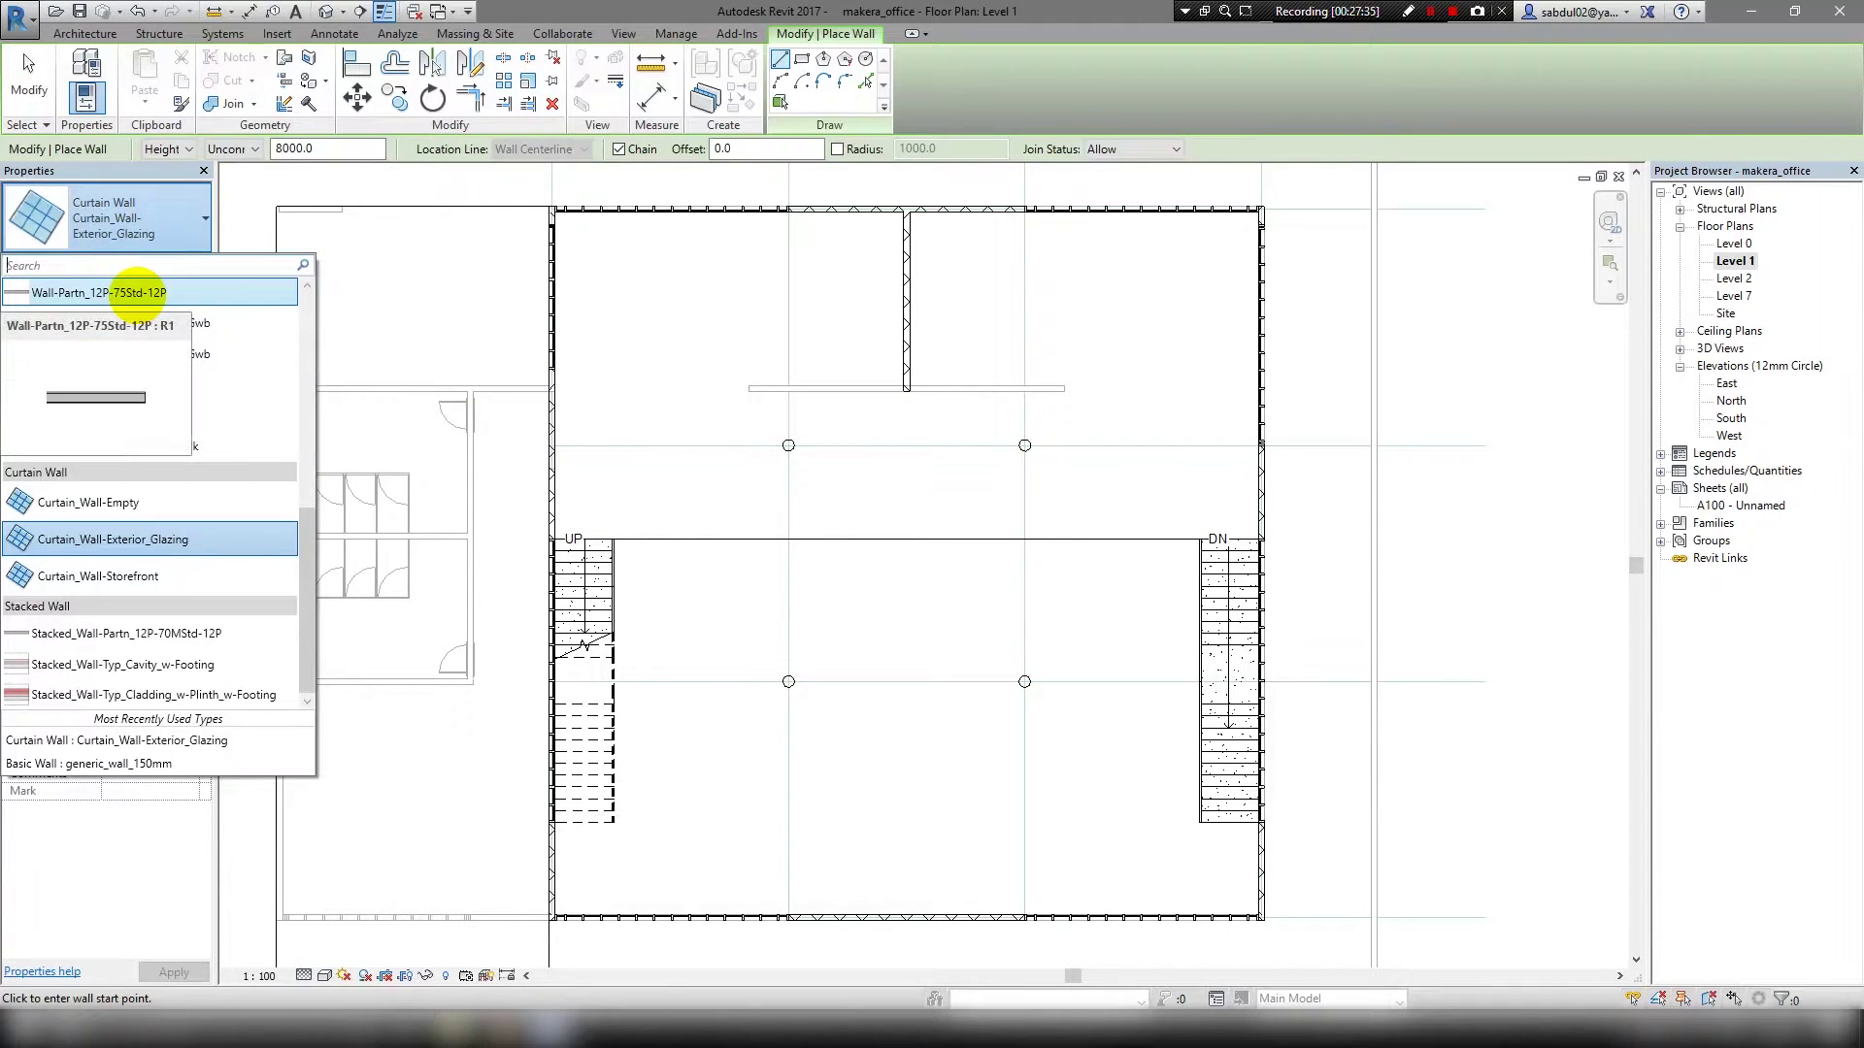
pyautogui.click(88, 763)
pyautogui.scroll(2, 755, 419)
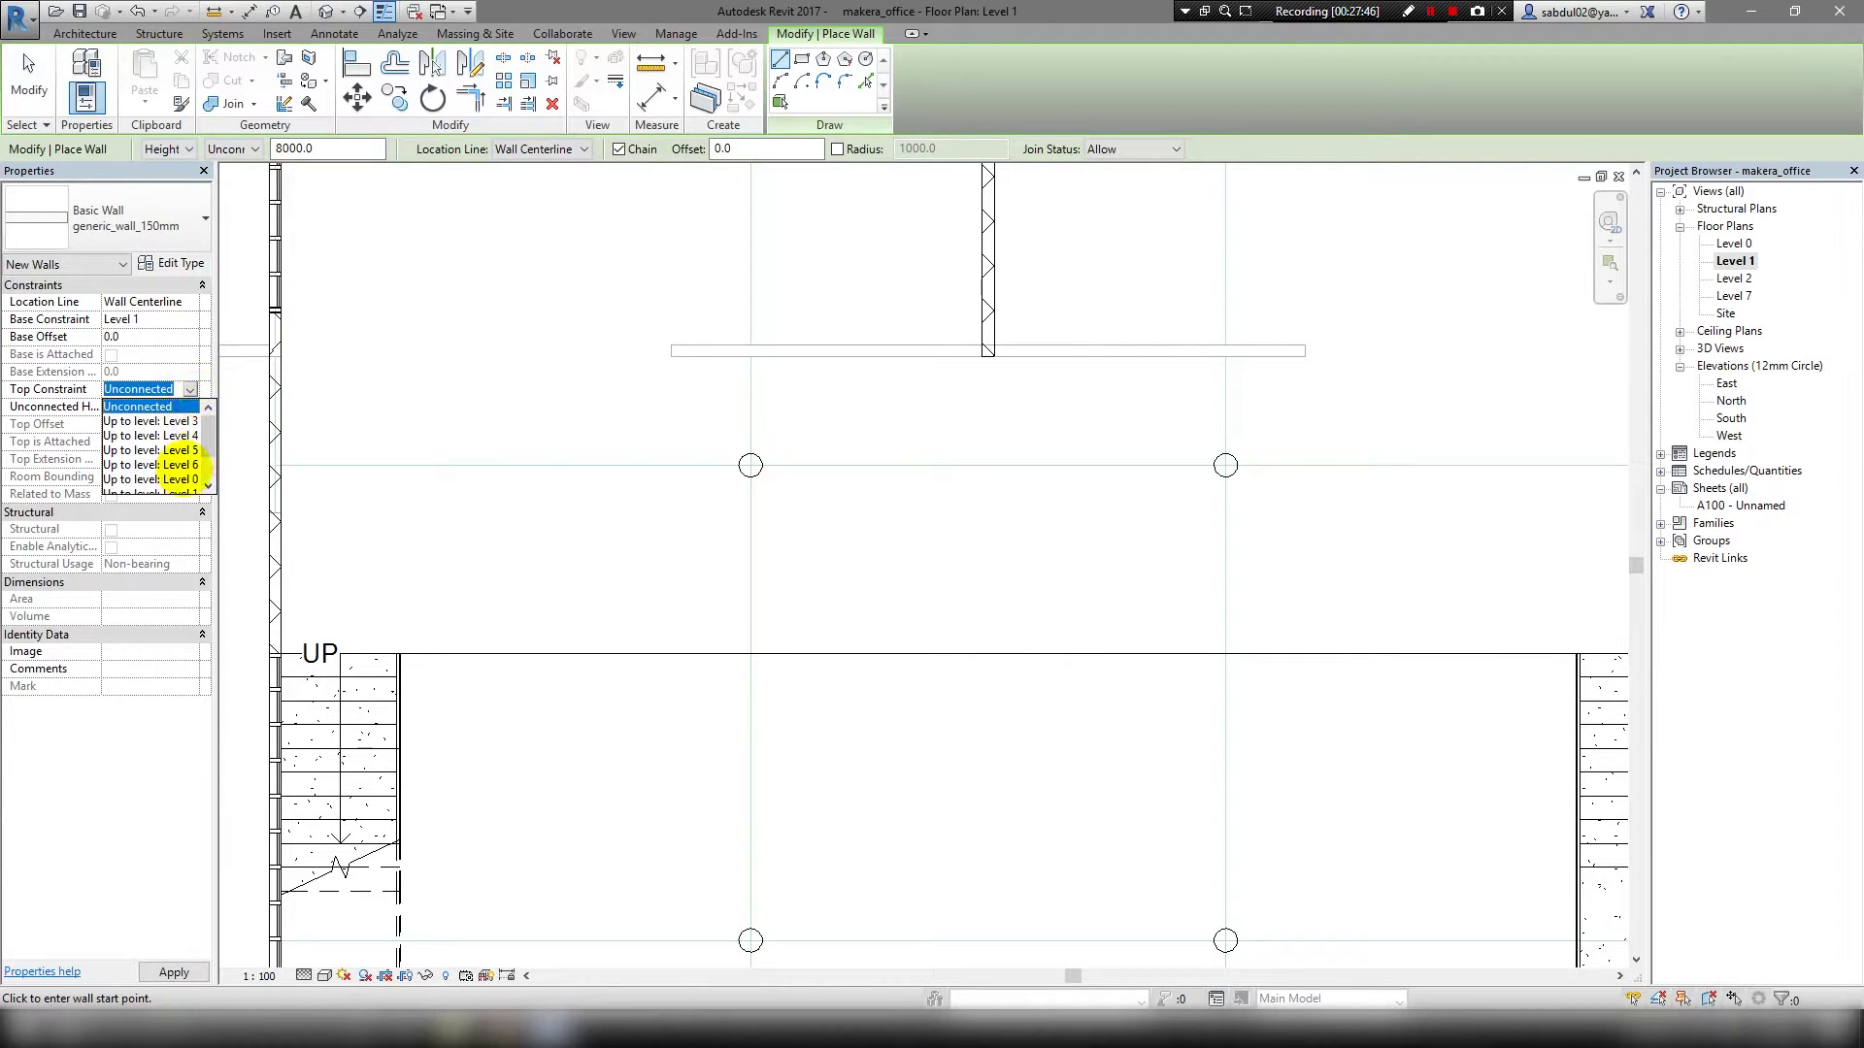
pyautogui.click(183, 465)
pyautogui.click(751, 464)
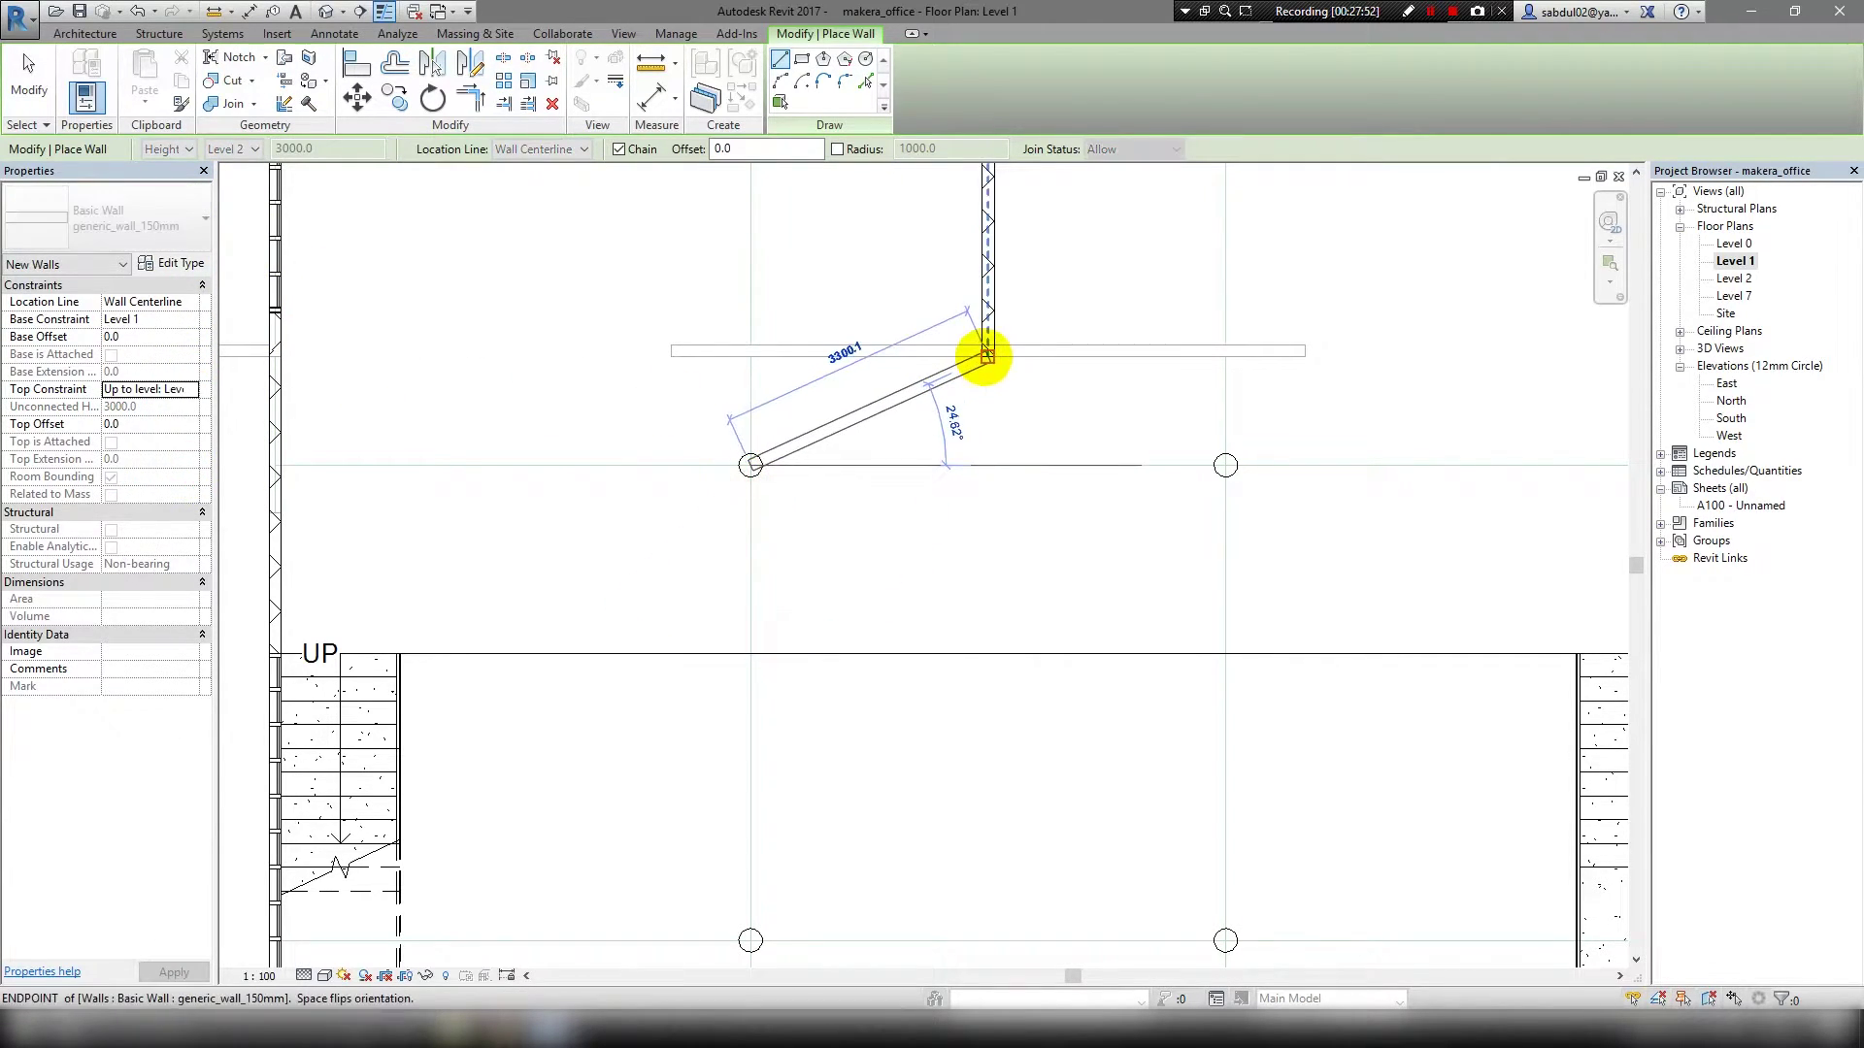
pyautogui.click(988, 357)
pyautogui.click(1225, 465)
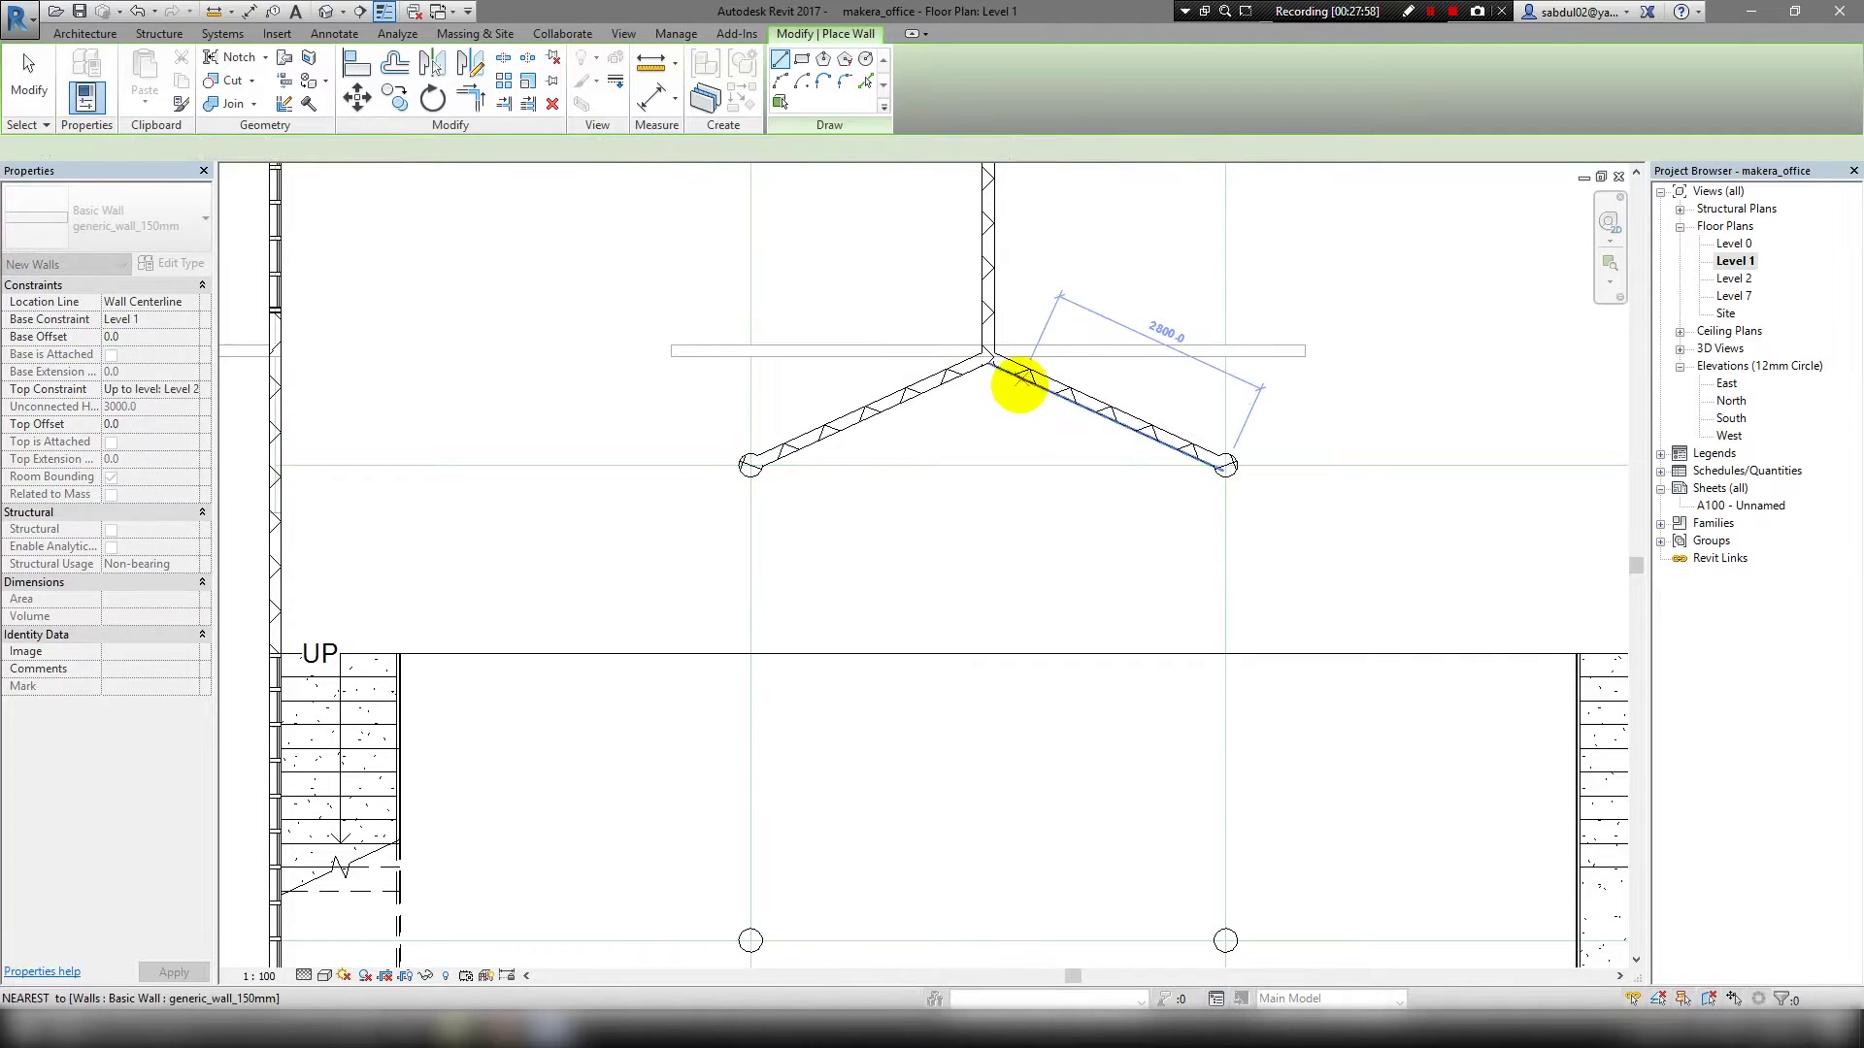
pyautogui.press('Escape')
pyautogui.press('Escape')
# Delete the vertical partition wall and the right diagonal wall.
pyautogui.scroll(-2, 1090, 403)
pyautogui.scroll(-2, 981, 499)
pyautogui.scroll(-1, 840, 418)
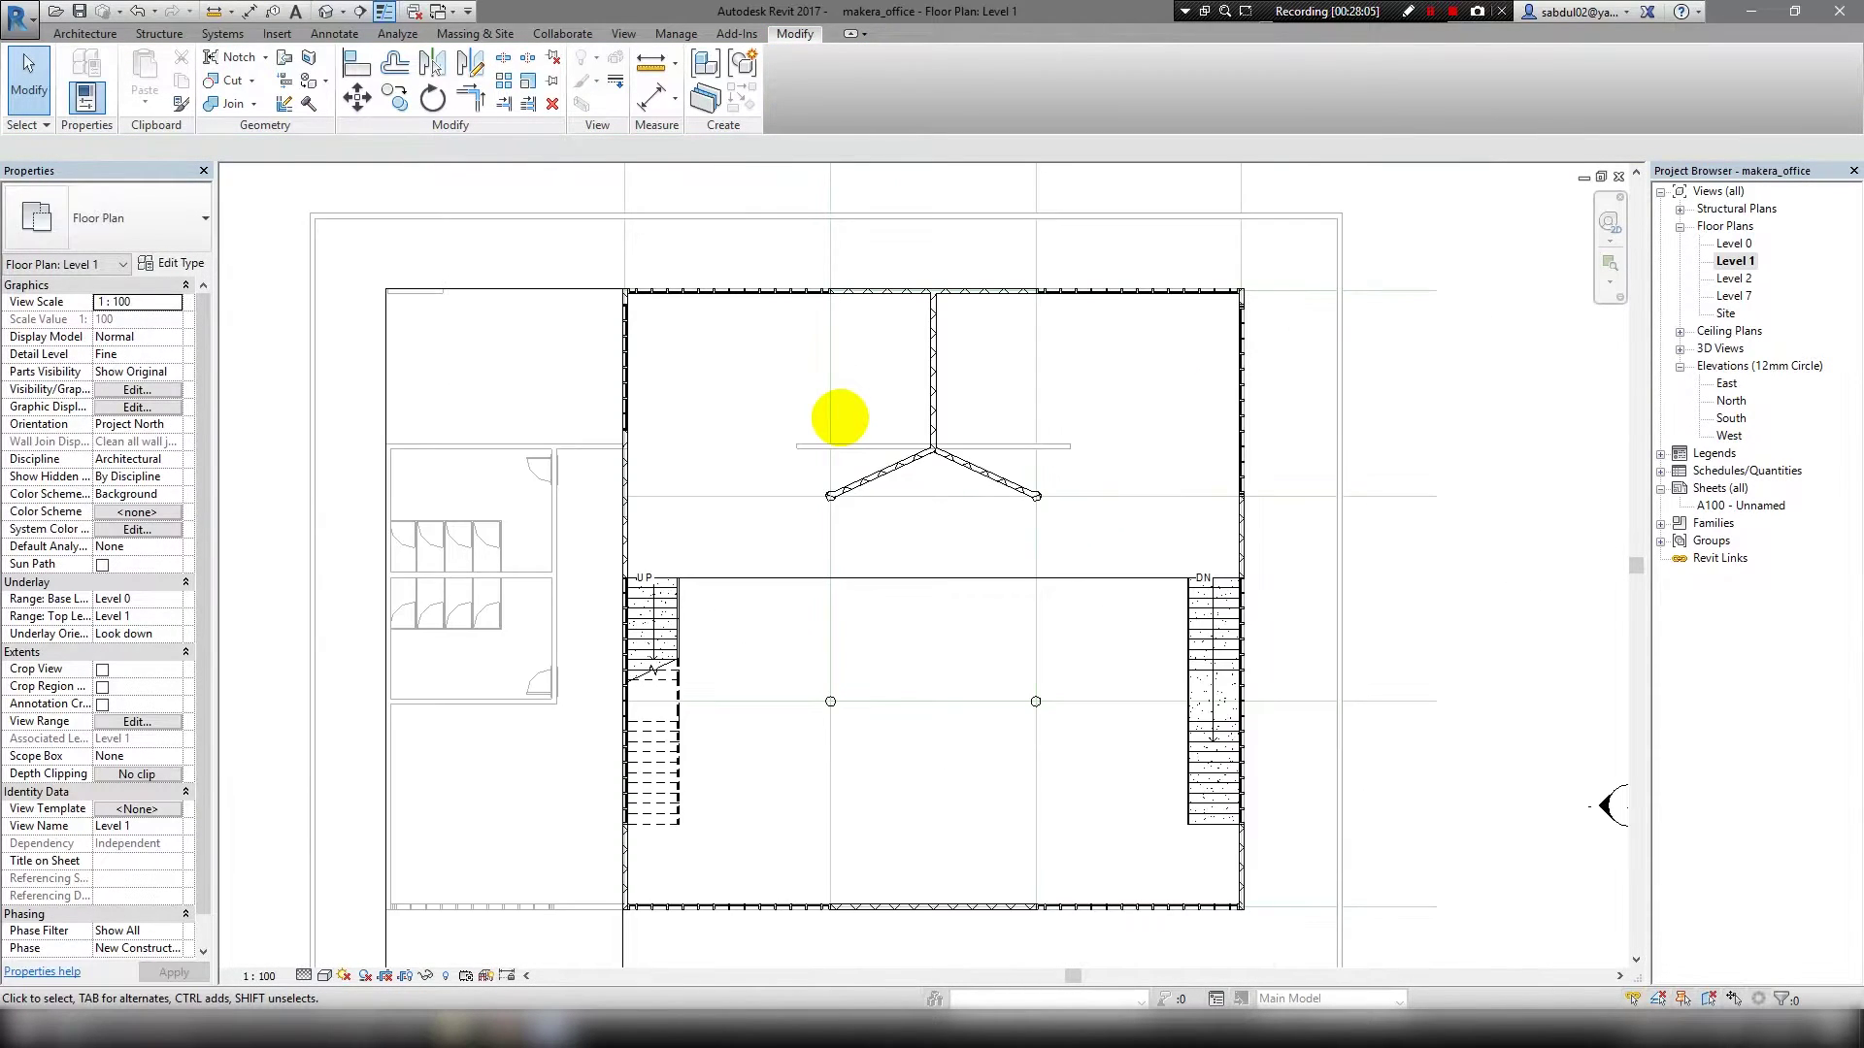
pyautogui.scroll(1, 839, 417)
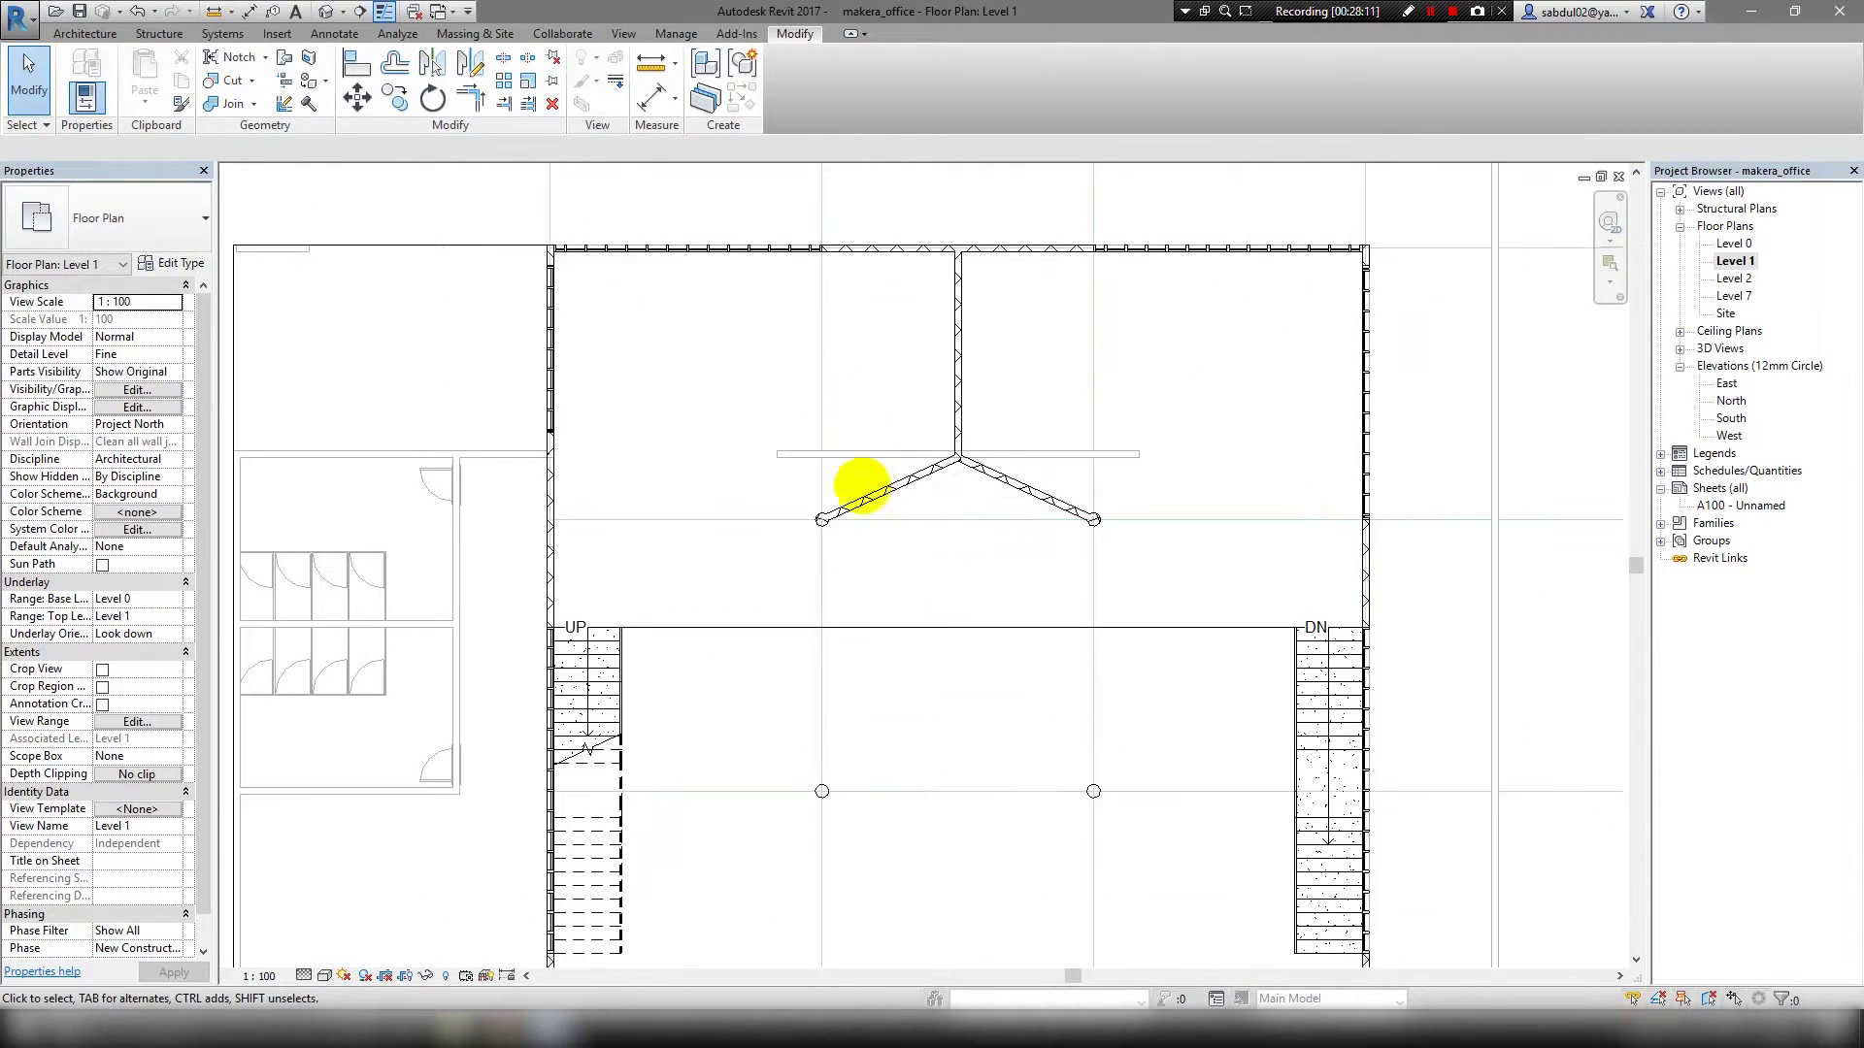
pyautogui.scroll(2, 1019, 610)
pyautogui.scroll(2, 911, 453)
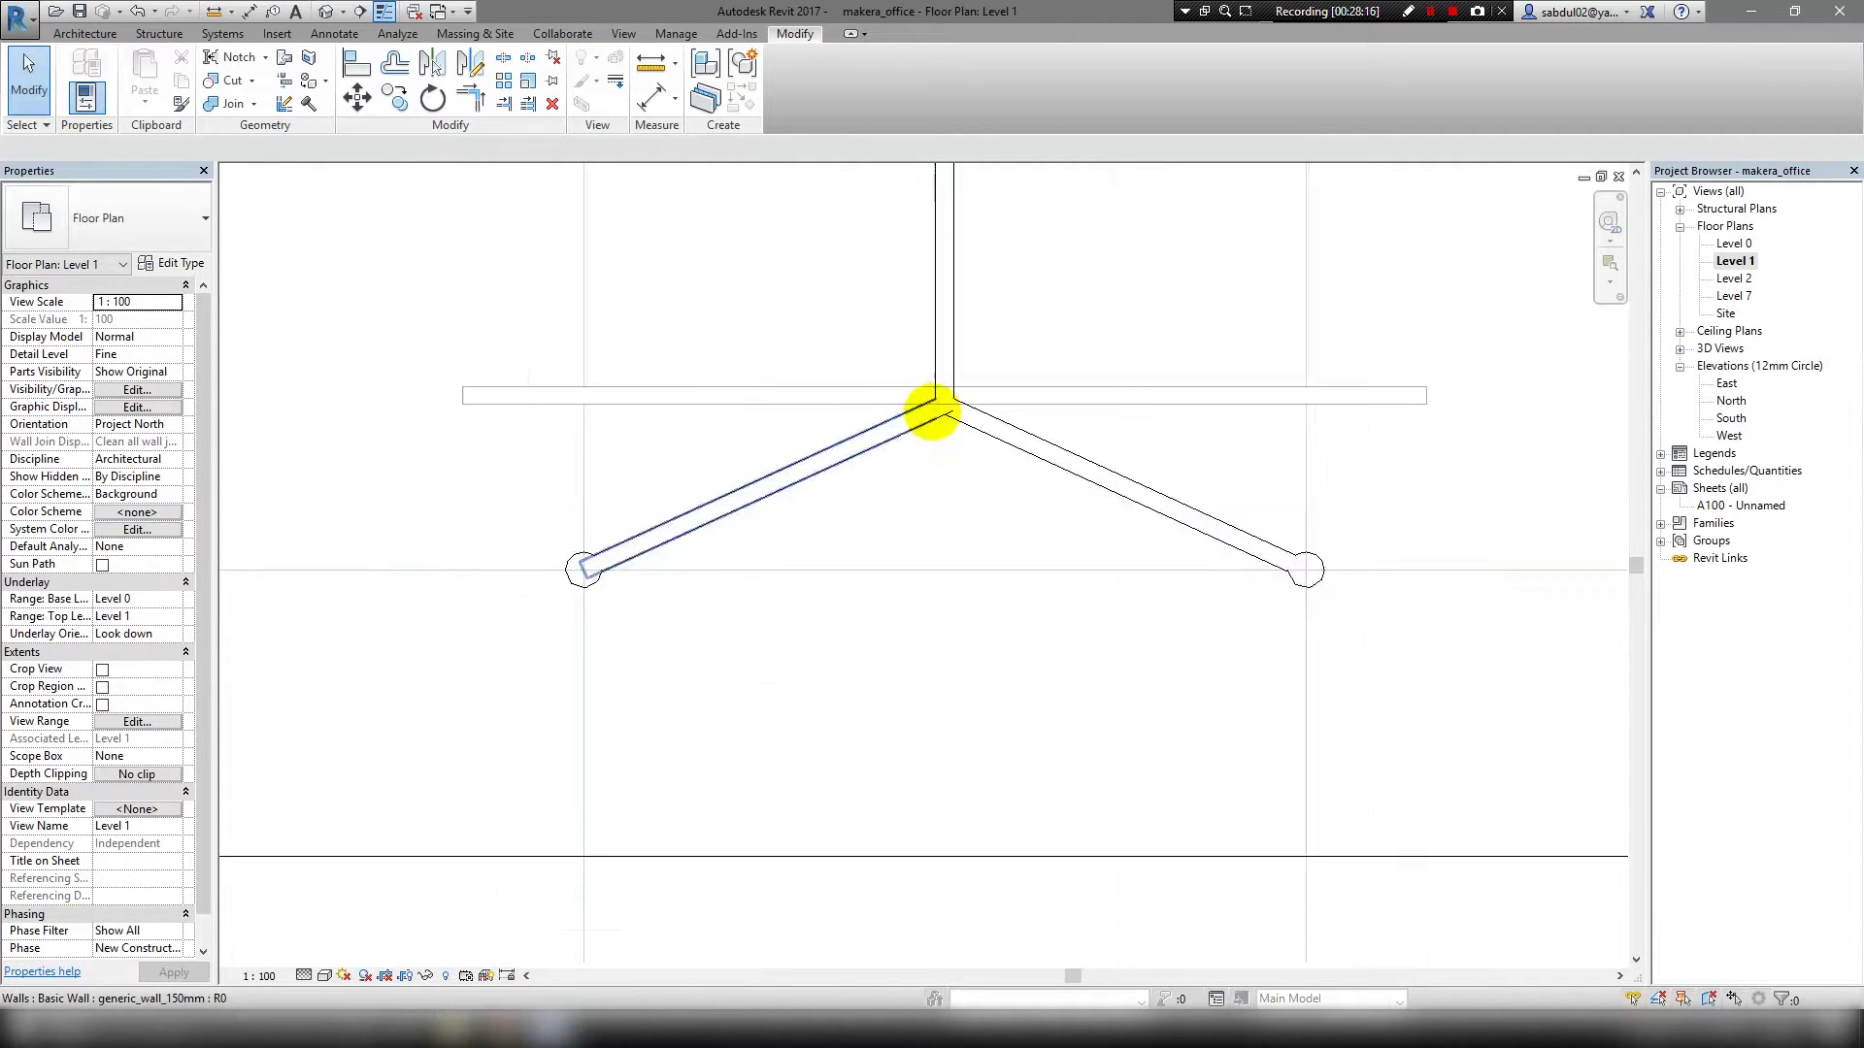
pyautogui.click(933, 367)
pyautogui.click(1058, 437)
pyautogui.press('Escape')
pyautogui.scroll(-2, 935, 521)
pyautogui.scroll(-1, 934, 521)
pyautogui.moveTo(934, 521); pyautogui.dragTo(925, 421, button='middle')
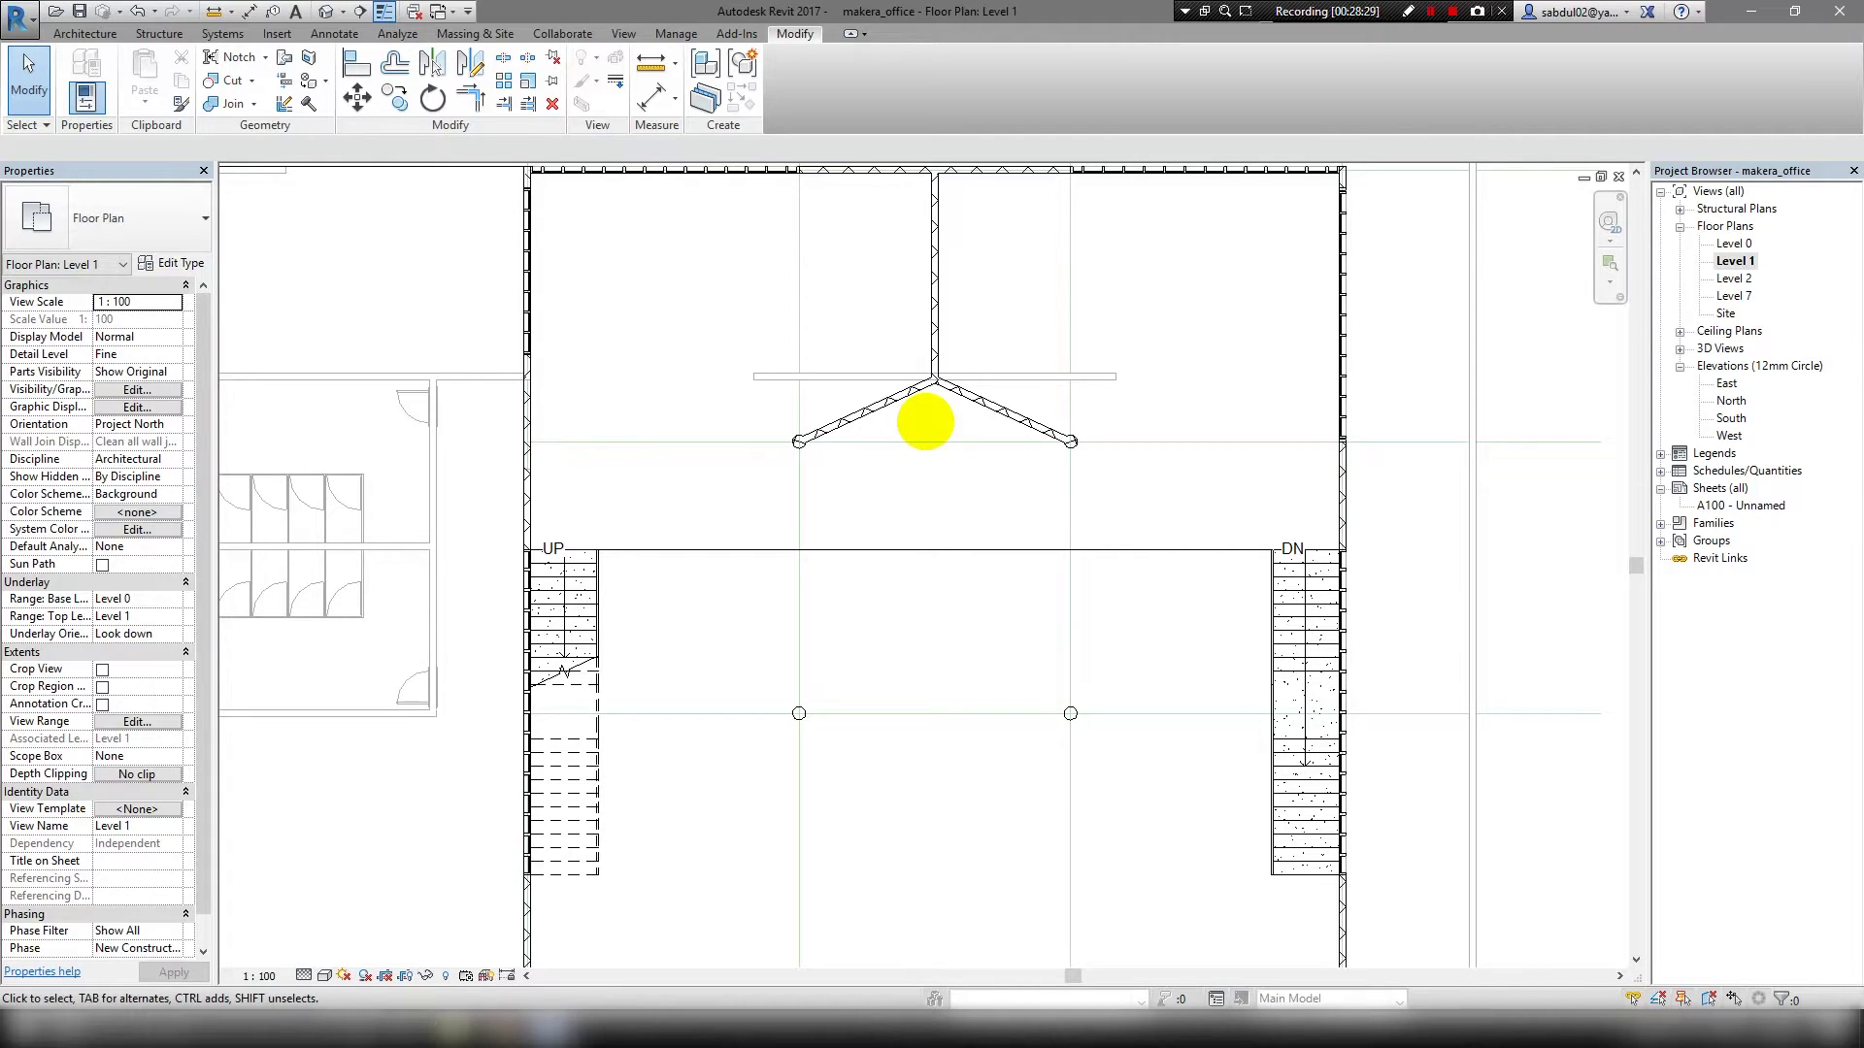
pyautogui.click(934, 304)
pyautogui.press('Delete')
pyautogui.click(971, 395)
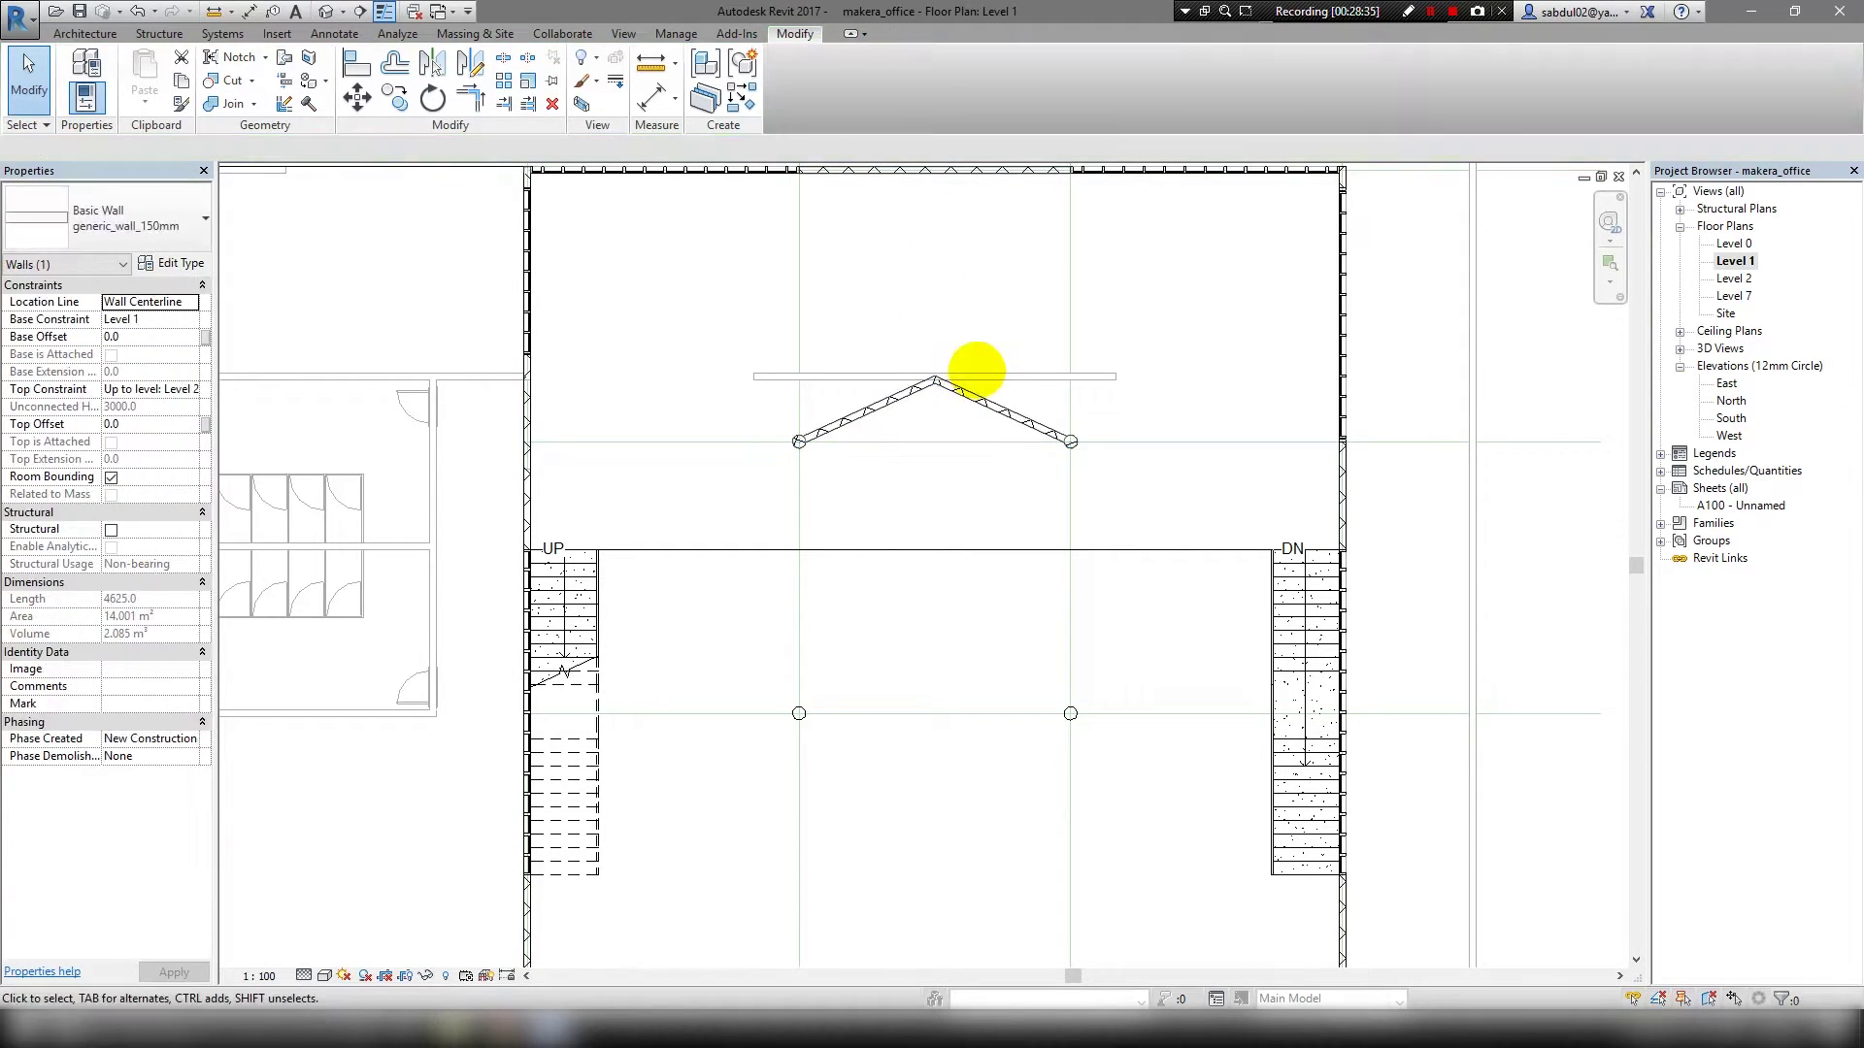
pyautogui.press('Delete')
# Rotate the left diagonal wall and add a wall from its end to the outer top wall.
pyautogui.click(844, 419)
pyautogui.press('r')
pyautogui.press('o')
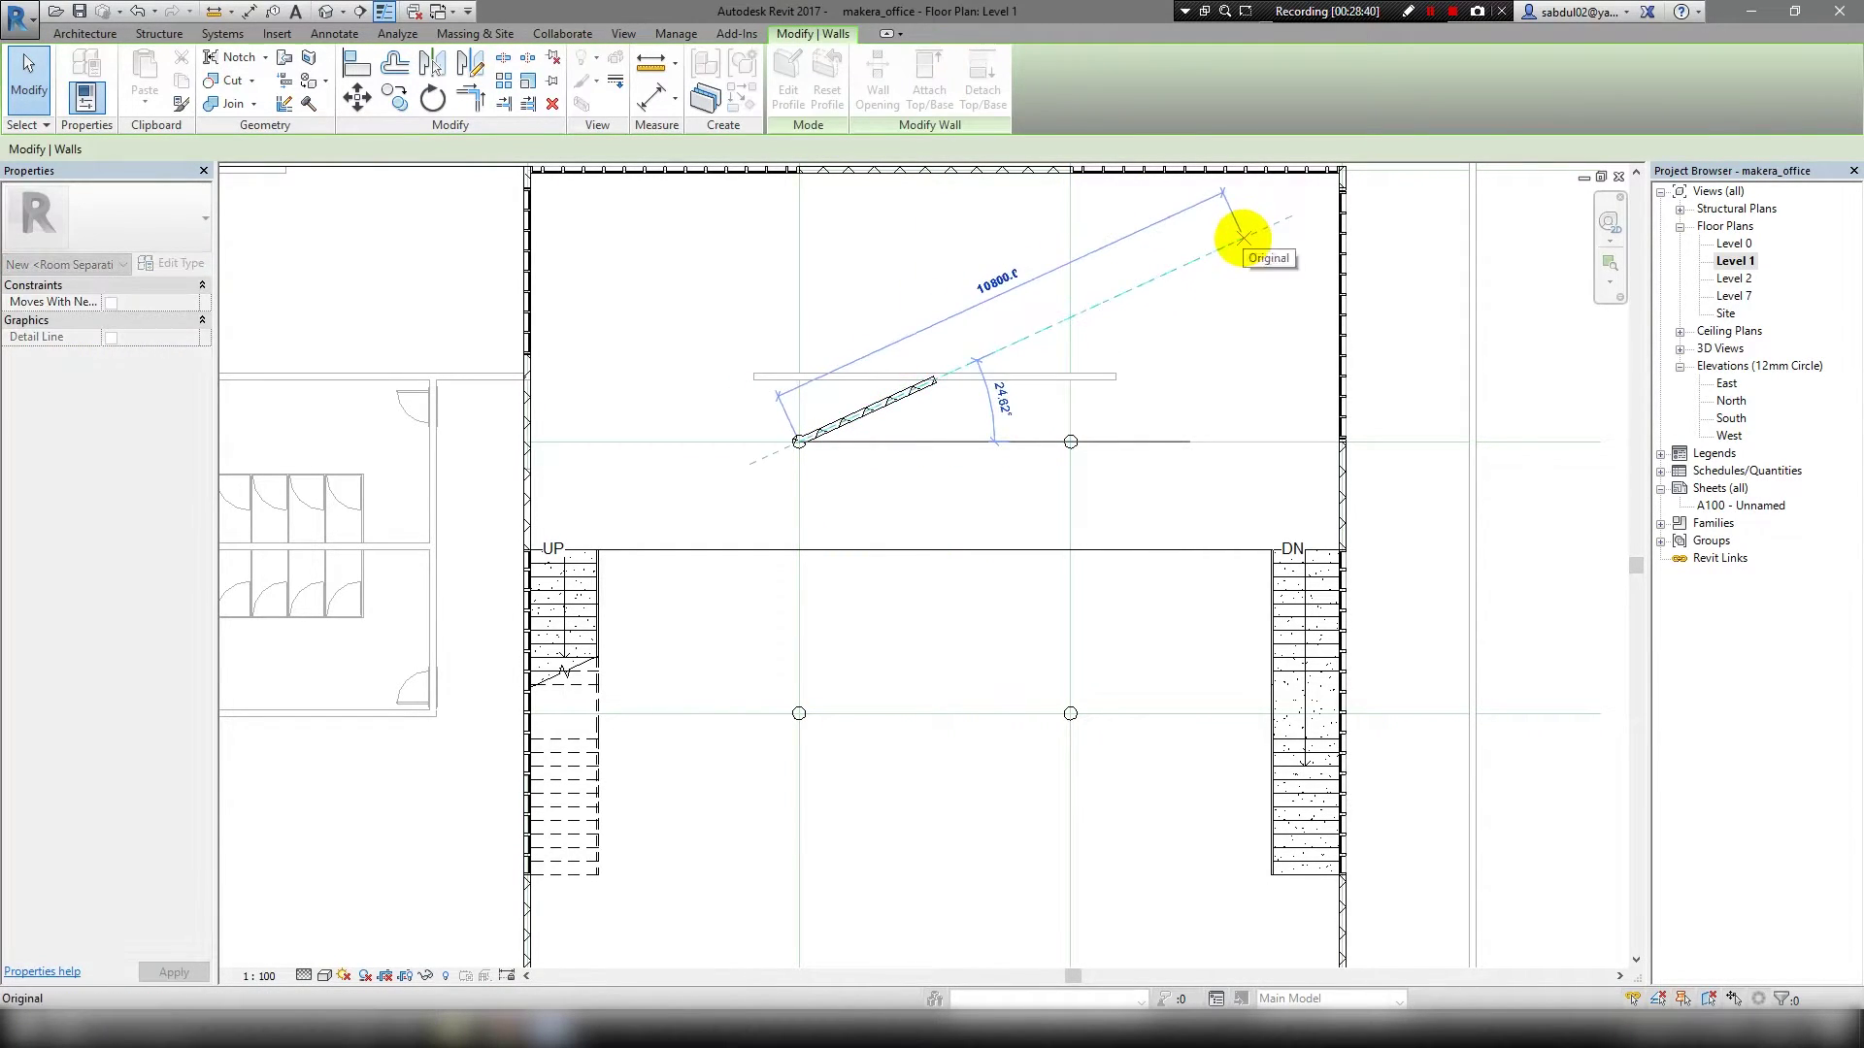
pyautogui.click(1072, 315)
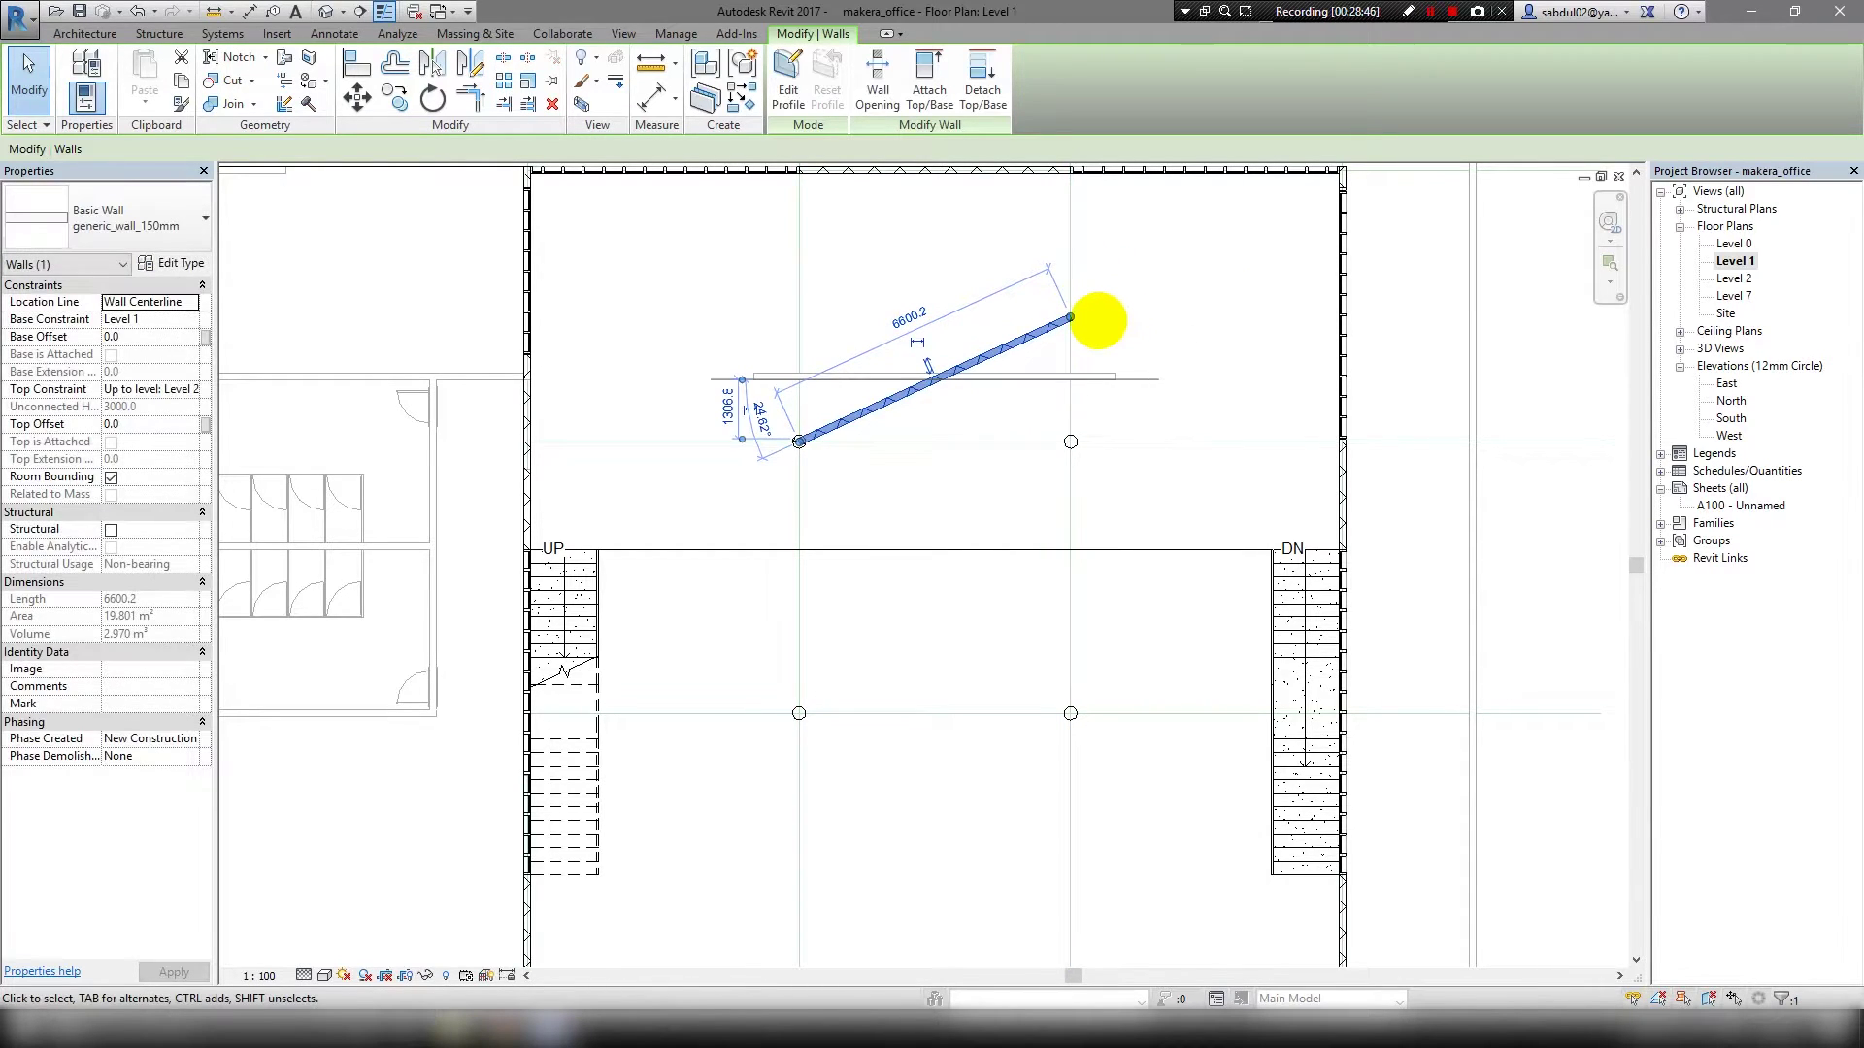
pyautogui.press('a')
pyautogui.click(1071, 317)
pyautogui.scroll(2, 1071, 317)
pyautogui.scroll(2, 1067, 318)
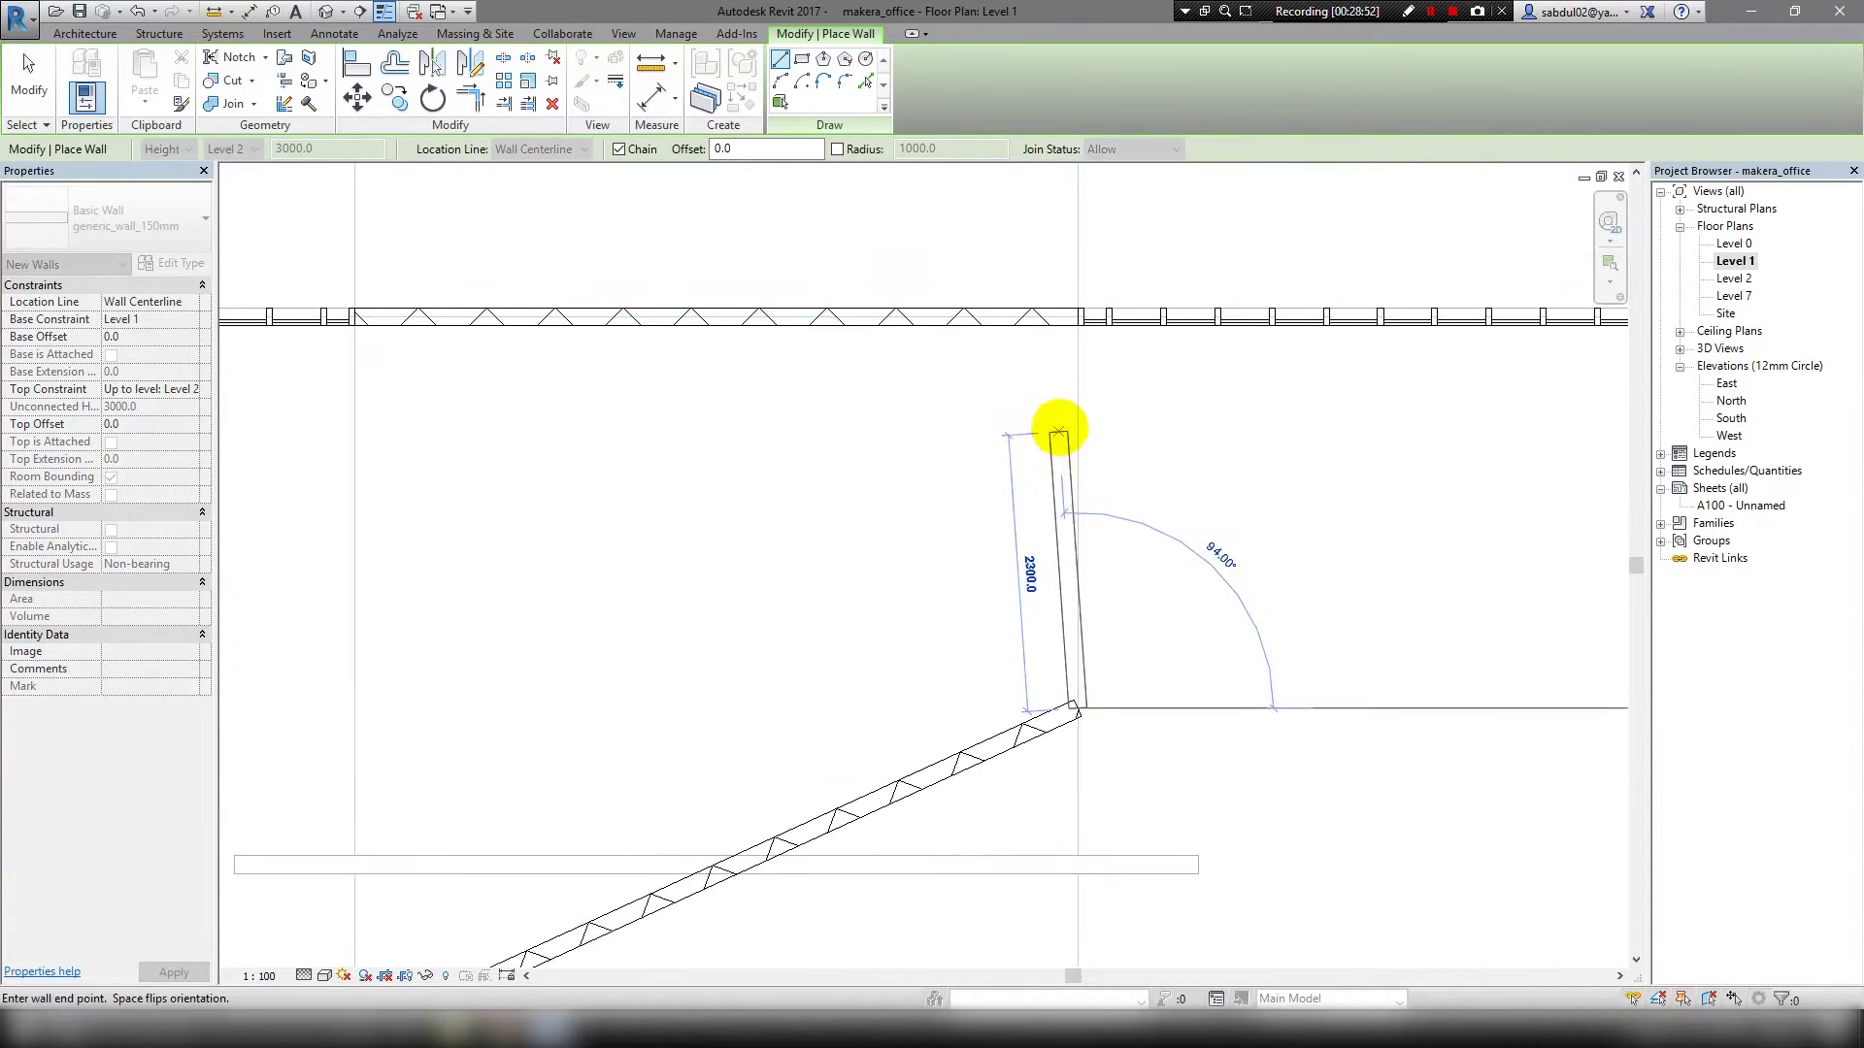
pyautogui.scroll(2, 1060, 321)
pyautogui.click(1076, 713)
pyautogui.press('Escape')
pyautogui.press('Escape')
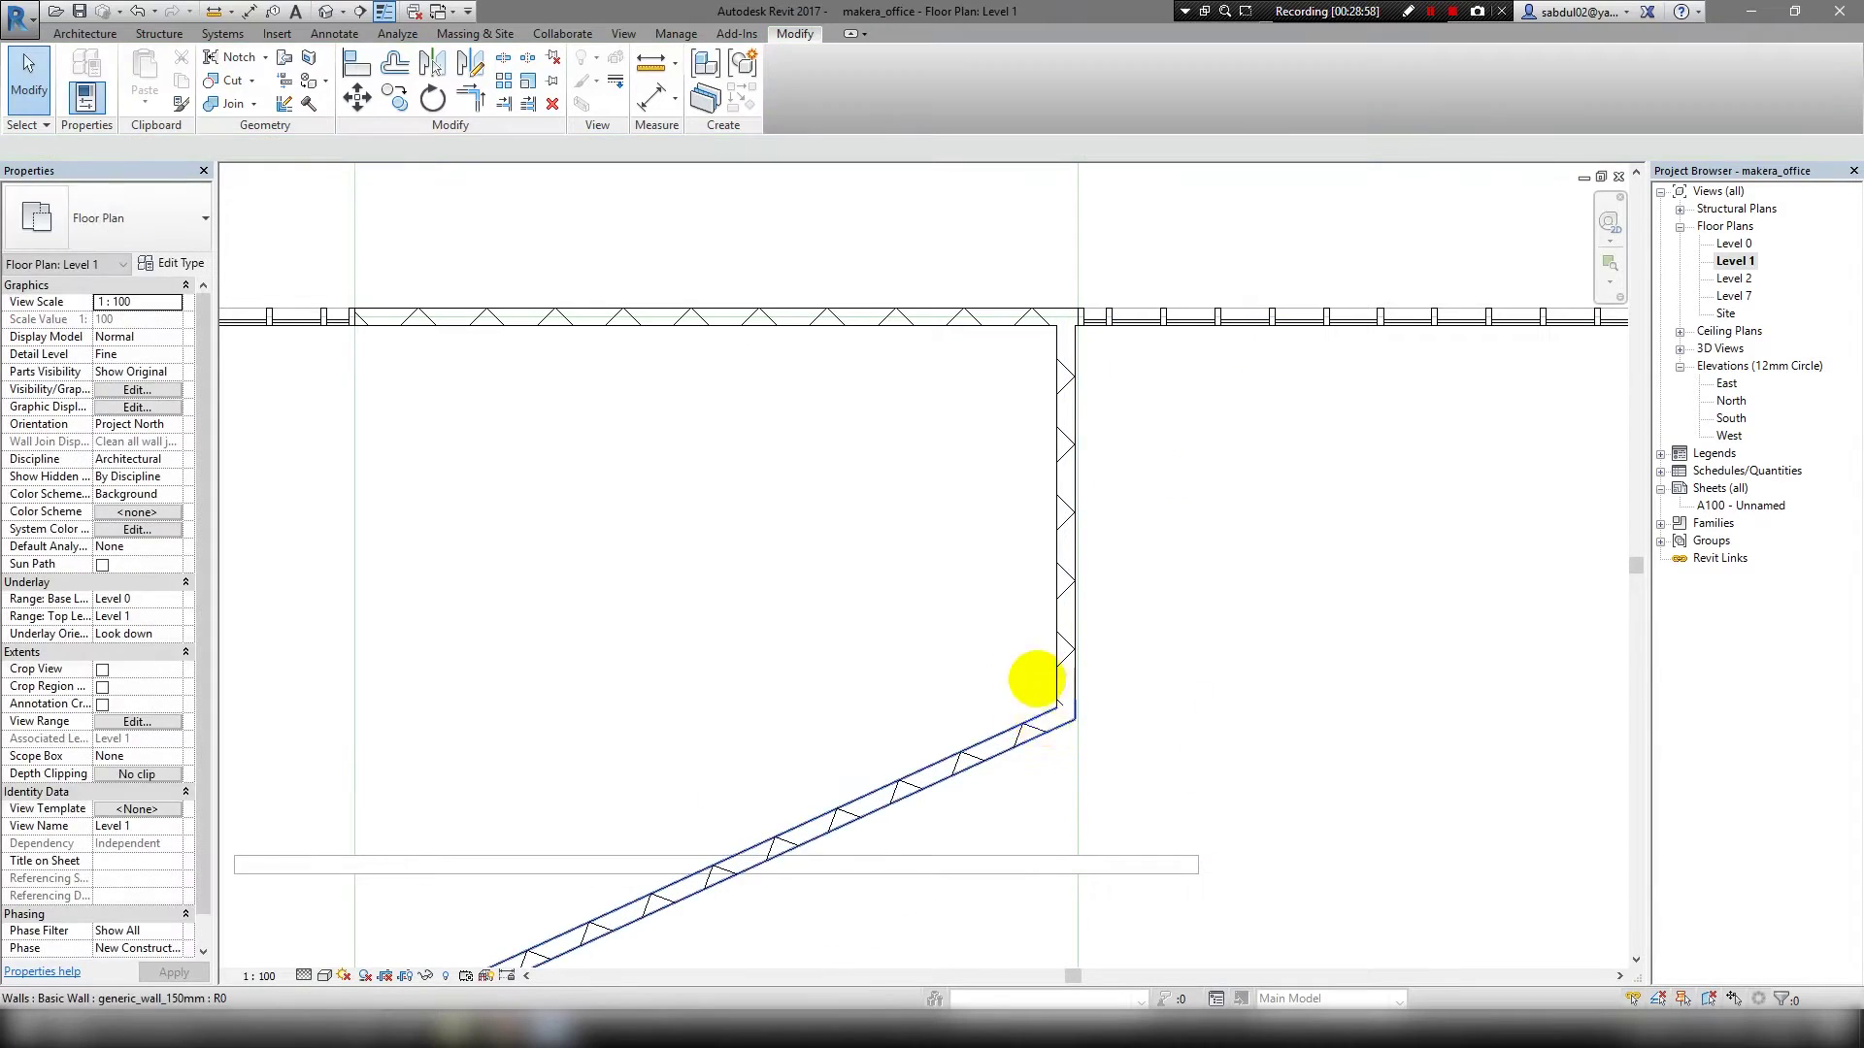
# Delete the remaining diagonal wall and the short vertical wall.
pyautogui.scroll(-3, 1037, 471)
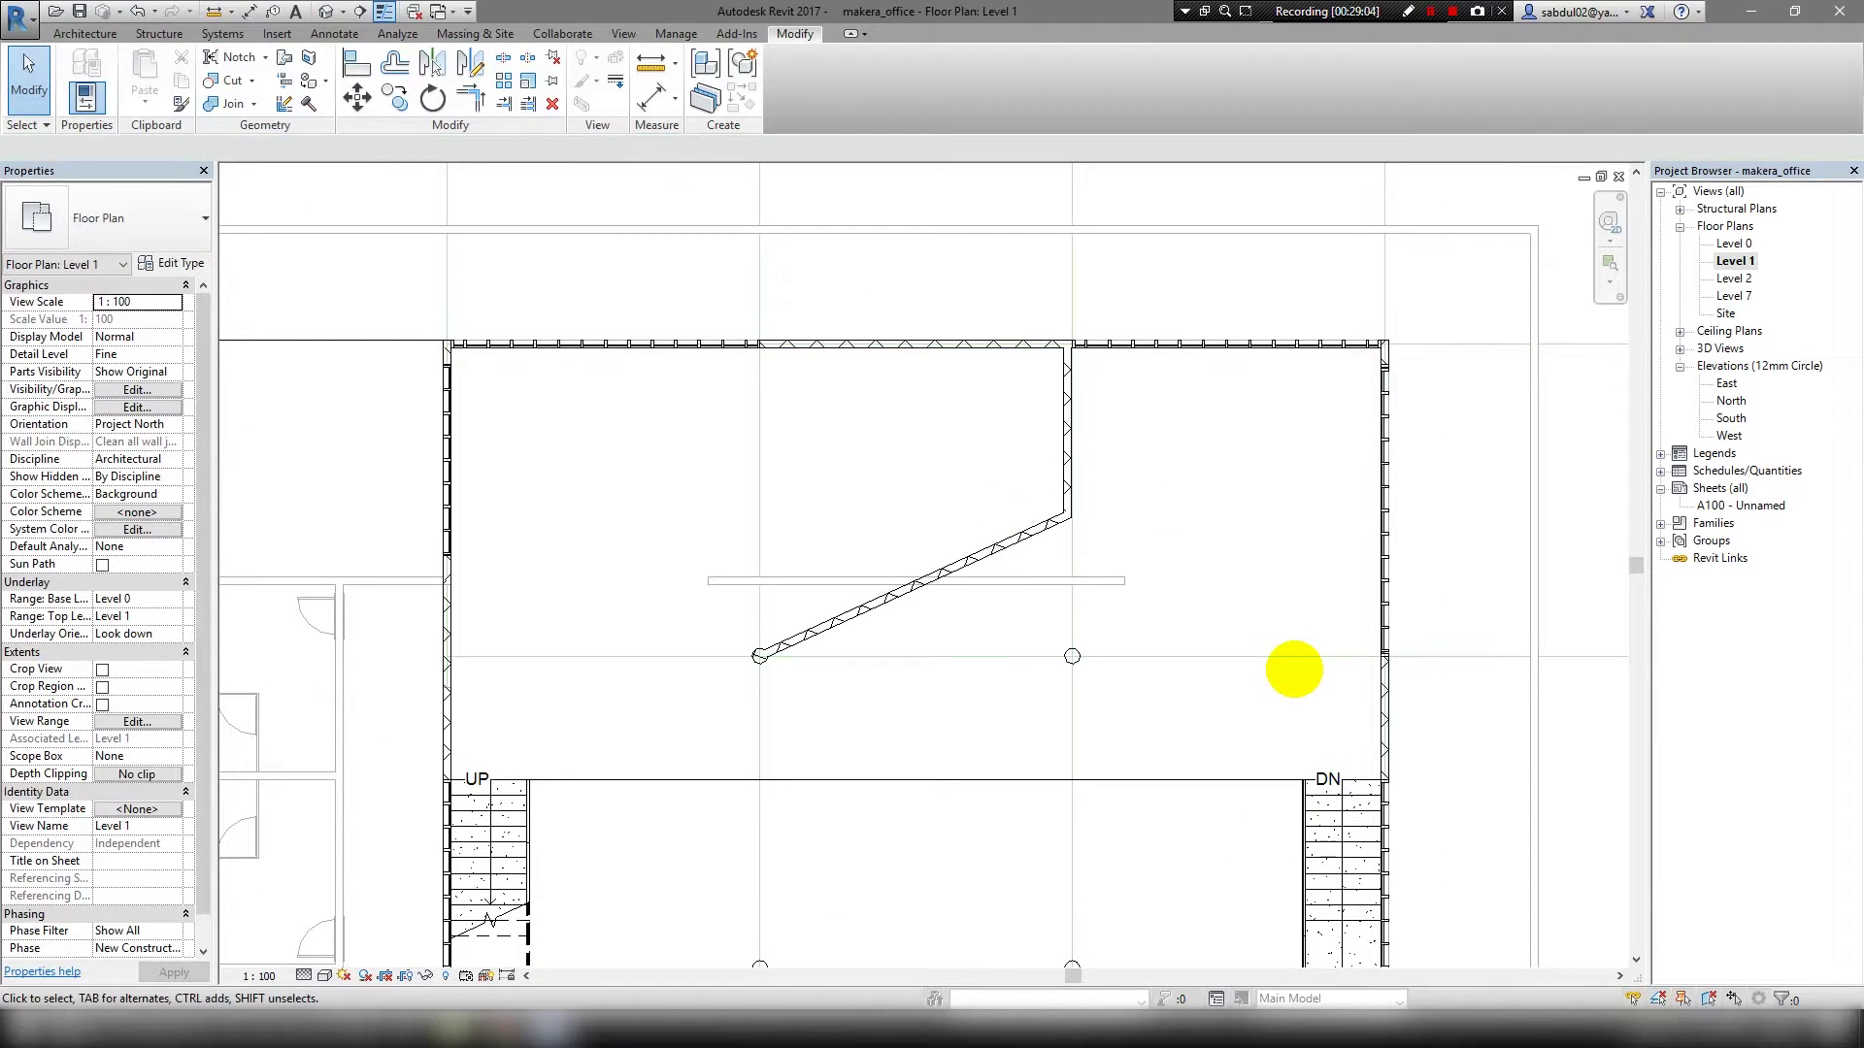
pyautogui.click(1048, 525)
pyautogui.press('Delete')
pyautogui.click(1068, 456)
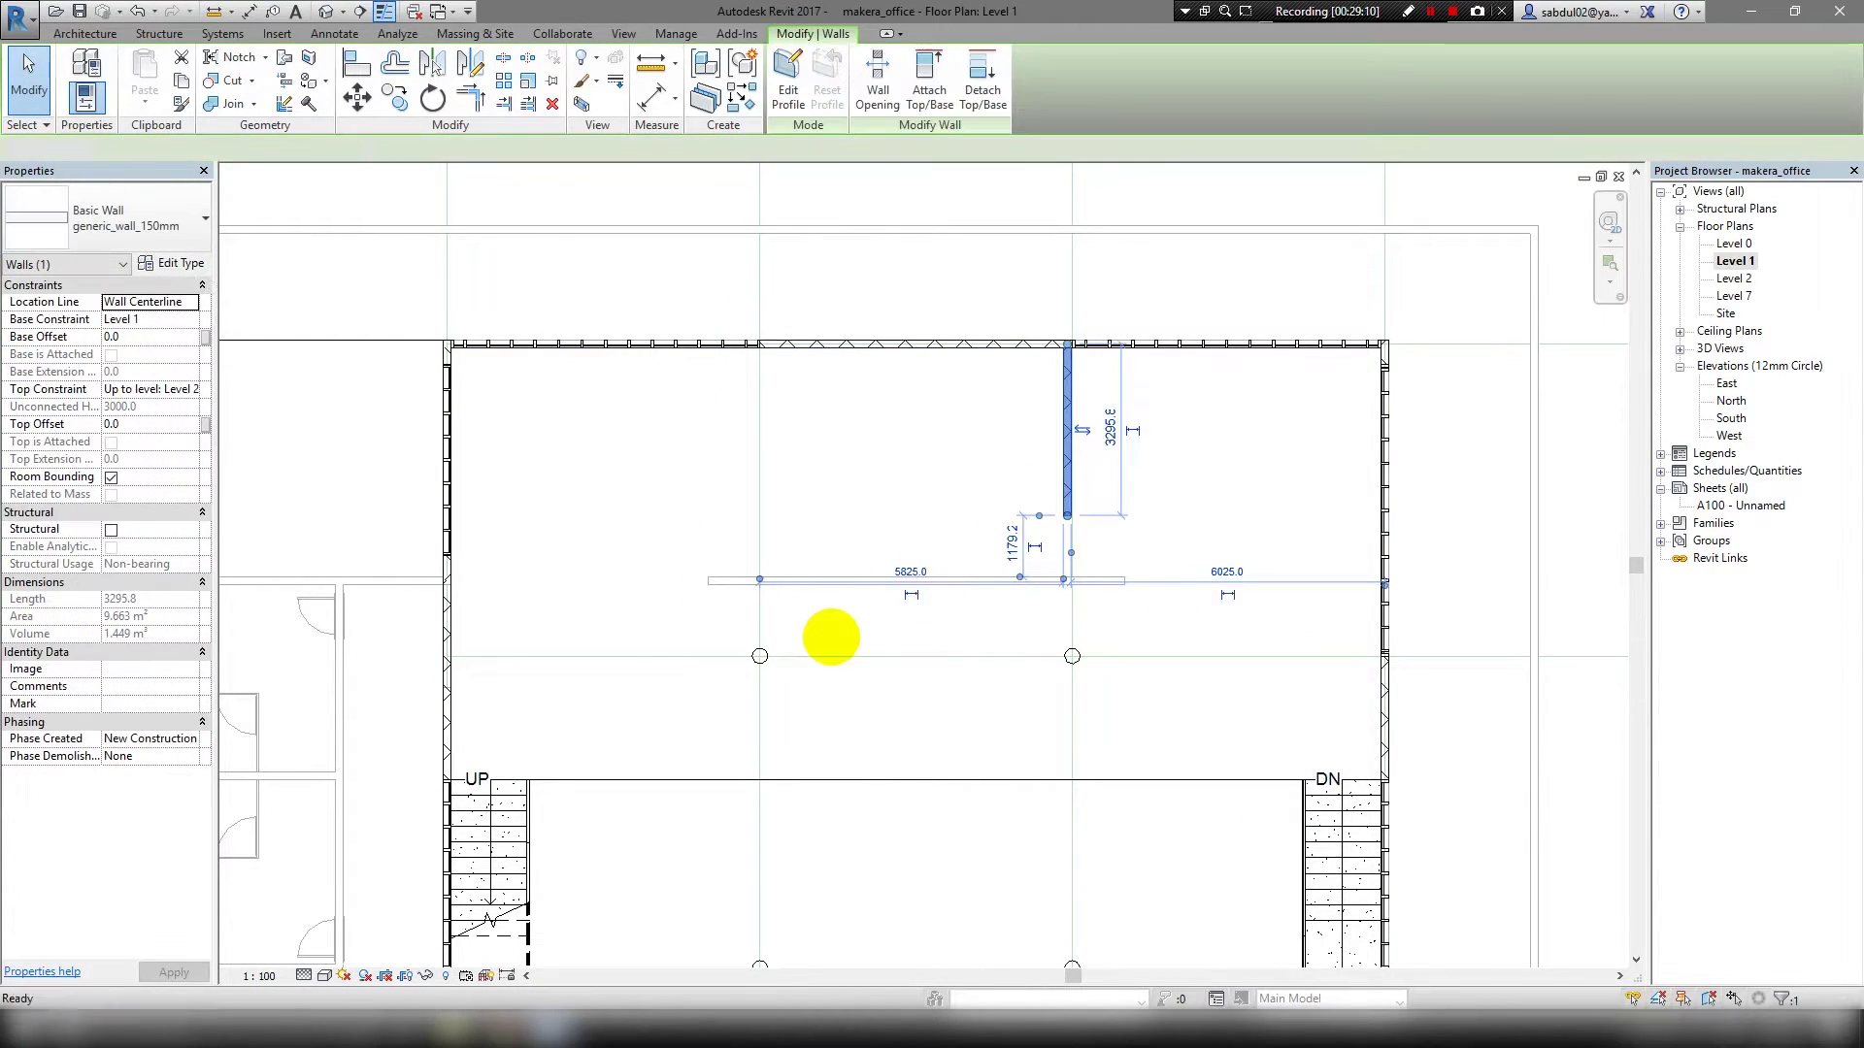
pyautogui.press('Delete')
pyautogui.scroll(-1, 953, 475)
pyautogui.moveTo(954, 475); pyautogui.dragTo(903, 453, button='middle')
pyautogui.scroll(-1, 906, 455)
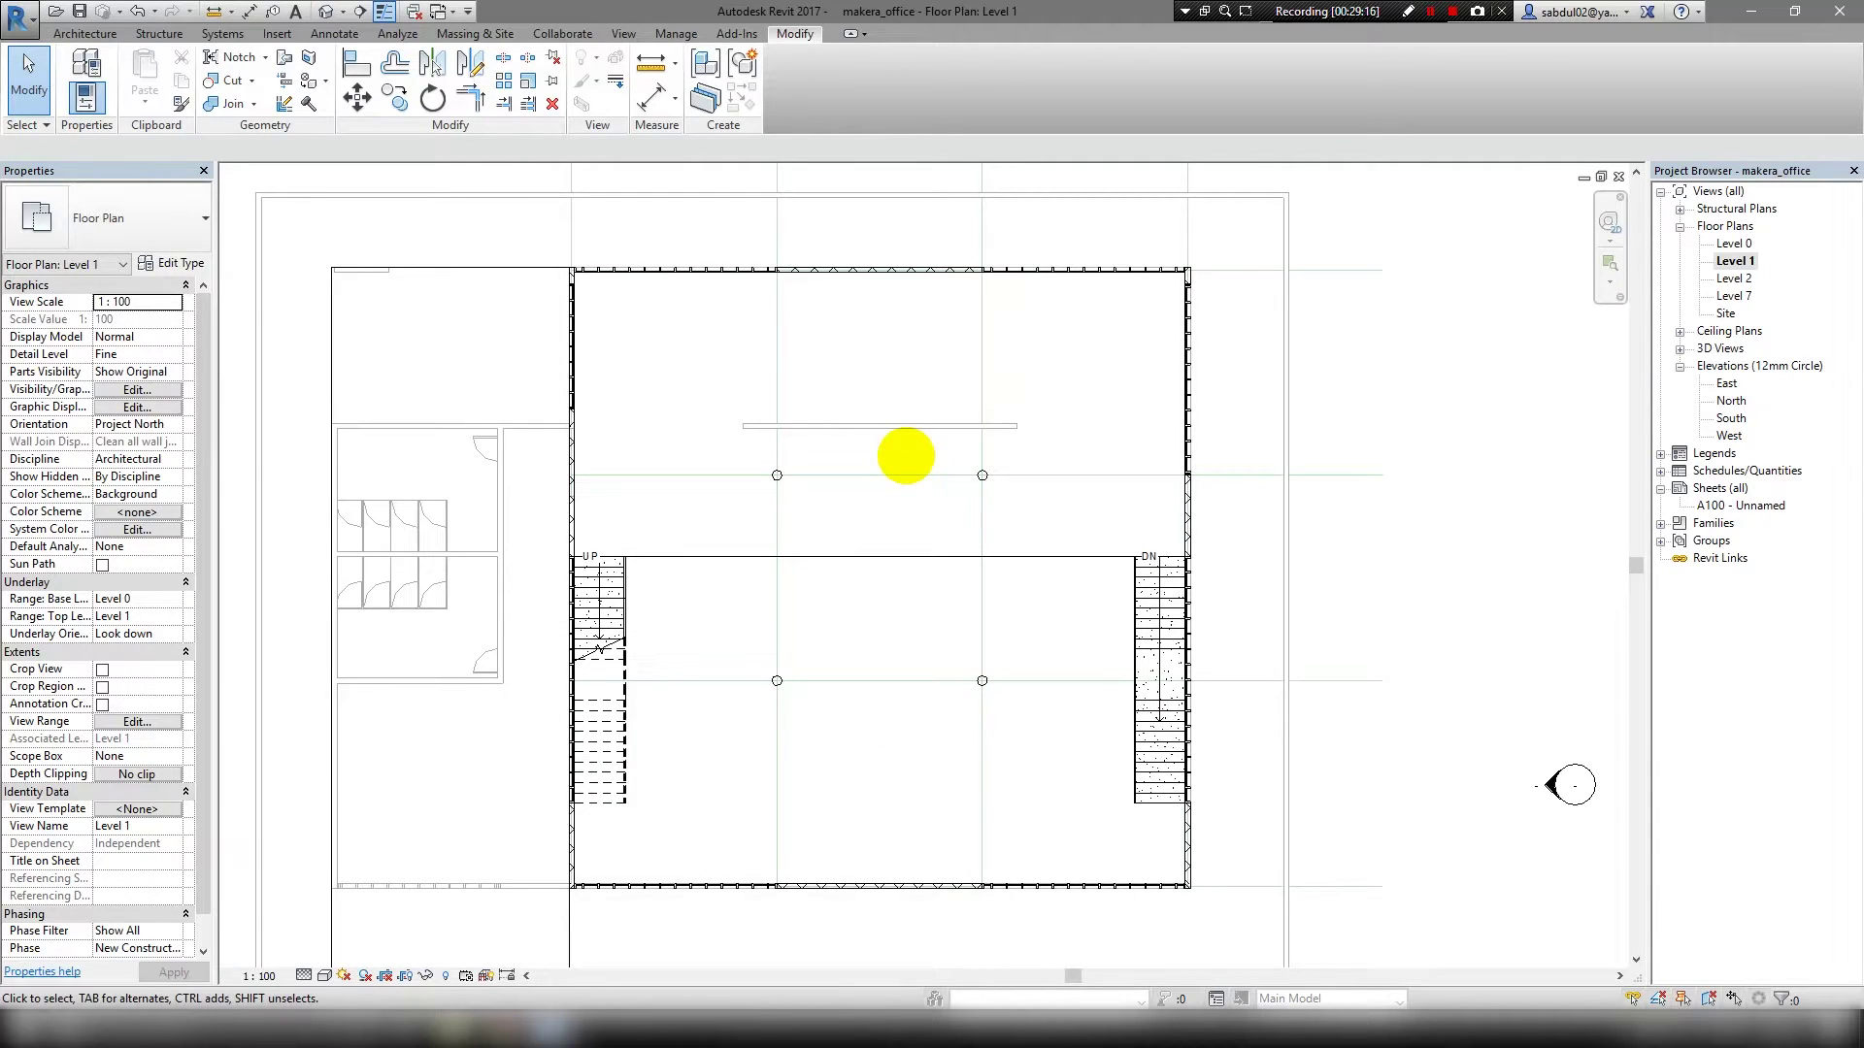
pyautogui.scroll(1, 544, 291)
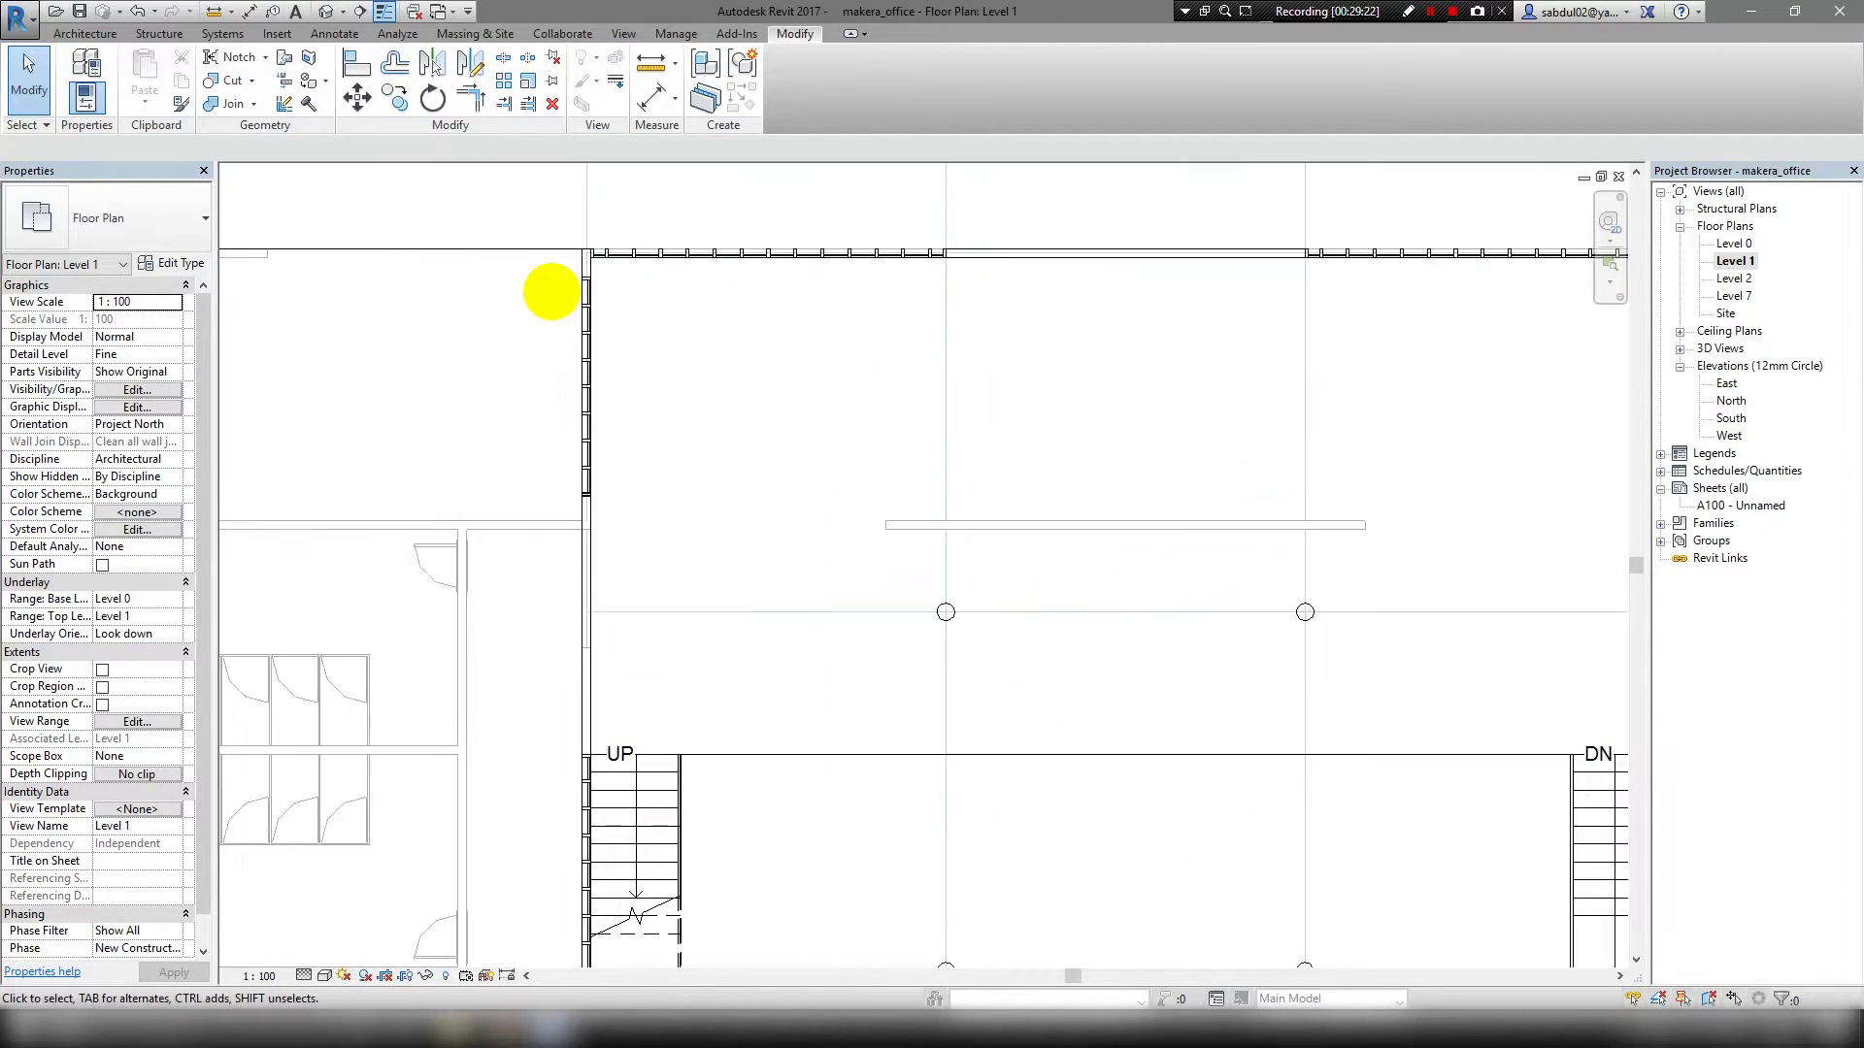
pyautogui.scroll(-1, 541, 359)
pyautogui.scroll(-1, 700, 350)
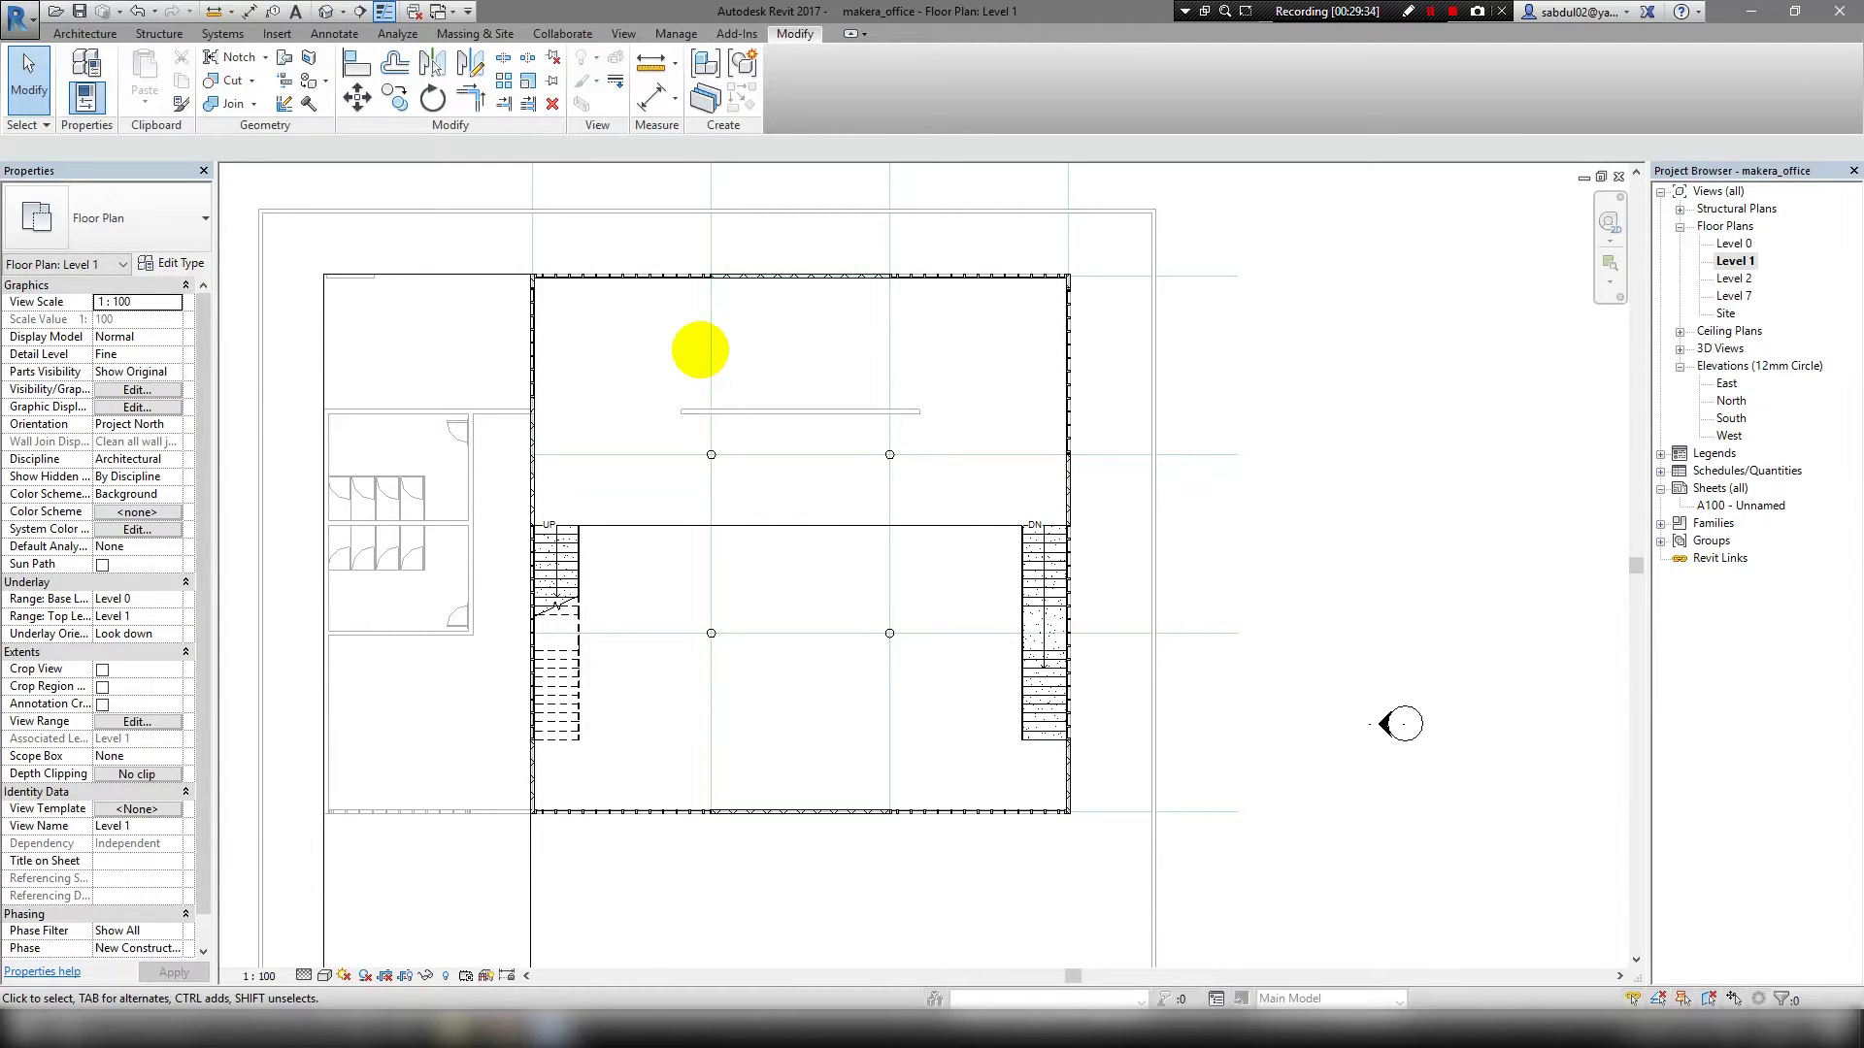
pyautogui.scroll(-1, 700, 349)
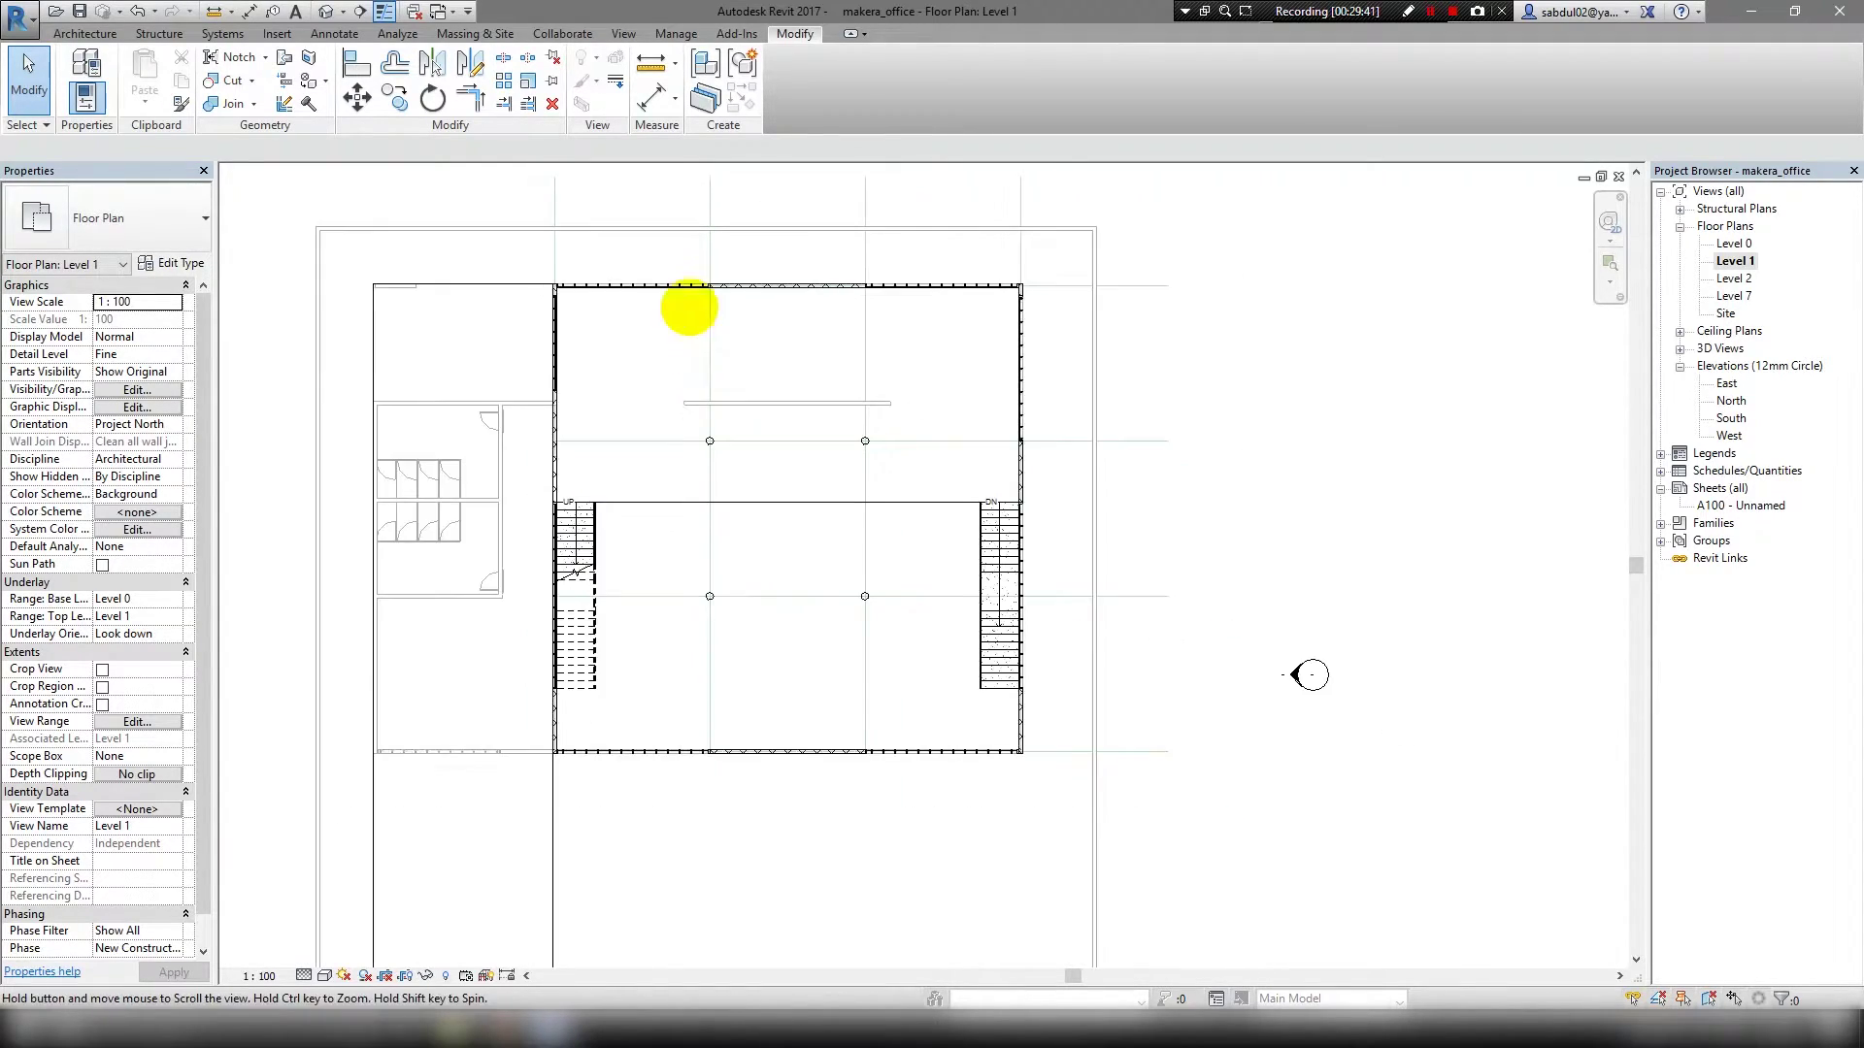
pyautogui.scroll(-1, 694, 320)
pyautogui.moveTo(700, 330); pyautogui.dragTo(695, 403, button='middle')
pyautogui.scroll(1, 695, 404)
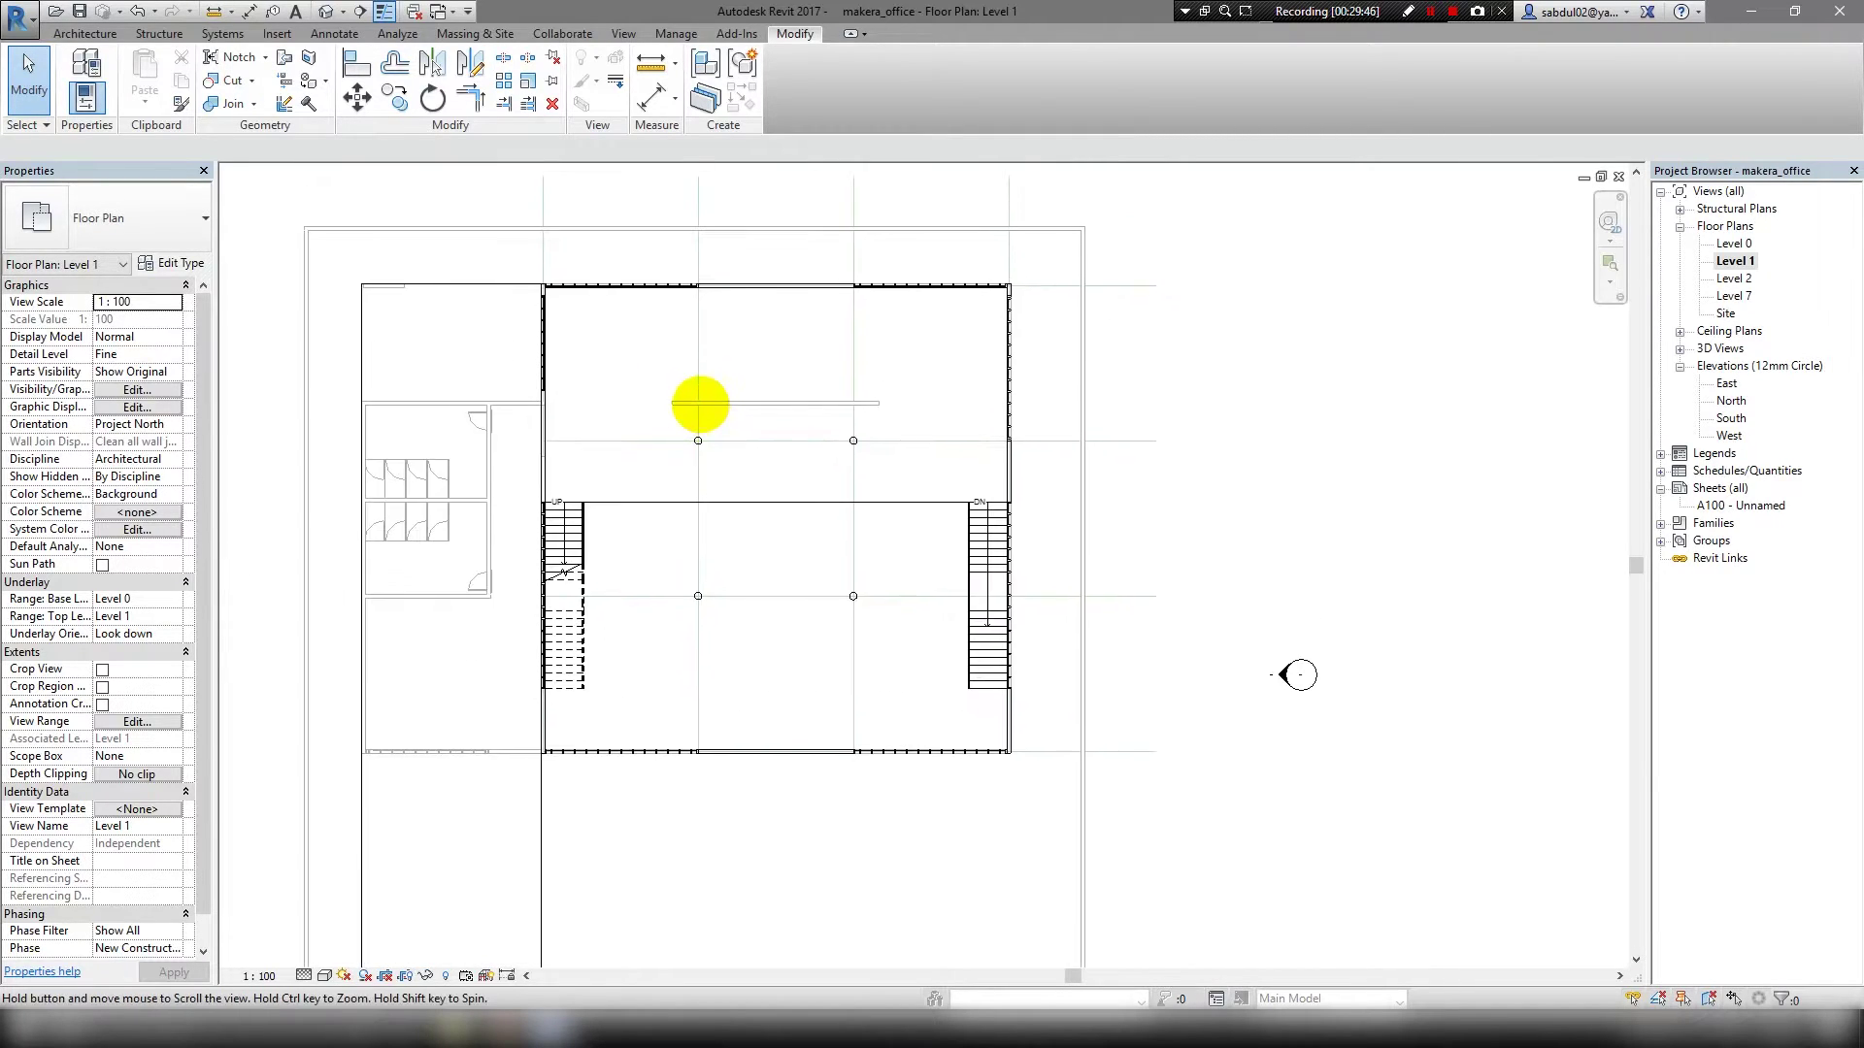
pyautogui.scroll(1, 700, 404)
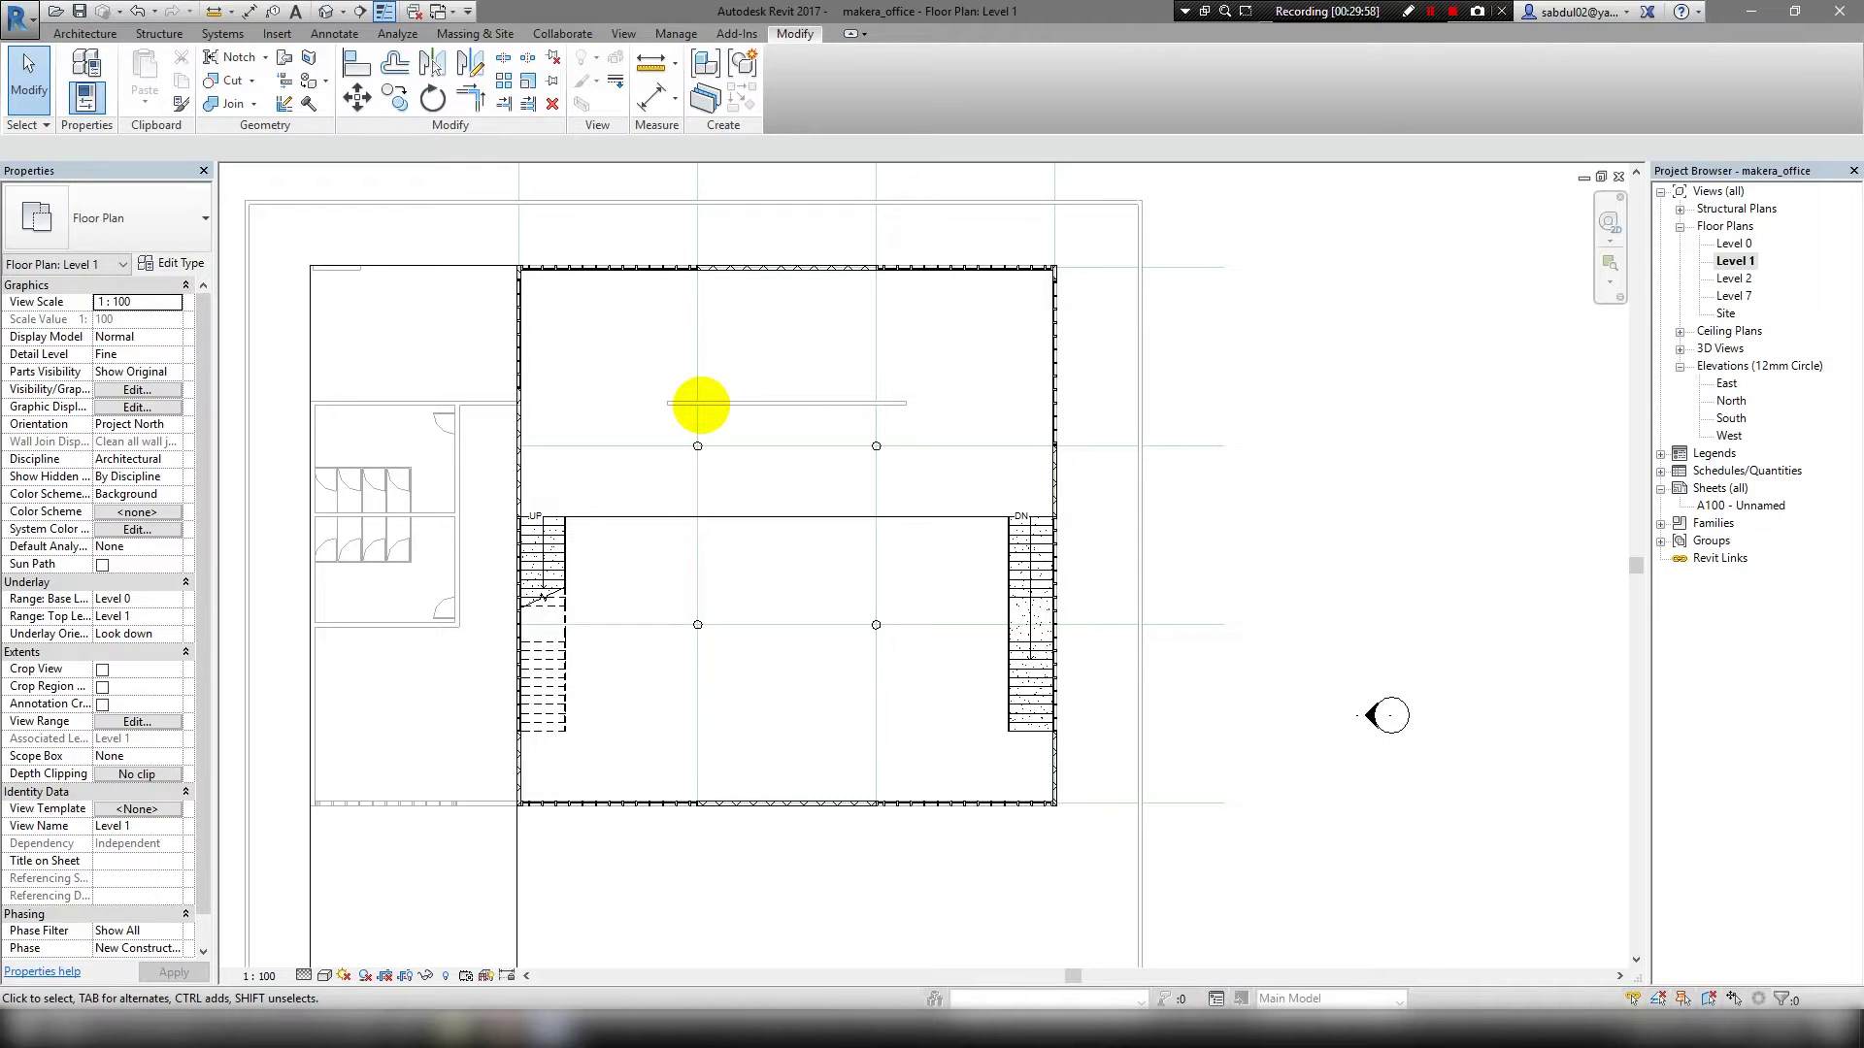
pyautogui.moveTo(700, 404)
pyautogui.mouseDown(button='middle')
pyautogui.moveTo(858, 450)
pyautogui.moveTo(738, 466)
pyautogui.moveTo(1032, 499)
pyautogui.moveTo(990, 594)
pyautogui.moveTo(1262, 512)
pyautogui.mouseUp(button='middle')
# Open the default 3D view and select the roof frame generic model.
pyautogui.click(326, 12)
pyautogui.scroll(3, 1323, 421)
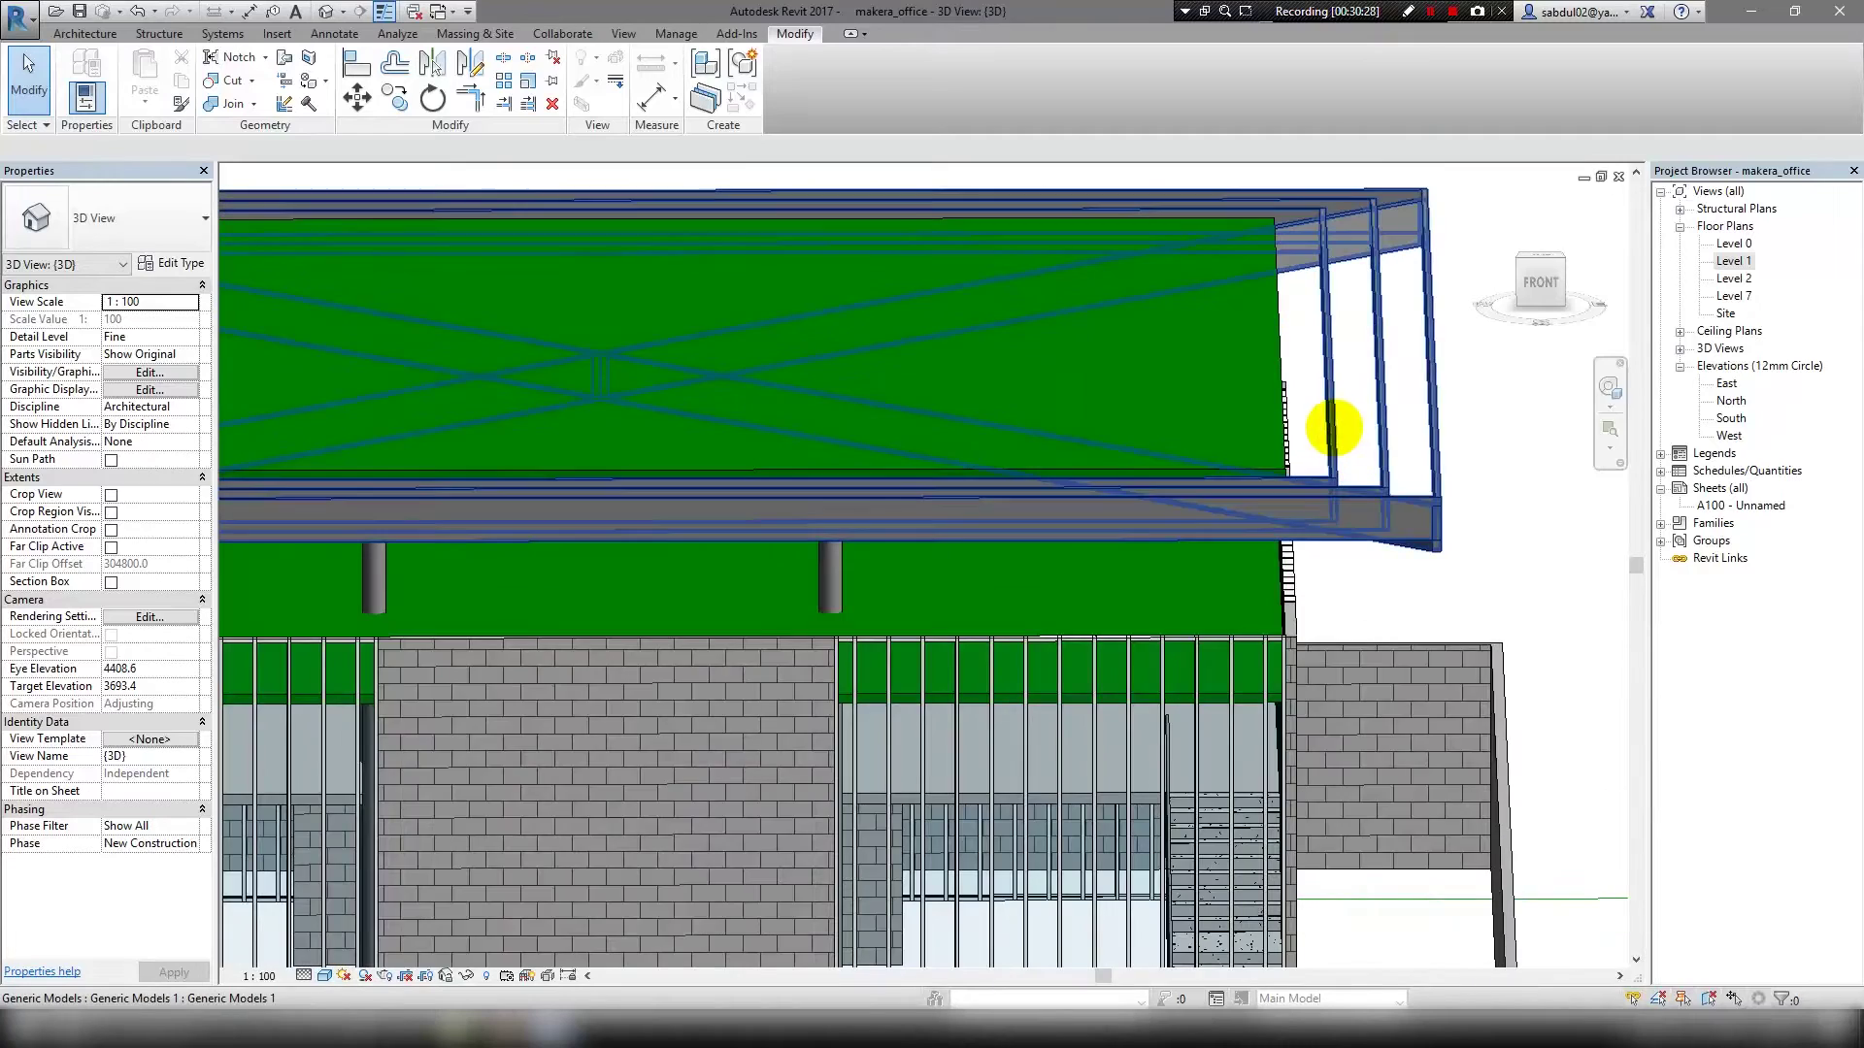
pyautogui.click(1323, 421)
pyautogui.moveTo(1323, 420)
pyautogui.keyDown('shift'); pyautogui.mouseDown(button='middle')
pyautogui.moveTo(1214, 420)
pyautogui.moveTo(1252, 395)
pyautogui.mouseUp(button='middle'); pyautogui.keyUp('shift')
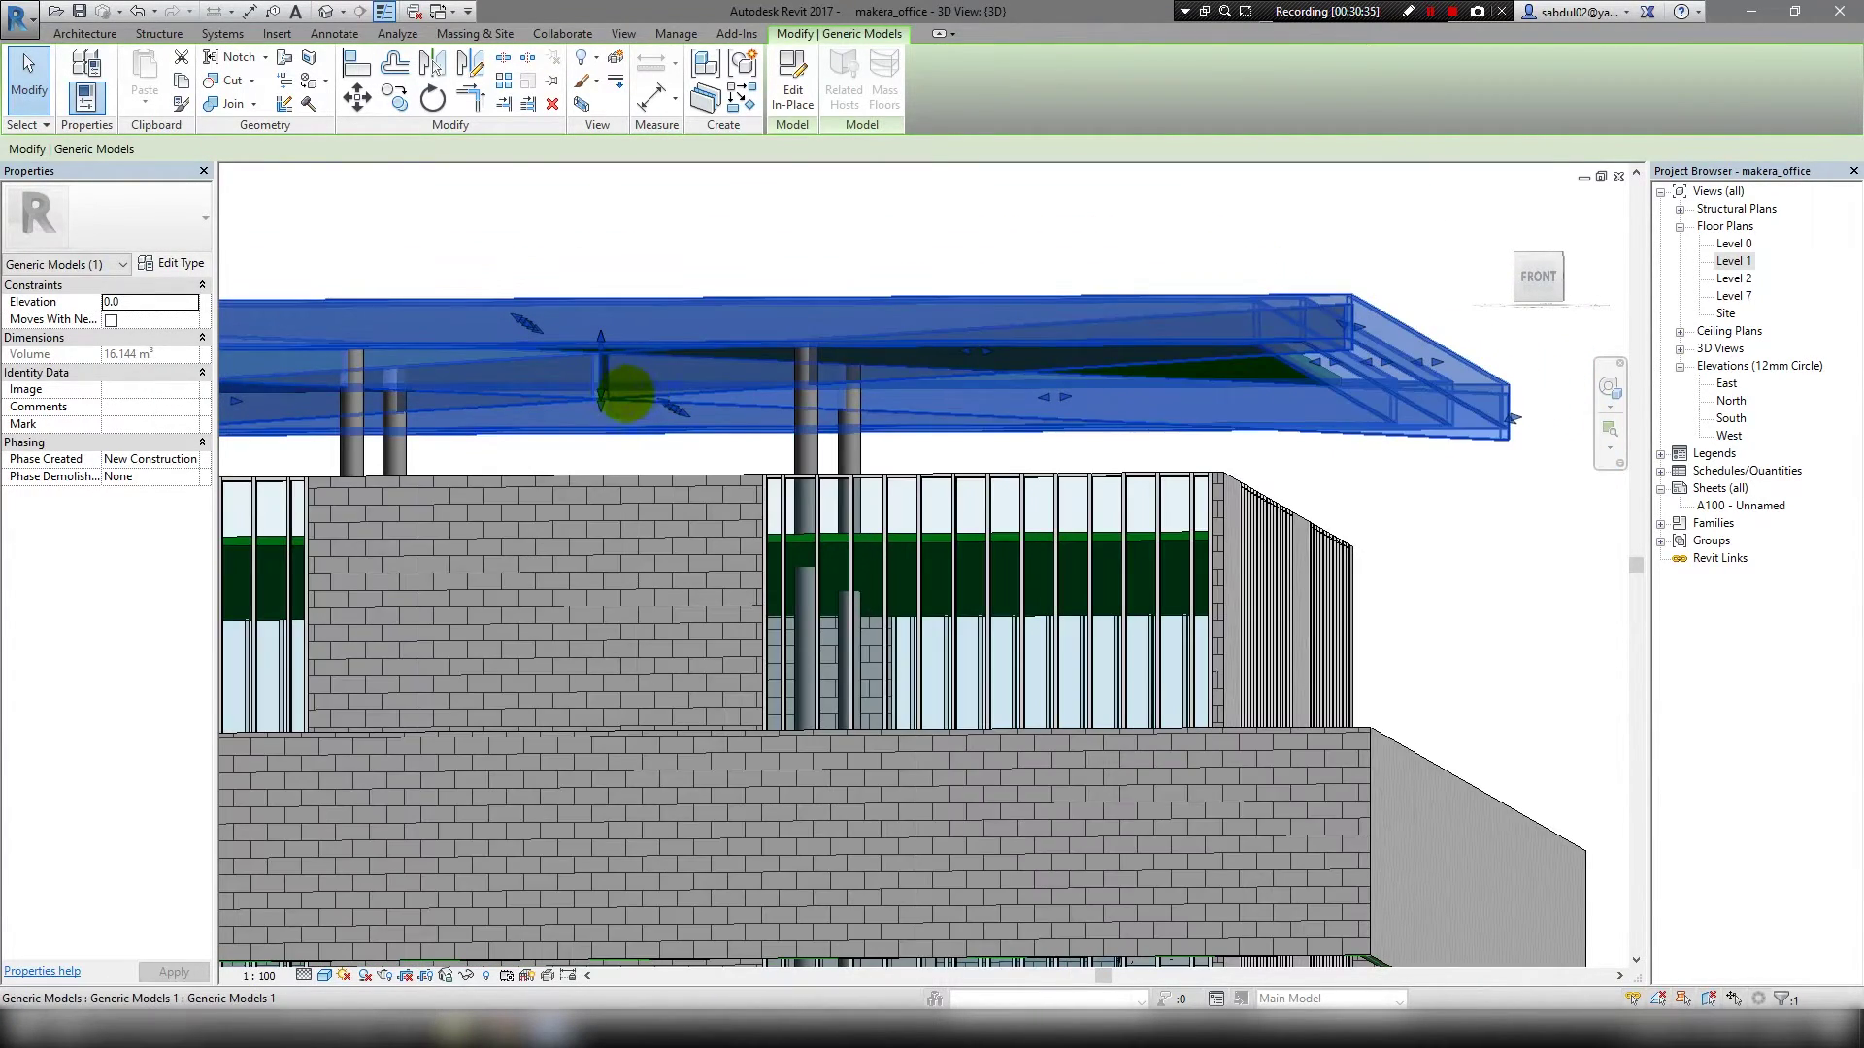
# Drag the roof frame's shape handles until its volume is 17.210 m³.
pyautogui.moveTo(624, 395); pyautogui.dragTo(665, 450)
pyautogui.moveTo(666, 449)
pyautogui.keyDown('shift'); pyautogui.mouseDown(button='middle')
pyautogui.moveTo(782, 428)
pyautogui.moveTo(708, 428)
pyautogui.moveTo(687, 453)
pyautogui.mouseUp(button='middle'); pyautogui.keyUp('shift')
pyautogui.moveTo(599, 453); pyautogui.dragTo(621, 403)
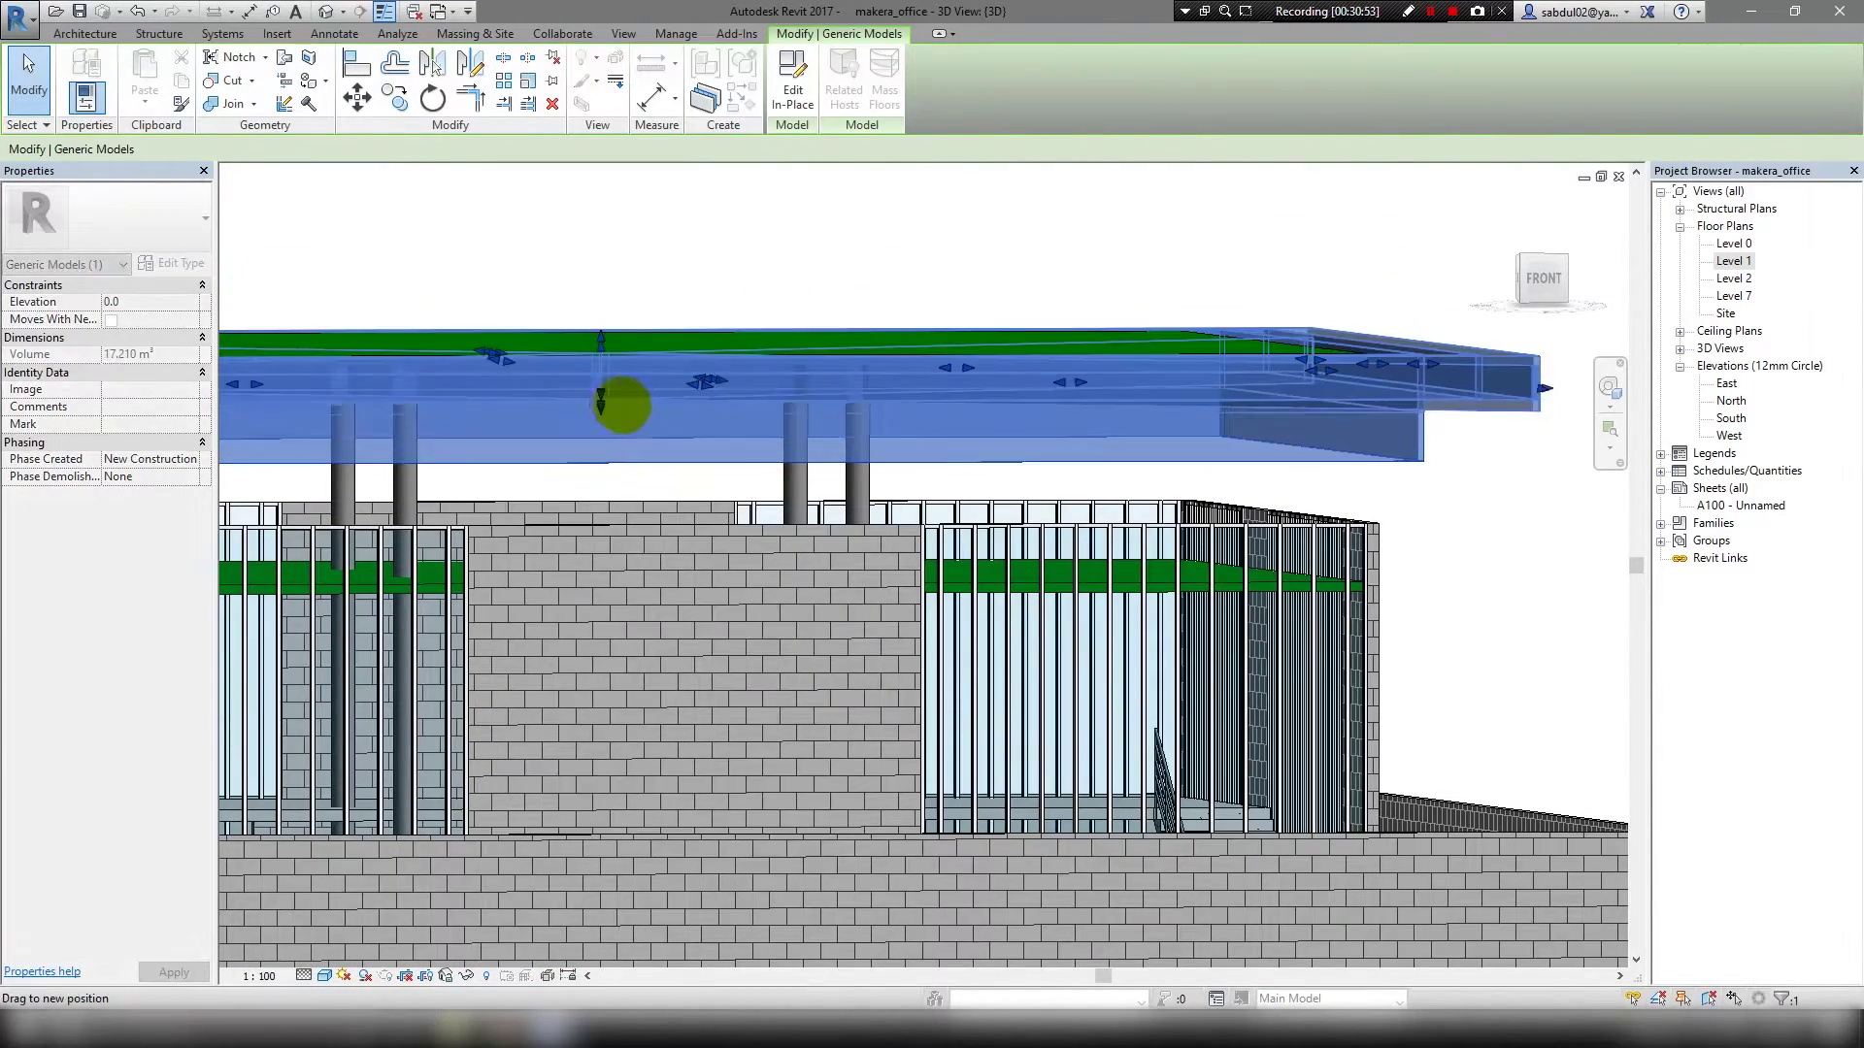
pyautogui.moveTo(629, 408)
pyautogui.keyDown('shift'); pyautogui.mouseDown(button='middle')
pyautogui.moveTo(790, 387)
pyautogui.moveTo(760, 388)
pyautogui.moveTo(1043, 489)
pyautogui.moveTo(990, 415)
pyautogui.moveTo(733, 524)
pyautogui.moveTo(699, 504)
pyautogui.moveTo(679, 544)
pyautogui.moveTo(718, 514)
pyautogui.moveTo(708, 568)
pyautogui.moveTo(767, 548)
pyautogui.moveTo(694, 560)
pyautogui.mouseUp(button='middle'); pyautogui.keyUp('shift')
pyautogui.press('Escape')
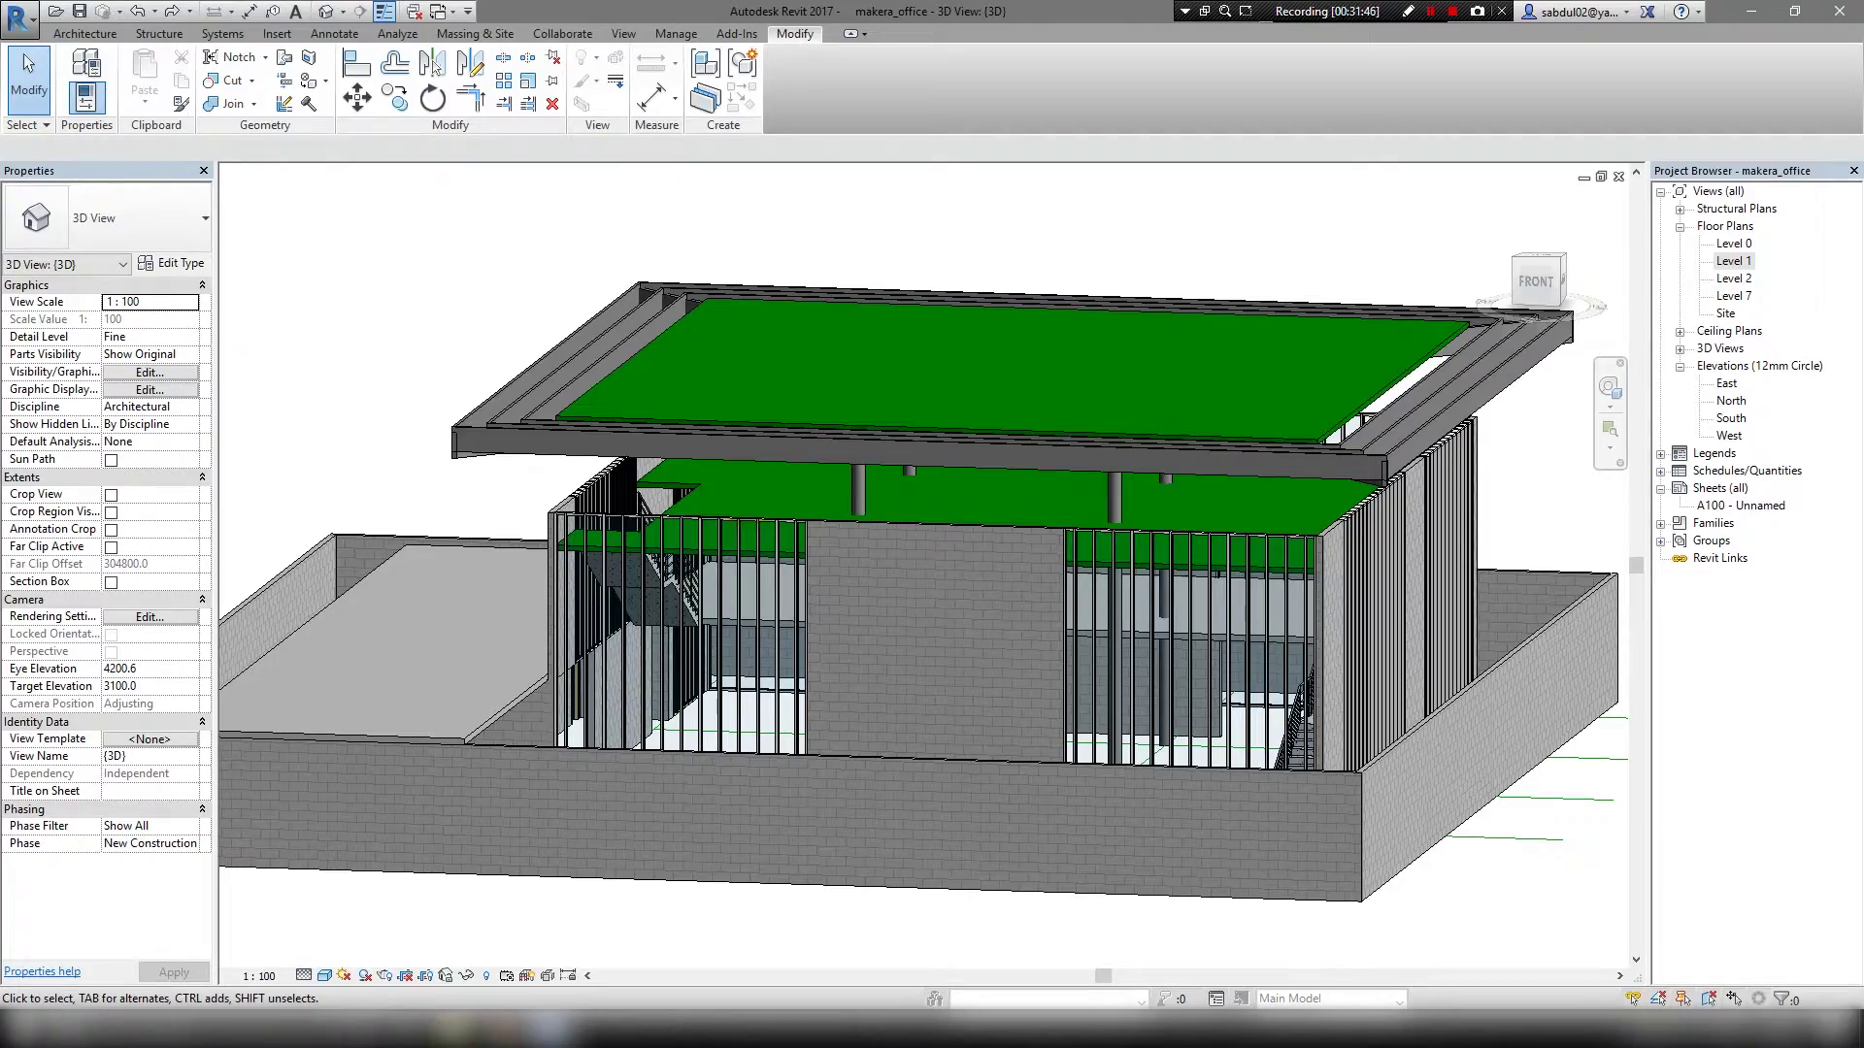
# Set the curtain wall type's mullion Join Condition to Horizontal Grid Continuous.
pyautogui.moveTo(582, 529)
pyautogui.keyDown('shift'); pyautogui.mouseDown(button='middle')
pyautogui.moveTo(457, 499)
pyautogui.moveTo(366, 520)
pyautogui.moveTo(437, 514)
pyautogui.moveTo(422, 684)
pyautogui.moveTo(653, 769)
pyautogui.moveTo(562, 712)
pyautogui.moveTo(499, 736)
pyautogui.moveTo(570, 737)
pyautogui.moveTo(533, 728)
pyautogui.moveTo(550, 728)
pyautogui.mouseUp(button='middle'); pyautogui.keyUp('shift')
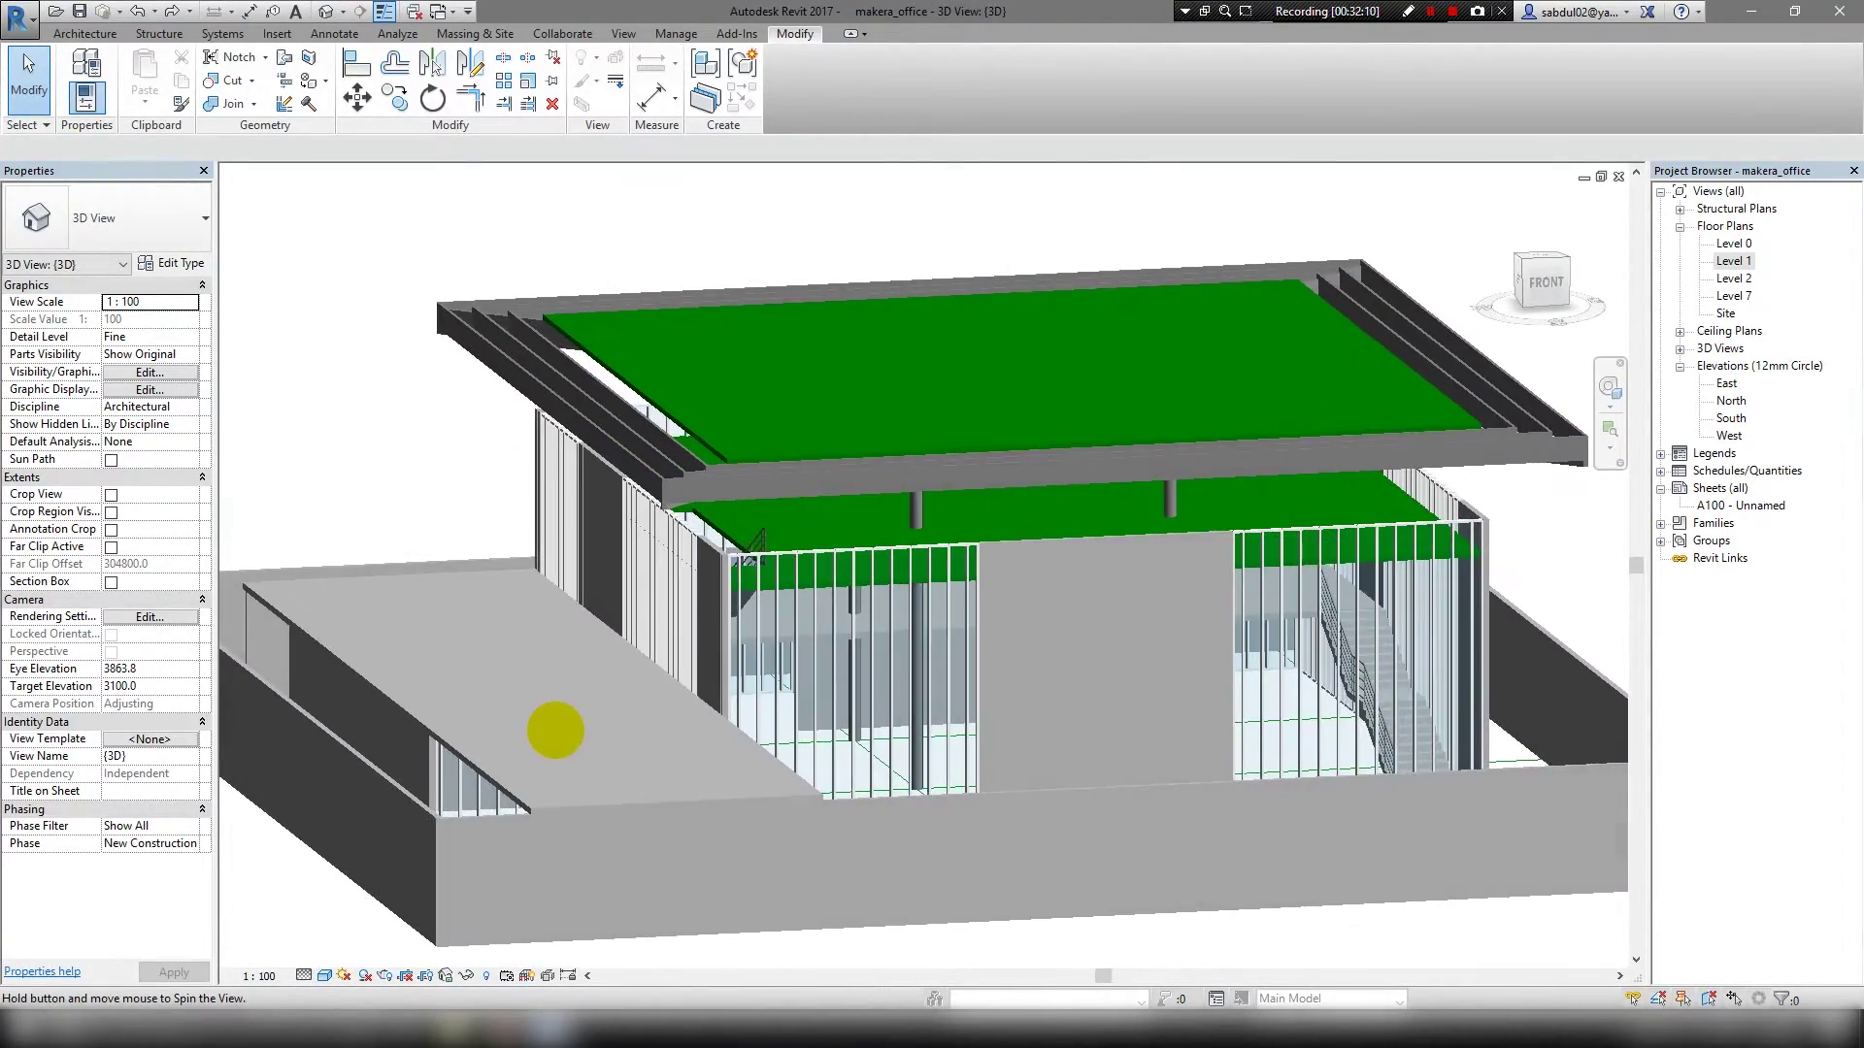
pyautogui.scroll(5, 715, 491)
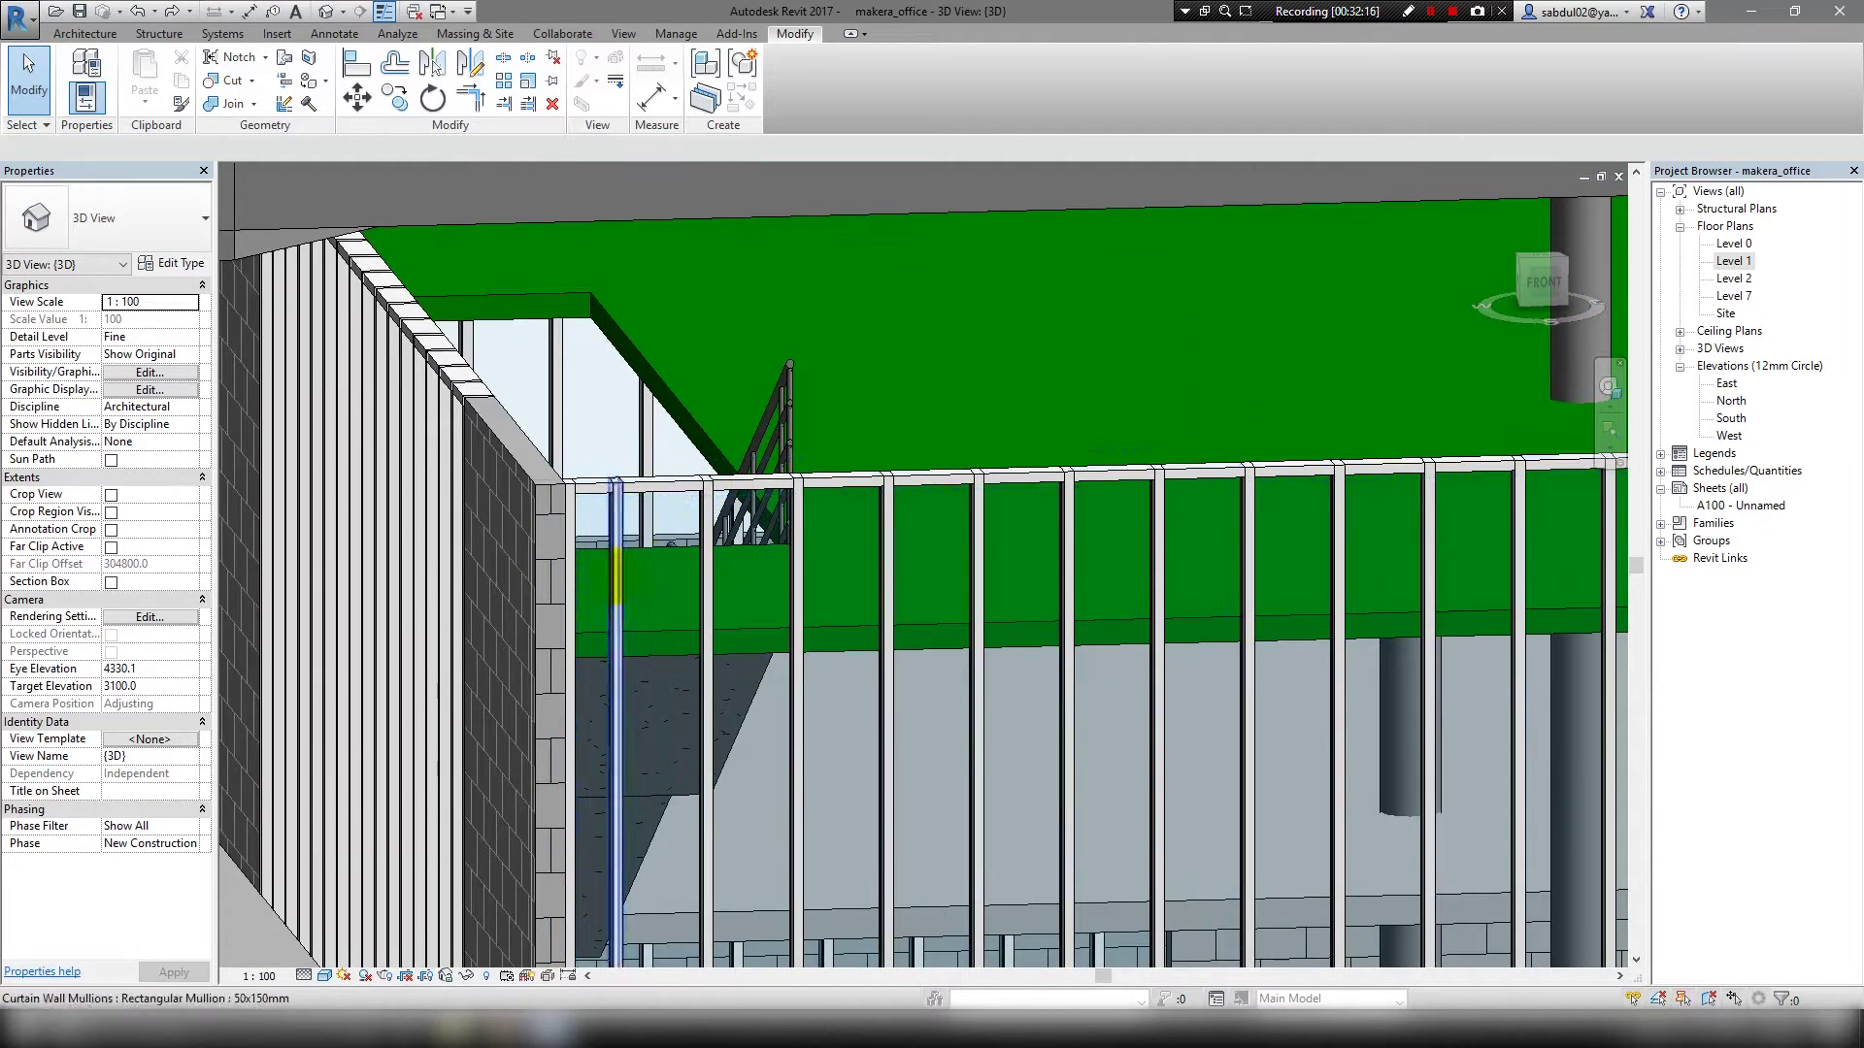
pyautogui.click(624, 519)
pyautogui.click(171, 263)
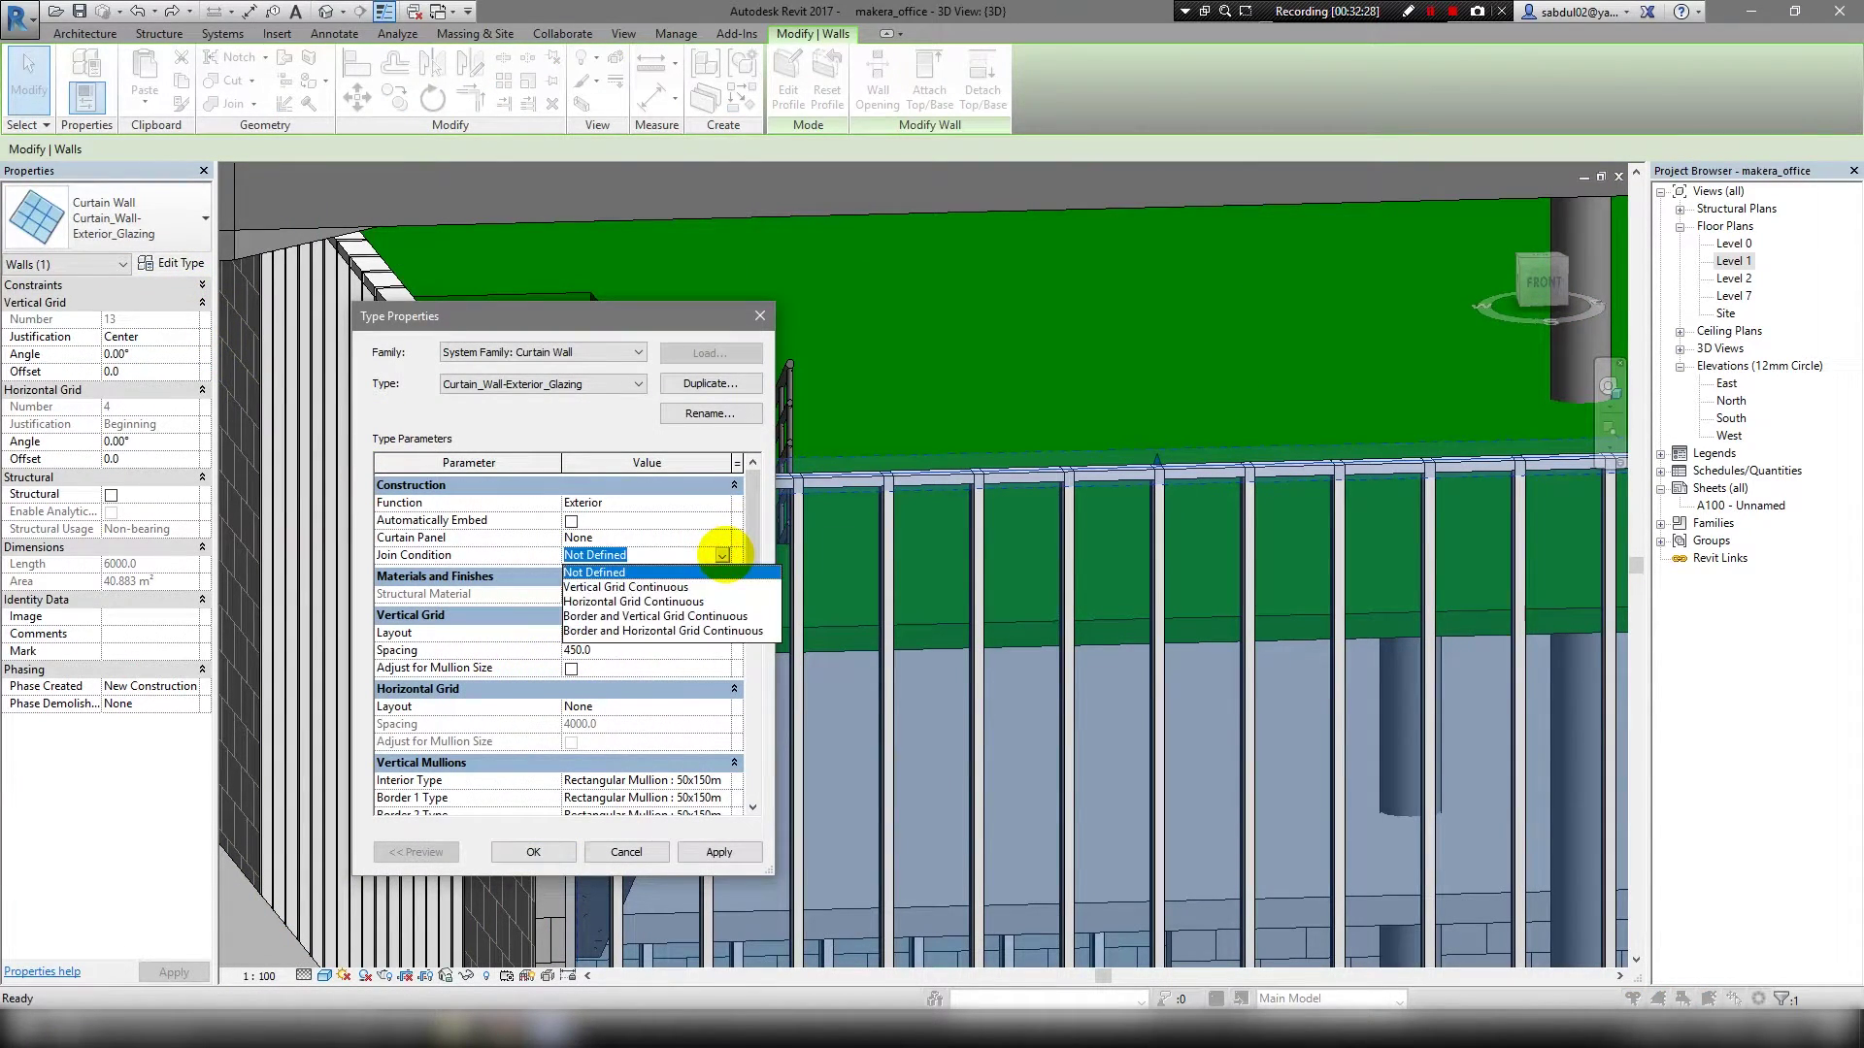
pyautogui.click(721, 600)
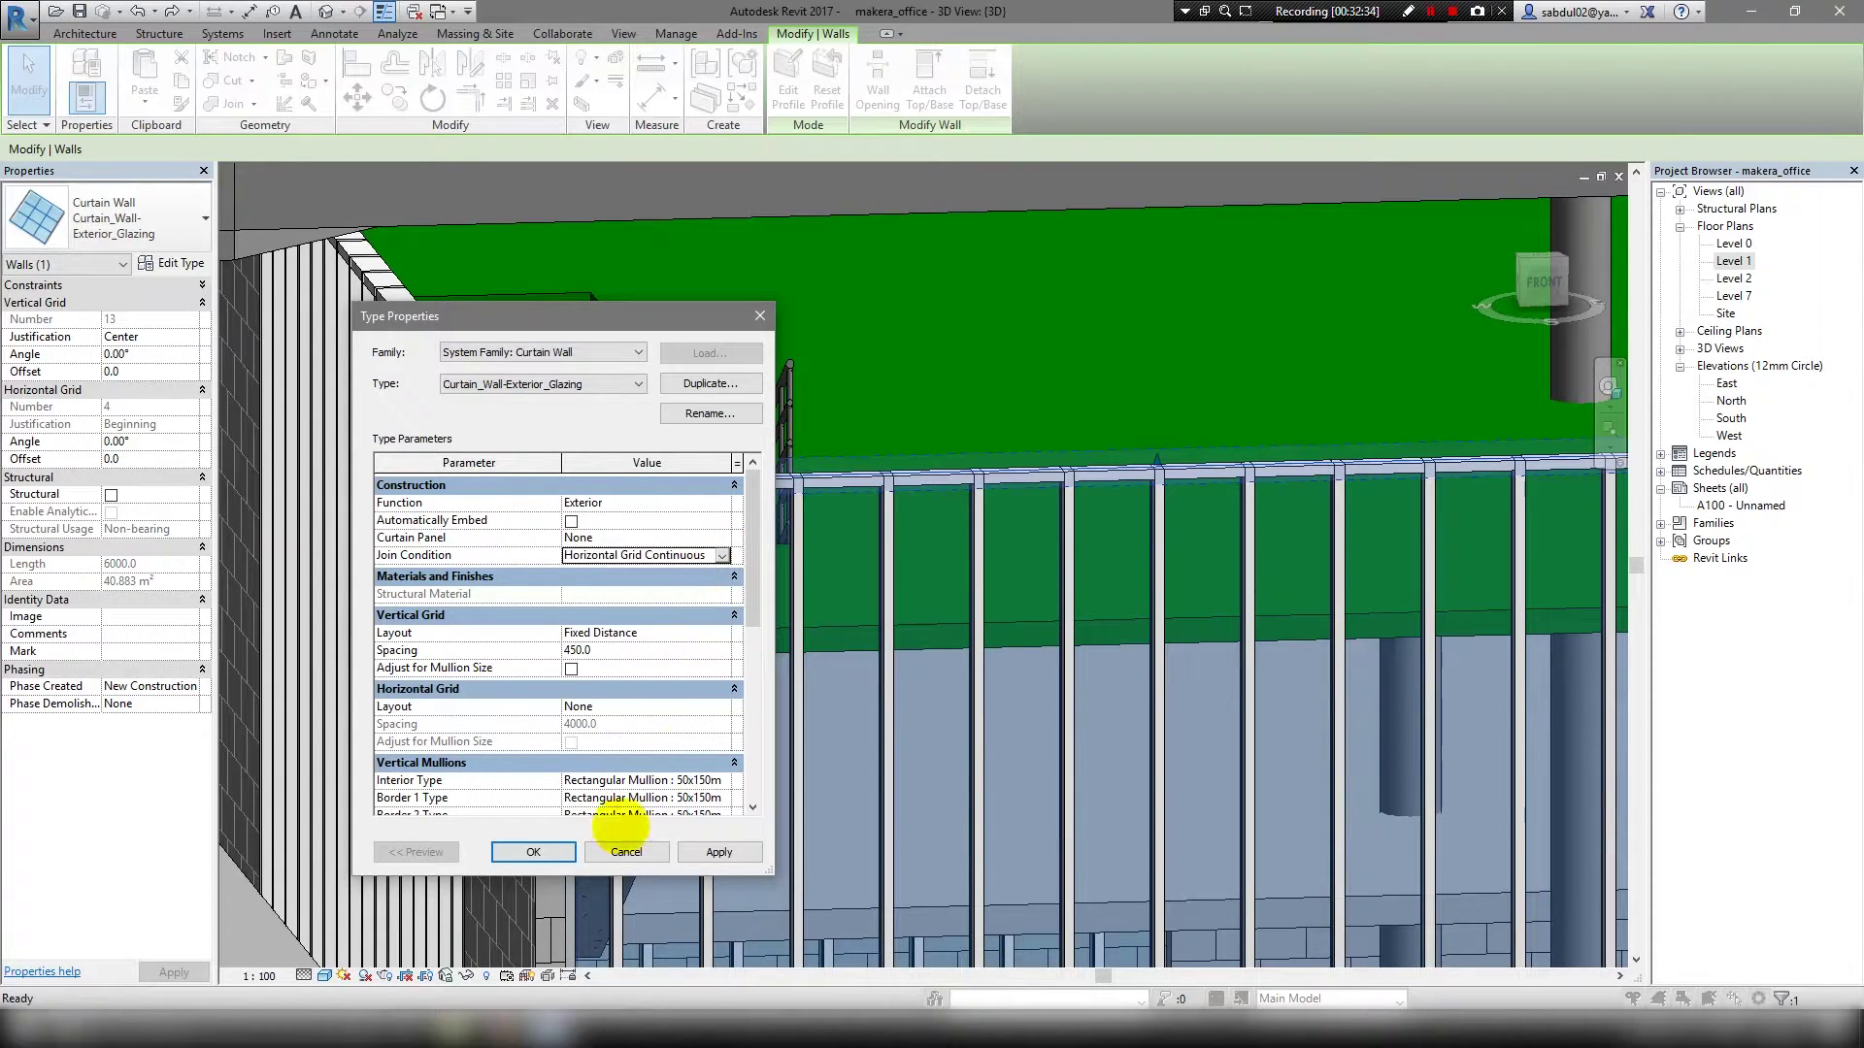
pyautogui.click(700, 850)
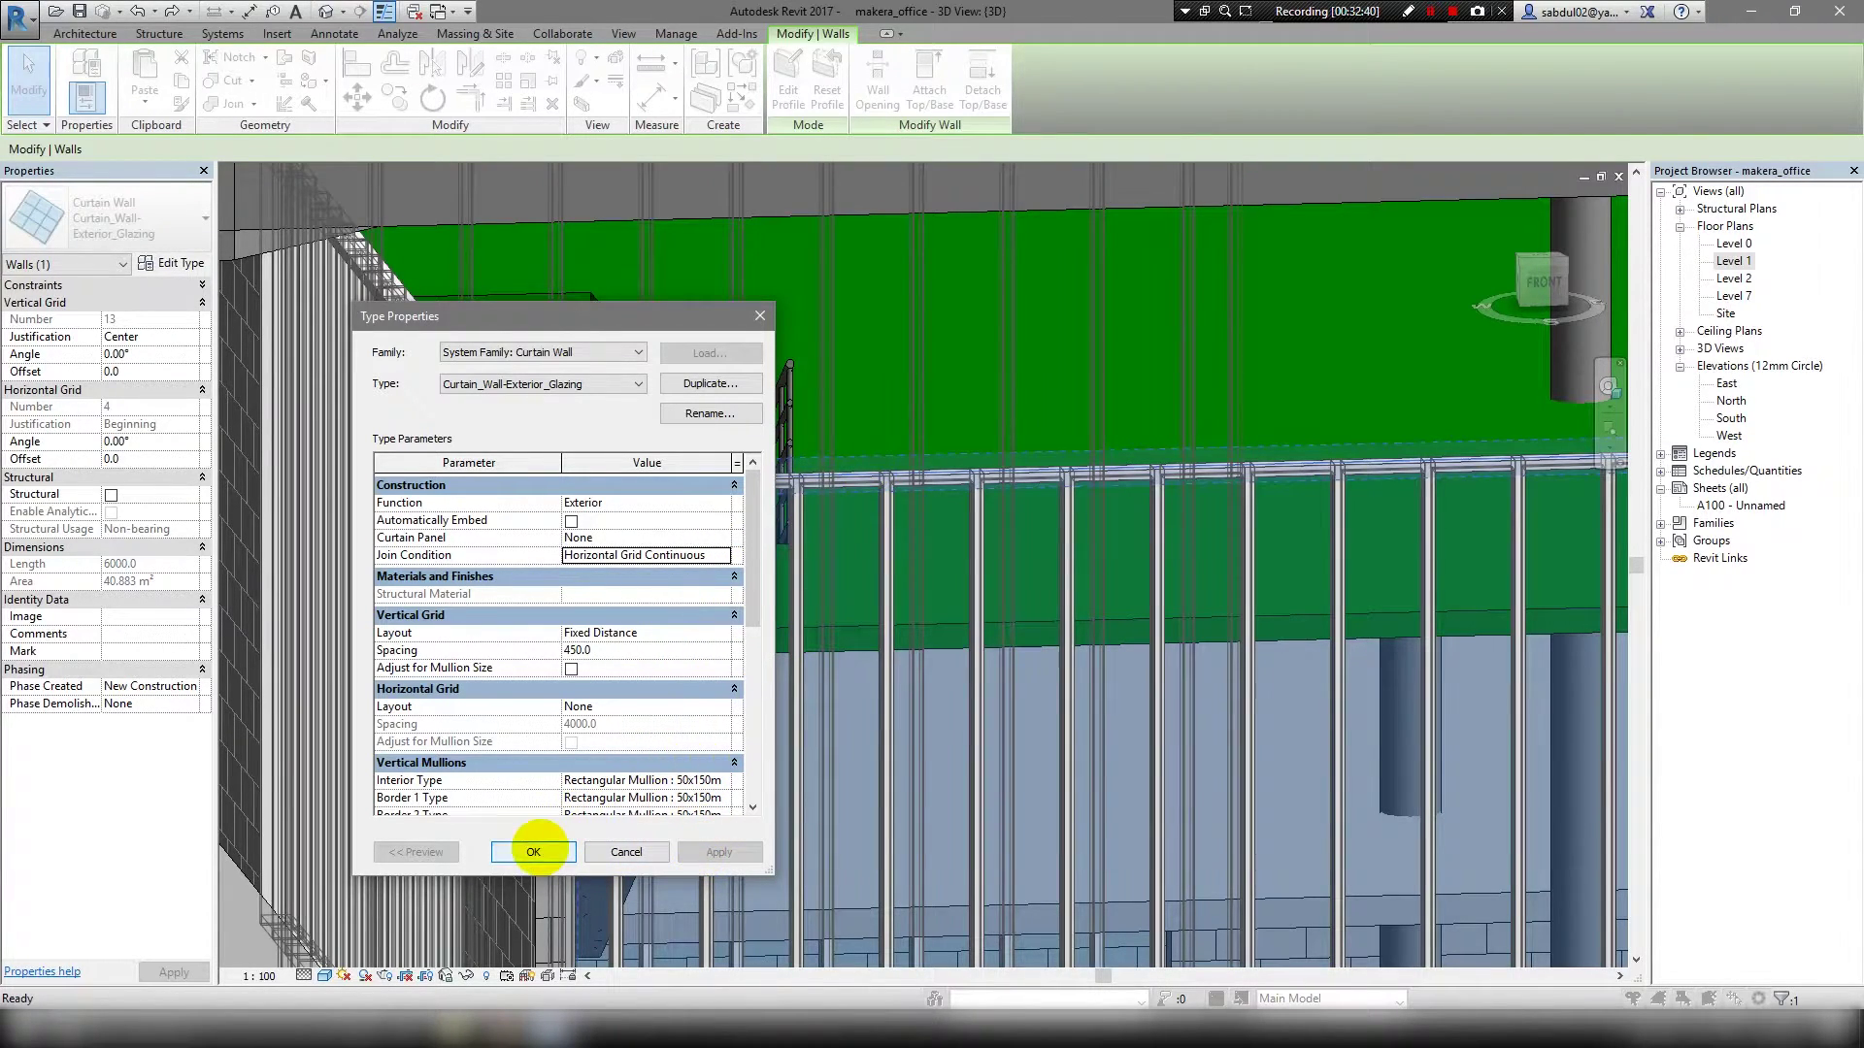
pyautogui.click(533, 851)
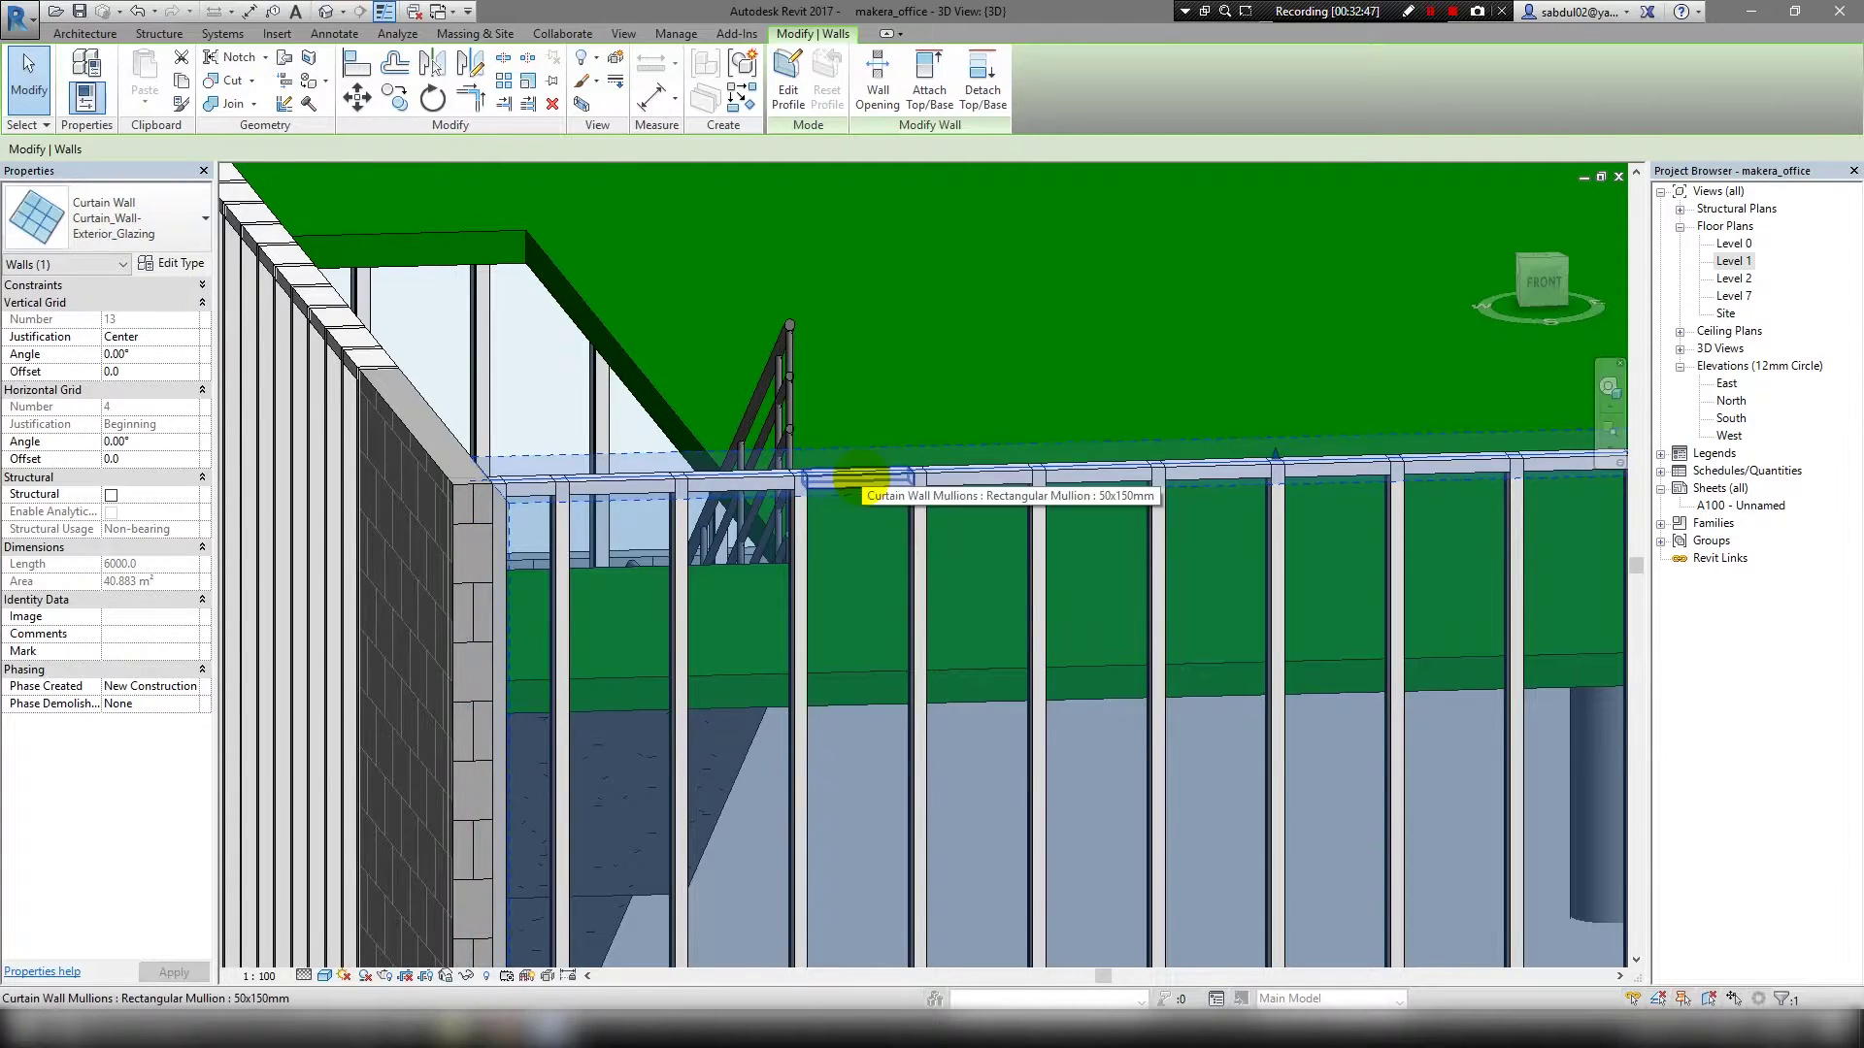
# Change the Curtain_Wall-Exterior_Glazing Join Condition to Border and Horizontal Grid Continuous.
pyautogui.click(920, 487)
pyautogui.click(942, 473)
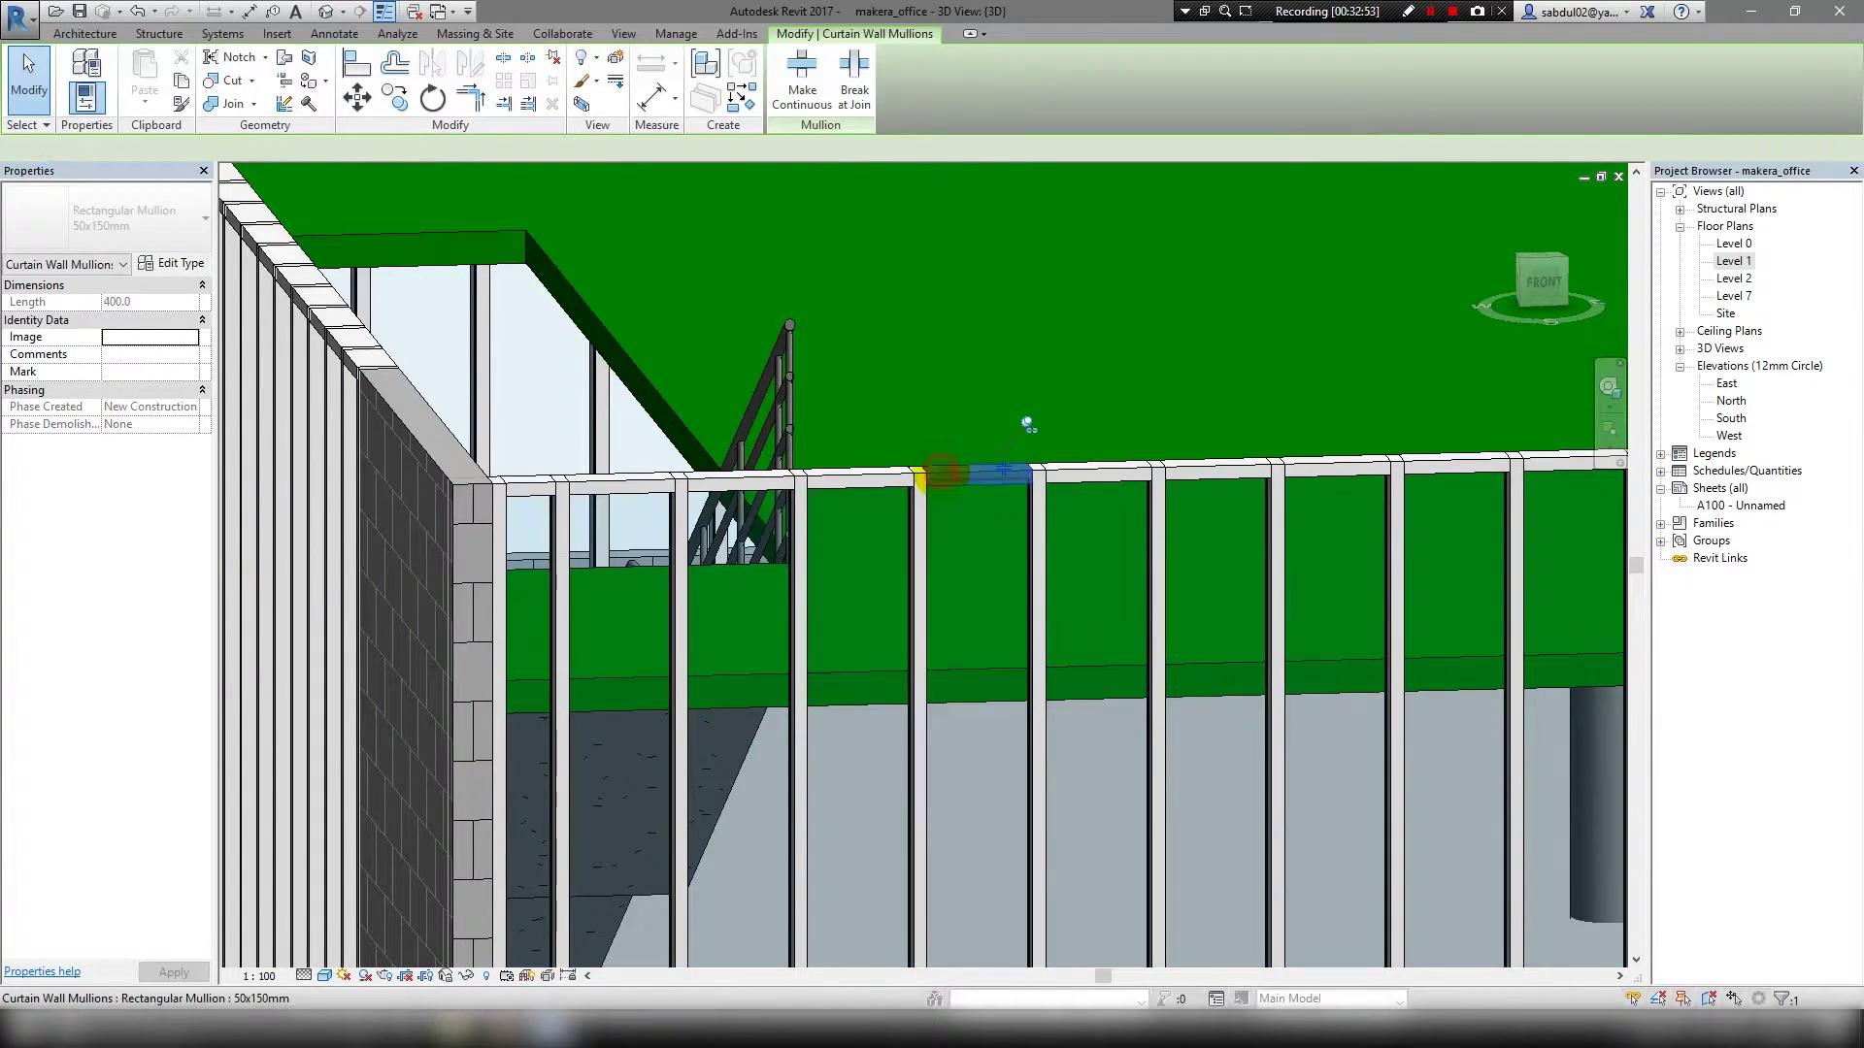
pyautogui.click(499, 479)
pyautogui.click(180, 263)
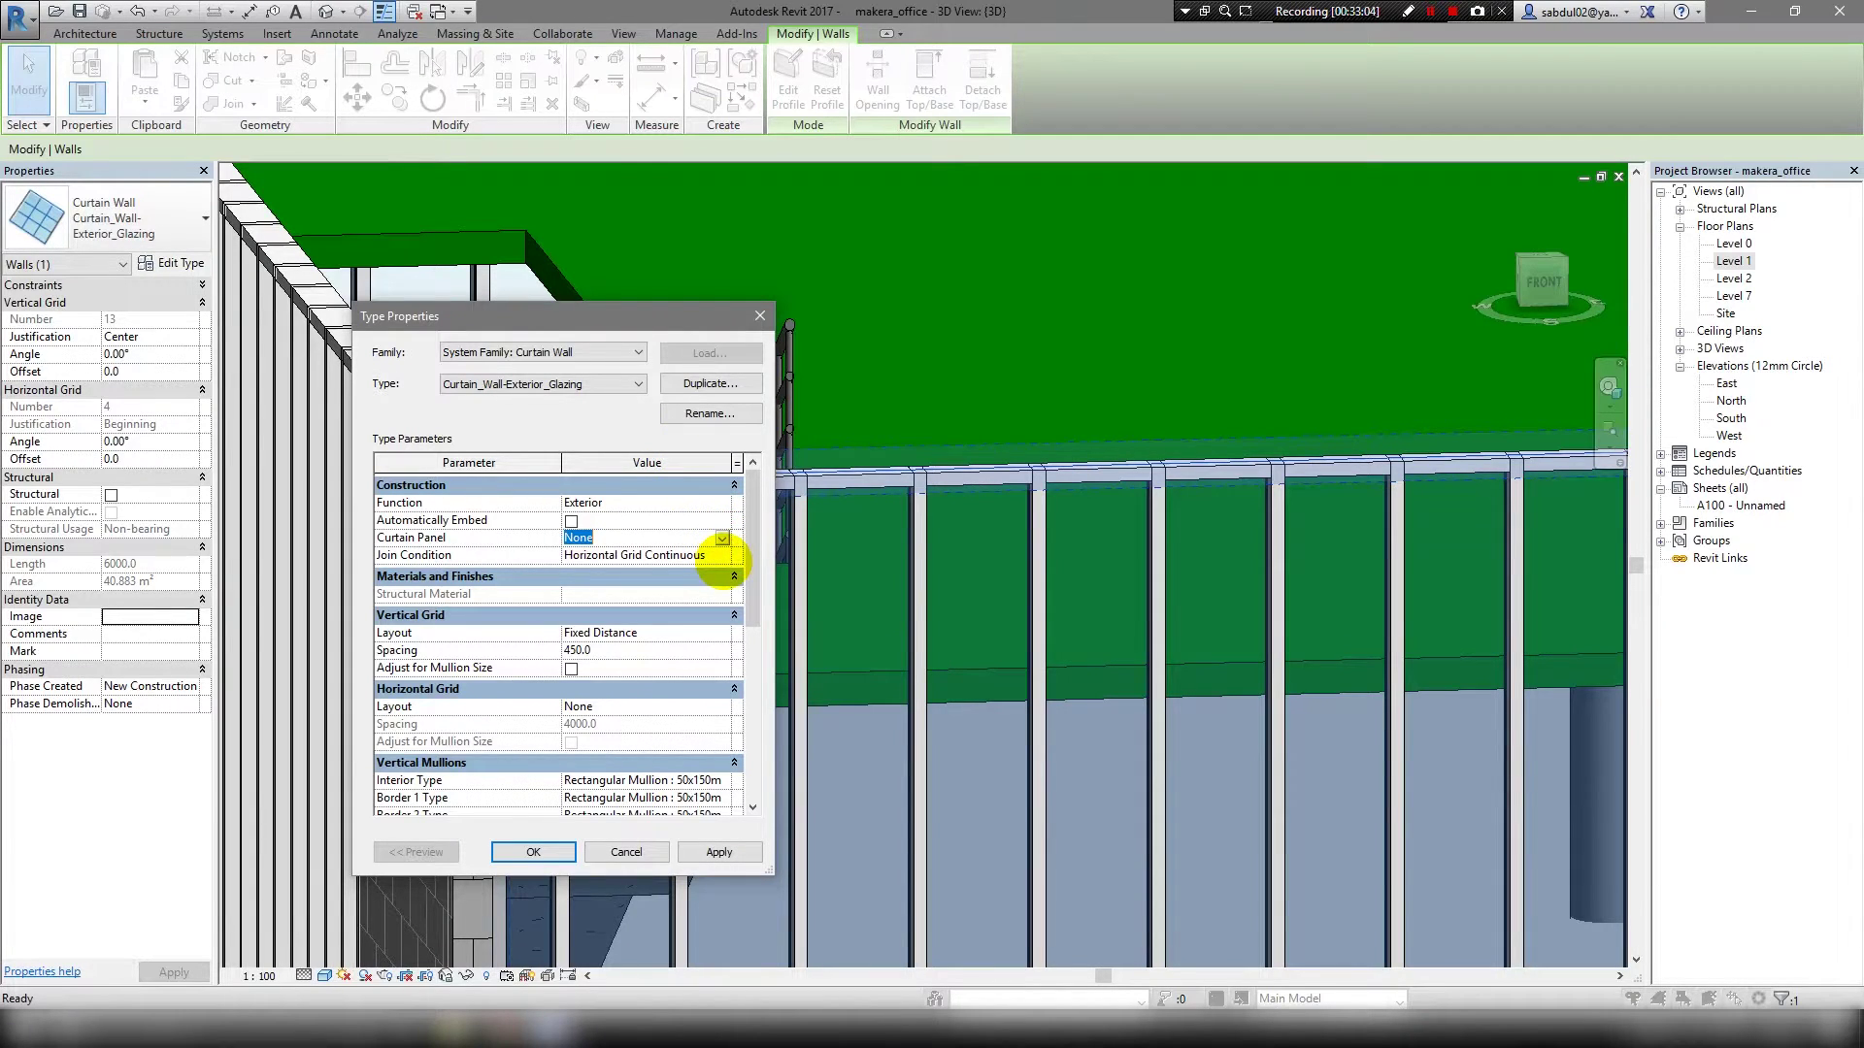
pyautogui.click(723, 556)
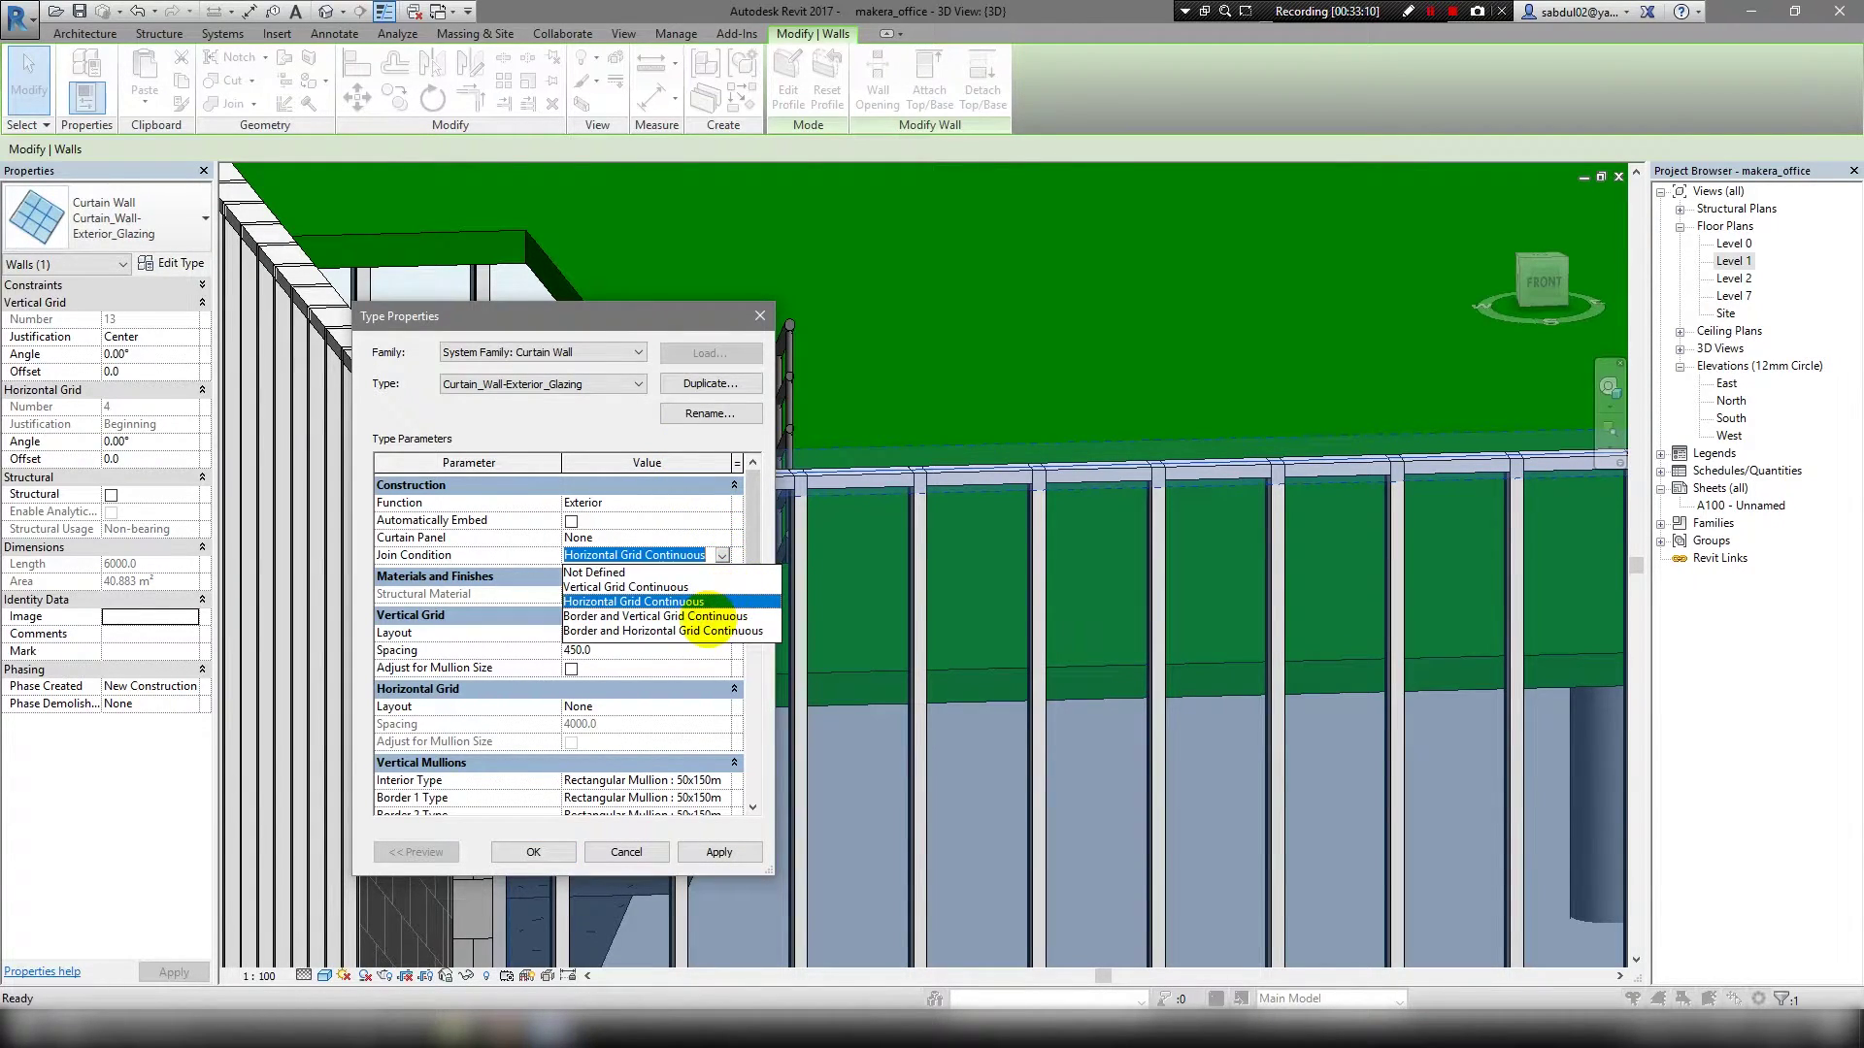
pyautogui.click(690, 631)
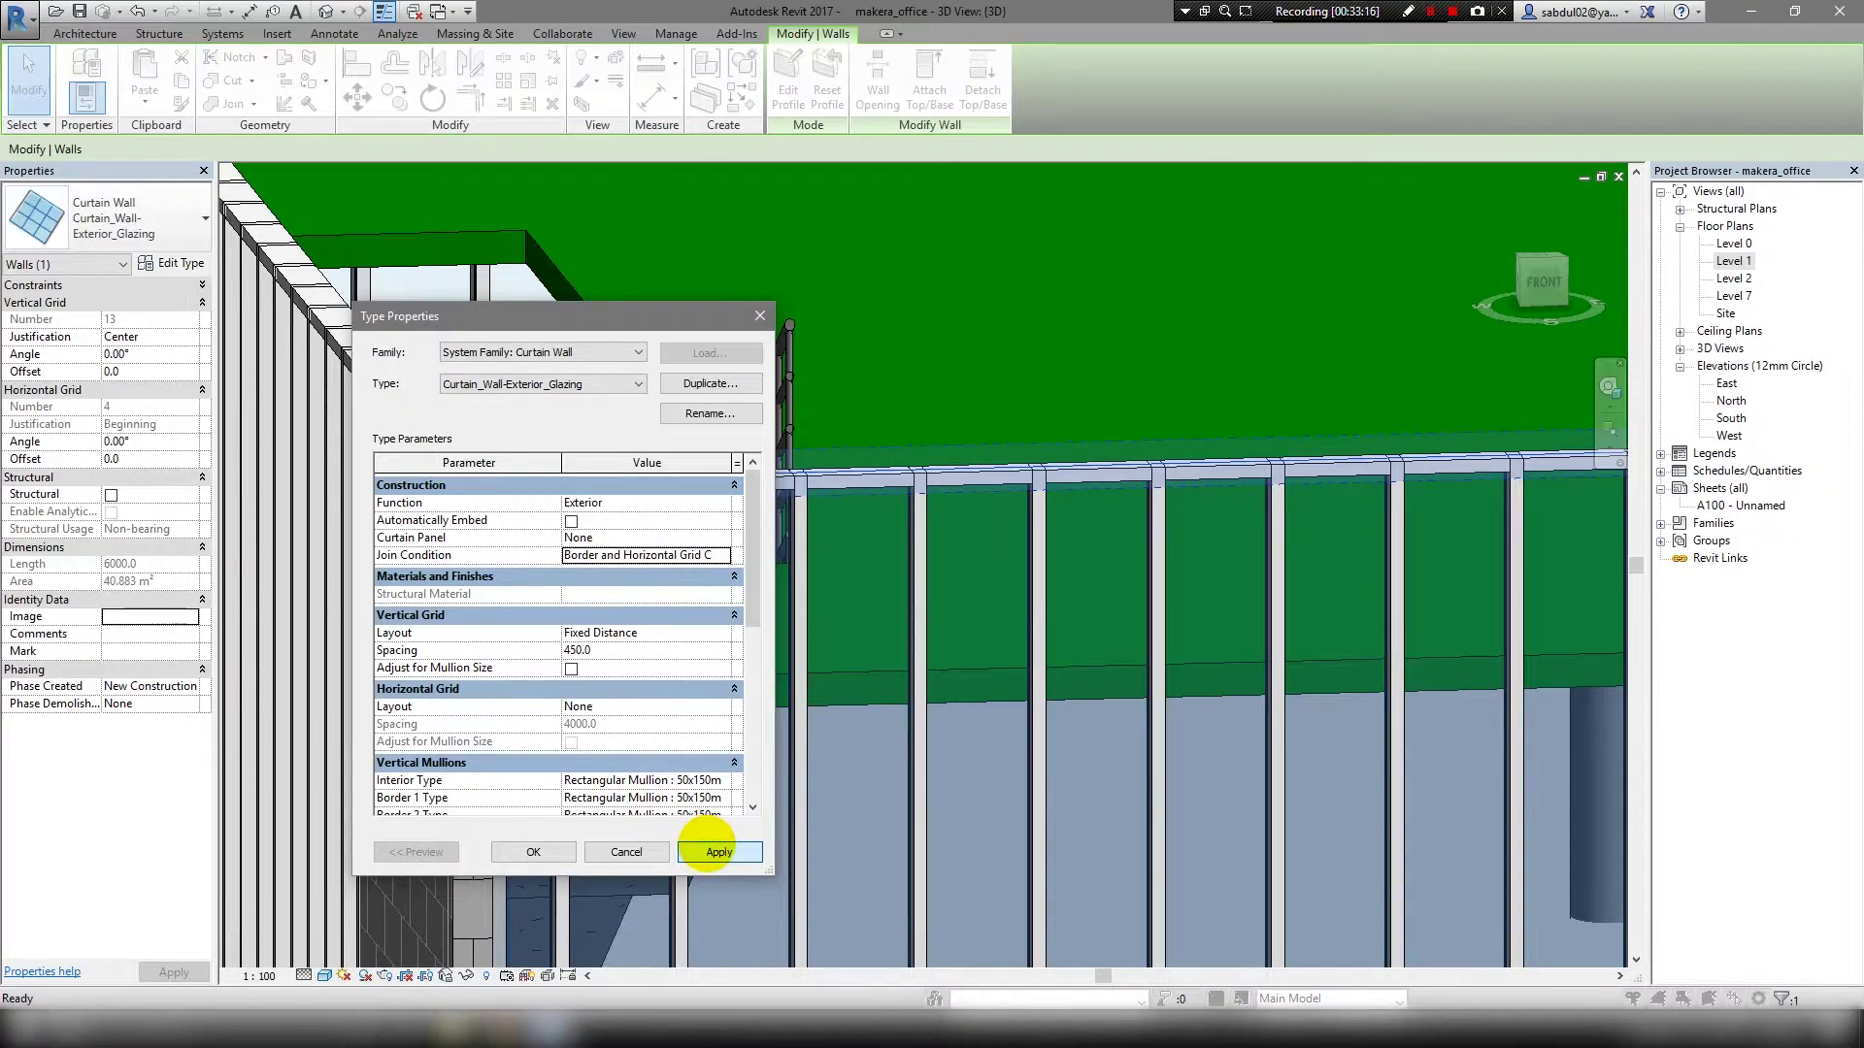
pyautogui.click(718, 851)
pyautogui.click(582, 853)
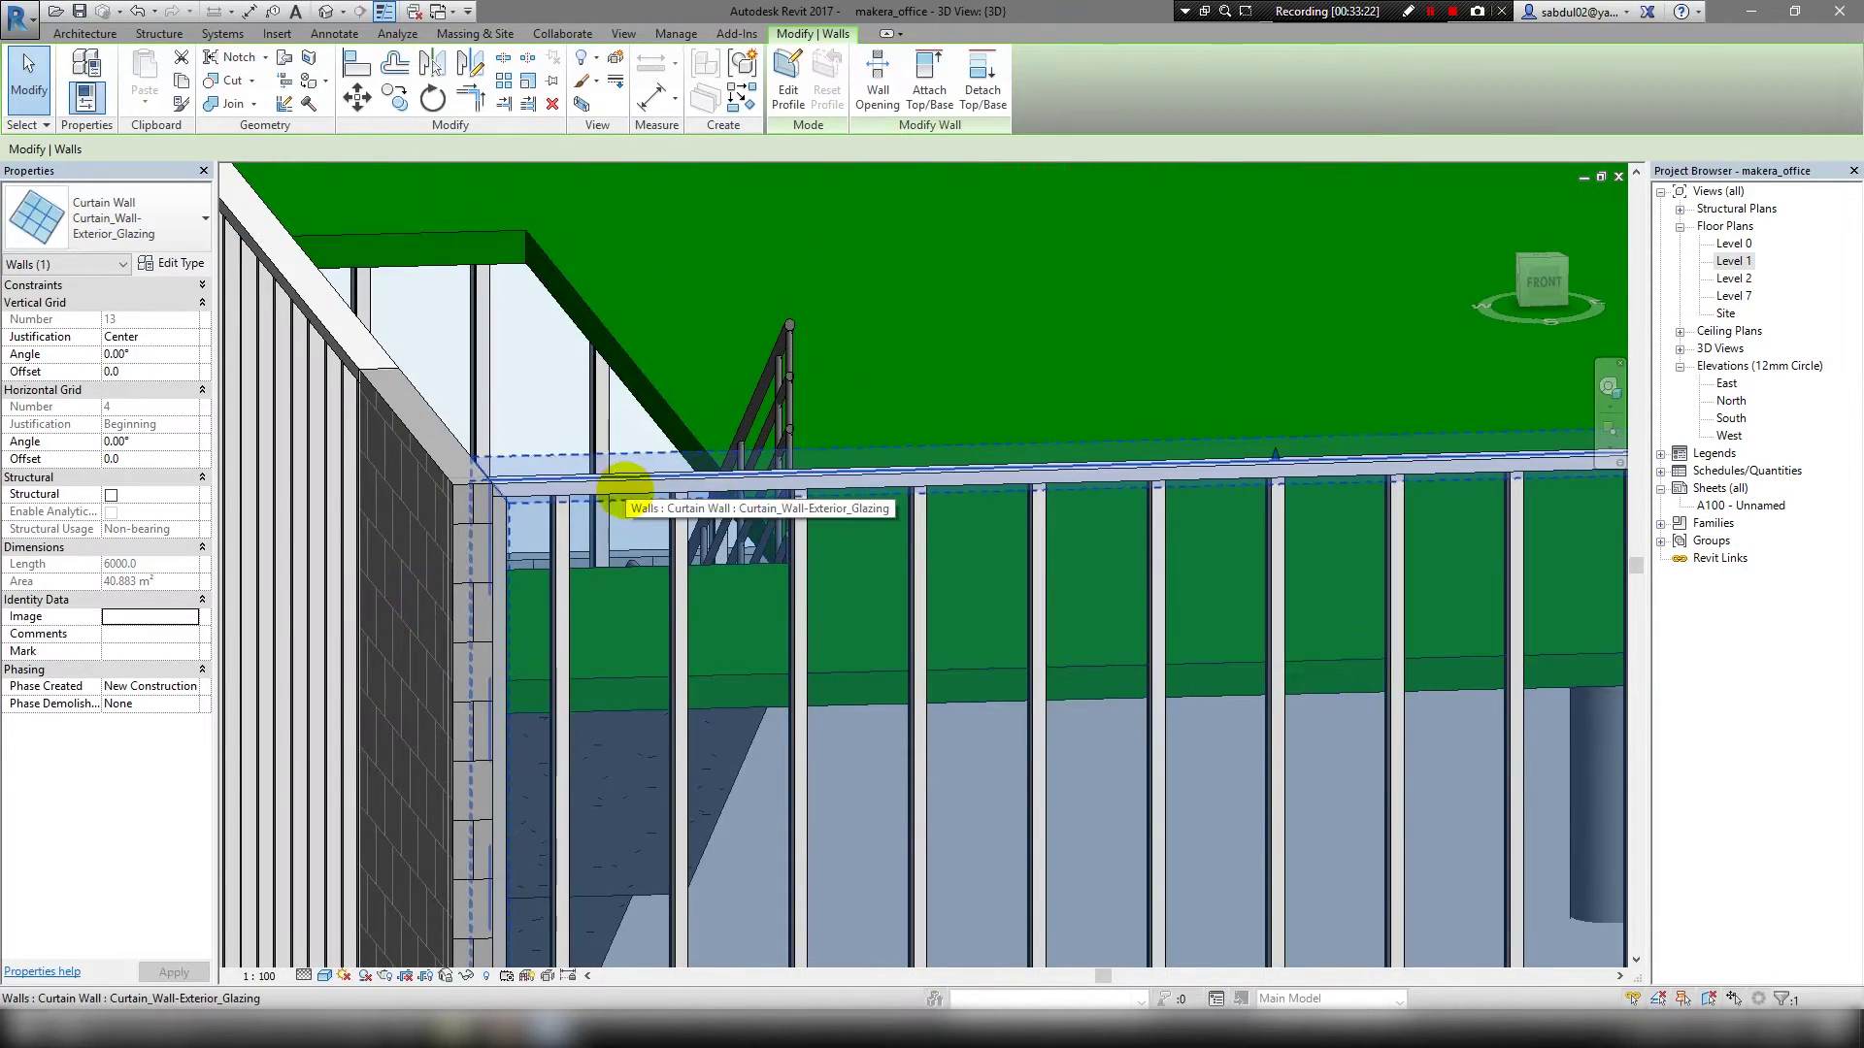
pyautogui.click(621, 482)
pyautogui.press('Escape')
pyautogui.keyDown('shift'); pyautogui.moveTo(670, 432); pyautogui.dragTo(806, 561, button='middle'); pyautogui.keyUp('shift')
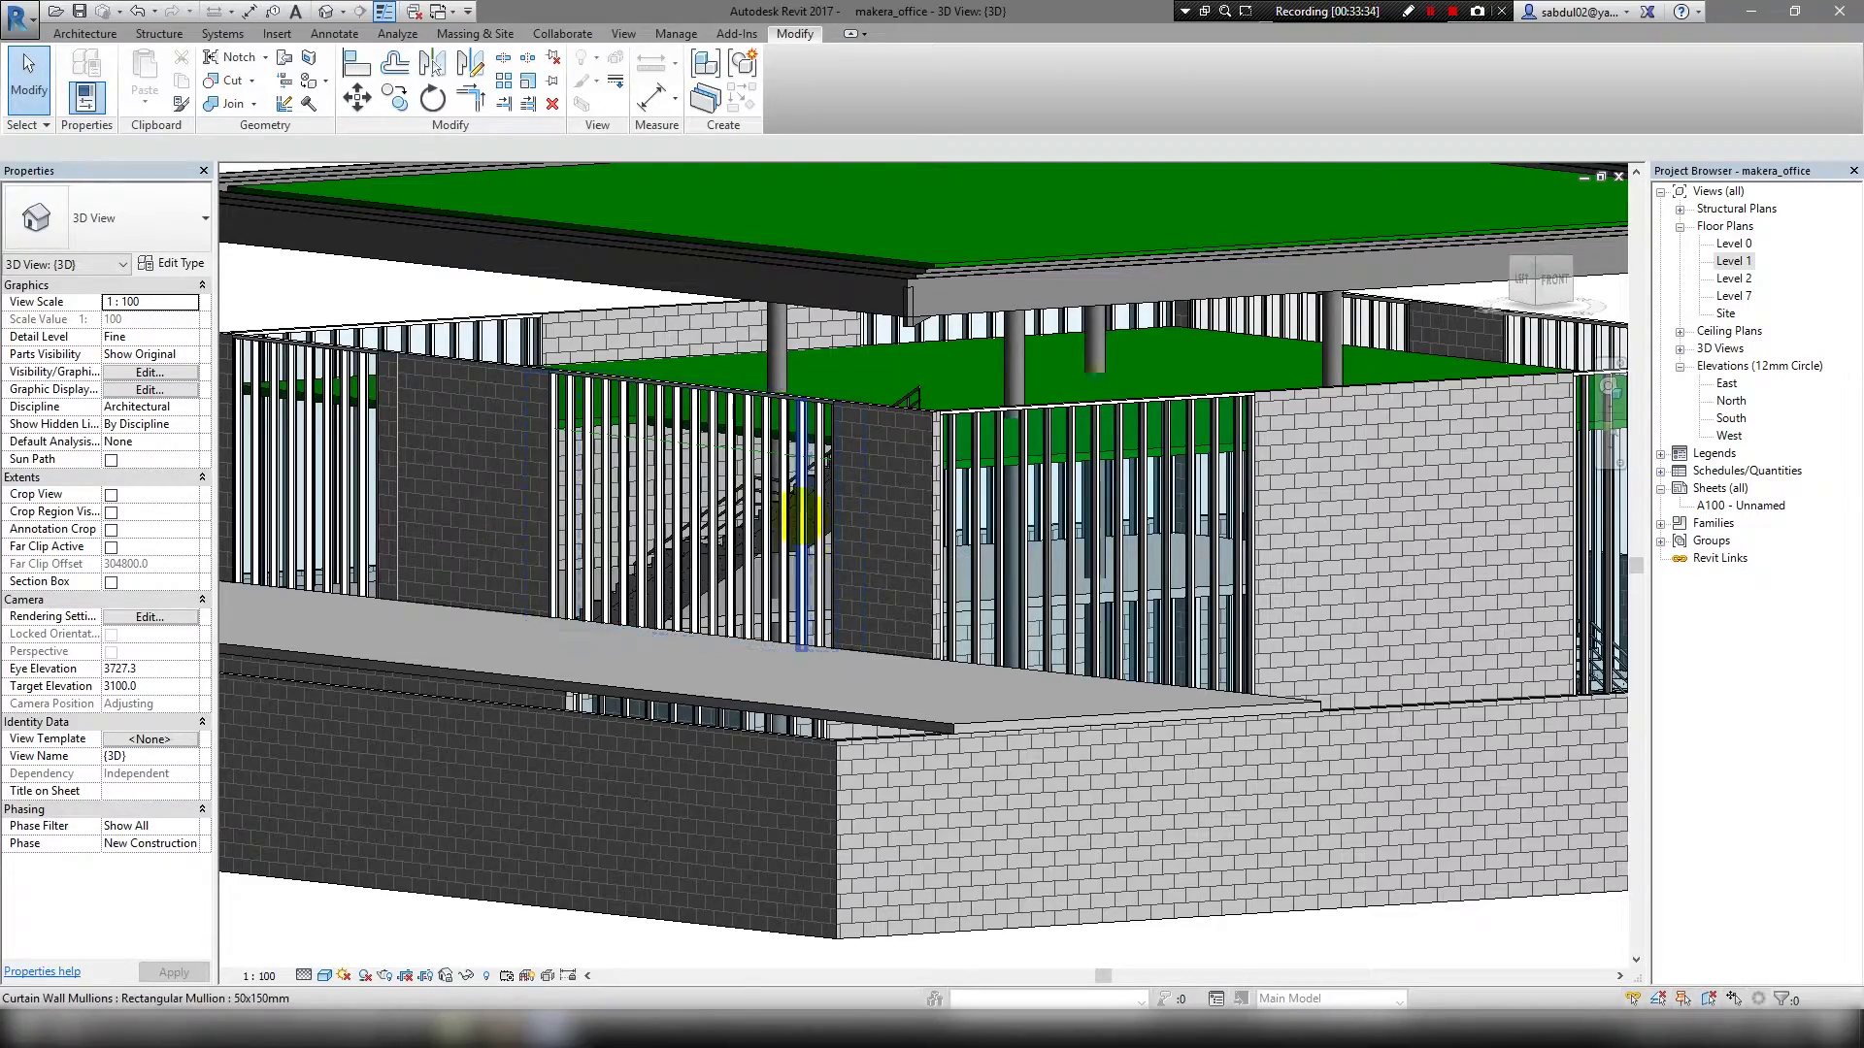
# Orbit the 3D view, then switch through Level 1 to the Level 0 floor plan.
pyautogui.moveTo(801, 514)
pyautogui.keyDown('shift'); pyautogui.mouseDown(button='middle')
pyautogui.moveTo(806, 560)
pyautogui.moveTo(715, 533)
pyautogui.moveTo(686, 570)
pyautogui.moveTo(571, 602)
pyautogui.moveTo(499, 595)
pyautogui.moveTo(466, 528)
pyautogui.moveTo(555, 578)
pyautogui.moveTo(886, 541)
pyautogui.moveTo(906, 761)
pyautogui.moveTo(750, 649)
pyautogui.moveTo(861, 583)
pyautogui.mouseUp(button='middle'); pyautogui.keyUp('shift')
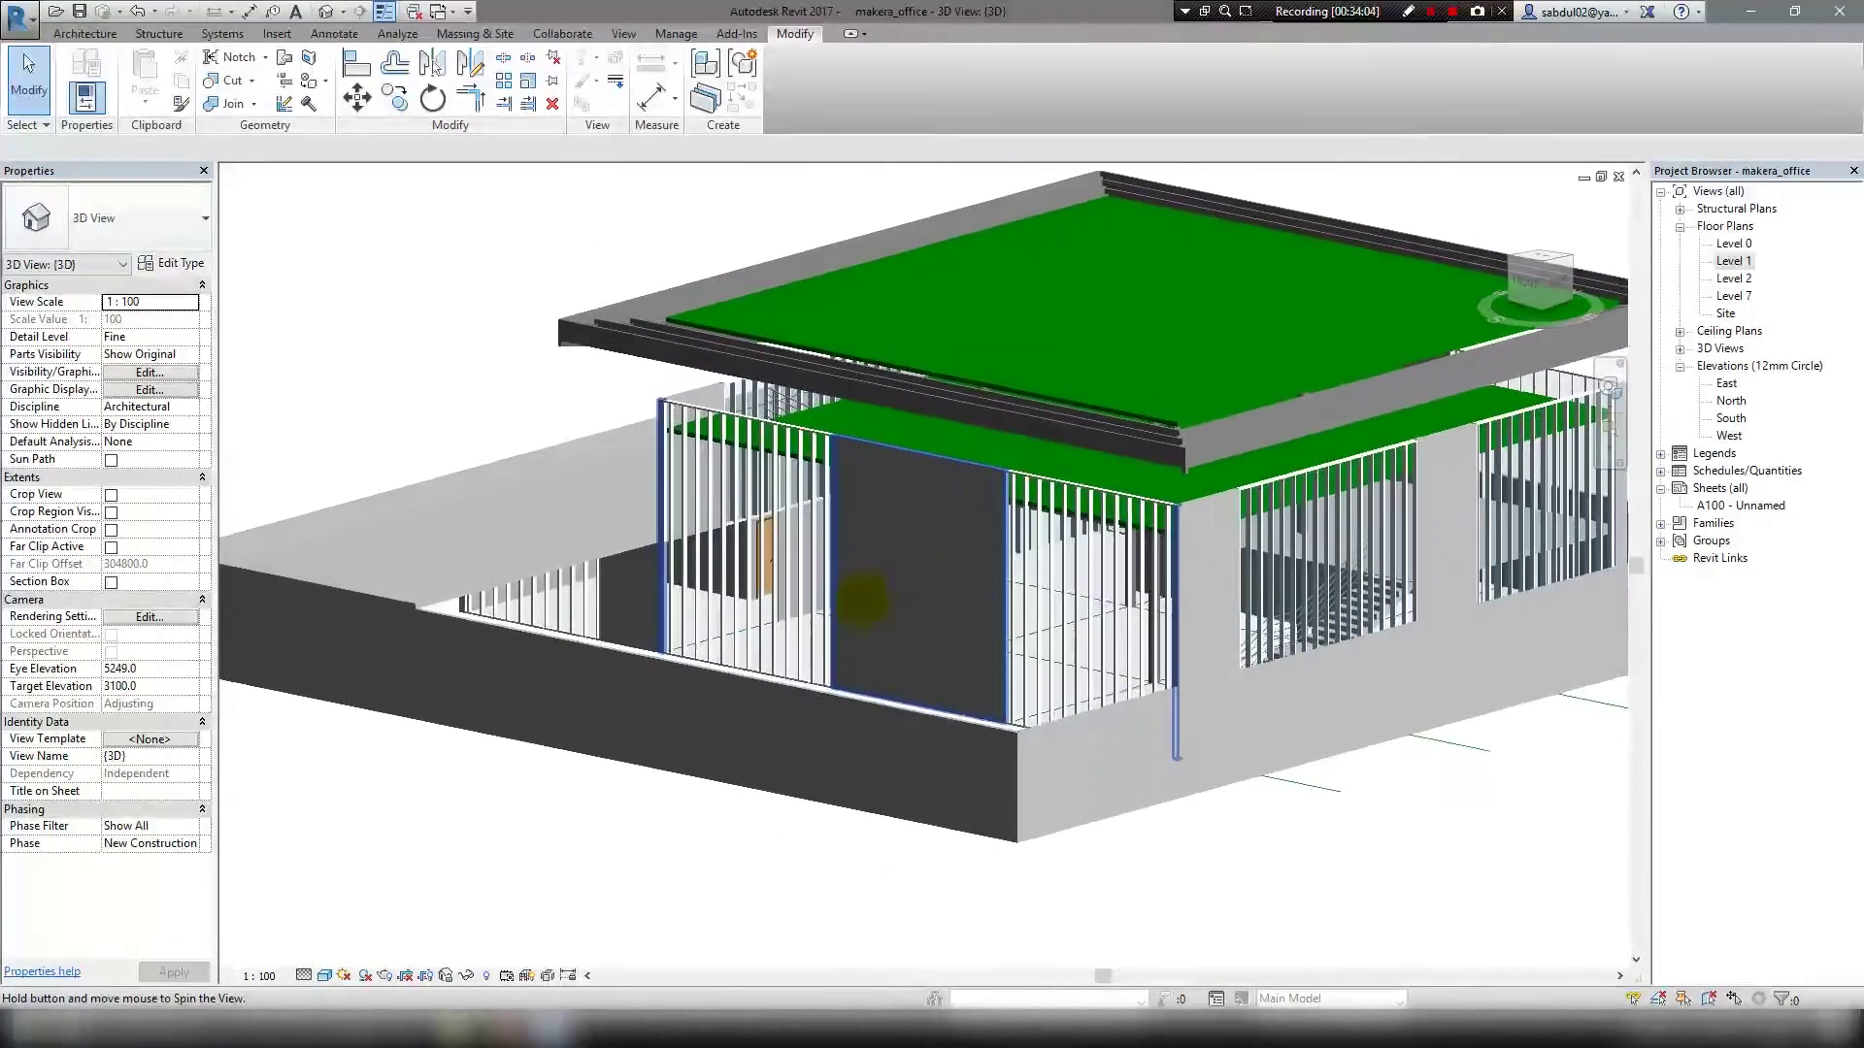
pyautogui.doubleClick(1734, 260)
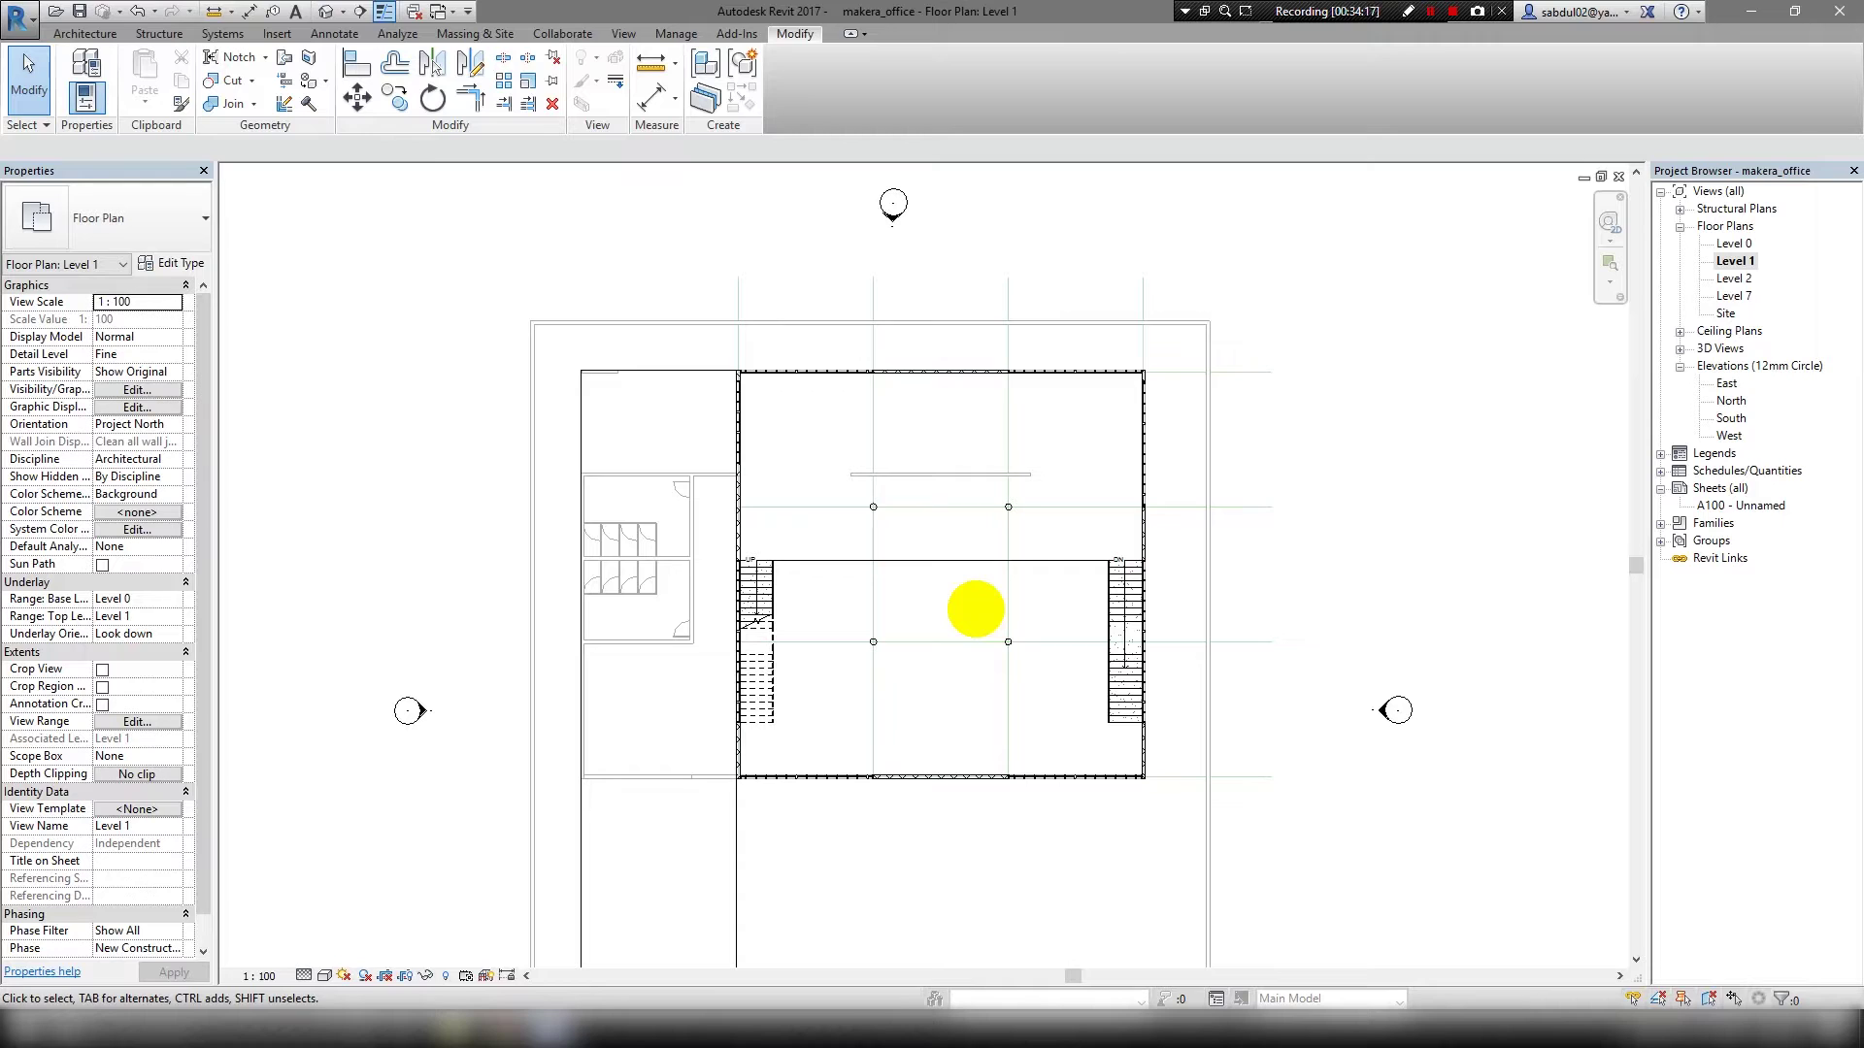
pyautogui.doubleClick(1734, 243)
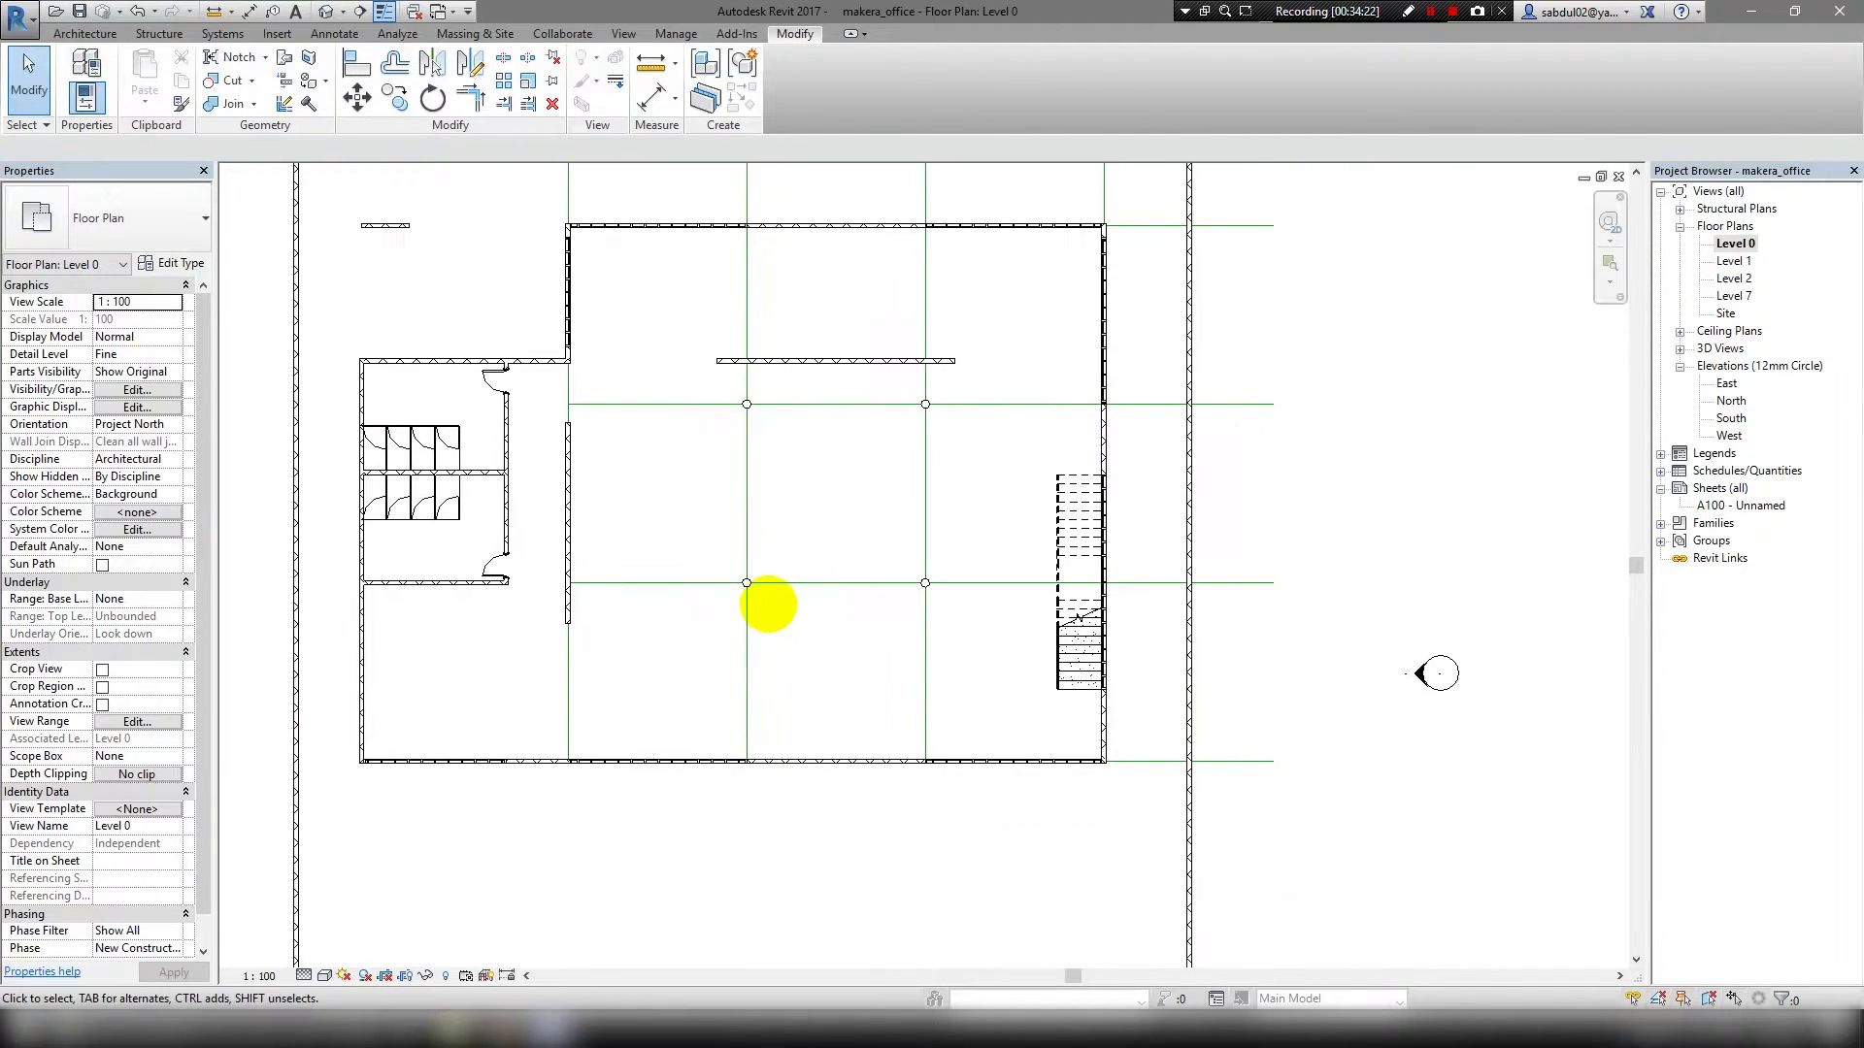
# Start a floor sketch on Level 0 and begin a boundary line at the top-left wall corner.
pyautogui.click(84, 33)
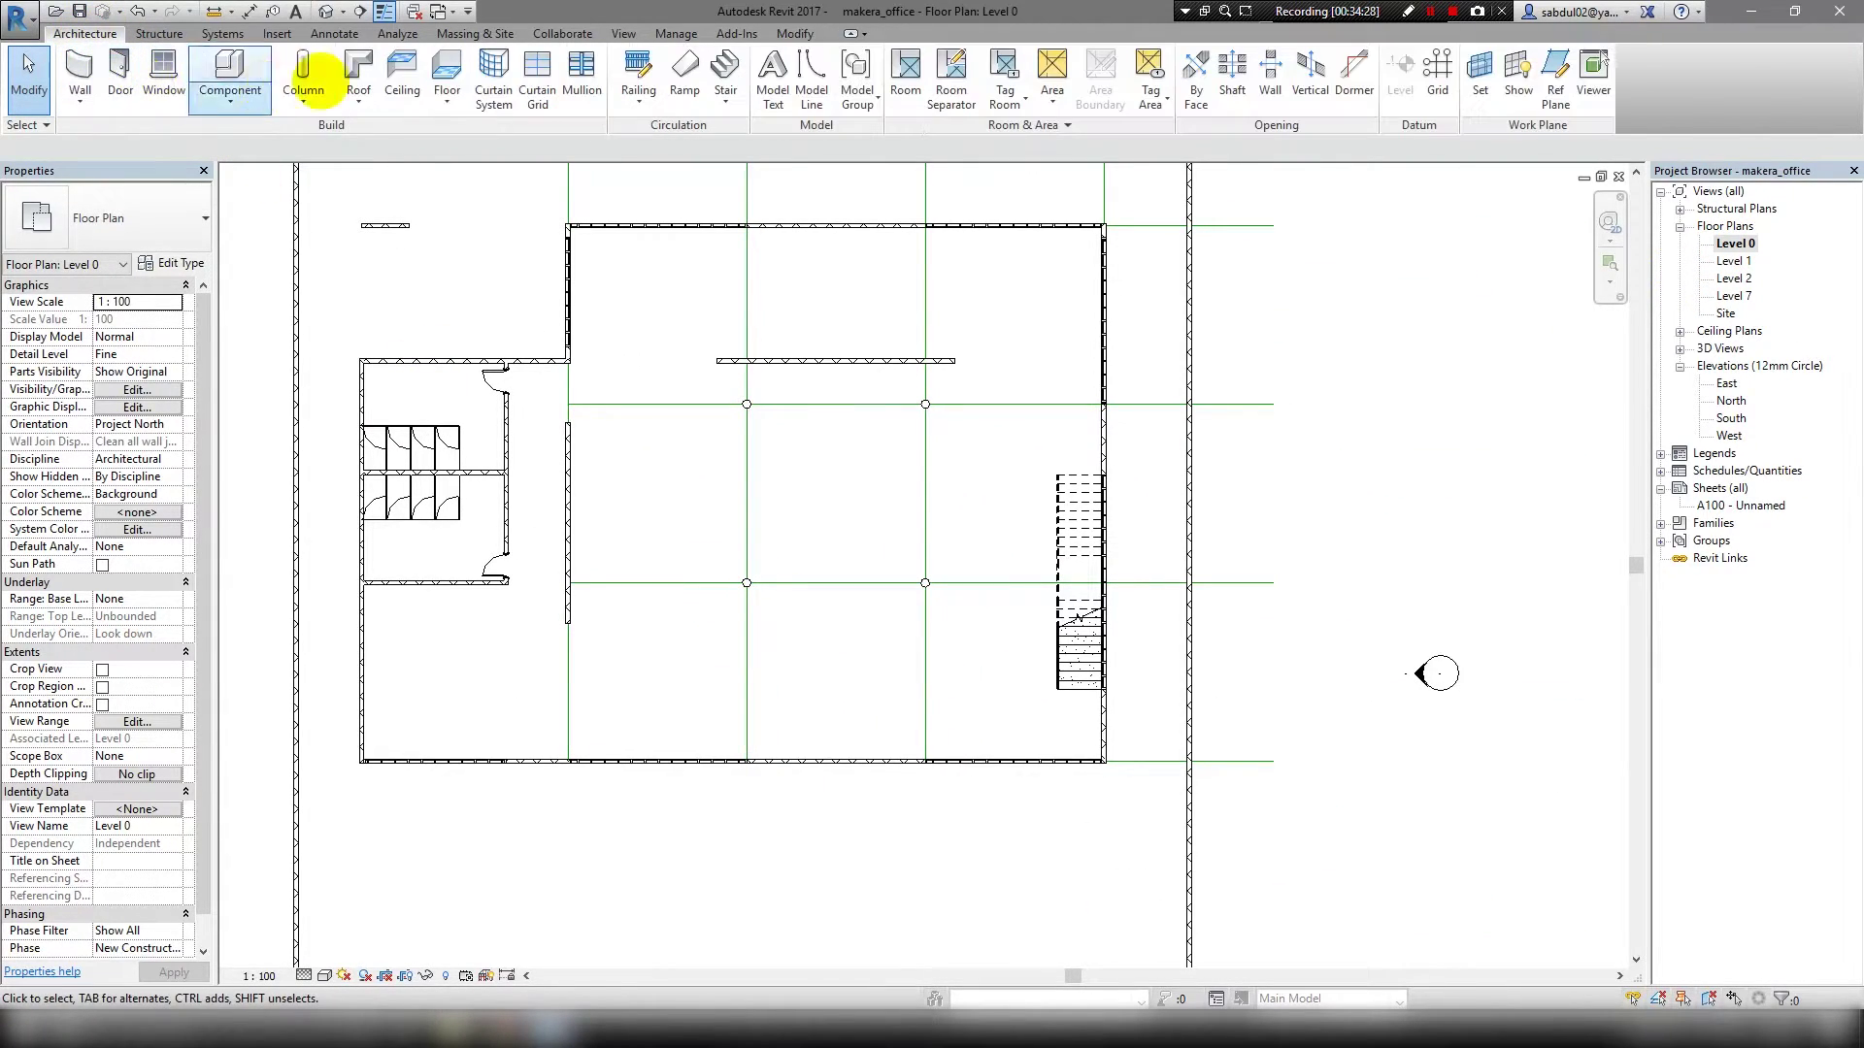
pyautogui.click(346, 62)
pyautogui.moveTo(537, 245); pyautogui.dragTo(540, 319, button='middle')
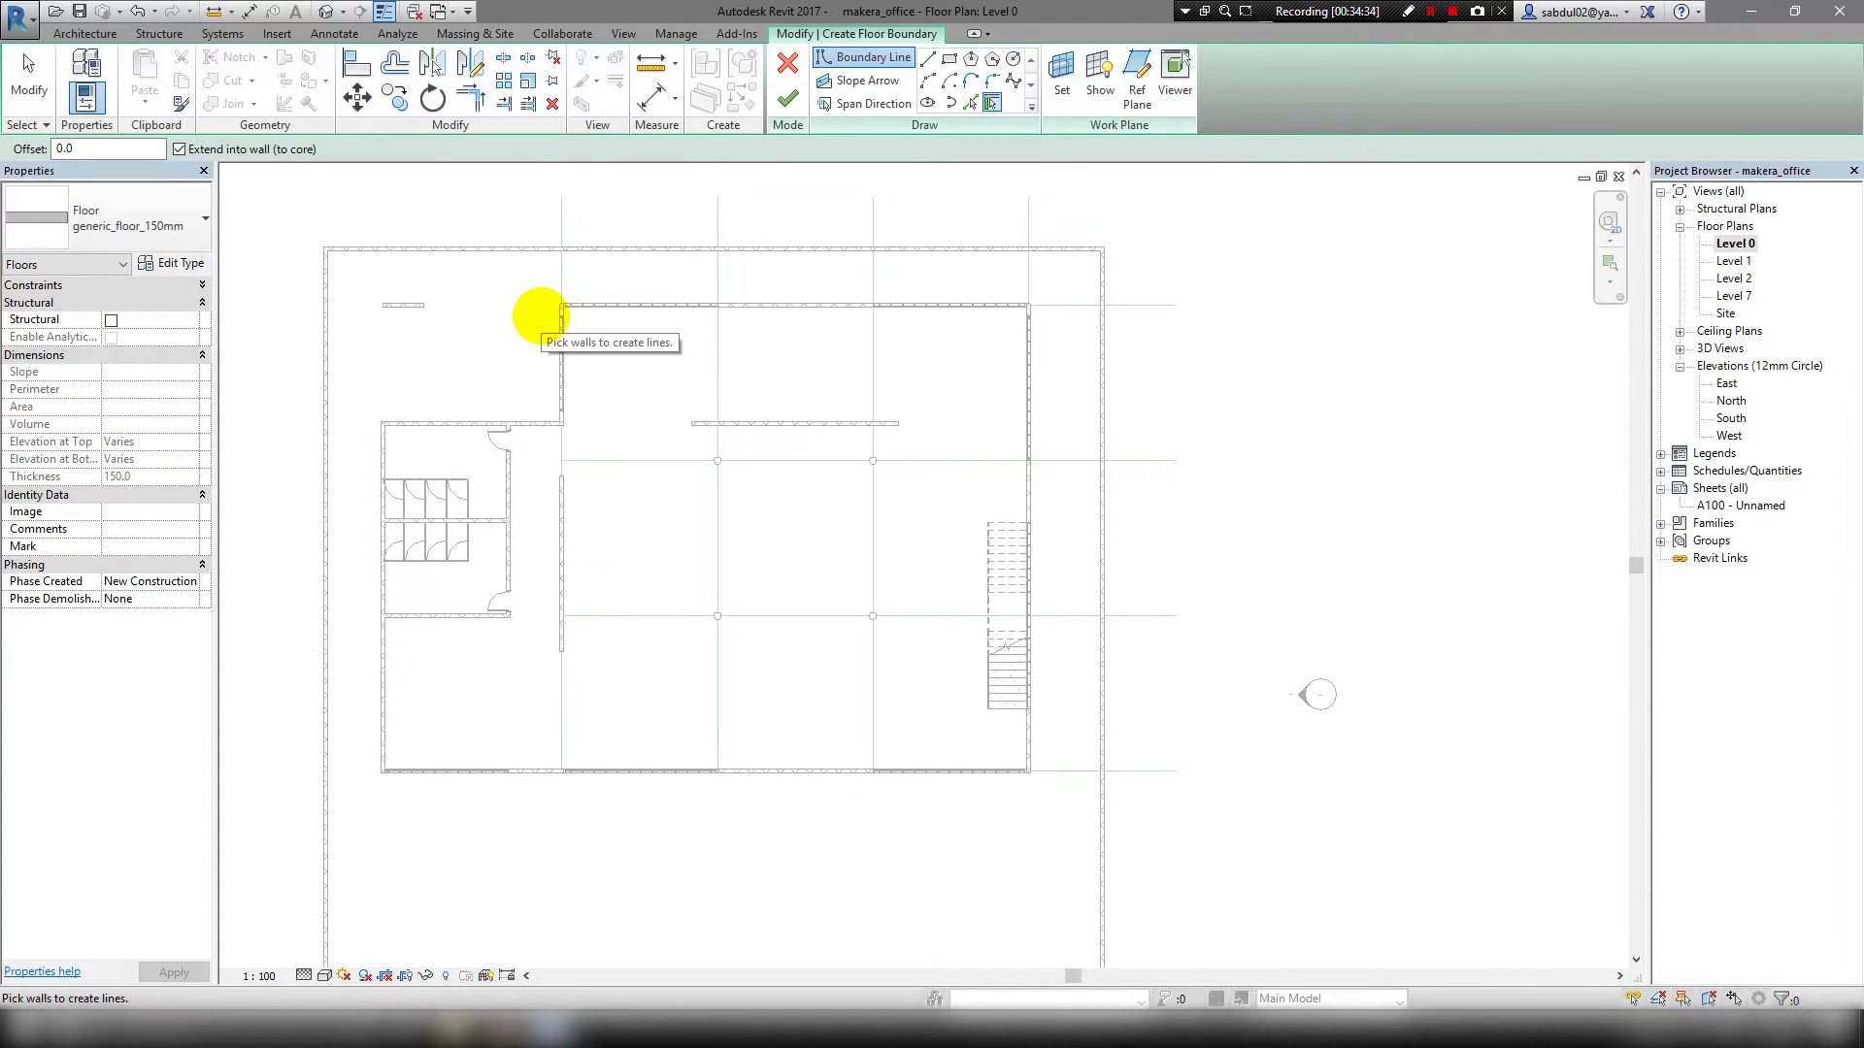
pyautogui.click(927, 58)
pyautogui.scroll(5, 498, 341)
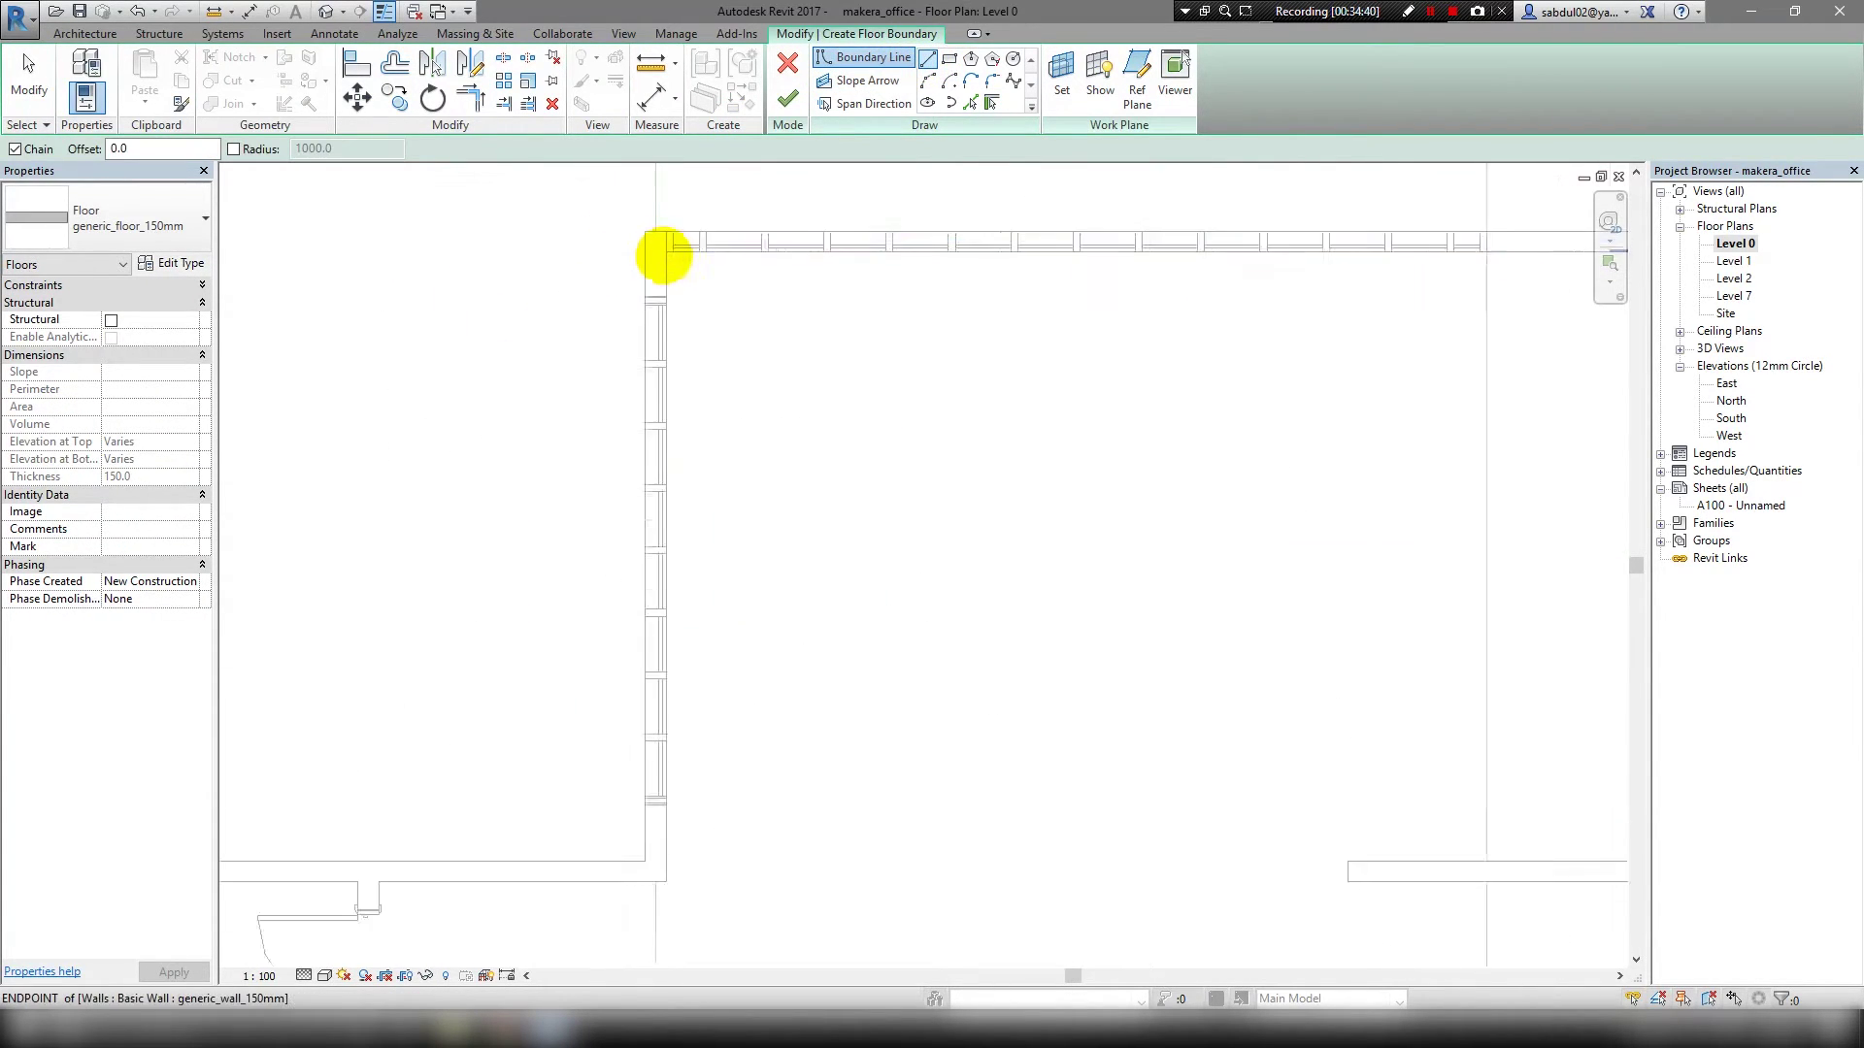
pyautogui.click(667, 245)
pyautogui.moveTo(668, 245); pyautogui.dragTo(741, 476, button='middle')
pyautogui.scroll(3, 670, 349)
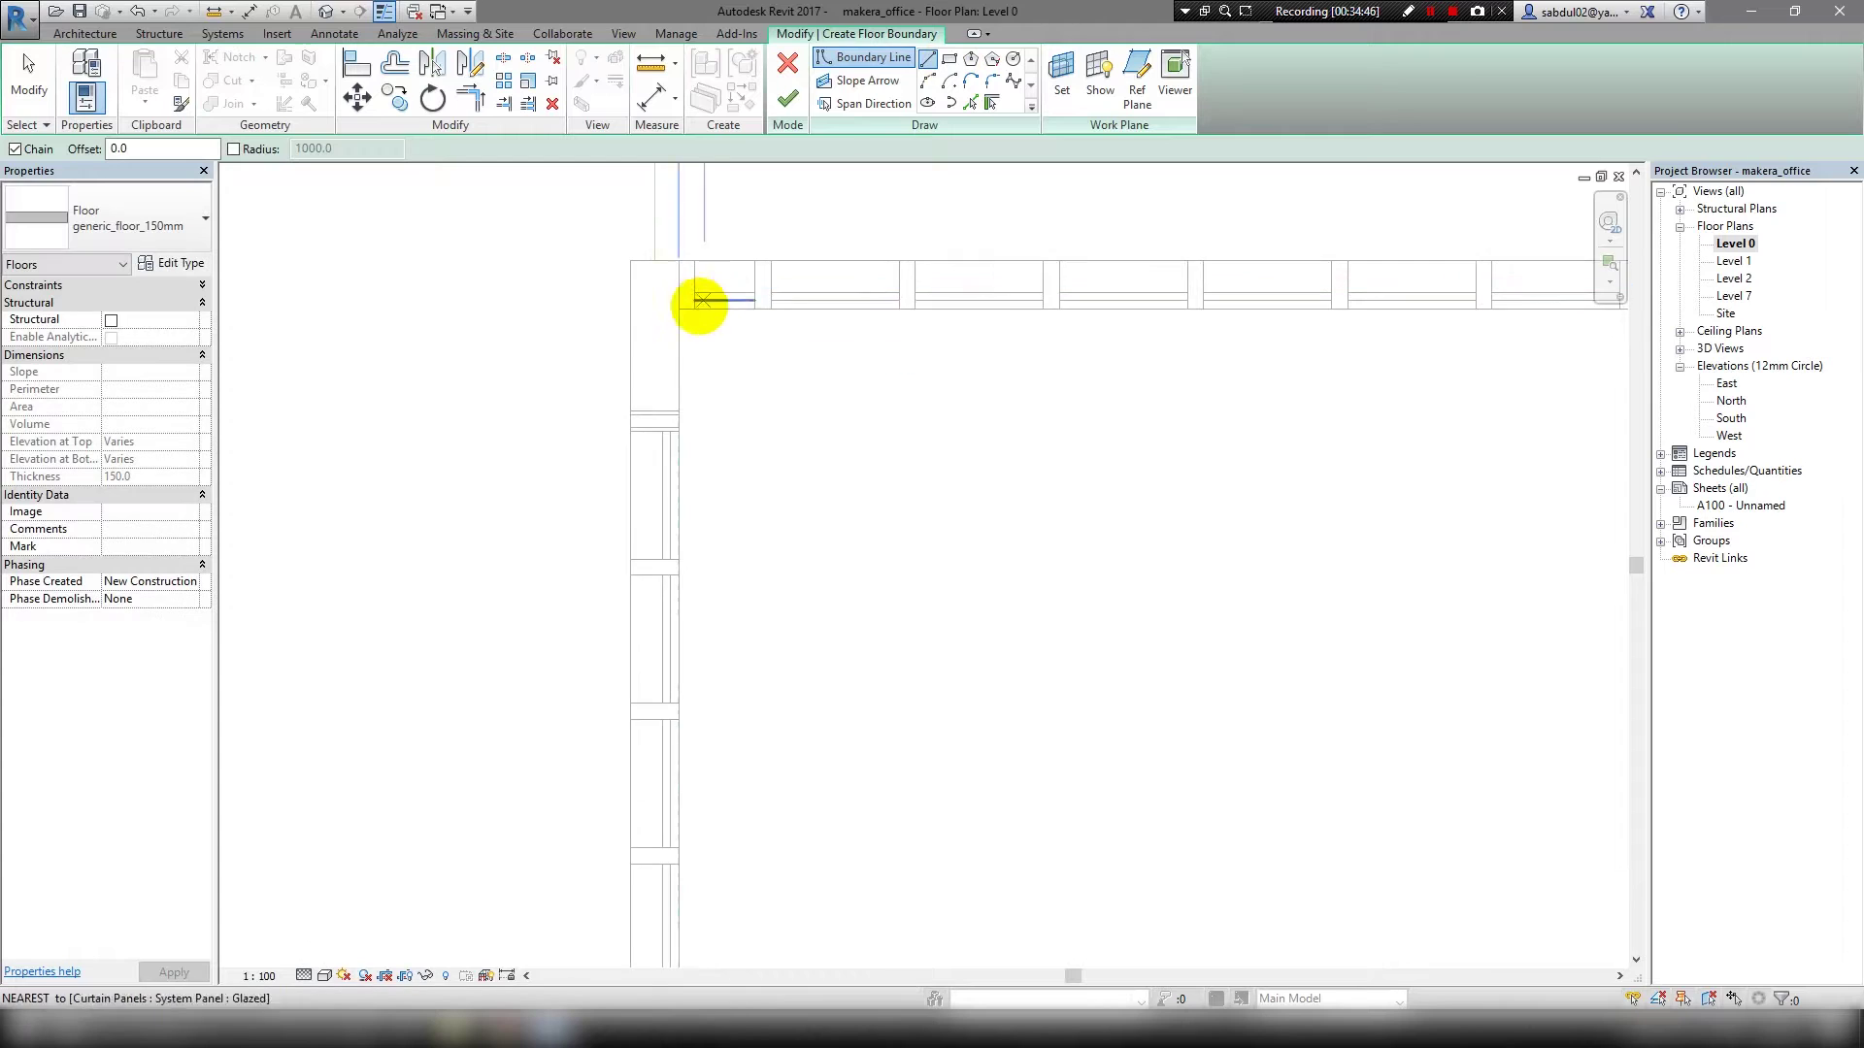
pyautogui.scroll(-6, 675, 369)
# Sketch two rectangular floor boundaries snapped to the building's wall corners.
pyautogui.click(952, 60)
pyautogui.scroll(3, 521, 271)
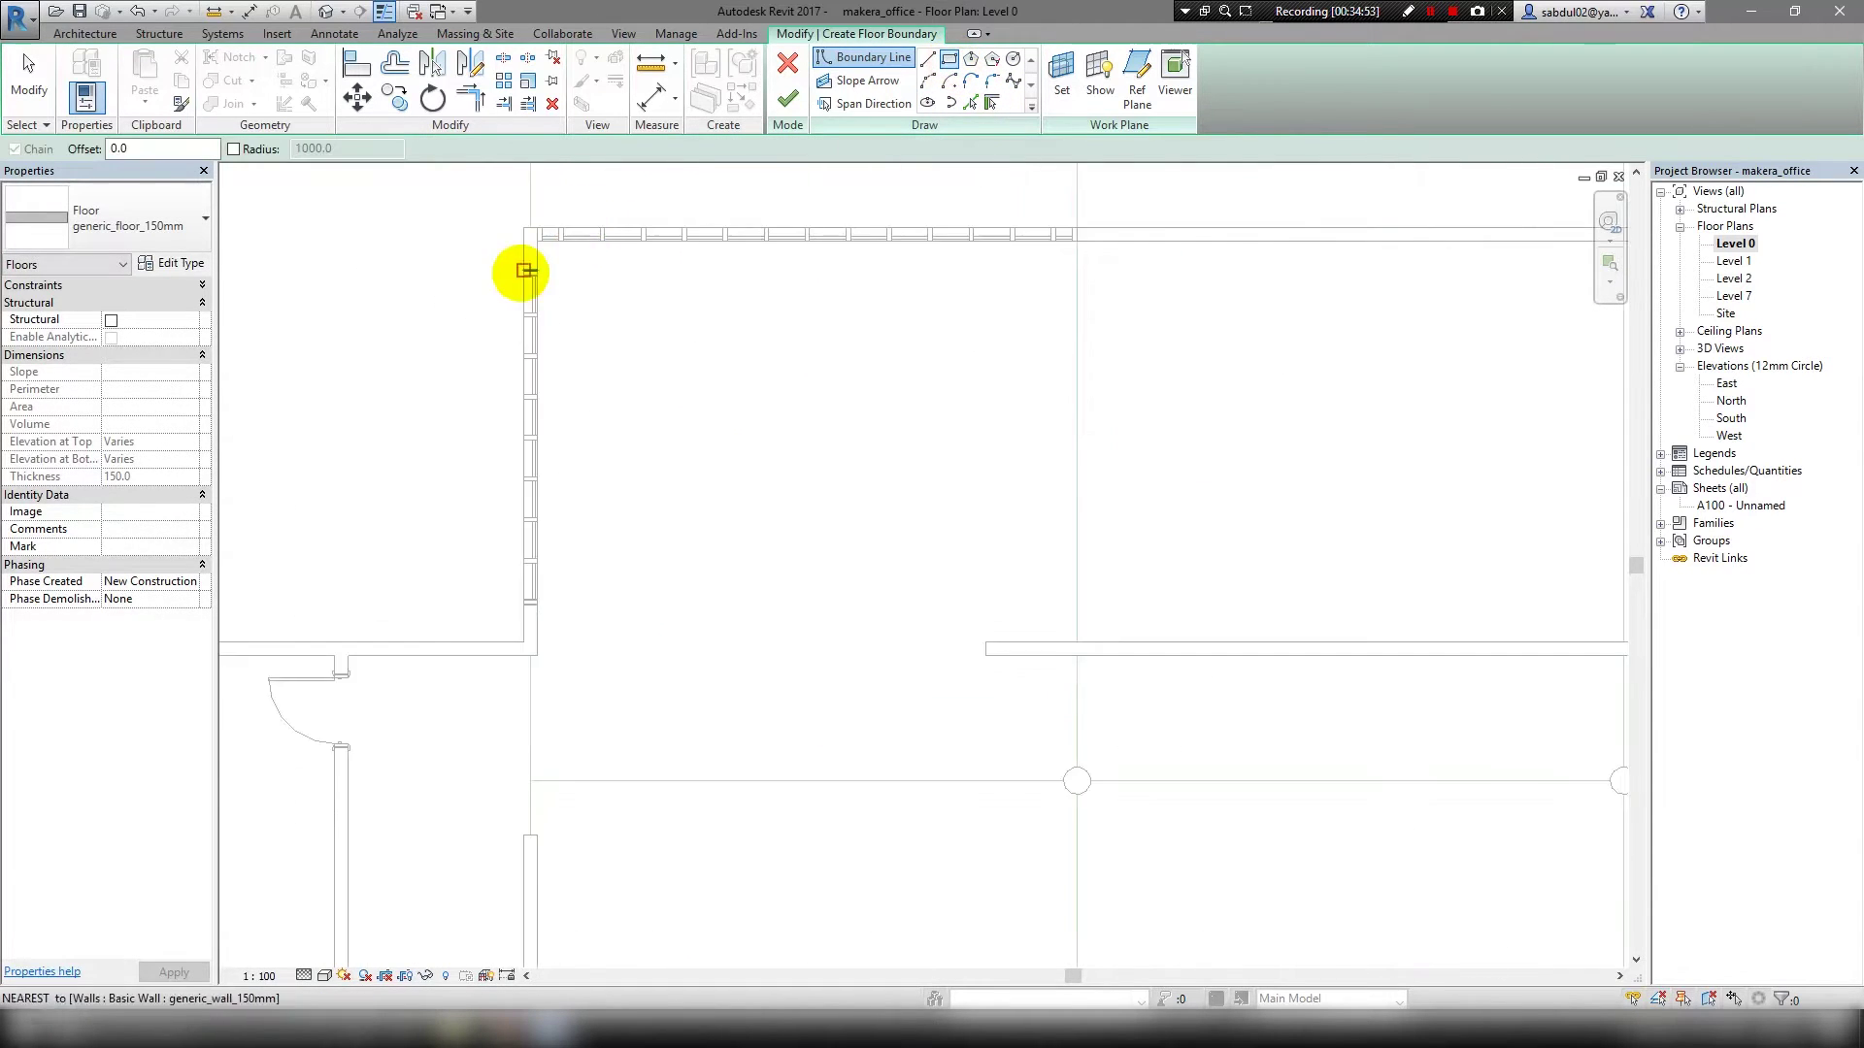
pyautogui.scroll(2, 561, 208)
pyautogui.click(562, 208)
pyautogui.scroll(-5, 562, 208)
pyautogui.scroll(3, 949, 779)
pyautogui.scroll(2, 924, 707)
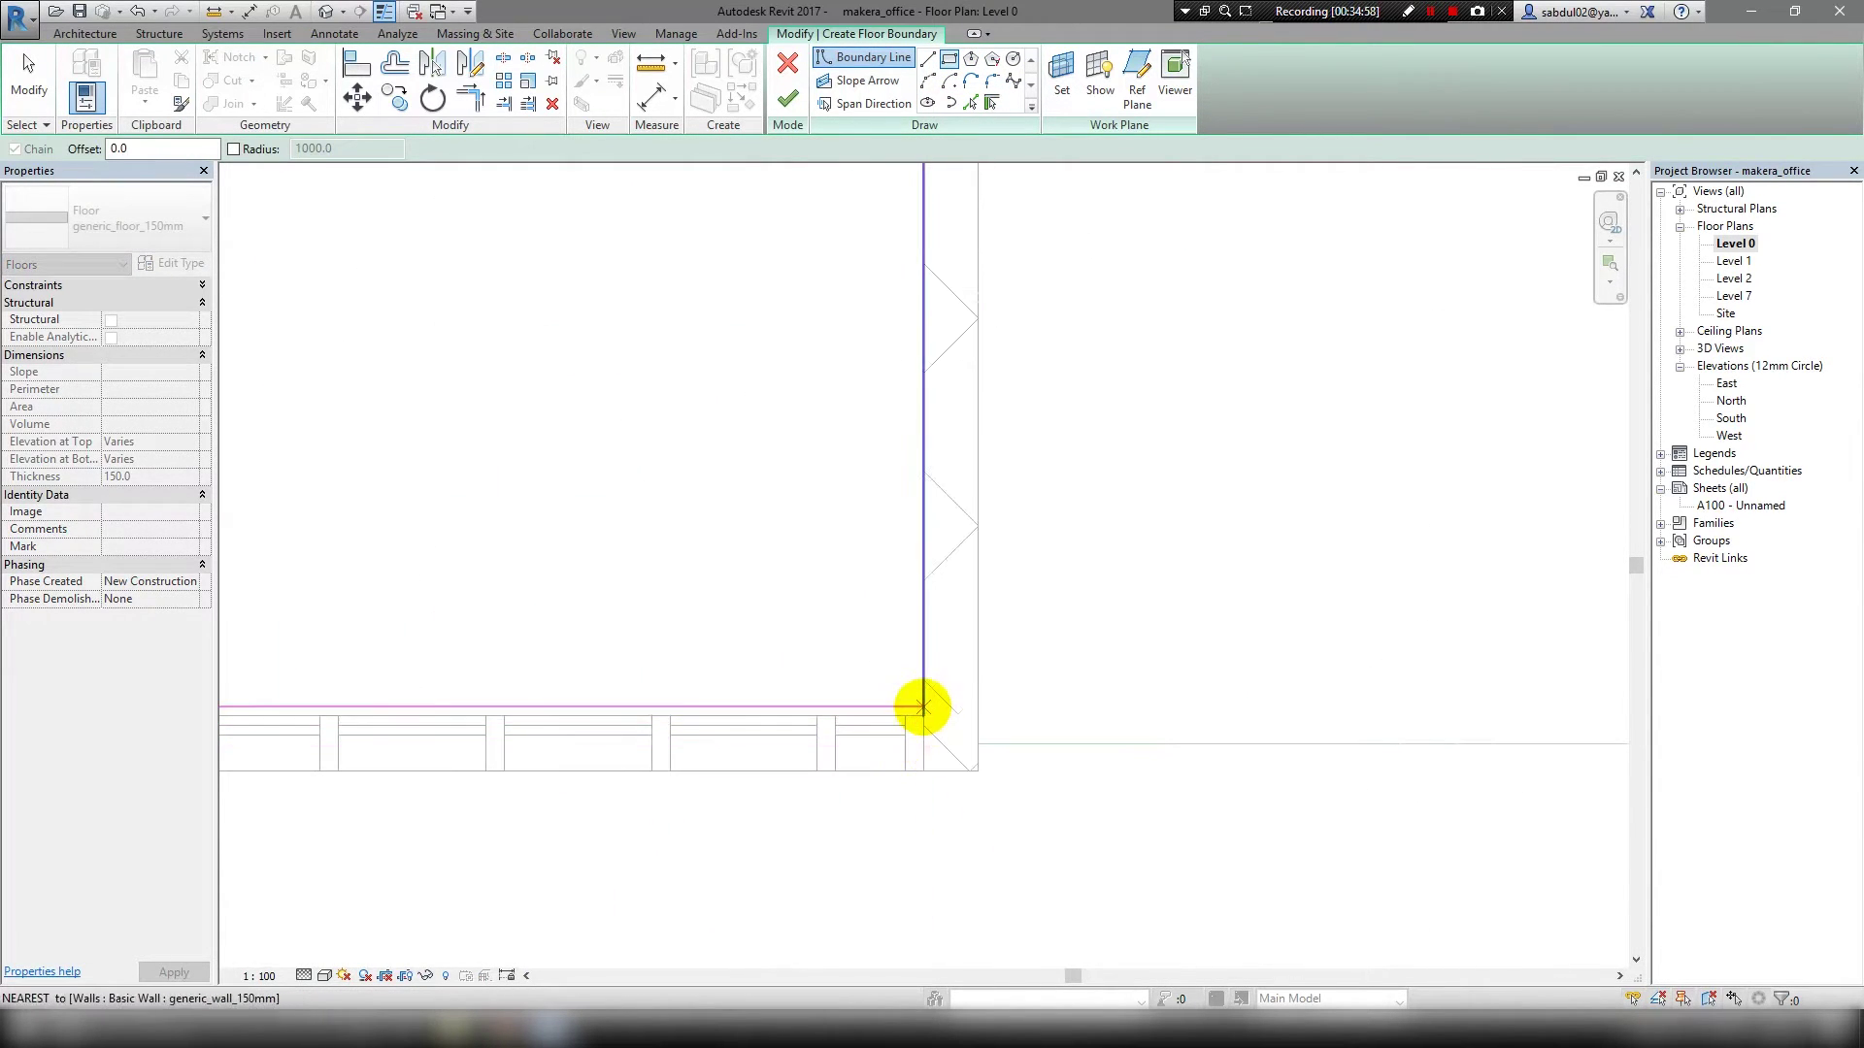
pyautogui.click(924, 751)
pyautogui.scroll(-4, 887, 660)
pyautogui.scroll(3, 628, 337)
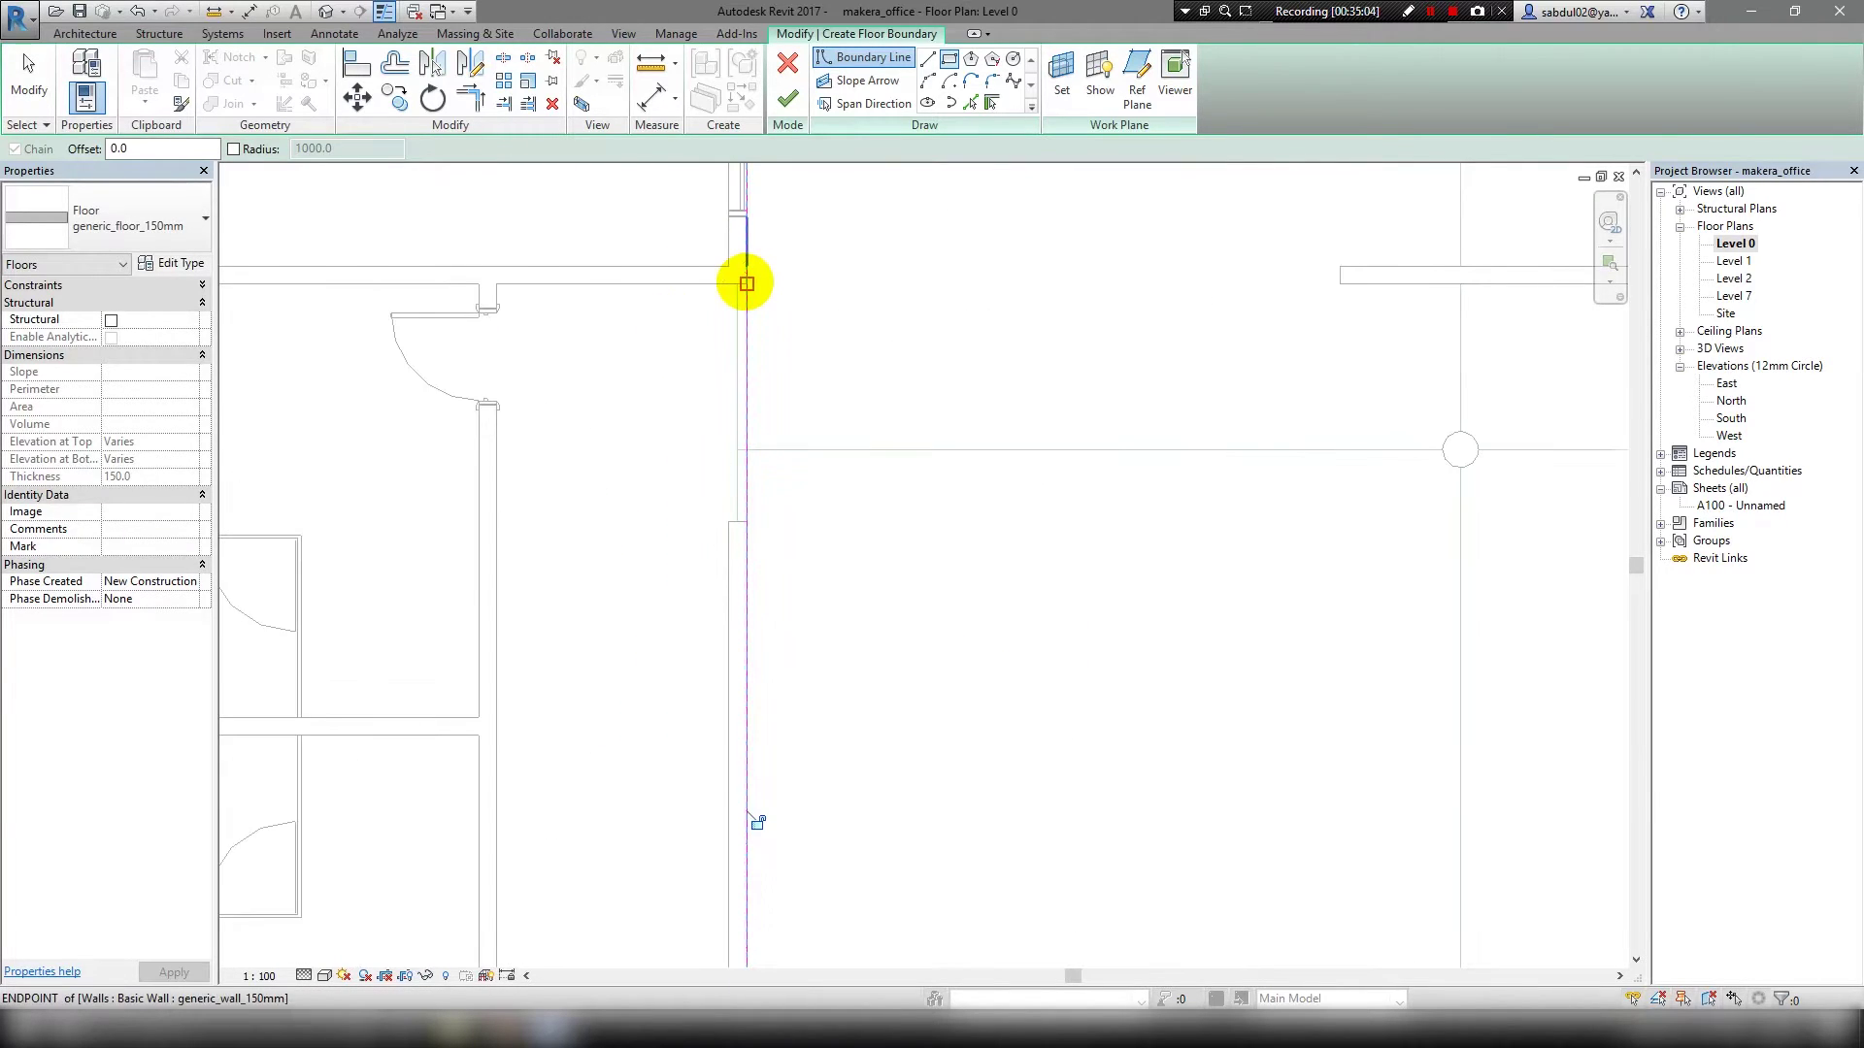
pyautogui.click(745, 282)
pyautogui.scroll(-3, 704, 399)
pyautogui.scroll(4, 500, 778)
pyautogui.scroll(-1, 483, 794)
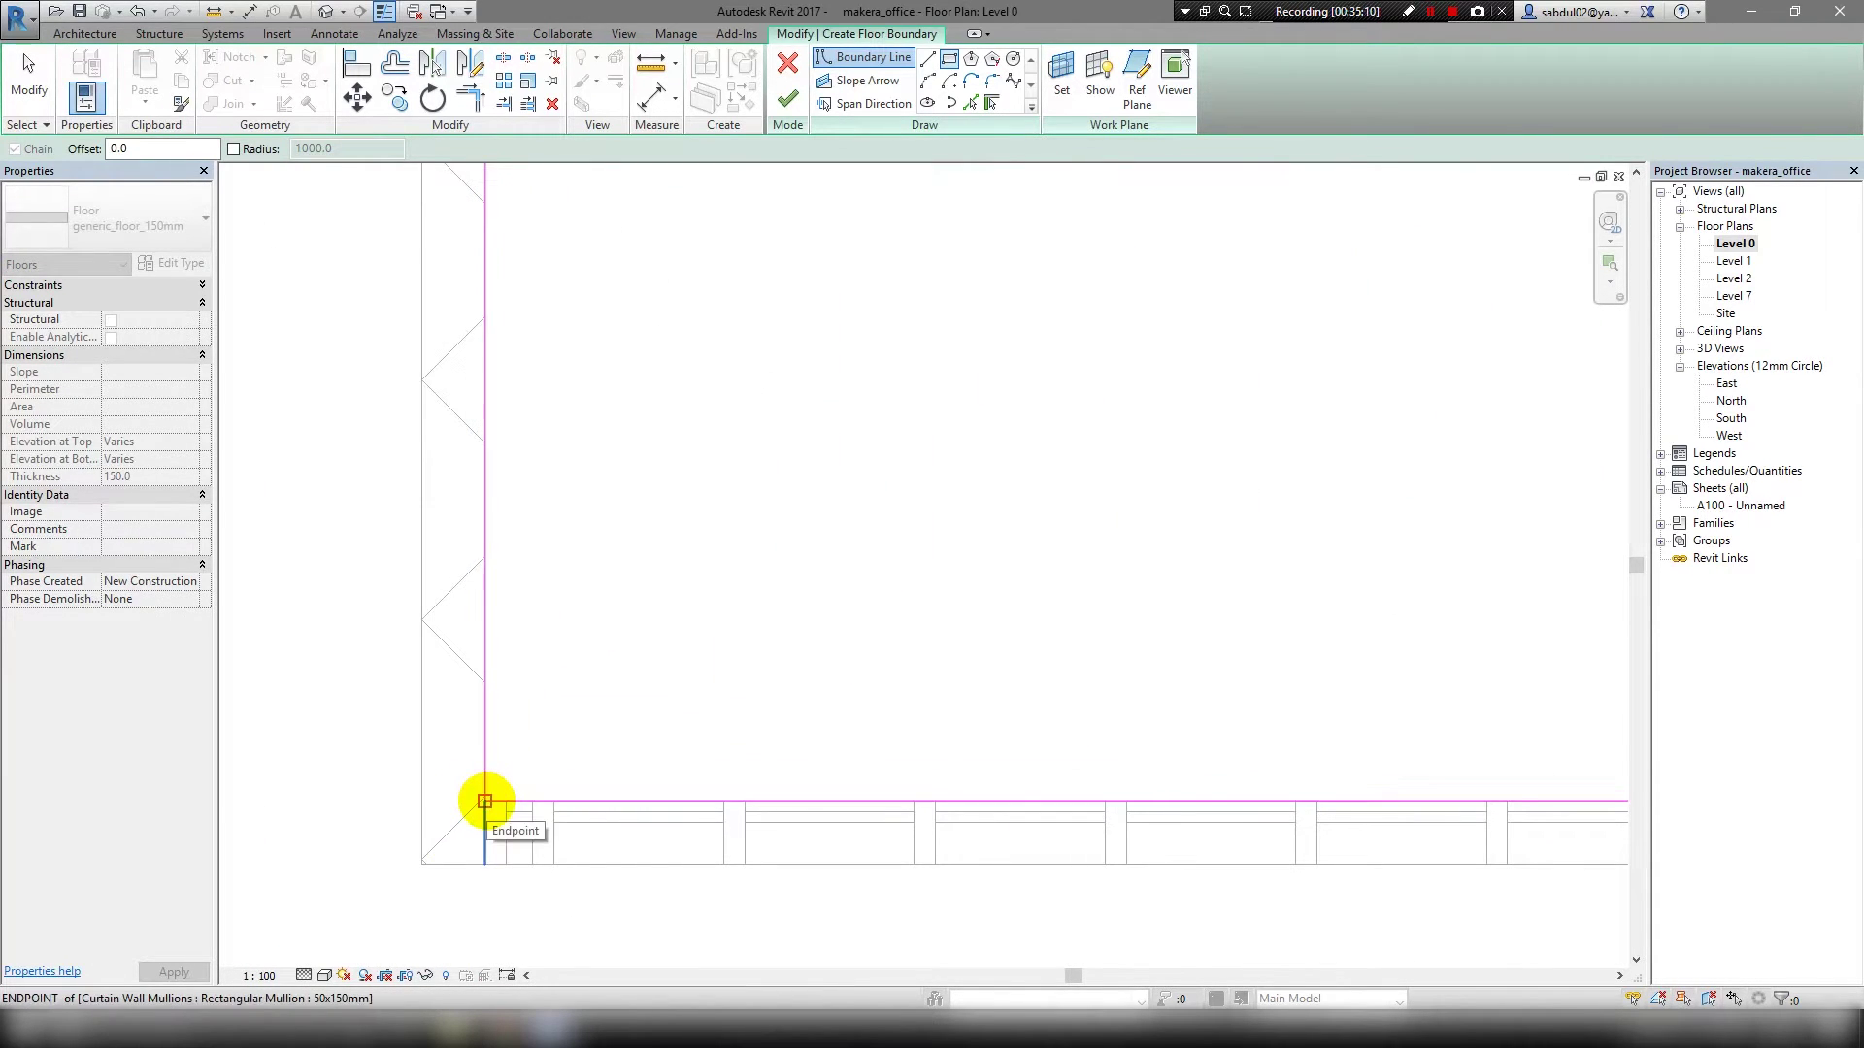
pyautogui.scroll(-1, 486, 801)
pyautogui.scroll(-1, 486, 802)
pyautogui.scroll(3, 485, 802)
pyautogui.click(485, 802)
pyautogui.scroll(-1, 653, 765)
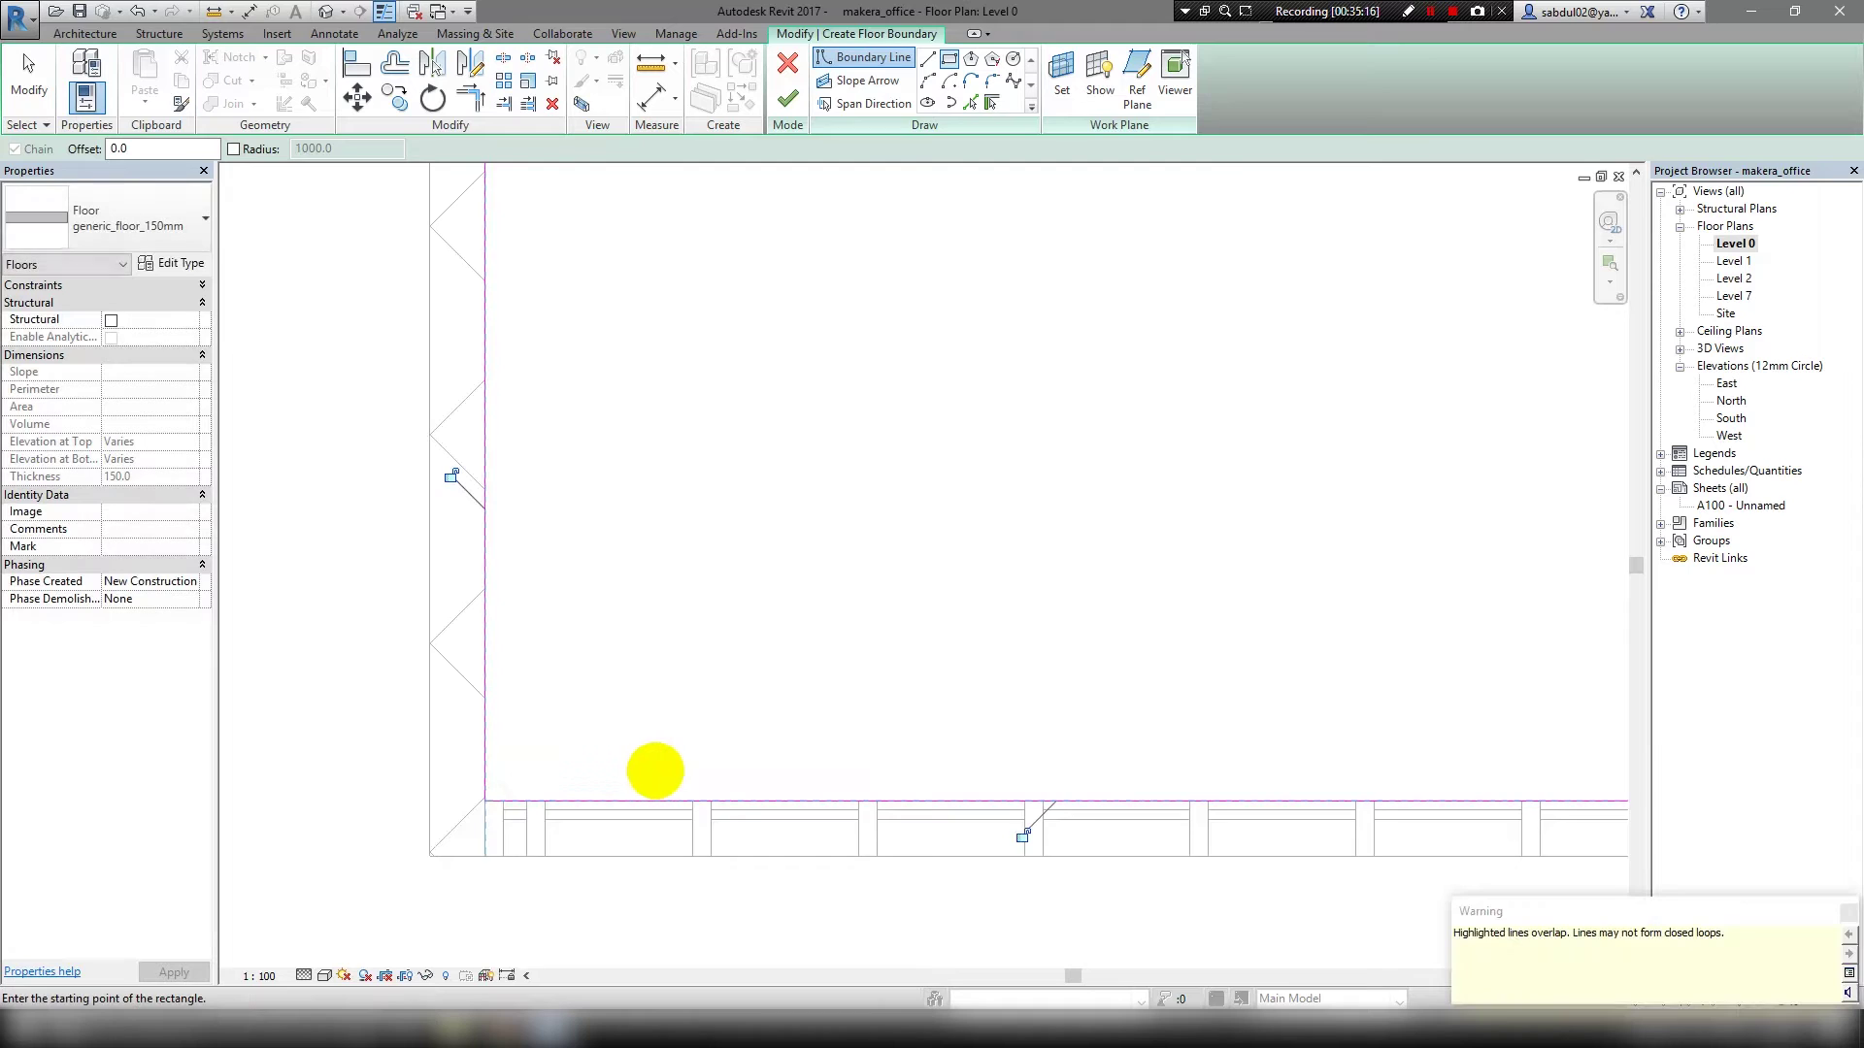
pyautogui.scroll(-2, 653, 765)
pyautogui.scroll(2, 832, 316)
pyautogui.press('Escape')
pyautogui.press('Escape')
# Check the overlapping sketch lines and add a vertical boundary line from bottom to top wall.
pyautogui.click(838, 317)
pyautogui.click(828, 563)
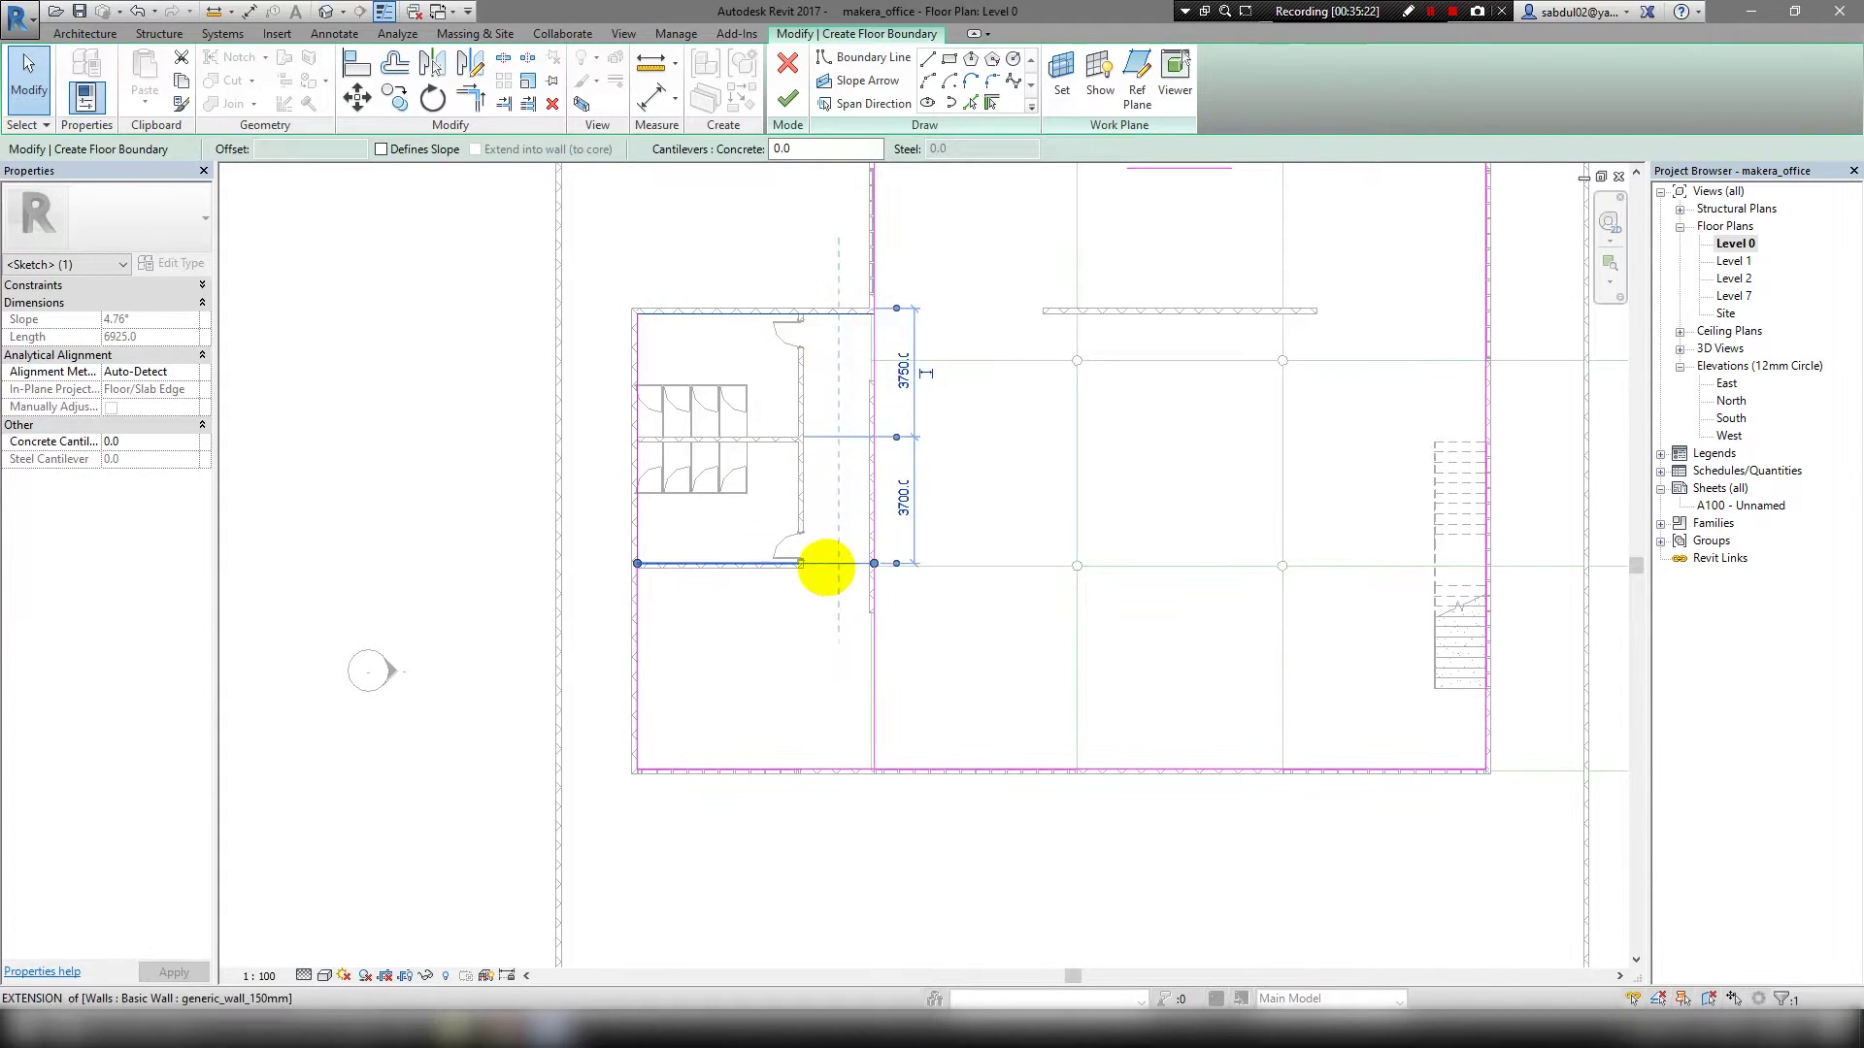
pyautogui.click(864, 586)
pyautogui.click(655, 196)
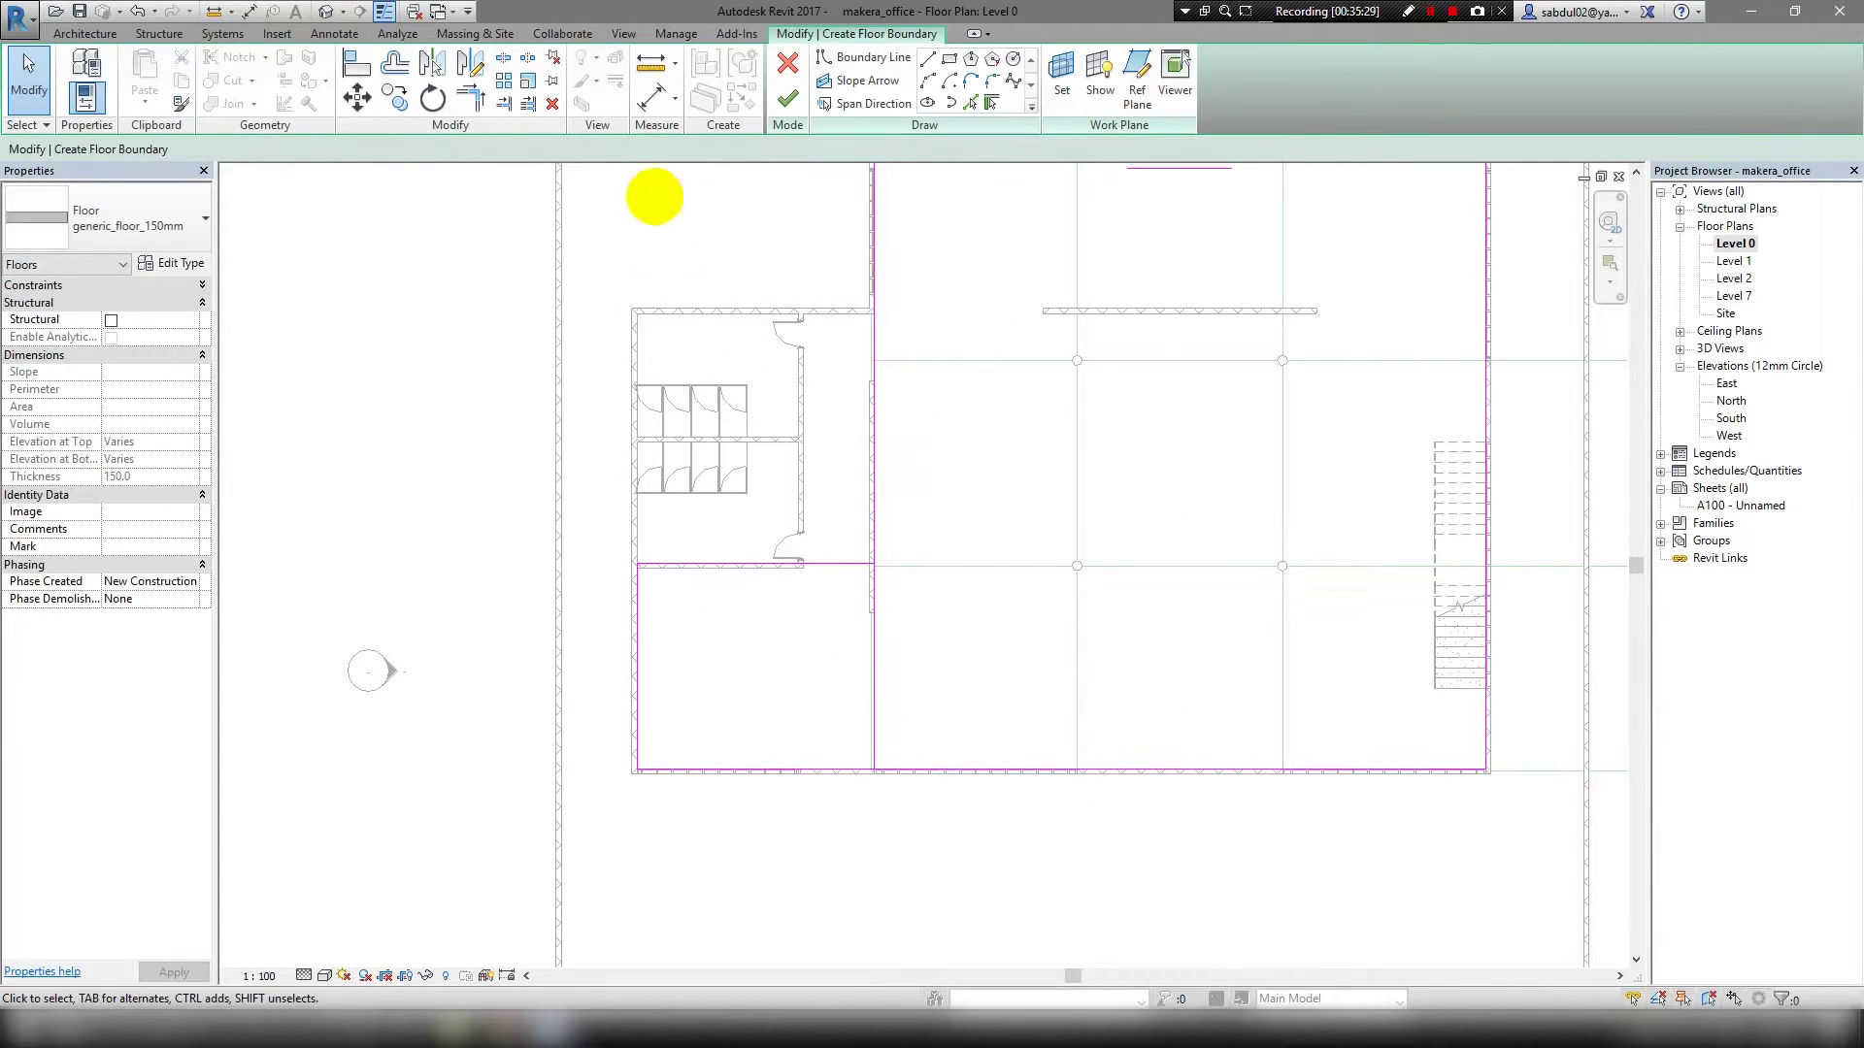
pyautogui.press('l')
pyautogui.press('i')
pyautogui.scroll(2, 777, 582)
pyautogui.click(728, 644)
pyautogui.scroll(-1, 728, 486)
pyautogui.scroll(1, 729, 359)
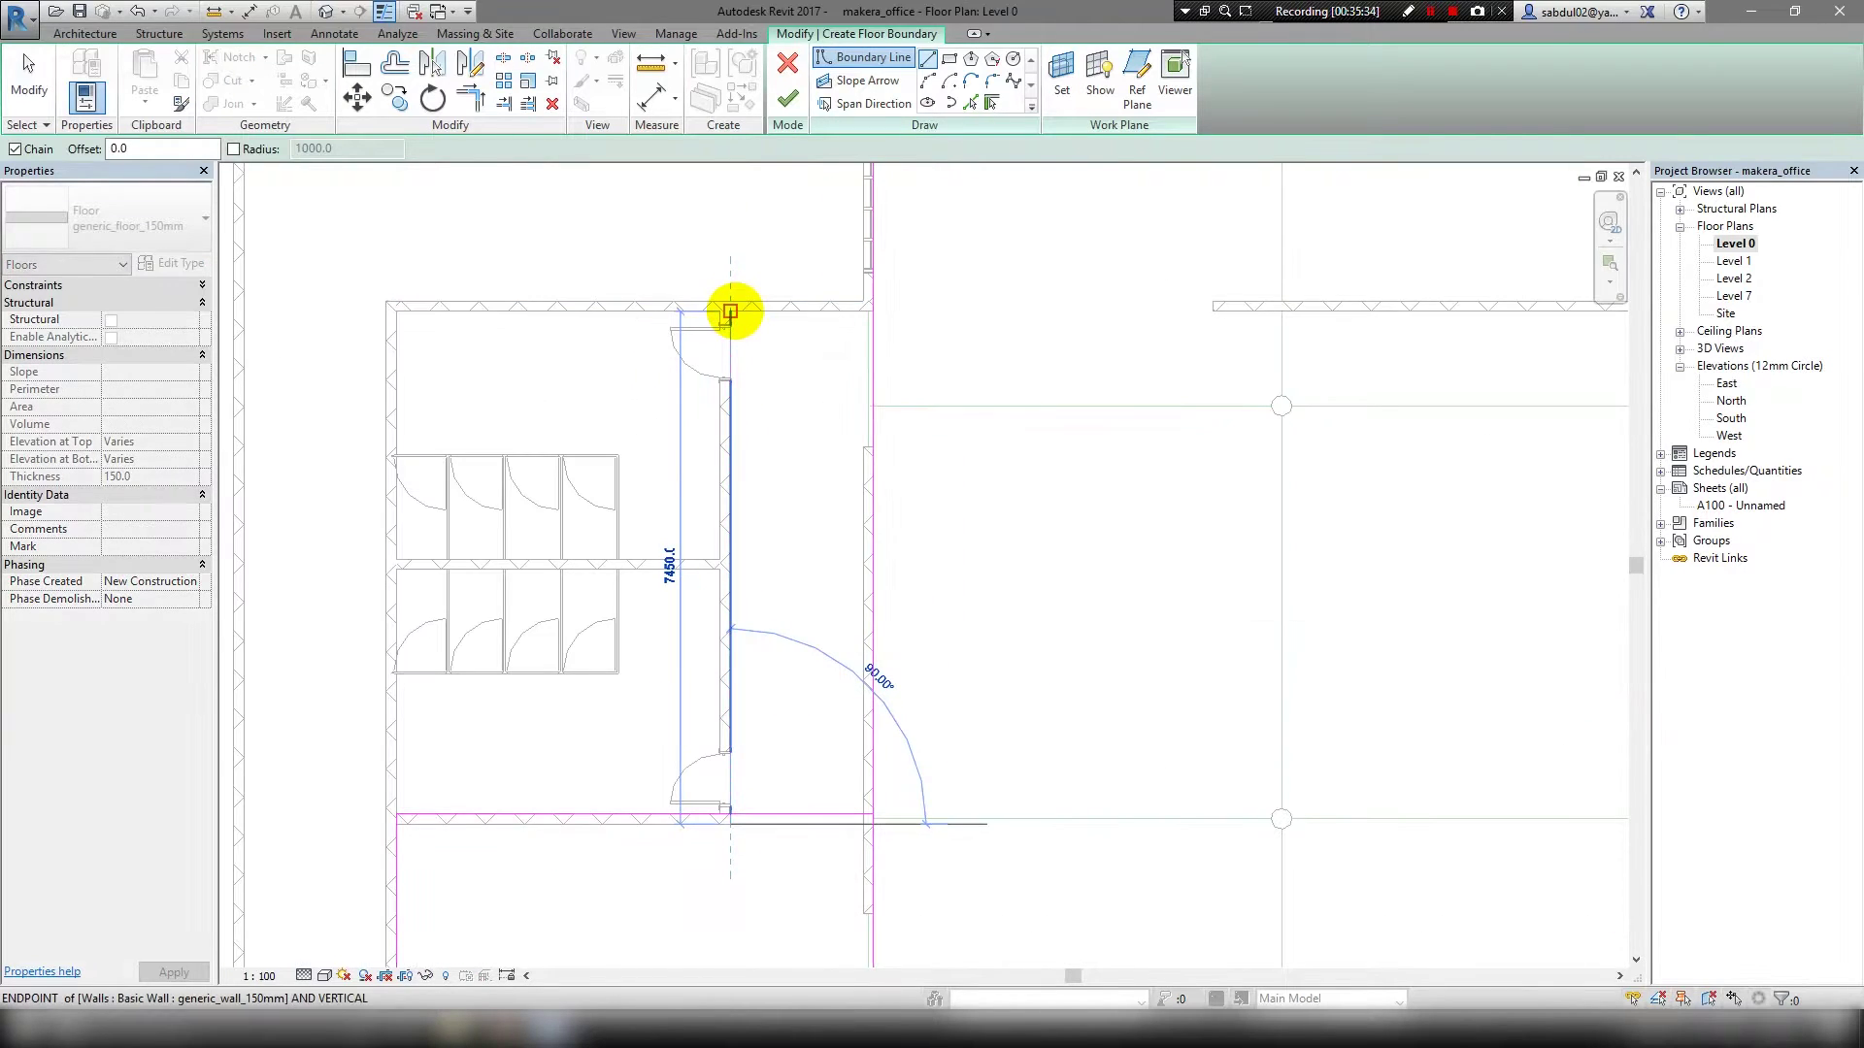
pyautogui.click(730, 312)
pyautogui.press('Escape')
pyautogui.press('Escape')
# Review the boundary sketch, selecting and deselecting a sketch line near the toilet block.
pyautogui.scroll(-2, 749, 665)
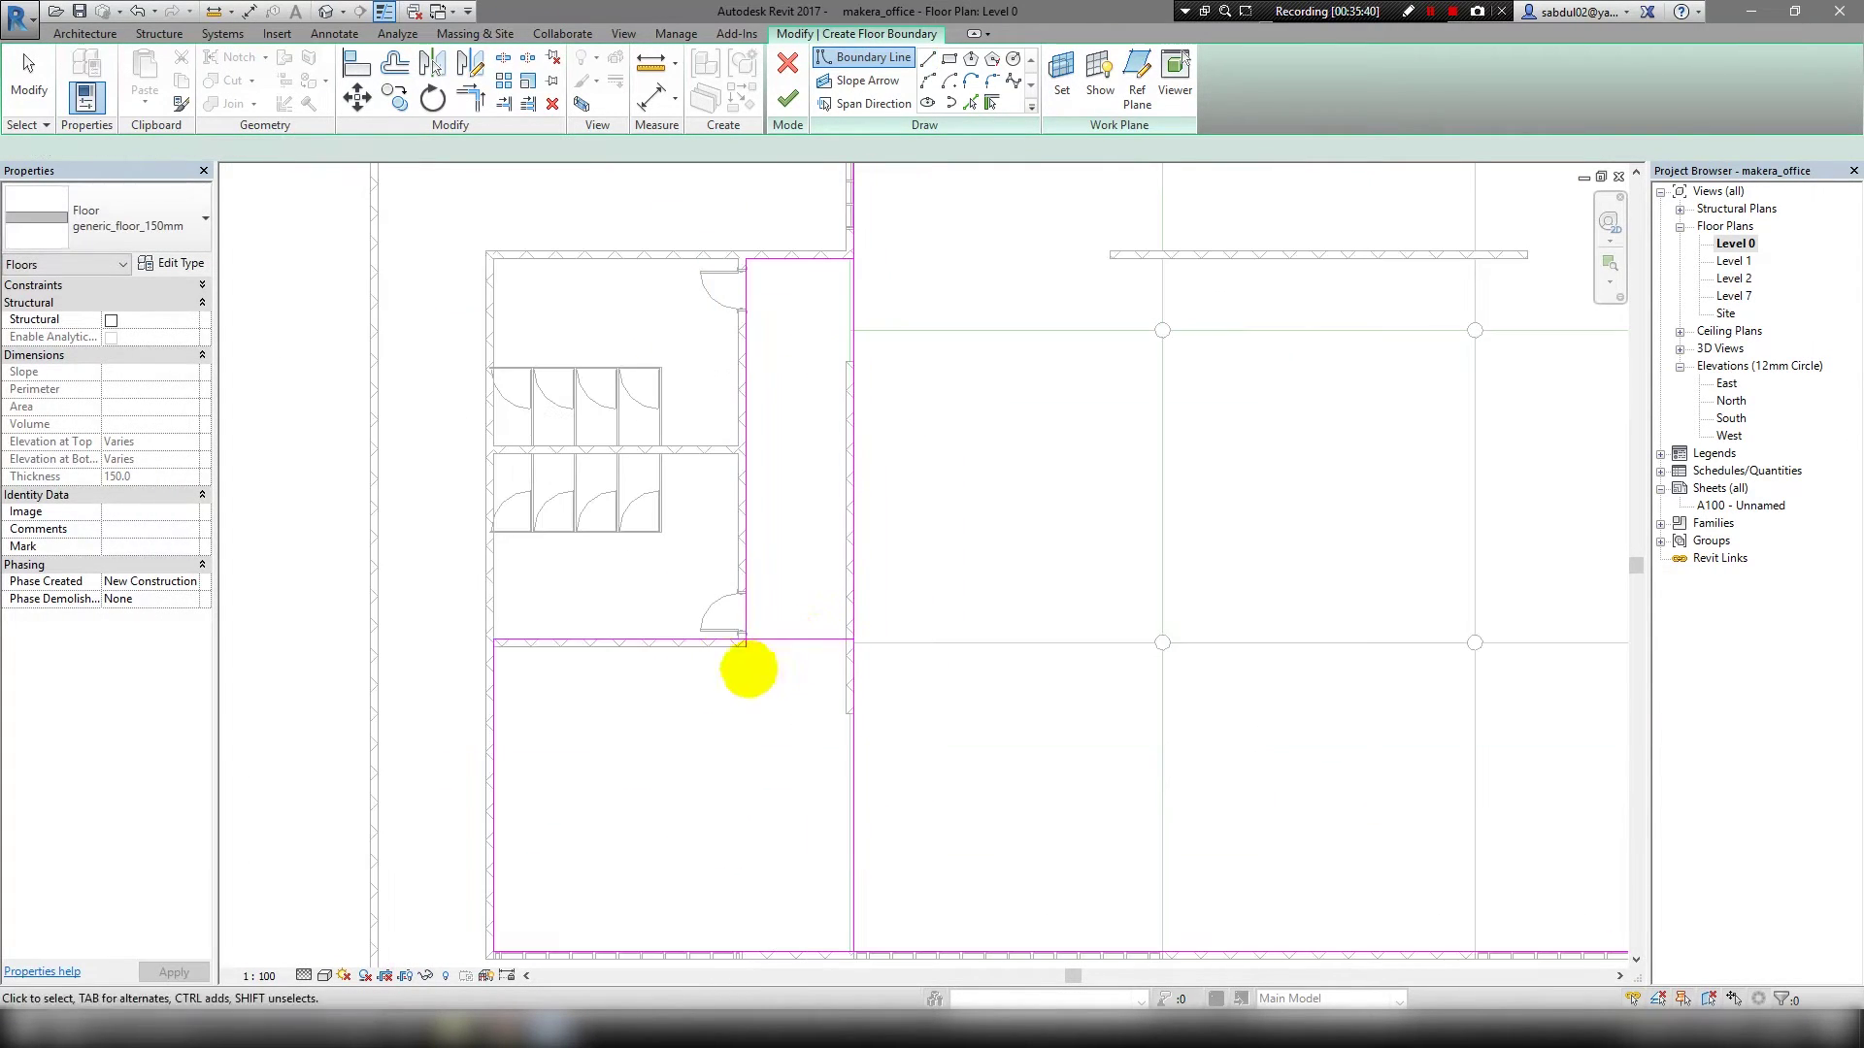
pyautogui.scroll(2, 828, 728)
pyautogui.scroll(-2, 772, 649)
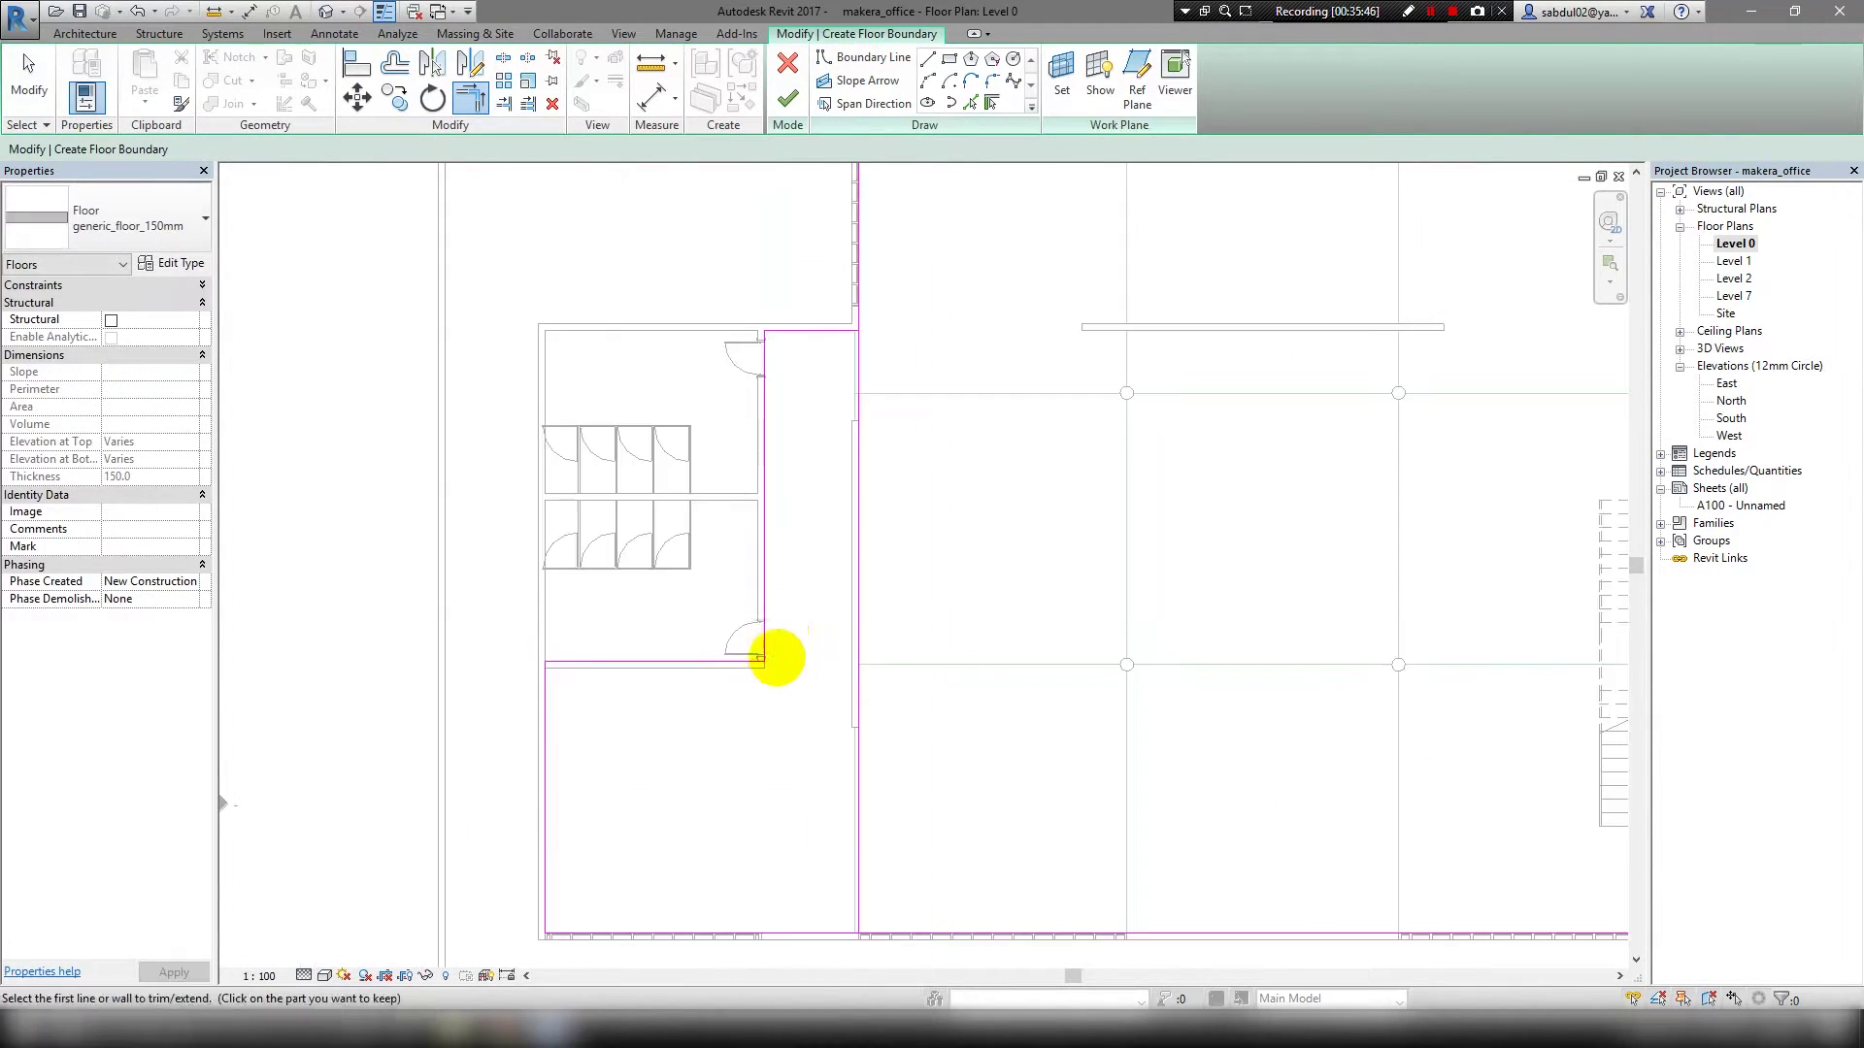
pyautogui.scroll(-2, 864, 466)
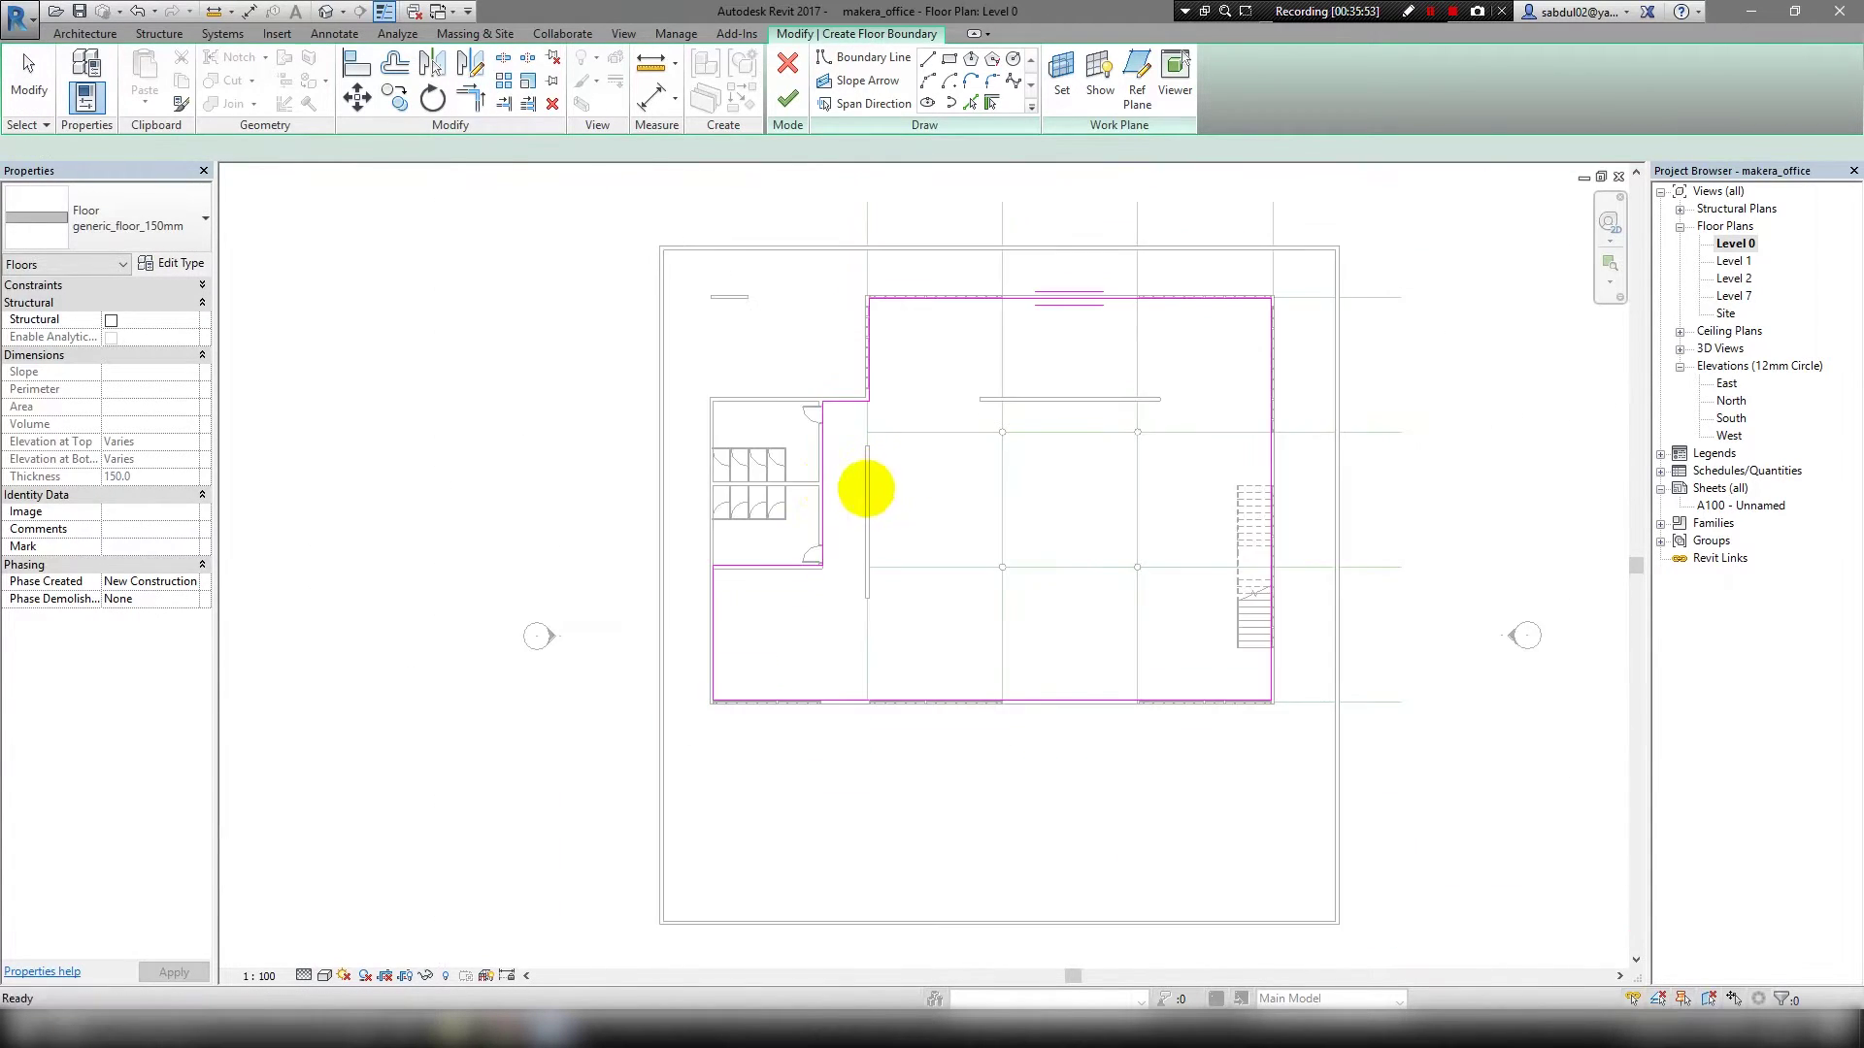
pyautogui.scroll(1, 835, 485)
pyautogui.scroll(3, 828, 482)
pyautogui.click(752, 594)
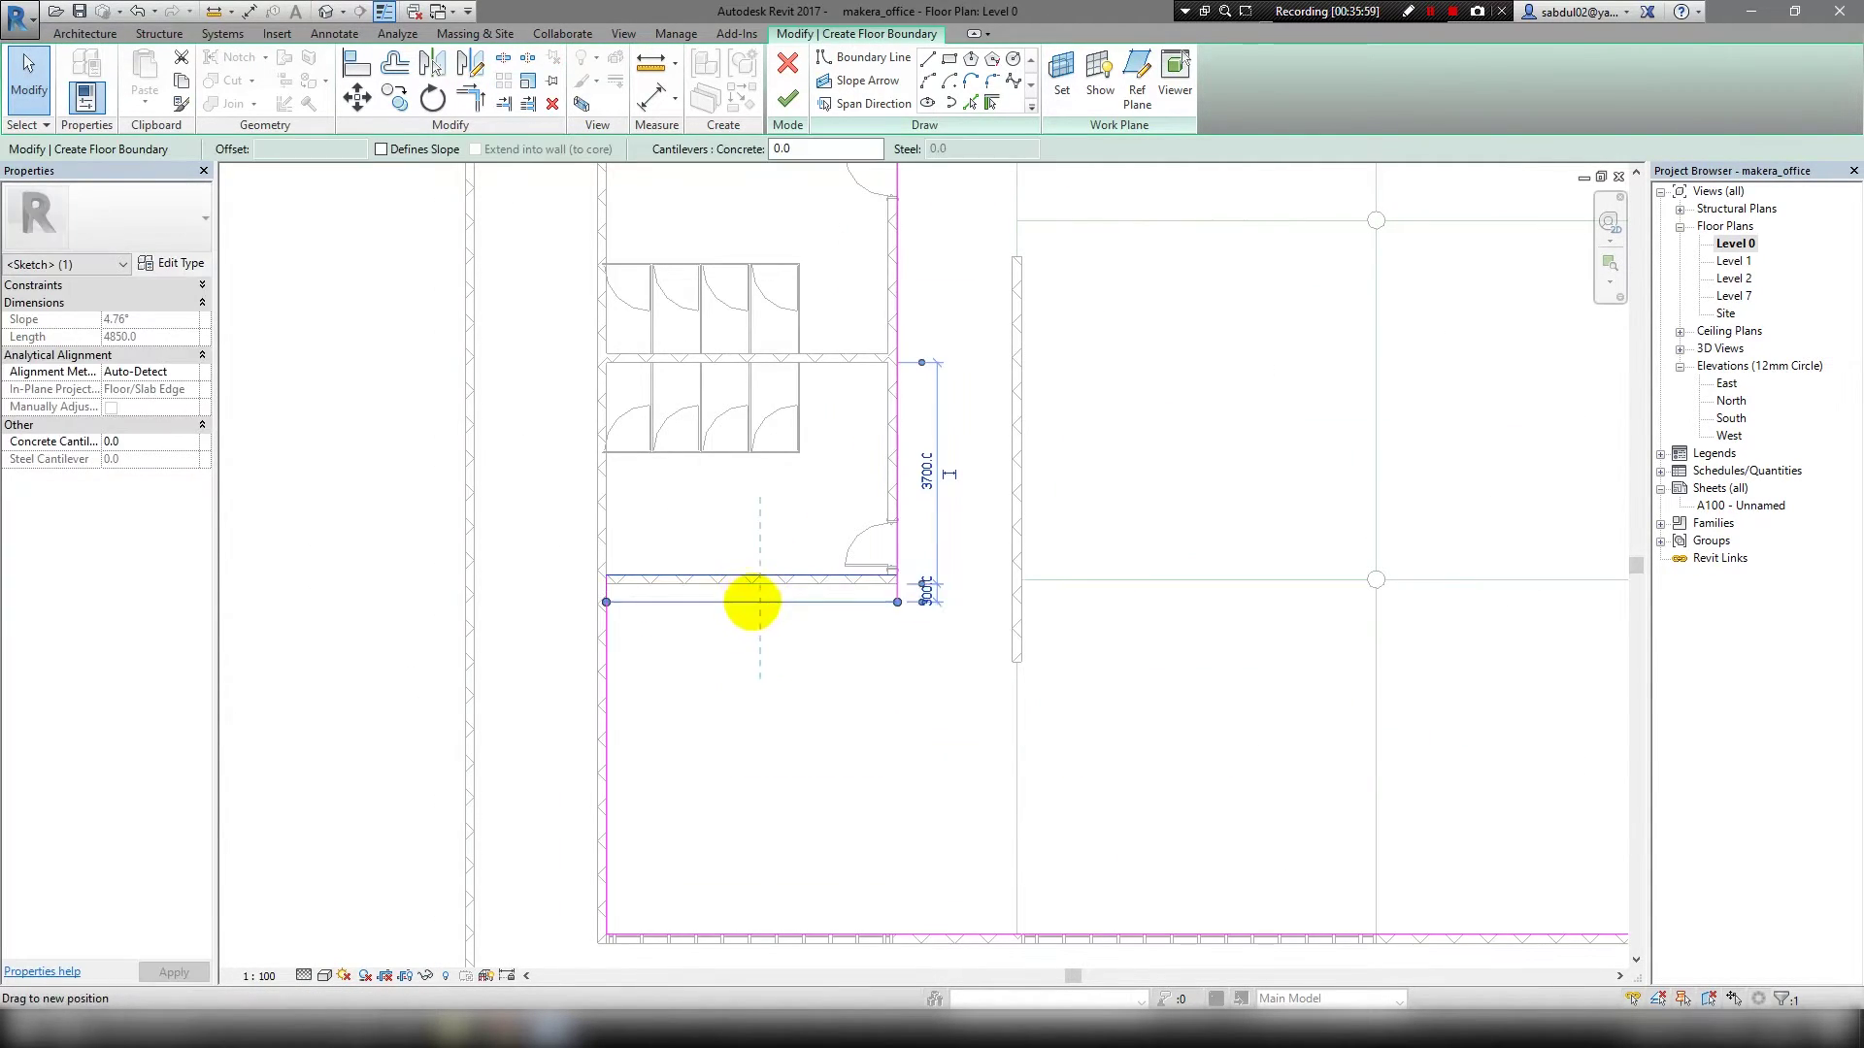
pyautogui.click(791, 646)
pyautogui.scroll(-3, 789, 594)
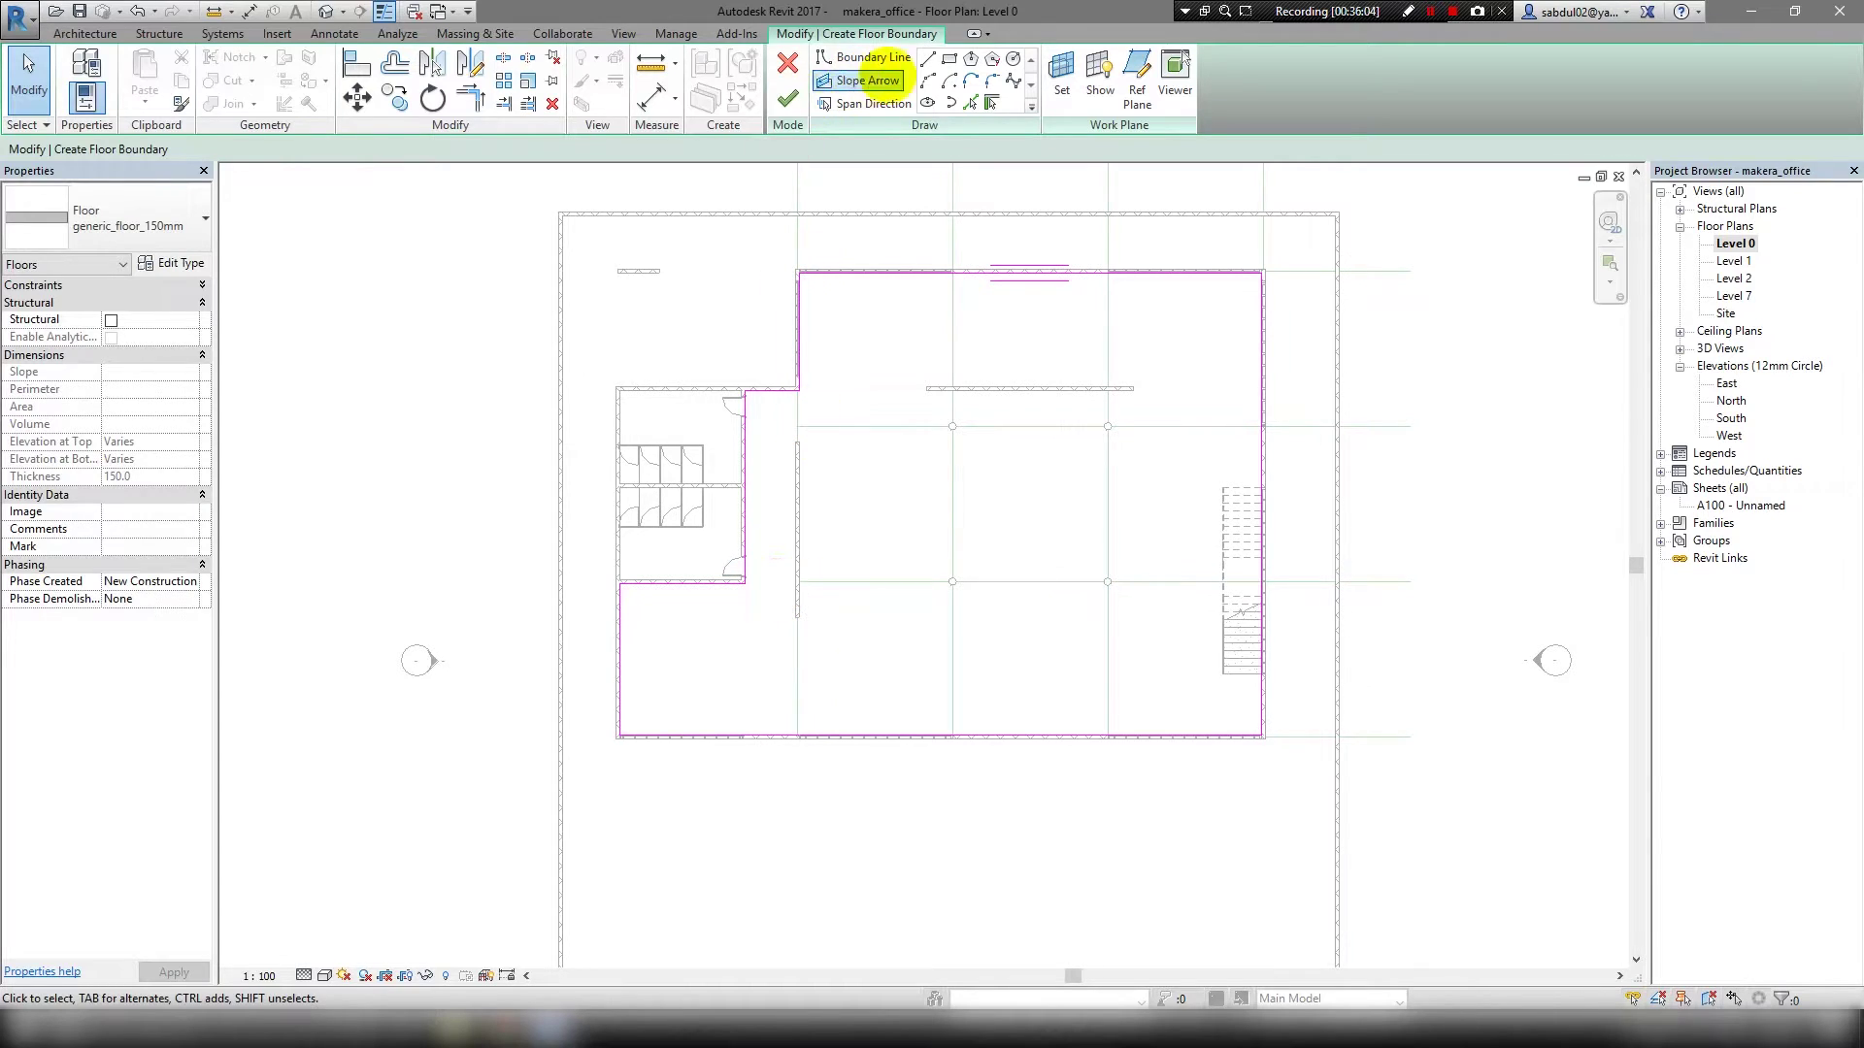
# Abandon an extra rectangle near the restroom and finish the generic_floor_150mm floor.
pyautogui.click(891, 60)
pyautogui.click(949, 58)
pyautogui.scroll(2, 666, 569)
pyautogui.scroll(2, 738, 582)
pyautogui.click(851, 603)
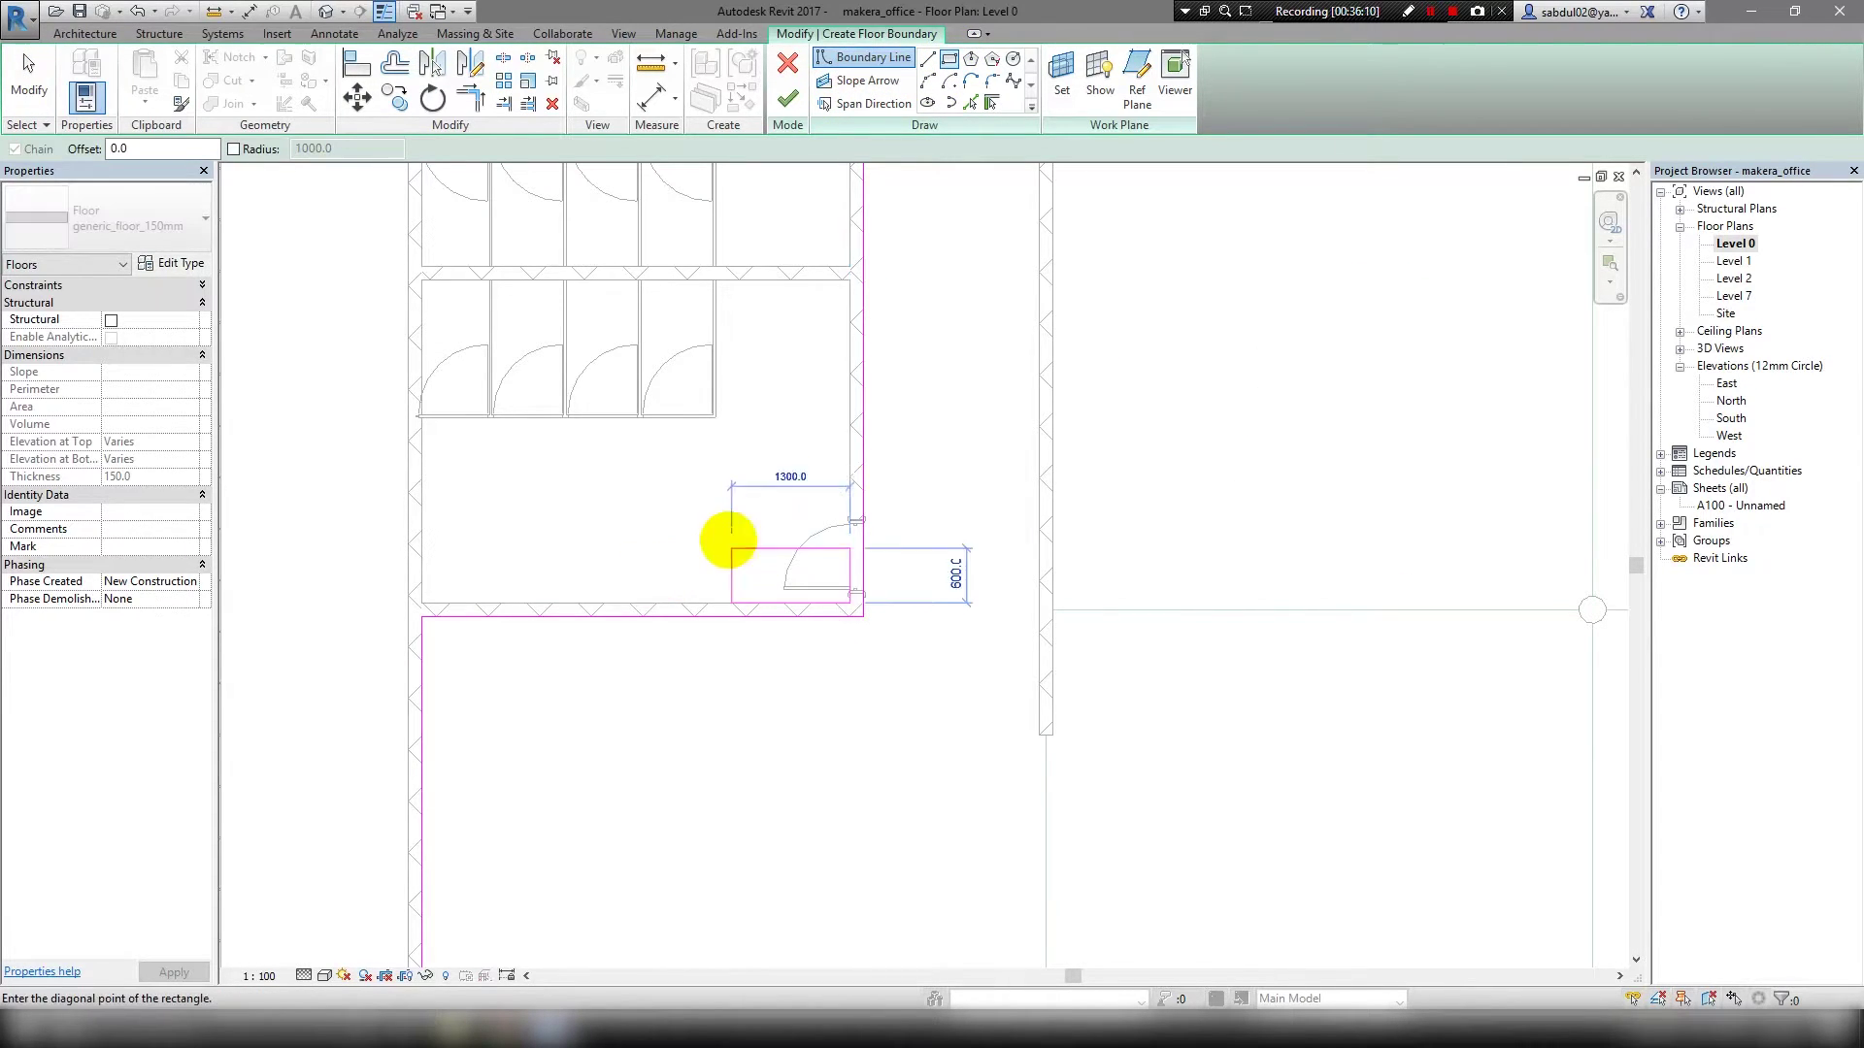
pyautogui.click(728, 539)
pyautogui.scroll(-2, 687, 595)
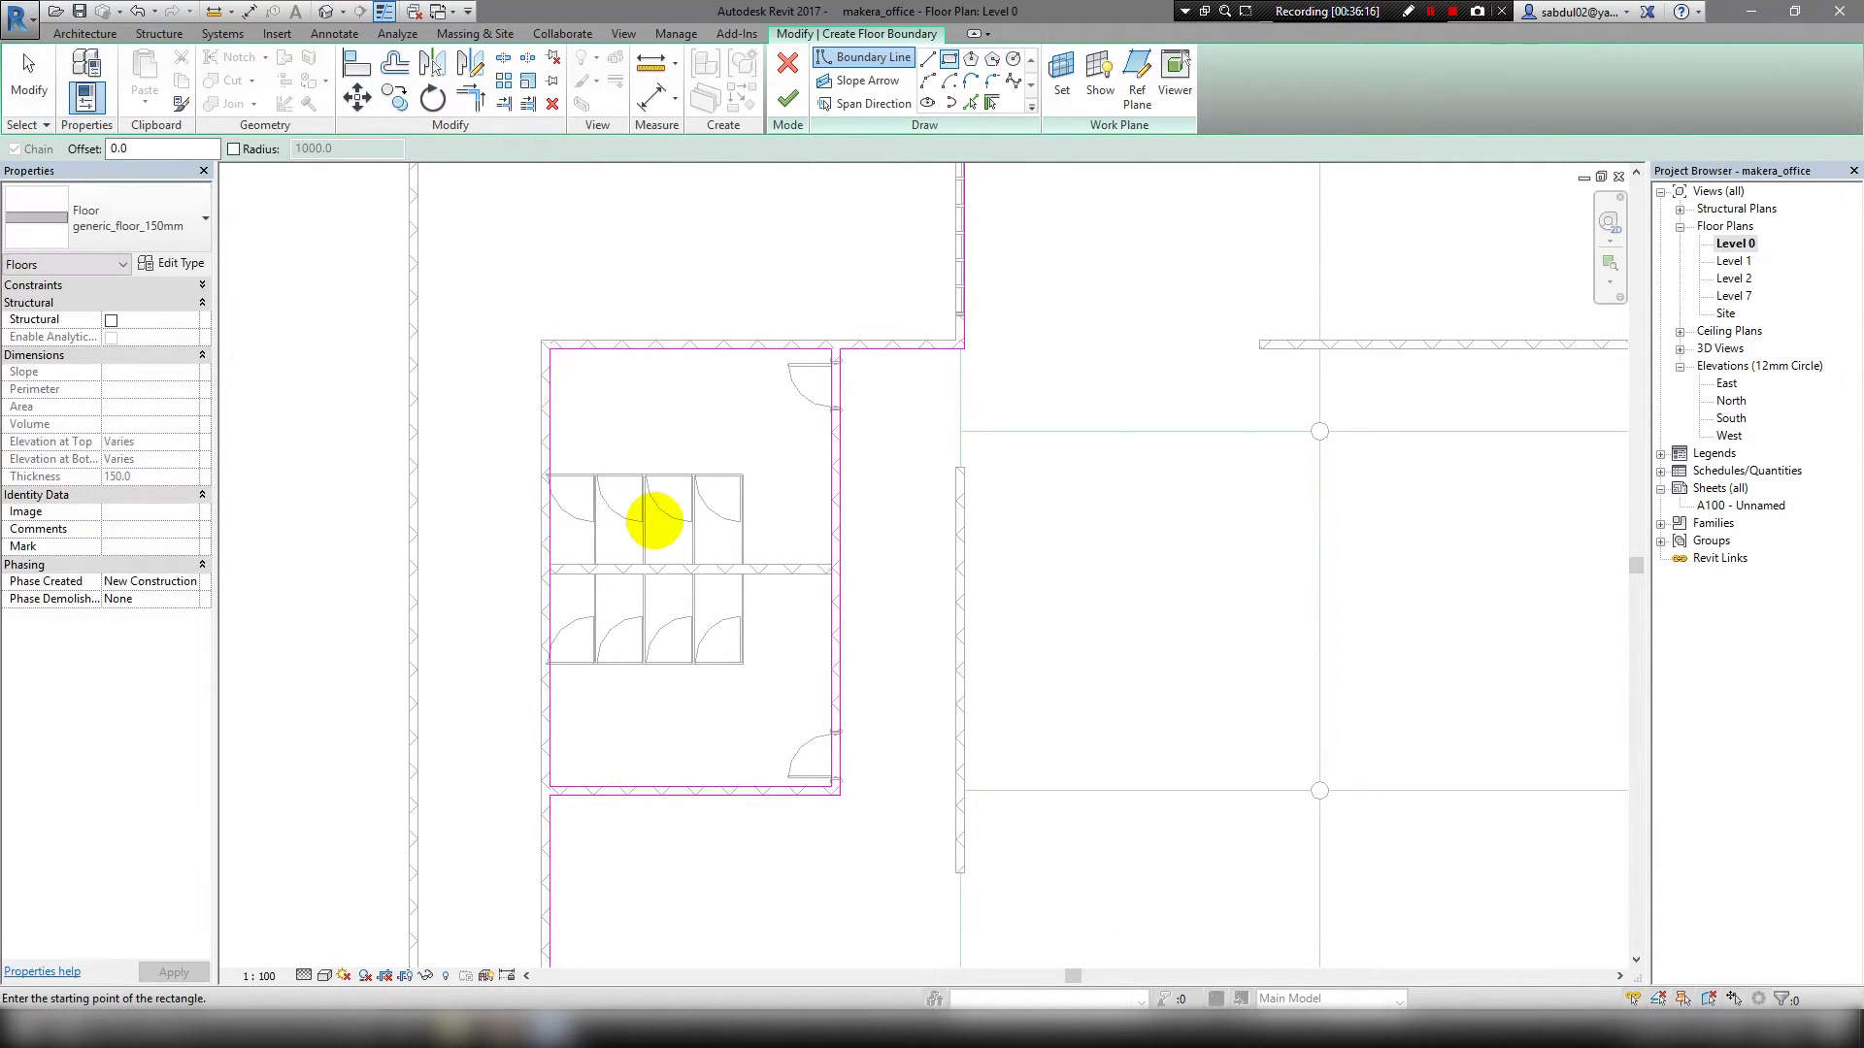
pyautogui.click(787, 98)
pyautogui.scroll(-3, 780, 450)
# Deselect the new floor and zoom around the Level 0 plan to check it.
pyautogui.click(851, 422)
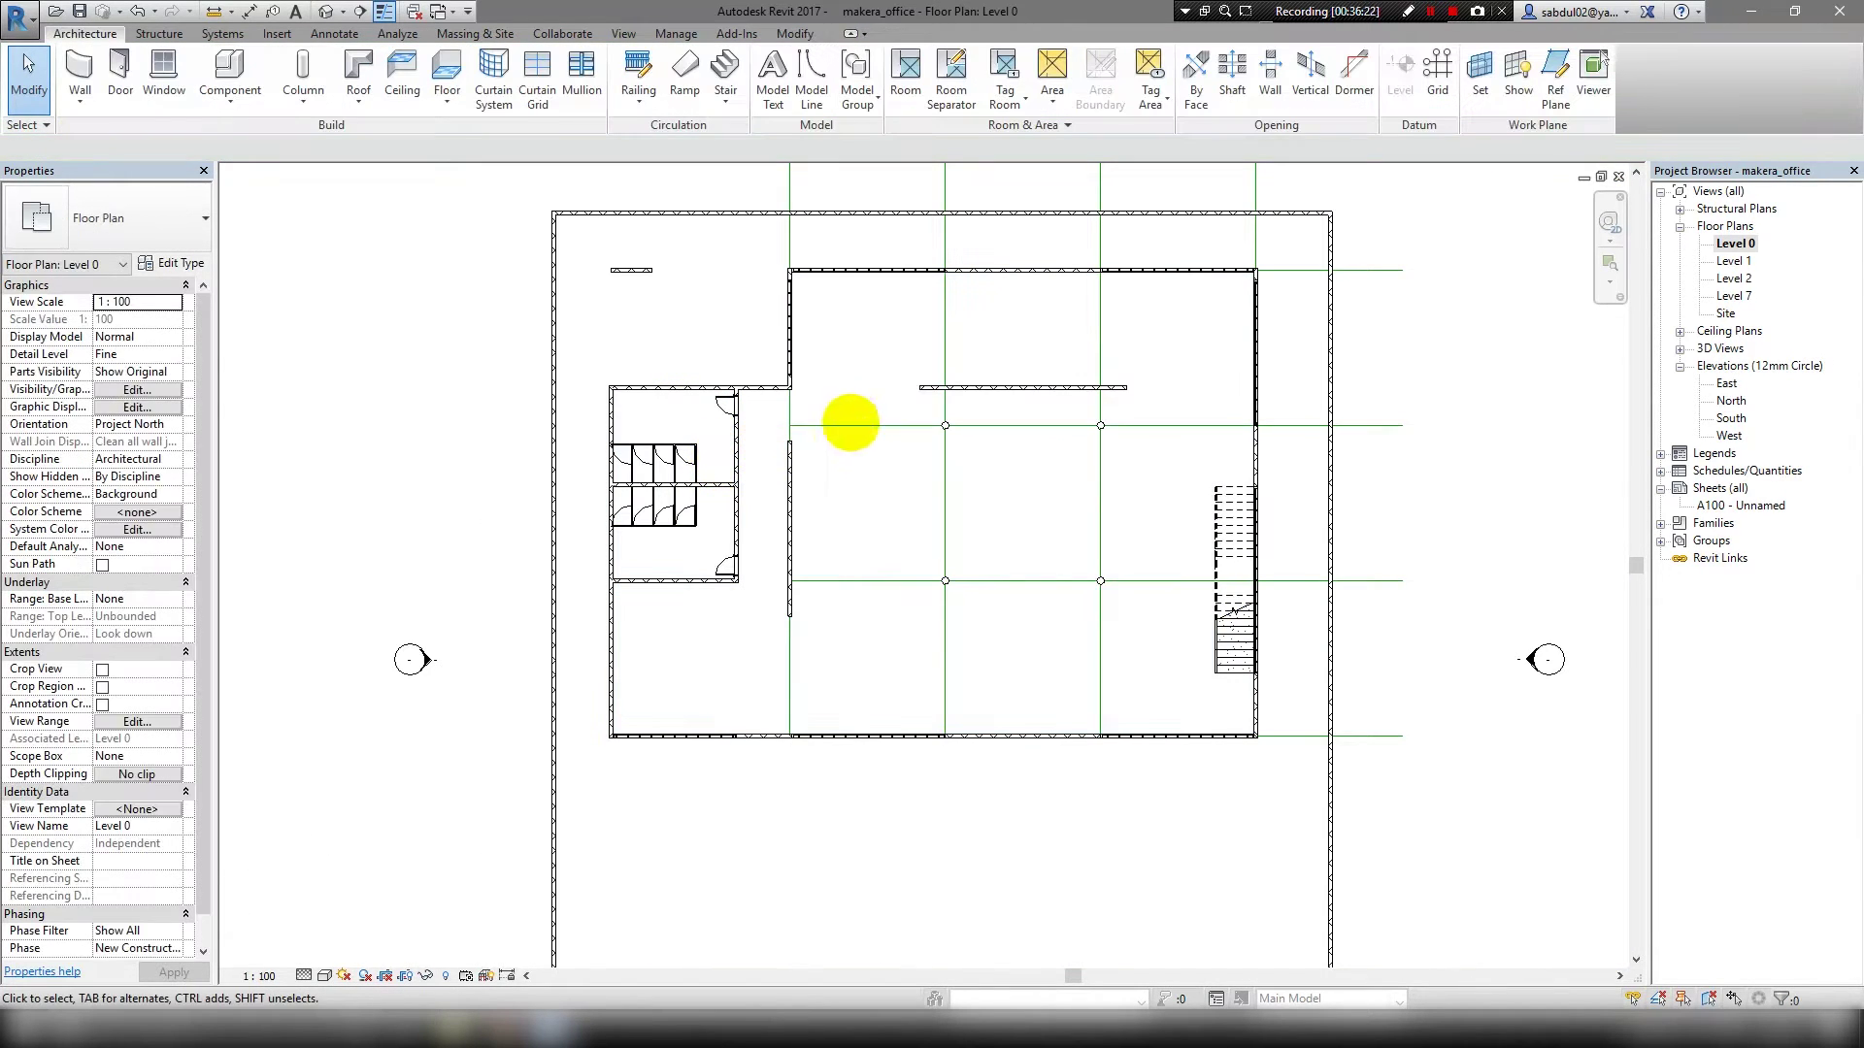
pyautogui.scroll(3, 834, 697)
pyautogui.scroll(2, 632, 818)
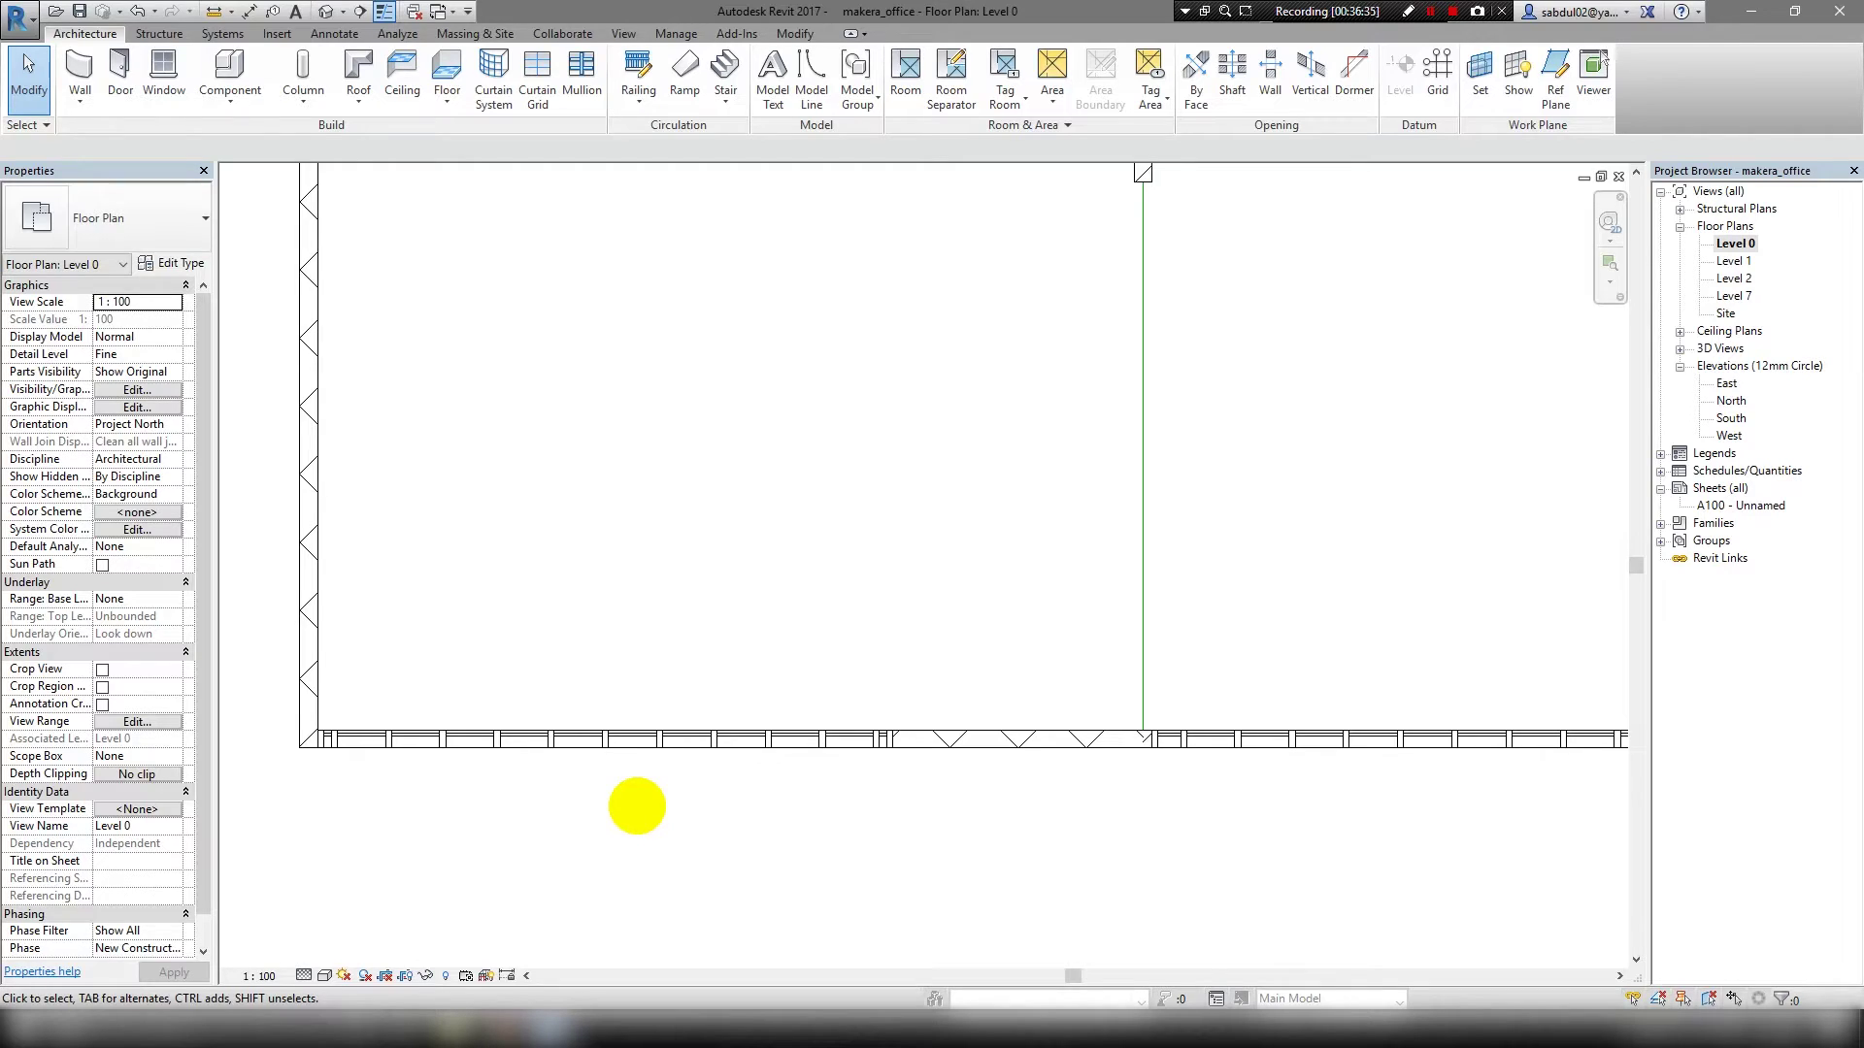
pyautogui.scroll(-3, 649, 633)
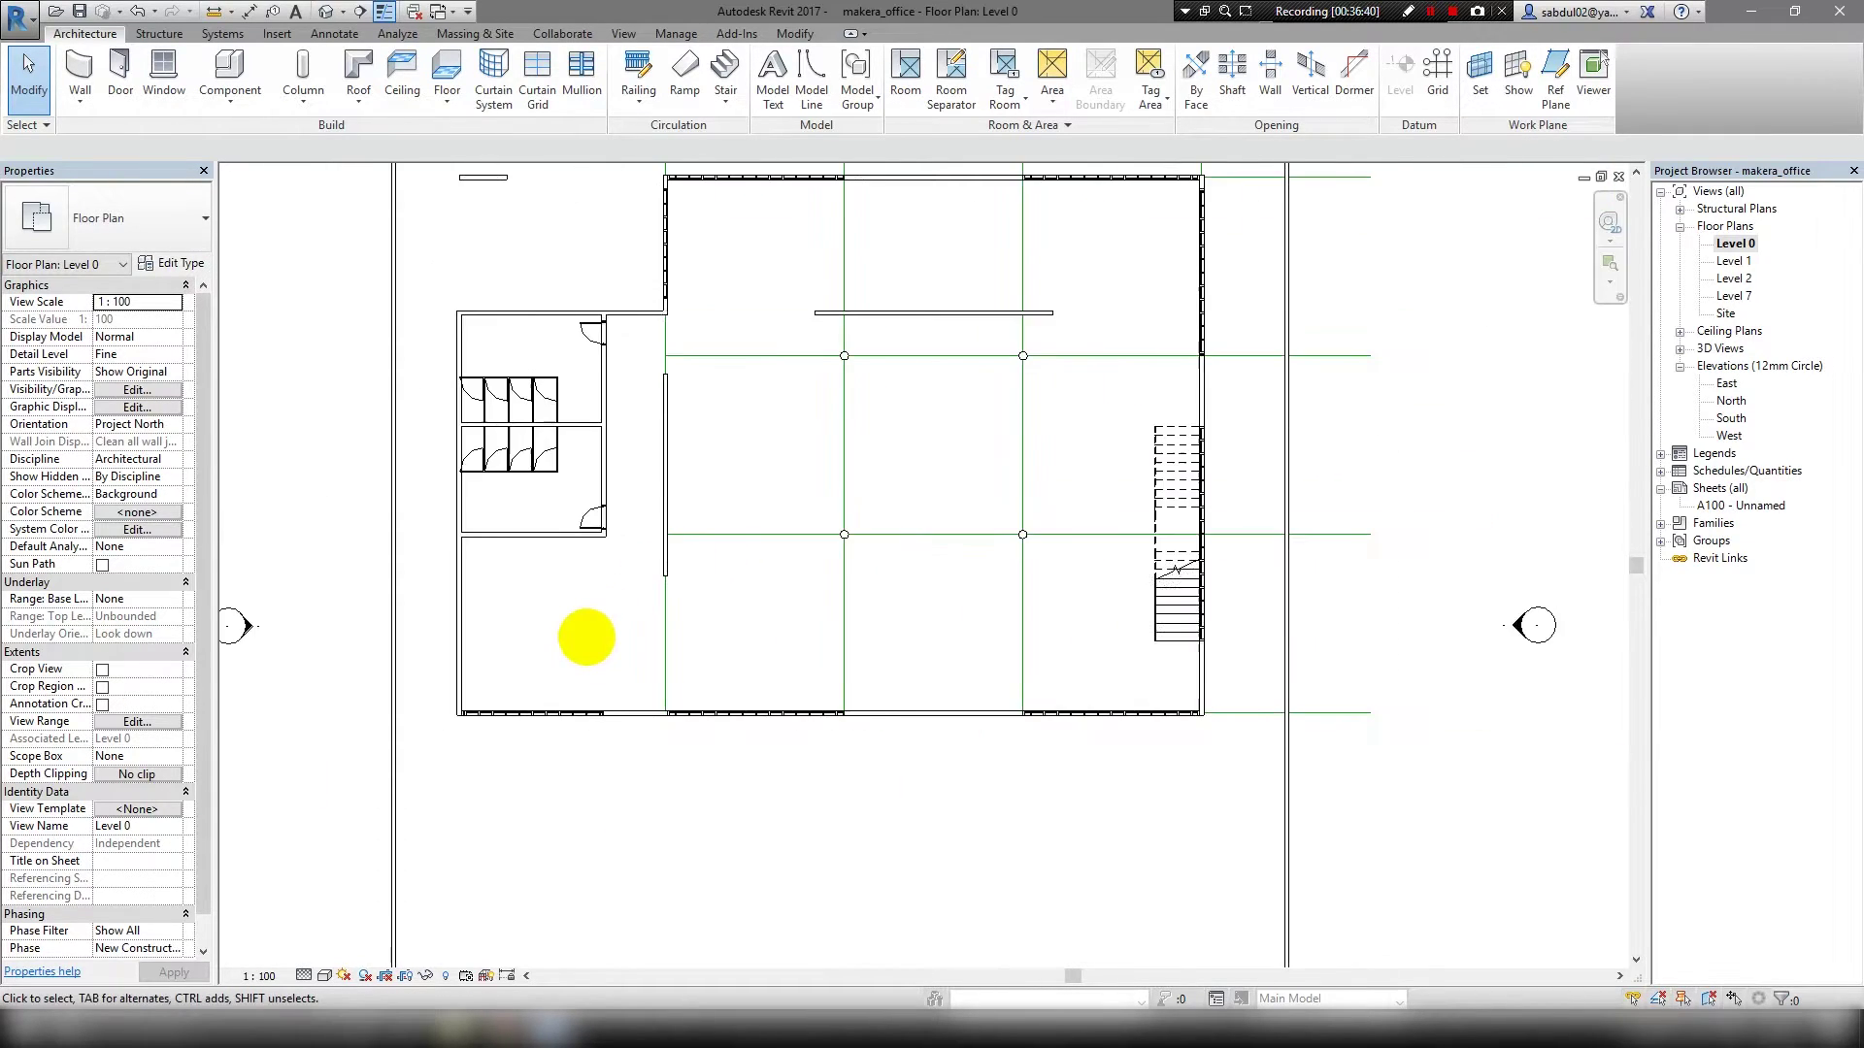
pyautogui.scroll(-1, 587, 637)
pyautogui.scroll(-1, 773, 615)
pyautogui.scroll(-1, 741, 586)
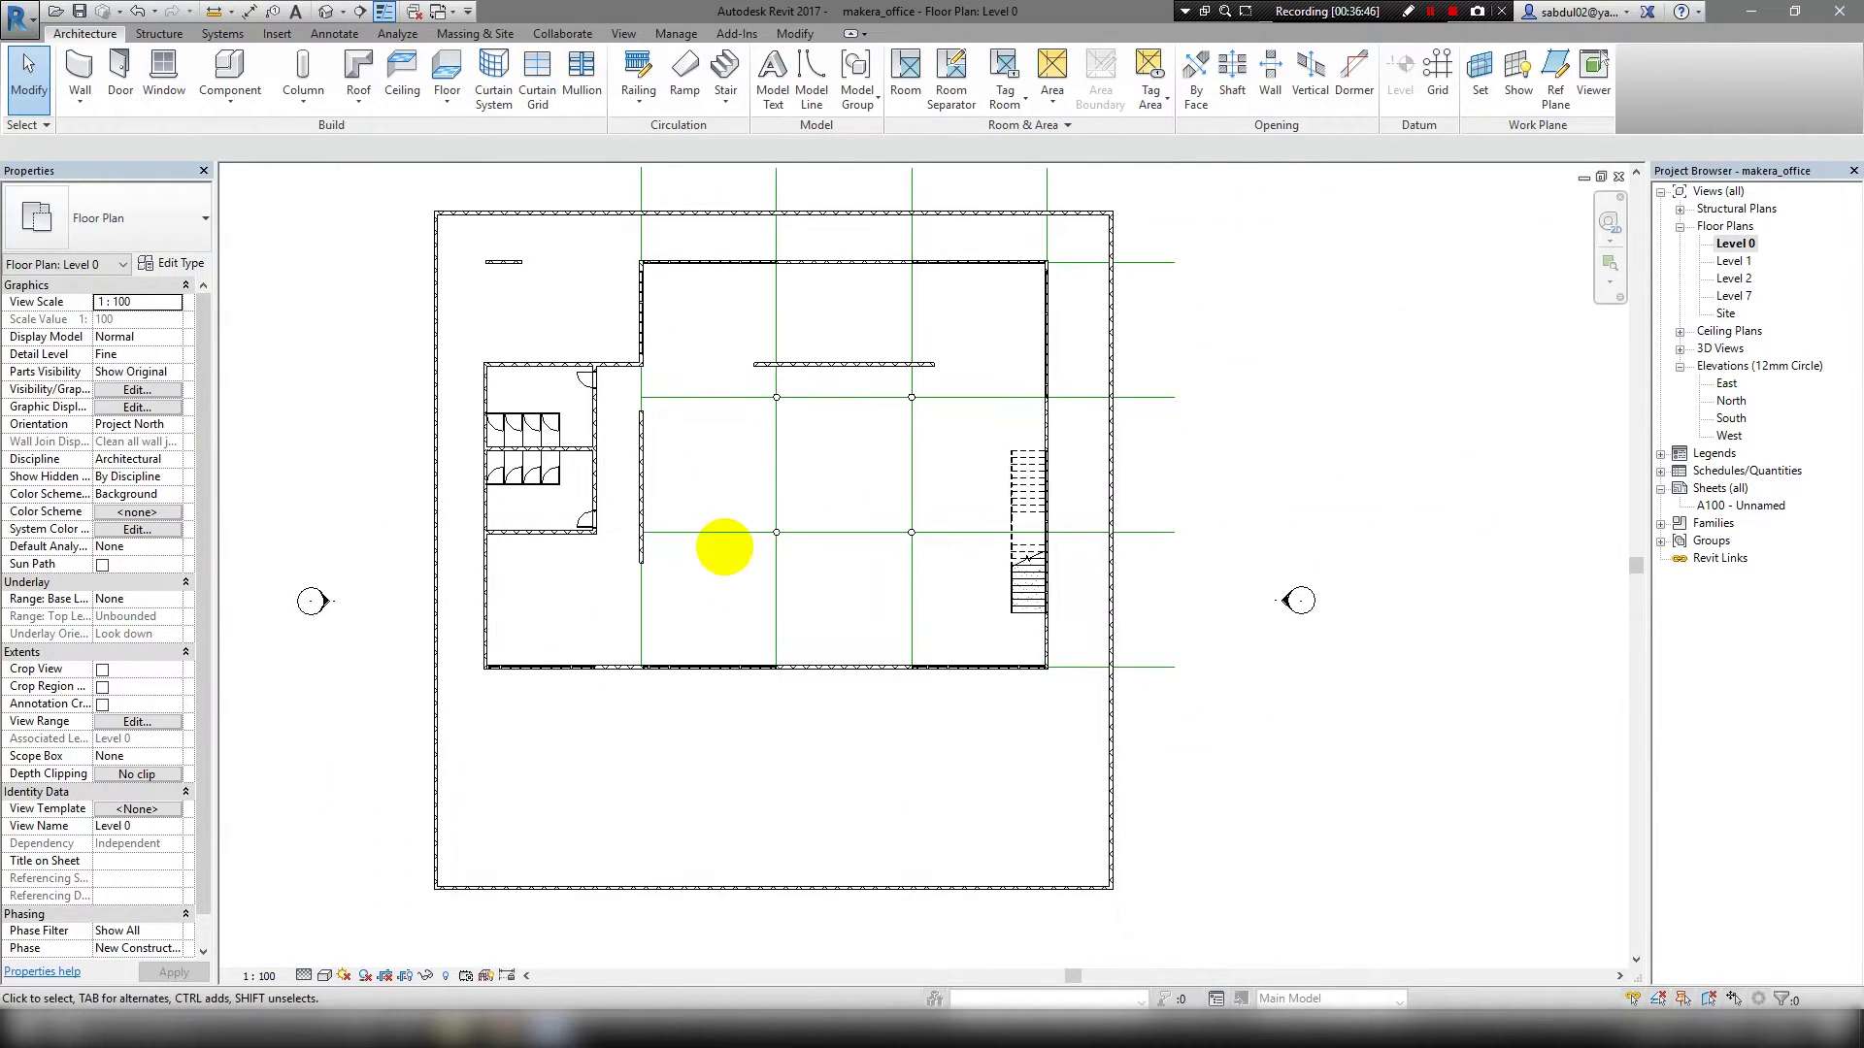
# Inspect the new Level 0 floor from below in 3D, then return to the Level 0 plan.
pyautogui.click(328, 11)
pyautogui.moveTo(741, 382)
pyautogui.keyDown('shift'); pyautogui.mouseDown(button='middle')
pyautogui.moveTo(1206, 499)
pyautogui.moveTo(1095, 524)
pyautogui.mouseUp(button='middle'); pyautogui.keyUp('shift')
pyautogui.click(1095, 524)
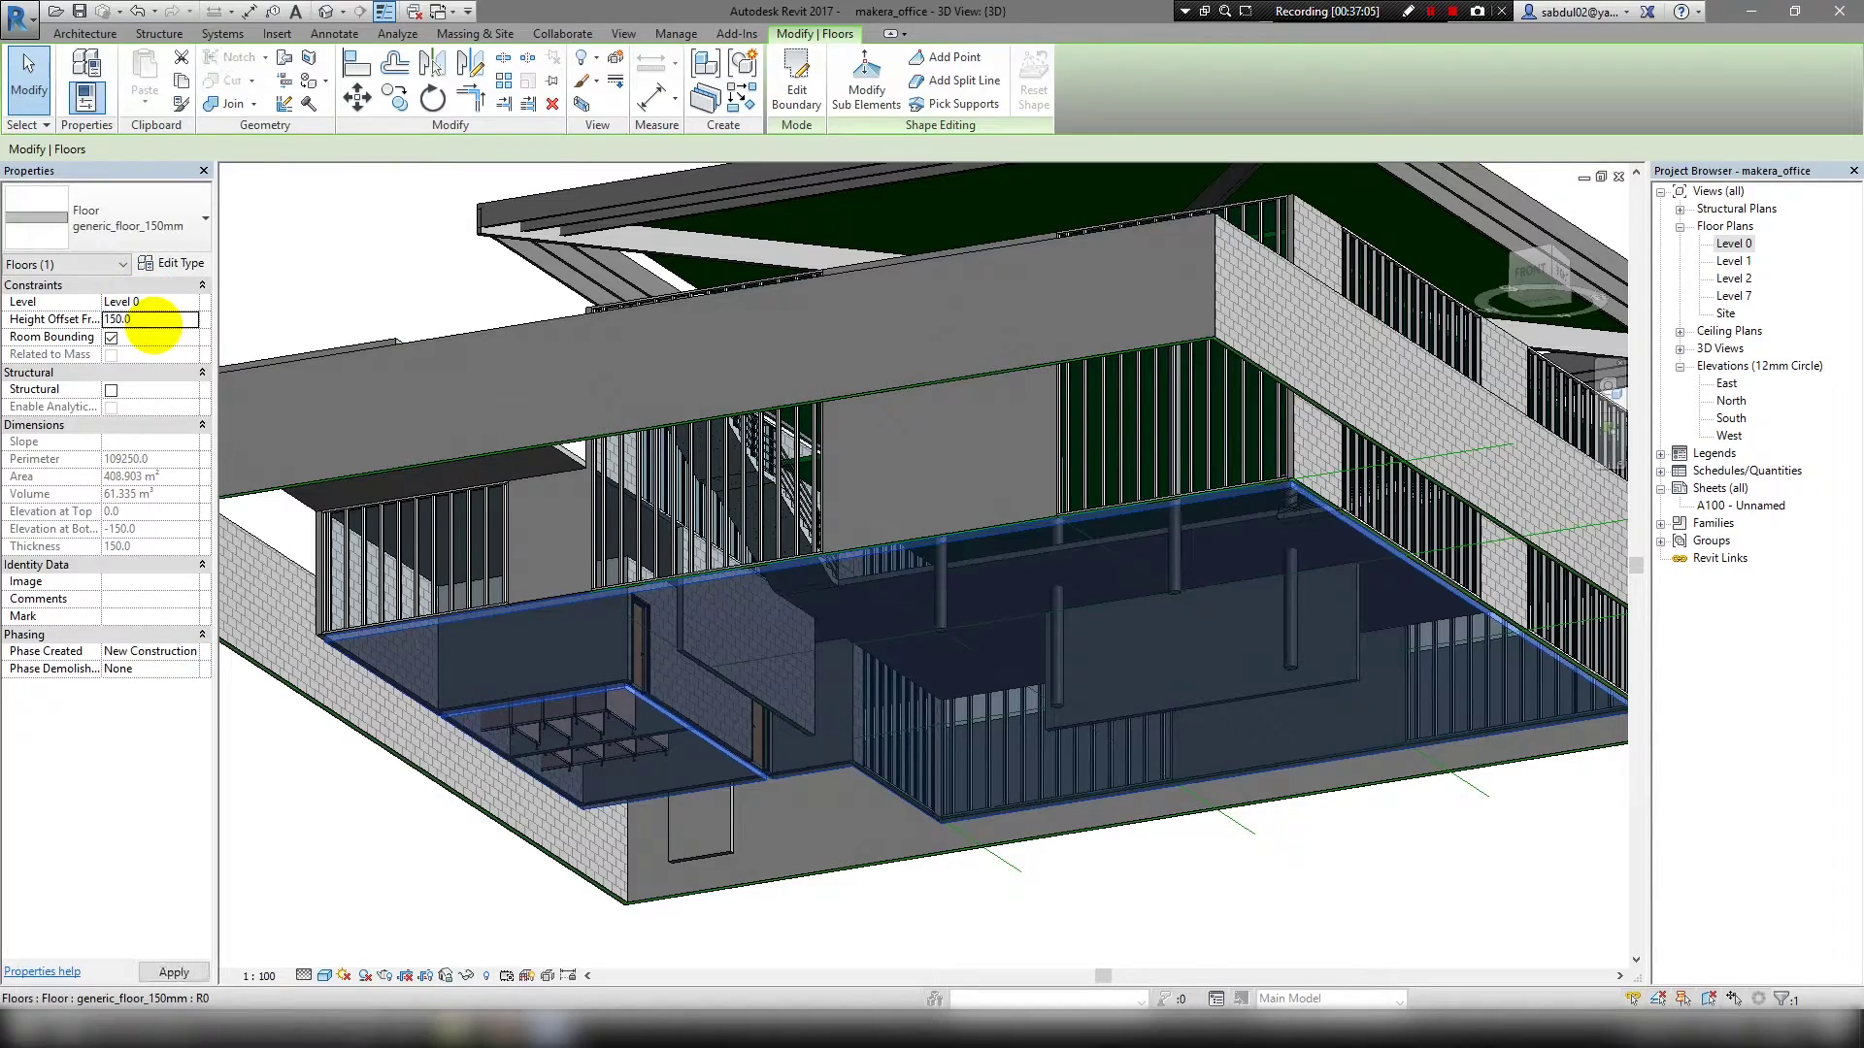
pyautogui.click(398, 233)
pyautogui.moveTo(374, 182)
pyautogui.keyDown('shift'); pyautogui.mouseDown(button='middle')
pyautogui.moveTo(458, 249)
pyautogui.moveTo(531, 524)
pyautogui.mouseUp(button='middle'); pyautogui.keyUp('shift')
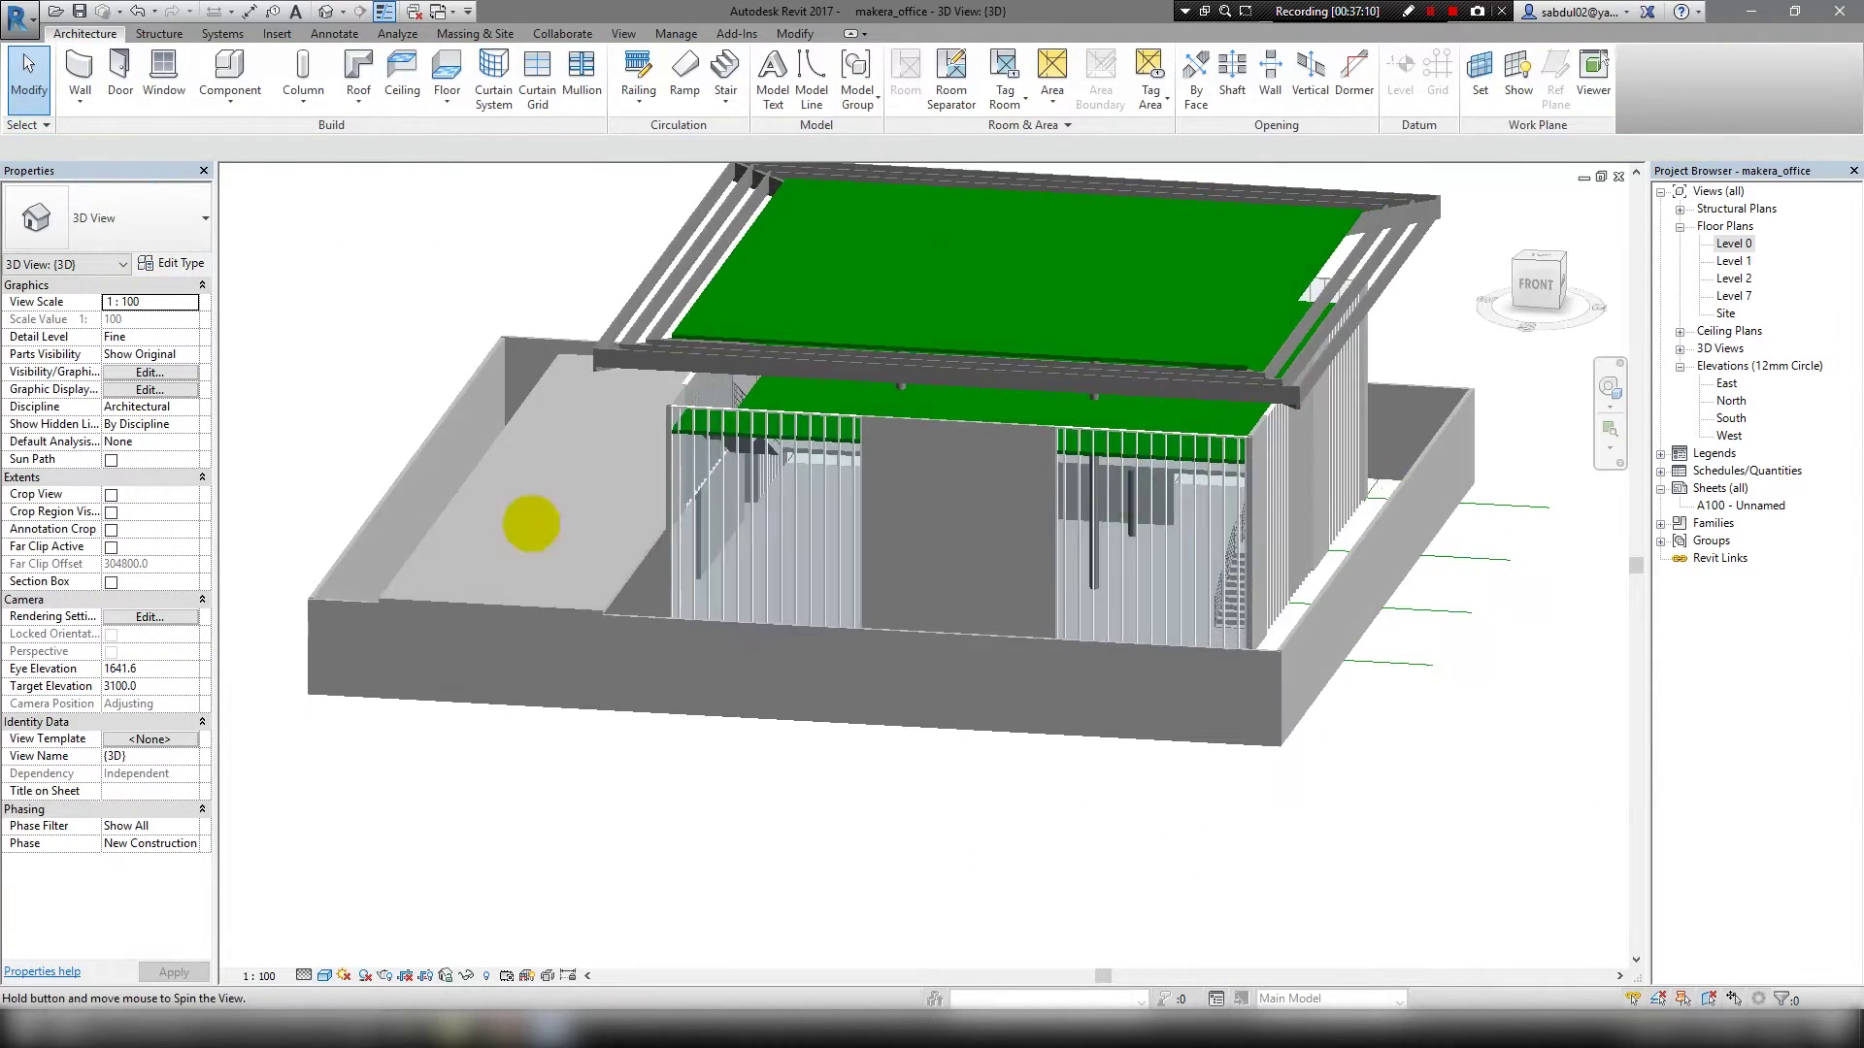
pyautogui.doubleClick(1735, 247)
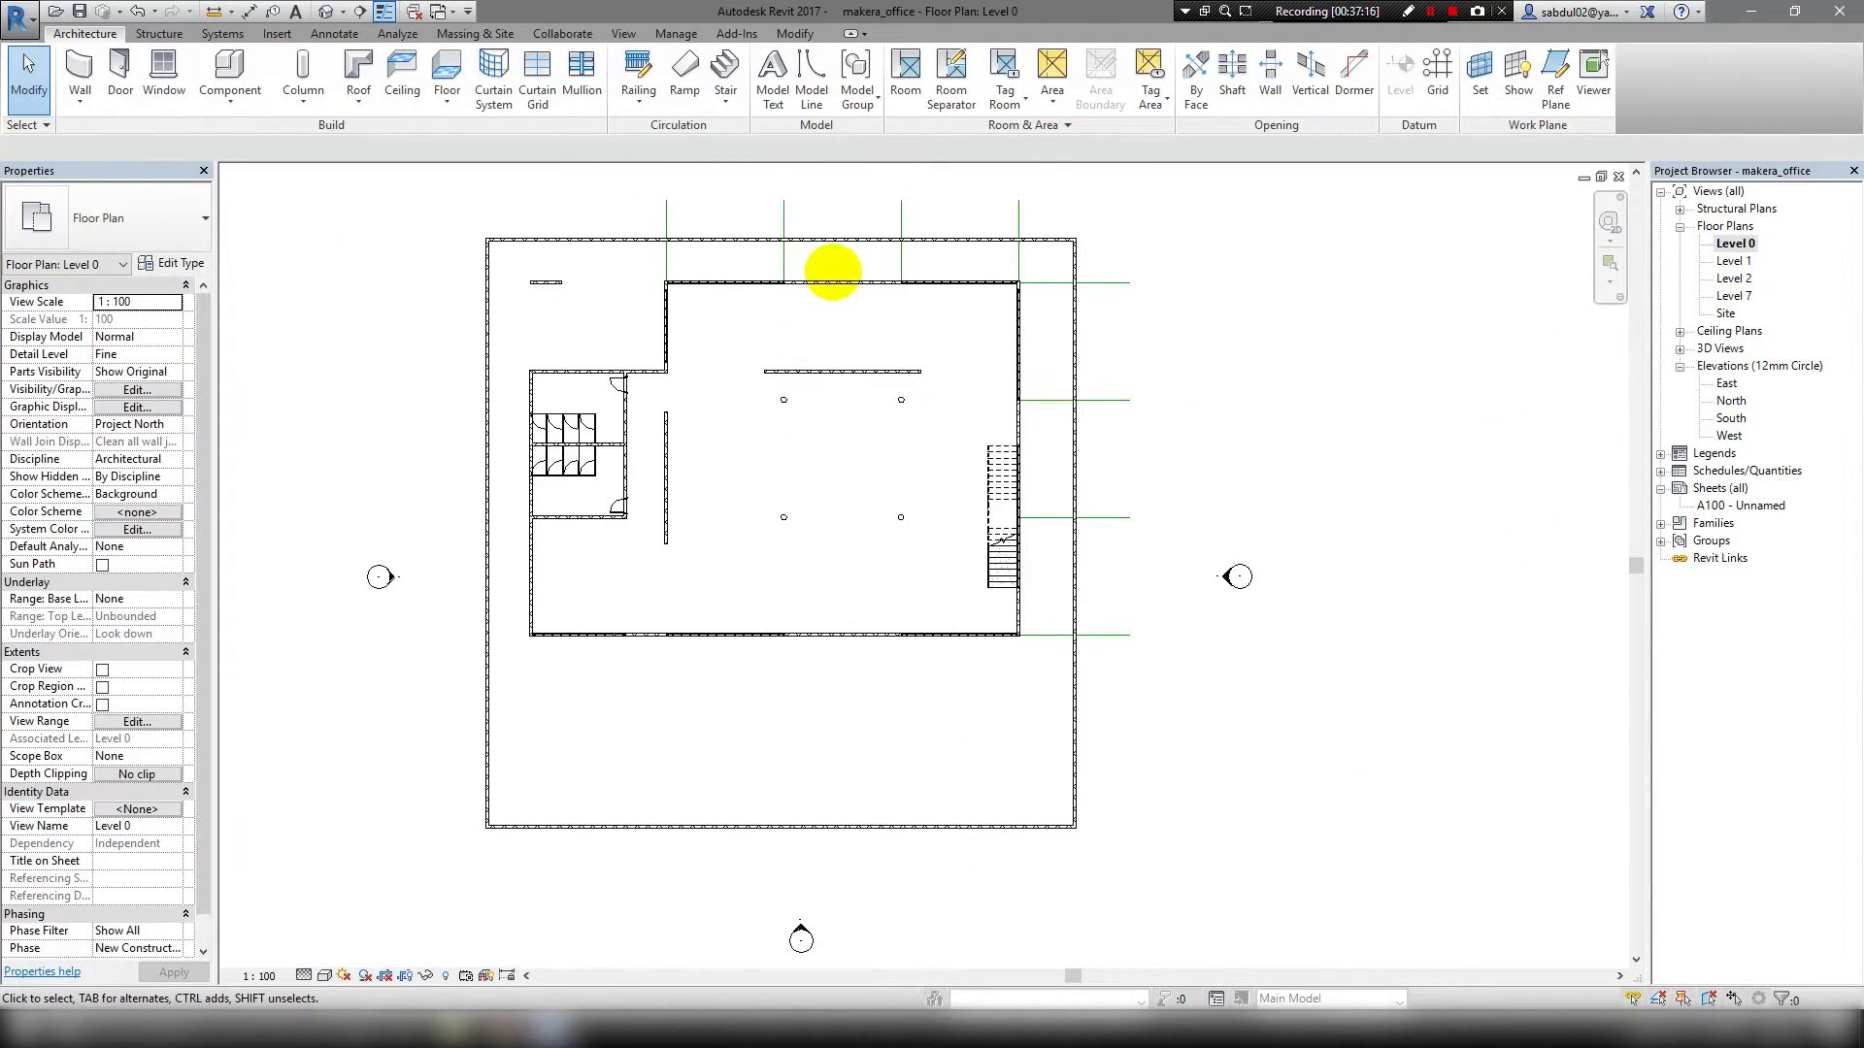
# Start a toposurface from Massing & Site on the Site plan with Place Point active.
pyautogui.click(474, 34)
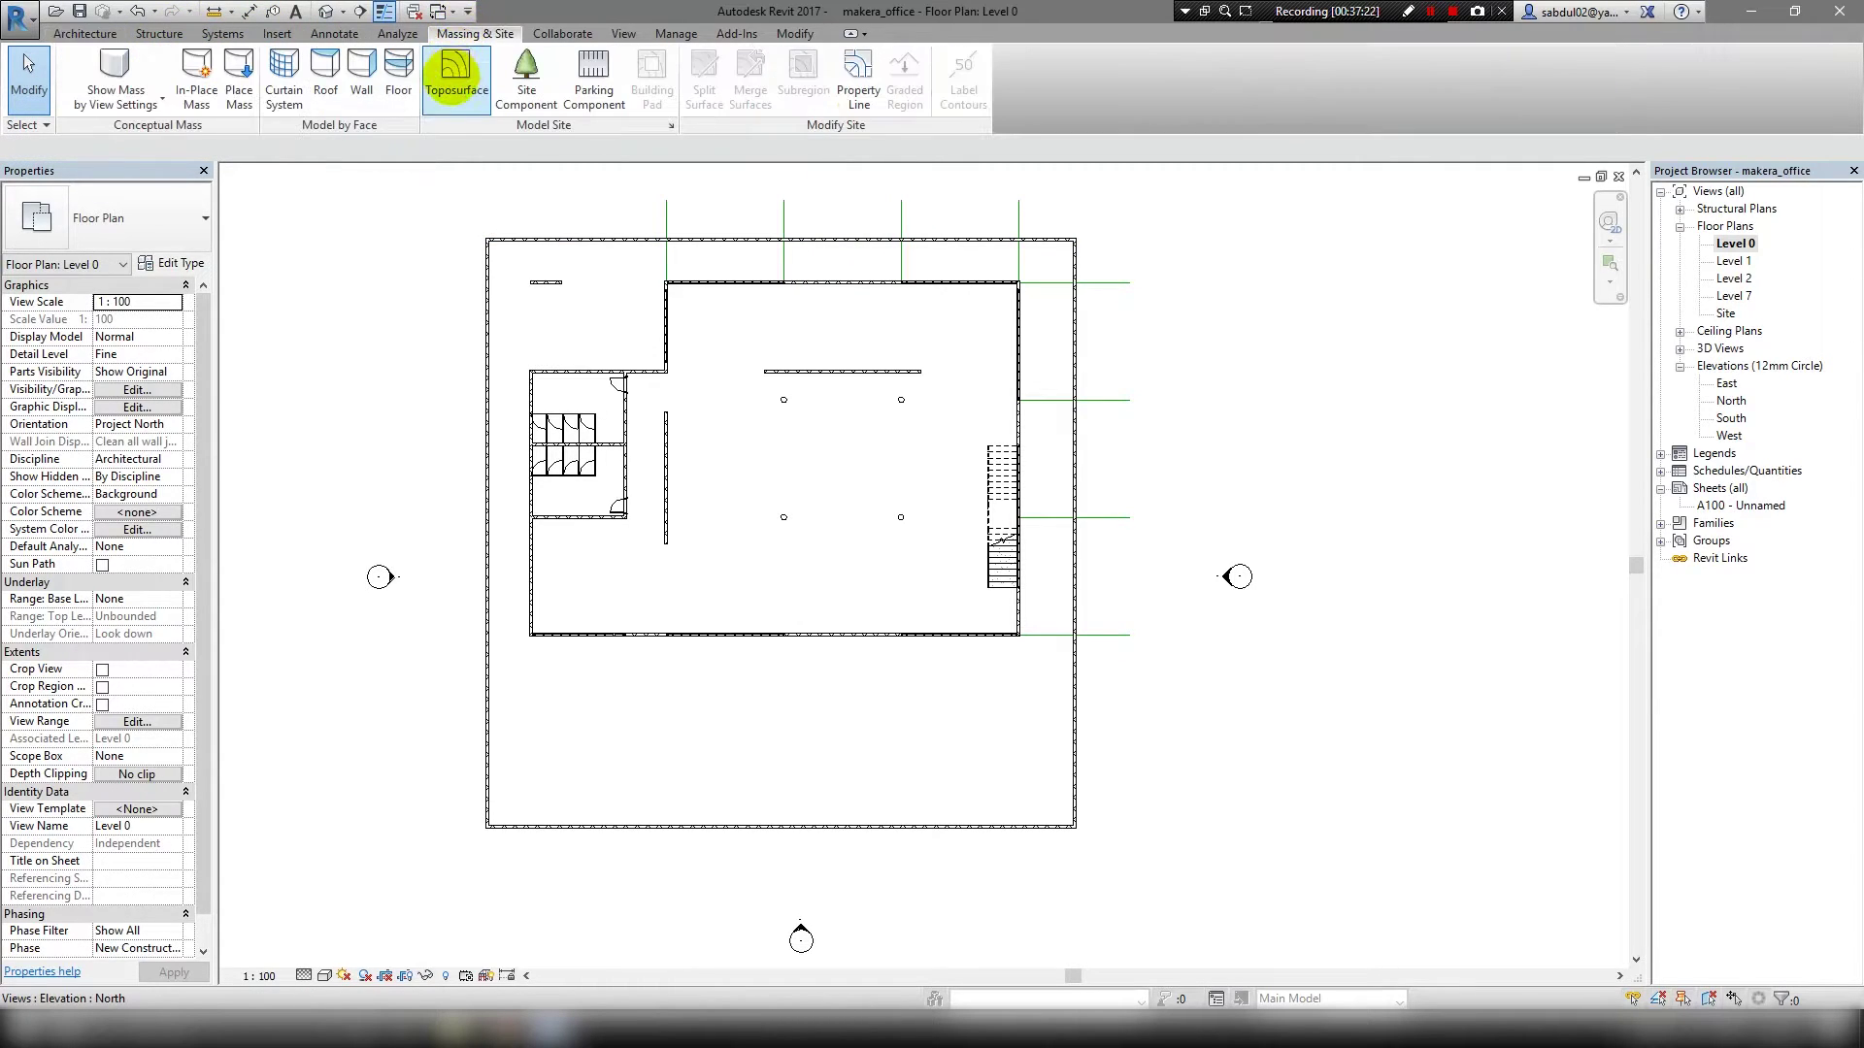
pyautogui.click(446, 68)
pyautogui.doubleClick(1726, 314)
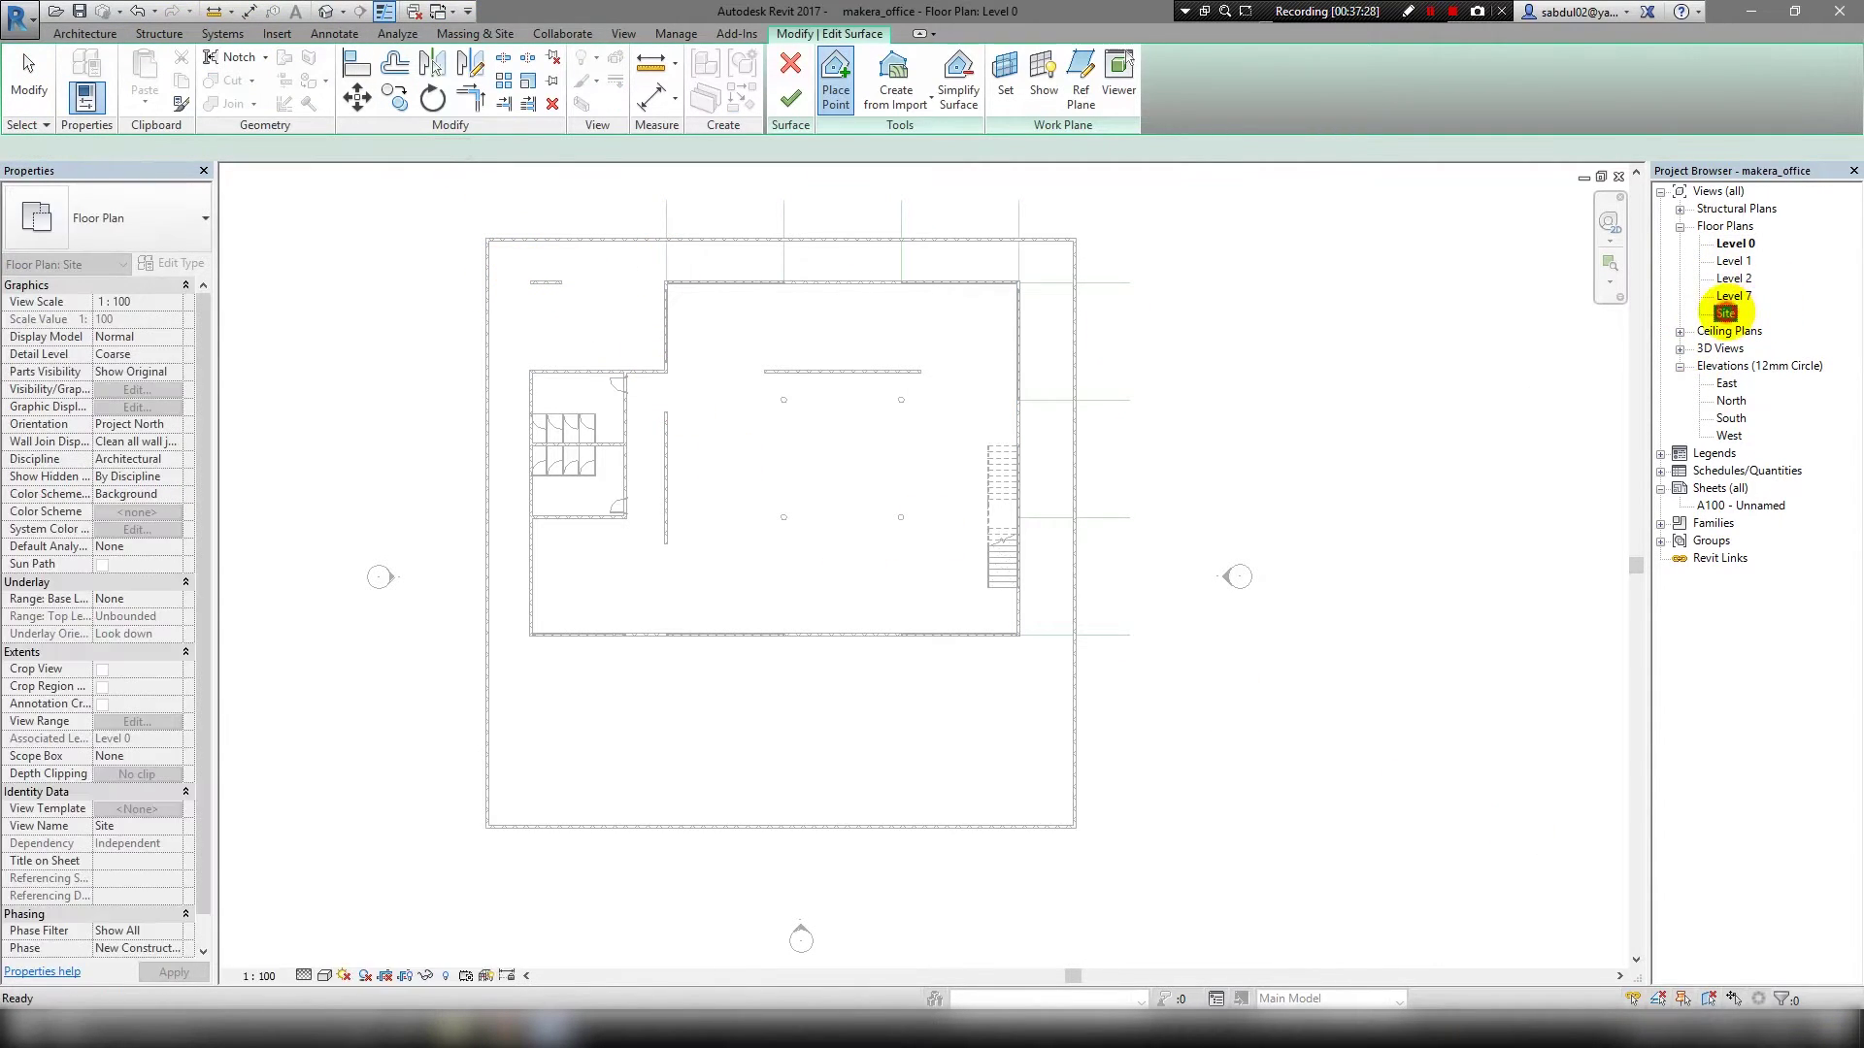
pyautogui.click(837, 76)
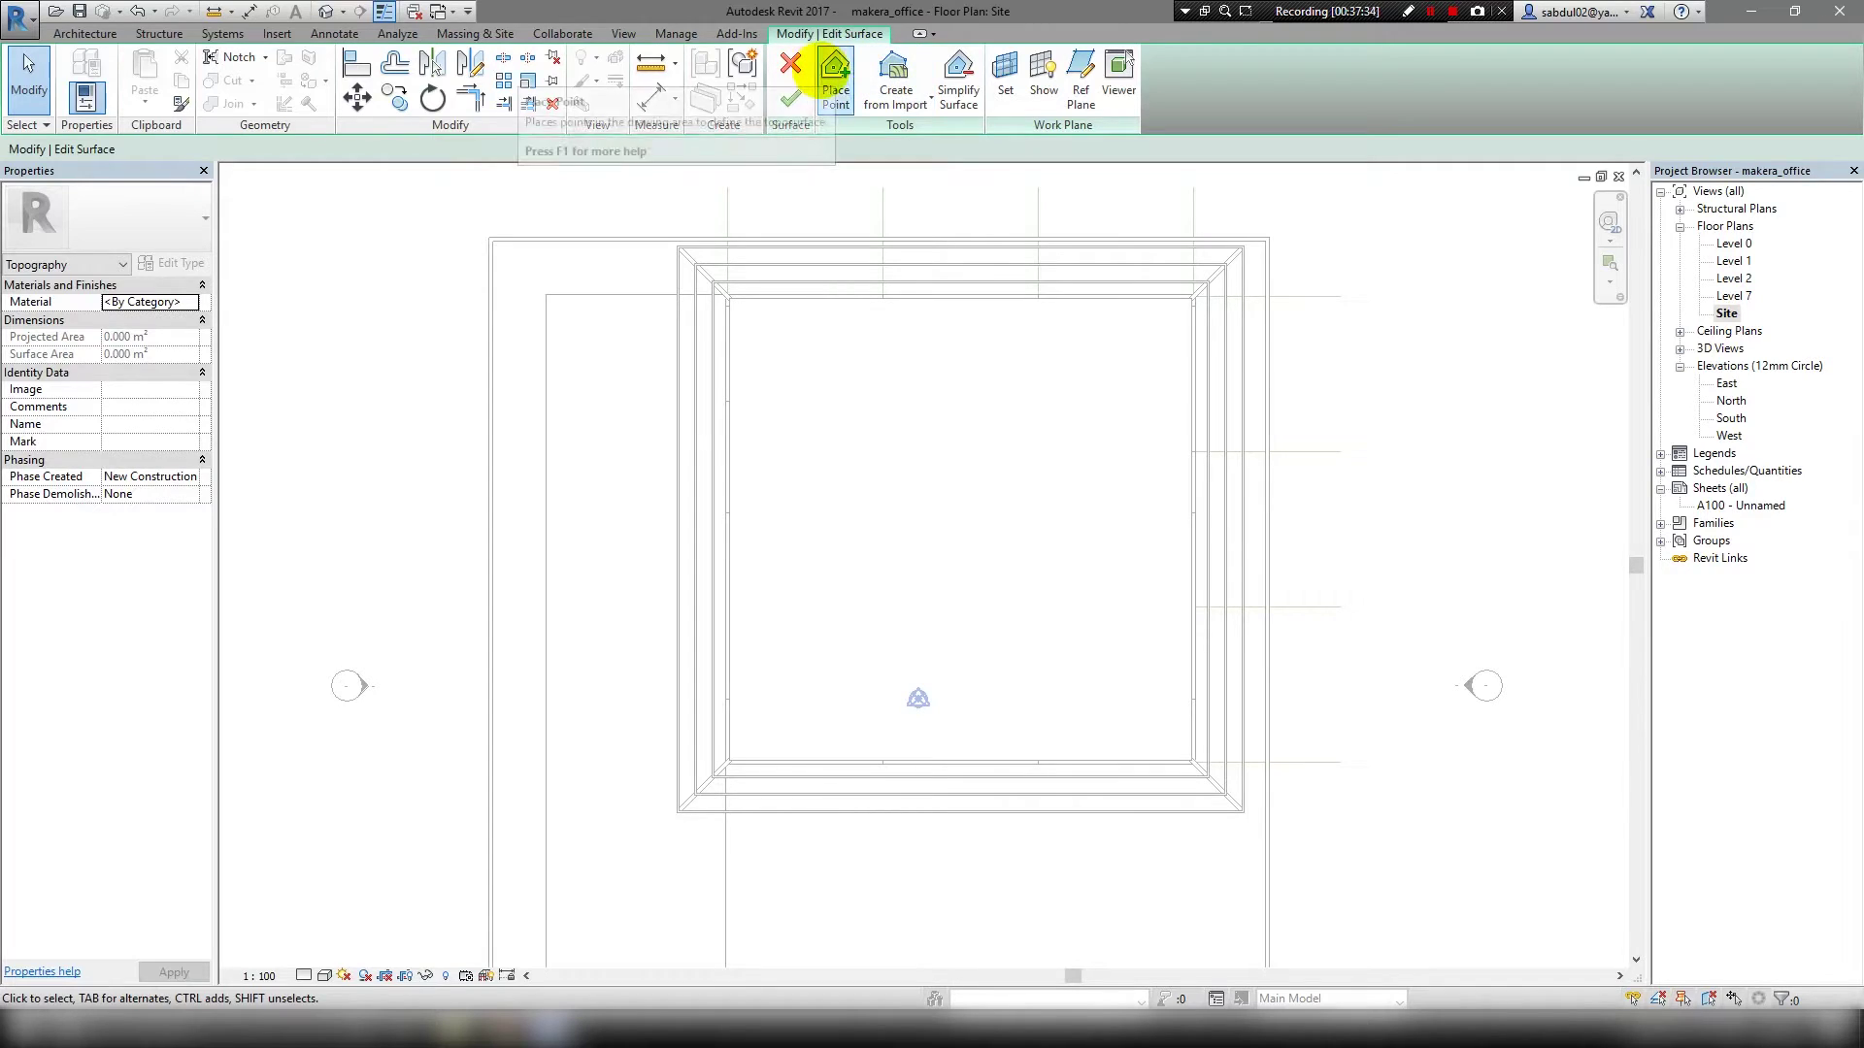
pyautogui.scroll(3, 1194, 248)
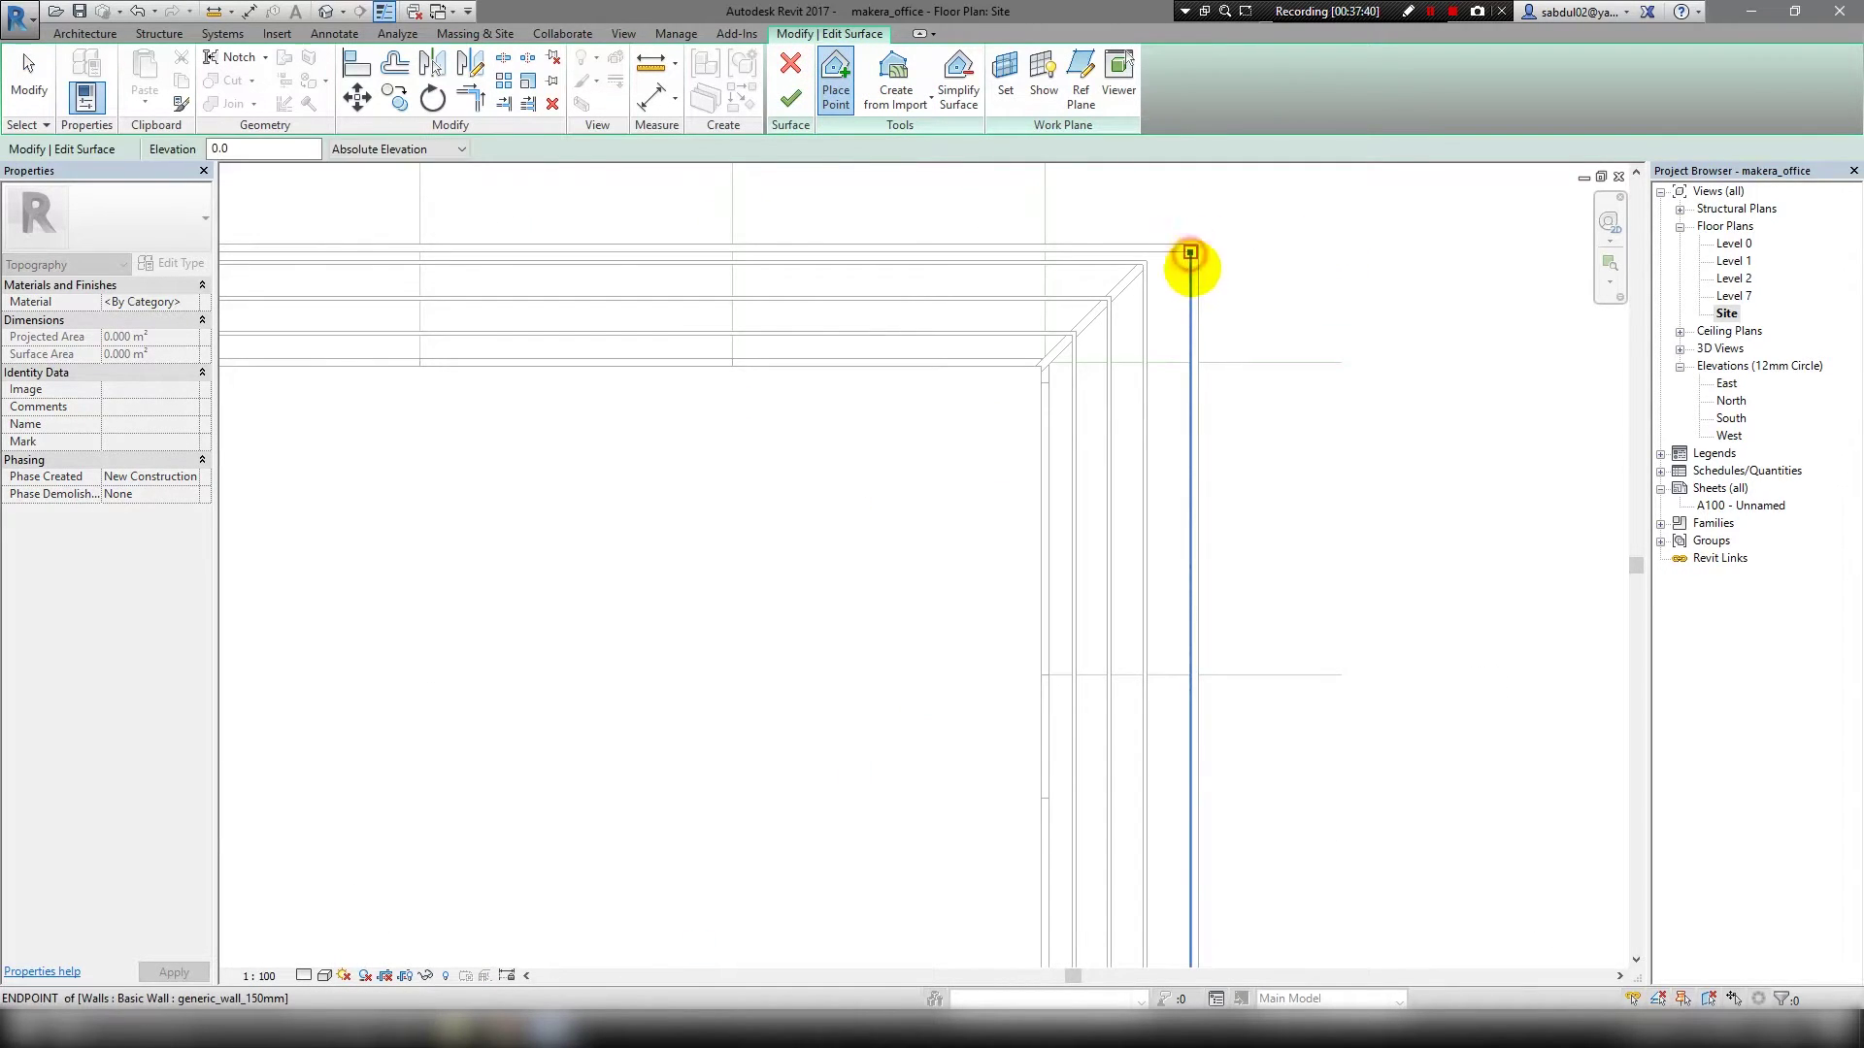
# Place topo points at the building corners to create the flat 891.022 m² toposurface.
pyautogui.click(1190, 252)
pyautogui.scroll(-3, 1190, 253)
pyautogui.scroll(3, 1177, 457)
pyautogui.click(1178, 469)
pyautogui.scroll(-3, 1177, 470)
pyautogui.scroll(3, 861, 458)
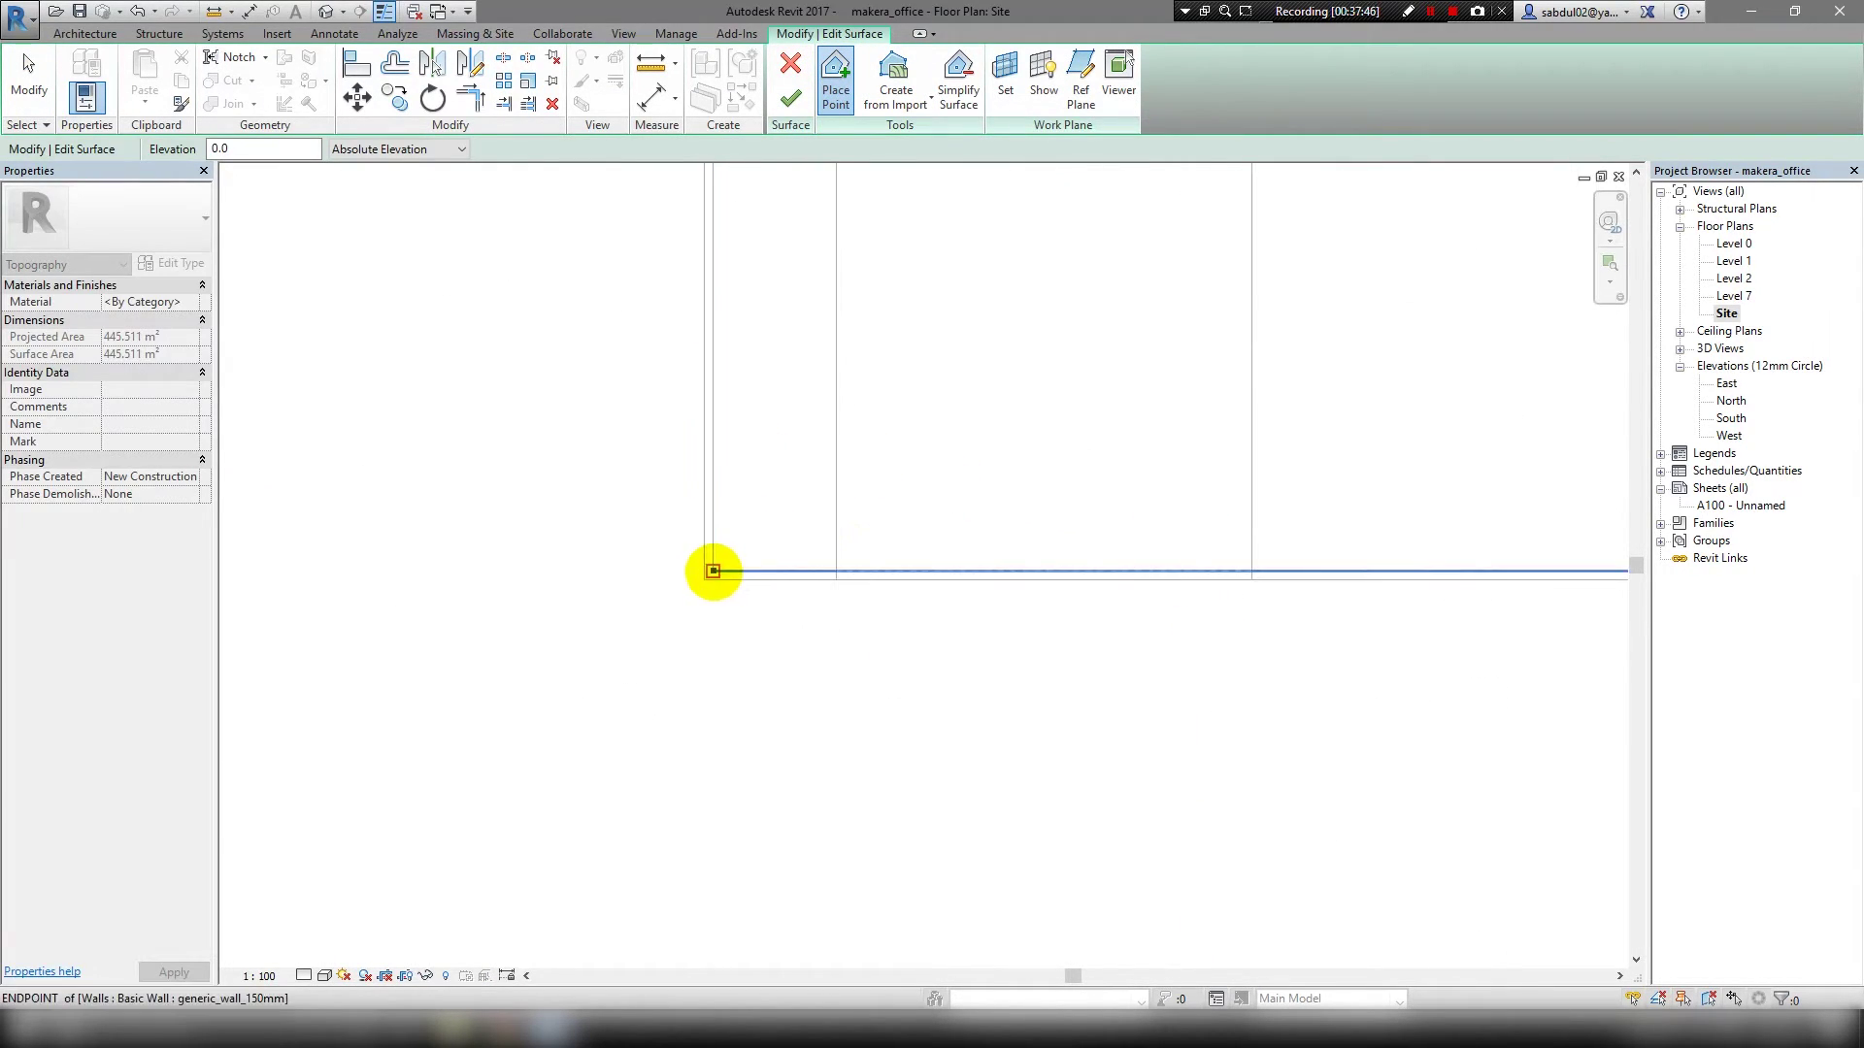
pyautogui.click(713, 571)
pyautogui.scroll(-3, 714, 571)
pyautogui.scroll(-1, 832, 557)
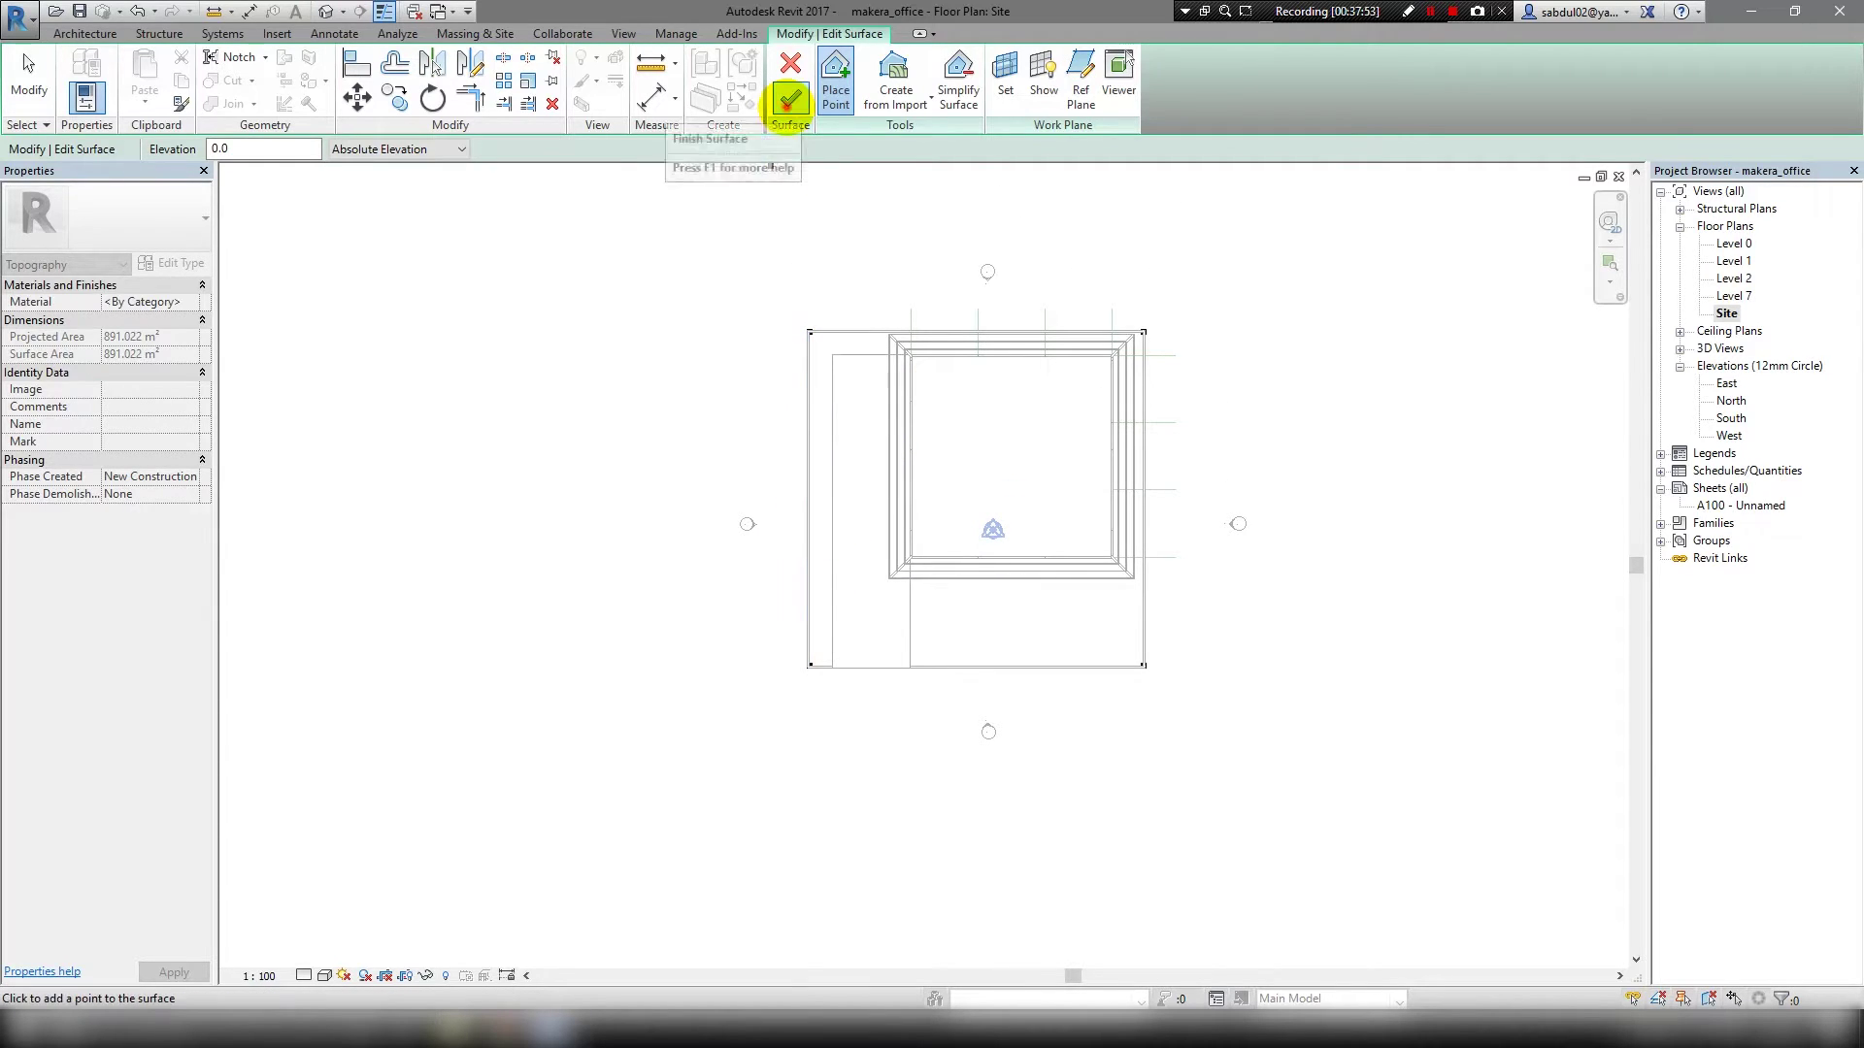
pyautogui.click(790, 98)
pyautogui.scroll(1, 1015, 520)
# Try splitting the toposurface, cancel after the error, and reopen the Level 0 plan.
pyautogui.click(705, 83)
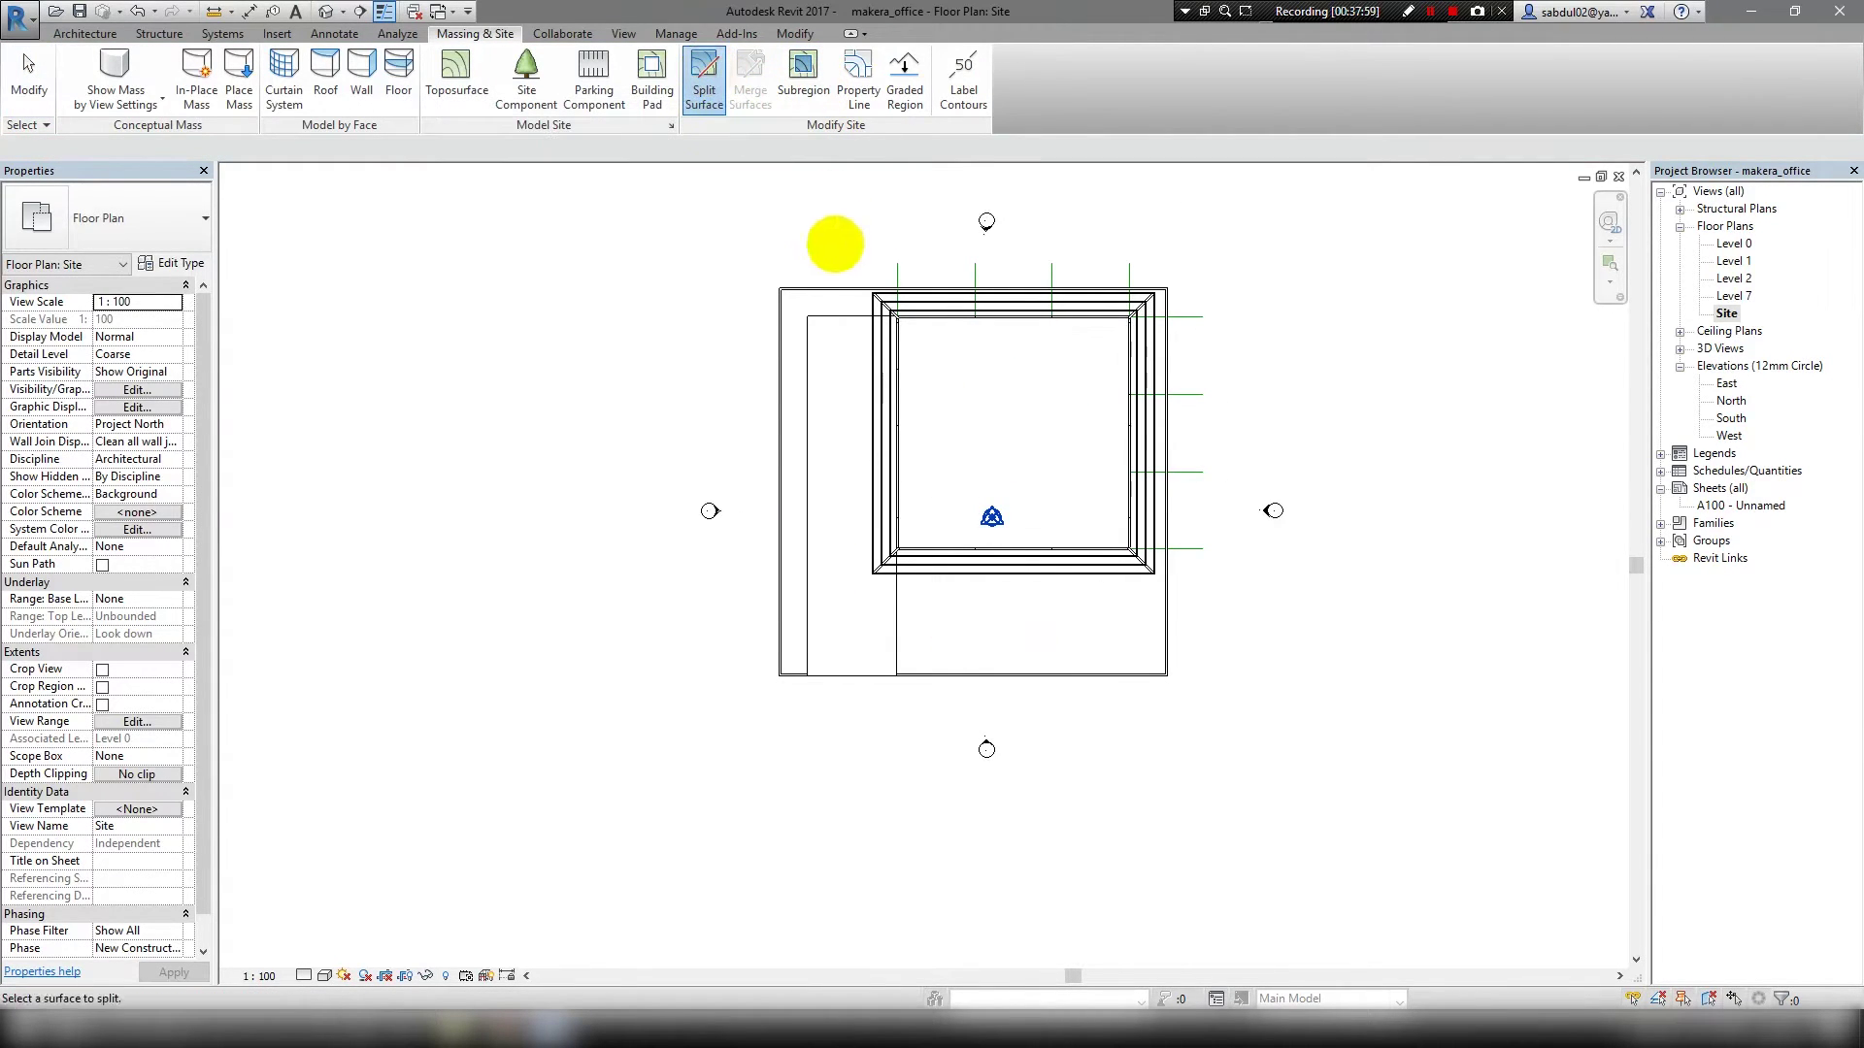
pyautogui.click(790, 291)
pyautogui.scroll(3, 923, 311)
pyautogui.scroll(-2, 919, 317)
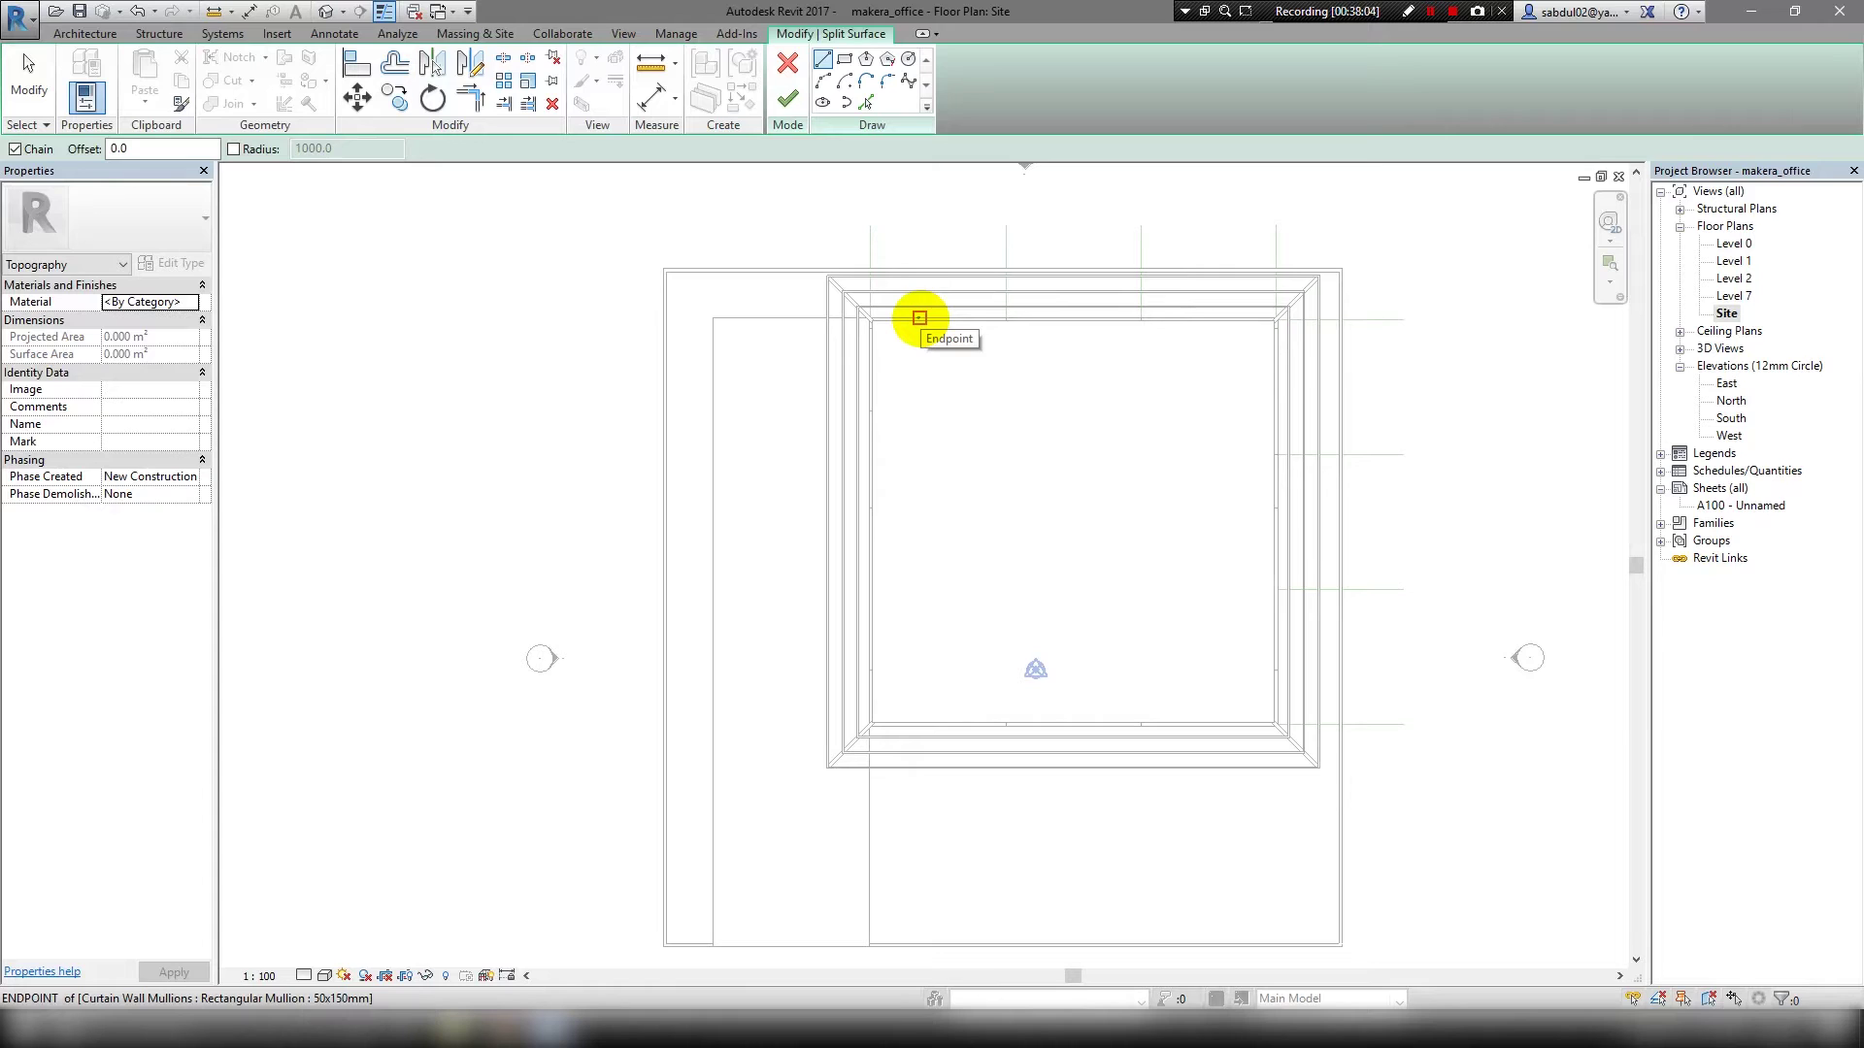
pyautogui.click(784, 105)
pyautogui.click(1643, 1002)
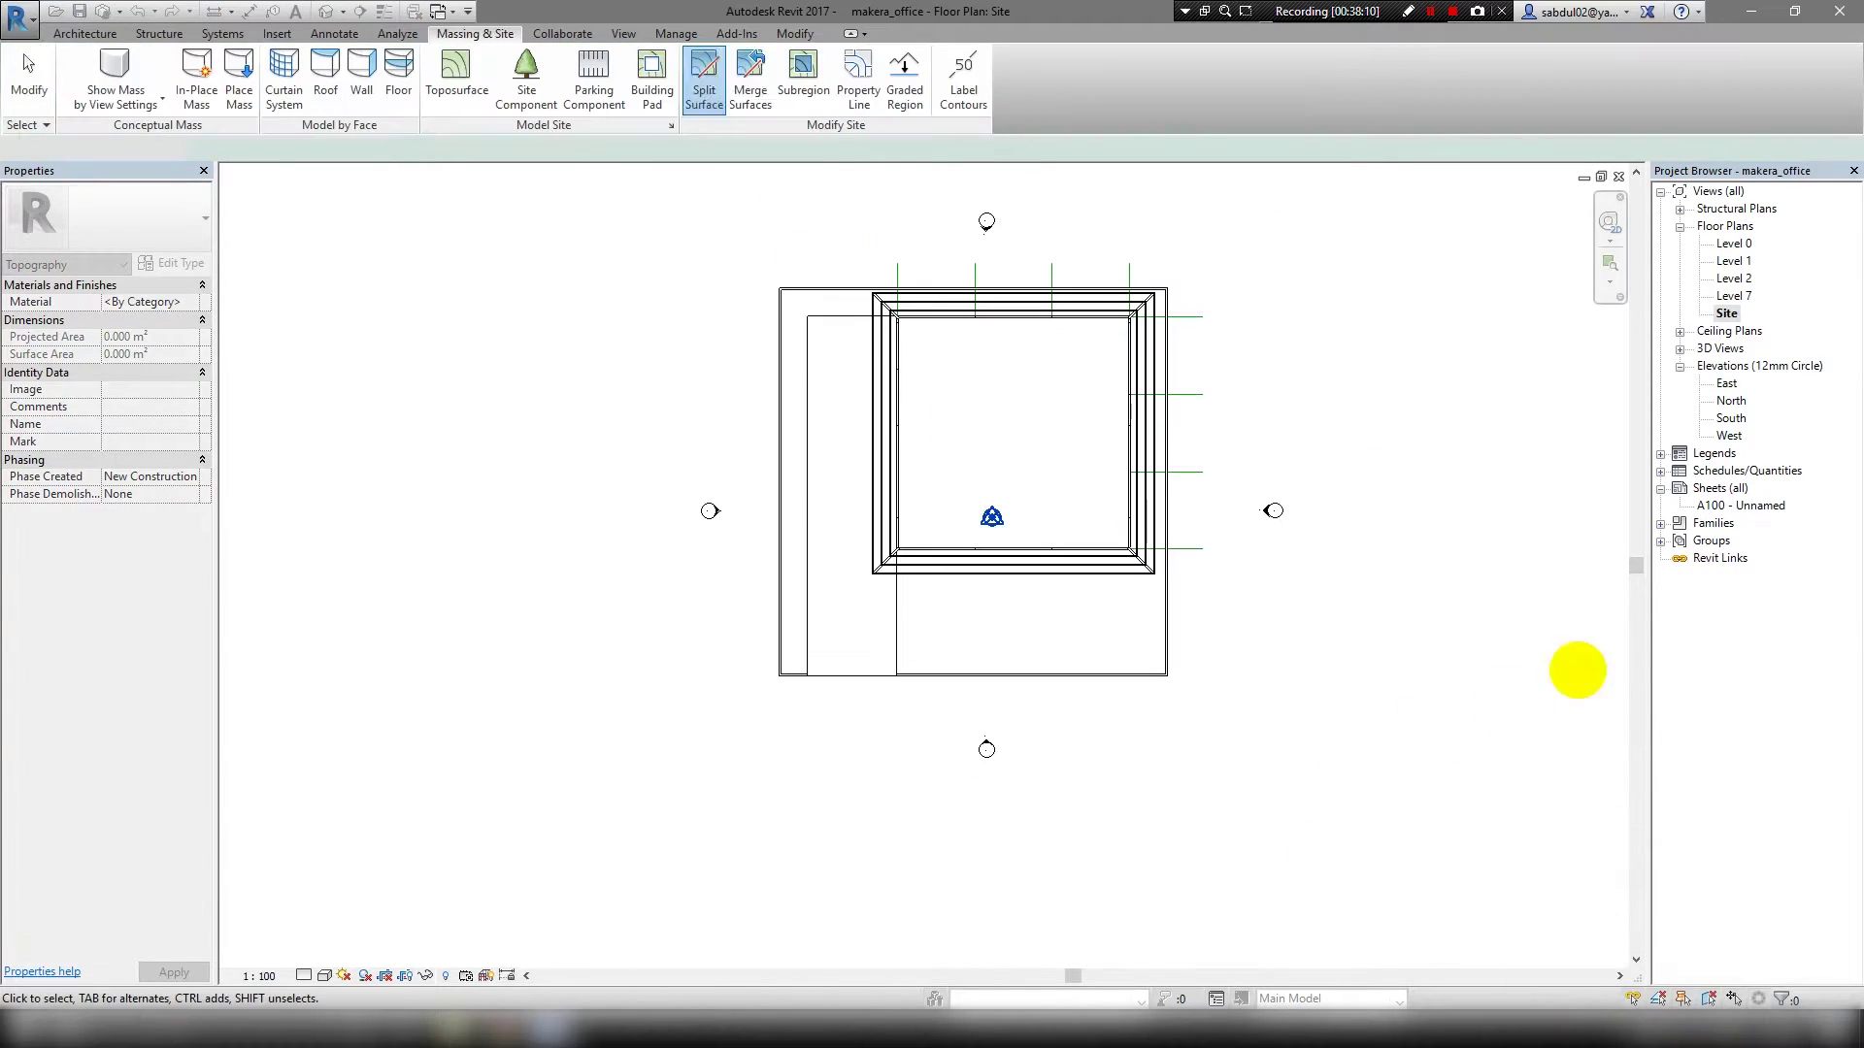
pyautogui.doubleClick(1735, 243)
pyautogui.scroll(2, 625, 563)
# Select the existing Level 0 floor, glance at the Site plan, then return to Level 0.
pyautogui.scroll(-2, 757, 594)
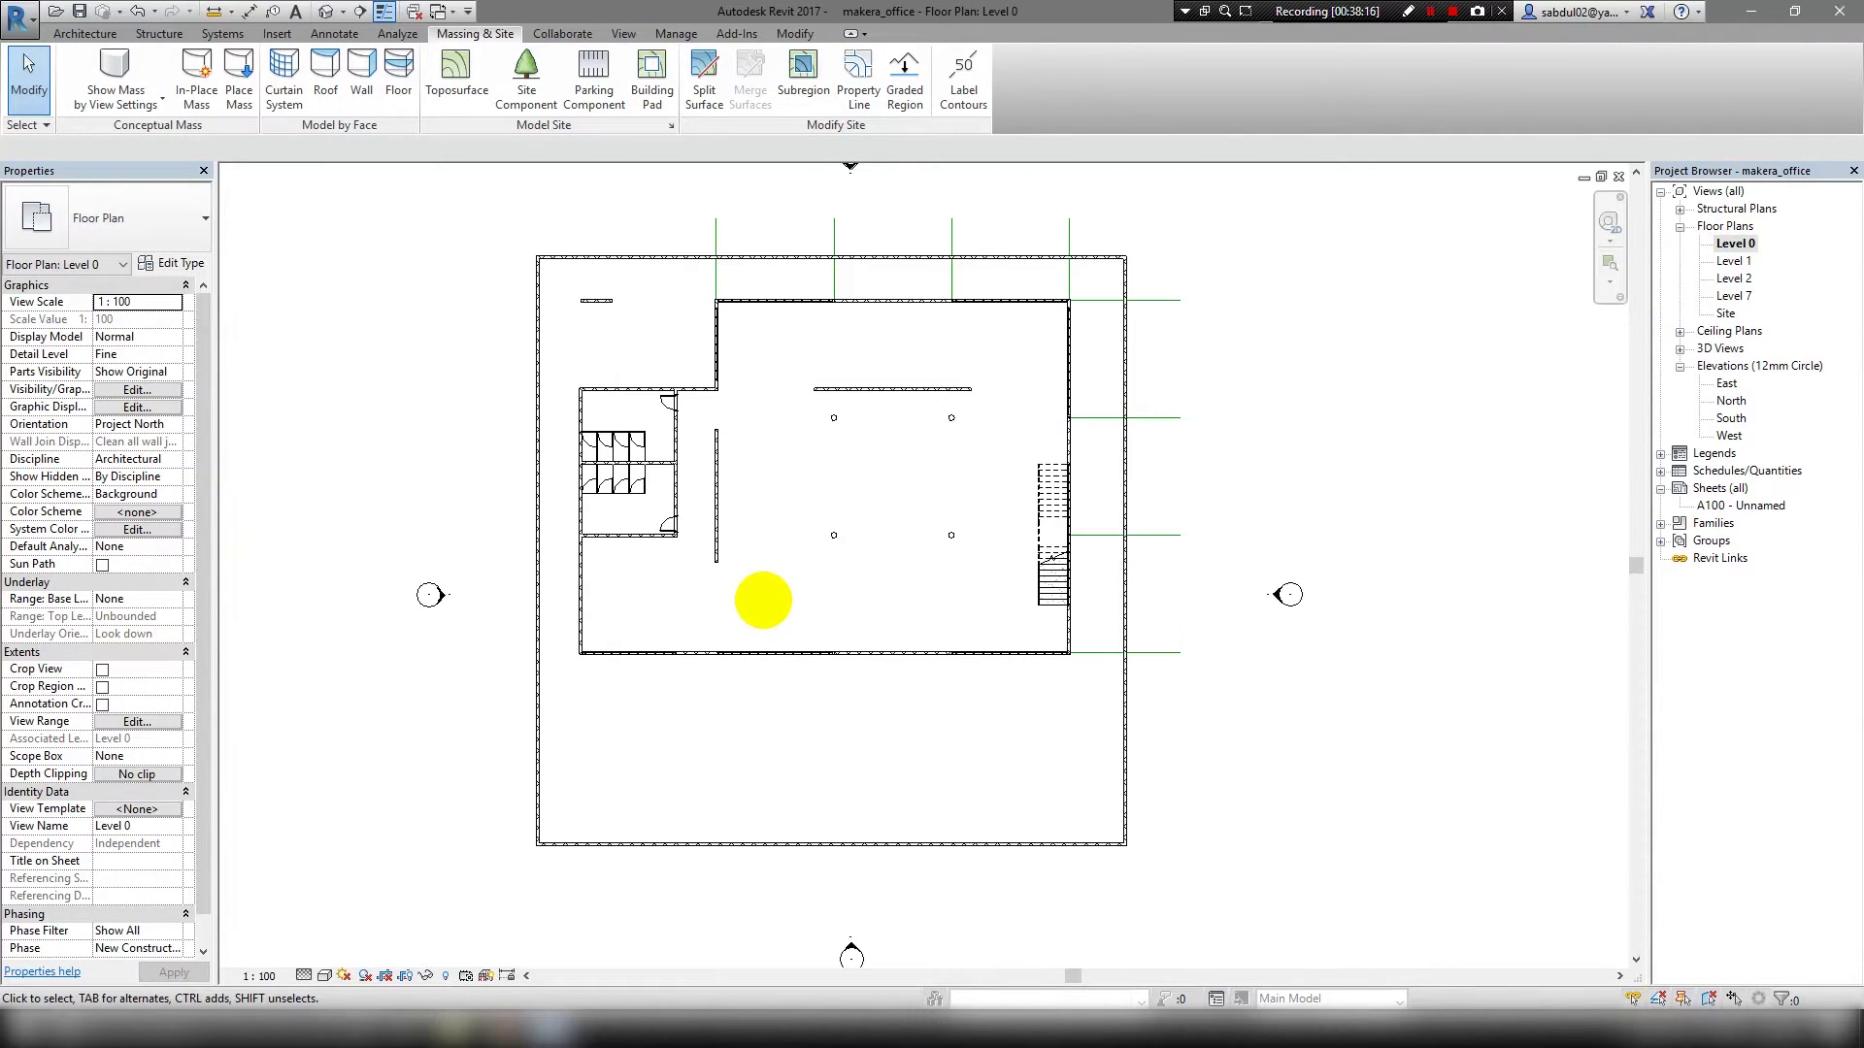
pyautogui.scroll(3, 635, 665)
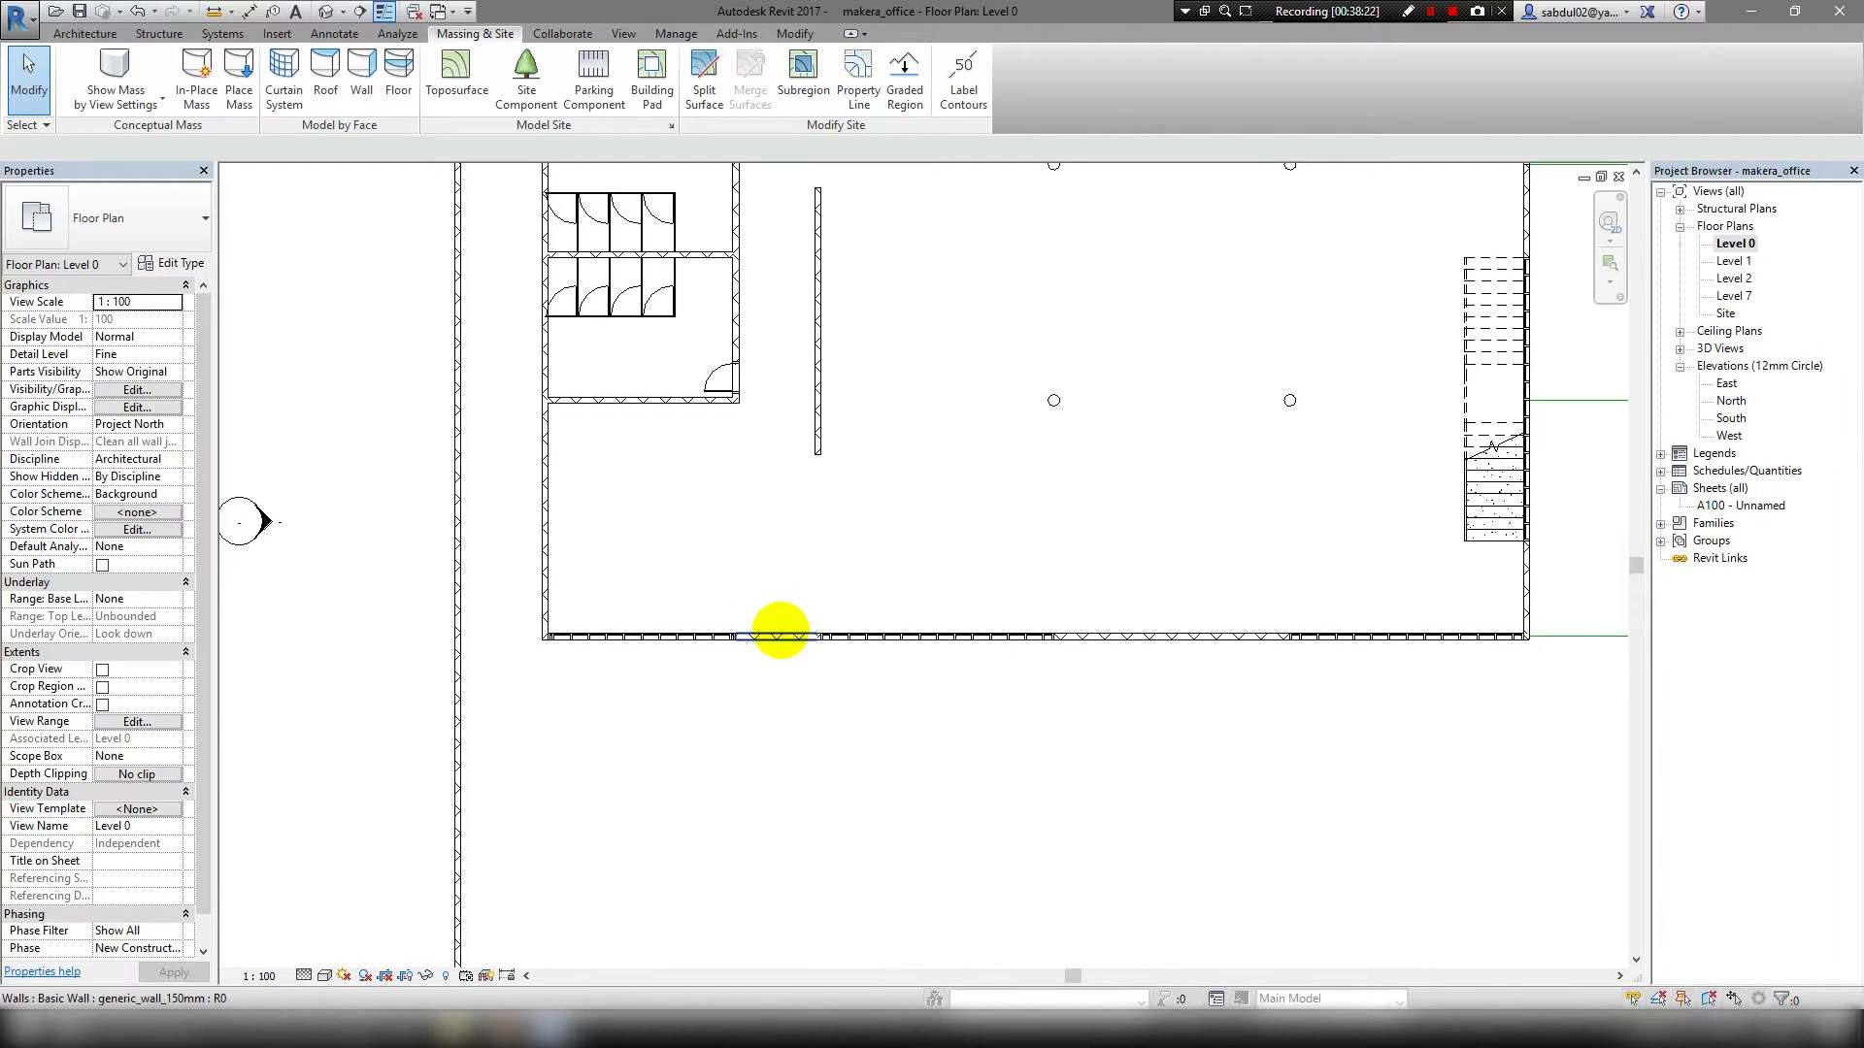
pyautogui.press('Tab')
pyautogui.click(777, 633)
pyautogui.scroll(-1, 788, 668)
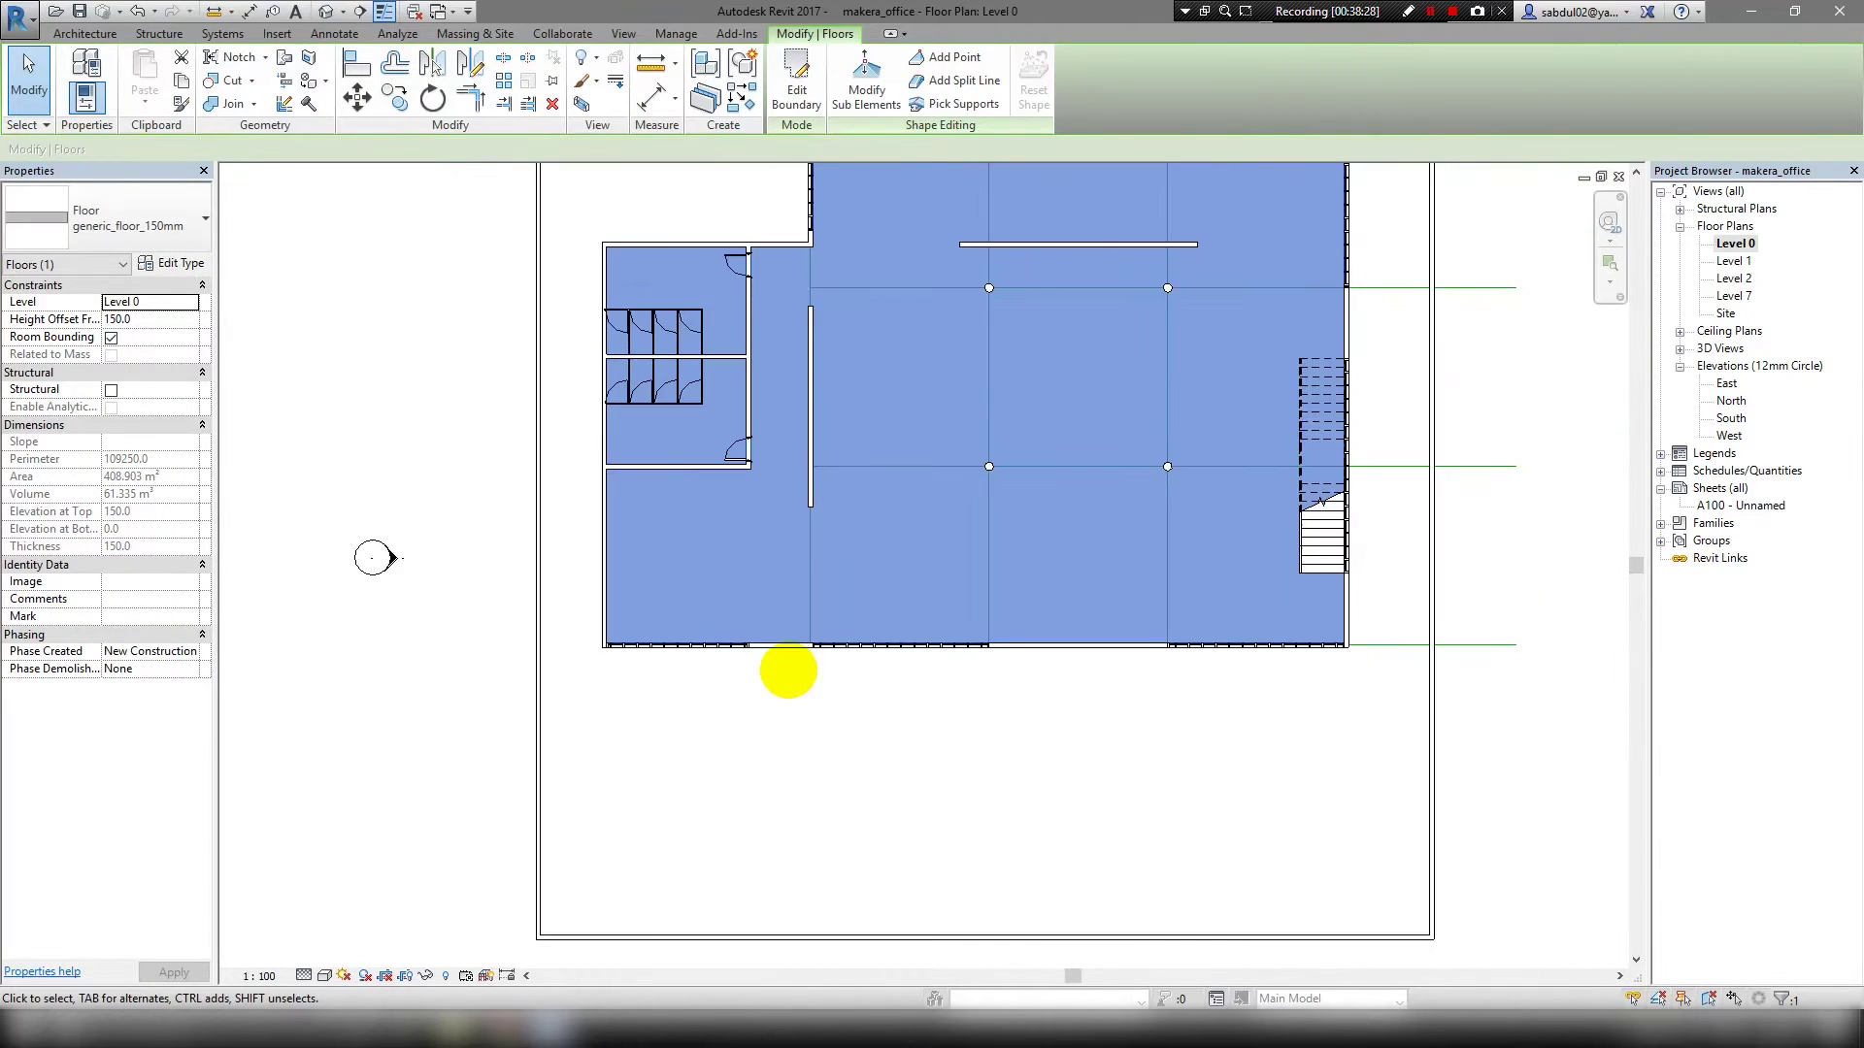
pyautogui.doubleClick(1735, 295)
pyautogui.doubleClick(1726, 312)
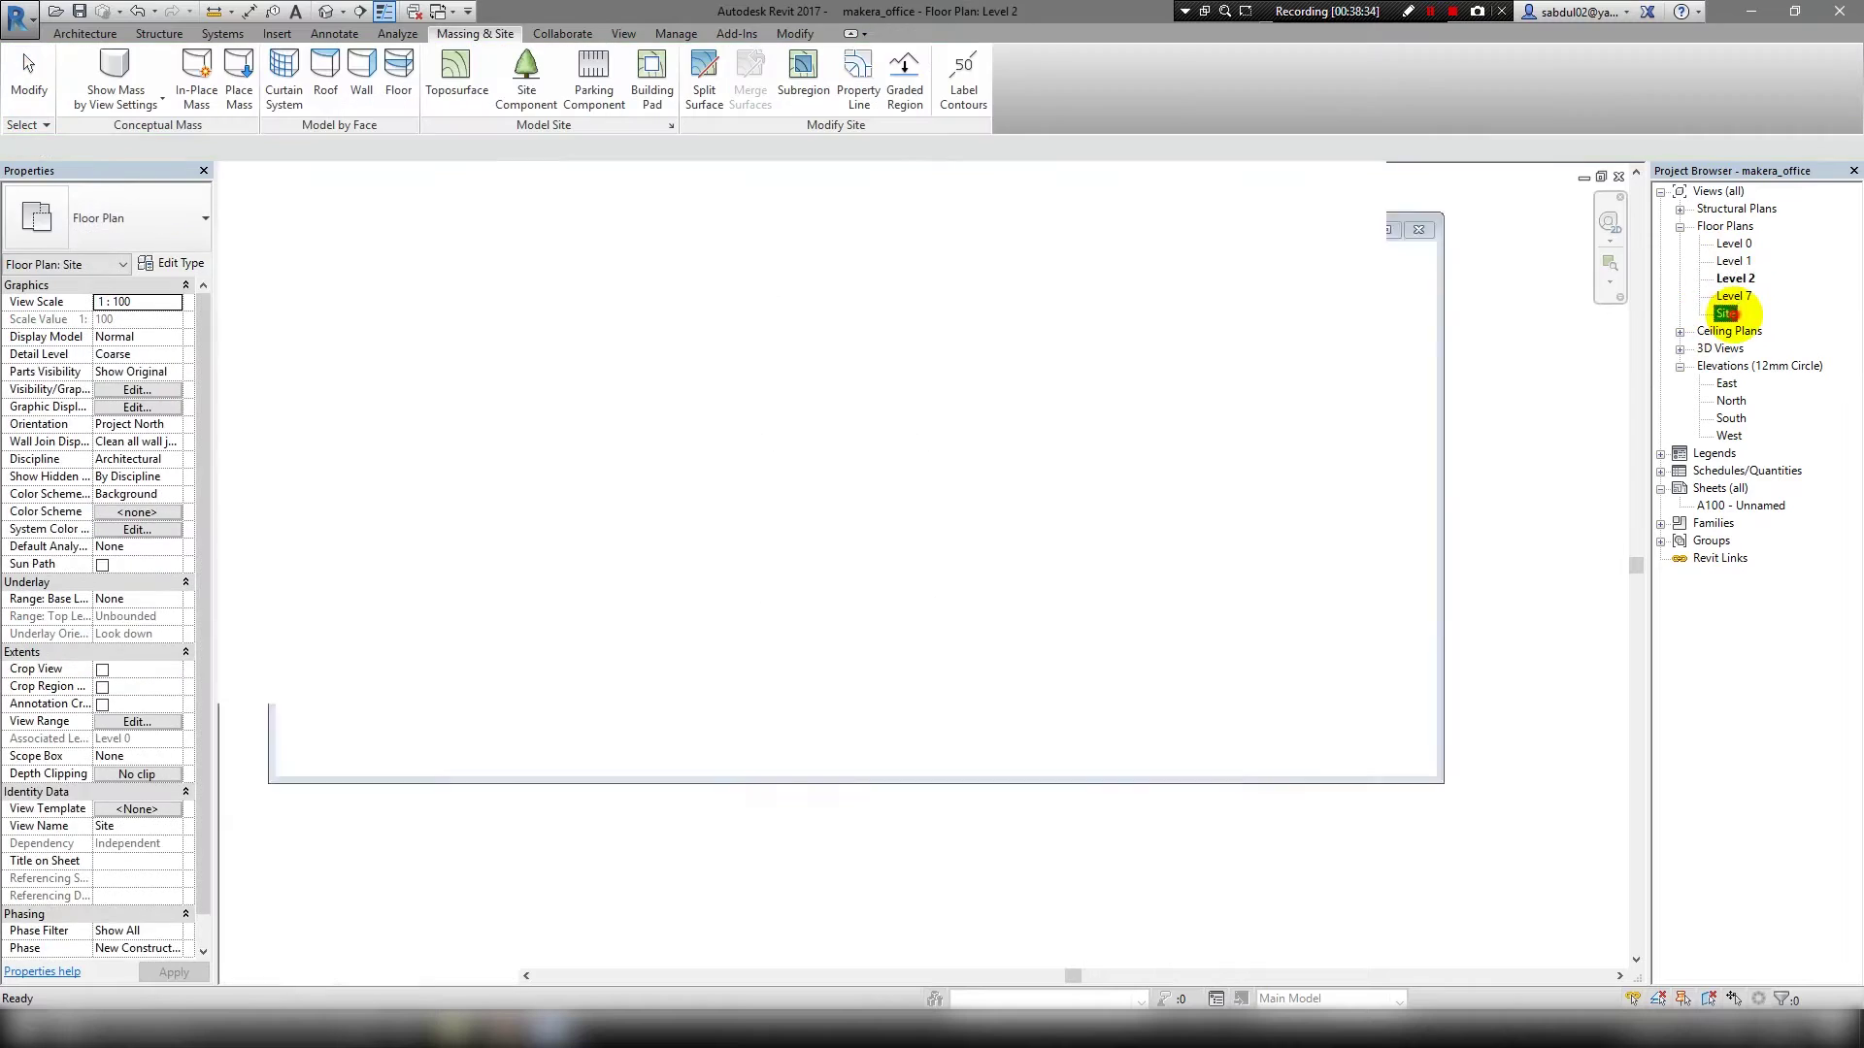
pyautogui.doubleClick(1734, 243)
pyautogui.scroll(-3, 1027, 573)
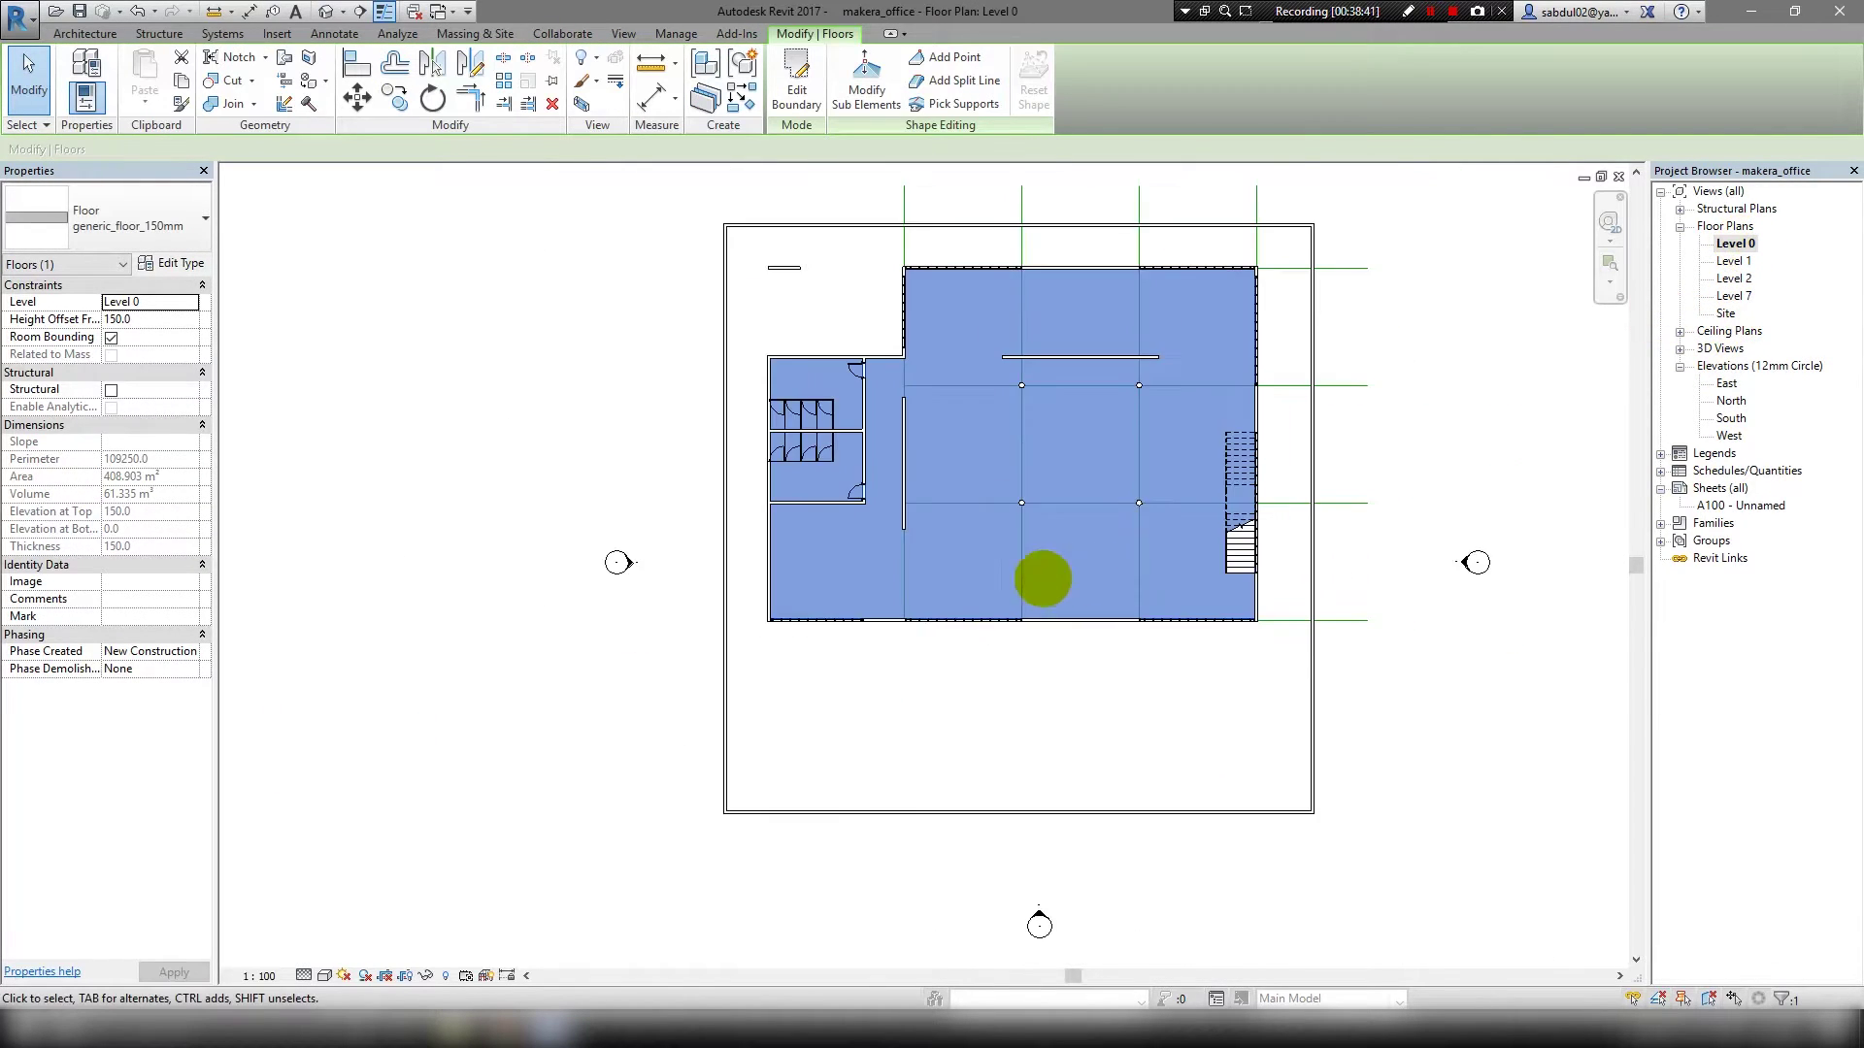
pyautogui.scroll(2, 873, 621)
# Sketch a rectangular floor boundary from the wall corner across the lower-left strip.
pyautogui.click(85, 34)
pyautogui.click(358, 69)
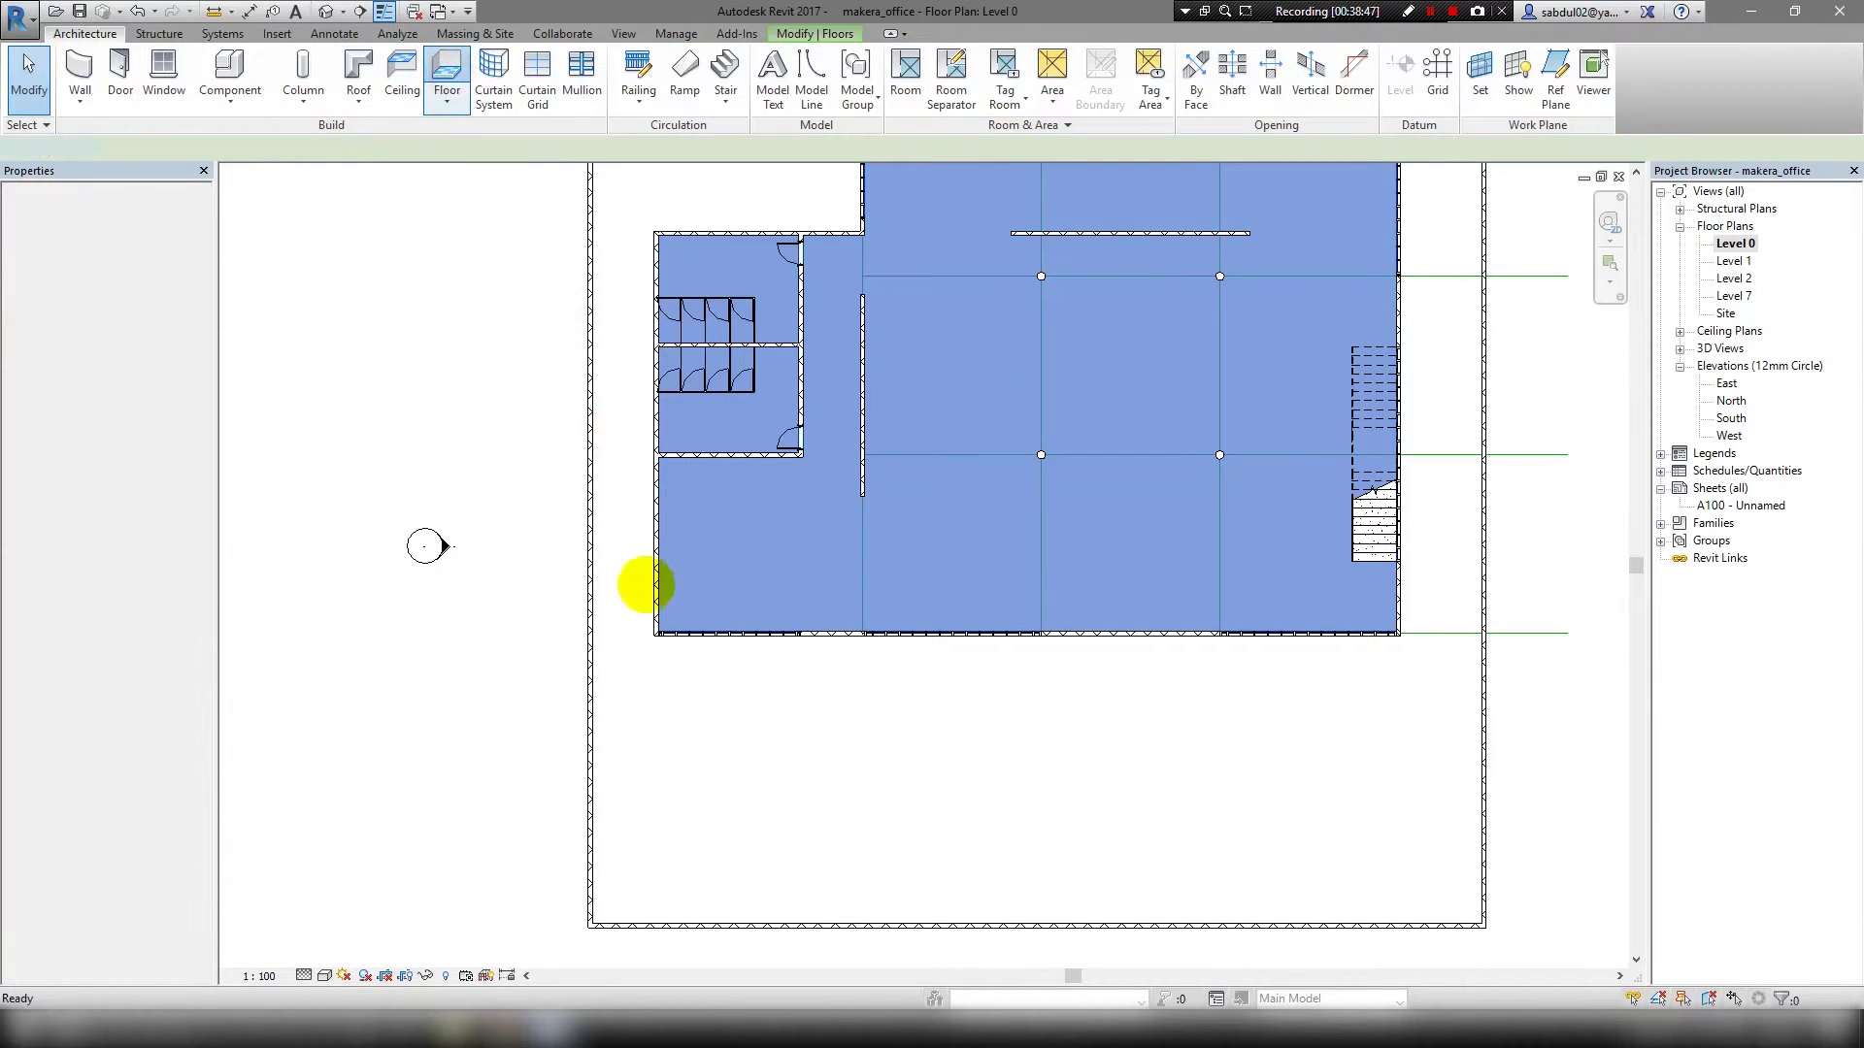
pyautogui.scroll(5, 645, 591)
pyautogui.click(950, 59)
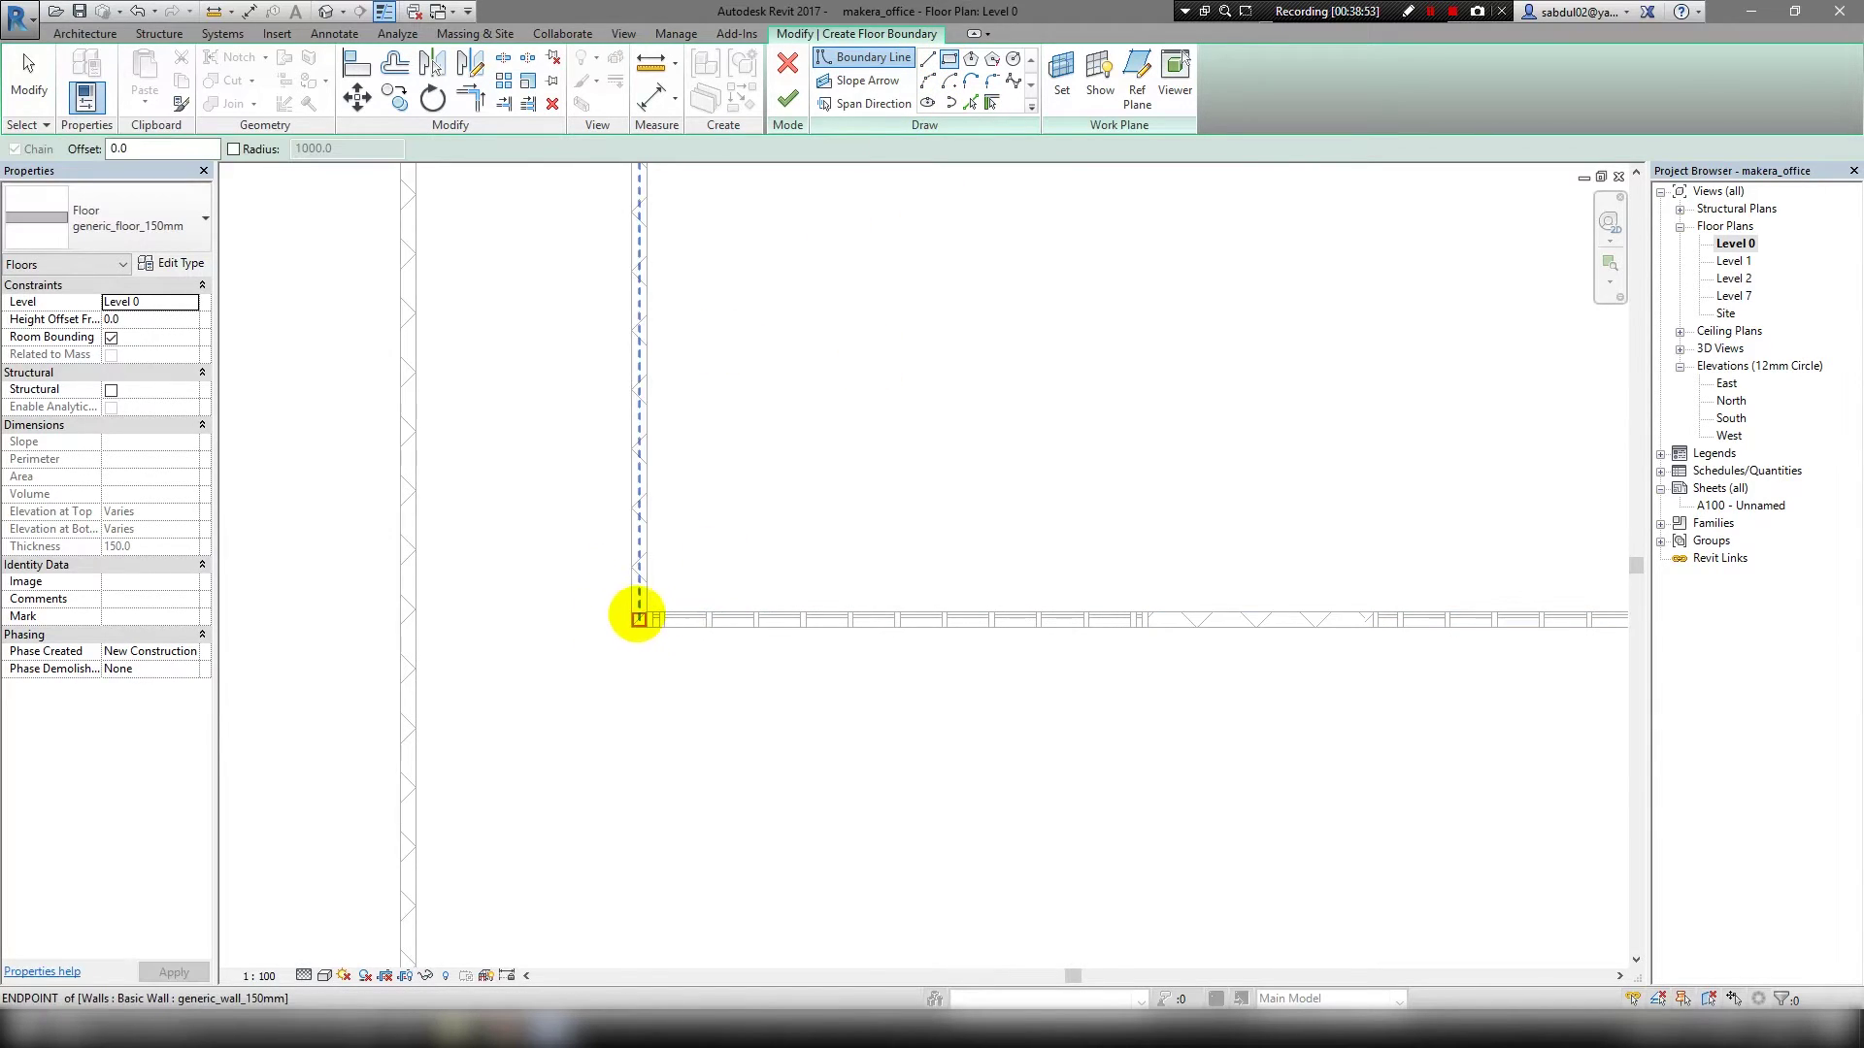
pyautogui.click(631, 626)
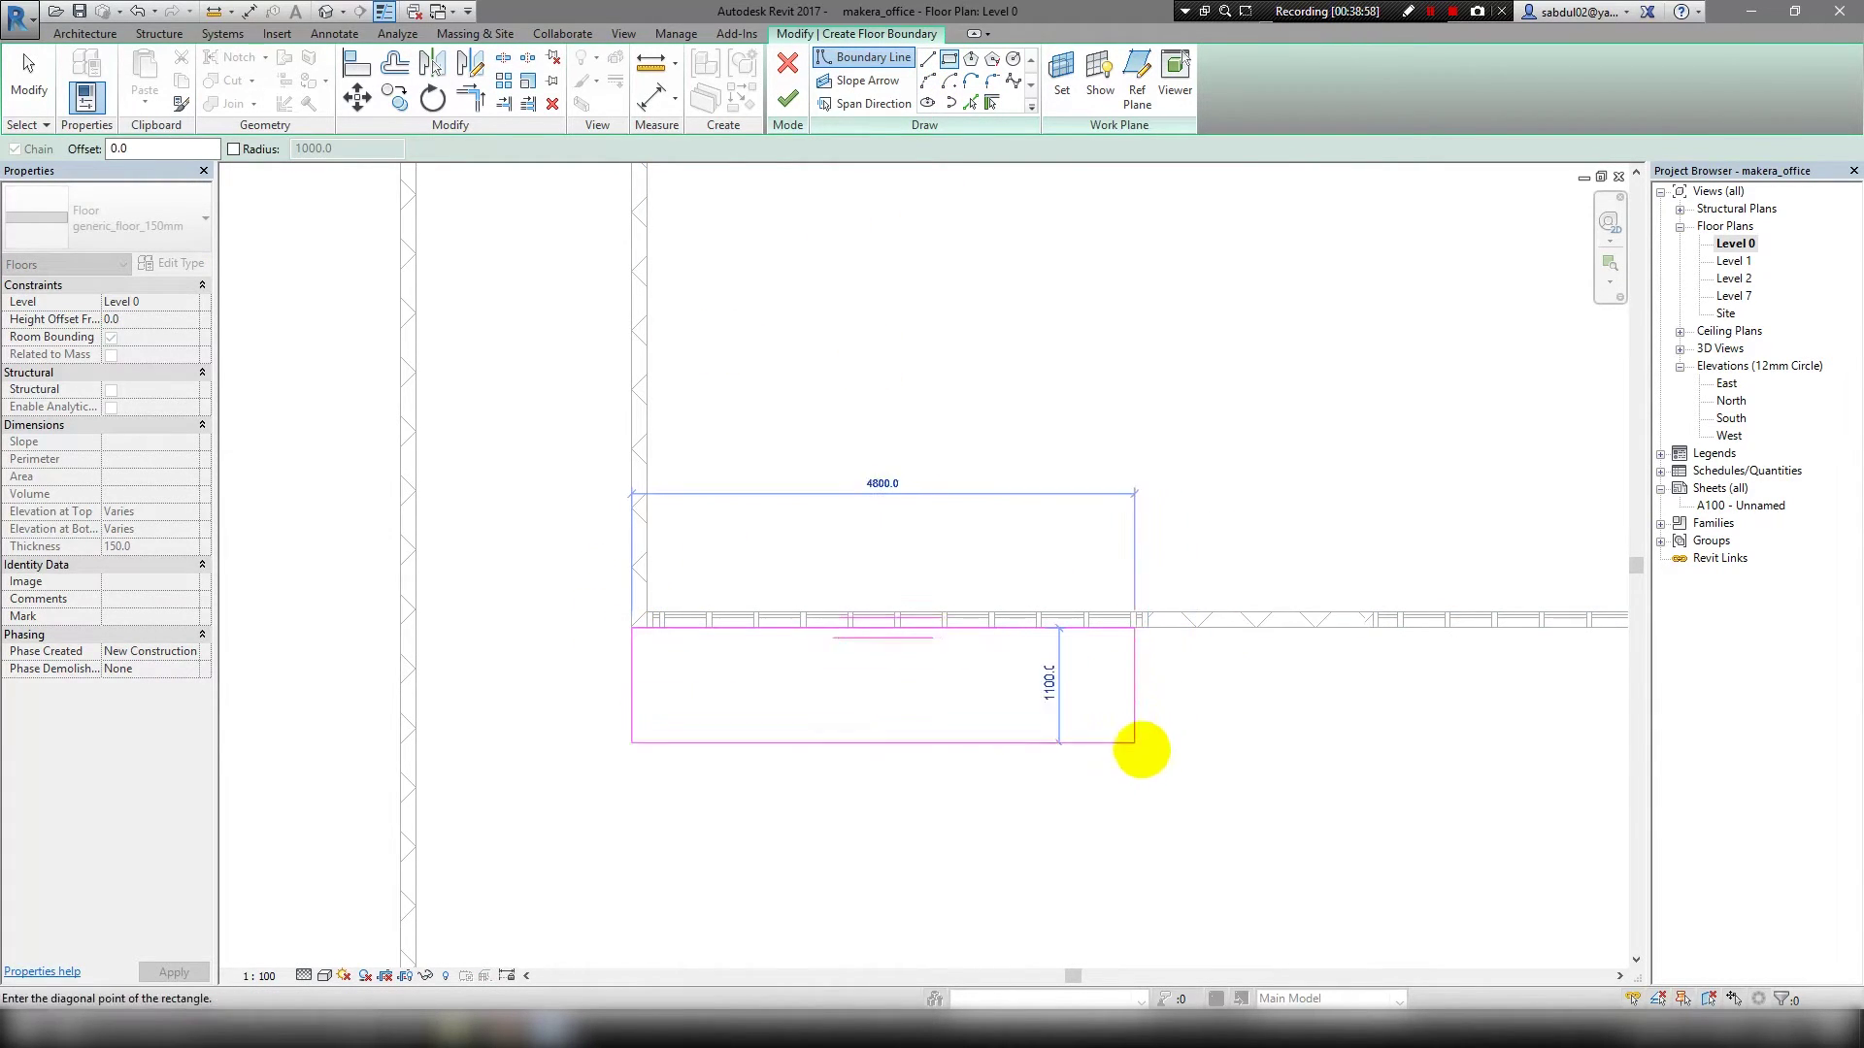
pyautogui.scroll(-4, 976, 536)
pyautogui.click(994, 723)
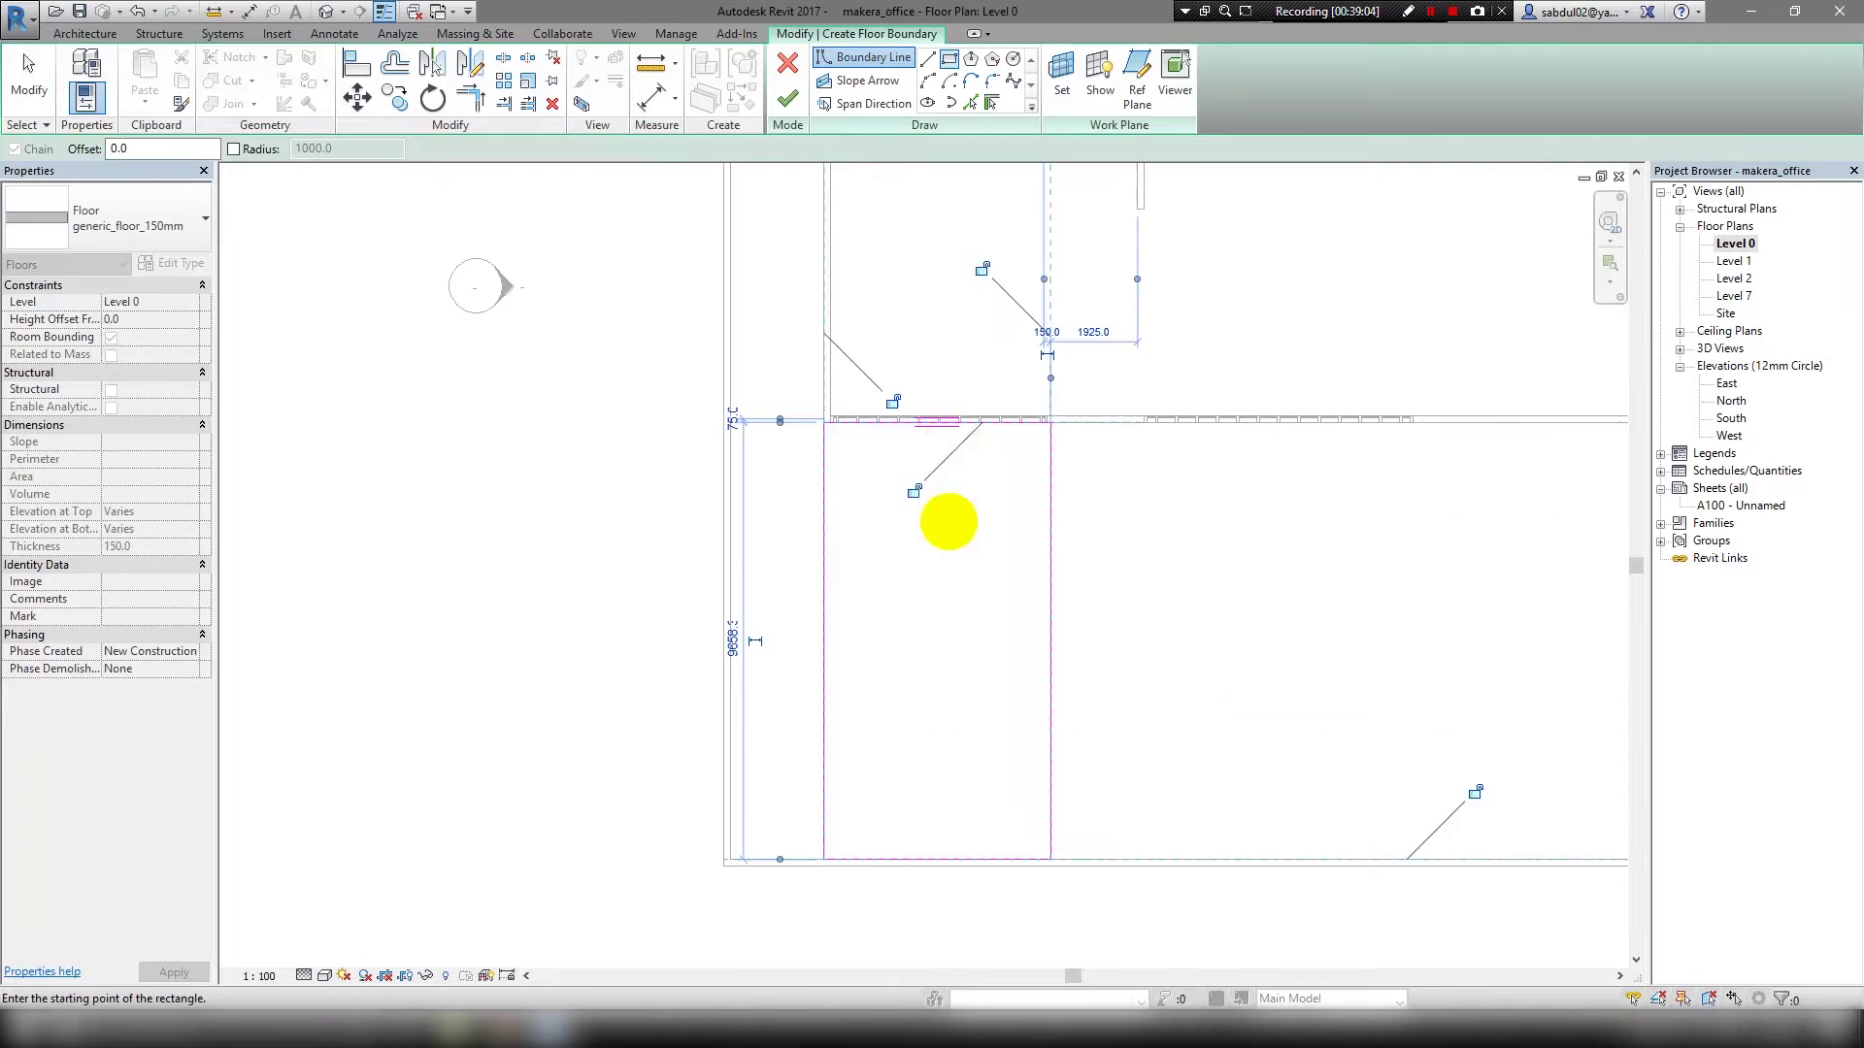
pyautogui.scroll(5, 948, 520)
# Finish the new 150 mm floor and orbit the default 3D view to inspect it.
pyautogui.press('Escape')
pyautogui.press('Escape')
pyautogui.click(995, 398)
pyautogui.press('Escape')
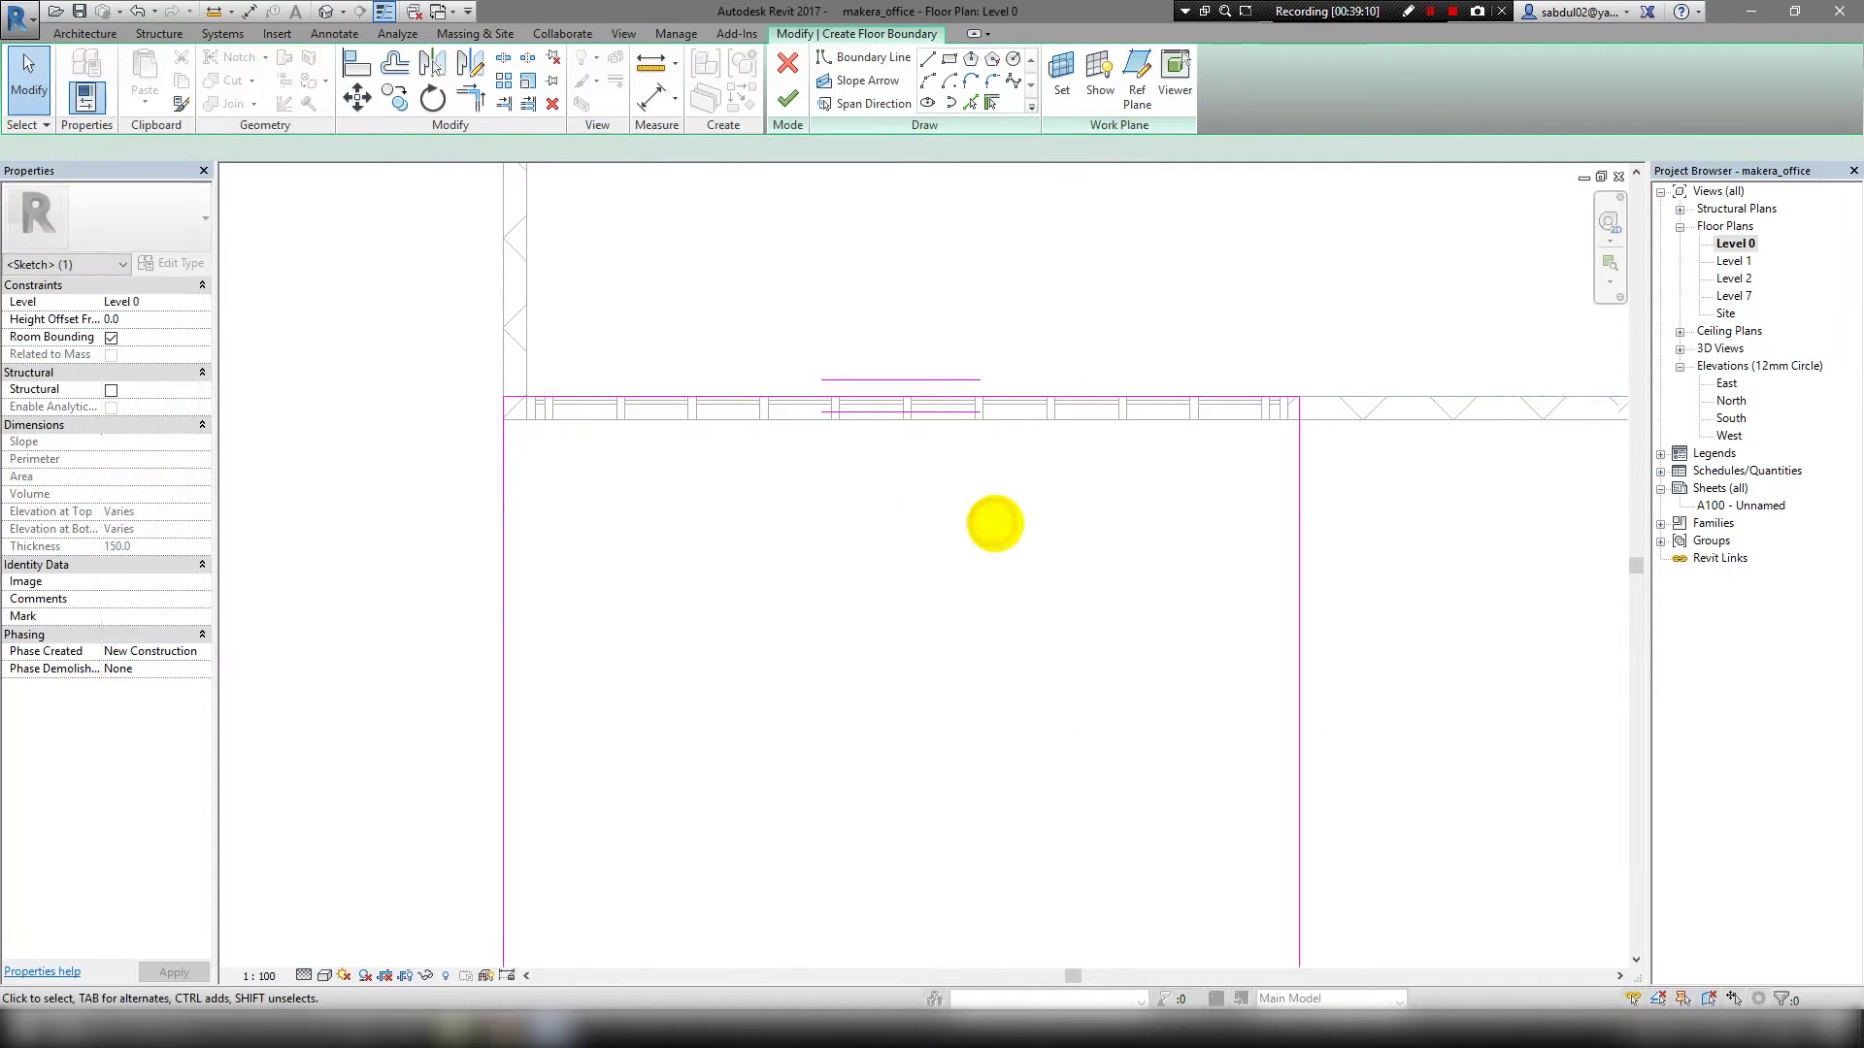
pyautogui.scroll(-3, 1079, 609)
pyautogui.click(788, 98)
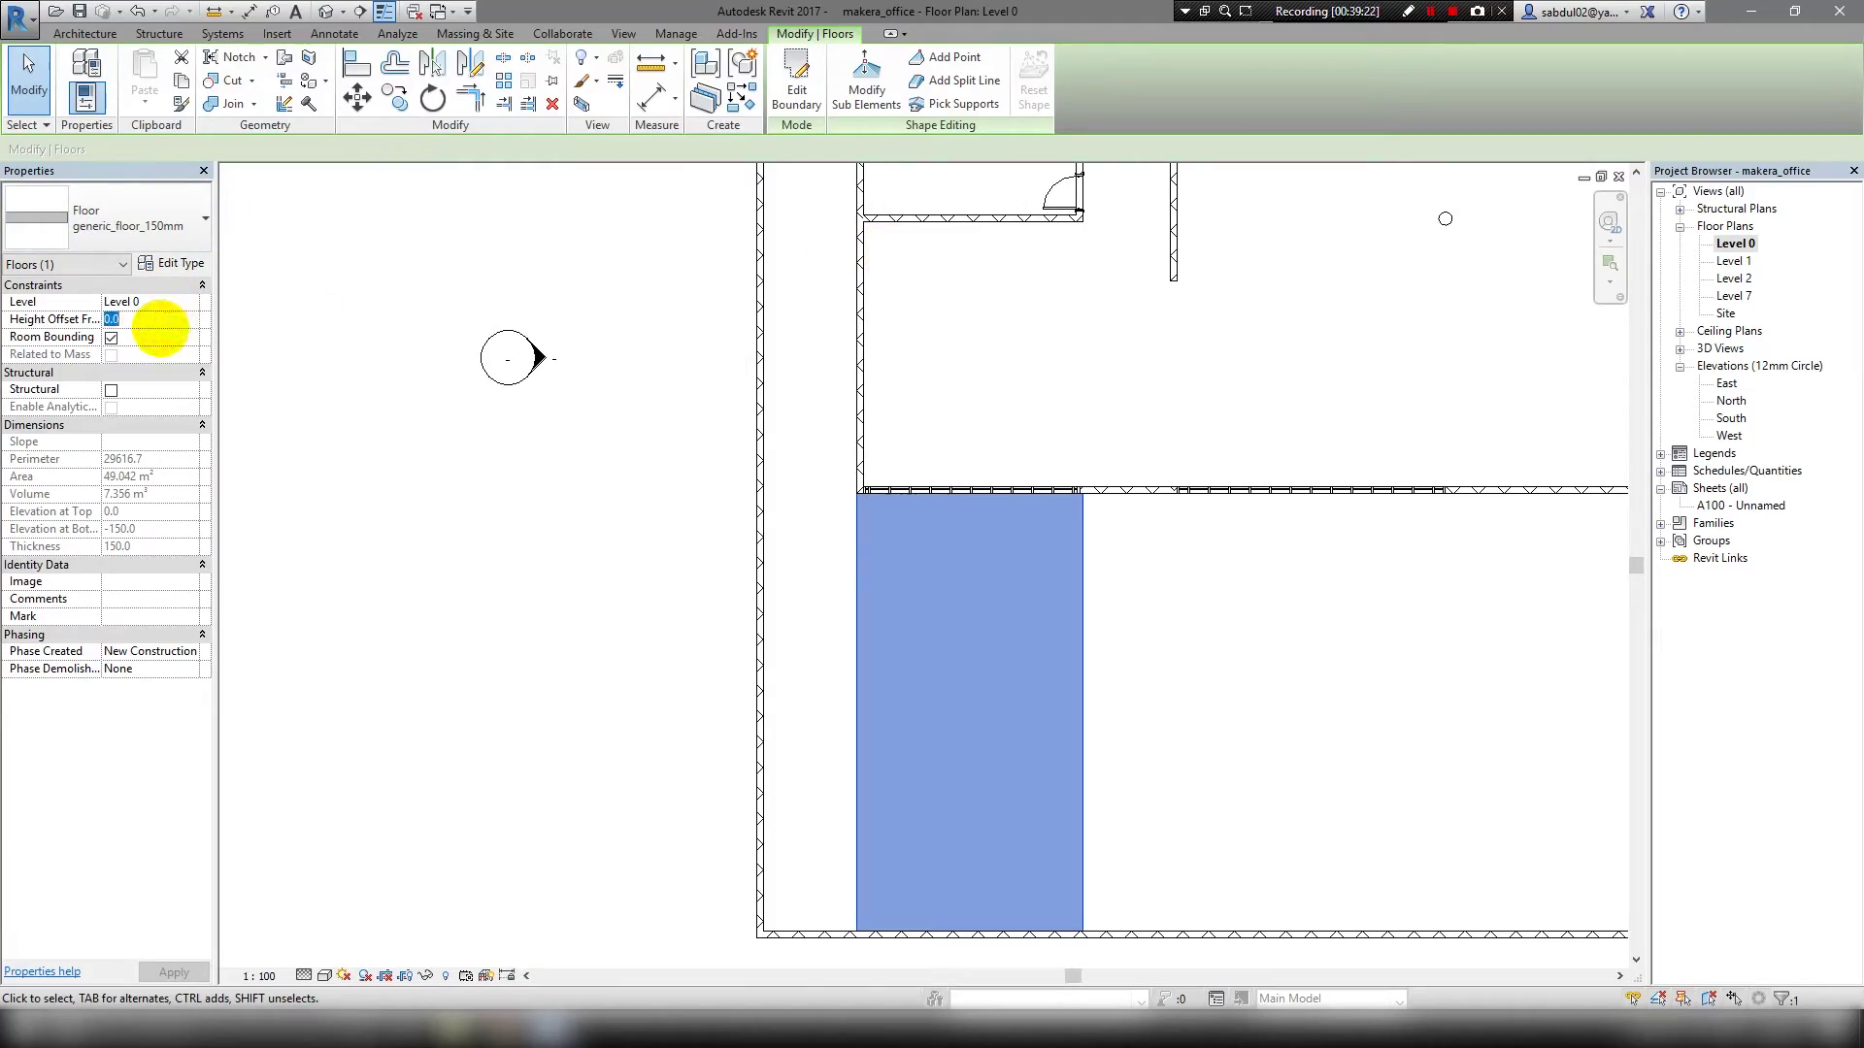
pyautogui.click(325, 12)
pyautogui.moveTo(470, 553)
pyautogui.keyDown('shift'); pyautogui.mouseDown(button='middle')
pyautogui.moveTo(1094, 632)
pyautogui.moveTo(266, 415)
pyautogui.moveTo(923, 366)
pyautogui.moveTo(1091, 404)
pyautogui.moveTo(791, 637)
pyautogui.moveTo(749, 583)
pyautogui.mouseUp(button='middle'); pyautogui.keyUp('shift')
# On Level 0, widen the floor patch by moving its right boundary line further right.
pyautogui.doubleClick(1734, 242)
pyautogui.click(805, 80)
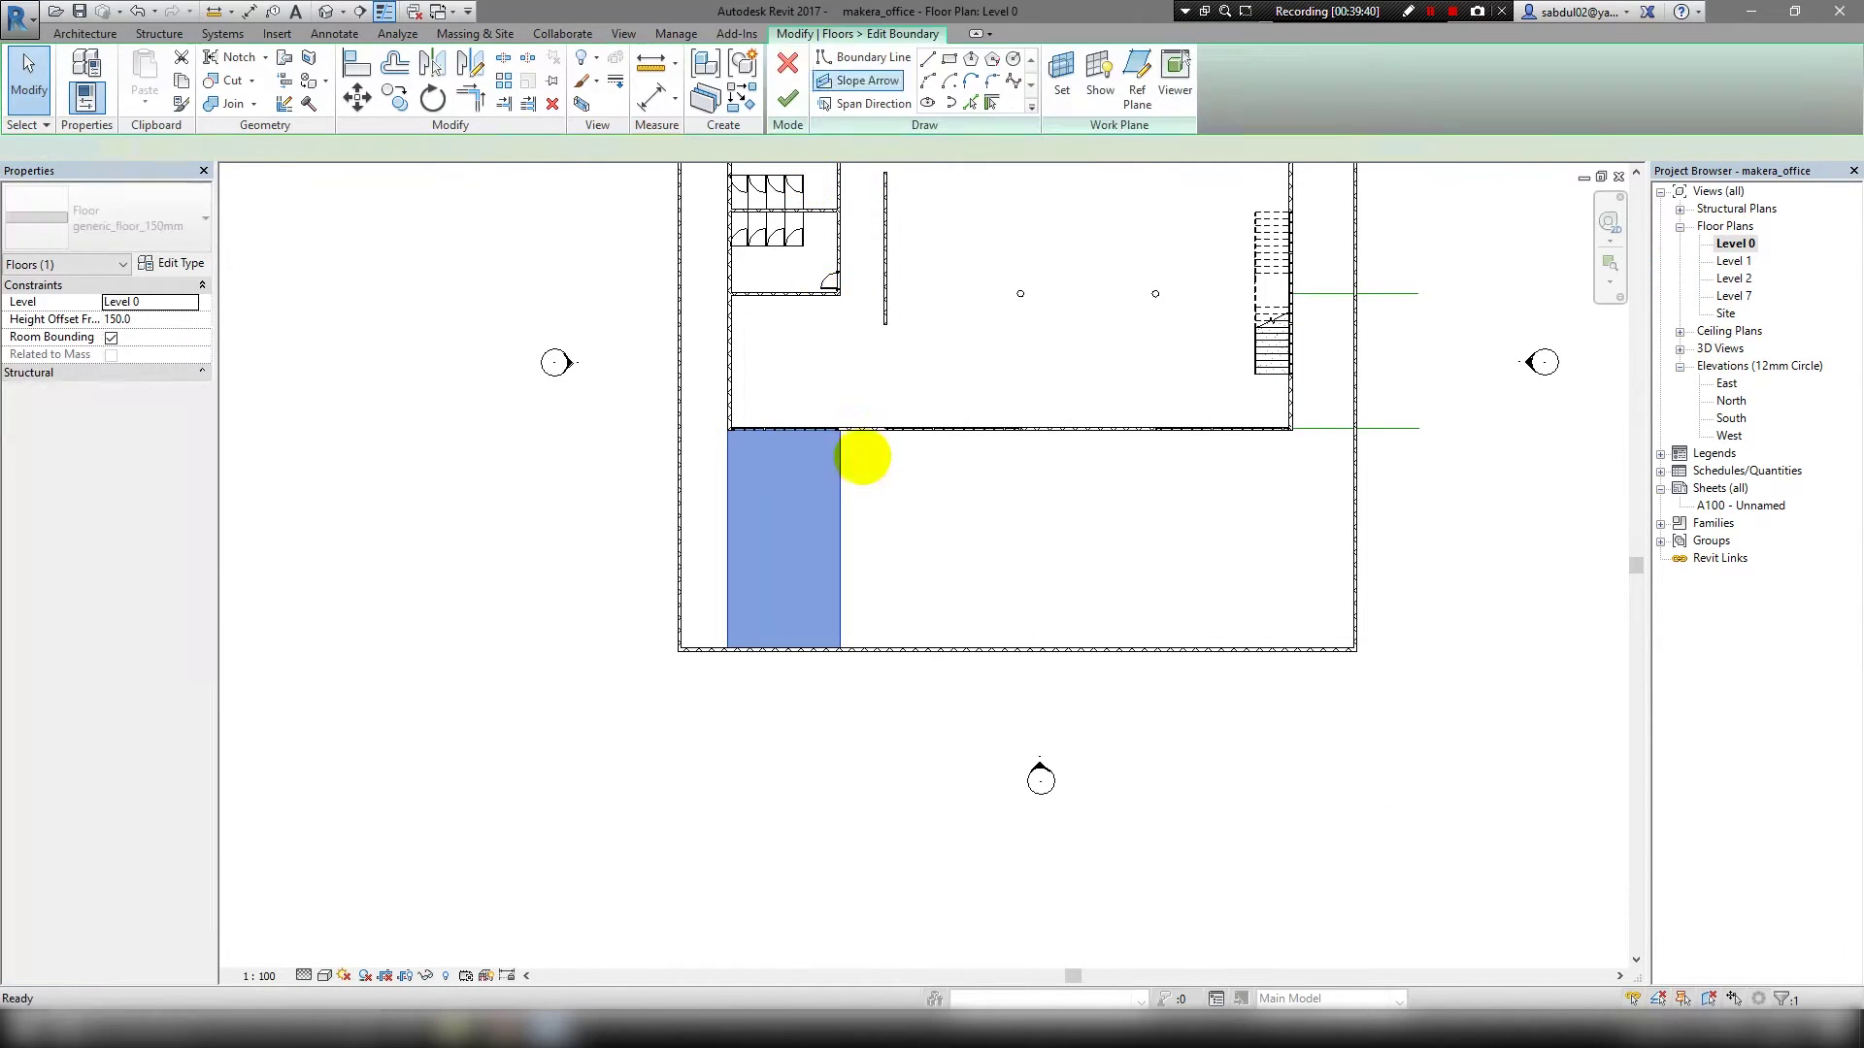
pyautogui.click(844, 528)
pyautogui.moveTo(844, 528); pyautogui.dragTo(881, 533)
pyautogui.scroll(5, 877, 533)
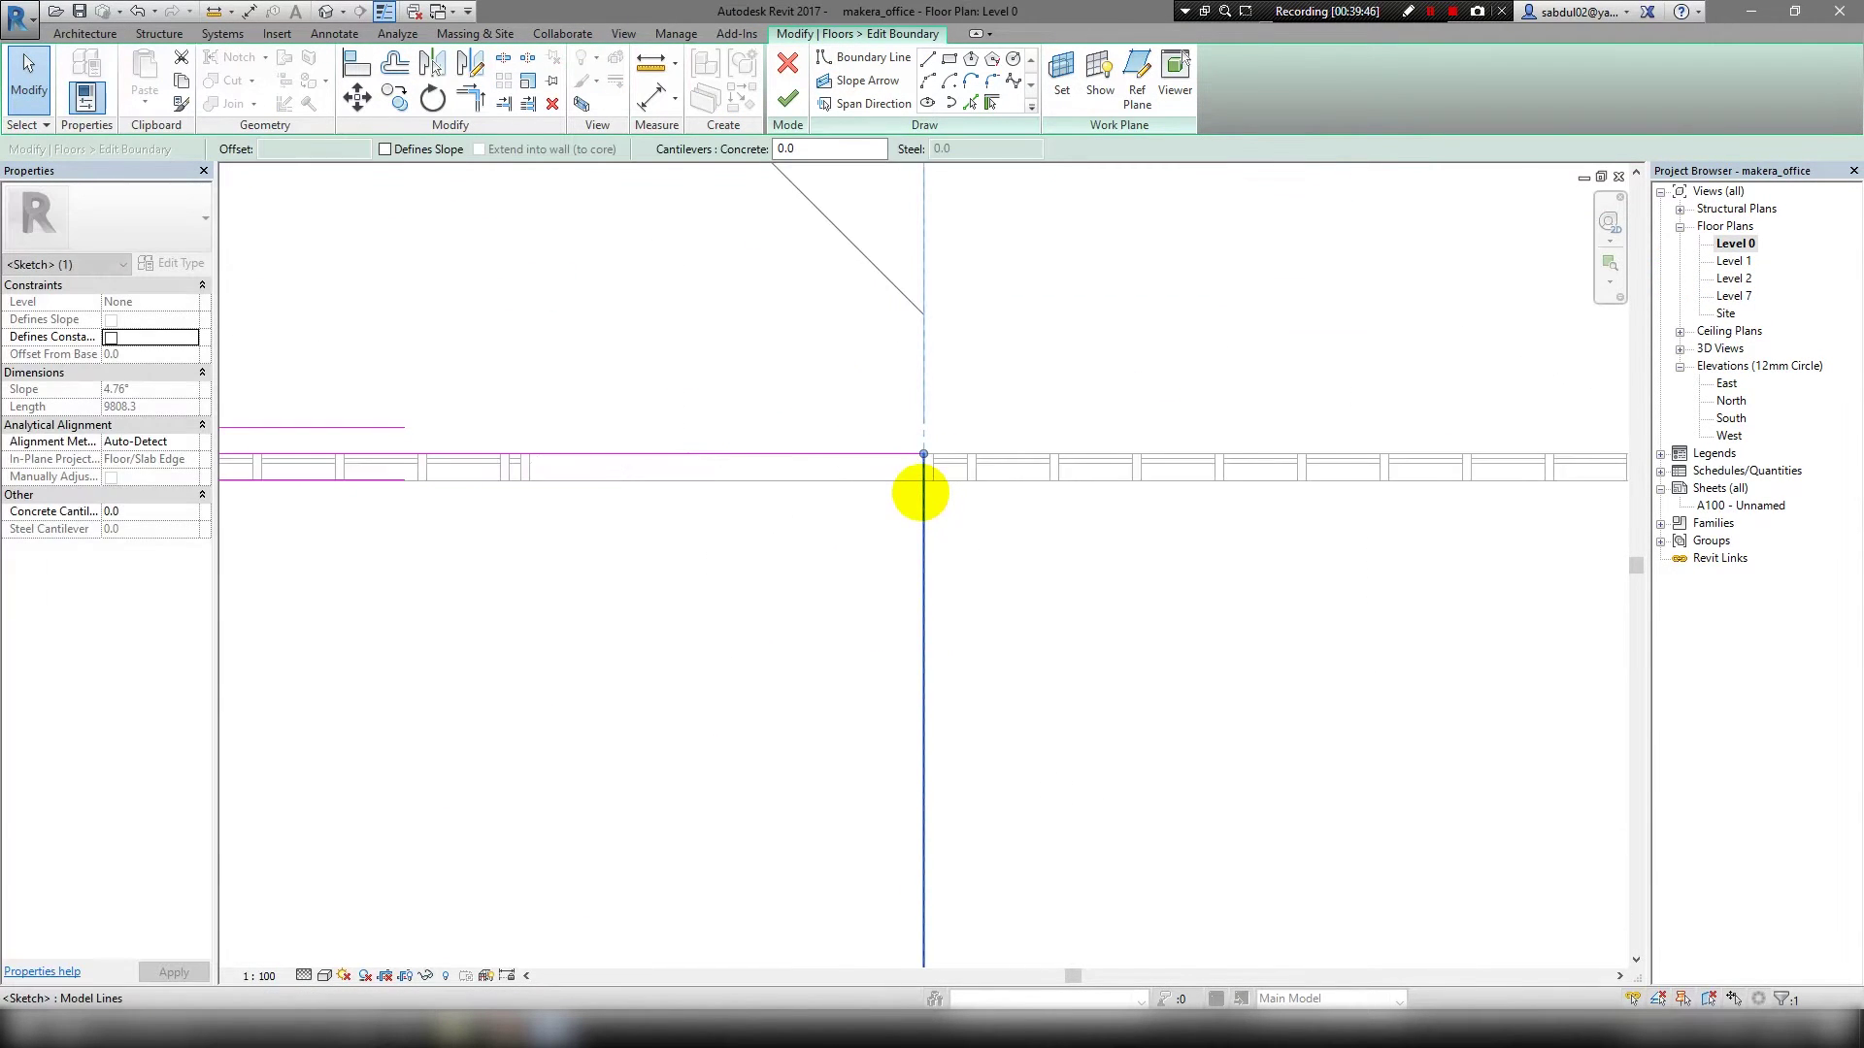
pyautogui.click(787, 98)
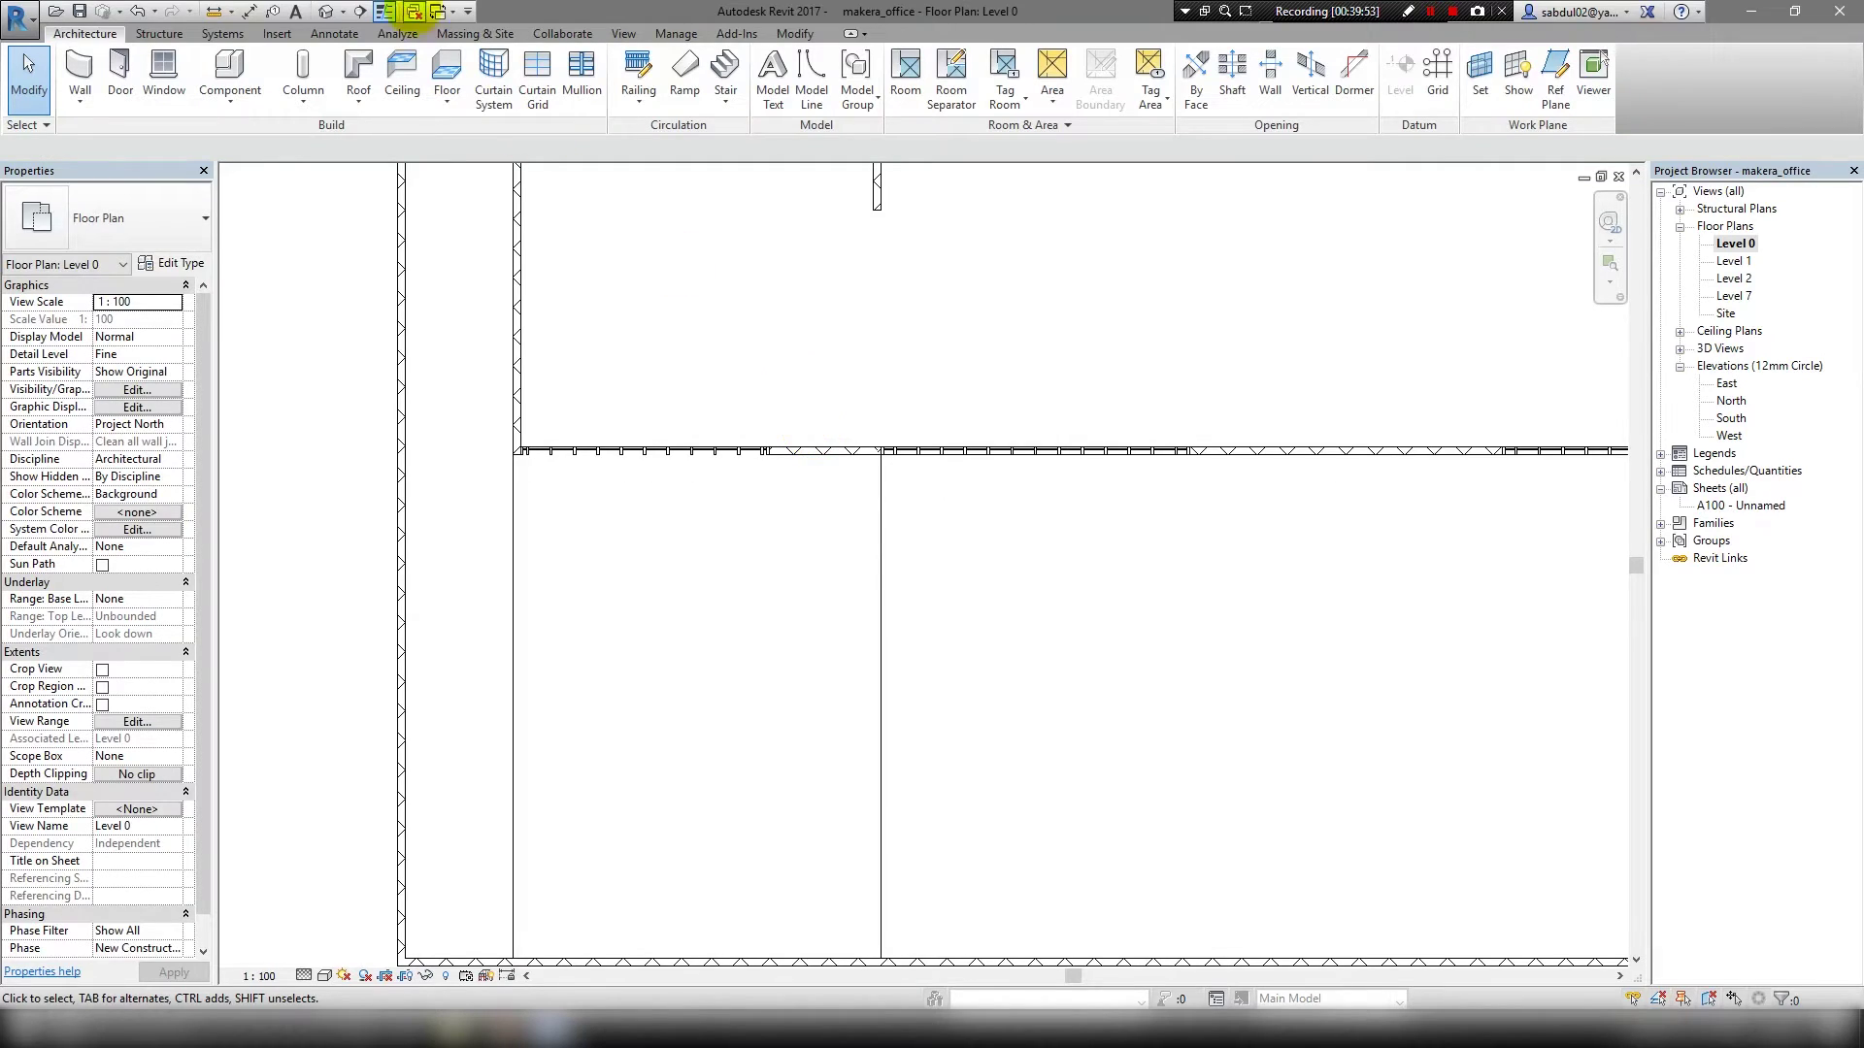
pyautogui.scroll(-4, 799, 341)
pyautogui.scroll(-1, 884, 551)
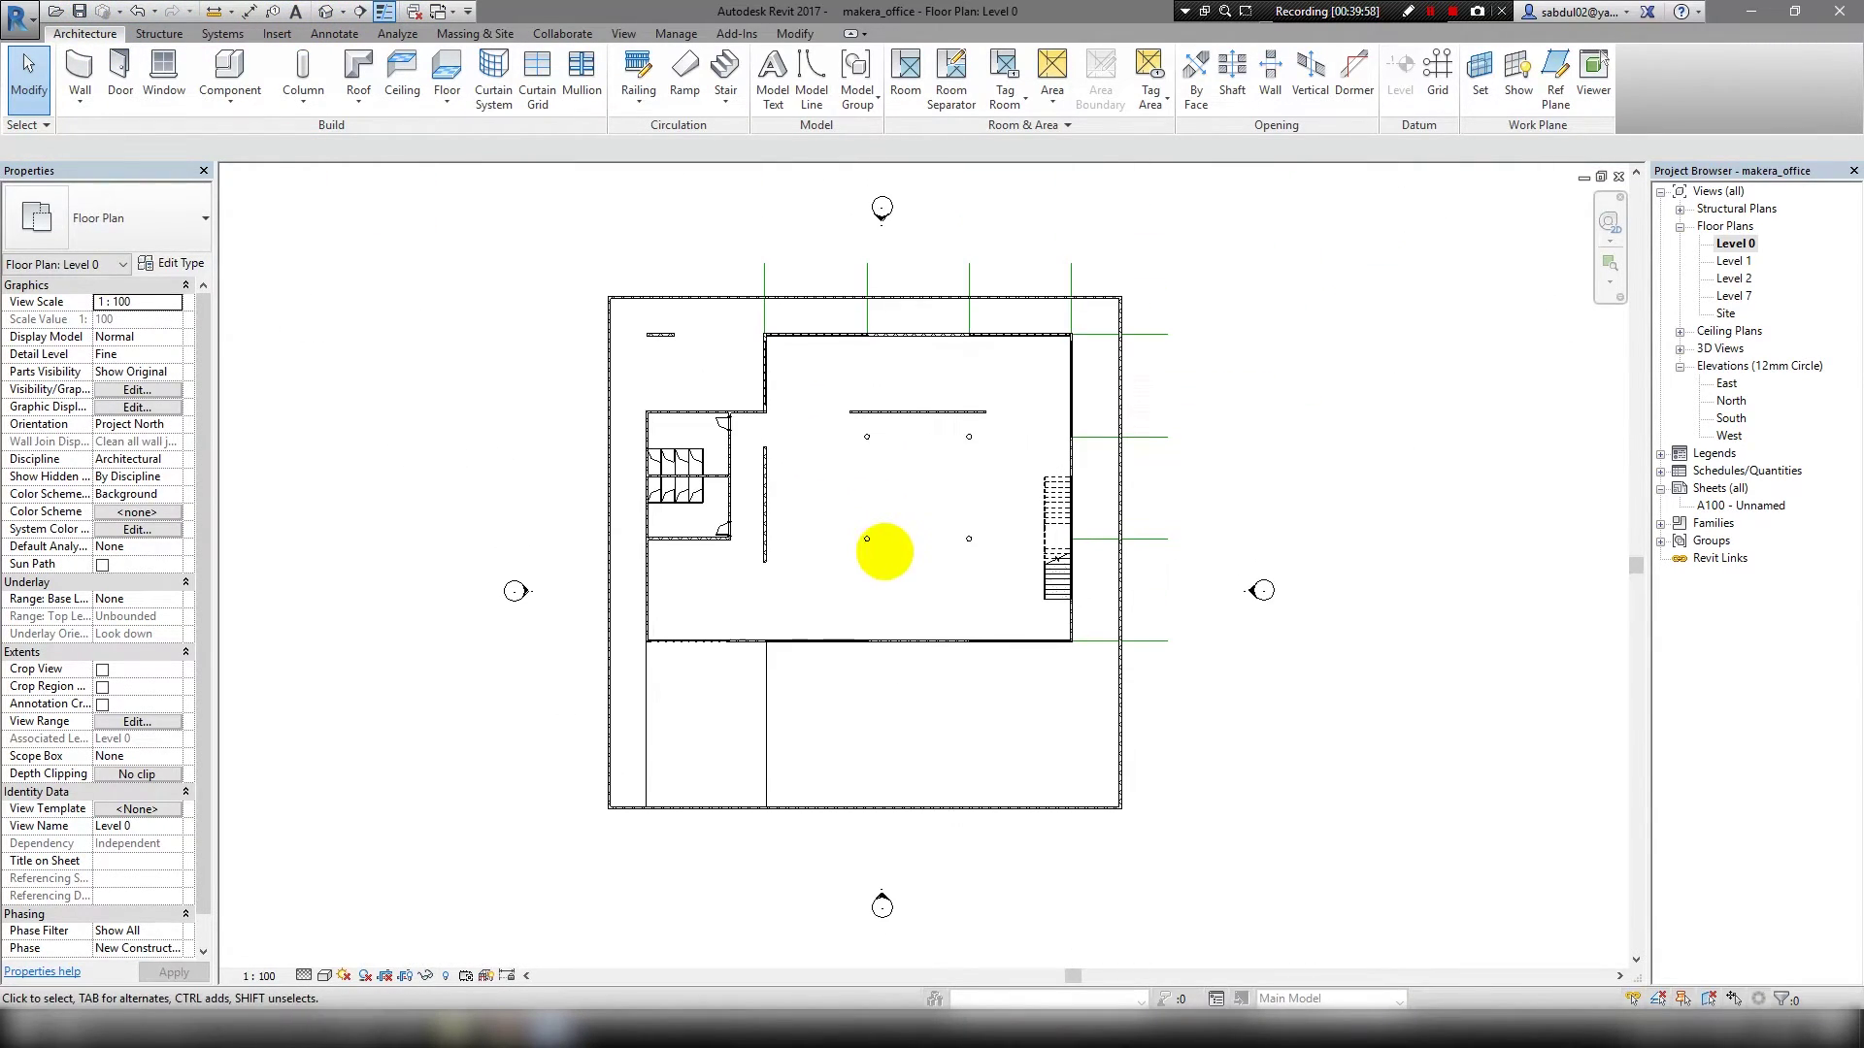
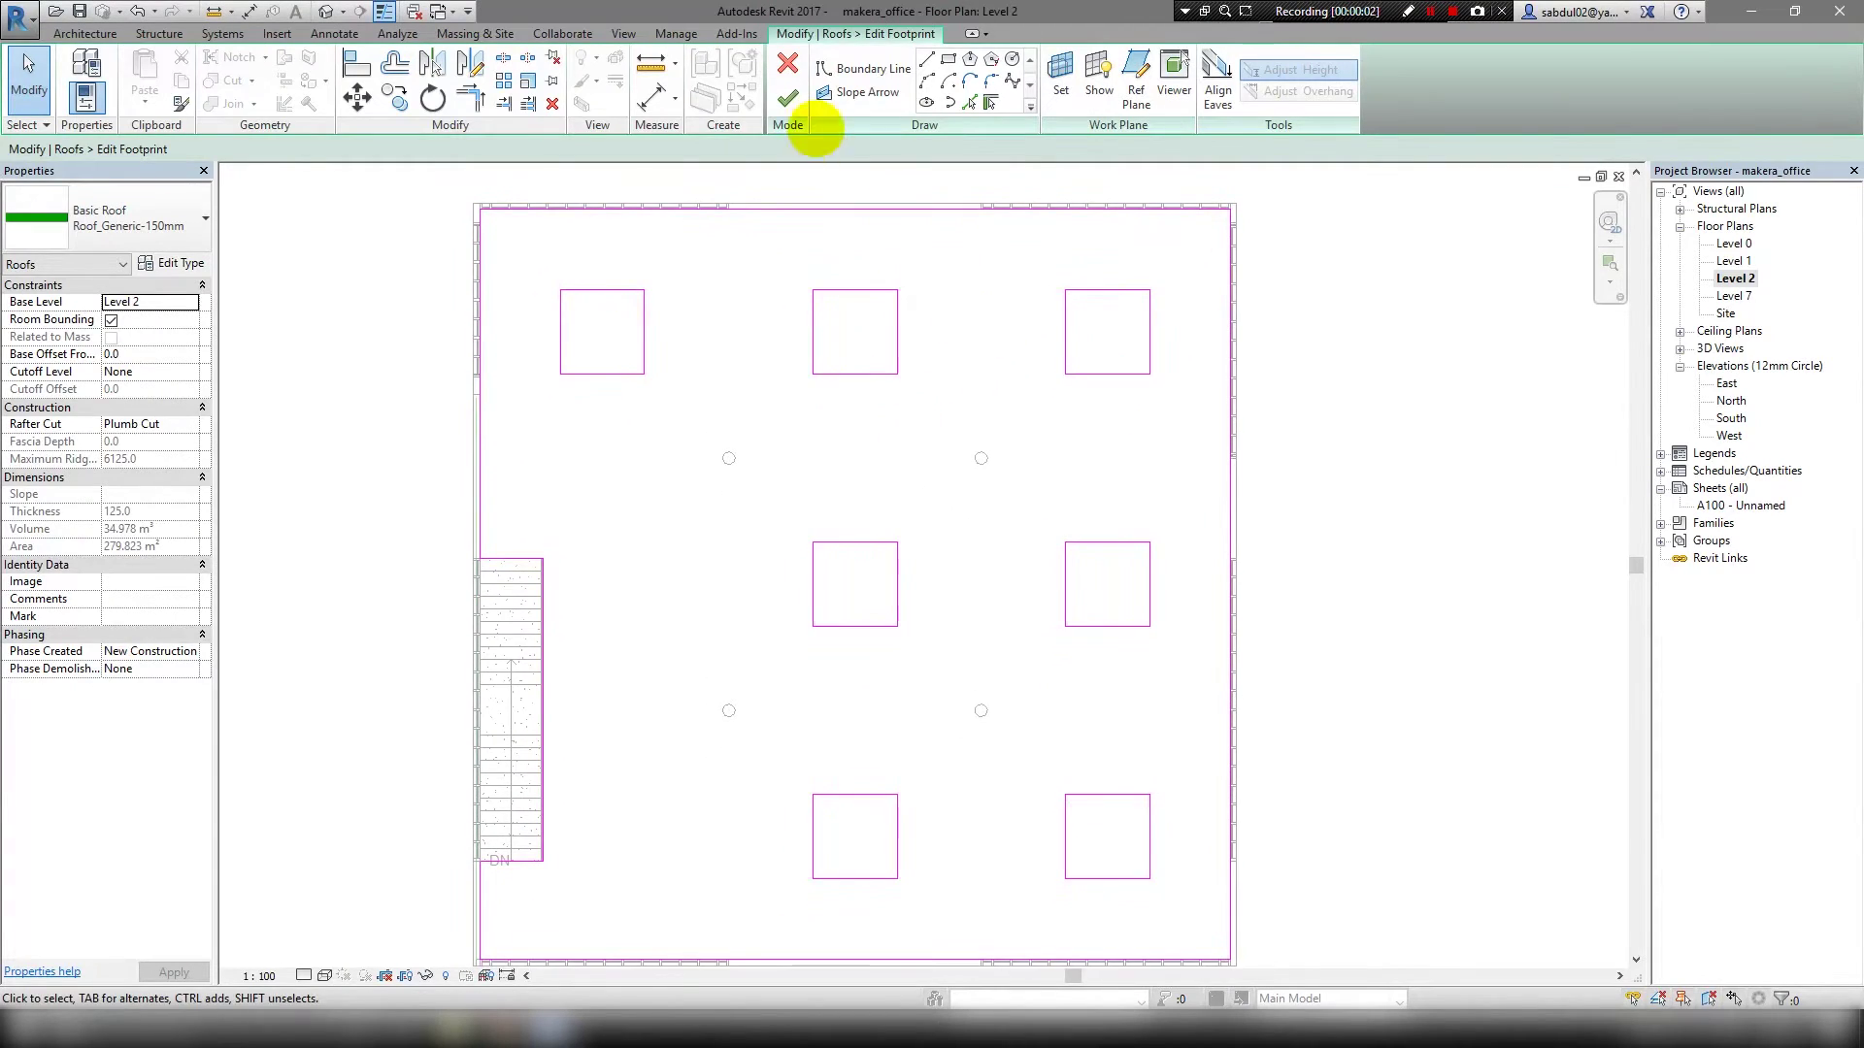
# Finish the roof footprint edit and start a new Model In-Place component.
pyautogui.click(97, 33)
pyautogui.click(230, 100)
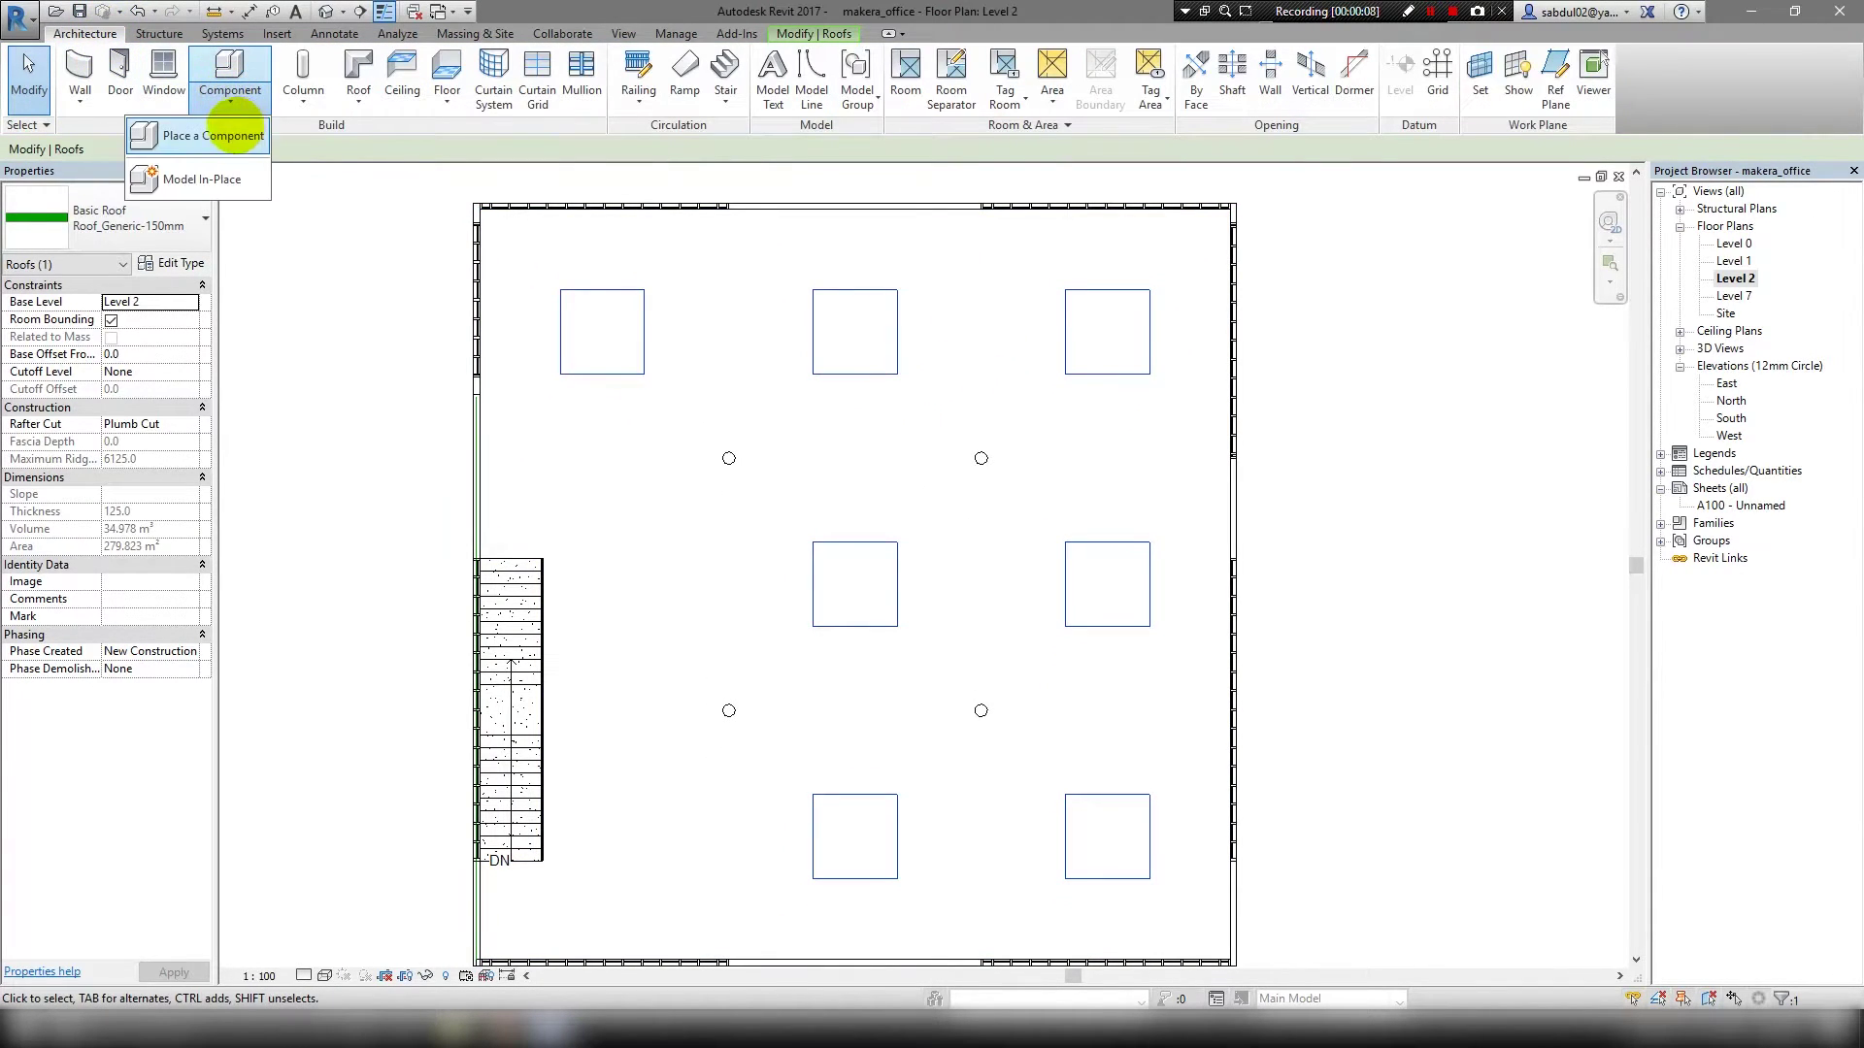
pyautogui.click(175, 179)
pyautogui.scroll(-1, 876, 514)
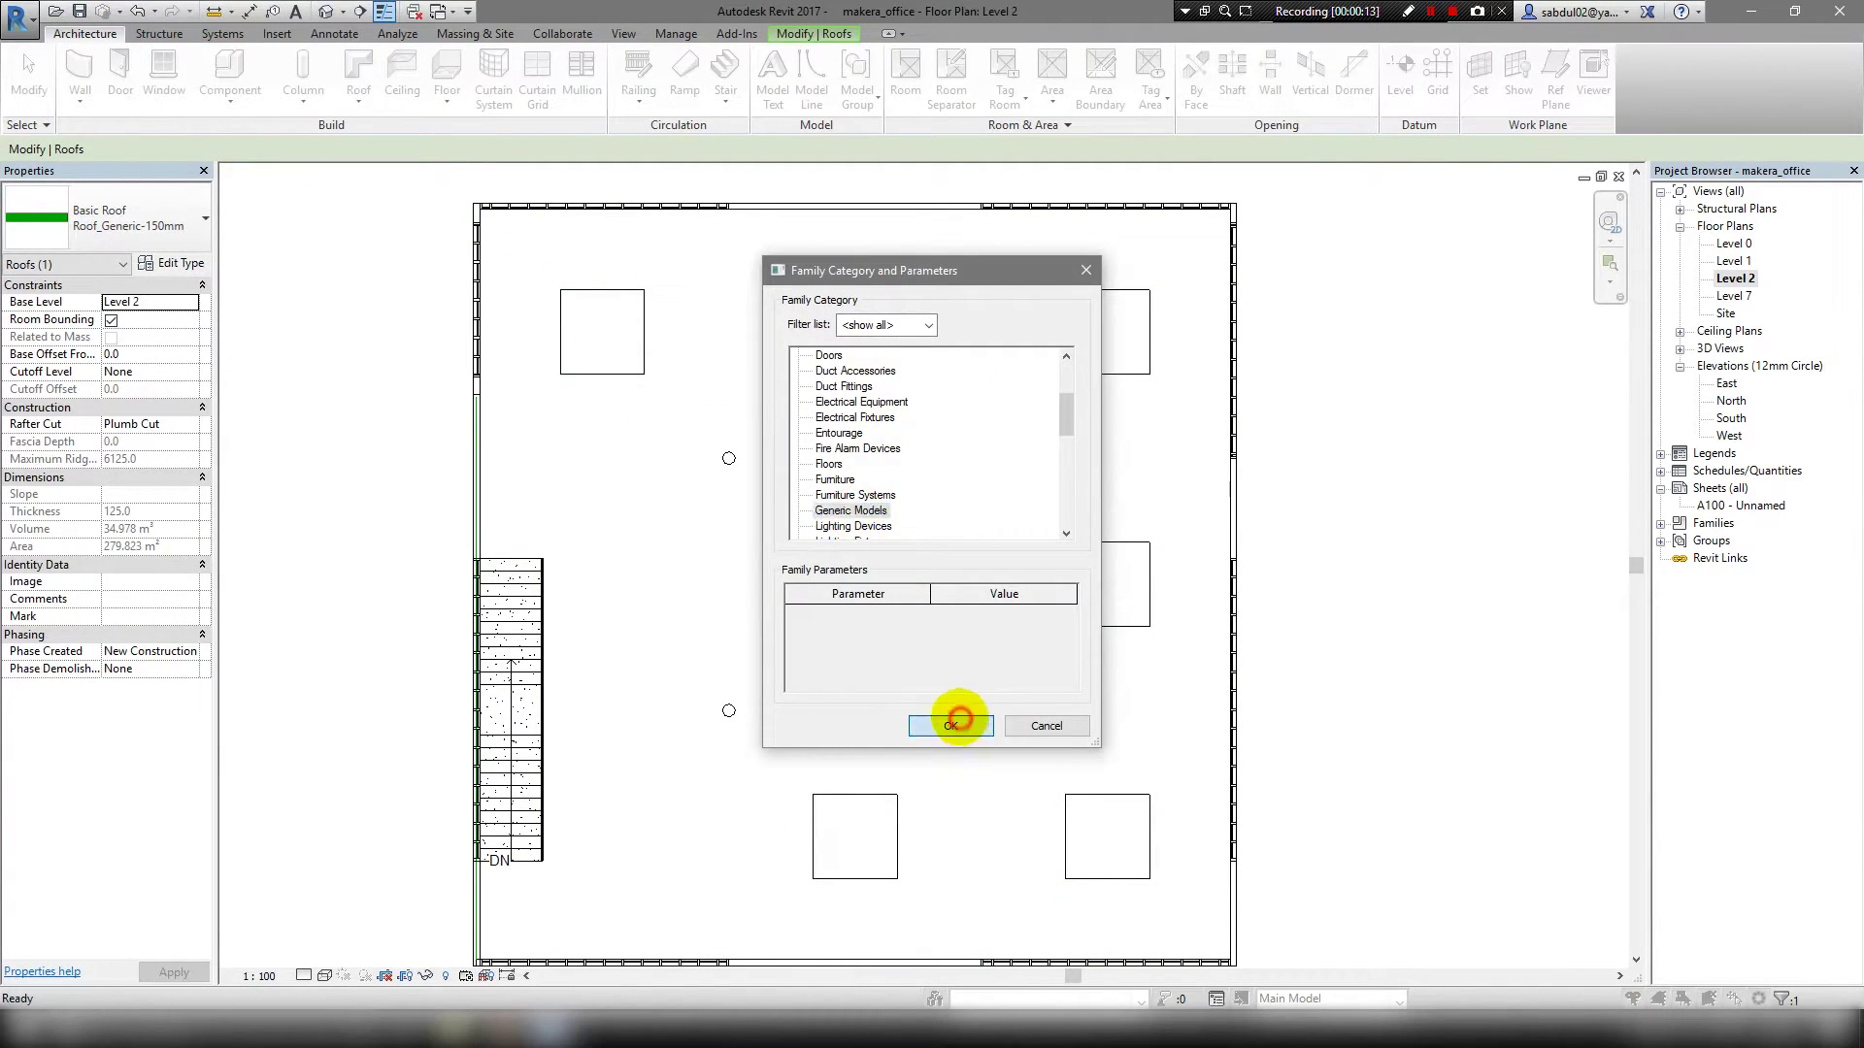
# Create the in-place component as Generic Models under the default name and begin an extrusion.
pyautogui.click(951, 723)
pyautogui.click(707, 543)
pyautogui.scroll(3, 543, 282)
pyautogui.scroll(1, 505, 291)
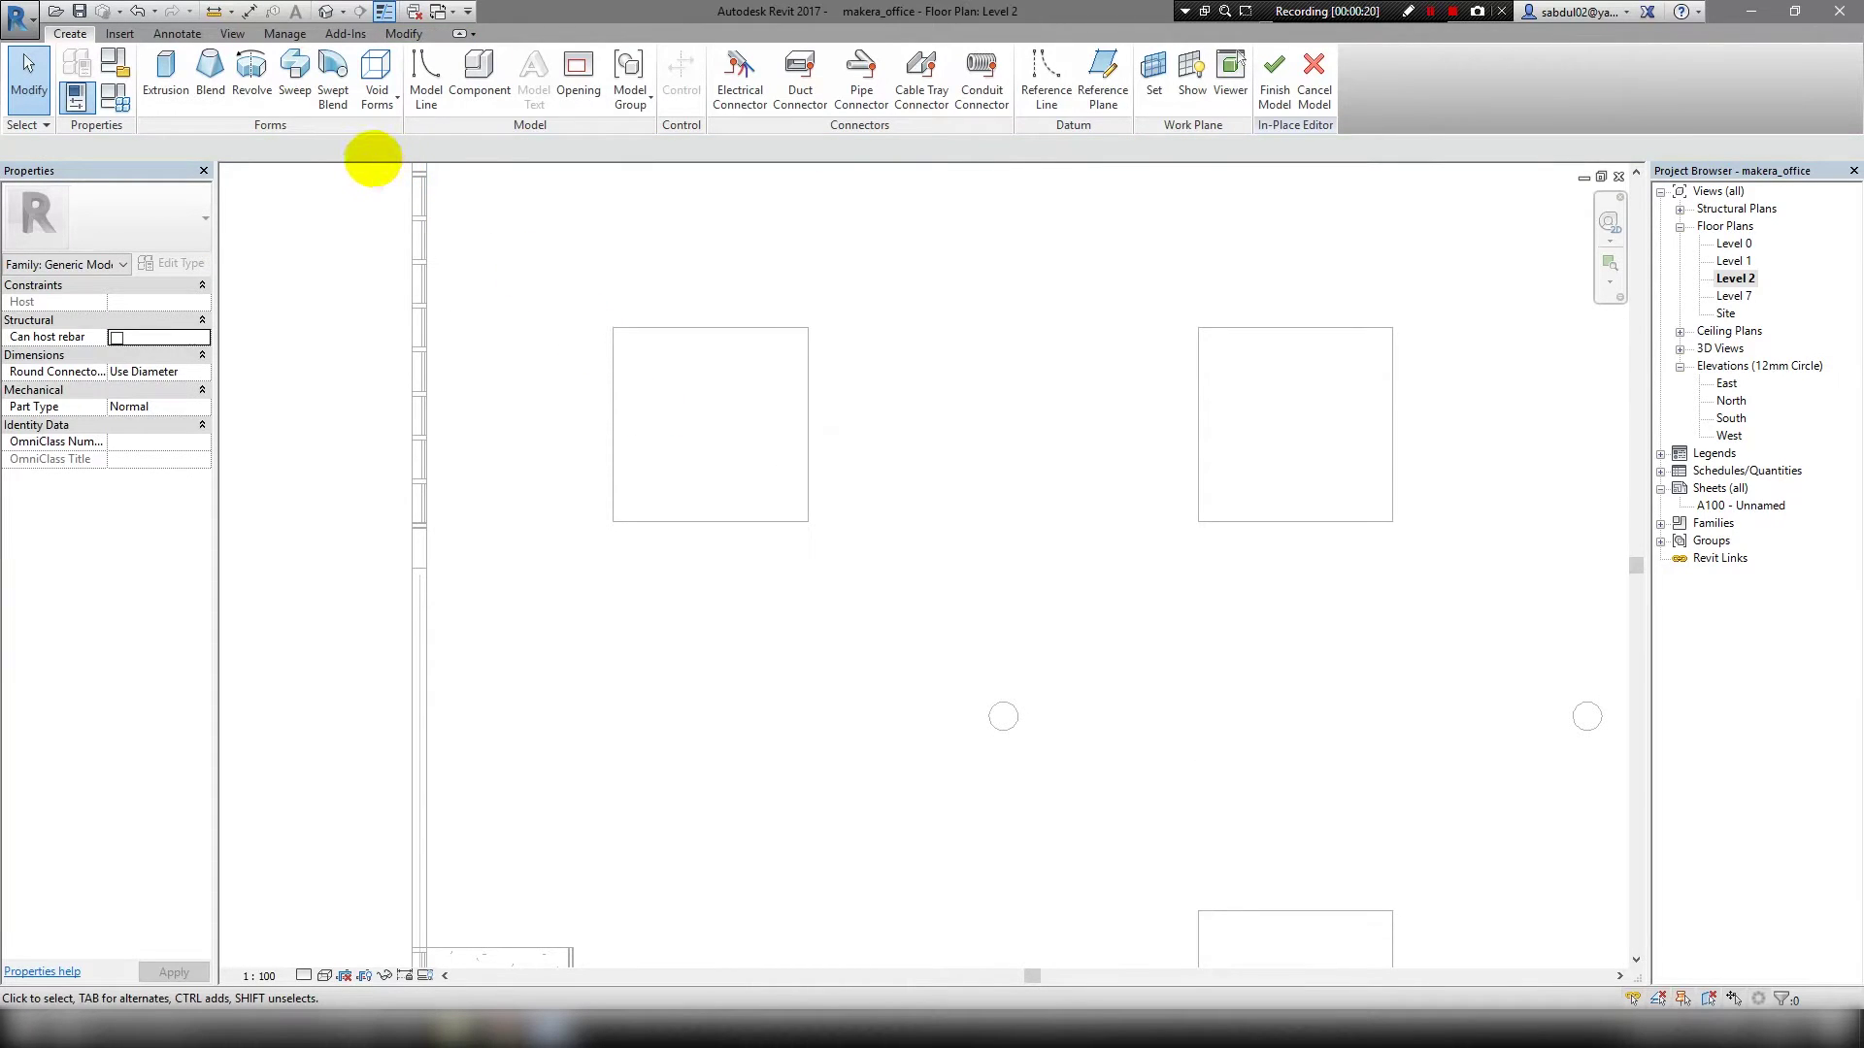
pyautogui.moveTo(332, 83)
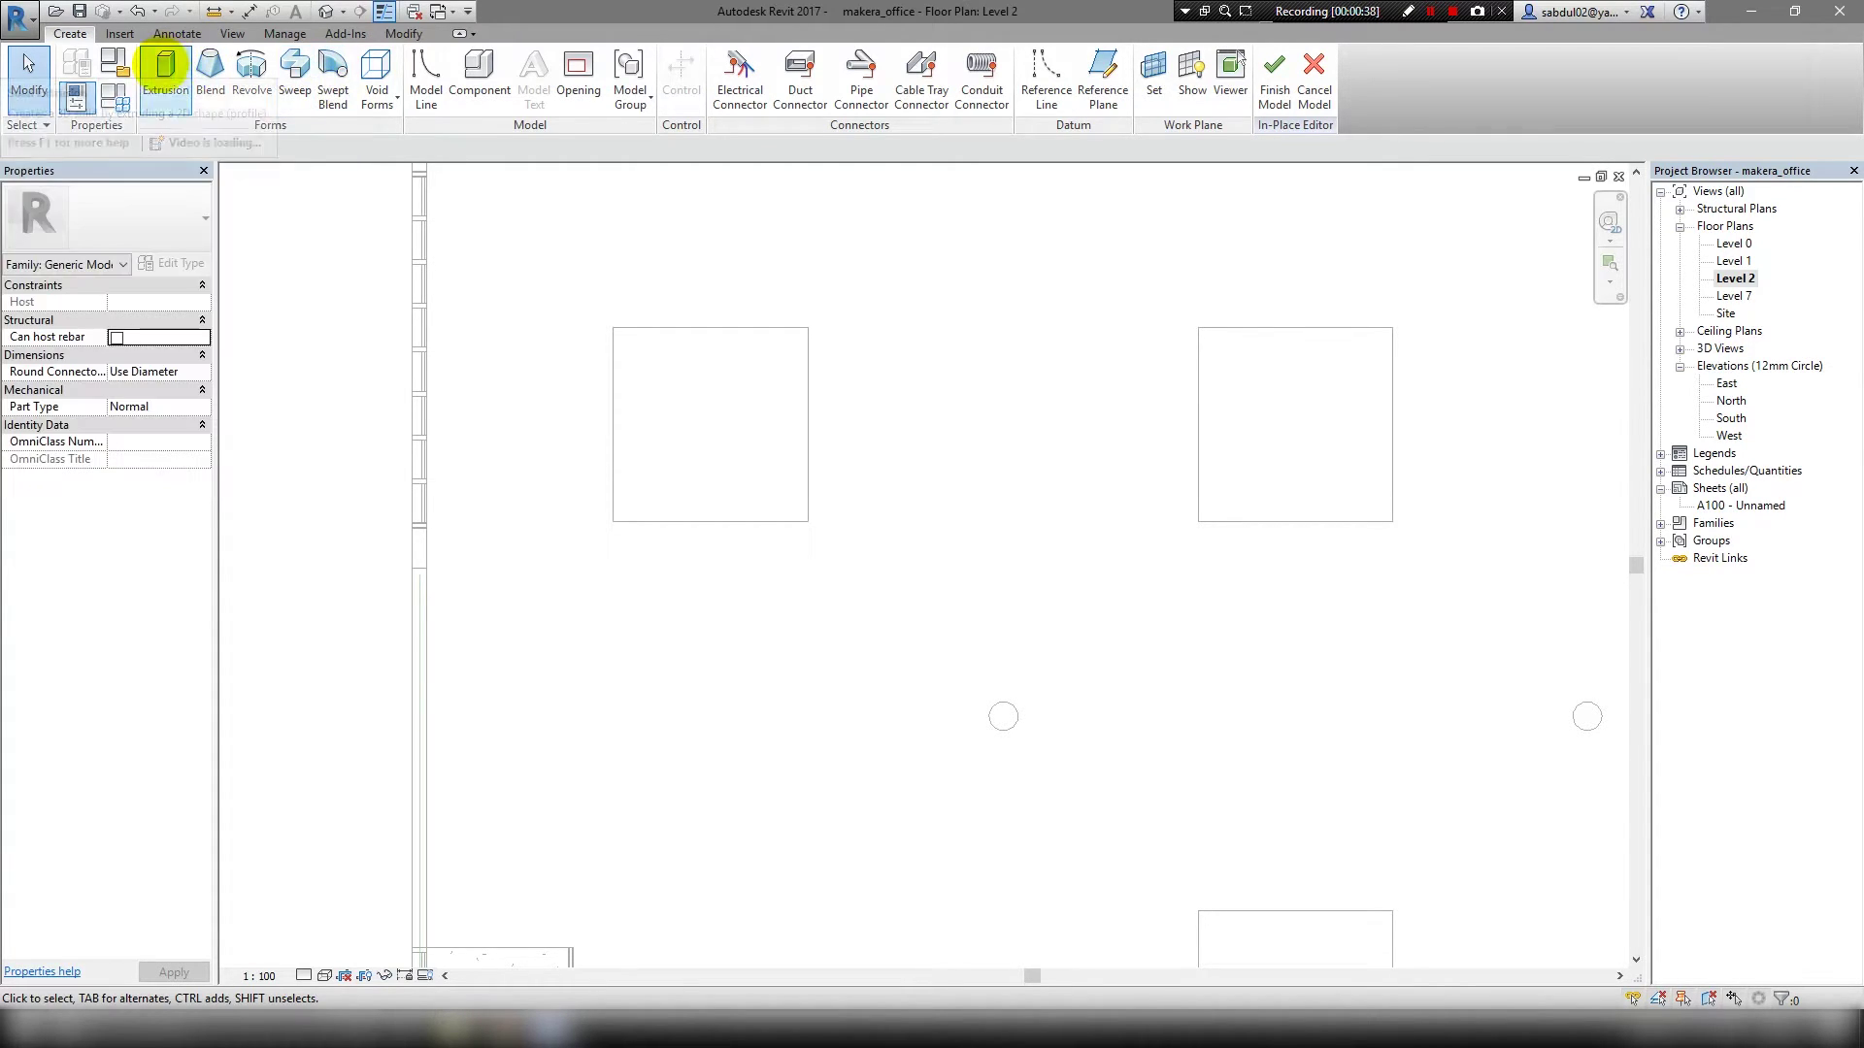
pyautogui.click(163, 64)
# Sketch a rectangle over the left Level 2 opening for a 250-deep extrusion.
pyautogui.click(613, 328)
pyautogui.click(729, 59)
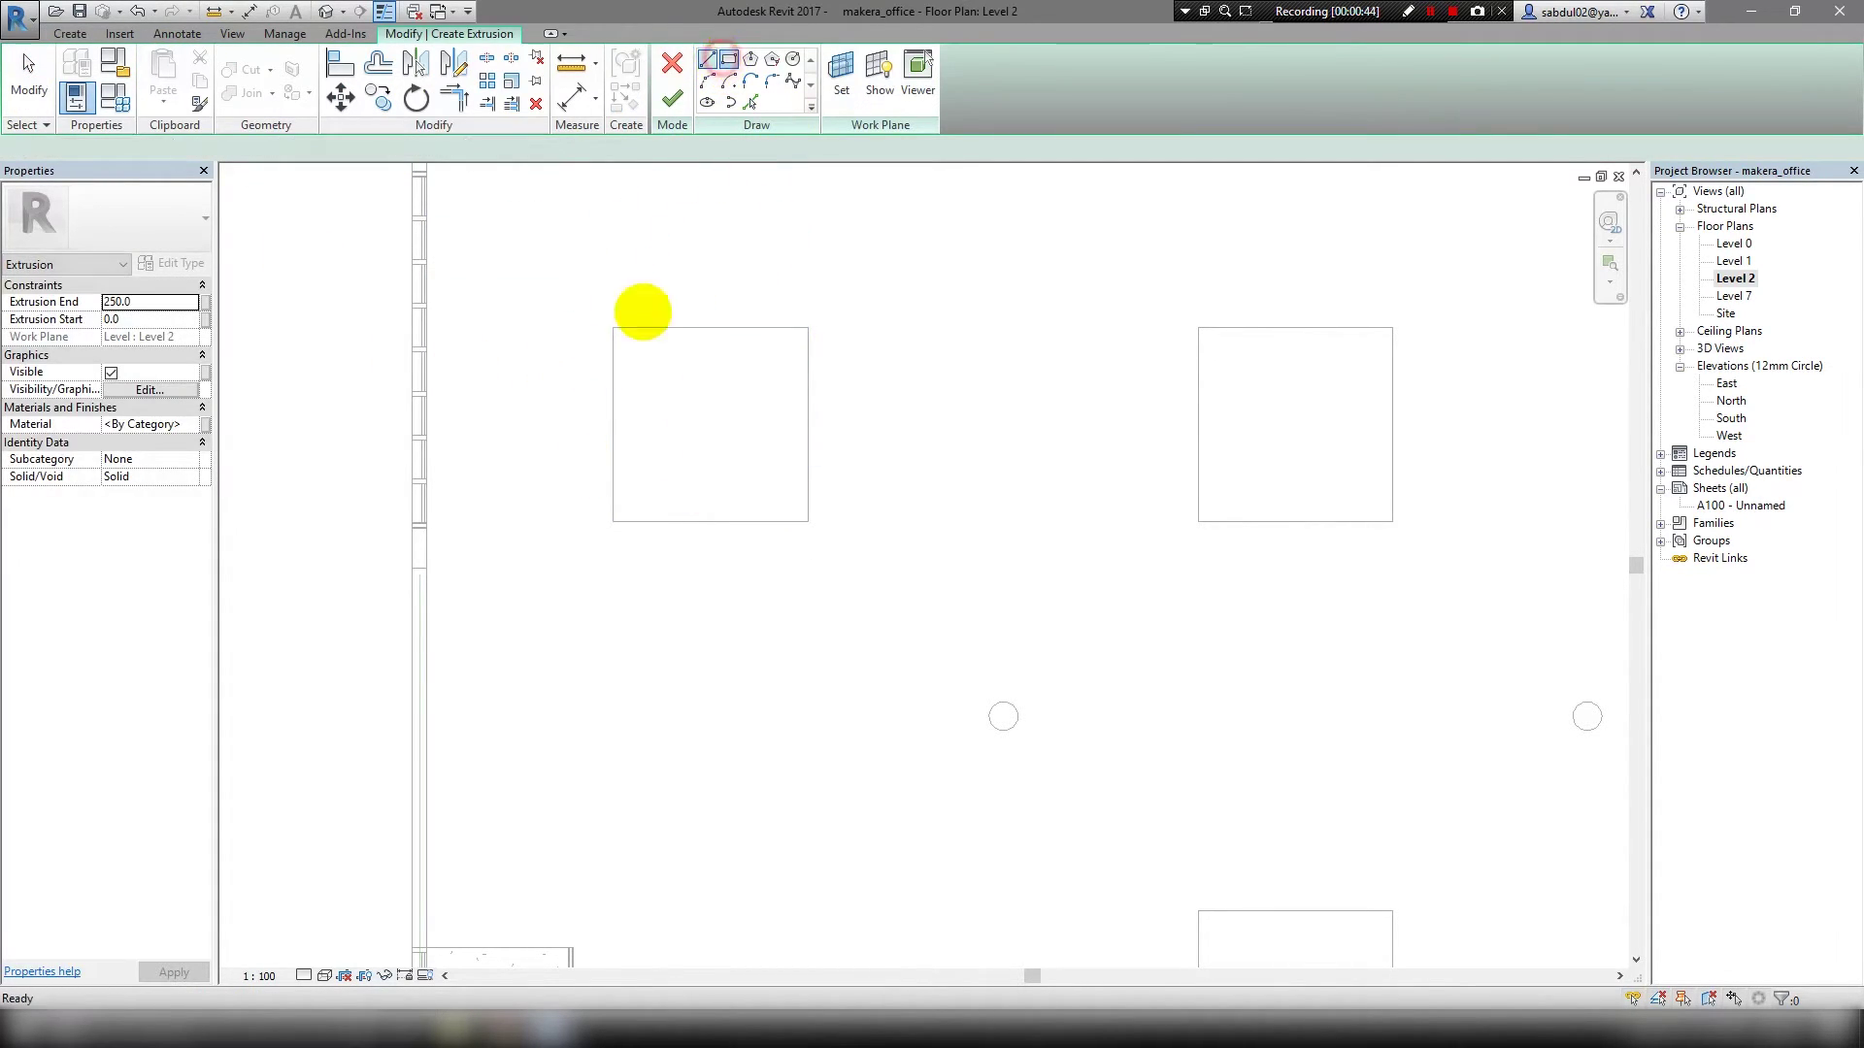
pyautogui.click(613, 328)
pyautogui.click(807, 521)
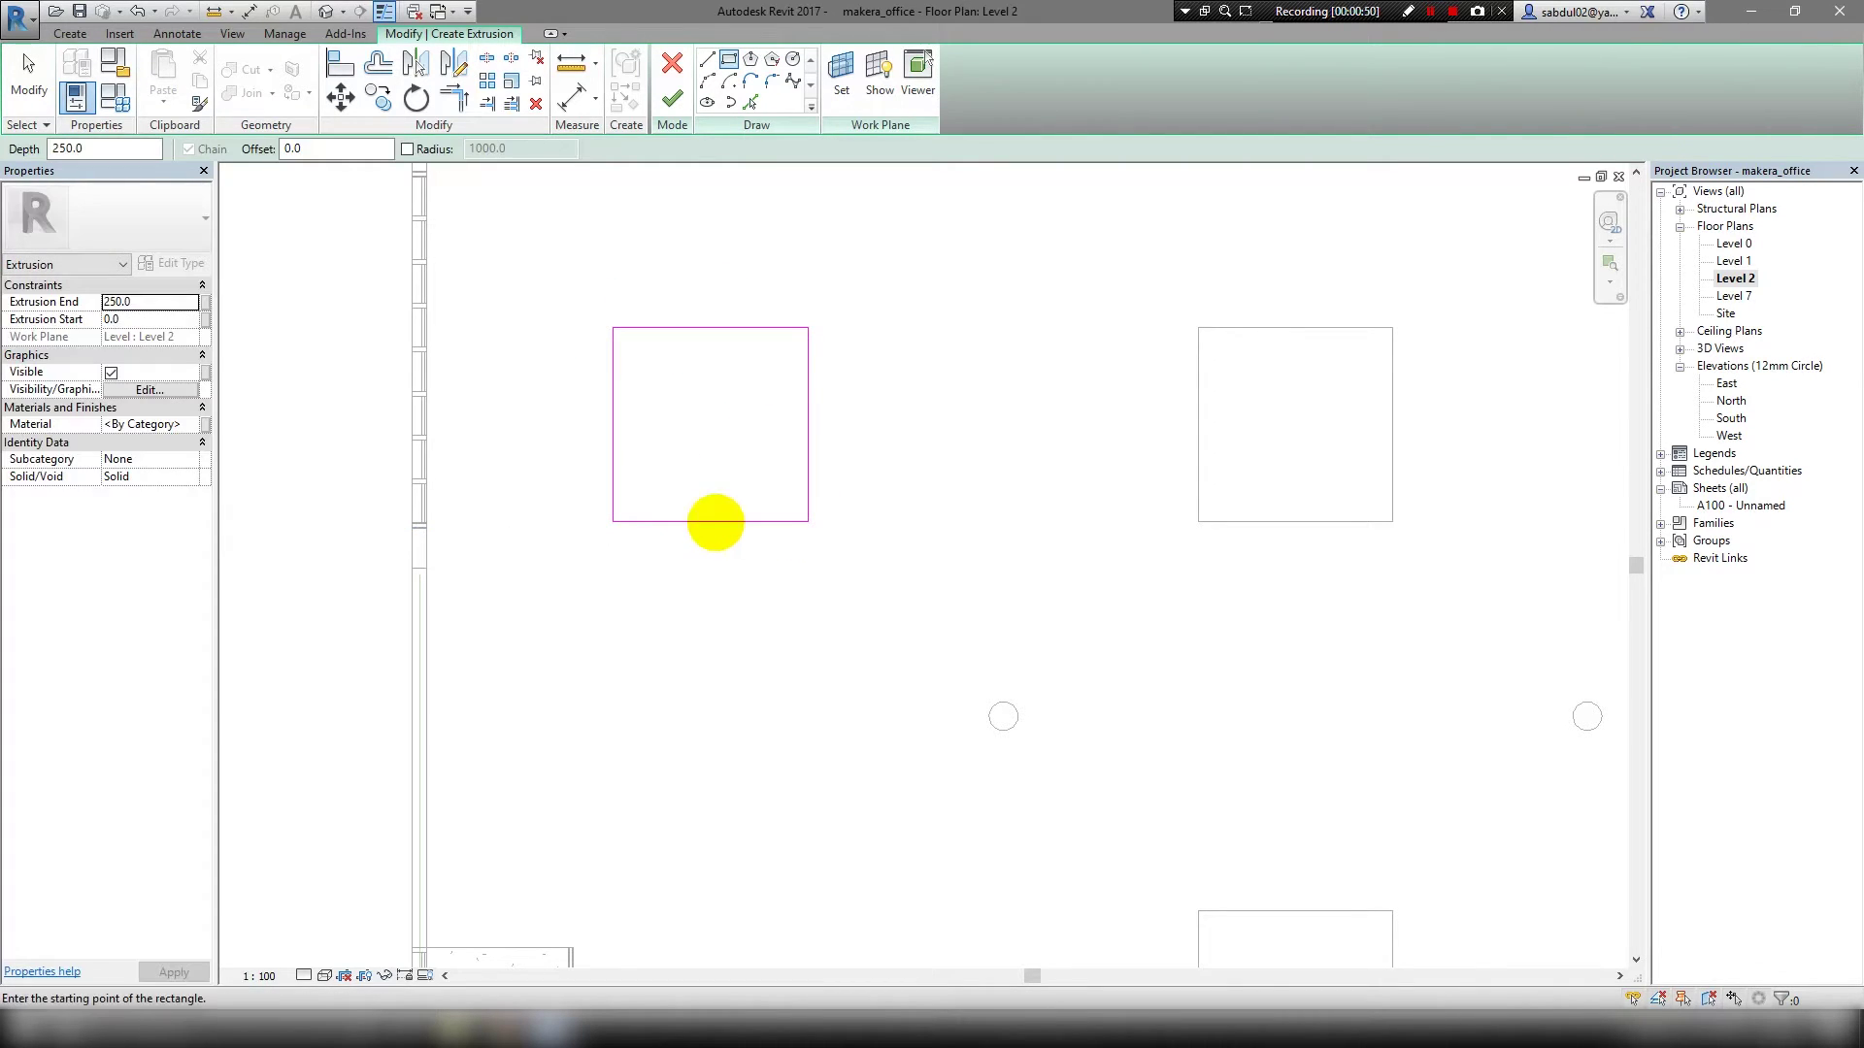
# Copy the rectangle 150 inward for hollow sides, finish the extrusion, and view it in 3D.
pyautogui.press('o')
pyautogui.press('f')
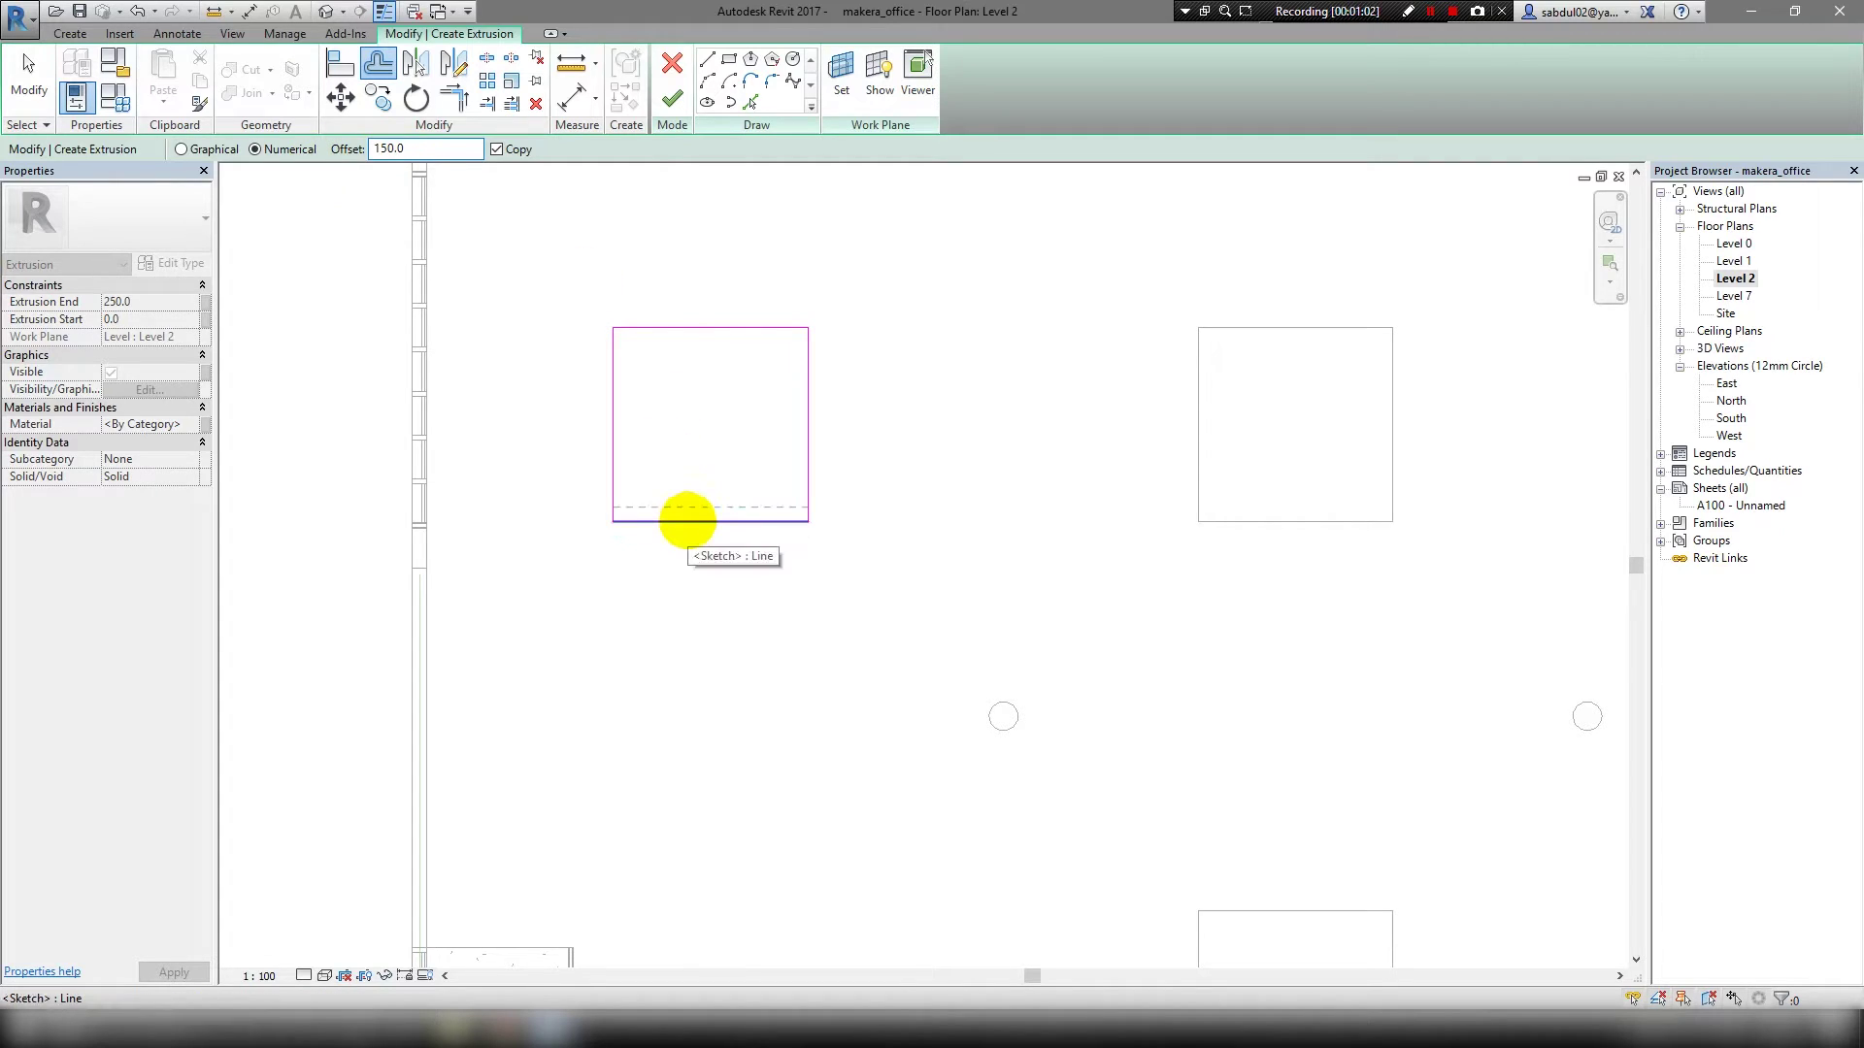
pyautogui.click(686, 505)
pyautogui.scroll(1, 686, 499)
pyautogui.click(672, 98)
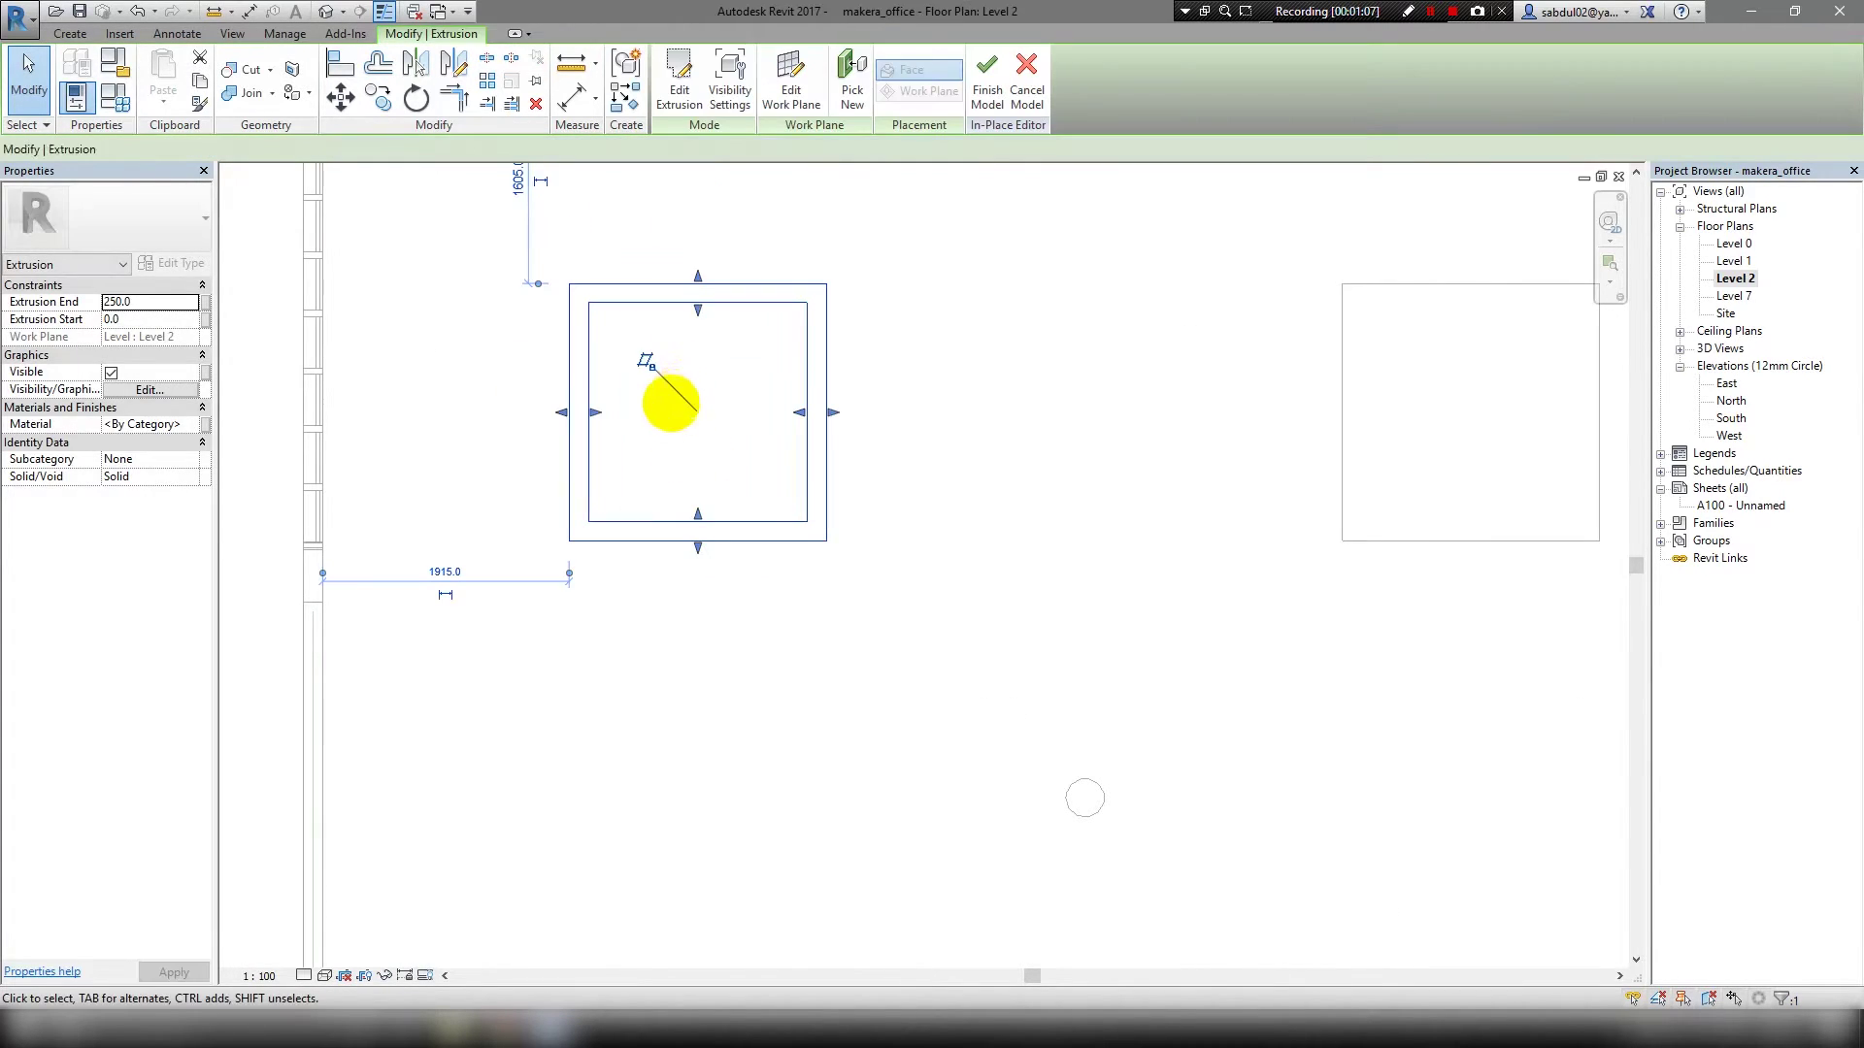
pyautogui.click(326, 11)
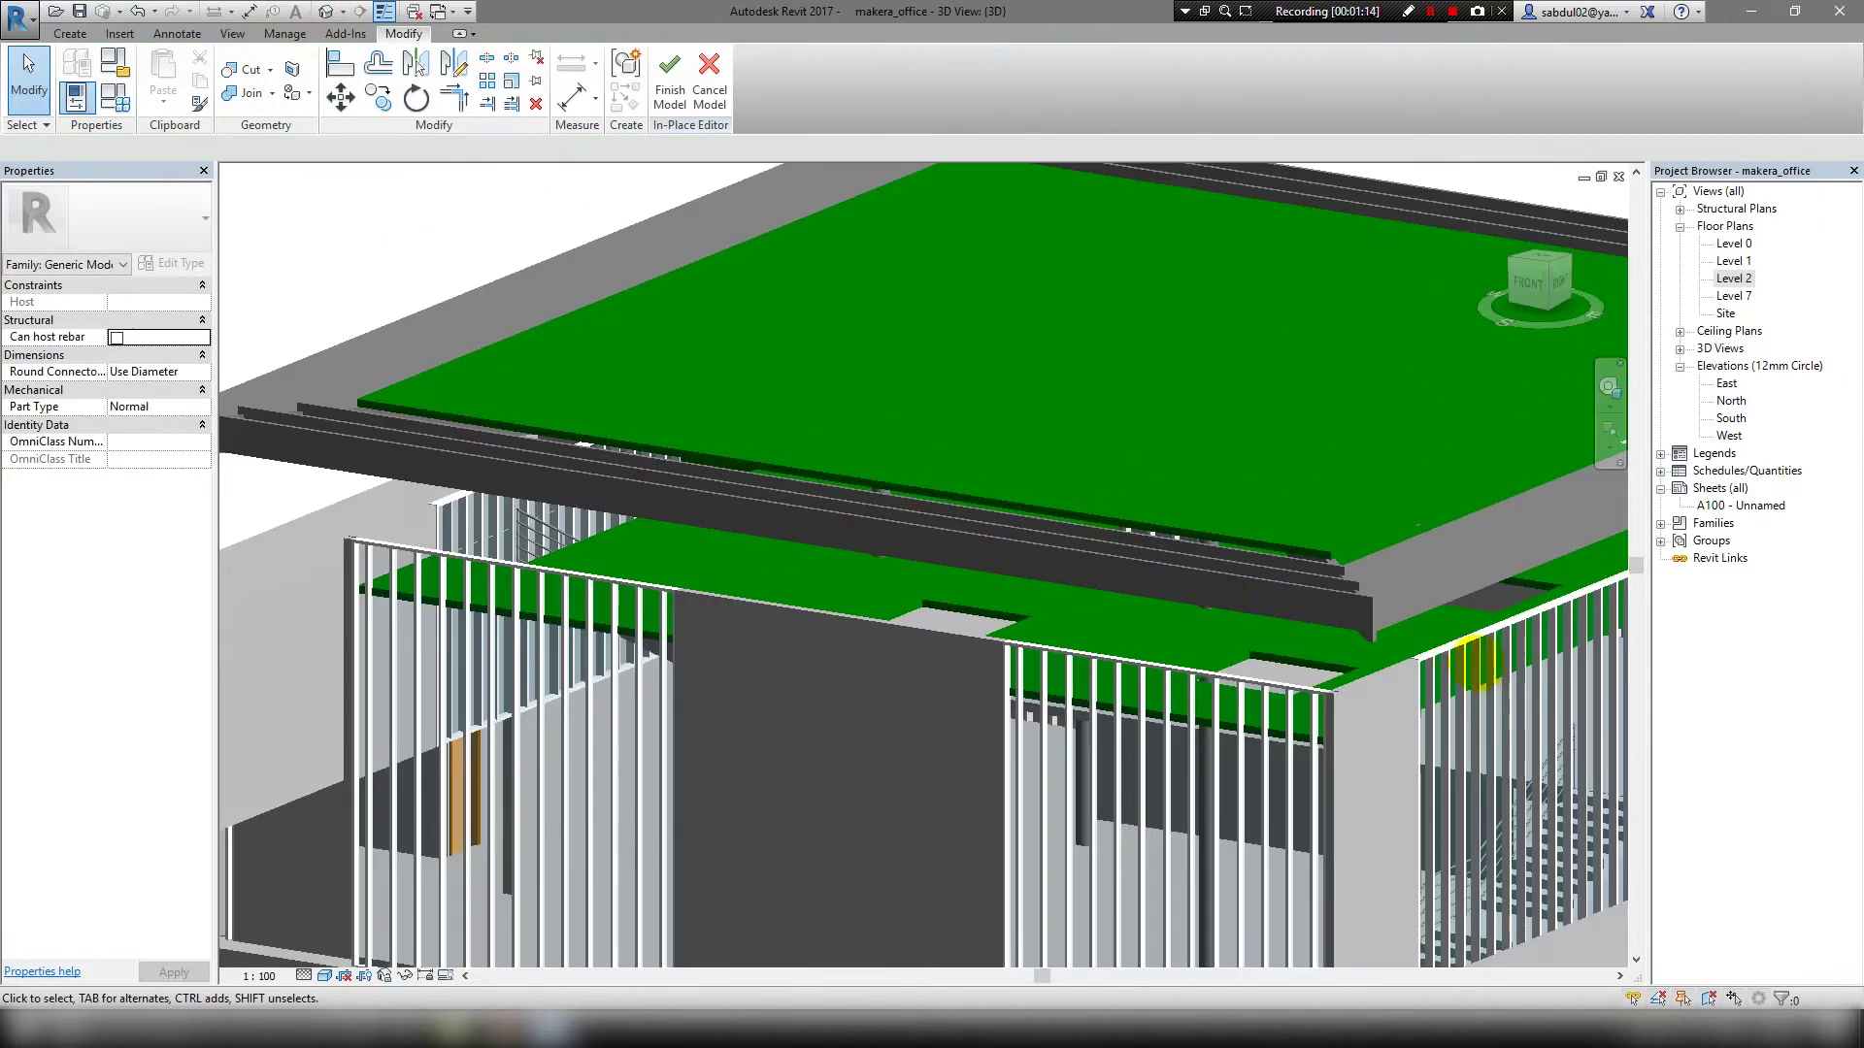
# Stretch the extrusion so it starts at -300 and ends at 900.
pyautogui.keyDown('shift'); pyautogui.moveTo(922, 583); pyautogui.dragTo(852, 478, button='middle'); pyautogui.keyUp('shift')
pyautogui.click(682, 587)
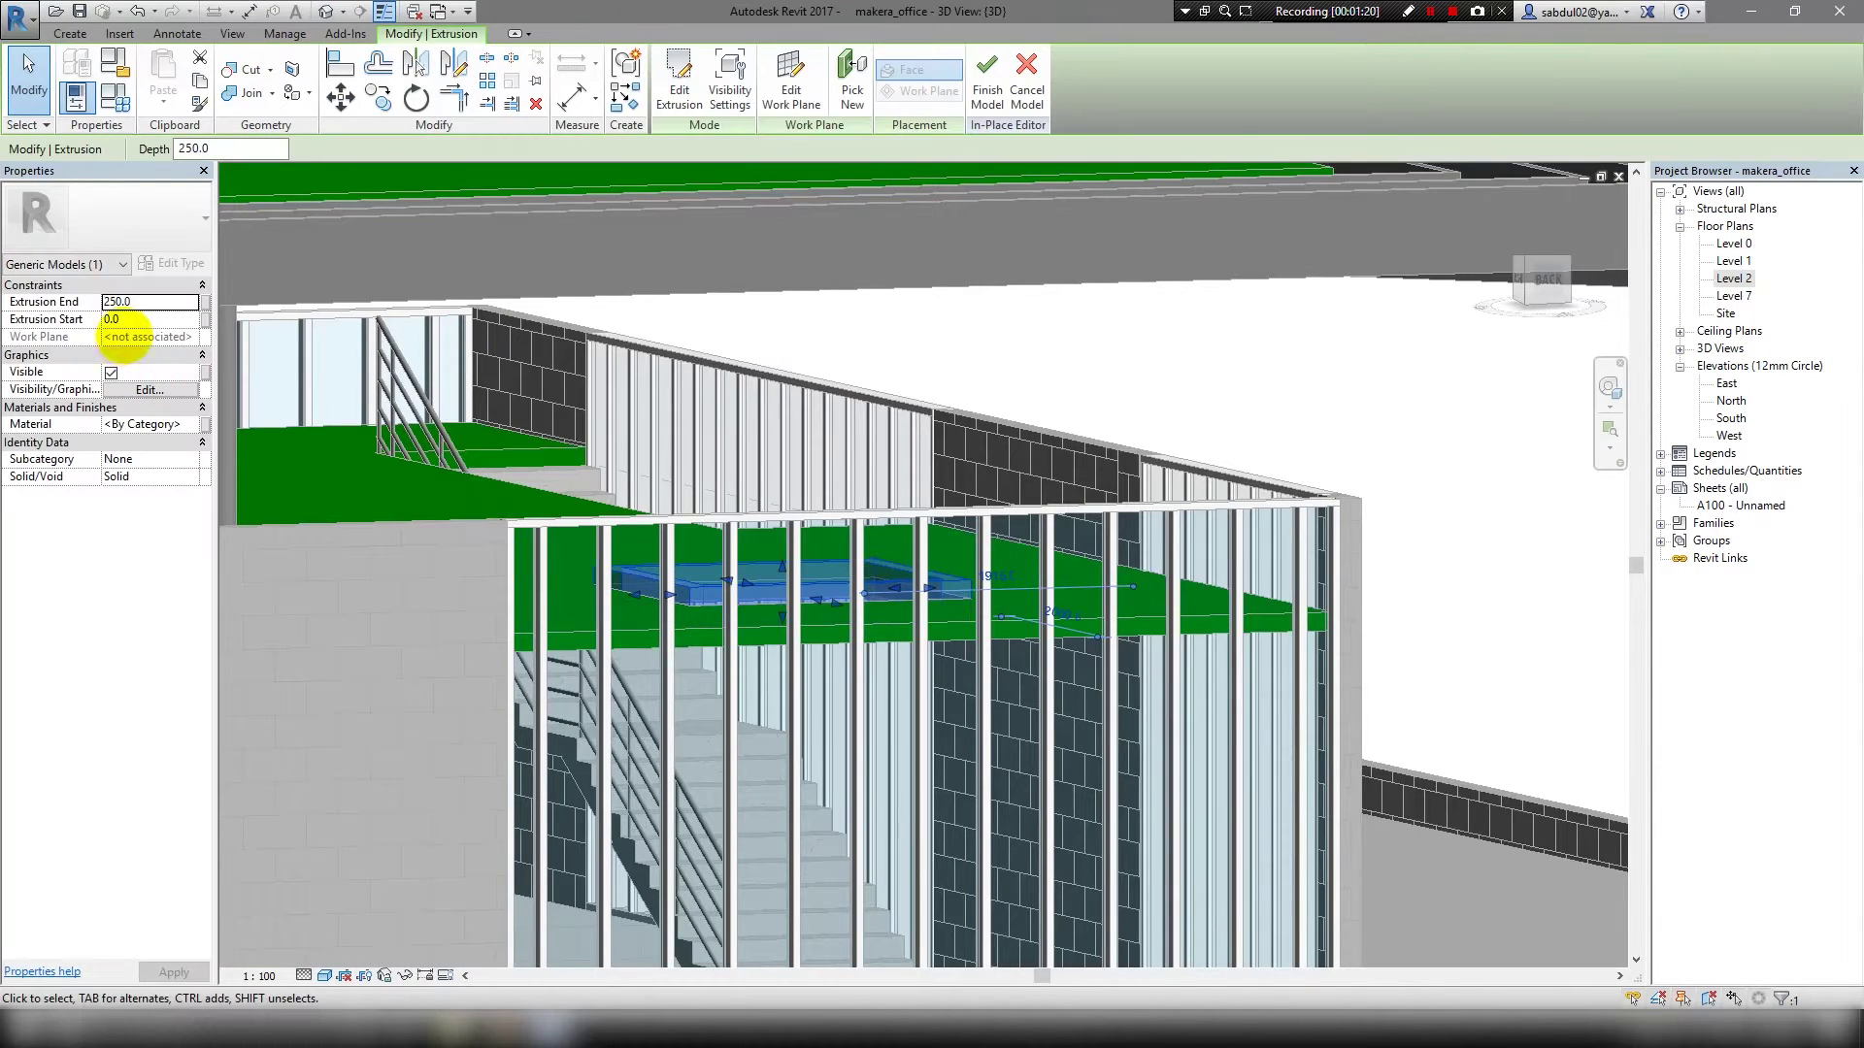
pyautogui.moveTo(776, 620); pyautogui.dragTo(785, 664)
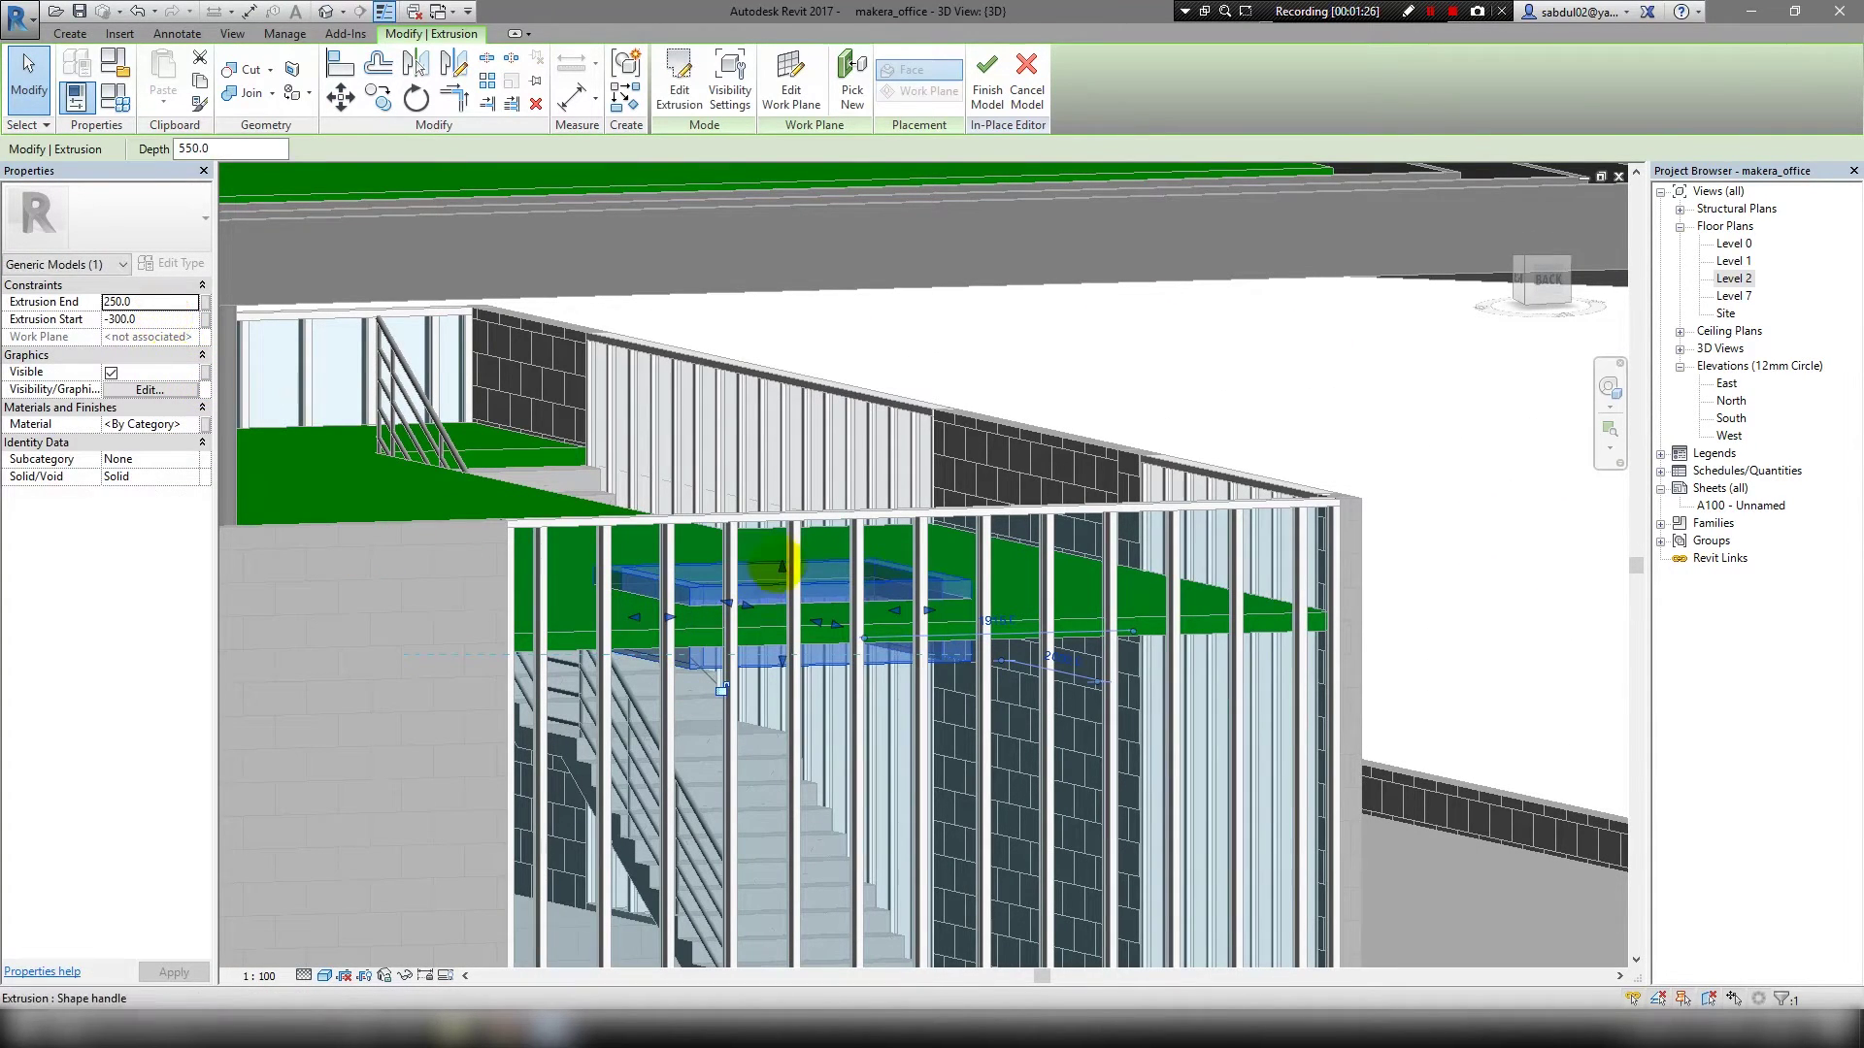
pyautogui.moveTo(778, 581); pyautogui.dragTo(782, 458)
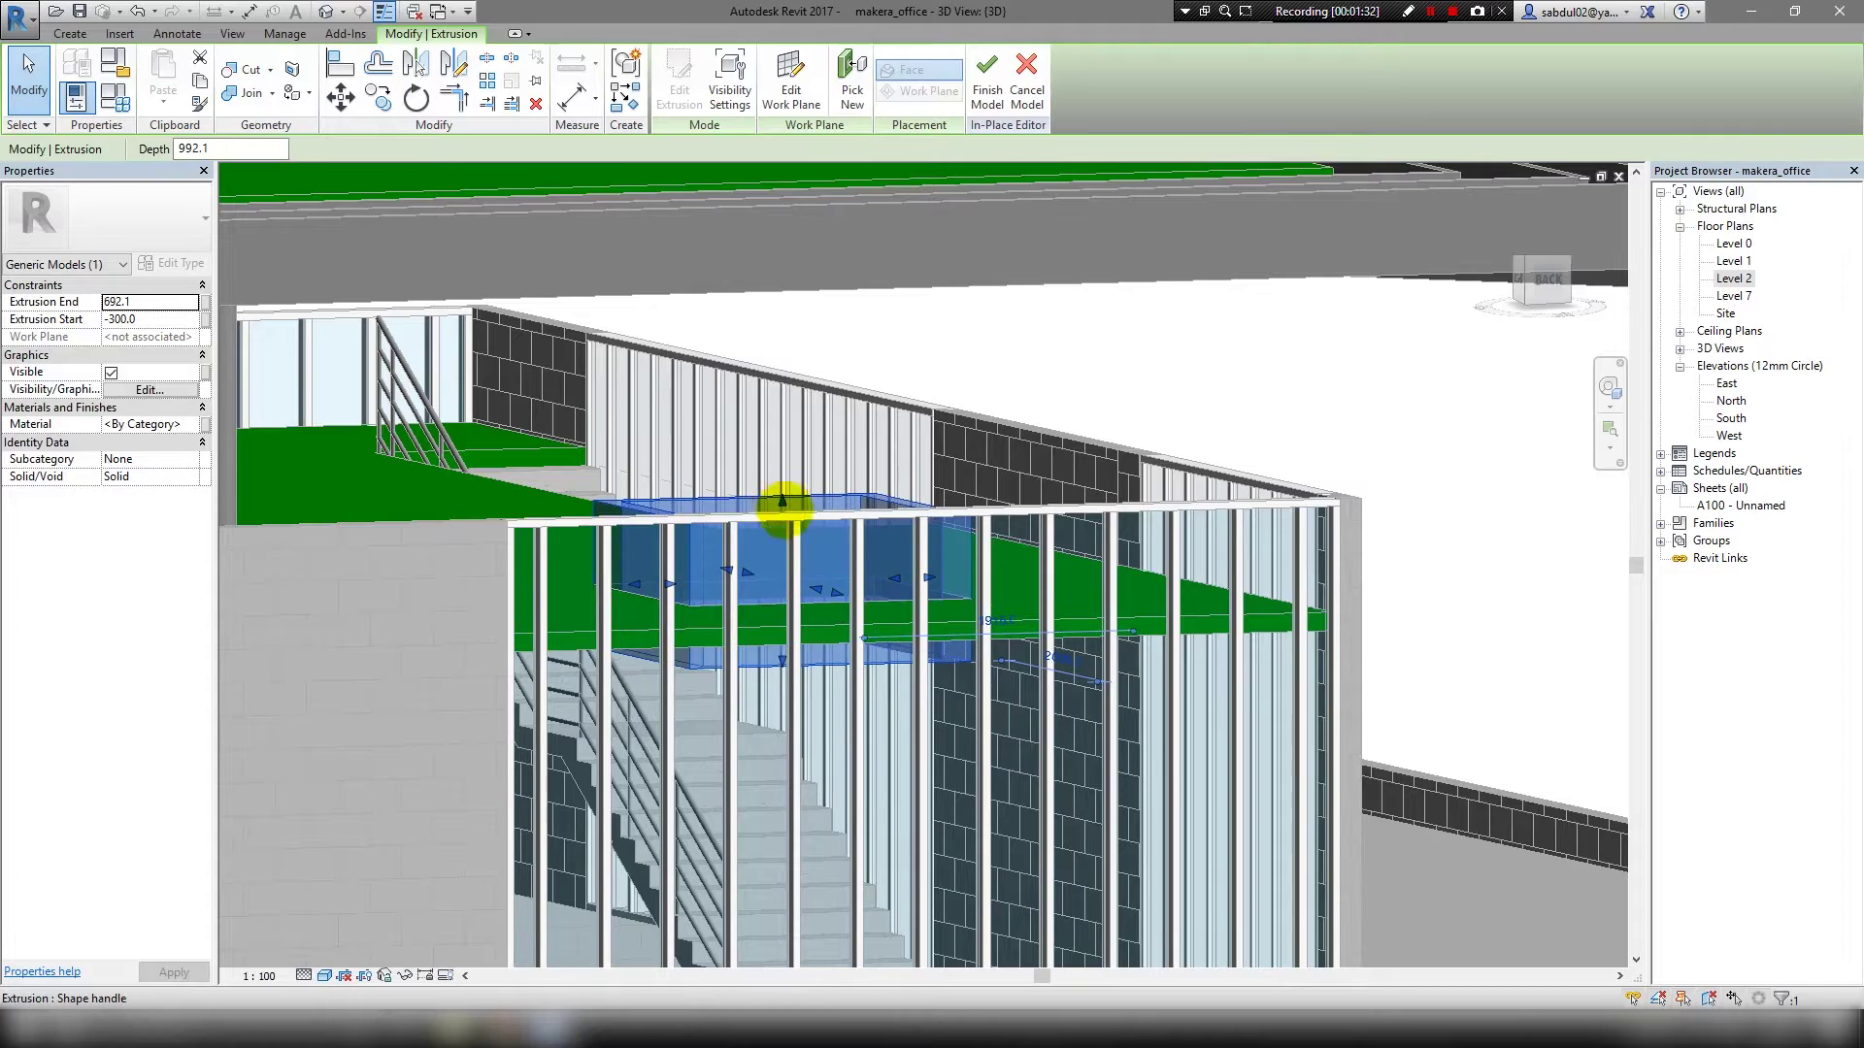
pyautogui.click(141, 301)
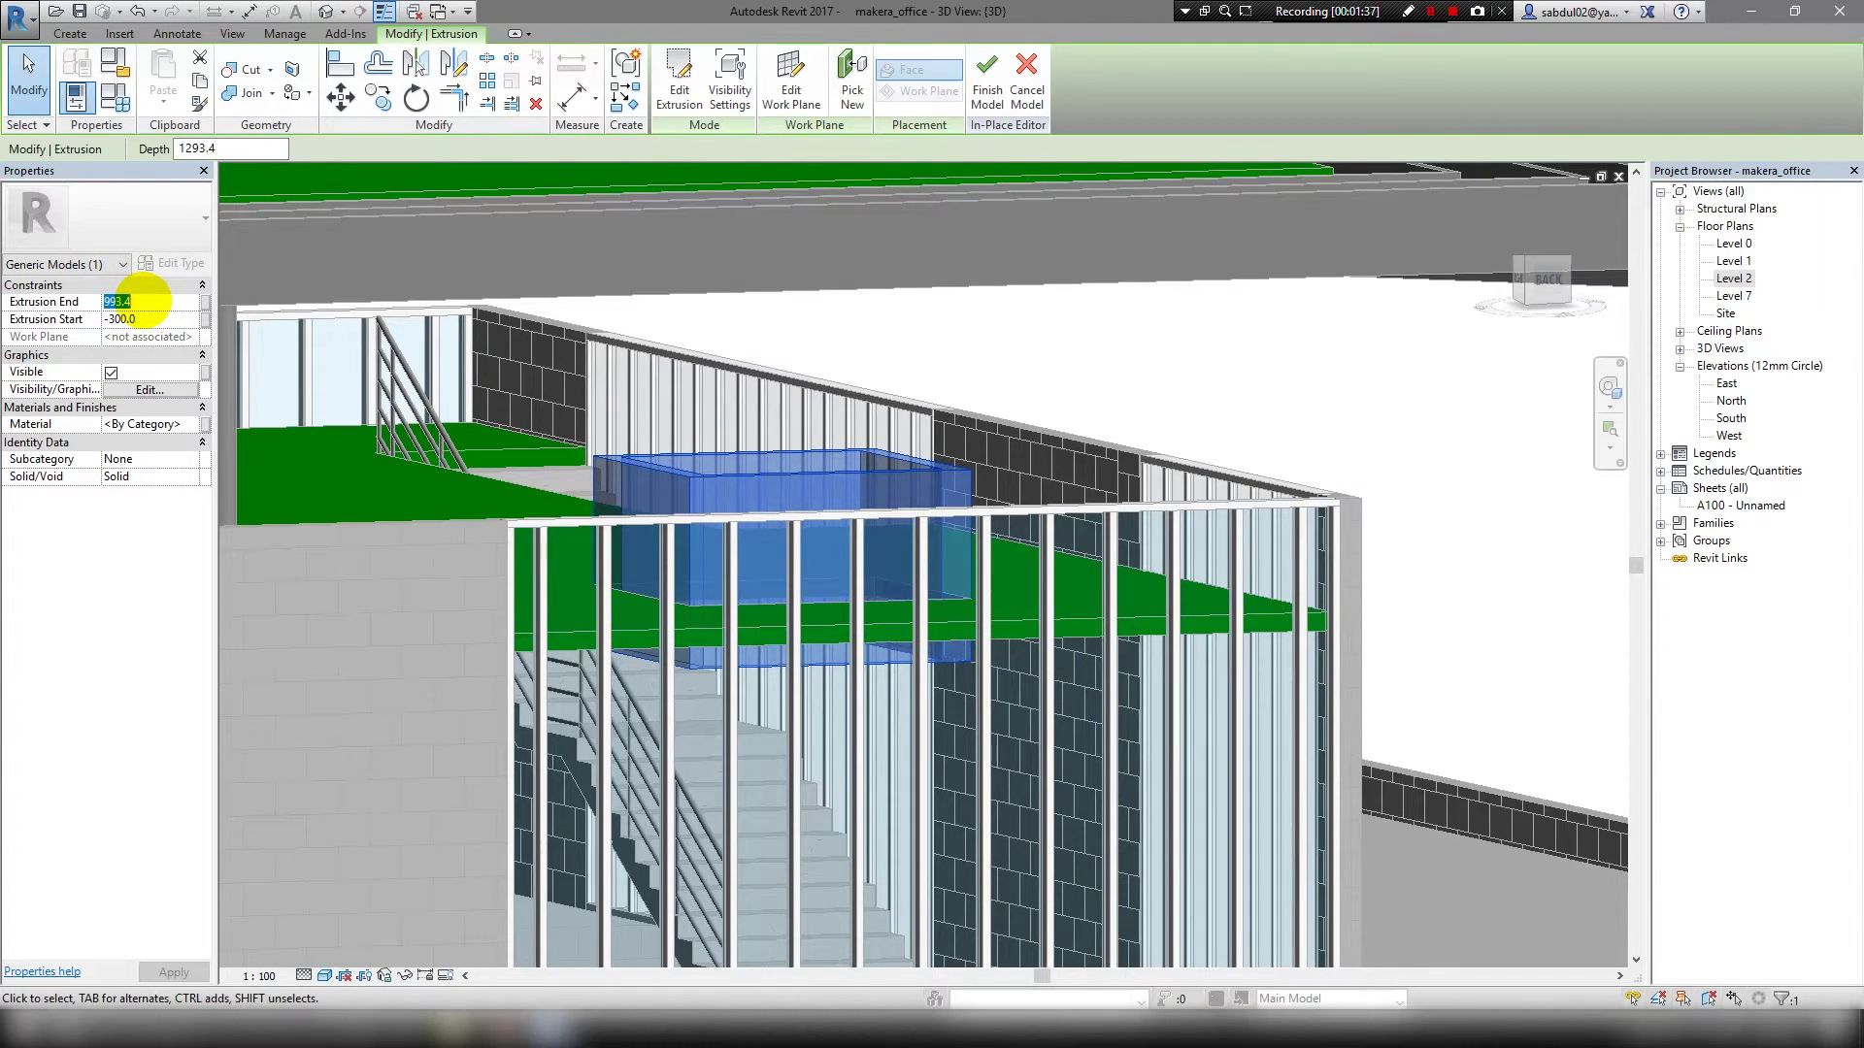
pyautogui.scroll(3, 965, 491)
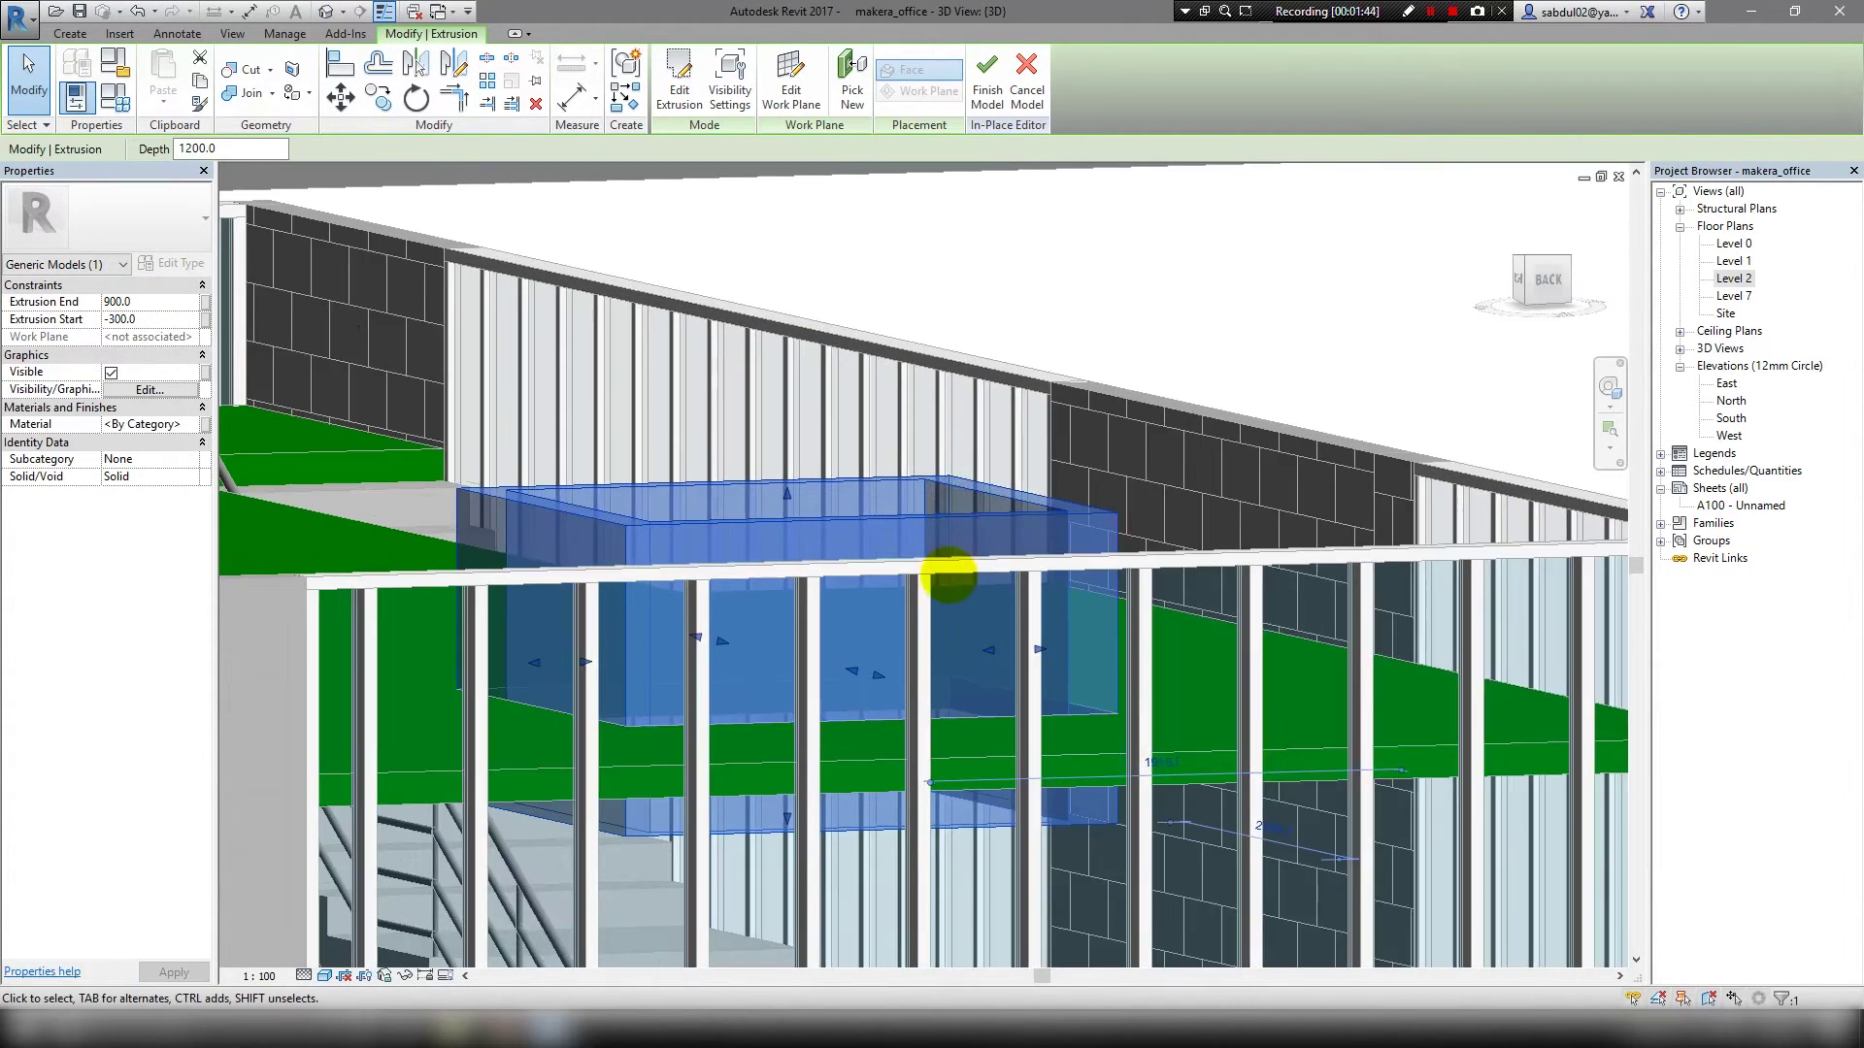
# Reopen the extrusion's profile sketch, finish it unchanged, and orbit around the deepened box.
pyautogui.keyDown('shift'); pyautogui.moveTo(940, 573); pyautogui.dragTo(923, 666, button='middle'); pyautogui.keyUp('shift')
pyautogui.scroll(3, 1111, 519)
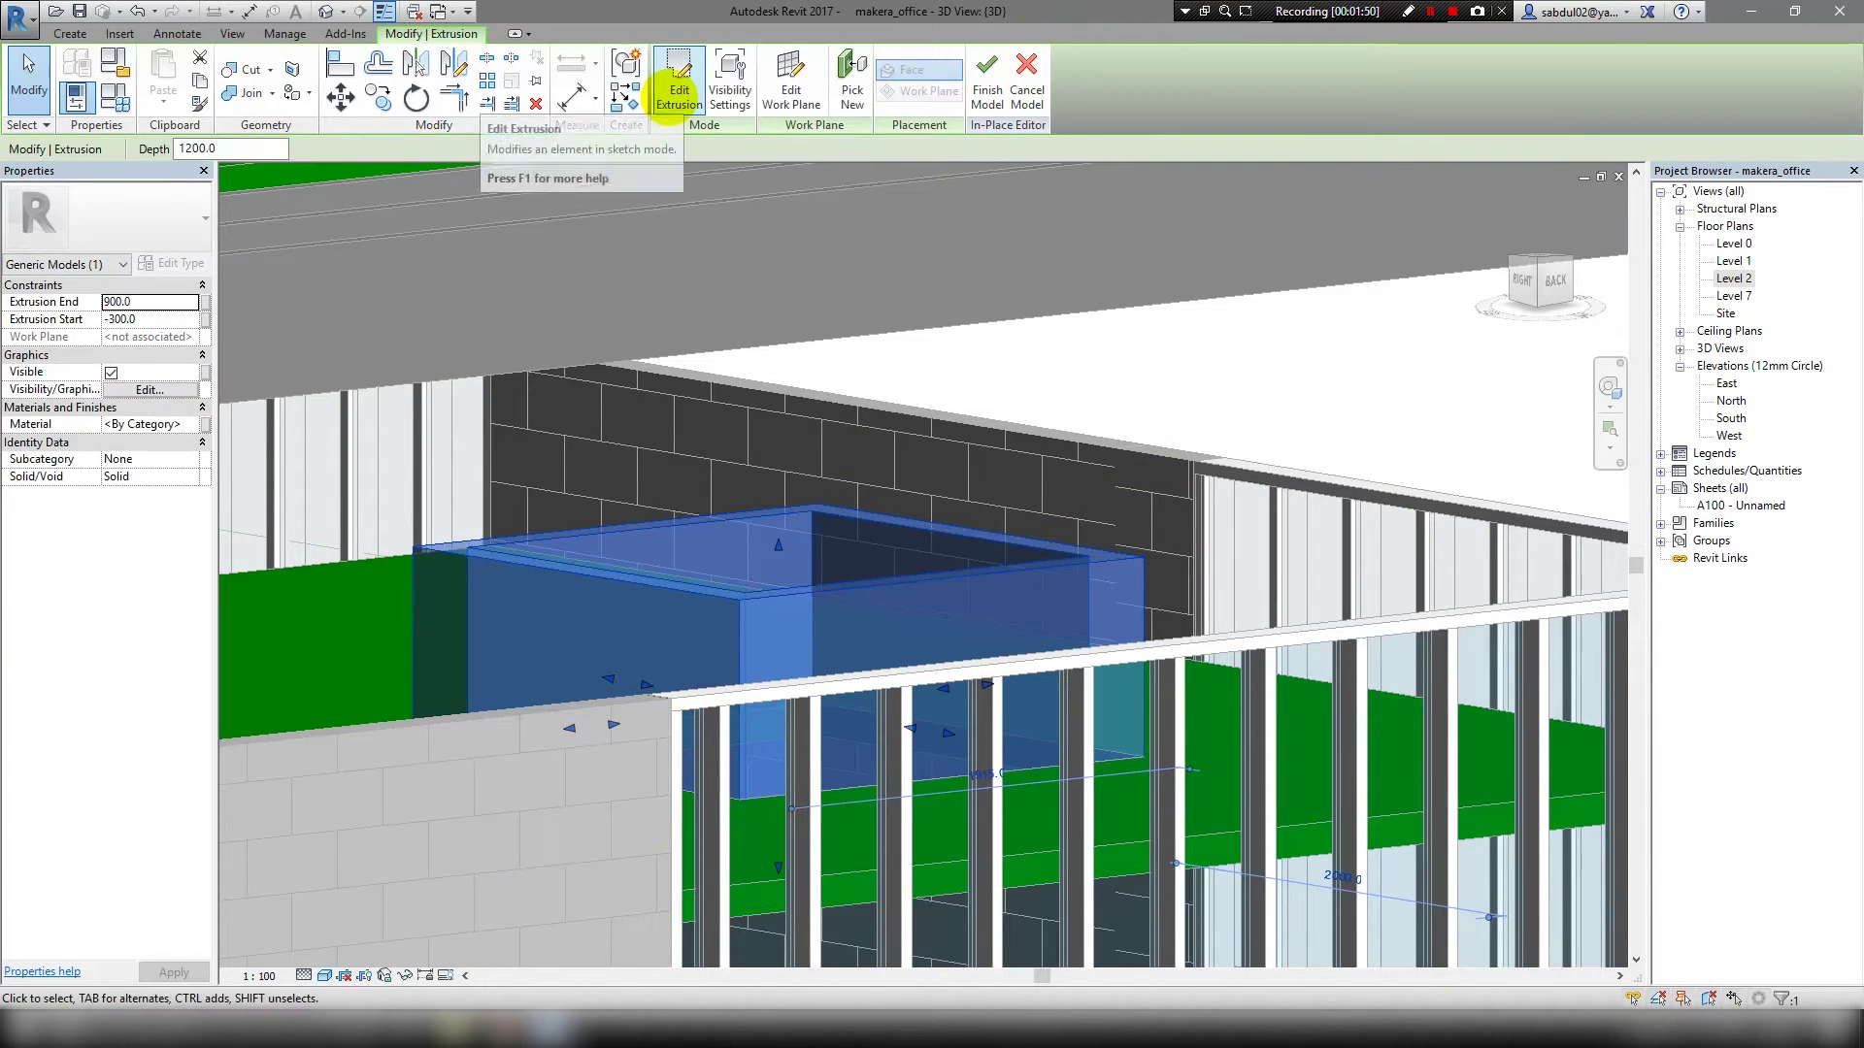
pyautogui.click(679, 79)
pyautogui.click(674, 98)
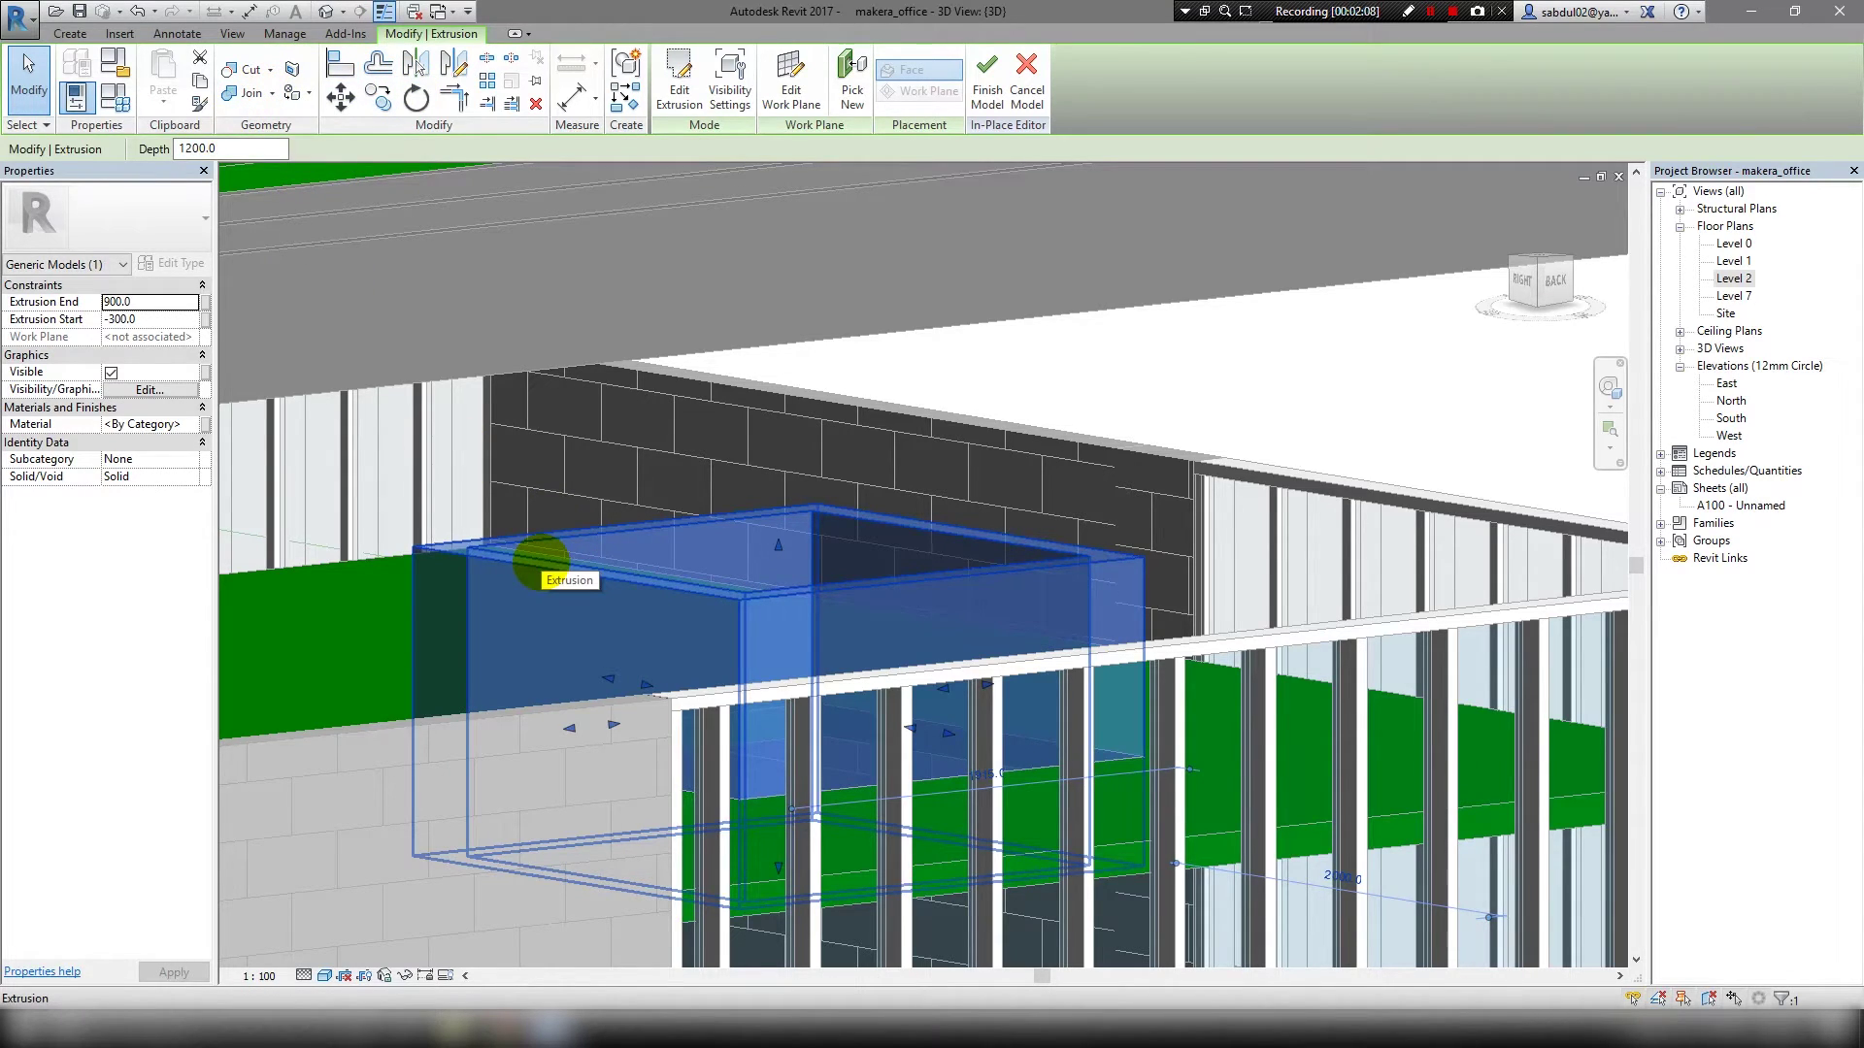
pyautogui.keyDown('shift'); pyautogui.moveTo(616, 611); pyautogui.dragTo(551, 624, button='middle'); pyautogui.keyUp('shift')
pyautogui.keyDown('shift'); pyautogui.moveTo(557, 488); pyautogui.dragTo(146, 97, button='middle'); pyautogui.keyUp('shift')
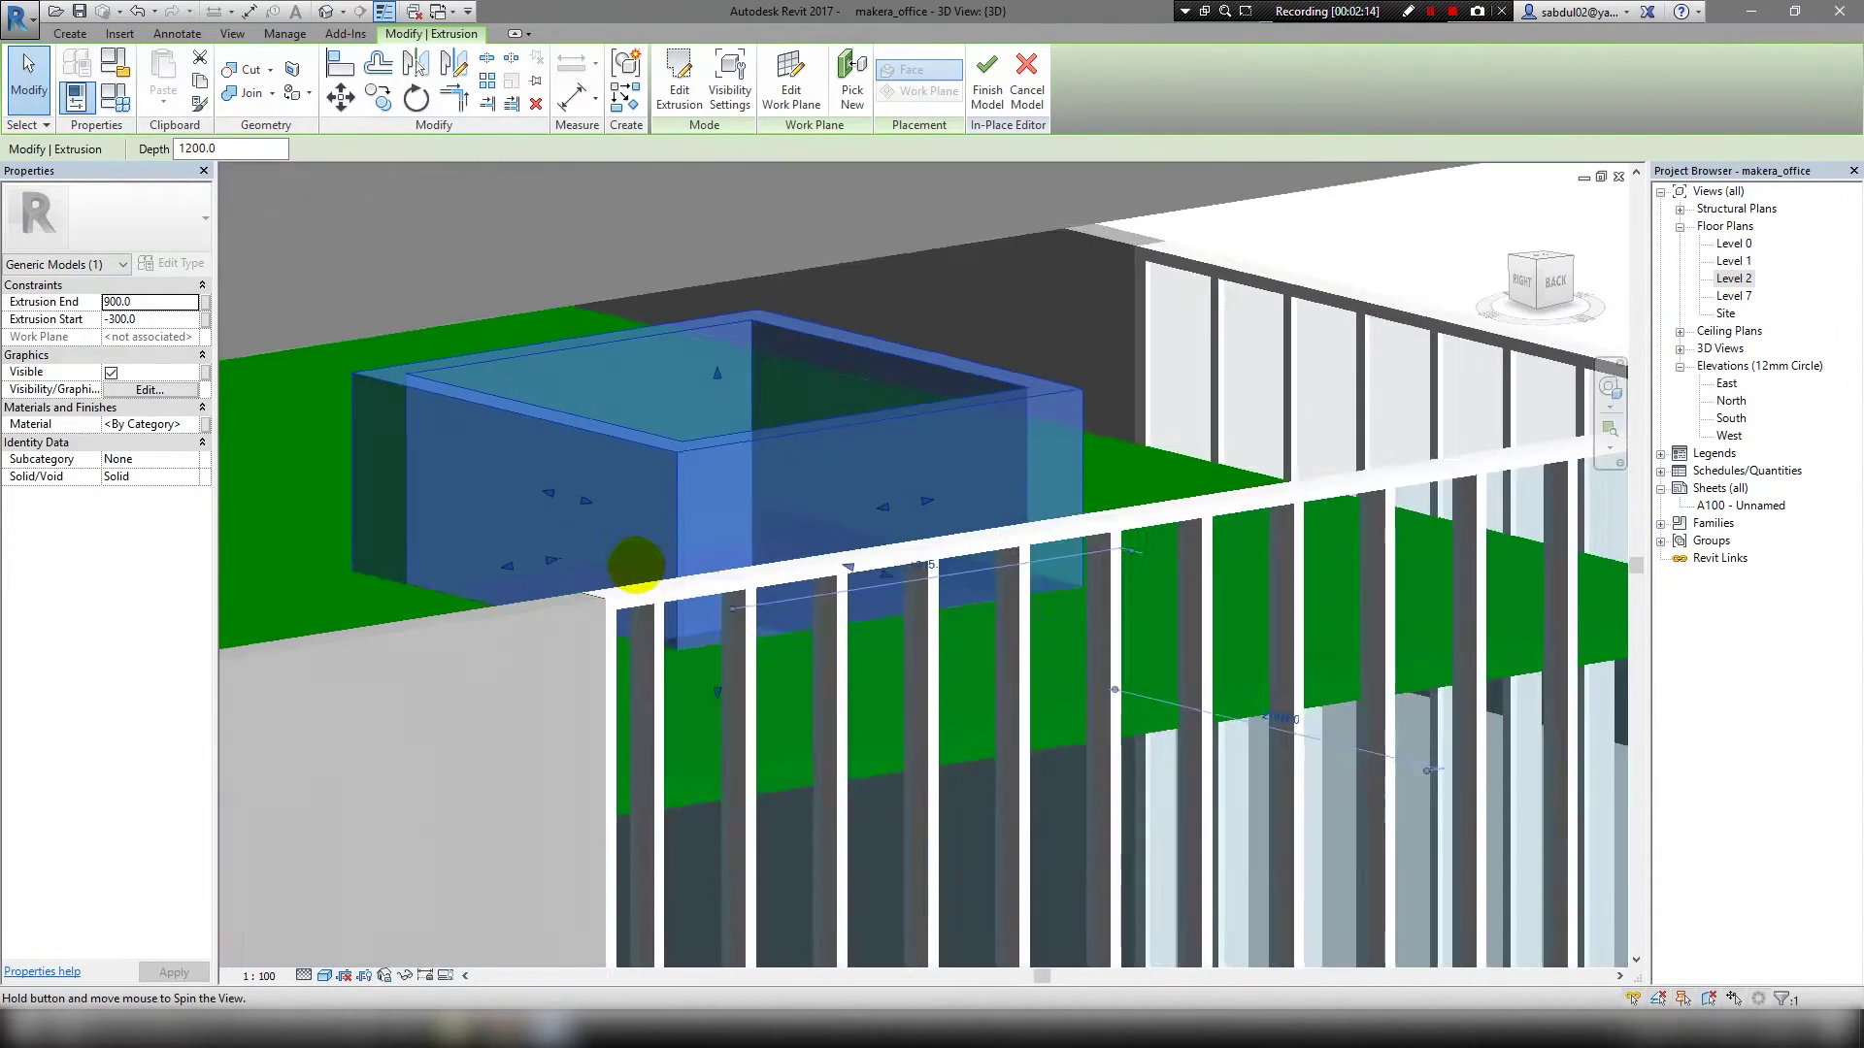
pyautogui.press('Escape')
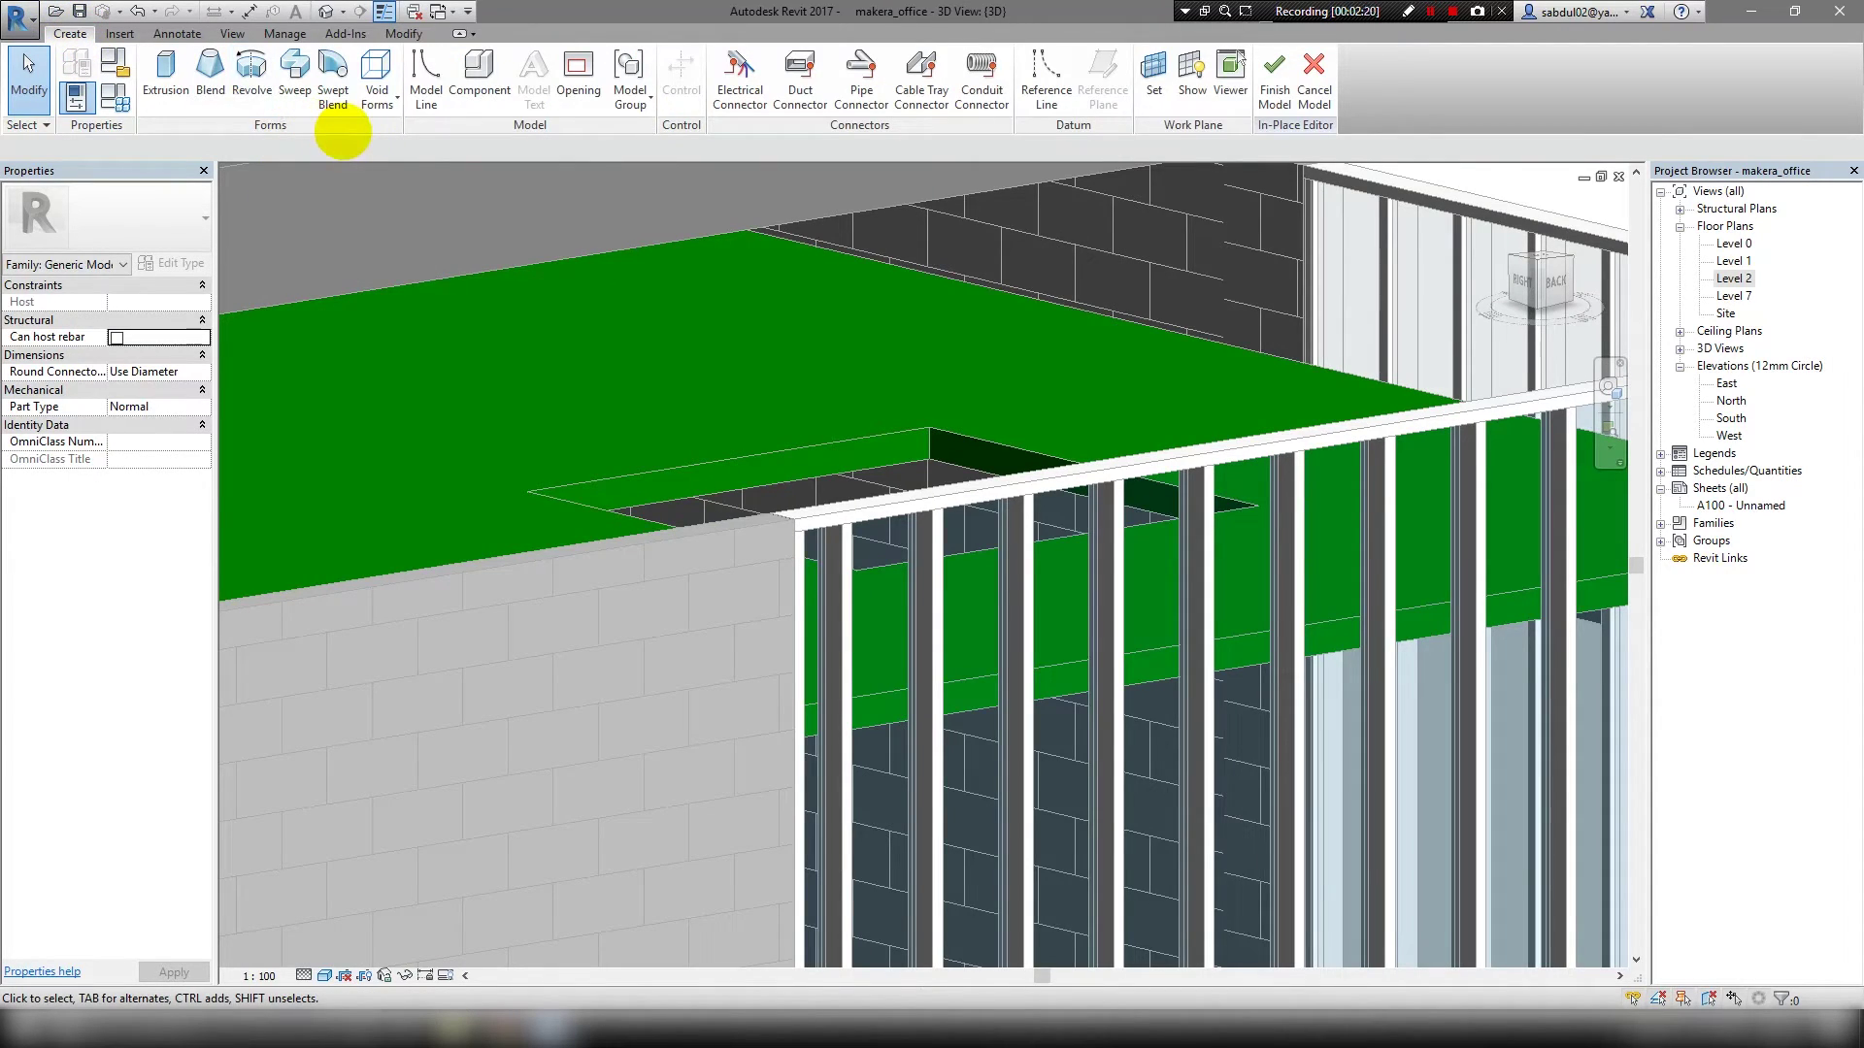
# Start a swept blend and discard the first attempt at sketching its path.
pyautogui.click(332, 69)
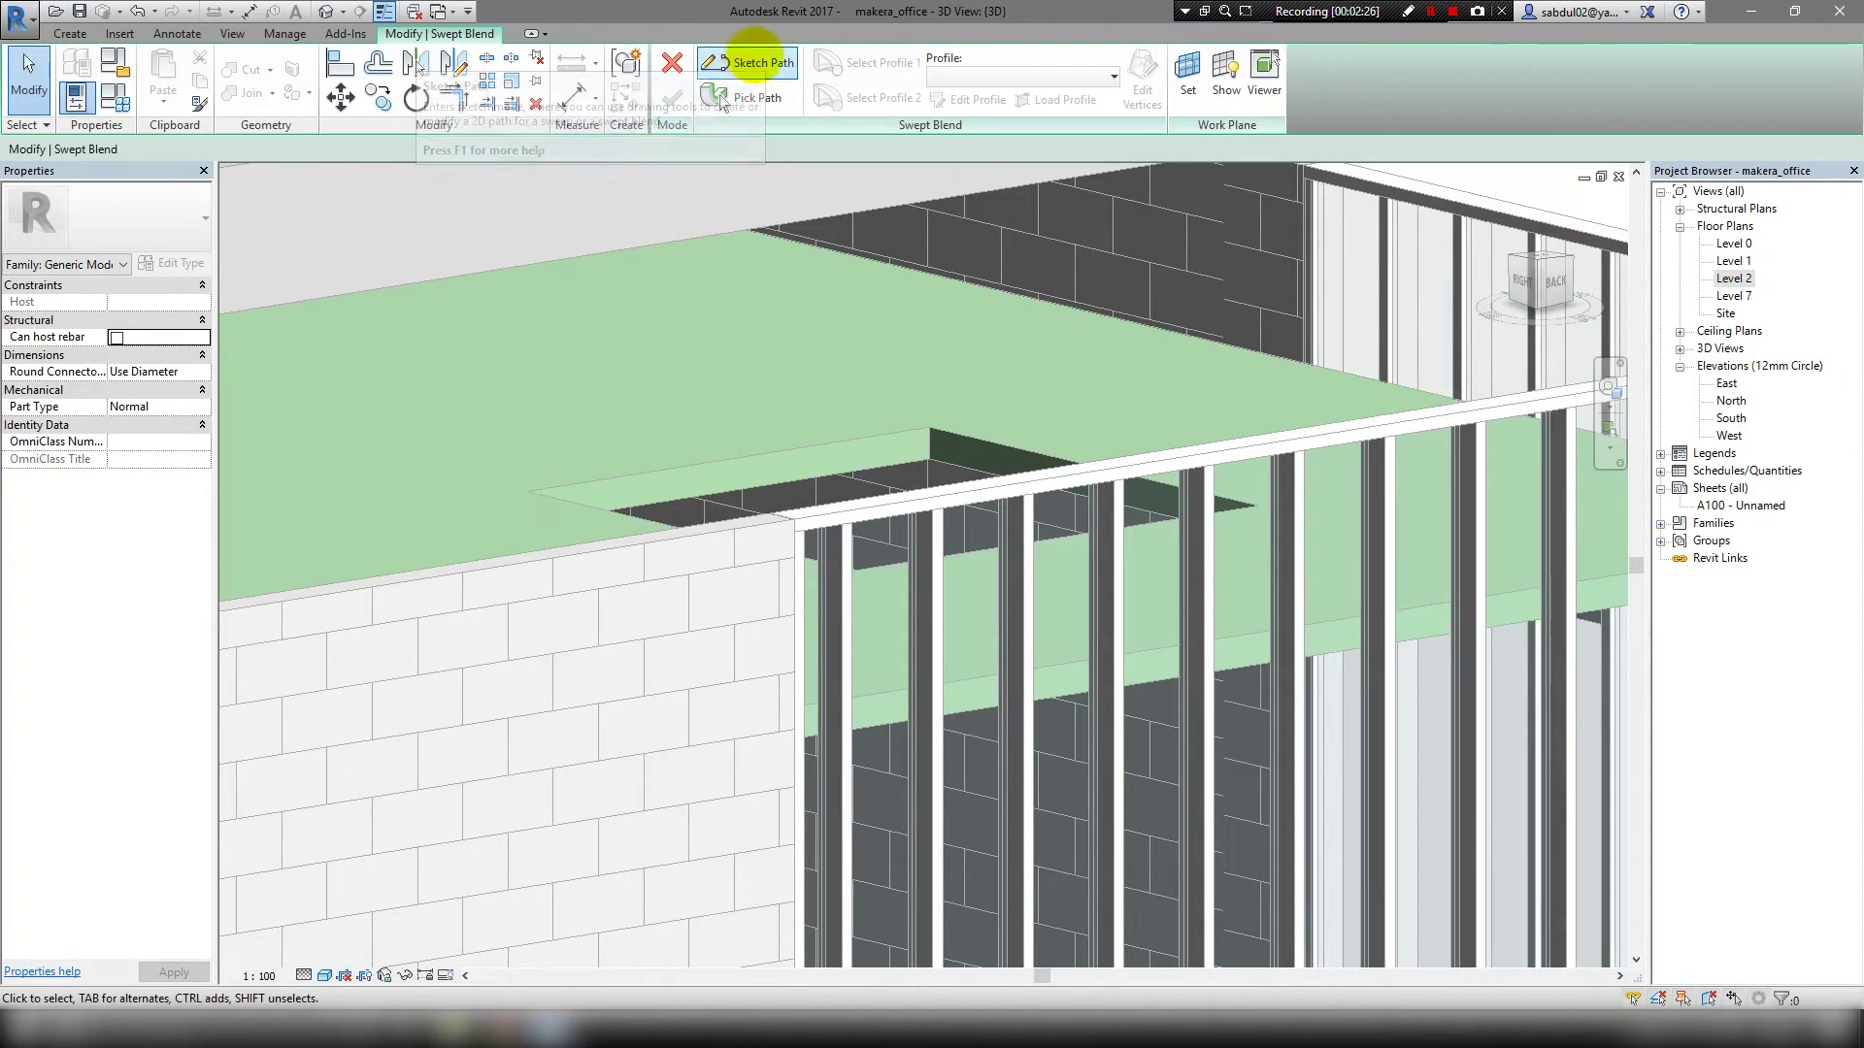
pyautogui.click(716, 60)
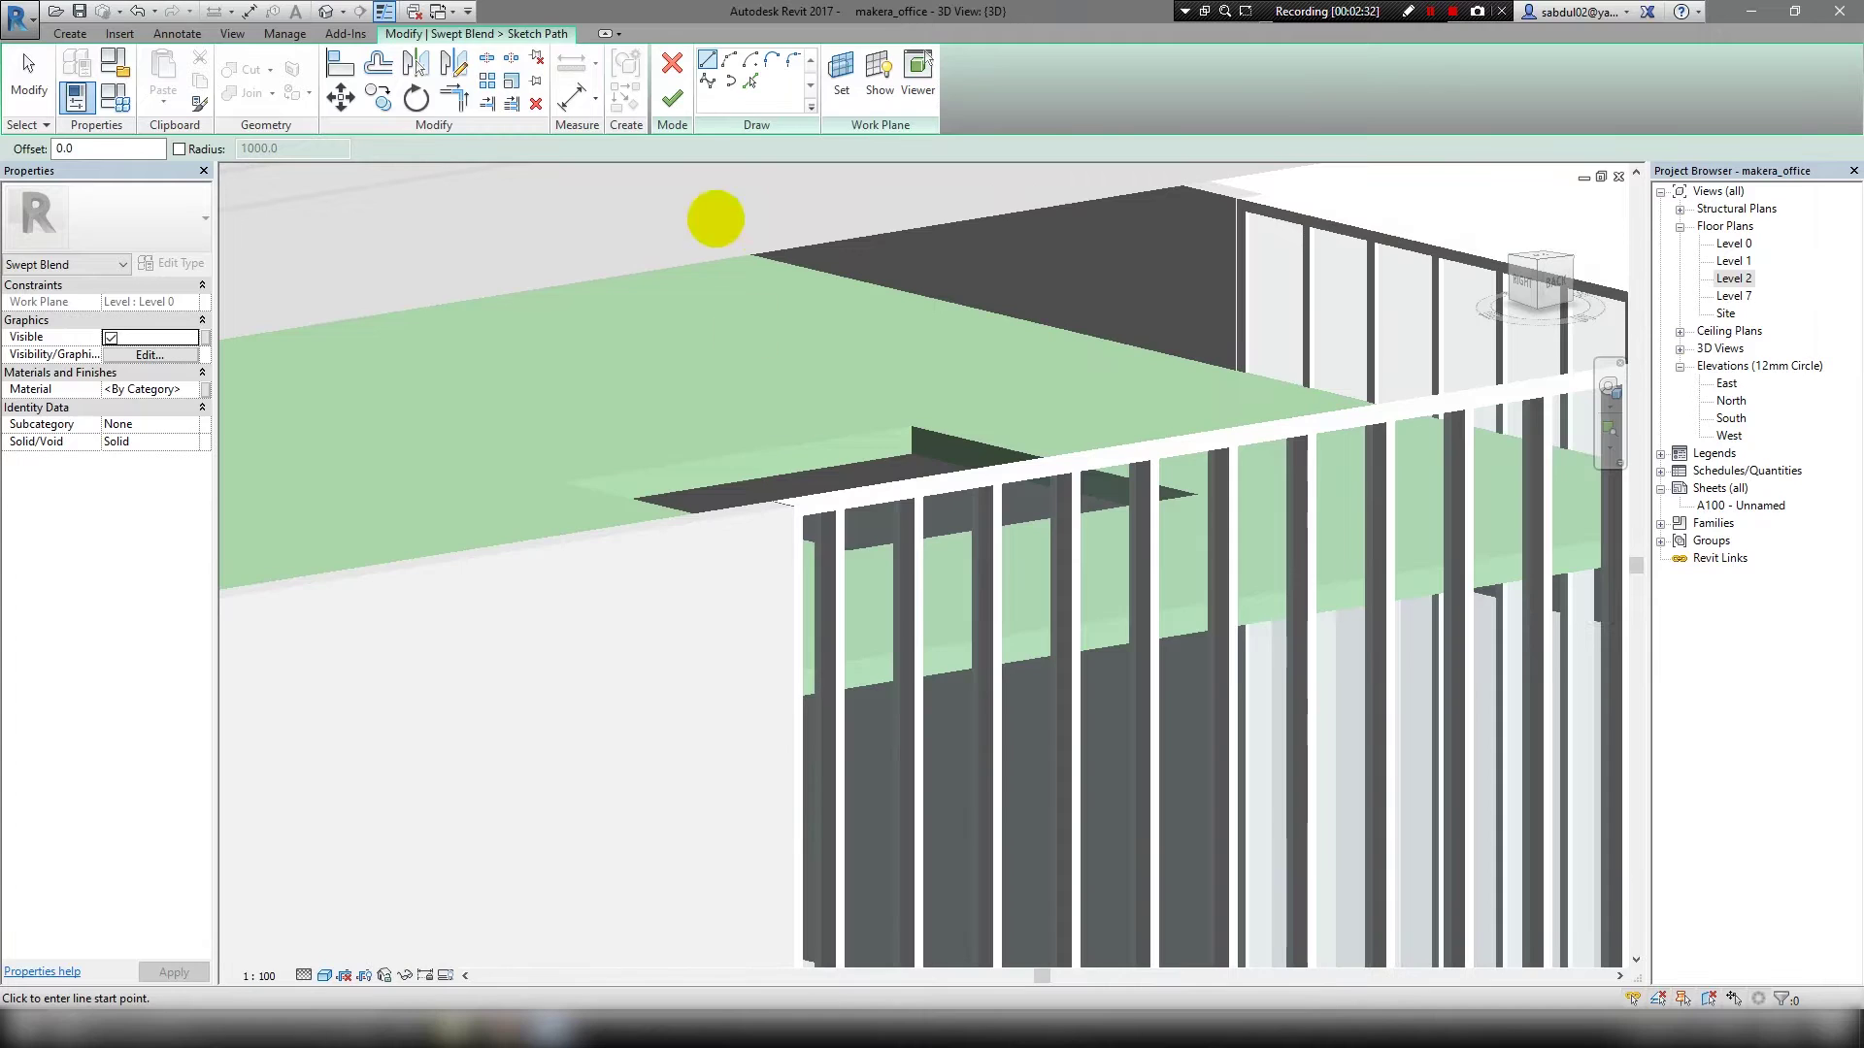
pyautogui.click(750, 79)
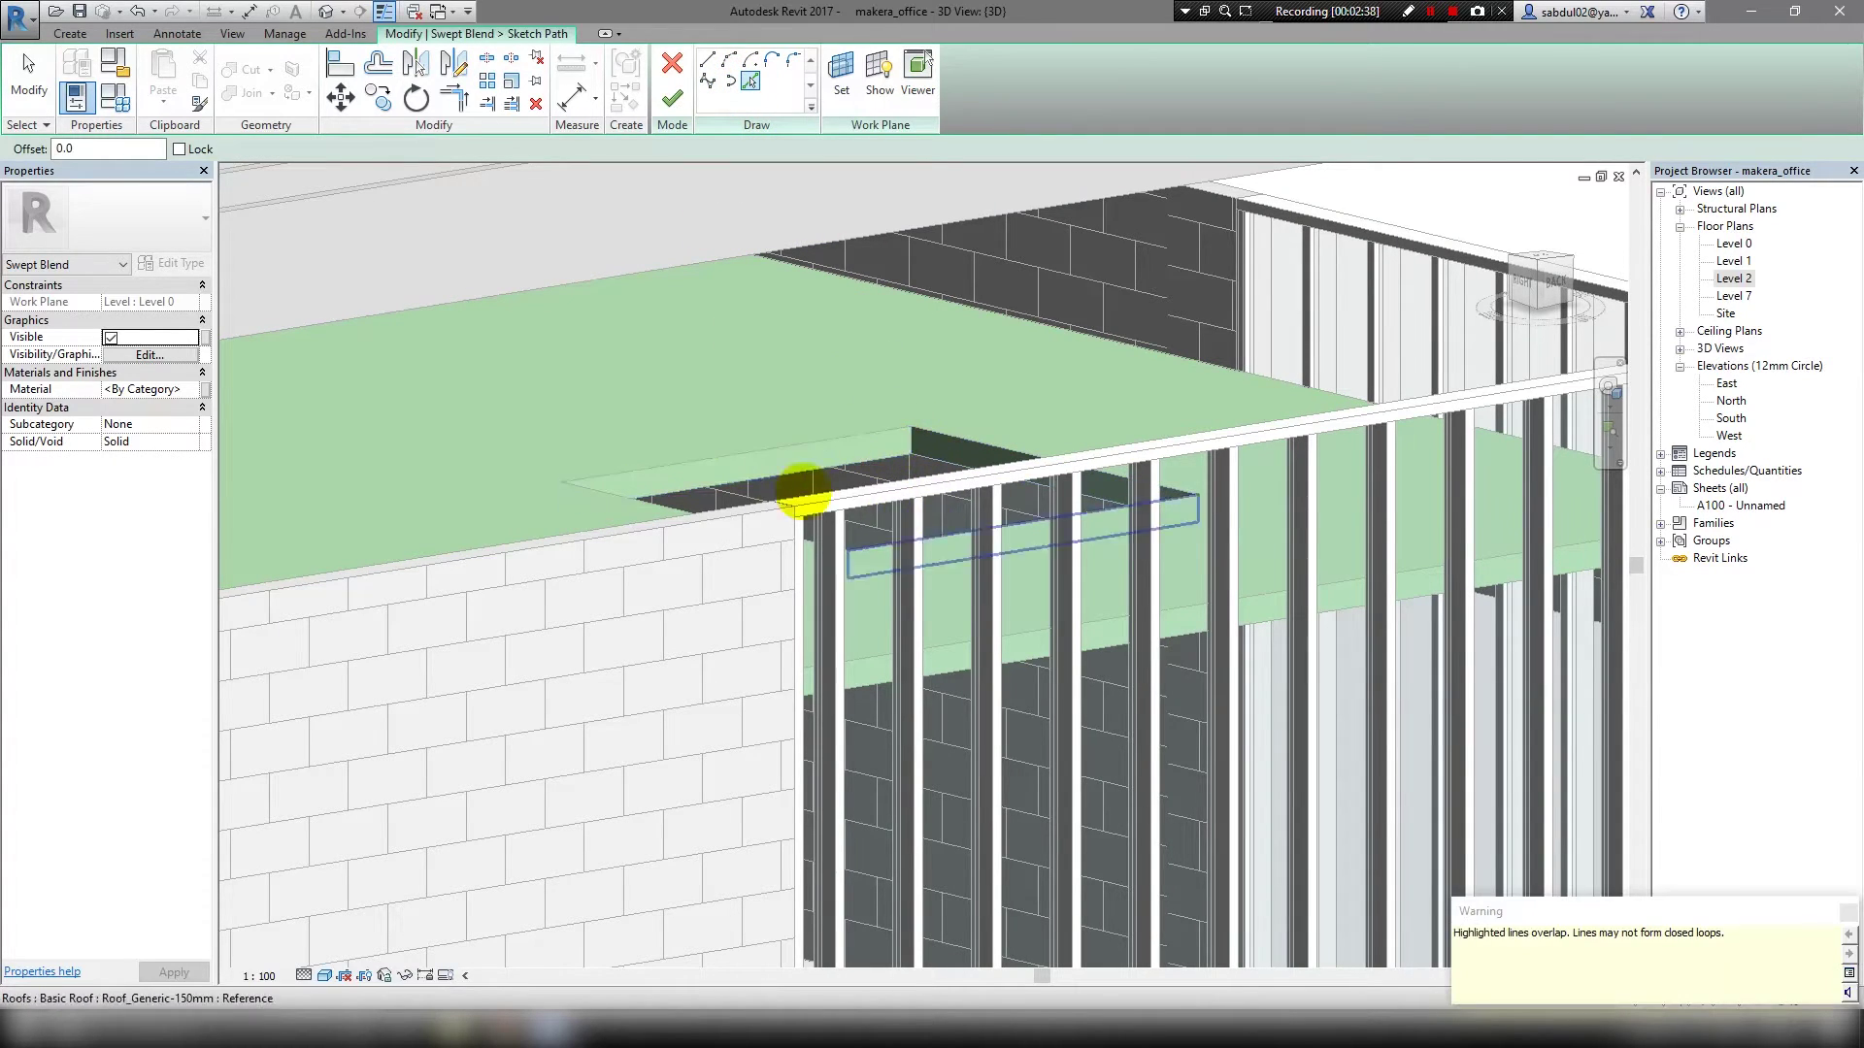
pyautogui.moveTo(803, 491)
pyautogui.keyDown('shift'); pyautogui.mouseDown(button='middle')
pyautogui.moveTo(617, 505)
pyautogui.moveTo(538, 470)
pyautogui.mouseUp(button='middle'); pyautogui.keyUp('shift')
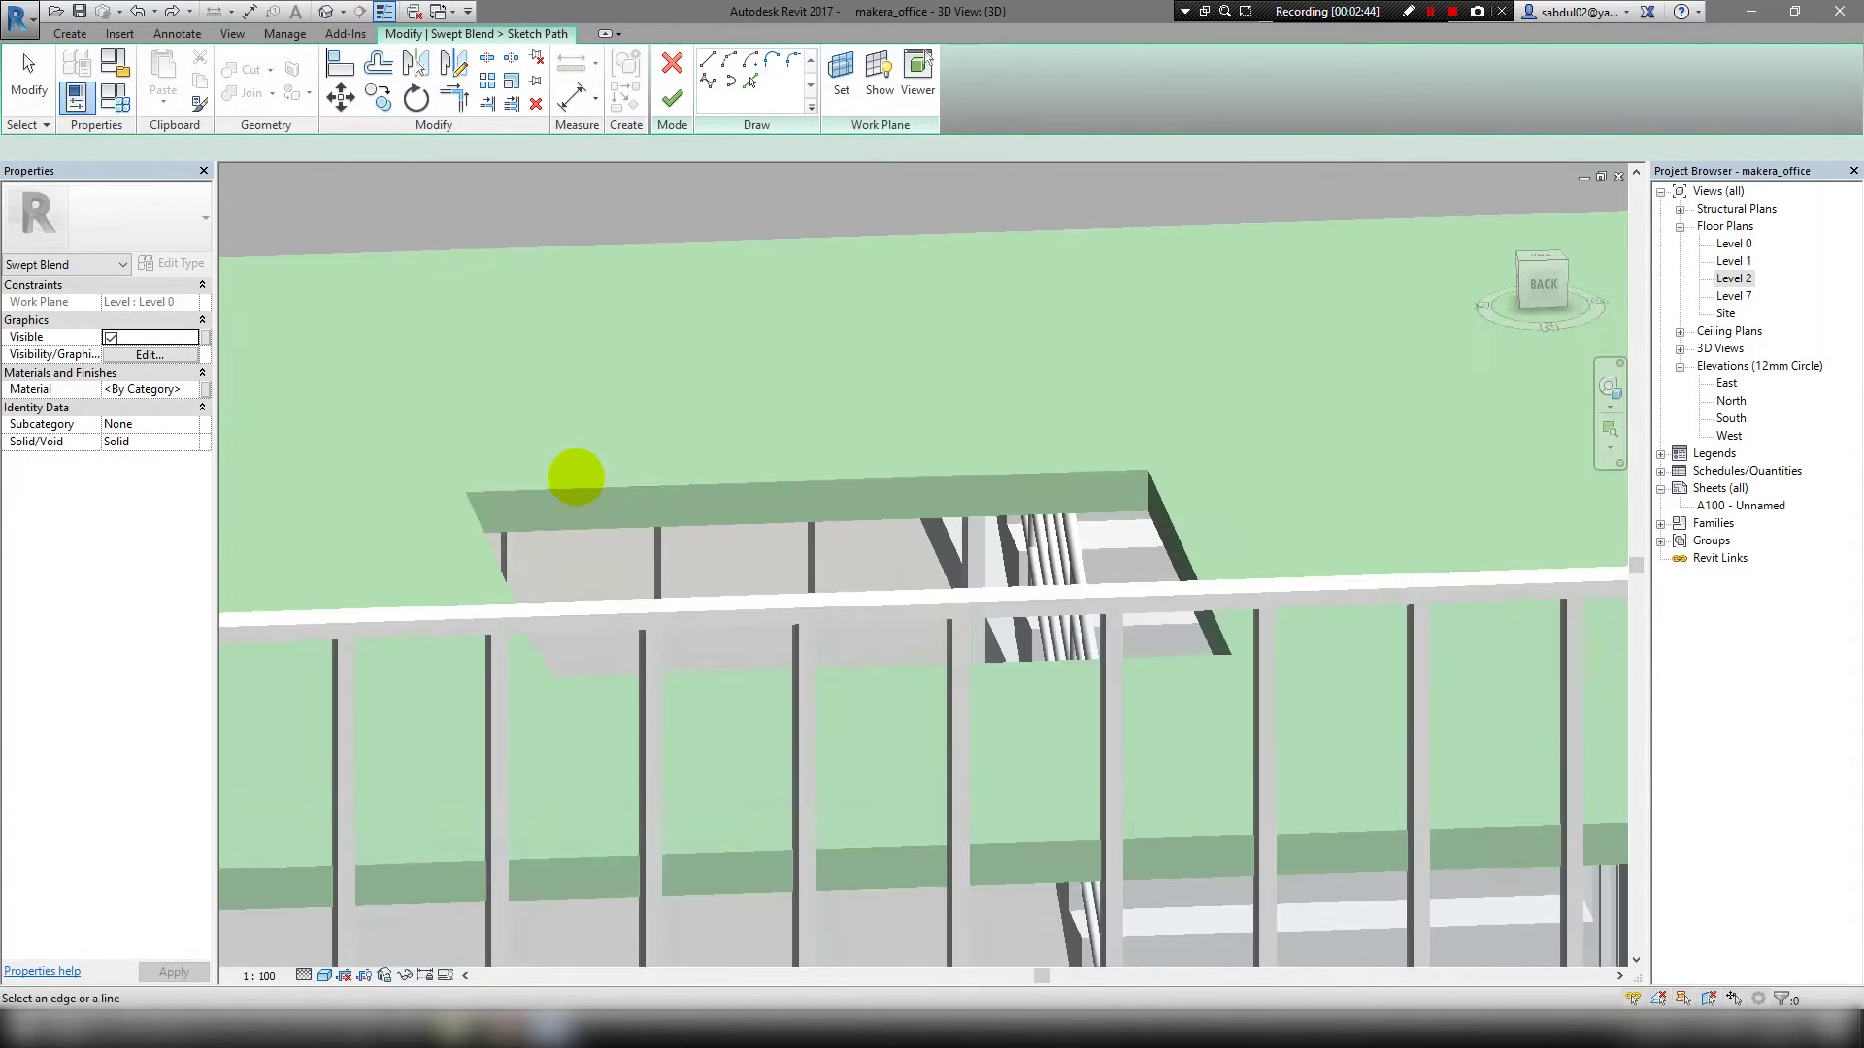
pyautogui.click(670, 97)
pyautogui.press('Return')
# Use the opening's vertical 3D edge as the sweep path, 2000 long.
pyautogui.click(724, 98)
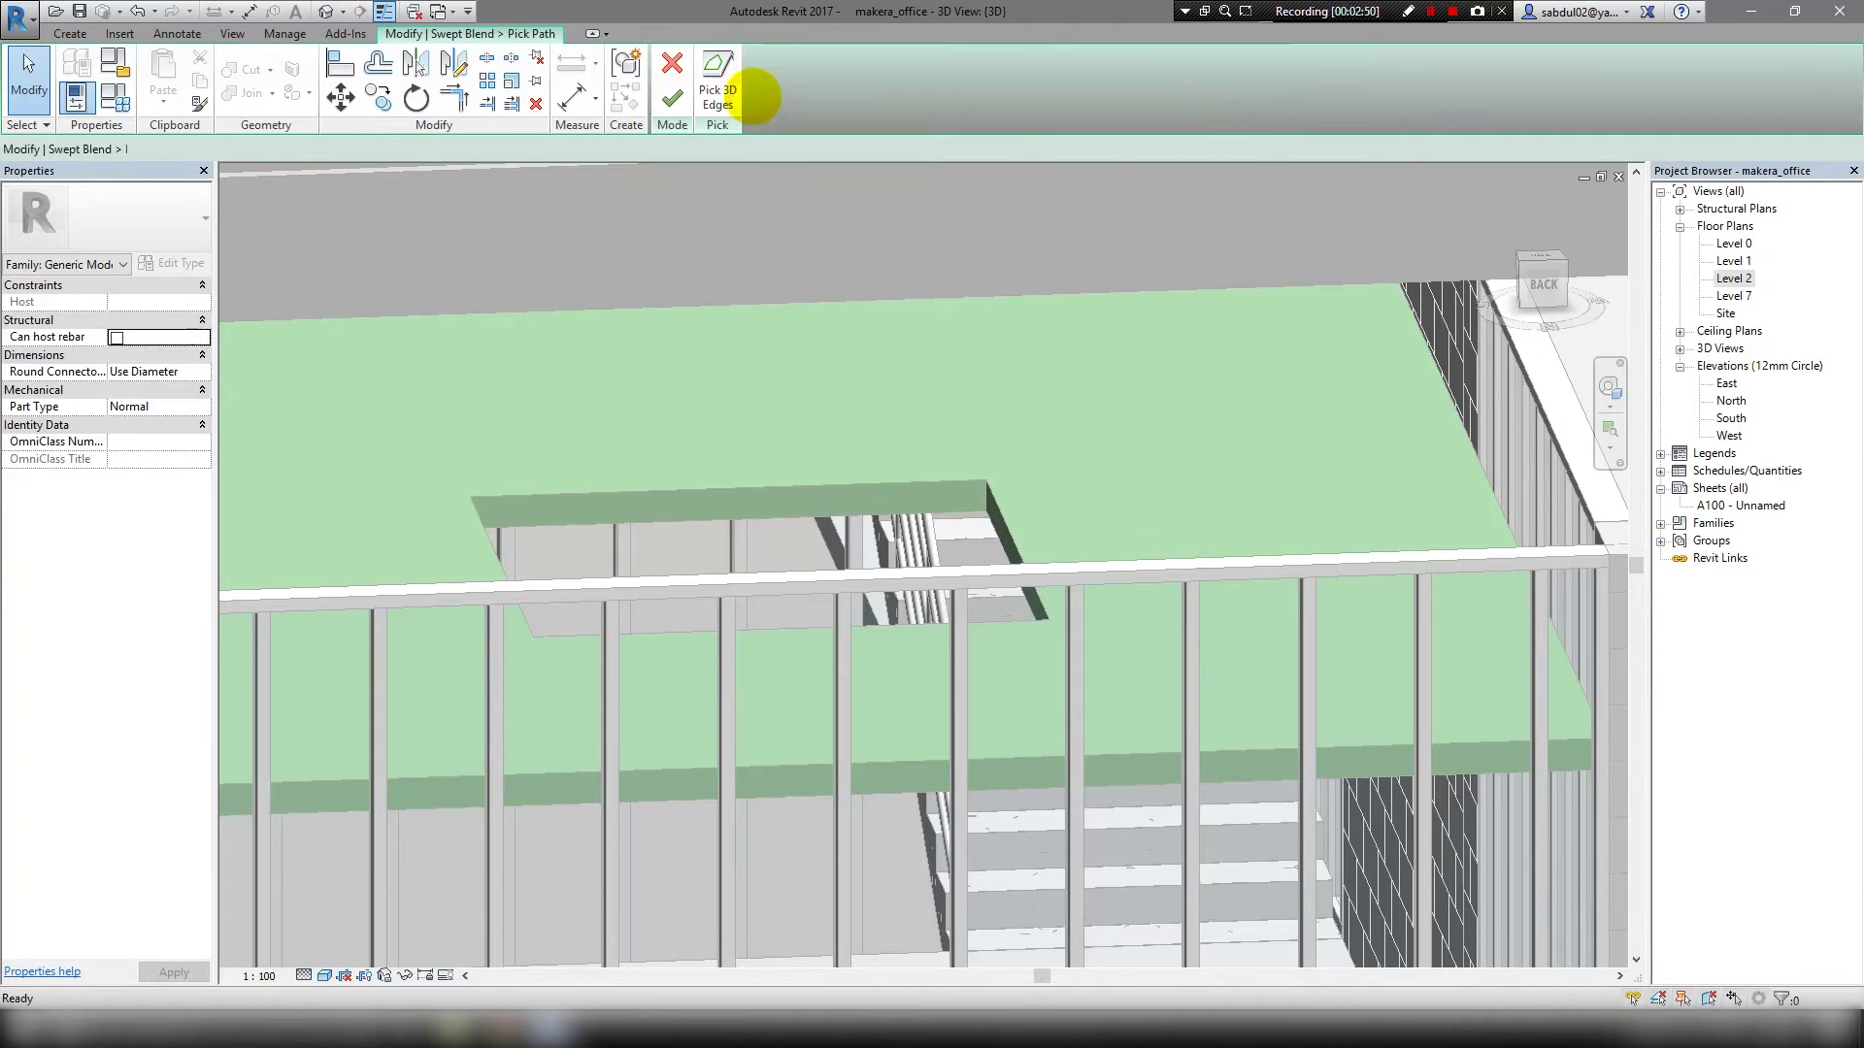
pyautogui.click(981, 497)
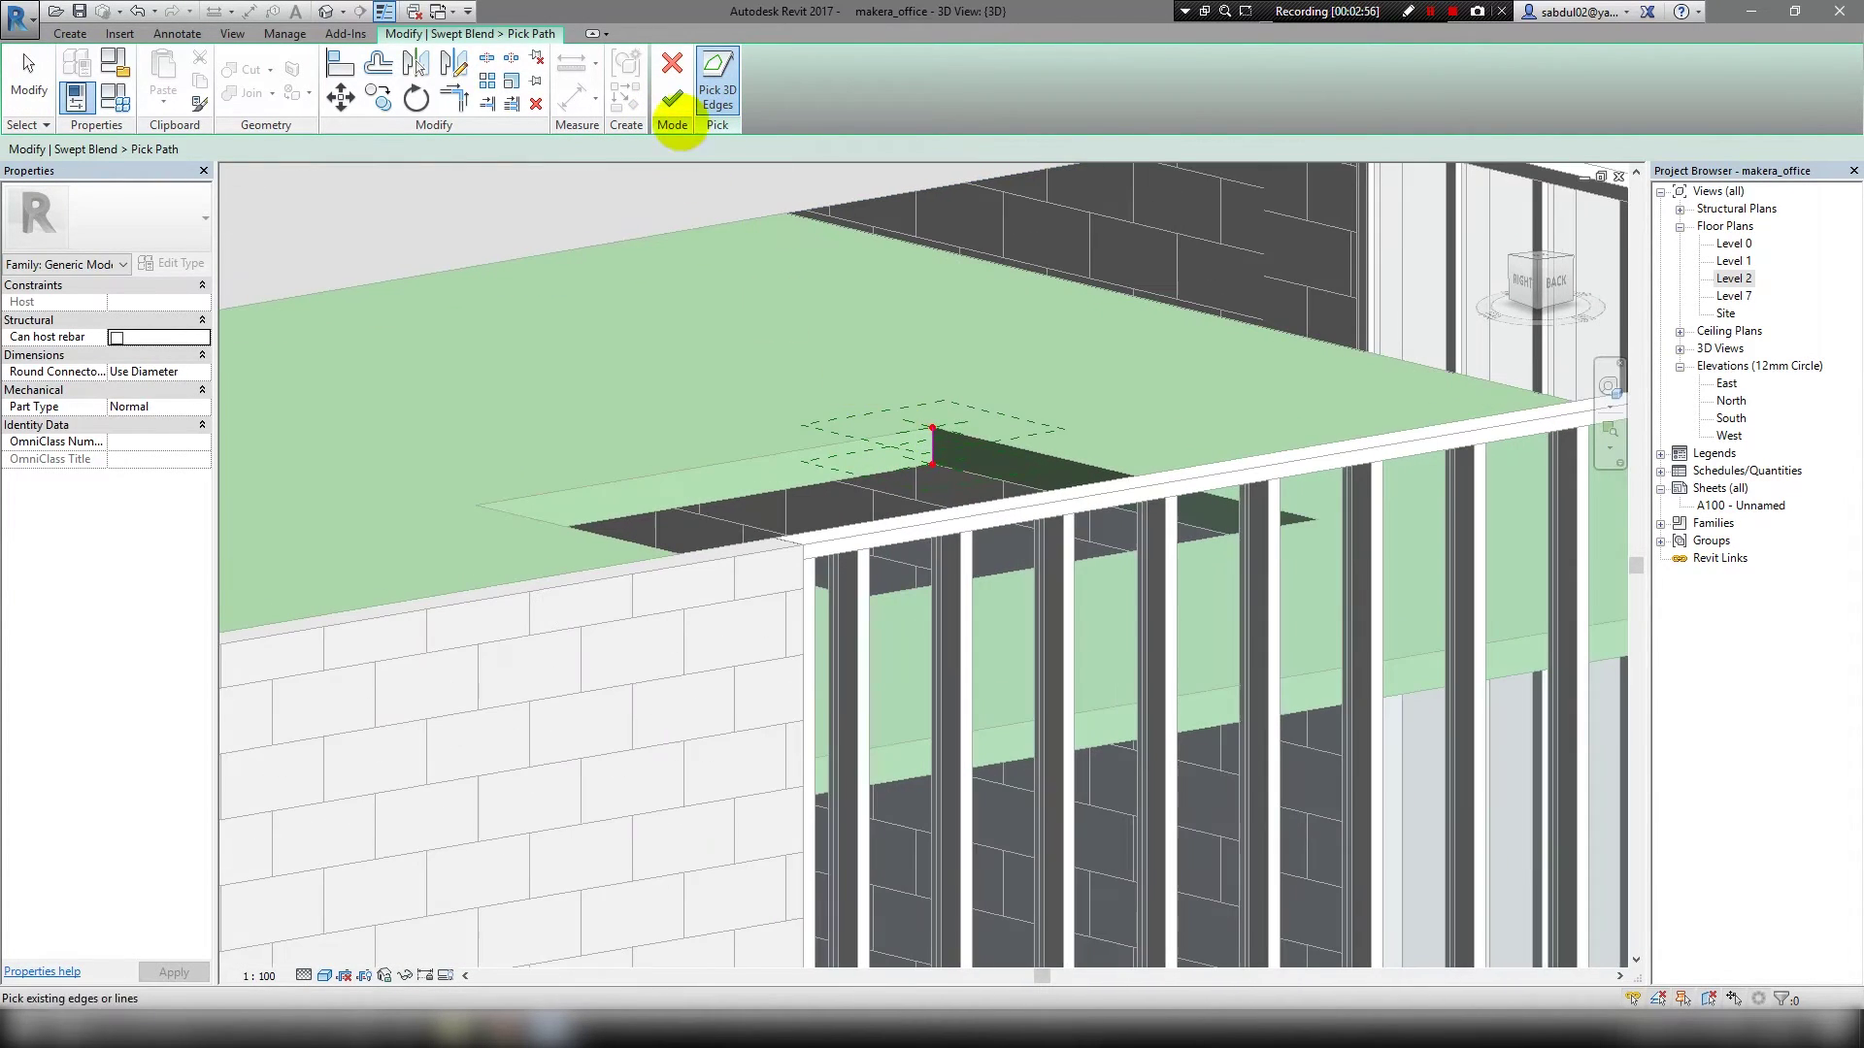
pyautogui.click(672, 97)
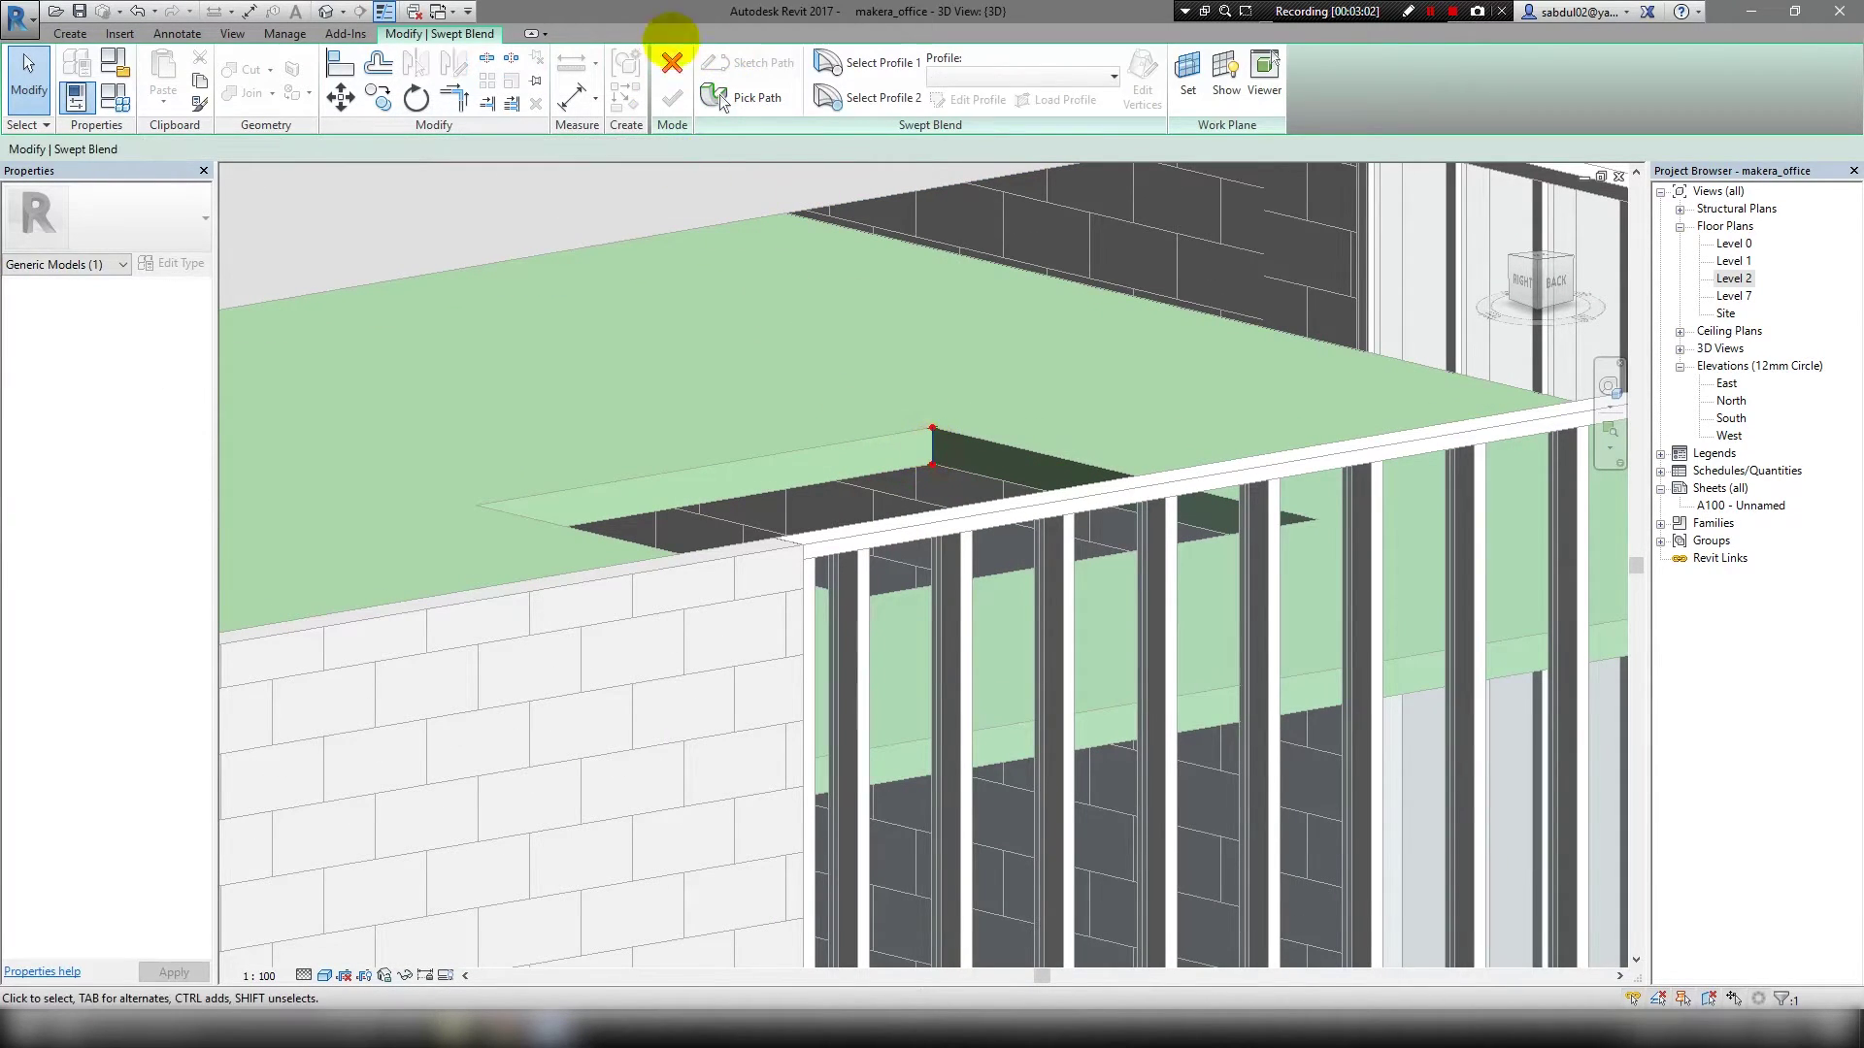
pyautogui.click(737, 97)
pyautogui.click(930, 427)
pyautogui.scroll(3, 934, 433)
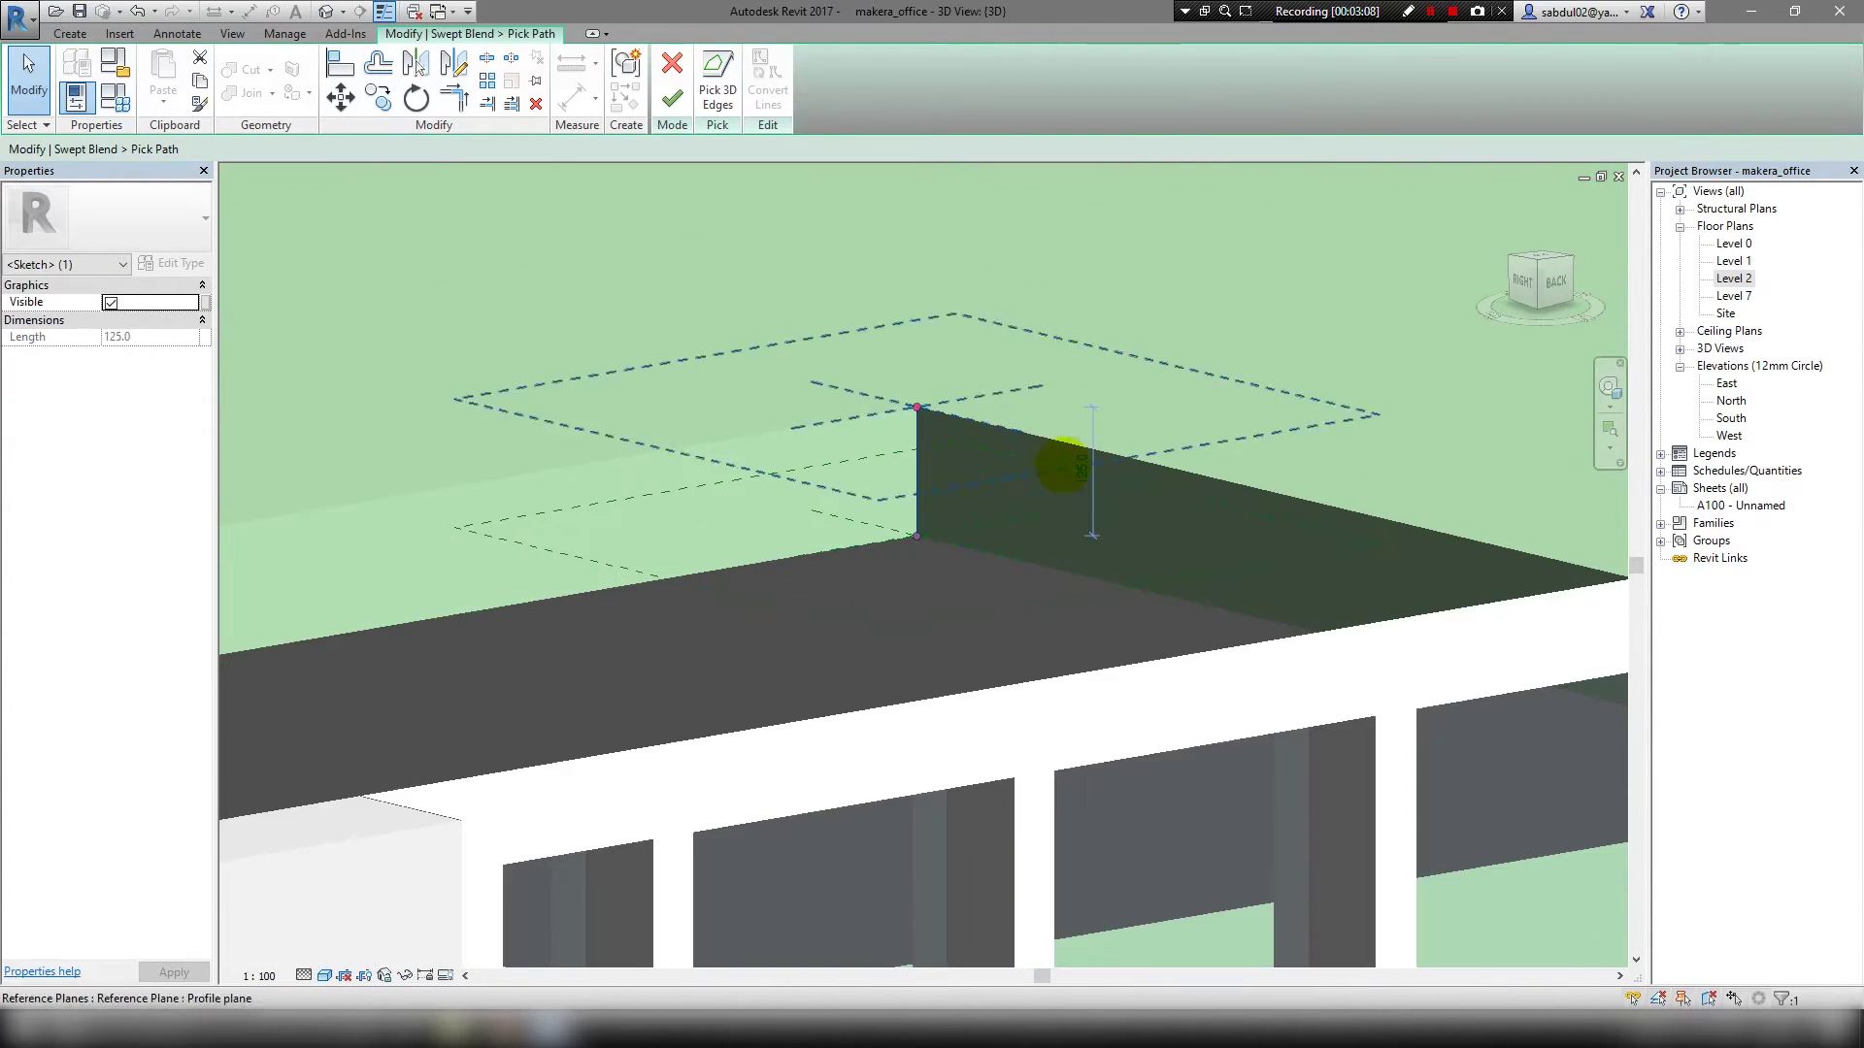
pyautogui.click(1082, 473)
pyautogui.scroll(-2, 890, 424)
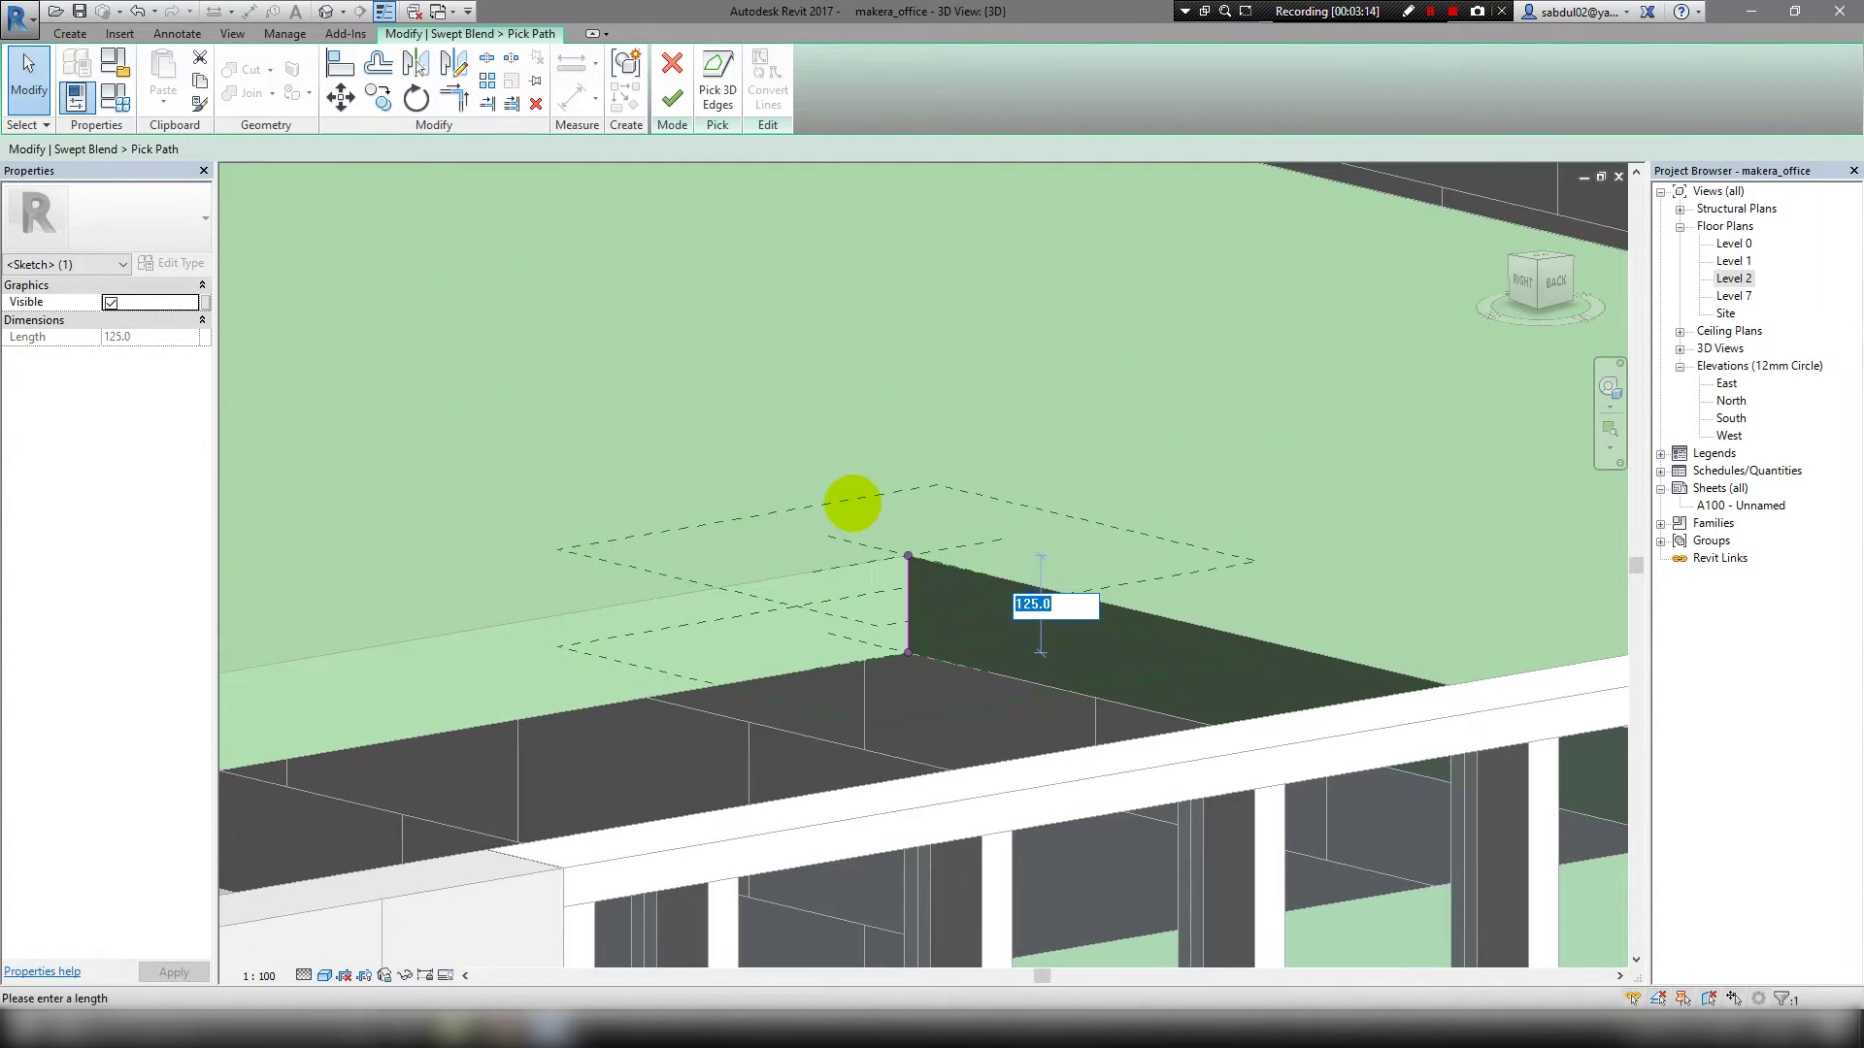
pyautogui.press('Return')
# In the Level 2 floor plan, select the profile reference plane.
pyautogui.scroll(-3, 998, 624)
pyautogui.moveTo(998, 624)
pyautogui.keyDown('shift'); pyautogui.mouseDown(button='middle')
pyautogui.moveTo(907, 533)
pyautogui.moveTo(965, 398)
pyautogui.moveTo(949, 366)
pyautogui.moveTo(806, 380)
pyautogui.moveTo(877, 404)
pyautogui.moveTo(1073, 262)
pyautogui.mouseUp(button='middle'); pyautogui.keyUp('shift')
pyautogui.scroll(2, 1010, 595)
pyautogui.doubleClick(1735, 277)
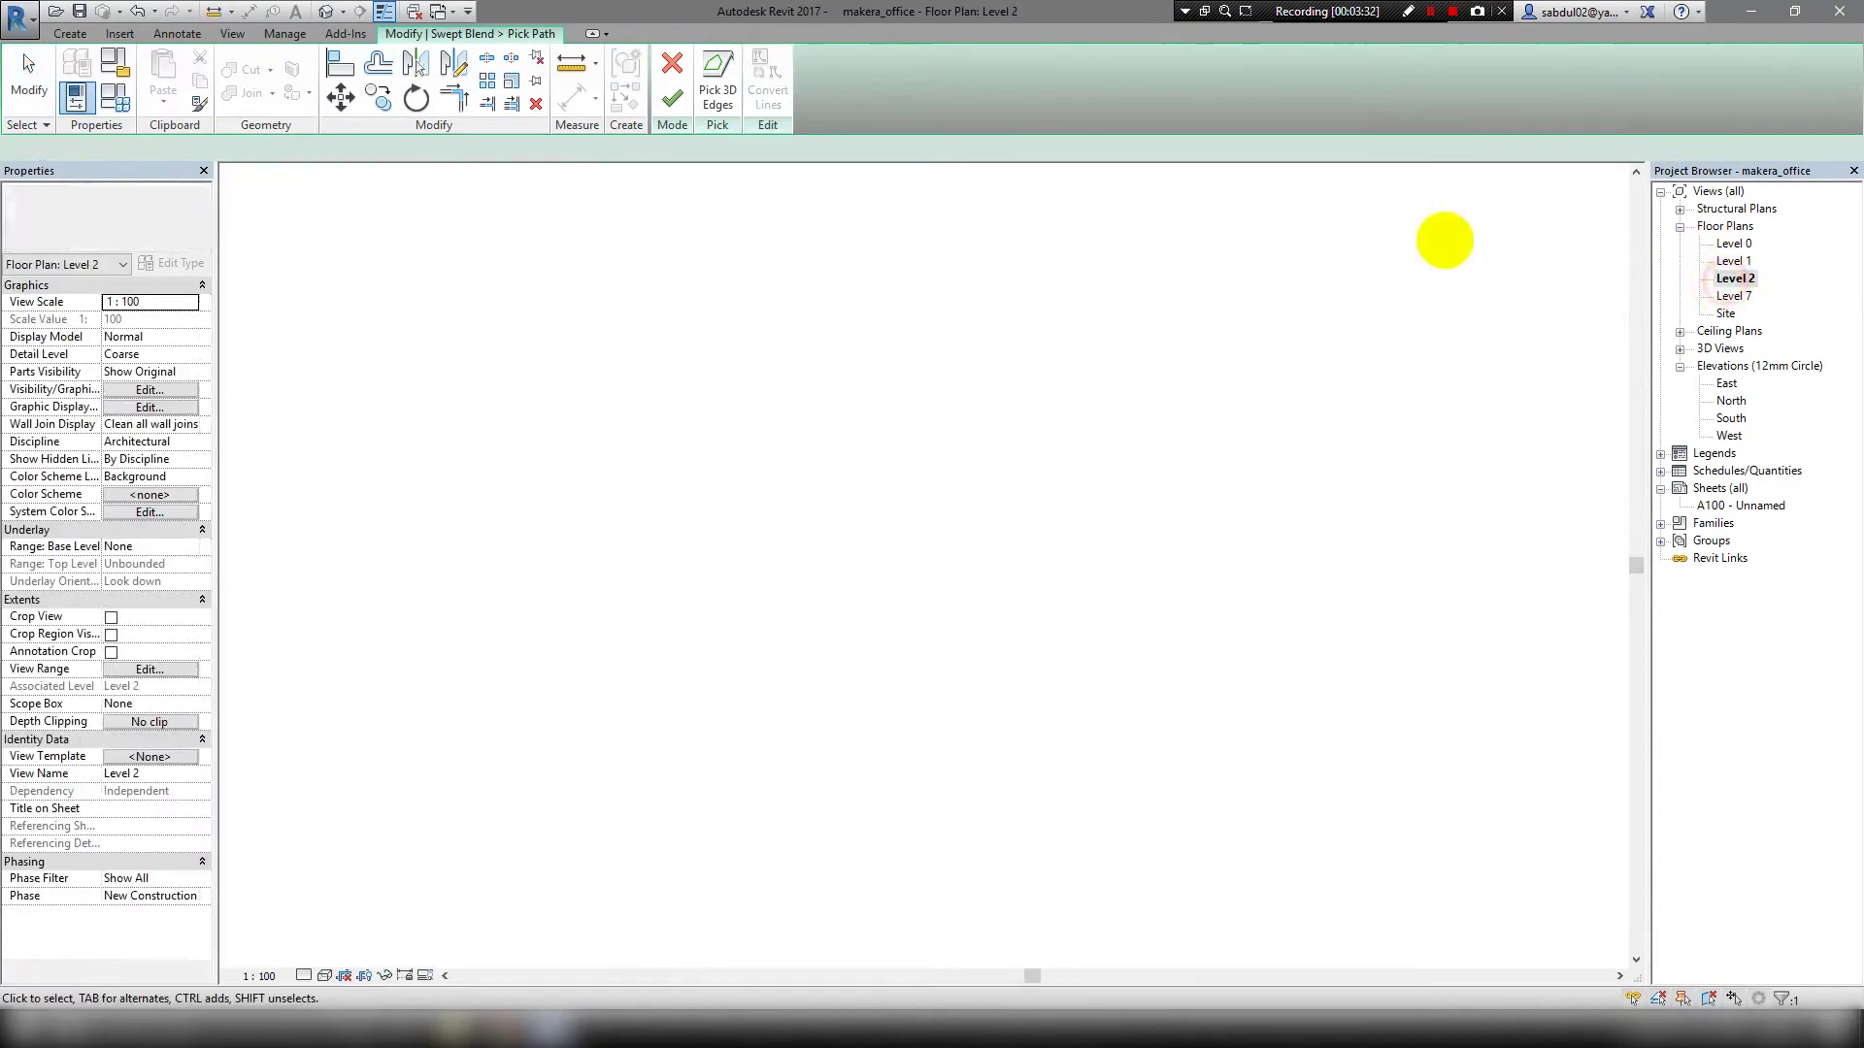
pyautogui.press('Escape')
pyautogui.press('Escape')
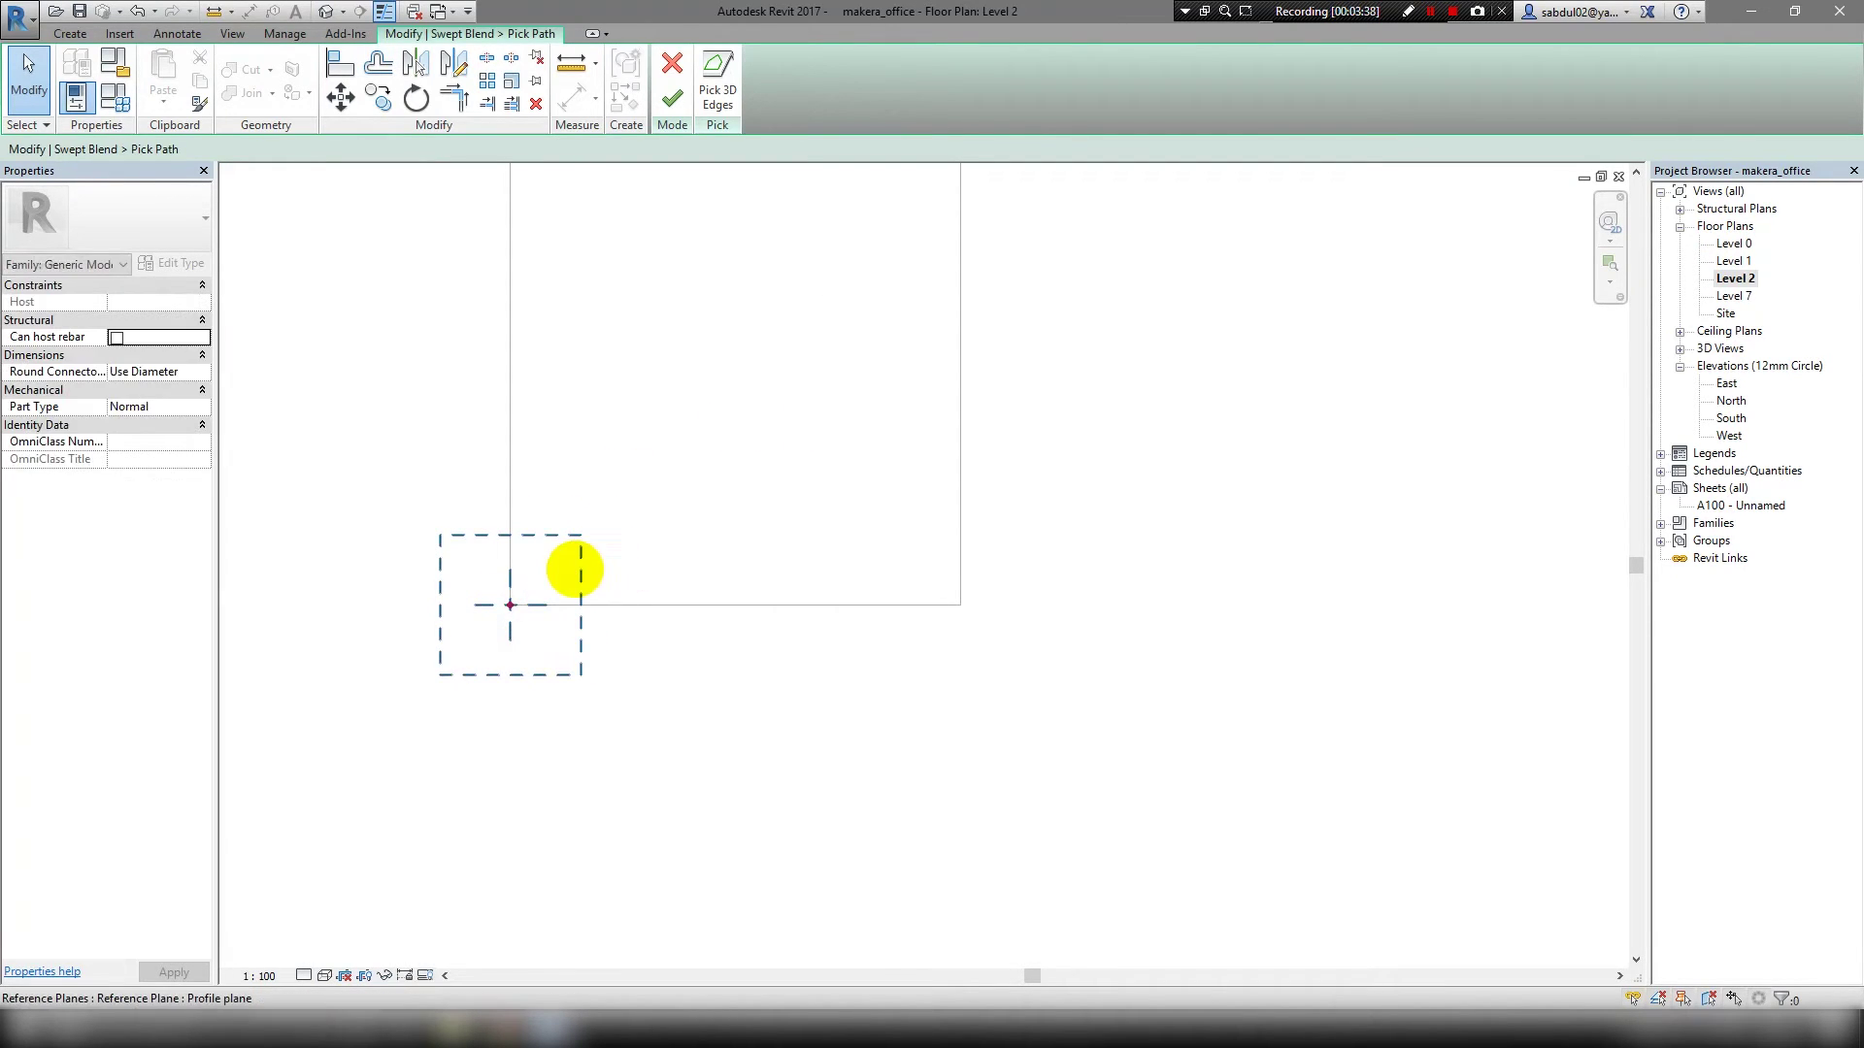
pyautogui.scroll(-2, 679, 573)
pyautogui.click(667, 536)
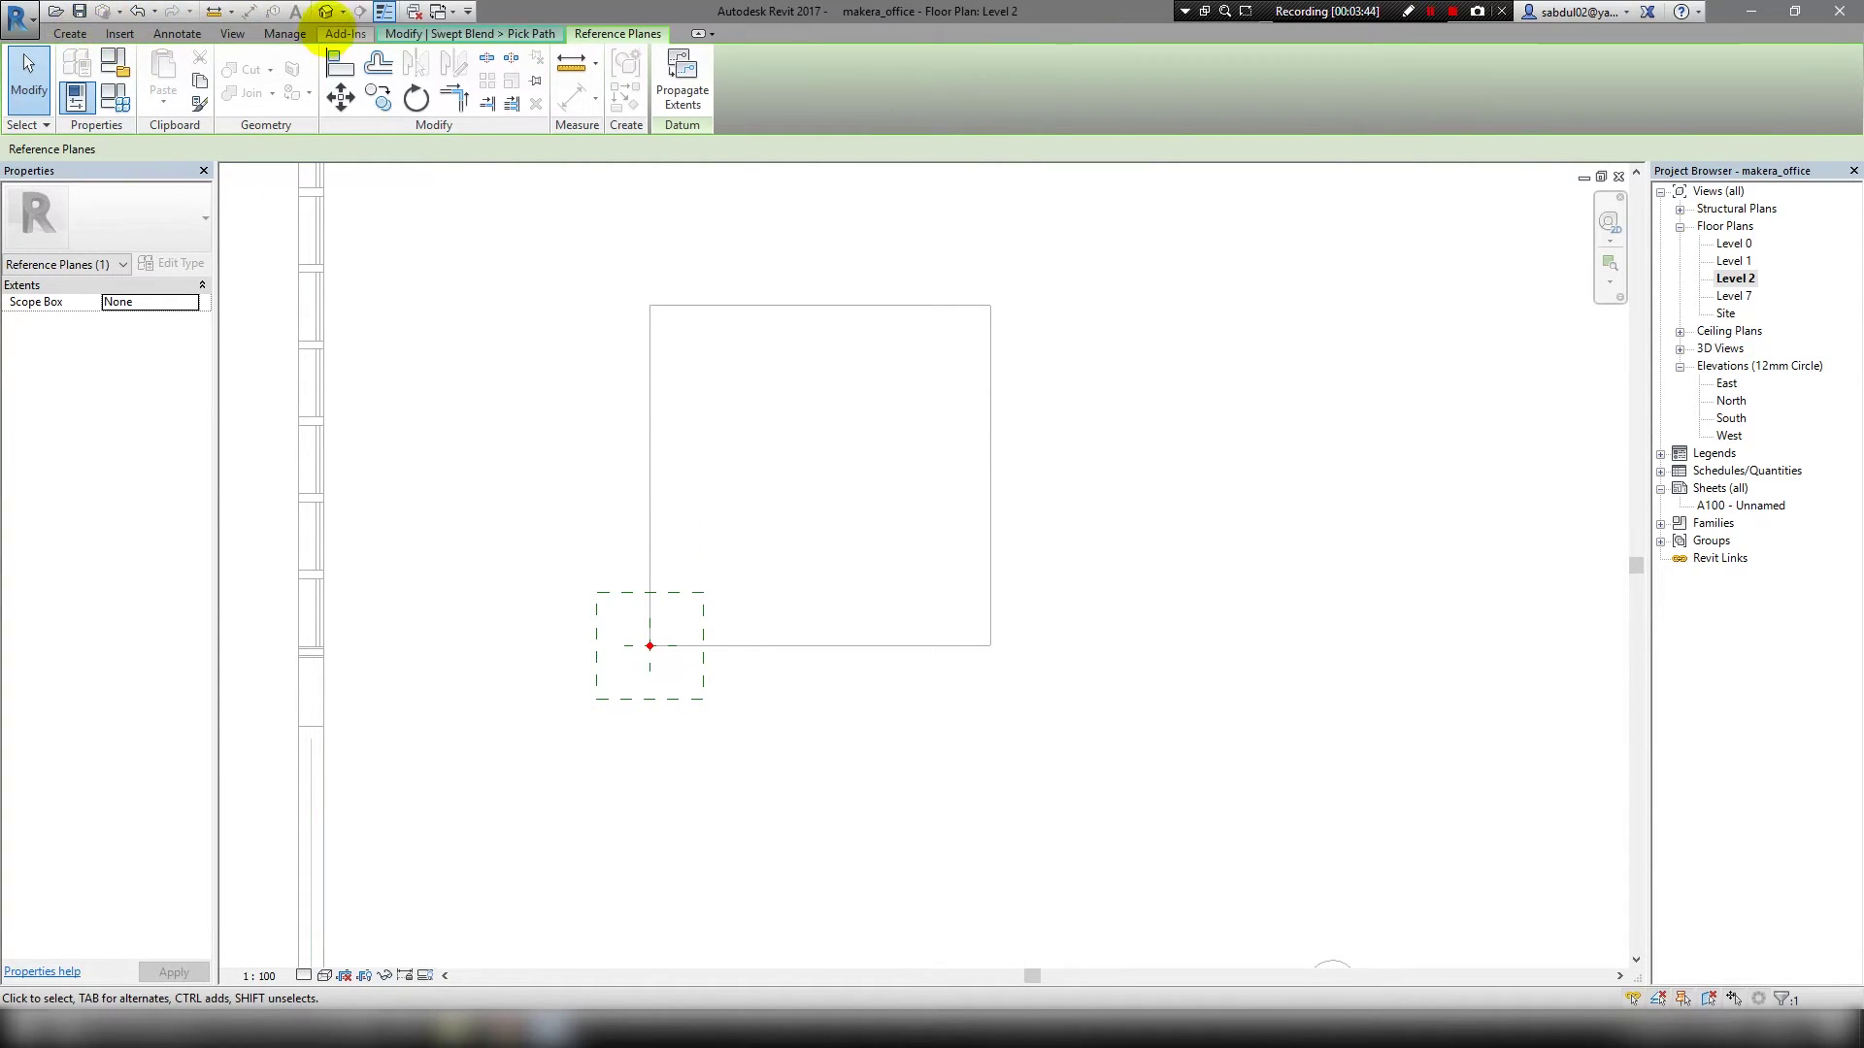
# Back in 3D, finish the vertical sweep path and select Profile 1.
pyautogui.click(326, 11)
pyautogui.moveTo(932, 611)
pyautogui.keyDown('shift'); pyautogui.mouseDown(button='middle')
pyautogui.moveTo(1074, 508)
pyautogui.moveTo(969, 566)
pyautogui.moveTo(696, 219)
pyautogui.mouseUp(button='middle'); pyautogui.keyUp('shift')
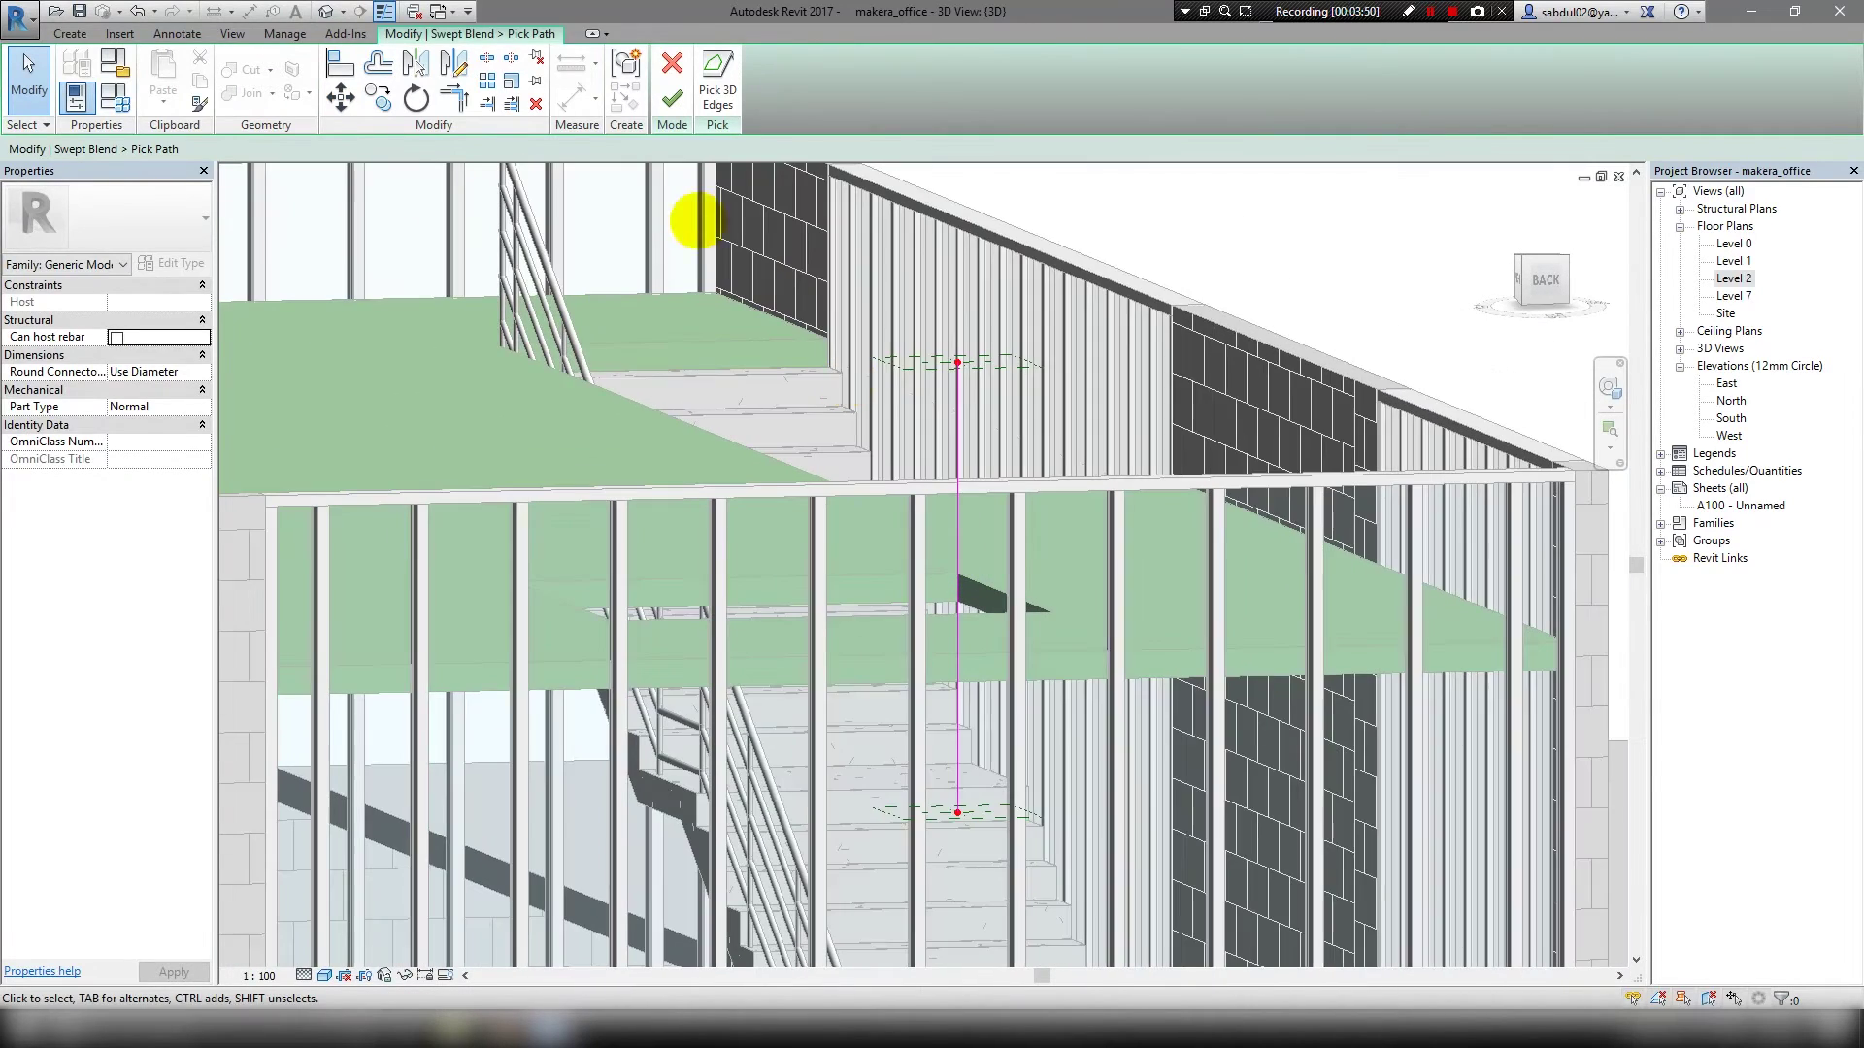
pyautogui.click(671, 97)
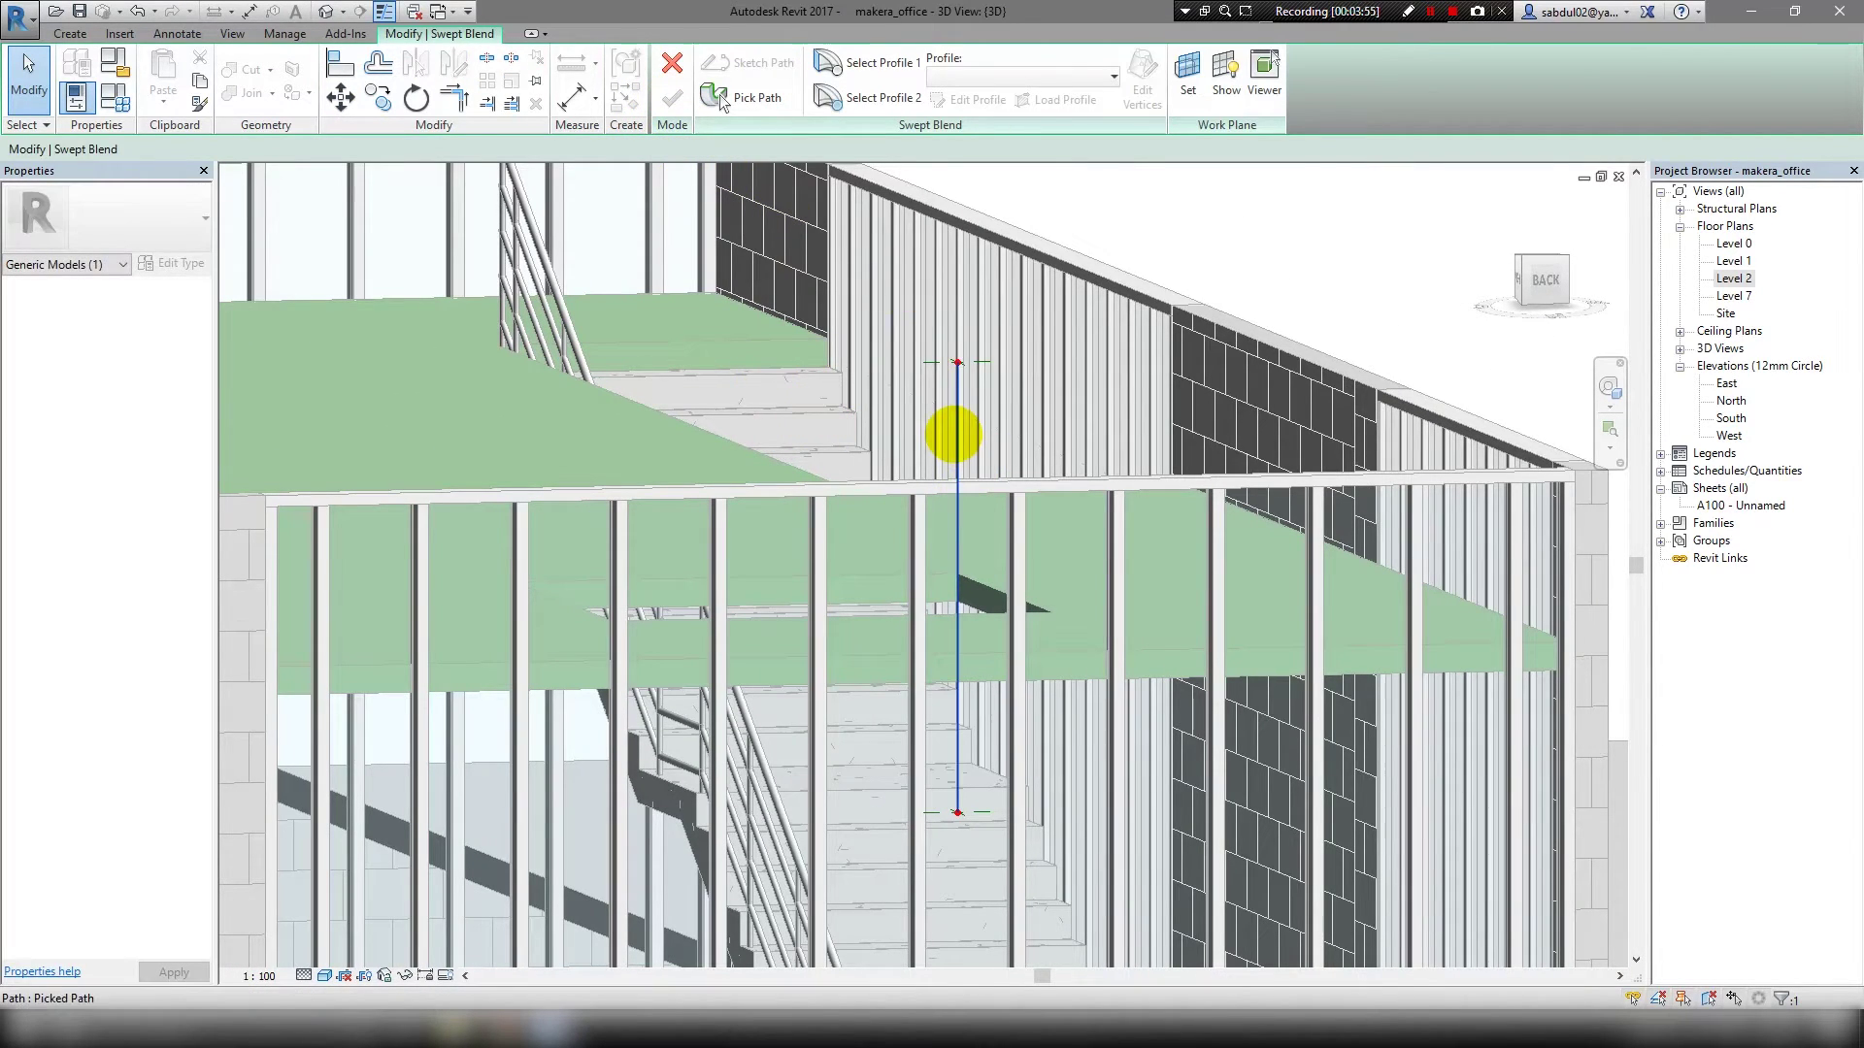
pyautogui.click(876, 63)
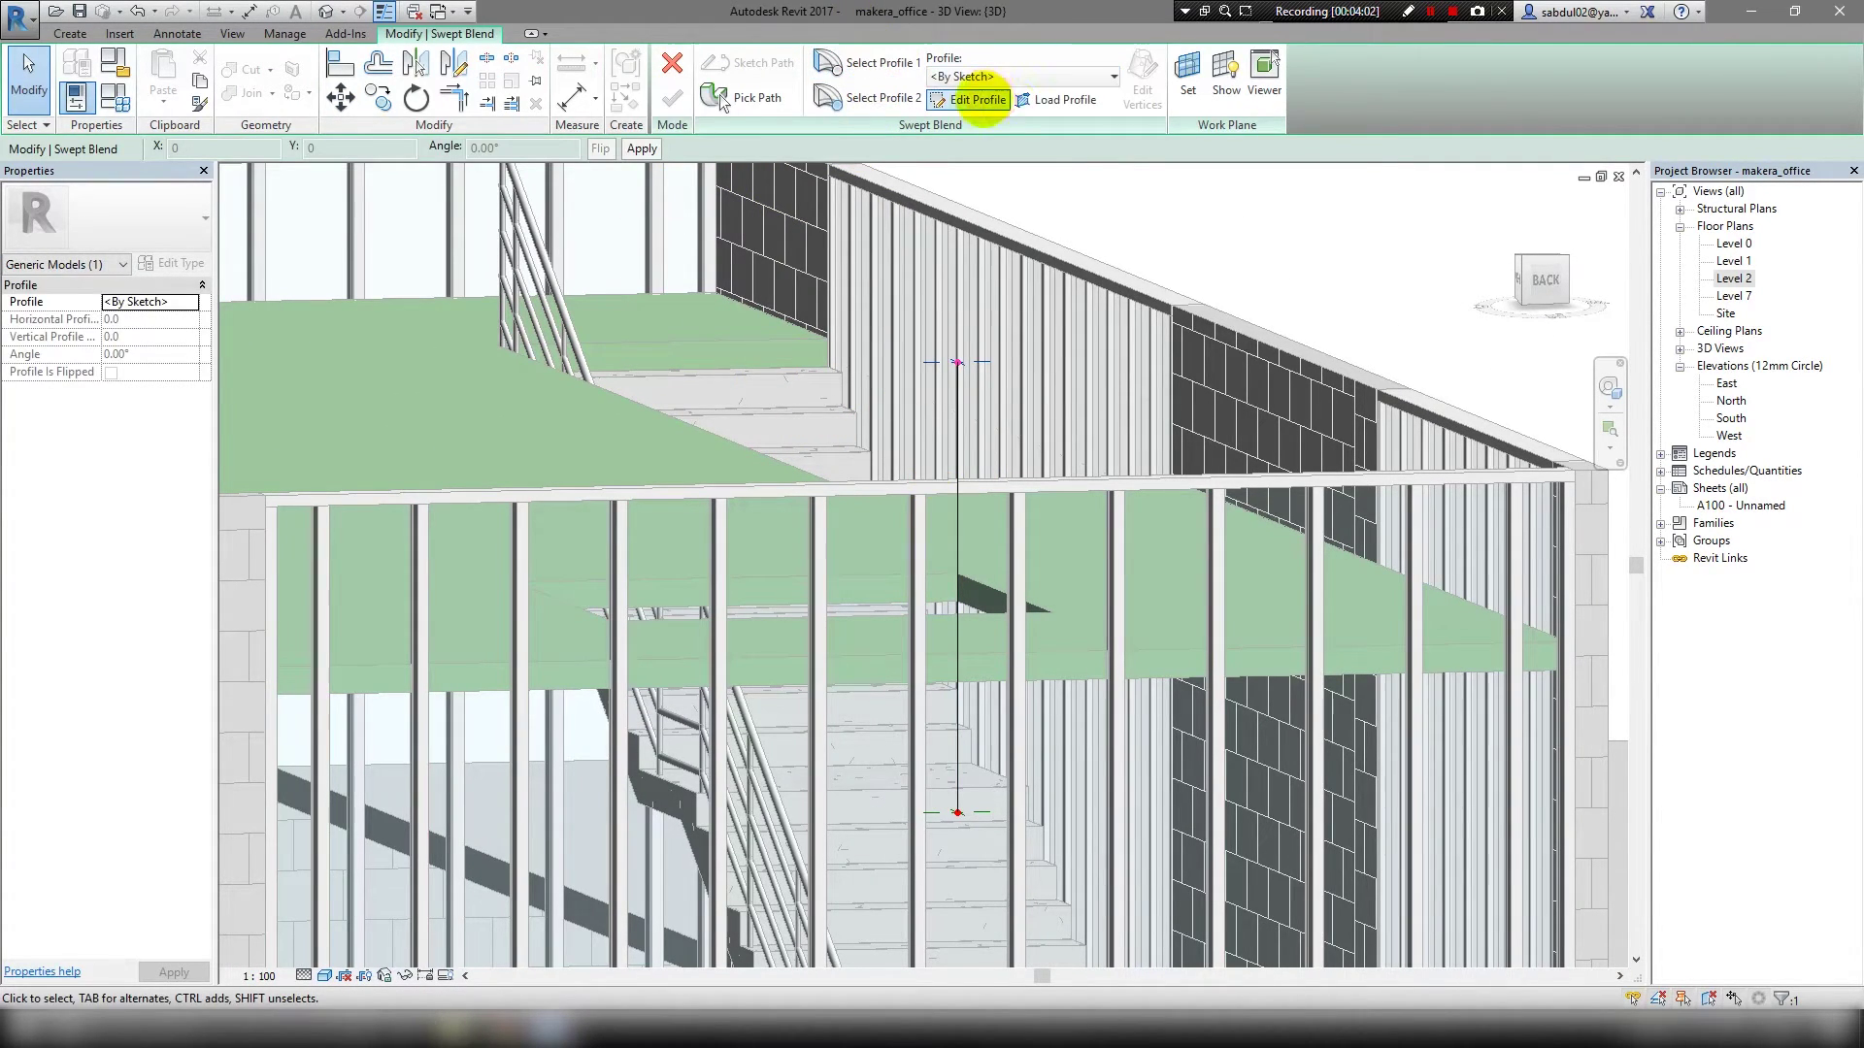
# In the Level 2 plan, draw the 1500-square first profile as a -250 offset rectangle.
pyautogui.click(968, 100)
pyautogui.doubleClick(1733, 278)
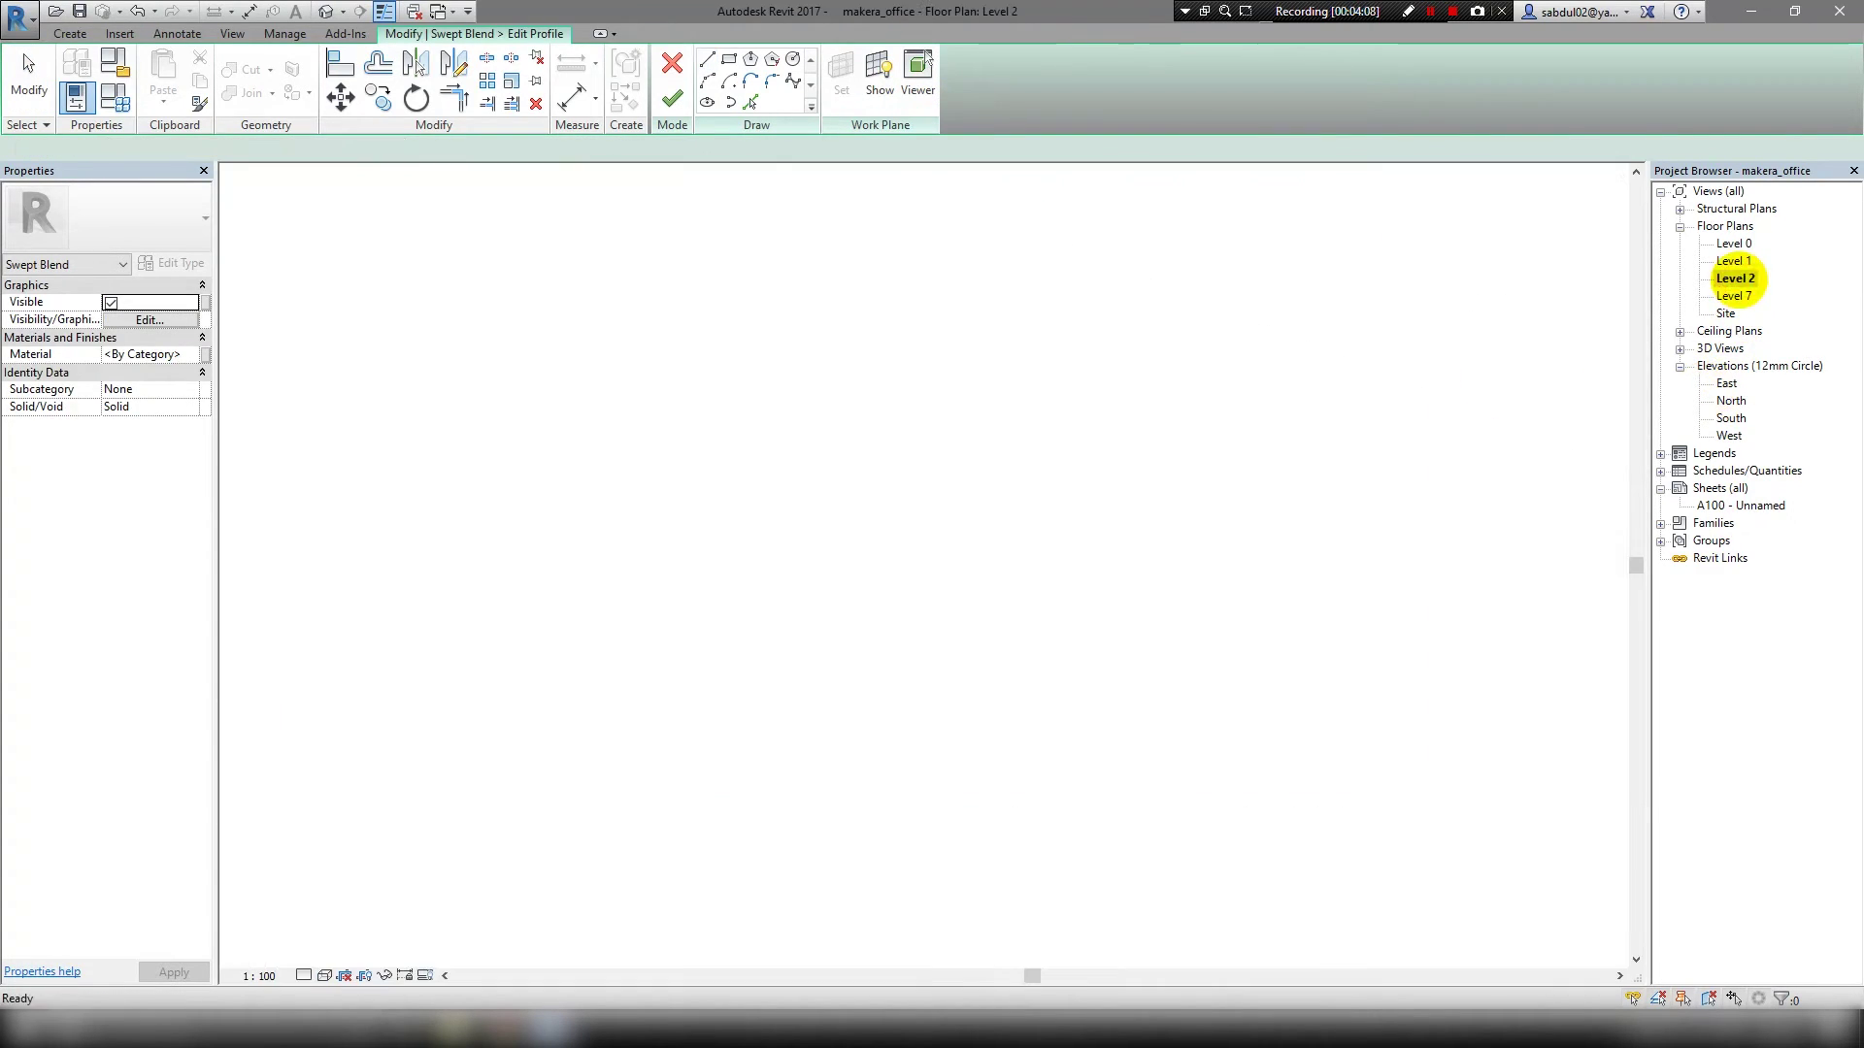
pyautogui.click(728, 60)
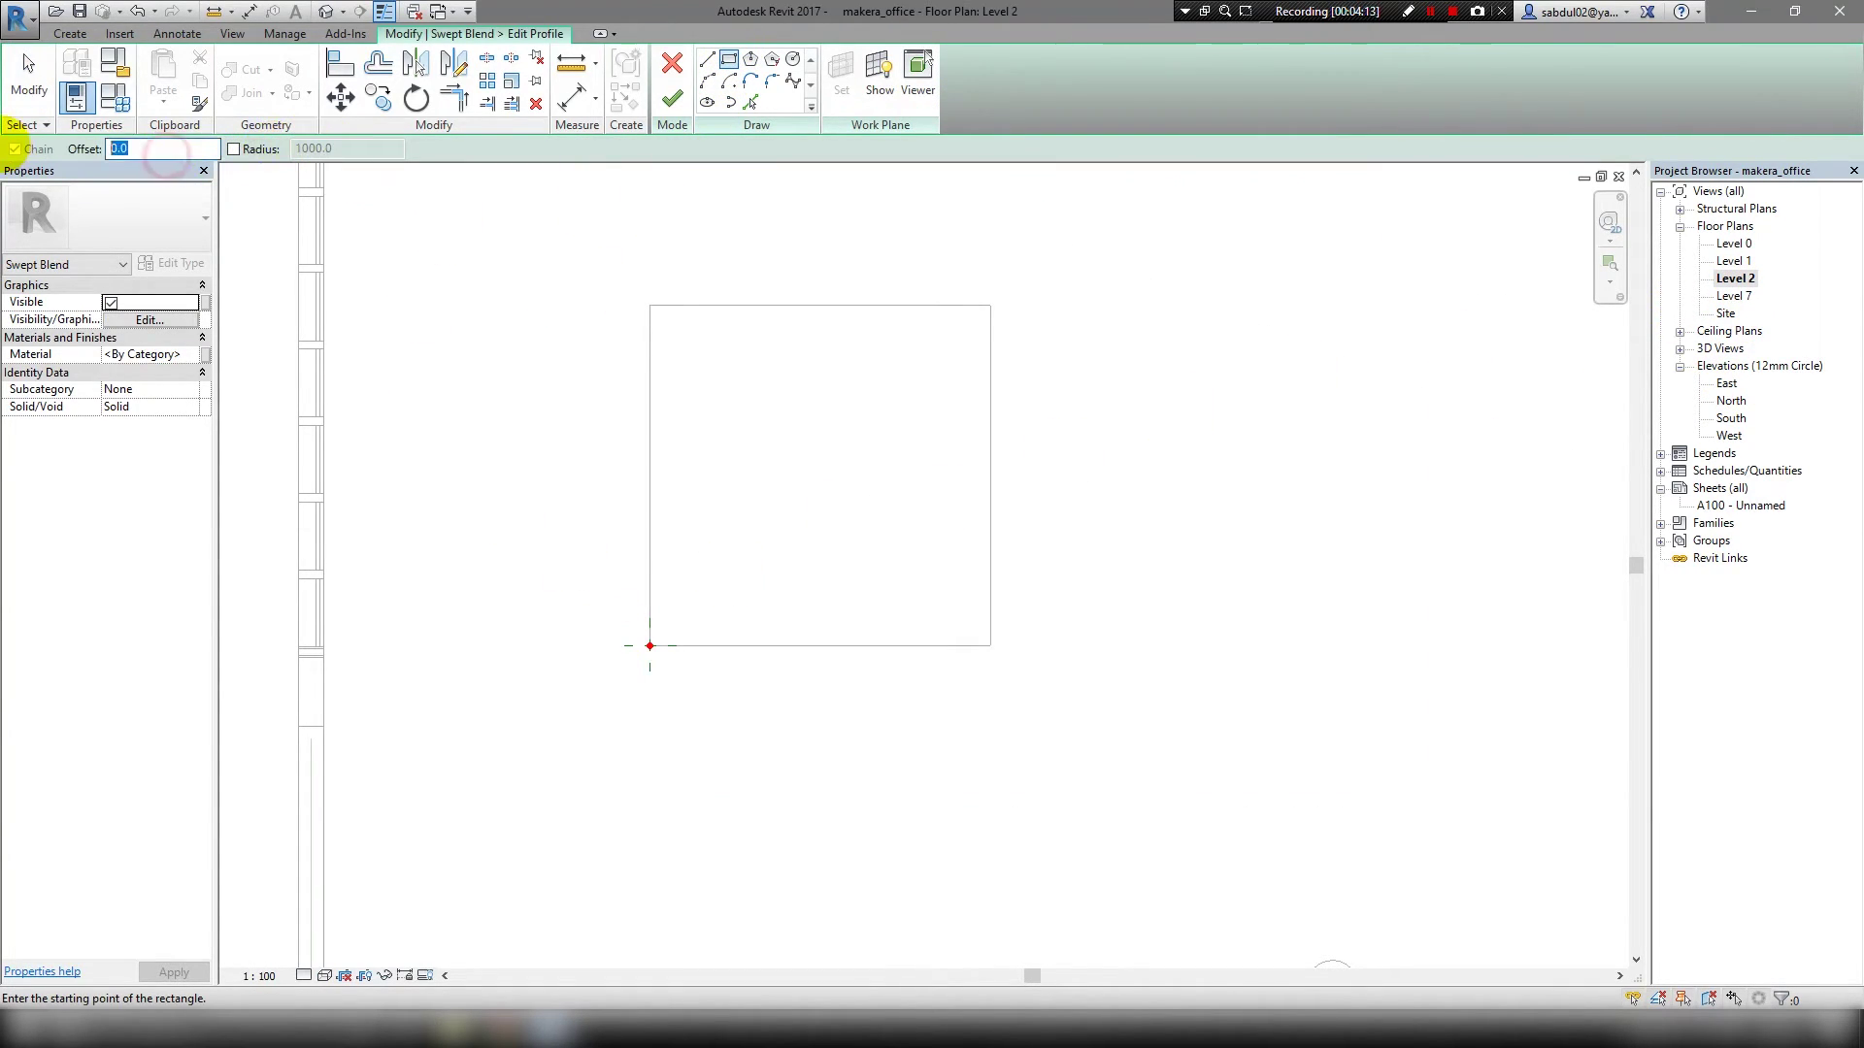
pyautogui.write('500')
pyautogui.click(649, 632)
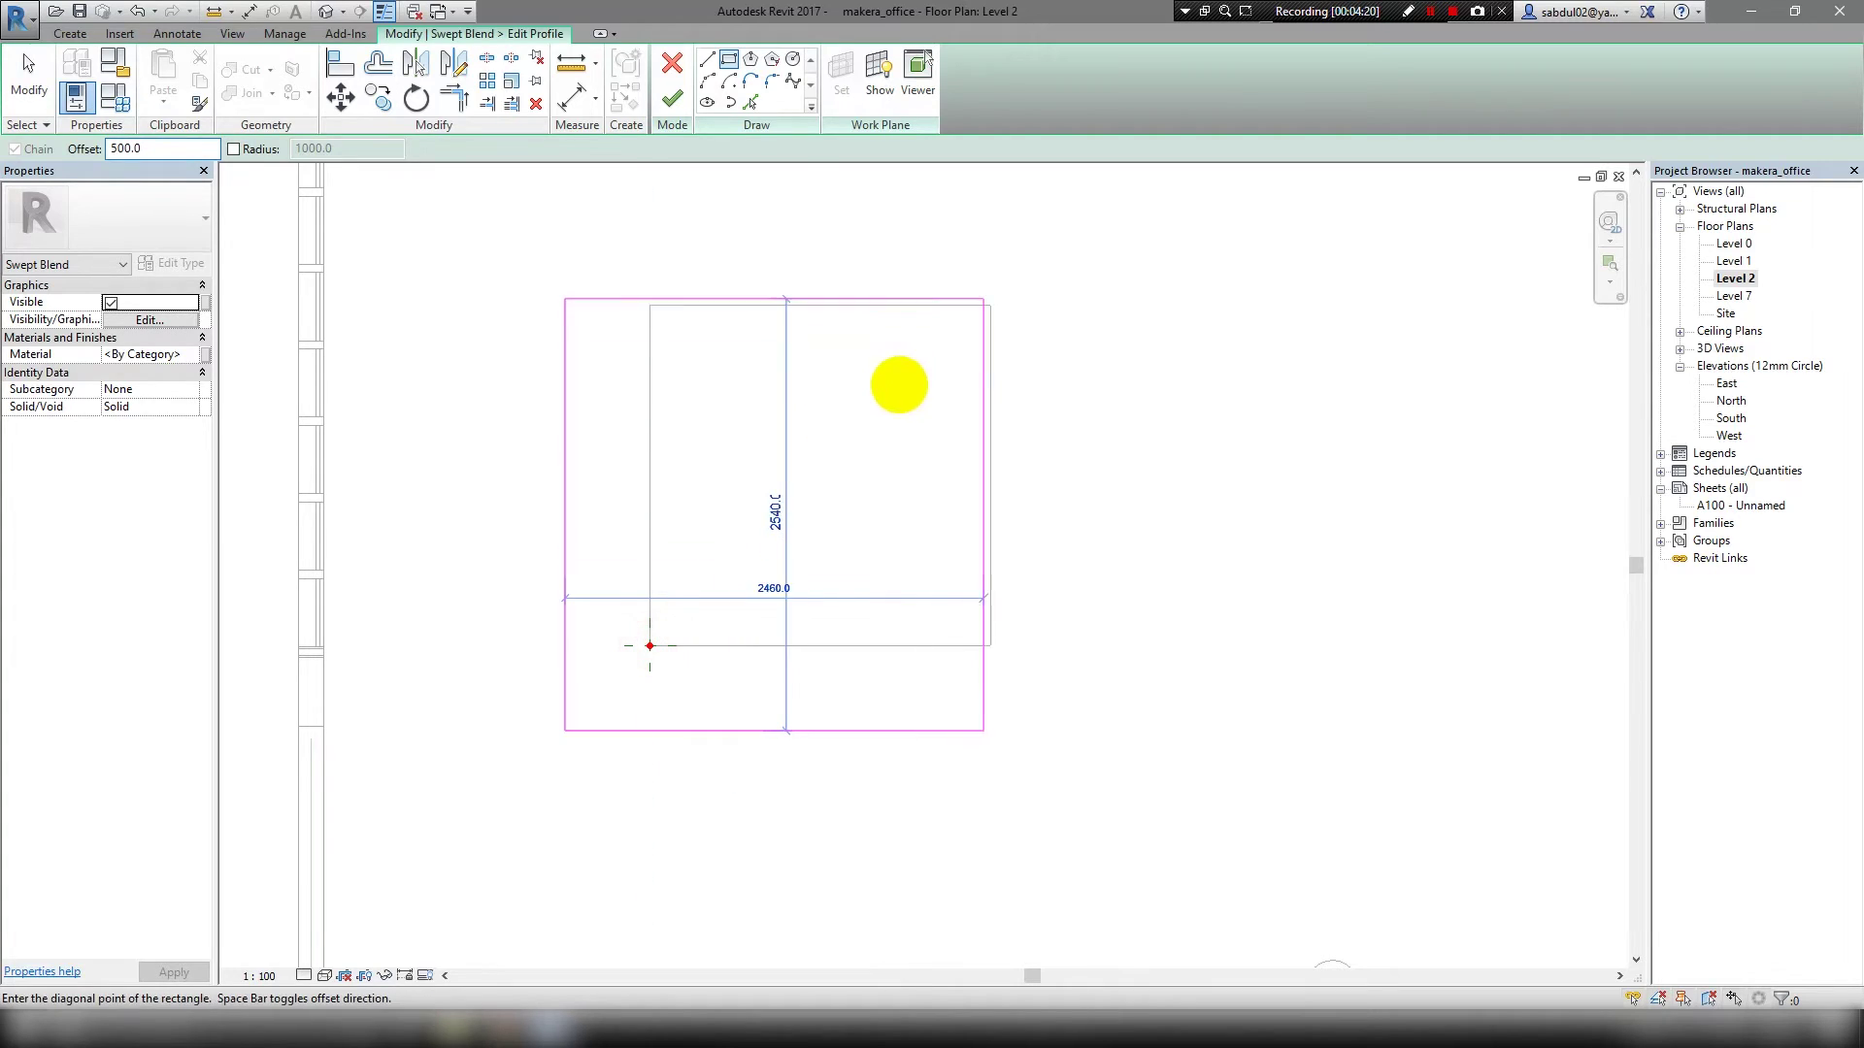
pyautogui.click(113, 151)
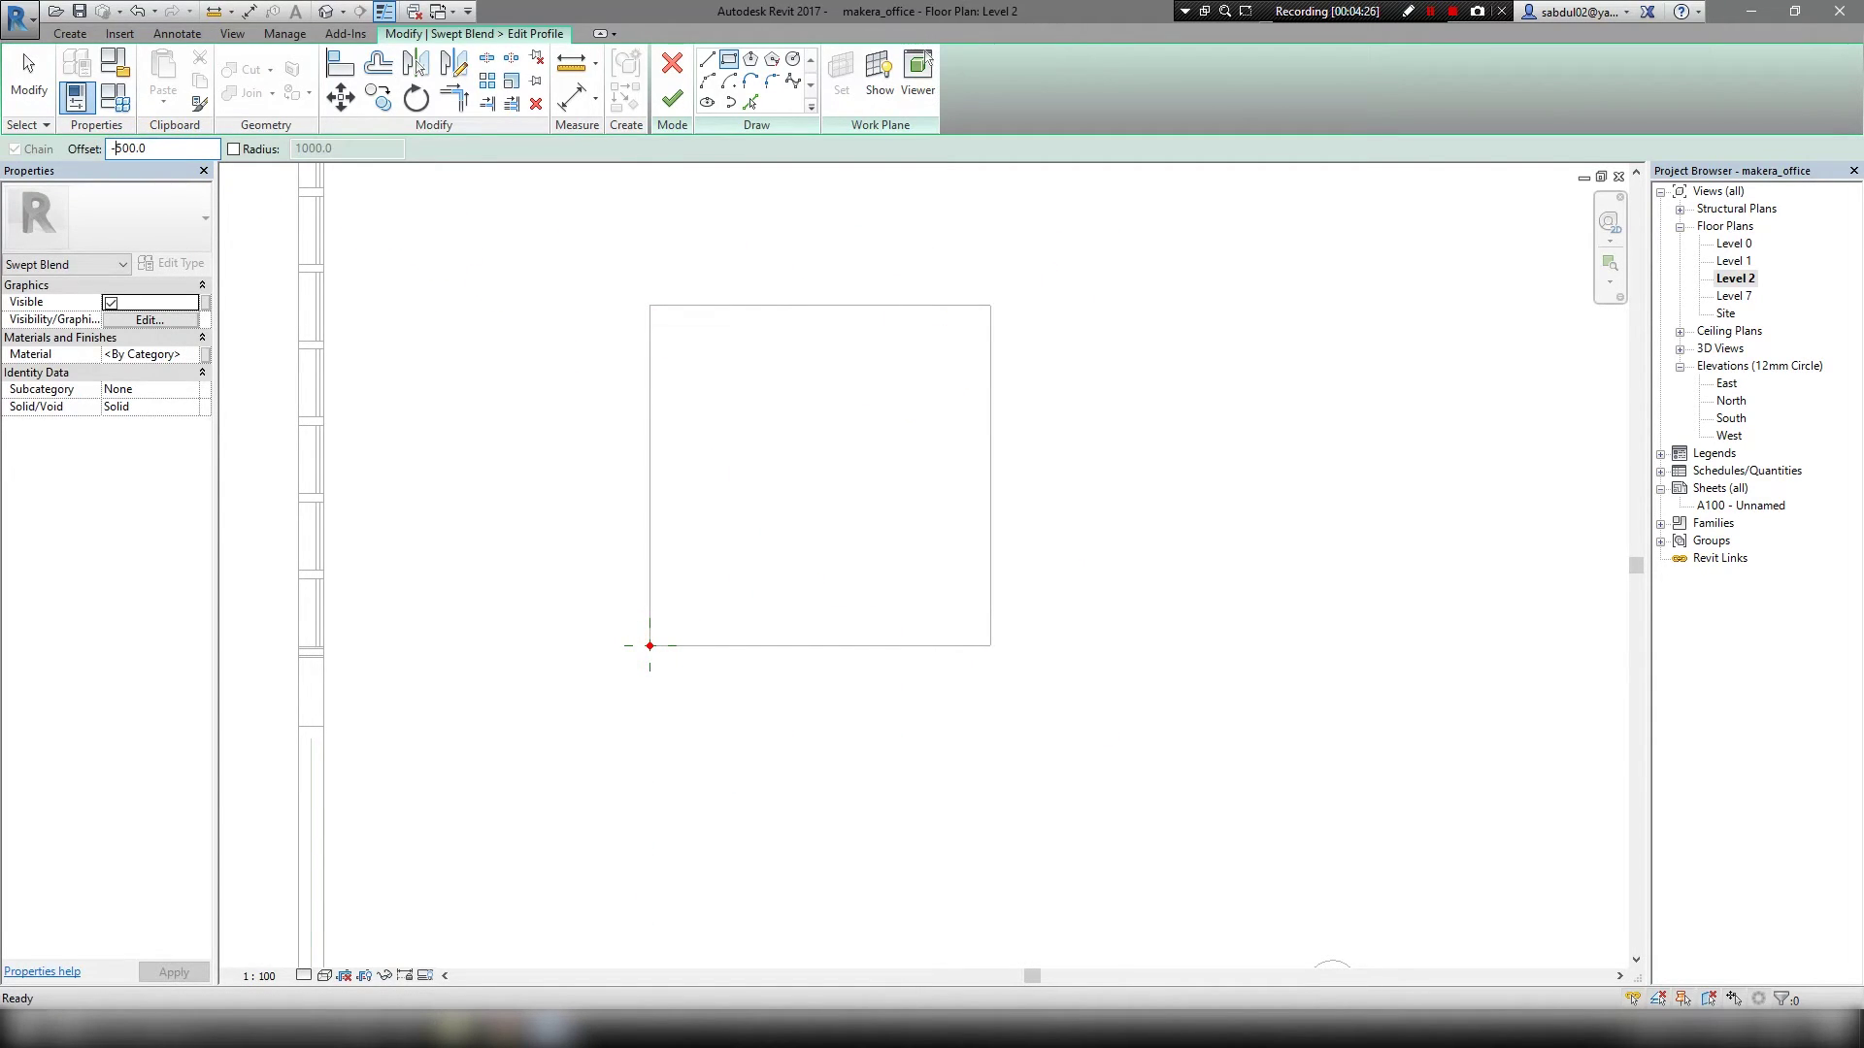
pyautogui.click(649, 646)
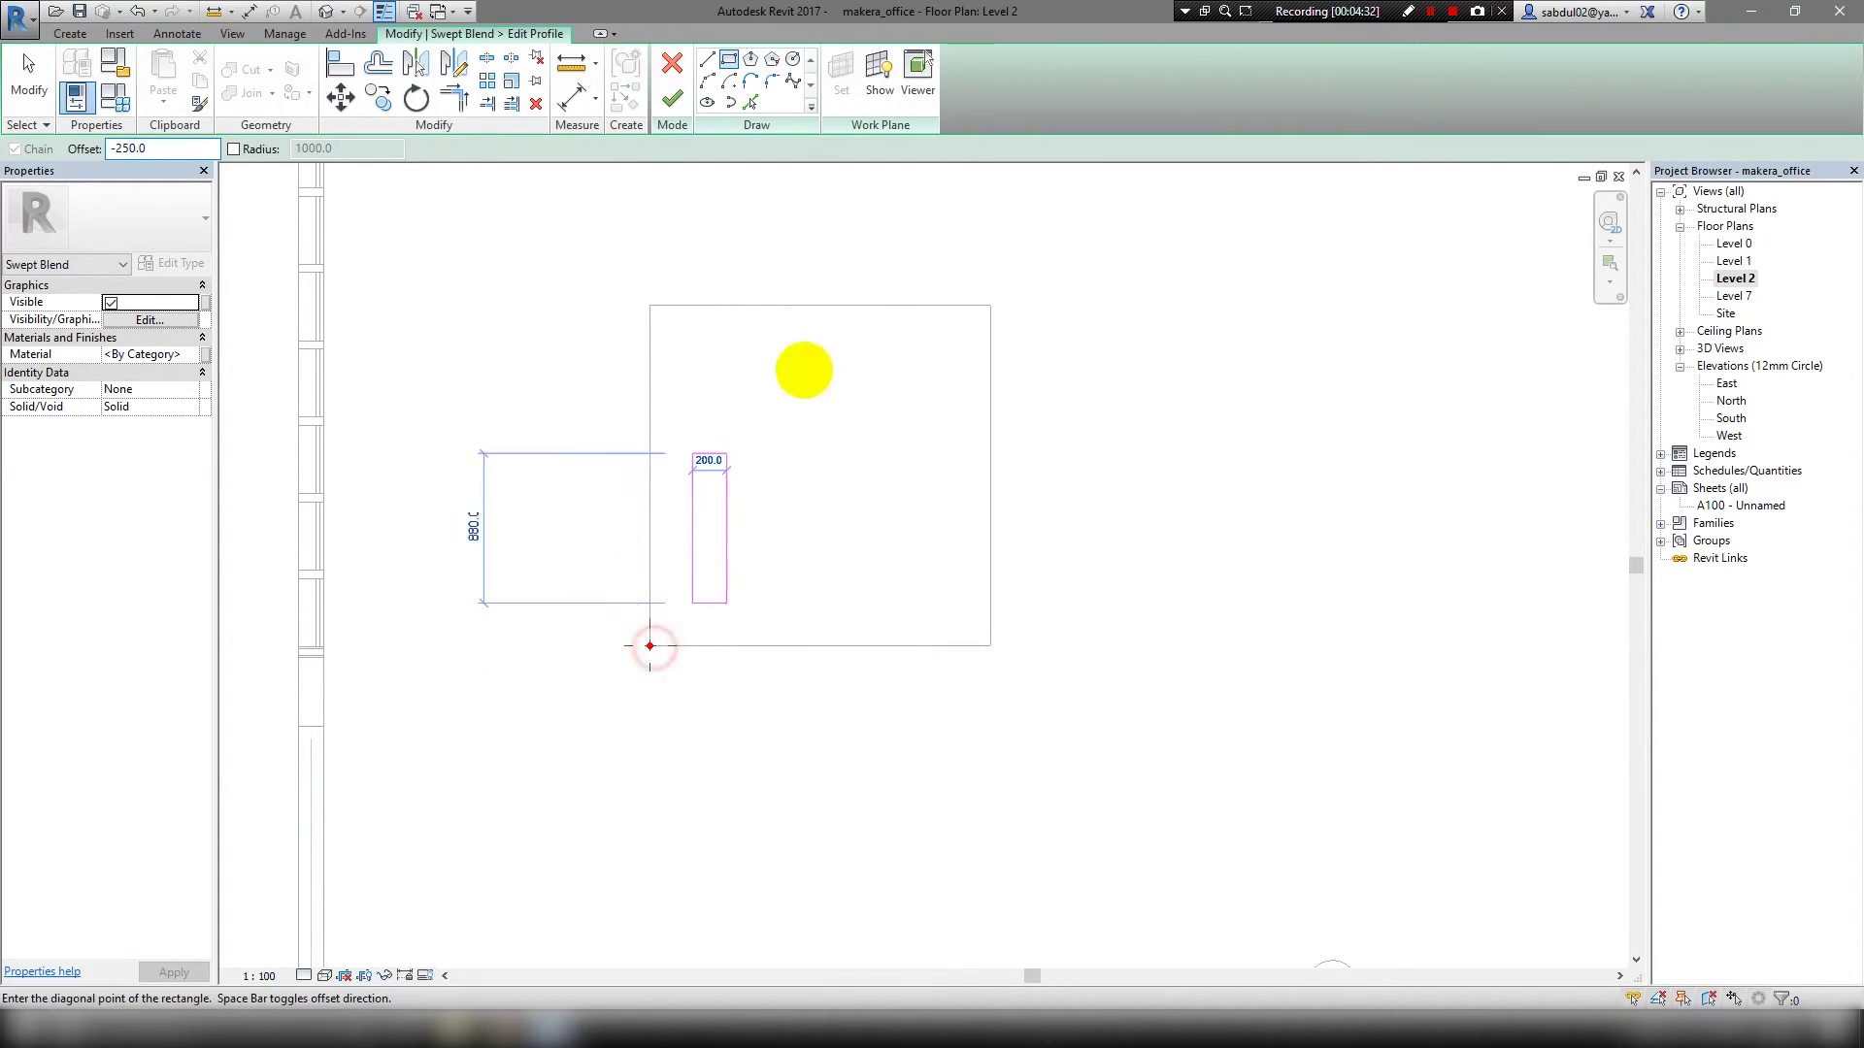
pyautogui.click(988, 306)
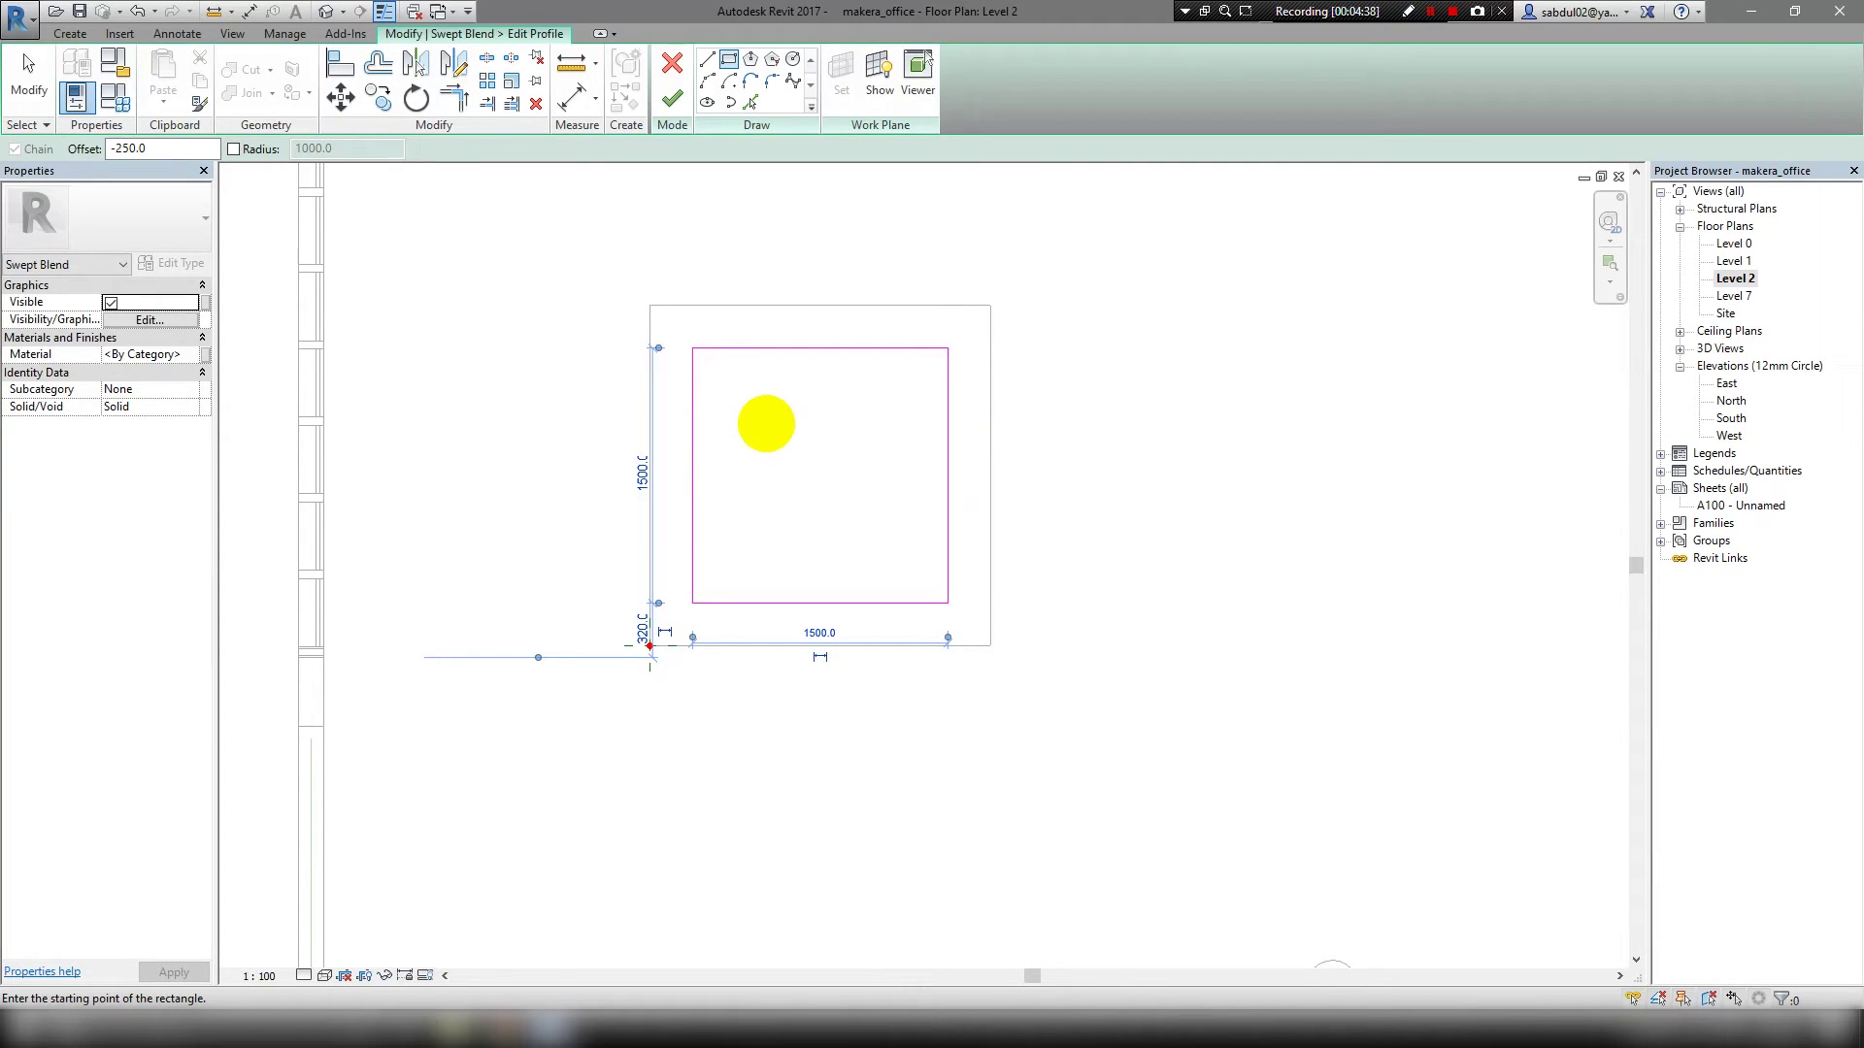
# Remove the extra offset loop from Profile 1 so it has a single loop, and finish it.
pyautogui.press('o')
pyautogui.press('f')
pyautogui.click(783, 351)
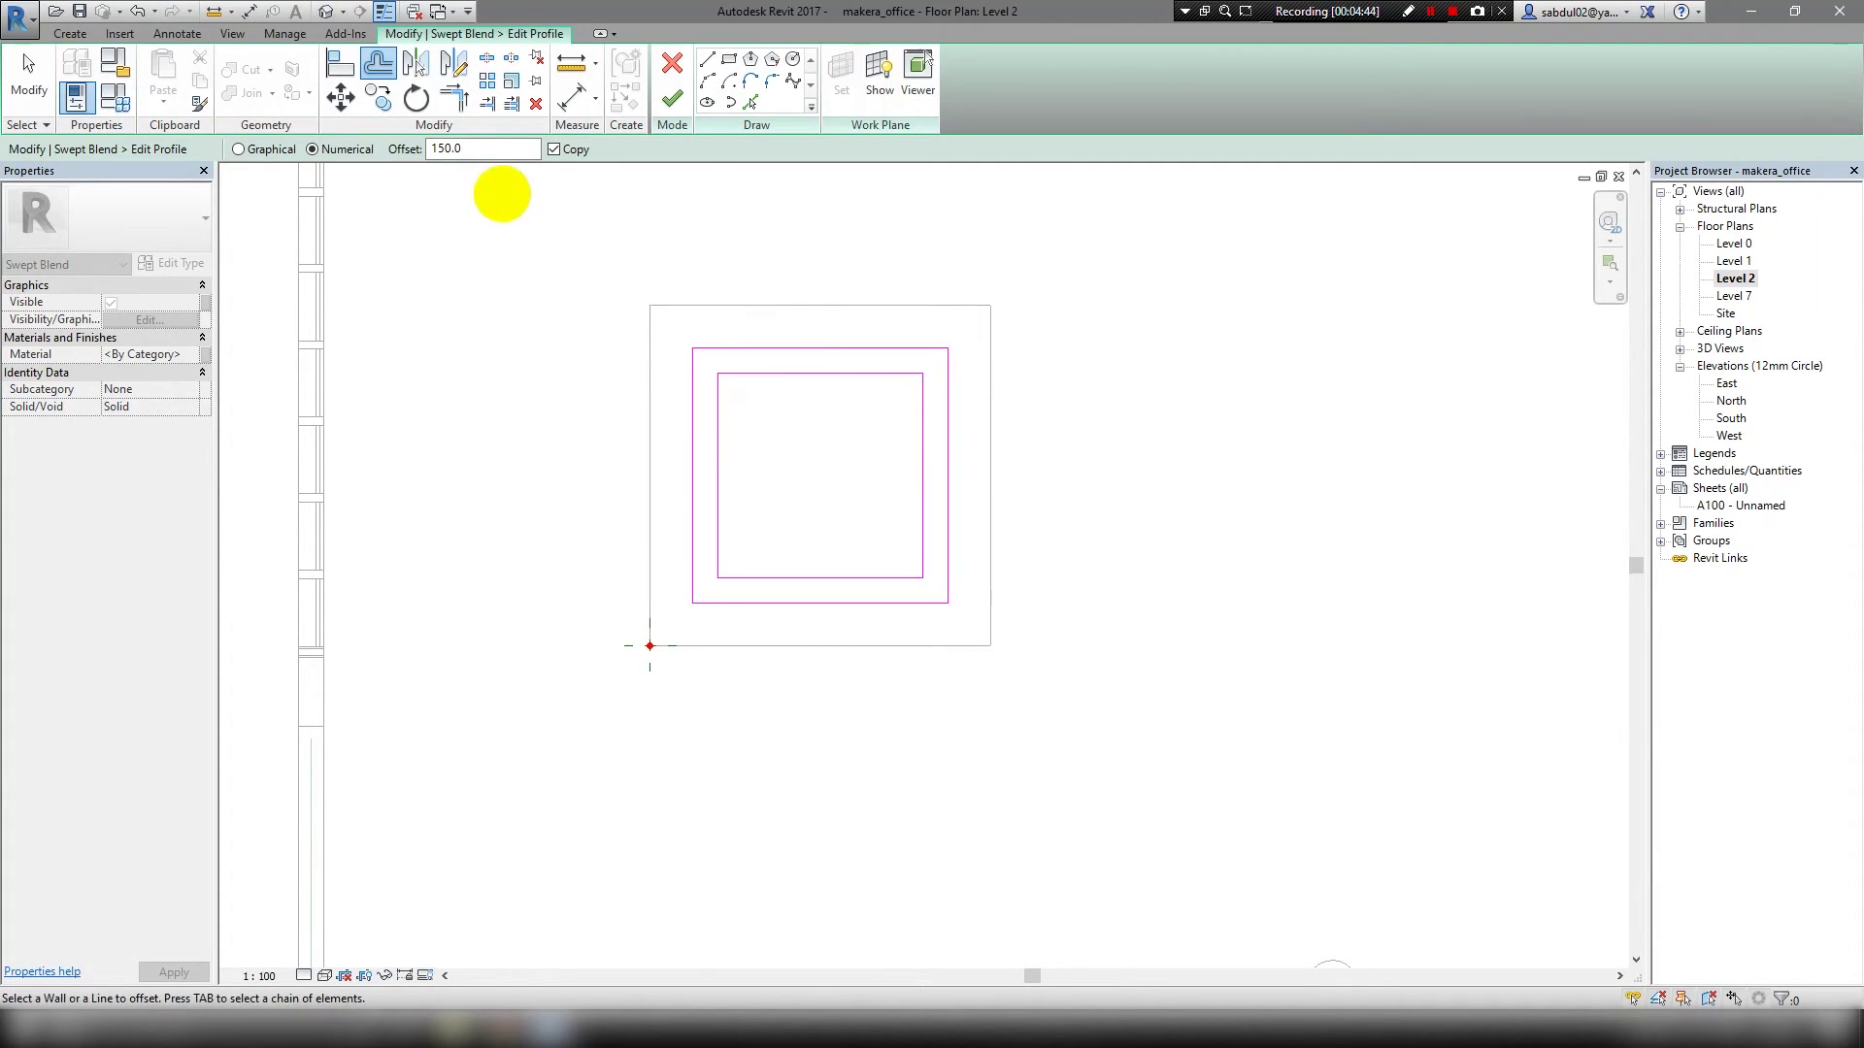
pyautogui.click(672, 98)
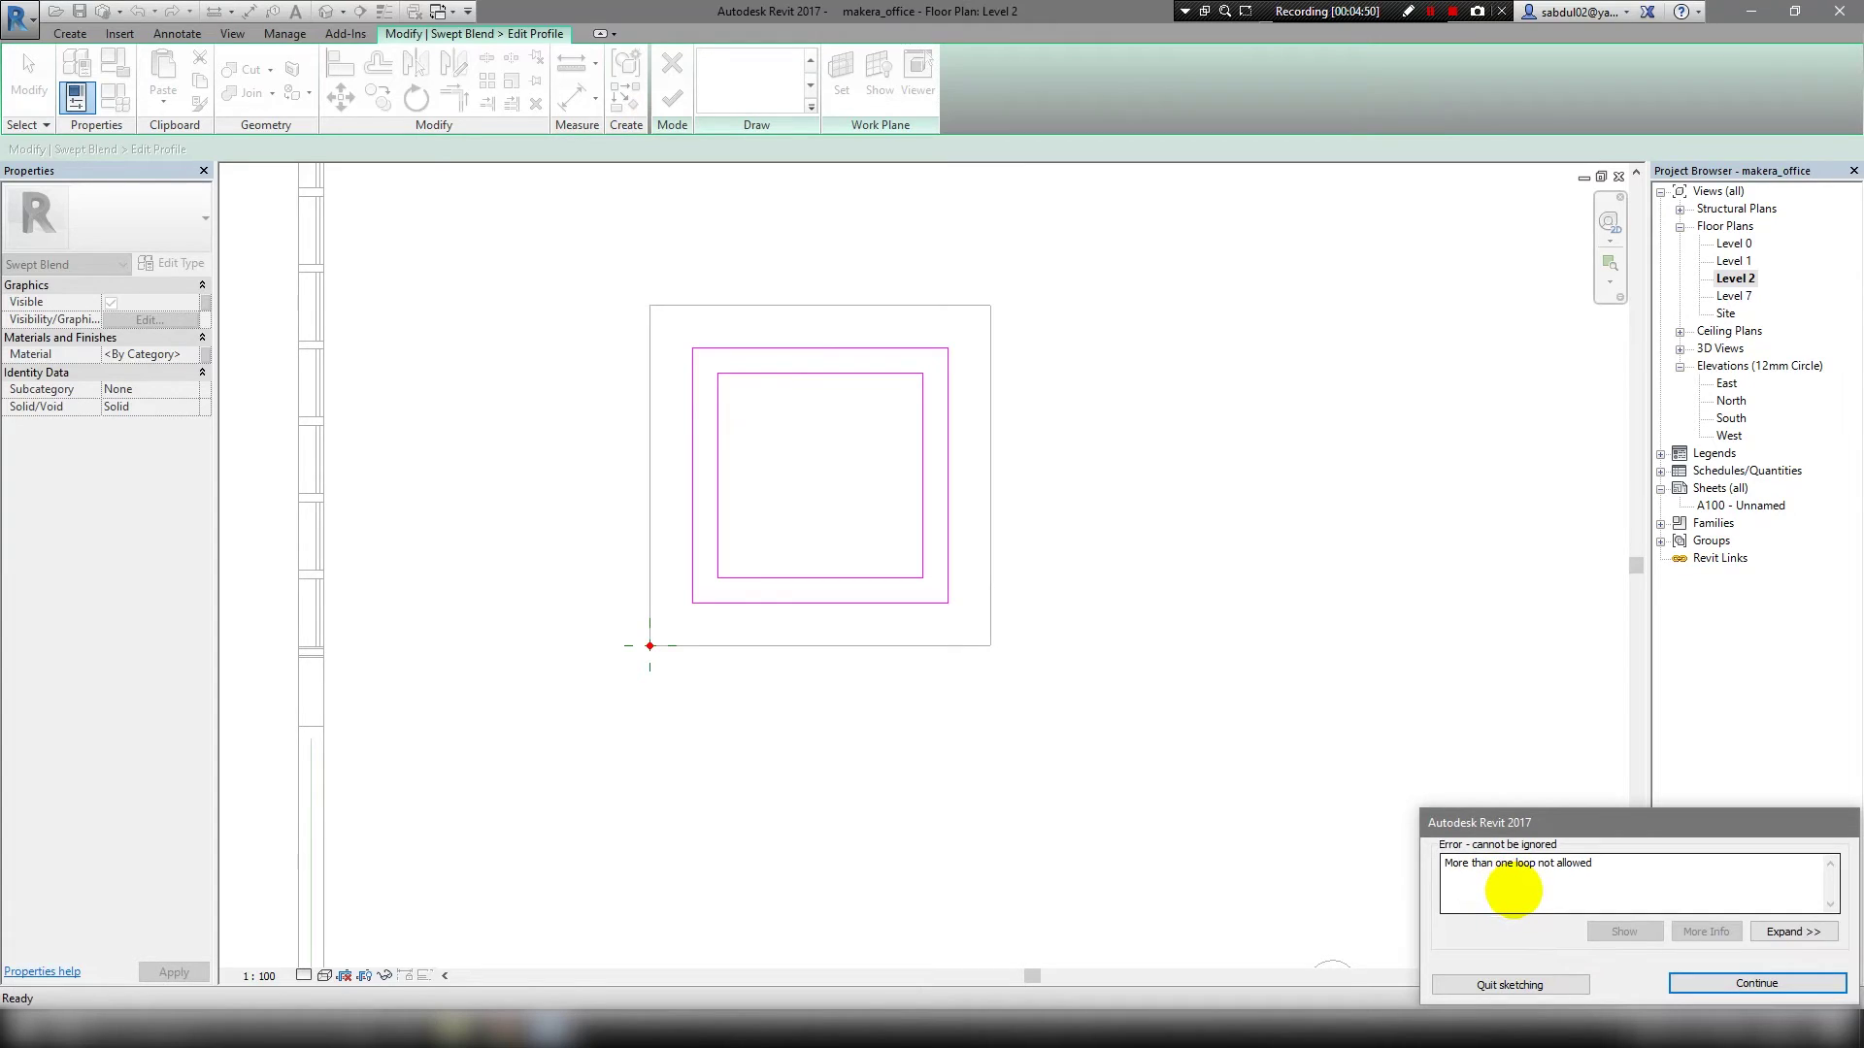
pyautogui.click(1719, 983)
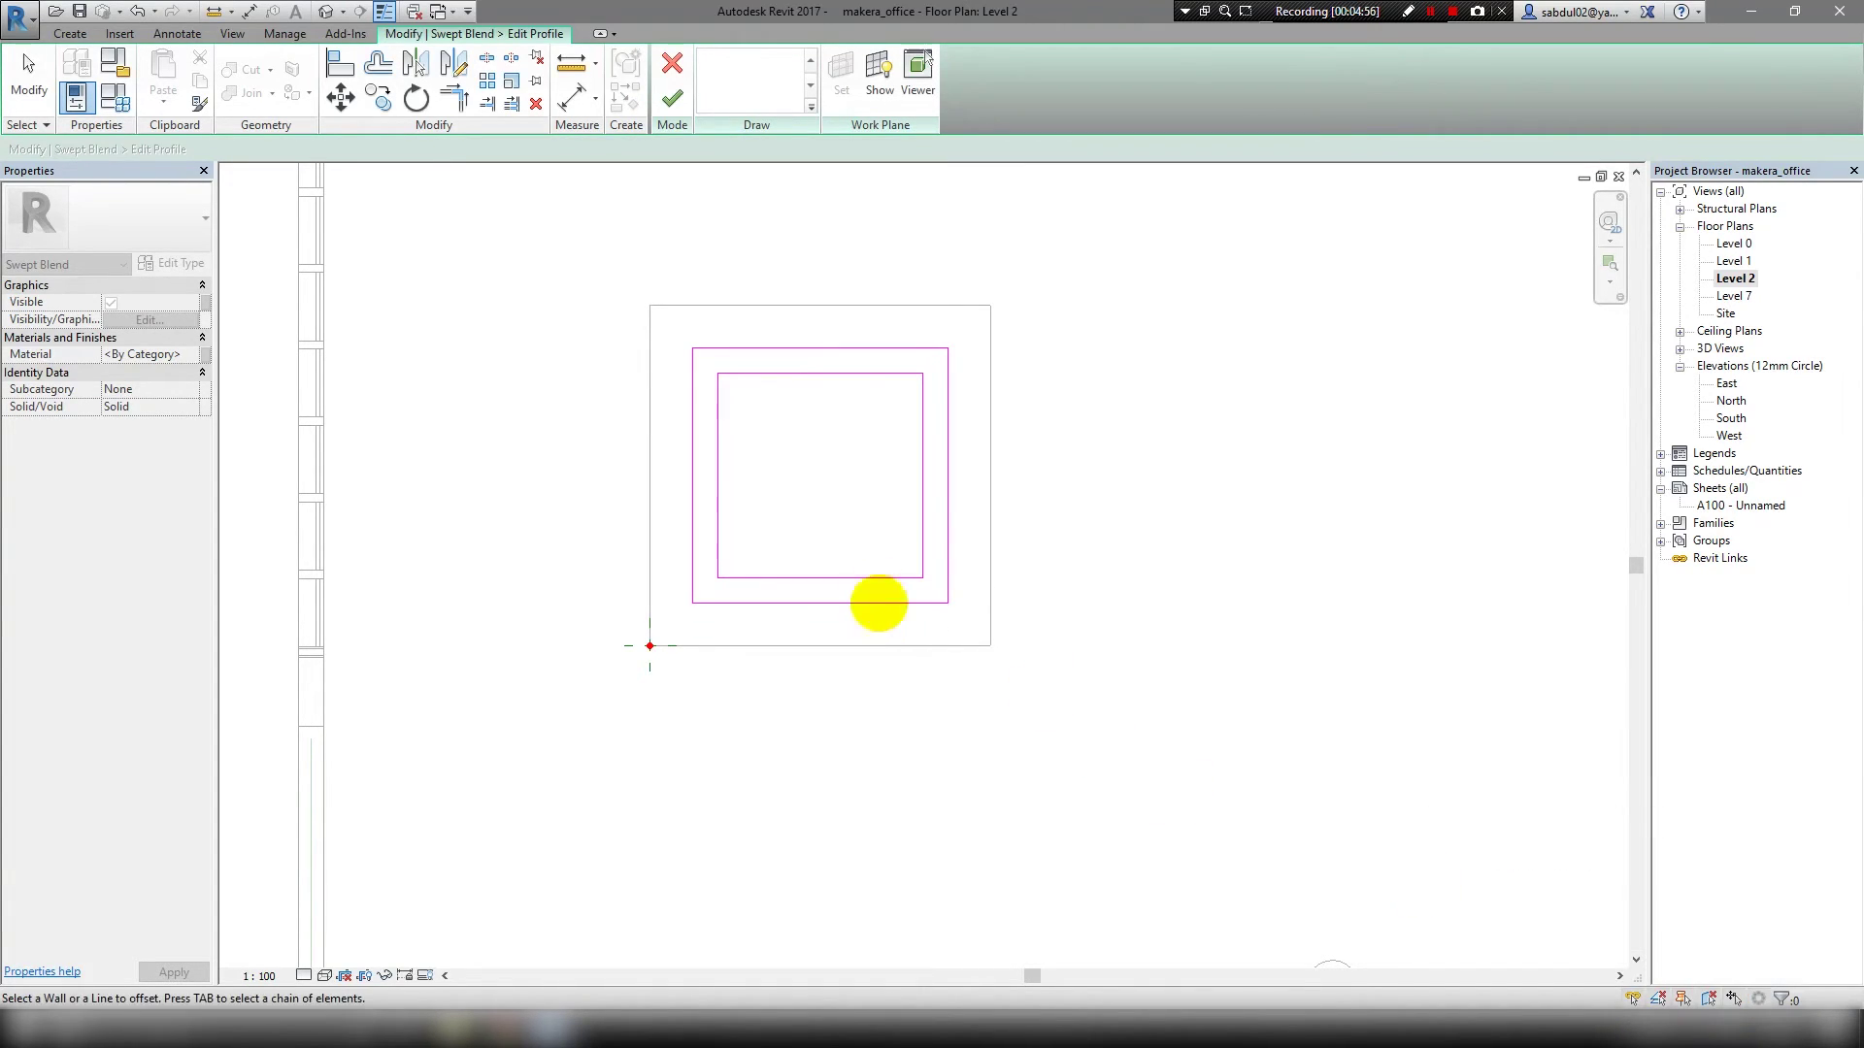
pyautogui.press('Tab')
pyautogui.click(877, 577)
pyautogui.press('Delete')
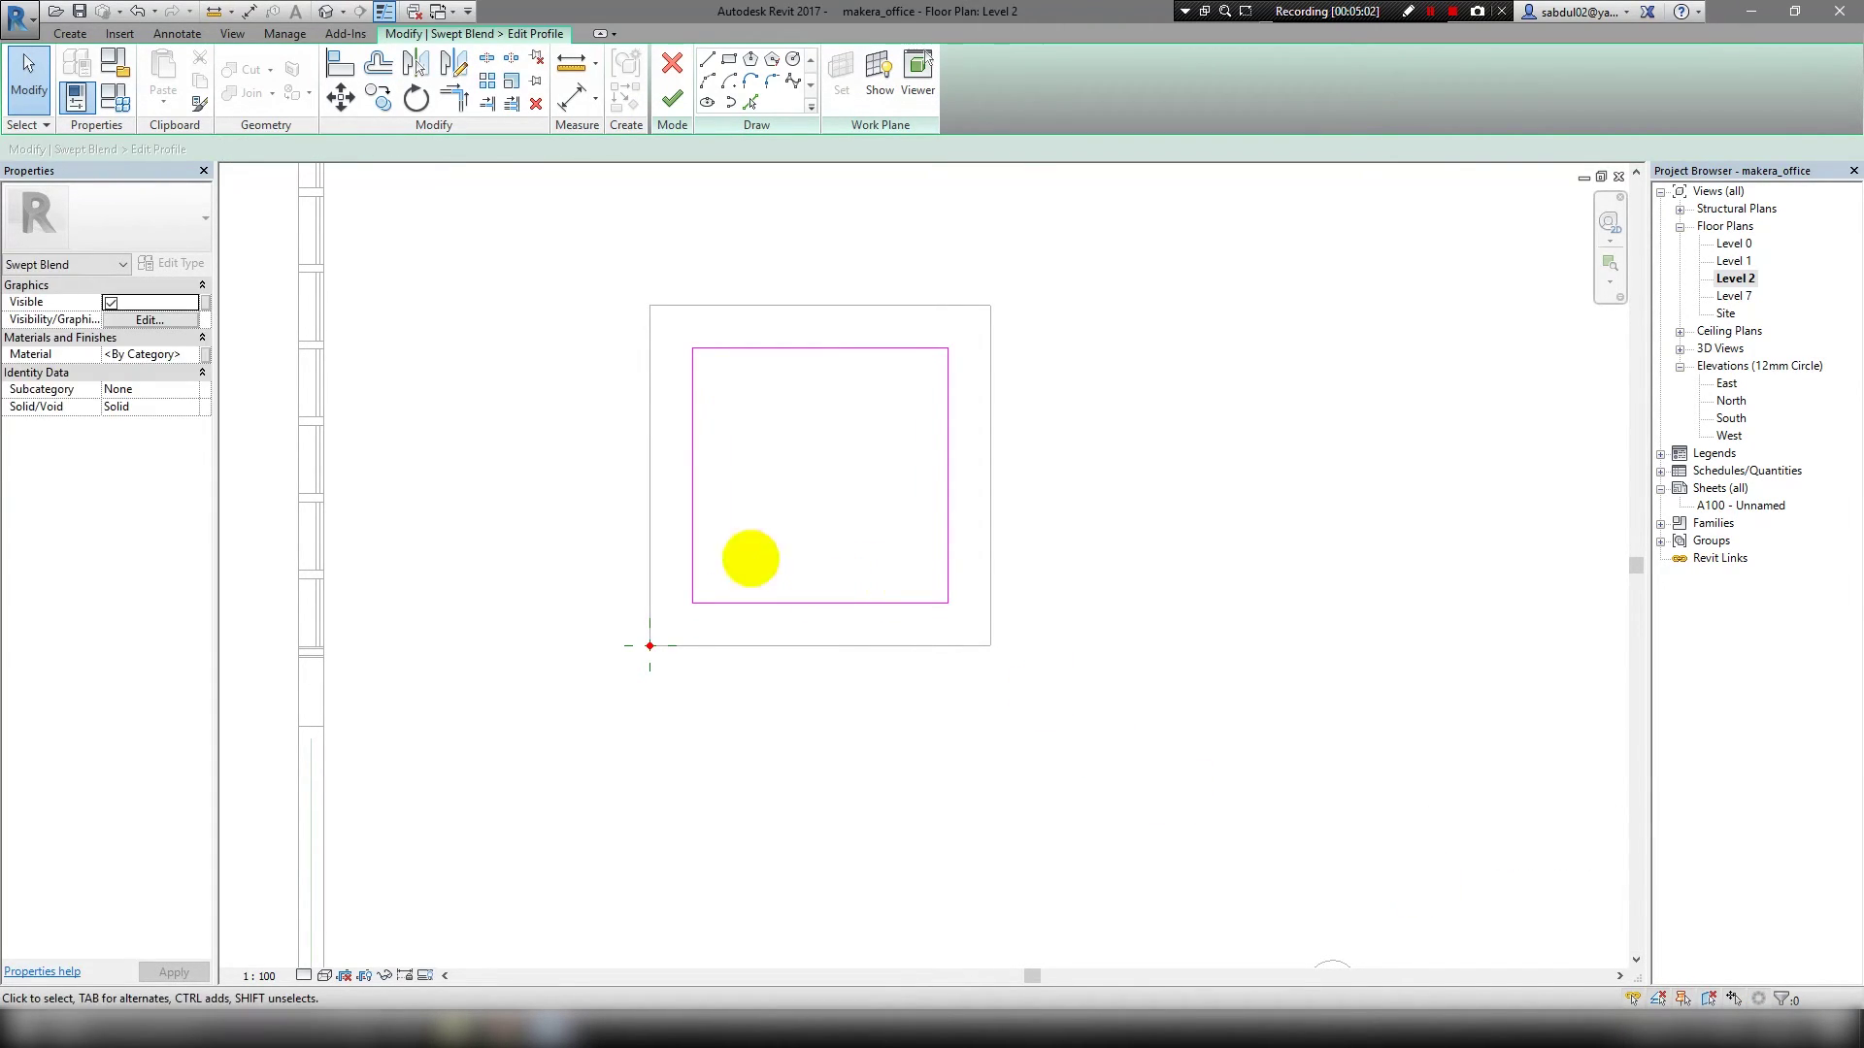
pyautogui.click(672, 98)
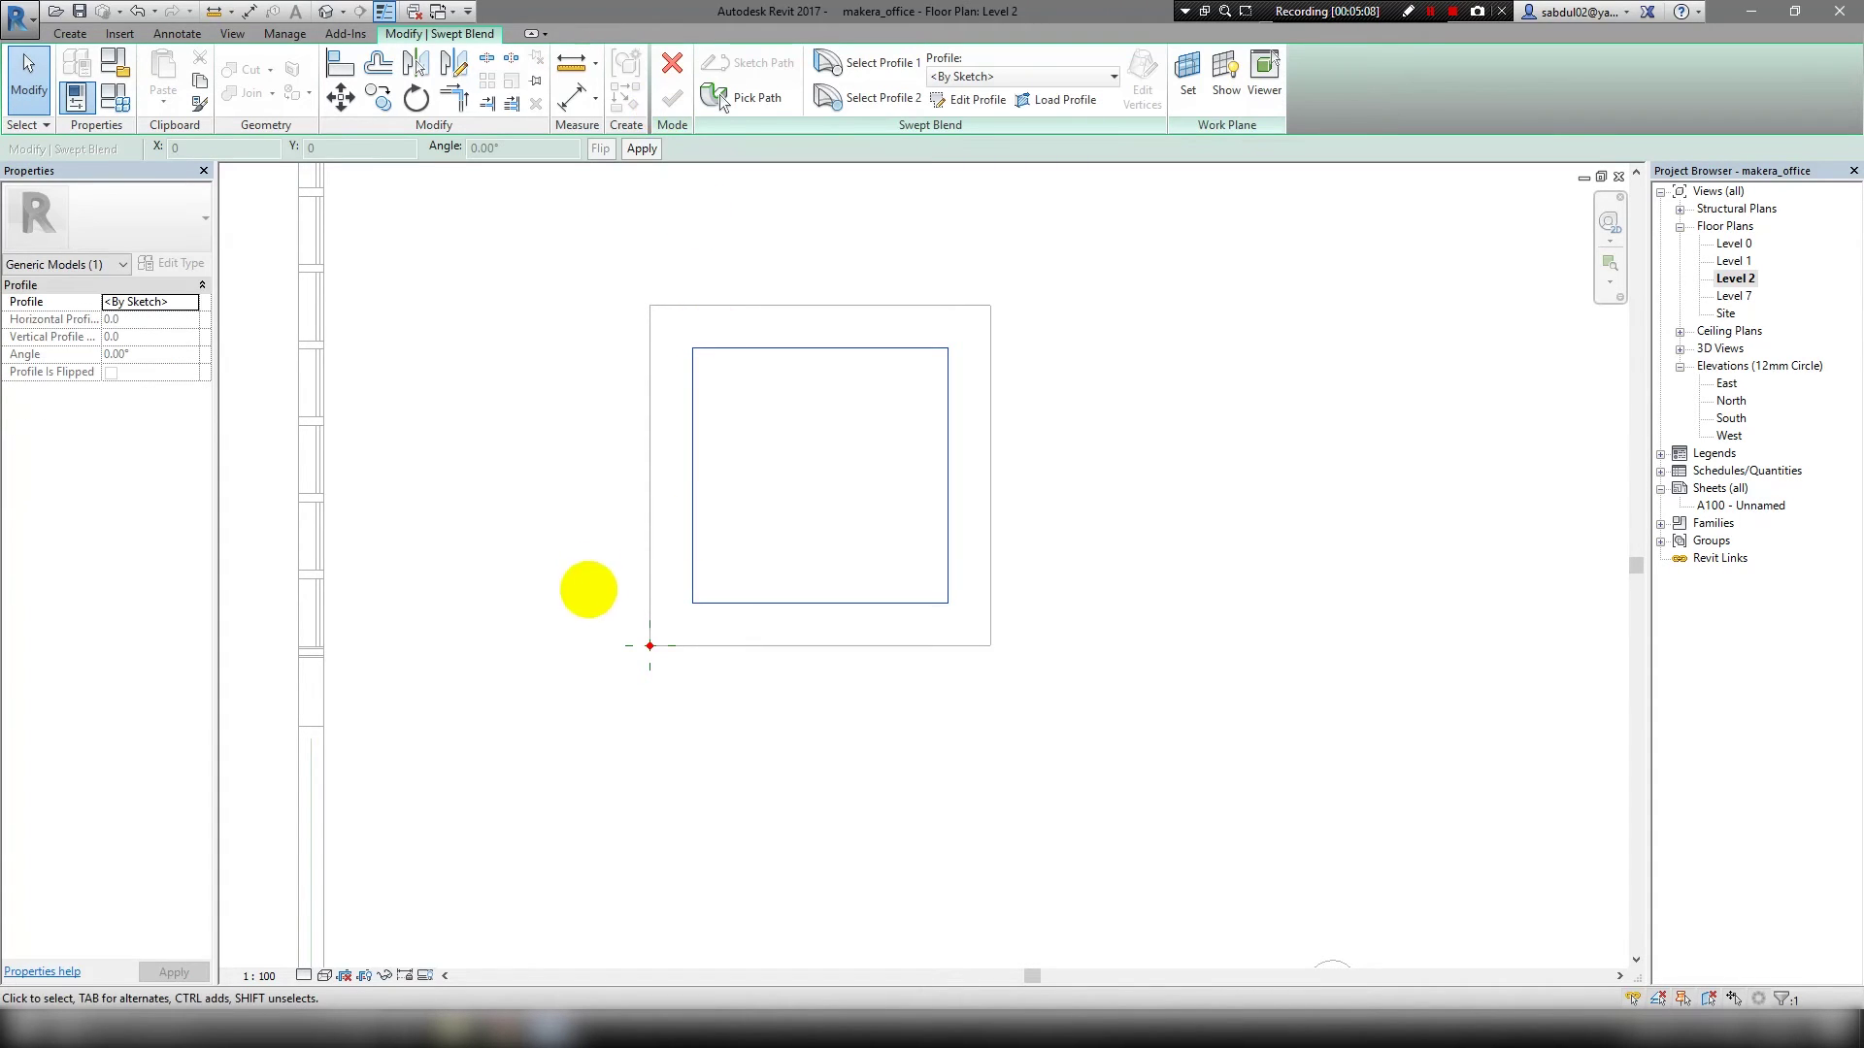
# Draw the 2000-square second profile and complete the swept blend.
pyautogui.click(967, 99)
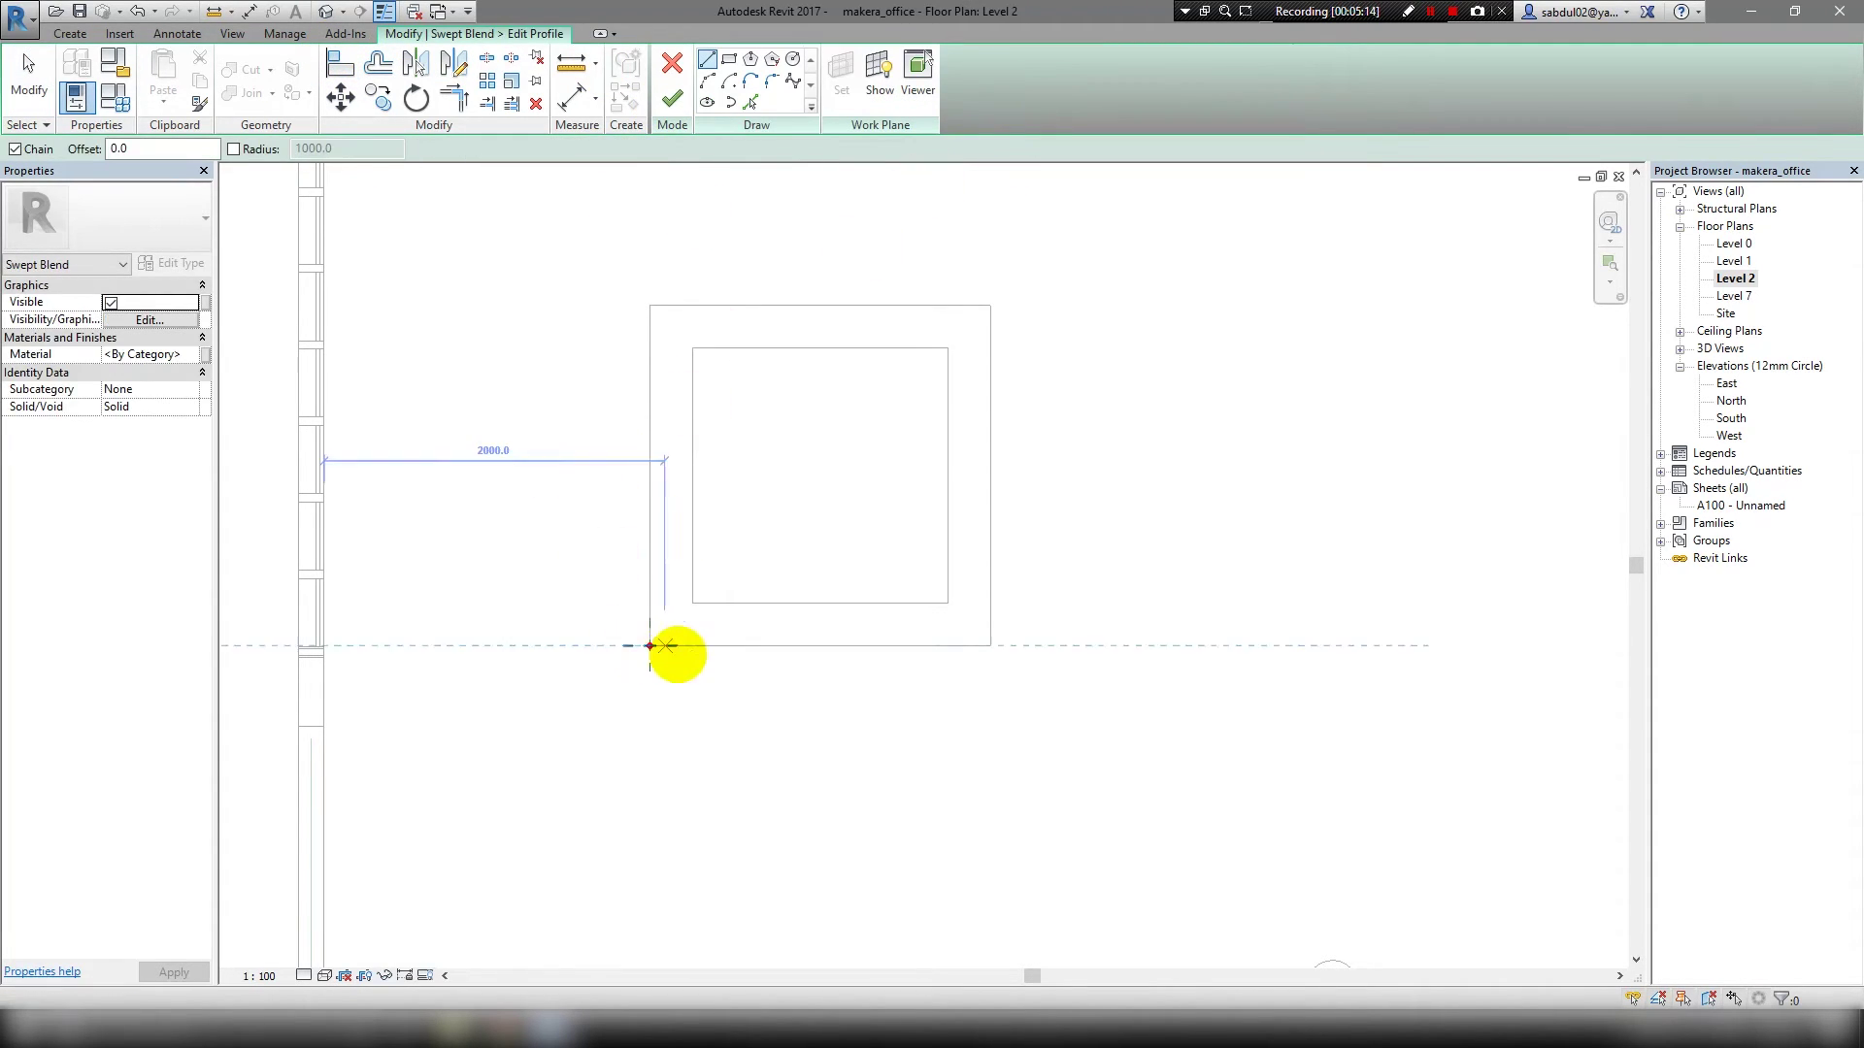
pyautogui.click(729, 59)
pyautogui.click(650, 646)
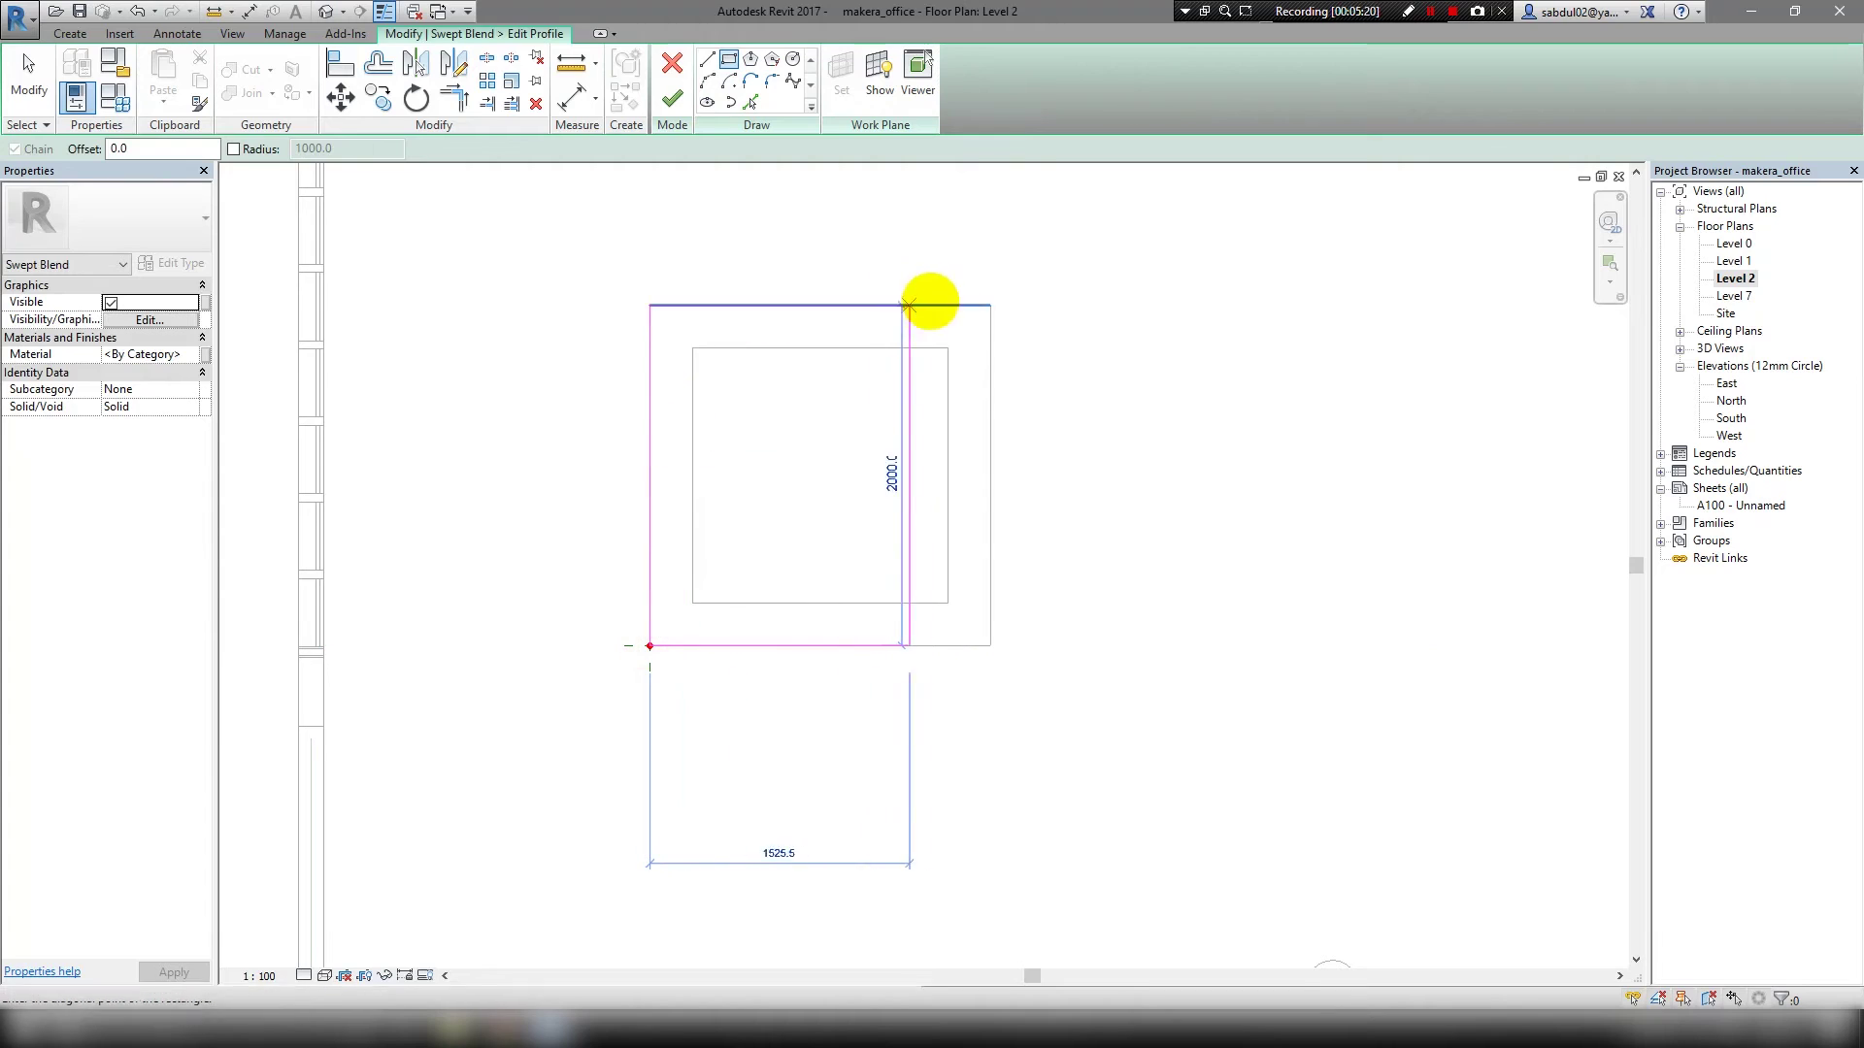
pyautogui.click(989, 306)
pyautogui.click(671, 98)
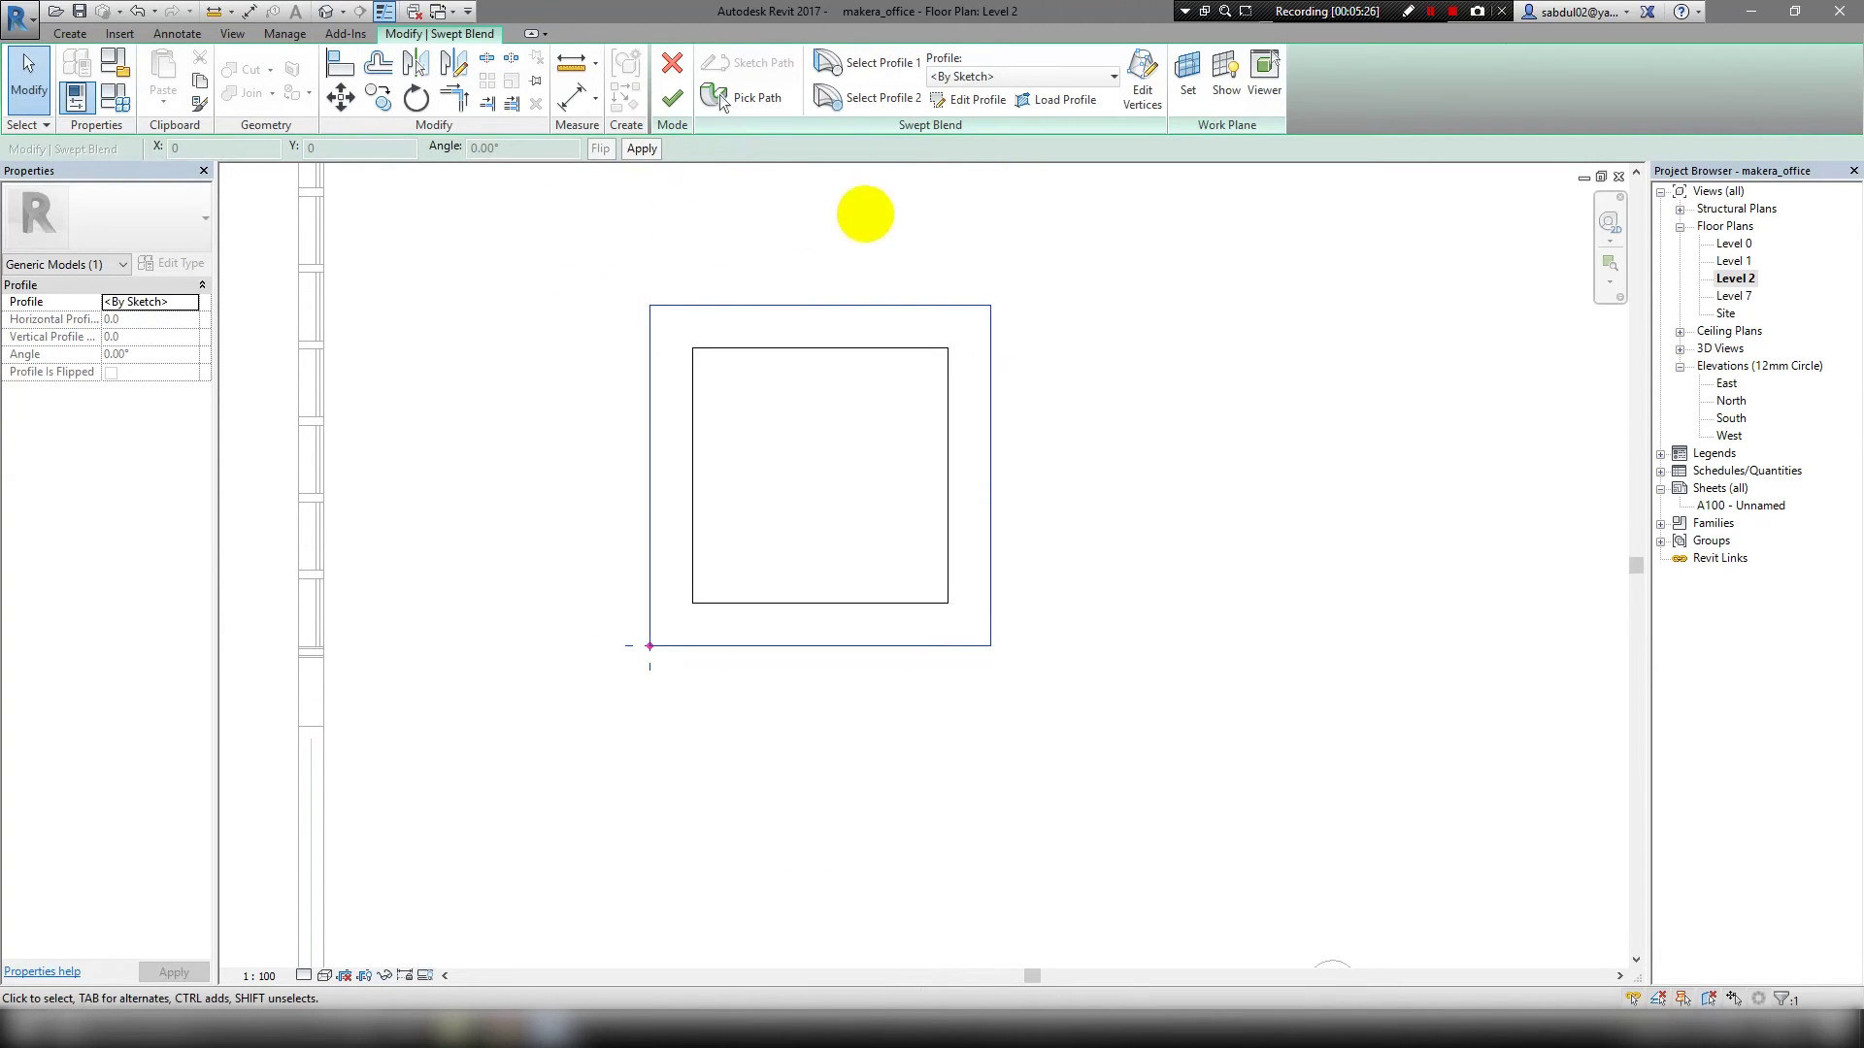
pyautogui.click(671, 98)
# Sketch a rectangular void extrusion inside the curb and finish its outline.
pyautogui.click(70, 34)
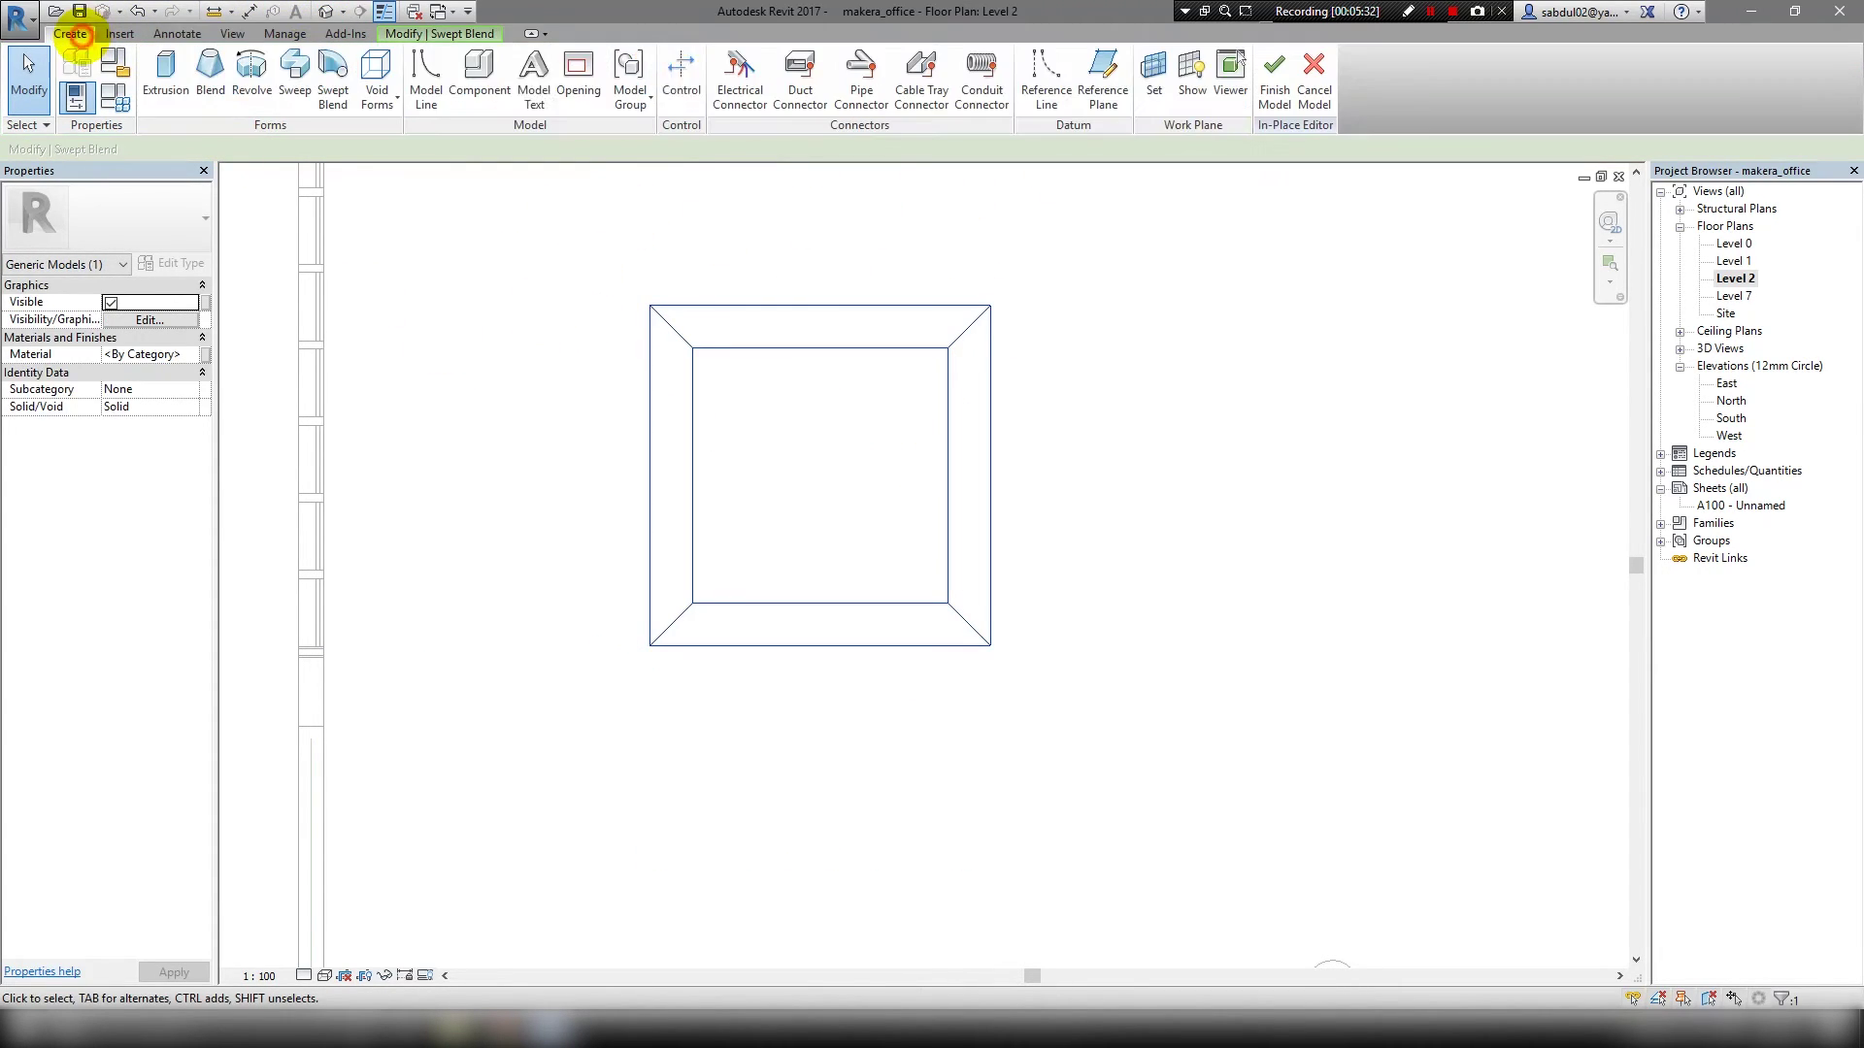
pyautogui.click(377, 73)
pyautogui.click(365, 155)
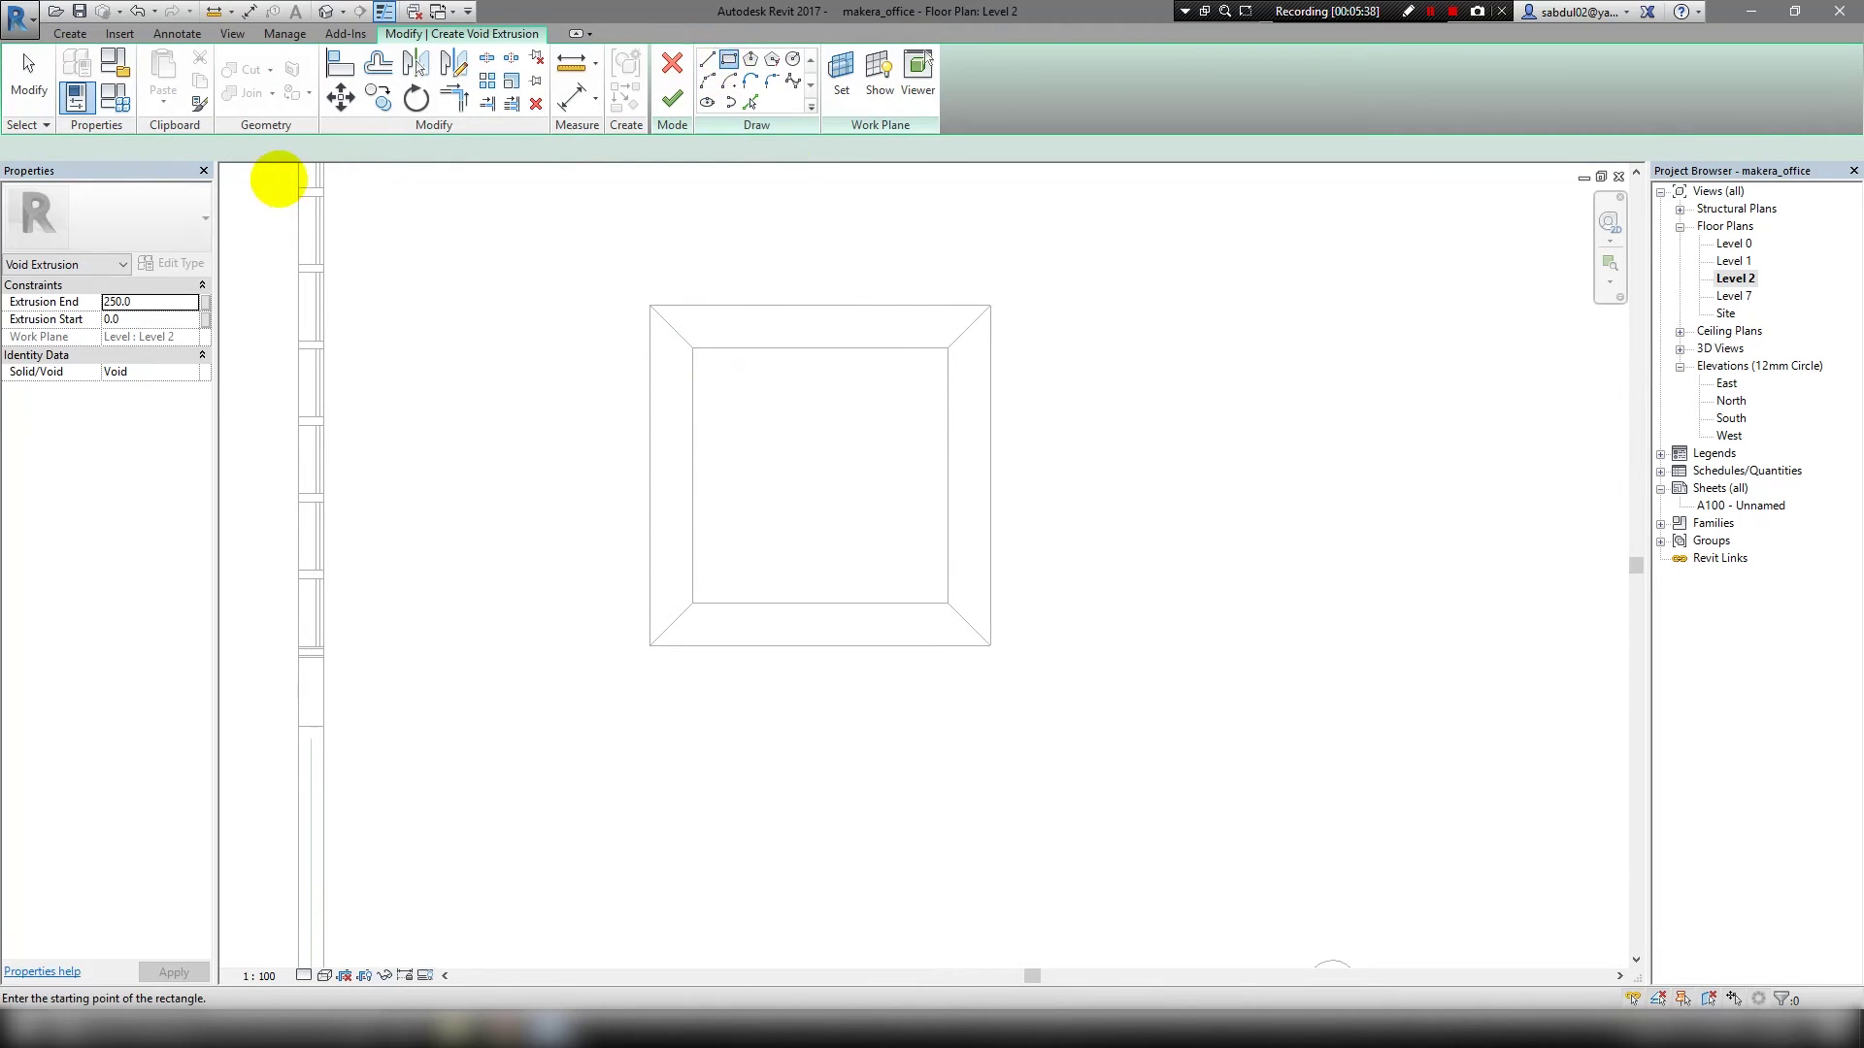
pyautogui.click(692, 602)
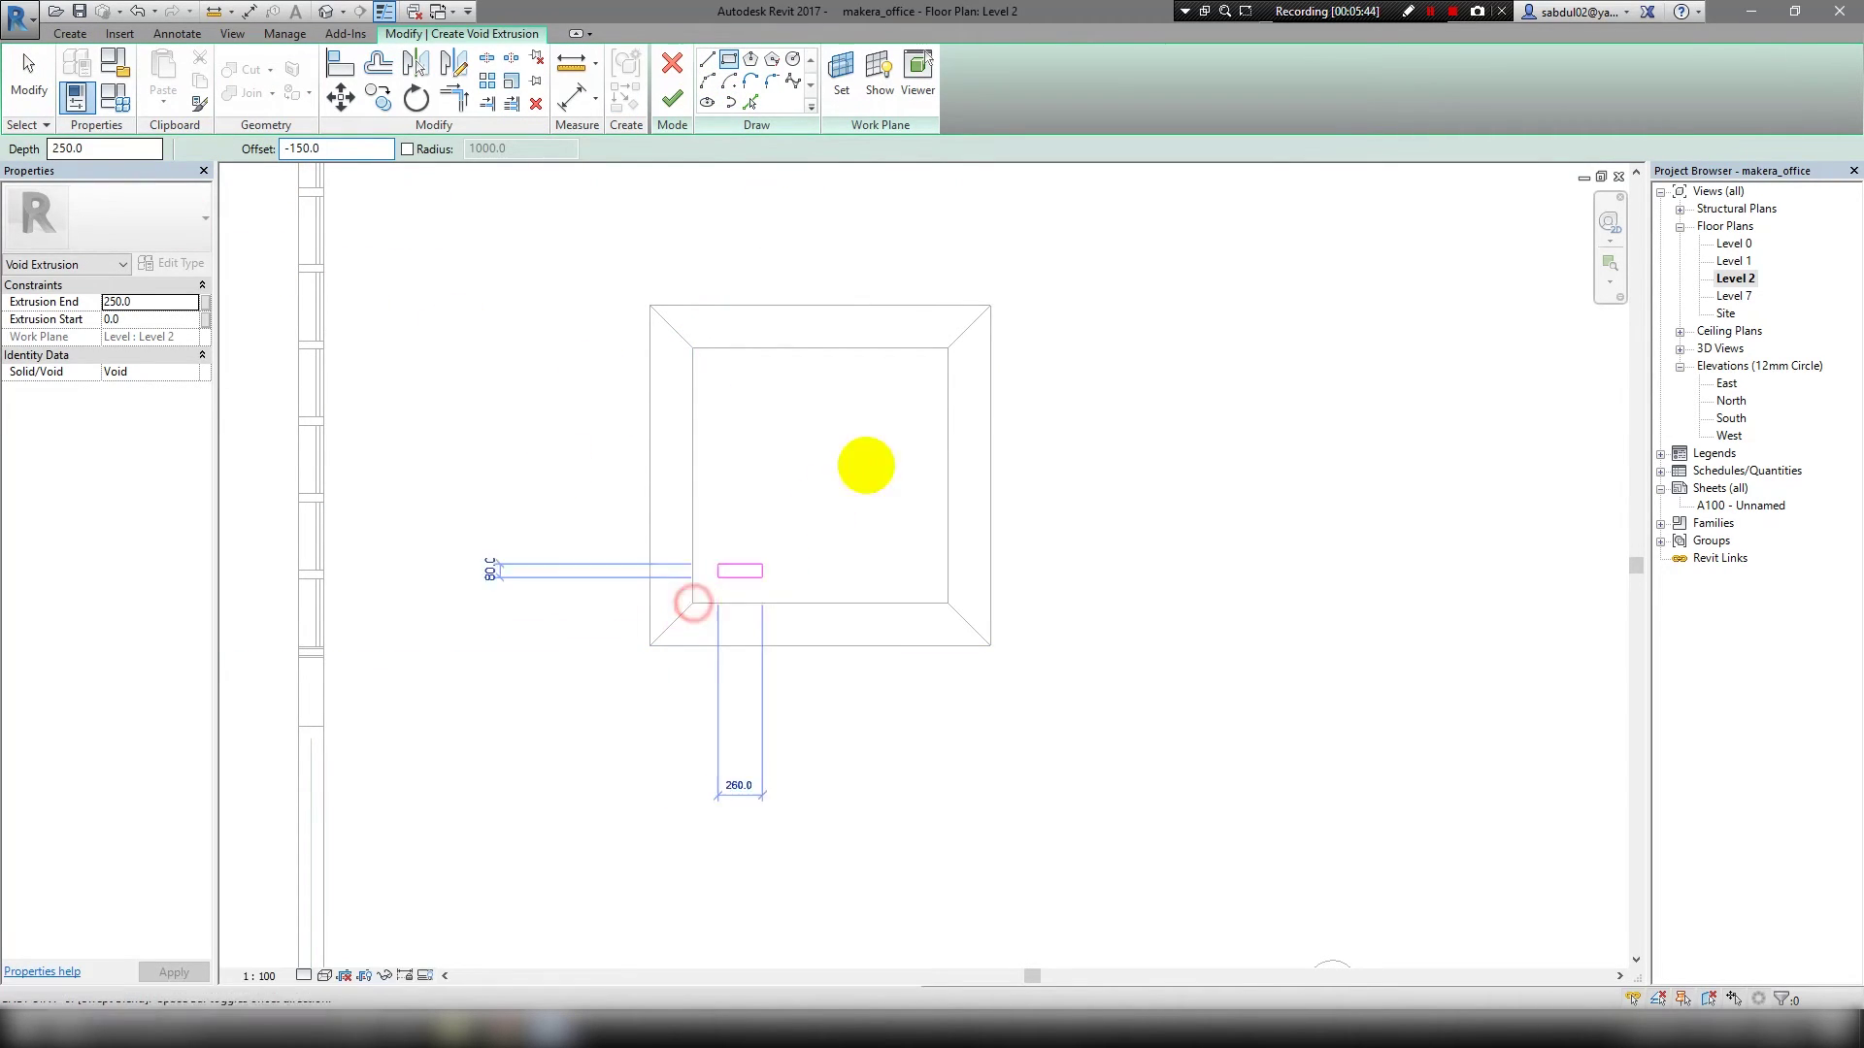
pyautogui.click(947, 347)
pyautogui.click(670, 97)
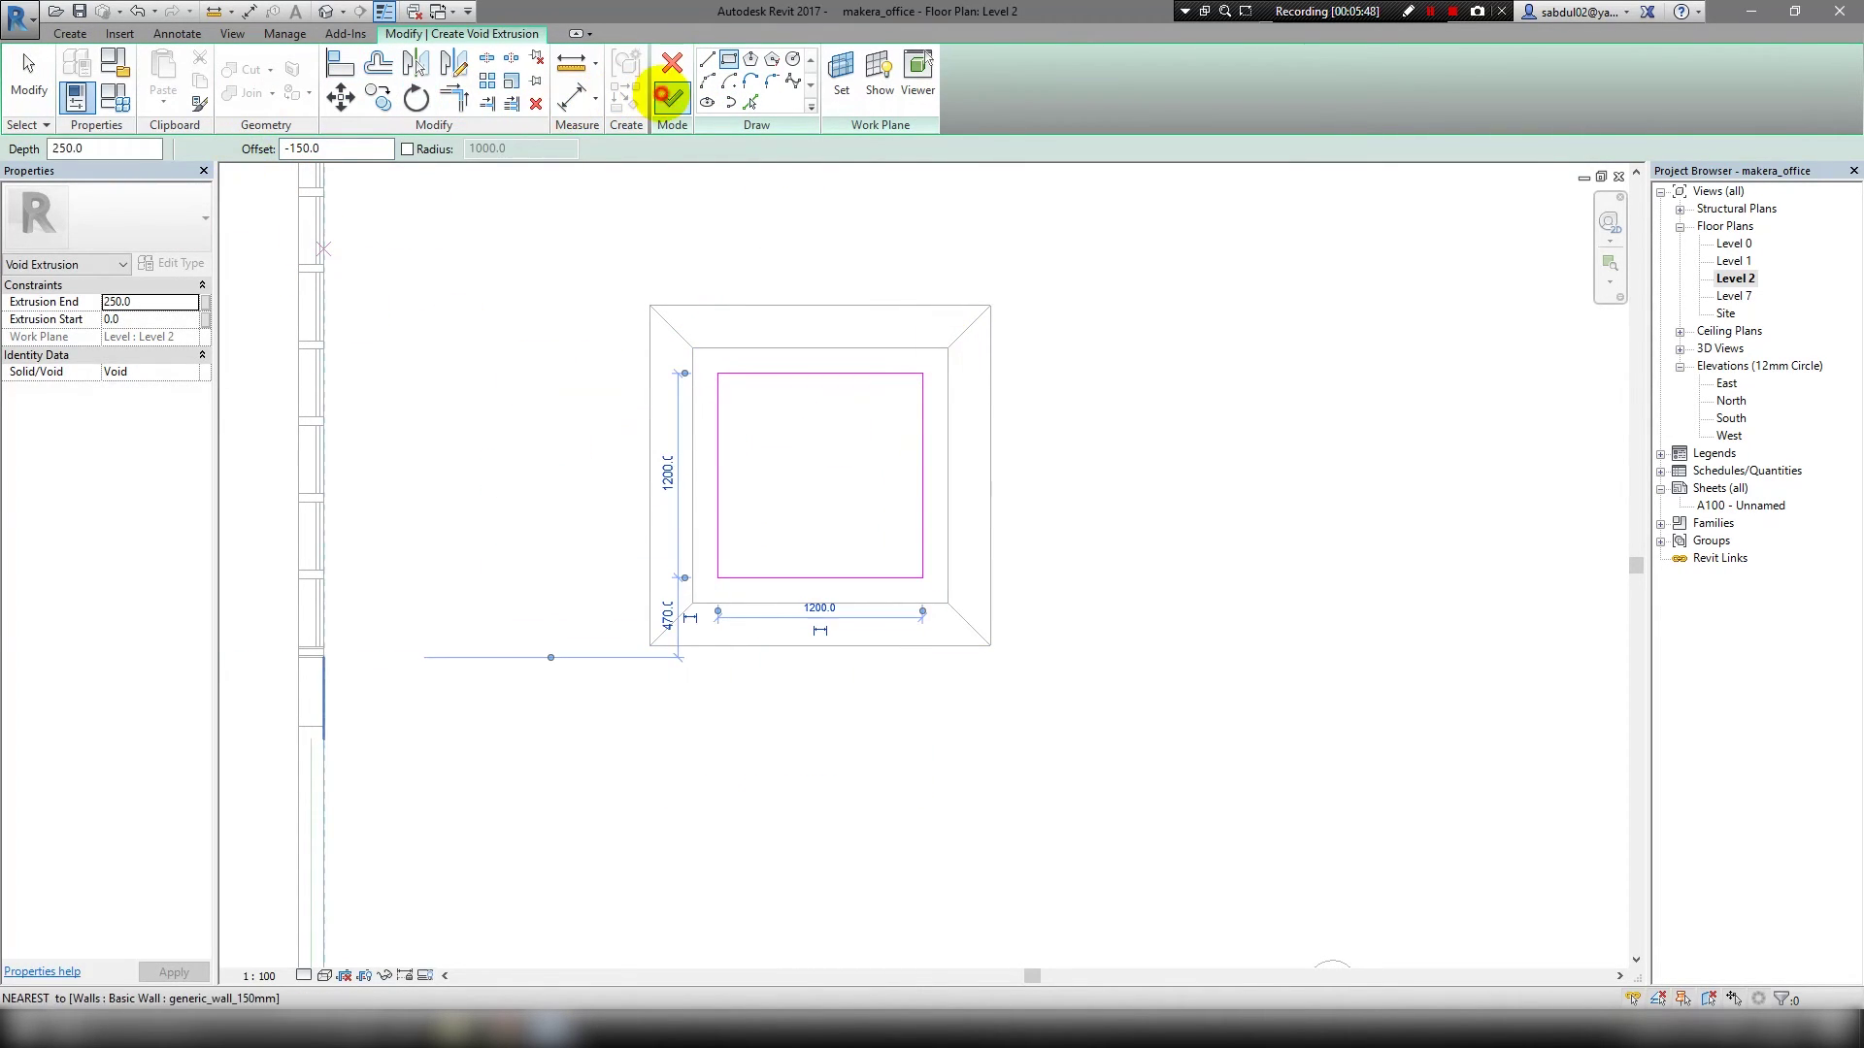
pyautogui.click(762, 416)
# Zoom and orbit the 3D view onto the curb and switch to wireframe display.
pyautogui.click(326, 11)
pyautogui.moveTo(637, 456)
pyautogui.keyDown('ctrl'); pyautogui.mouseDown(button='middle')
pyautogui.moveTo(665, 708)
pyautogui.moveTo(666, 365)
pyautogui.moveTo(770, 521)
pyautogui.moveTo(981, 511)
pyautogui.moveTo(815, 403)
pyautogui.moveTo(691, 463)
pyautogui.moveTo(882, 470)
pyautogui.moveTo(798, 462)
pyautogui.moveTo(757, 359)
pyautogui.moveTo(844, 515)
pyautogui.moveTo(777, 312)
pyautogui.mouseUp(button='middle'); pyautogui.keyUp('ctrl')
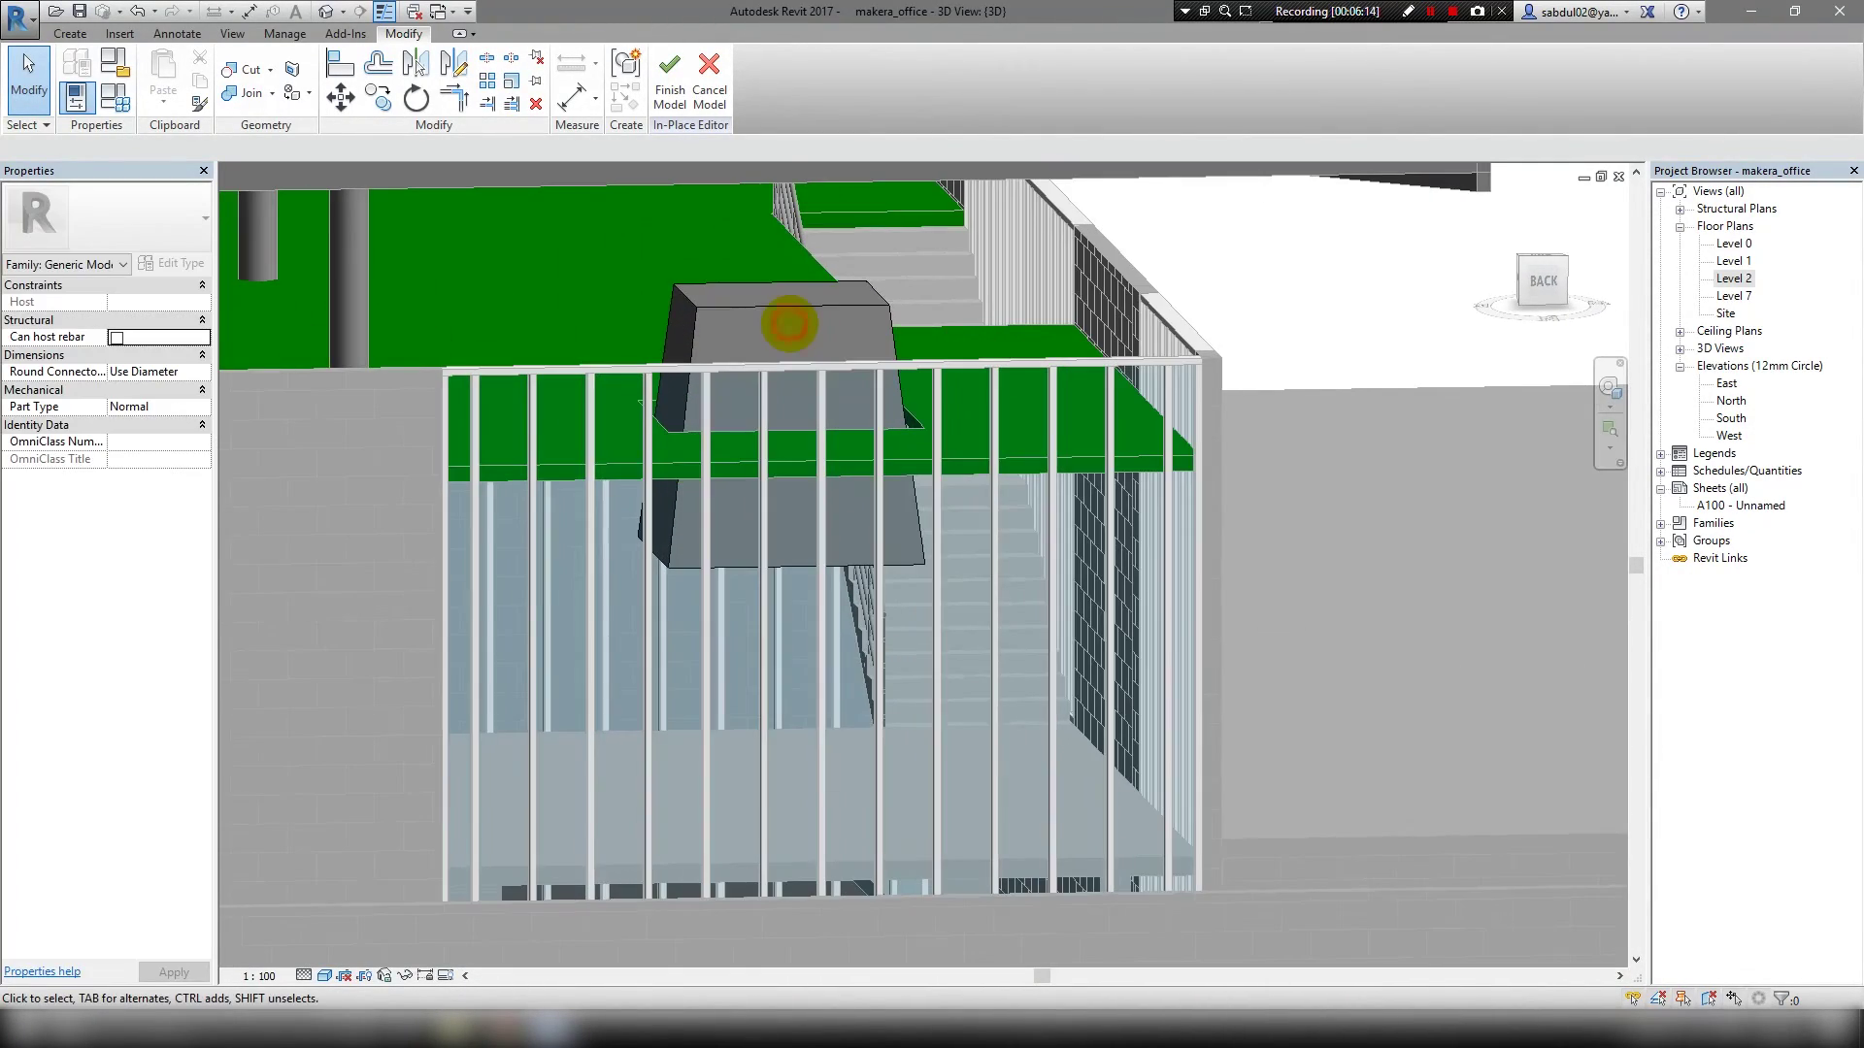
pyautogui.click(777, 312)
pyautogui.moveTo(782, 282); pyautogui.dragTo(767, 413)
pyautogui.moveTo(767, 412)
pyautogui.keyDown('shift'); pyautogui.mouseDown(button='middle')
pyautogui.moveTo(762, 458)
pyautogui.moveTo(791, 491)
pyautogui.mouseUp(button='middle'); pyautogui.keyUp('shift')
pyautogui.press('Escape')
pyautogui.press('w')
pyautogui.press('f')
# Stretch the void extrusion through the curb to span -1650 to 1556.2 in shaded view.
pyautogui.click(787, 495)
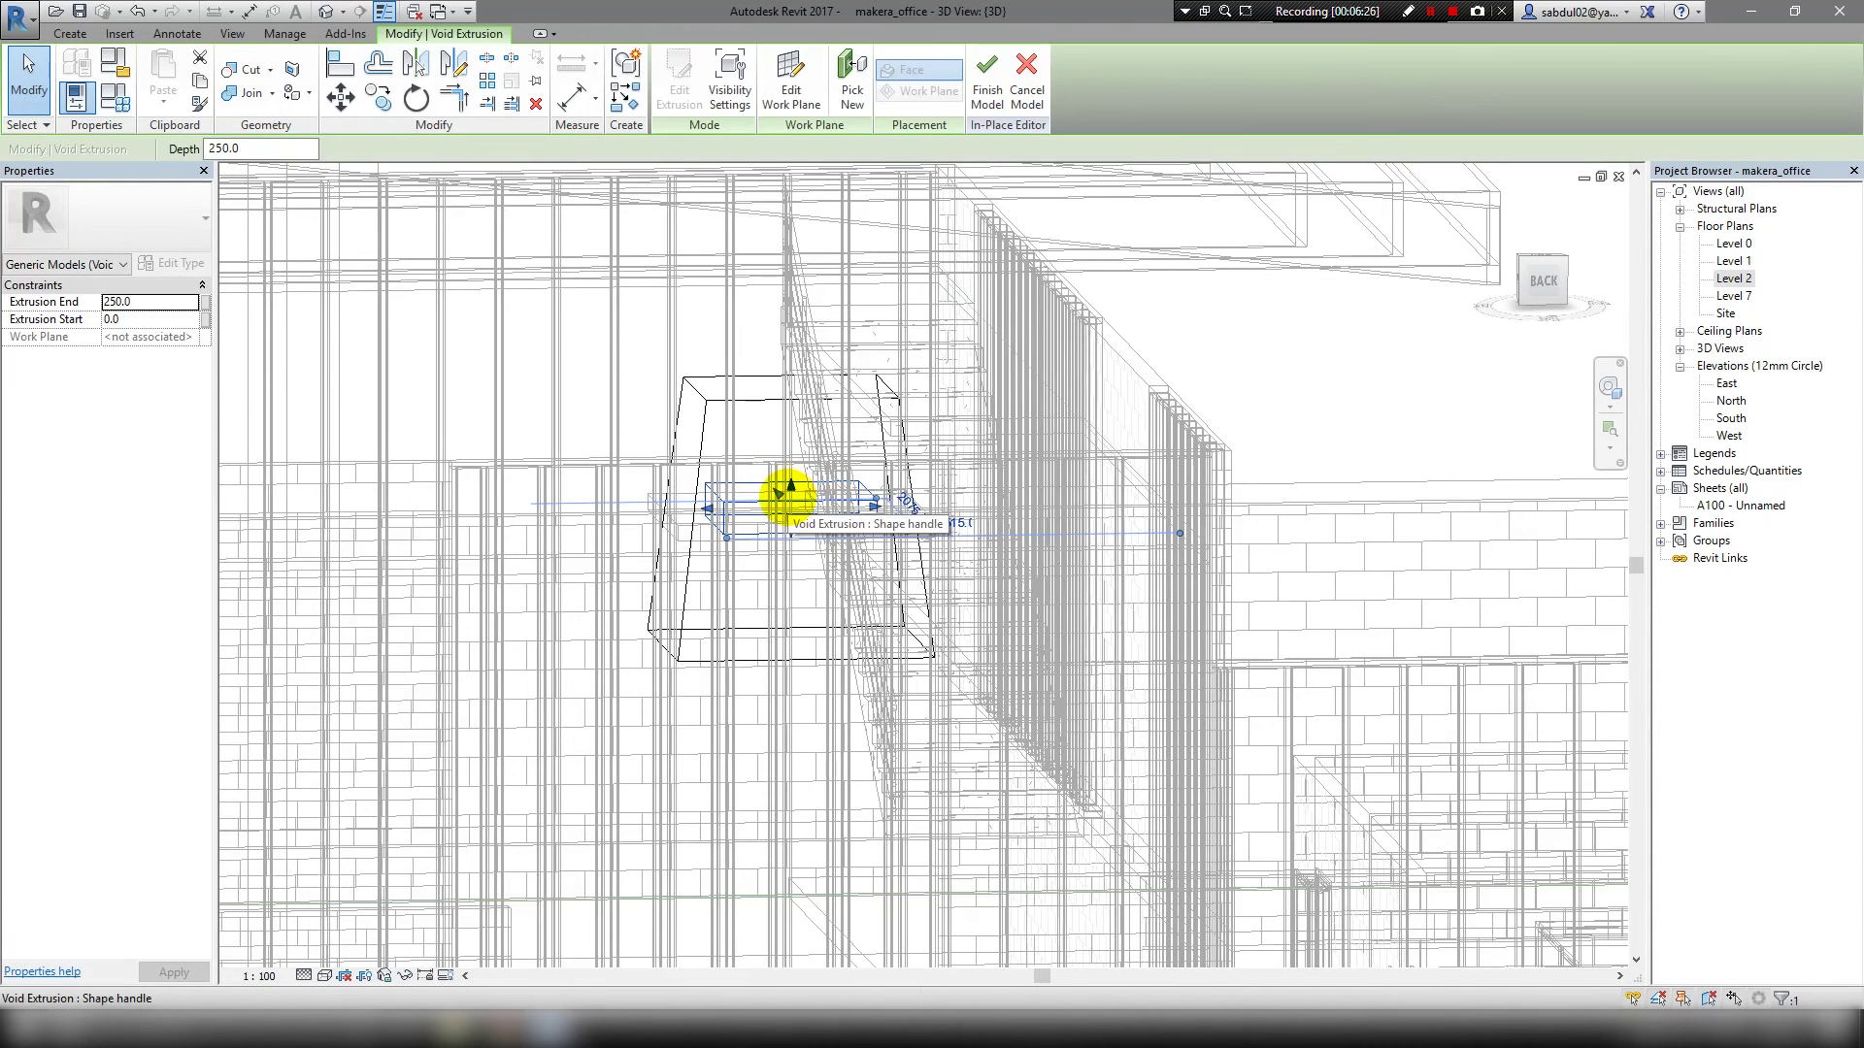
pyautogui.press('s')
pyautogui.press('d')
pyautogui.moveTo(787, 495); pyautogui.dragTo(811, 449)
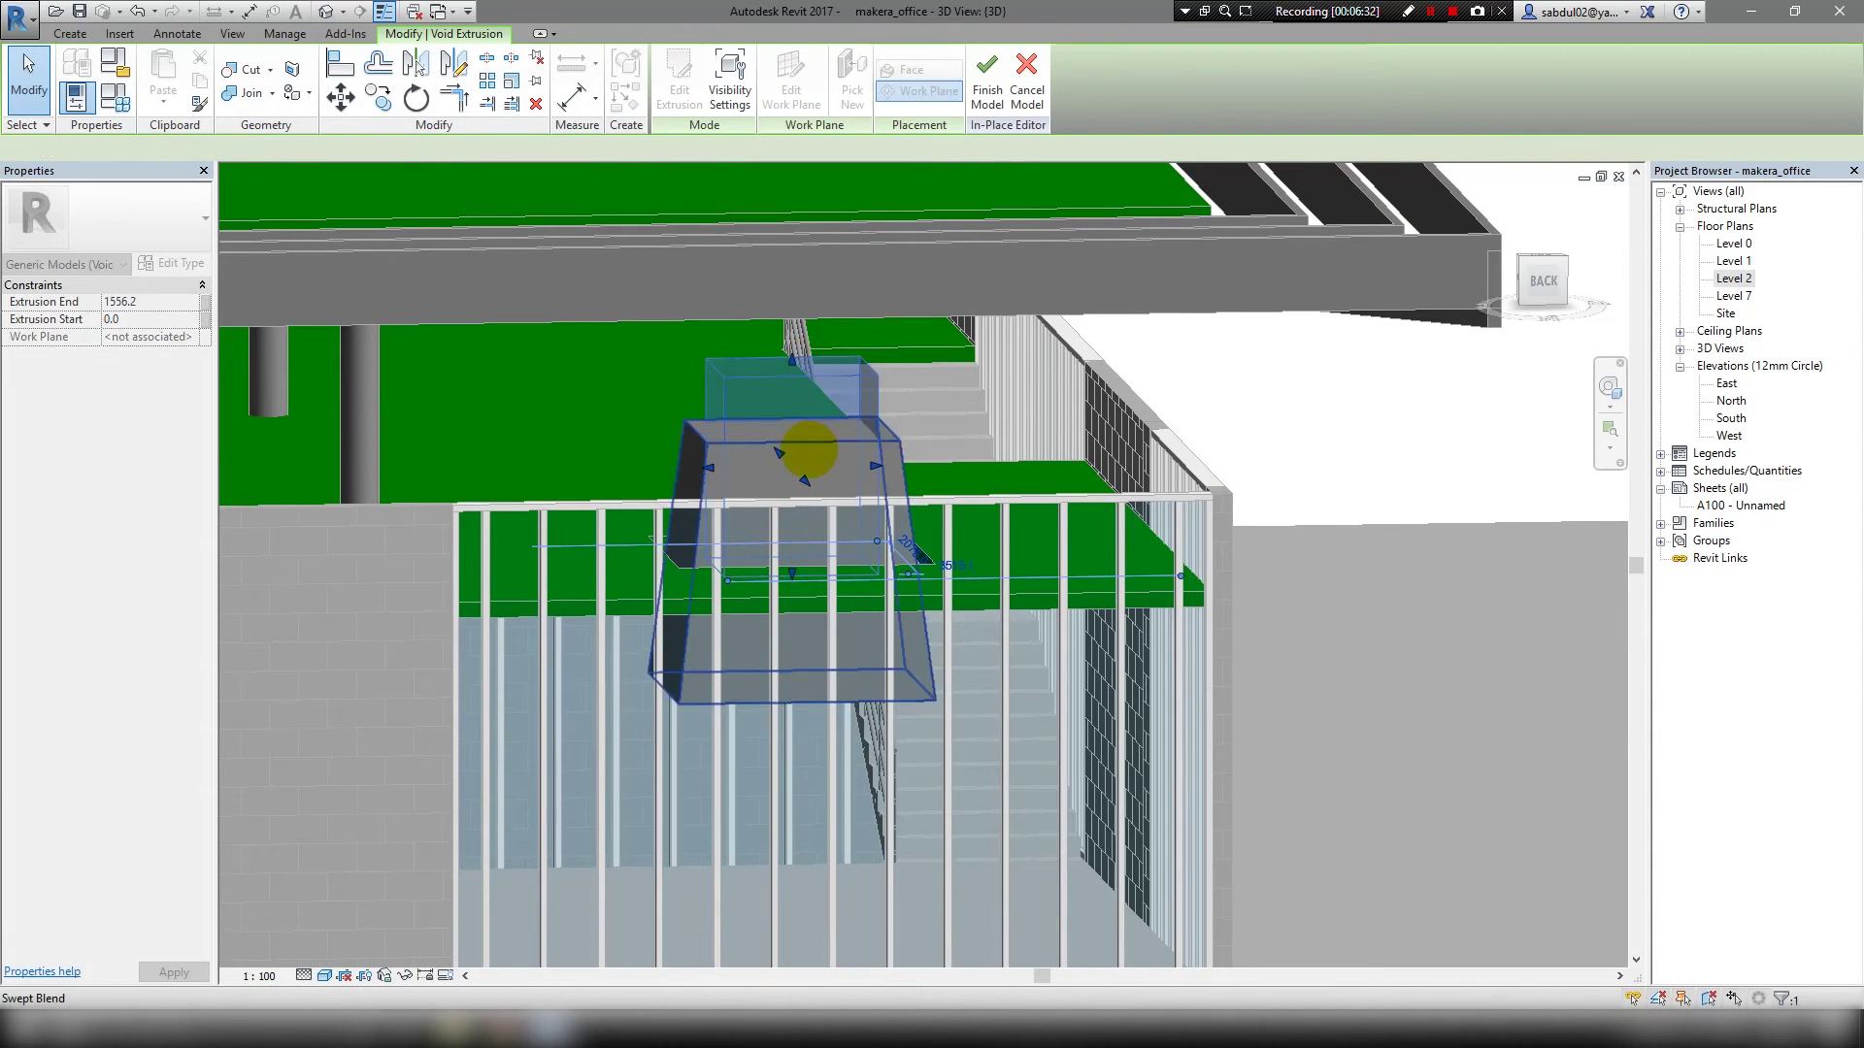
pyautogui.moveTo(811, 449)
pyautogui.mouseDown(button='middle')
pyautogui.moveTo(745, 582)
pyautogui.moveTo(833, 553)
pyautogui.moveTo(825, 299)
pyautogui.mouseUp(button='middle')
pyautogui.scroll(3, 825, 299)
# Finish and close the in-place model editor.
pyautogui.press('Escape')
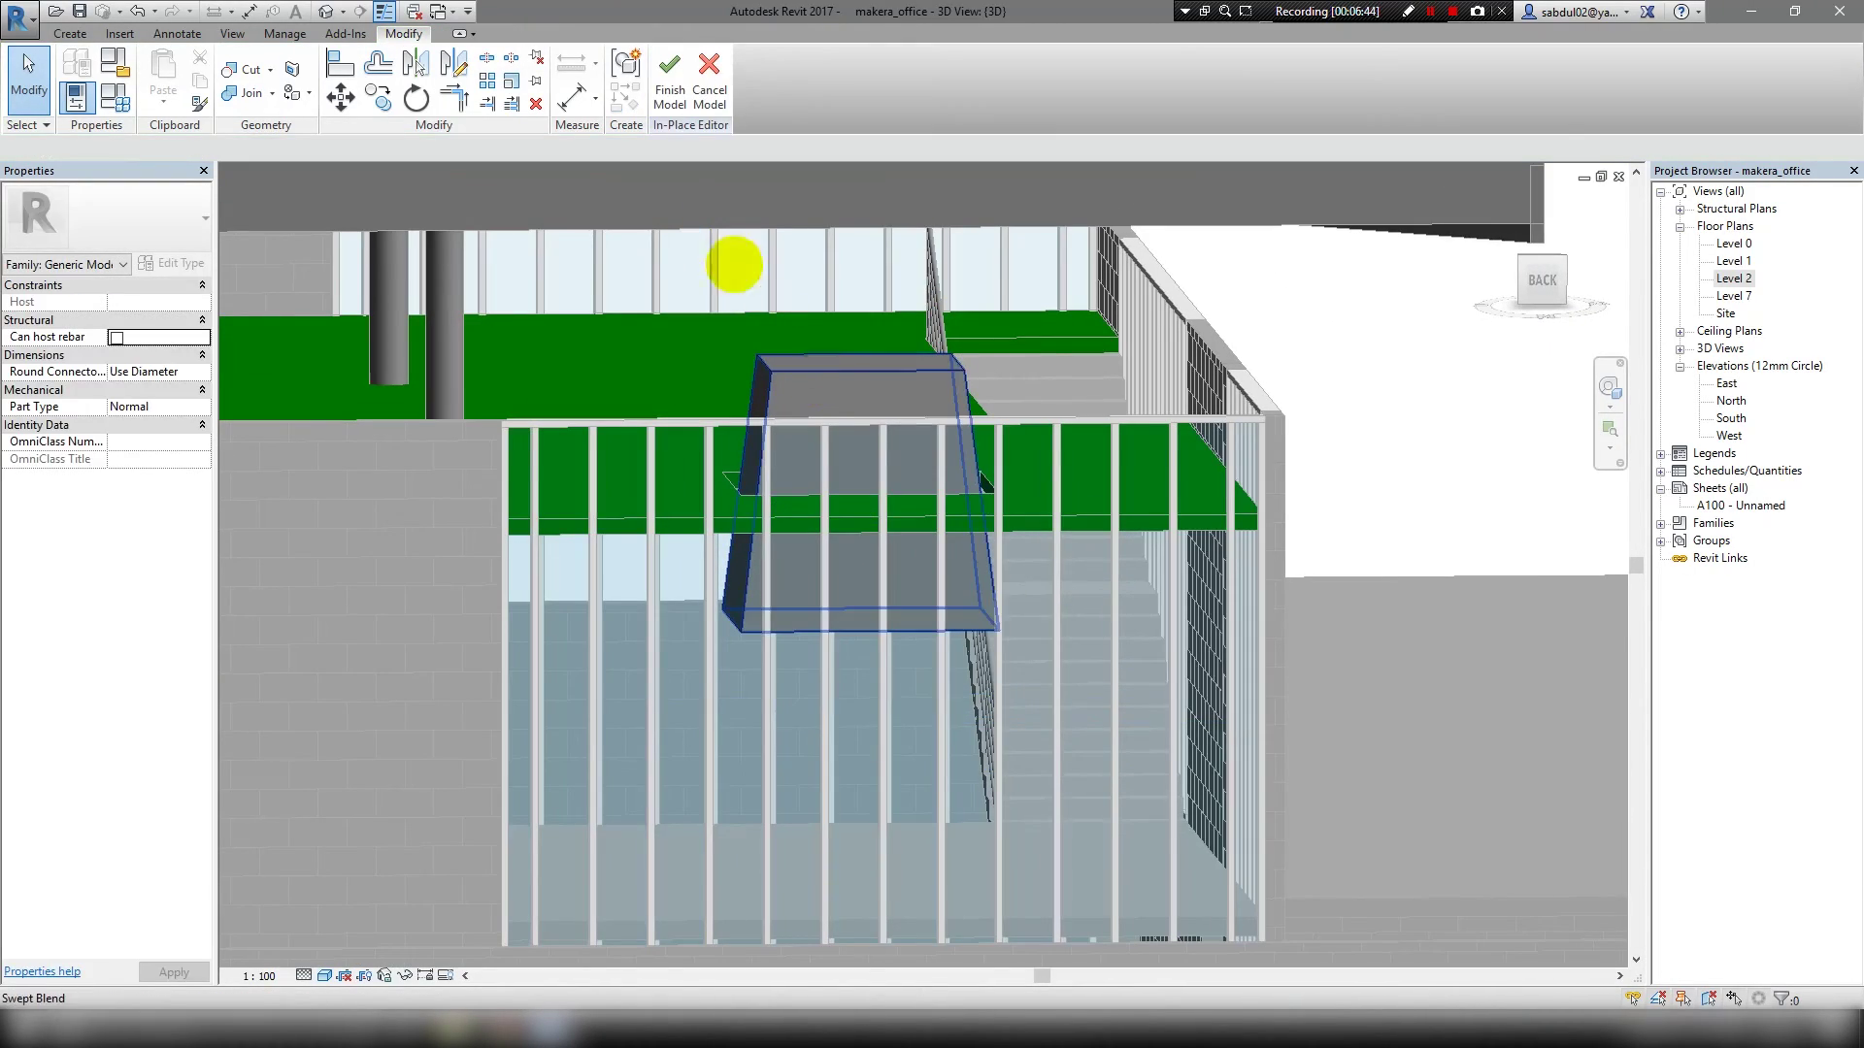
pyautogui.click(709, 90)
pyautogui.click(1056, 648)
pyautogui.scroll(-3, 990, 532)
# Export the {3D} view as makera_office-3DView-{3D}.fbx, overwriting the previous file.
pyautogui.scroll(-2, 1223, 539)
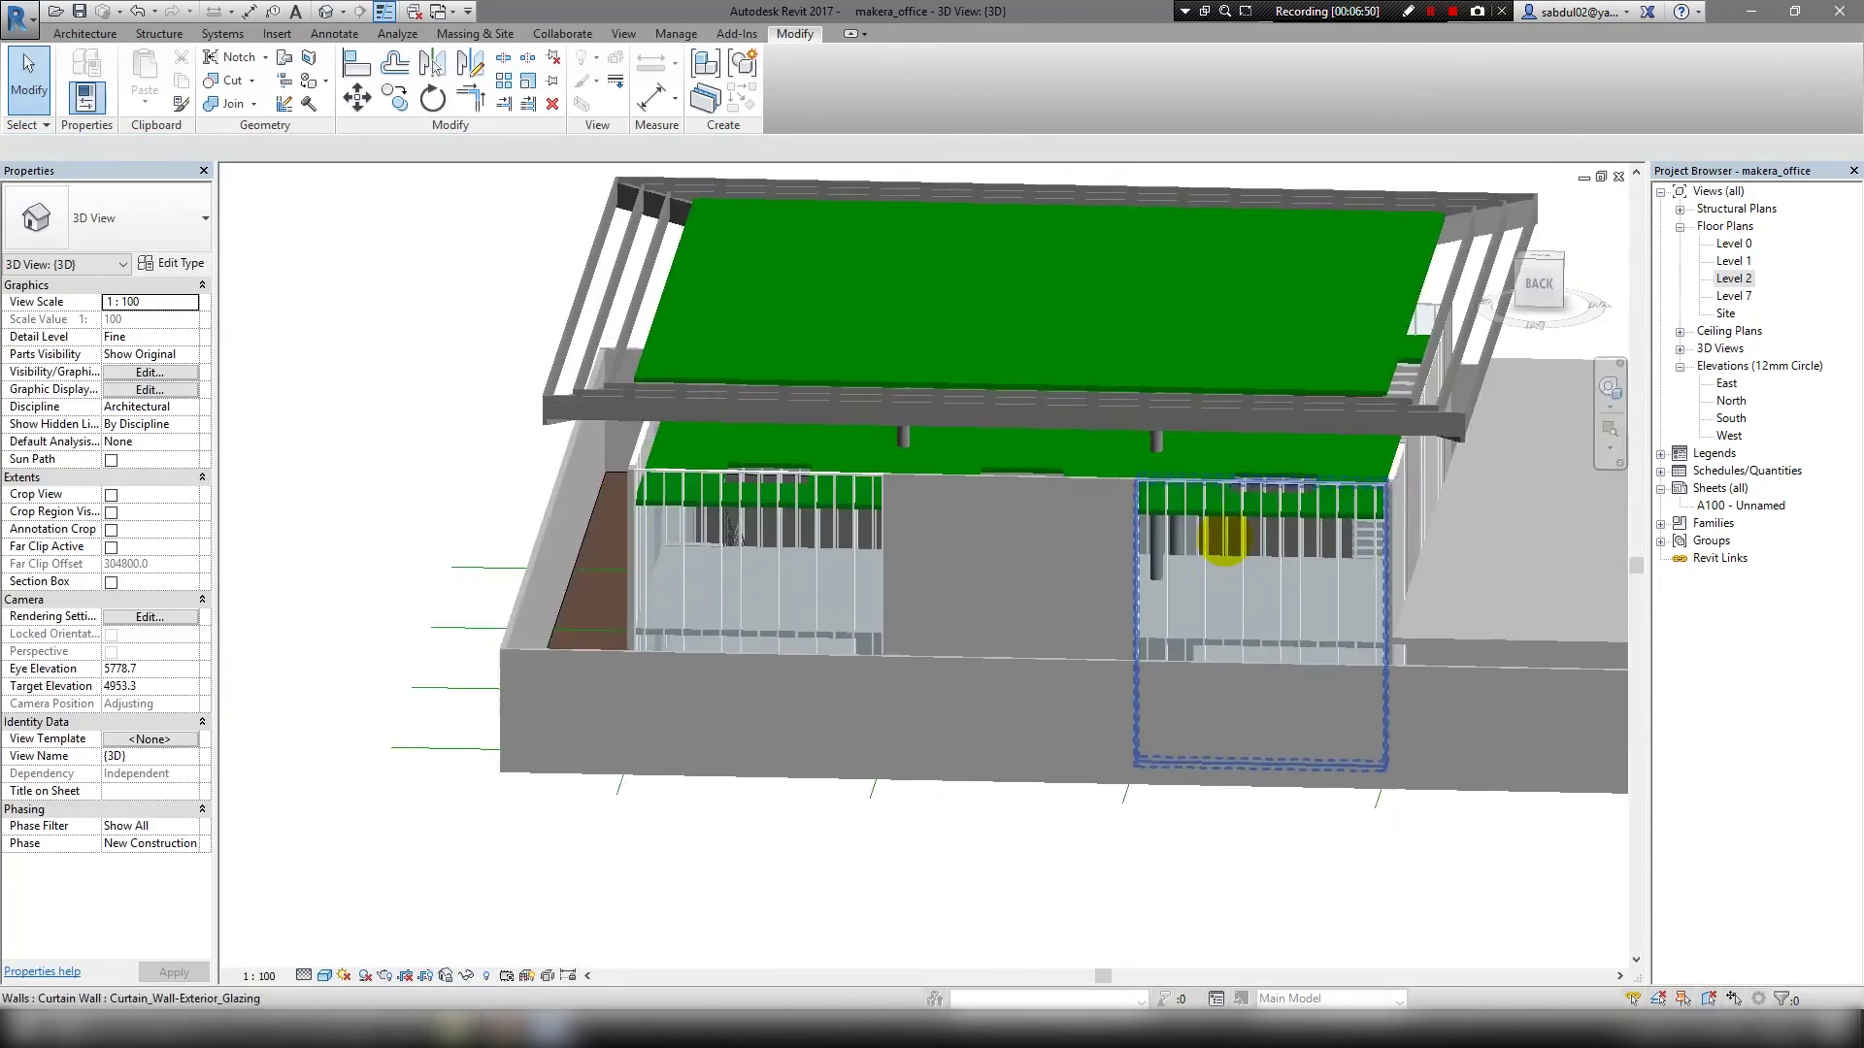
pyautogui.keyDown('shift'); pyautogui.moveTo(1223, 539); pyautogui.dragTo(715, 442, button='middle'); pyautogui.keyUp('shift')
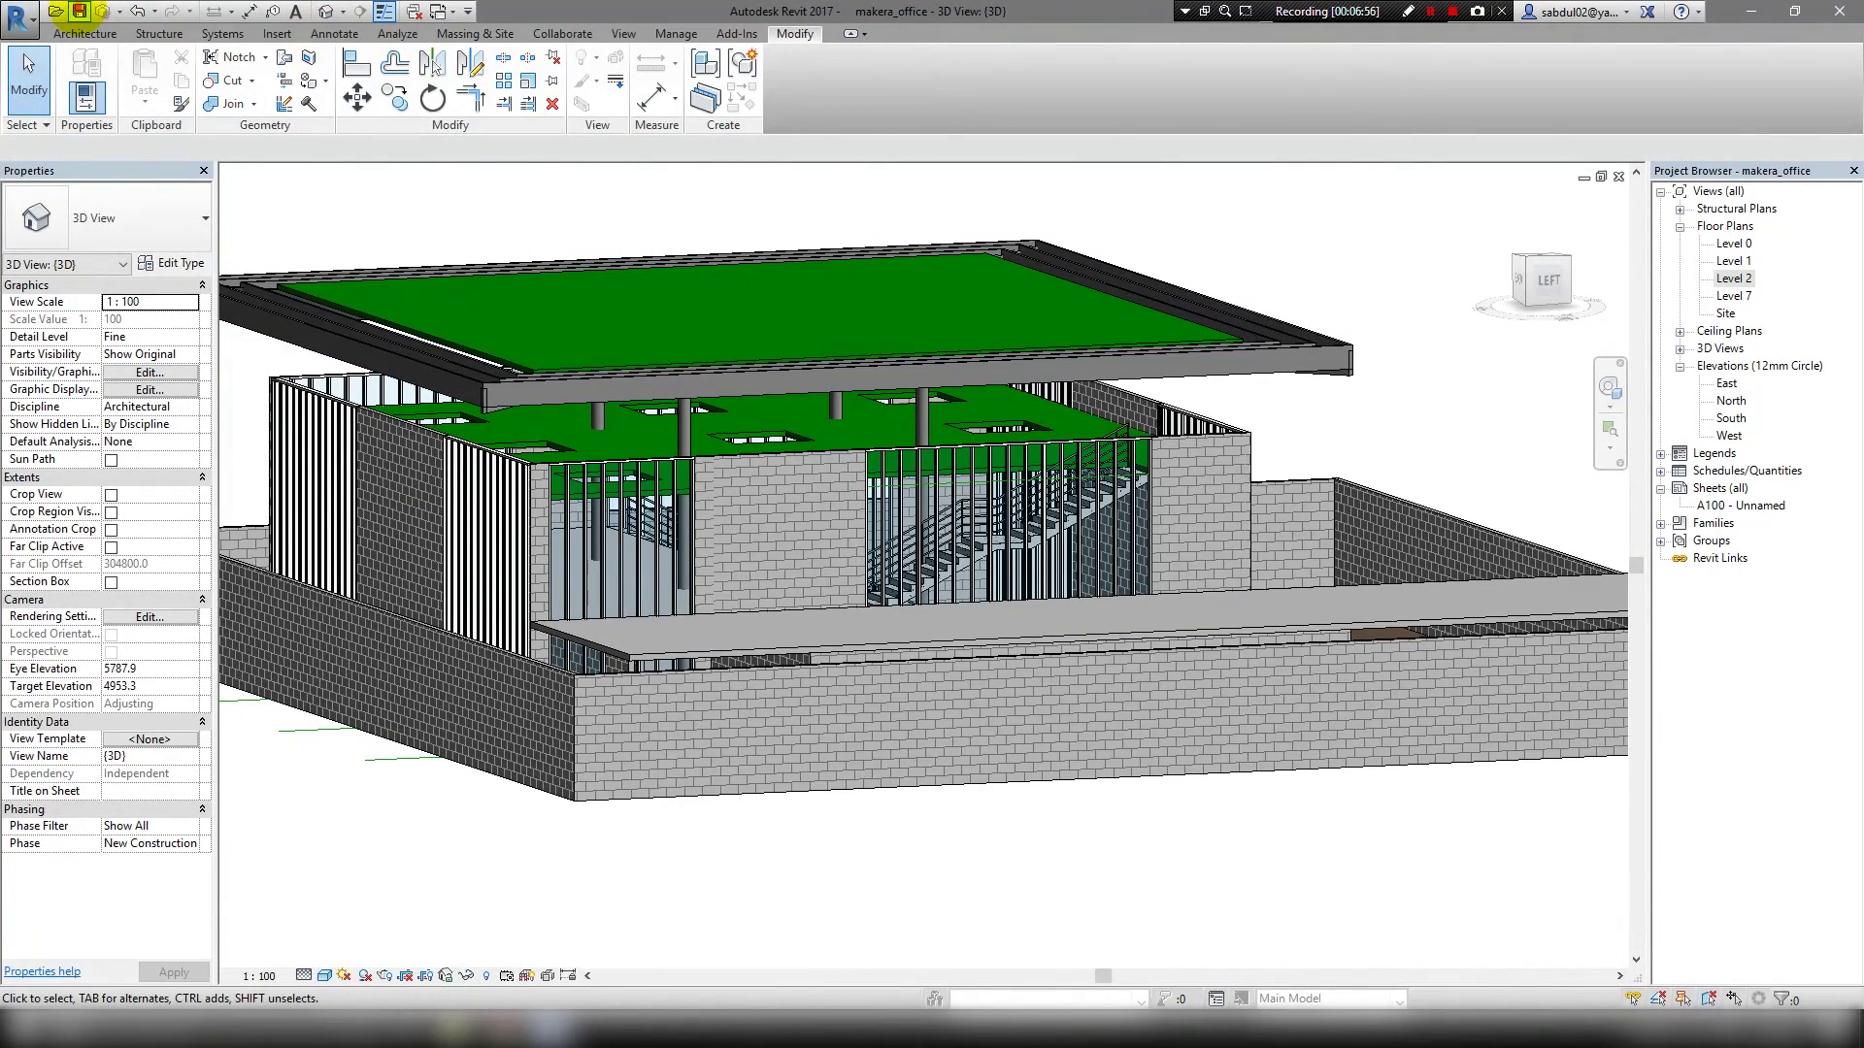
pyautogui.click(20, 21)
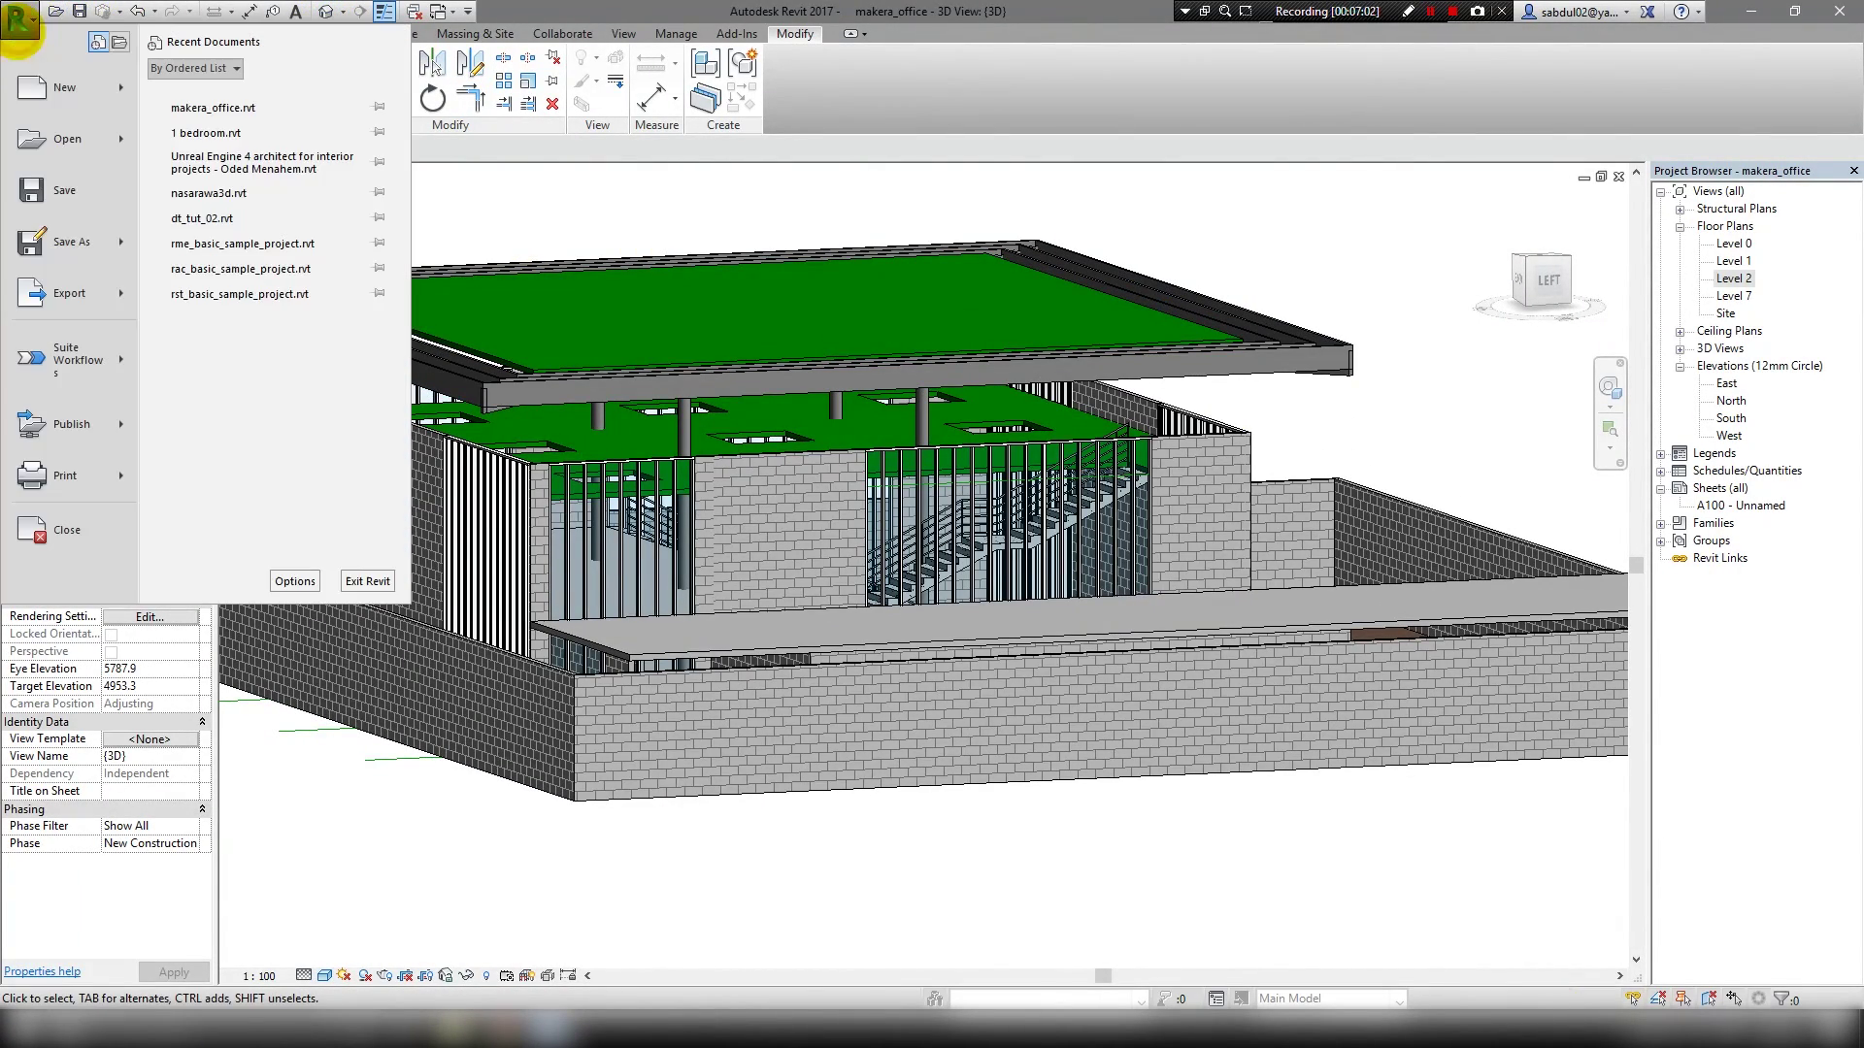
pyautogui.click(291, 199)
pyautogui.click(1145, 861)
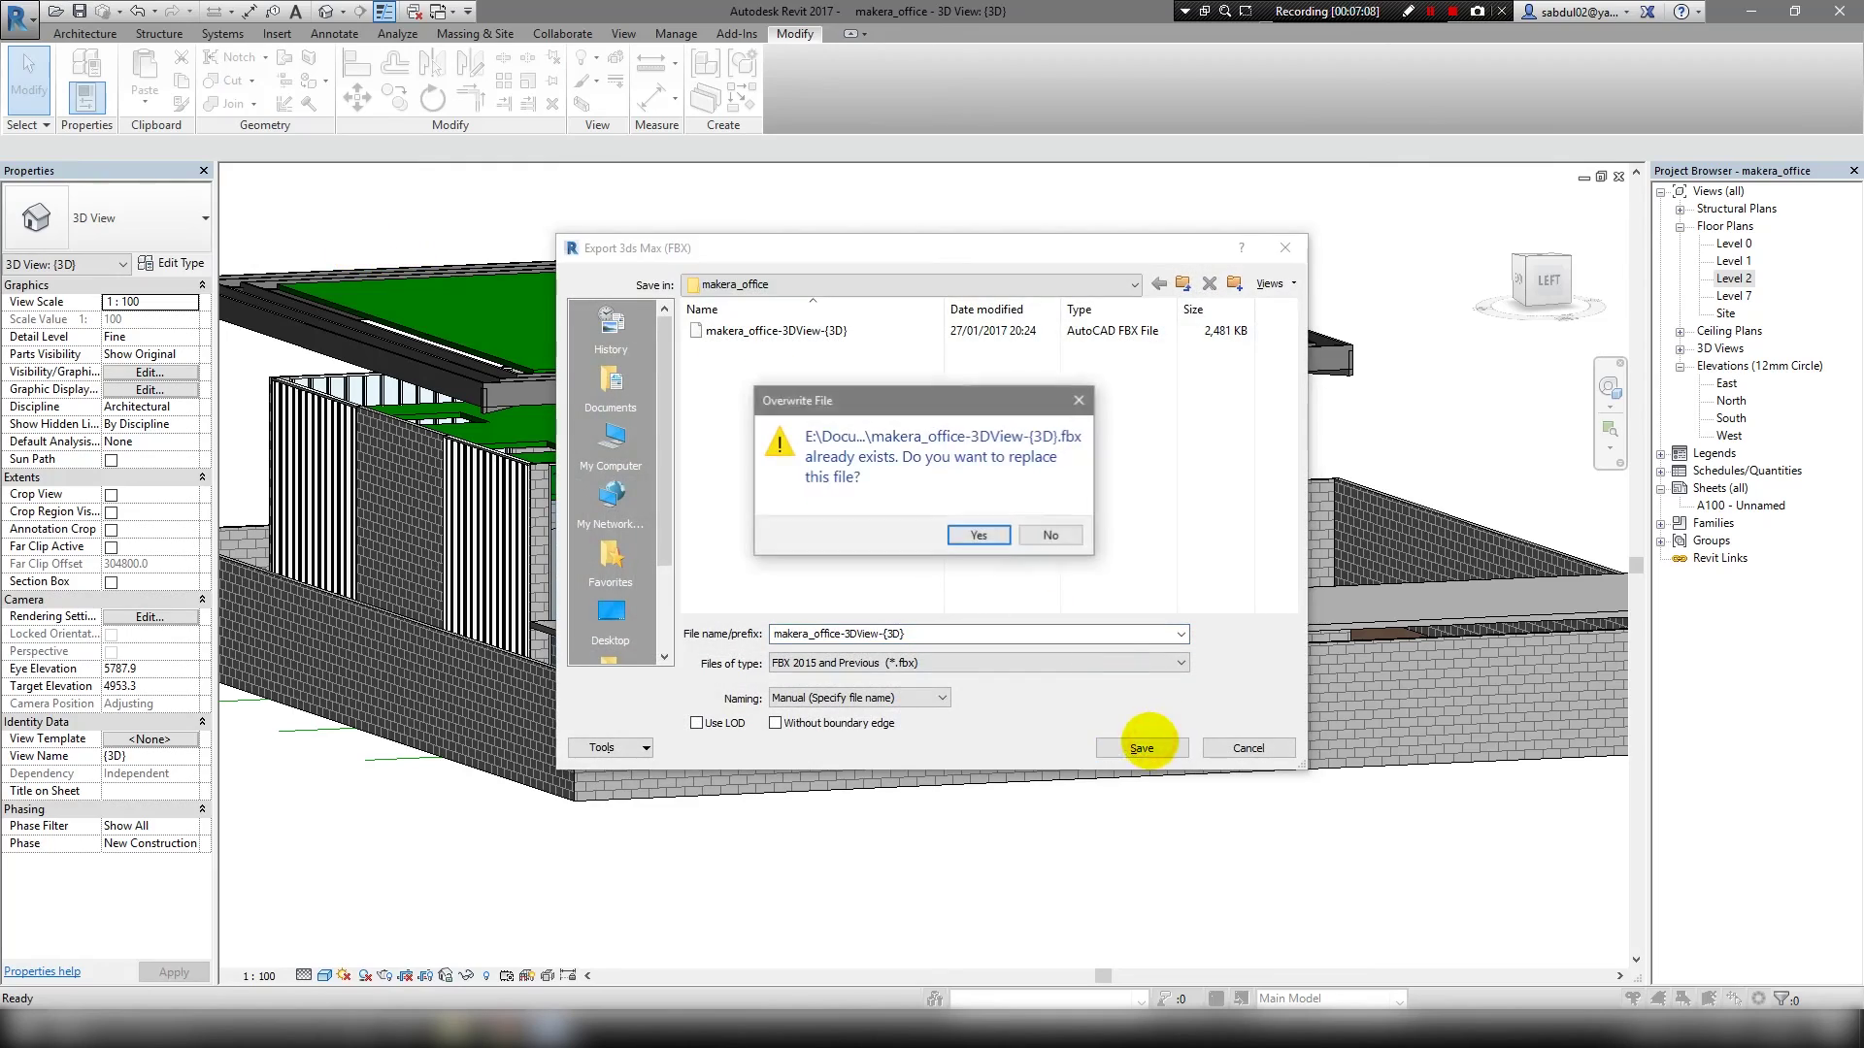
pyautogui.click(1043, 614)
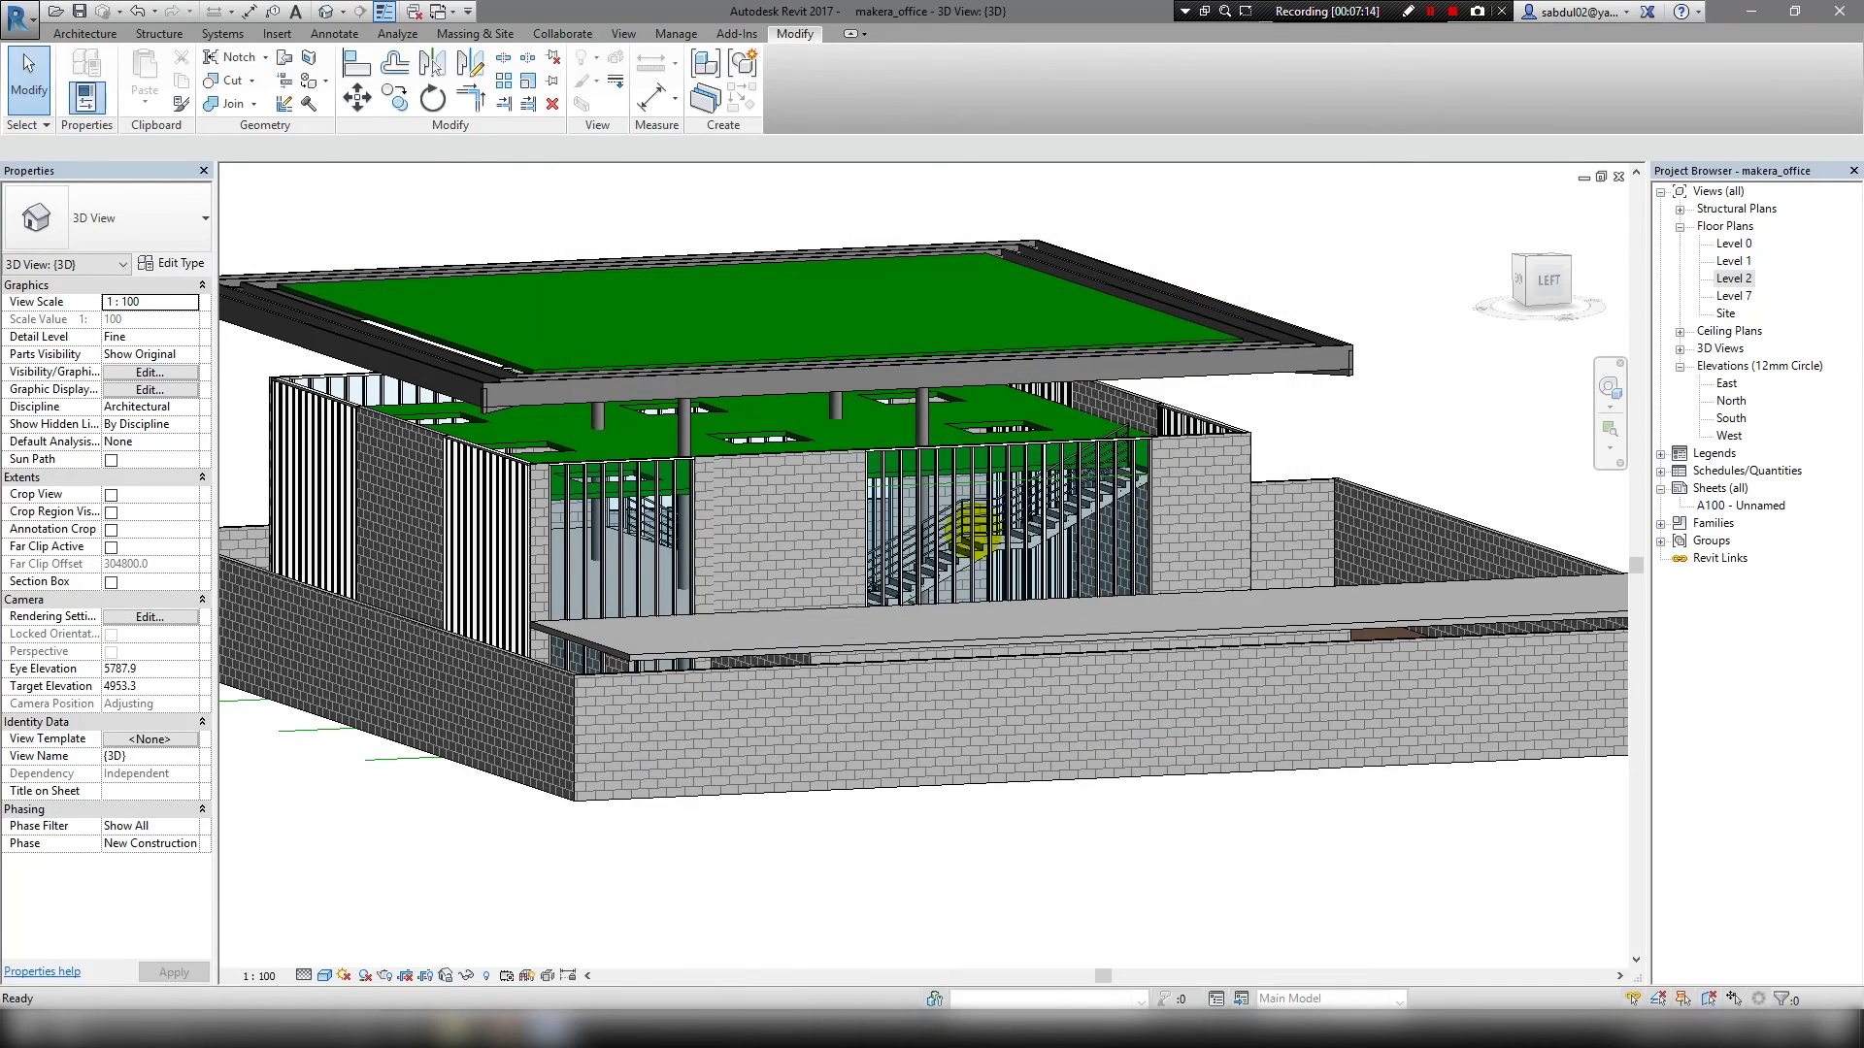